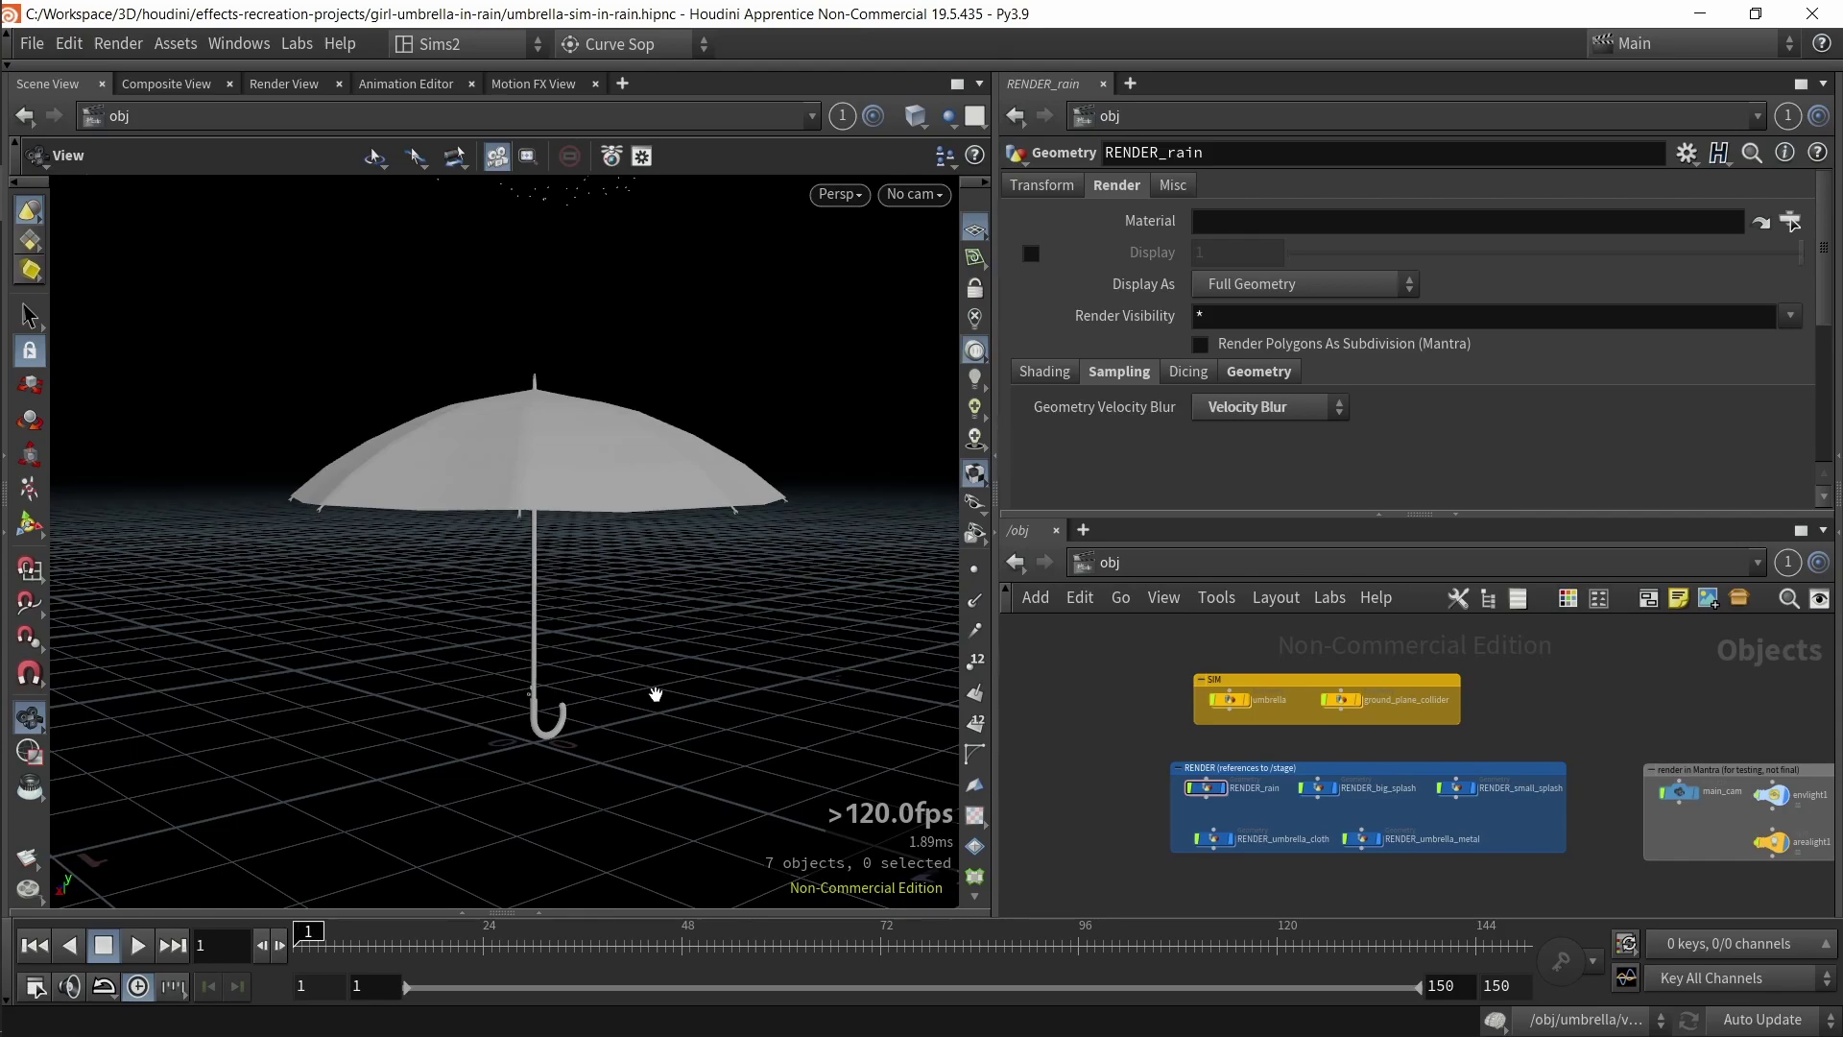
- Play the umbrella rain simulation, stop it, and scrub the timeline to frame 61
click(137, 945)
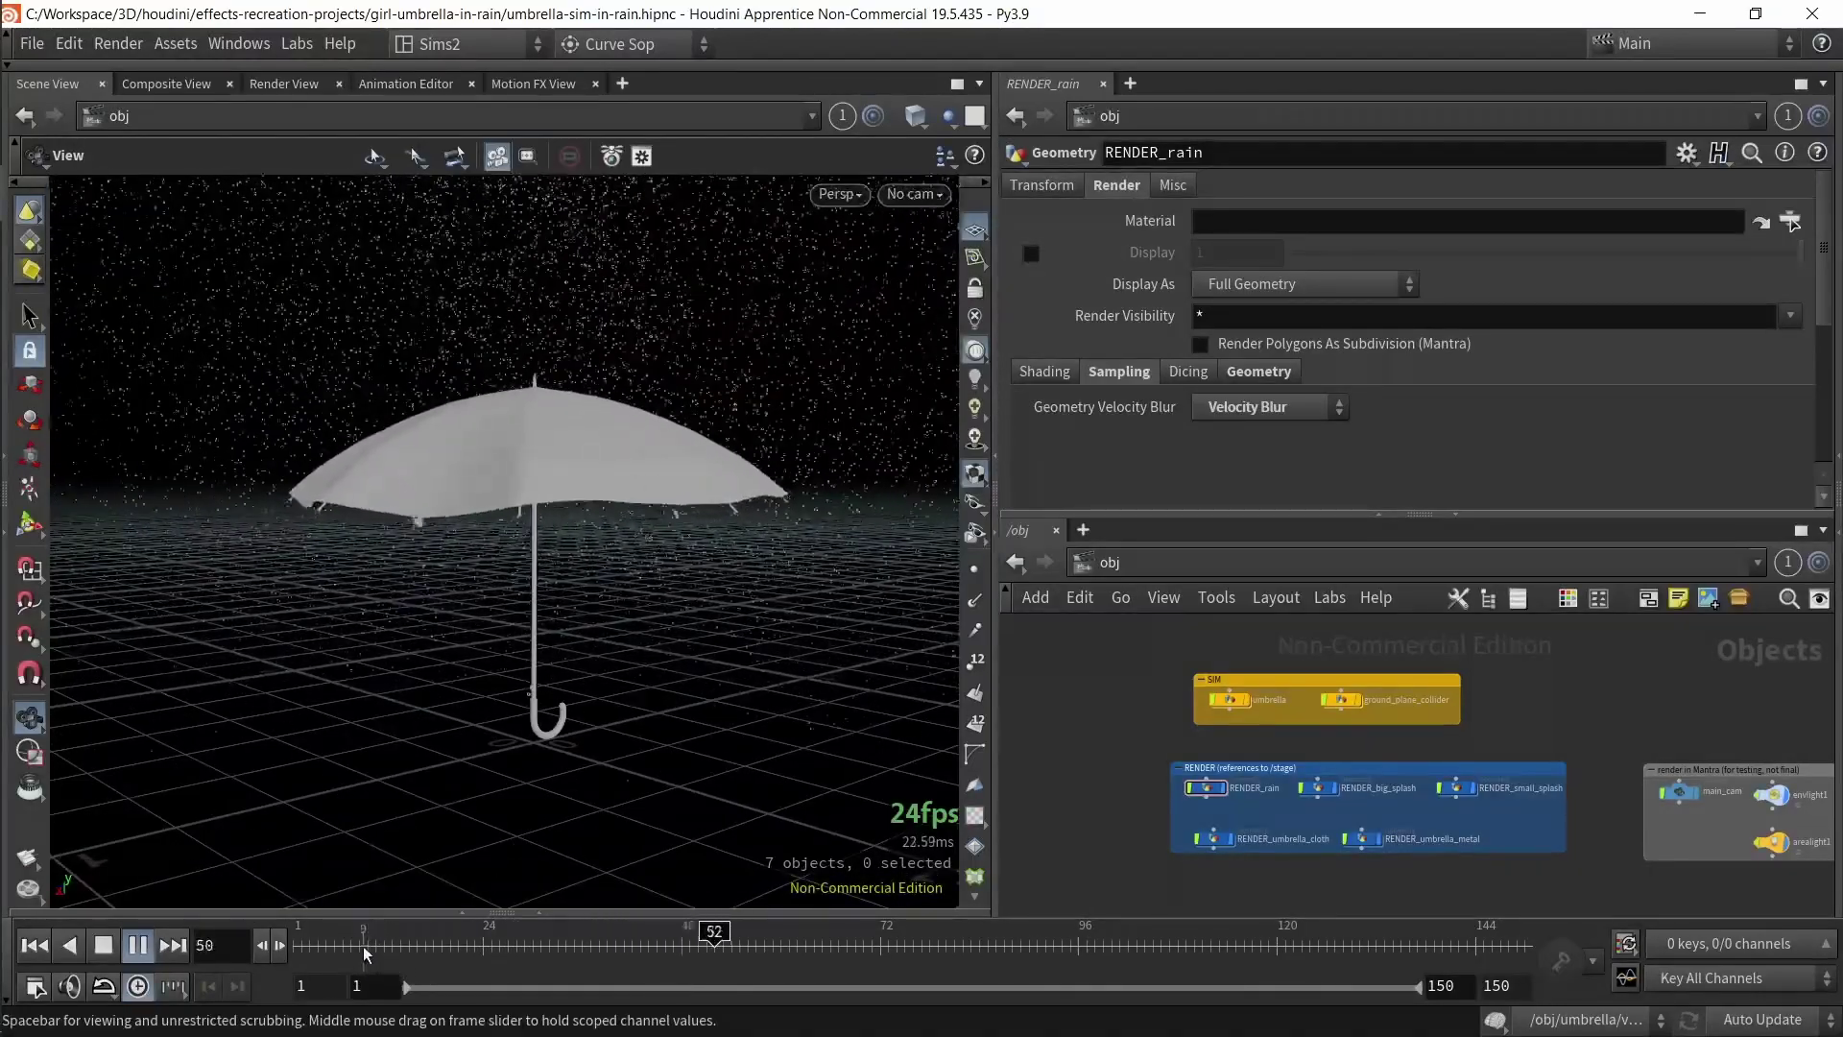
drag(426, 946, 624, 987)
drag(663, 675, 691, 806)
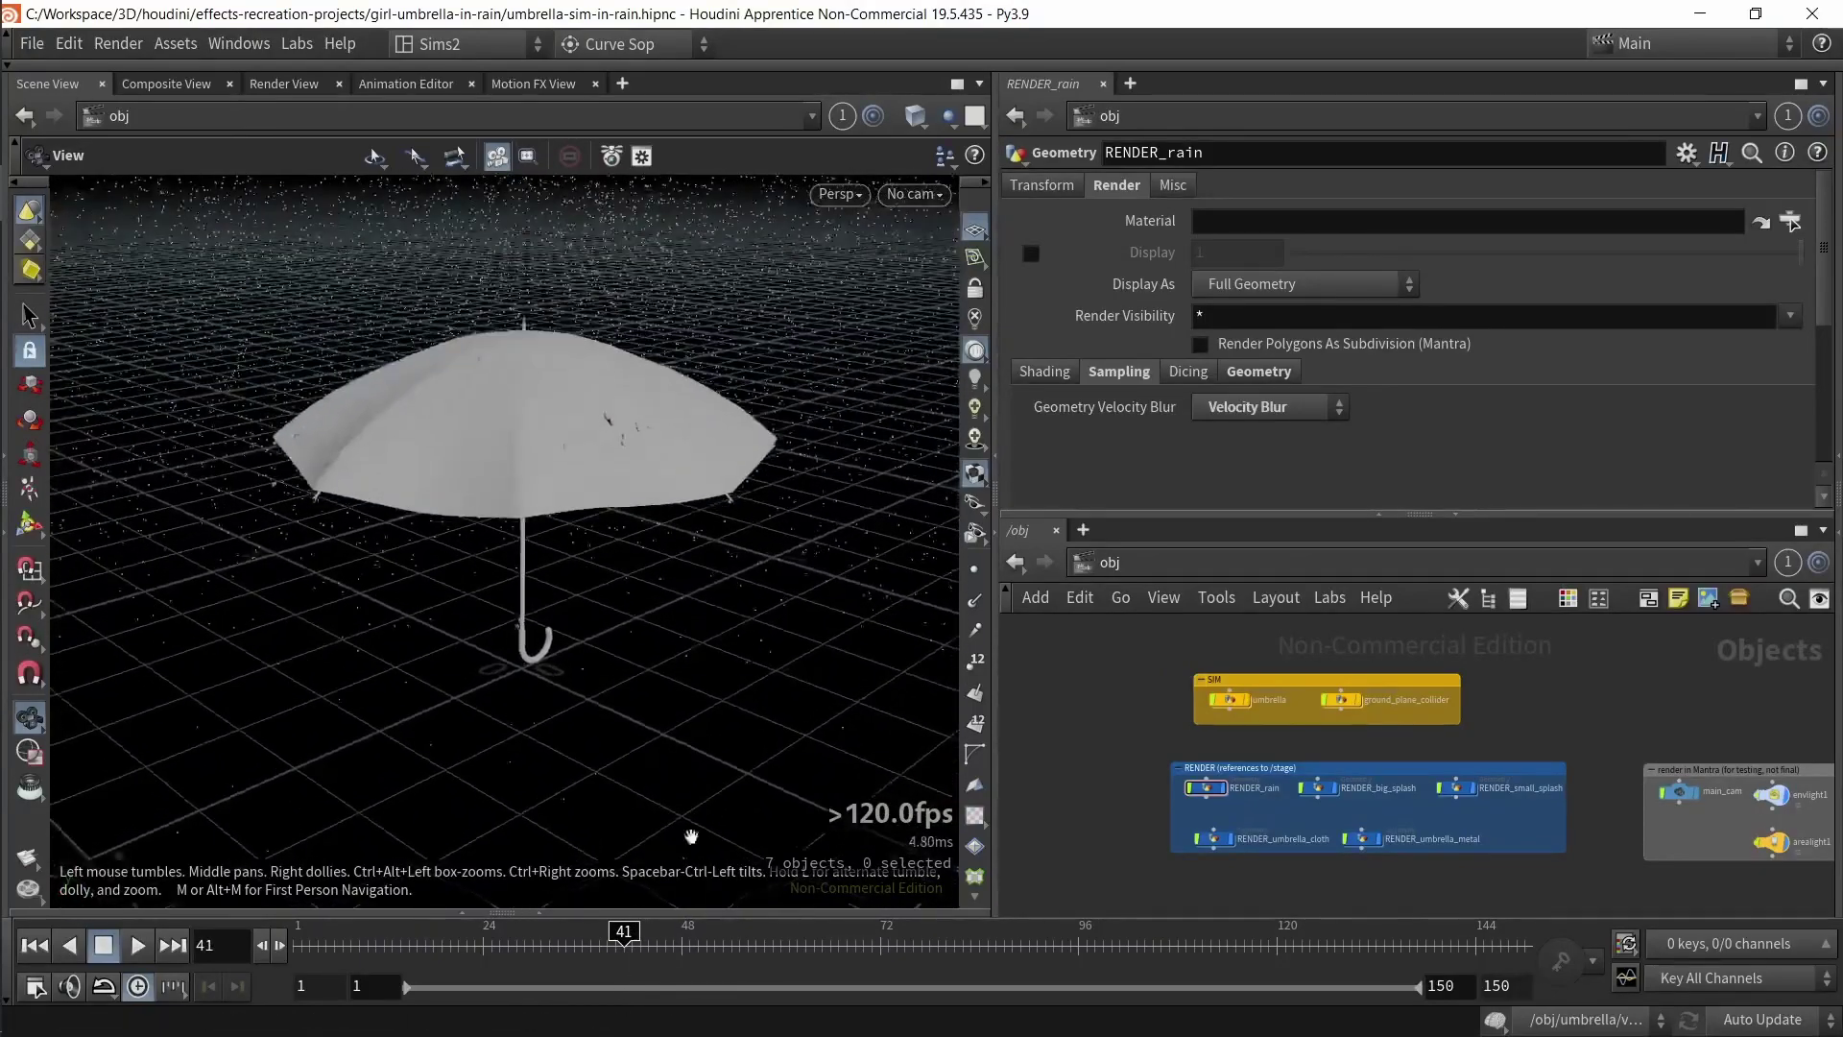
click(673, 937)
drag(673, 937, 790, 939)
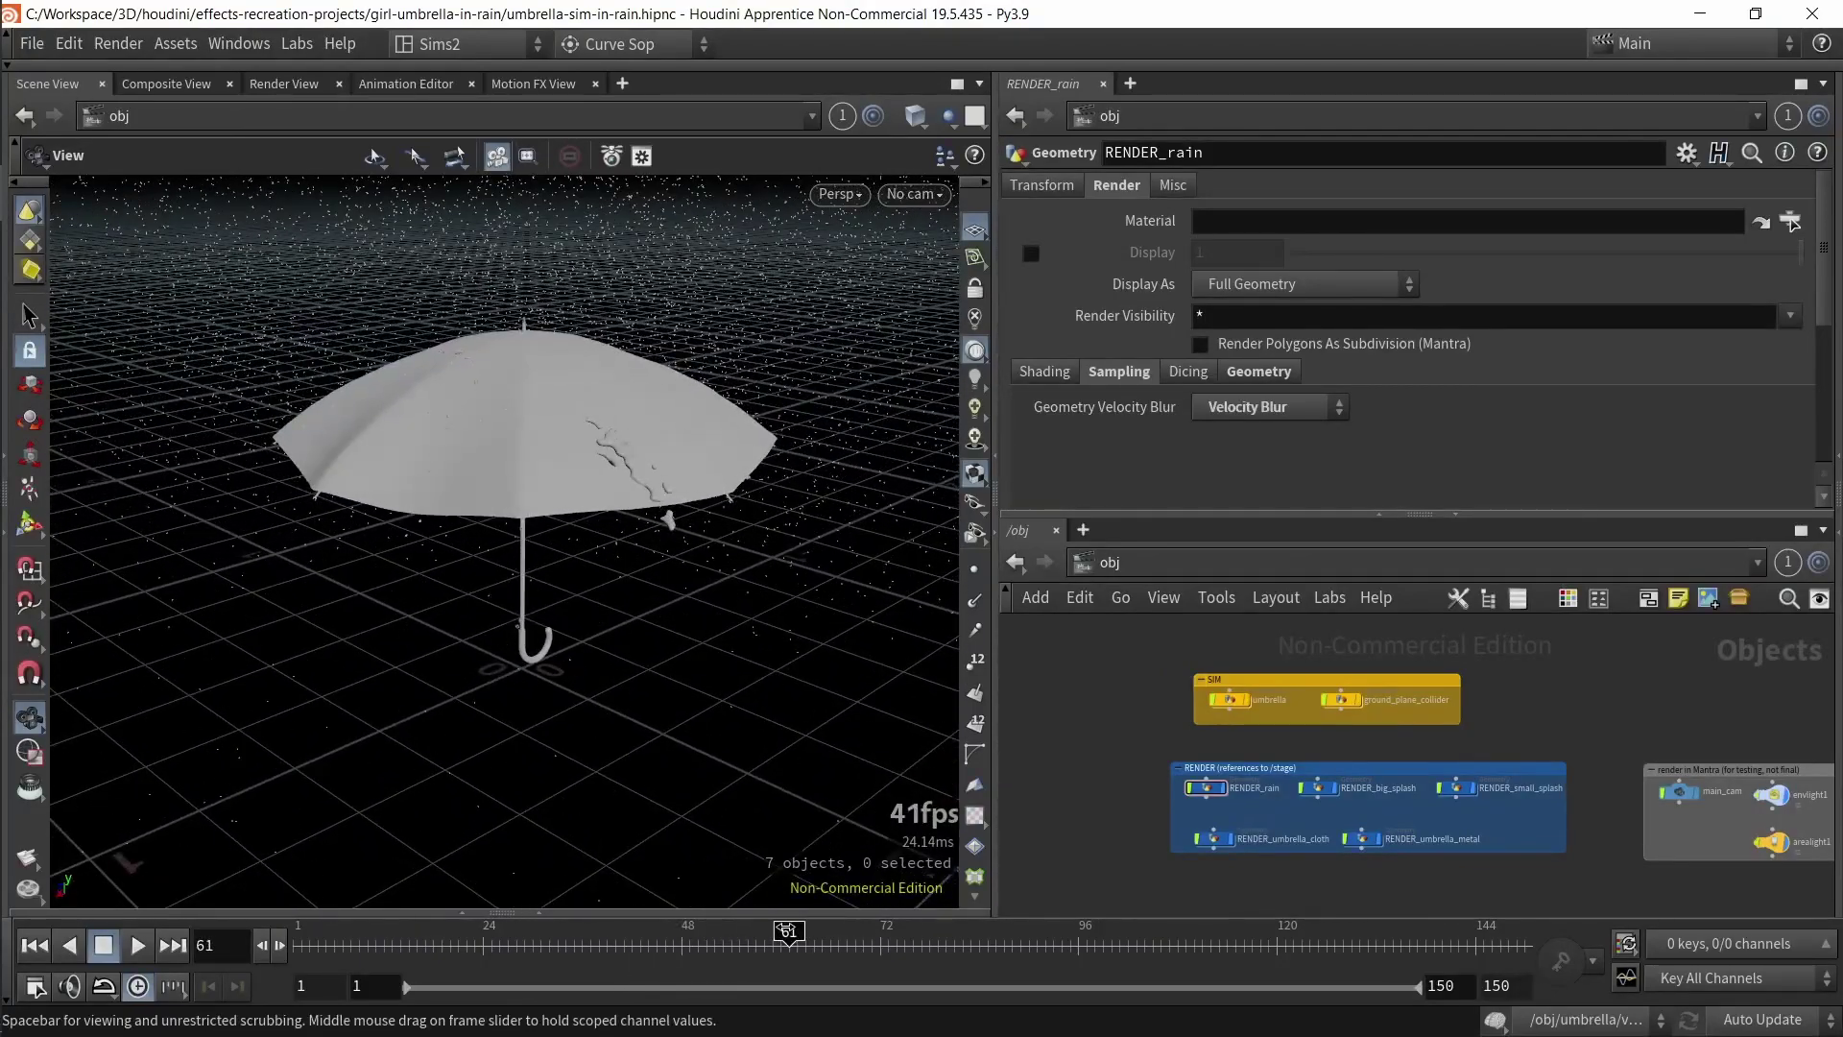
- Examine the water running over the umbrella canopy at frame 61 up close, from above and from underneath
scroll(704, 436, up, 3)
mouse_move(704, 437)
mouse_down()
mouse_move(732, 453)
mouse_move(568, 489)
mouse_move(703, 448)
mouse_move(698, 388)
mouse_move(653, 310)
mouse_up()
scroll(567, 490, up, 3)
drag(605, 470, 432, 436)
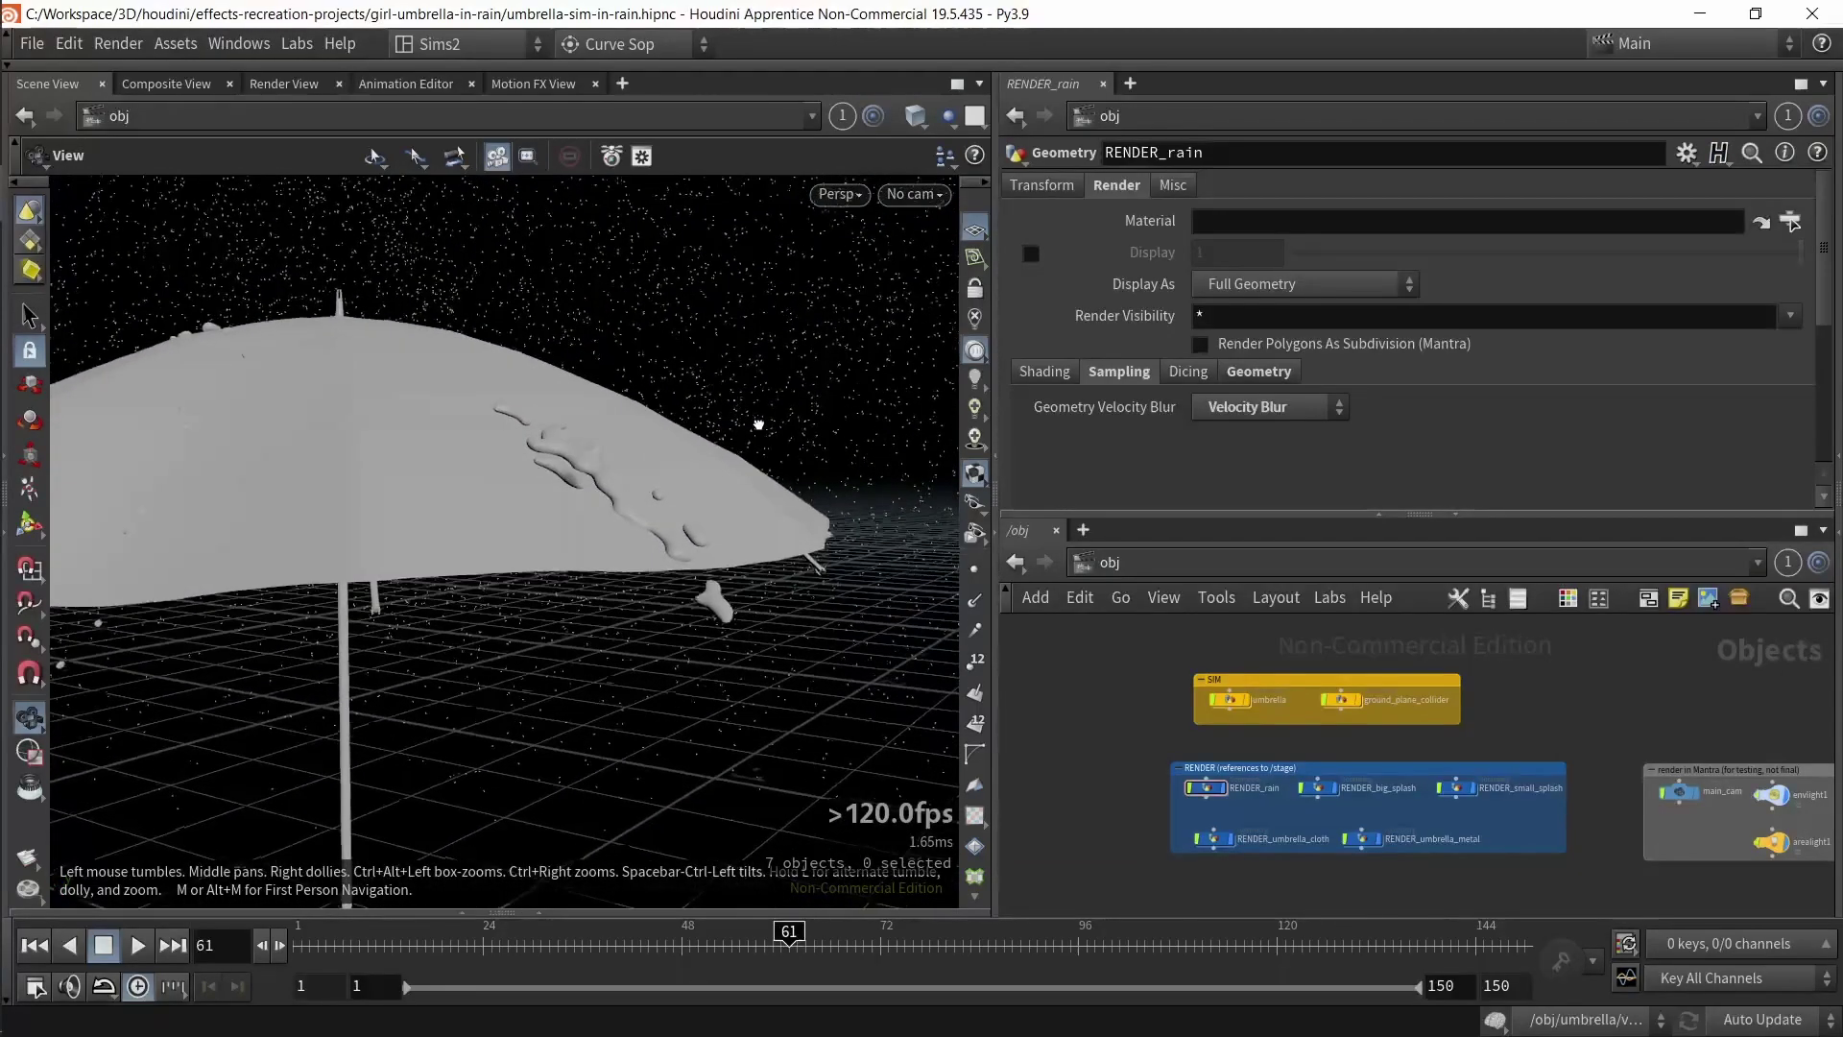
drag(439, 370, 523, 461)
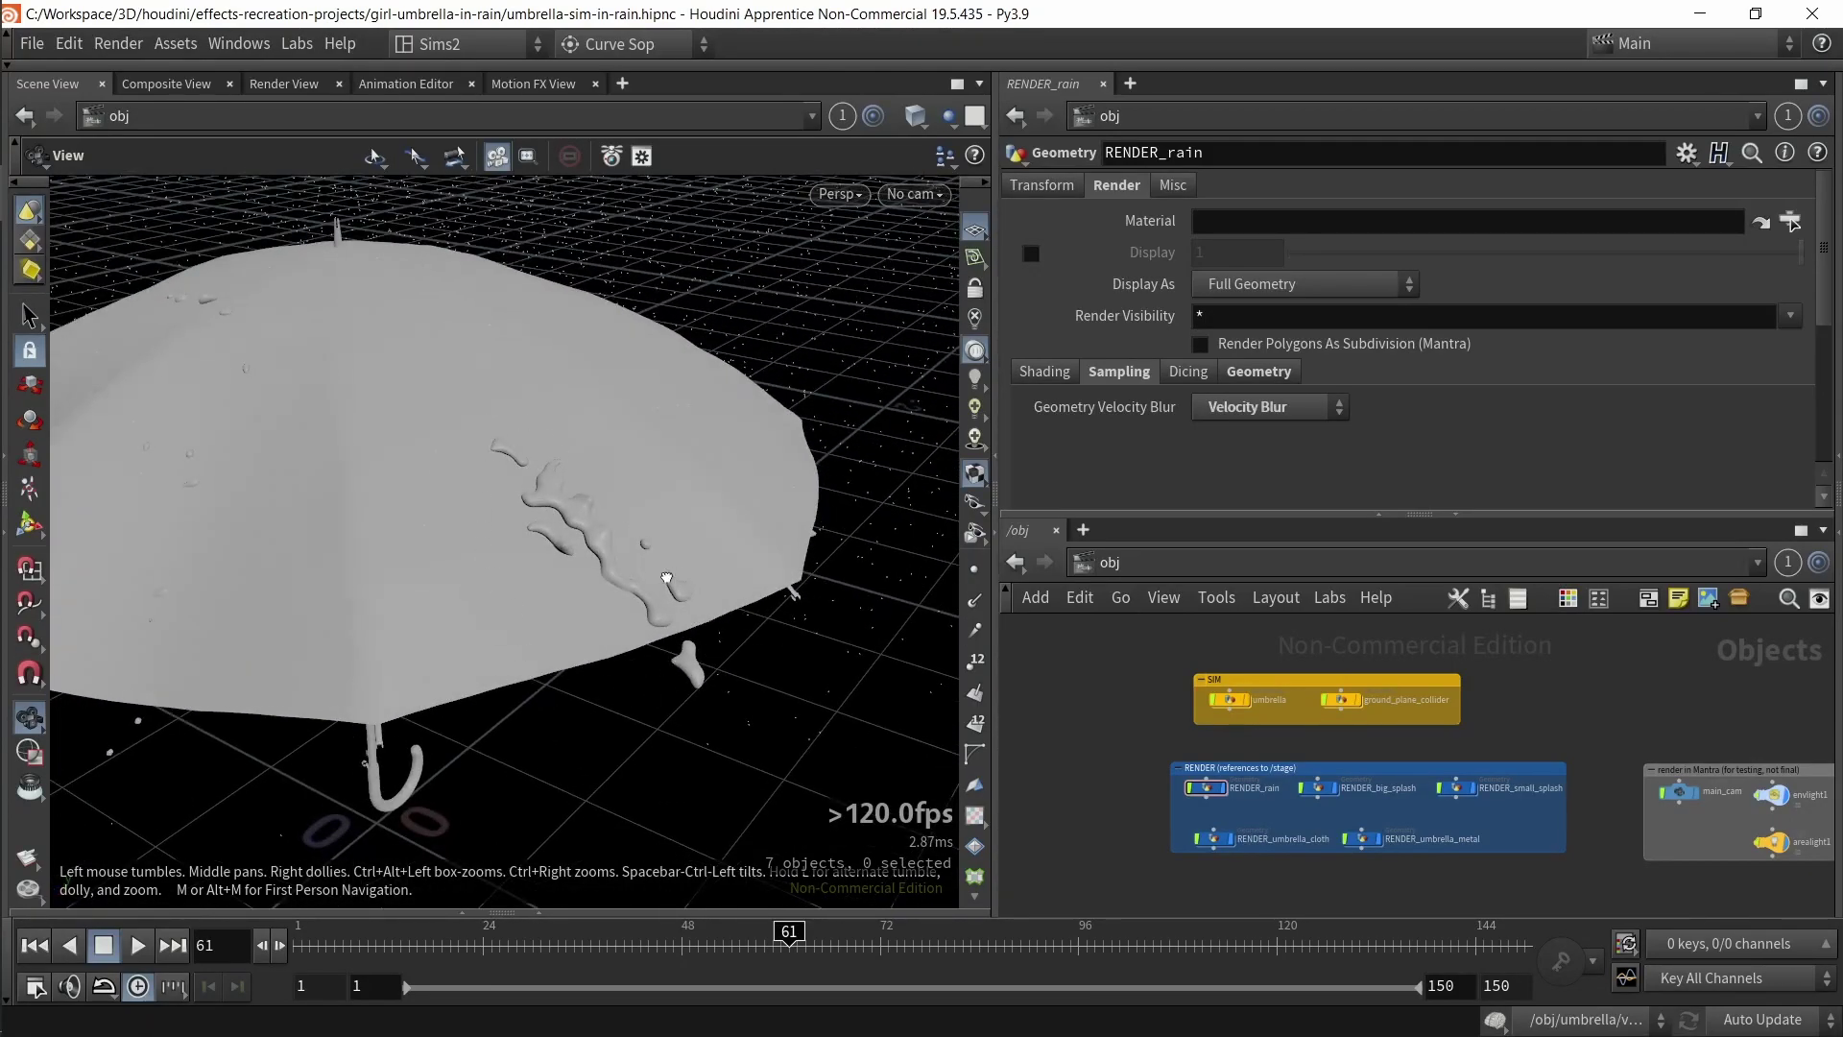
drag(667, 578, 626, 553)
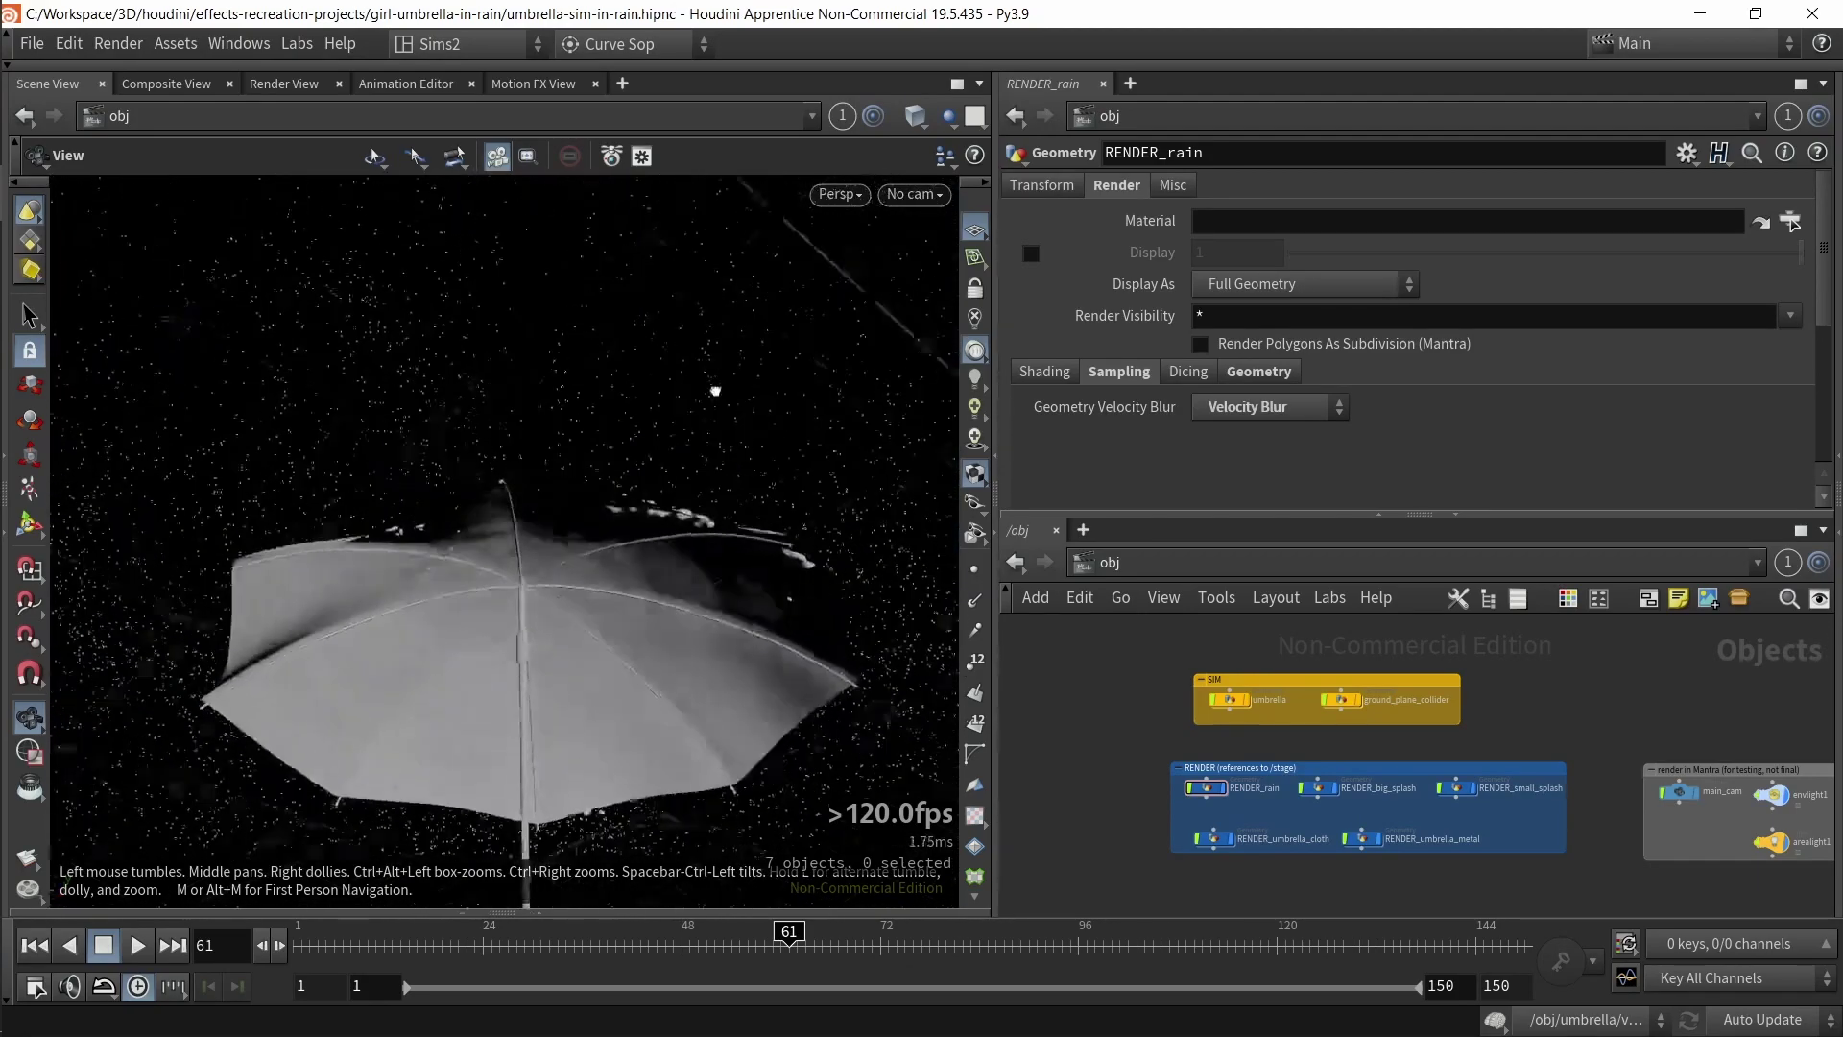
- Replay the simulation in the viewport and reset the timeline to frame 1
key(Up)
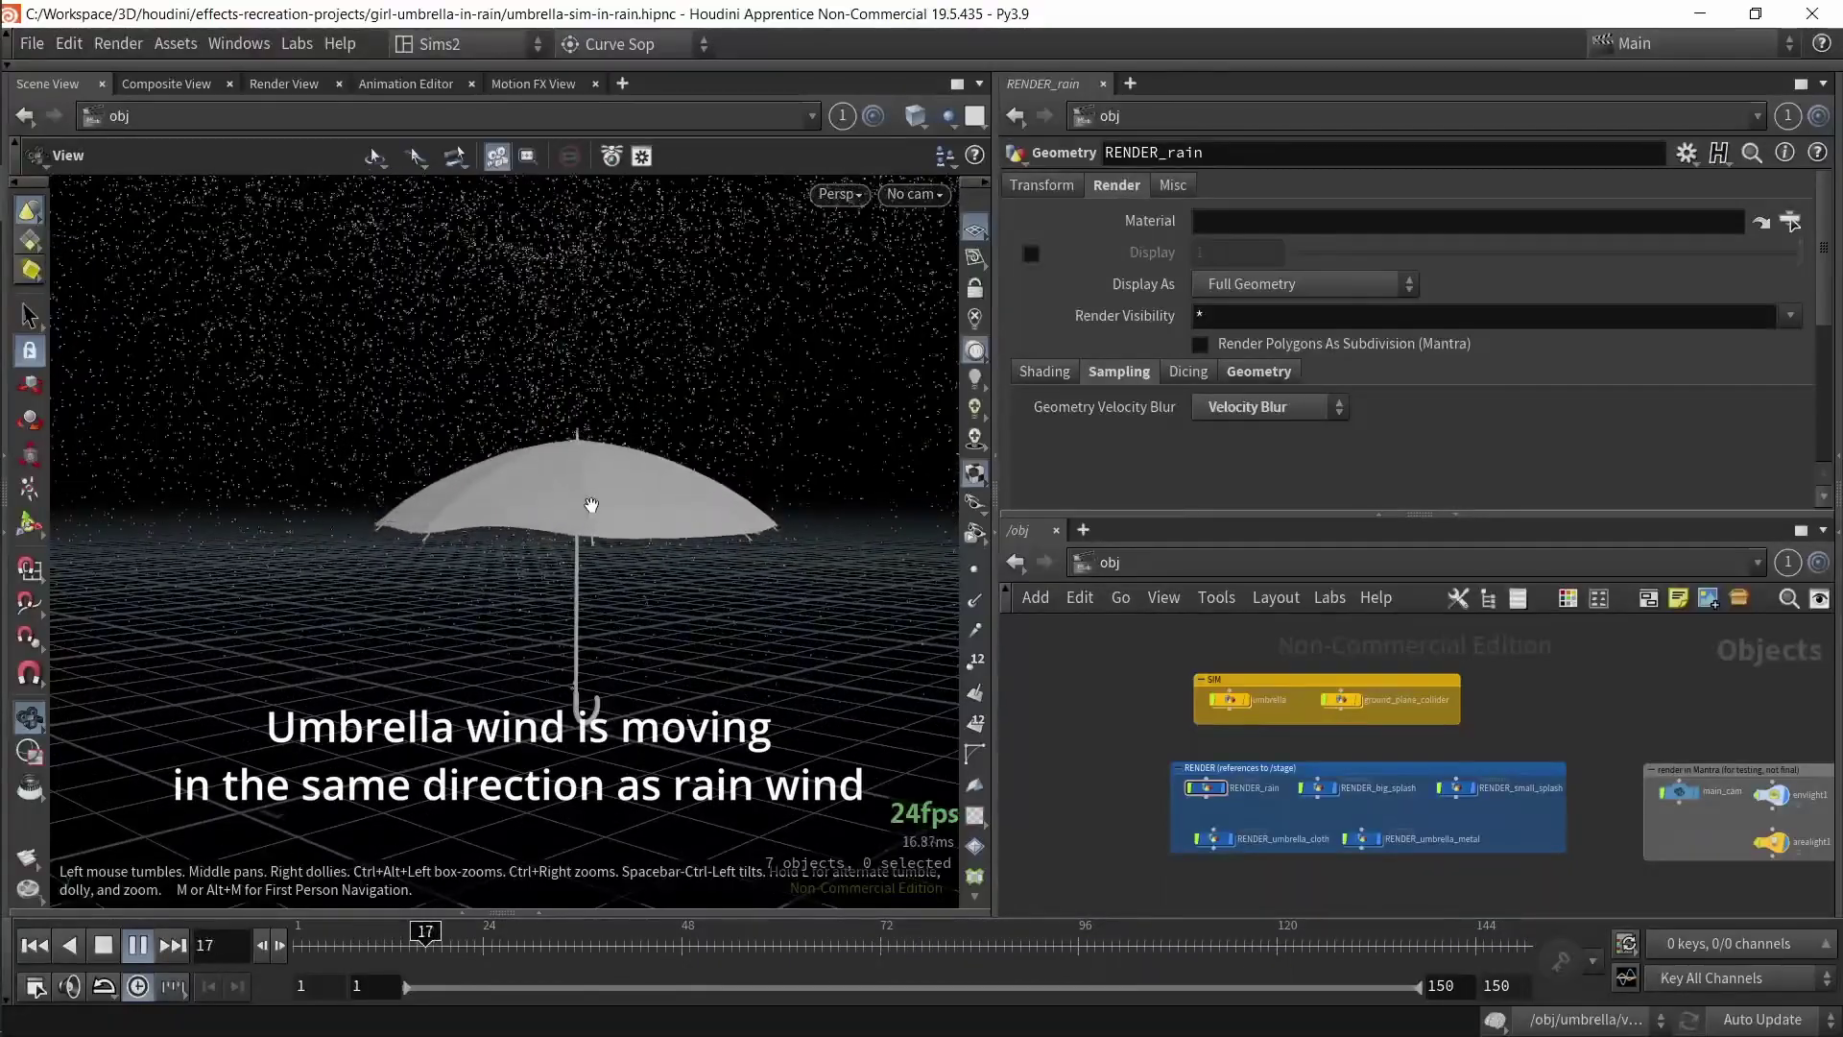
scroll(591, 505, up, 1)
click(34, 945)
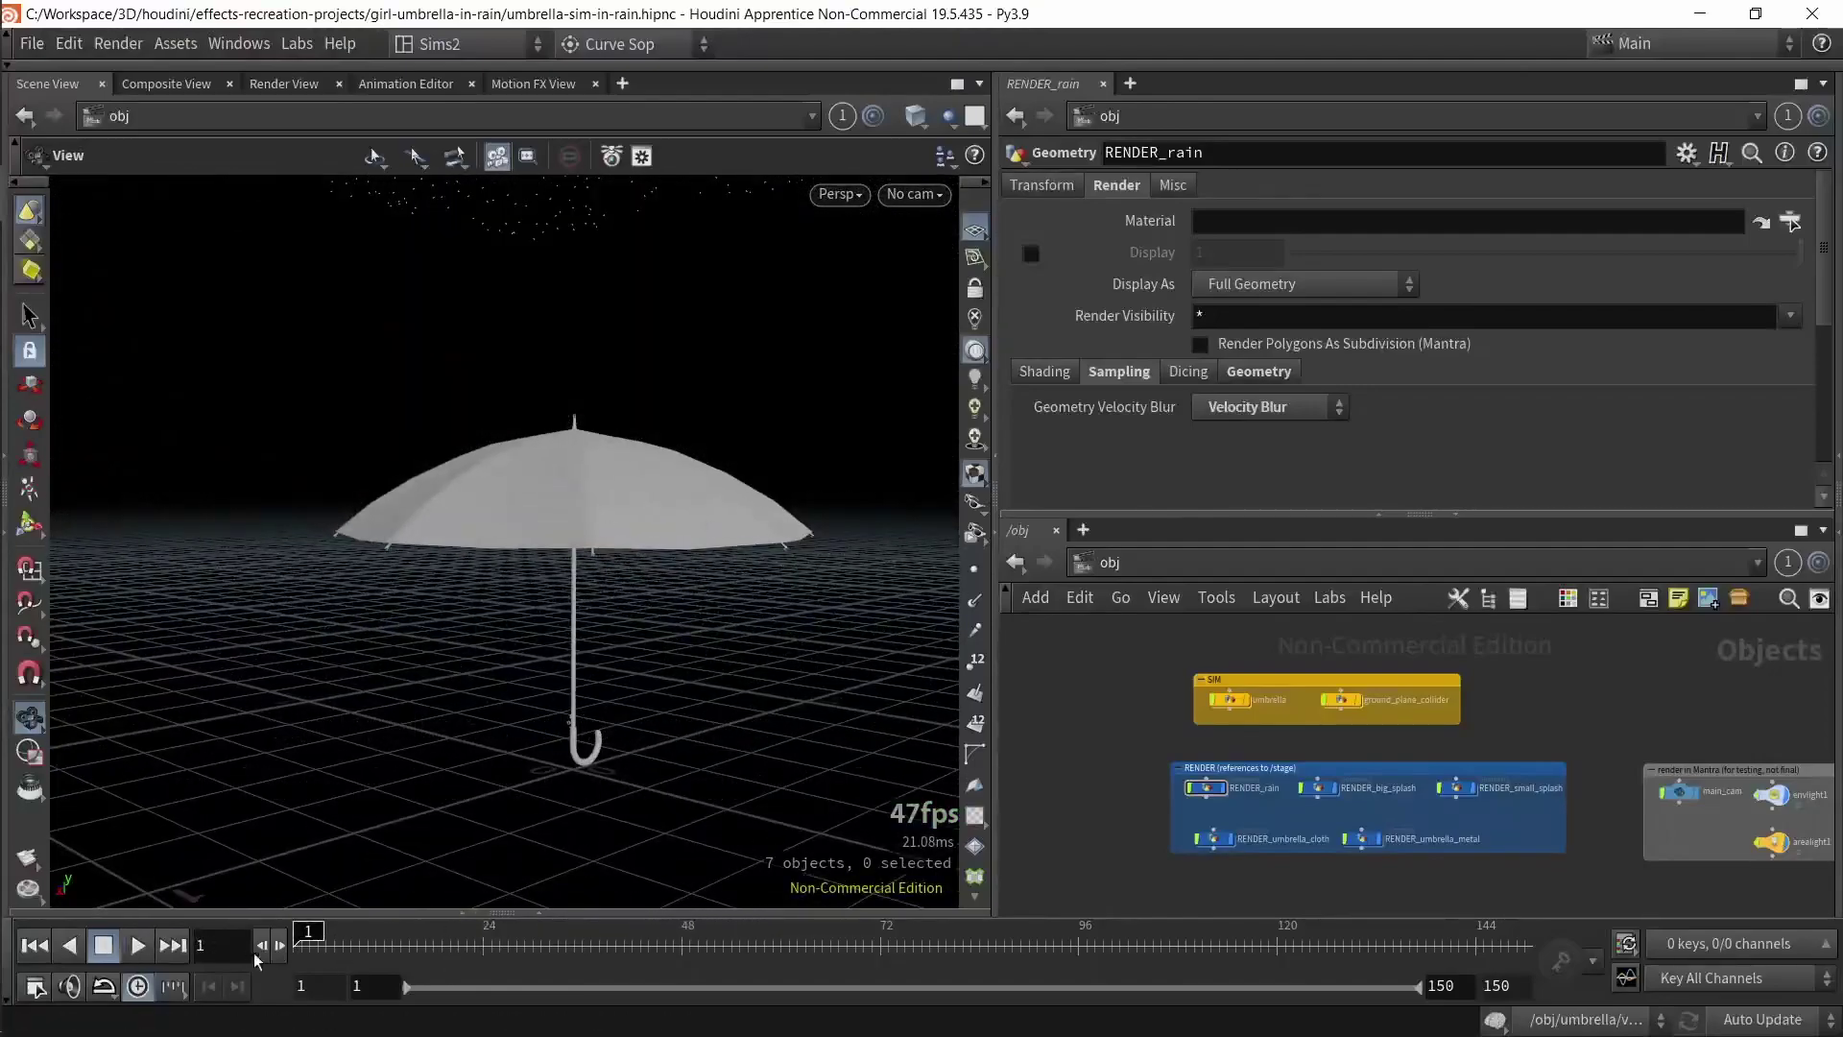
- Maximize the object network editor, hide its parameter overlay, and frame all nodes
drag(994, 756, 845, 755)
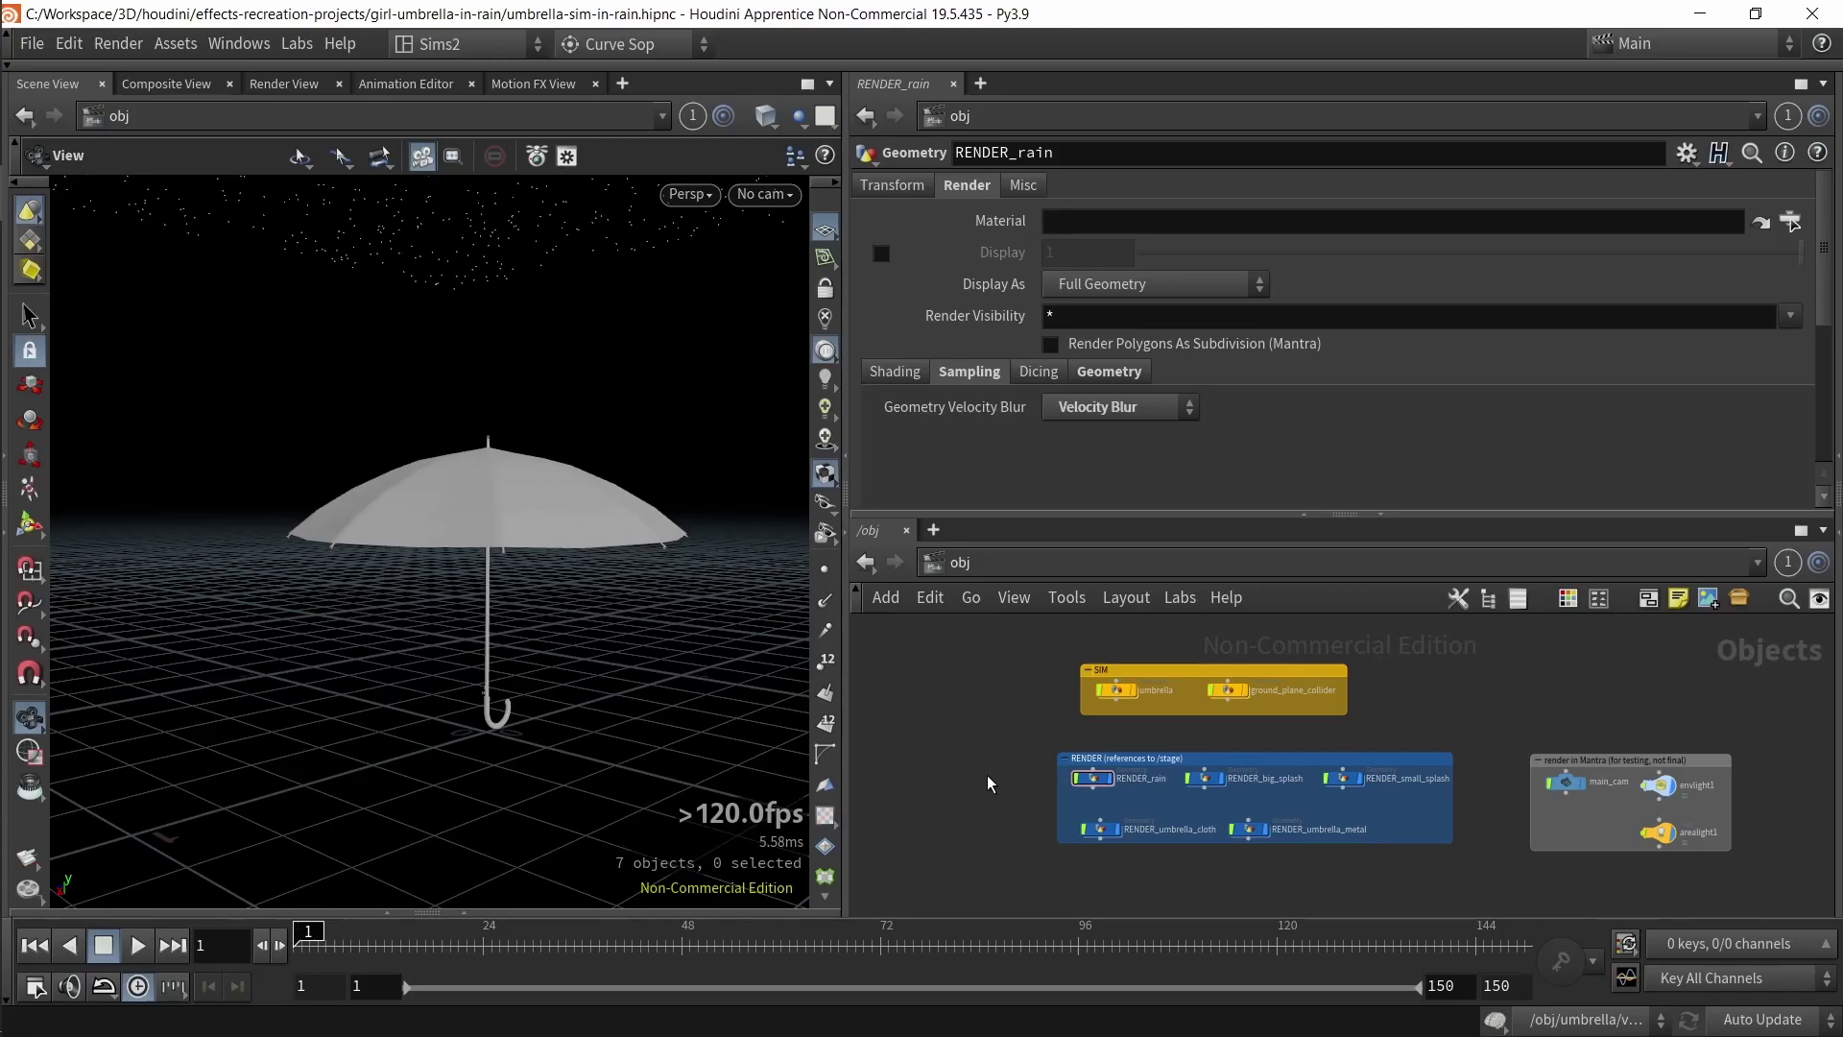
key(ctrl+b)
key(p)
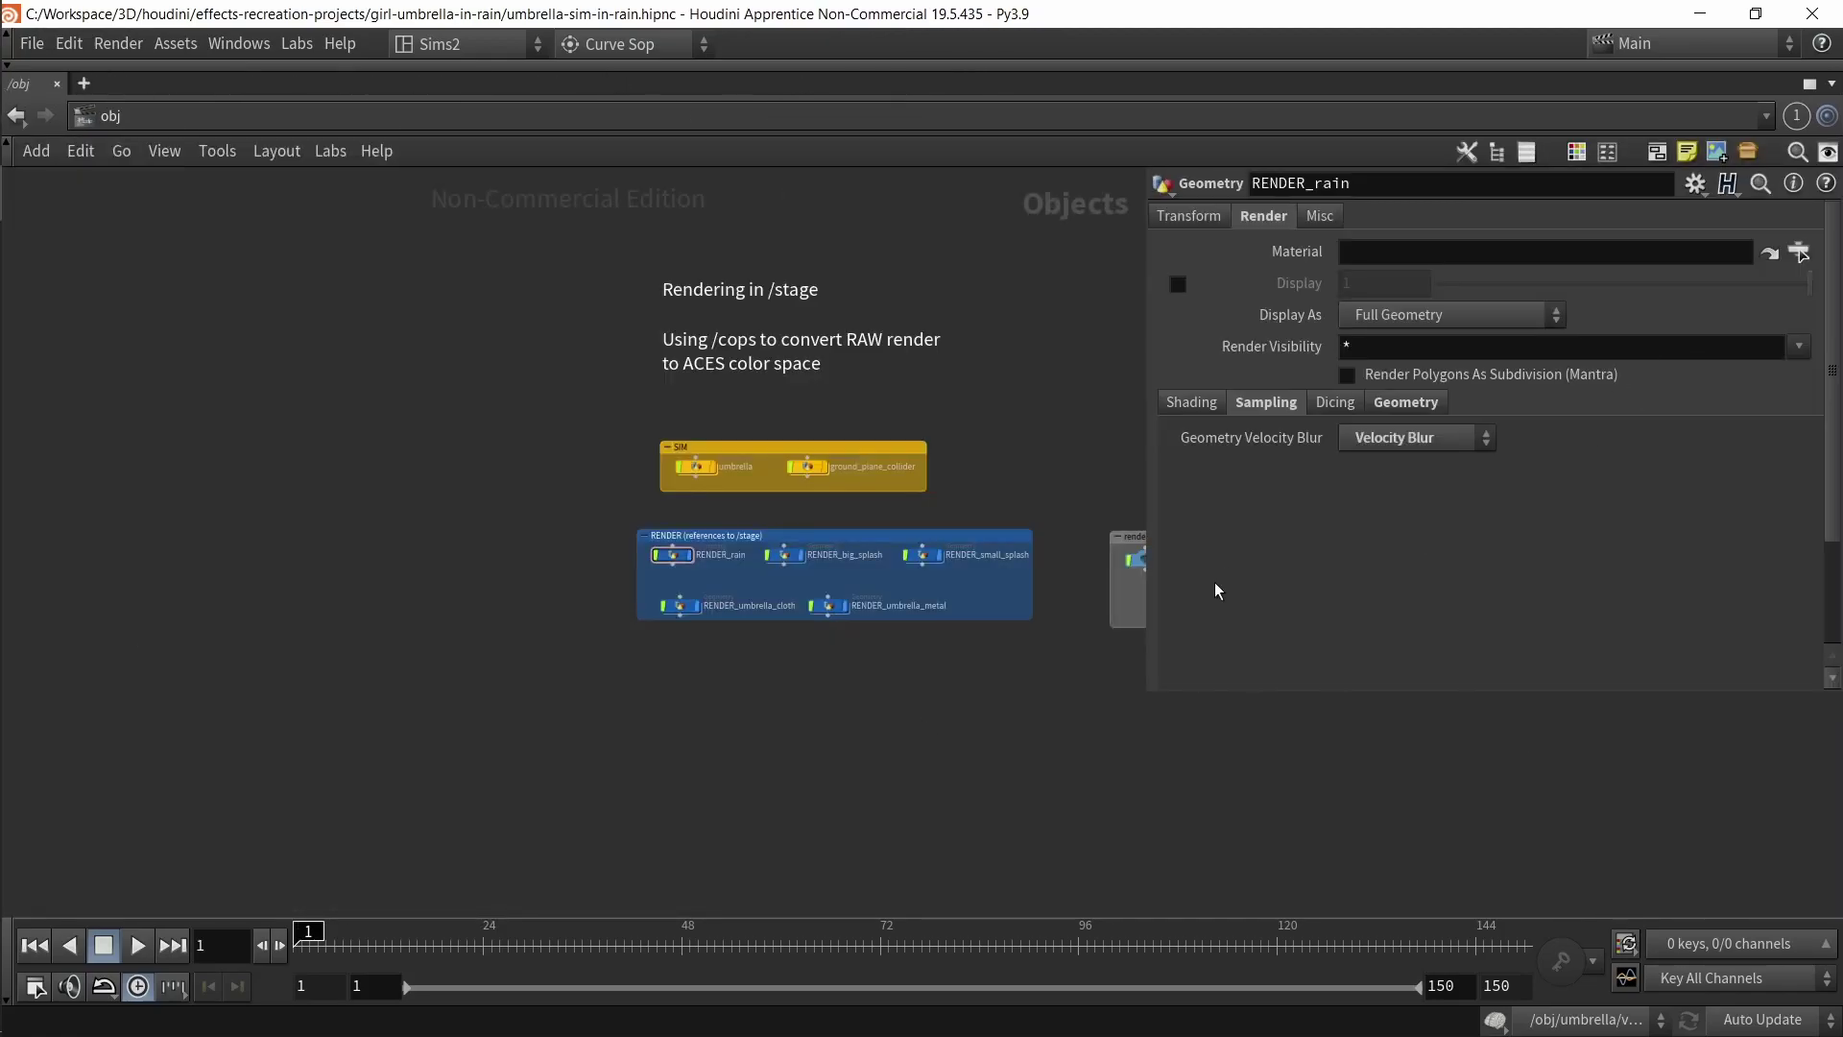
key(p)
key(h)
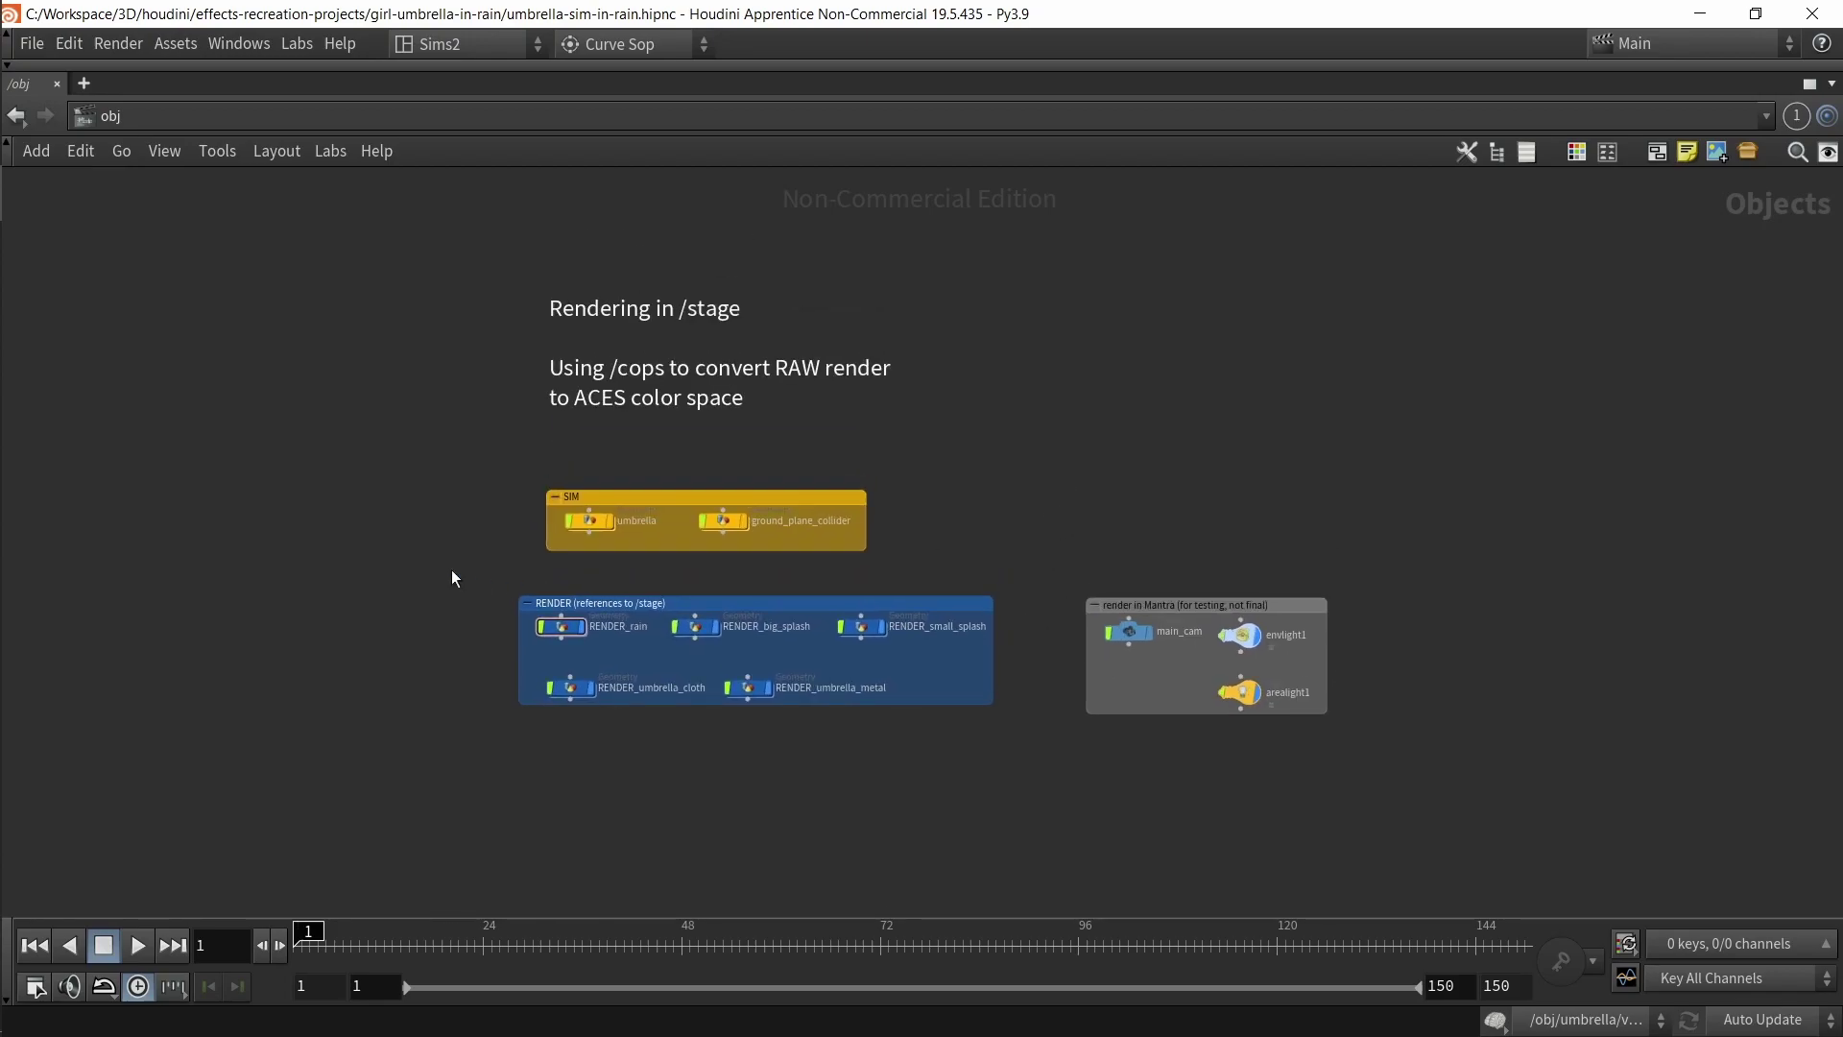
- Examine the note above the object network about rendering in /stage and ACES conversion
scroll(460, 500, up, 3)
scroll(523, 481, down, 2)
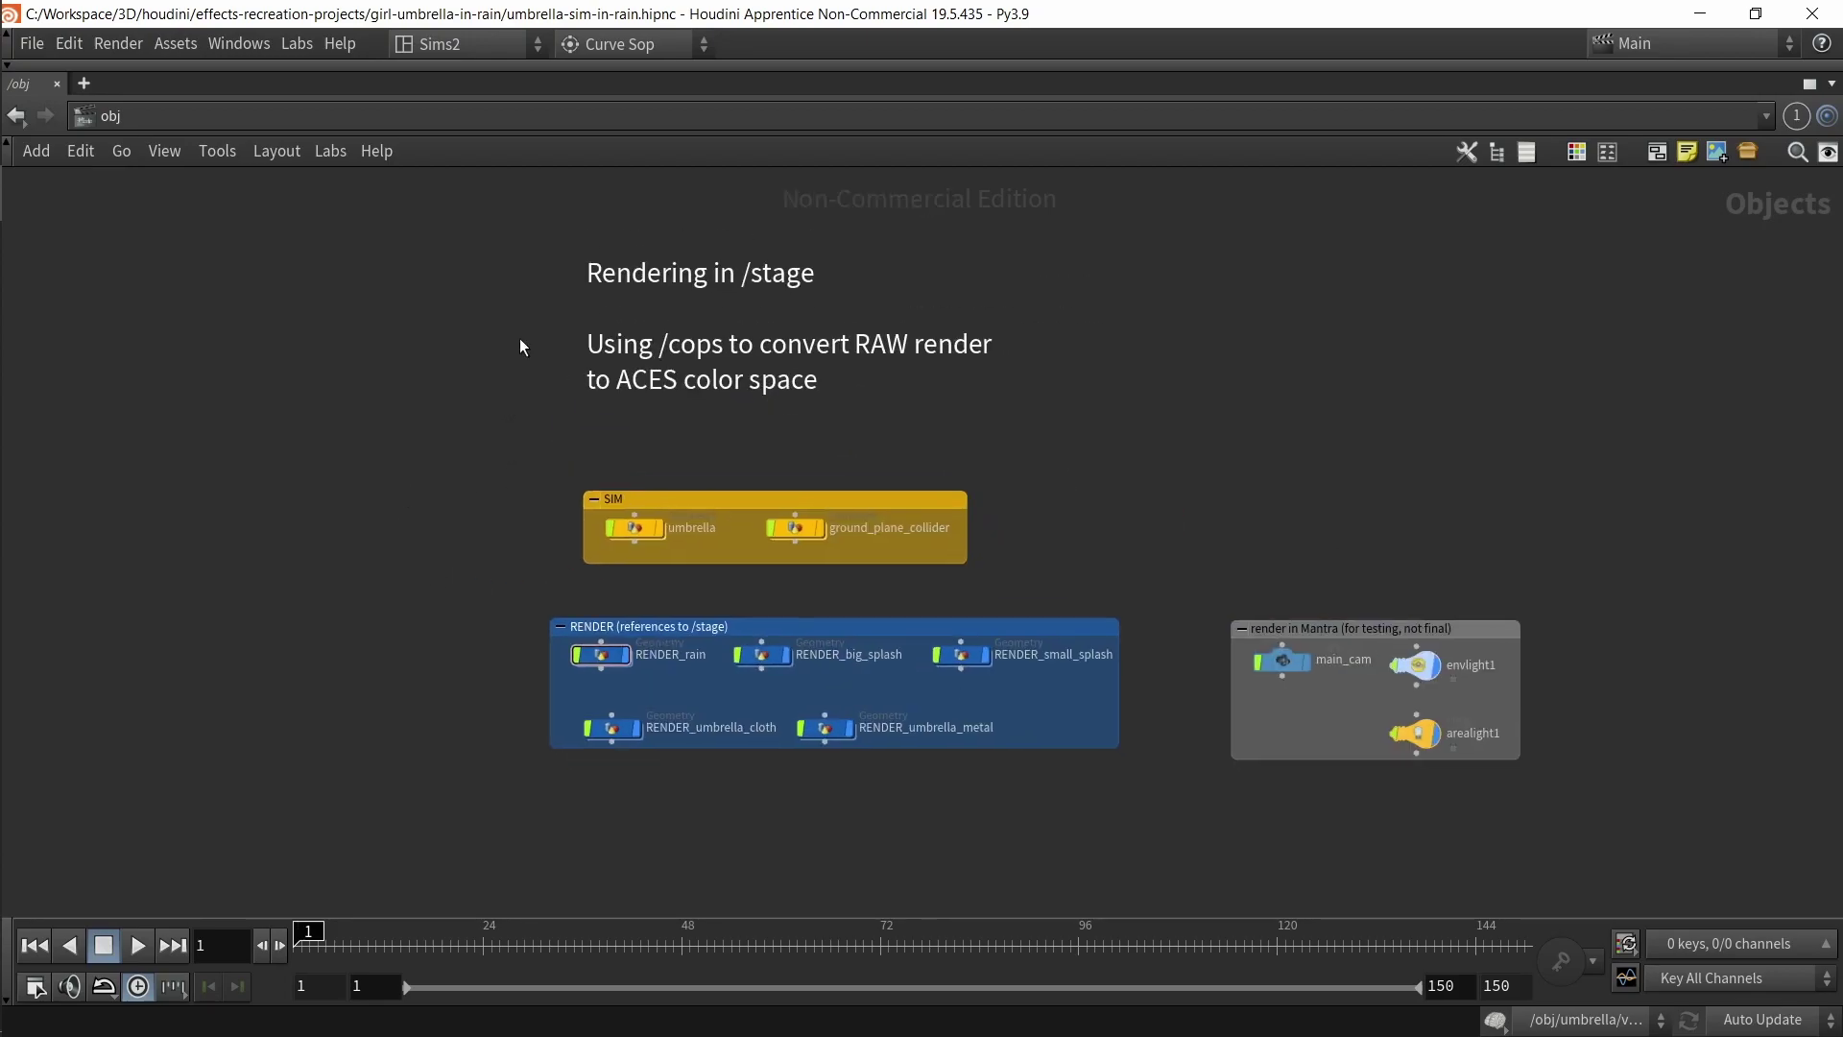
drag(453, 215, 1154, 292)
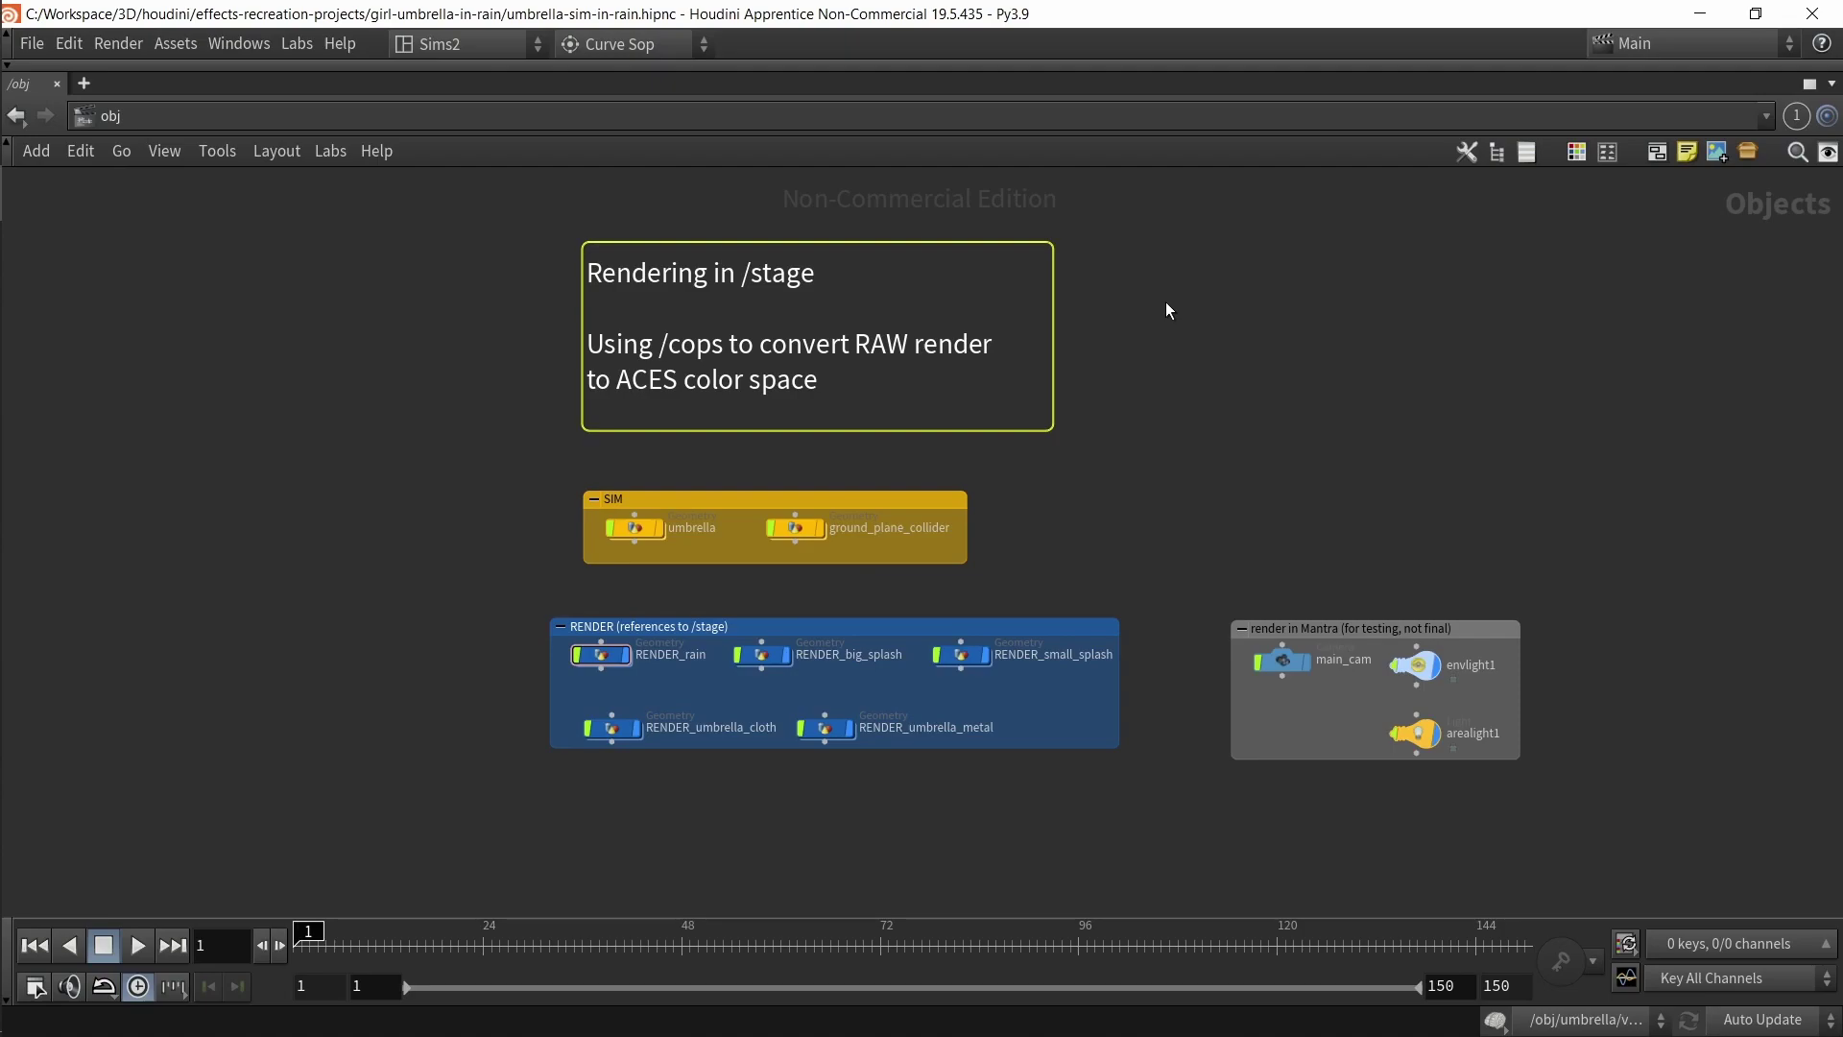
click(1086, 436)
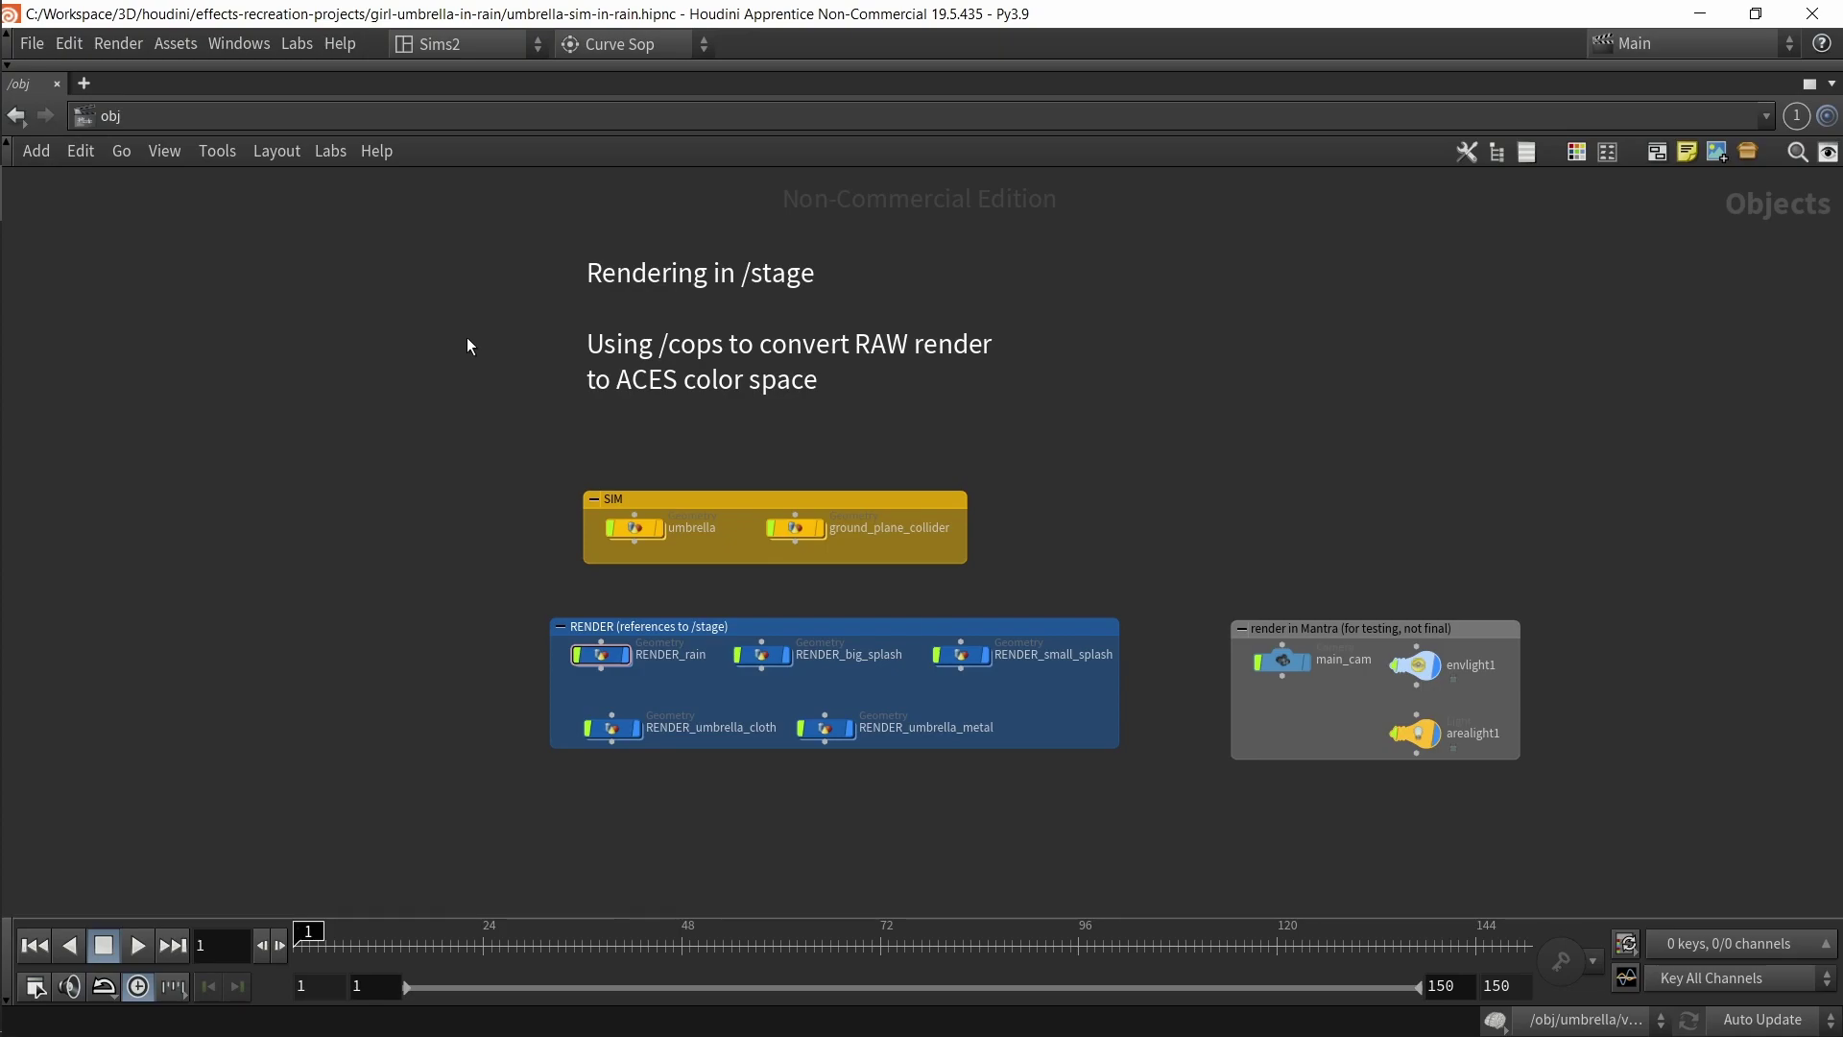
- Examine the SIM box, look inside the umbrella geometry node, and return to the object level
mouse_move(424, 433)
mouse_down()
mouse_move(1160, 566)
mouse_move(1303, 573)
mouse_up()
mouse_move(415, 494)
mouse_down()
mouse_move(664, 533)
mouse_move(693, 562)
mouse_up()
drag(505, 444, 706, 568)
double_click(637, 527)
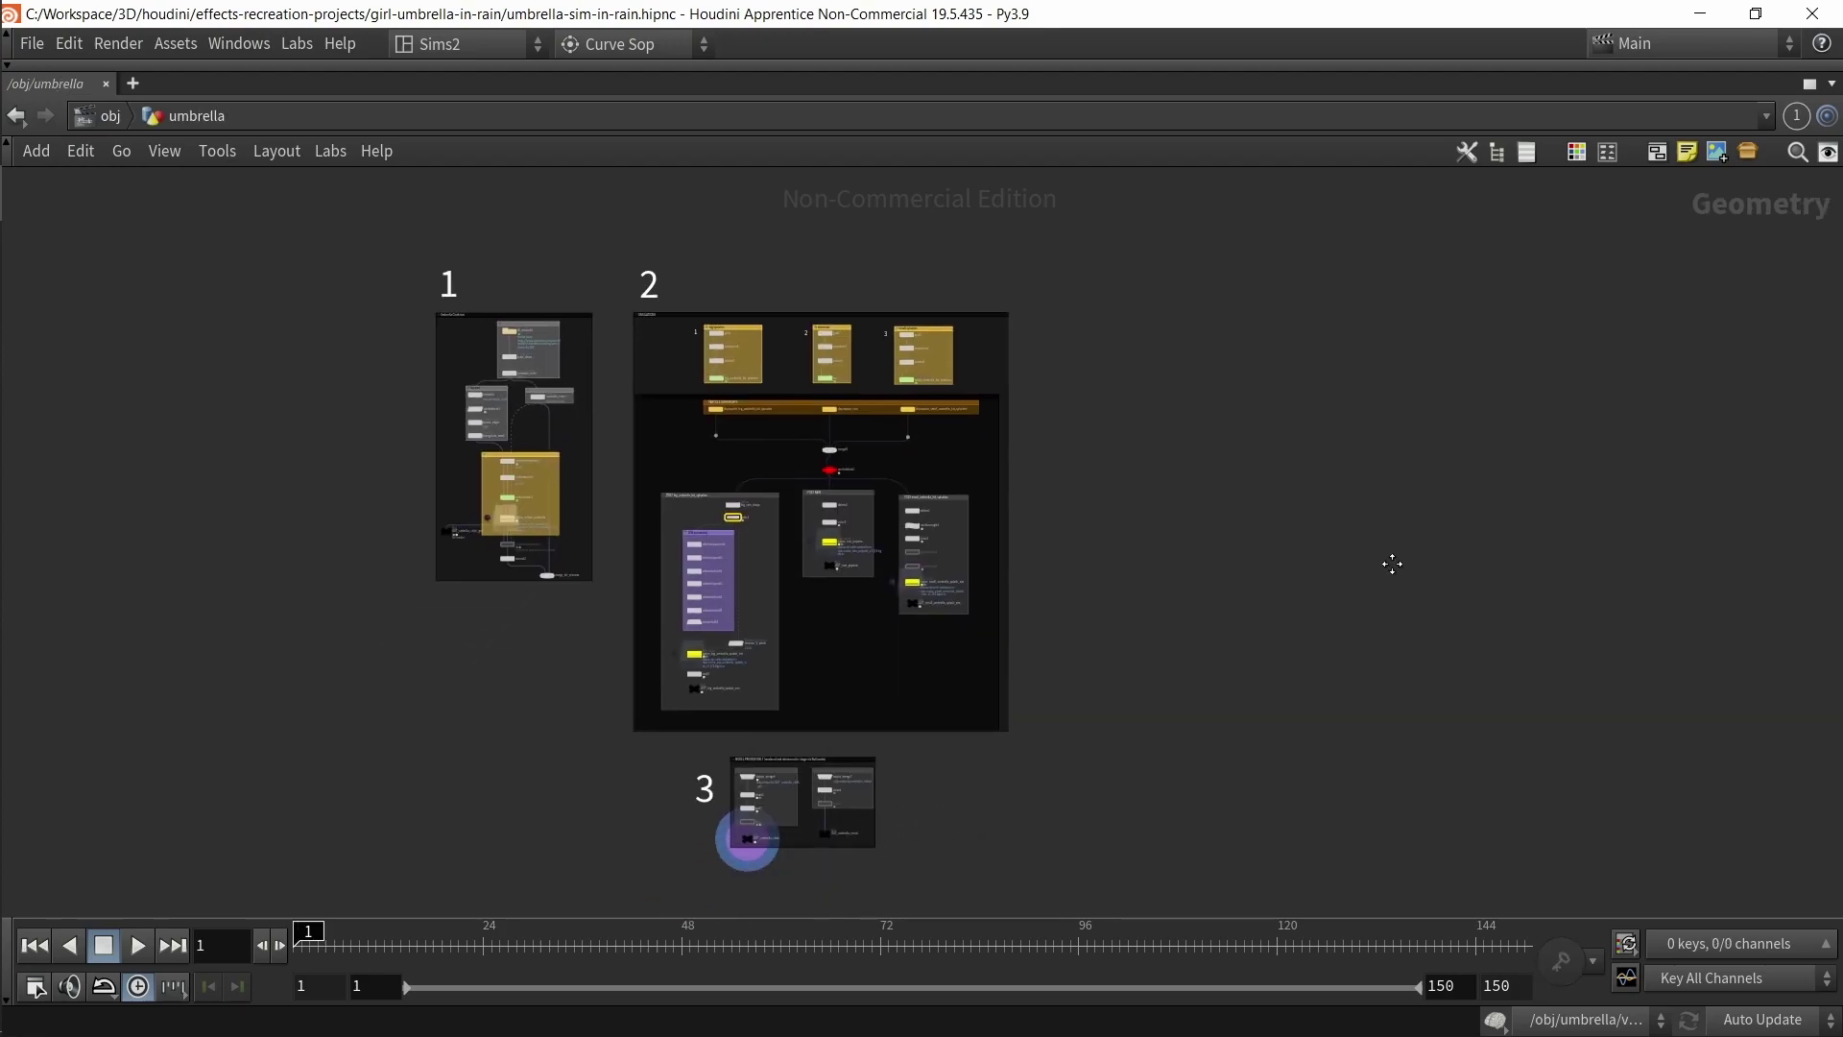
click(107, 116)
- Look inside the RENDER_rain node and select its object_merge1 node to examine the reference
drag(427, 616, 429, 578)
double_click(605, 655)
scroll(747, 561, down, 4)
middle_drag(747, 559, 729, 608)
drag(660, 505, 822, 539)
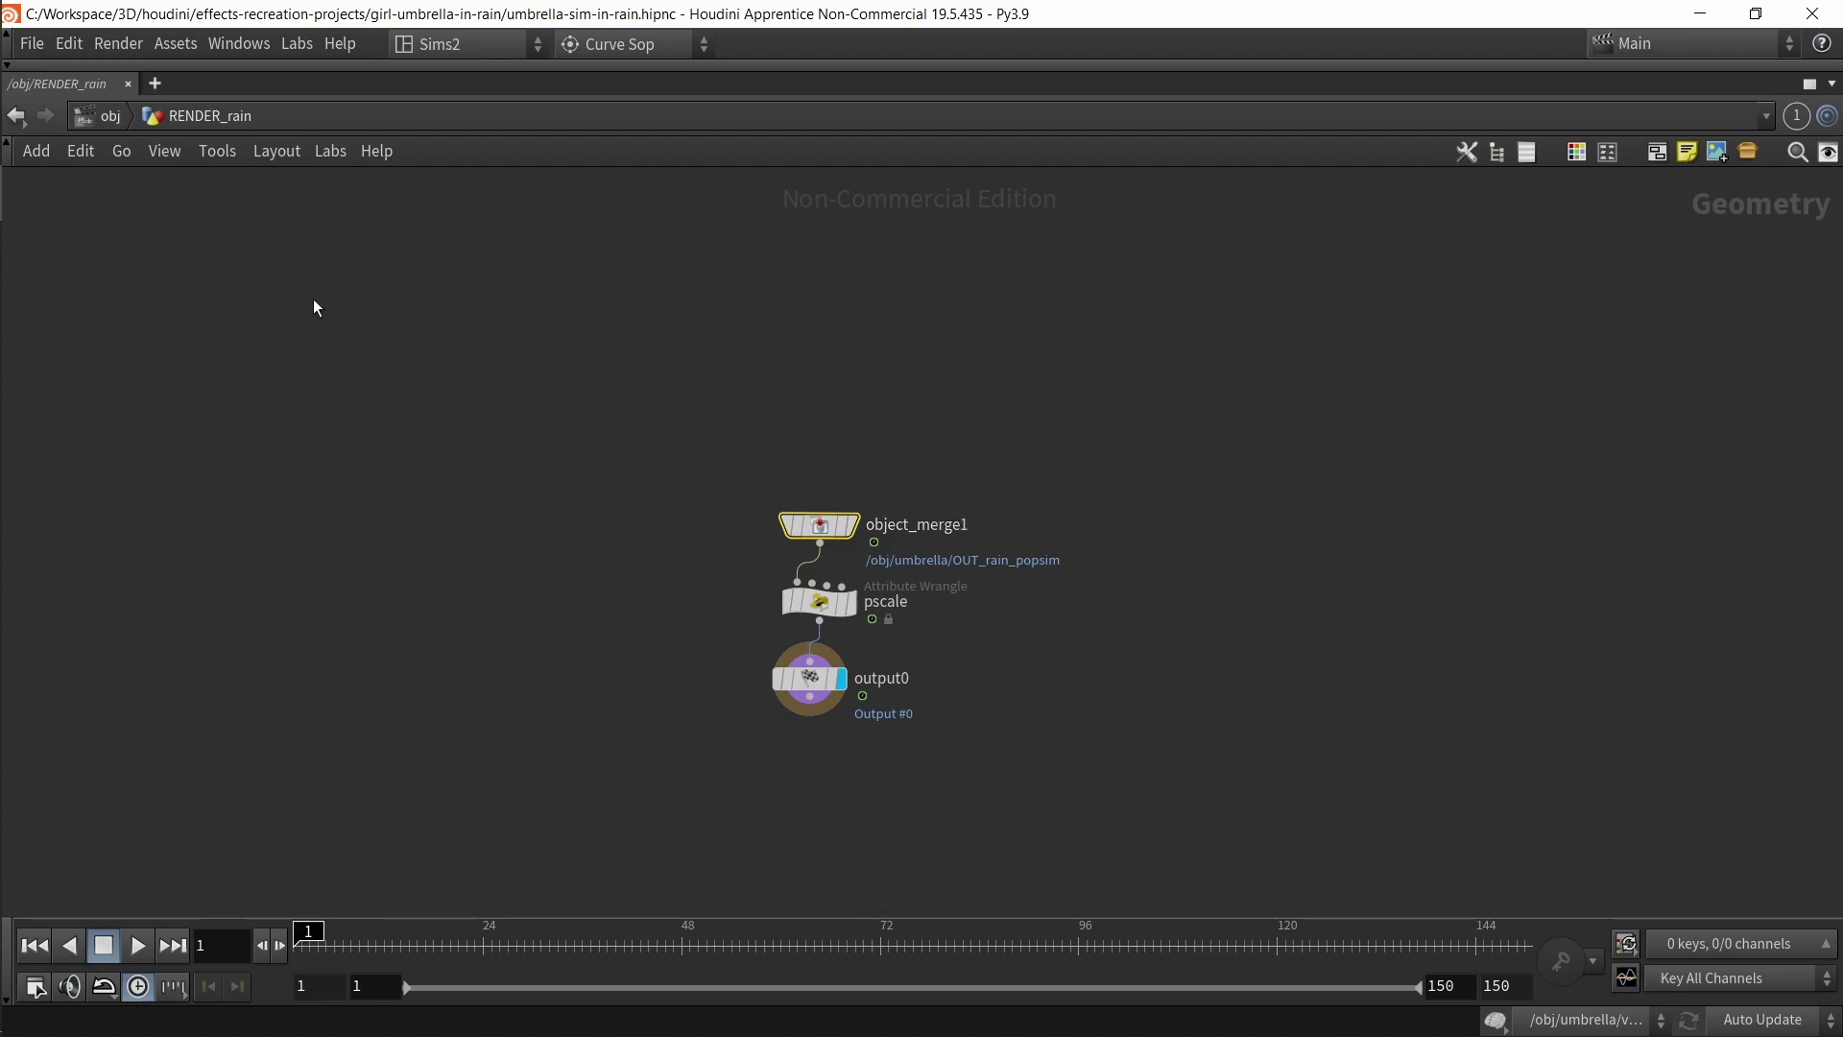
- Return to the object level and examine the SIM box and the Mantra test camera and lights
click(111, 115)
drag(472, 502, 688, 551)
scroll(608, 551, up, 4)
drag(360, 459, 814, 538)
scroll(749, 589, down, 4)
drag(1181, 383, 1294, 455)
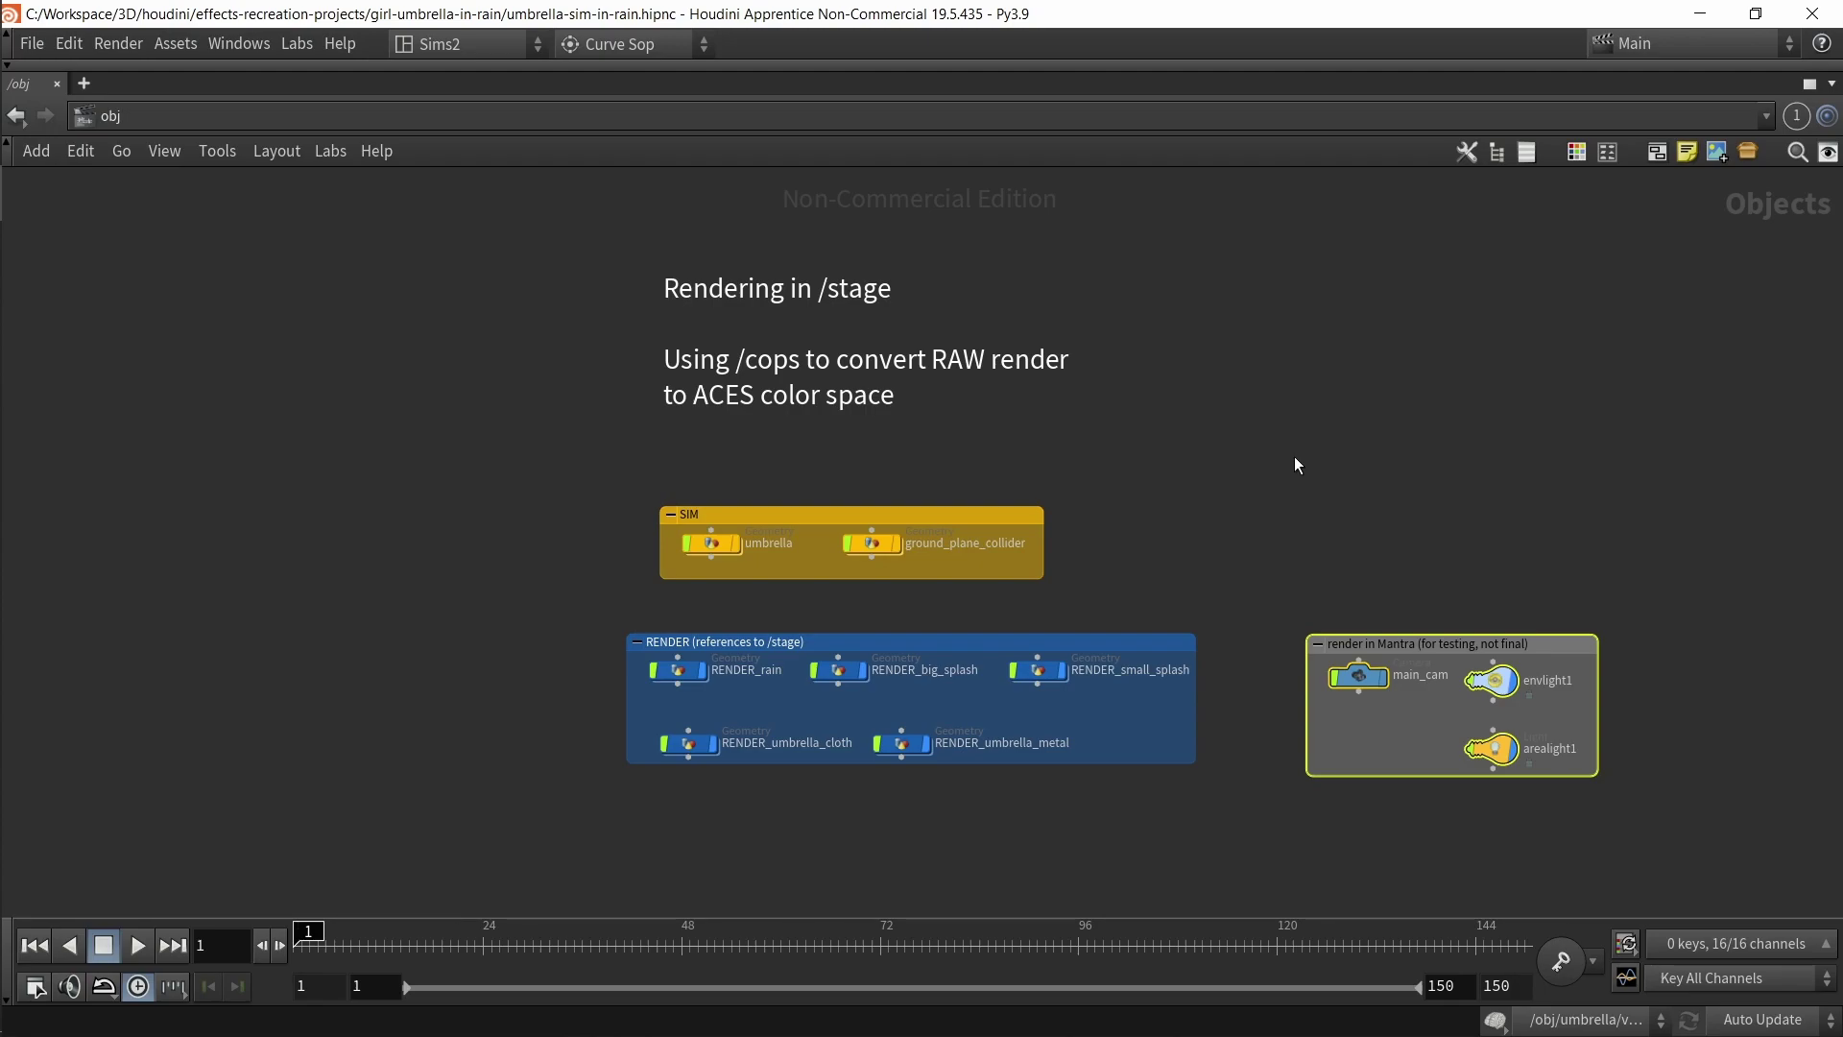
scroll(724, 543, up, 2)
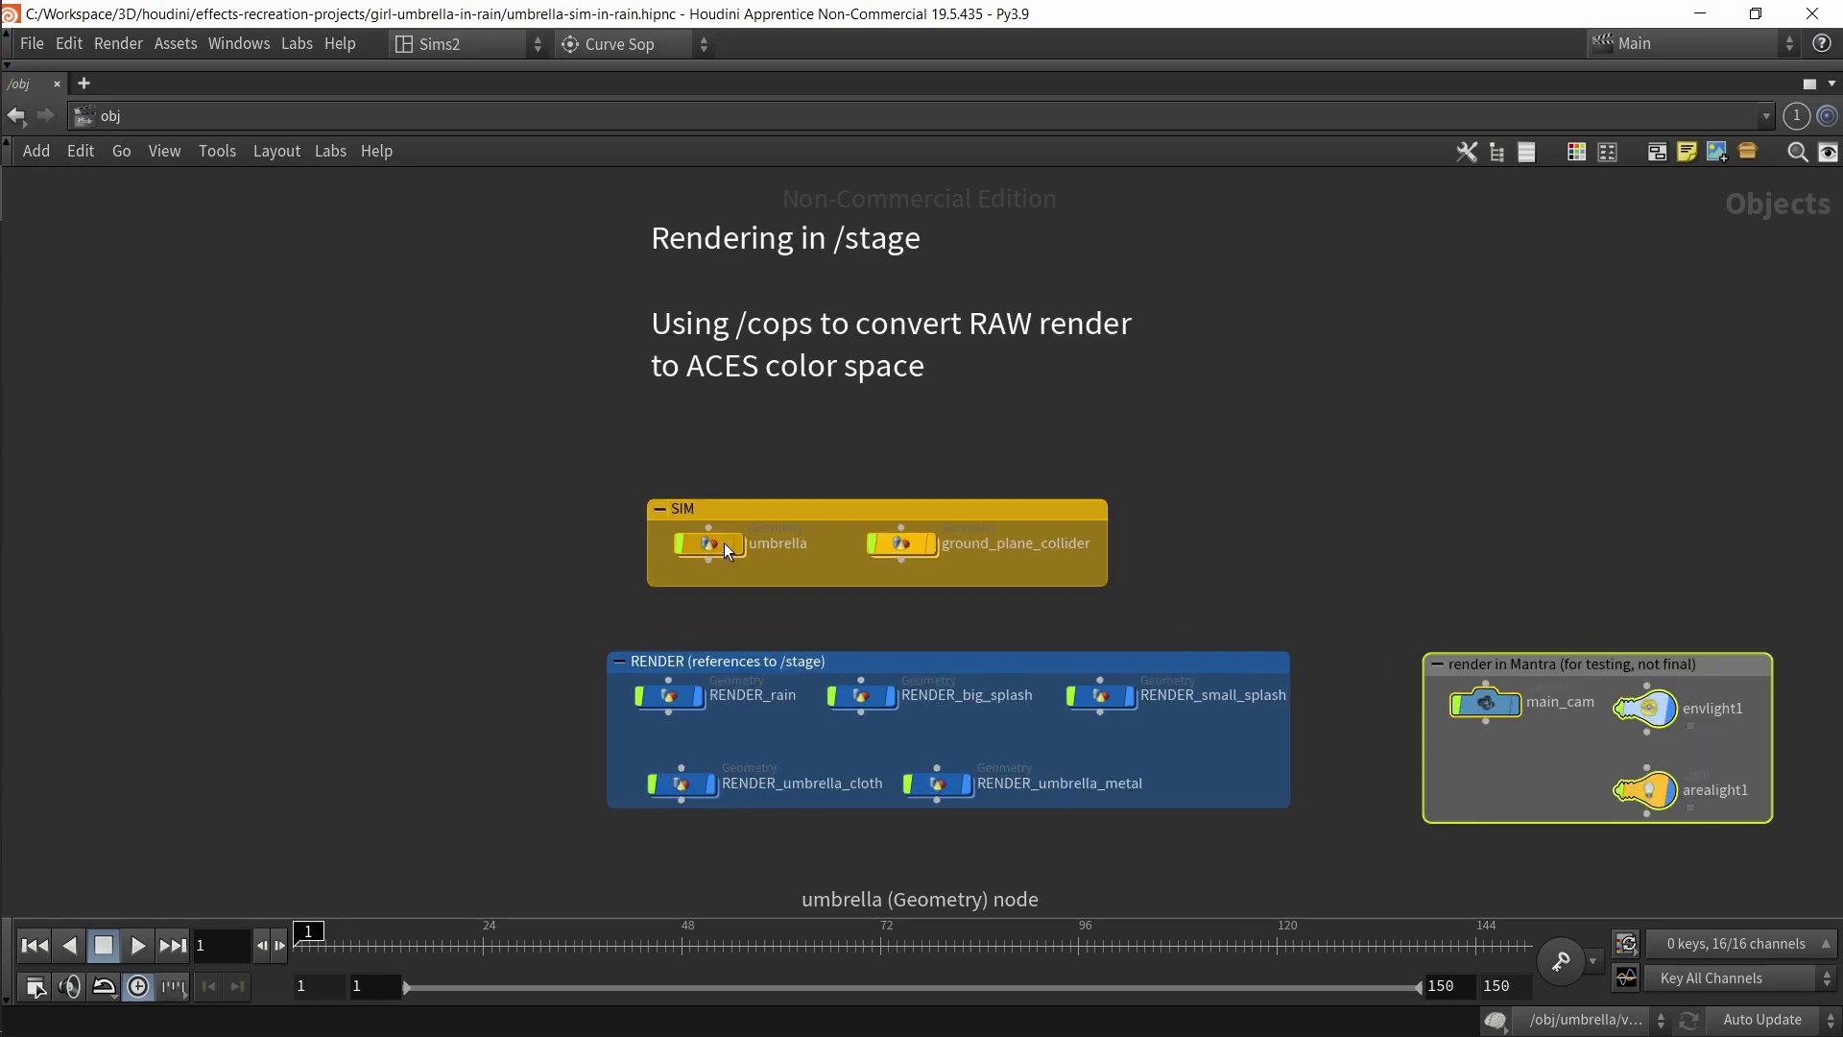
scroll(599, 432, down, 2)
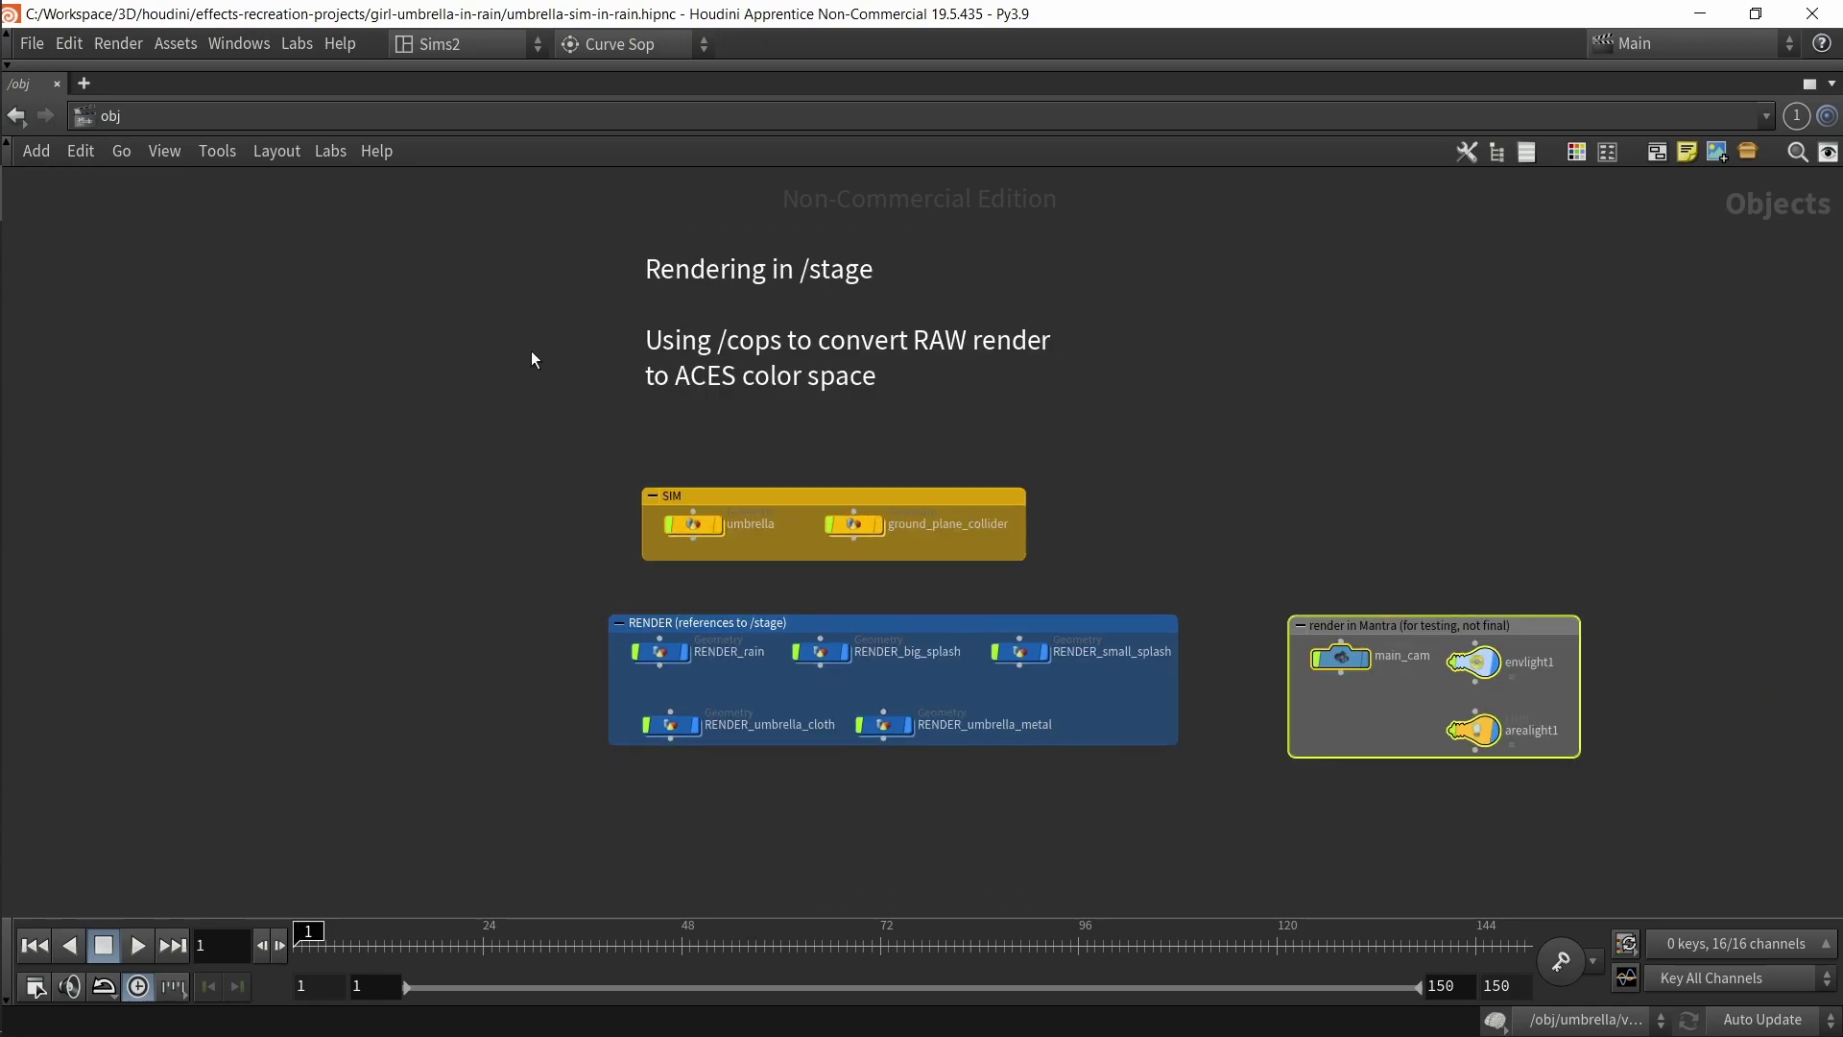
- Open the umbrella geometry node's network and bring all three numbered sections into view
click(702, 527)
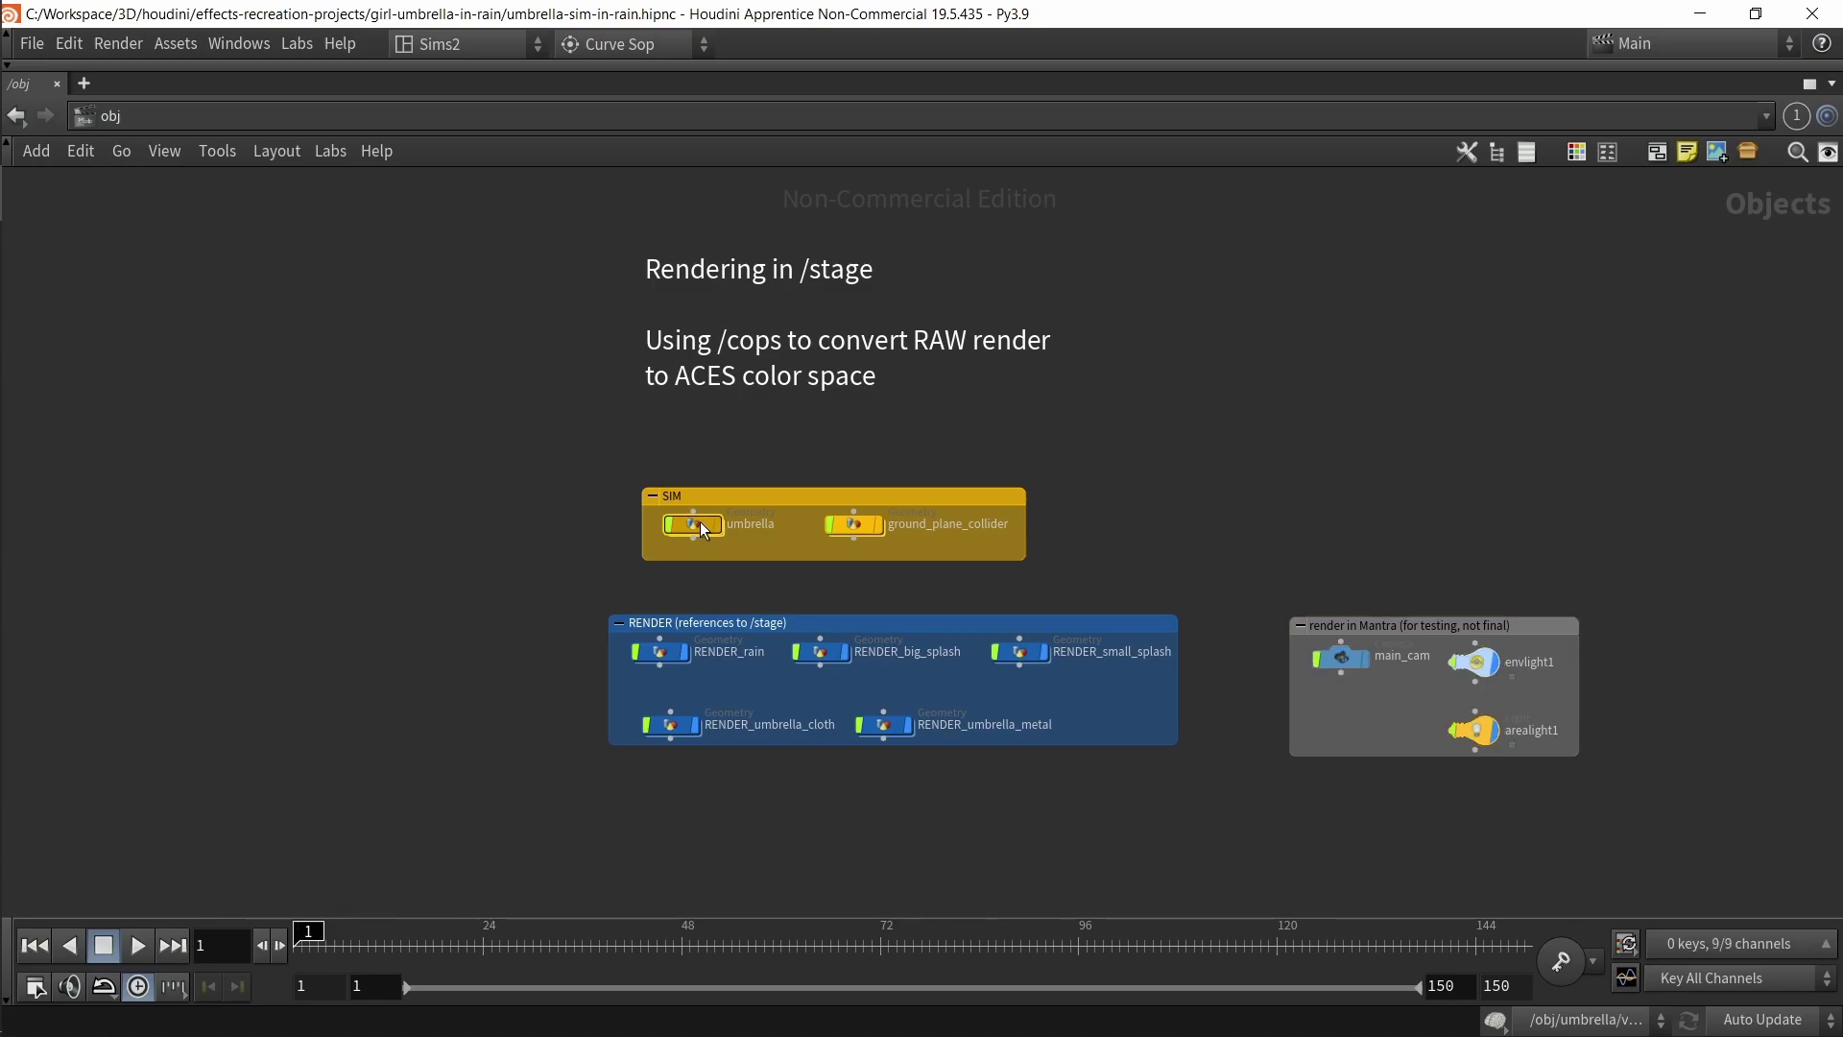
double_click(700, 522)
middle_drag(606, 572, 714, 587)
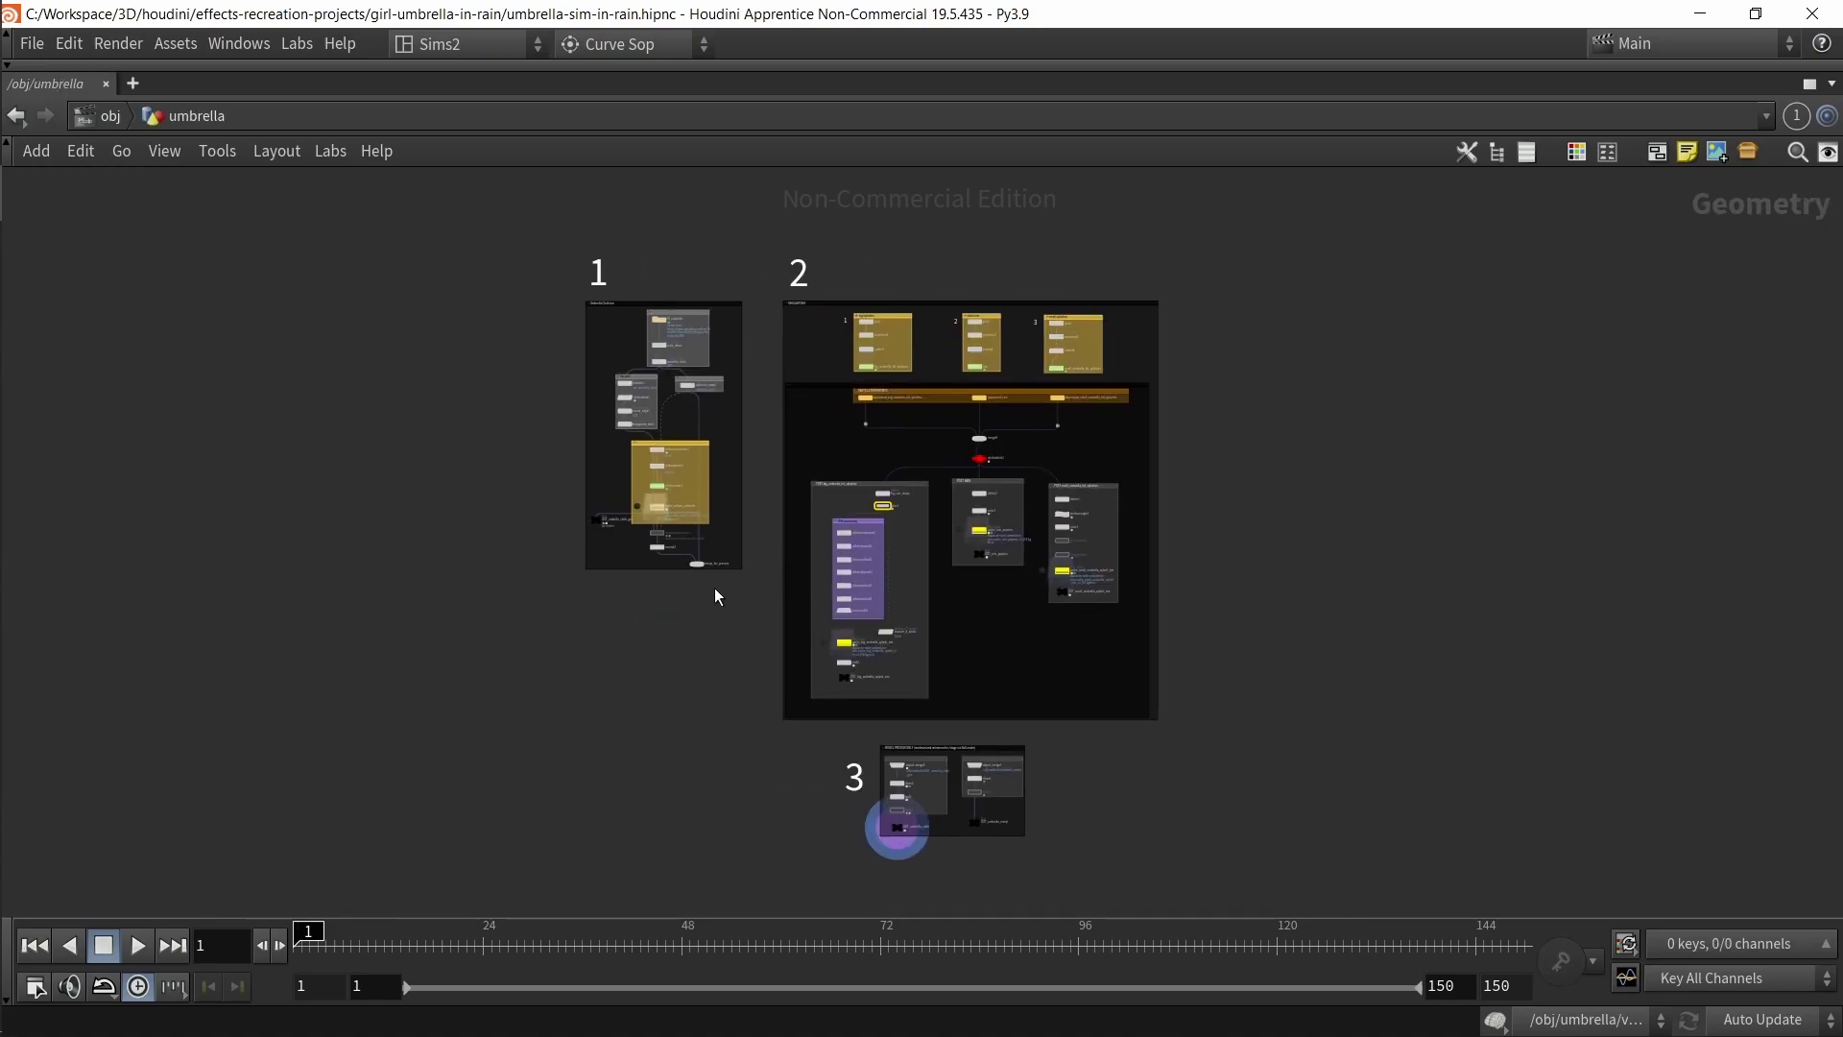
scroll(715, 589, up, 1)
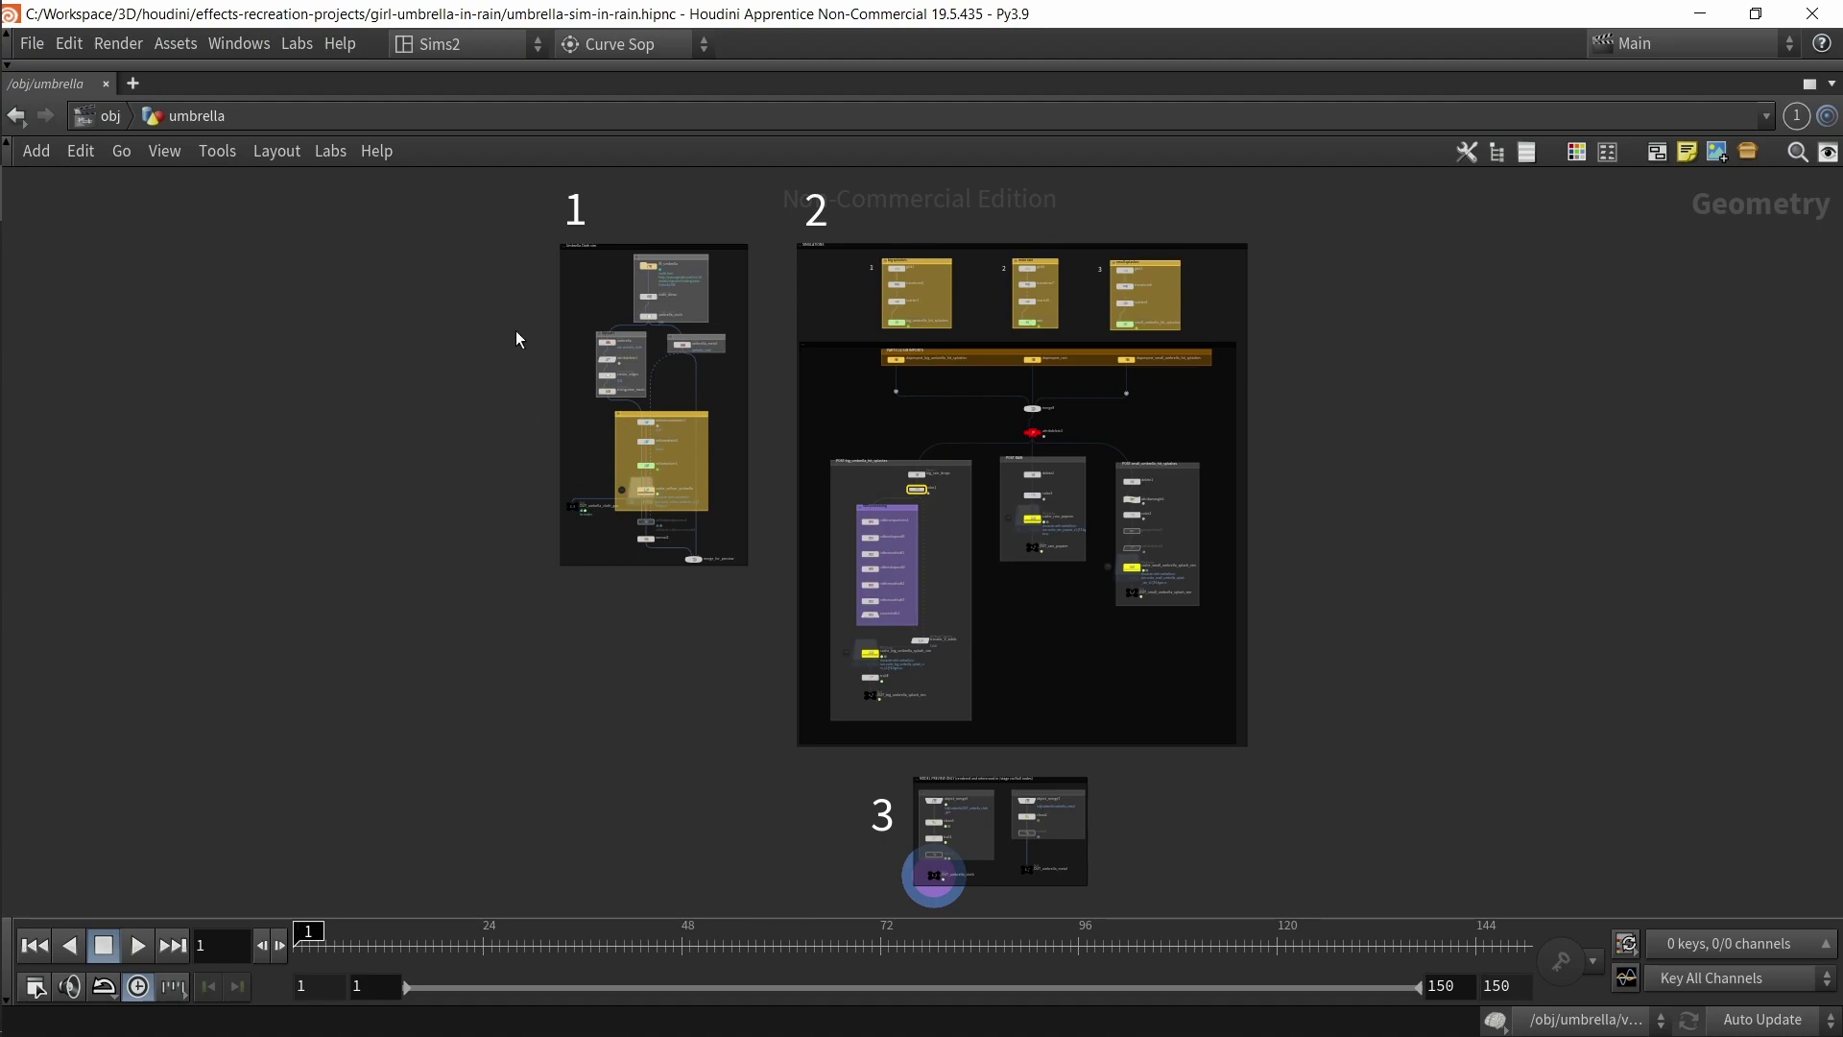
- Examine the network's three numbered sections in turn, framing the model preview section 3
drag(486, 192, 785, 670)
click(624, 682)
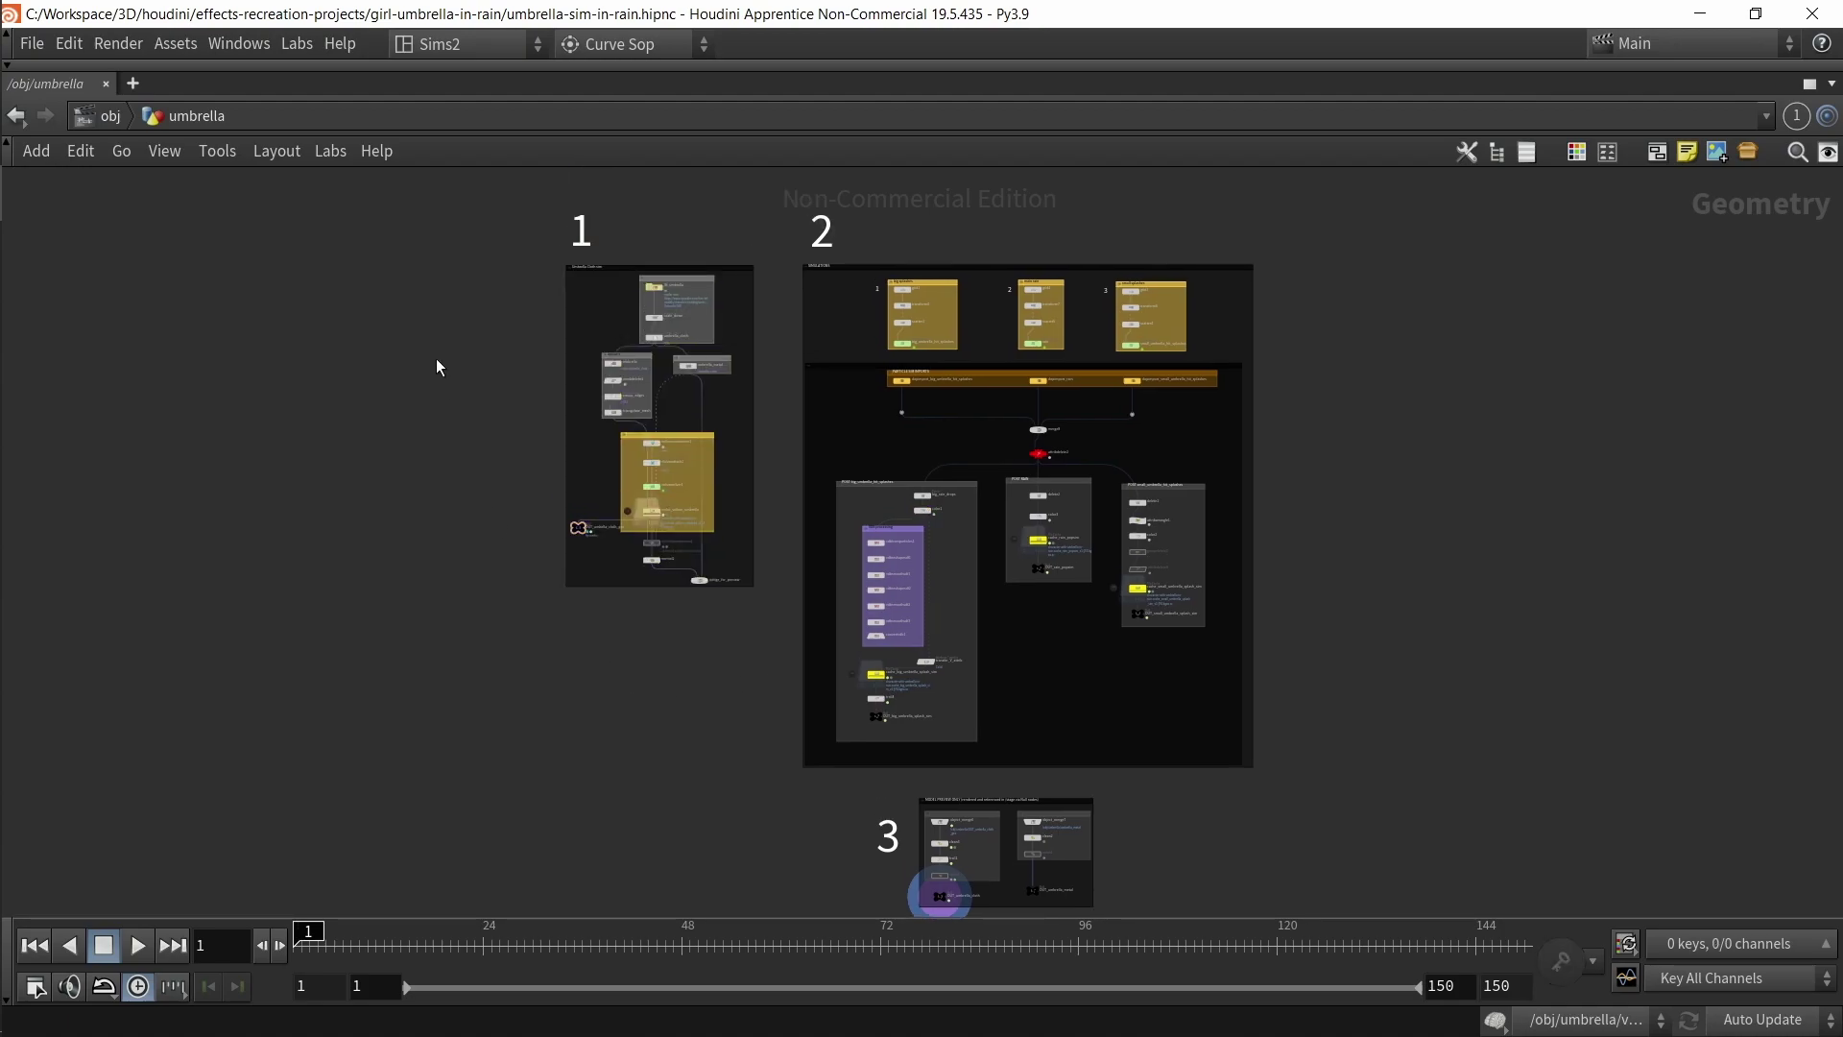
drag(521, 207, 766, 621)
drag(780, 199, 1317, 781)
middle_drag(1267, 796, 1248, 700)
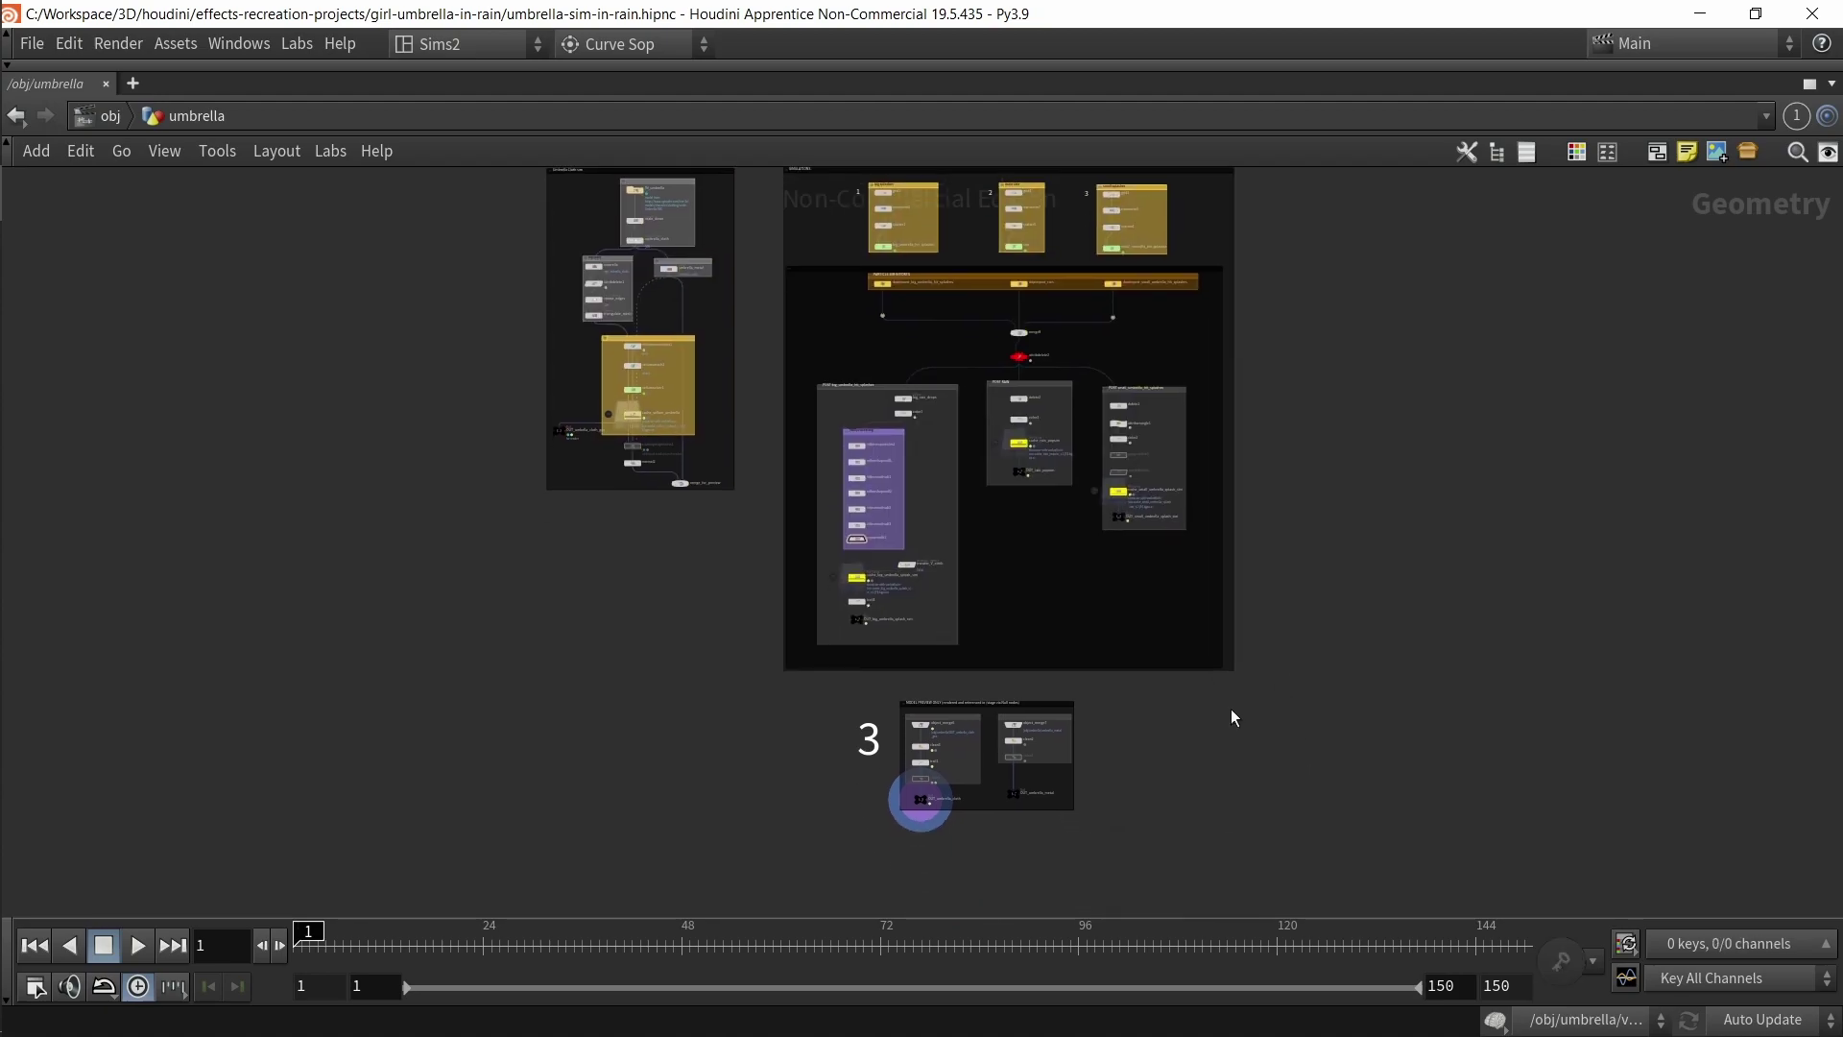
scroll(1248, 711, up, 2)
drag(713, 689, 1157, 855)
key(f)
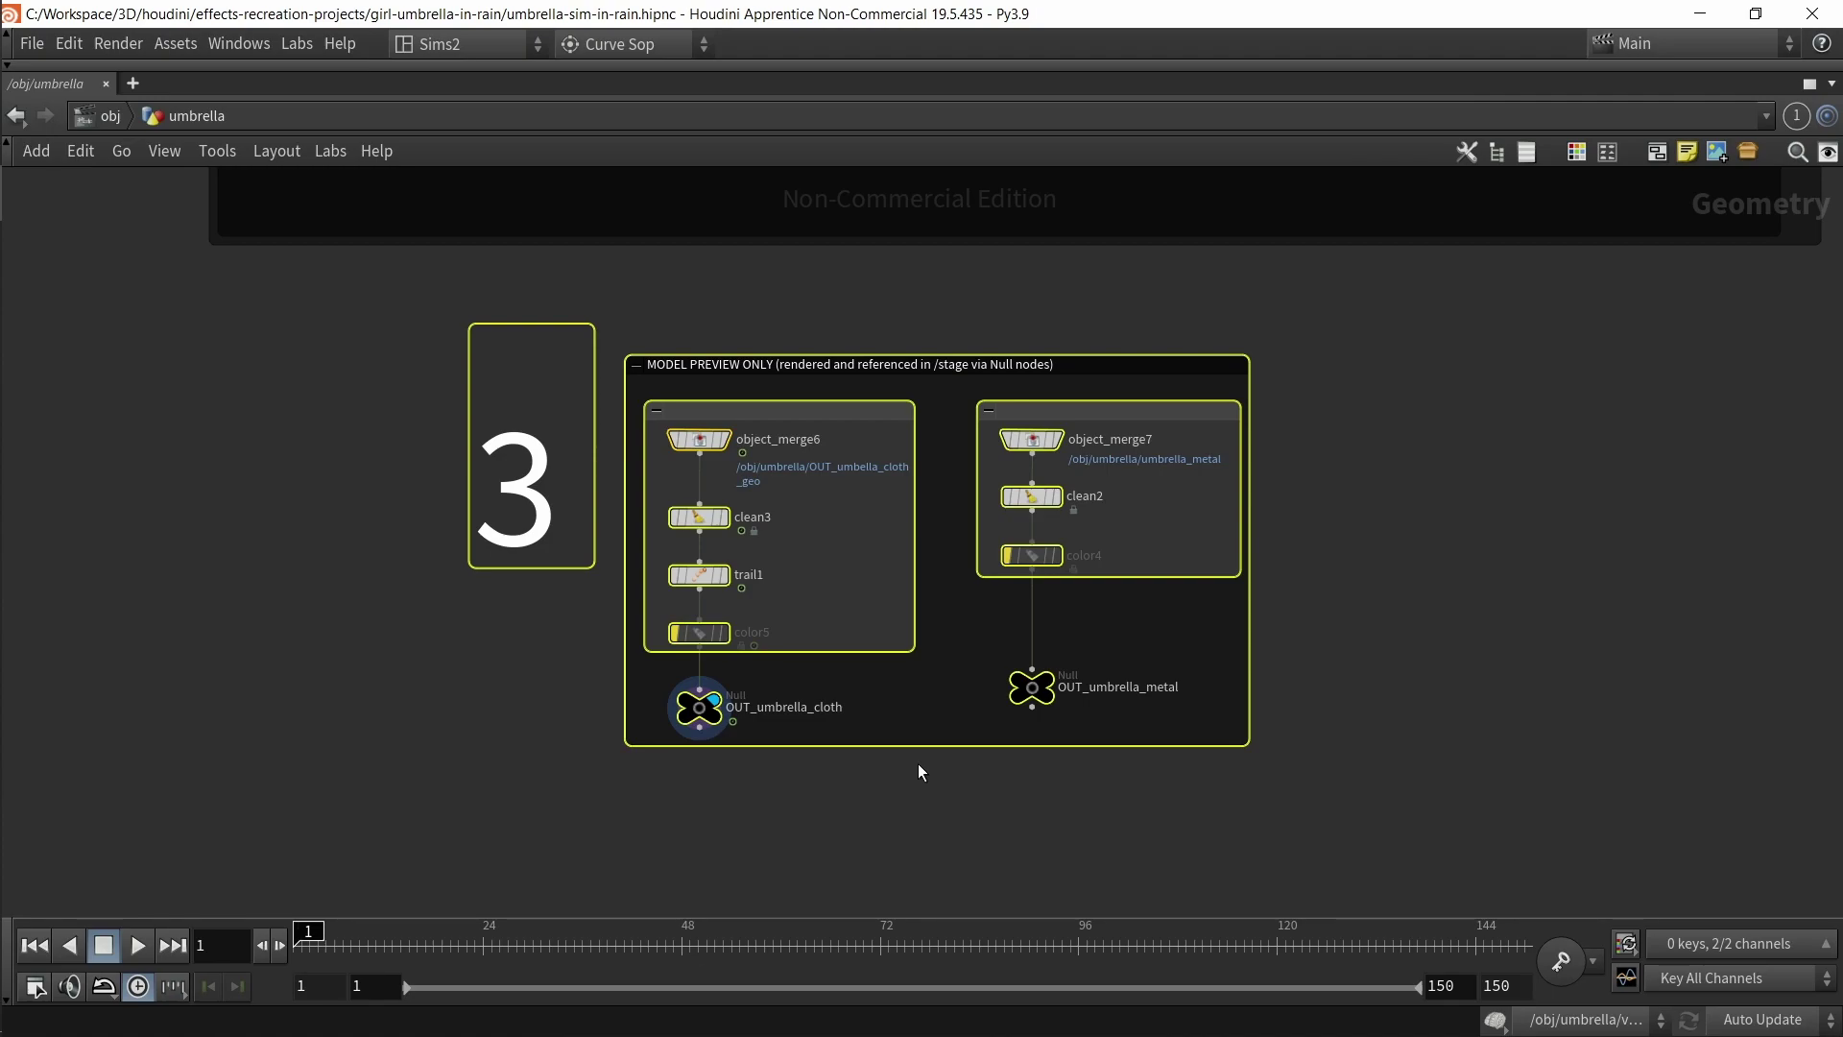
- Restore the multi-pane layout at section 1 and check the model source link in IN_umbrella's node information
key(1)
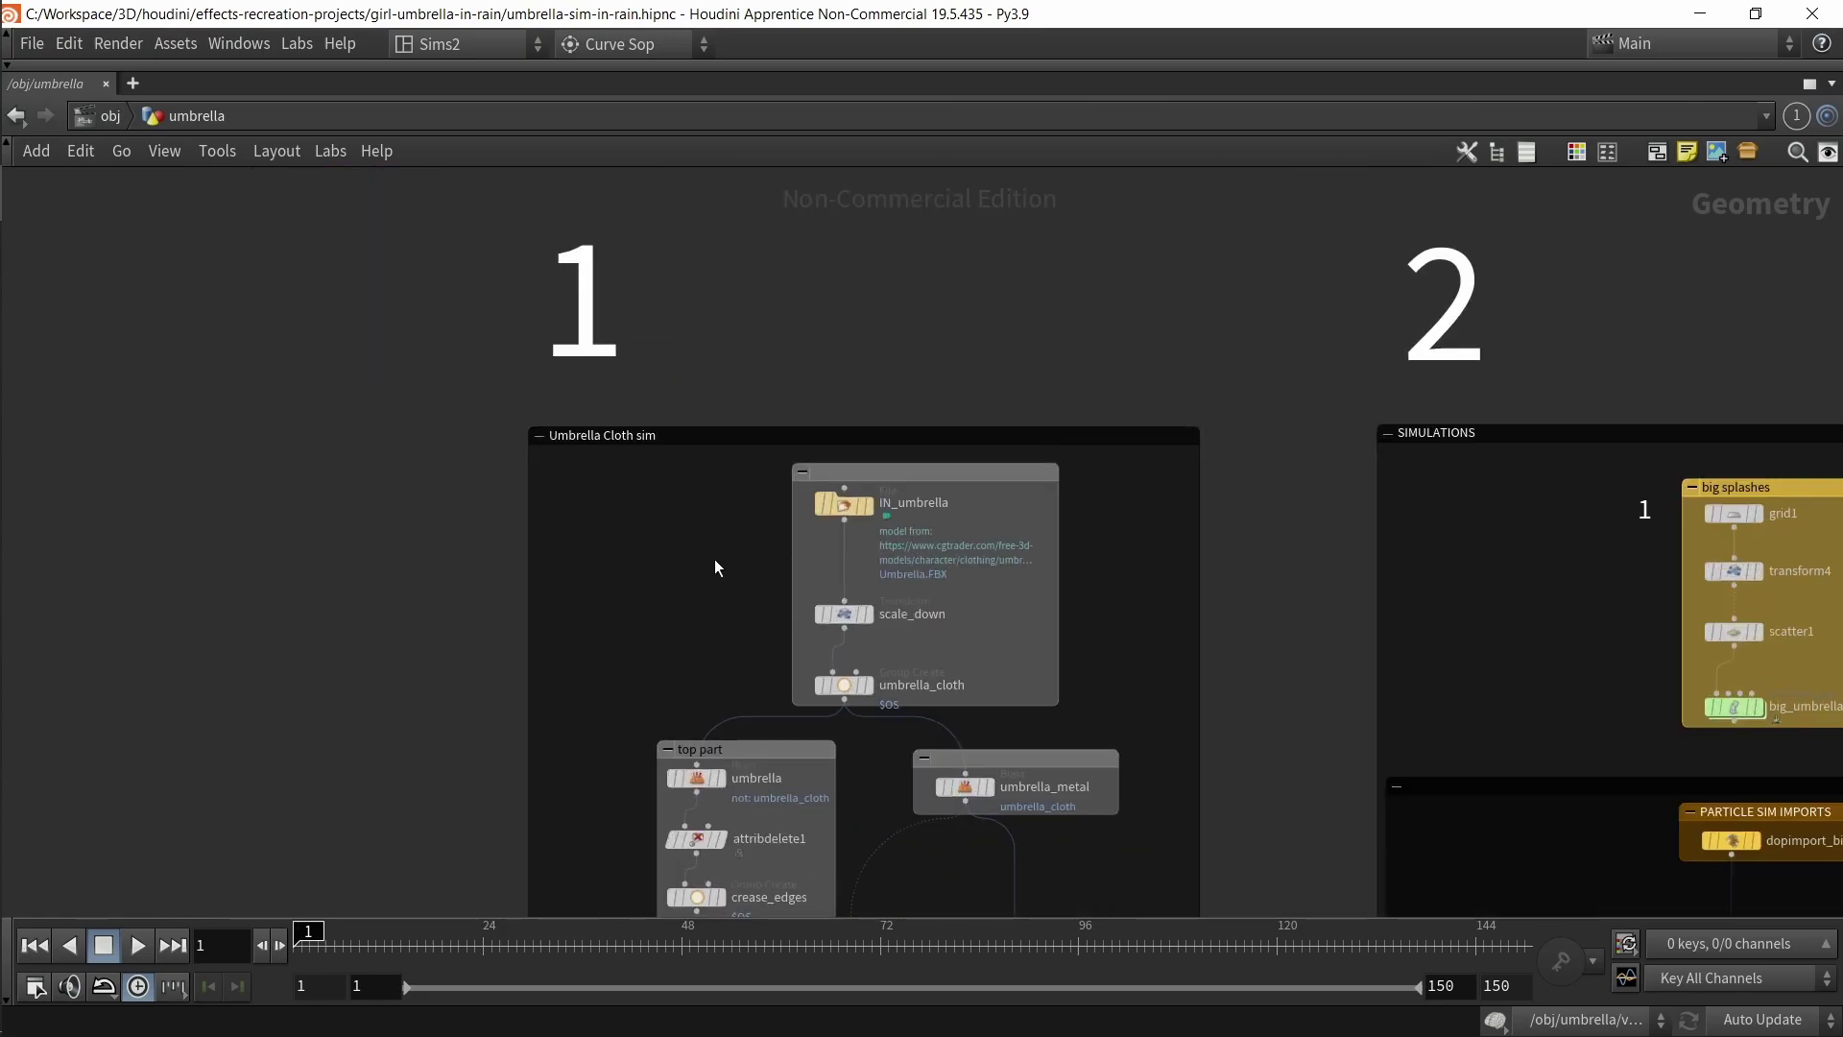
key(ctrl+b)
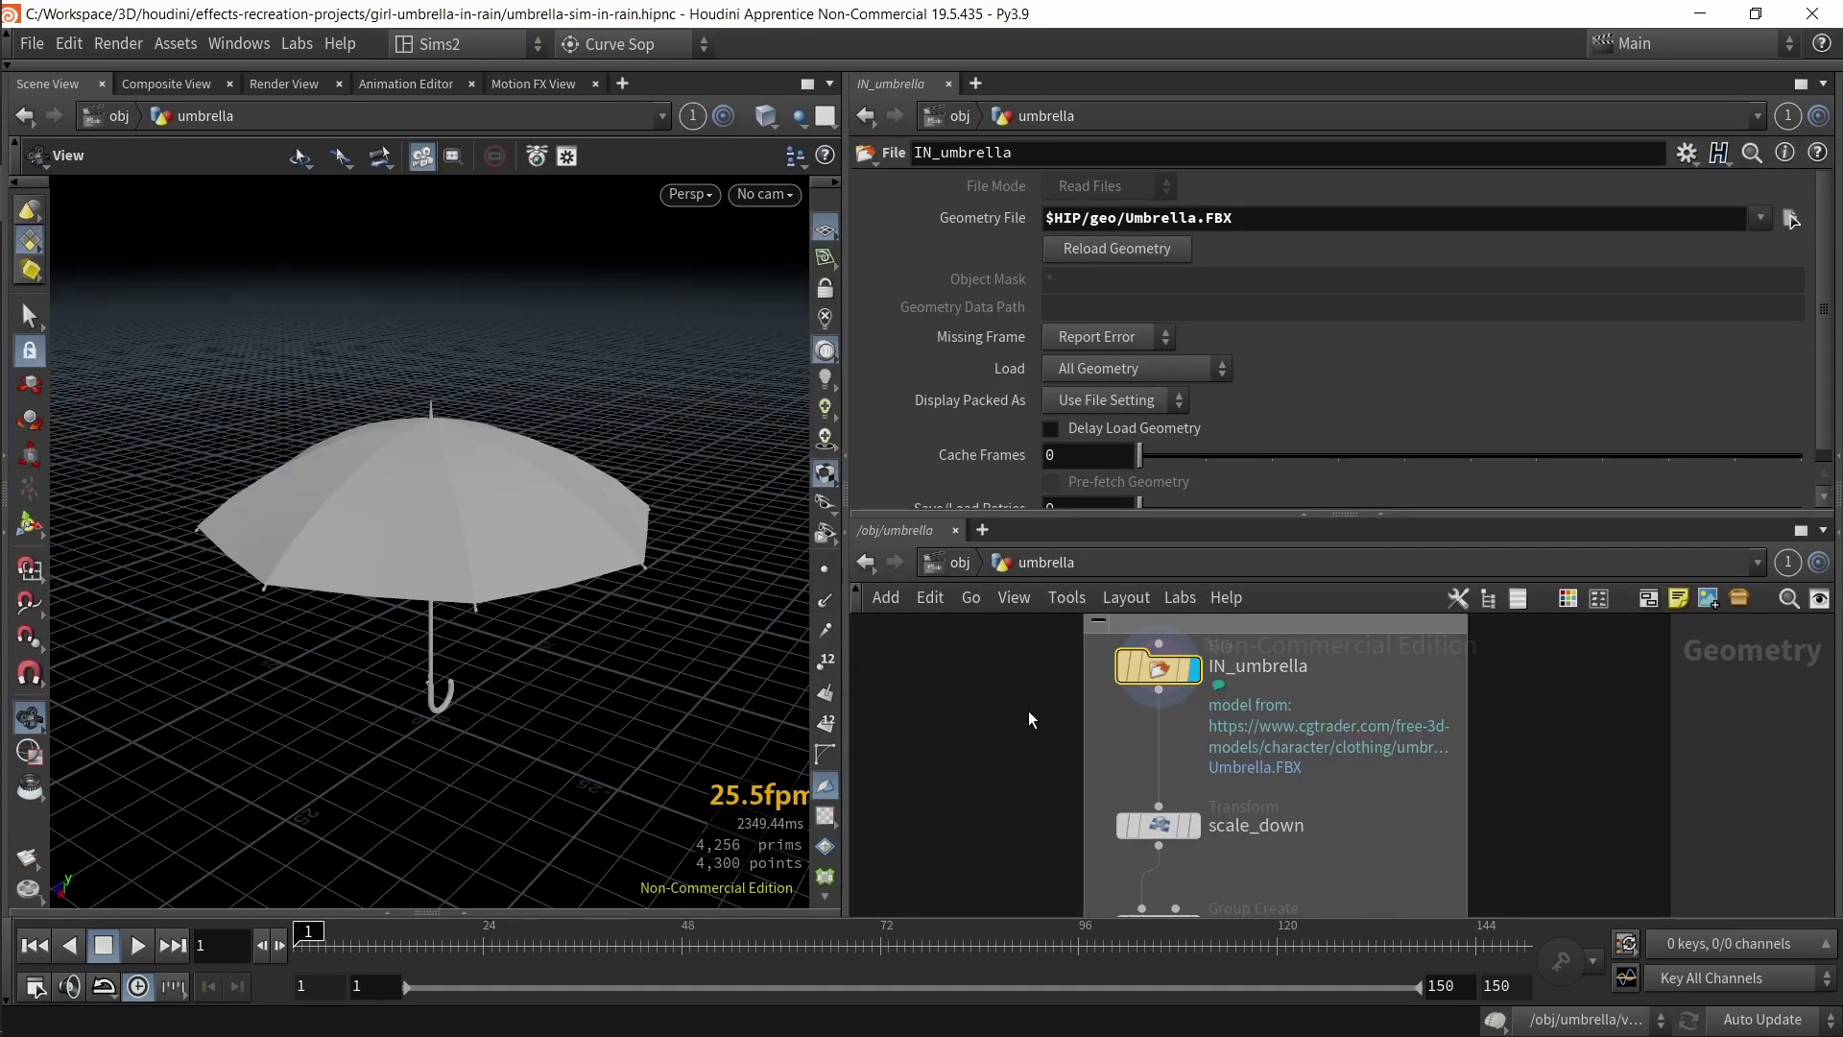
middle_click(1161, 672)
drag(1322, 620, 1305, 602)
click(1322, 620)
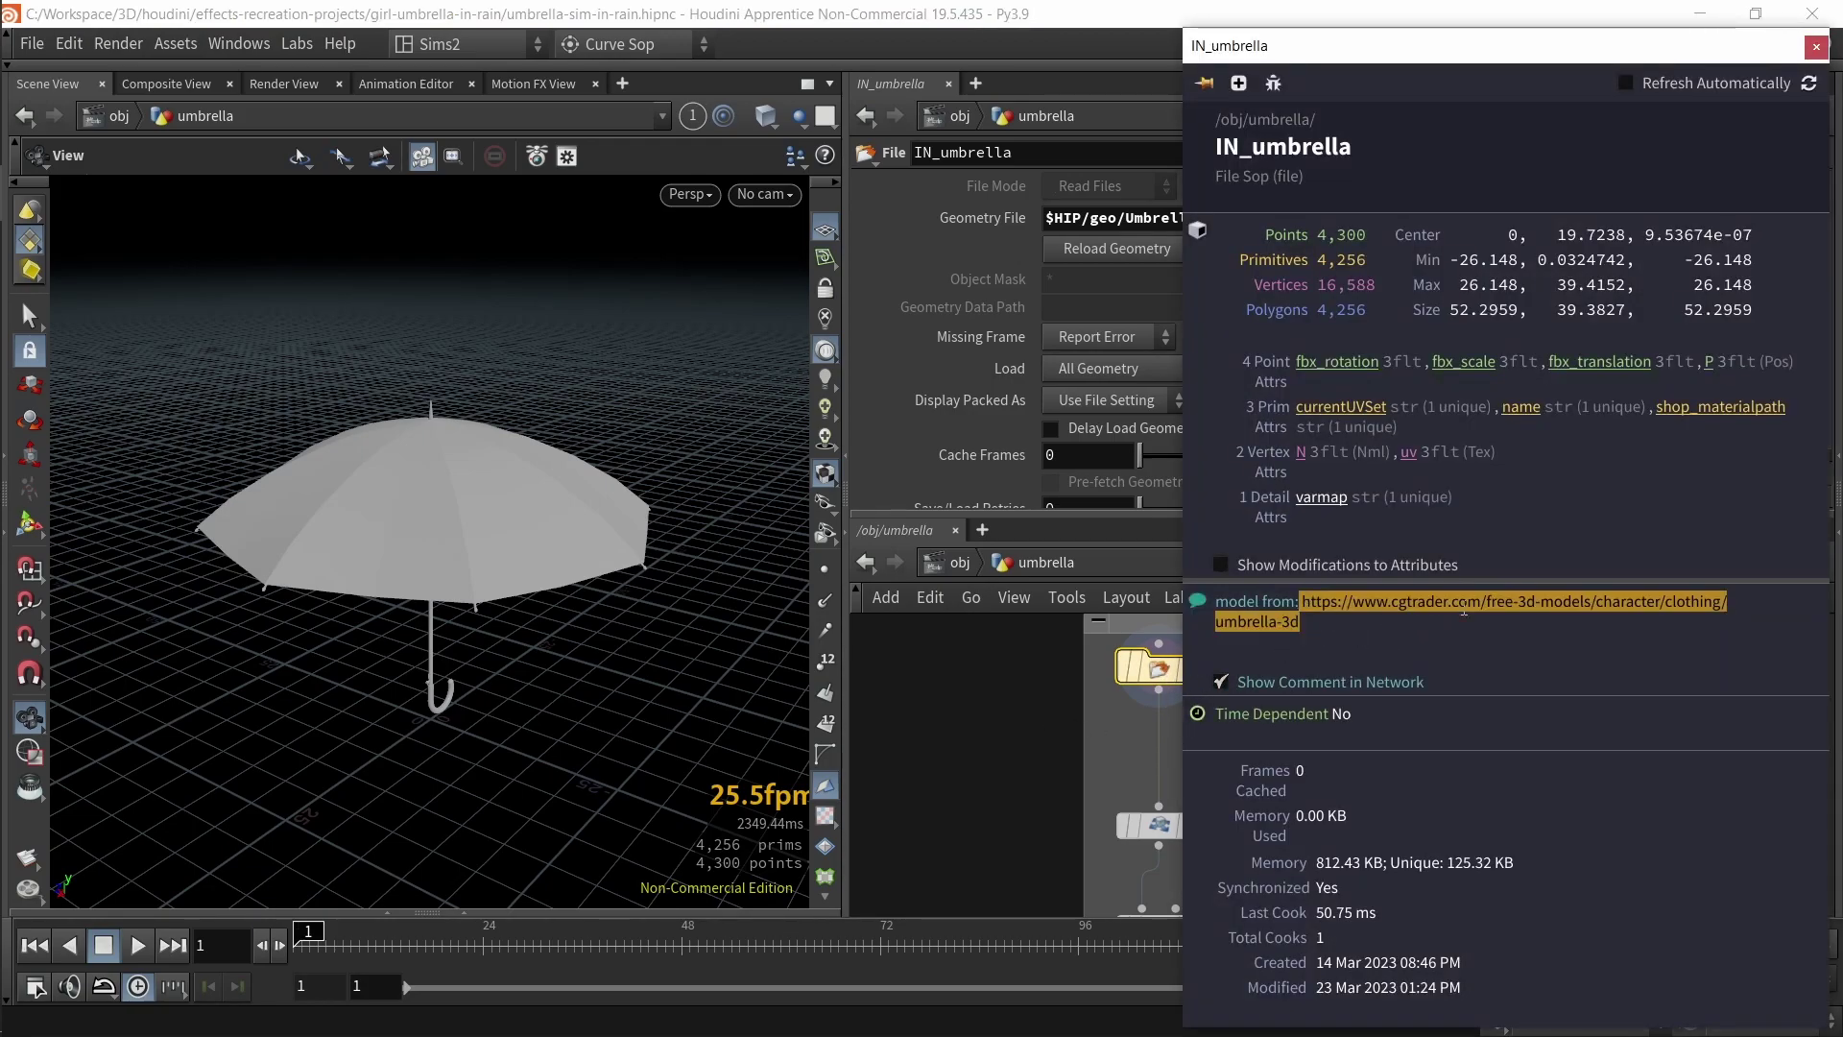
click(1816, 46)
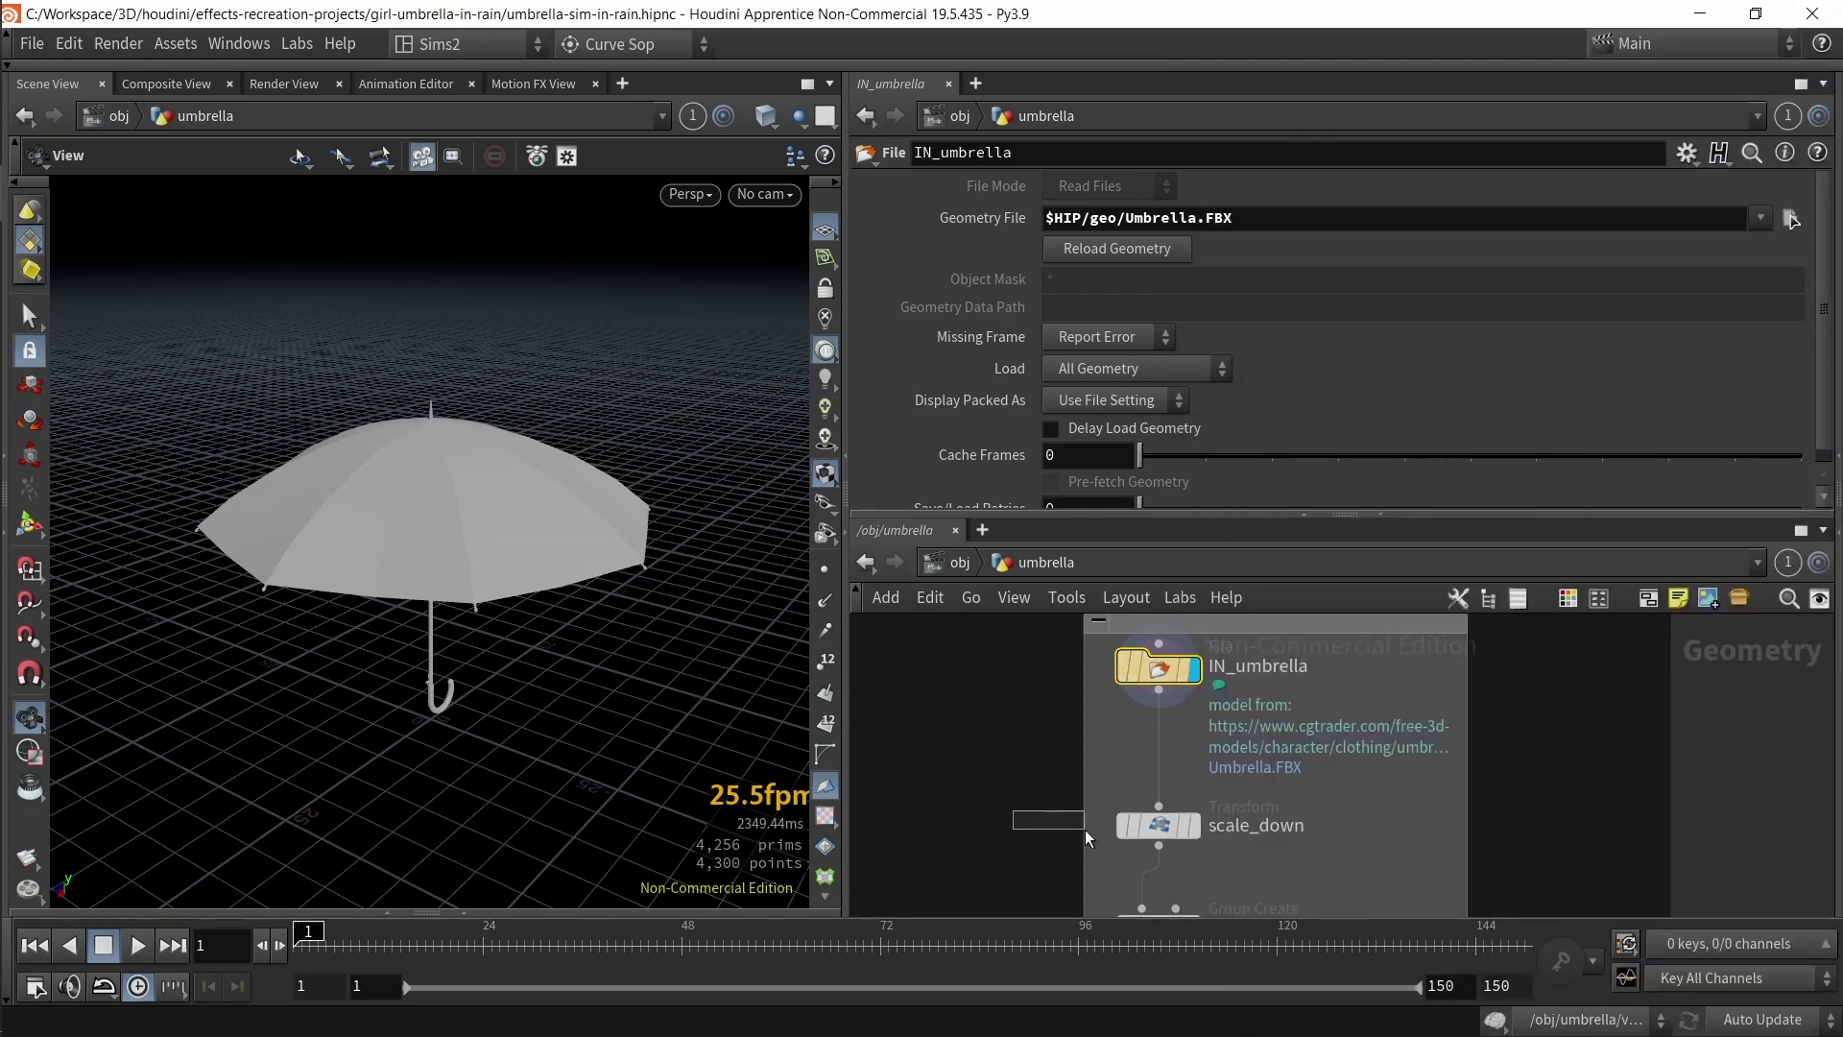
- Display the scale_down transform node's result and frame the scaled umbrella in the viewport
drag(1057, 828, 1217, 866)
key(r)
key(space+f)
drag(576, 744, 500, 672)
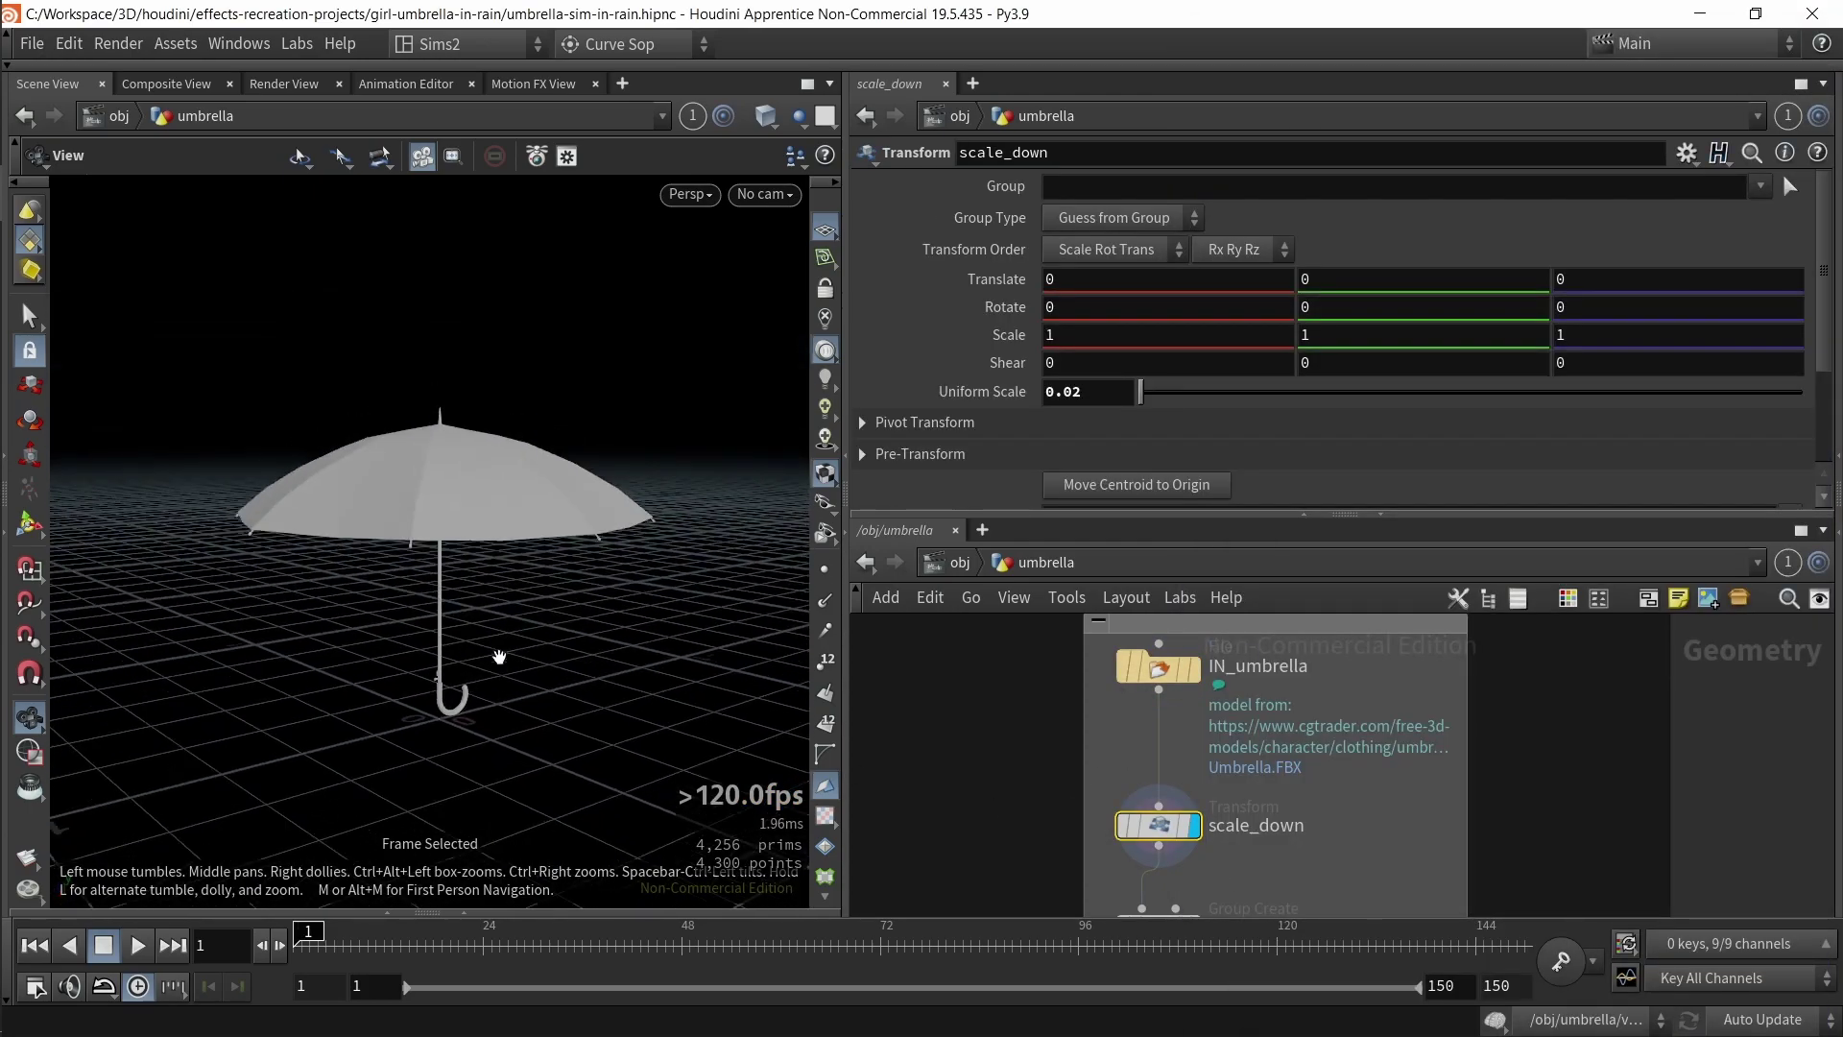
middle_drag(500, 672, 499, 624)
- Display the umbrella_cloth group node and examine its highlighted canopy primitives in the viewport
middle_drag(1044, 822, 1075, 640)
drag(1043, 719, 1273, 786)
key(r)
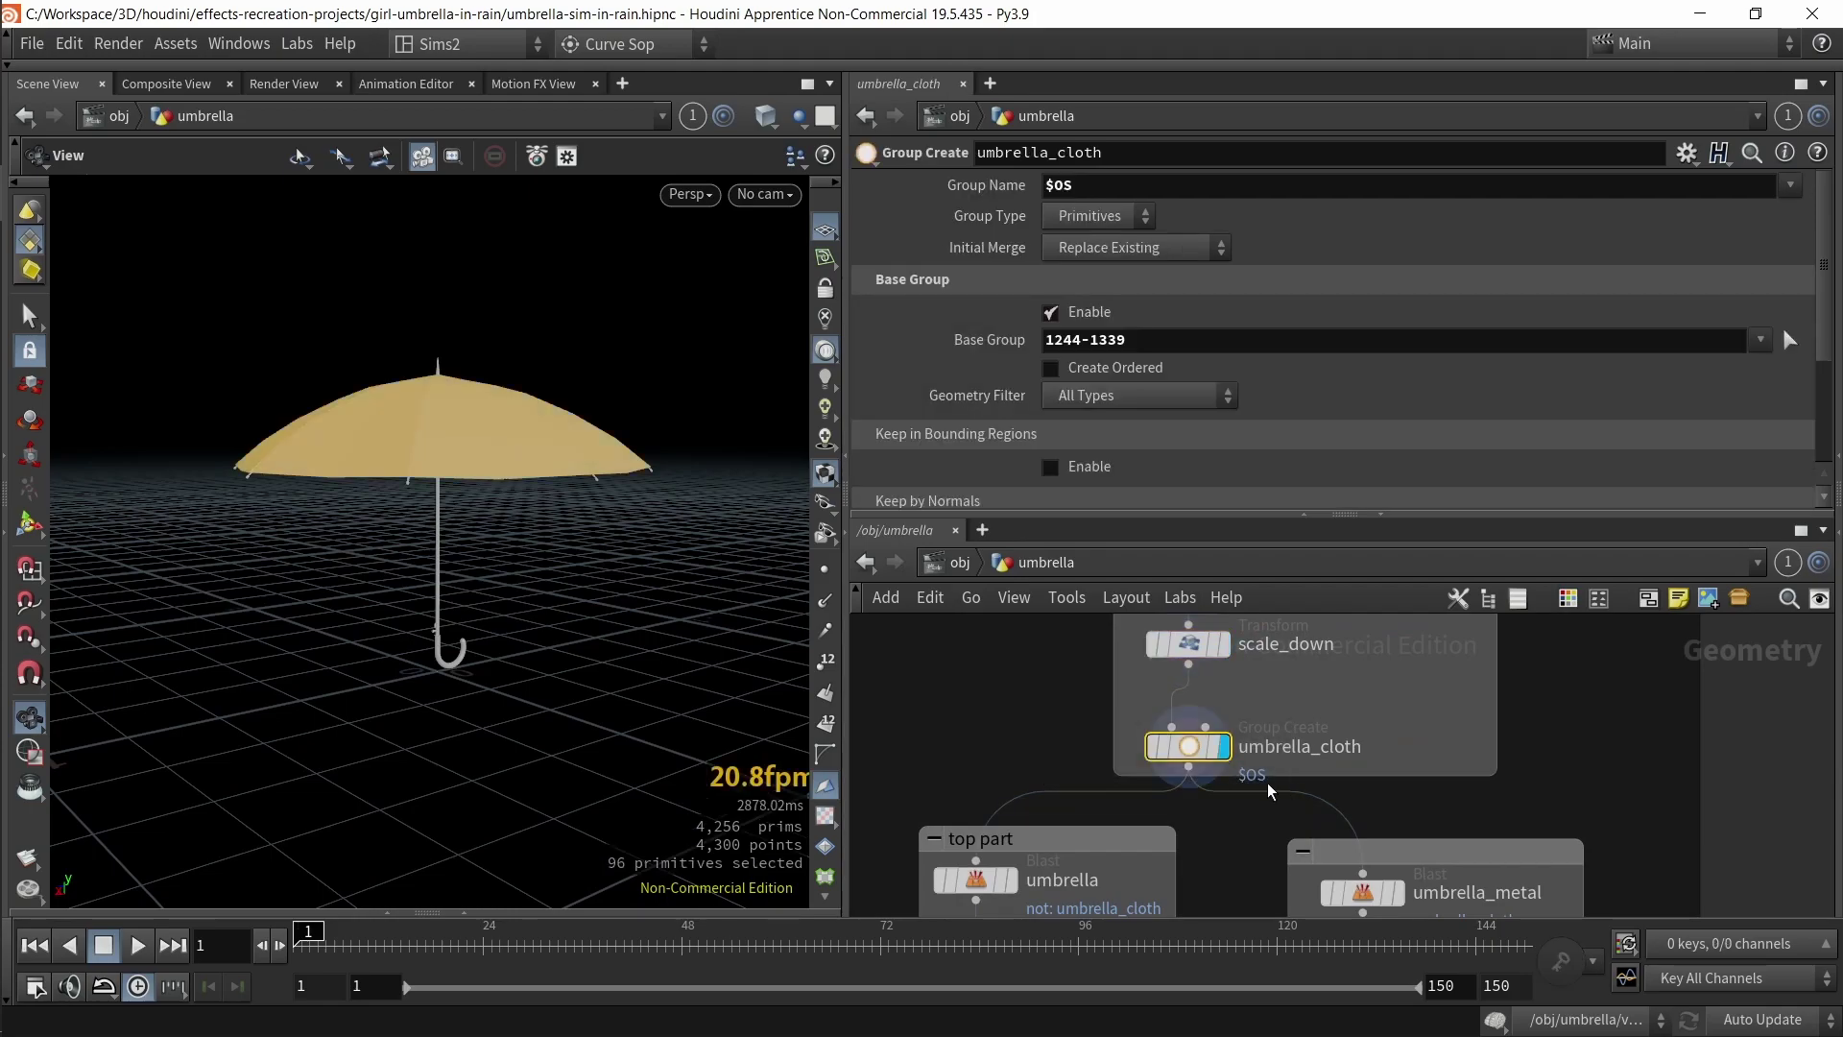
drag(564, 596, 616, 462)
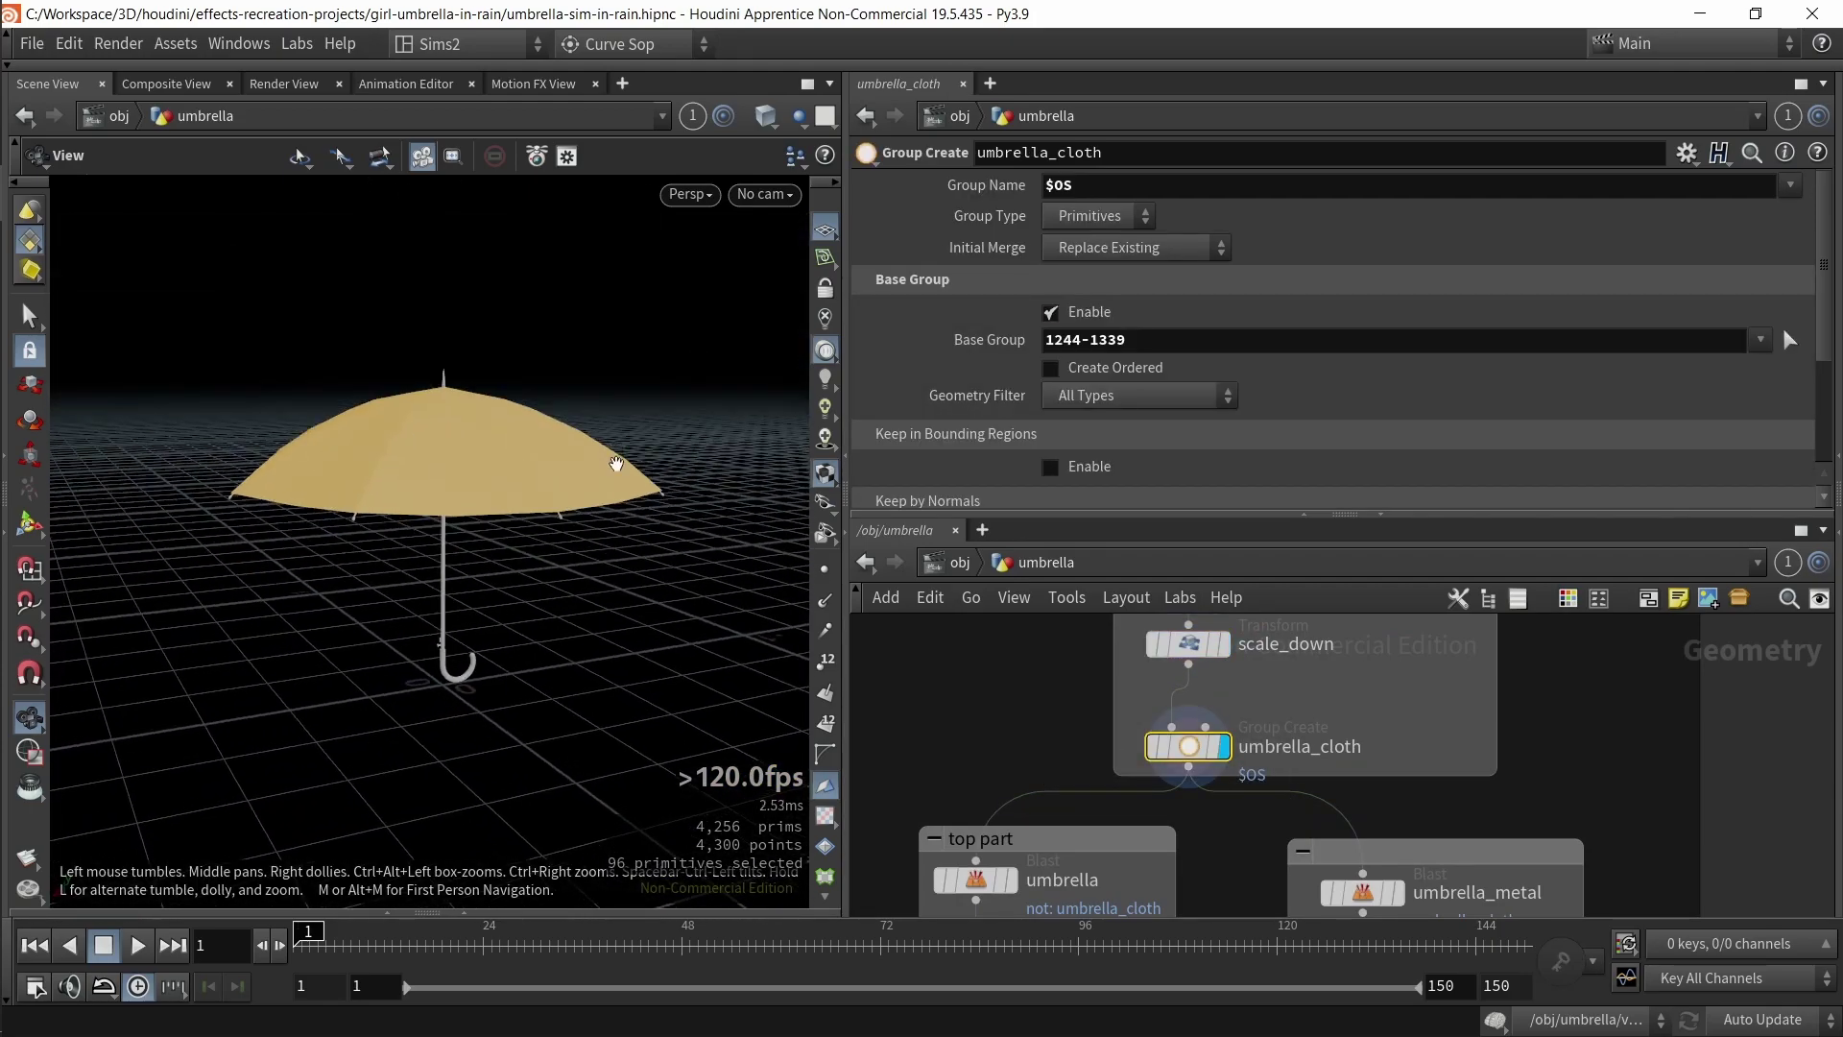
- Display the umbrella Blast node in the top part box and examine the isolated canopy
middle_drag(981, 752, 1034, 686)
scroll(1000, 748, down, 1)
middle_drag(863, 736, 863, 711)
click(1054, 777)
key(space+g)
drag(452, 564, 540, 569)
- Check the groups available to the umbrella Blast node, and select the umbrella_cloth group node to compare its name
click(1778, 185)
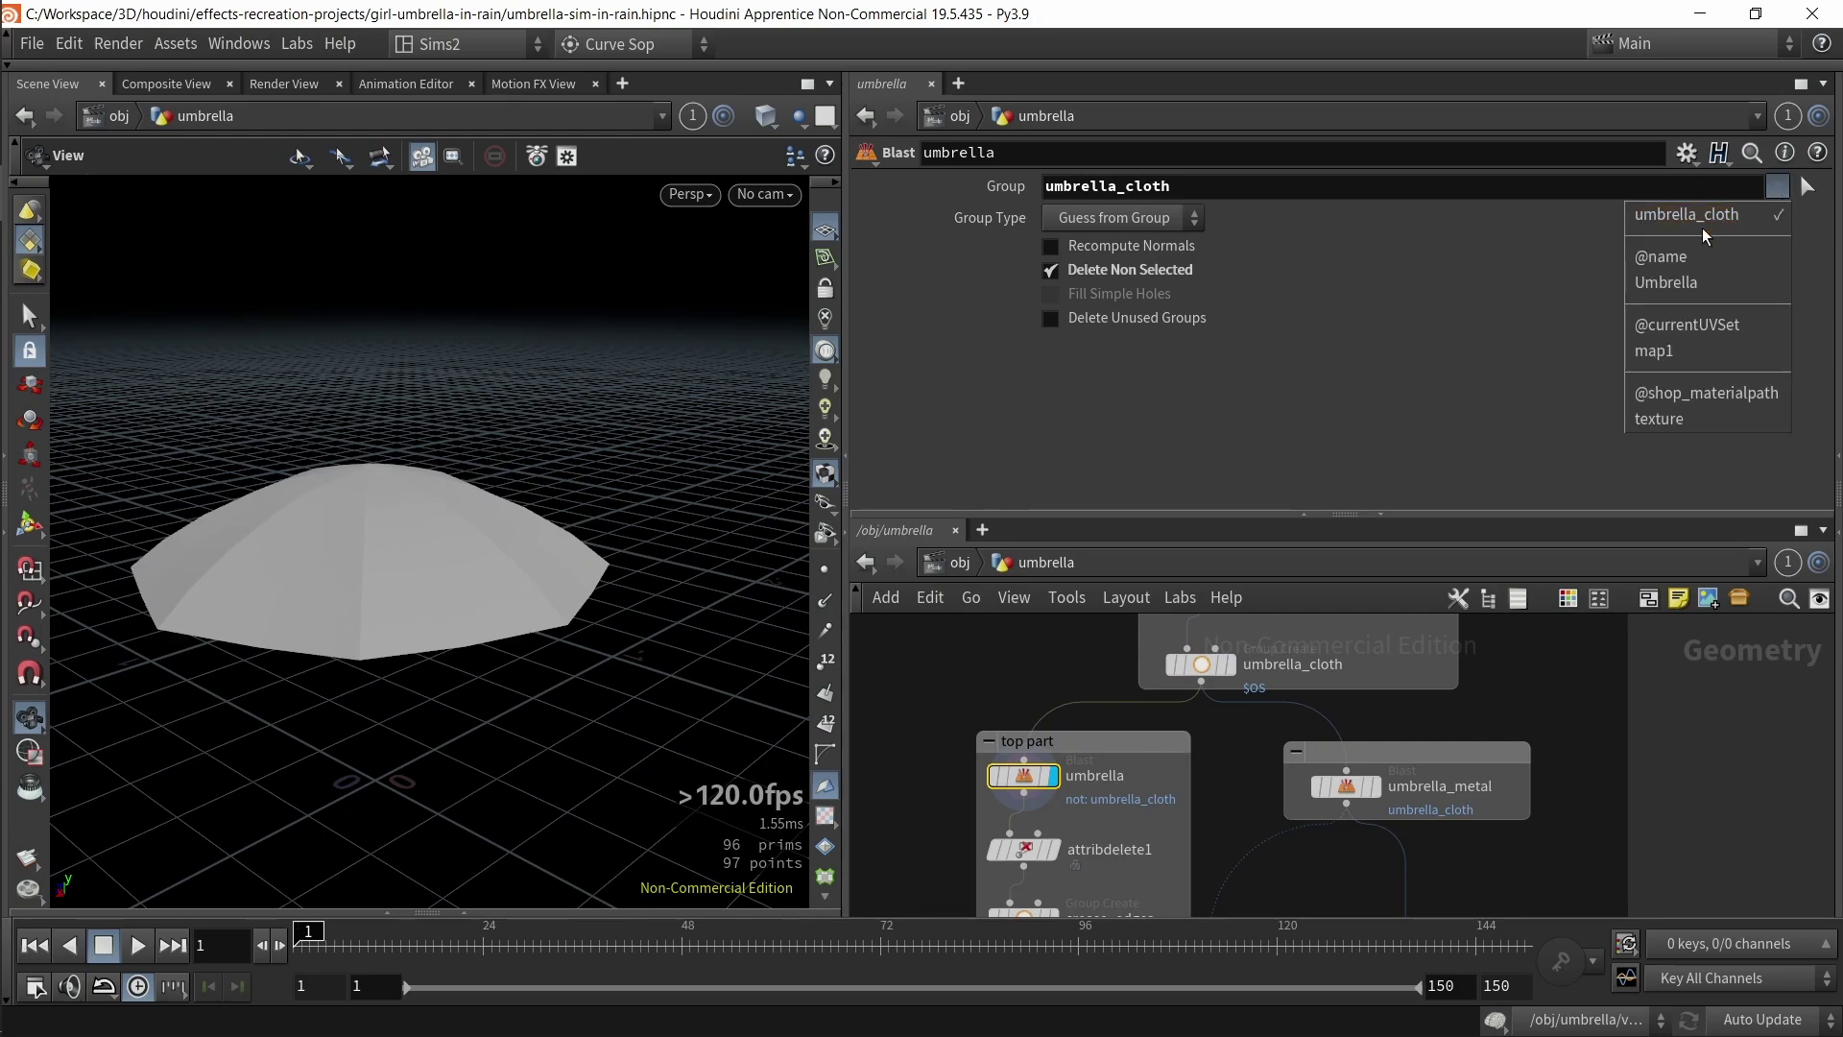
click(1147, 664)
click(1200, 664)
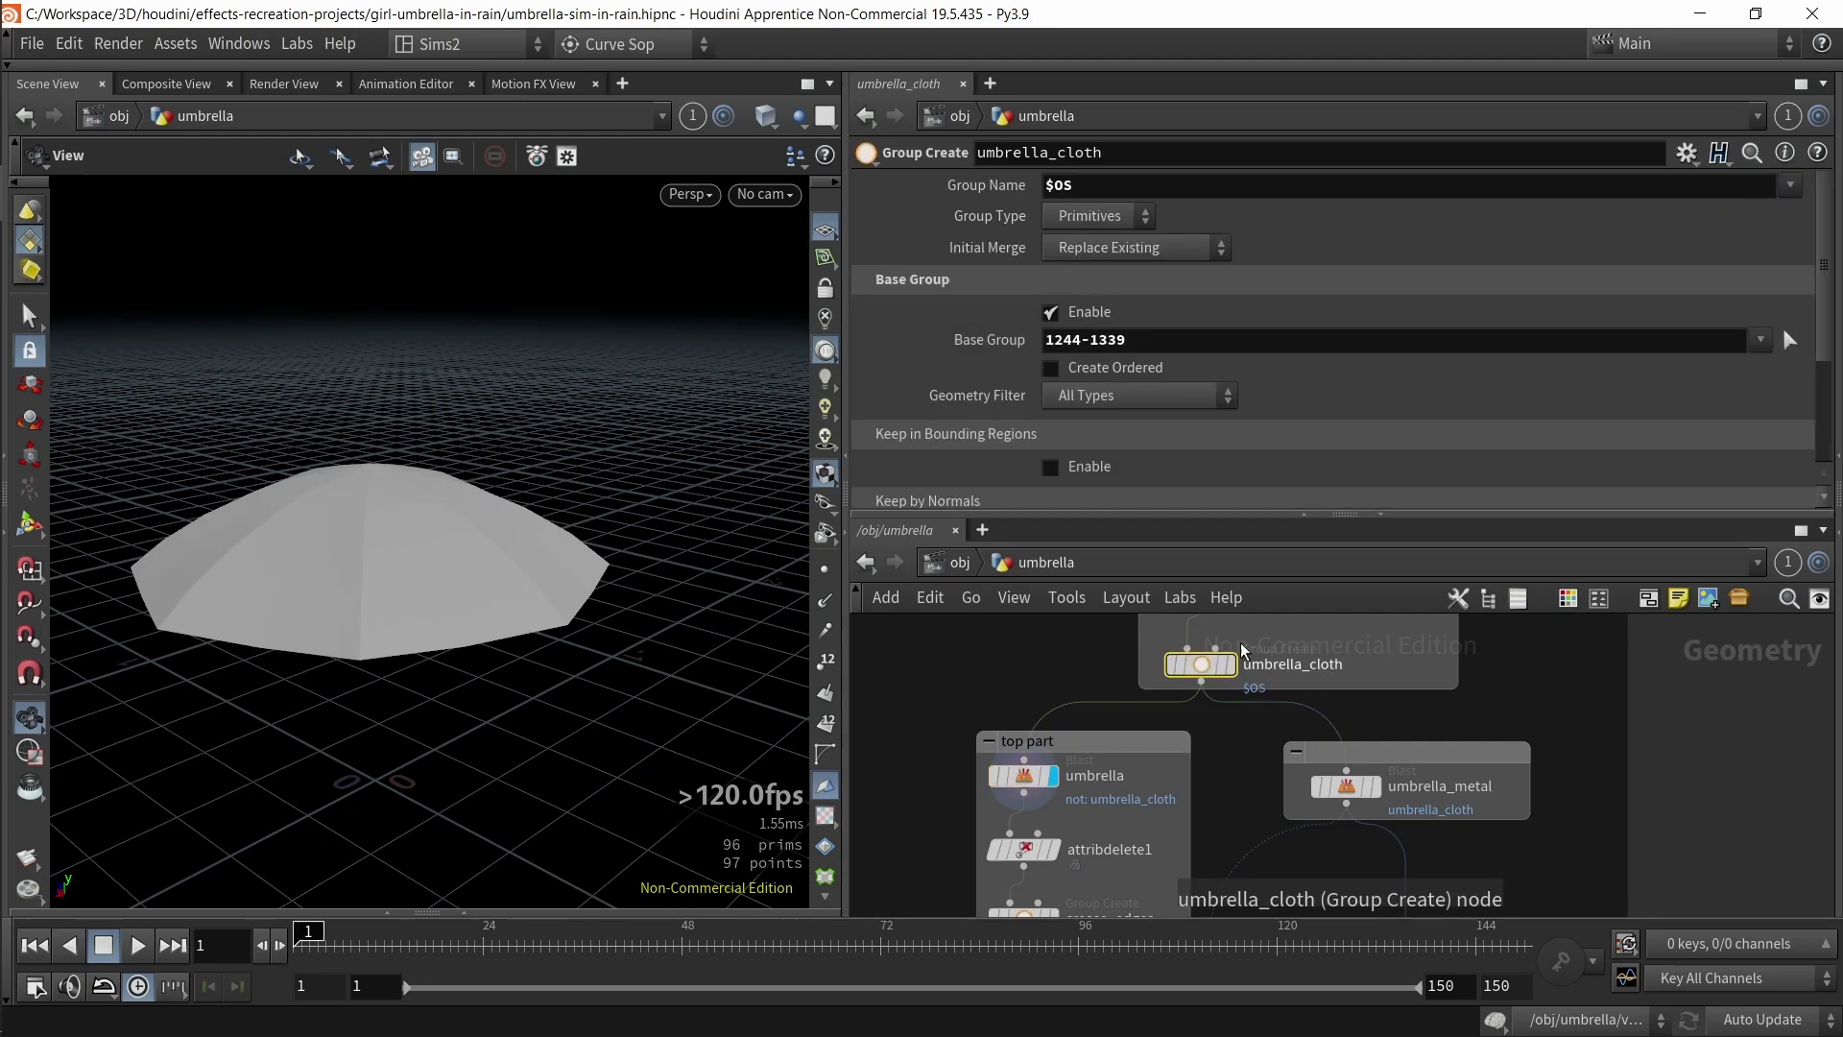
scroll(1152, 655, up, 3)
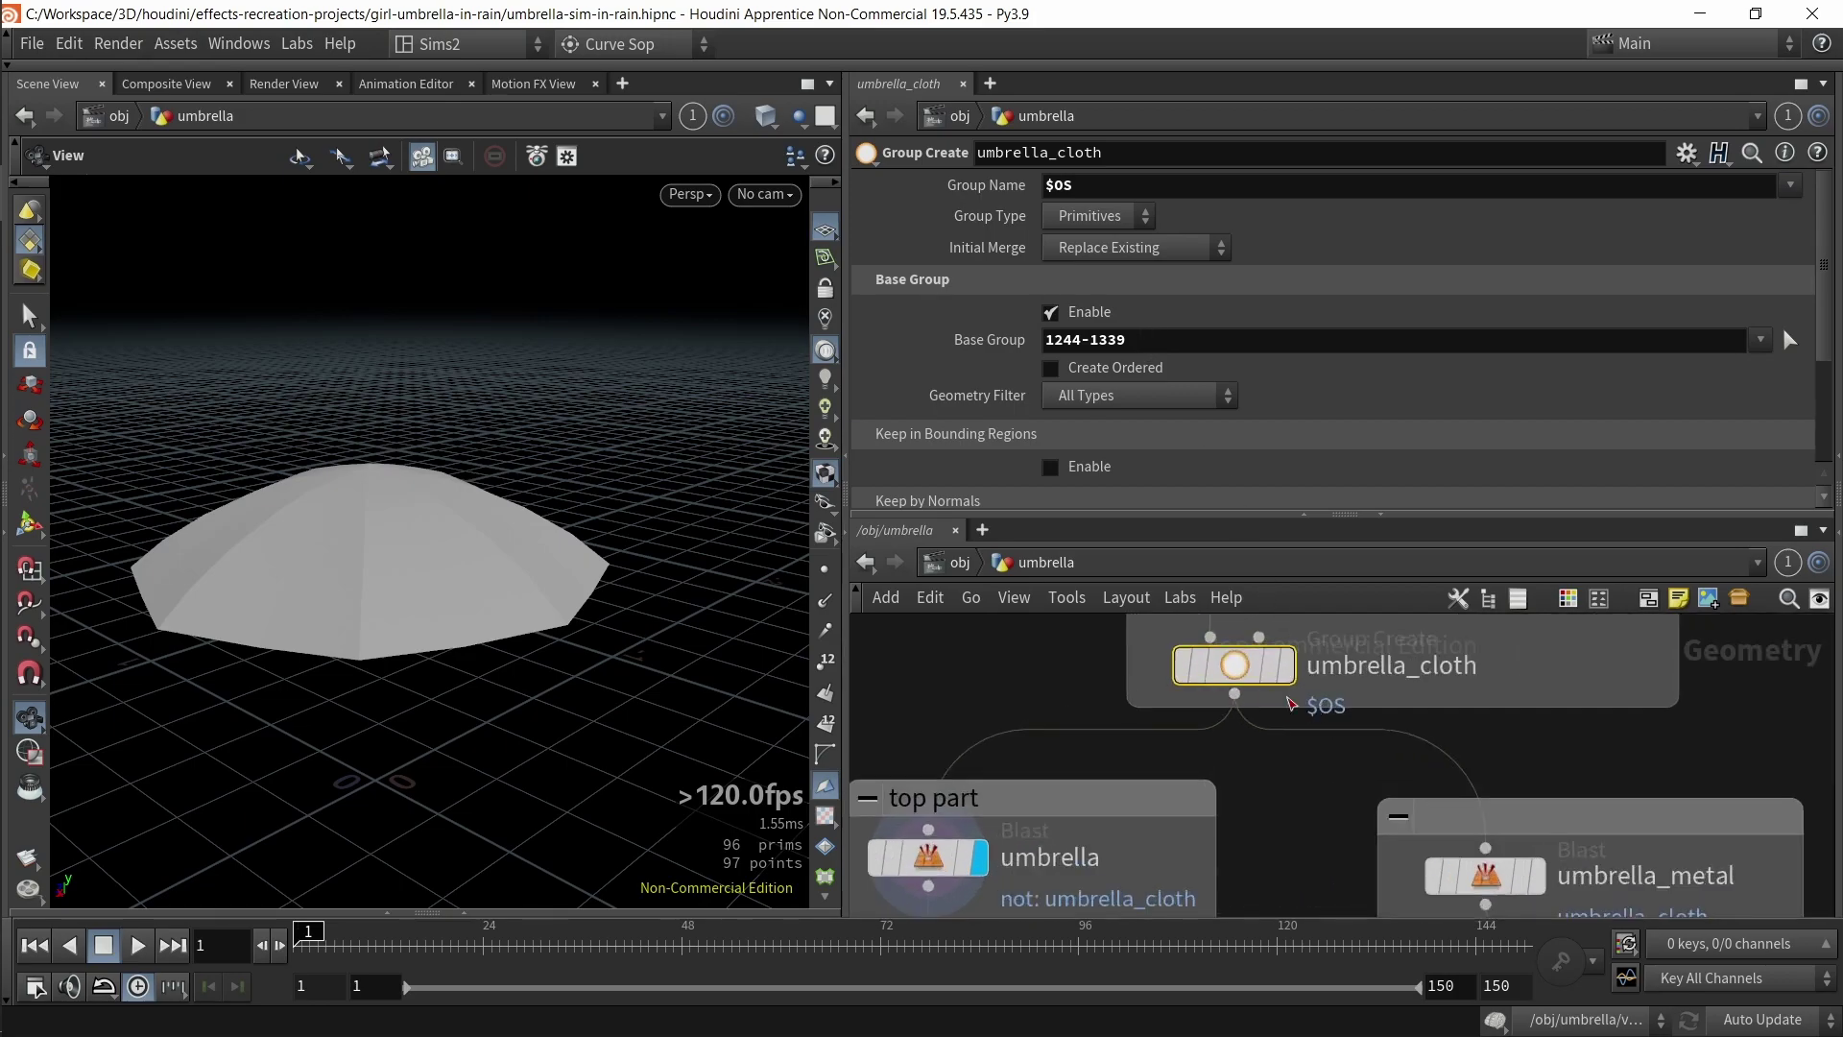
- Rename the umbrella_cloth group node to umbrella_cloth_LALALALAL and check the primitive group name in its node info
middle_drag(1074, 716, 1064, 759)
drag(1103, 187, 1003, 190)
drag(1004, 683, 1317, 745)
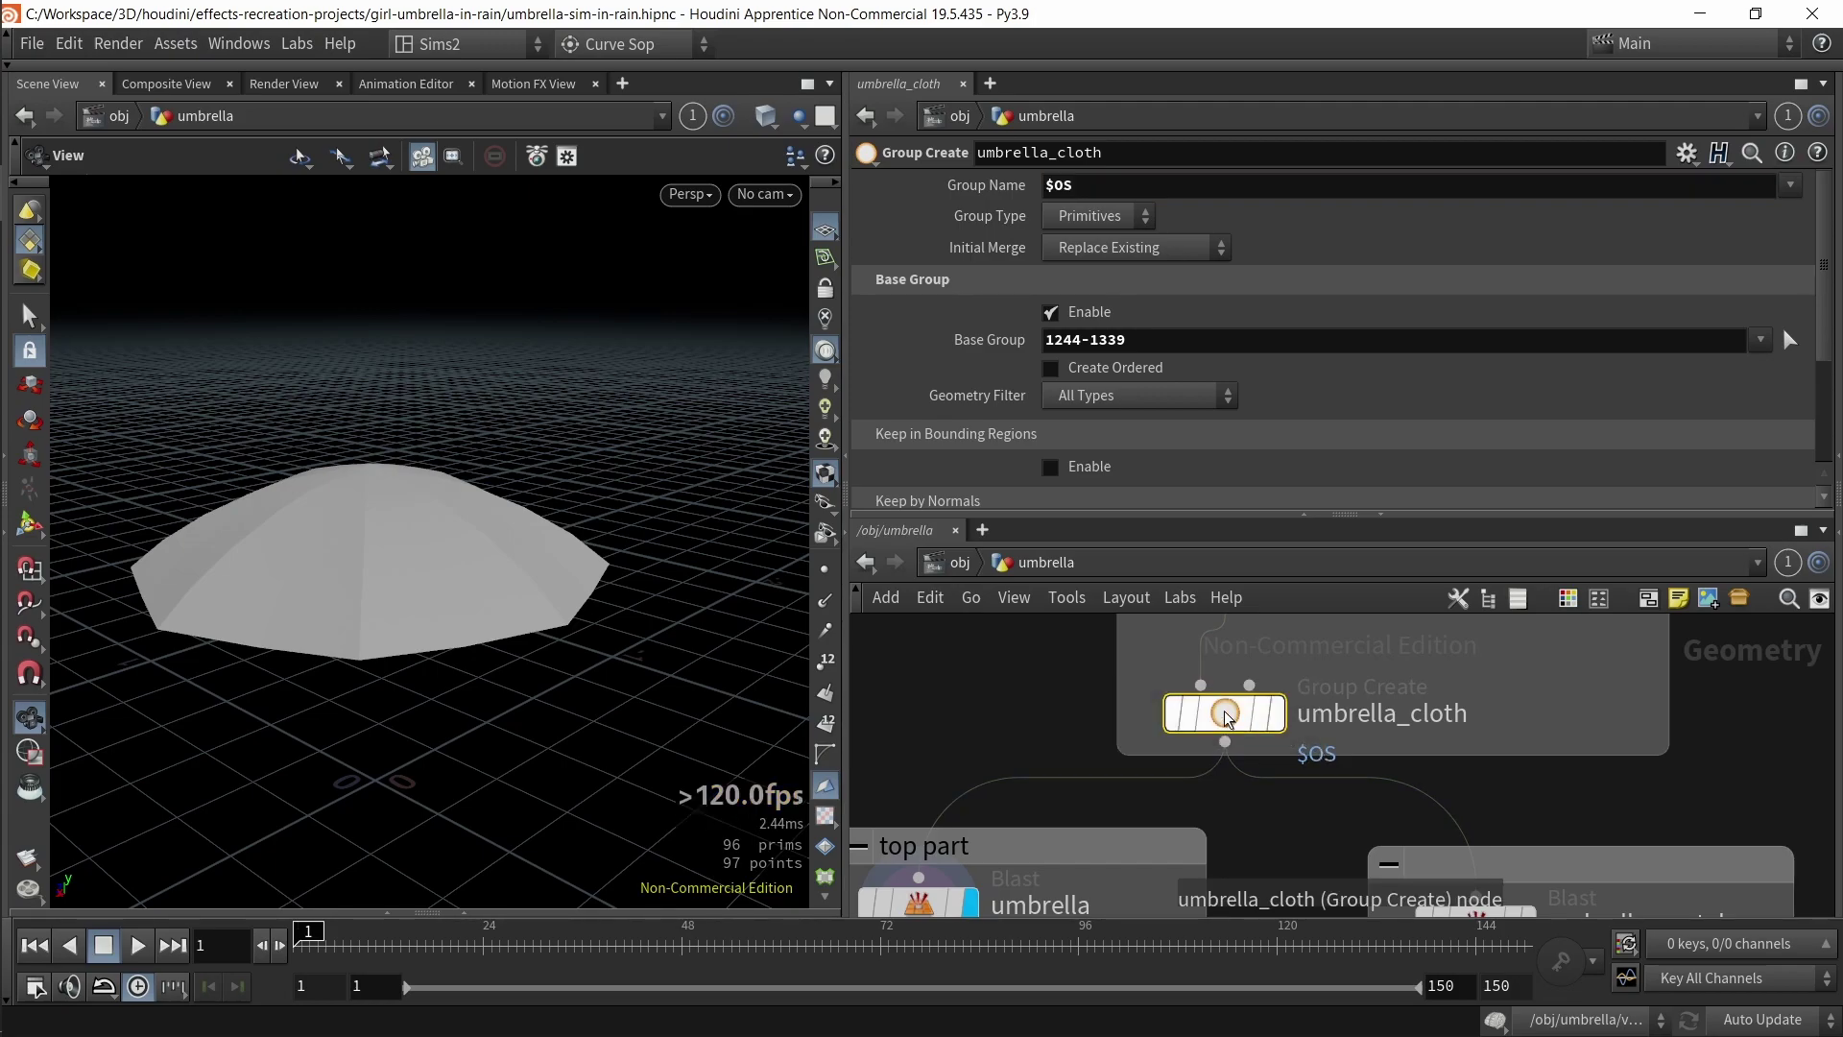
double_click(1386, 715)
click(1512, 727)
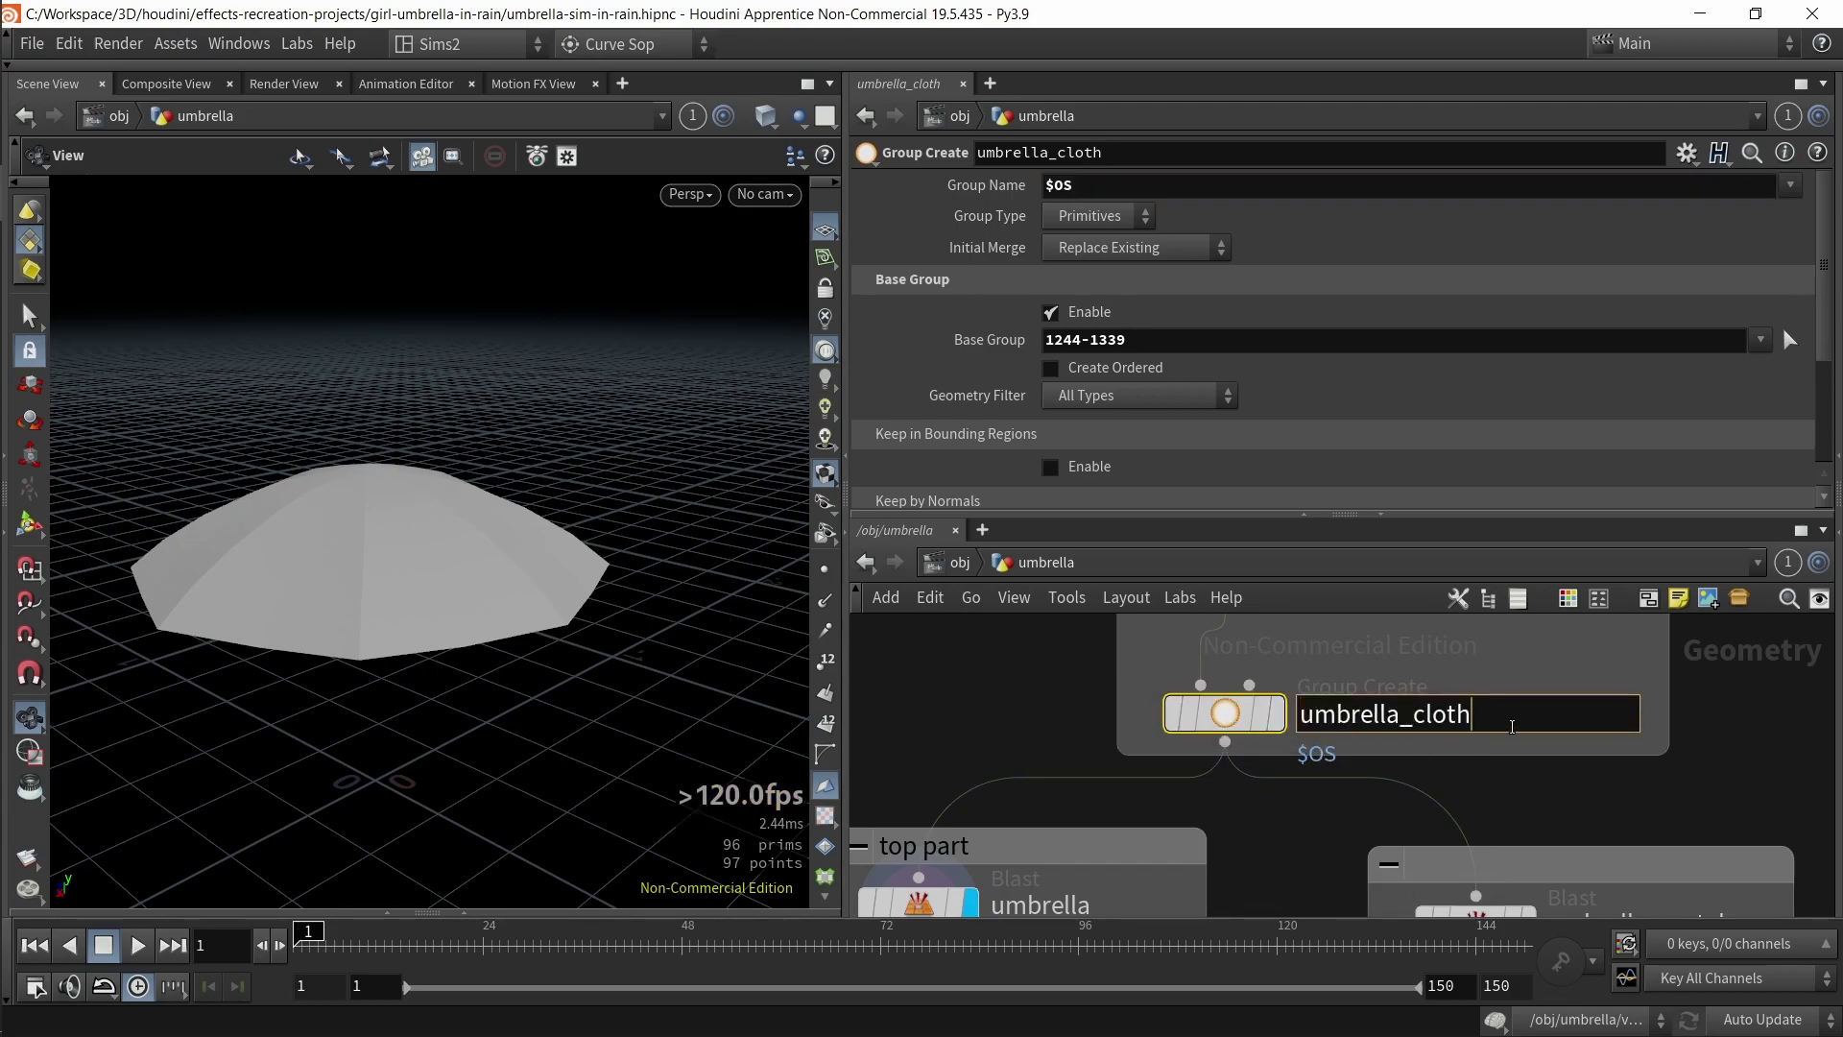
text(_LALALALAL)
key(Return)
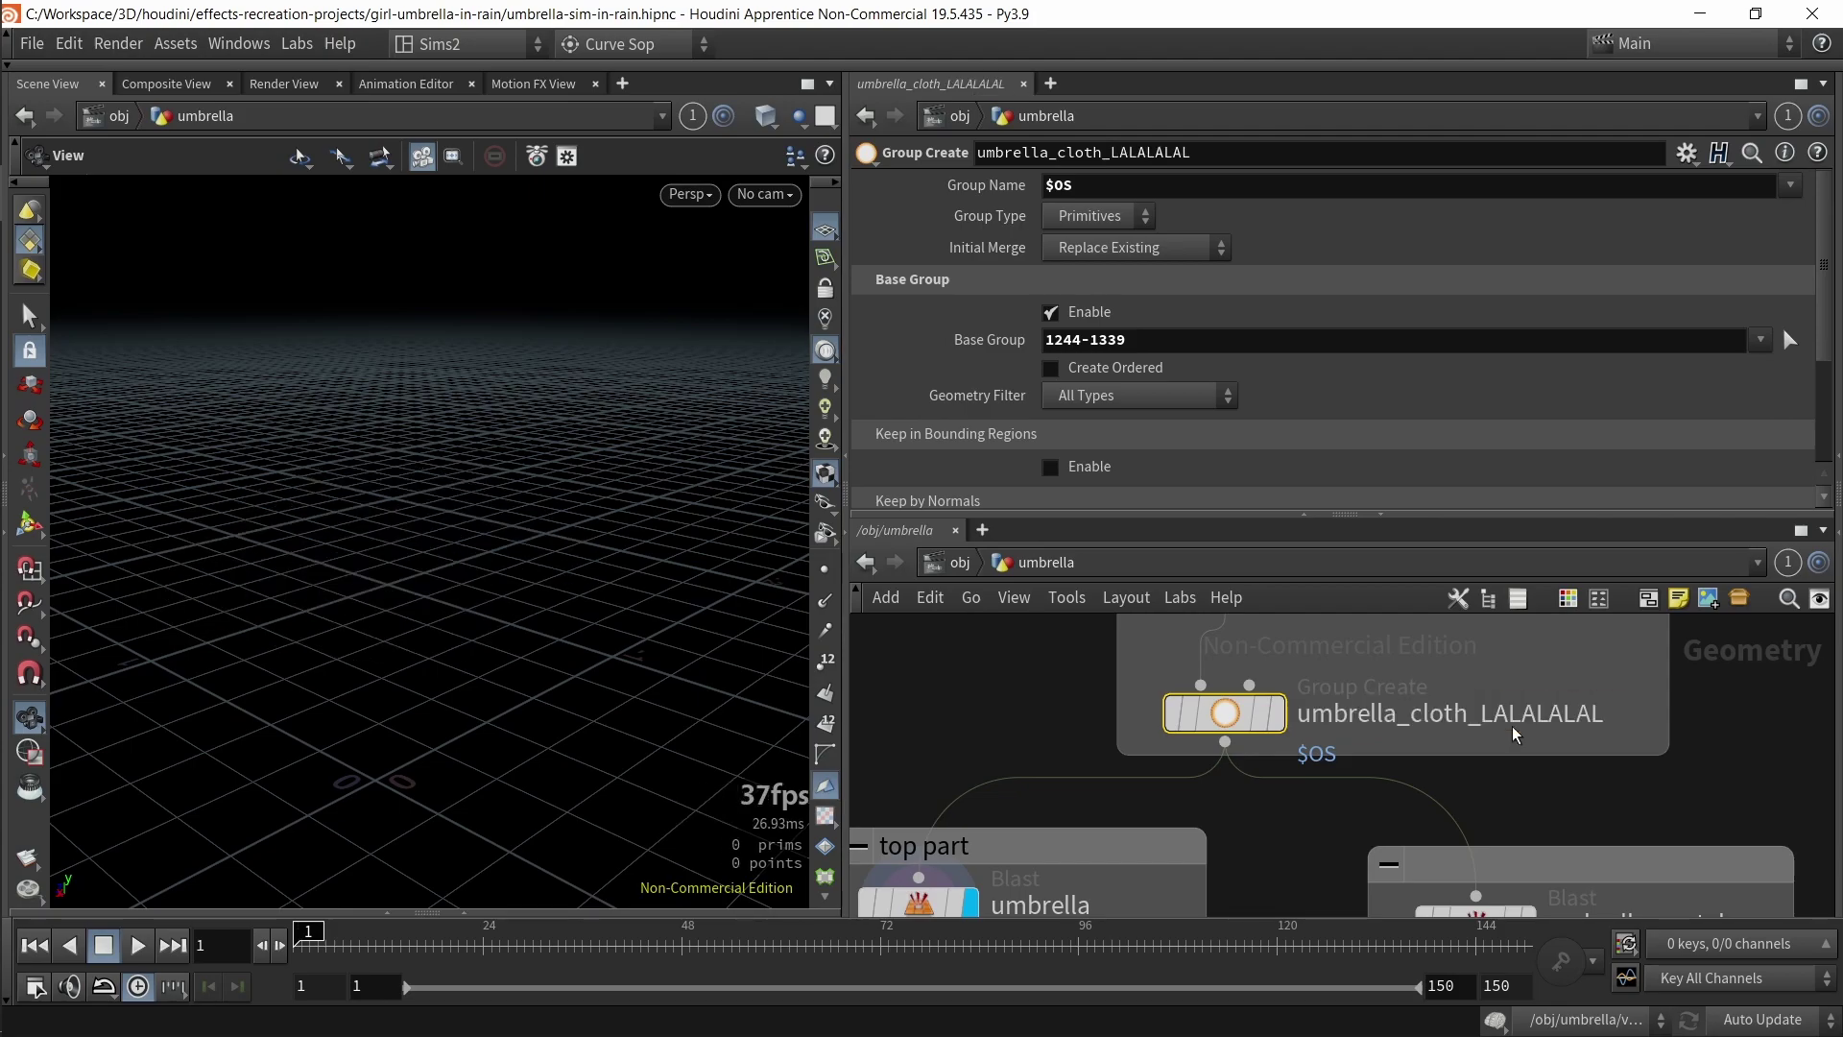
middle_click(1230, 720)
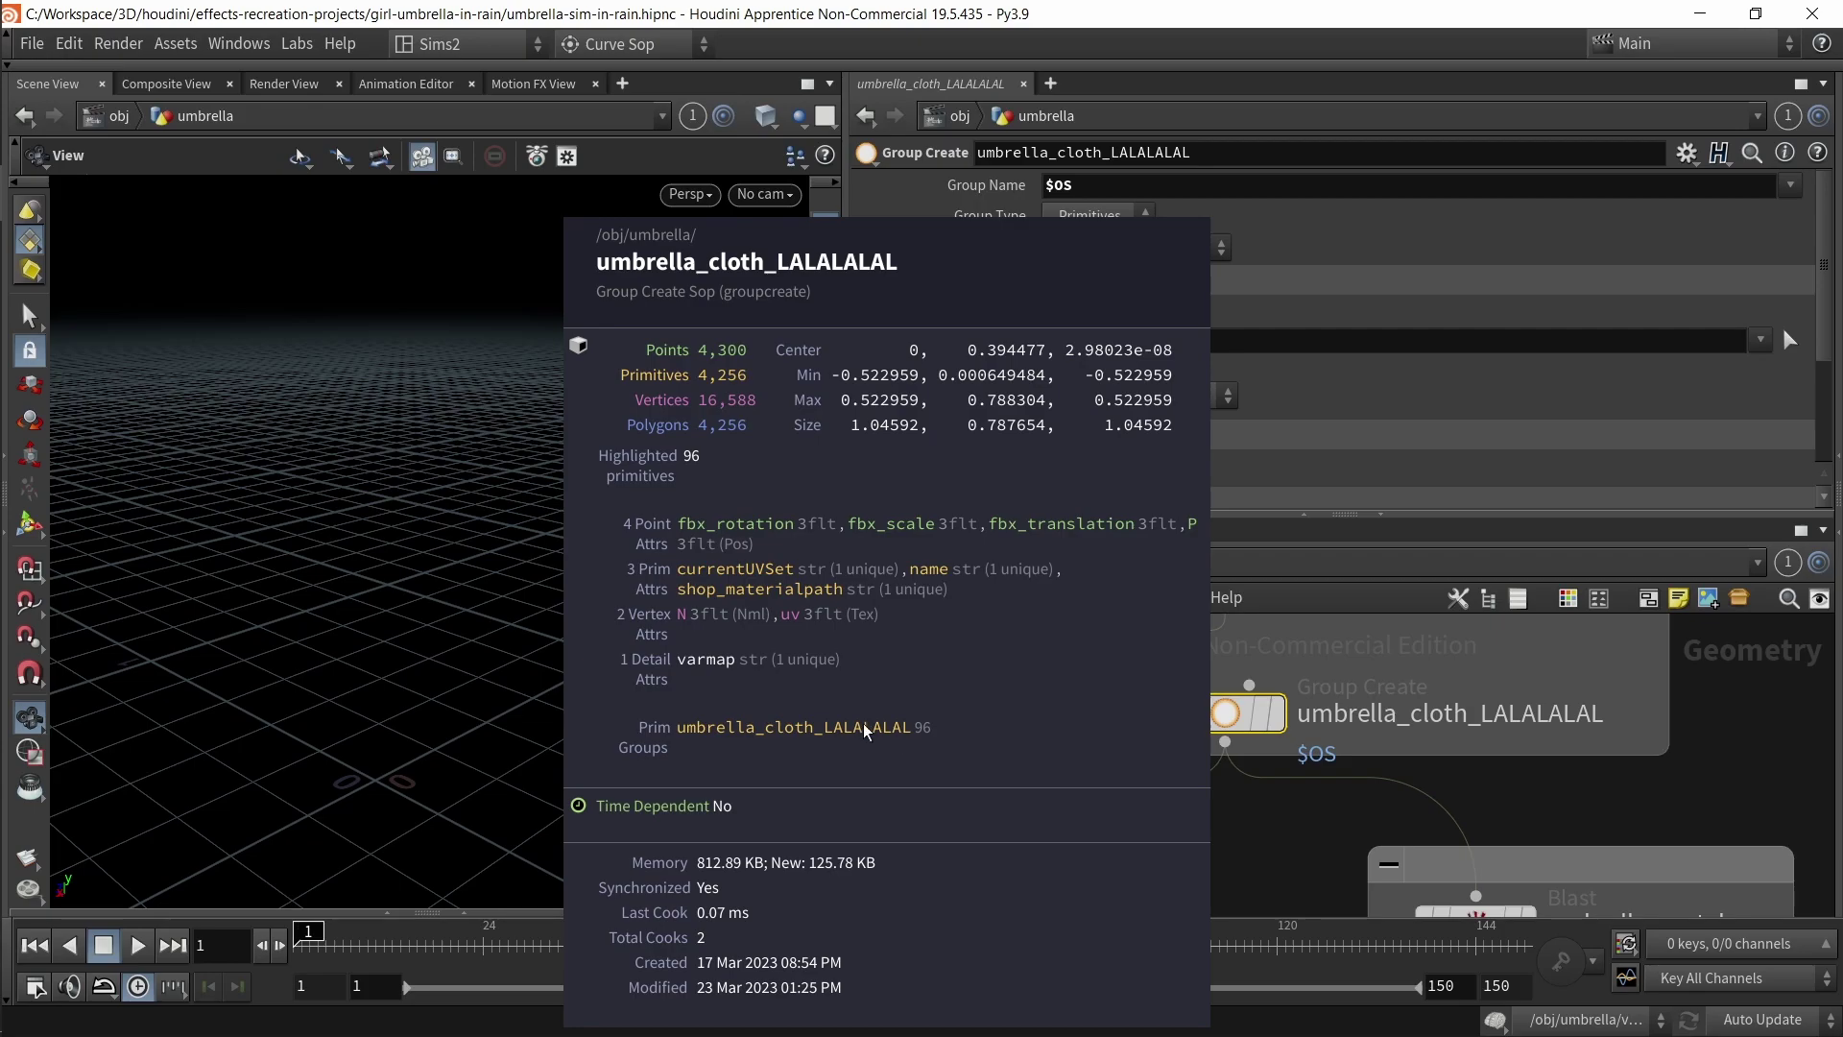
- Try to rename the group node with a name made only of digits, 1212121
double_click(1411, 712)
key(ctrl+a)
text(1212)
key(Return)
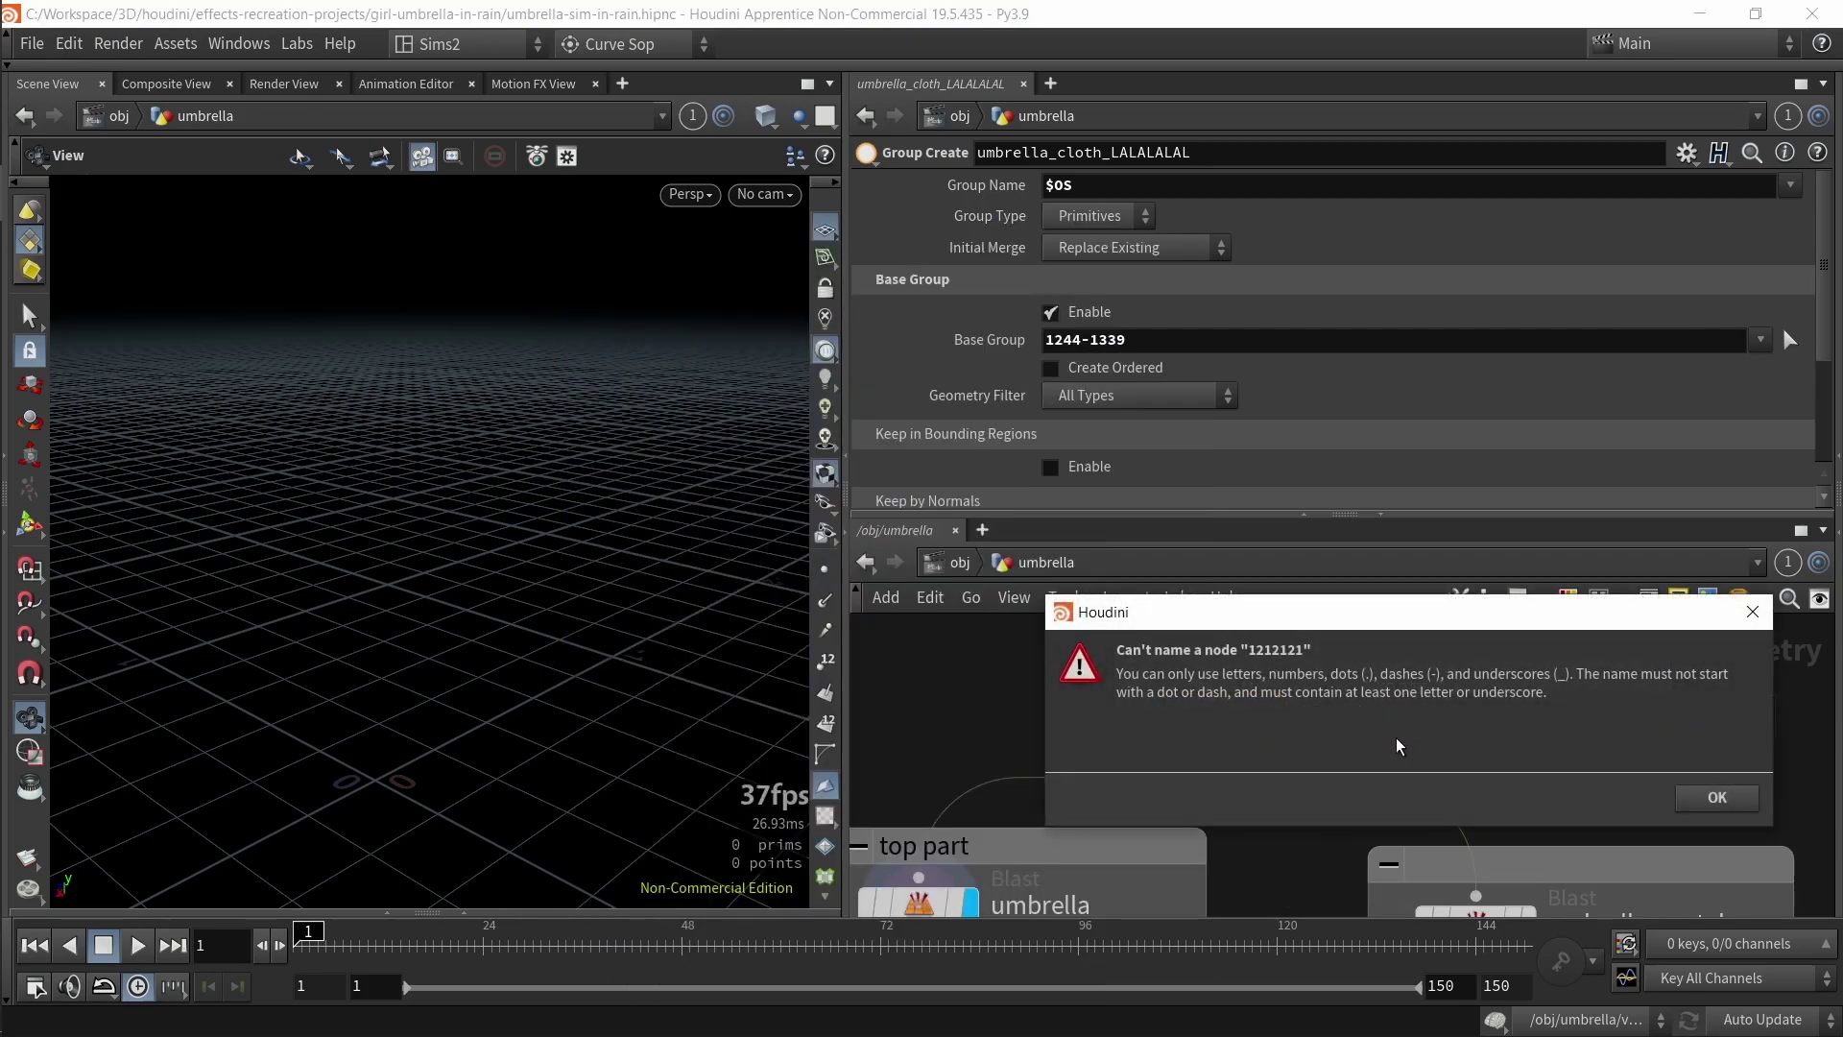
click(1715, 796)
- Rename the group node to lalalalal and check its node info
double_click(1391, 715)
text(lalalalal)
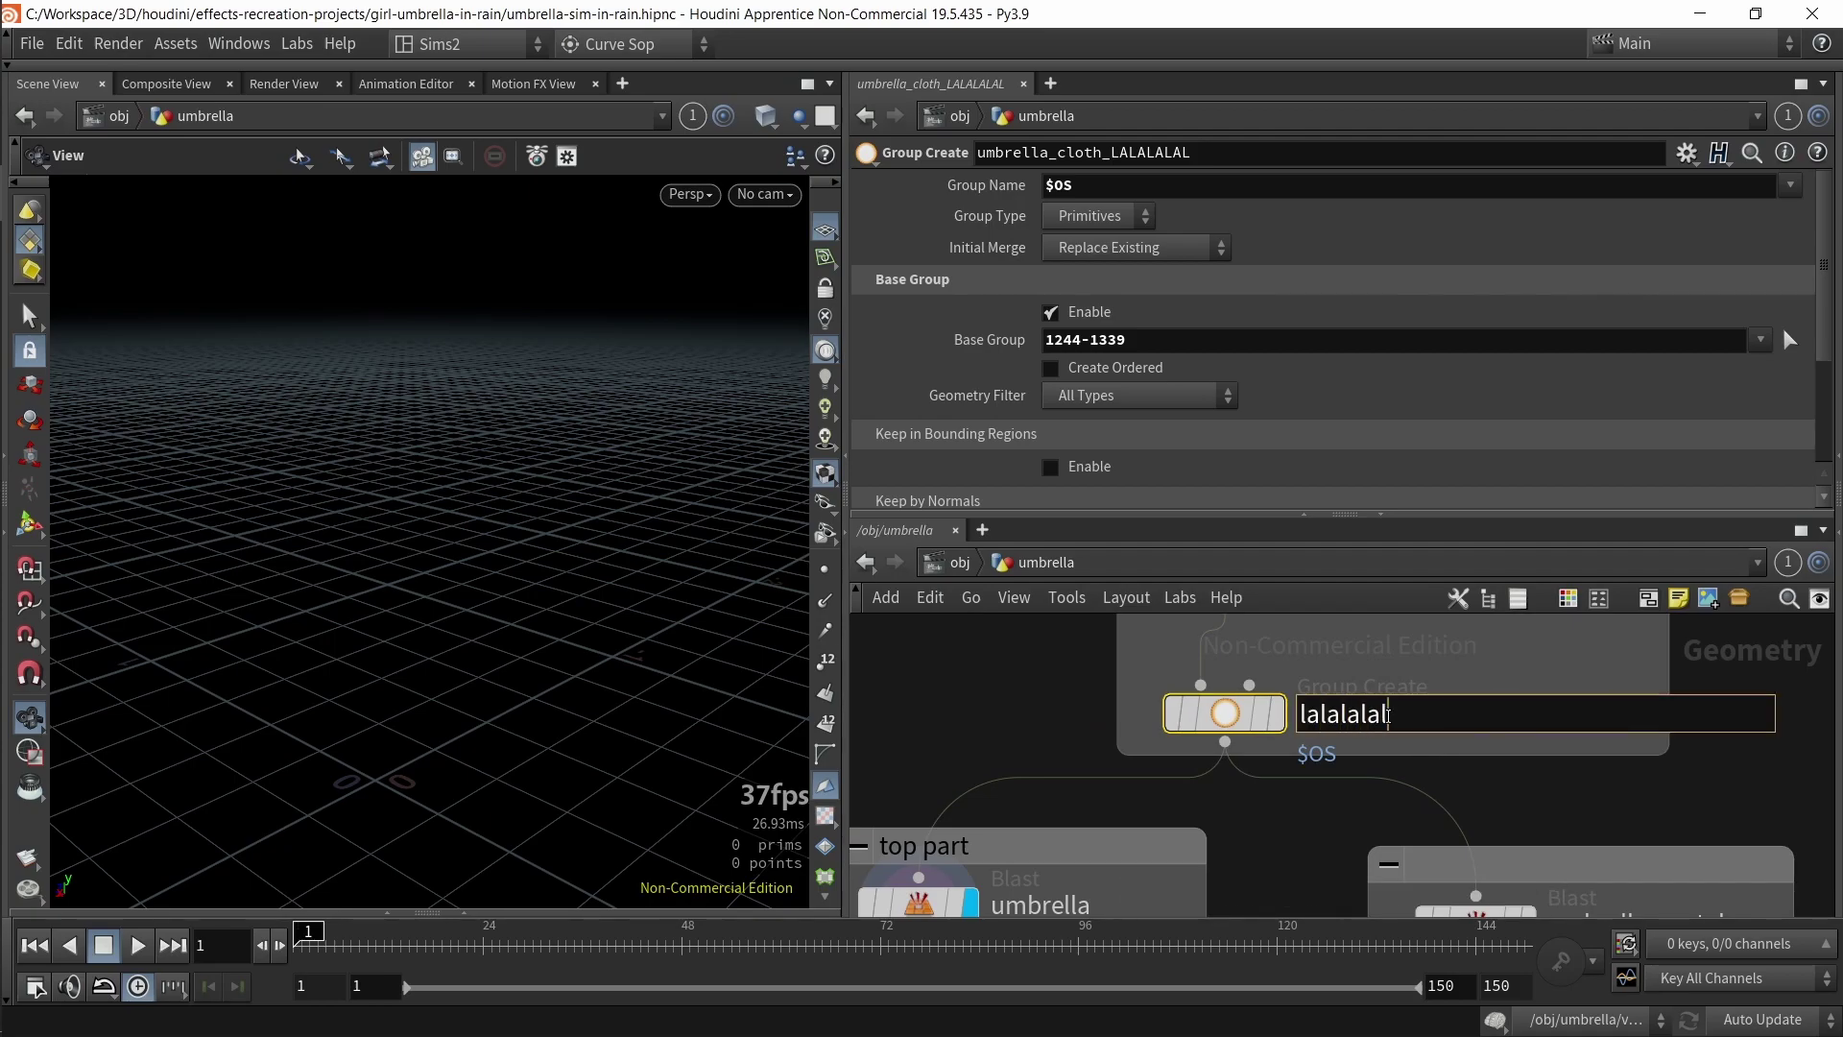
key(Return)
middle_click(1181, 735)
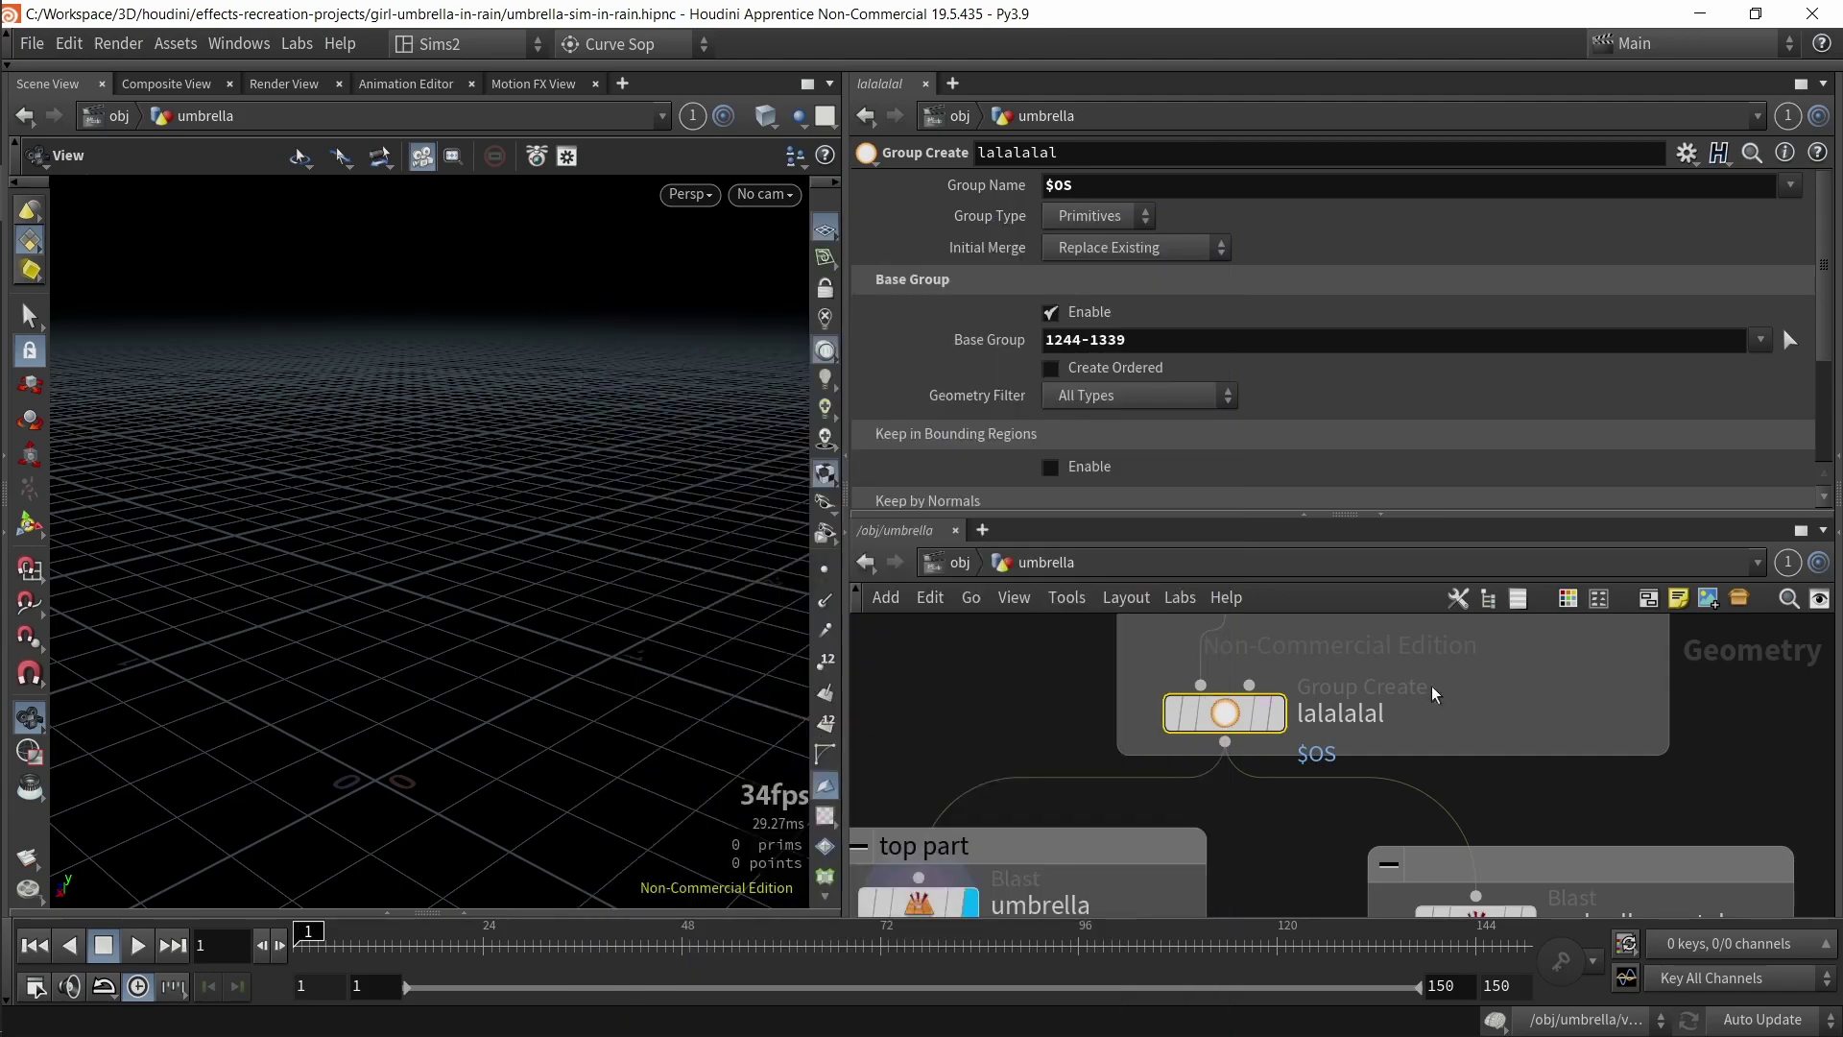
- Undo the test renames of the group node and save the project
key(ctrl+z)
key(ctrl+z)
key(ctrl+shift+z)
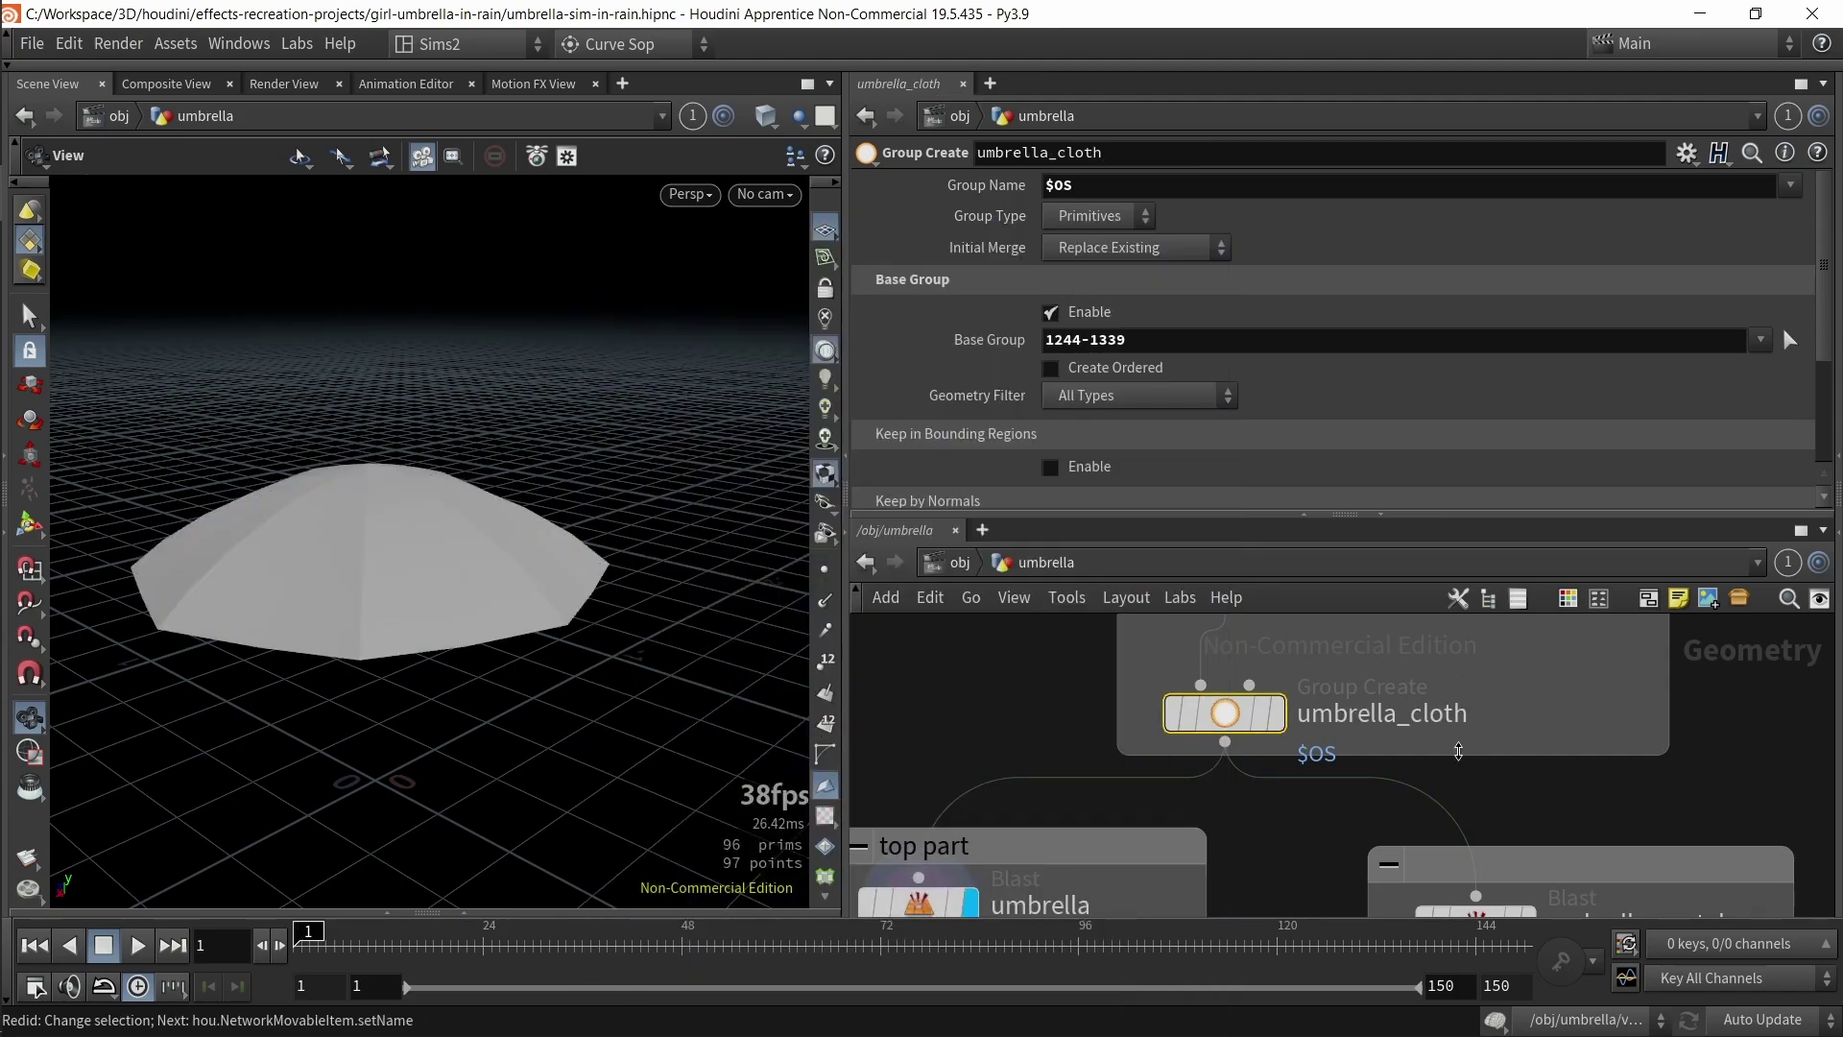
key(ctrl+s)
- Turn Delete Non Selected off and back on for the umbrella Blast node to compare the frame with the canopy
scroll(976, 730, down, 1)
middle_drag(977, 734, 1163, 622)
click(1291, 800)
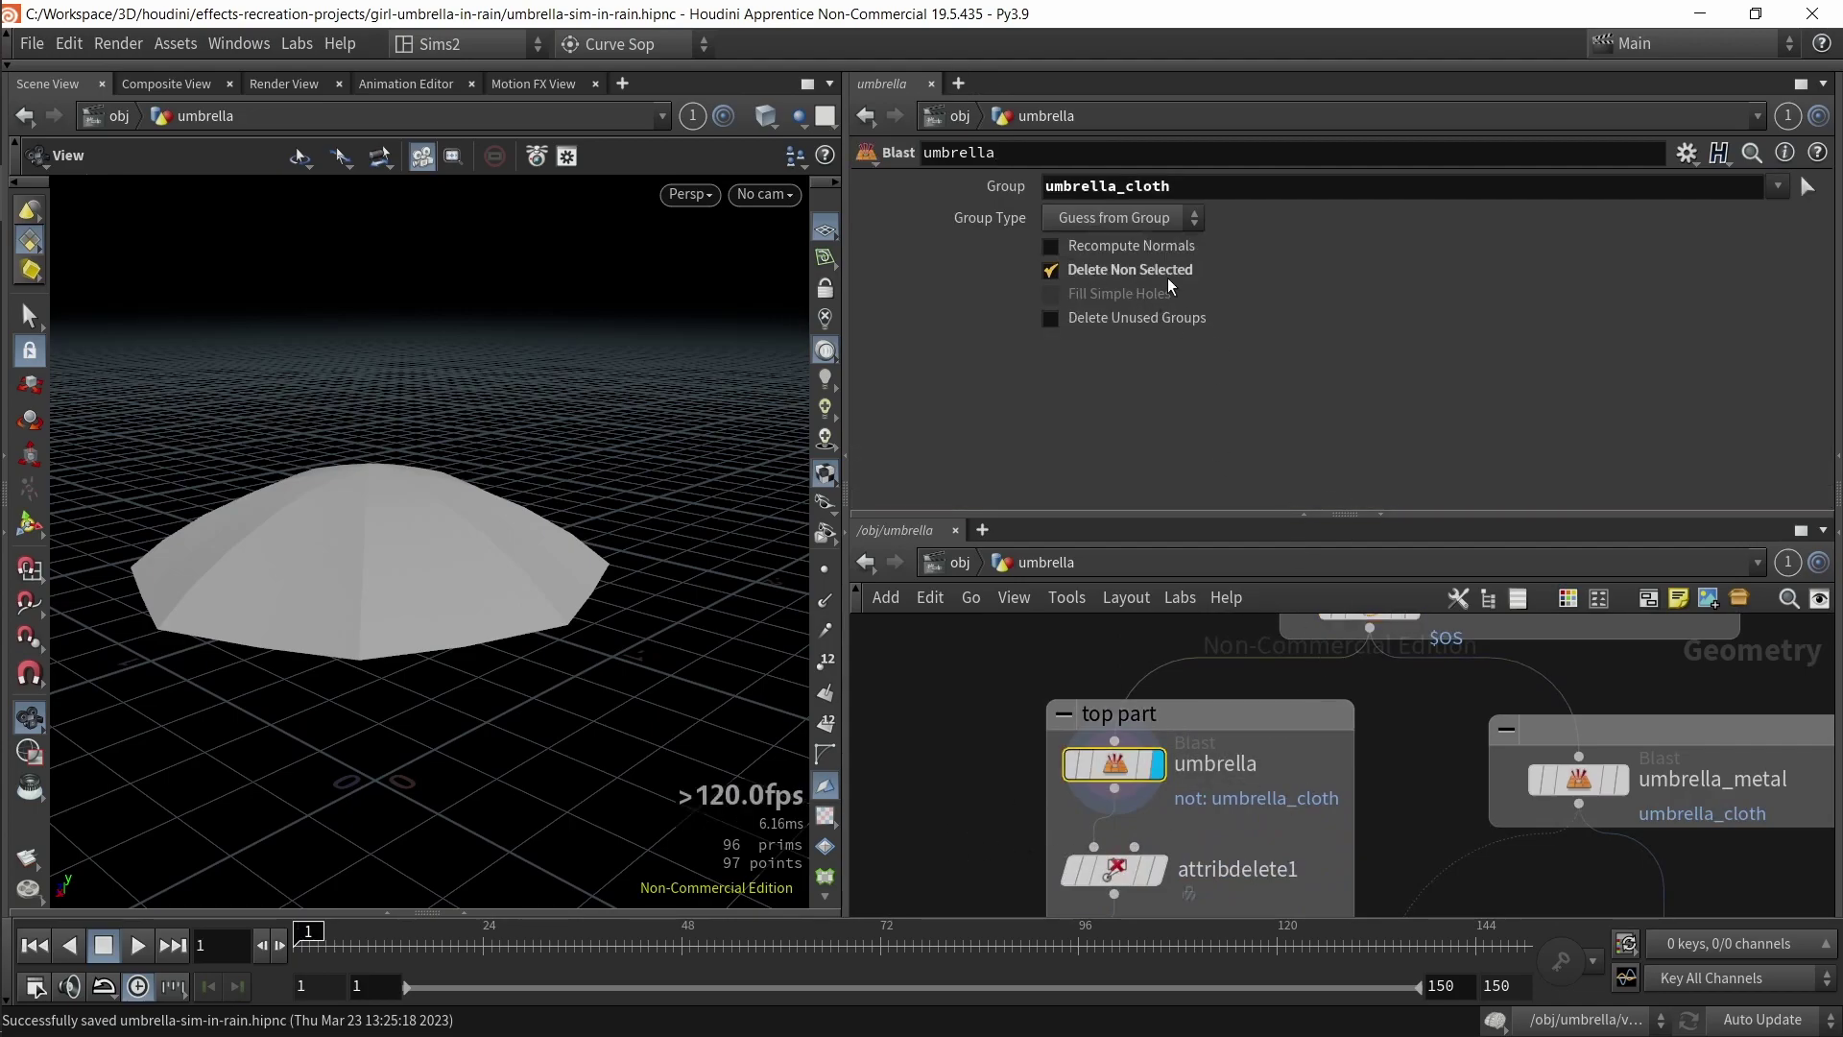
click(1137, 269)
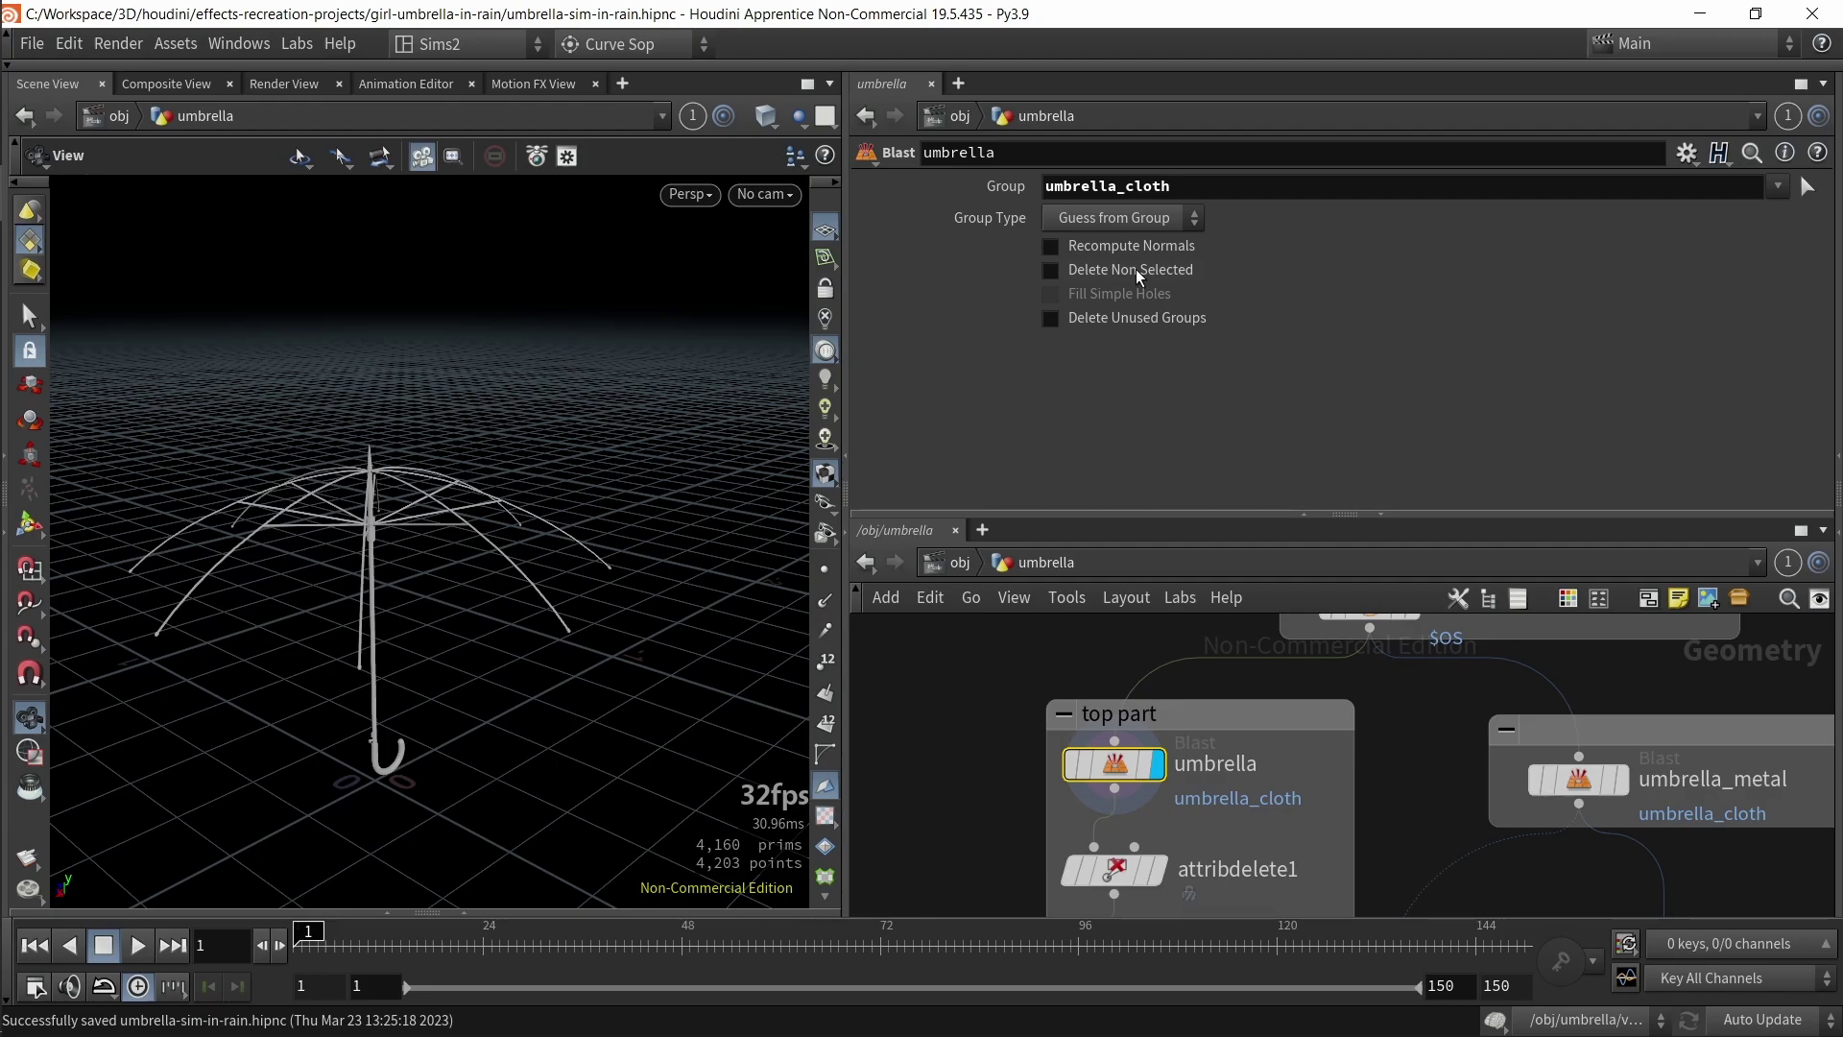
click(1137, 269)
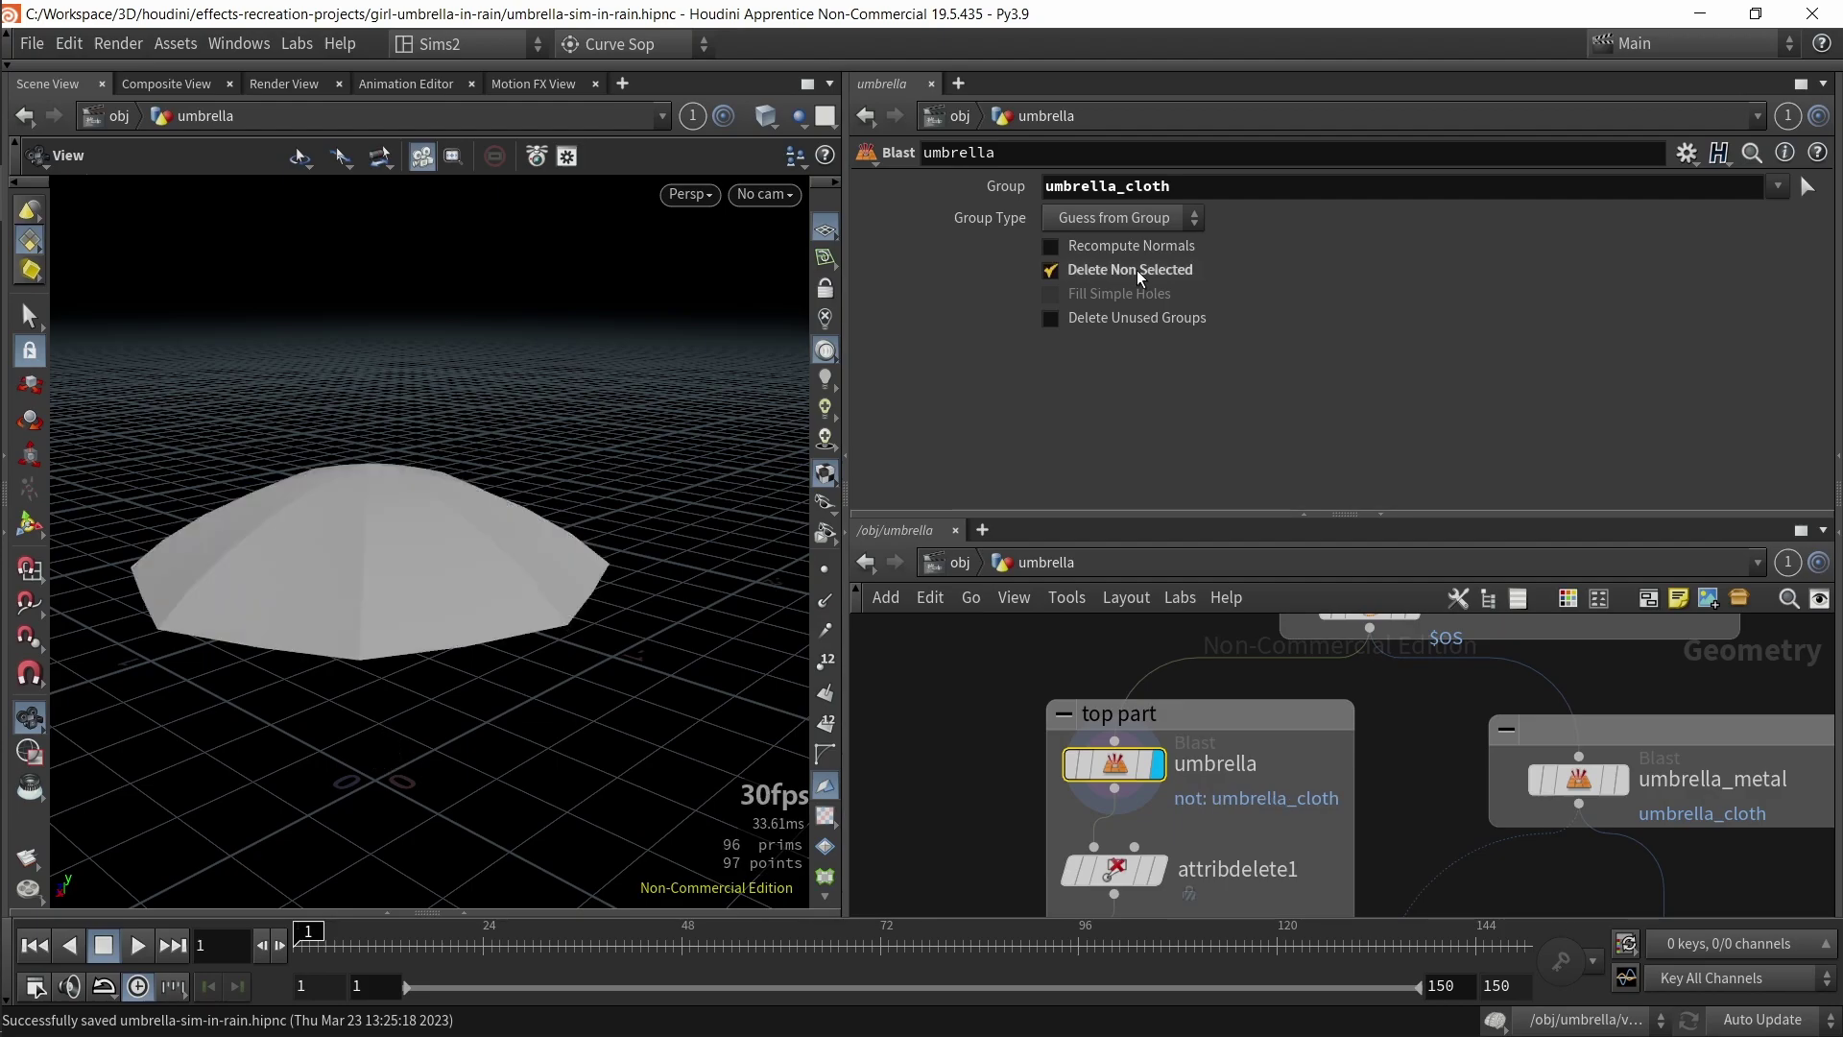
- Display the umbrella_metal Blast node's result and examine the isolated metal frame in the viewport
middle_drag(1437, 820, 1411, 799)
click(1653, 712)
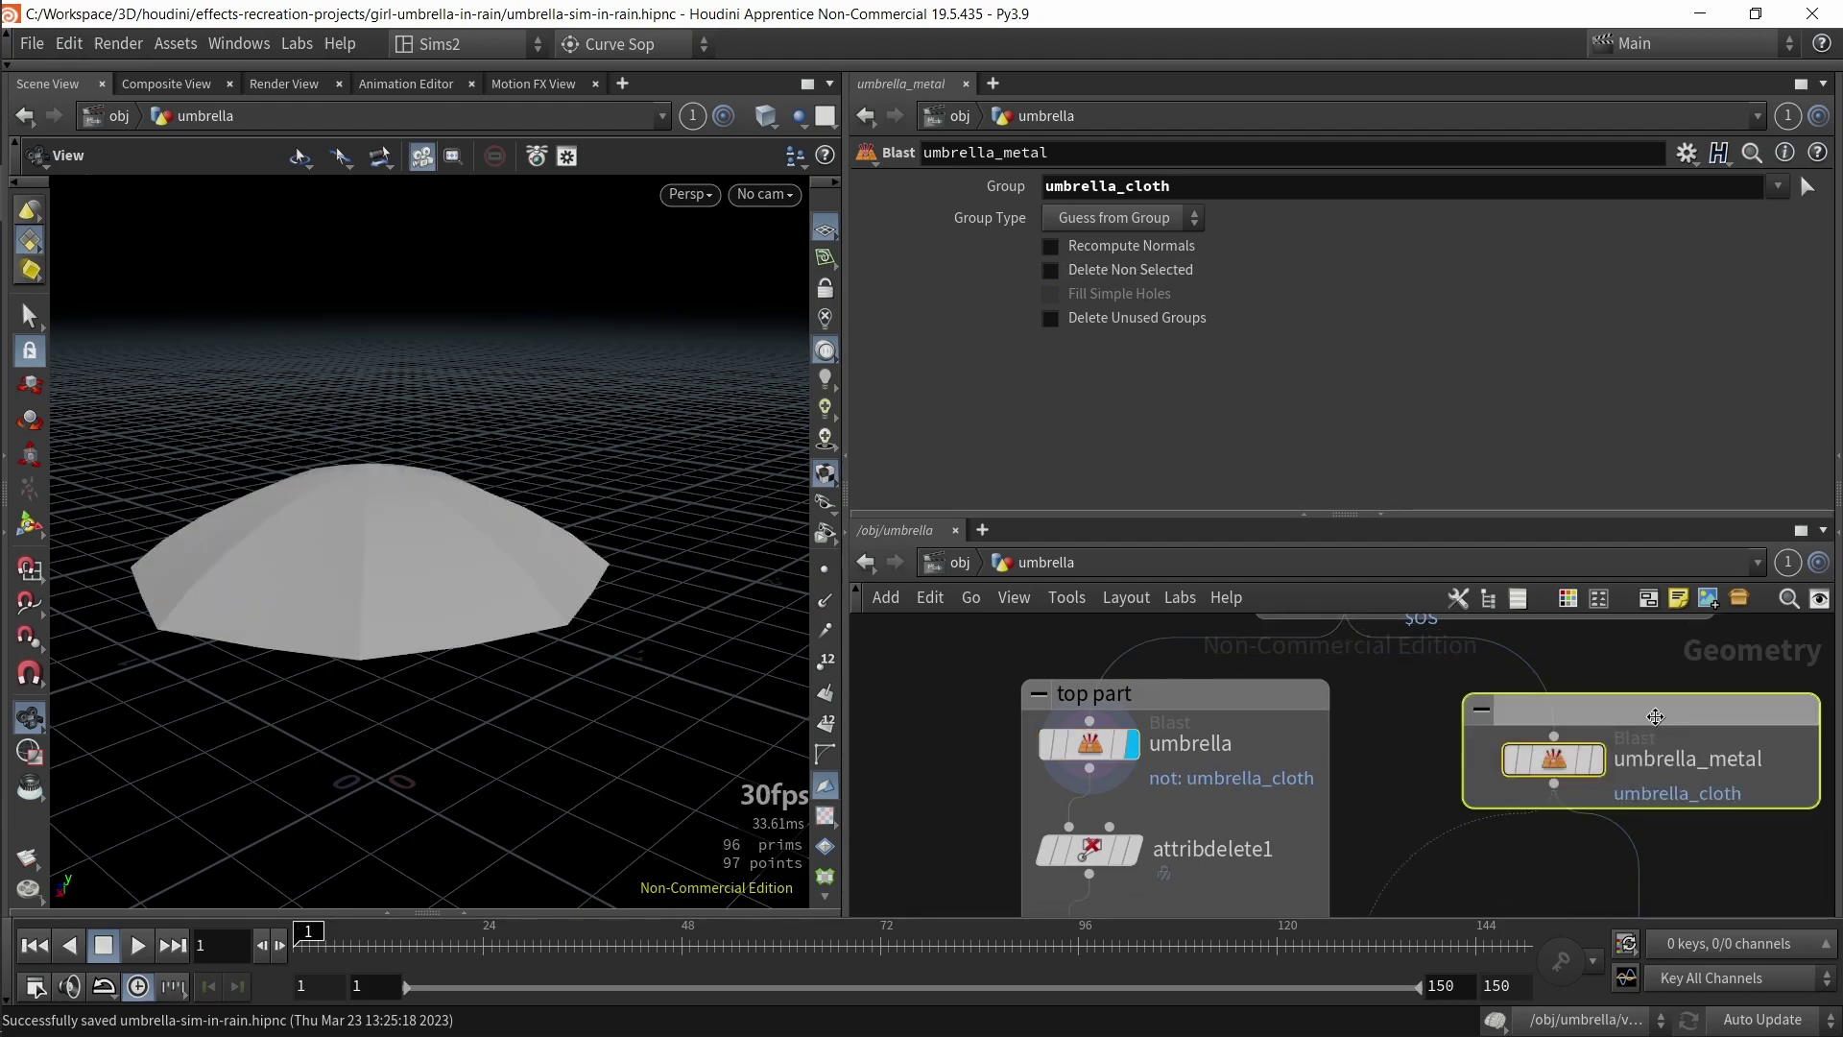
click(1598, 759)
drag(461, 635, 470, 585)
scroll(1441, 804, down, 3)
middle_drag(1444, 806, 1436, 746)
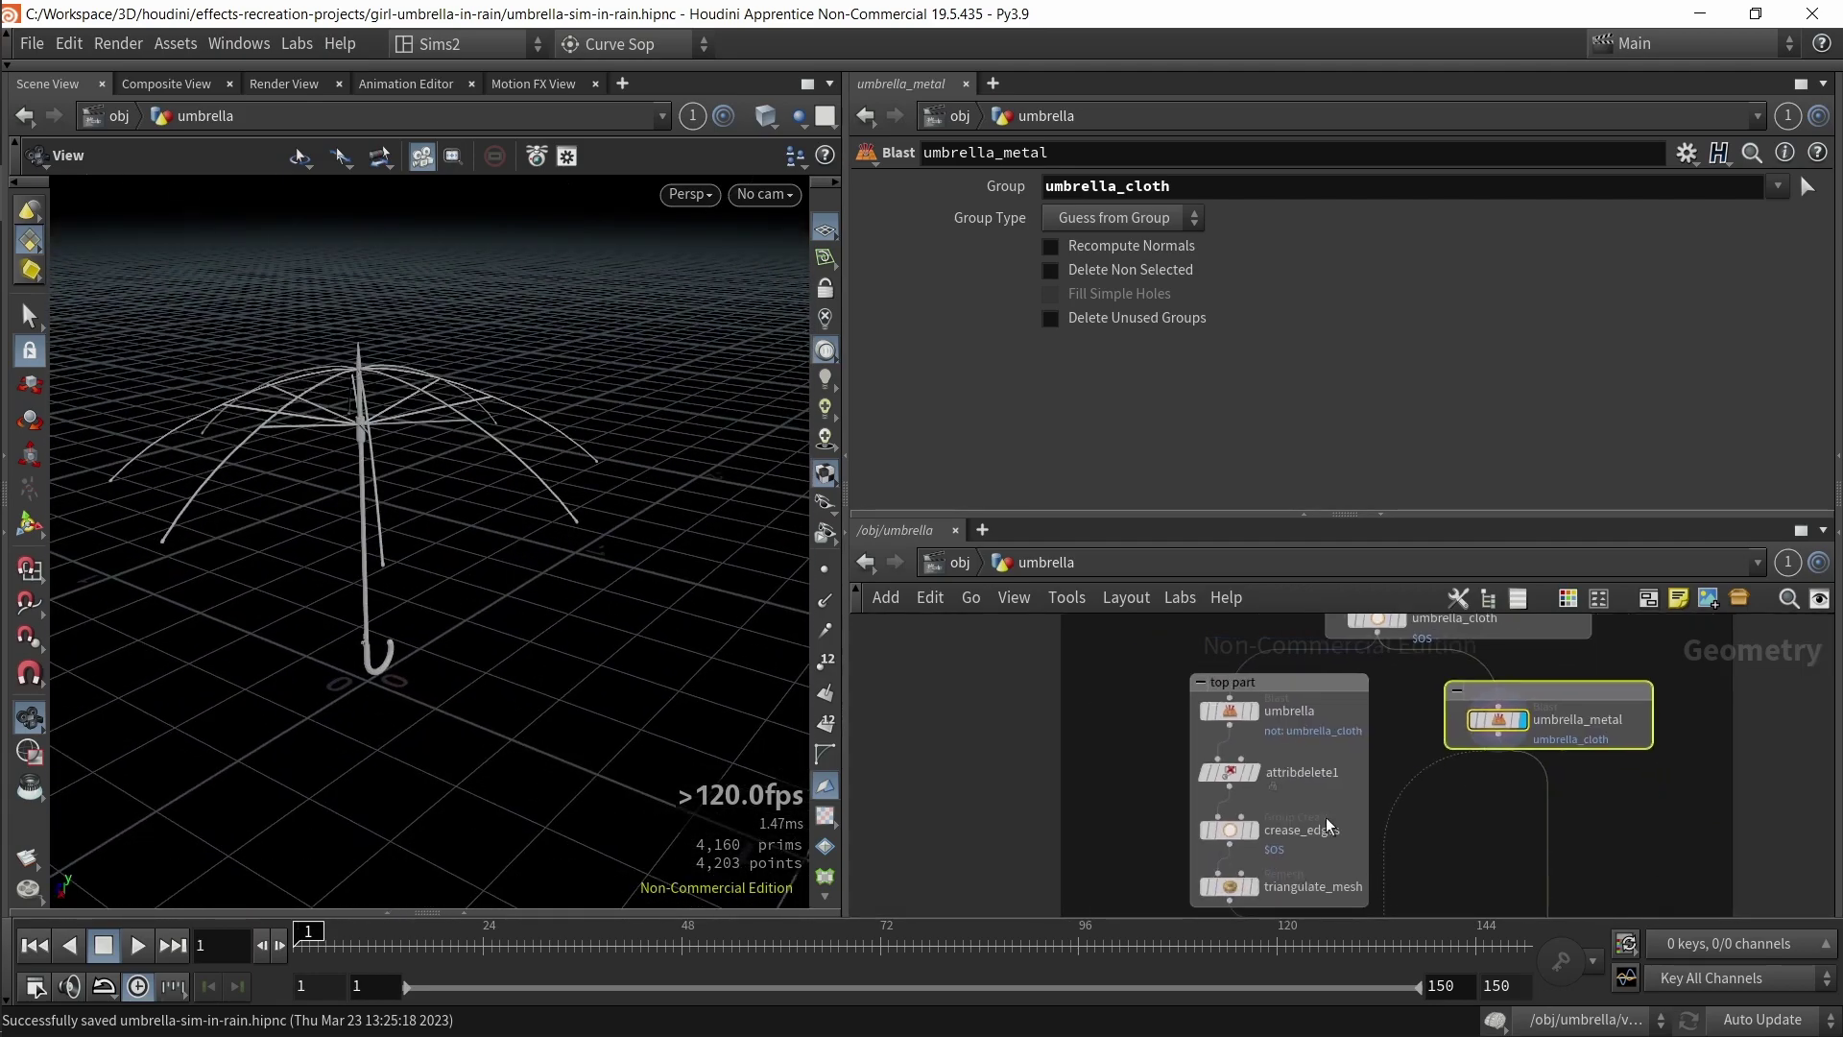
- Select the attribdelete1 node in the top part box and check which vertex attributes it can delete
scroll(1256, 806, up, 2)
drag(1113, 742, 1270, 746)
click(1272, 751)
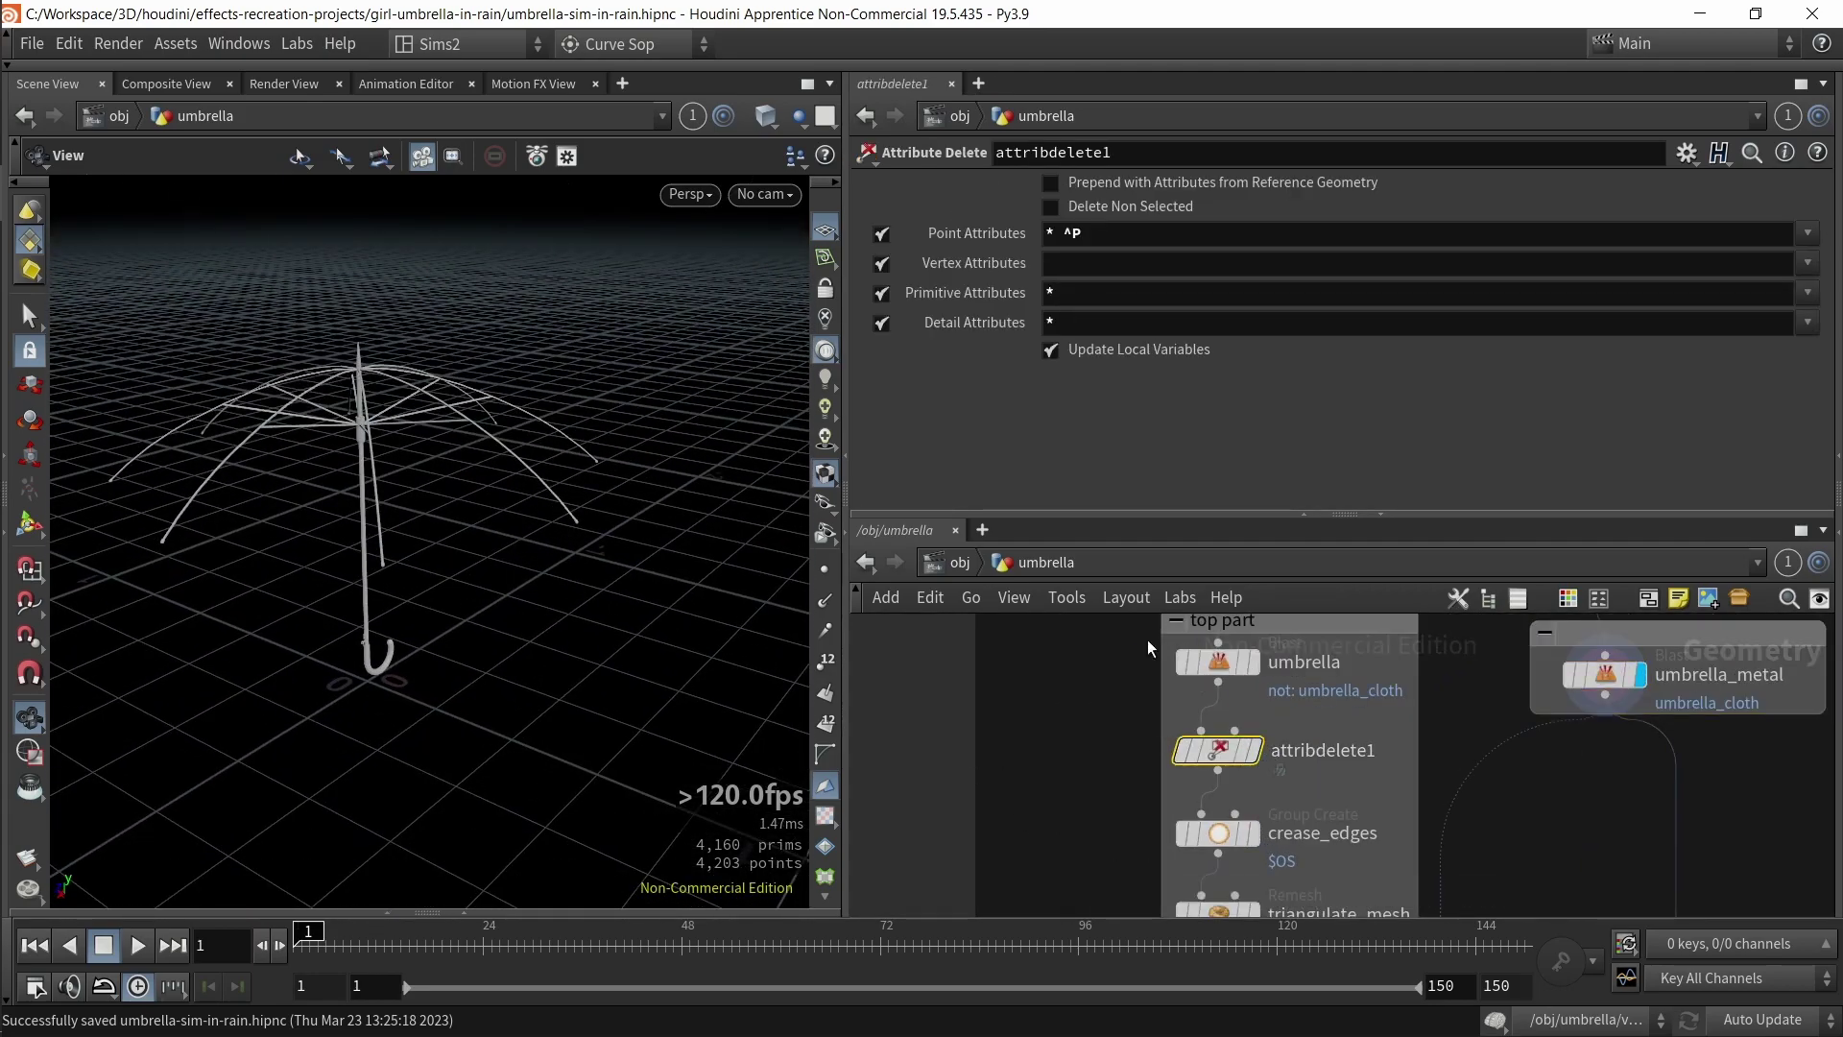
click(1808, 263)
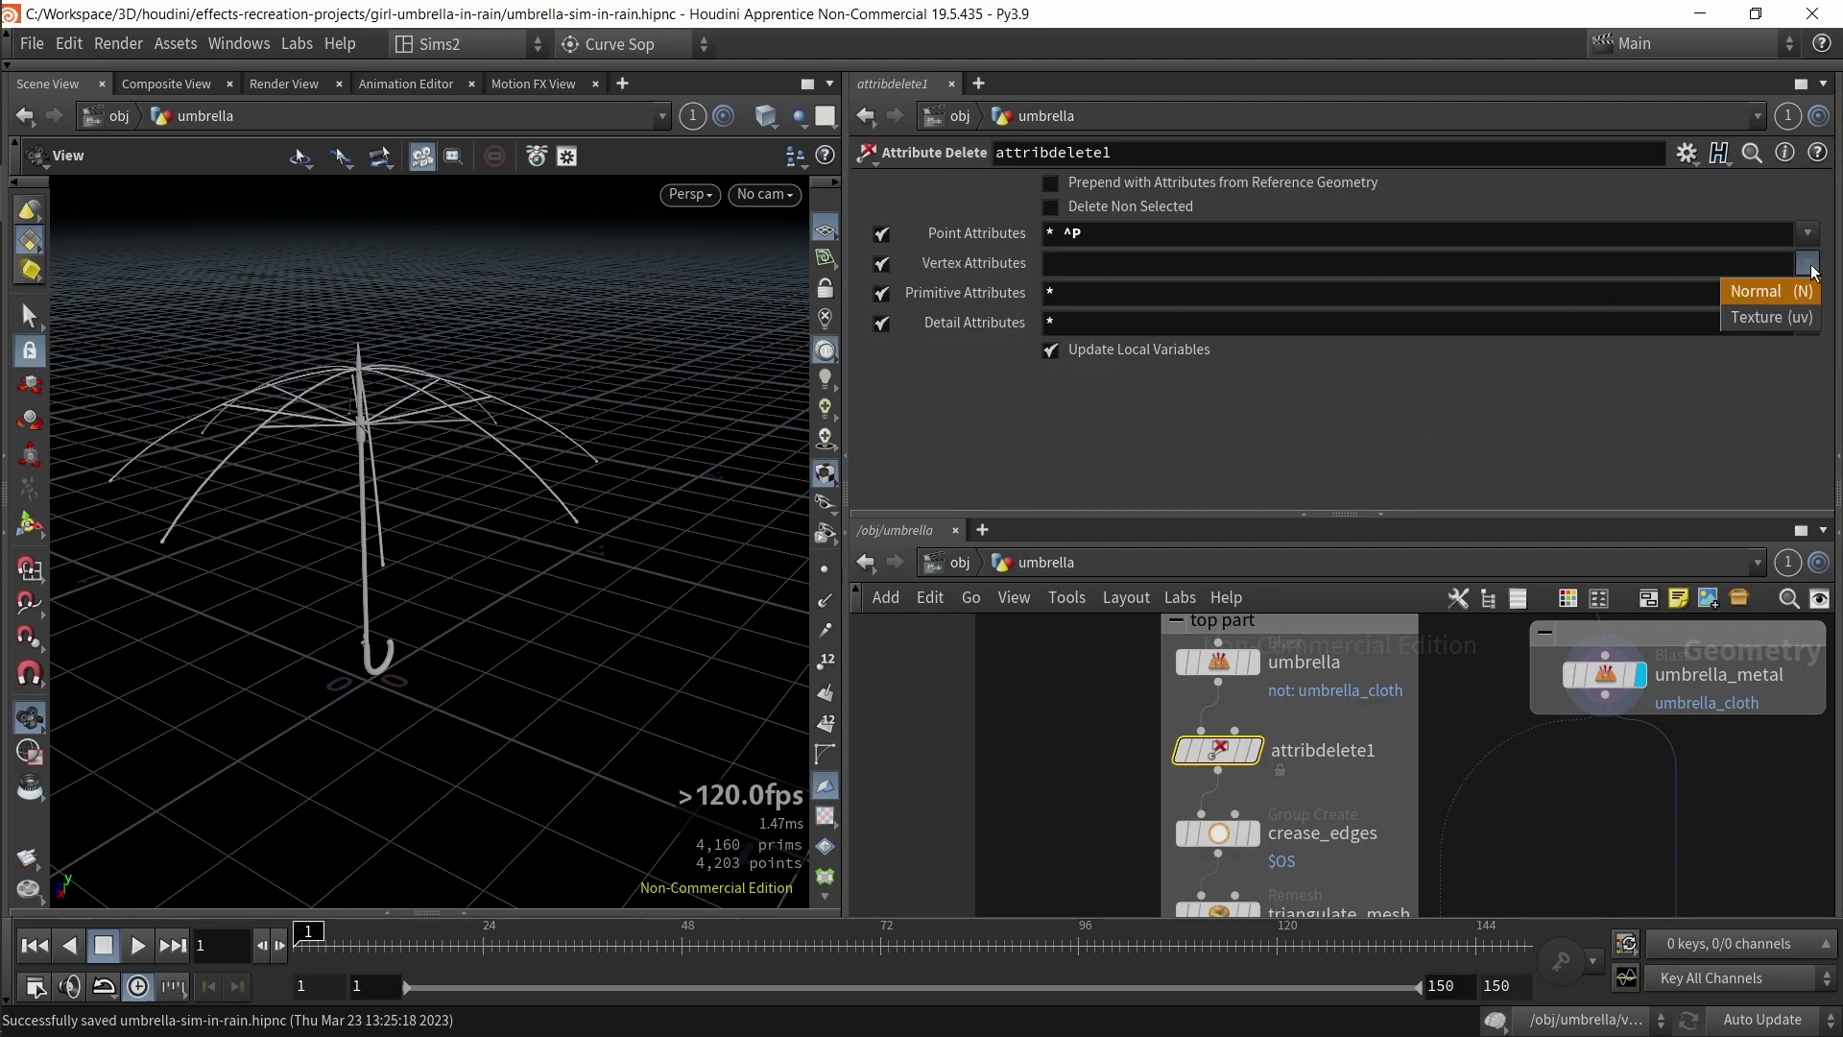
click(1811, 265)
- Check the point, primitive and detail attributes available for deletion in the attribdelete1 node
click(1809, 234)
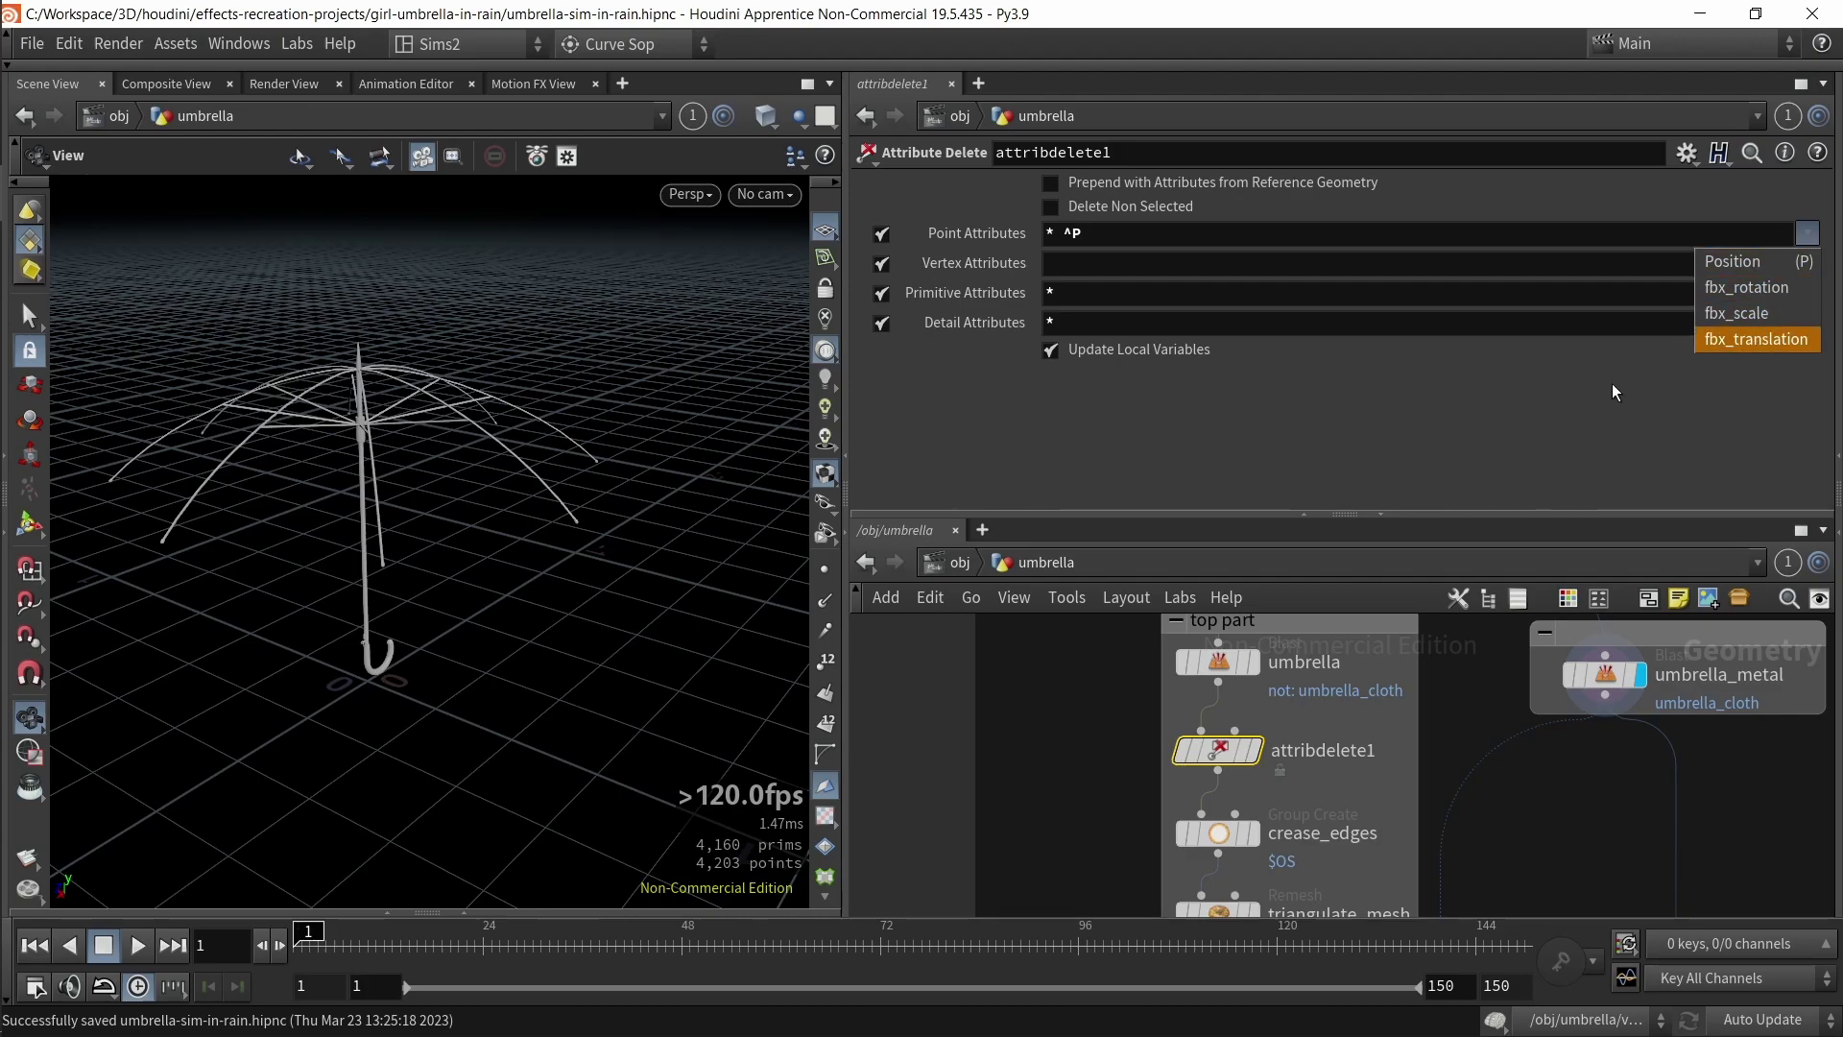
click(1572, 411)
click(1808, 233)
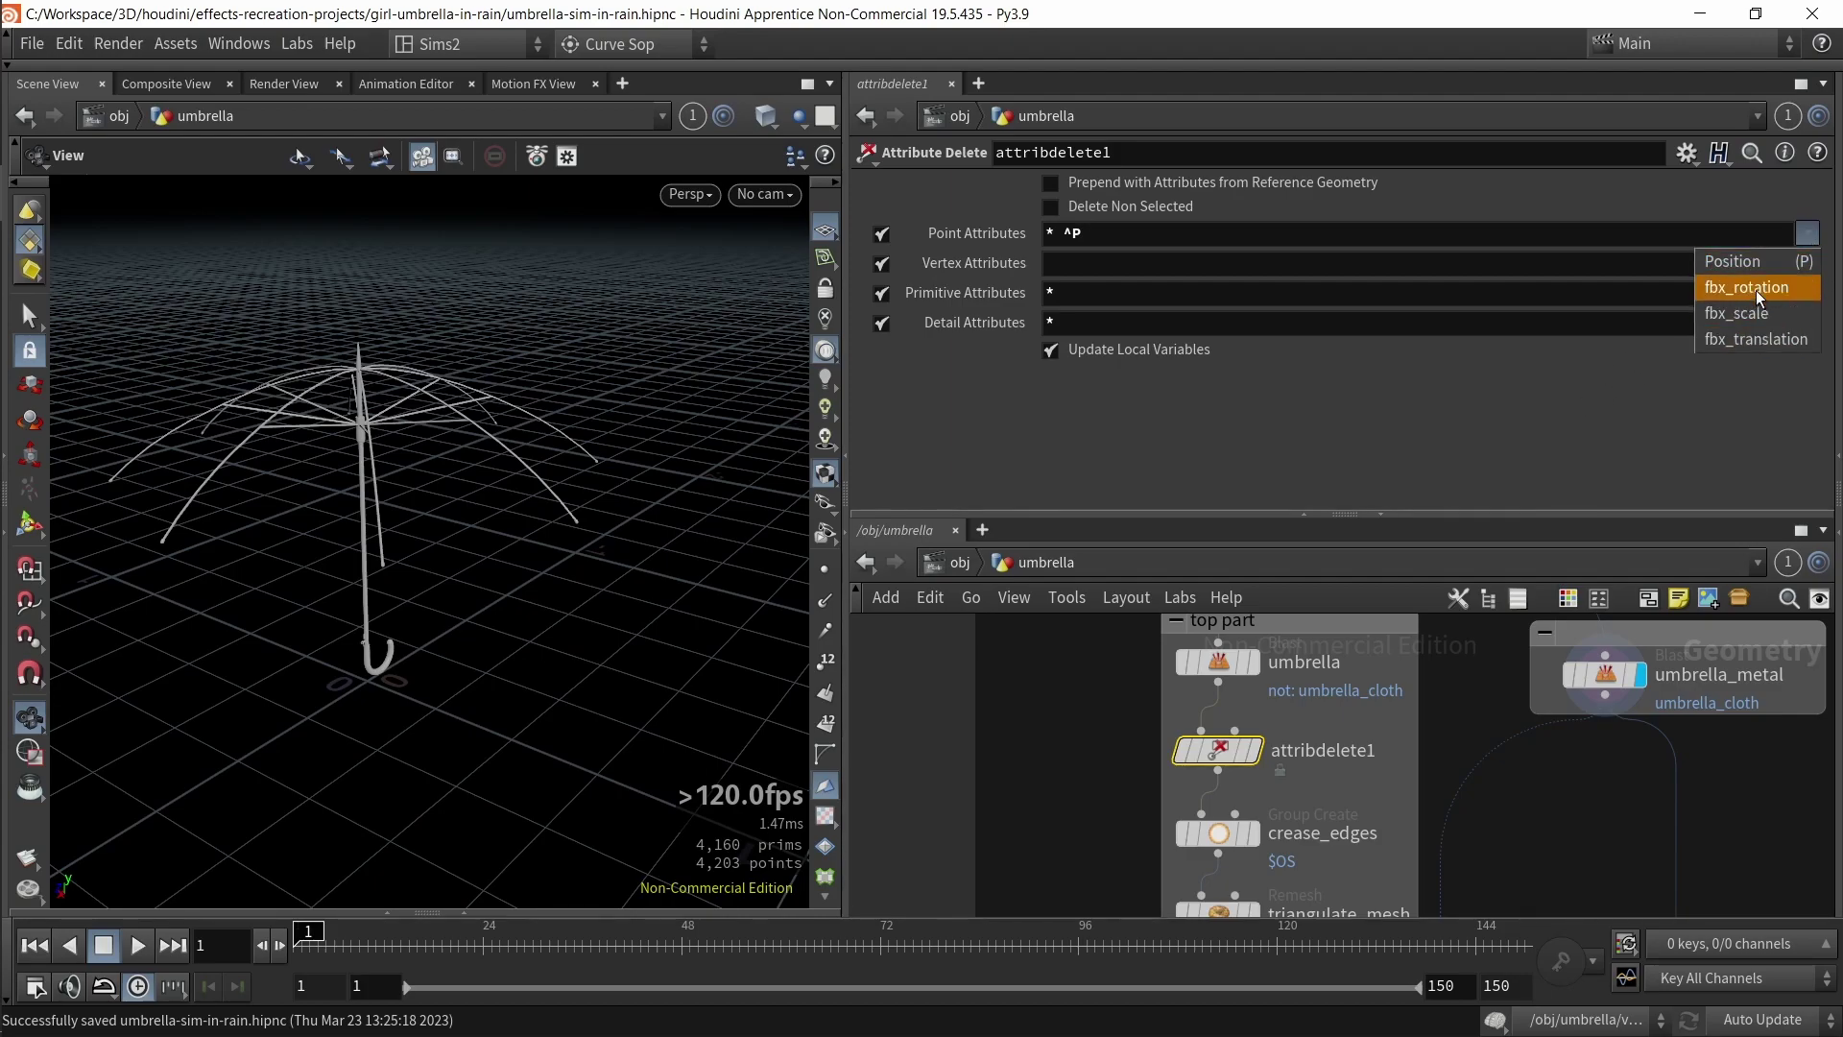
click(1731, 389)
click(1810, 295)
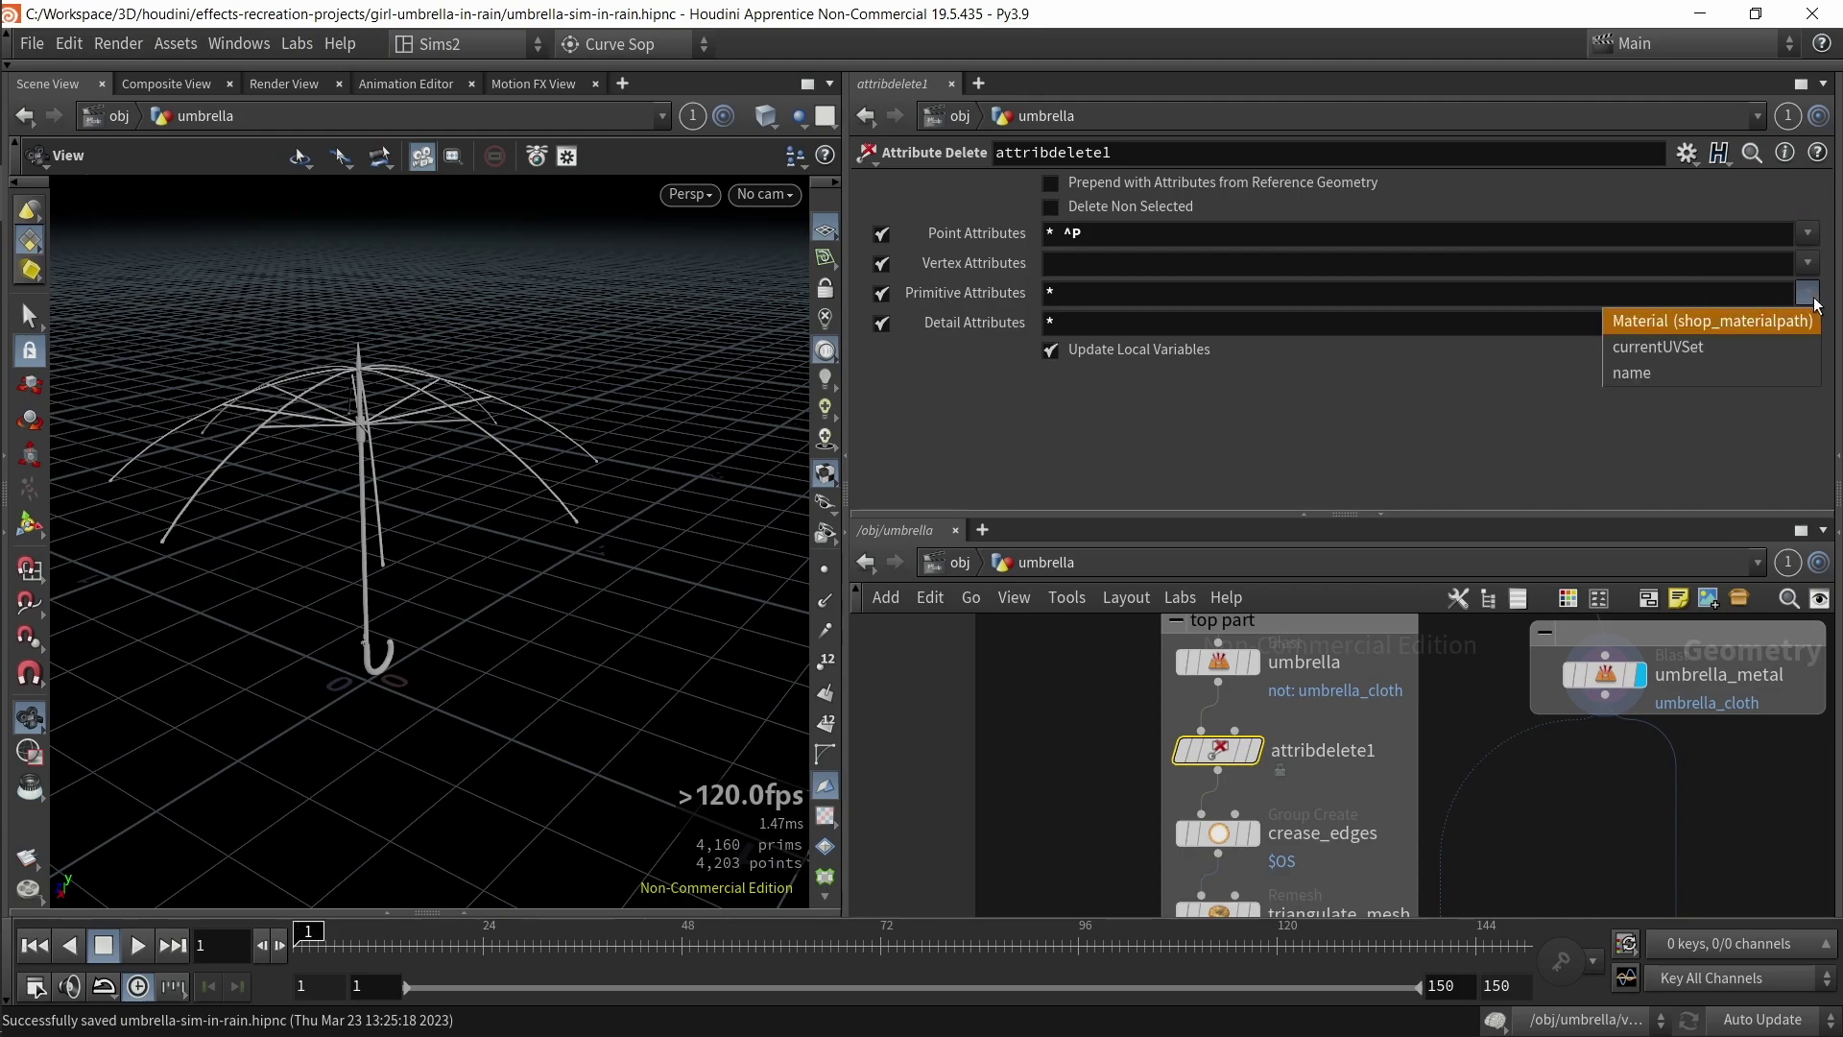
click(1815, 304)
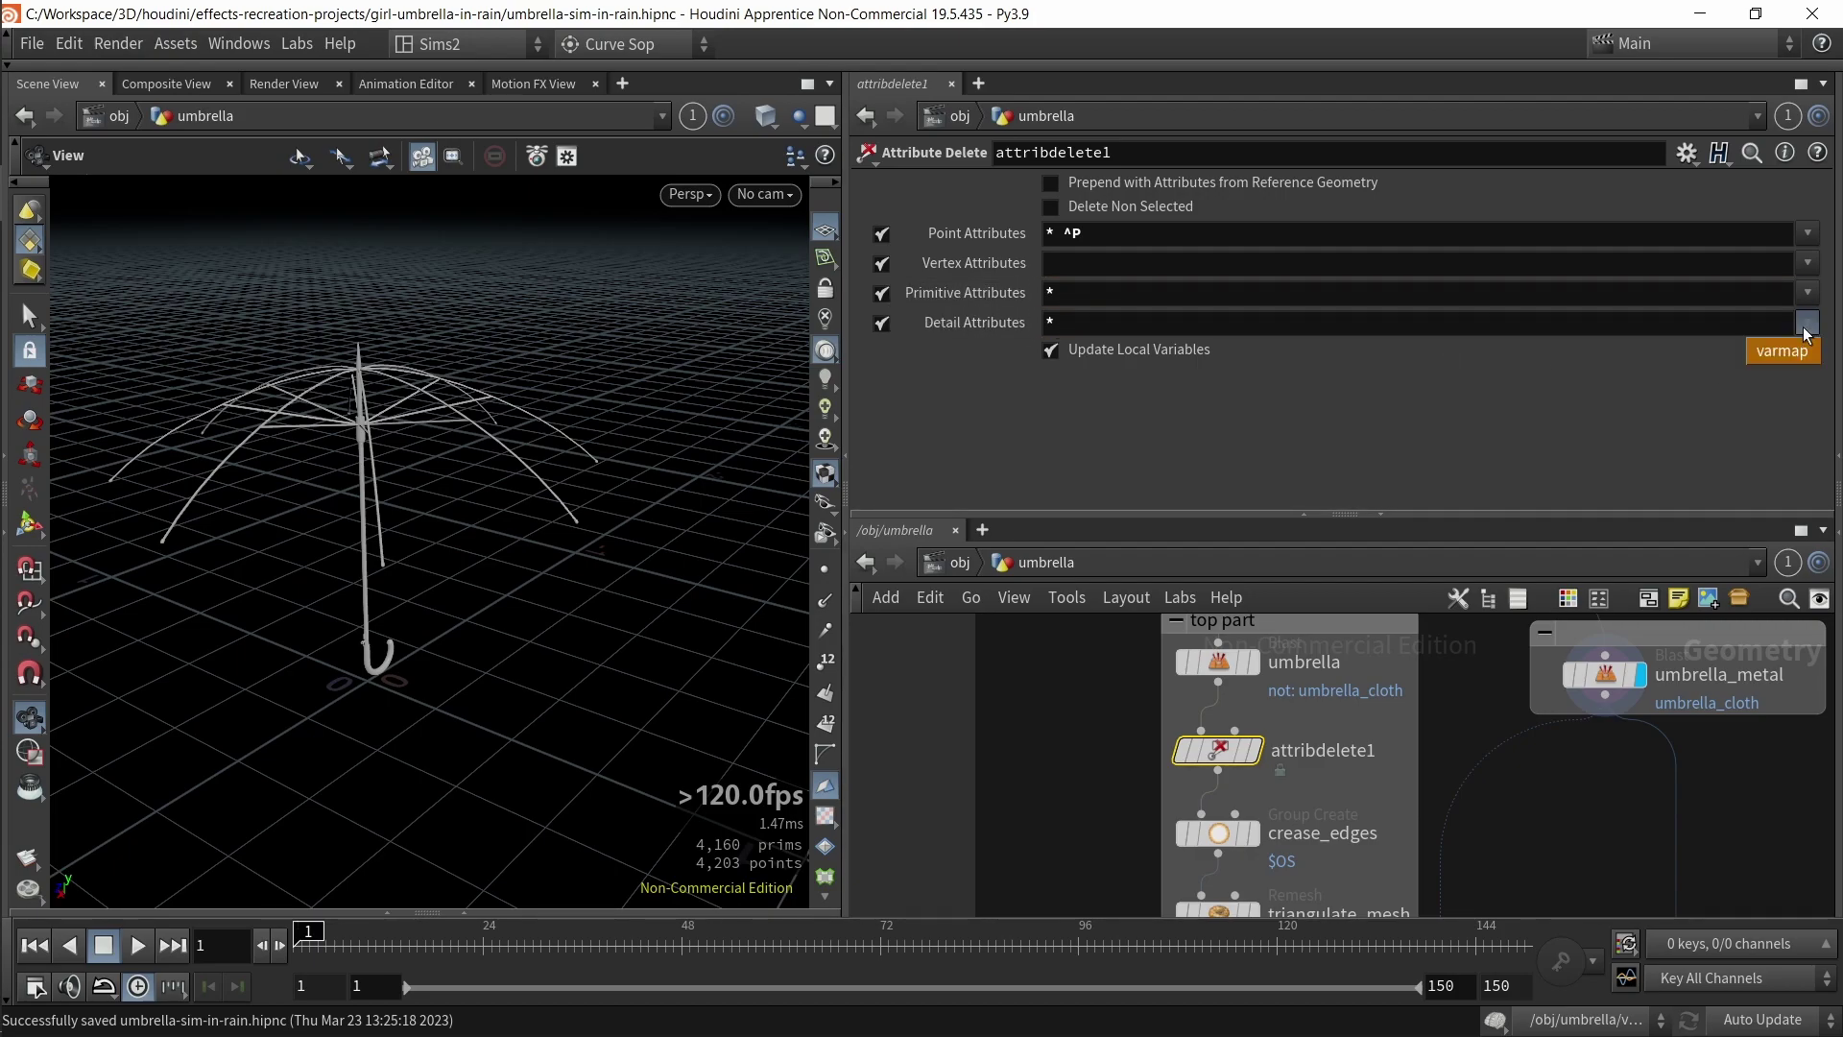
click(1072, 776)
- Display the crease_edges group node and examine its highlighted edges on the canopy from above
middle_drag(1066, 785, 1083, 696)
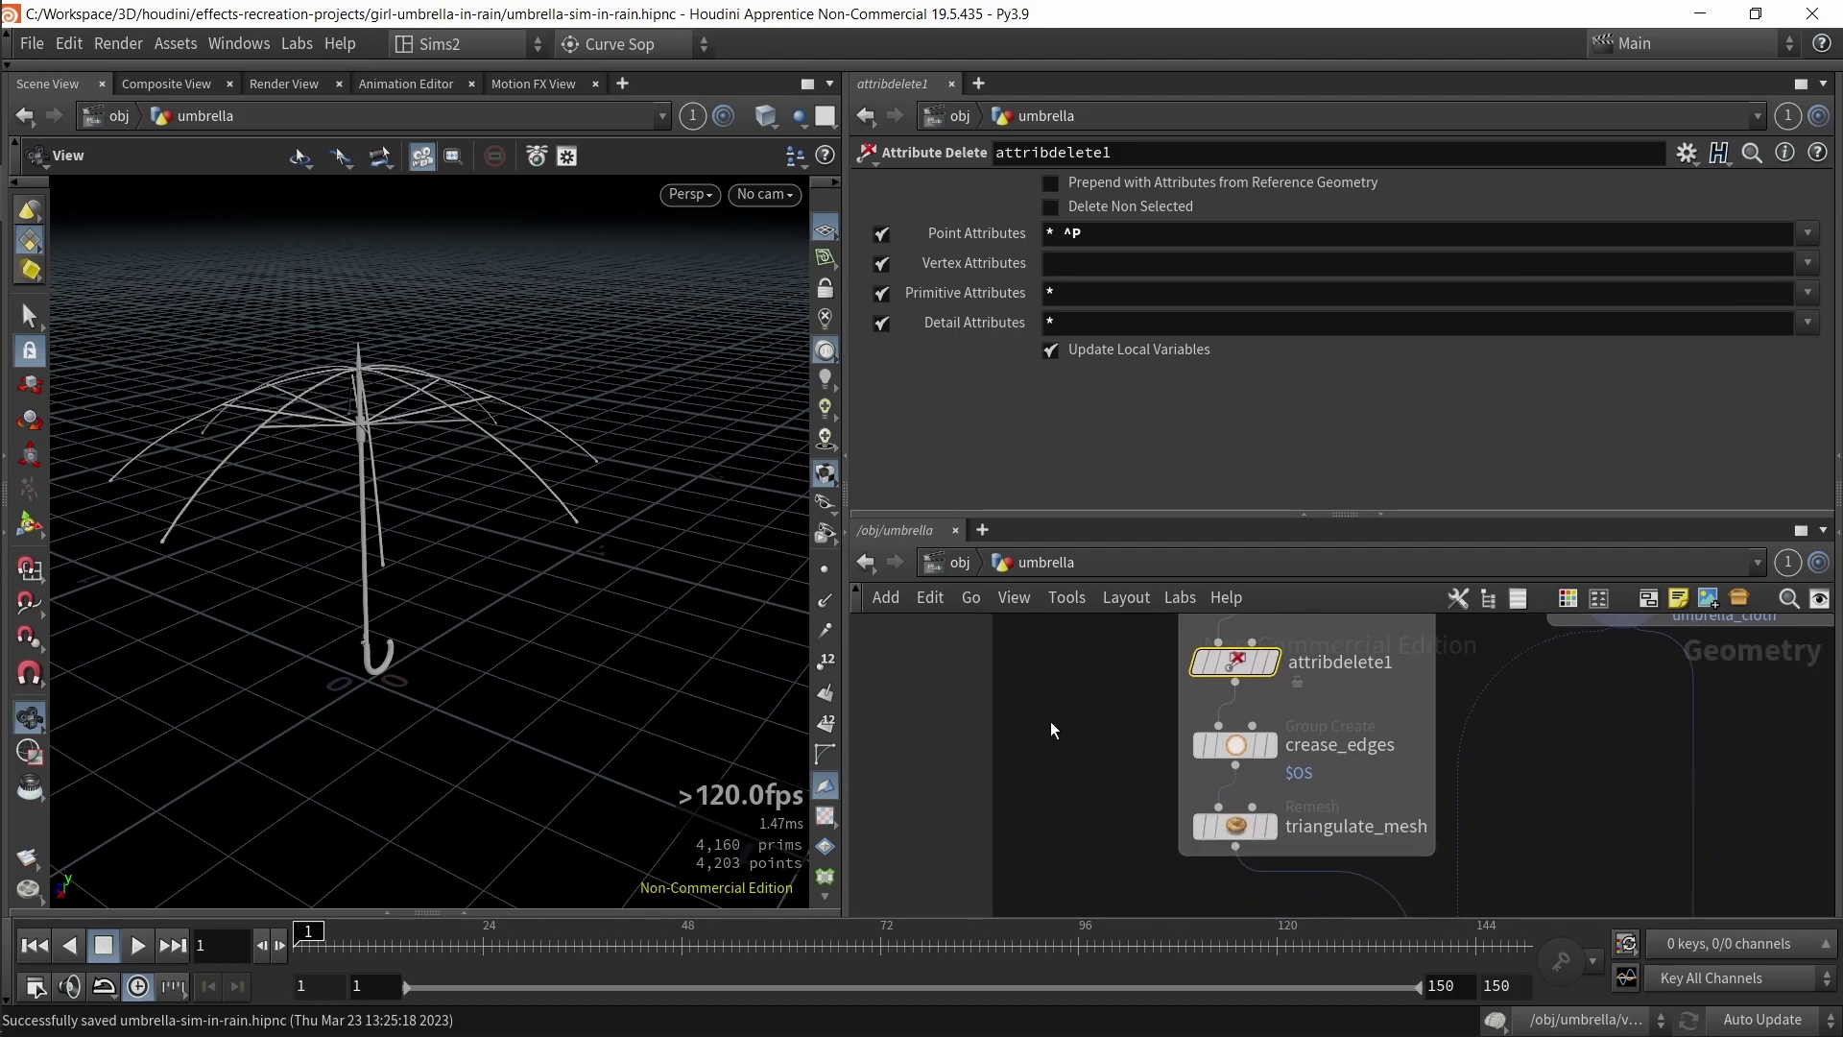
click(1234, 745)
click(1267, 745)
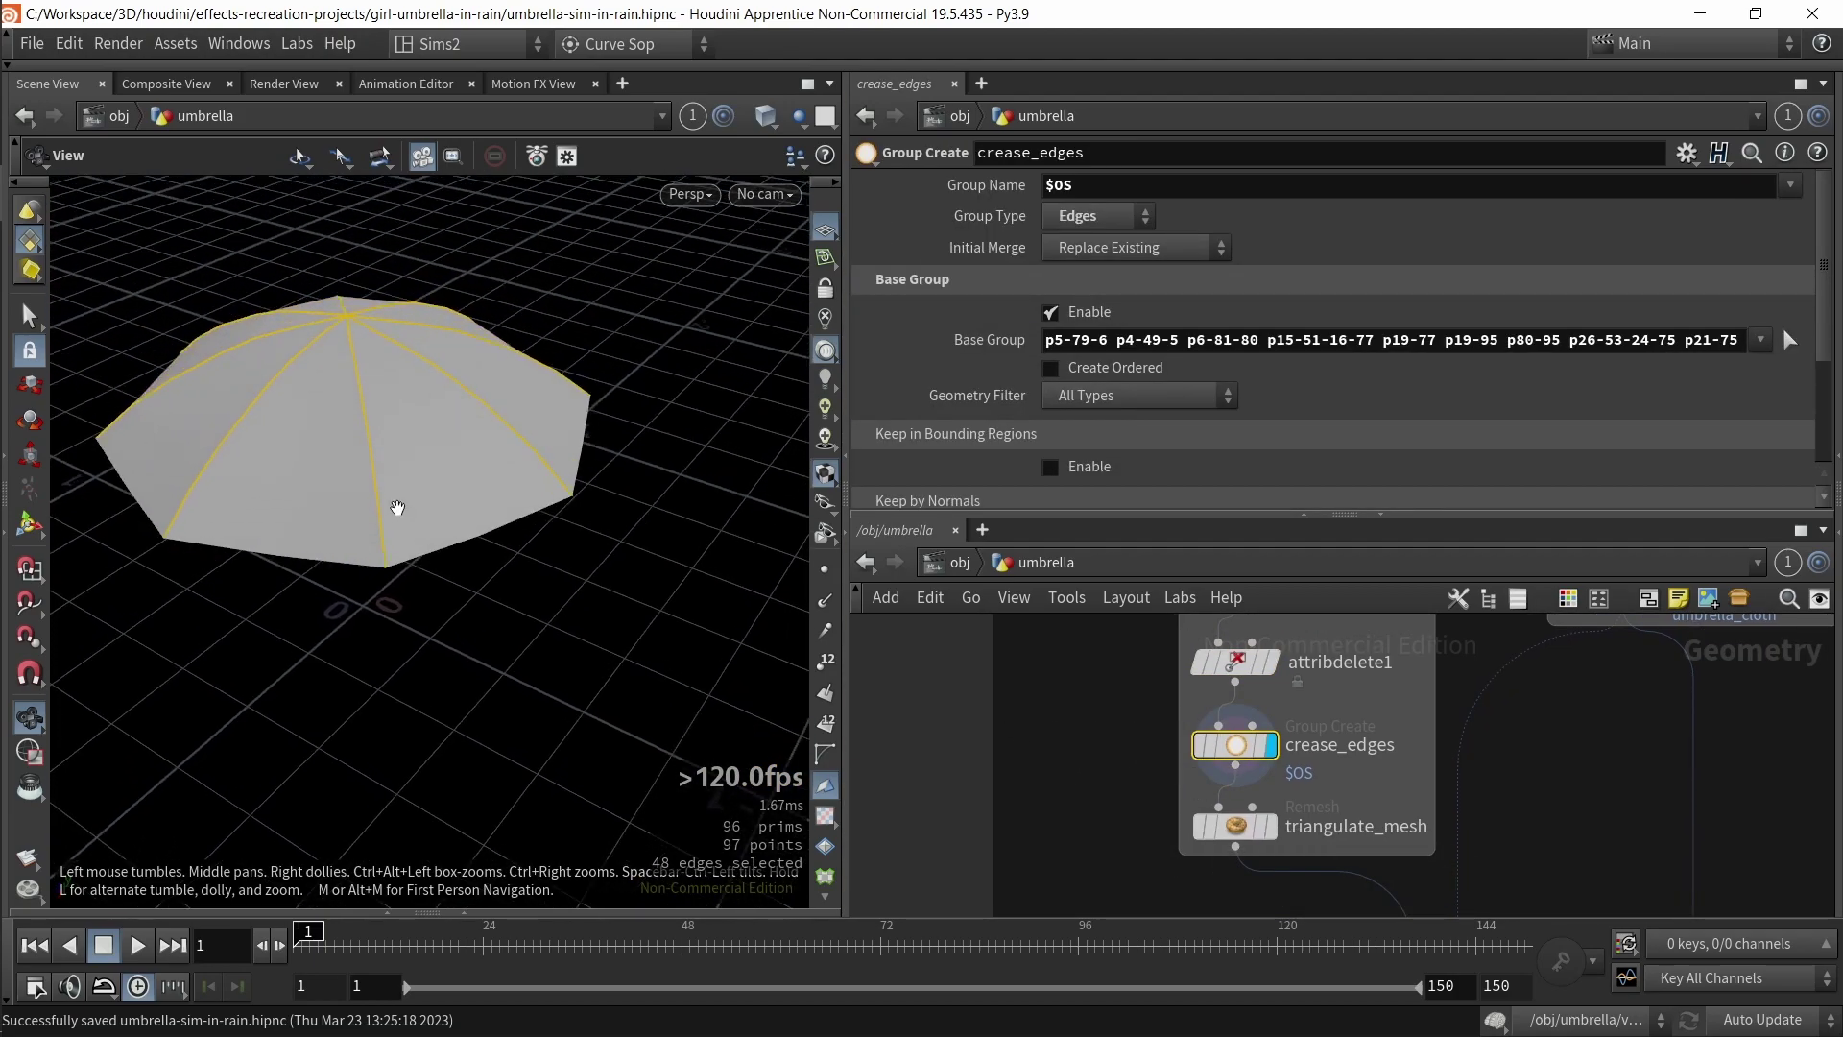
drag(382, 484, 405, 487)
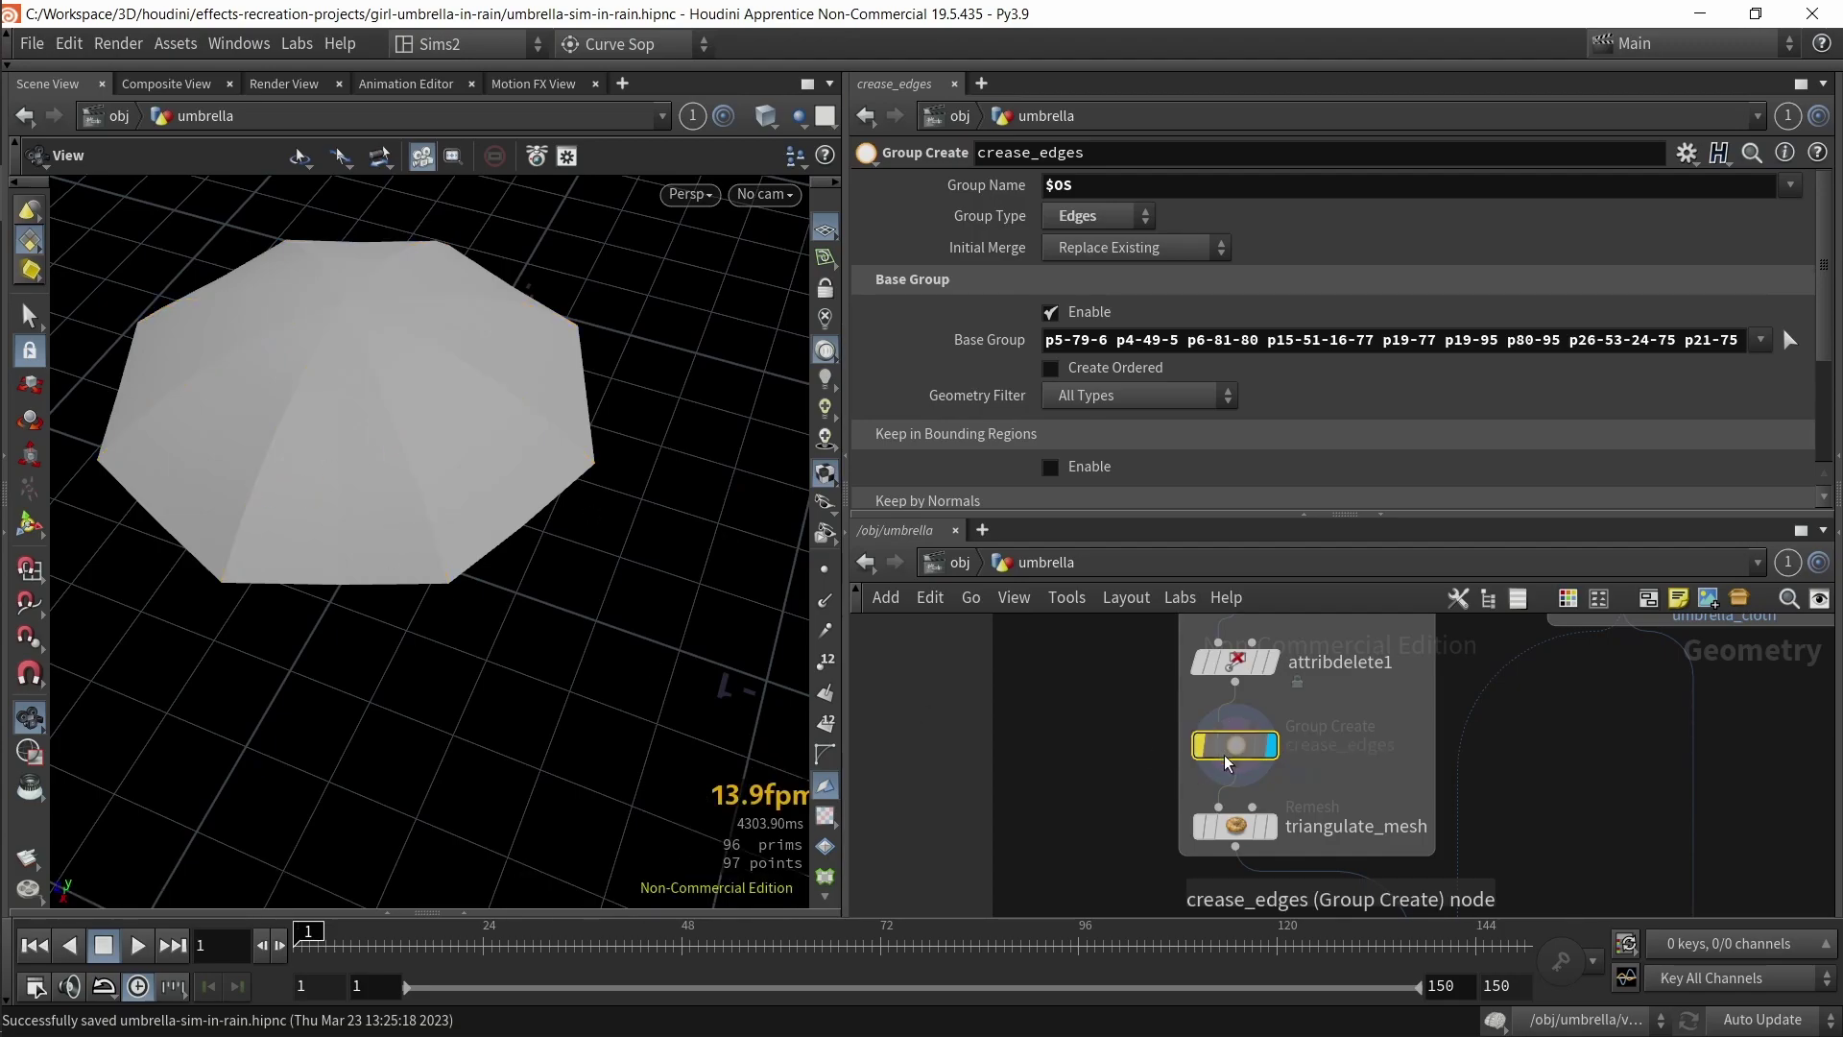
- Select the triangulate_mesh Remesh node and examine the canopy's shape and creases up close
click(1259, 828)
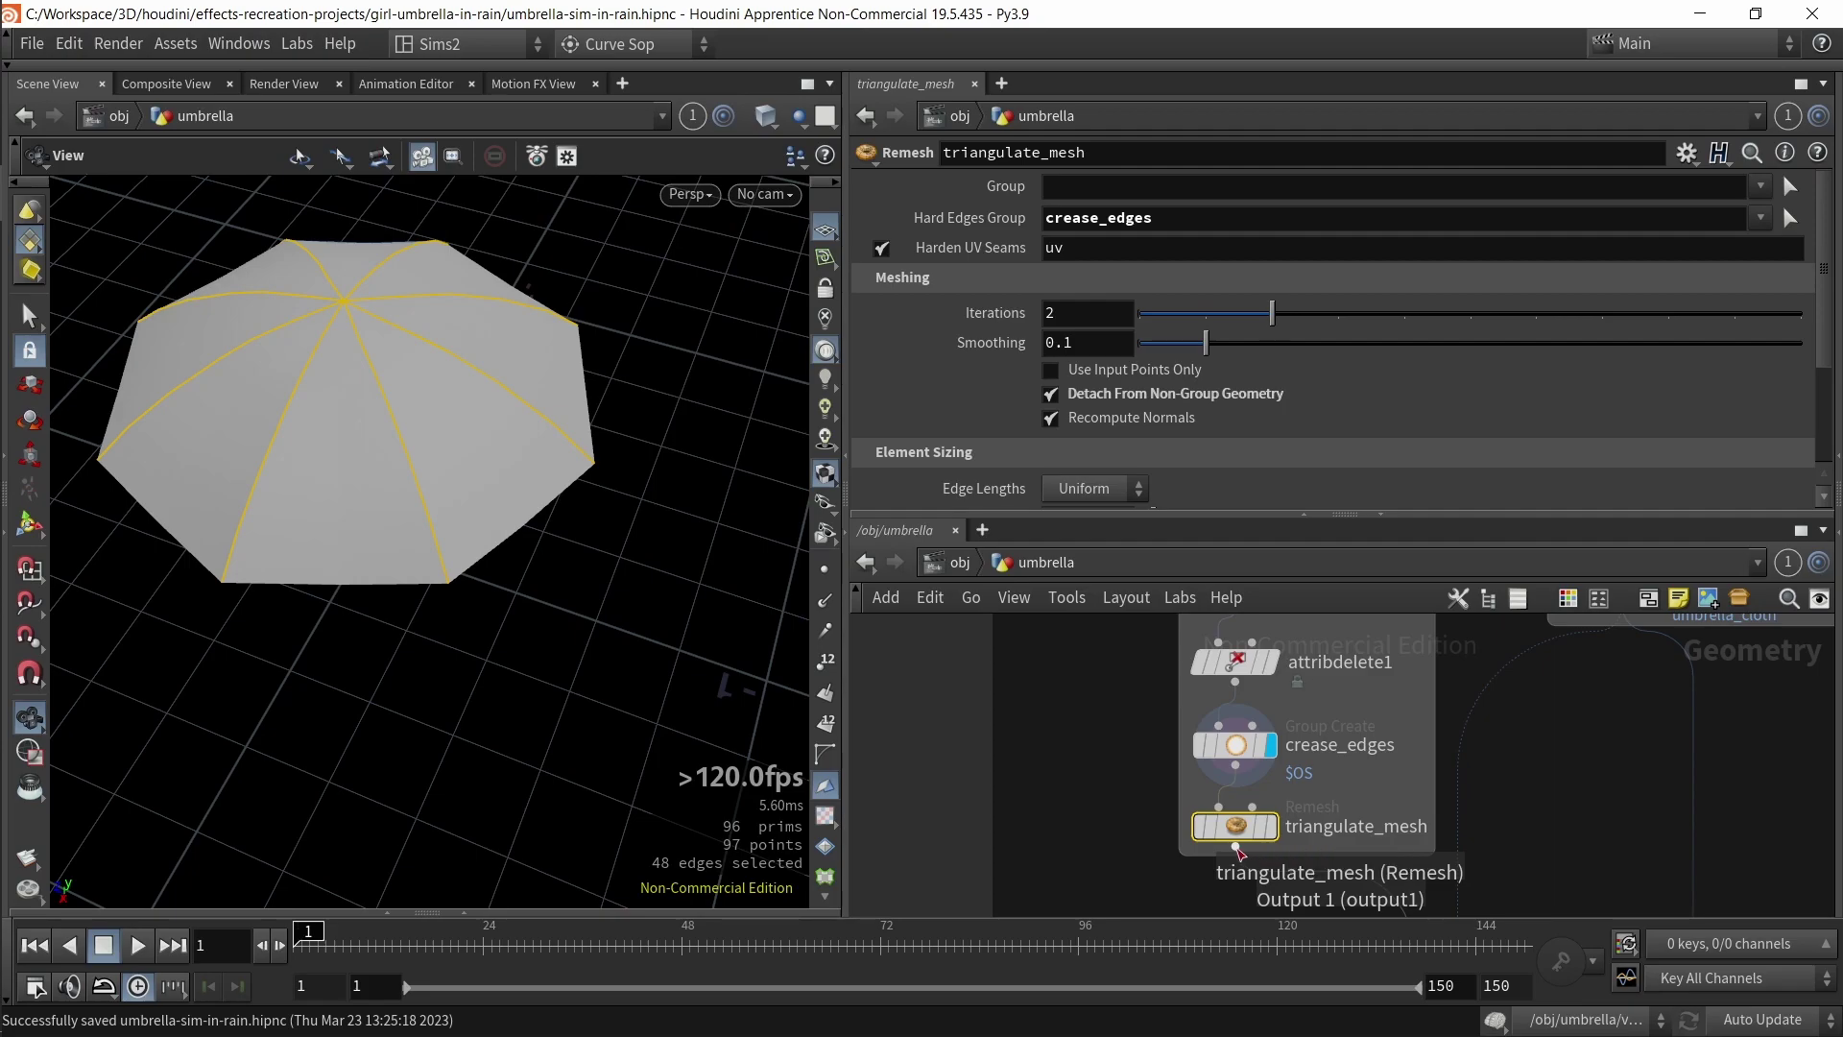
scroll(490, 506, up, 2)
drag(490, 506, 455, 443)
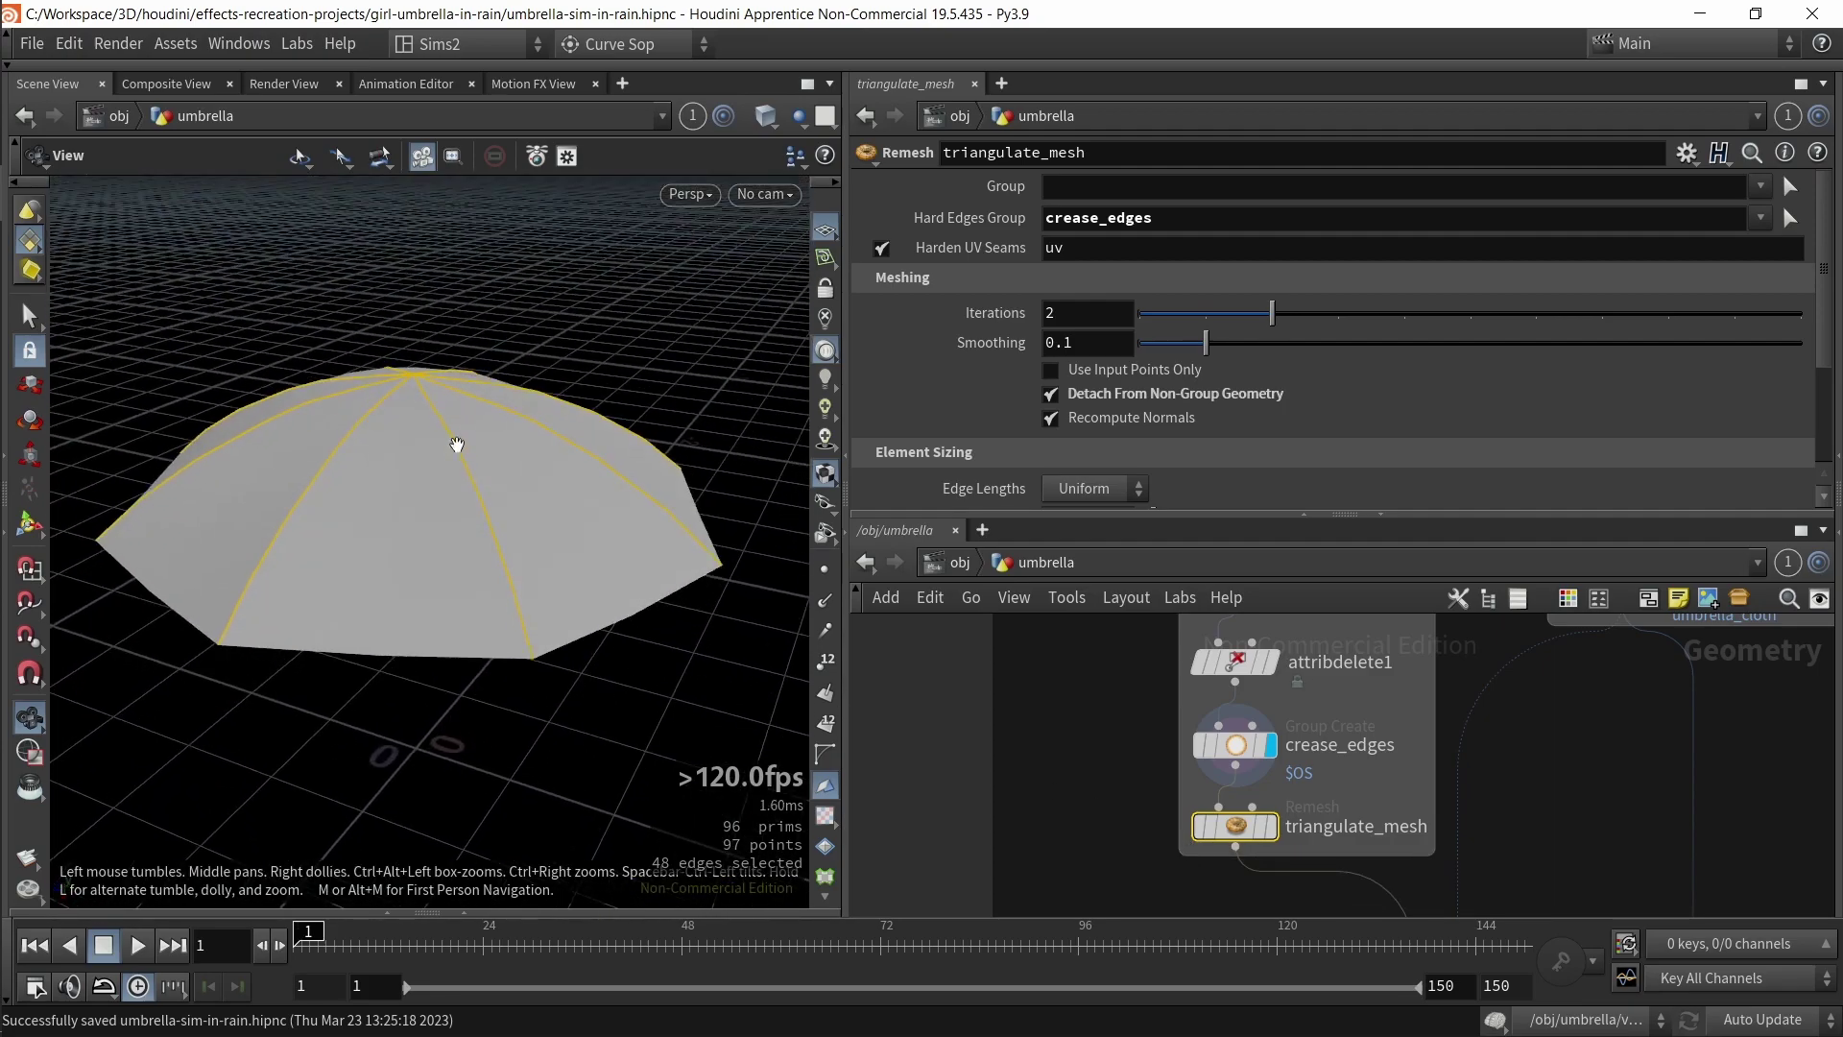
key(r)
scroll(543, 584, up, 2)
drag(543, 585, 414, 553)
- Bypass and re-enable the crease_edges node to compare the remeshed canopy, and reselect the triangulate_mesh node
drag(1064, 755, 1316, 718)
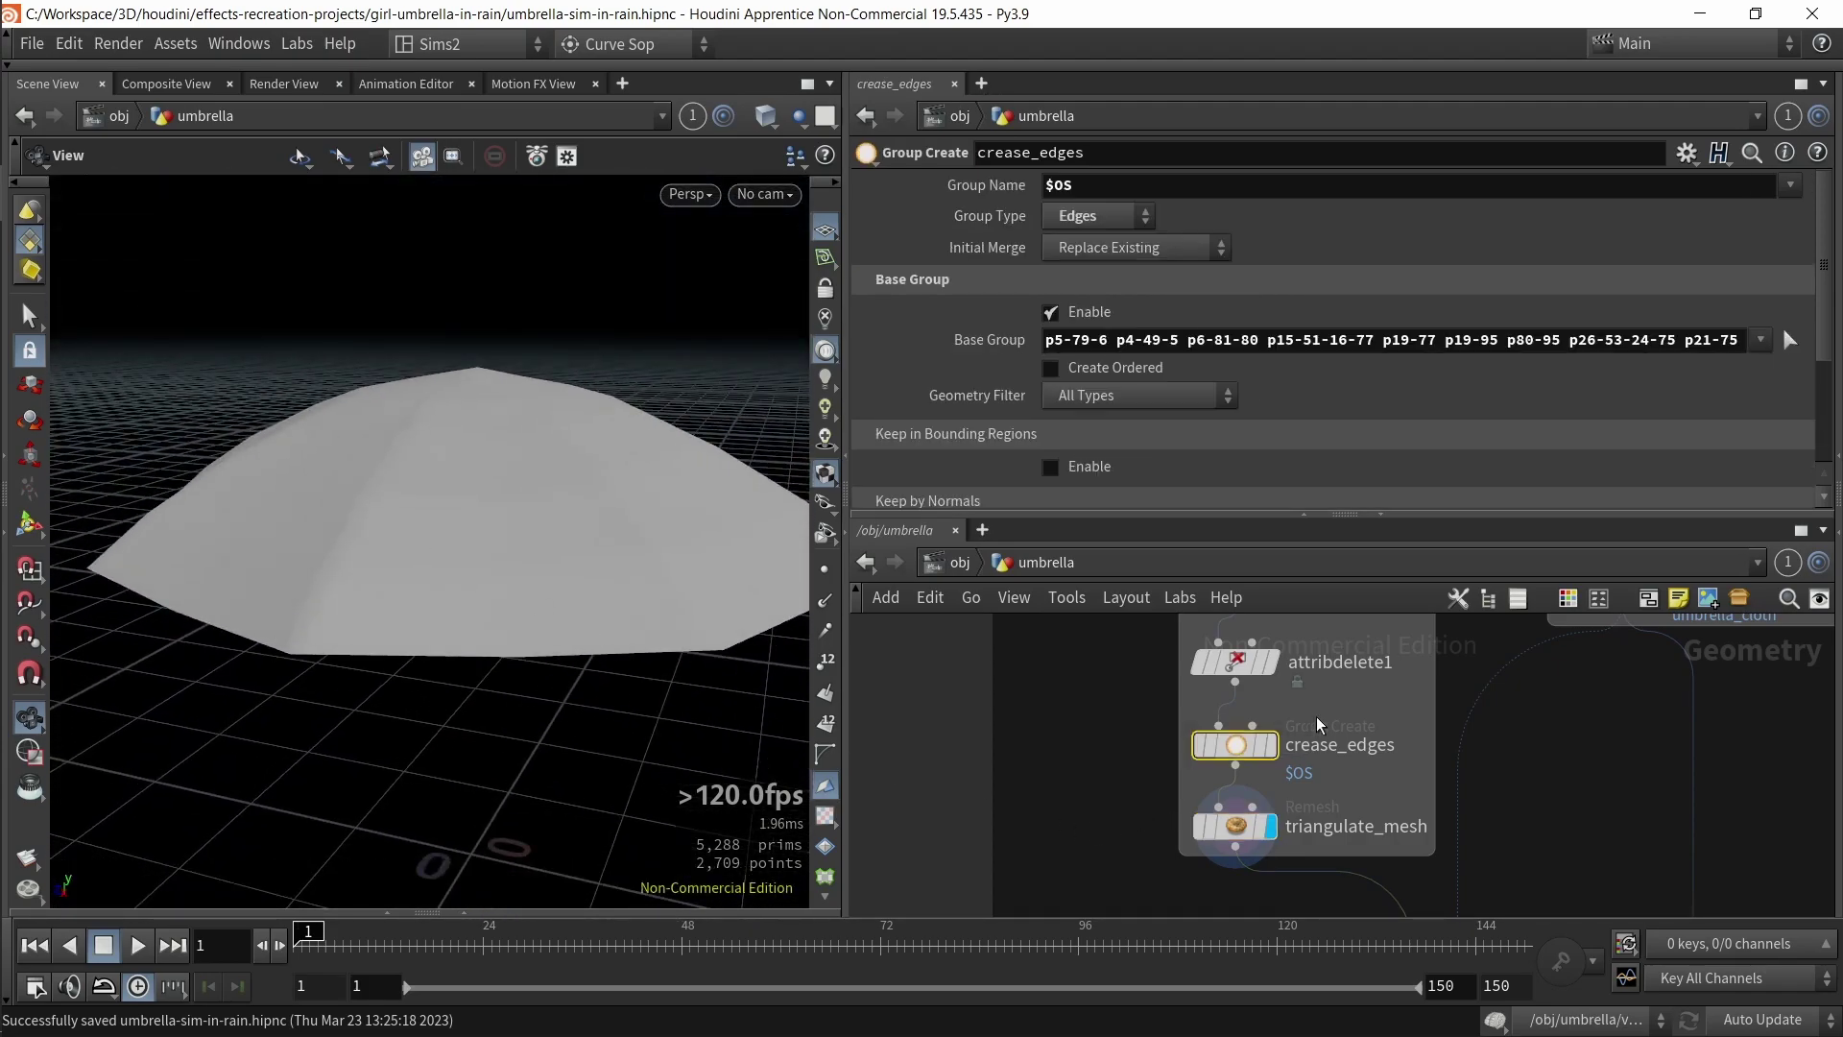
key(b)
key(q)
click(1212, 825)
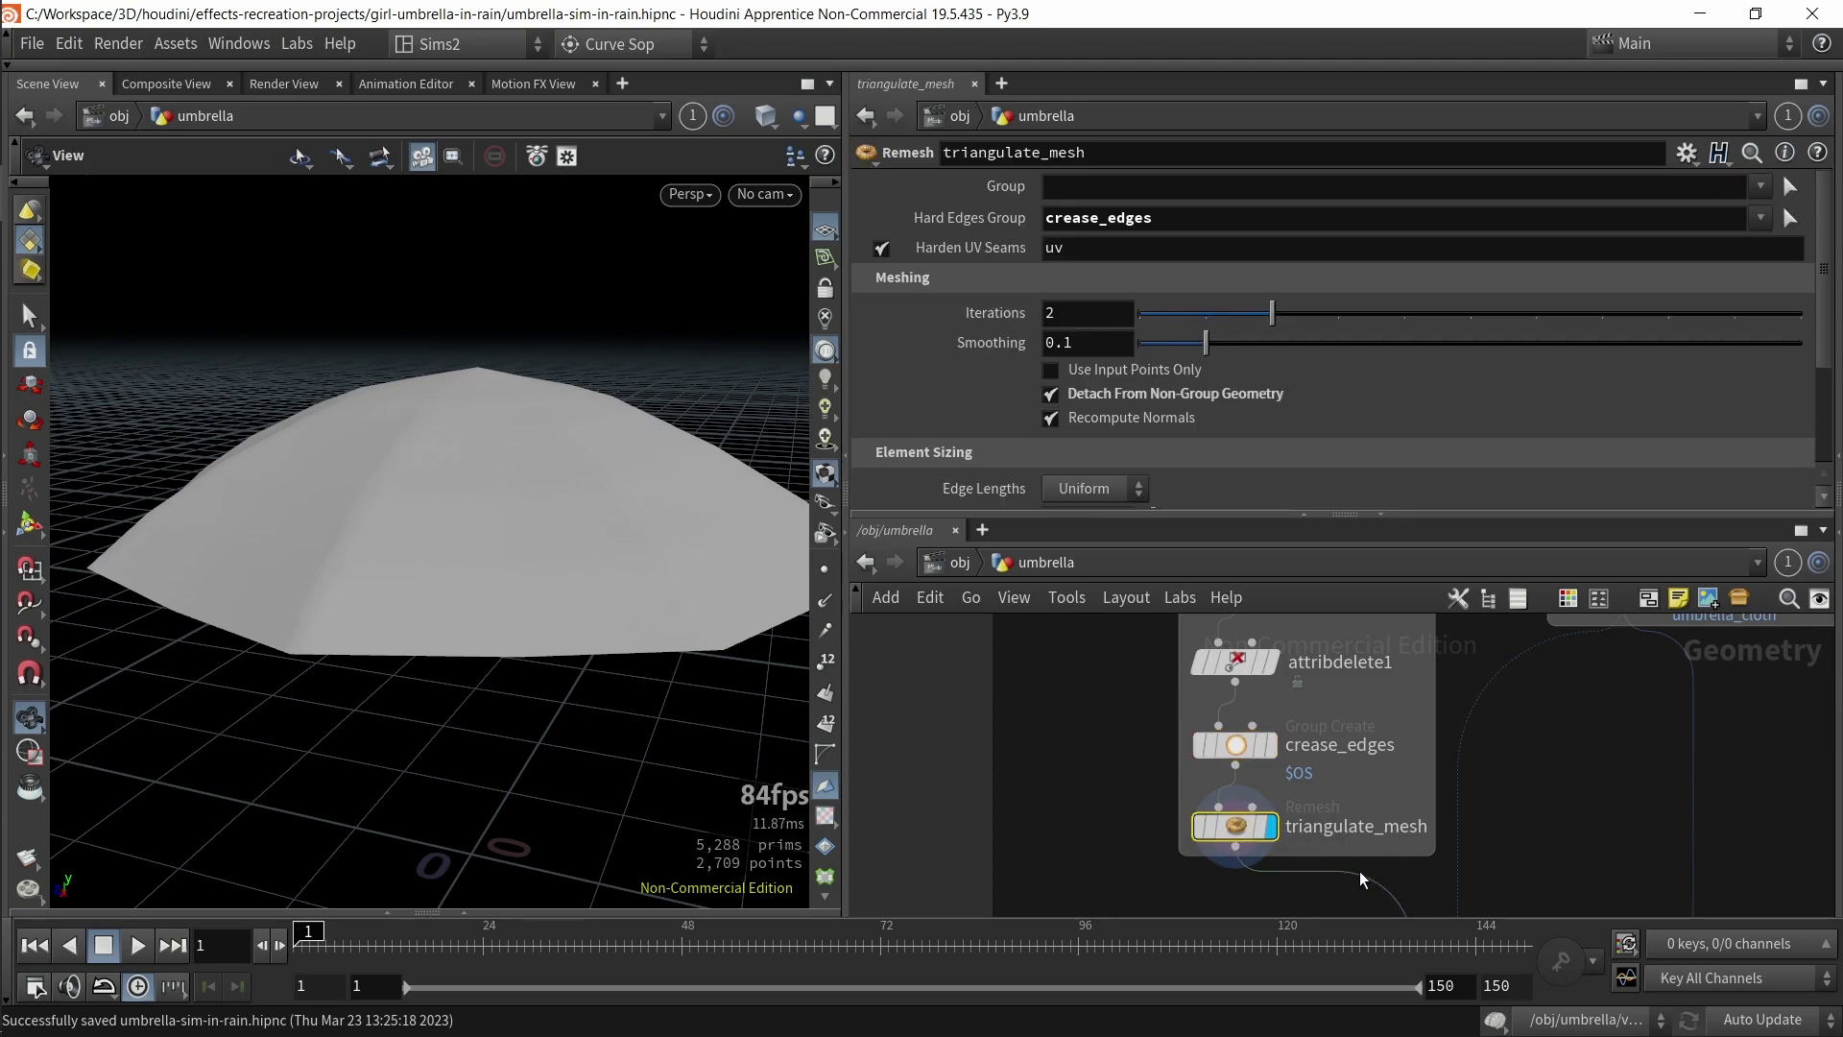
- Check the groups available as the Hard Edges Group of the triangulate_mesh Remesh node
click(1188, 210)
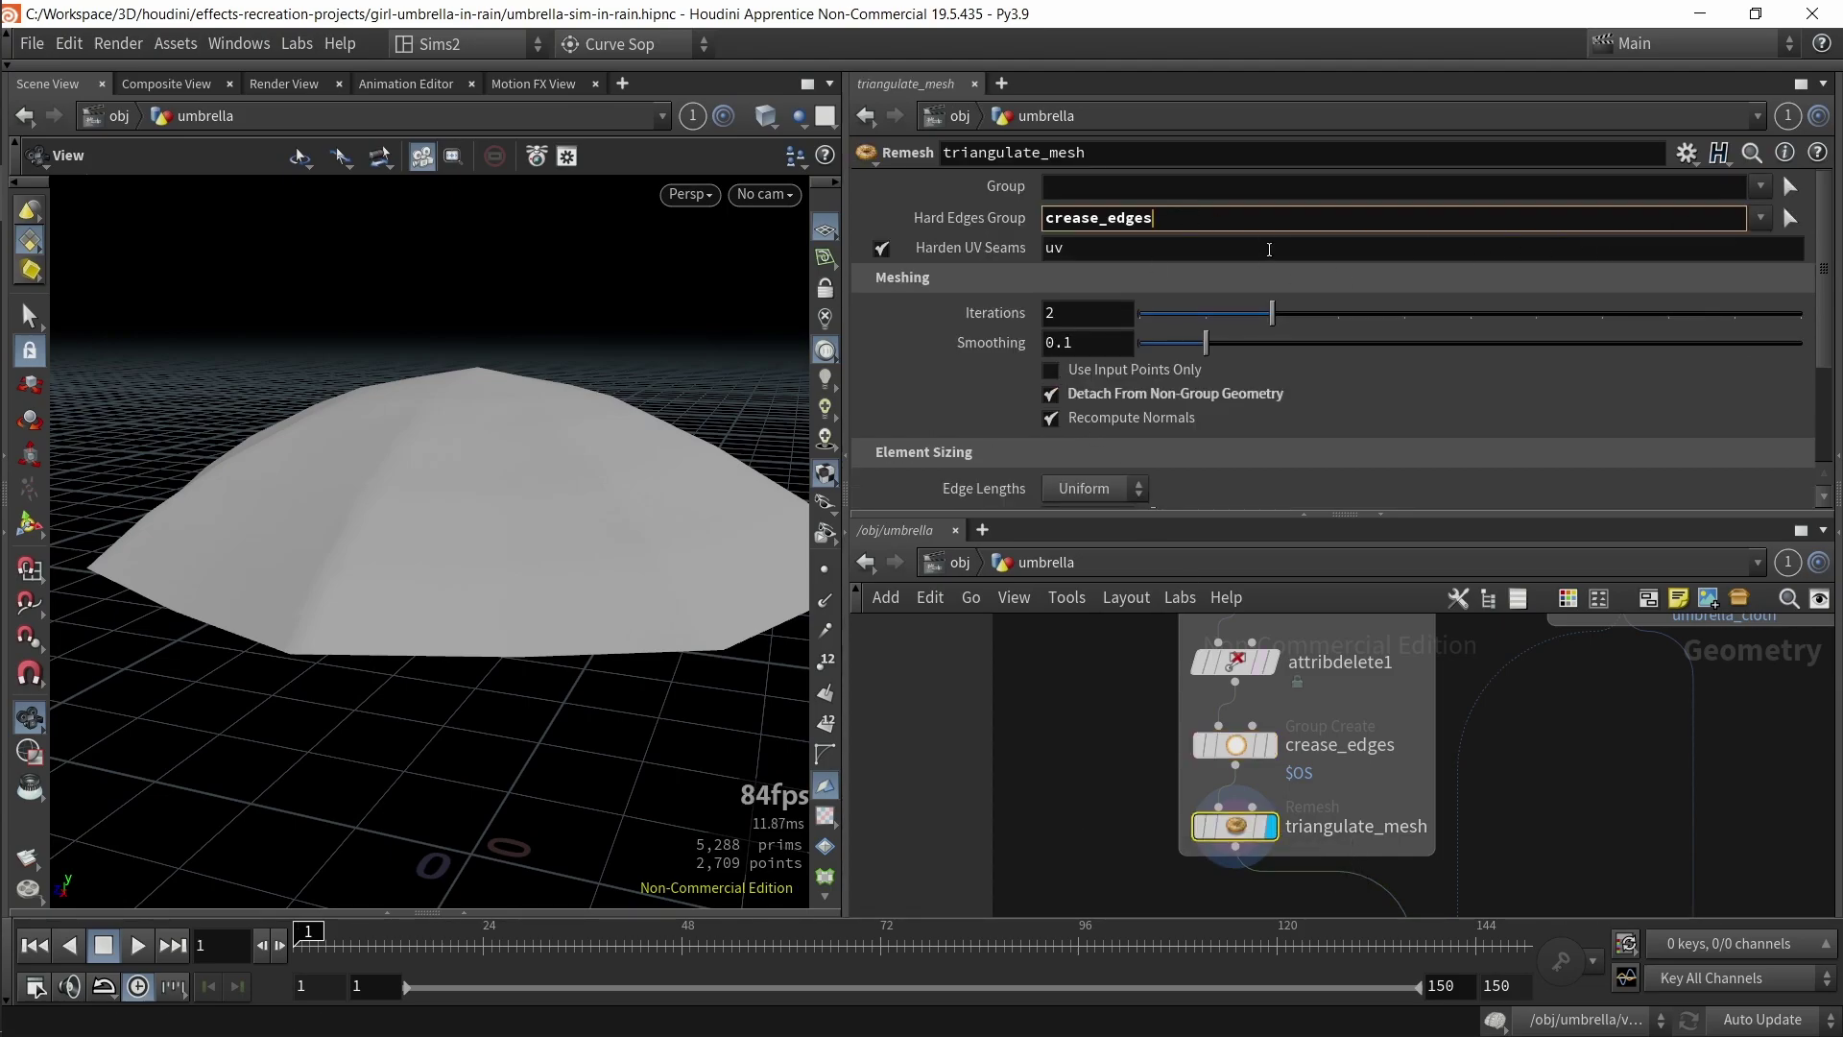
scroll(1339, 820, up, 3)
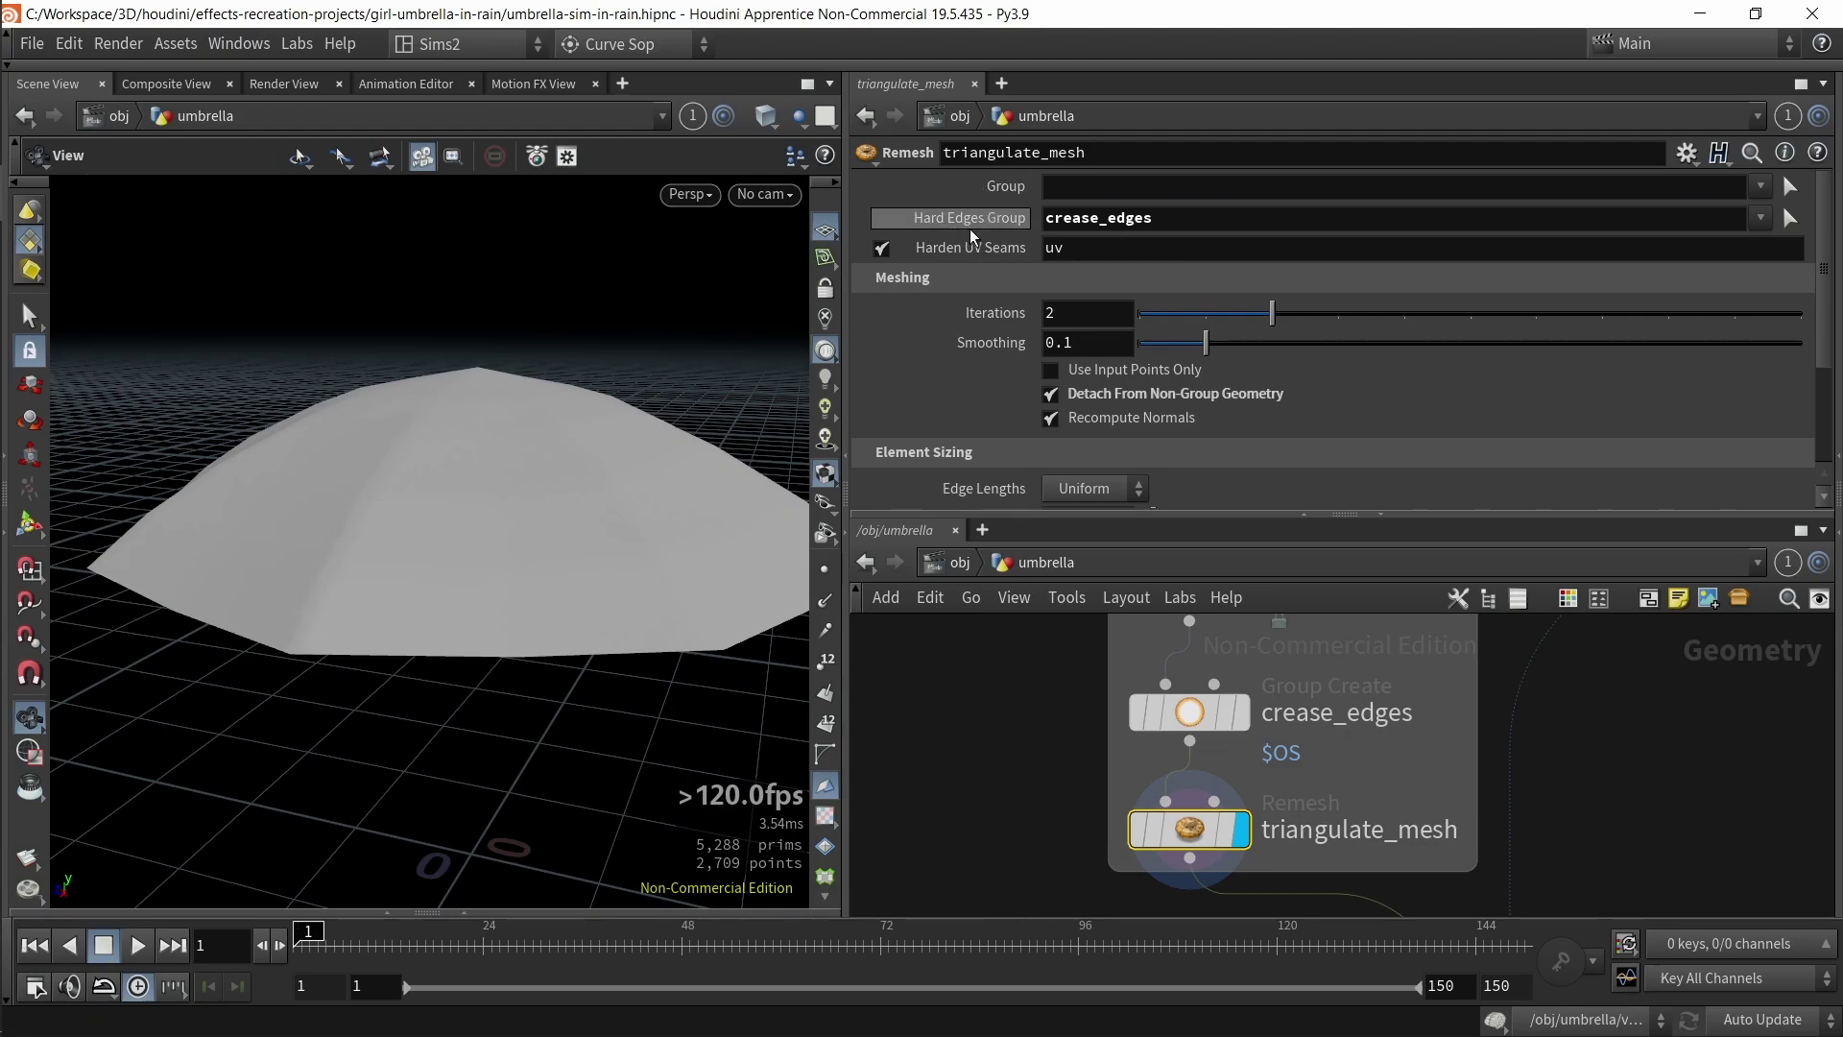
click(1757, 225)
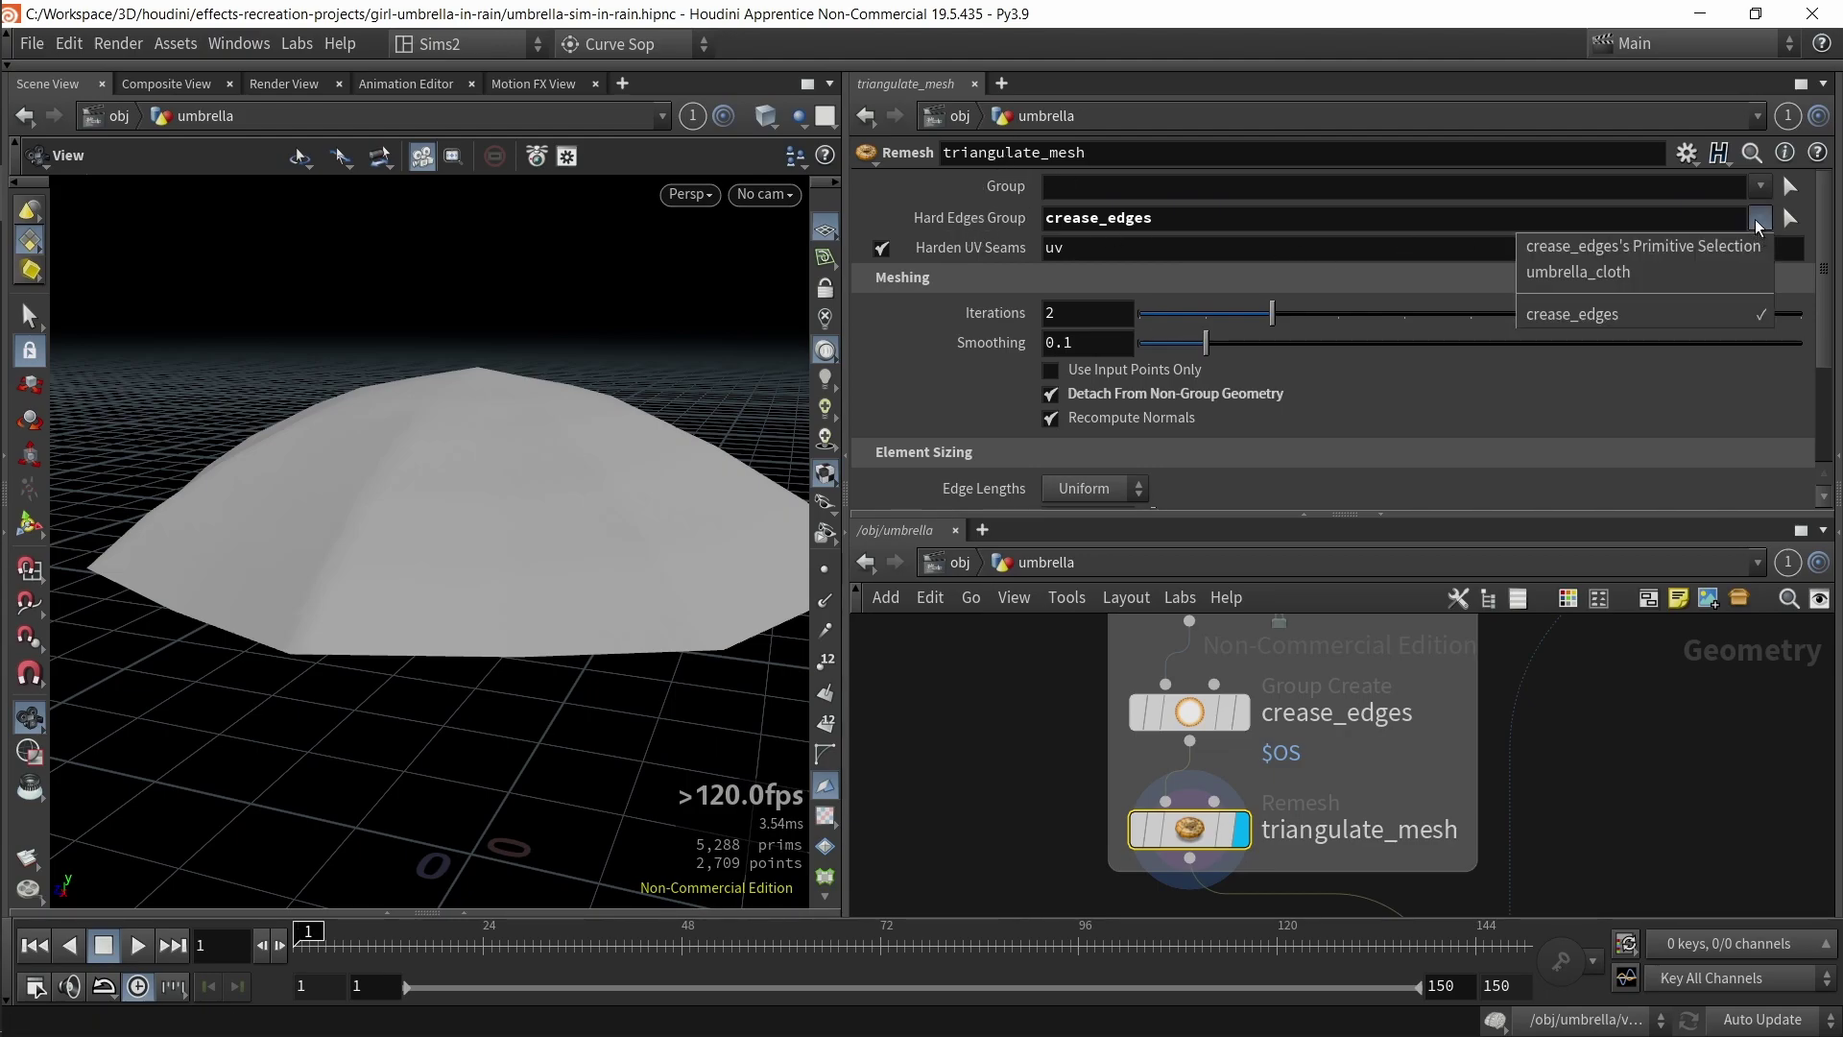
click(1129, 222)
click(1128, 219)
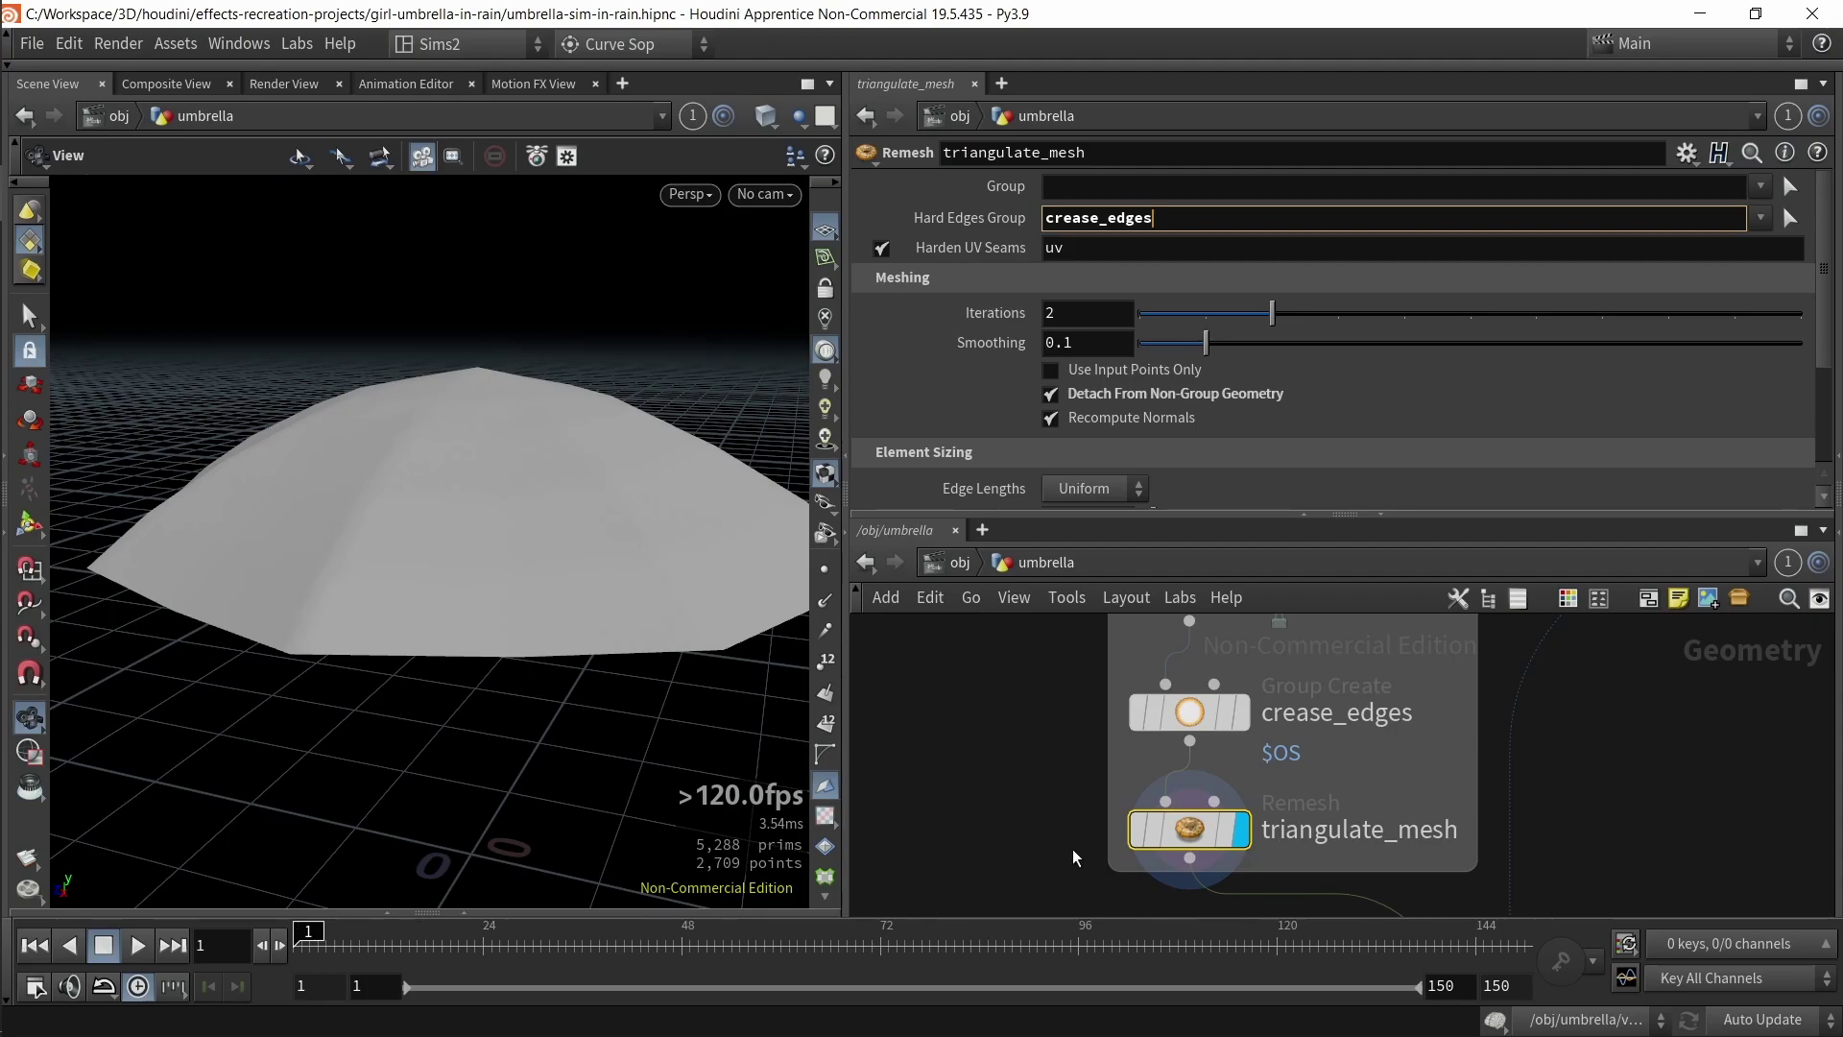
- Duplicate the triangulate_mesh Remesh node beside the original and clear the copy's Hard Edges Group
middle_drag(1073, 824, 1206, 782)
click(1315, 794)
alt+drag(1318, 792, 1073, 792)
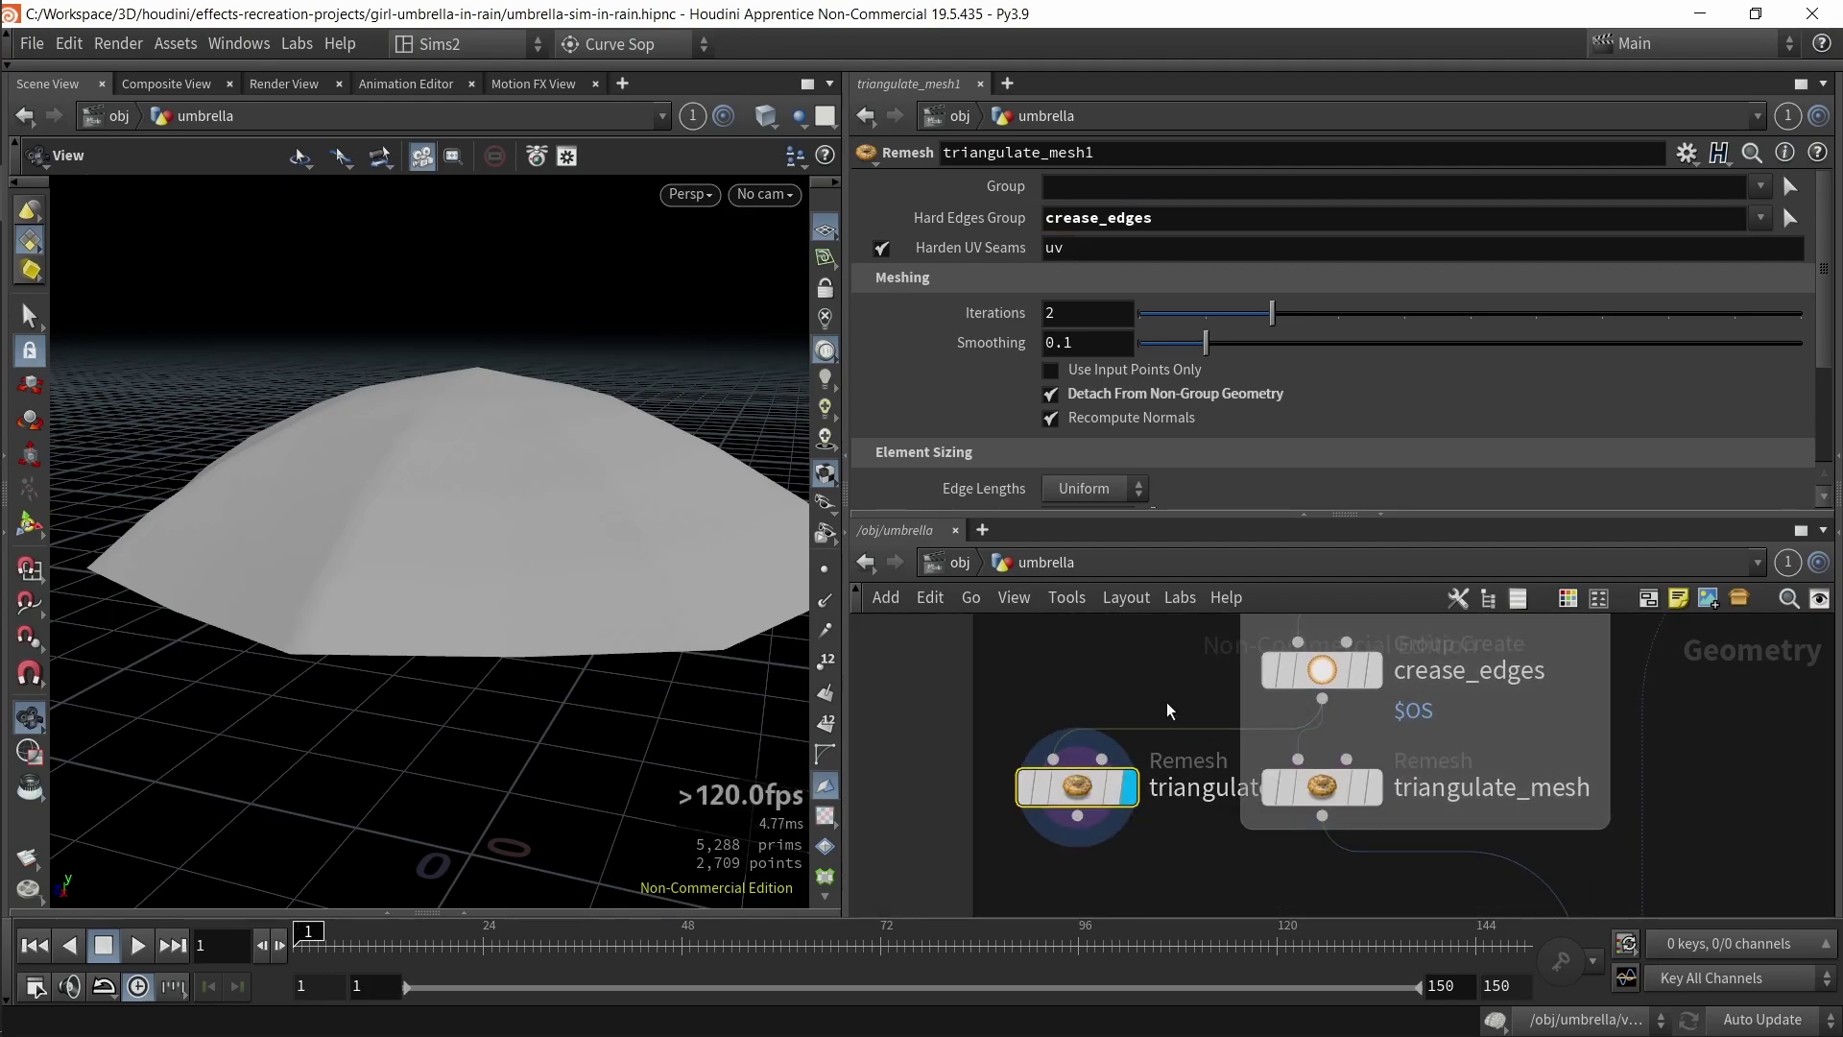
double_click(1505, 218)
key(BackSpace)
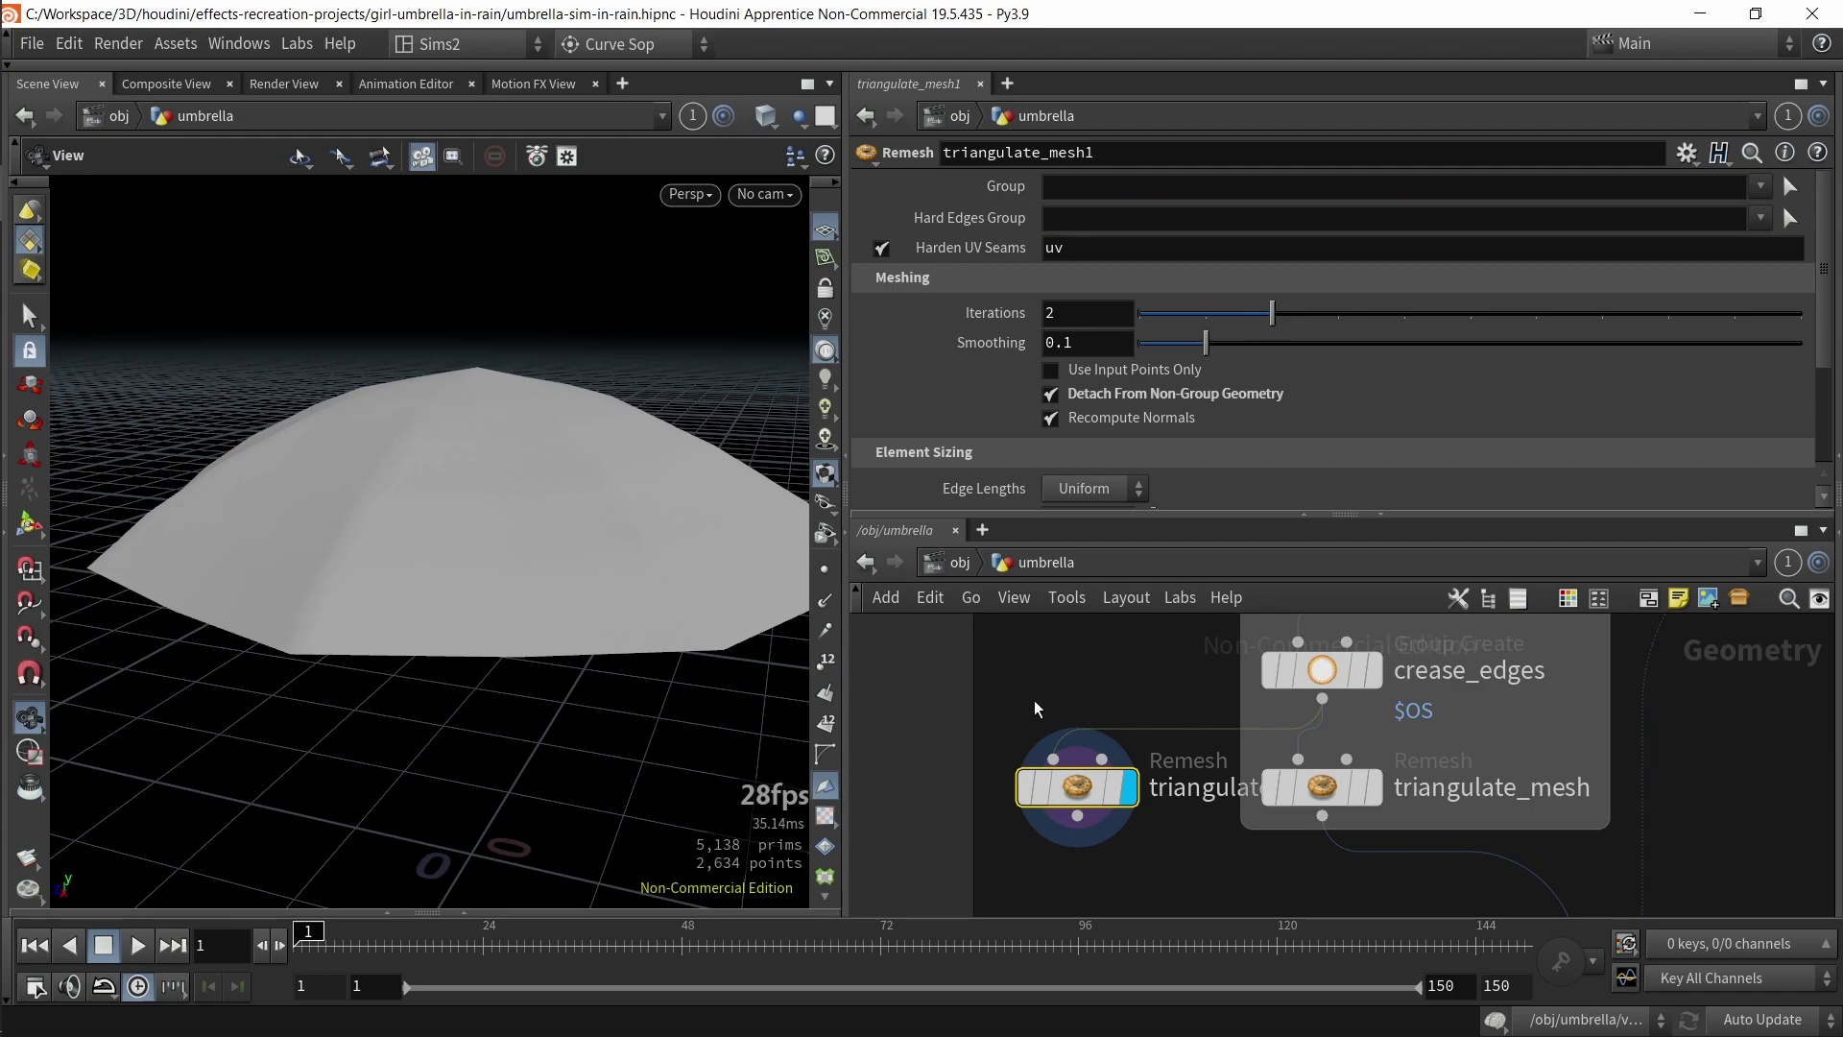
- Show the canopy in wire-over-shaded mode to examine its triangulation, and review the duplicate Remesh node's Element Sizing settings
key(space+f)
key(shift+w)
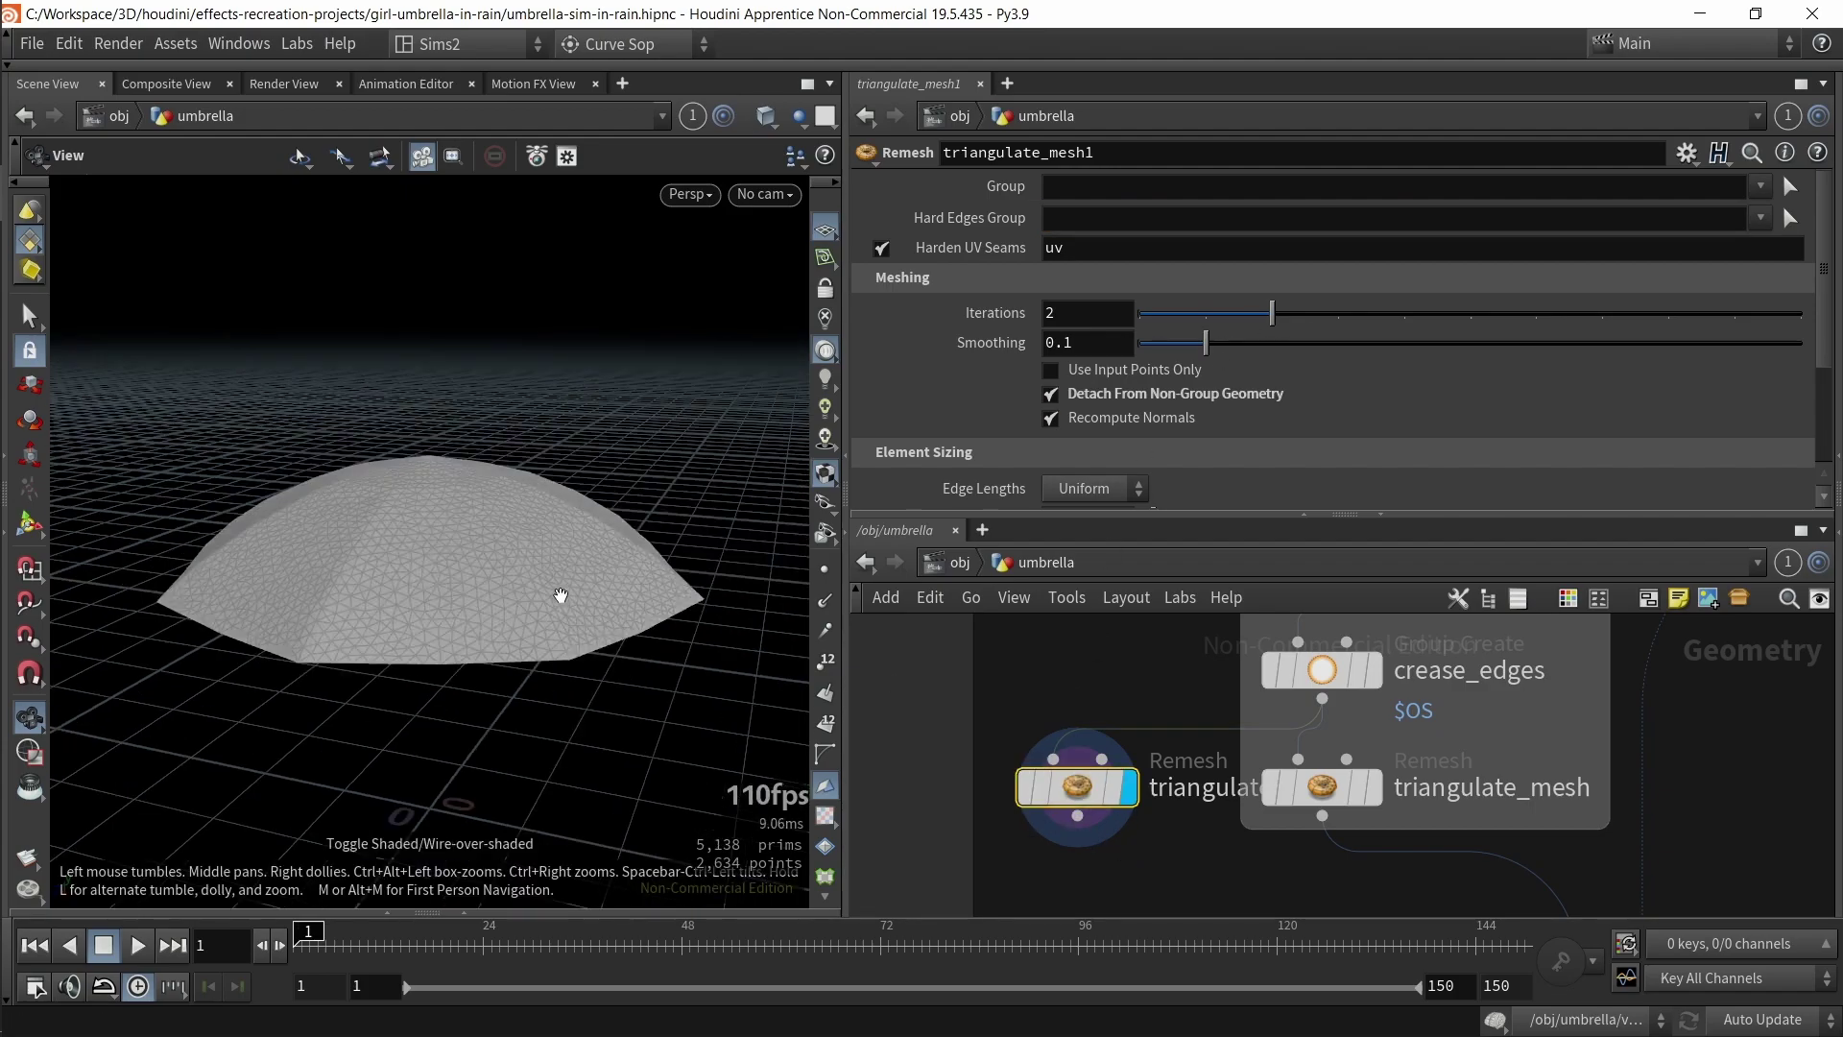
drag(530, 602, 568, 655)
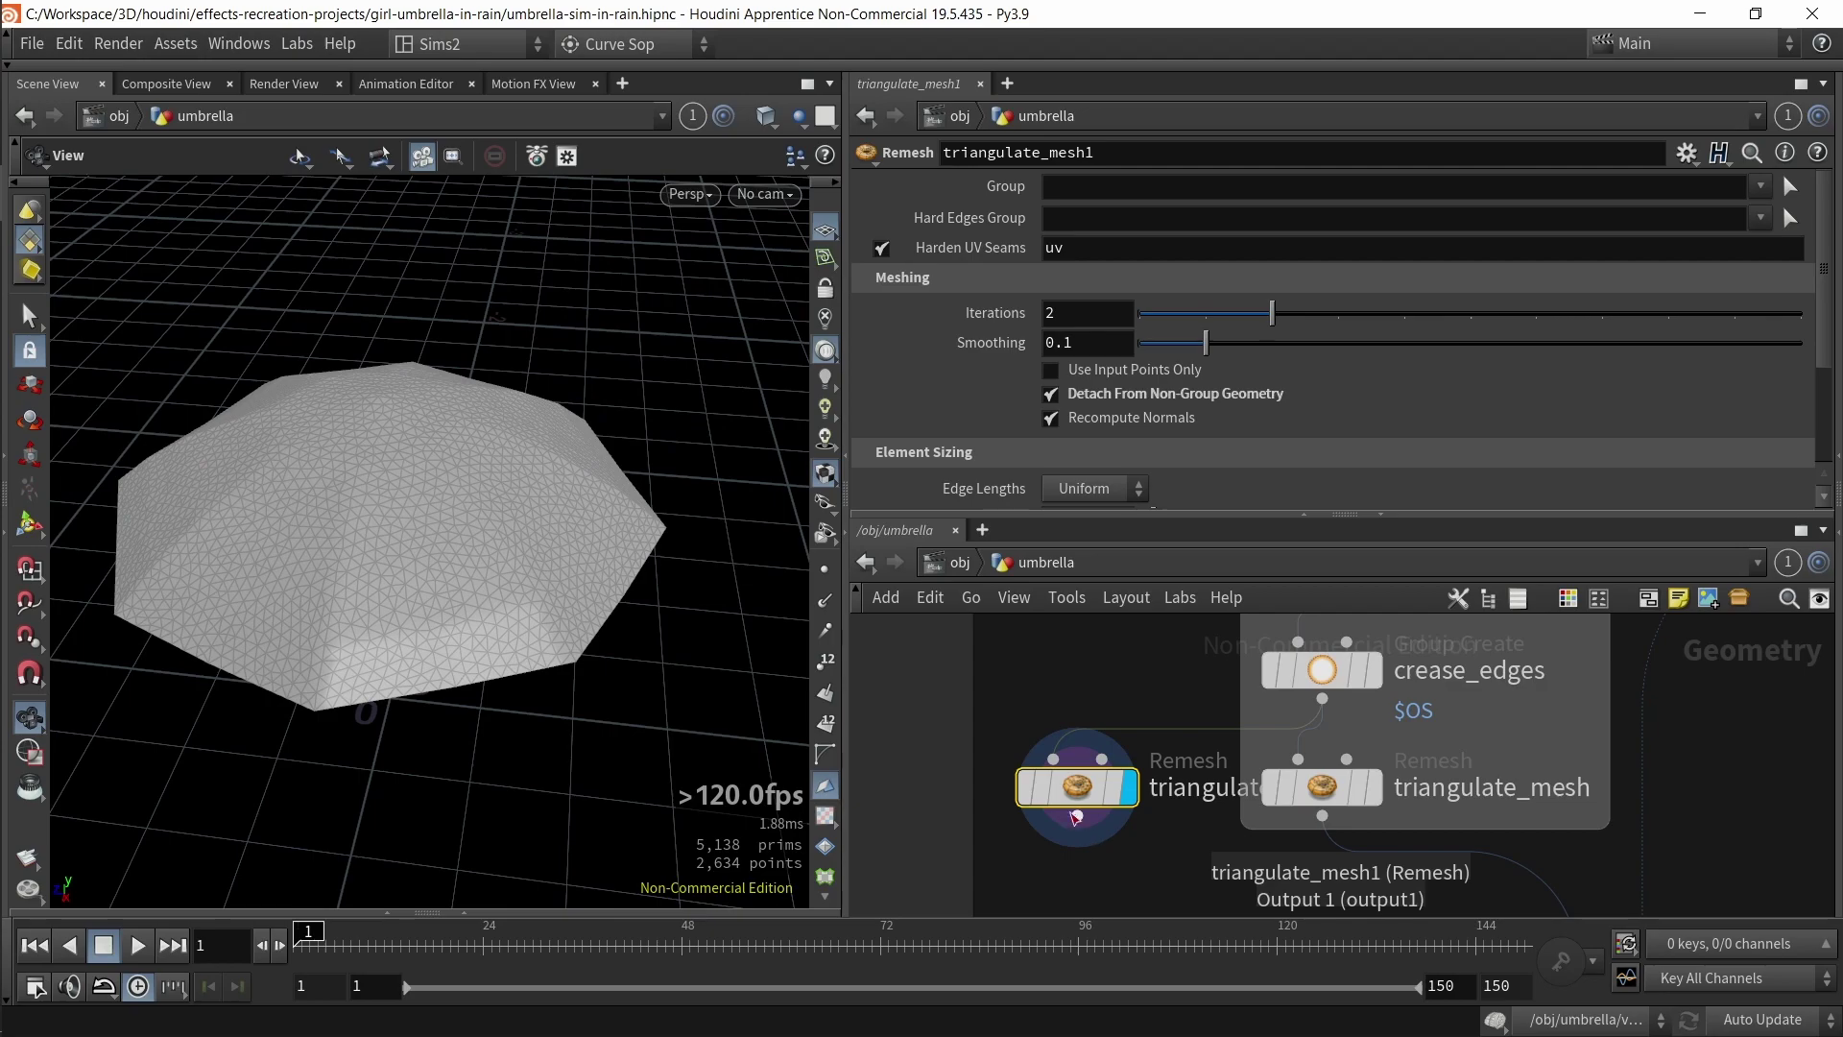
drag(1074, 792, 1045, 792)
scroll(1173, 411, down, 3)
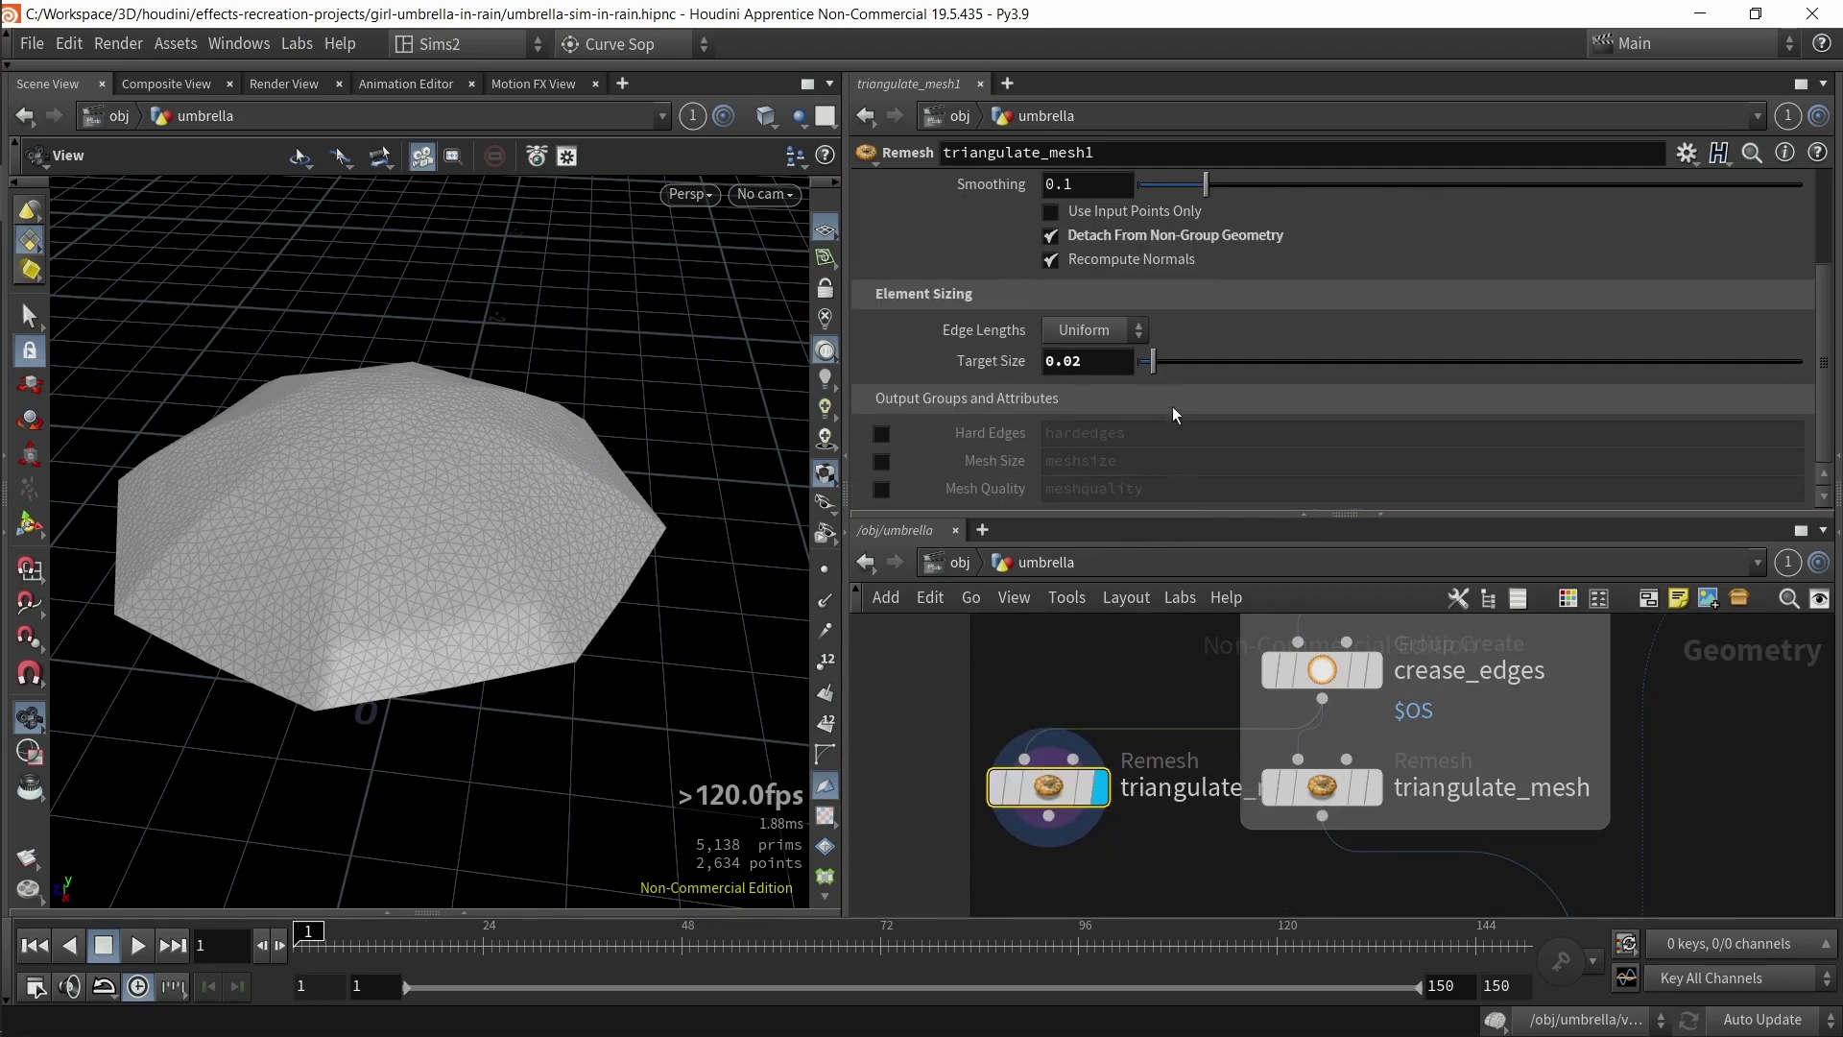
- Try Target Size values of 0.003 and 0.01 on the duplicate Remesh node to compare the triangle density
mouse_move(1160, 361)
mouse_down()
mouse_move(1190, 361)
mouse_move(1143, 361)
mouse_up()
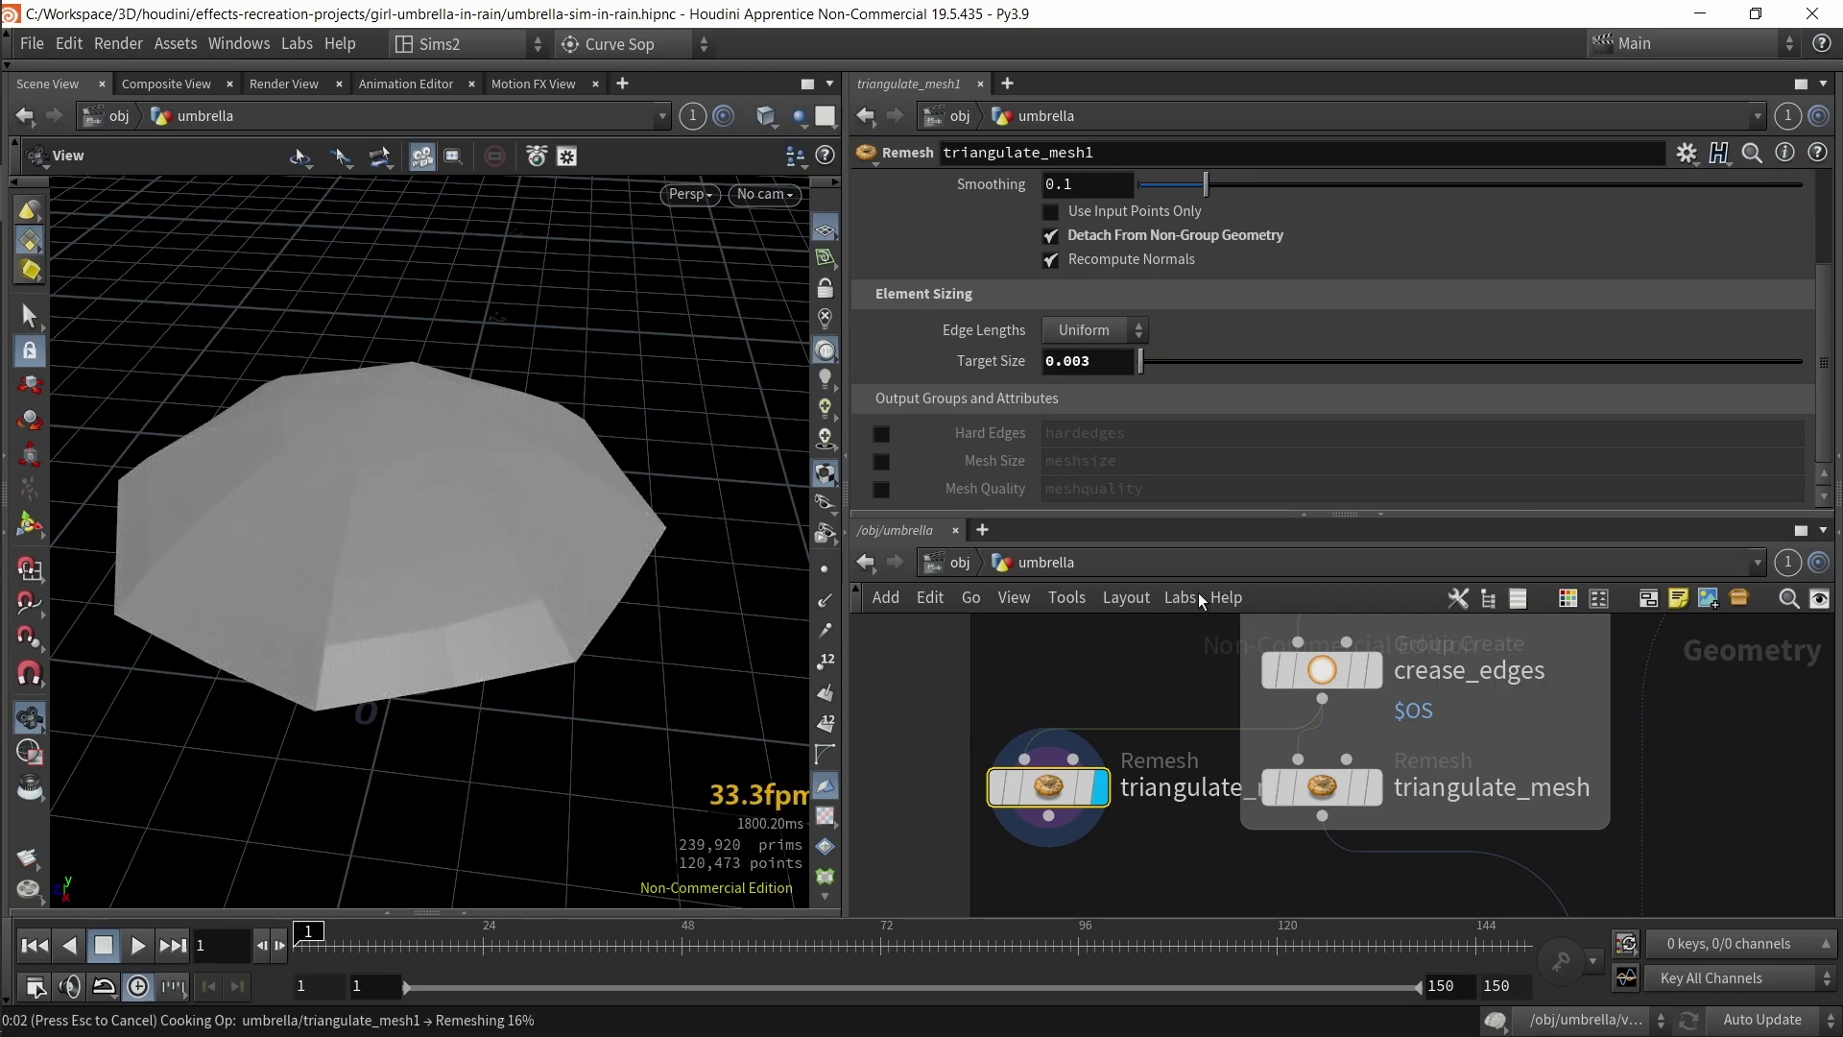
drag(1141, 361, 1143, 363)
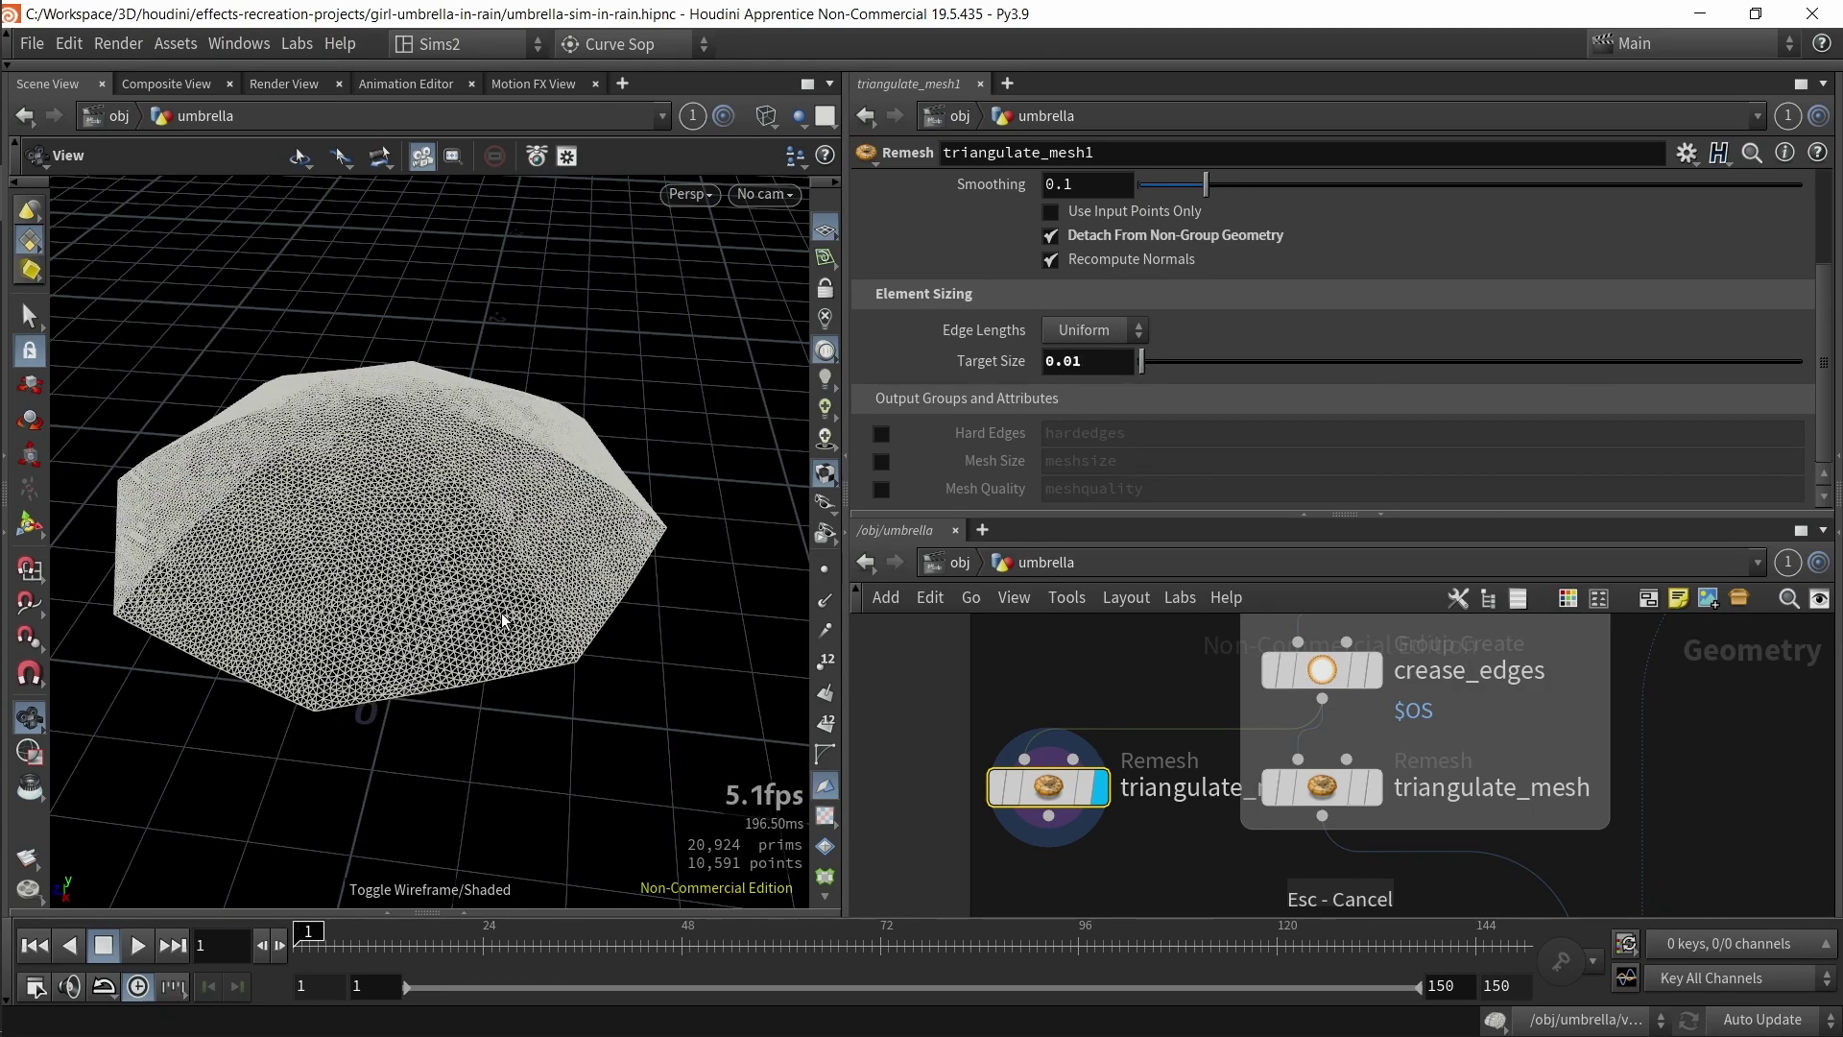
key(ctrl+z)
key(shift+w)
- Try coarser Target Size values of 0.046 and 0.028 on the duplicate Remesh node with the canopy shaded
drag(610, 636, 584, 603)
drag(1141, 363, 1159, 365)
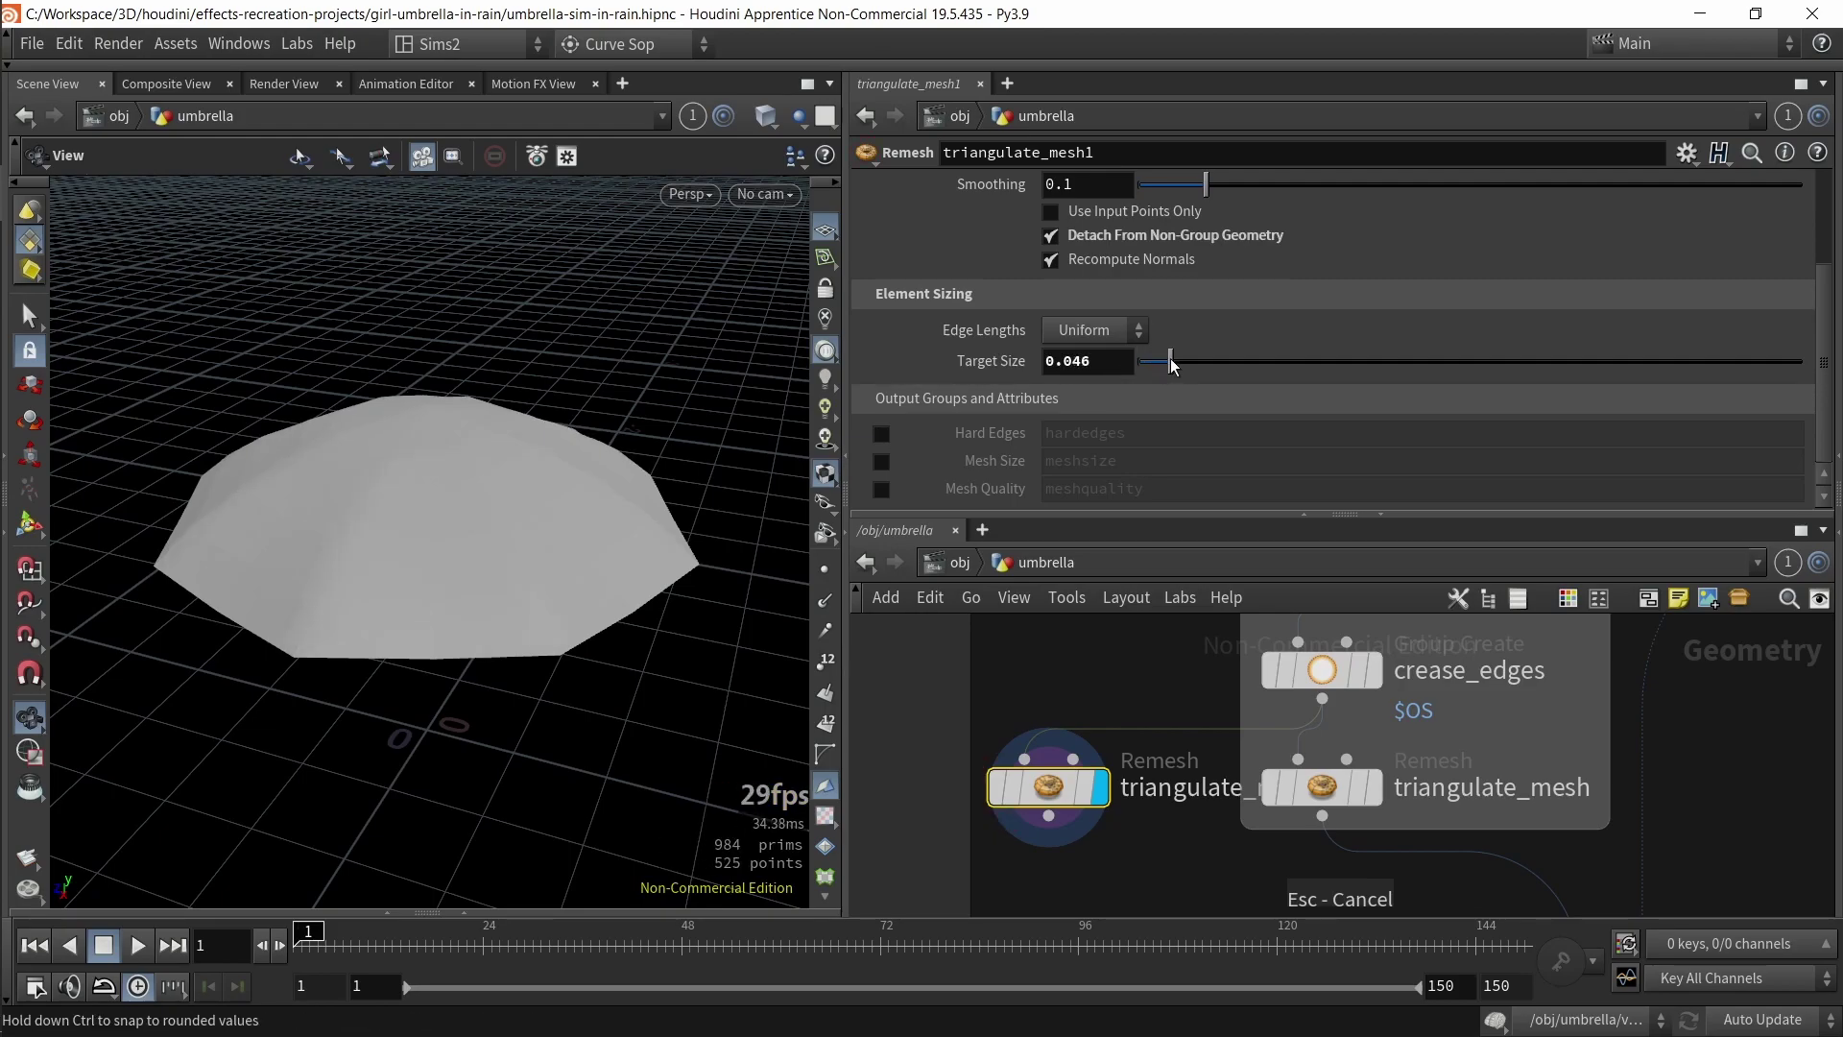
key(shift+w)
key(shift+w)
drag(446, 597, 496, 616)
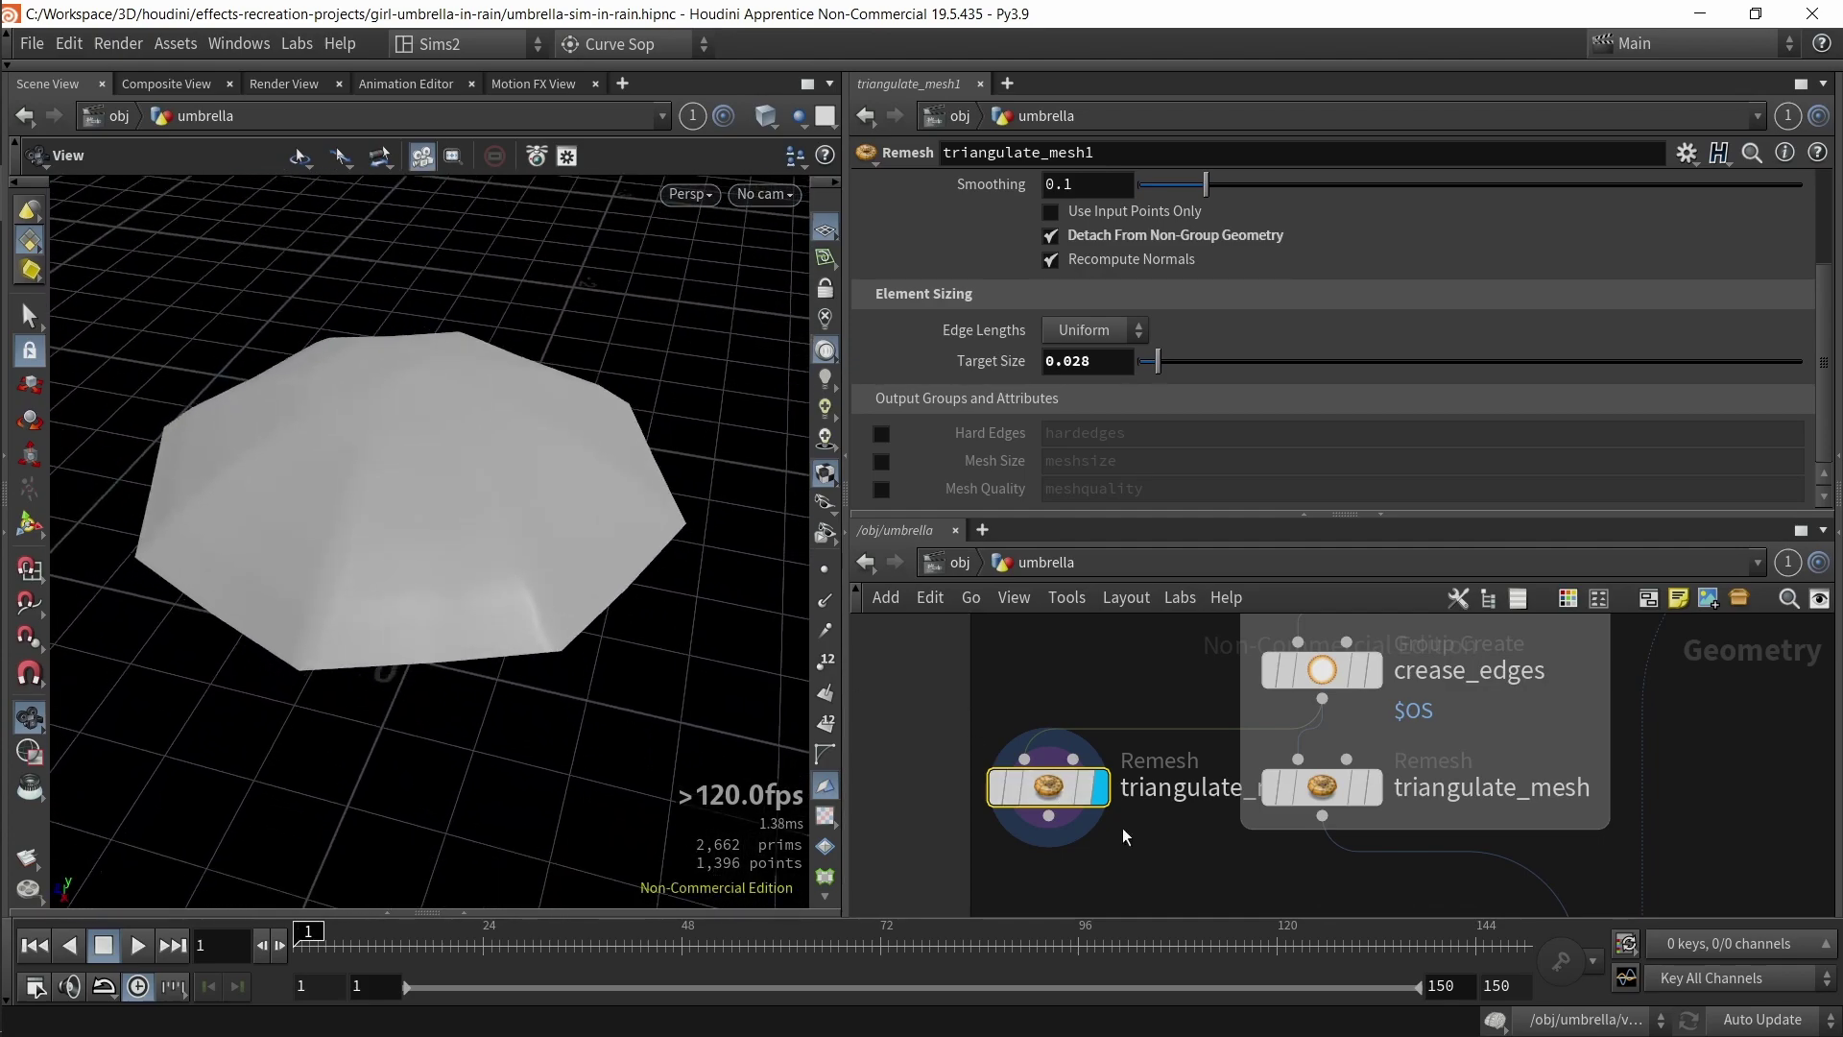
- Display the original triangulate_mesh node and delete its duplicate Remesh node
click(1327, 796)
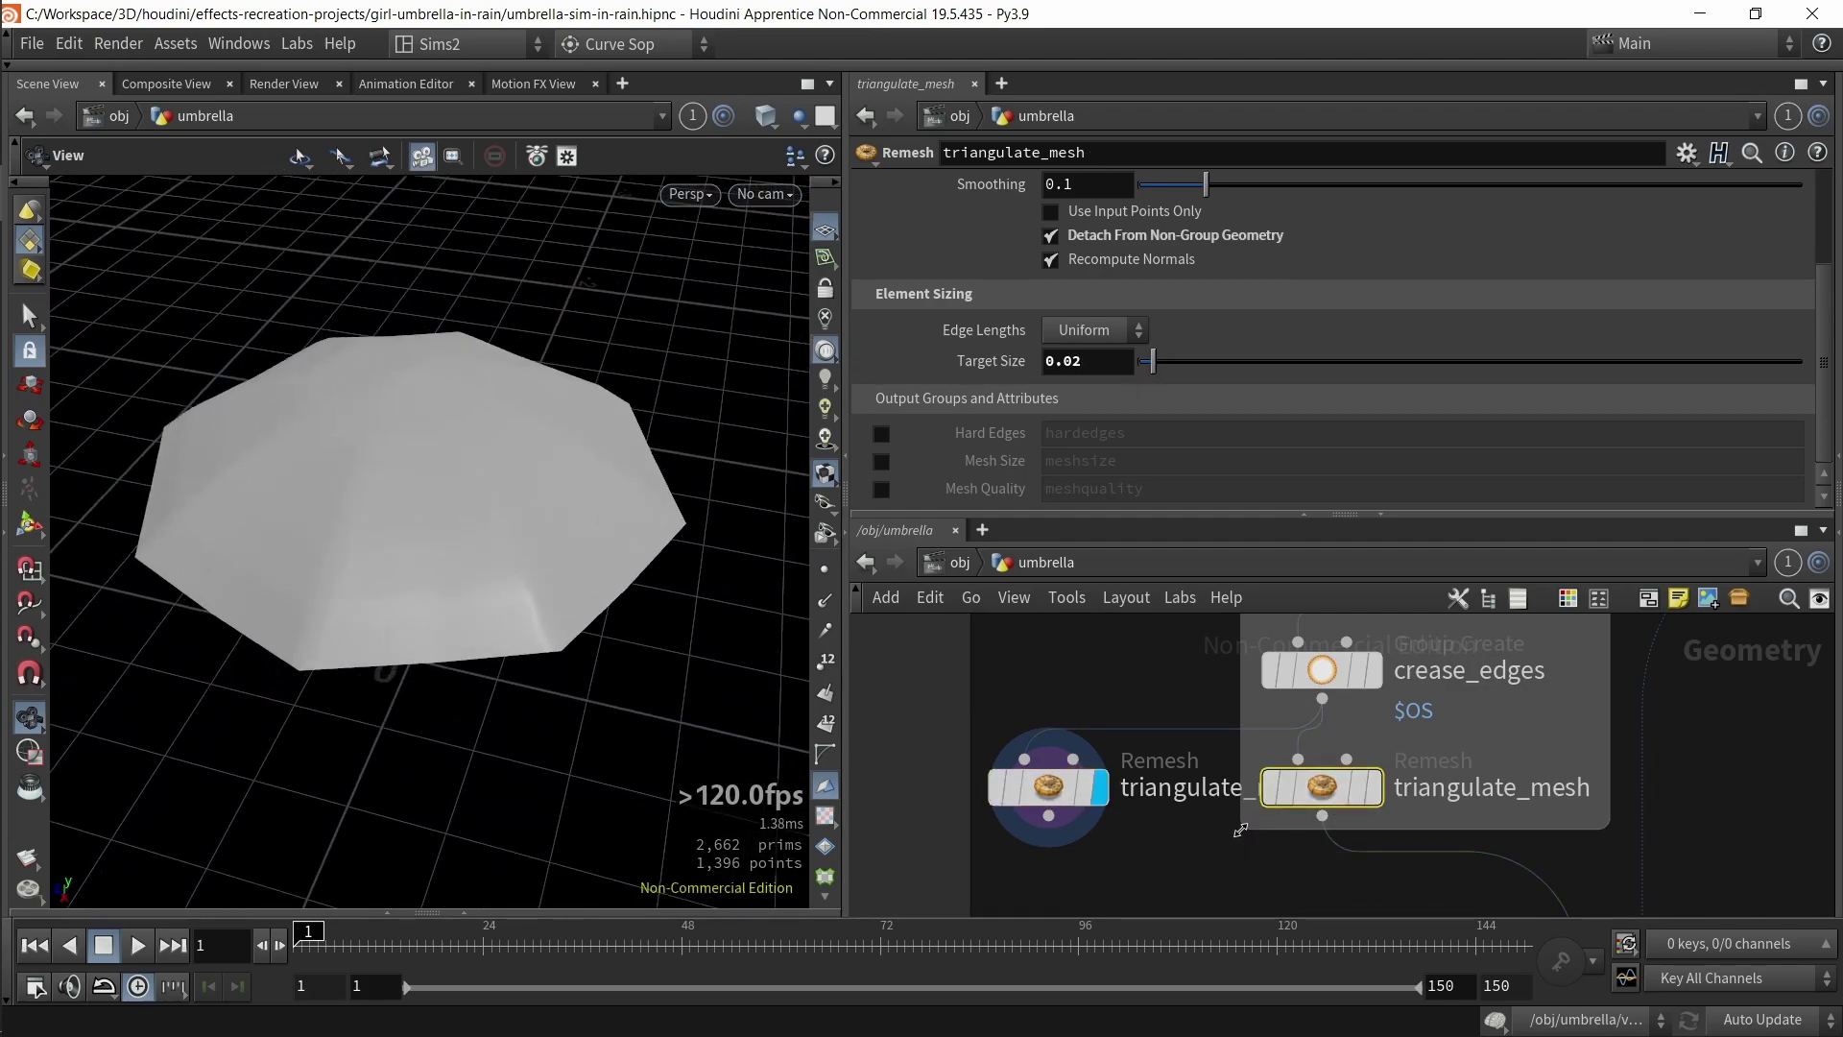
drag(1018, 792, 972, 787)
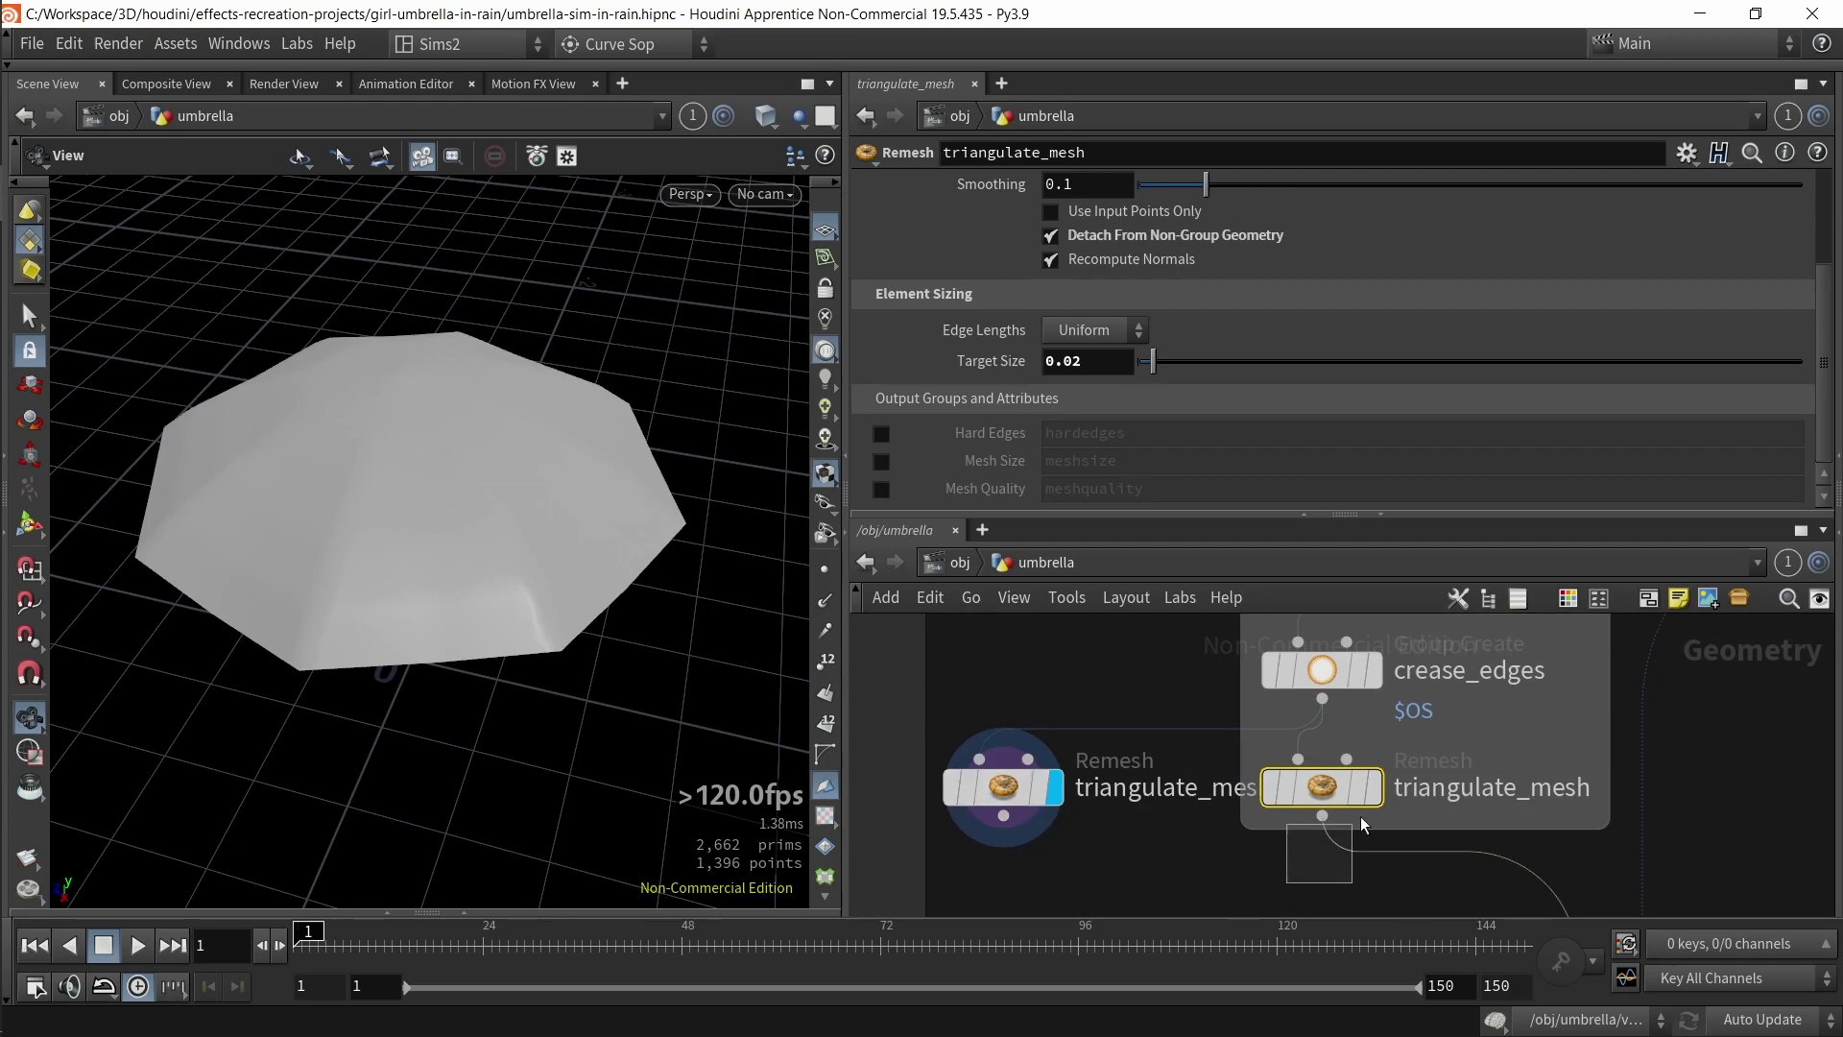
click(1374, 787)
drag(1123, 804, 907, 718)
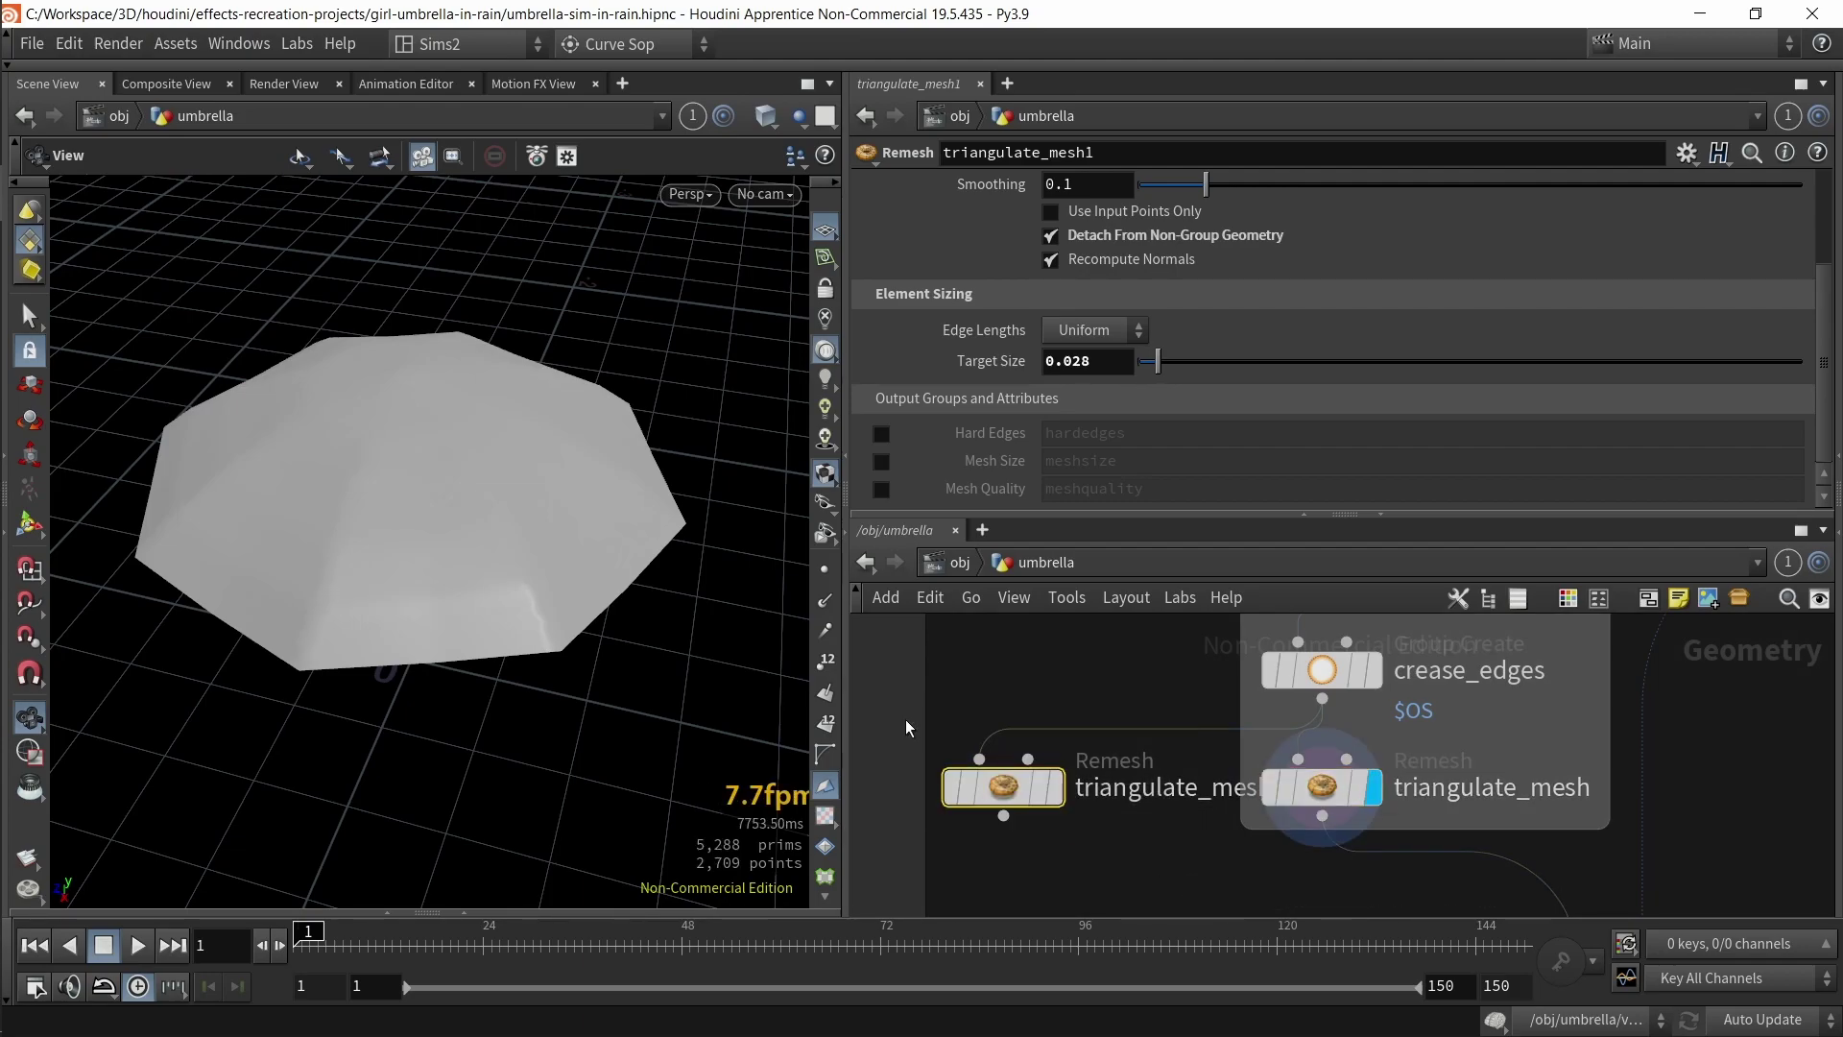
key(Delete)
key(ctrl+z)
key(ctrl+shift+z)
- Review the triangulate_mesh node's geometry info and the four nodes of the top part chain leading to the Vellum setup
scroll(1052, 803, down, 3)
scroll(1051, 803, down, 4)
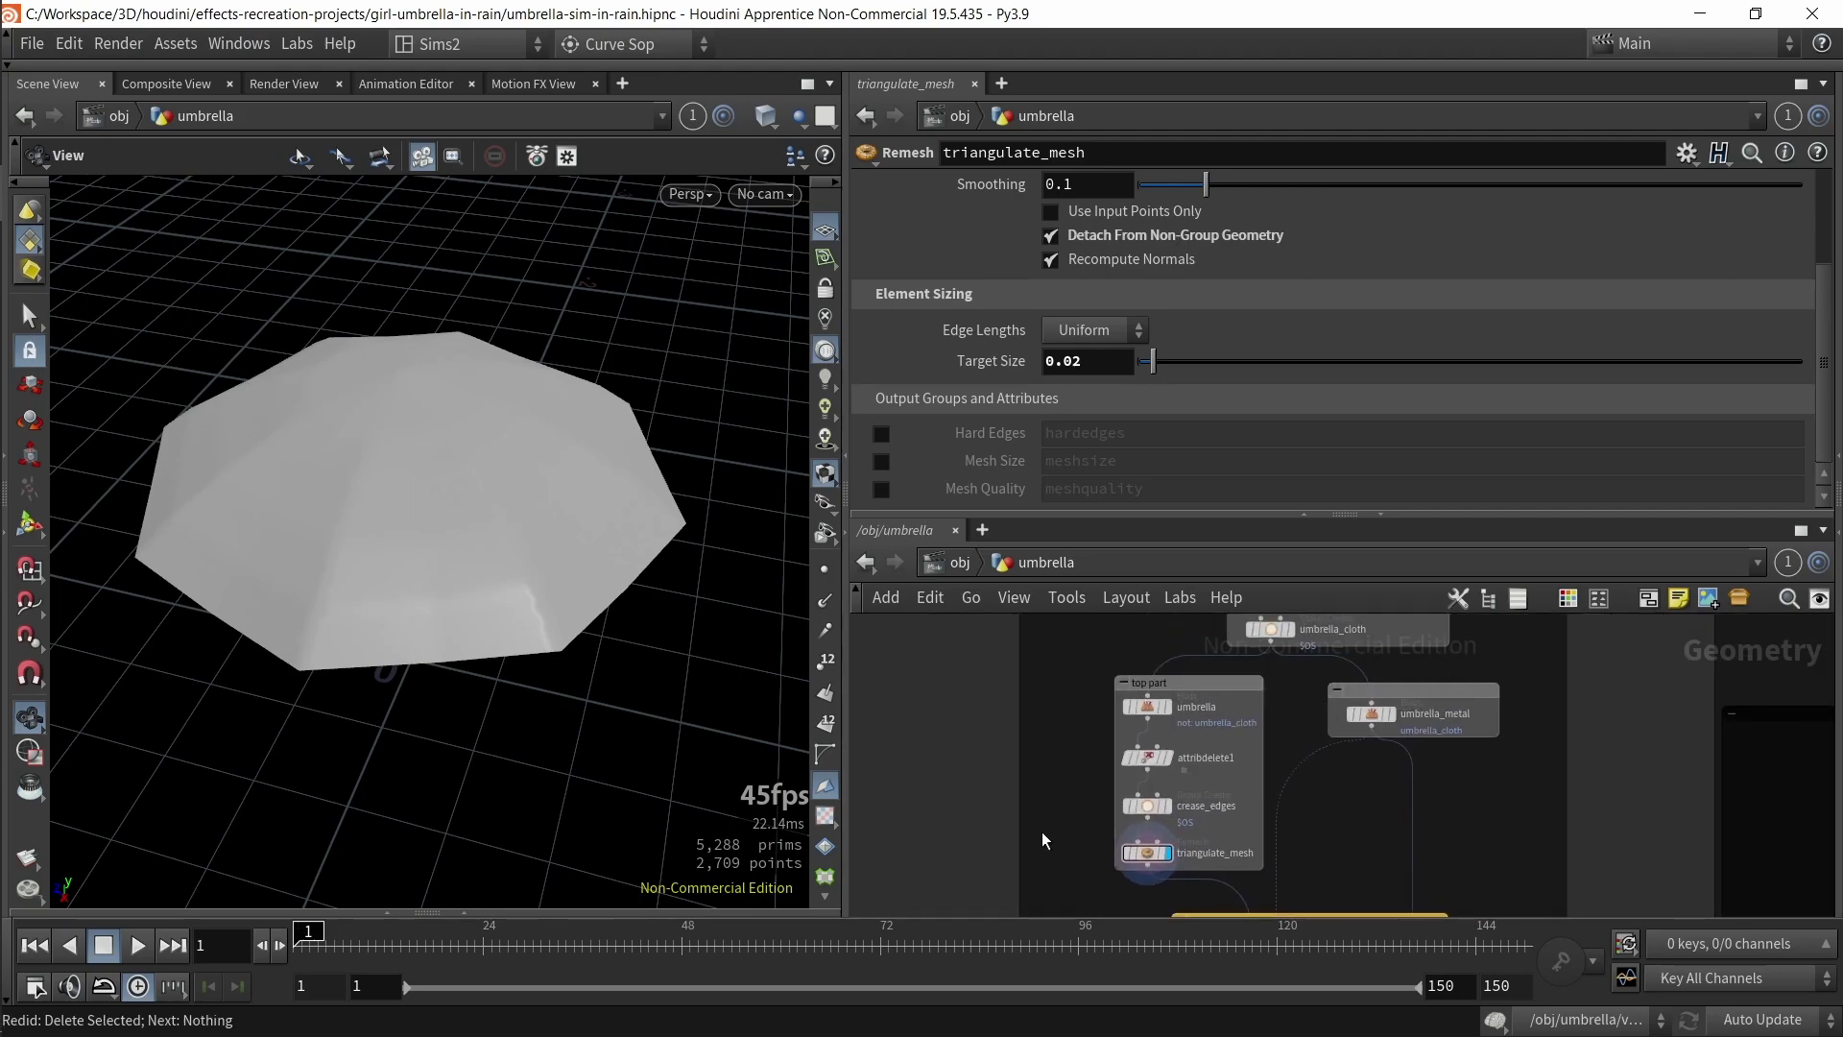
scroll(1006, 763, up, 5)
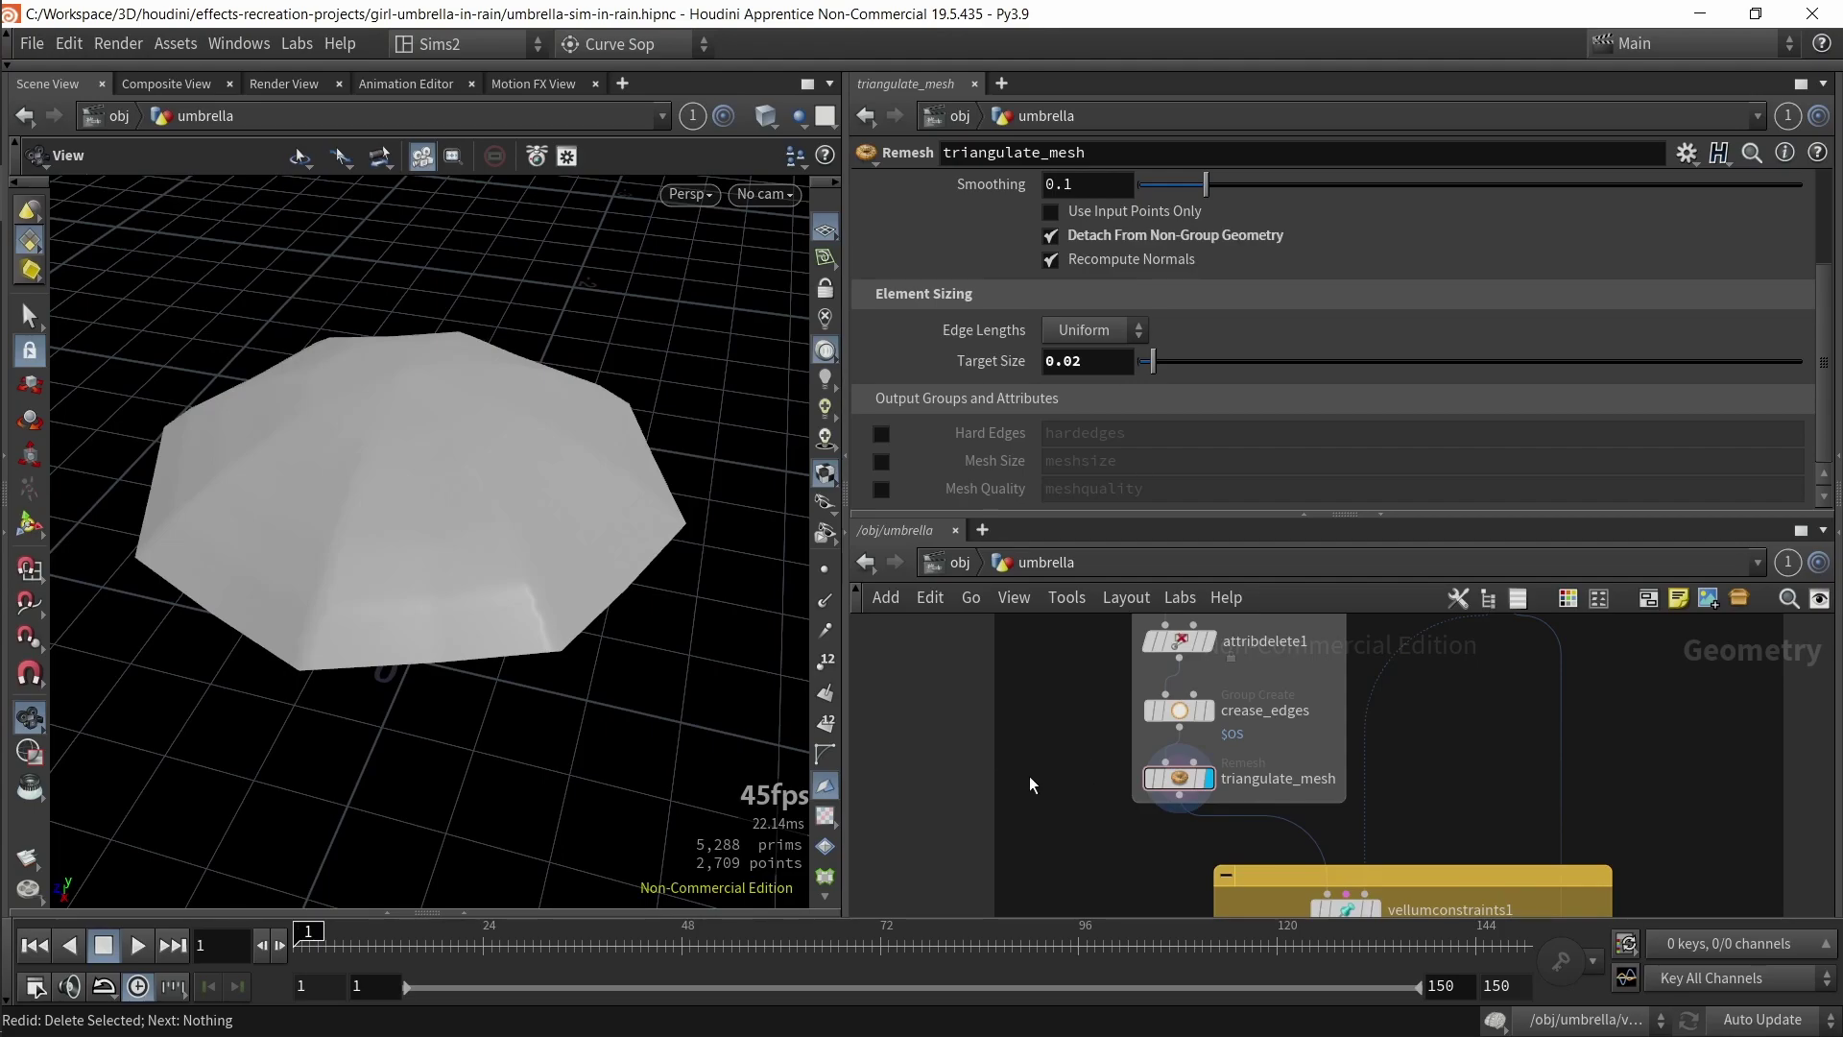
scroll(1162, 815, down, 3)
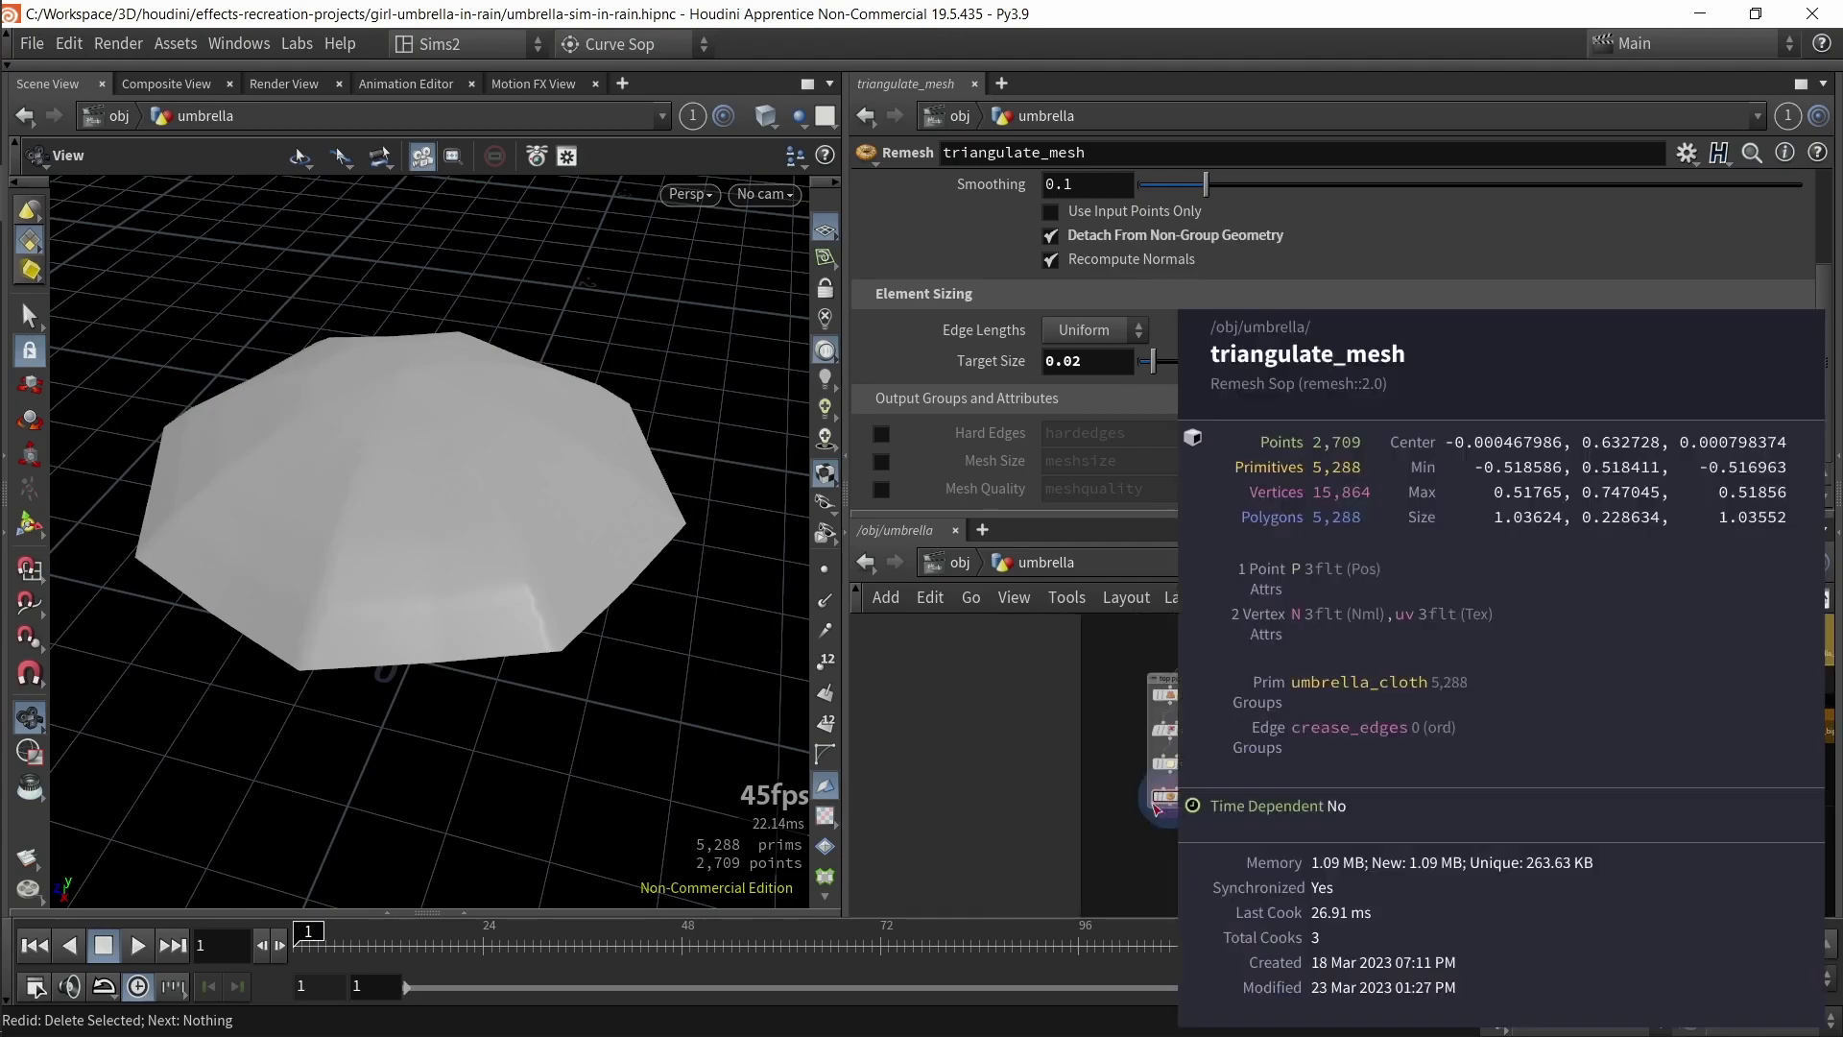
scroll(1107, 844, up, 3)
scroll(1025, 758, down, 3)
drag(956, 661, 1092, 793)
scroll(972, 772, up, 3)
drag(624, 576, 531, 539)
middle_drag(981, 844, 989, 667)
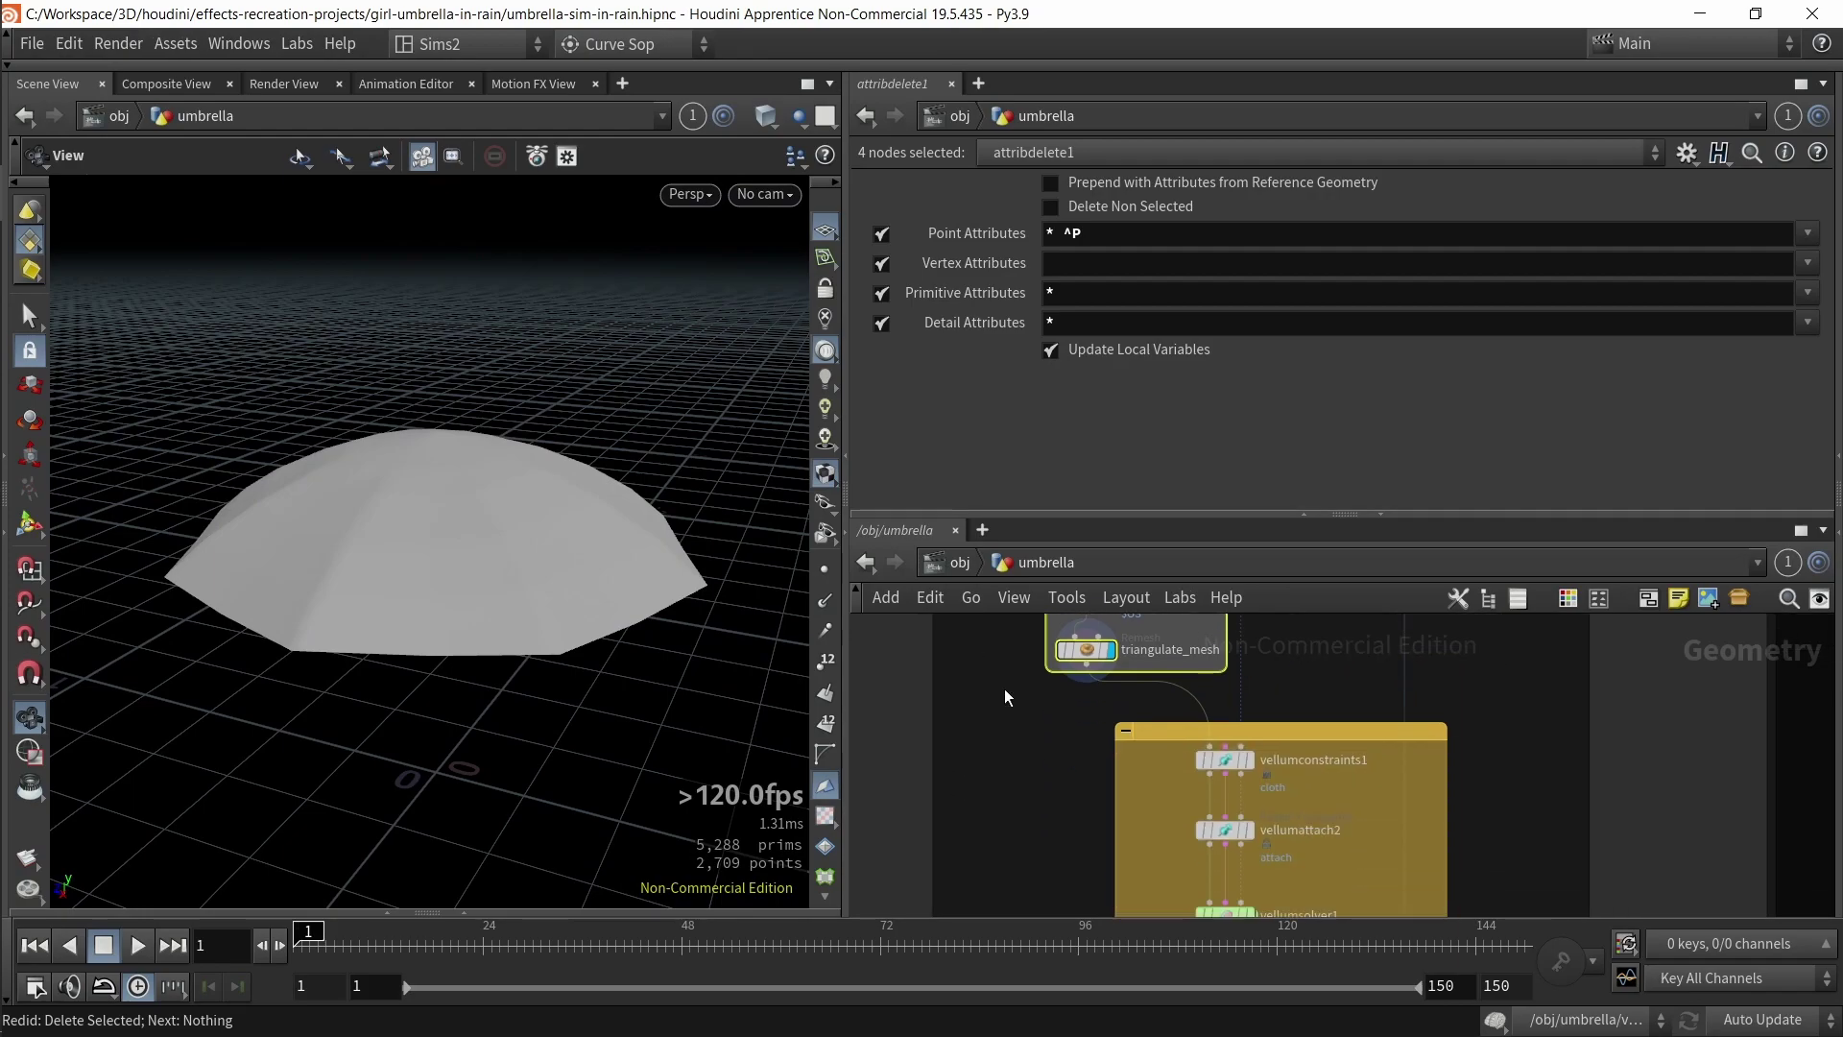
- Select the vellumconstraints1 node and examine its Drag settings
click(1225, 759)
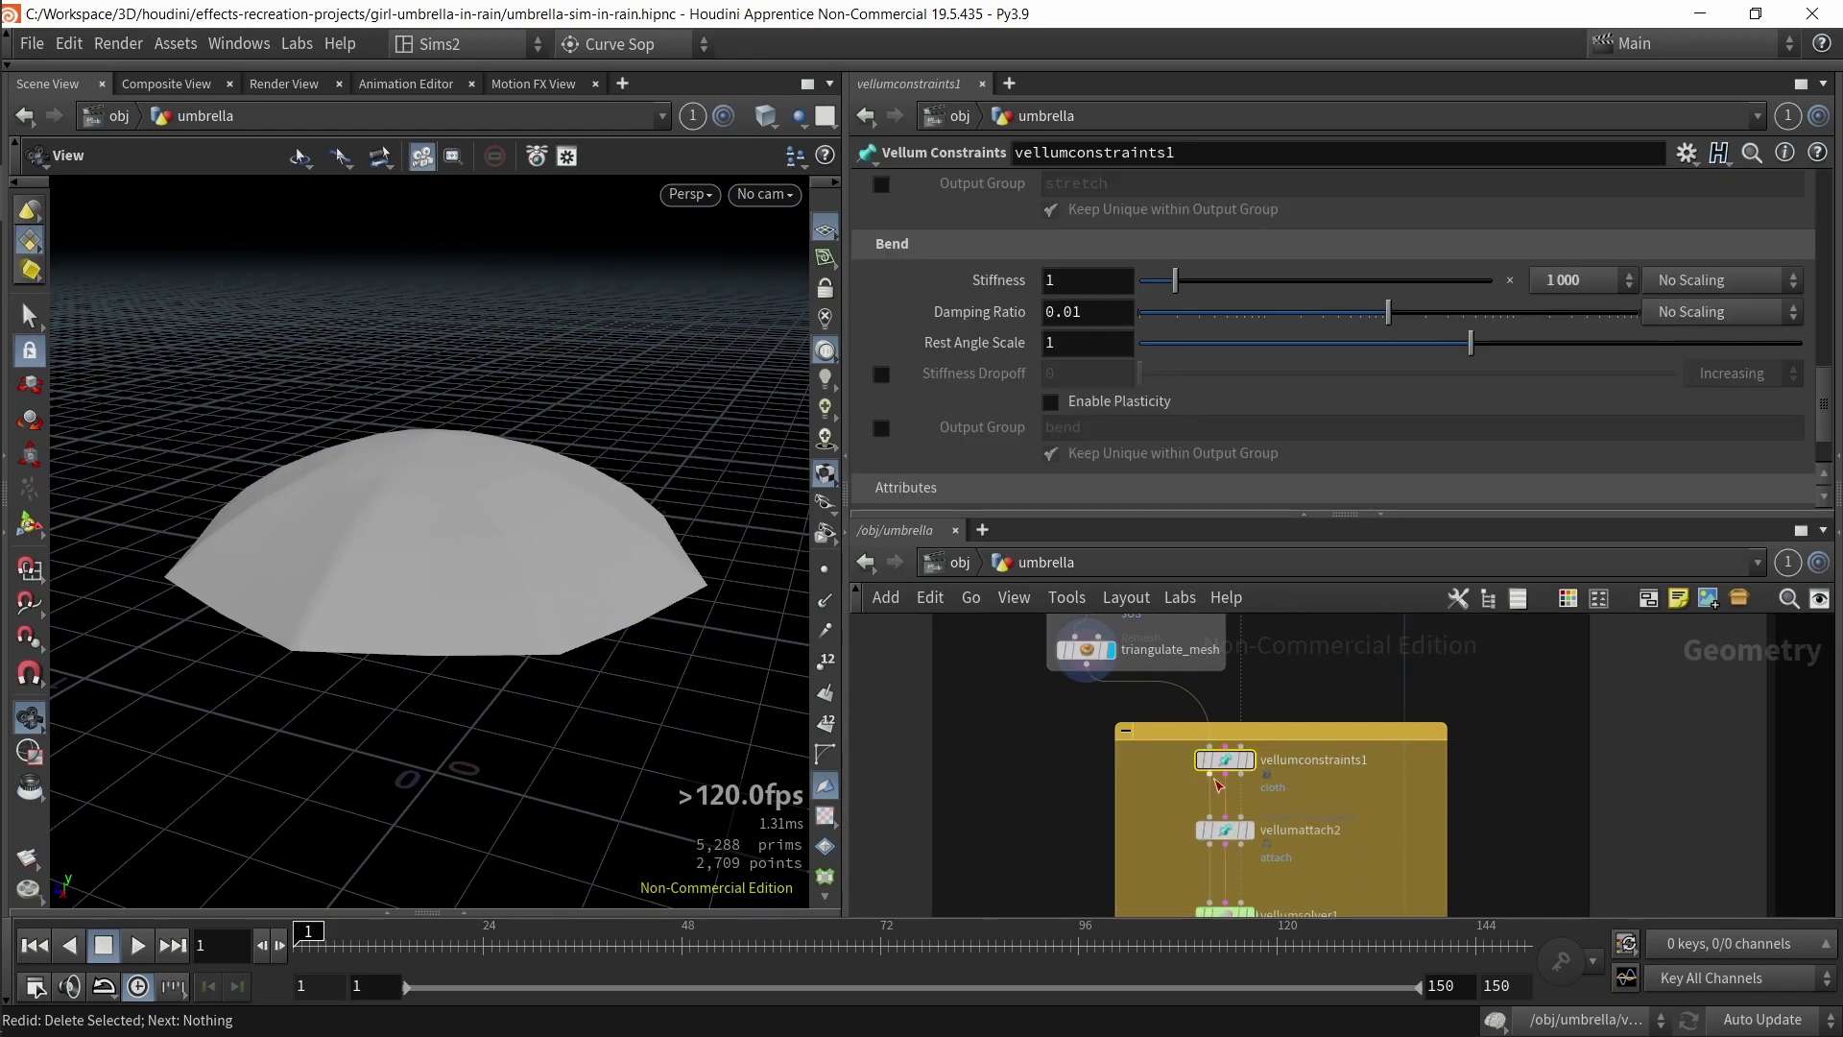
scroll(1339, 480, up, 10)
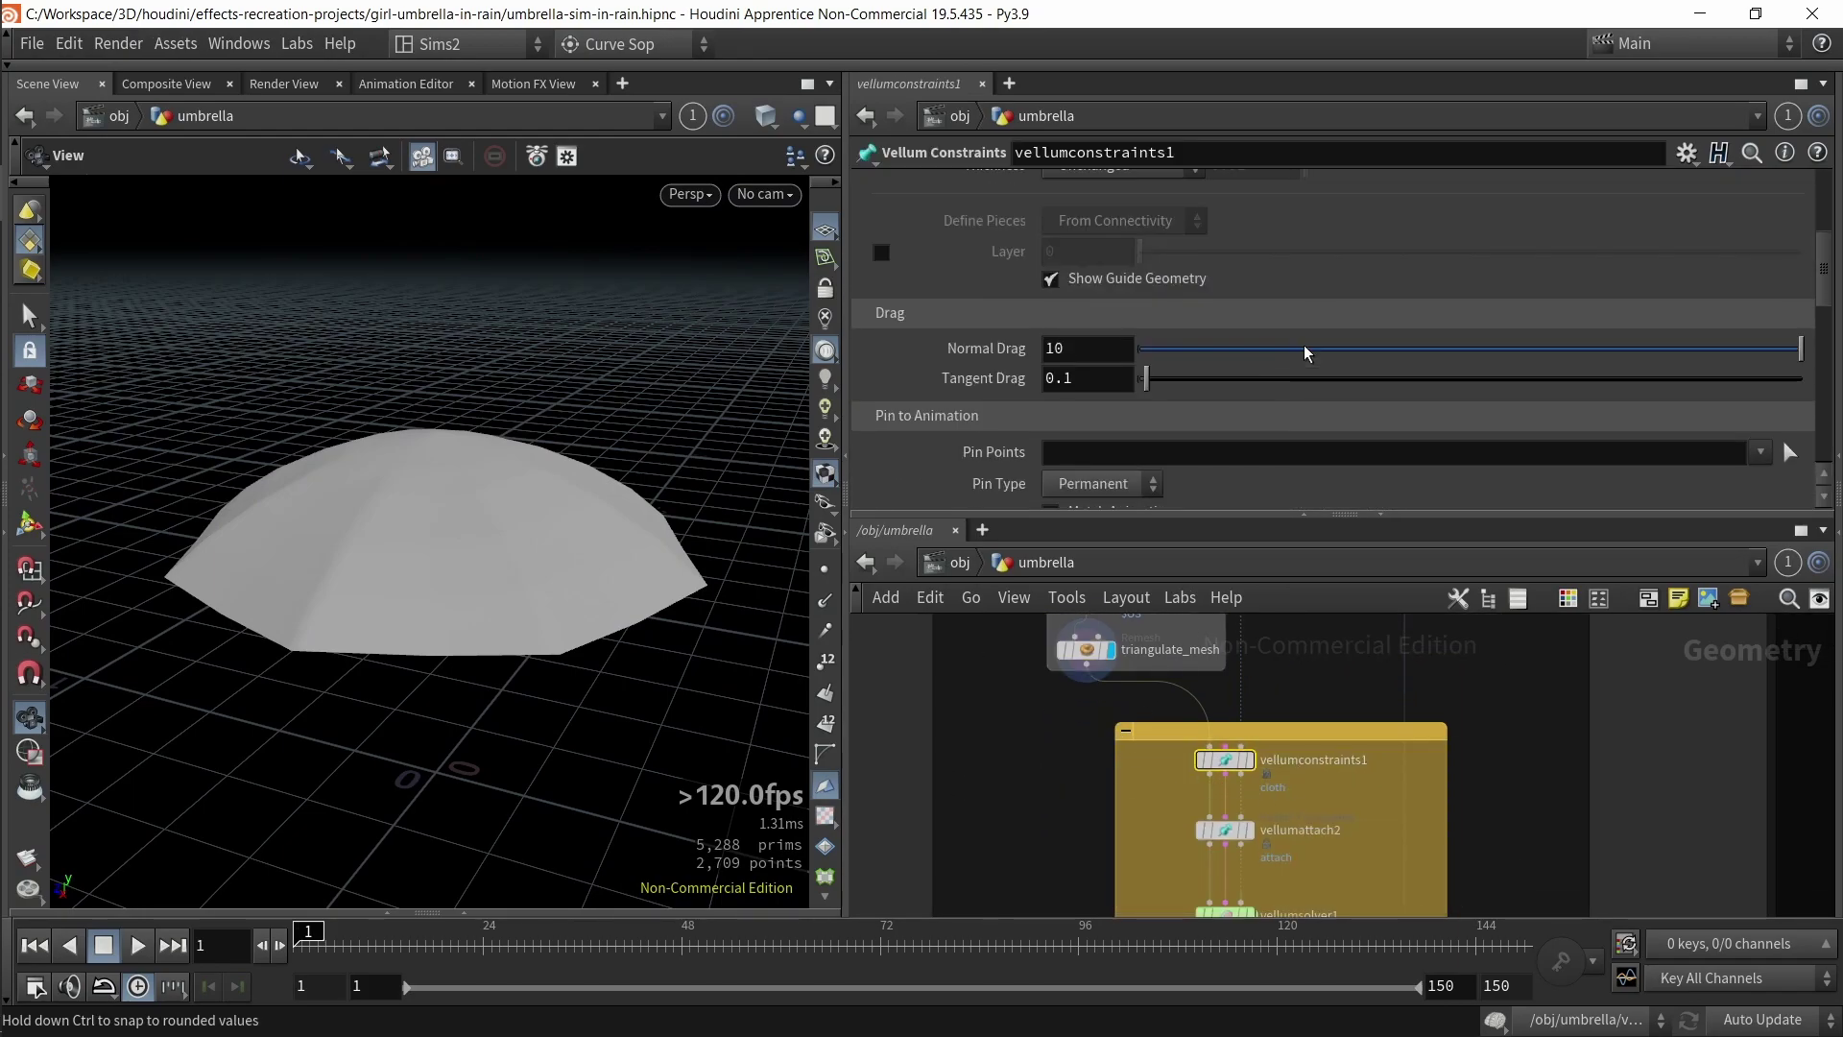
scroll(1330, 773, up, 3)
scroll(1329, 768, down, 1)
scroll(1385, 739, up, 3)
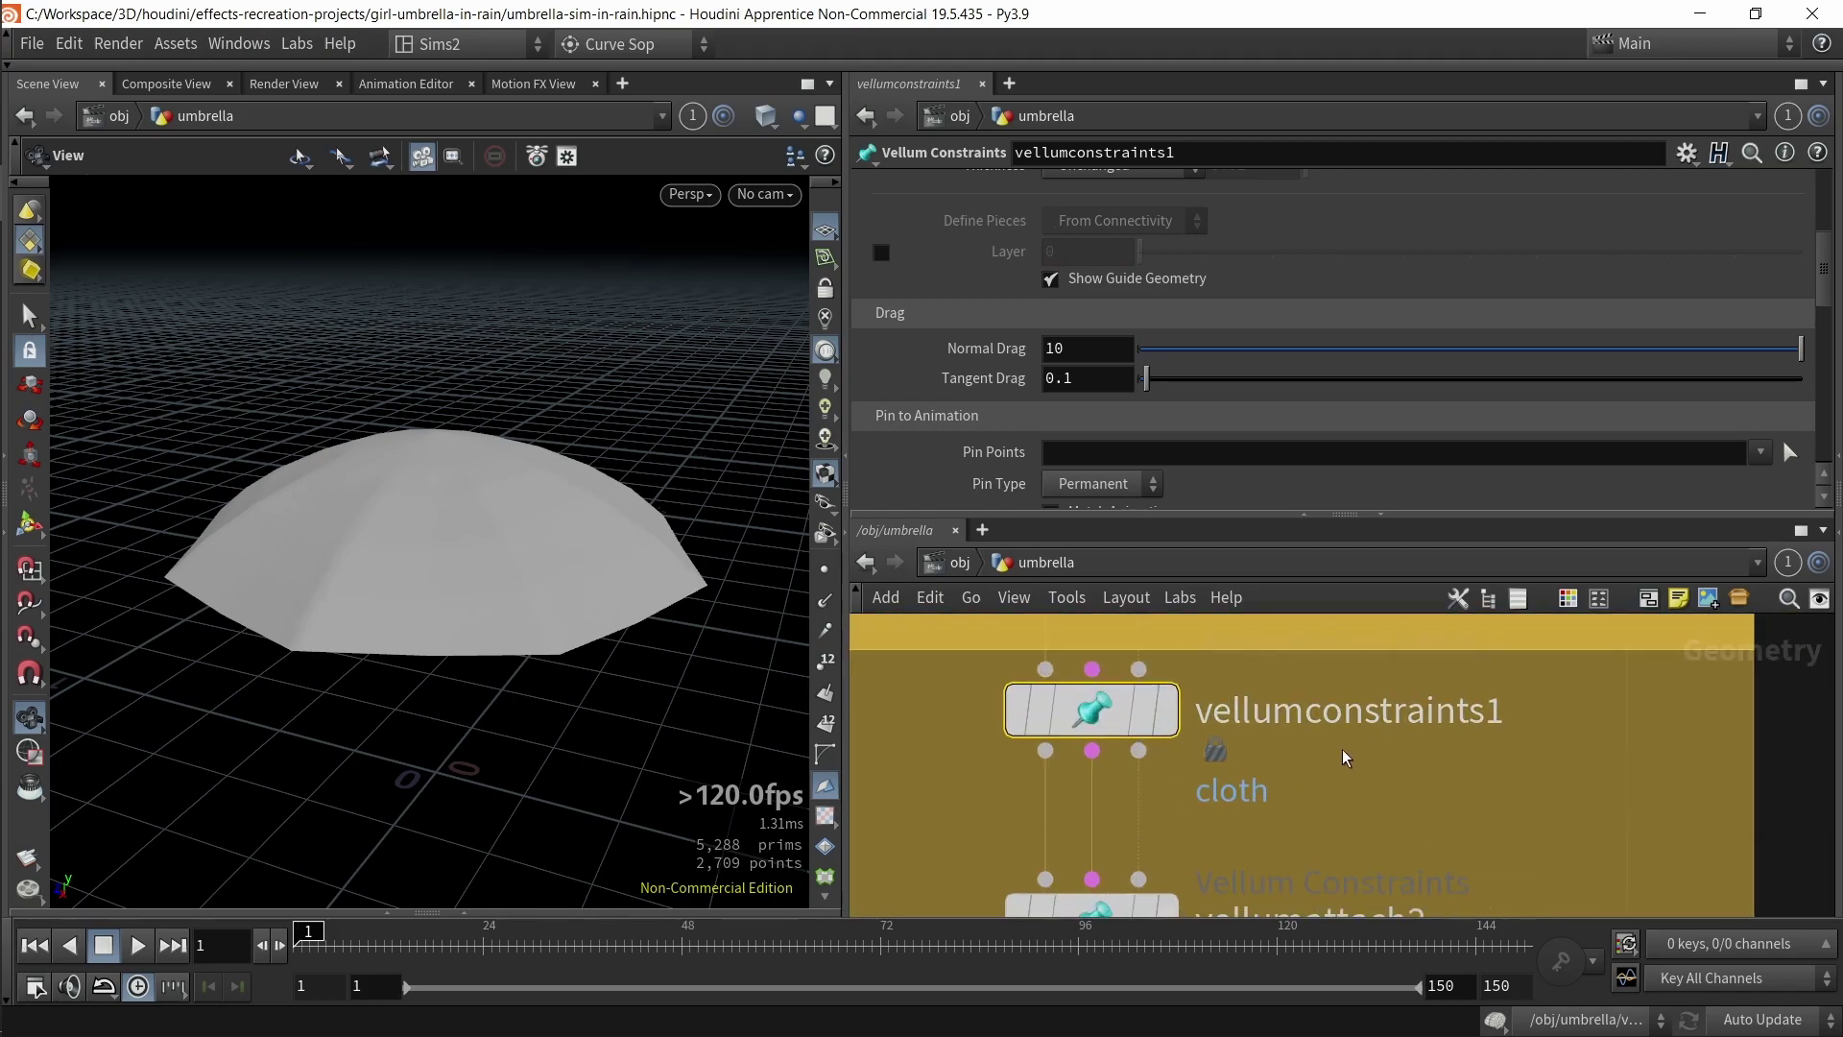
scroll(1289, 752, down, 1)
- Add a Vellum Constraints node beside vellumconstraints1 as a demonstration and delete it again
key(Tab)
text(vel)
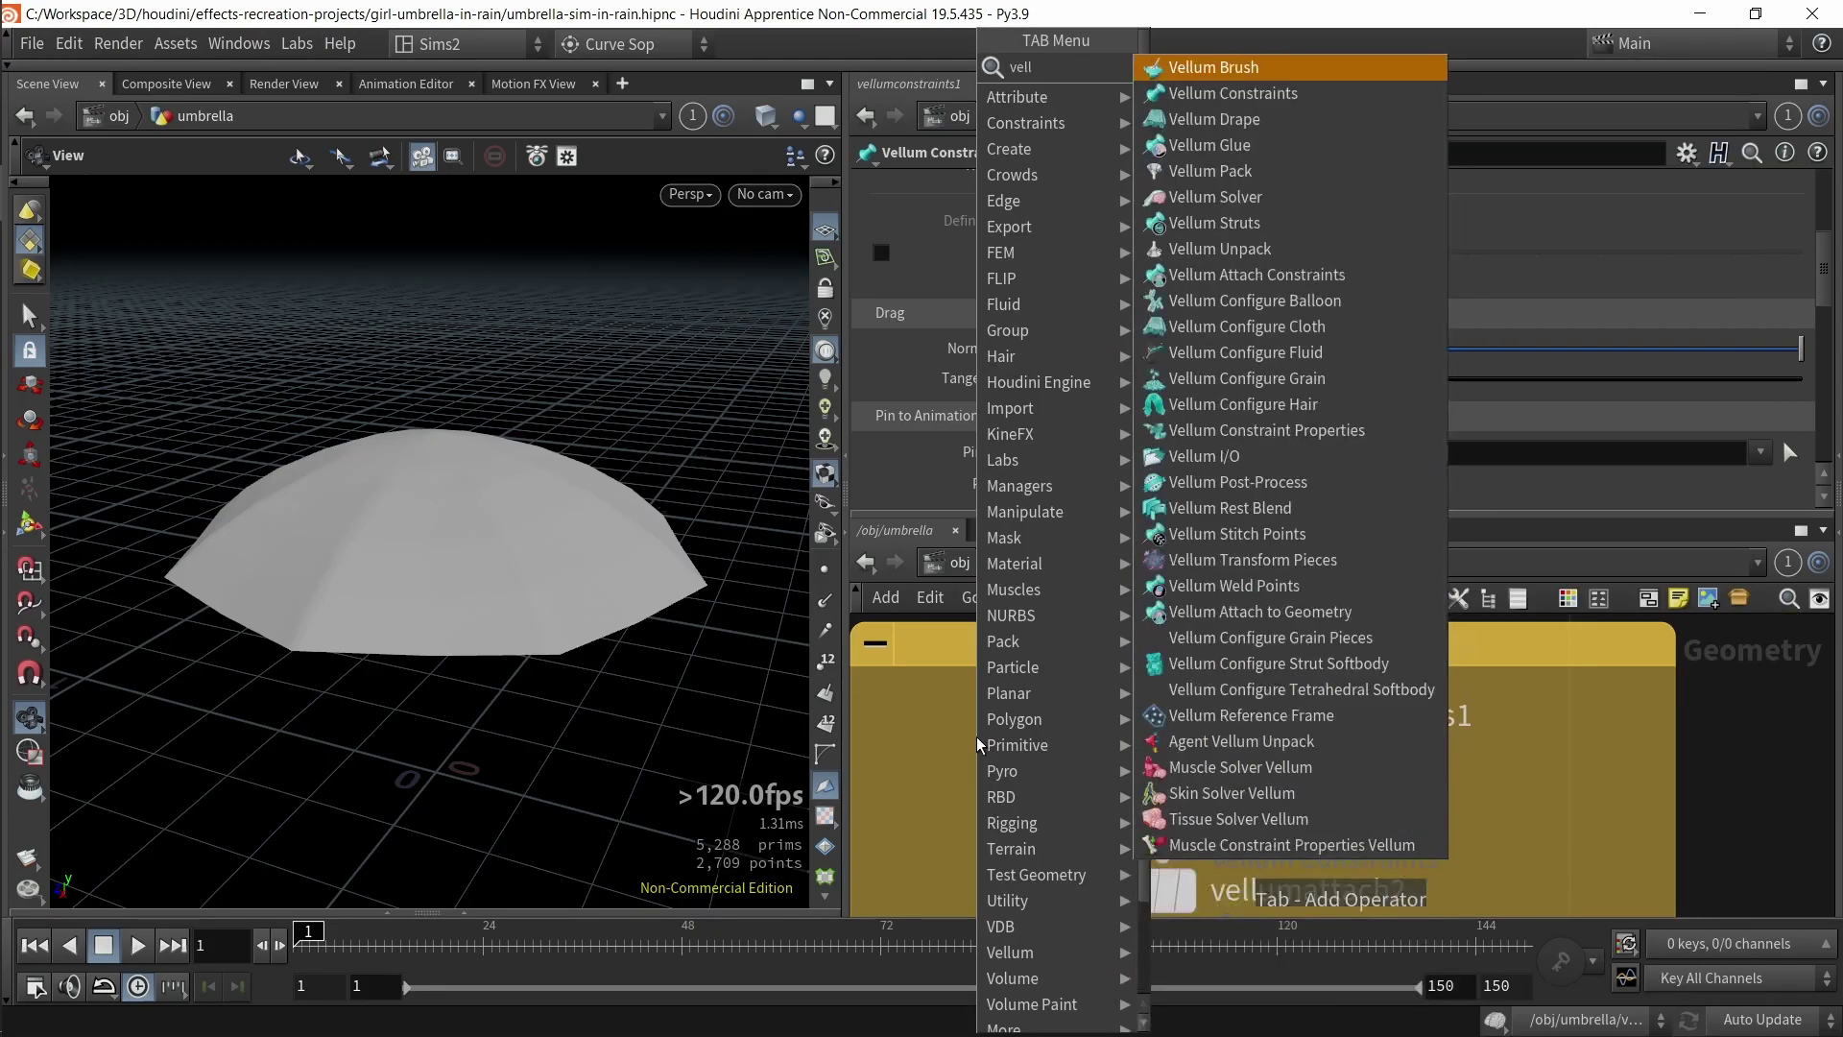
text(l)
key(Down)
key(Return)
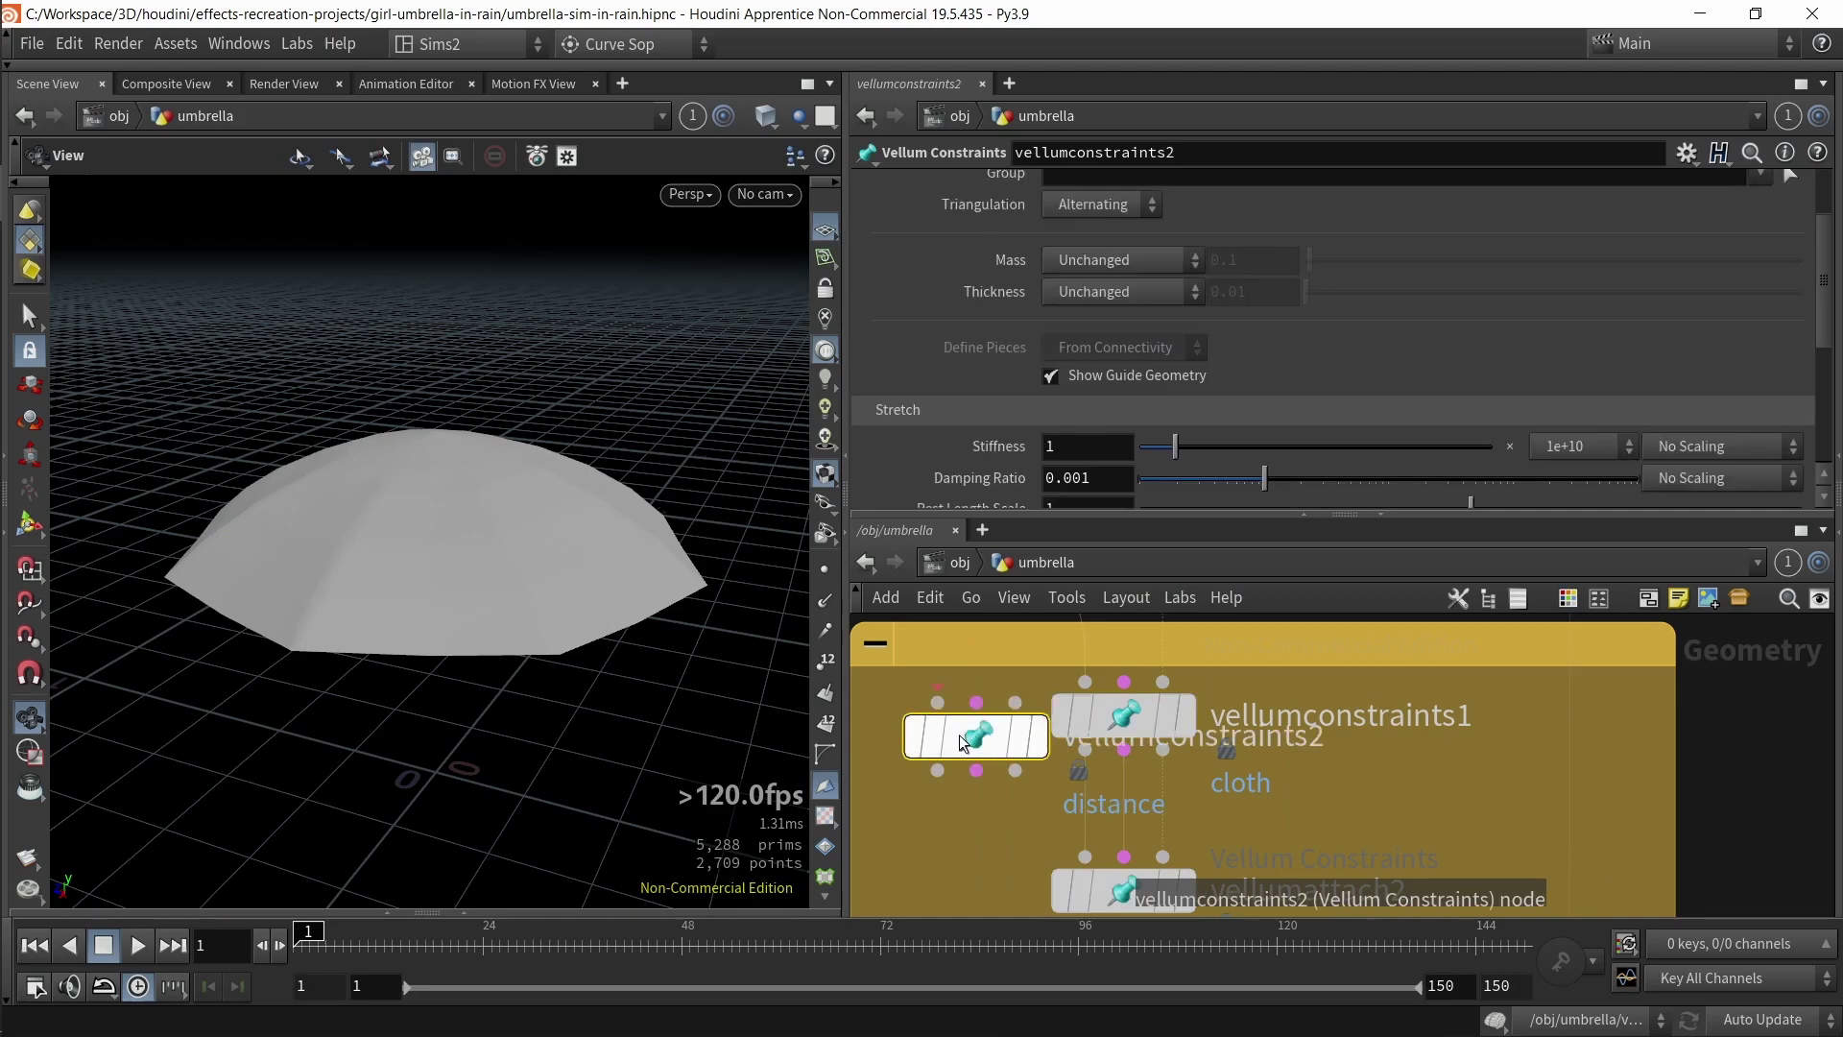
click(859, 779)
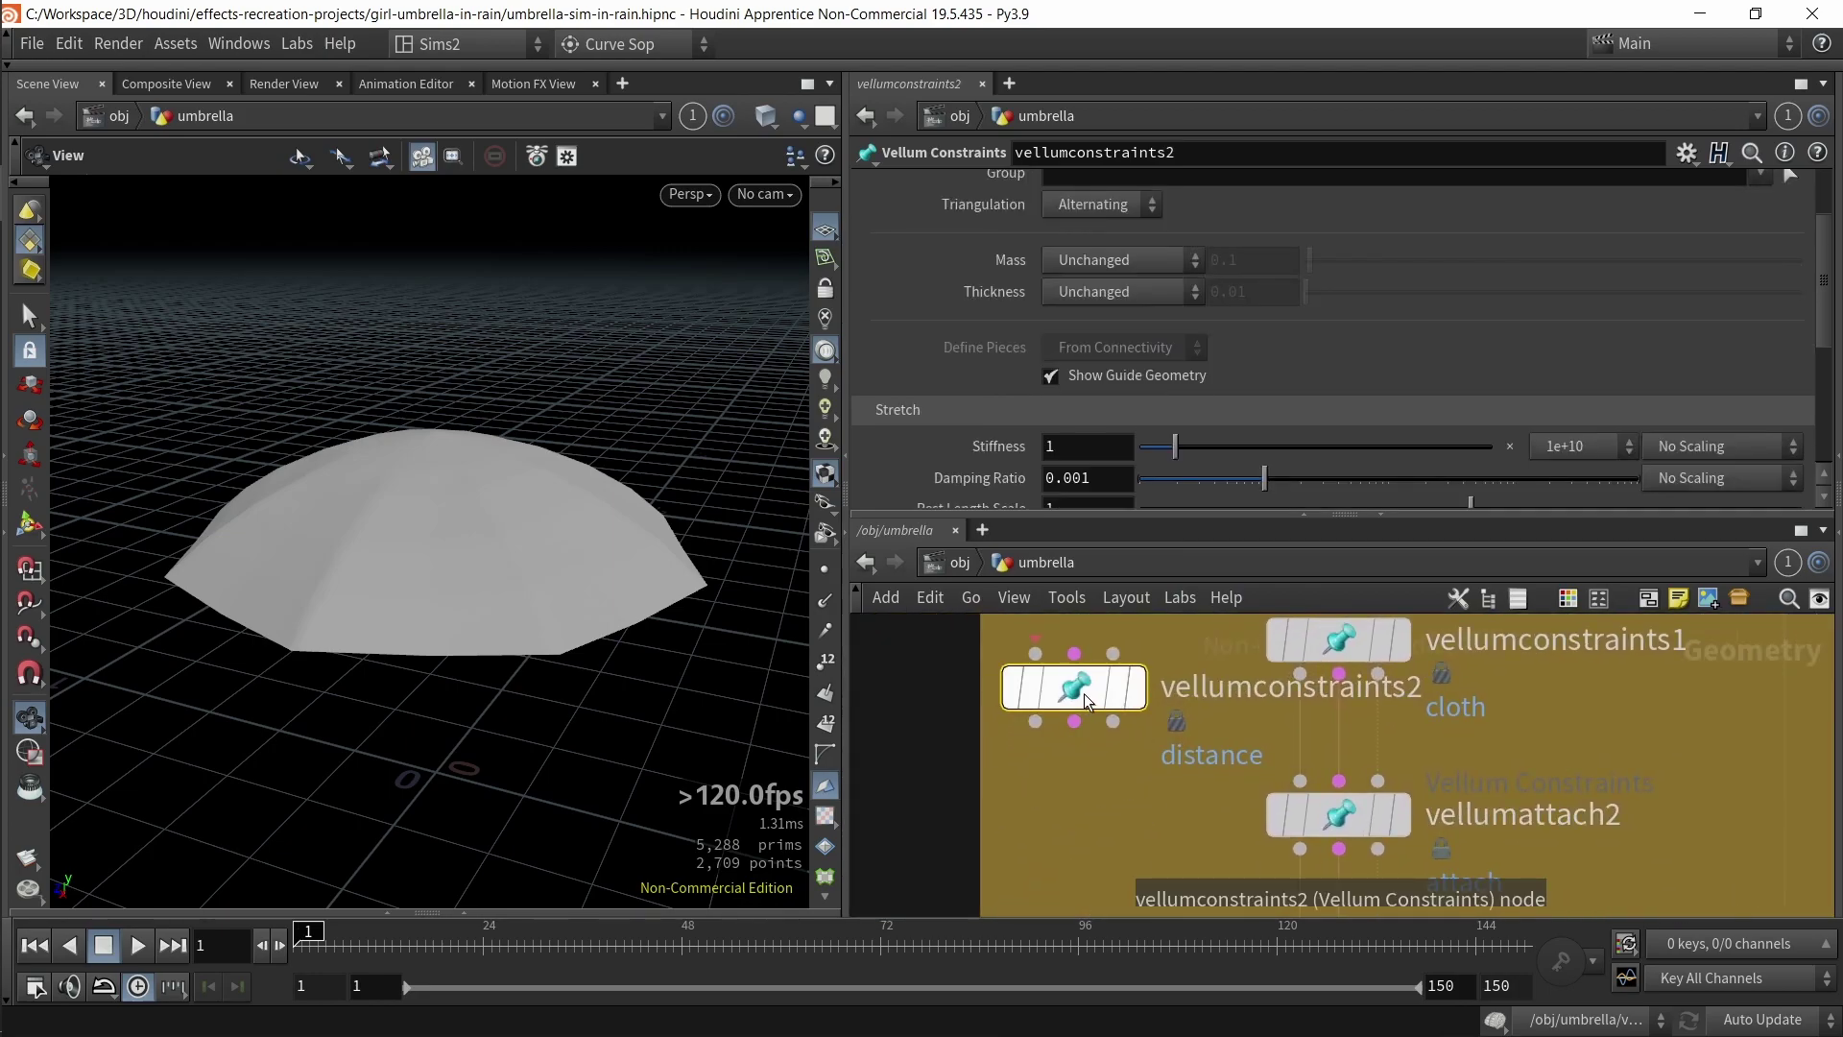
key(Delete)
- Check vellumconstraints1's available Constraint Type options and review its Drag, Pin to Animation and Stretch settings
middle_drag(1157, 713, 1120, 771)
drag(1148, 750, 1404, 672)
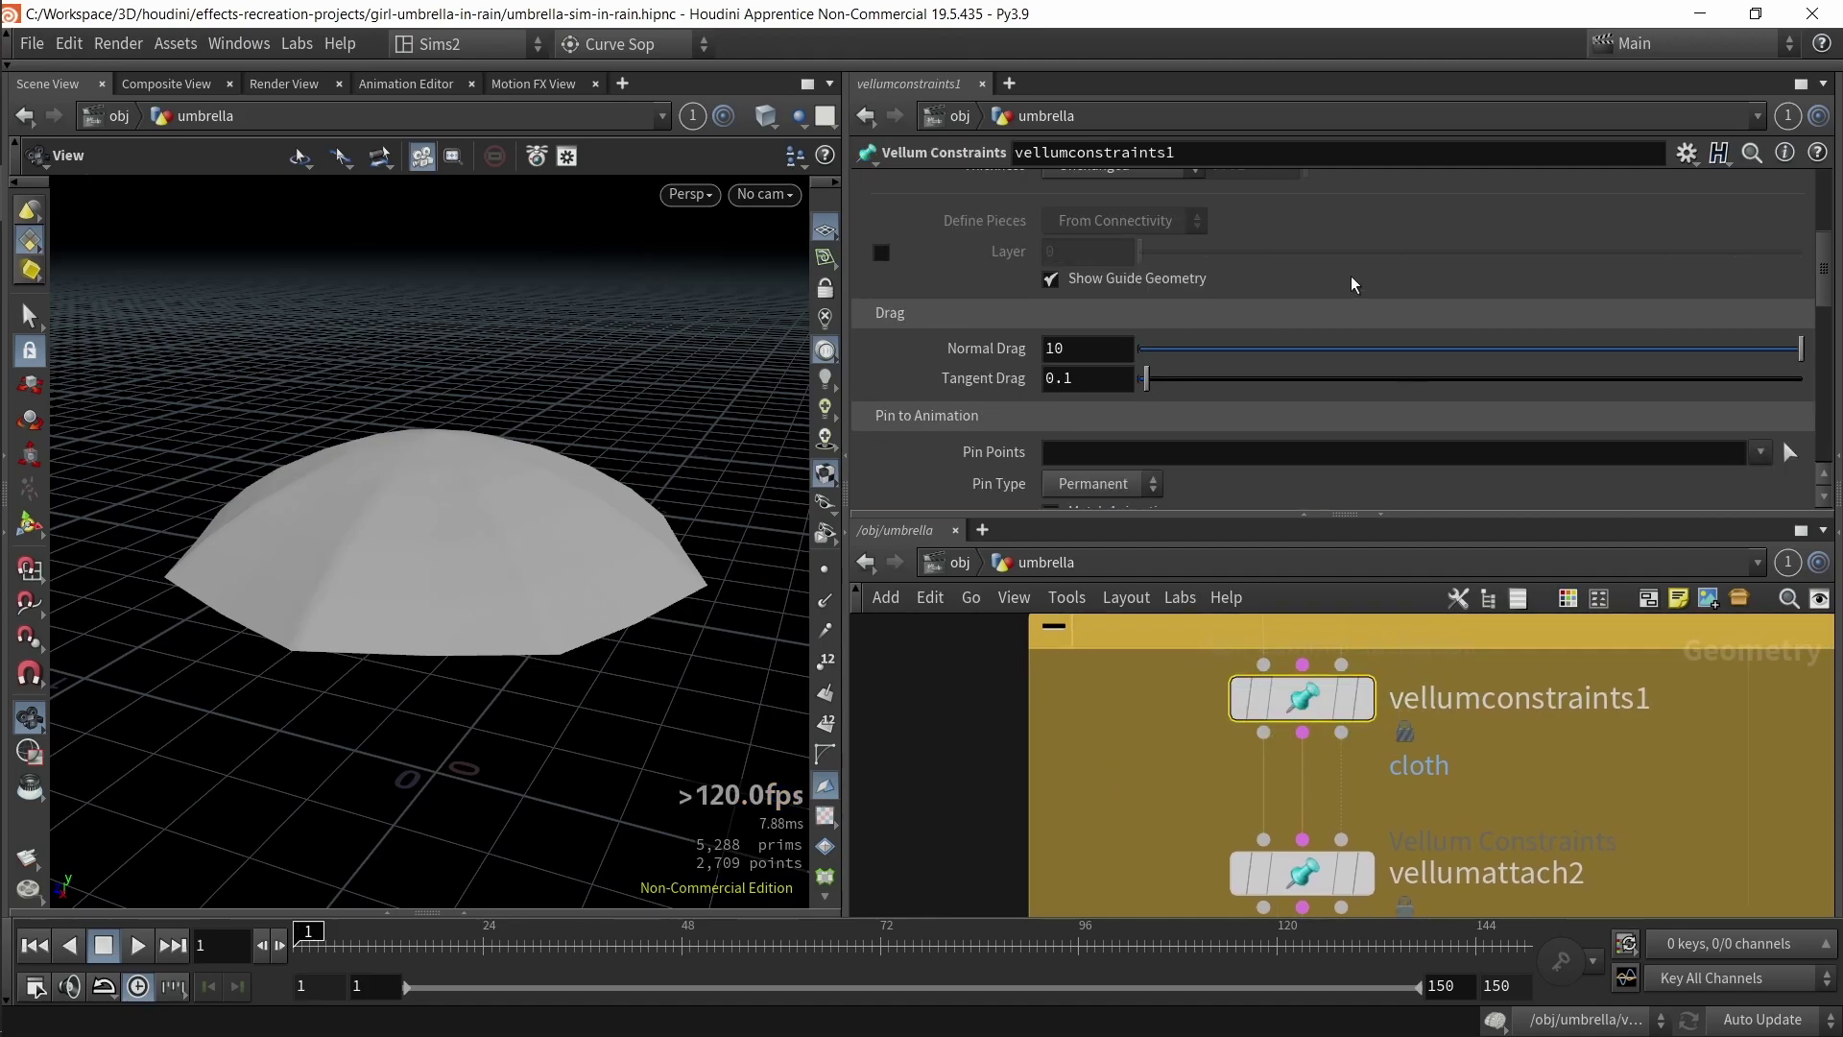
scroll(1355, 285, up, 5)
click(1085, 185)
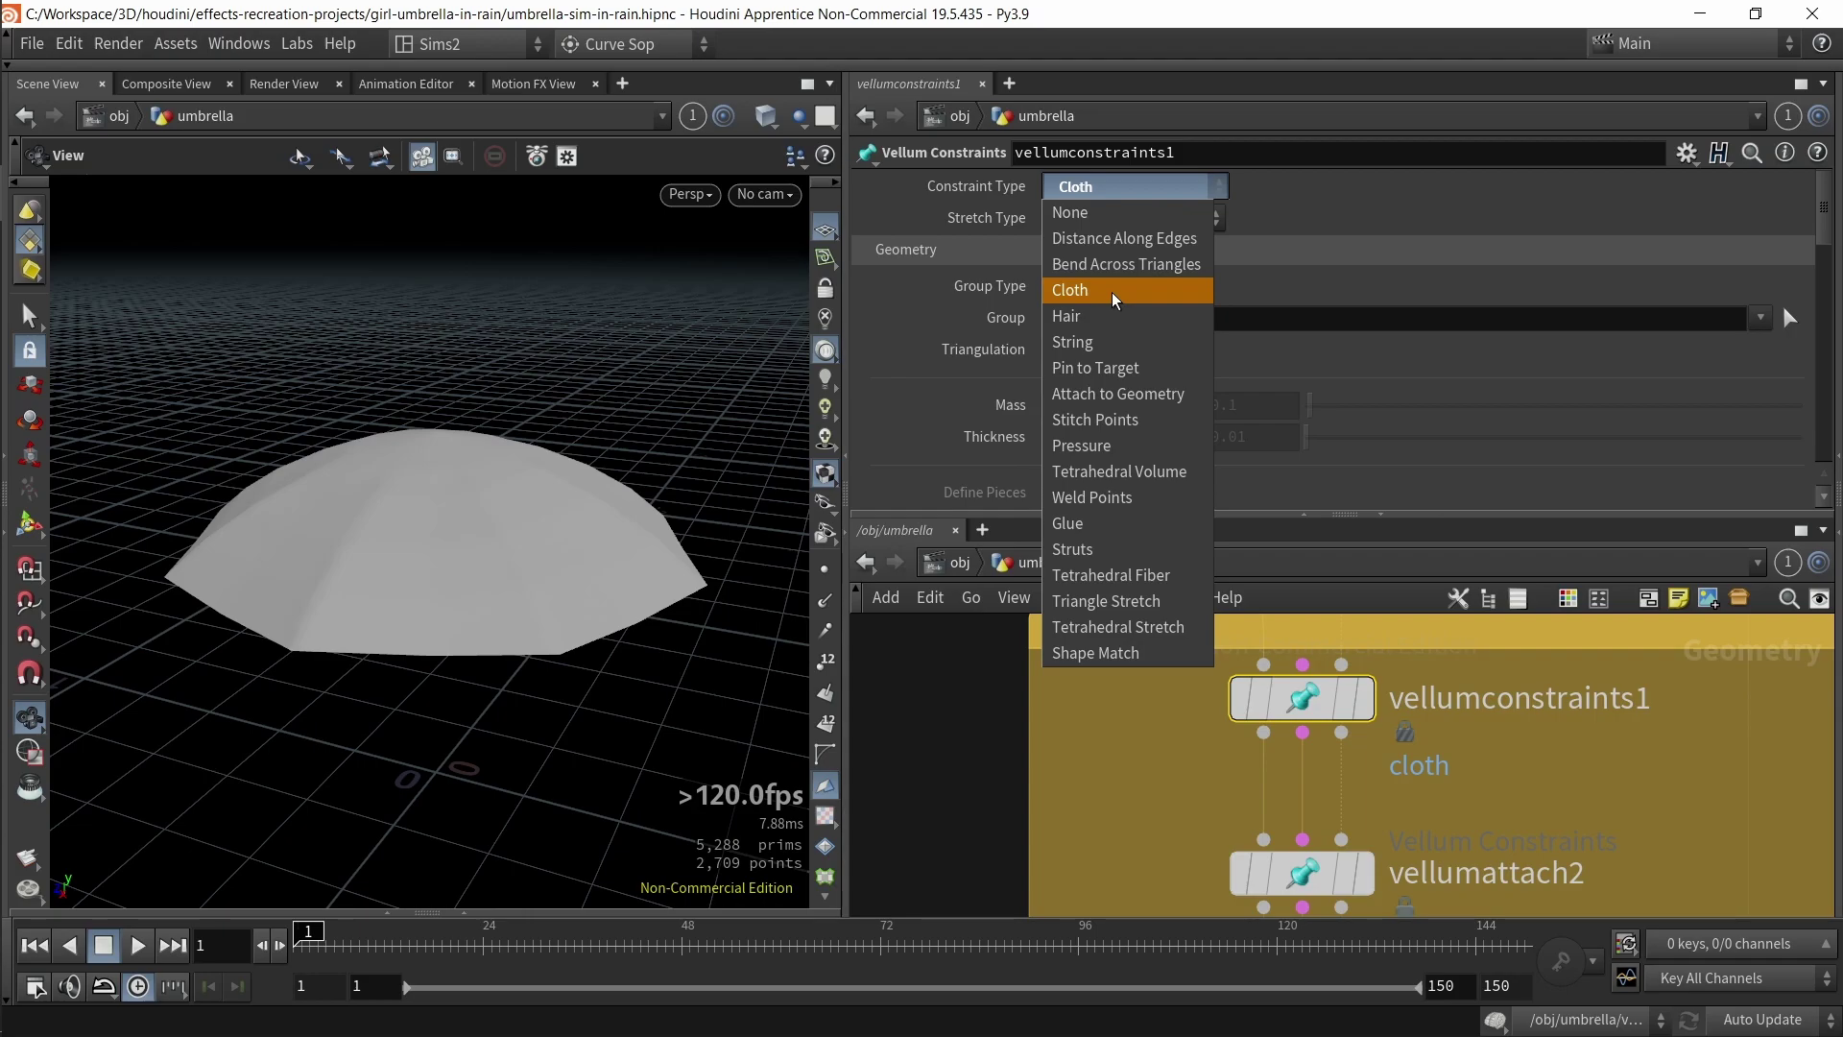
click(1342, 226)
scroll(1345, 236, down, 8)
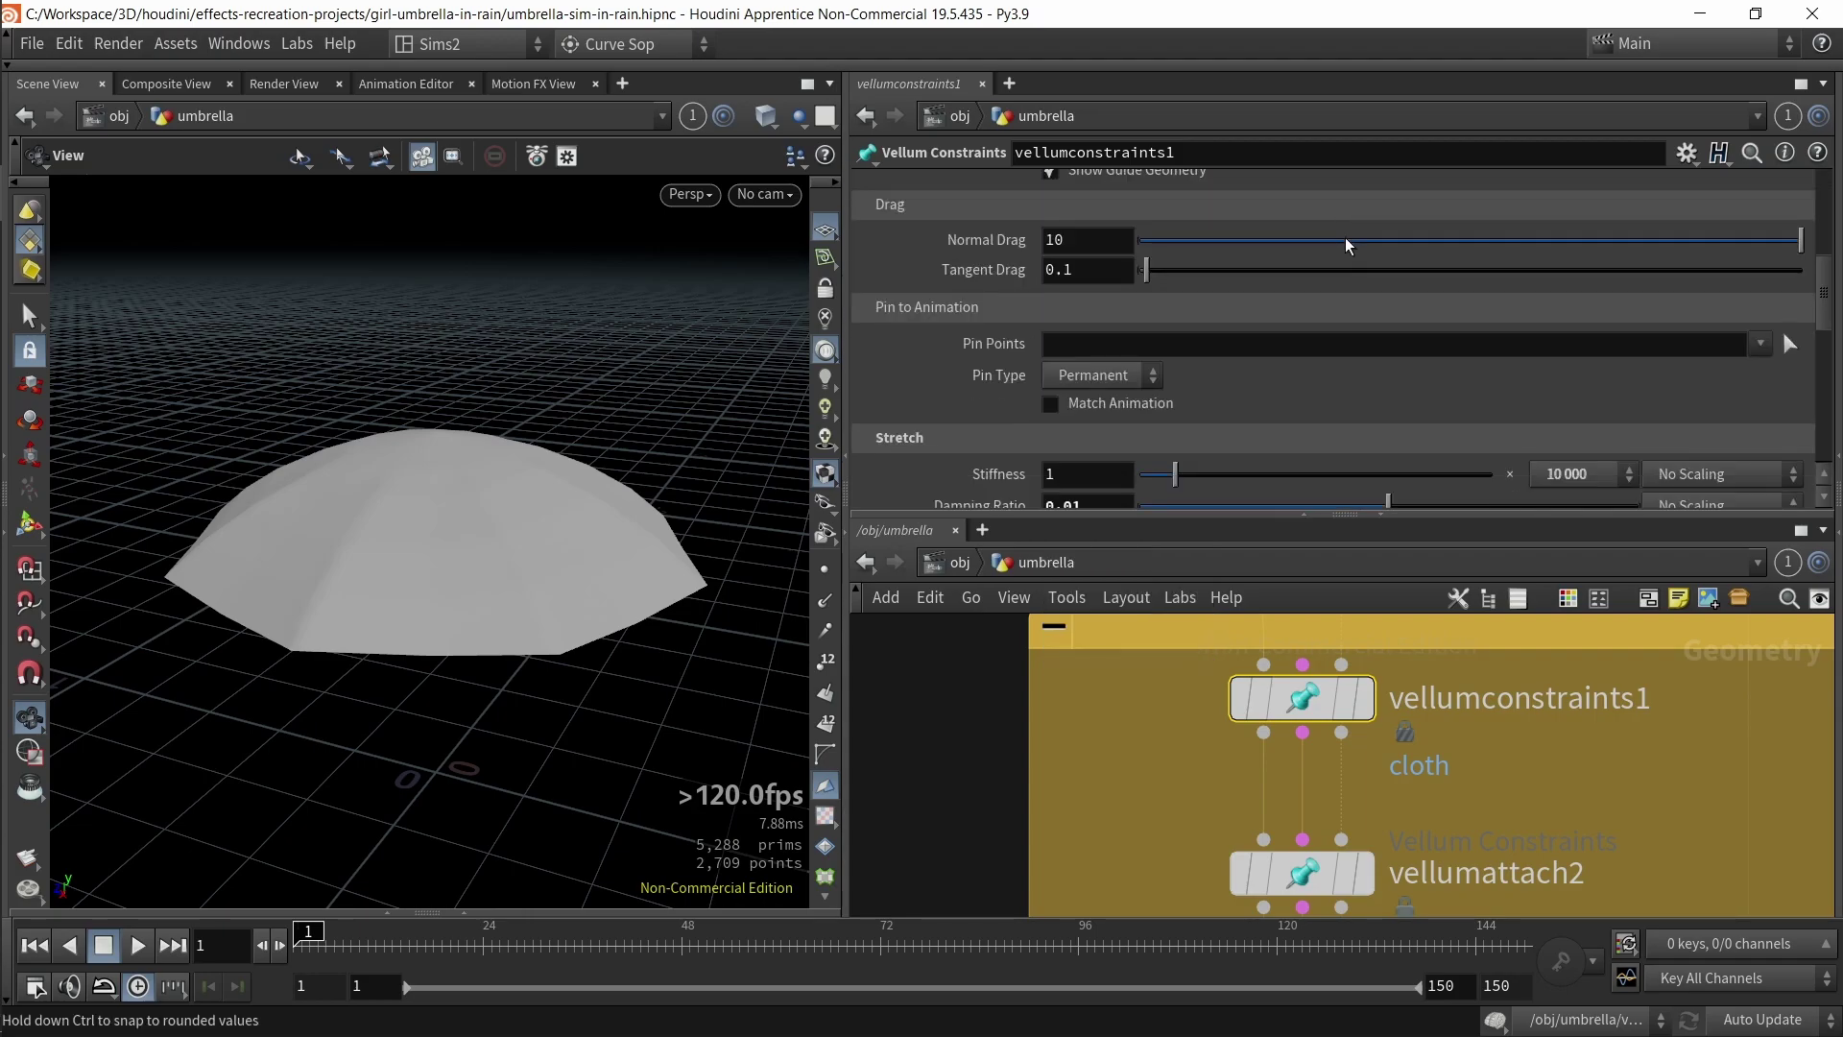
scroll(1323, 393, down, 4)
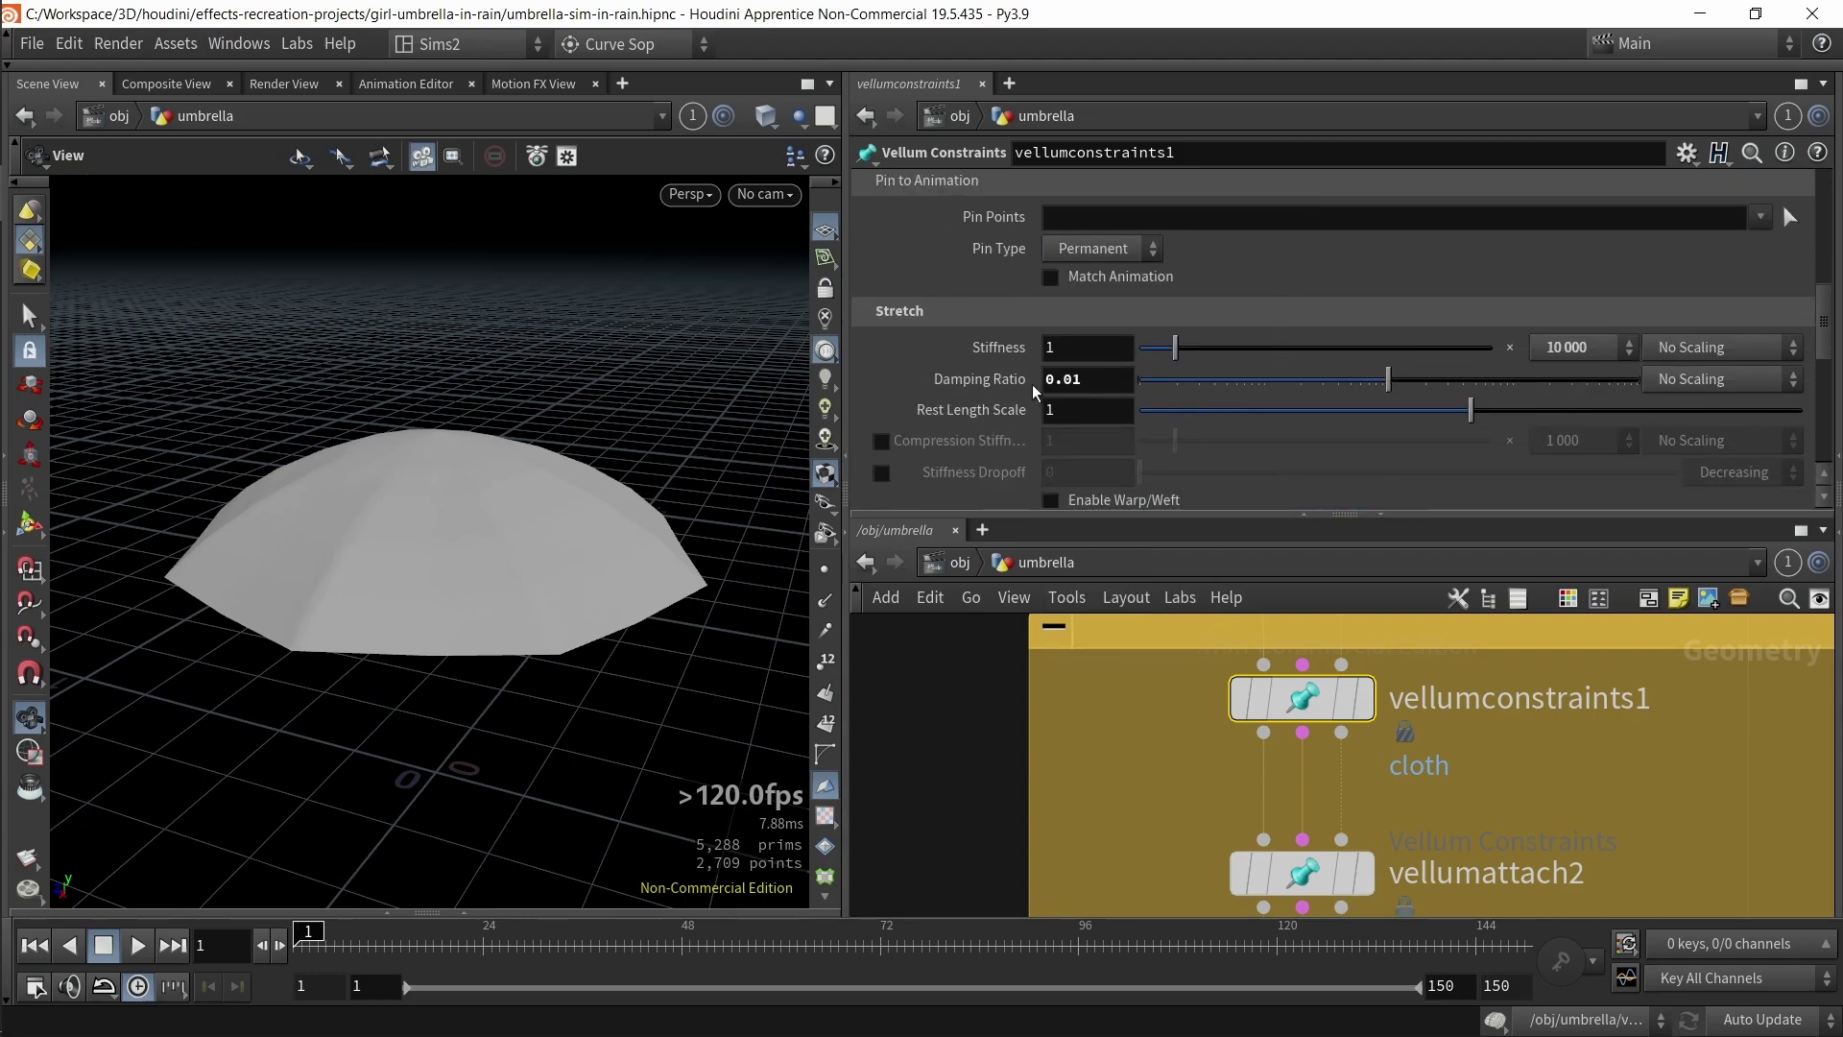
- Reset the Stretch Damping Ratio and Stiffness multiplier to their defaults for comparison, undo each reset, and check the multiplier options
ctrl+middle_click(996, 390)
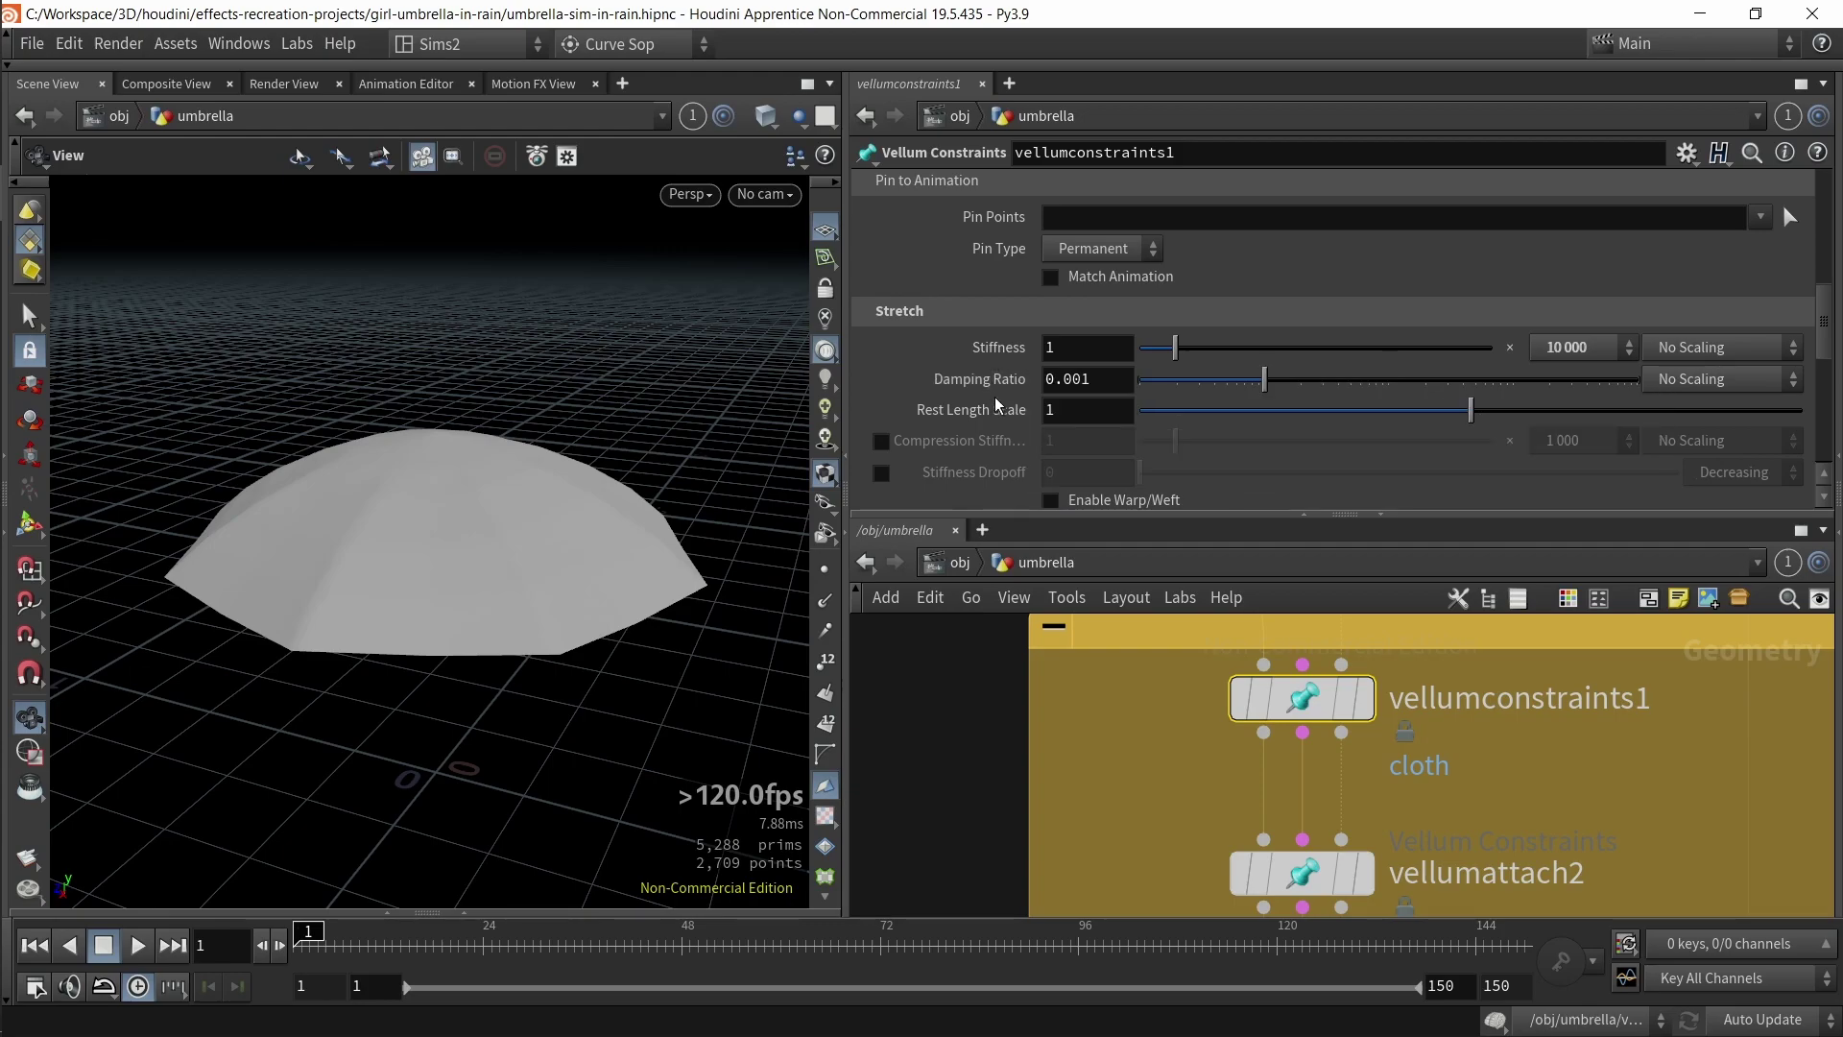
key(ctrl+z)
click(1581, 350)
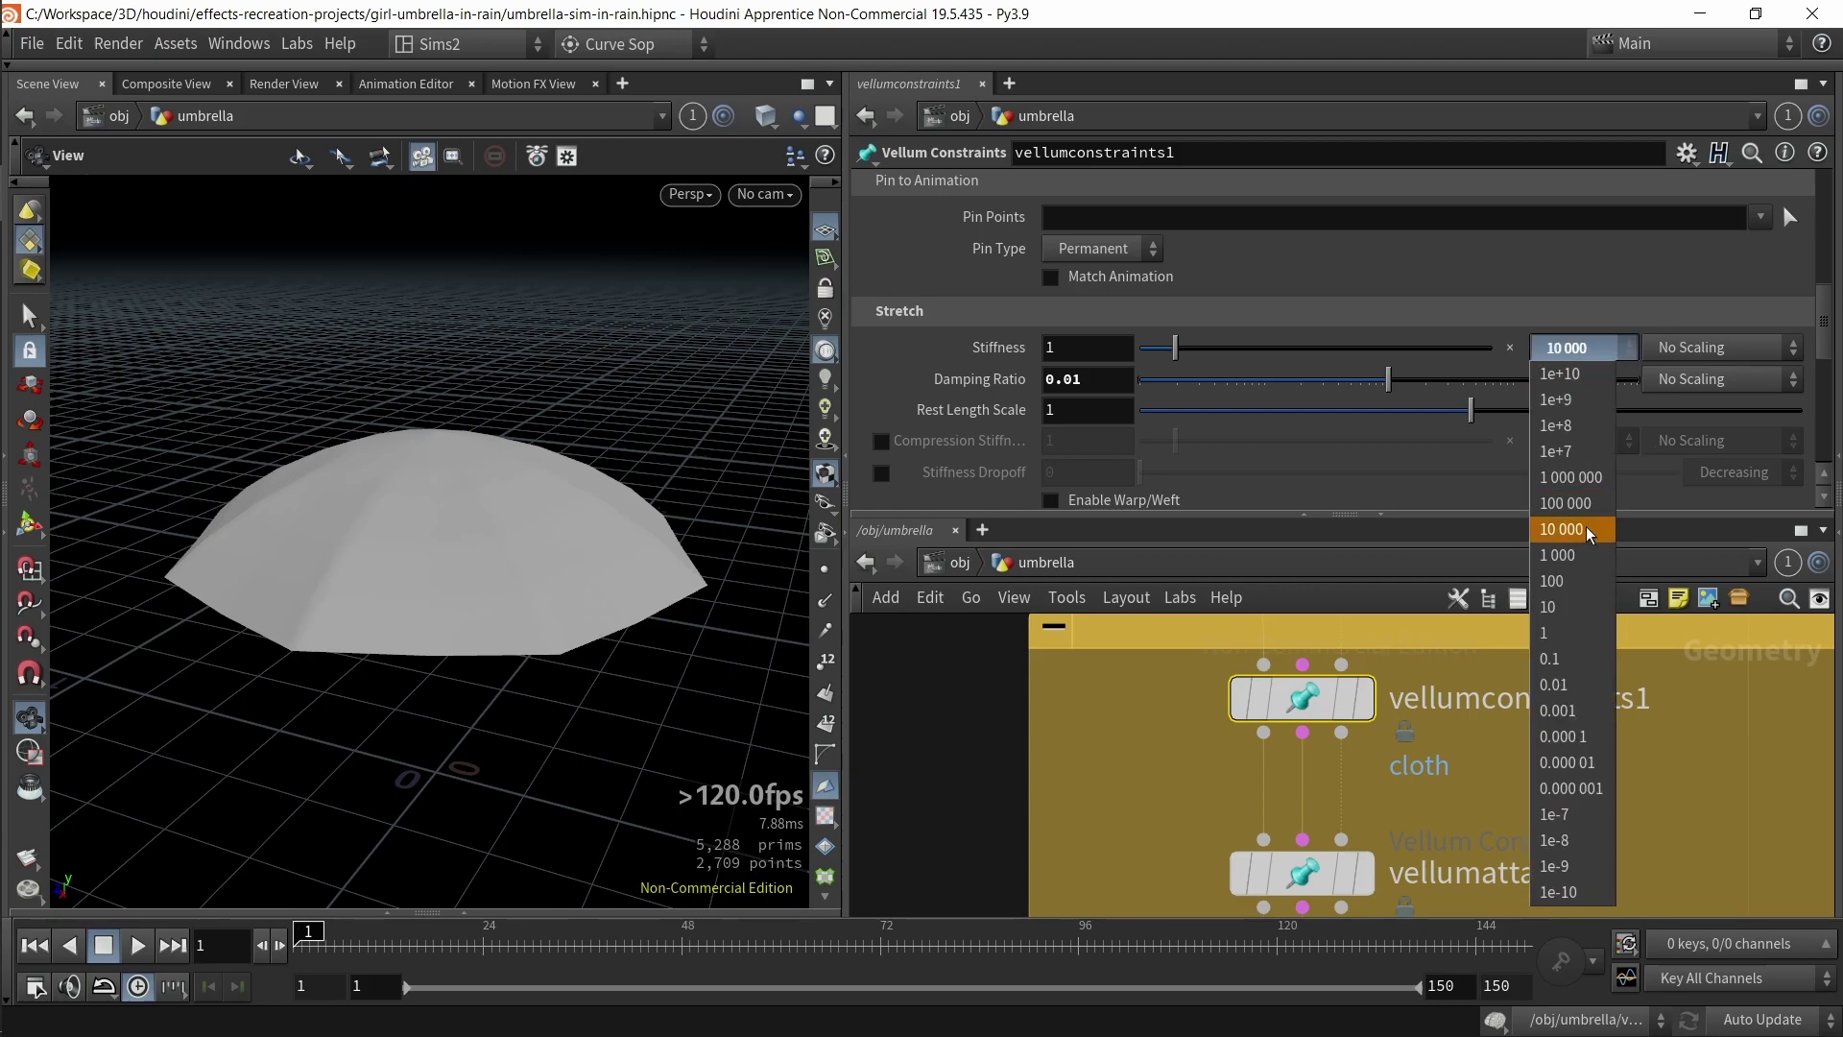
click(1327, 196)
ctrl+middle_click(1581, 352)
key(ctrl+z)
click(1583, 354)
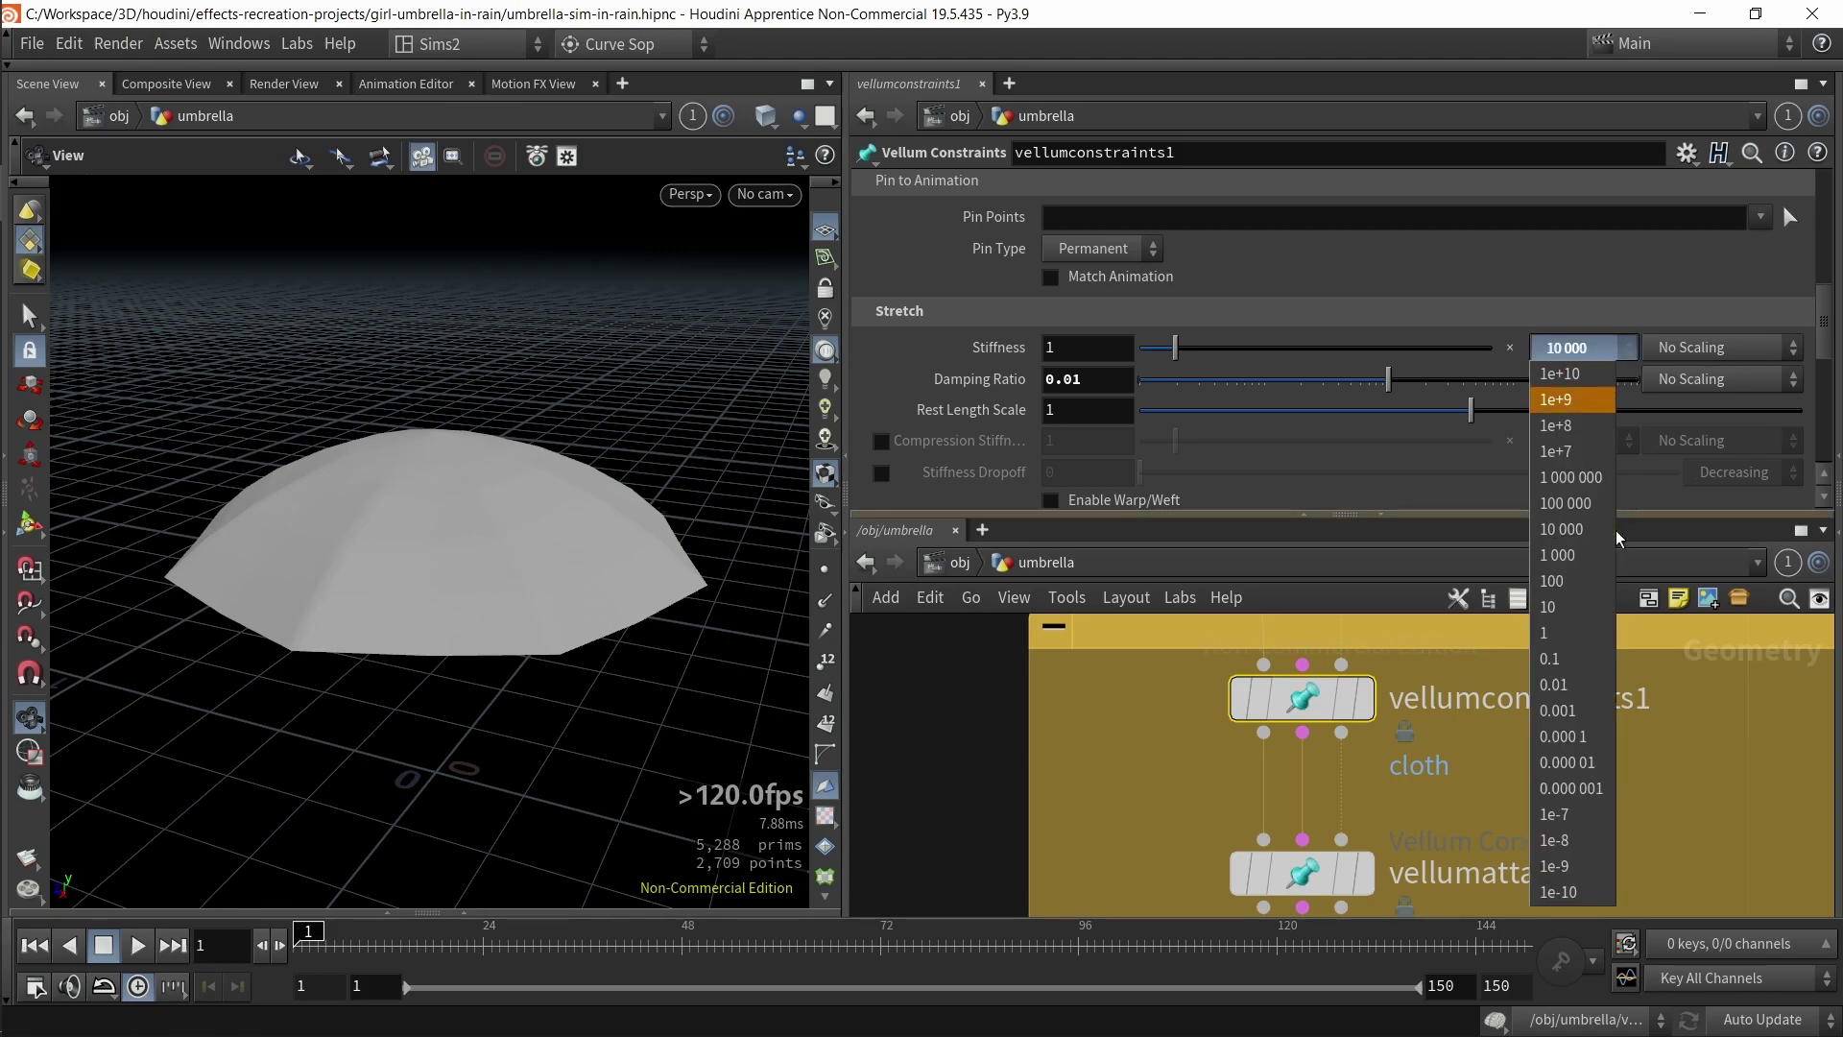
scroll(1527, 280, down, 2)
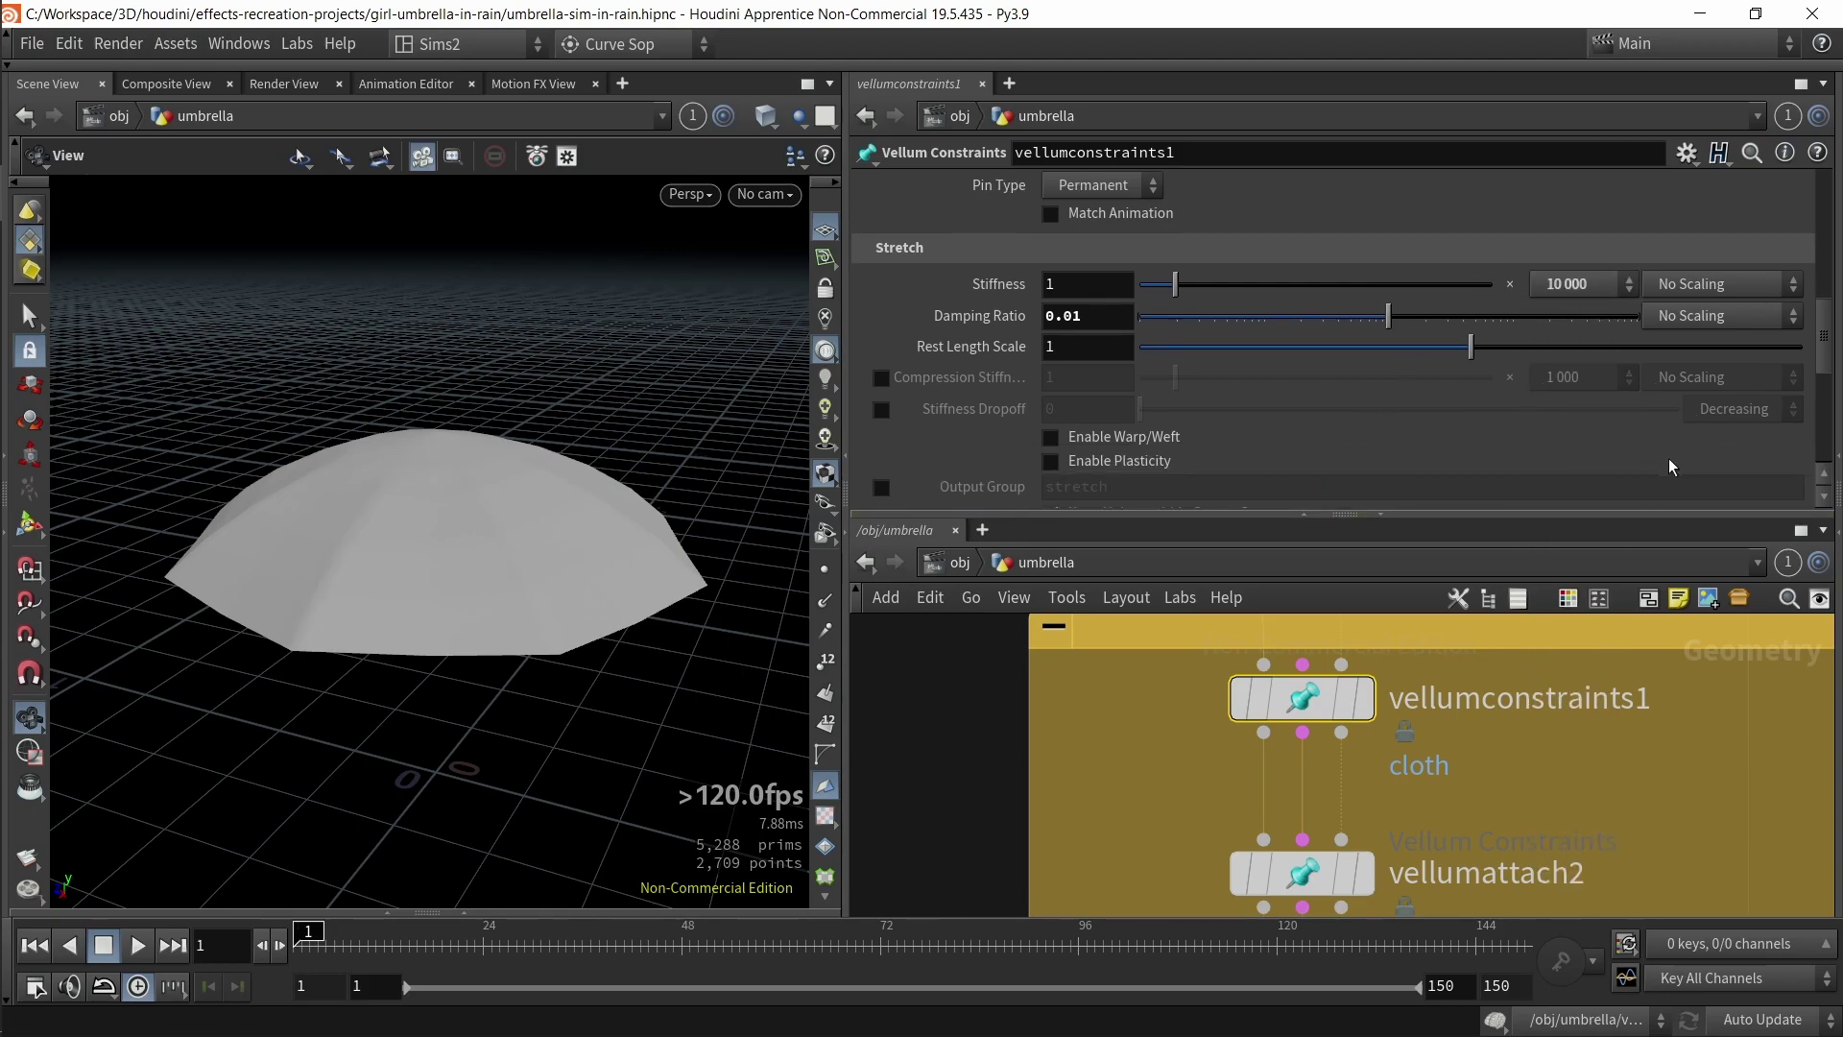
- Examine the Bend section of vellumconstraints1, including its Stiffness multiplier options
scroll(1632, 404, down, 9)
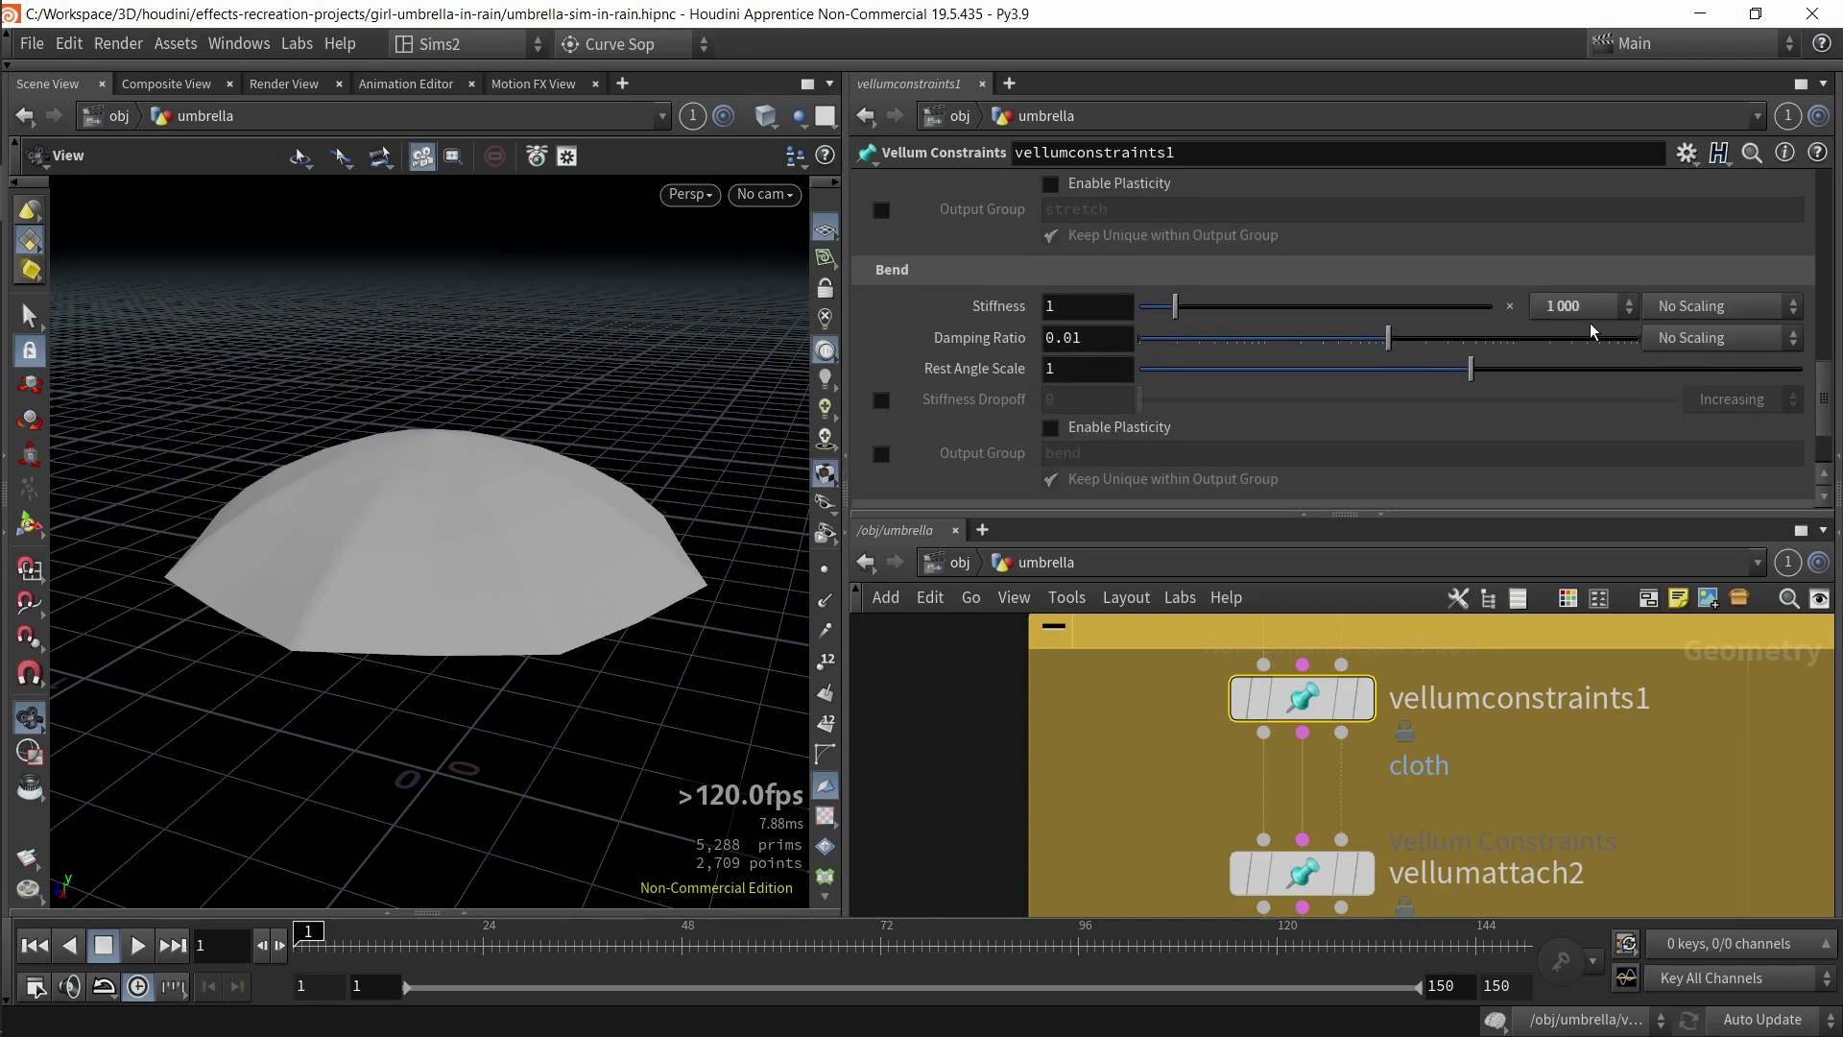
click(1565, 307)
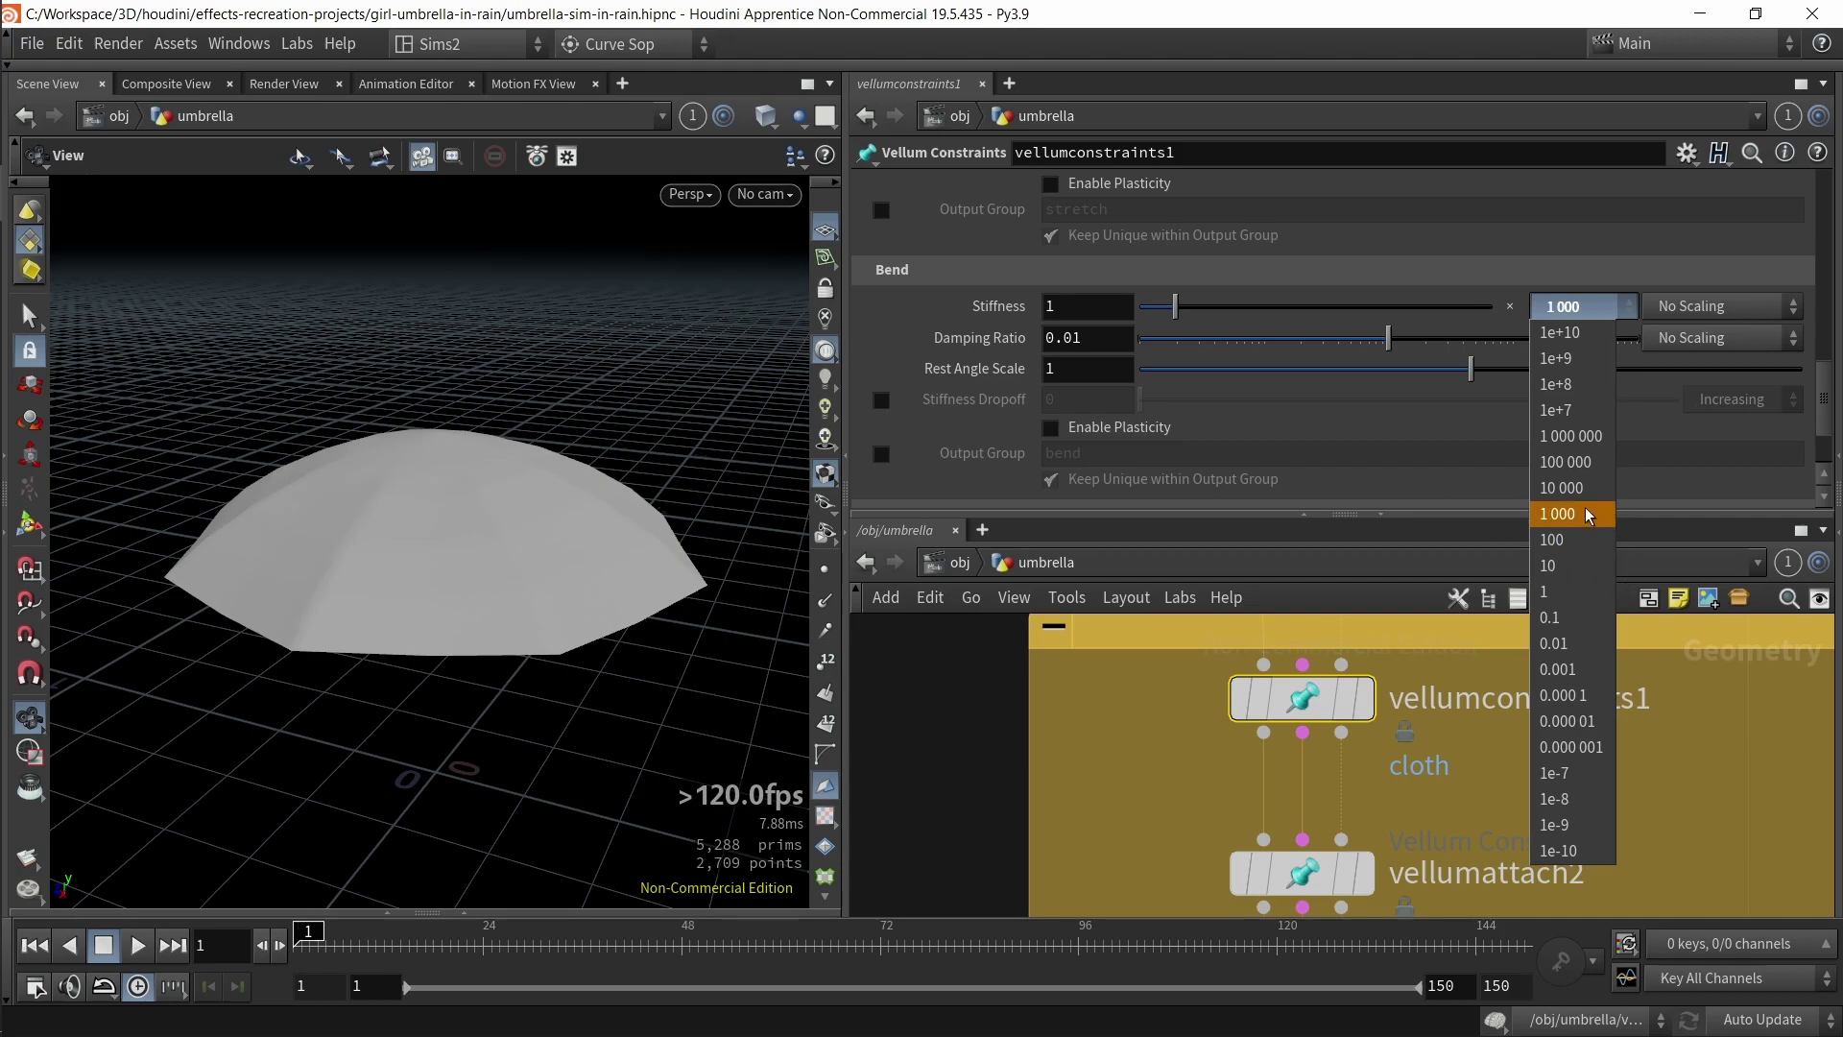
click(1509, 242)
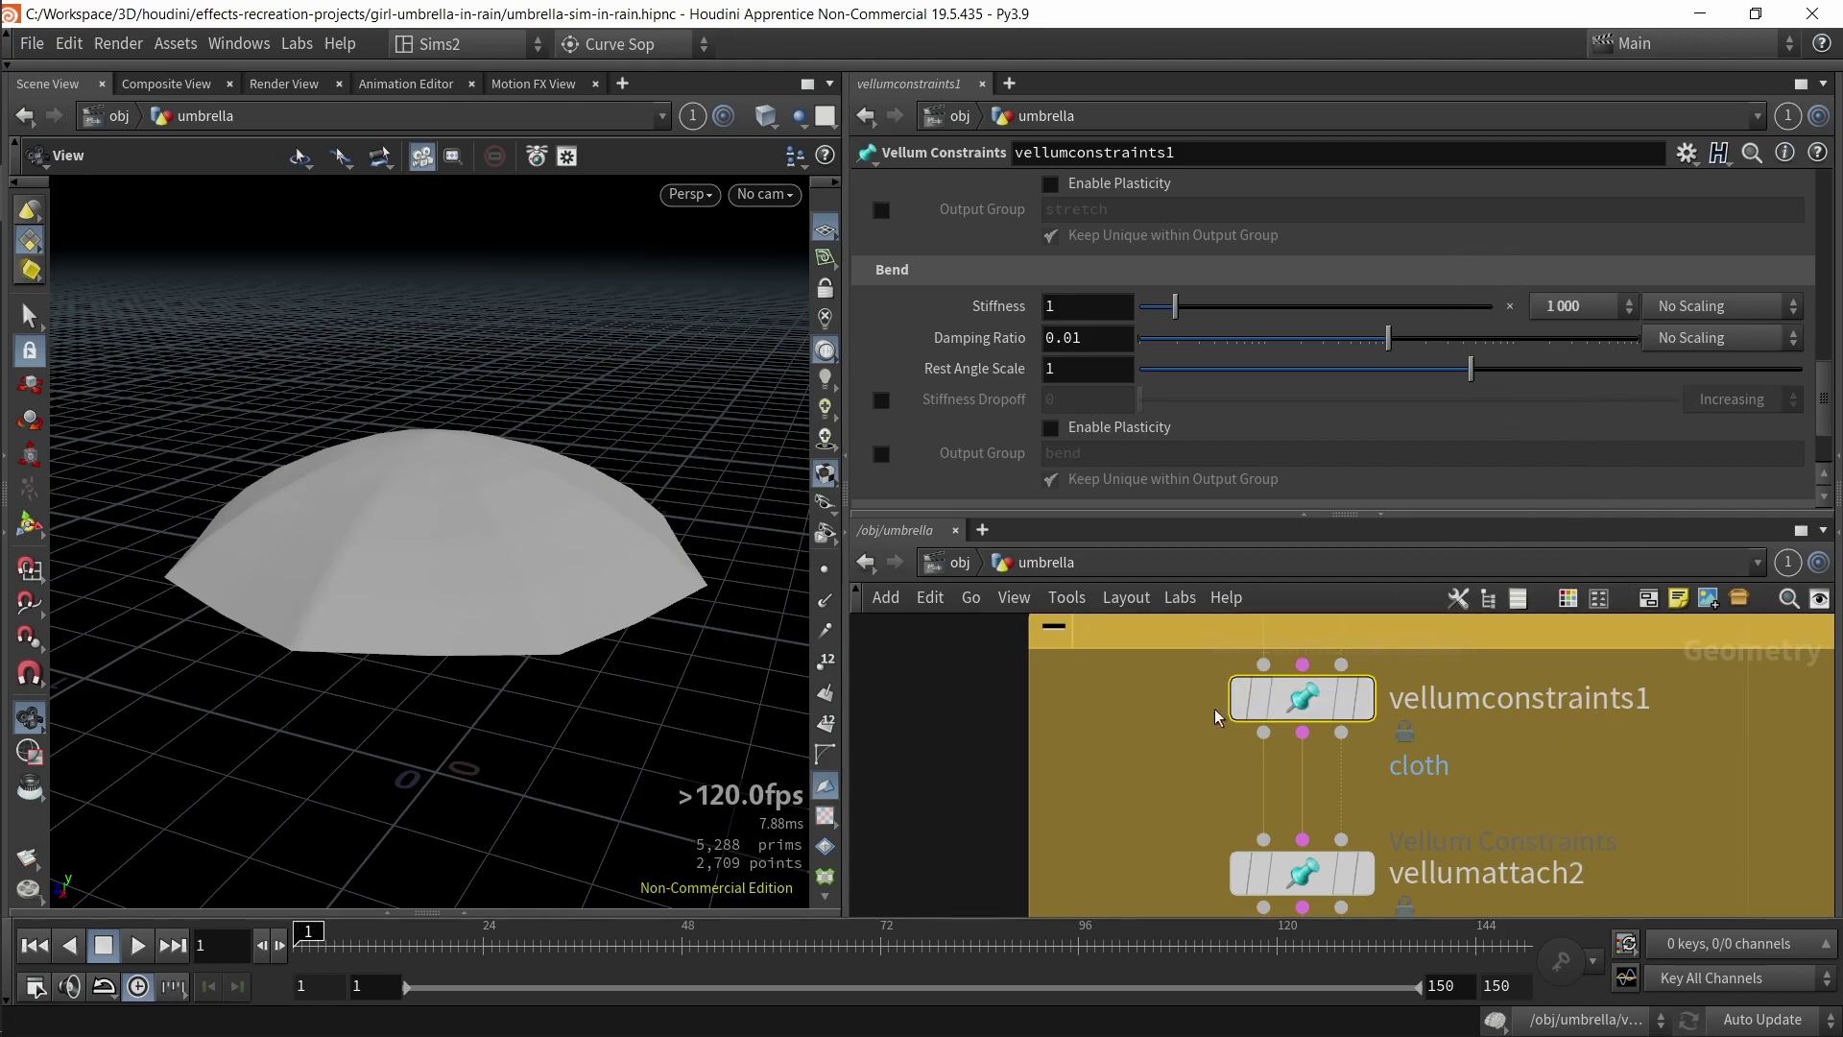
scroll(1133, 763, down, 5)
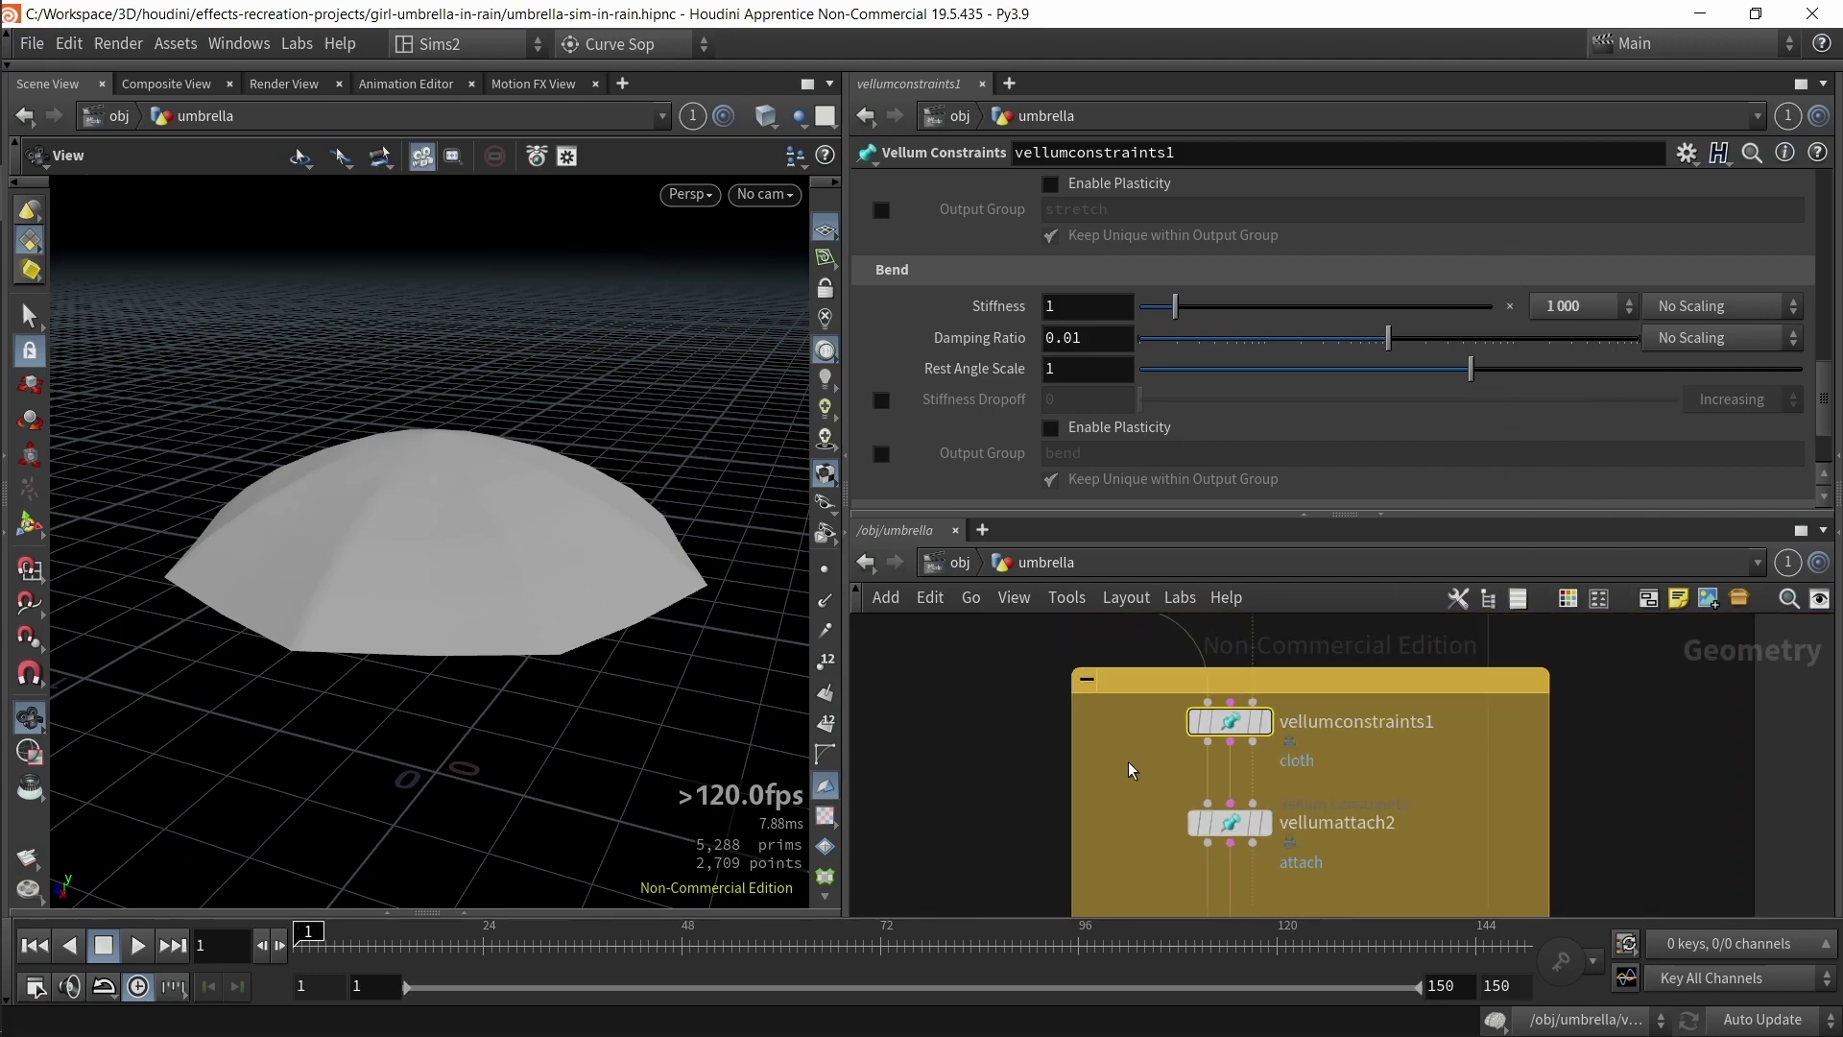
click(1598, 299)
click(1600, 306)
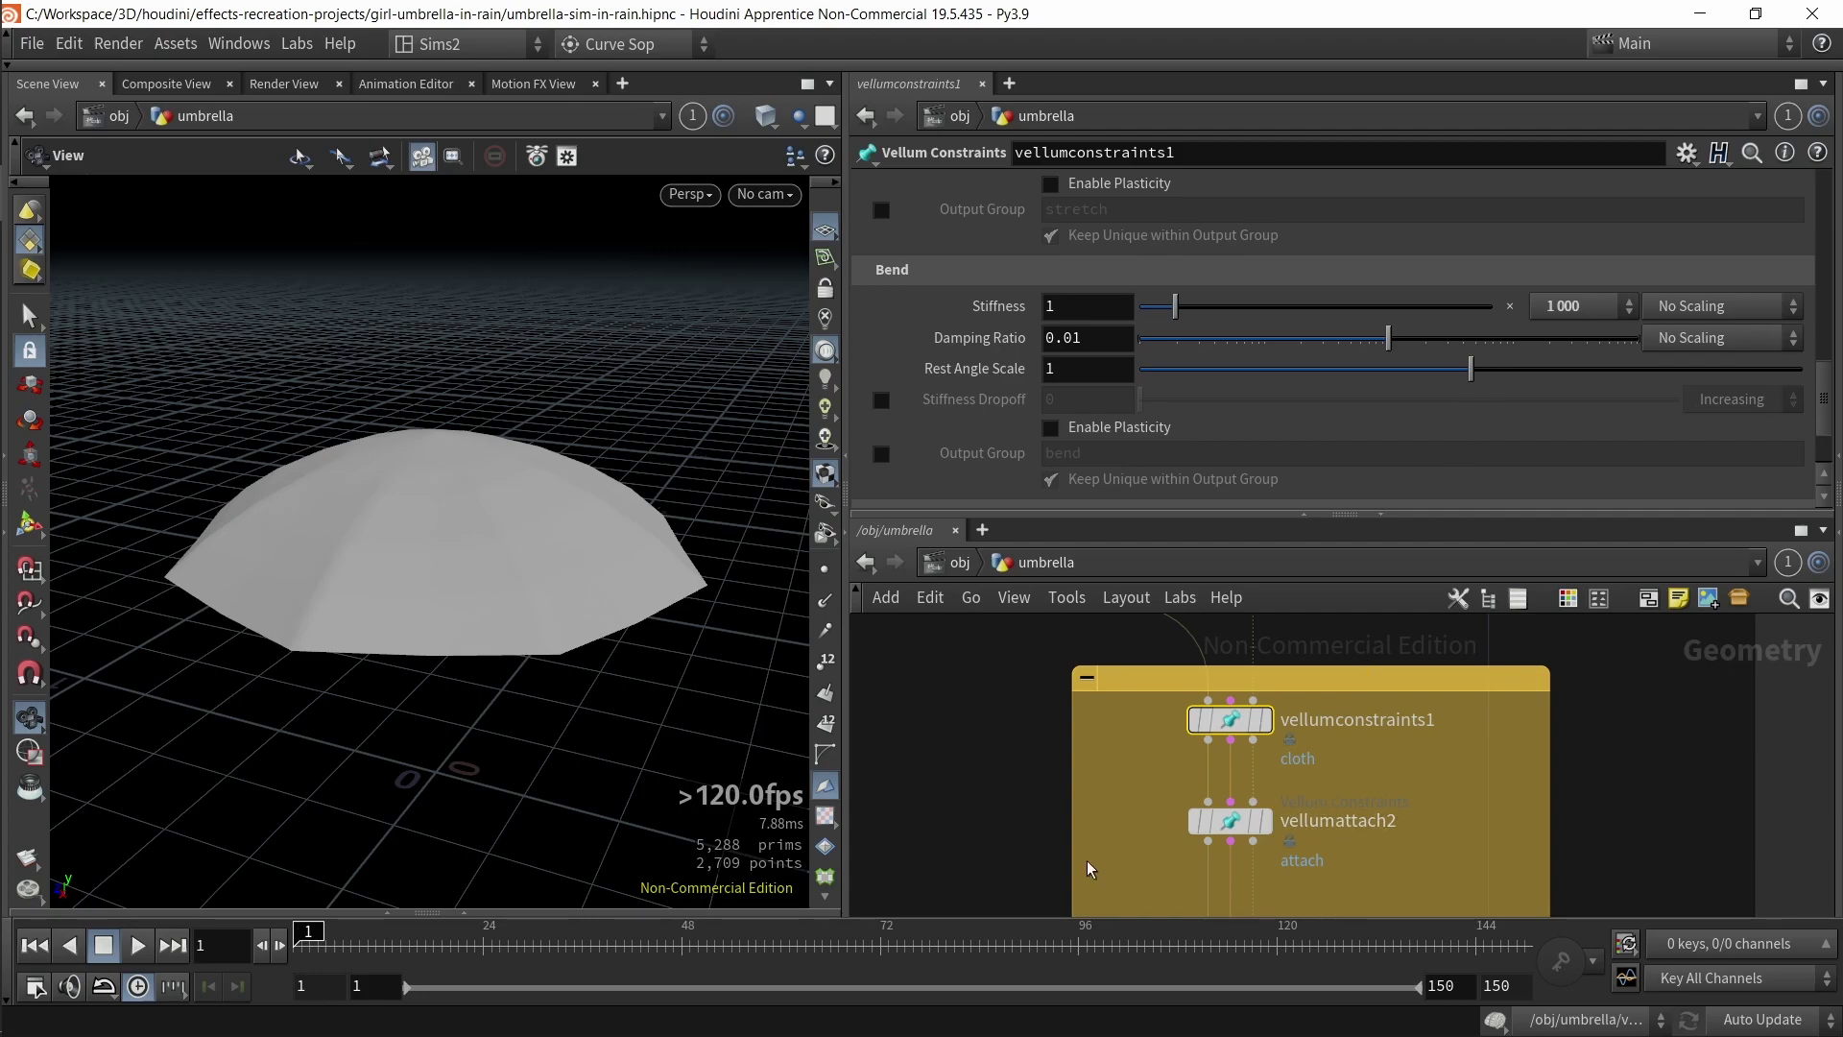
- Select the vellumattach2 node and examine the canopy from the side and underneath
drag(1145, 876, 1231, 798)
scroll(1131, 803, up, 3)
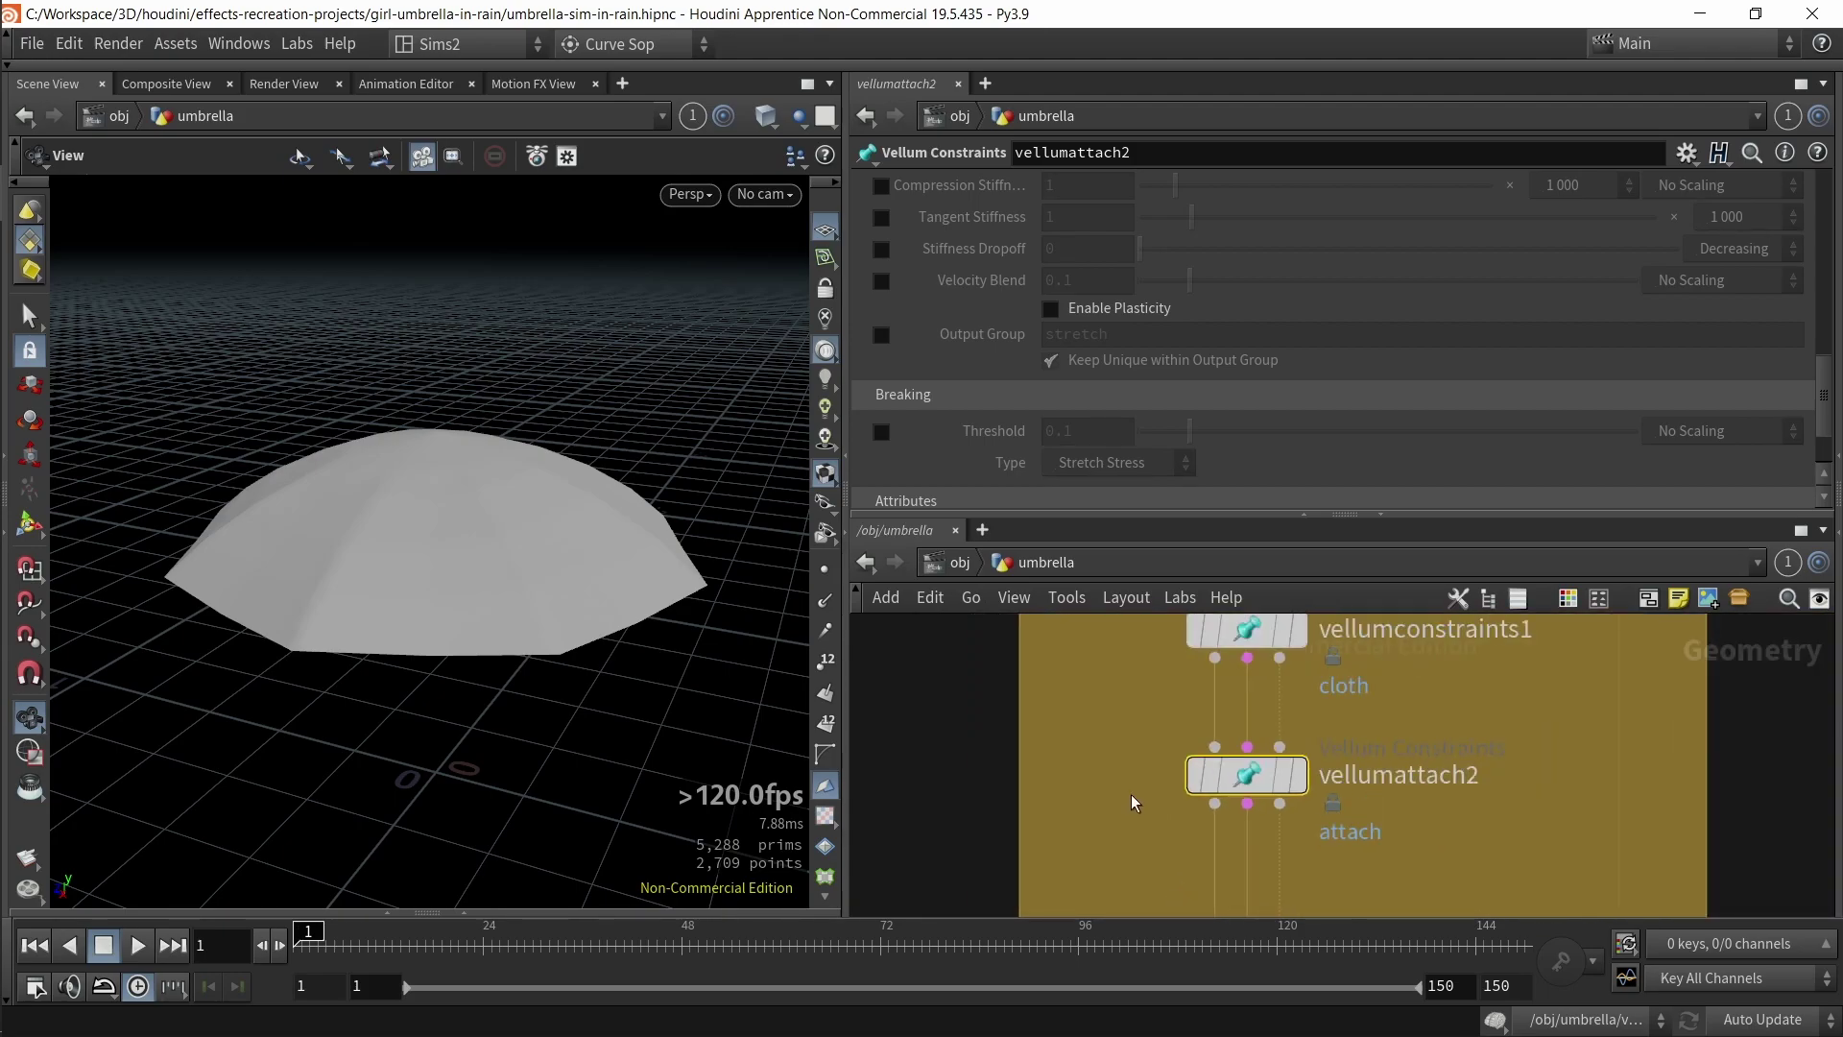
drag(614, 471, 470, 573)
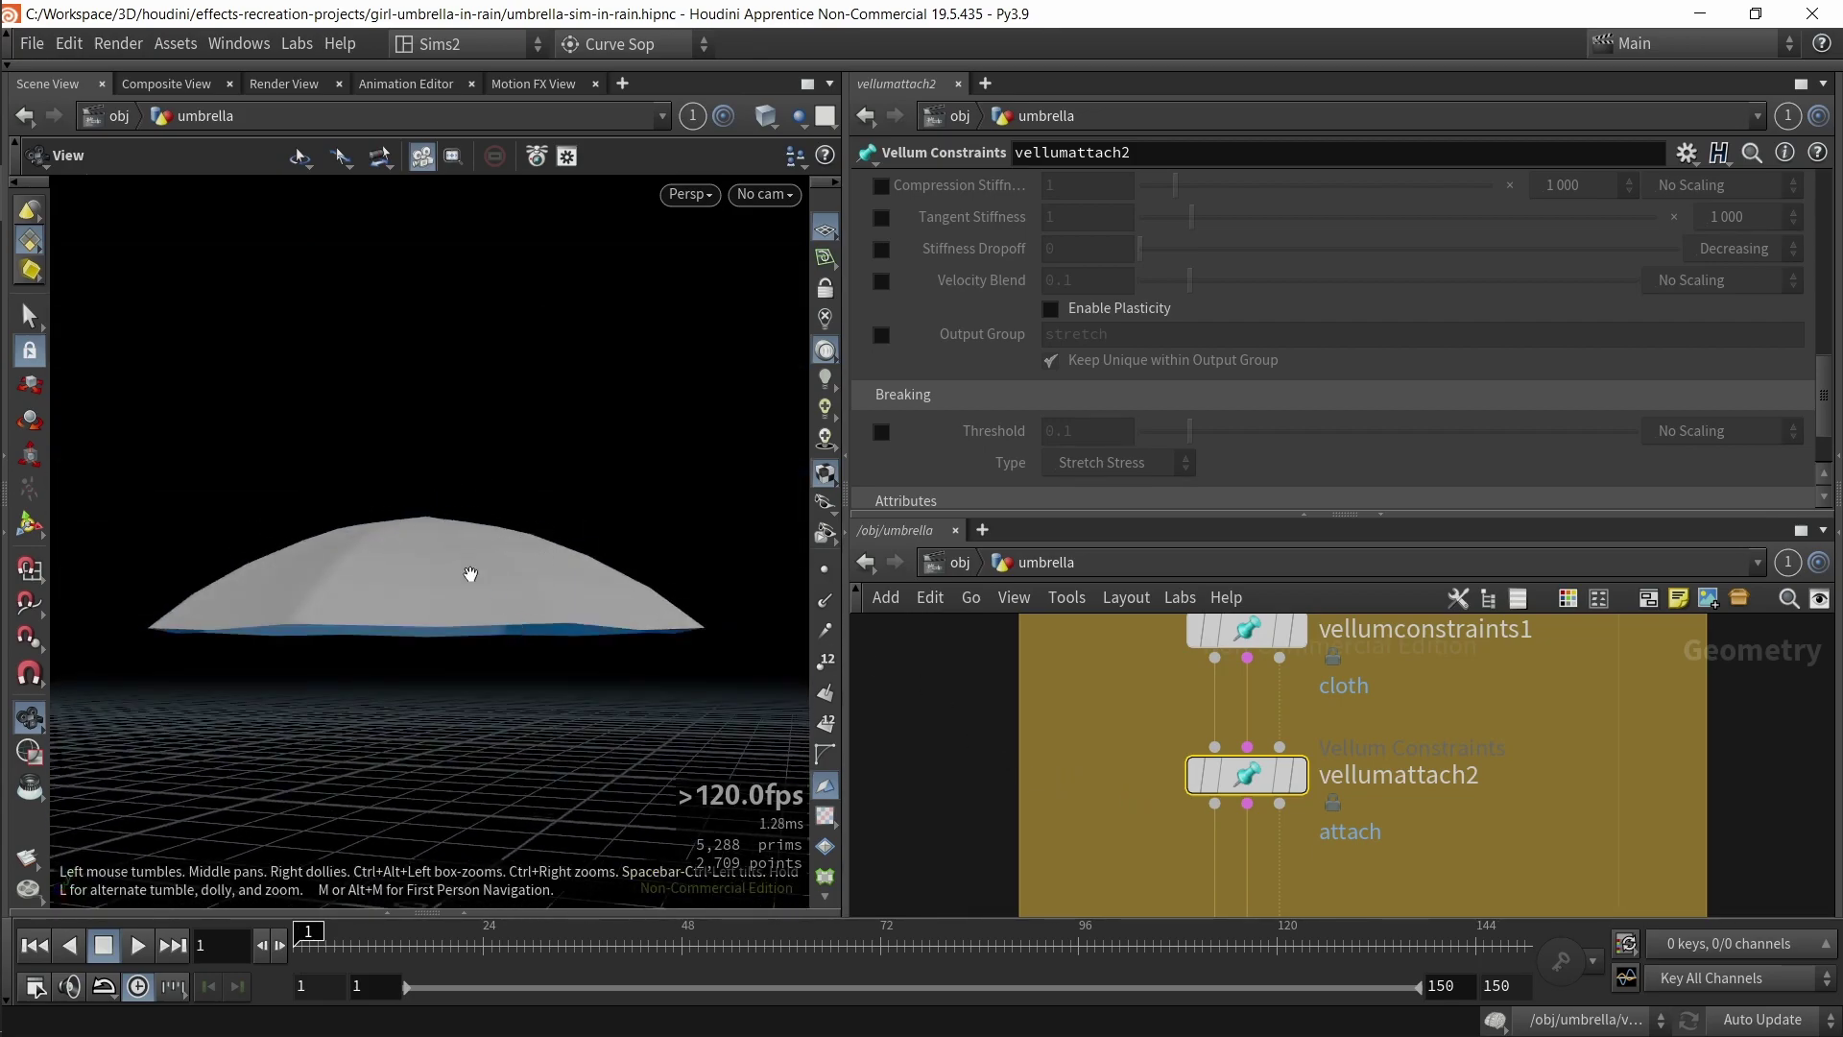
drag(591, 580, 539, 695)
scroll(1152, 797, down, 4)
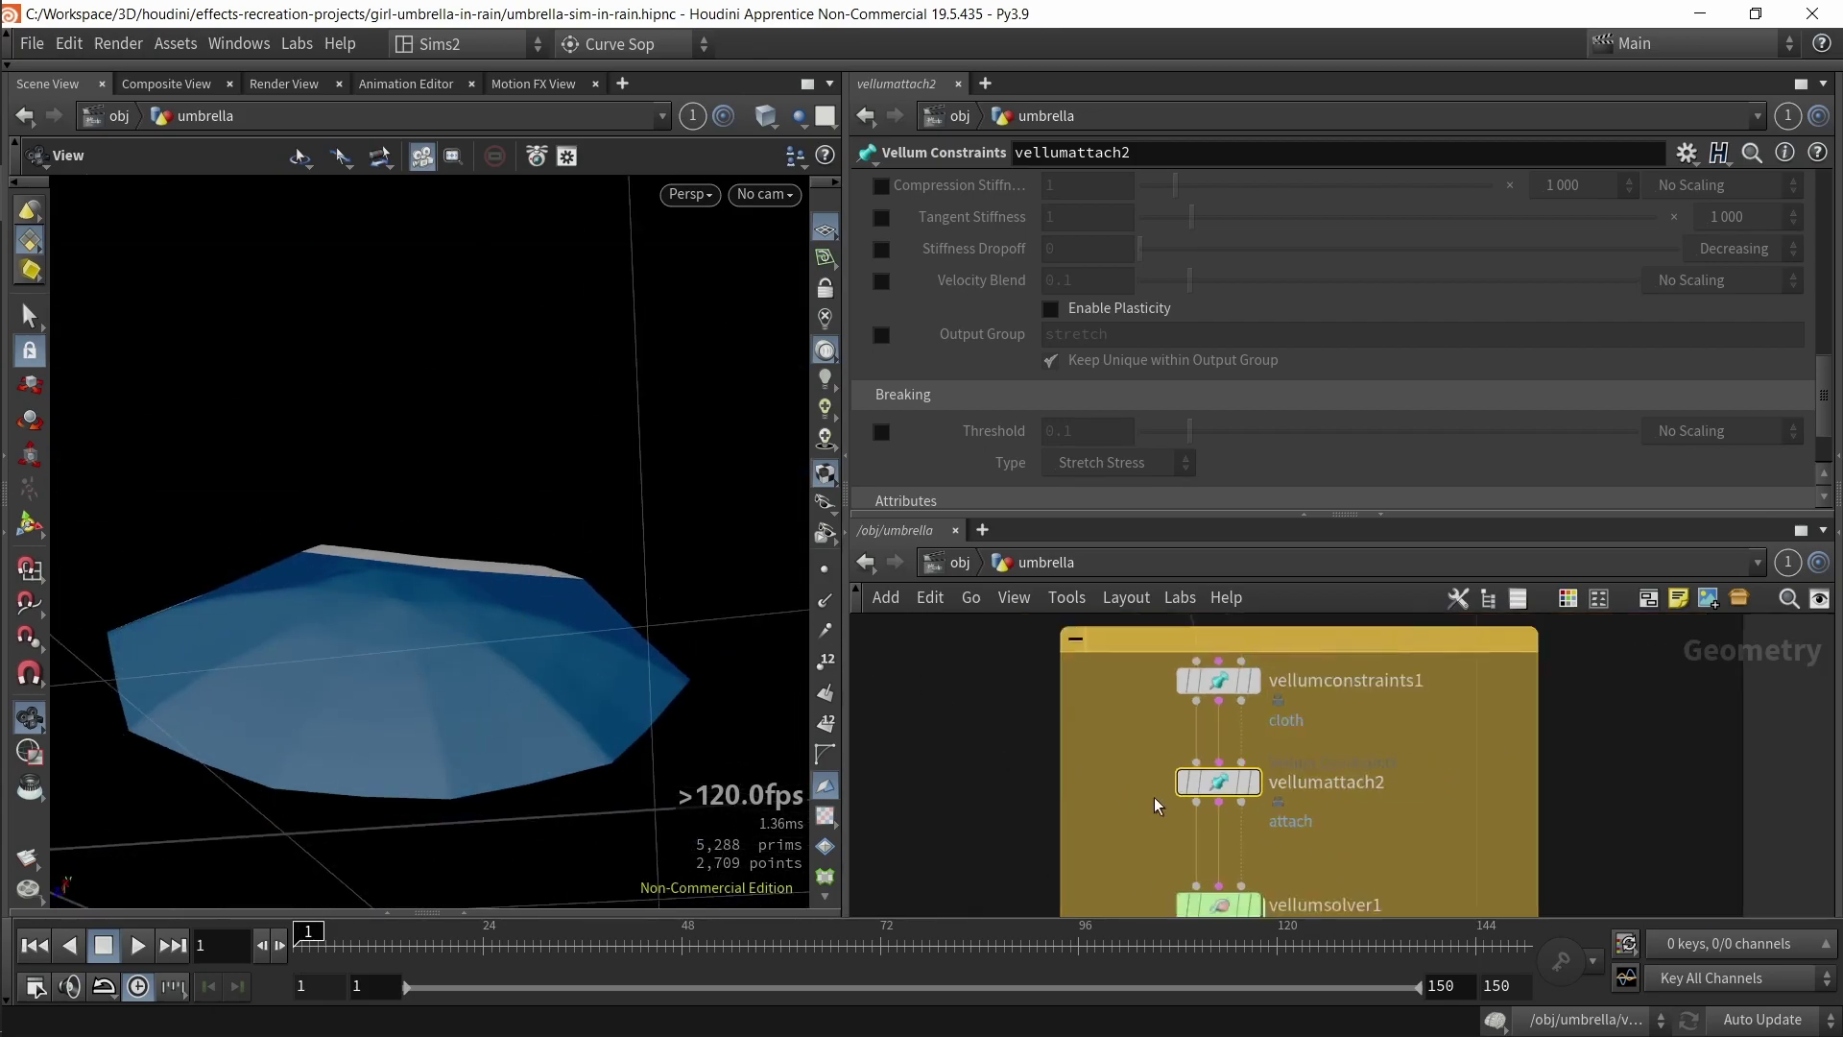
- Undo the accidental network box resize, display the vellumconstraints1 node's output and inspect its inputs
mouse_move(1331, 805)
middle_down()
mouse_move(1275, 895)
mouse_move(1264, 783)
middle_up()
mouse_move(1023, 763)
mouse_down()
mouse_move(1196, 742)
mouse_move(1145, 782)
mouse_up()
key(ctrl+z)
key(r)
drag(466, 583, 505, 670)
click(1132, 693)
scroll(1183, 722, up, 5)
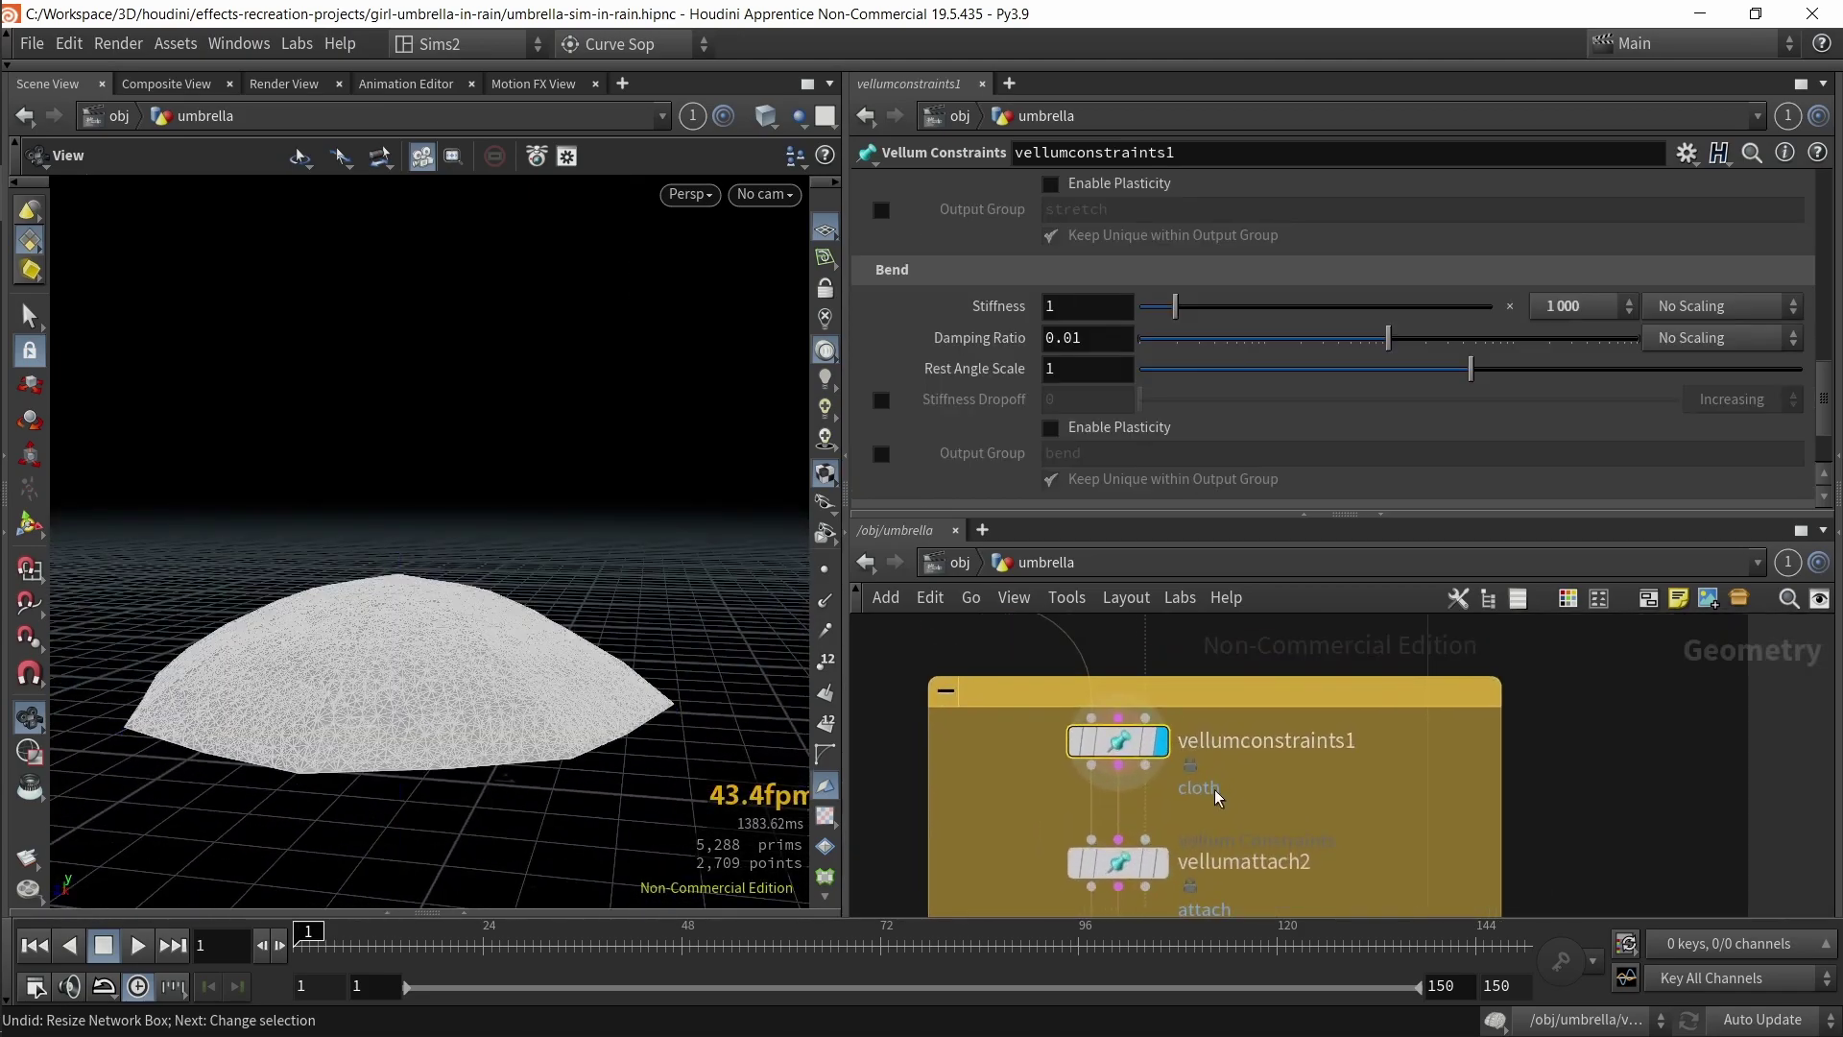
scroll(1147, 720, up, 2)
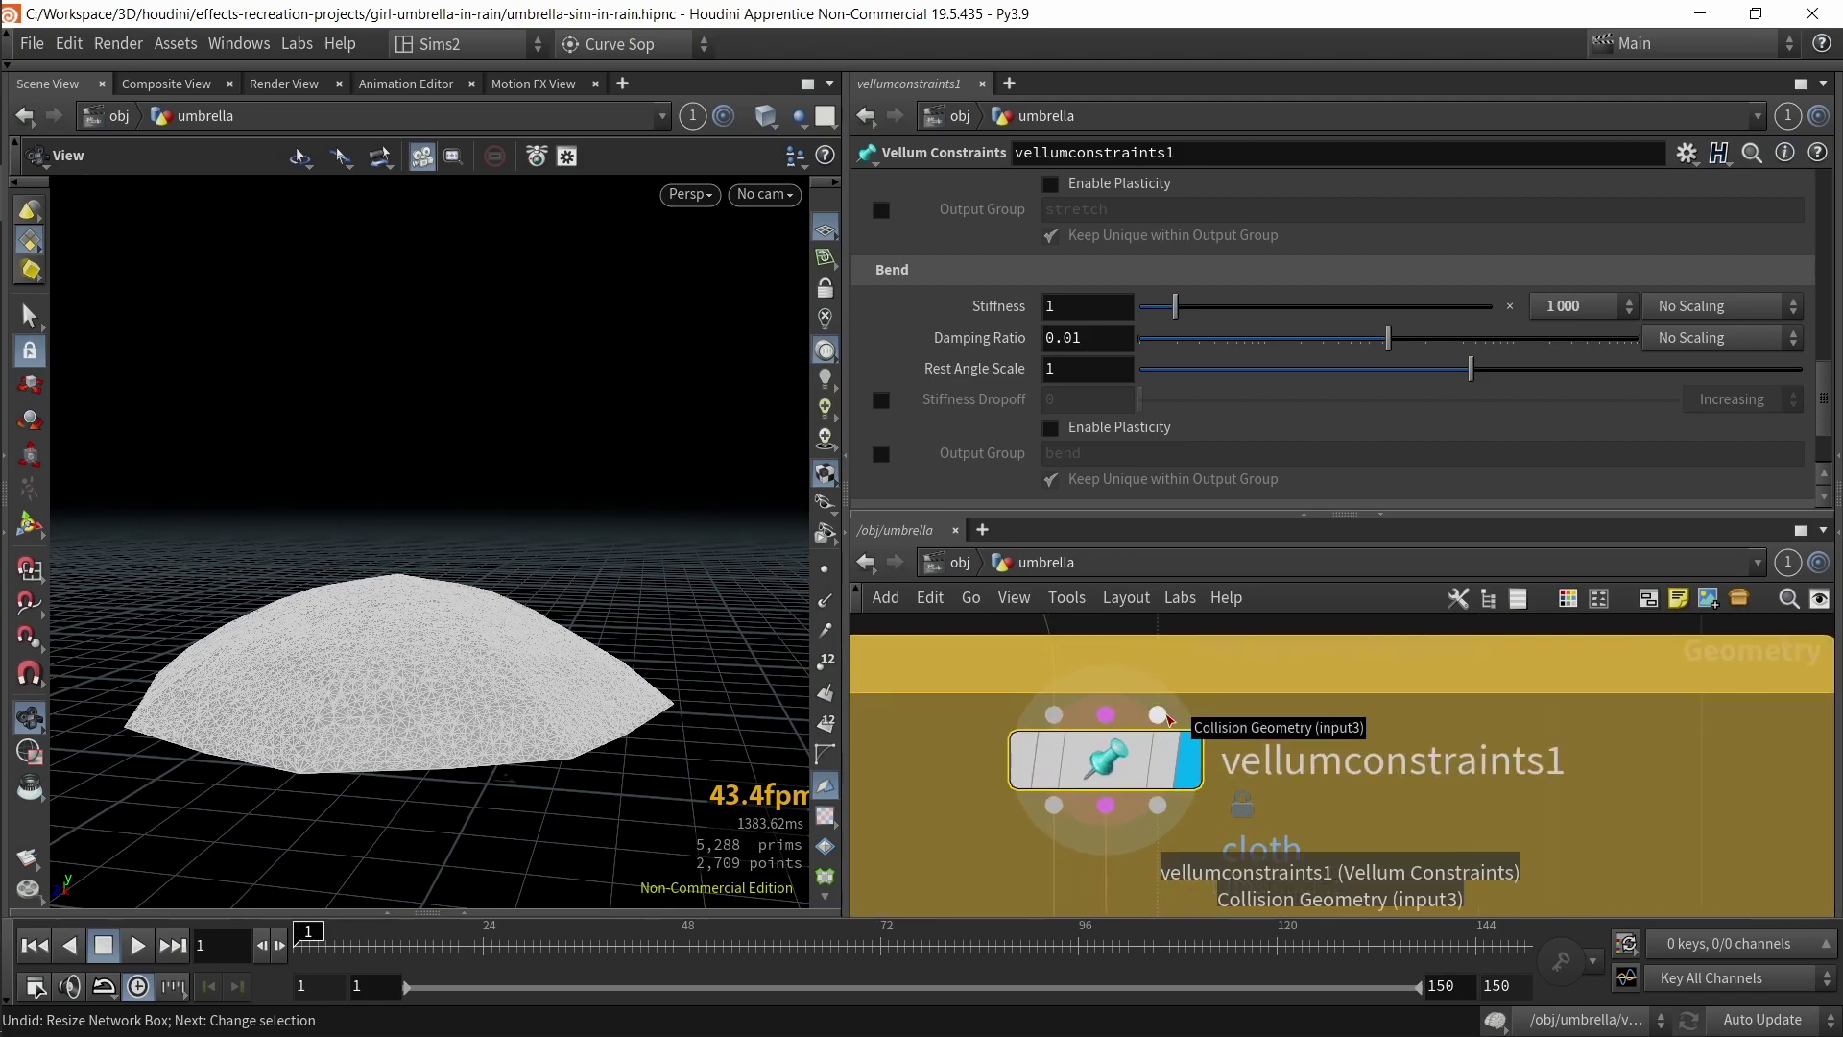
- Display the umbrella_metal Blast node's output and examine the metal frame
scroll(1168, 720, down, 5)
middle_drag(1213, 666, 1178, 868)
middle_drag(1223, 710, 1177, 832)
scroll(1173, 806, up, 2)
click(1253, 709)
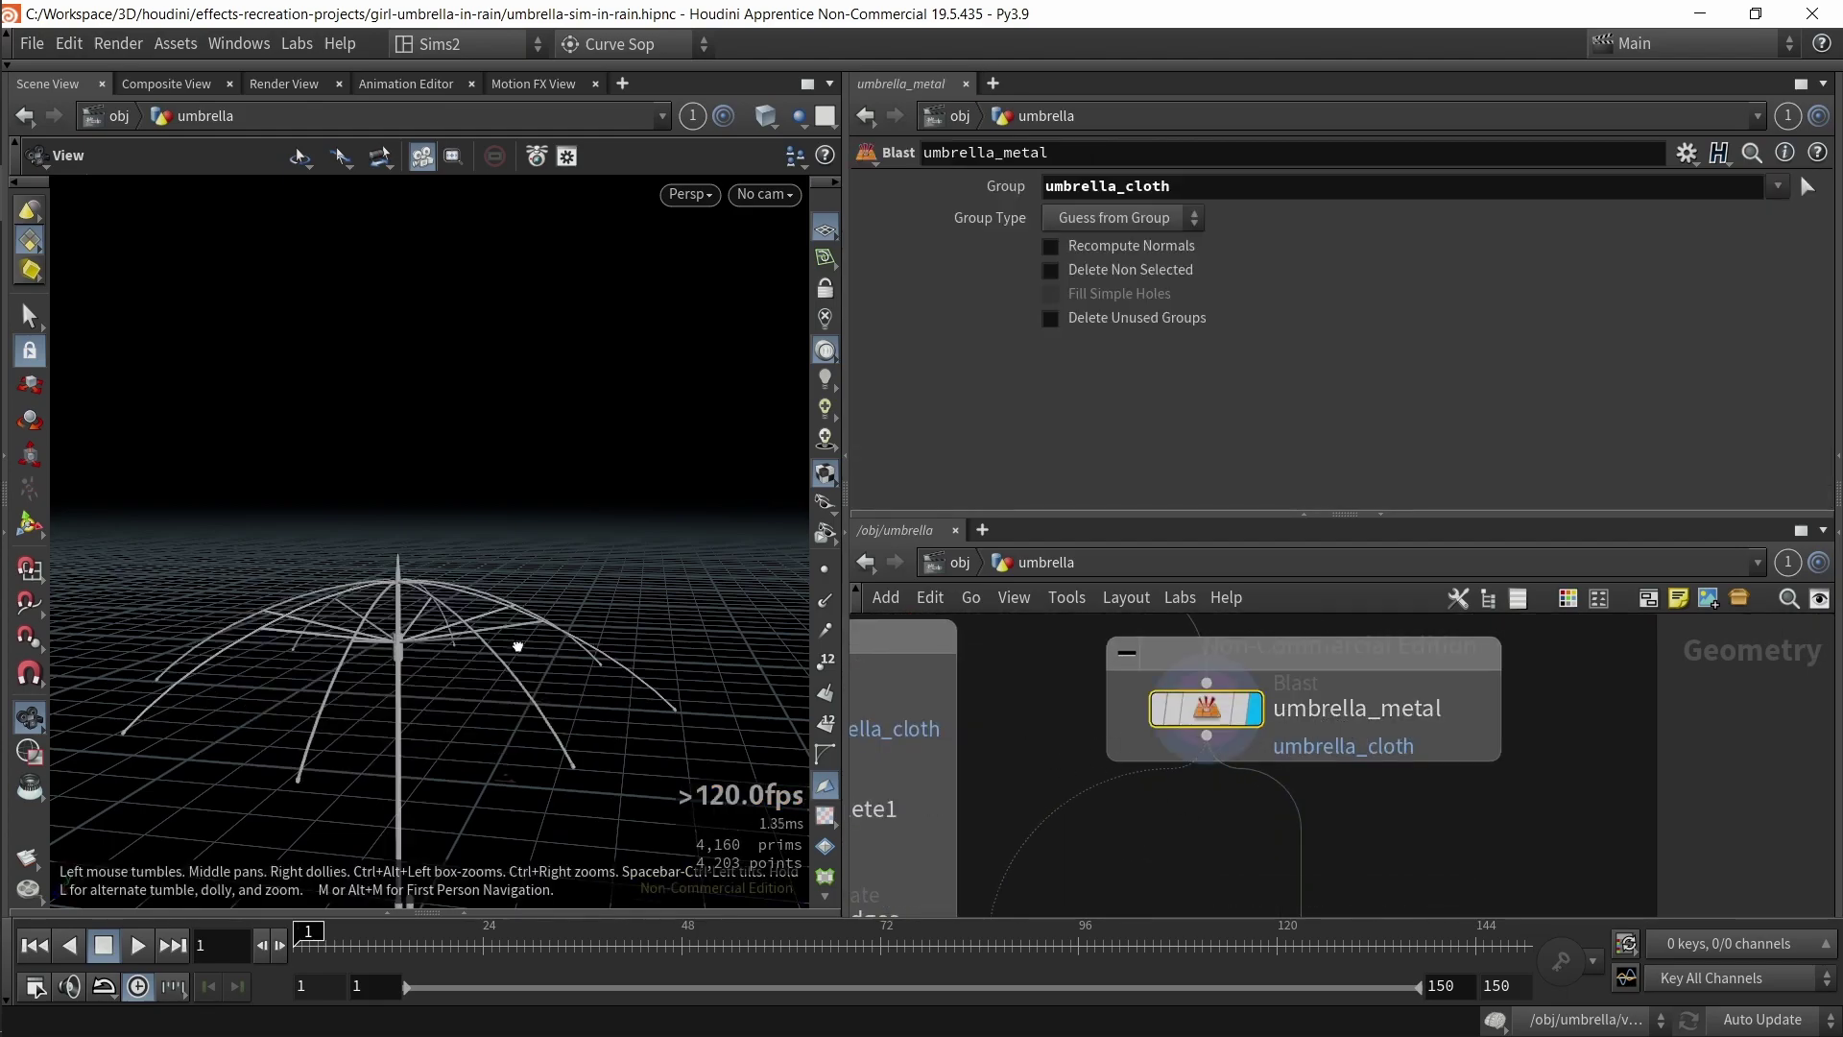
drag(496, 647, 496, 654)
- Select the vellumconstraints1 node and inspect its geometry inputs
middle_drag(1070, 835, 1187, 564)
scroll(1272, 662, down, 2)
middle_drag(1291, 711, 1328, 534)
scroll(1050, 722, up, 2)
click(1225, 682)
scroll(1198, 660, up, 1)
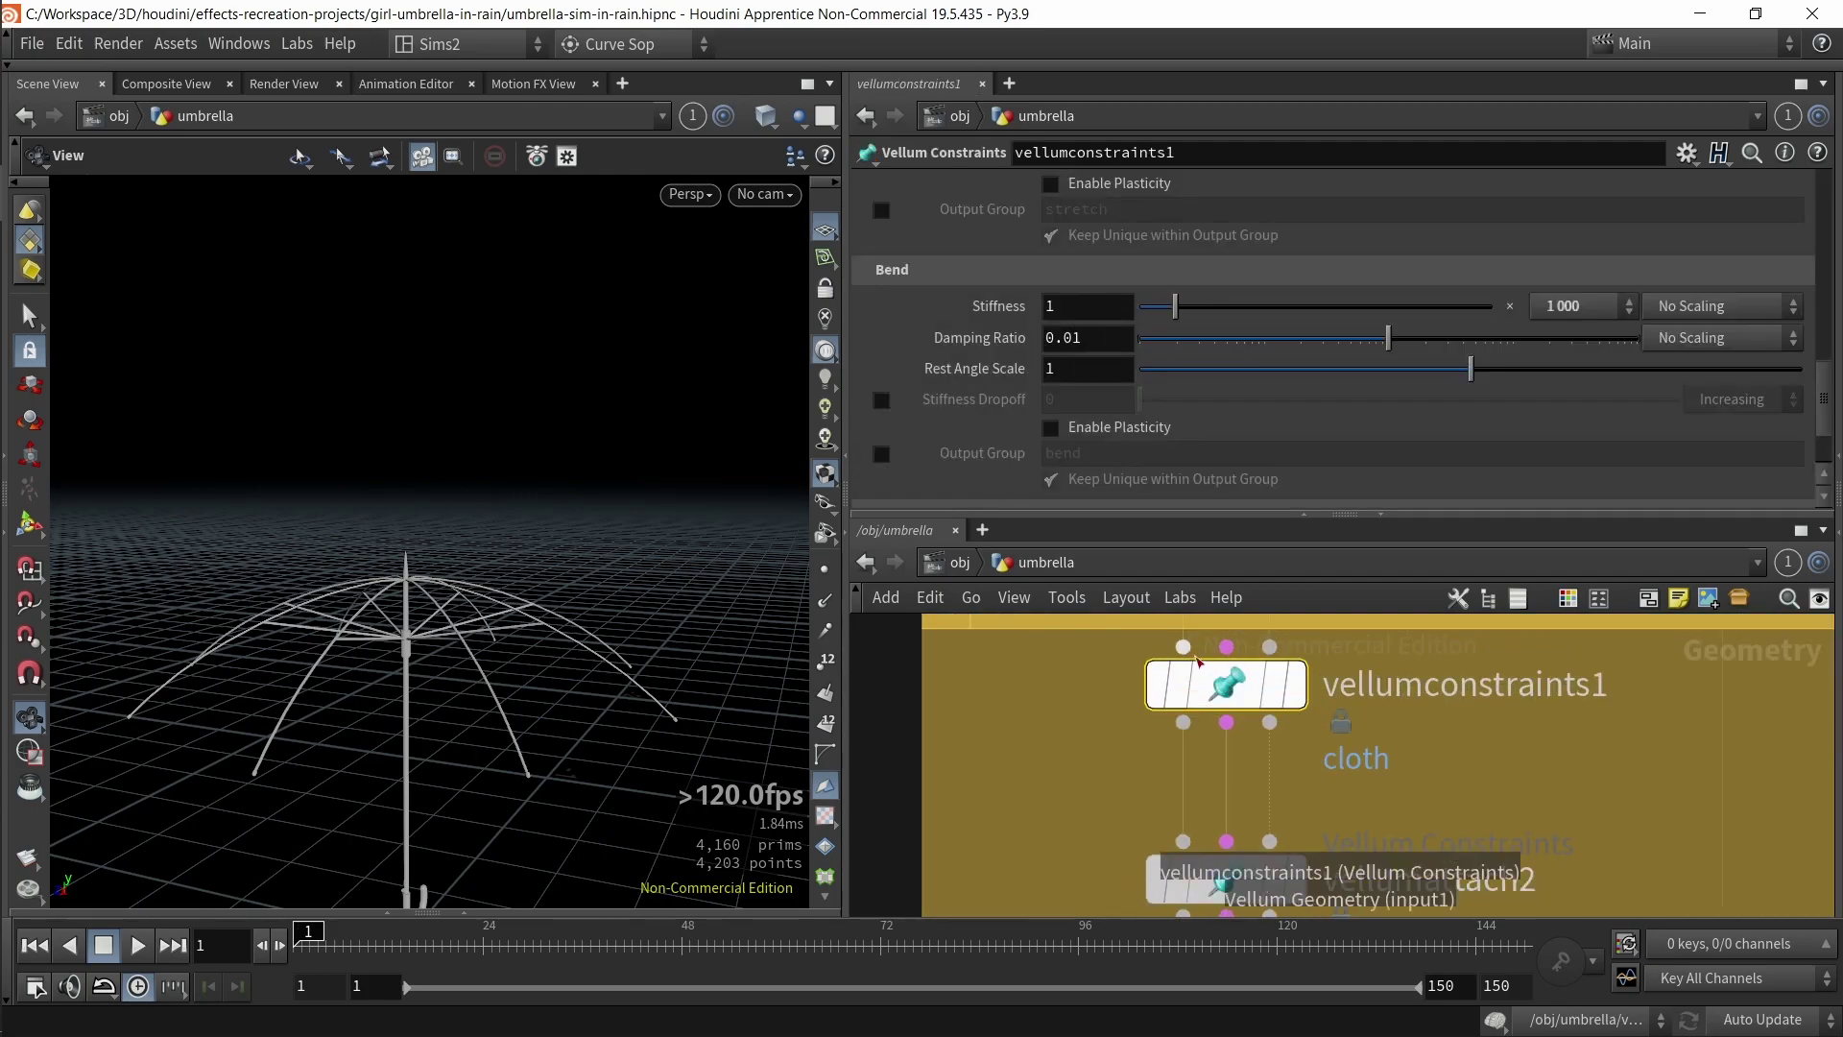
scroll(1126, 787, down, 4)
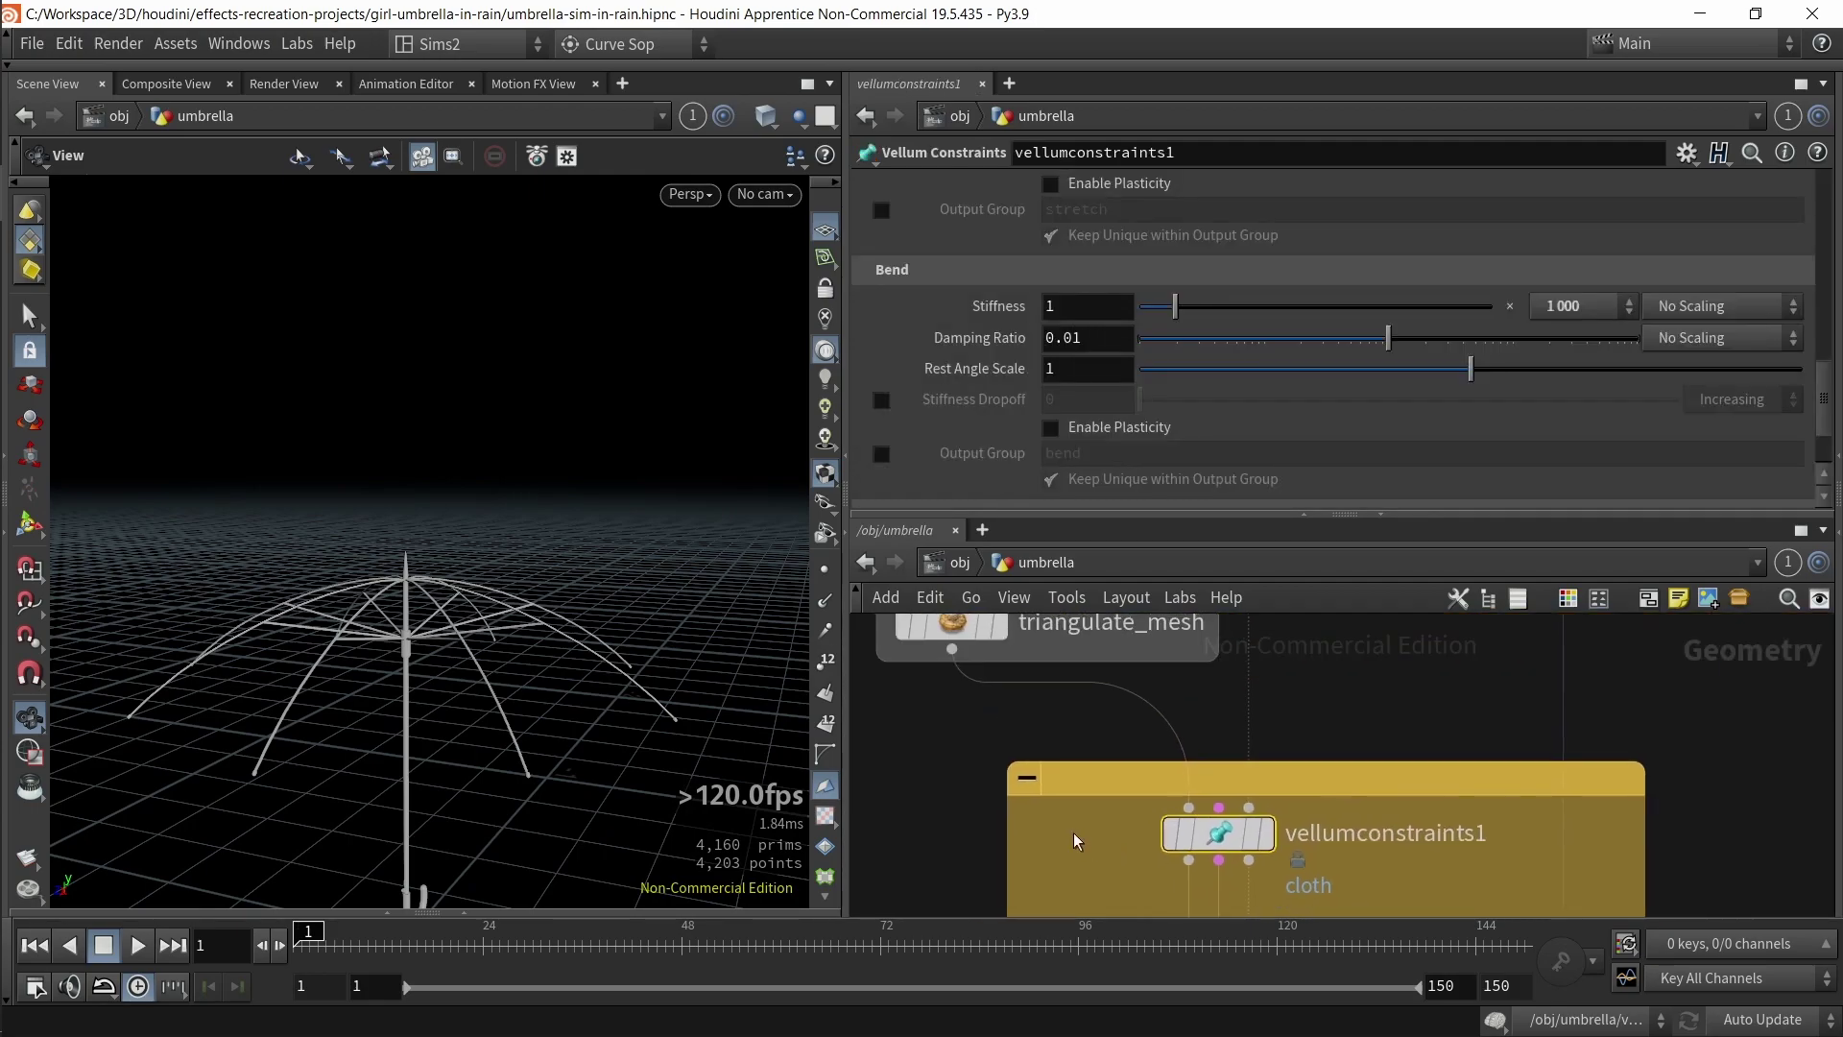
- Compare the triangulate_mesh output with the vellumconstraints1 output and review the Remesh settings
click(1125, 705)
drag(407, 708, 365, 495)
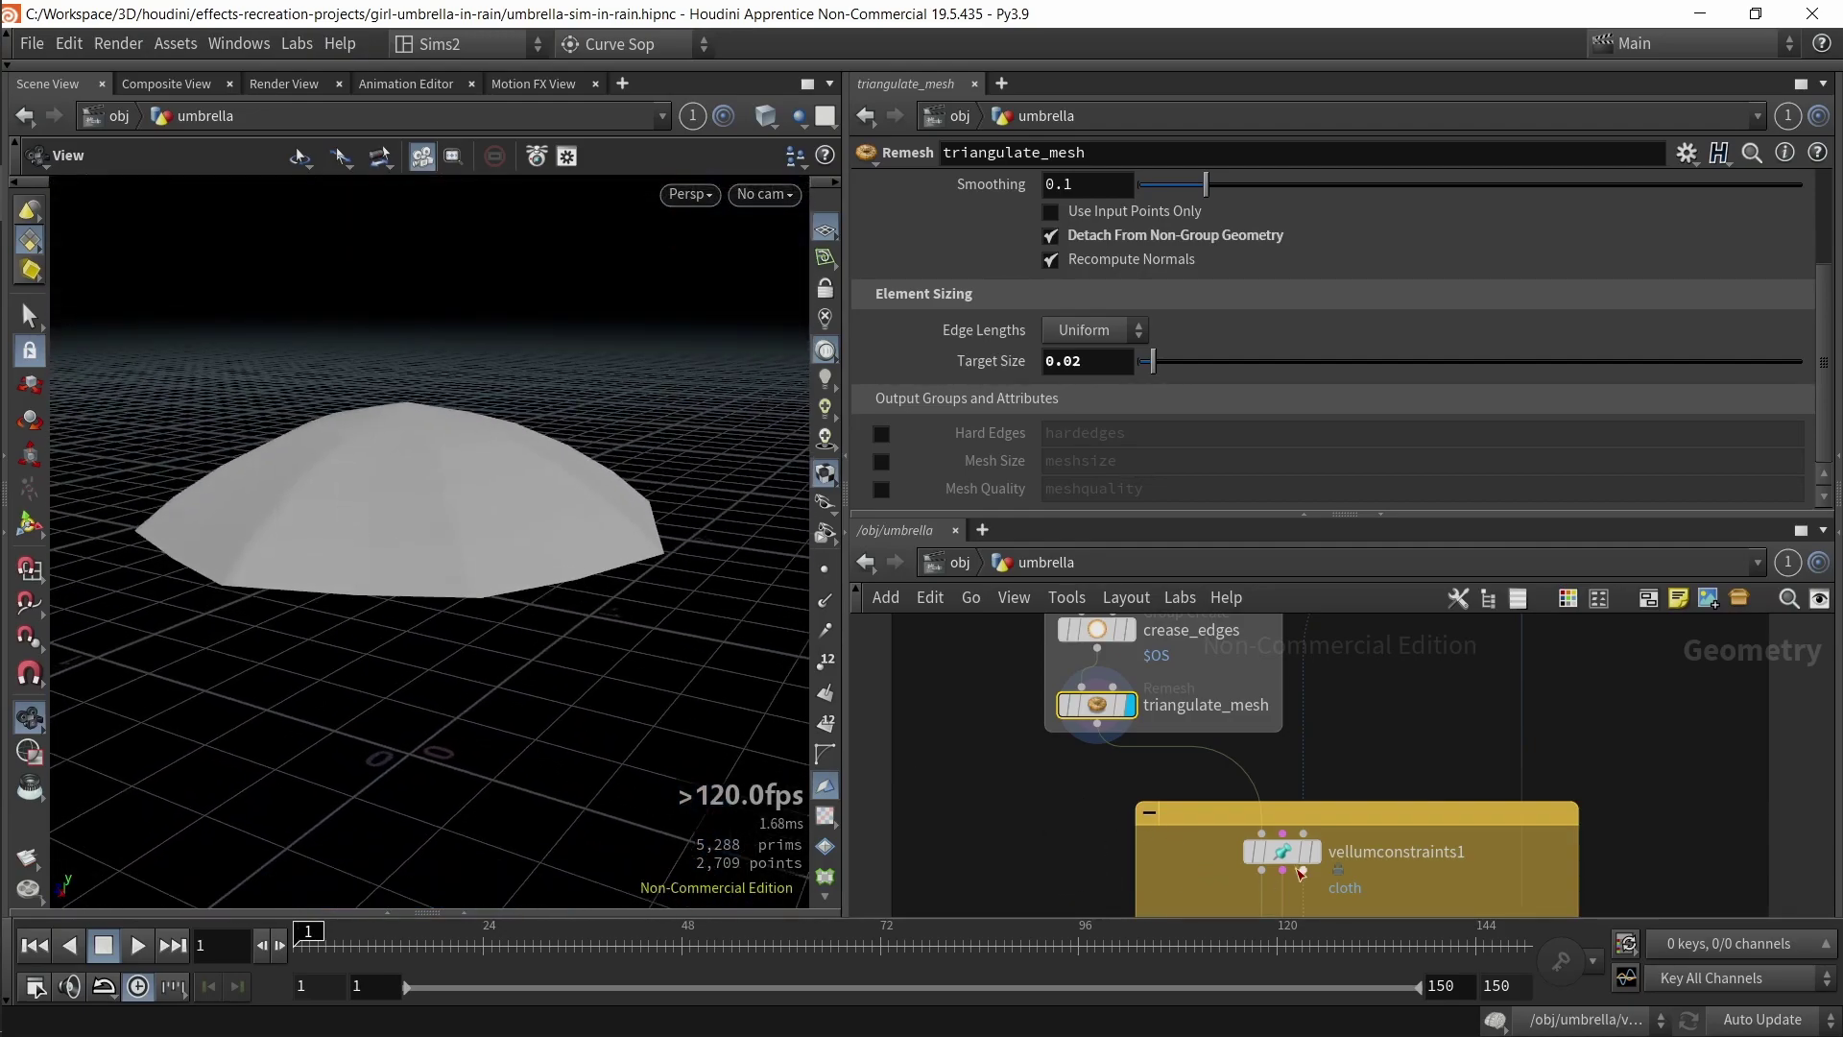
scroll(1287, 858, up, 2)
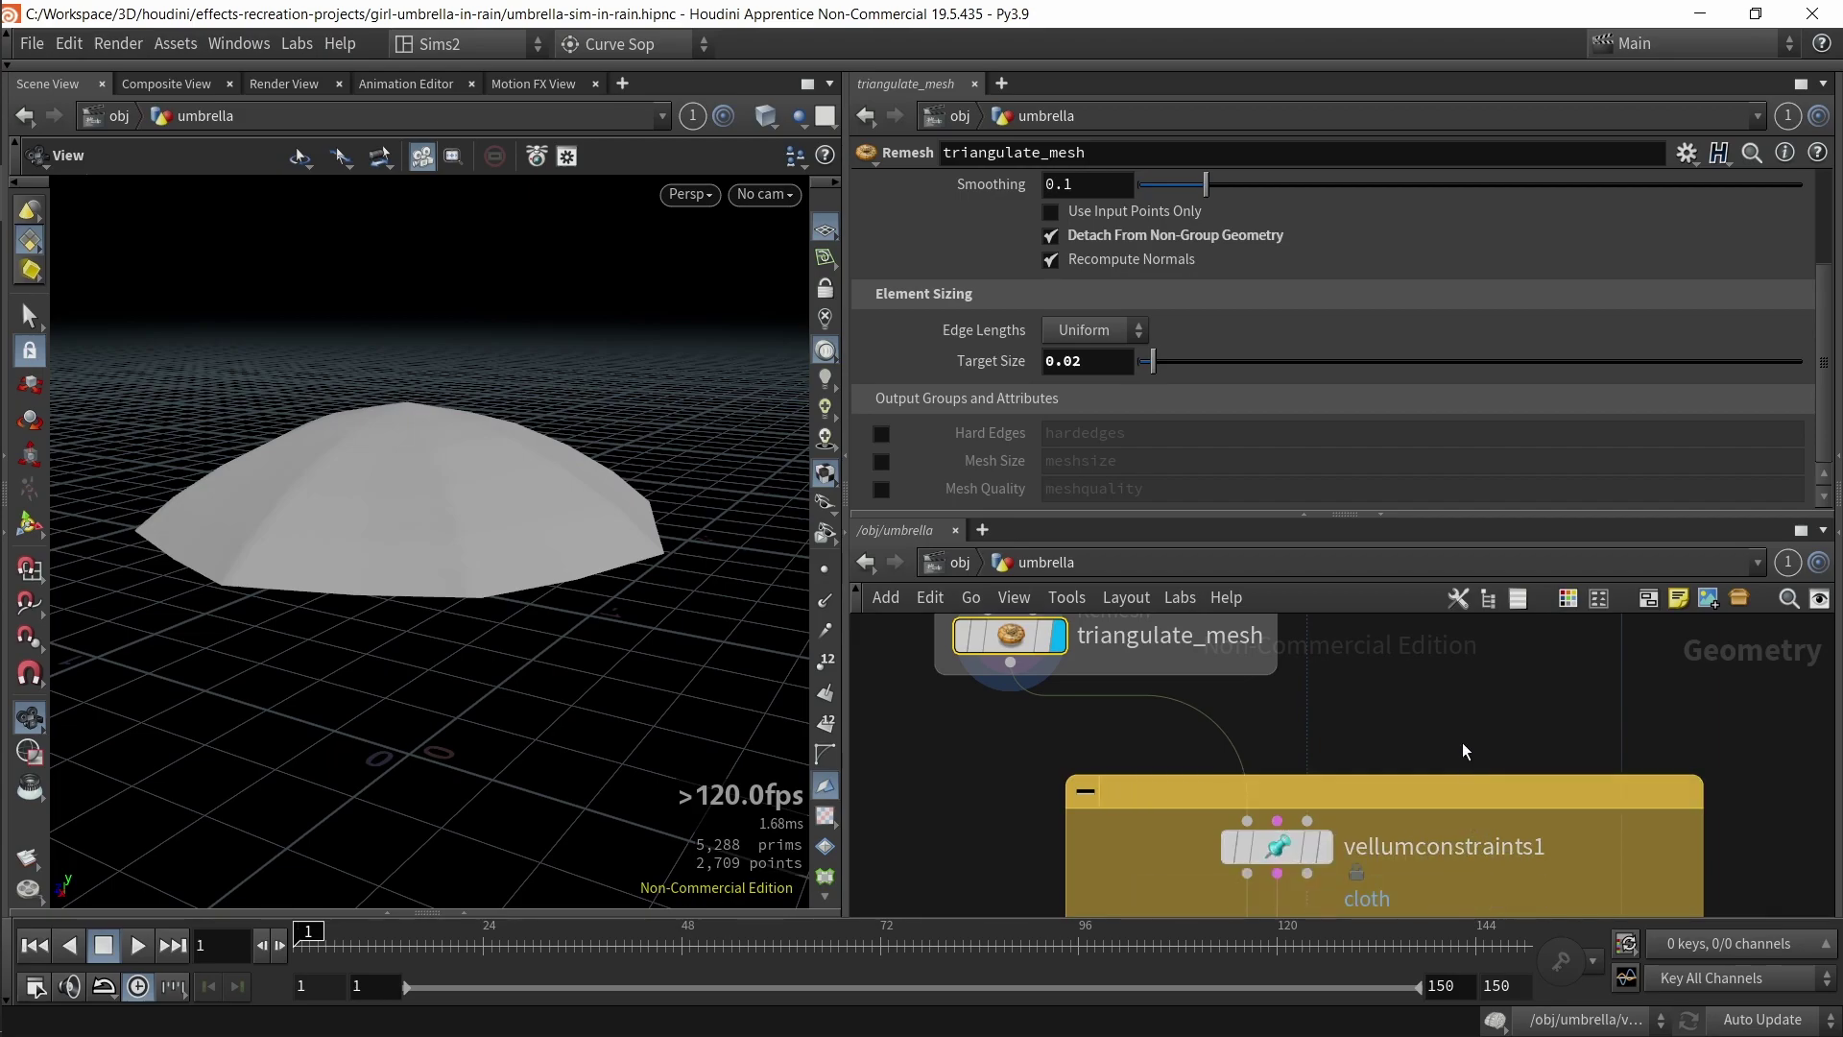
middle_drag(1282, 843, 1301, 730)
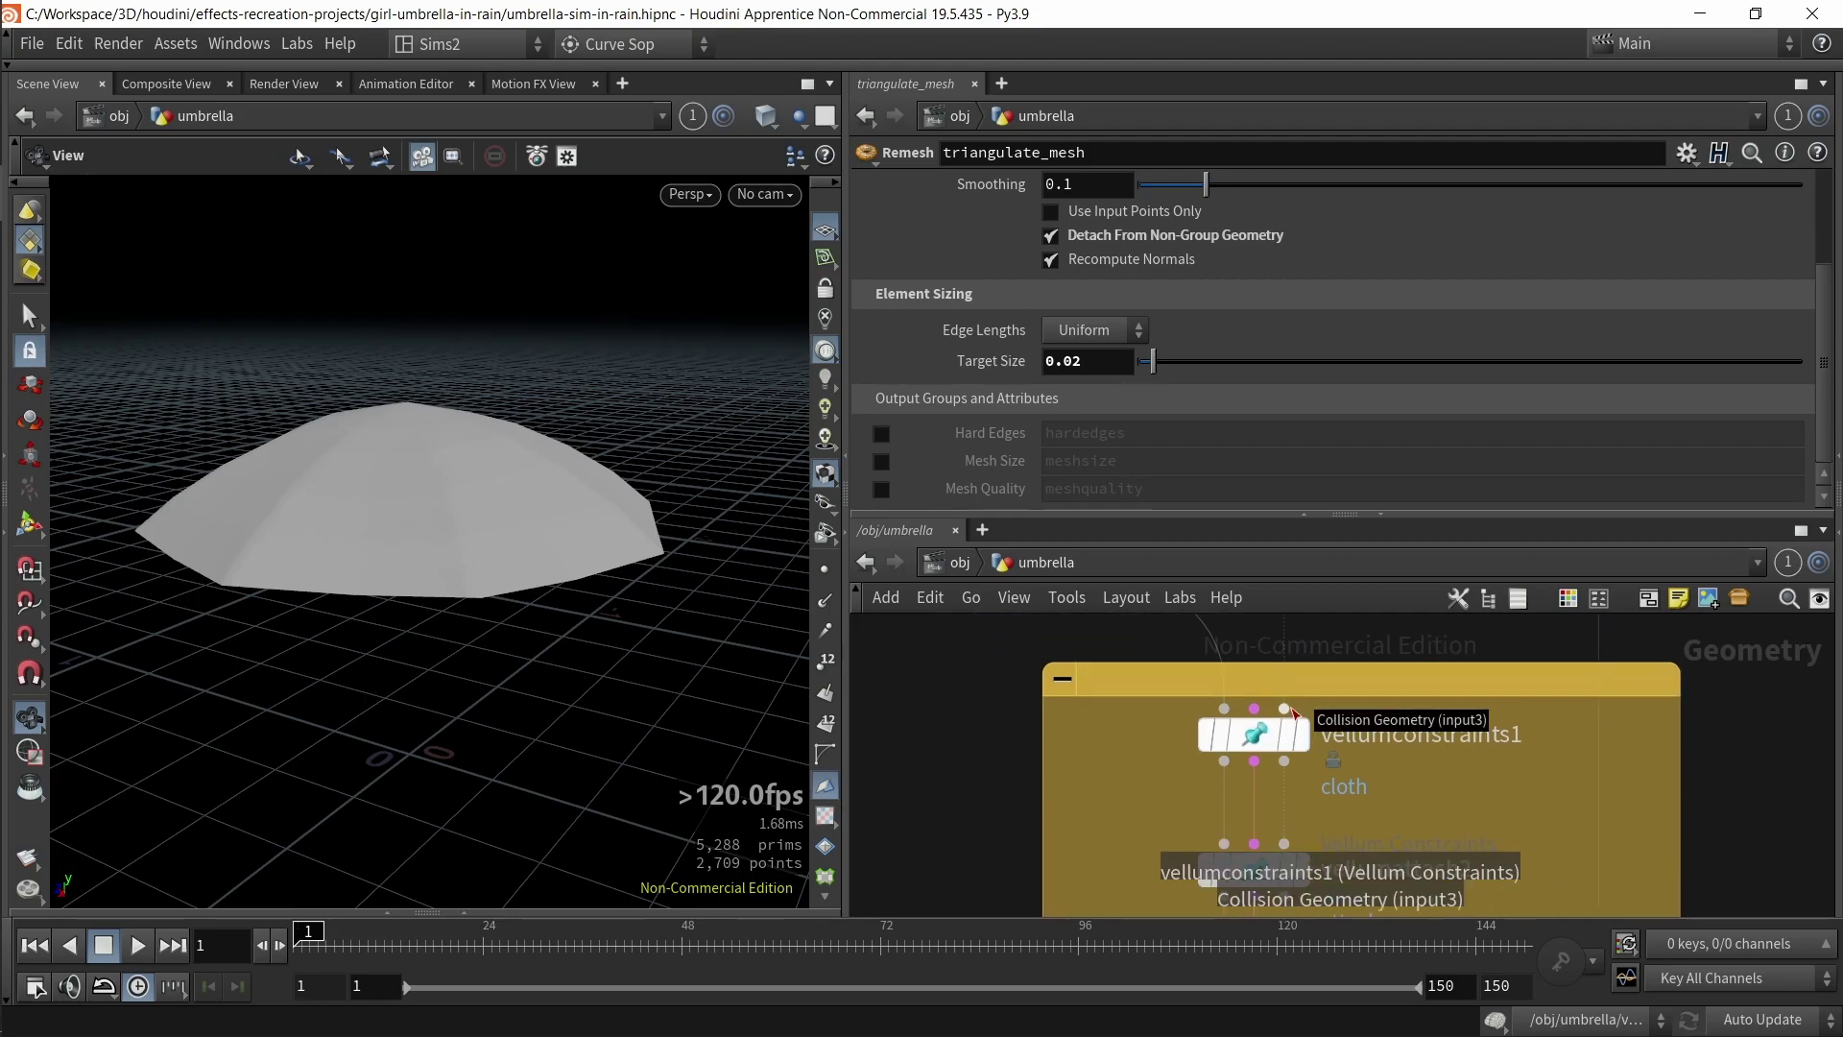
click(1306, 741)
scroll(1217, 387, up, 3)
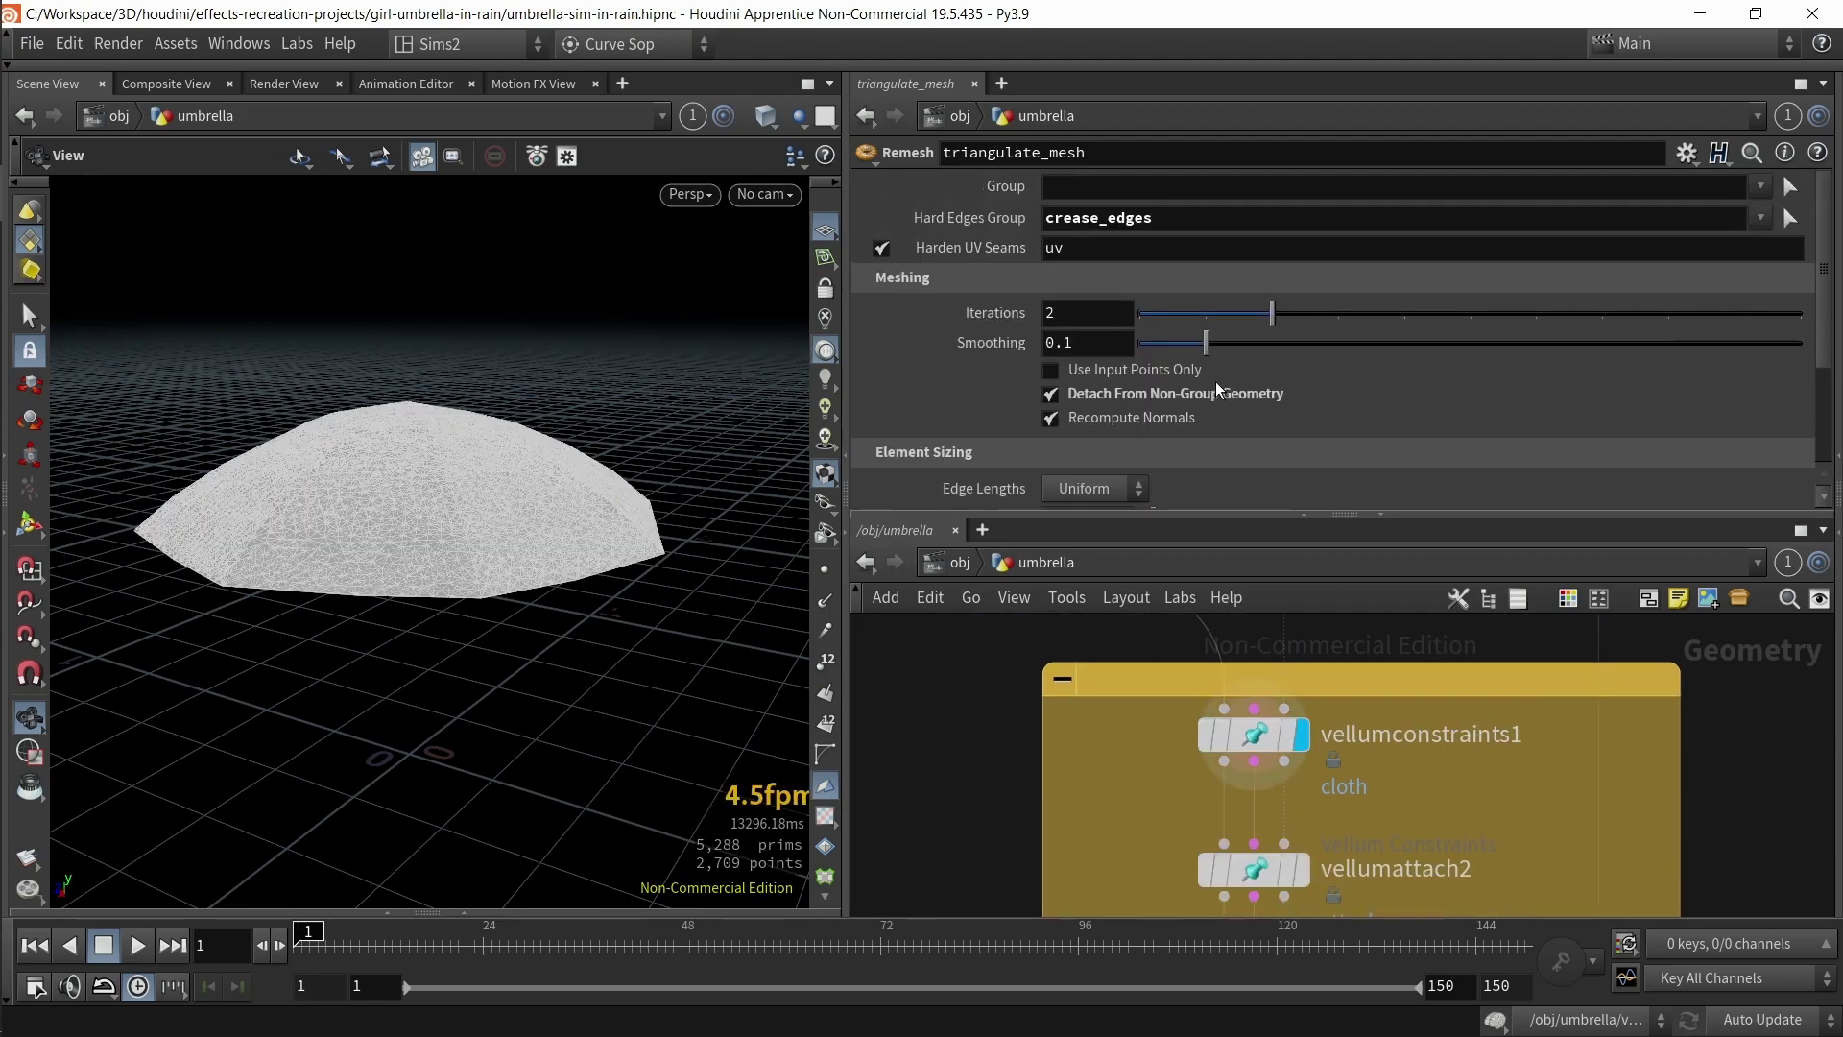
- Display the vellumattach2 node's output and examine the attach constraints from underneath the canopy
middle_drag(996, 837, 1033, 680)
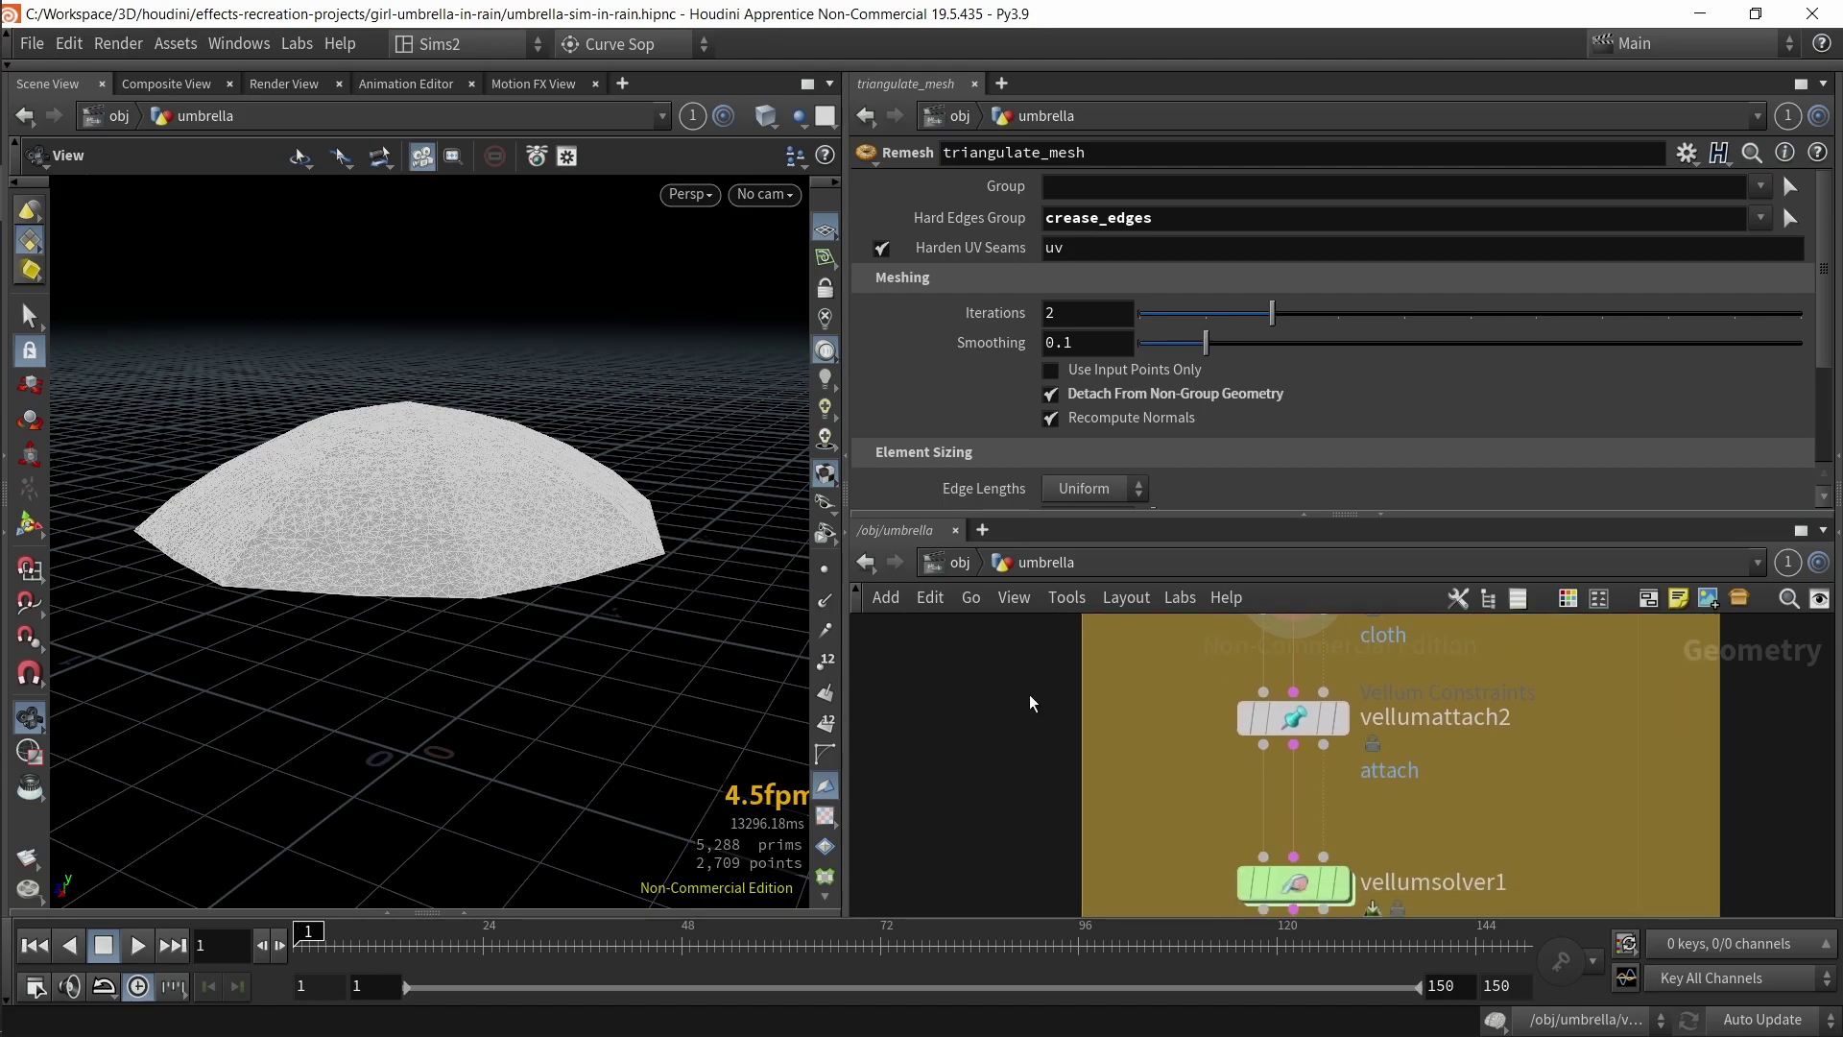
click(1287, 718)
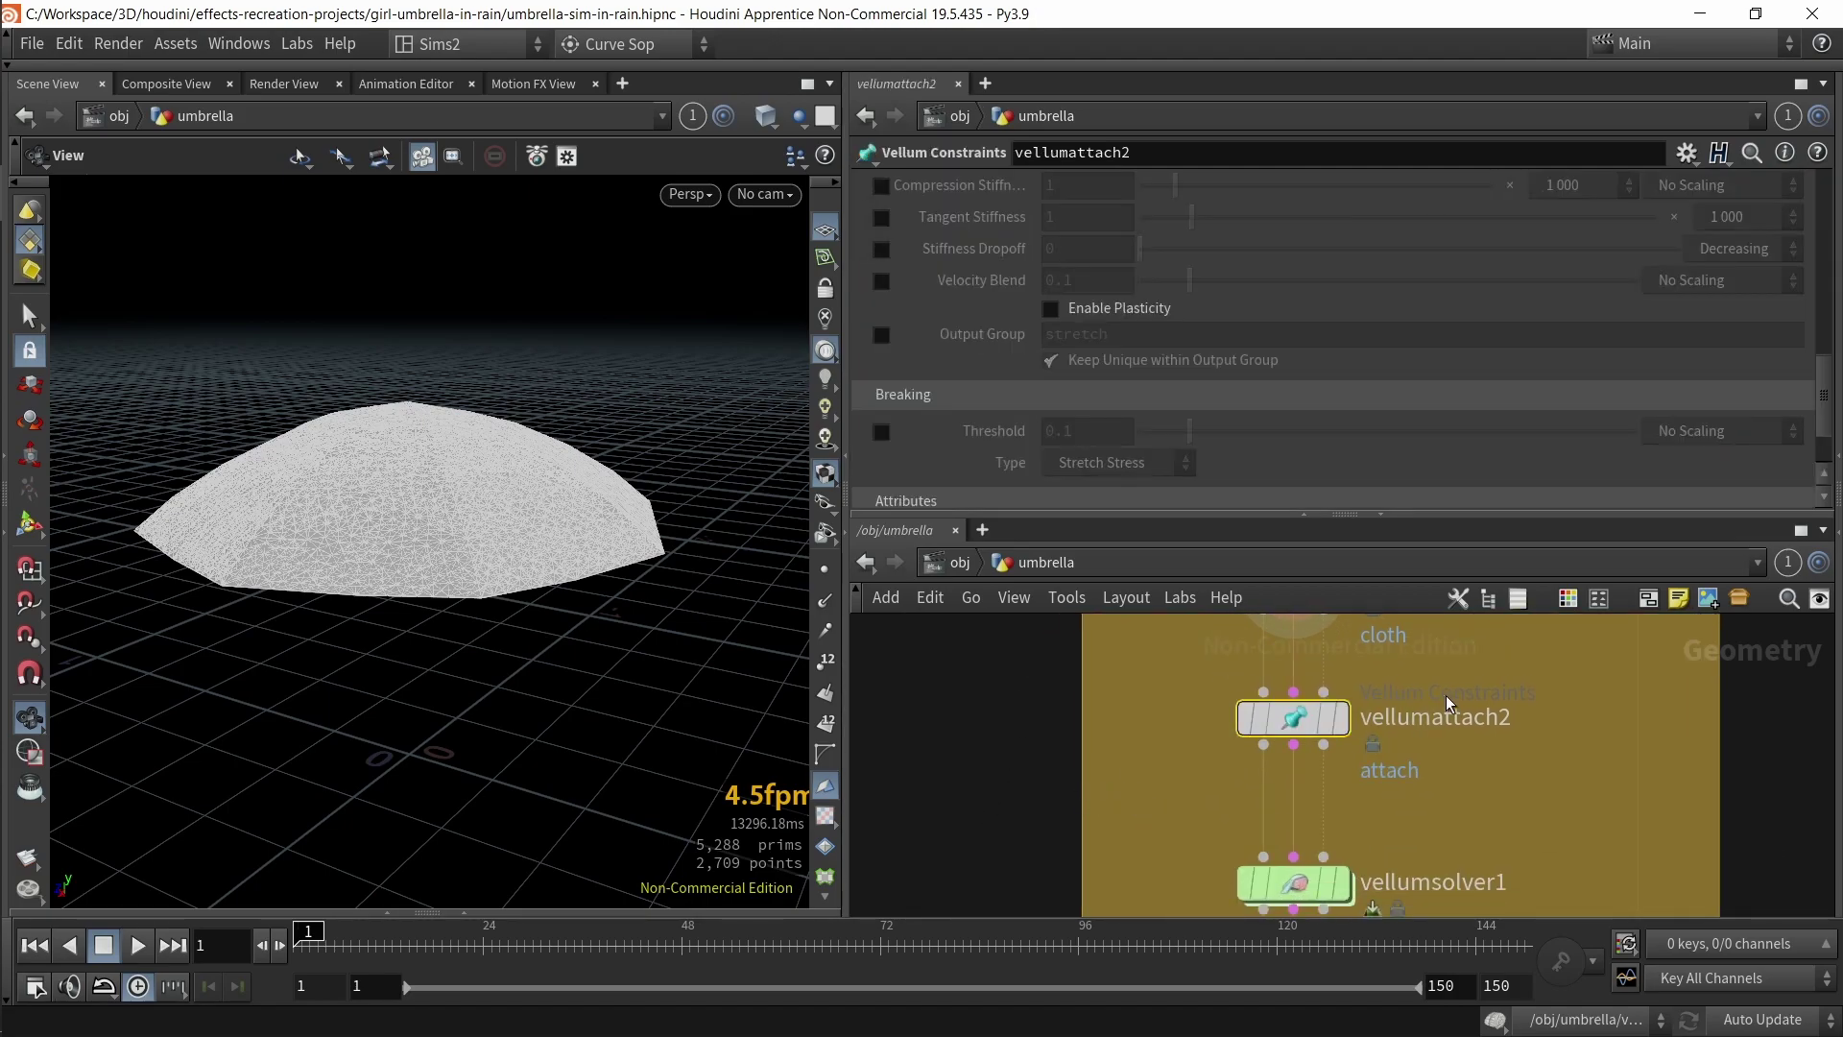
click(1340, 718)
drag(786, 666, 572, 637)
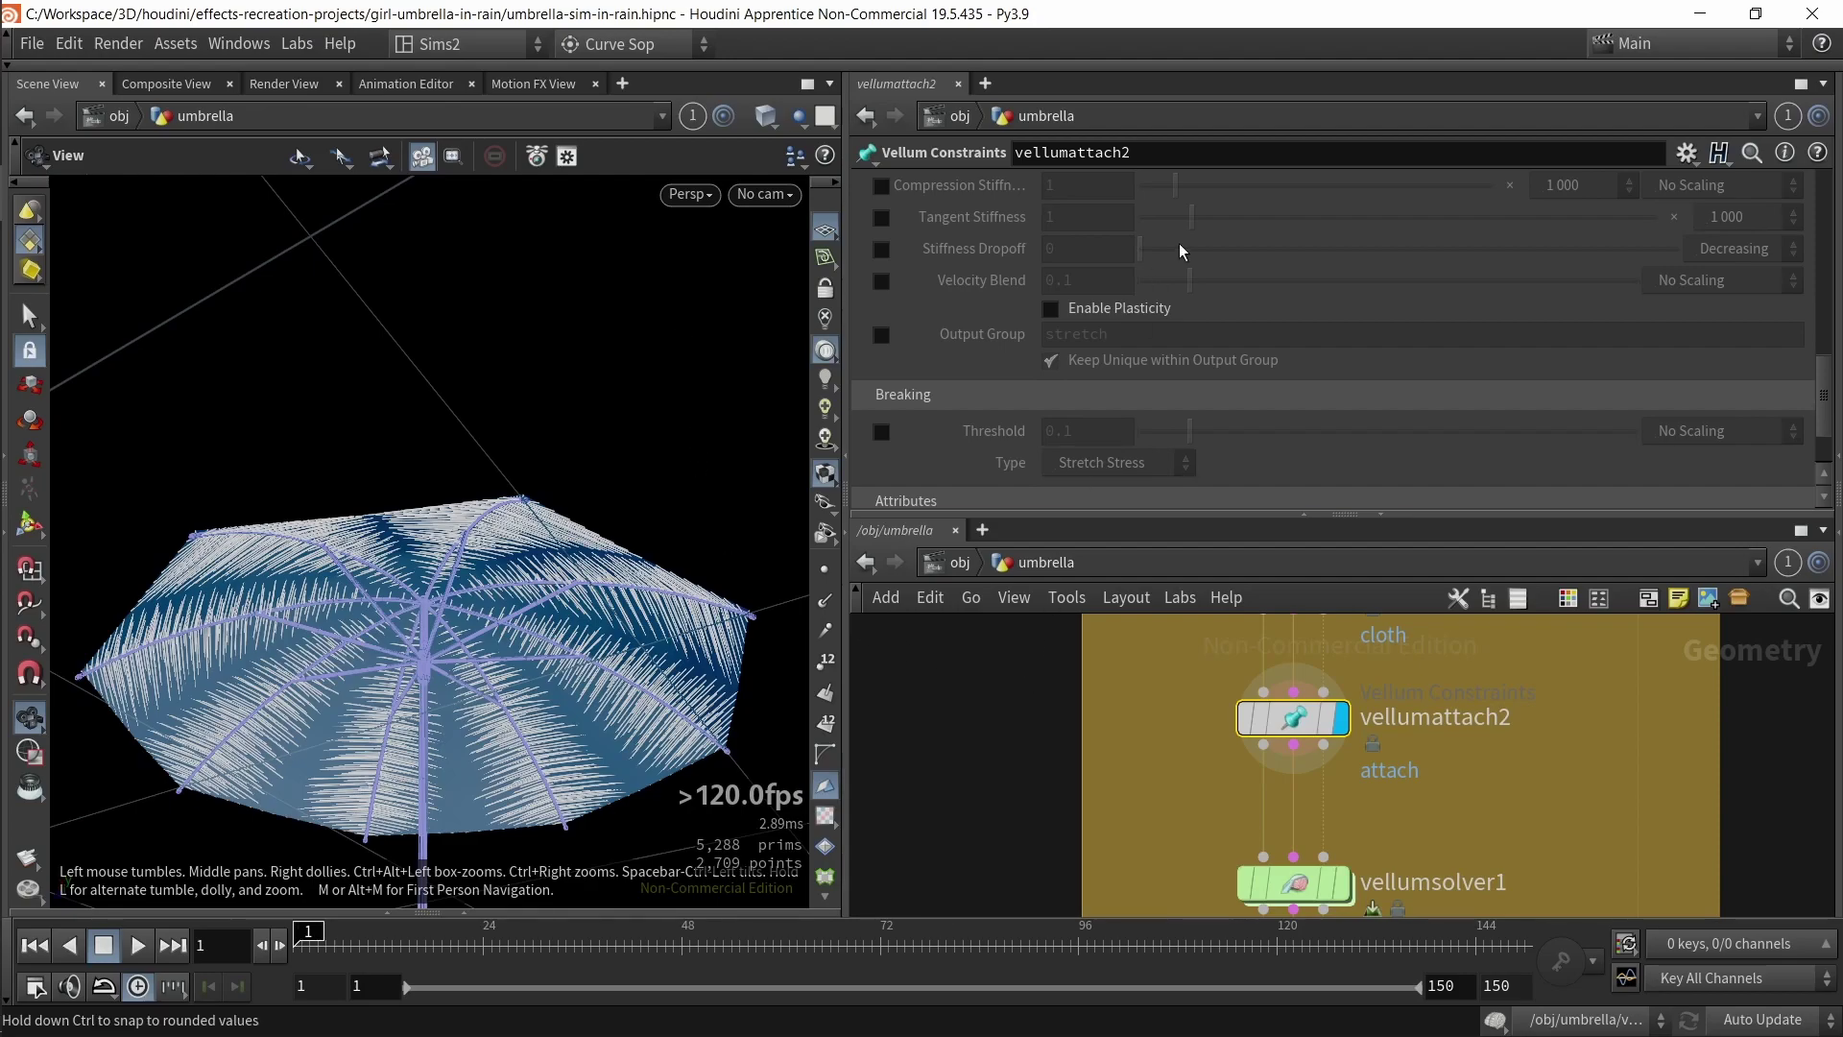
- Examine the Stretch section of vellumattach2, including the Stiffness multiplier options
scroll(1212, 320, up, 3)
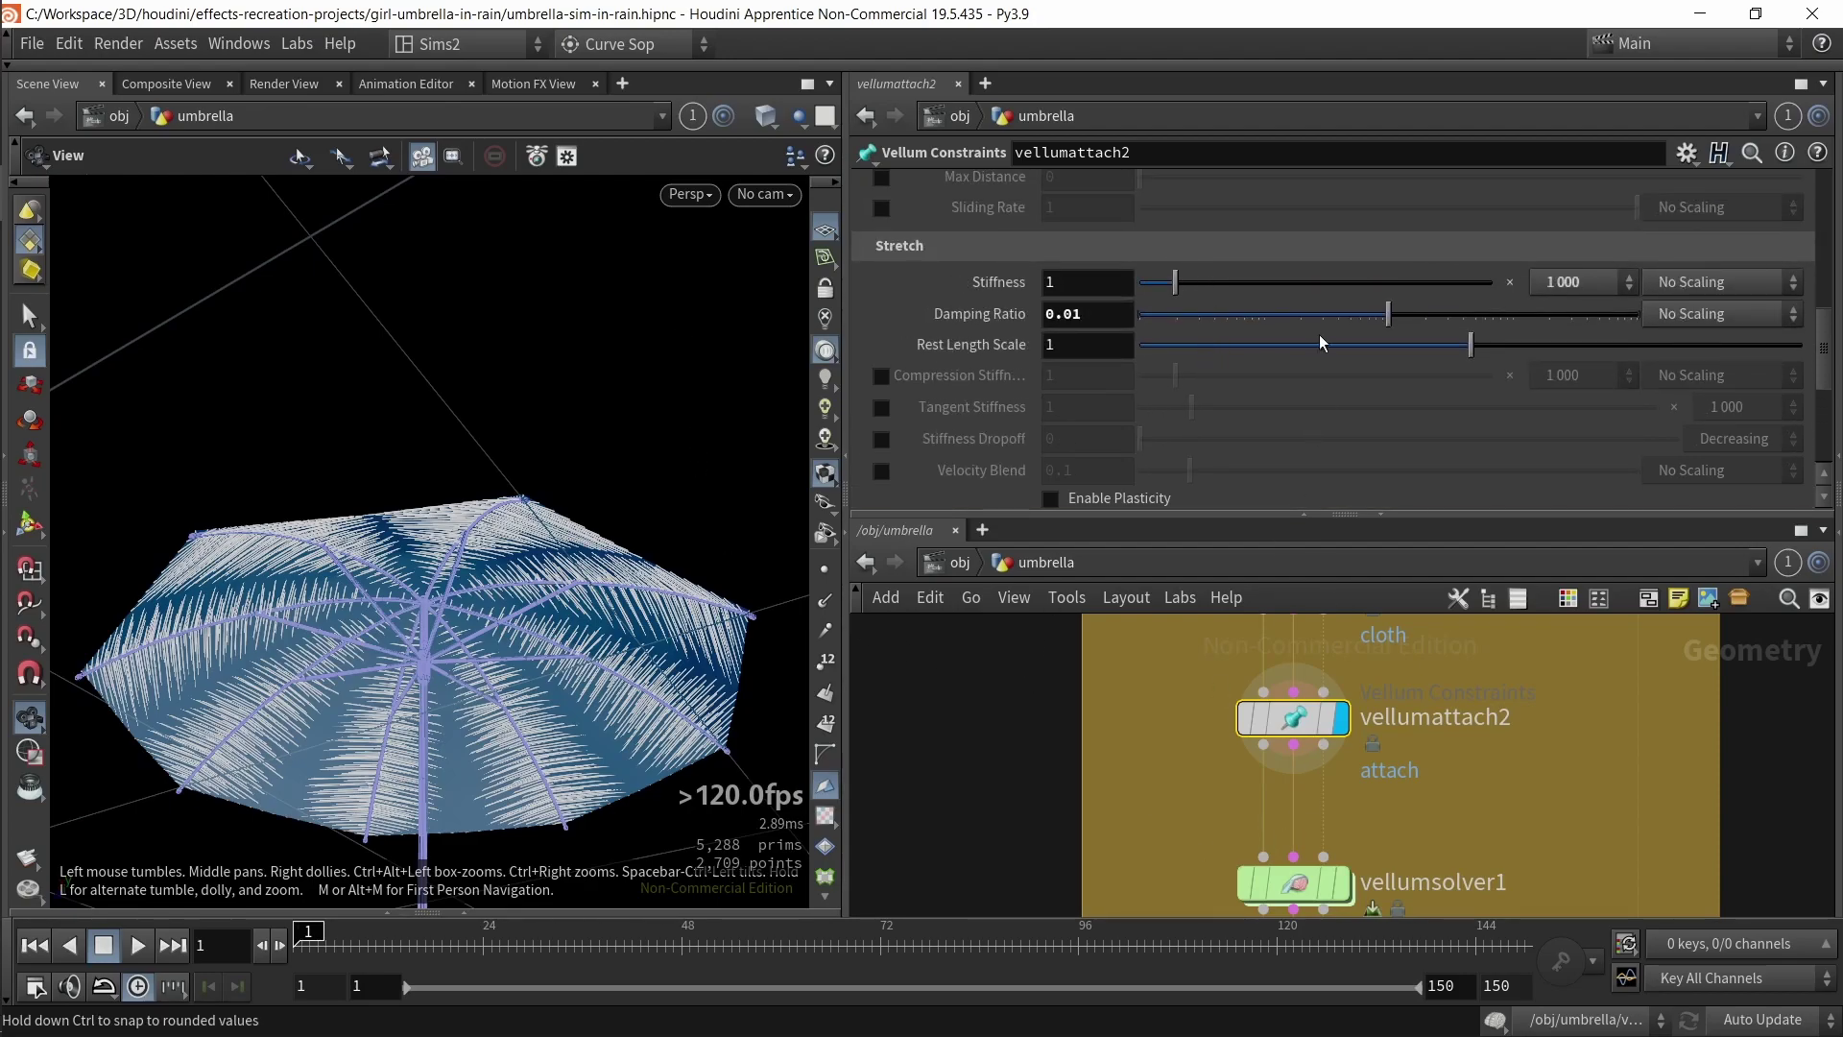
scroll(1240, 353, up, 4)
scroll(1375, 366, down, 3)
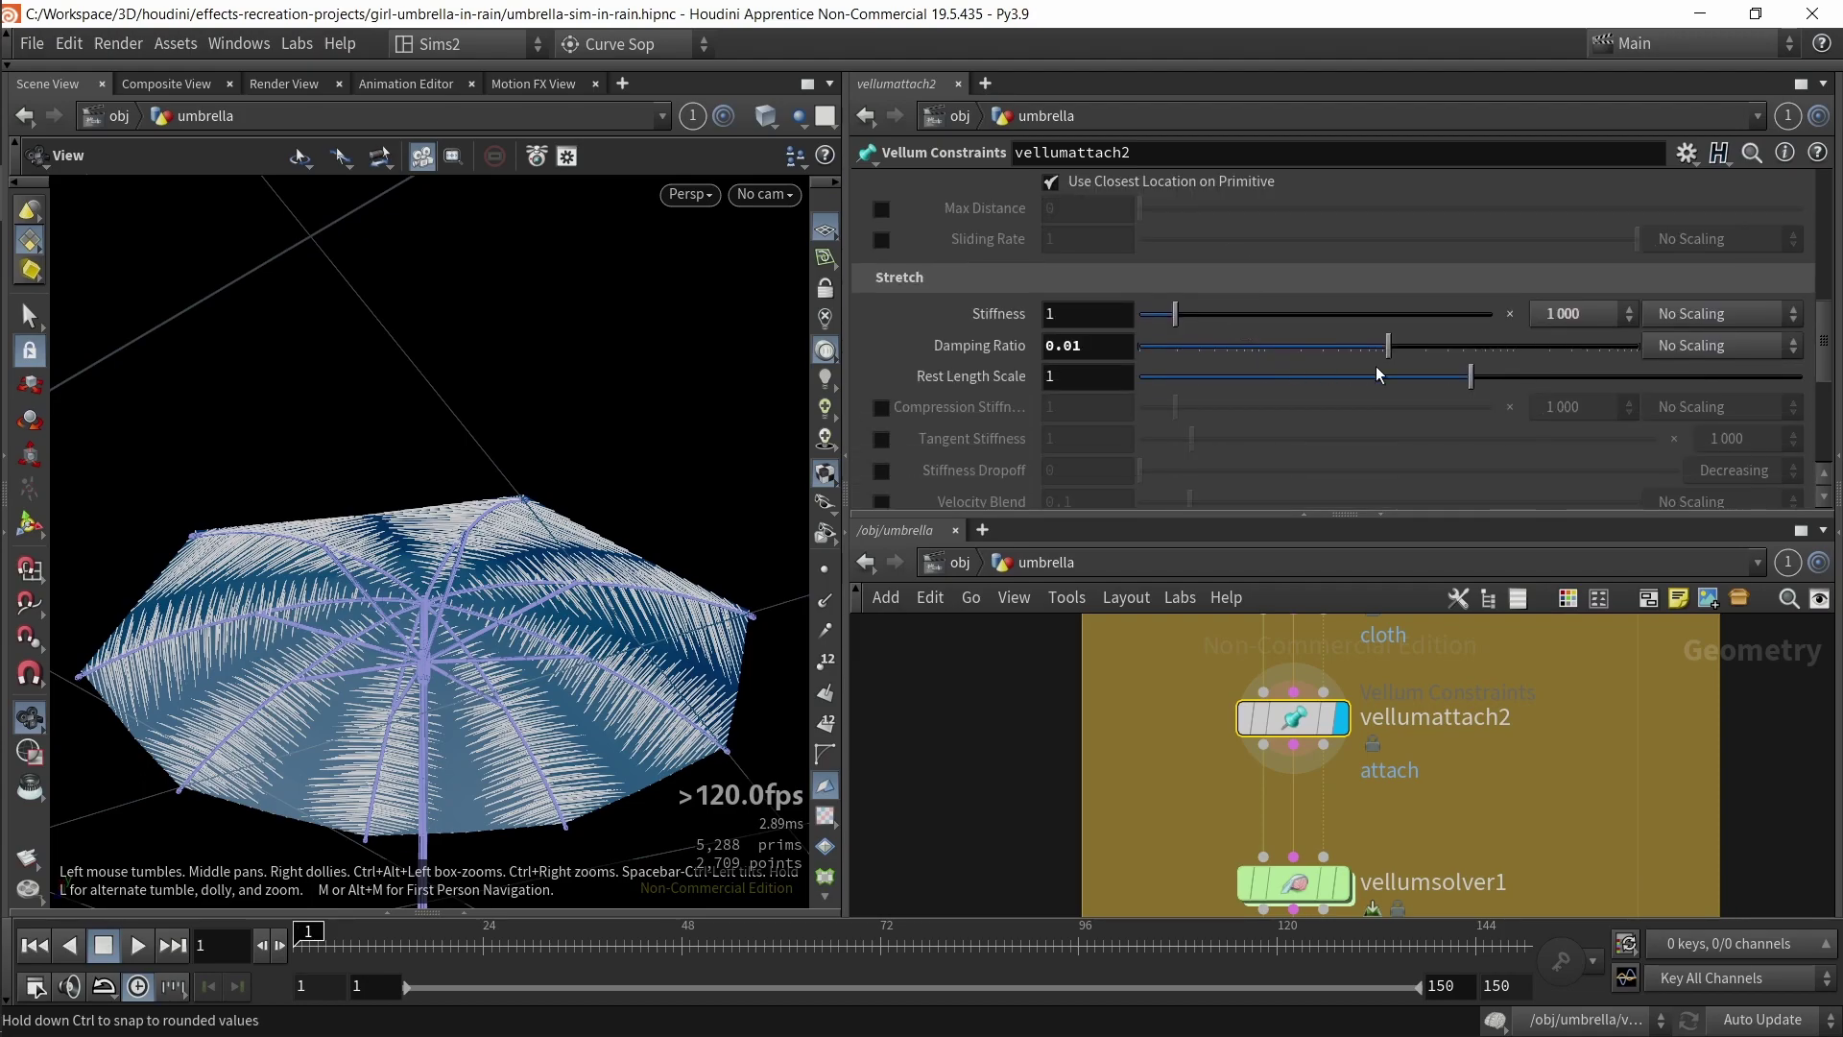
click(1565, 317)
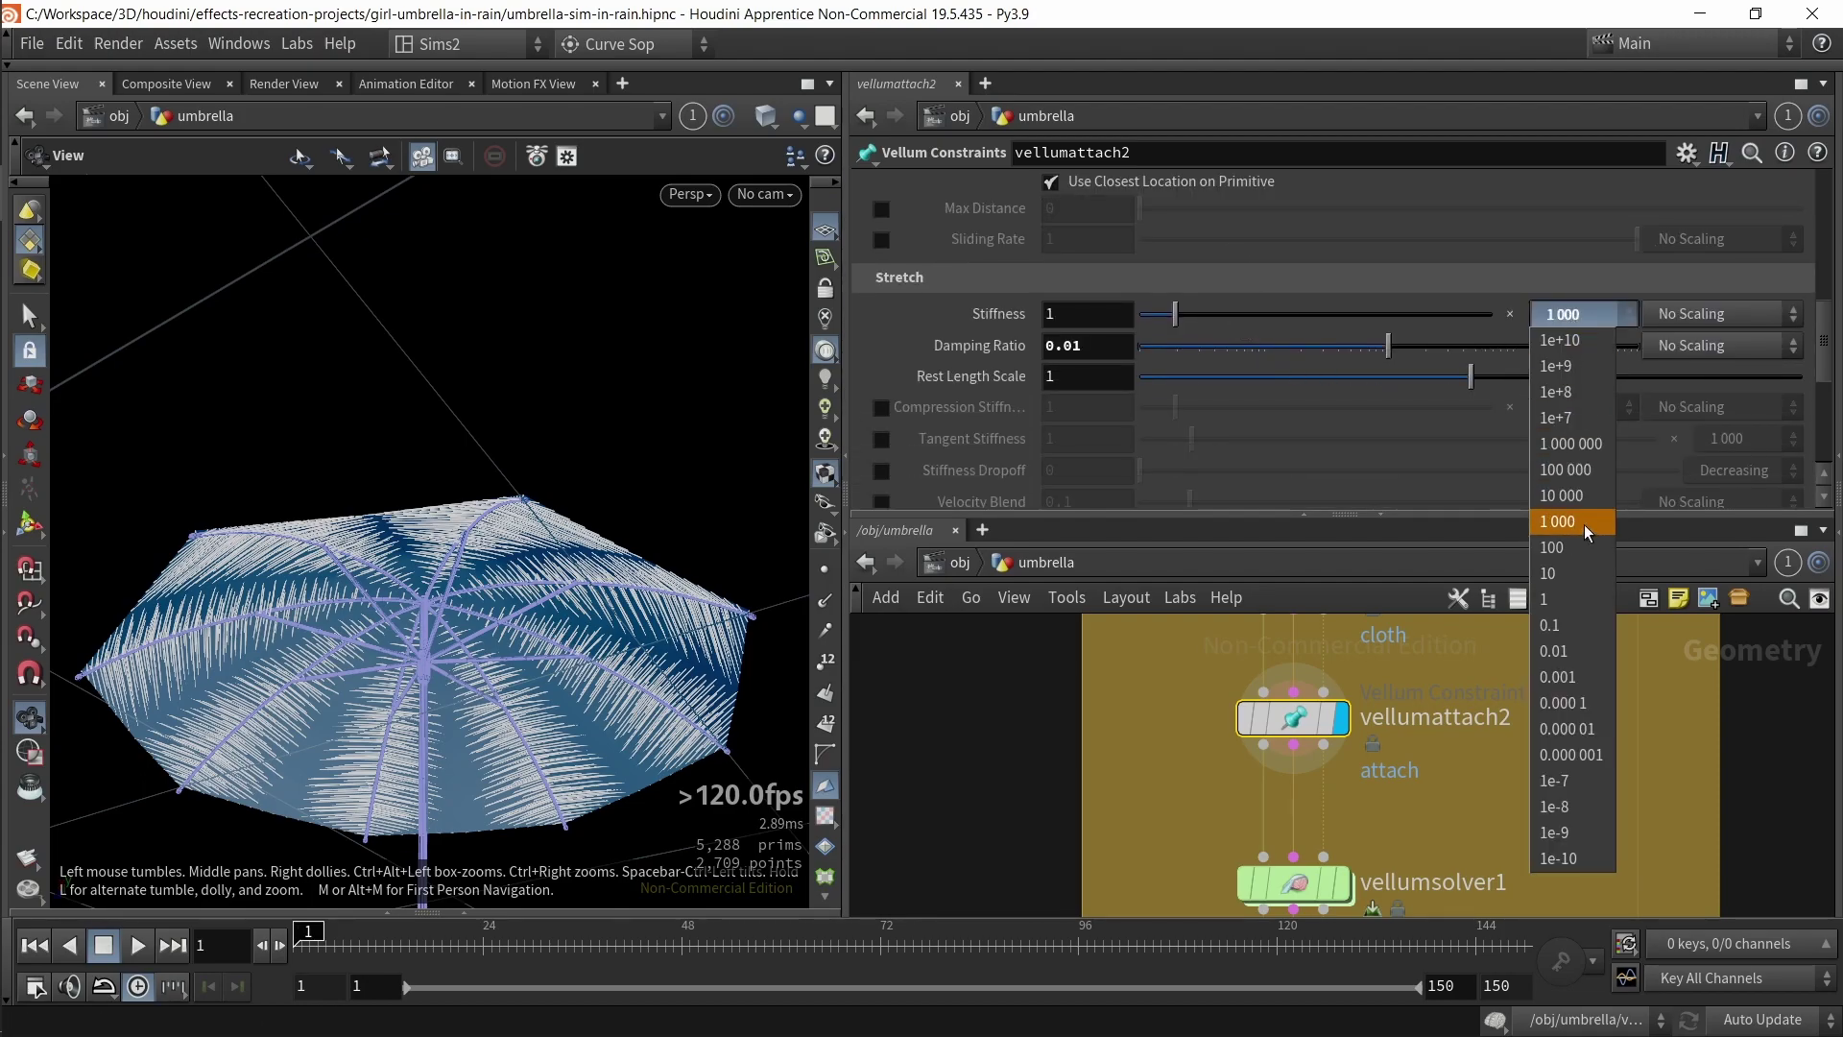
click(1104, 341)
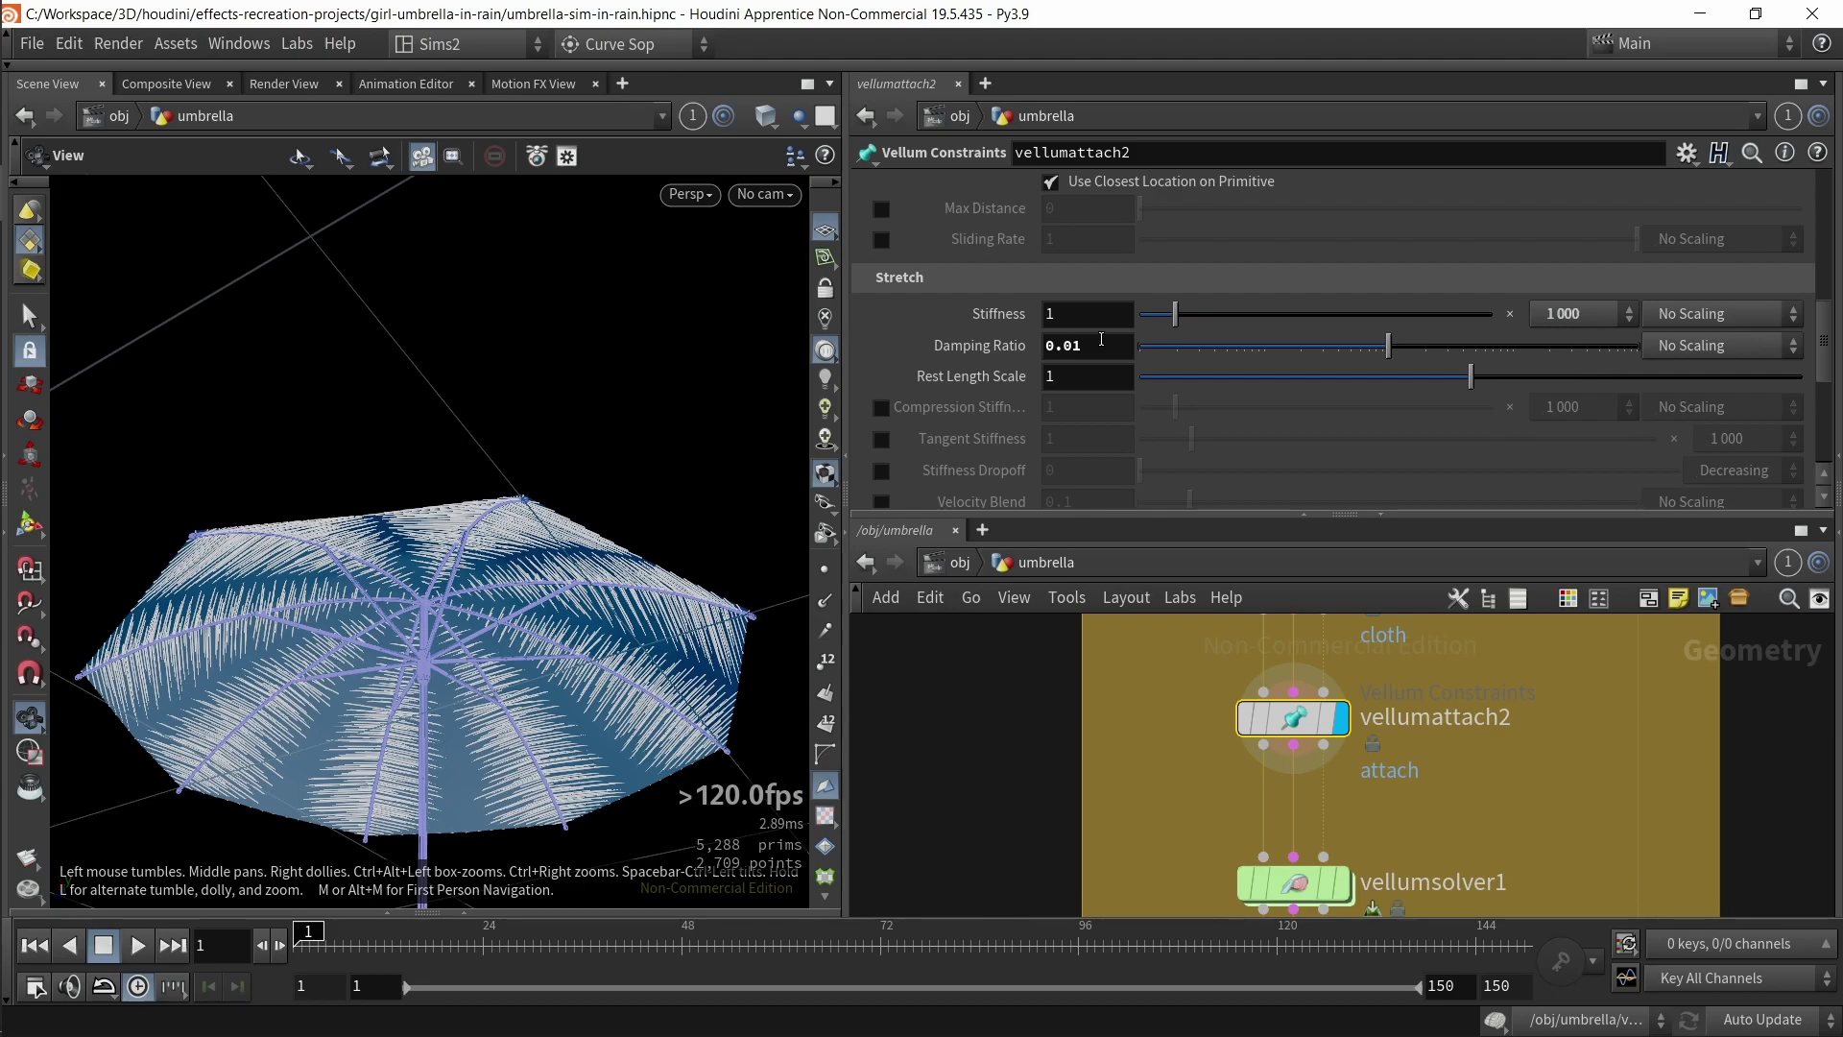
- Check the Constraint Type options of vellumattach2 and keep Attach to Geometry
scroll(1268, 296, up, 8)
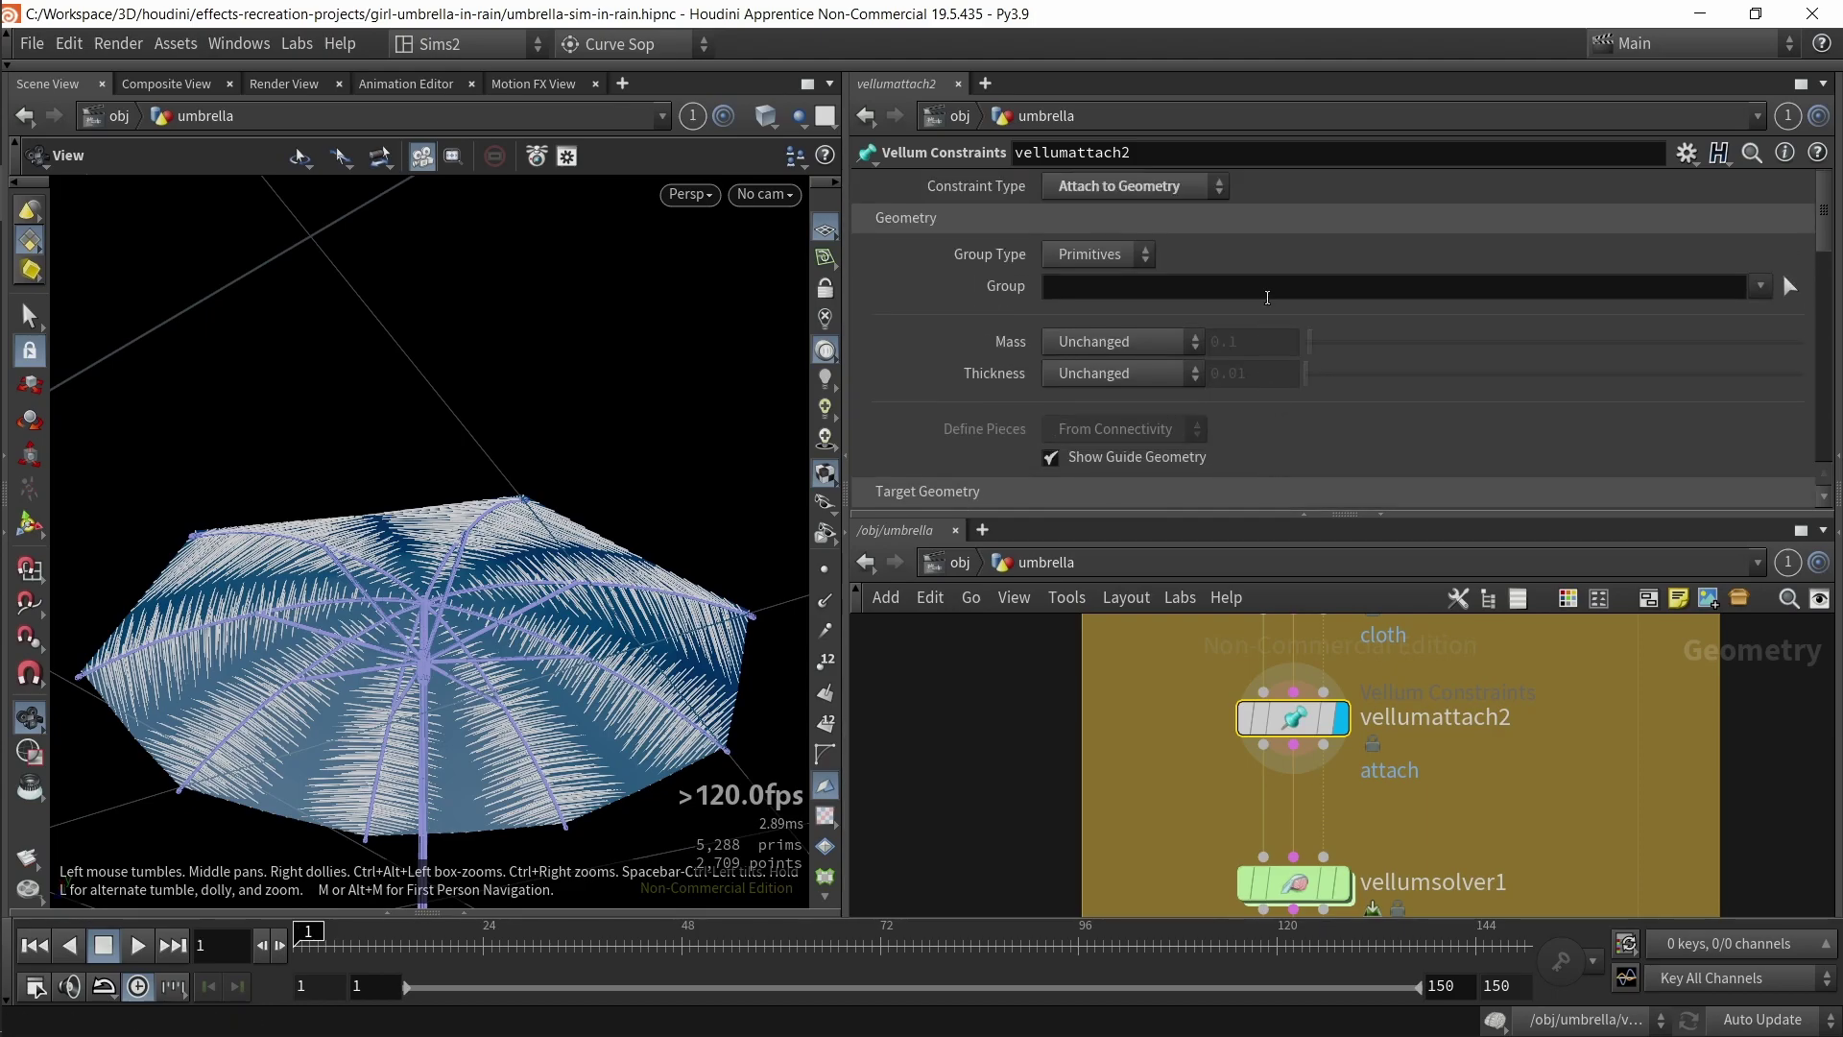
click(1199, 188)
key(Escape)
click(1159, 189)
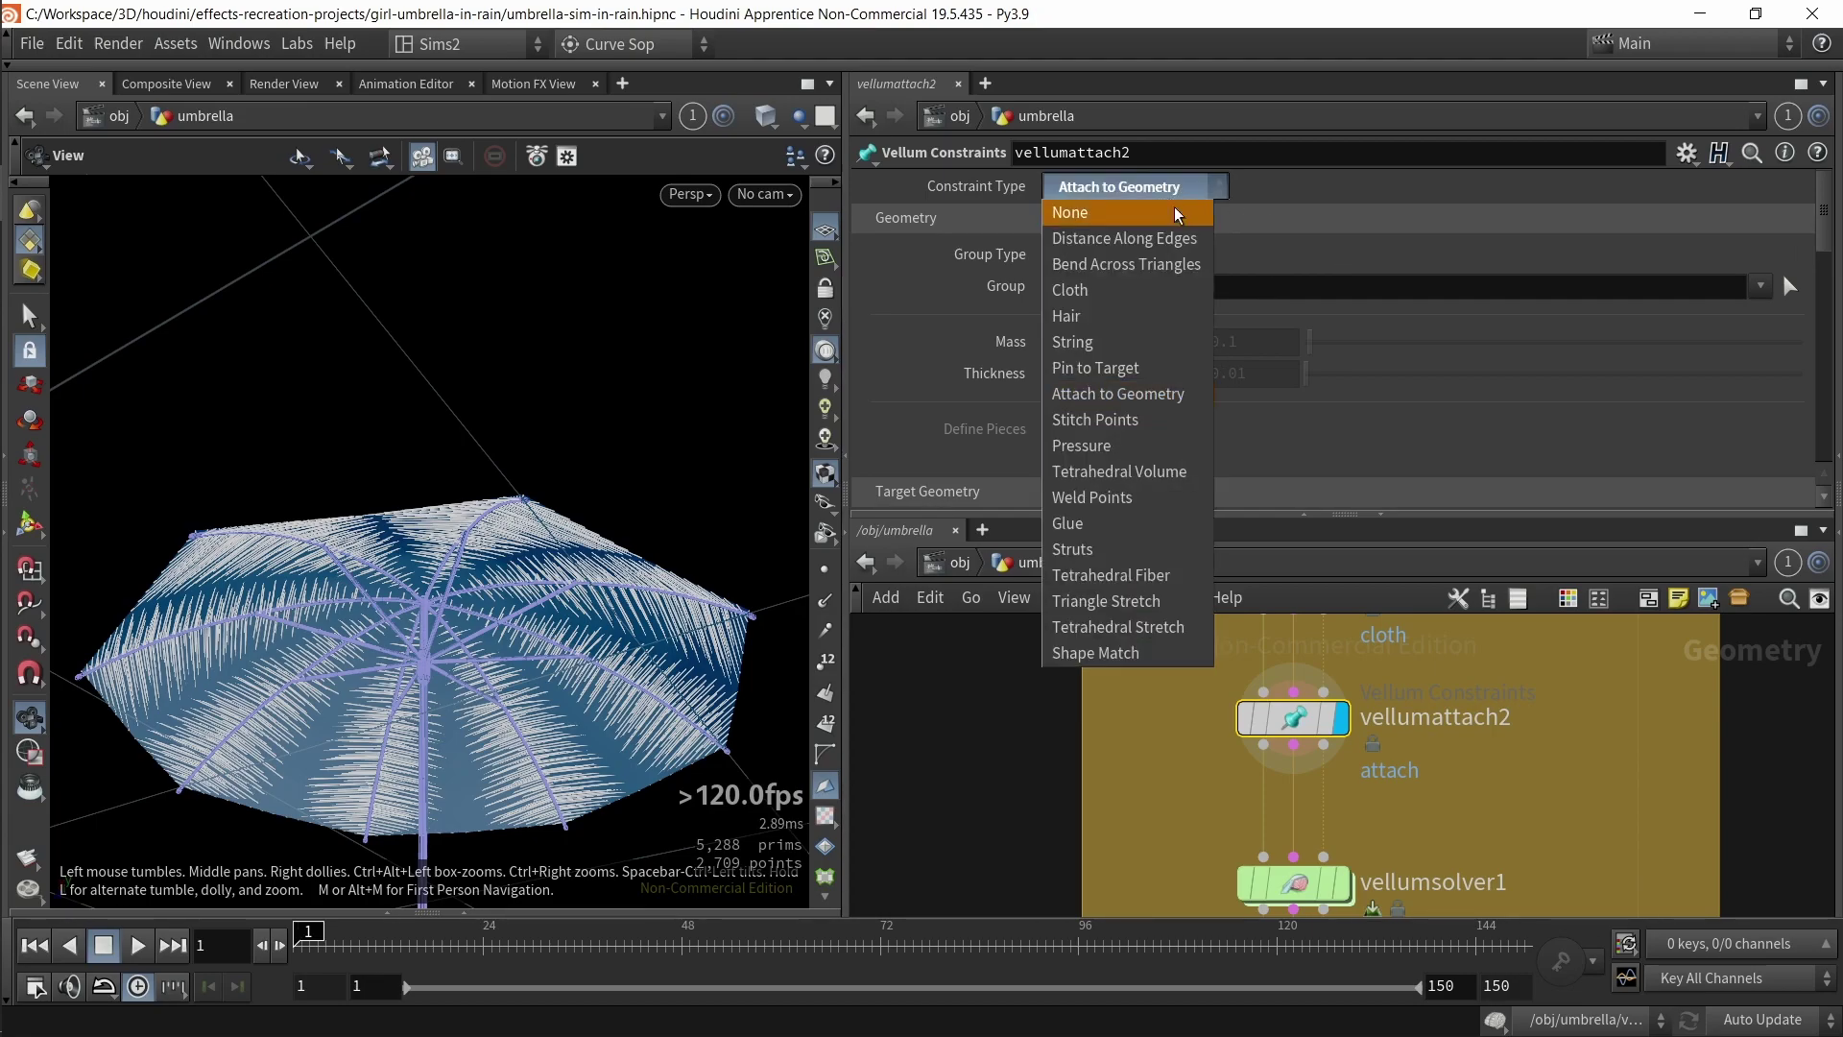
click(1133, 396)
key(Tab)
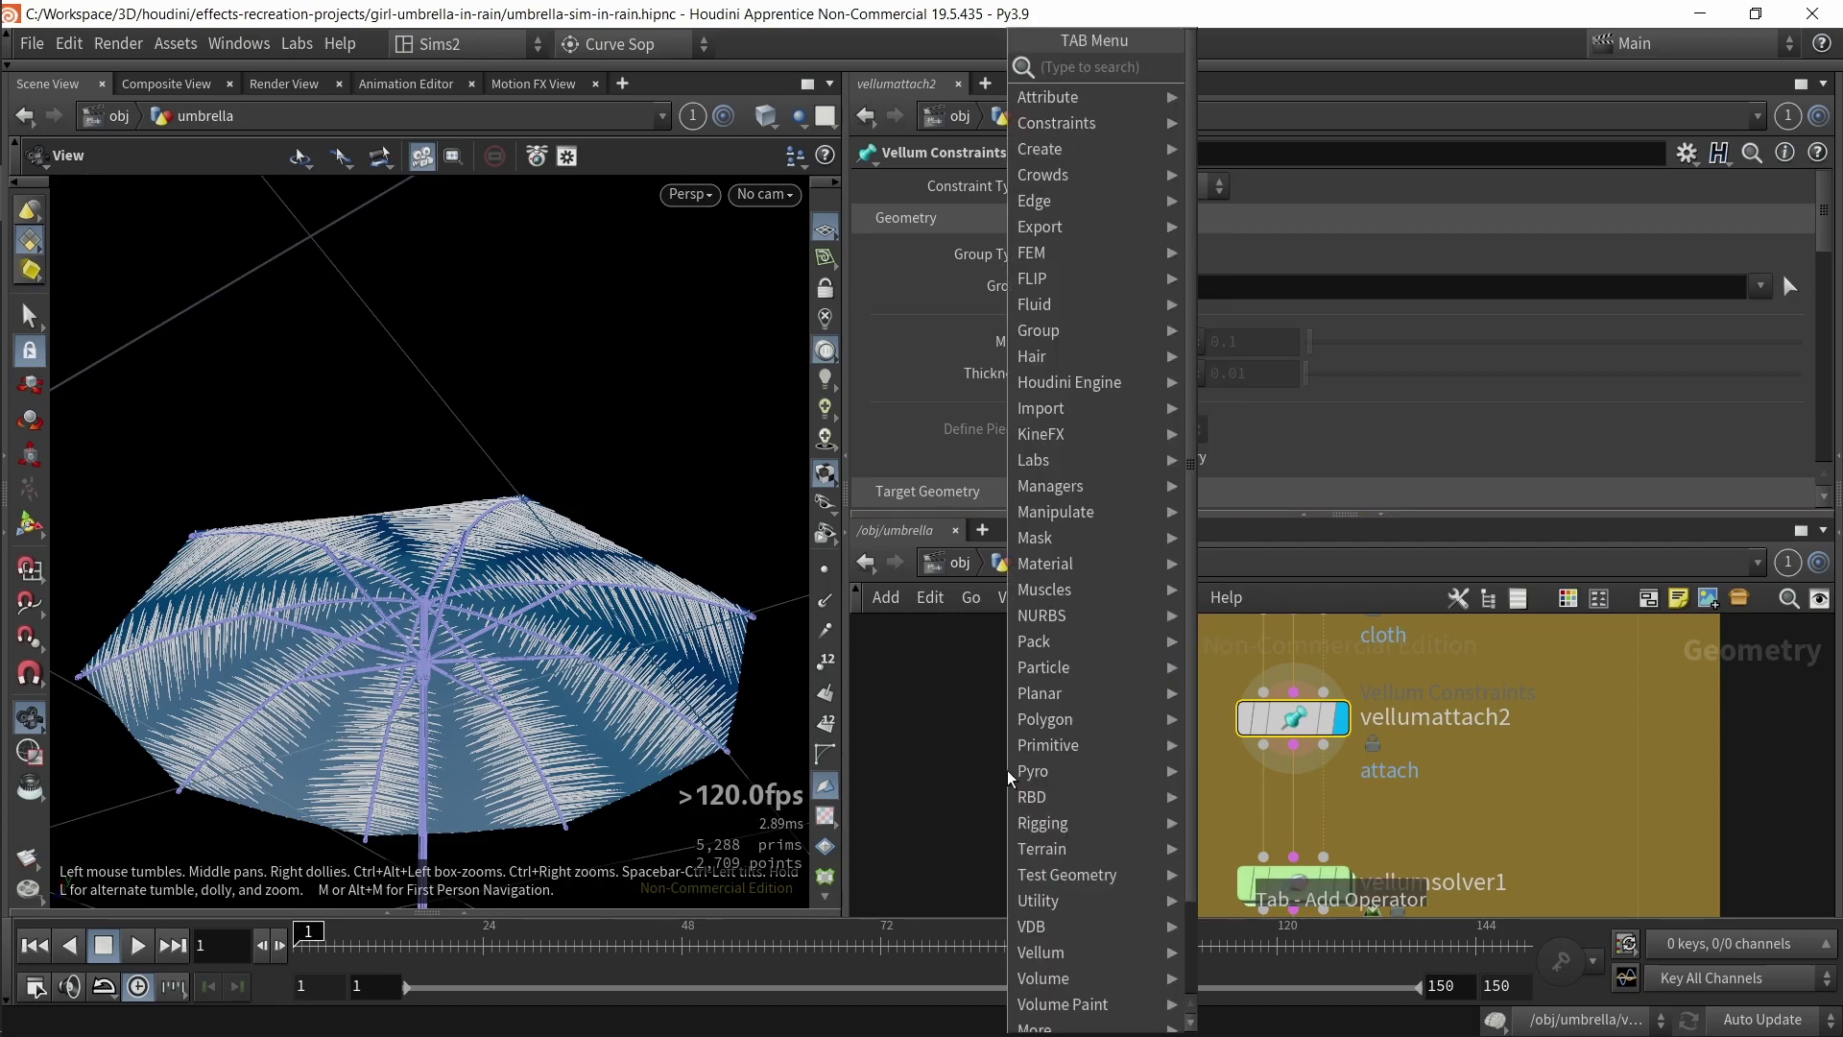
text(vellu)
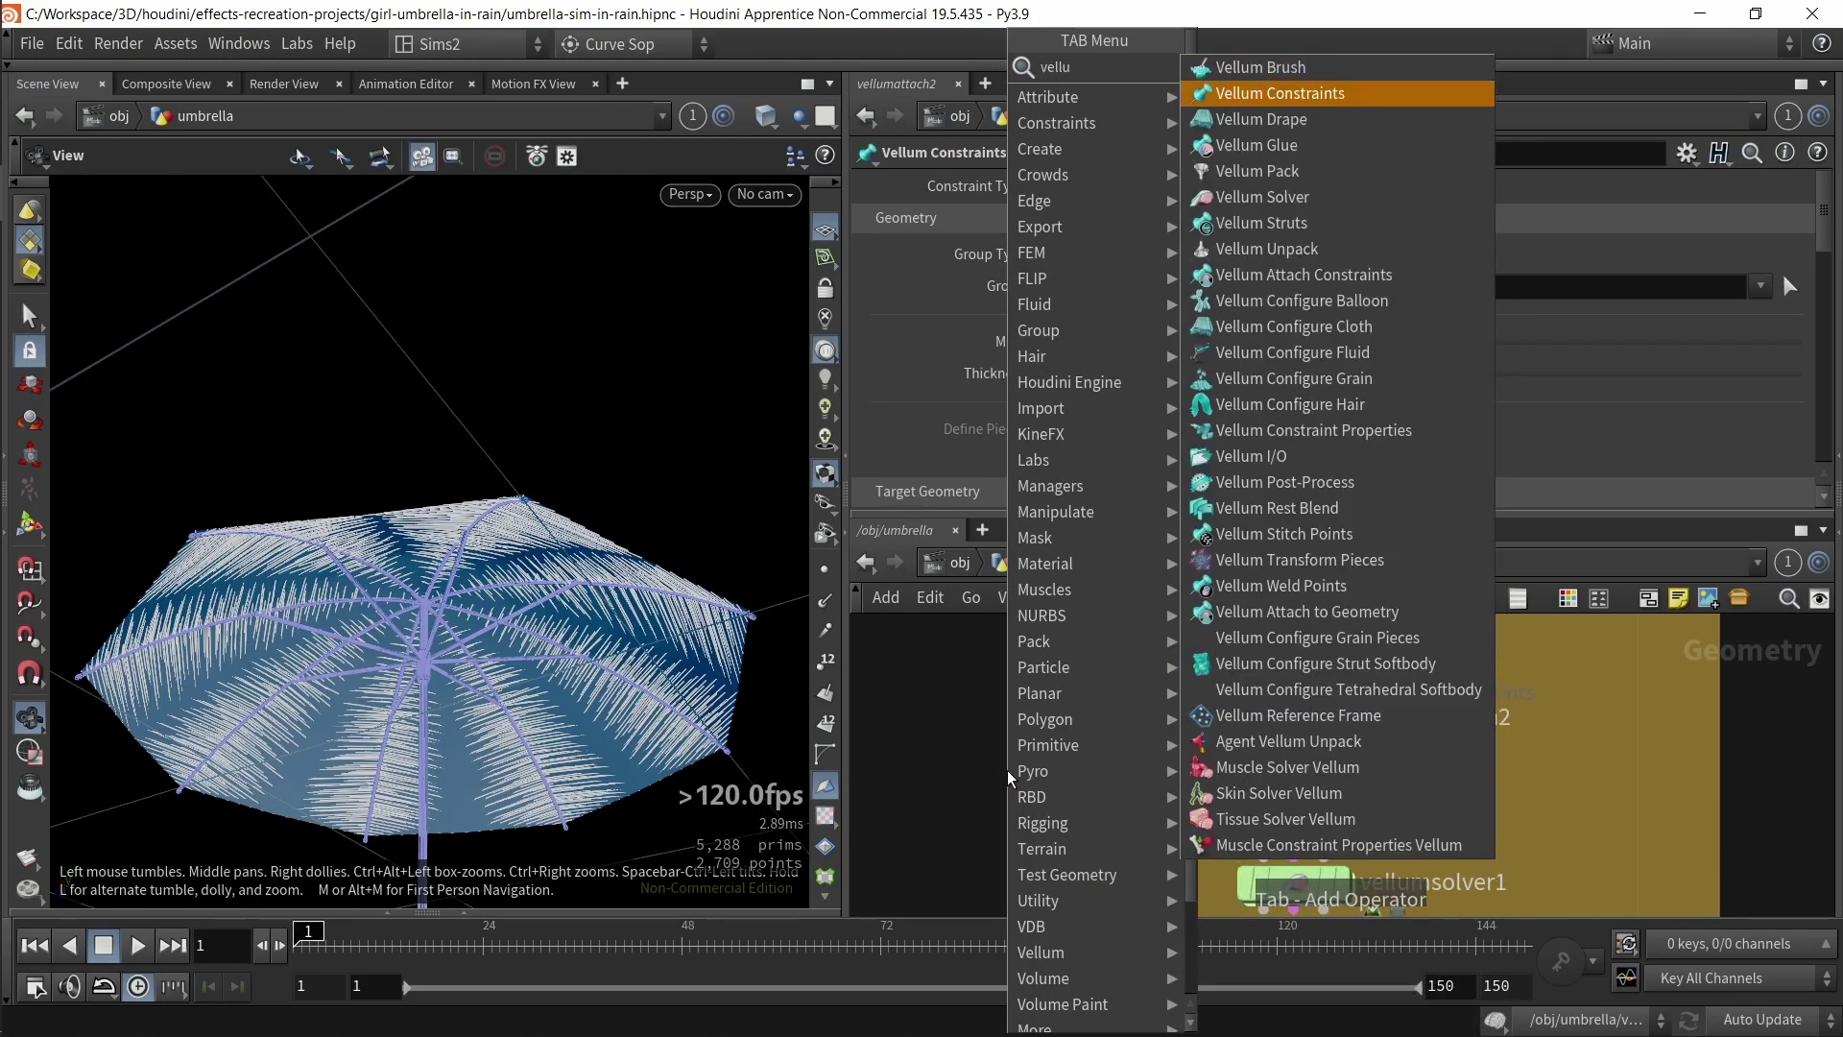
key(Escape)
- Place a demonstration Vellum Attach Constraints node beside vellumattach2, delete it and reselect vellumattach2
key(Tab)
text(v)
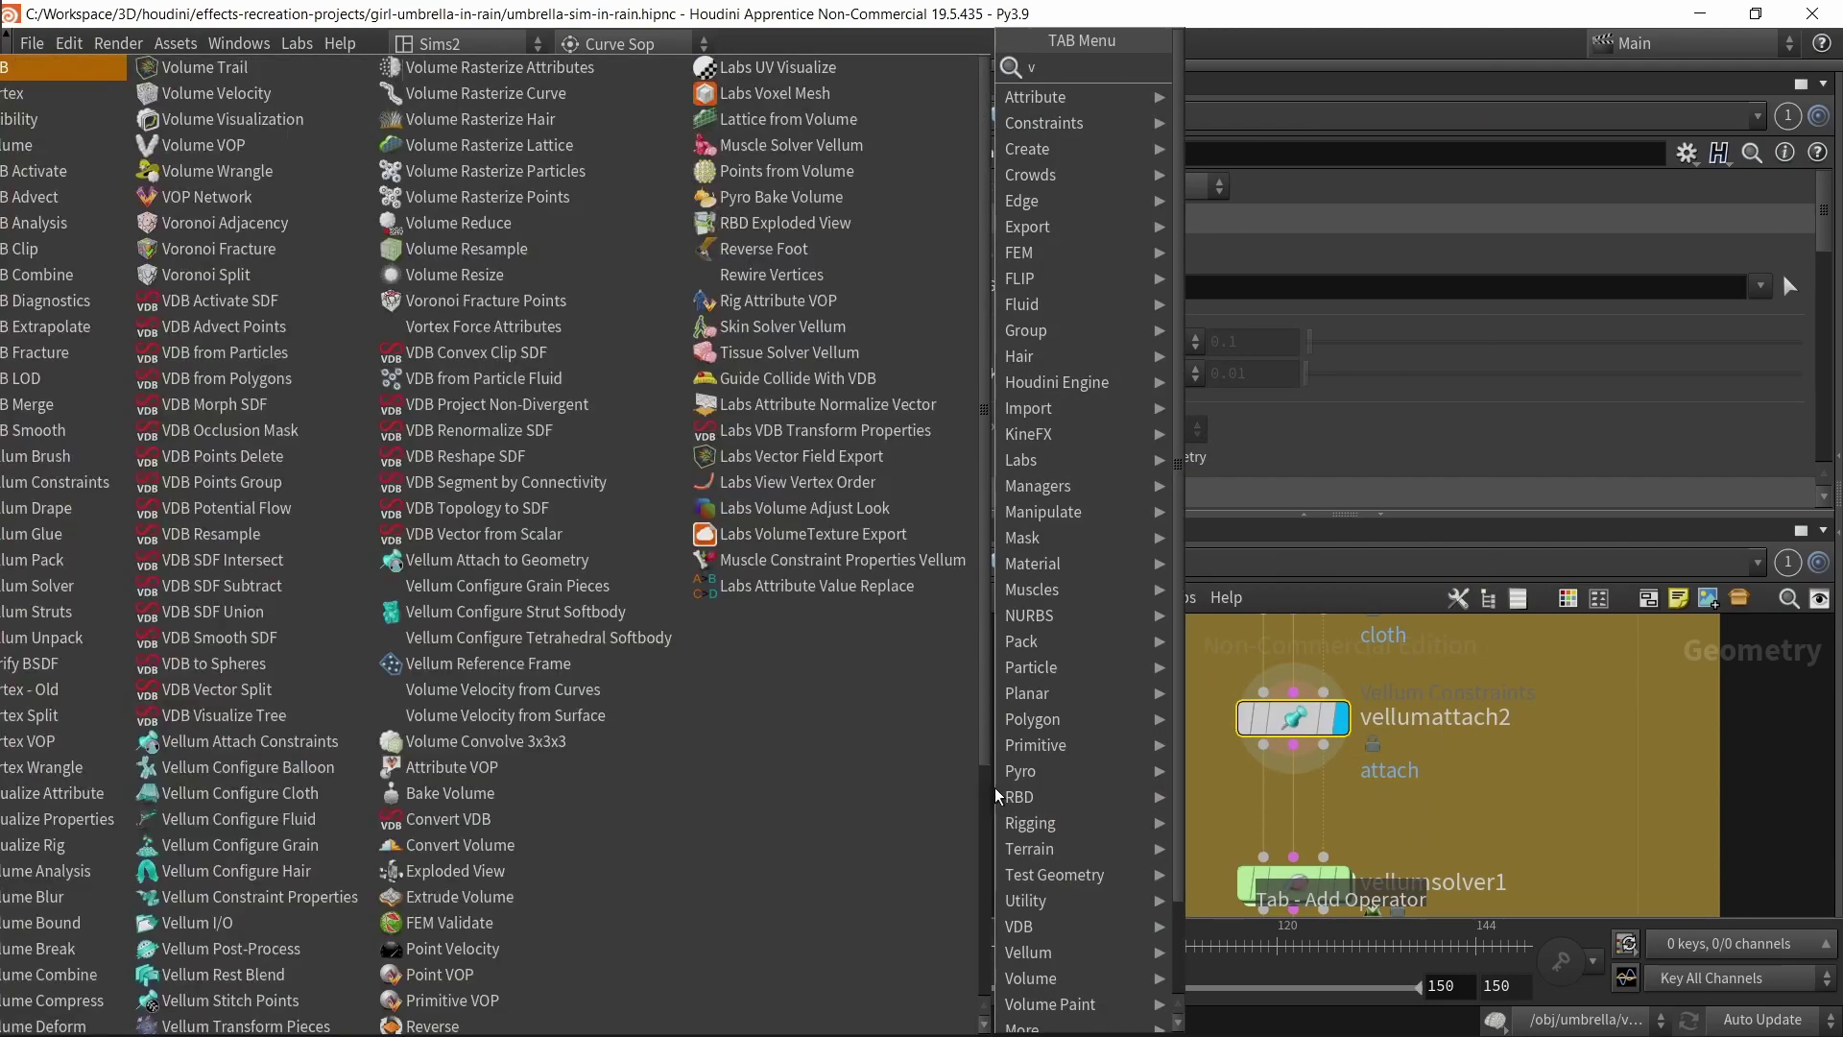
text(ellu)
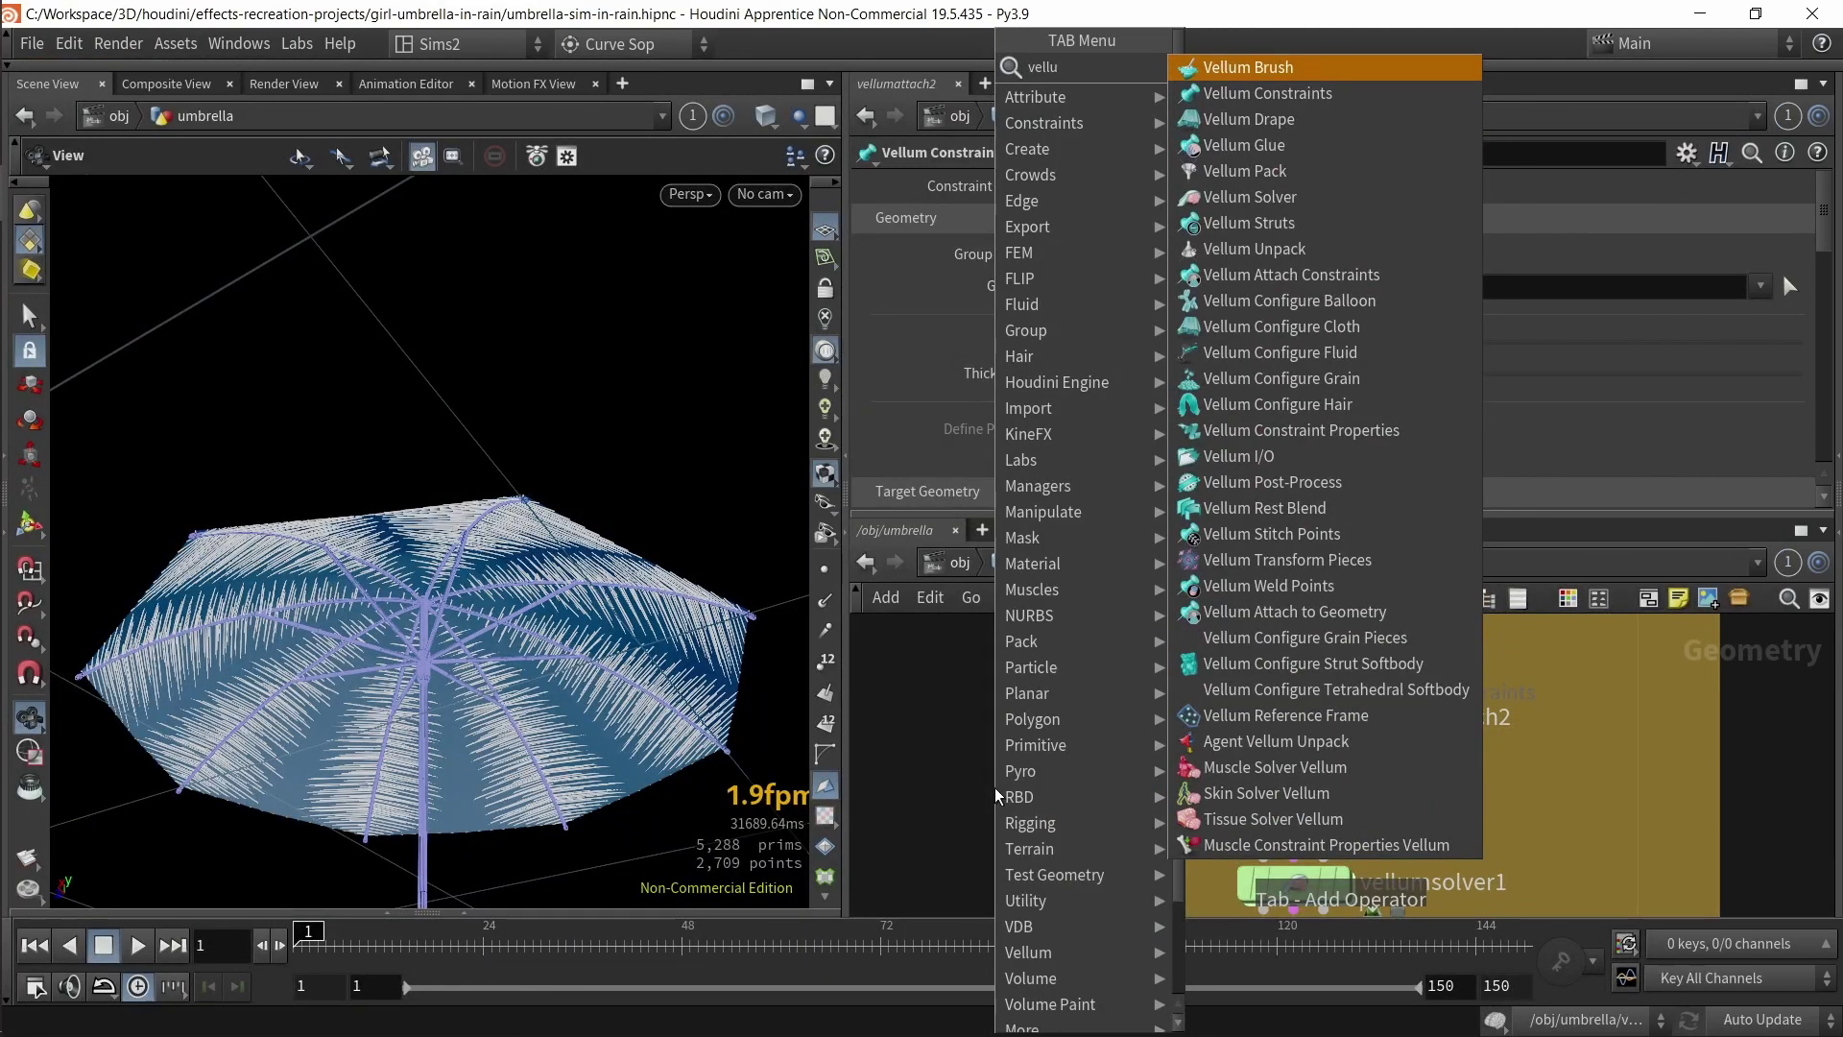
text(a)
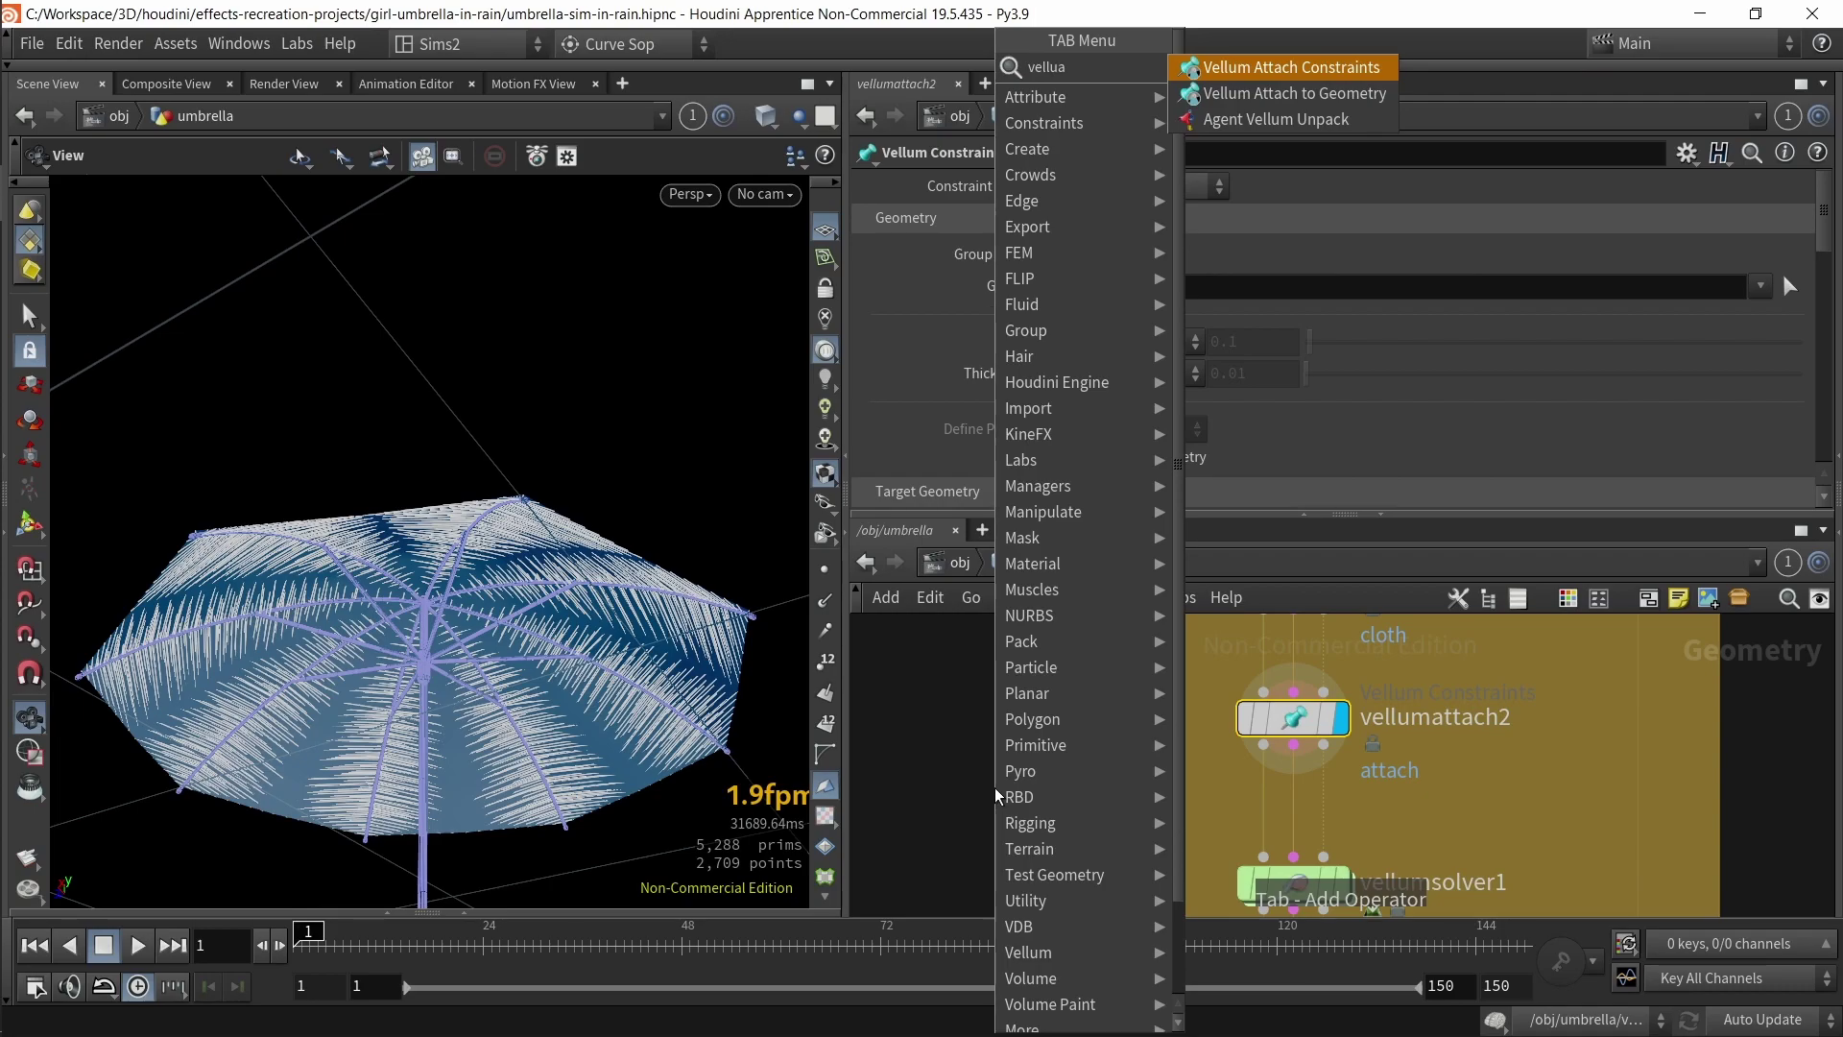
key(Return)
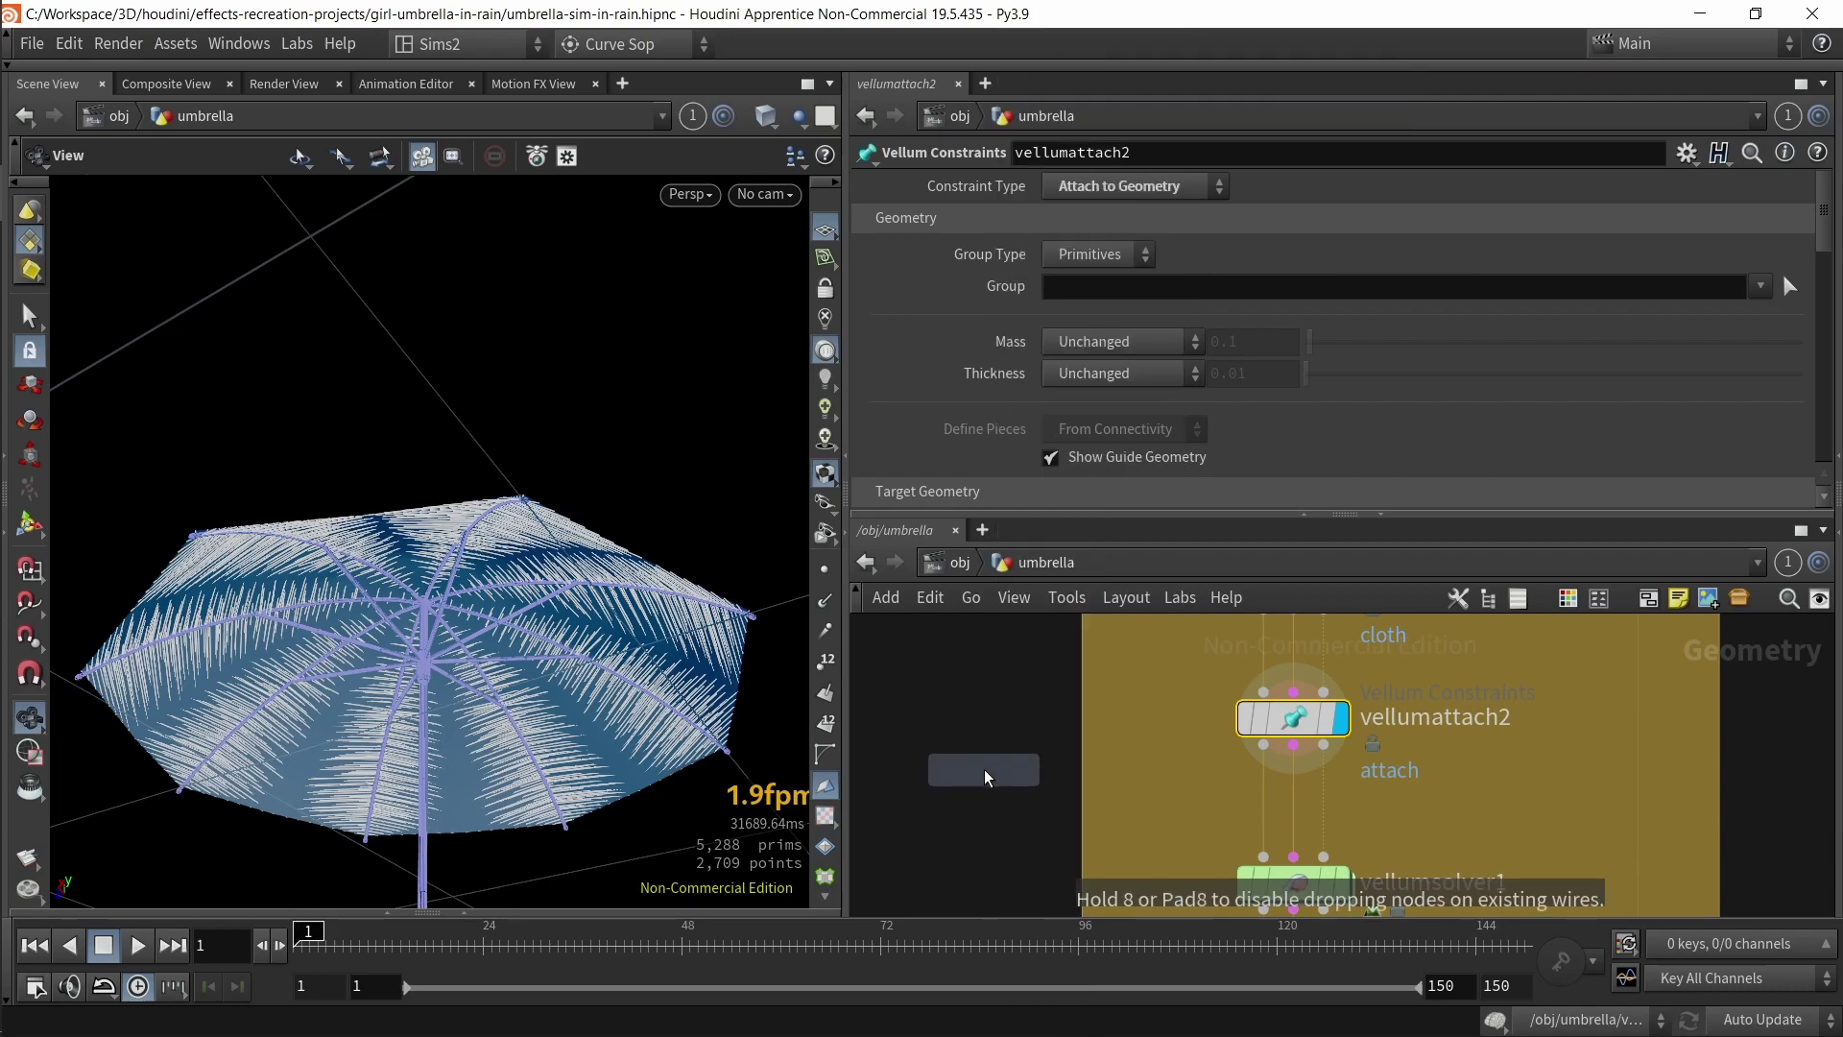
click(982, 770)
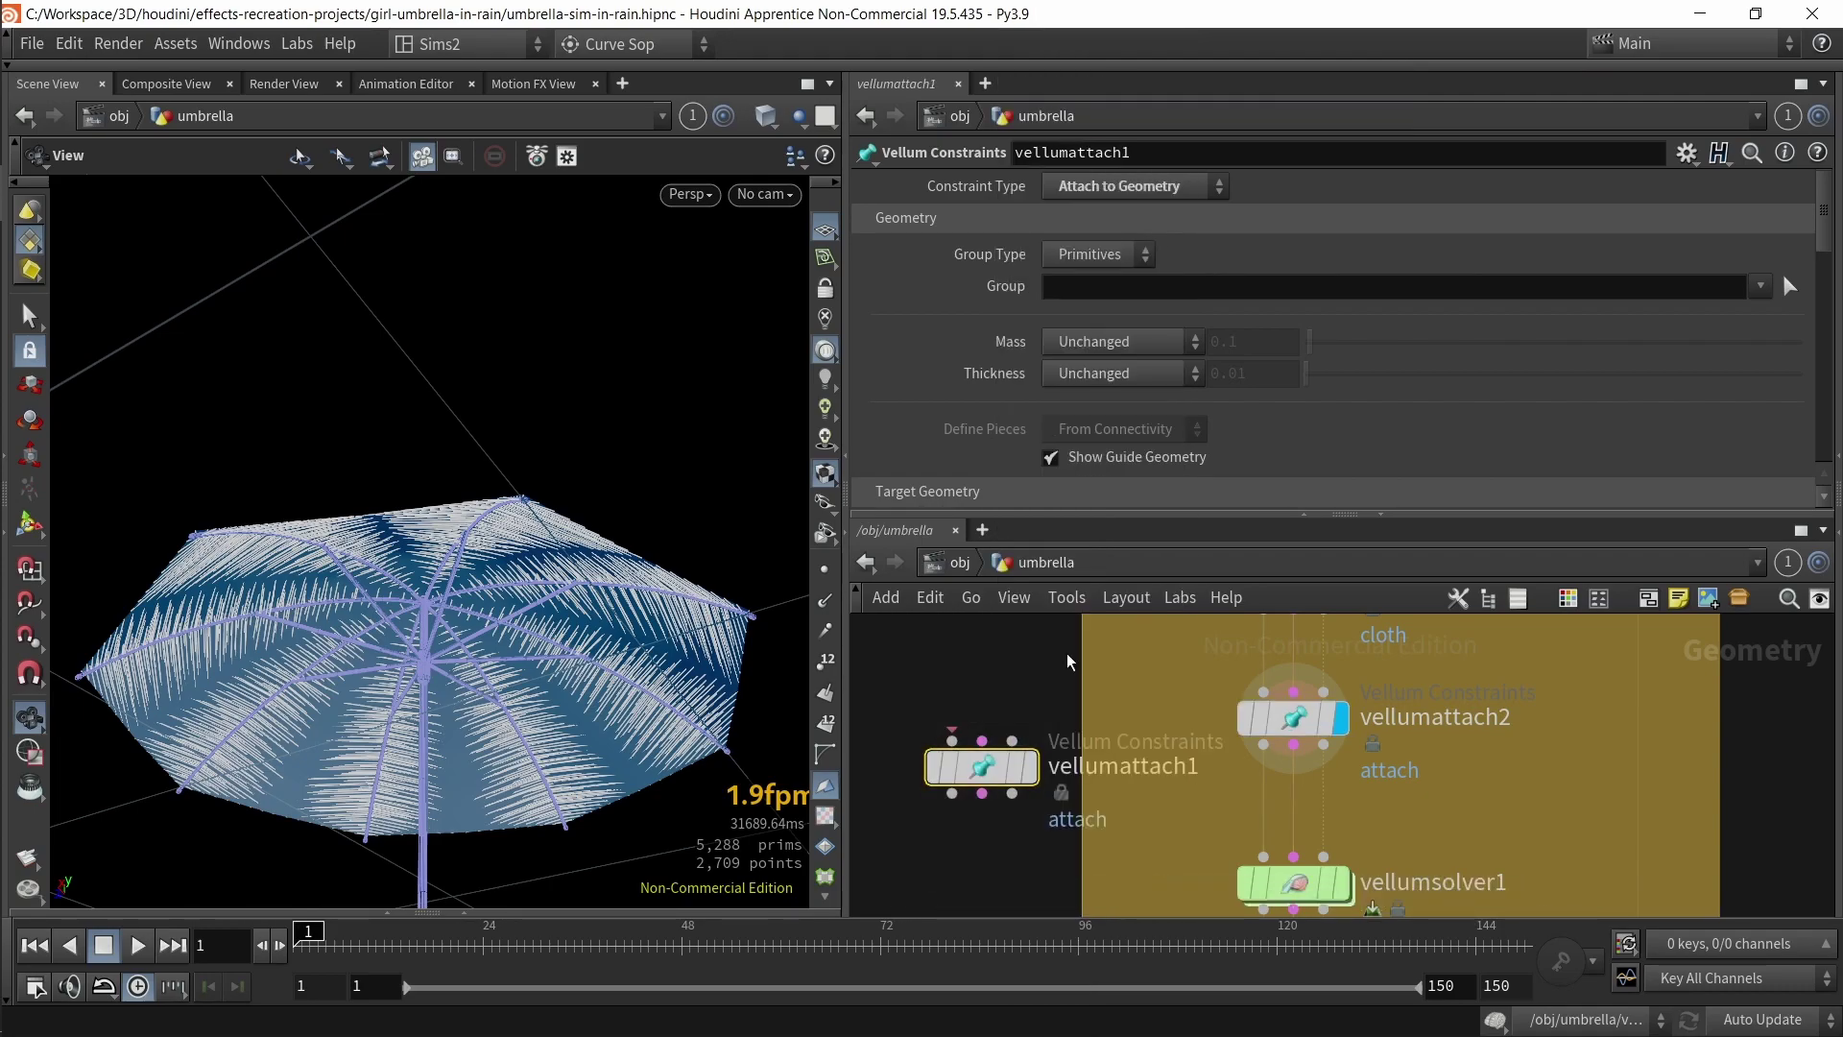
key(Delete)
click(1291, 718)
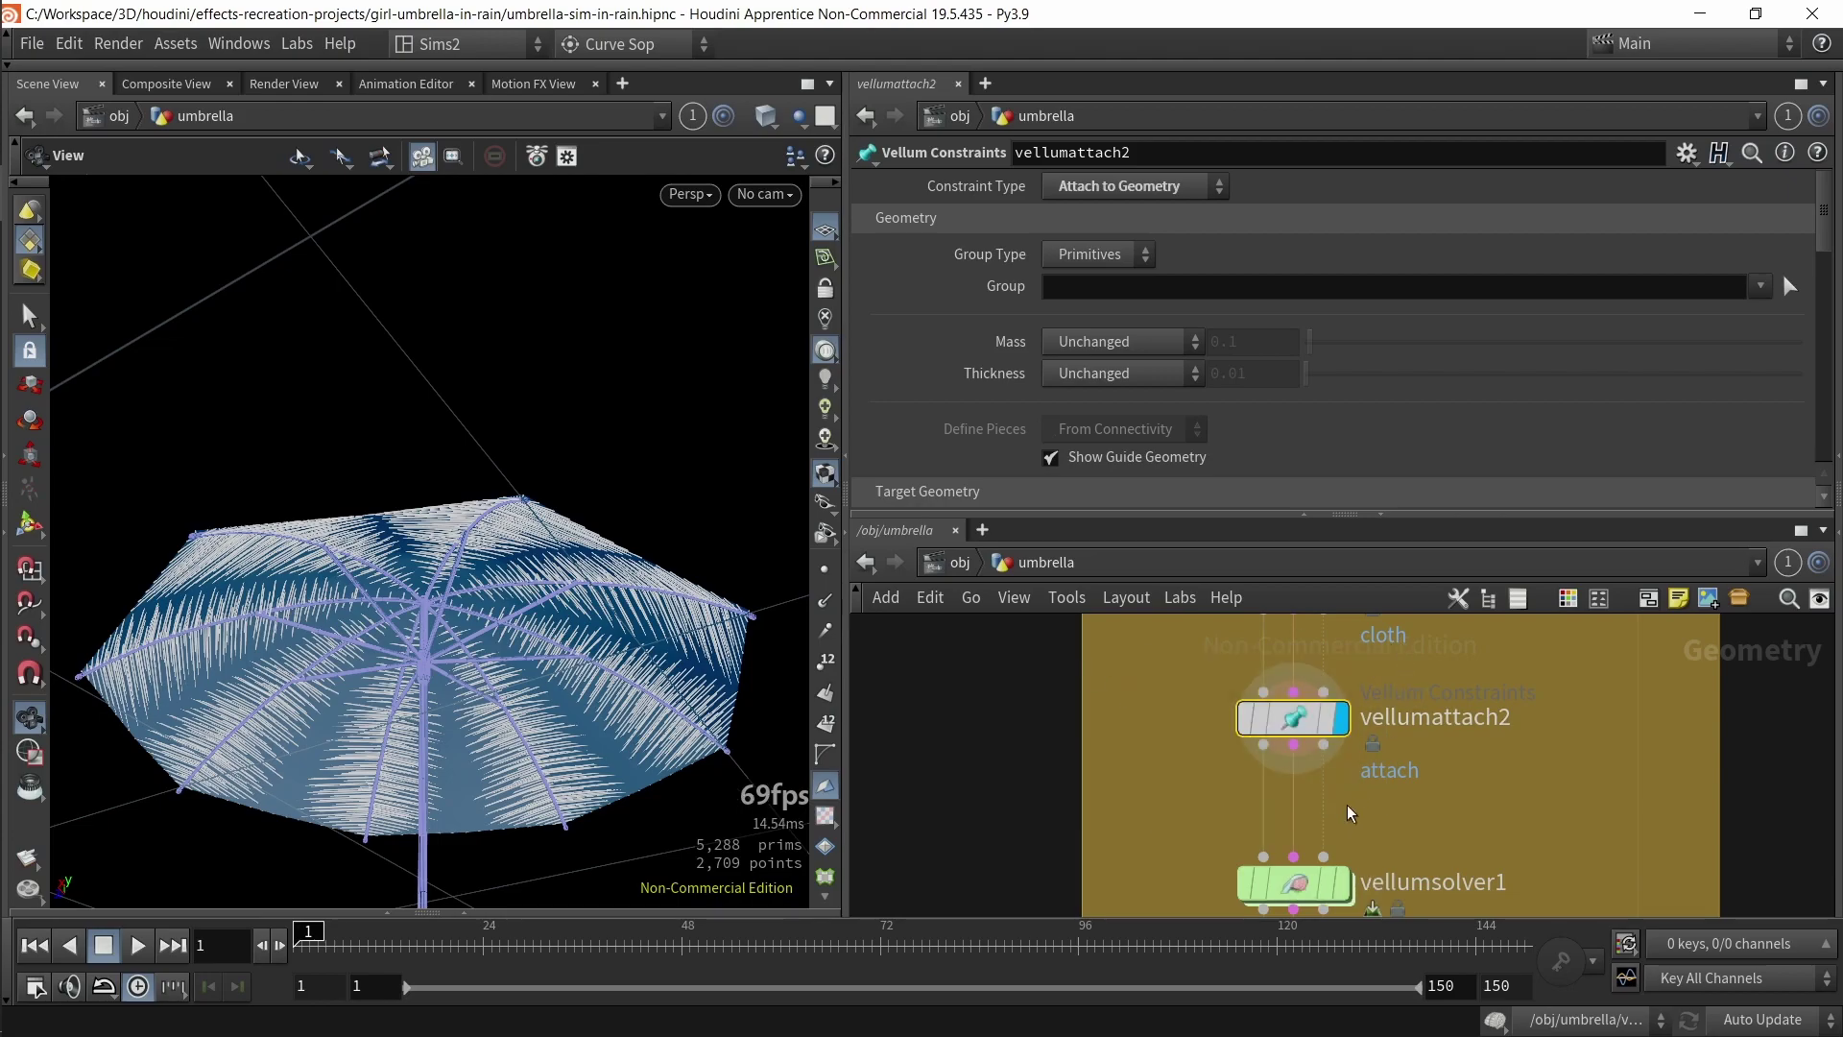
- Place a Vellum Constraints node beside vellumattach2 and set its Constraint Type to Attach to Geometry
key(Tab)
text(vellu)
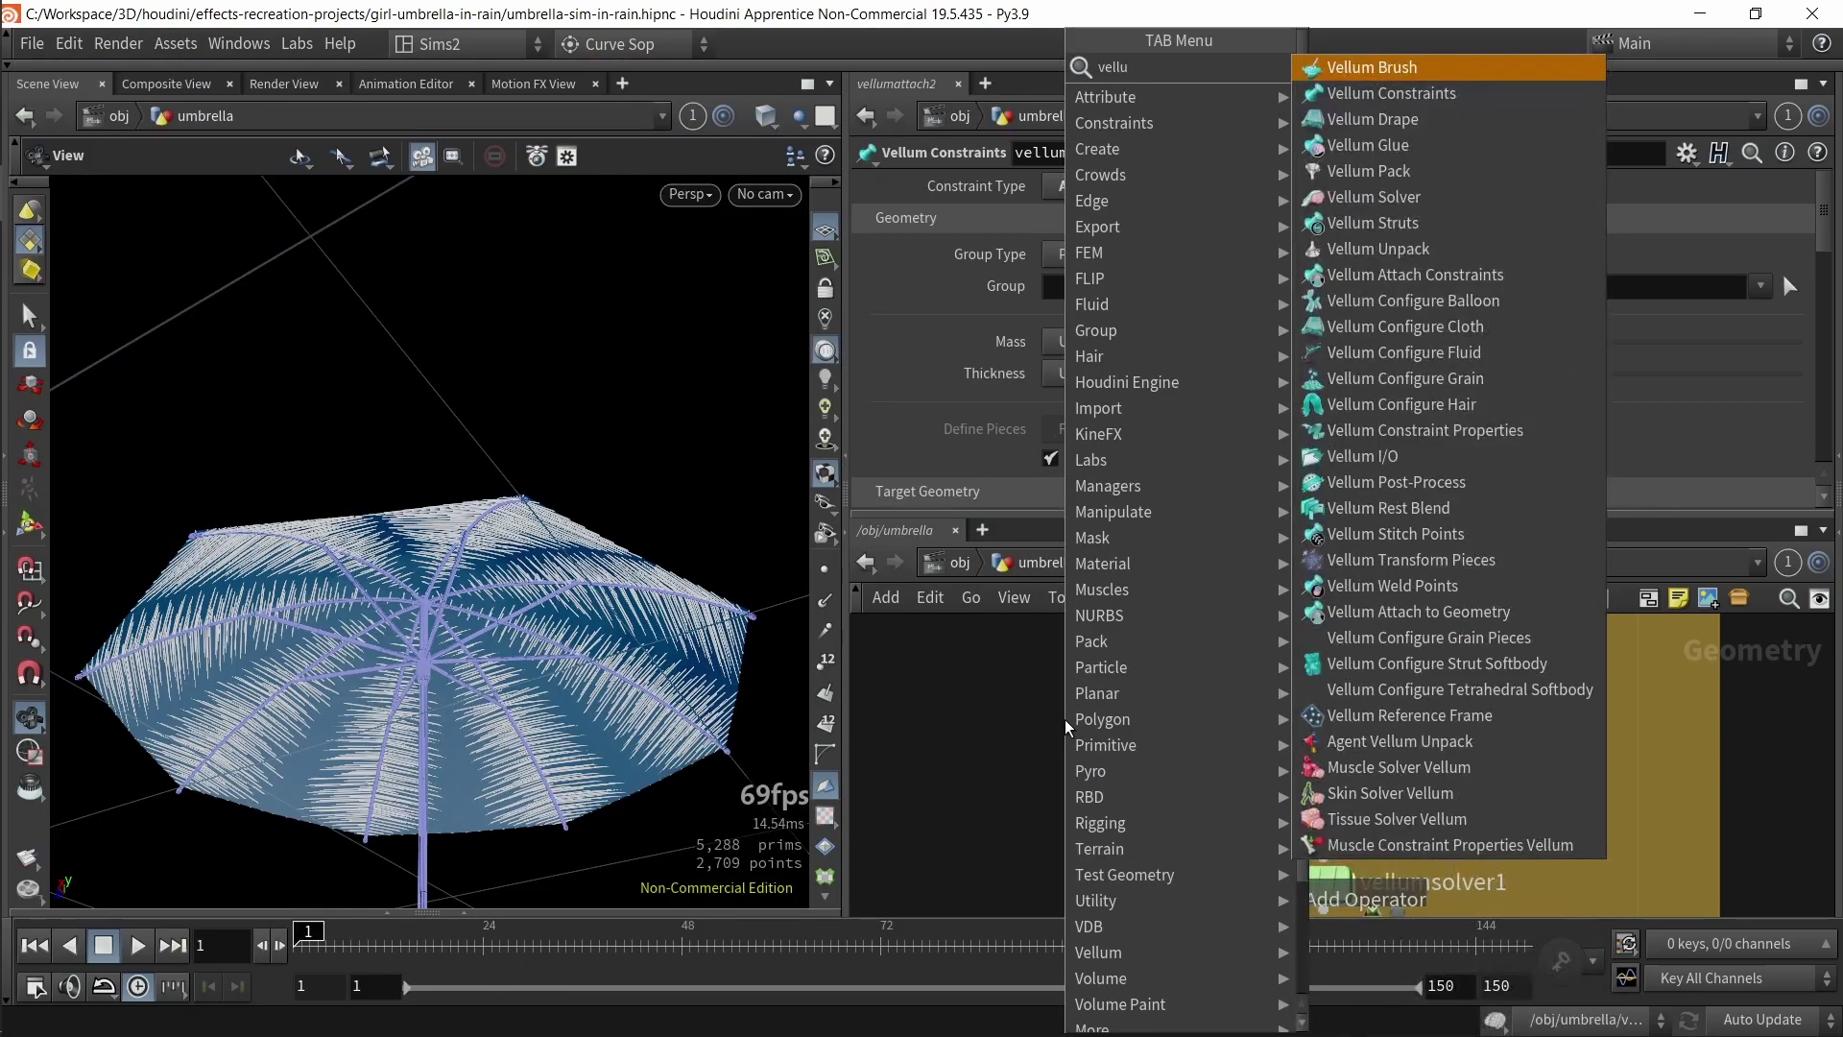
key(Down)
key(Return)
click(968, 738)
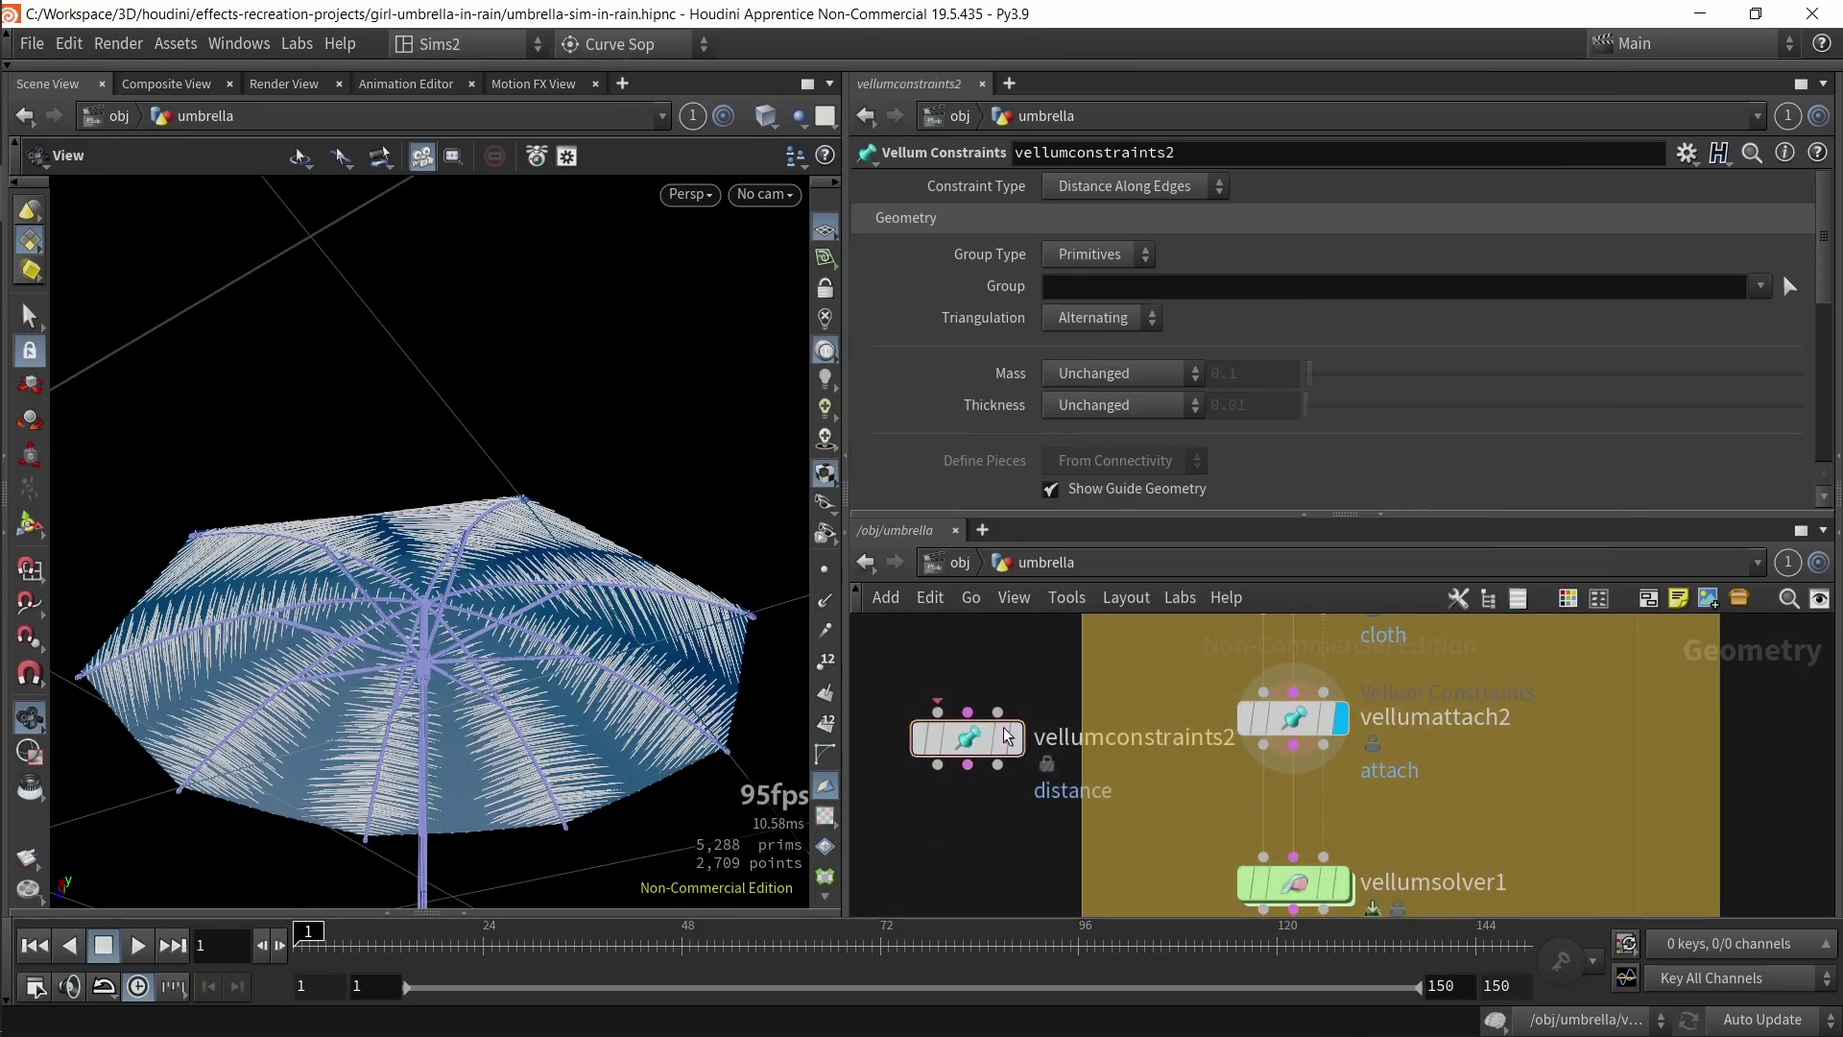
click(1147, 195)
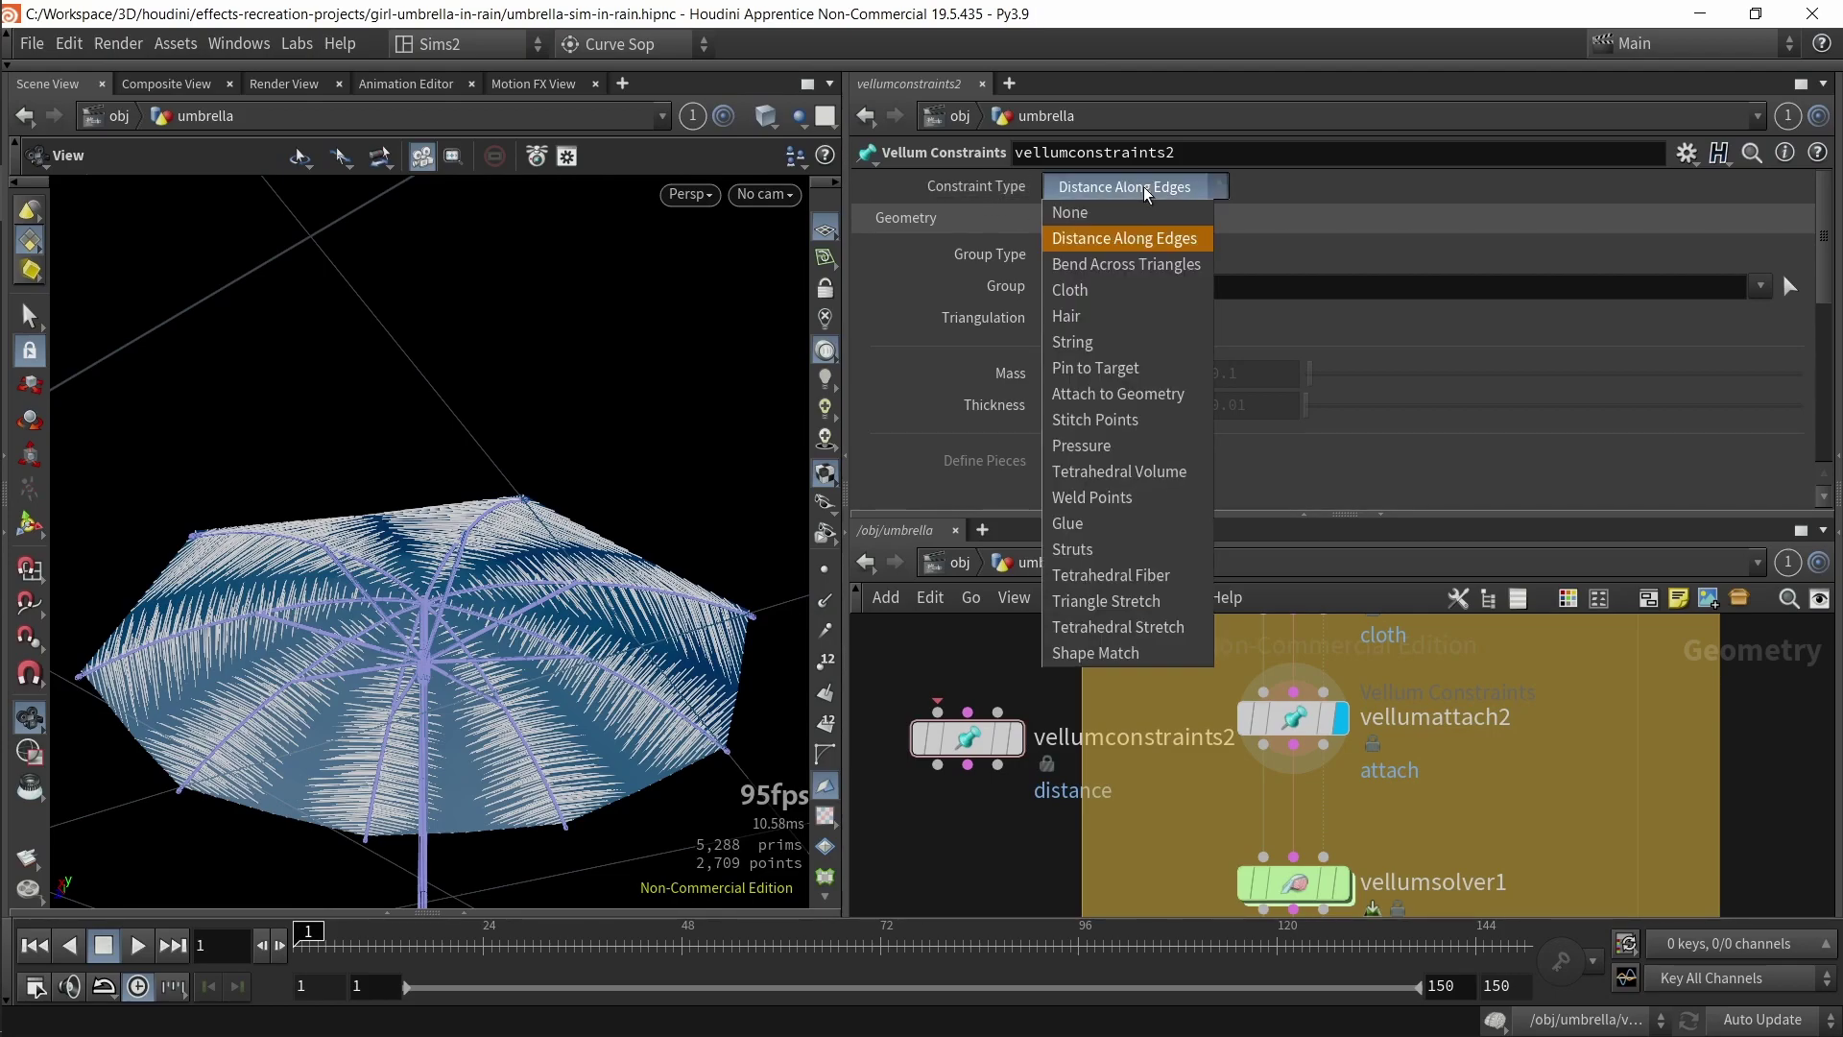
click(1118, 394)
- Compare the demonstration constraint node's settings with vellumattach2 and delete the demonstration node
scroll(1229, 348, down, 10)
click(1293, 717)
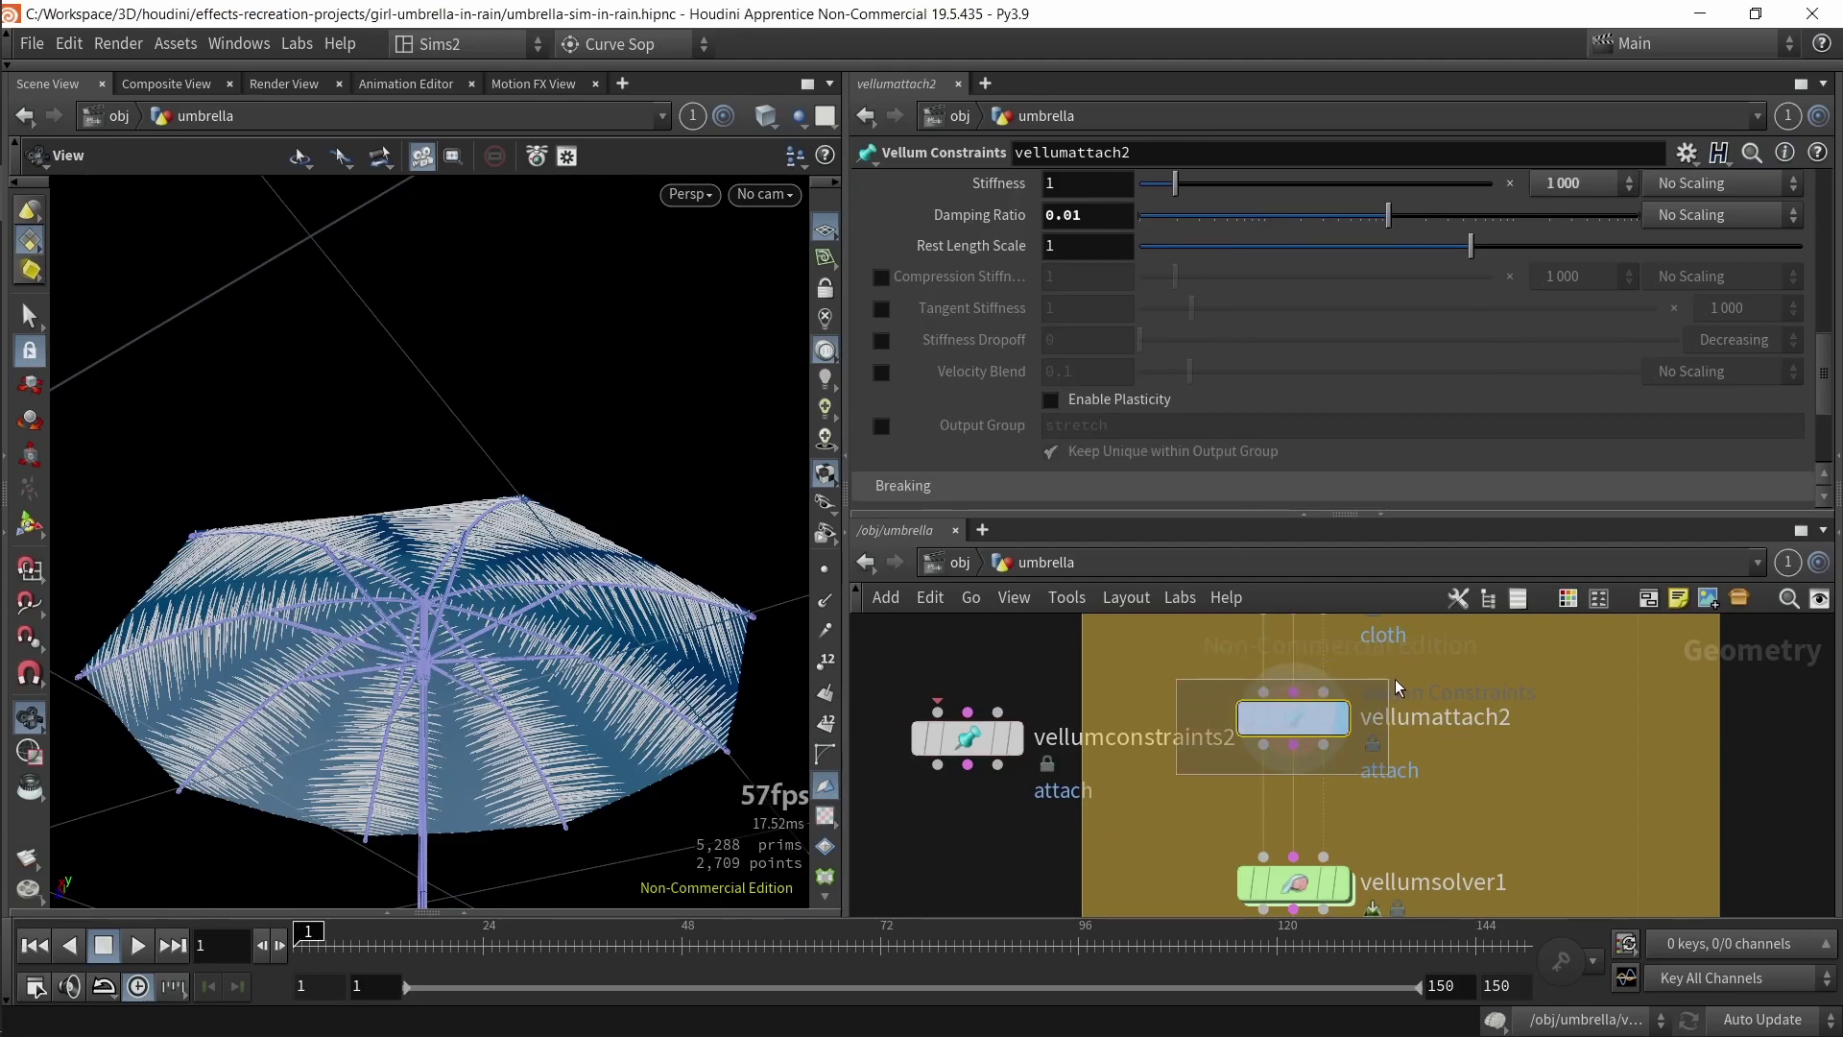
drag(978, 792, 874, 707)
key(Delete)
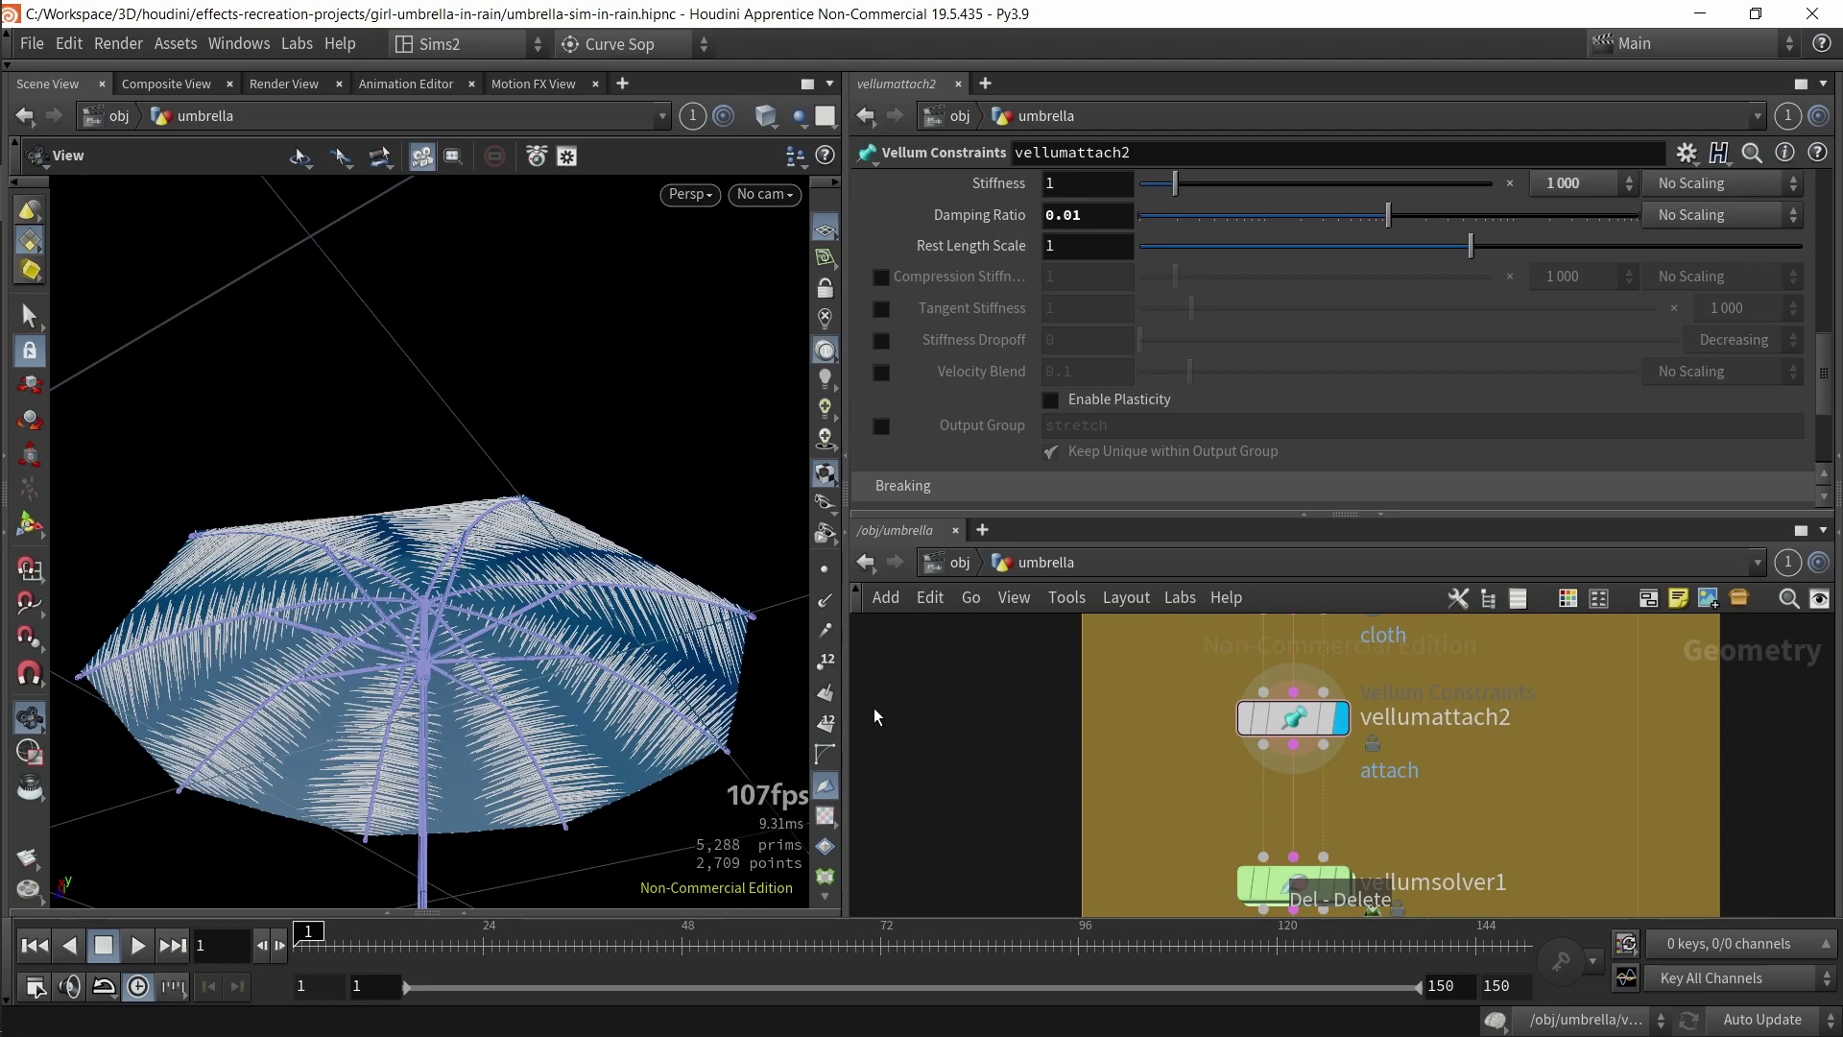
- Review the Closest Point, Stretch and Constraint Type settings of vellumattach2
scroll(1305, 372, up, 5)
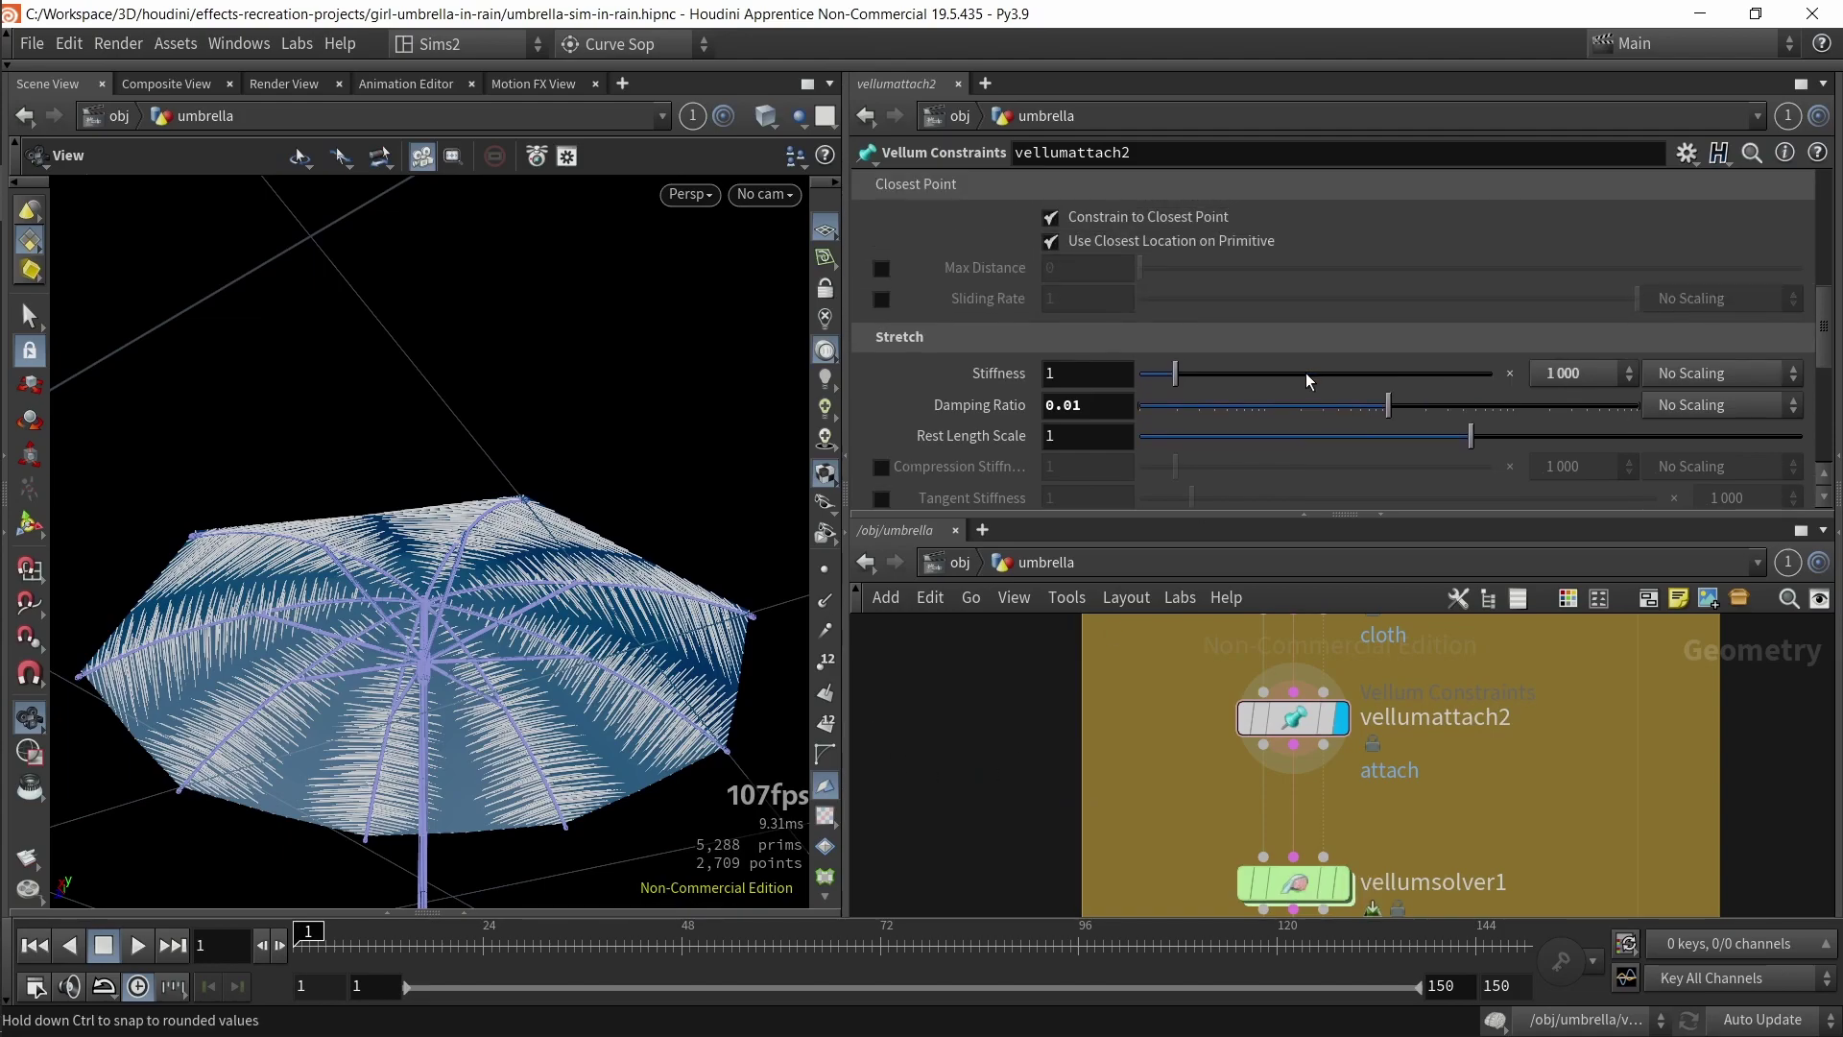
scroll(1306, 373, up, 3)
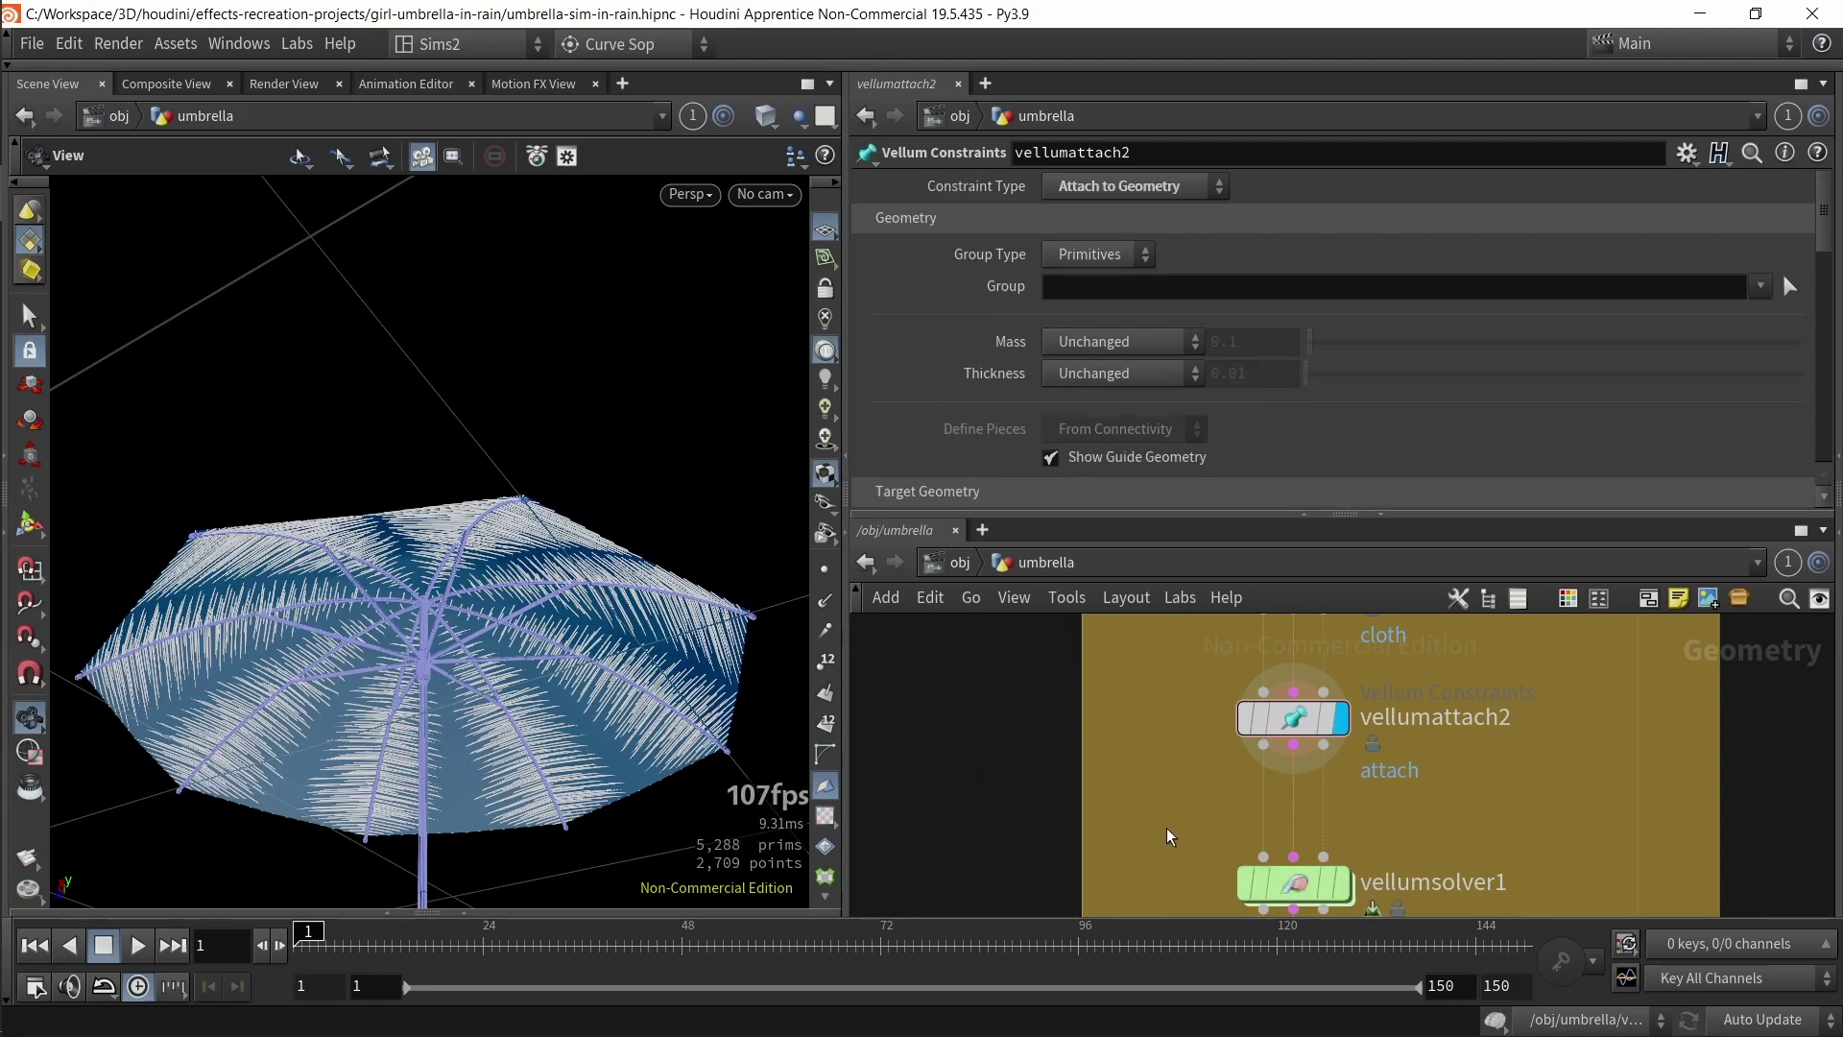
scroll(1168, 837, down, 3)
drag(1163, 823, 1303, 696)
- Select the vellumsolver1 node to show its Solver settings
middle_drag(1080, 826, 1048, 709)
click(1062, 719)
scroll(1064, 726, up, 4)
click(1327, 797)
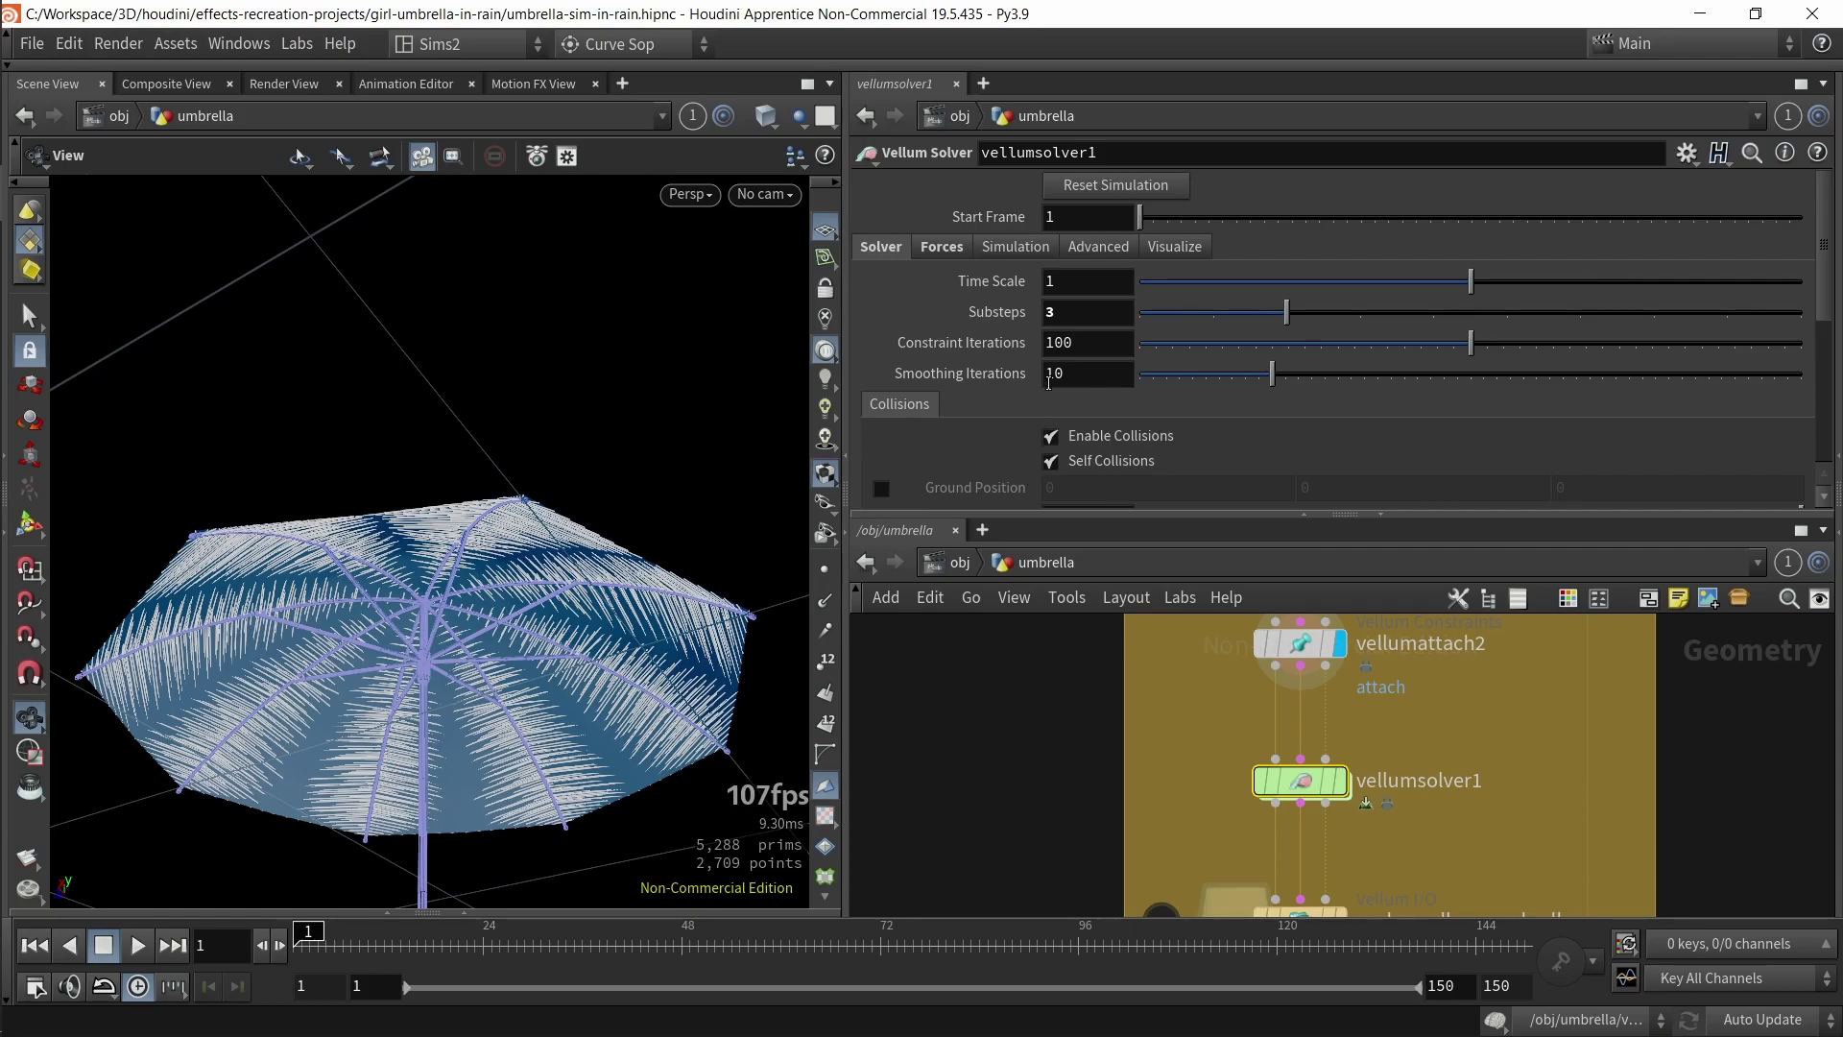
- Reset the Substeps of vellumsolver1 to the default for comparison and undo the reset
click(1072, 317)
text(1)
key(Return)
key(ctrl+z)
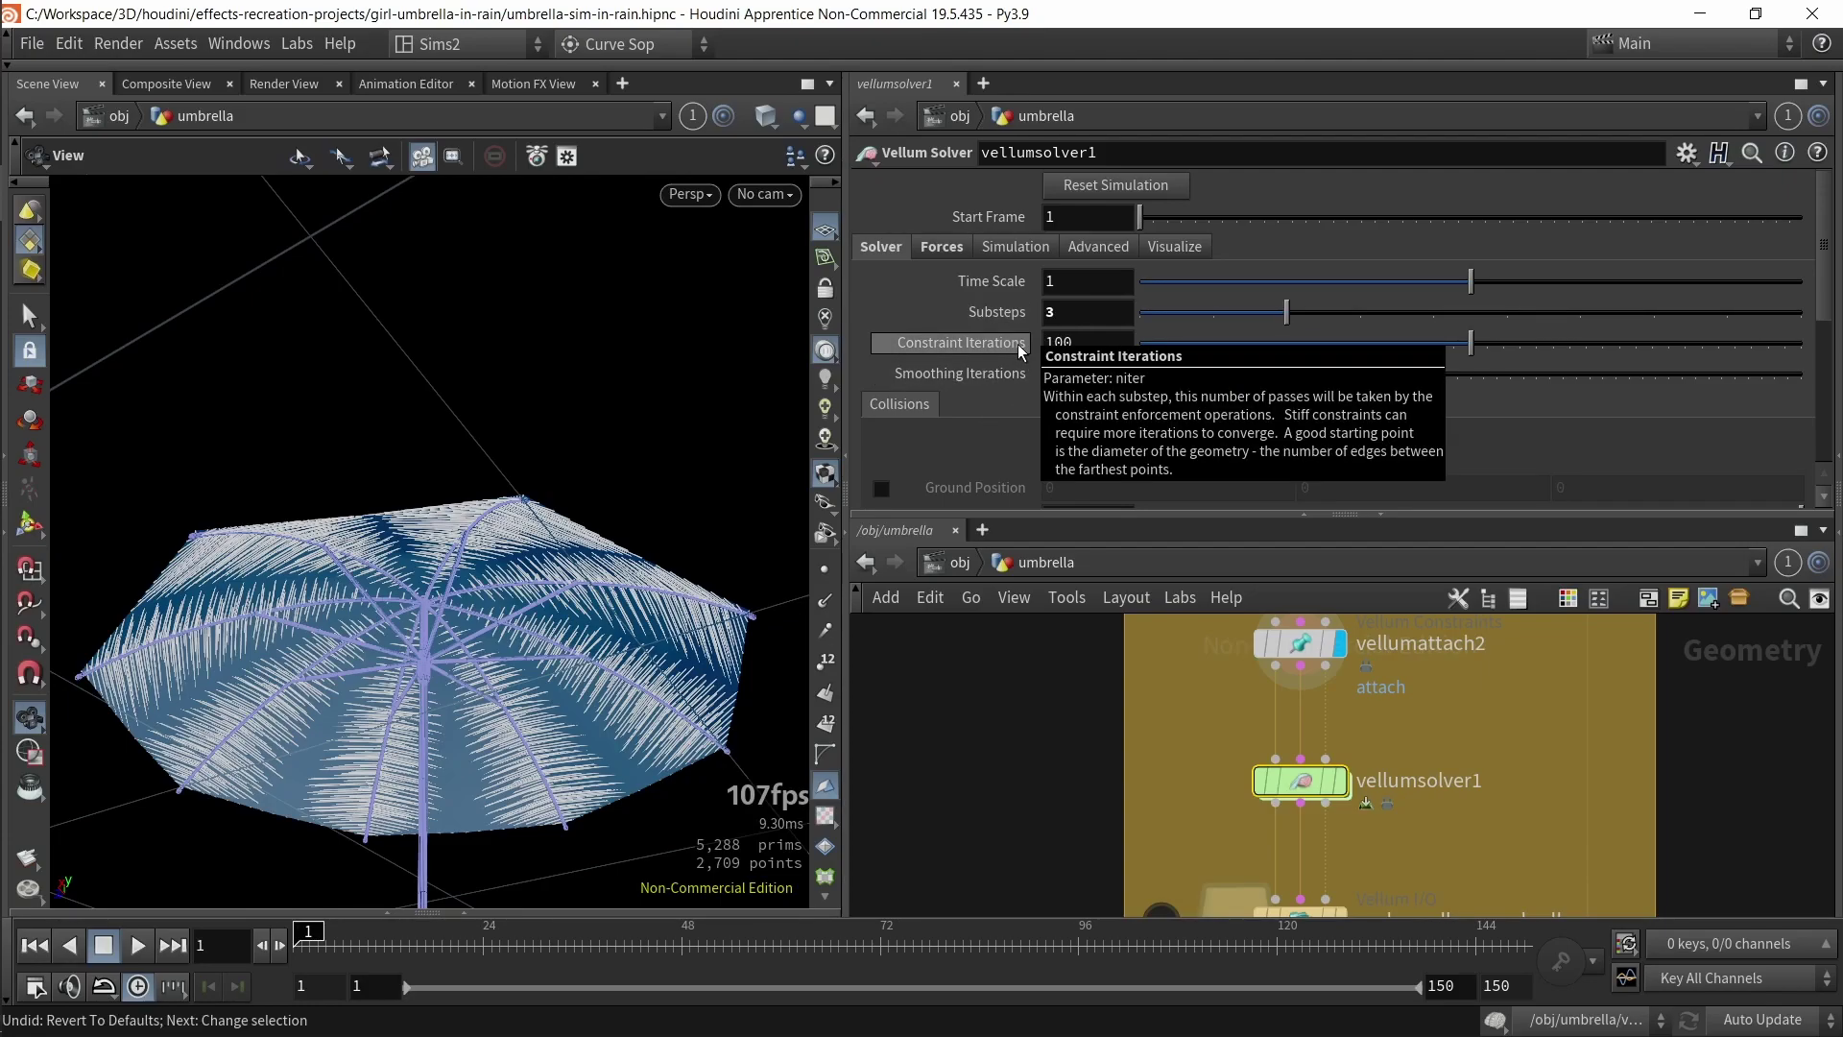
- Show the Forces settings of vellumsolver1 and toggle the Wind option on and off again
click(945, 250)
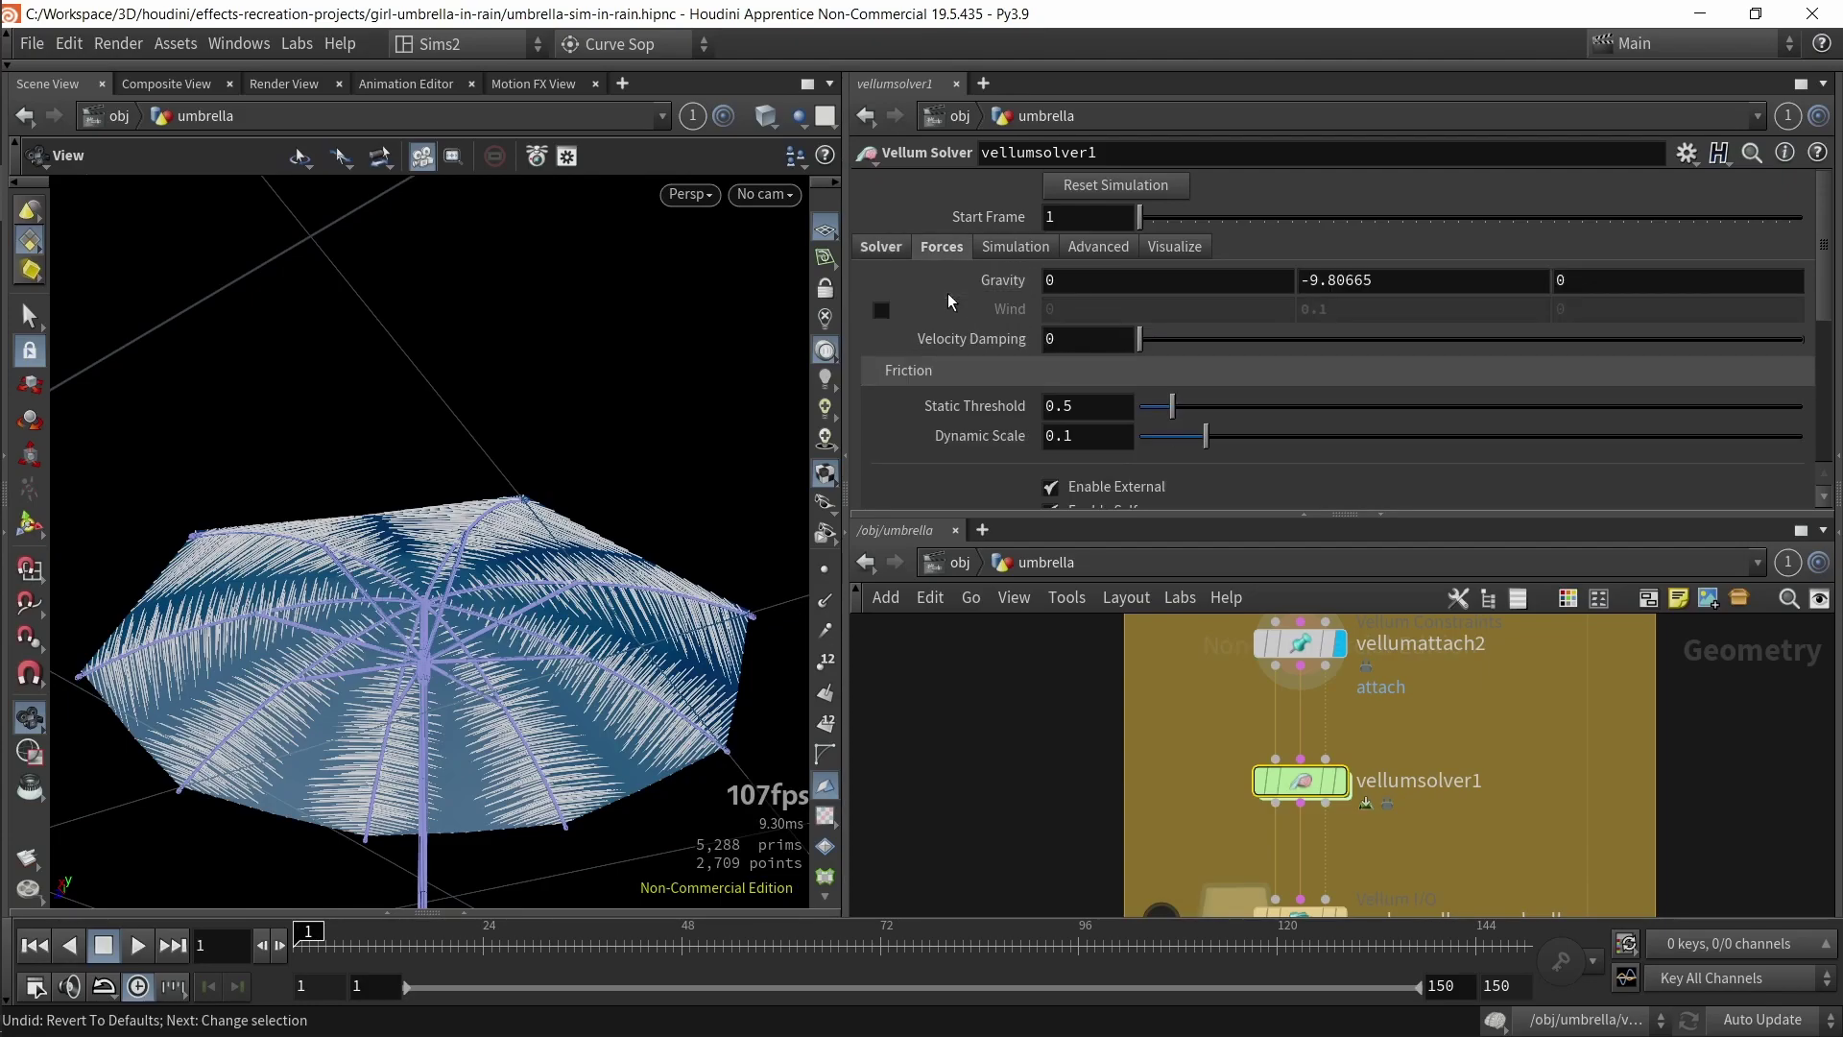
click(880, 309)
click(884, 309)
- Open the internal dynamics network of vellumsolver1
double_click(1306, 789)
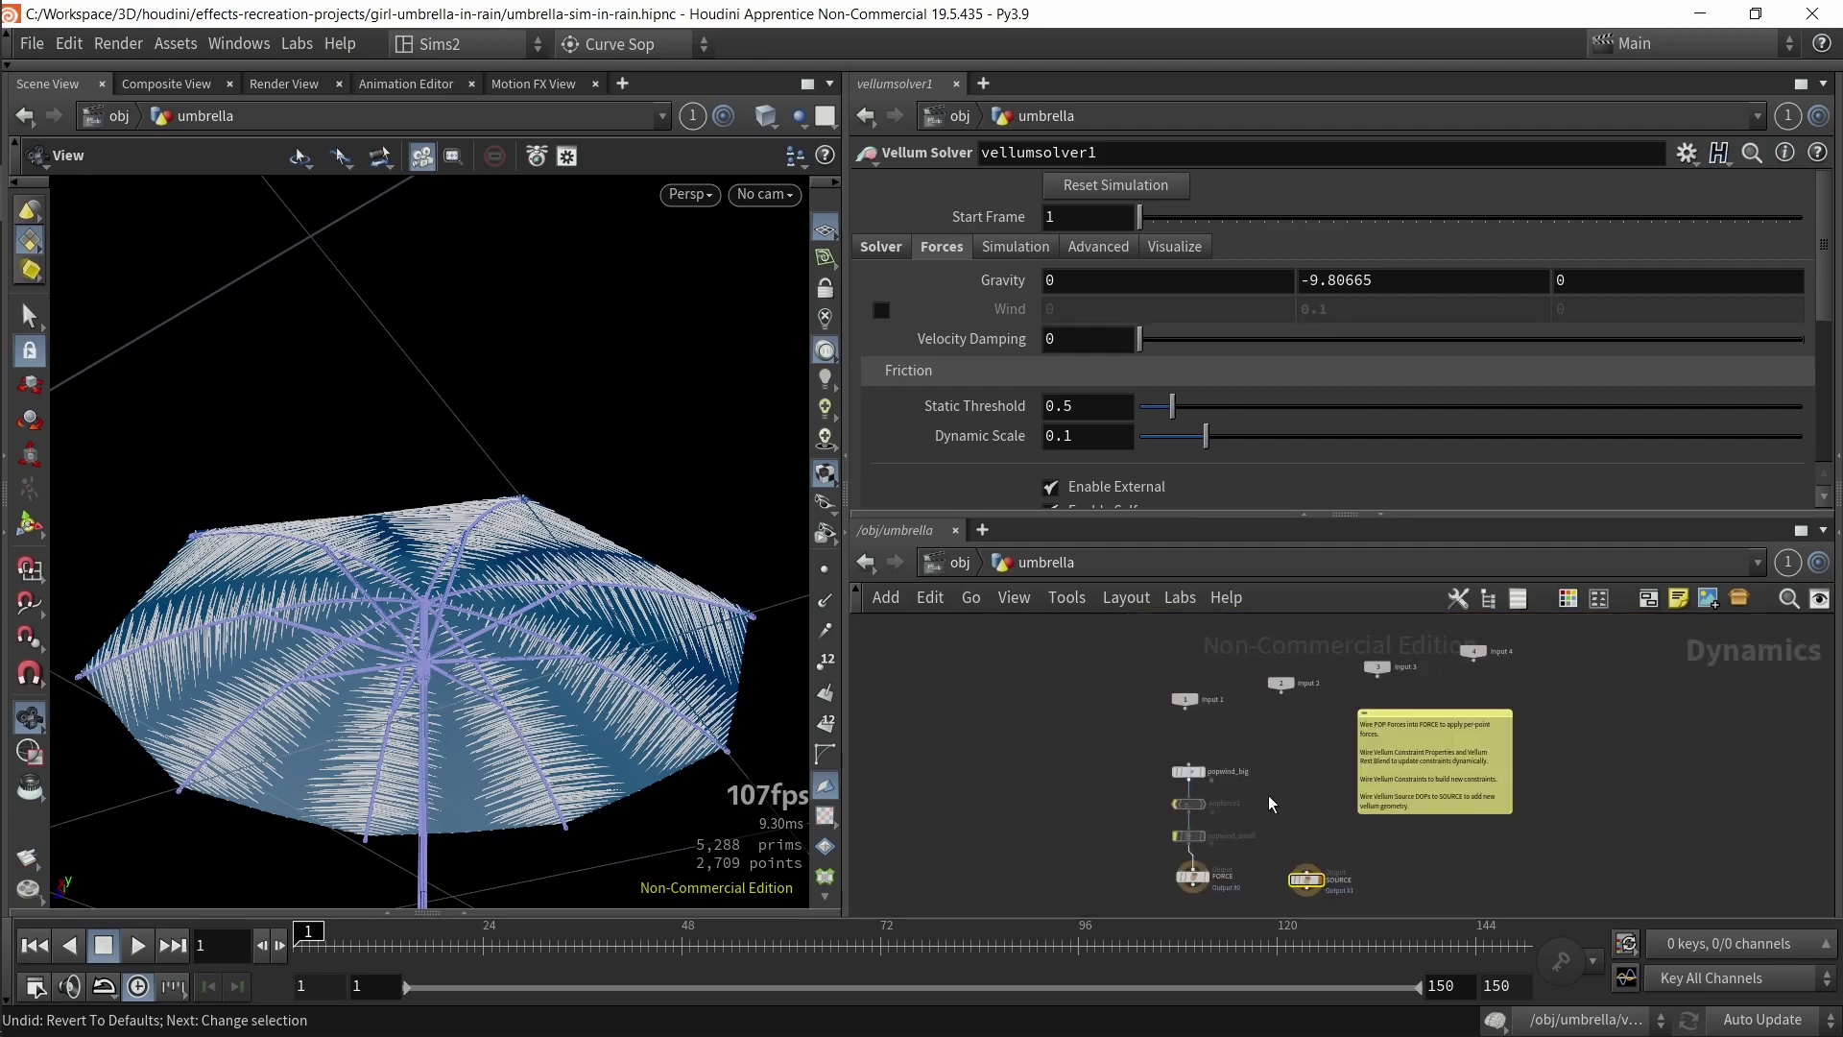
- Select the popwind_big node in the forces network to show its POP Wind parameters
scroll(1166, 804, up, 5)
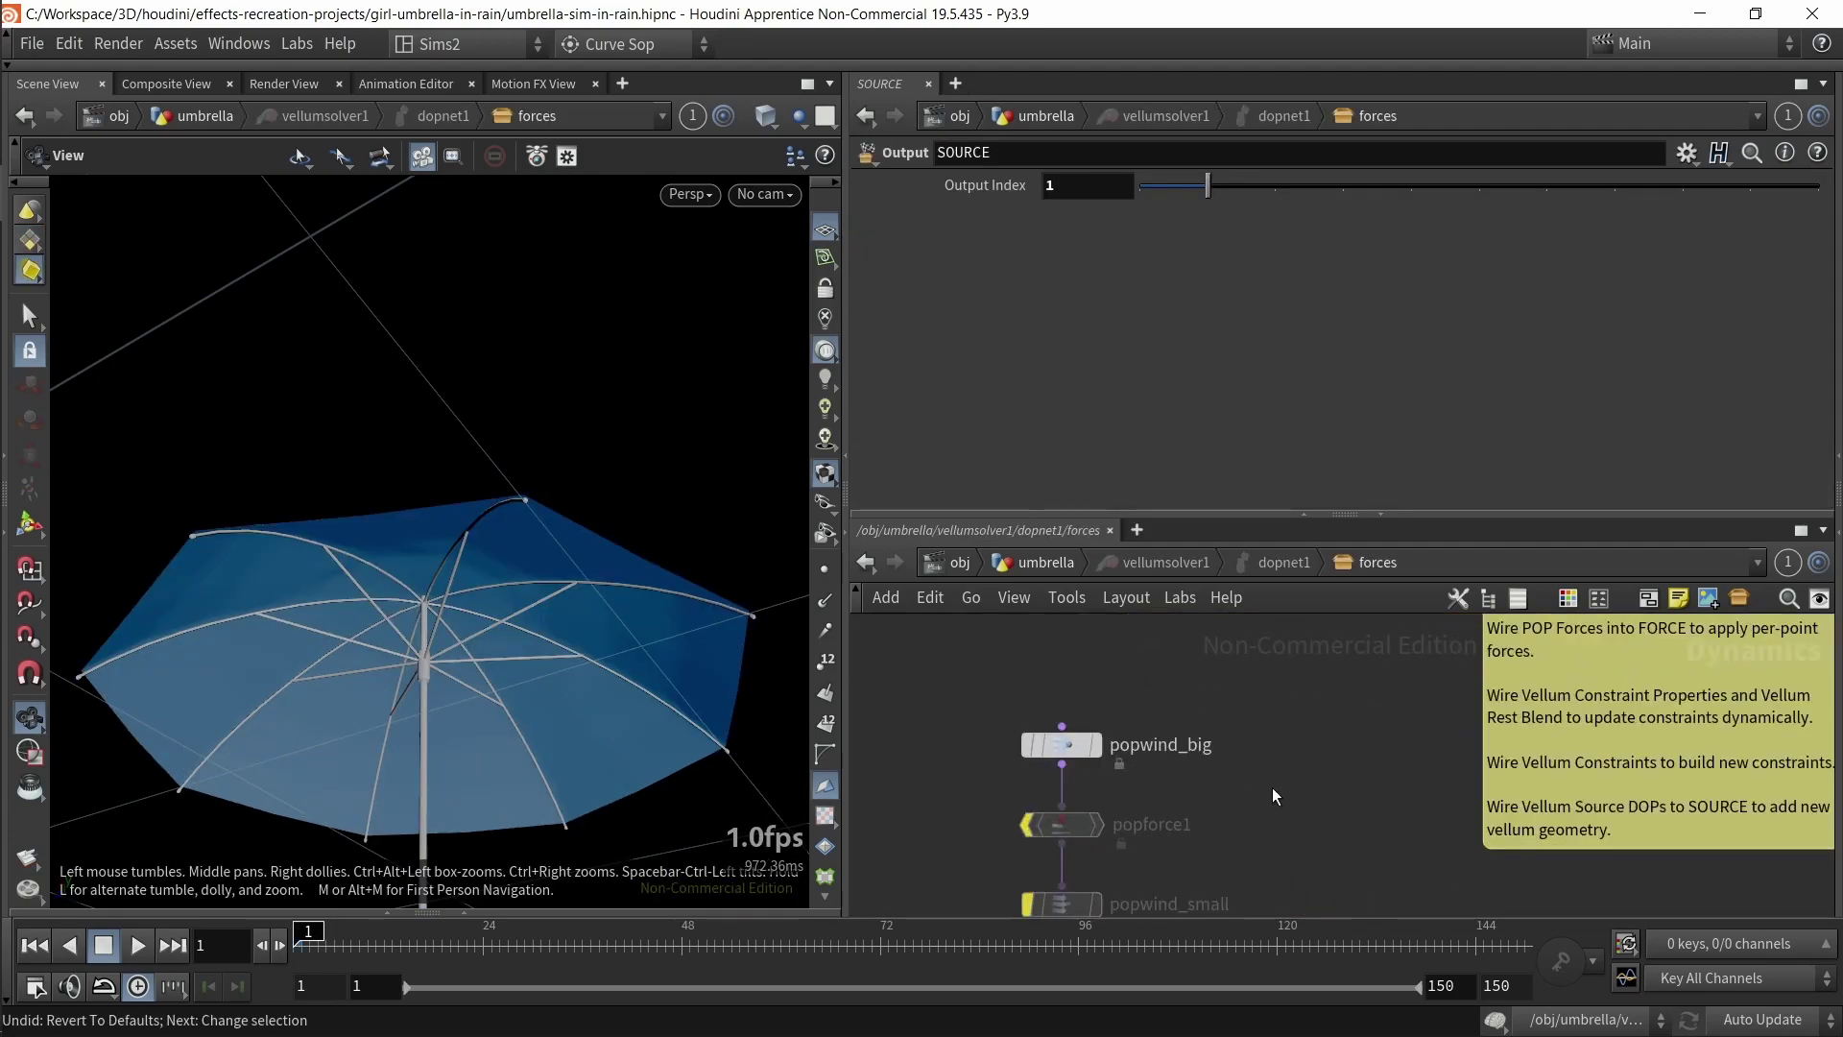
click(1200, 726)
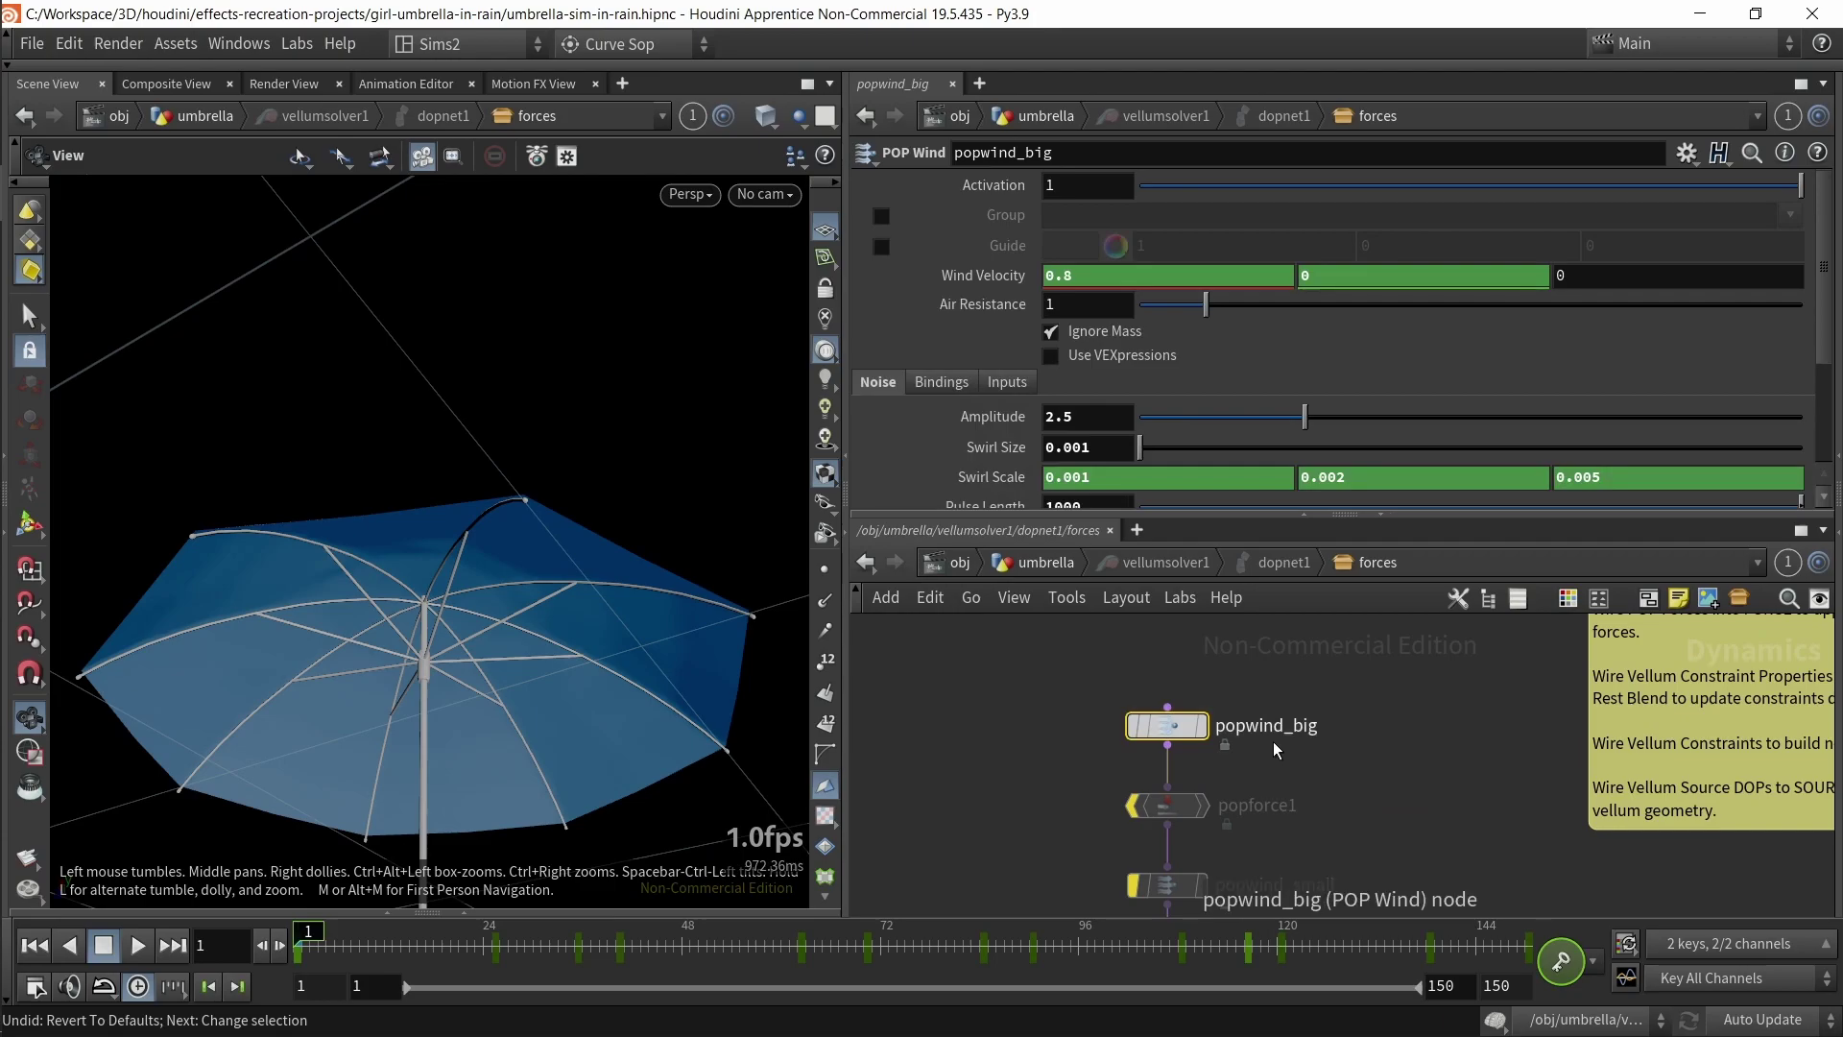
scroll(1268, 747, up, 2)
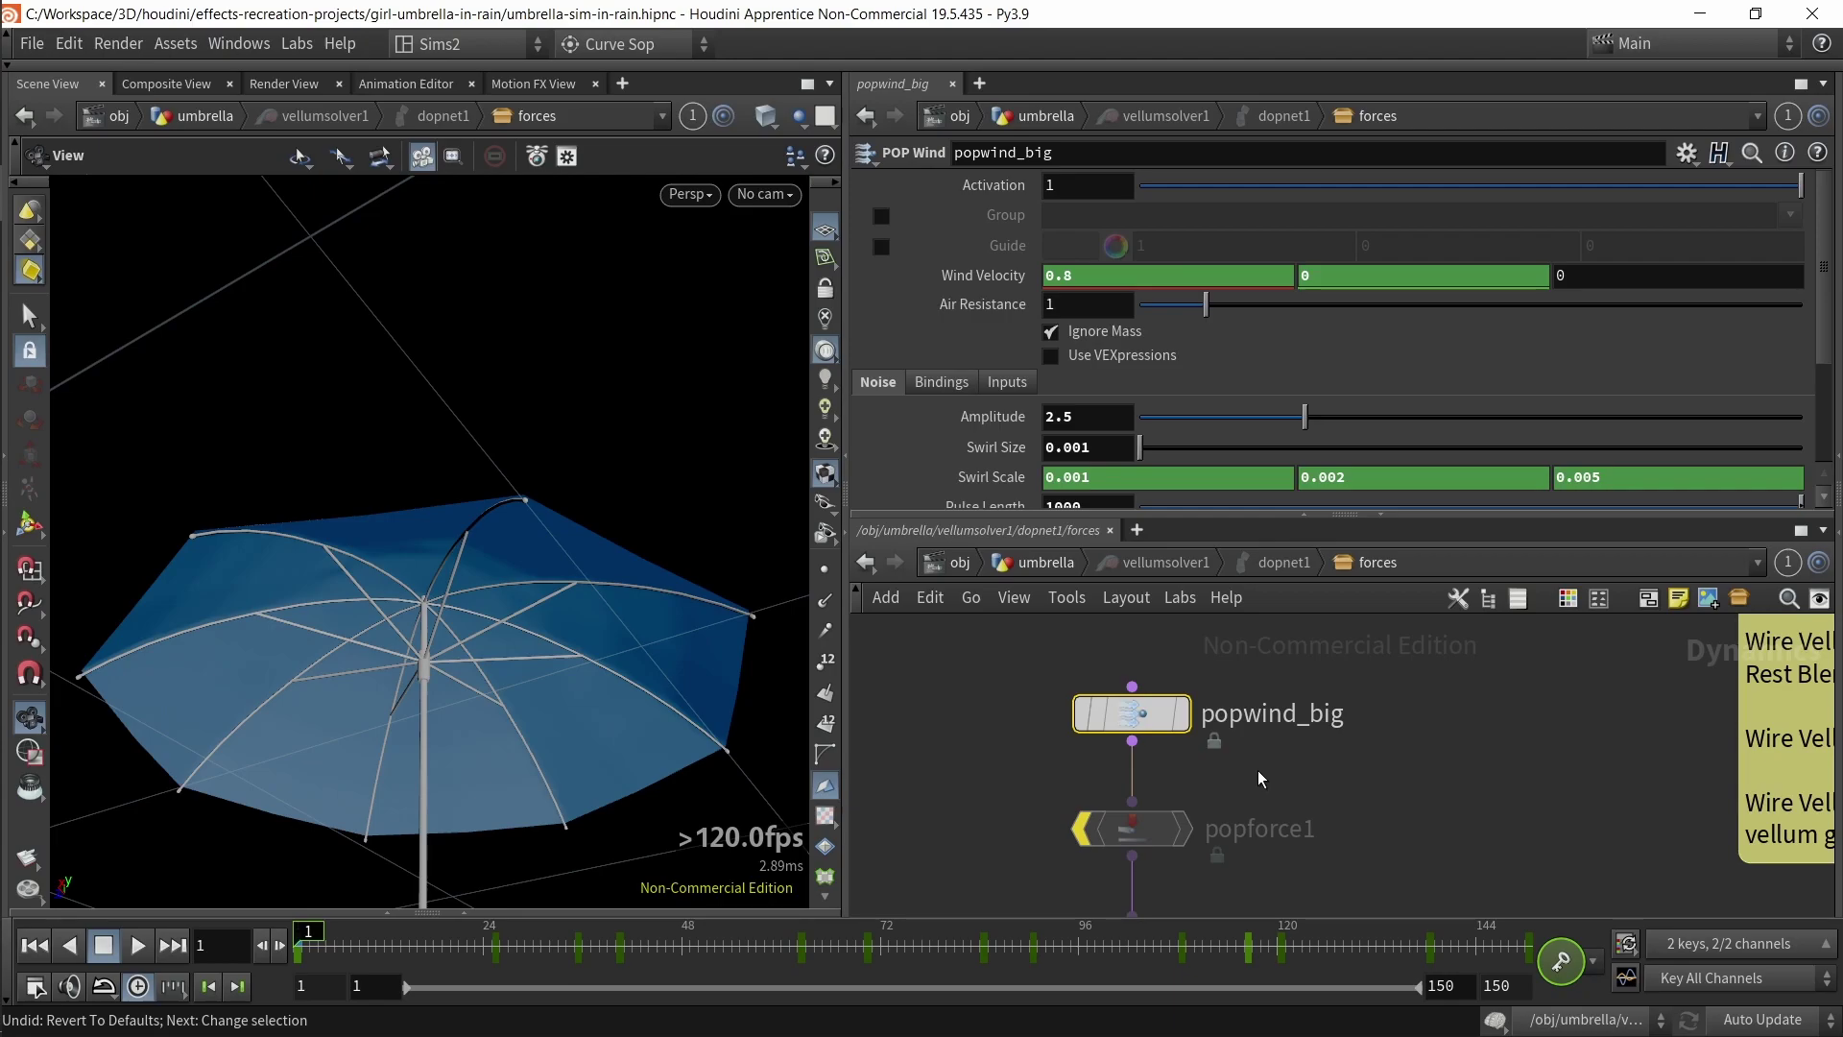
- Search the node list for "pop" to view the available POP nodes and close it without adding one
key(Tab)
text(pop)
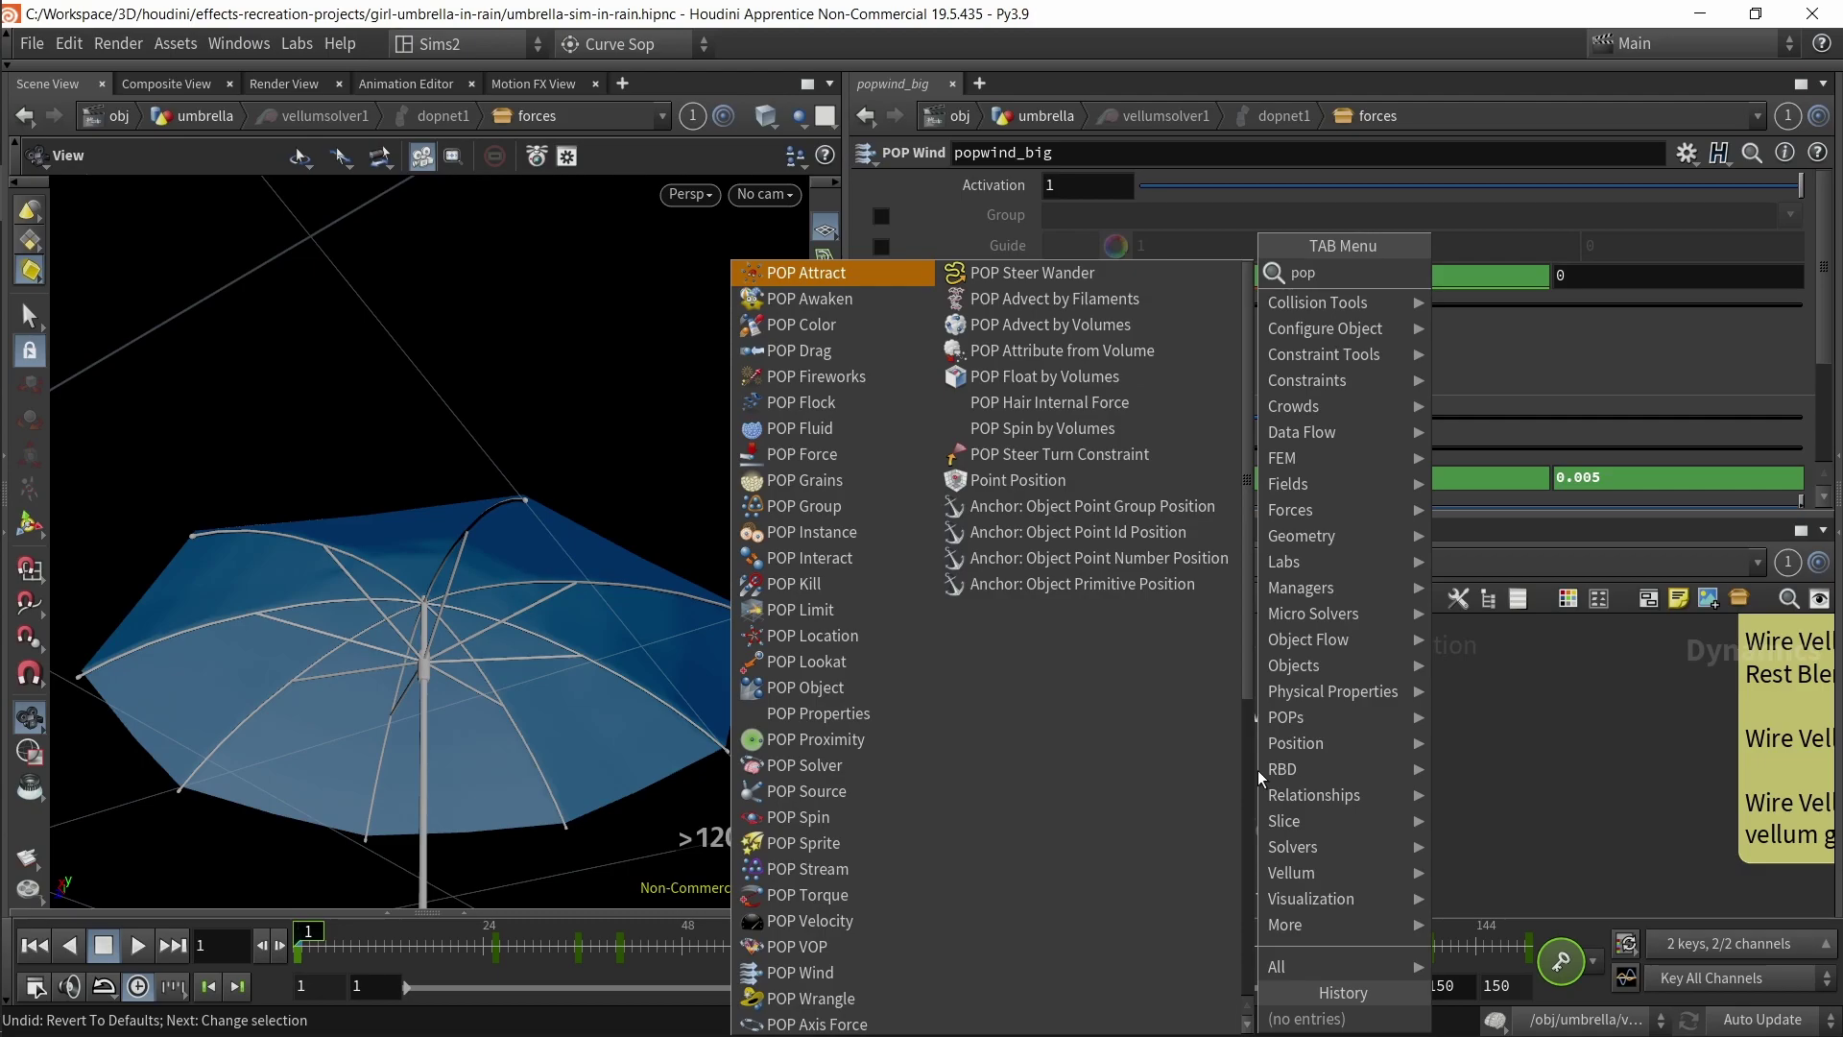
key(Escape)
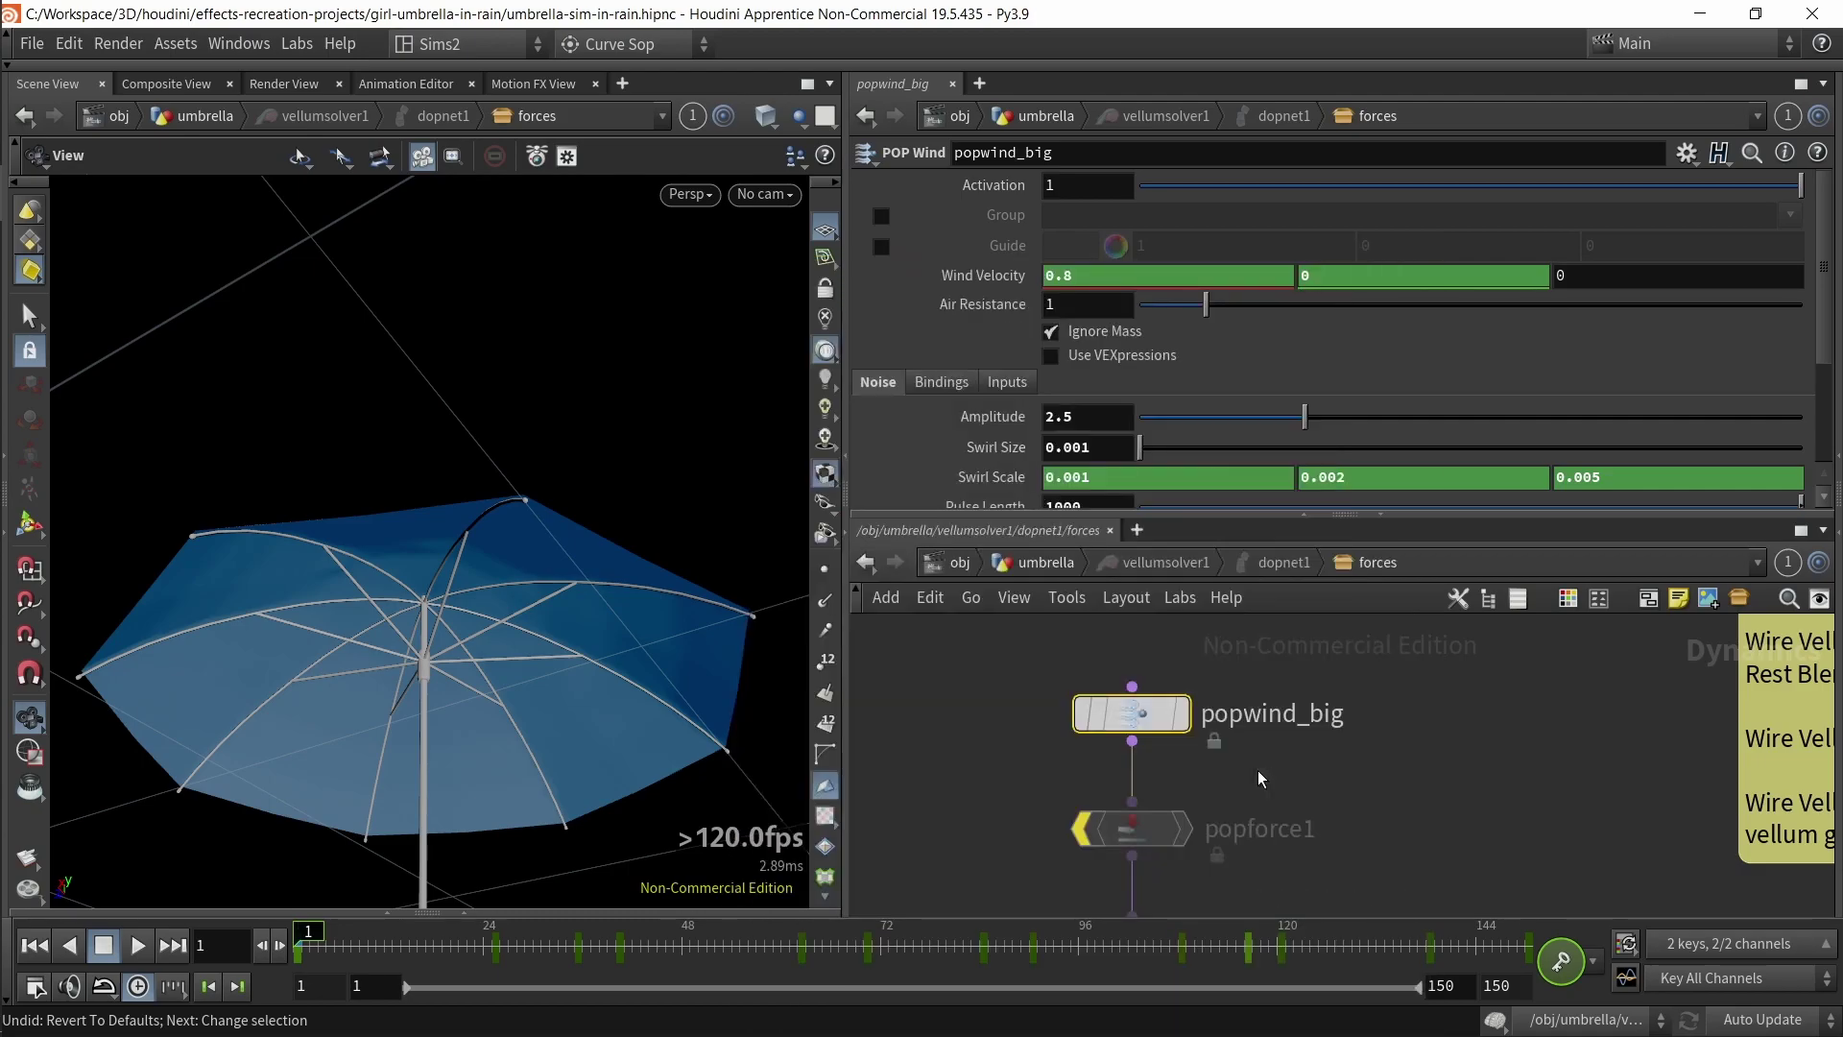
- Examine the chain of popwind_big, popforce1 and popwind_small feeding the FORCE output, keeping popwind_big selected
scroll(1329, 763, down, 3)
middle_drag(1317, 833, 1300, 777)
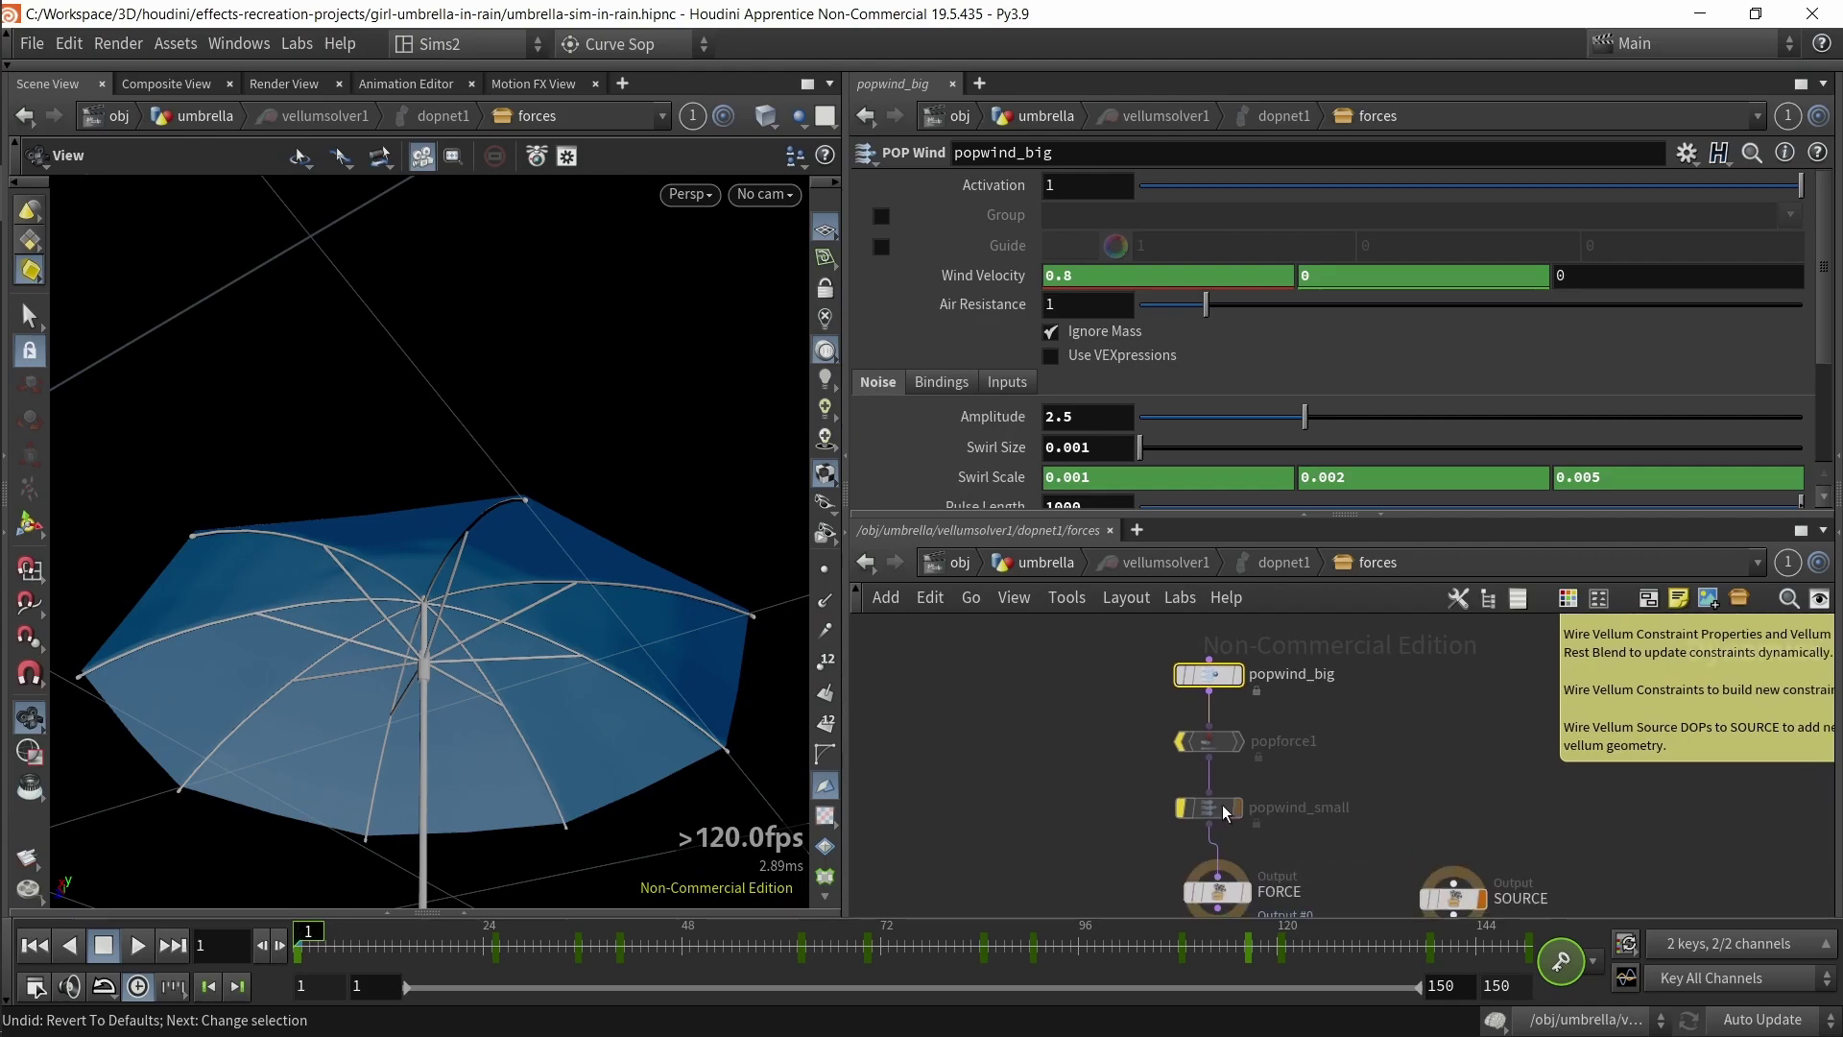
scroll(1143, 790, up, 2)
scroll(1133, 787, down, 2)
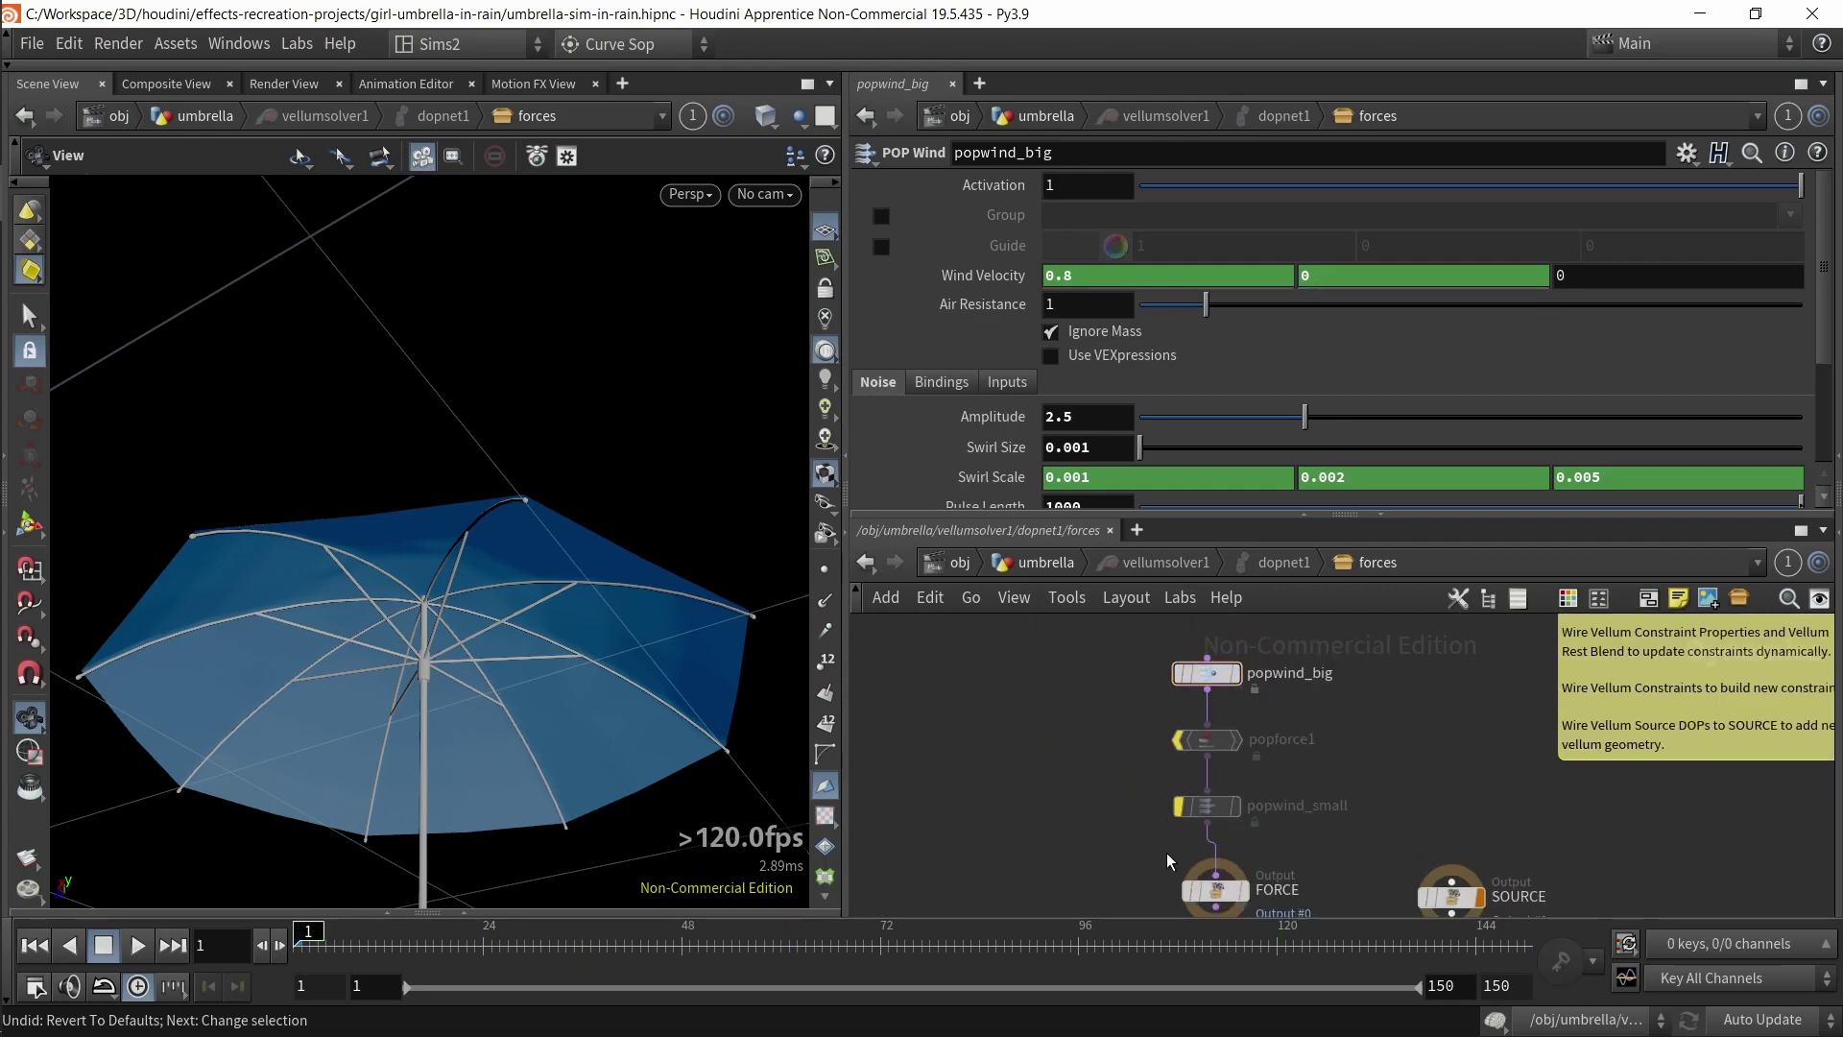
drag(1206, 892, 1207, 816)
middle_drag(1100, 759, 1075, 839)
drag(1073, 740, 1292, 670)
scroll(1233, 715, up, 2)
drag(999, 659, 1333, 736)
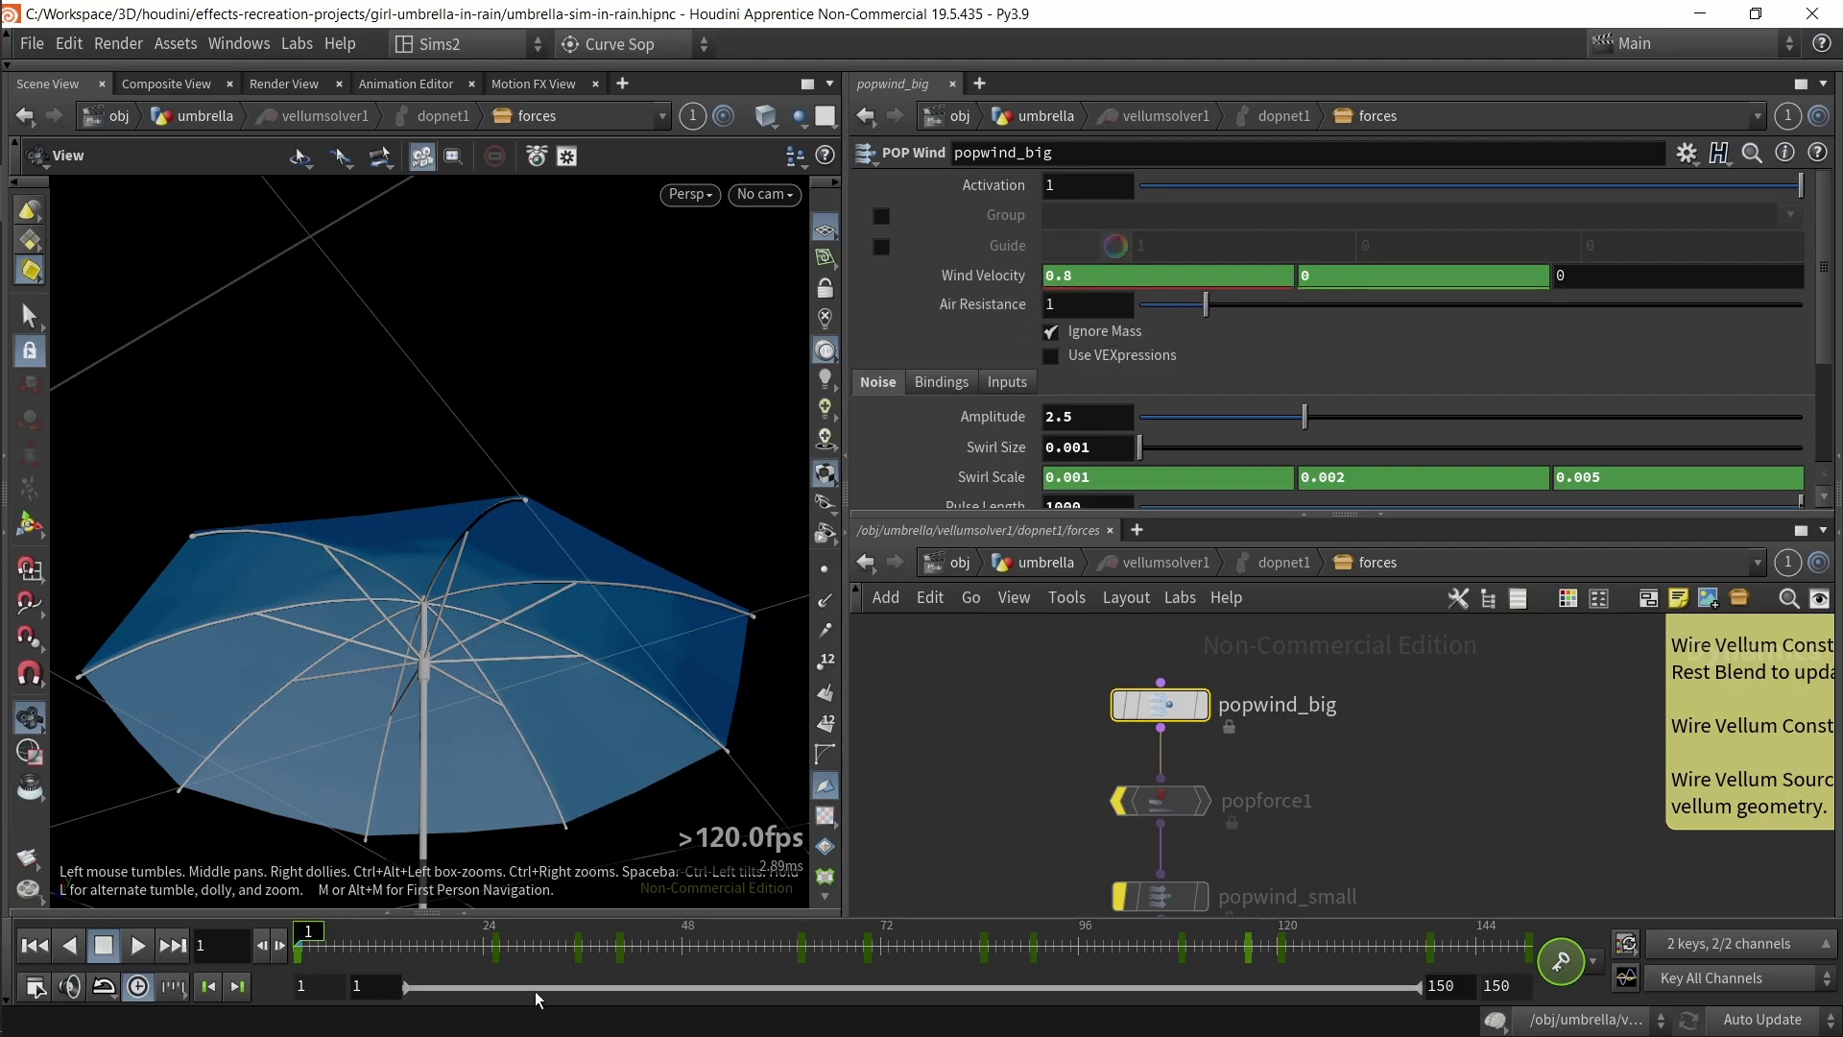
- Return to the umbrella network, make vellumsolver1 the displayed node and show its Solver settings
drag(499, 622, 475, 518)
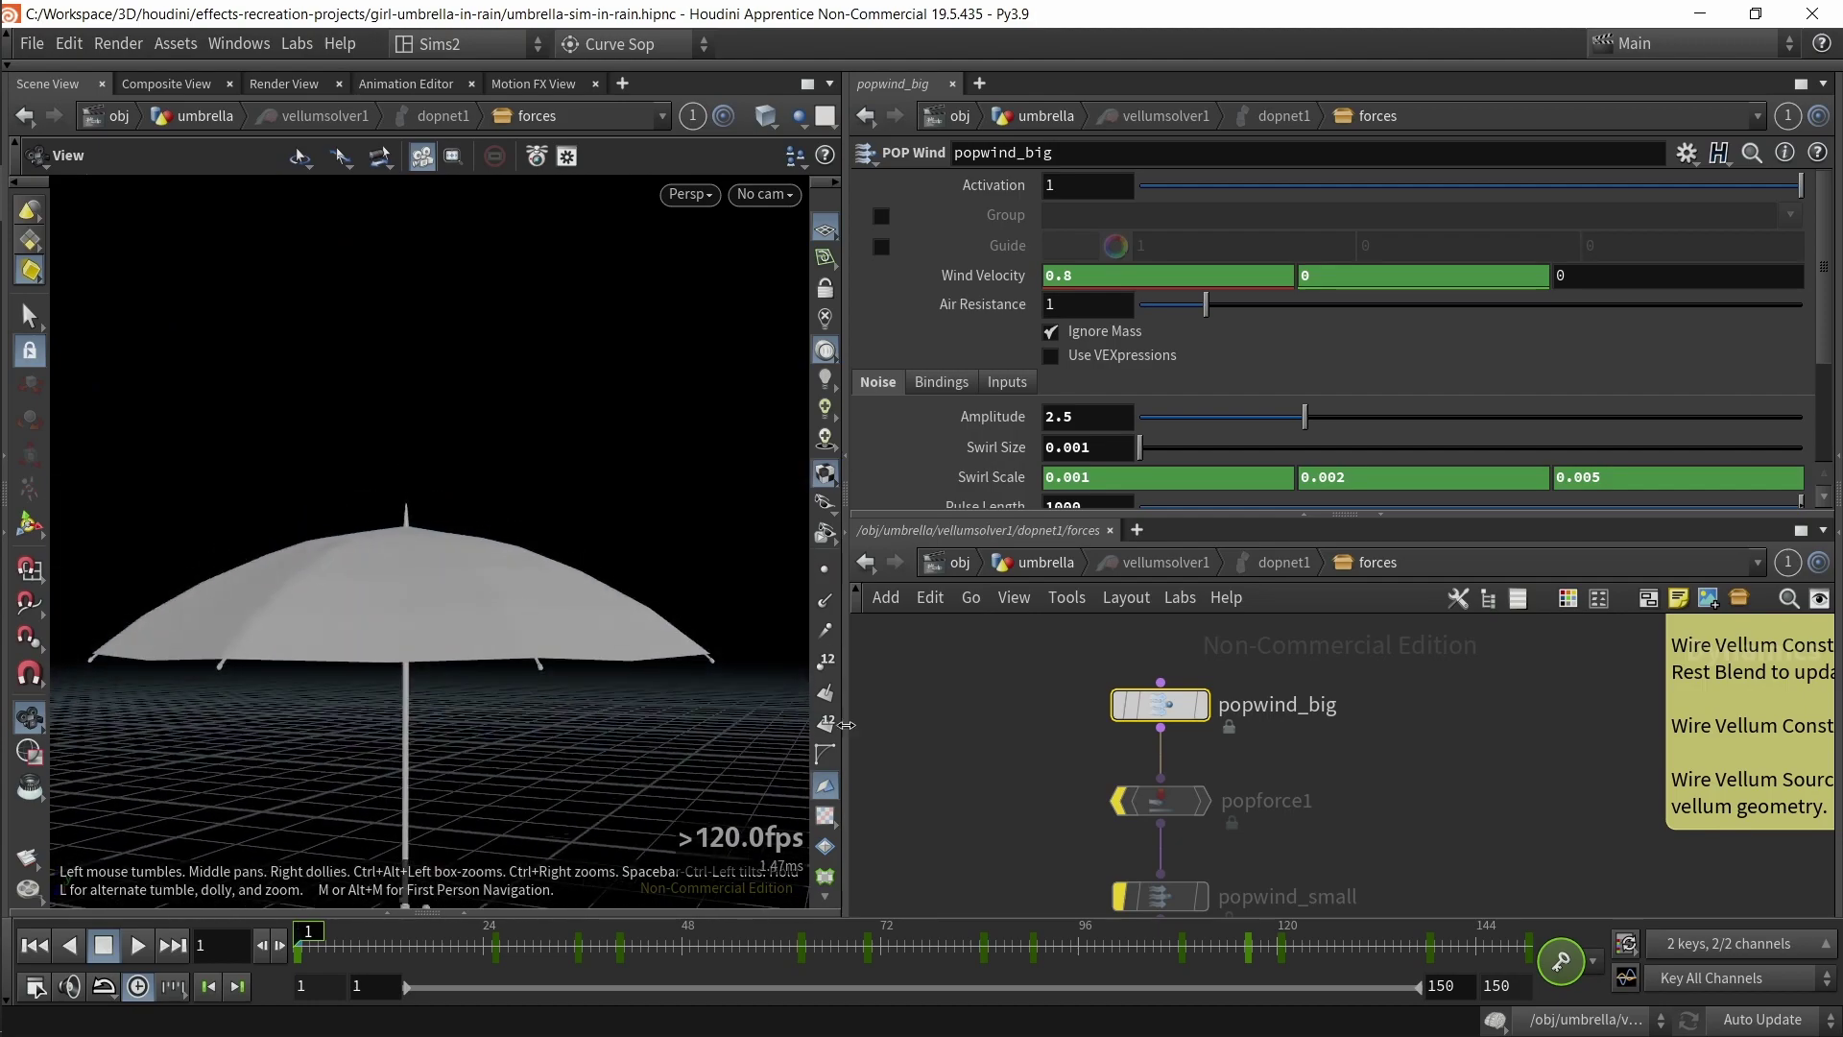
click(1051, 570)
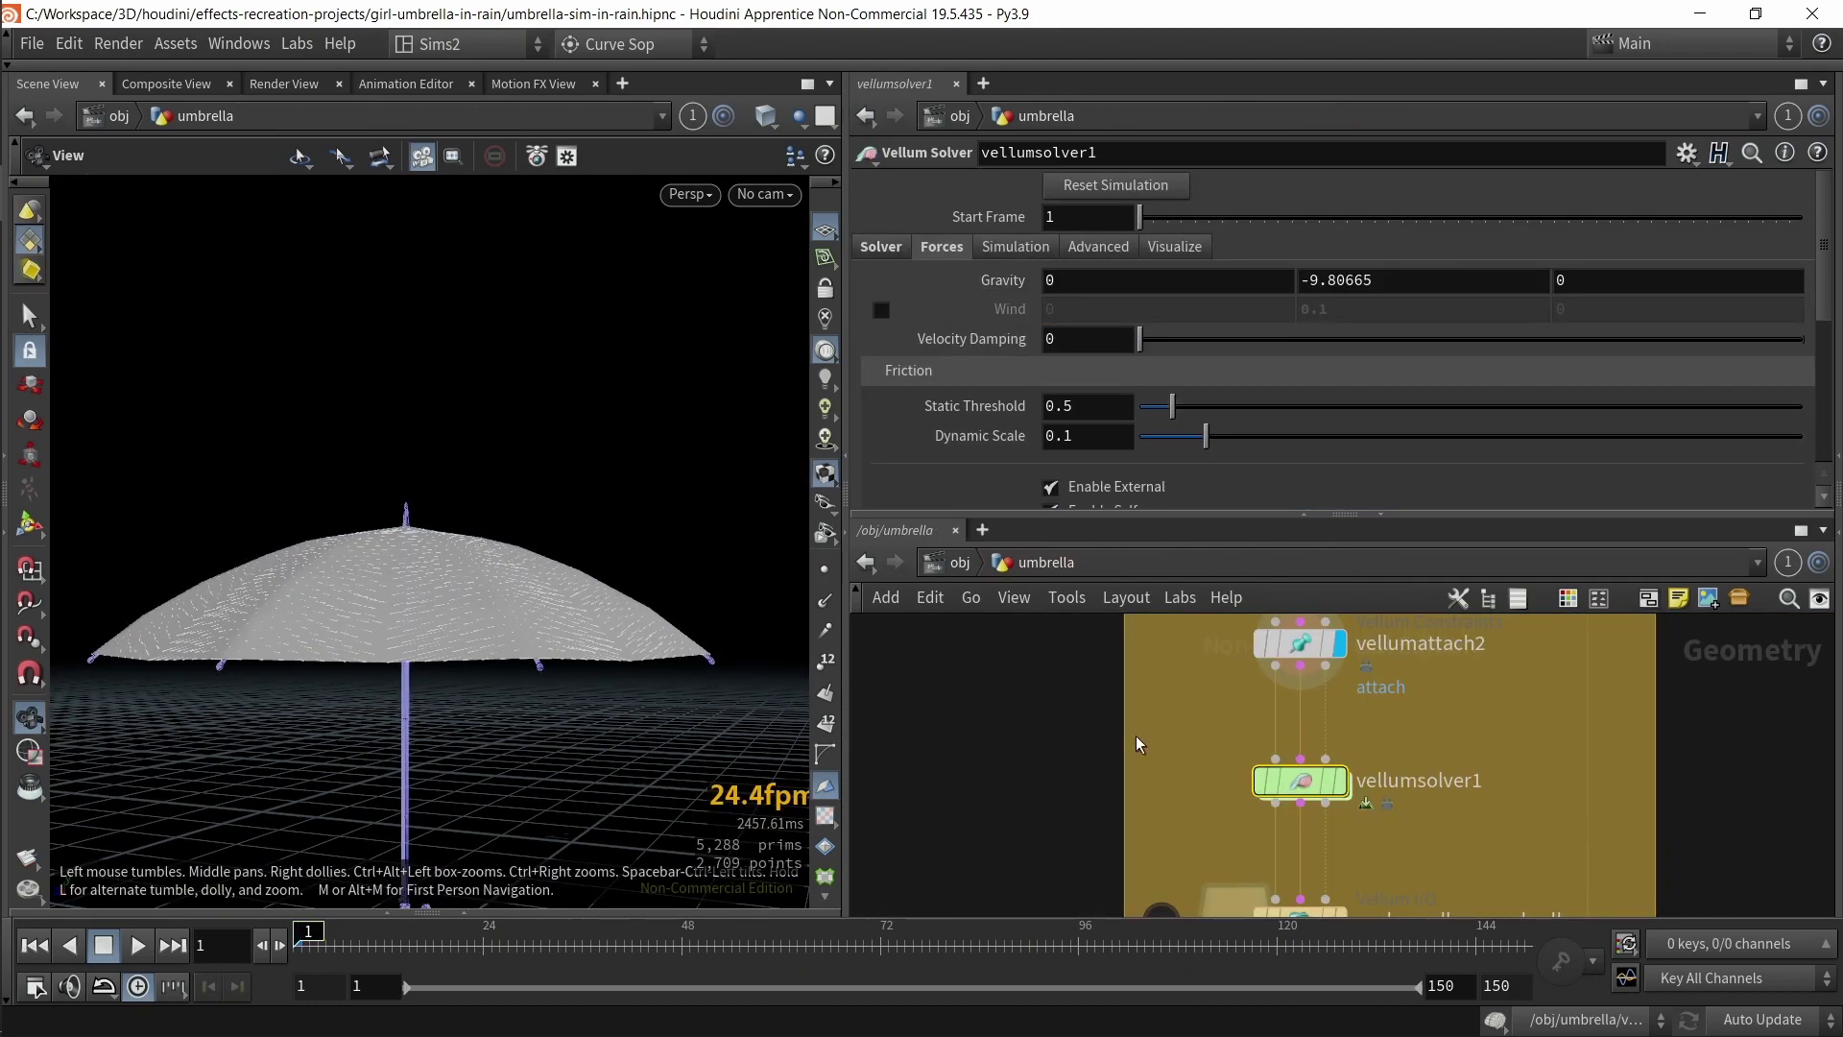
click(1340, 784)
double_click(1316, 793)
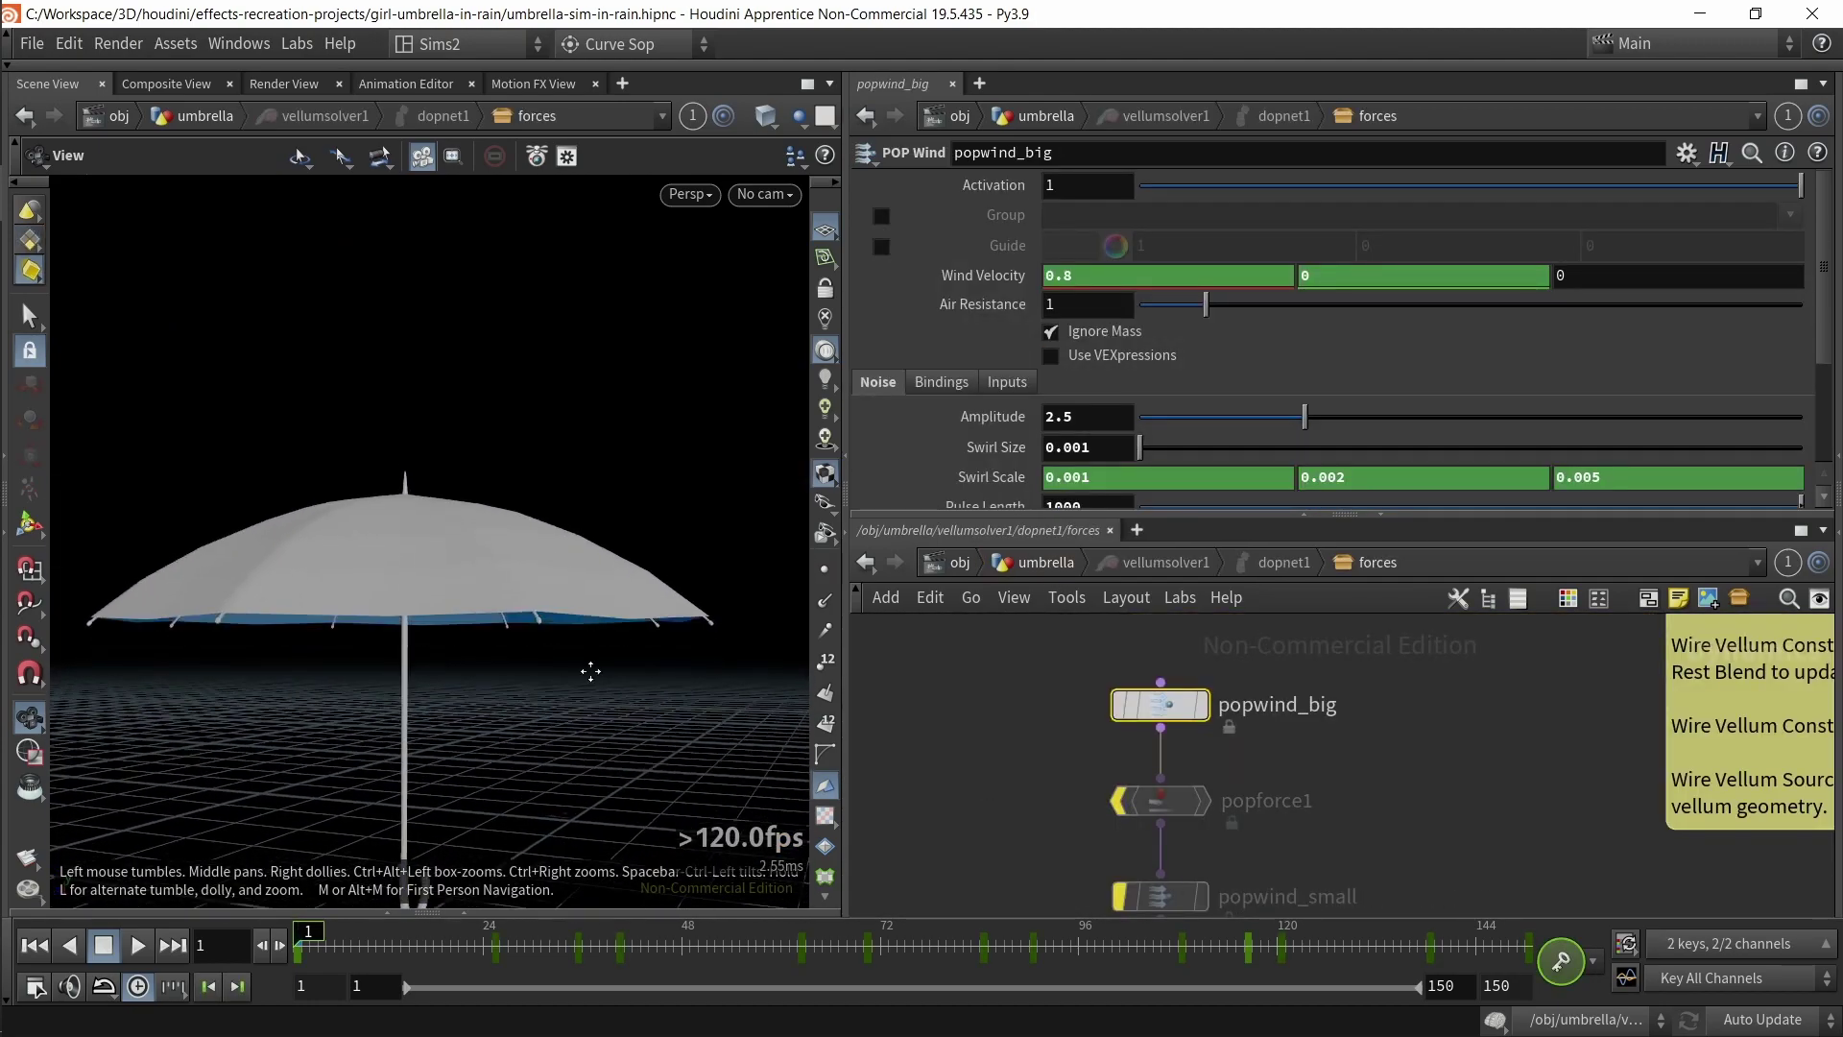
click(1033, 568)
click(876, 248)
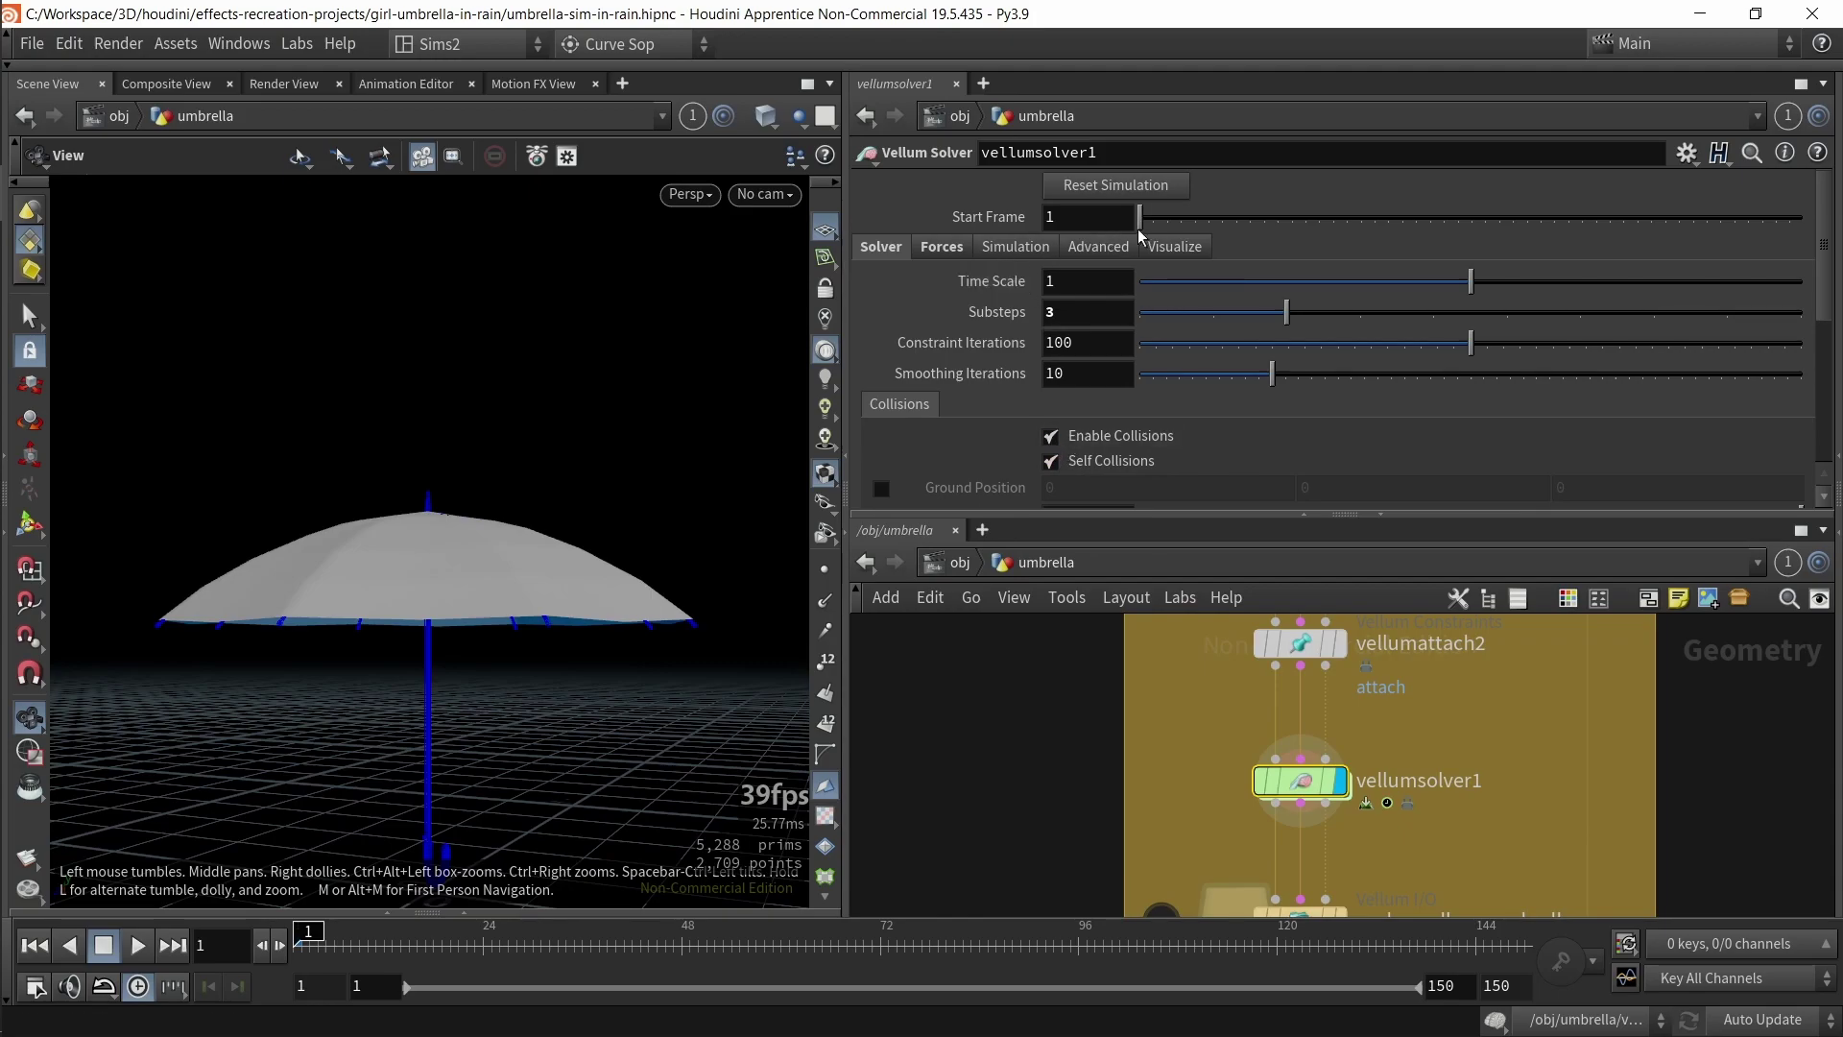
- Compare the Show Collision option of vellumsolver1 on and off in the Visualize settings, leaving it off
click(1174, 248)
click(1126, 280)
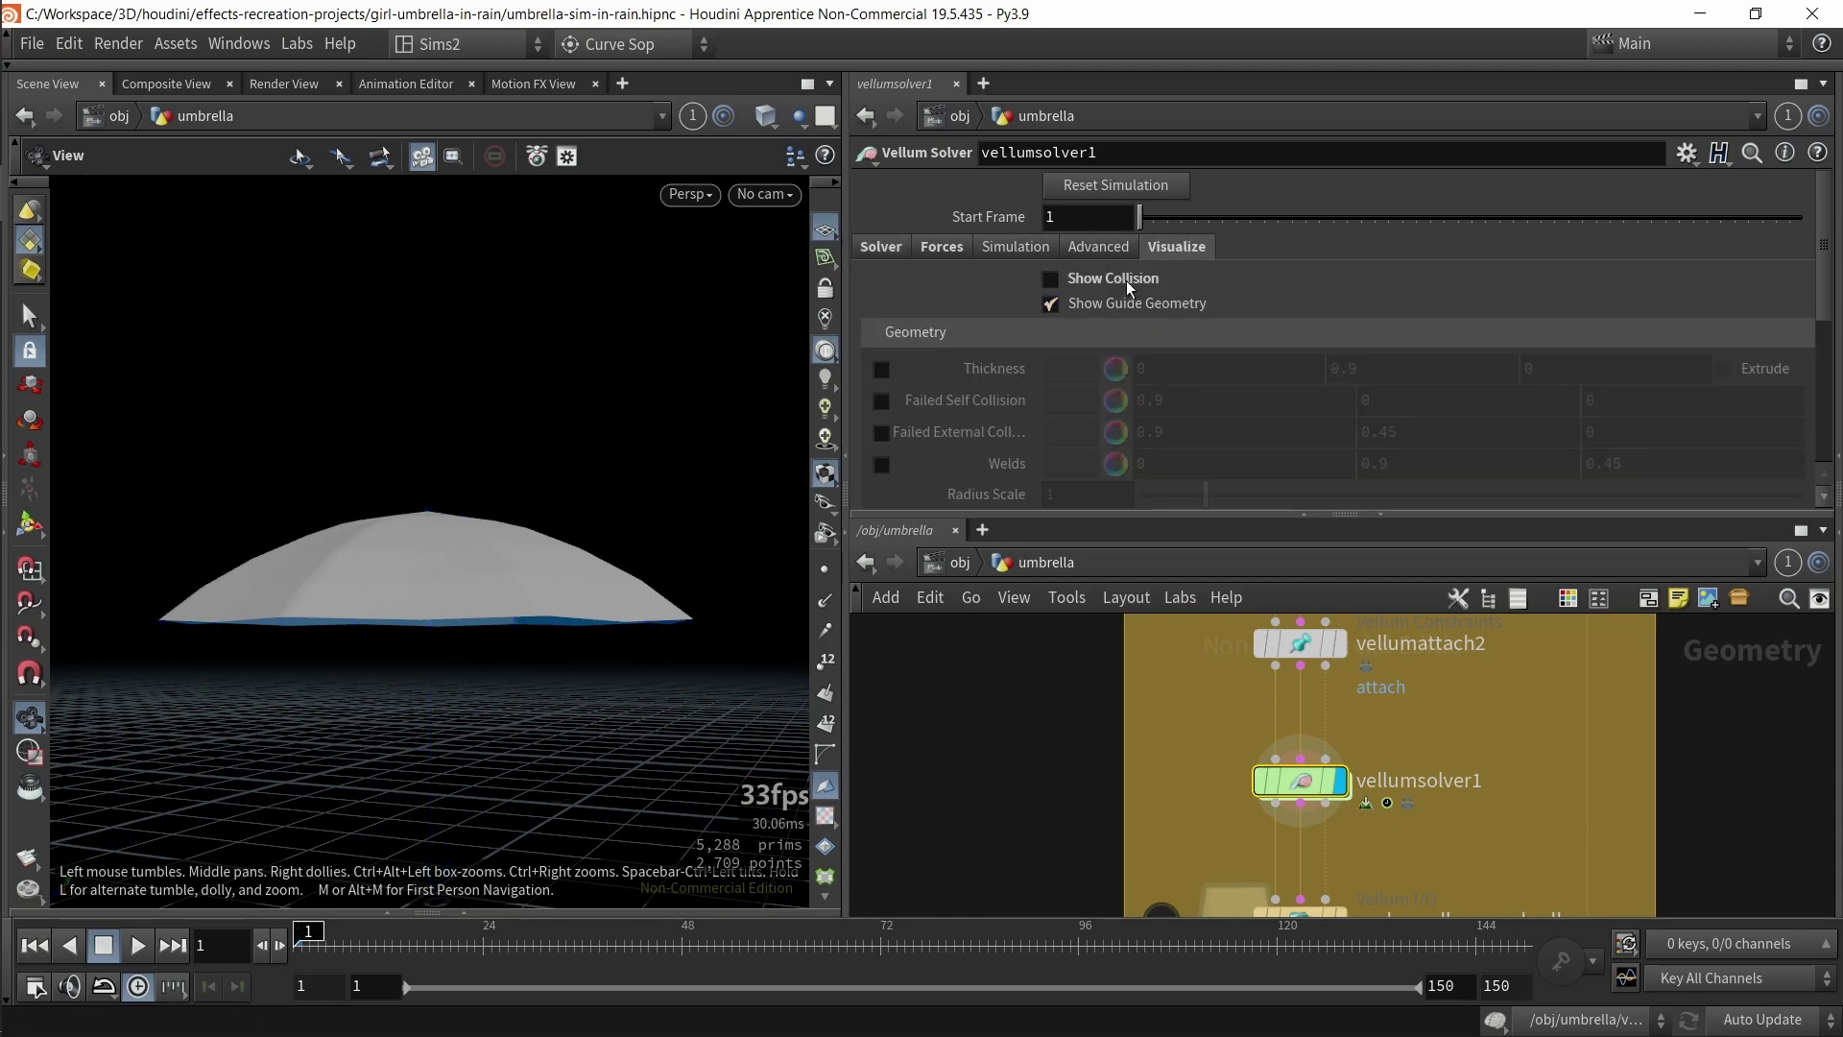
drag(673, 408, 572, 428)
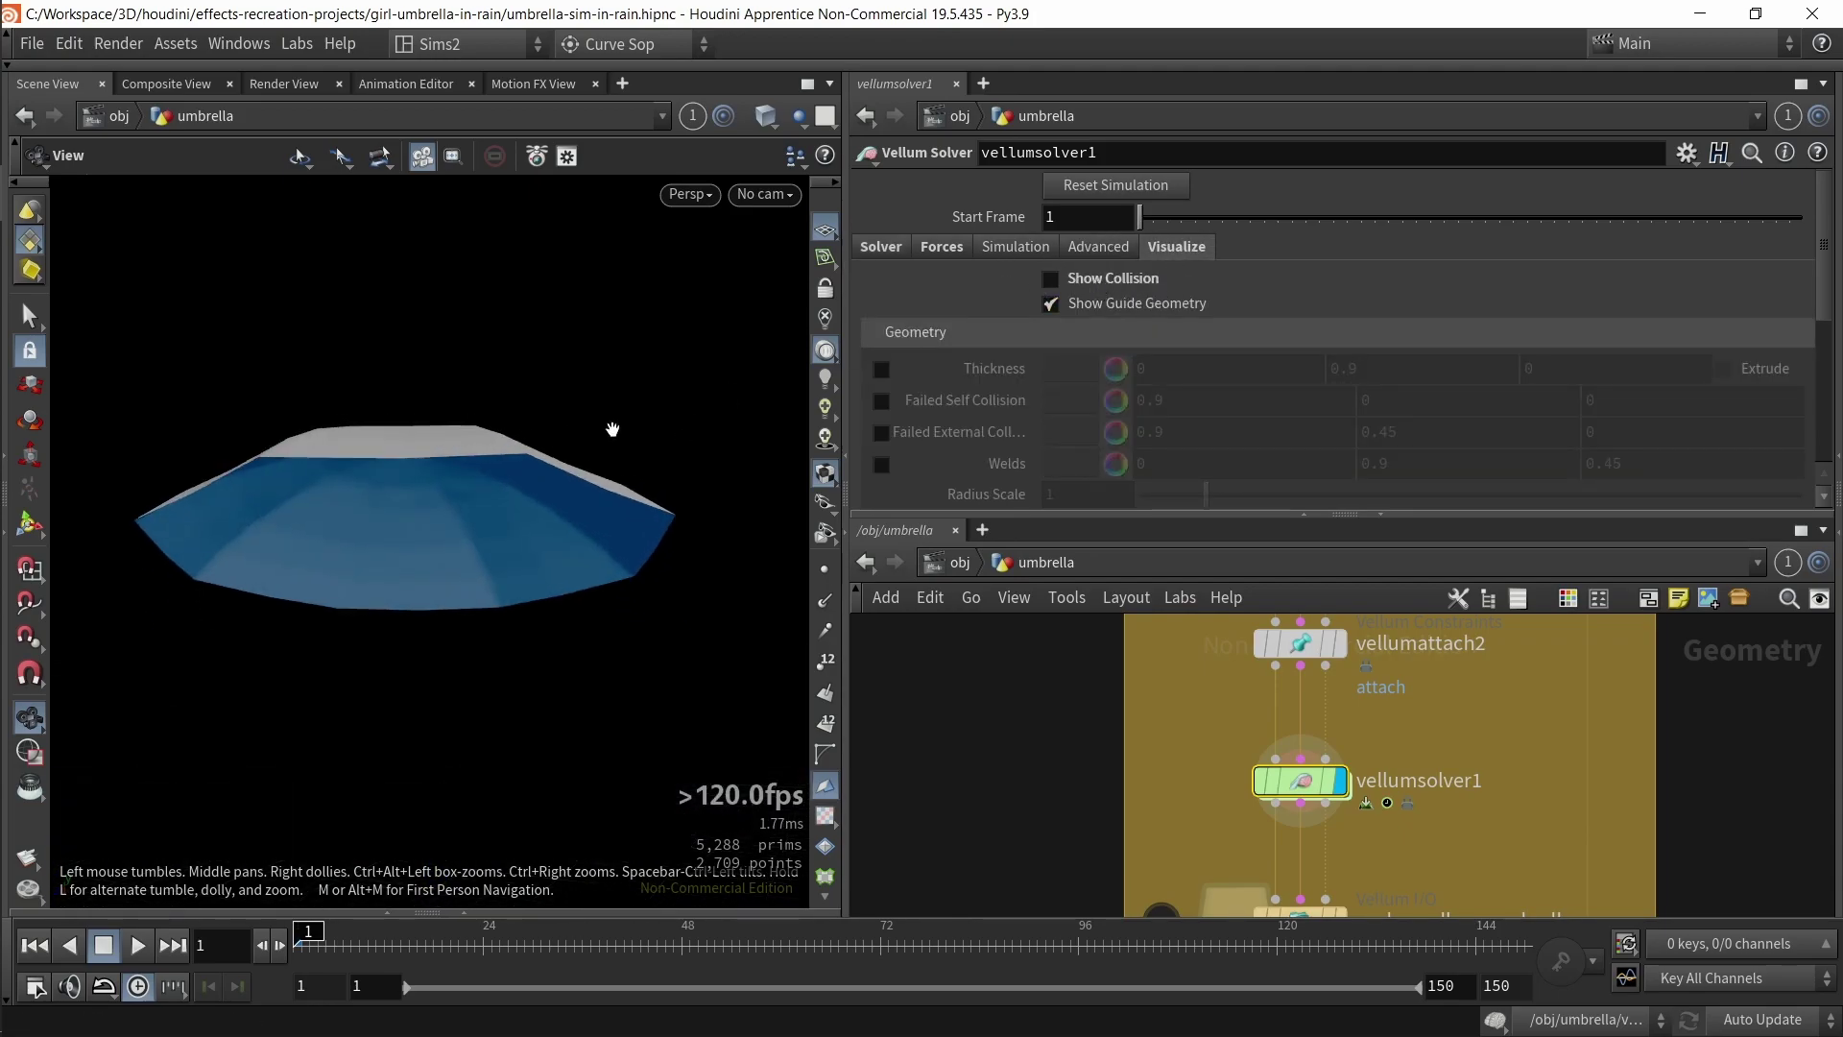
click(1117, 281)
scroll(423, 519, up, 8)
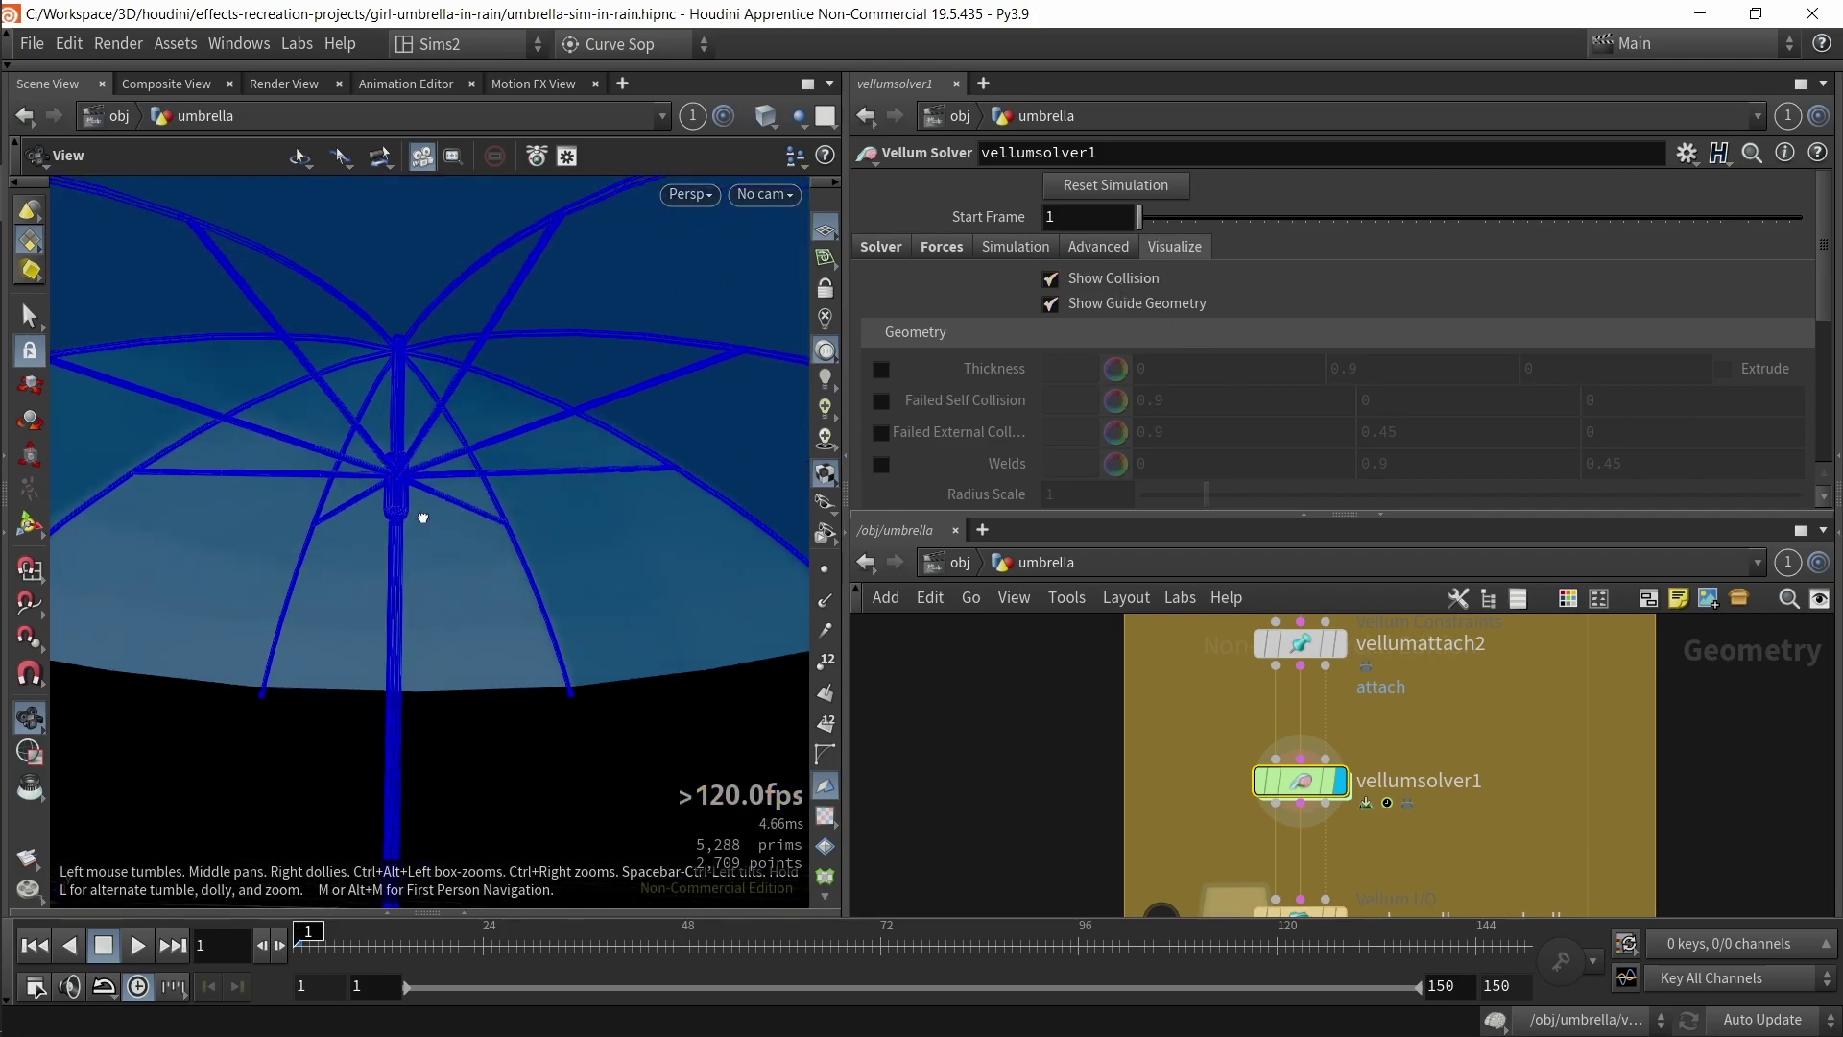
click(1106, 279)
- Play the umbrella cloth simulation, stop it and reopen the forces network inside vellumsolver1
key(f)
drag(532, 384, 461, 938)
drag(789, 588, 730, 615)
click(137, 946)
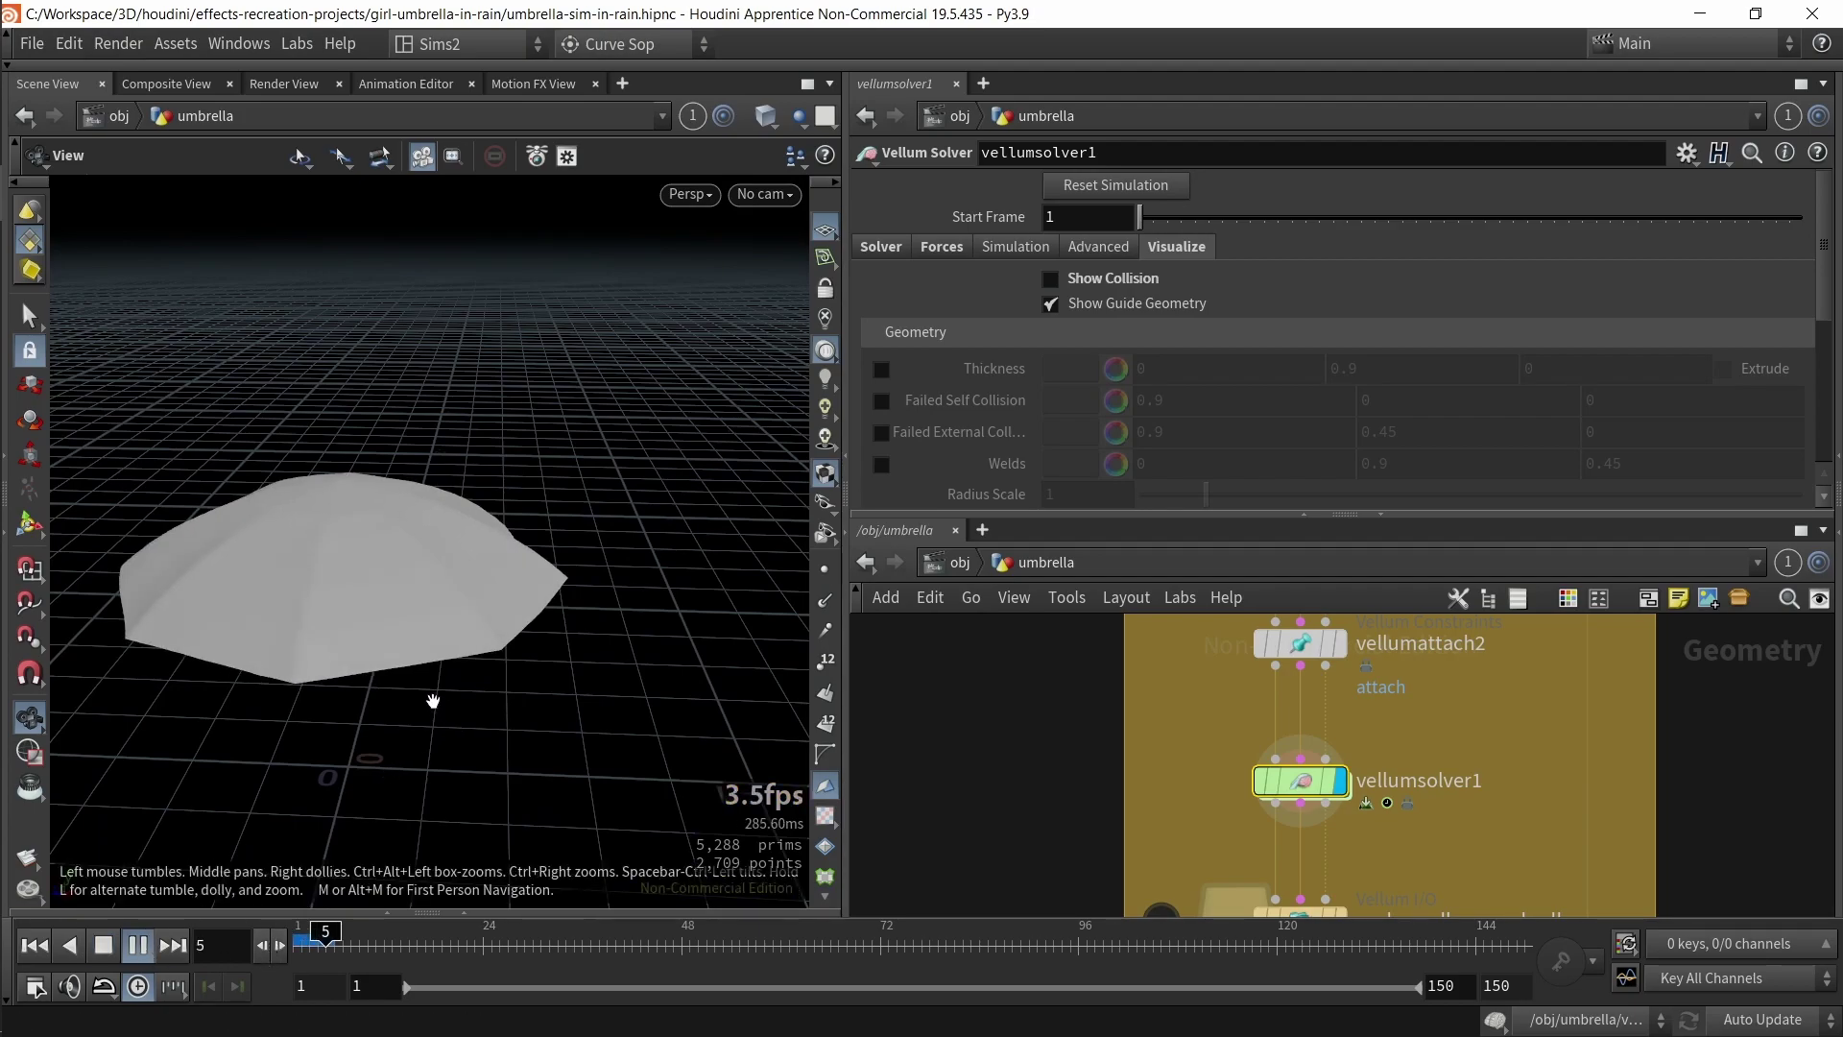
drag(382, 665, 379, 662)
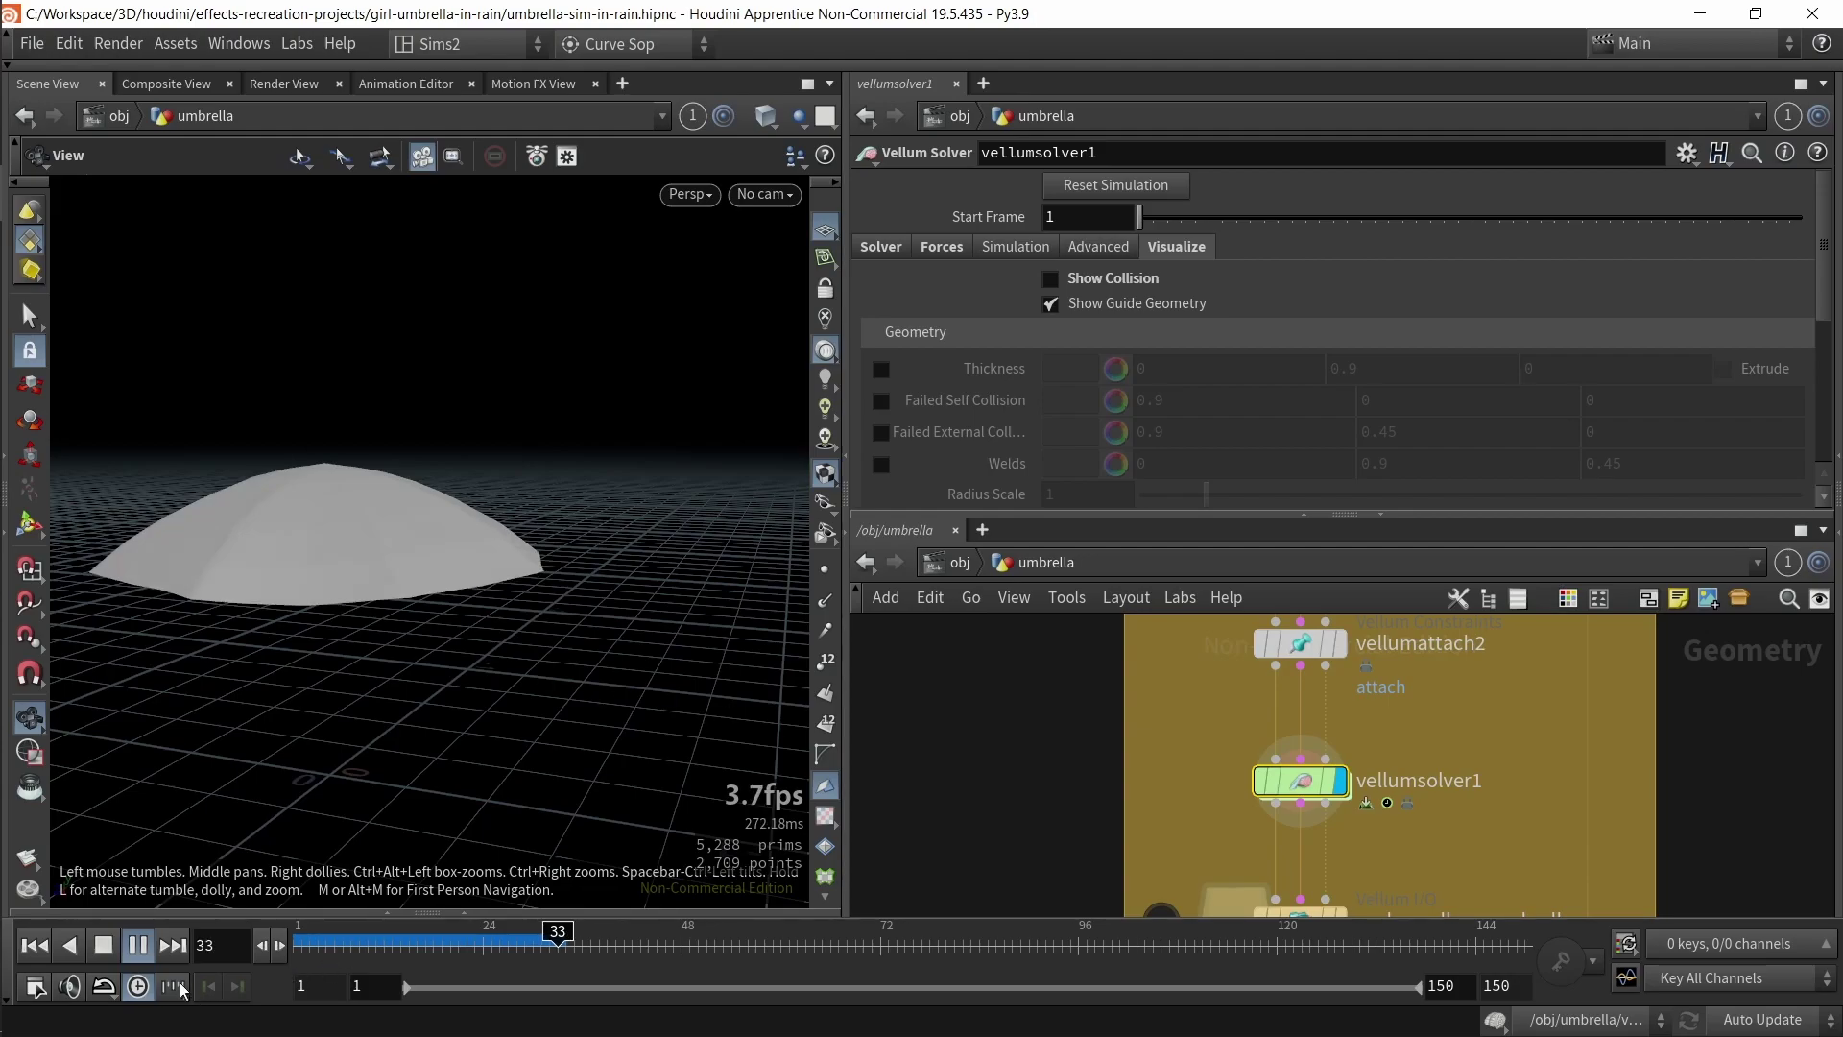
click(105, 947)
double_click(1301, 781)
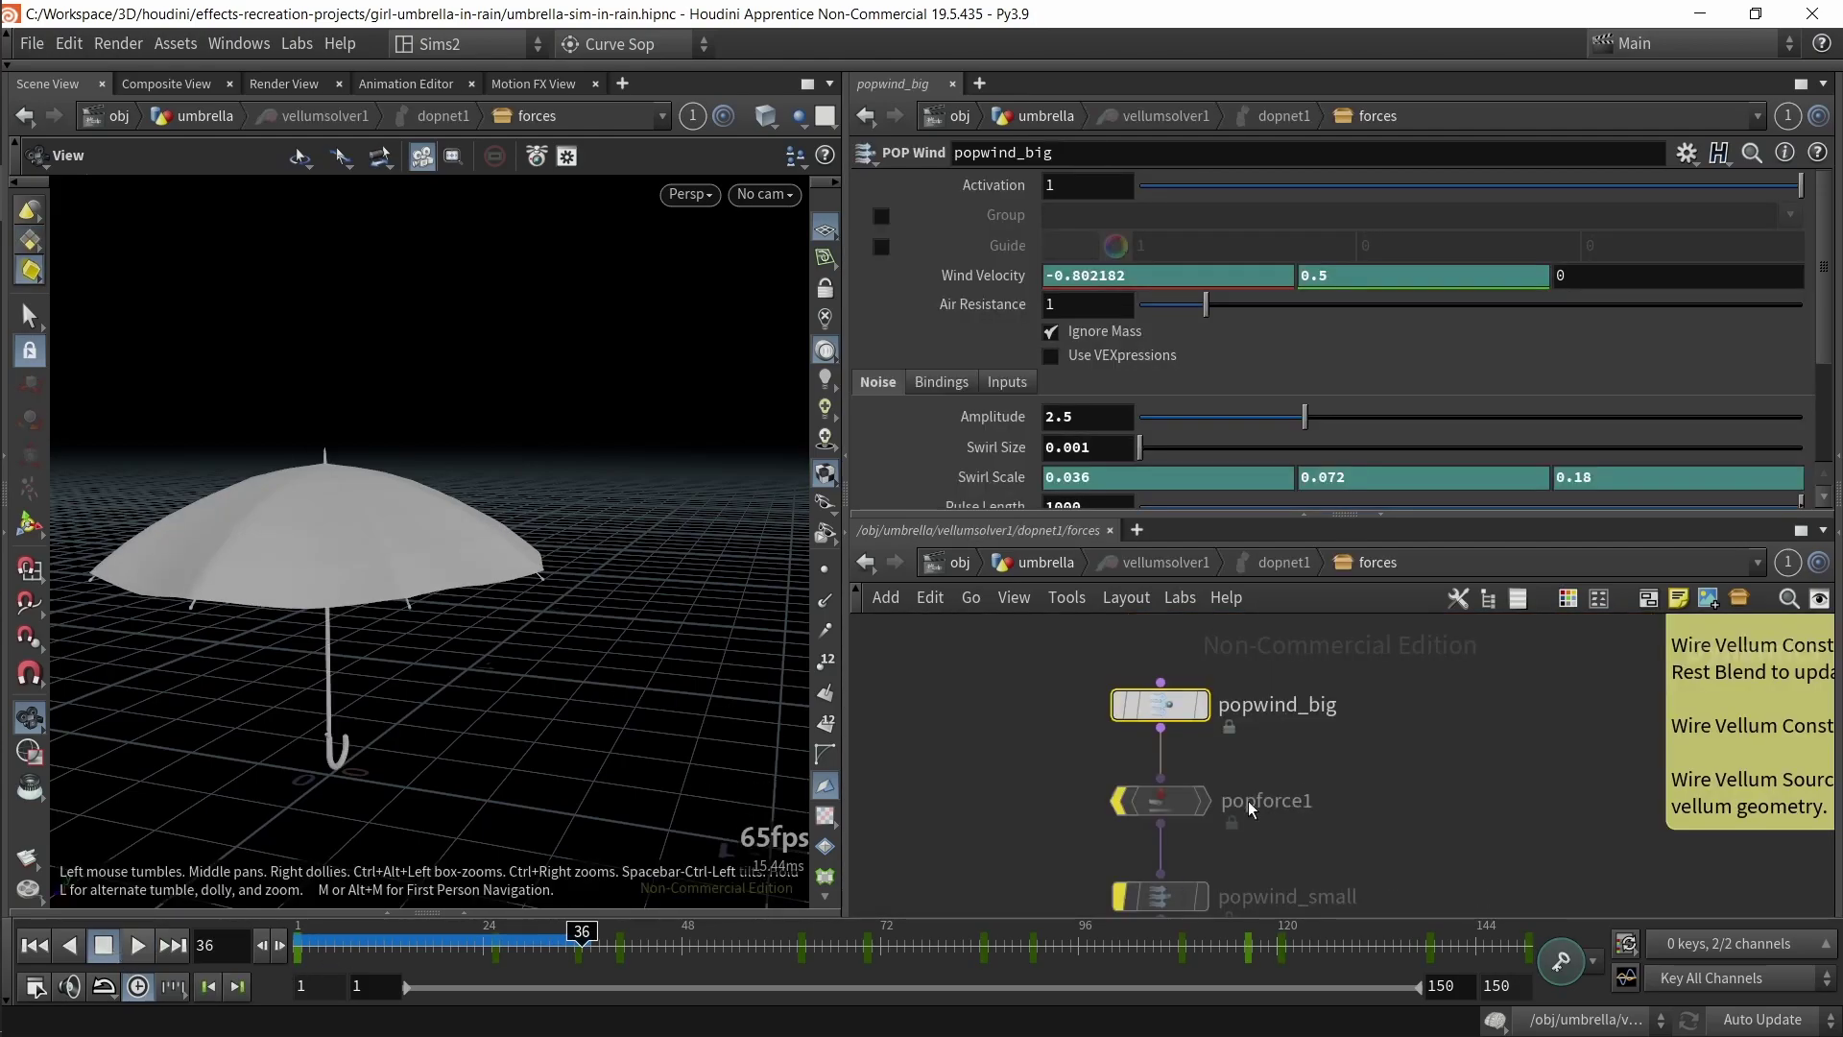
- Set the noise Amplitude of popwind_big to 54 and play the simulation from the first frame
drag(1361, 681, 1361, 681)
text(54)
key(Return)
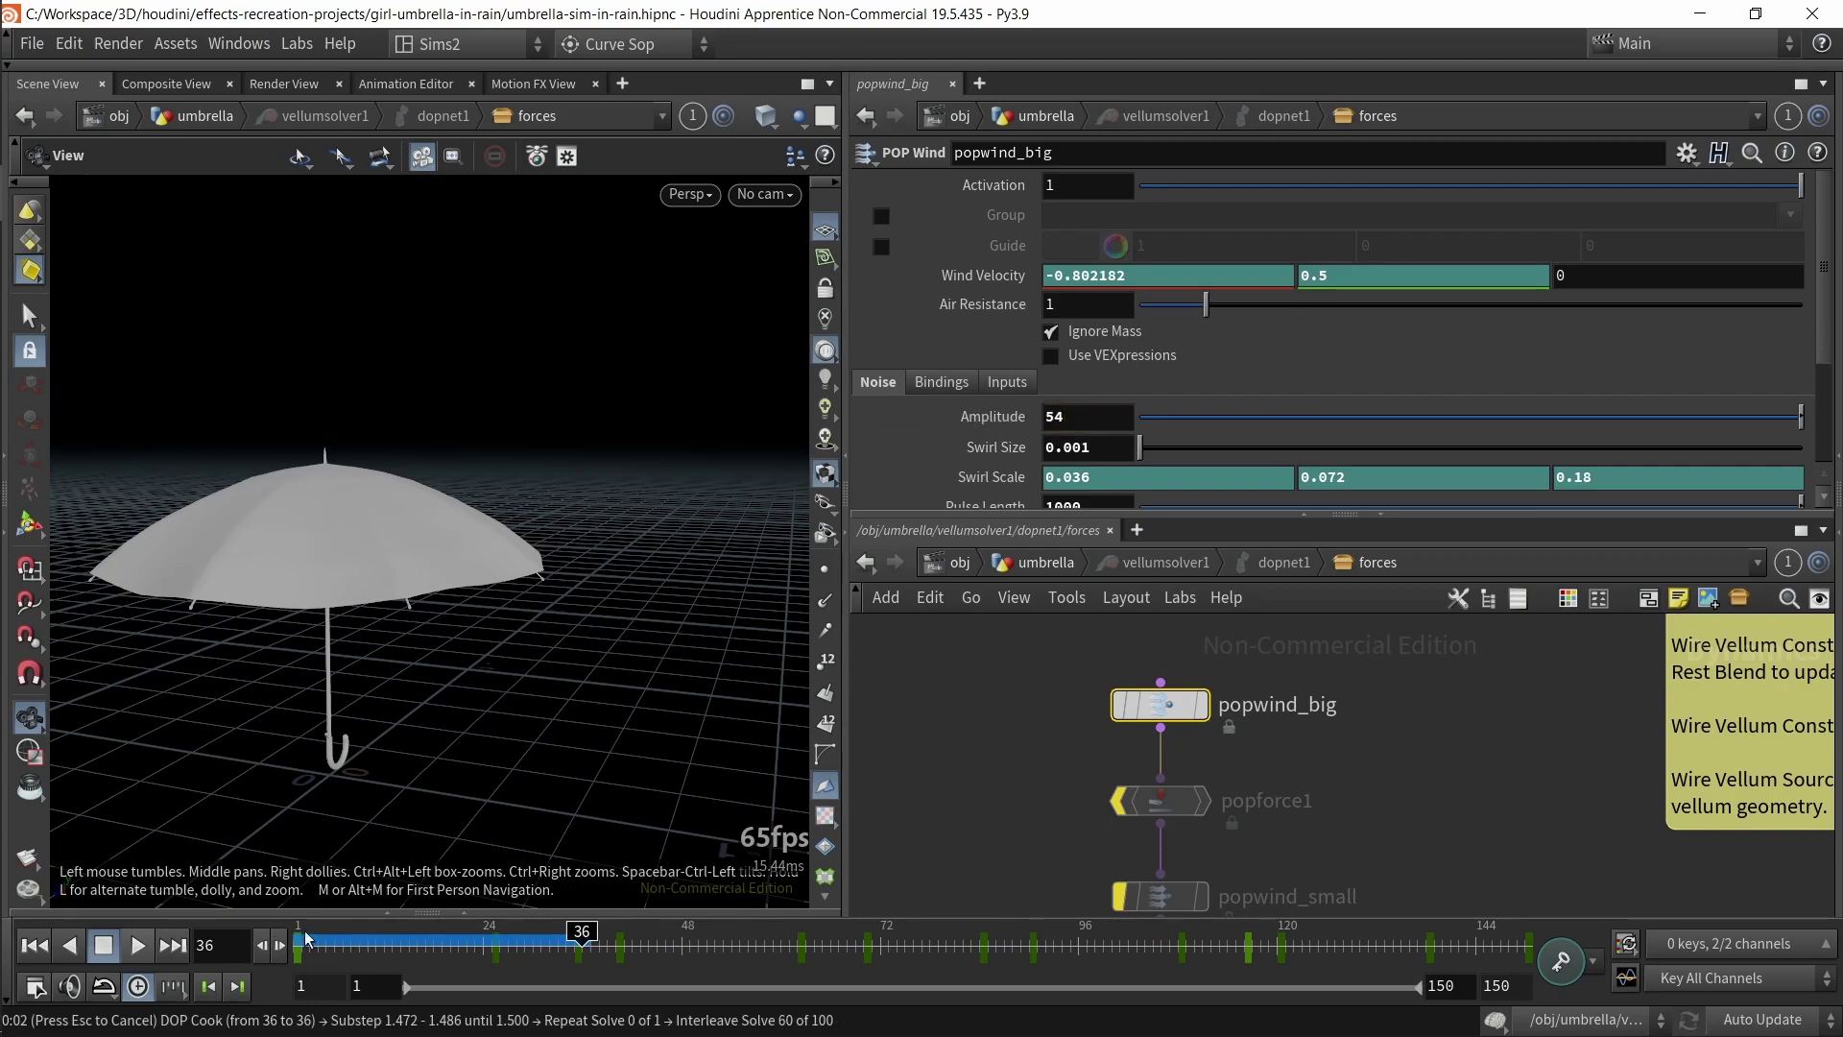
click(35, 946)
click(138, 945)
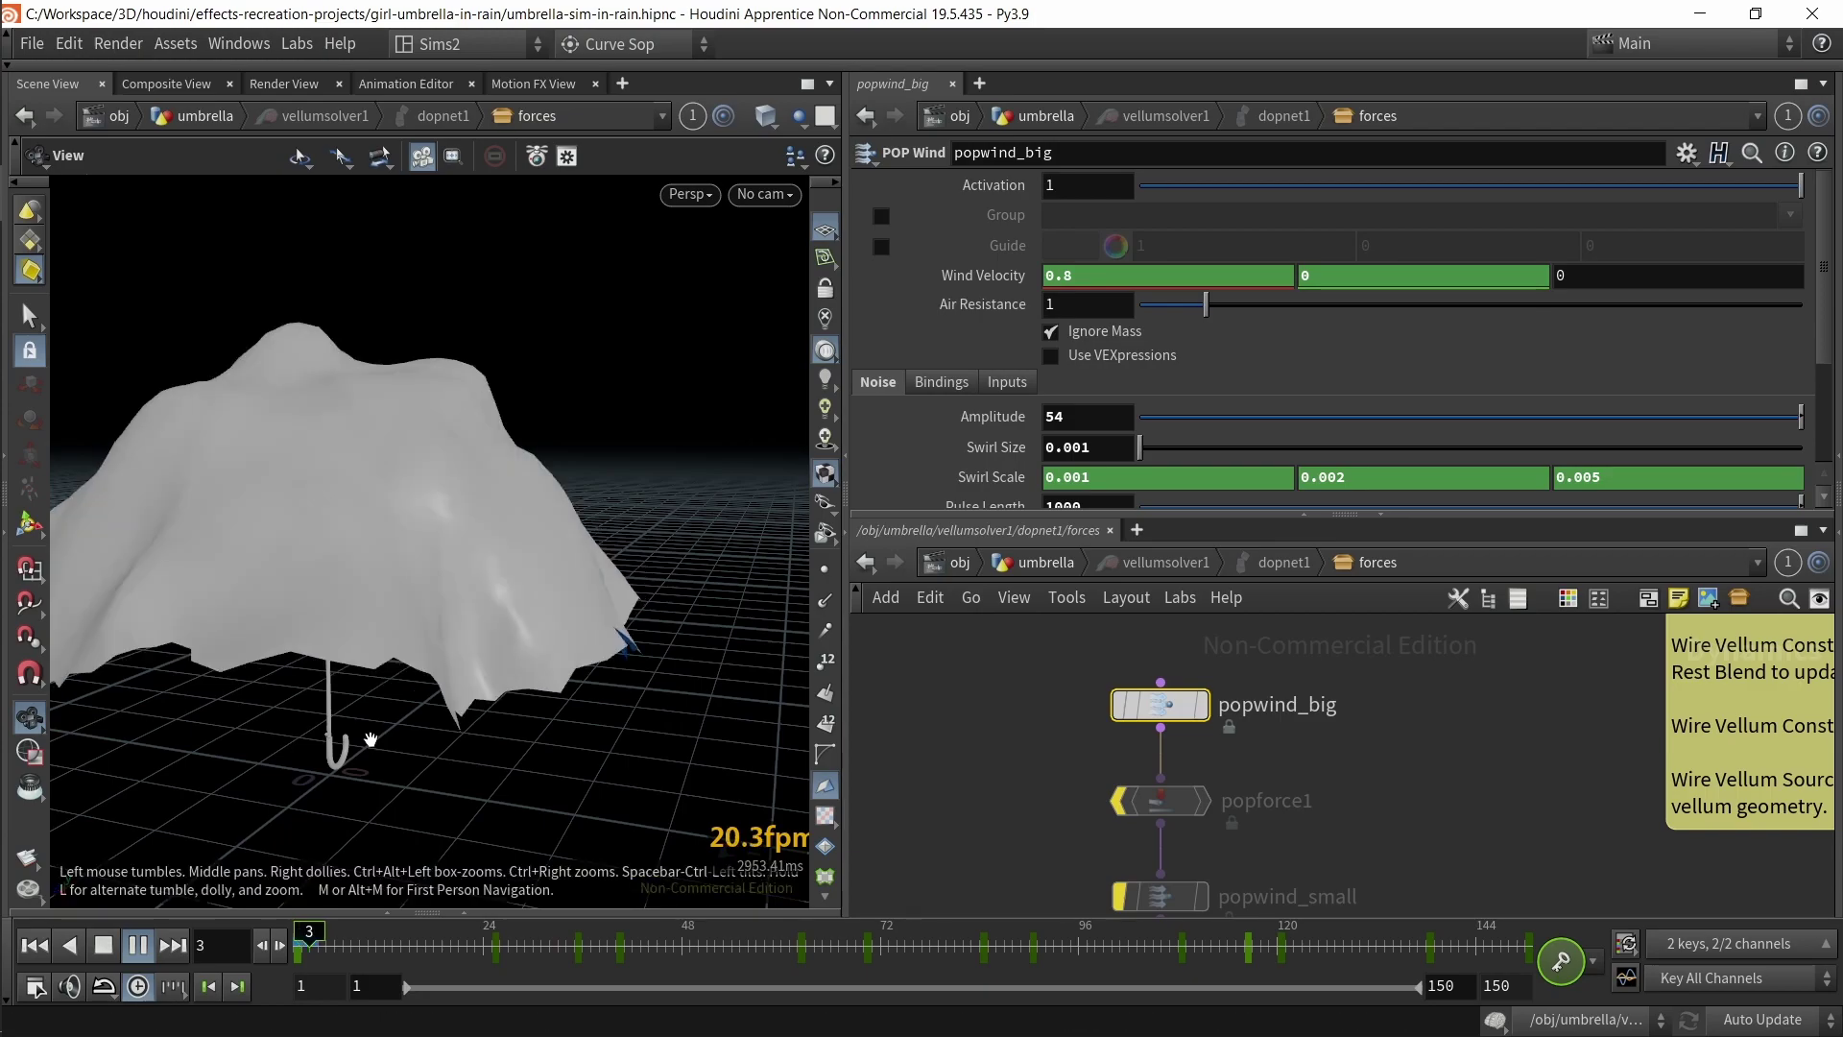
key(Escape)
- Inspect the deformed umbrella from below and undo the Amplitude change on popwind_big
mouse_move(320, 938)
mouse_down()
mouse_move(295, 942)
mouse_move(312, 936)
mouse_up()
drag(423, 634, 197, 470)
key(ctrl+z)
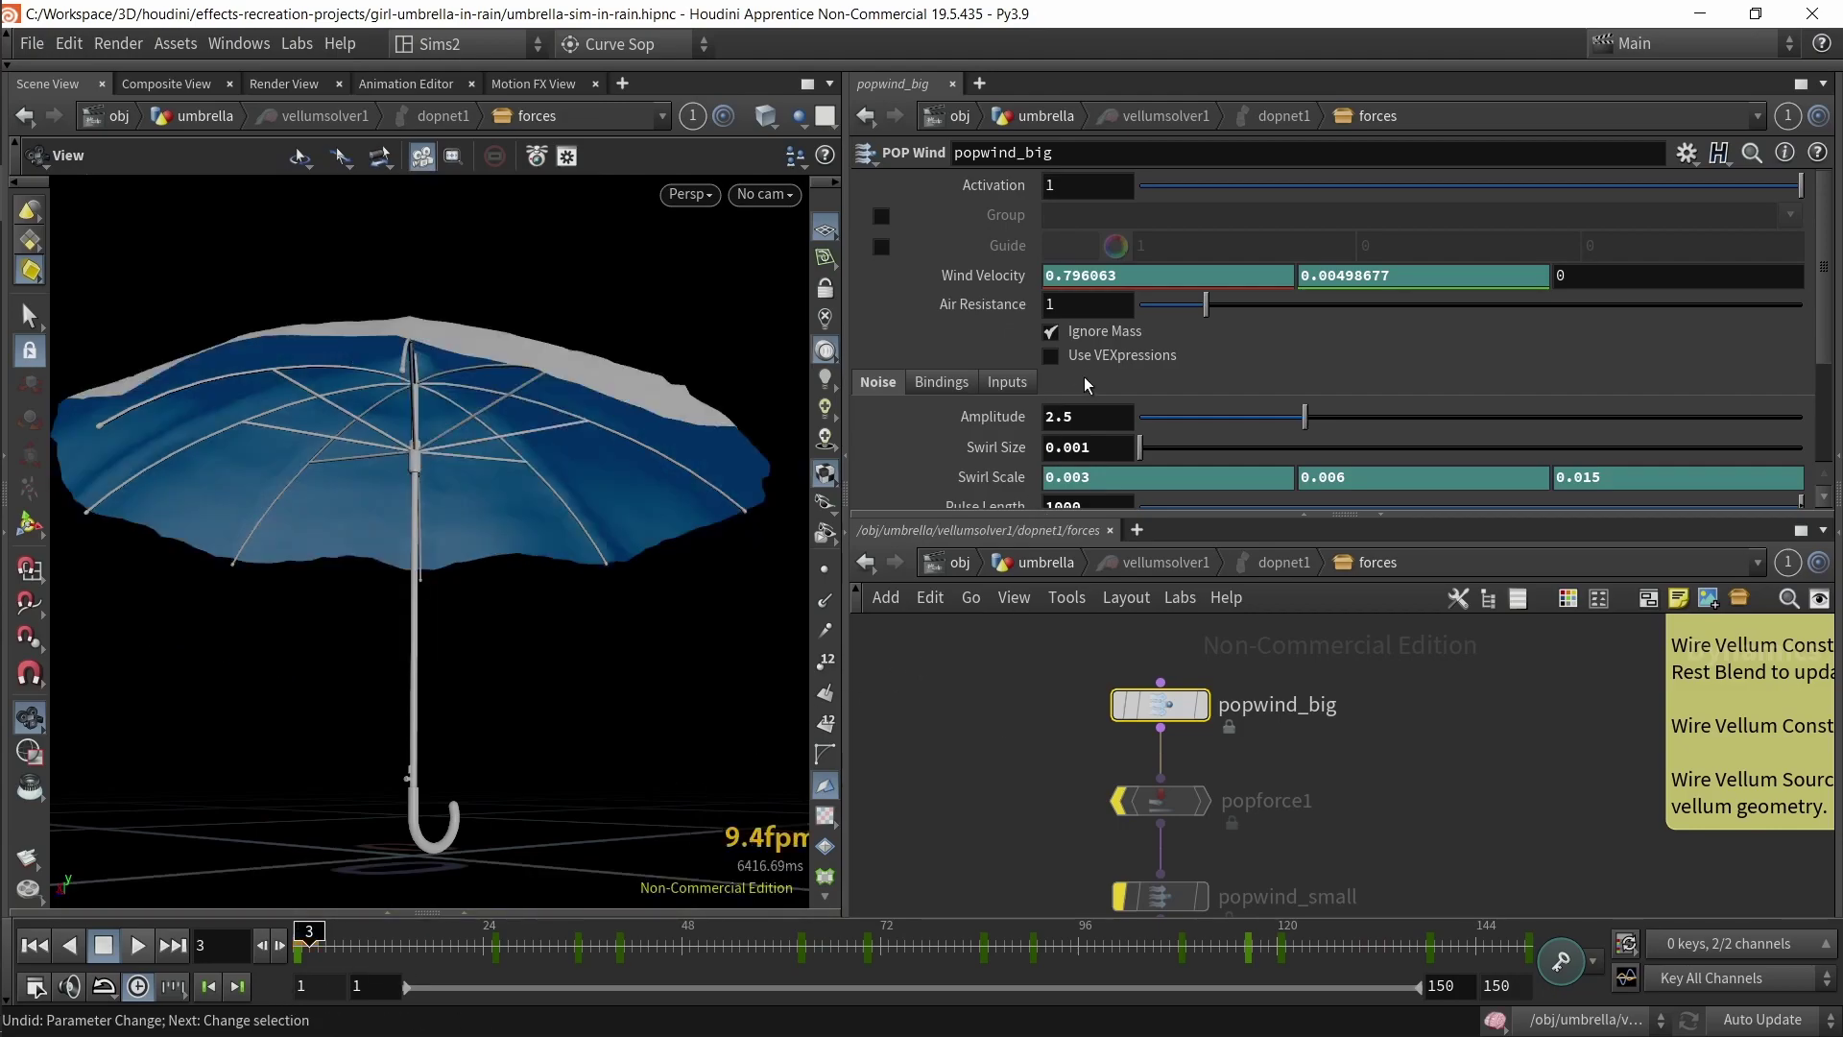
- Play the simulation from the first frame while viewing the canopy from below, and return to frame 1
drag(418, 632, 437, 667)
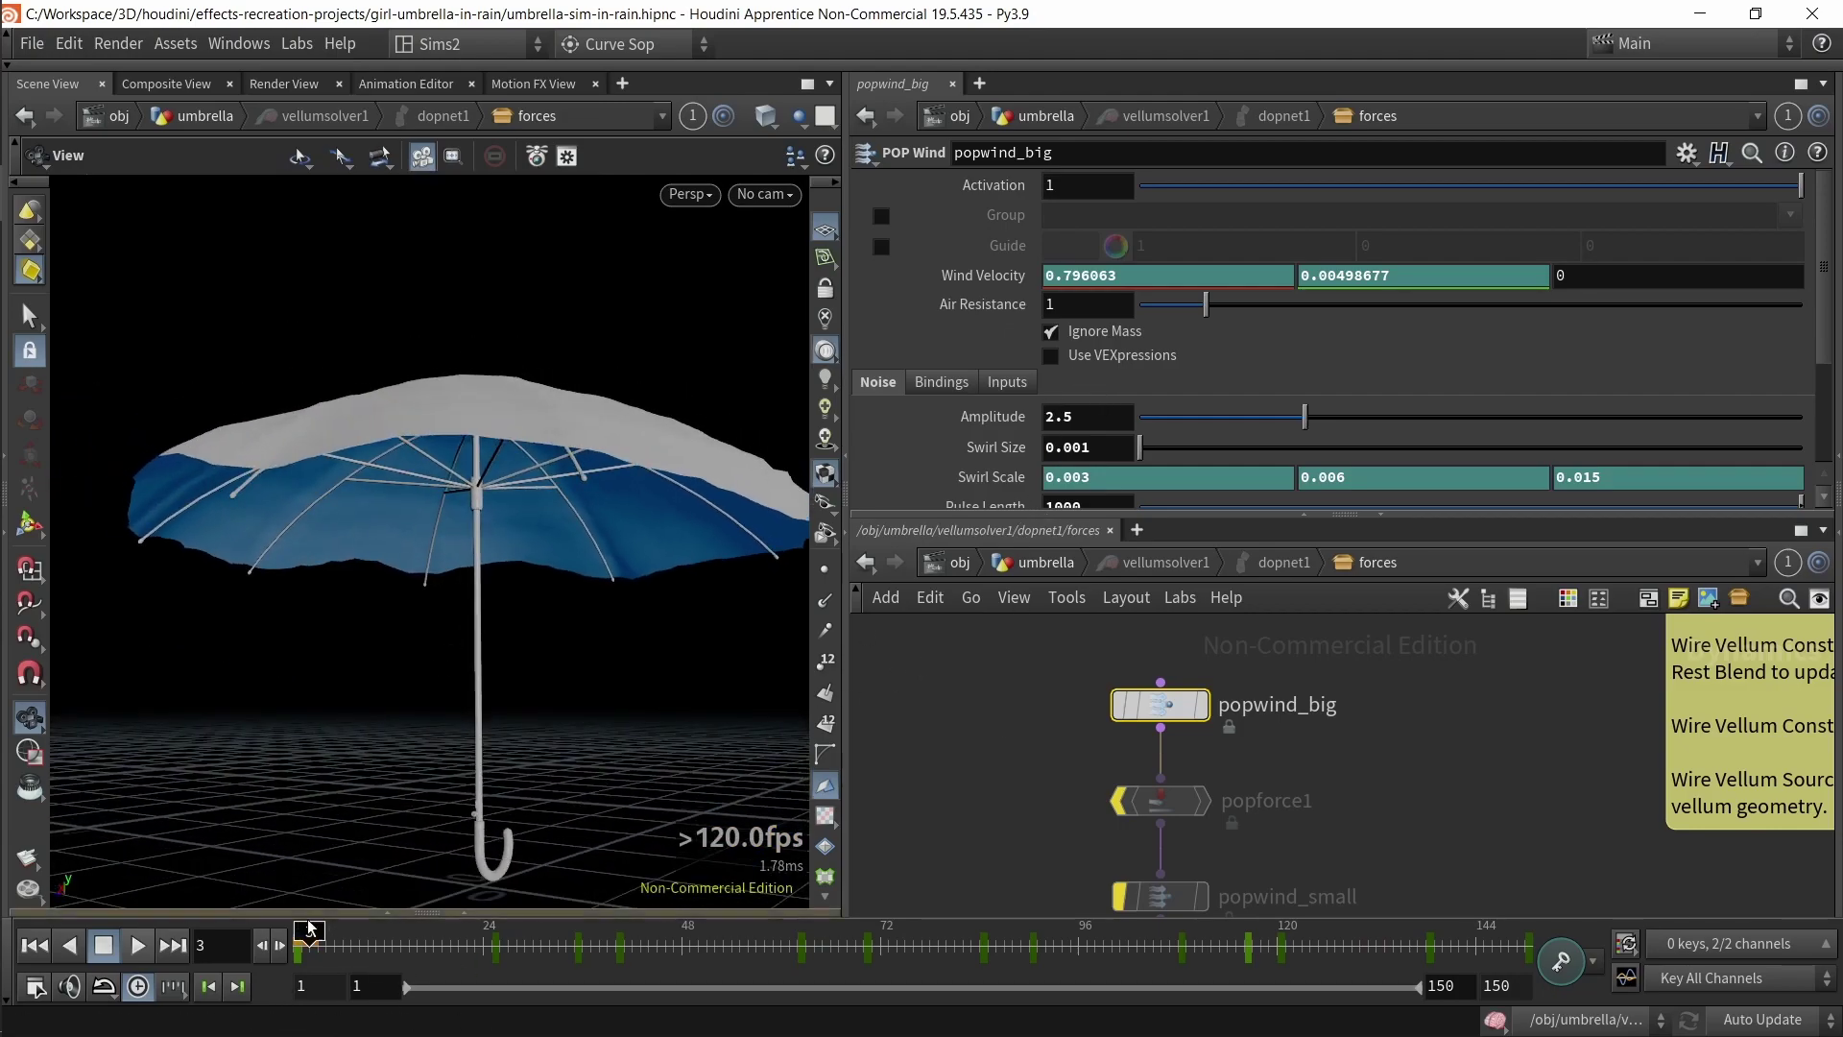
click(297, 947)
drag(336, 739, 362, 604)
click(138, 946)
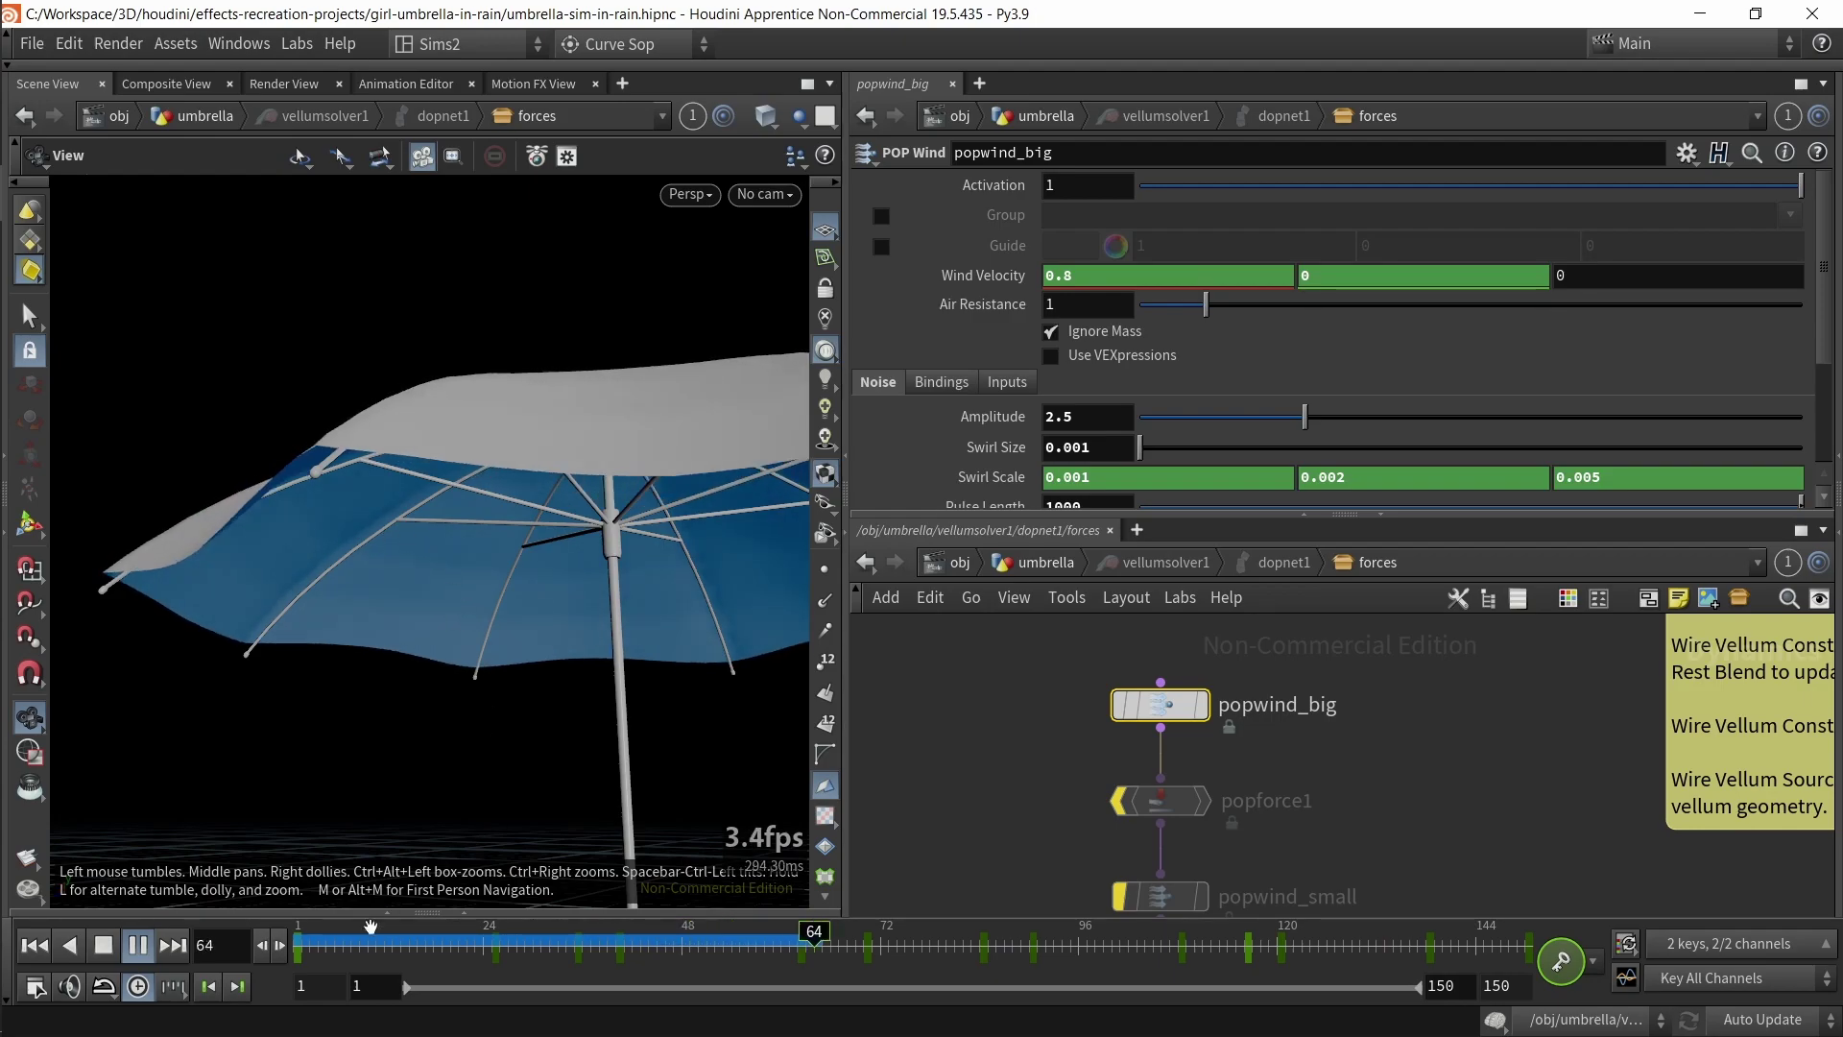
click(302, 945)
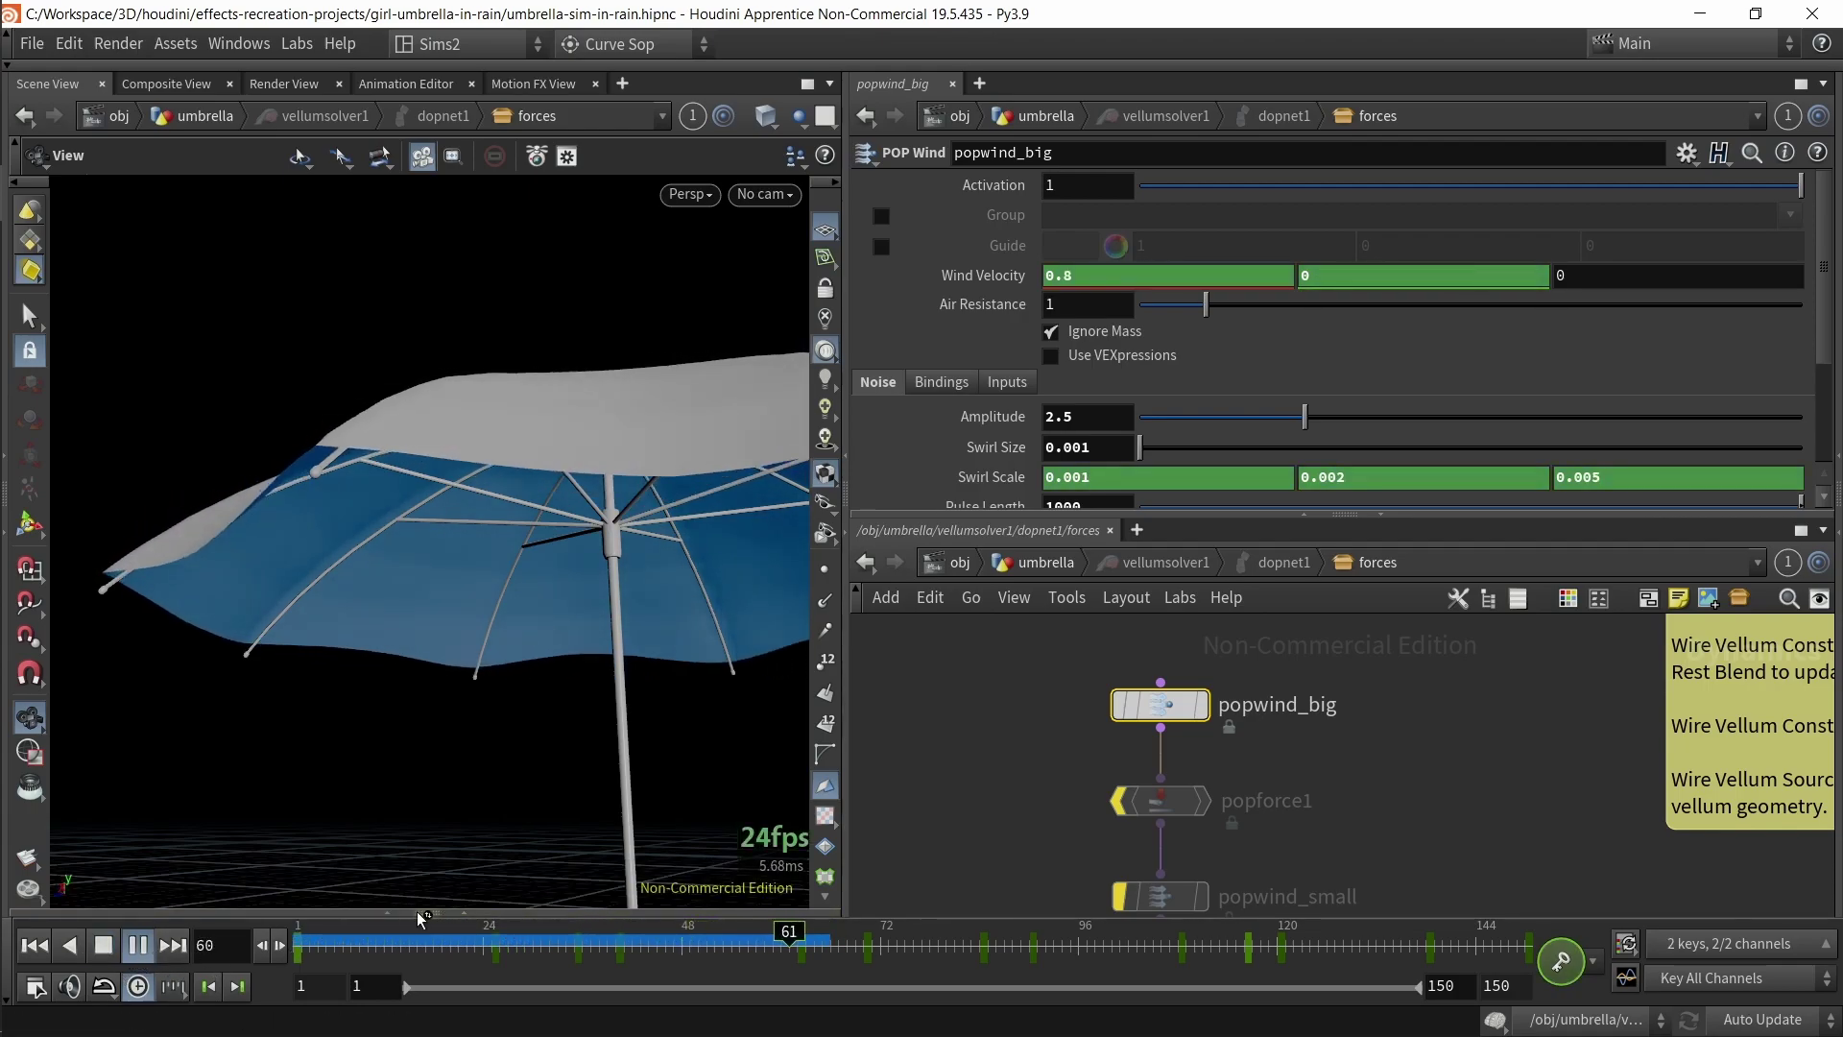
click(302, 944)
- Turn on the axes at the world origin in the viewport display options and view the whole umbrella
scroll(460, 628, down, 5)
drag(460, 628, 527, 543)
middle_drag(527, 543, 468, 552)
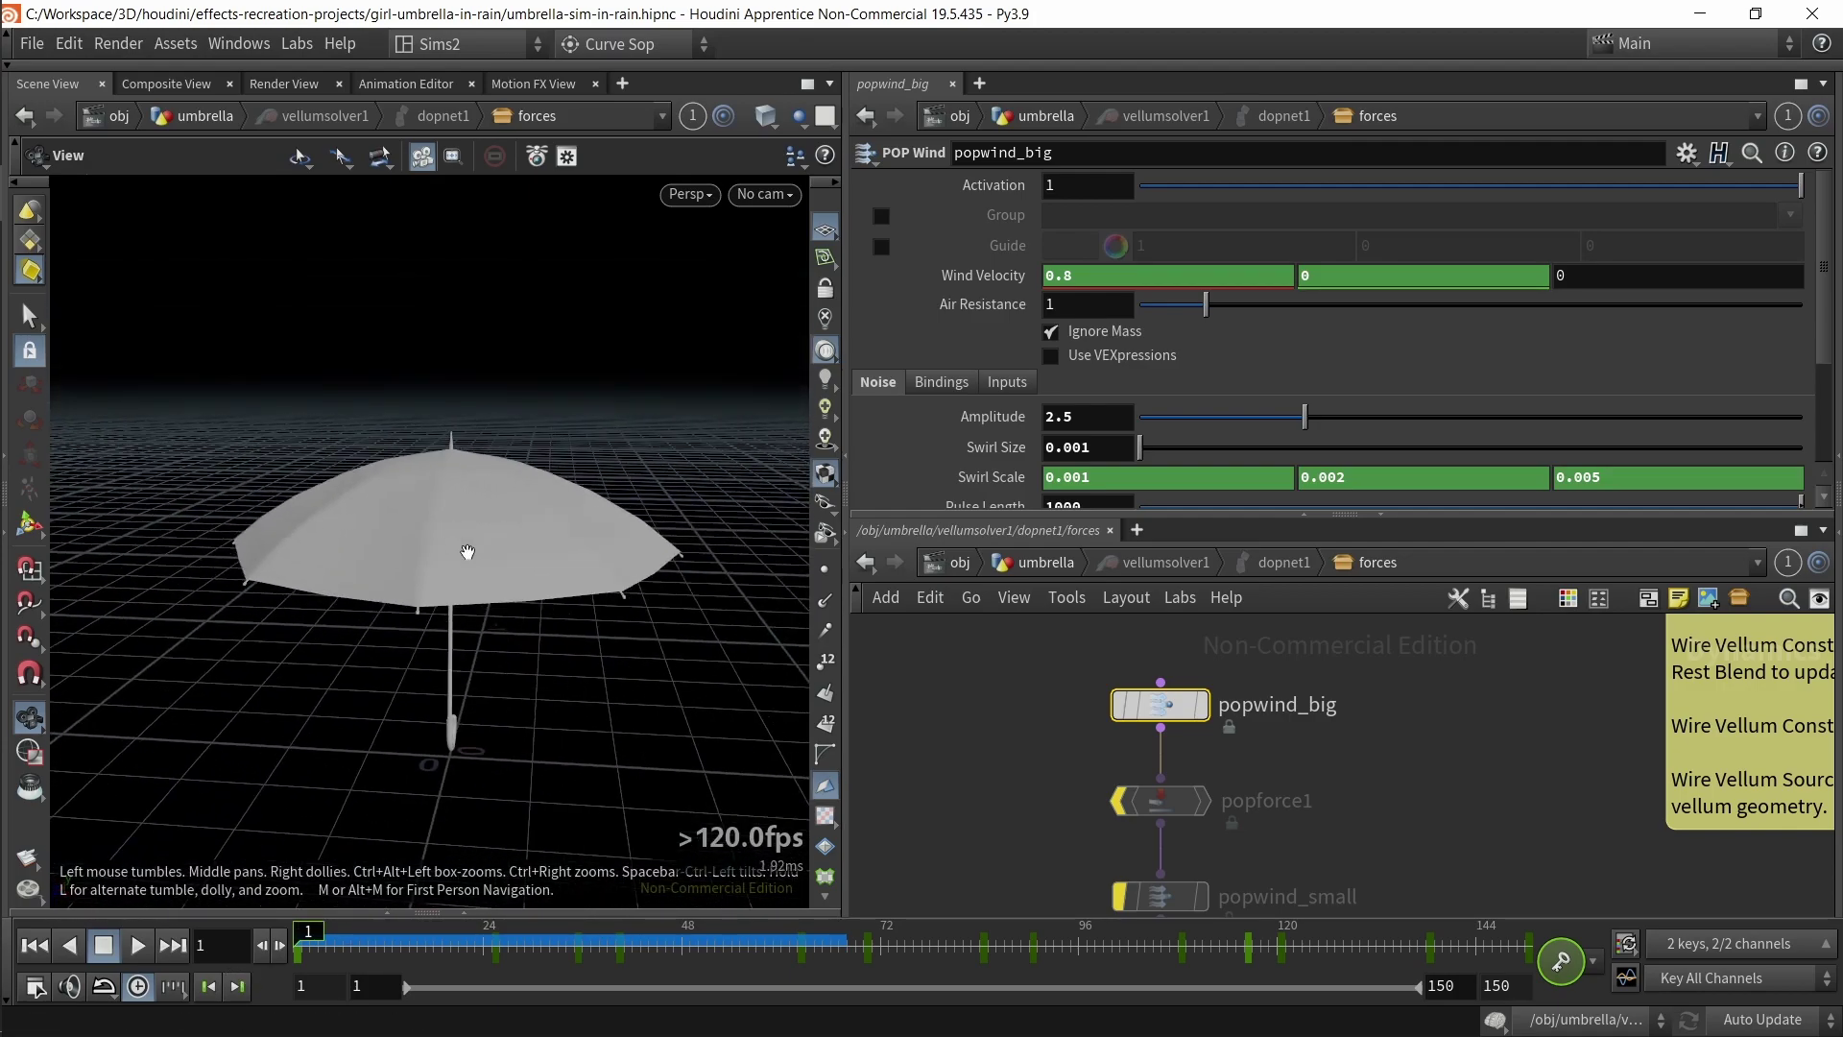
key(d)
click(130, 429)
click(945, 388)
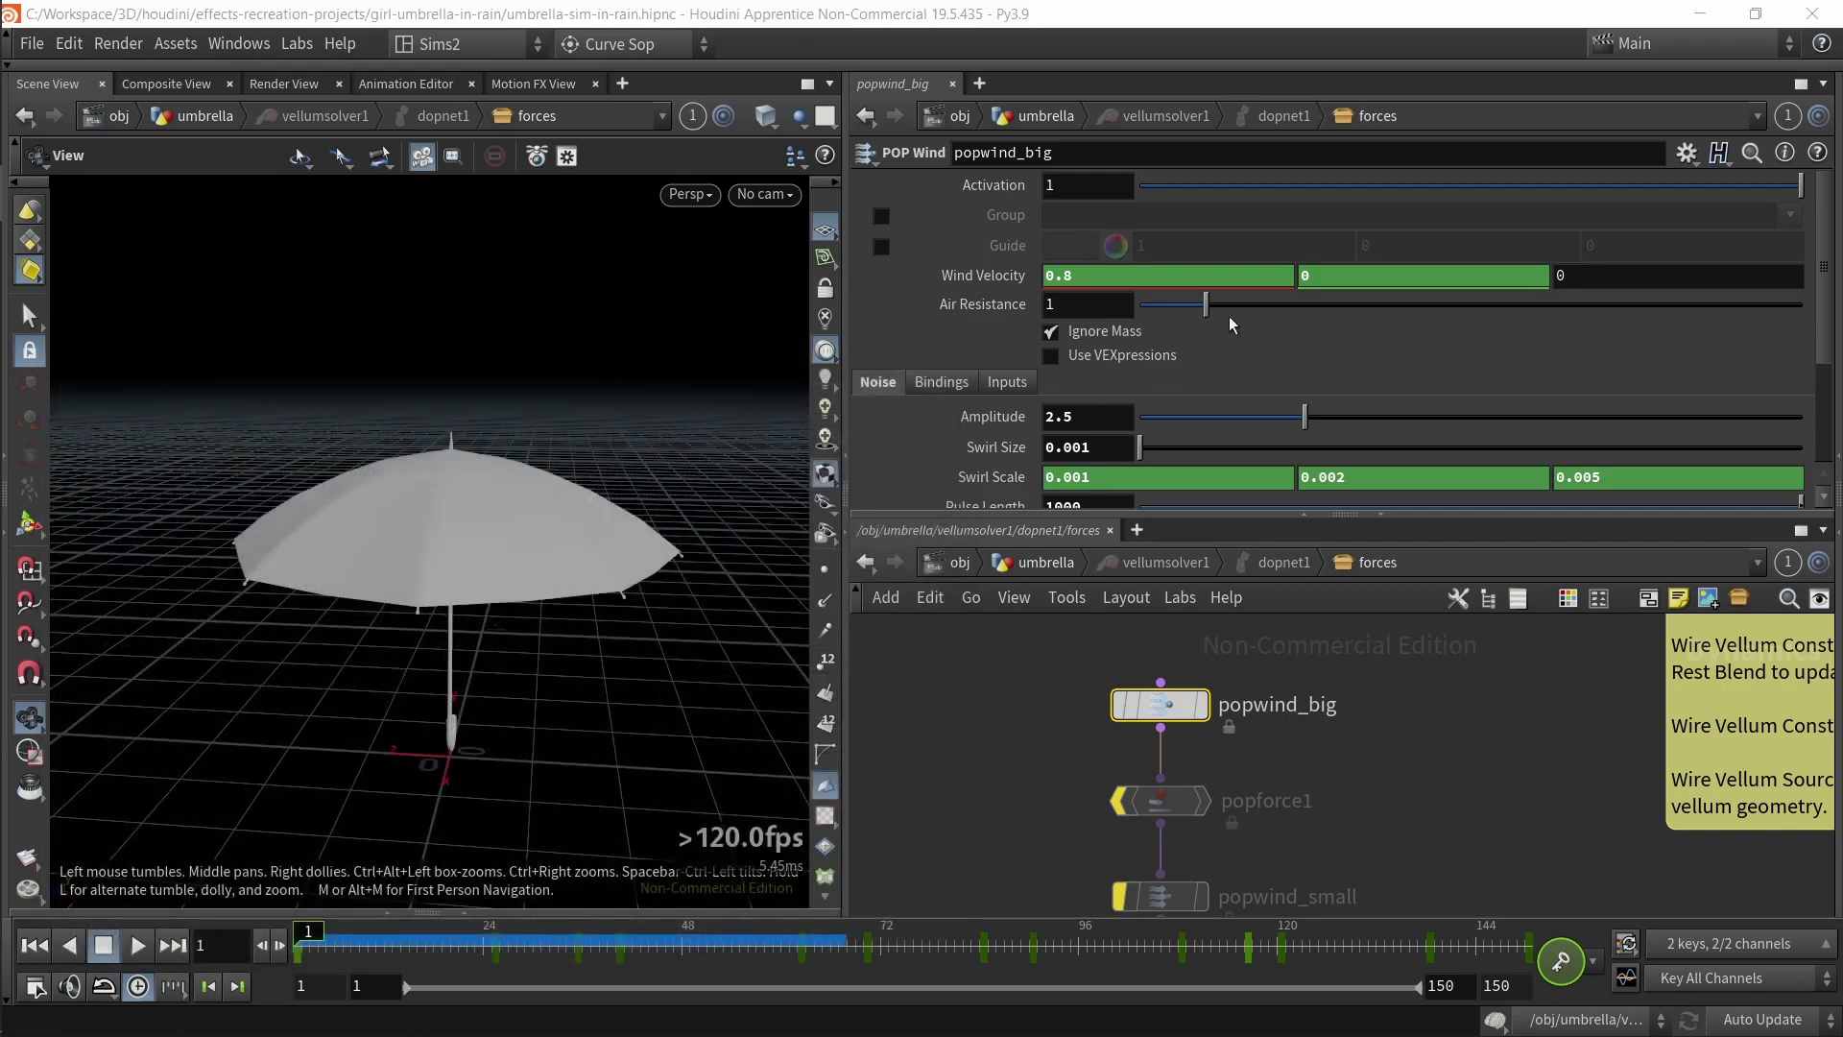
drag(472, 759, 437, 723)
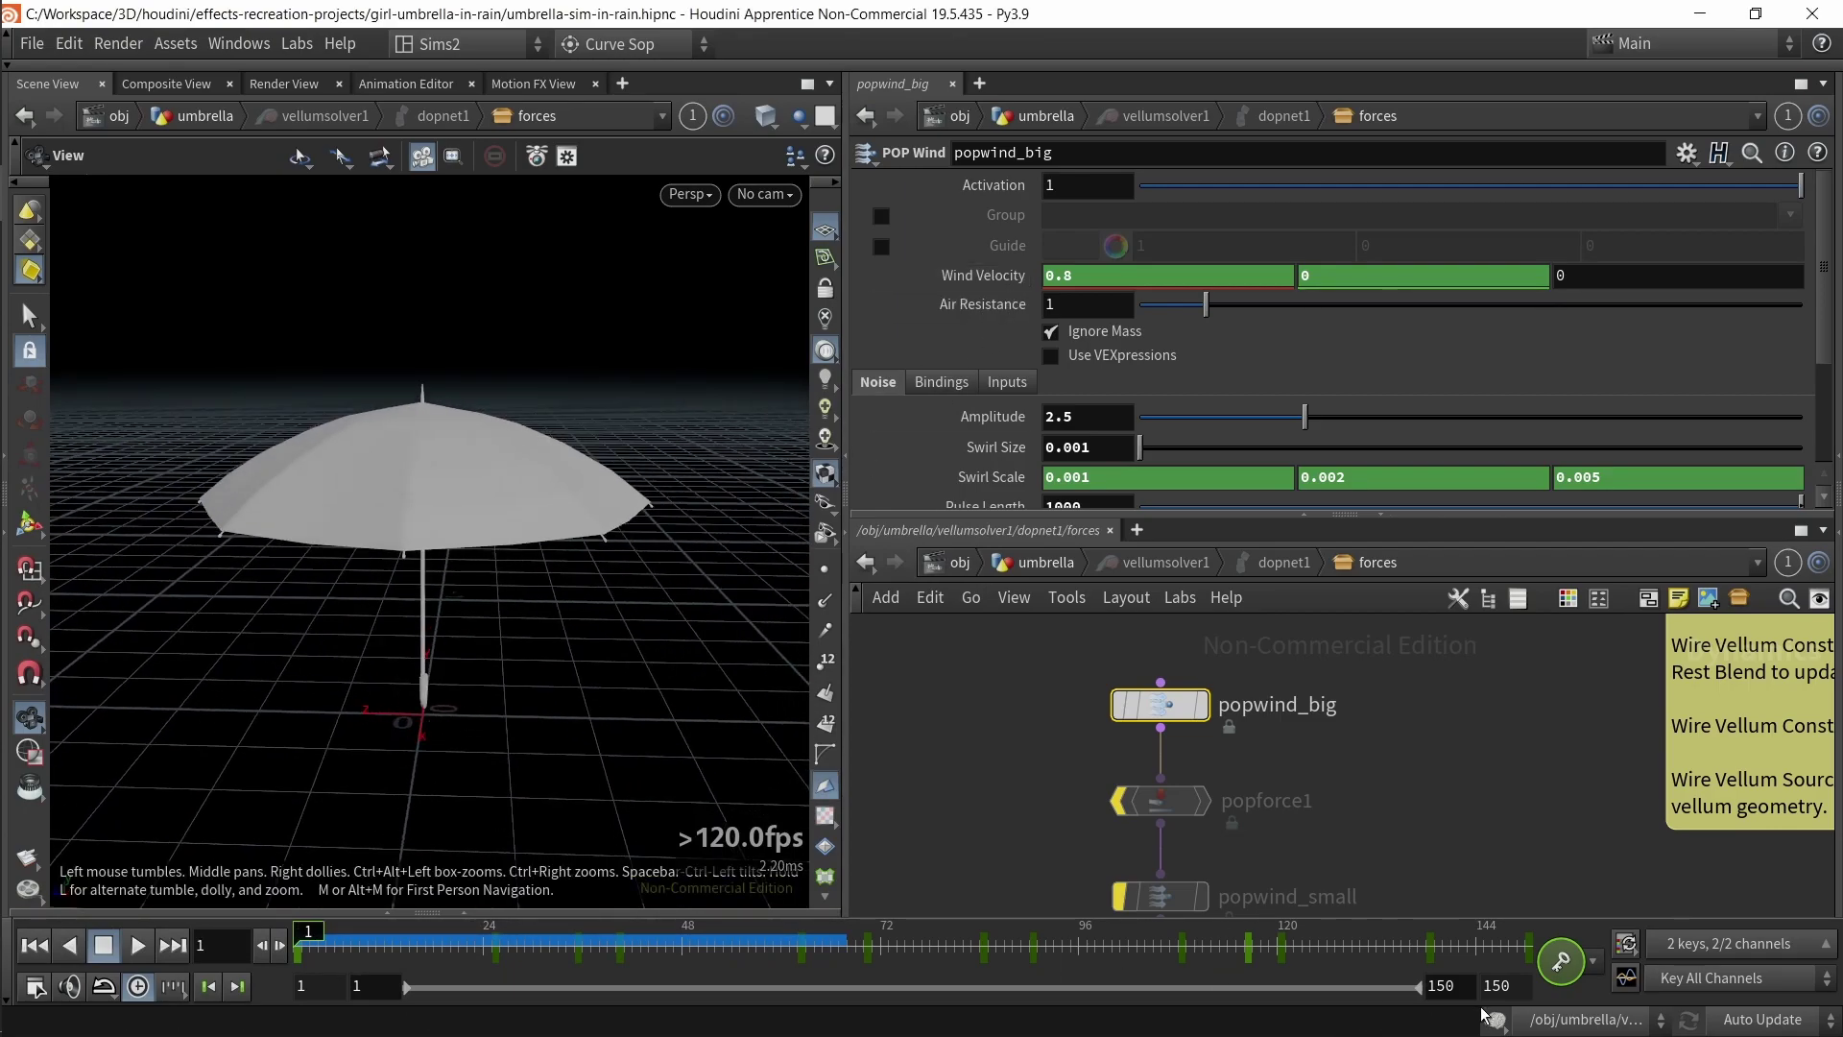
- Disable the dynamics simulation and scrub the timeline past frame 90 and back to 1 to examine the keyframed Wind Velocity of popwind_big
drag(309, 932, 459, 945)
click(942, 275)
click(942, 275)
drag(459, 944, 1023, 931)
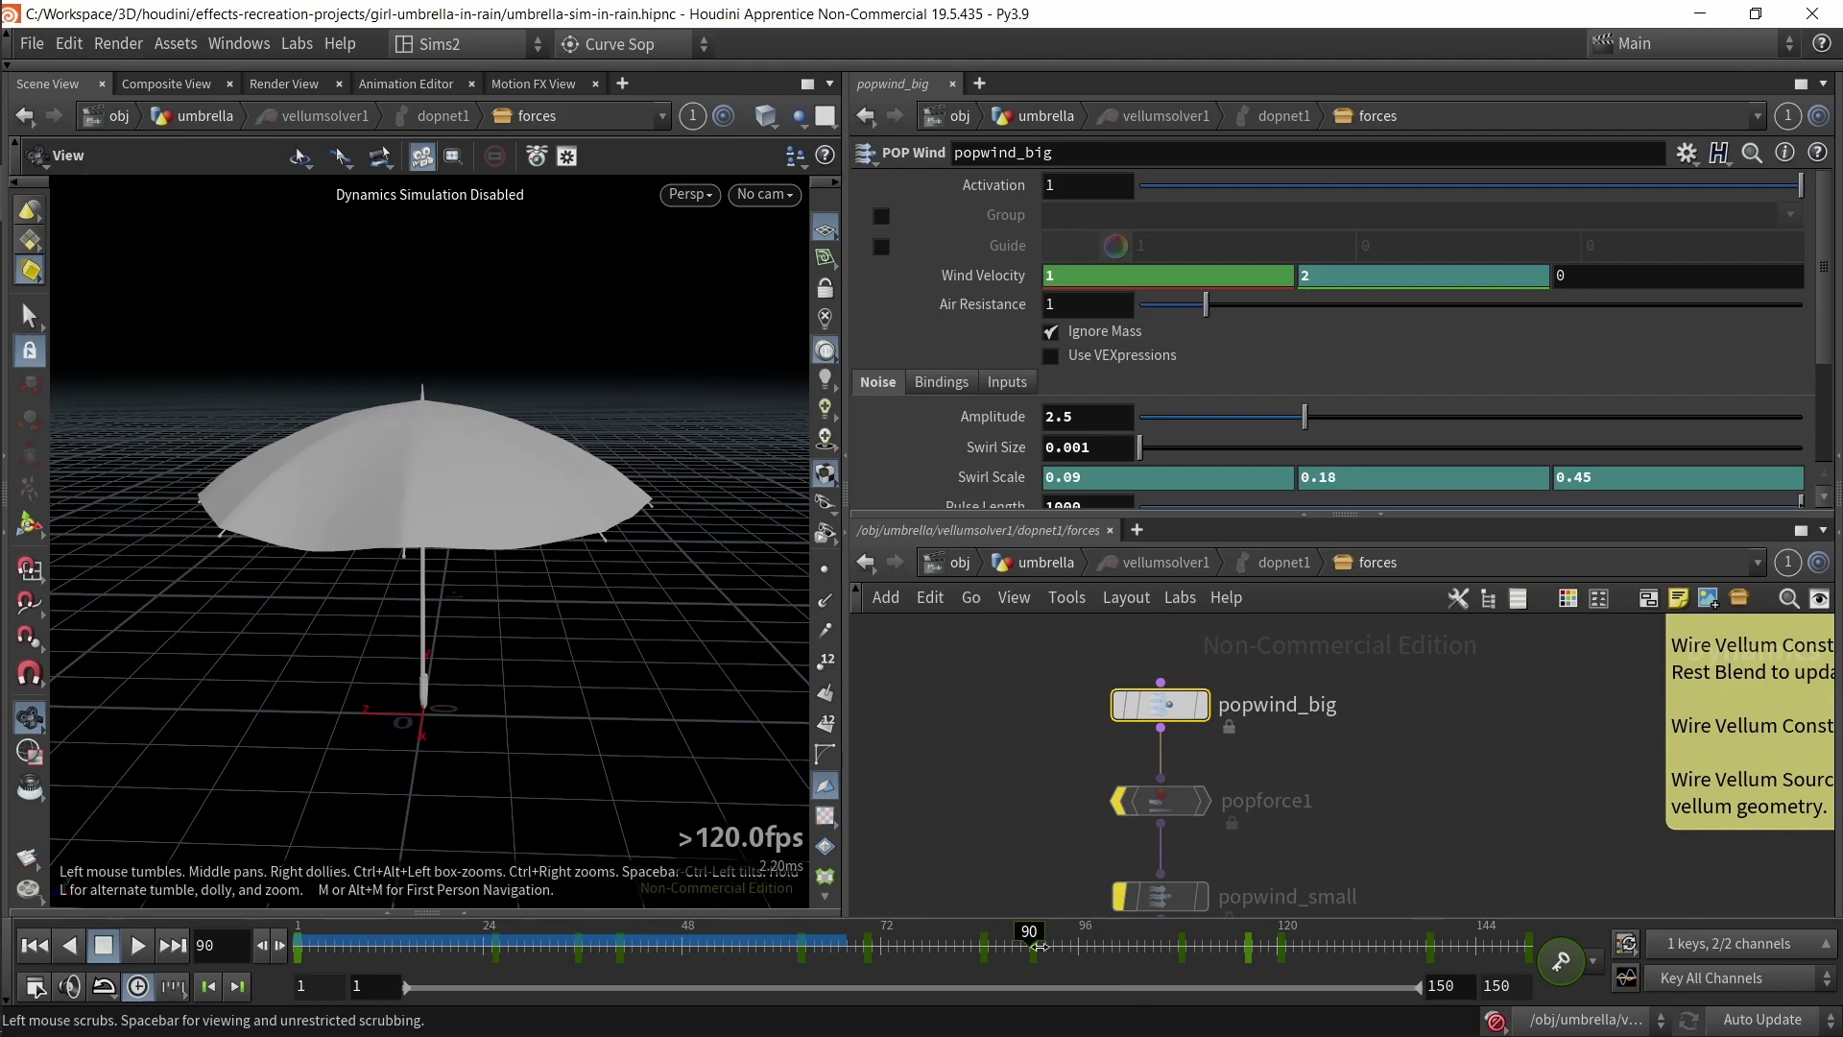
click(1094, 939)
drag(1094, 936, 299, 946)
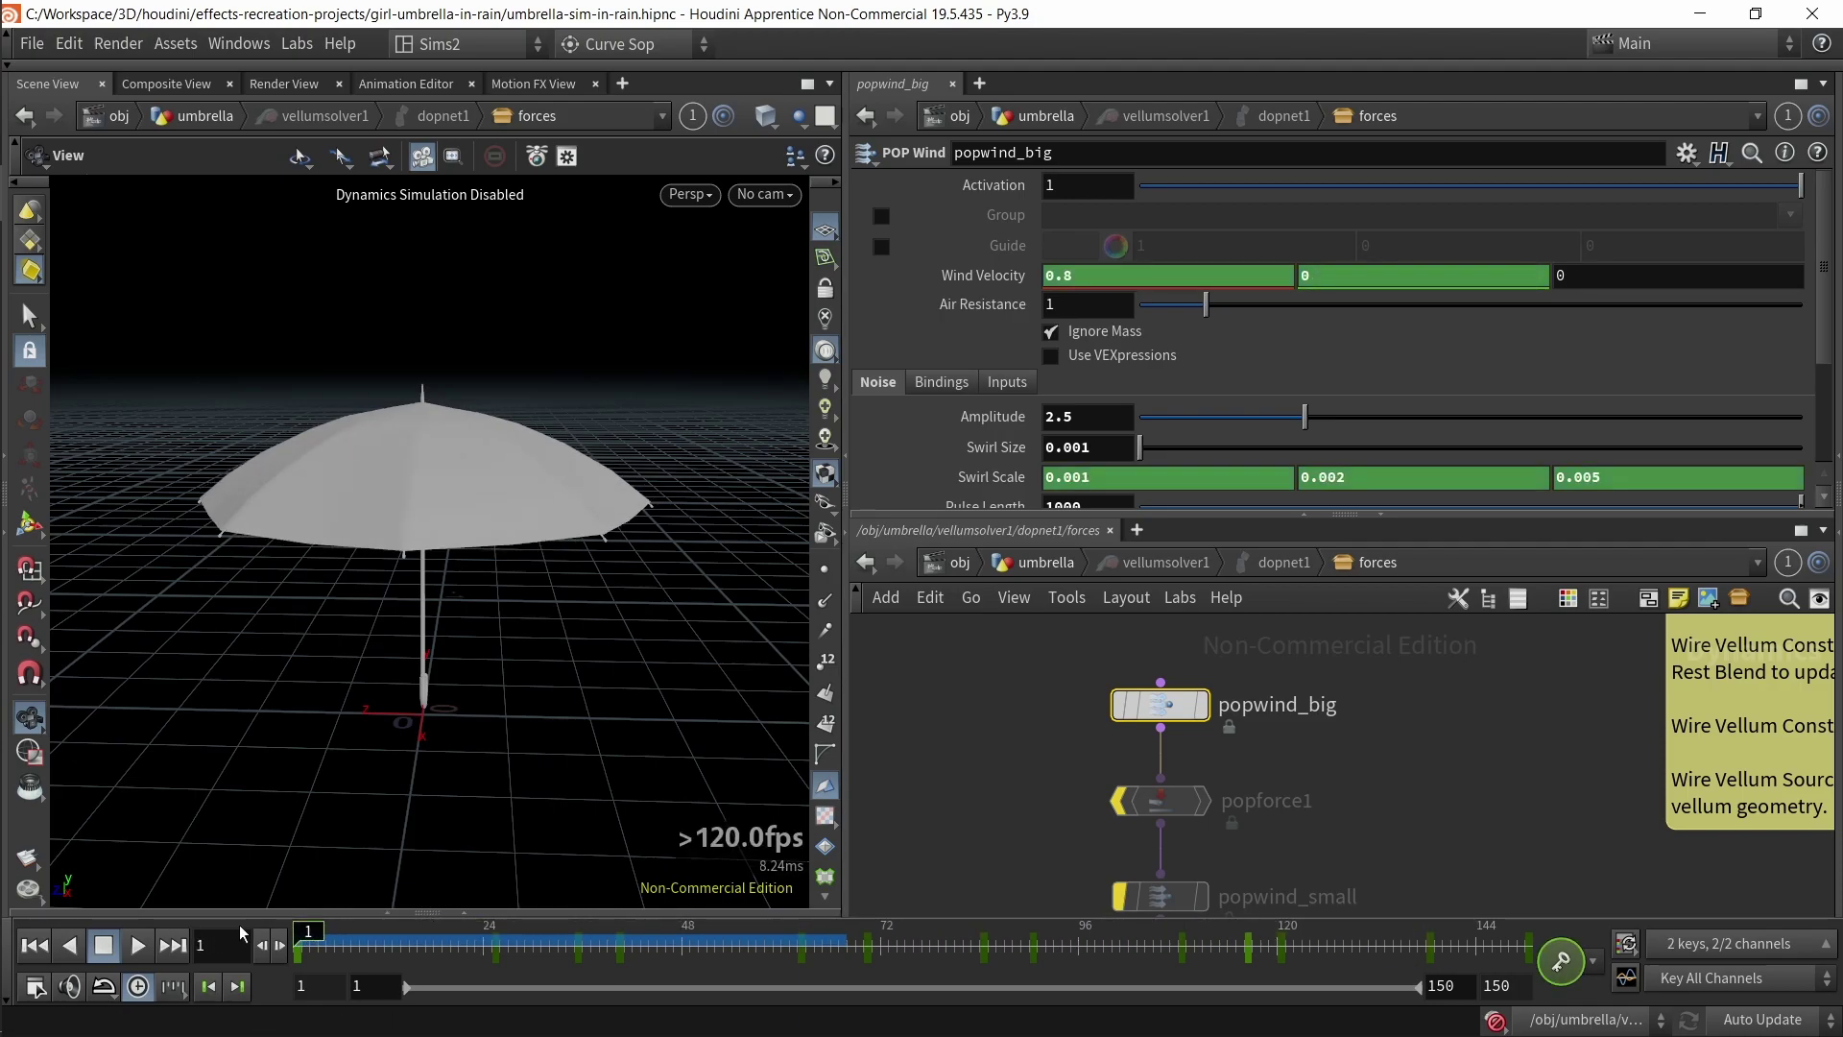
- Show the Swirl Scale expressions of popwind_big and highlight the $F variable in the first one
scroll(967, 410, down, 2)
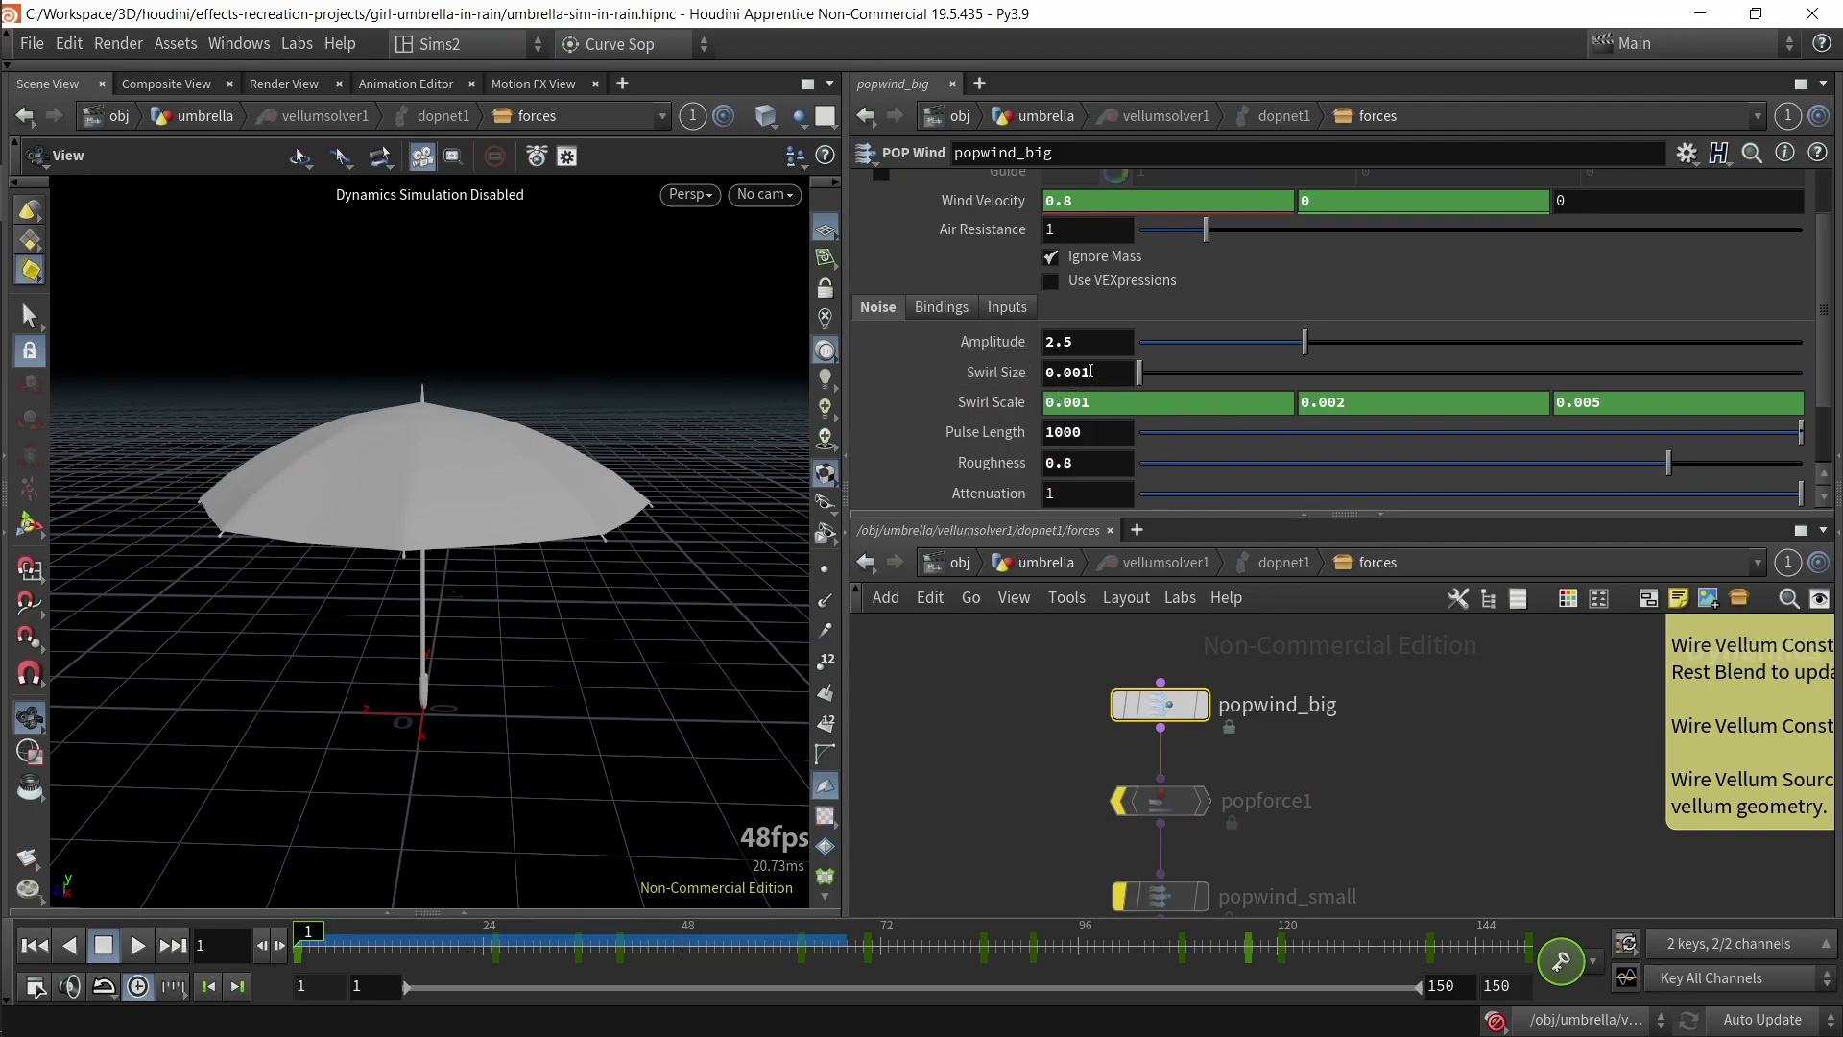
click(973, 403)
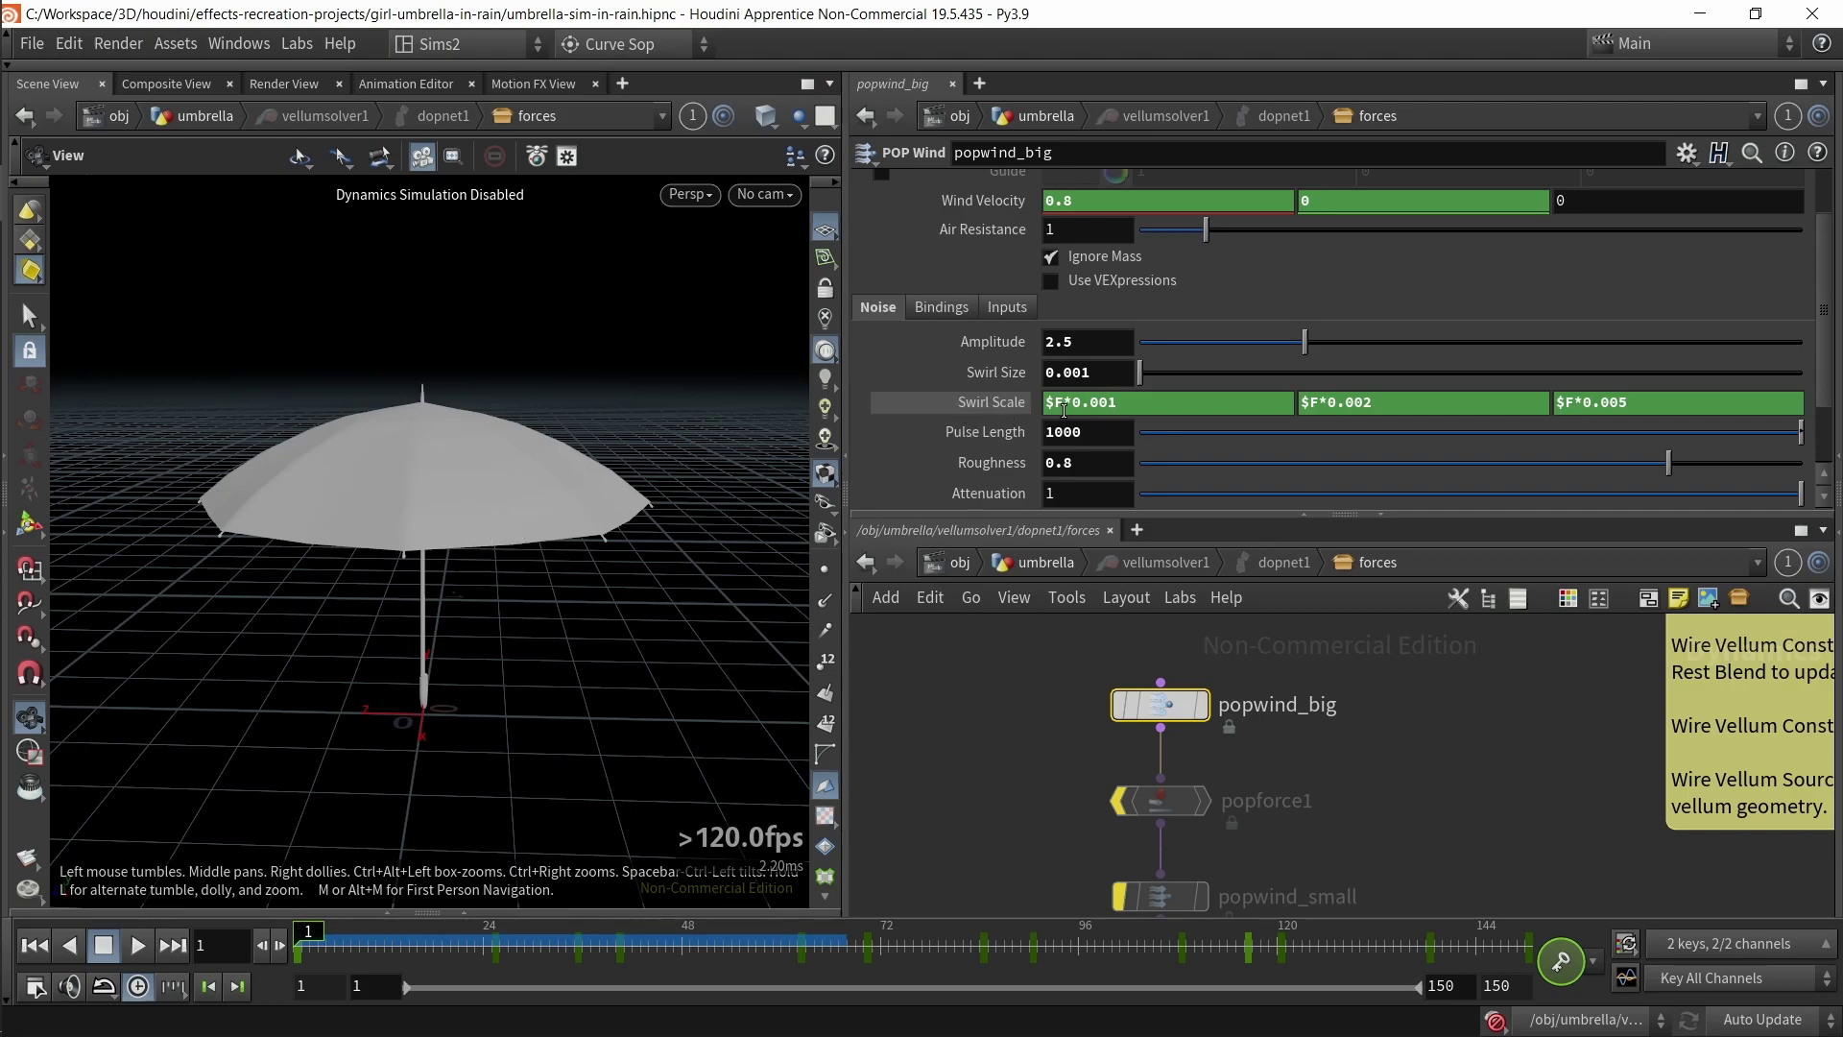
drag(1063, 408, 1045, 401)
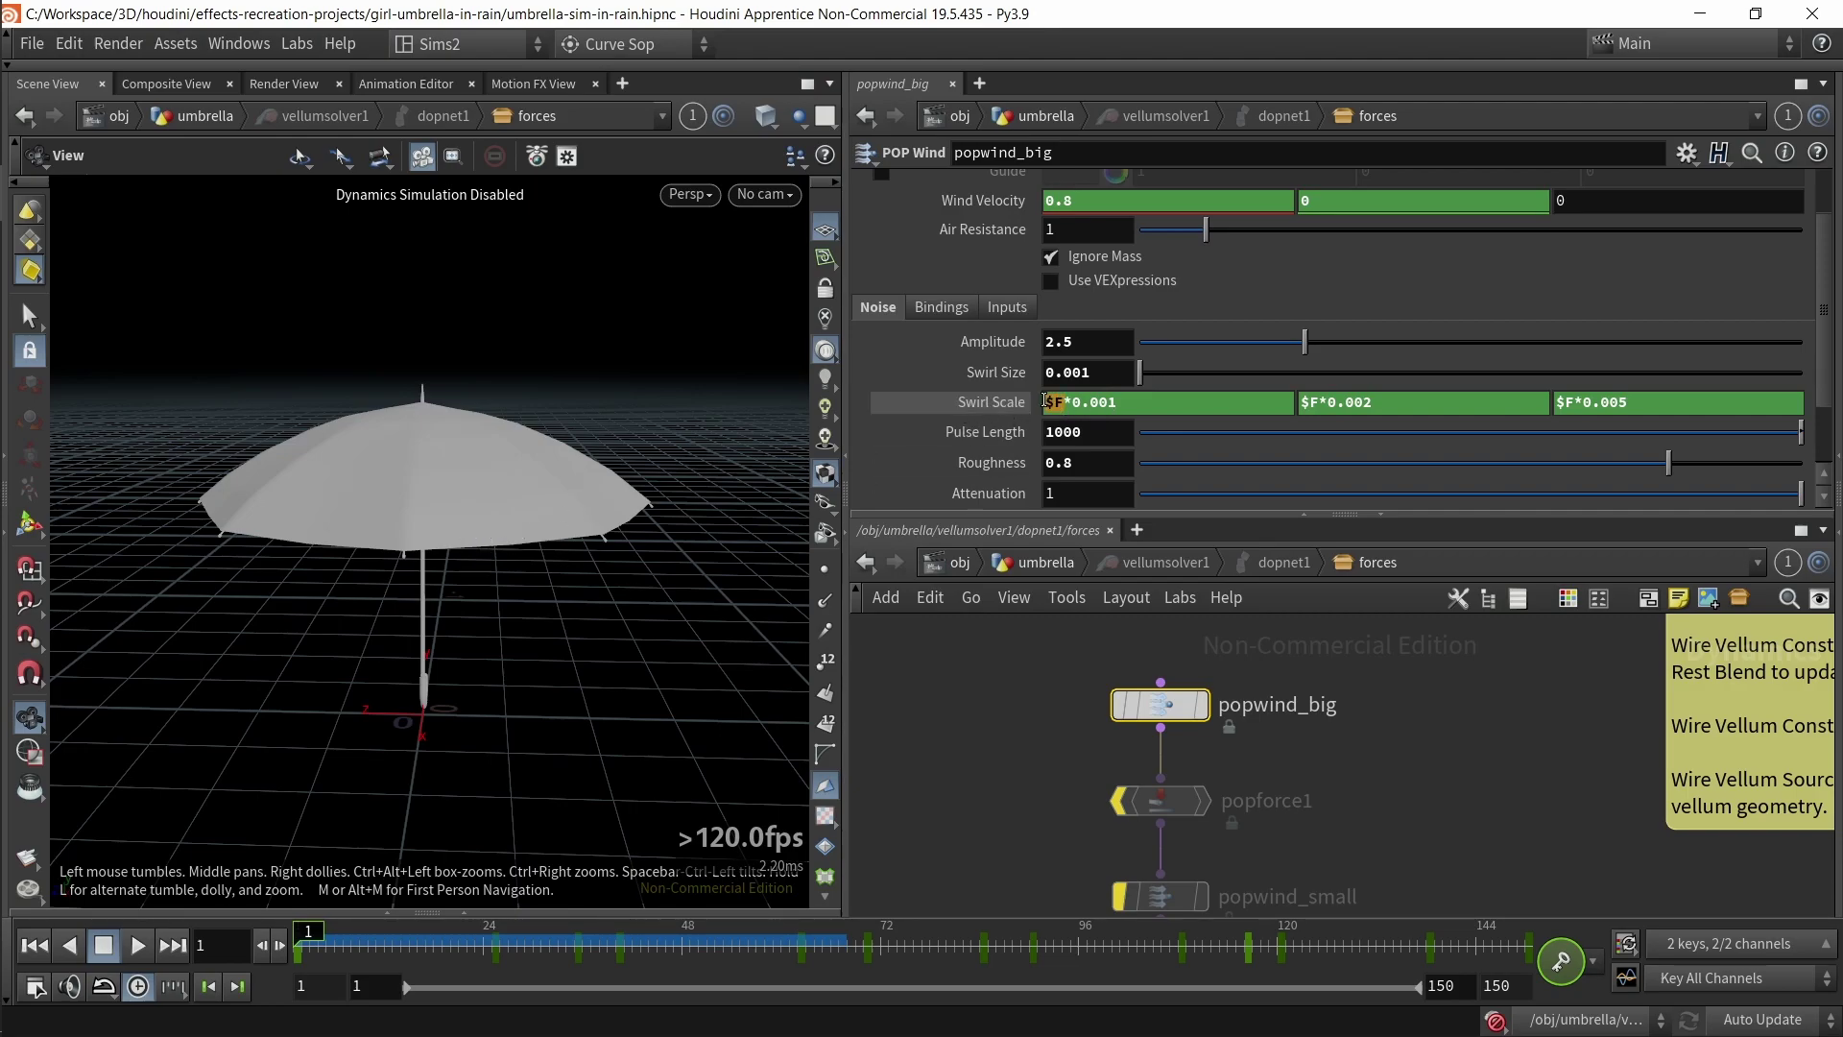
key(Delete)
key(Delete)
key(Return)
- Scrub the timeline to frame 20 and examine the evaluated Swirl Scale values of popwind_big
click(967, 407)
drag(366, 953, 450, 951)
click(991, 403)
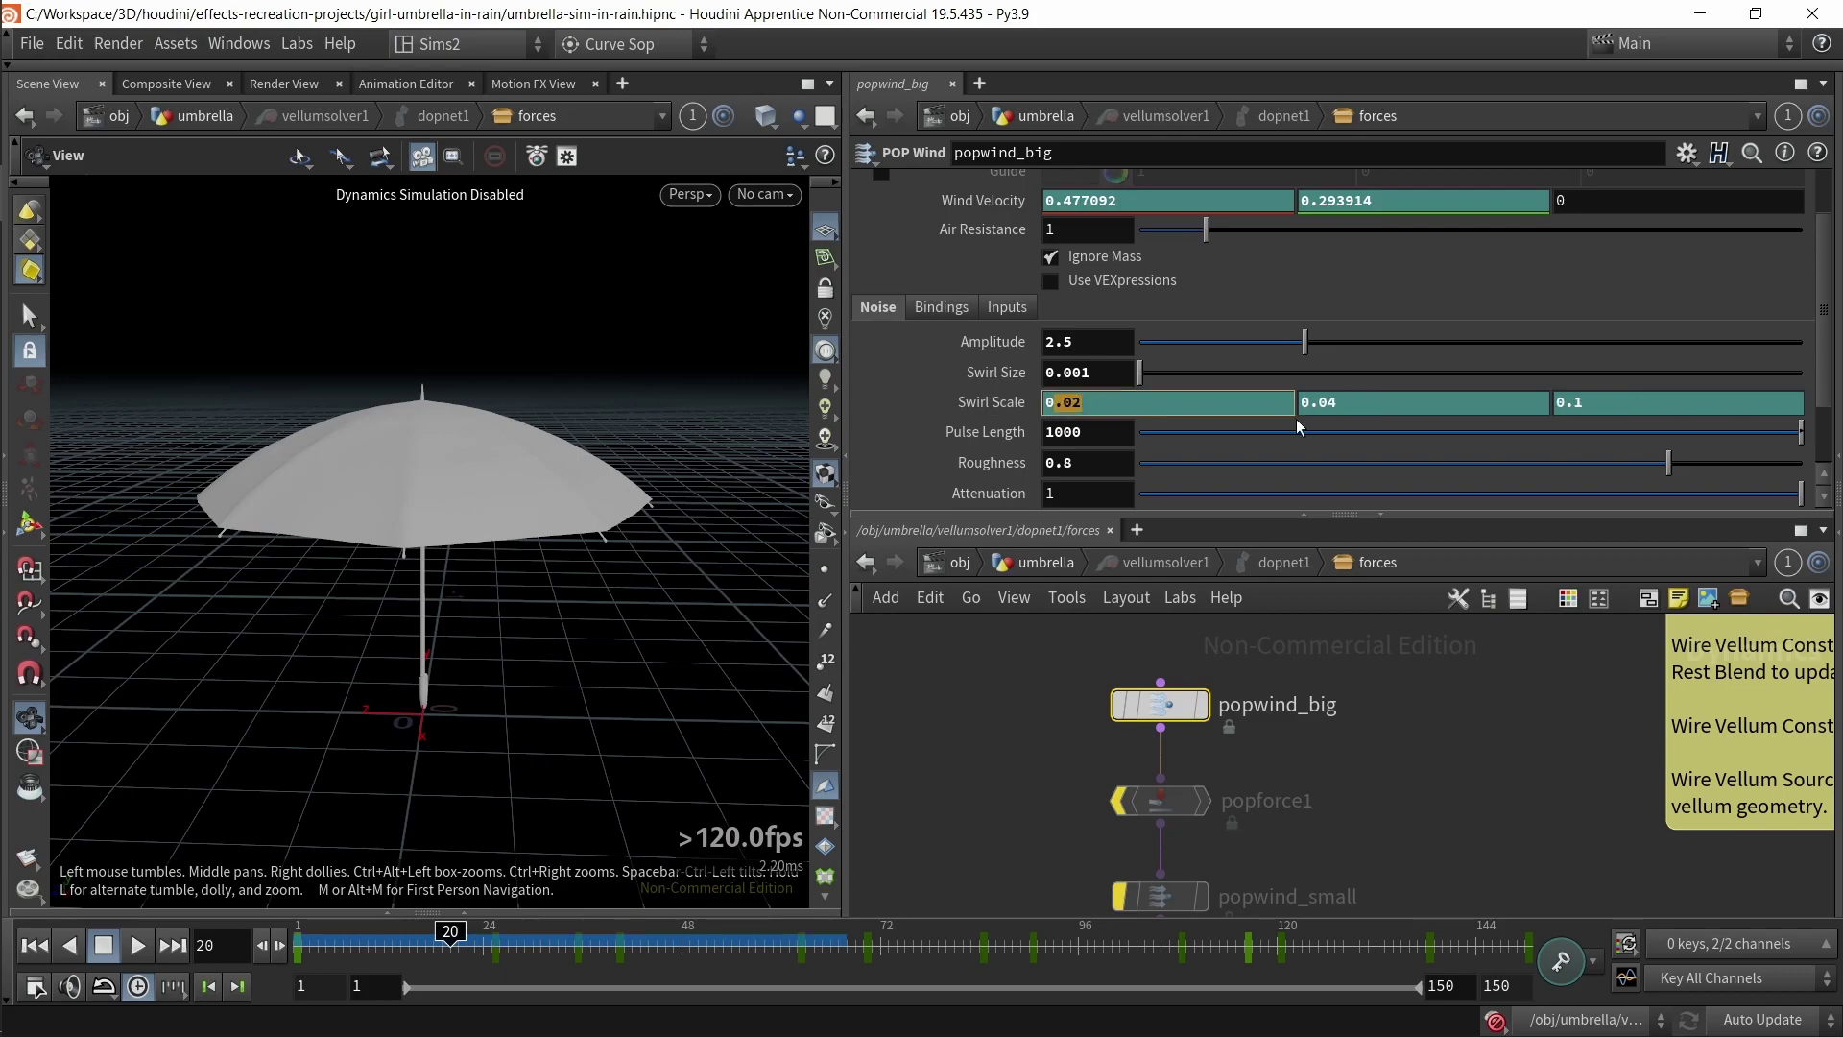
double_click(1577, 405)
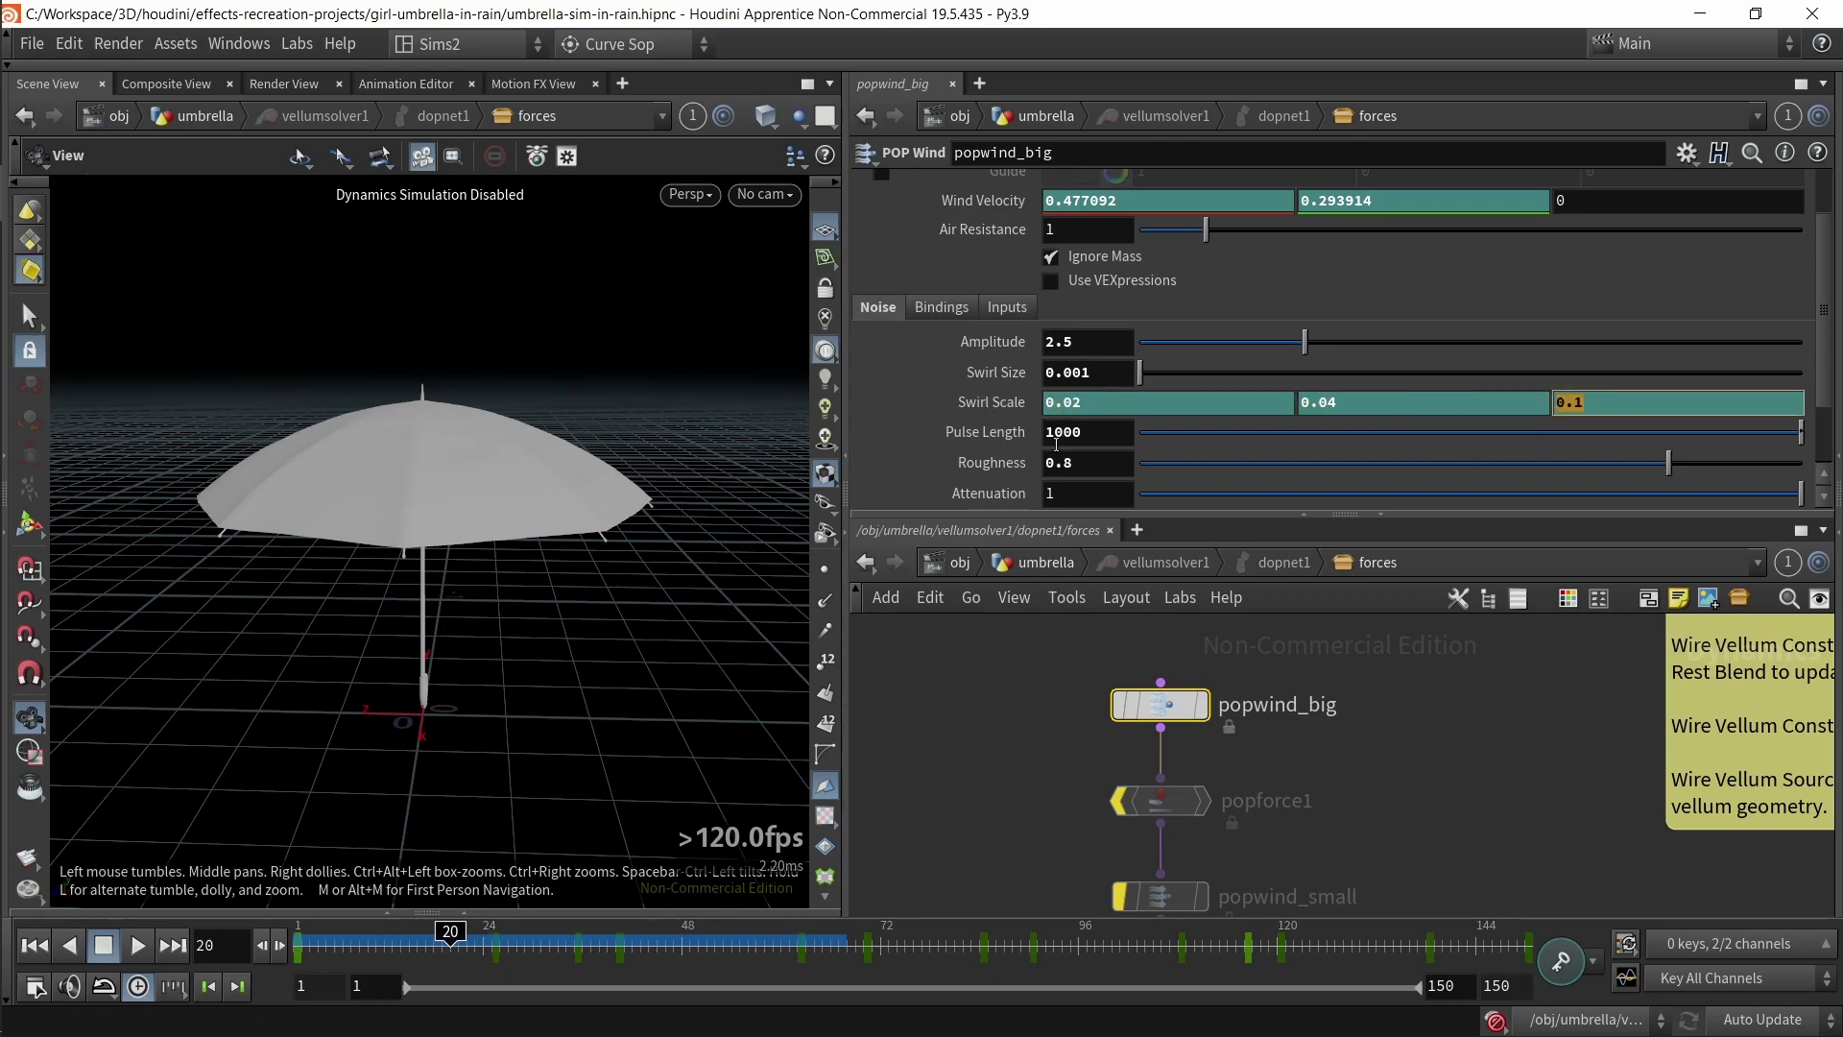
- Show the Offset expressions of popwind_big and examine the $FF variable in the first one
scroll(1028, 430, down, 3)
click(981, 463)
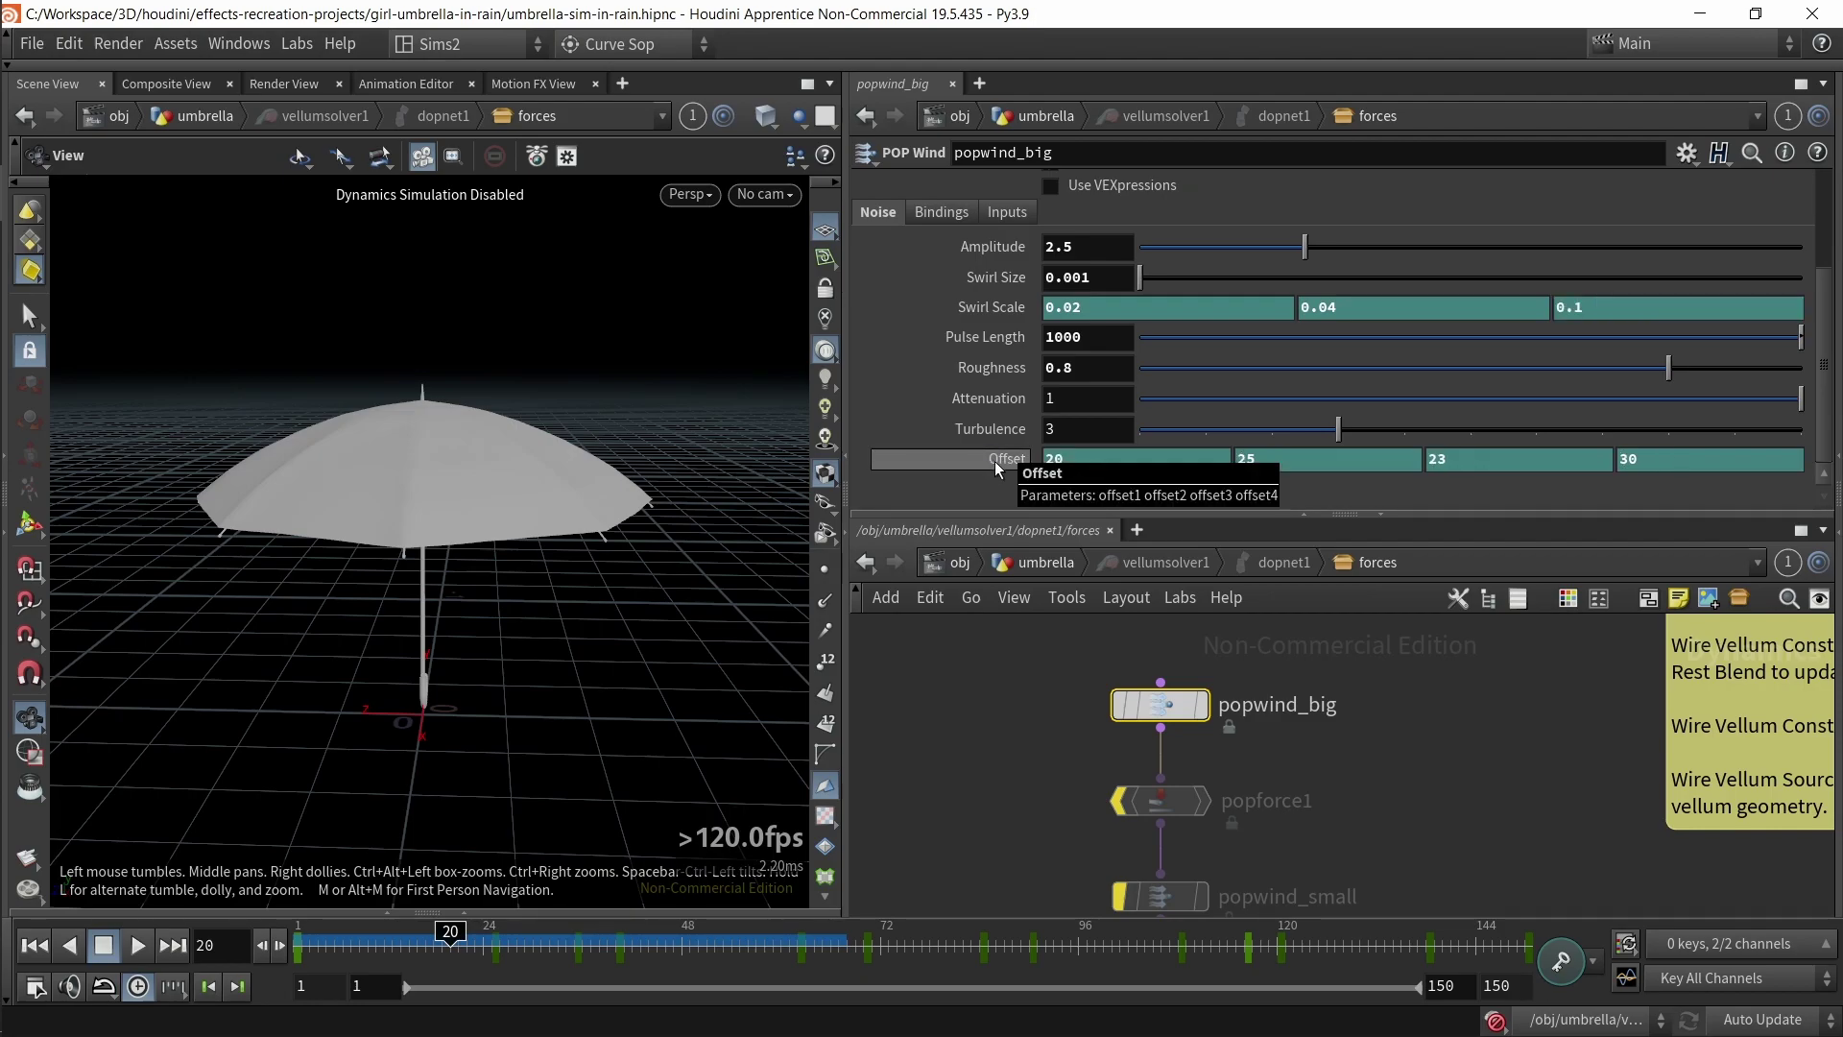
click(989, 466)
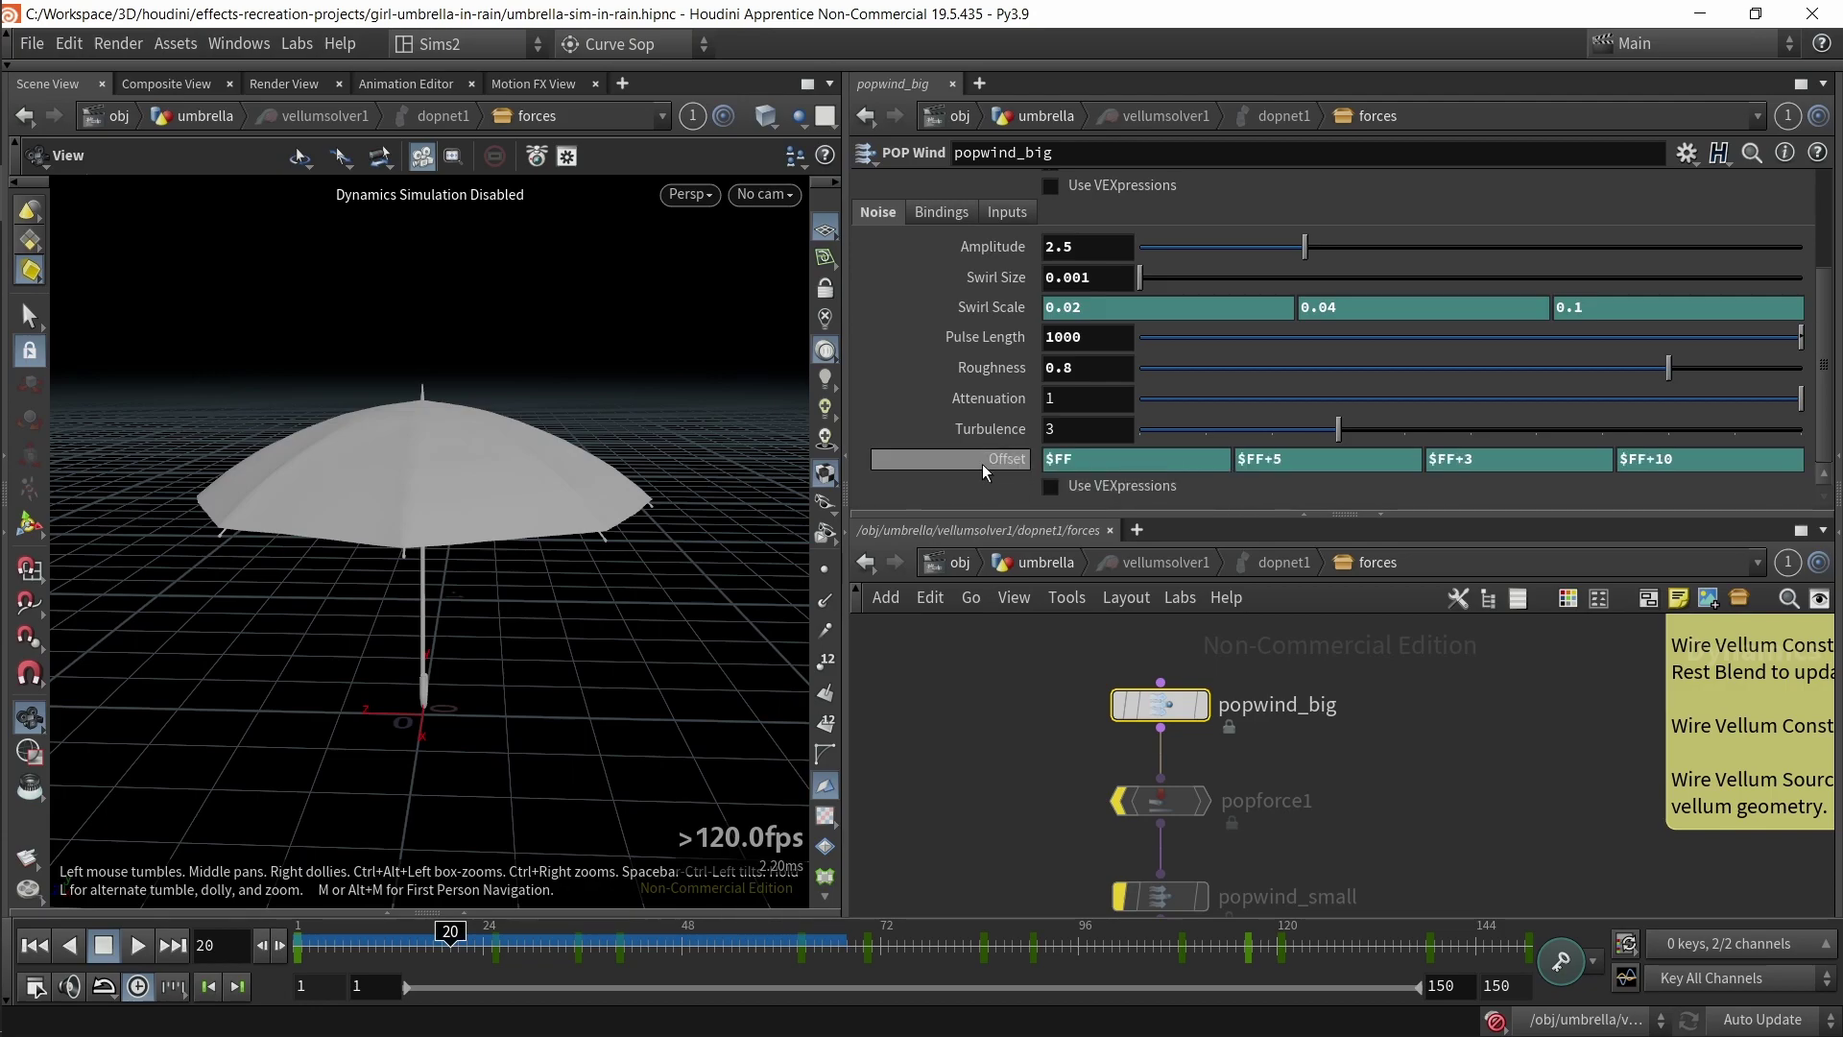
click(1076, 459)
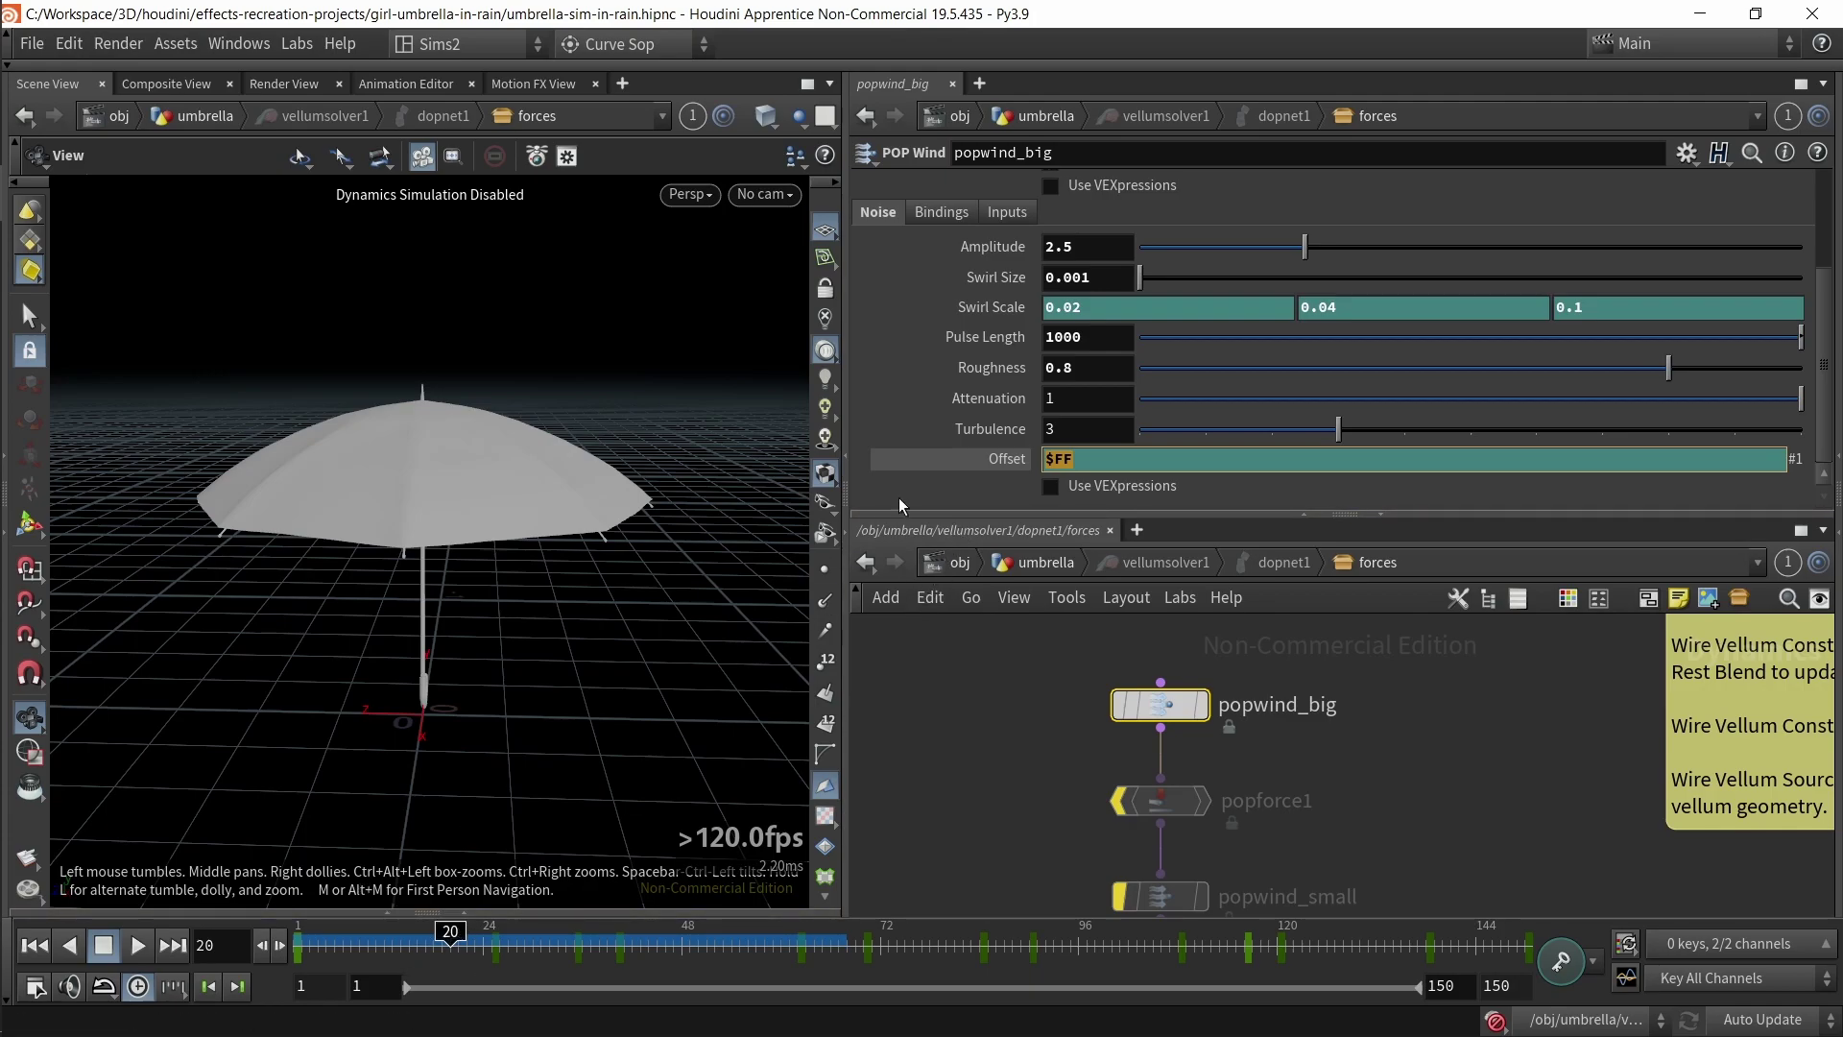
click(998, 459)
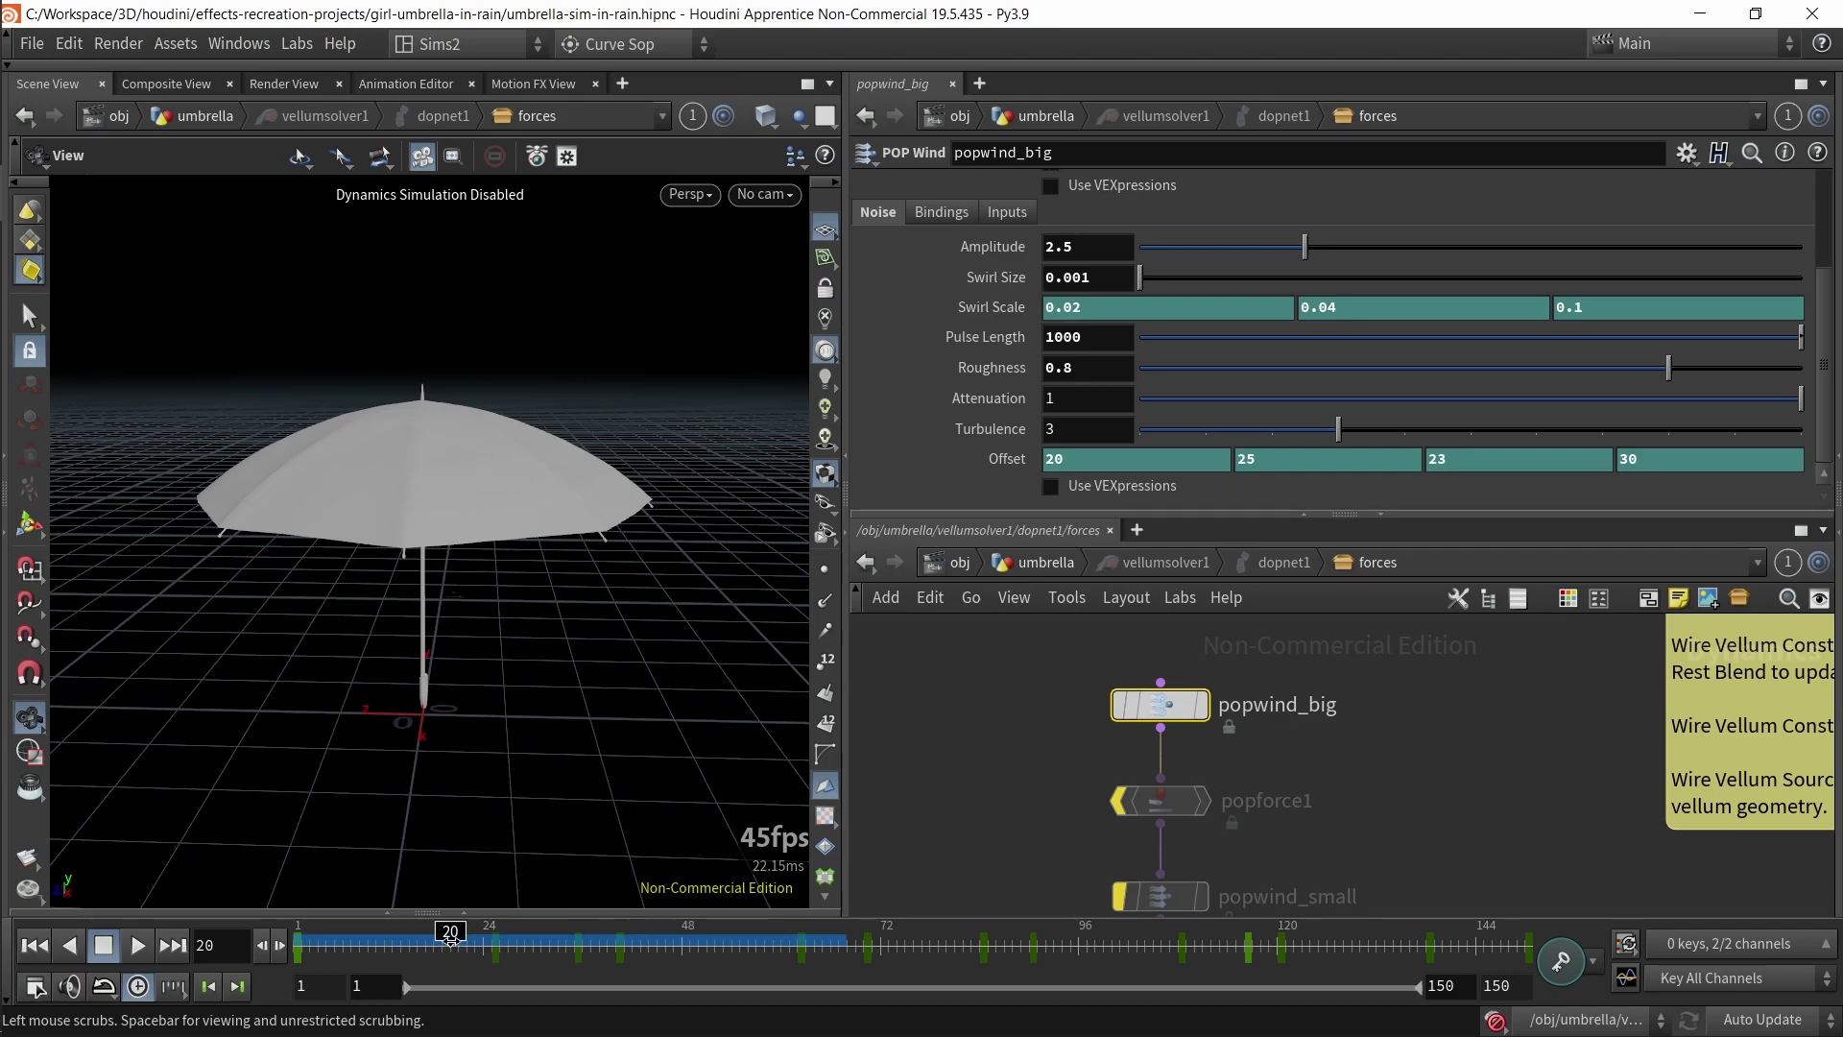
- Allow fractional frames on the timeline and scrub to frames 22 and 23, comparing the Offset values of popwind_big with the $FF expression
drag(450, 938, 467, 938)
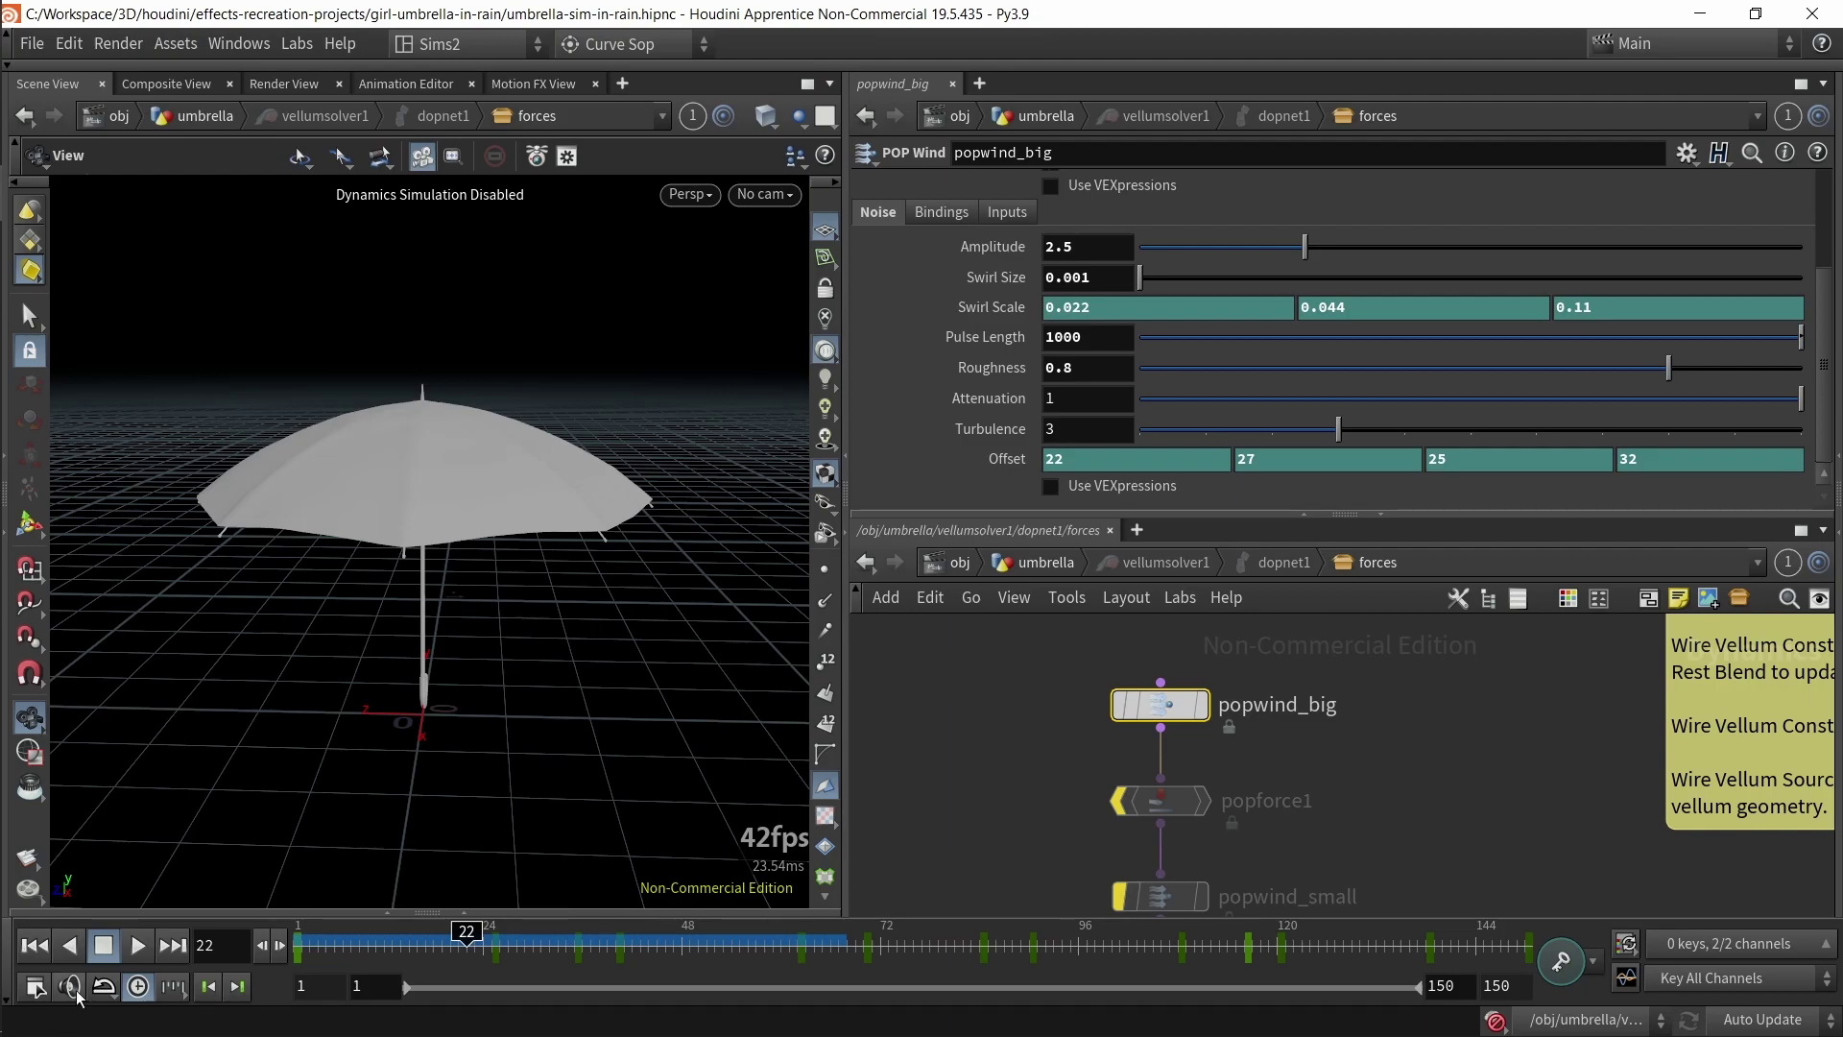
click(37, 989)
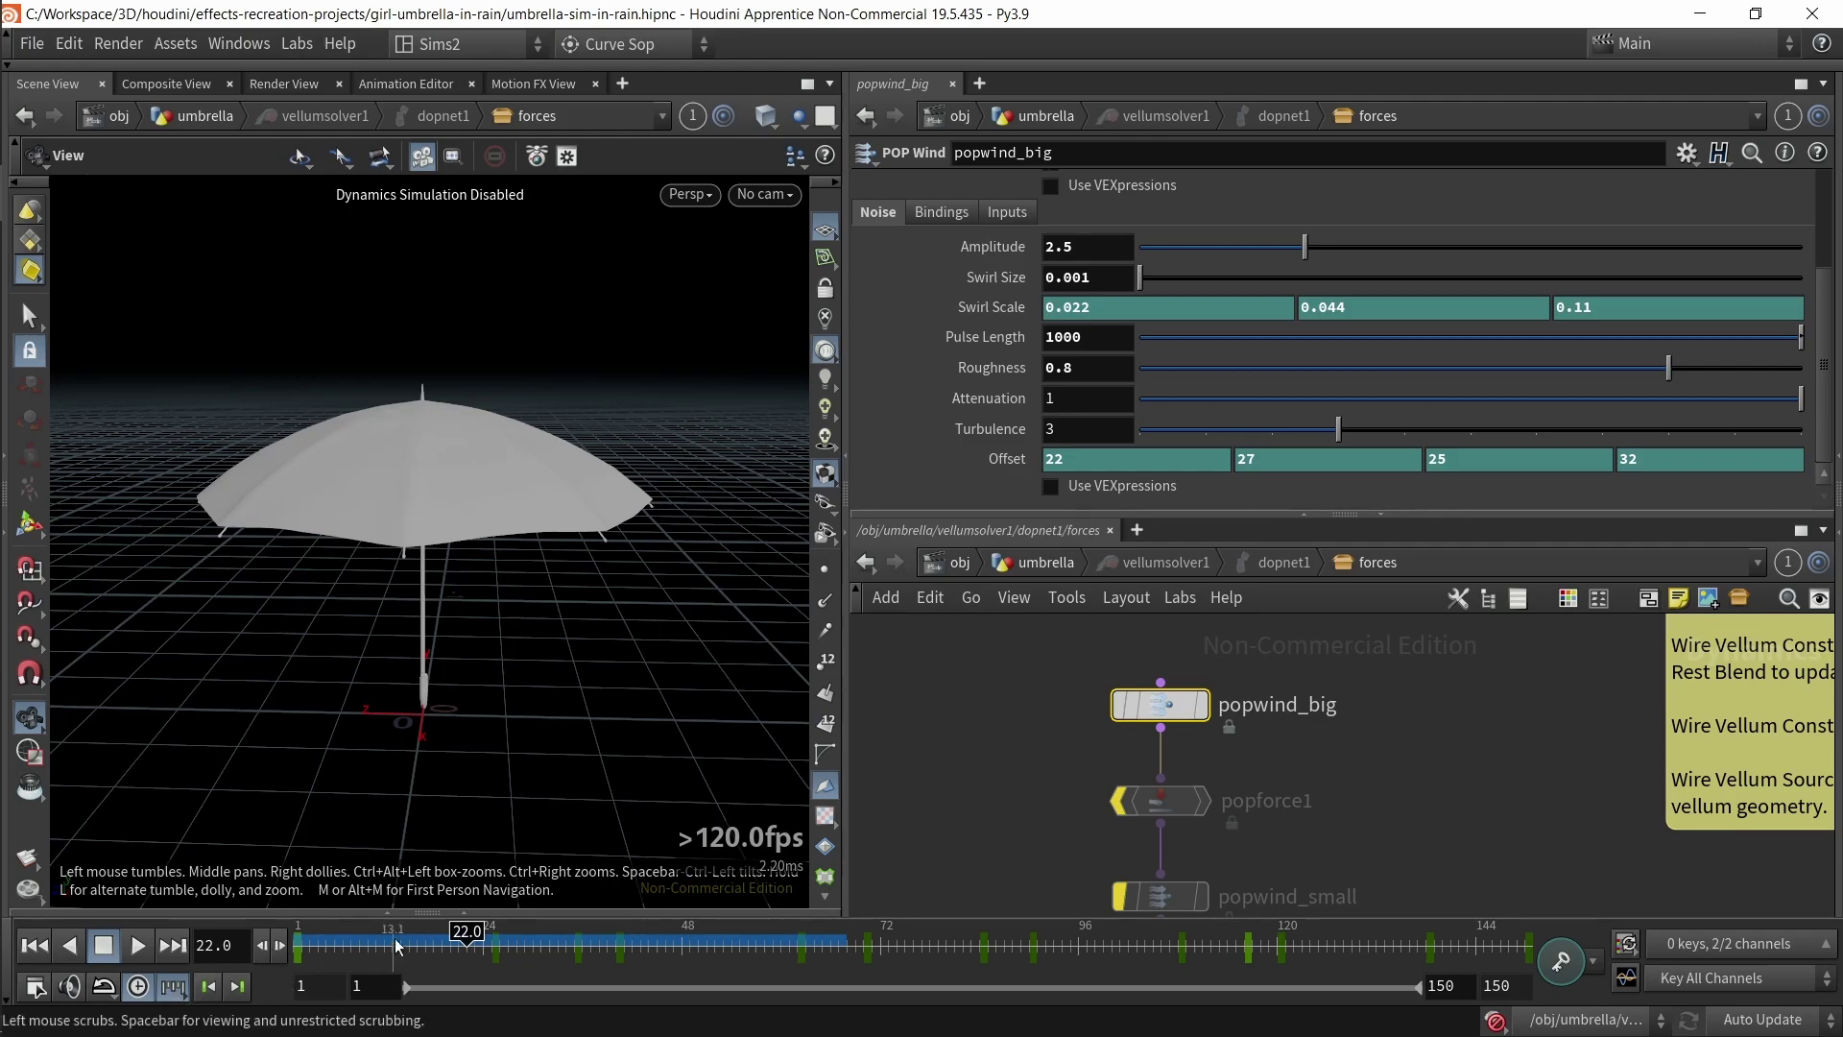
drag(466, 933, 467, 934)
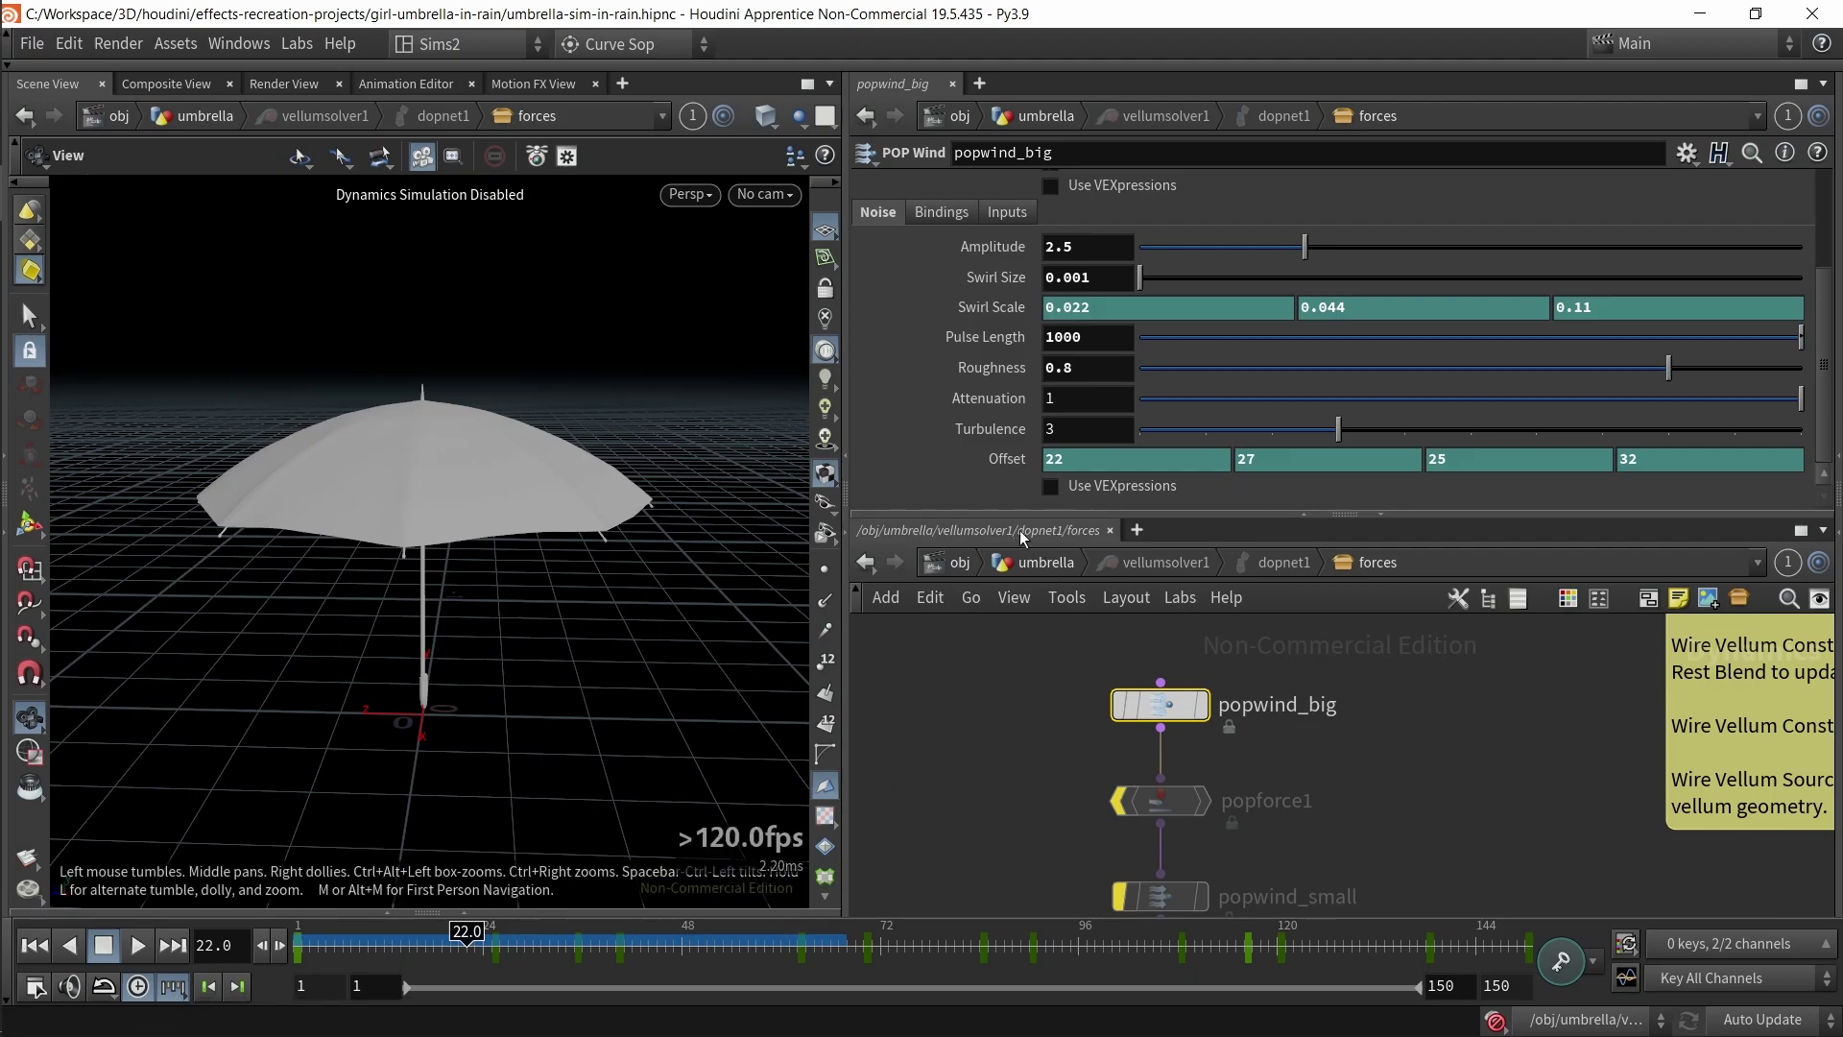
click(1047, 458)
text($FF)
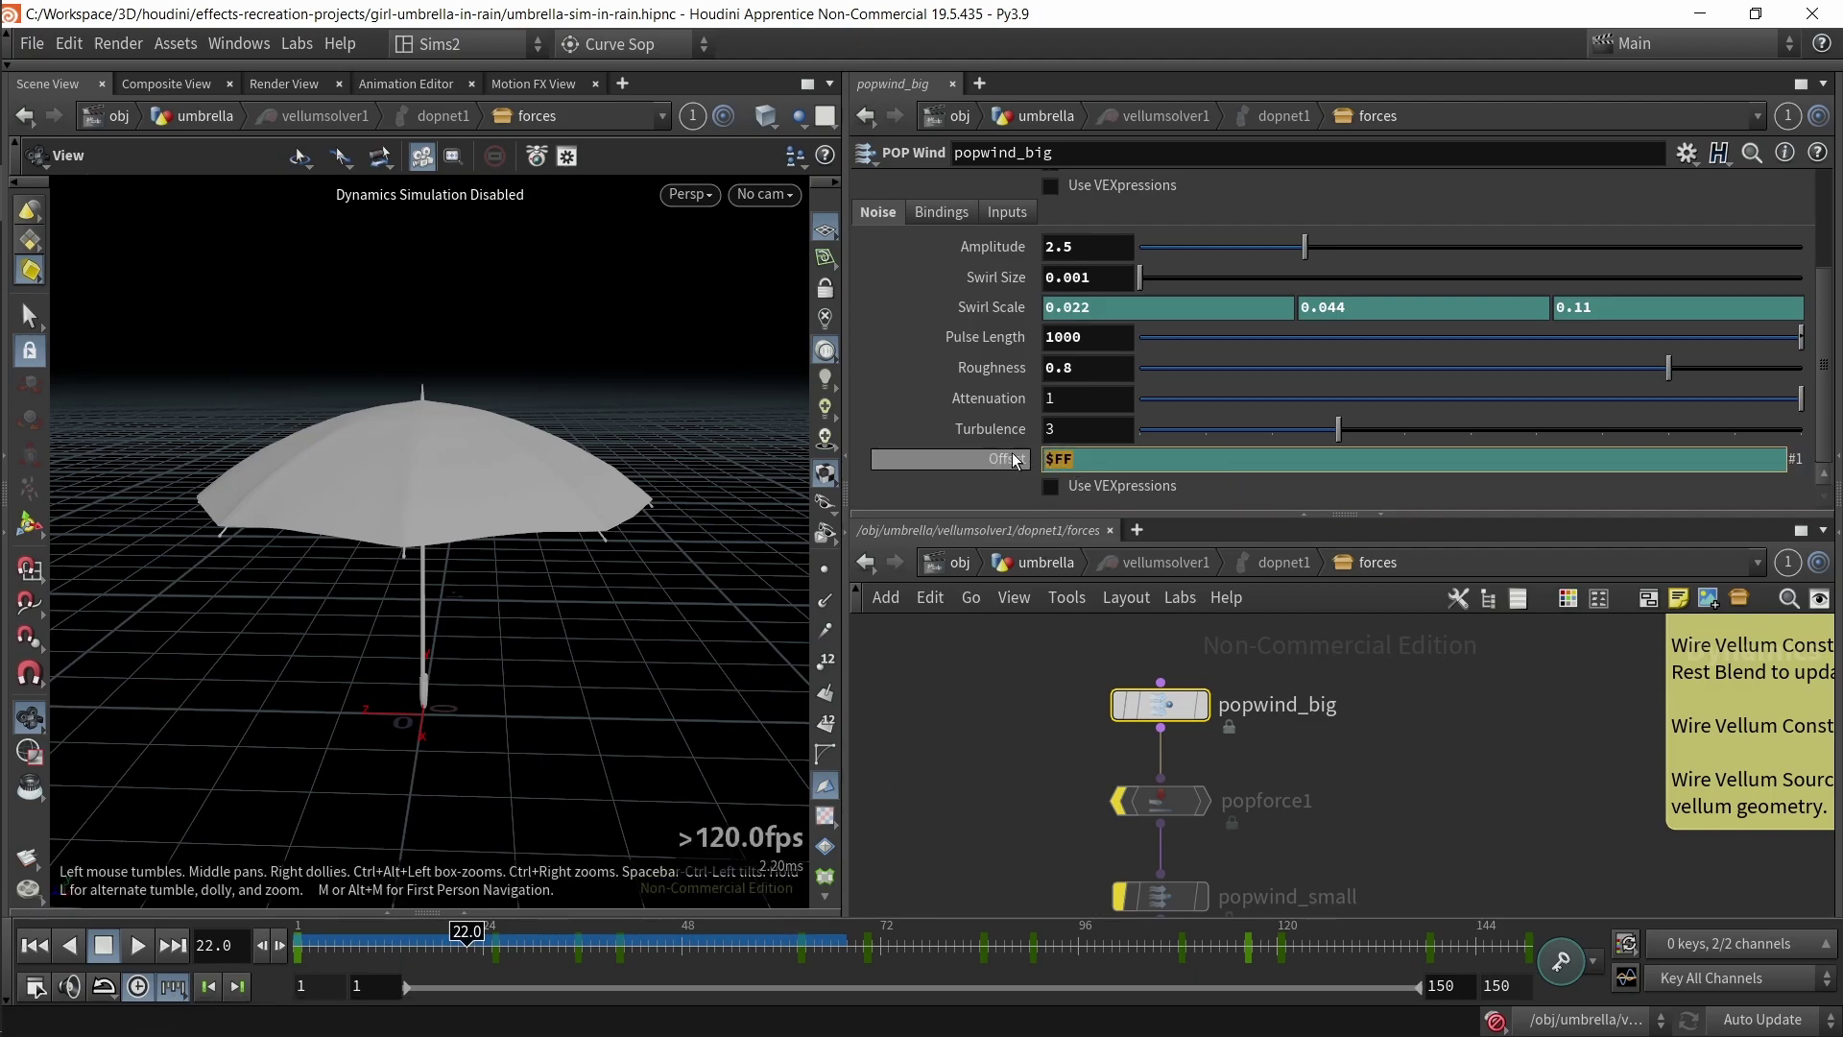
key(Return)
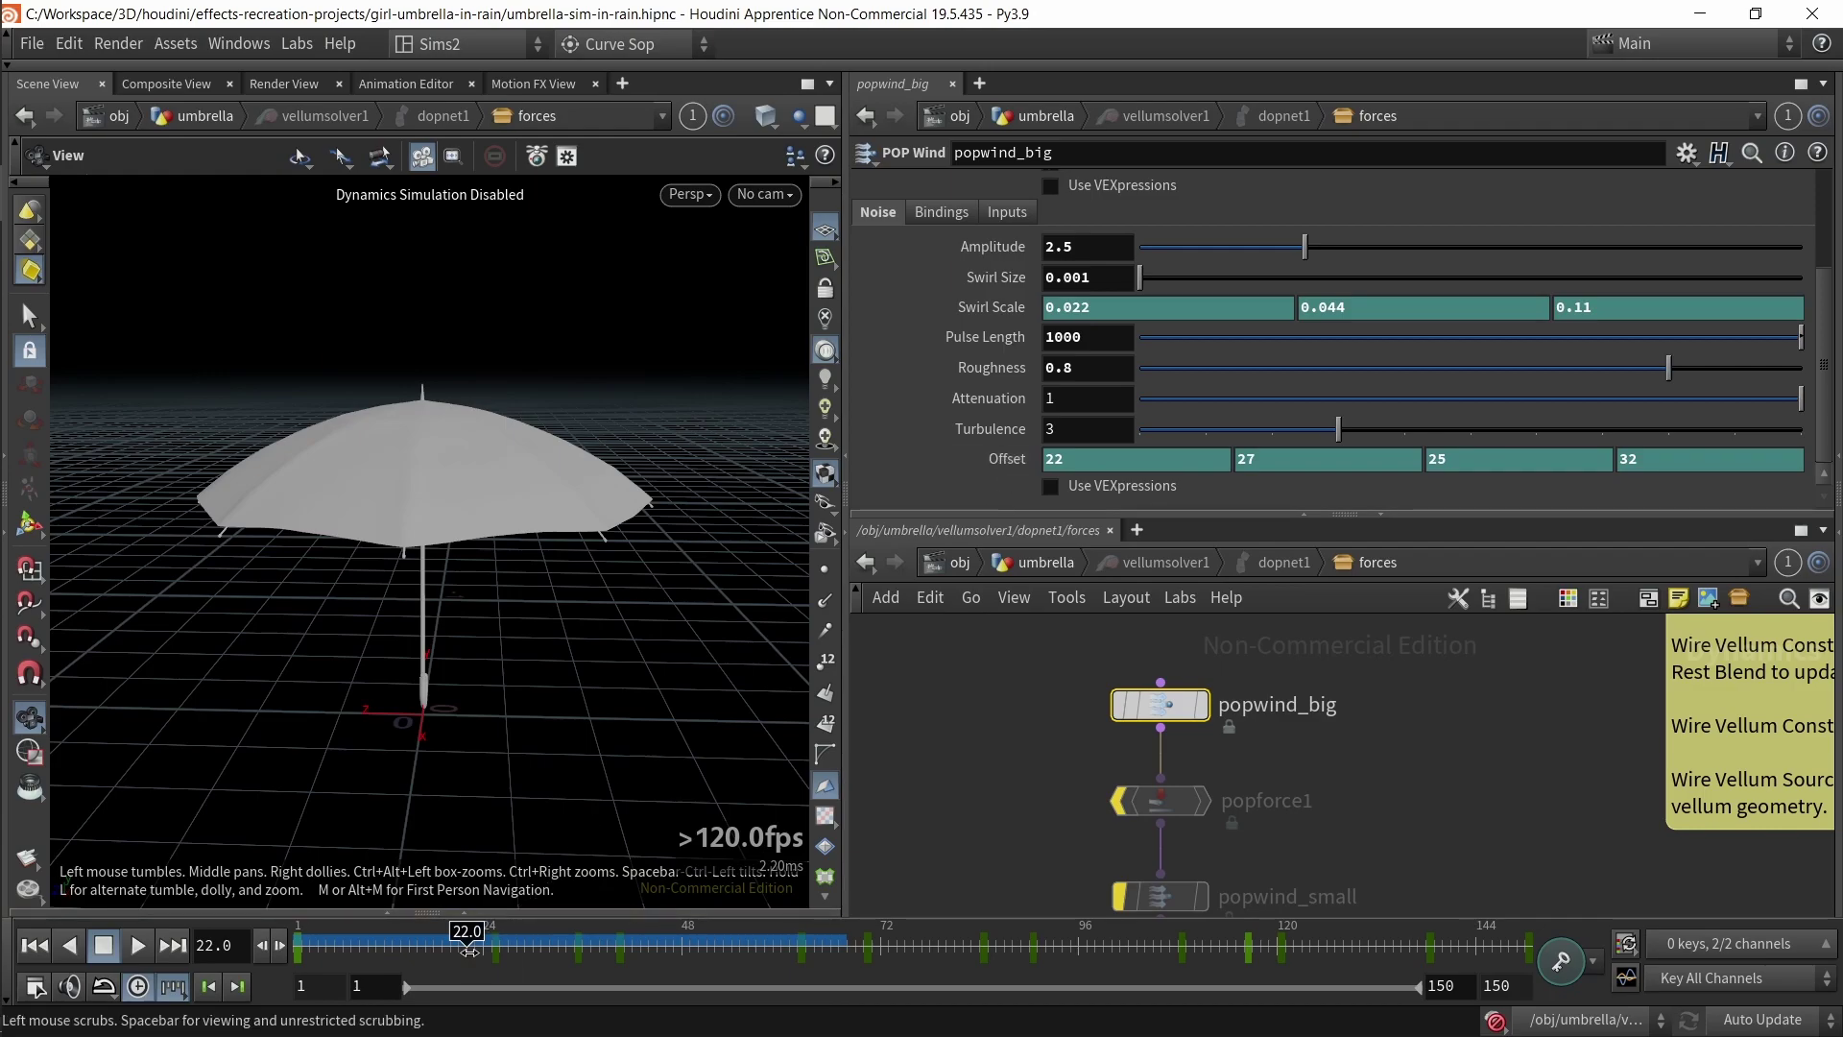
drag(465, 946, 474, 943)
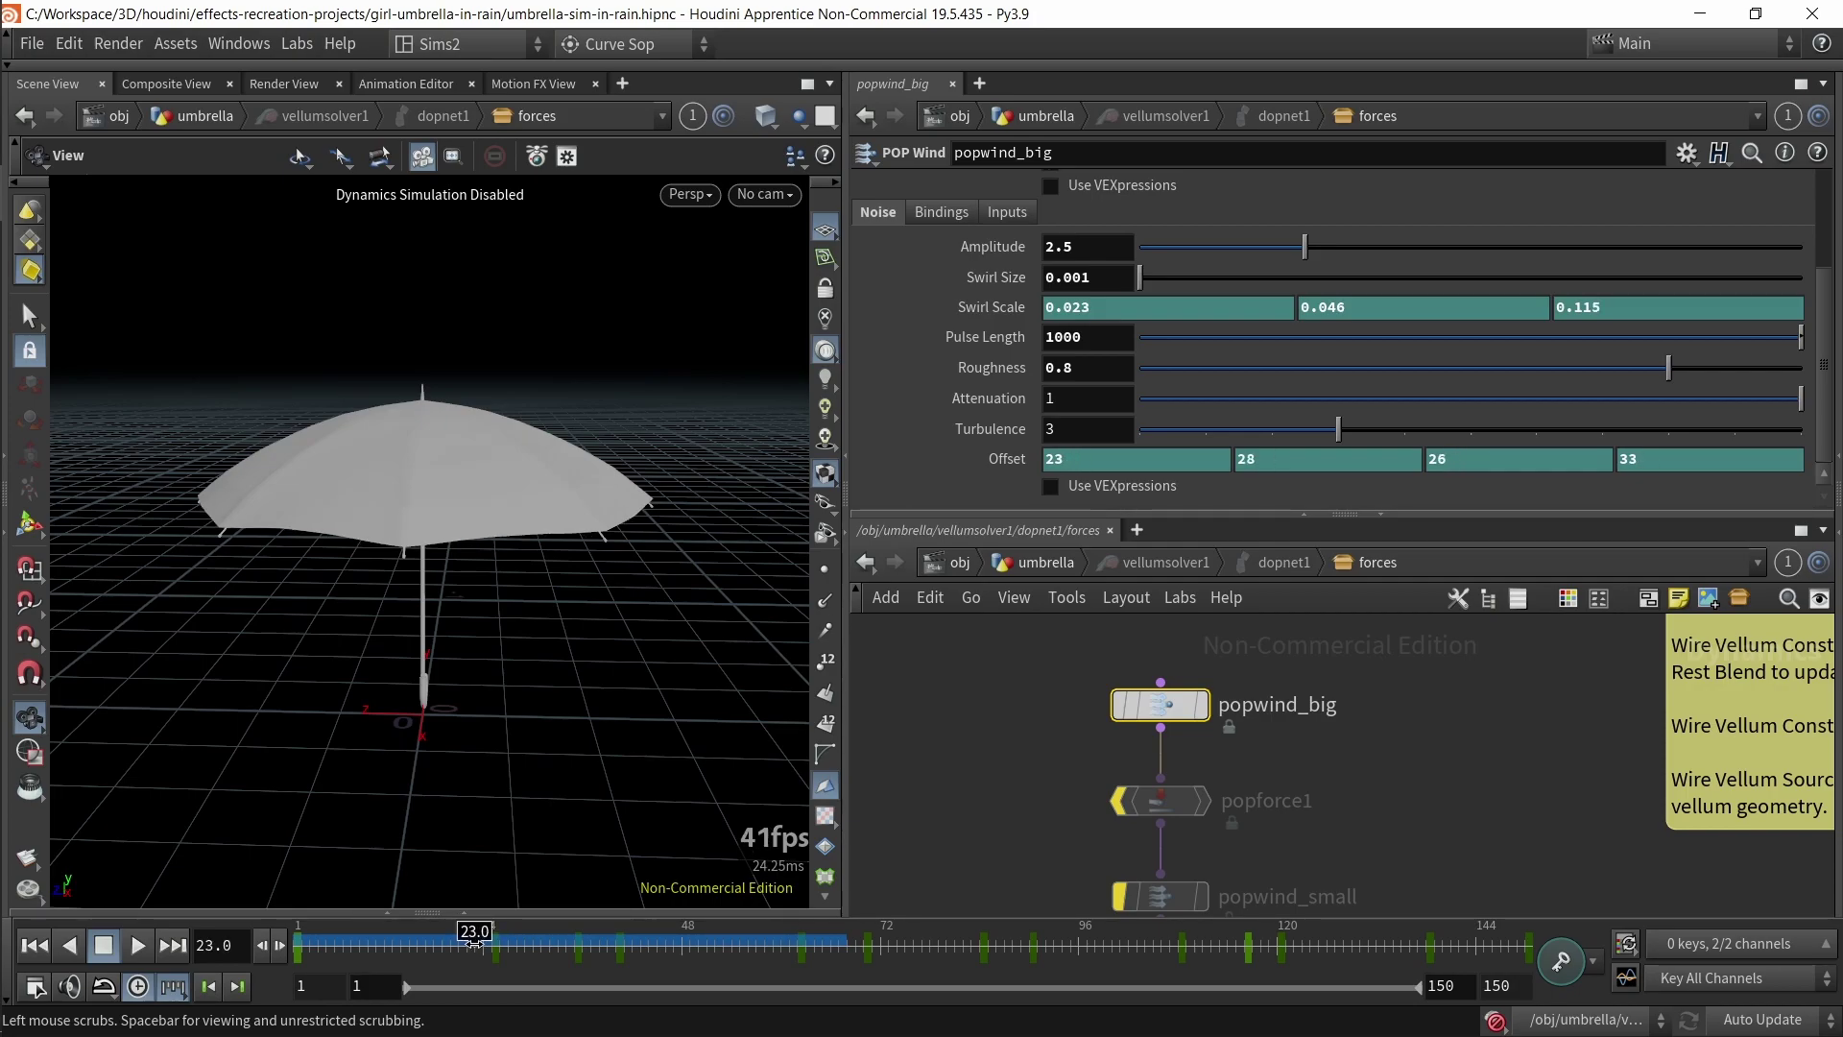
- Return to the umbrella network, select the cache_vellum_umbrella node and examine its inputs and outputs
click(1046, 563)
scroll(1042, 737, down, 2)
middle_drag(1047, 739, 1050, 688)
click(1226, 815)
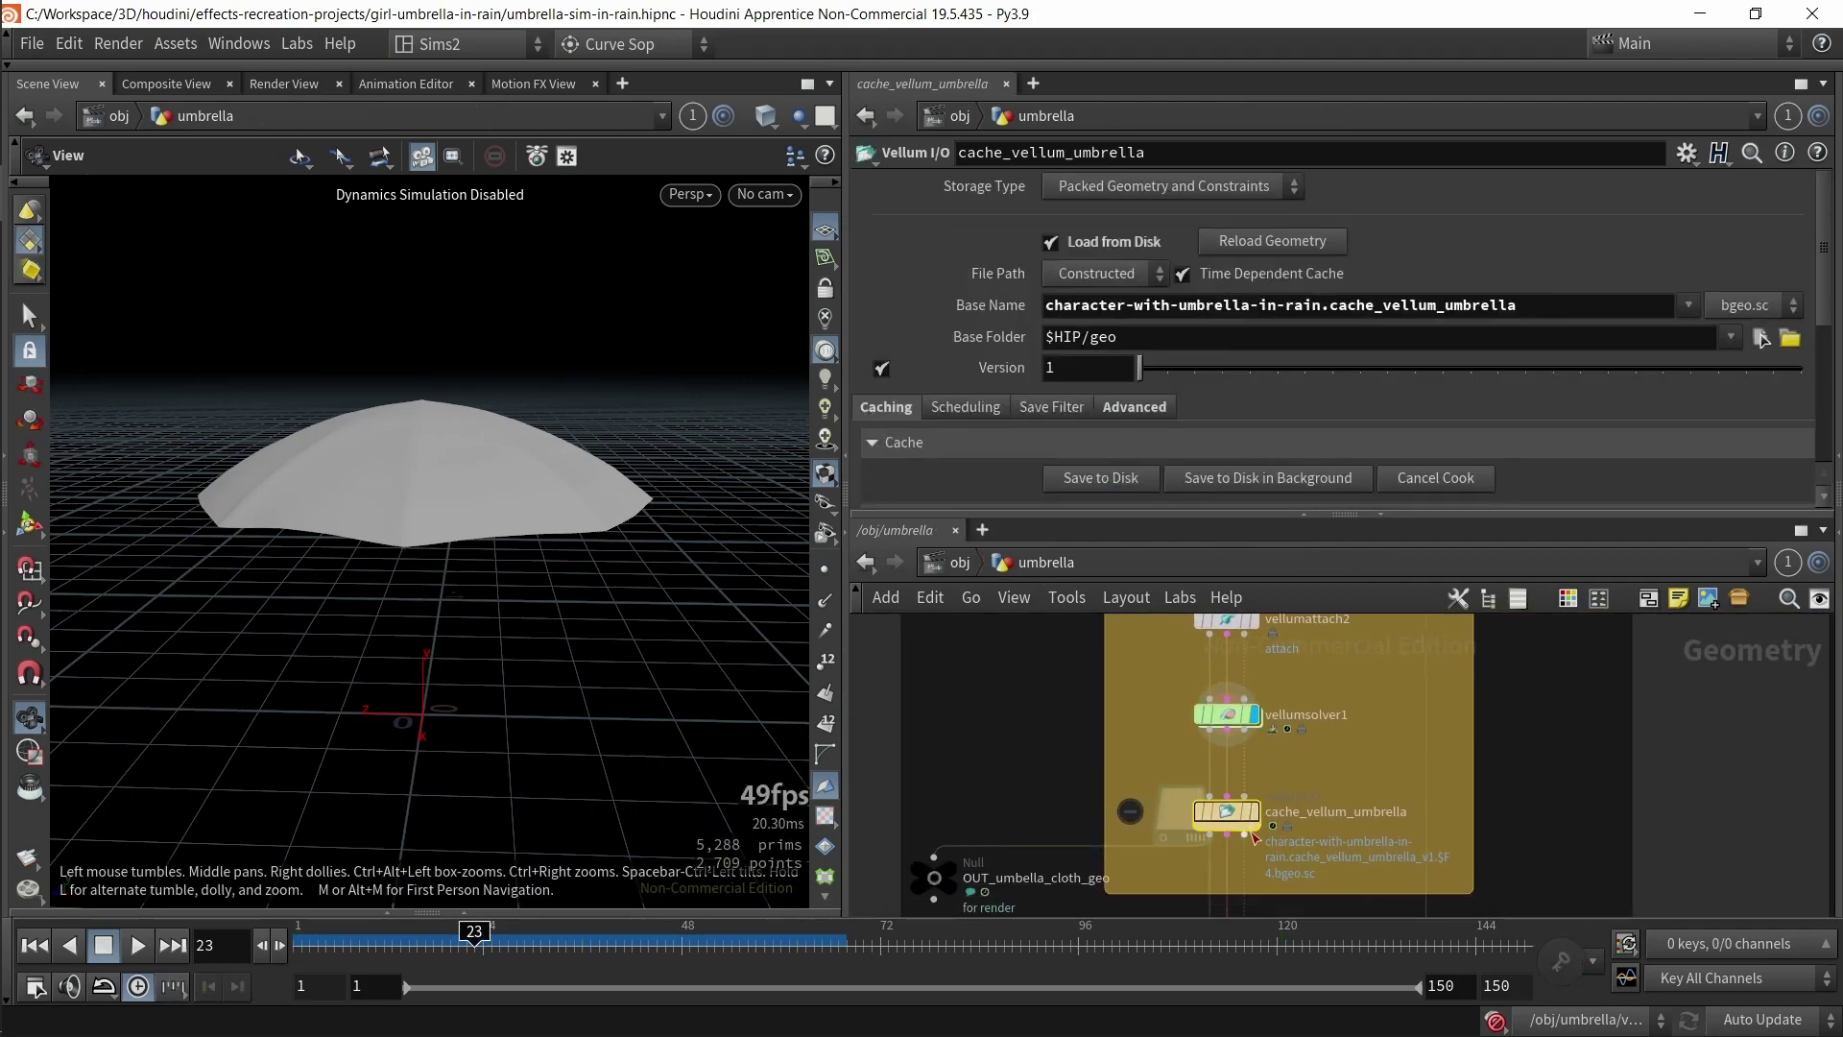
middle_drag(1004, 775, 984, 712)
scroll(989, 717, up, 2)
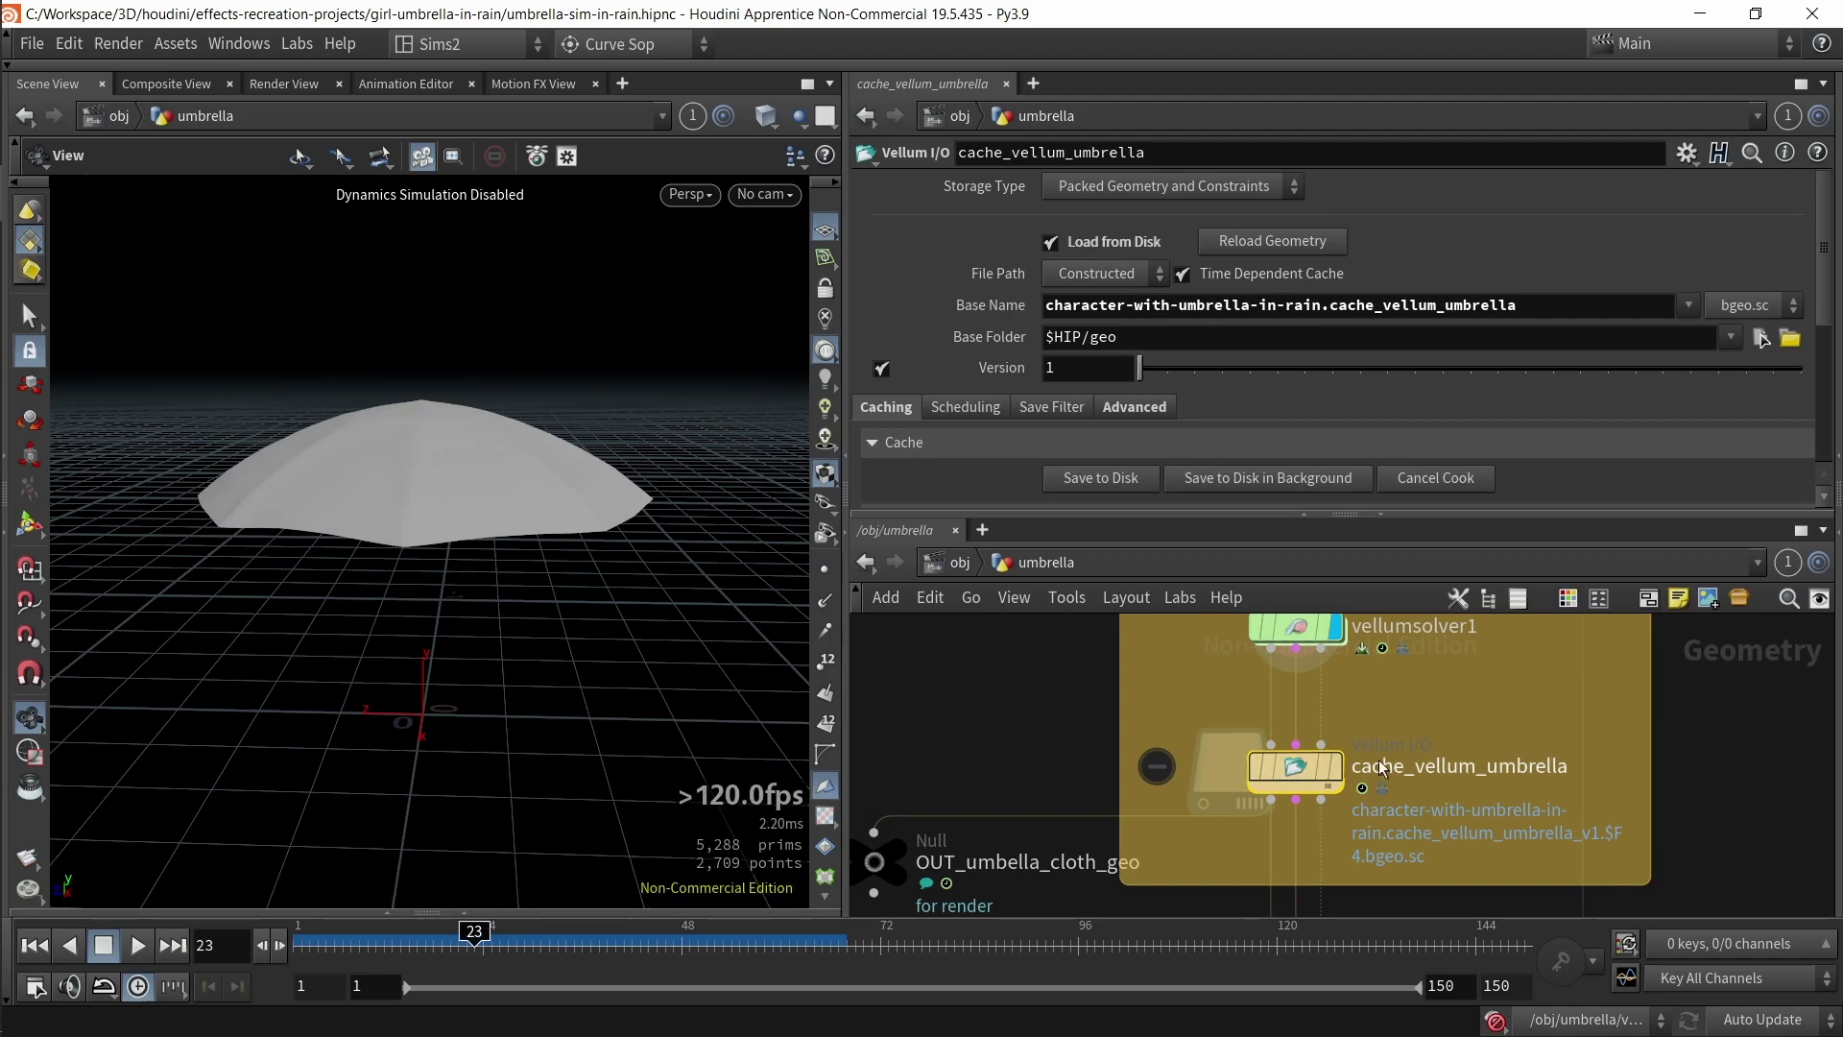
scroll(1392, 739, up, 3)
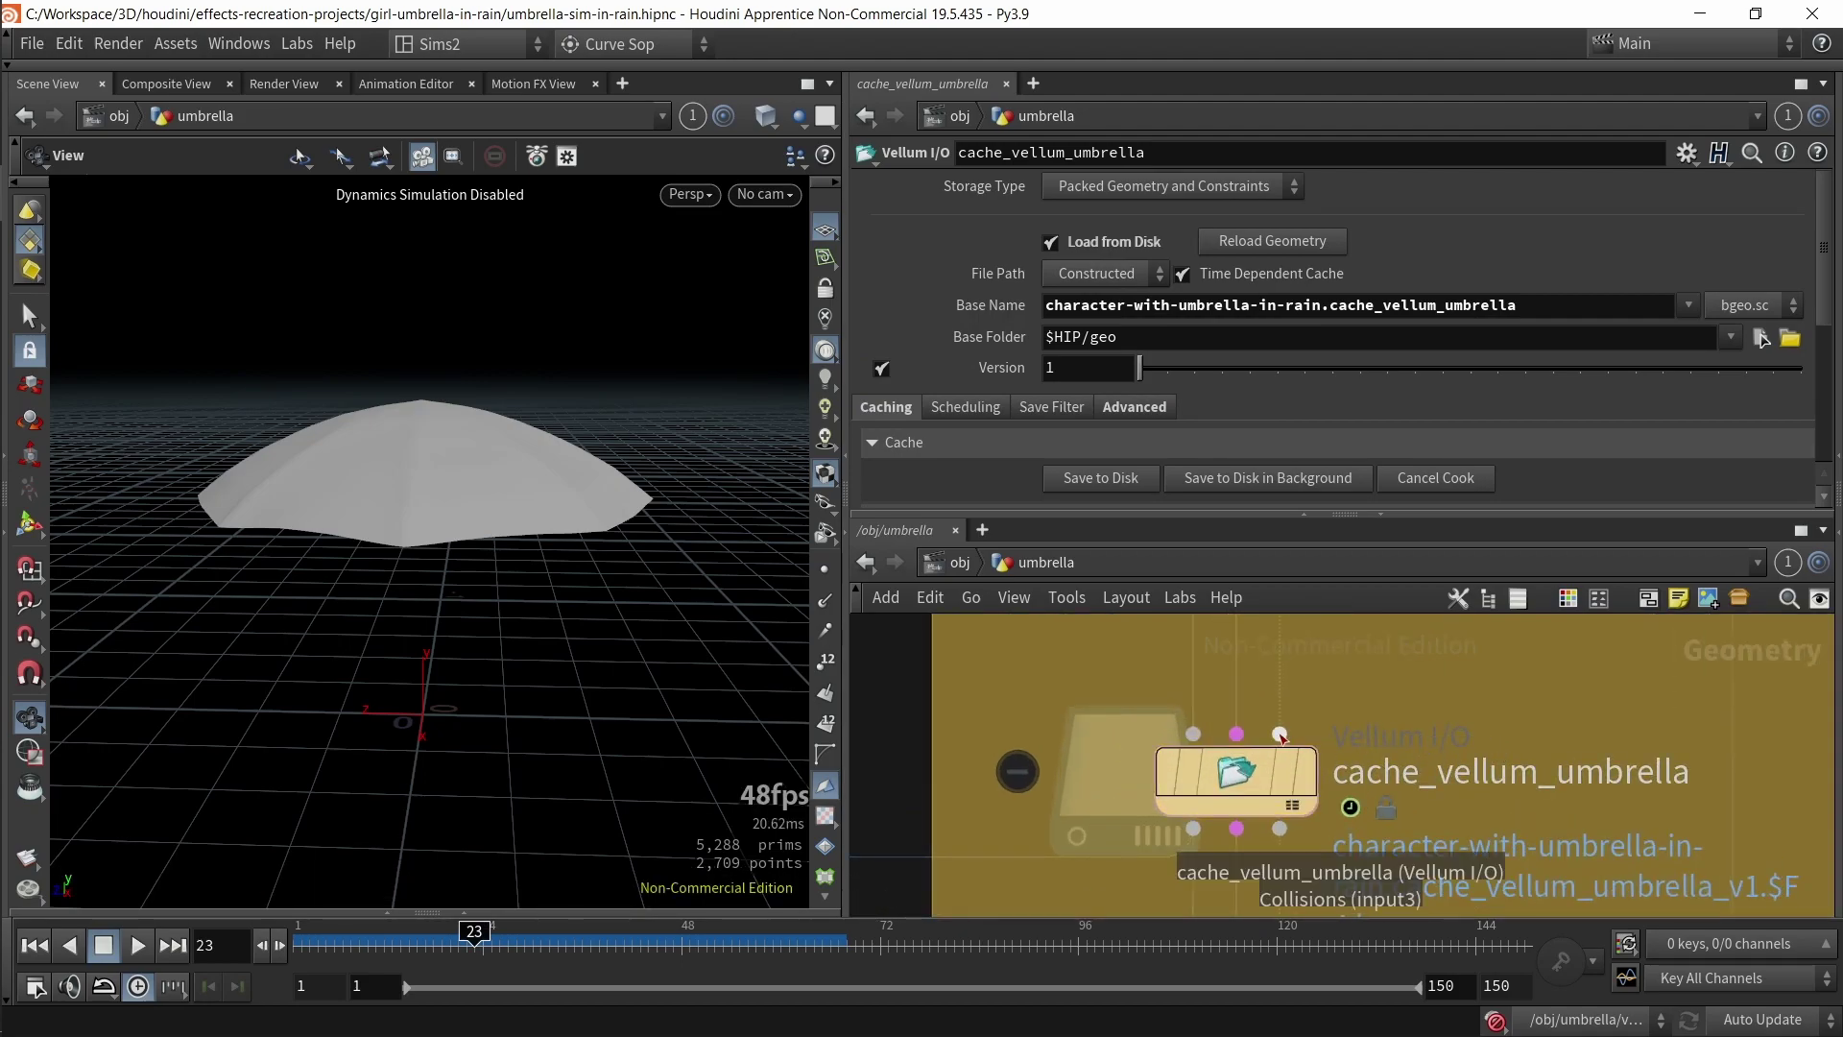
scroll(1259, 730, down, 3)
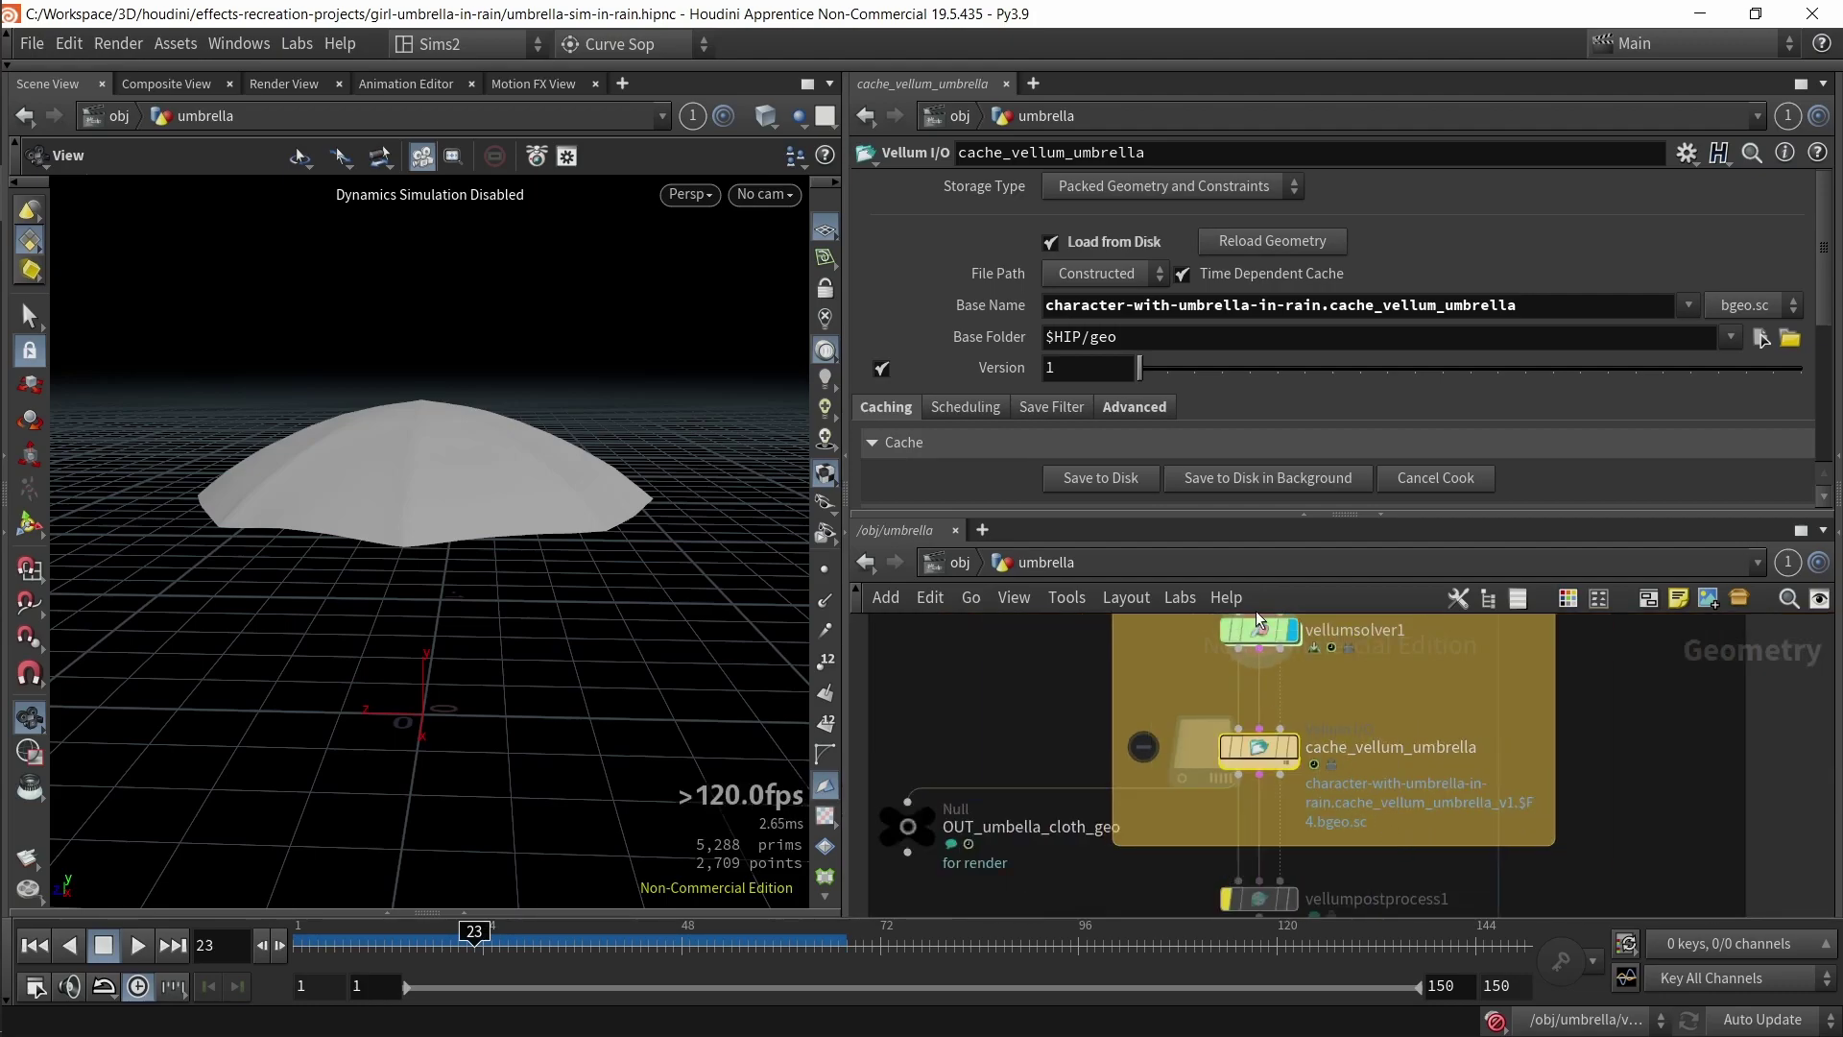
- Examine the frame range, Simulation, Initialize Simulation OPs and Base Name settings of cache_vellum_umbrella
click(1133, 407)
click(899, 405)
scroll(1019, 424, down, 3)
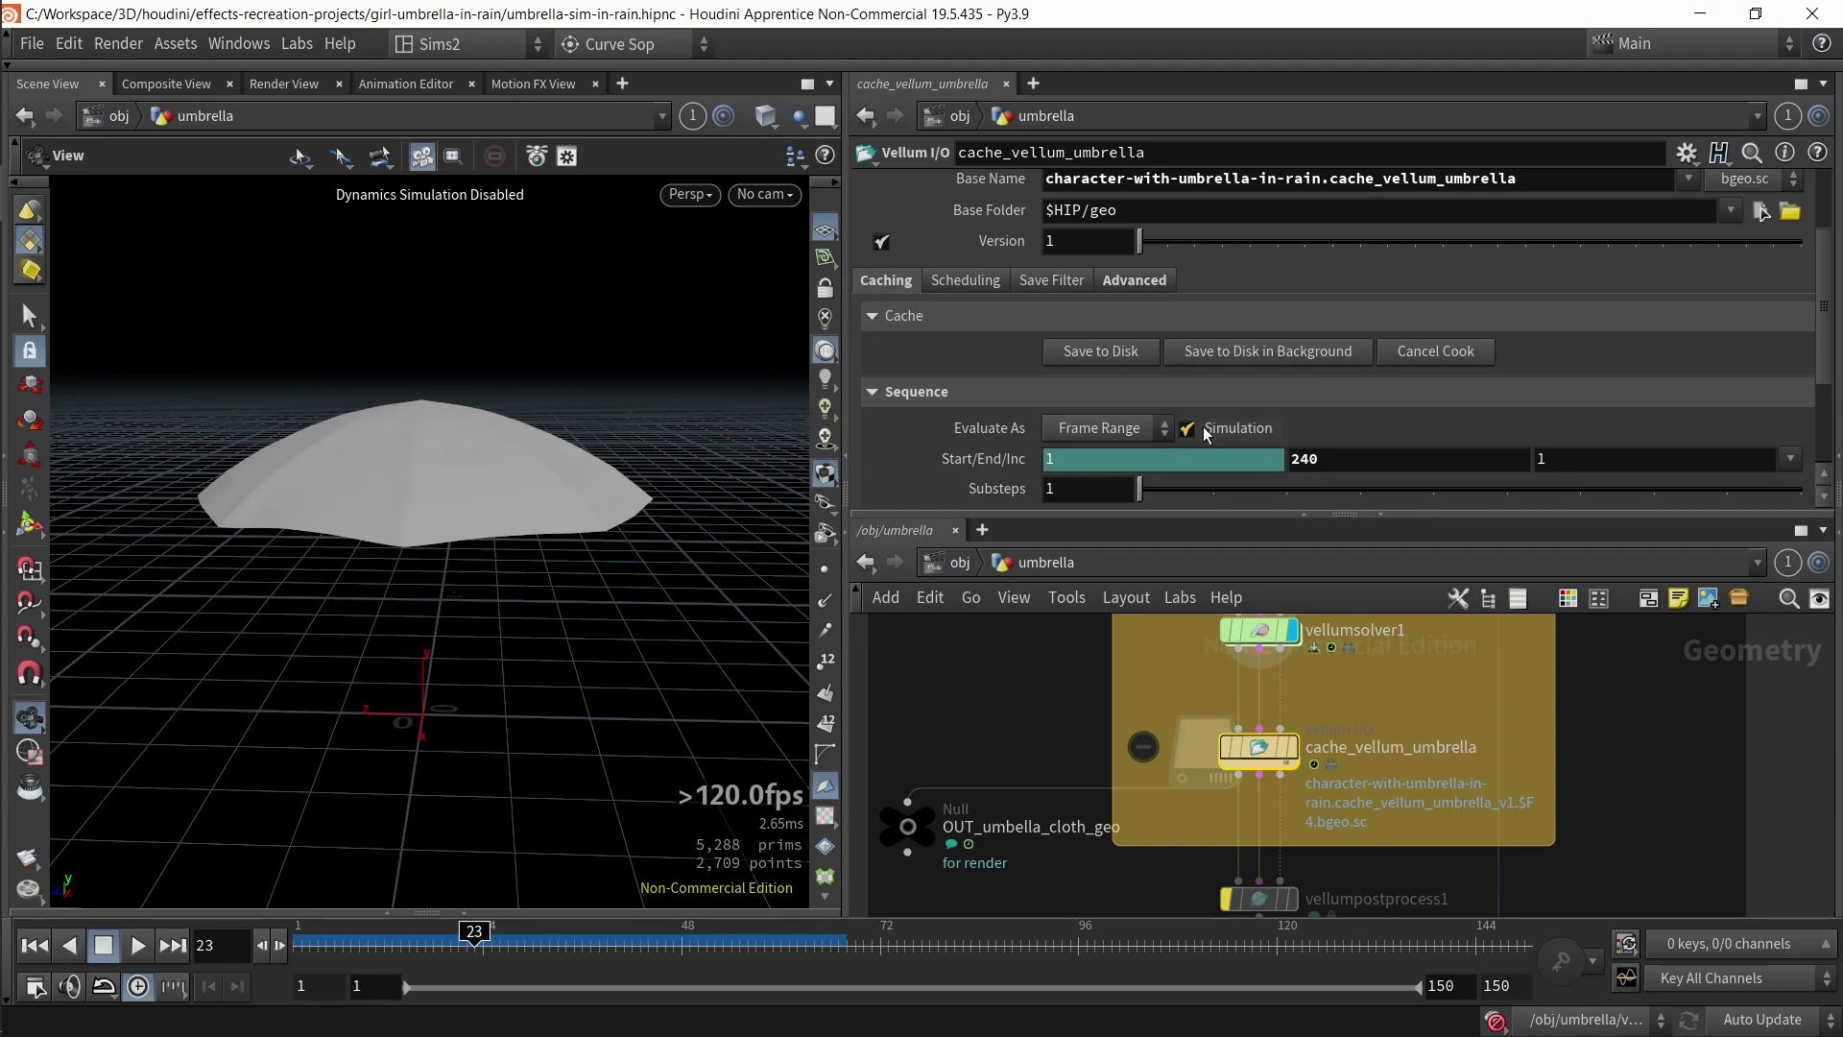
click(1135, 280)
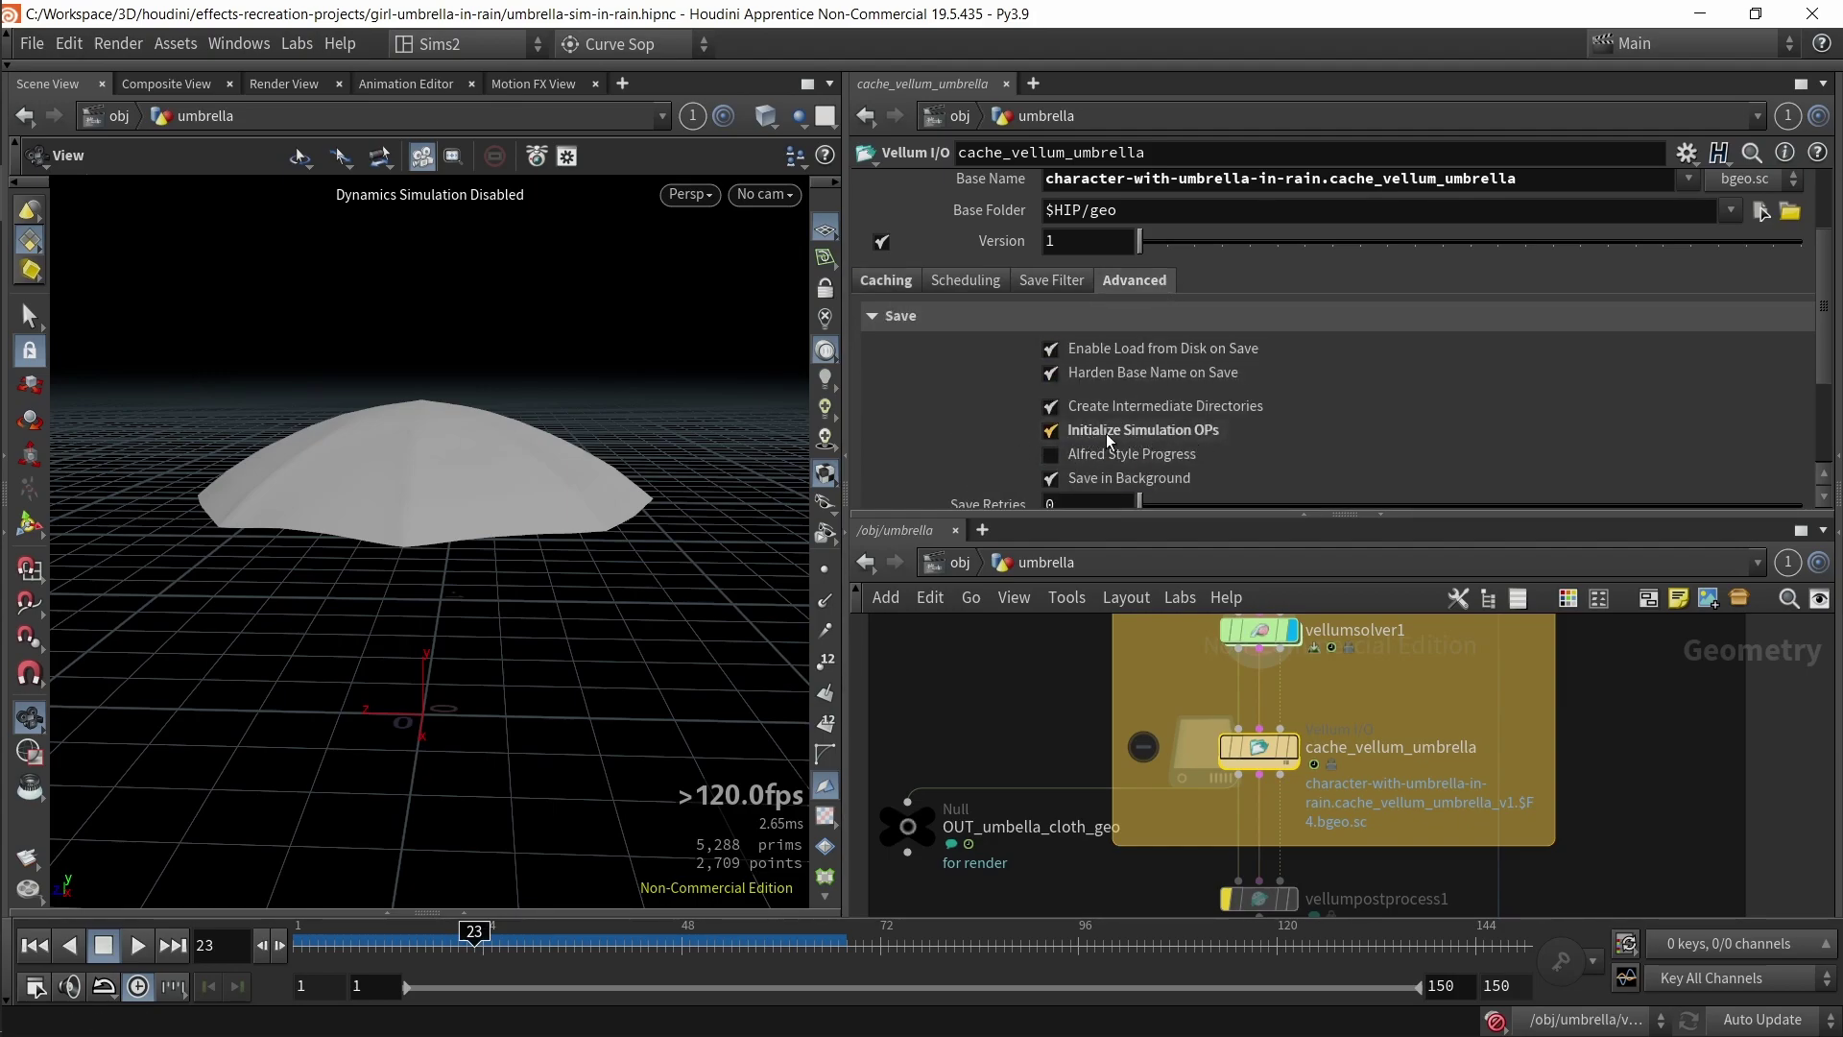
click(897, 280)
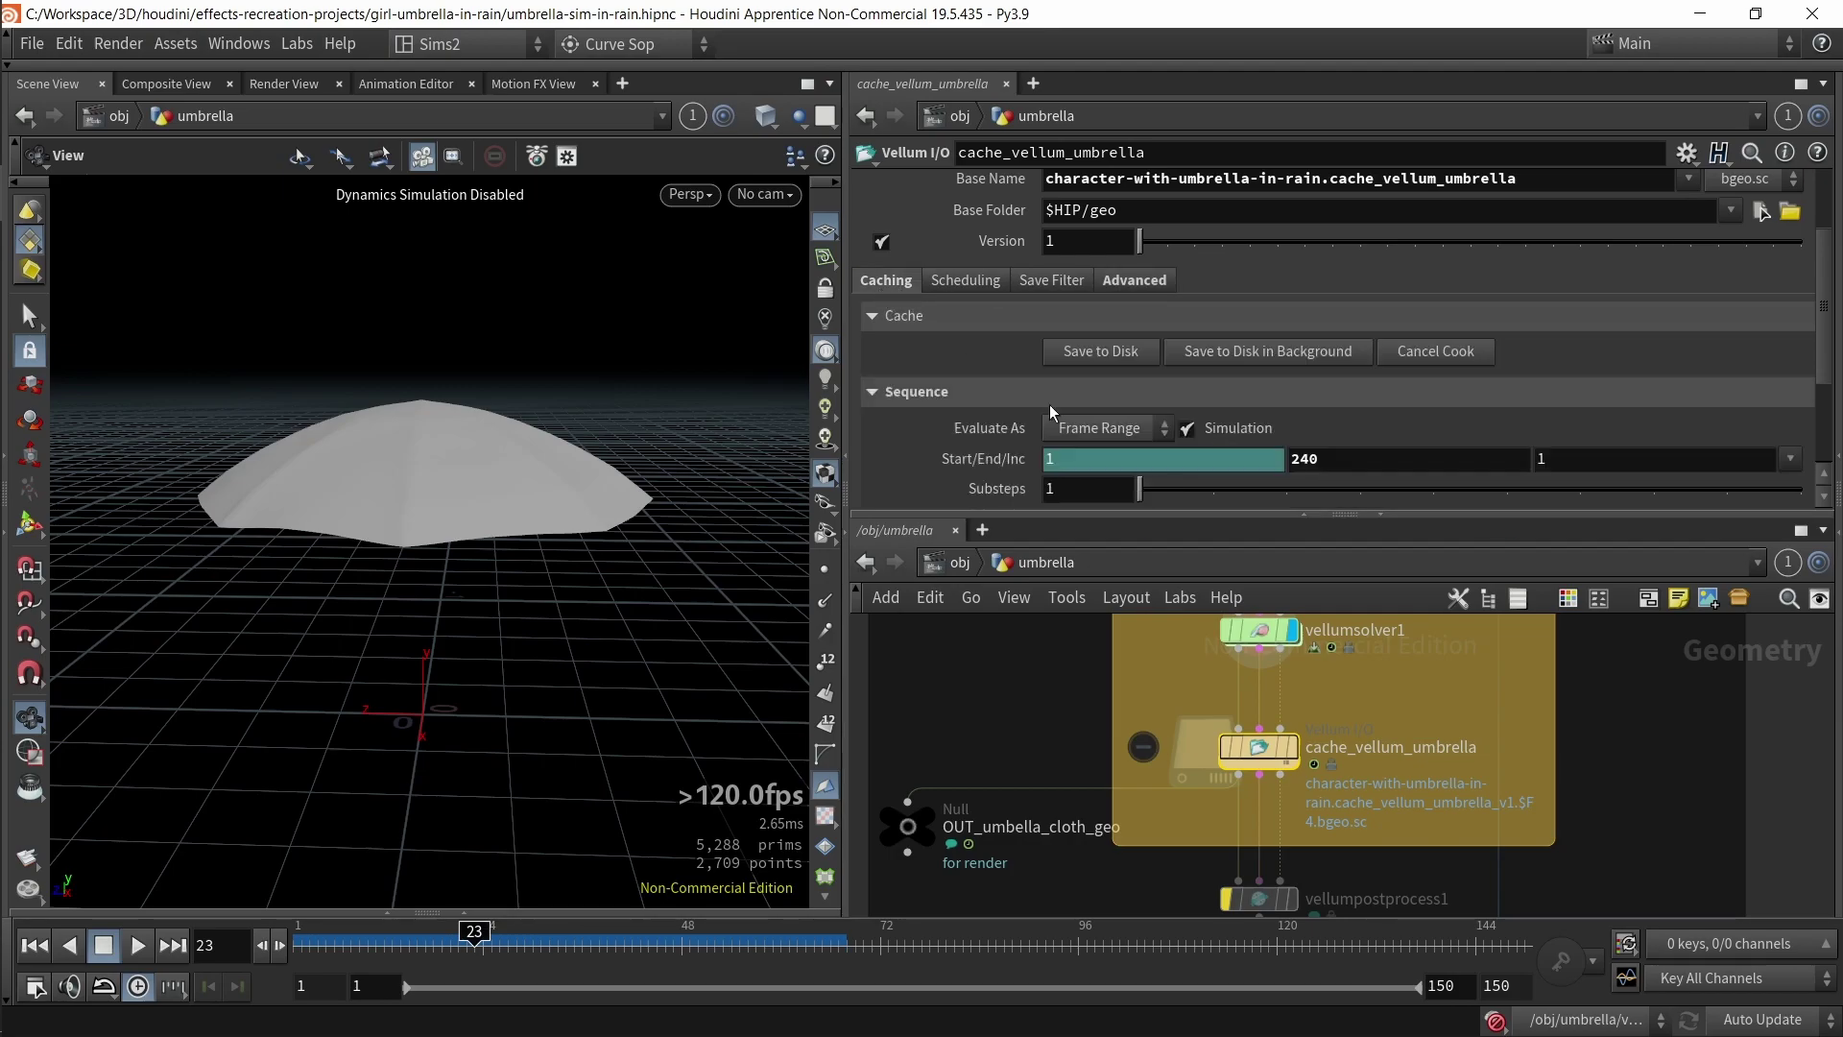
scroll(1041, 397, up, 3)
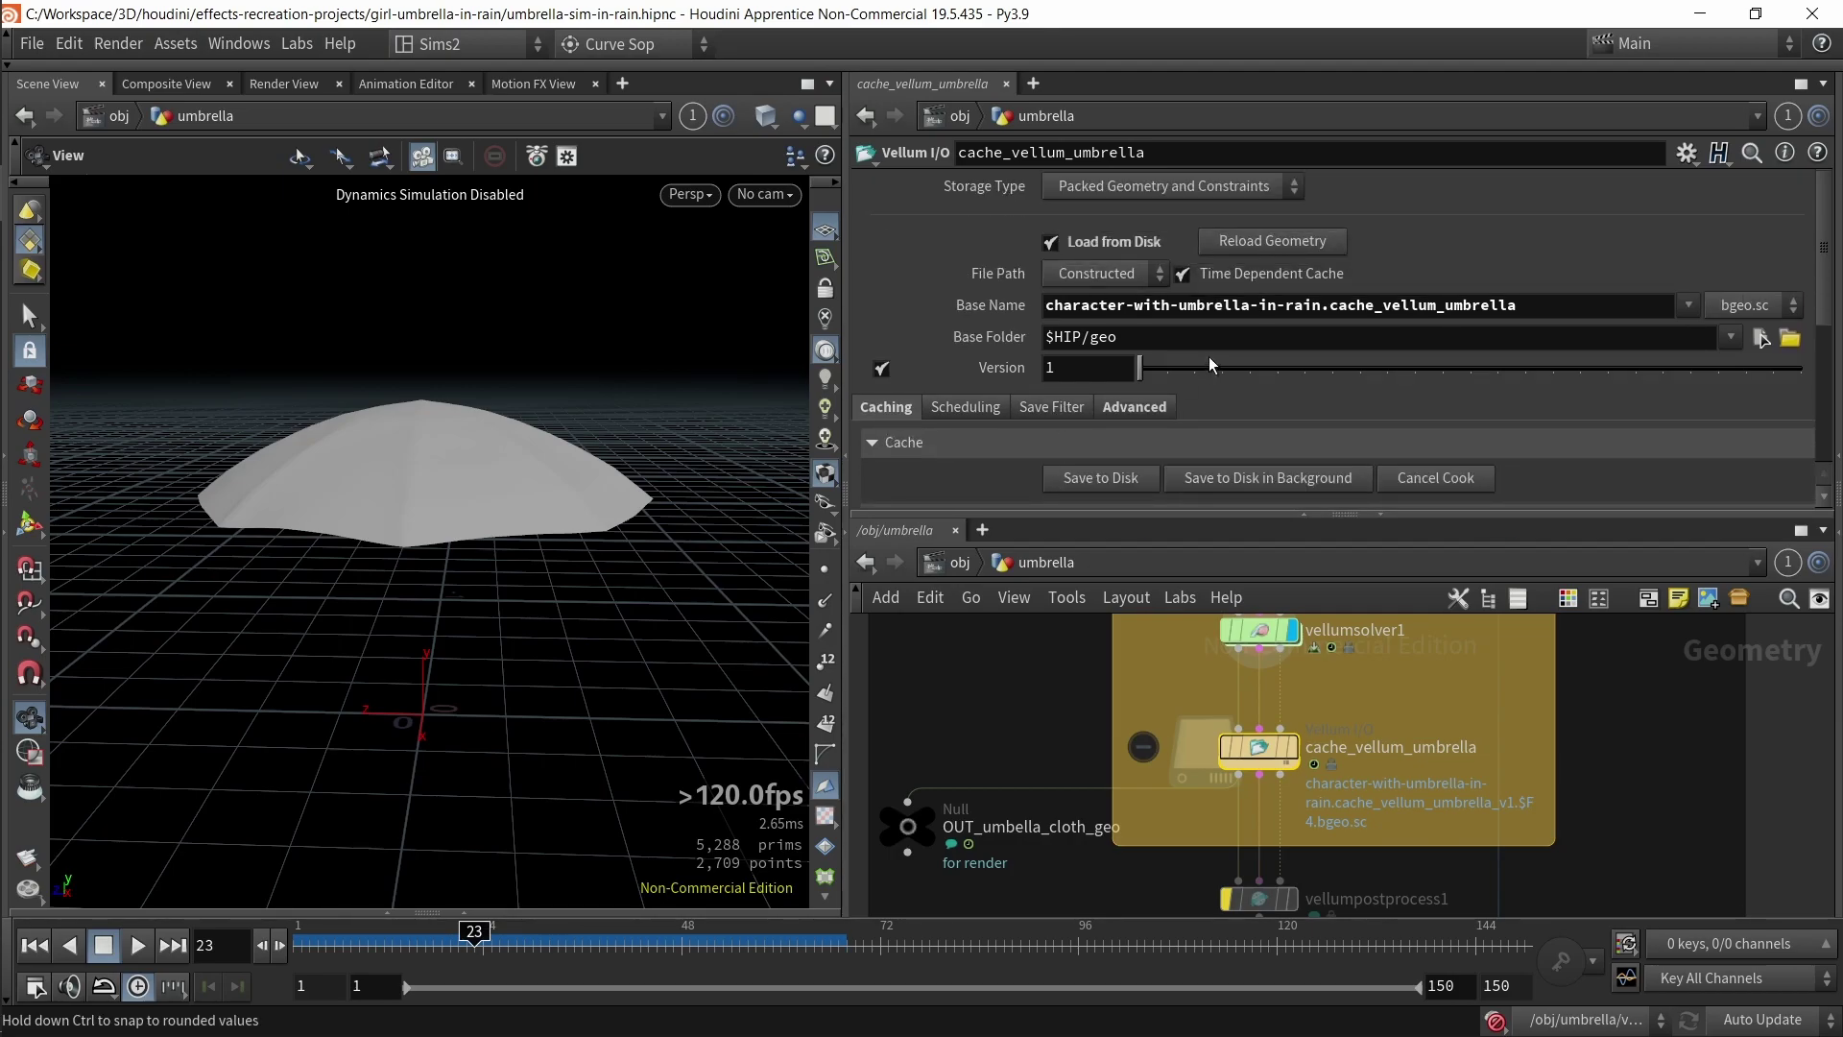
click(1198, 303)
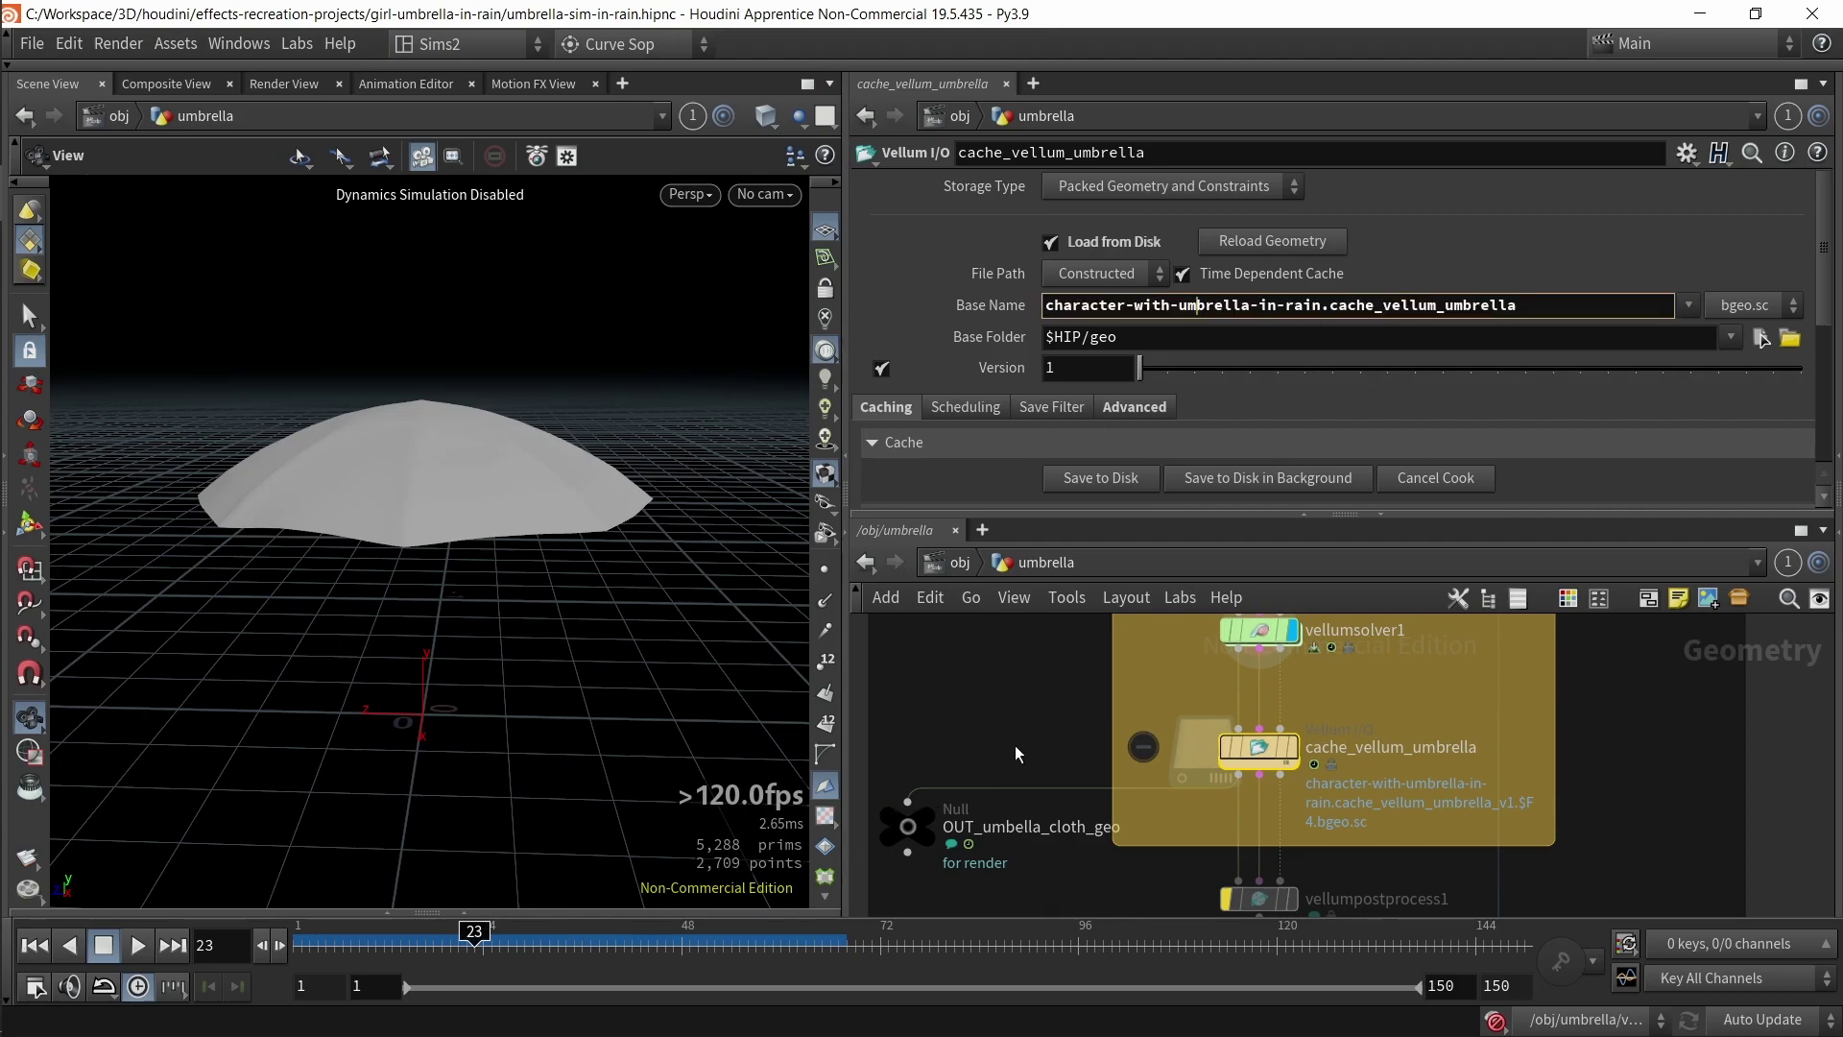
- Select and display OUT_umbella_cloth_geo, play back the cached cloth simulation and stop at frame 67
scroll(1011, 724, down, 2)
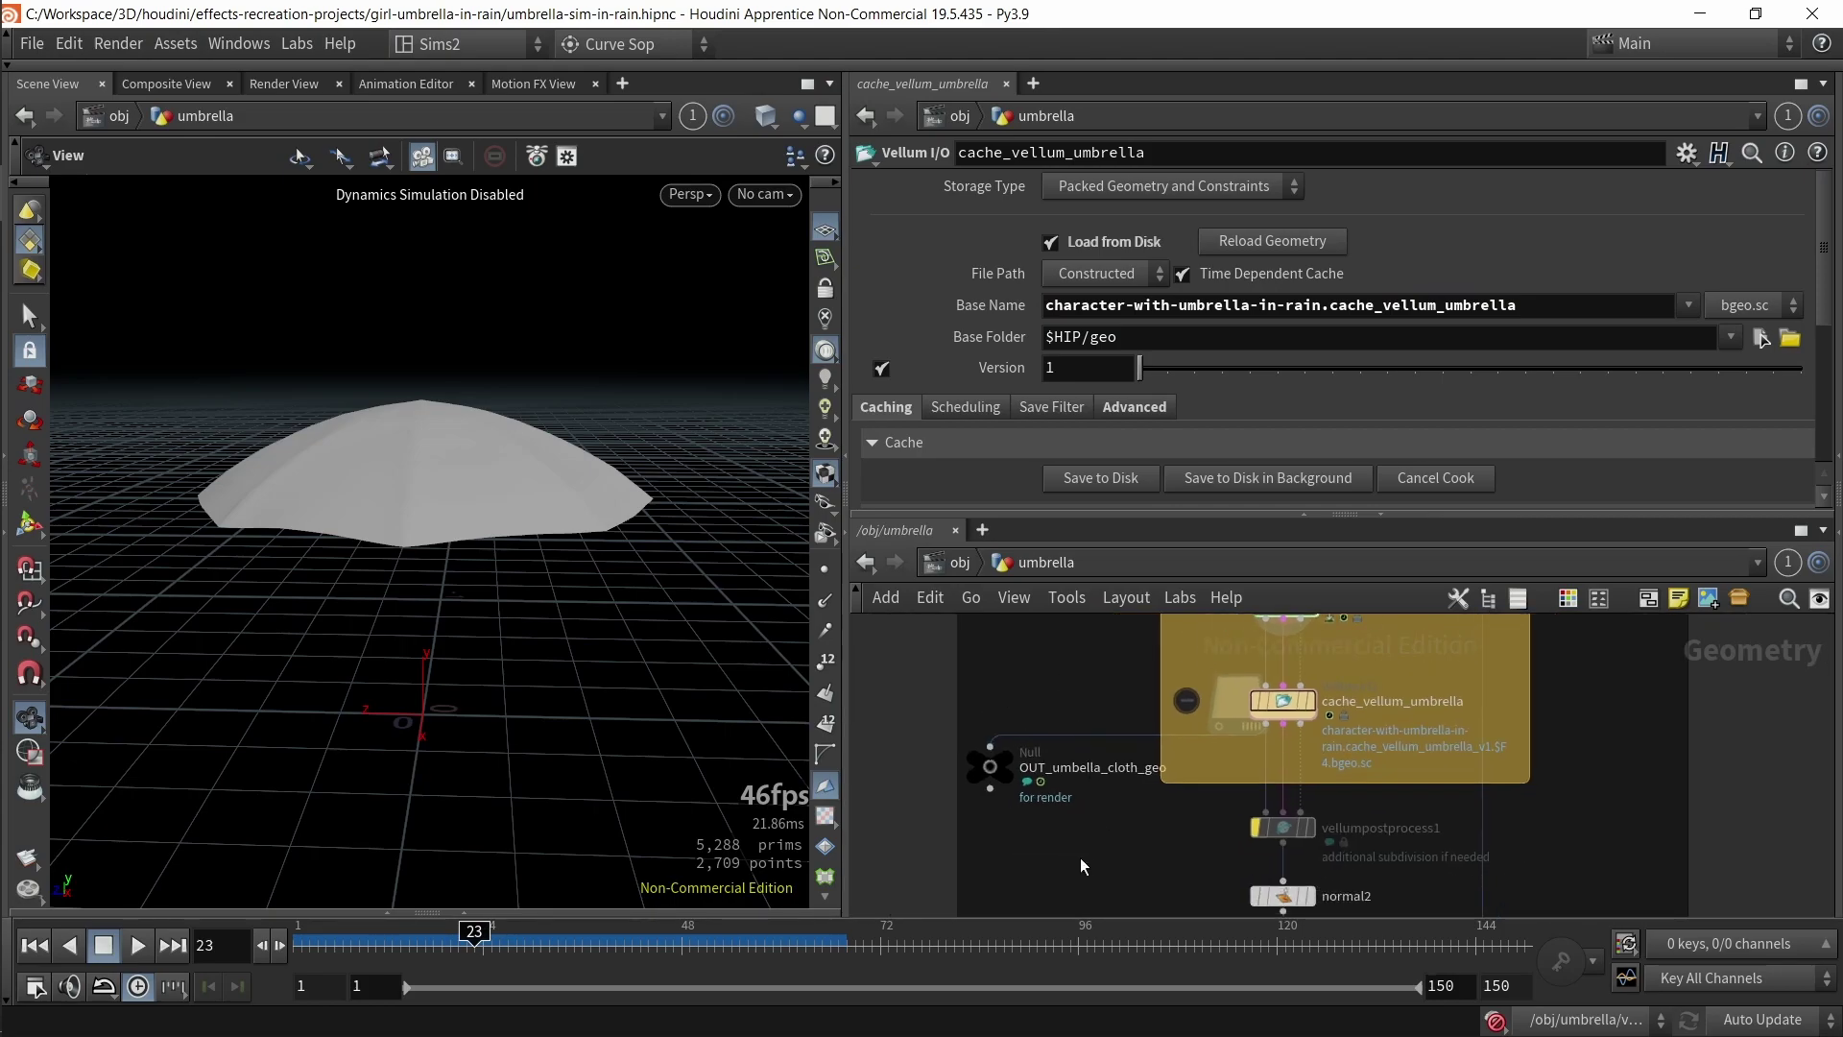
drag(1082, 866, 904, 716)
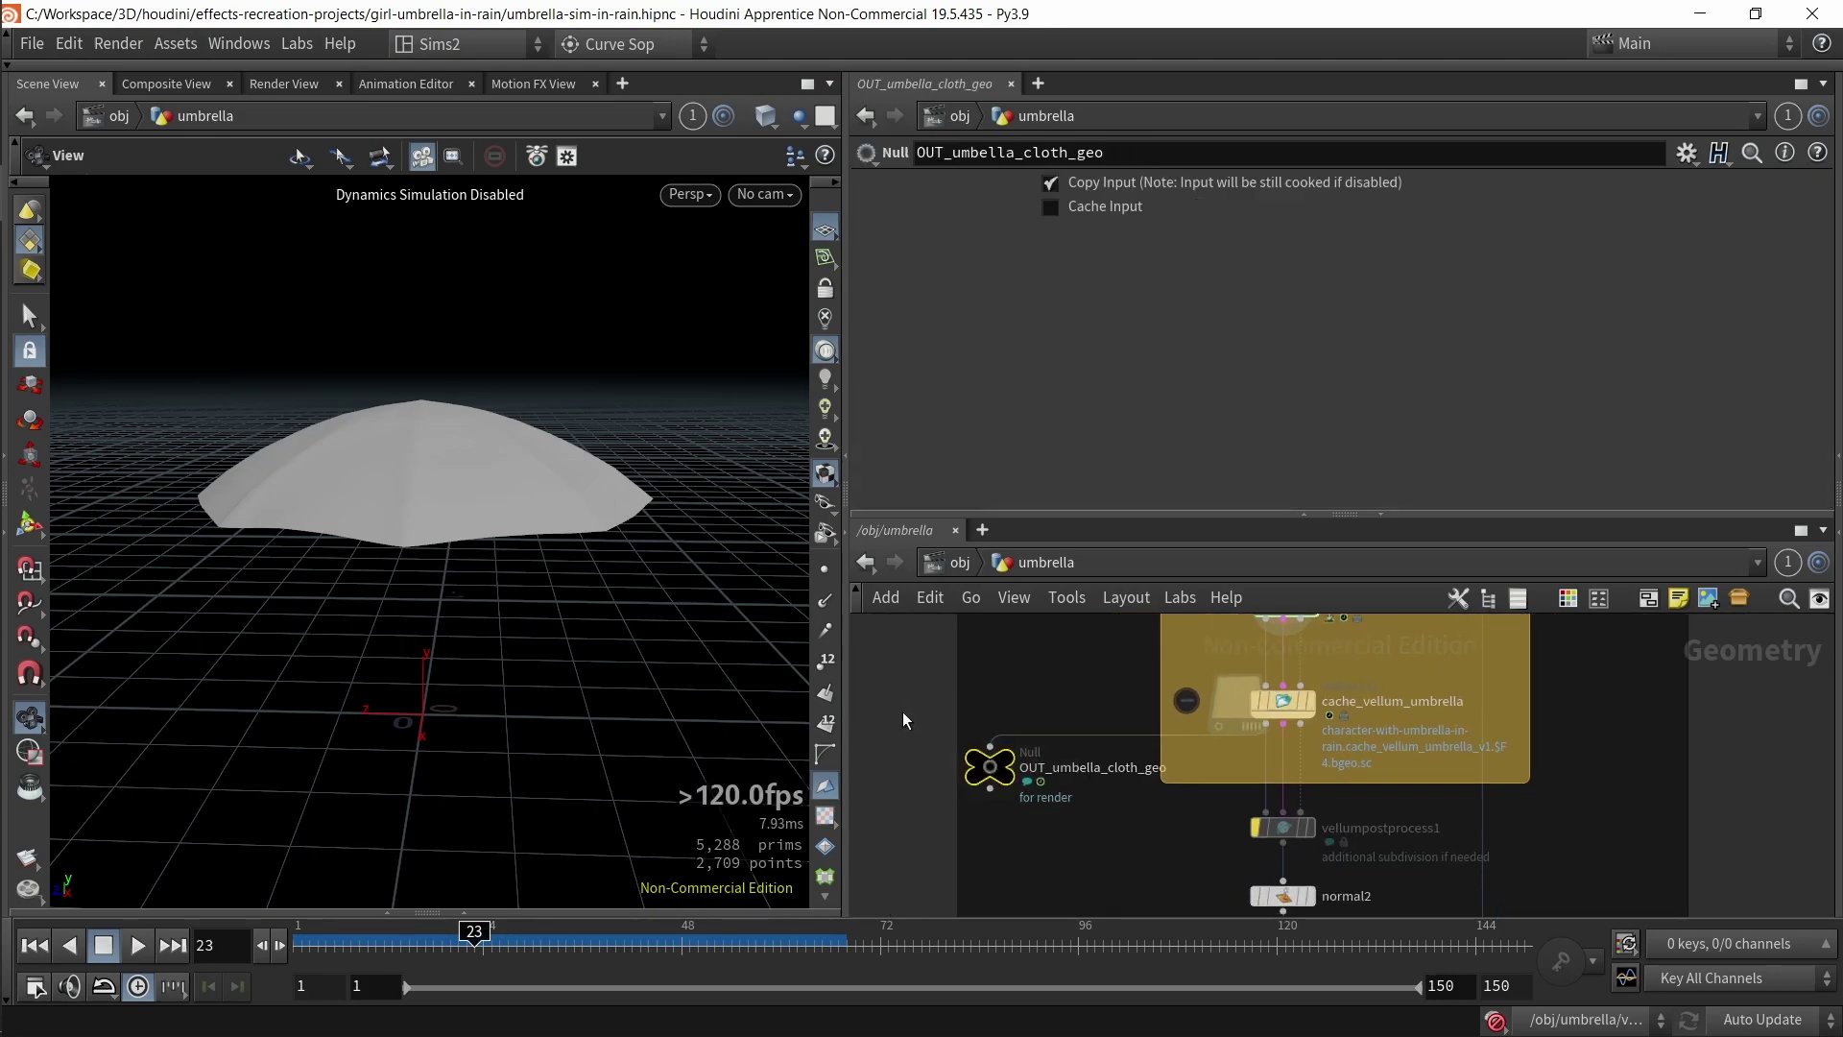
click(1005, 758)
click(137, 945)
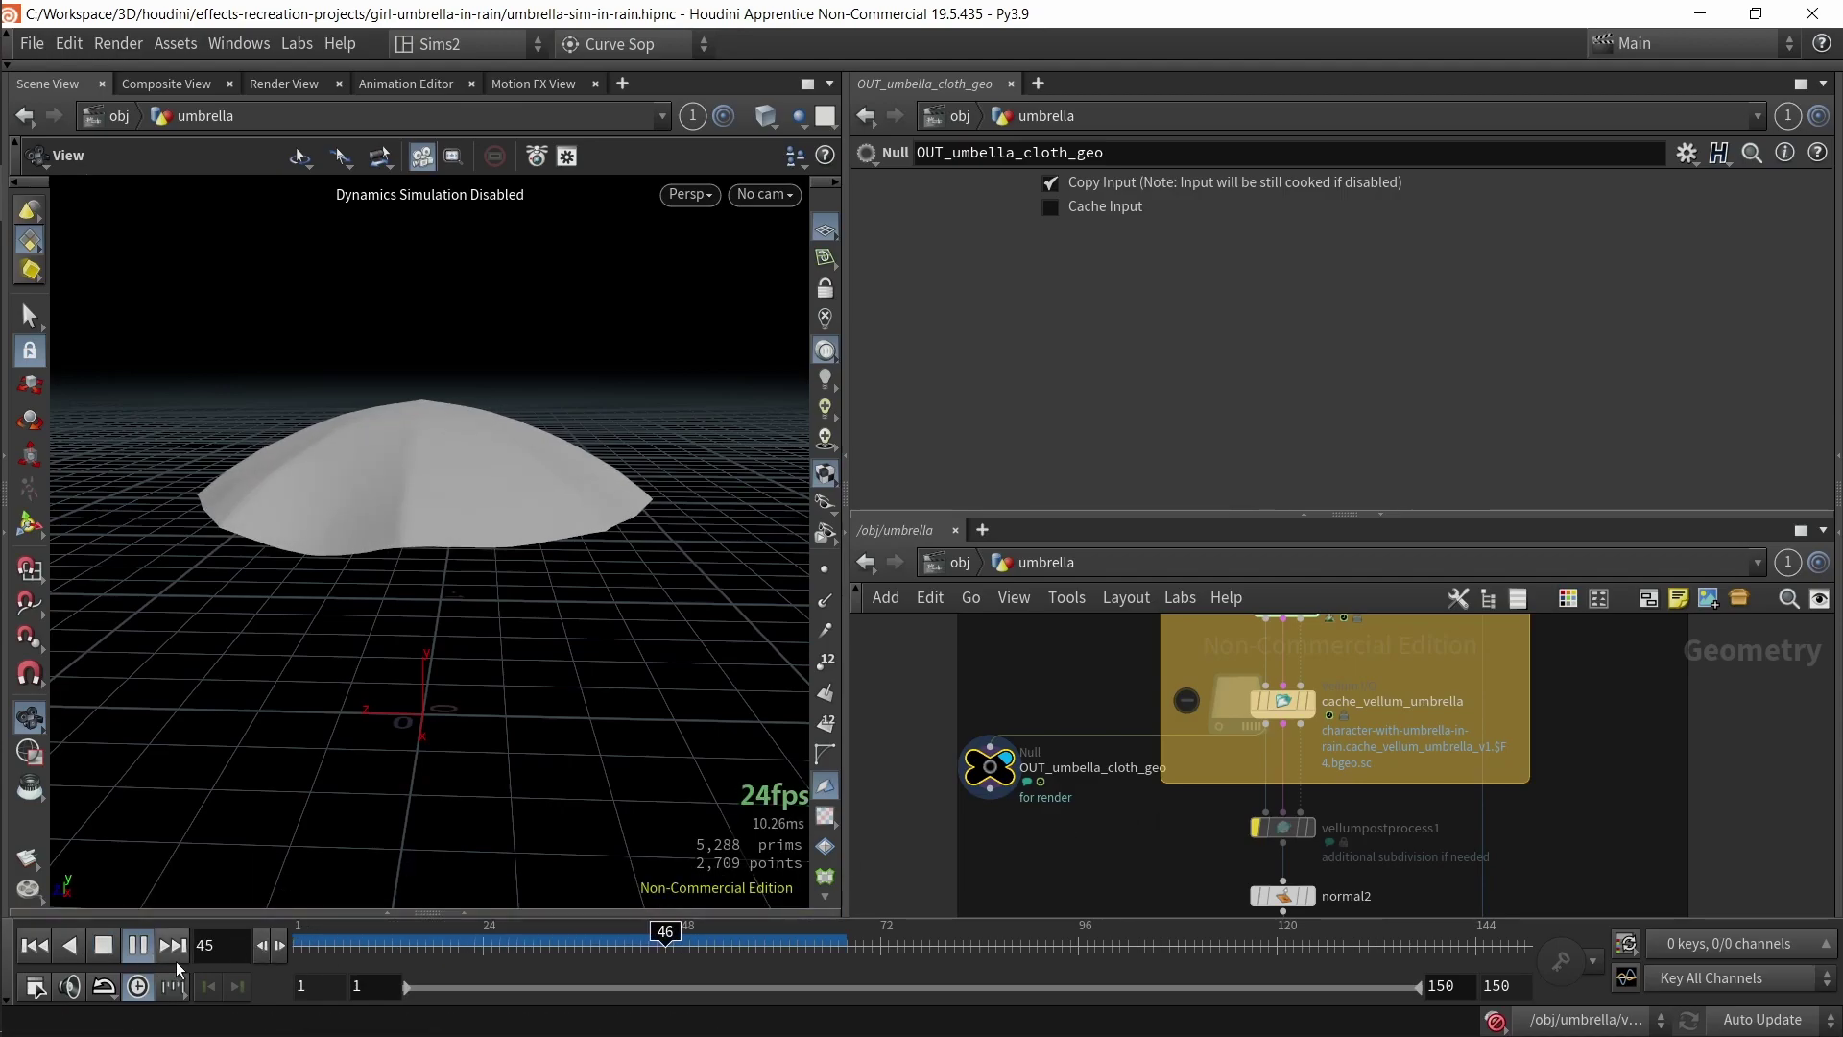
click(103, 950)
- Select vellumpostprocess1 and examine its Smooth, Collision Correction and Thicken settings
middle_drag(1233, 839, 1254, 724)
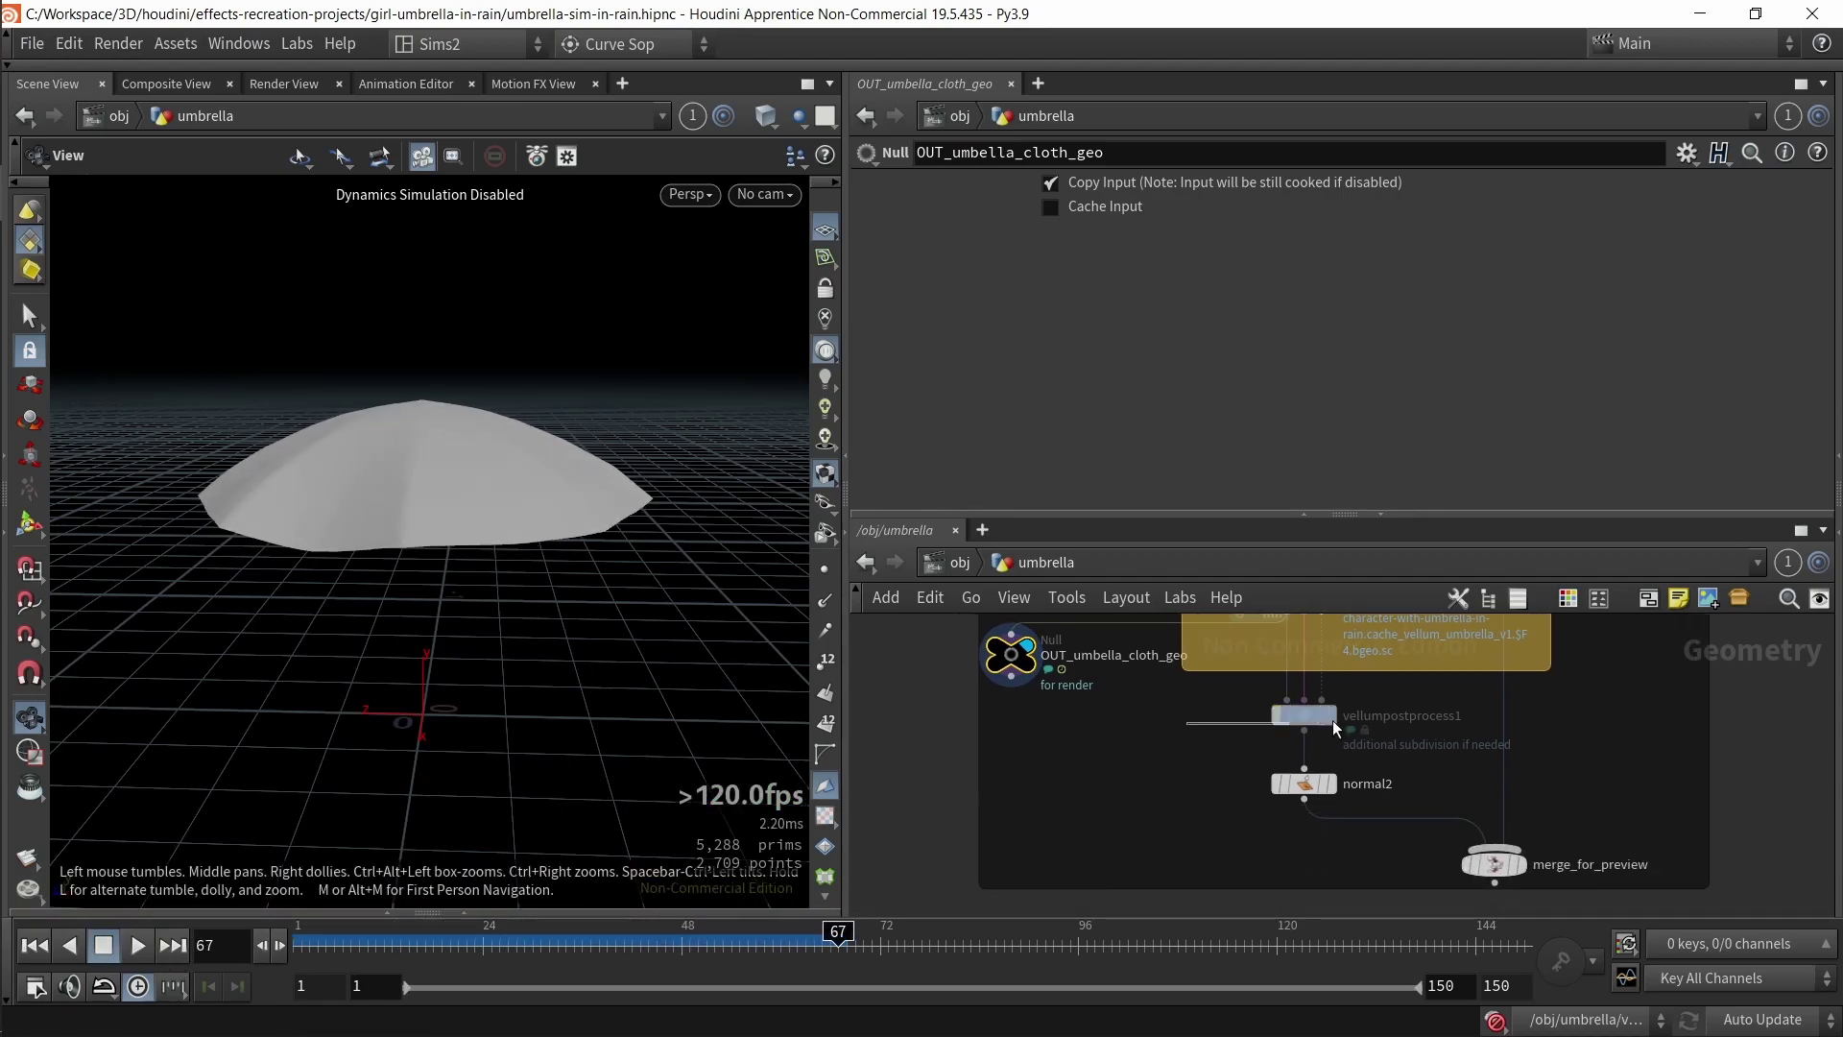
click(1298, 713)
scroll(1442, 727, up, 3)
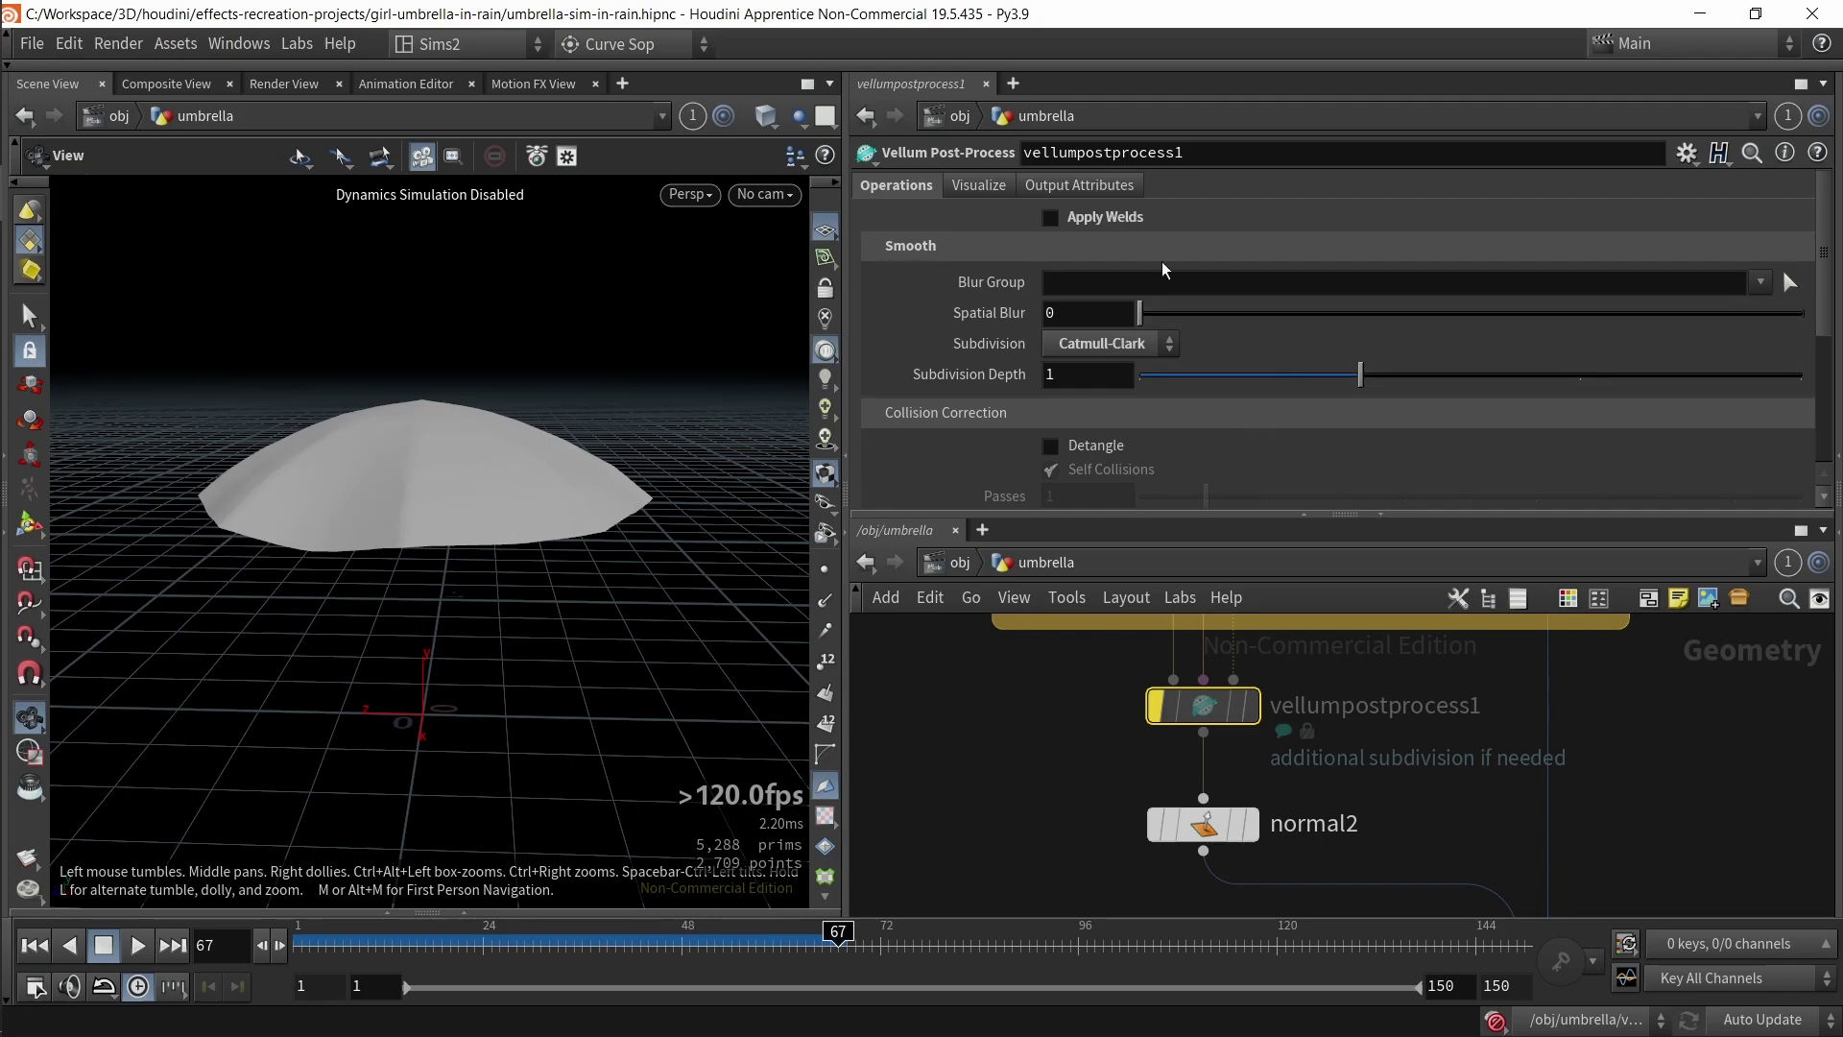
scroll(1088, 471, down, 3)
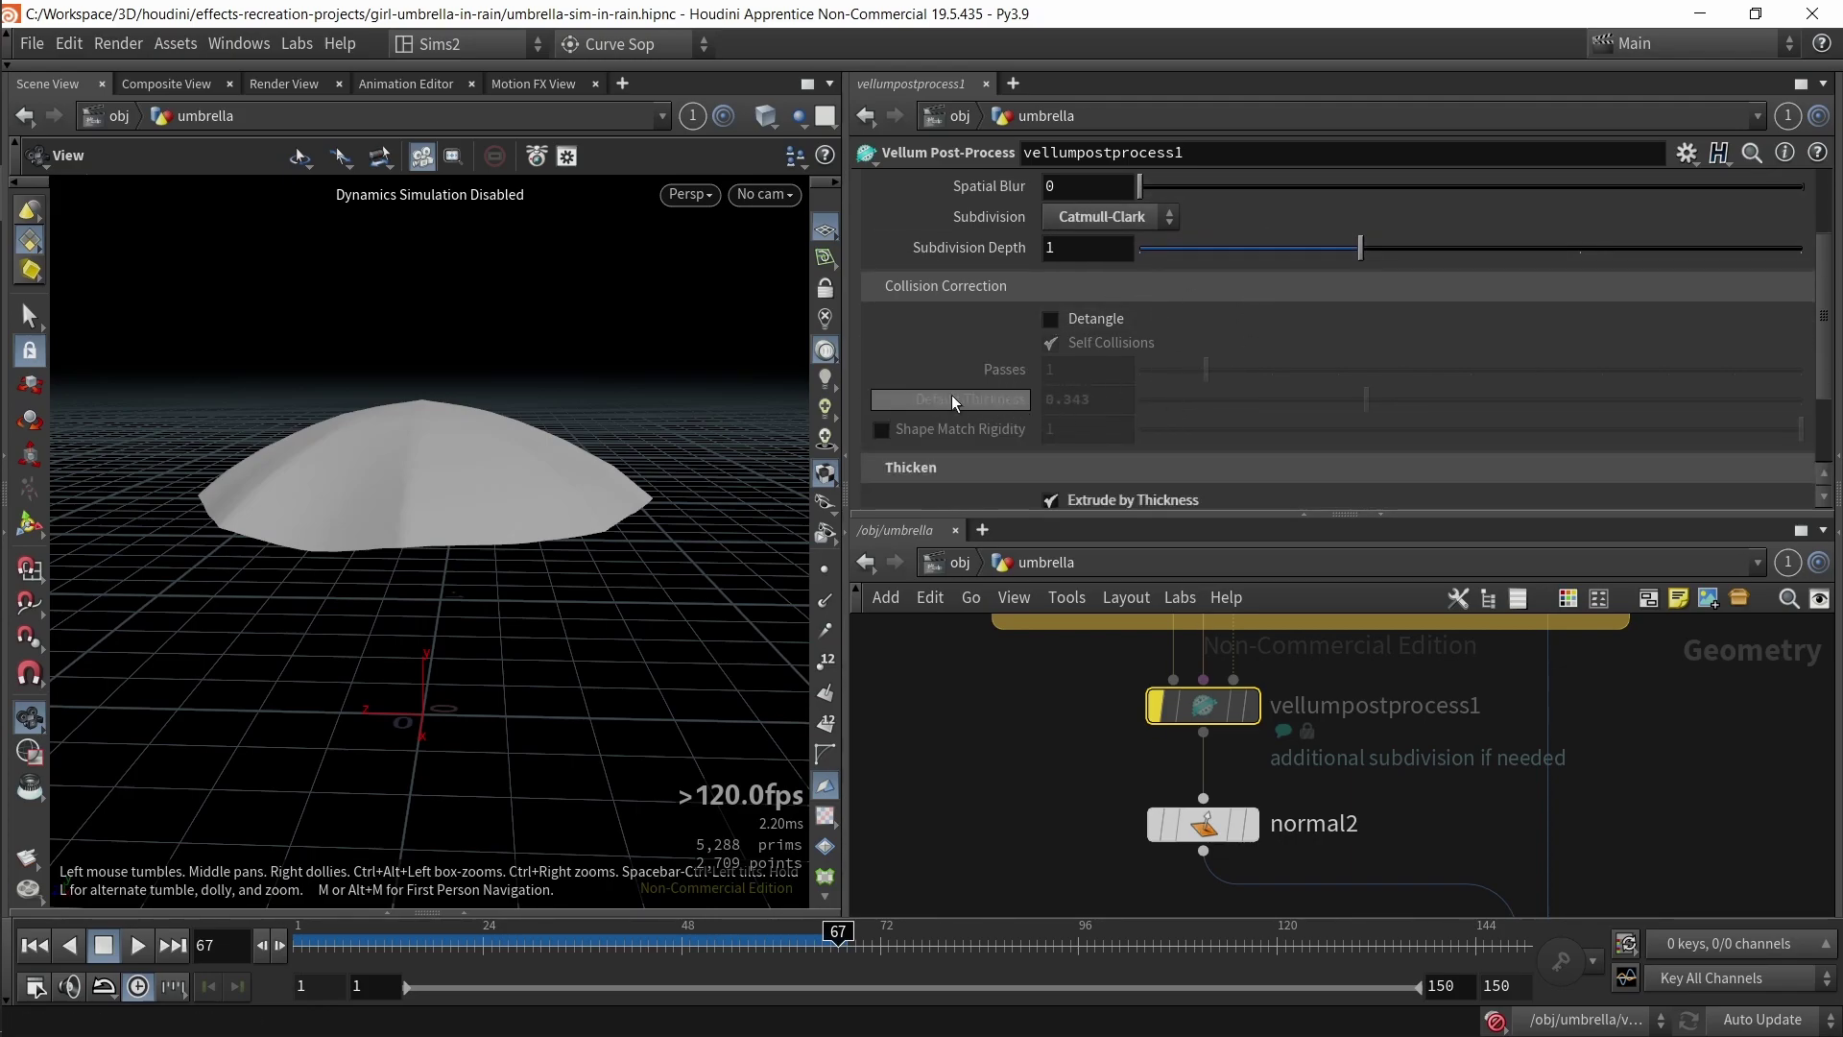
mouse_move(596, 504)
mouse_down()
mouse_move(593, 420)
mouse_move(580, 498)
mouse_up()
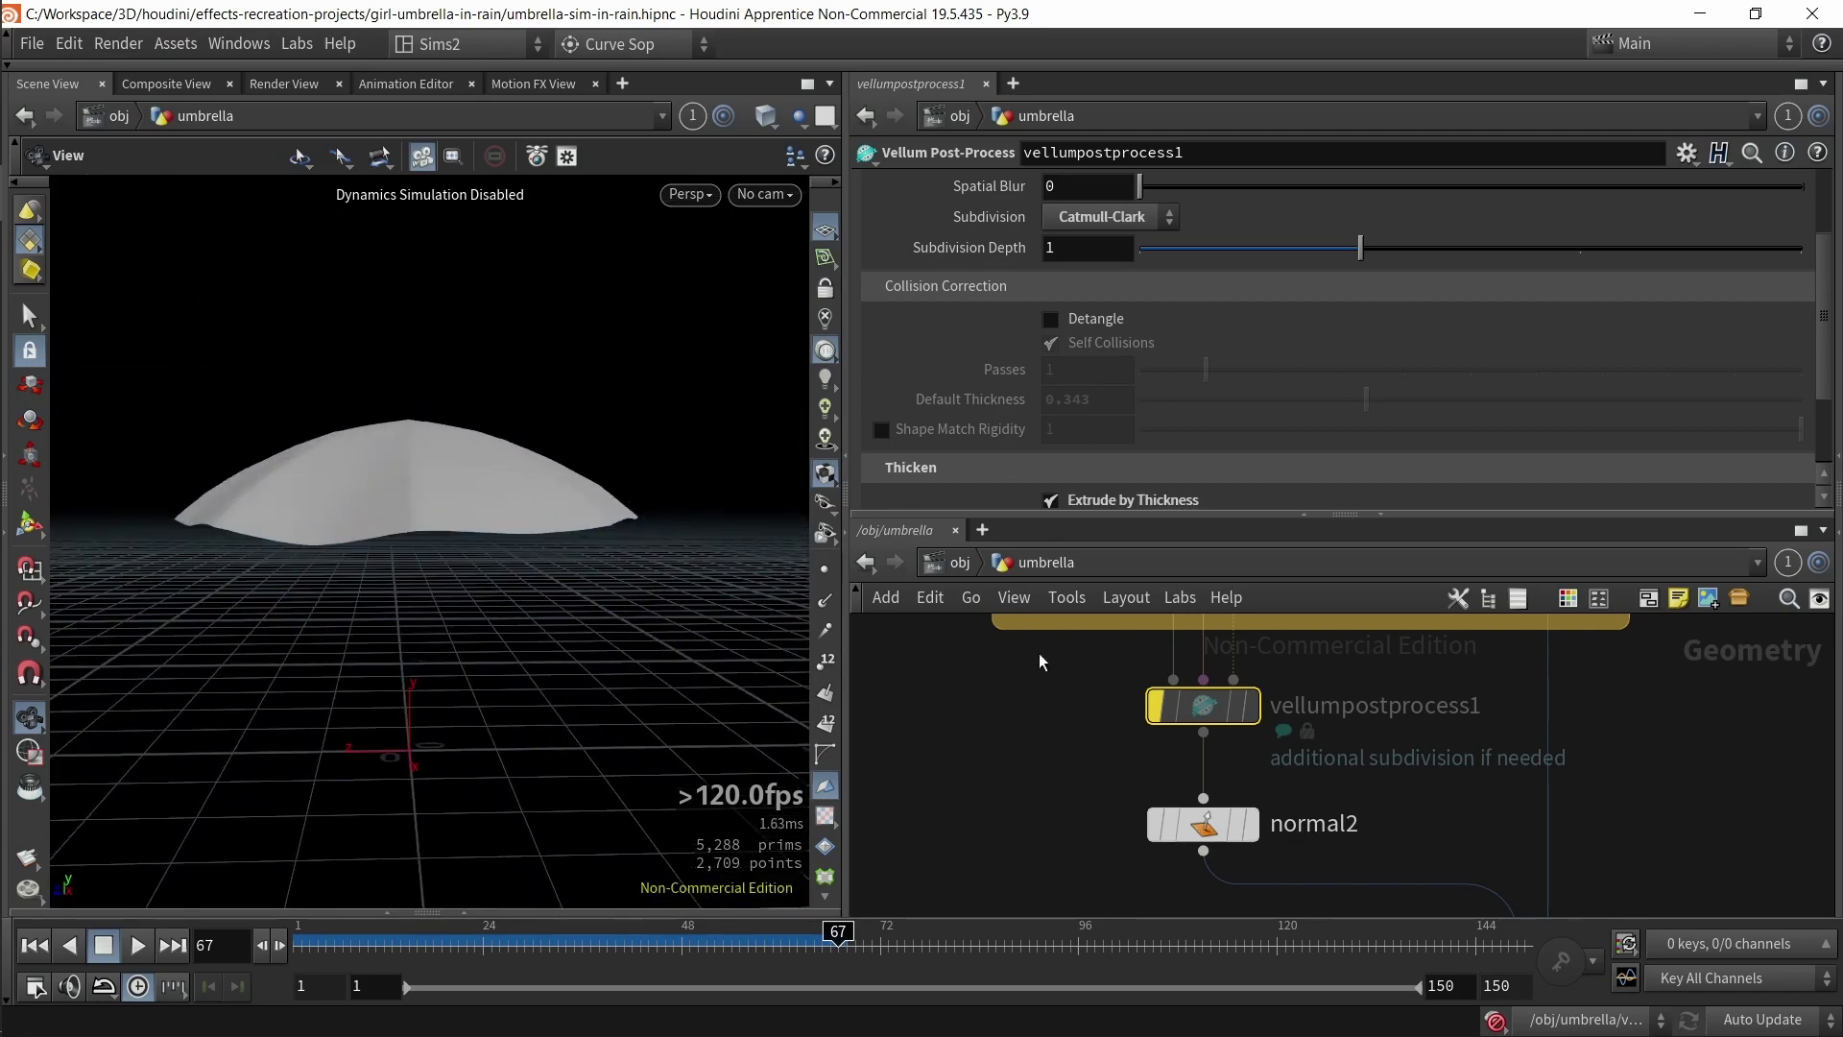
scroll(1041, 799, down, 3)
scroll(1093, 419, down, 3)
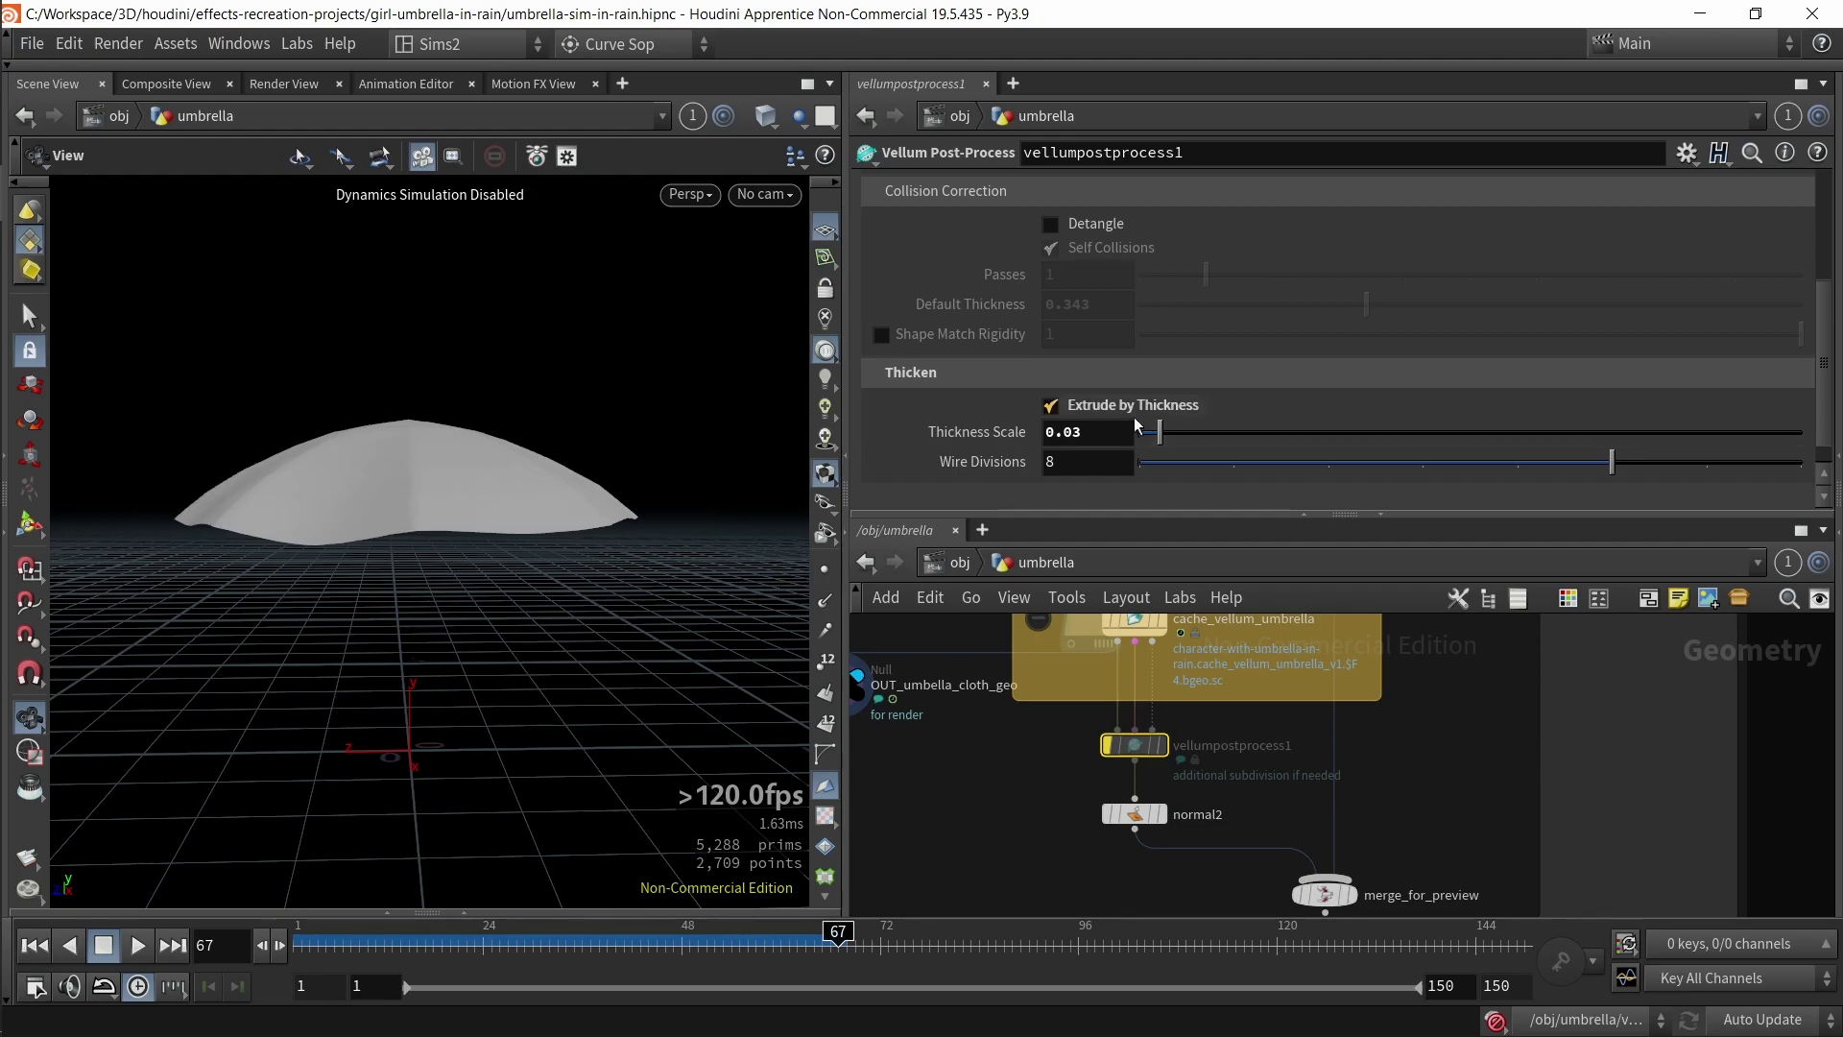
- Try switching Extrude by Thickness off and on and adjusting Thickness Scale on vellumpostprocess1 while viewing the cloth up close, and undo the changes
scroll(378, 547, up, 4)
drag(378, 547, 501, 432)
scroll(481, 471, up, 3)
click(1080, 407)
click(1080, 407)
click(1080, 407)
click(1080, 407)
mouse_move(1160, 432)
mouse_down()
mouse_move(1211, 433)
mouse_move(1187, 433)
mouse_up()
key(ctrl+z)
key(ctrl+z)
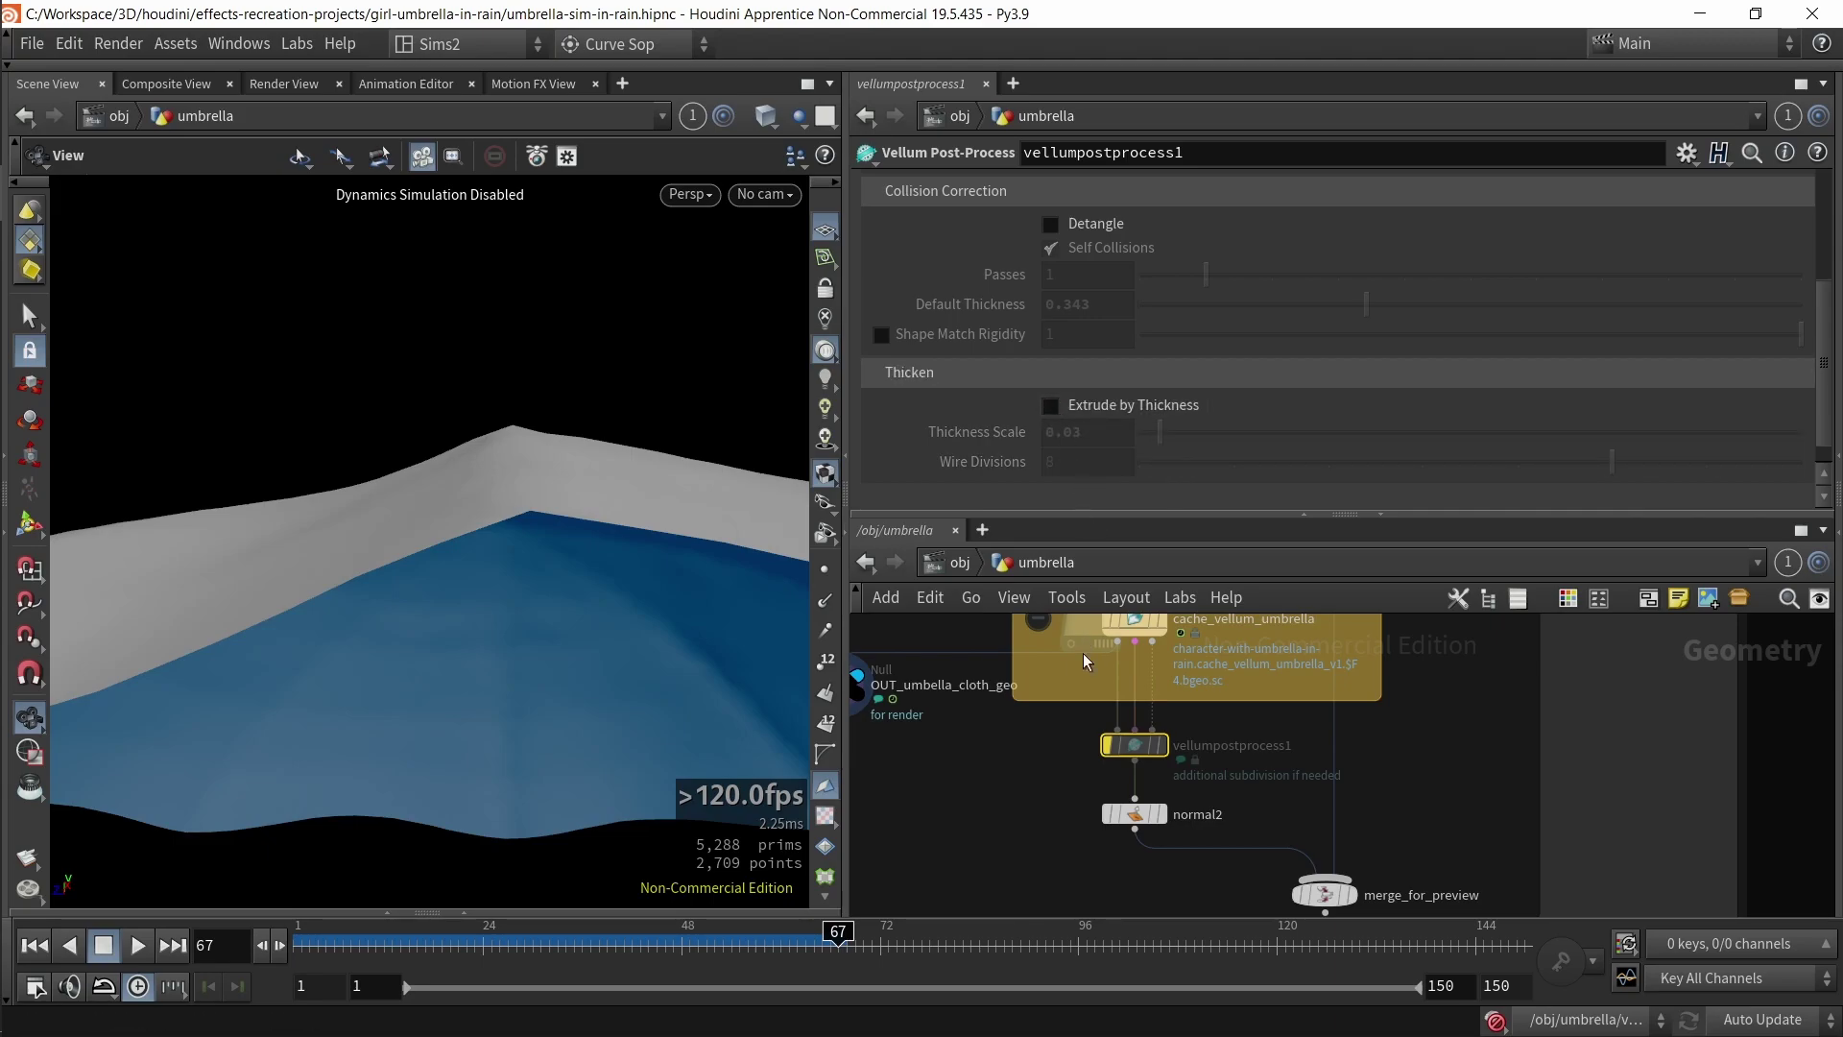
- Turn on Extrude by Thickness, activate and display vellumpostprocess1, and raise its Thickness Scale to 0.392
scroll(968, 828, down, 3)
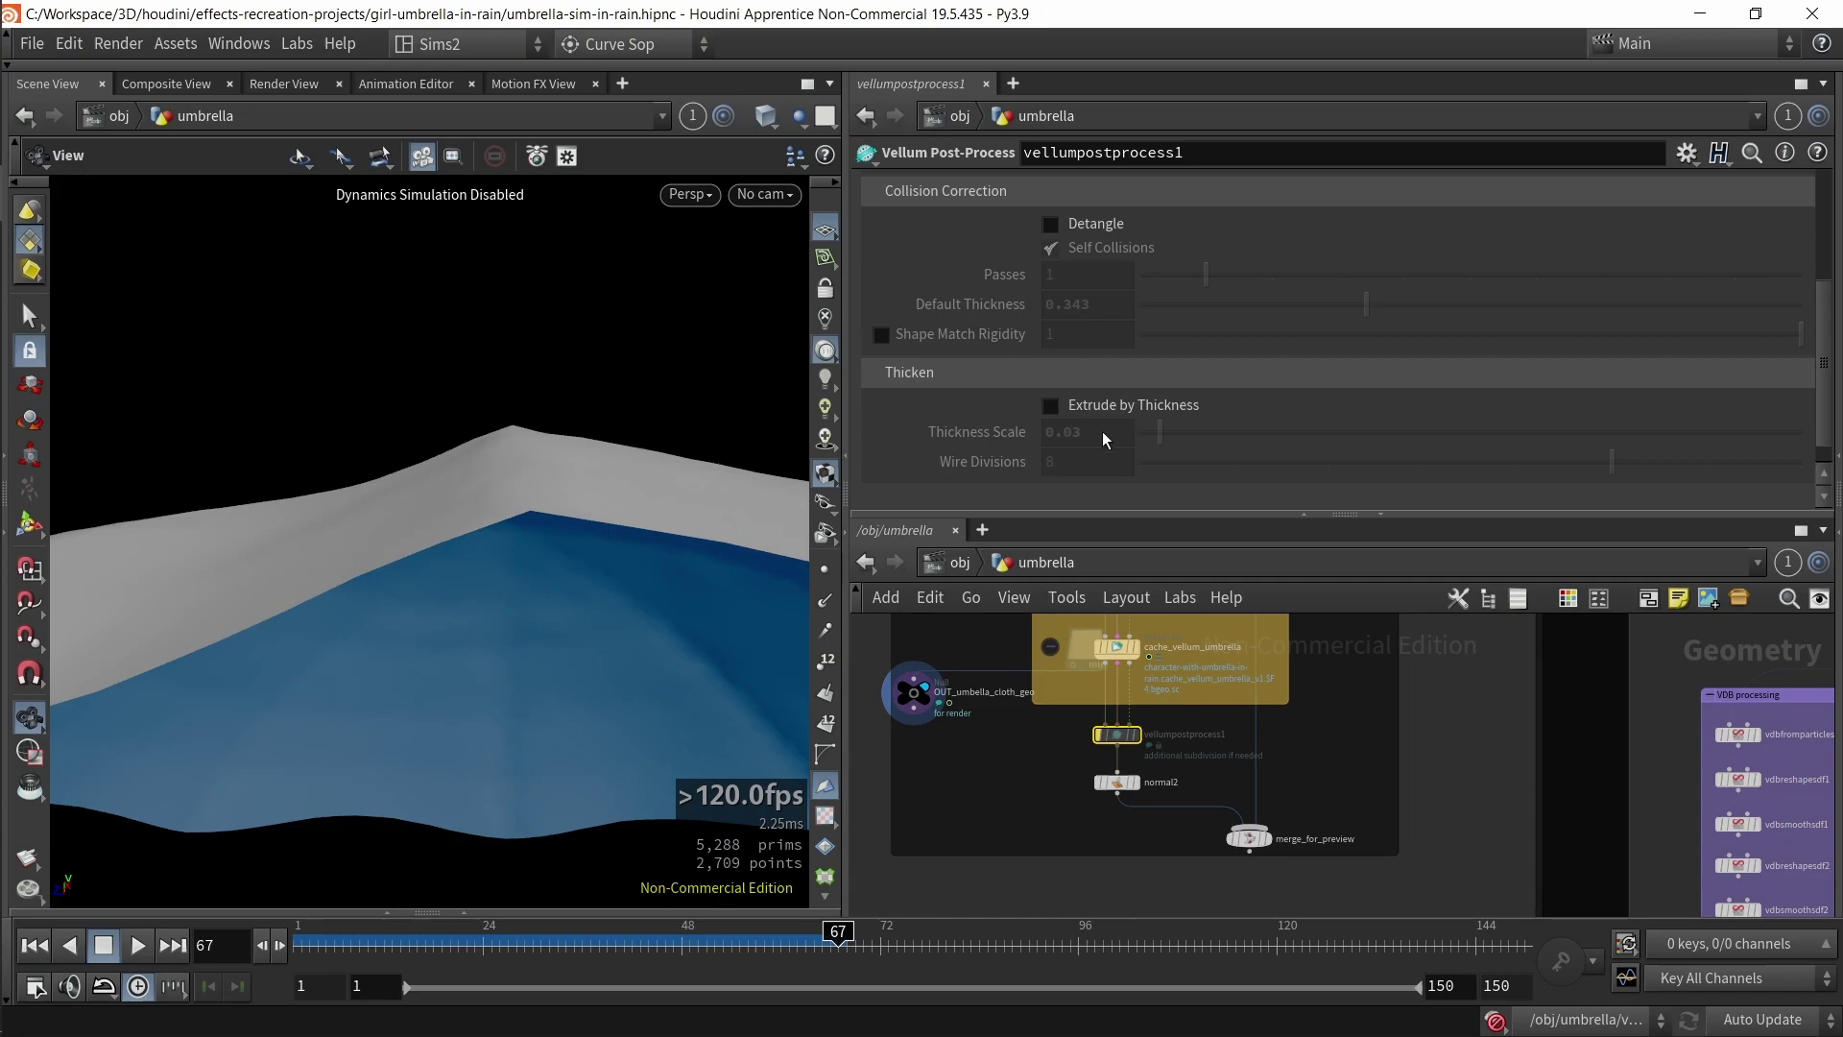
click(1081, 407)
key(b)
key(r)
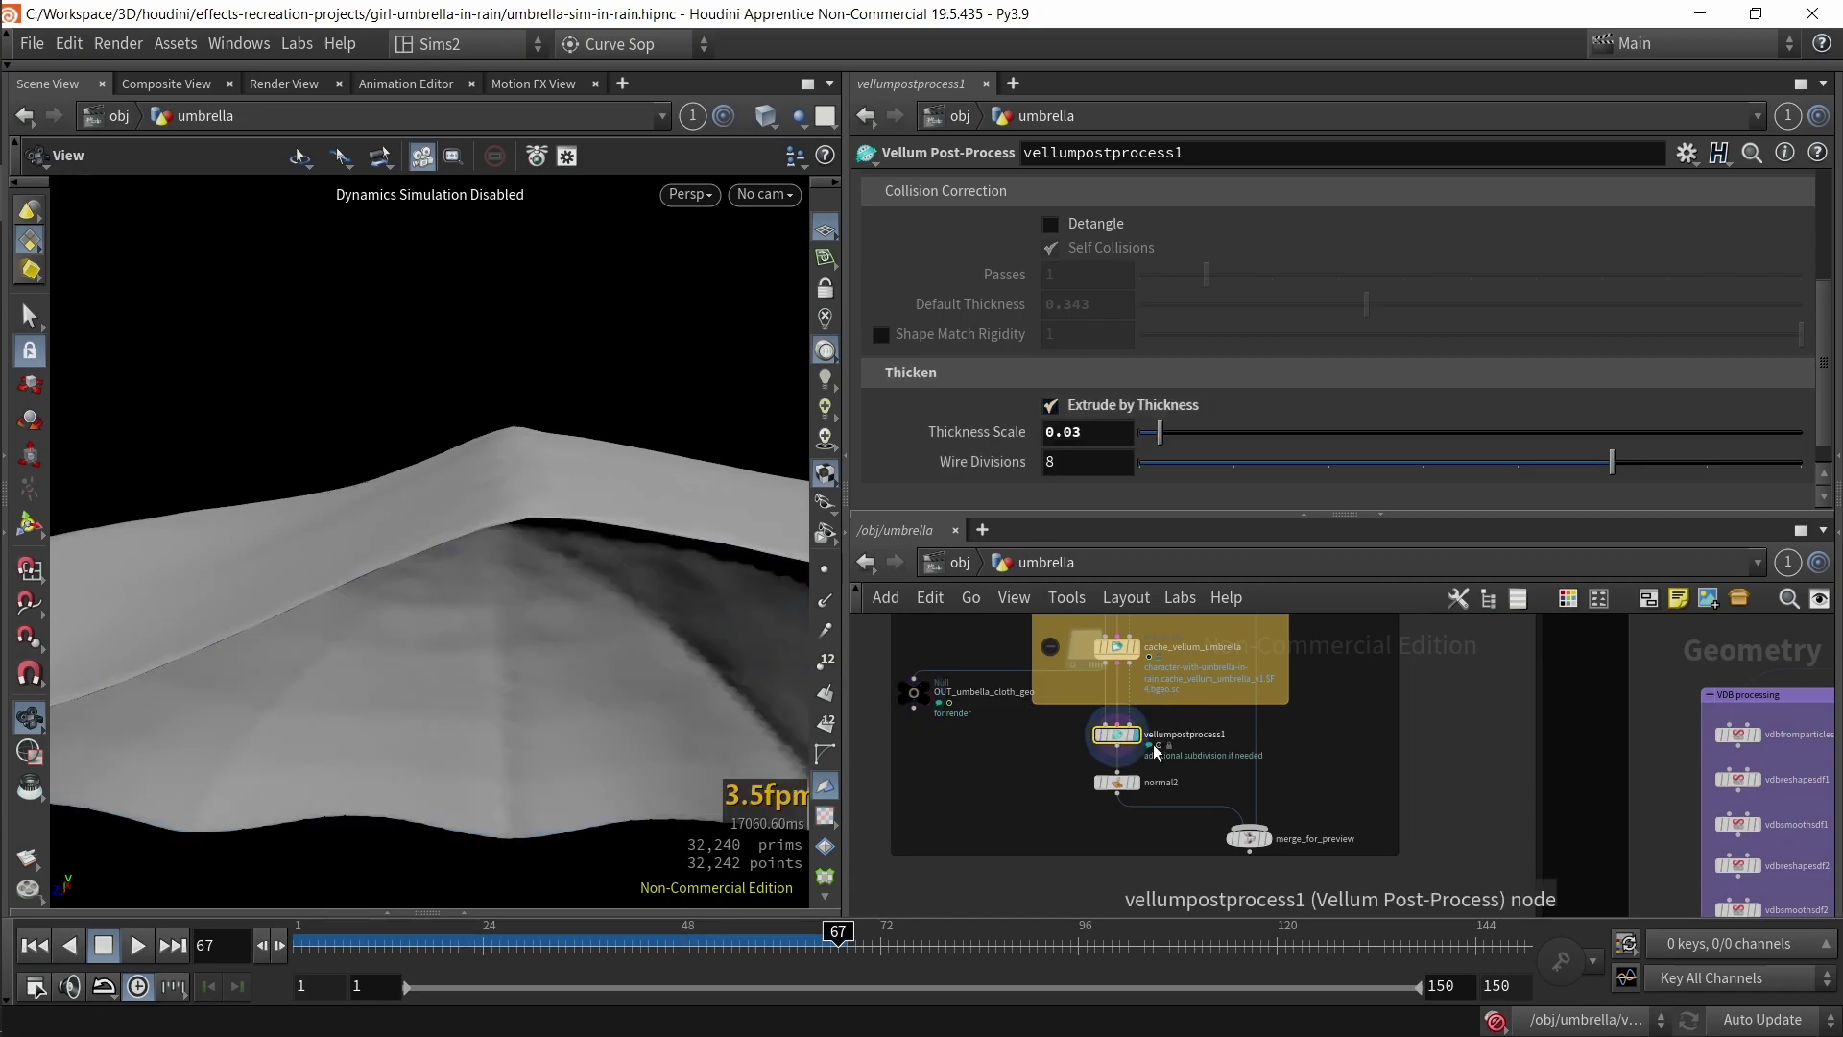
drag(1164, 432, 1431, 436)
drag(1169, 445, 1401, 431)
- Display the normal2 node and examine the thickened cloth edge up close
click(1137, 782)
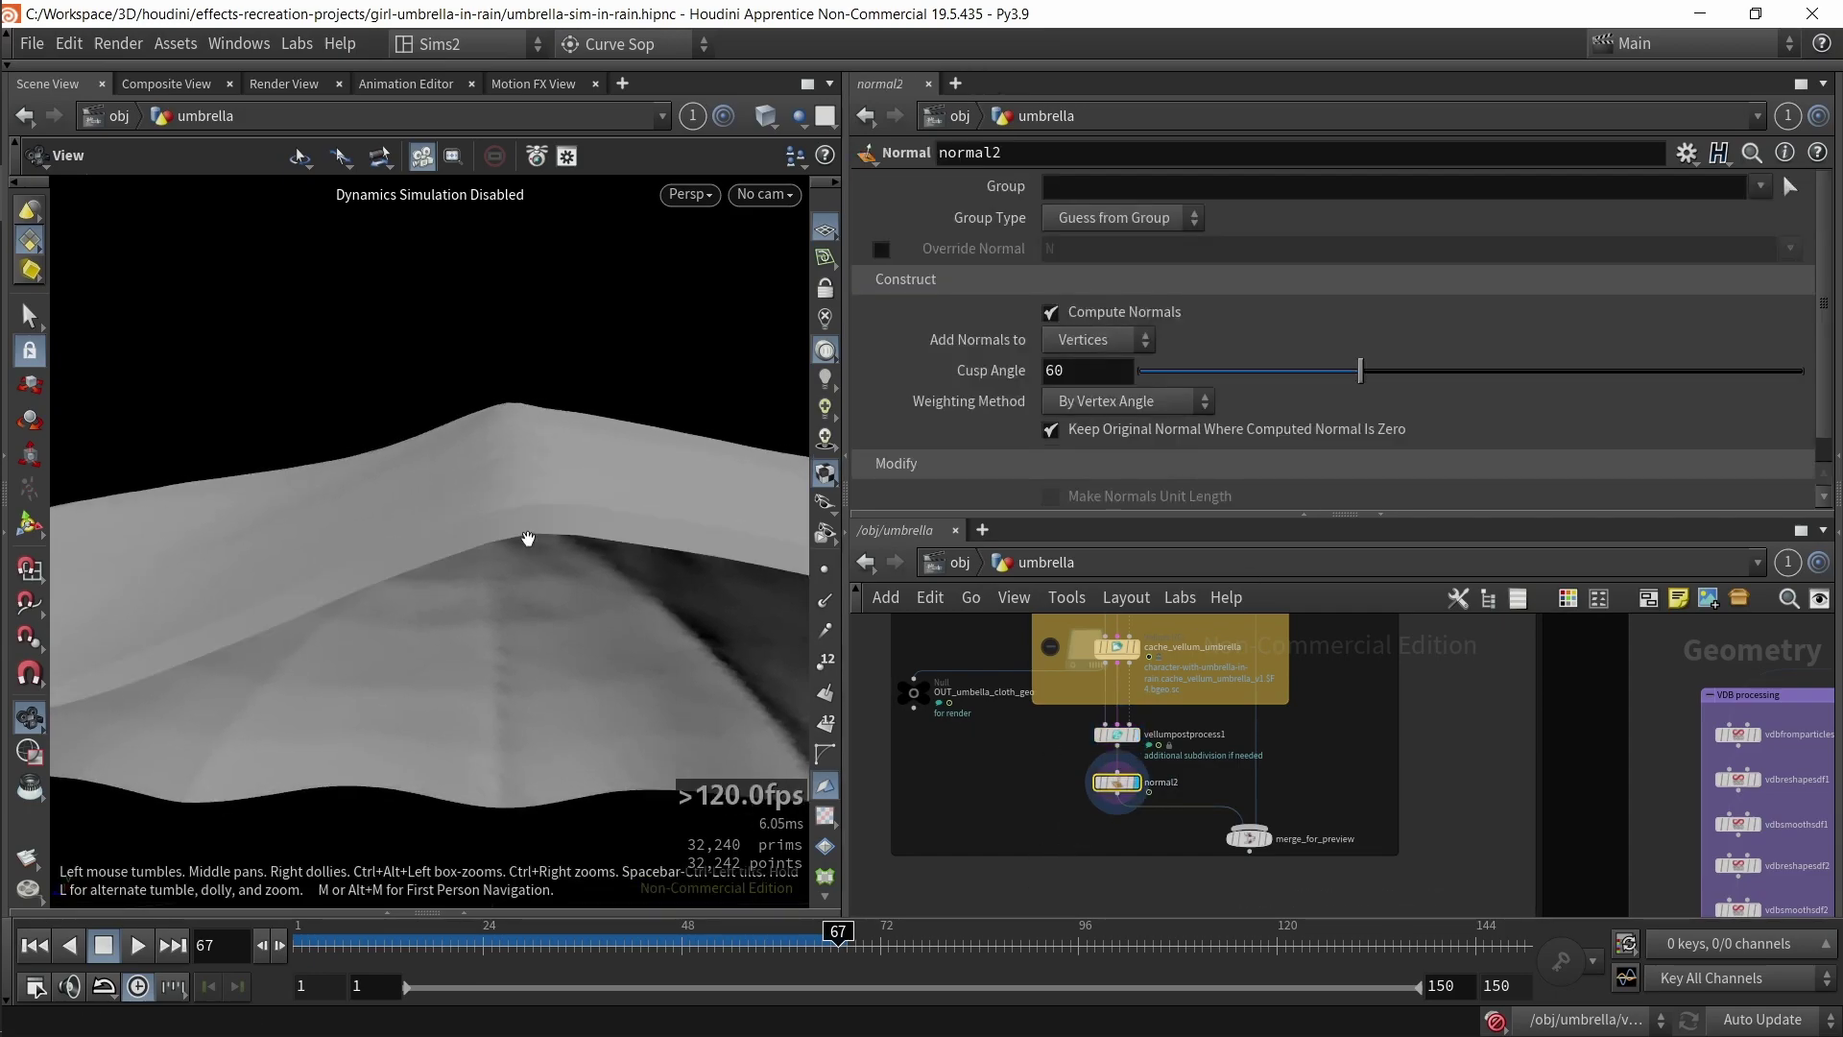
drag(560, 558, 521, 569)
key(space+g)
right_drag(494, 576, 412, 588)
drag(412, 589, 350, 527)
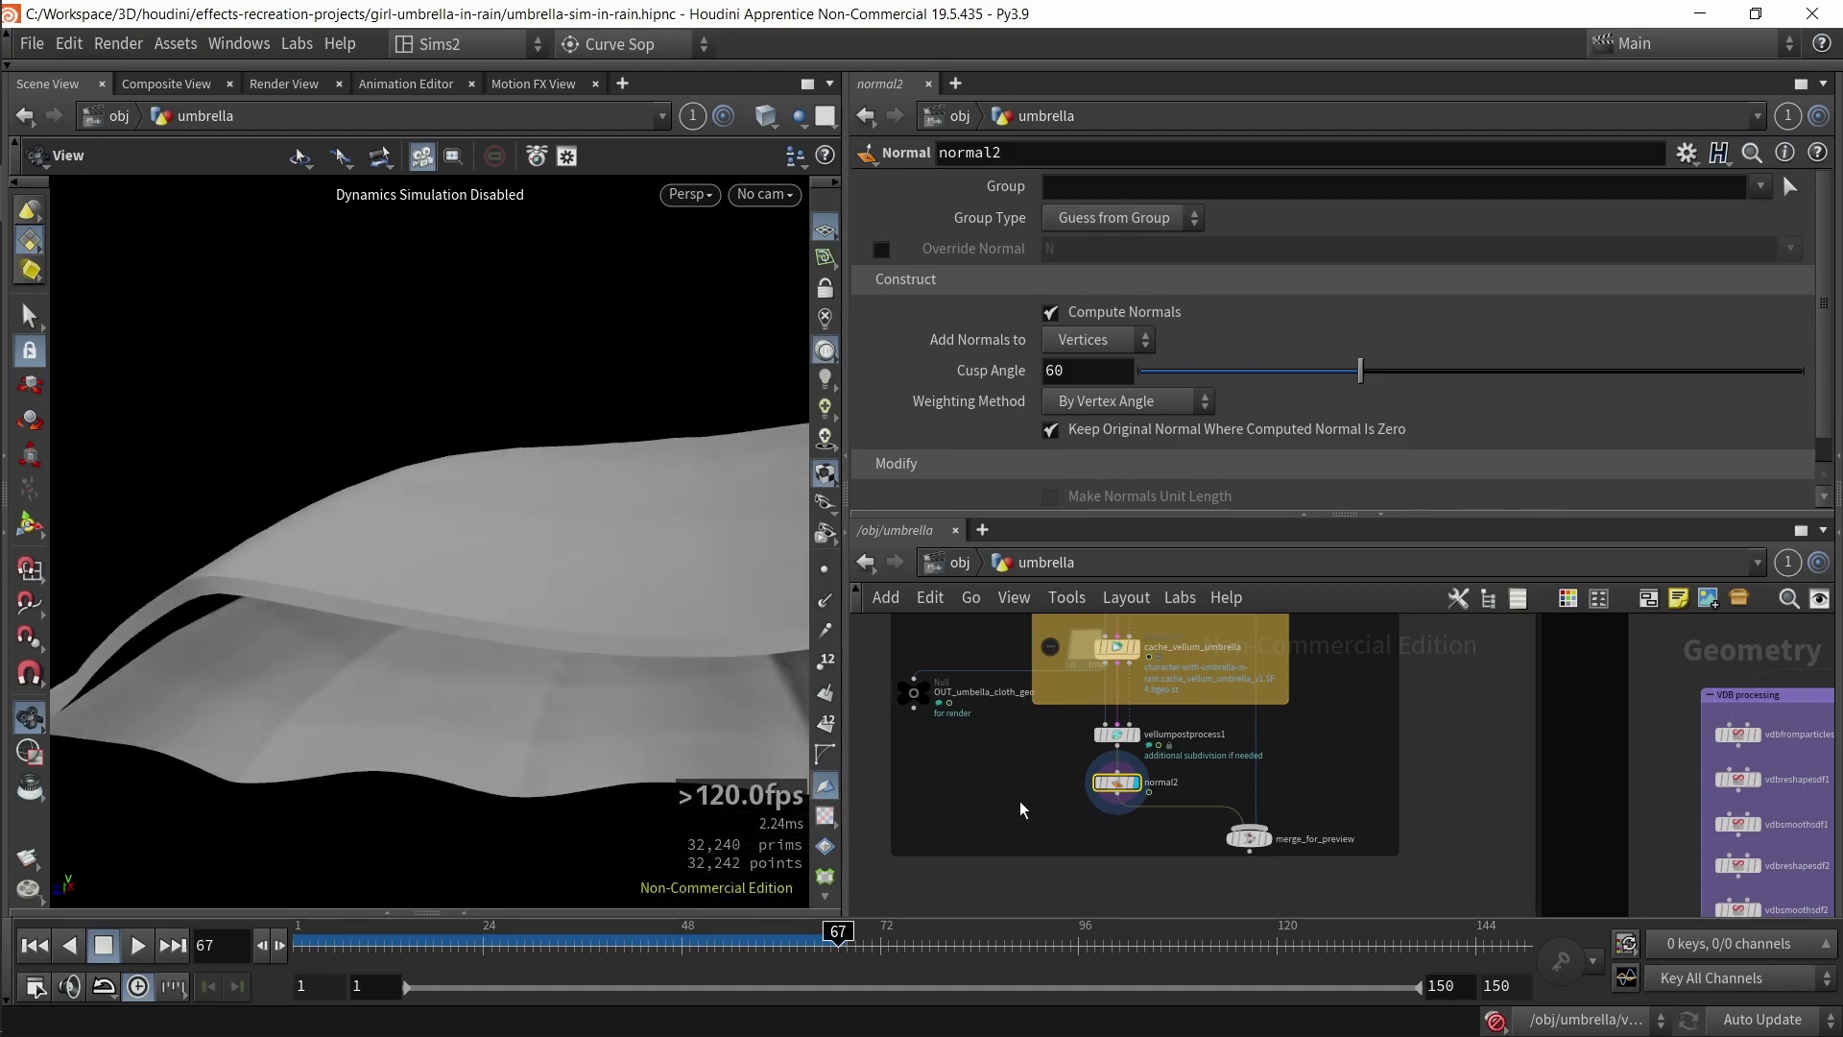
- Bypass the vellumpostprocess1 node and frame the whole umbrella cloth in the viewport
scroll(1399, 749, down, 3)
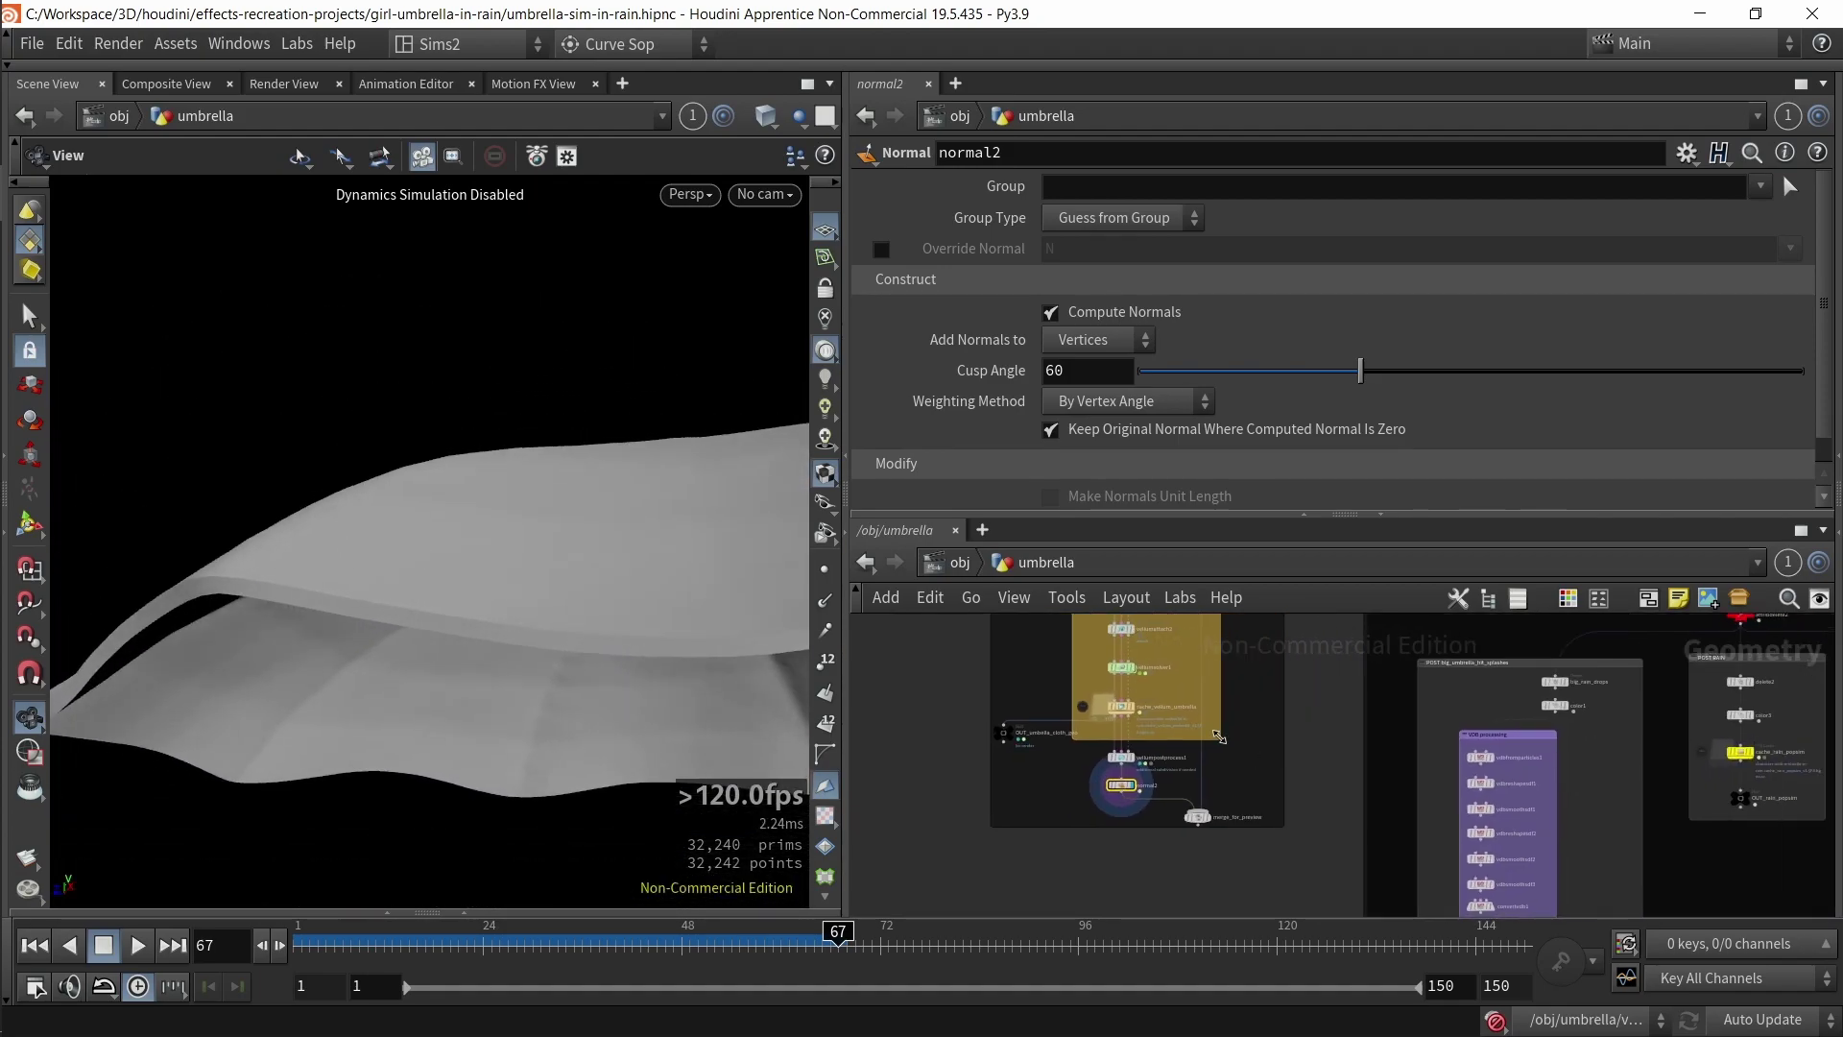
scroll(1077, 749, up, 4)
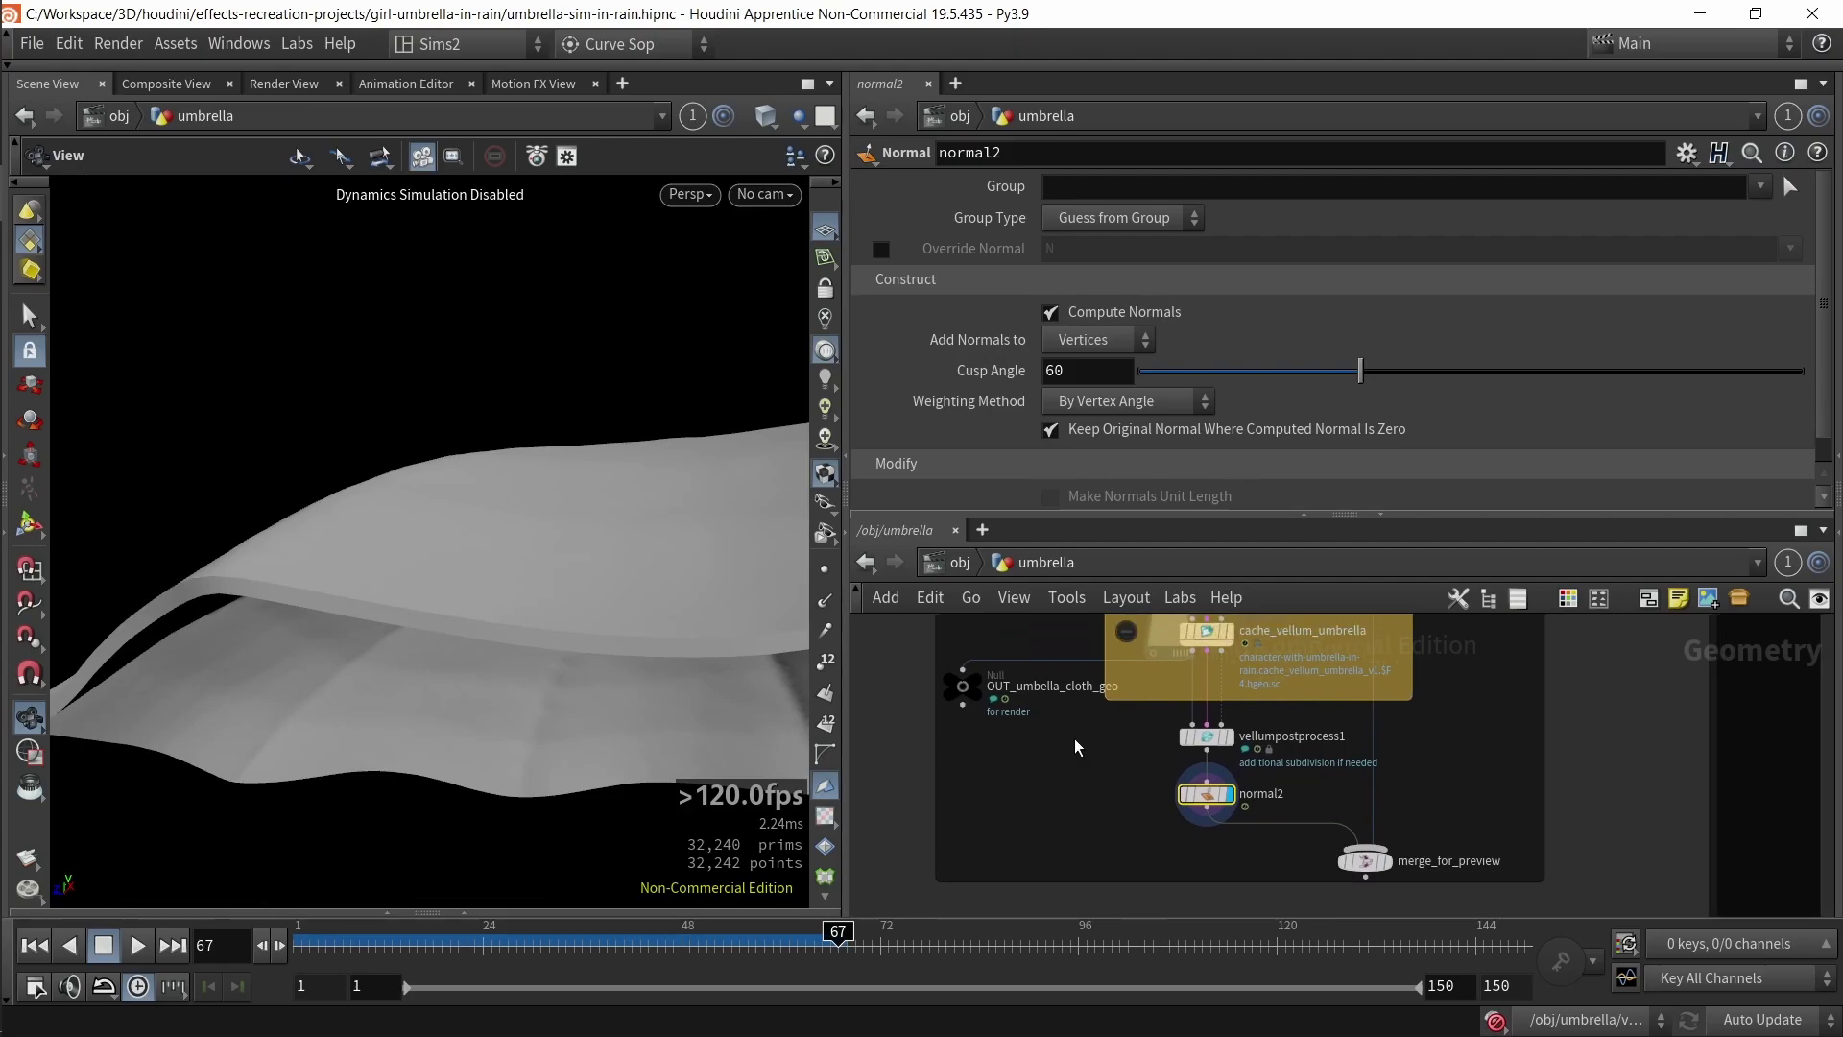
drag(1120, 756, 1363, 727)
key(b)
drag(423, 537, 408, 592)
key(space+f)
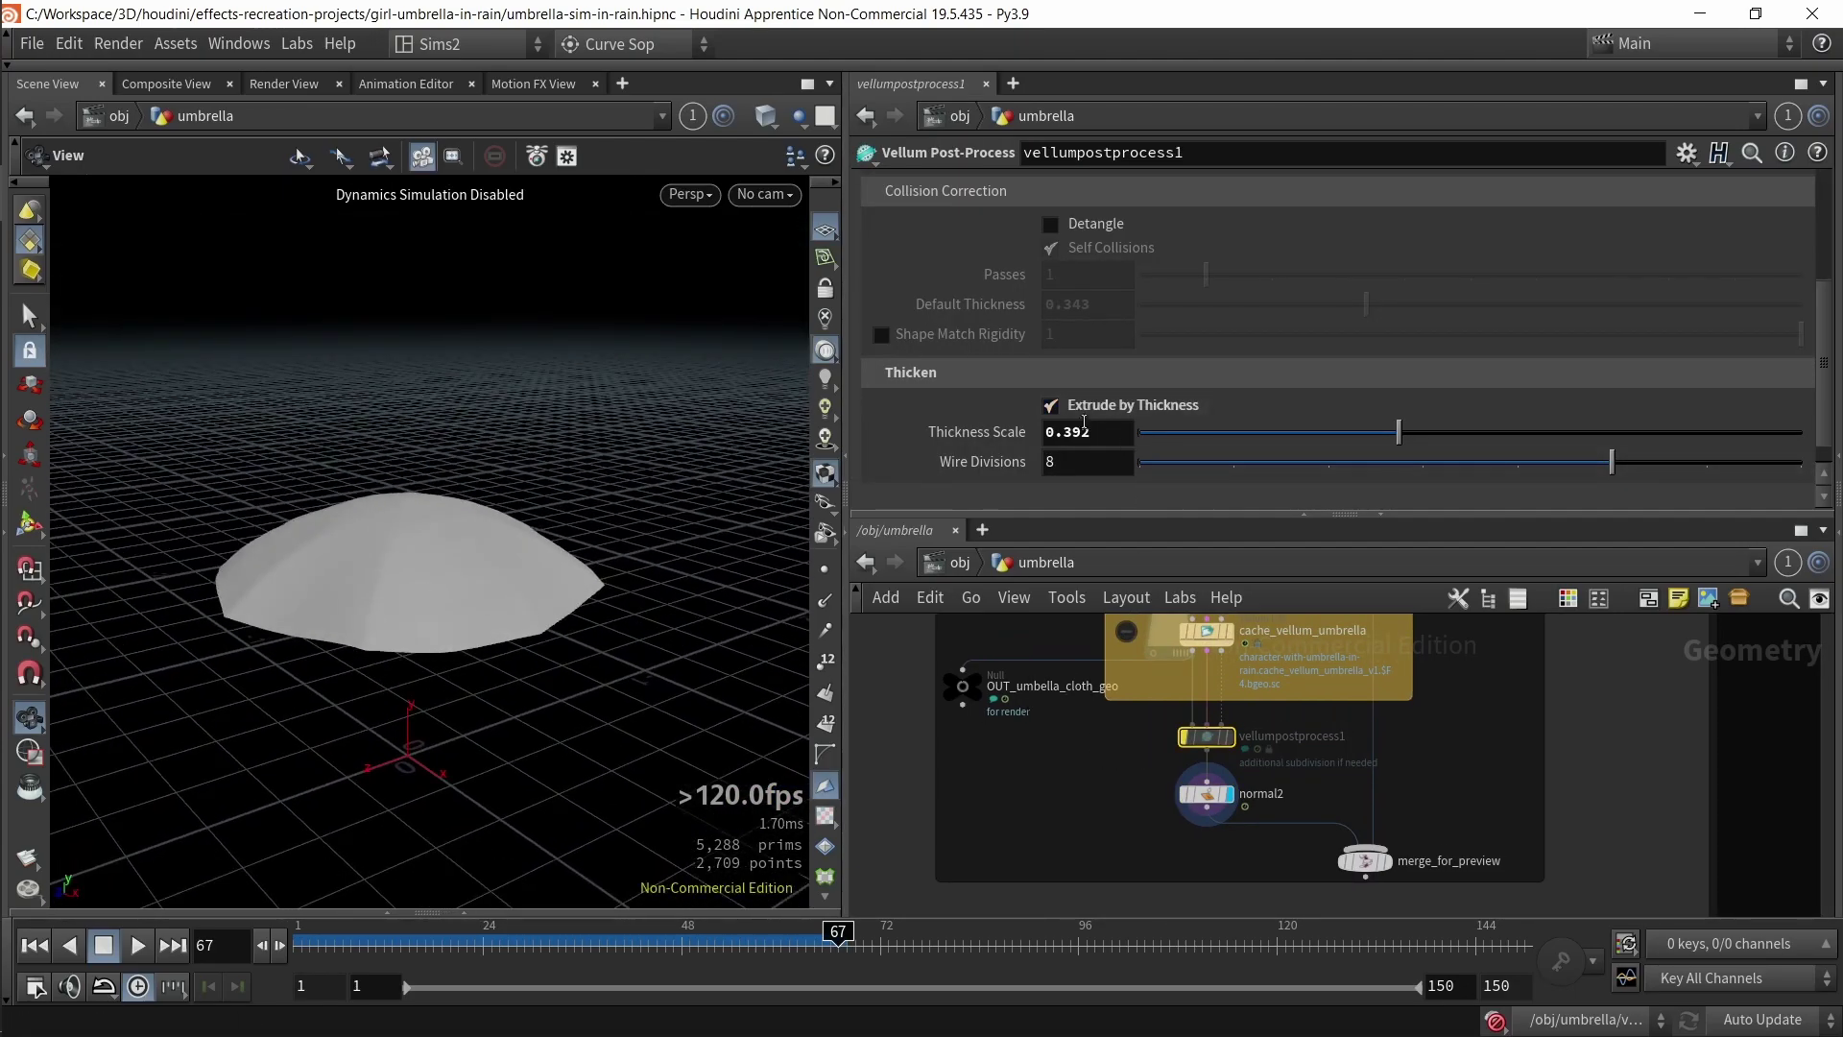
- Review vellumpostprocess1's Smooth and Collision Correction settings and display the OUT_umbella_cloth_geo null
scroll(1154, 736, up, 2)
scroll(1080, 411, up, 3)
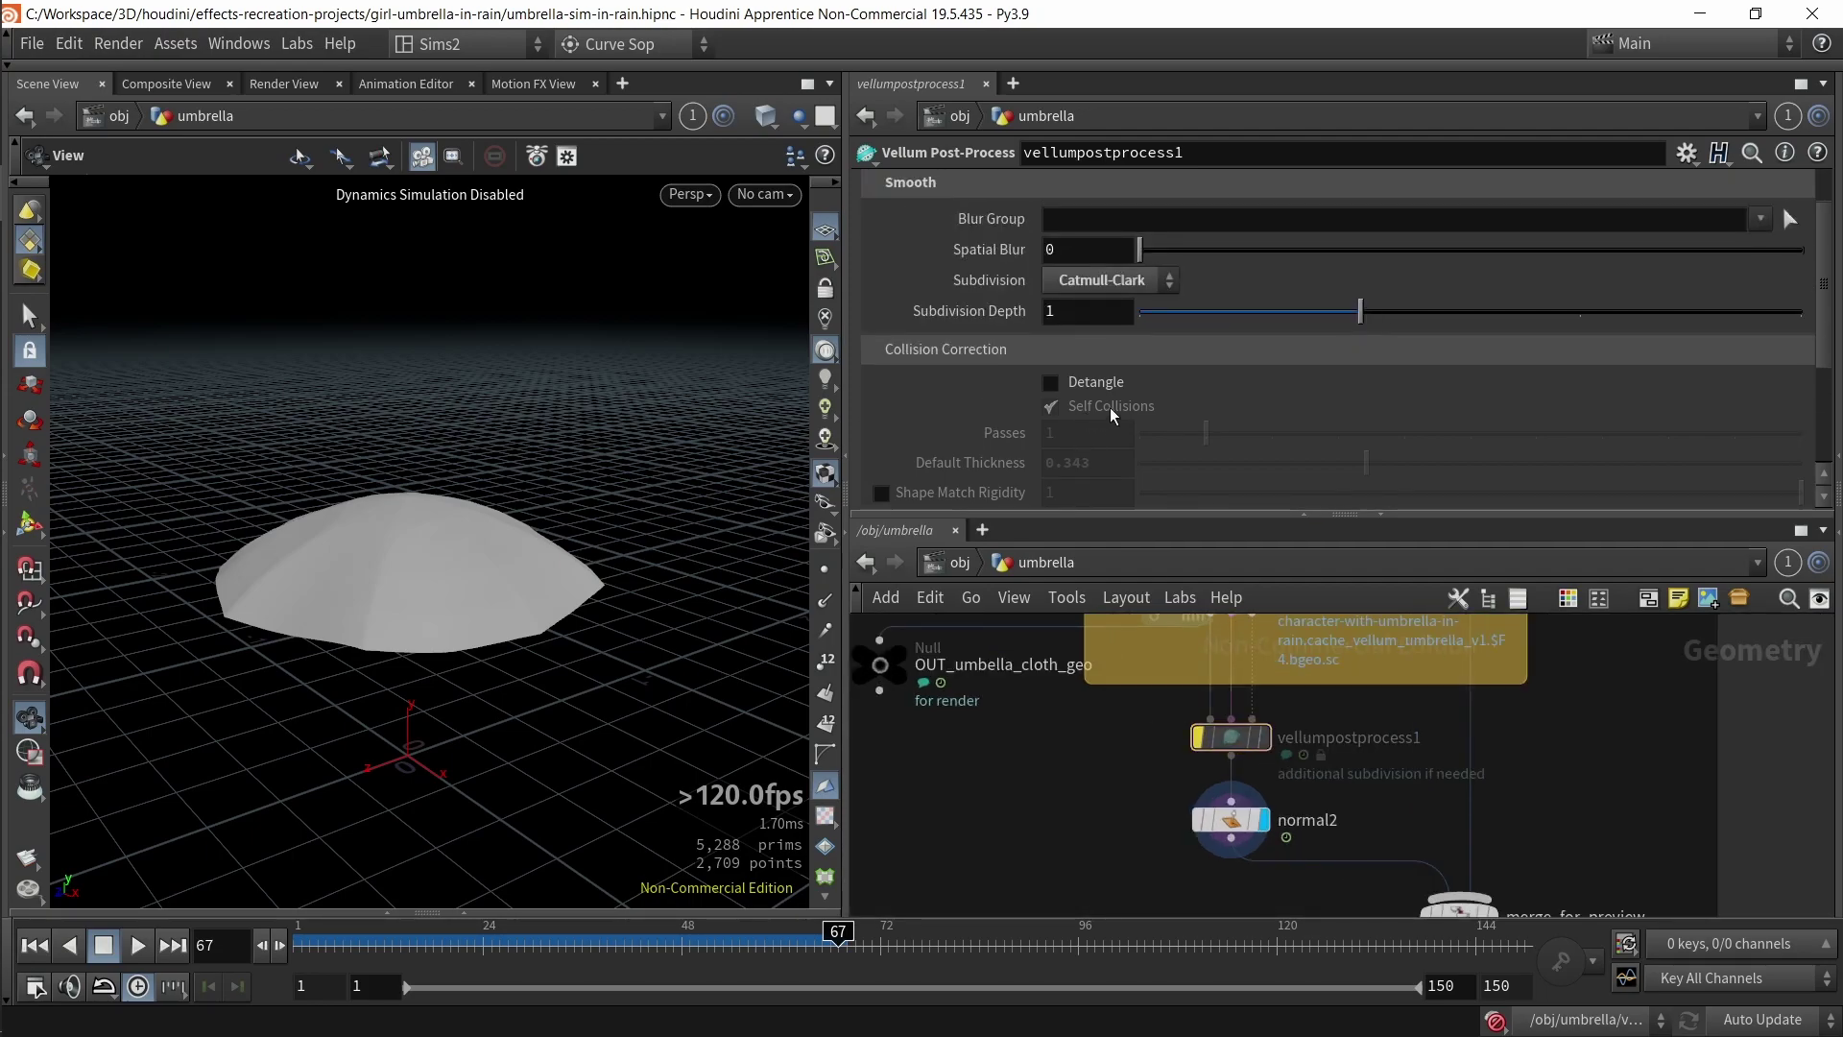
scroll(986, 411, down, 1)
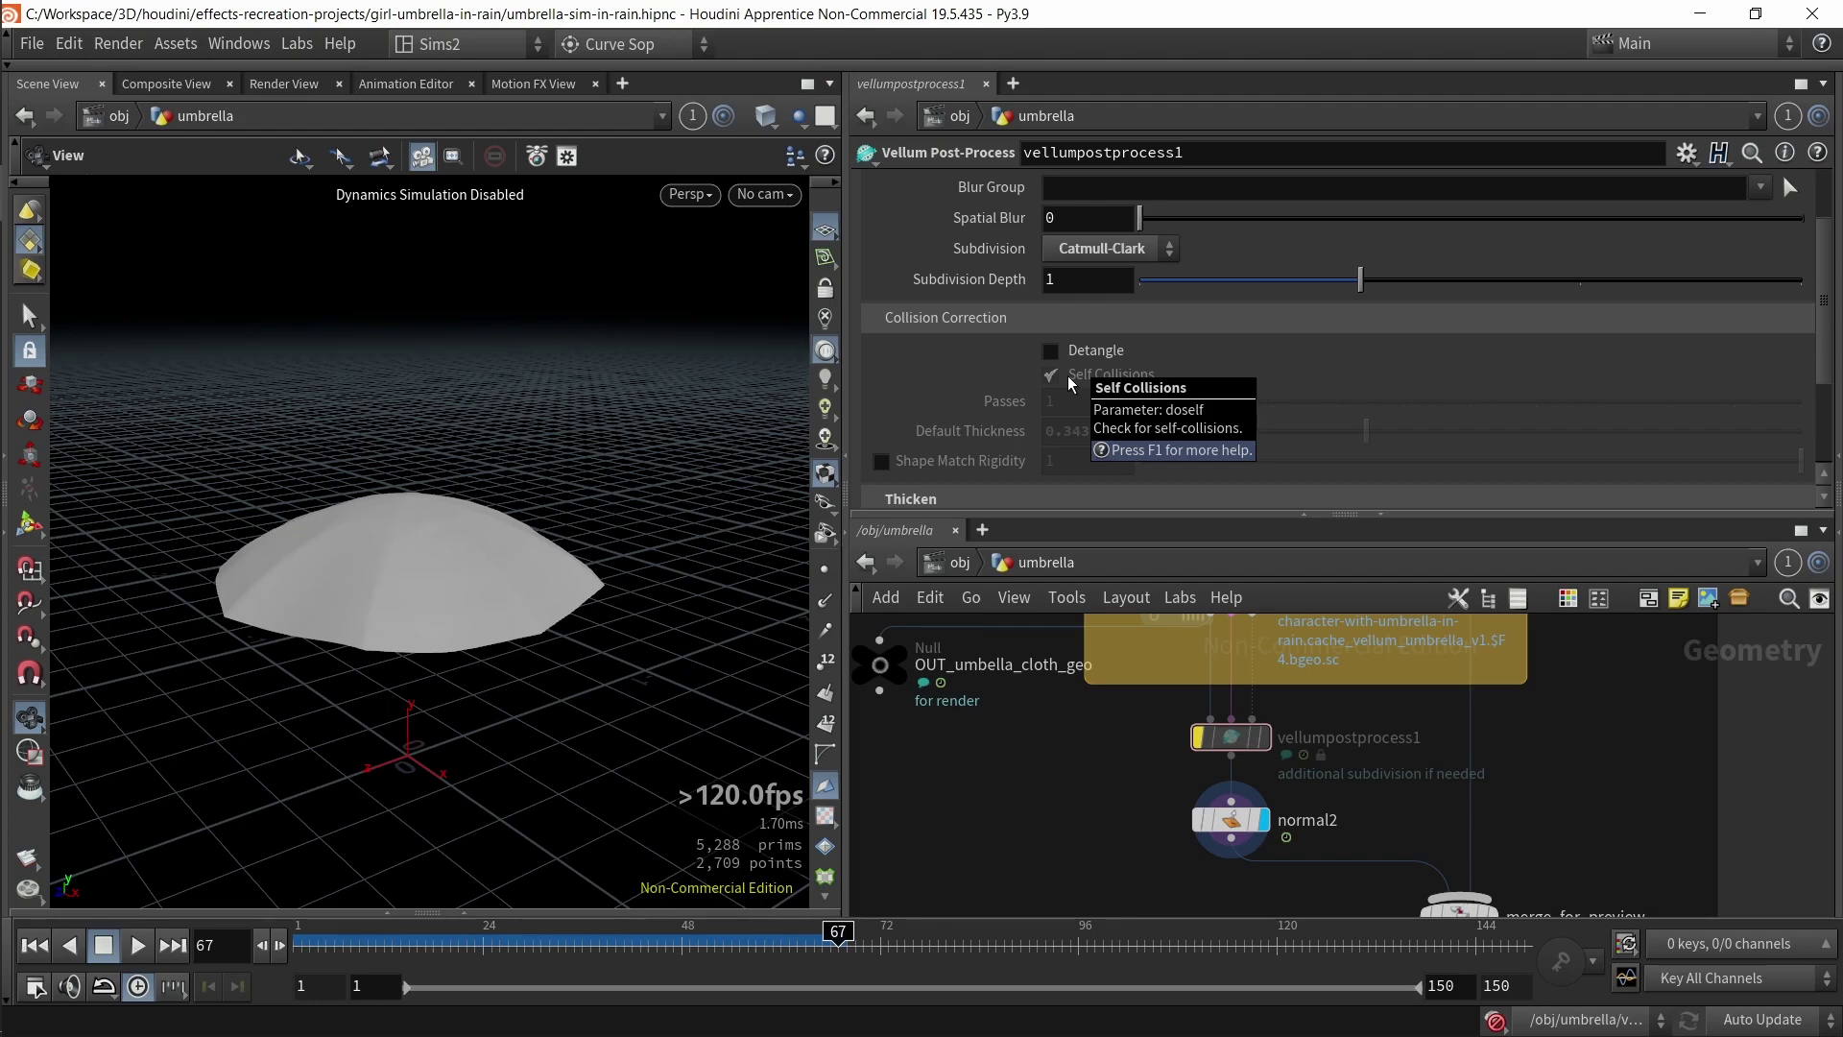
scroll(1073, 382, up, 2)
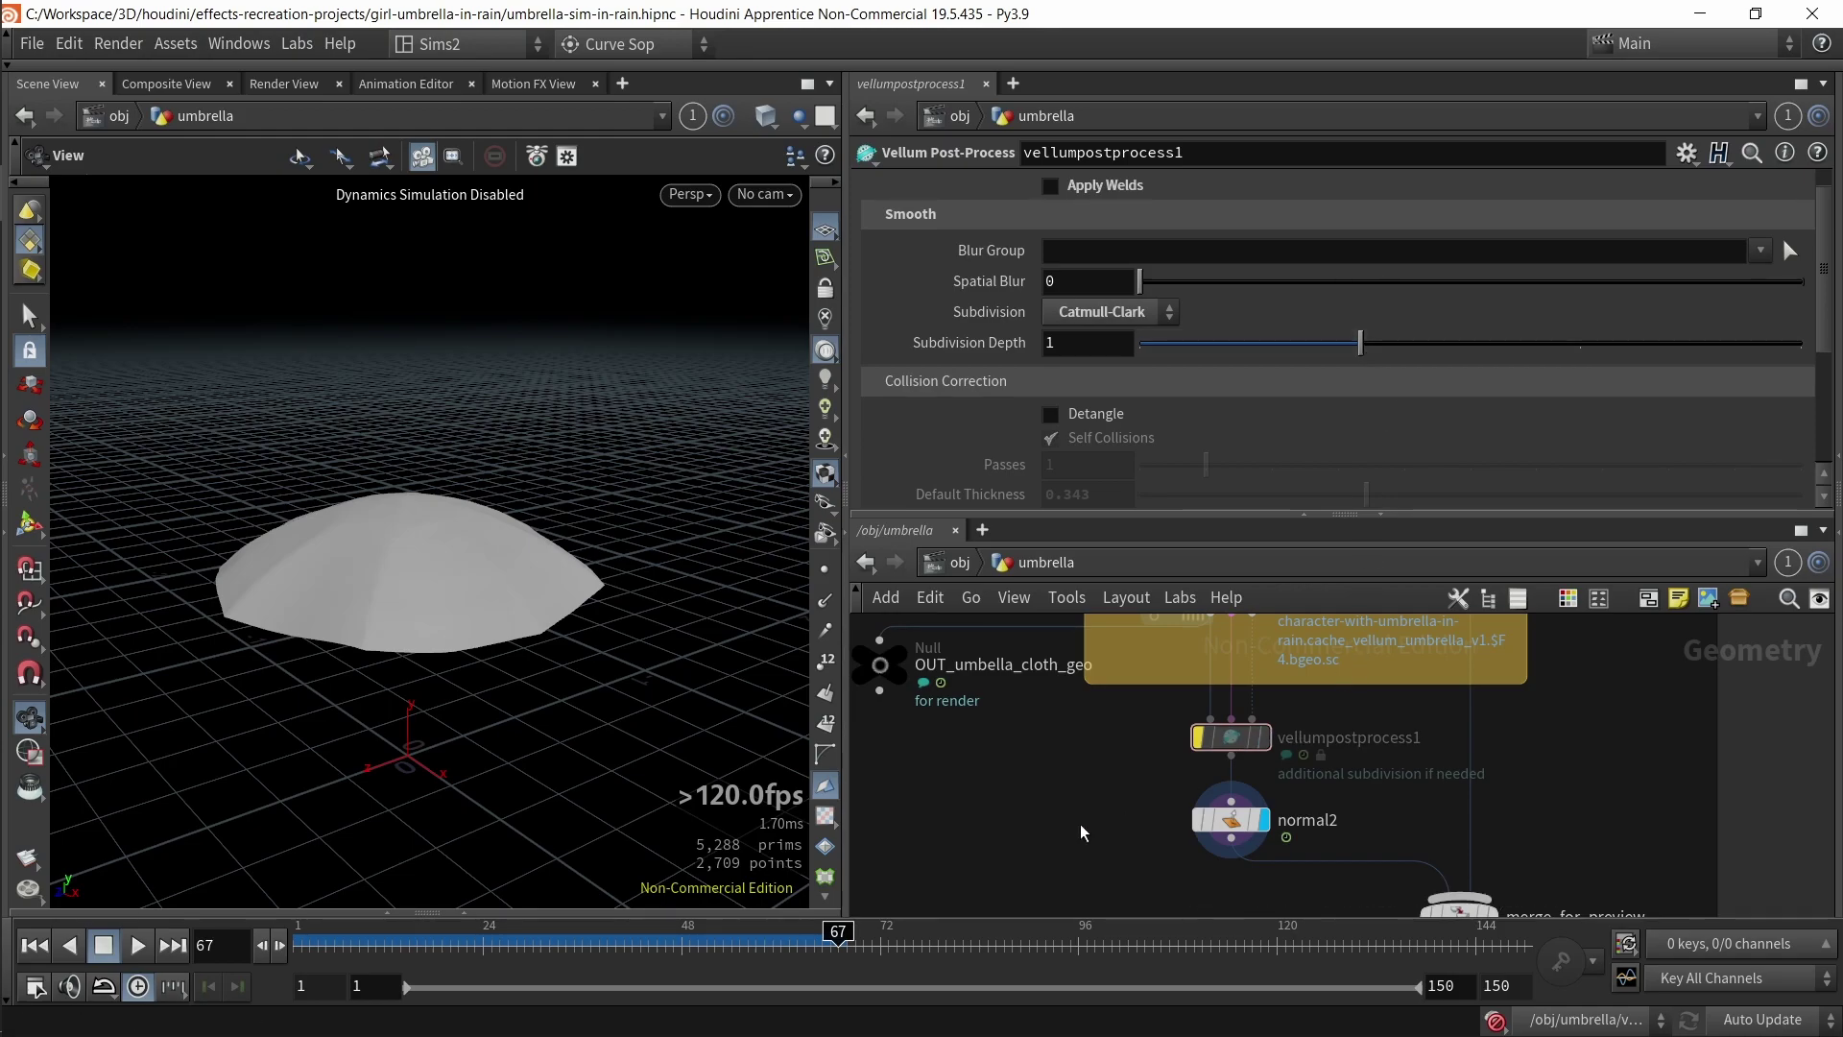
scroll(1068, 818, down, 2)
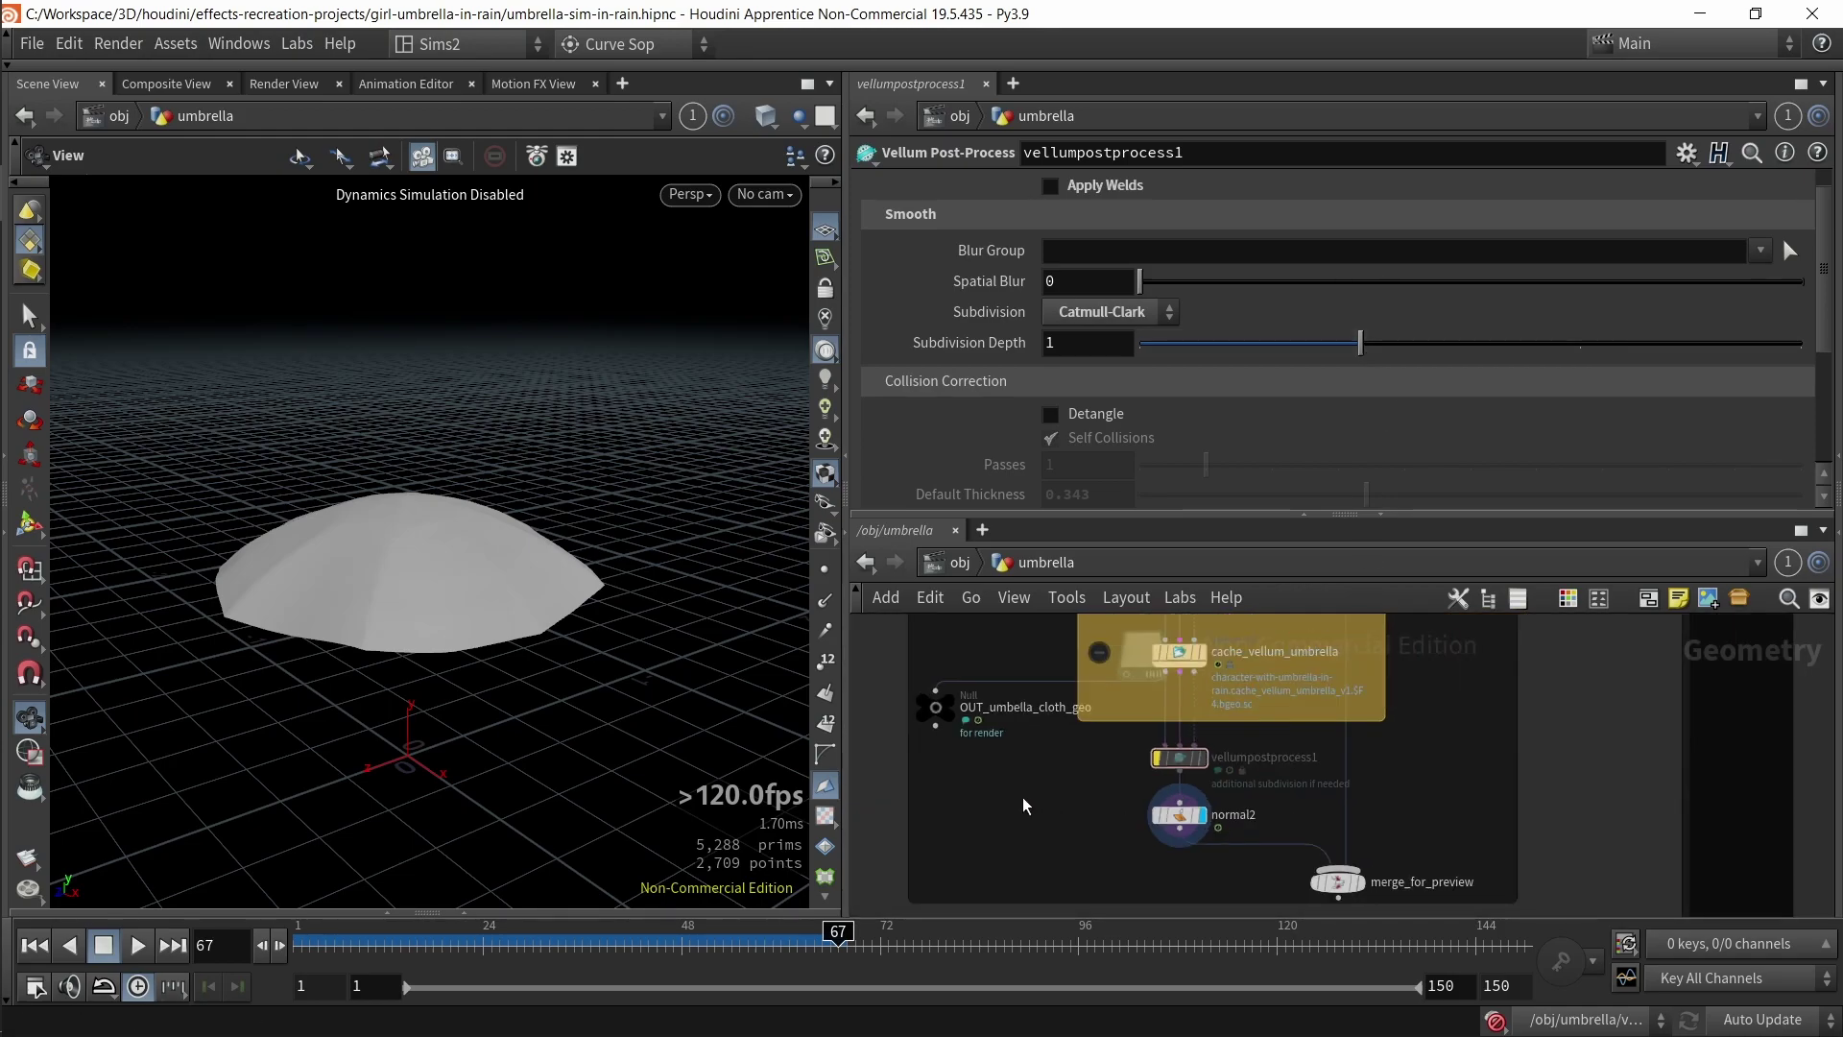
middle_drag(1024, 803, 1044, 766)
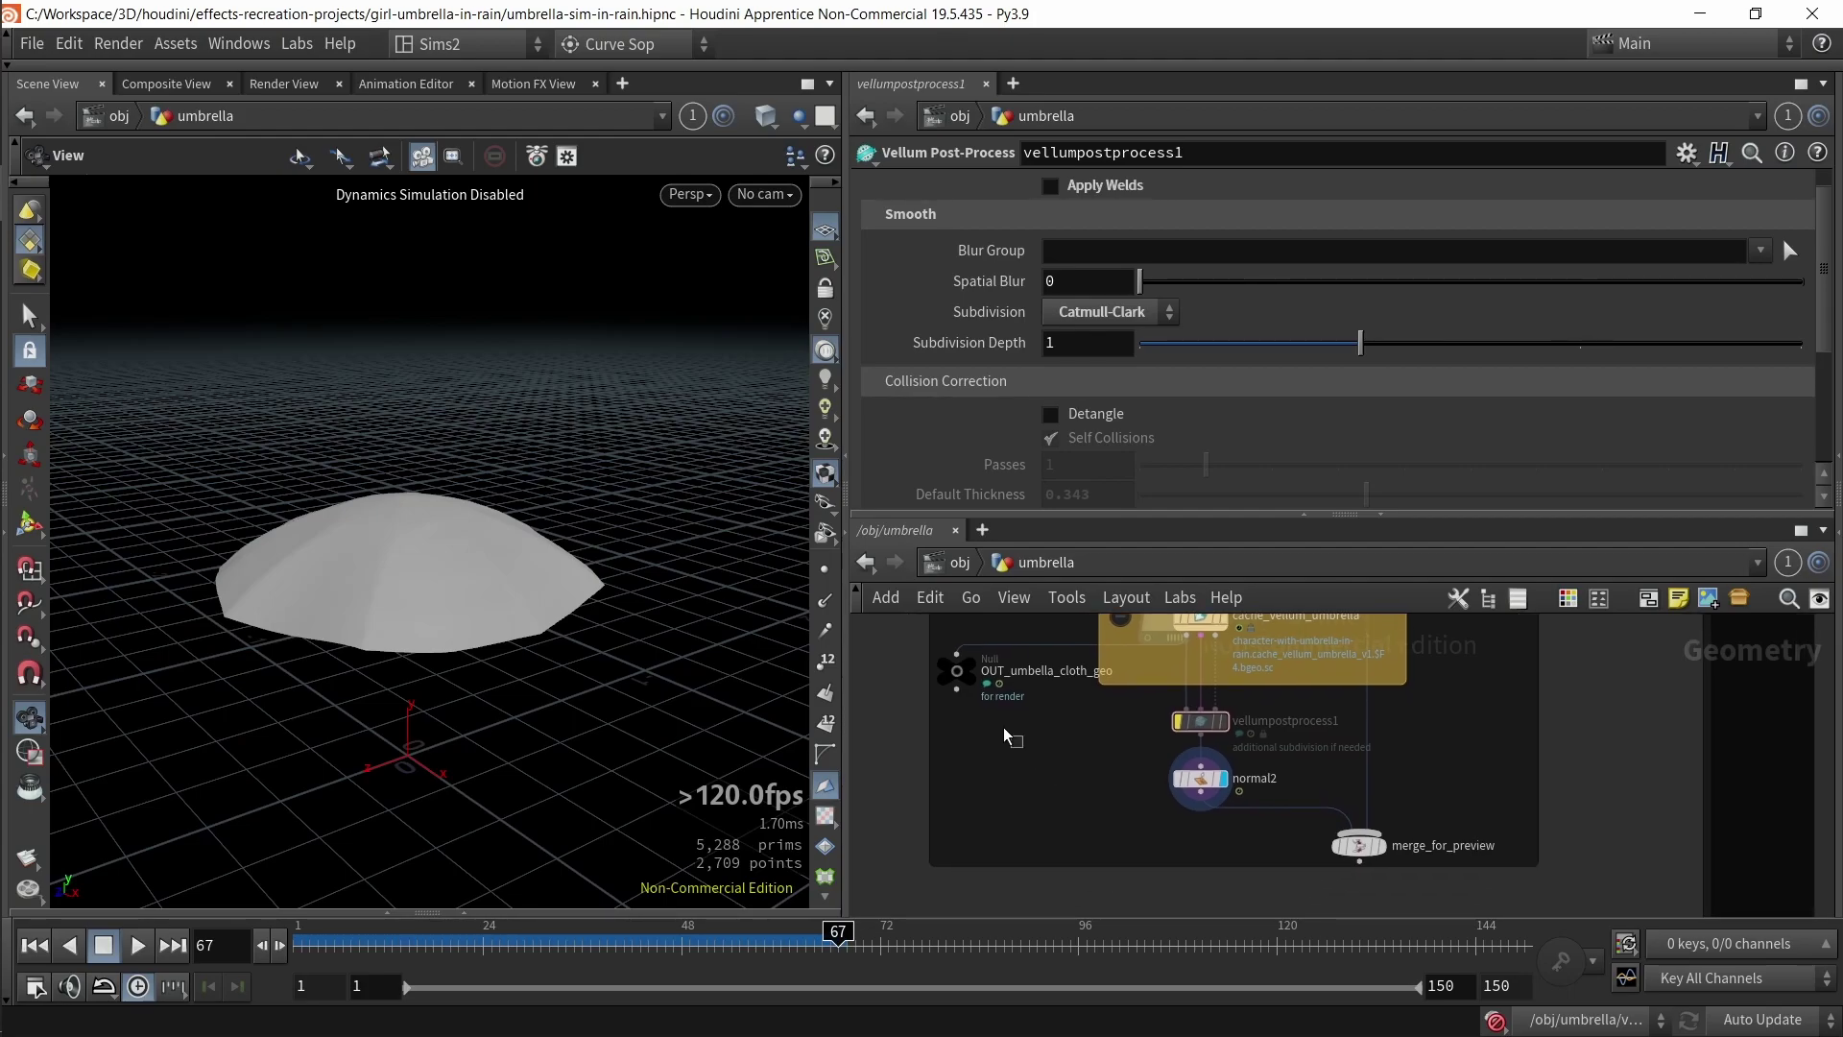
click(979, 710)
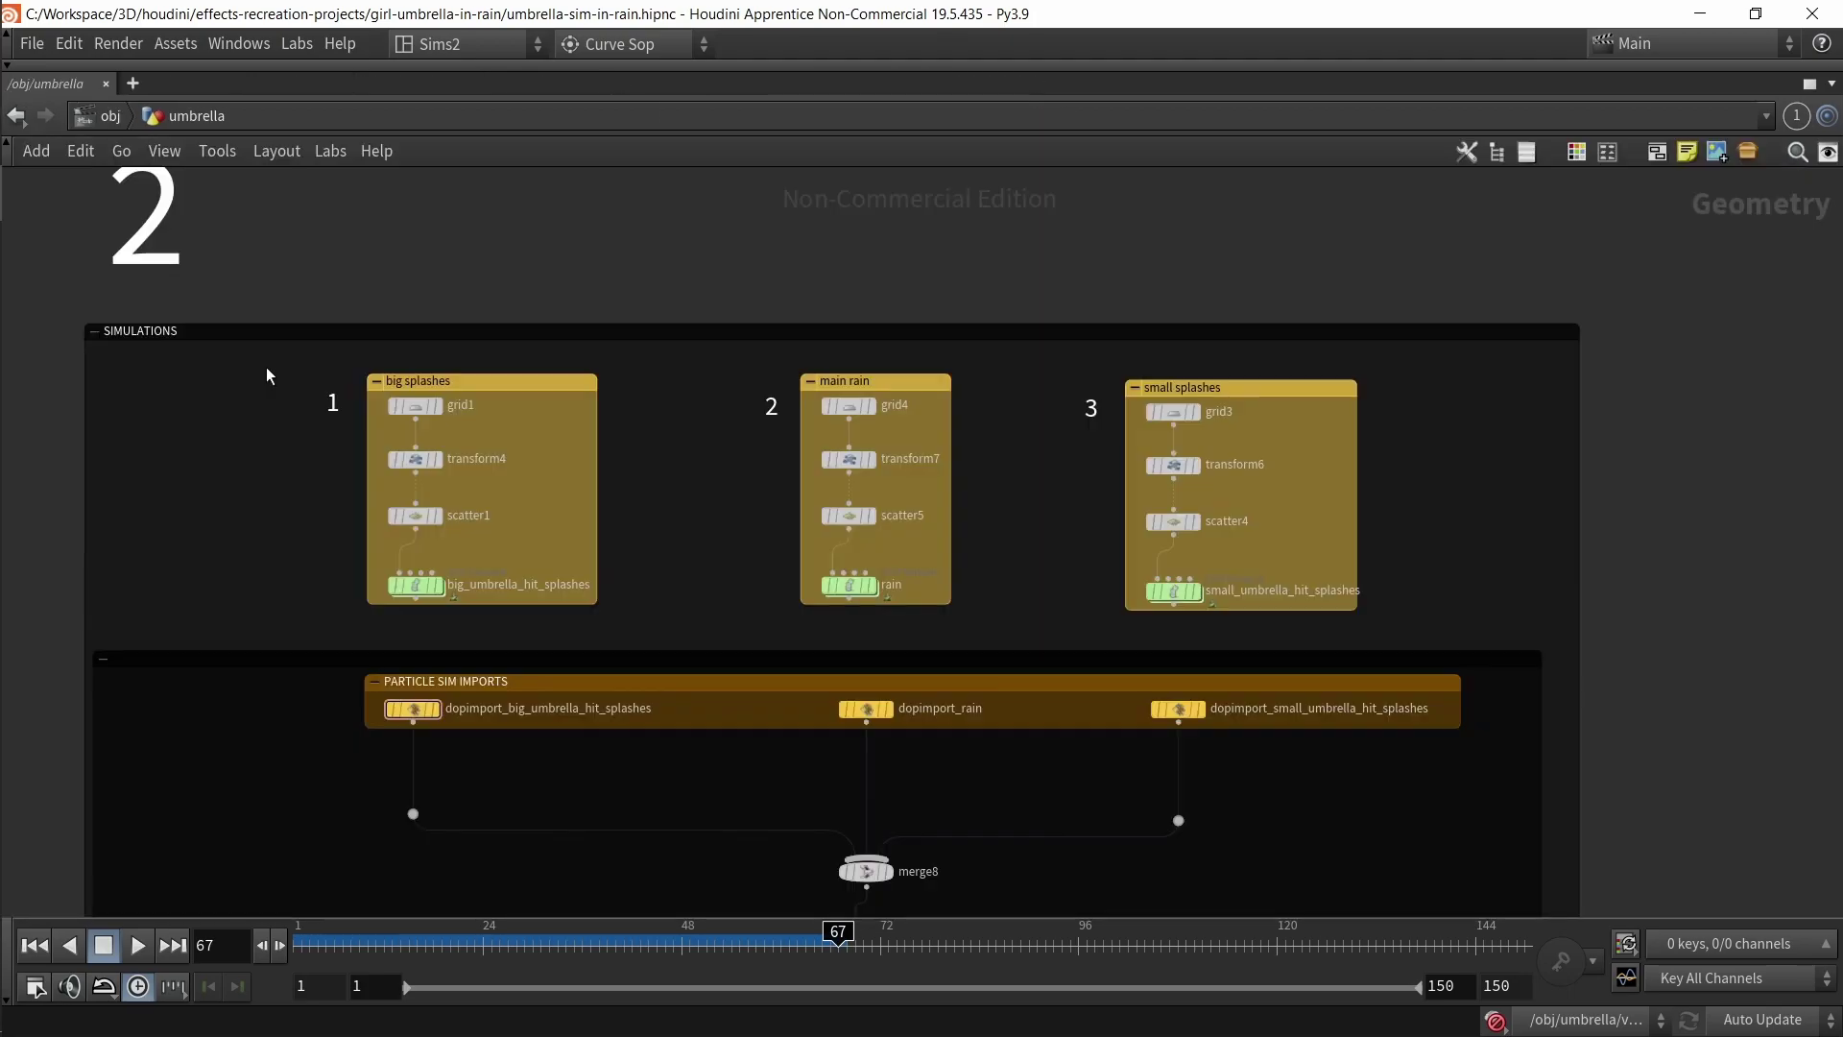
- Look over the big splashes, main rain and small splashes groups in the SIMULATIONS box of the enlarged network
drag(247, 352, 1402, 615)
click(185, 434)
drag(273, 358, 600, 615)
drag(704, 369, 954, 530)
drag(1072, 374, 1401, 596)
- Survey the particle sim imports and the three processing branches below them, undoing the accidental node move
scroll(975, 538, down, 5)
middle_drag(624, 467, 628, 344)
drag(614, 284, 789, 715)
scroll(619, 655, down, 3)
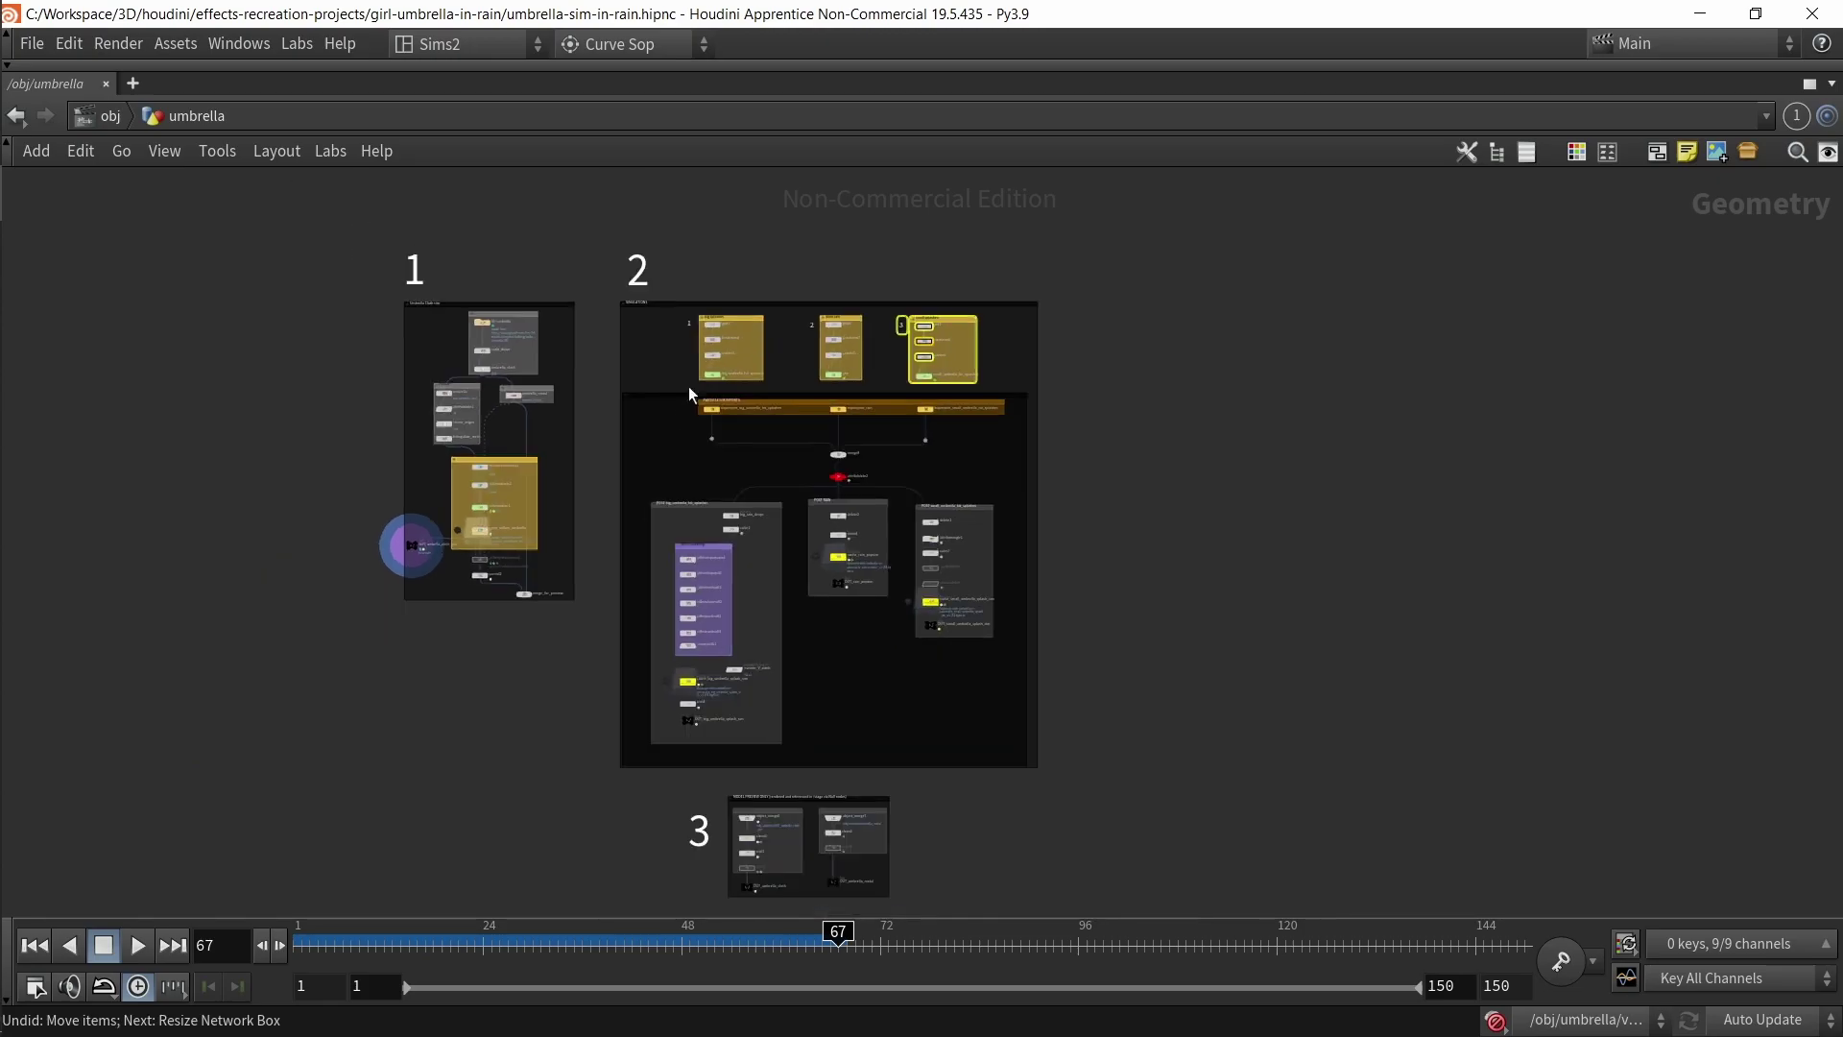
drag(645, 328, 817, 632)
drag(802, 320, 843, 404)
key(ctrl+z)
drag(793, 322, 895, 601)
click(894, 322)
drag(891, 314, 1010, 623)
click(1075, 539)
middle_drag(762, 306, 911, 581)
- Examine the node chains of the three numbered rain groups up close, from source grid to DOP network
scroll(911, 581, up, 7)
middle_drag(882, 679, 906, 590)
scroll(753, 567, up, 2)
key(ctrl+b)
middle_drag(1168, 769, 1045, 781)
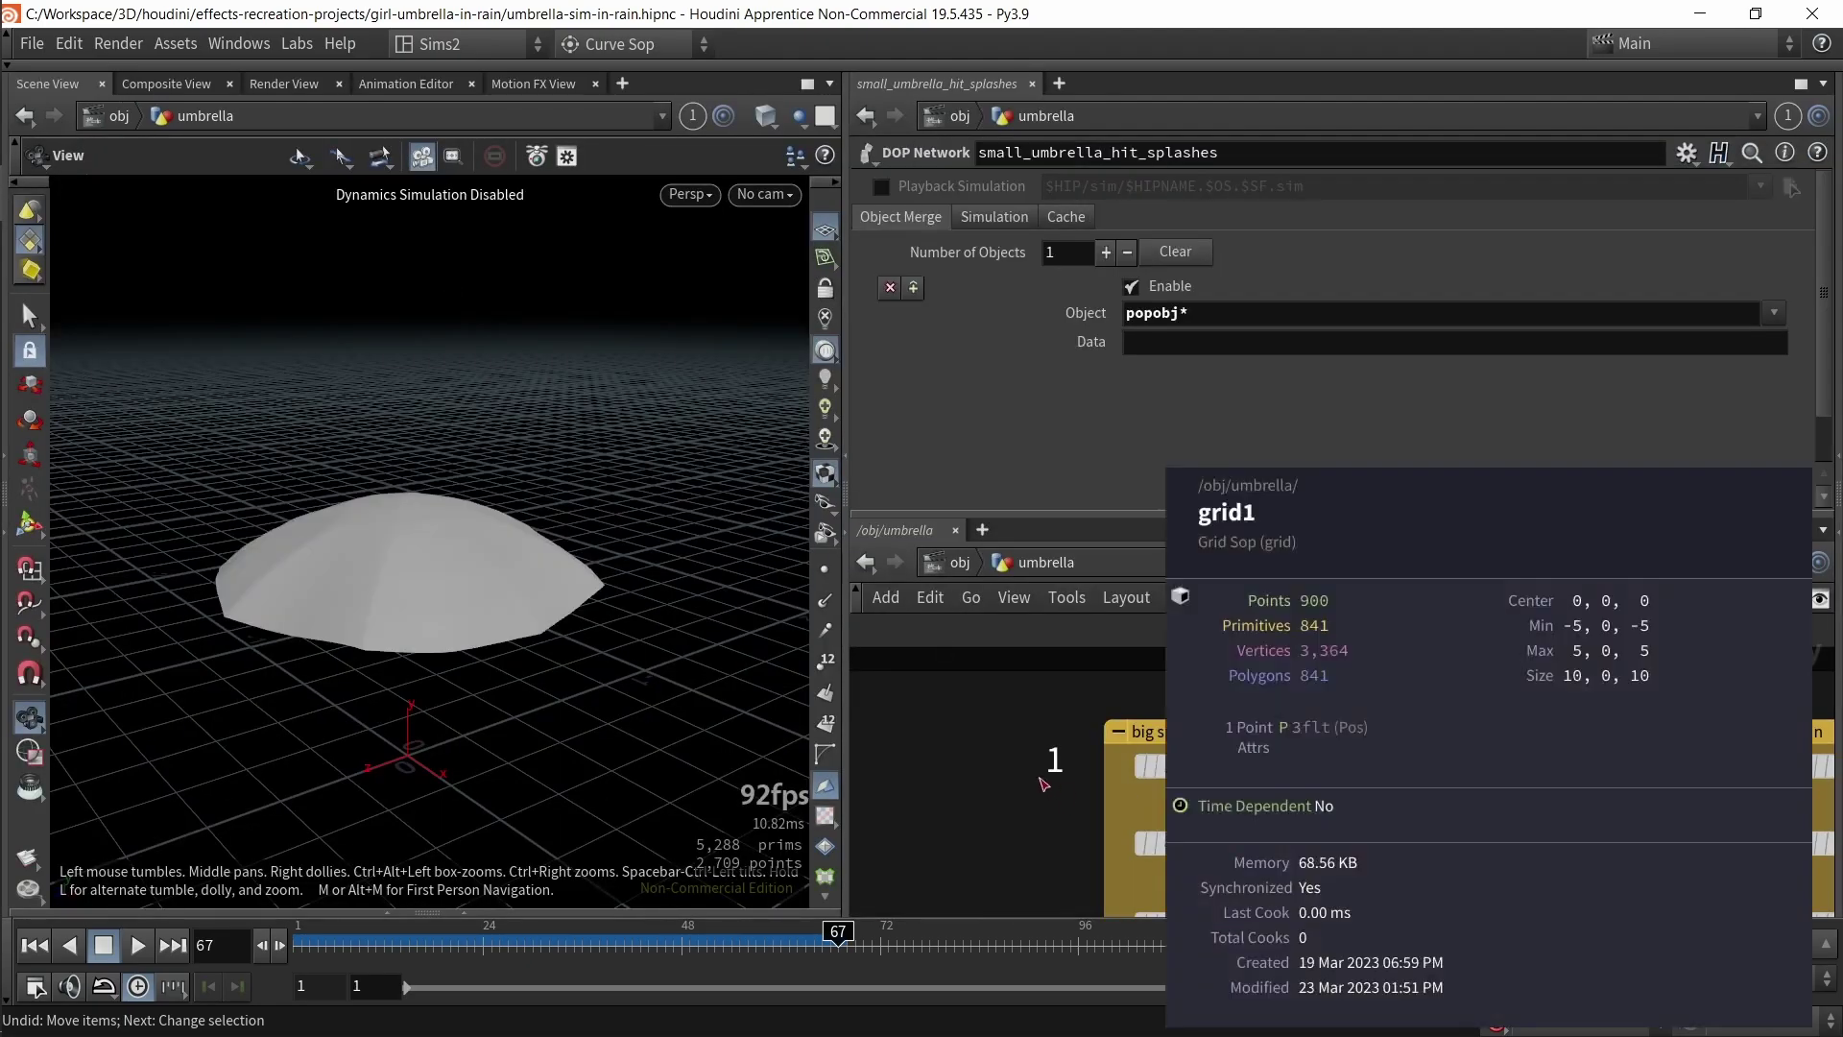
scroll(1298, 764, down, 3)
key(ctrl+b)
middle_drag(1224, 727, 953, 678)
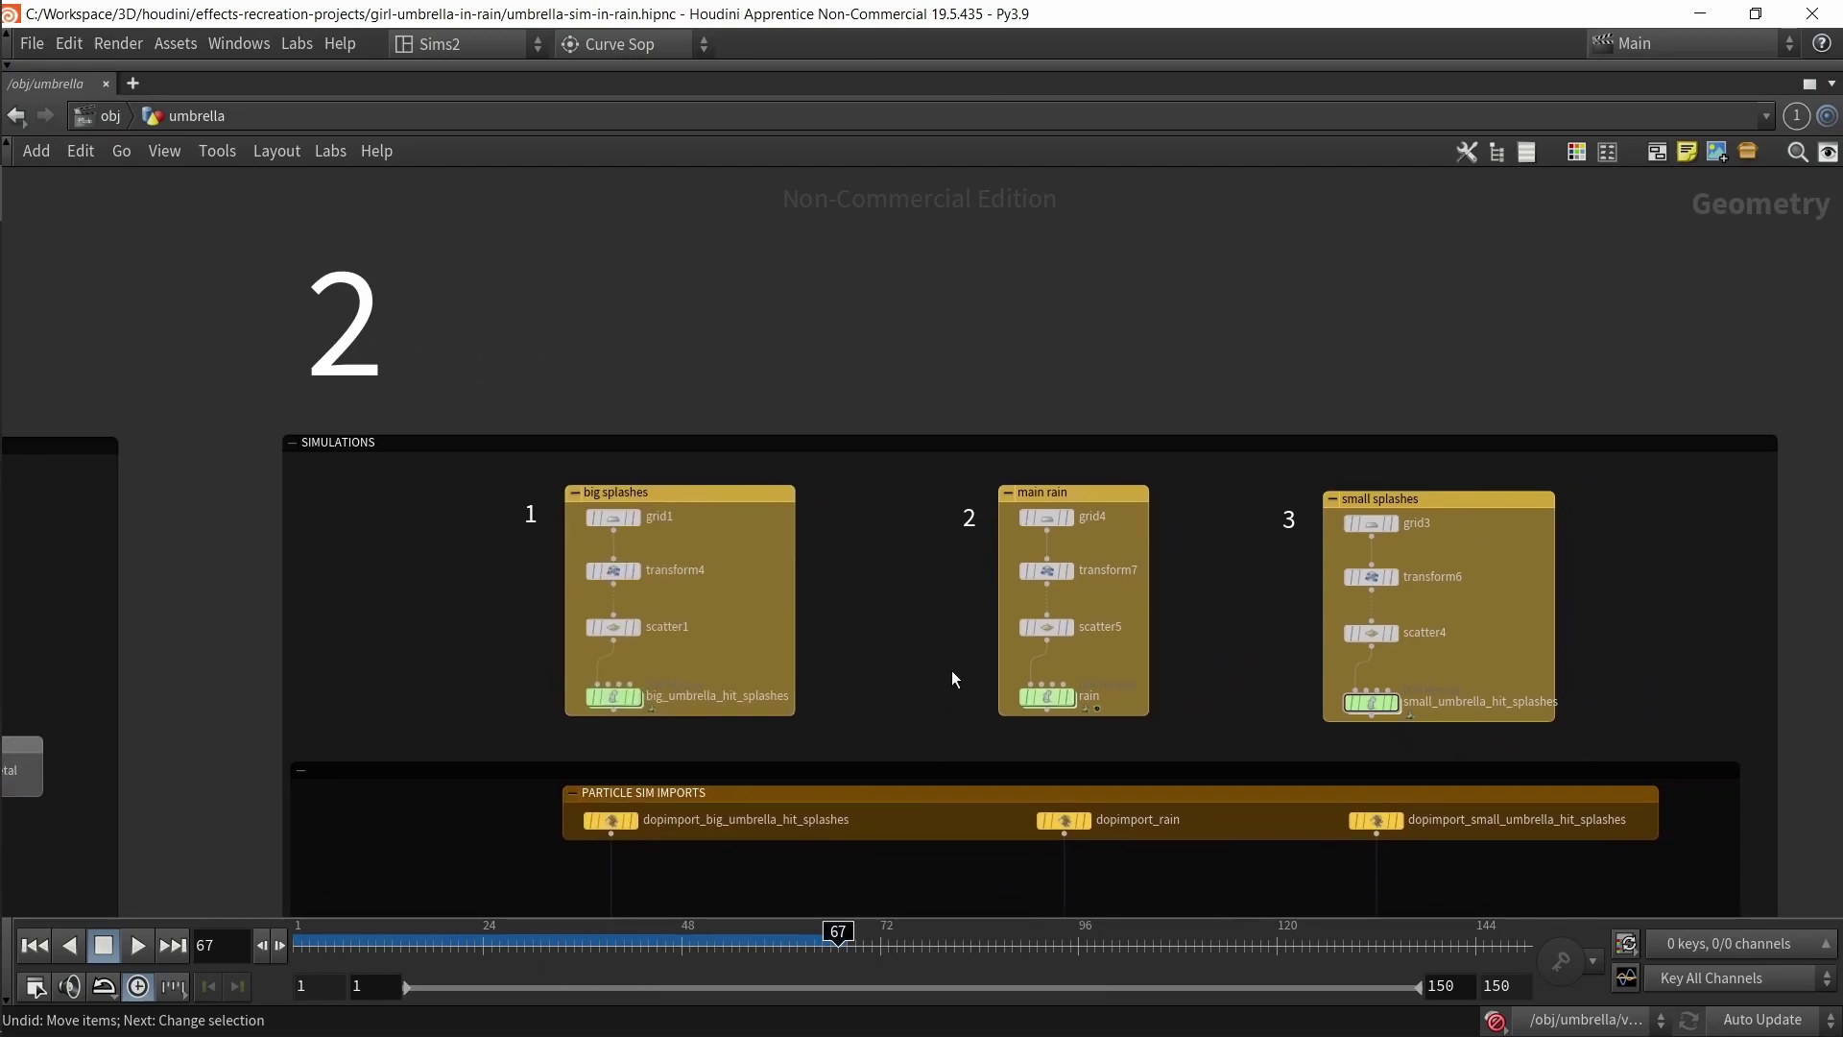
scroll(847, 562, up, 1)
mouse_move(847, 562)
middle_down()
mouse_move(951, 564)
mouse_move(830, 548)
middle_up()
scroll(951, 565, up, 1)
scroll(1001, 581, down, 1)
drag(337, 424, 757, 748)
drag(885, 417, 1146, 605)
click(884, 524)
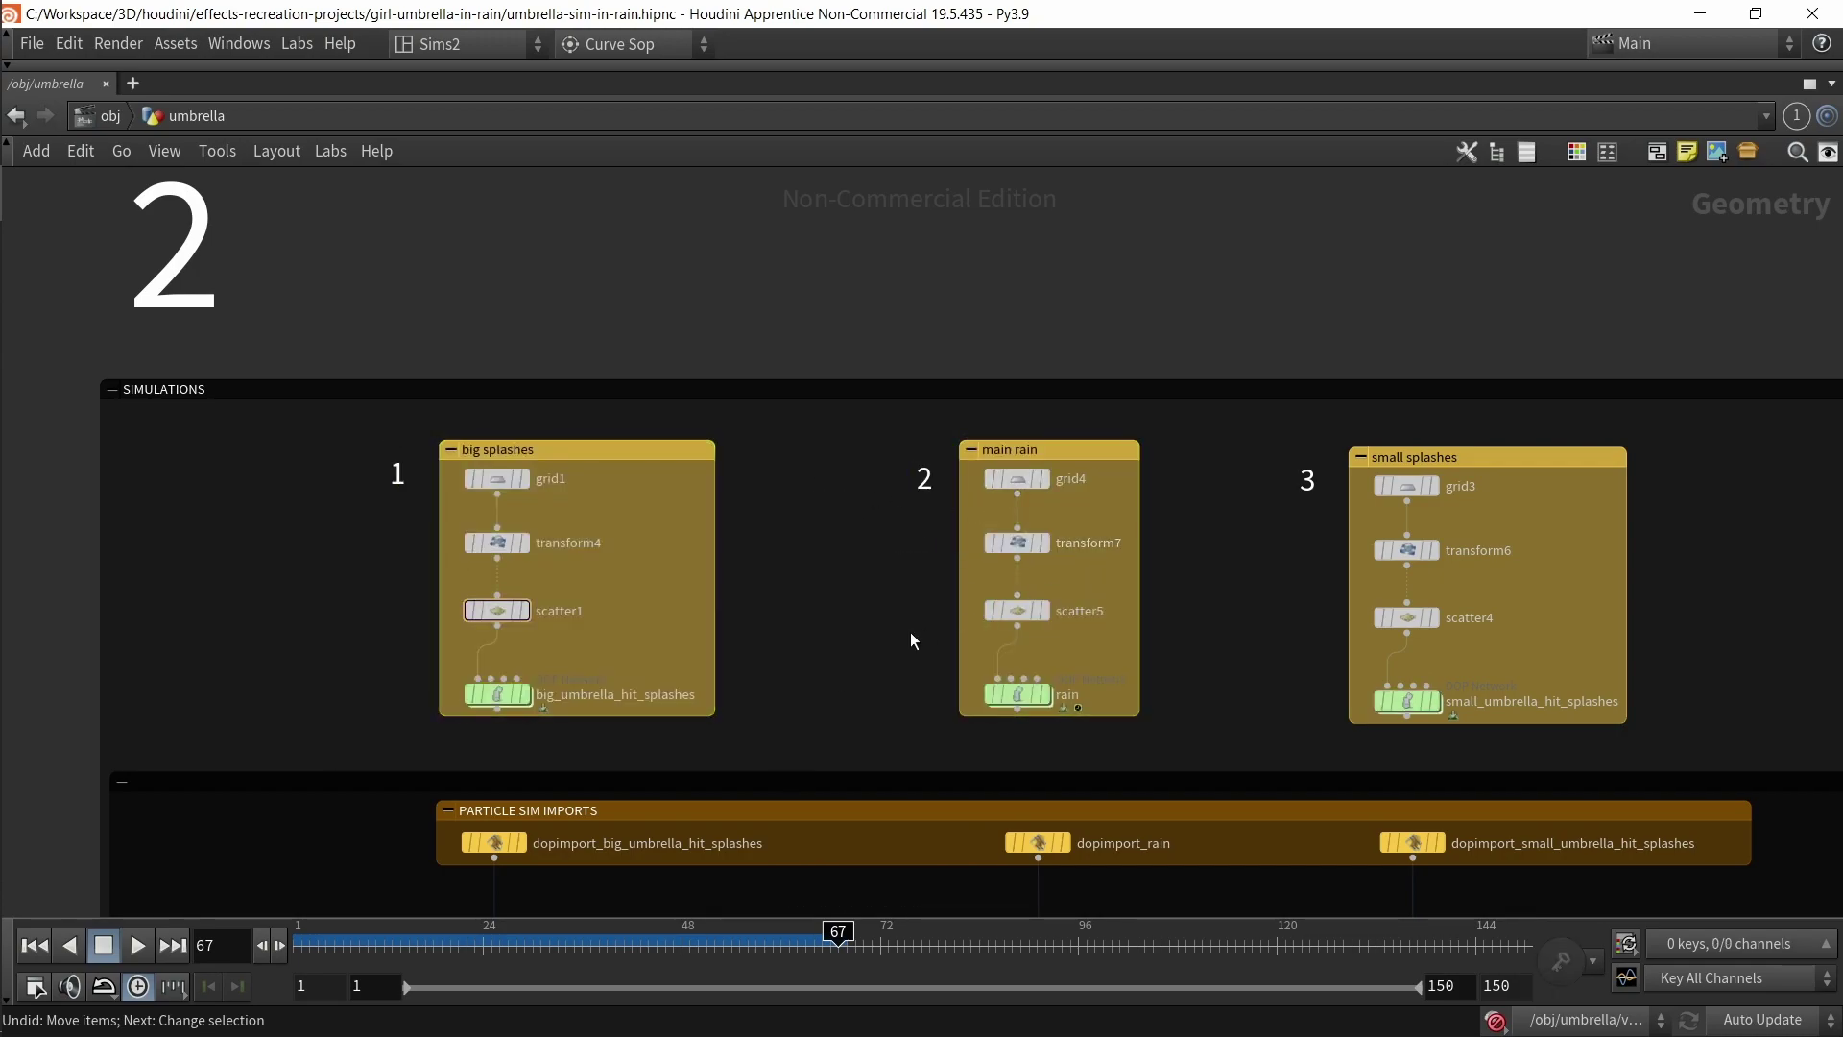
- Inspect the grid1 parameters in the big splashes group and display its transform4 node
key(ctrl+b)
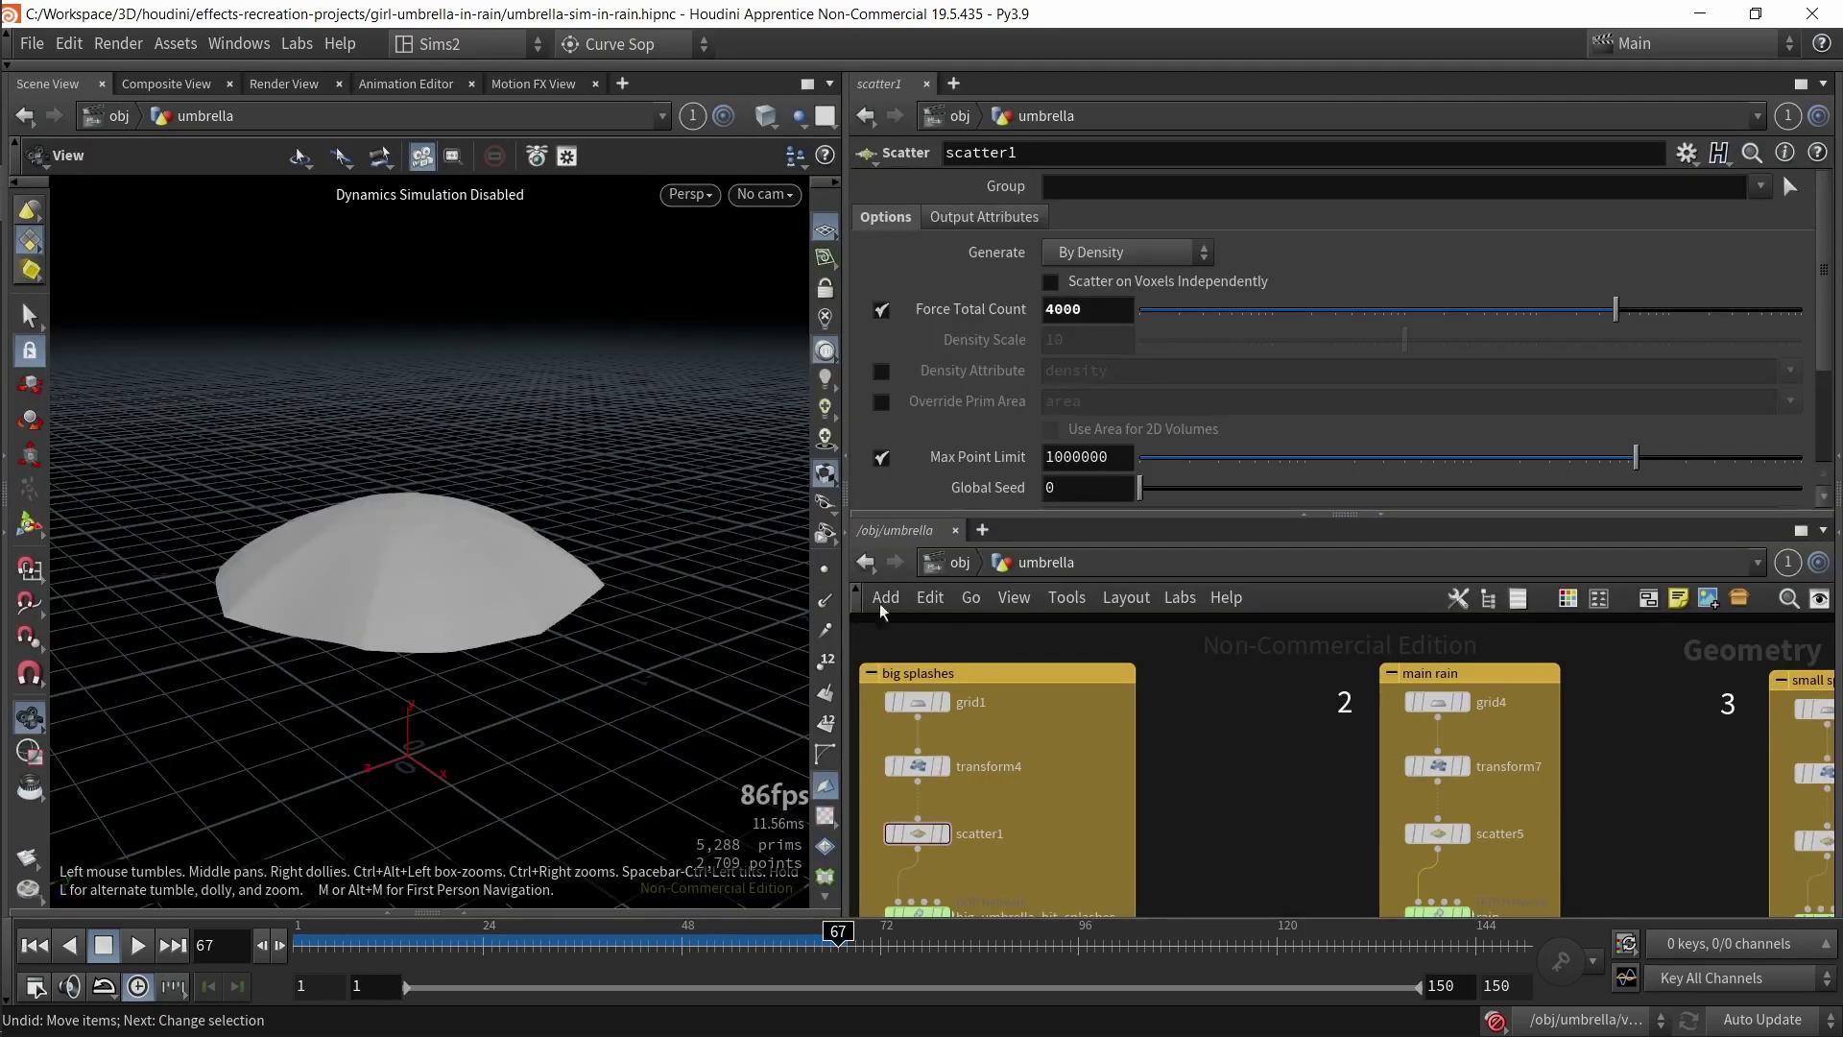
click(917, 702)
key(r)
scroll(718, 735, down, 3)
alt+drag(718, 736, 589, 639)
click(1010, 793)
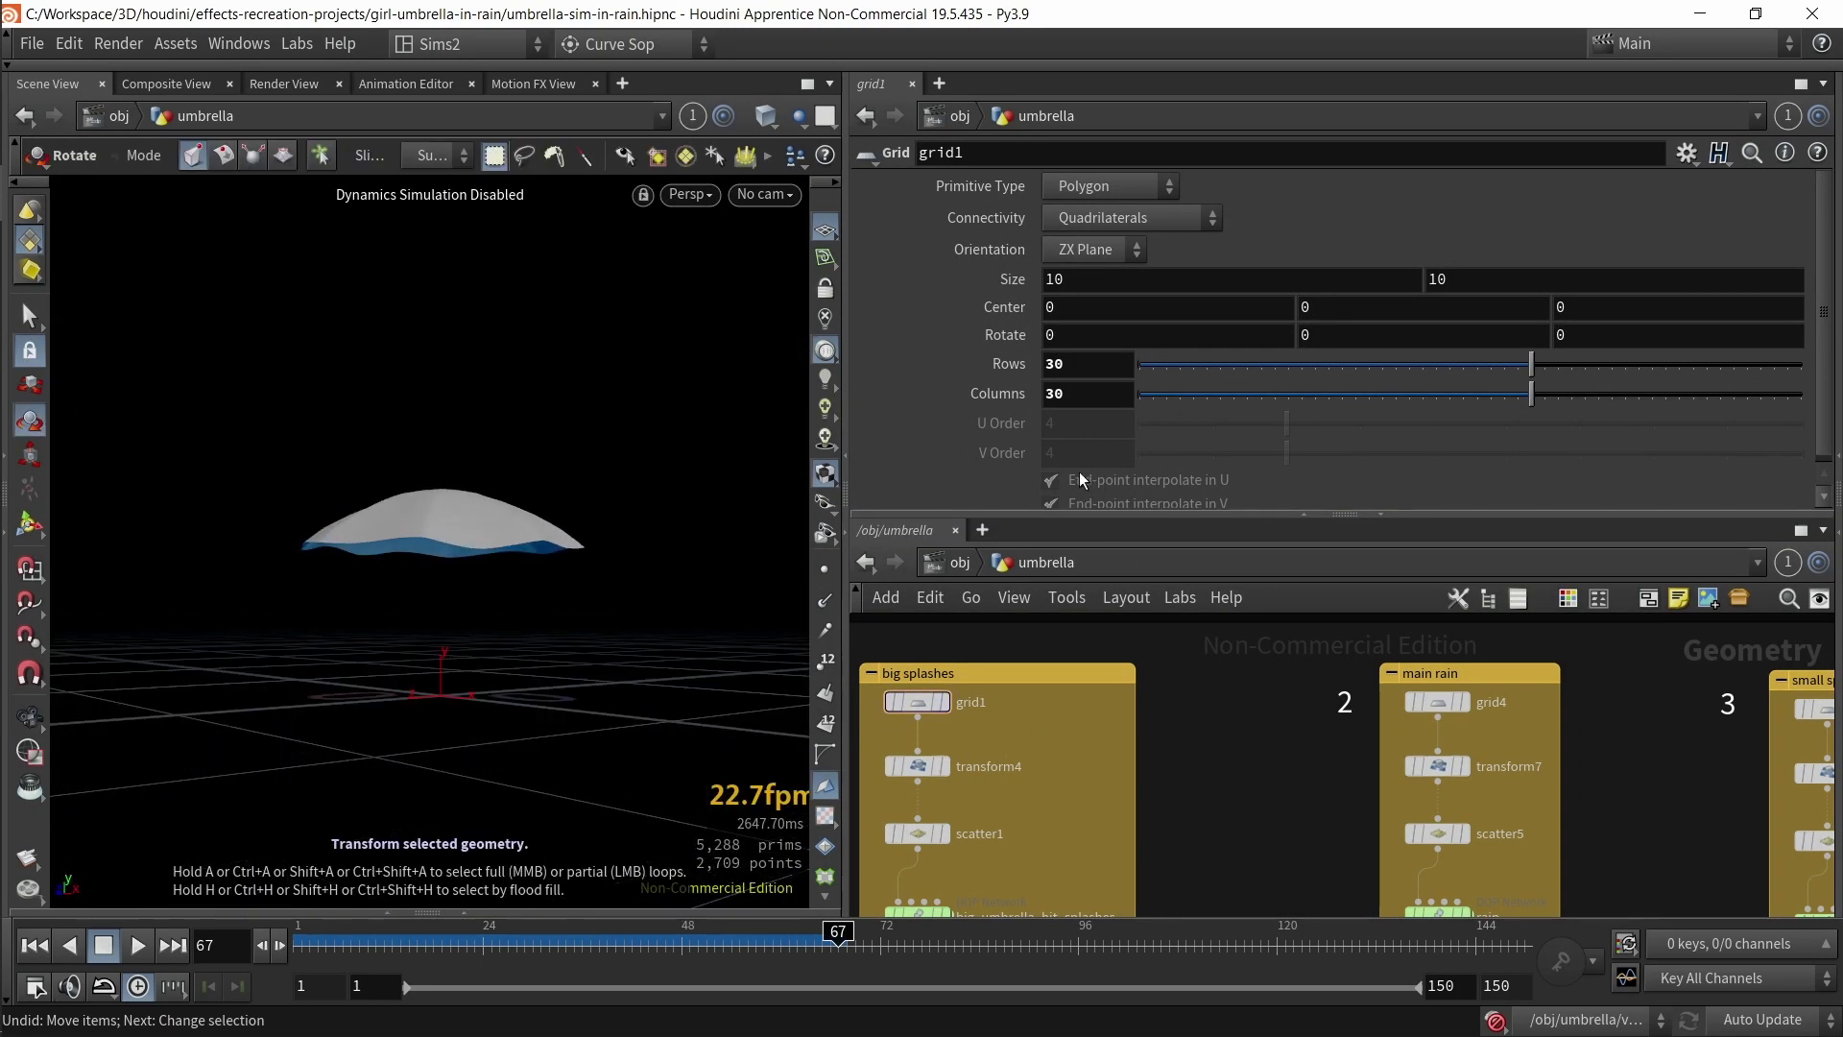
key(Tab)
click(914, 768)
key(h)
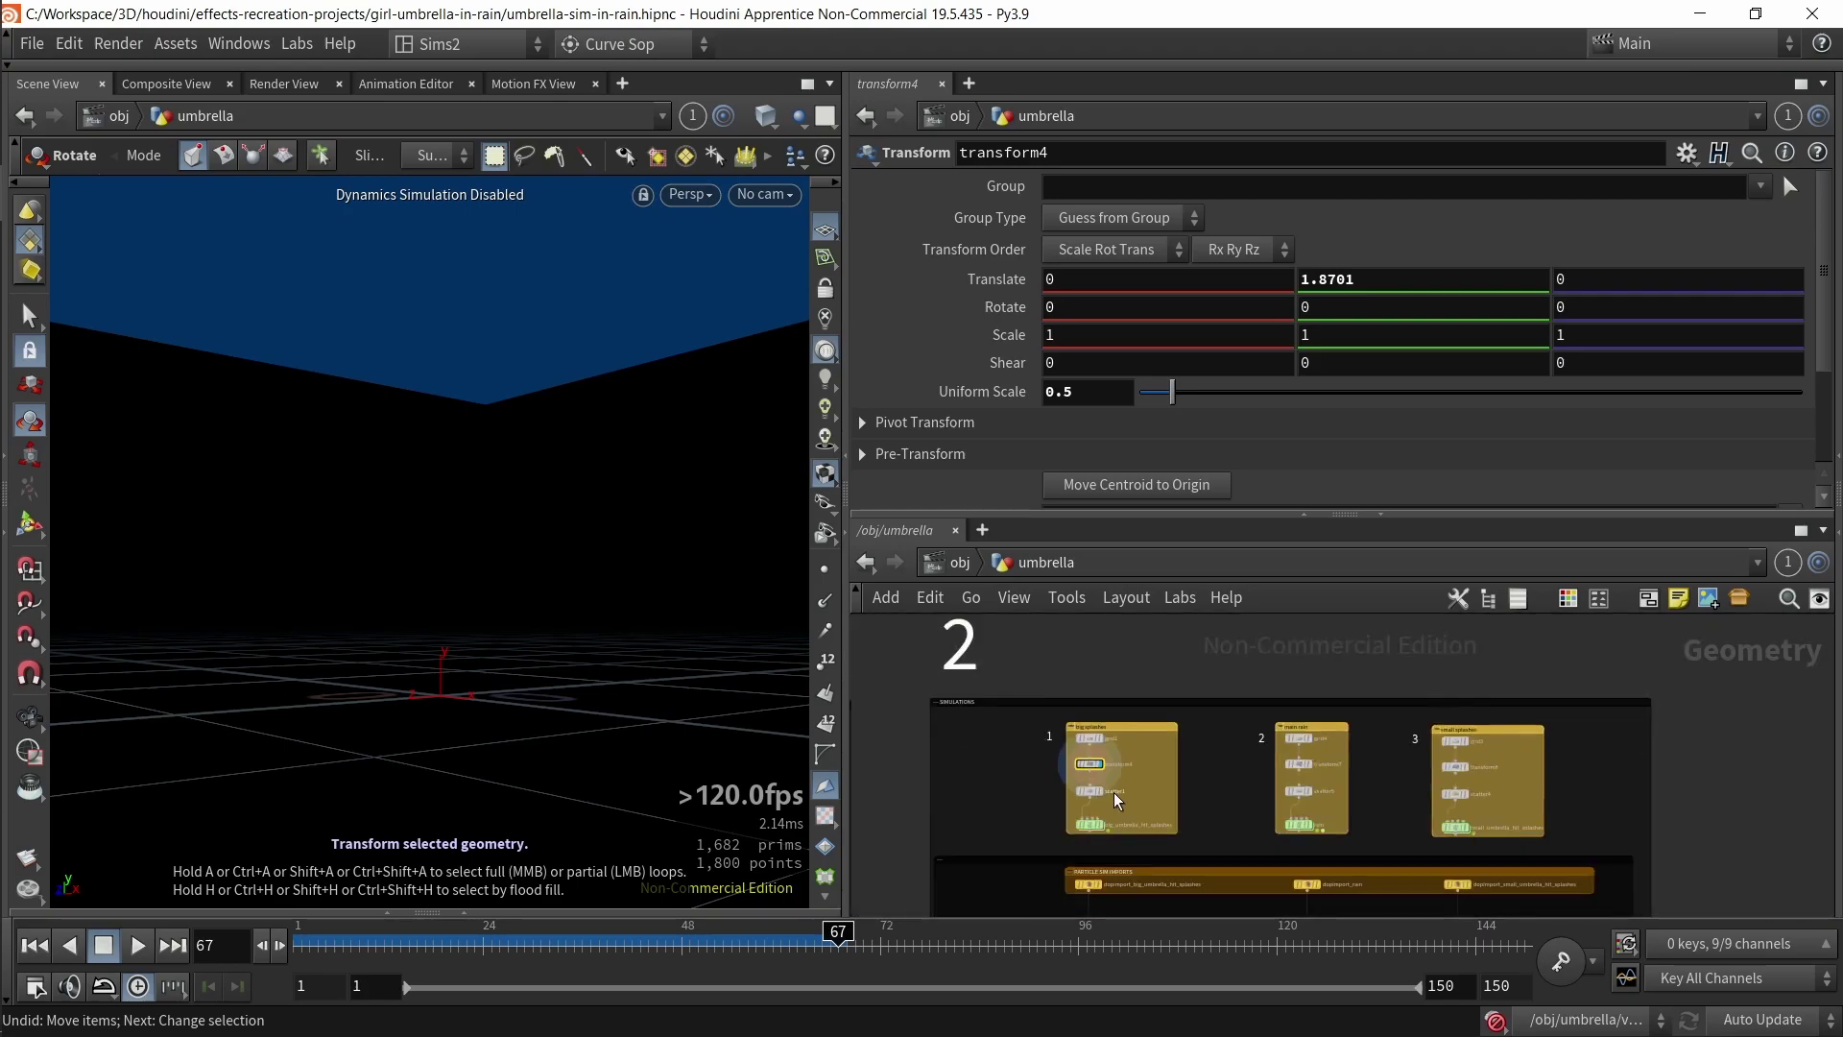
- Template the OUT_umbella_cloth_geo null to view the umbrella cloth together with the raised grid
scroll(924, 828, down, 1)
middle_drag(924, 828, 1288, 743)
middle_drag(1172, 793, 1216, 676)
middle_drag(1181, 831, 1200, 699)
scroll(1086, 755, up, 3)
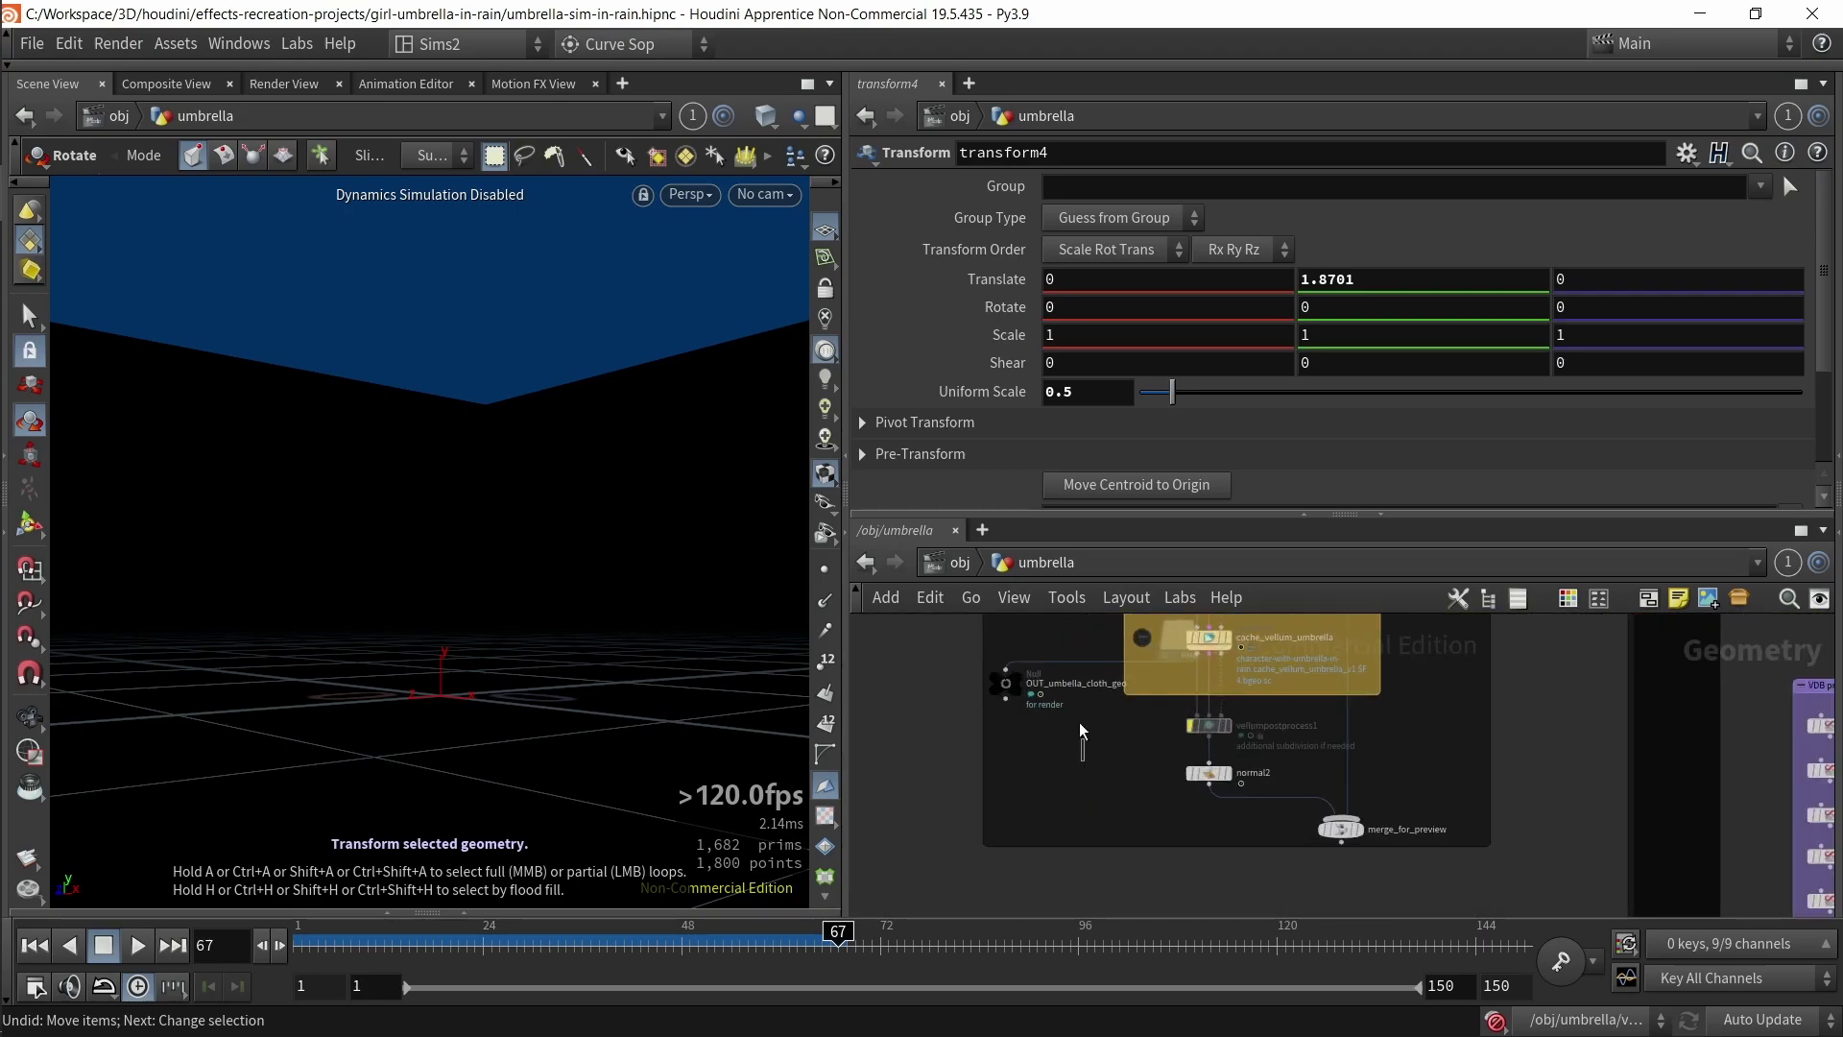
click(1005, 682)
drag(662, 748, 518, 593)
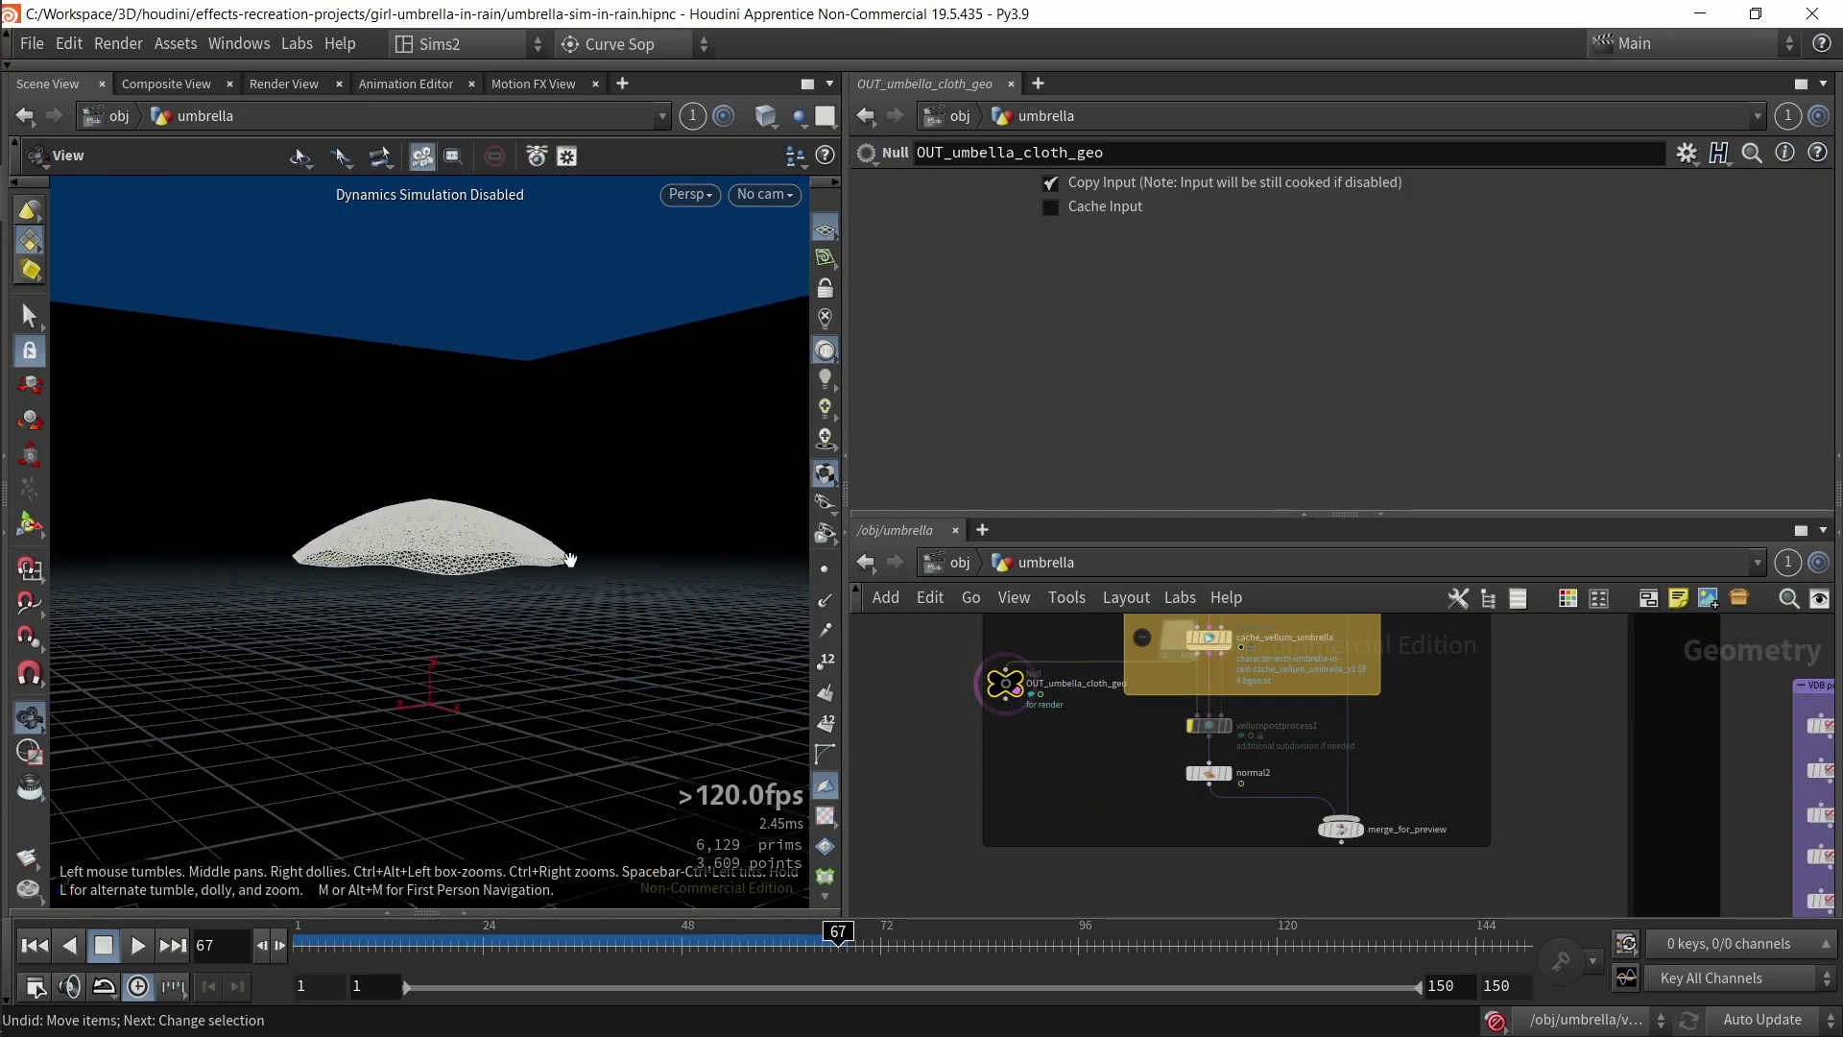
- Display the scatter1 node in the big splashes group and show its parameters
middle_drag(1683, 716, 1182, 780)
scroll(1172, 769, down, 2)
middle_drag(1281, 720, 1136, 854)
scroll(1240, 785, down, 2)
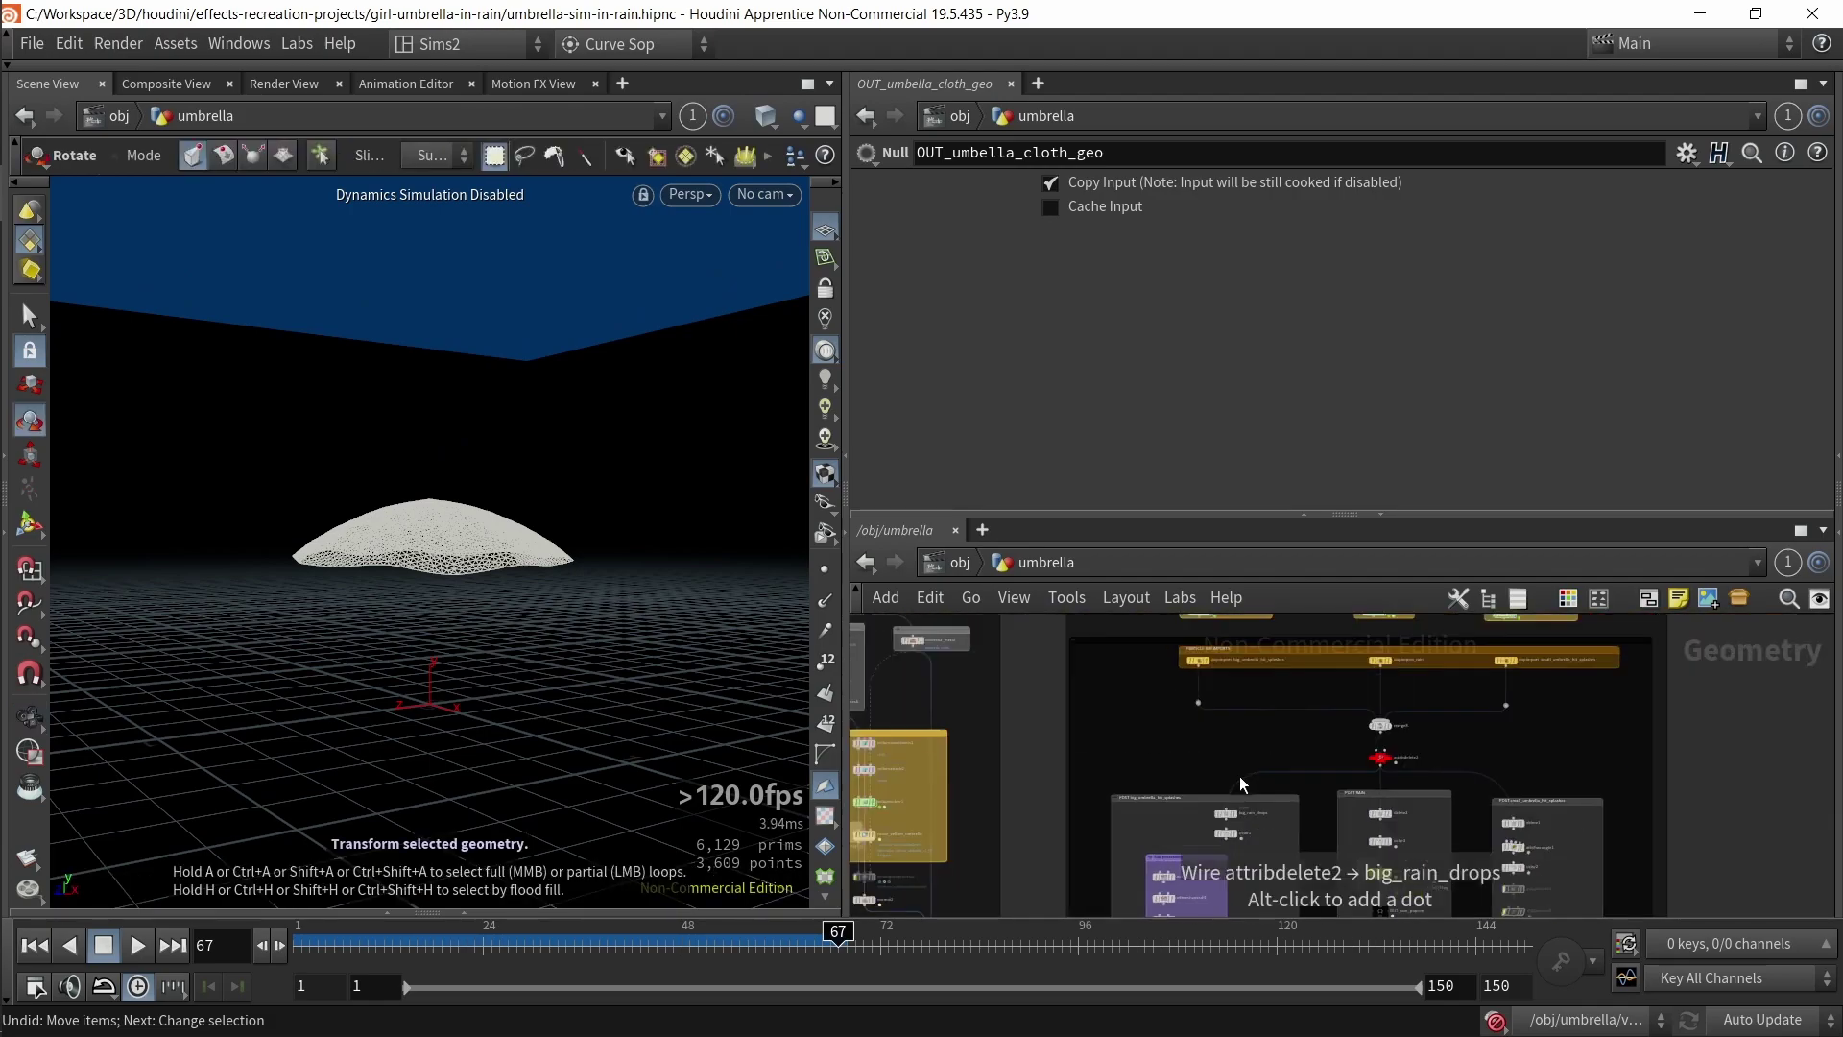
middle_drag(1194, 655, 1150, 761)
scroll(1148, 728, up, 3)
middle_drag(1097, 670, 1073, 769)
click(1178, 734)
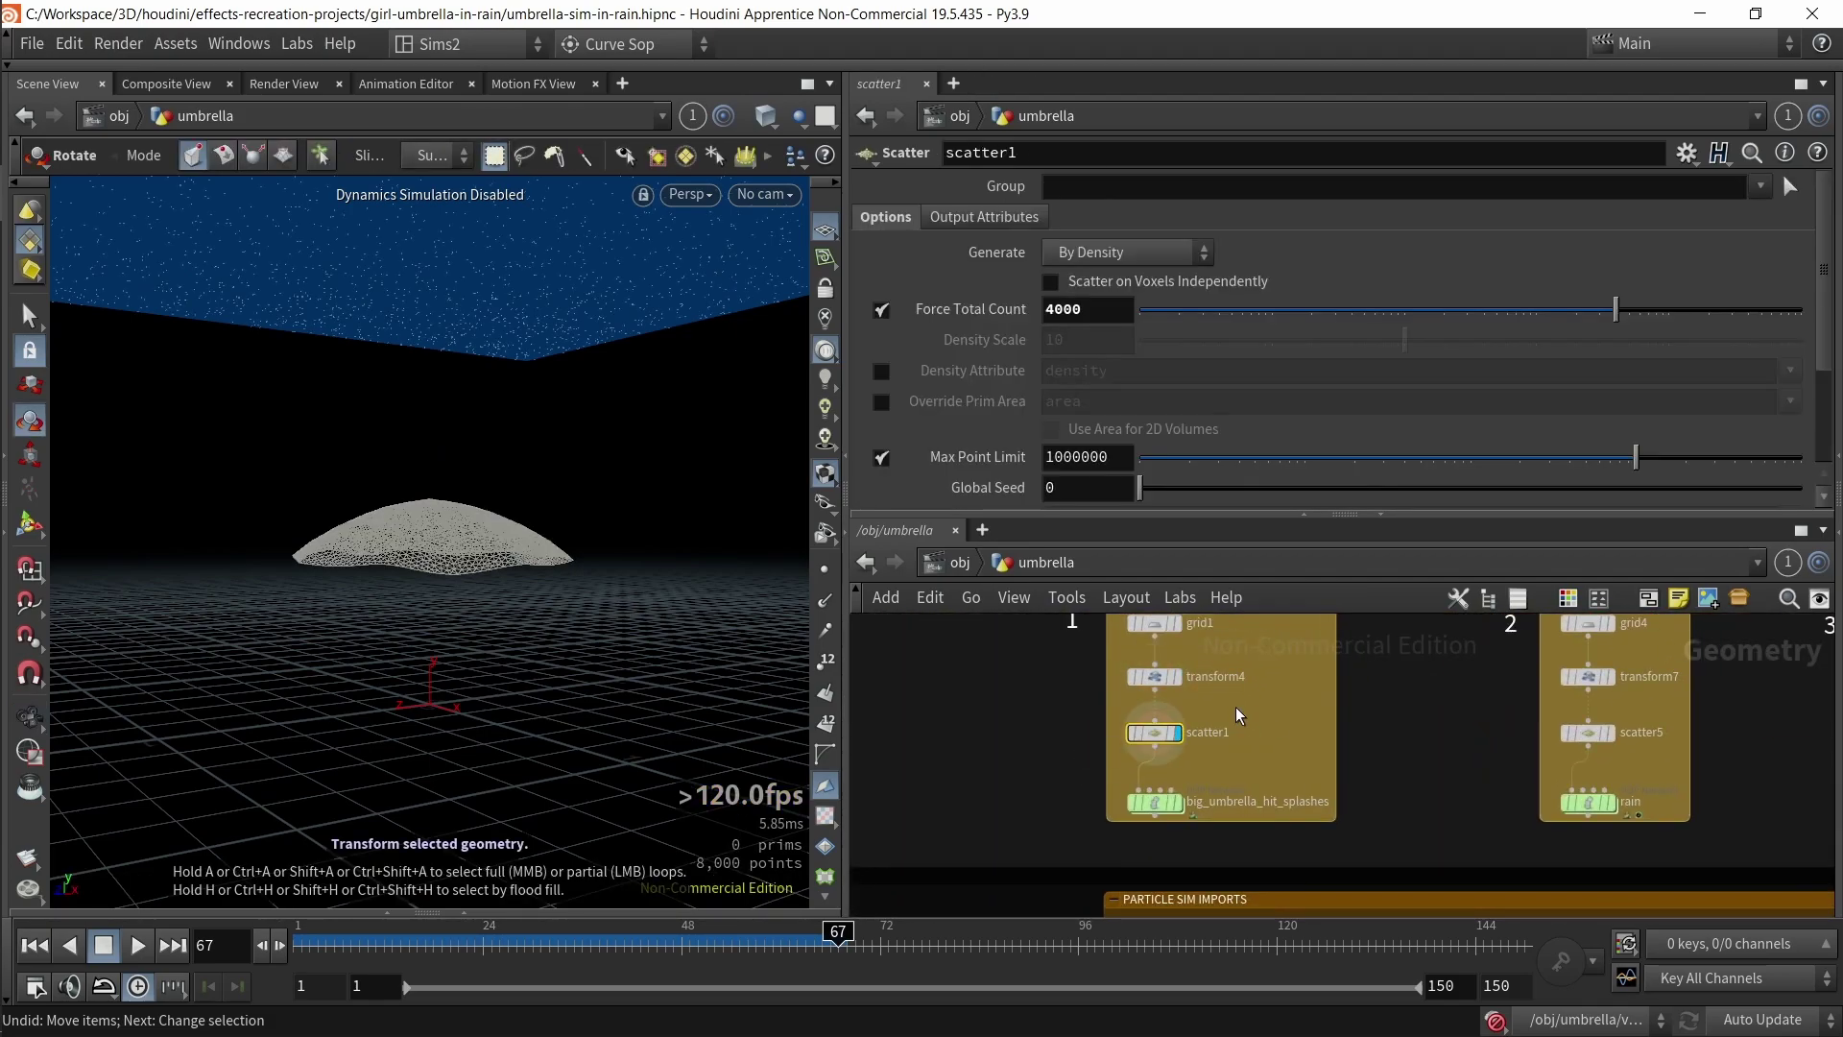
- Examine the scattered points on the raised grid from above, up close and from below
drag(493, 462, 565, 533)
scroll(572, 630, down, 3)
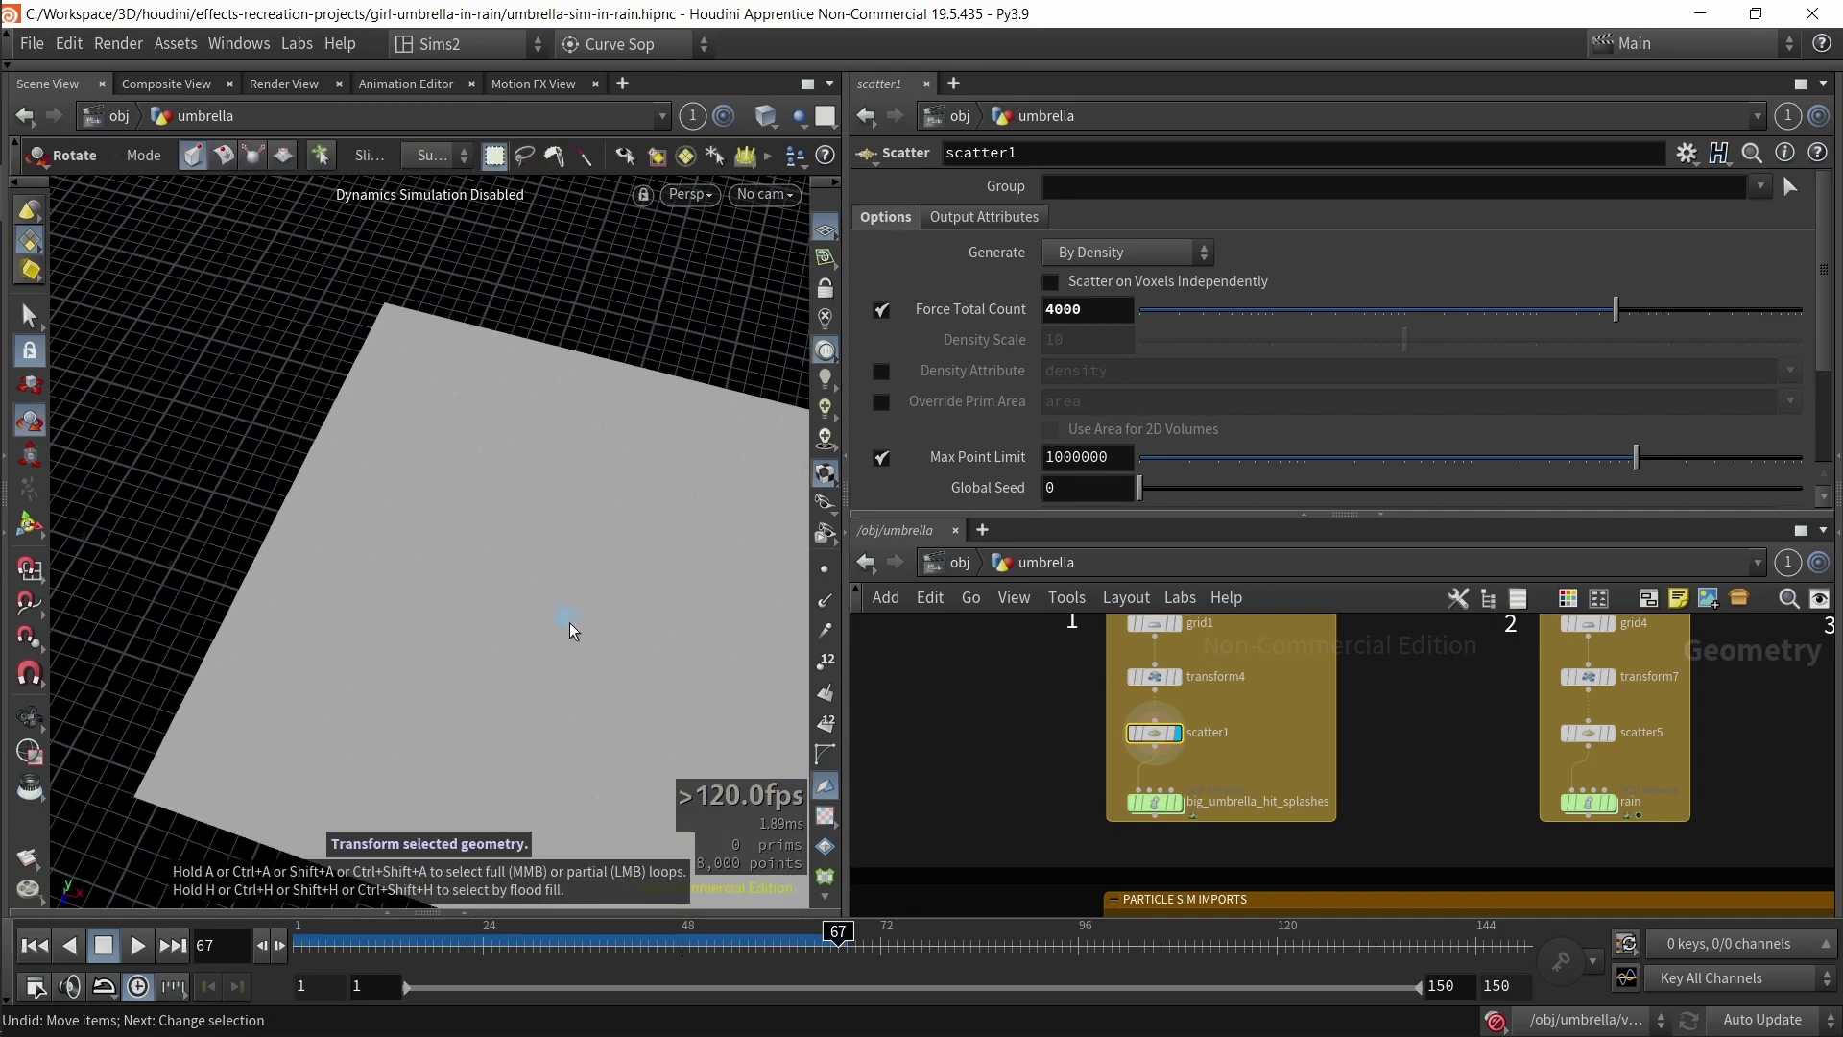
middle_drag(600, 624, 396, 482)
drag(397, 482, 391, 527)
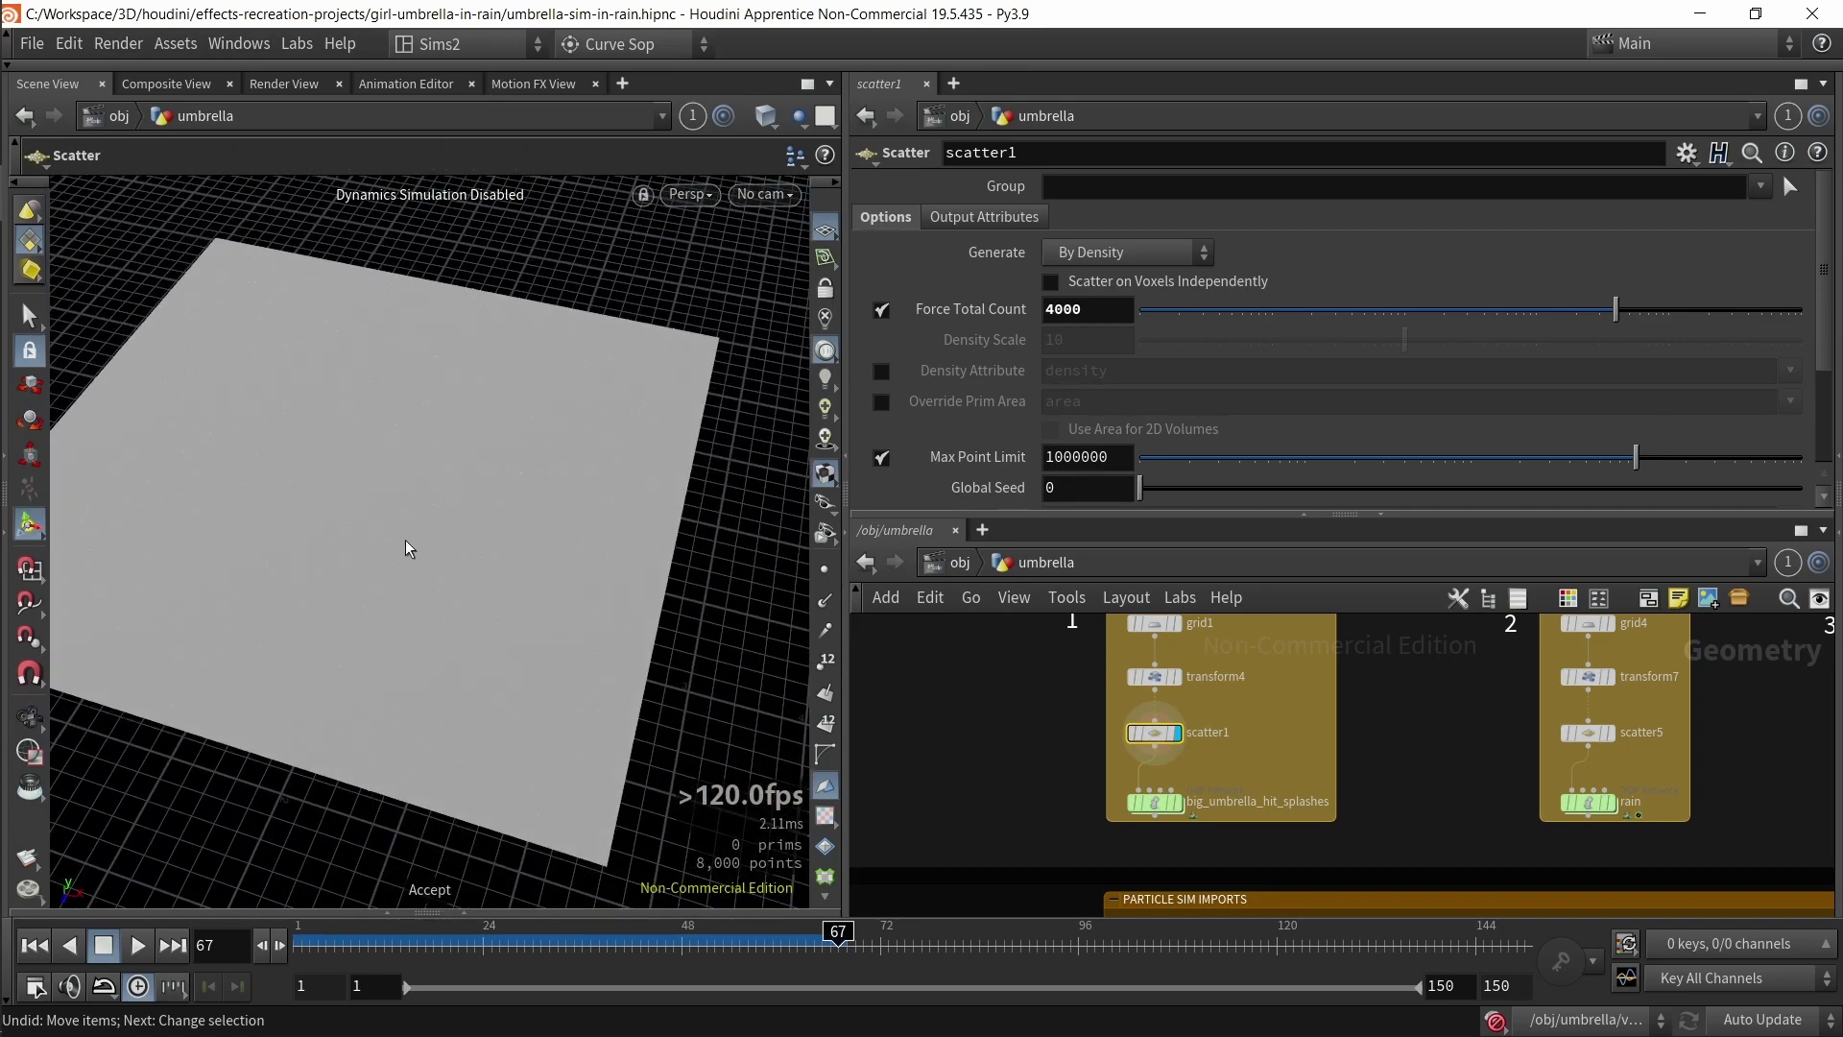
scroll(454, 583, up, 5)
scroll(444, 461, down, 5)
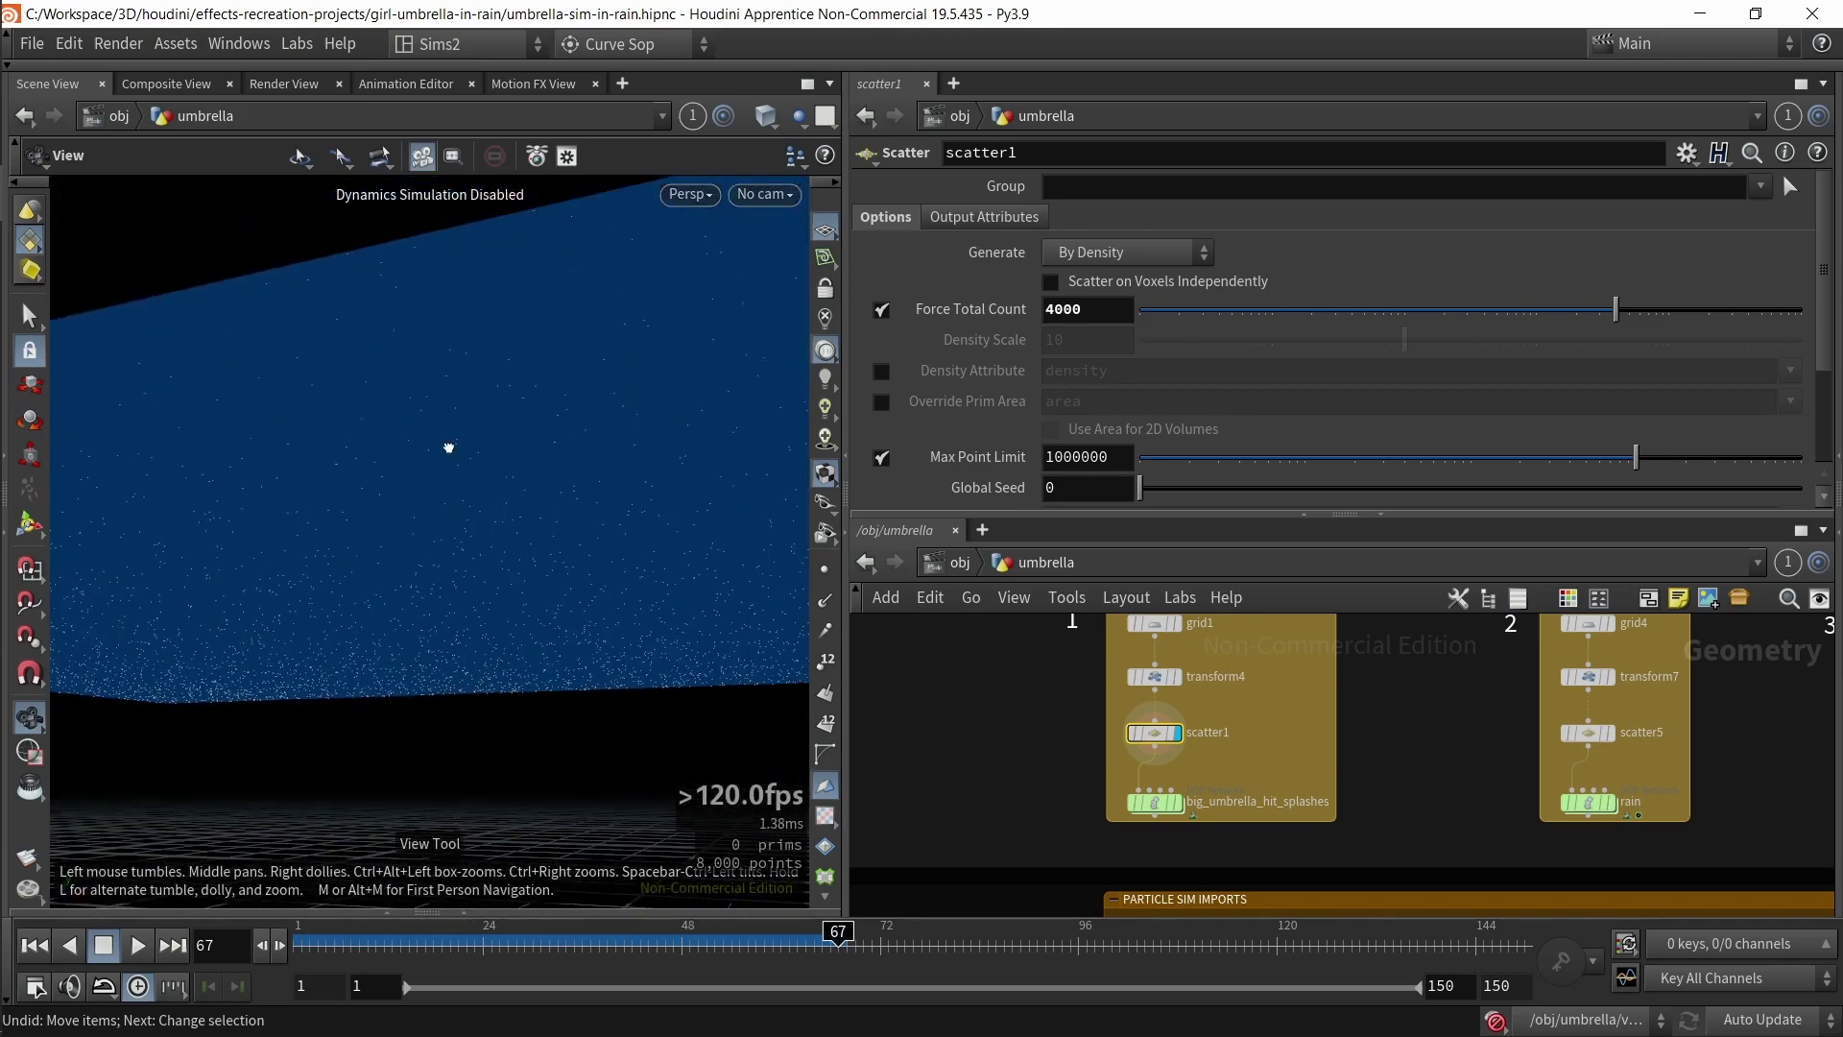
- Display the big_umbrella_hit_splashes DOP network and open its contents
middle_drag(1088, 793, 1073, 720)
click(1142, 728)
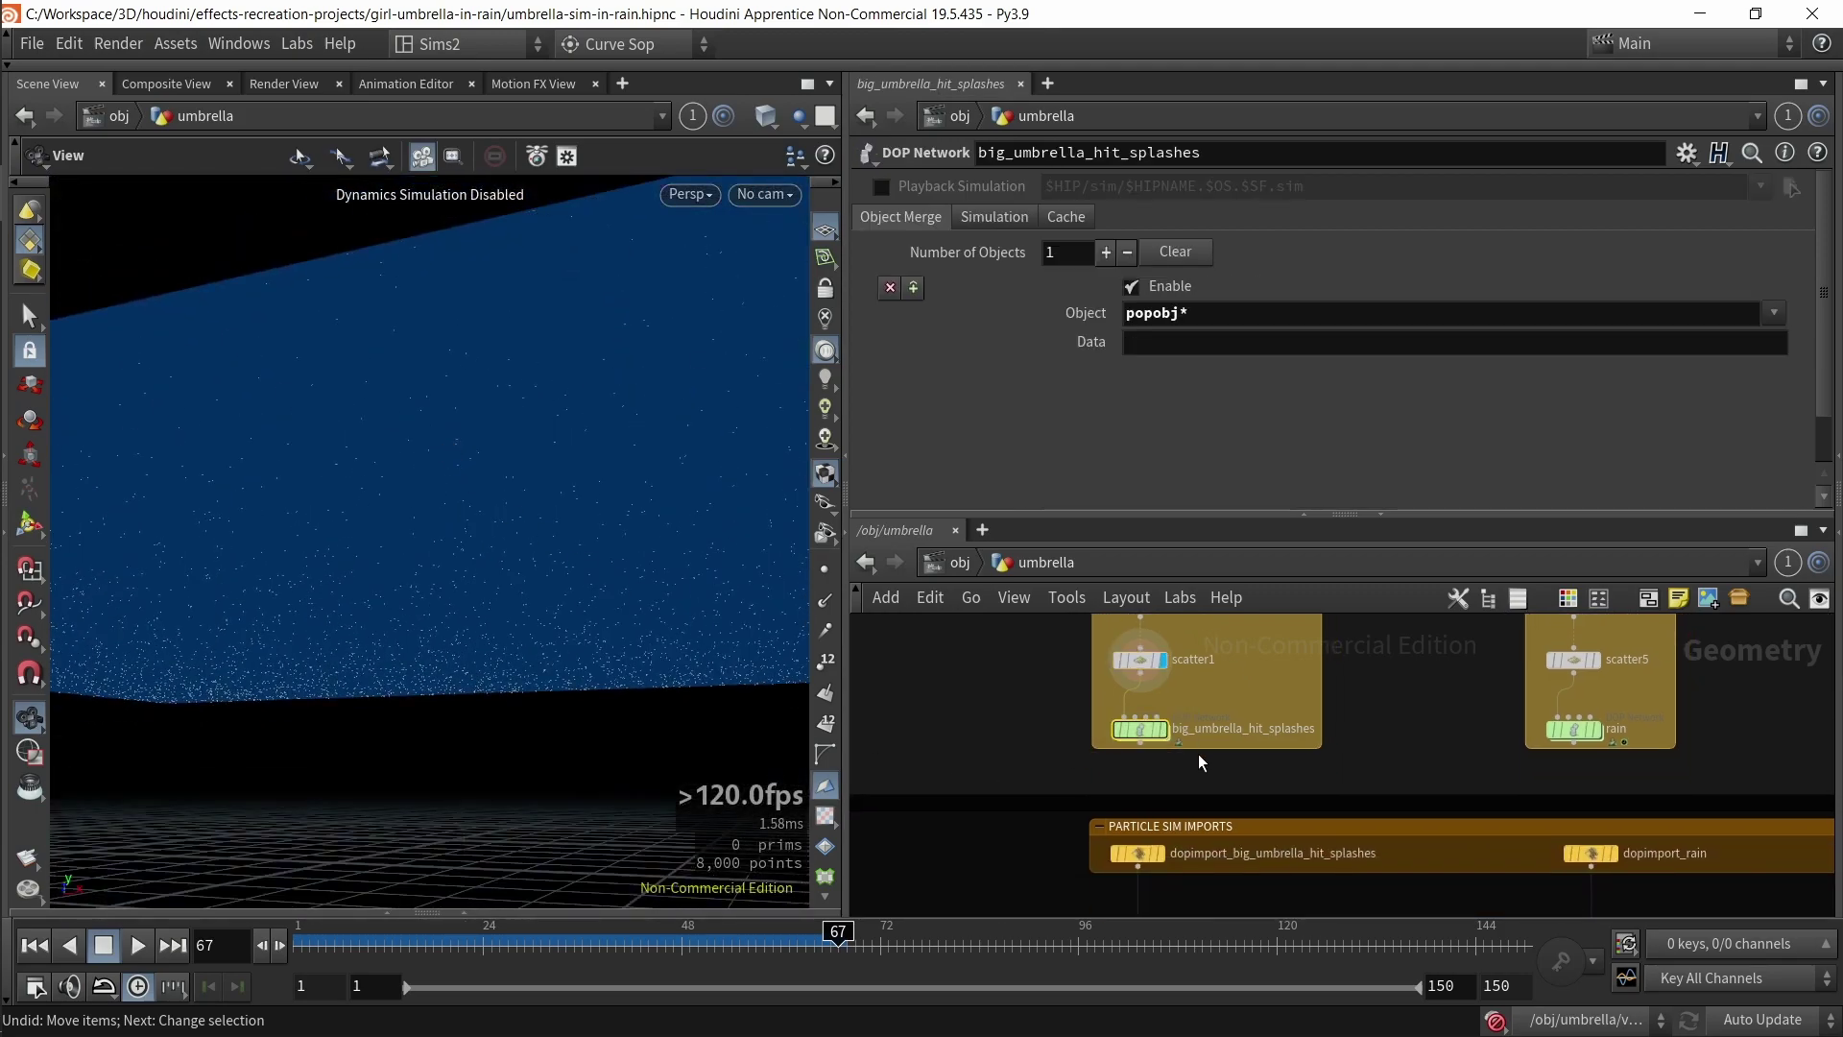
click(1162, 731)
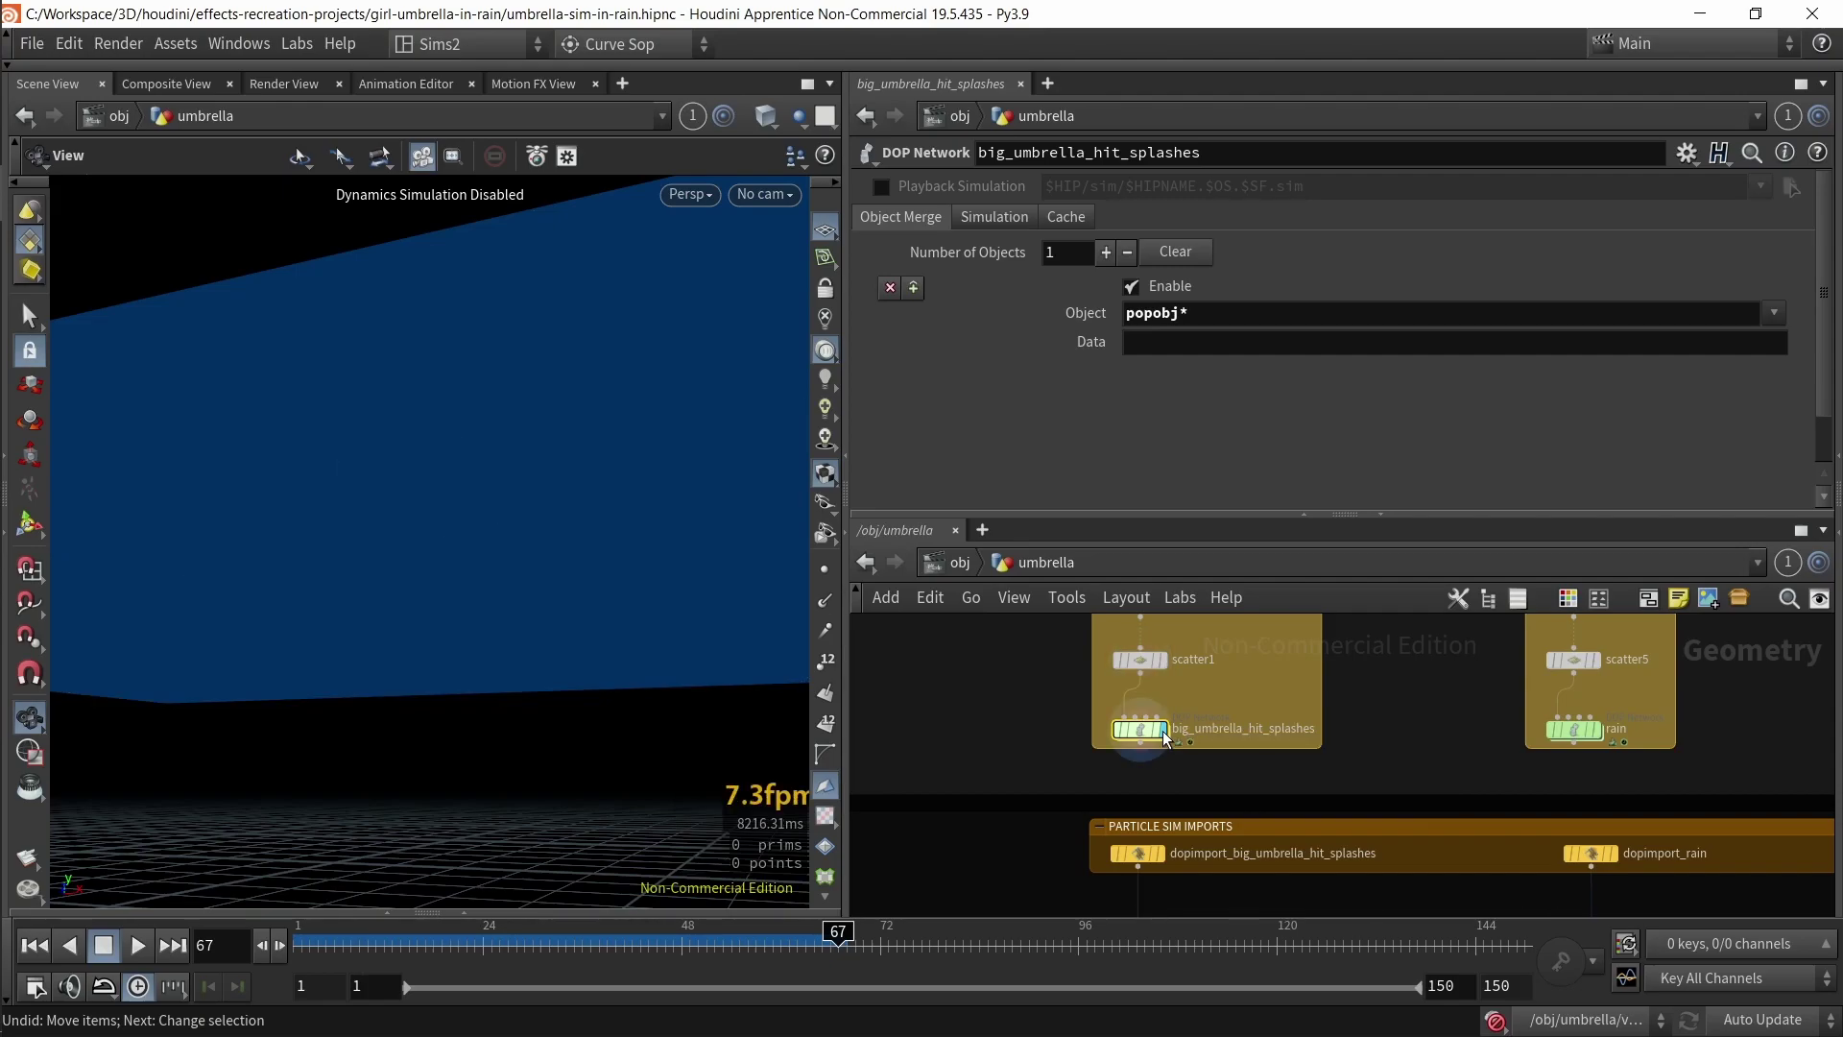
double_click(1133, 732)
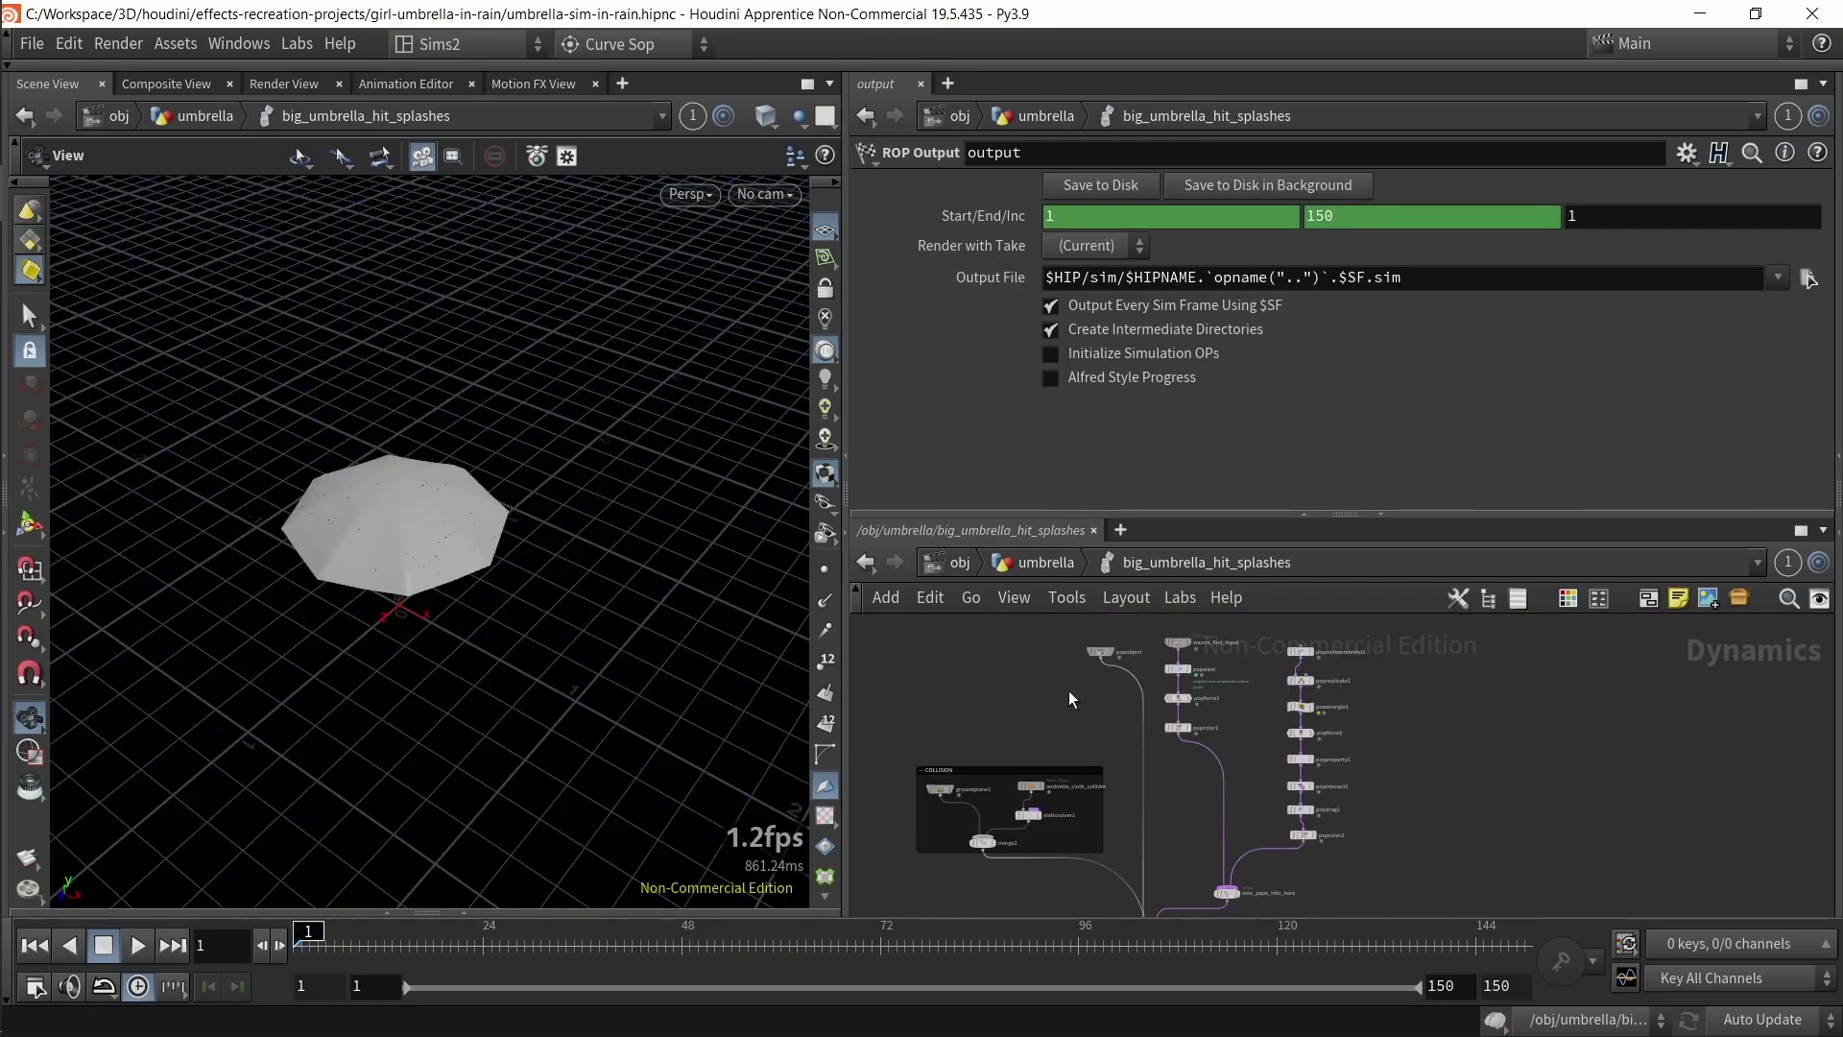
- Play the big splashes simulation around the umbrella and stop playback at frame 92
drag(403, 518, 302, 890)
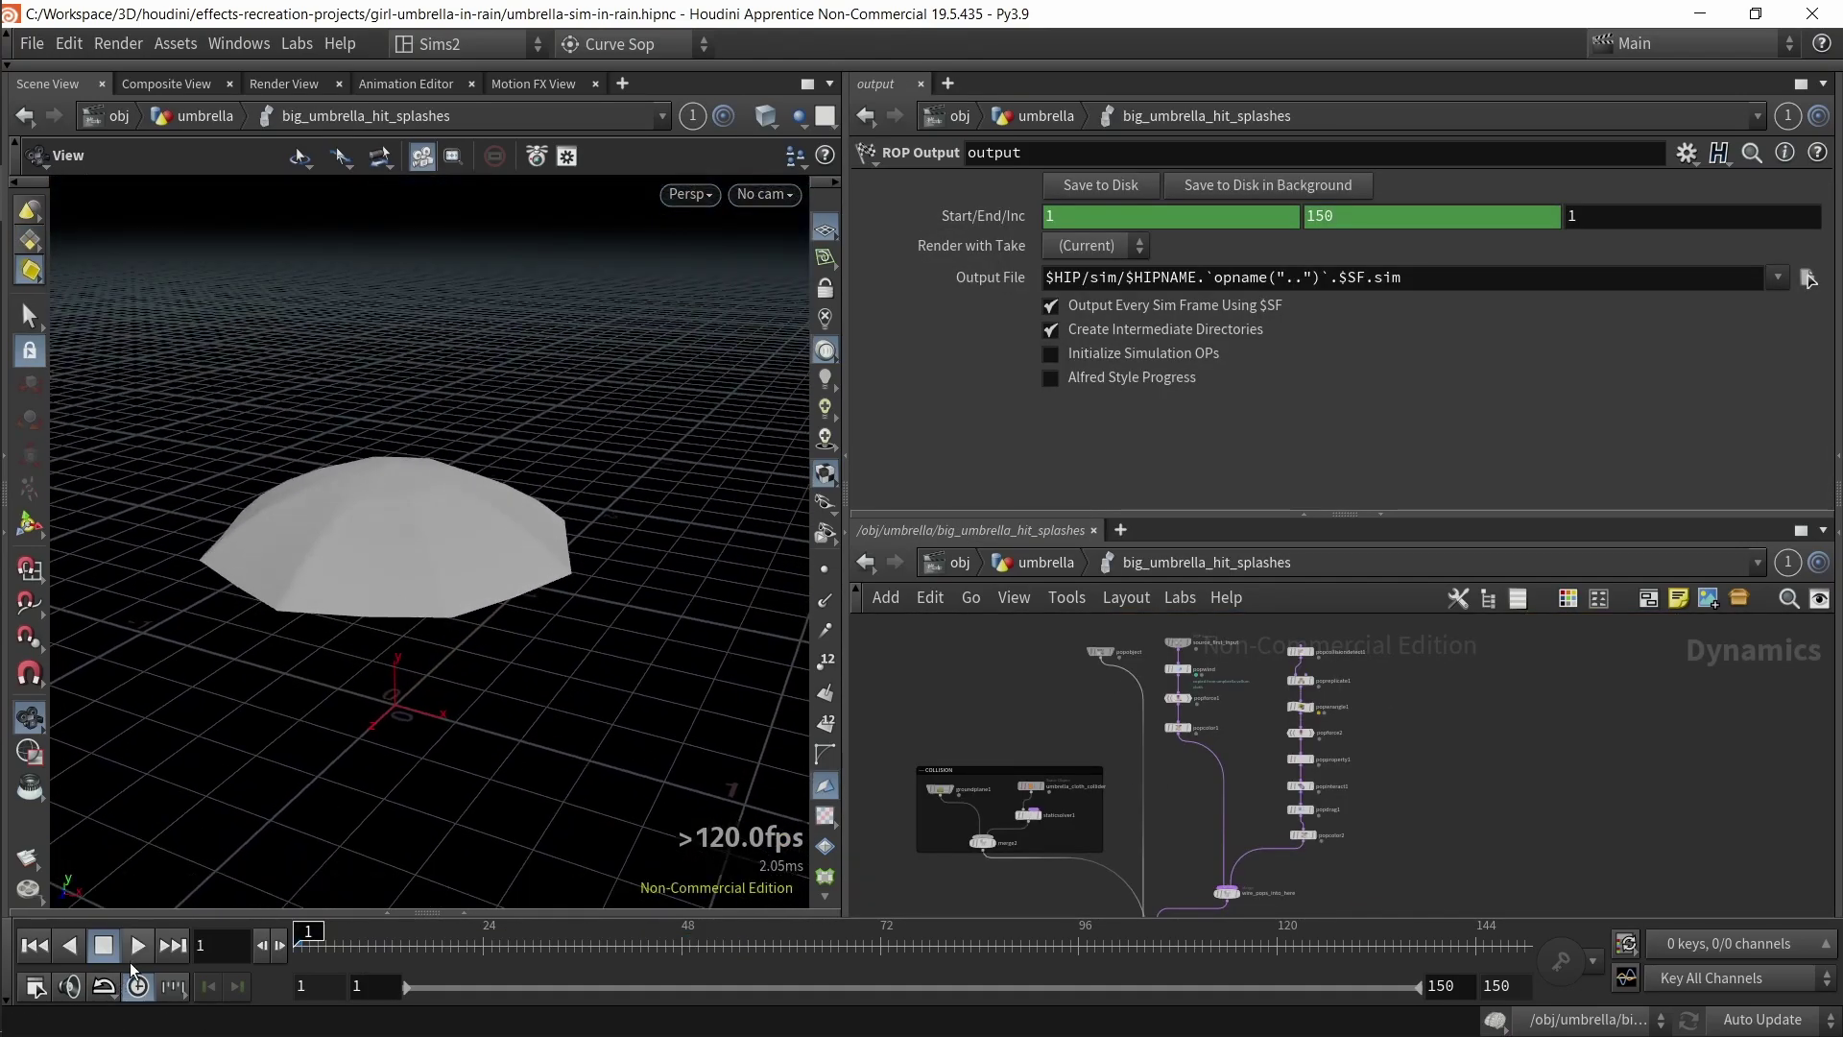
click(132, 956)
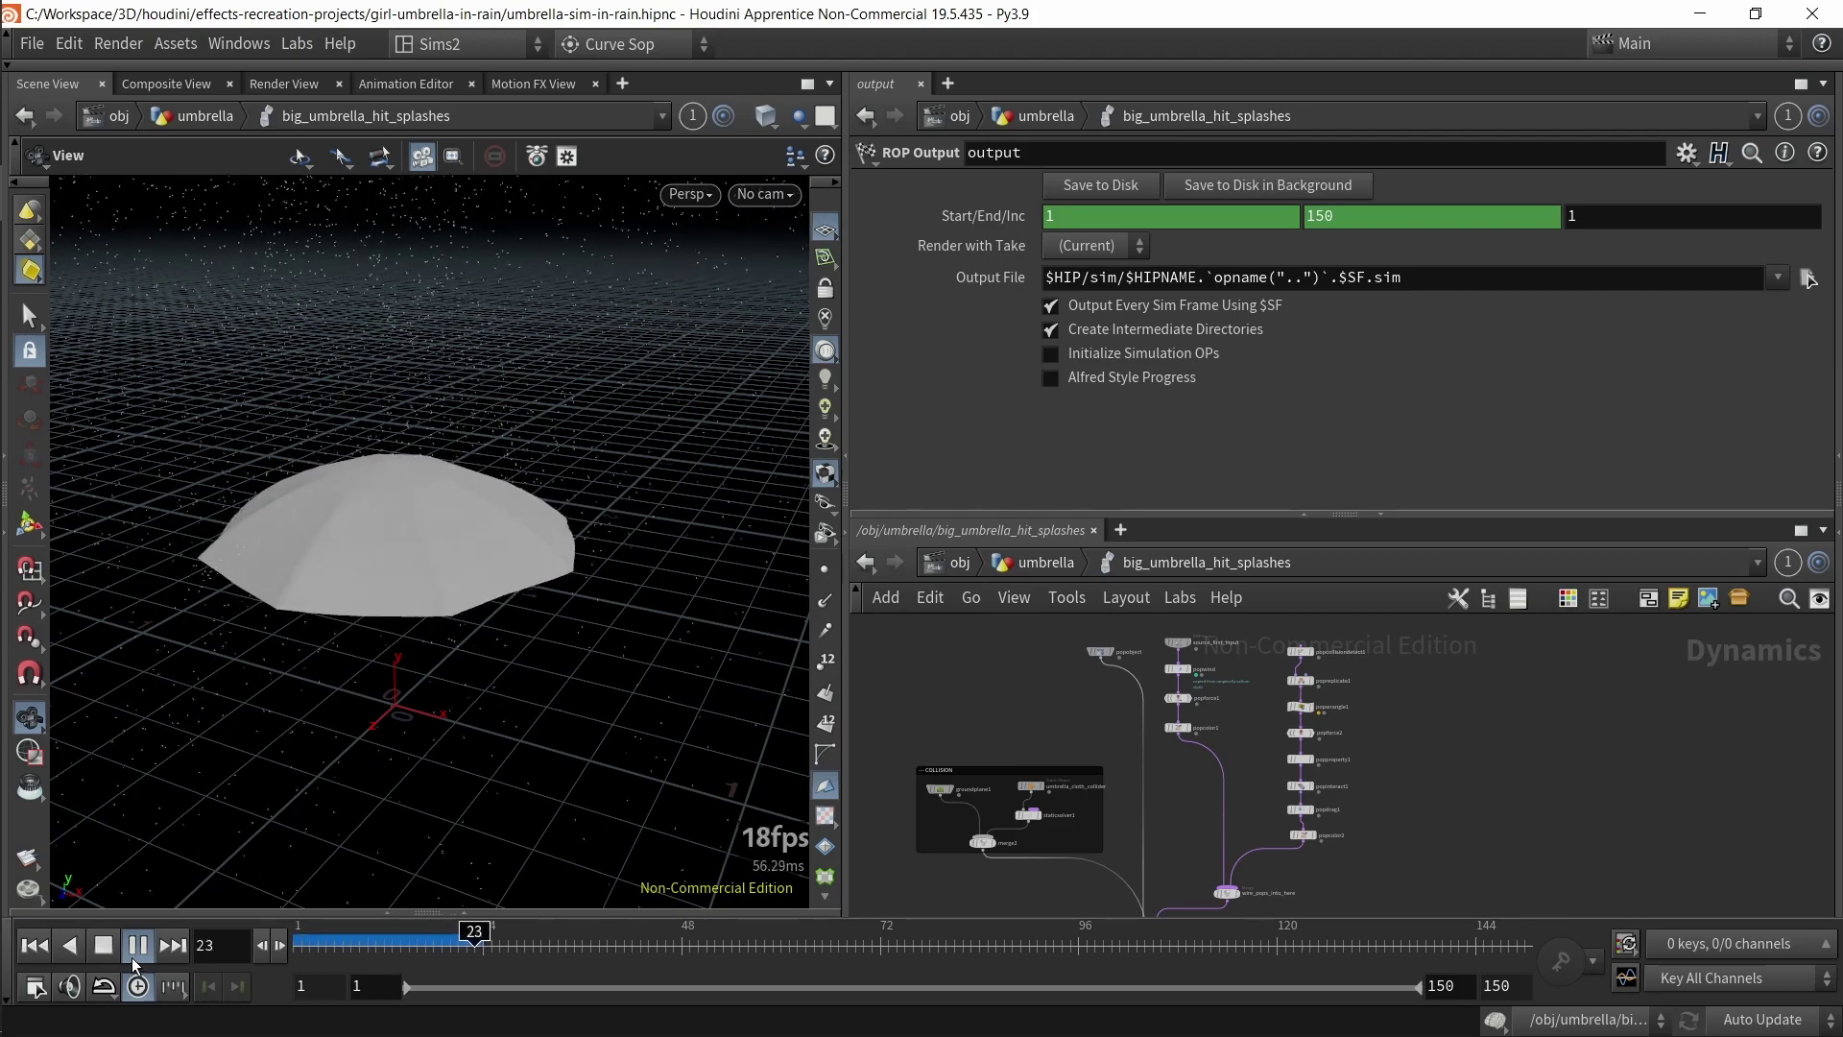
drag(292, 636, 365, 530)
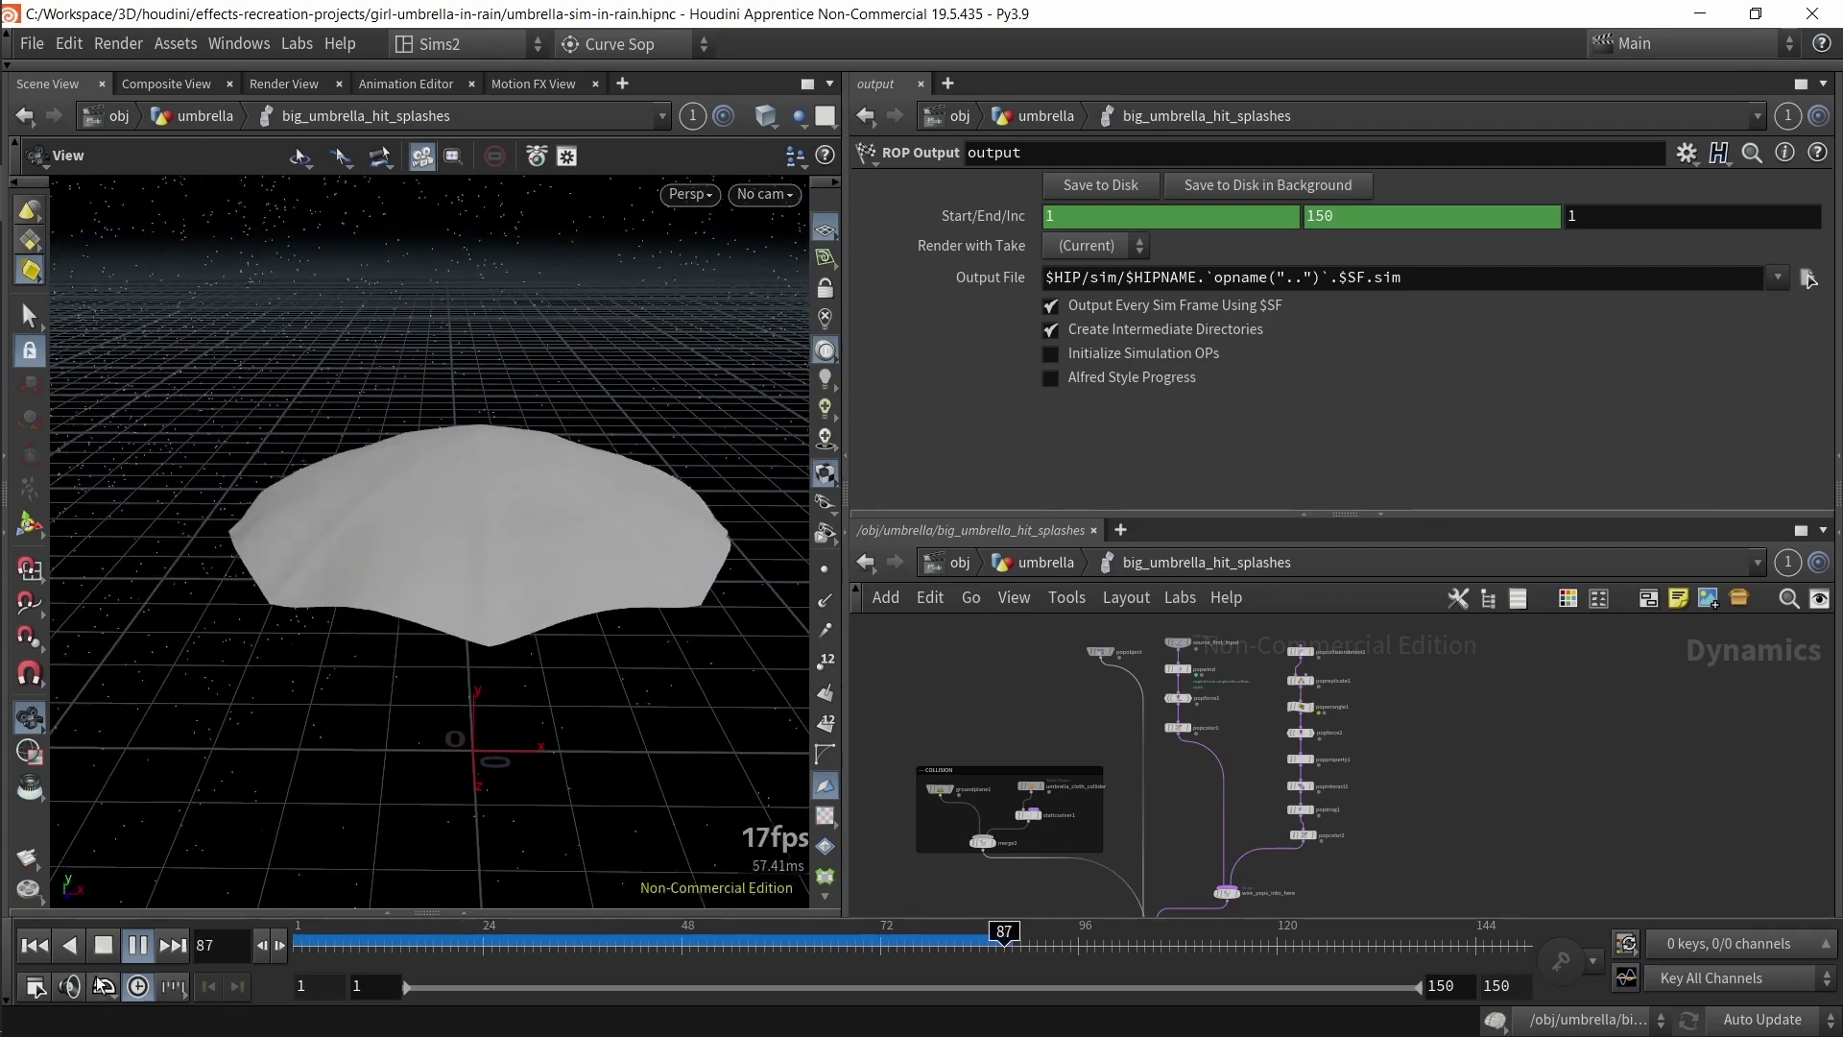
click(138, 948)
- Display the viewport particles as Points and view the umbrella more closely
click(814, 480)
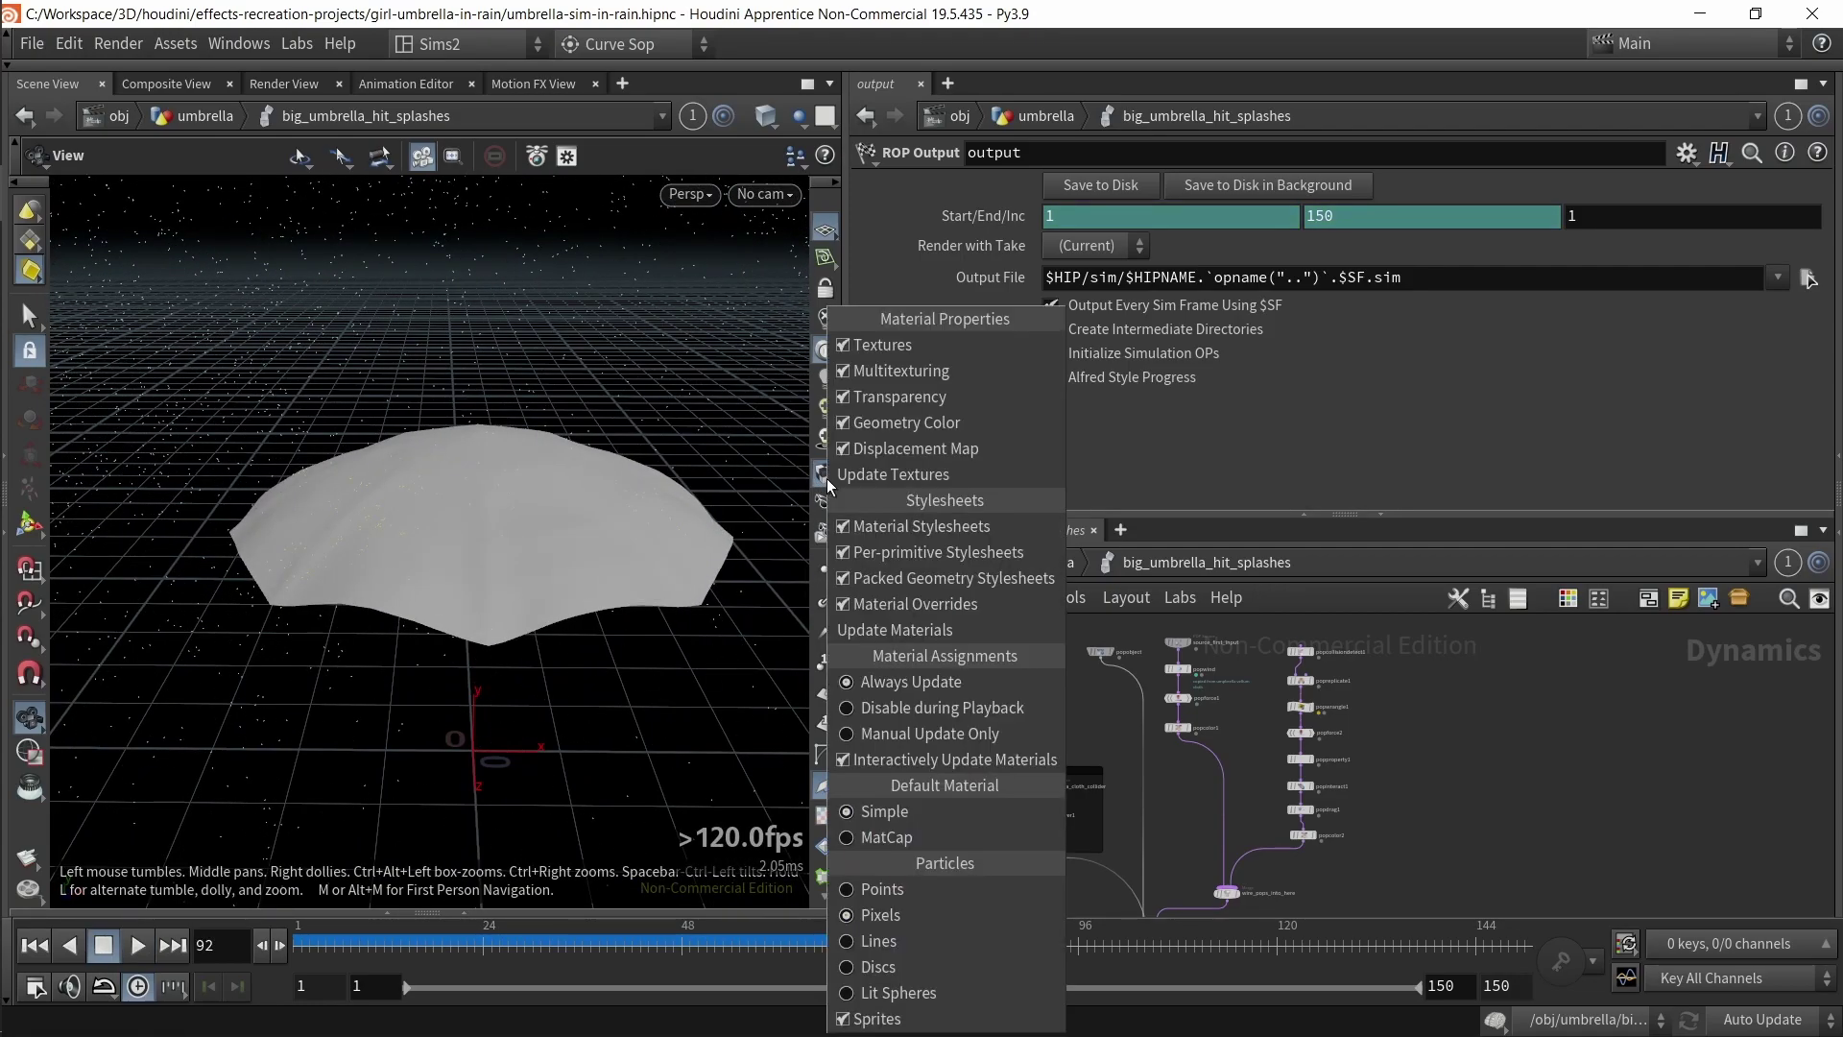
click(868, 887)
drag(565, 668, 549, 606)
scroll(336, 582, up, 4)
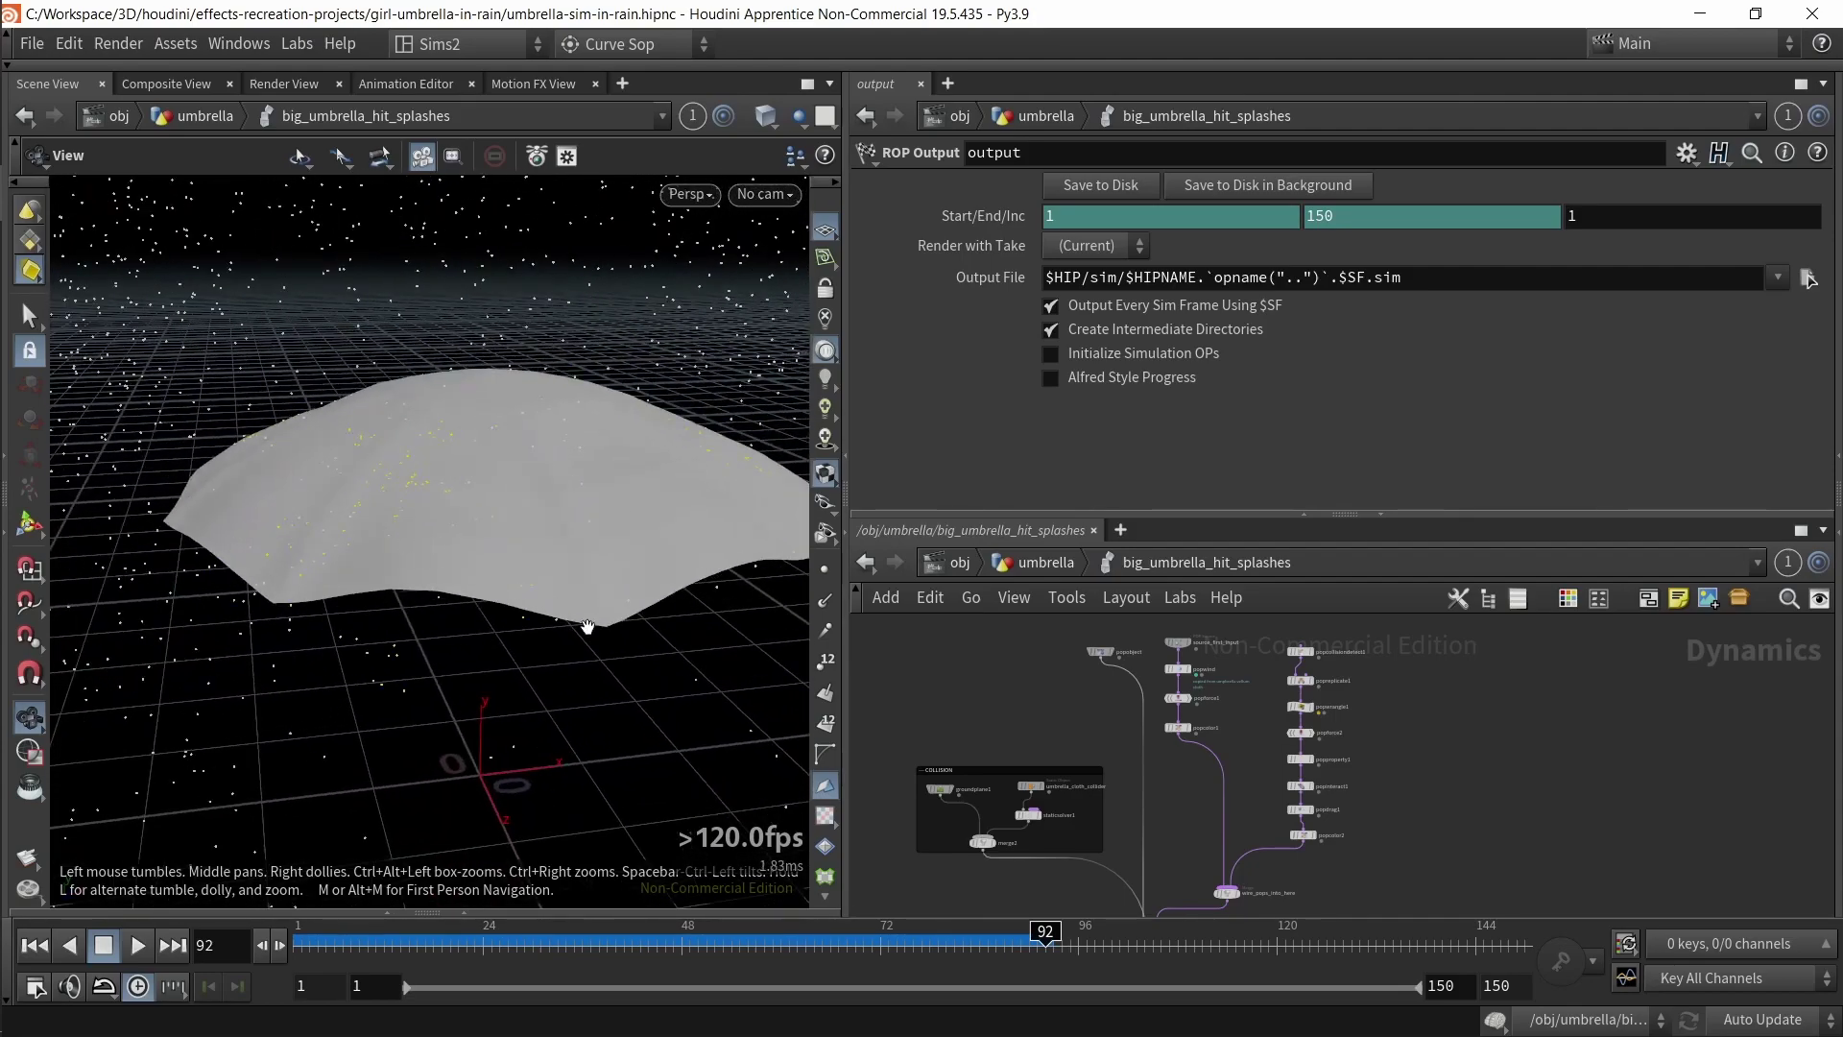
- Display the viewport particles as Discs and set the Disc Size to 0.0046 world units
click(819, 488)
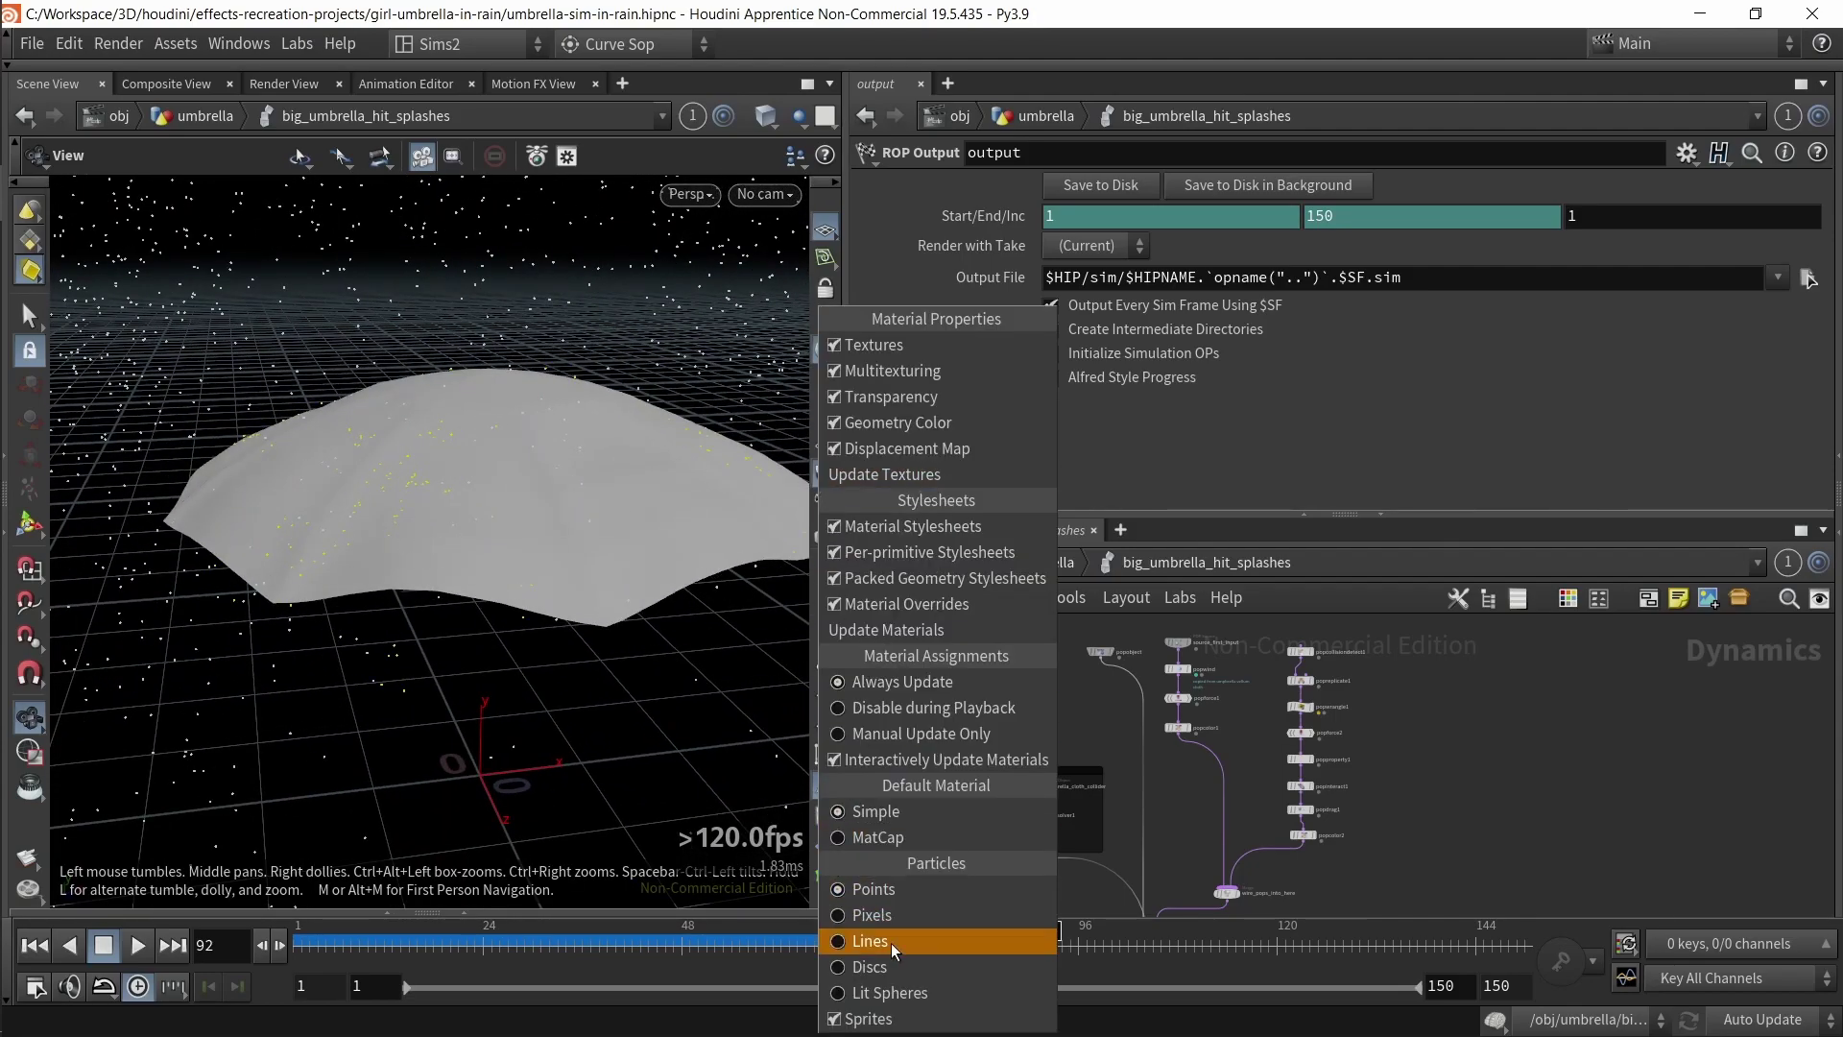
click(888, 965)
key(d)
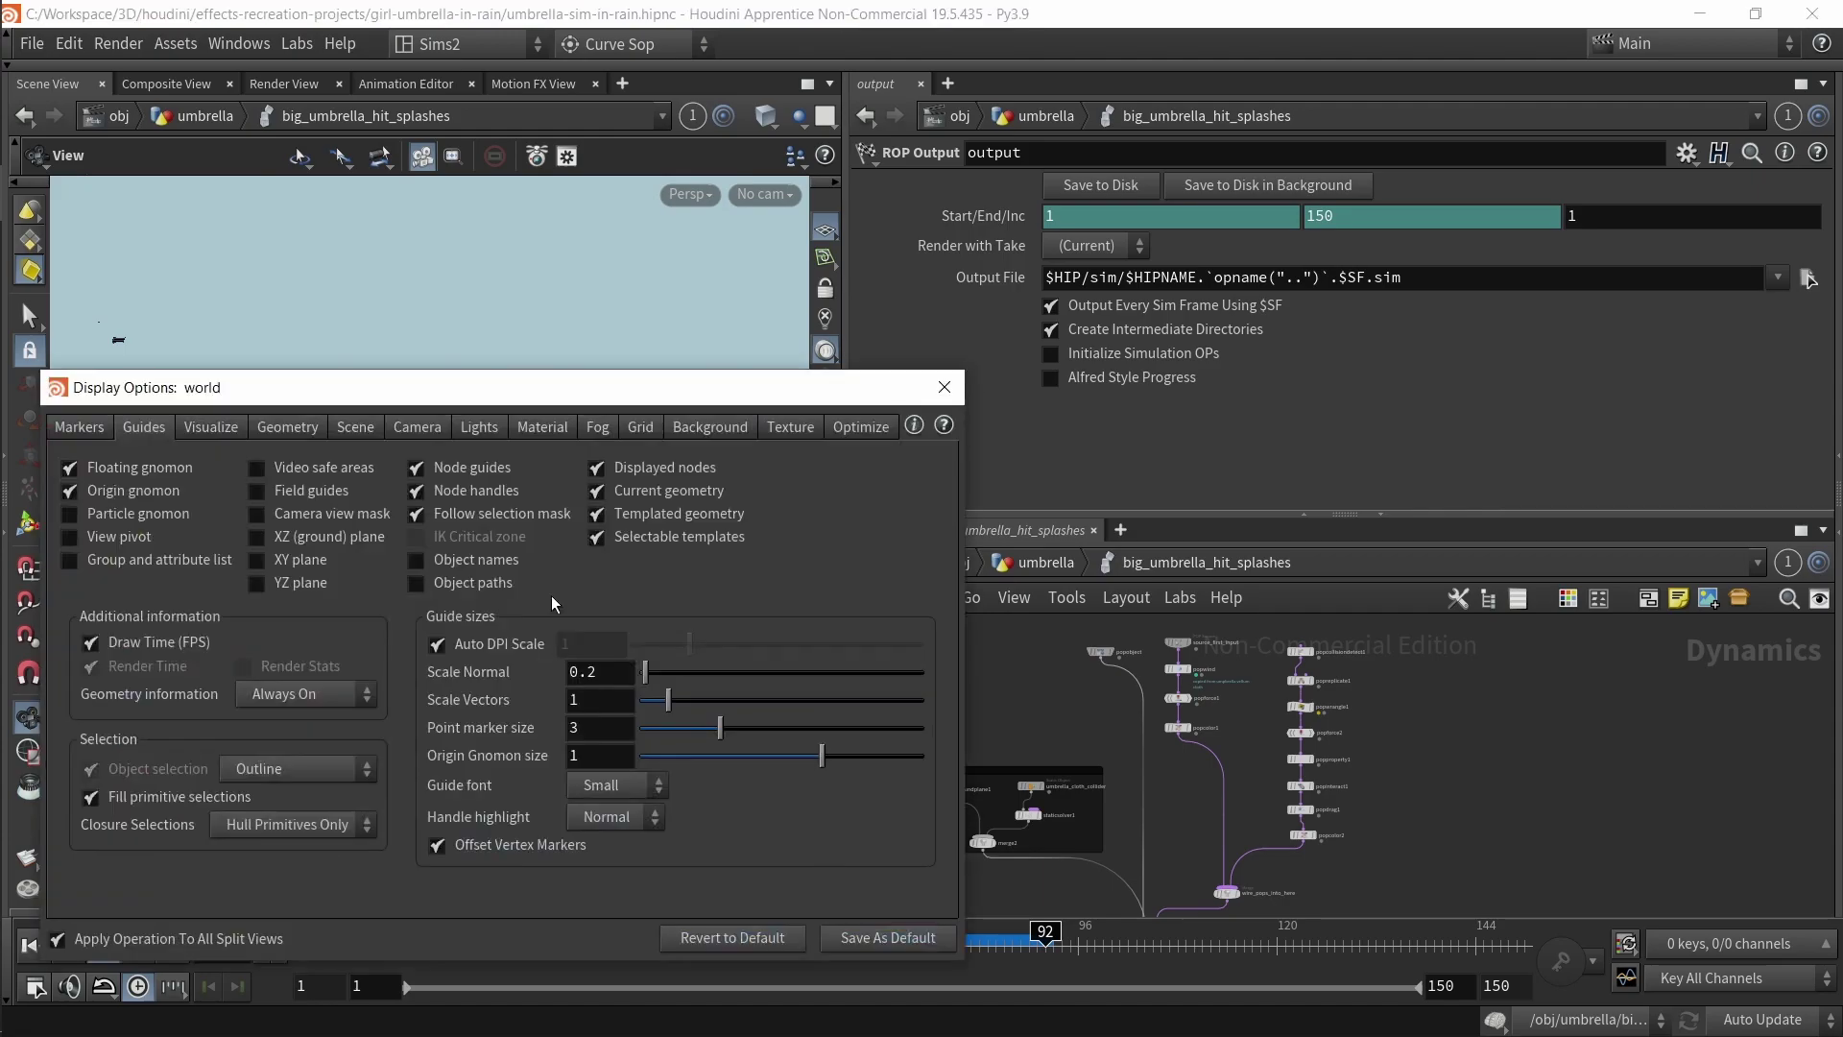
click(262, 422)
click(238, 418)
click(267, 424)
drag(334, 823, 248, 826)
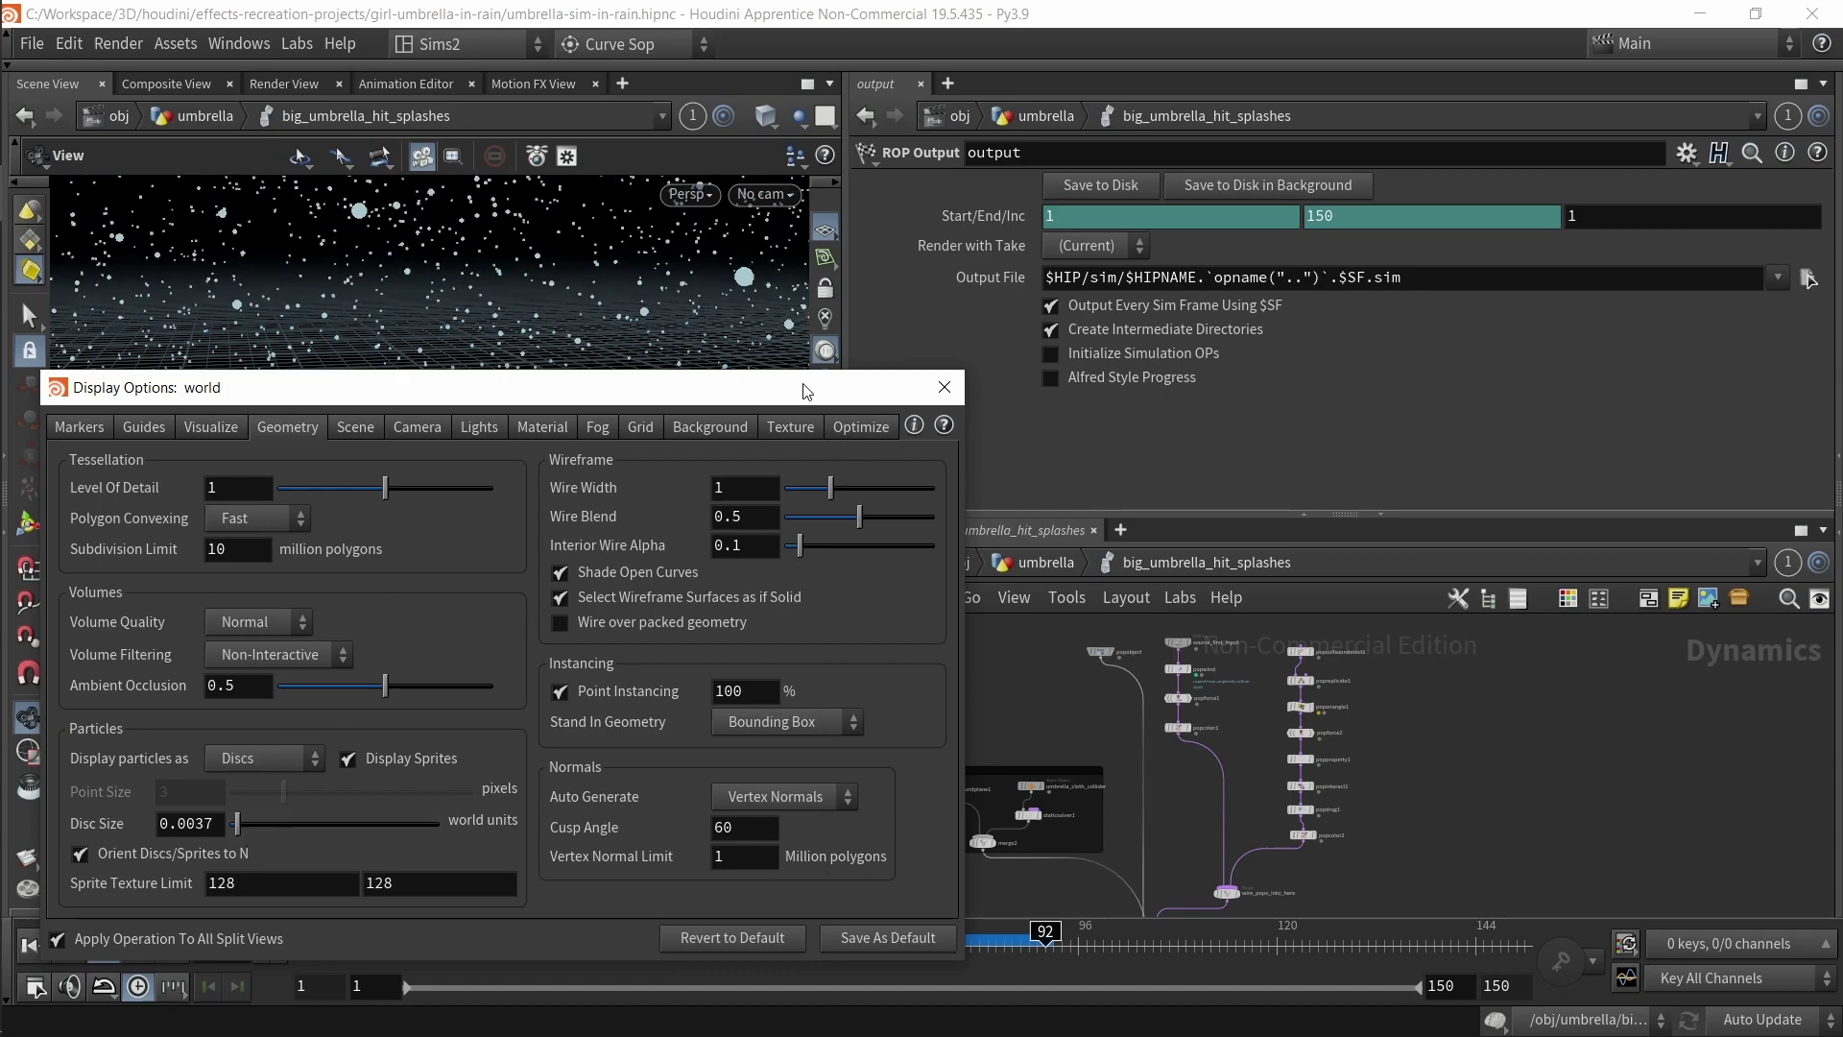
drag(804, 389, 1429, 309)
drag(869, 749, 868, 746)
click(1571, 308)
- Review the particle disc settings in the viewport's geometry display options and close them
key(d)
drag(841, 327, 672, 333)
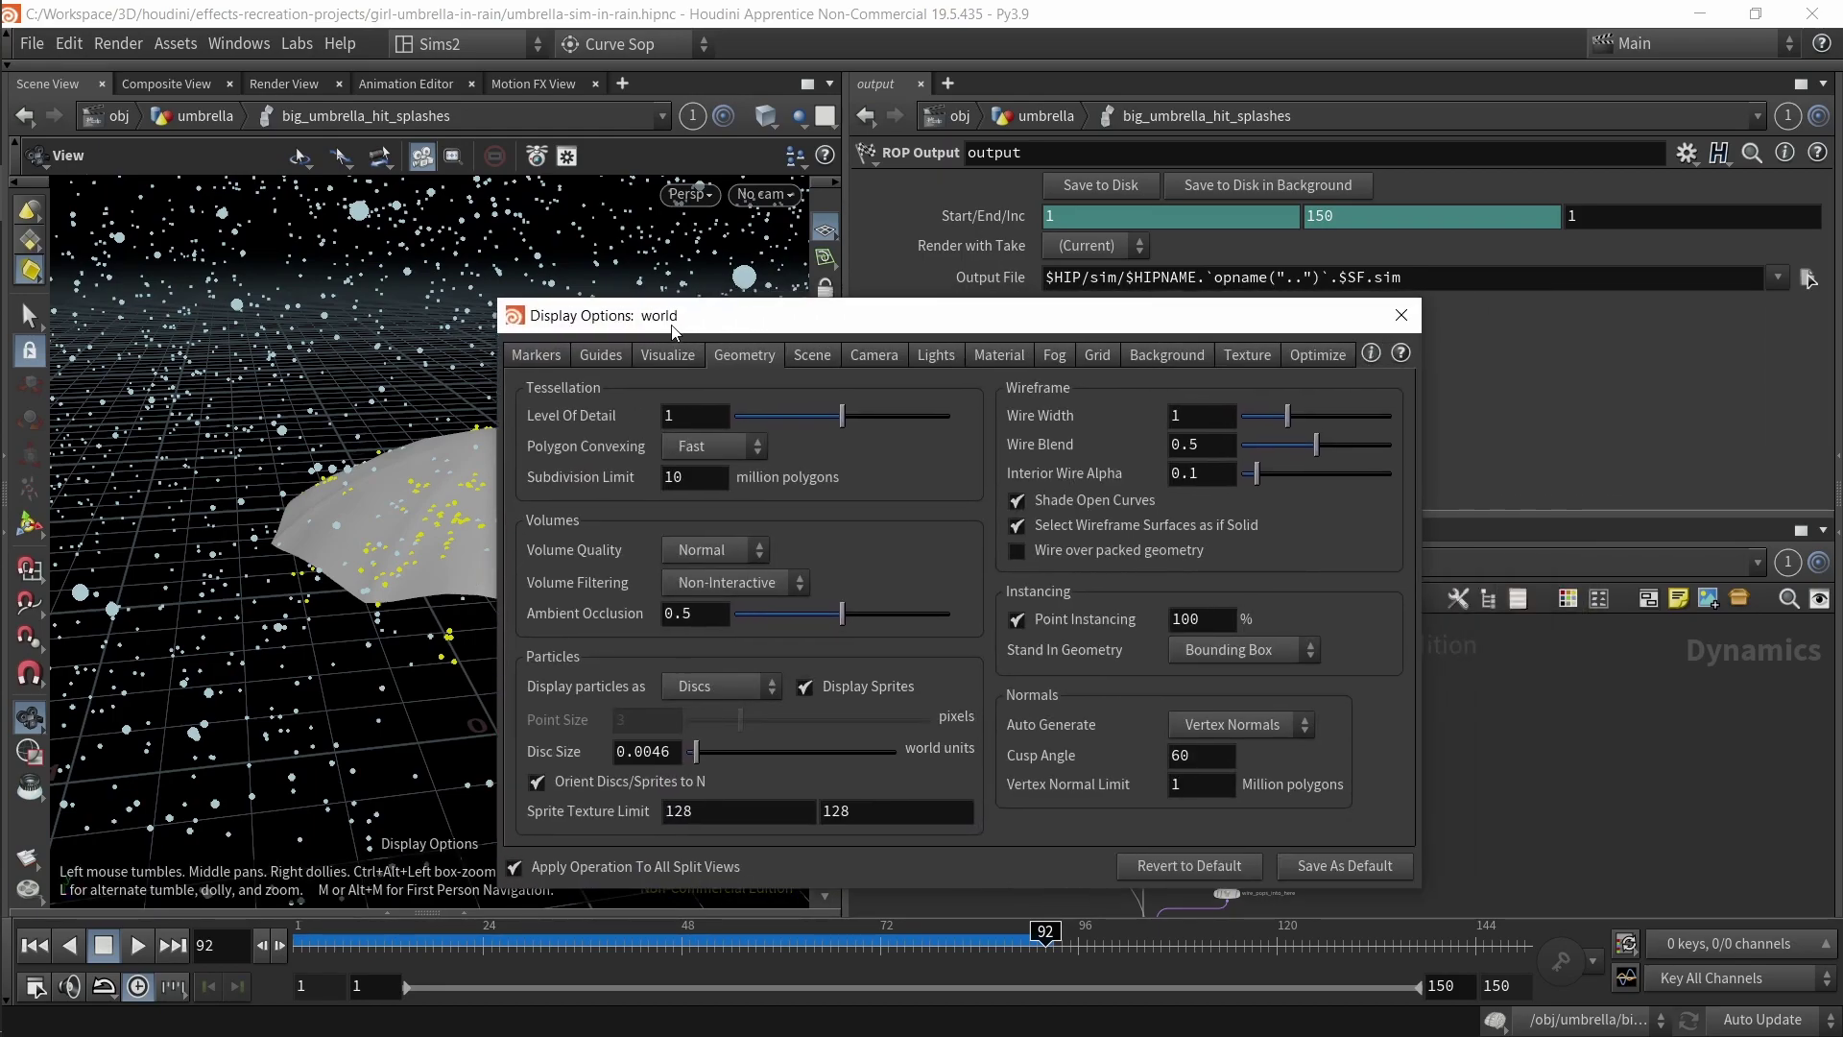
click(1401, 315)
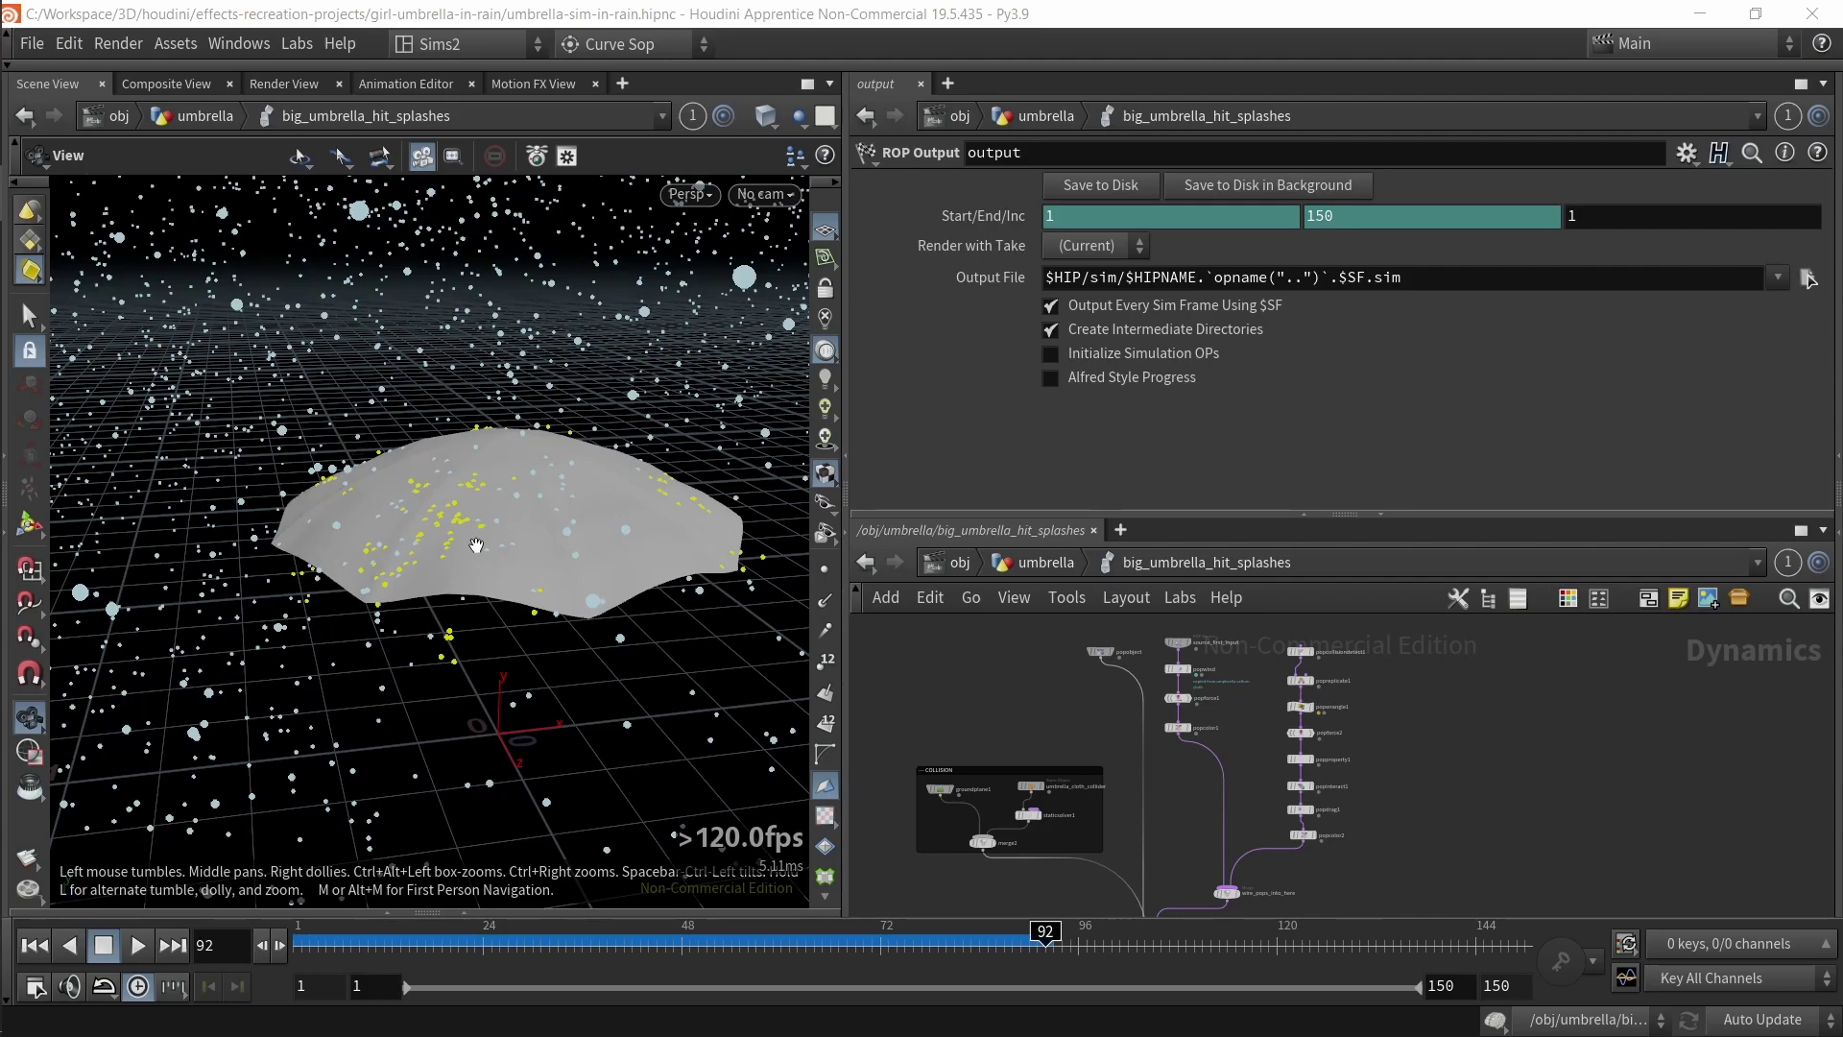
key(d)
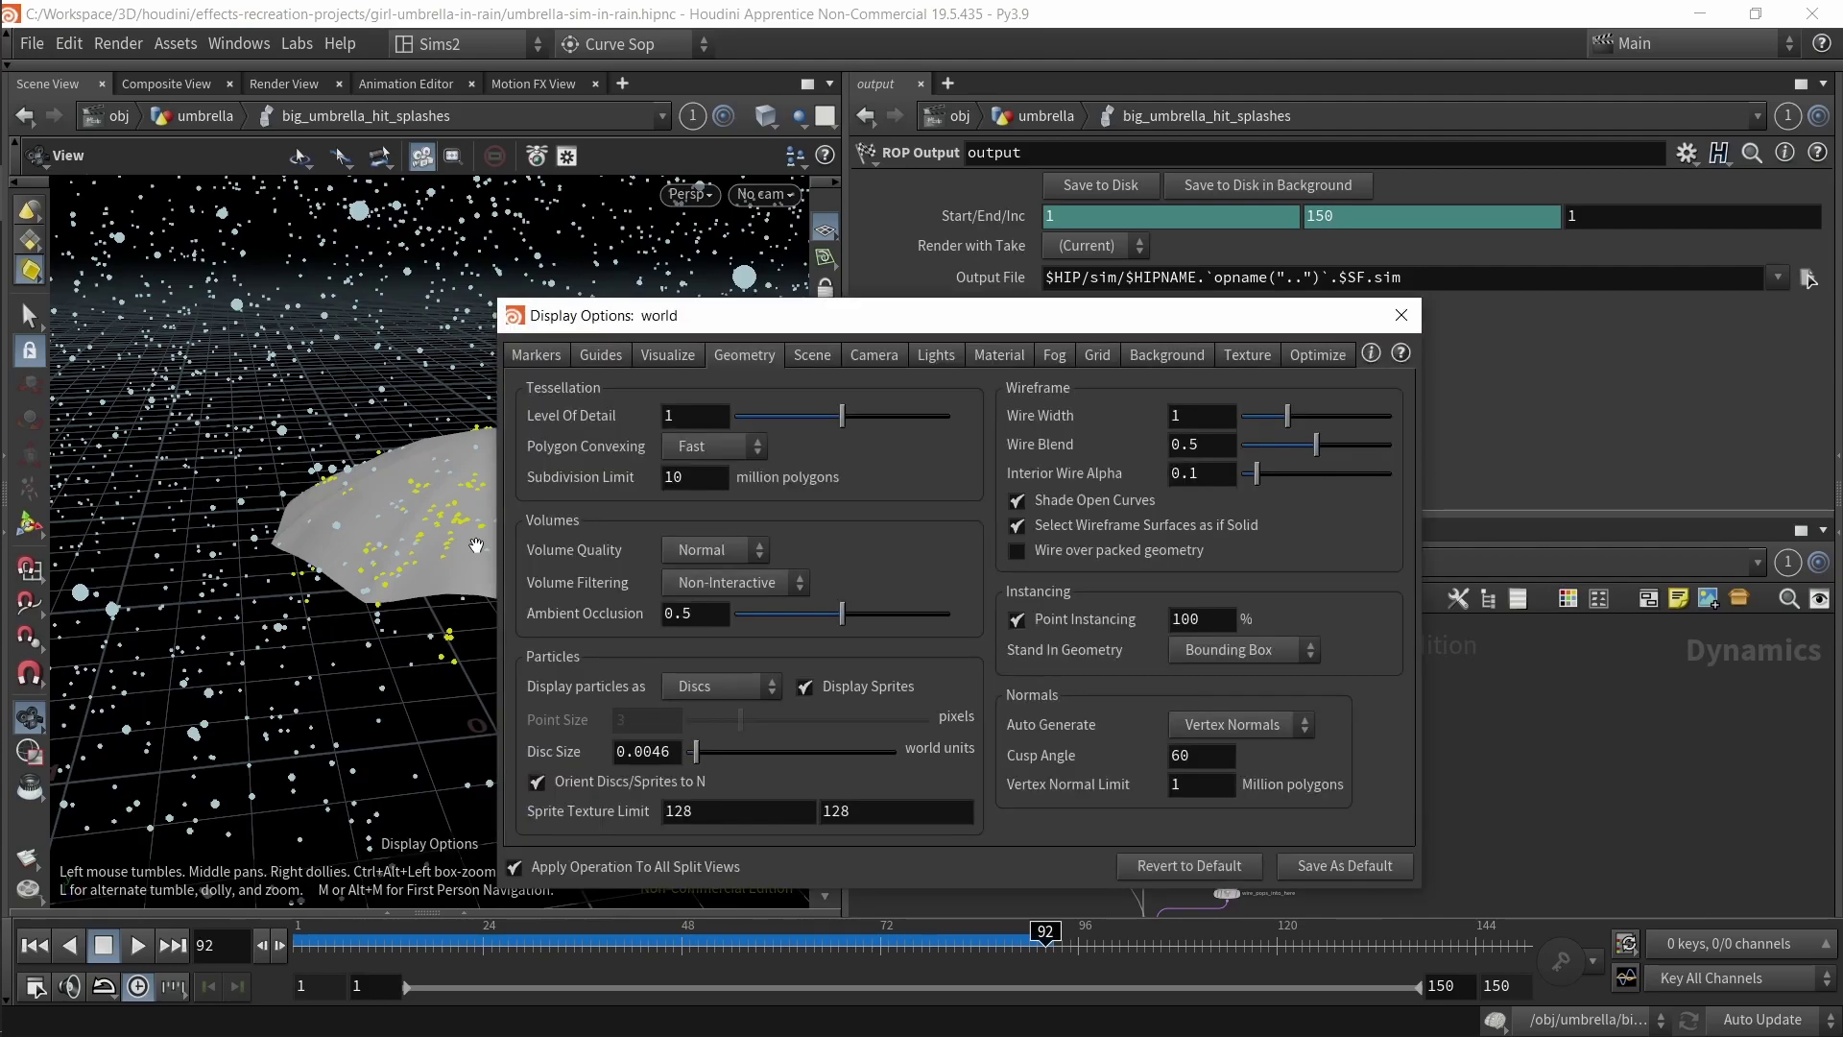
click(1385, 324)
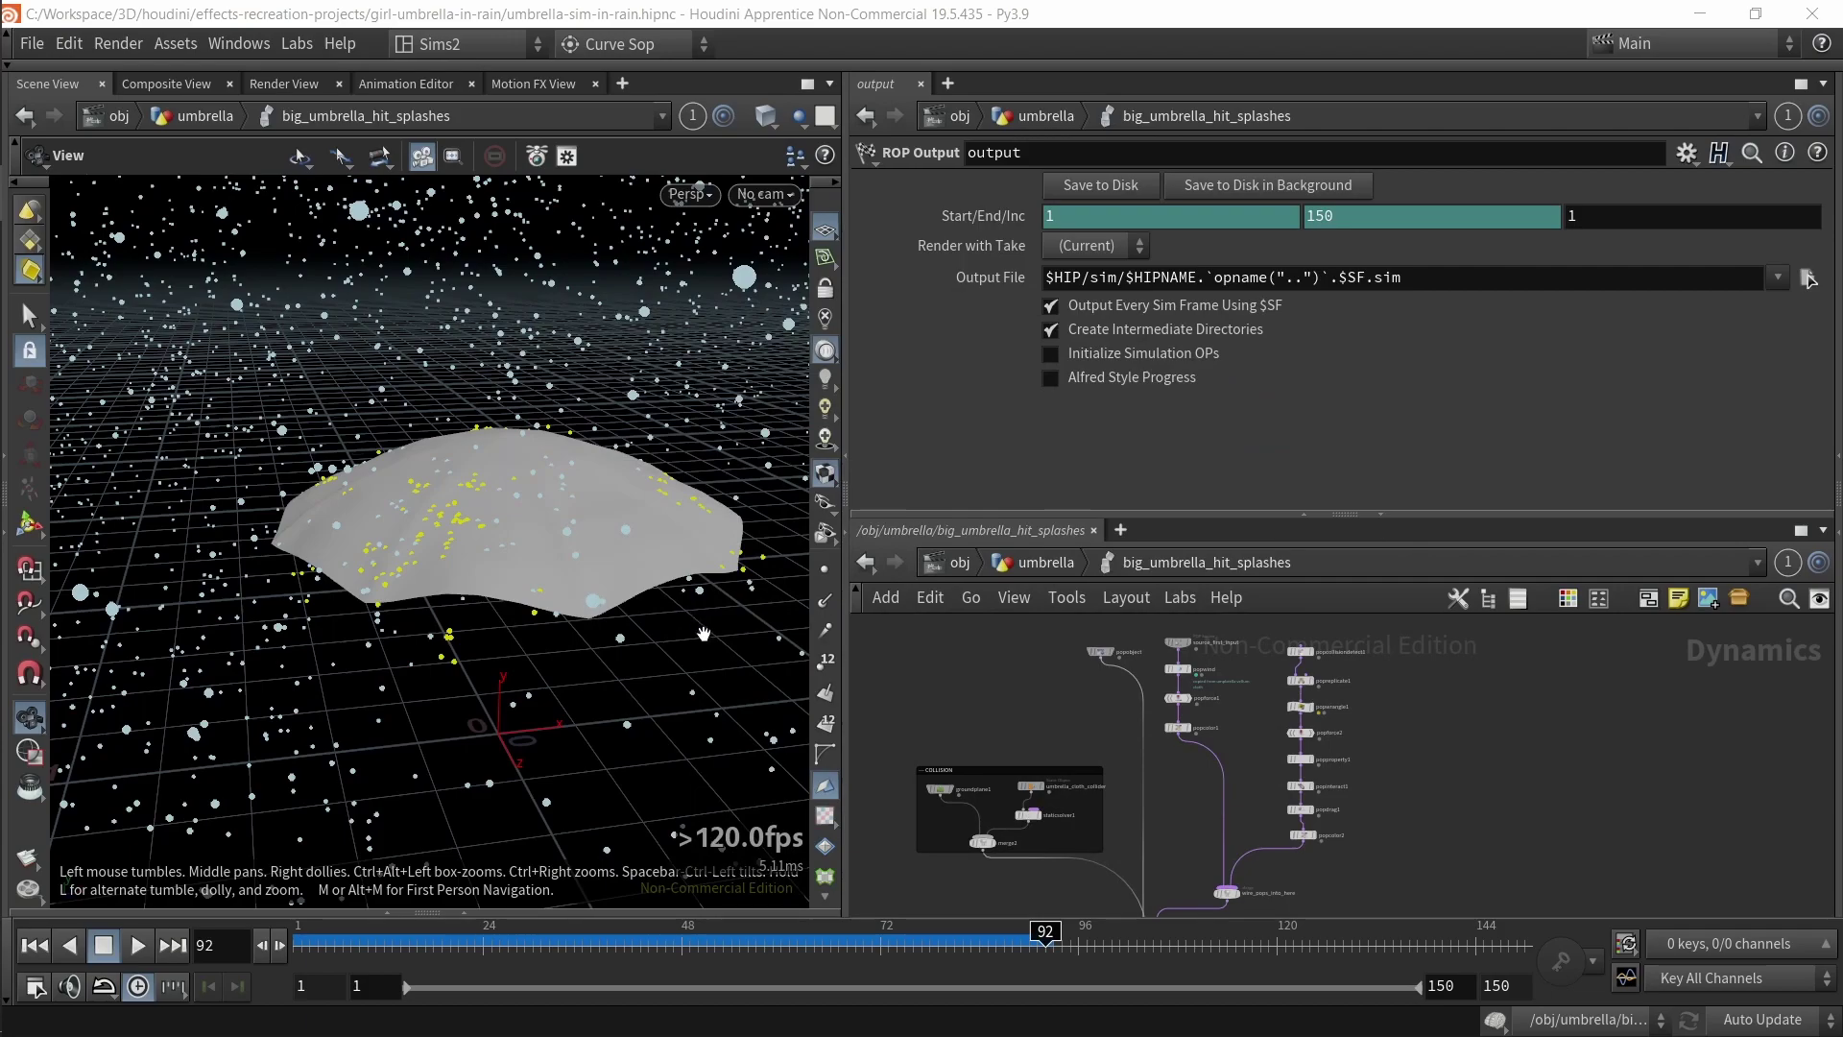
- Scrub the big splashes simulation to frame 37 and examine the particles around the umbrella up close
drag(518, 542, 516, 570)
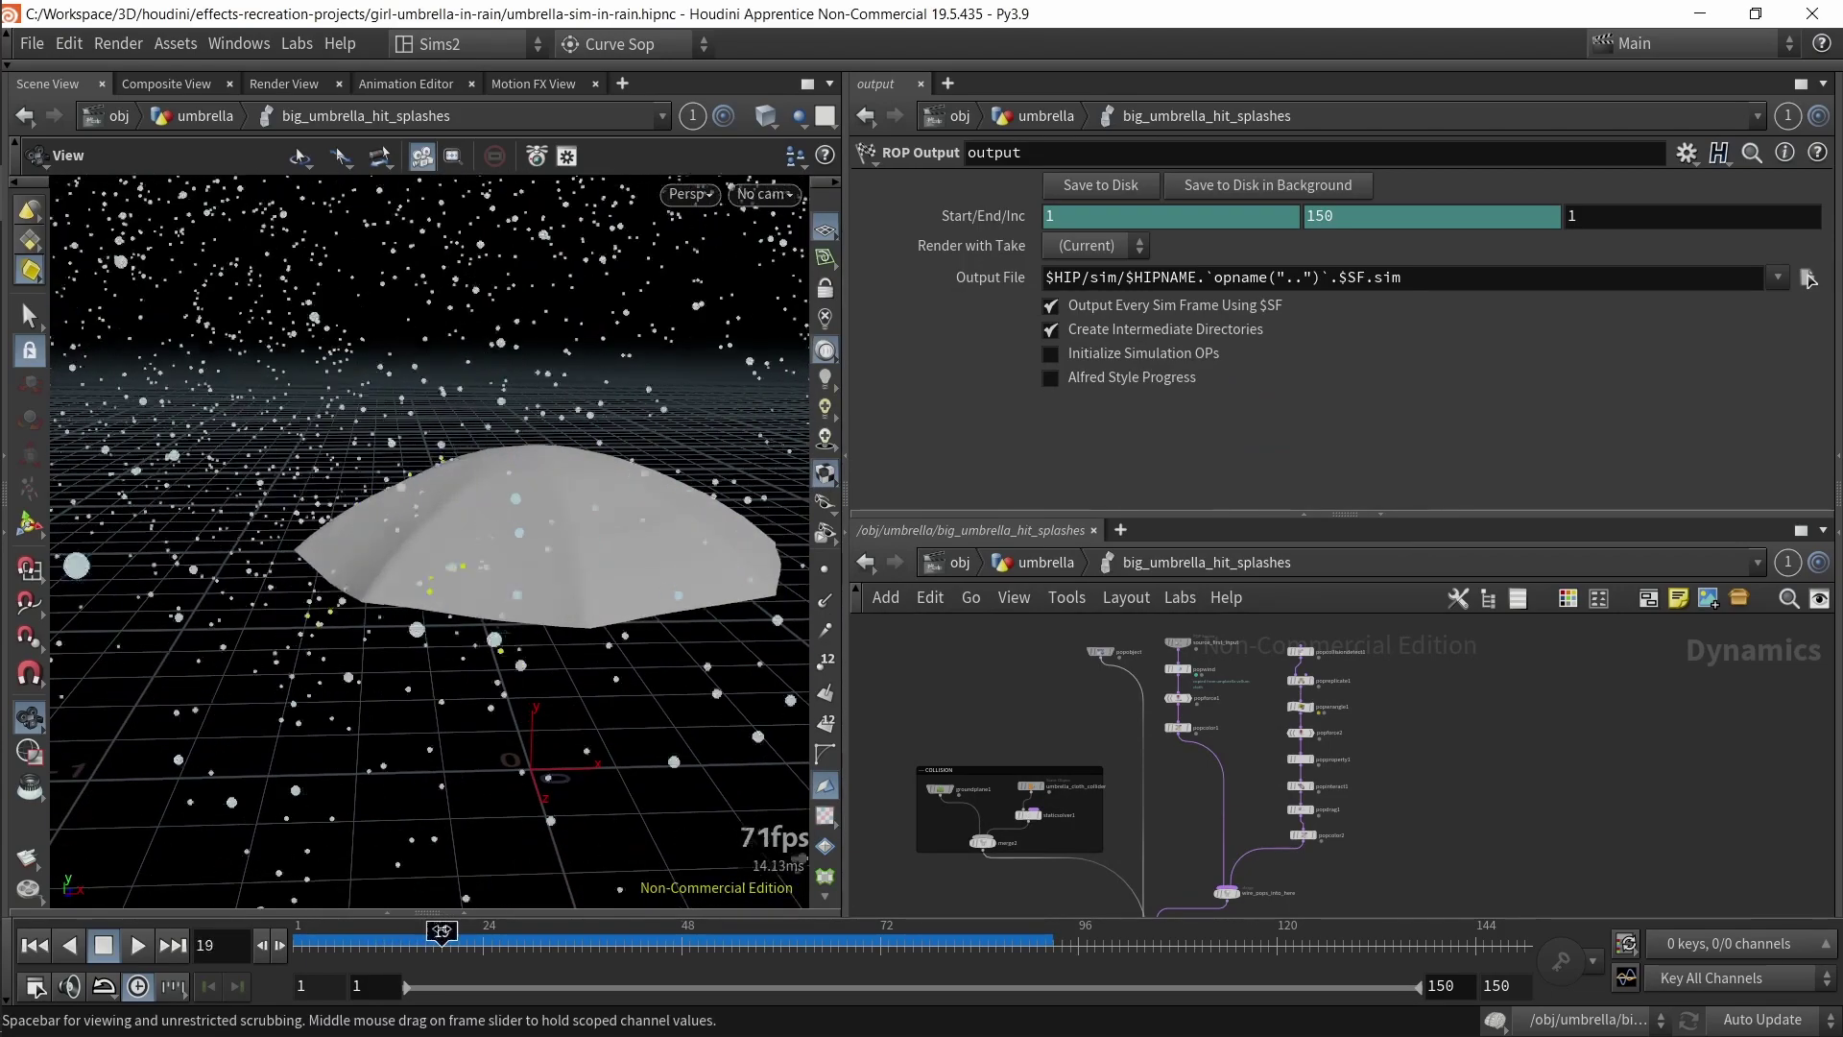
key(d)
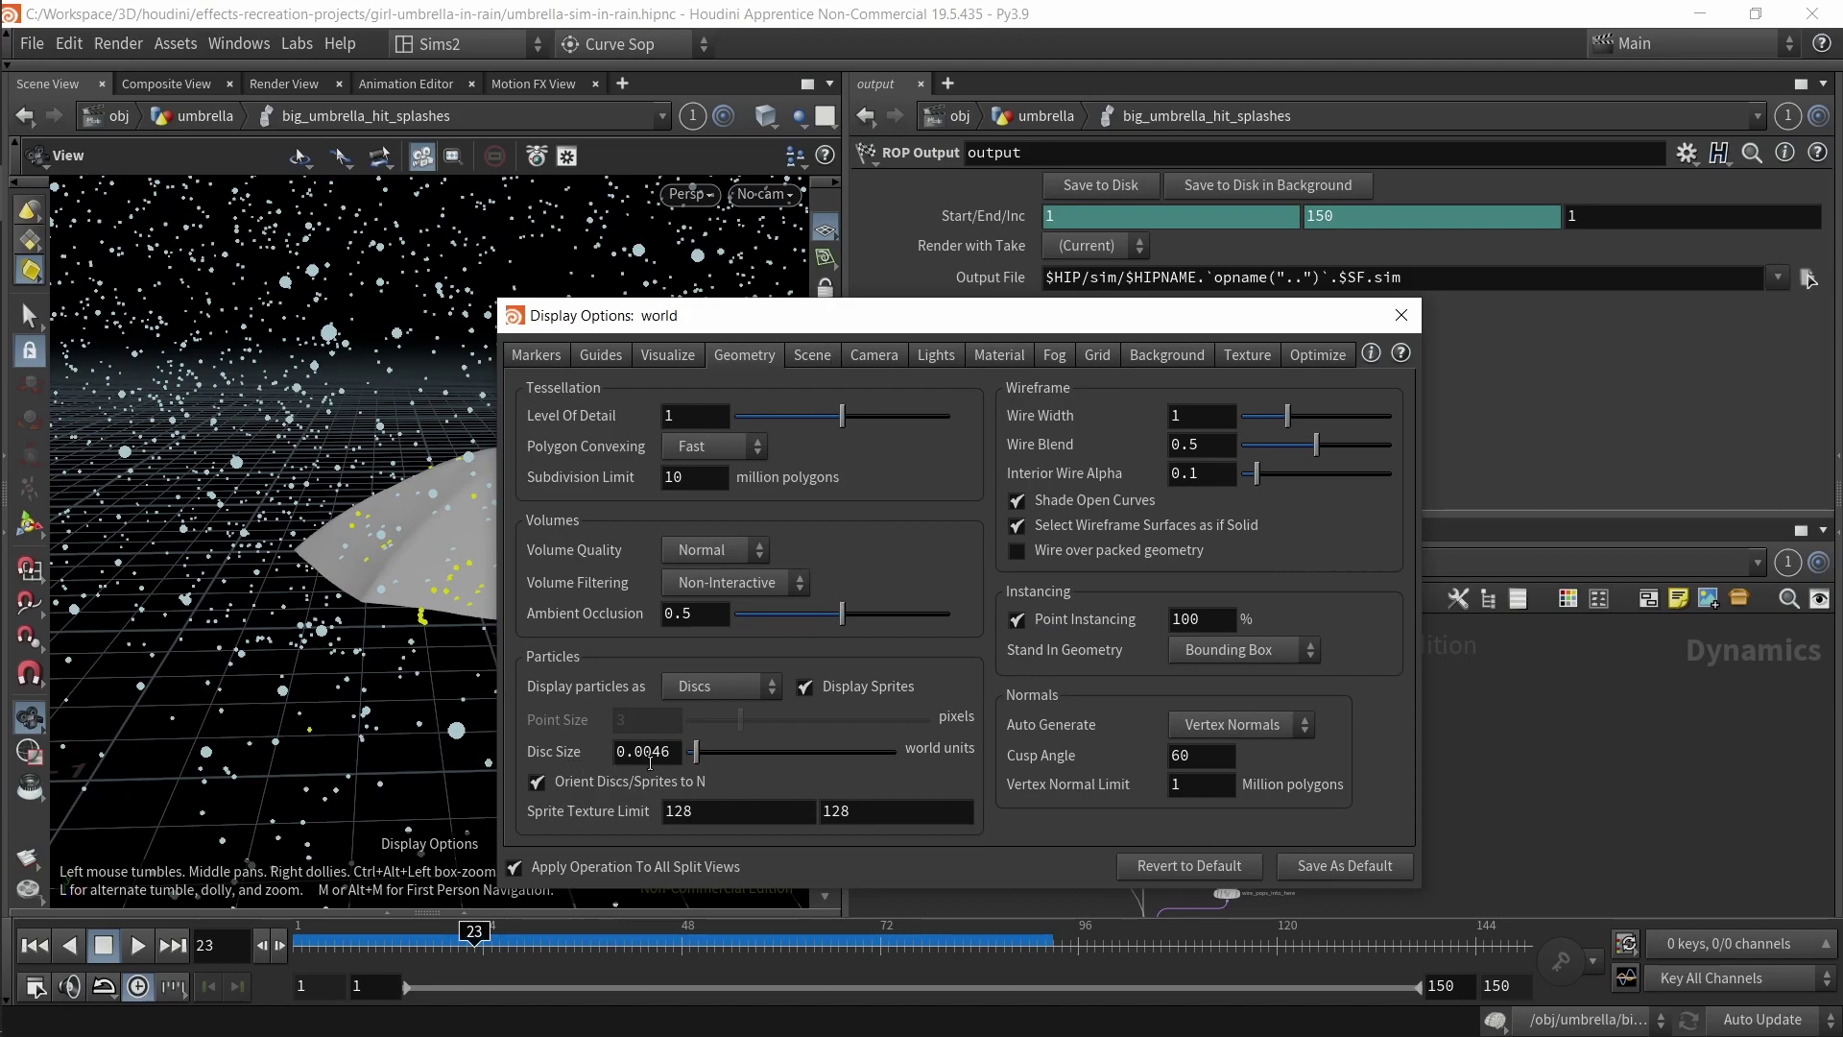
click(1402, 315)
drag(605, 519, 419, 647)
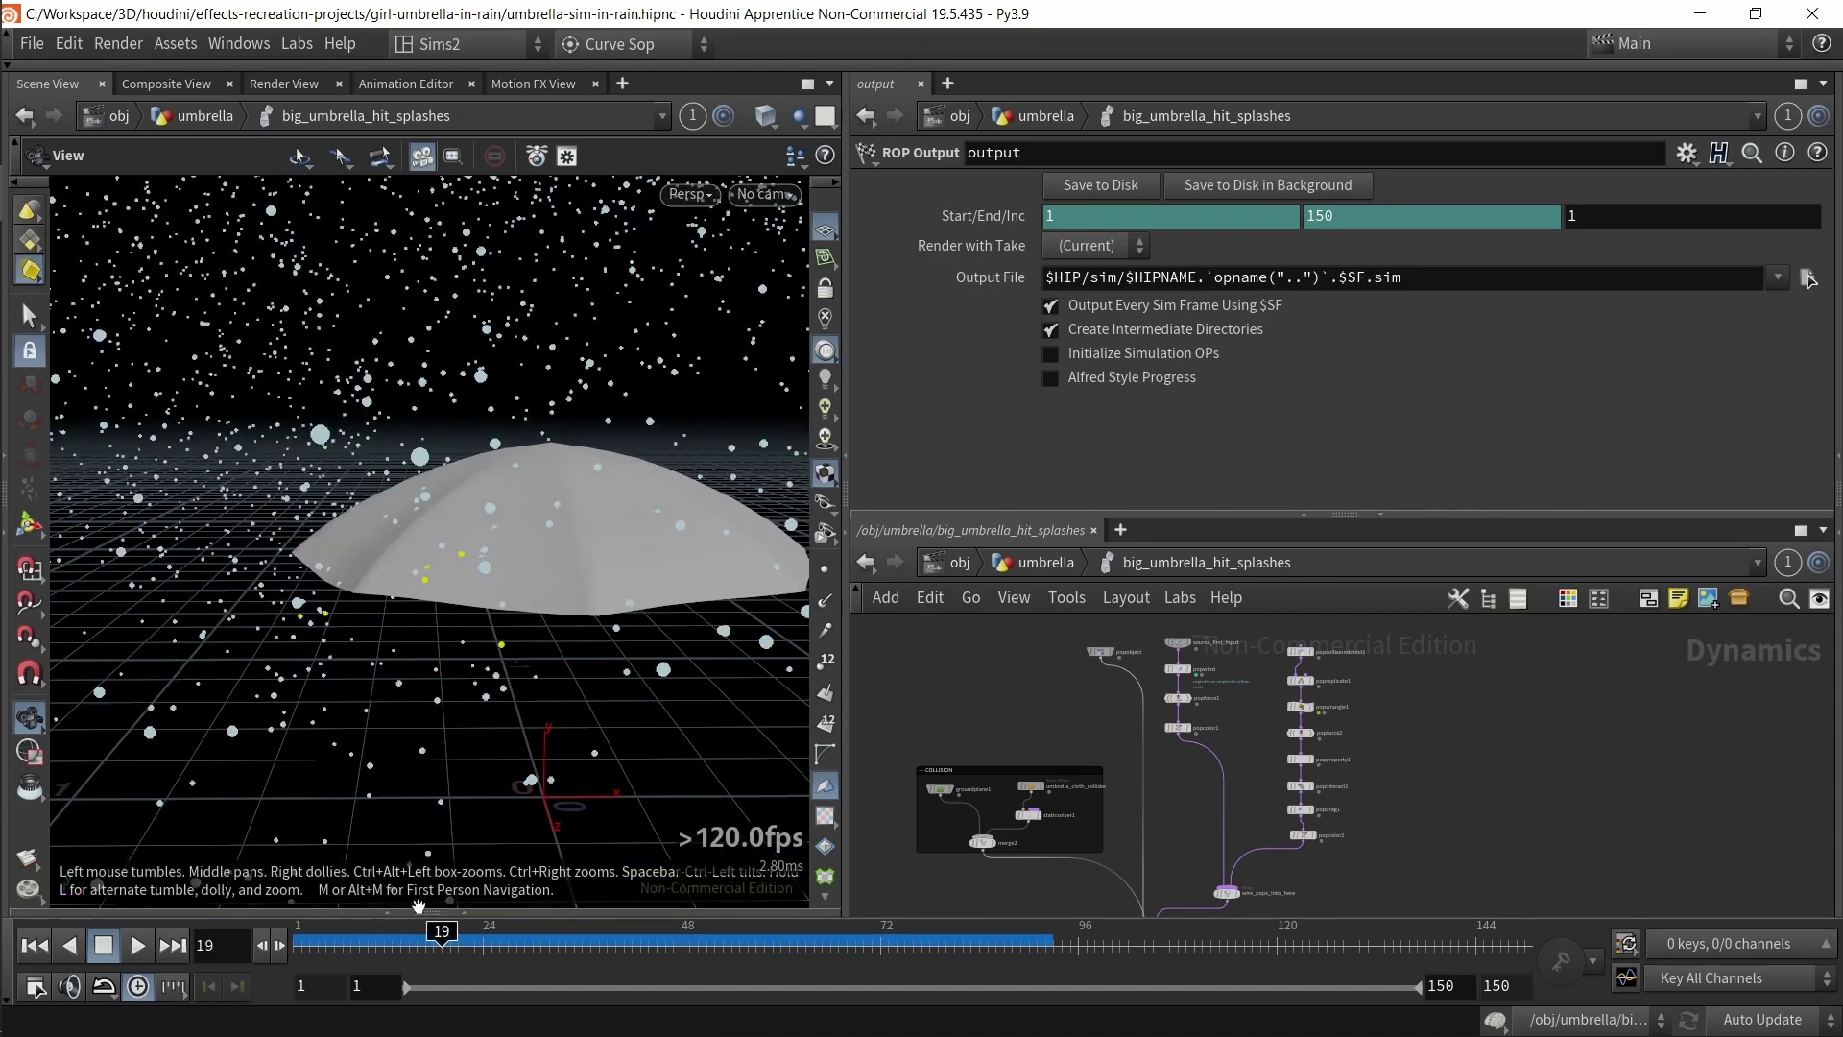
drag(623, 964, 590, 960)
drag(499, 535, 589, 602)
key(f)
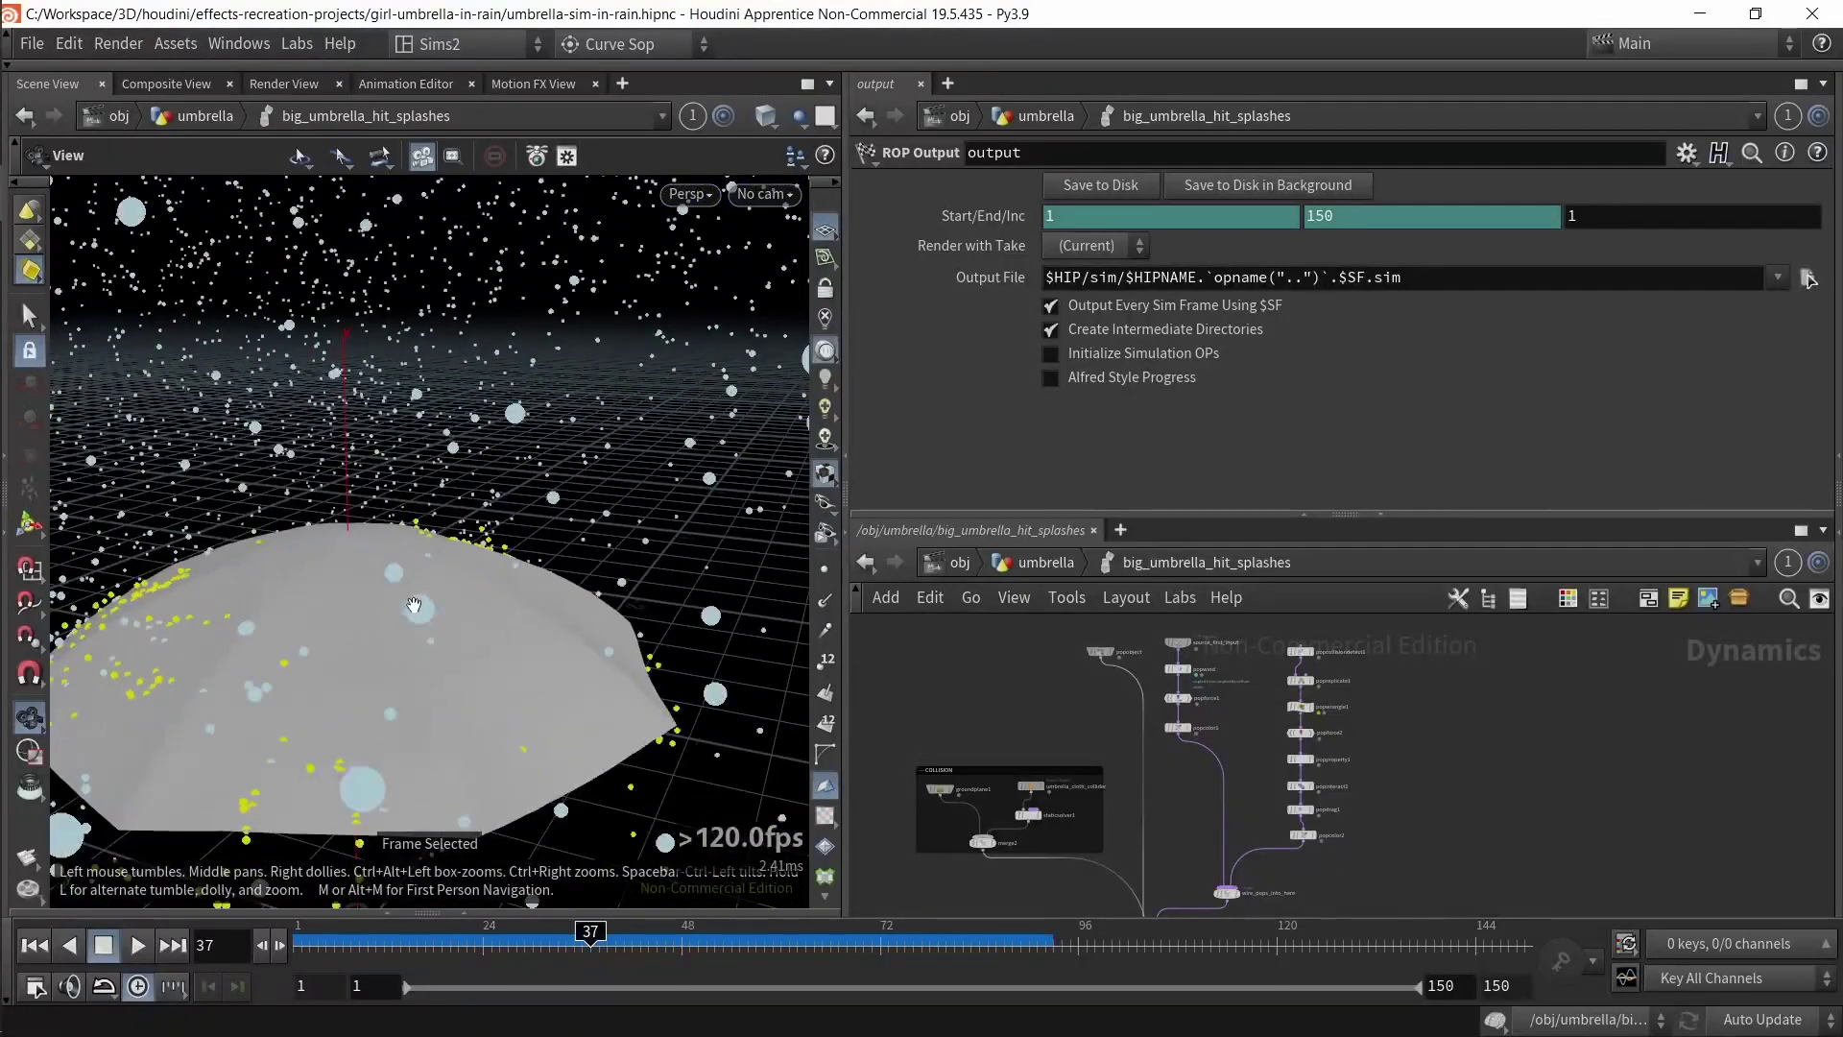
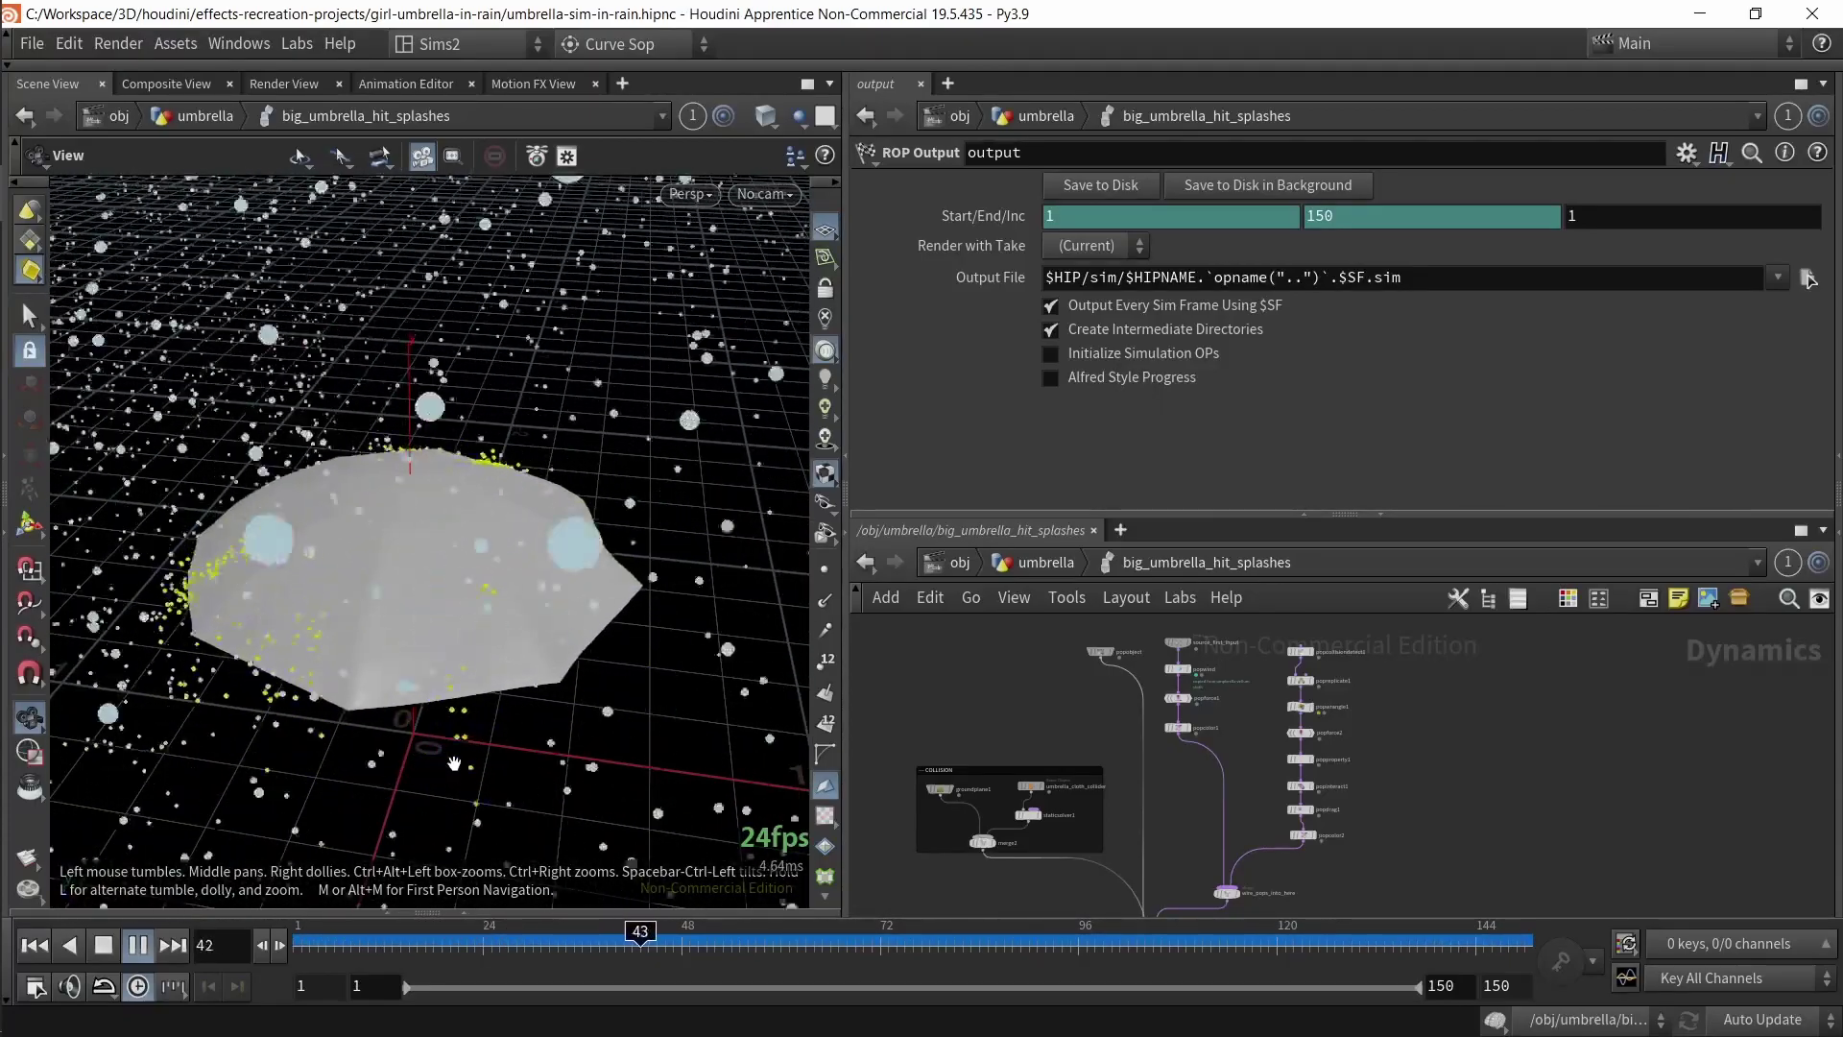
- Go back to frame 7 and inspect the groundplane1 settings in the COLLISION network box
drag(309, 953, 343, 952)
scroll(1252, 665, up, 3)
scroll(1252, 662, up, 2)
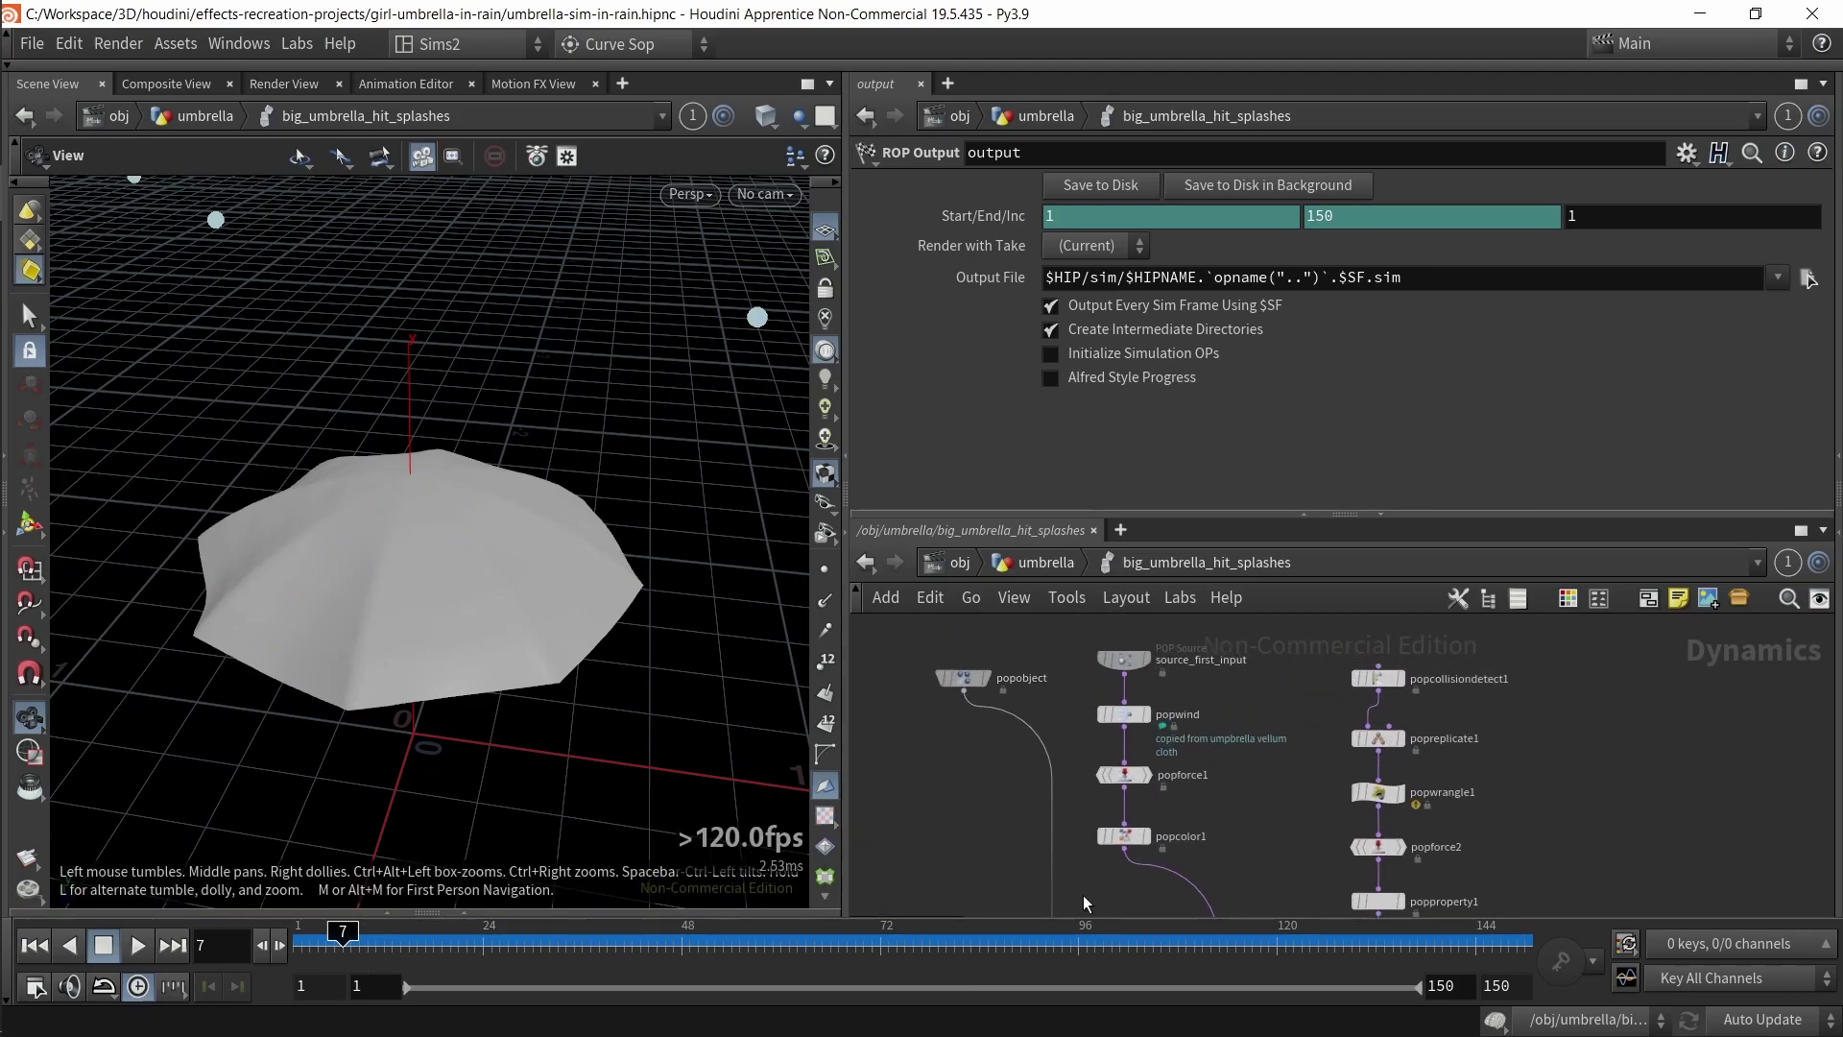
scroll(1017, 835, down, 4)
middle_drag(999, 855, 1161, 676)
scroll(937, 695, up, 2)
drag(948, 682, 1325, 857)
key(f)
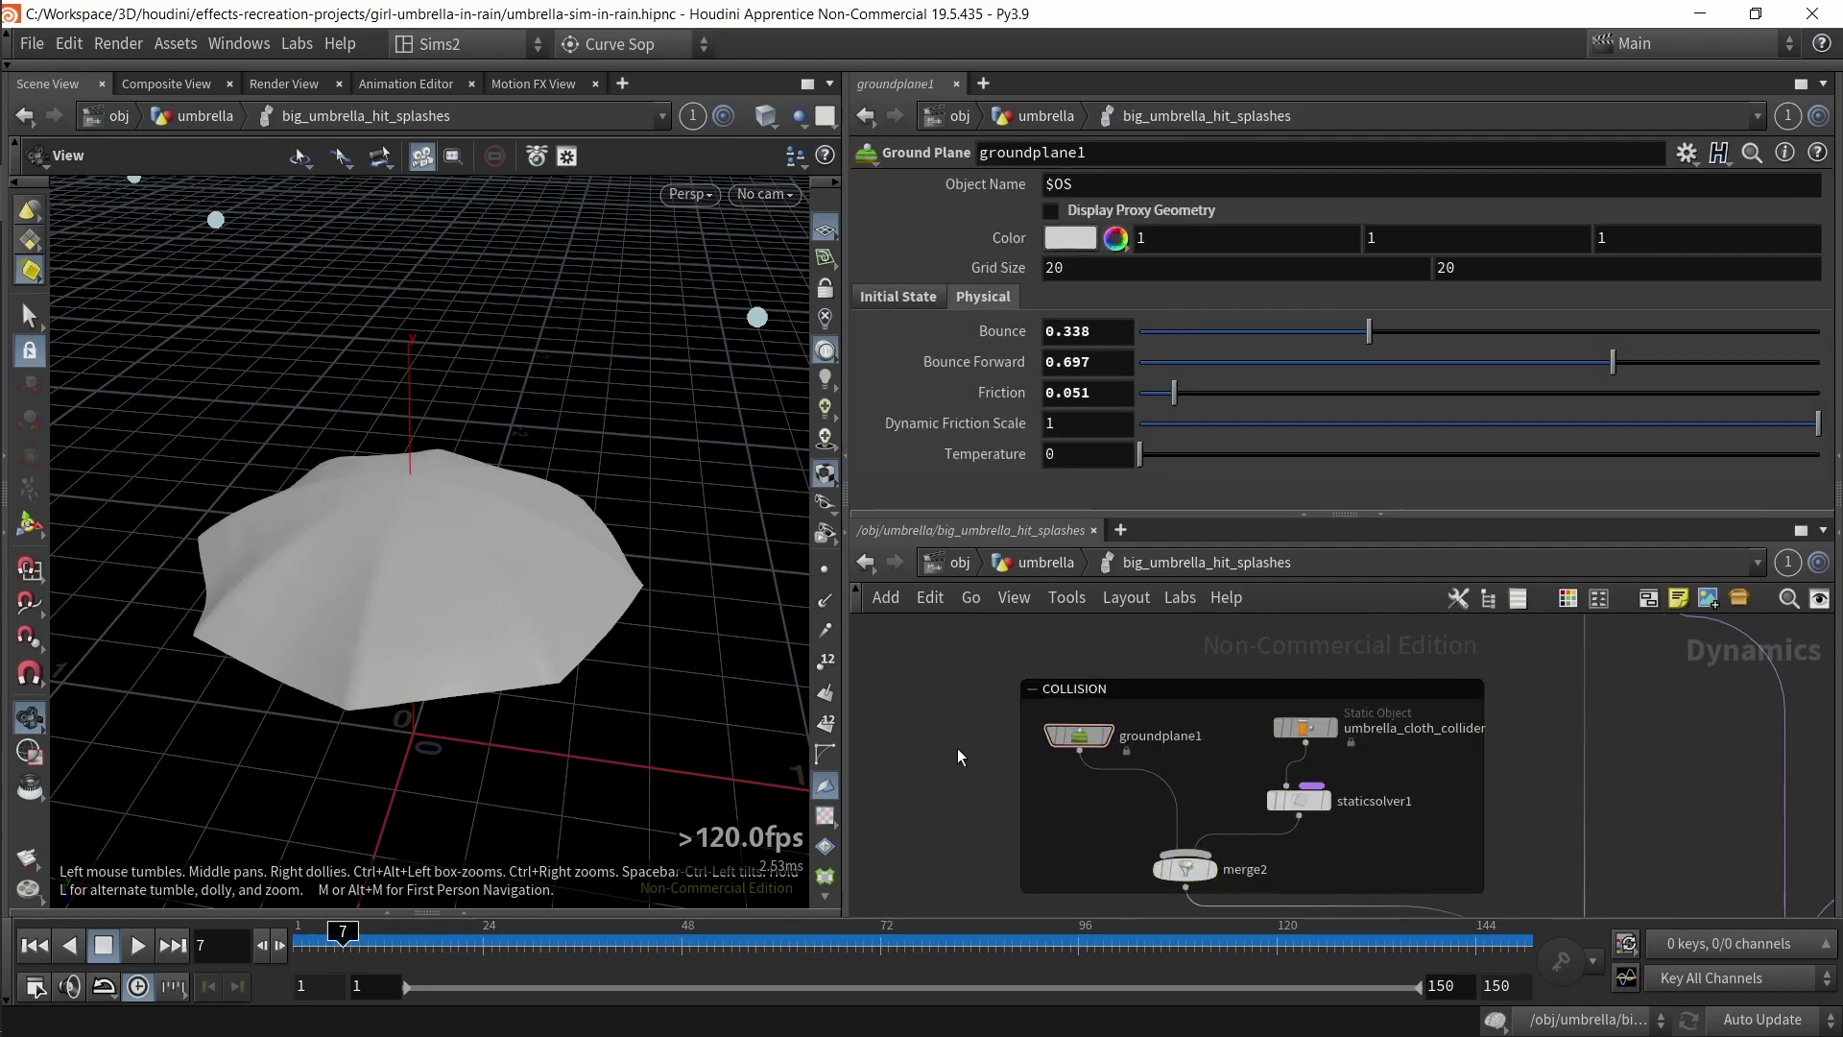
- Select the four COLLISION box nodes together and survey the particle source branch beside them
scroll(1051, 775, down, 4)
scroll(1275, 765, down, 1)
middle_drag(1241, 756, 1133, 743)
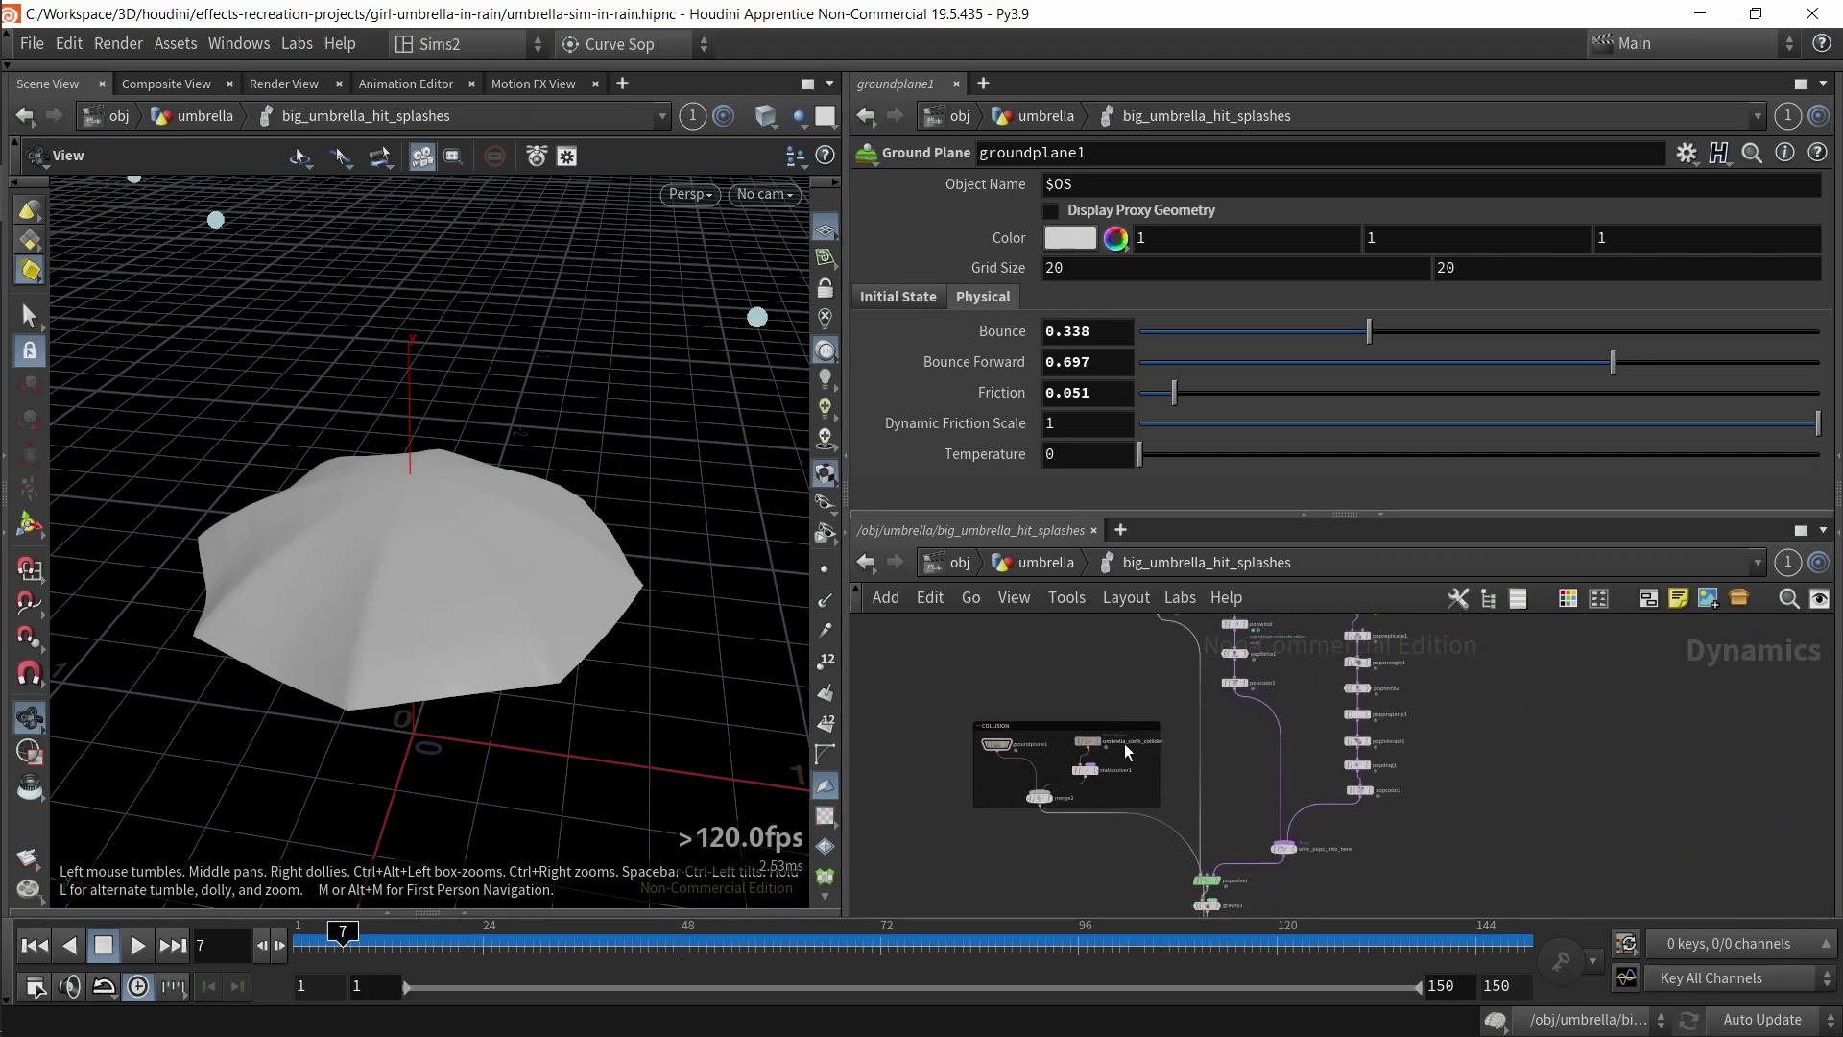
scroll(1018, 714, up, 2)
drag(922, 667, 1228, 837)
middle_drag(1239, 764, 981, 1033)
middle_drag(1173, 778, 1113, 672)
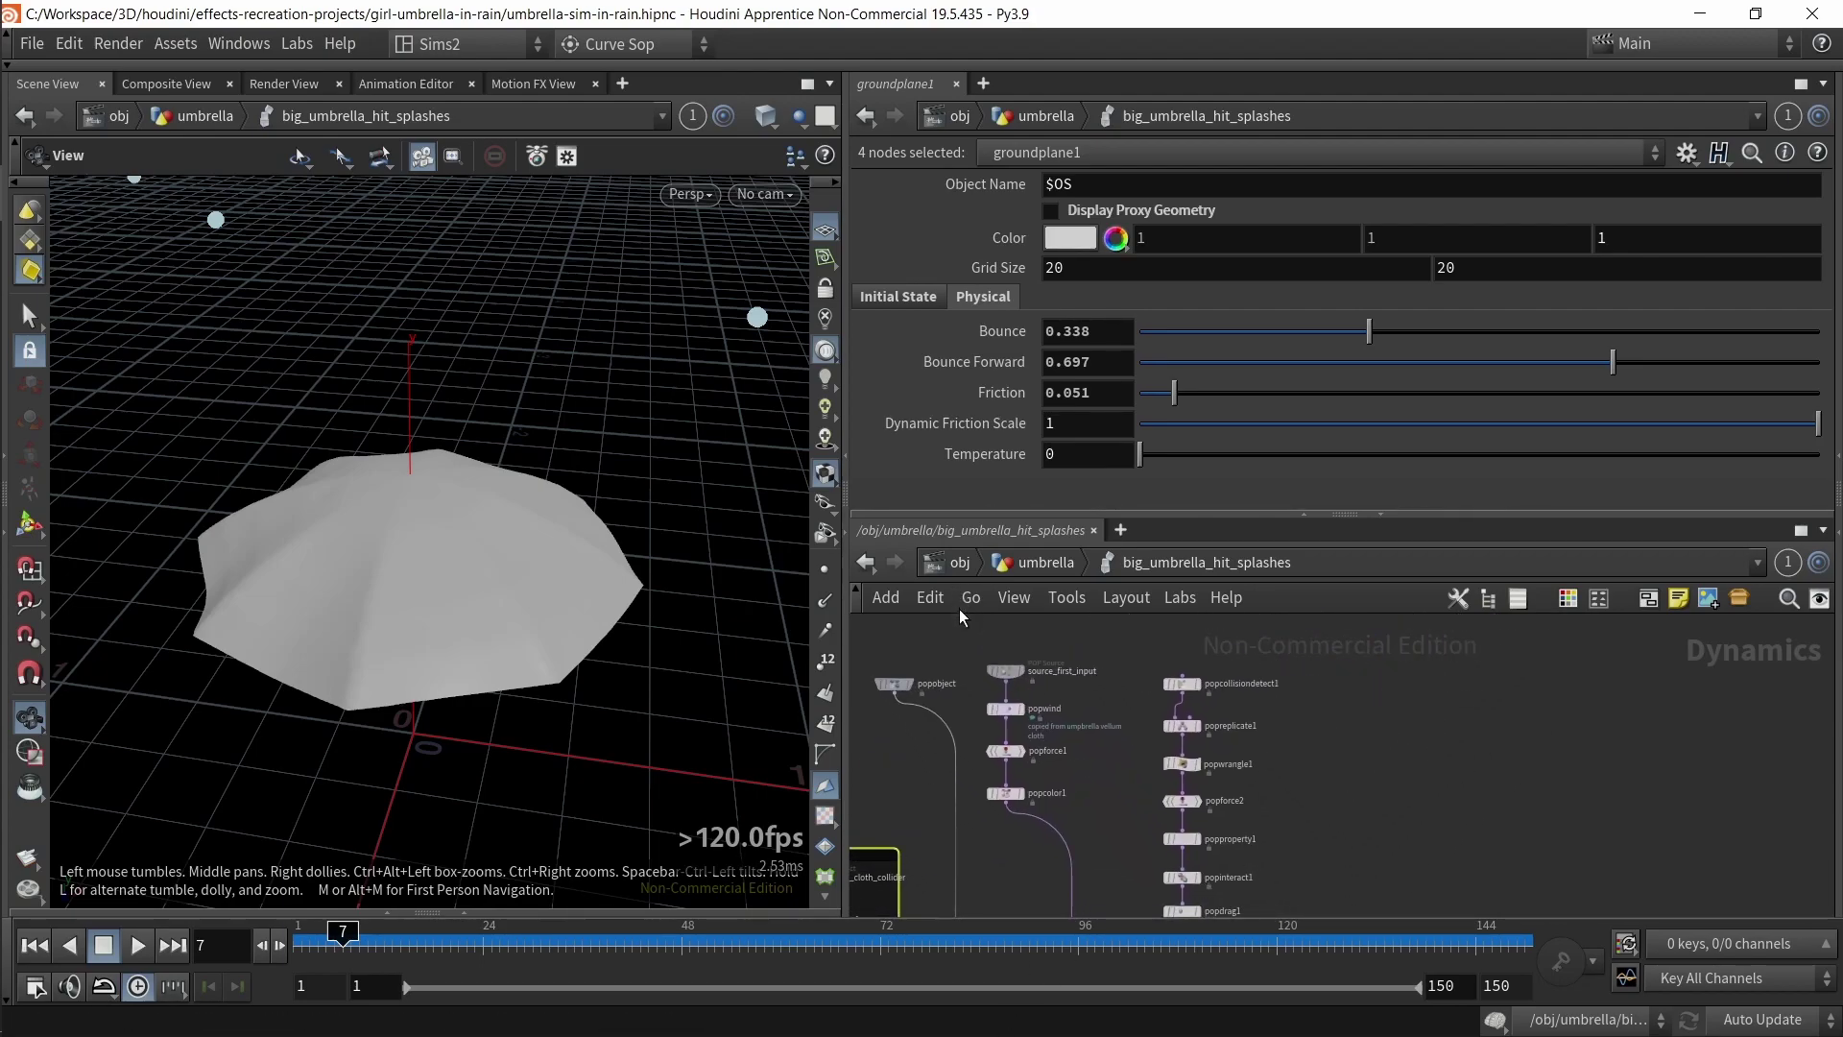
- Inspect the noise settings of the popwind node in the particle source branch
drag(1017, 683, 1070, 766)
click(1114, 762)
scroll(1111, 803, down, 3)
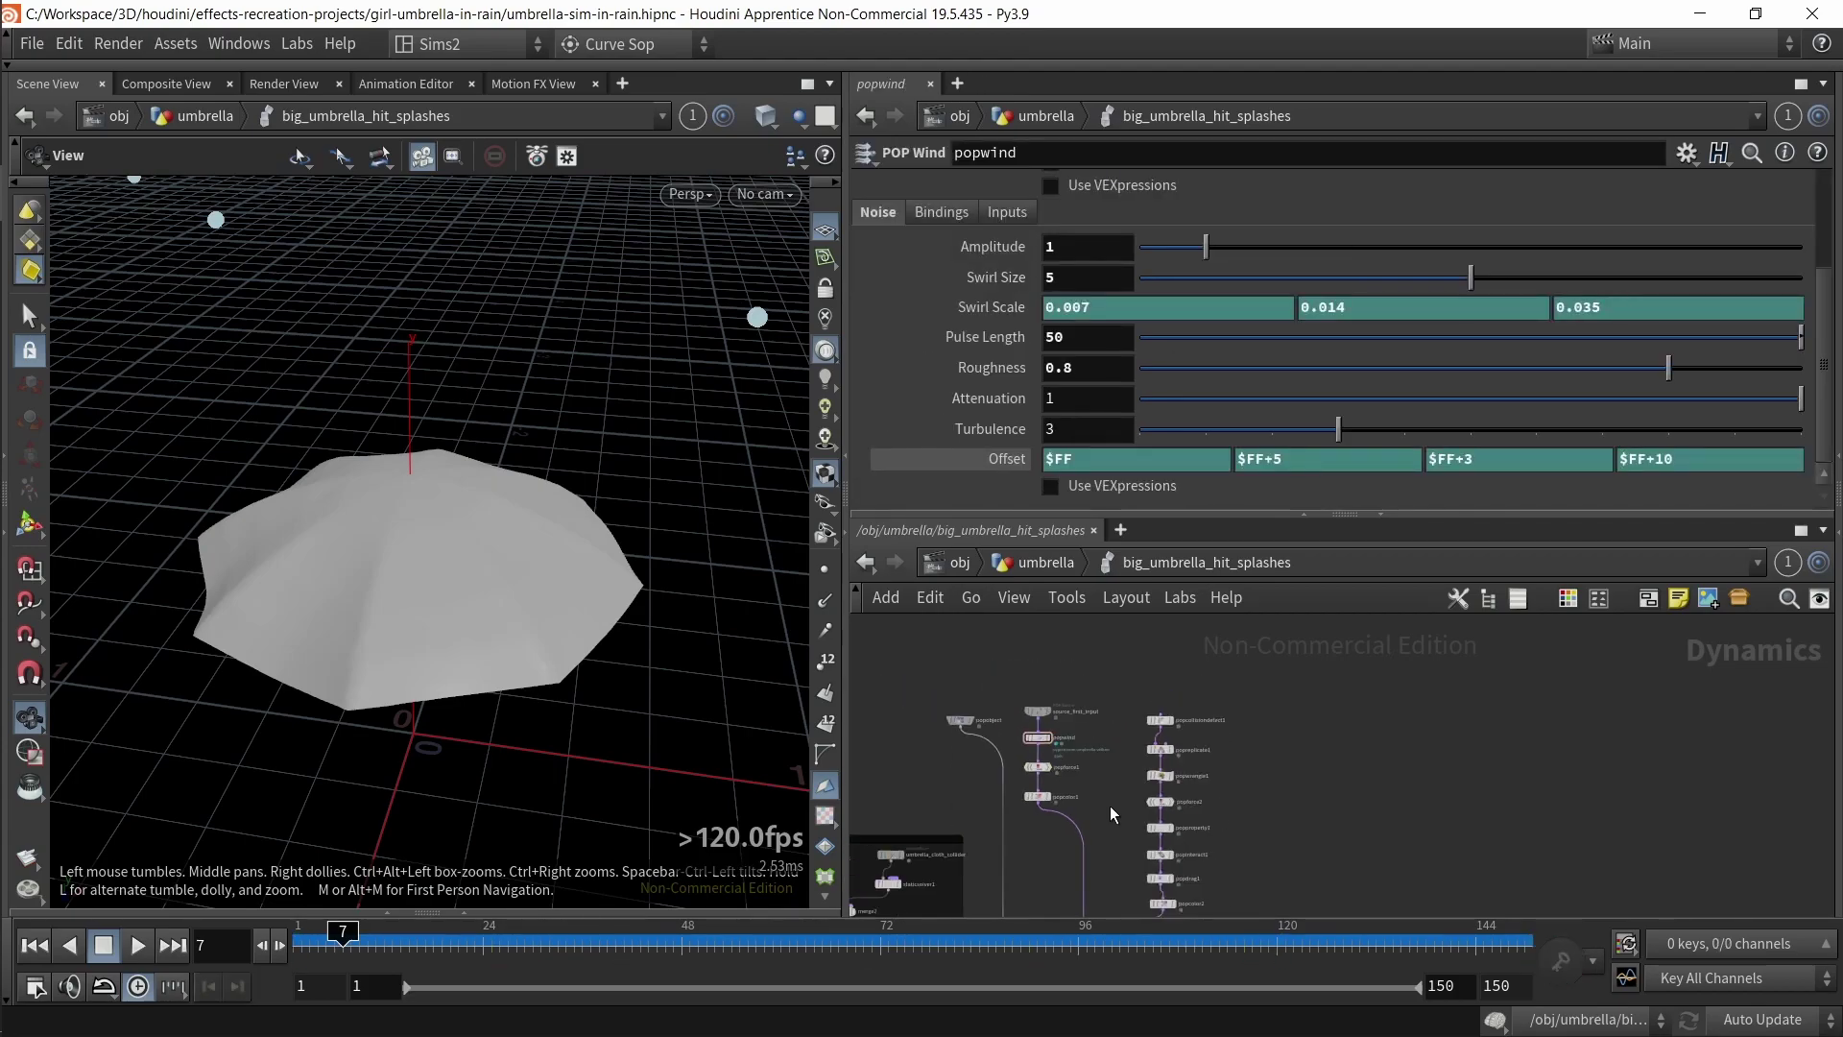
middle_drag(1108, 822, 1150, 689)
middle_drag(1169, 851, 1183, 758)
- Go over the solver chain from popsolver through gravity1 and merge1 to output, undoing accidental node moves
scroll(1099, 818, up, 3)
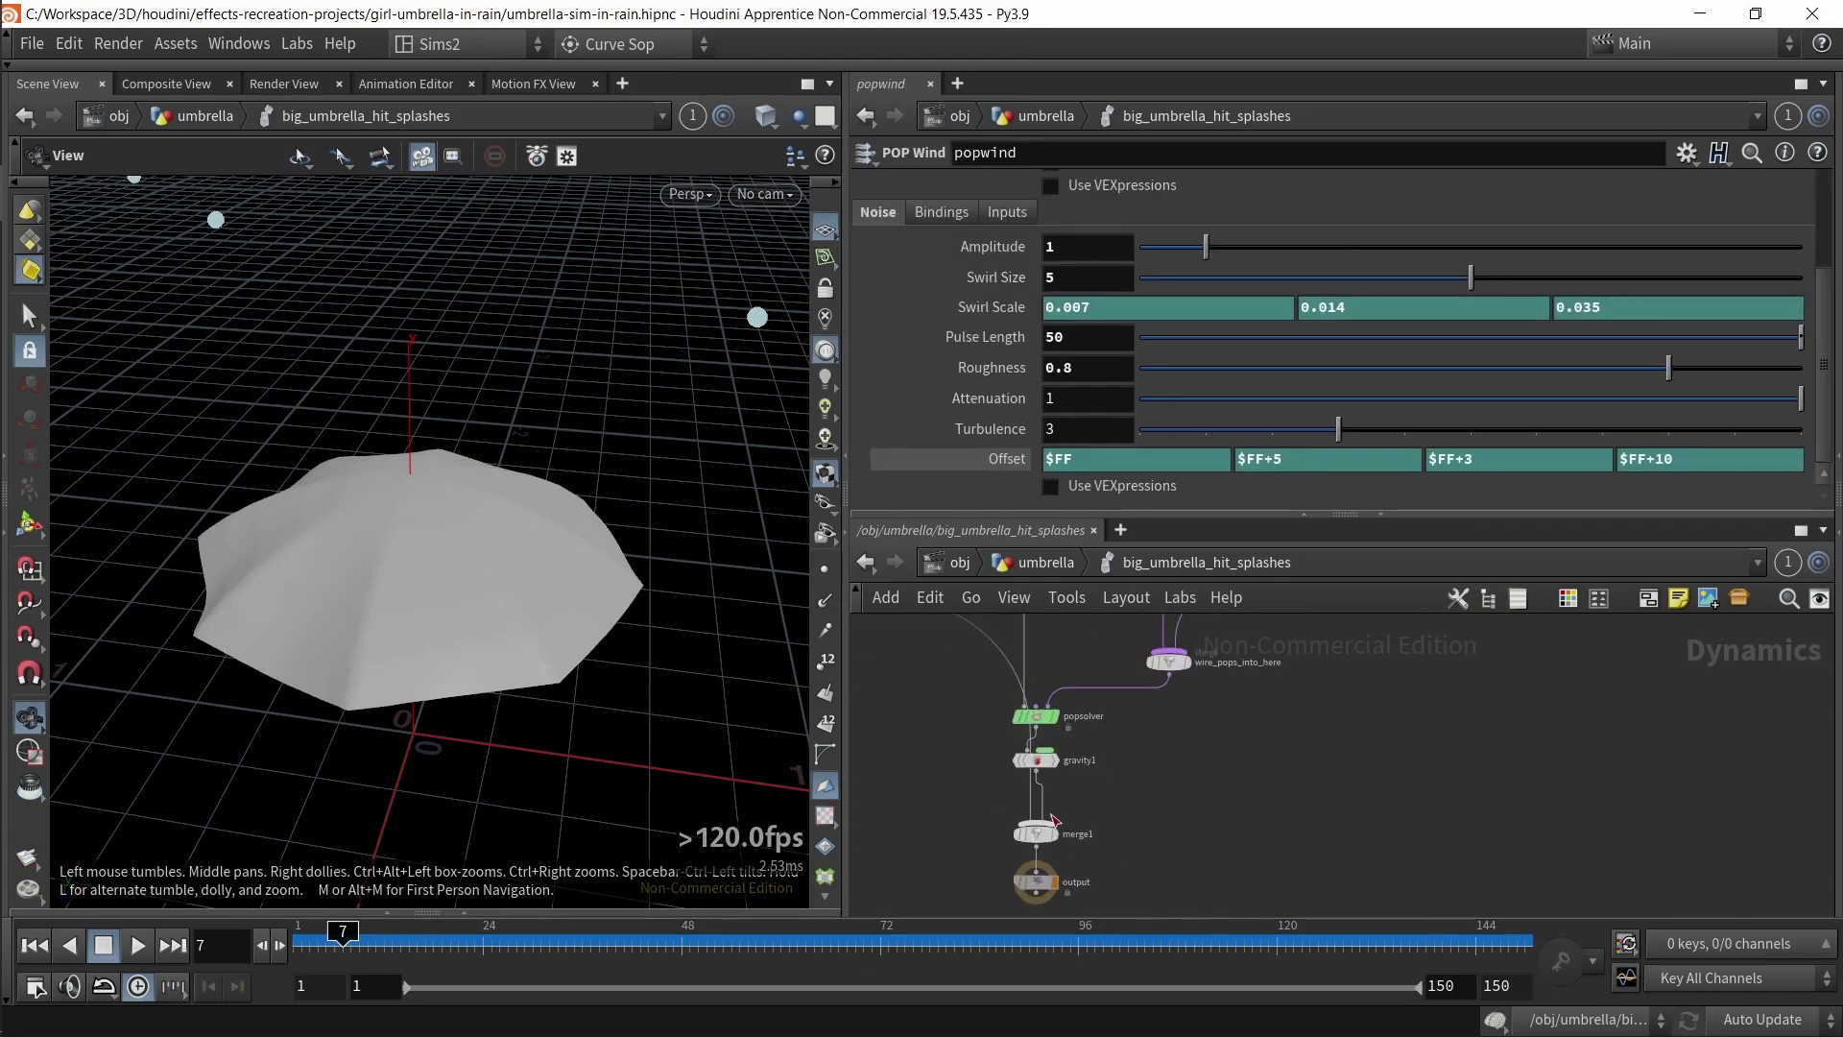
drag(964, 753, 955, 746)
scroll(1165, 818, down, 2)
middle_drag(1166, 818, 1185, 761)
scroll(1109, 755, up, 3)
drag(1044, 748, 1094, 756)
key(ctrl+z)
drag(1036, 696, 1080, 702)
key(ctrl+z)
drag(1035, 851, 1130, 851)
mouse_move(1018, 824)
mouse_down()
mouse_move(936, 823)
mouse_move(985, 814)
mouse_up()
key(ctrl+z)
- Select the eight splash-branch nodes from popcollisiondetect1 downward to point out the chain, and clear the selection
scroll(1122, 823, down, 3)
middle_drag(1194, 782, 1142, 942)
middle_drag(1237, 861, 1205, 895)
scroll(1257, 831, down, 1)
middle_drag(1260, 831, 1193, 837)
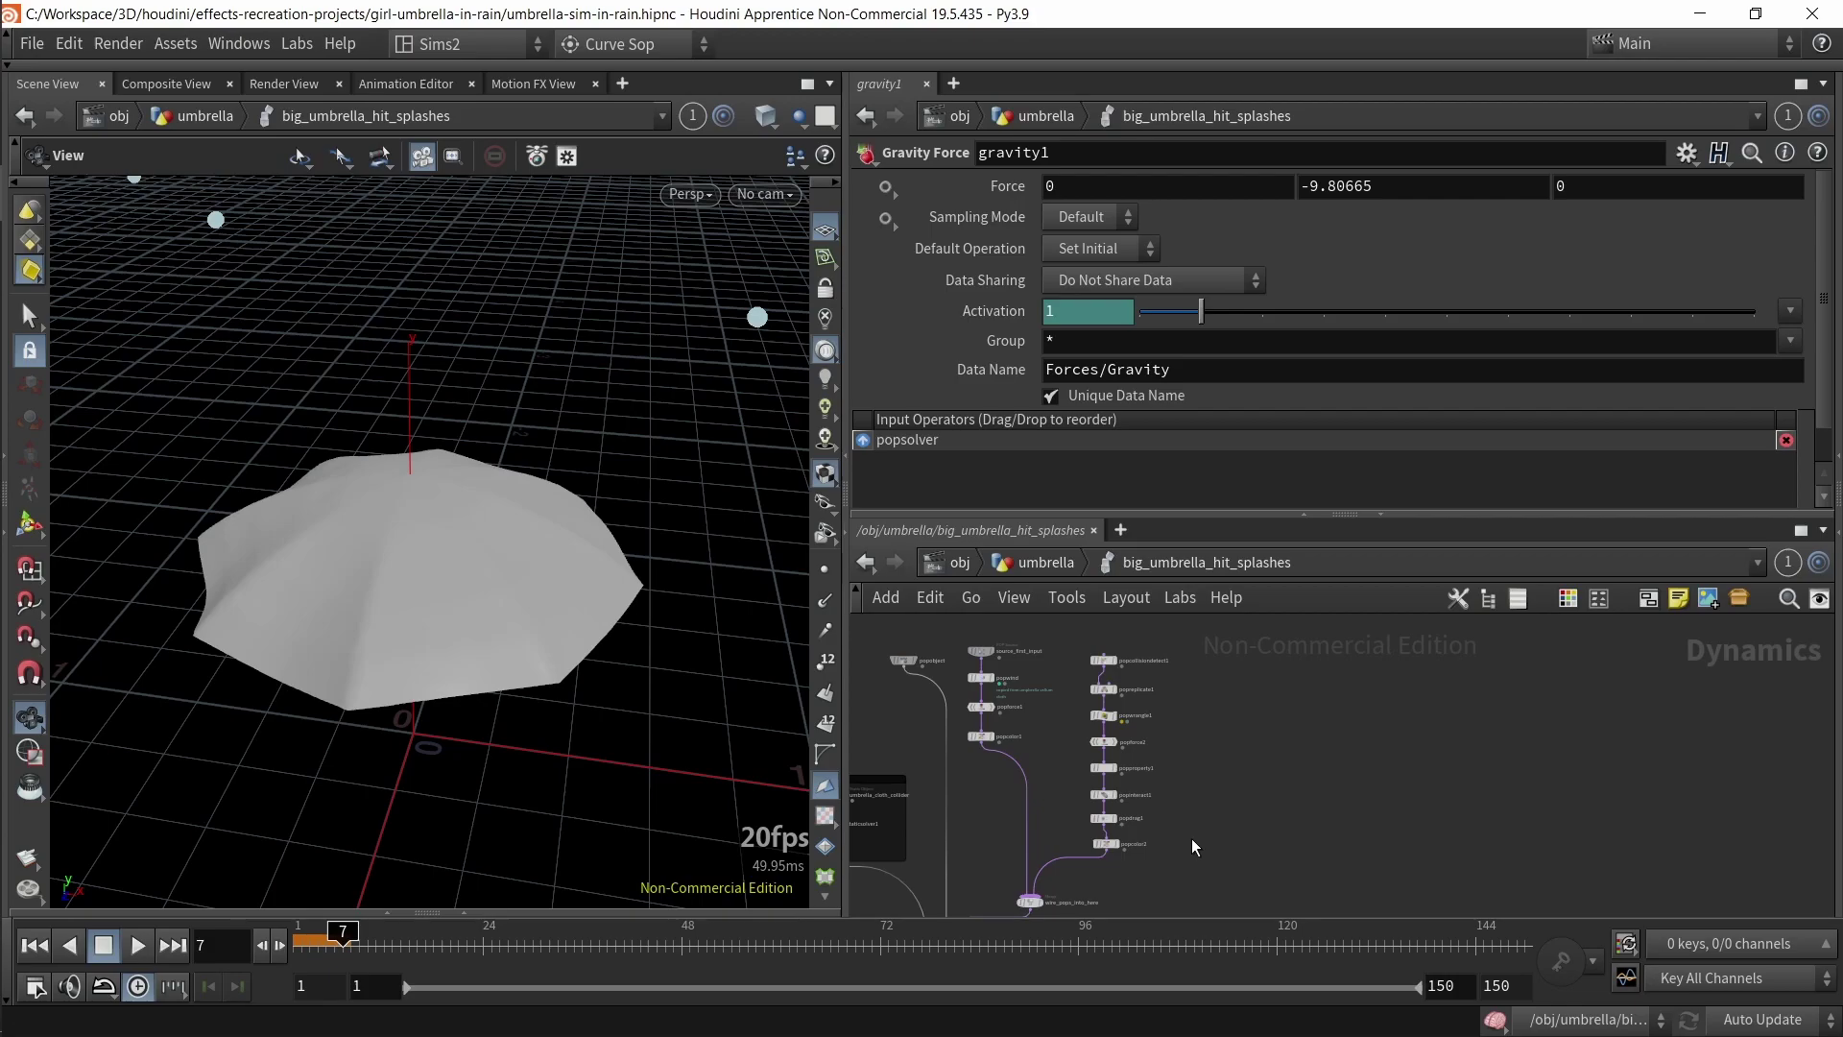
drag(1189, 858, 1159, 799)
drag(1109, 699, 1067, 646)
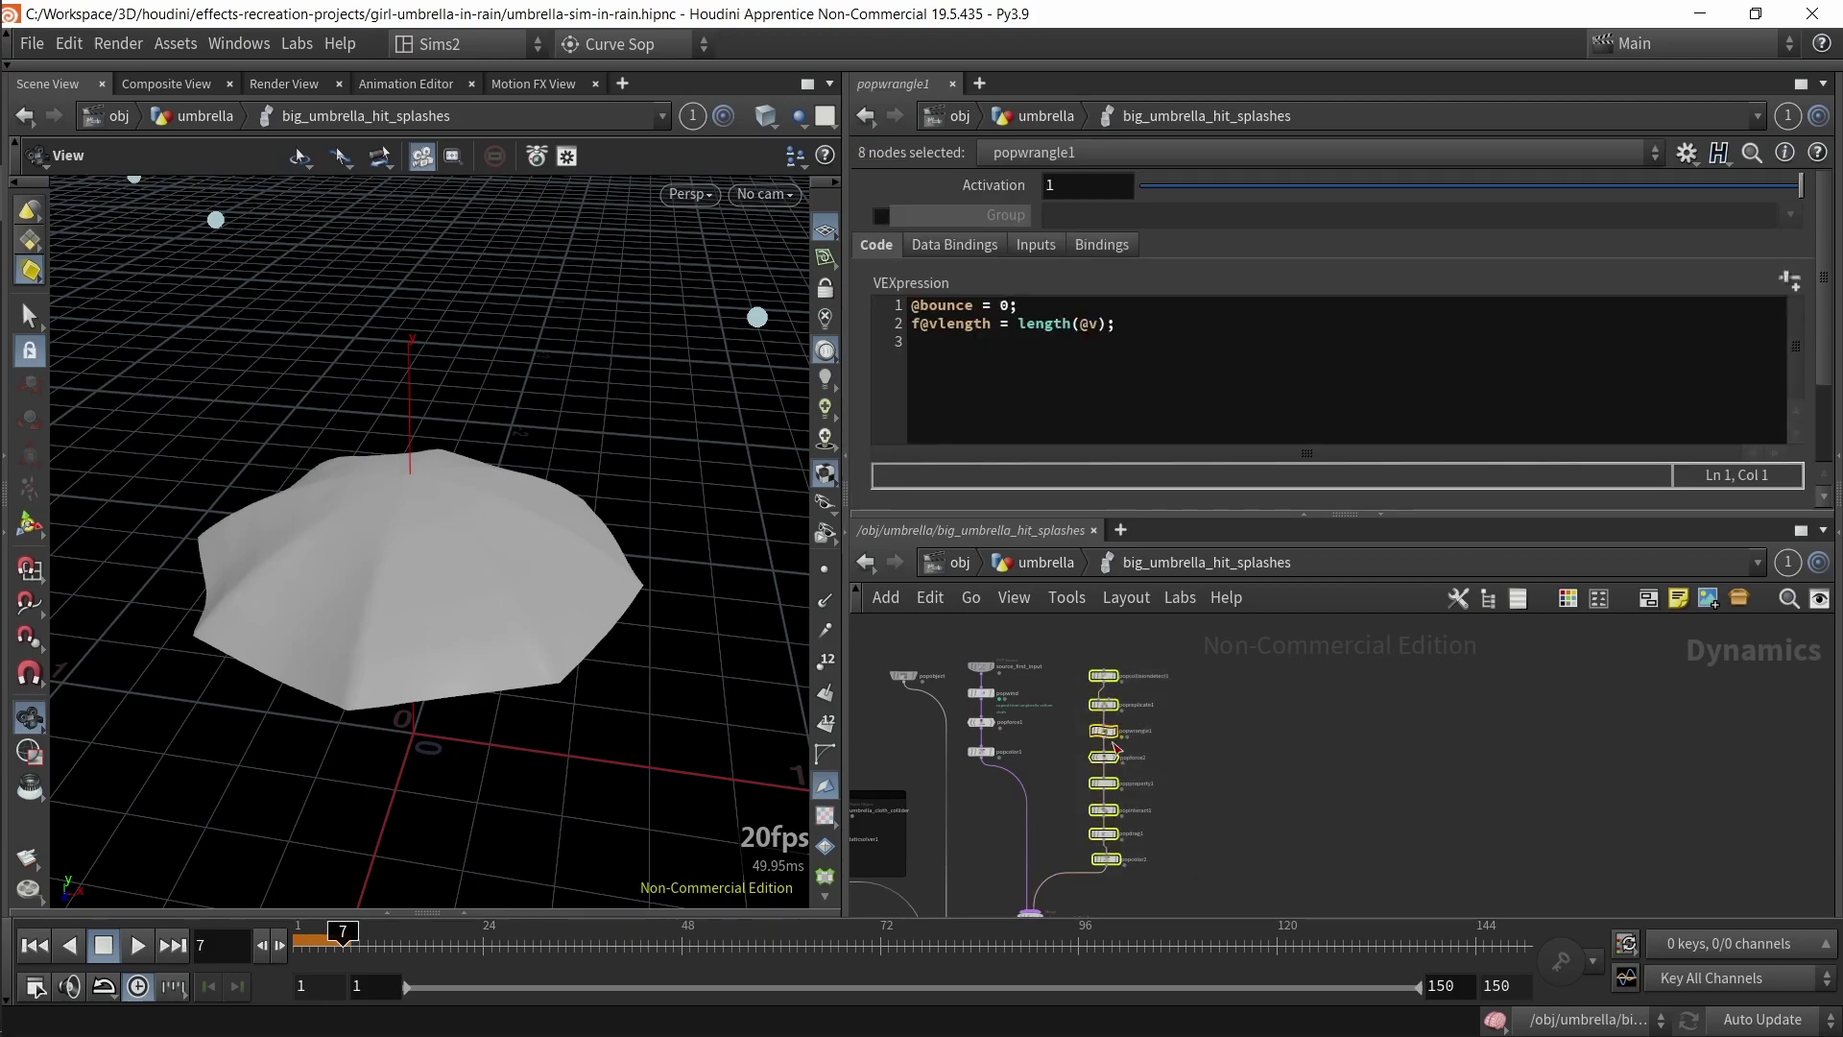
click(1226, 752)
- Open the popcollisiondetect1 parameters and return the simulation to frame 1
scroll(1142, 677, up, 3)
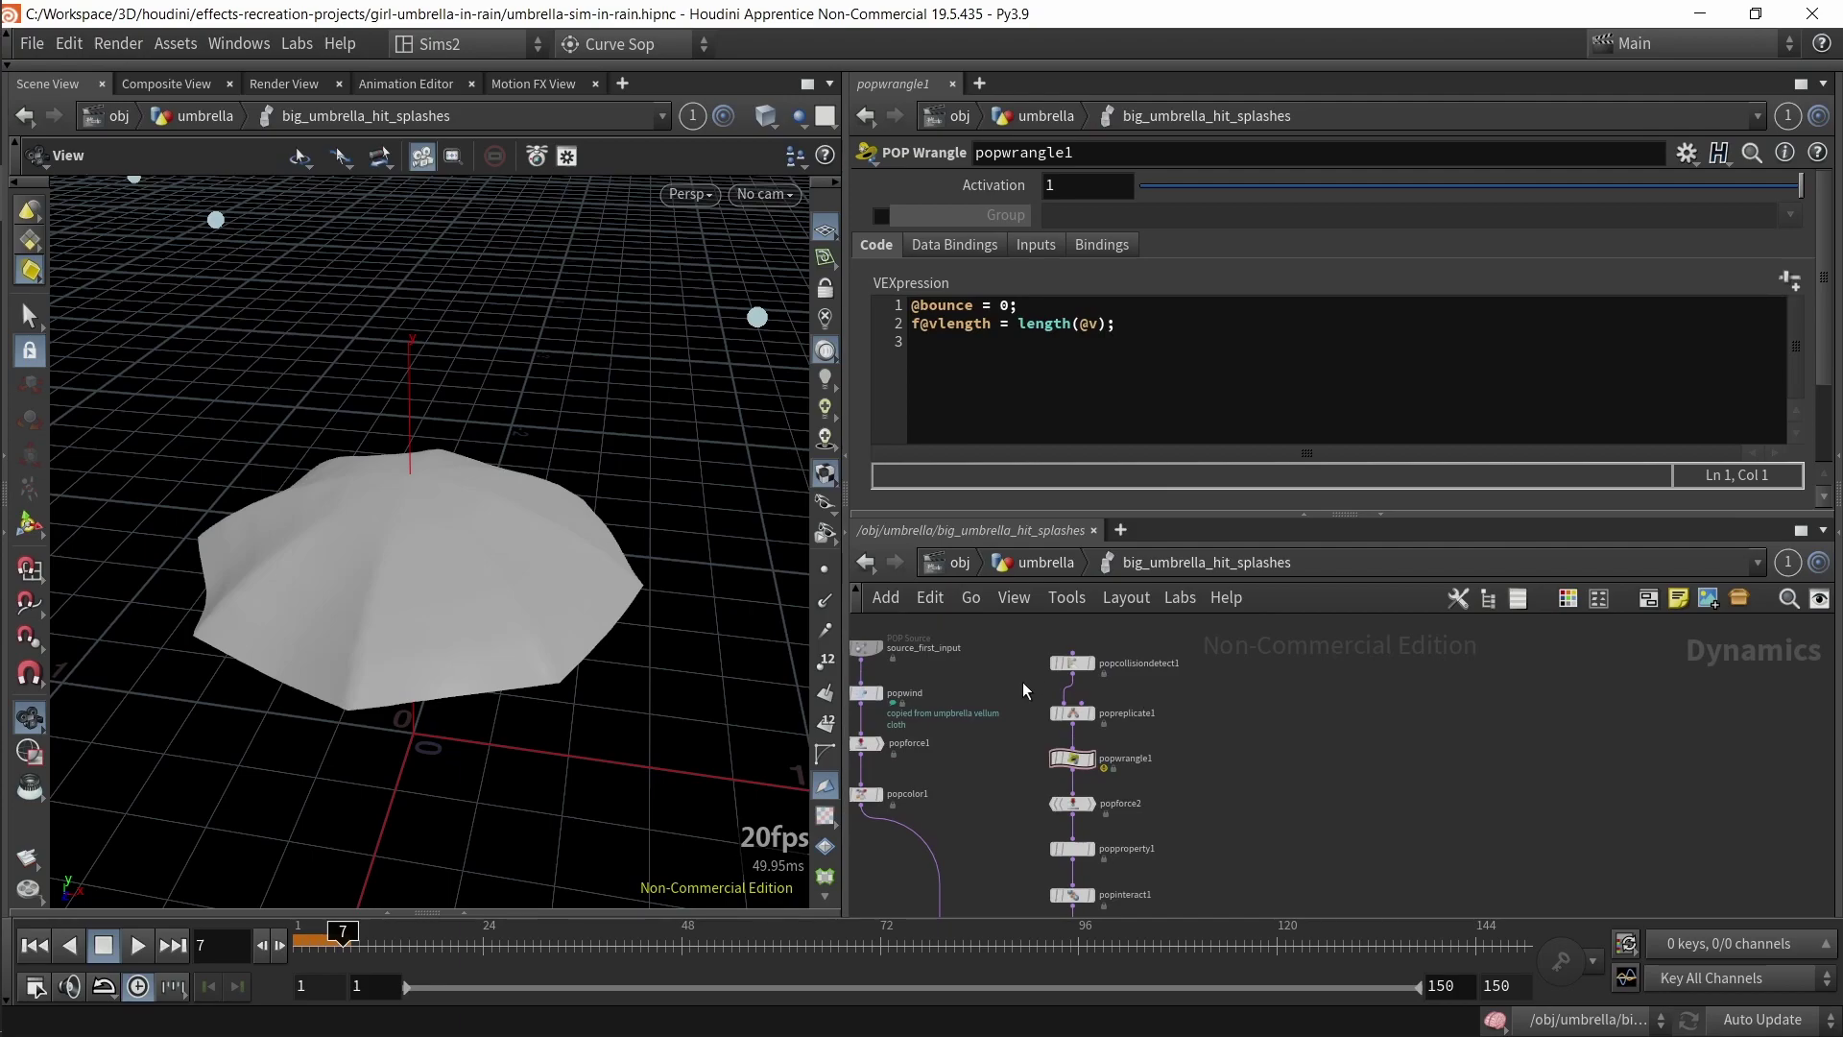
scroll(1066, 698, up, 1)
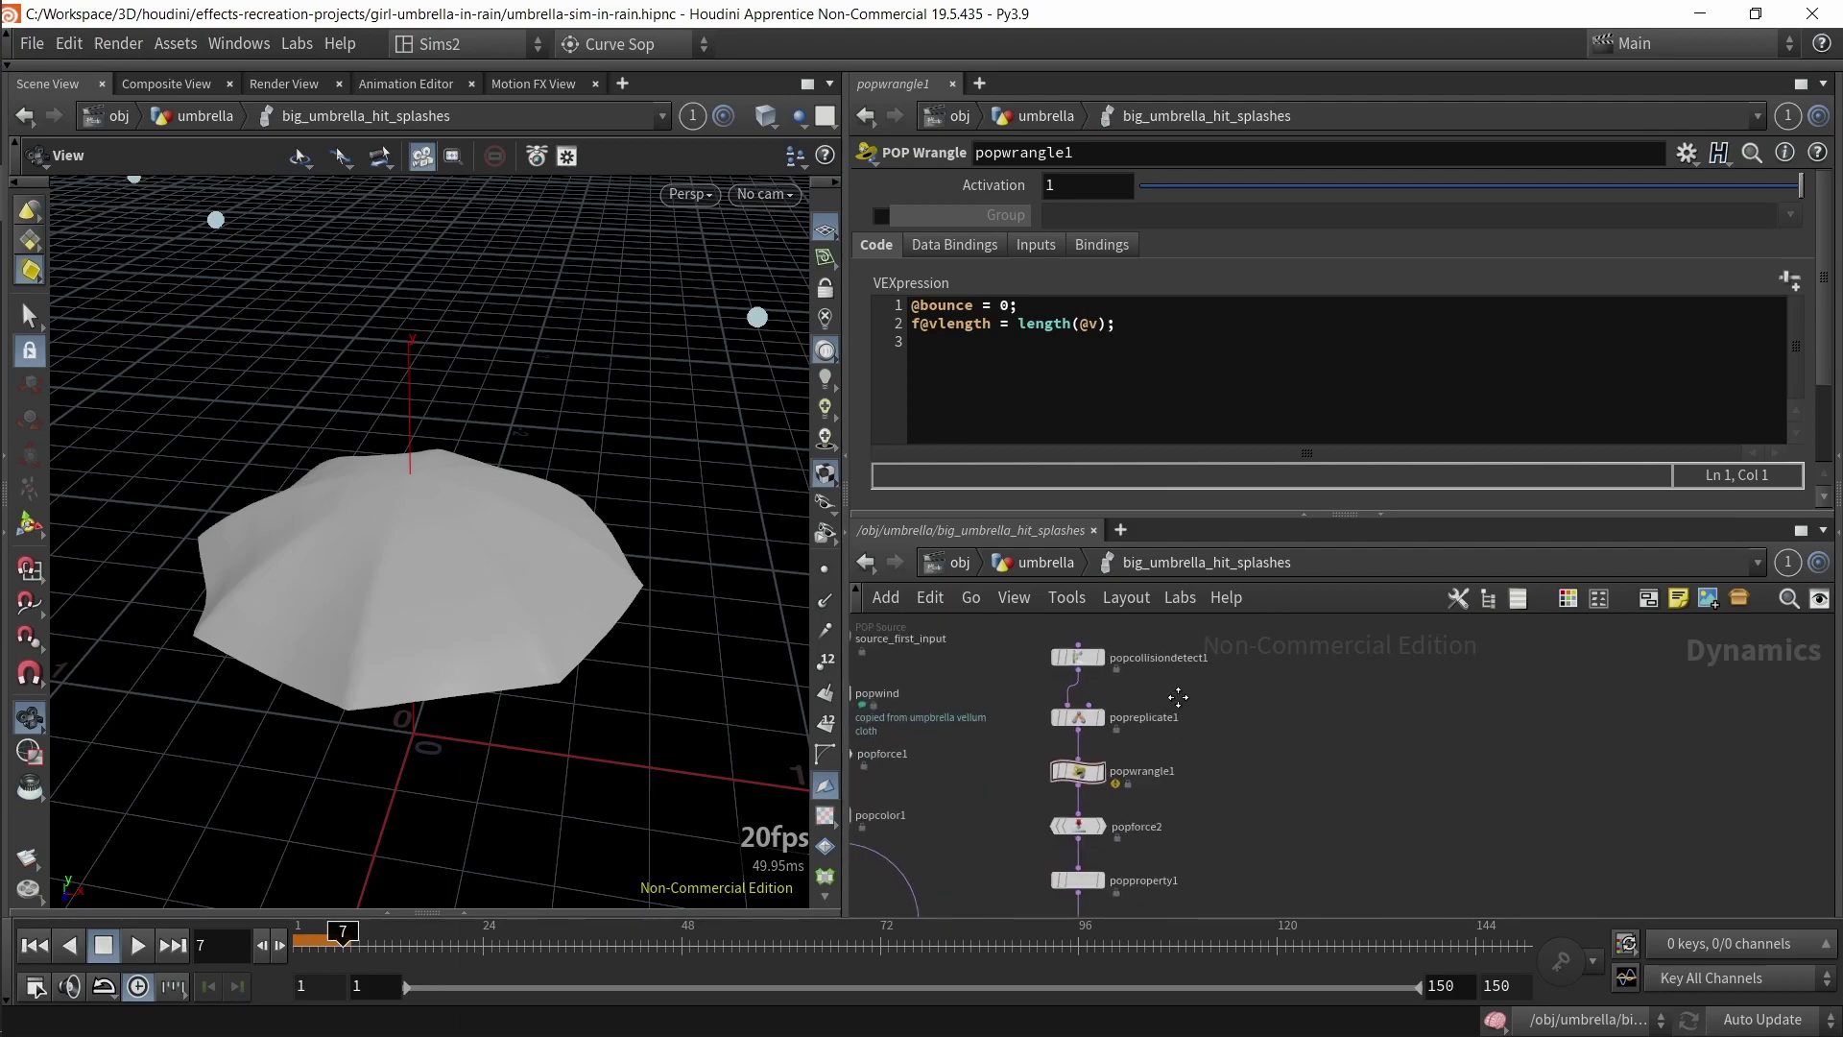
middle_drag(1172, 694, 1268, 724)
click(1164, 687)
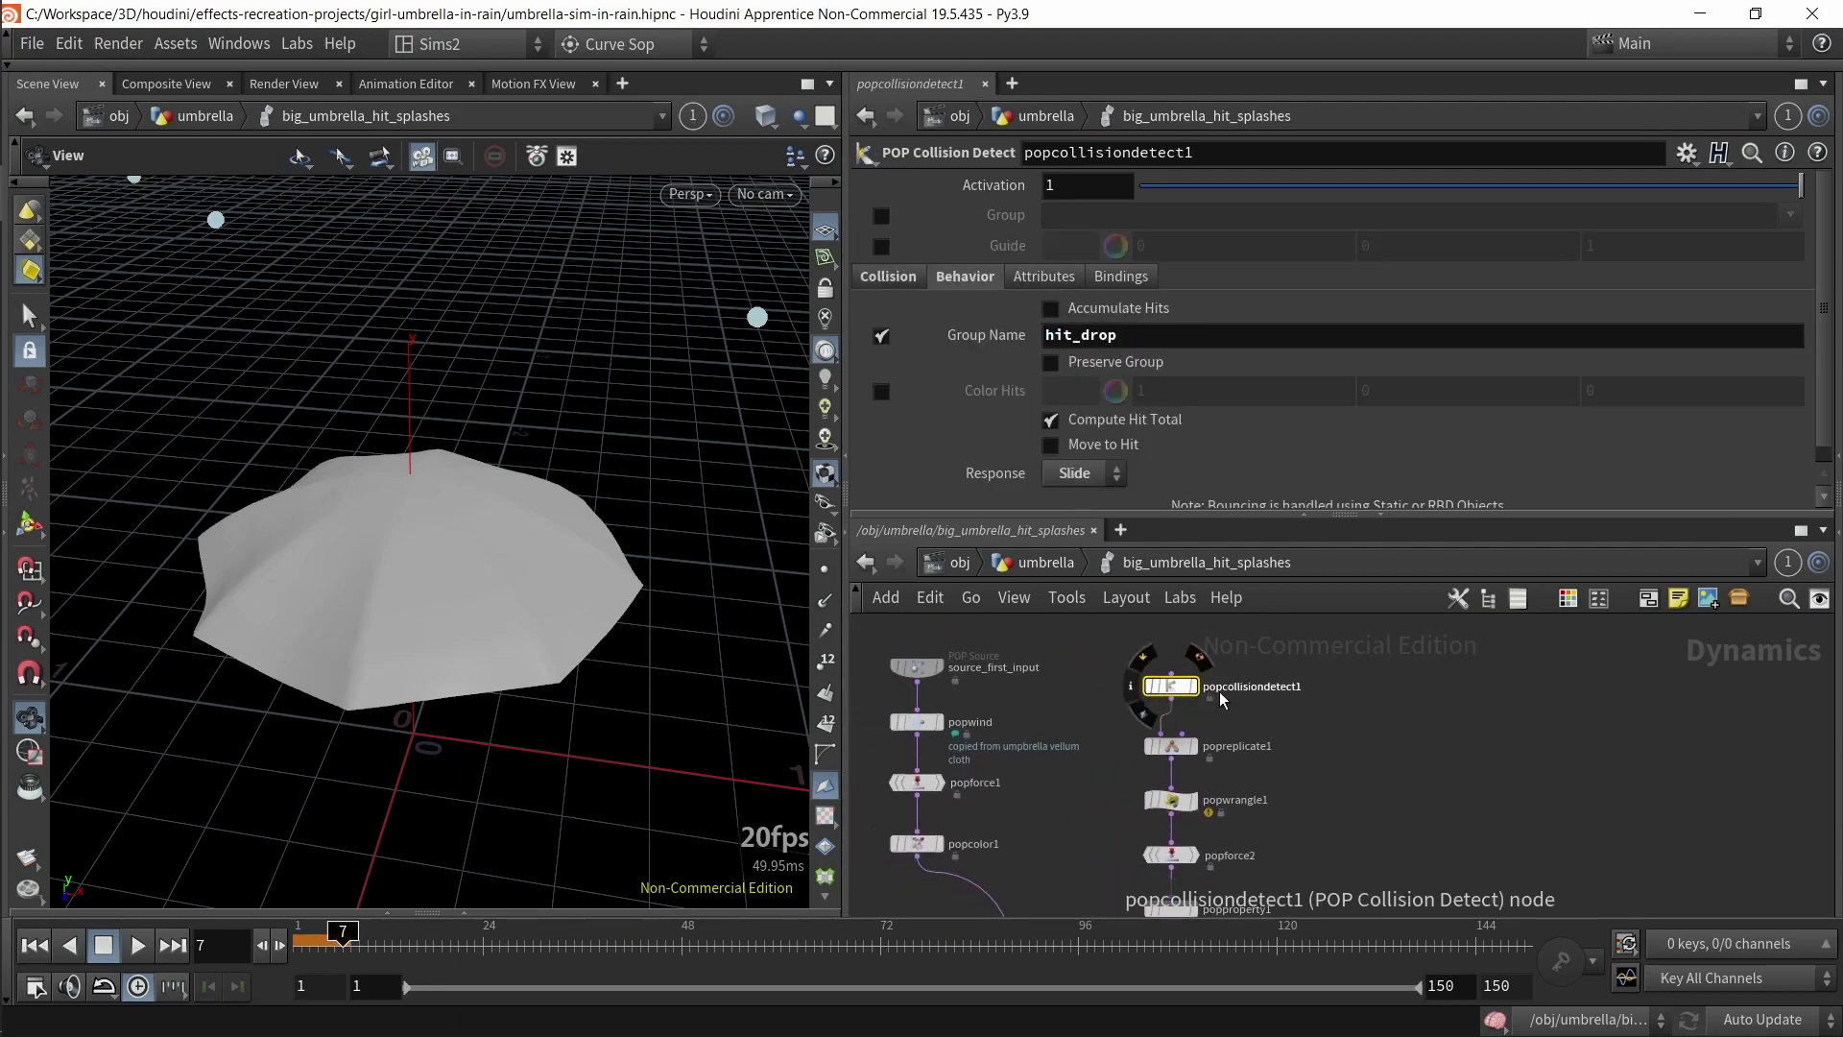
scroll(1221, 700, up, 3)
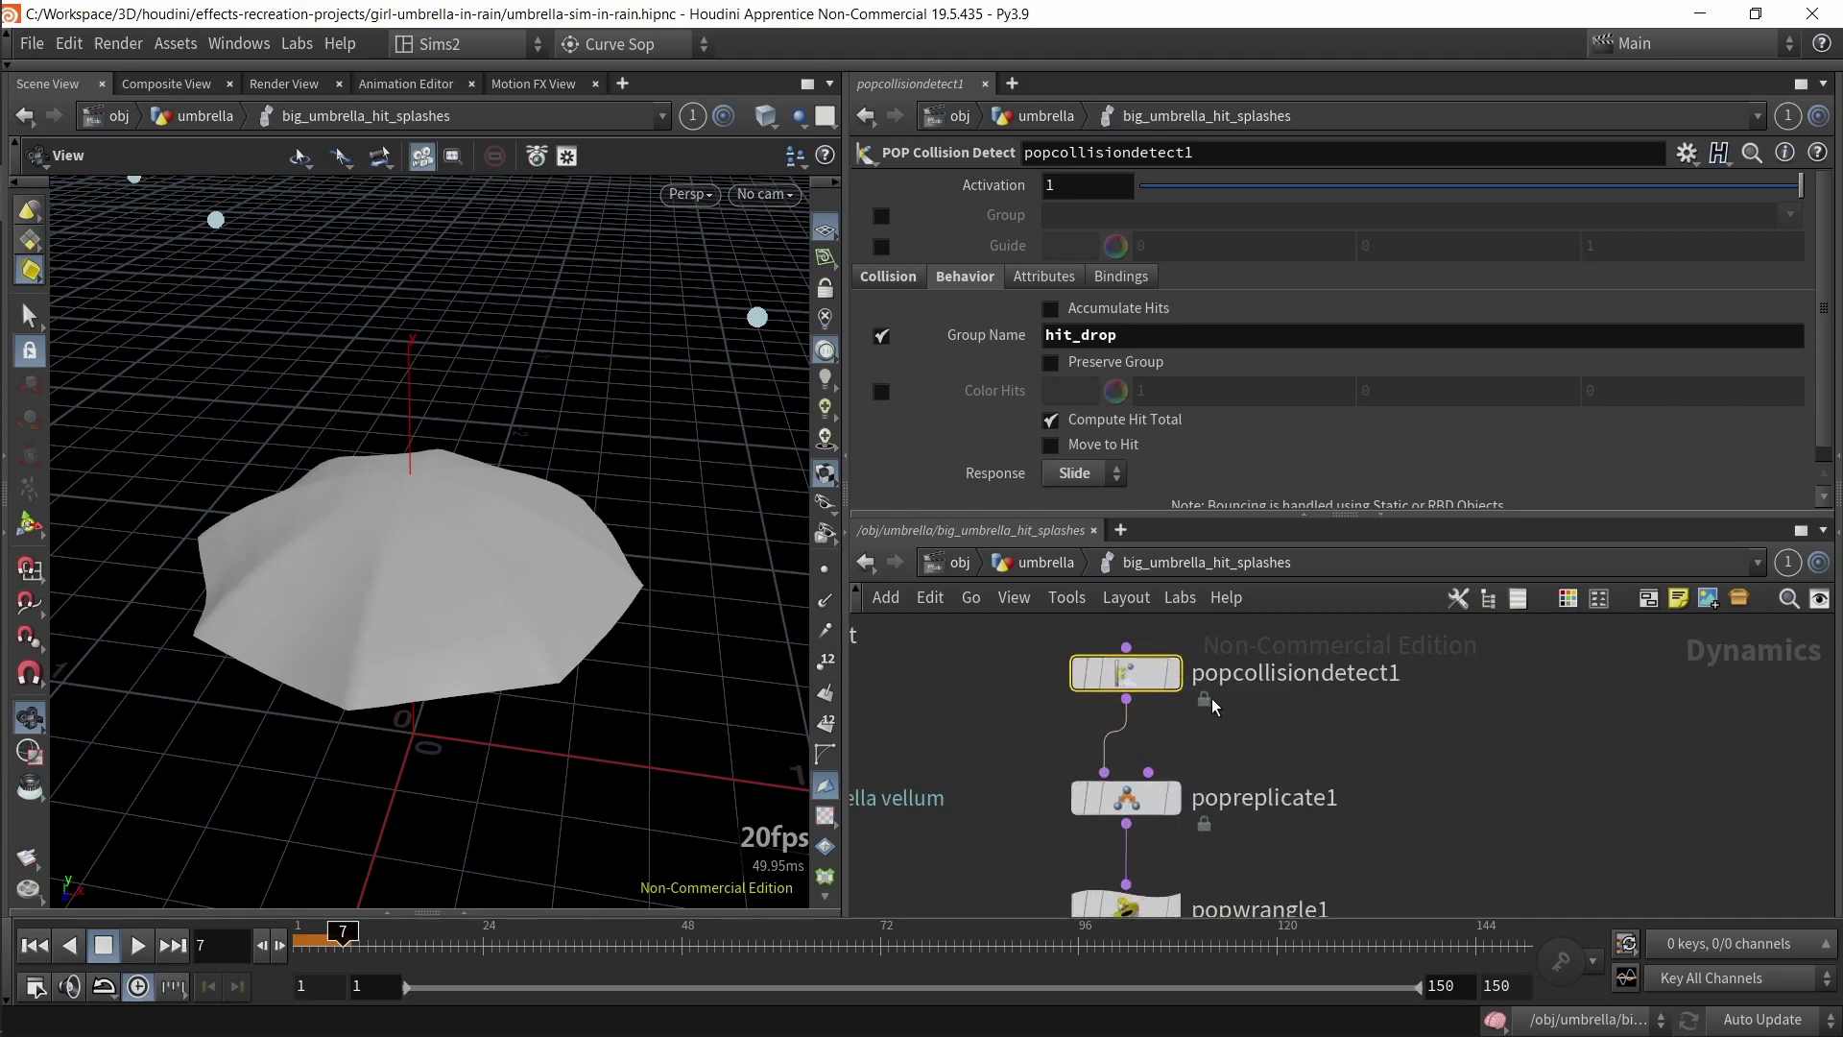
drag(307, 948, 273, 950)
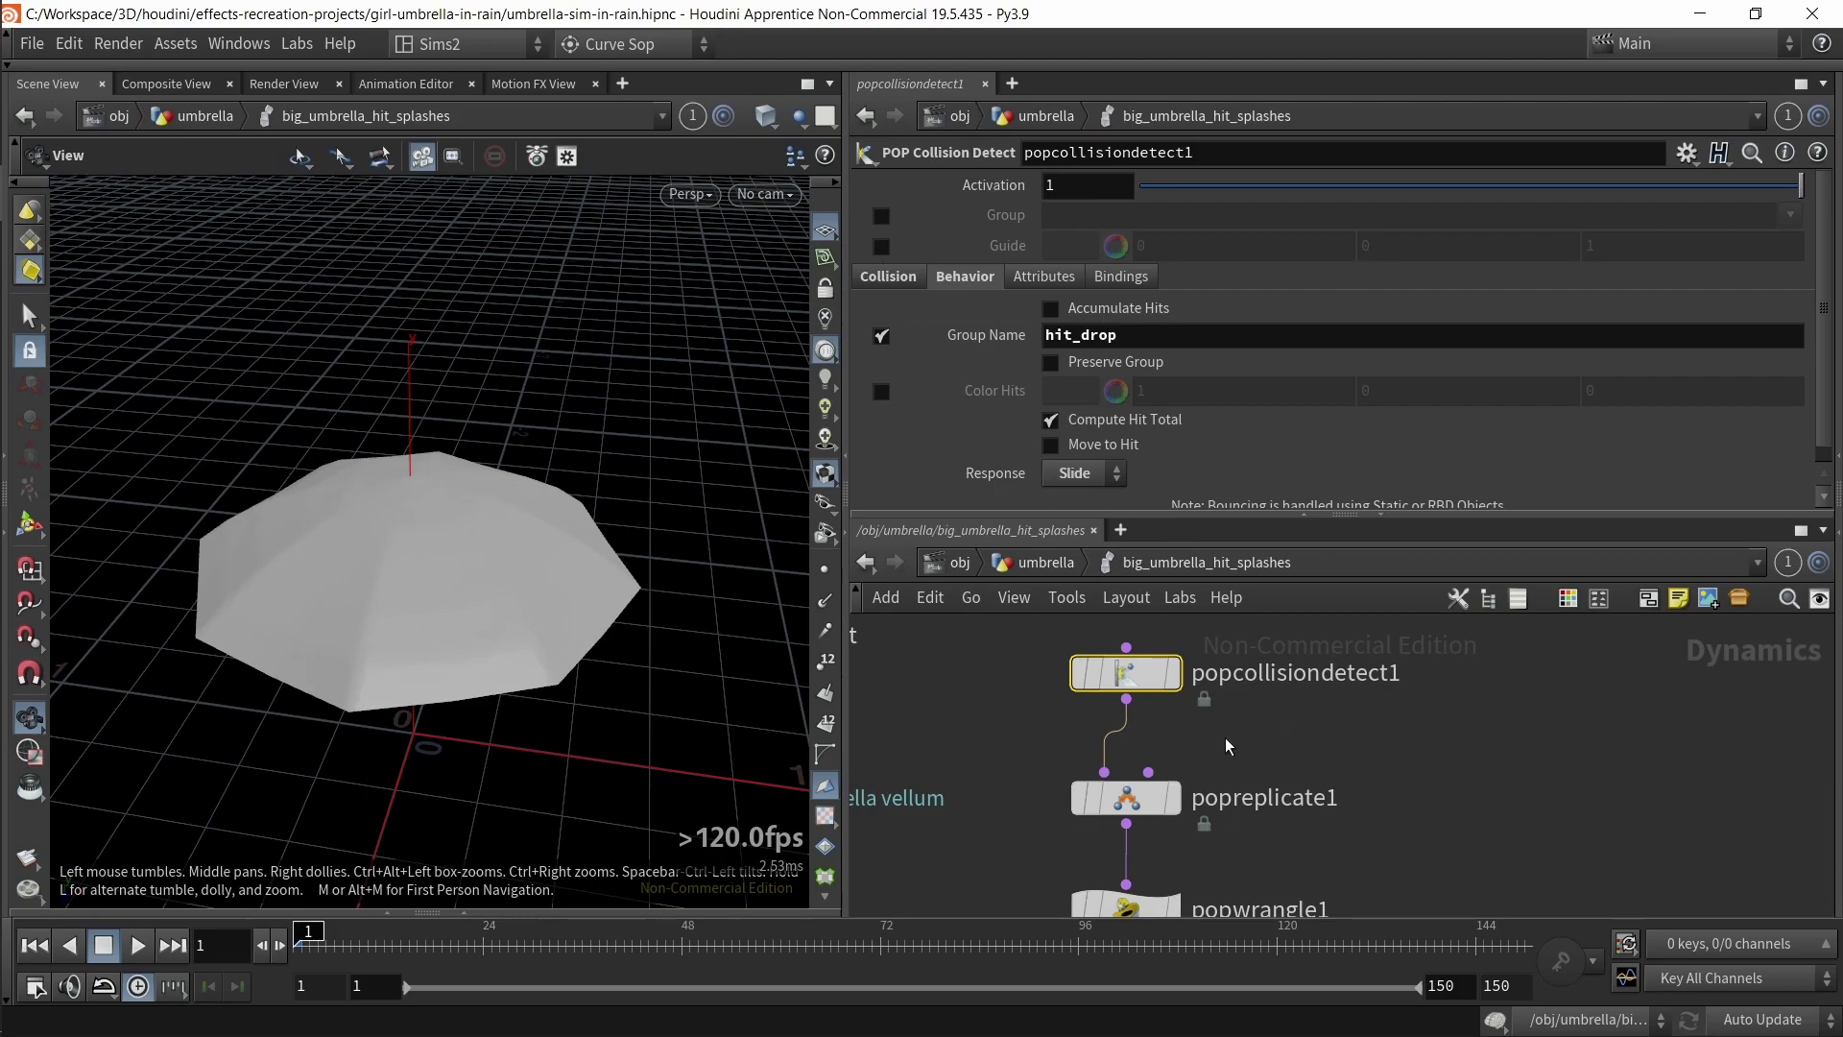
- Look up the POP Collision Detect operator in the node list without adding it
key(Tab)
text(pop)
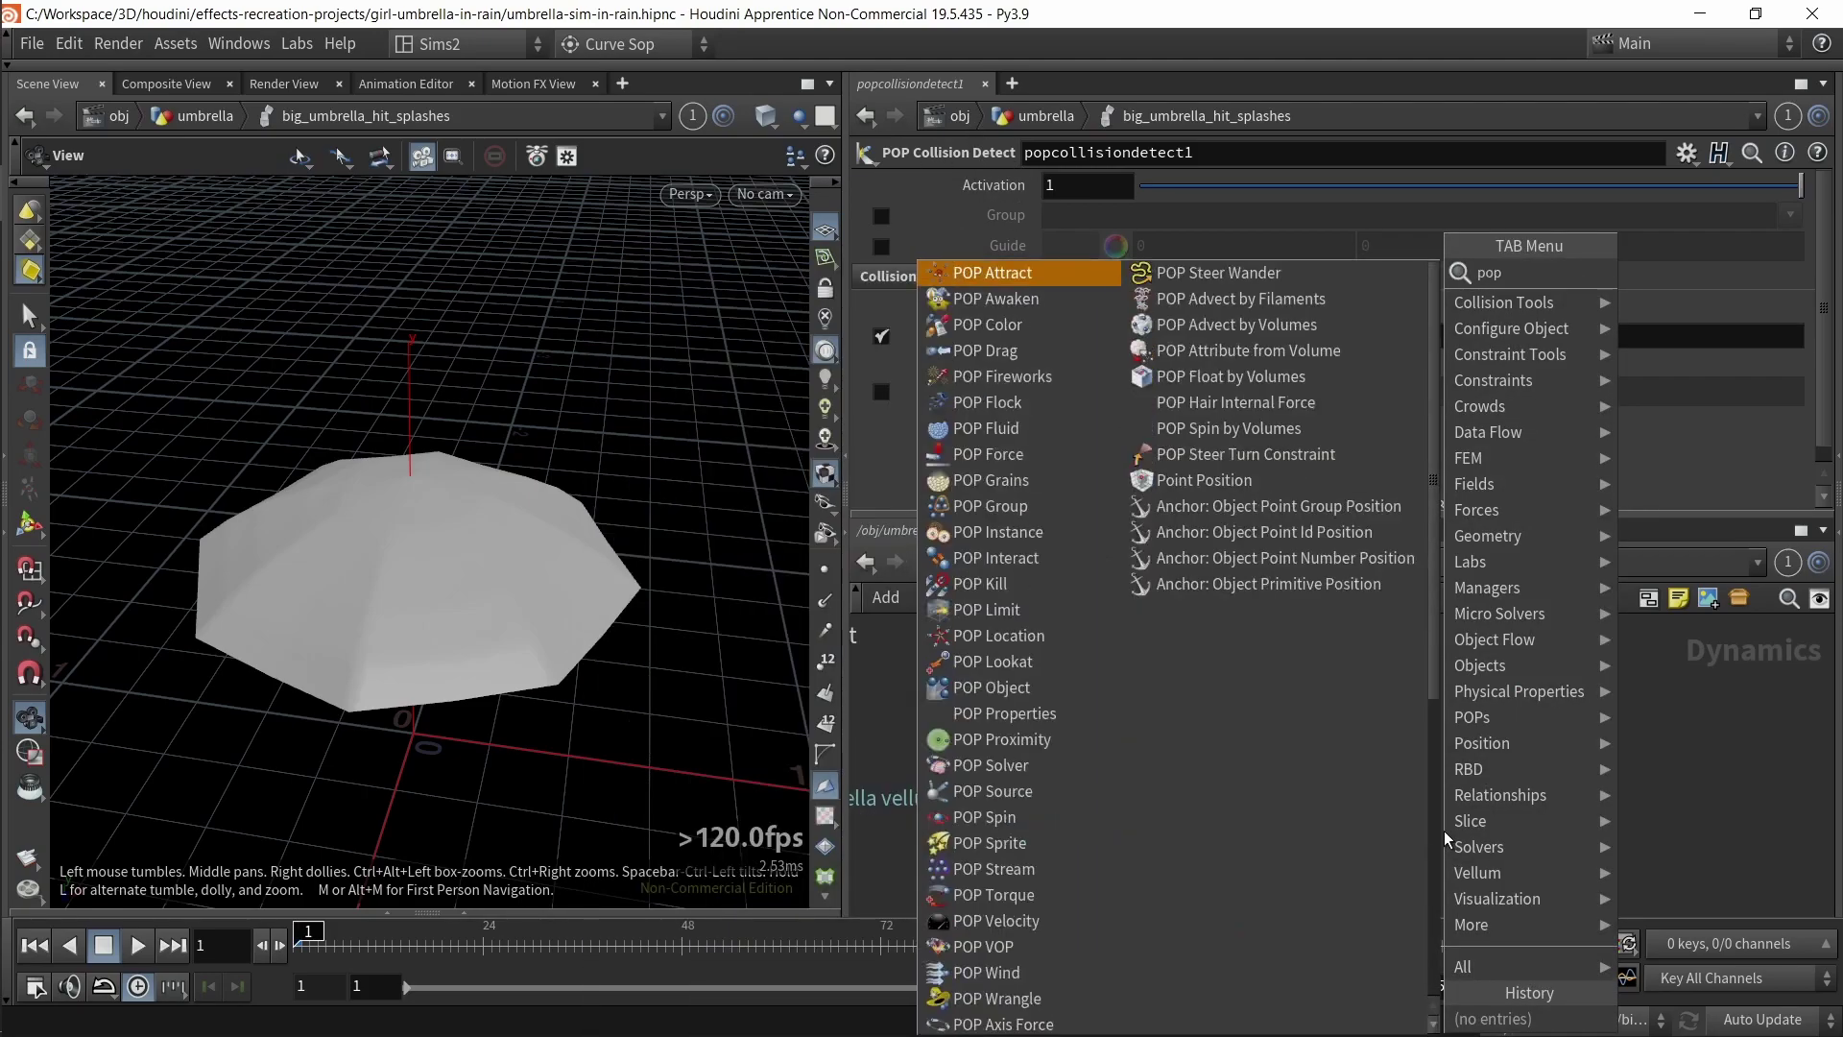
text(coll)
key(Down)
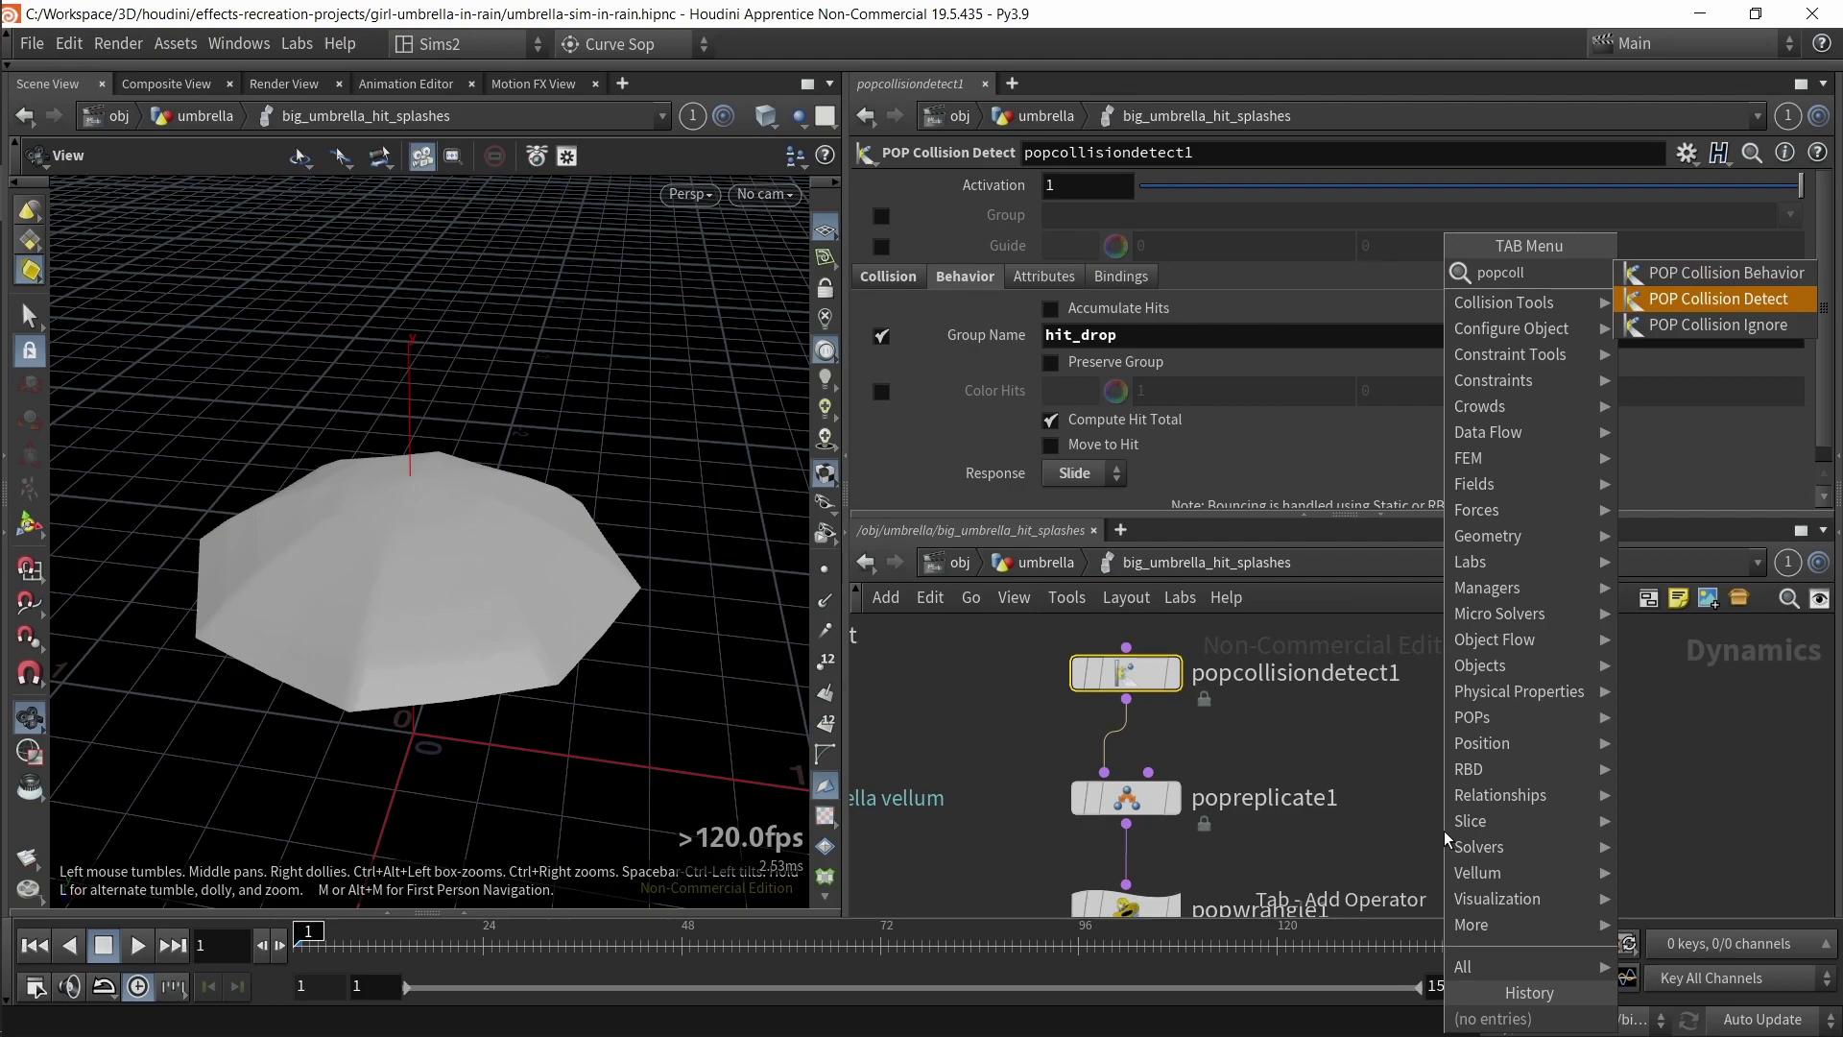
key(Escape)
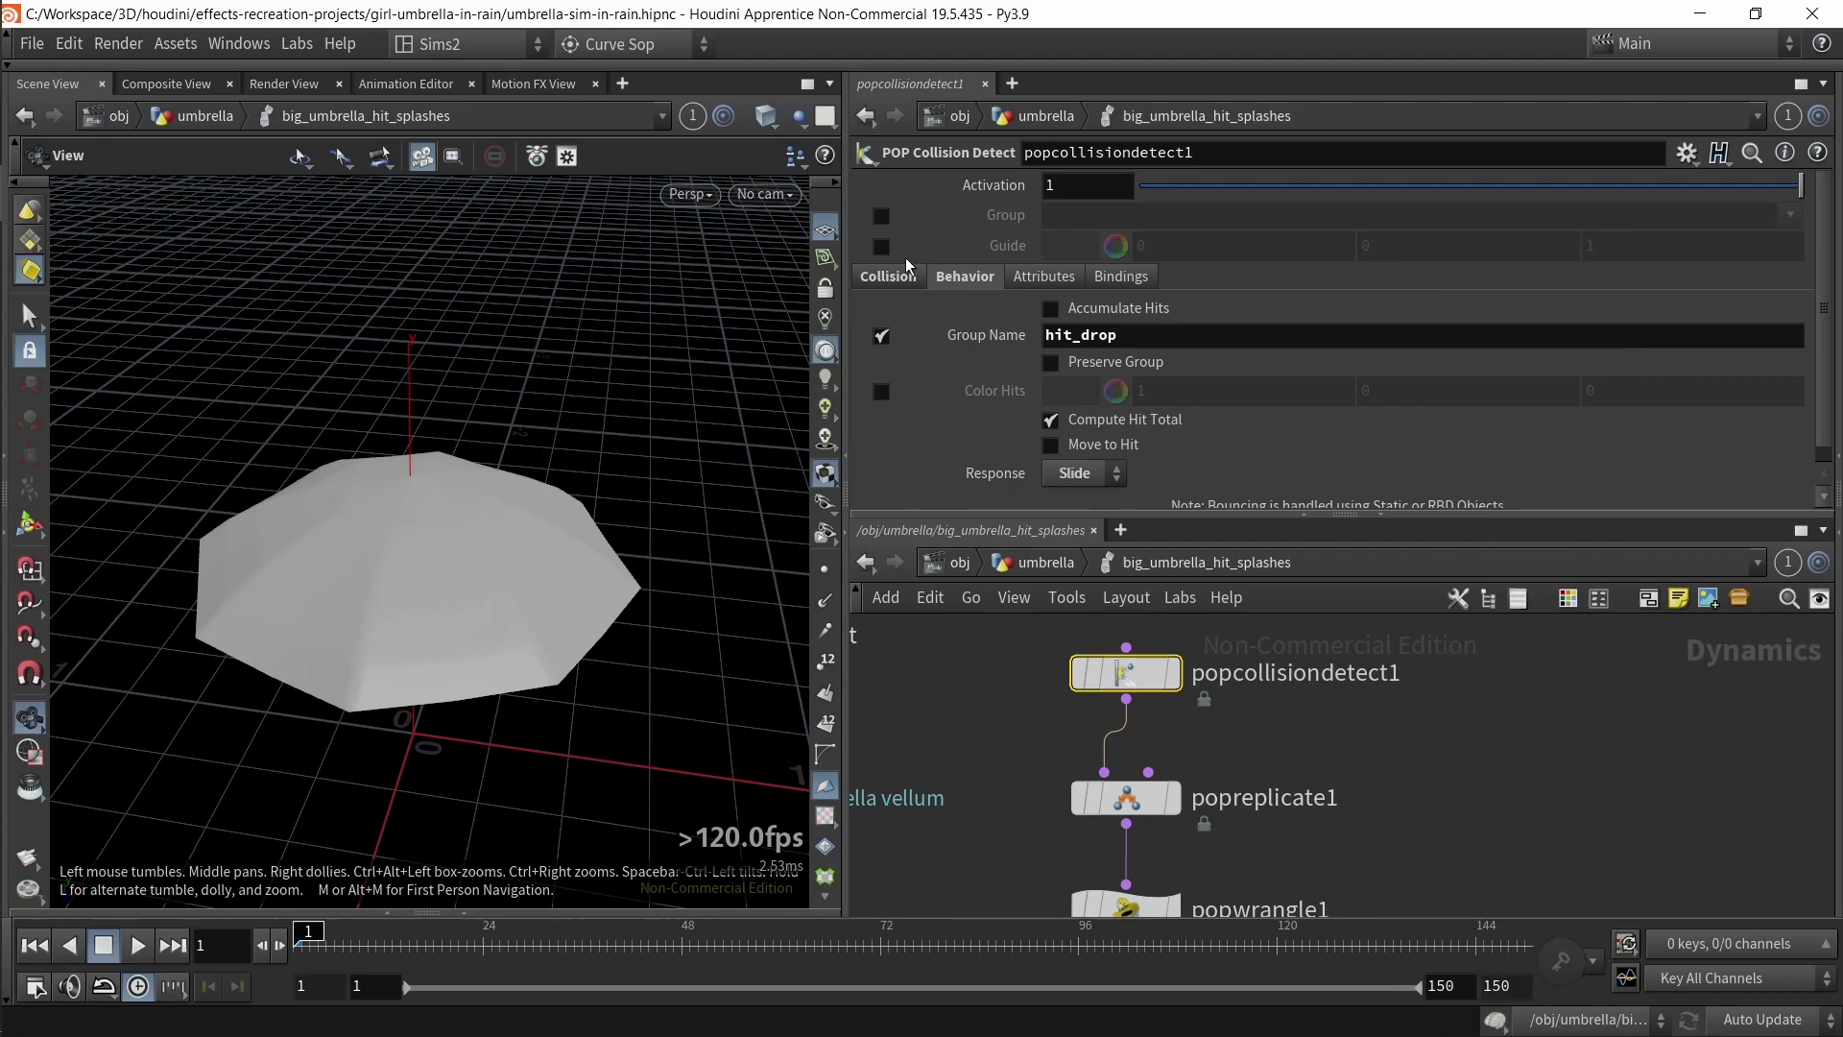
- Follow popcollisiondetect1's collision SOP path to OUT_umbella_cloth_geo and trace the network to the cache_vellum_umbrella node
click(889, 277)
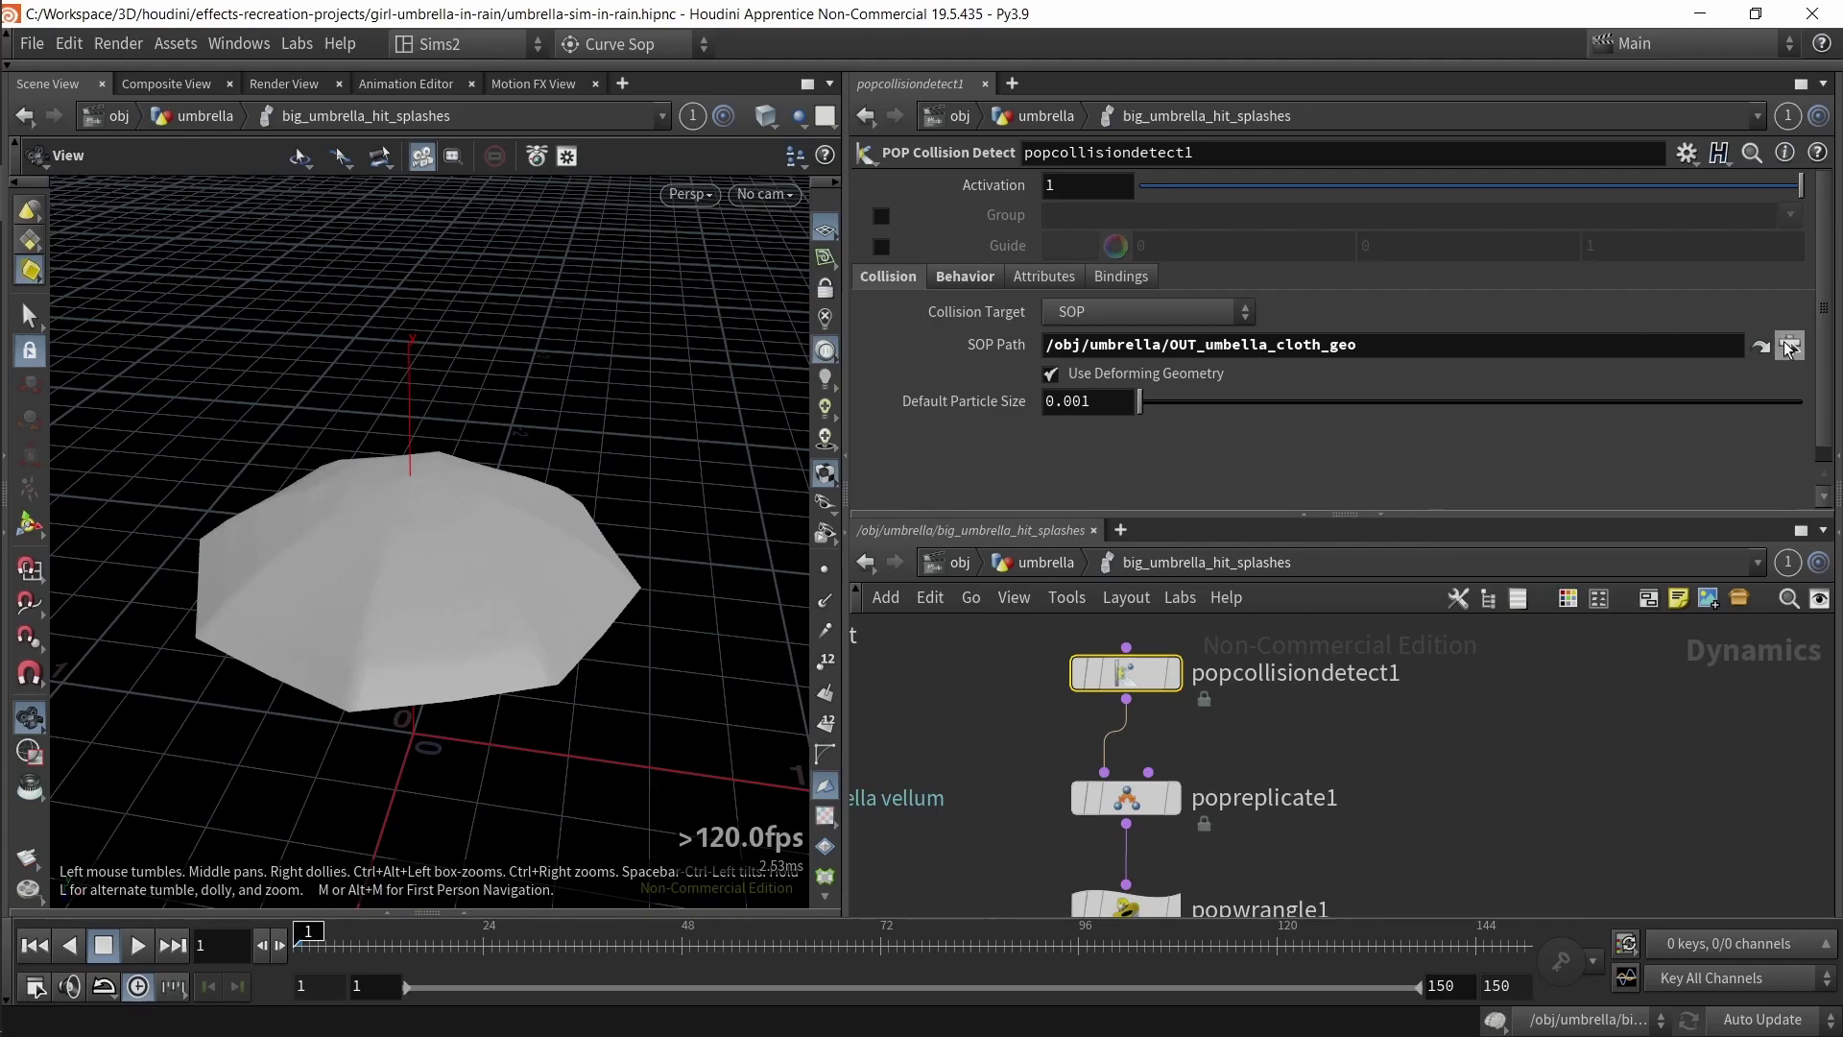
click(1760, 347)
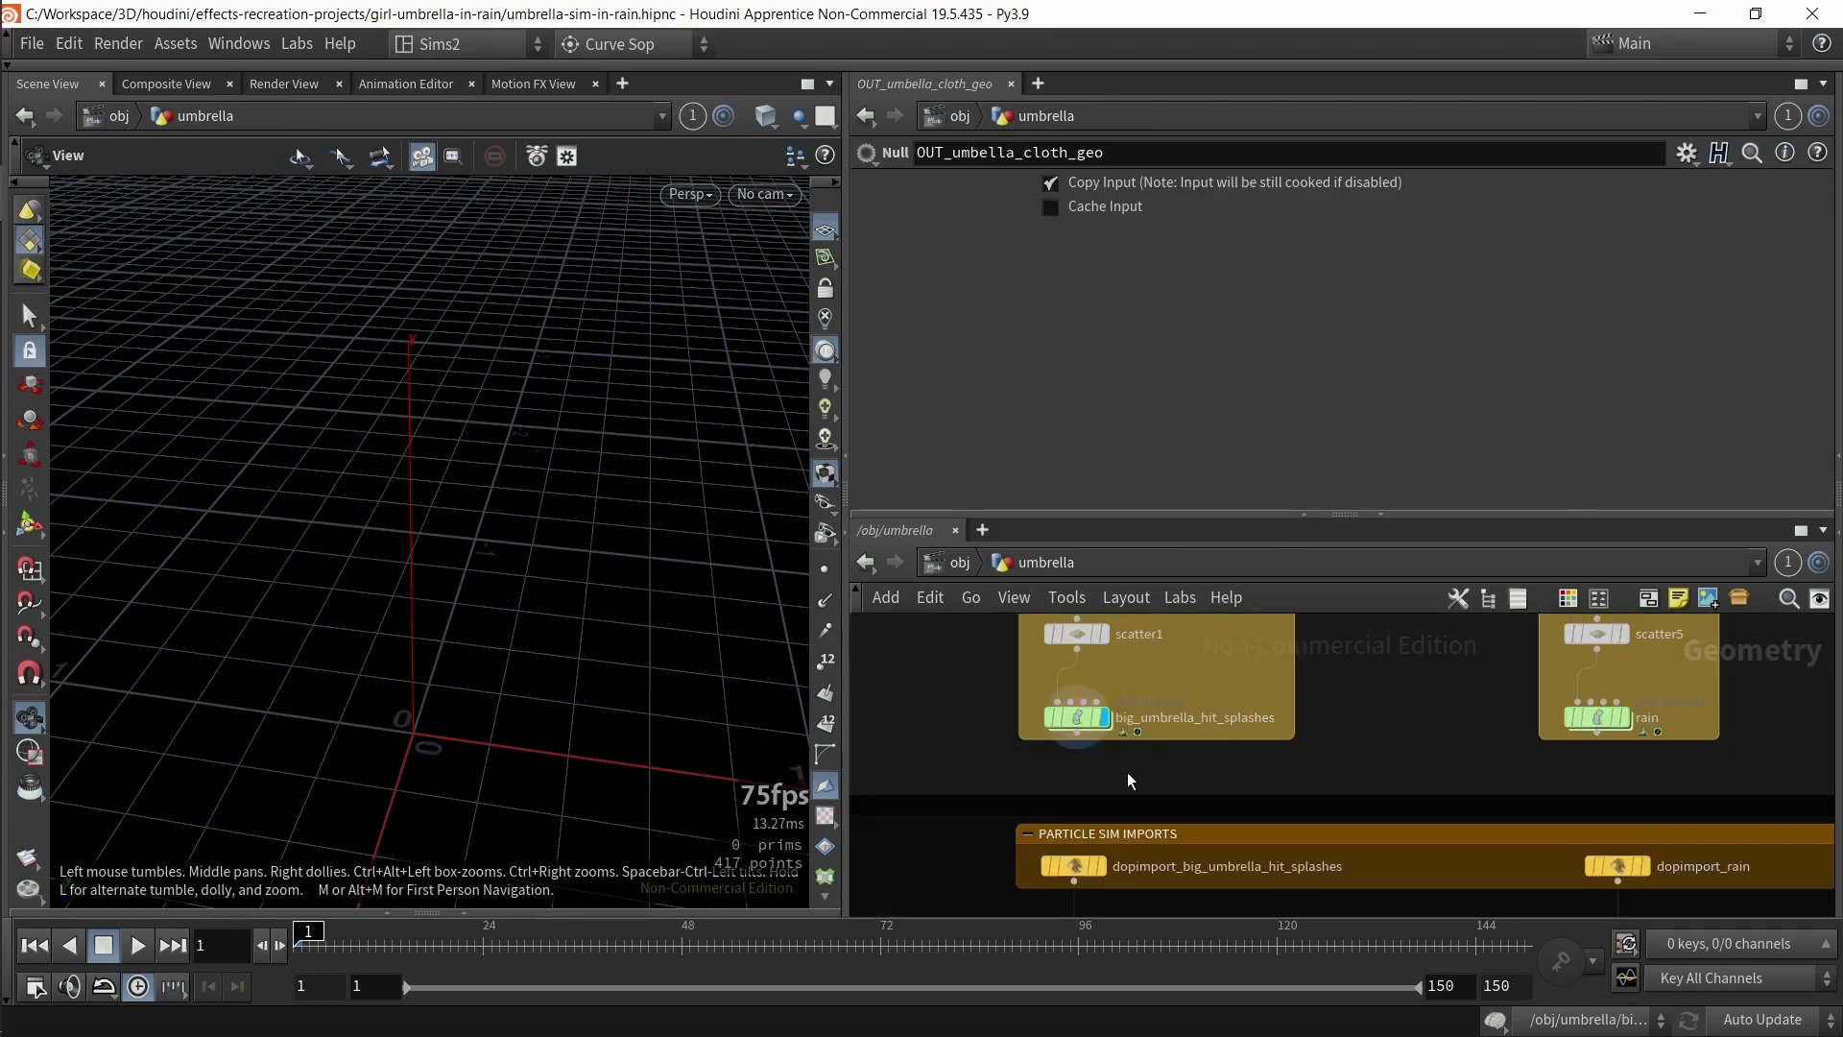
drag(1176, 672, 1678, 888)
scroll(1444, 820, down, 3)
middle_drag(1436, 817, 1231, 777)
drag(1433, 735, 1480, 730)
scroll(1584, 750, down, 3)
middle_drag(1694, 774, 1108, 816)
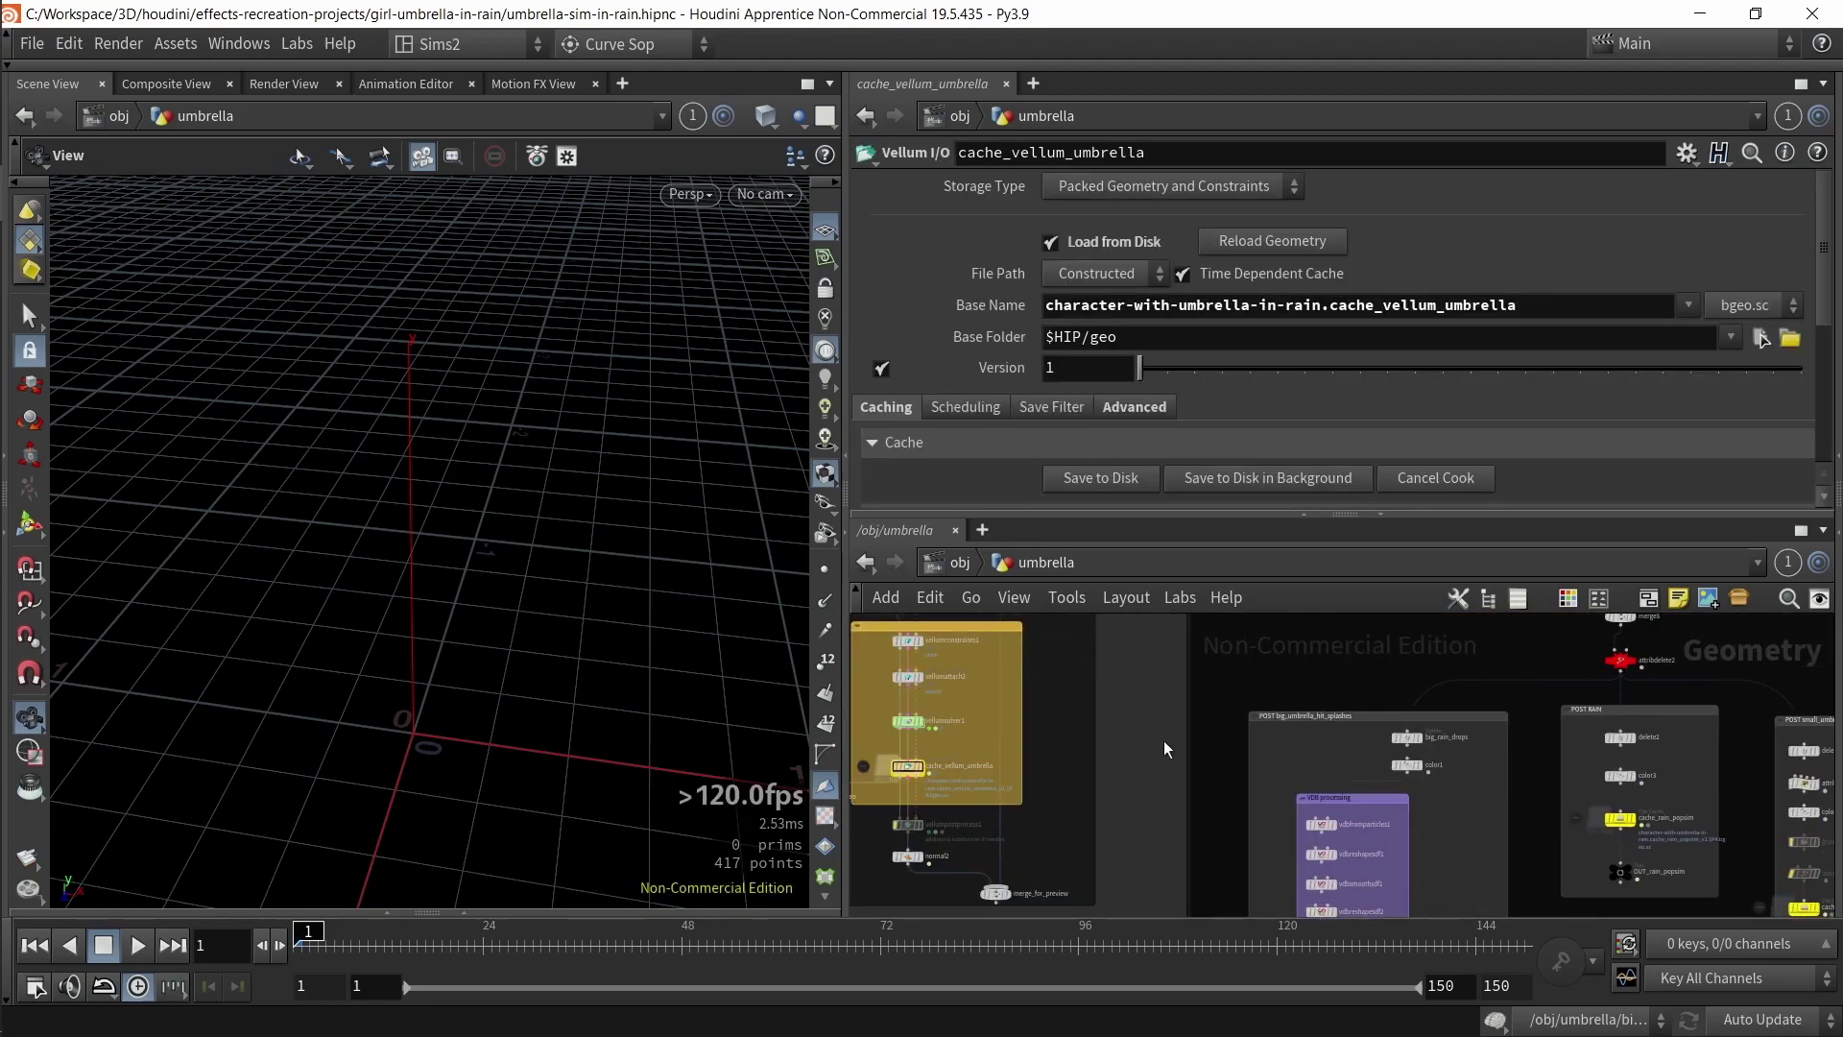
- Return from the umbrella geometry network to the inside of the big_umbrella_hit_splashes network
key(grave)
key(grave)
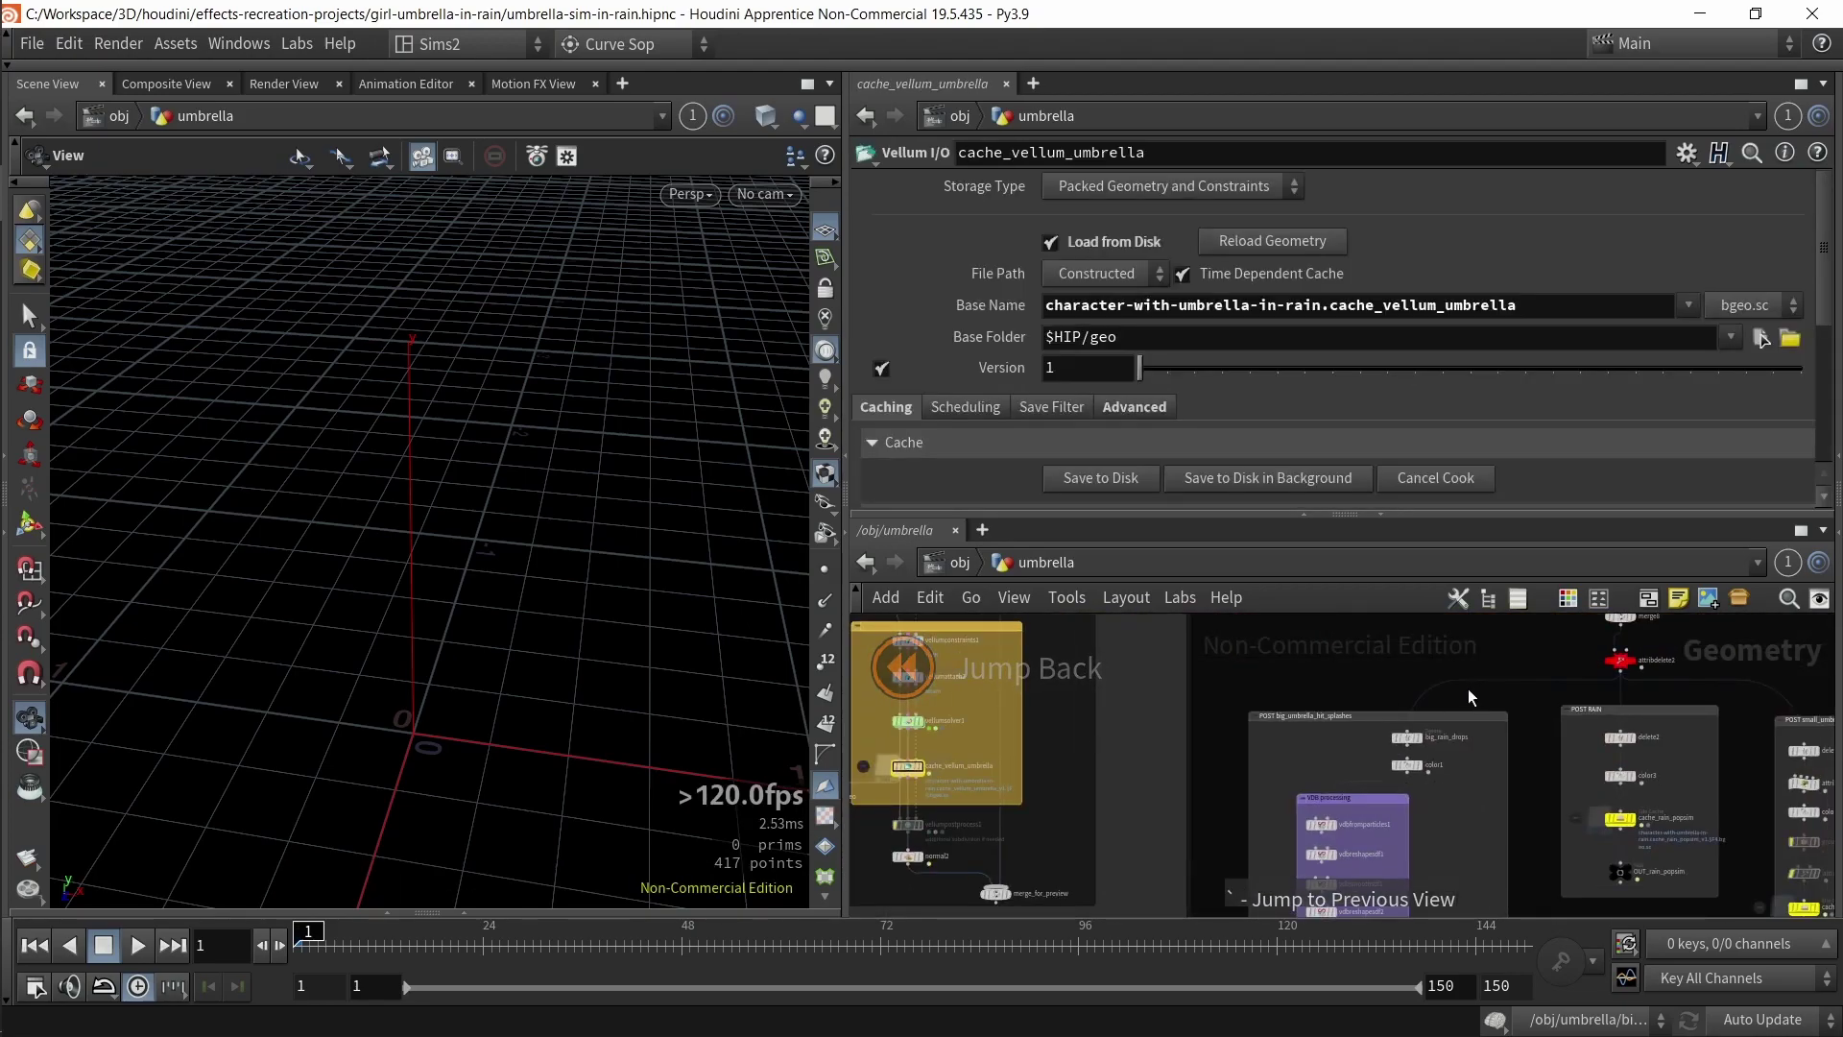
key(grave)
double_click(1077, 720)
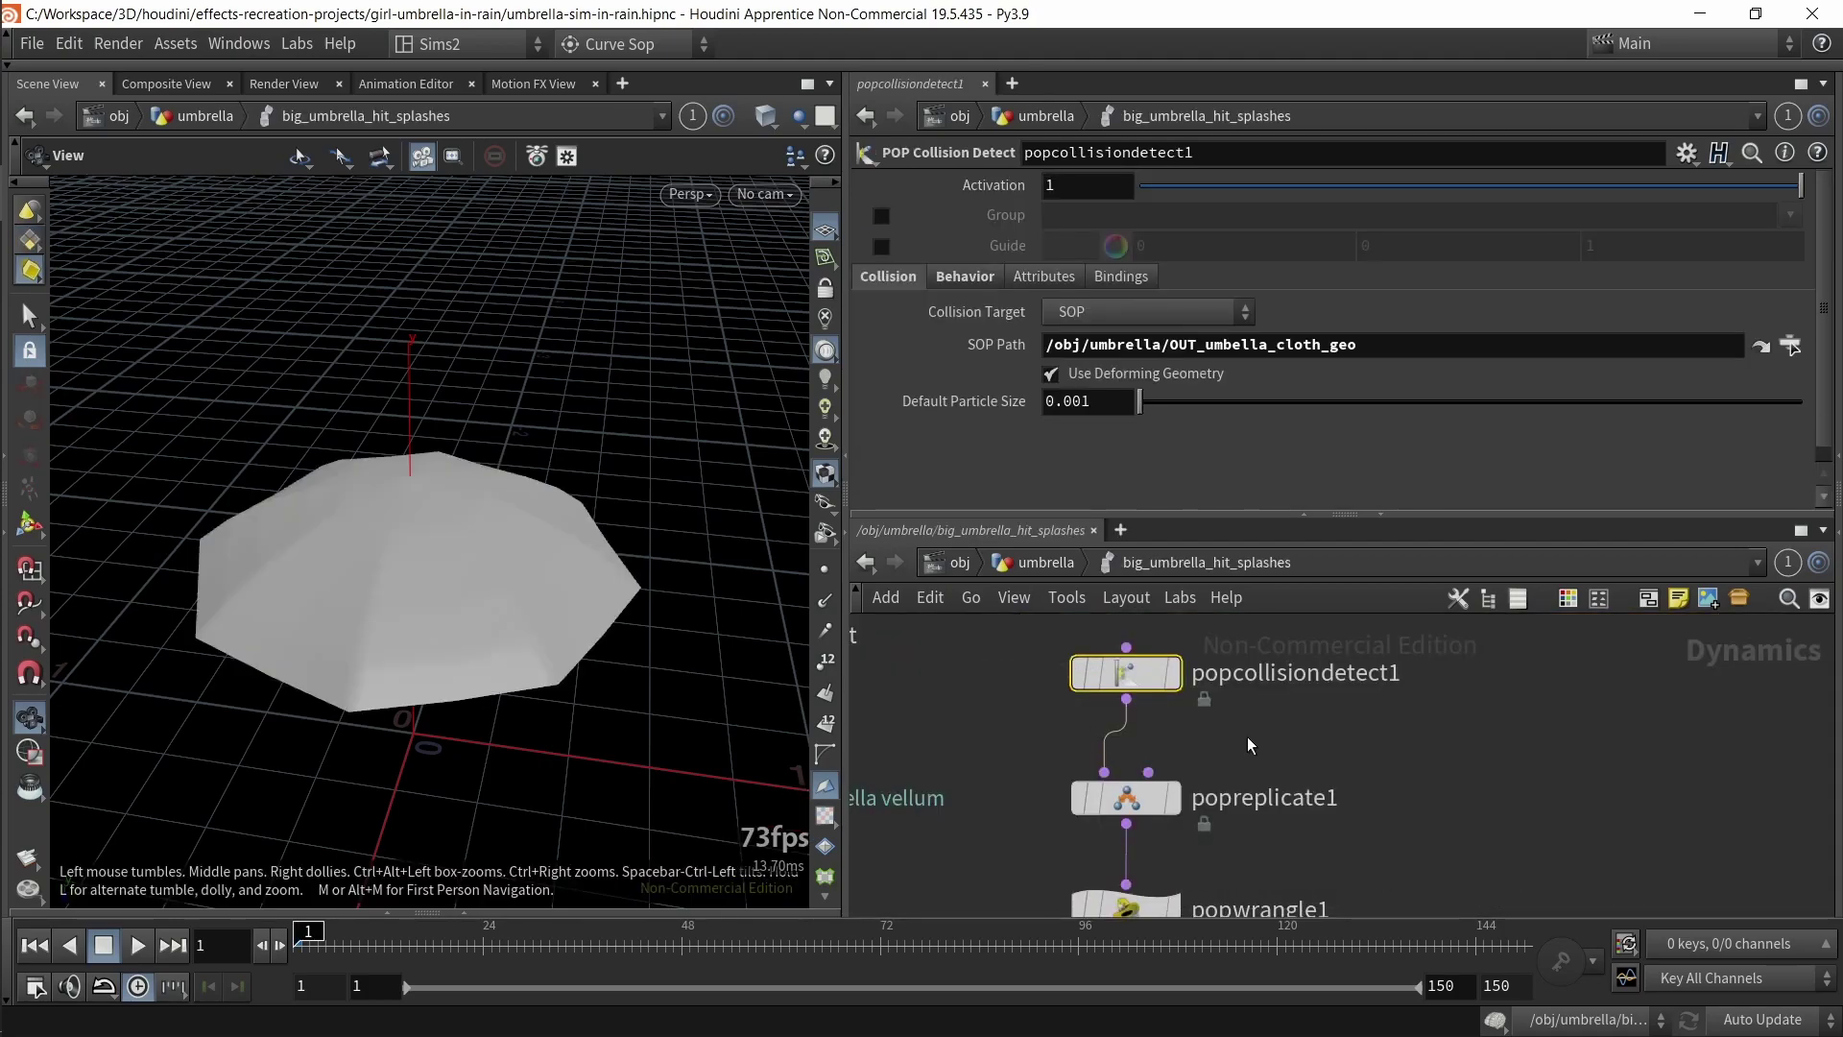
- Review popcollisiondetect1's behavior settings, keeping the Response on Slide and the group name hit_drop
click(965, 275)
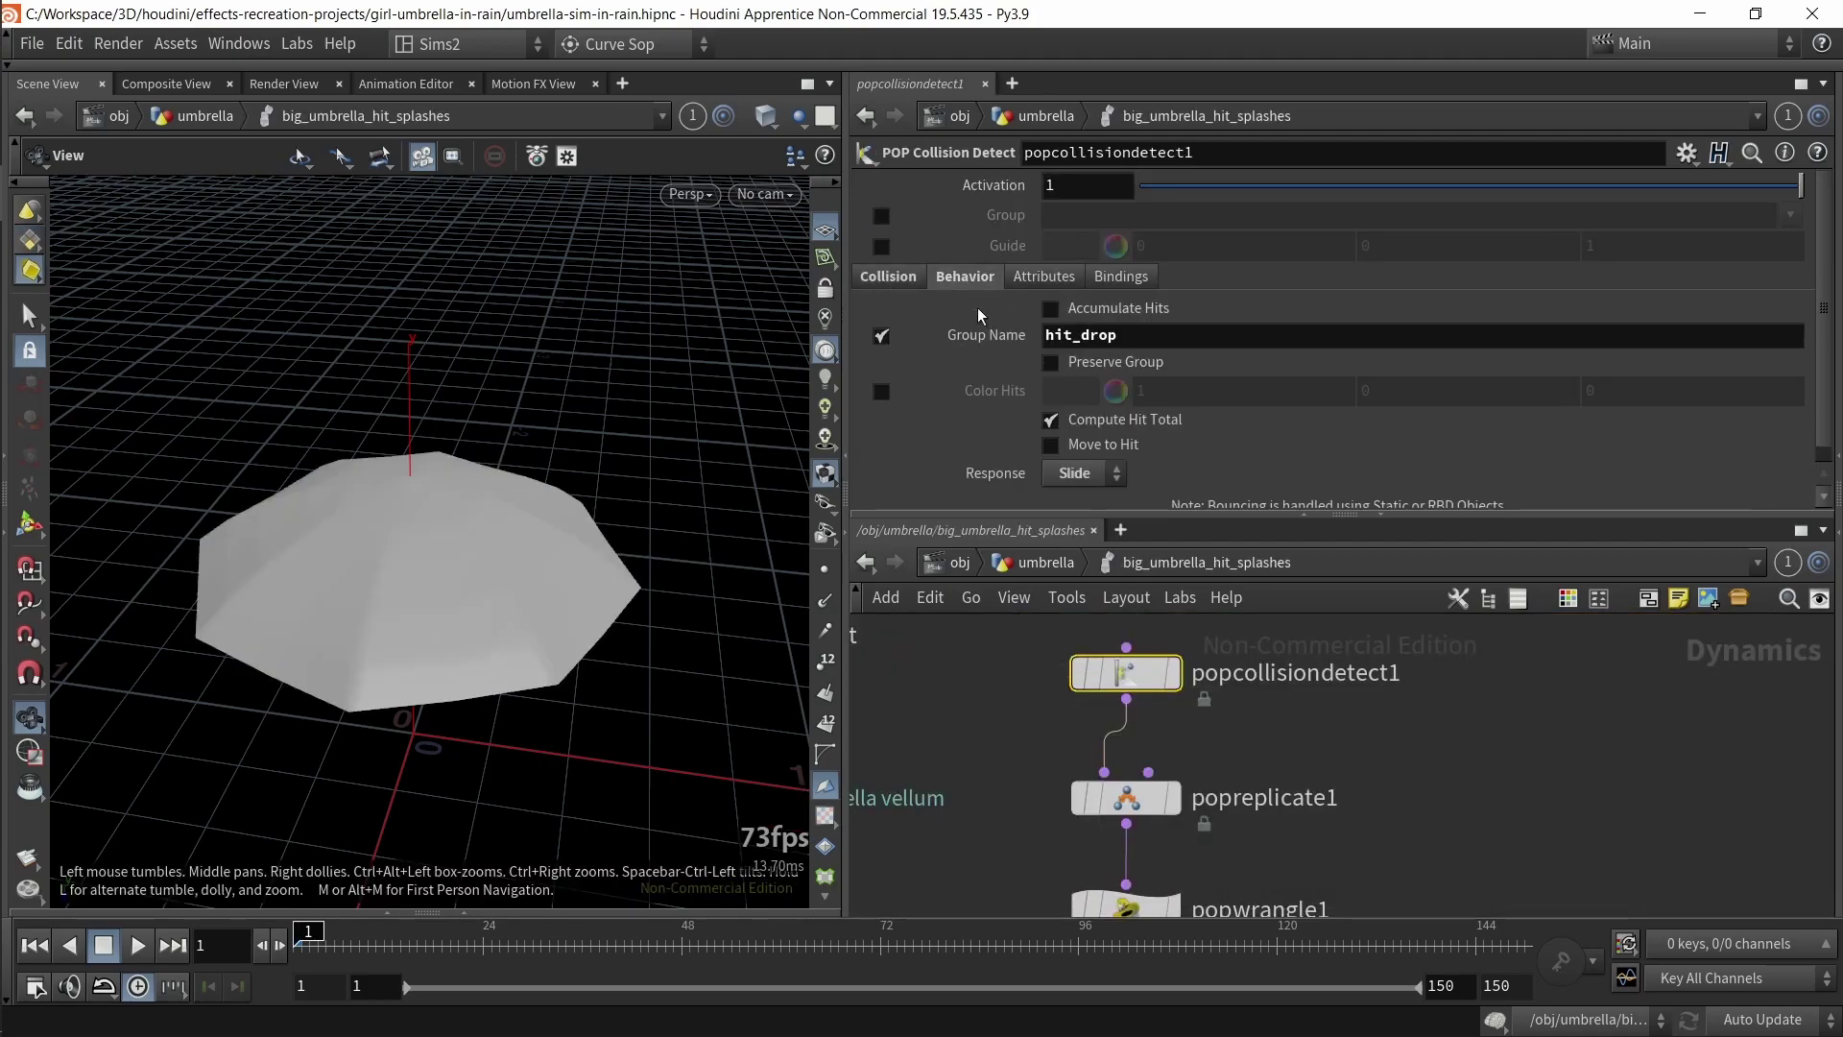
scroll(958, 400, down, 1)
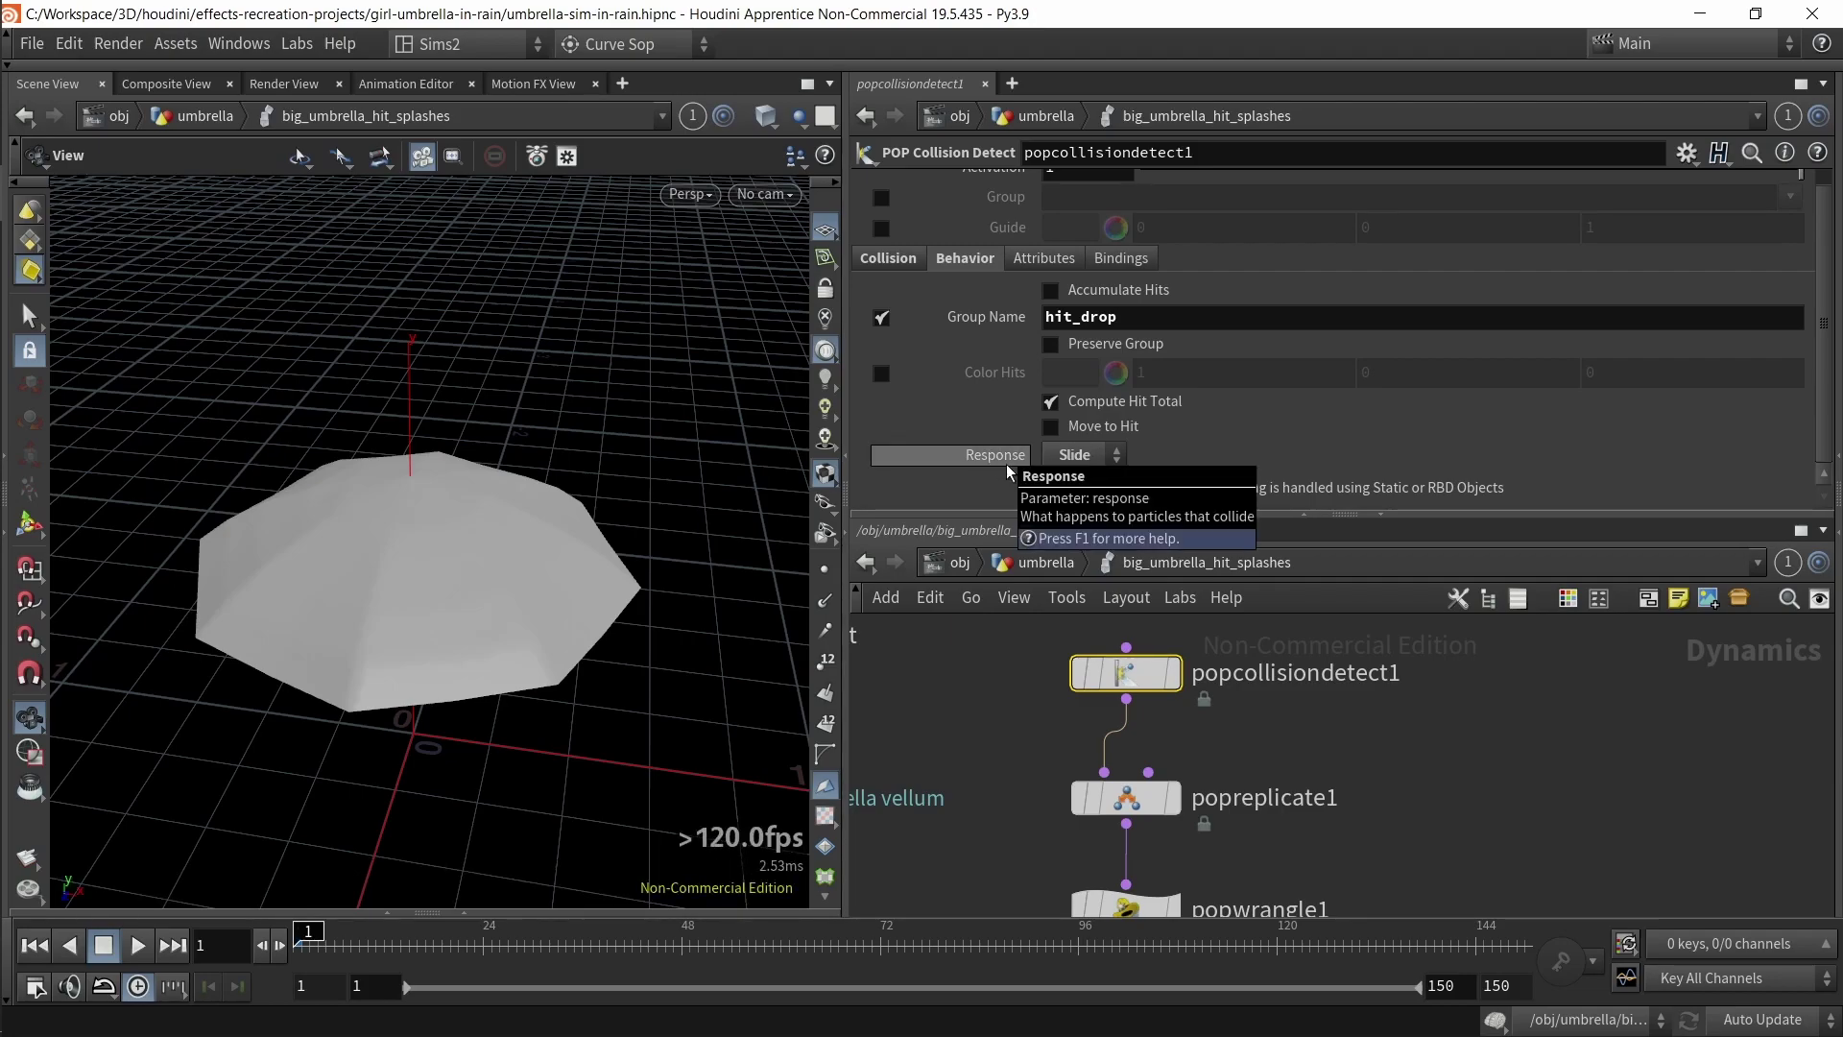
click(1080, 457)
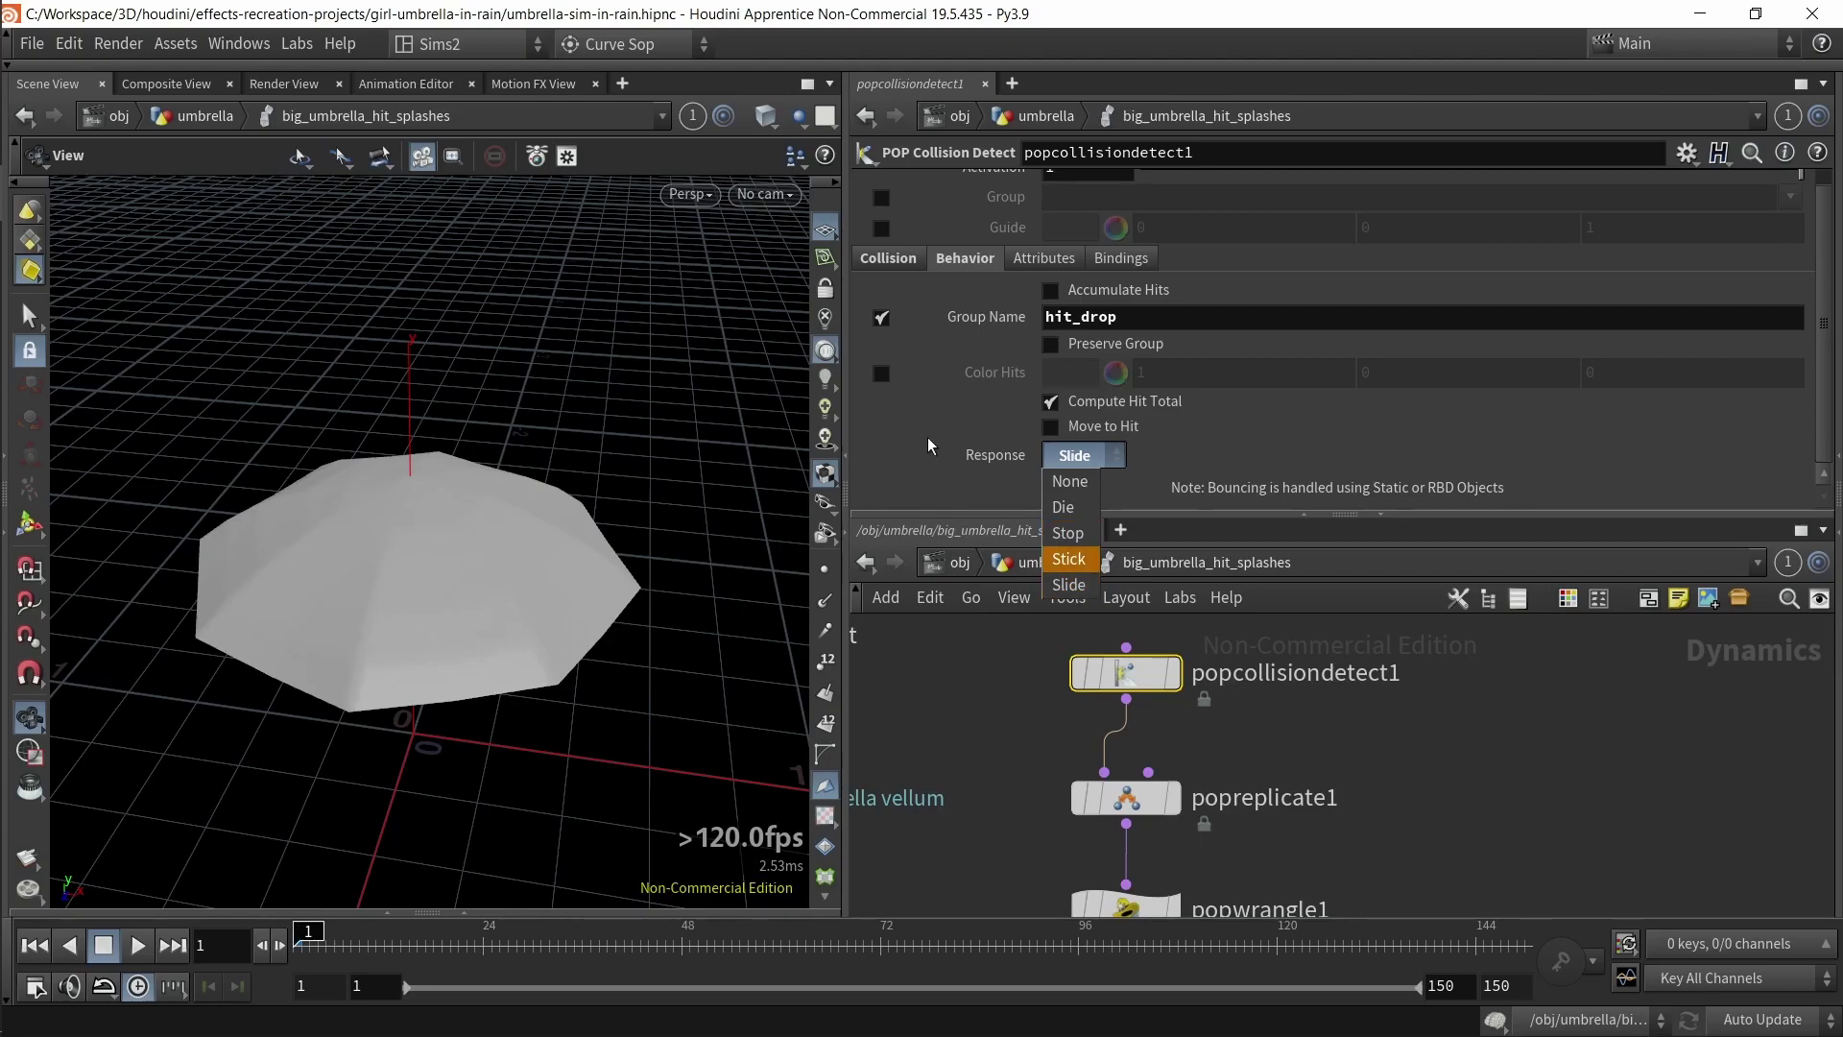
click(1069, 585)
double_click(1114, 317)
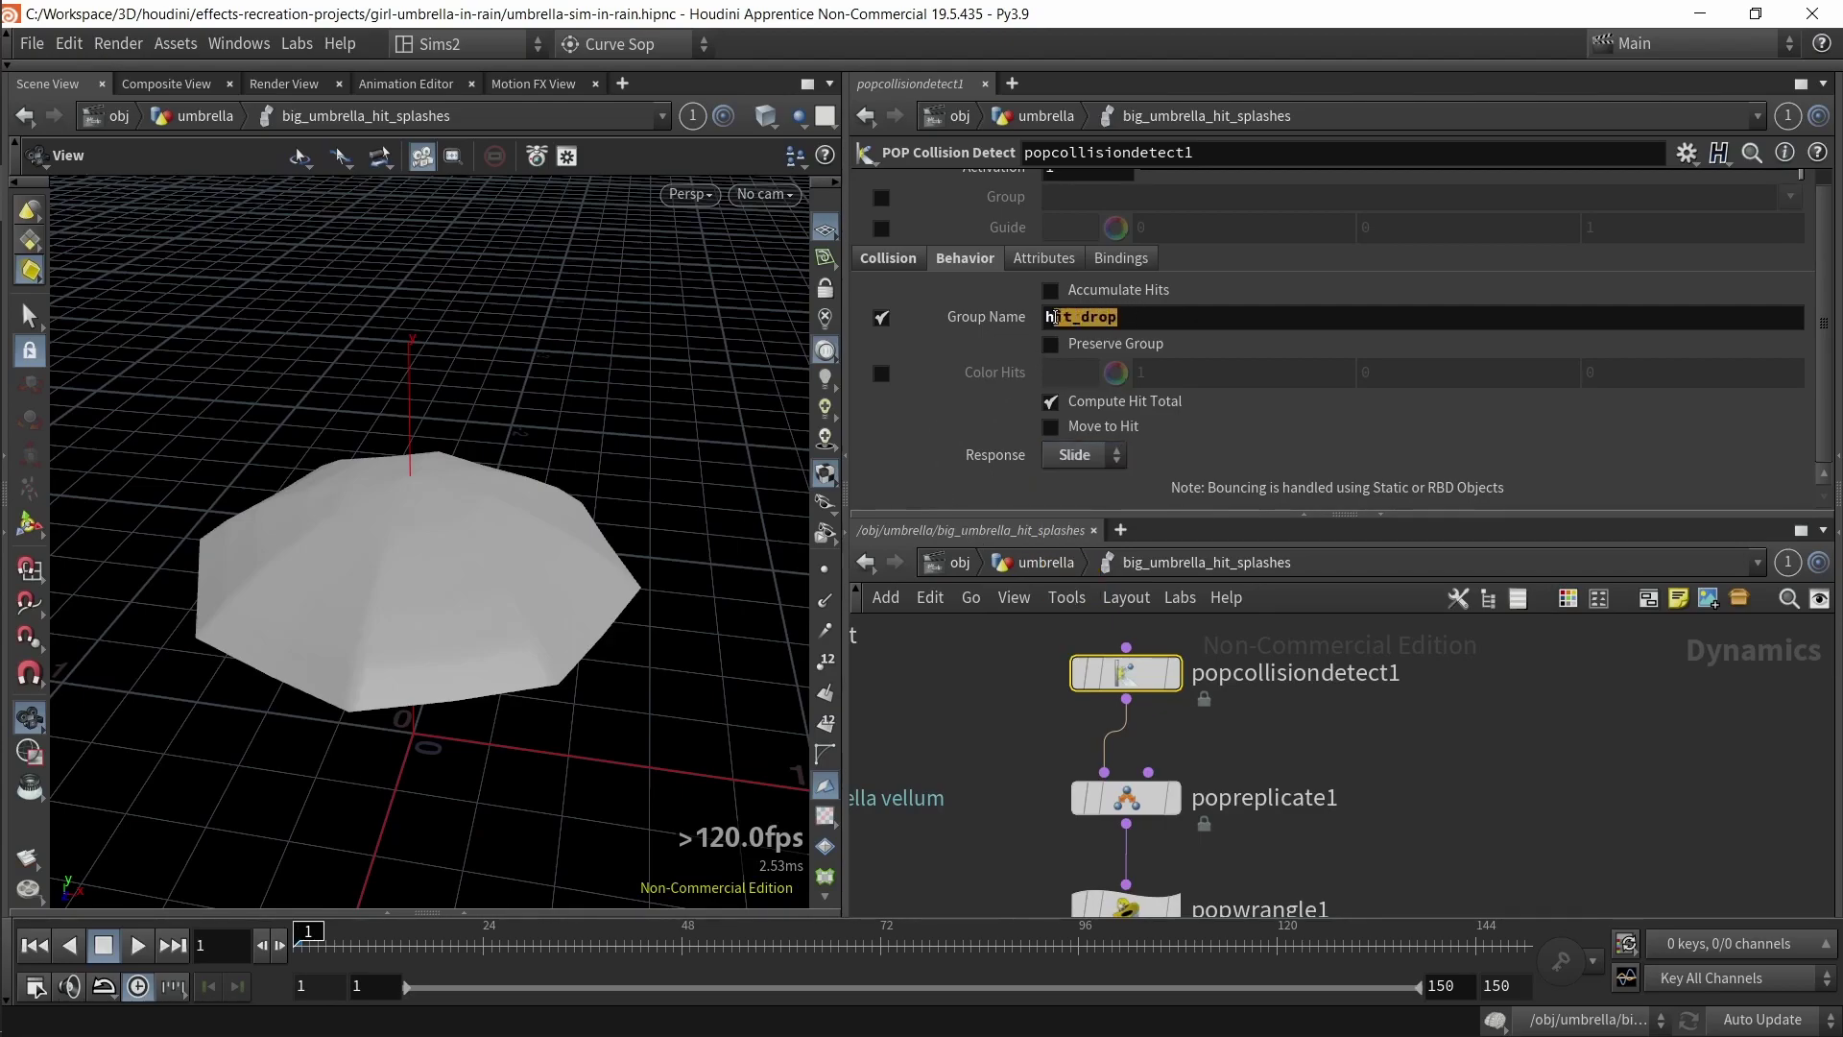
click(953, 427)
- Check popcollisiondetect1's node information for the hit_drop point group at frame 1 and again at frame 24
middle_click(1100, 675)
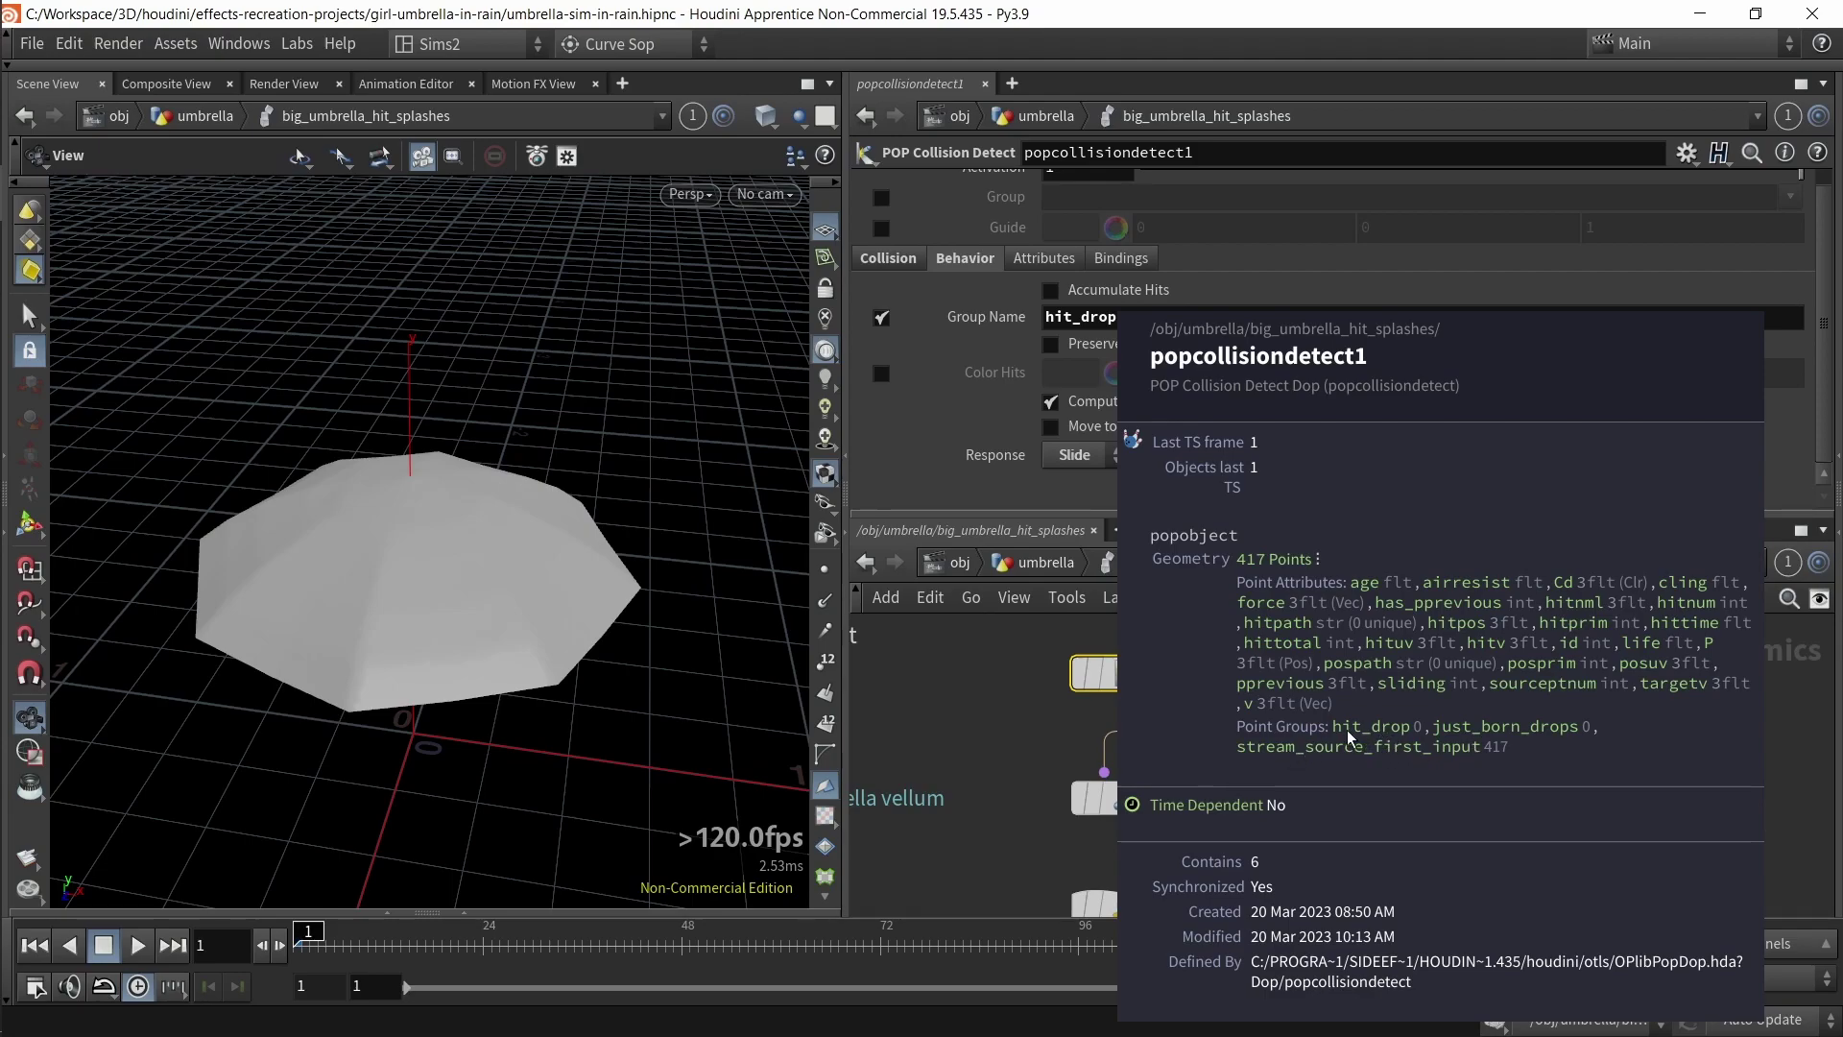
drag(309, 934, 418, 933)
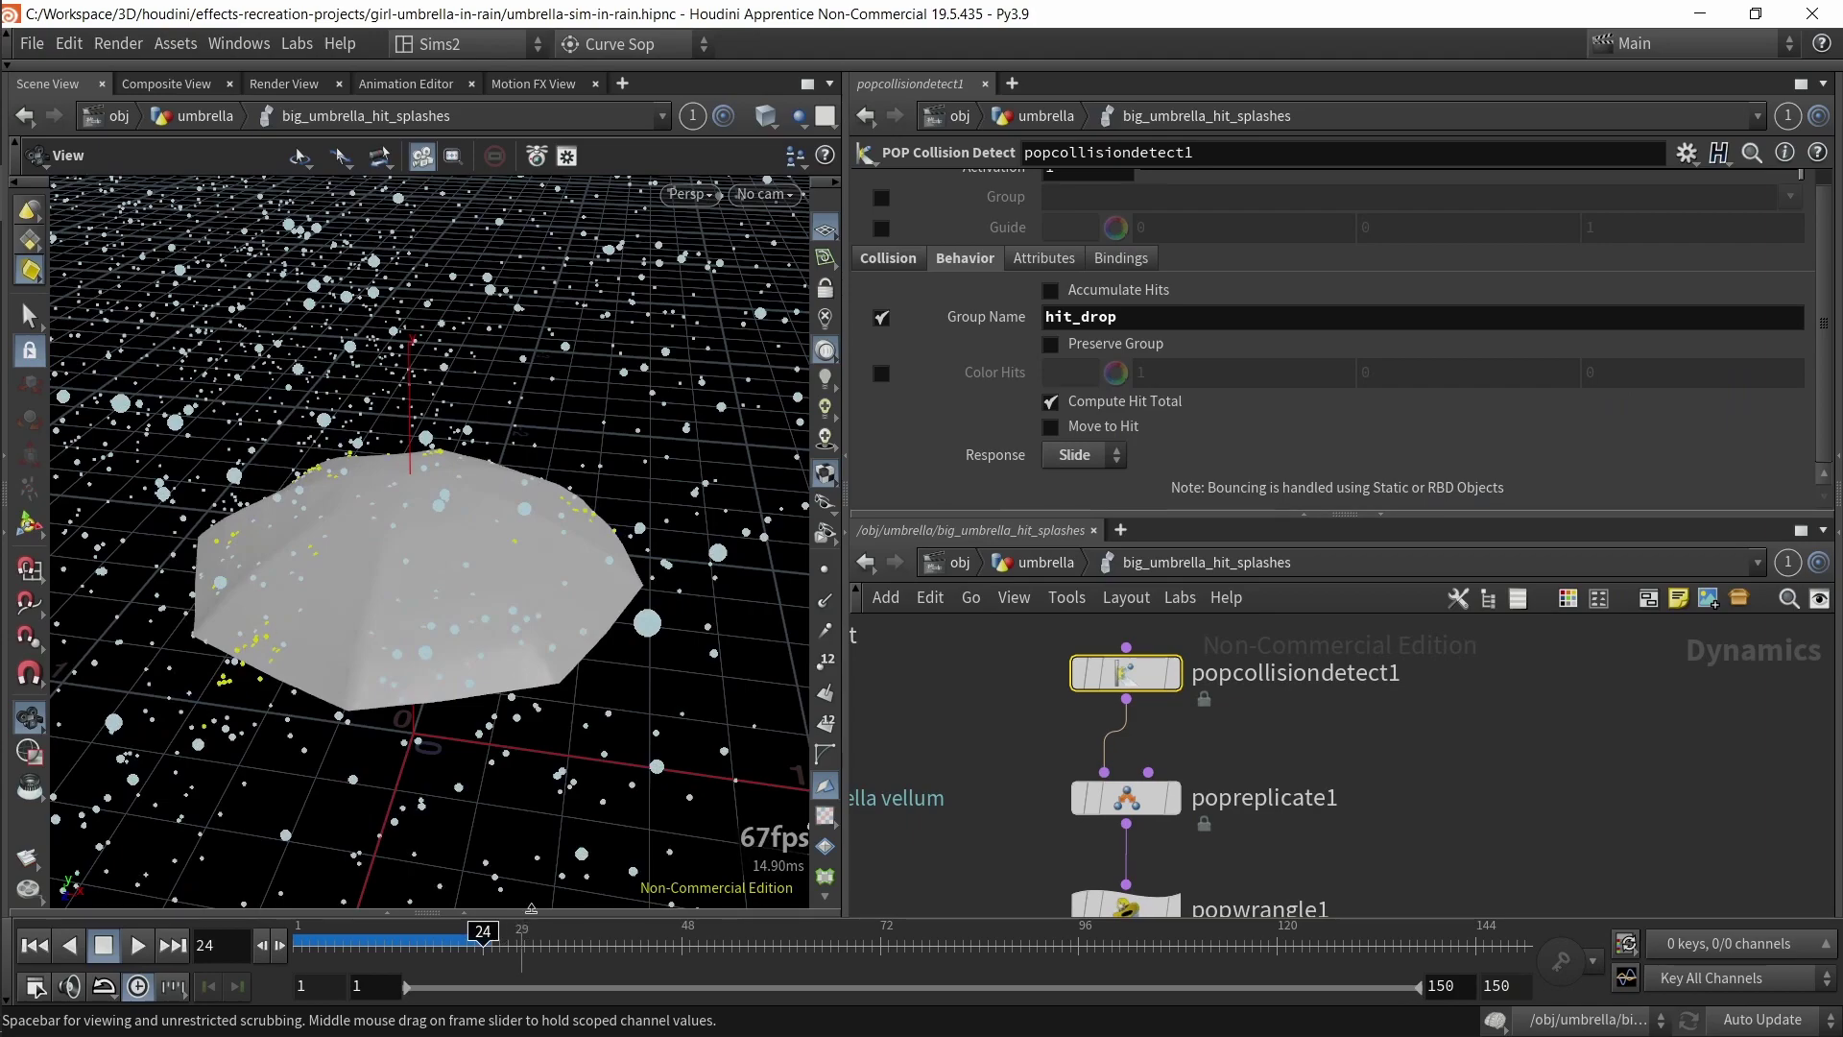
middle_click(1130, 678)
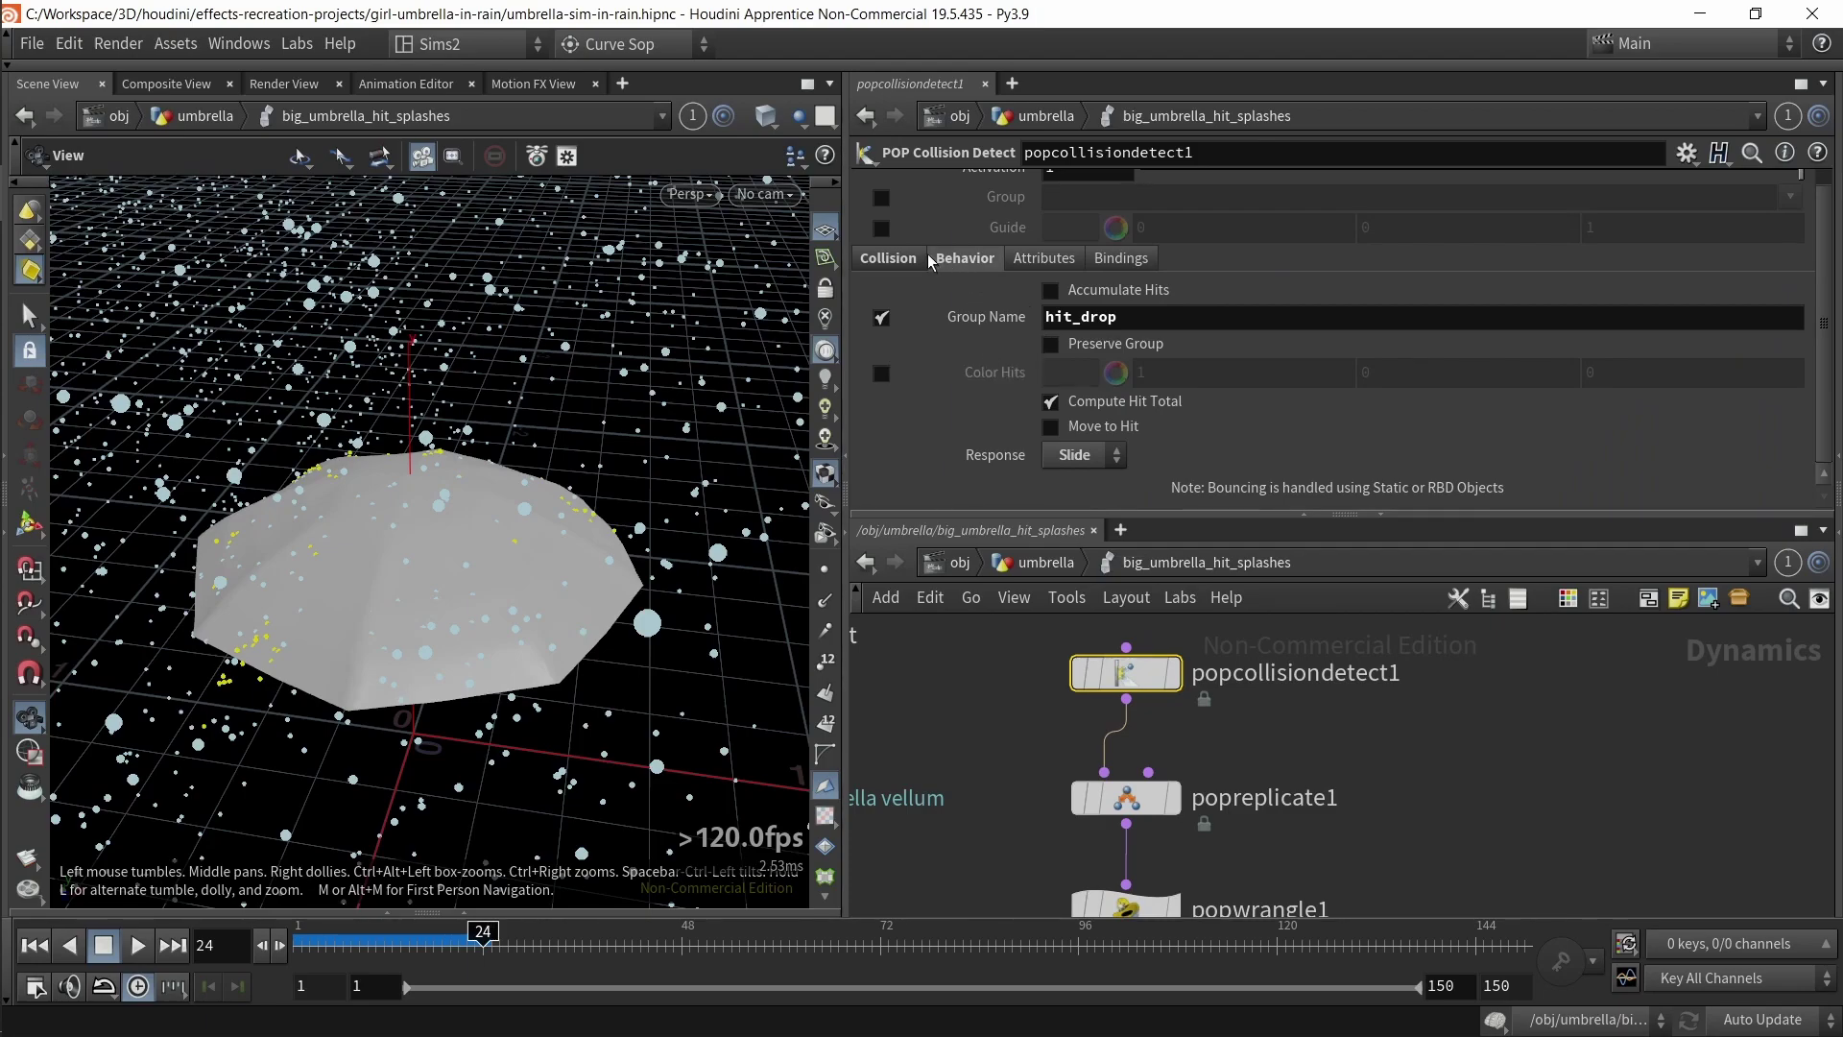
- Open popreplicate1 and disable its hit_drop Group restriction
scroll(941, 323, up, 1)
middle_drag(1017, 797, 1032, 735)
drag(1002, 691, 1283, 787)
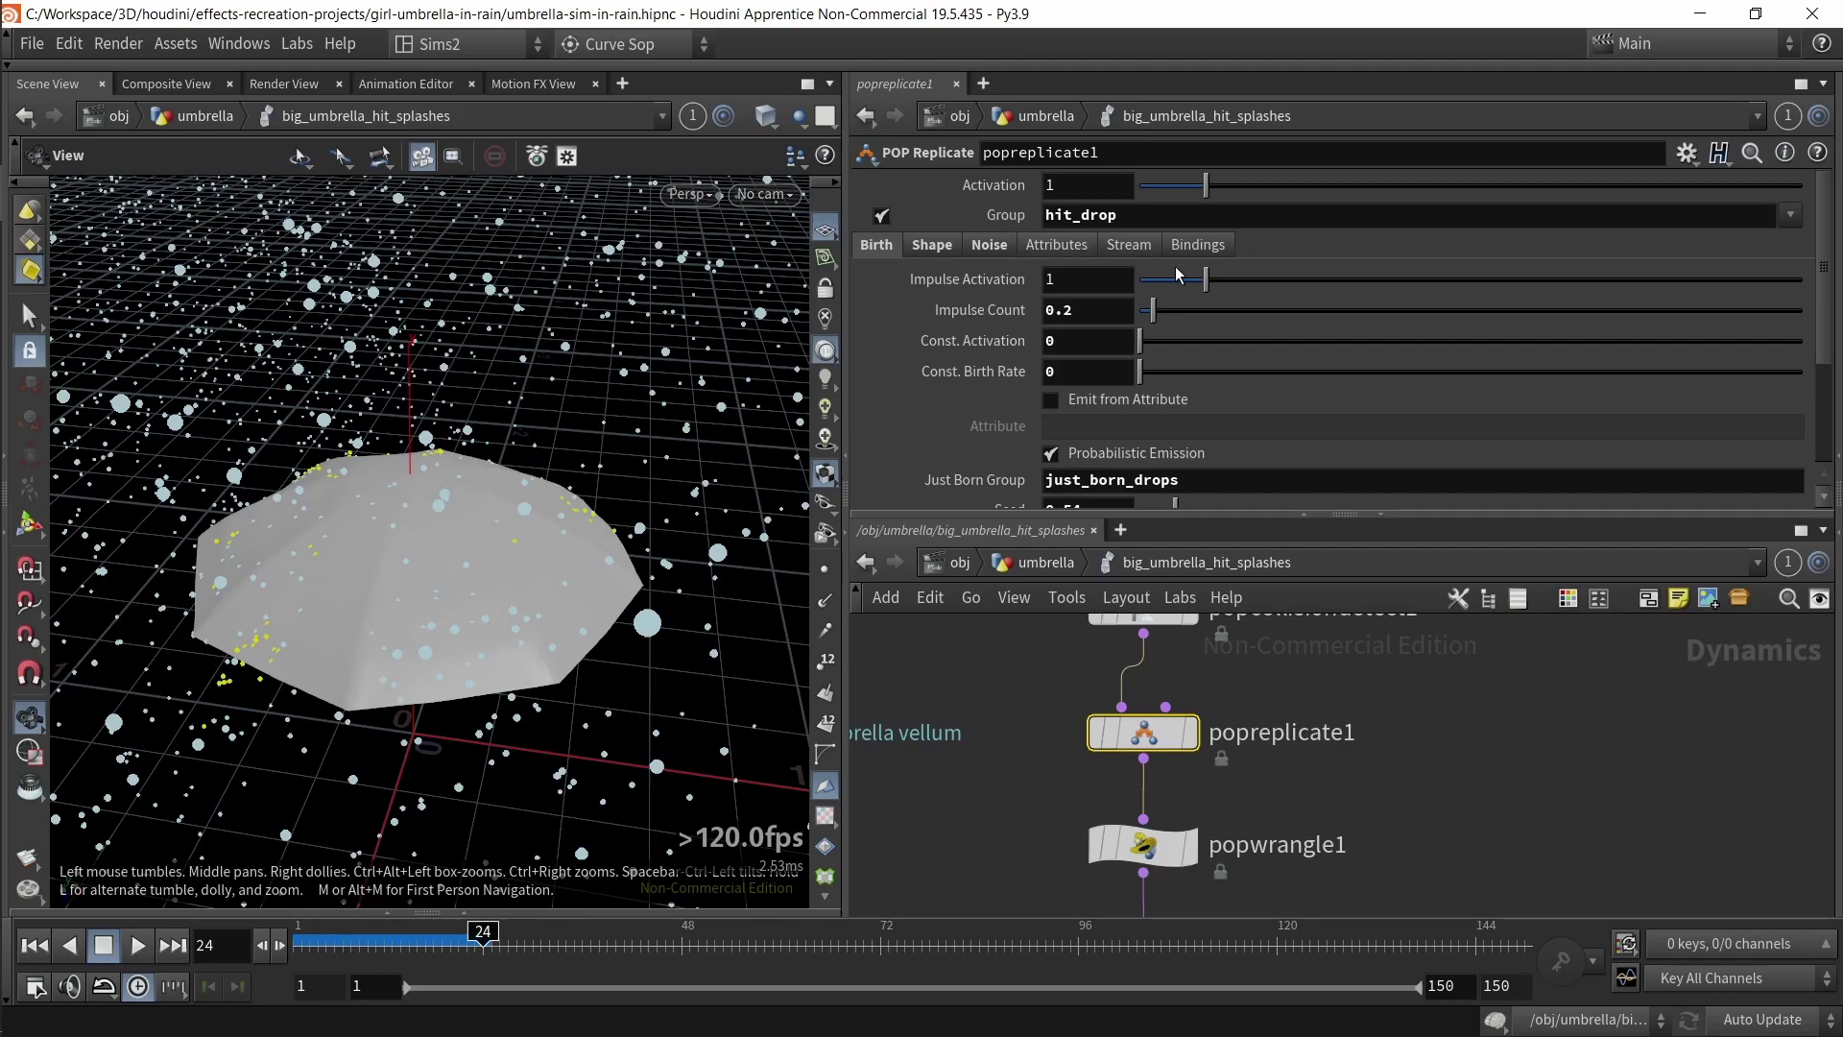
drag(1120, 220, 902, 226)
click(1791, 216)
click(1698, 226)
click(883, 218)
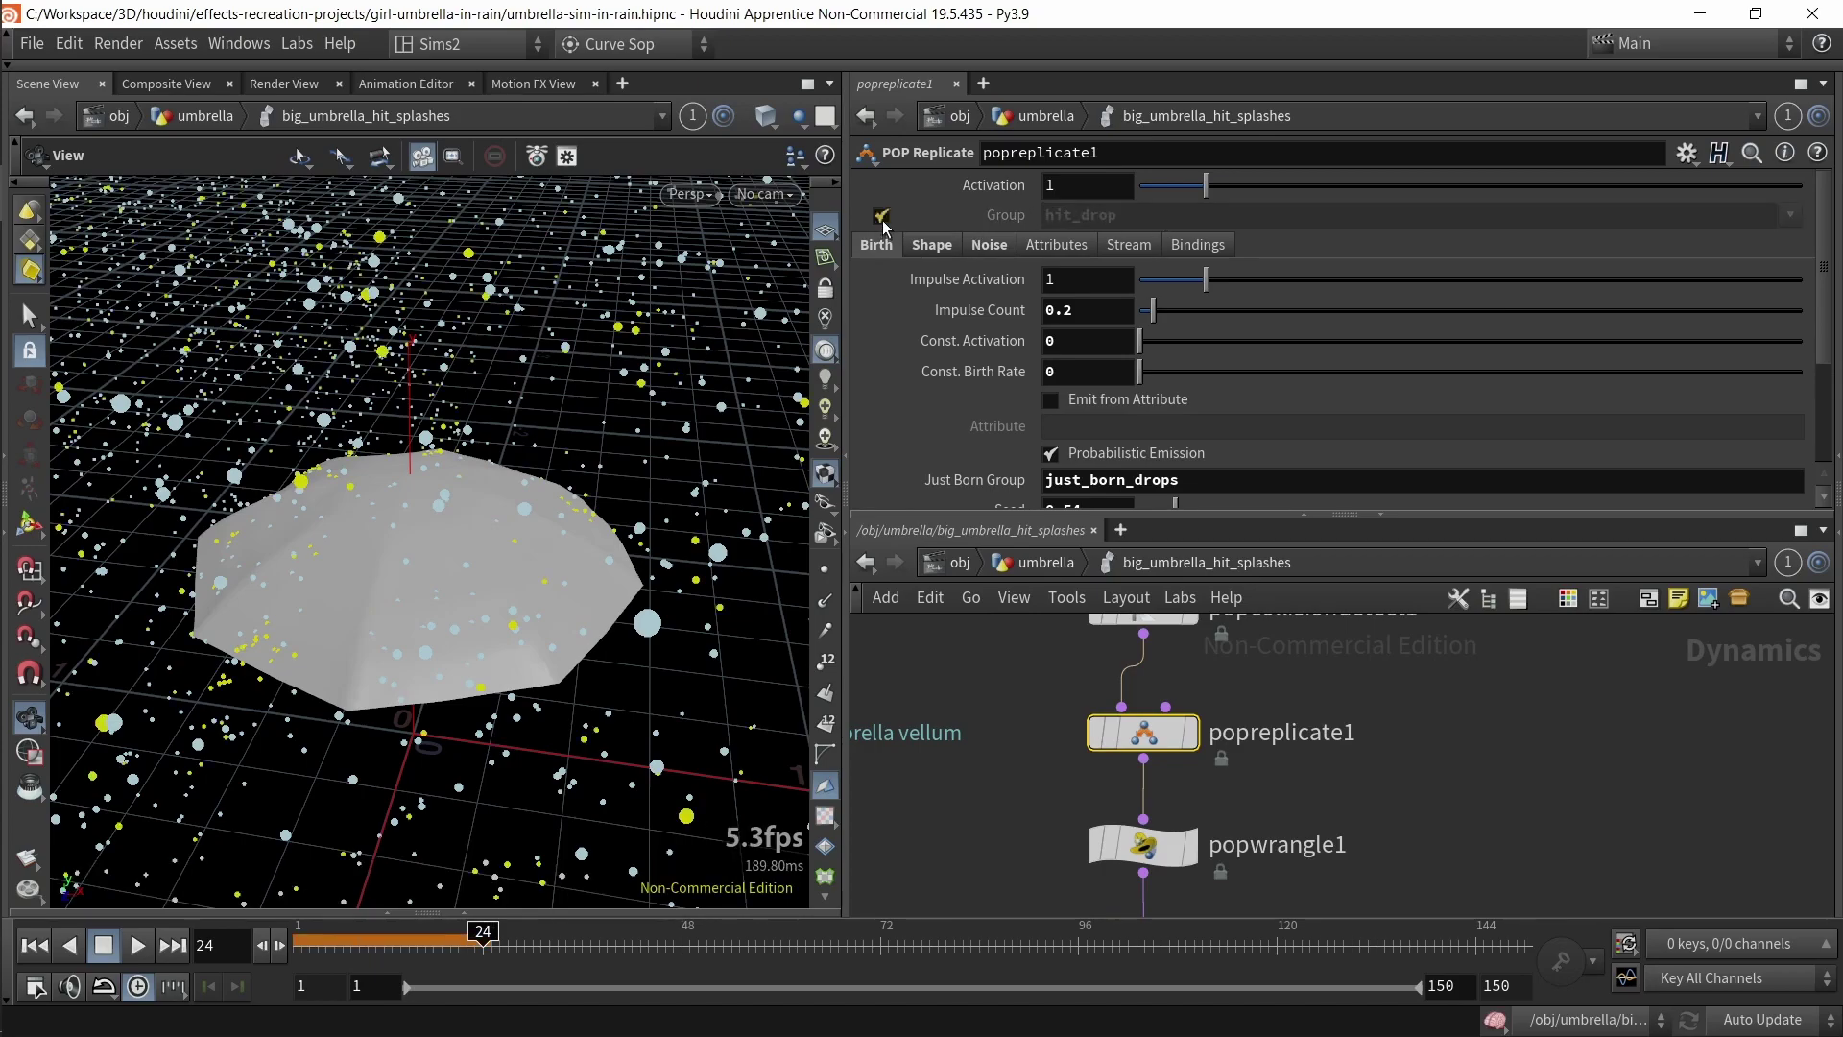
- Re-enable popreplicate1's hit_drop Group restriction and play the simulation from the first frame
click(882, 219)
drag(384, 946, 288, 946)
click(138, 946)
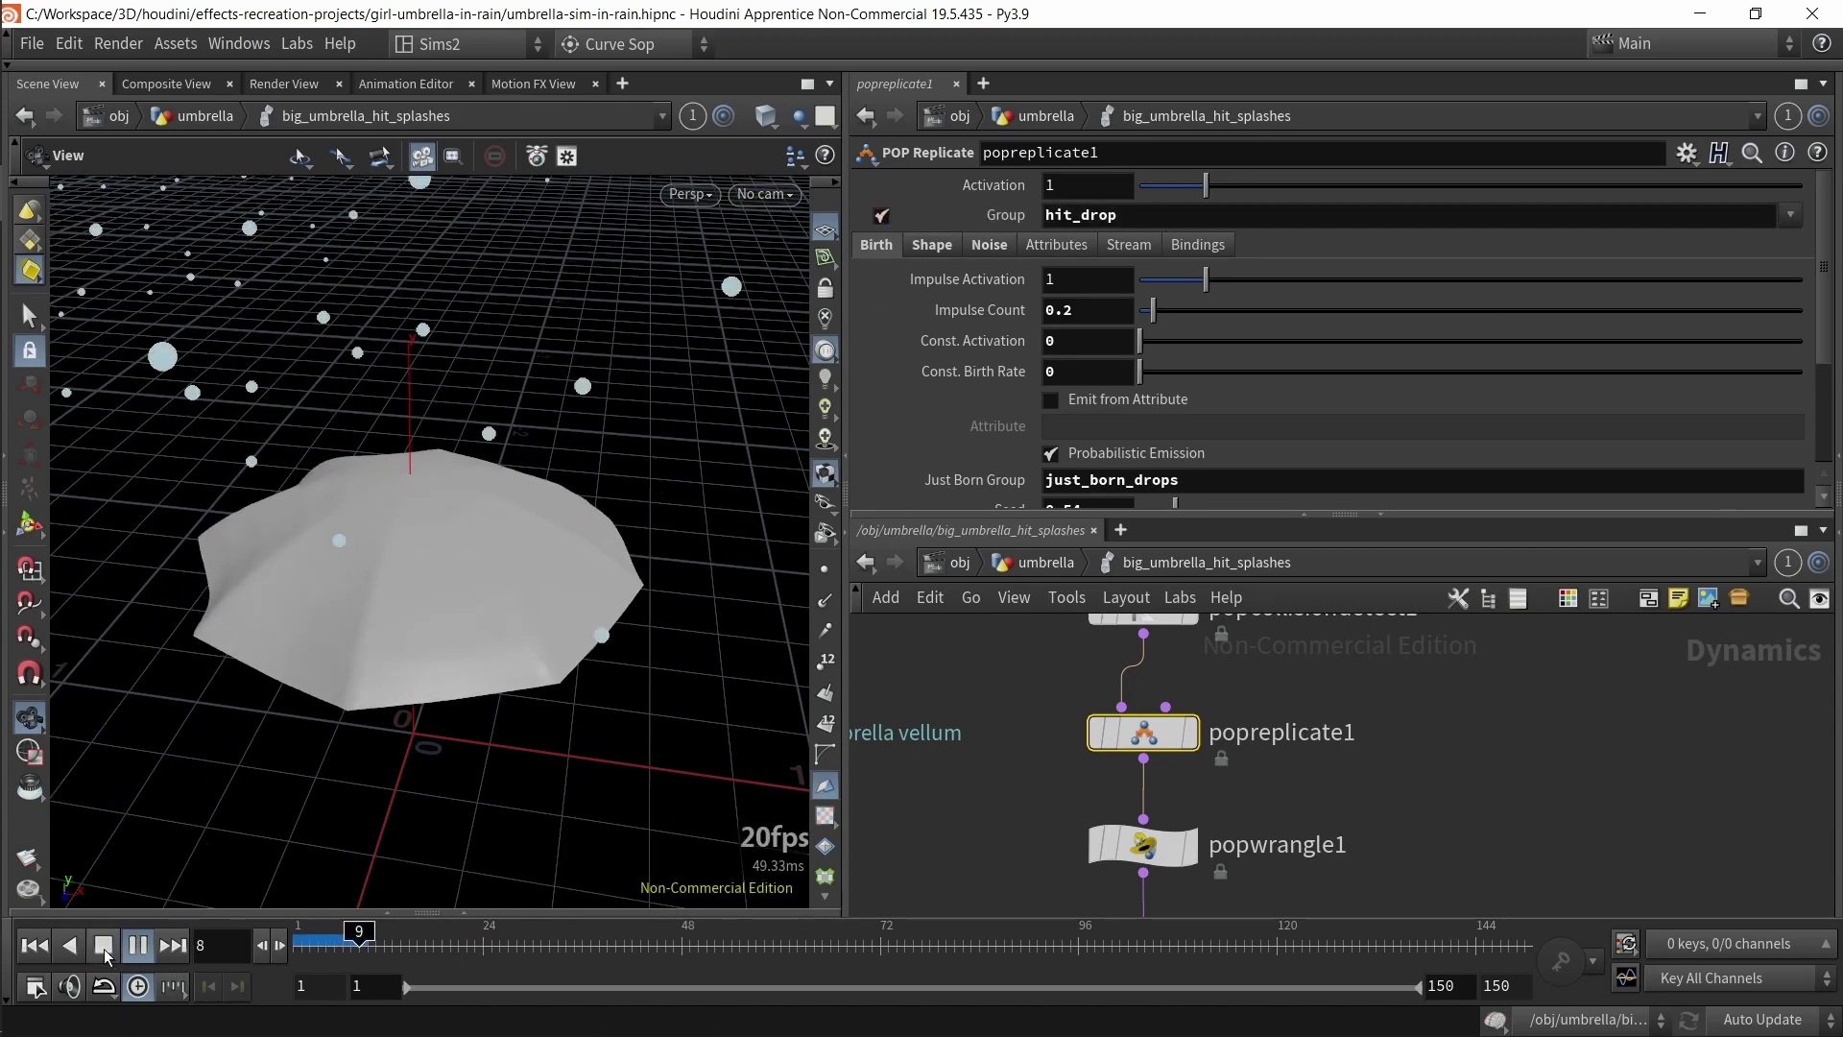
click(104, 945)
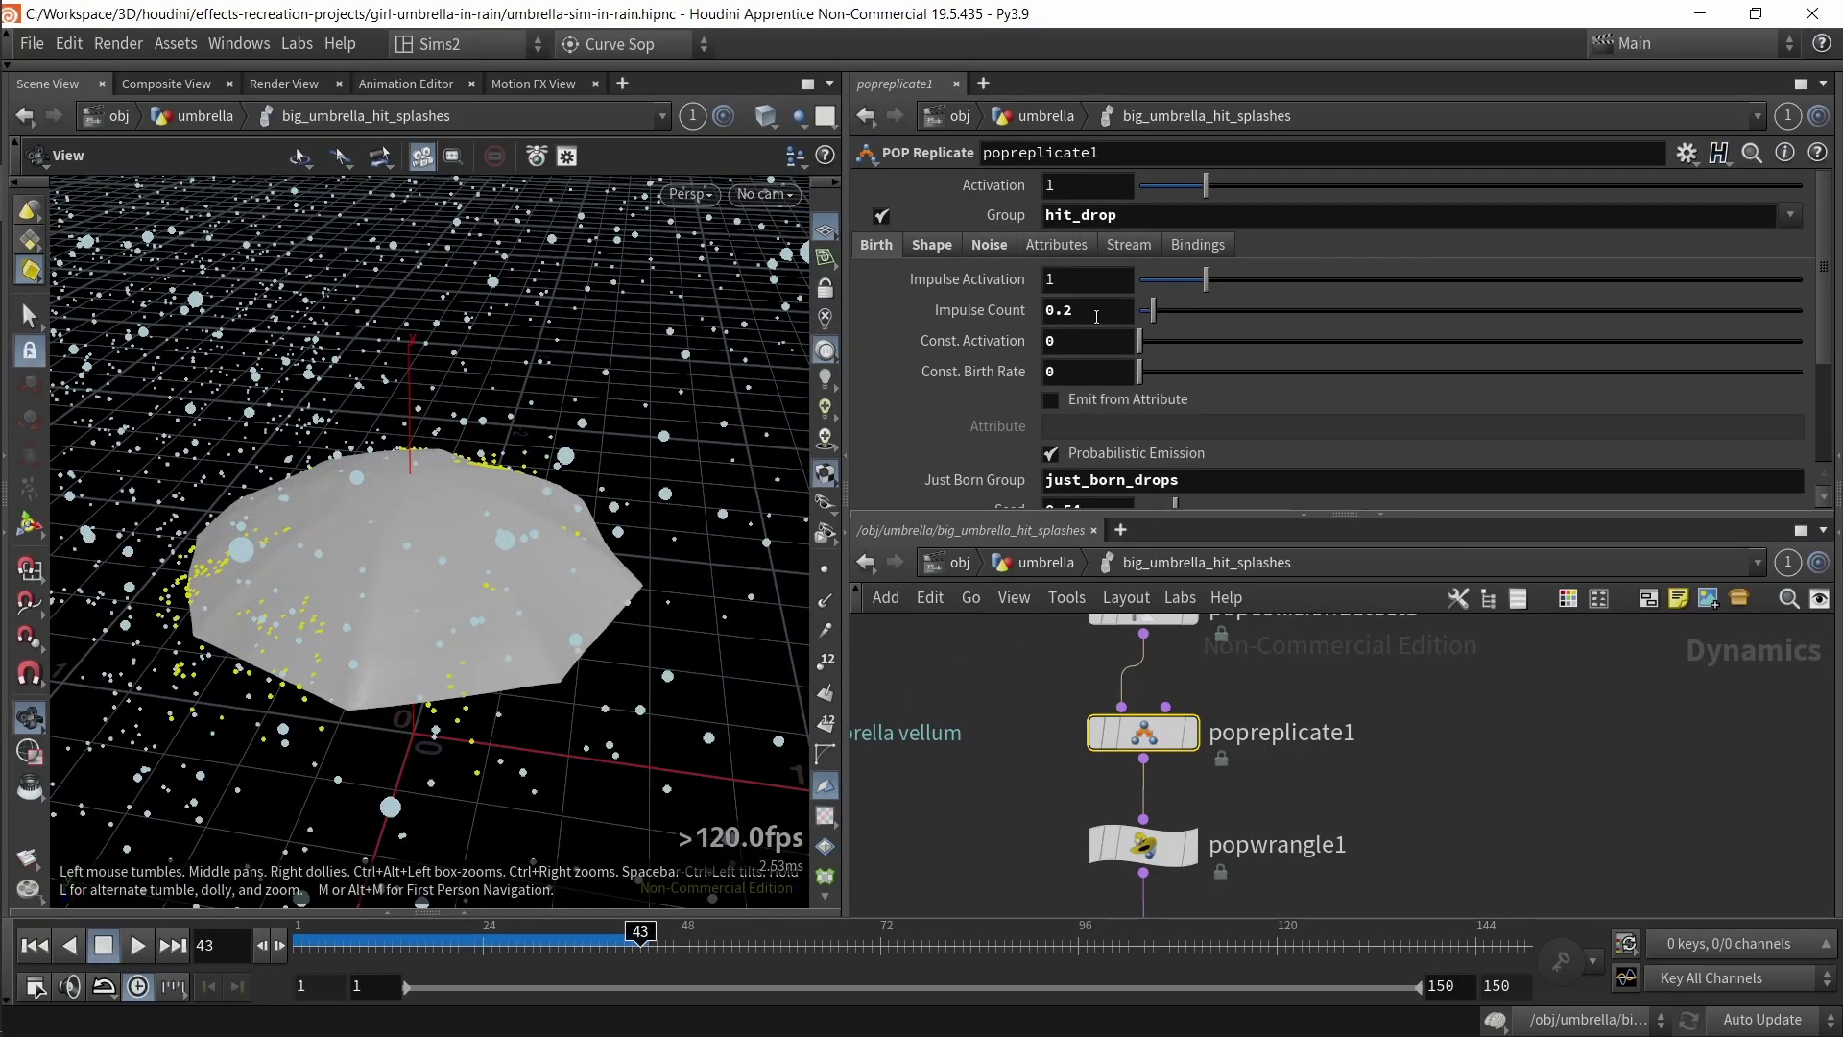
- Set popreplicate1's Impulse Count to 0.5
click(1047, 374)
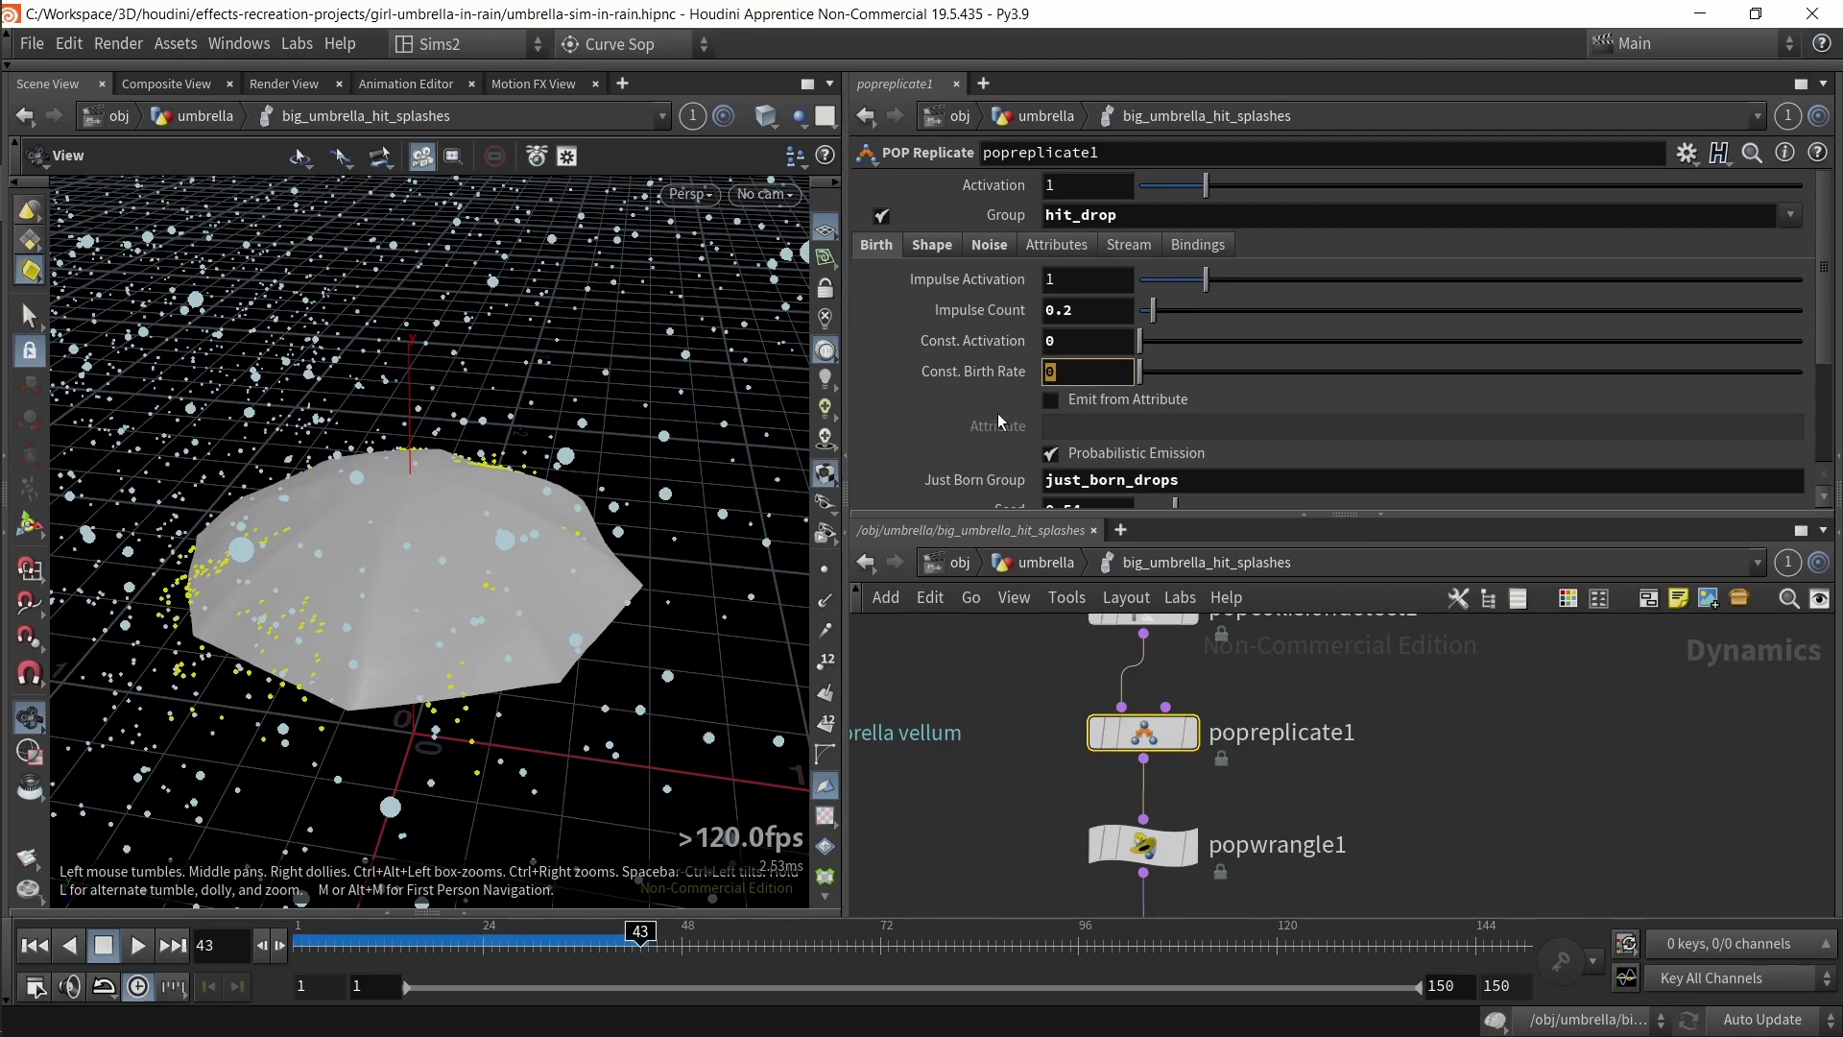
click(1078, 342)
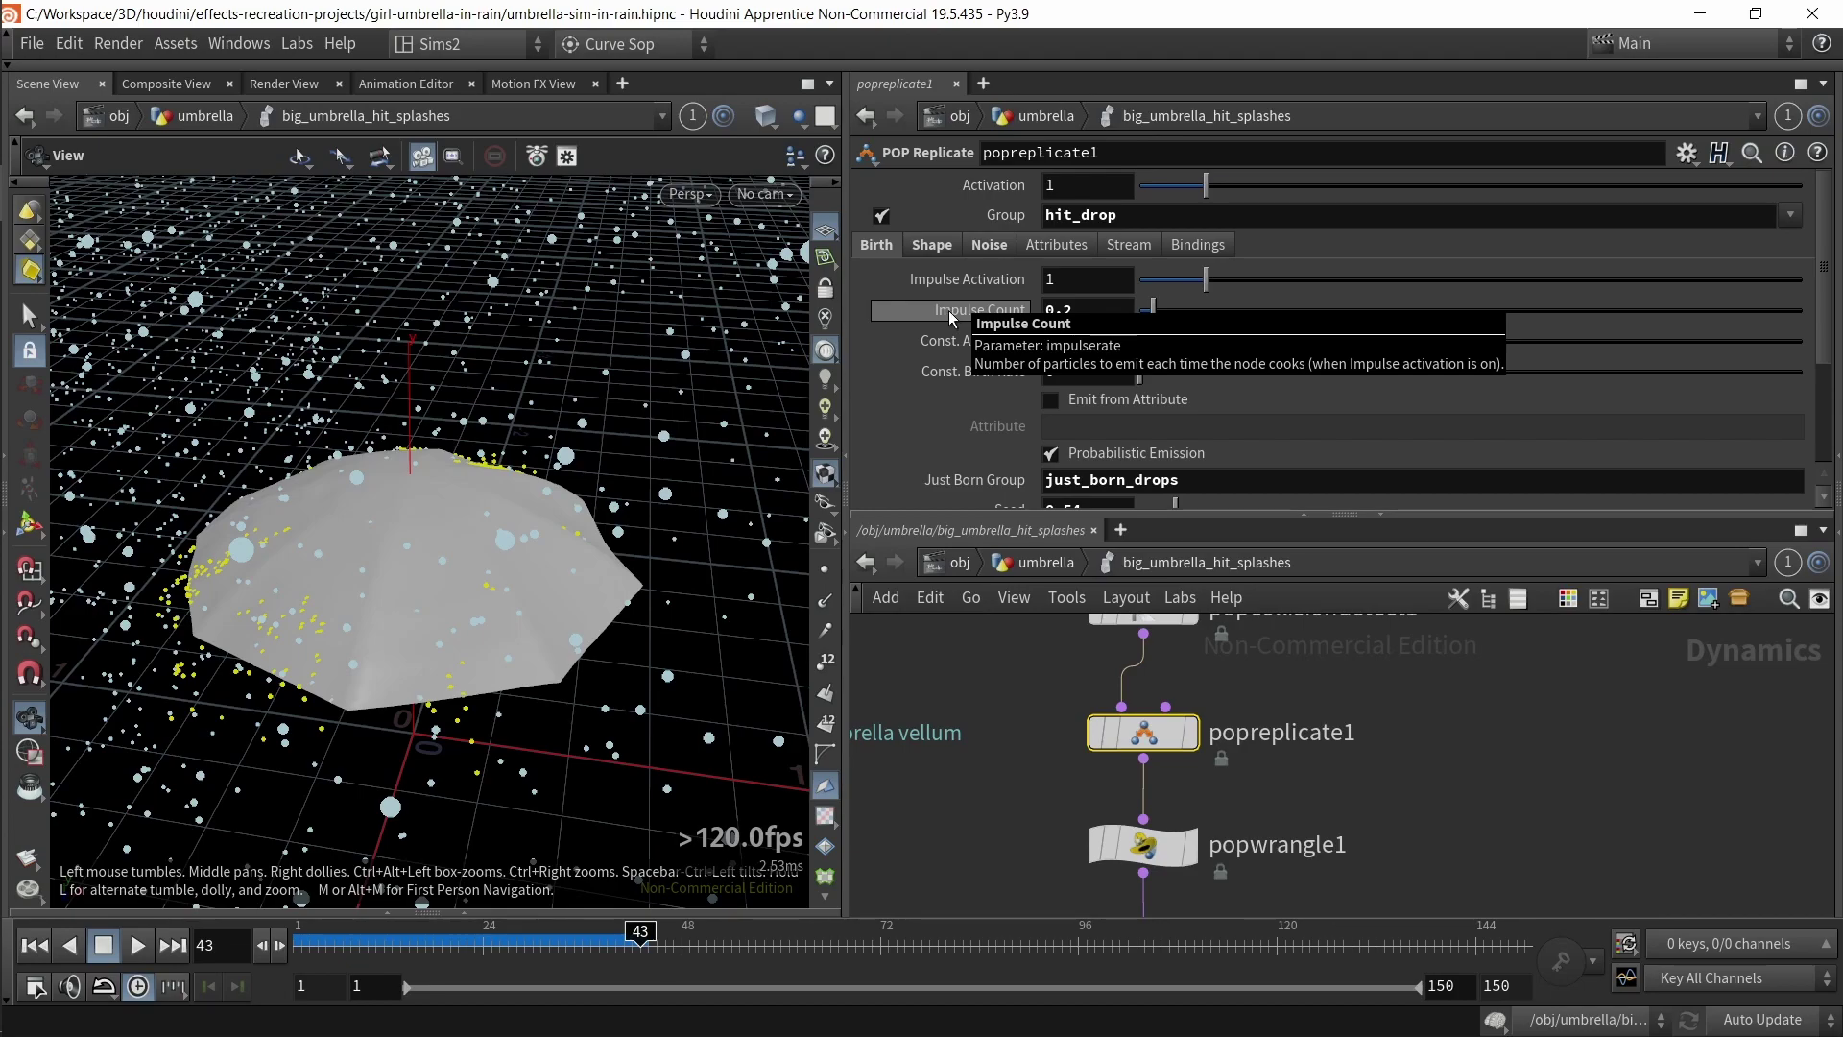
click(1085, 320)
key(BackSpace)
text(5)
key(Return)
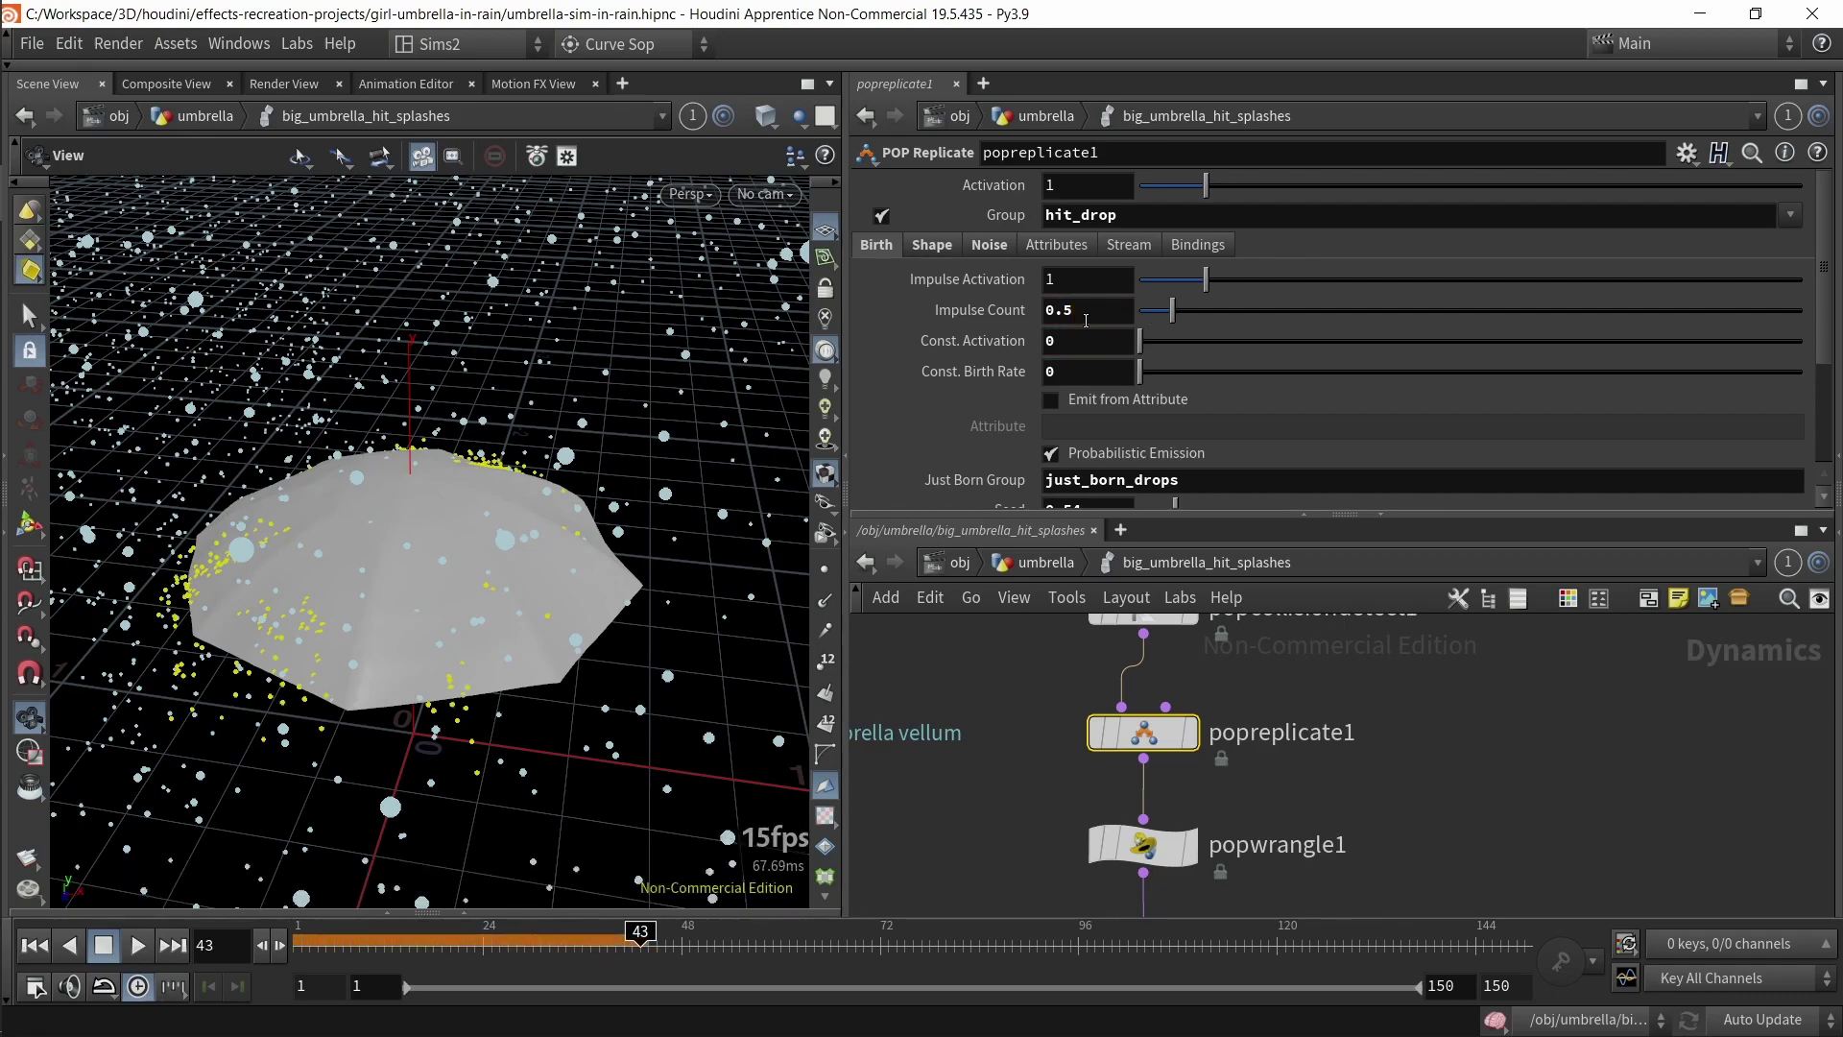
- Preview the splashes from the first frame, undo the Impulse Count change and rewind to frame 1
click(298, 950)
click(137, 946)
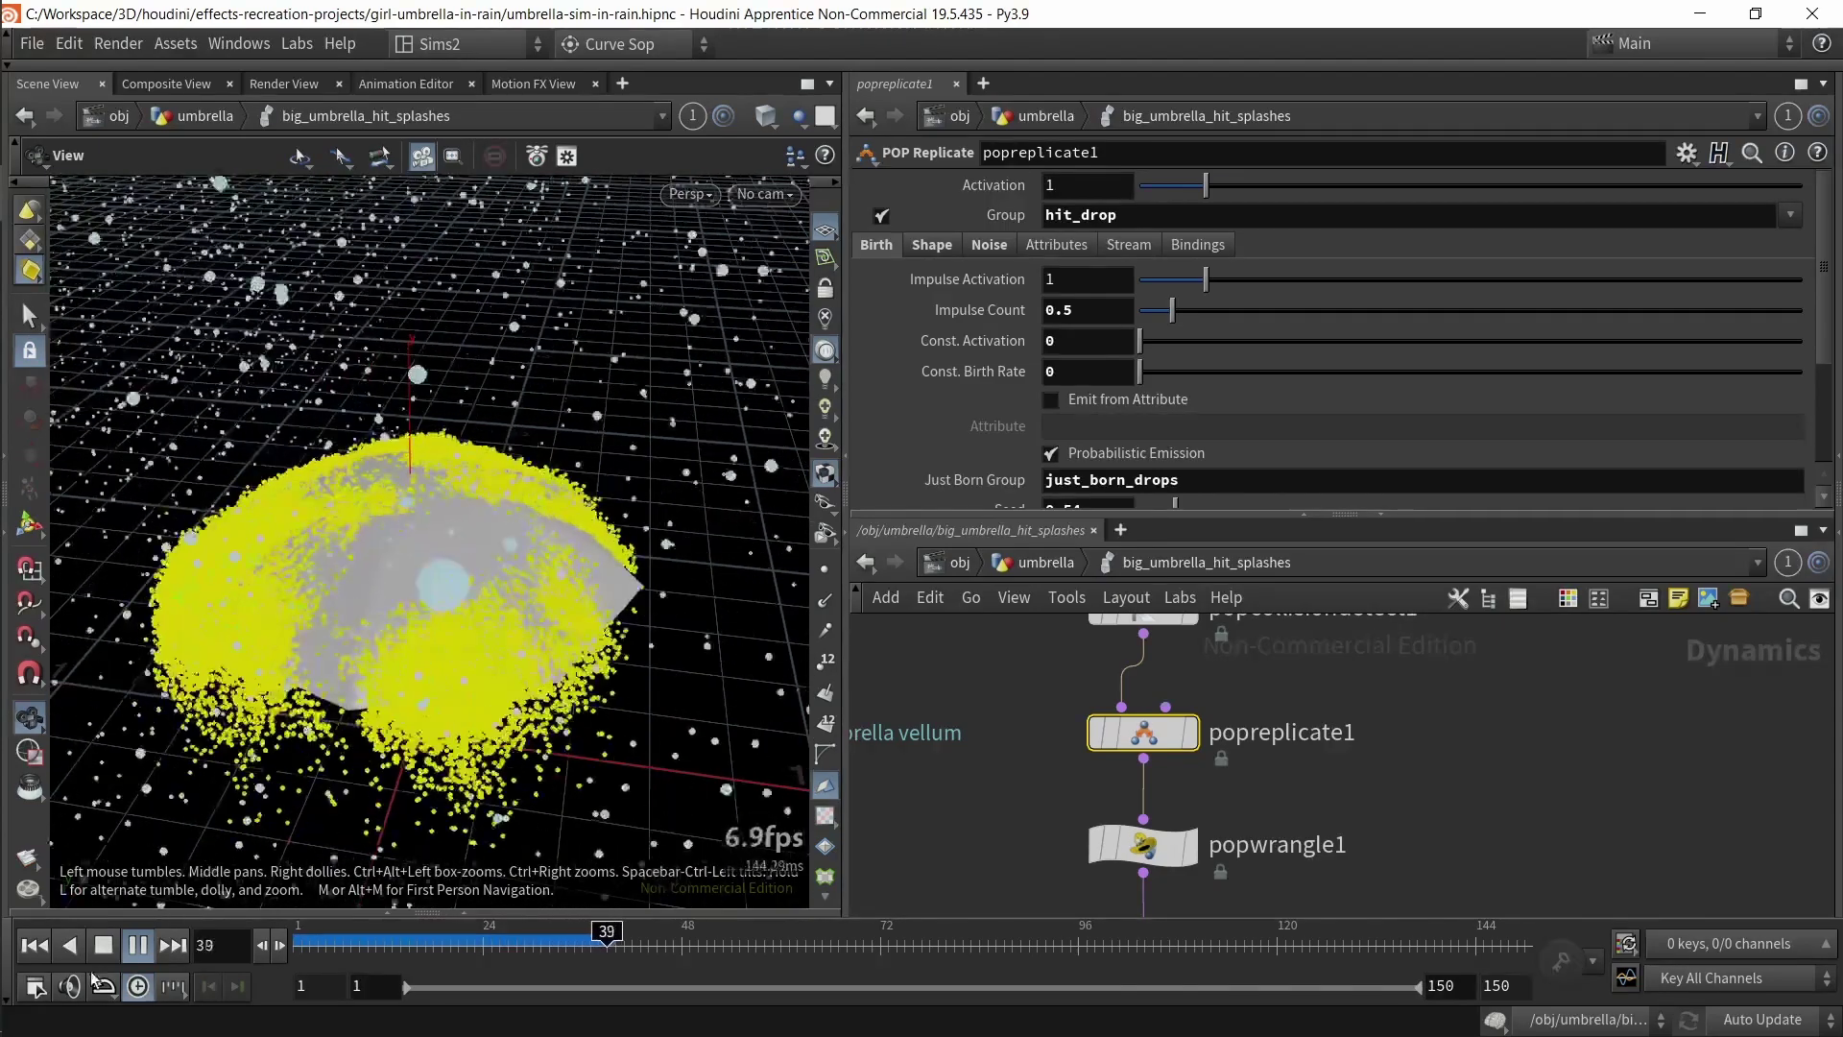
click(105, 947)
key(ctrl+z)
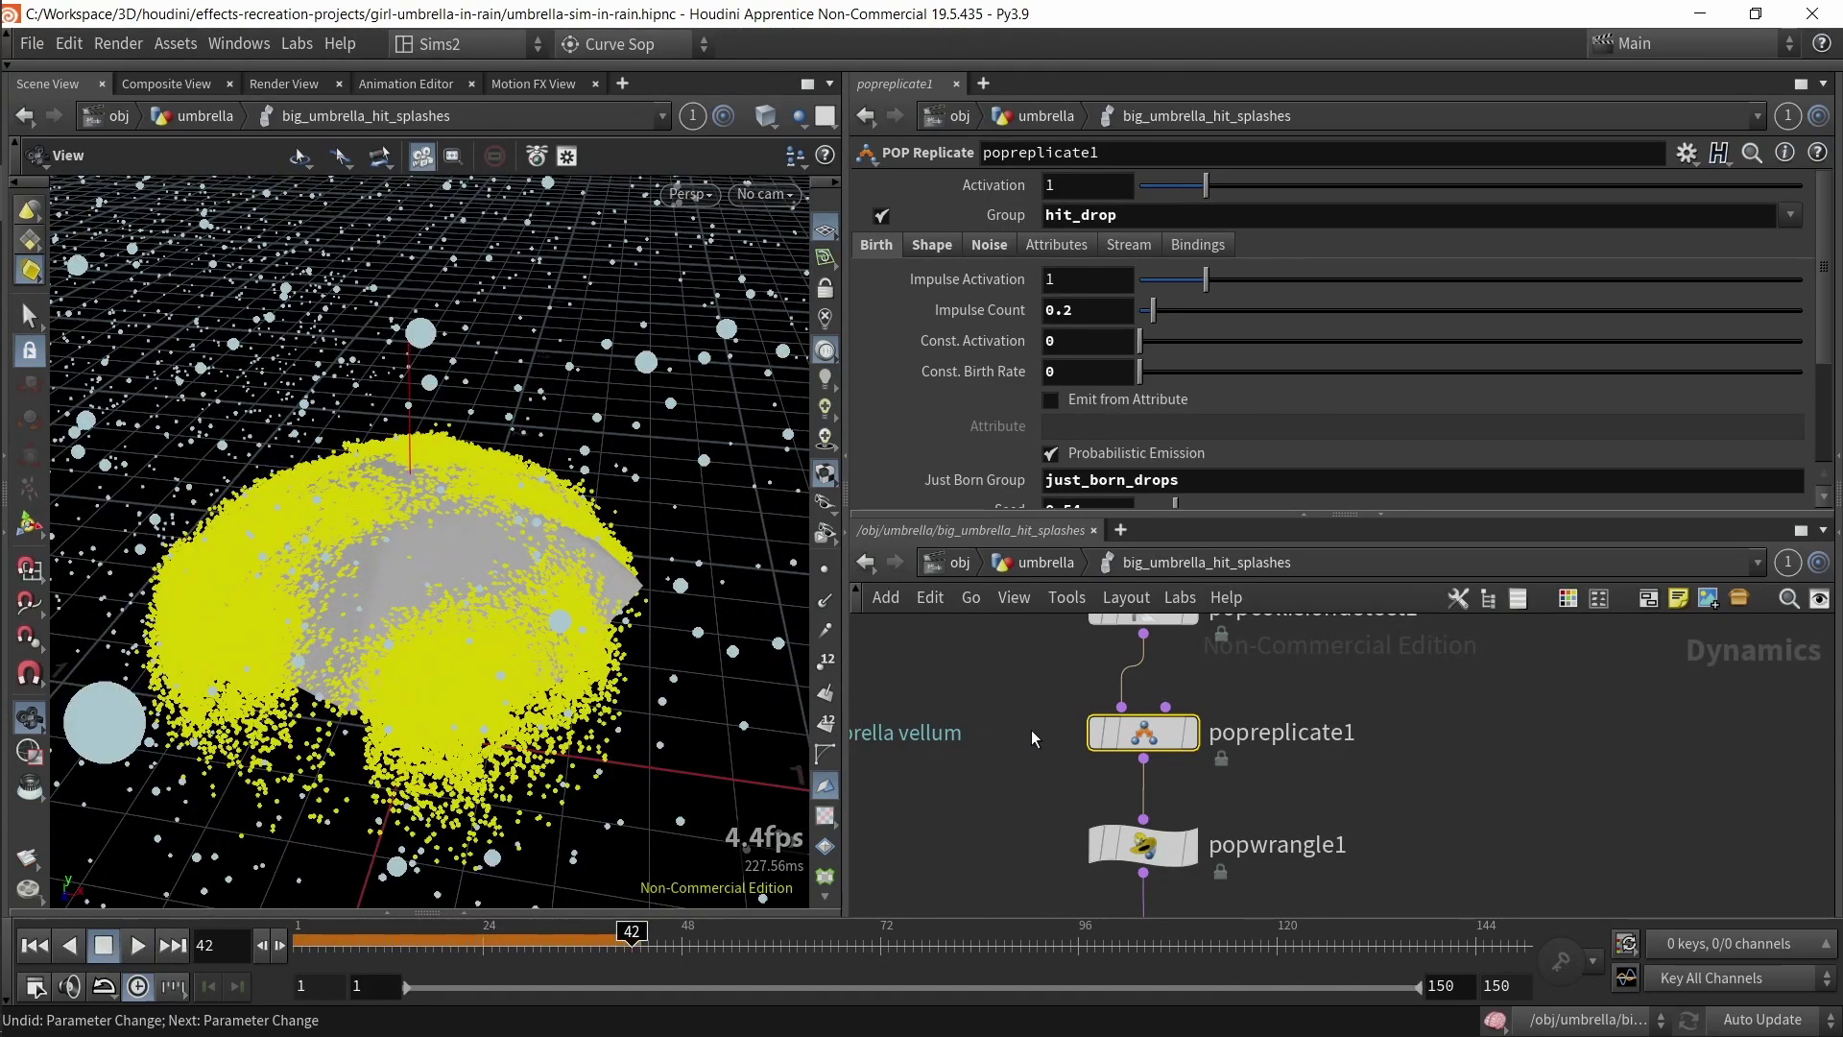
drag(342, 958, 288, 961)
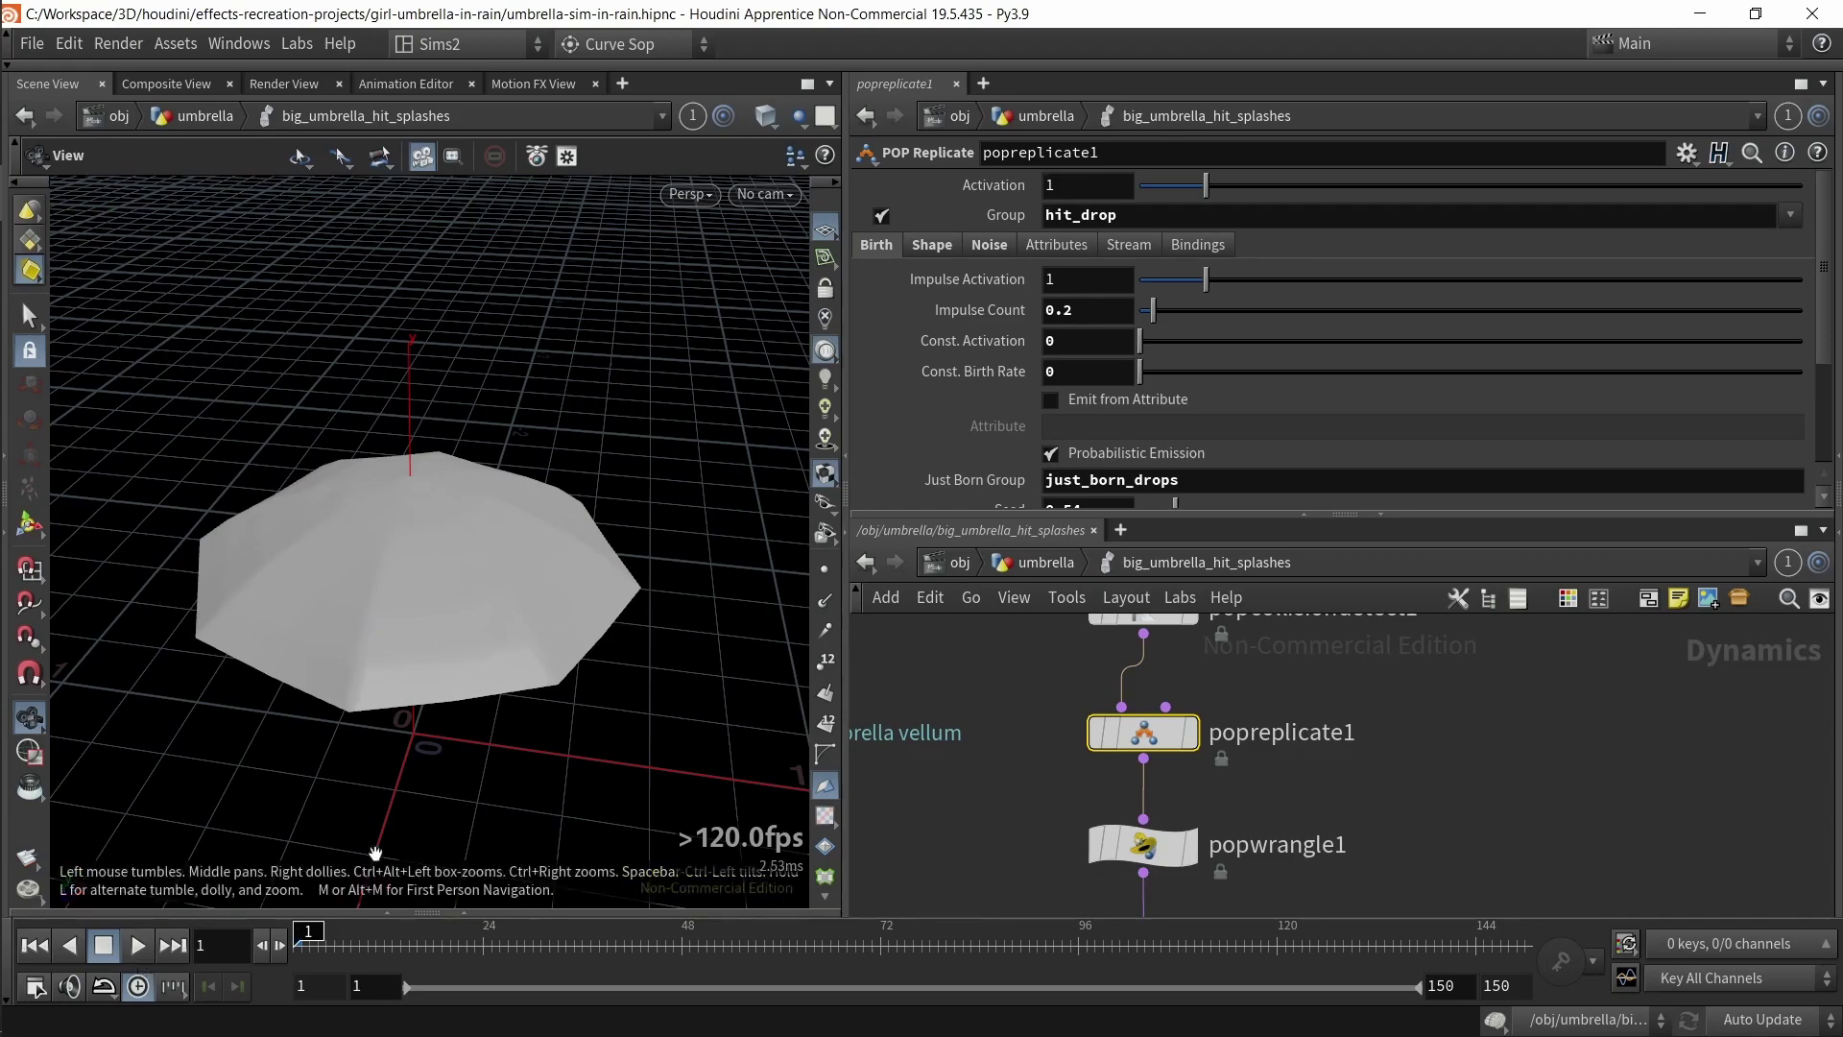
- Review popreplicate1's emission shape type and Uniform Scale settings
click(931, 245)
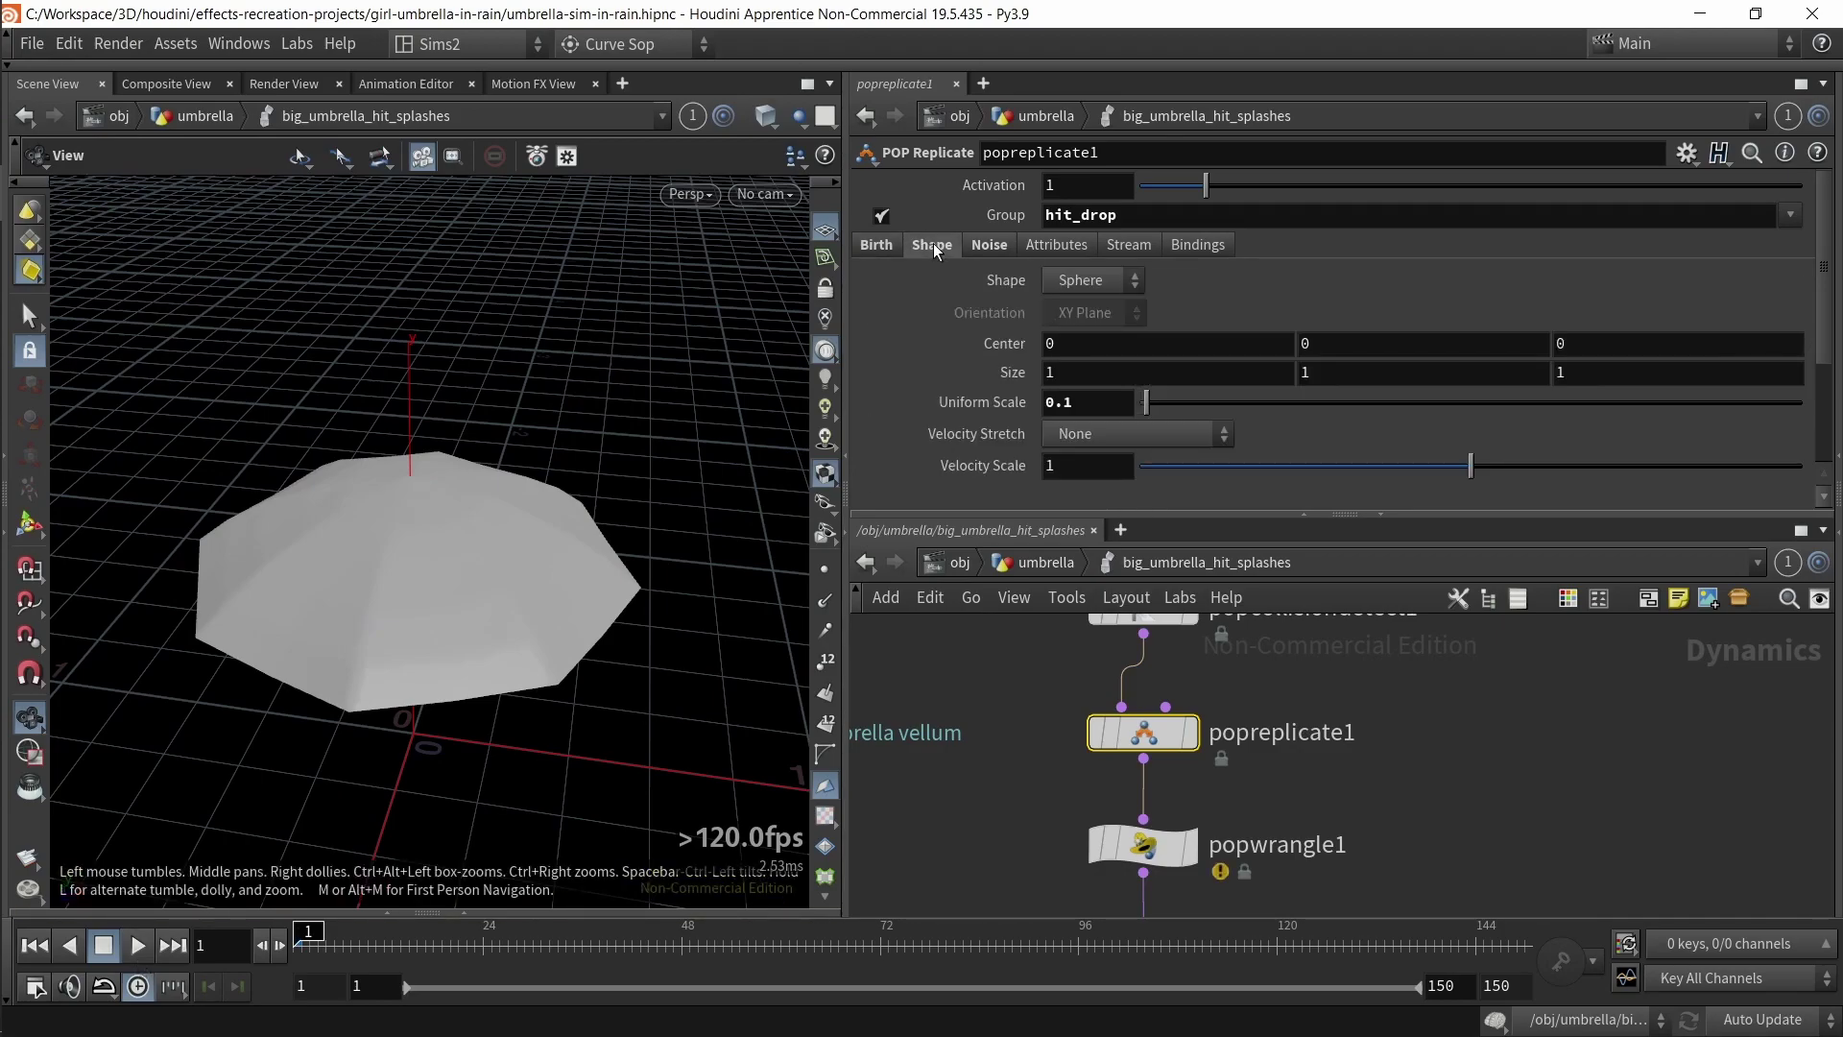
click(1101, 280)
click(1225, 319)
click(1092, 408)
- Try a noise Frequency of 4.1 and Amplitude of 9.4 on popreplicate1 during playback, and undo both changes
click(992, 246)
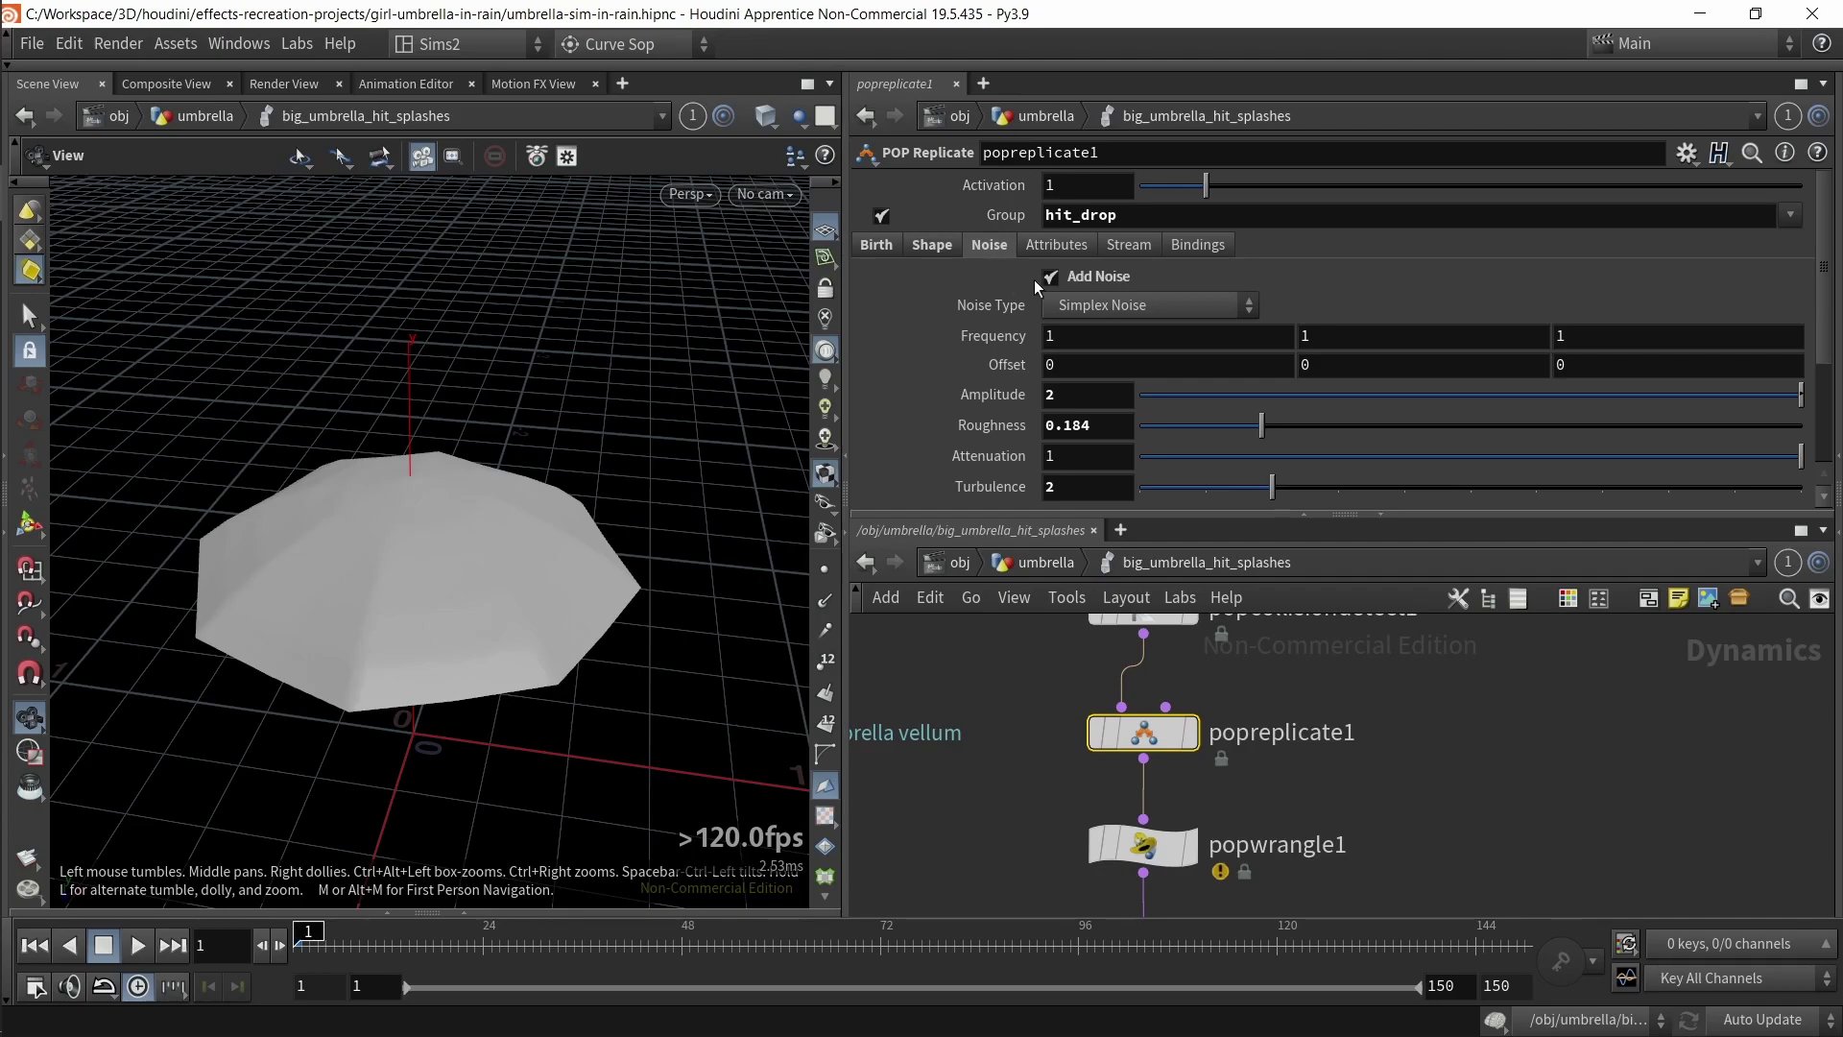
middle_drag(998, 335, 1003, 337)
click(126, 950)
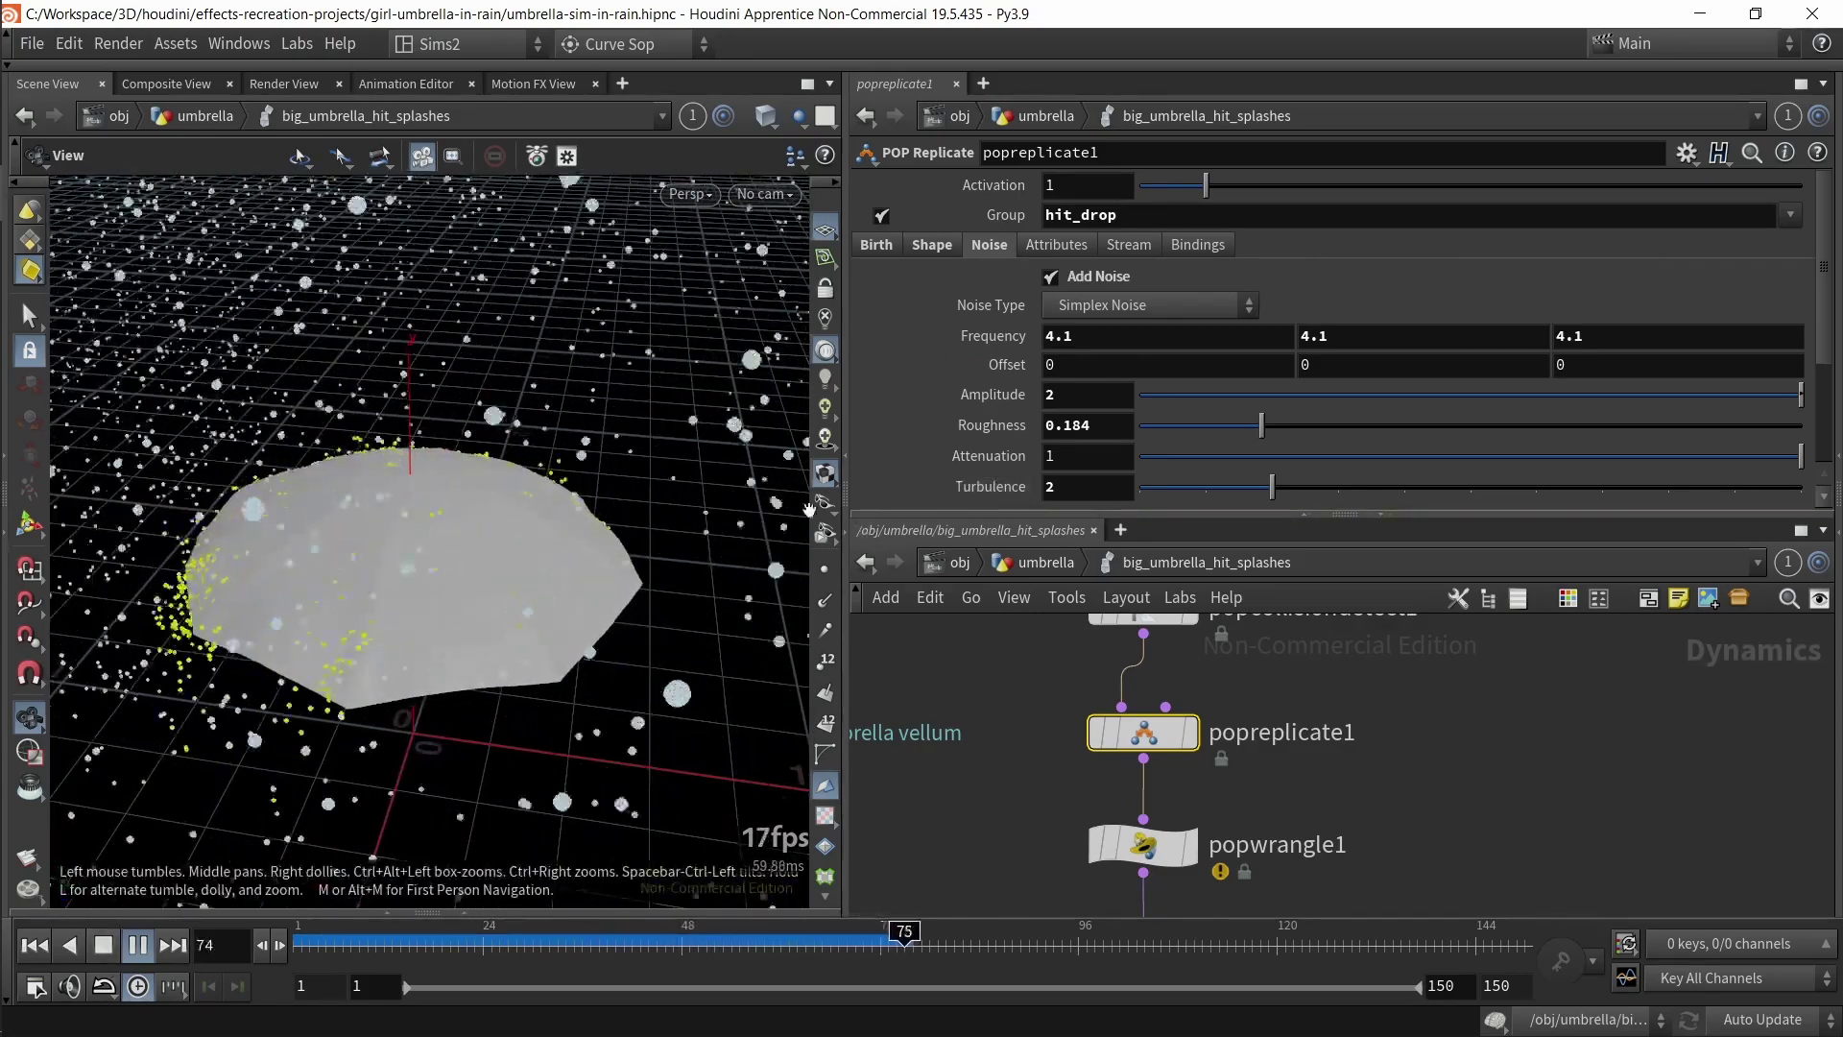
middle_drag(967, 396, 1805, 394)
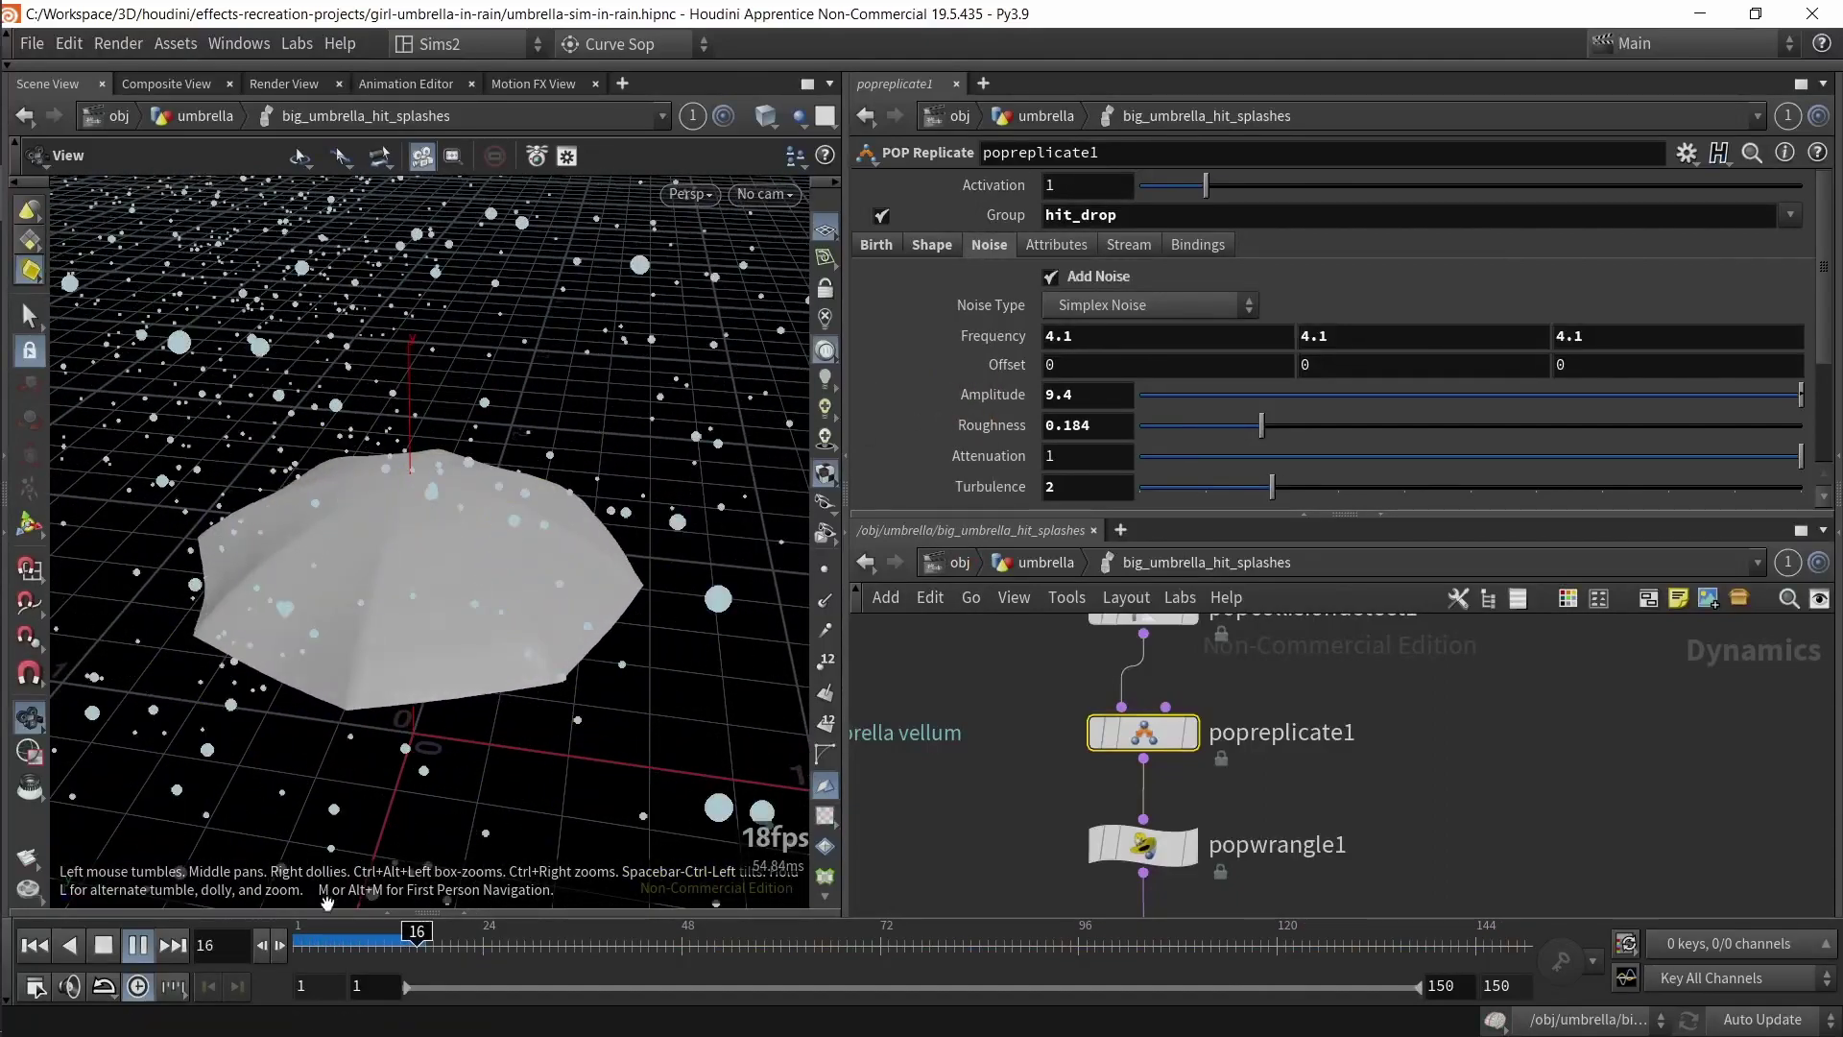
key(ctrl+z)
key(ctrl+z)
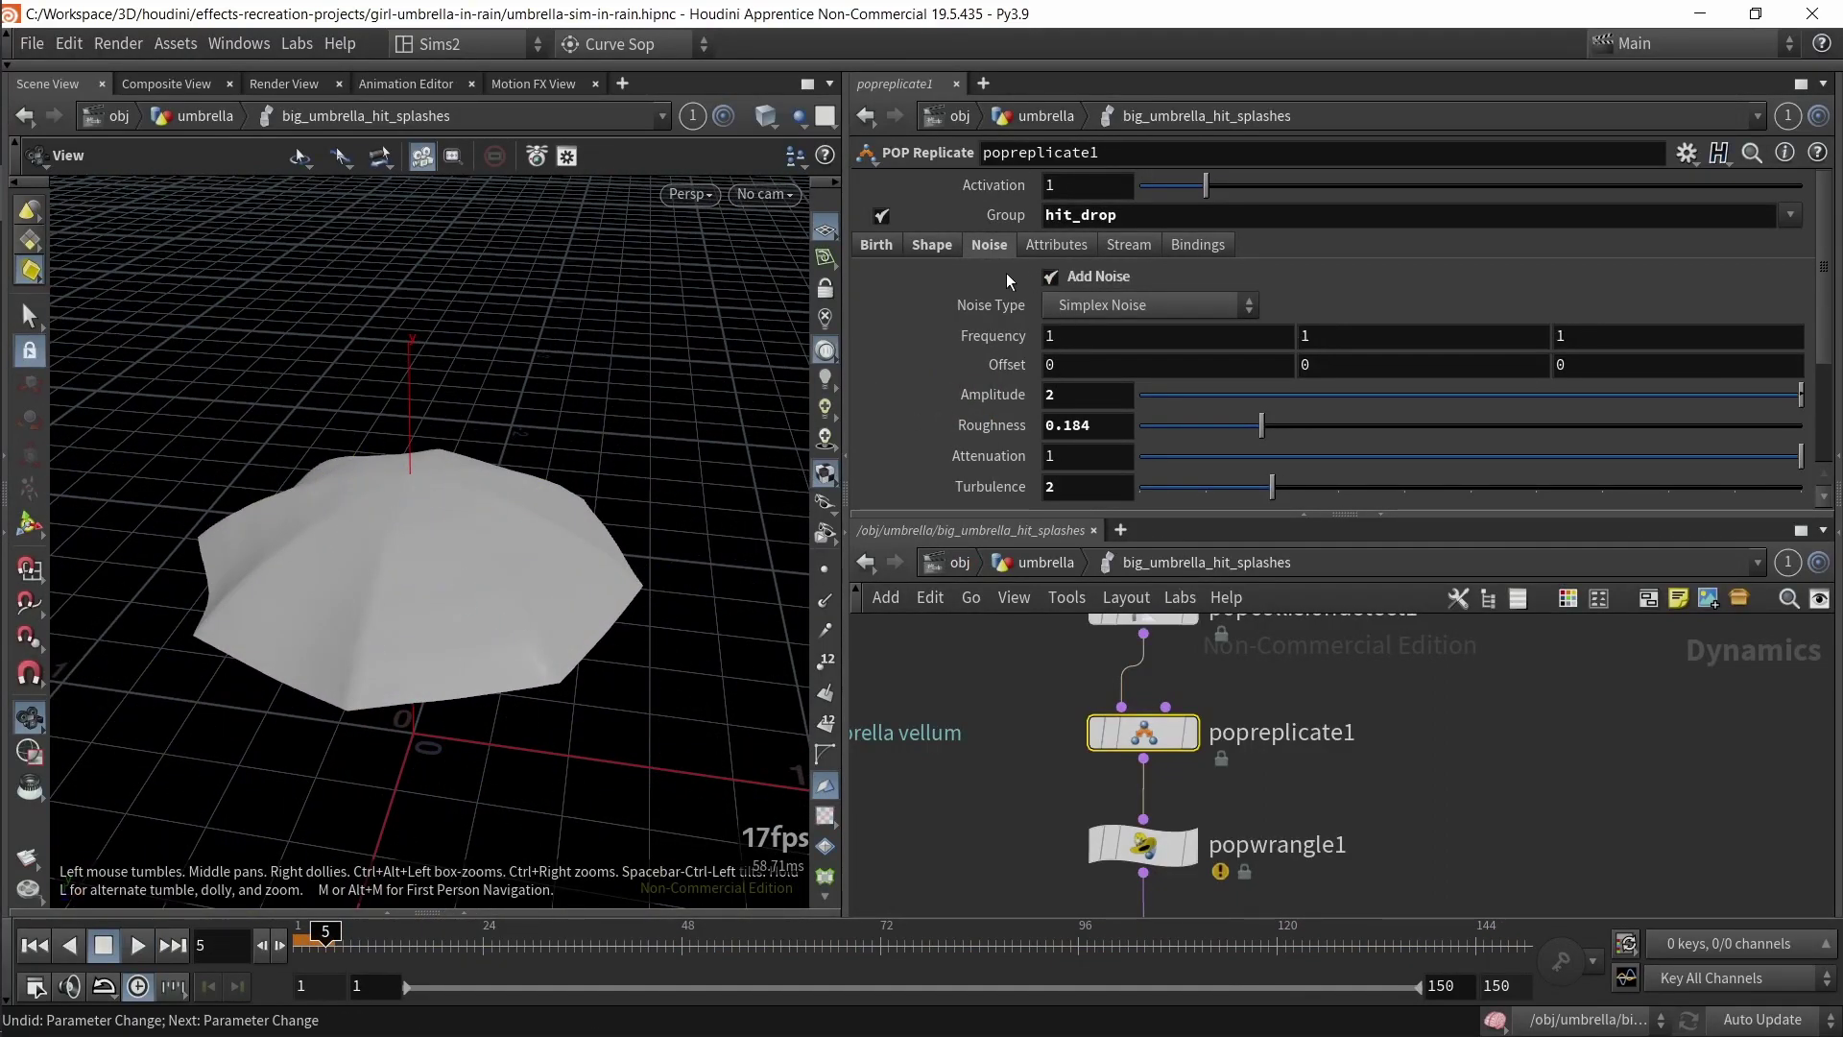
- Review popreplicate1's birth settings, focusing on the Just Born Group and Life Expectancy
scroll(987, 288, down, 3)
scroll(983, 294, up, 3)
click(914, 247)
click(880, 246)
scroll(914, 351, down, 4)
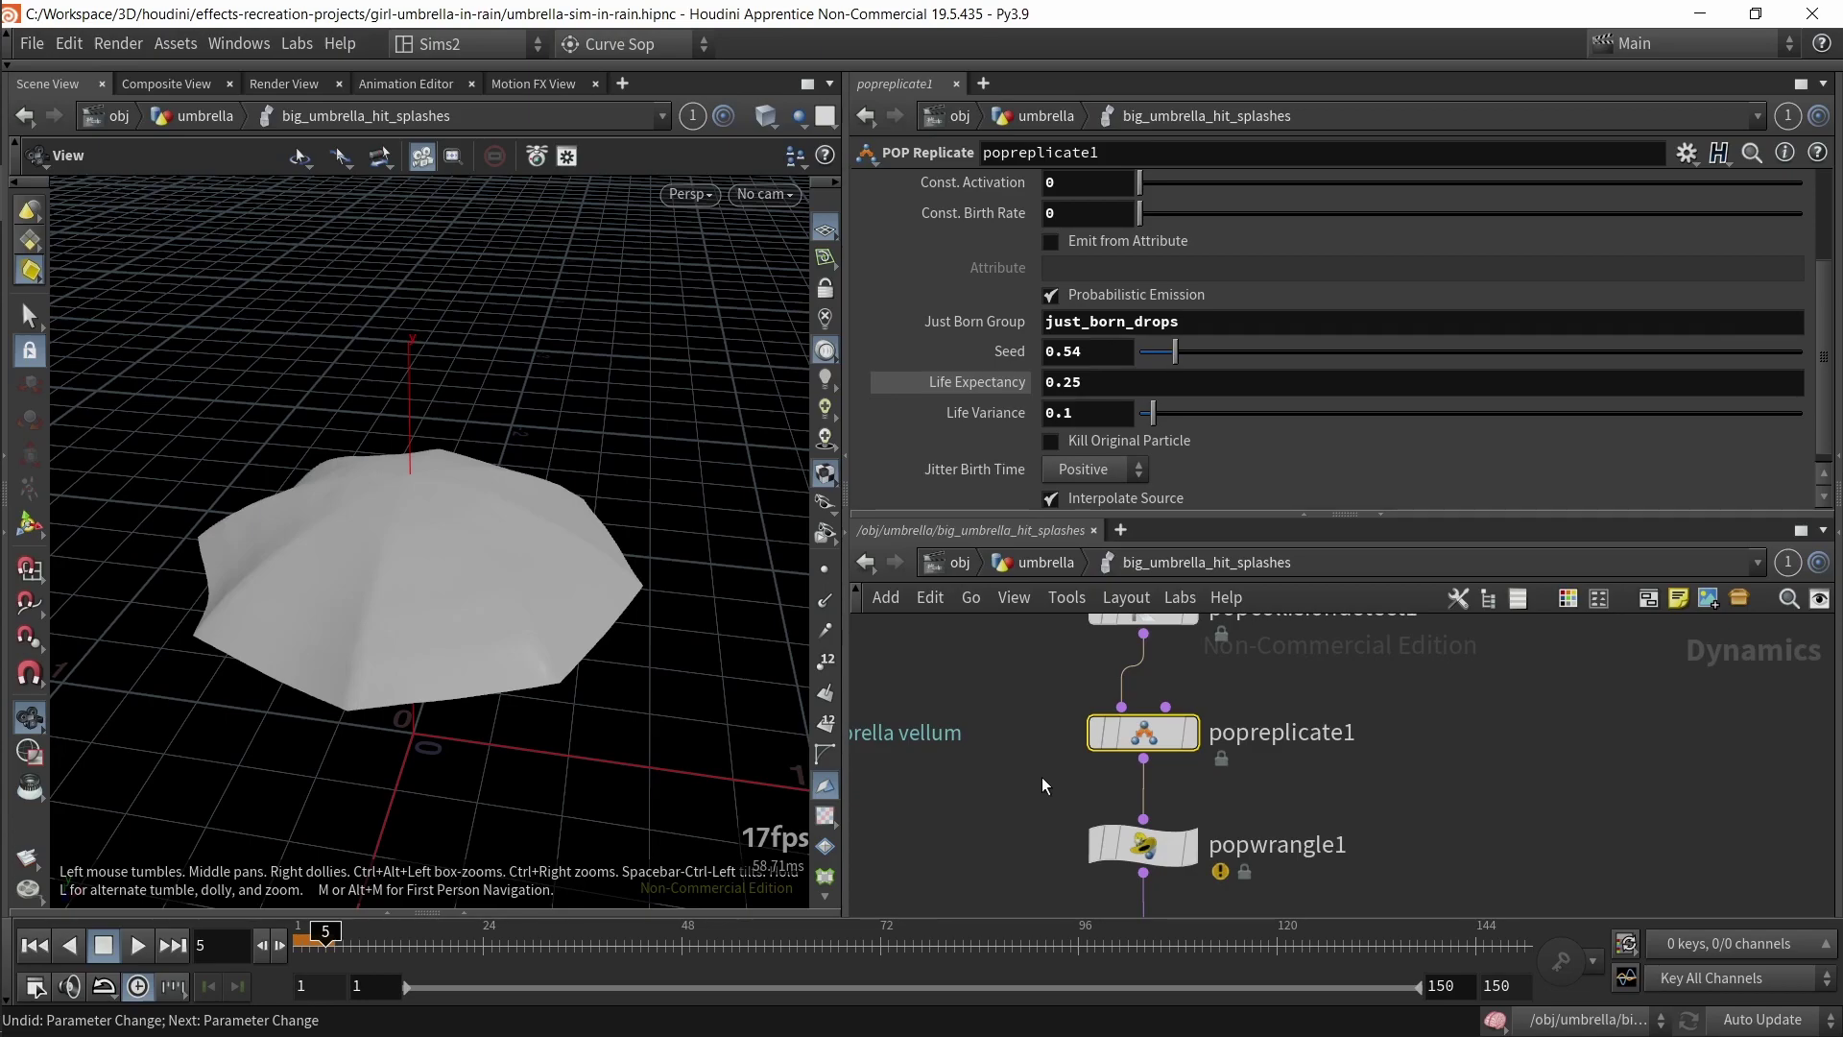
click(1093, 327)
click(1126, 327)
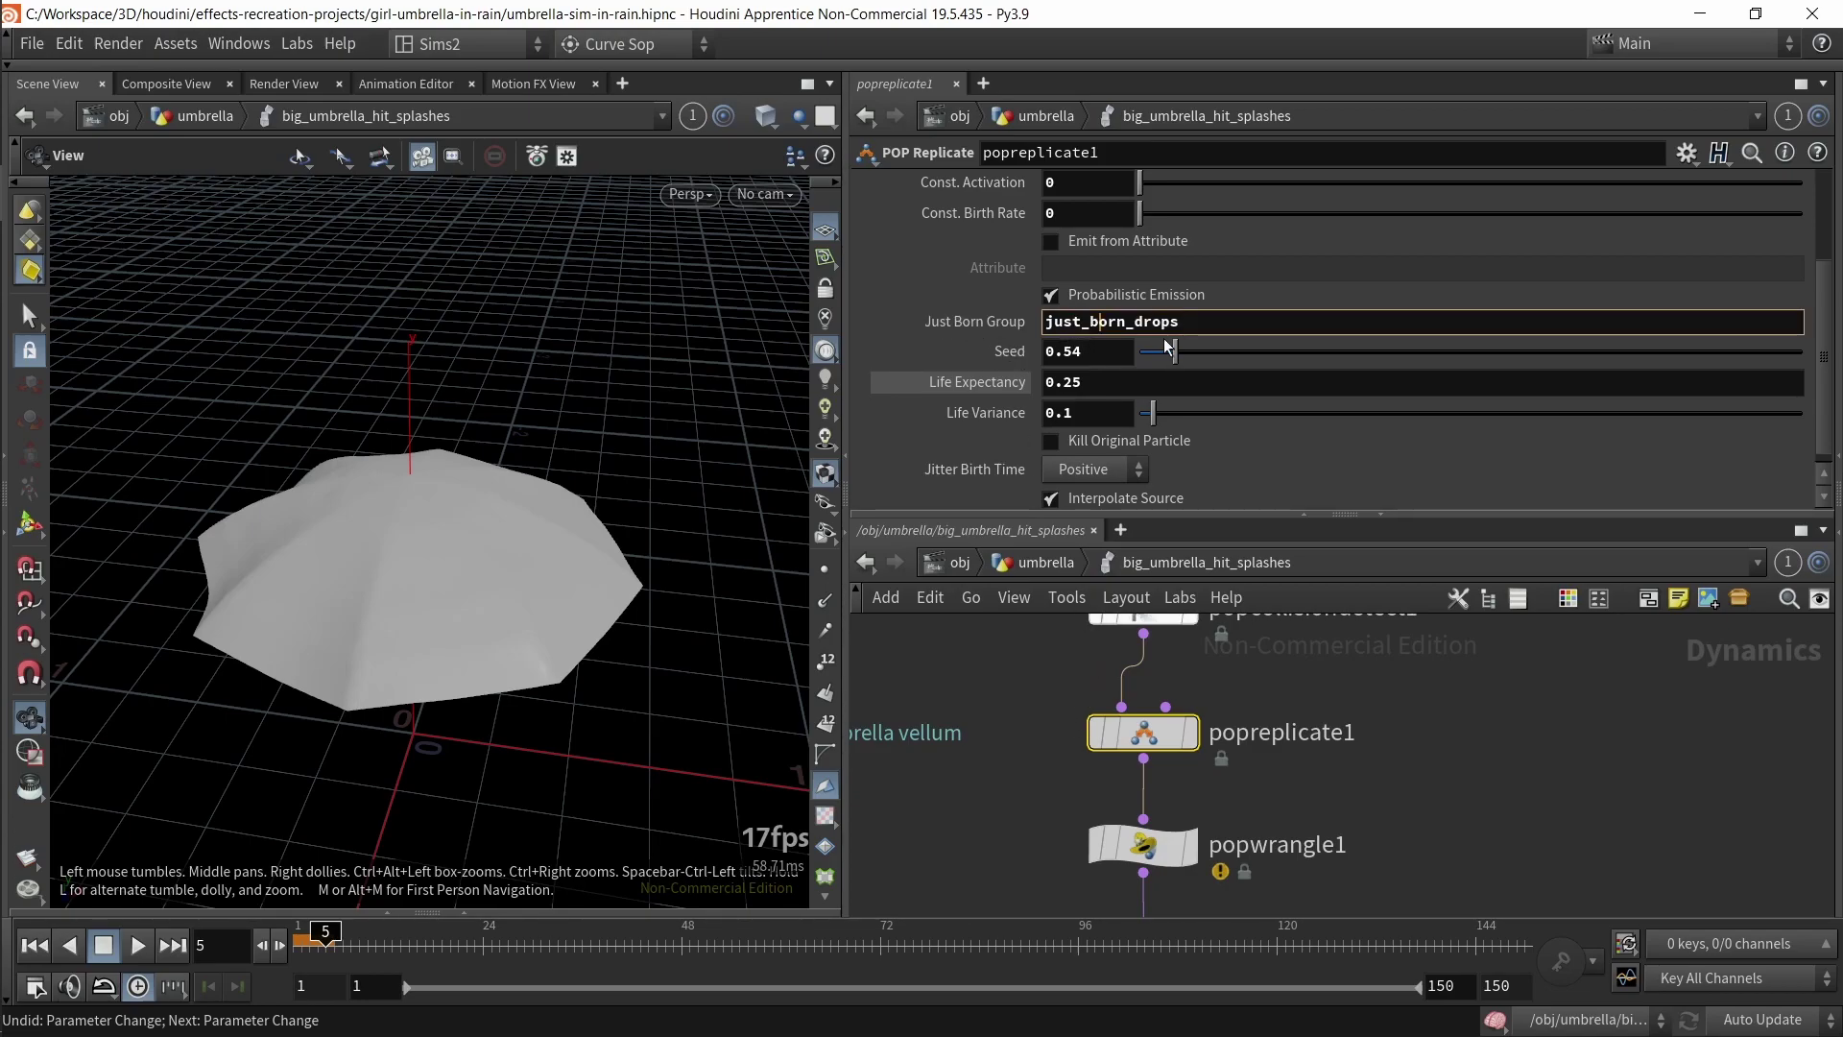
click(985, 386)
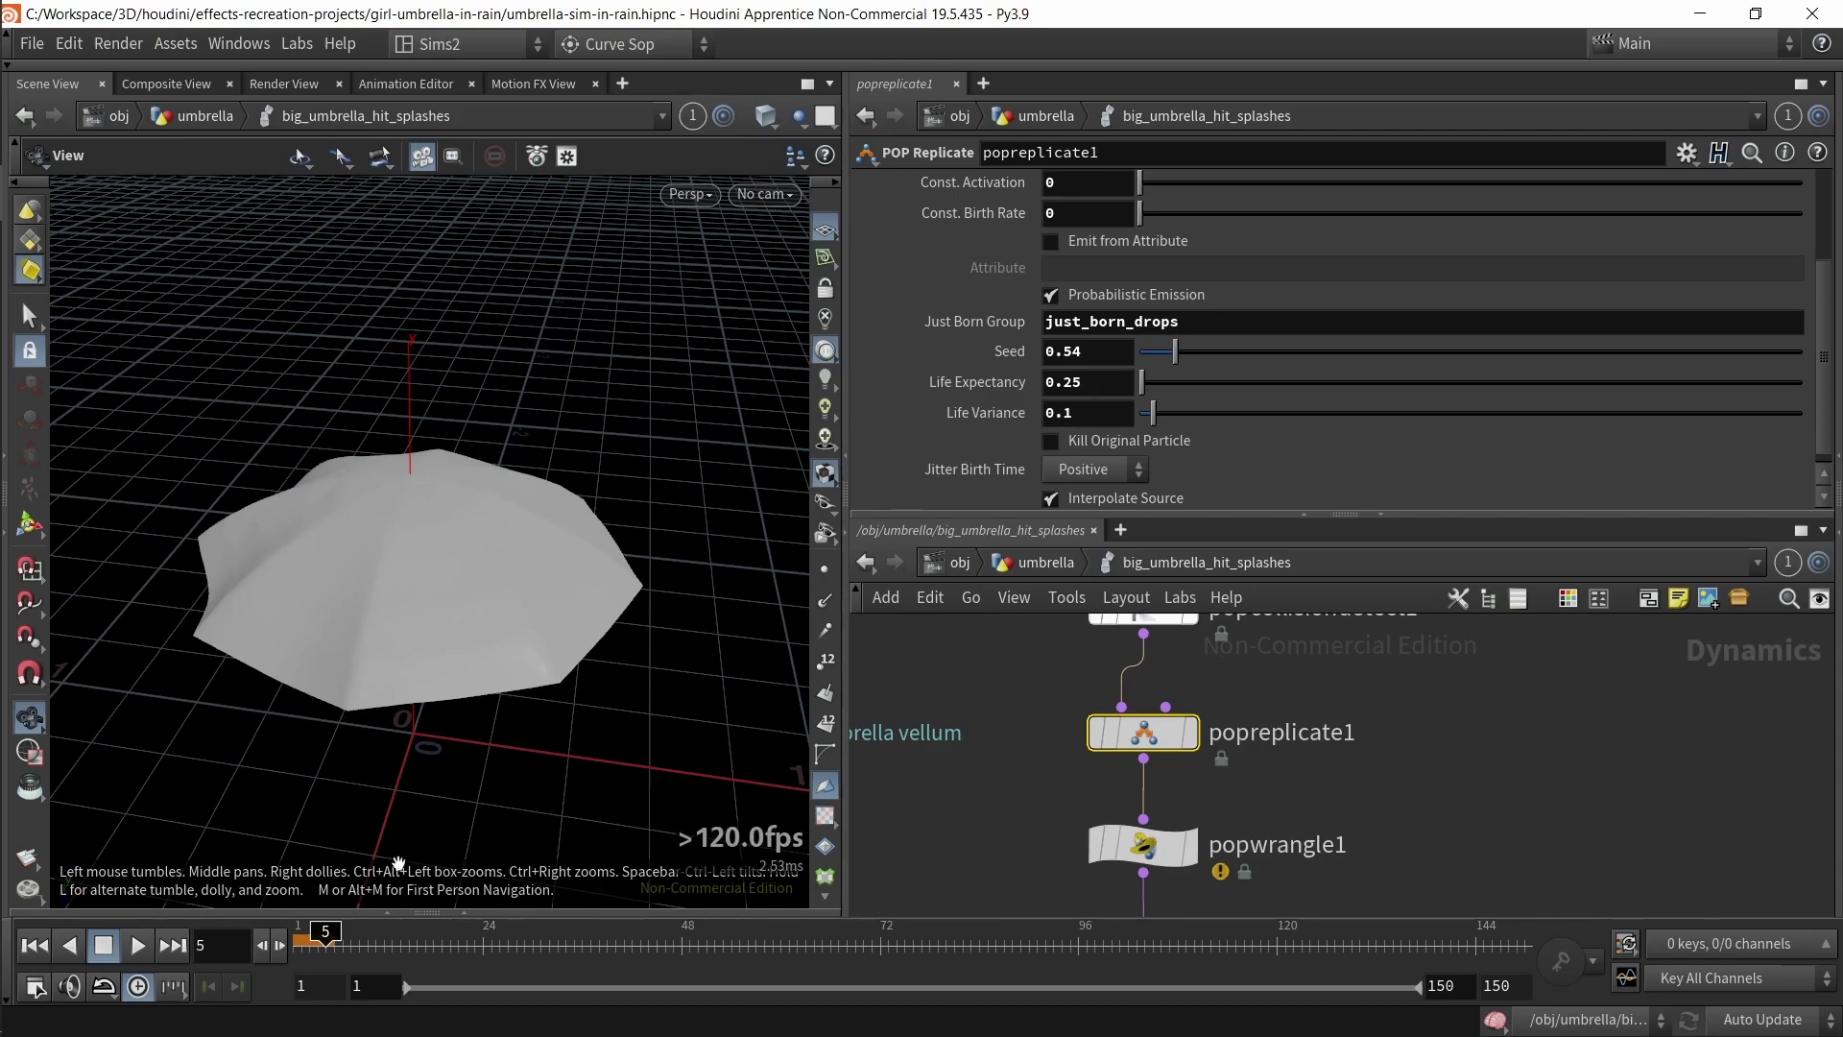
- Rewind to frame 1 and set popreplicate1's Life Expectancy to 2
click(298, 945)
click(1118, 391)
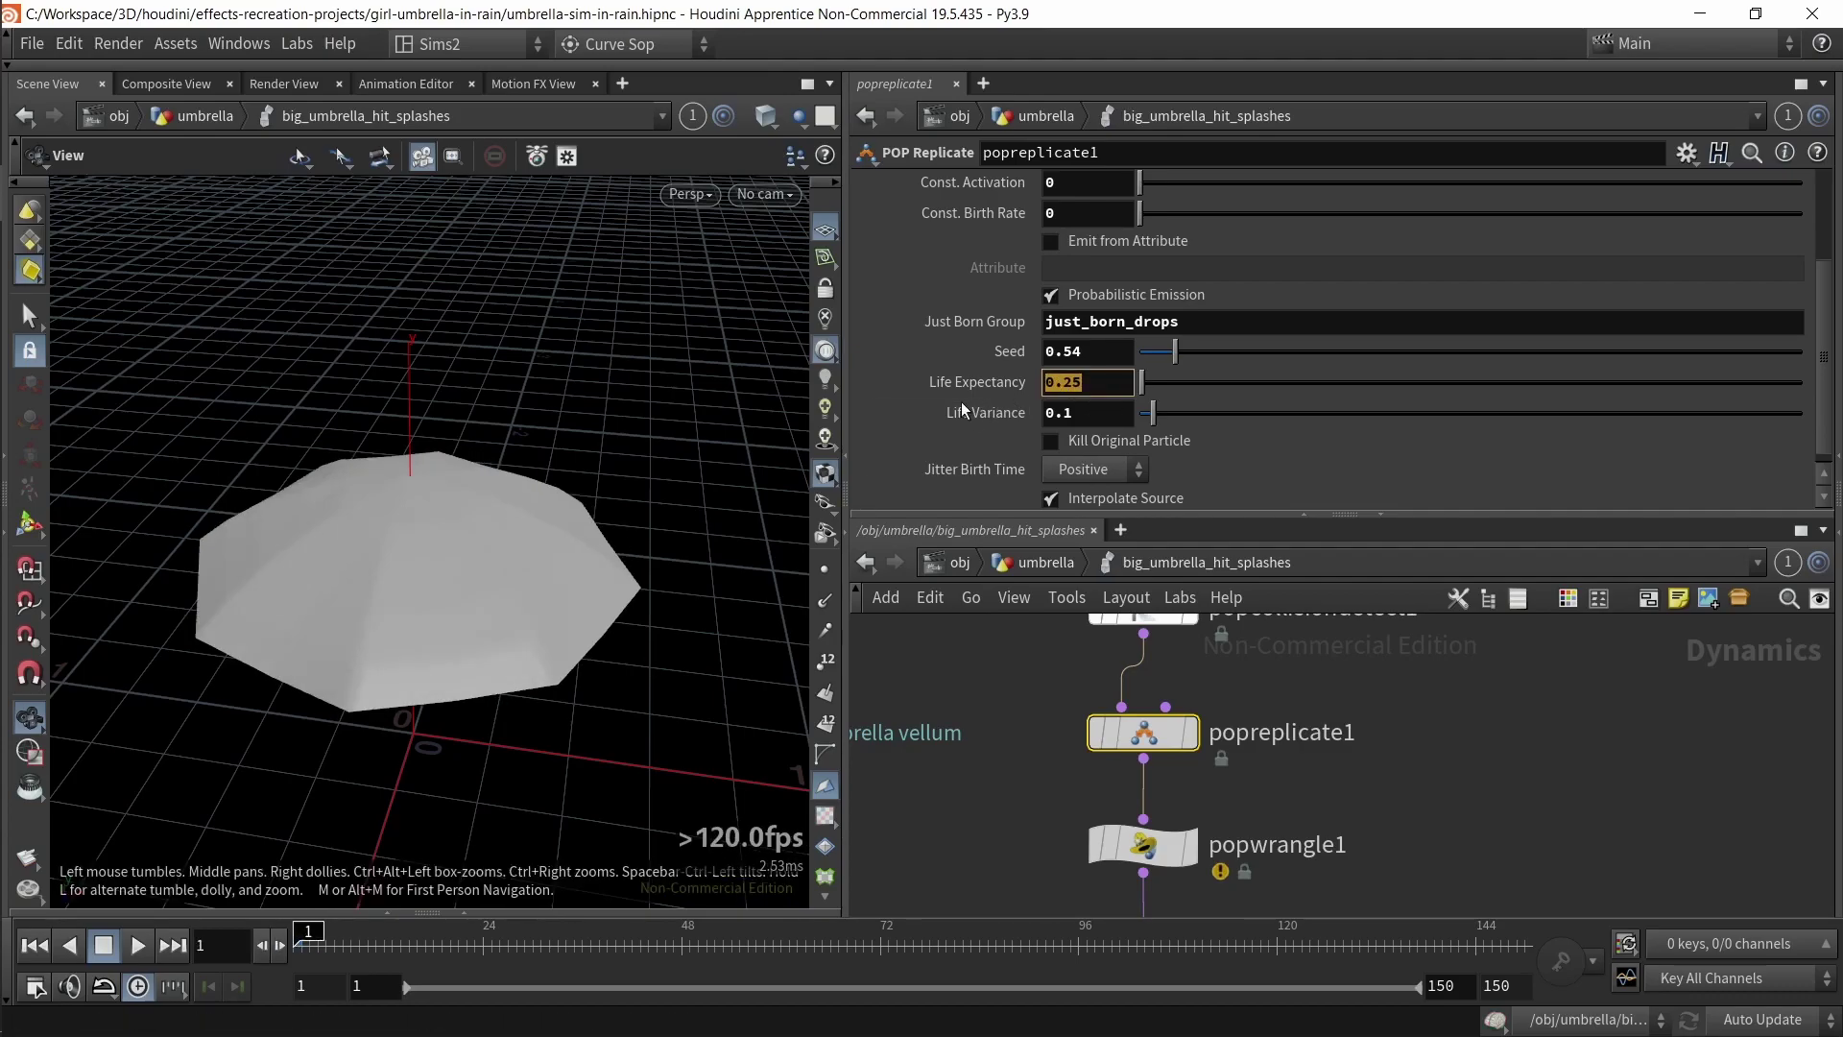
text(2)
key(Return)
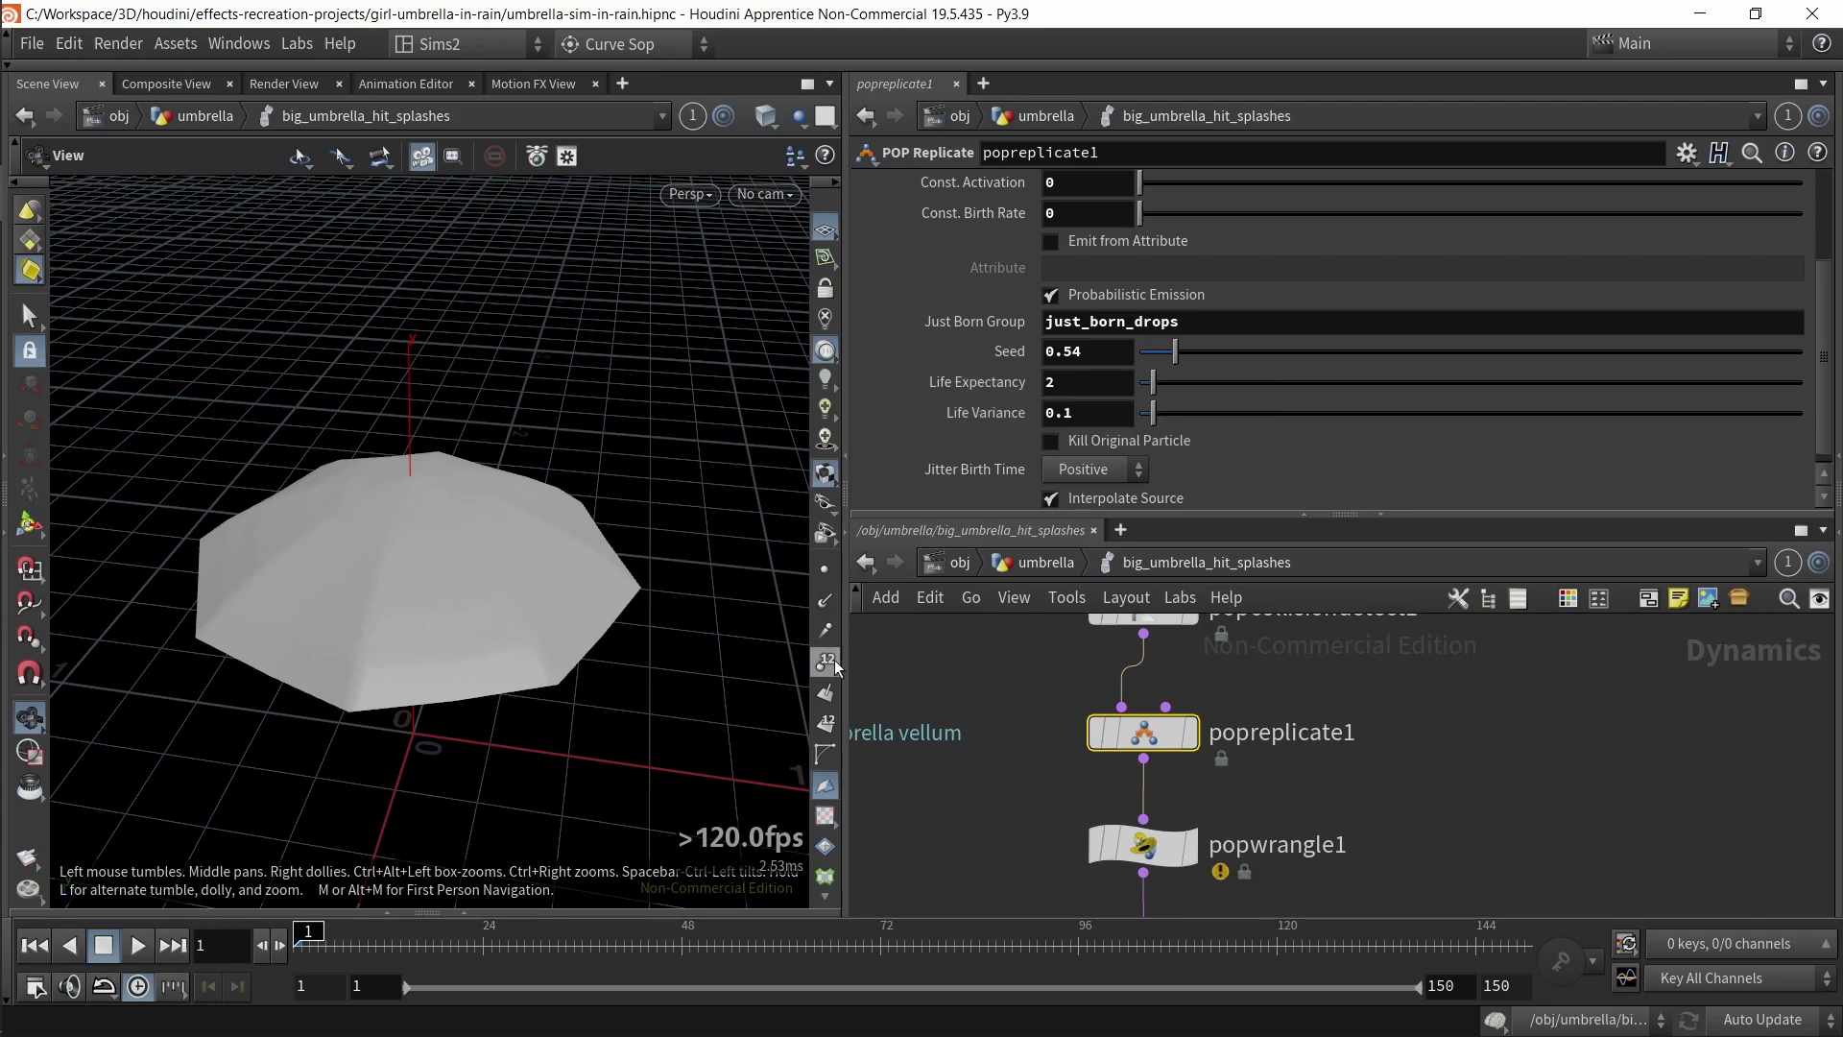
- Play the simulation and inspect the replicated splash particles around the umbrella from a low side view
click(151, 946)
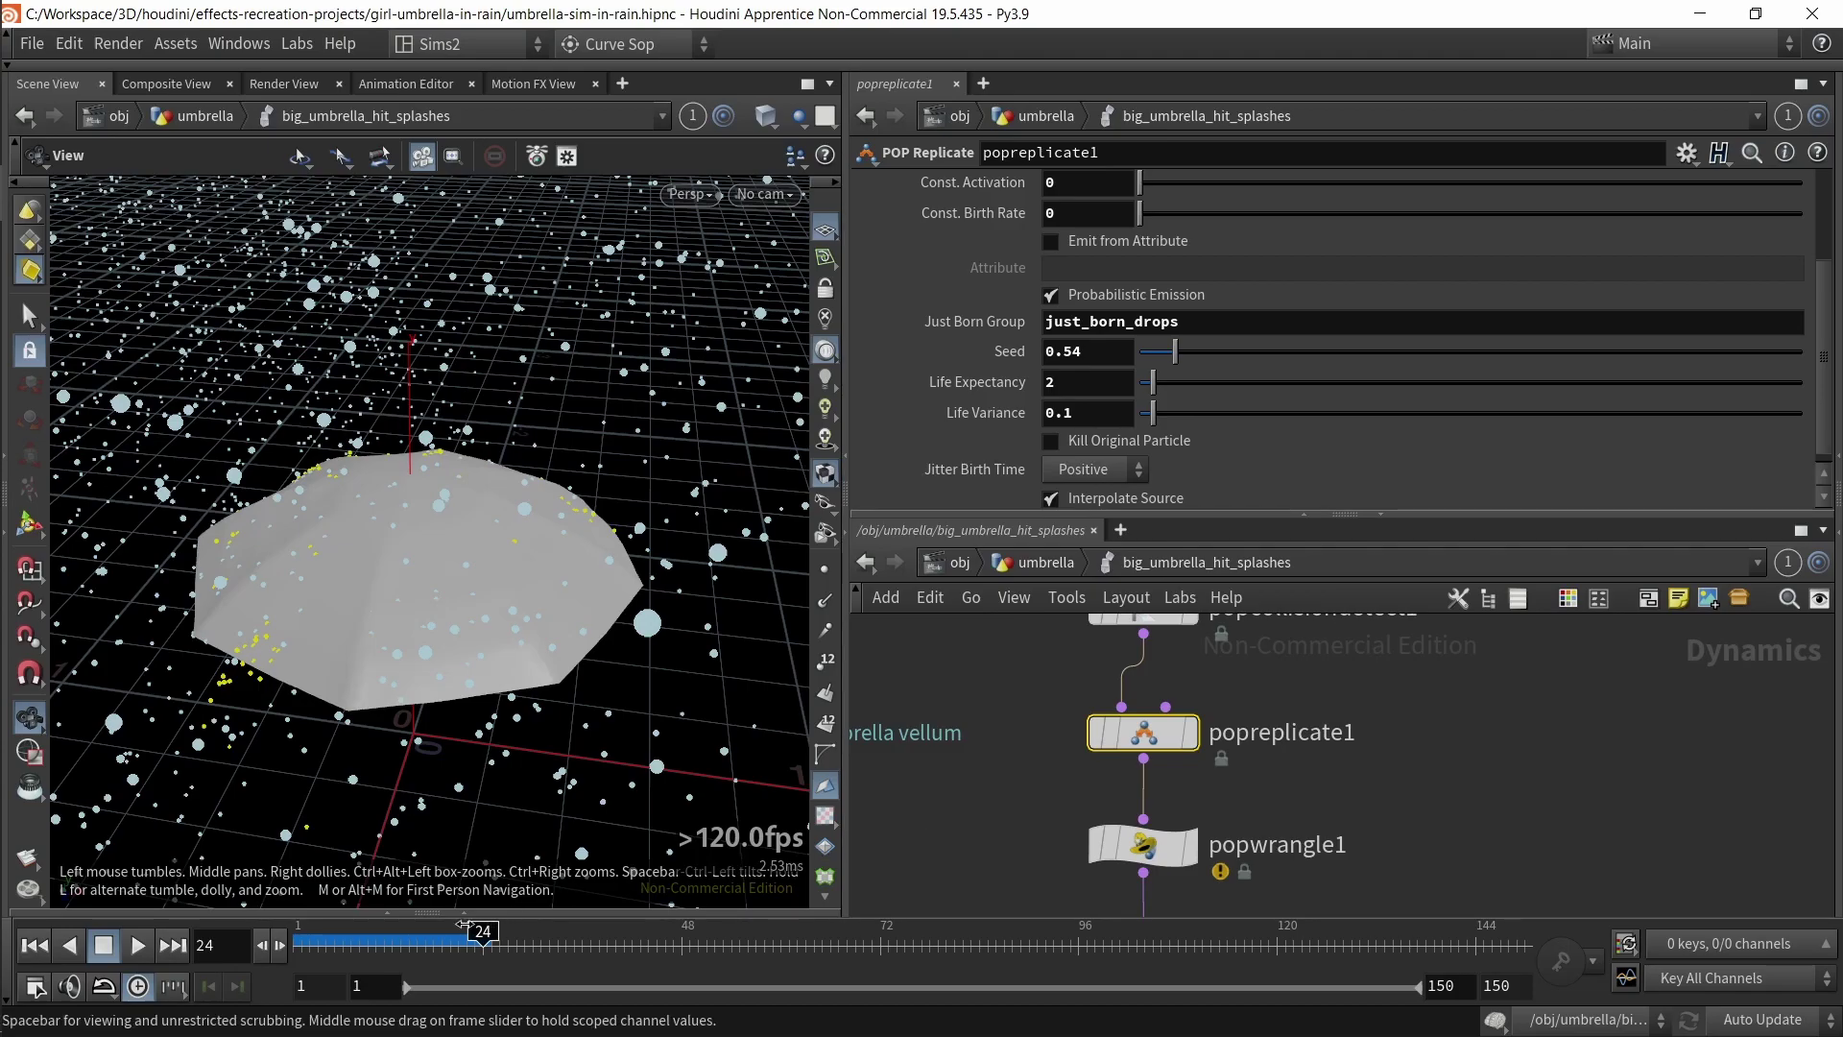
click(140, 947)
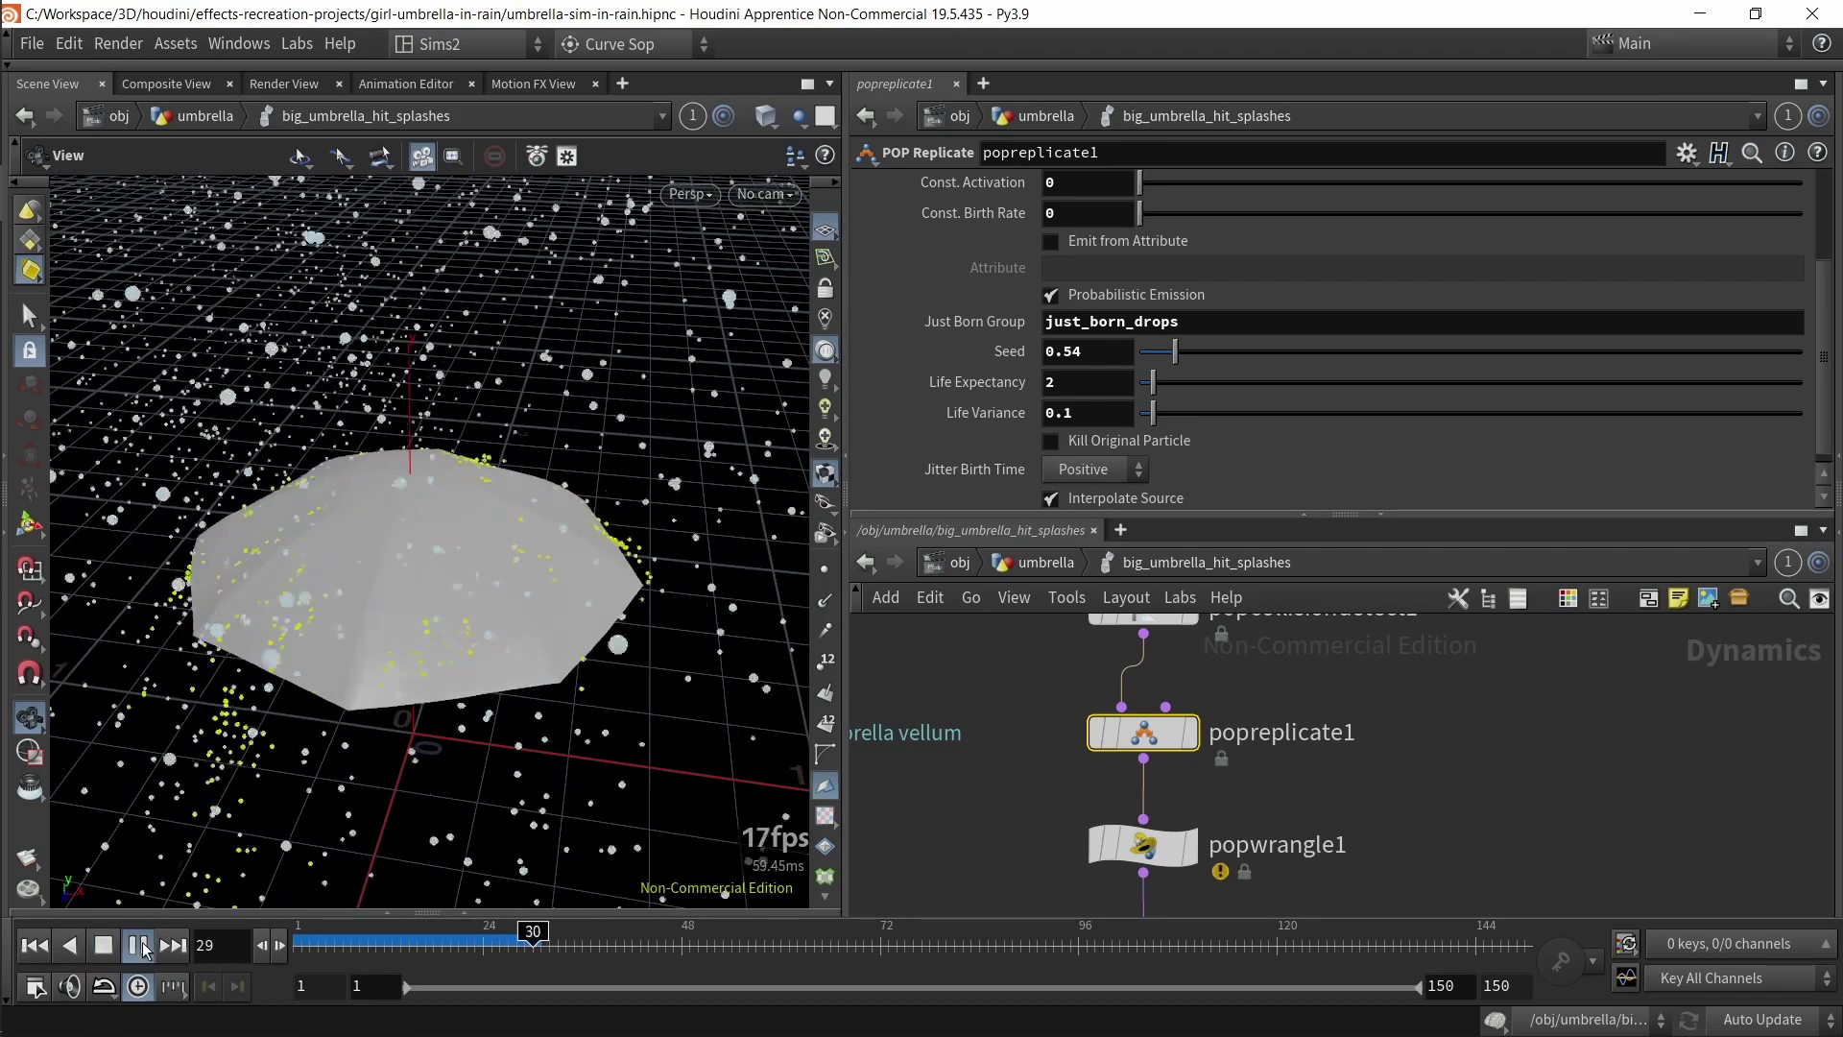
scroll(648, 641, down, 3)
drag(648, 641, 552, 567)
drag(523, 690, 509, 659)
scroll(495, 664, up, 3)
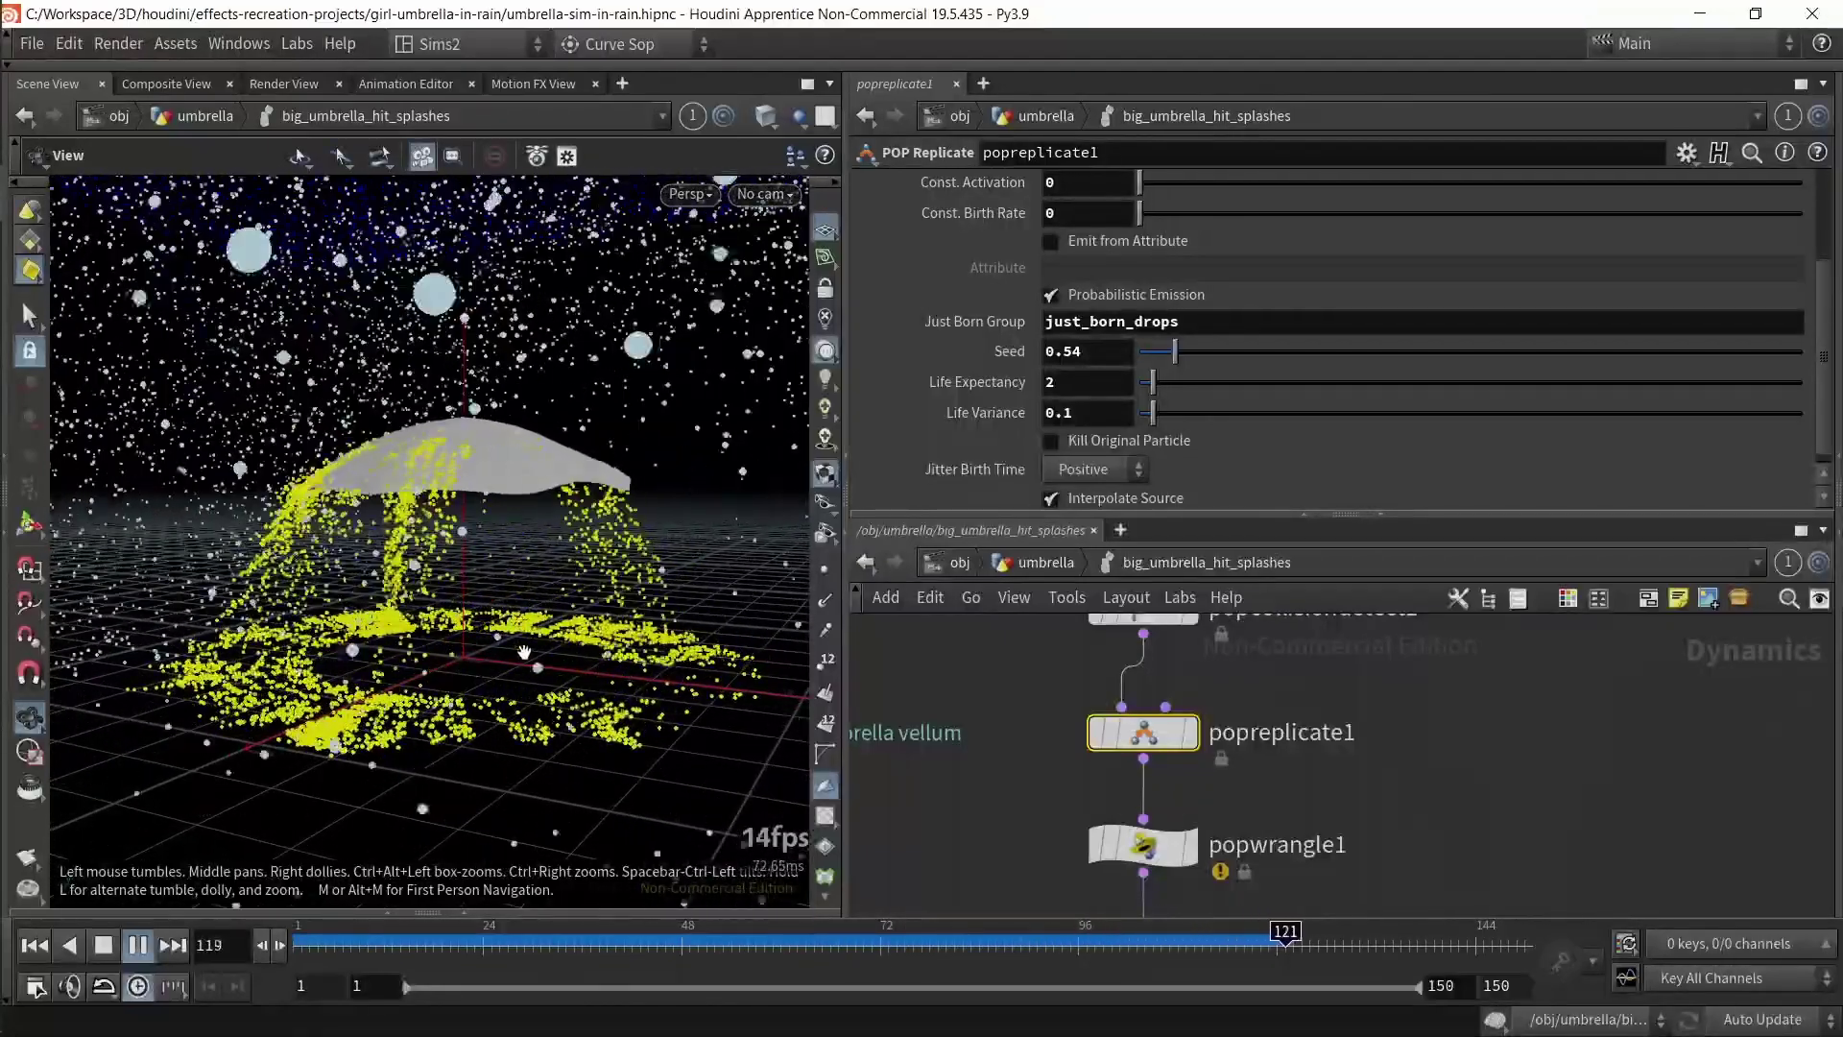
- Set popreplicate1's Life Expectancy to 0.1 and replay the simulation from the first frame
click(1097, 352)
click(1063, 383)
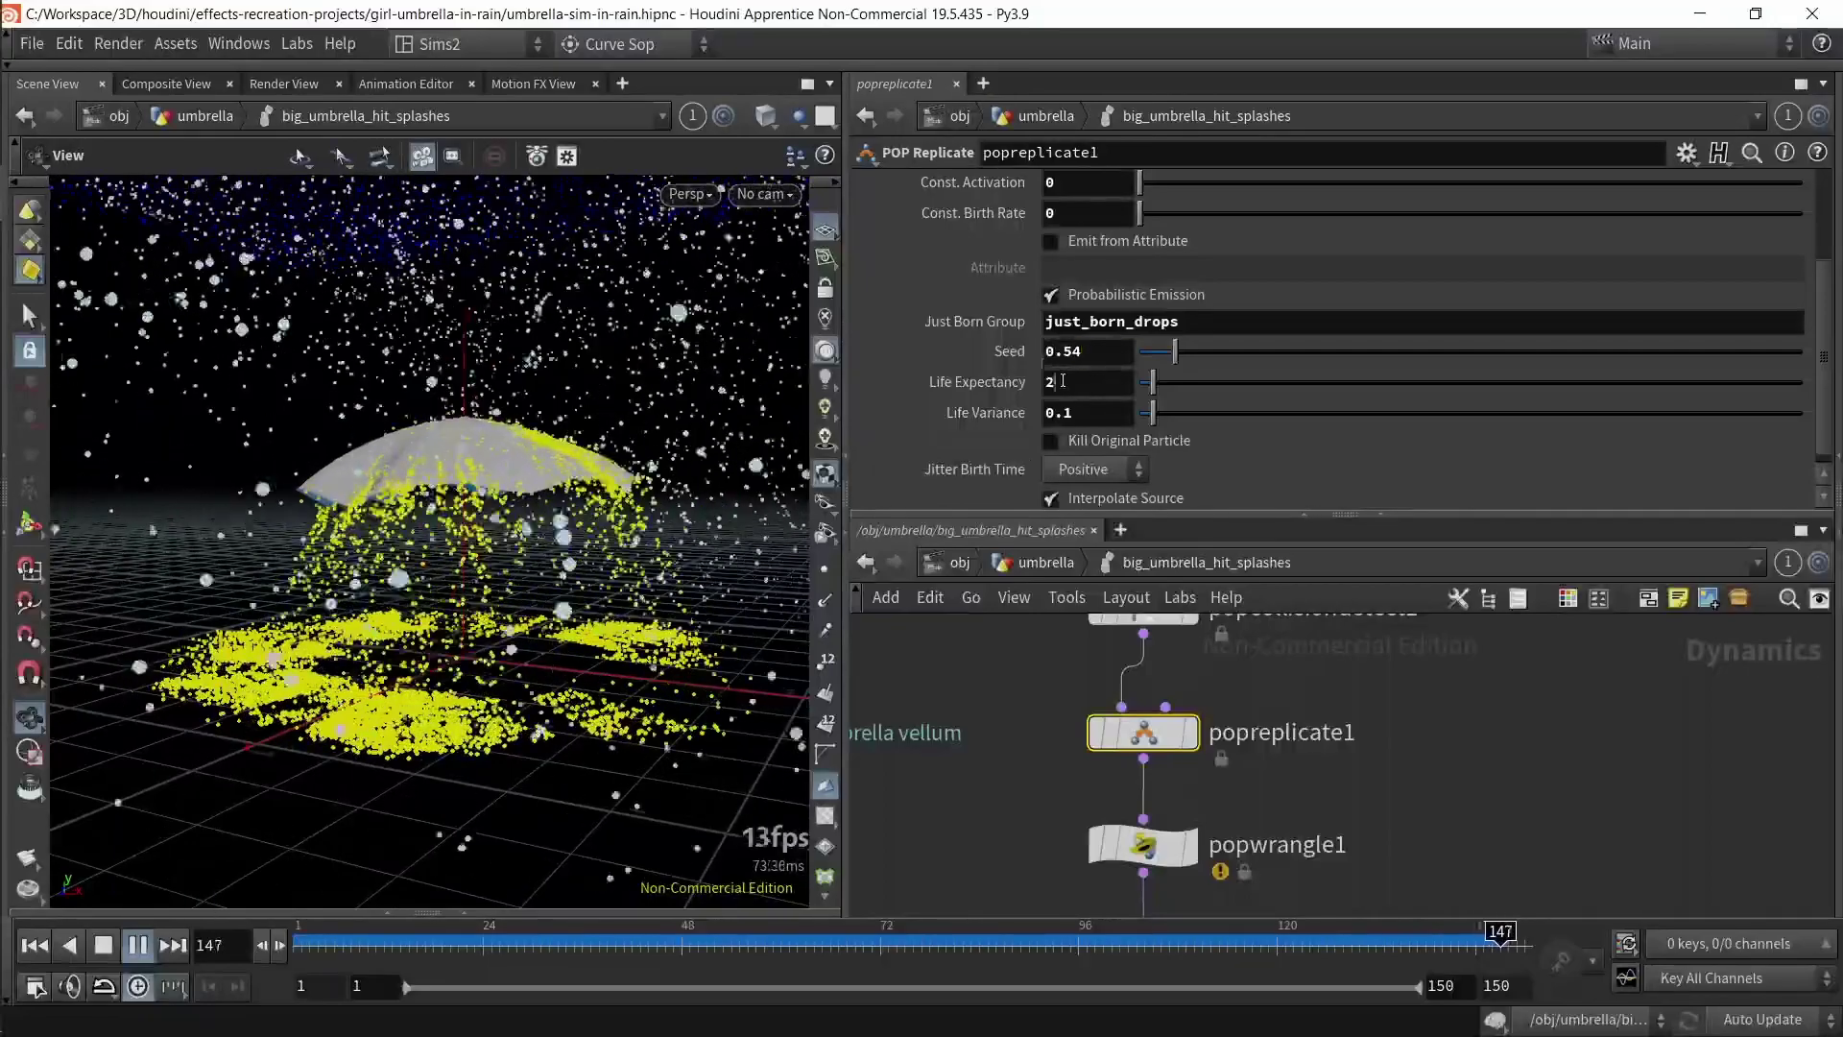
key(BackSpace)
text(.1)
key(Return)
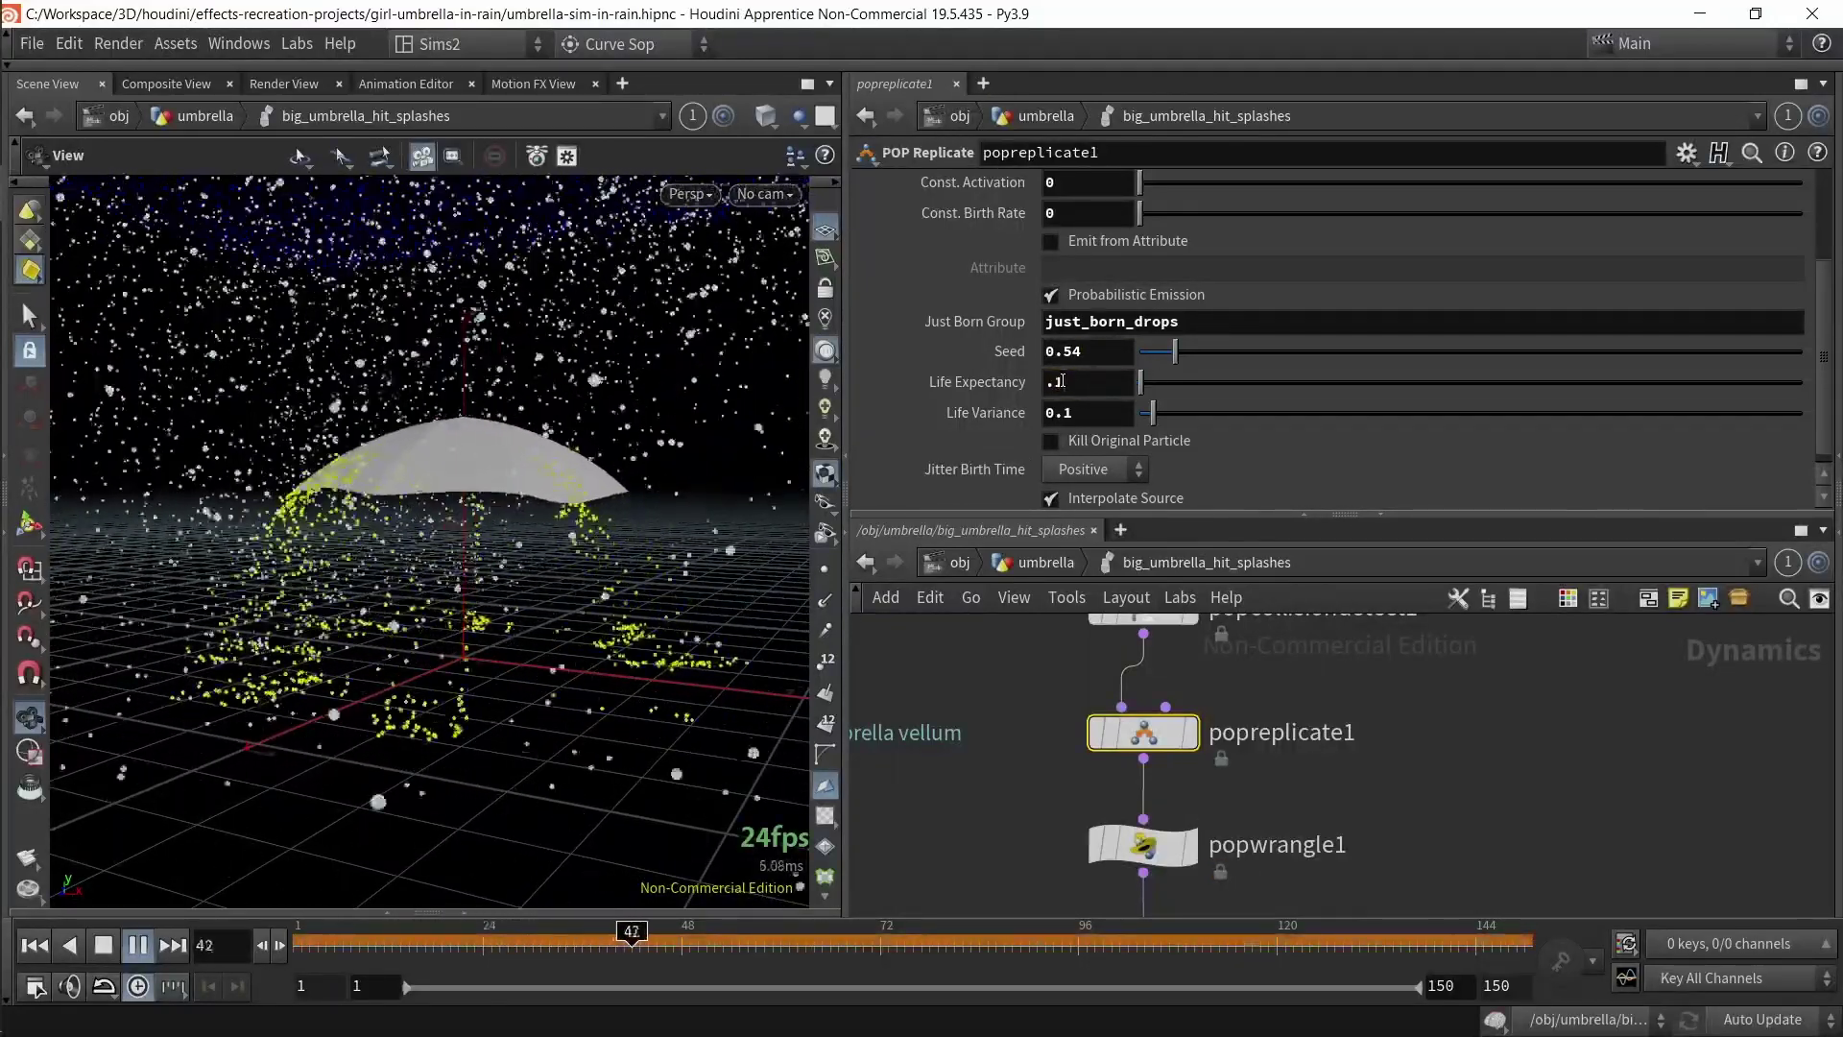
click(34, 946)
click(140, 945)
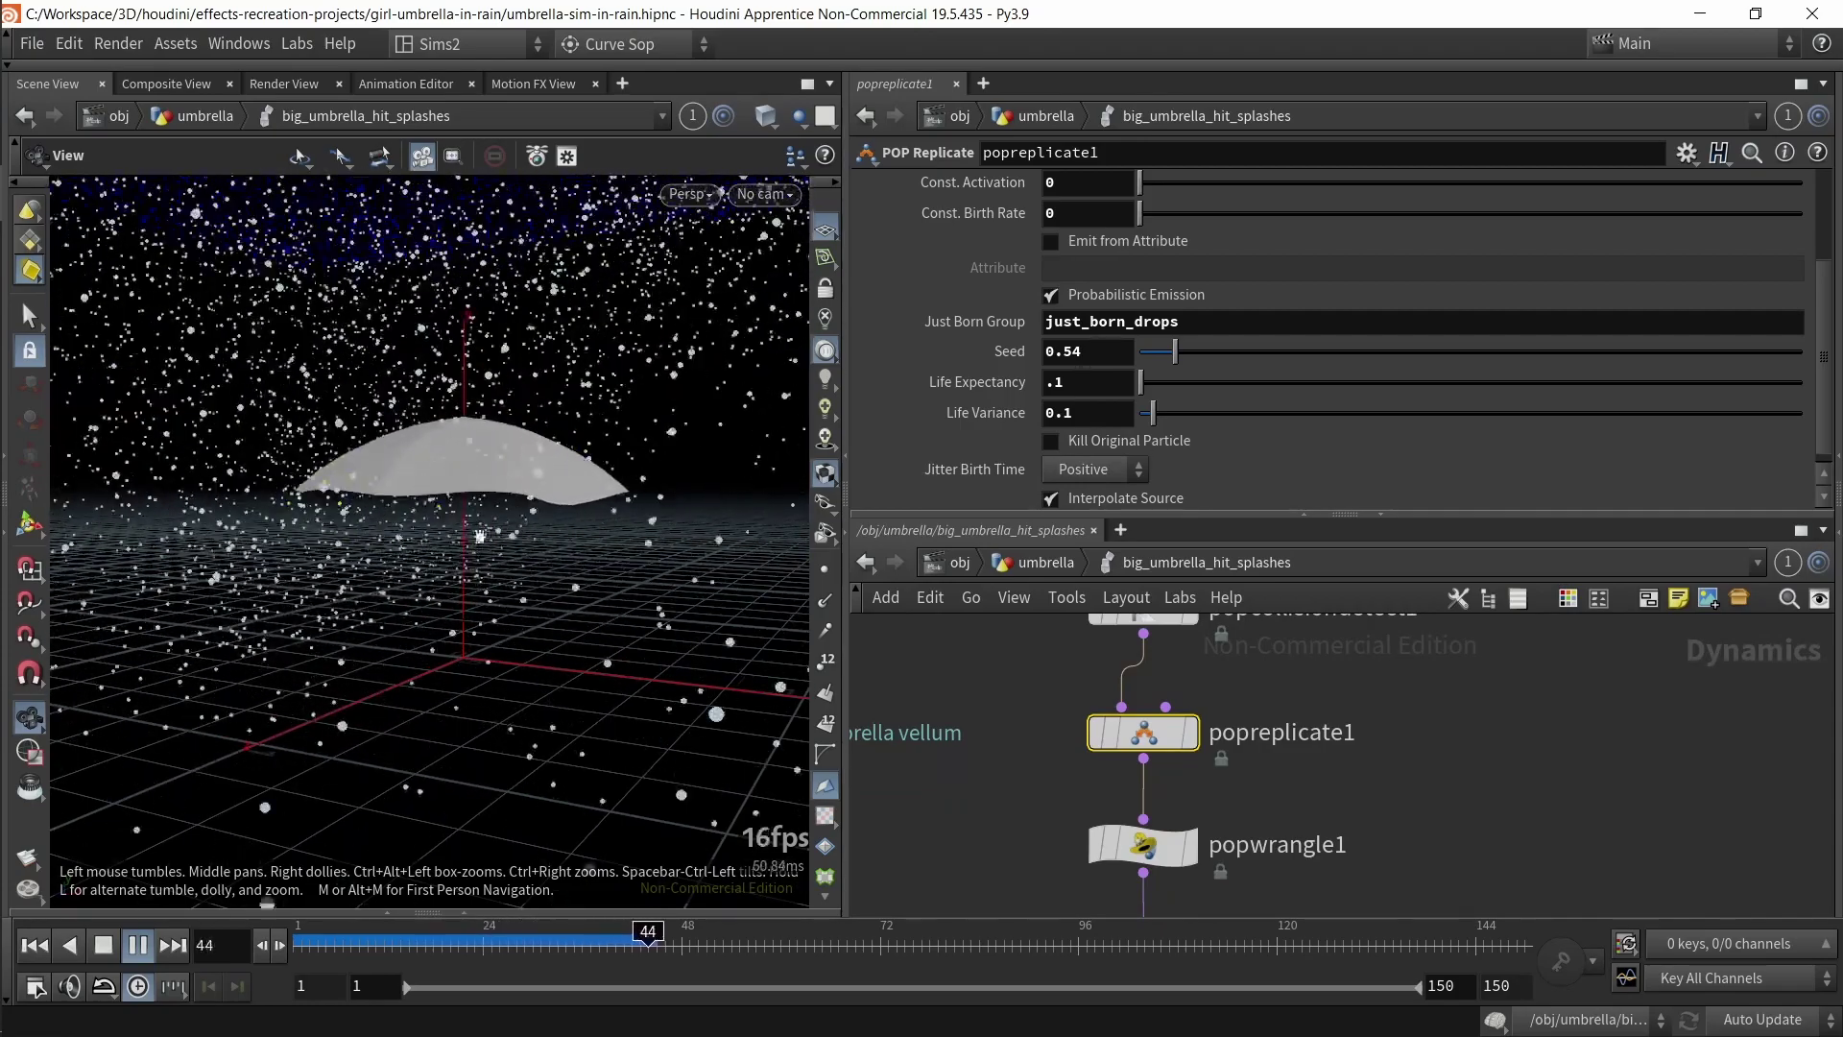
- Raise popreplicate1's Life Expectancy to 6 and replay the simulation from the first frame
drag(1079, 385, 967, 400)
text(6)
key(Return)
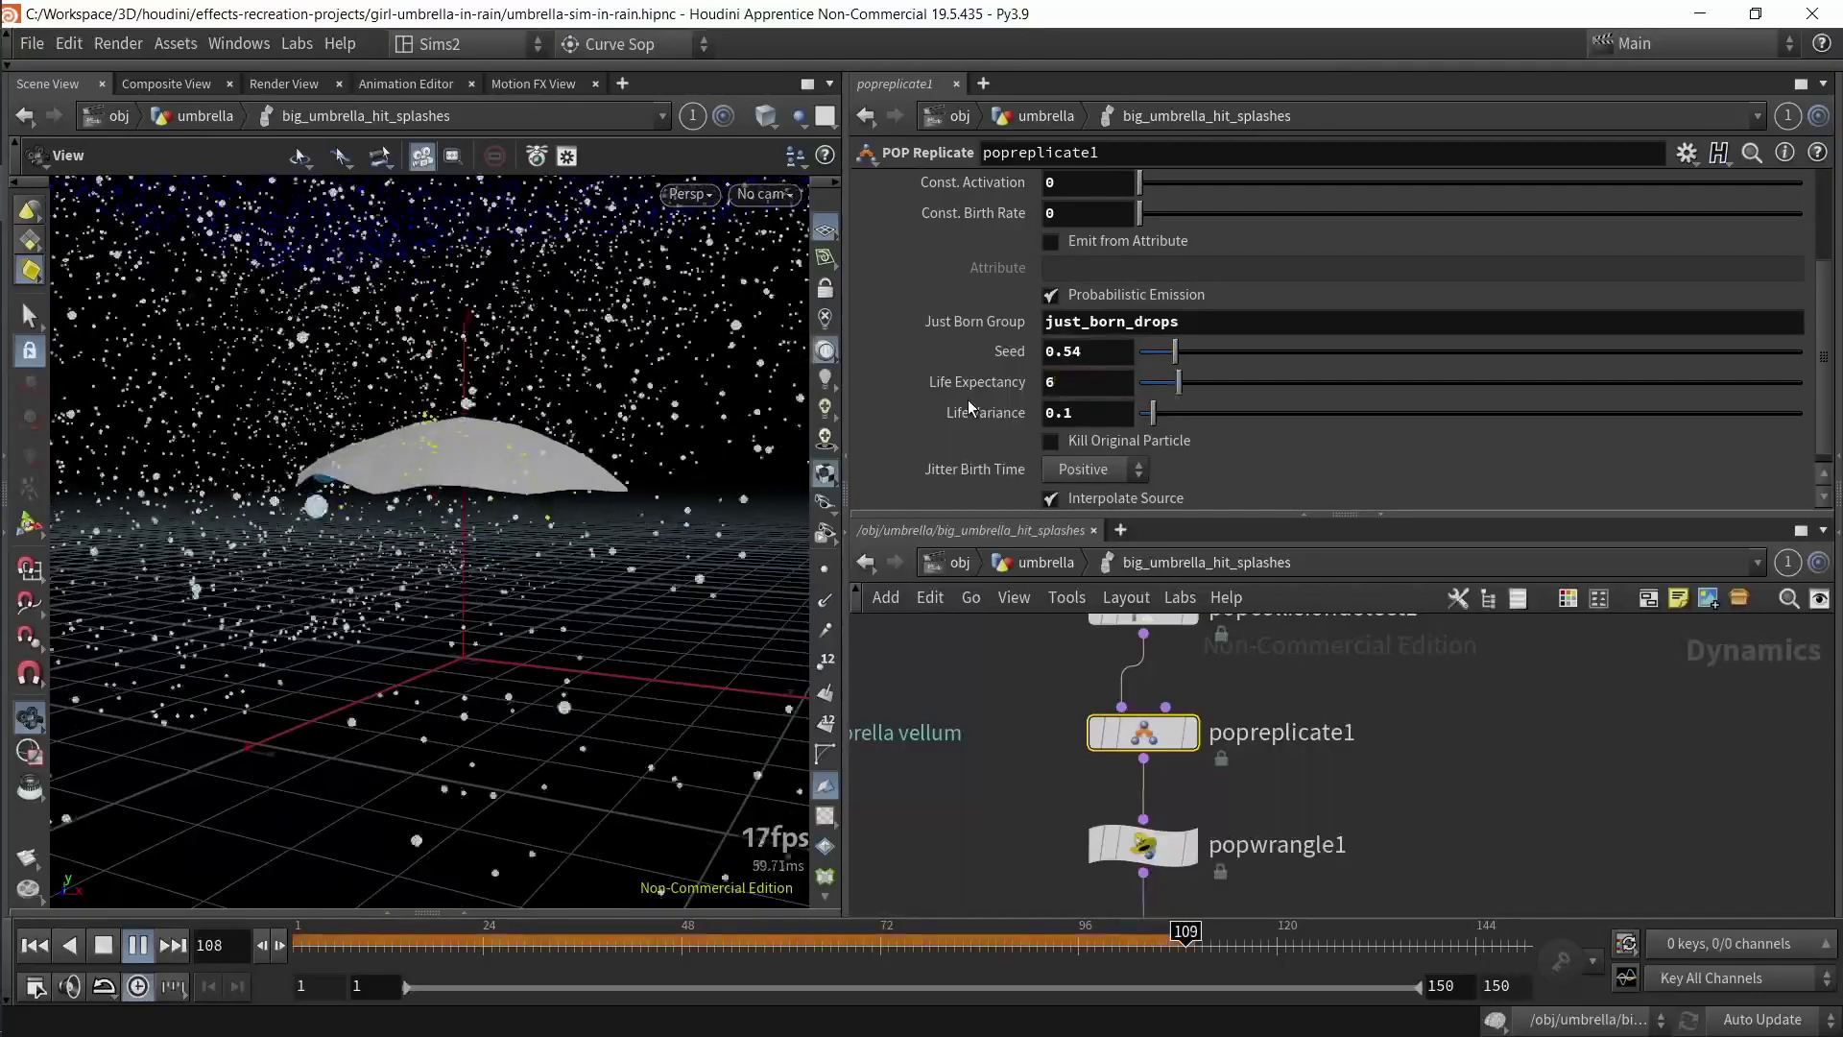
click(37, 946)
click(133, 945)
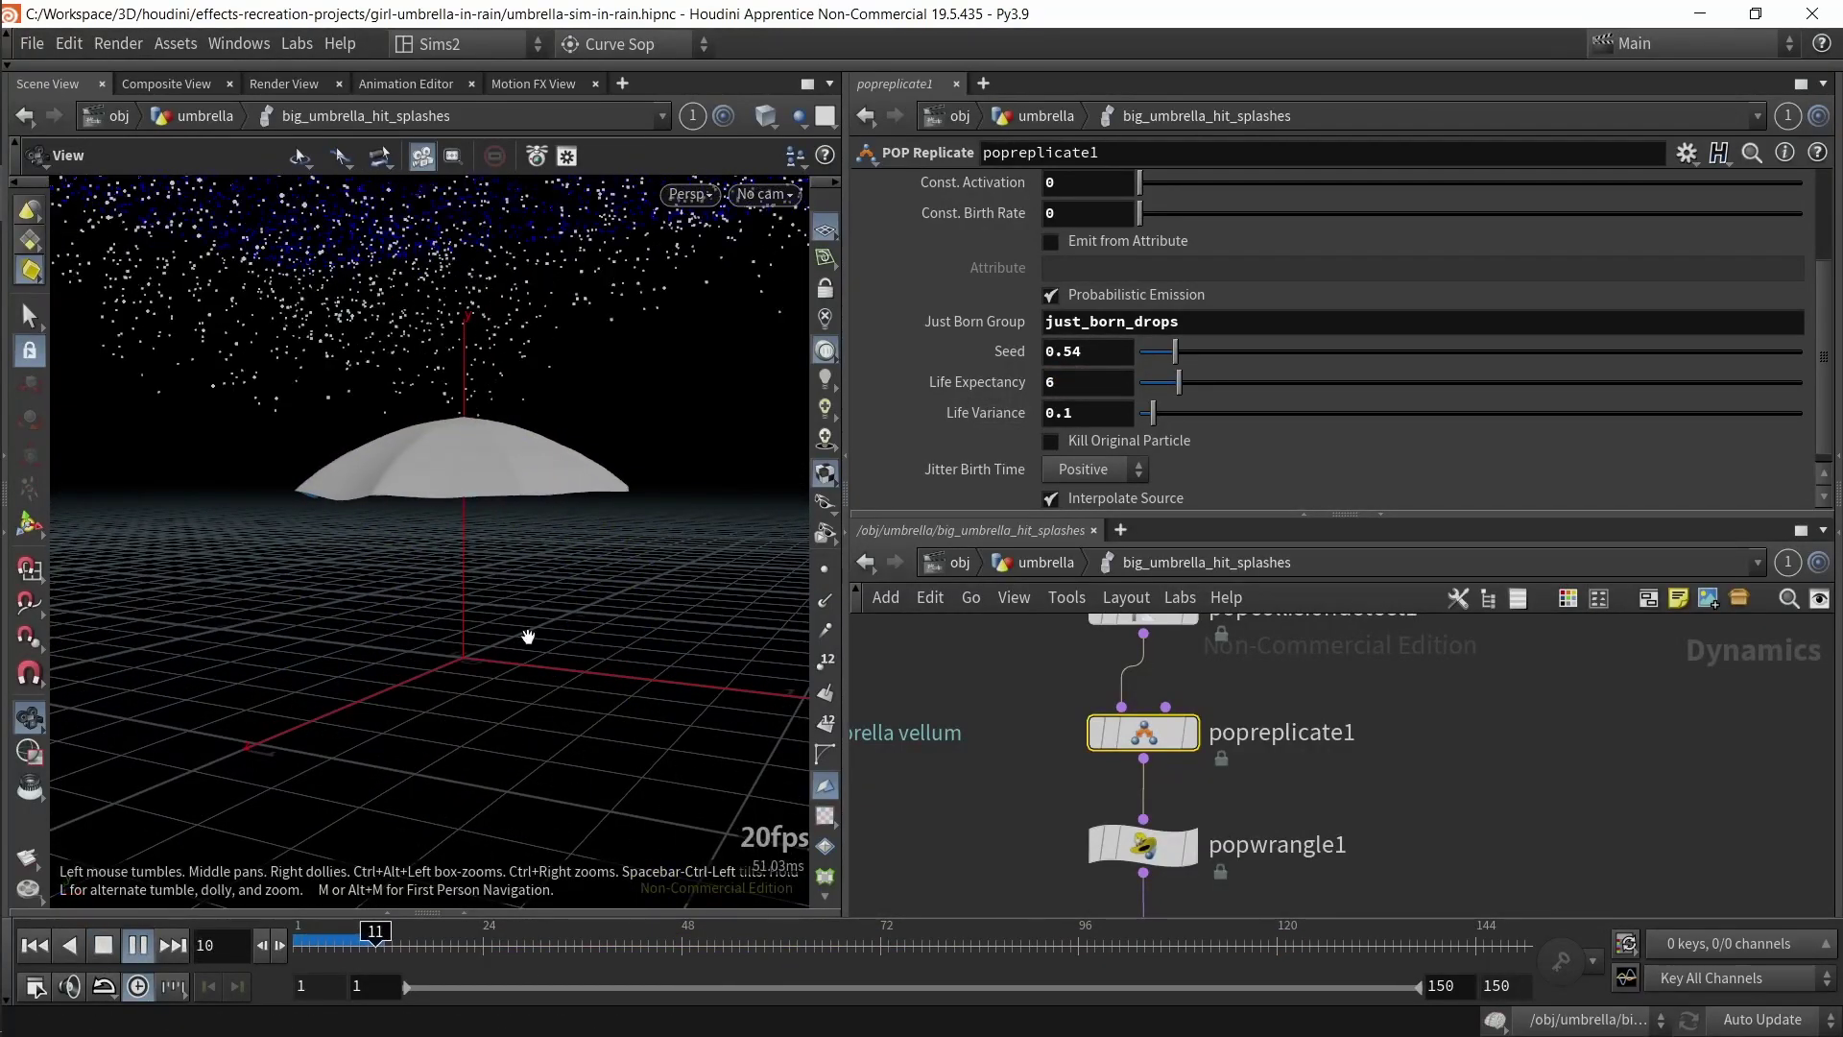
- Check the guide settings in the viewport's display options while the simulation plays
key(d)
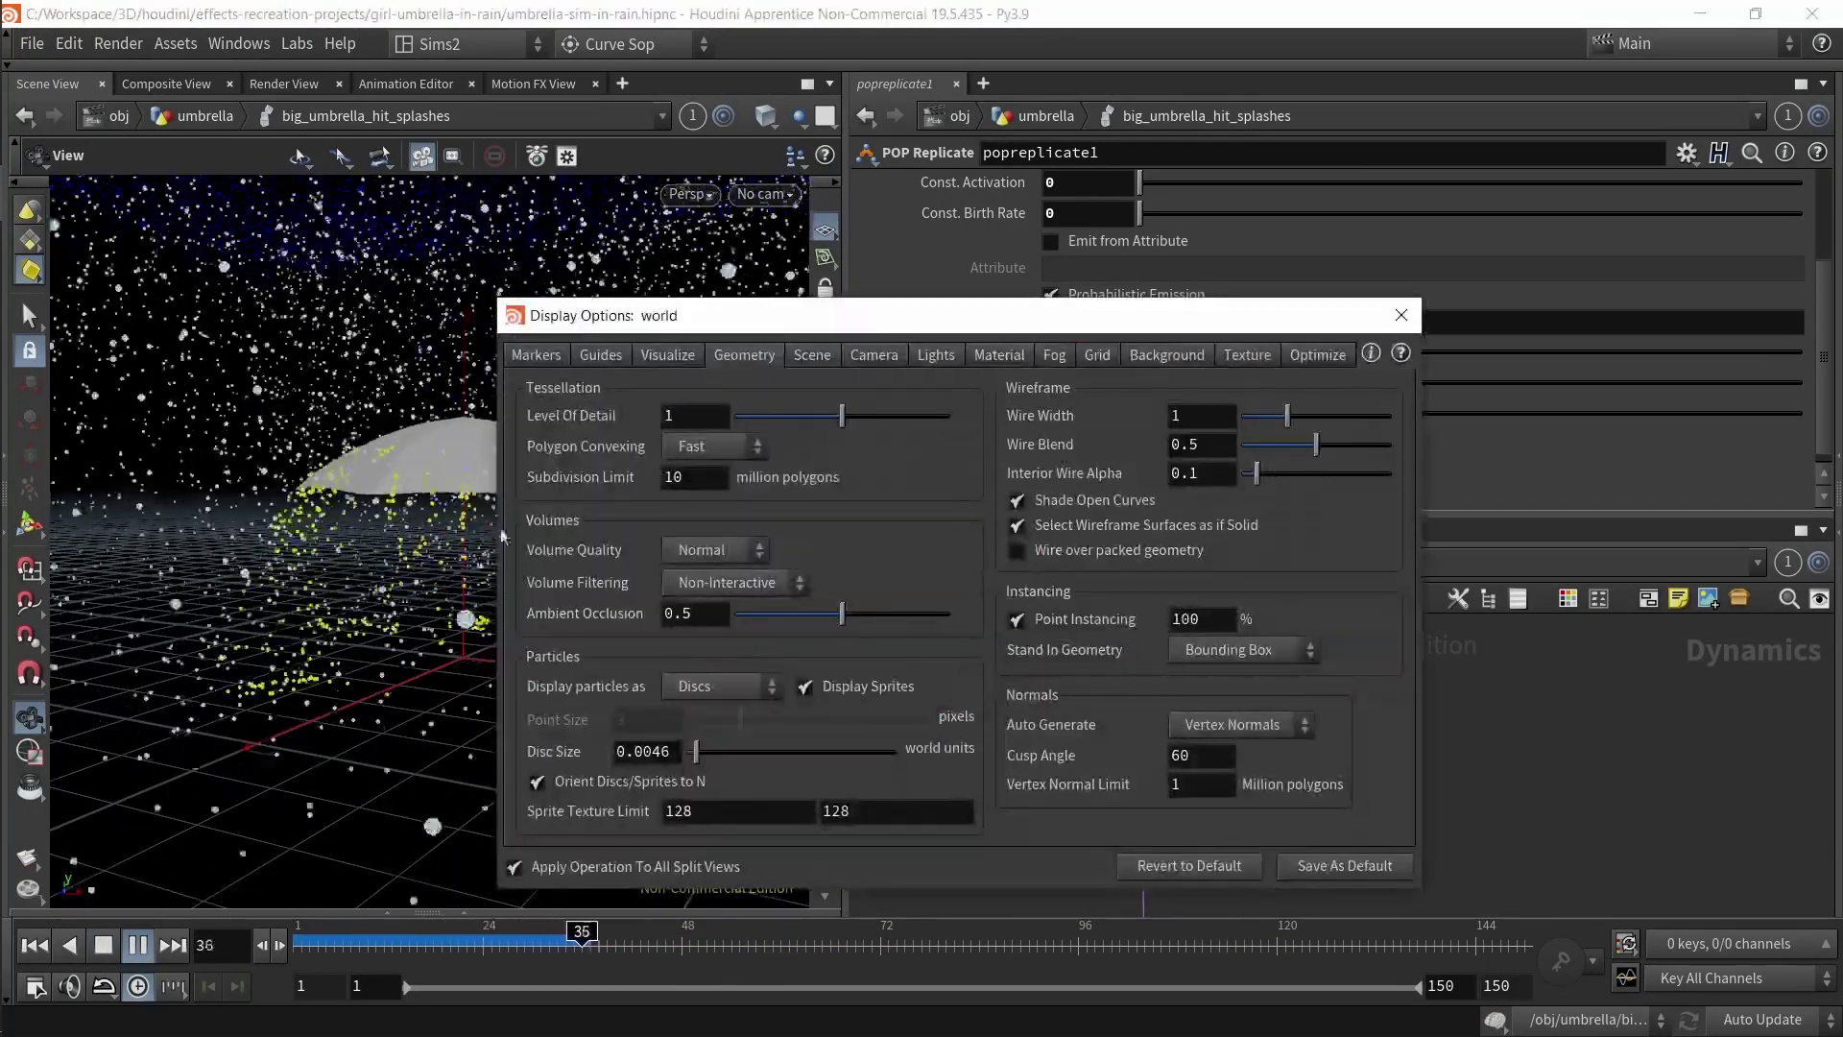
click(610, 358)
click(578, 420)
key(d)
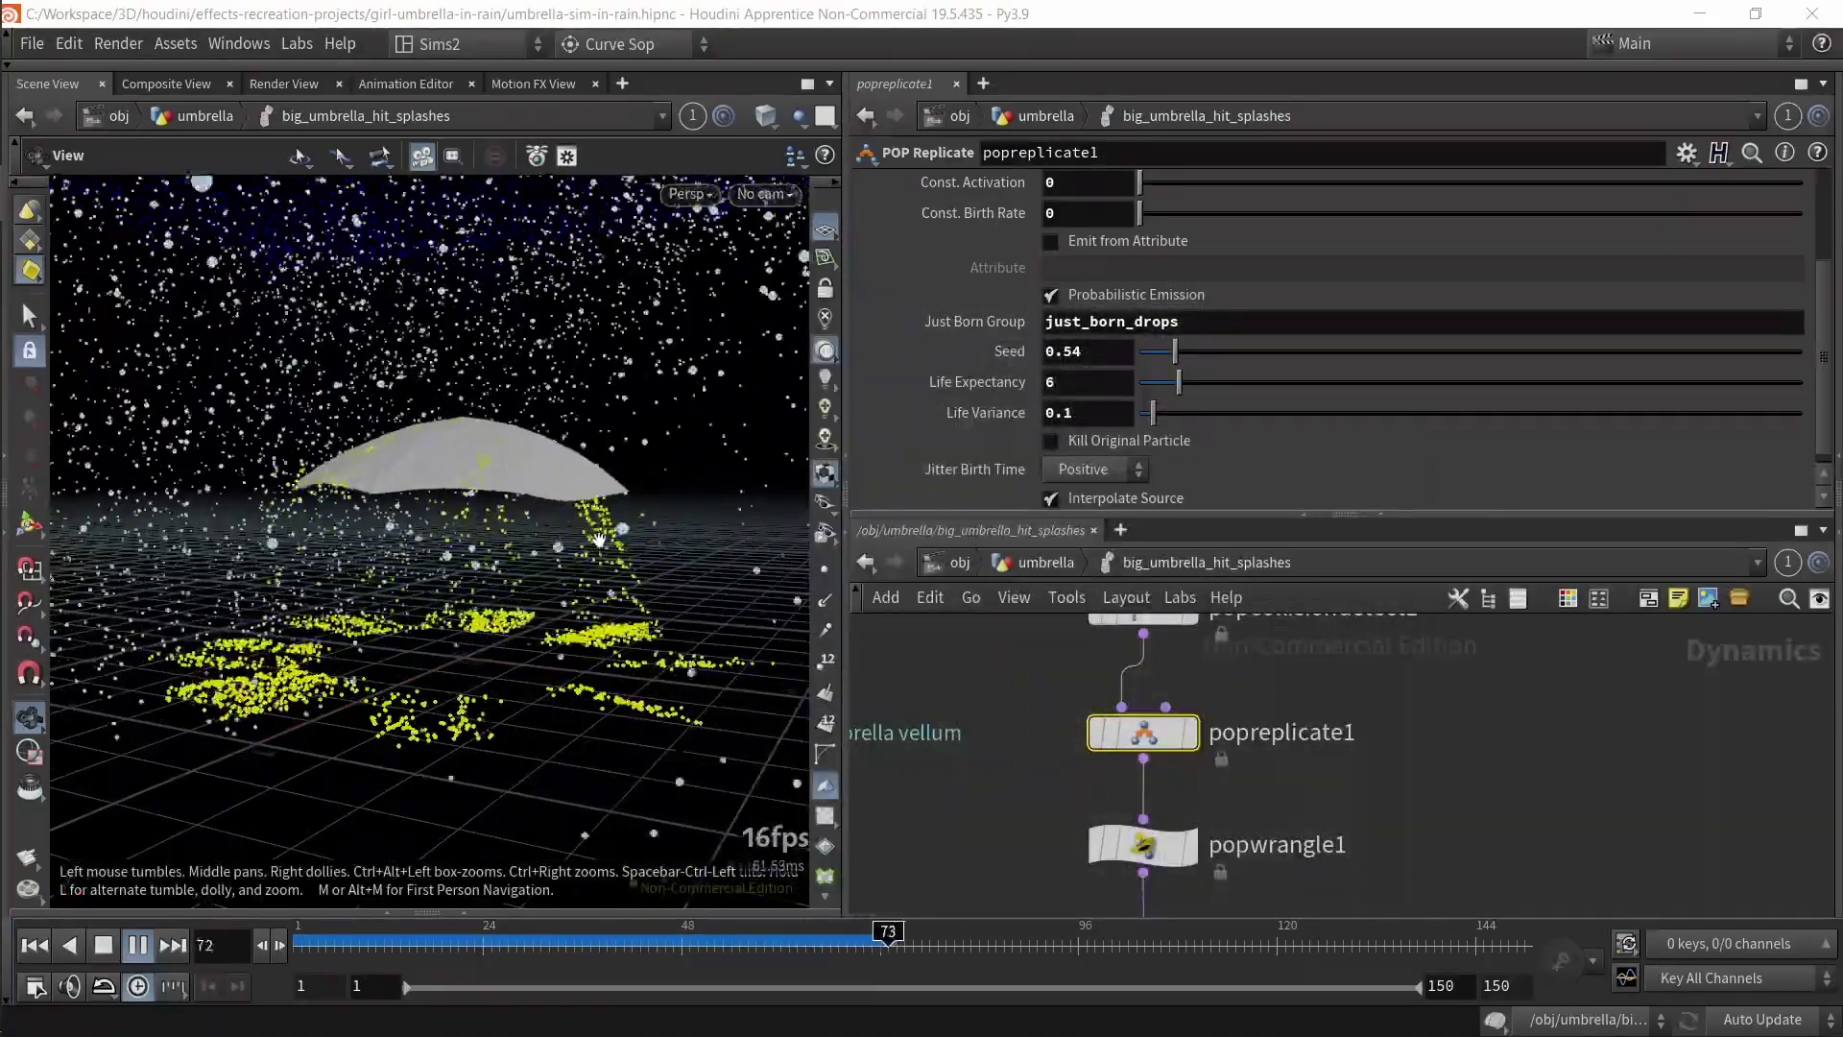
- Stop the playback and undo the Life Expectancy changes on popreplicate1
click(104, 950)
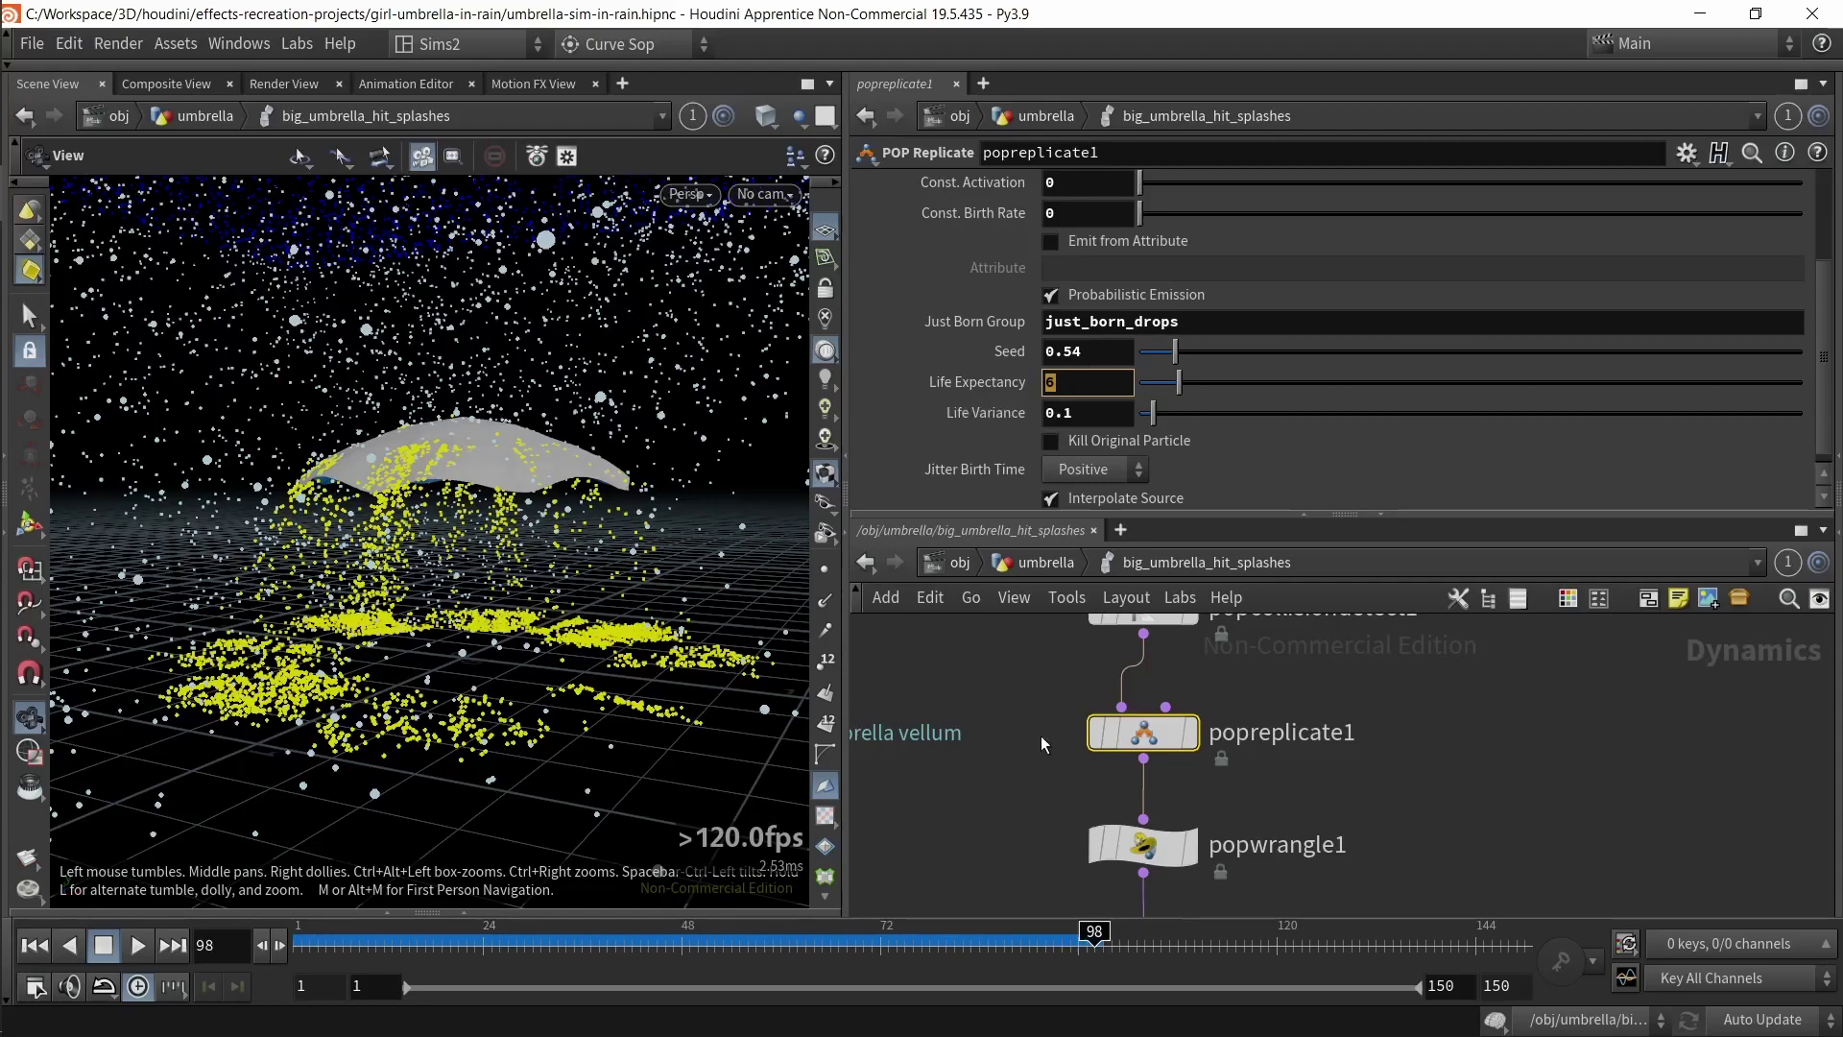
key(ctrl+z)
key(ctrl+z)
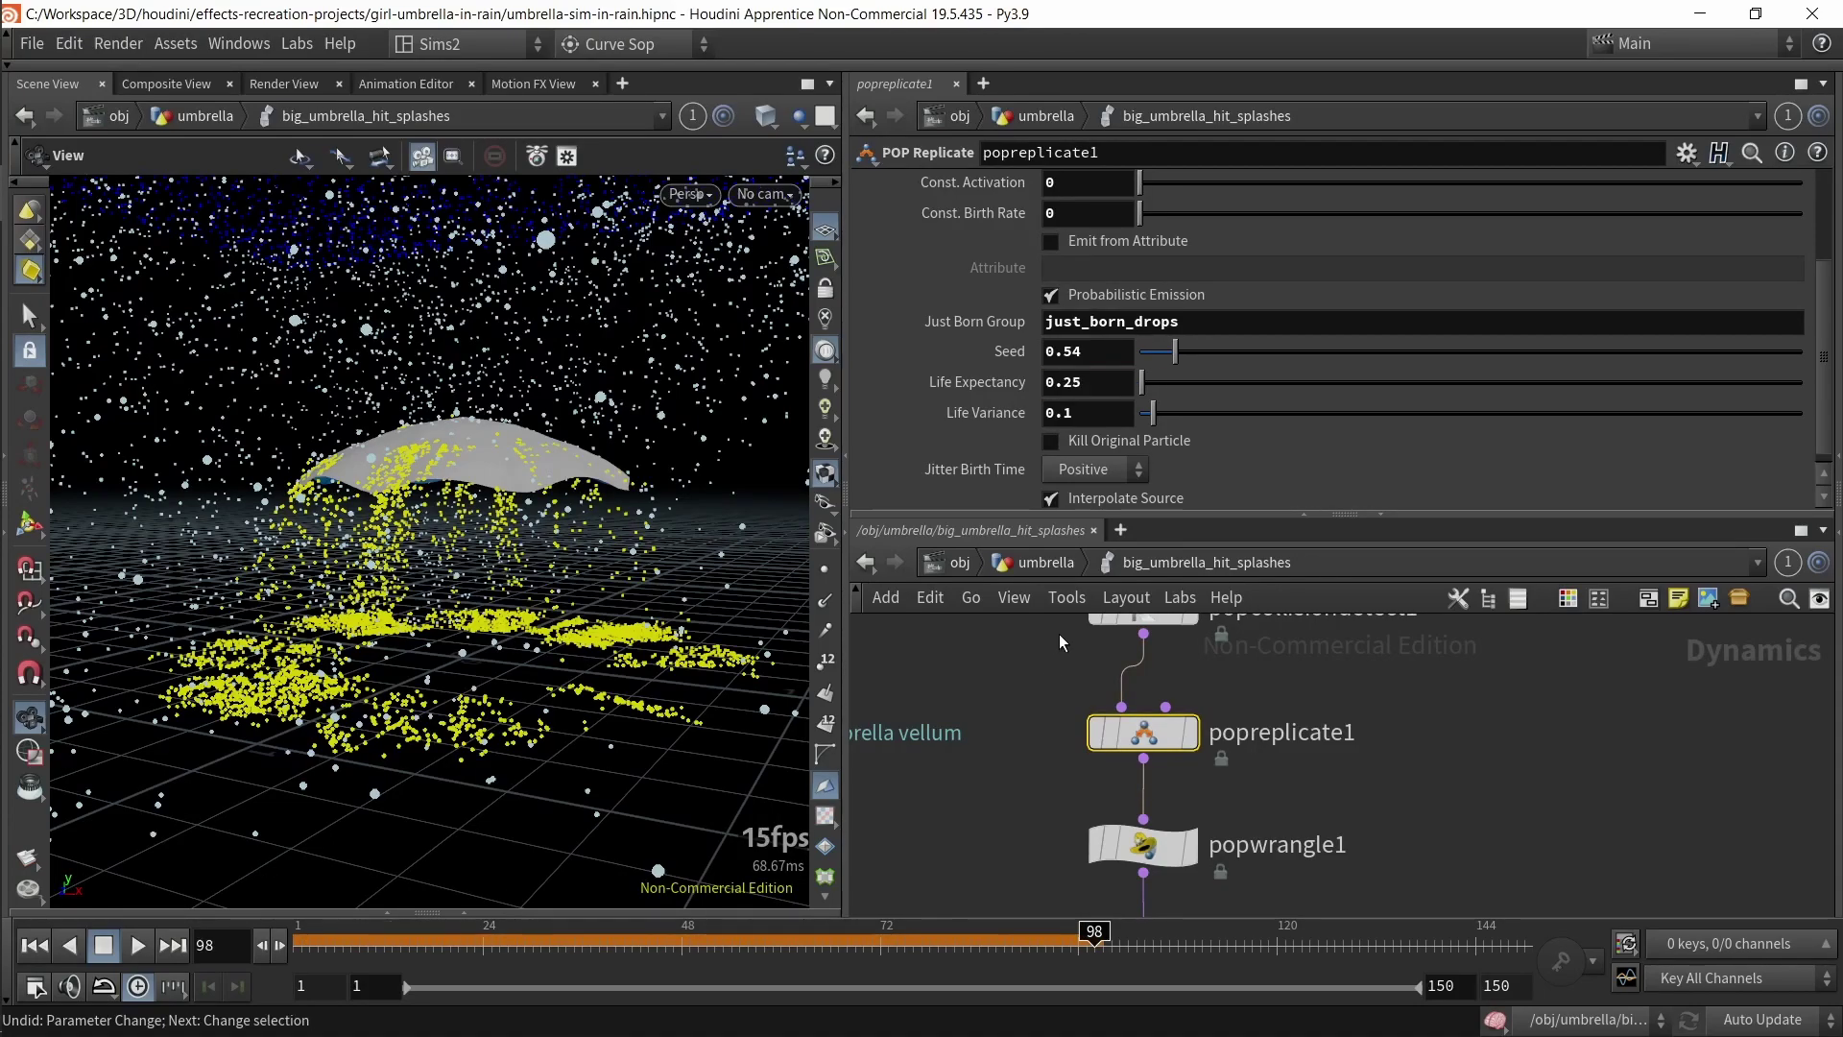
click(1142, 845)
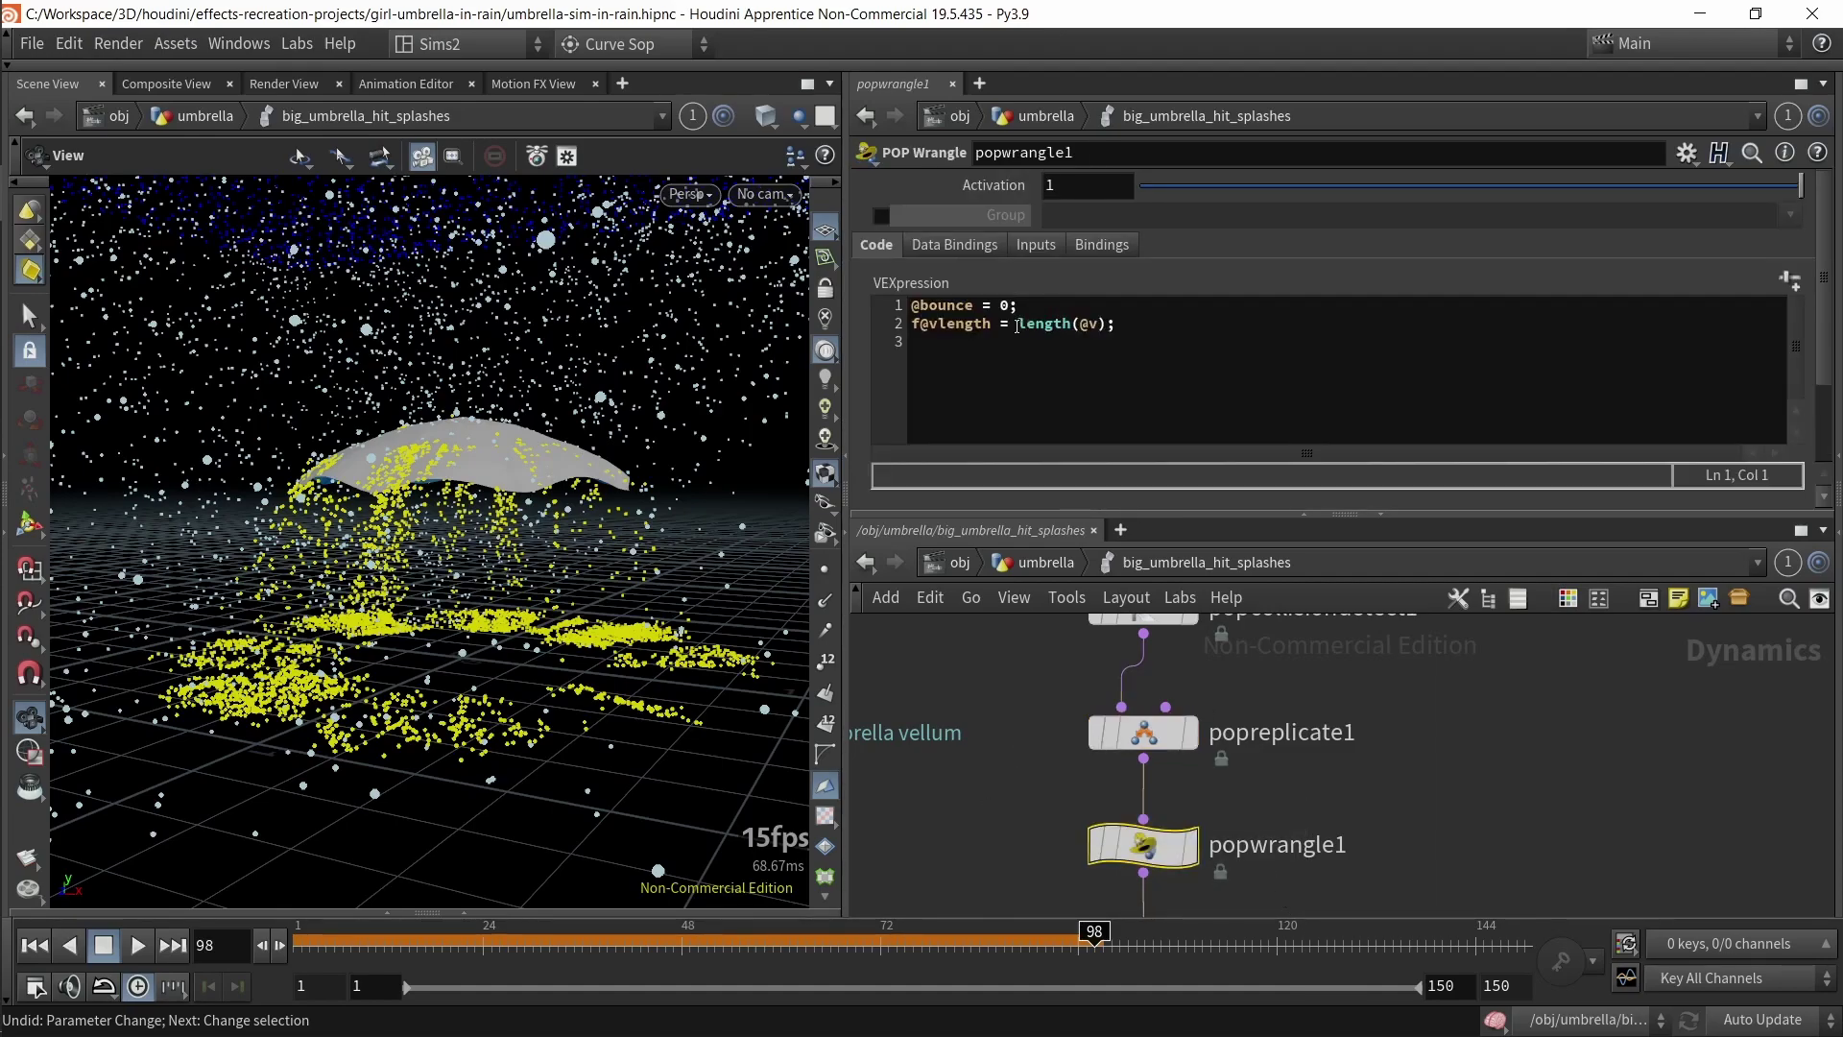
middle_drag(1305, 809, 1326, 761)
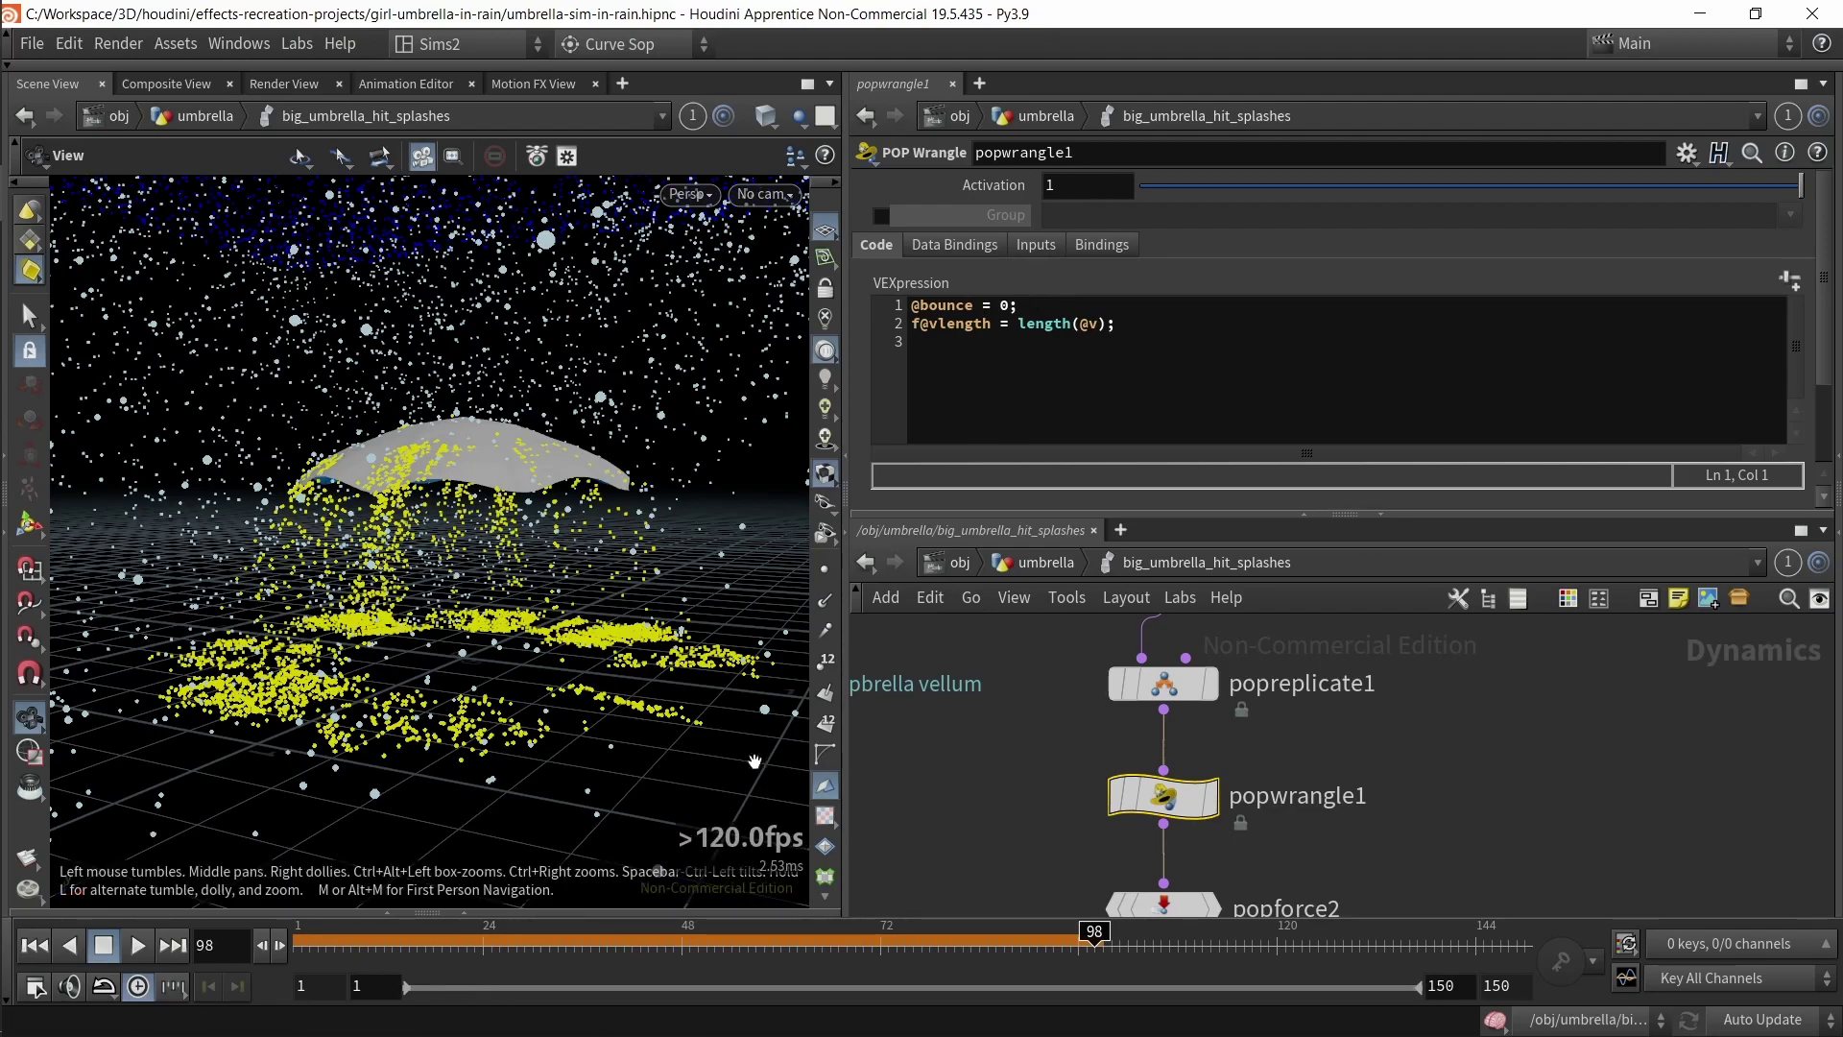
drag(1053, 309, 837, 325)
click(950, 376)
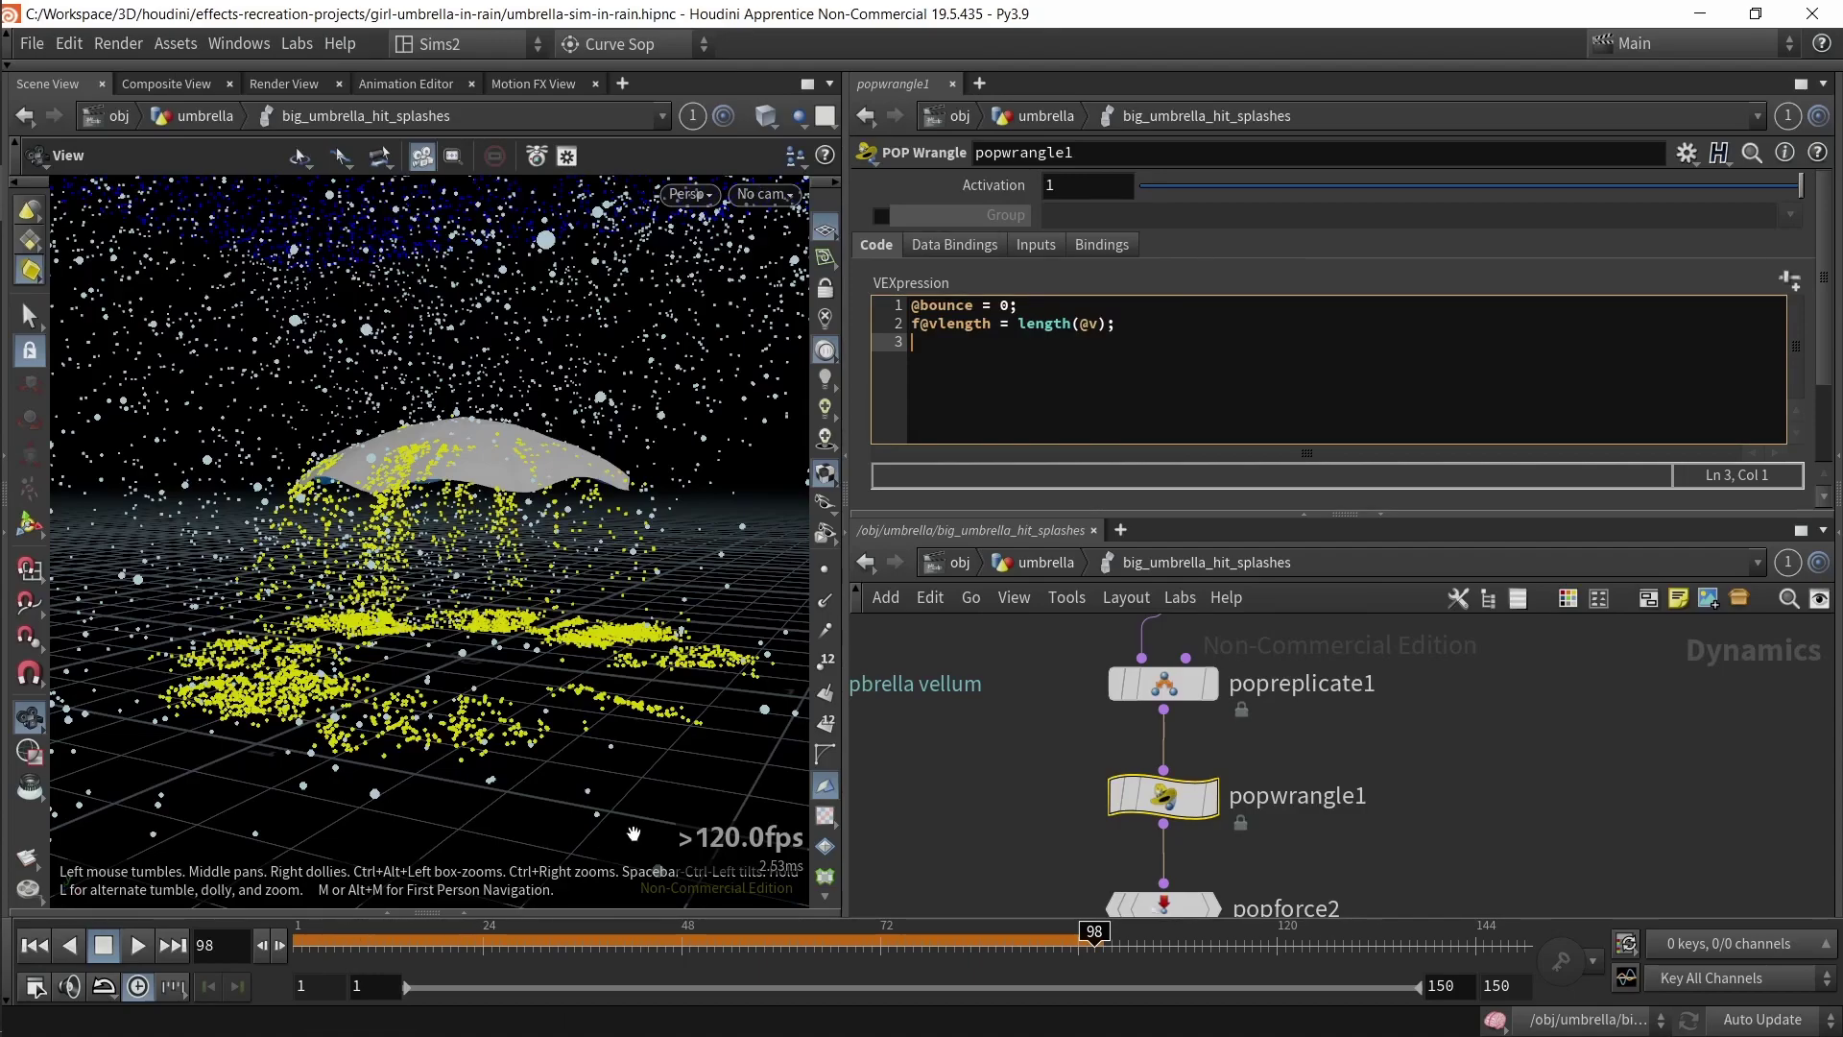
- Examine popwrangle1's f@vlength = length(@v) line and return the timeline to frame 1
click(908, 327)
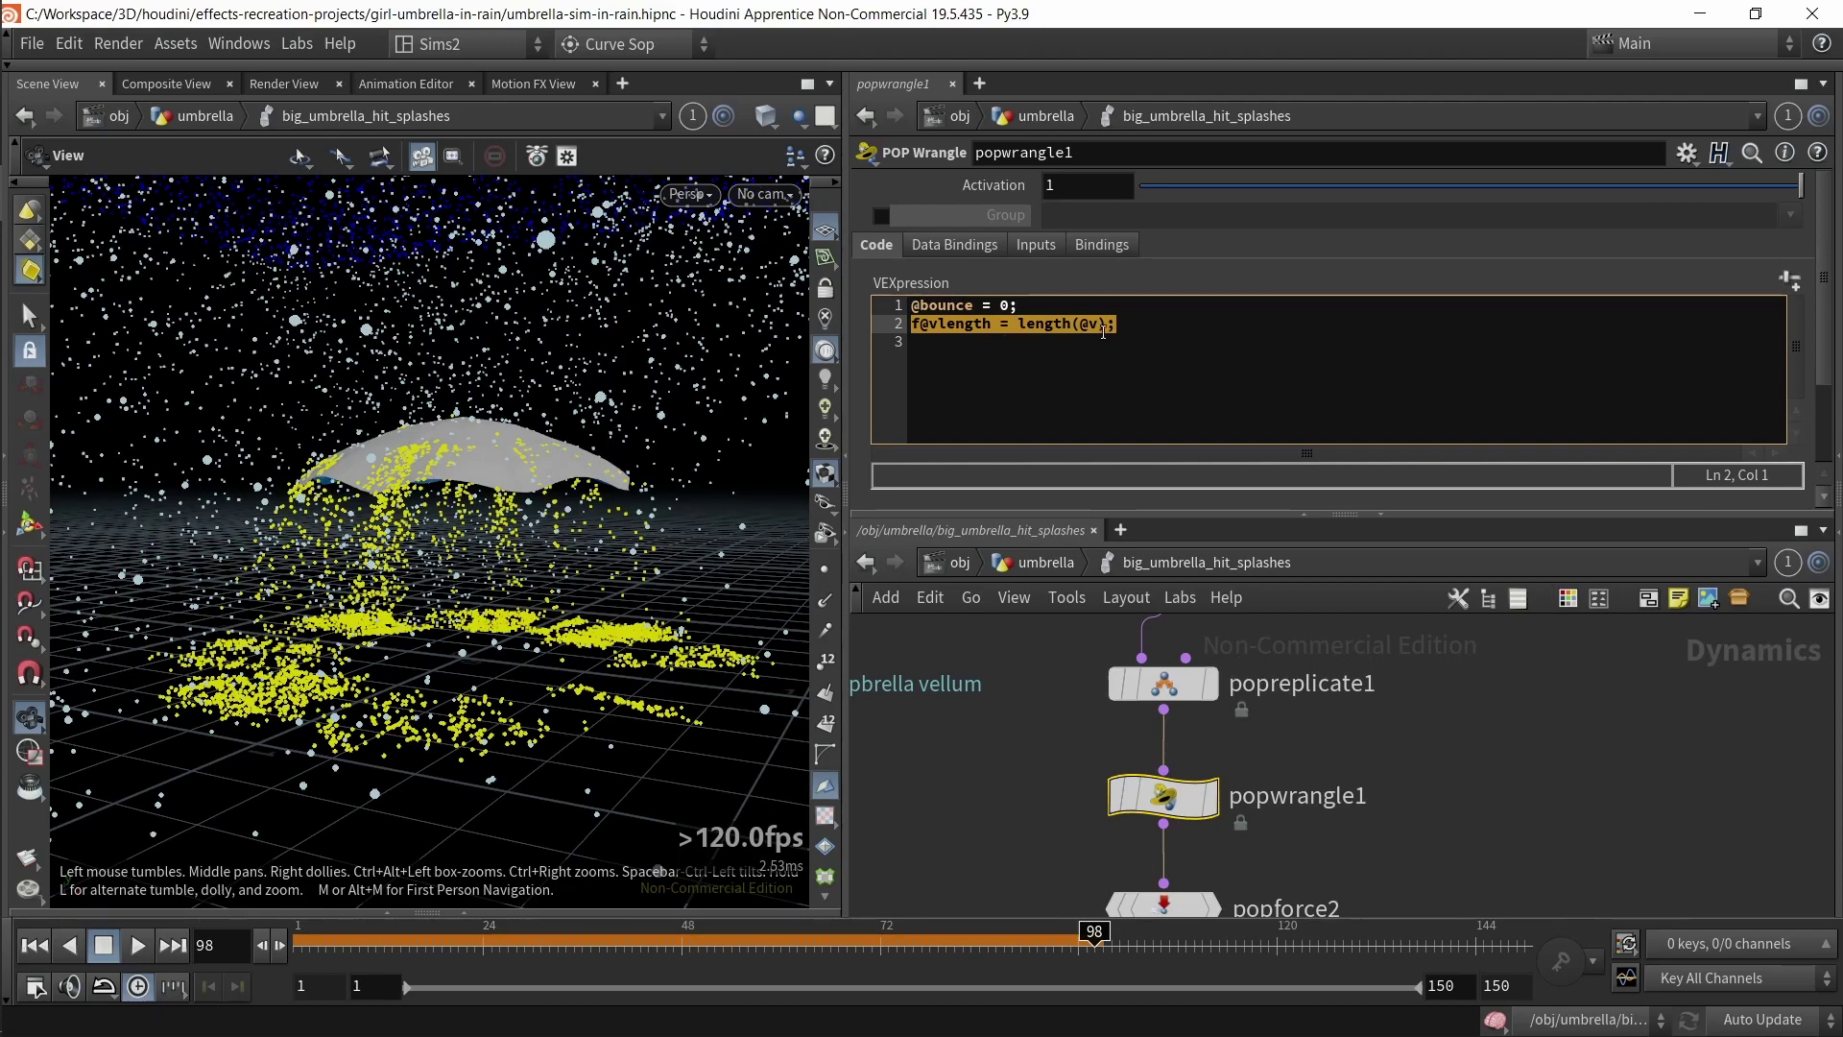
click(1102, 331)
middle_drag(1058, 802, 1074, 689)
double_click(1068, 324)
key(Left)
key(ctrl+Up)
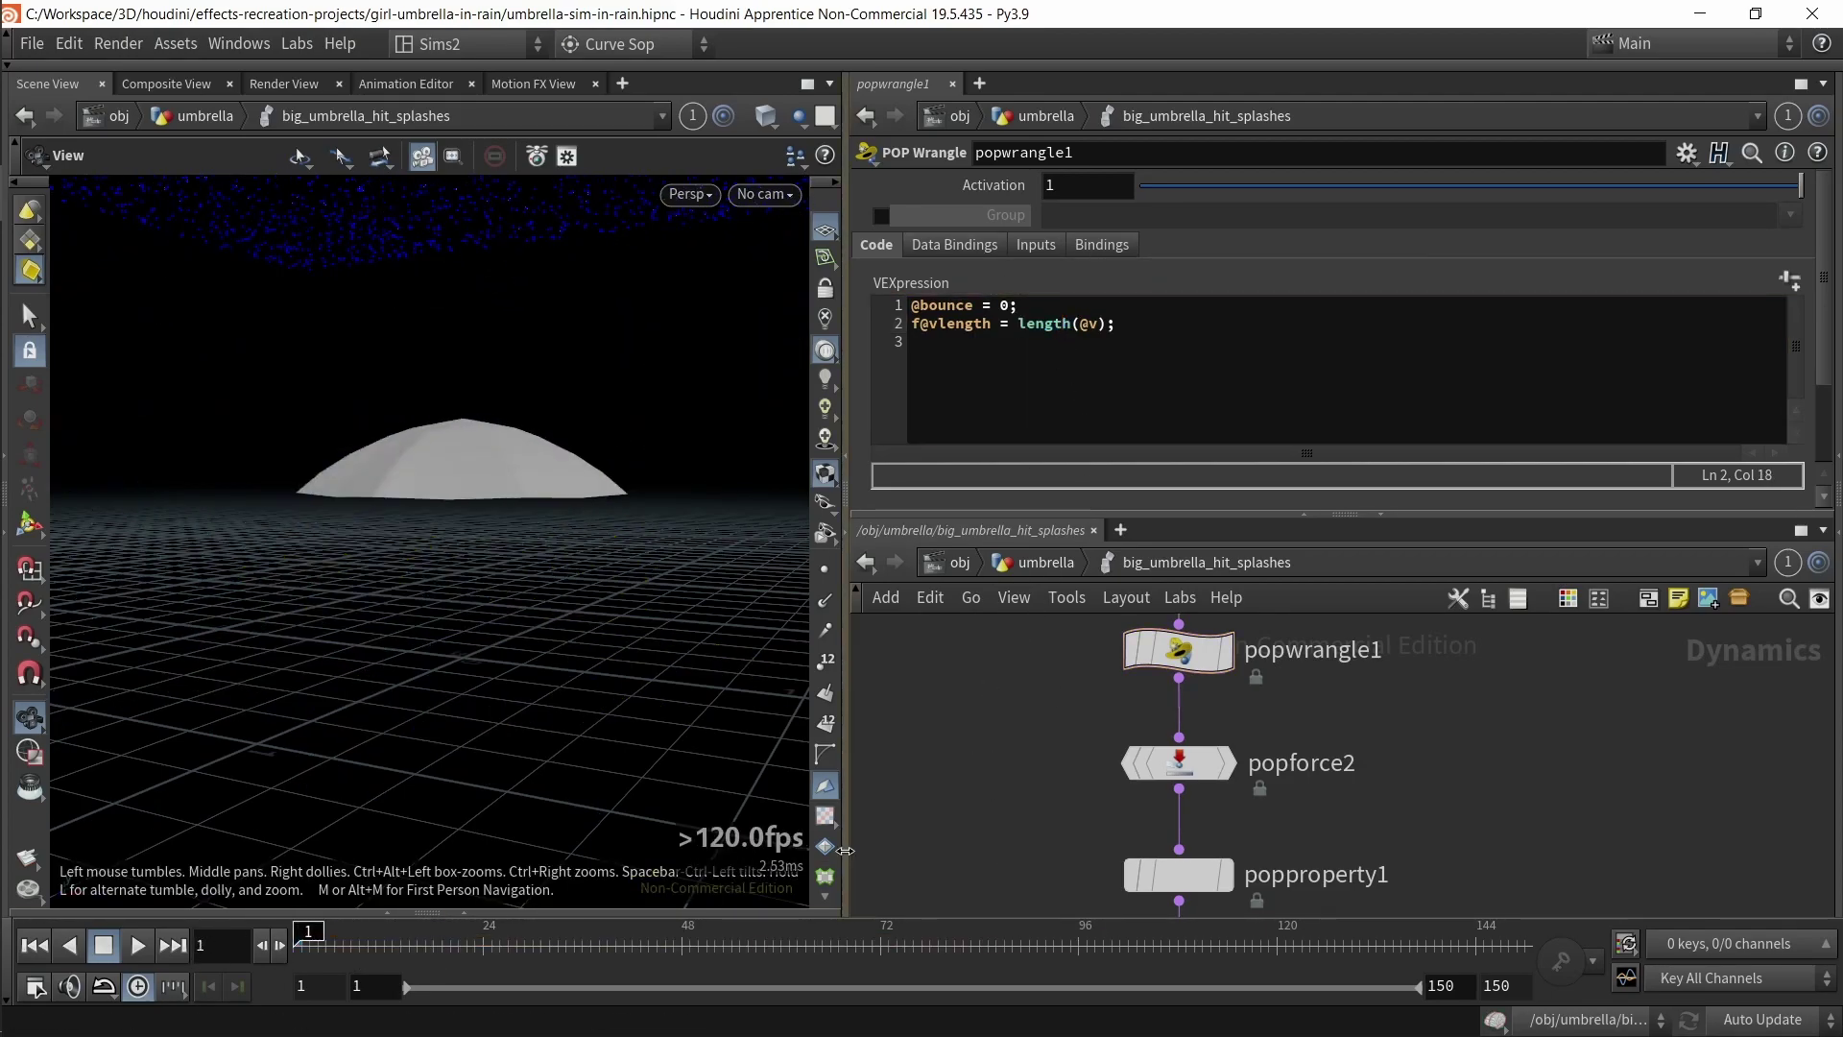
- Review popforce2's noise settings while playing the simulation, and examine the Cling parameter in popproperty1's dynamics settings
click(1224, 764)
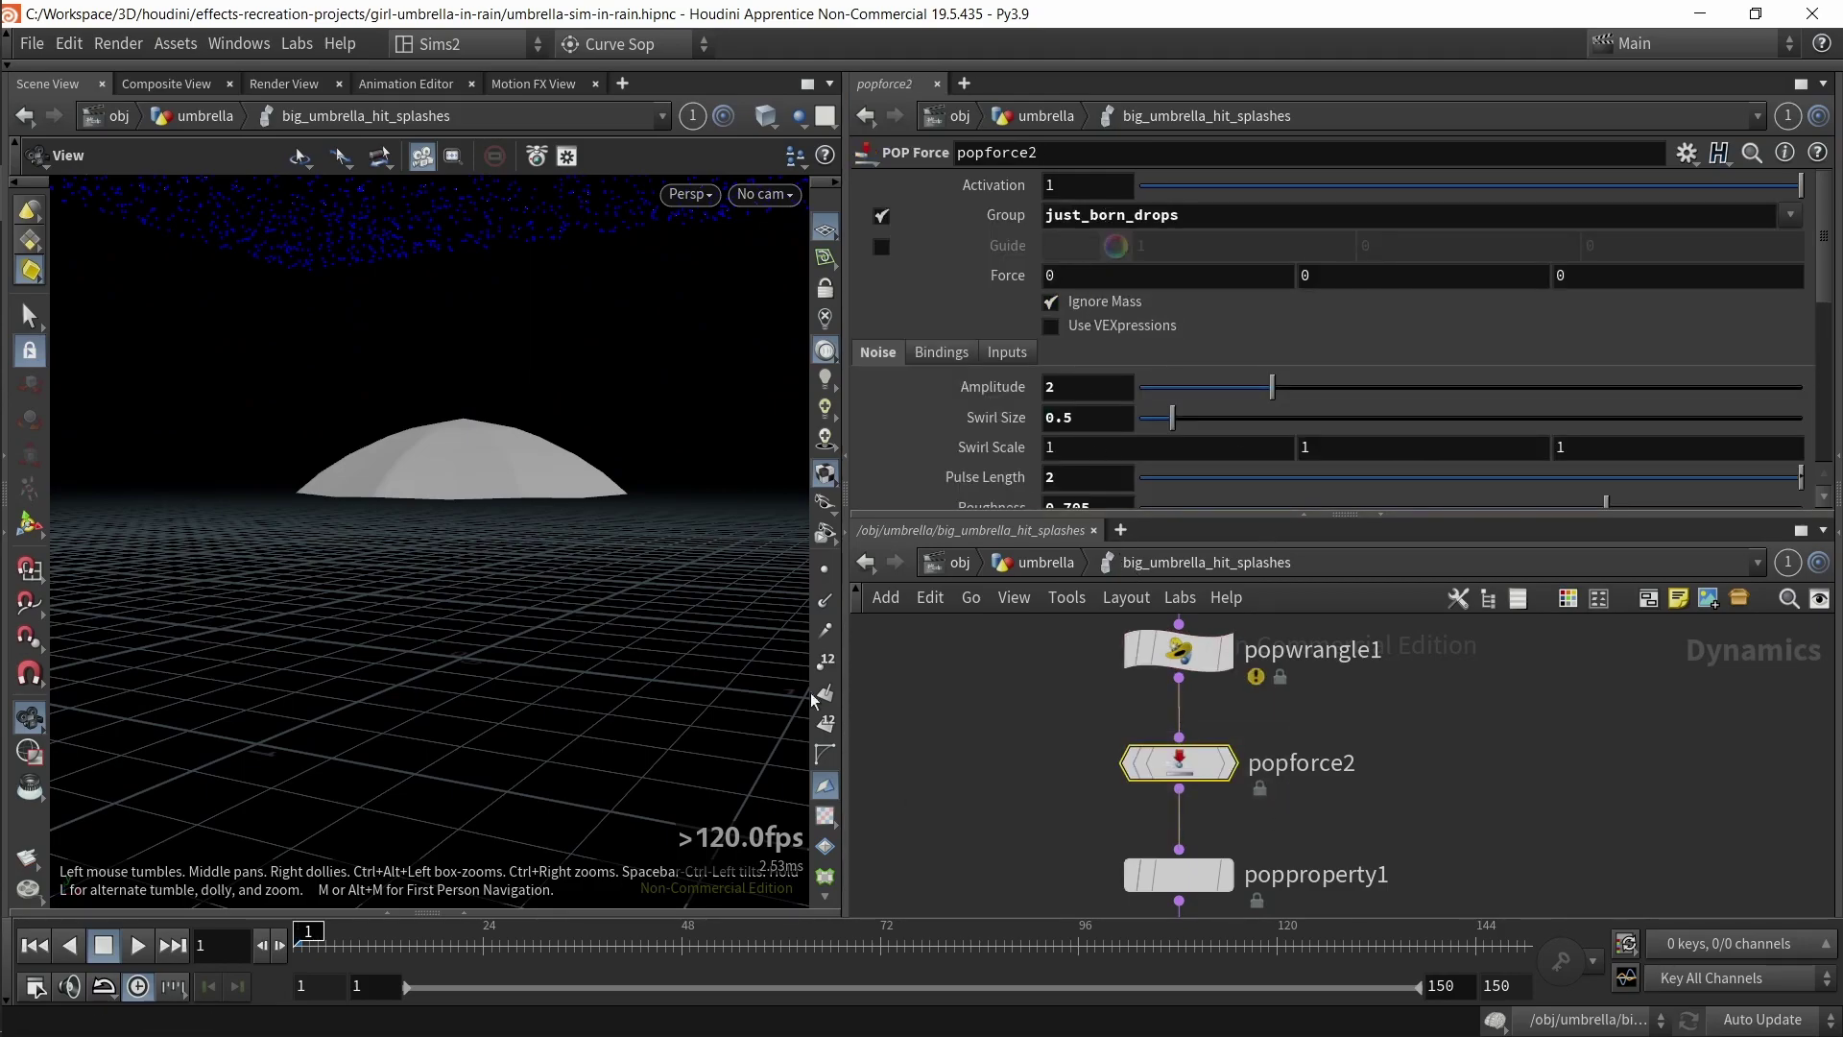
click(135, 953)
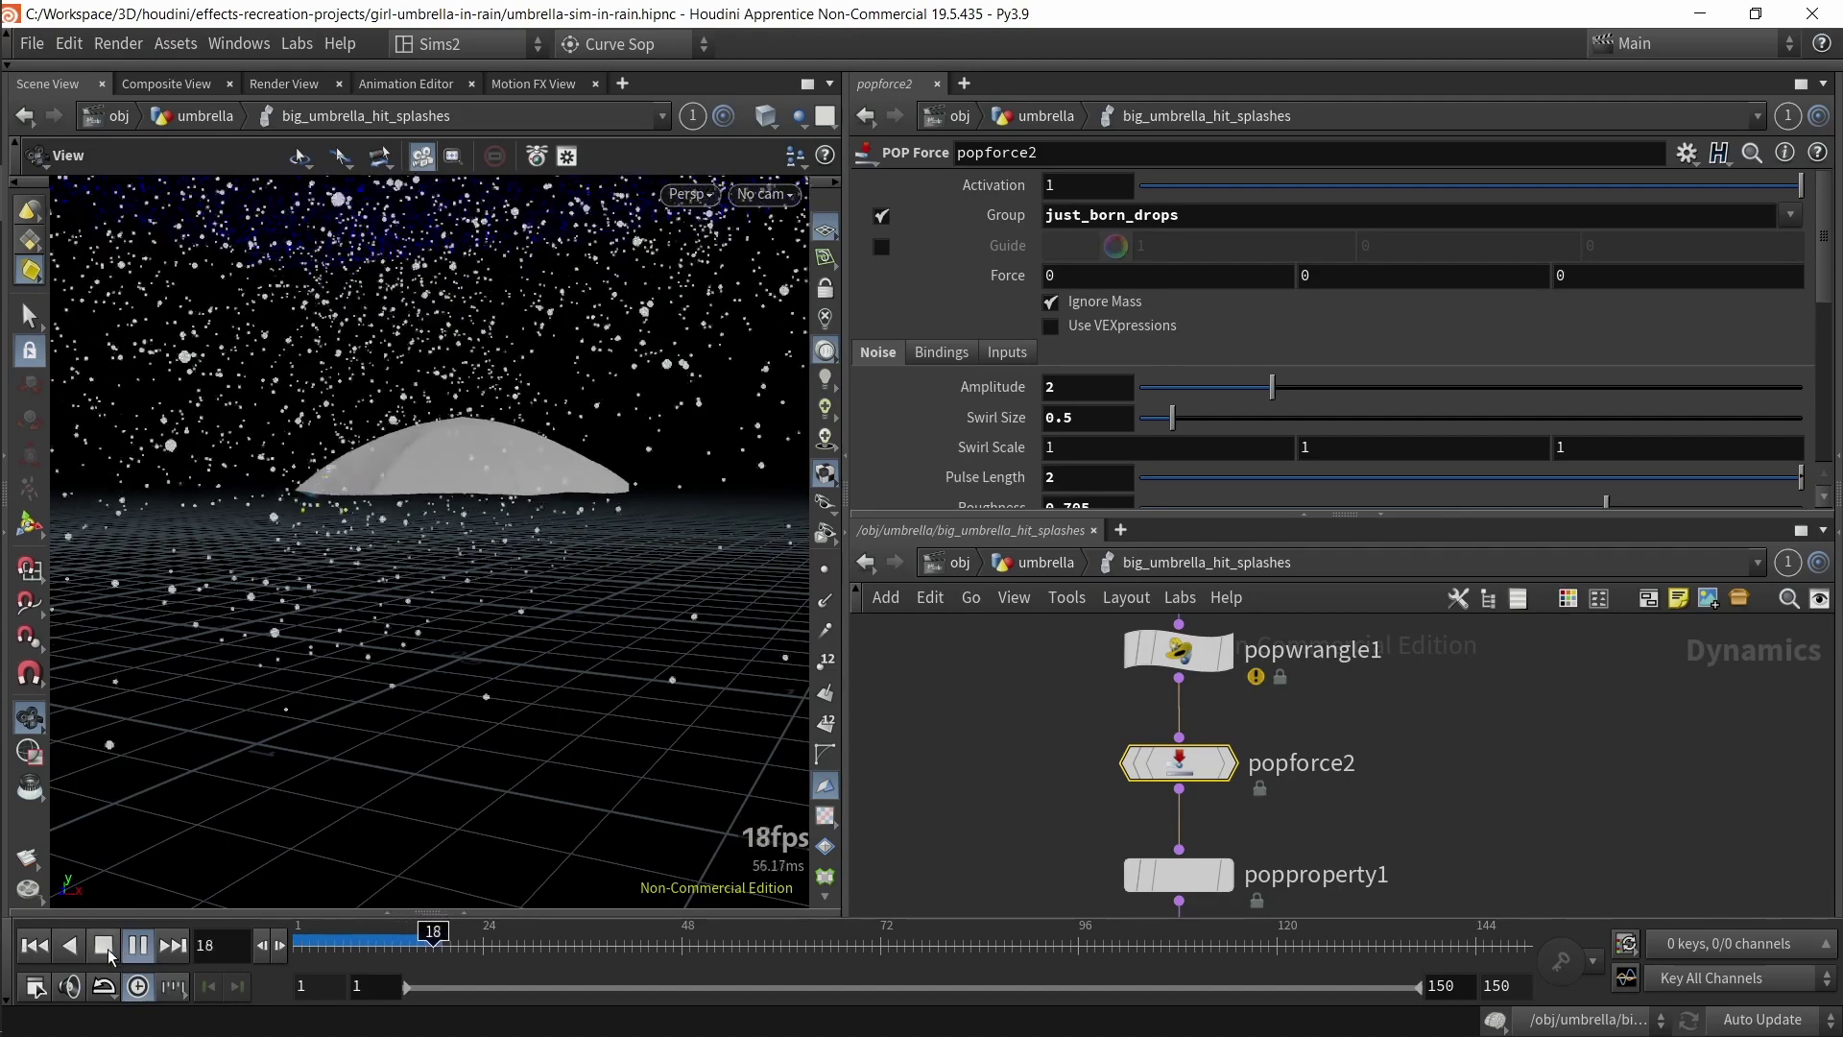
middle_drag(987, 853, 980, 713)
click(1171, 735)
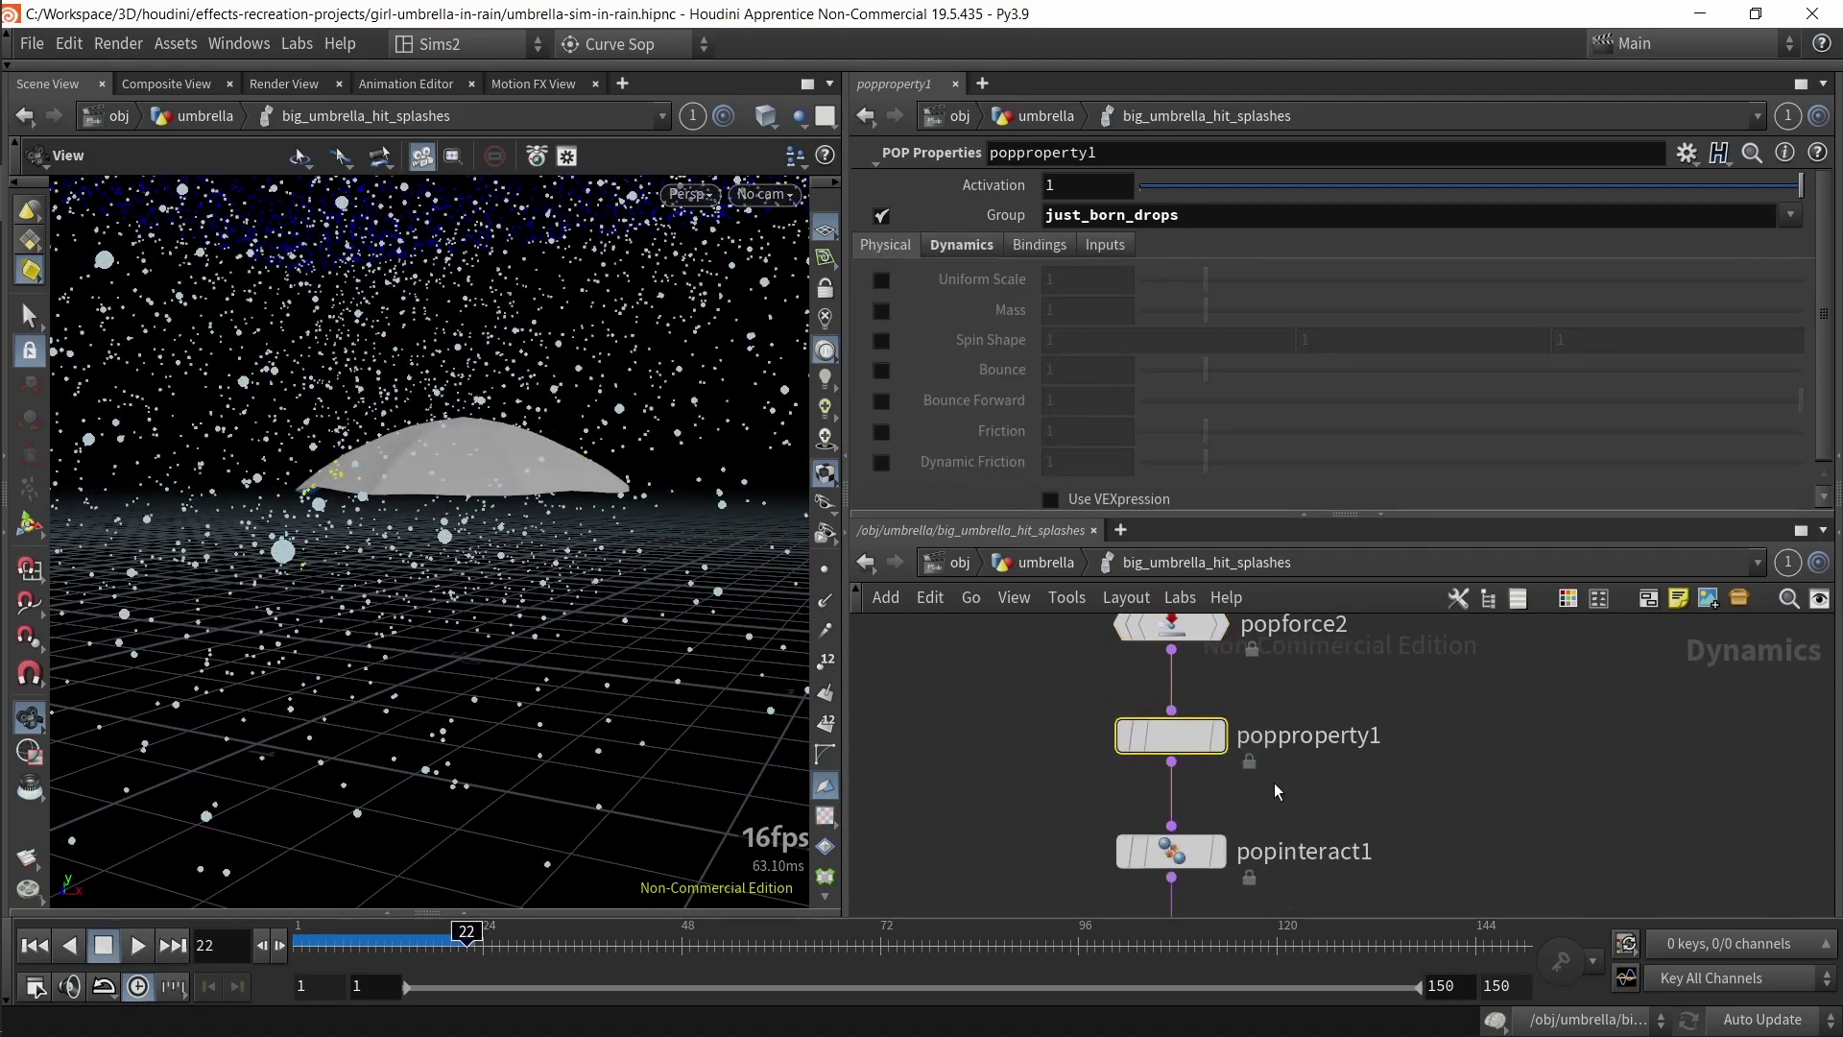
click(1001, 236)
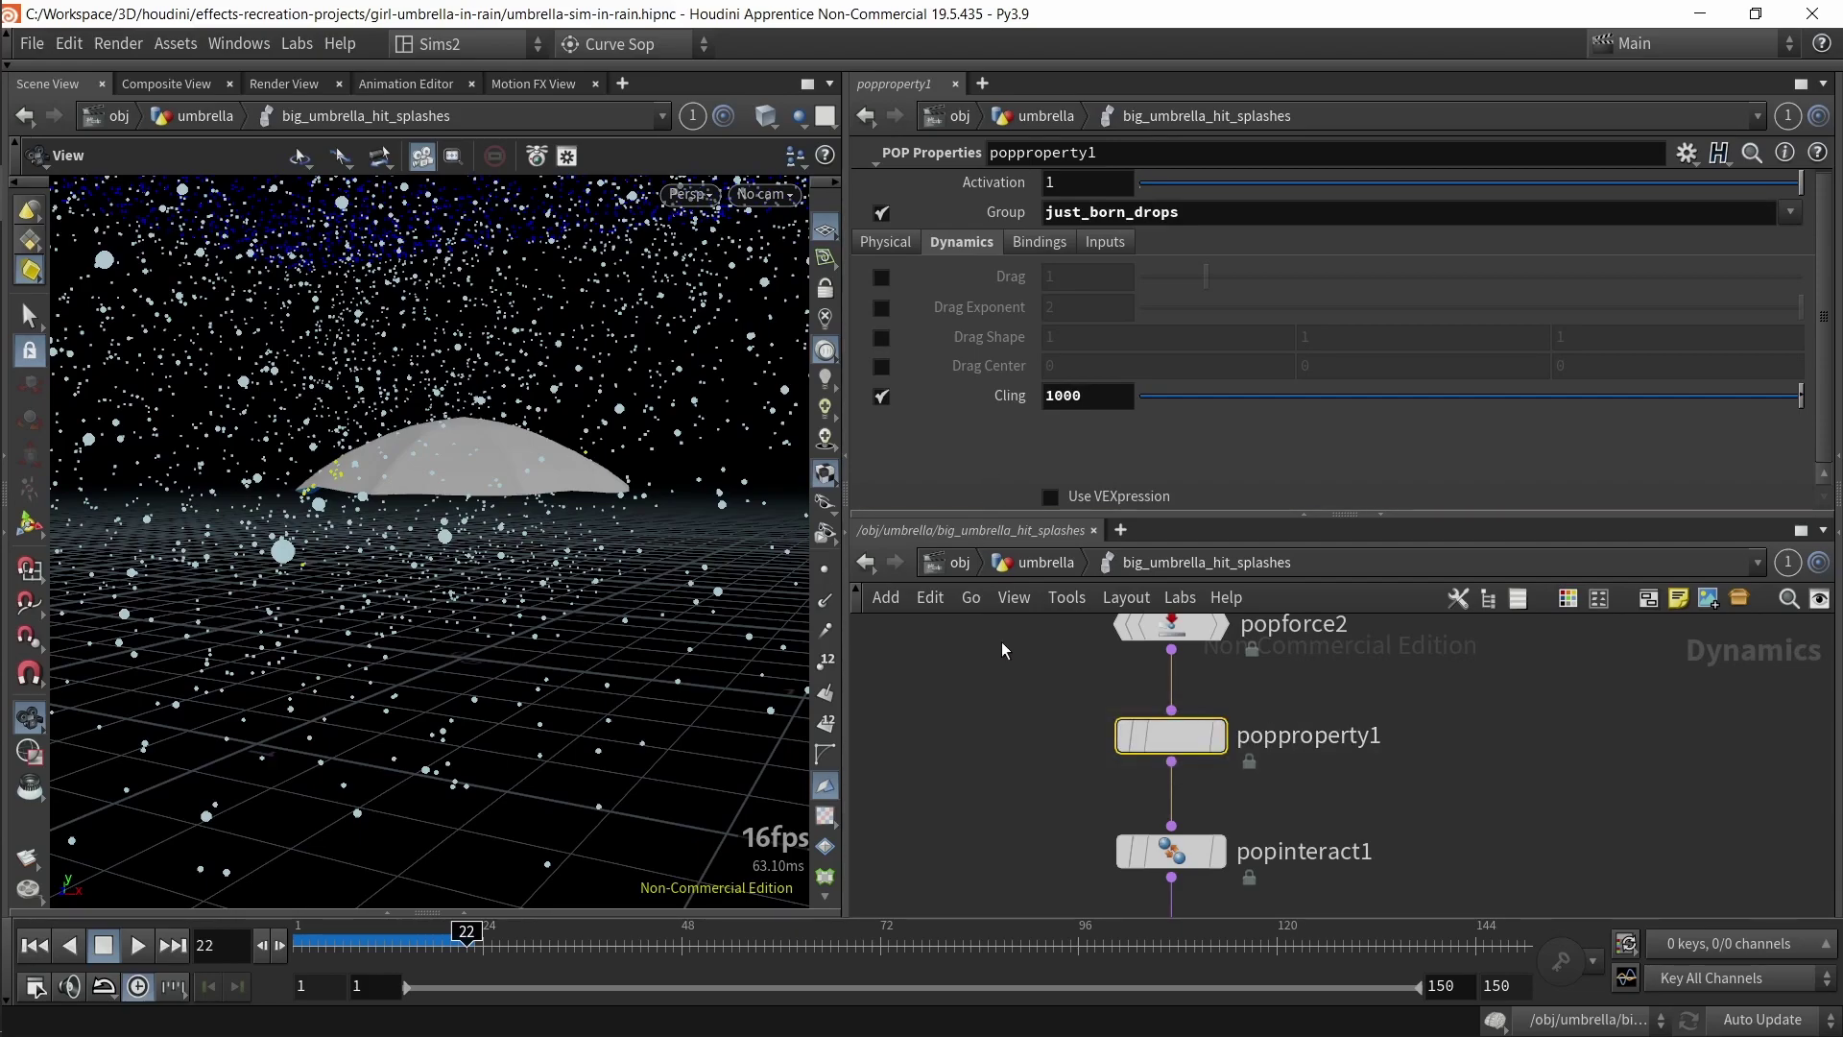
mouse_move(1003, 403)
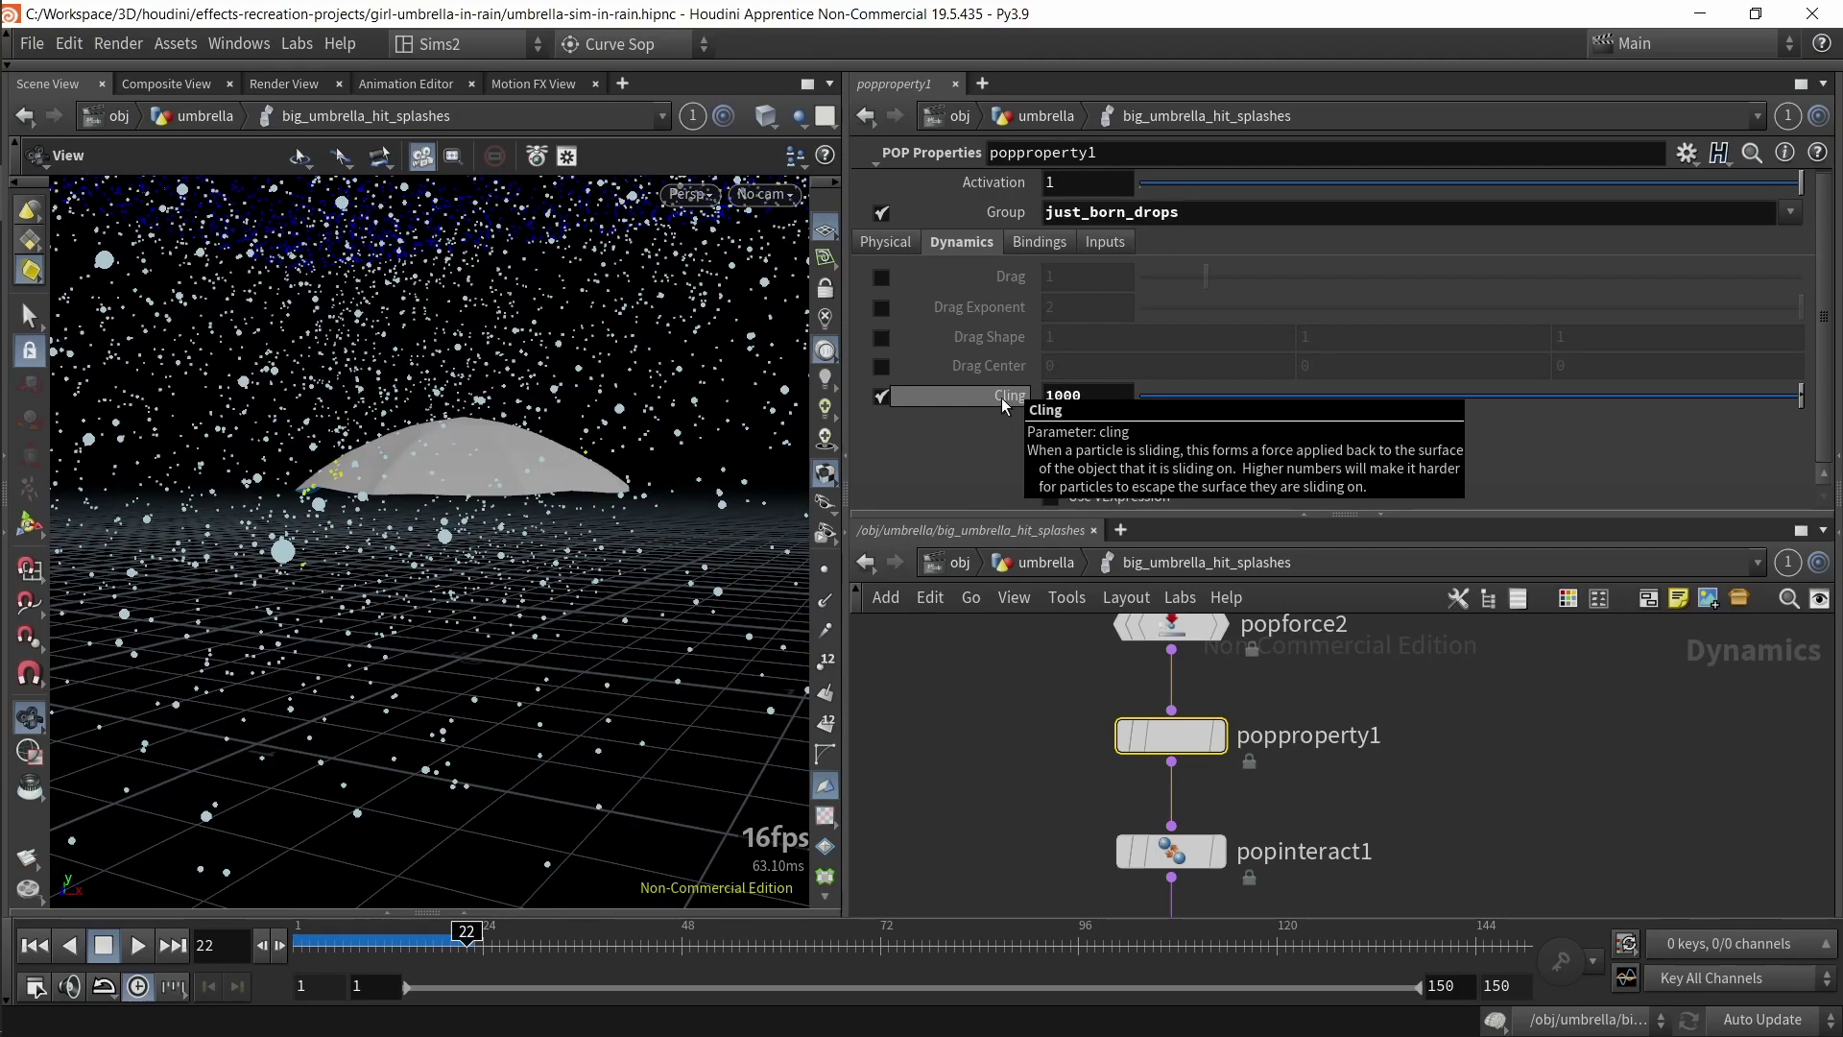
- Examine popinteract1's position and velocity force settings and popdrag1's air resistance
middle_drag(984, 777, 1028, 649)
drag(1091, 686, 1319, 761)
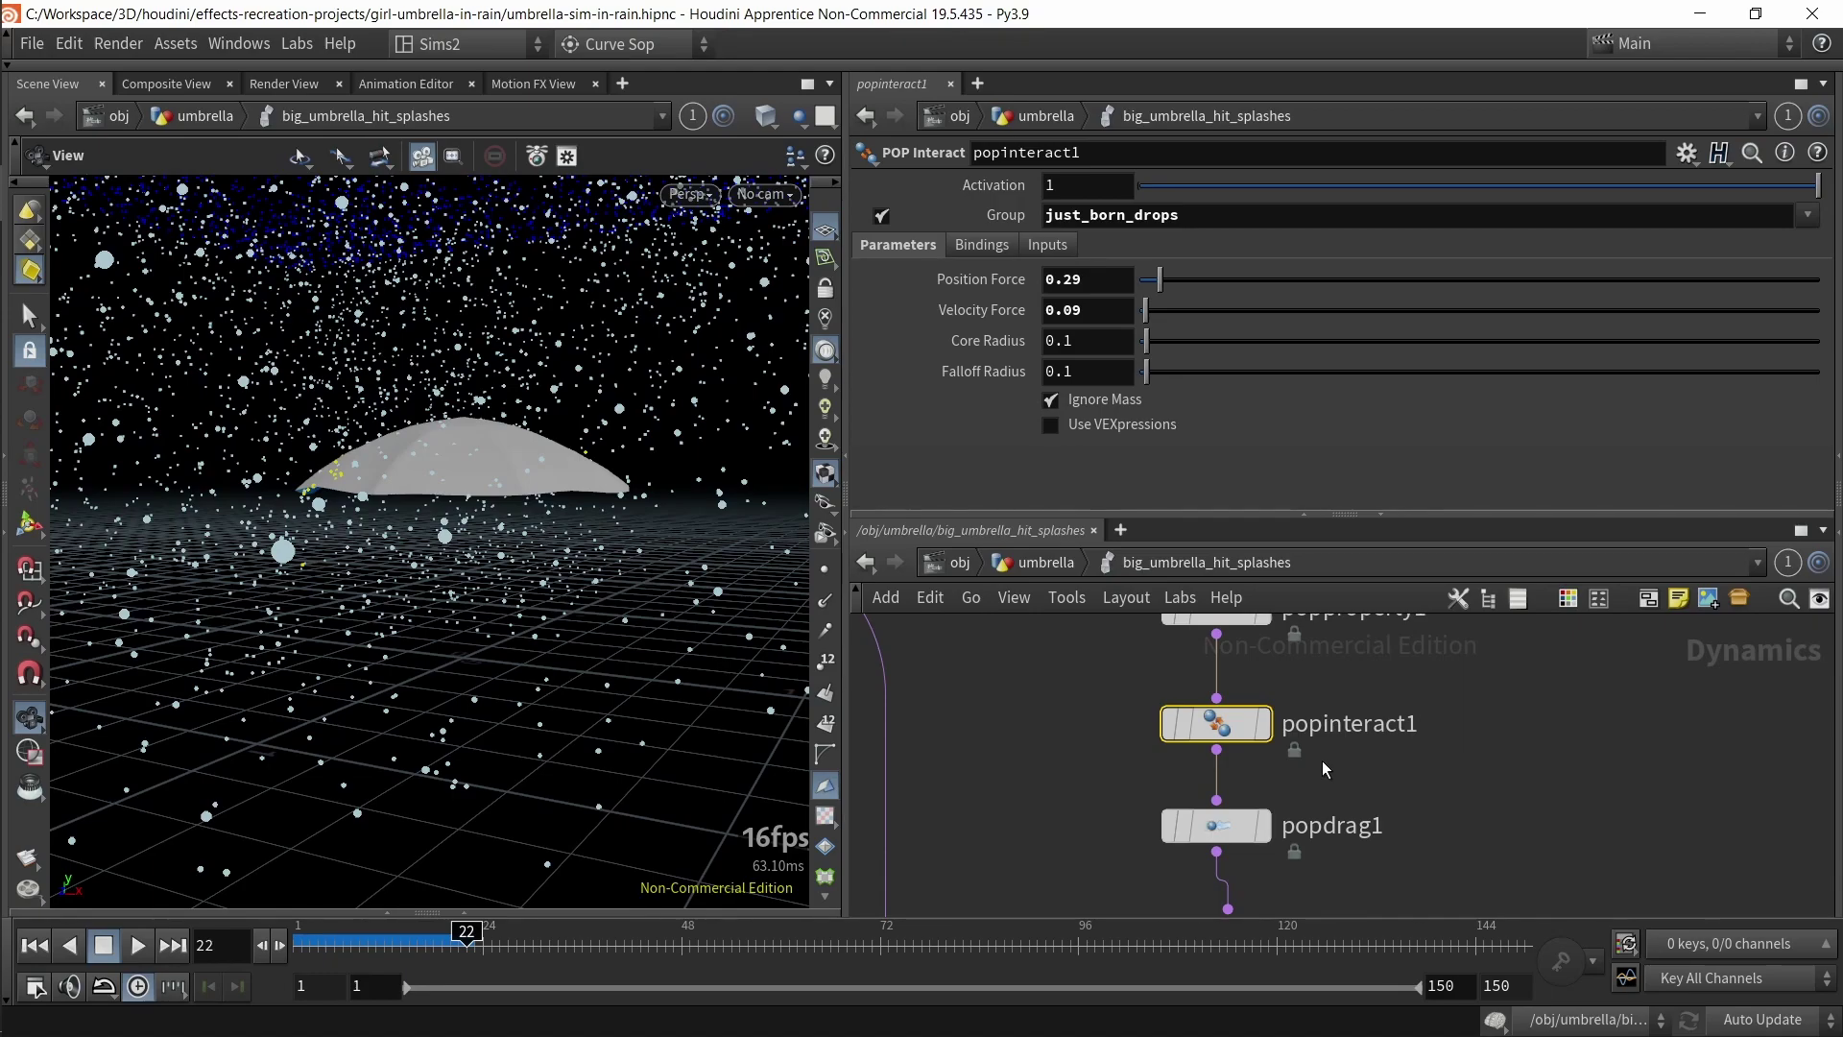
middle_drag(1094, 796, 1067, 703)
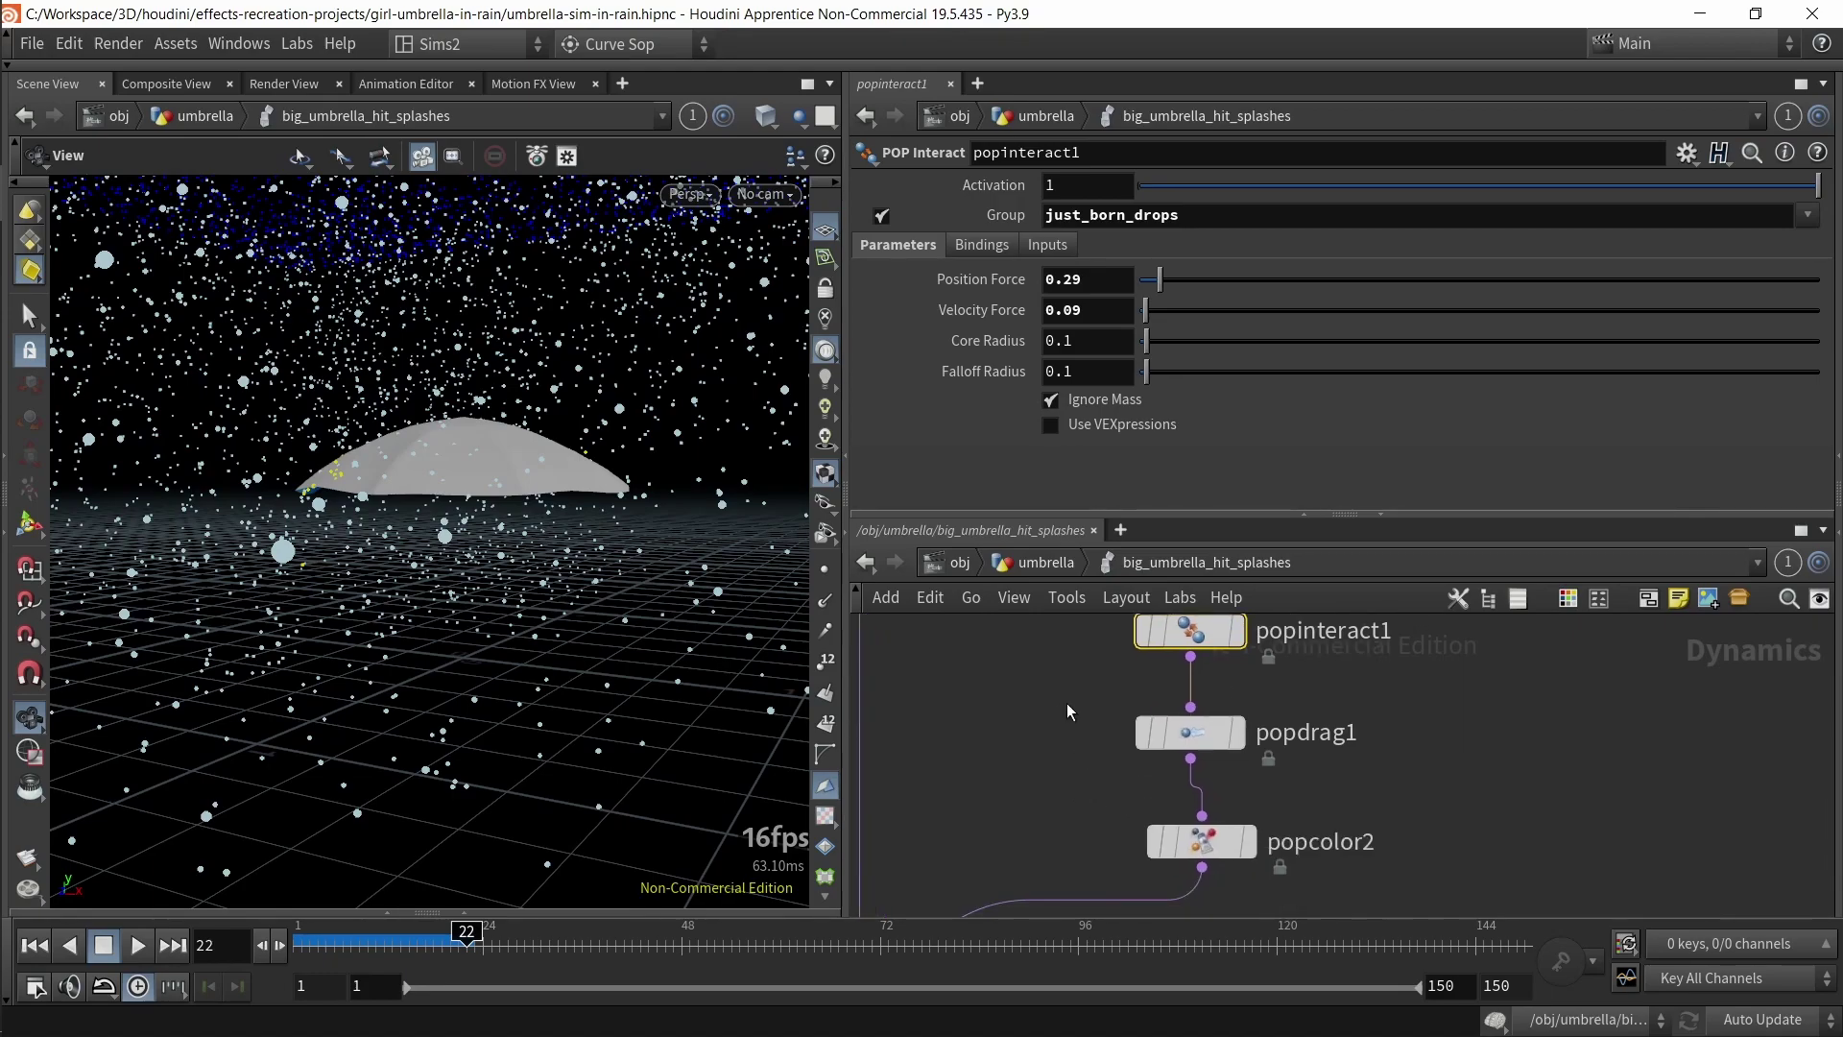
drag(1068, 703, 1348, 779)
middle_drag(1360, 759, 1331, 850)
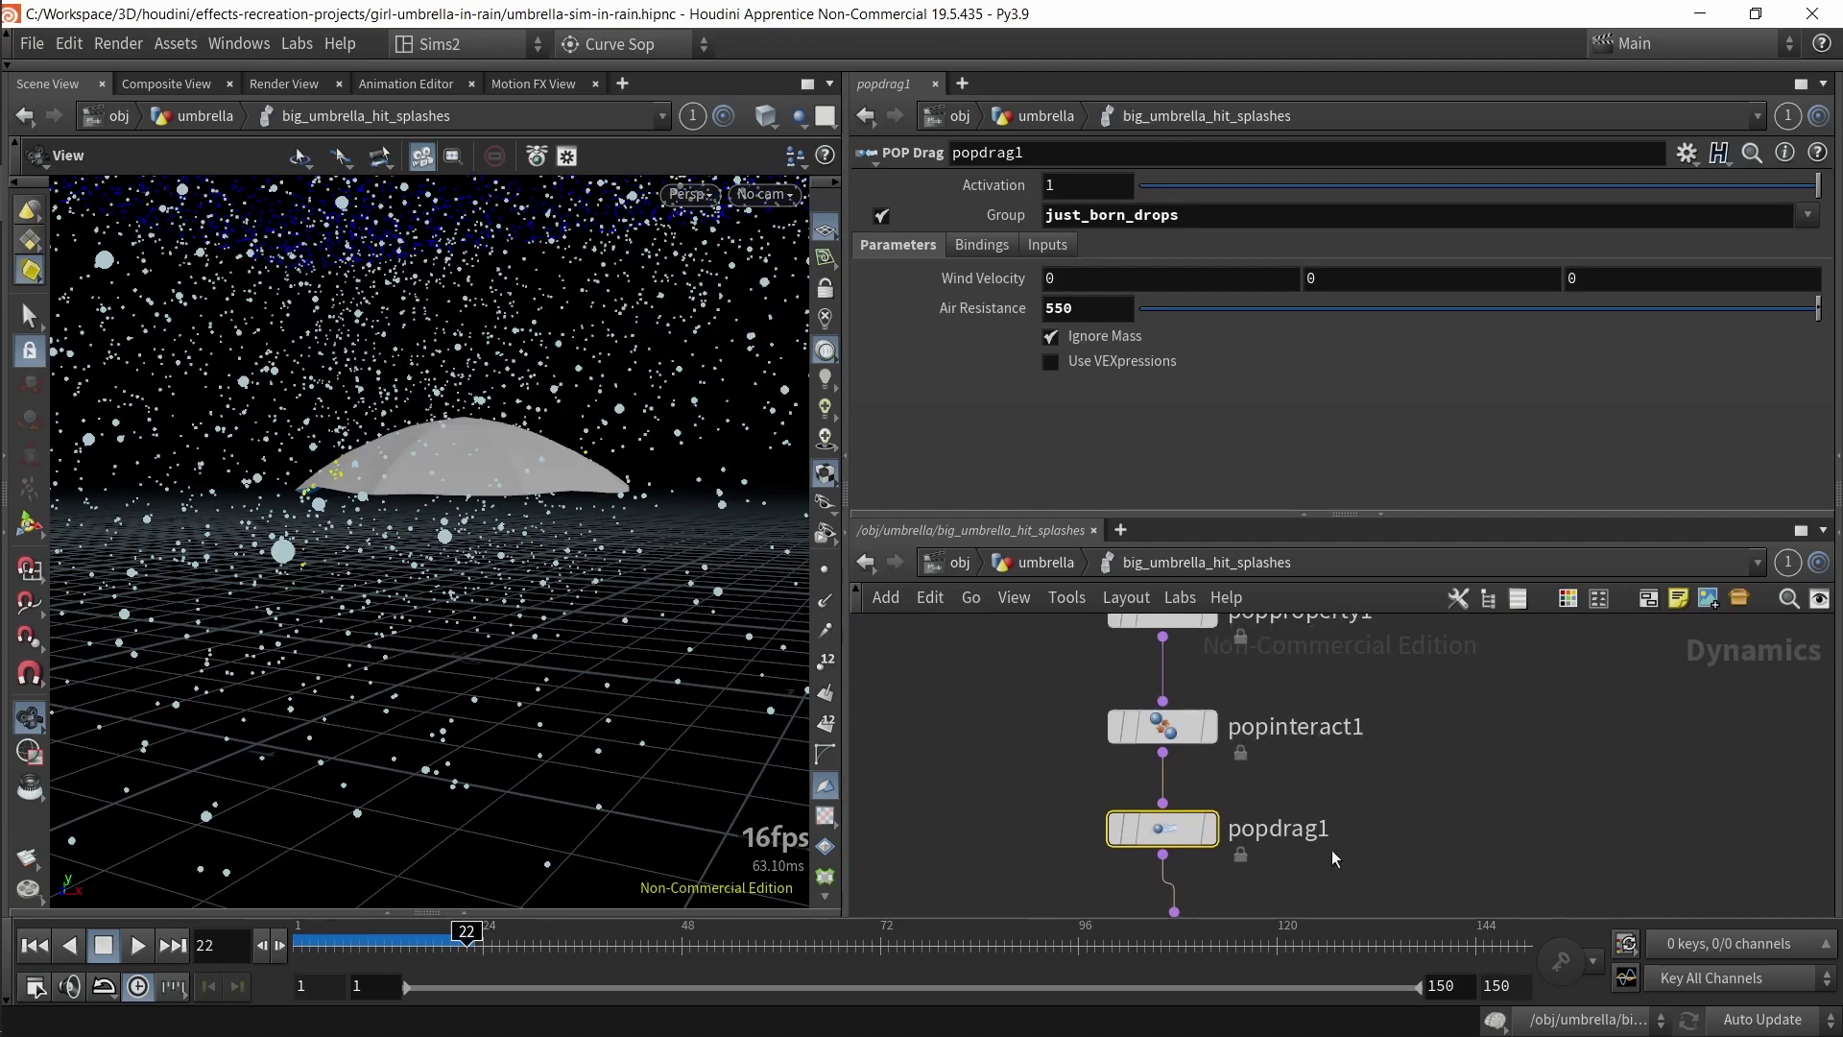
- Compare popproperty1's Cling setting with popdrag1's Air Resistance for the just_born_drops group
scroll(1334, 822, down, 1)
click(1190, 647)
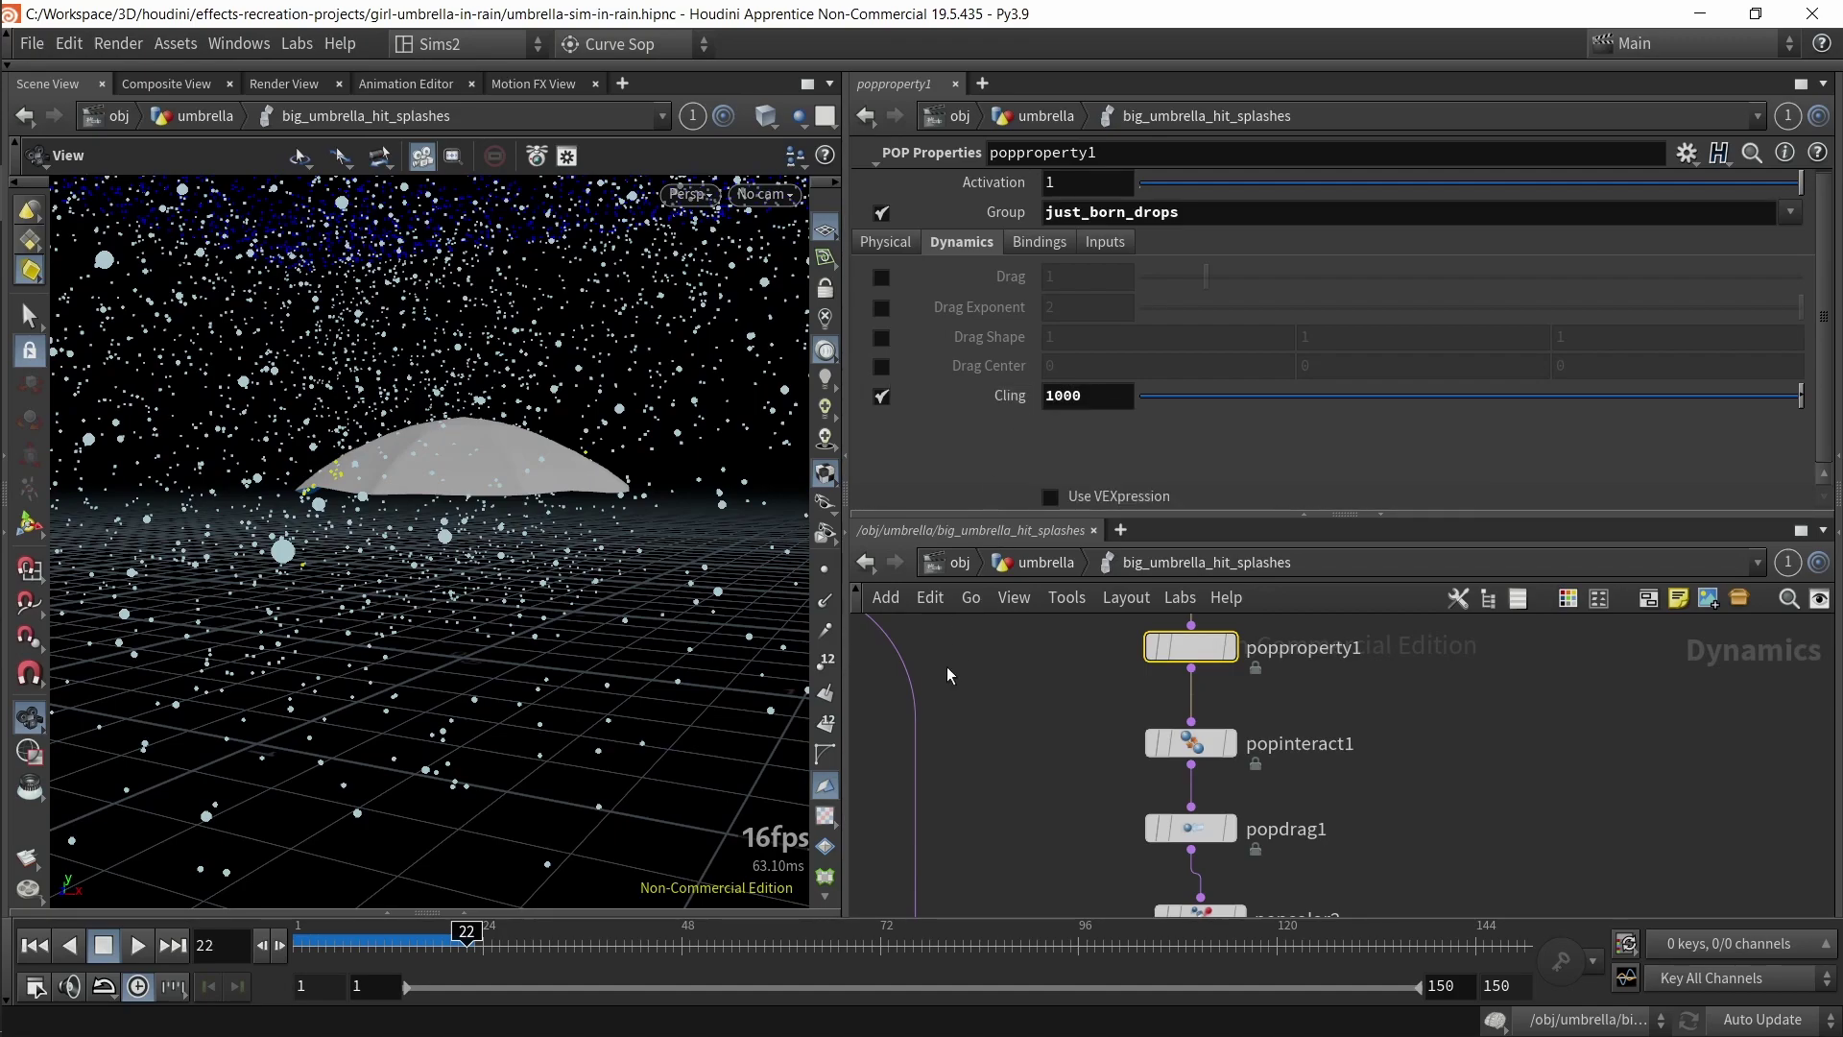
middle_drag(1030, 748, 1006, 707)
drag(1050, 775, 1257, 795)
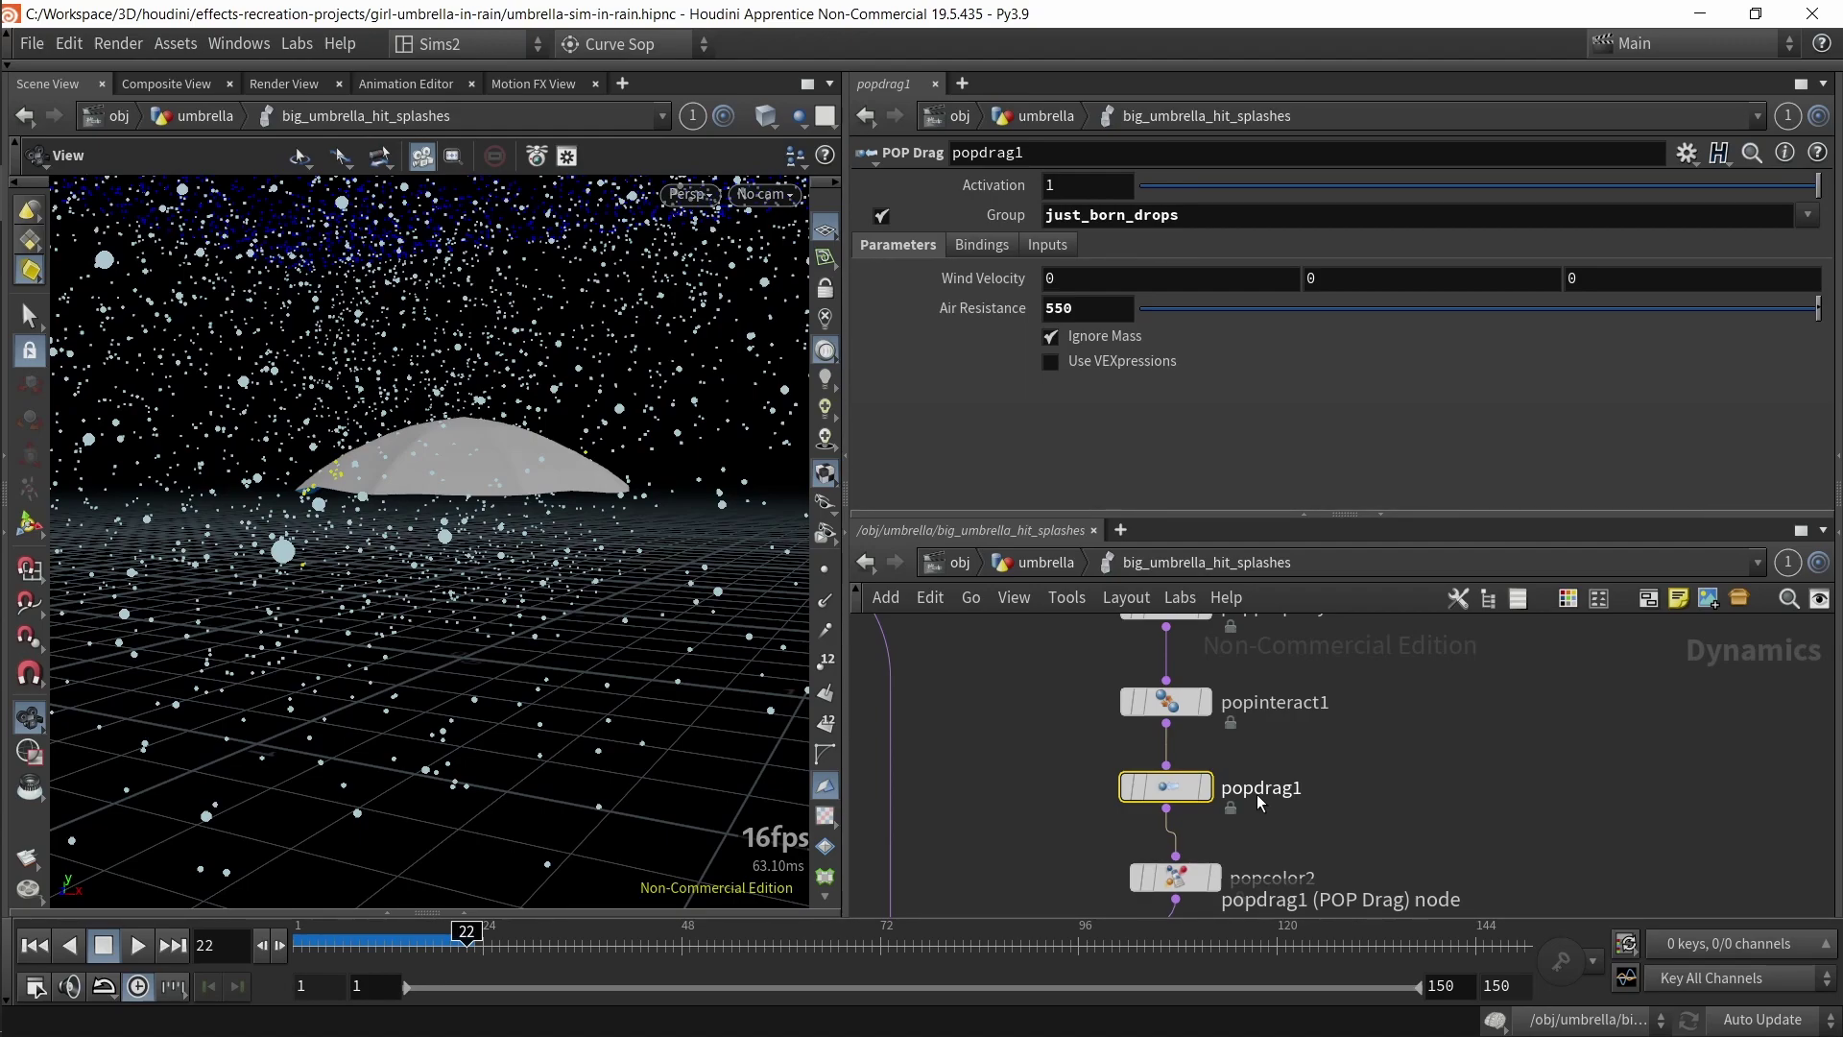
- Try several colors on popcolor2, ending with pink at 1, 0, 0.5
drag(1172, 888, 1162, 880)
middle_drag(1064, 839, 1020, 747)
click(1114, 782)
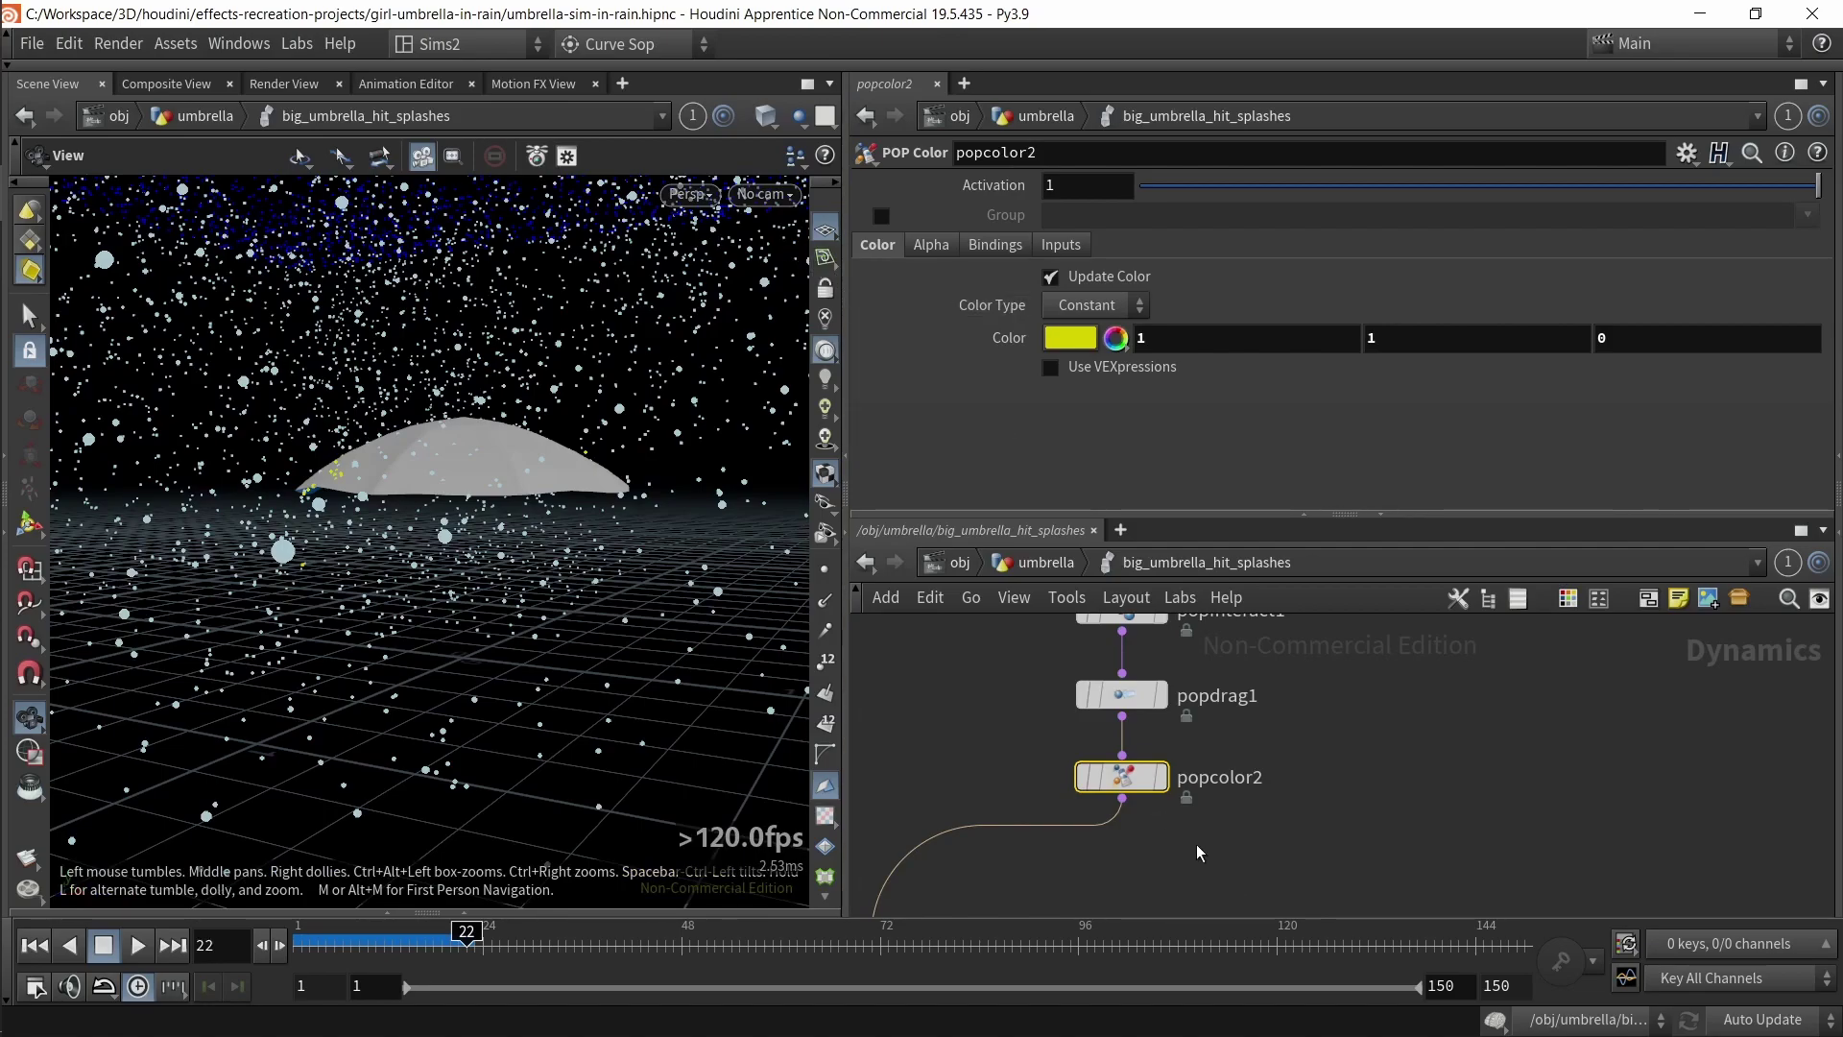
click(1071, 337)
click(1123, 179)
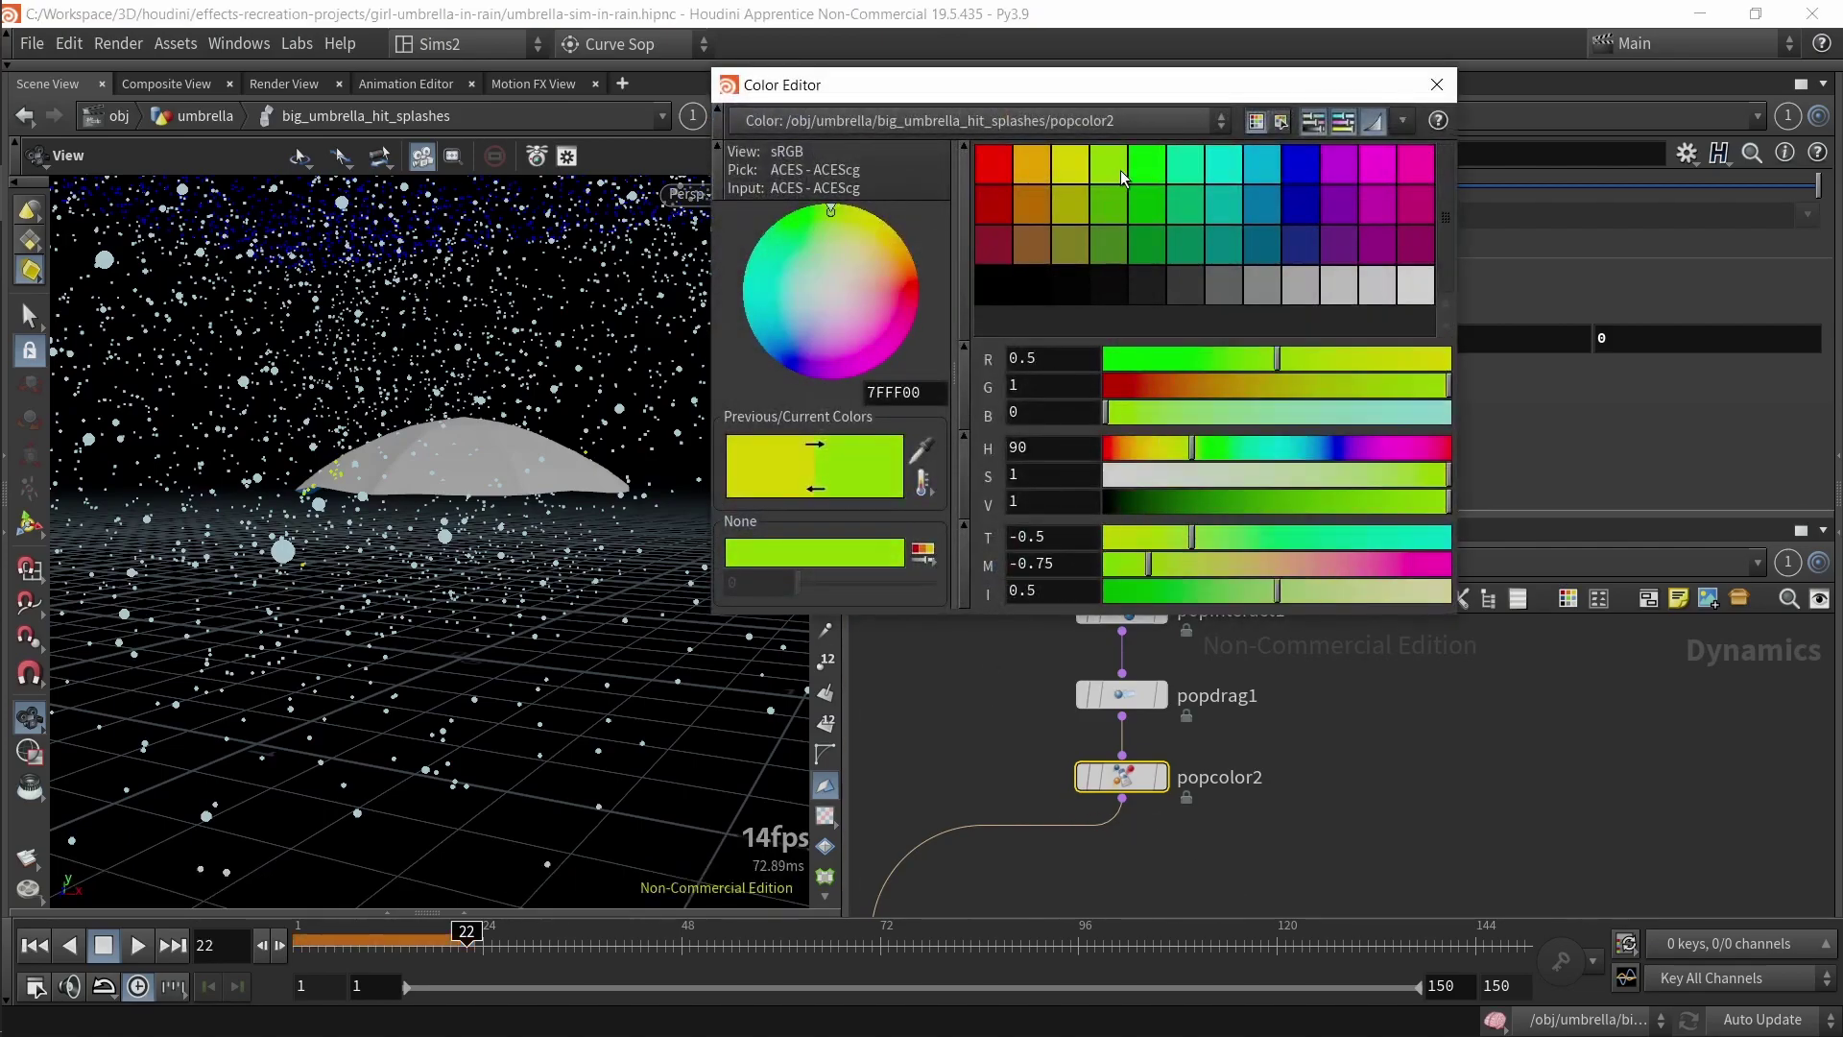
click(1243, 177)
click(1305, 182)
click(1392, 180)
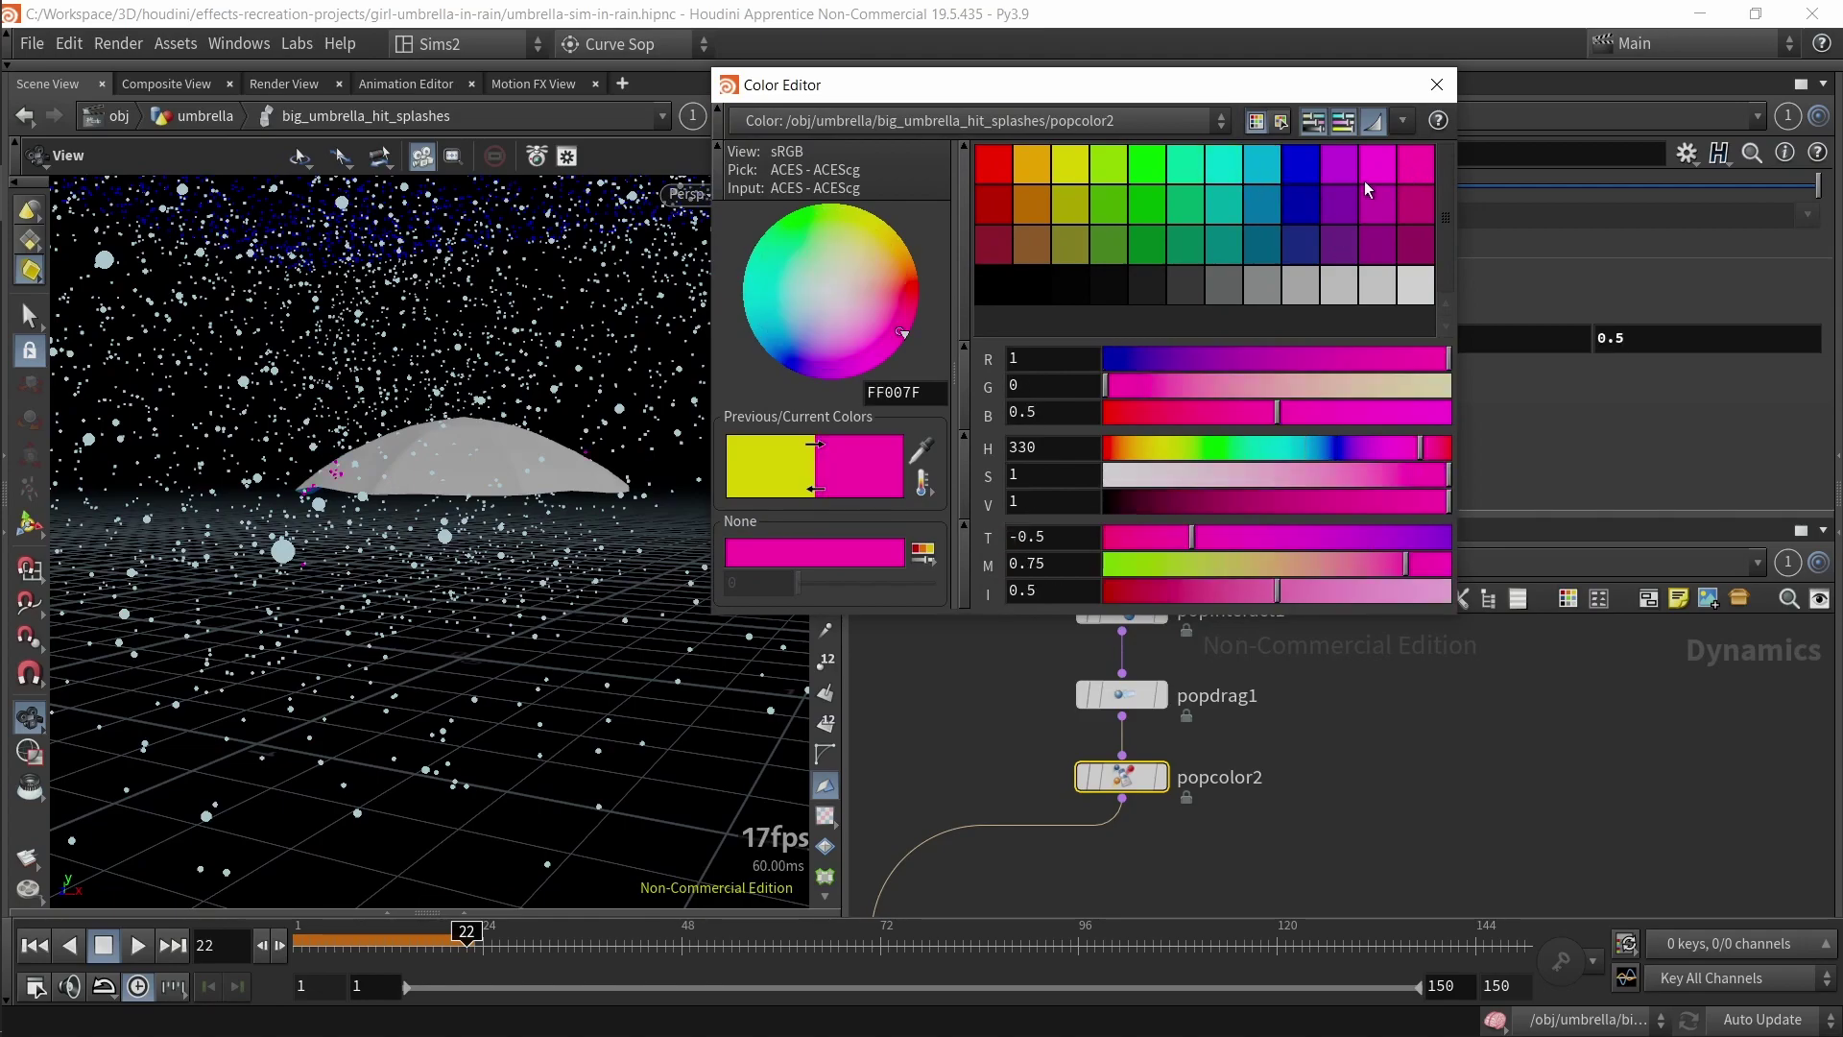
click(1450, 93)
- Undo the color changes on popcolor2
scroll(1294, 816, down, 5)
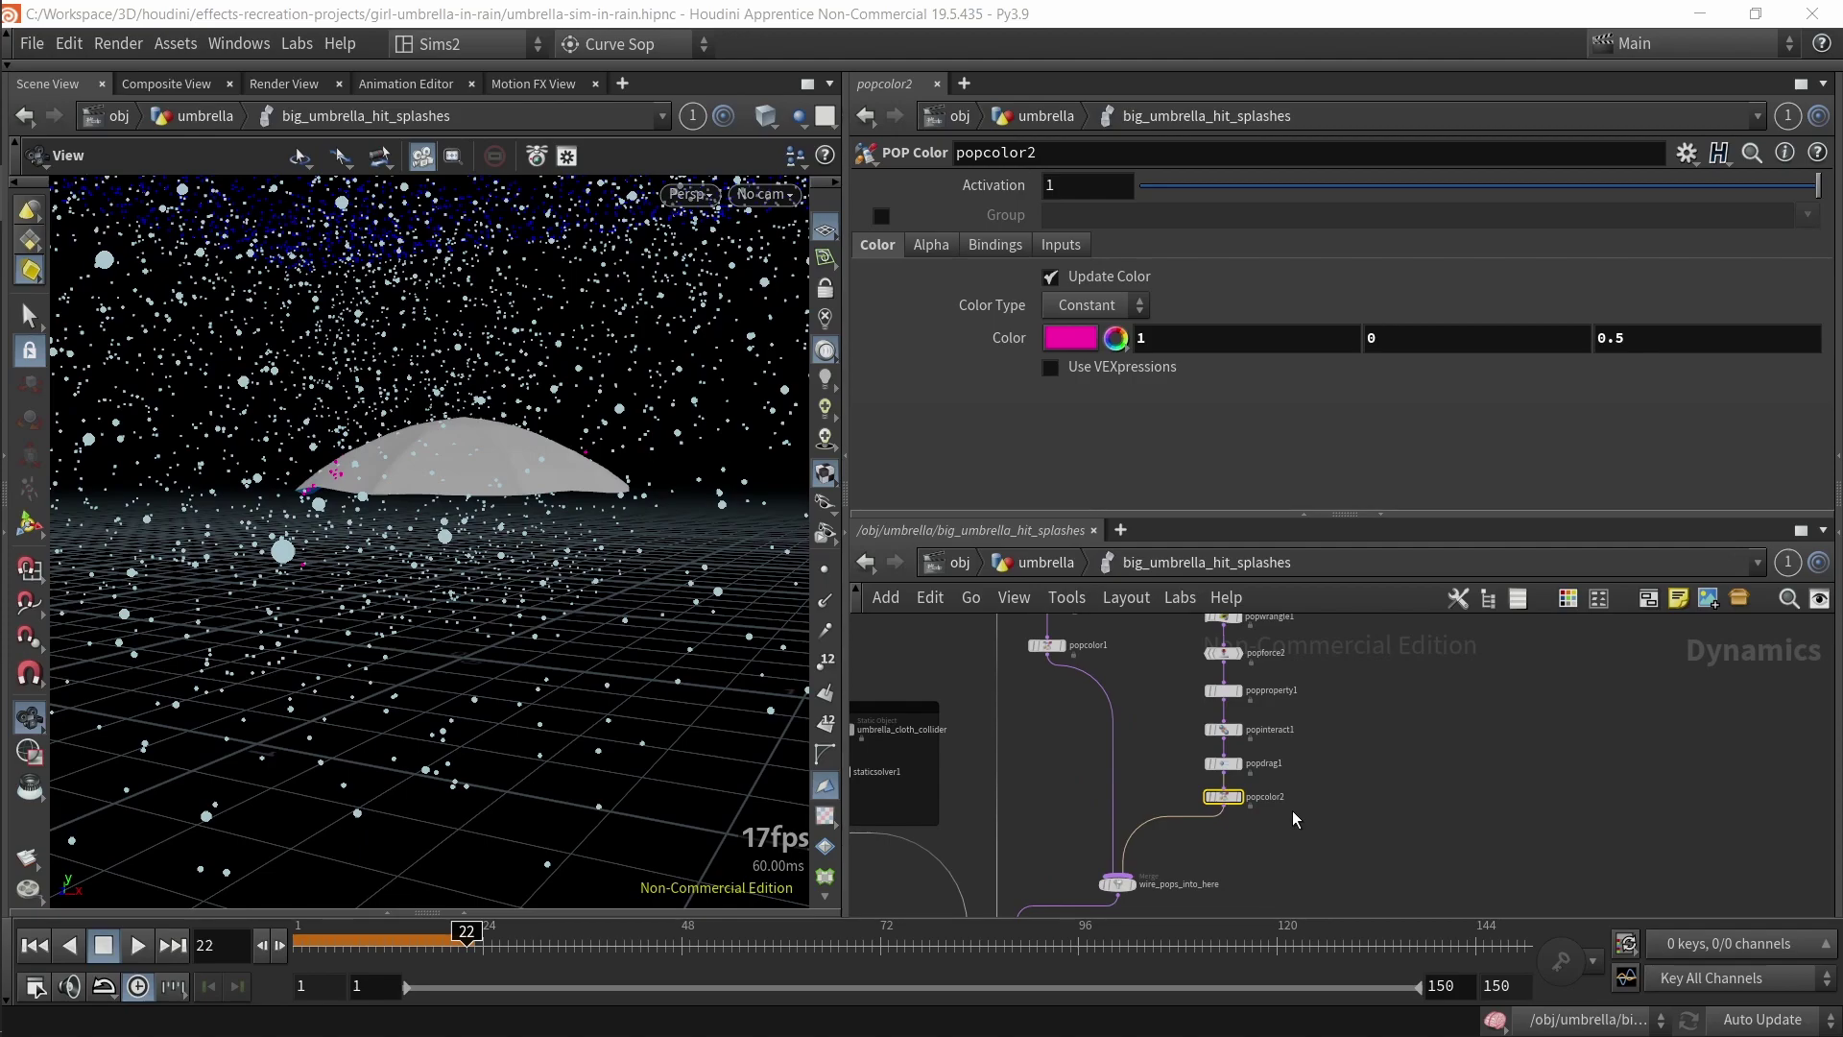
scroll(1298, 816, up, 2)
key(ctrl+z)
key(ctrl+z)
key(ctrl+z)
key(ctrl+z)
key(ctrl+z)
- Examine popsolver's substep settings and the gravity and merge nodes below it
scroll(1215, 835, down, 4)
middle_drag(1329, 839, 1314, 610)
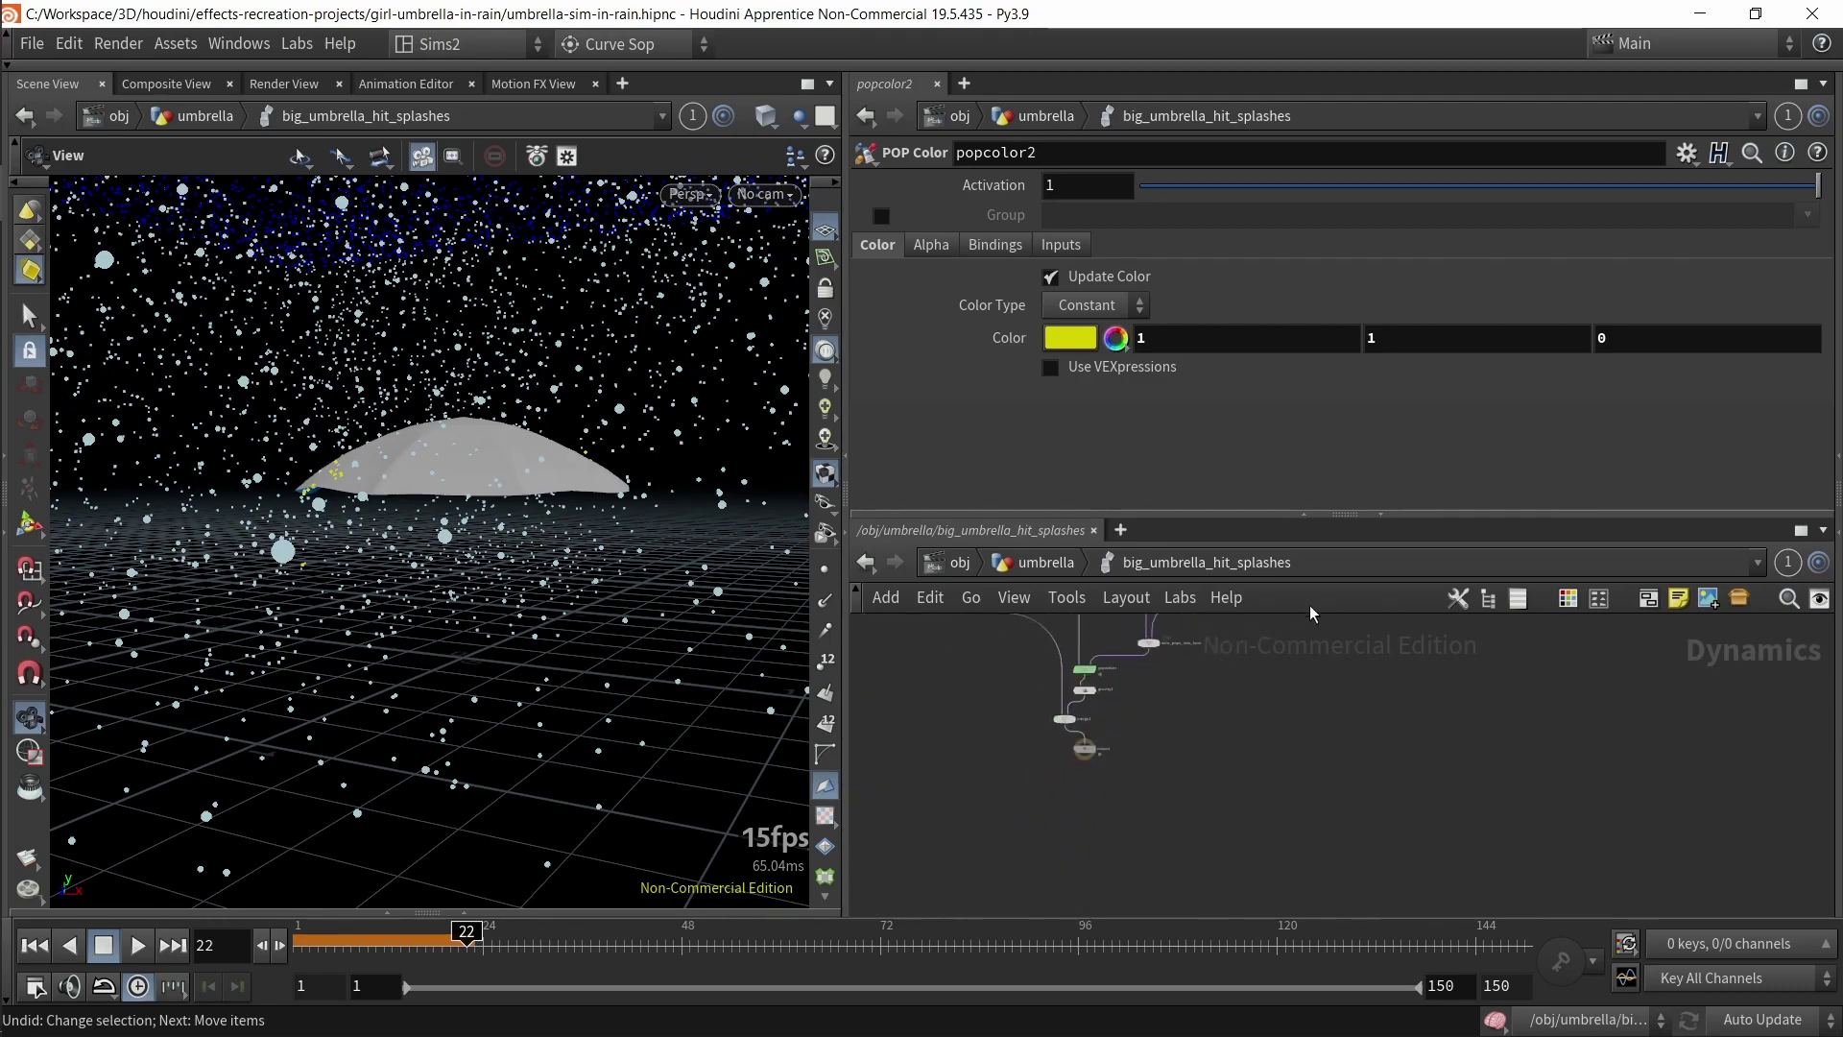
scroll(1079, 666, up, 3)
click(1089, 688)
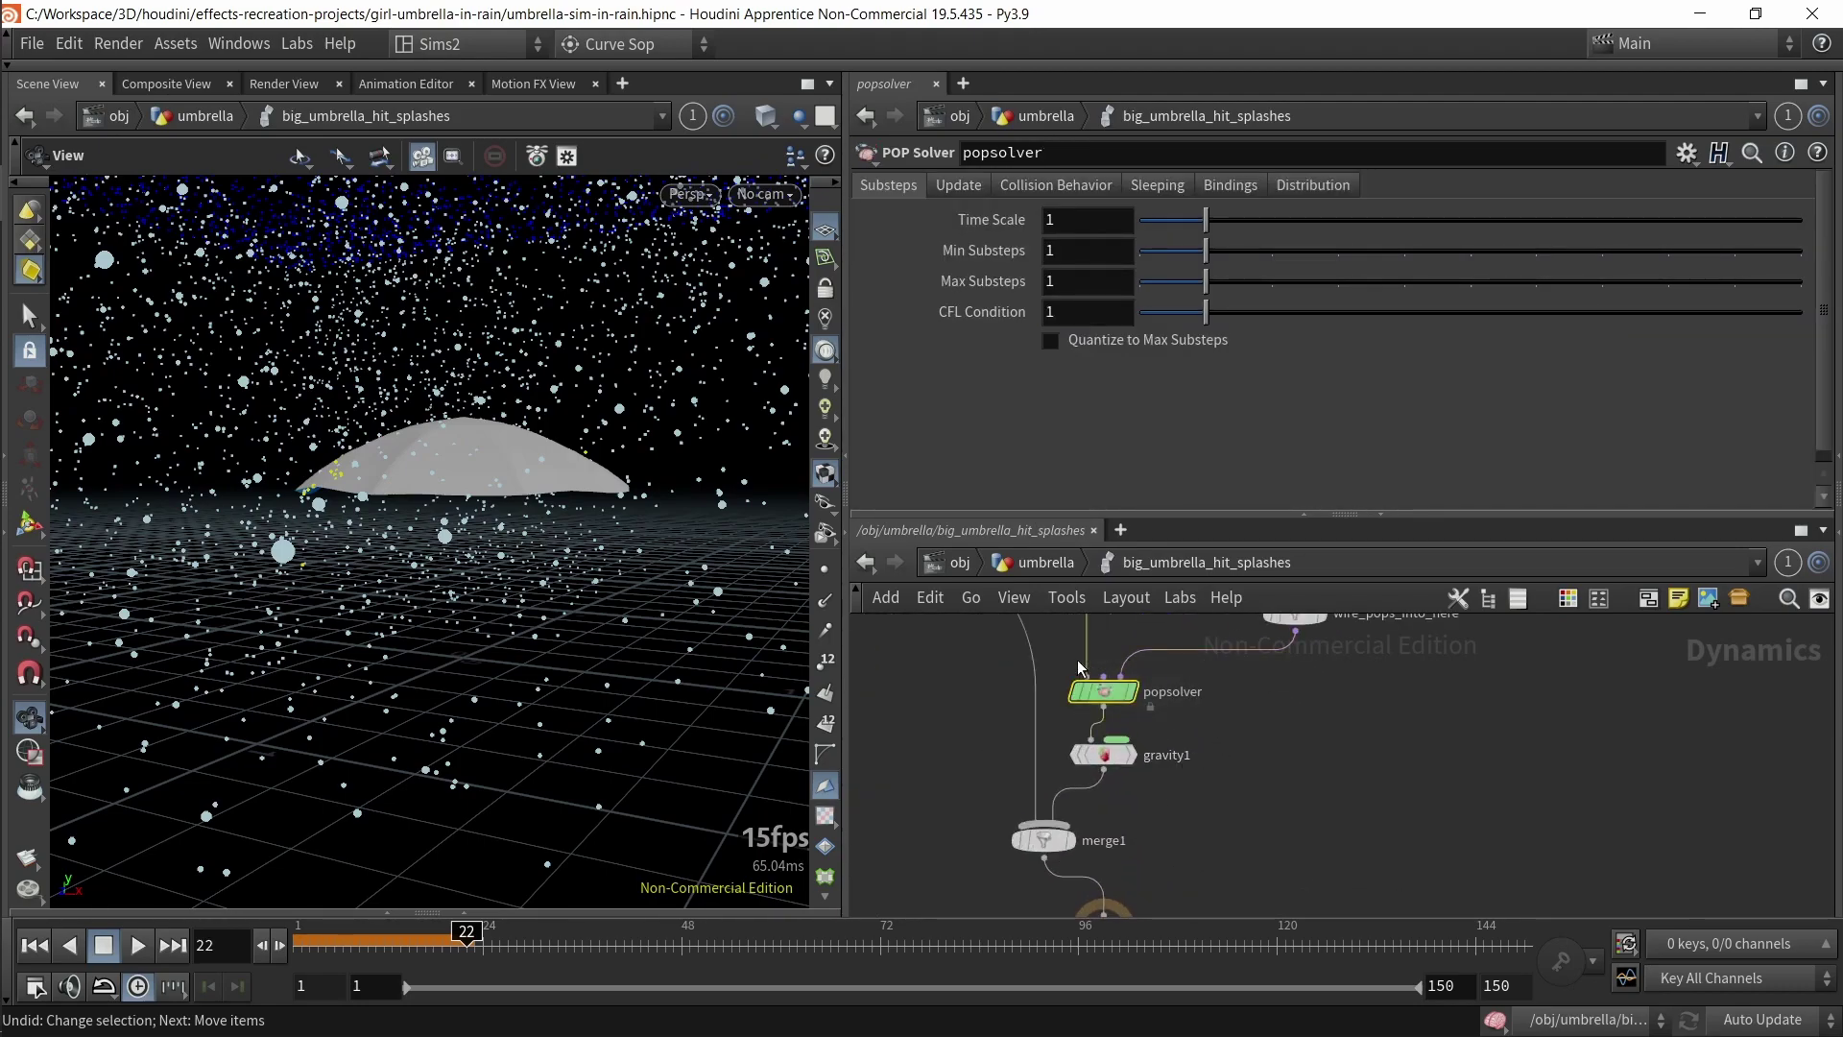
scroll(1157, 696, up, 1)
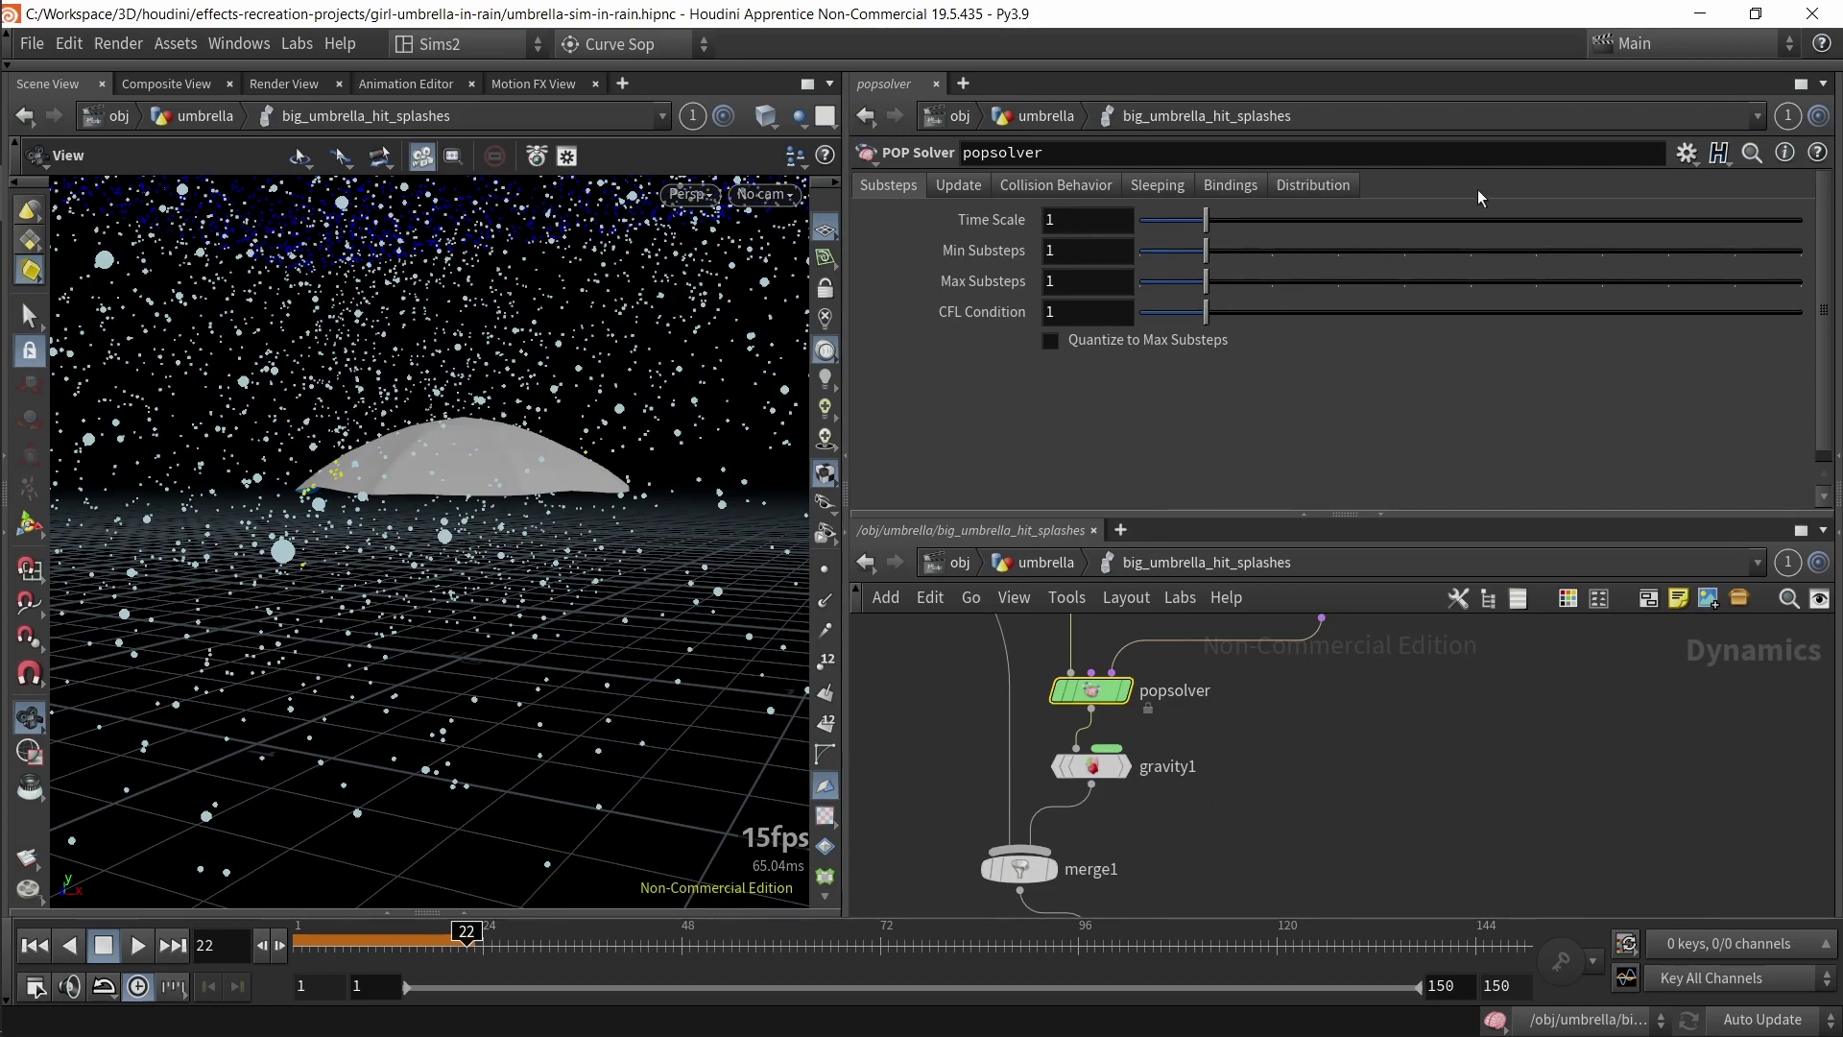
middle_drag(1223, 808, 1259, 682)
drag(1132, 860, 1062, 849)
- Return to the umbrella network and display the rain DOP network's result
click(1025, 560)
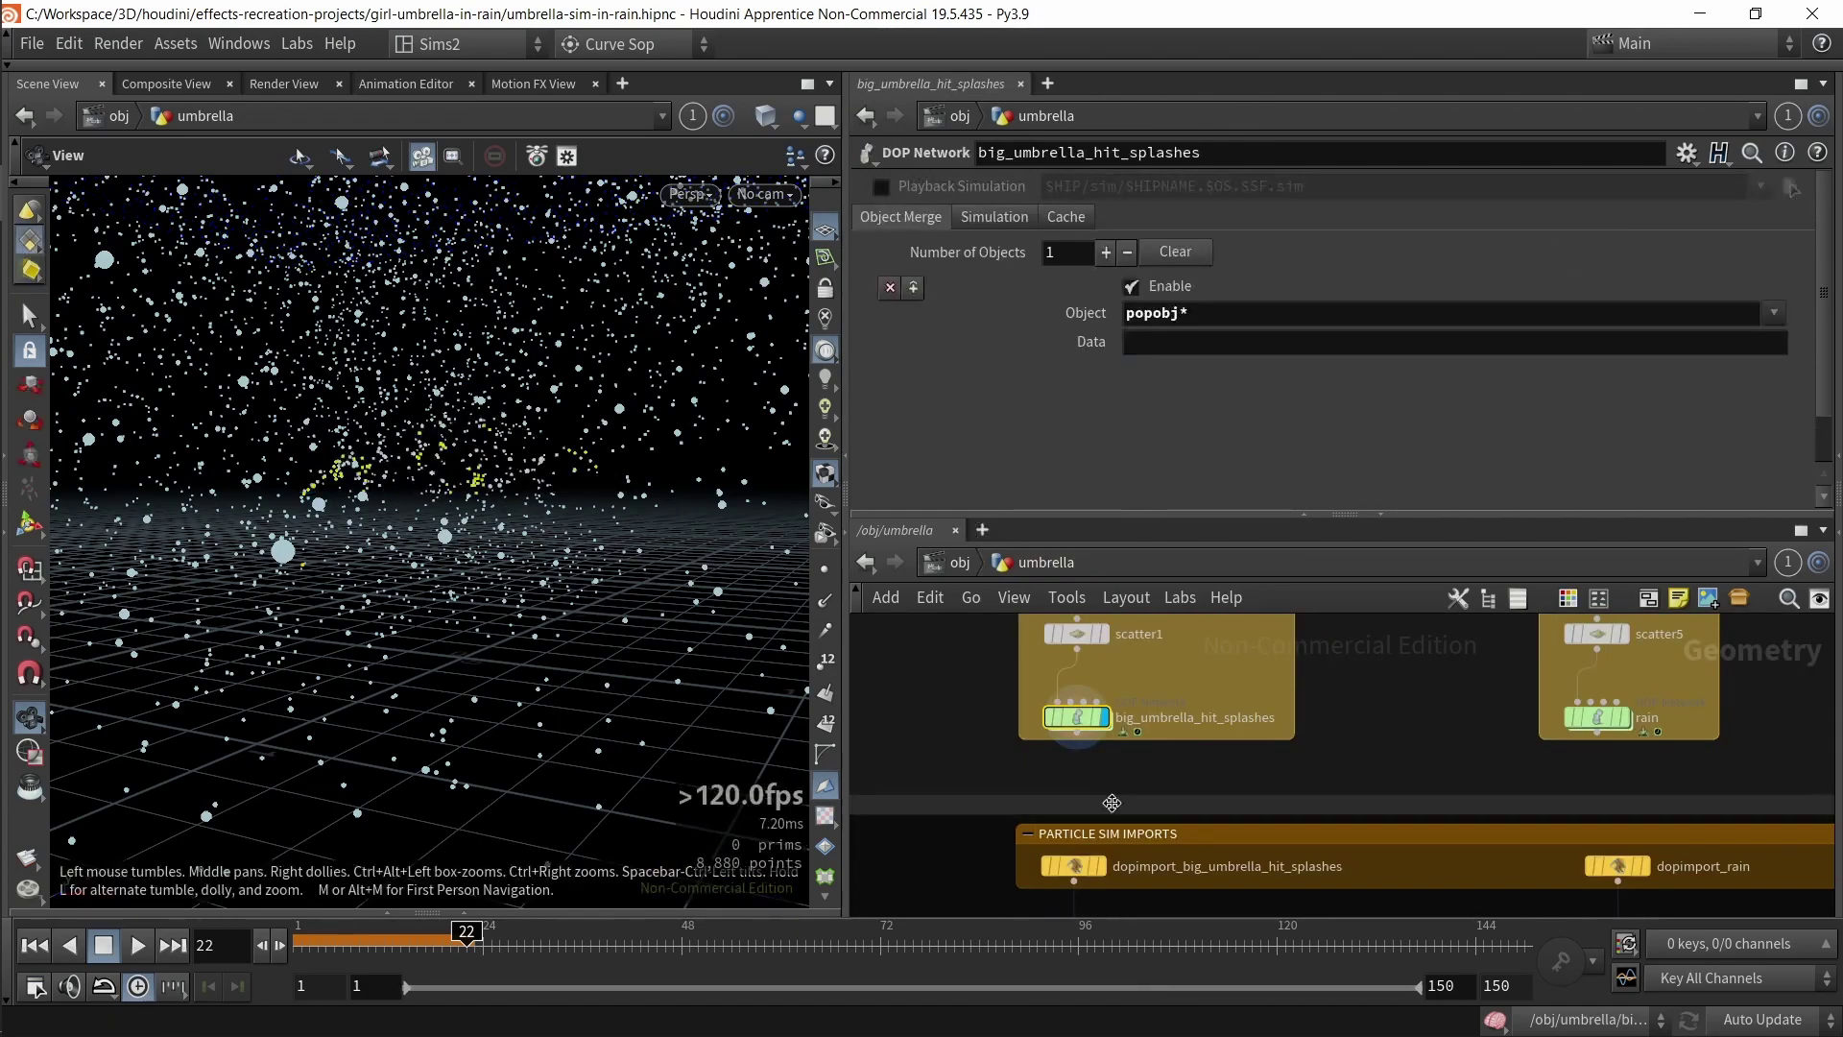
middle_drag(1489, 707, 1173, 785)
scroll(1182, 774, down, 1)
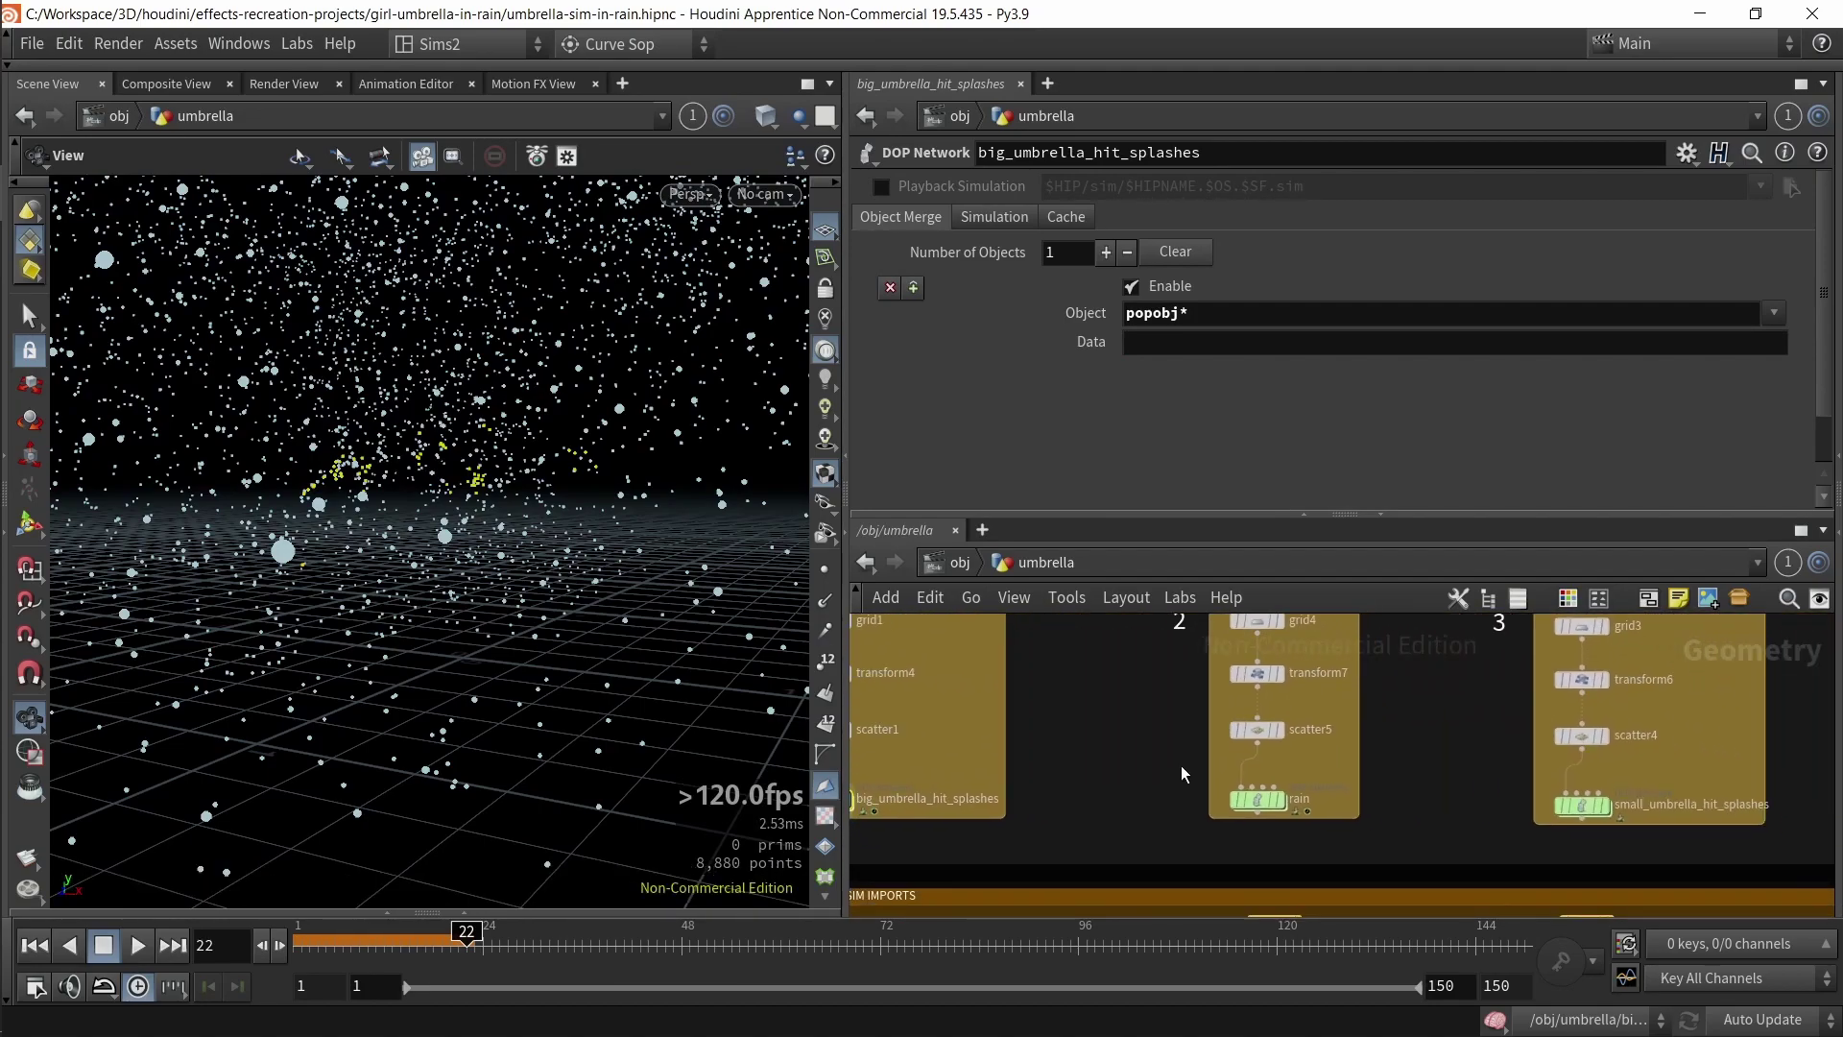
scroll(1184, 773, up, 3)
click(1202, 766)
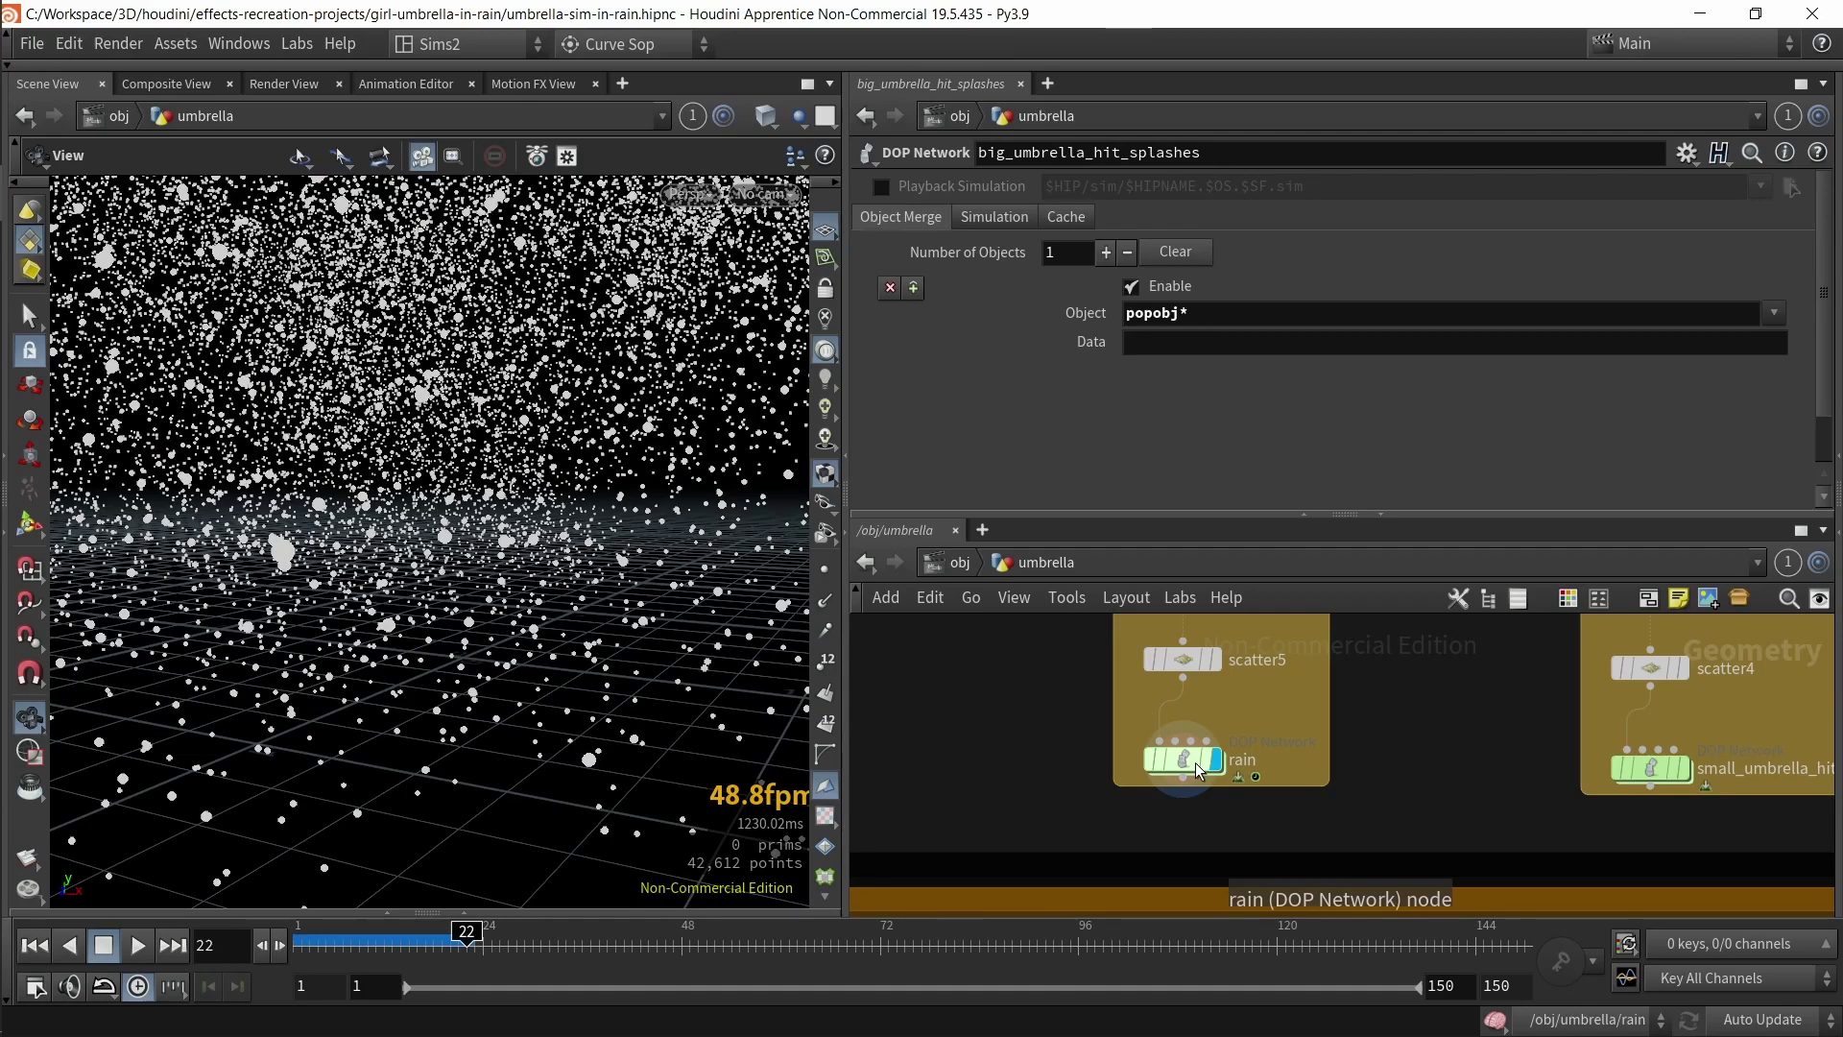
- Open the rain DOP network and examine groundplane1's physical settings in the COLLISION box
scroll(1200, 768, down, 2)
double_click(1122, 858)
scroll(1128, 870, up, 4)
middle_drag(1097, 689, 1037, 728)
drag(915, 691, 1217, 872)
scroll(933, 812, up, 2)
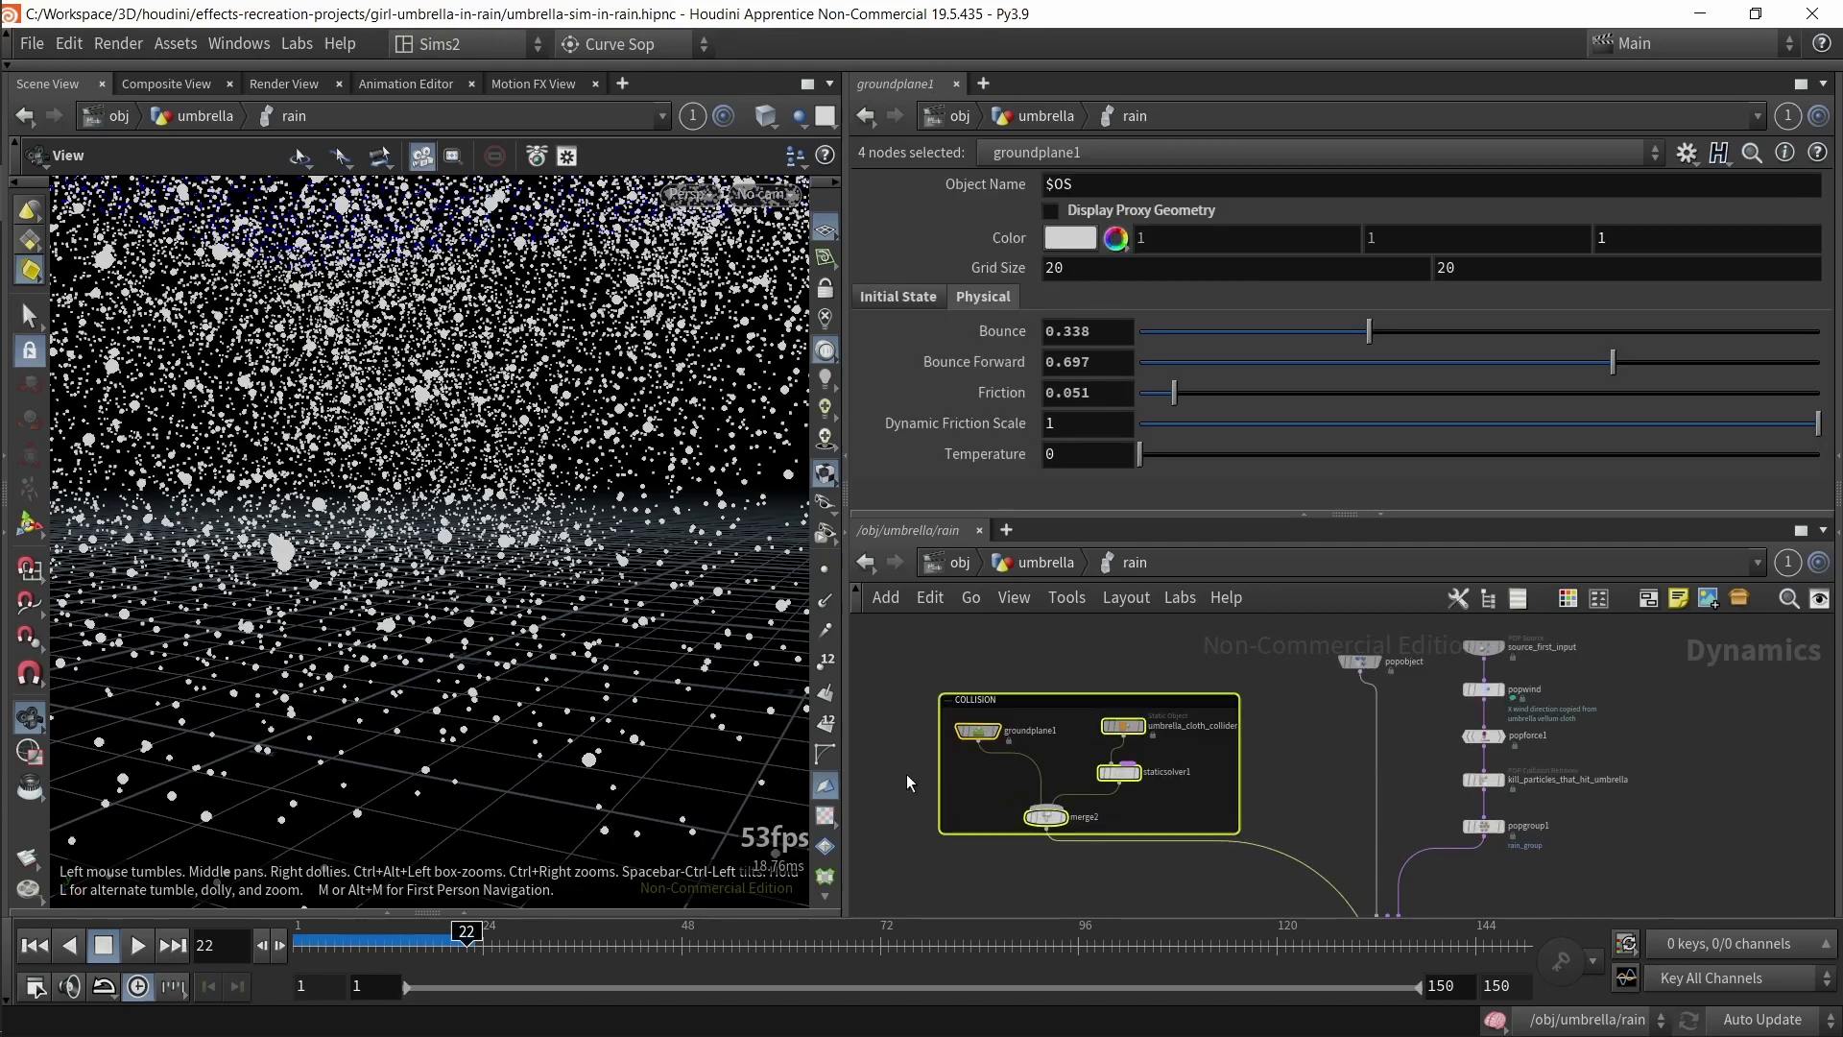
click(910, 782)
scroll(905, 775, up, 1)
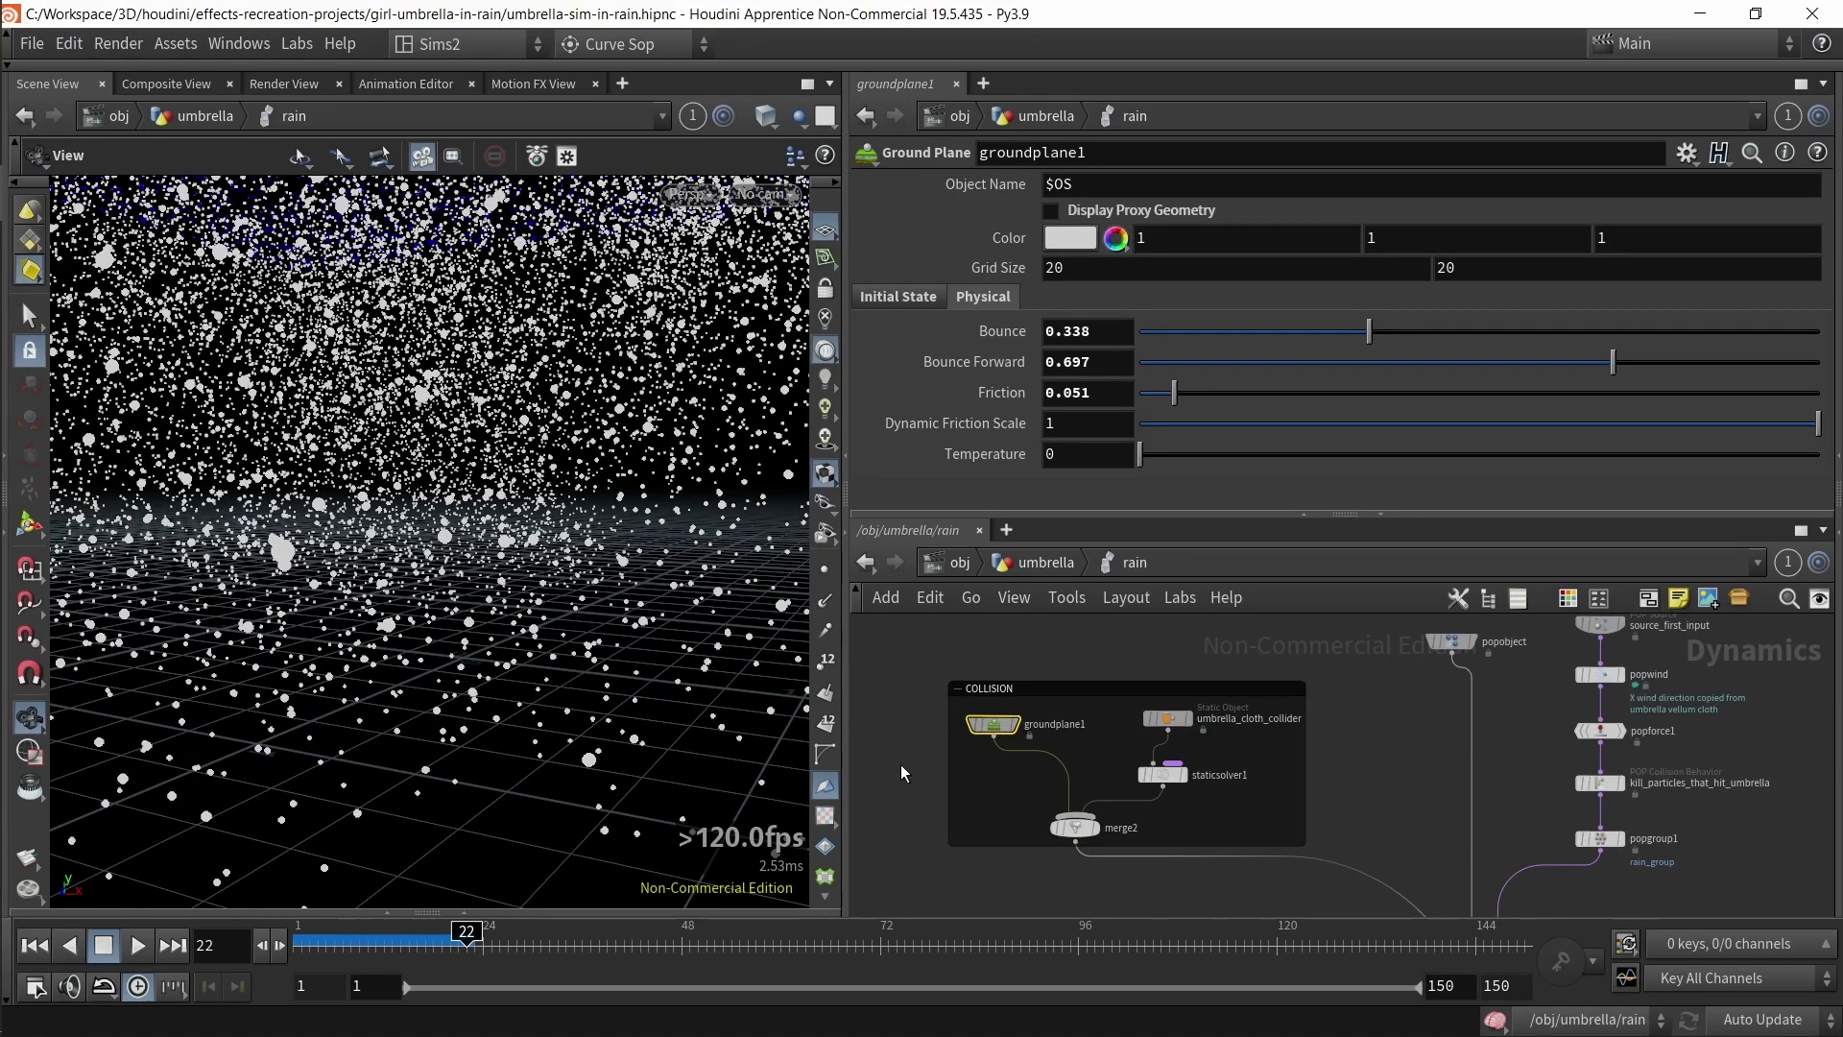
scroll(902, 773, up, 1)
scroll(981, 744, up, 2)
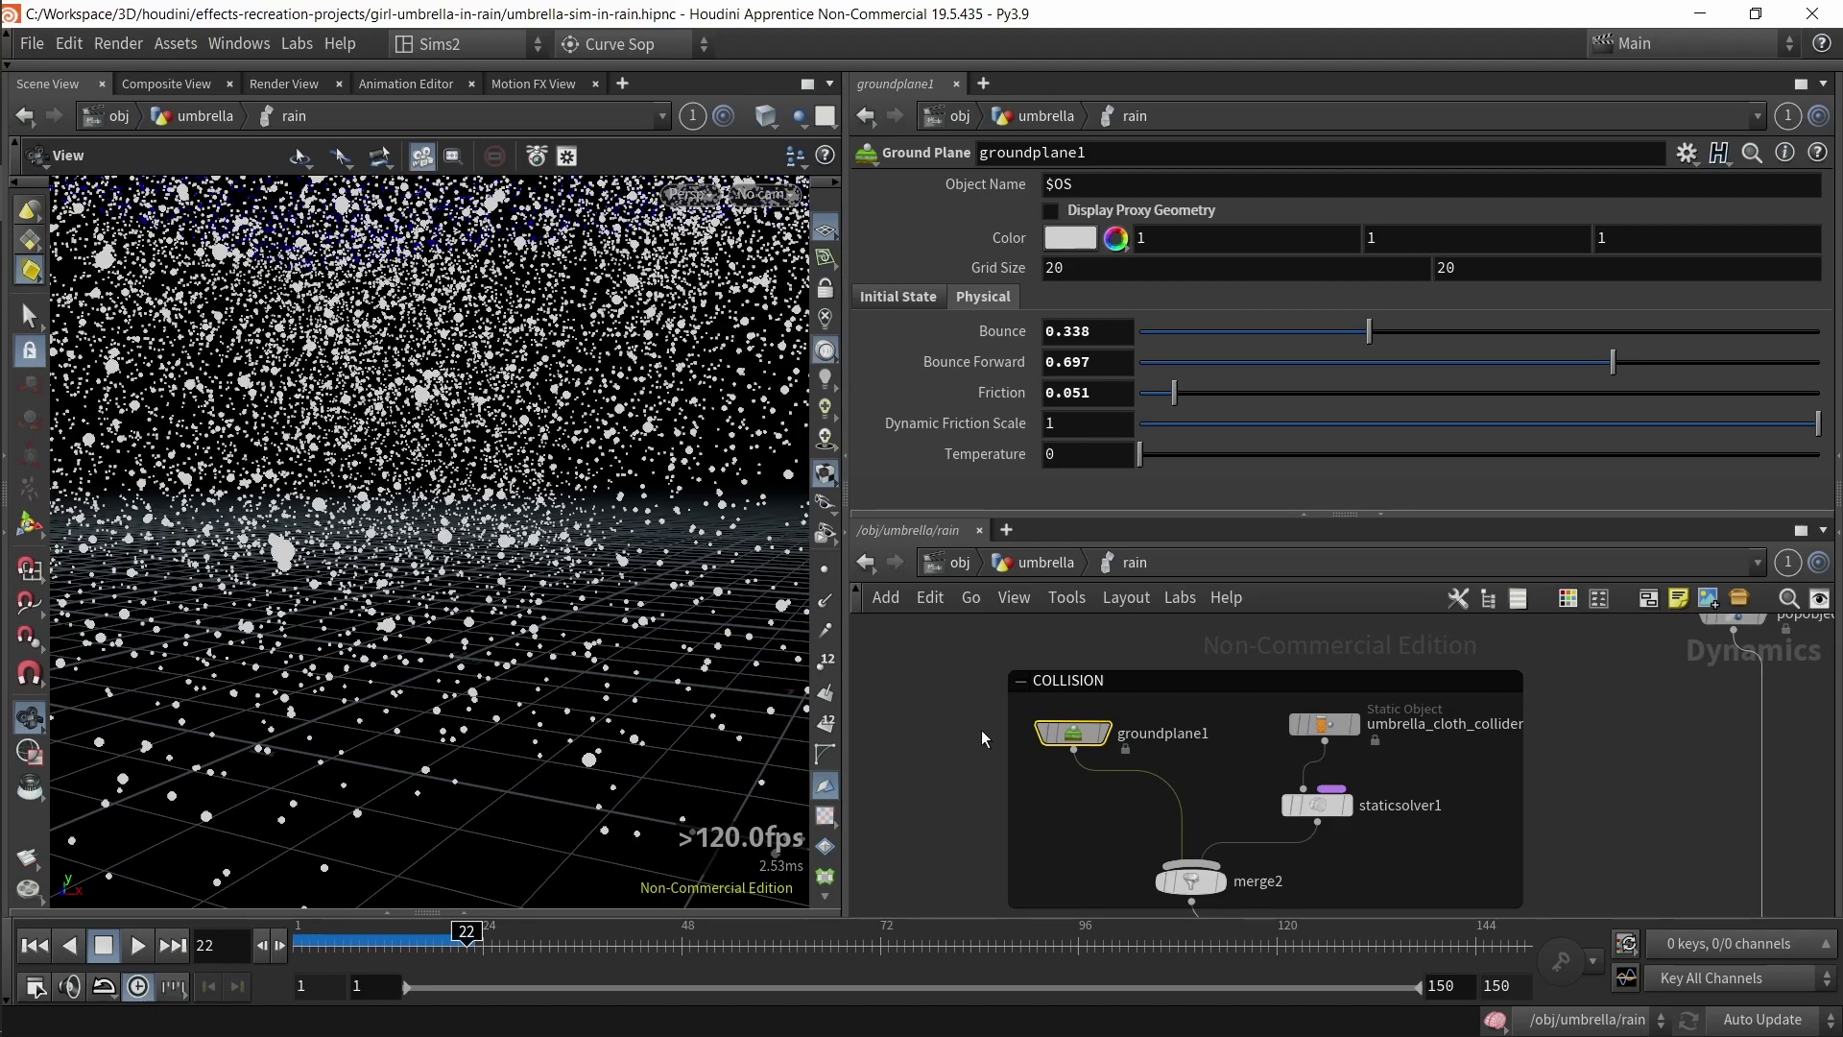
- Inspect the OBJ Path in groundplane1's initial state and jump to the ground collider it references
click(898, 297)
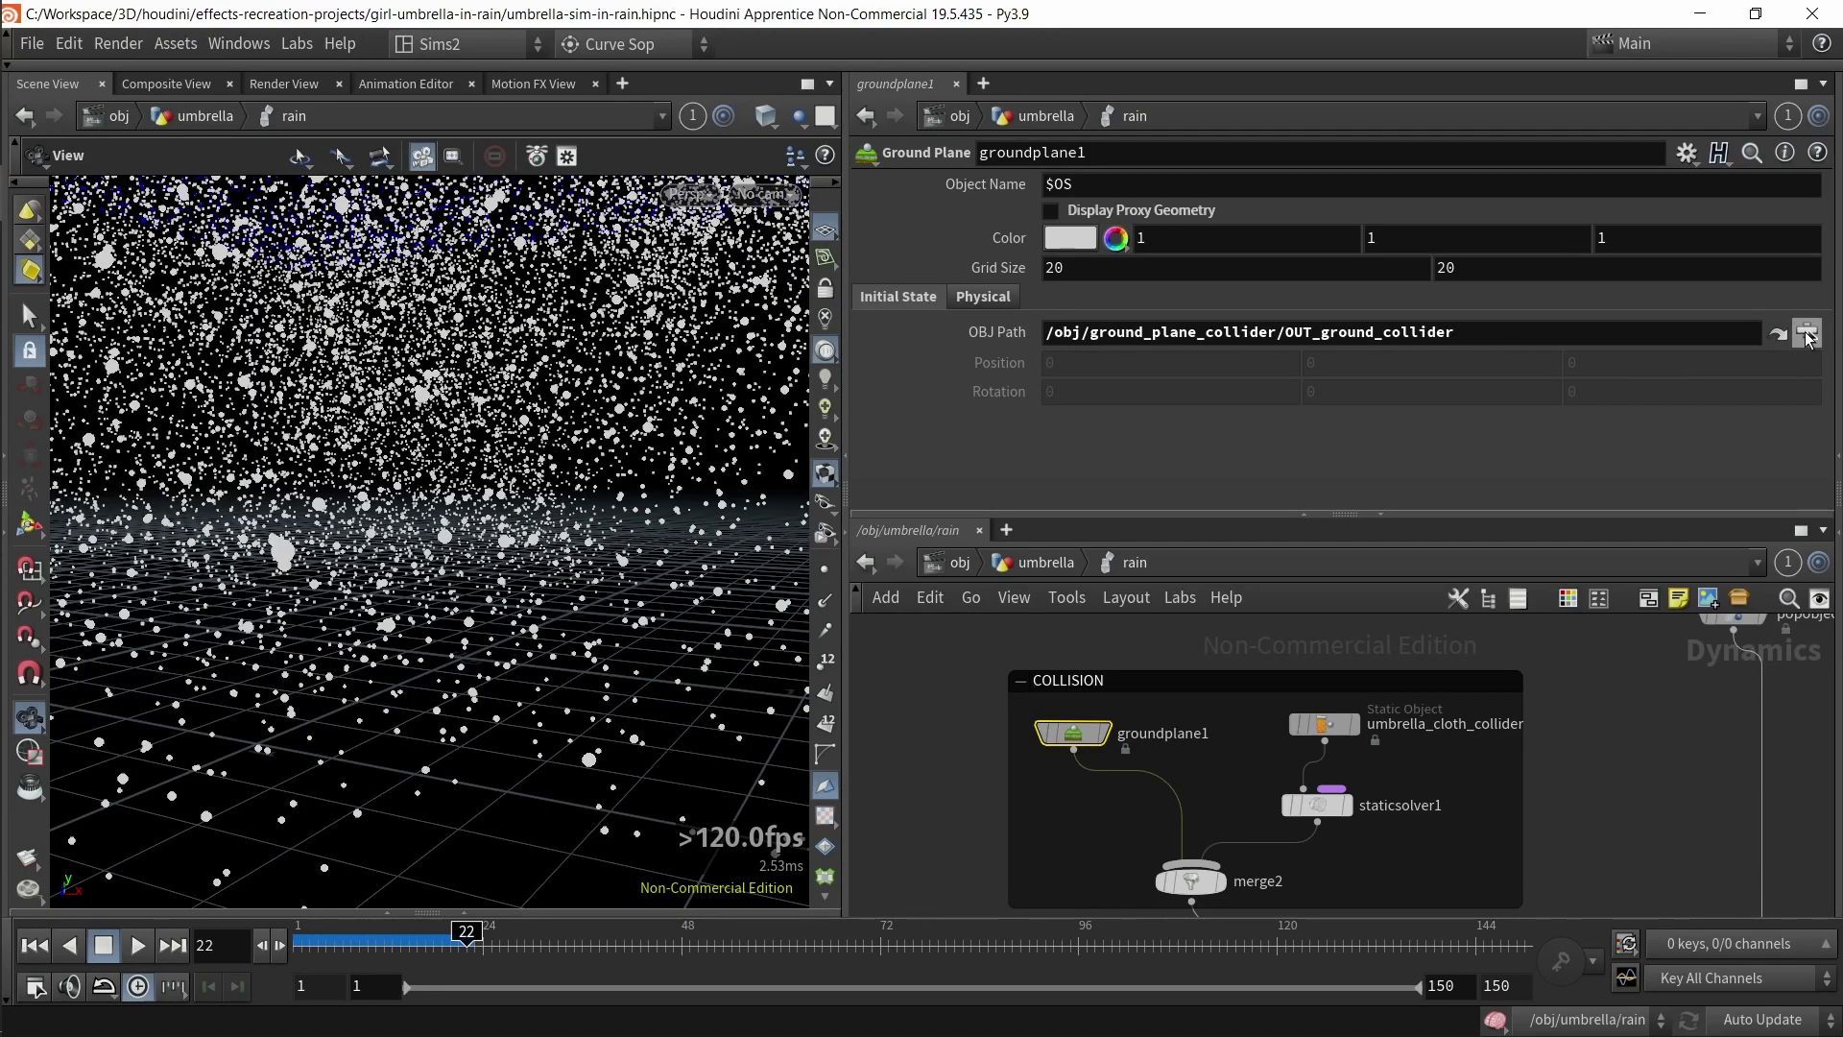
drag(1456, 333, 1293, 357)
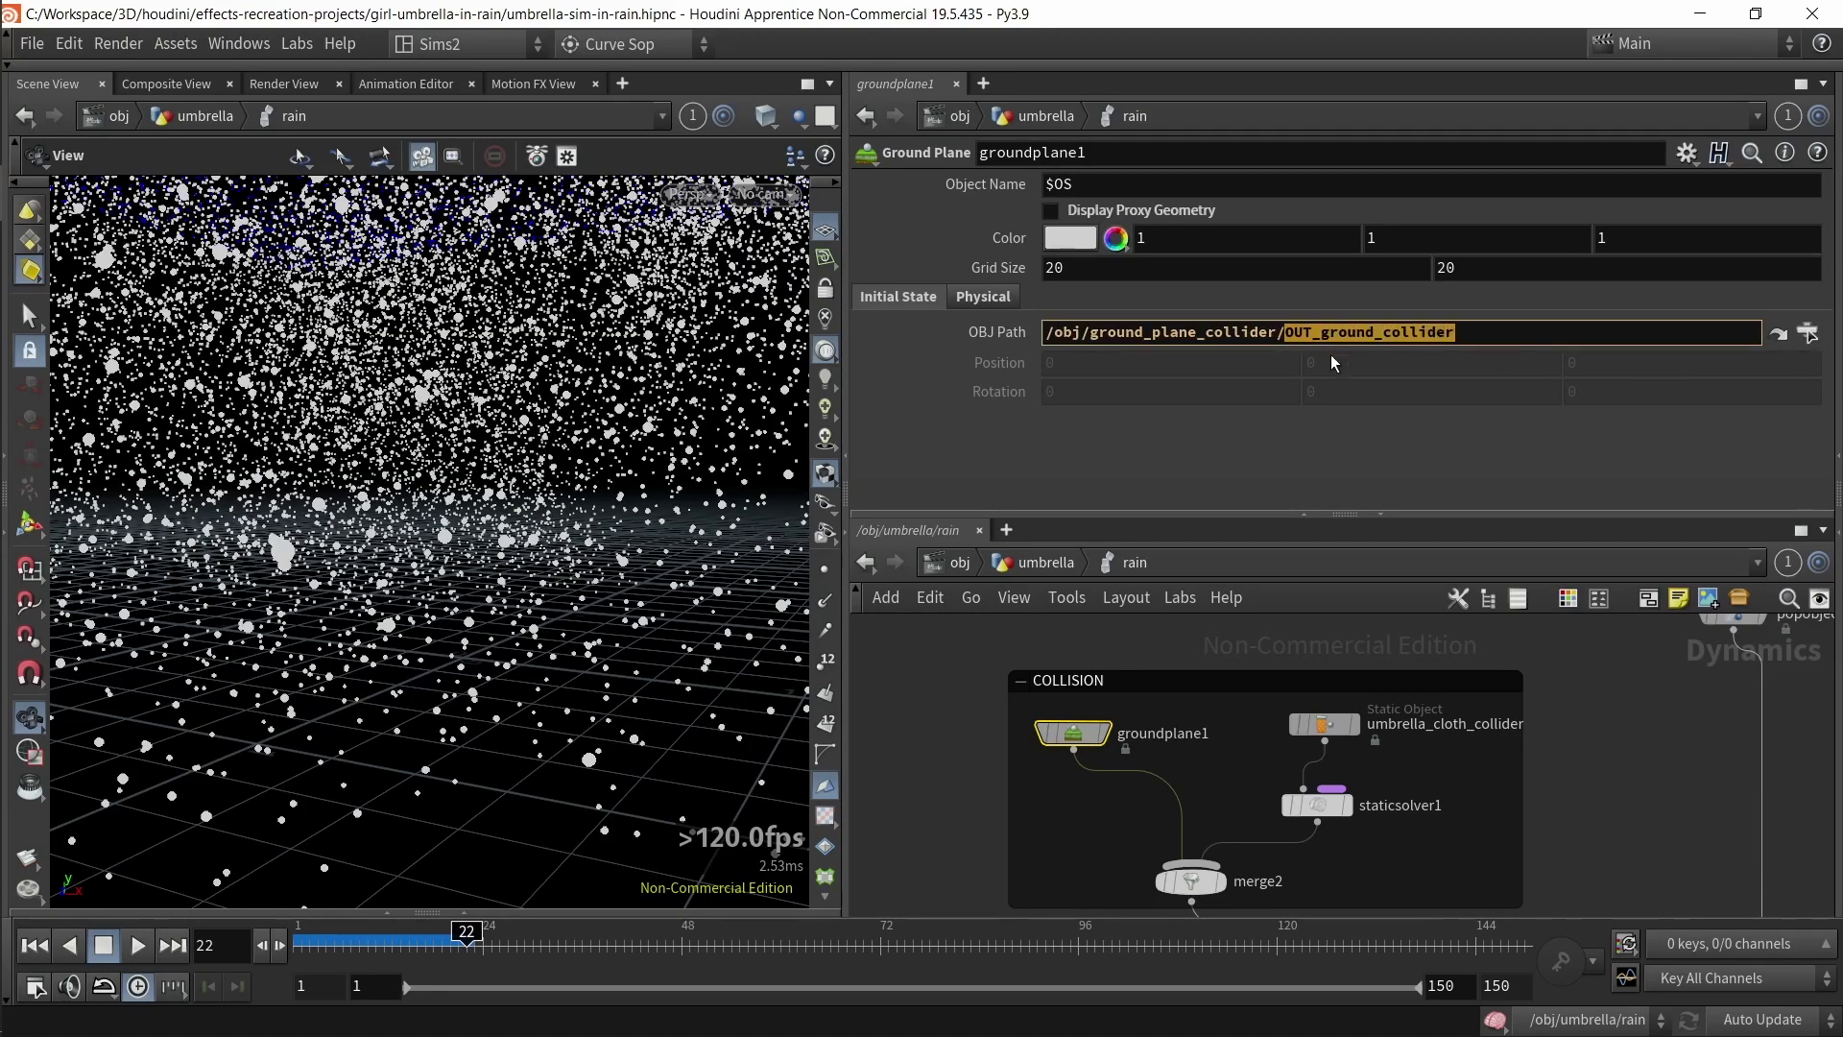
click(1779, 333)
- Frame the ground collider with its wireframe shown, and examine the grid1 and OUT_ground_collider nodes
drag(1182, 722, 1586, 635)
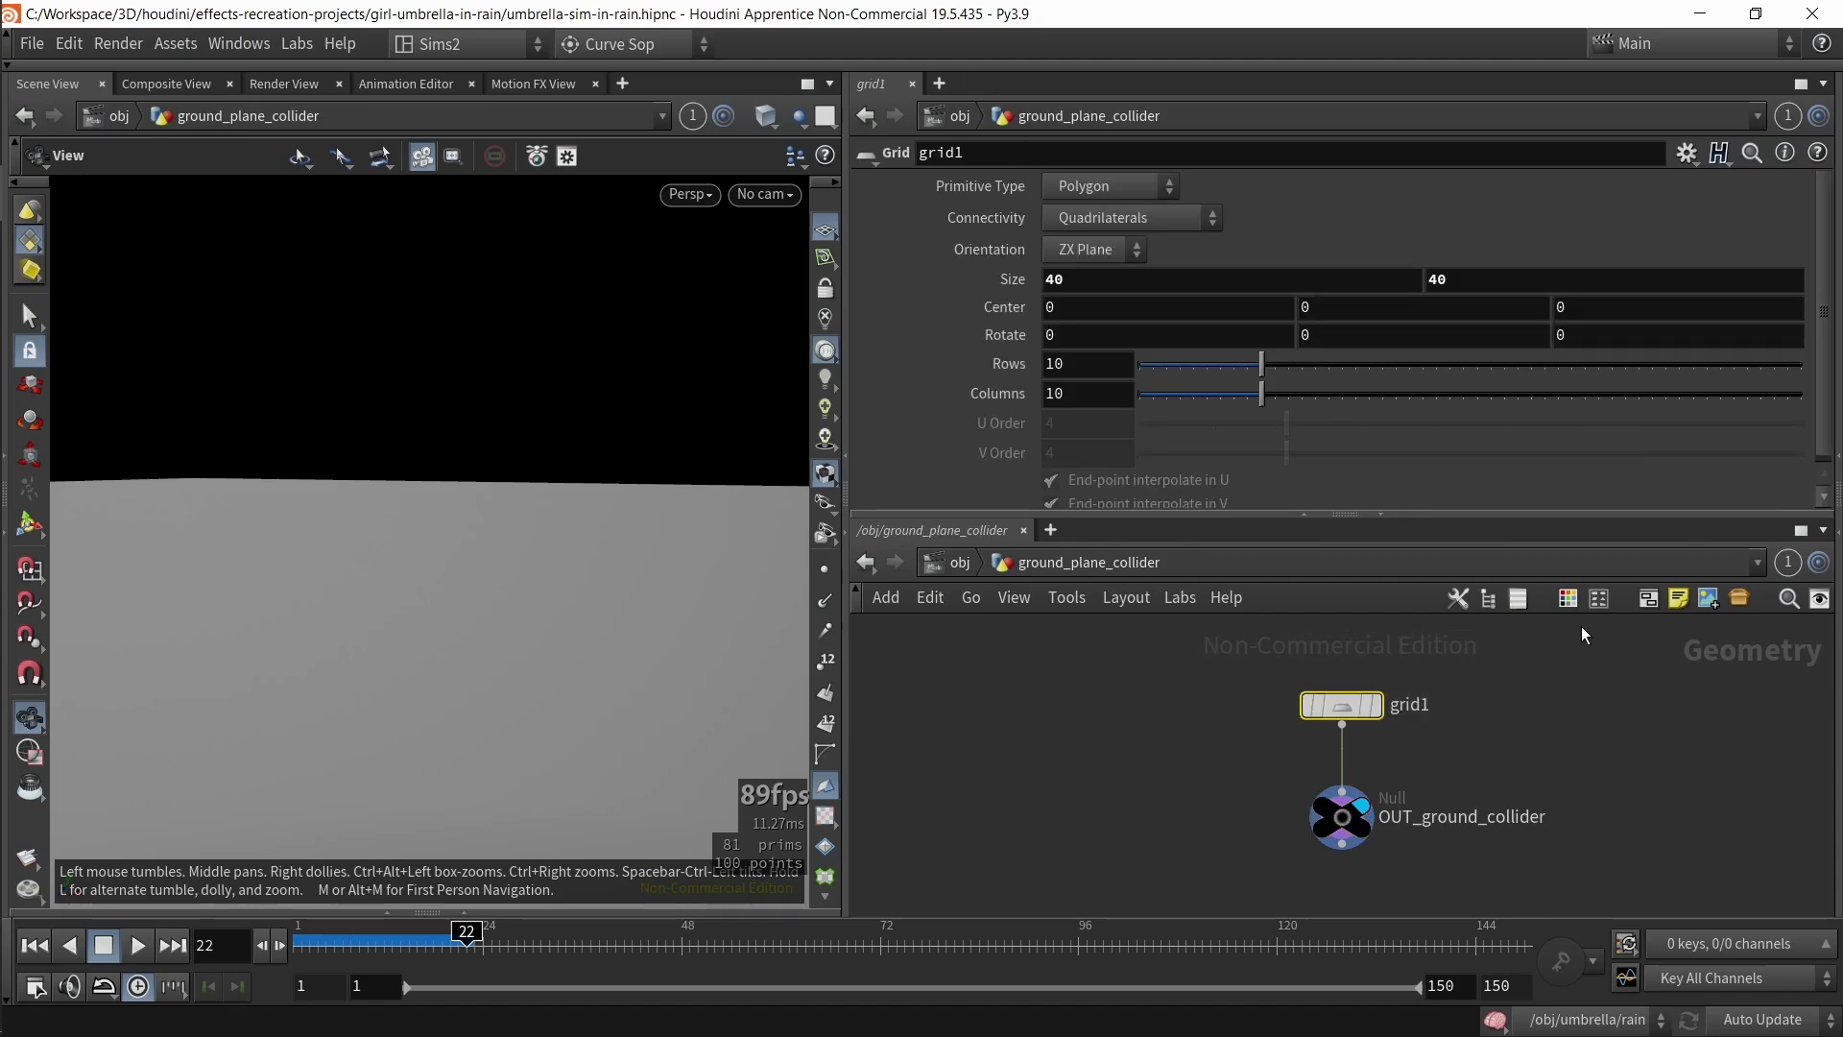
key(space+f)
mouse_move(372, 602)
mouse_down()
mouse_move(325, 730)
mouse_move(585, 660)
mouse_move(370, 651)
mouse_move(473, 650)
mouse_up()
key(shift+w)
click(1342, 817)
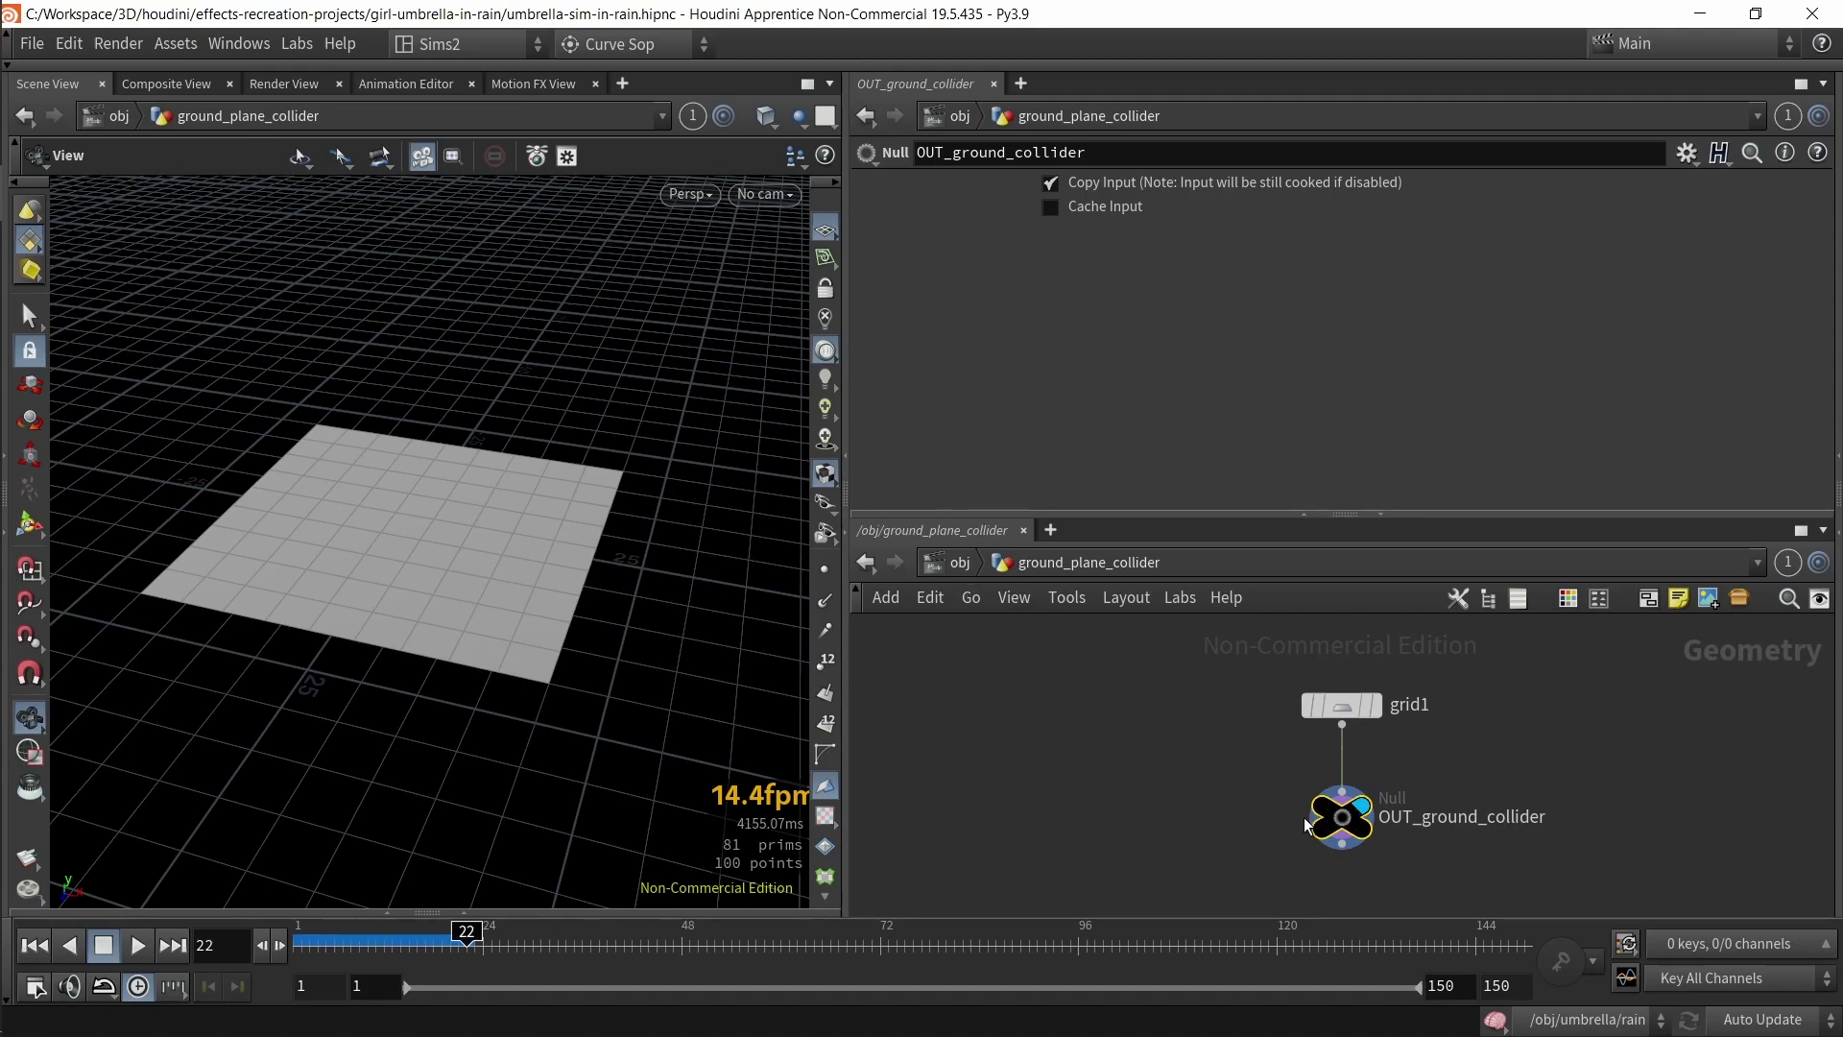
drag(1671, 839, 1177, 785)
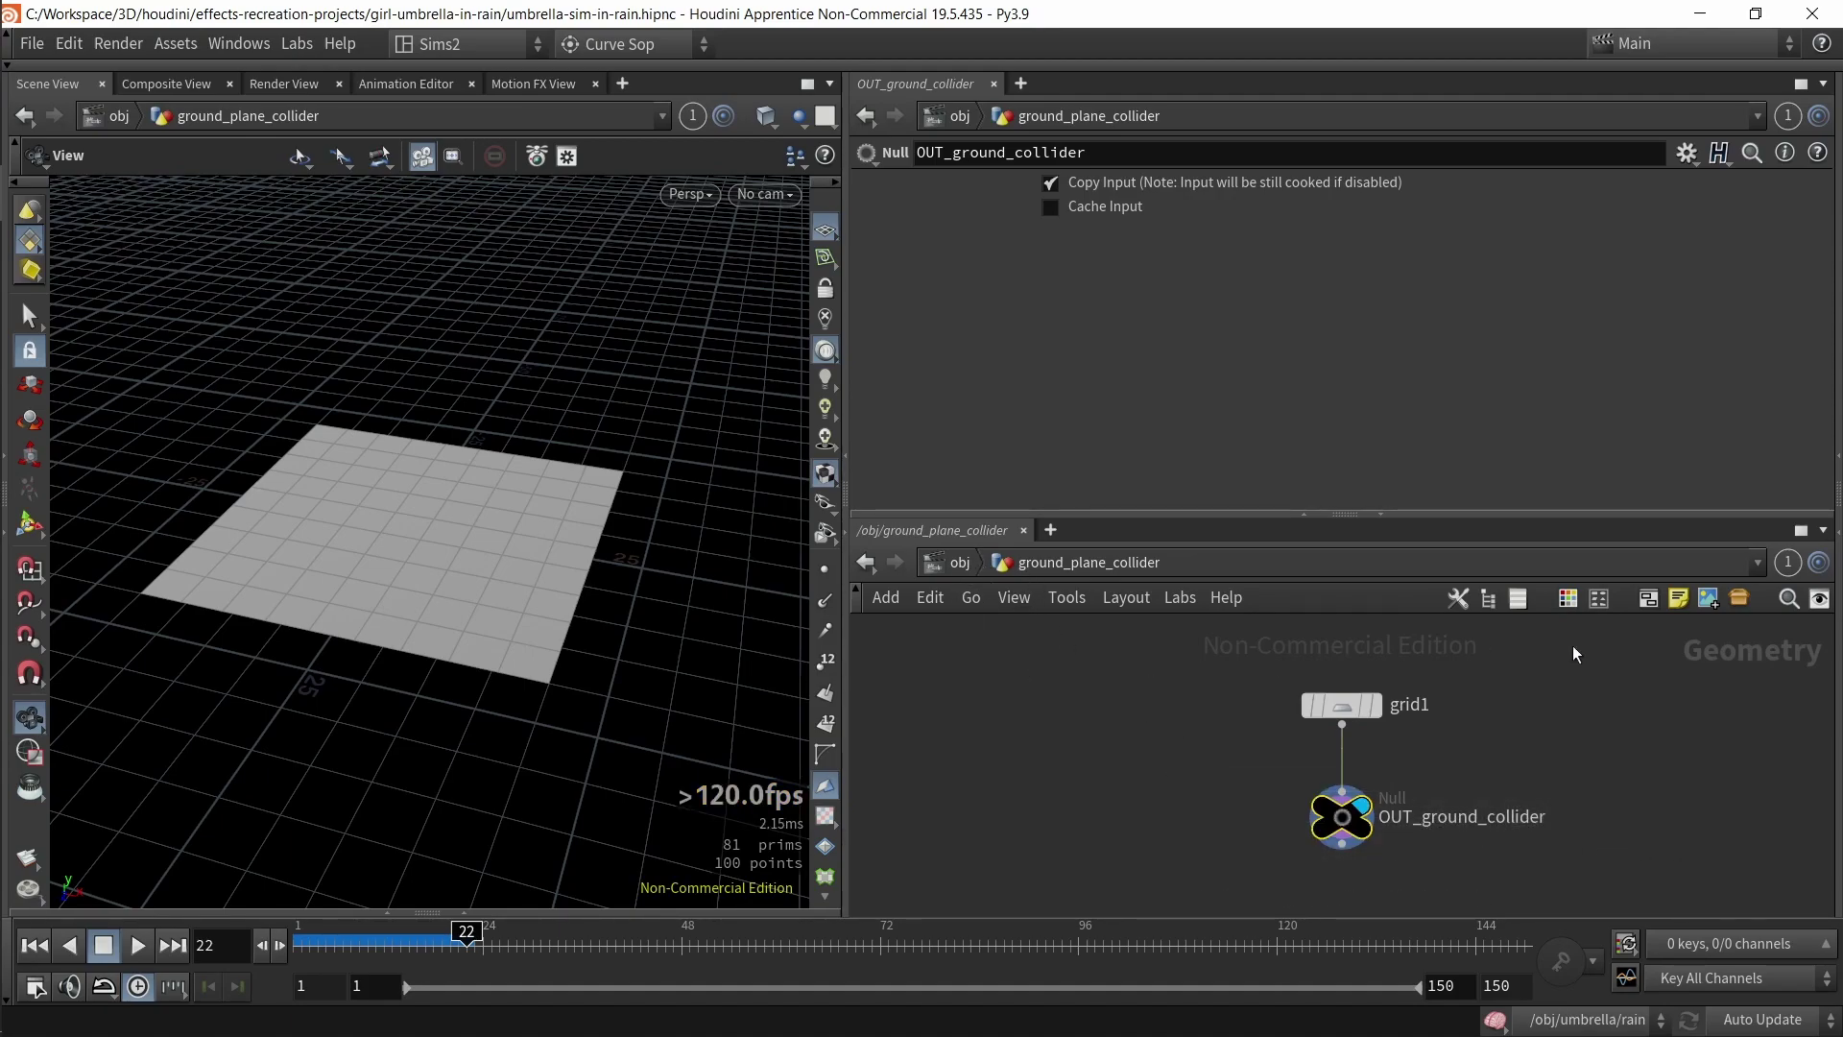
- Go back inside the umbrella object's rain DOP network and frame its particles in the viewport
key(grave)
middle_drag(1555, 635, 1275, 767)
scroll(1273, 764, up, 4)
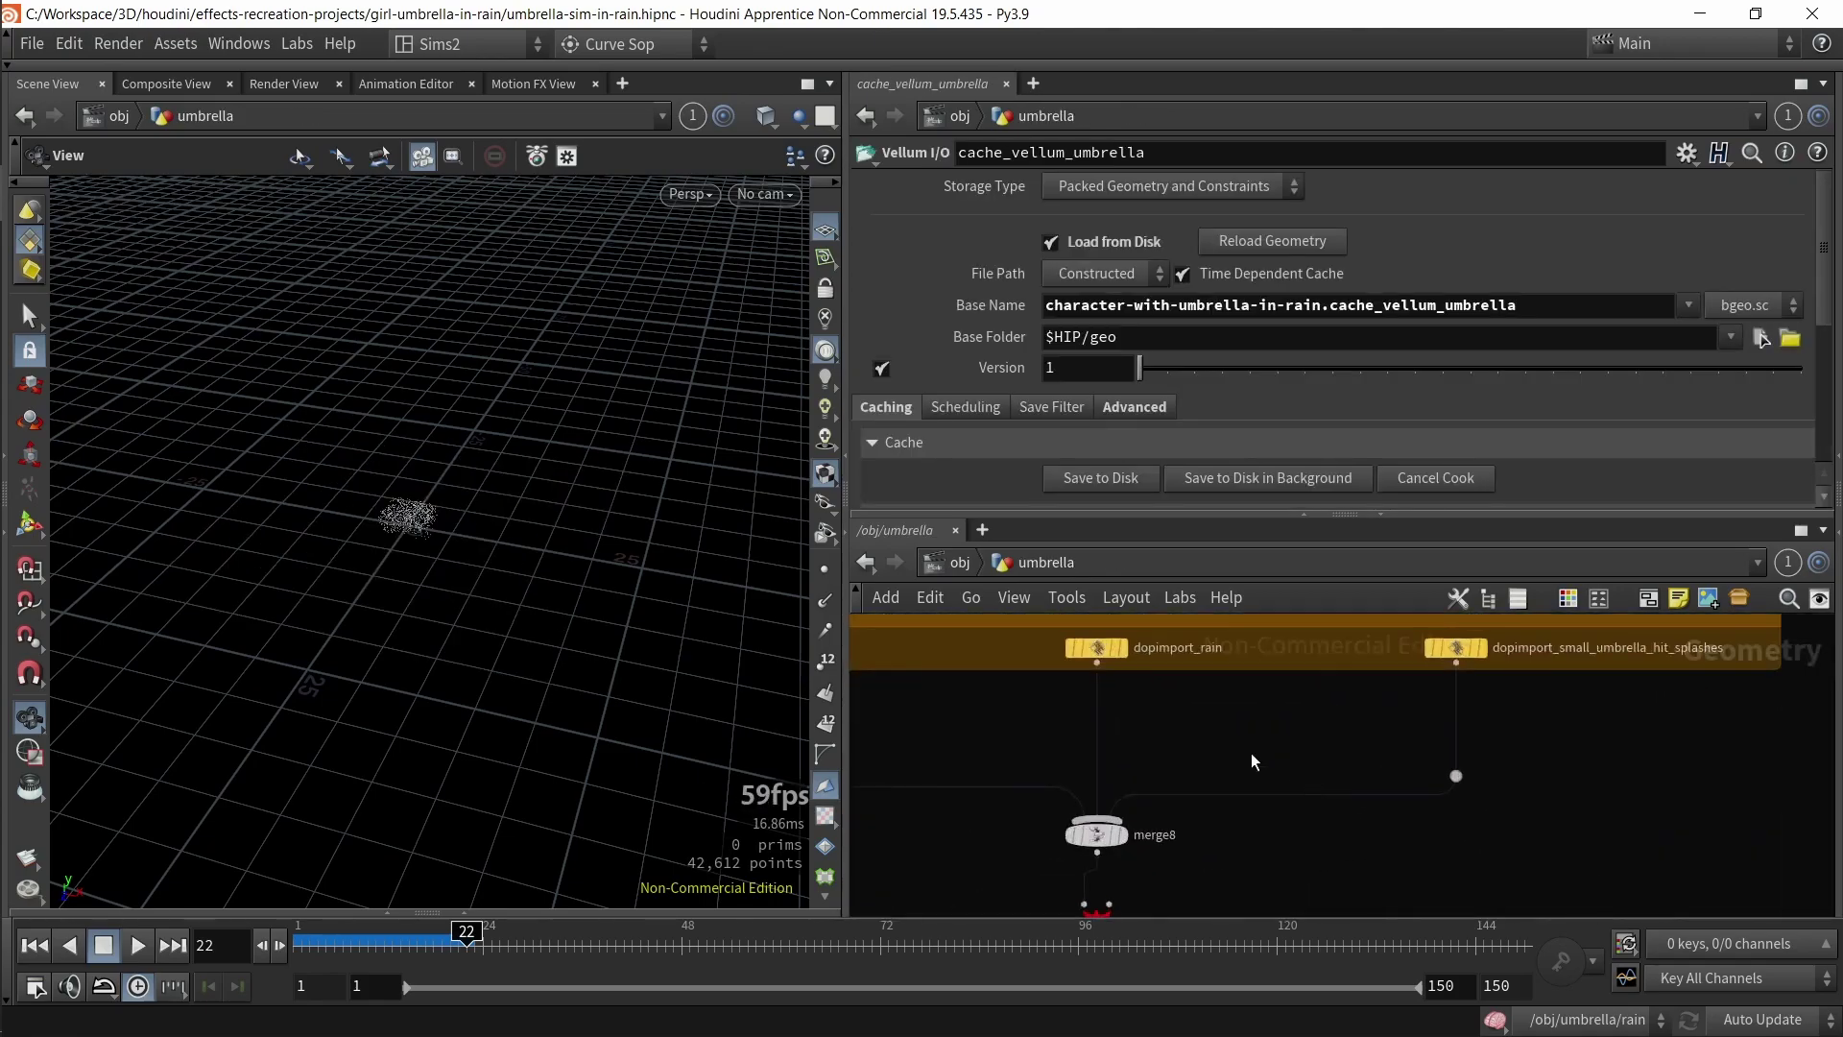
middle_drag(1106, 624, 1157, 788)
double_click(1133, 690)
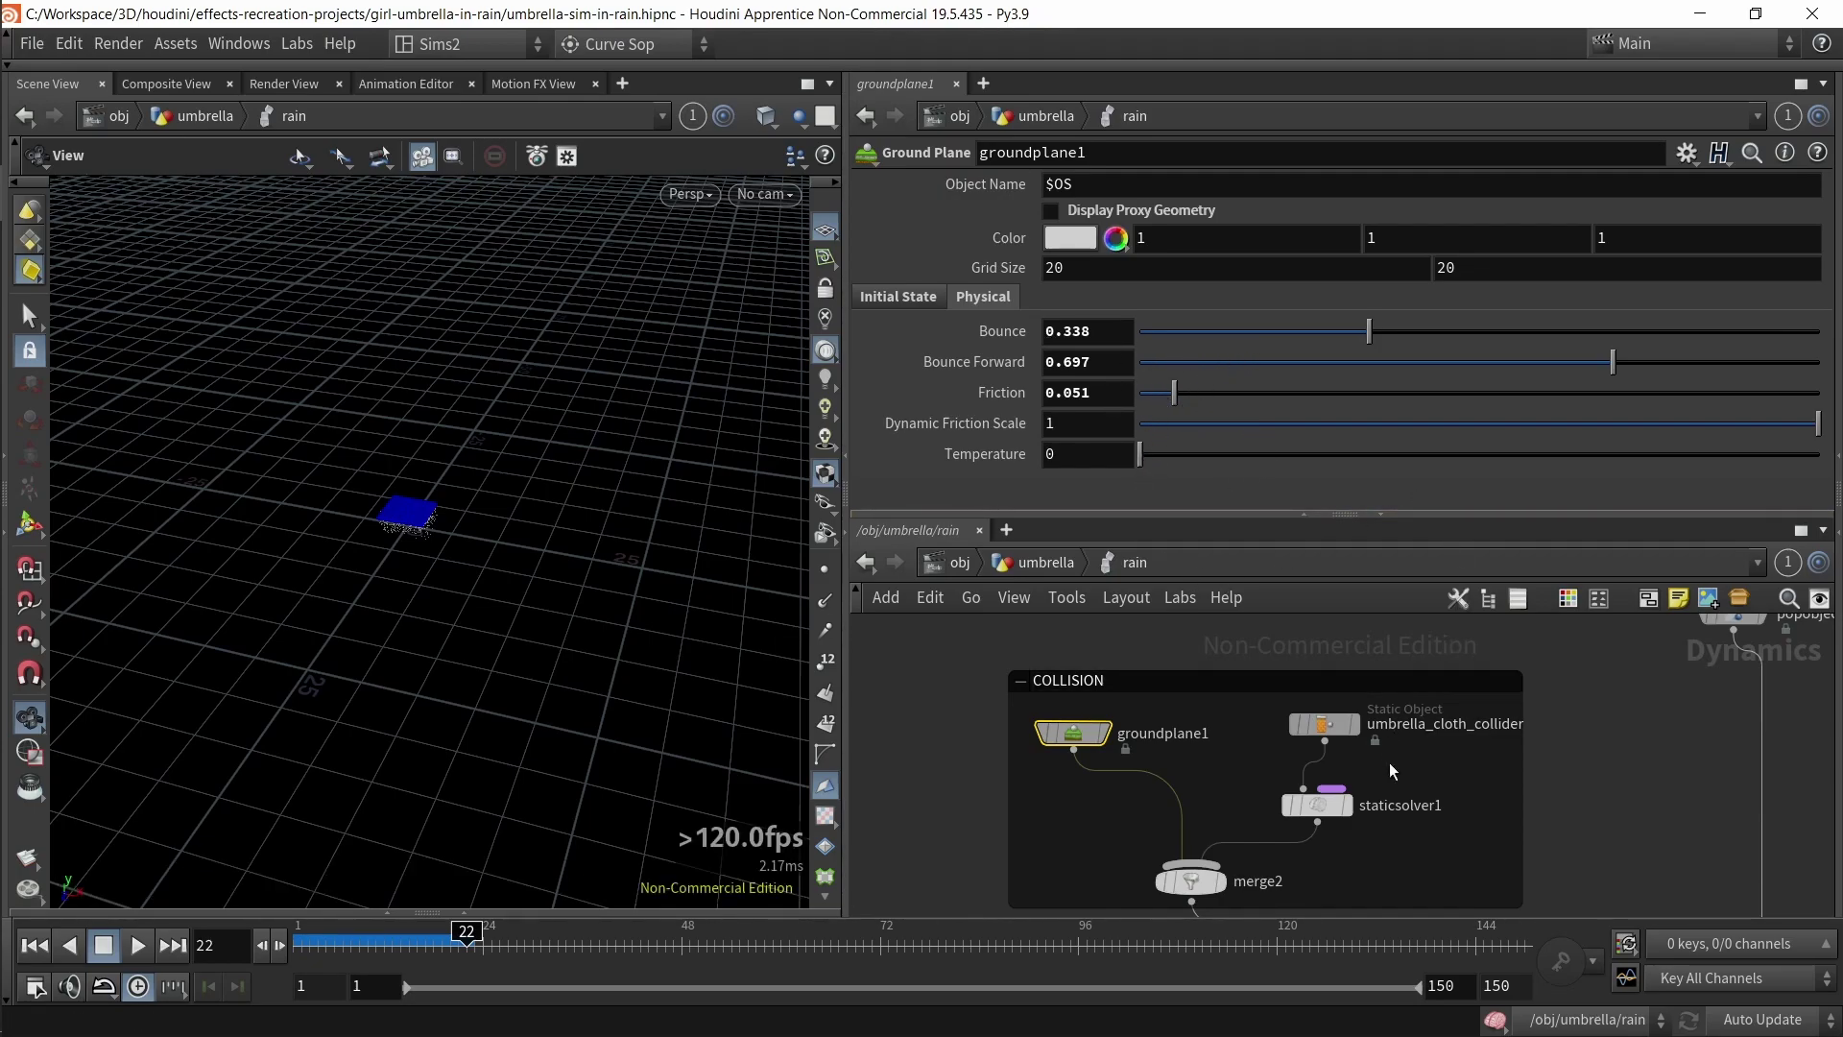
key(f)
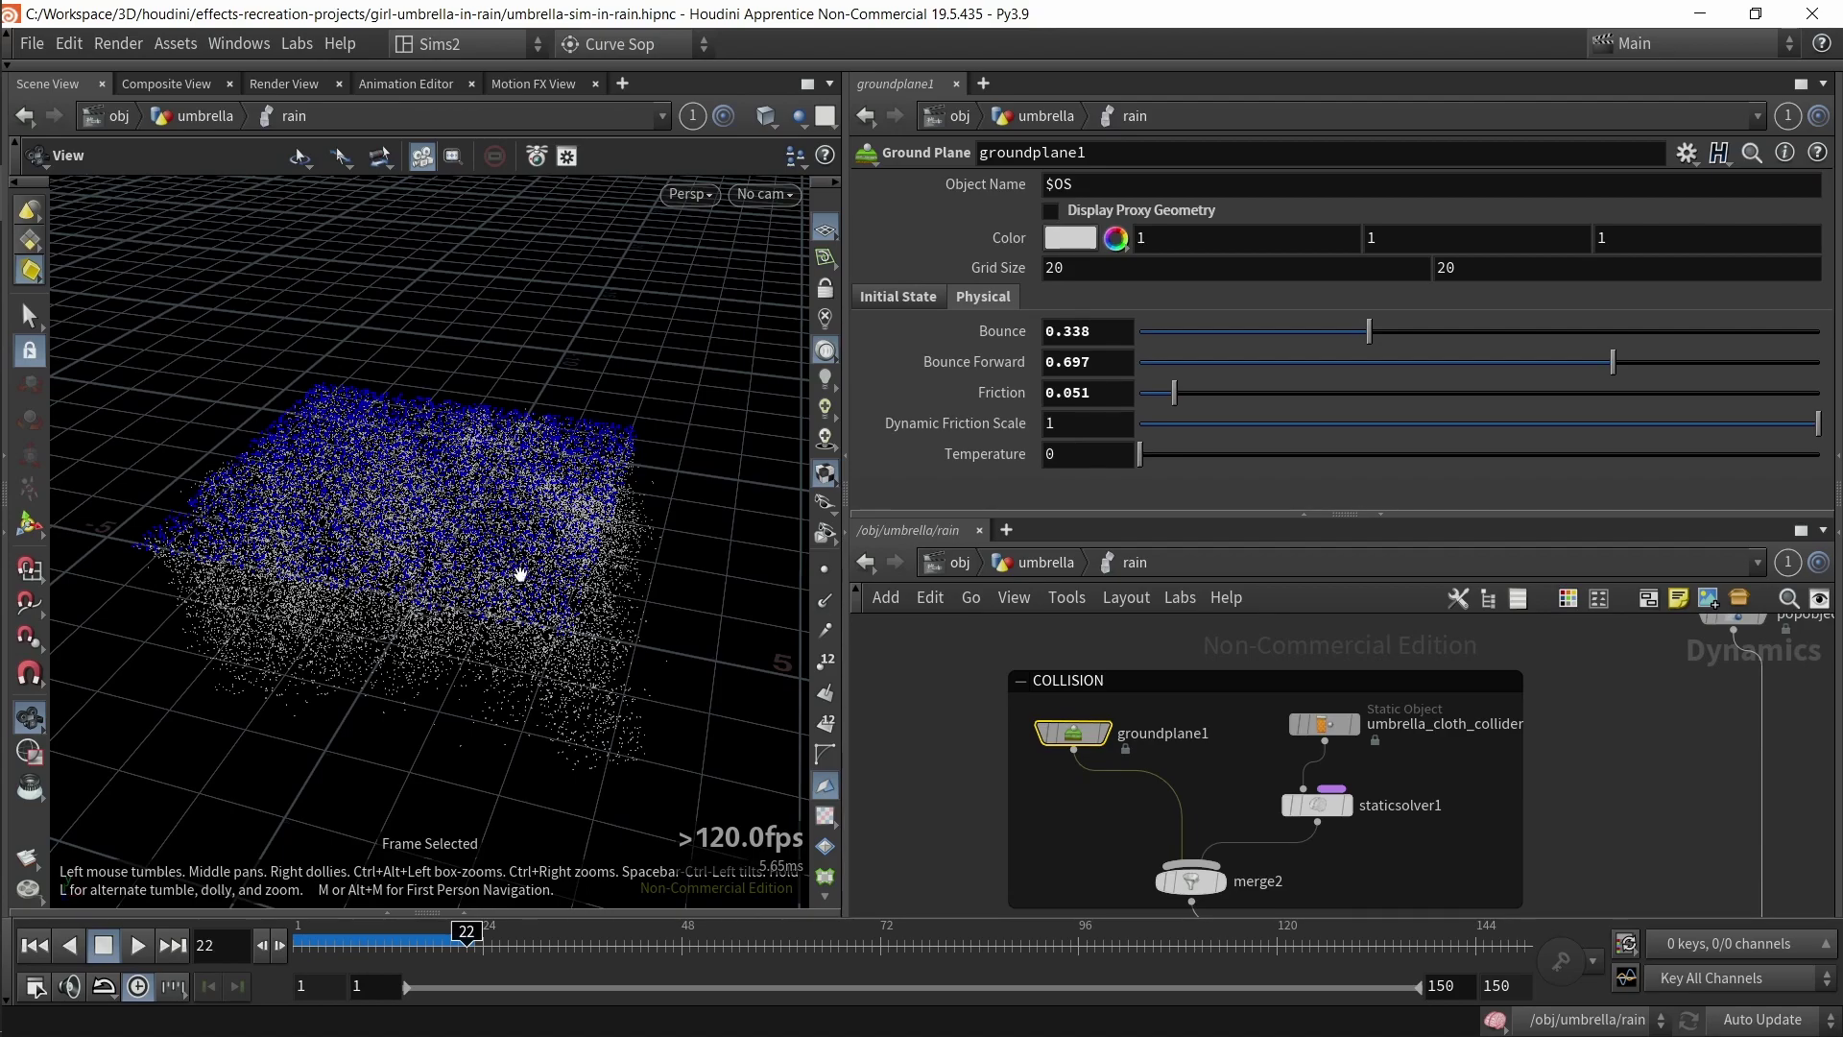
- Examine umbrella_cloth_collider's deforming geometry settings and jump to its SOP Path source, OUT_umbella_cloth_geo
drag(1379, 714, 1380, 714)
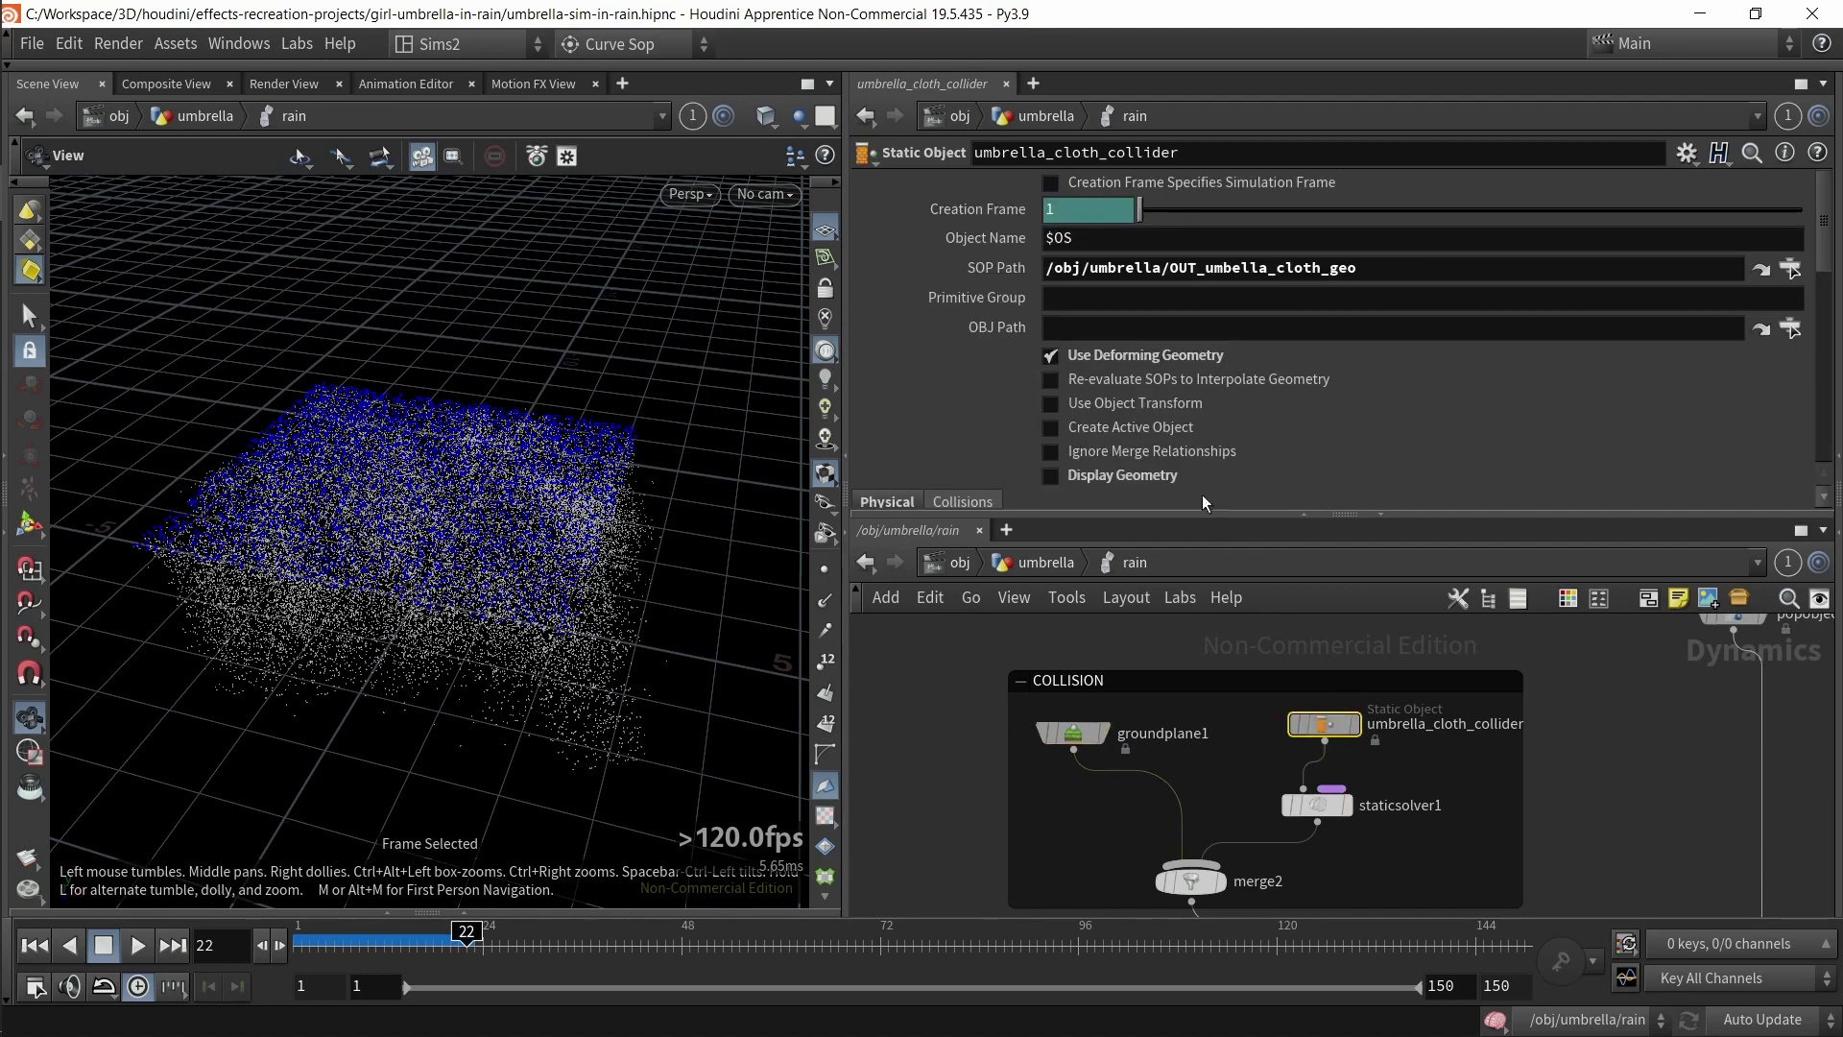
scroll(1409, 774, up, 2)
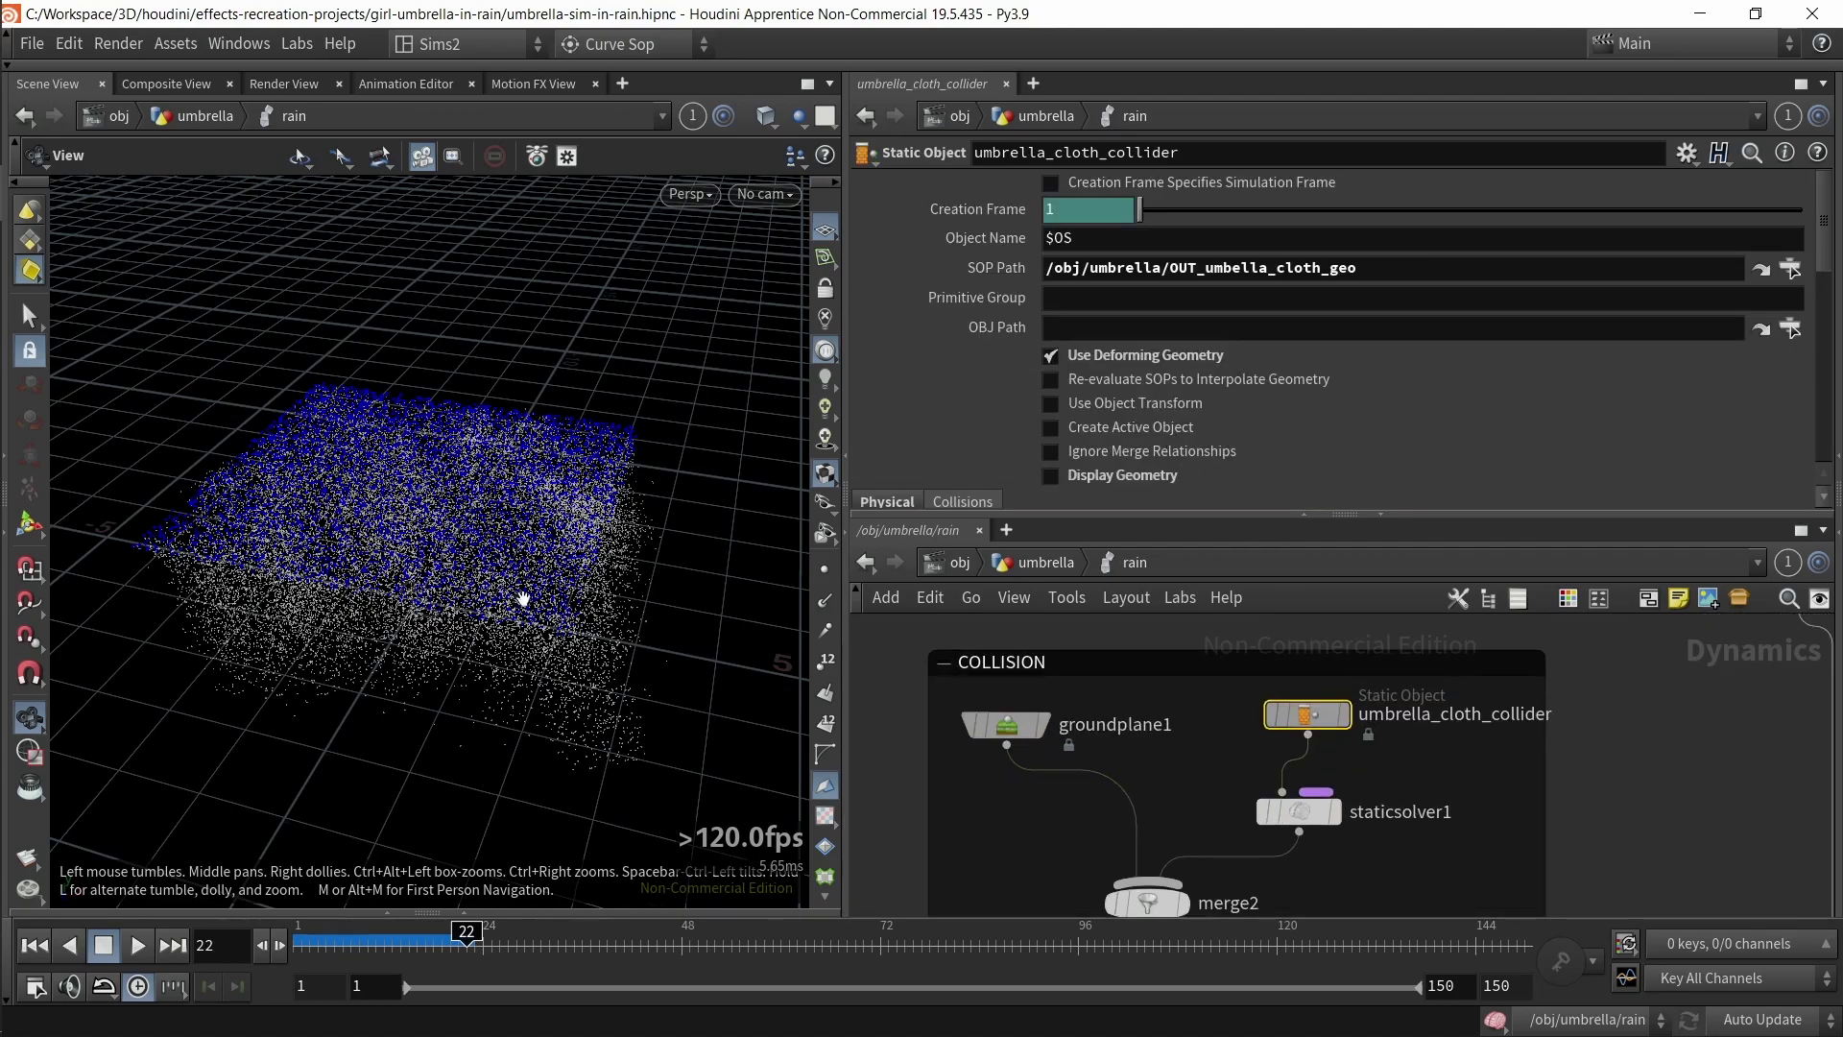
drag(519, 593, 487, 593)
scroll(487, 593, up, 3)
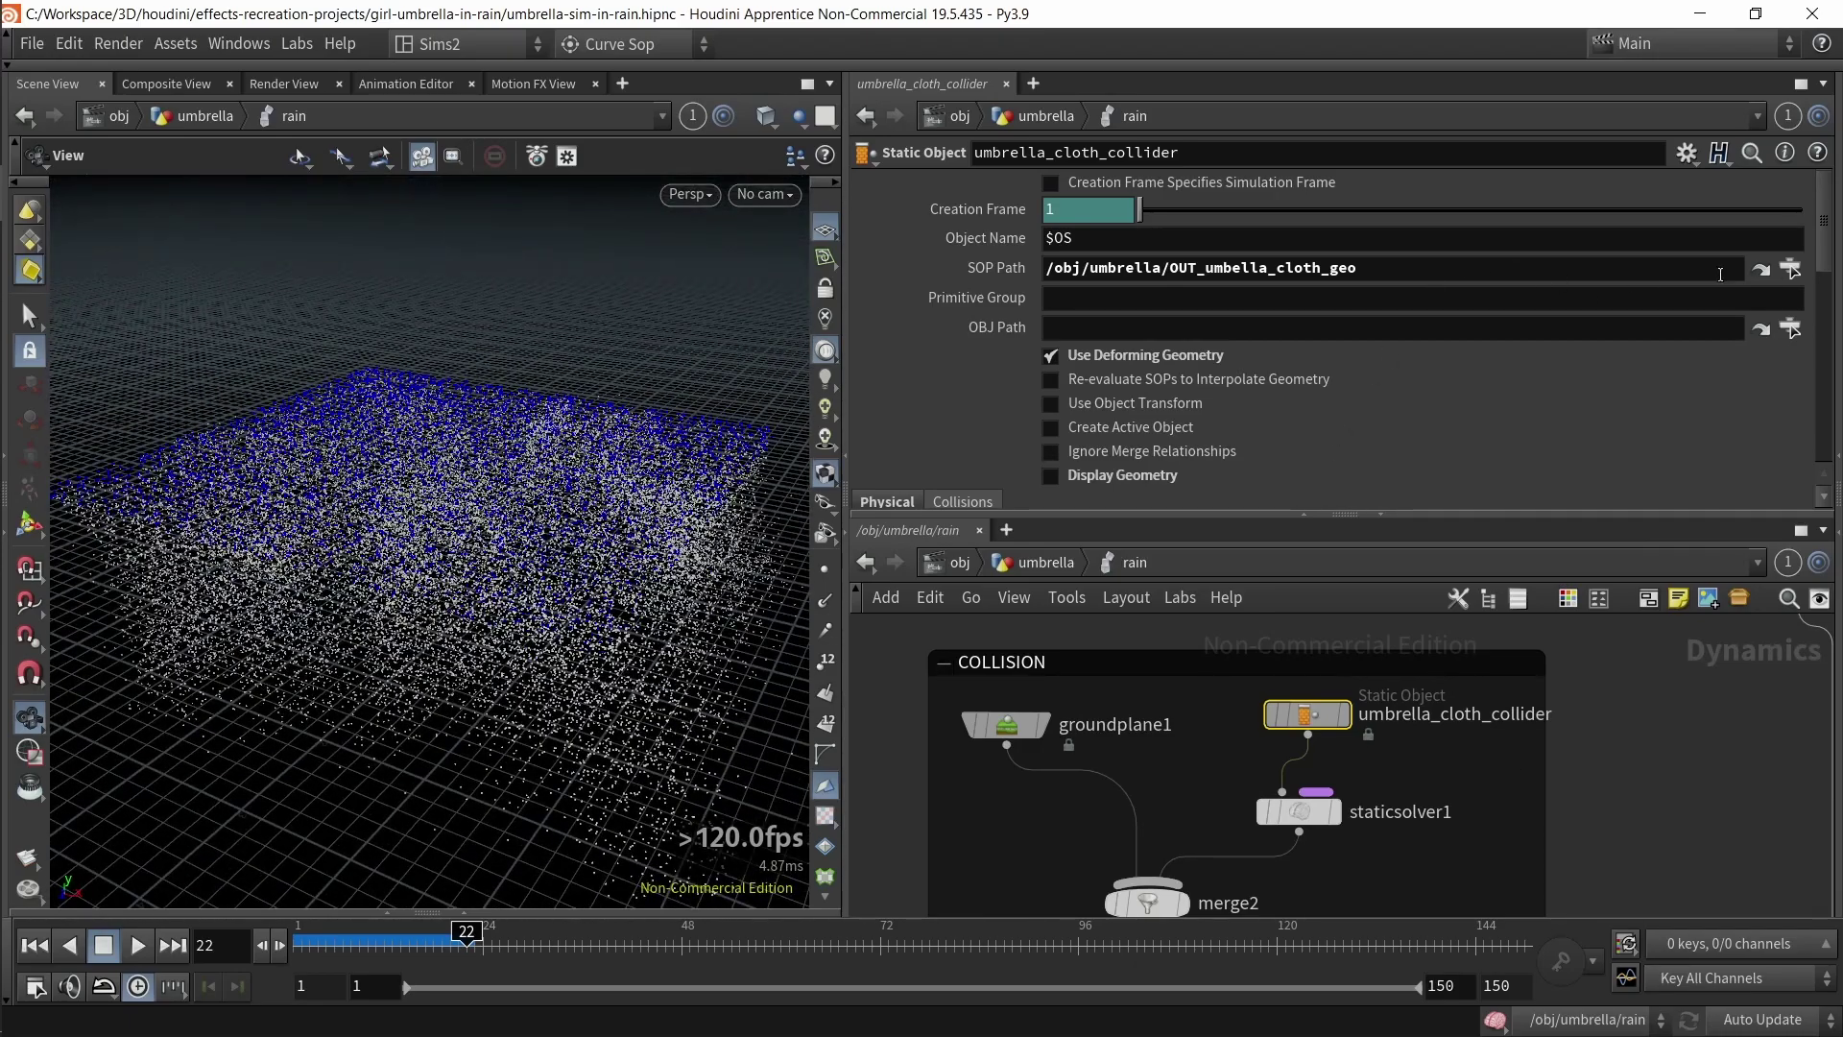
click(1789, 270)
key(Escape)
click(1767, 270)
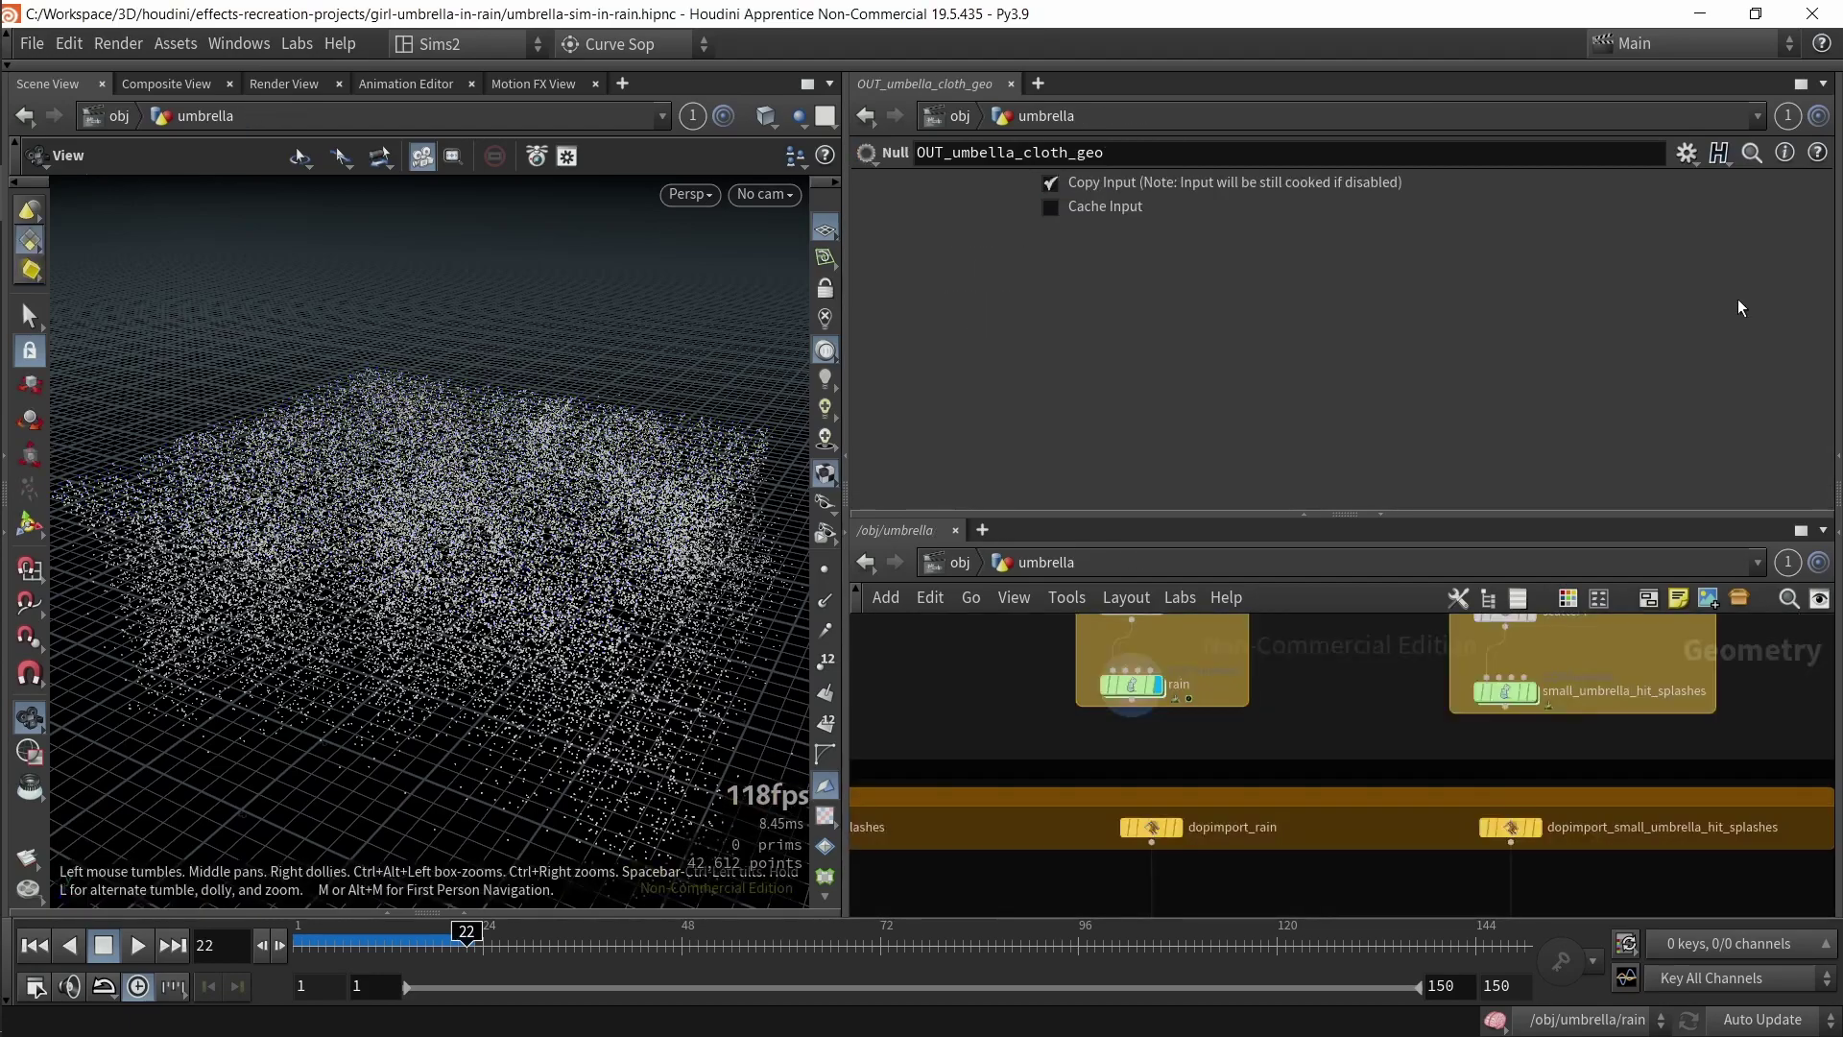
- Examine the OUT_umbella_cloth_geo node in the umbrella network and return to umbrella_cloth_collider in the rain DOP network
key(f)
drag(1210, 706, 1426, 896)
key(grave)
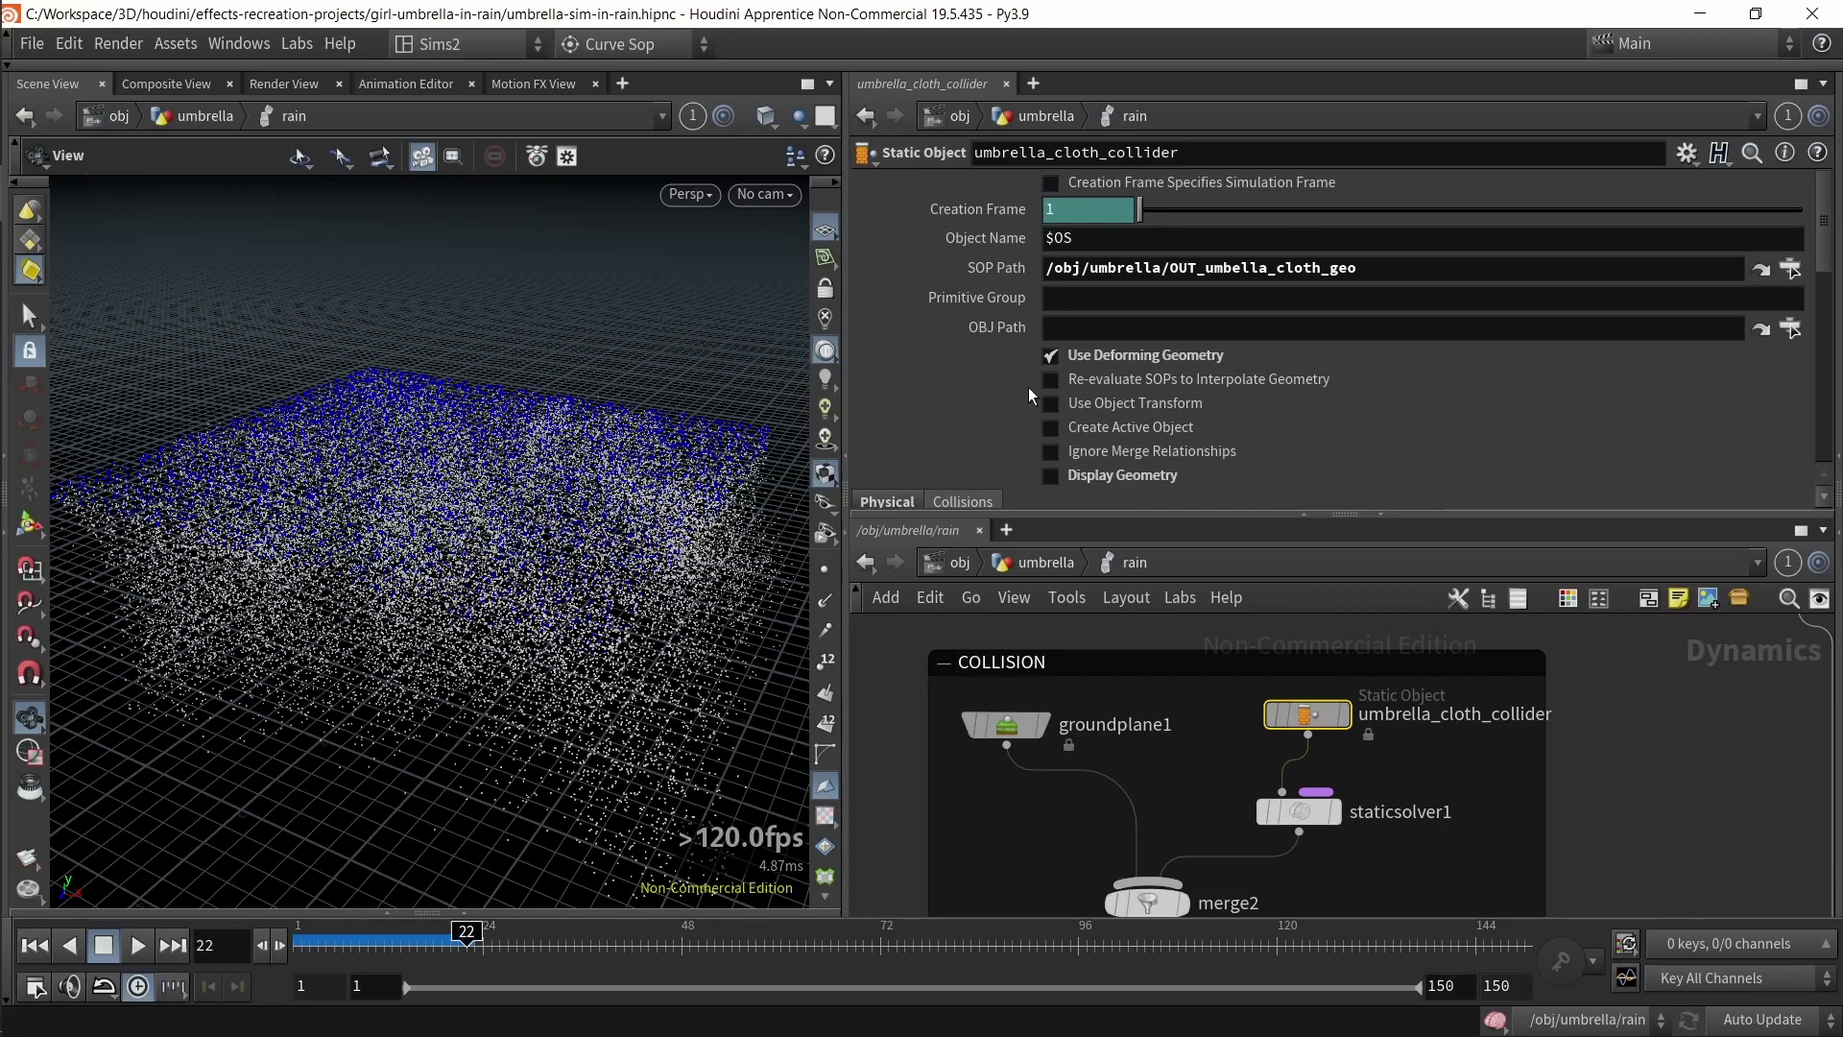
- Temporarily turn on Display Geometry for umbrella_cloth_collider to inspect the umbrella cloth among the raindrops up close
click(1076, 468)
click(1078, 470)
click(1077, 471)
scroll(368, 551, up, 4)
drag(368, 551, 394, 460)
drag(397, 699, 396, 633)
scroll(396, 634, up, 6)
click(1068, 473)
click(1068, 473)
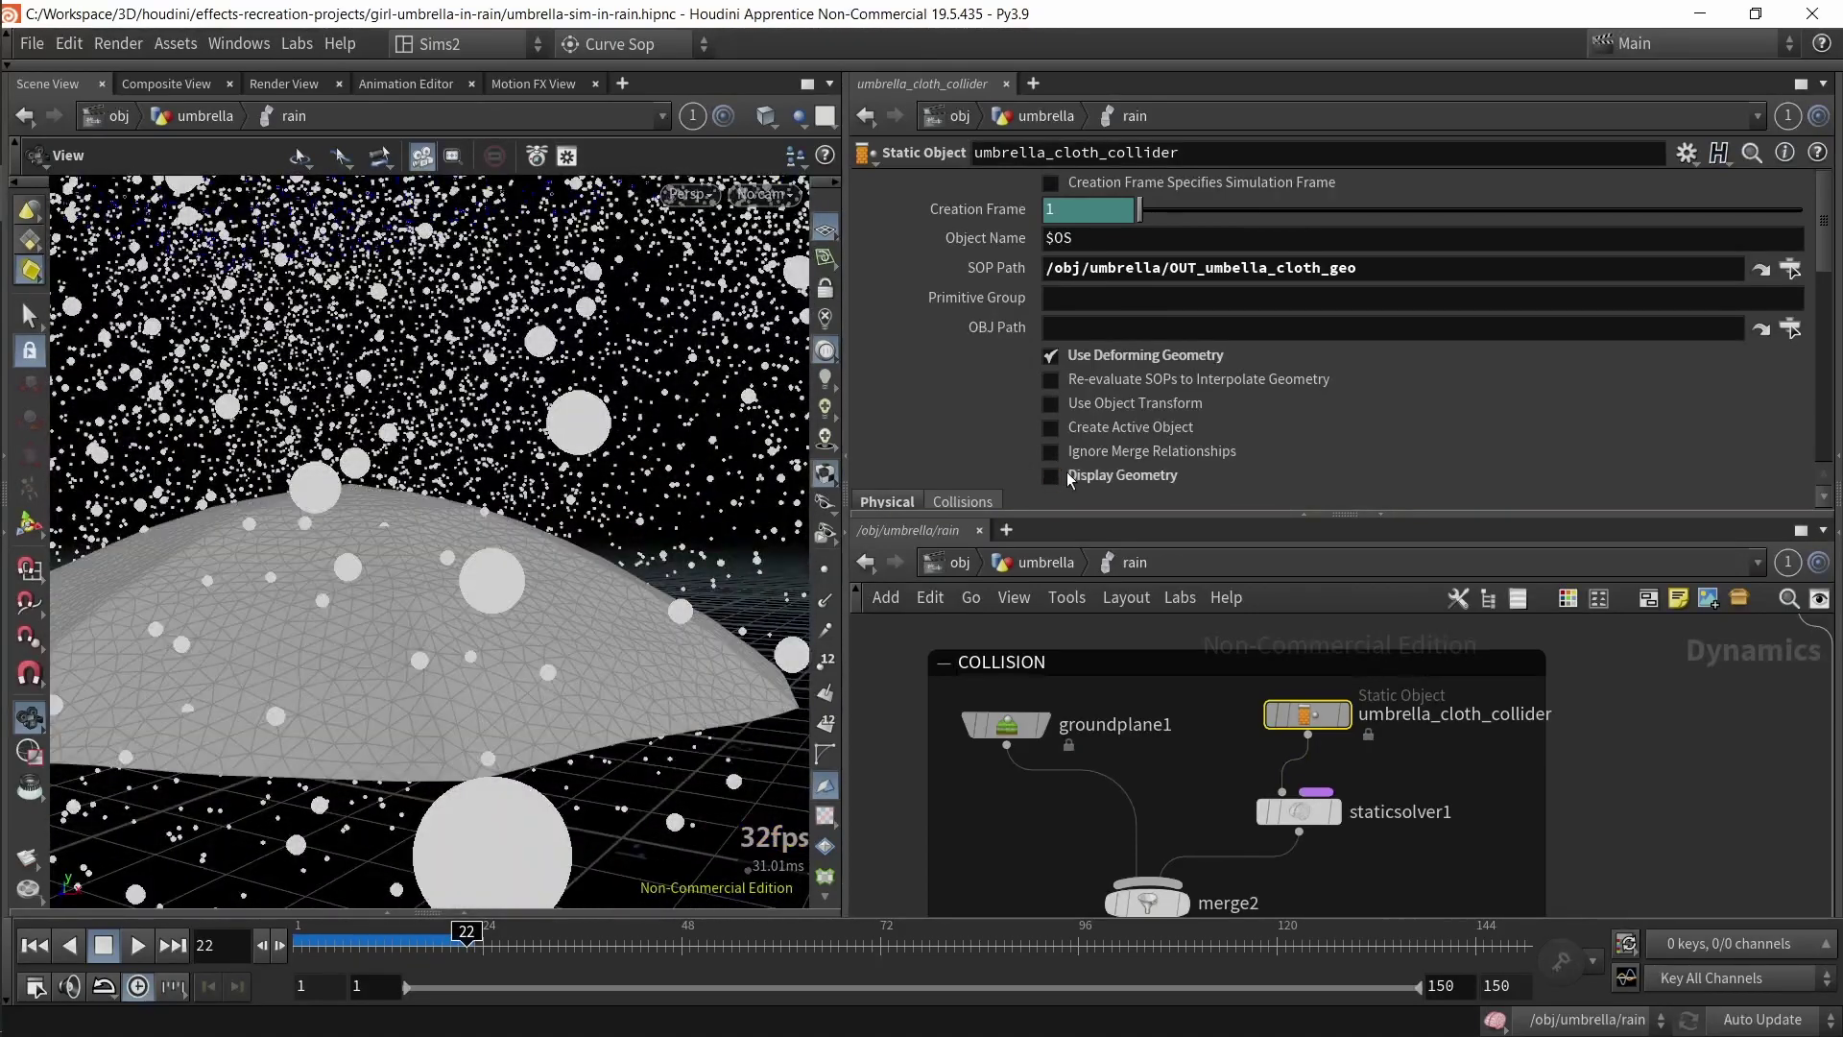
- Examine umbrella_cloth_collider's RBD Solver, Bullet Data and Physical settings, including Bounce, Bounce Forward and Friction
scroll(914, 481, down, 5)
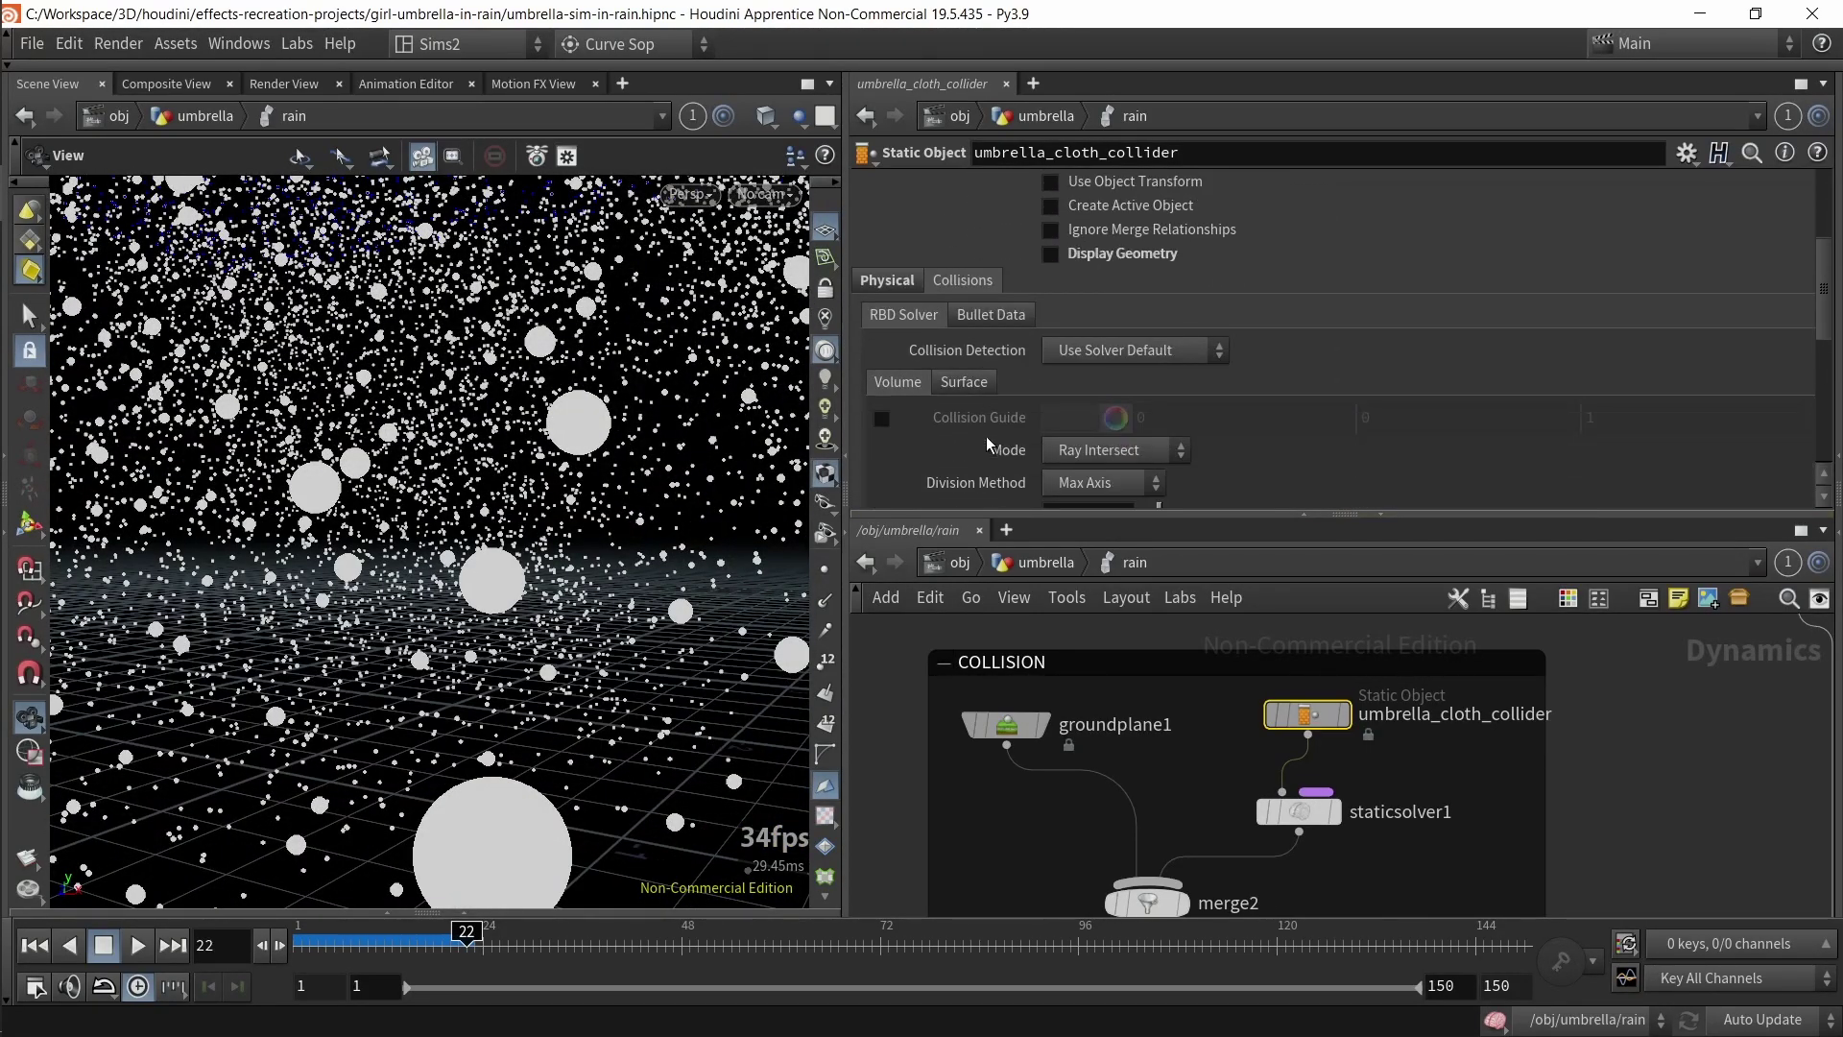
click(941, 384)
click(907, 383)
click(983, 317)
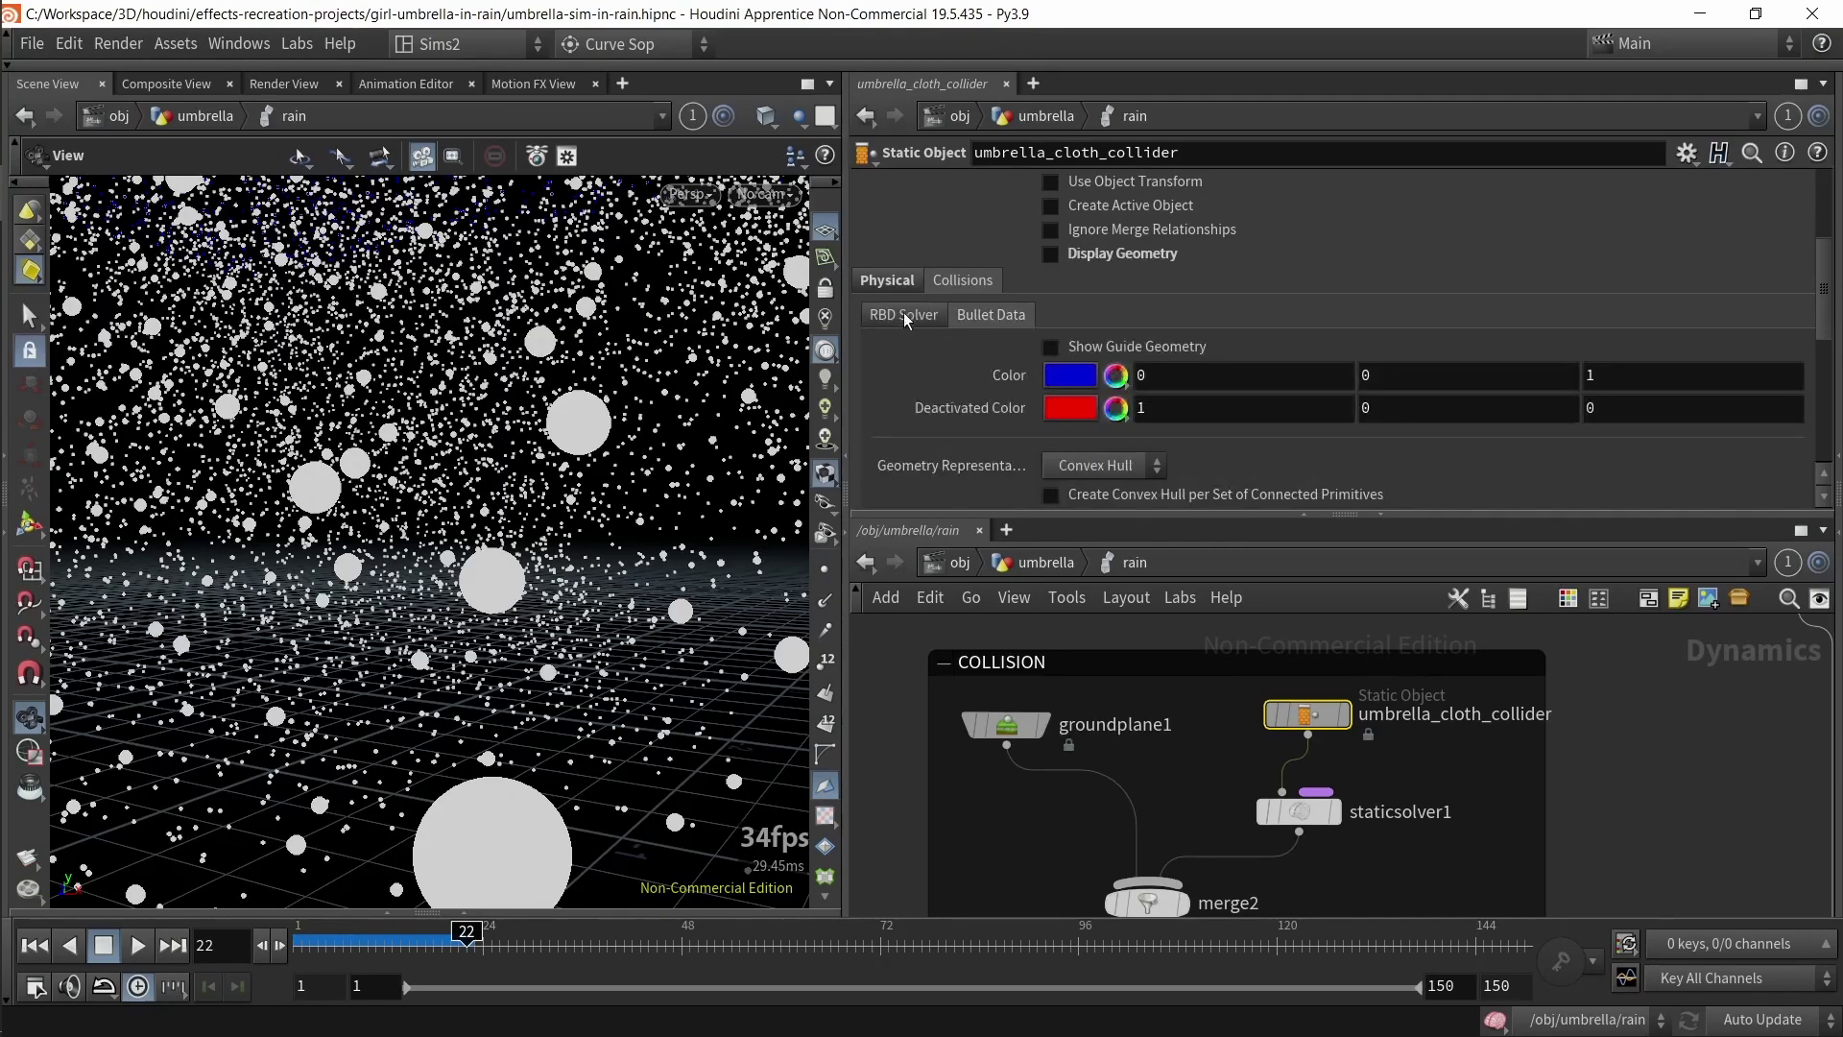
click(891, 283)
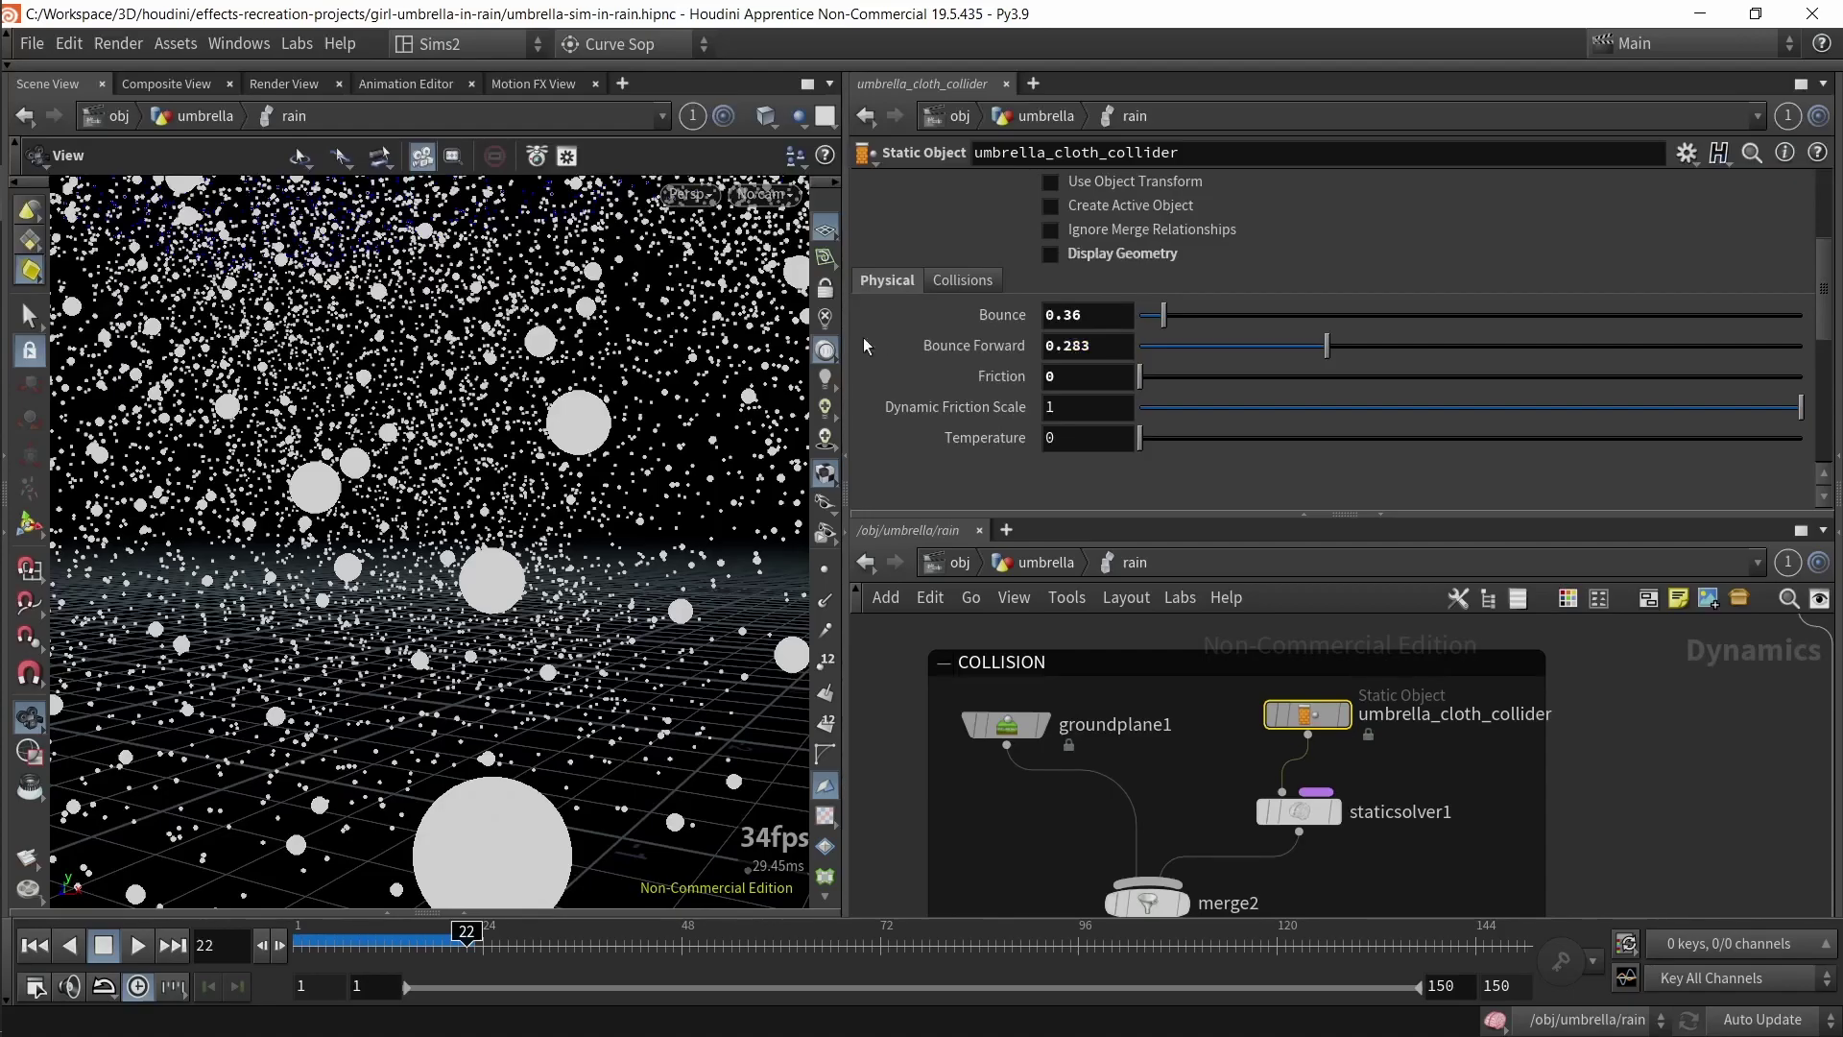
drag(693, 470, 596, 574)
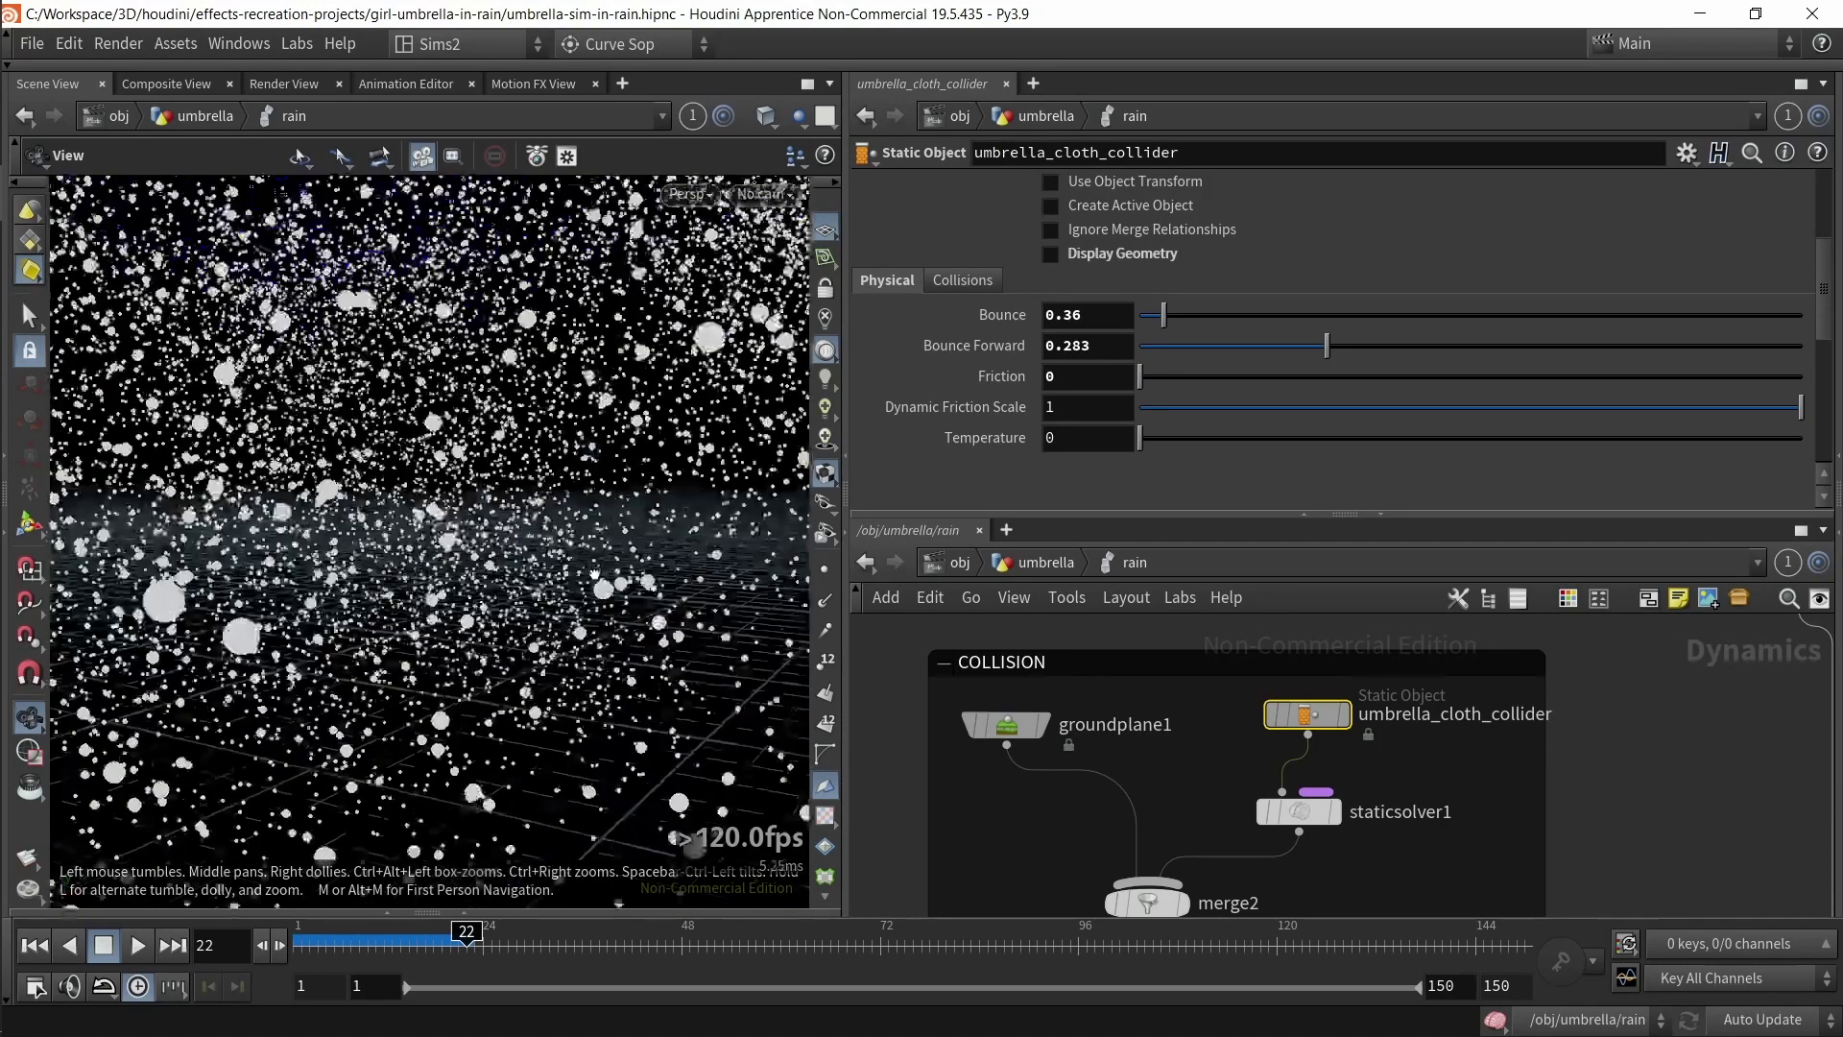
key(f)
scroll(510, 622, up, 10)
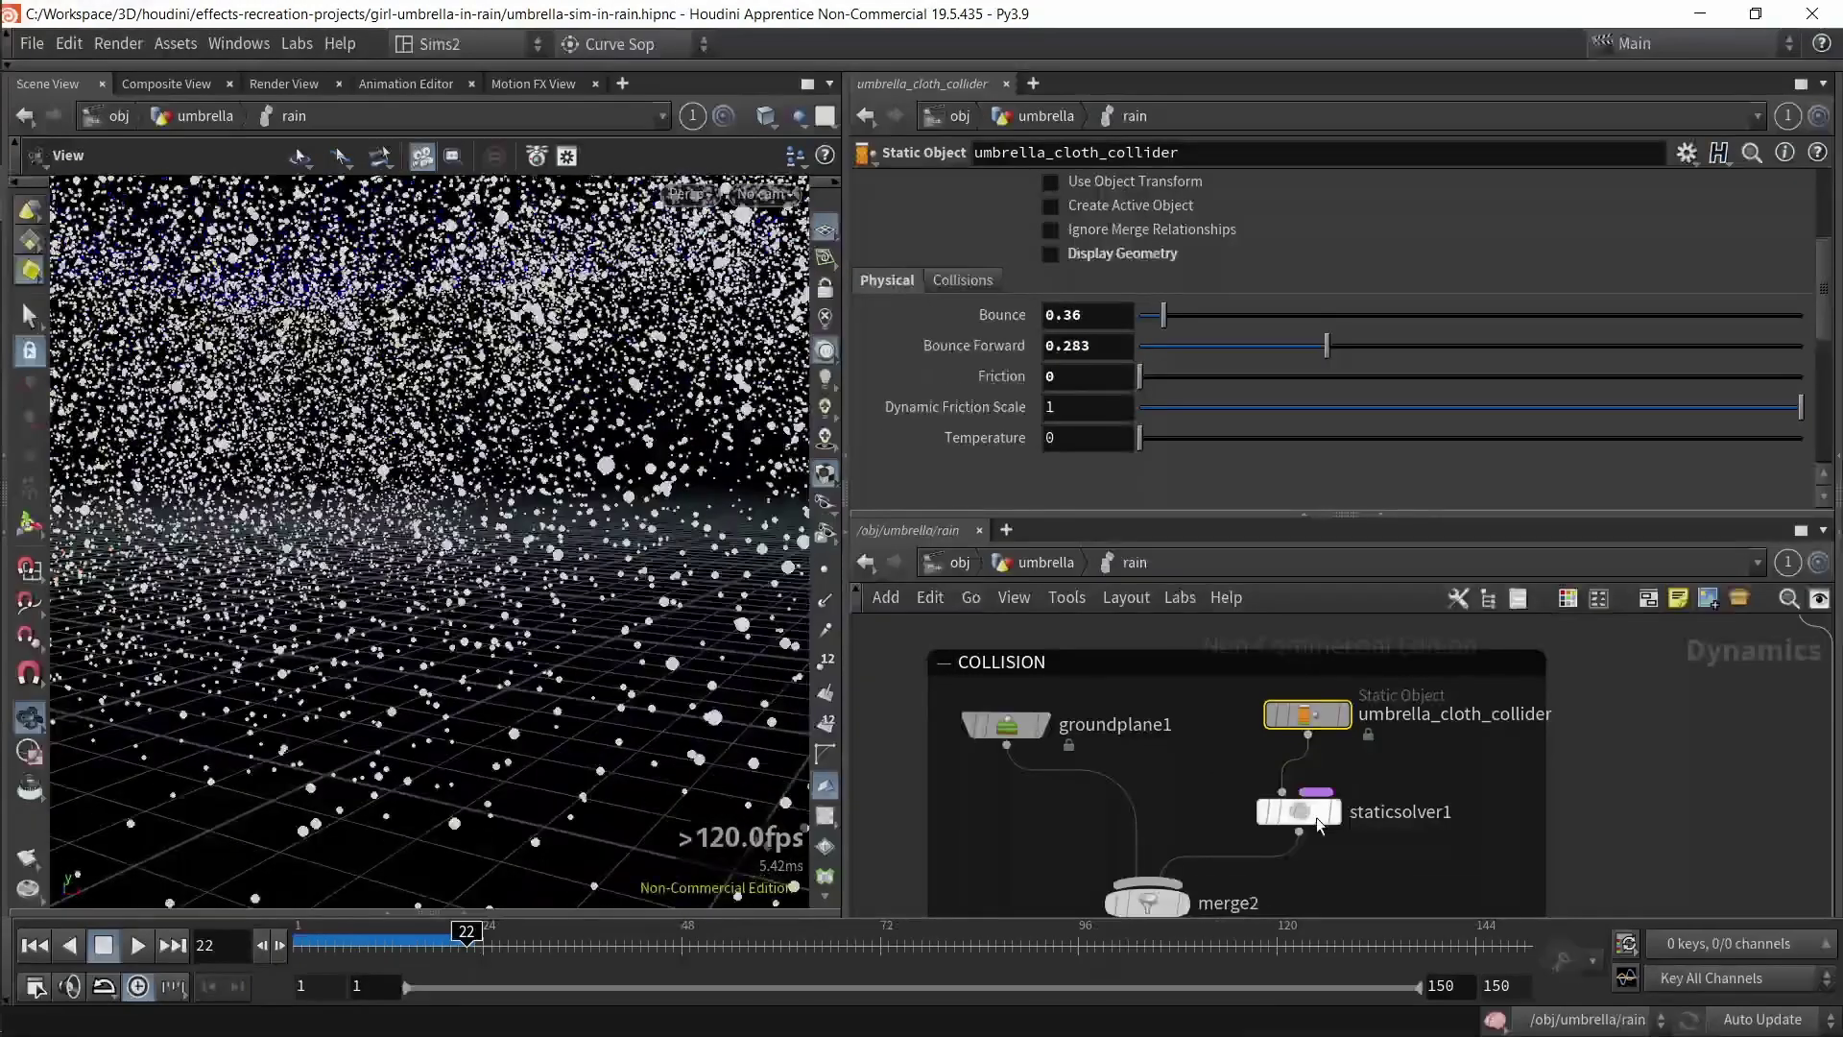
- Select the kill_particles_that_hit_umbrella node and examine its Color Hits and Response settings
scroll(1446, 789, down, 6)
scroll(1605, 755, up, 3)
middle_drag(1605, 755, 1359, 732)
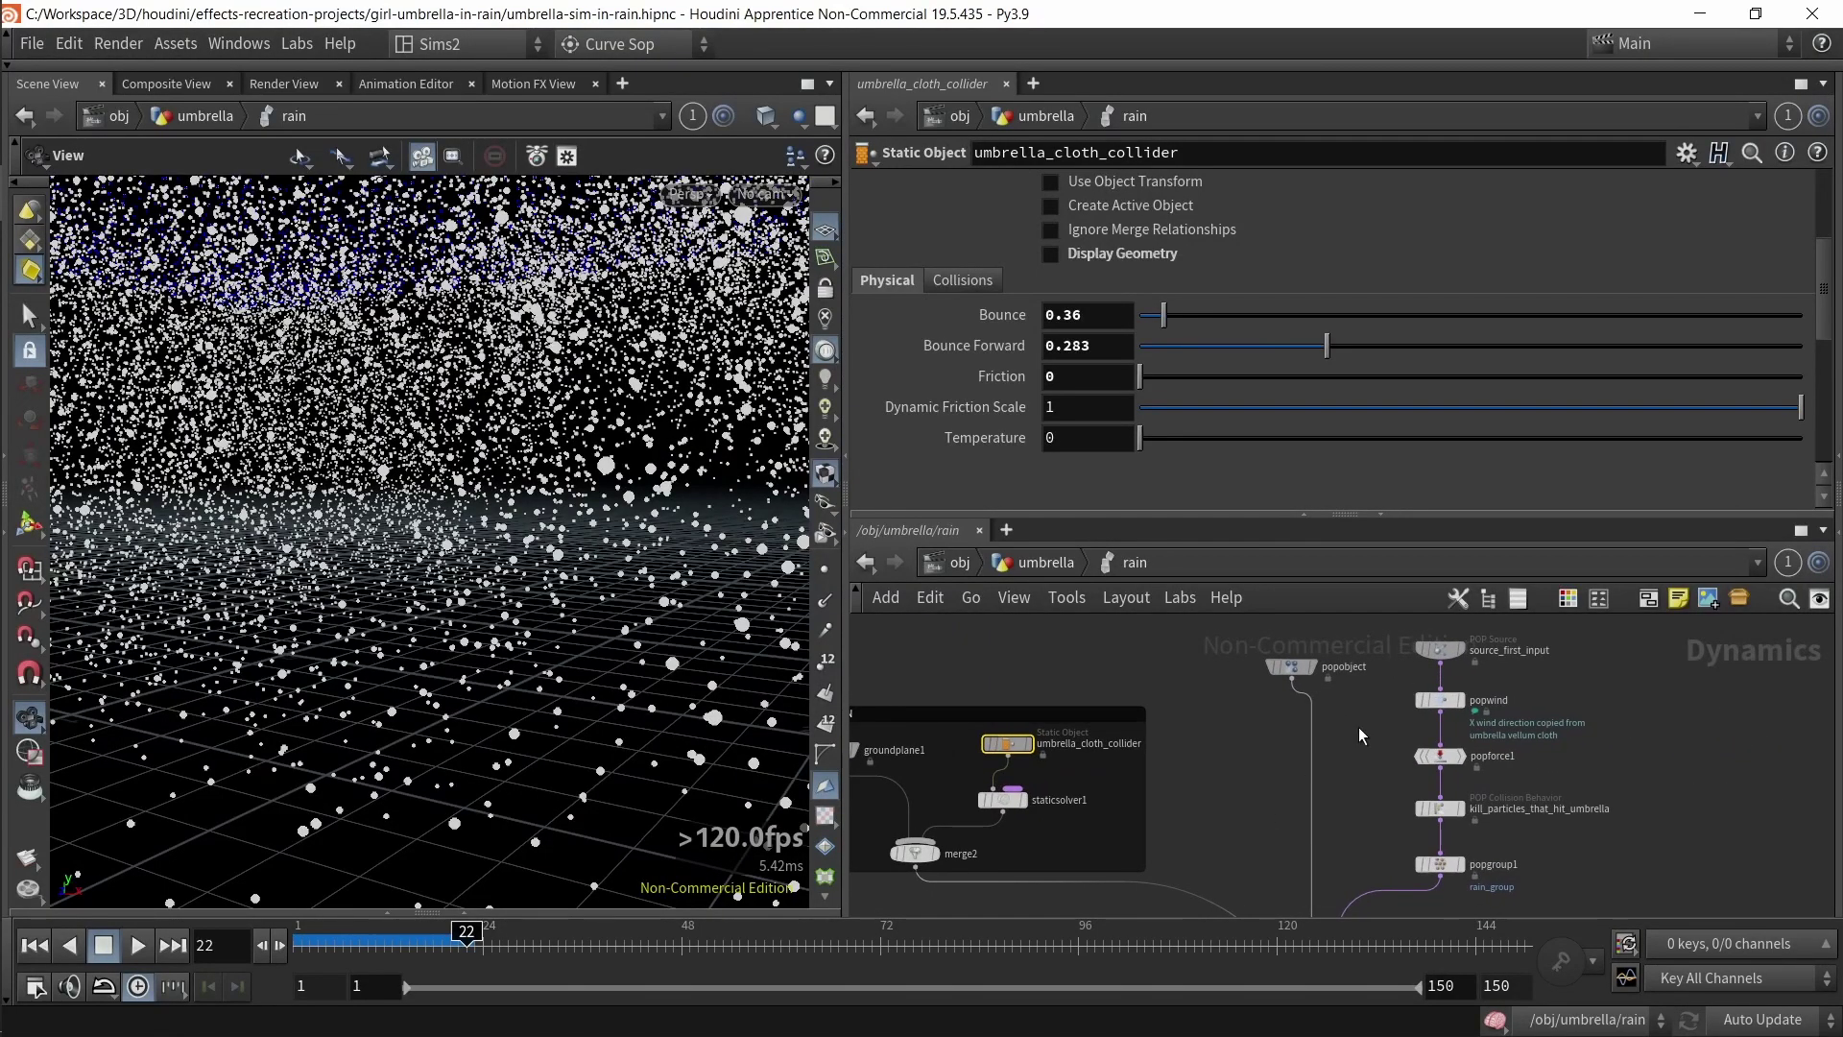
scroll(1361, 737, up, 3)
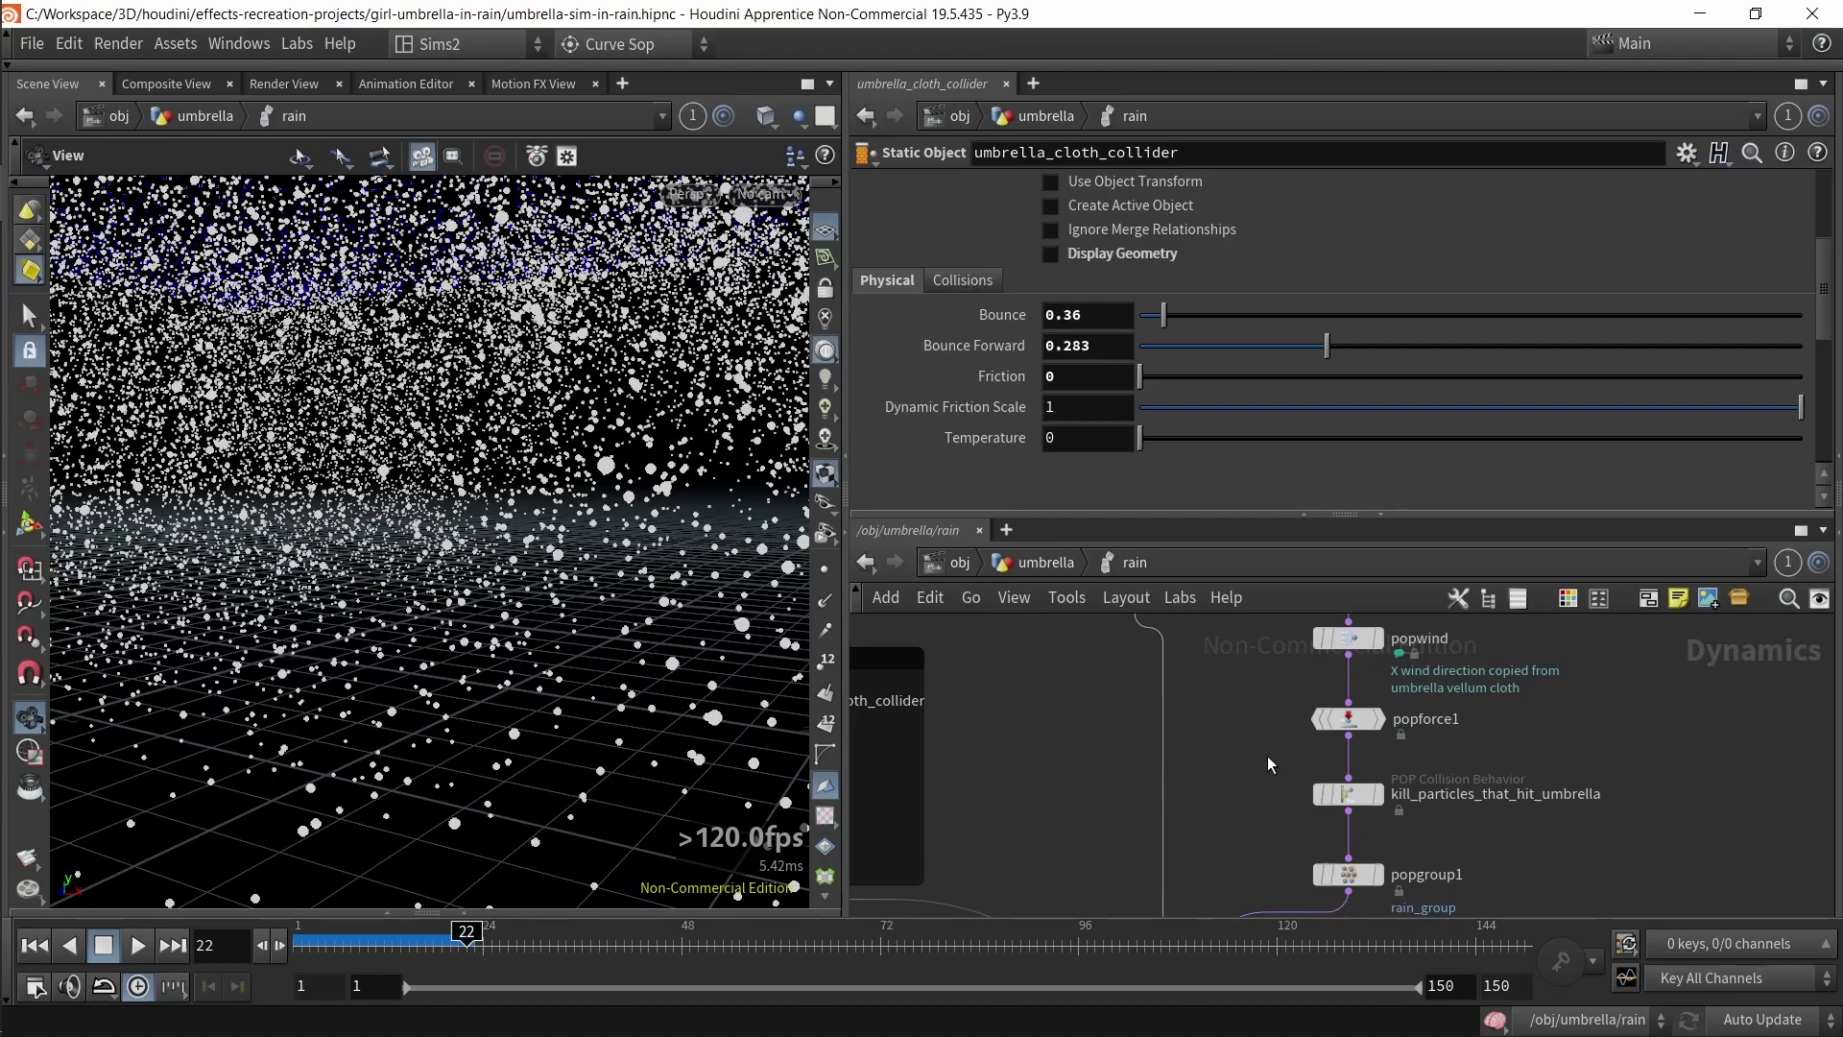
drag(1264, 782, 1502, 861)
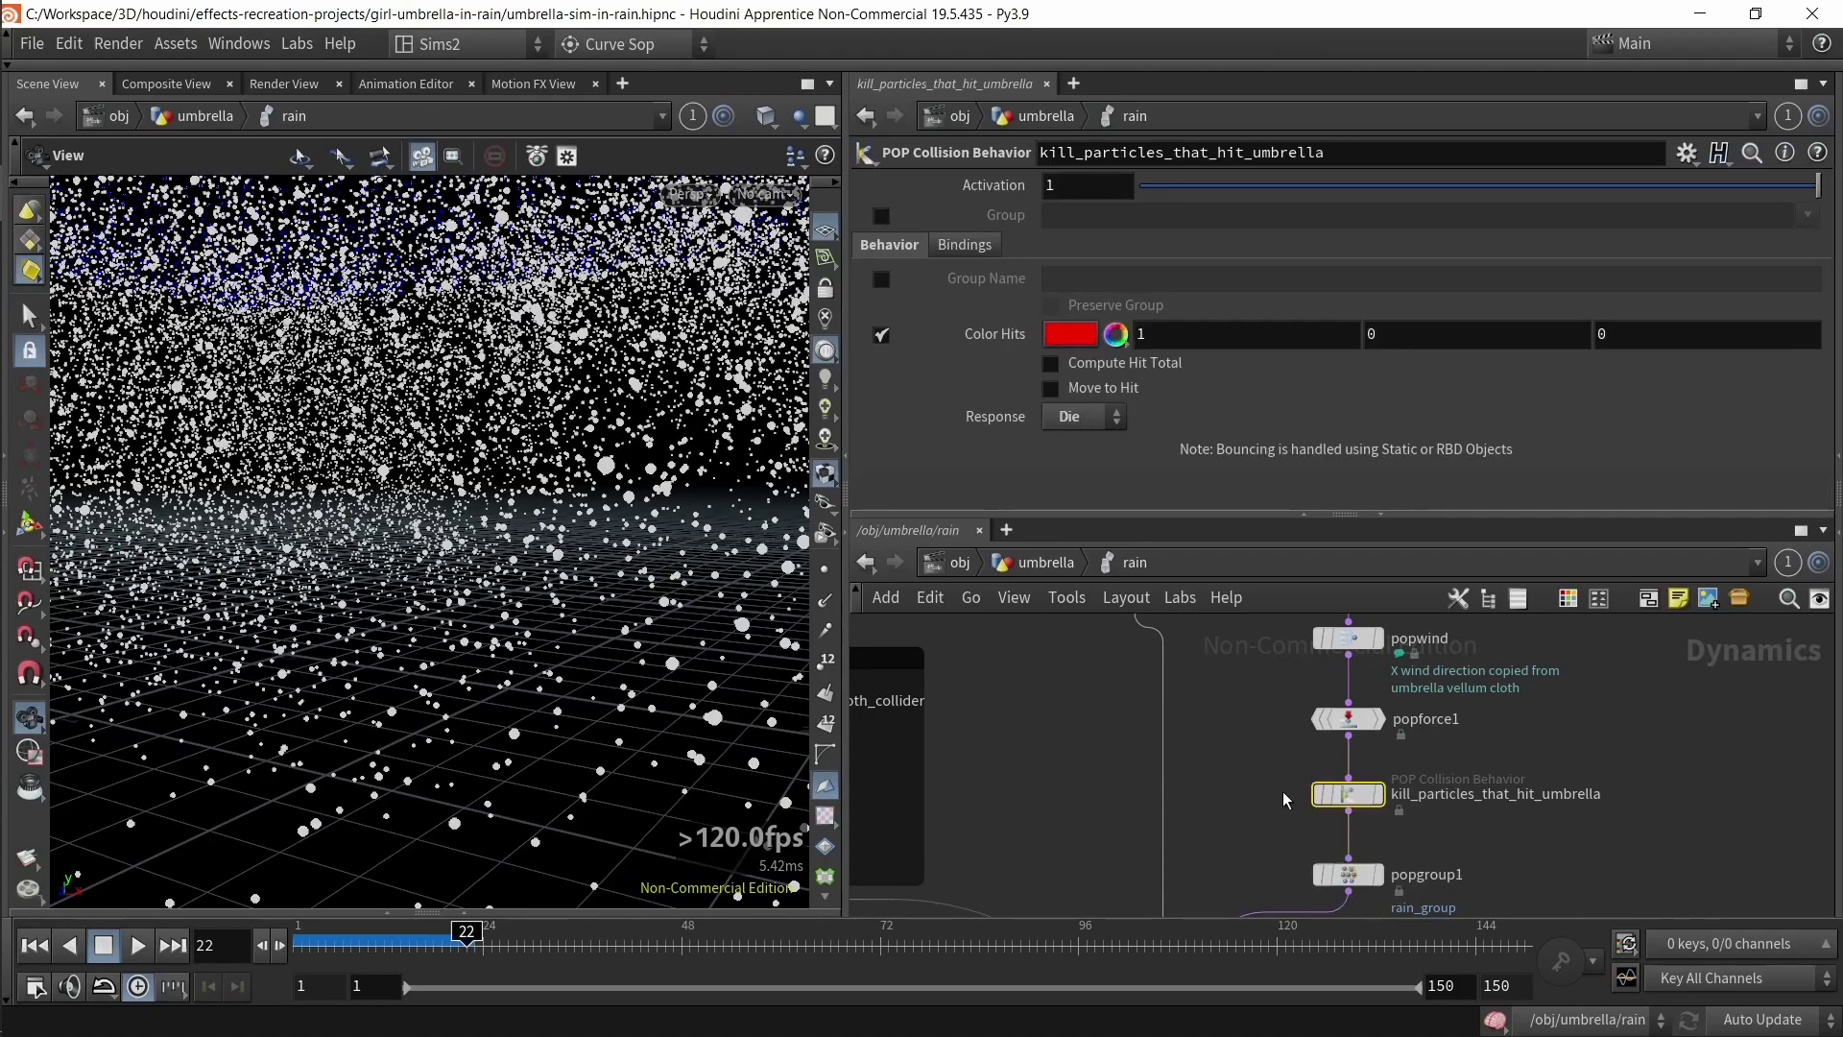
scroll(1286, 800, down, 2)
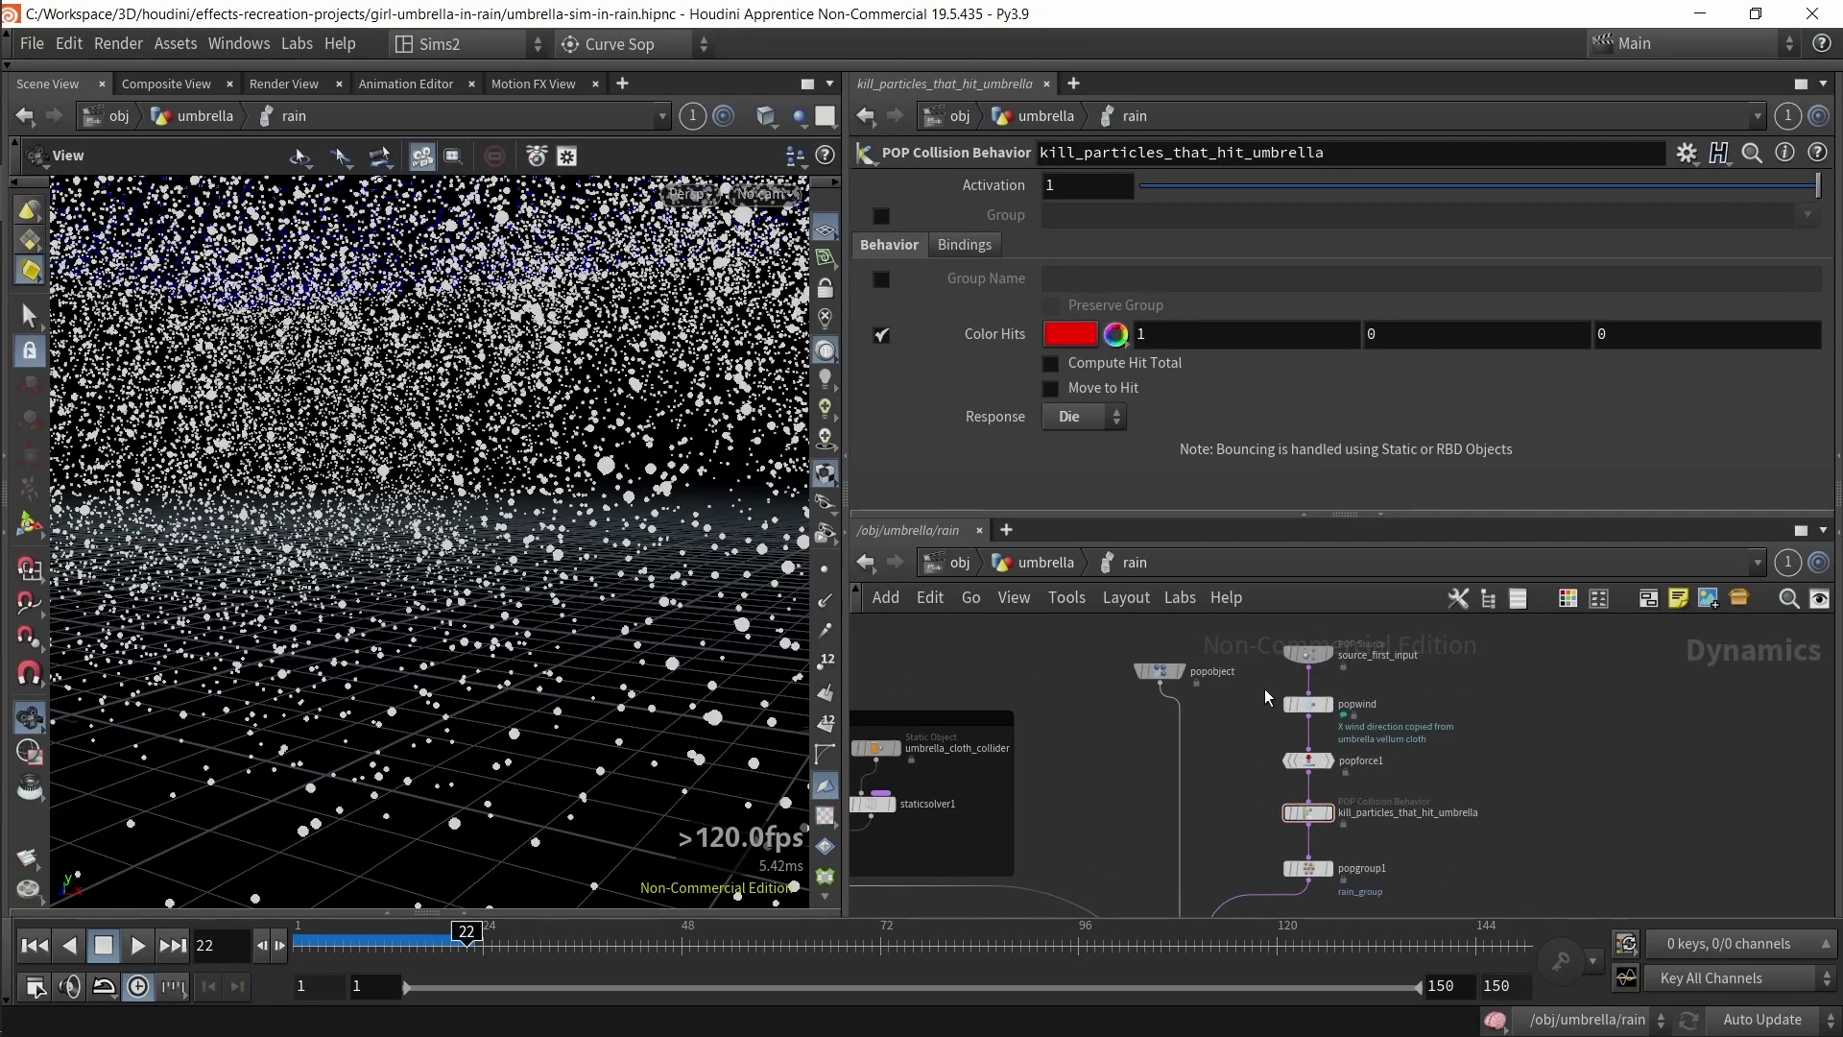
key(F1)
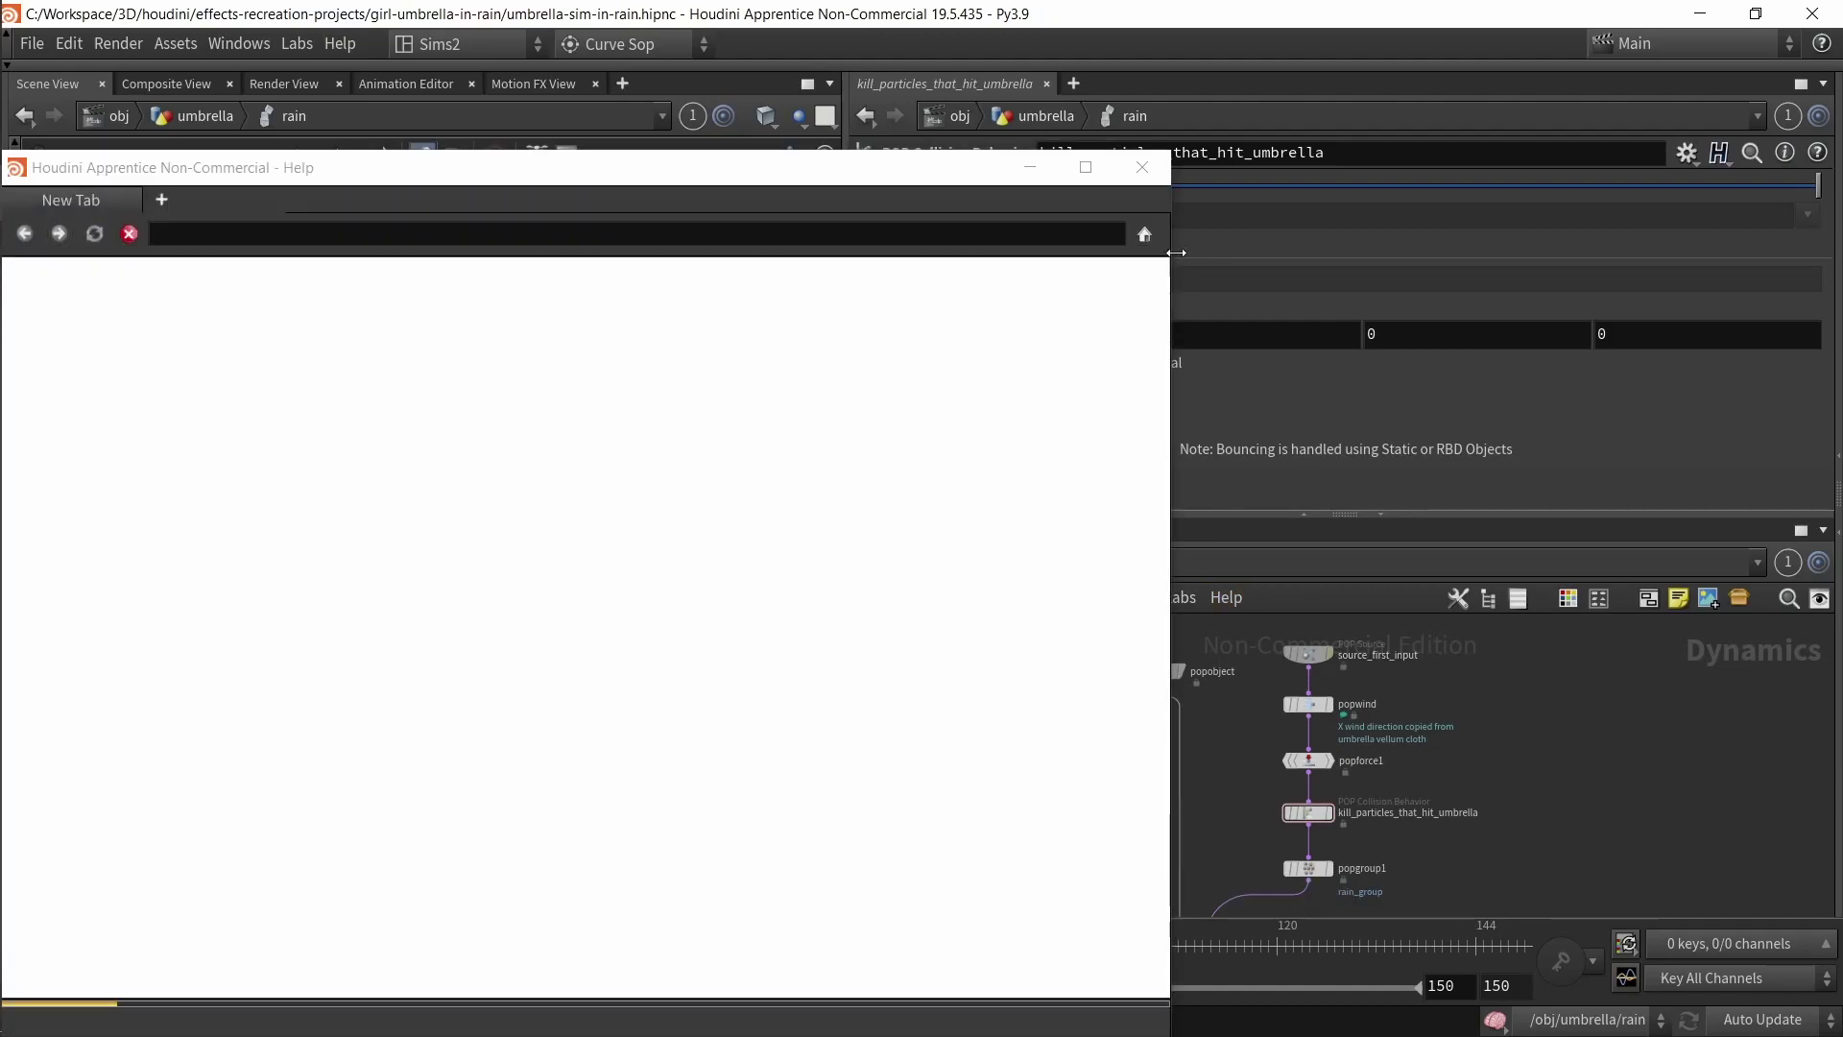
click(1142, 167)
scroll(1312, 740, down, 2)
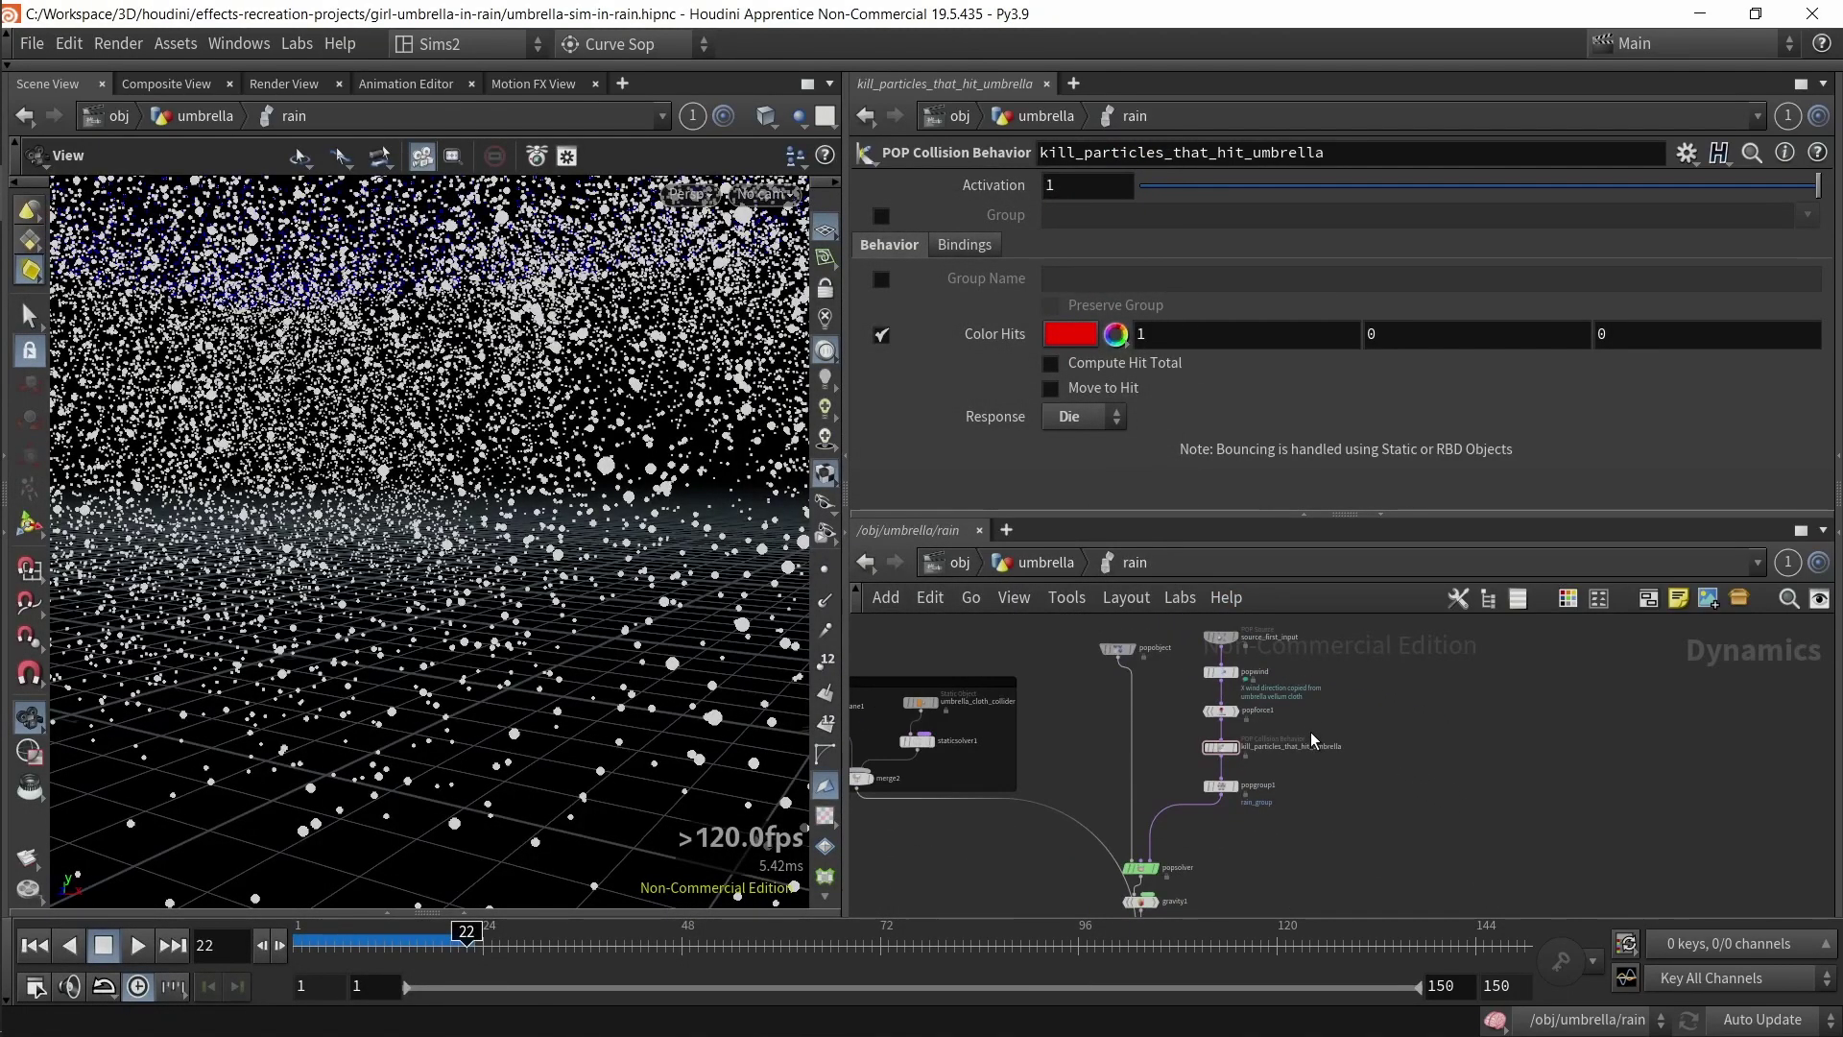
- Select the rain network's popwind node and examine its noise settings and the comment about the X wind direction
key(ctrl+b)
scroll(955, 645, up, 4)
drag(994, 653, 786, 377)
key(ctrl+b)
middle_drag(1429, 776, 1355, 837)
drag(1070, 718, 1275, 660)
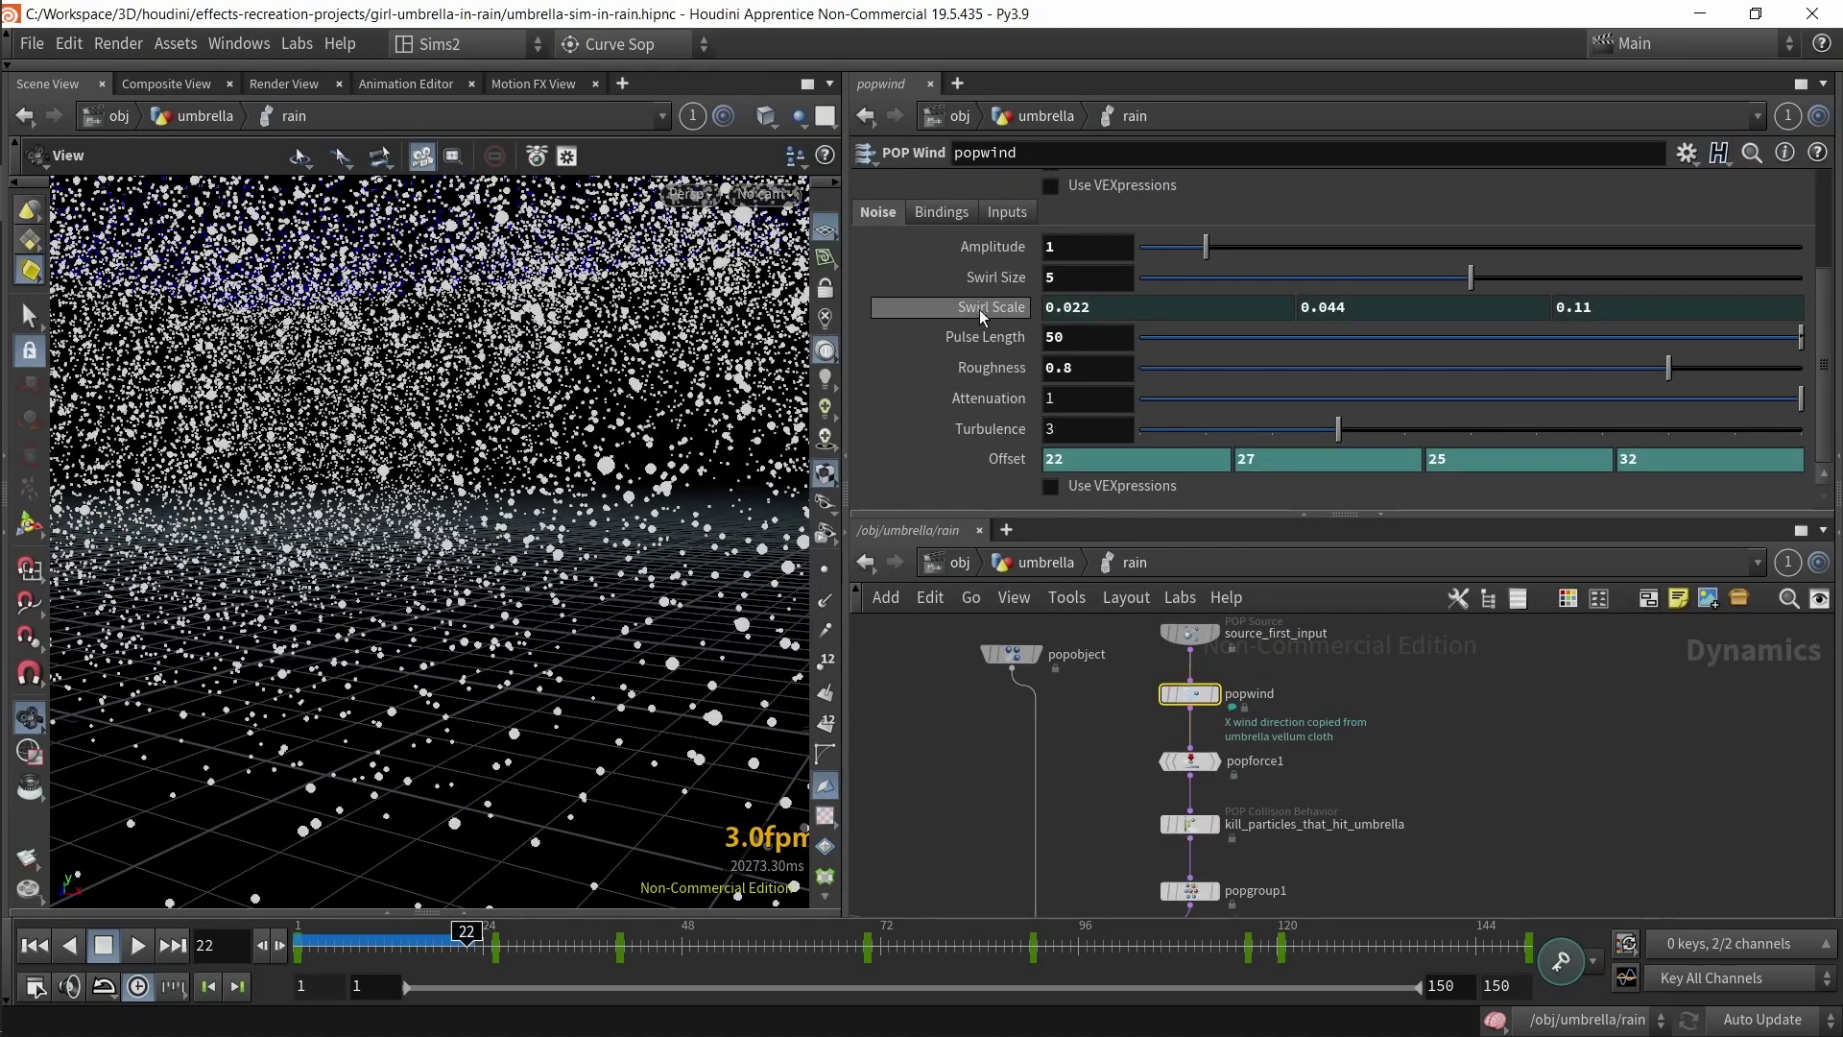
scroll(1138, 695, up, 1)
scroll(1271, 746, up, 2)
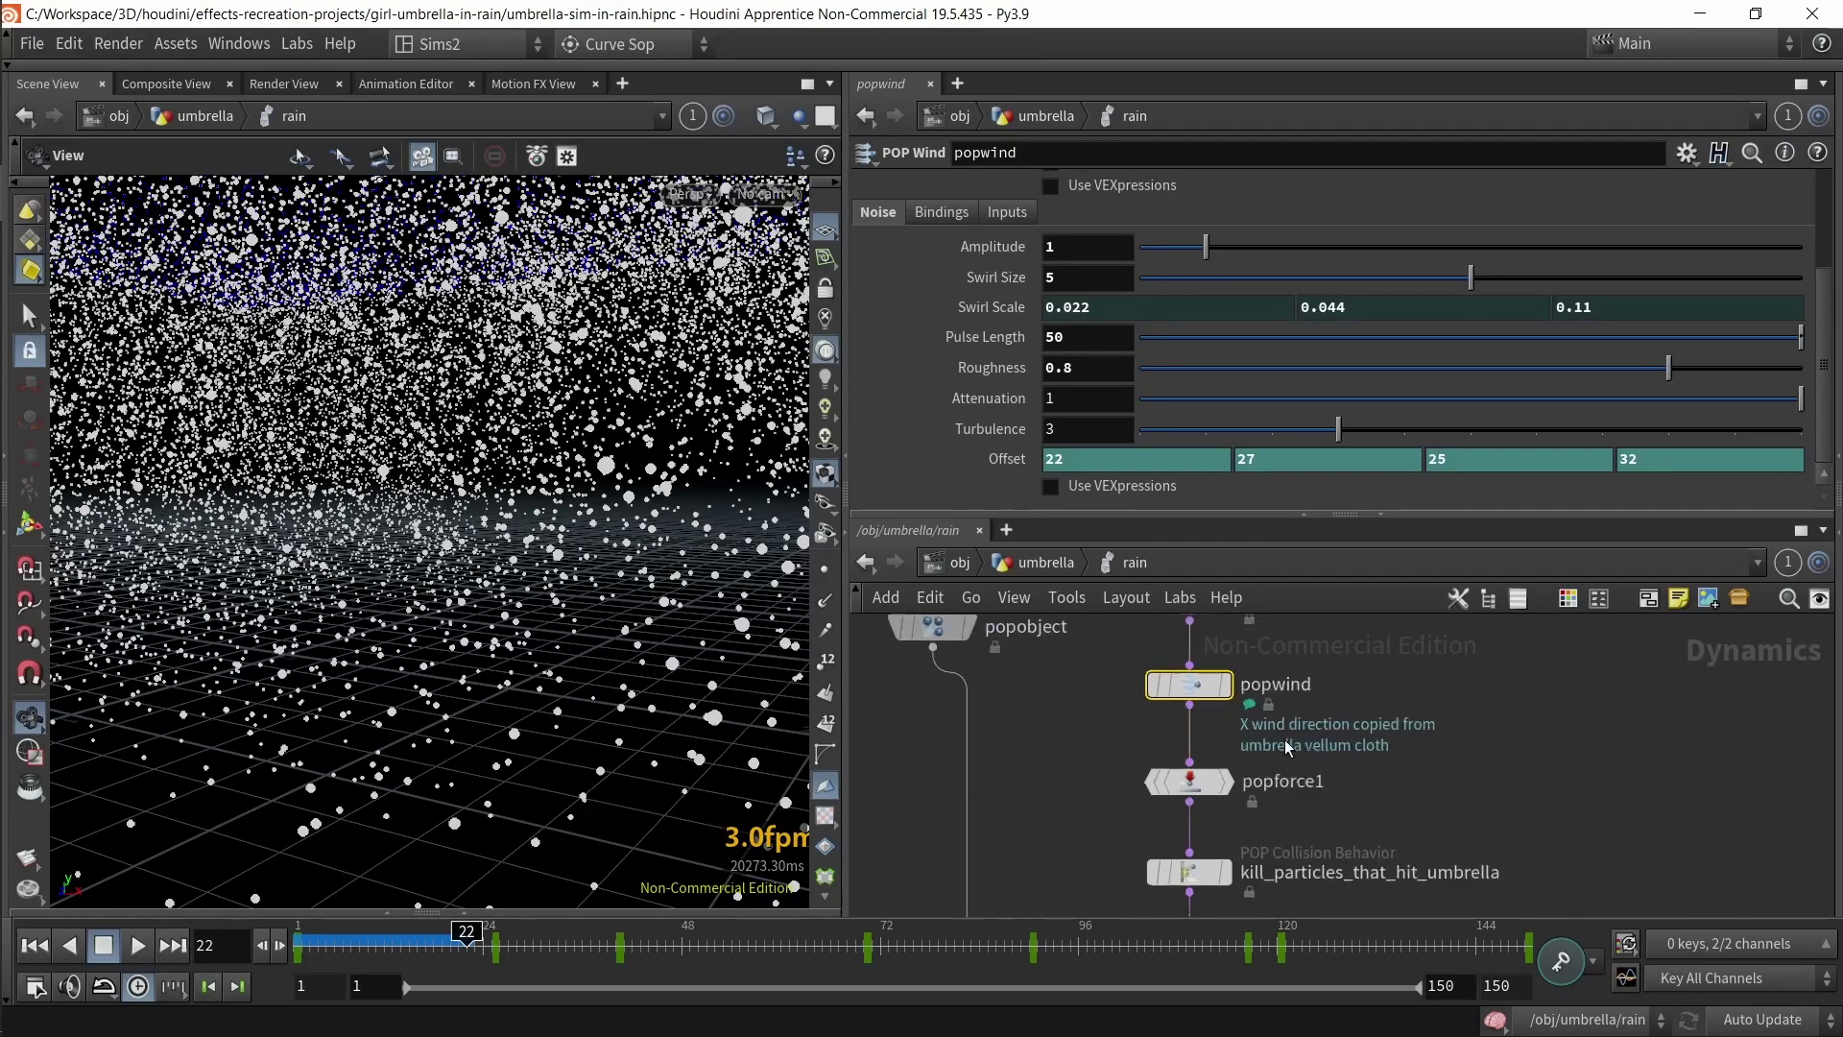
scroll(1342, 761, up, 1)
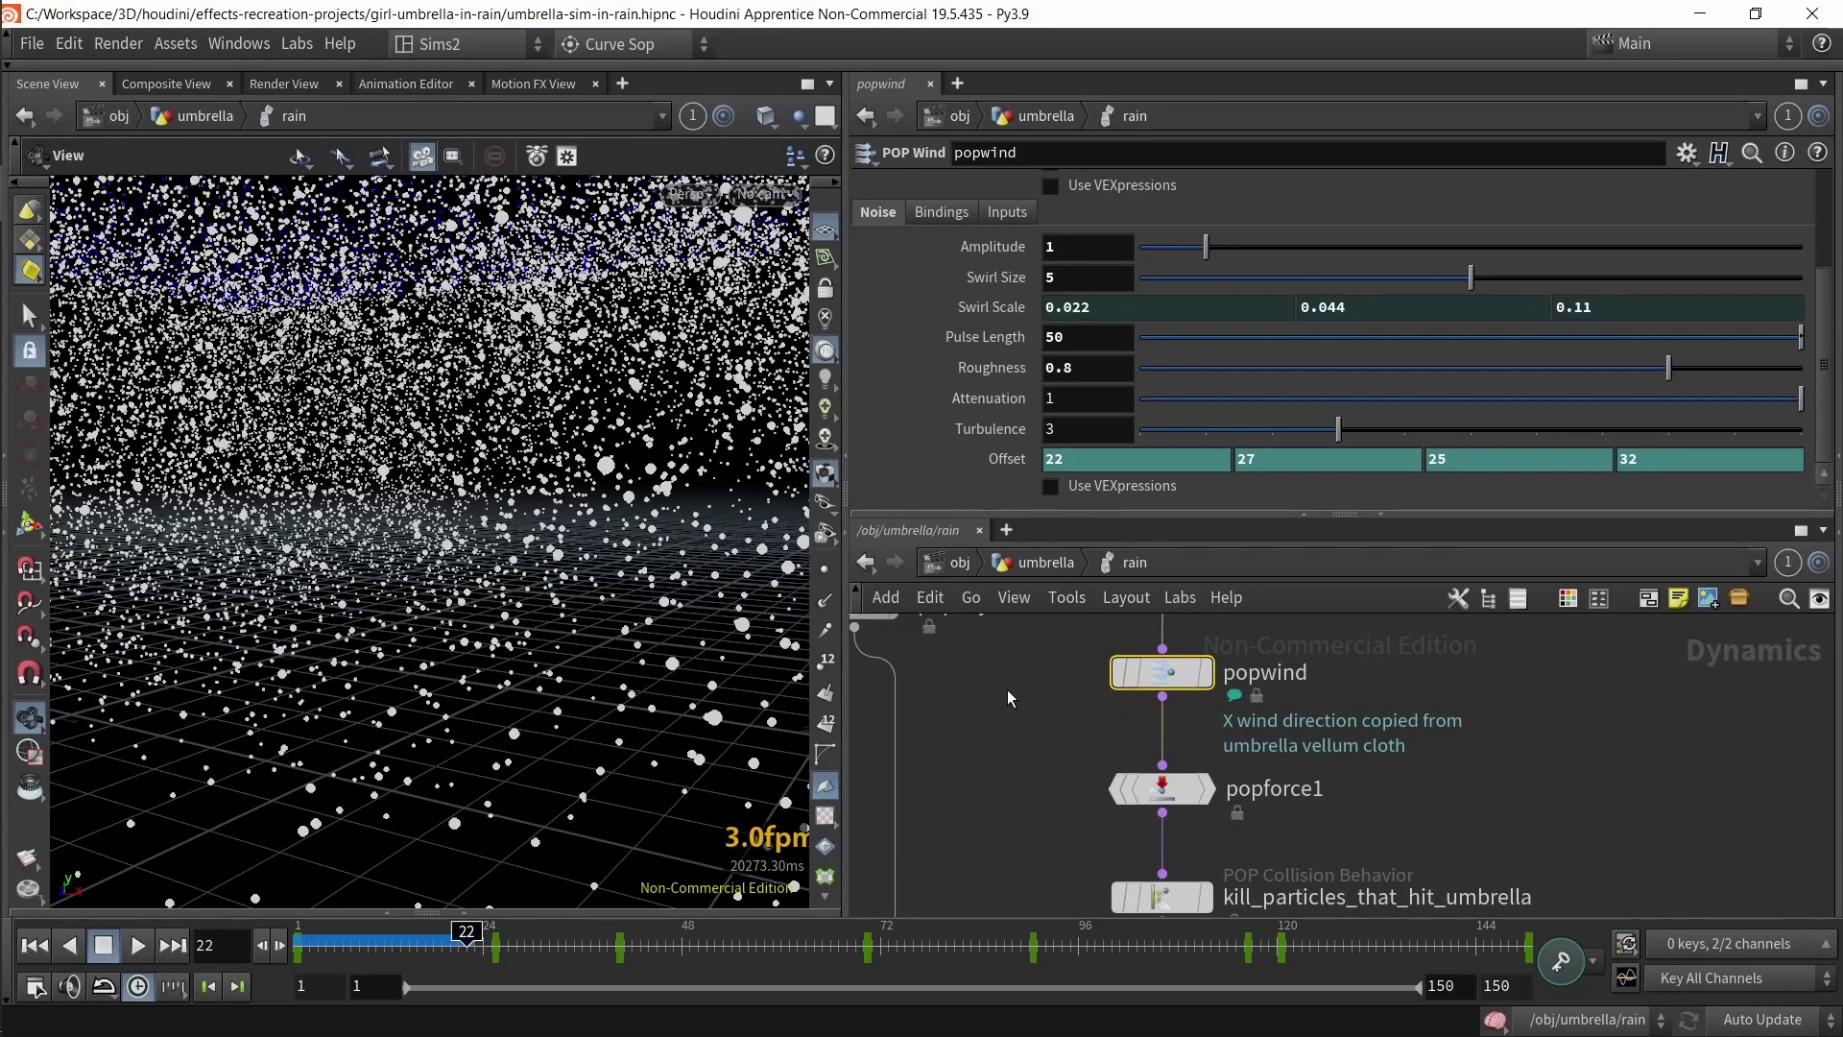
- Inspect the channel reference in popwind's Wind Velocity X and undo the accidental revert to defaults
scroll(987, 311, up, 3)
click(995, 279)
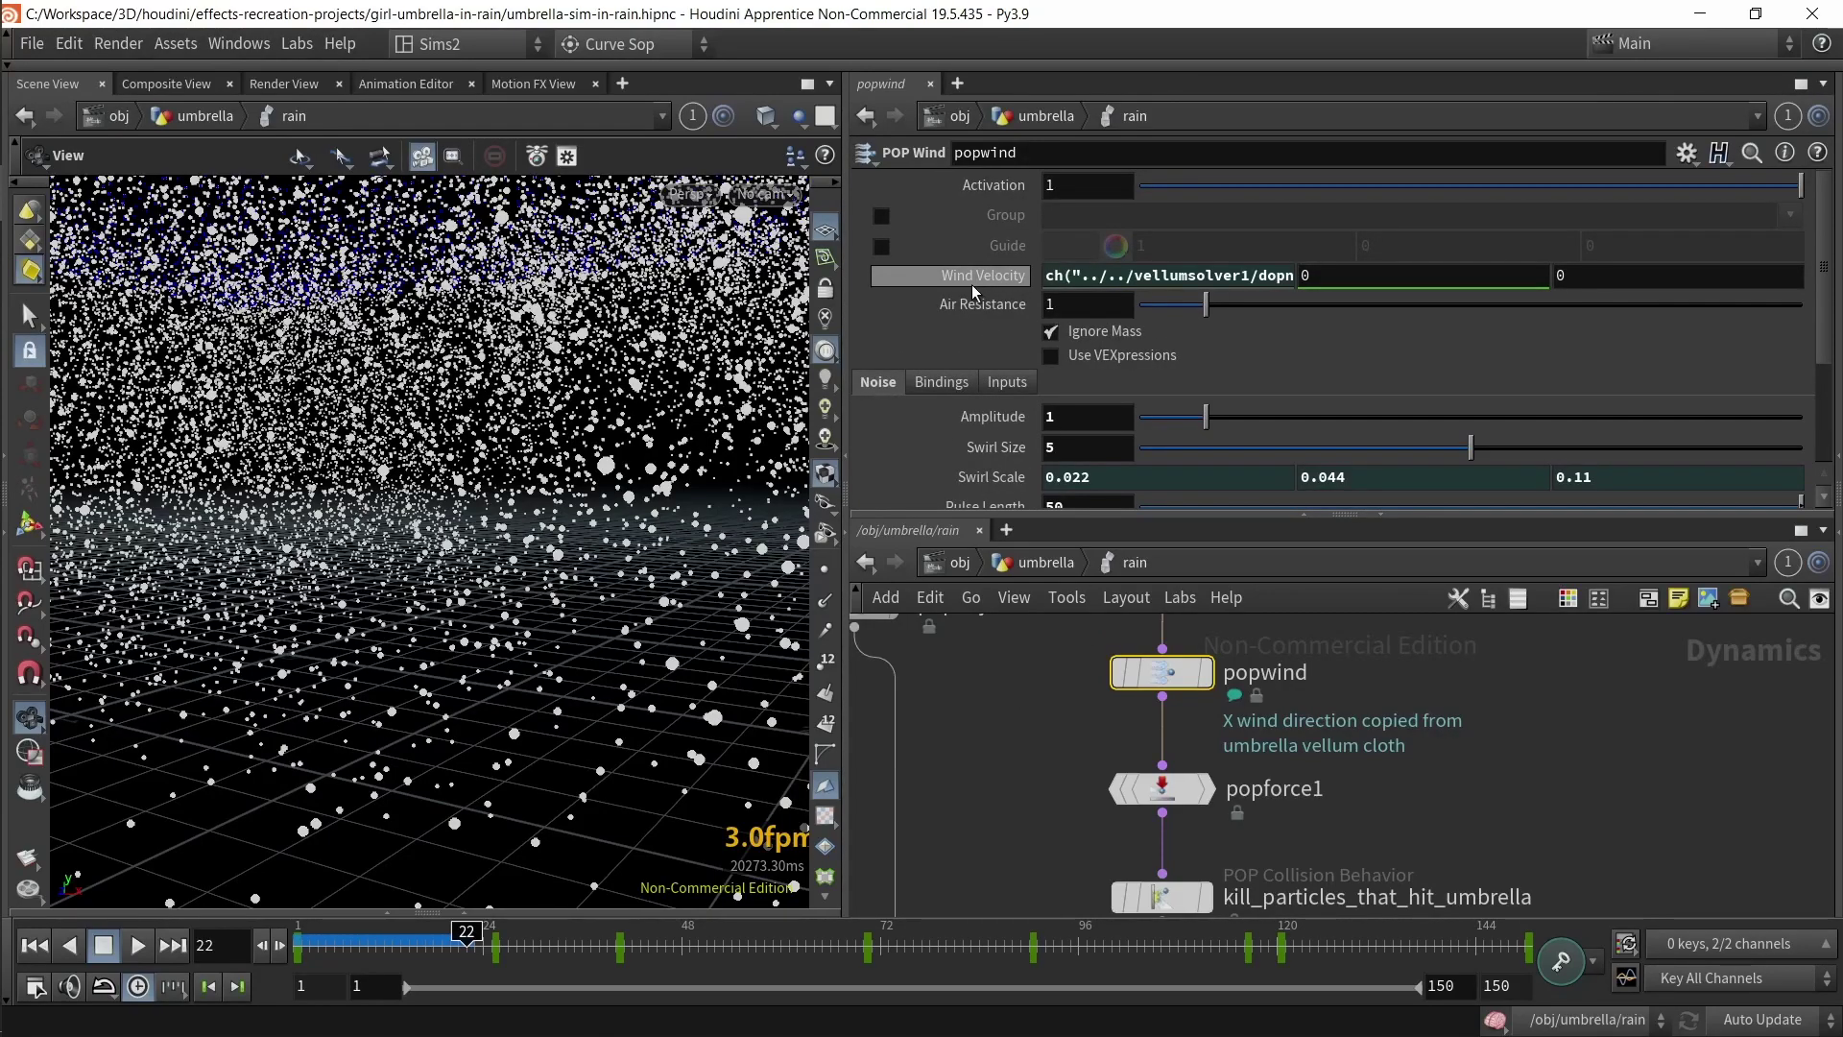
click(955, 282)
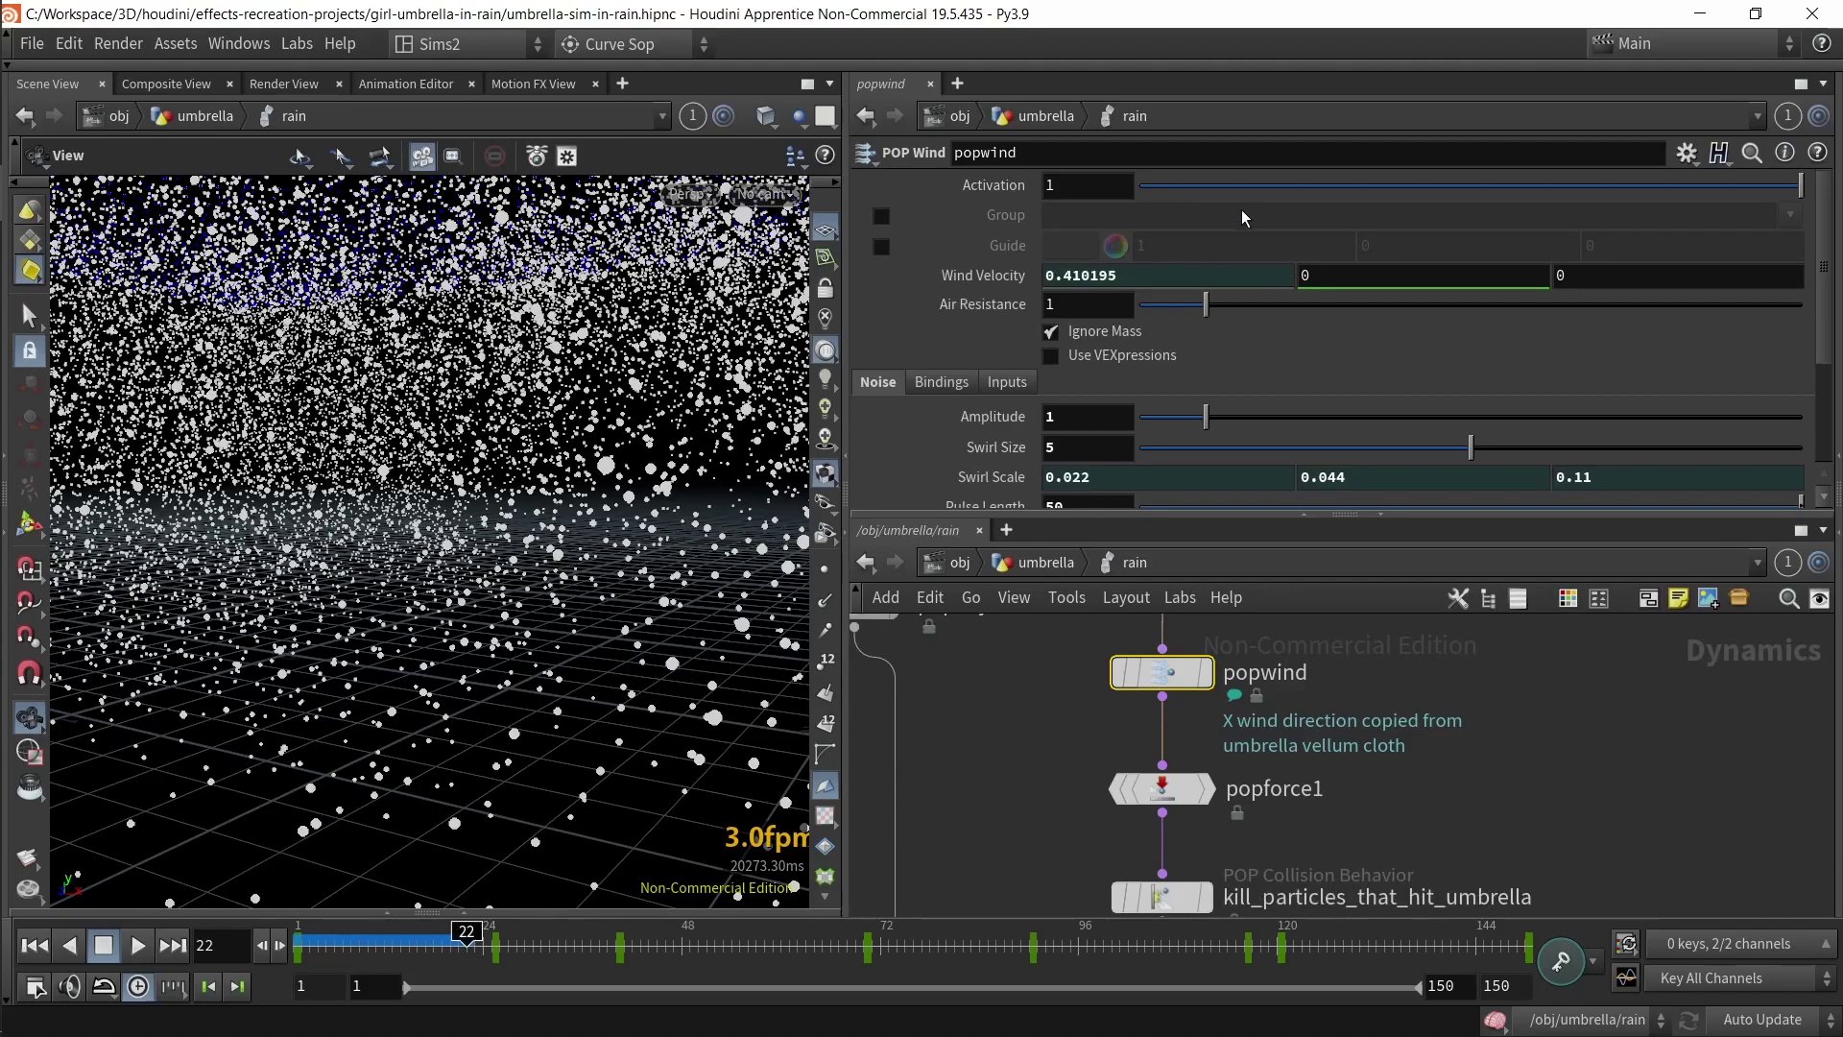
middle_drag(972, 288, 973, 286)
key(ctrl+z)
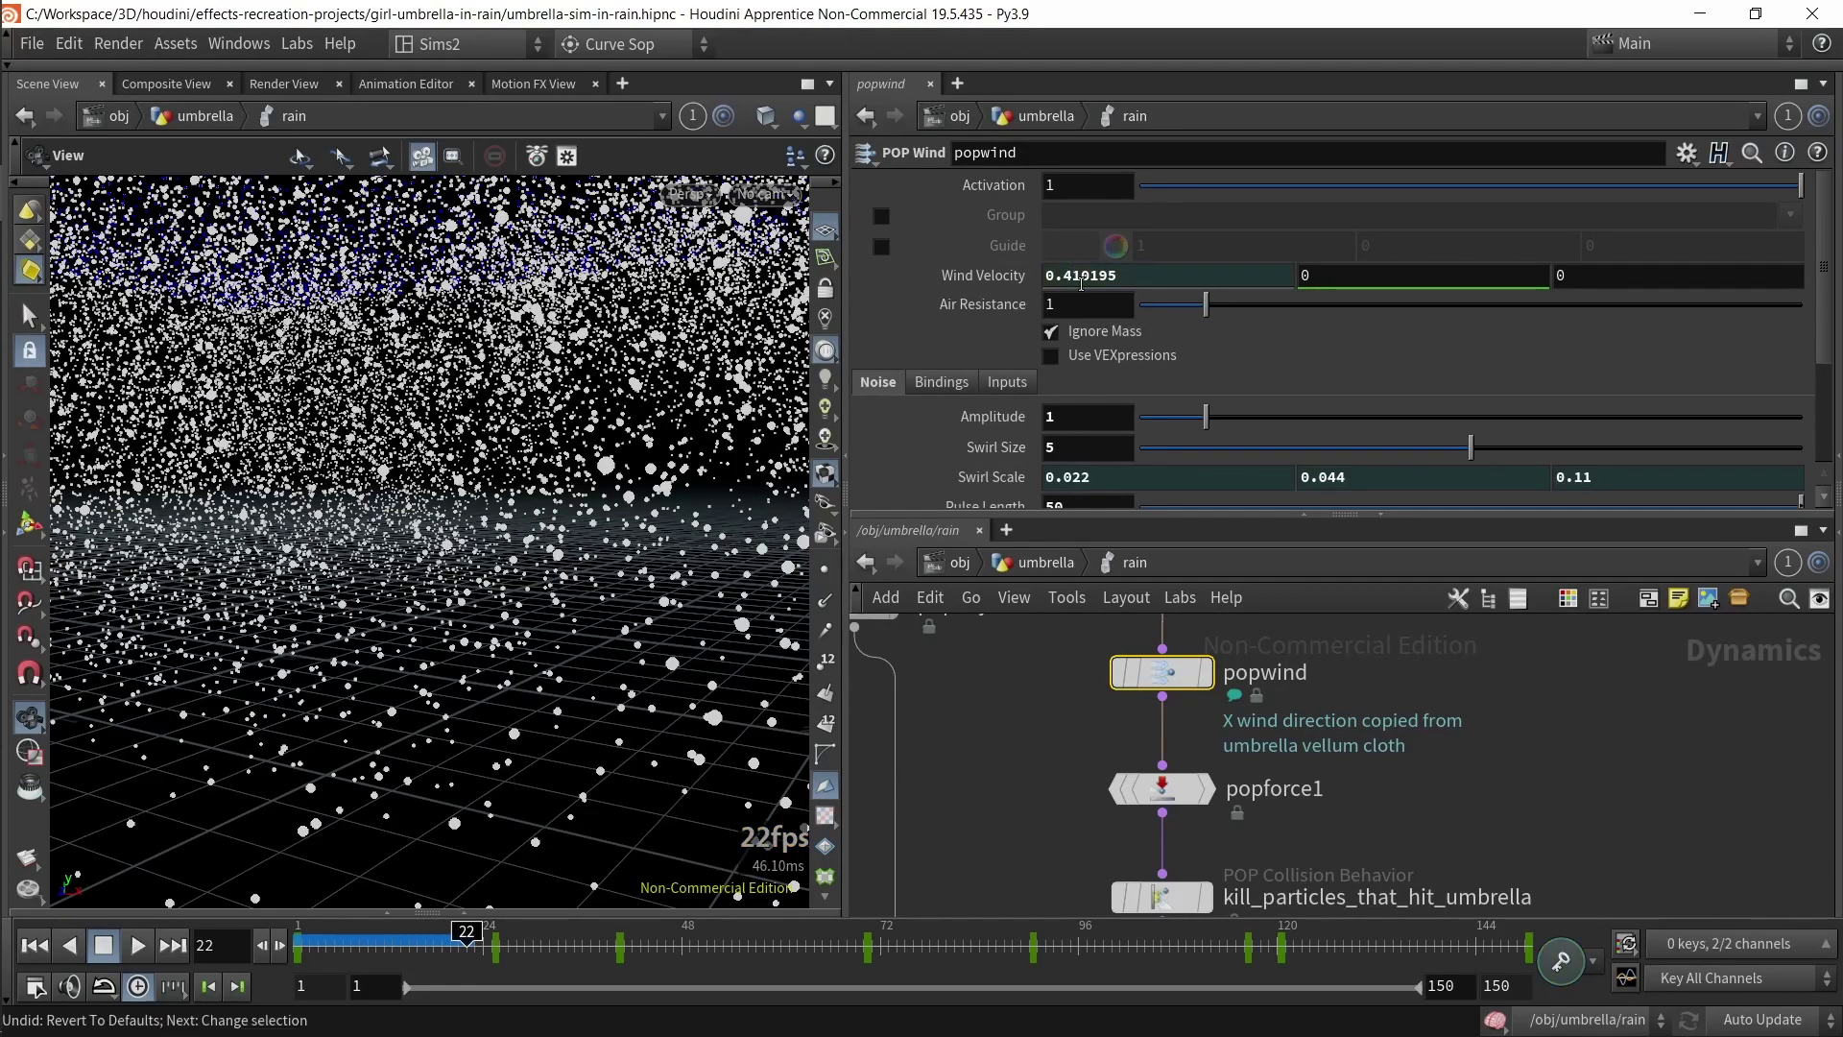
- Set Quickmark 1 at the rain network's popwind and open the forces network inside the umbrella object's vellumsolver1
key(ctrl+1)
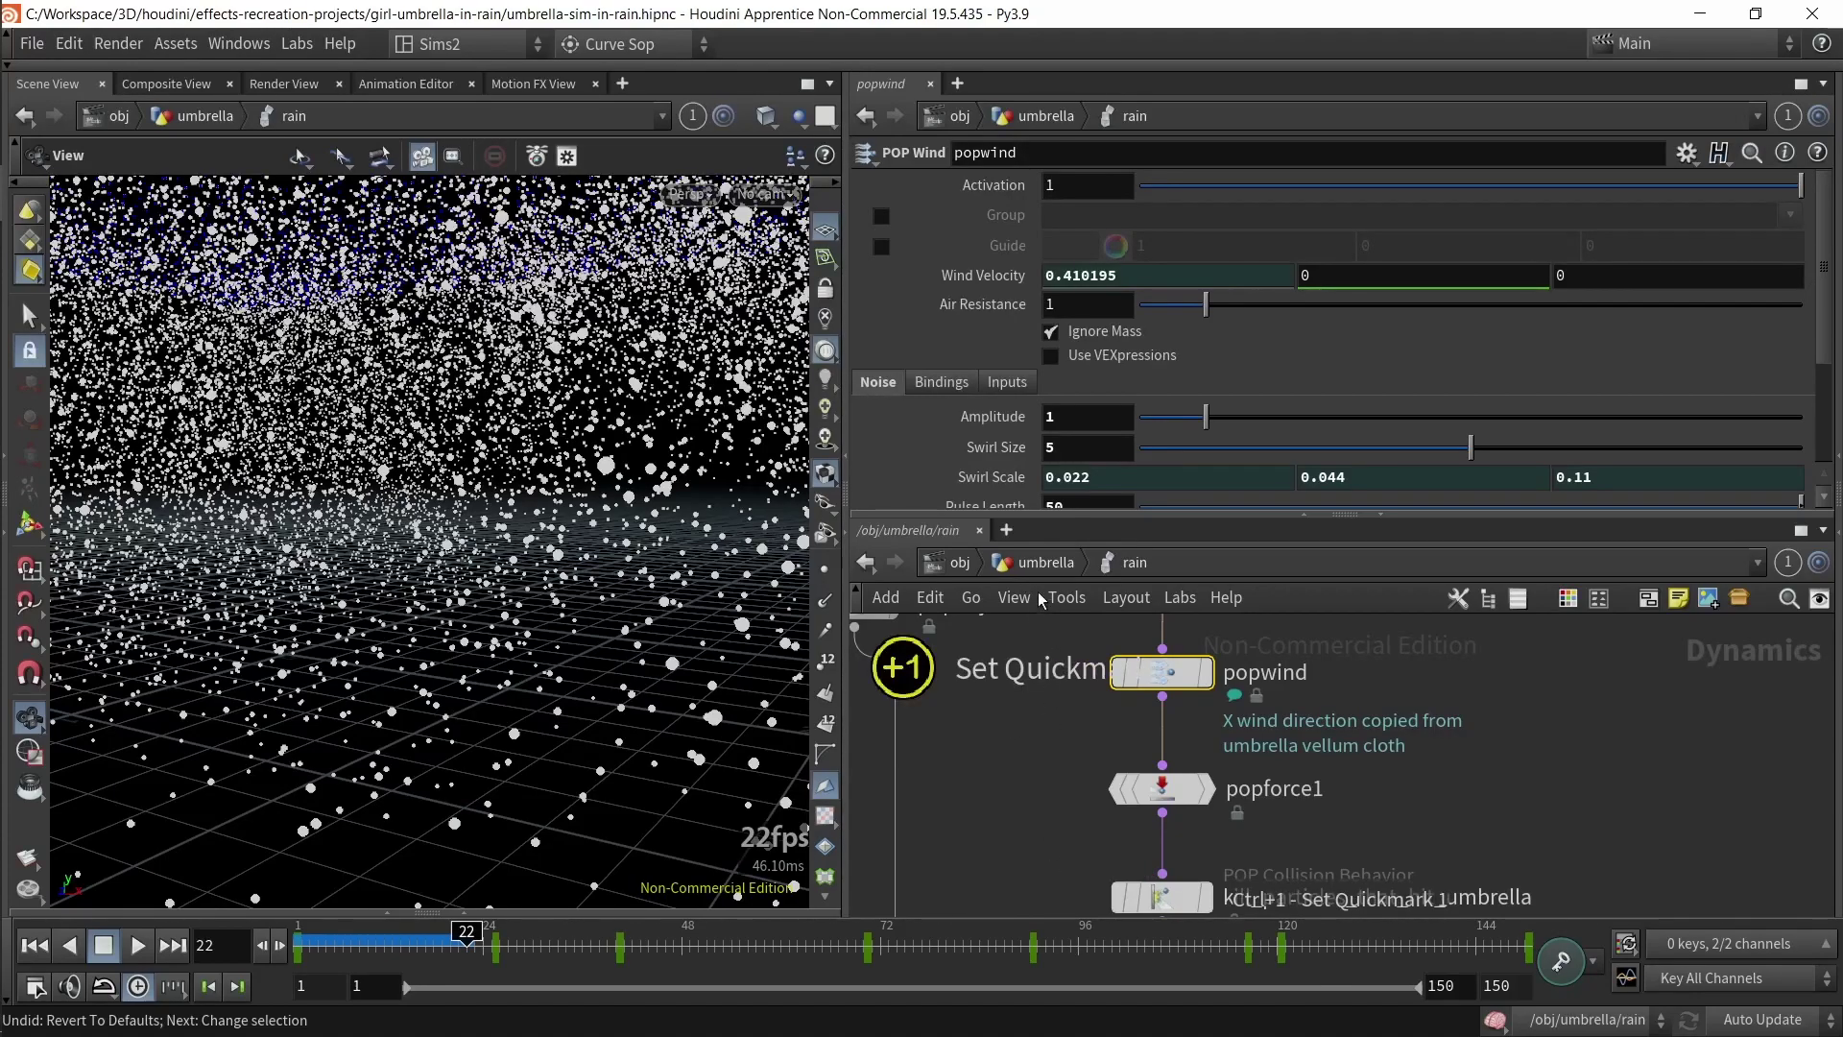
click(1046, 564)
middle_drag(1074, 741, 1235, 884)
scroll(1235, 884, down, 6)
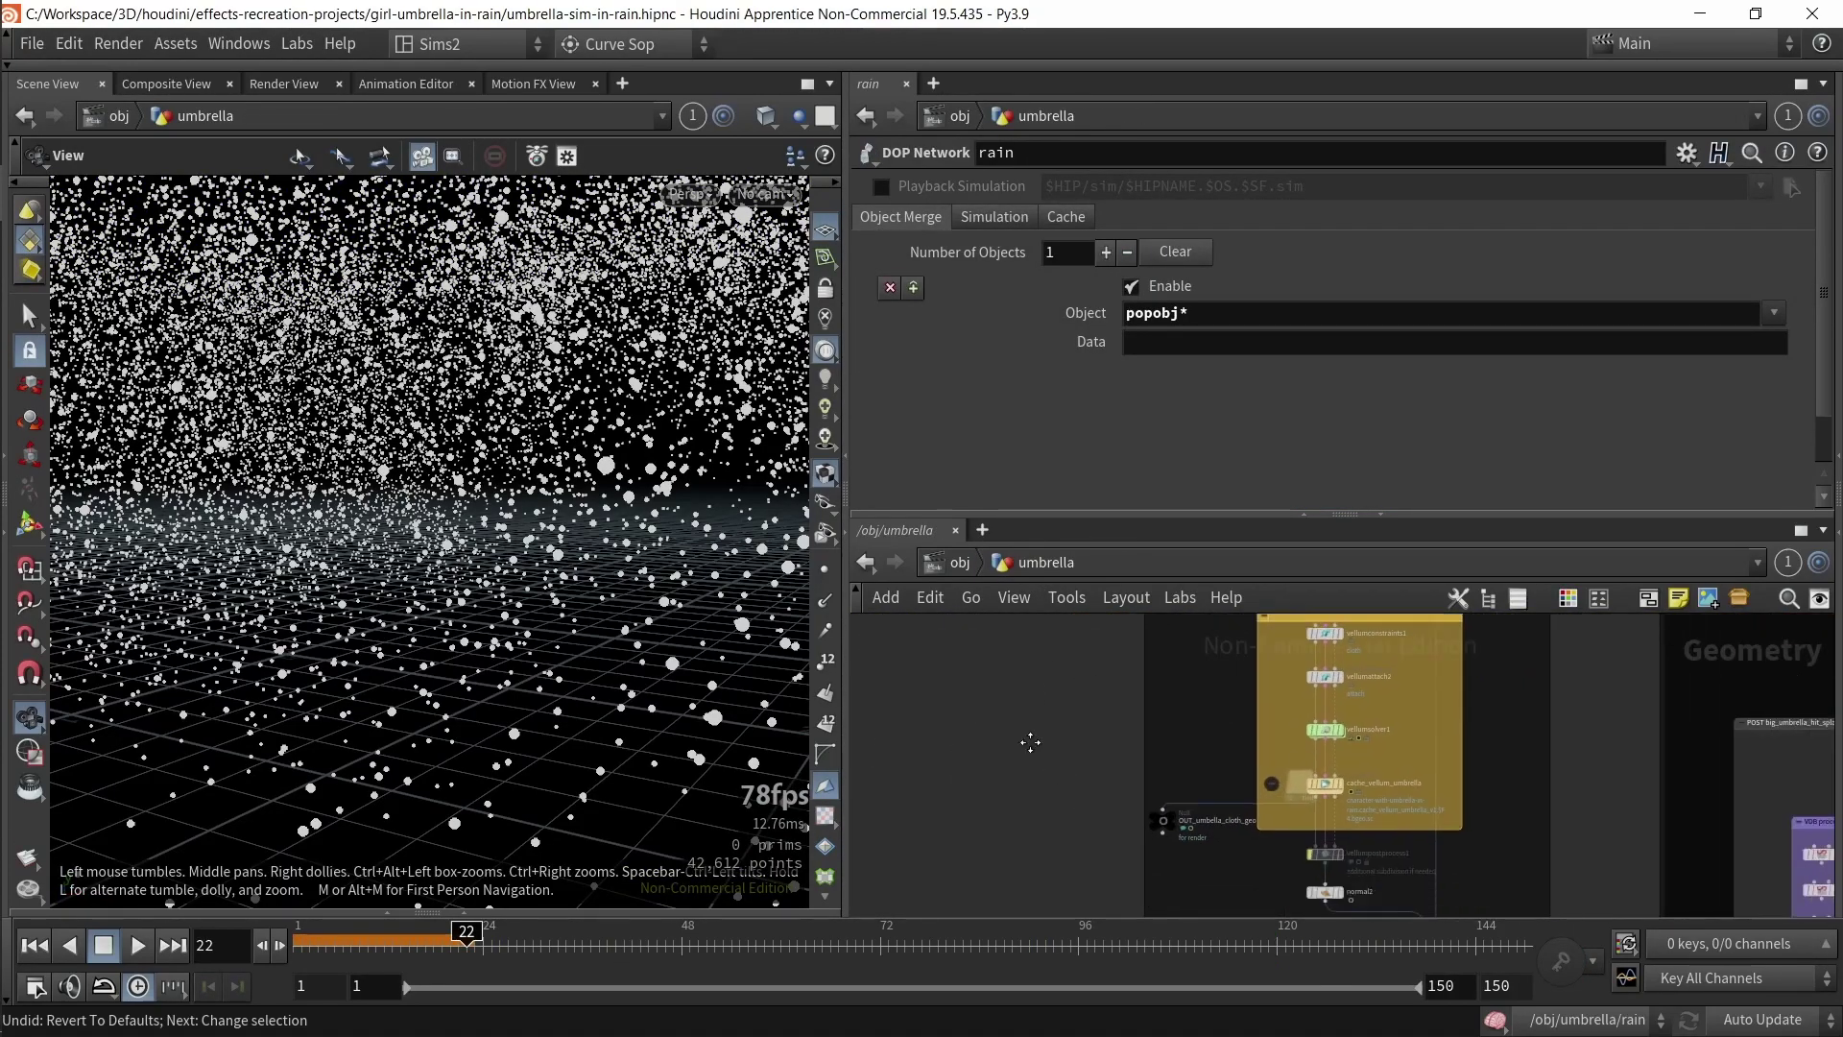
middle_drag(1087, 792, 986, 705)
scroll(1085, 764, up, 3)
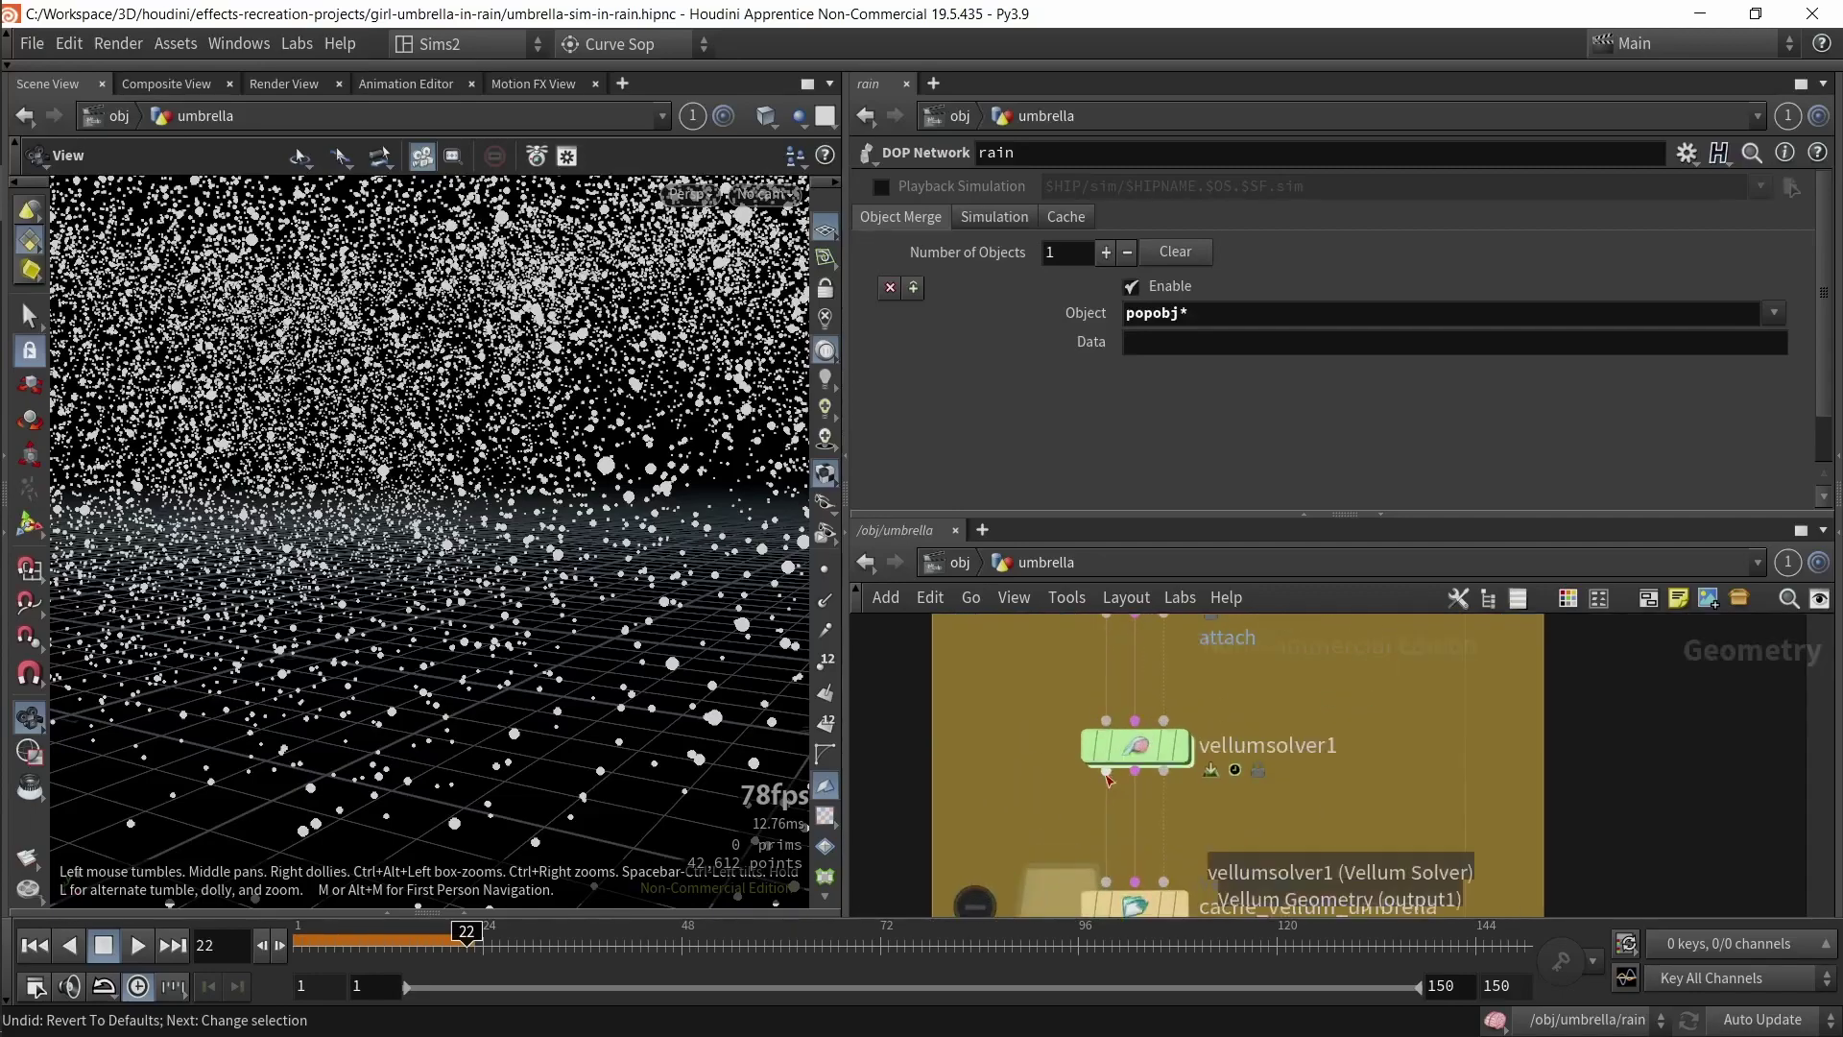
double_click(1140, 744)
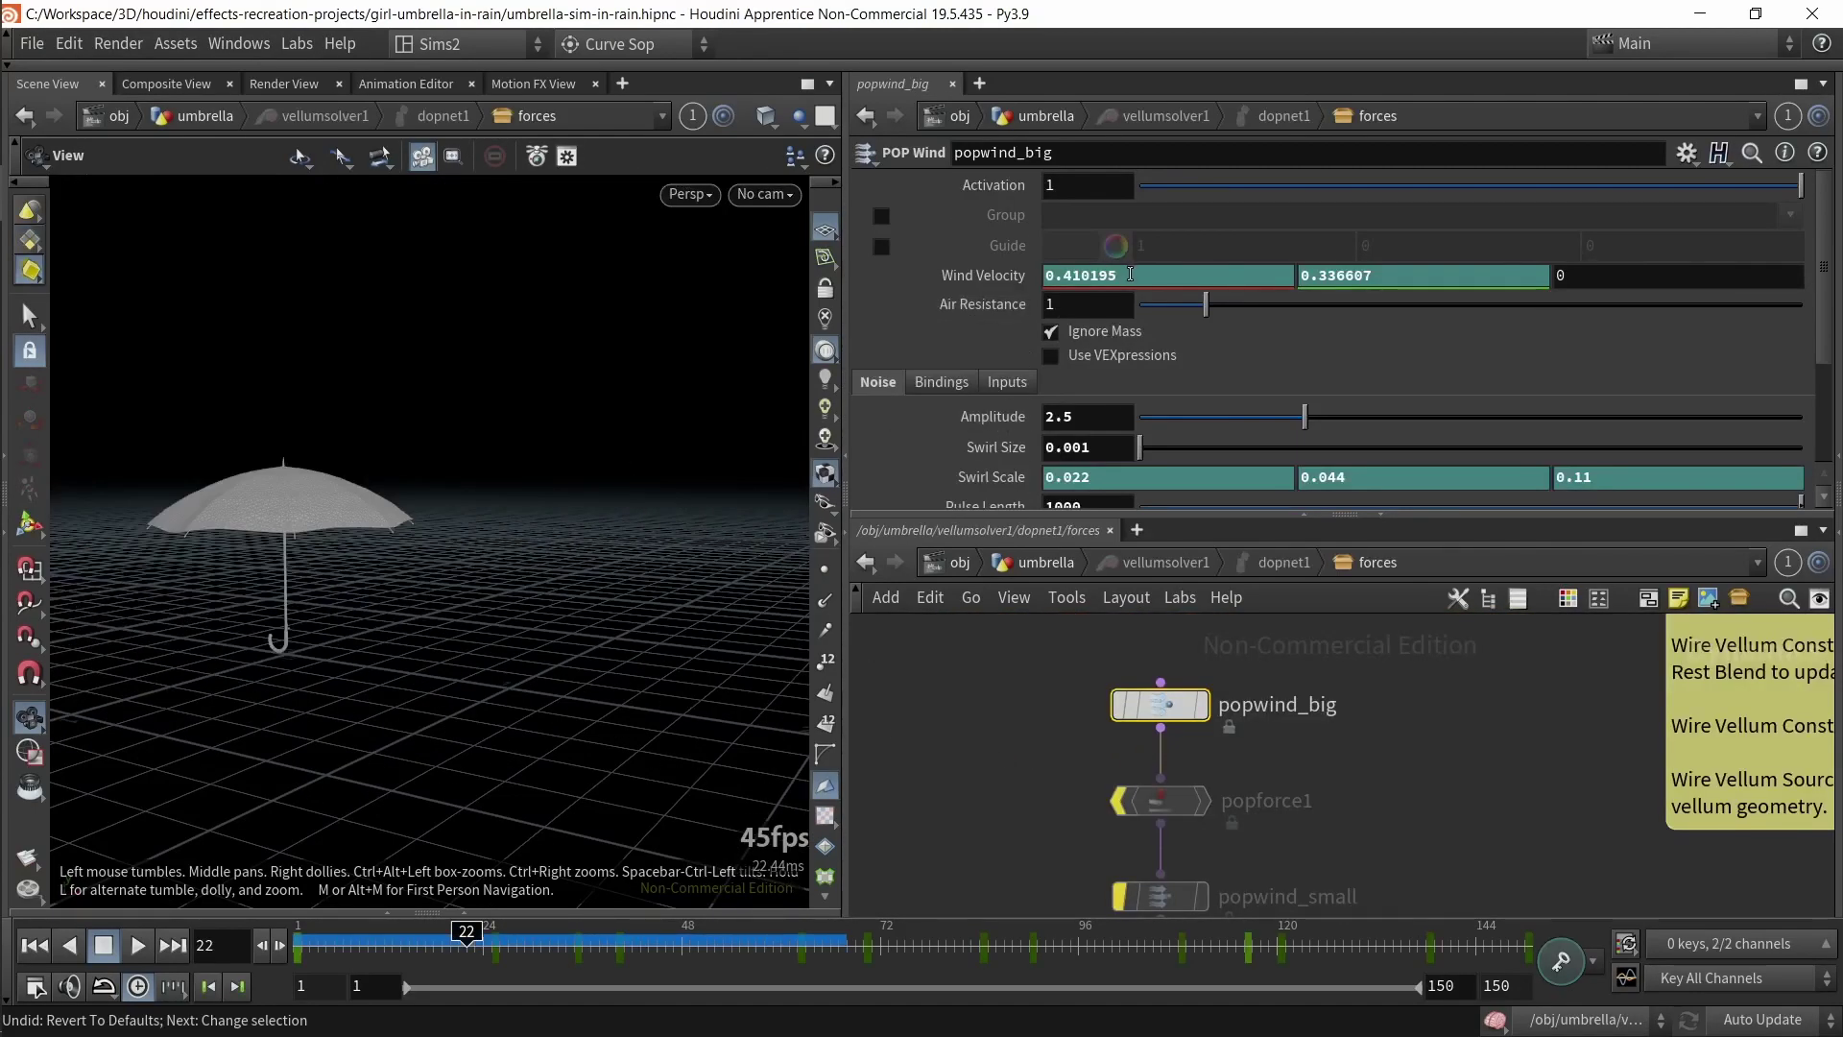
- Check popwind_big's Wind Velocity X as the source of the reference and jump back to Quickmark 1
click(1044, 275)
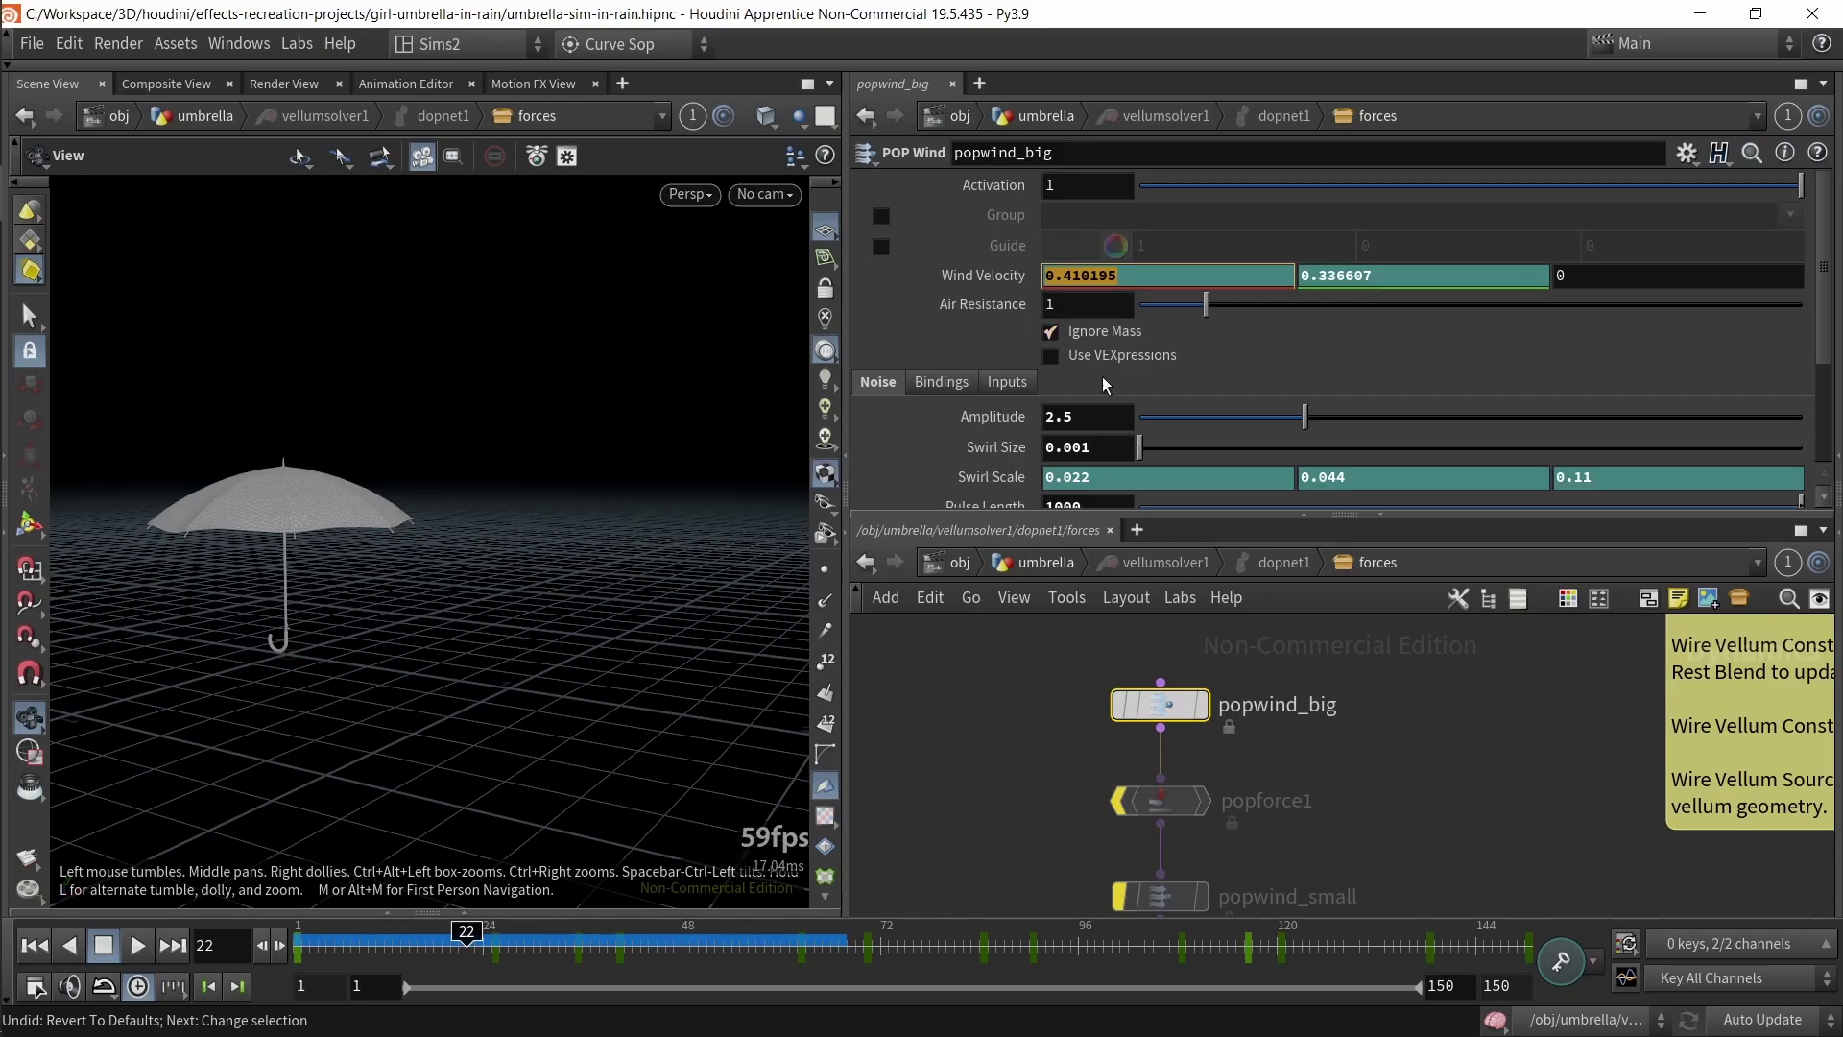
click(1001, 766)
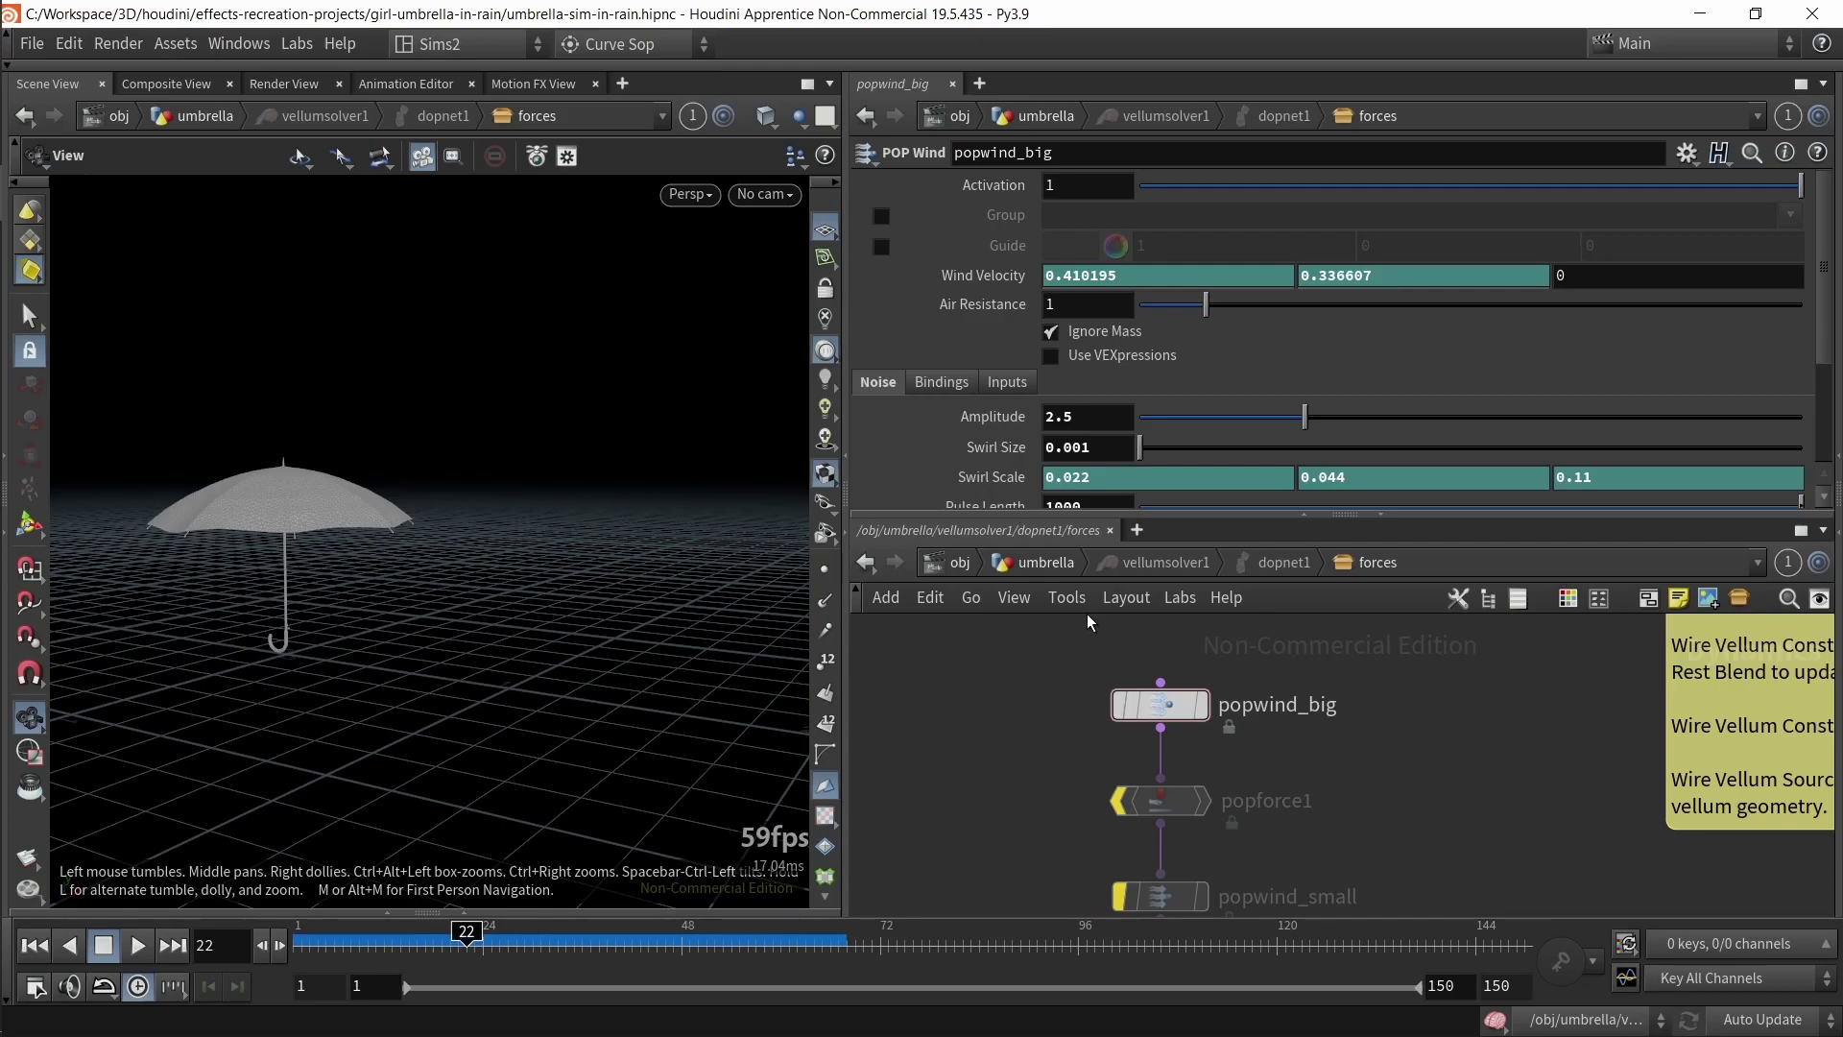
key(2)
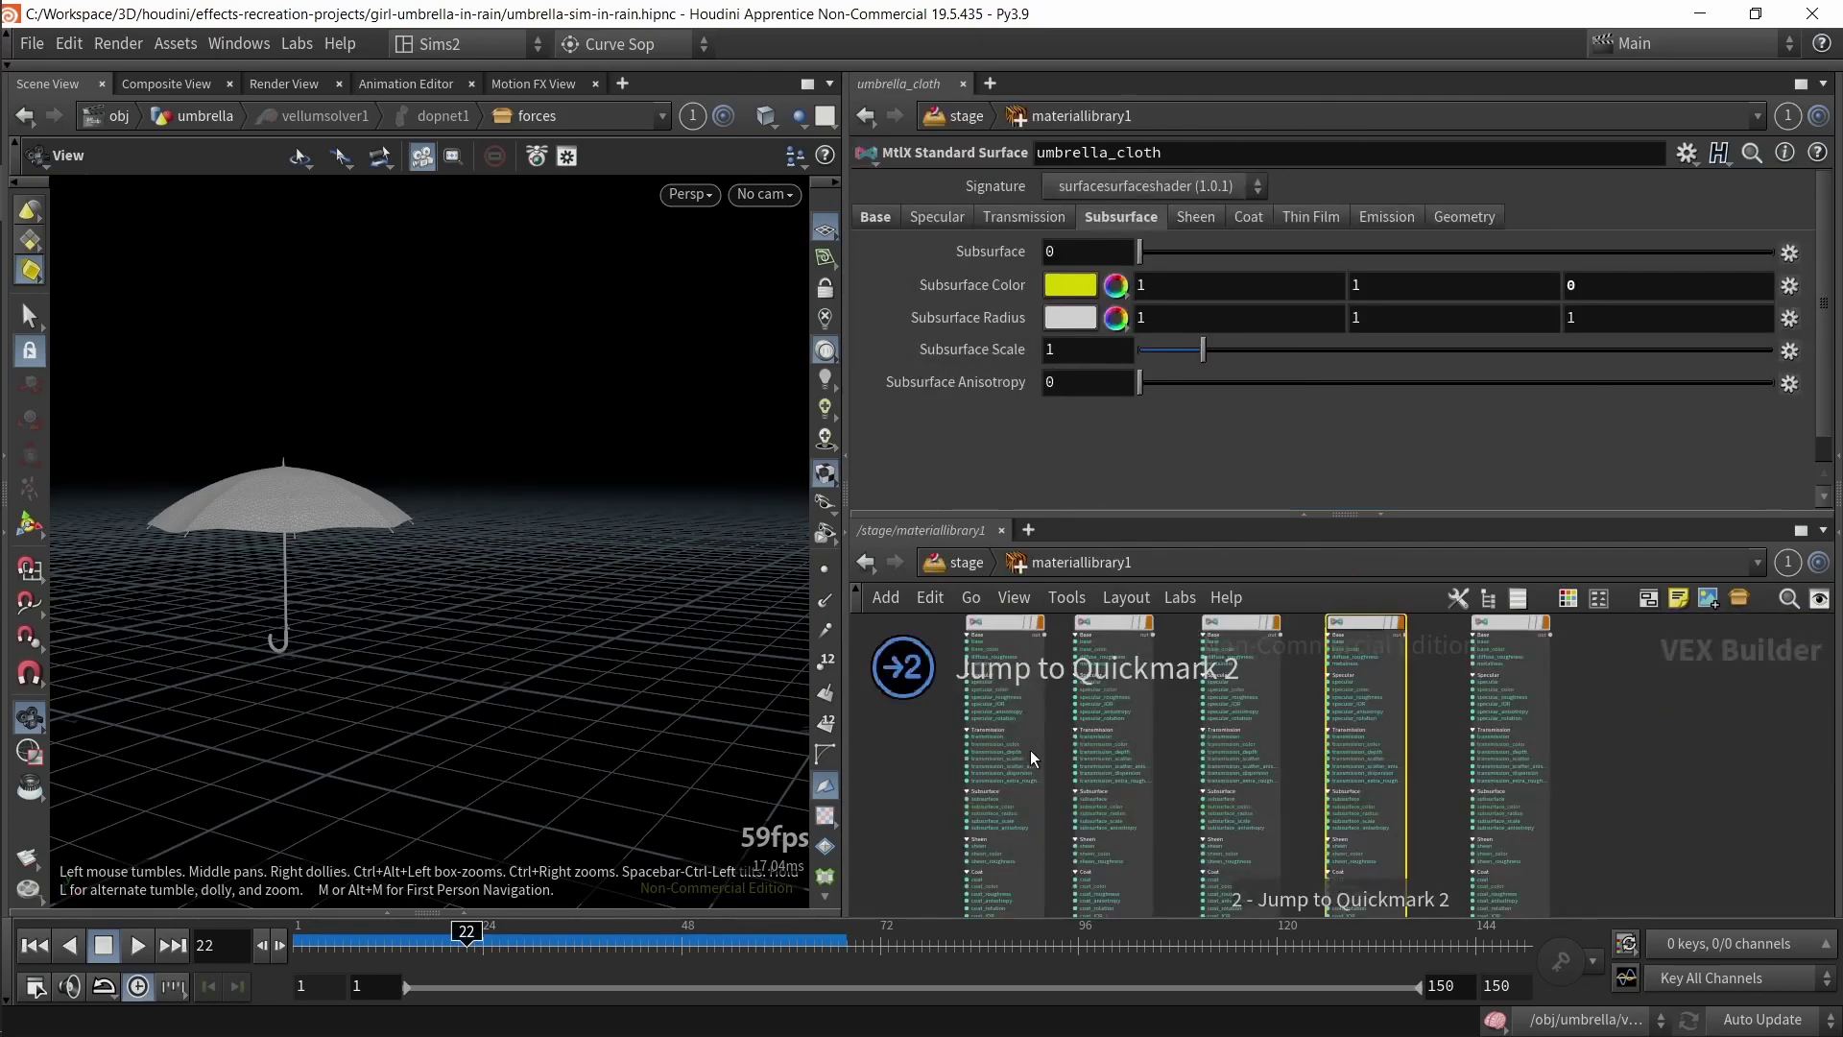
key(1)
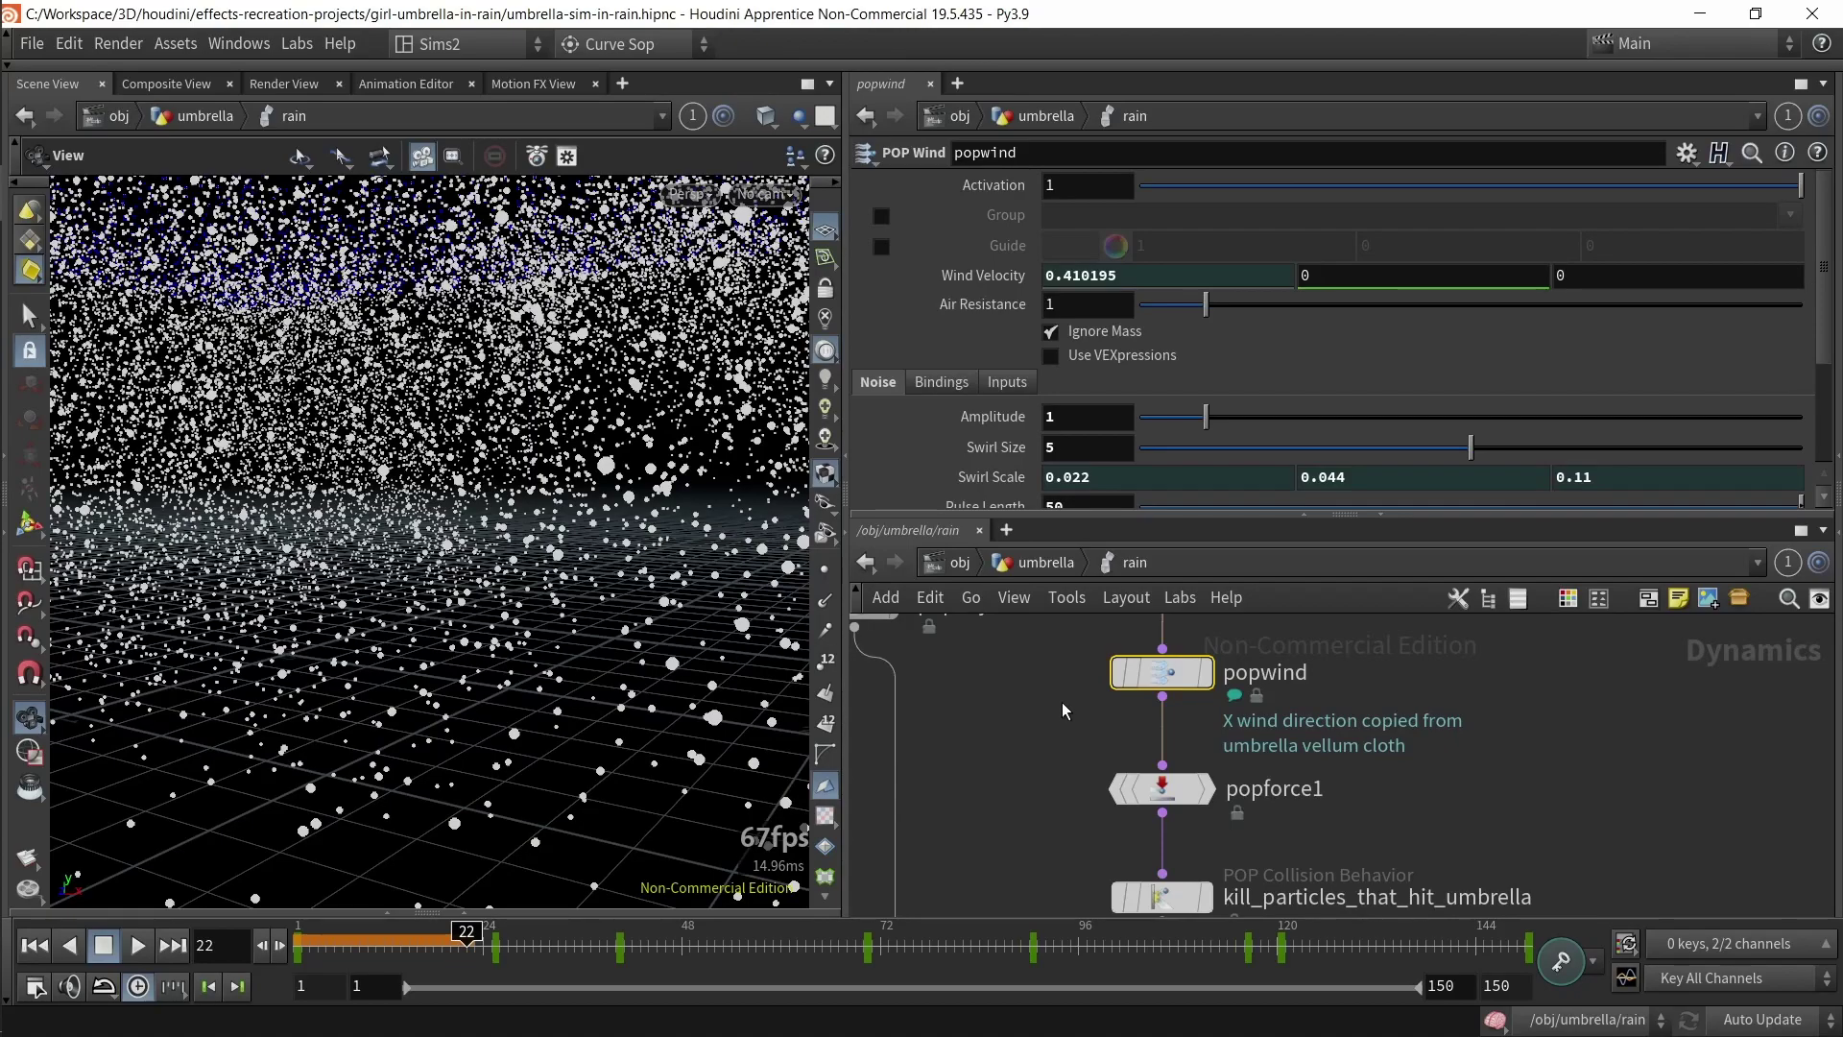
- View the rain from the side and examine the expressions in popwind's Swirl Scale and Offset
middle_drag(1061, 710, 1066, 754)
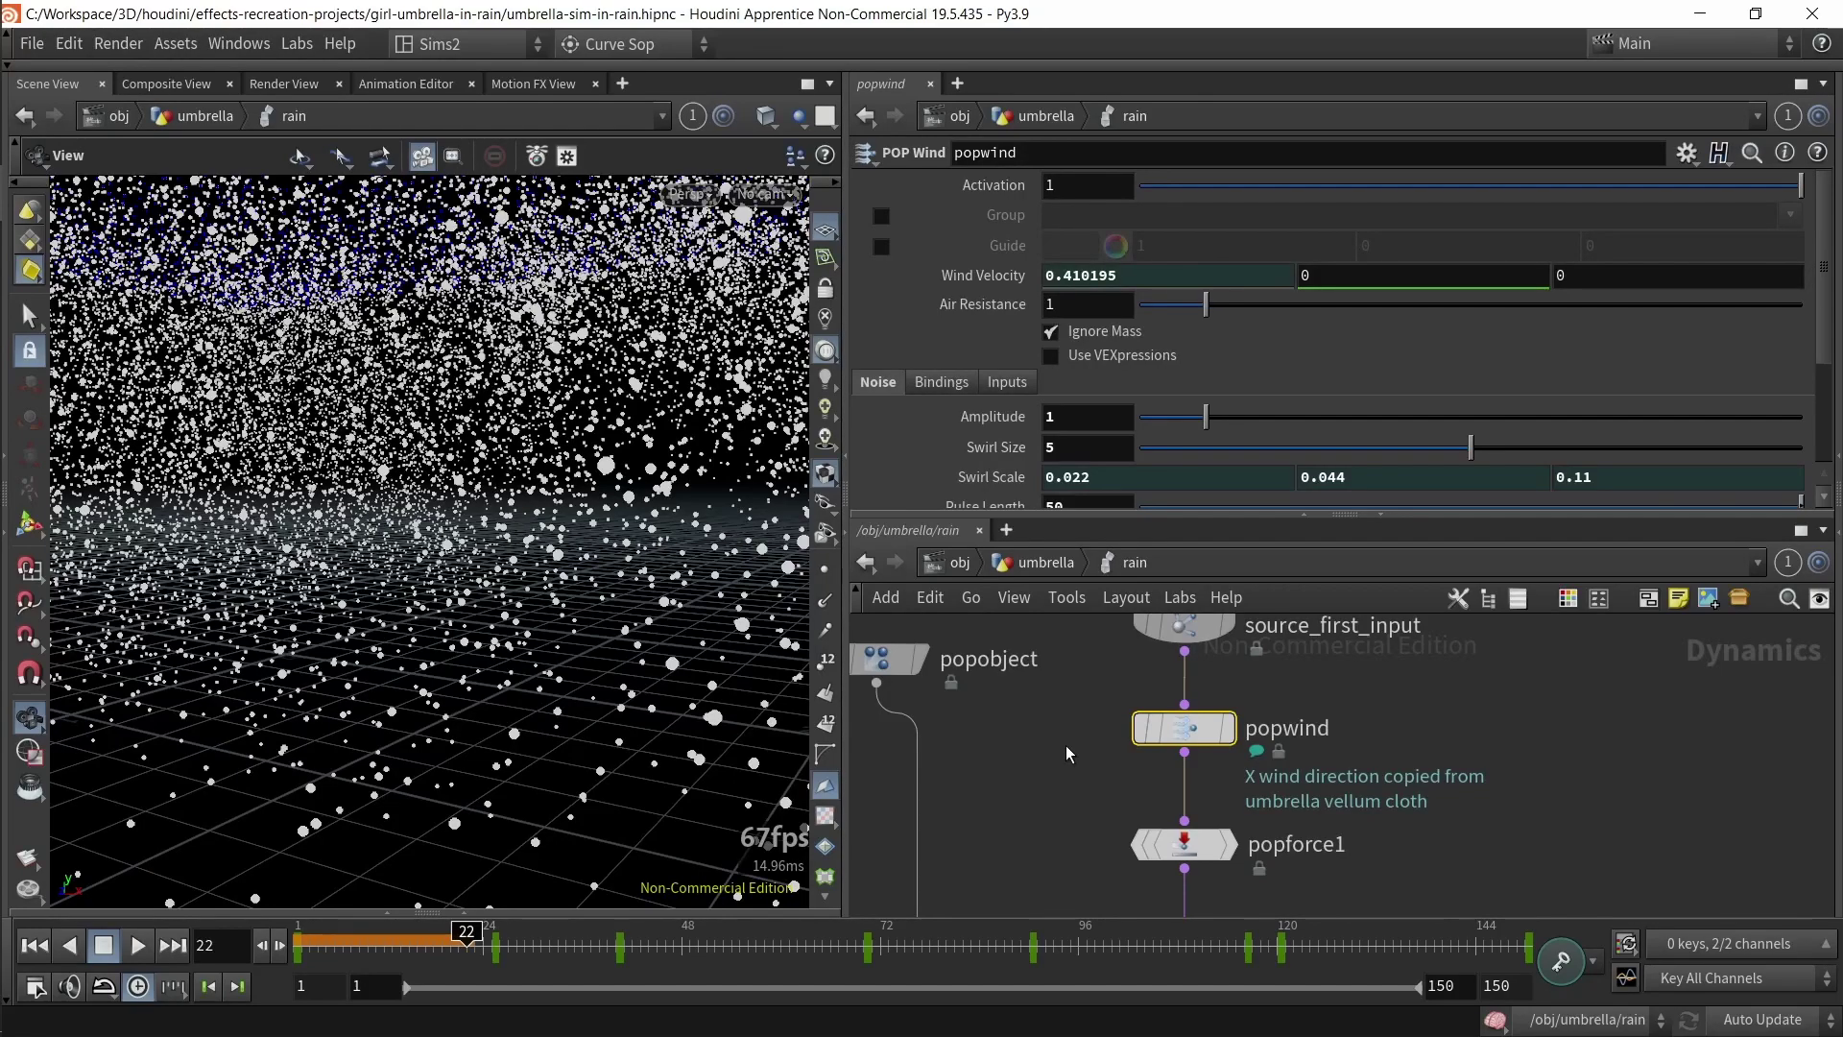
scroll(449, 539, down, 10)
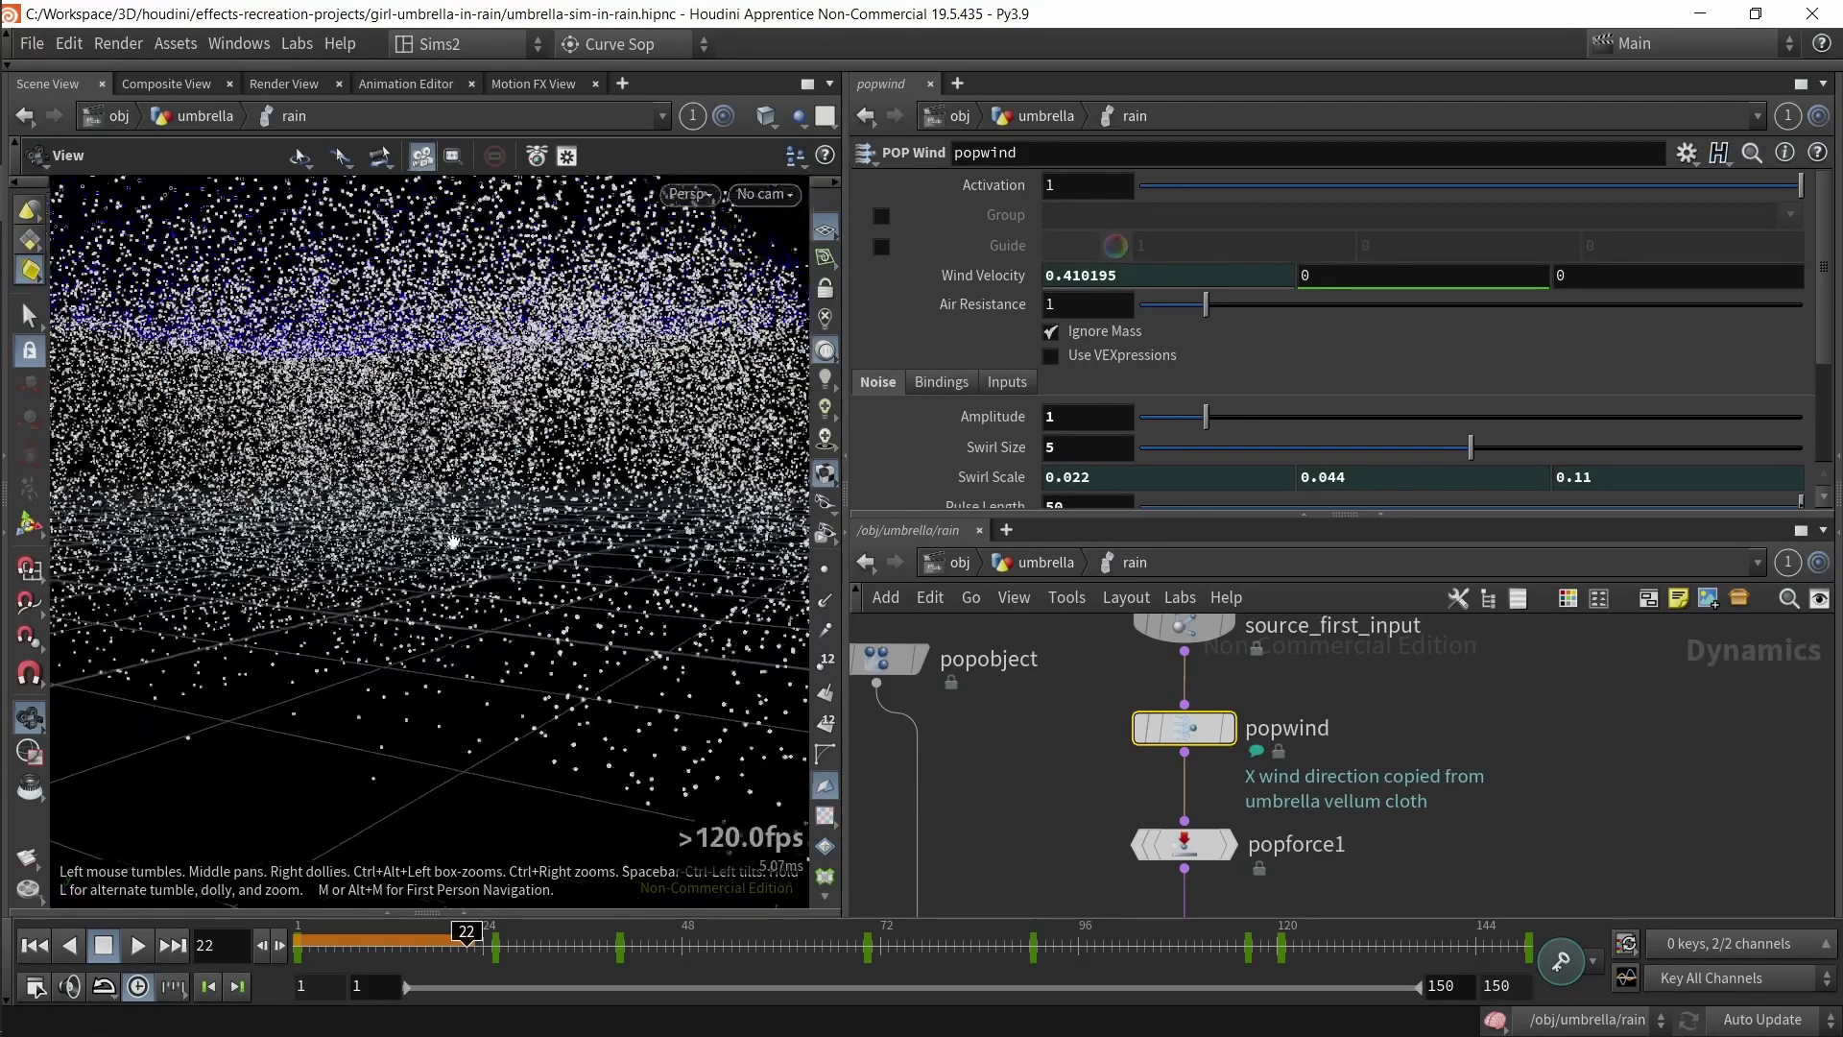
drag(462, 547, 513, 555)
scroll(509, 550, up, 3)
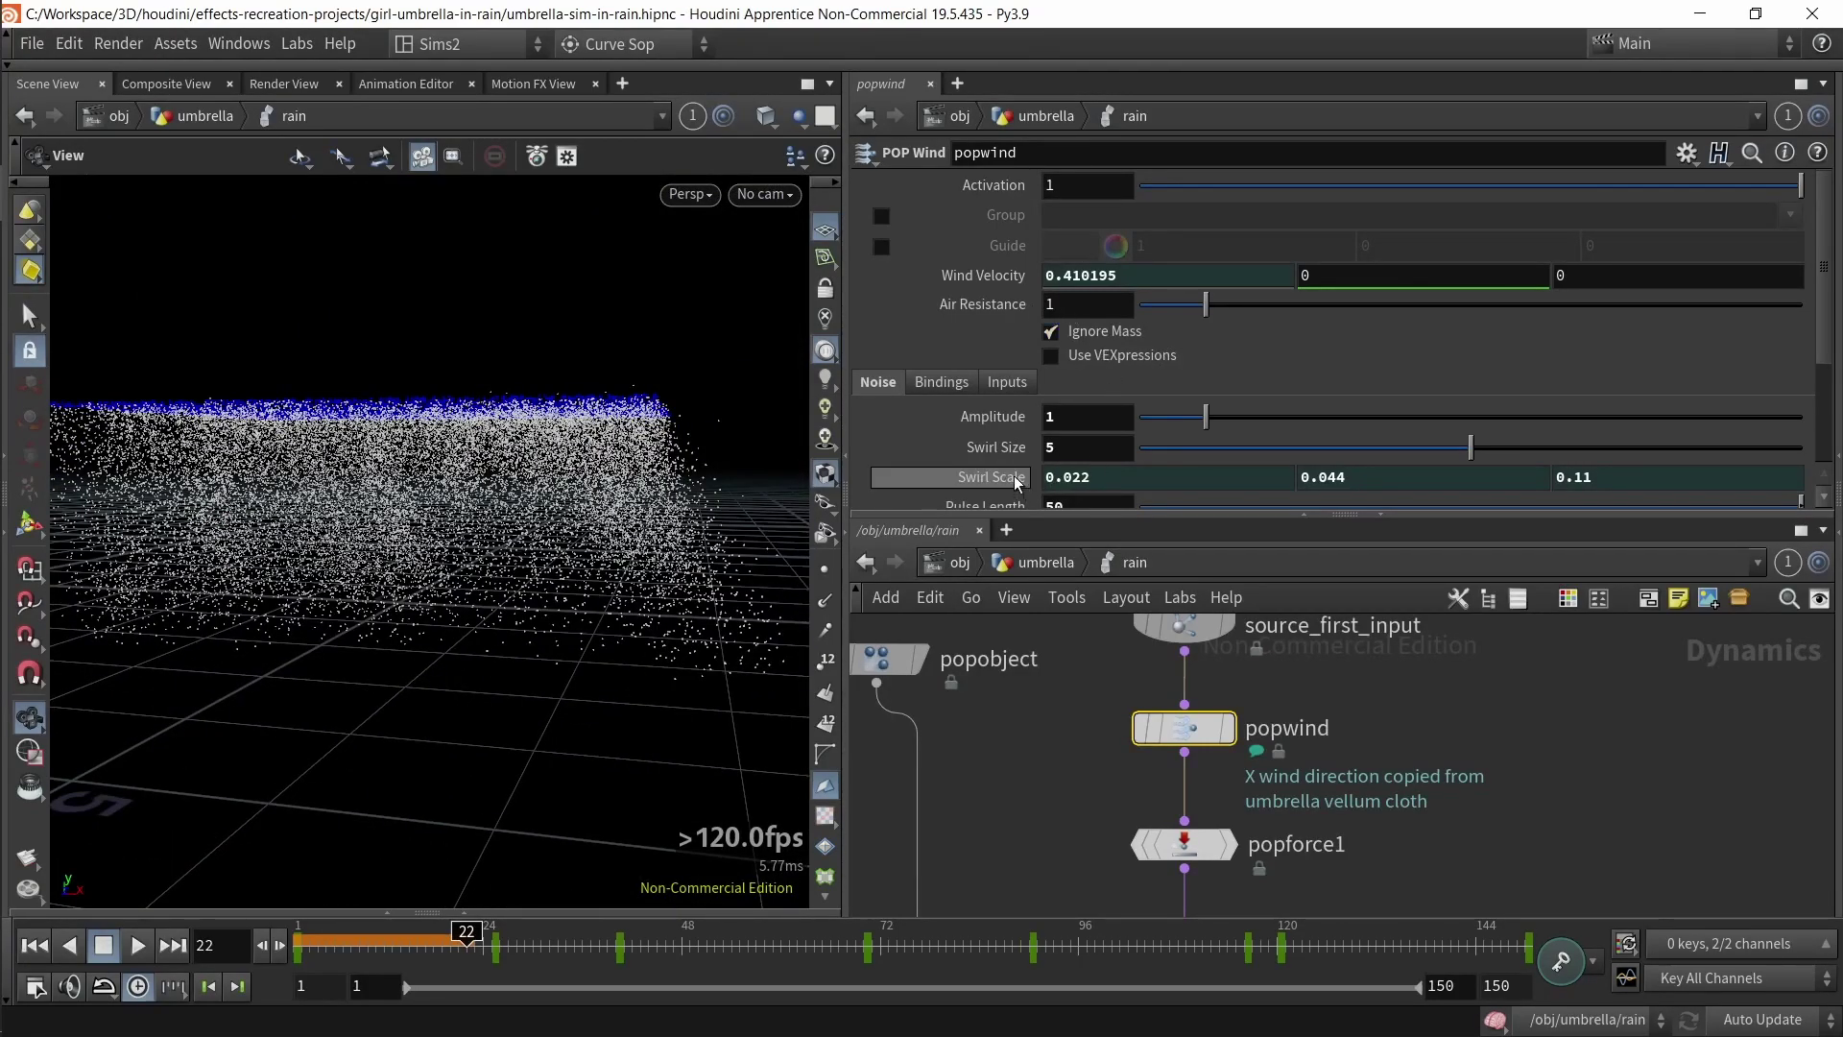
scroll(1018, 432, down, 2)
scroll(1050, 411, down, 3)
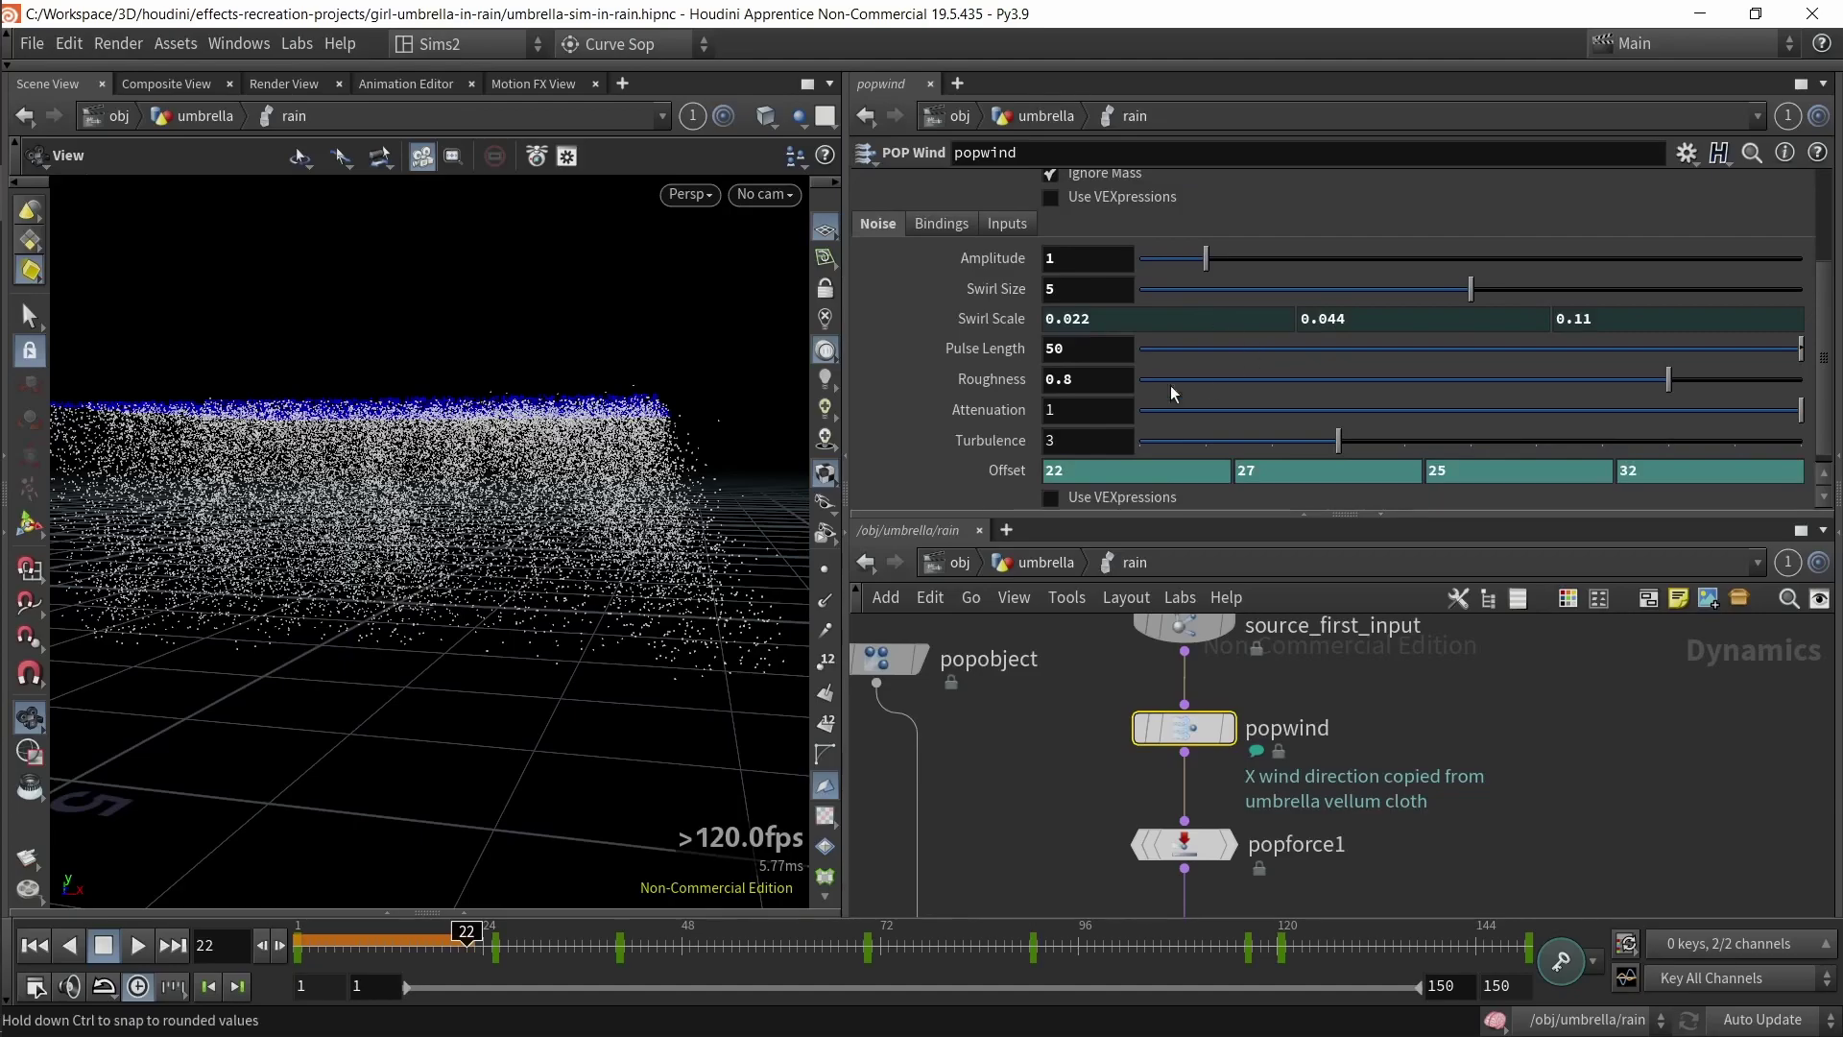
click(991, 319)
click(991, 320)
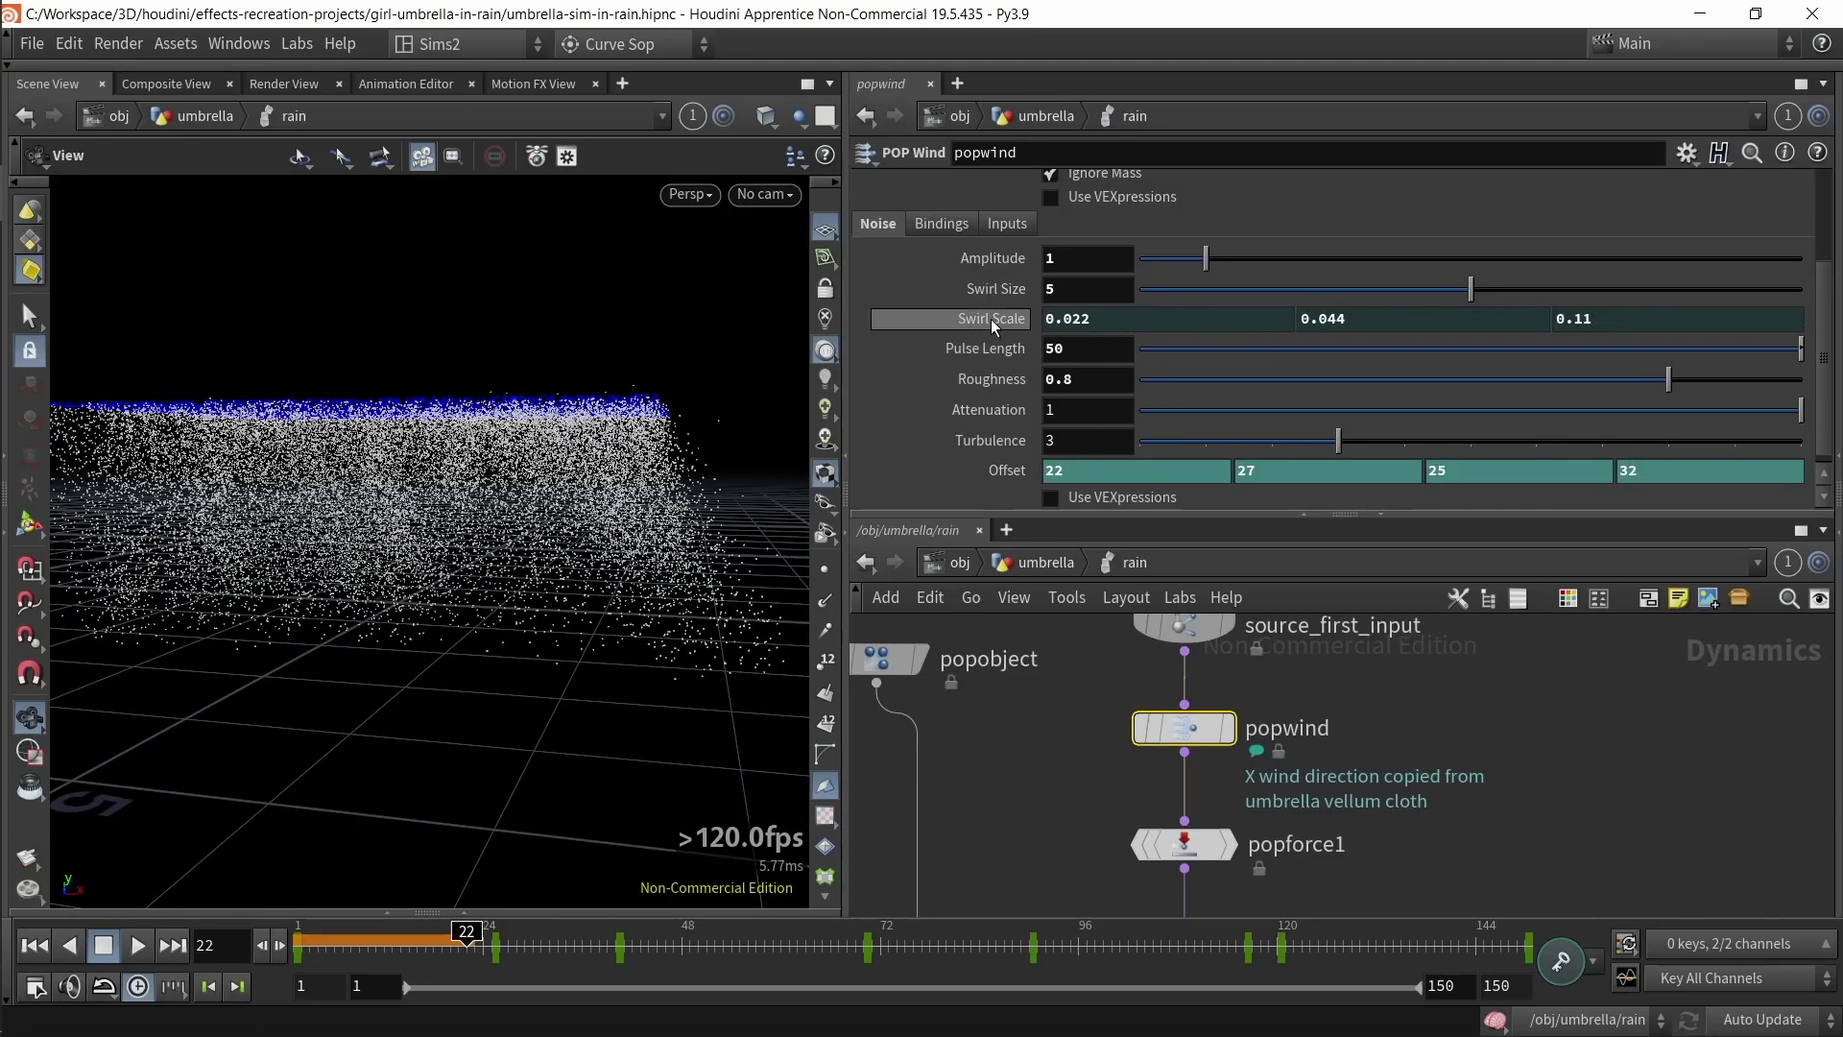
click(1004, 469)
click(1006, 470)
scroll(1004, 384, down, 1)
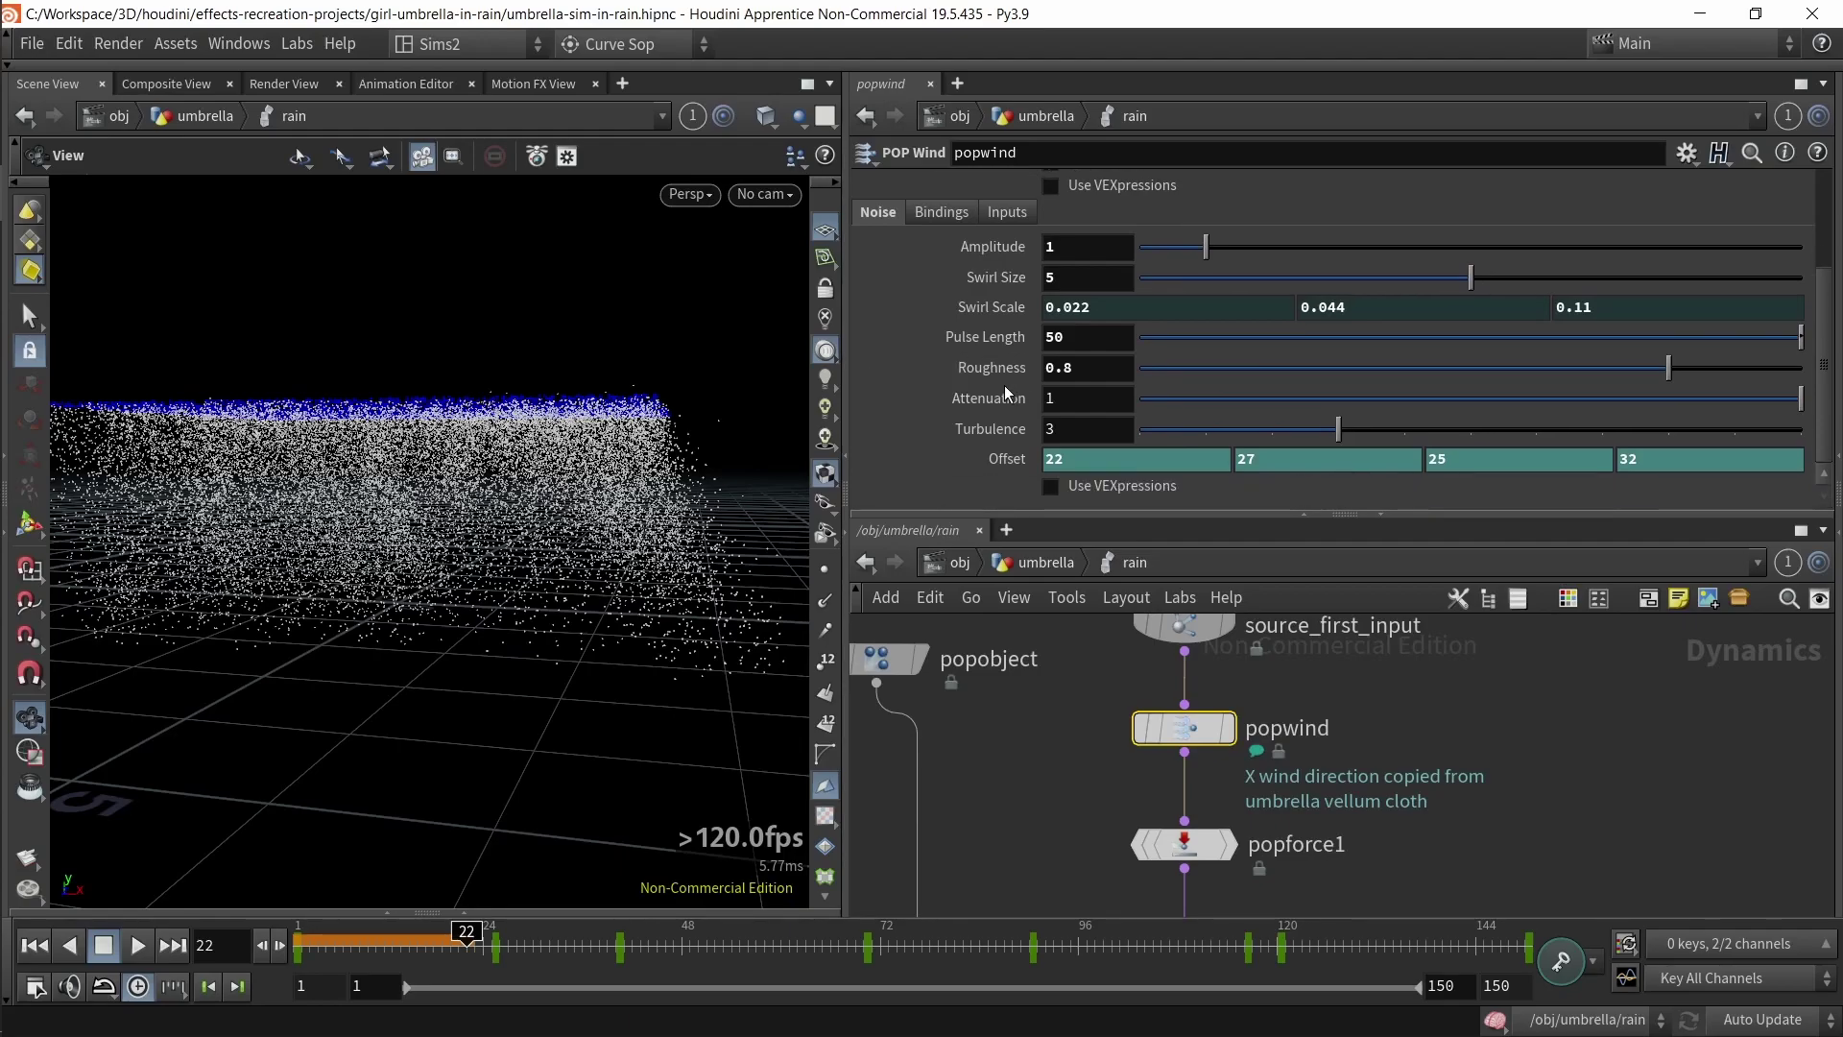
- Play the rain simulation from frame 1 while viewing it from farther back, and stop the playback
click(299, 944)
click(138, 948)
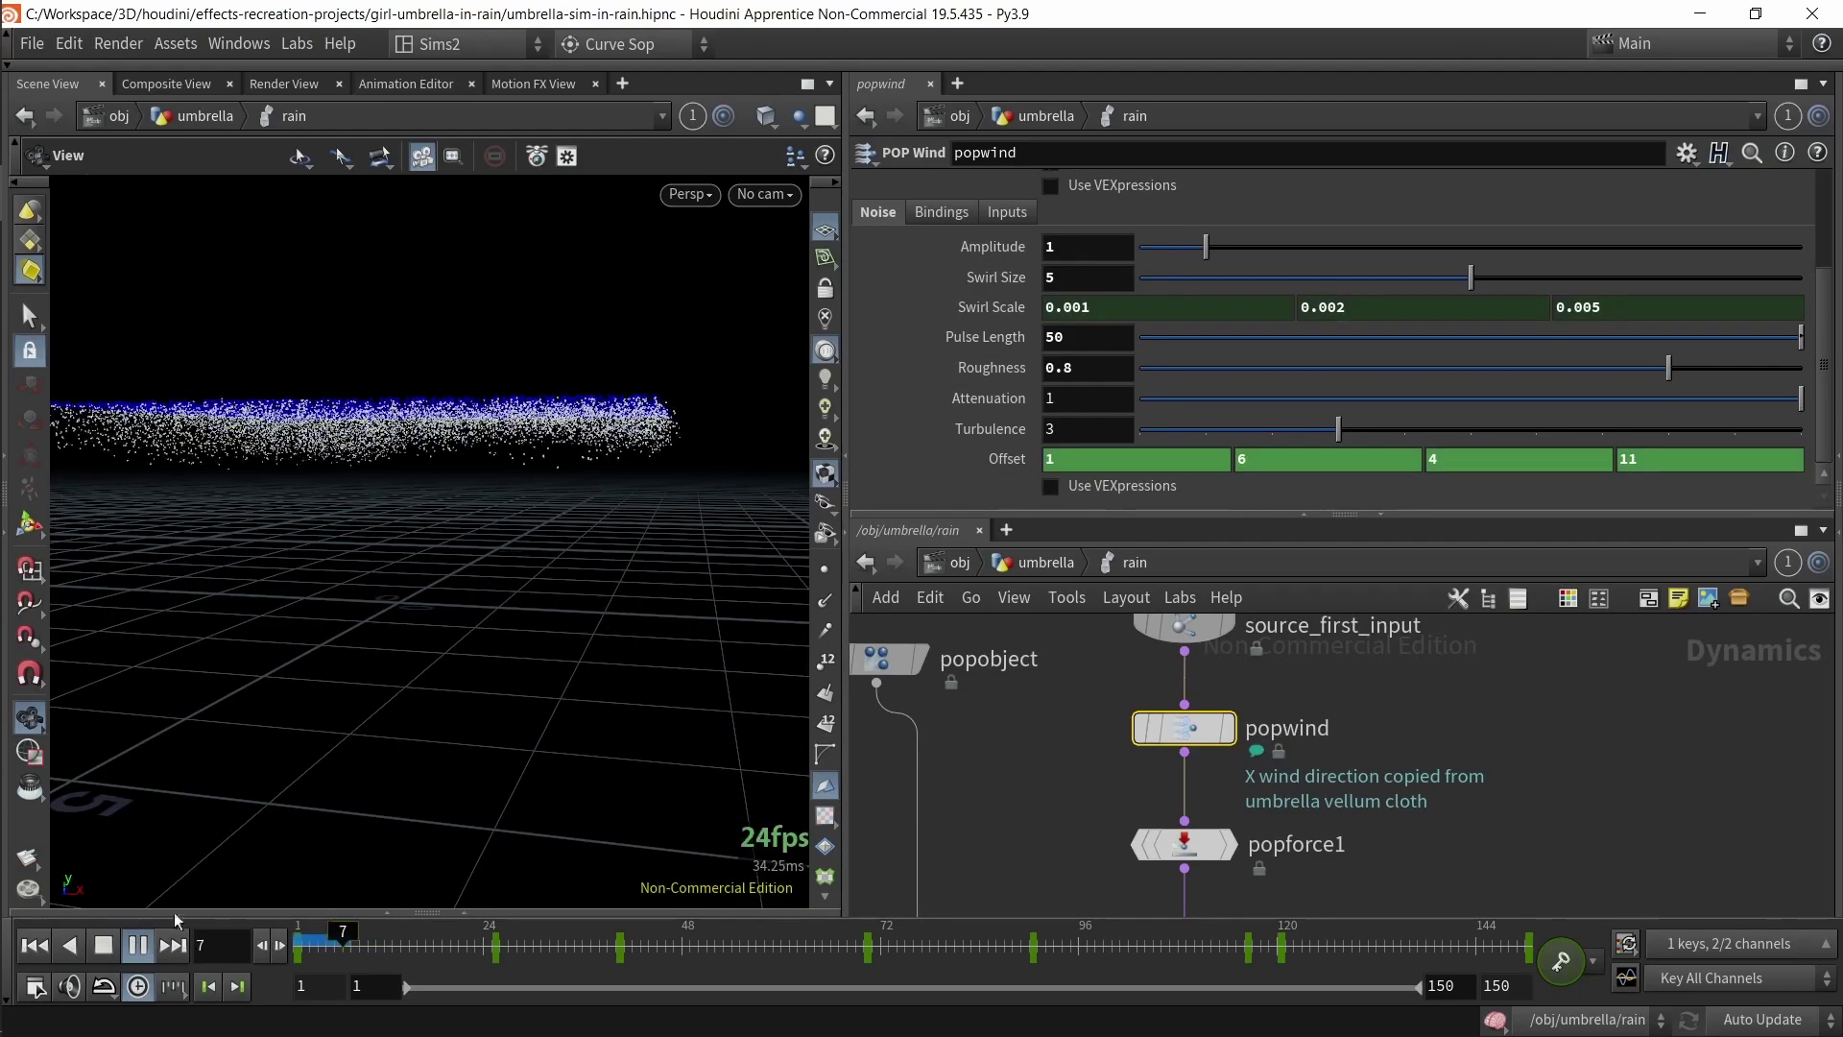
scroll(477, 649, down, 3)
drag(477, 649, 488, 631)
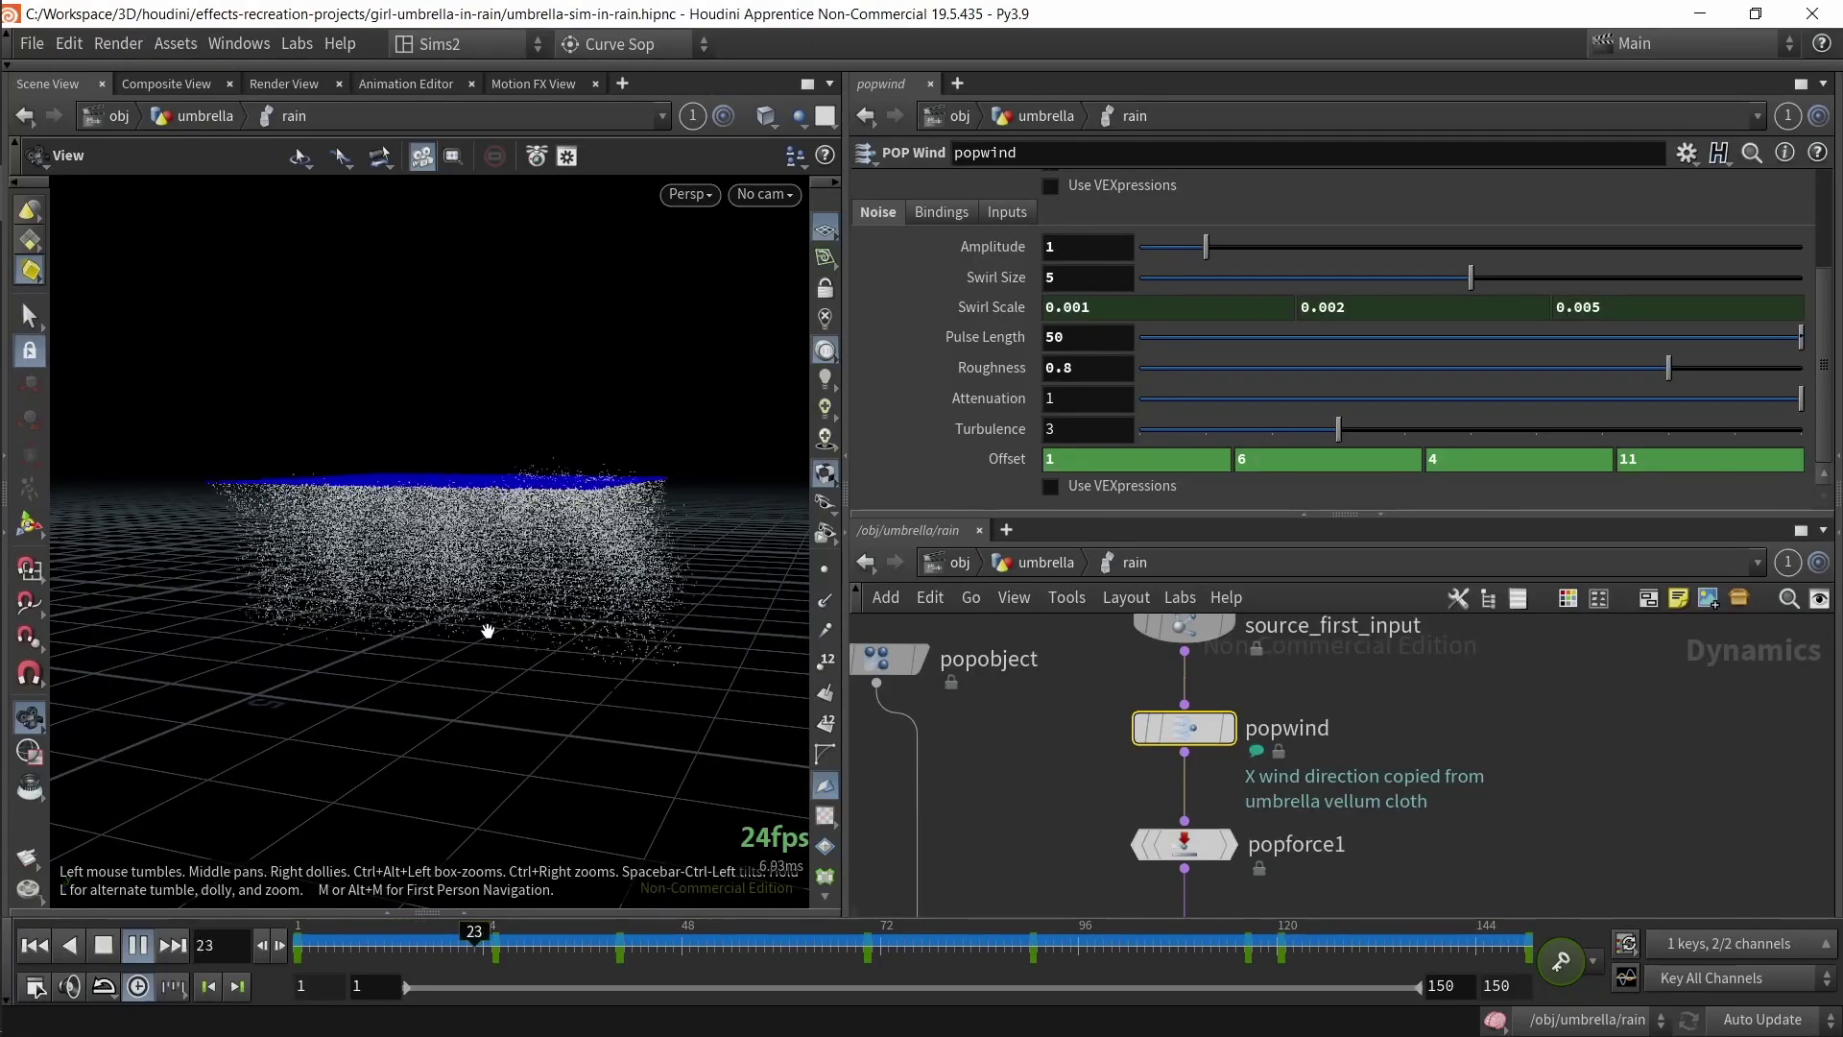
click(103, 946)
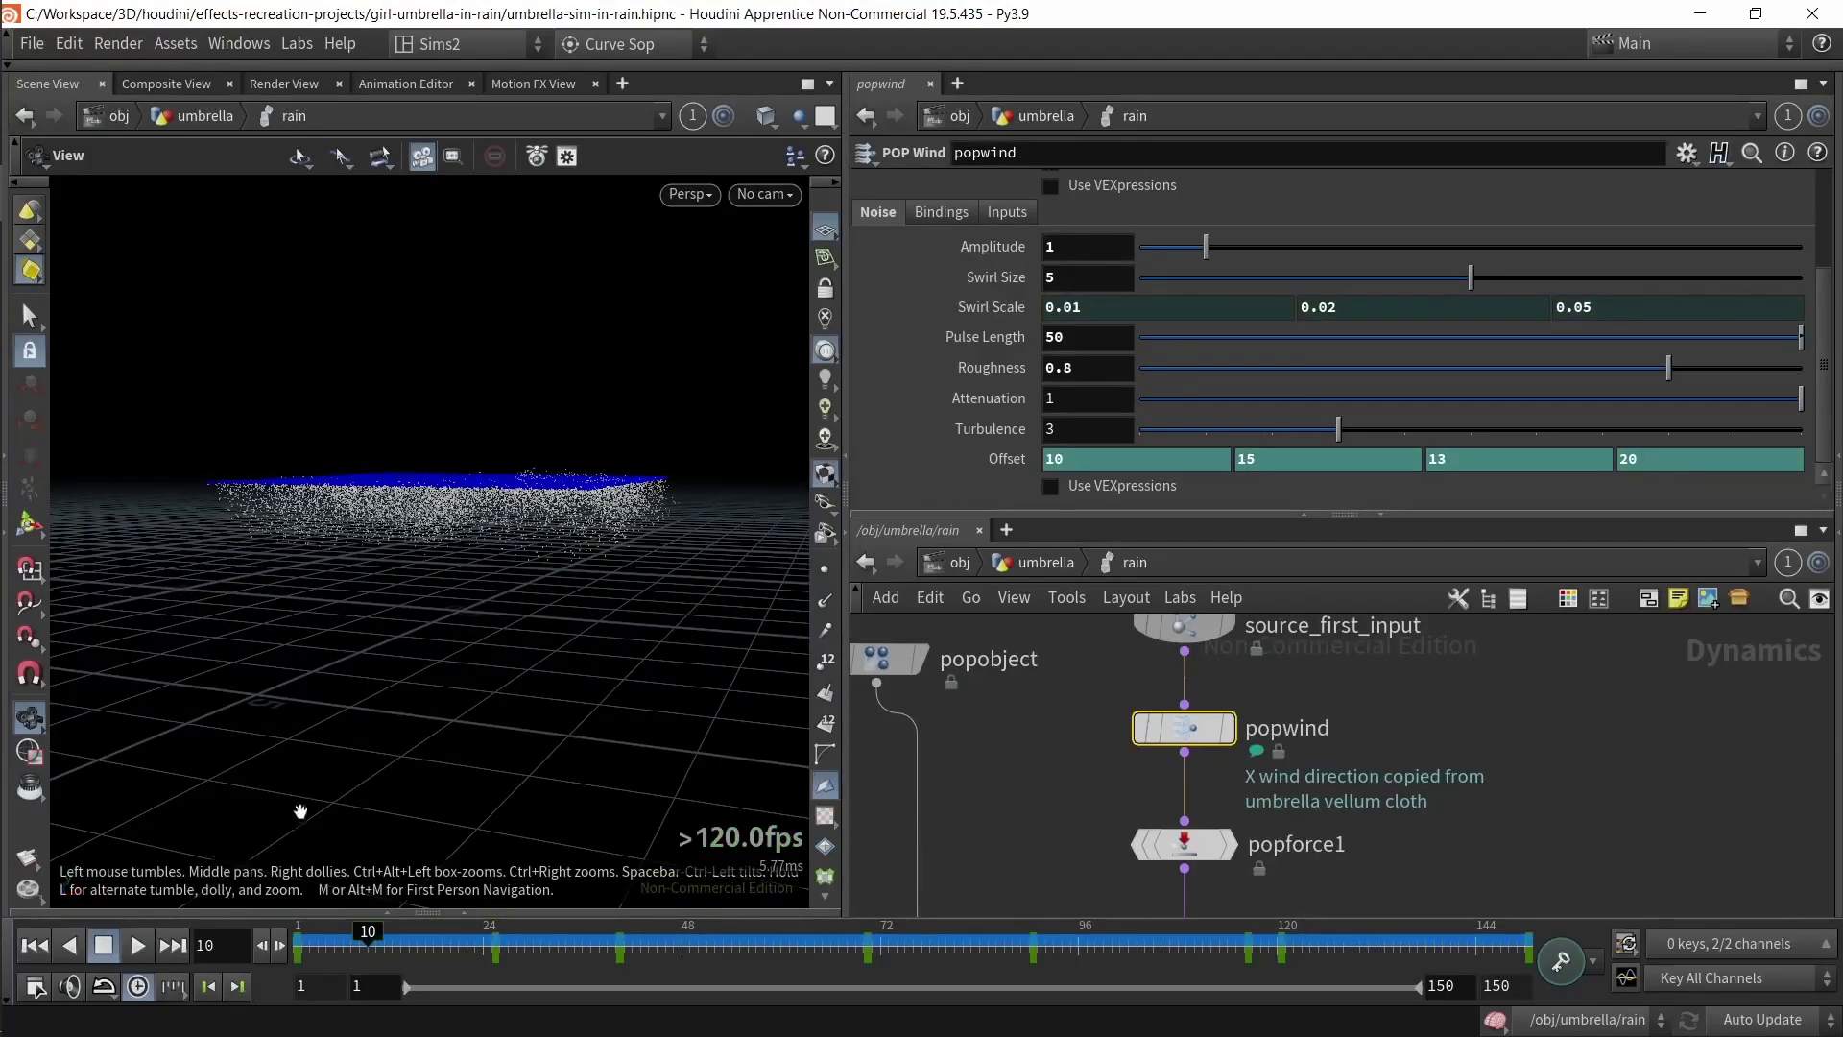
- Review the noise settings of popforce1 and the collision response of kill_particles_that_hit_umbrella
middle_drag(1052, 745, 1038, 624)
click(1169, 723)
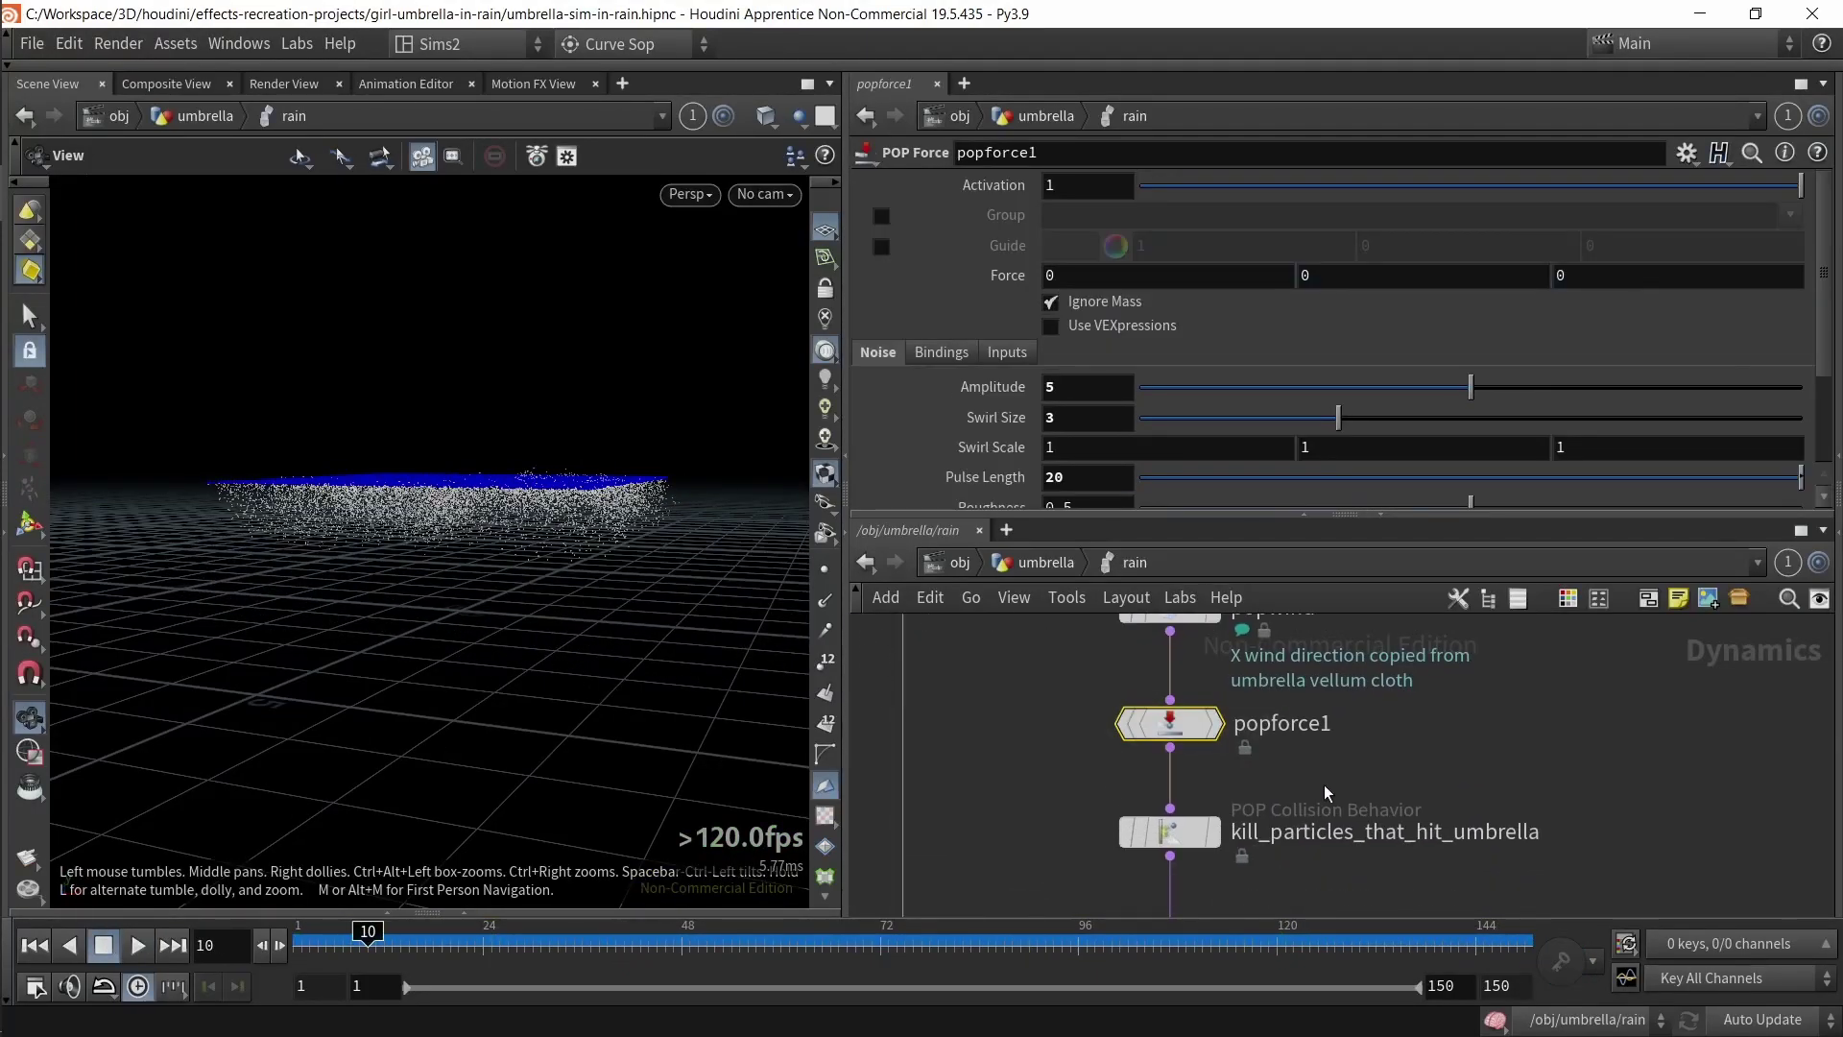
scroll(1031, 418, down, 2)
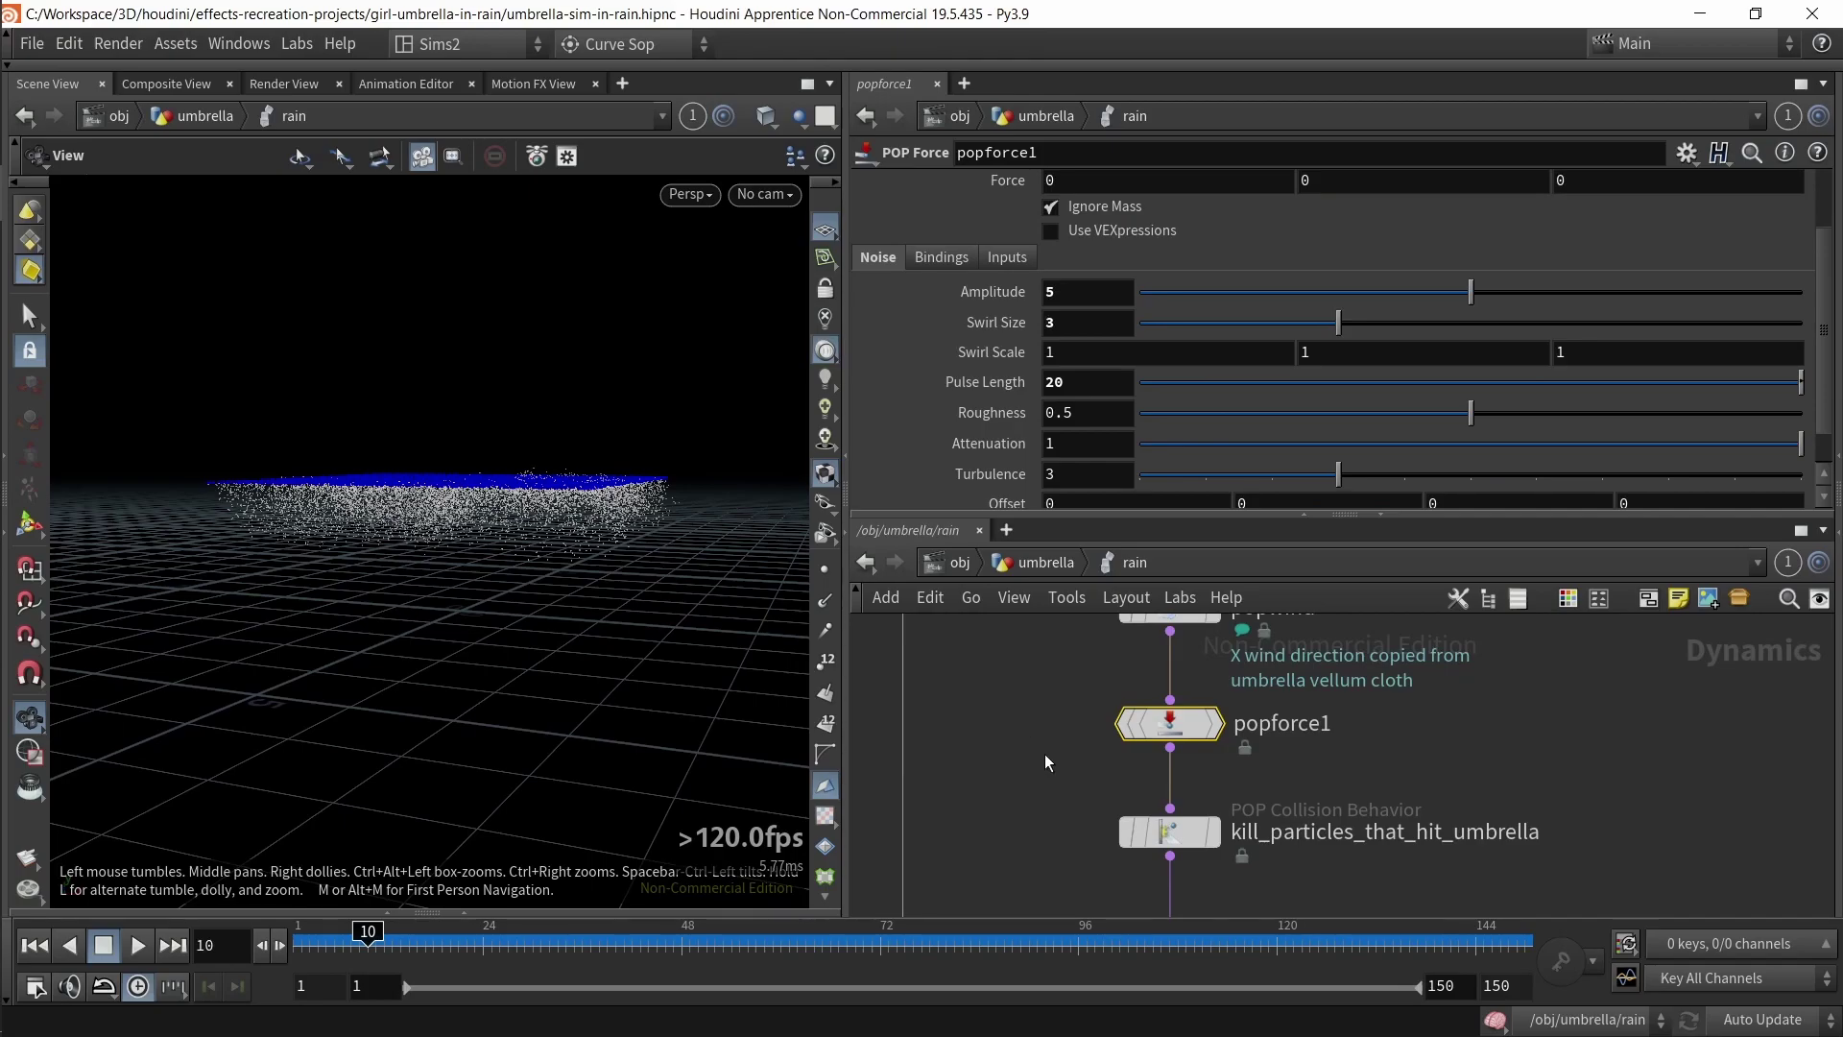
middle_drag(1057, 792, 1048, 738)
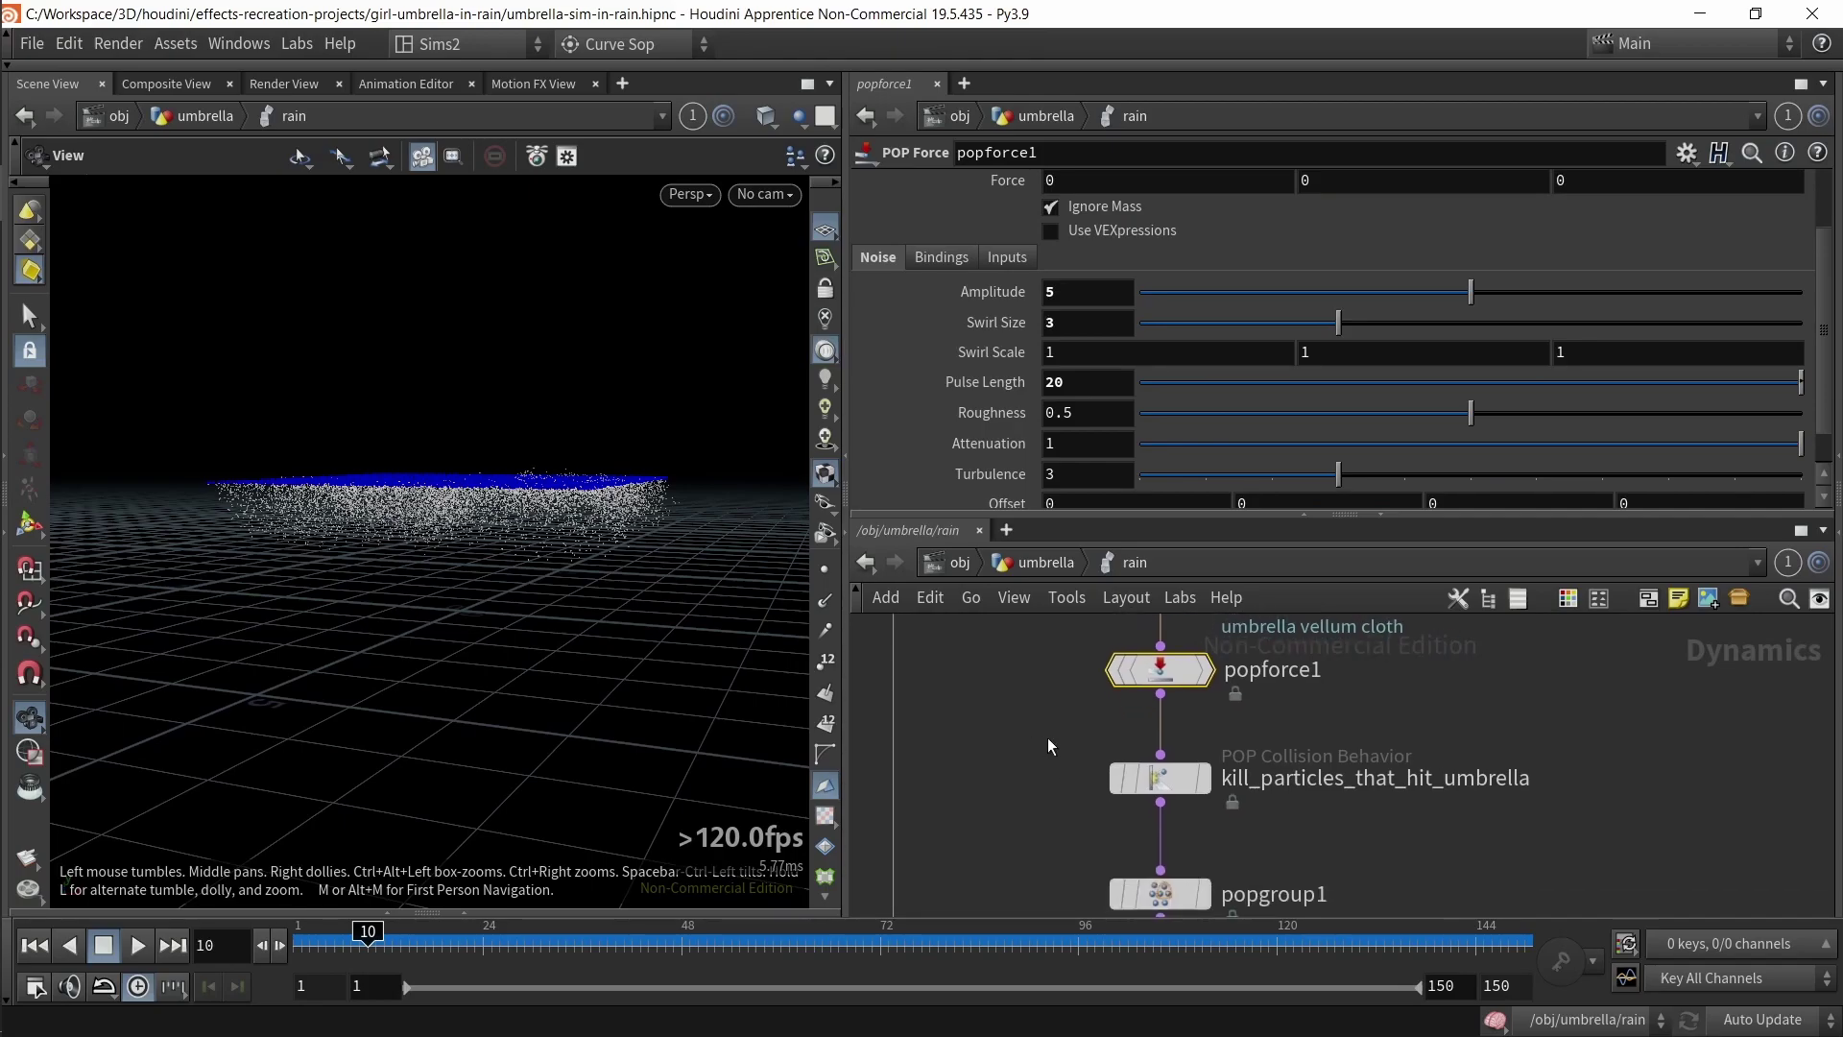
click(1160, 778)
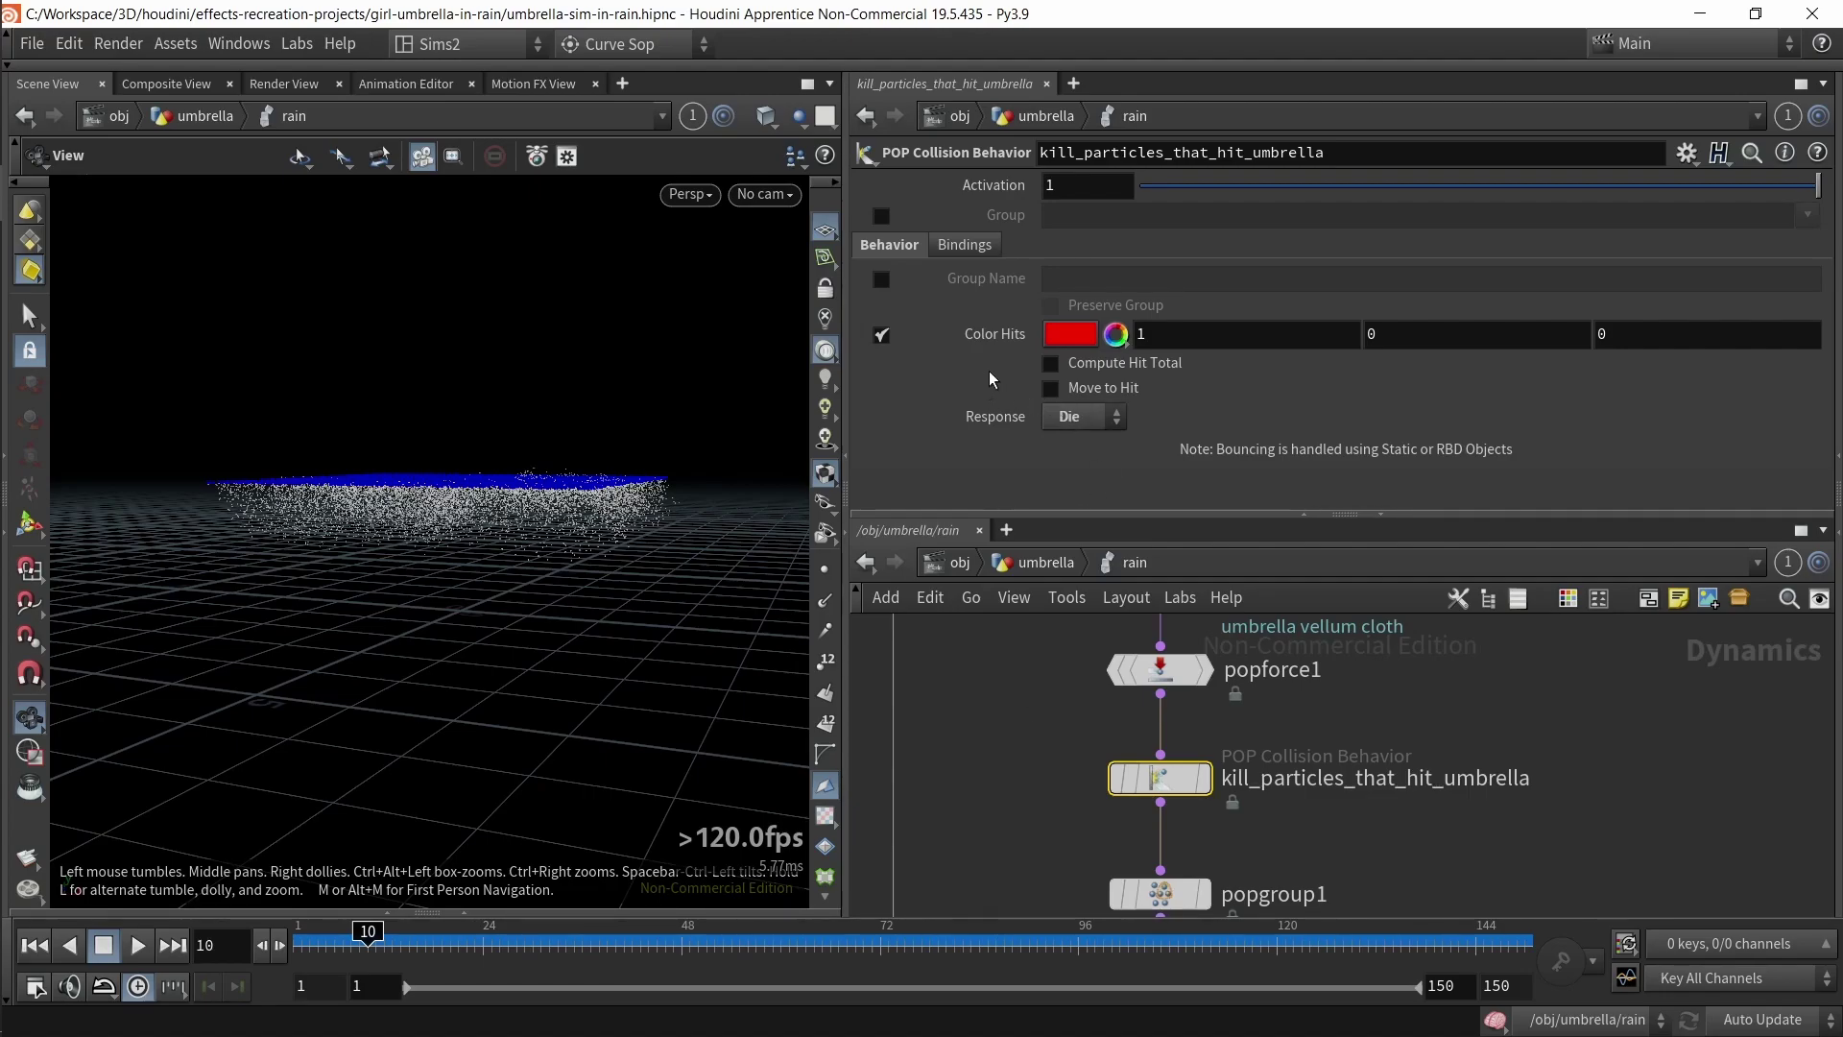
- Move the rain simulation to frame 45 and examine the falling particles up close and from a distance
drag(1041, 772, 1488, 816)
scroll(473, 538, up, 5)
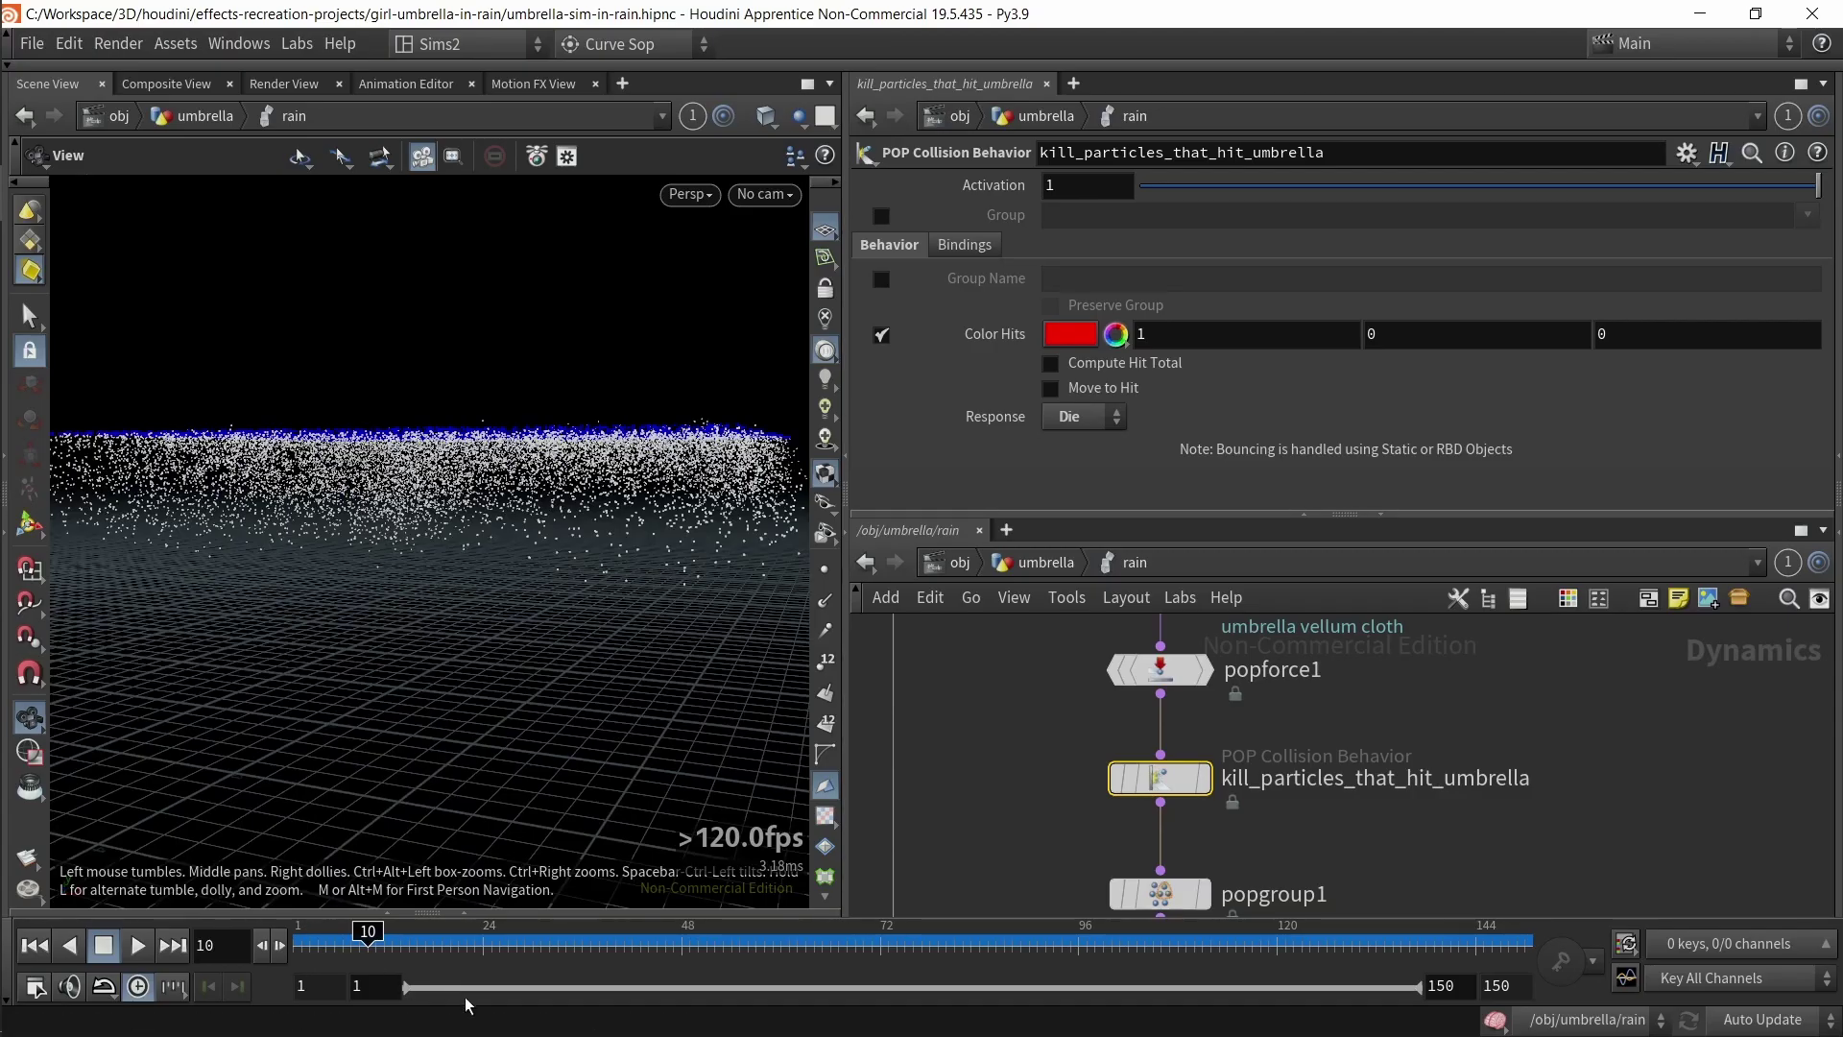
drag(510, 679, 531, 675)
scroll(531, 675, up, 4)
drag(423, 650, 577, 667)
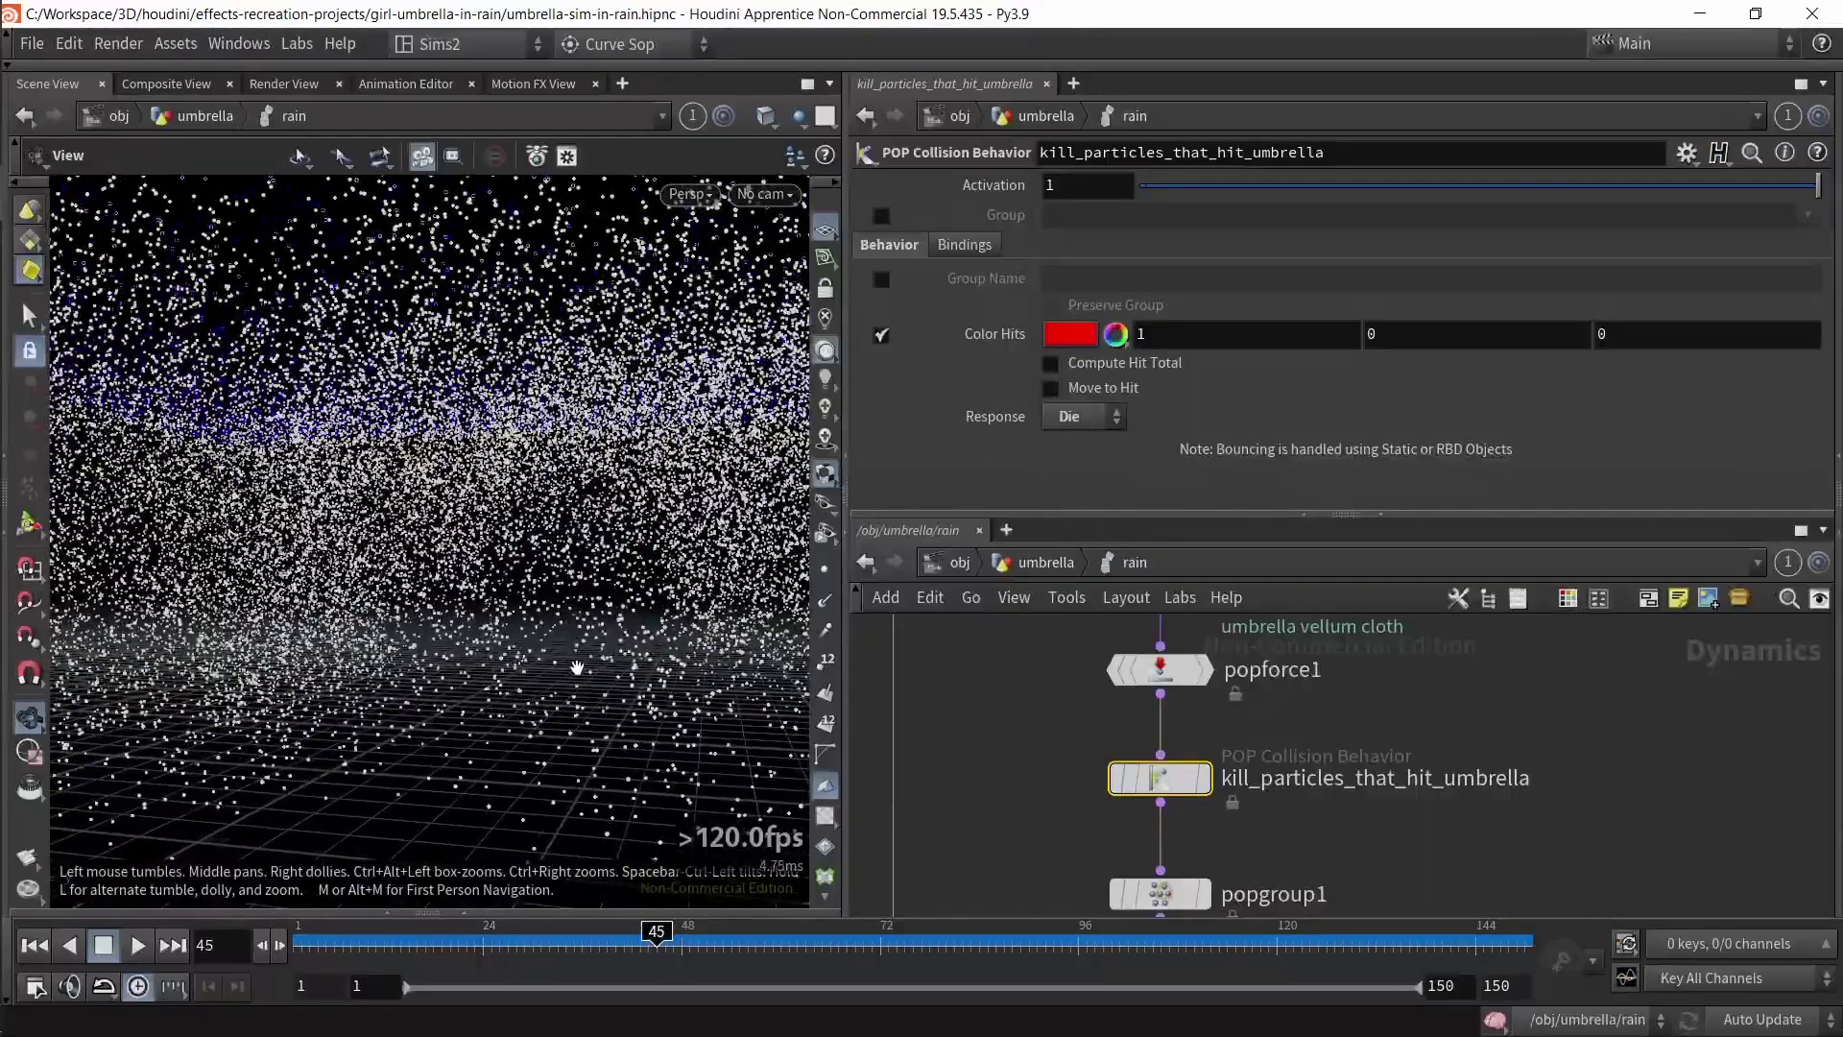
middle_drag(1028, 803, 1027, 670)
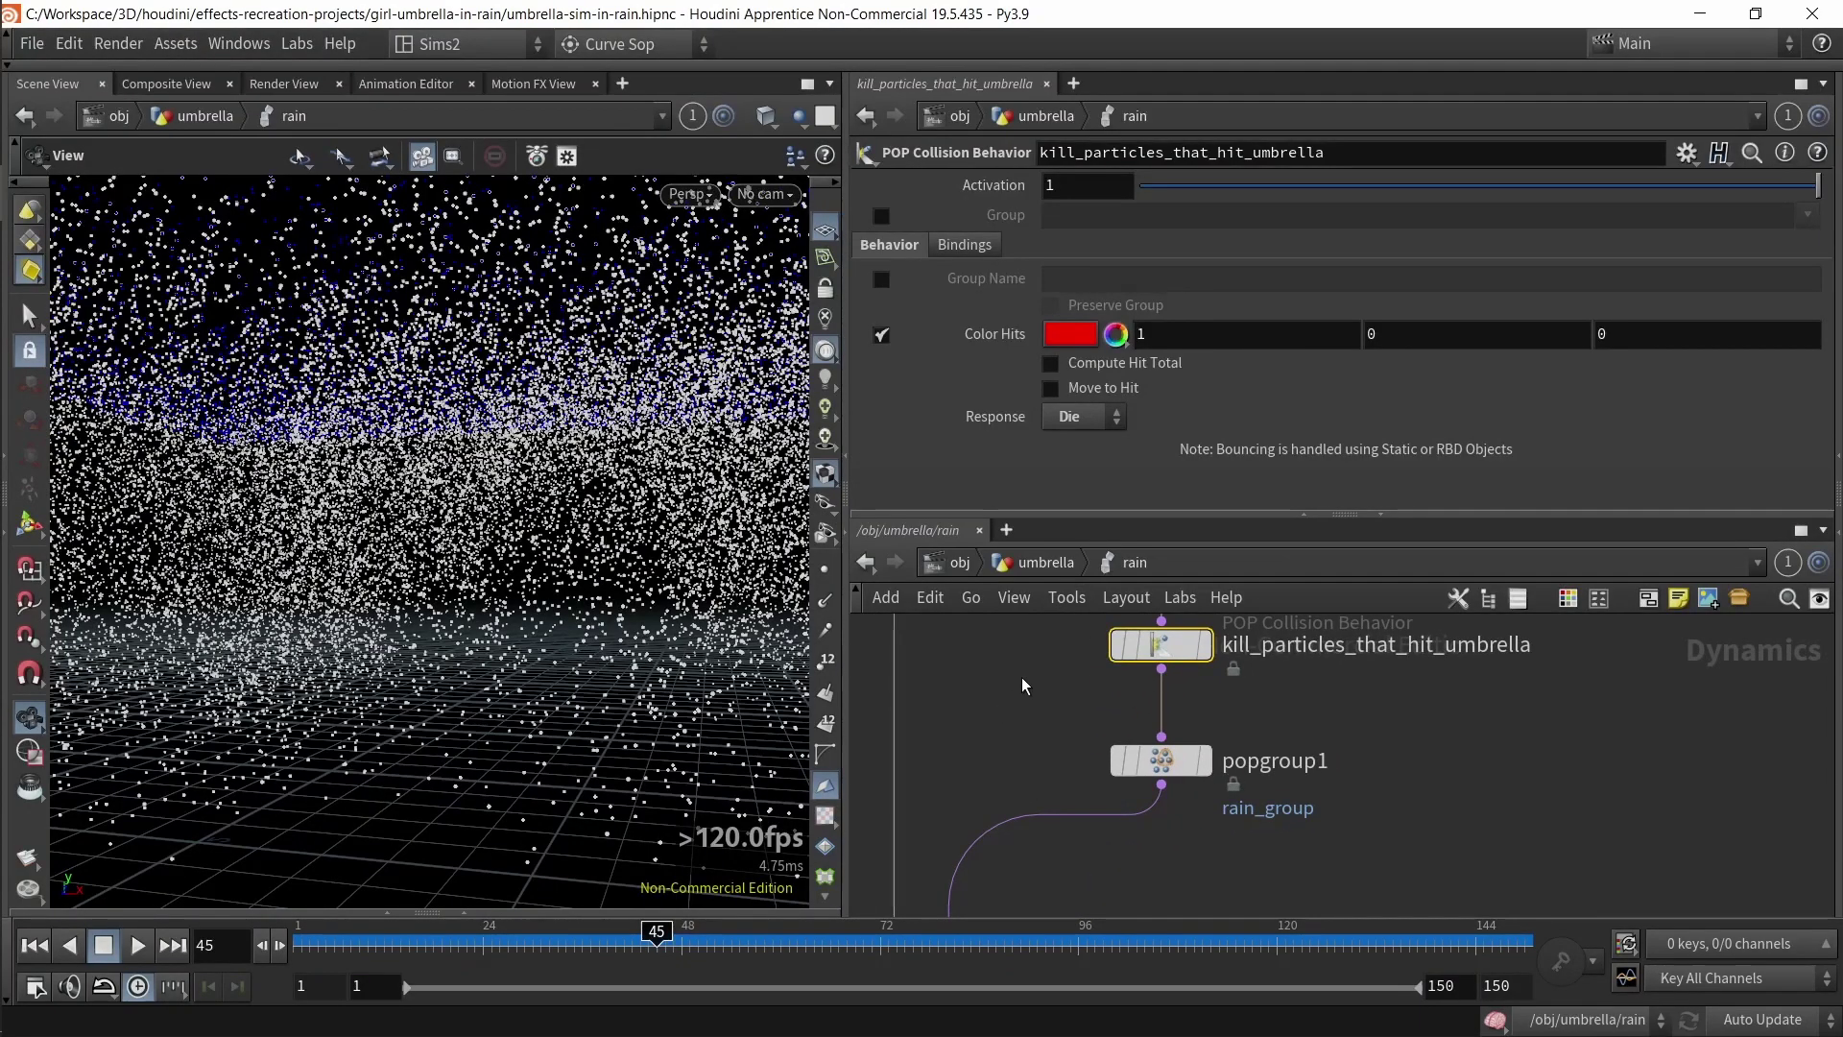
scroll(399, 543, down, 10)
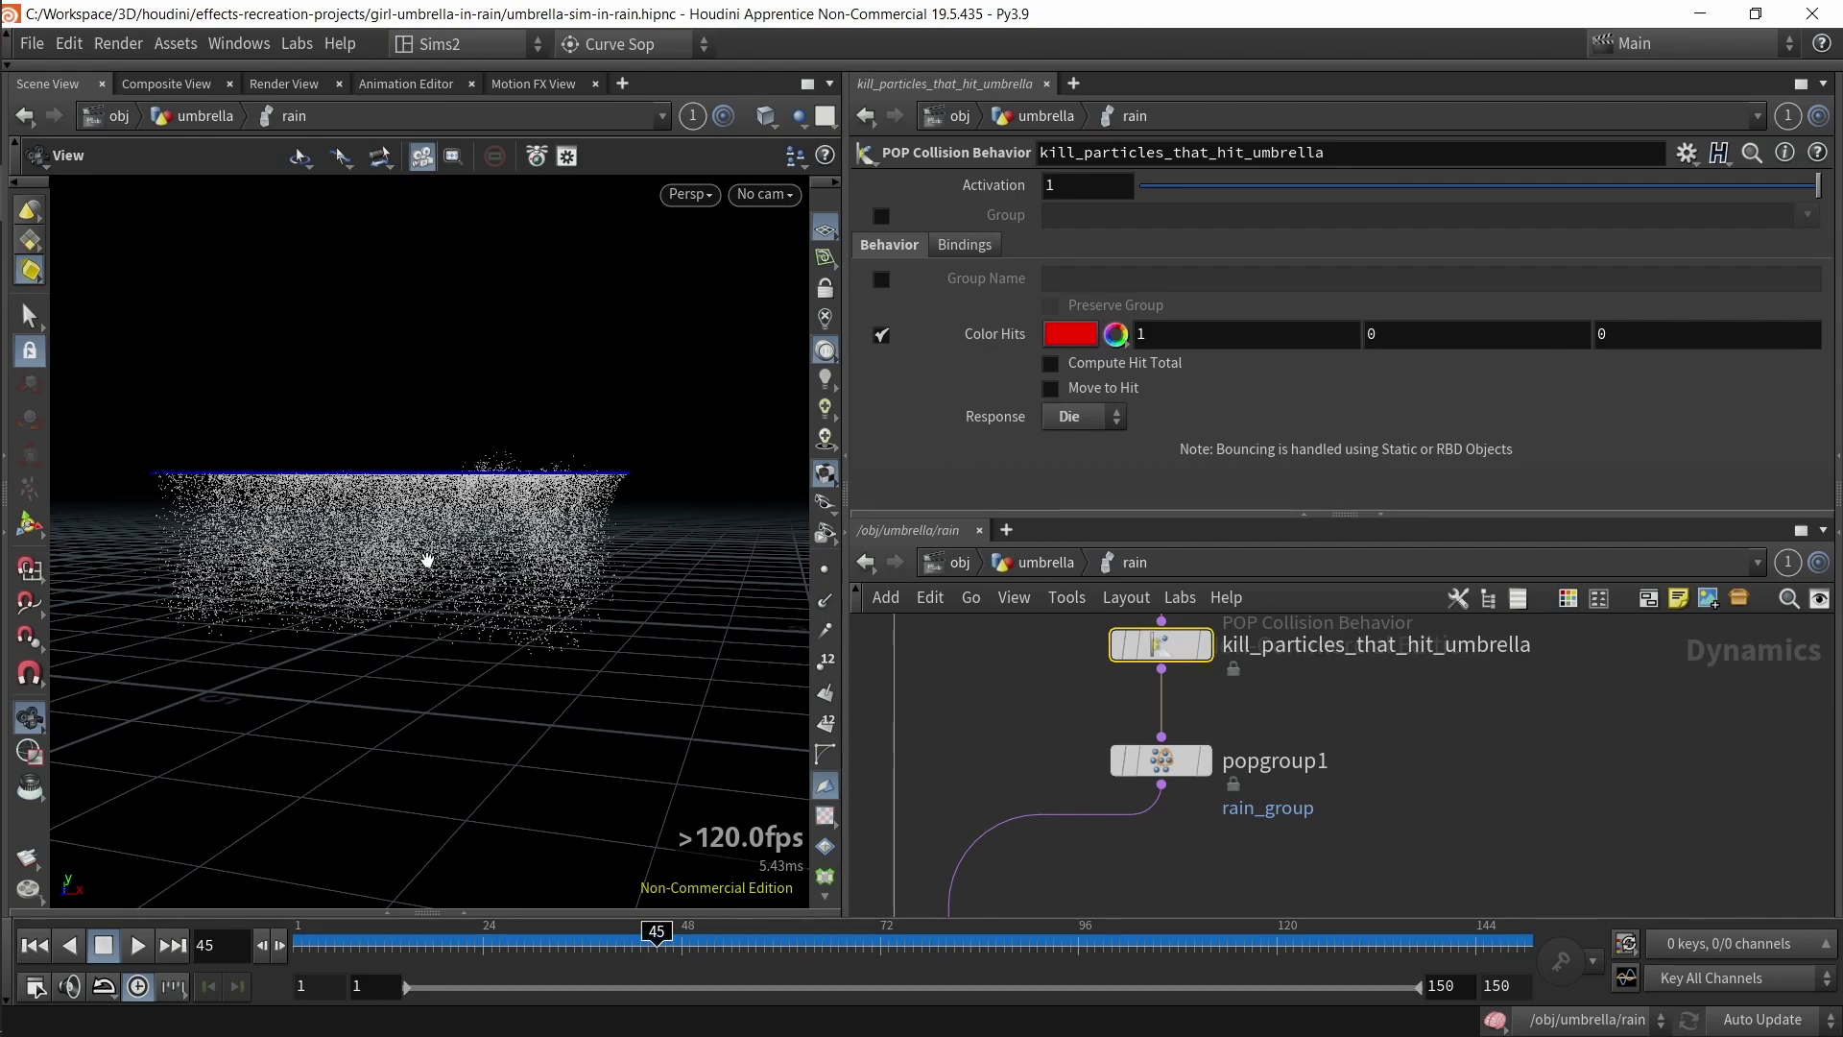
- Review the group settings of popgroup1 and the force settings of gravity1 in the rain network
click(1166, 761)
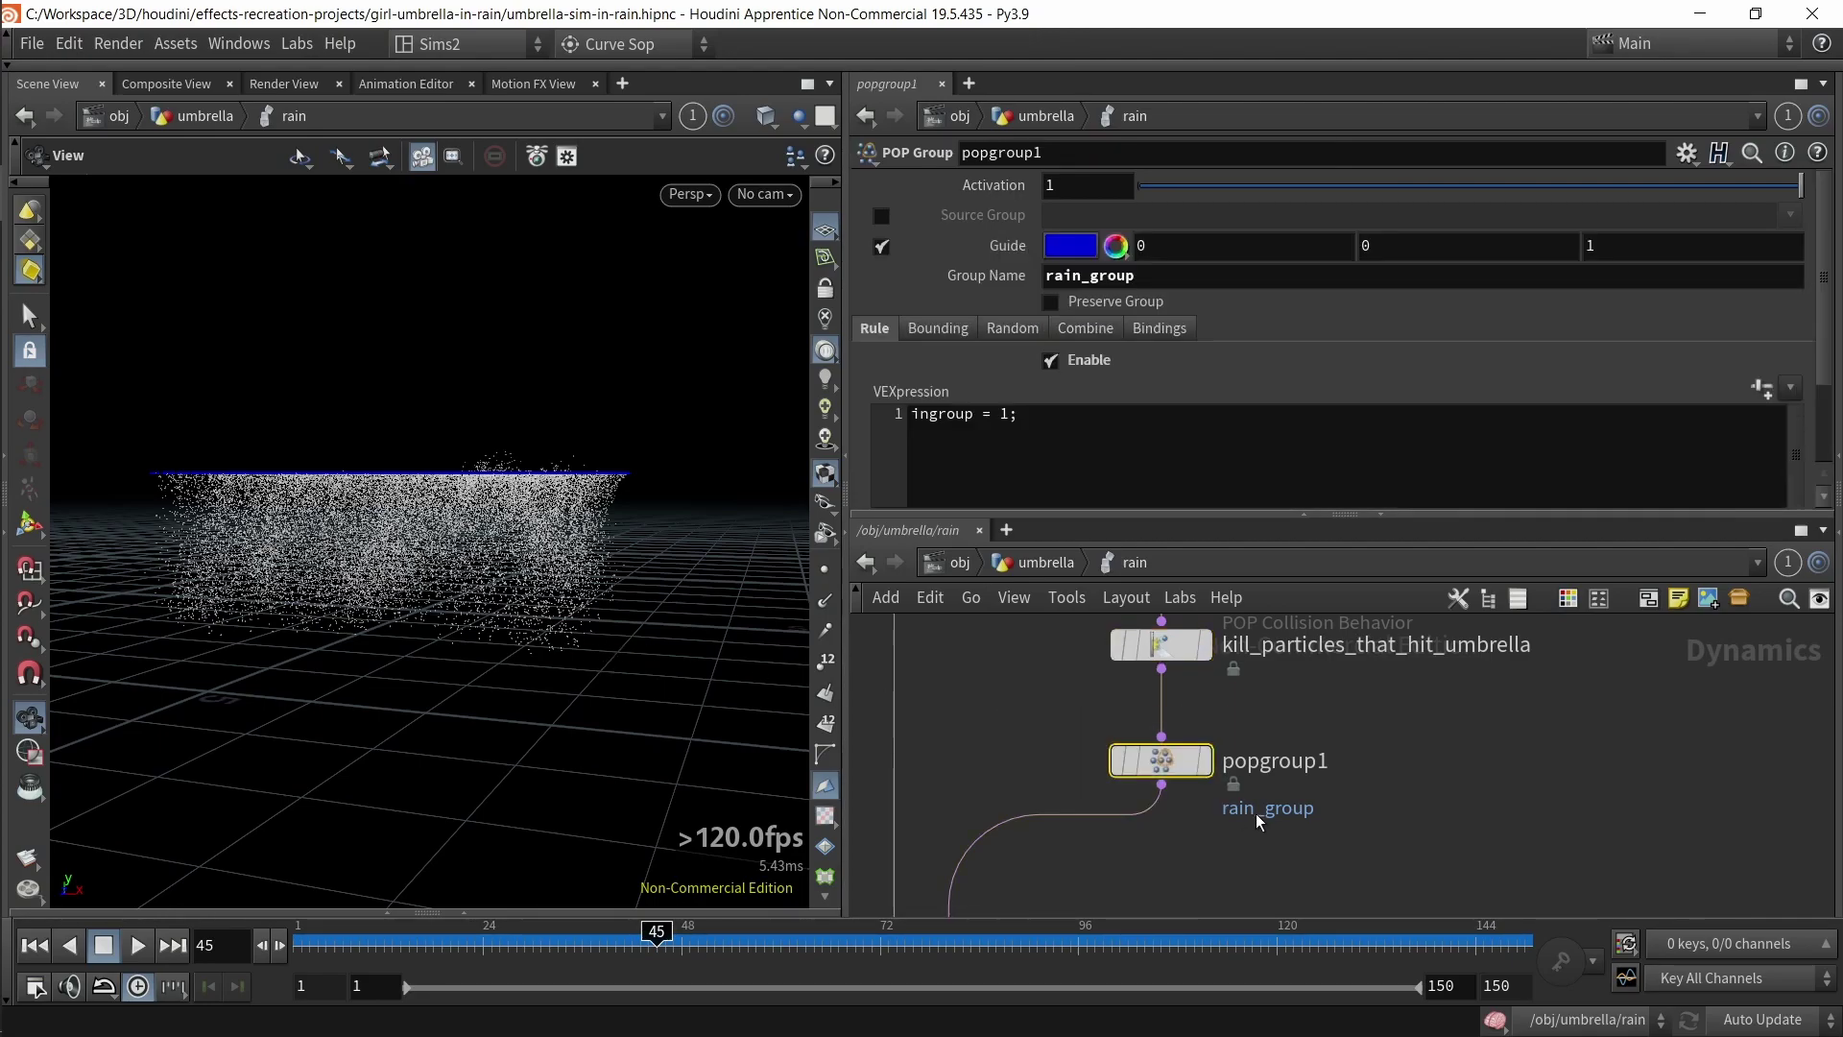
scroll(1345, 816, down, 2)
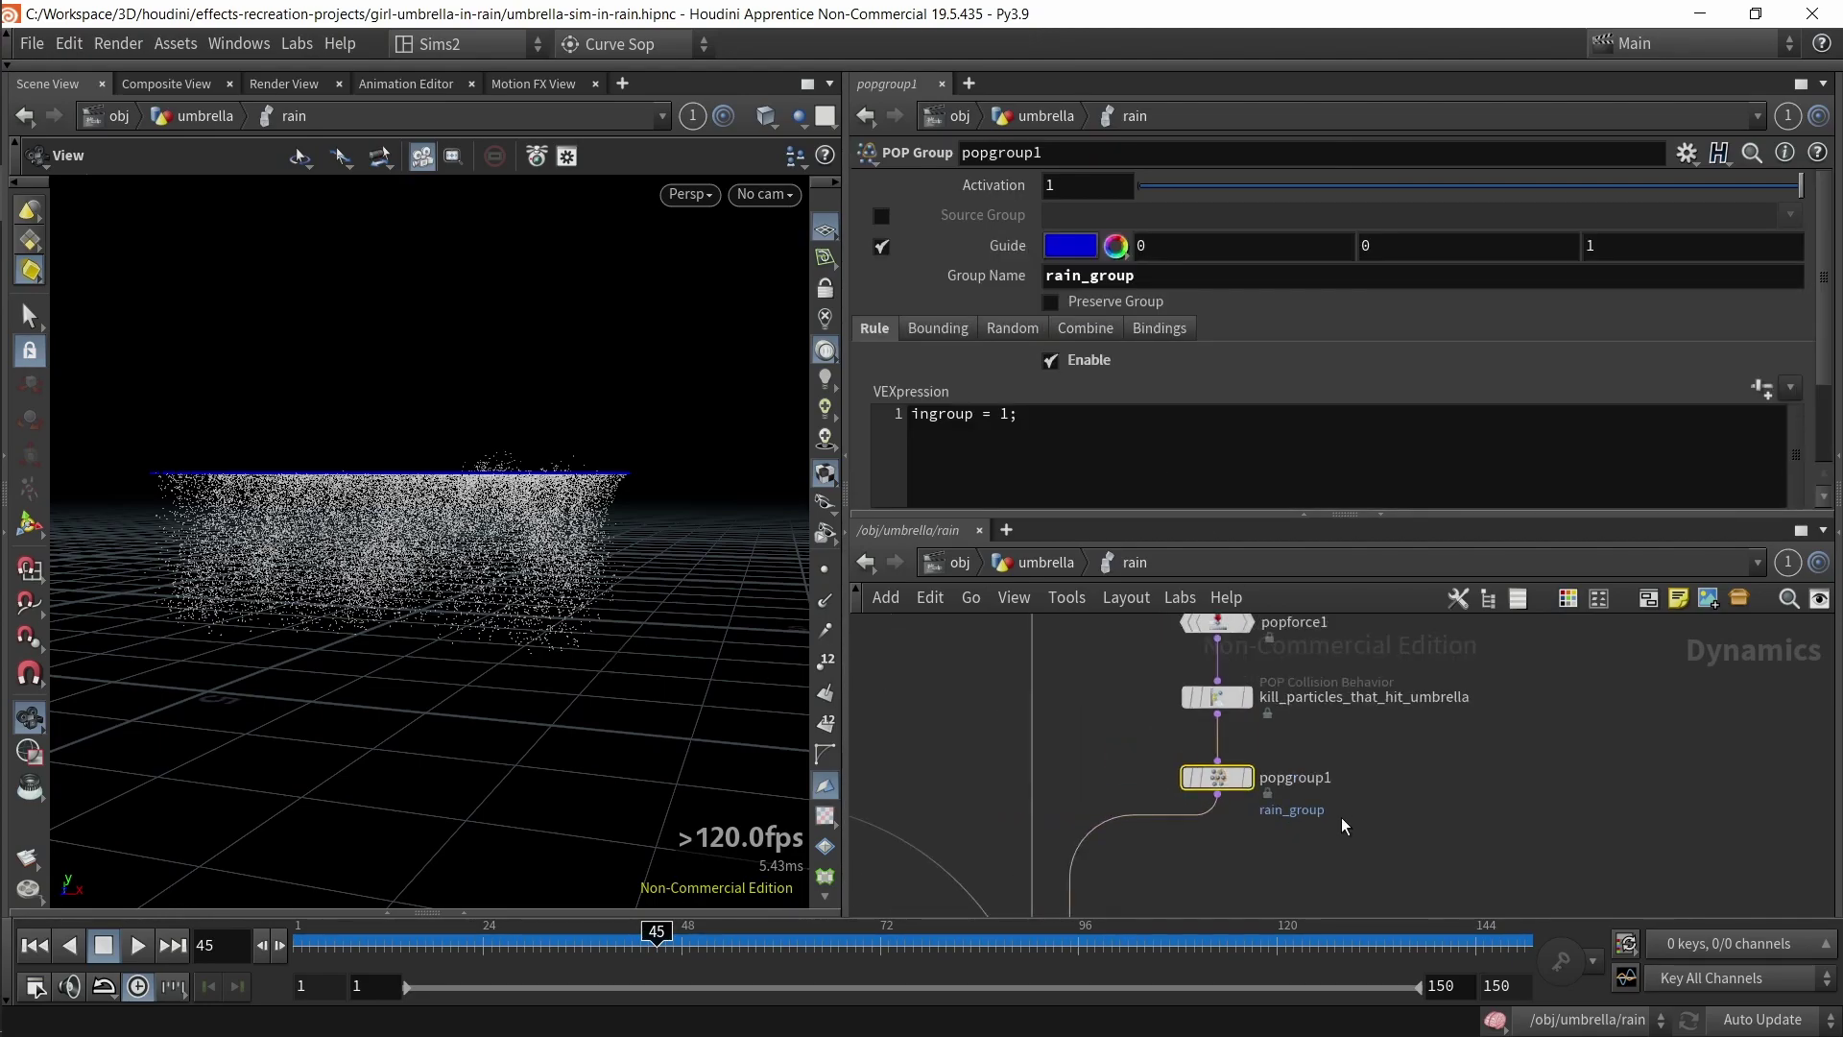
middle_drag(1311, 830, 1375, 668)
scroll(1344, 797, down, 4)
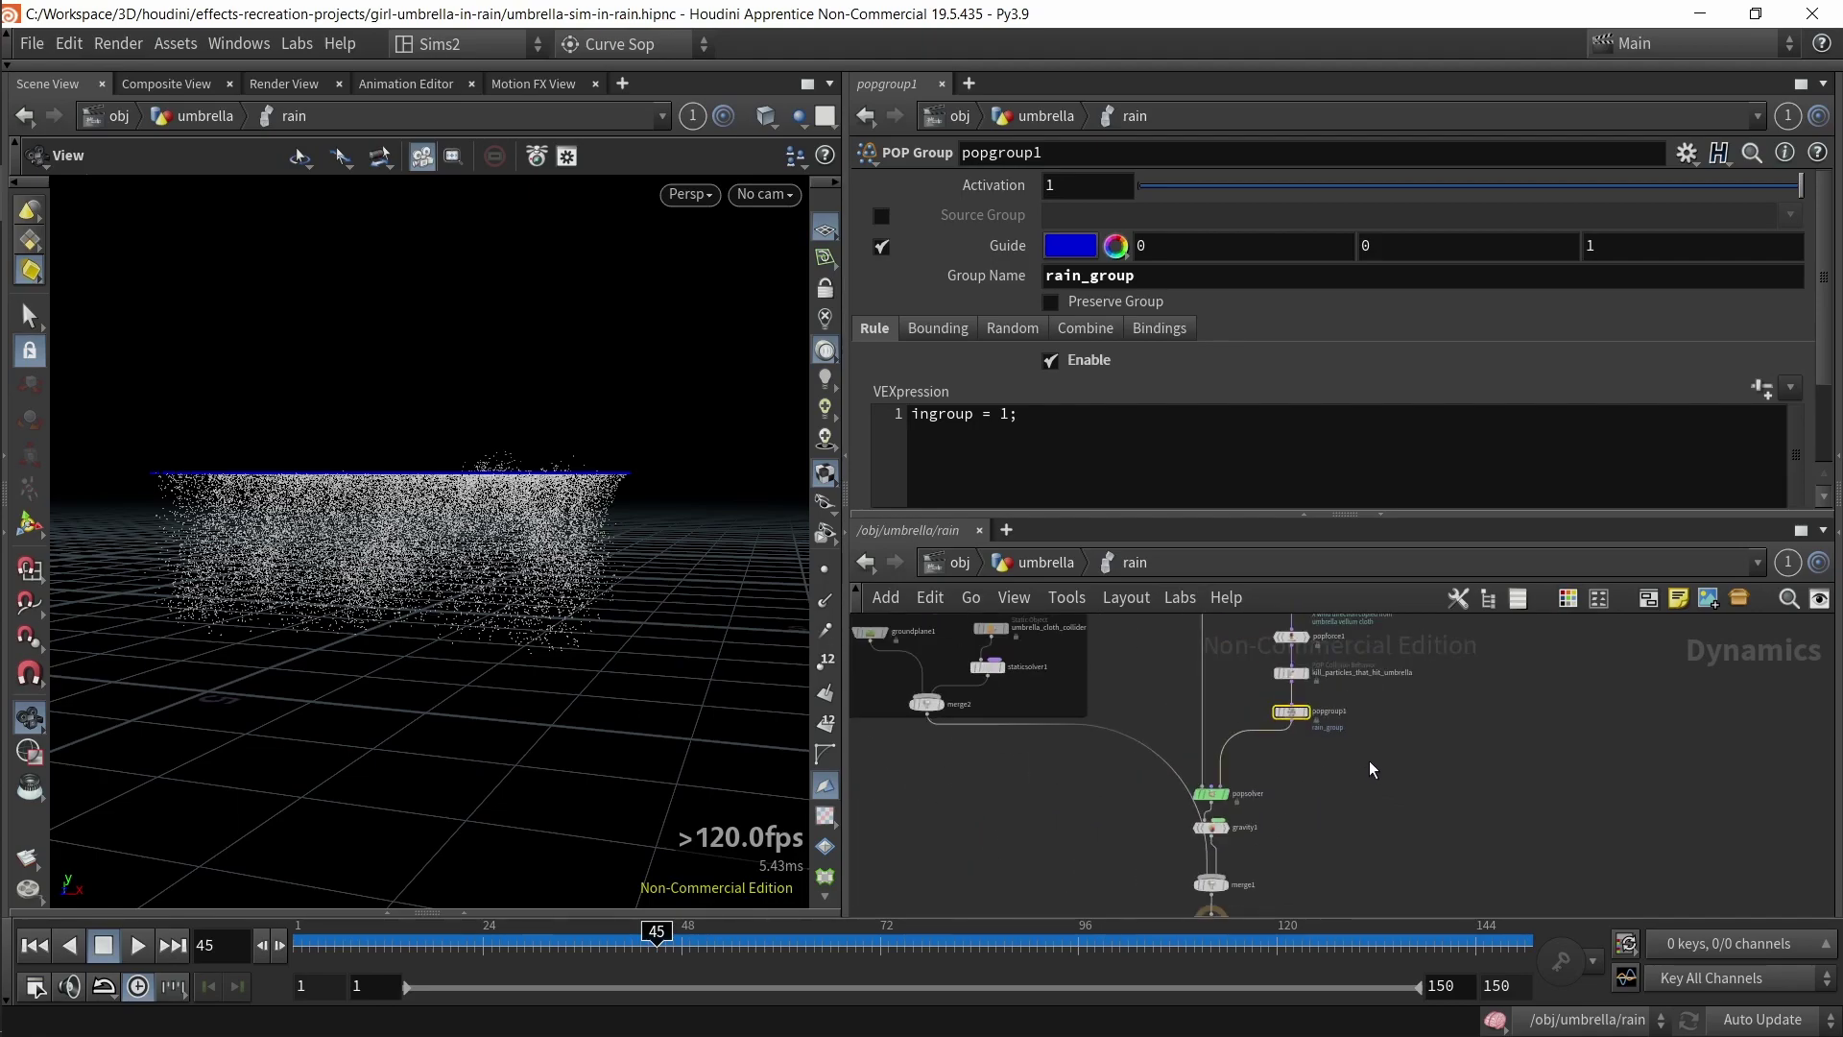
scroll(1282, 807, up, 4)
click(1239, 814)
scroll(1246, 838, down, 4)
scroll(1248, 816, up, 4)
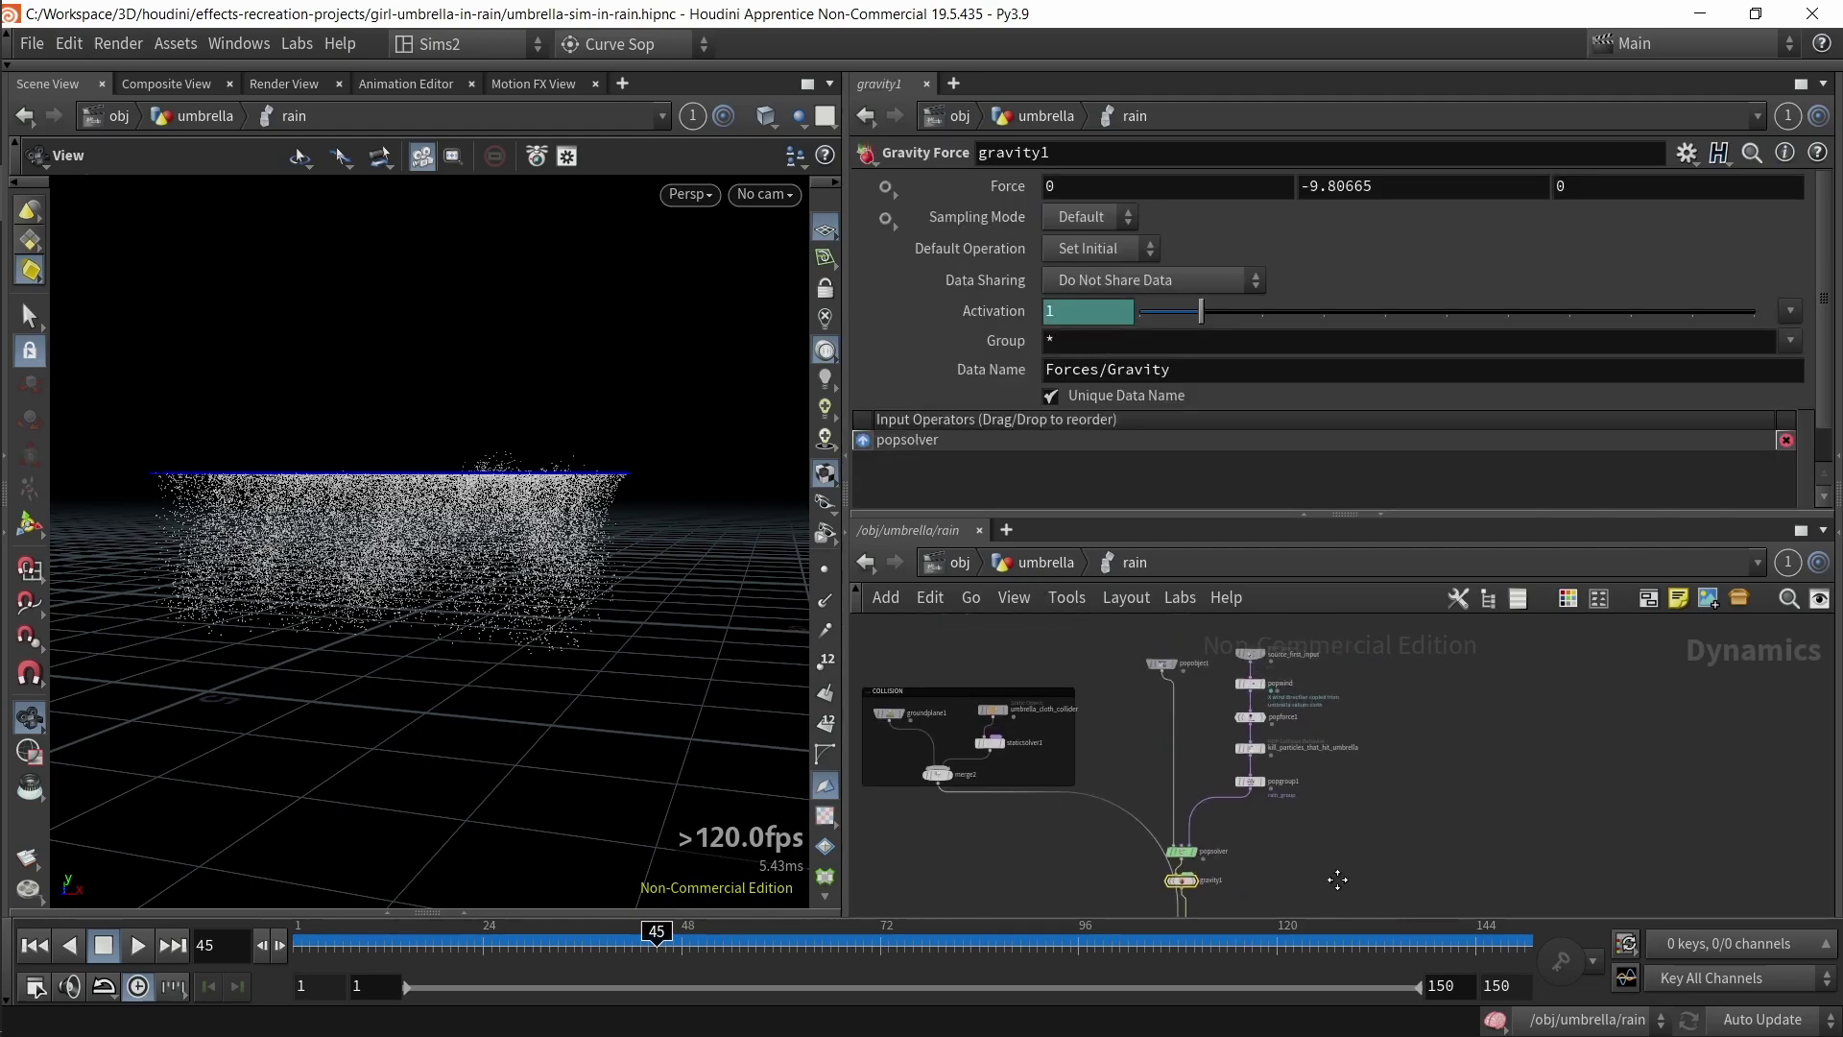
- Try the default constant birth rate of 5000 on source_first_input and play the simulation to compare the rain density
click(1191, 645)
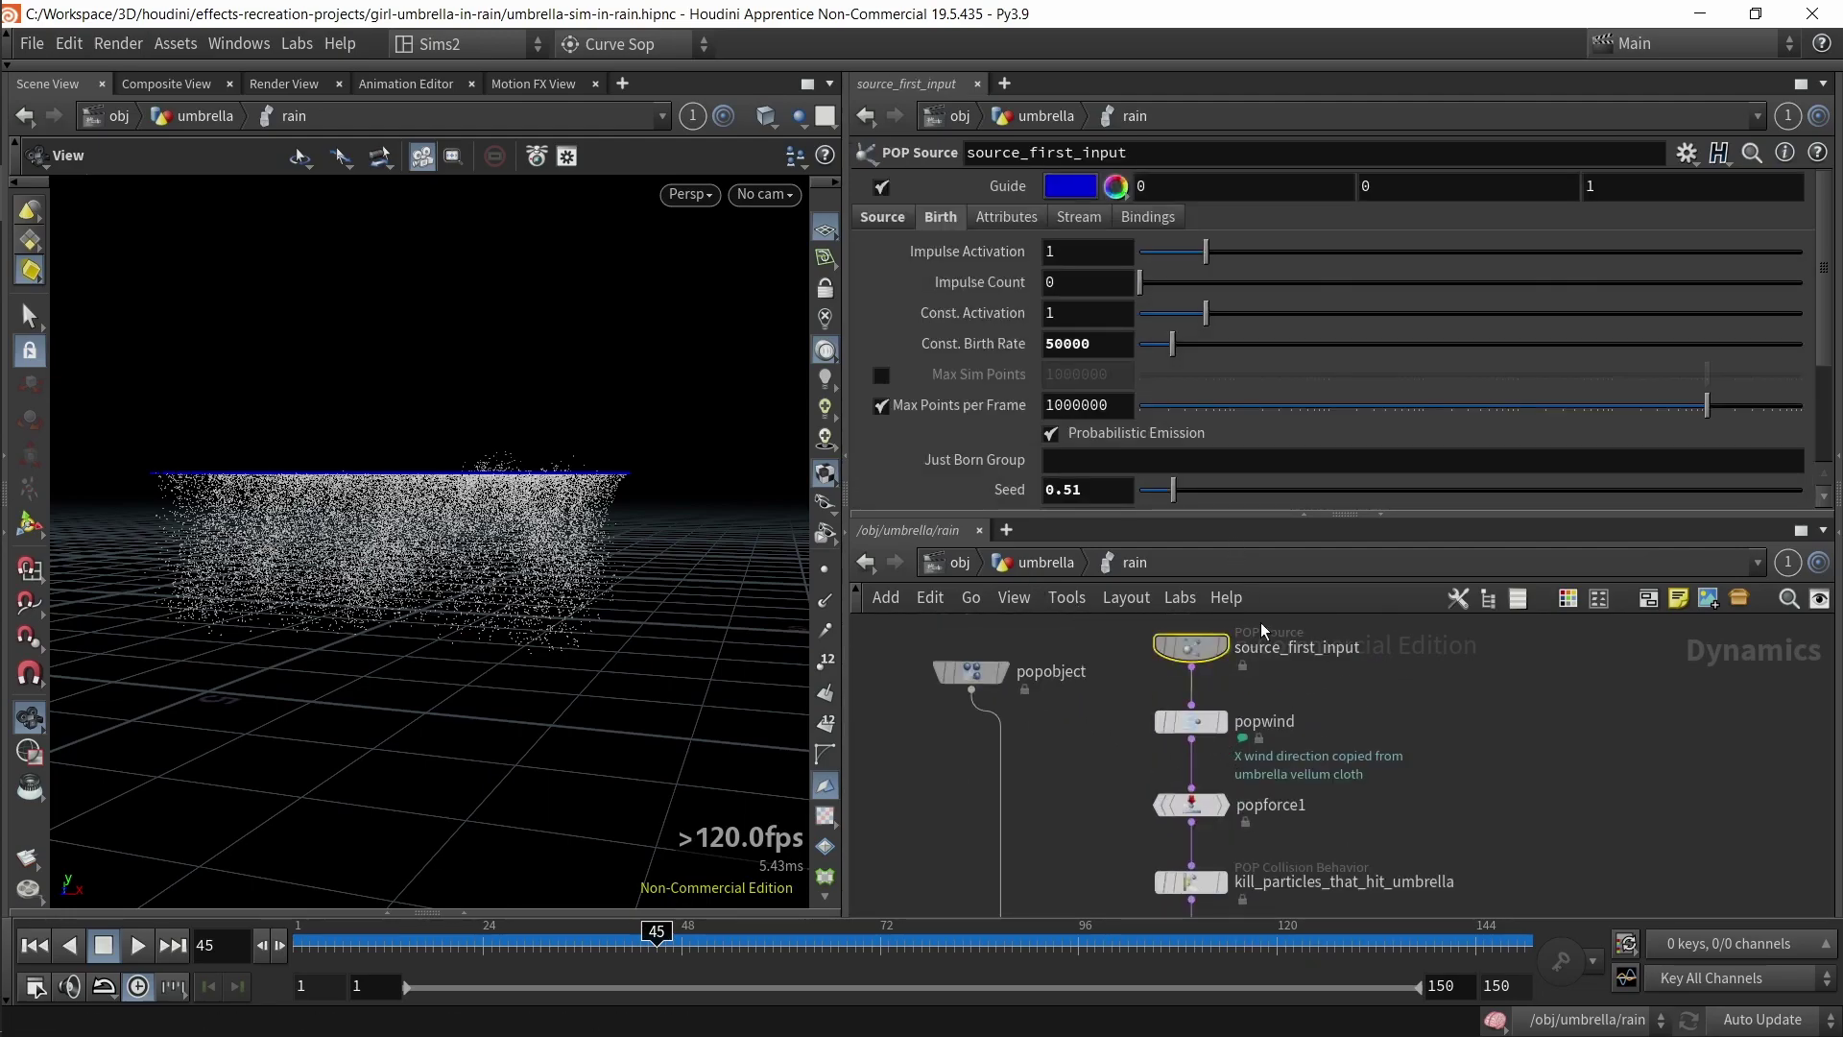
scroll(1282, 712, up, 3)
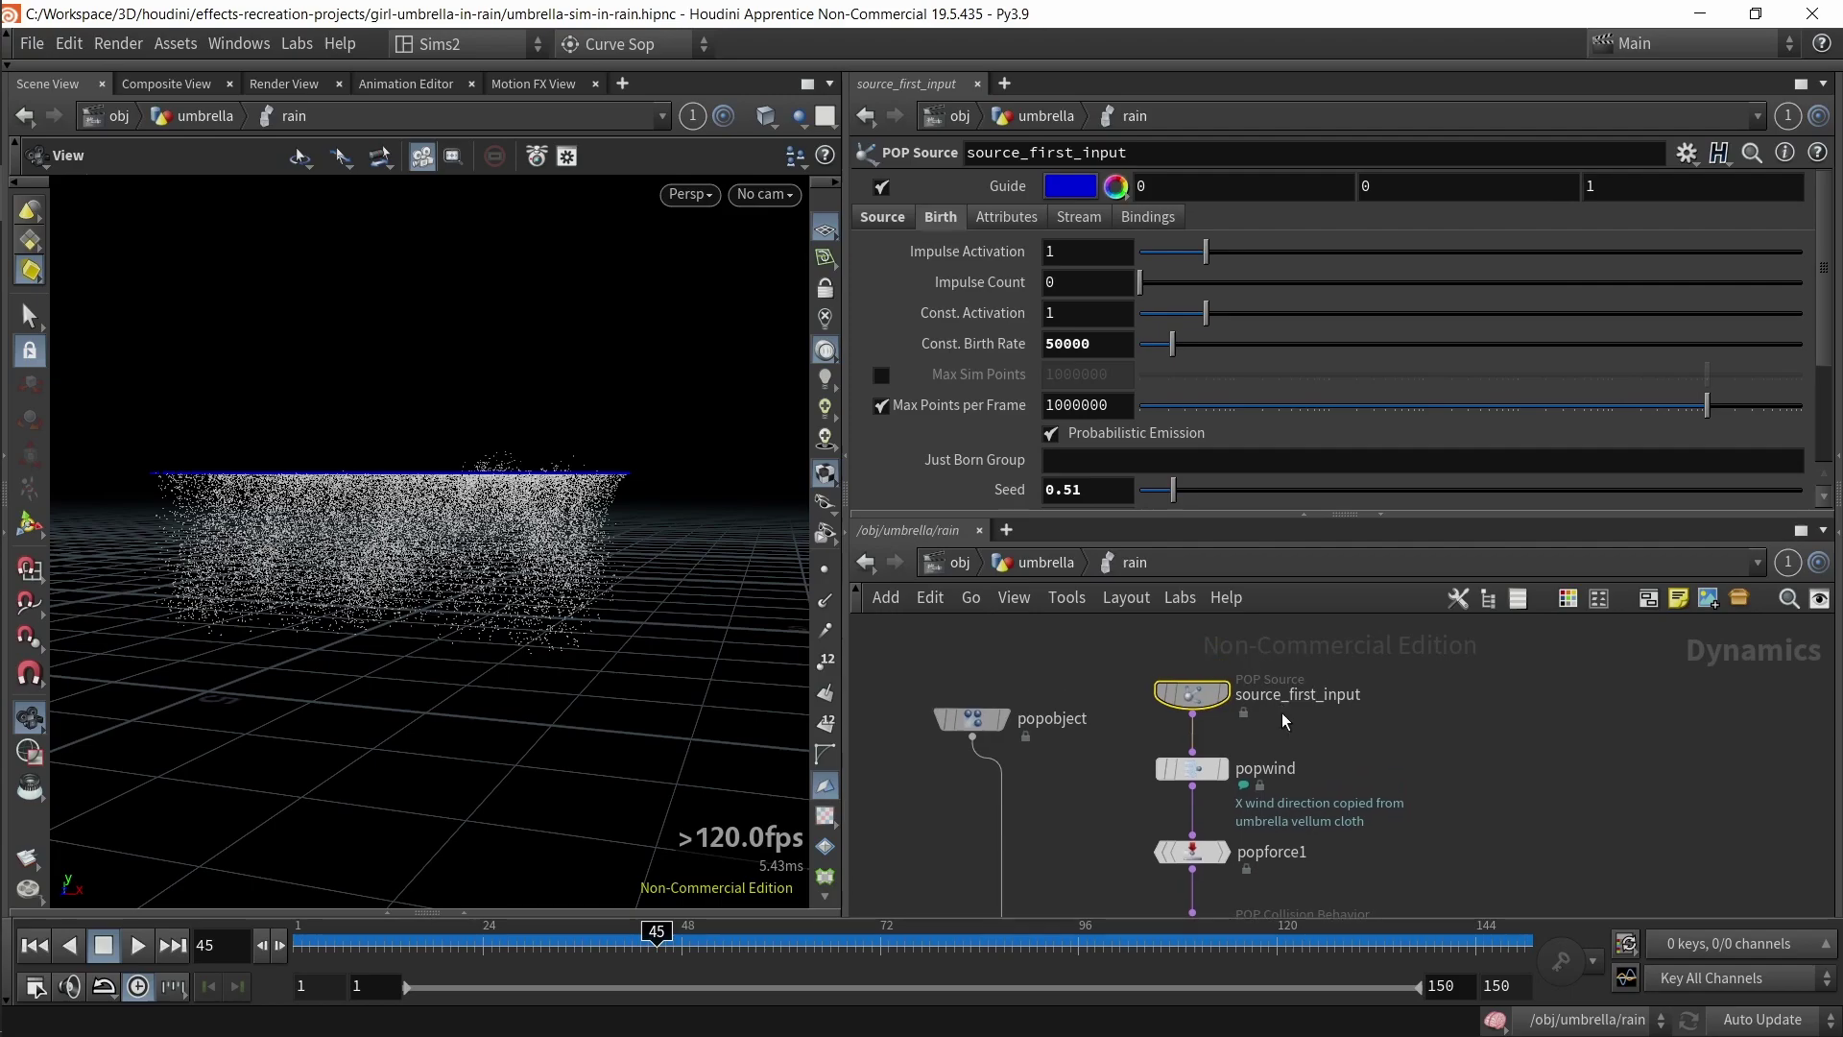
ctrl+middle_click(1079, 344)
key(ctrl+z)
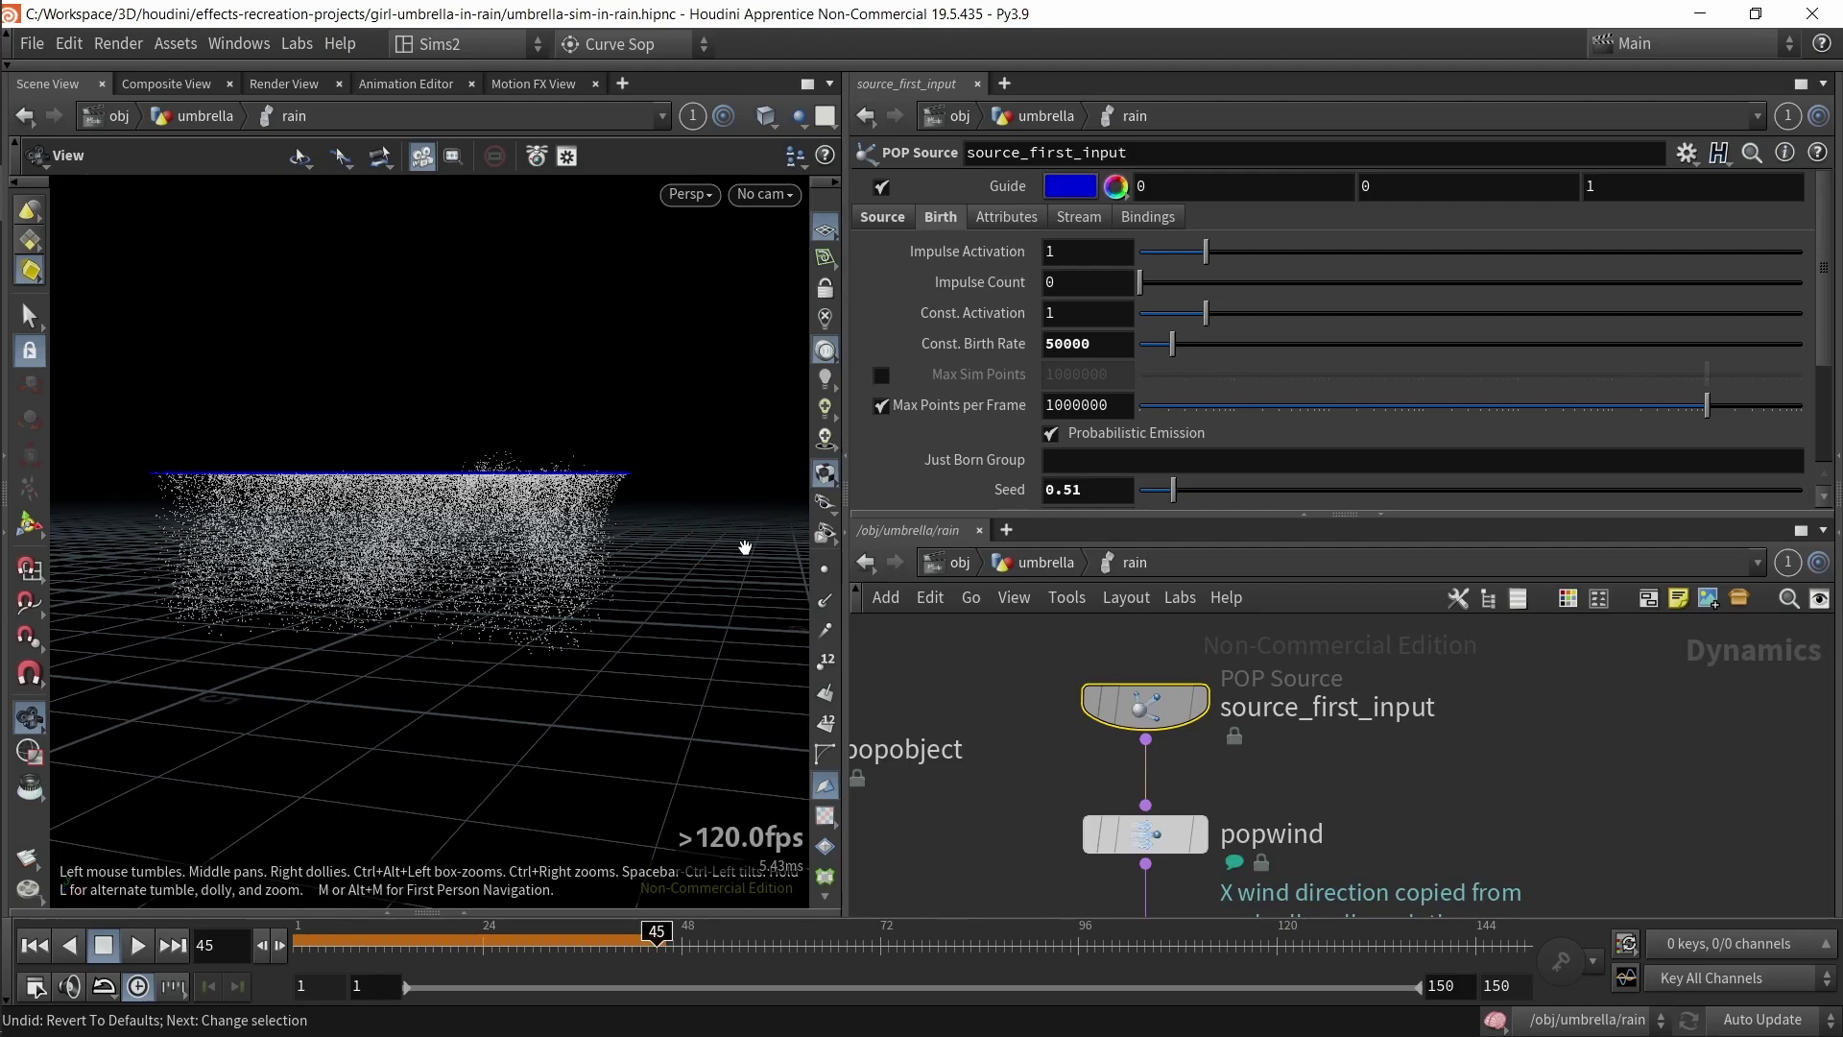
ctrl+middle_click(958, 344)
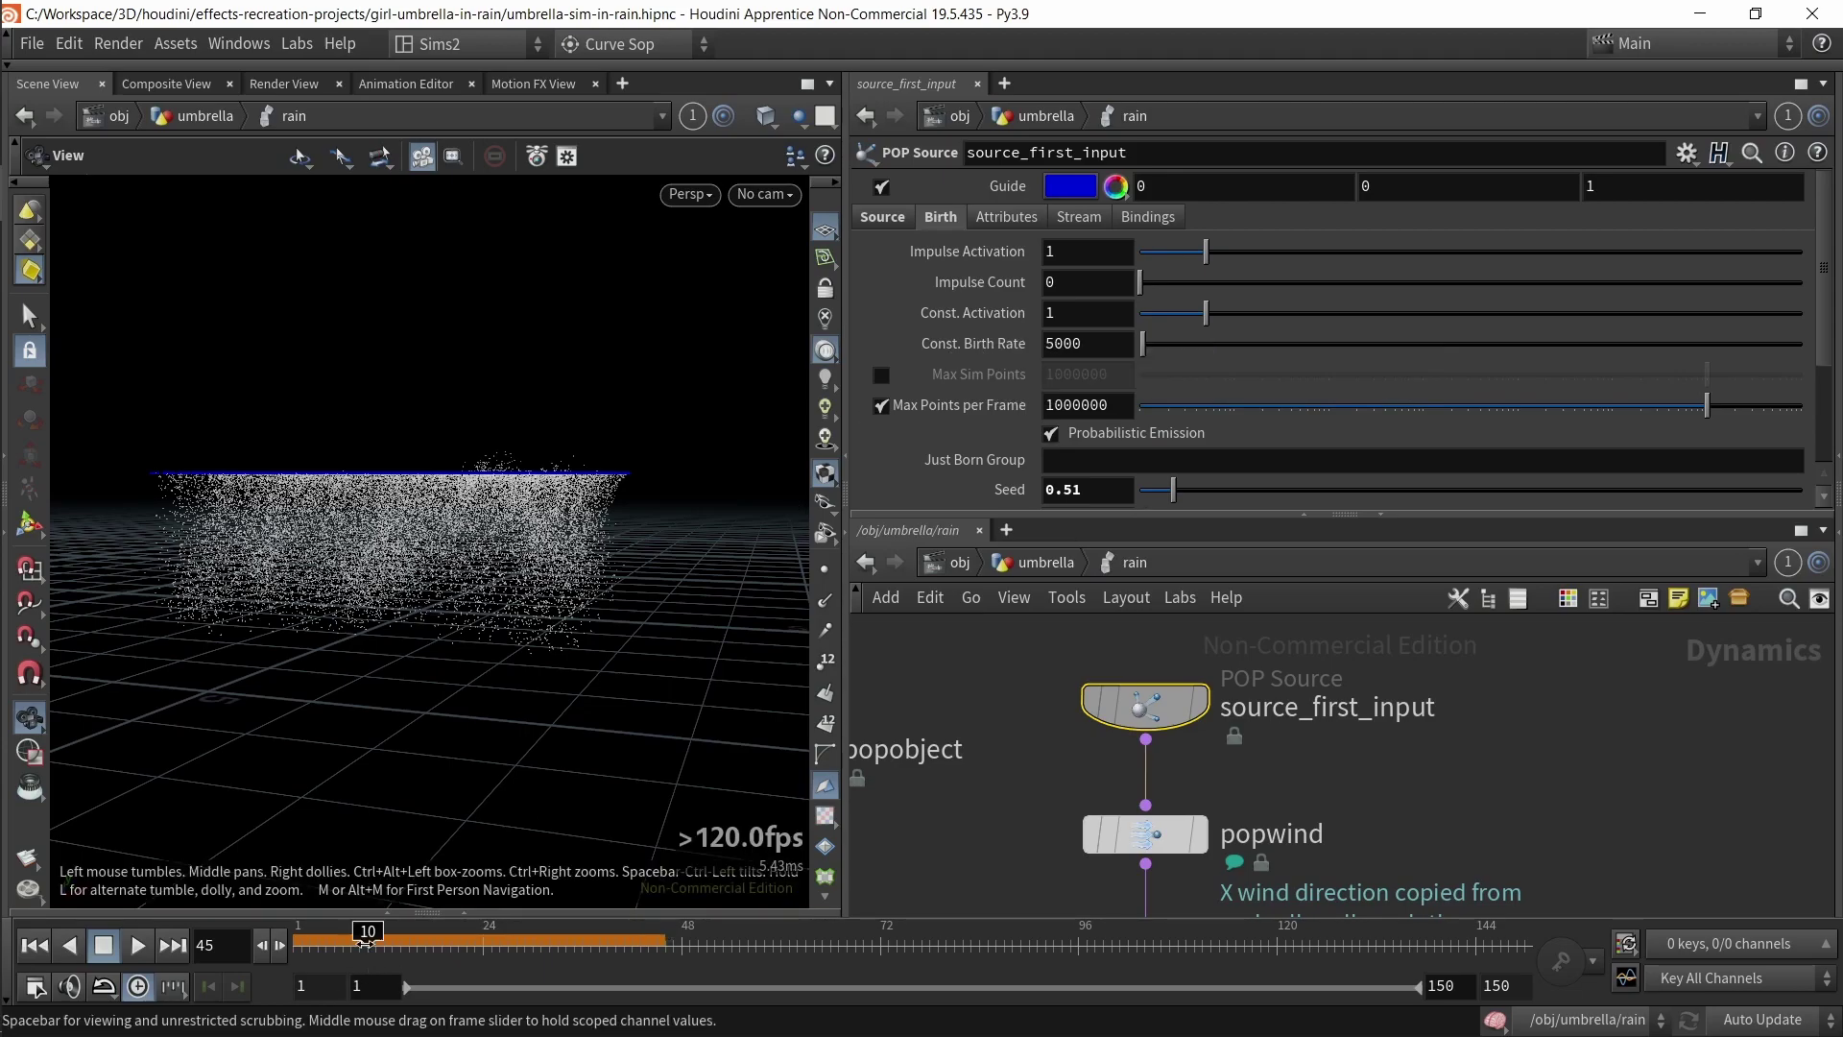
click(105, 943)
click(132, 945)
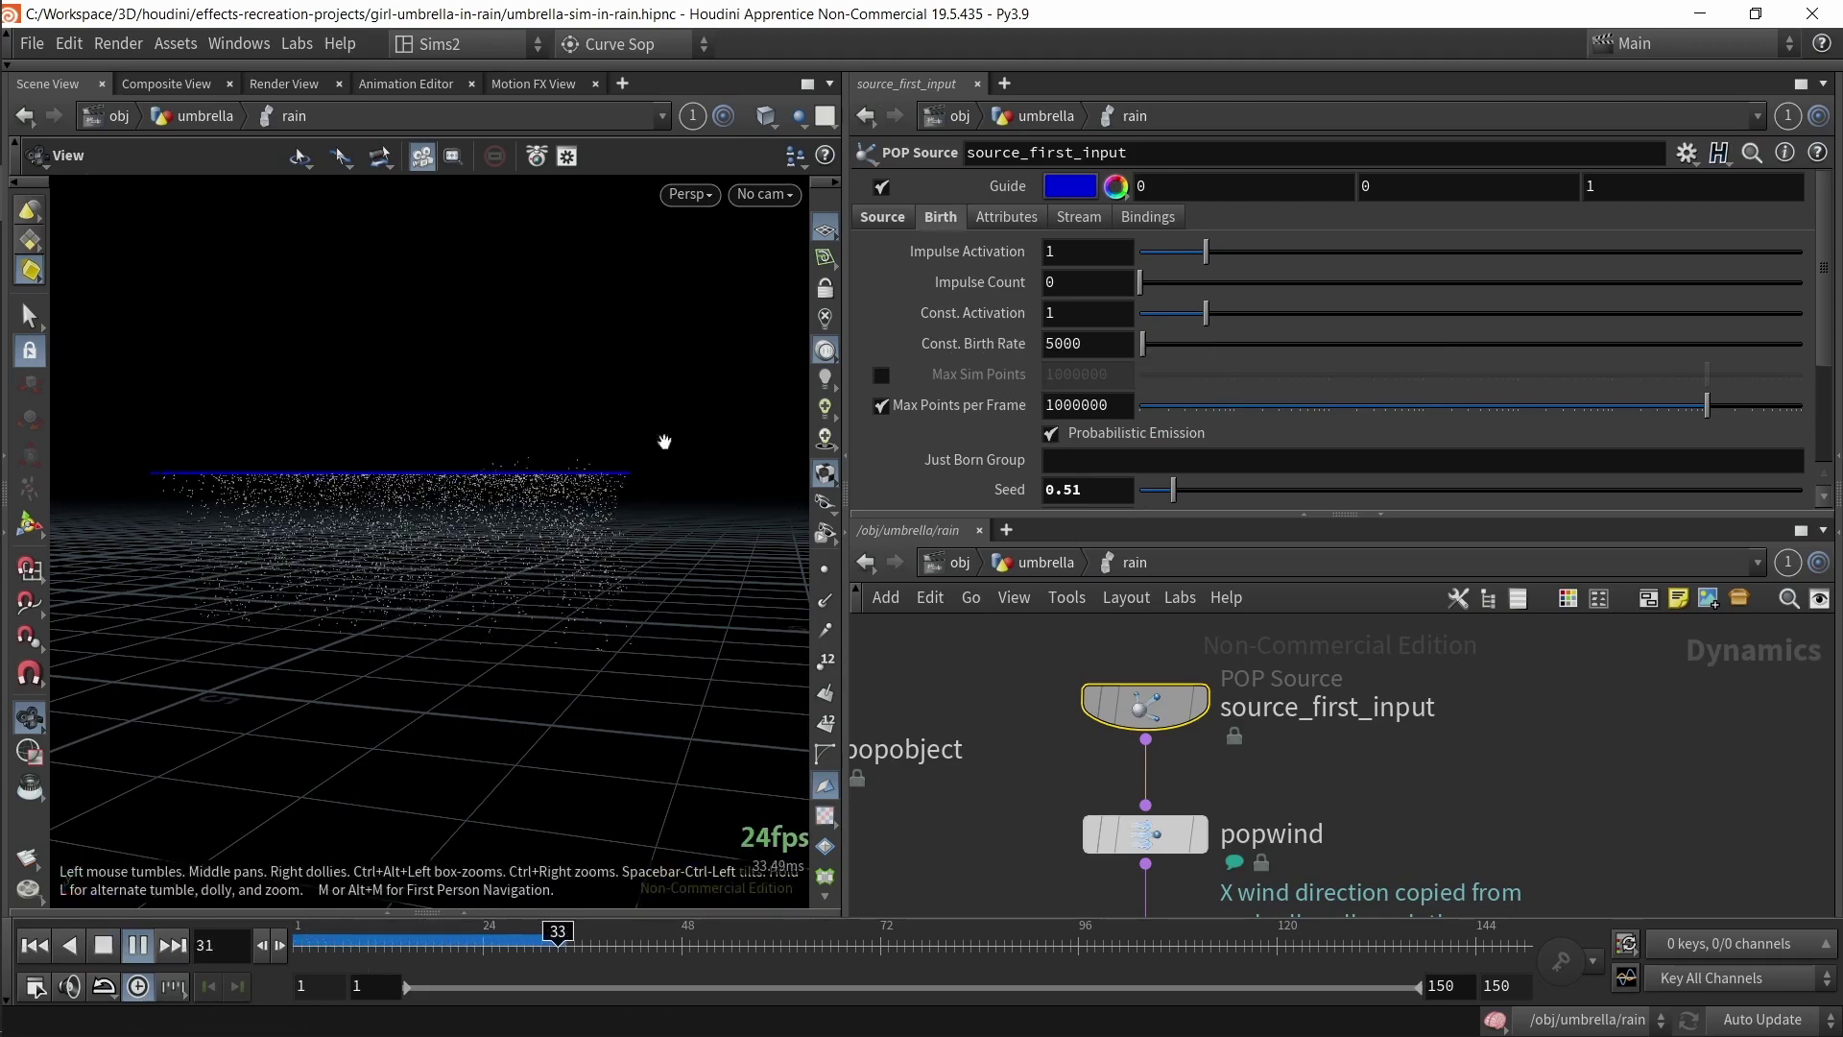
click(137, 945)
key(ctrl+z)
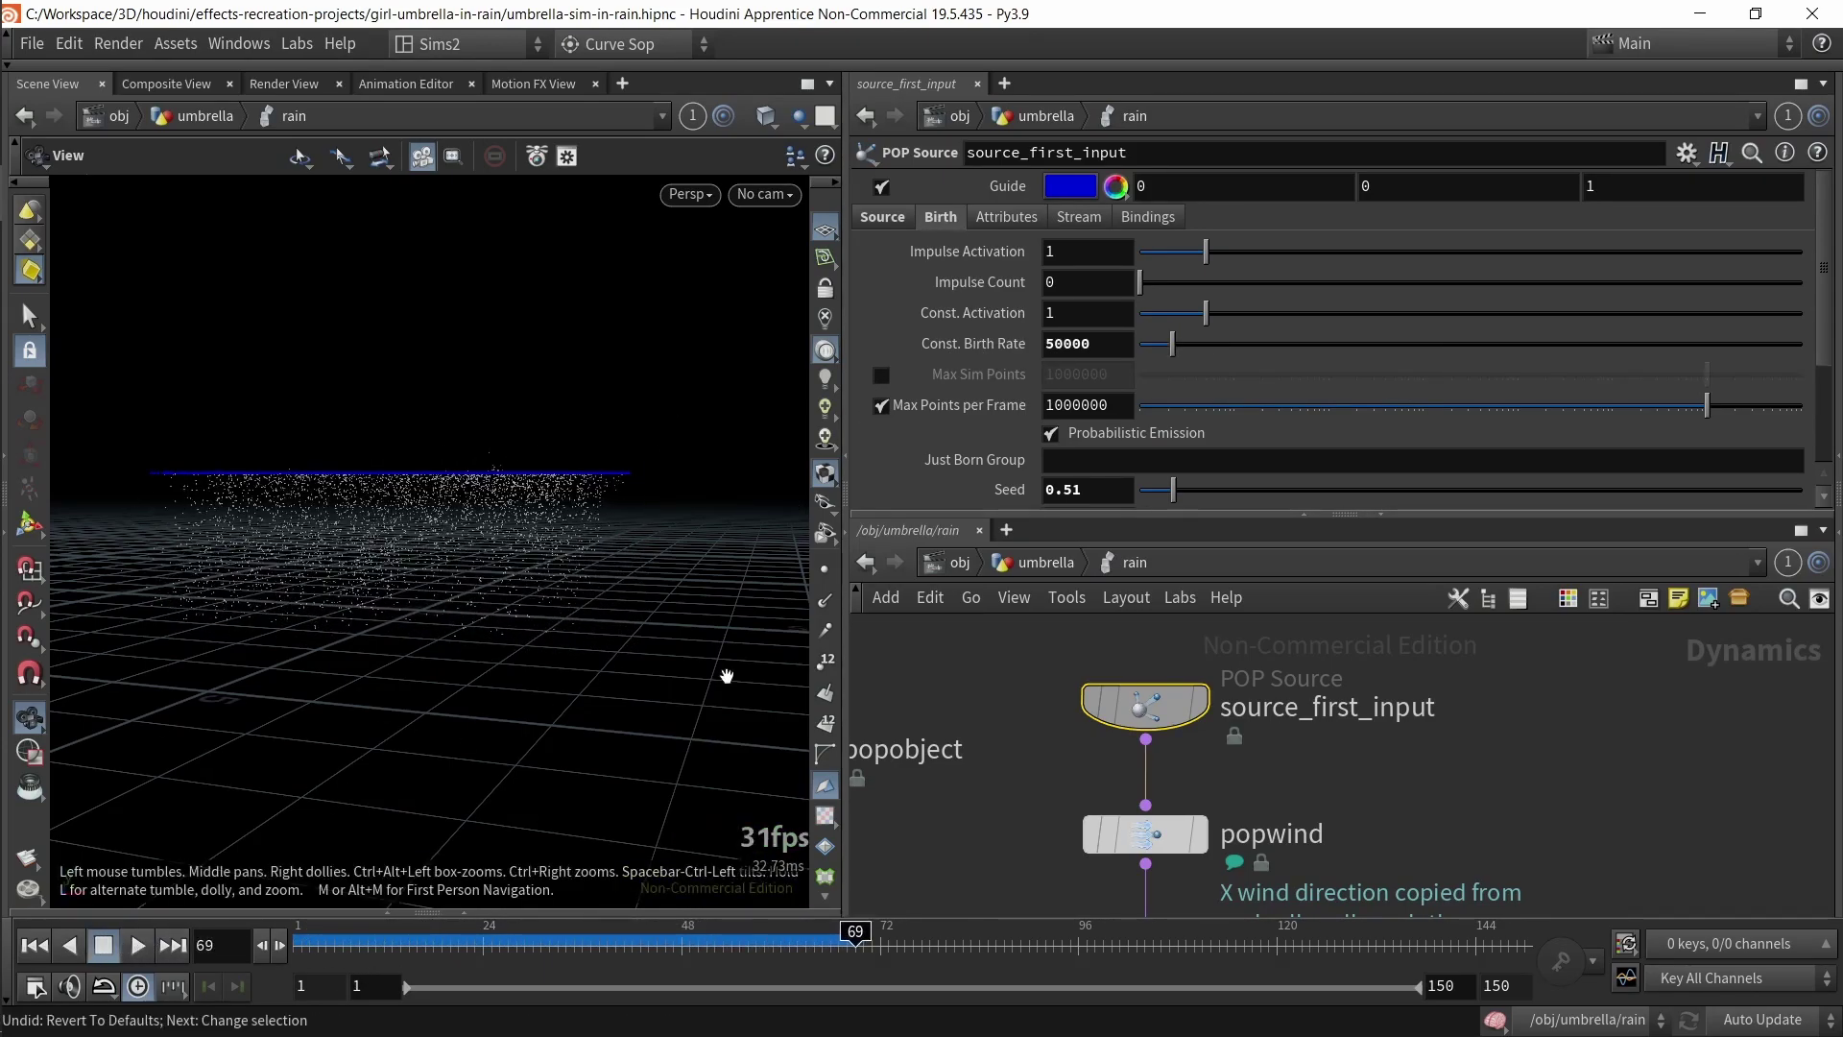
click(106, 945)
click(137, 946)
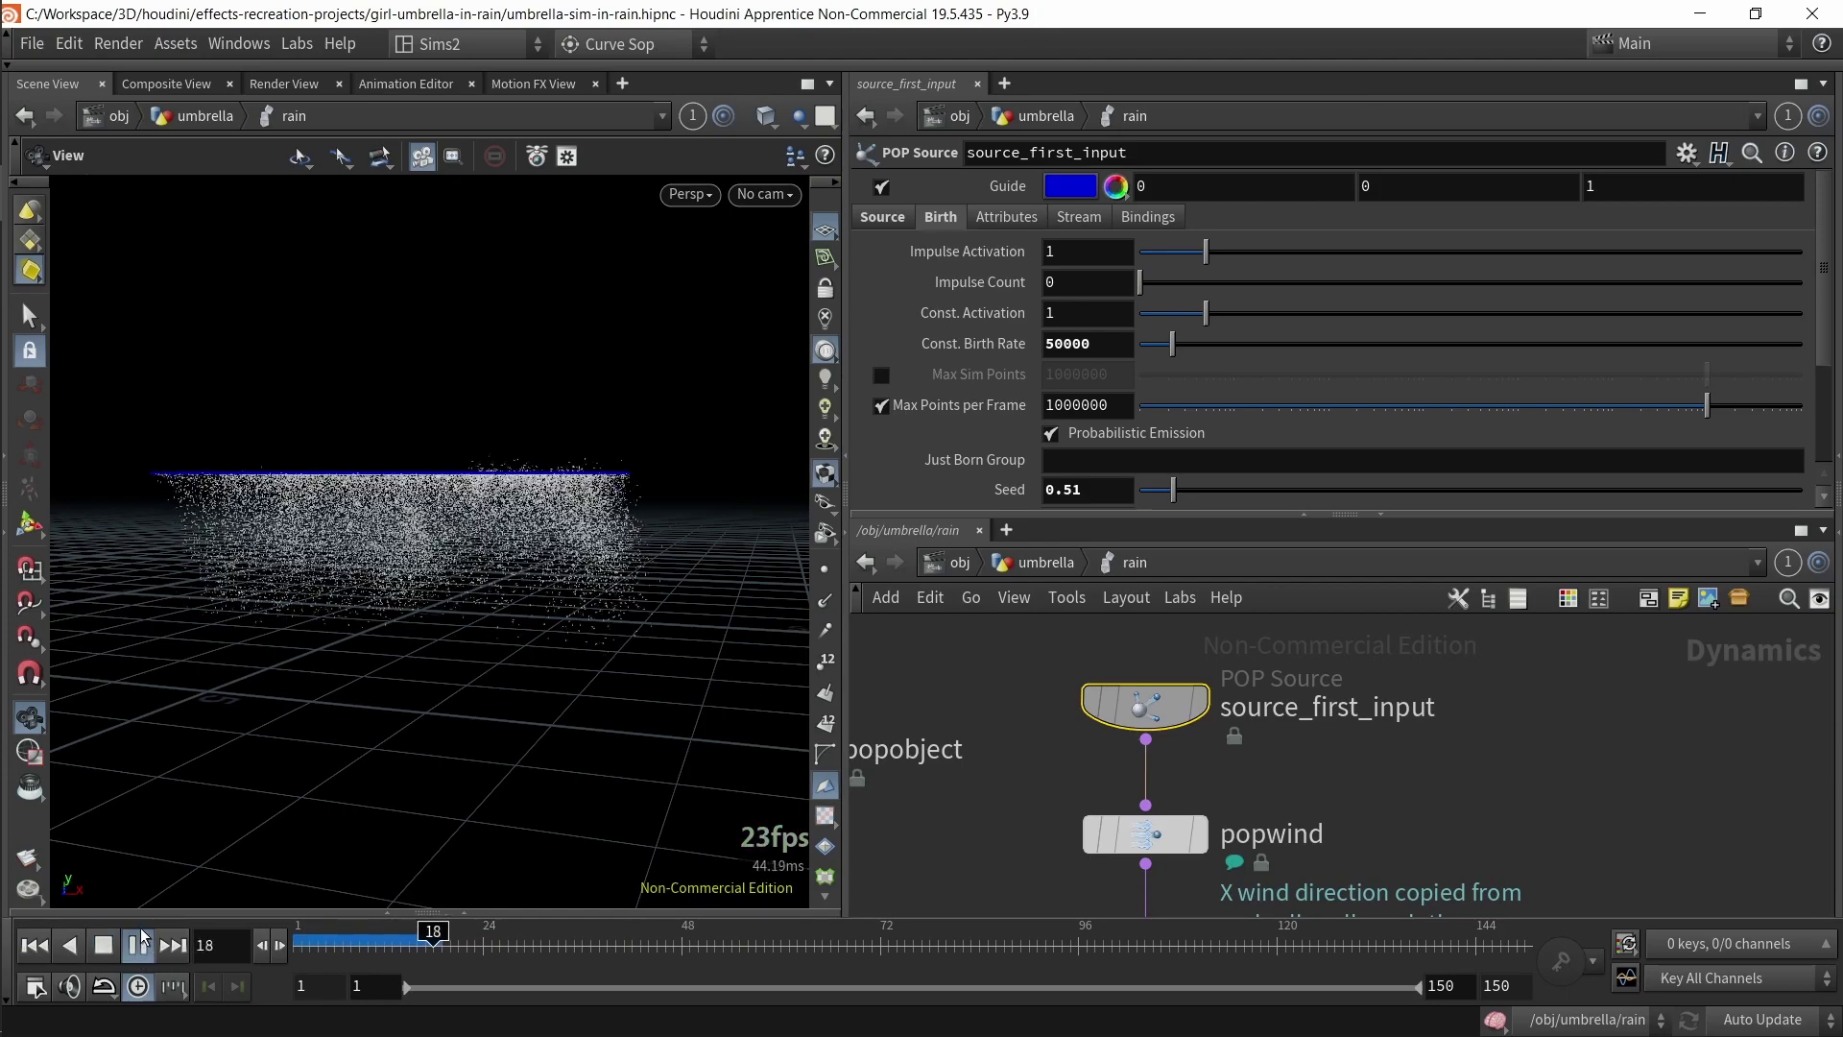
- Try a constant birth rate of 100000 on source_first_input and play the rain simulation from the first frame
drag(1055, 345, 1035, 348)
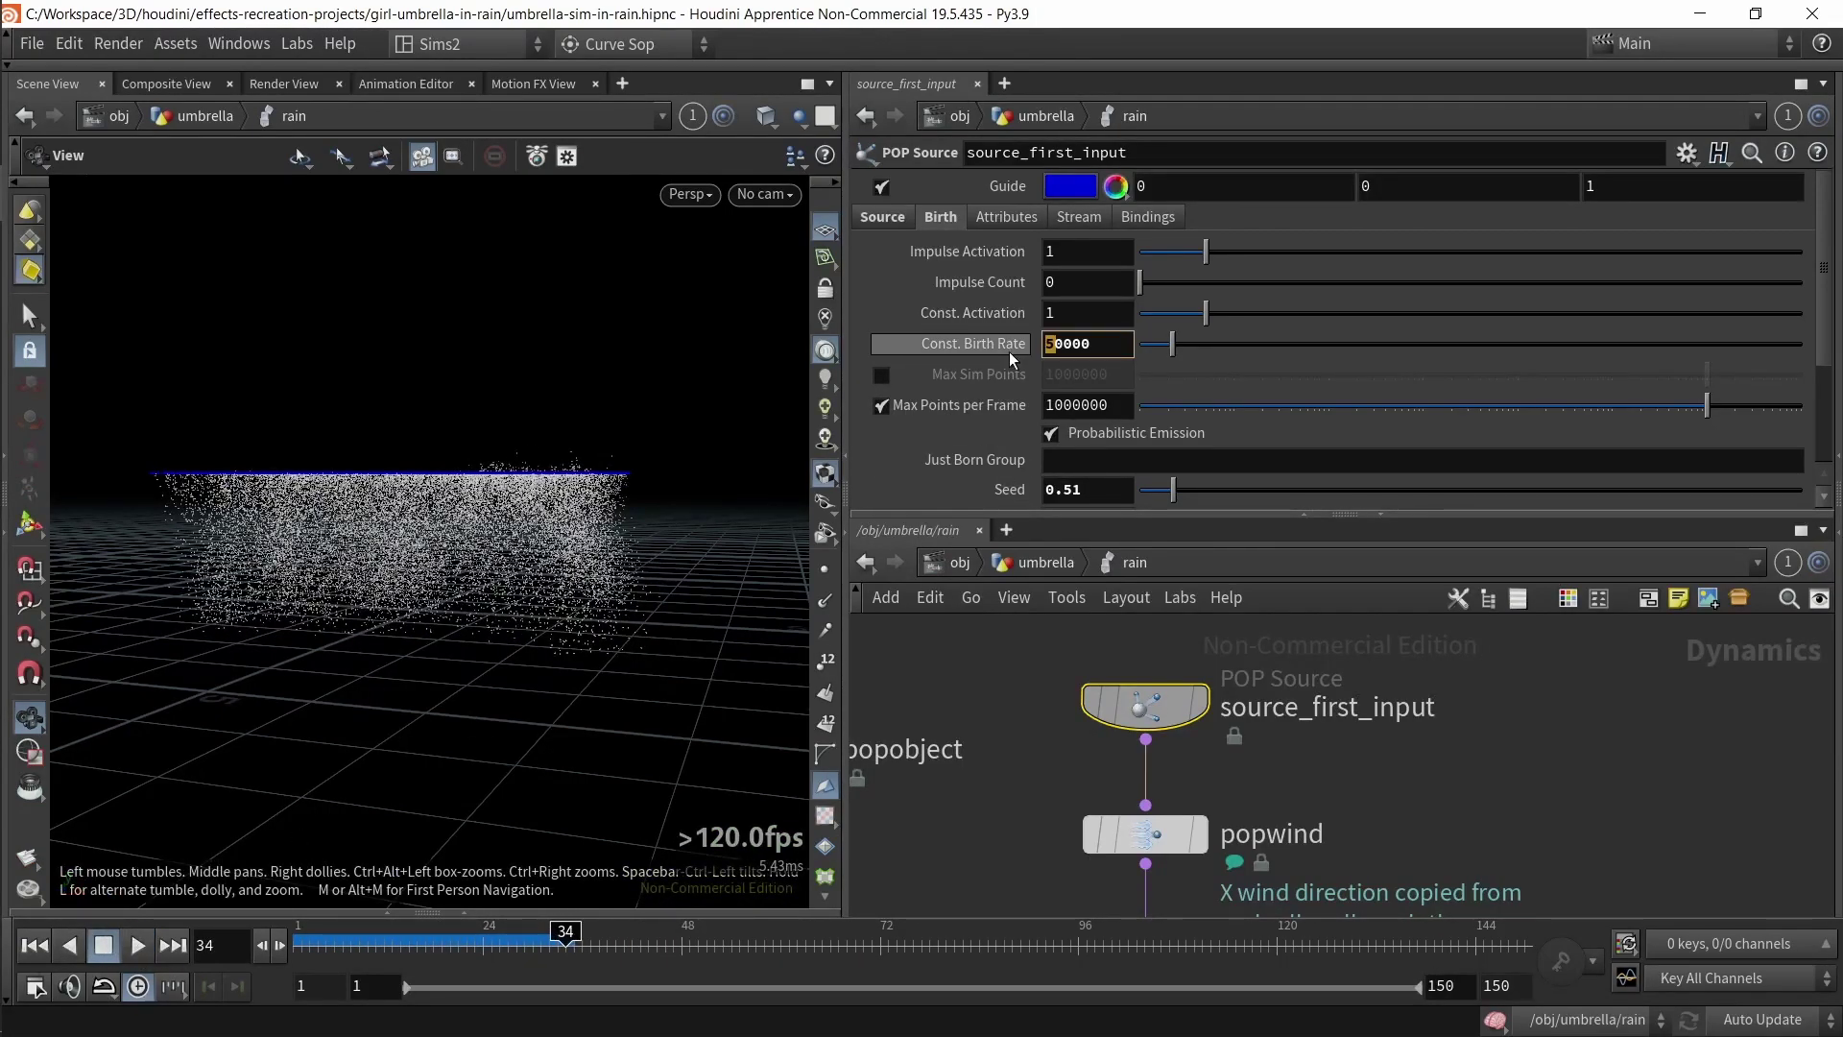
text(10)
key(Return)
click(106, 946)
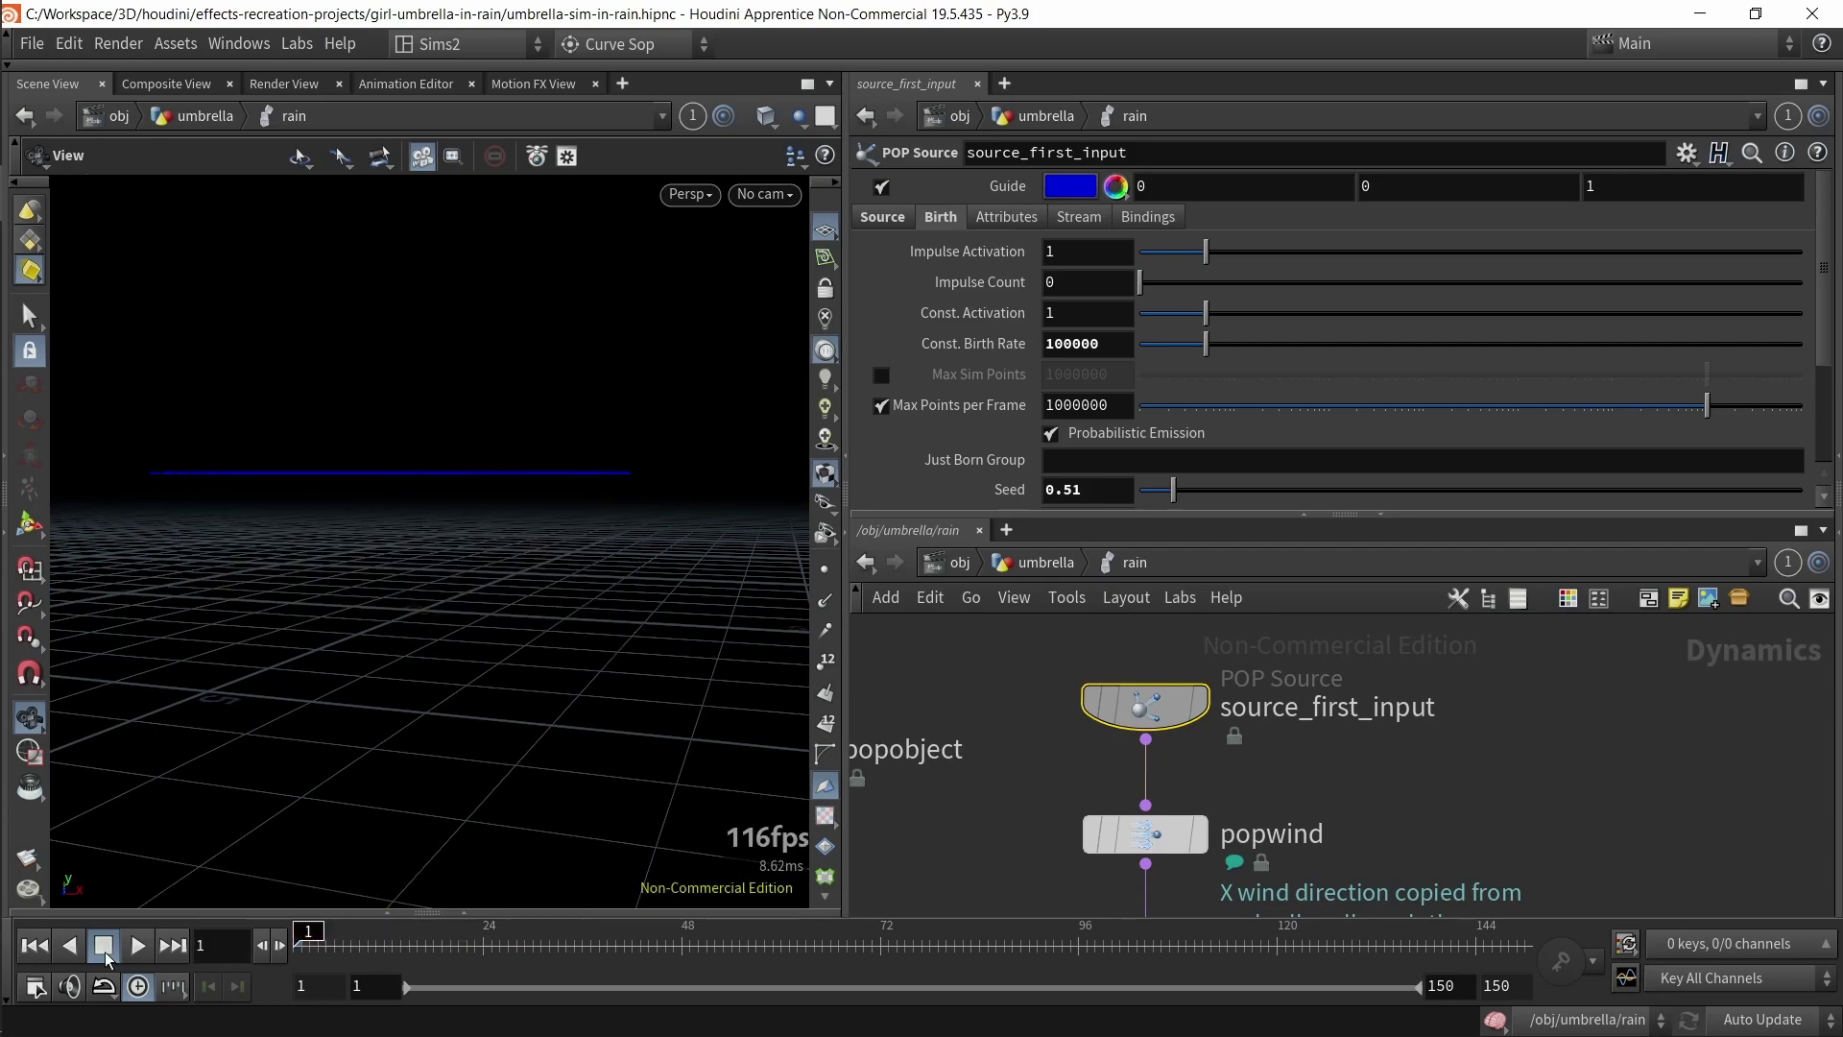
click(138, 946)
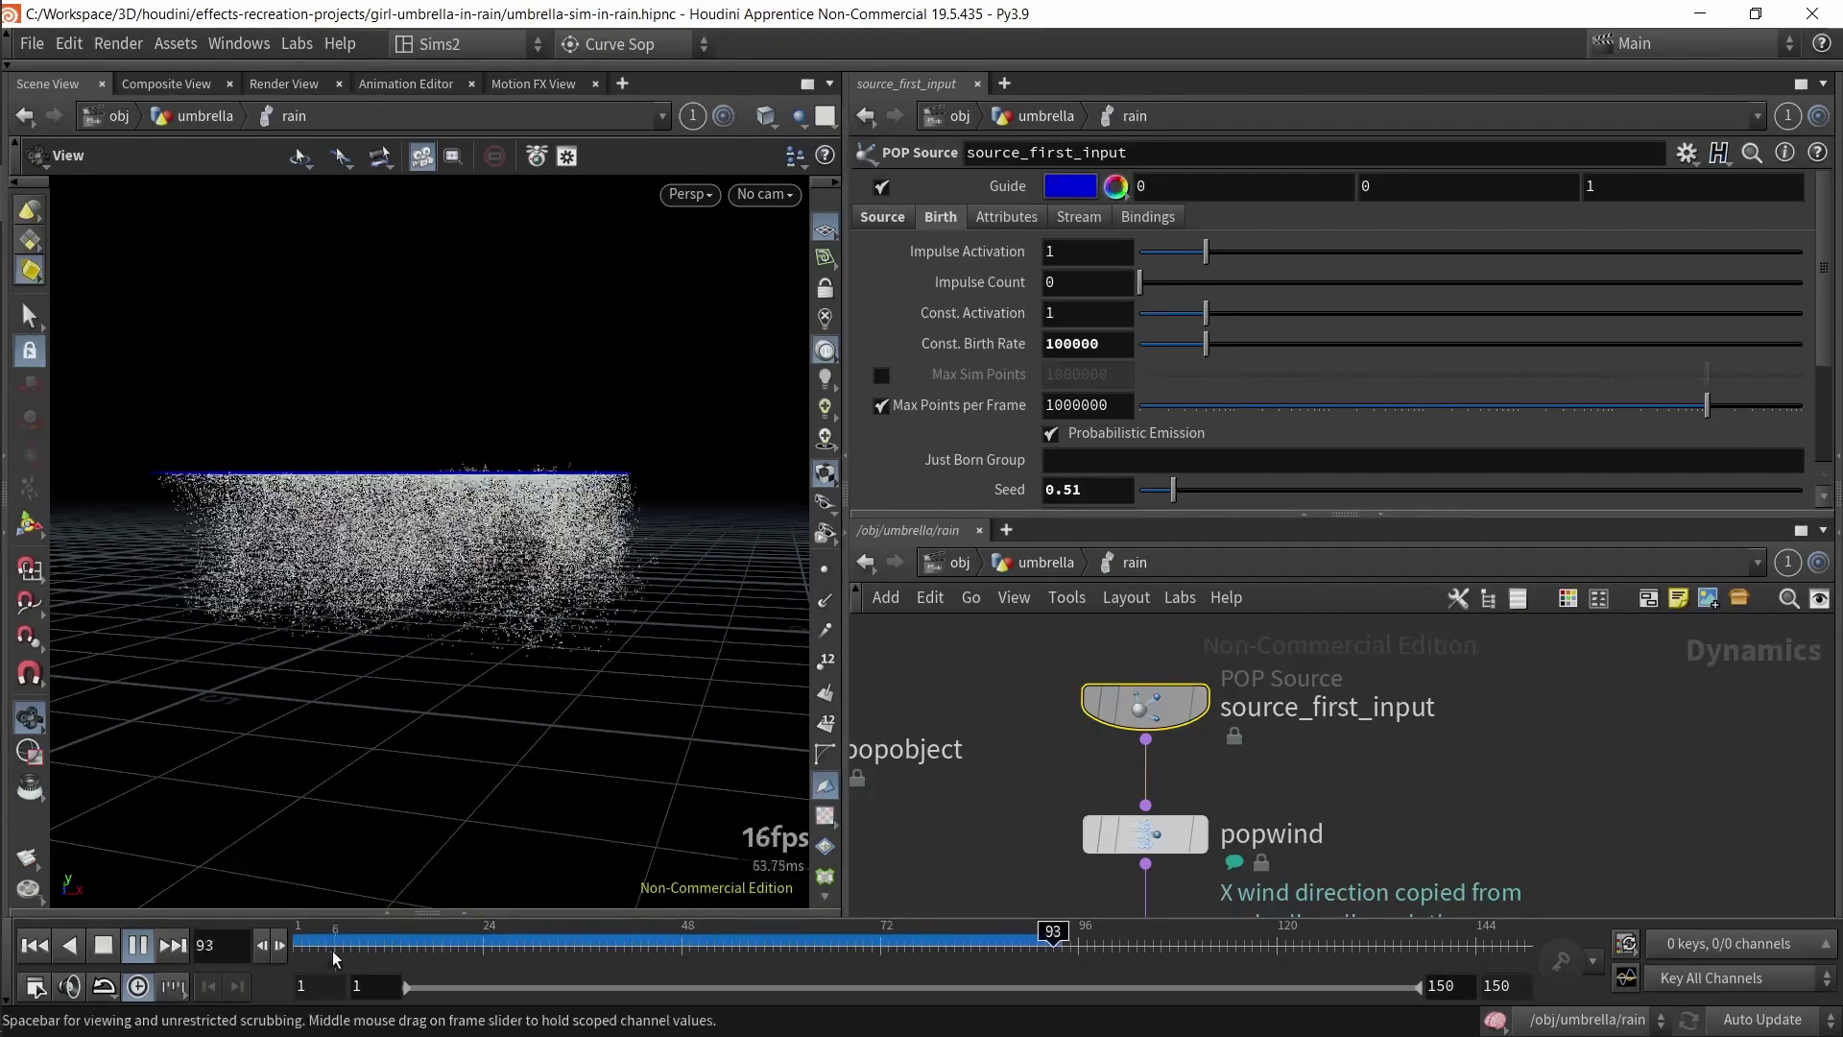
click(298, 950)
- Set the life expectancy of the particles from source_first_input to 0.6
scroll(1031, 485, down, 3)
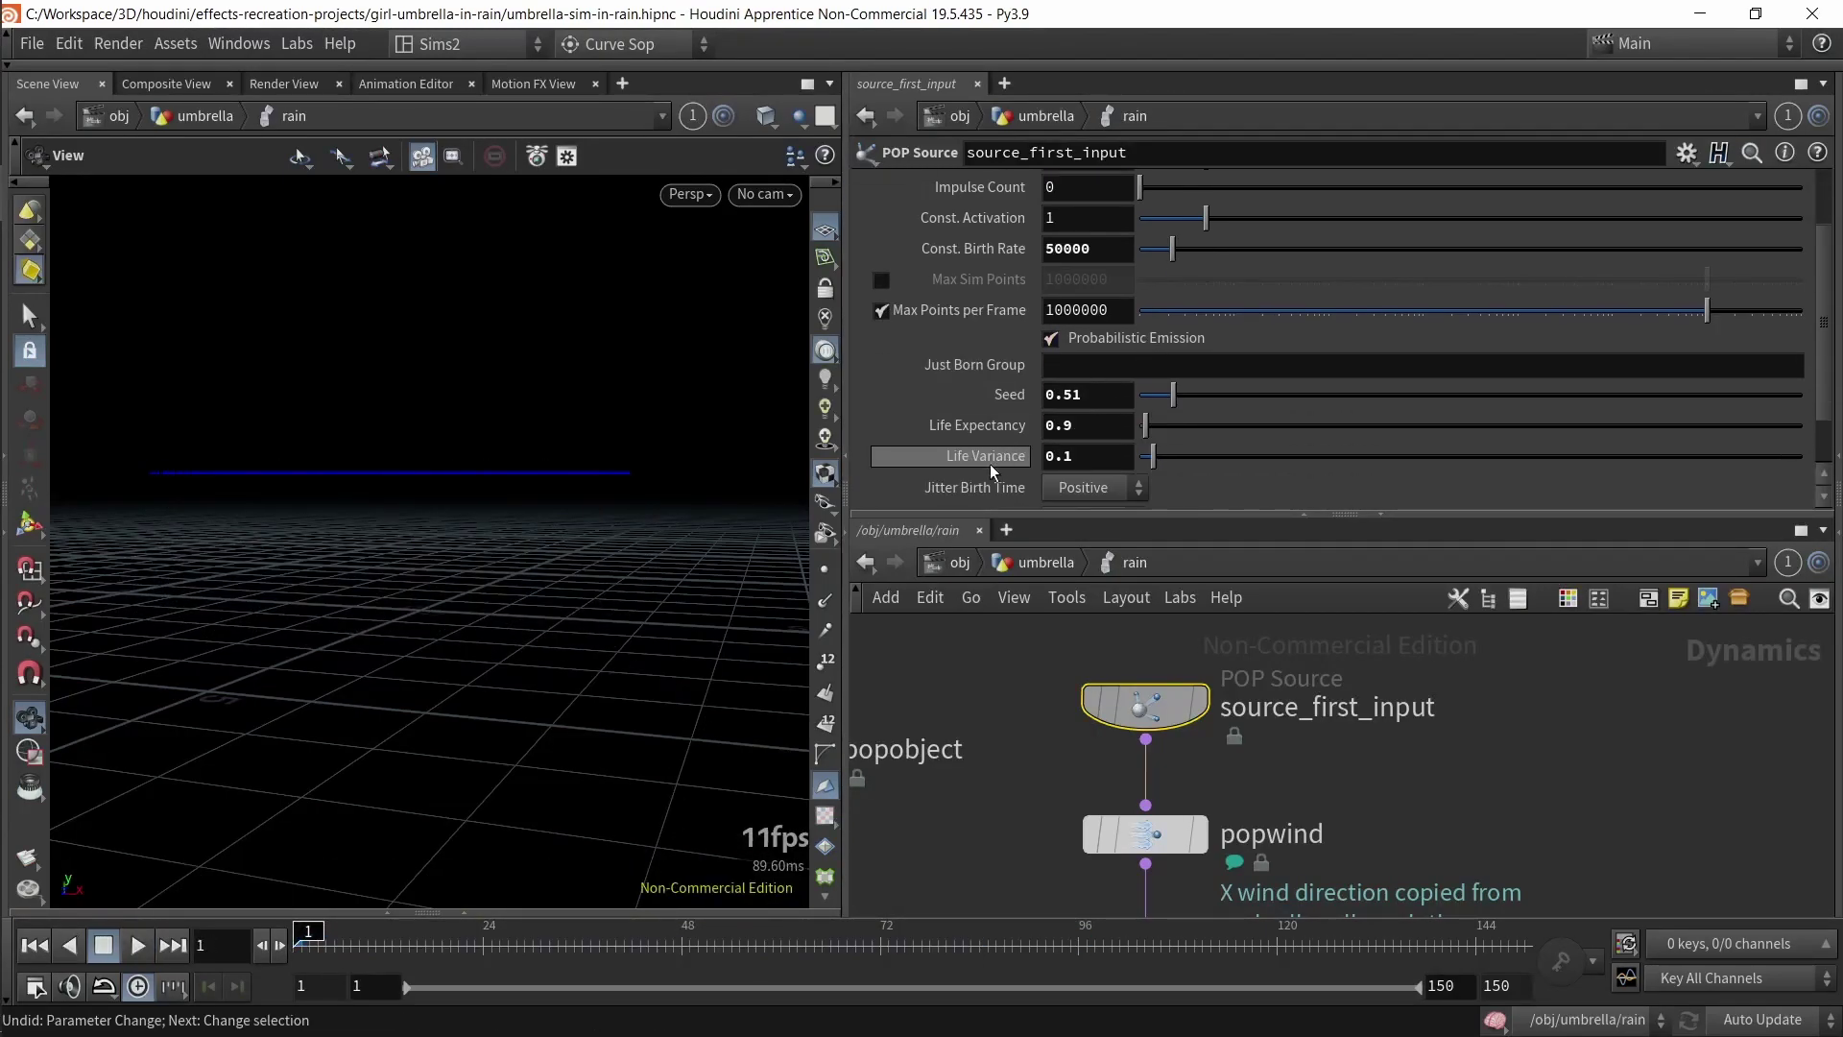
click(1055, 423)
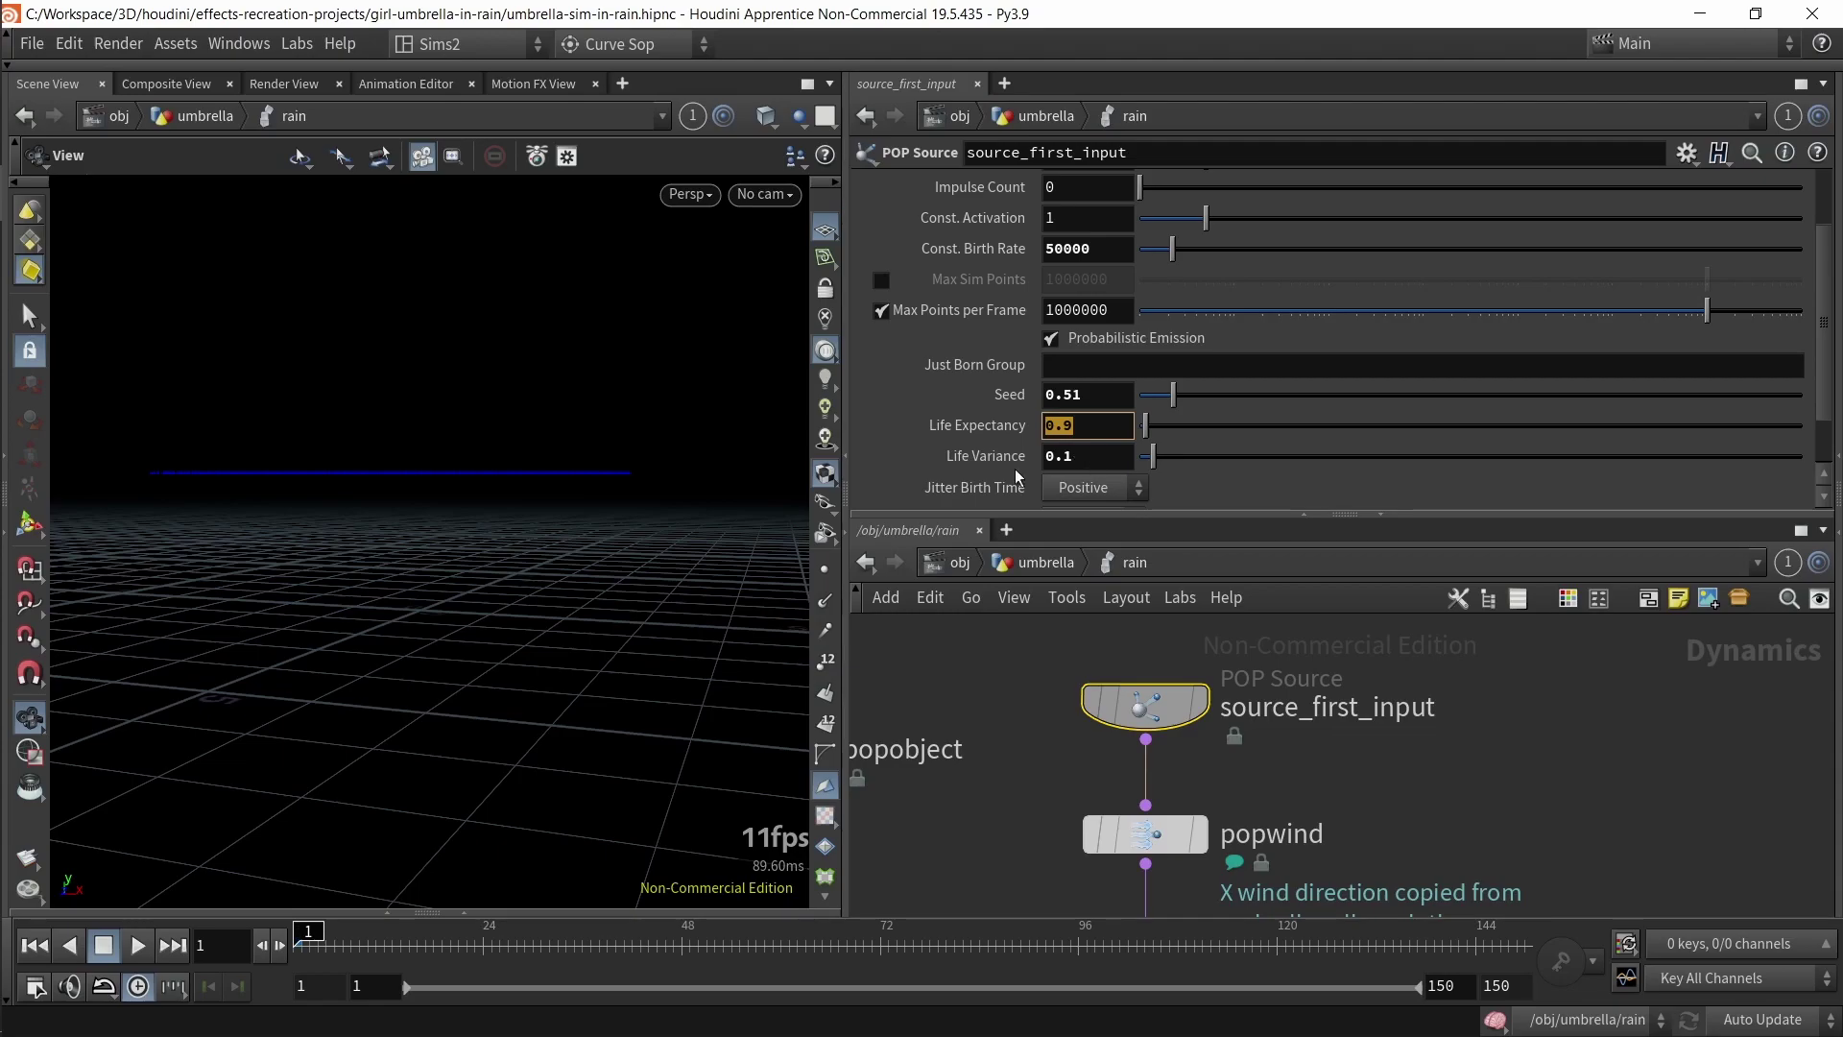
text(0.6)
key(Return)
- Go back up to the umbrella network and select the rain DOP network node
scroll(1023, 793, down, 5)
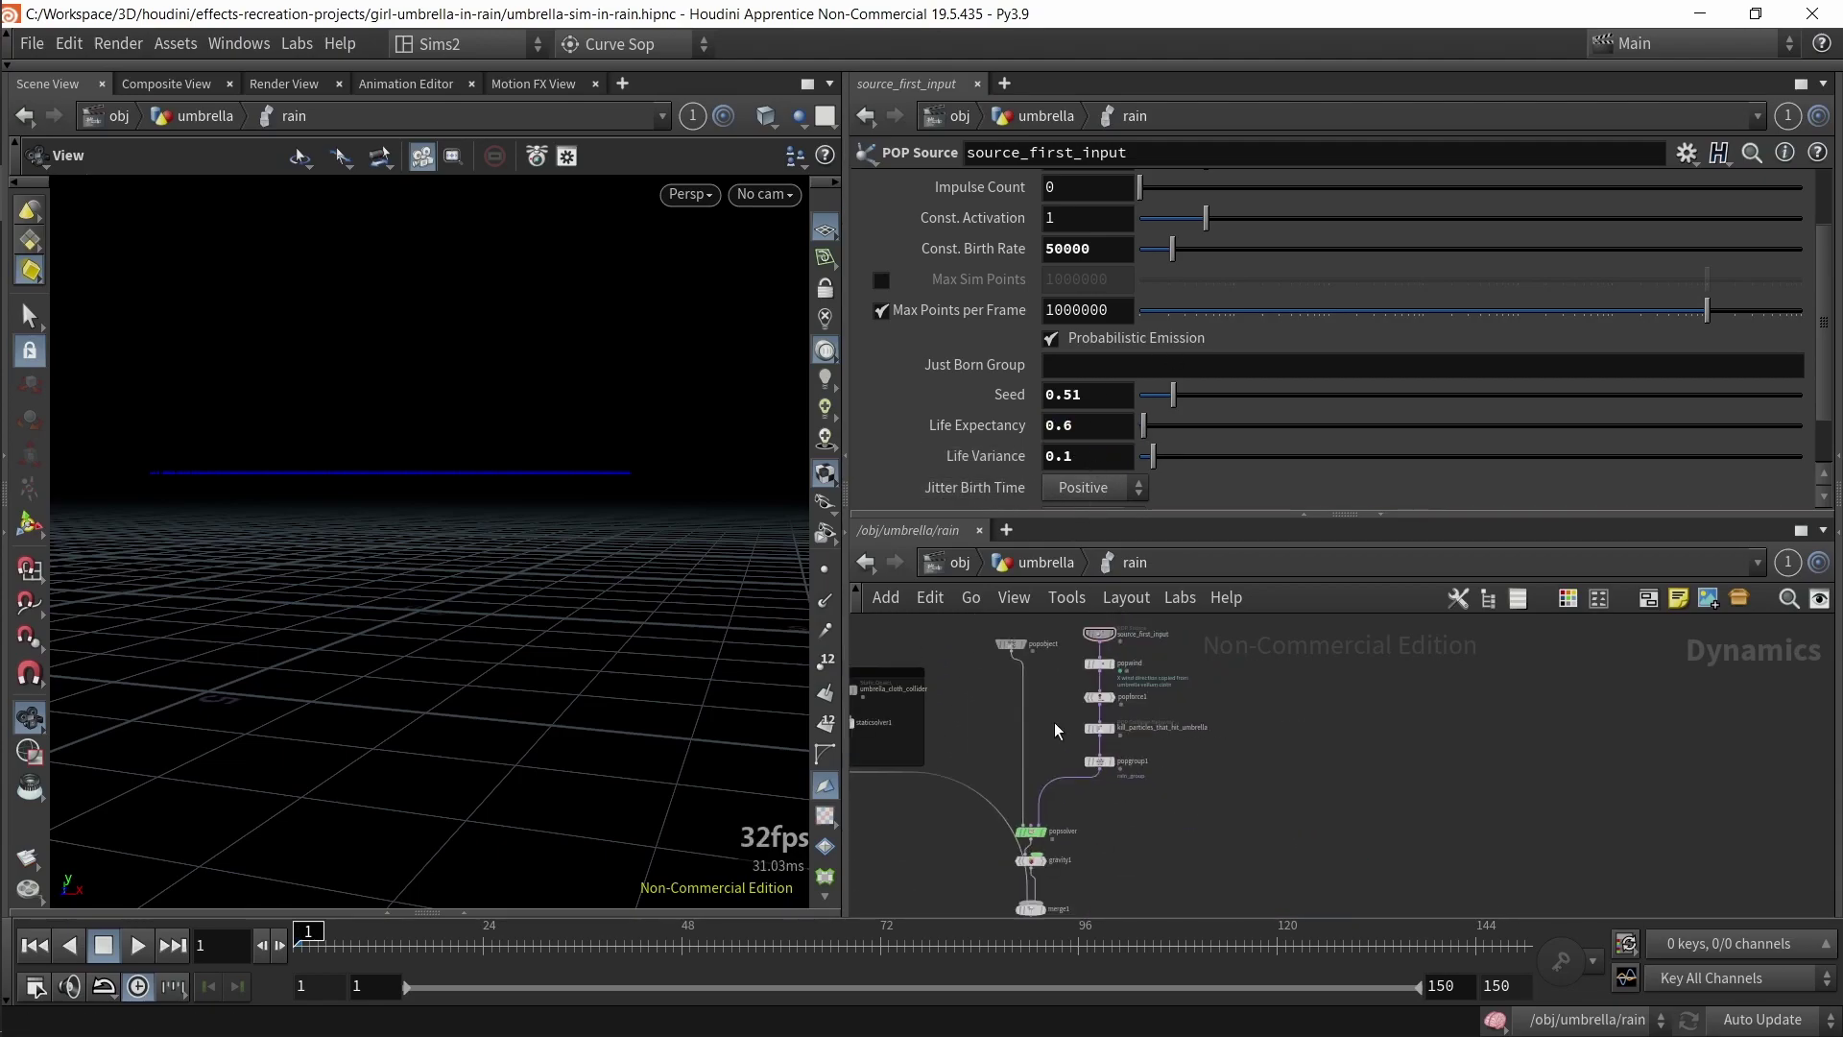
middle_drag(1127, 845, 1211, 758)
click(1053, 574)
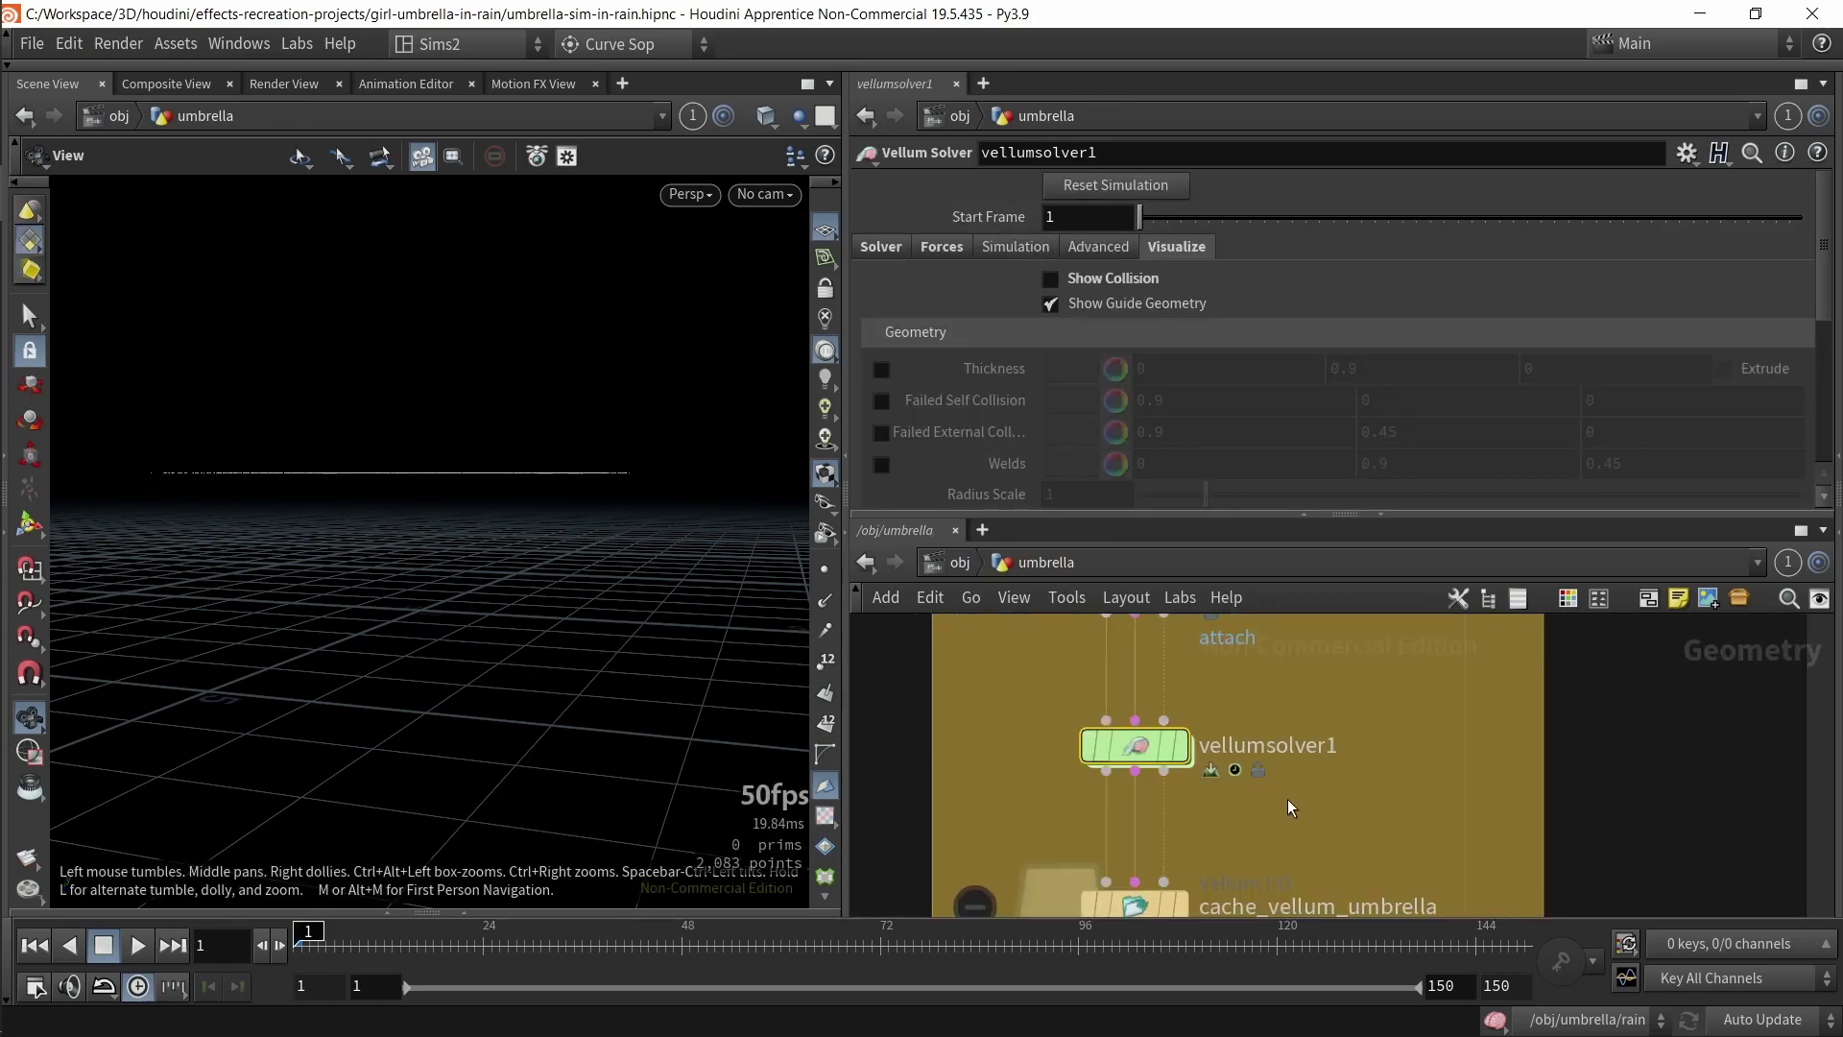
scroll(1293, 798, down, 4)
middle_drag(1564, 733, 676, 747)
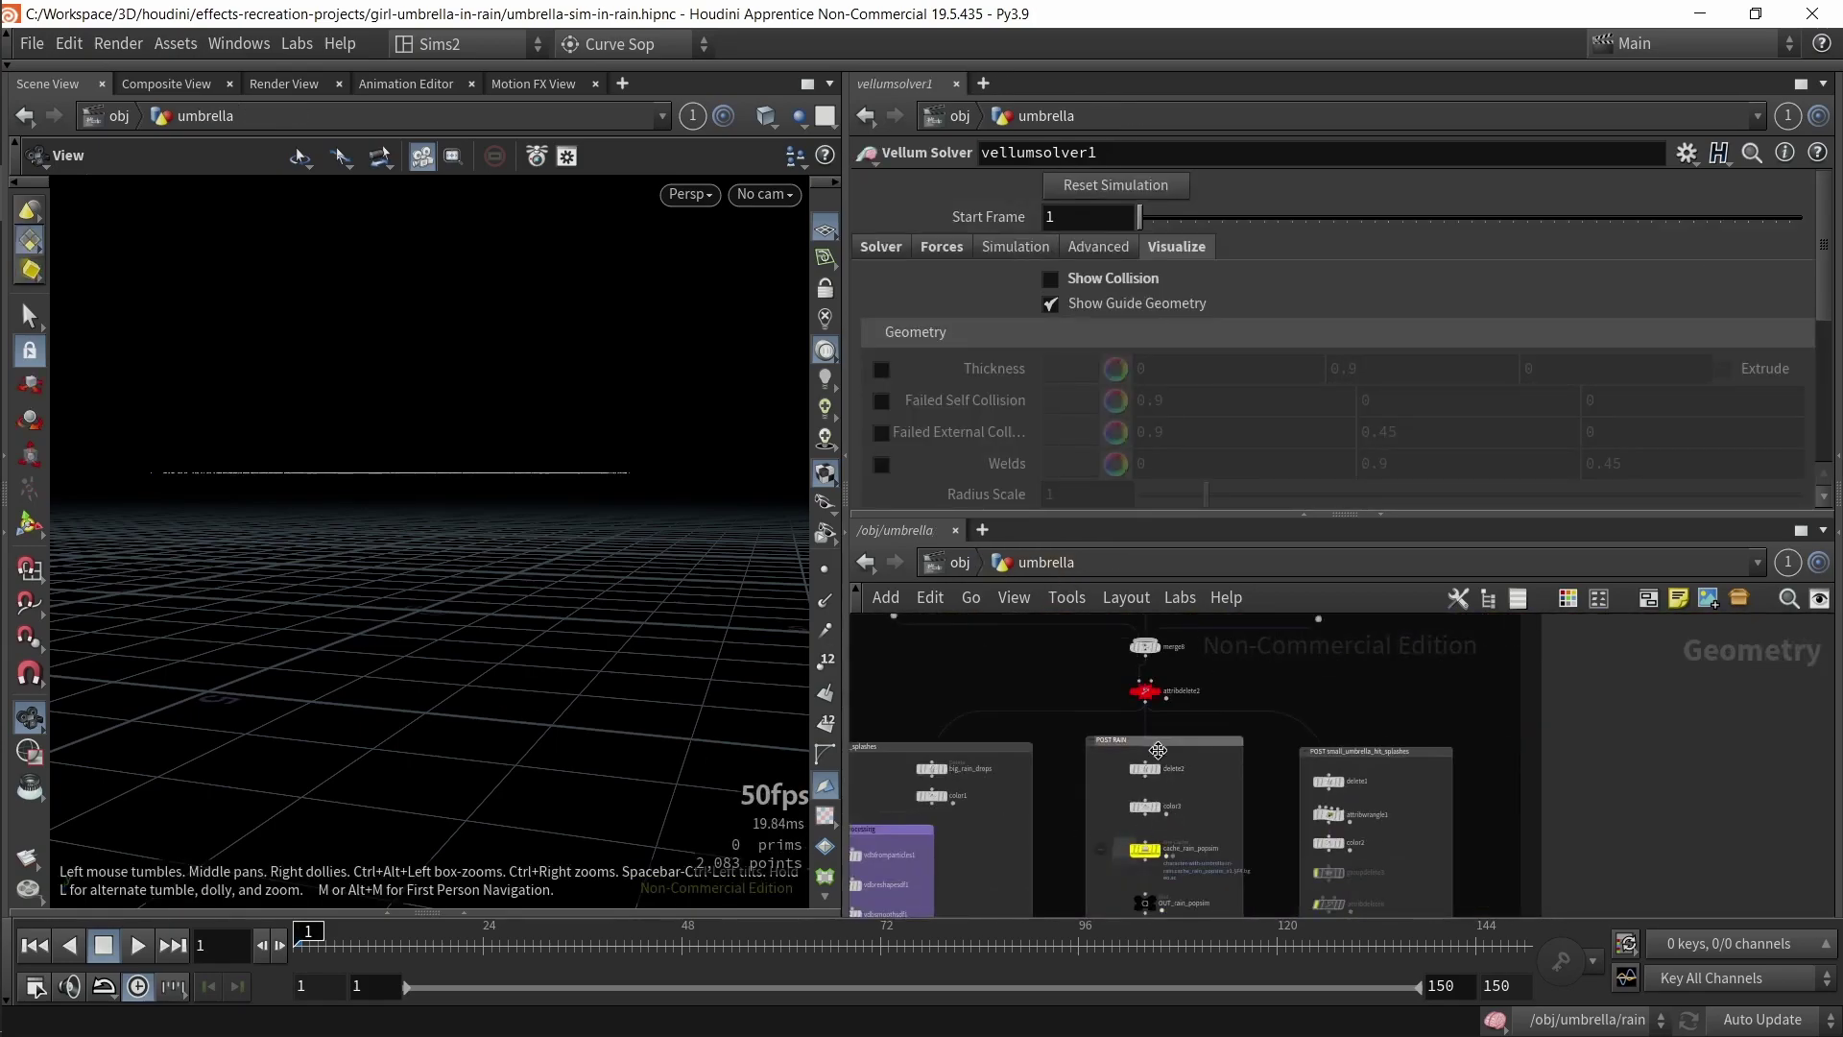
middle_drag(1166, 761, 1129, 897)
middle_drag(1257, 788, 1133, 903)
scroll(1185, 804, up, 4)
middle_drag(1173, 797, 1415, 819)
middle_drag(1006, 801, 1263, 814)
scroll(1263, 814, up, 3)
click(1231, 749)
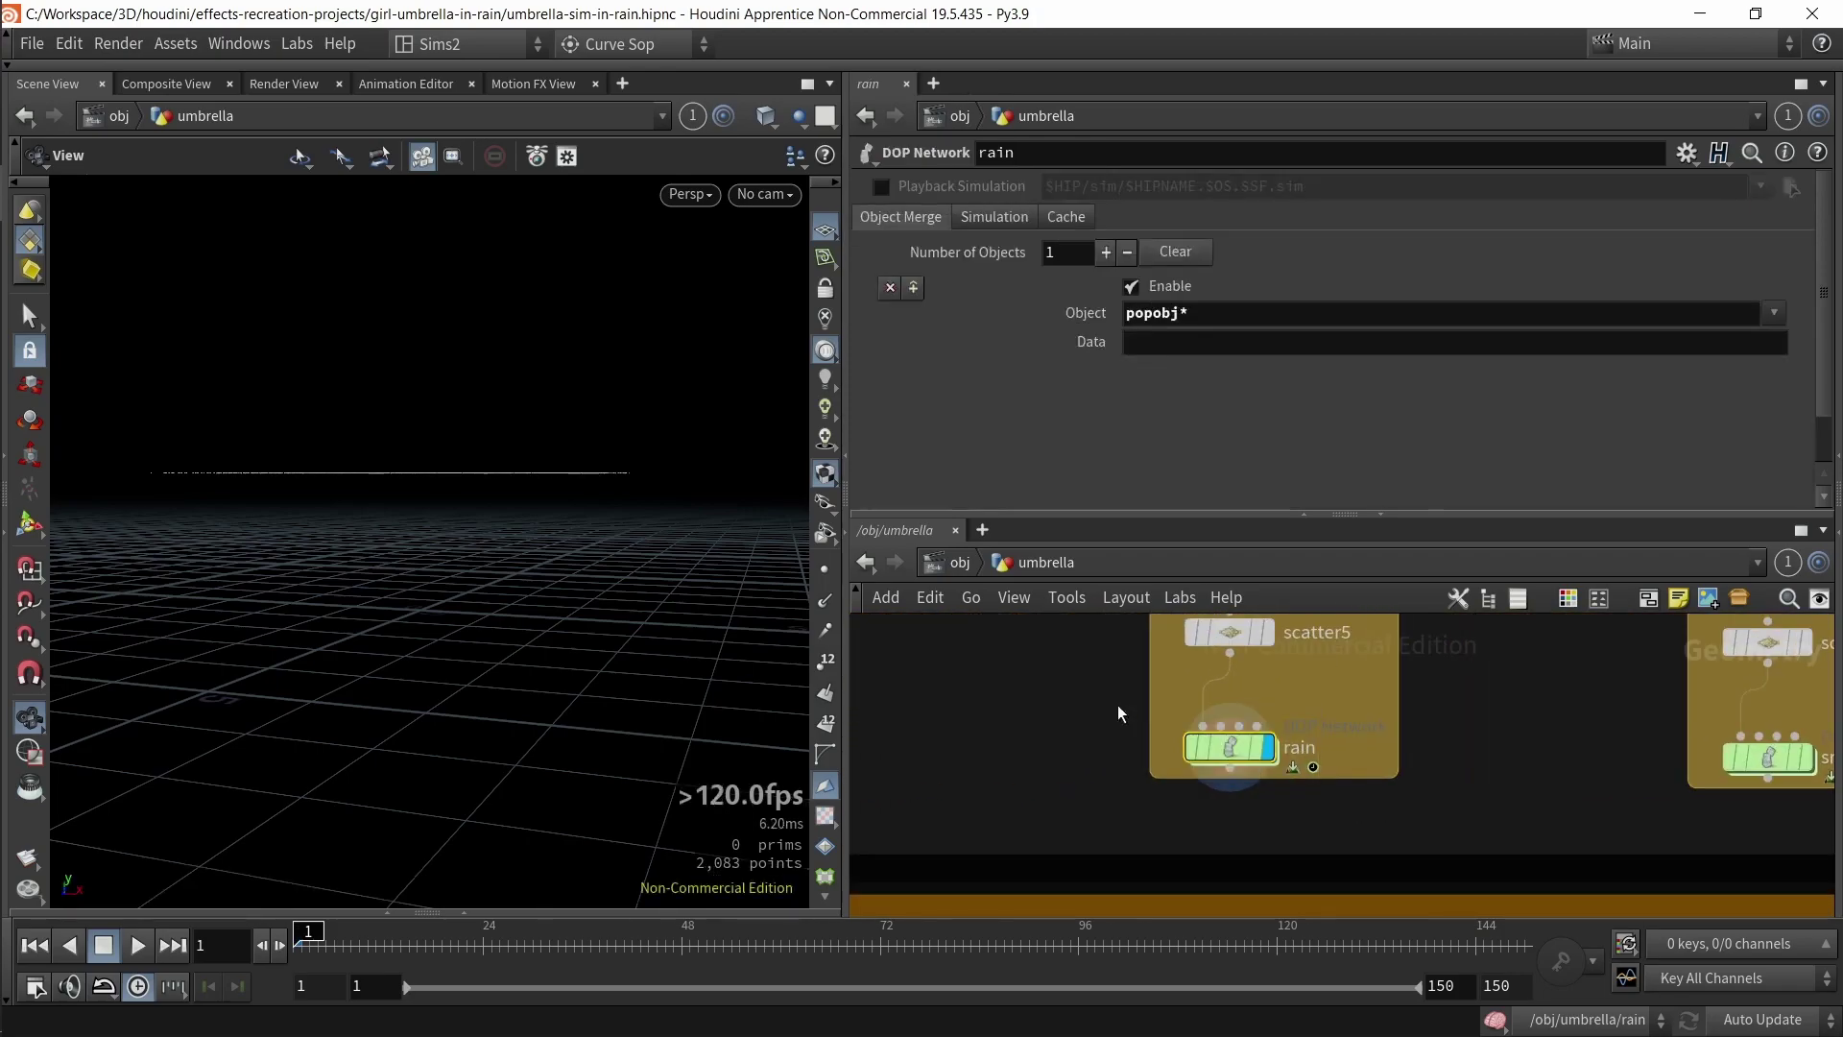
- Display the small_umbrella_hit_splashes DOP network and go inside it
scroll(1645, 712, down, 4)
middle_drag(1645, 712, 1193, 741)
scroll(1195, 748, up, 6)
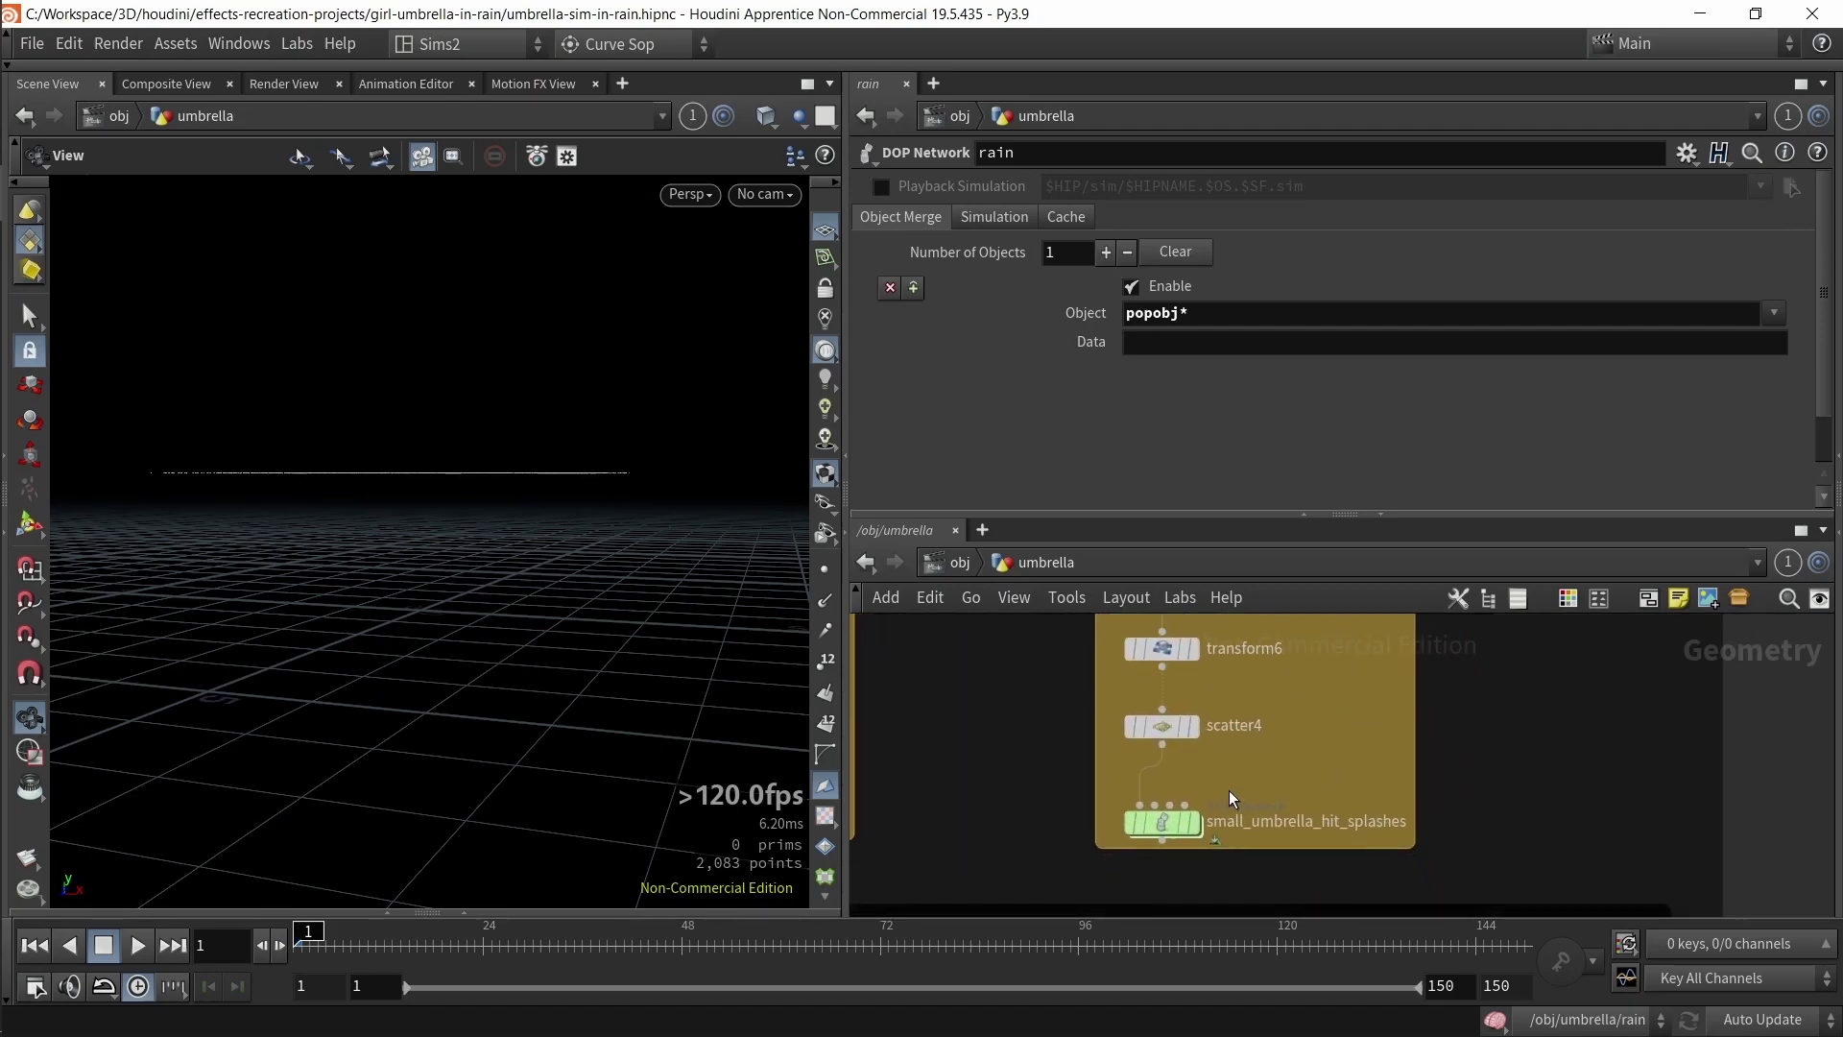
click(1195, 828)
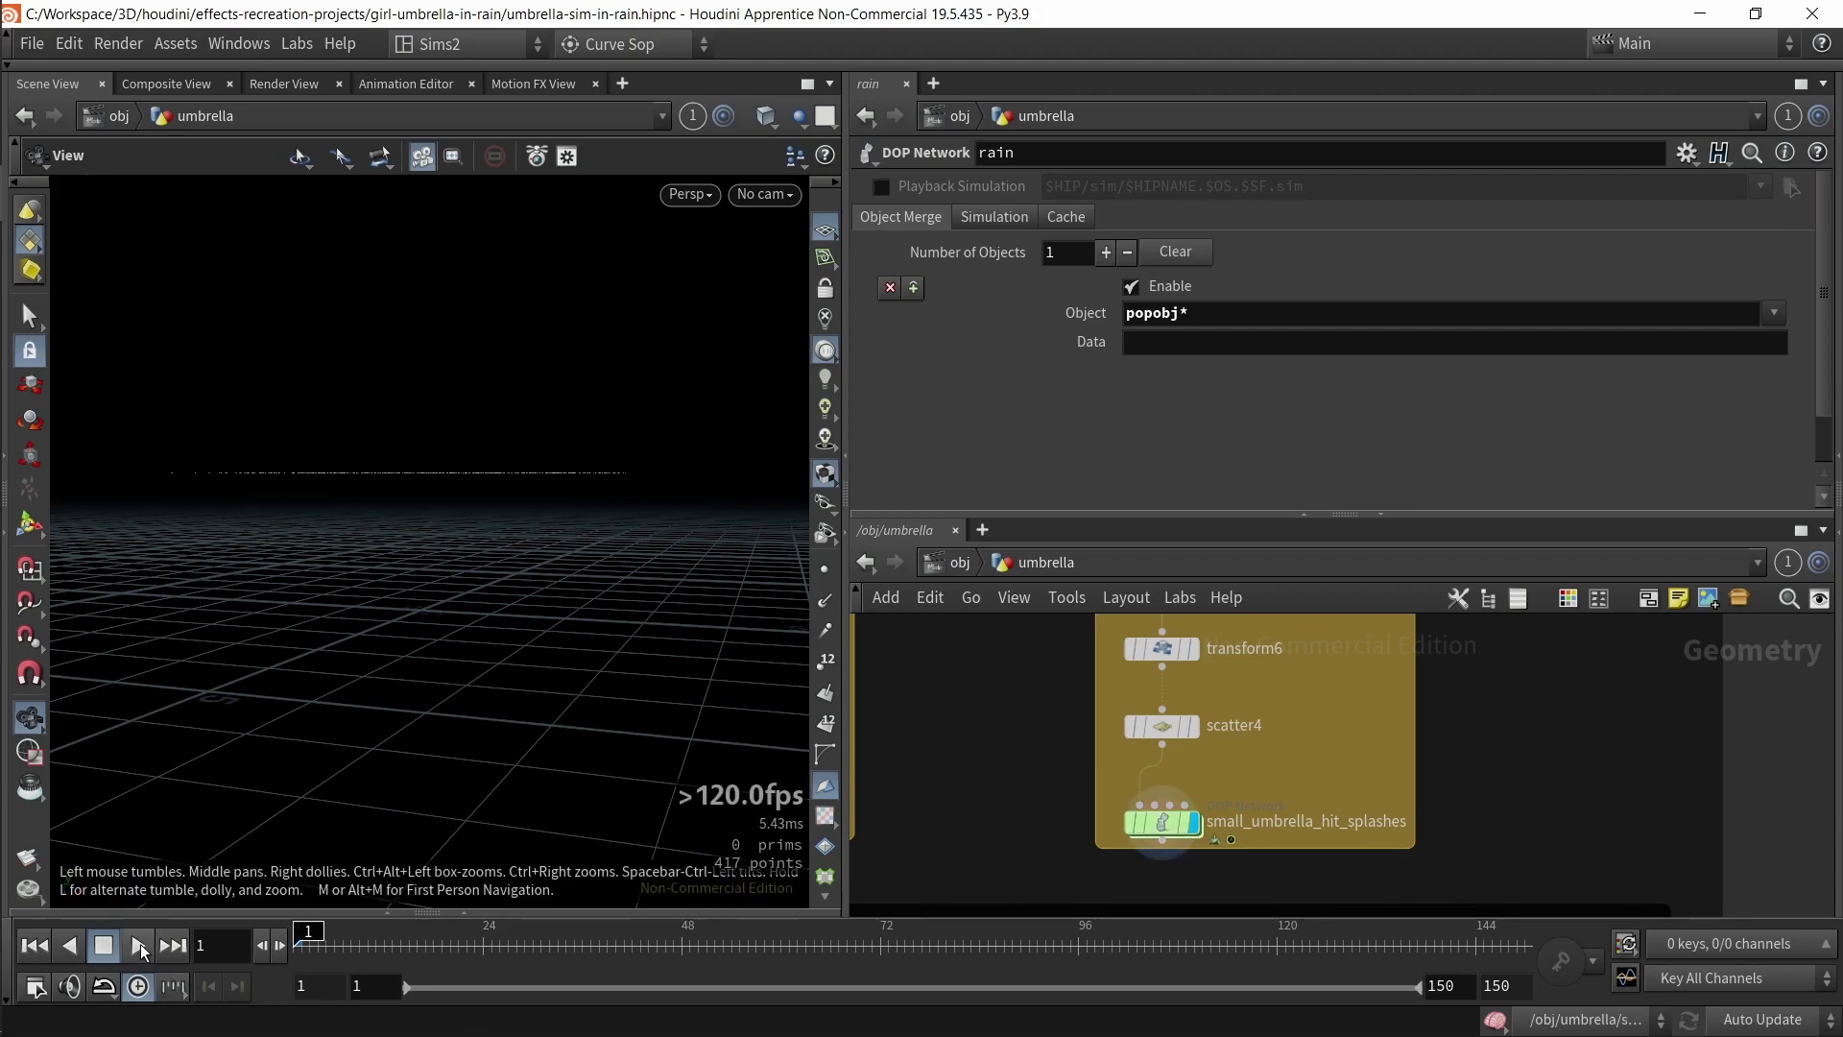
scroll(1078, 782, down, 3)
drag(1056, 795, 1178, 685)
double_click(1132, 849)
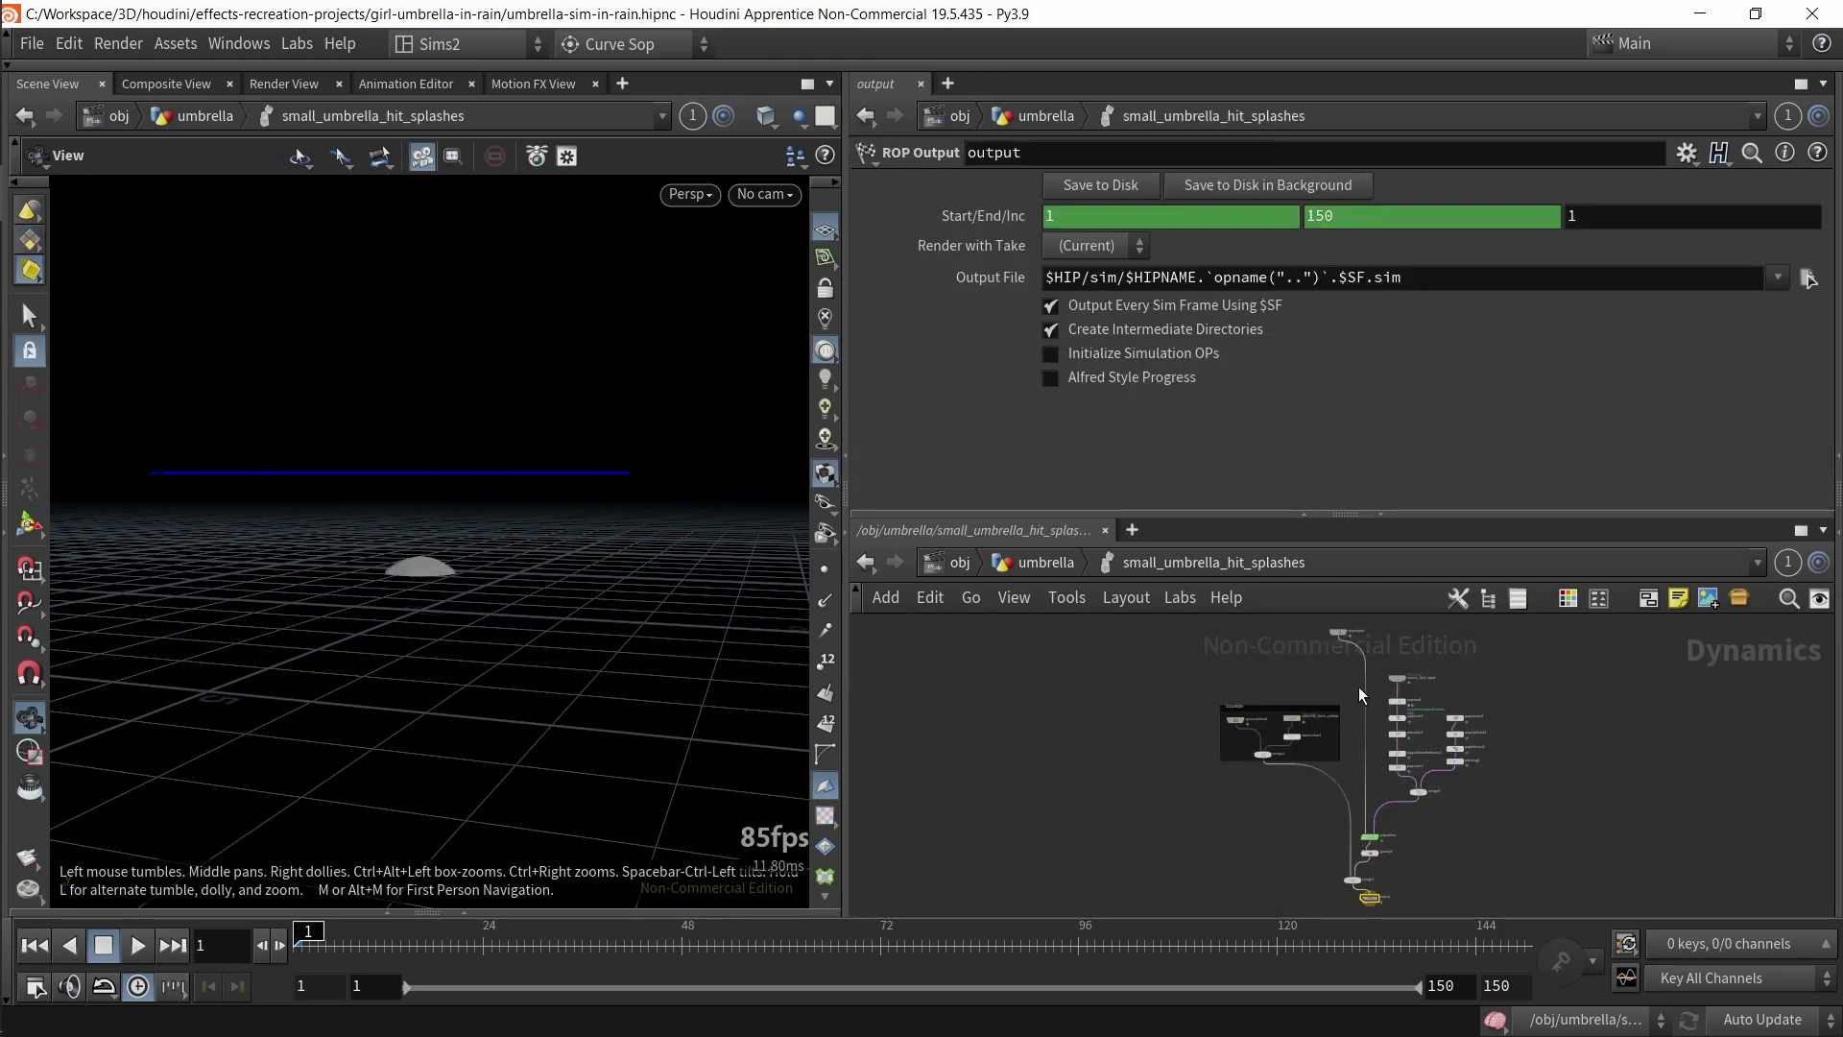
- Examine the overall node layout inside small_umbrella_hit_splashes in an enlarged network view
middle_drag(1327, 696, 1279, 689)
scroll(1279, 691, up, 3)
key(ctrl+b)
scroll(953, 578, up, 2)
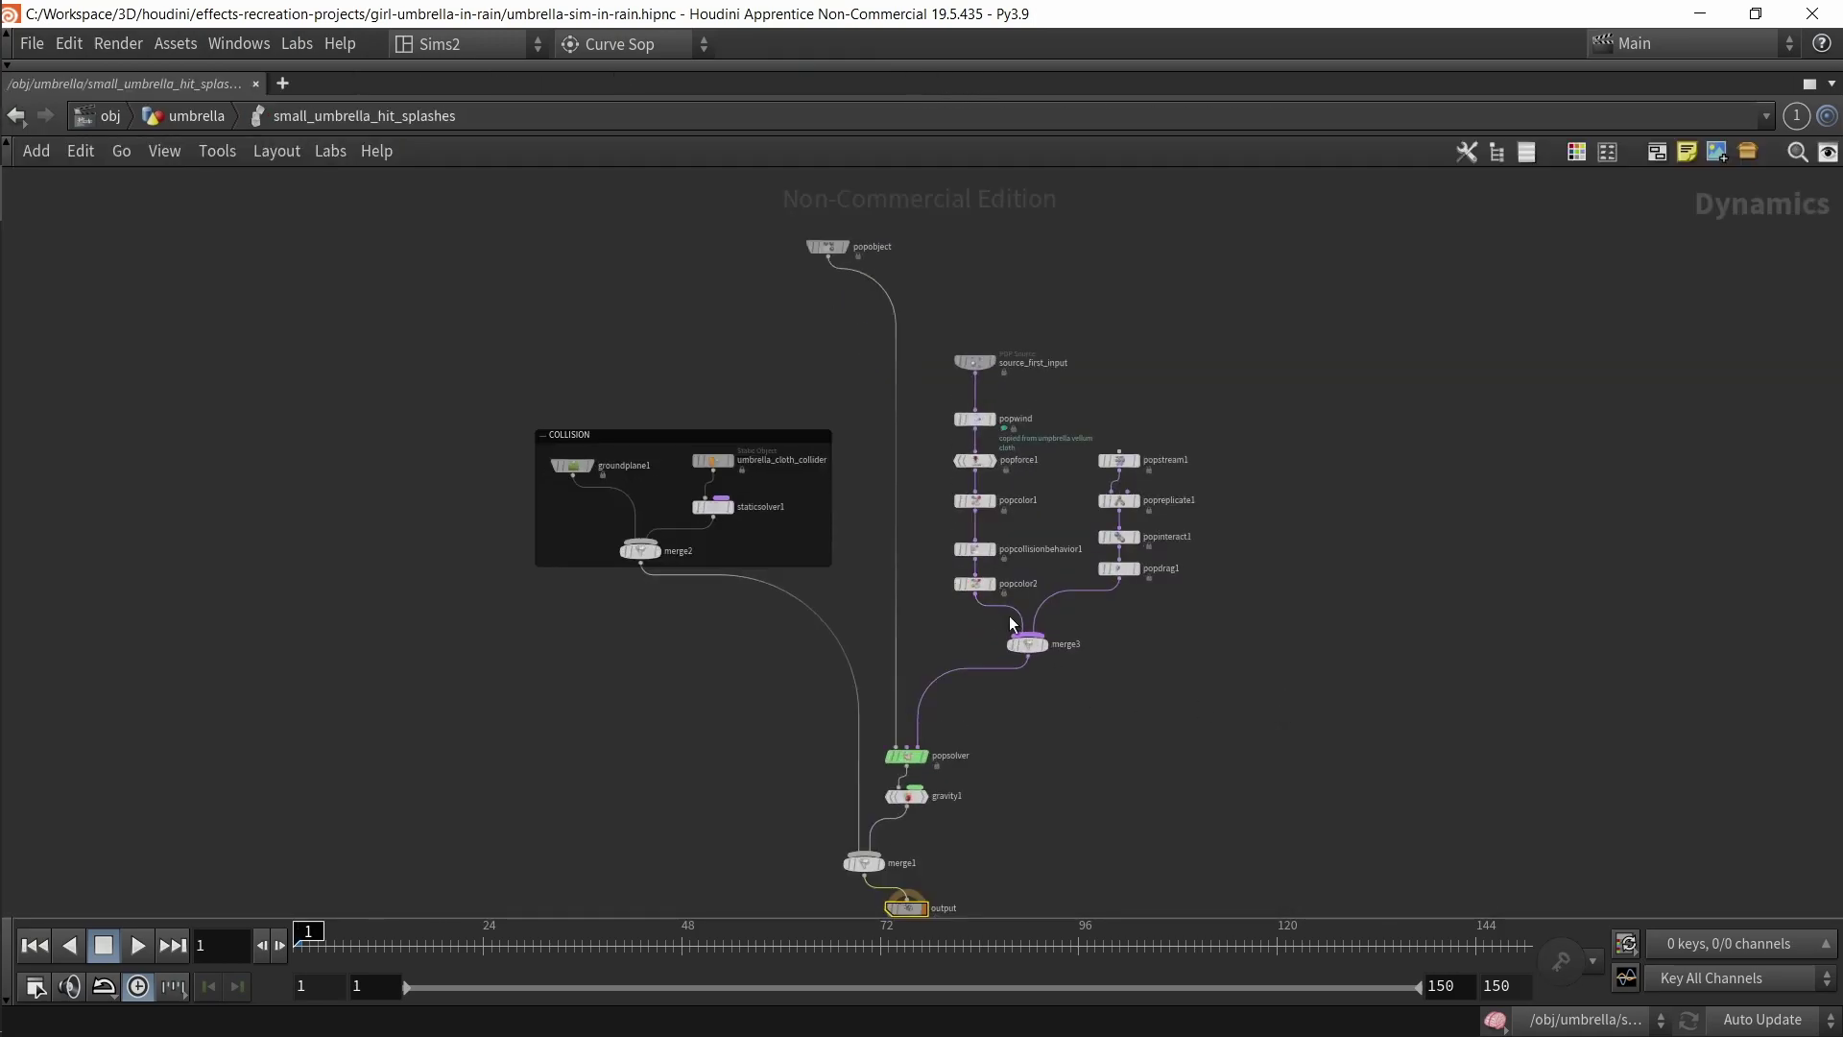
scroll(1101, 703, down, 2)
drag(1200, 756, 955, 338)
drag(1288, 709, 974, 355)
key(ctrl+b)
- Review the color settings of popcolor1 and the hit group name of popcollisionbehavior1
click(1323, 725)
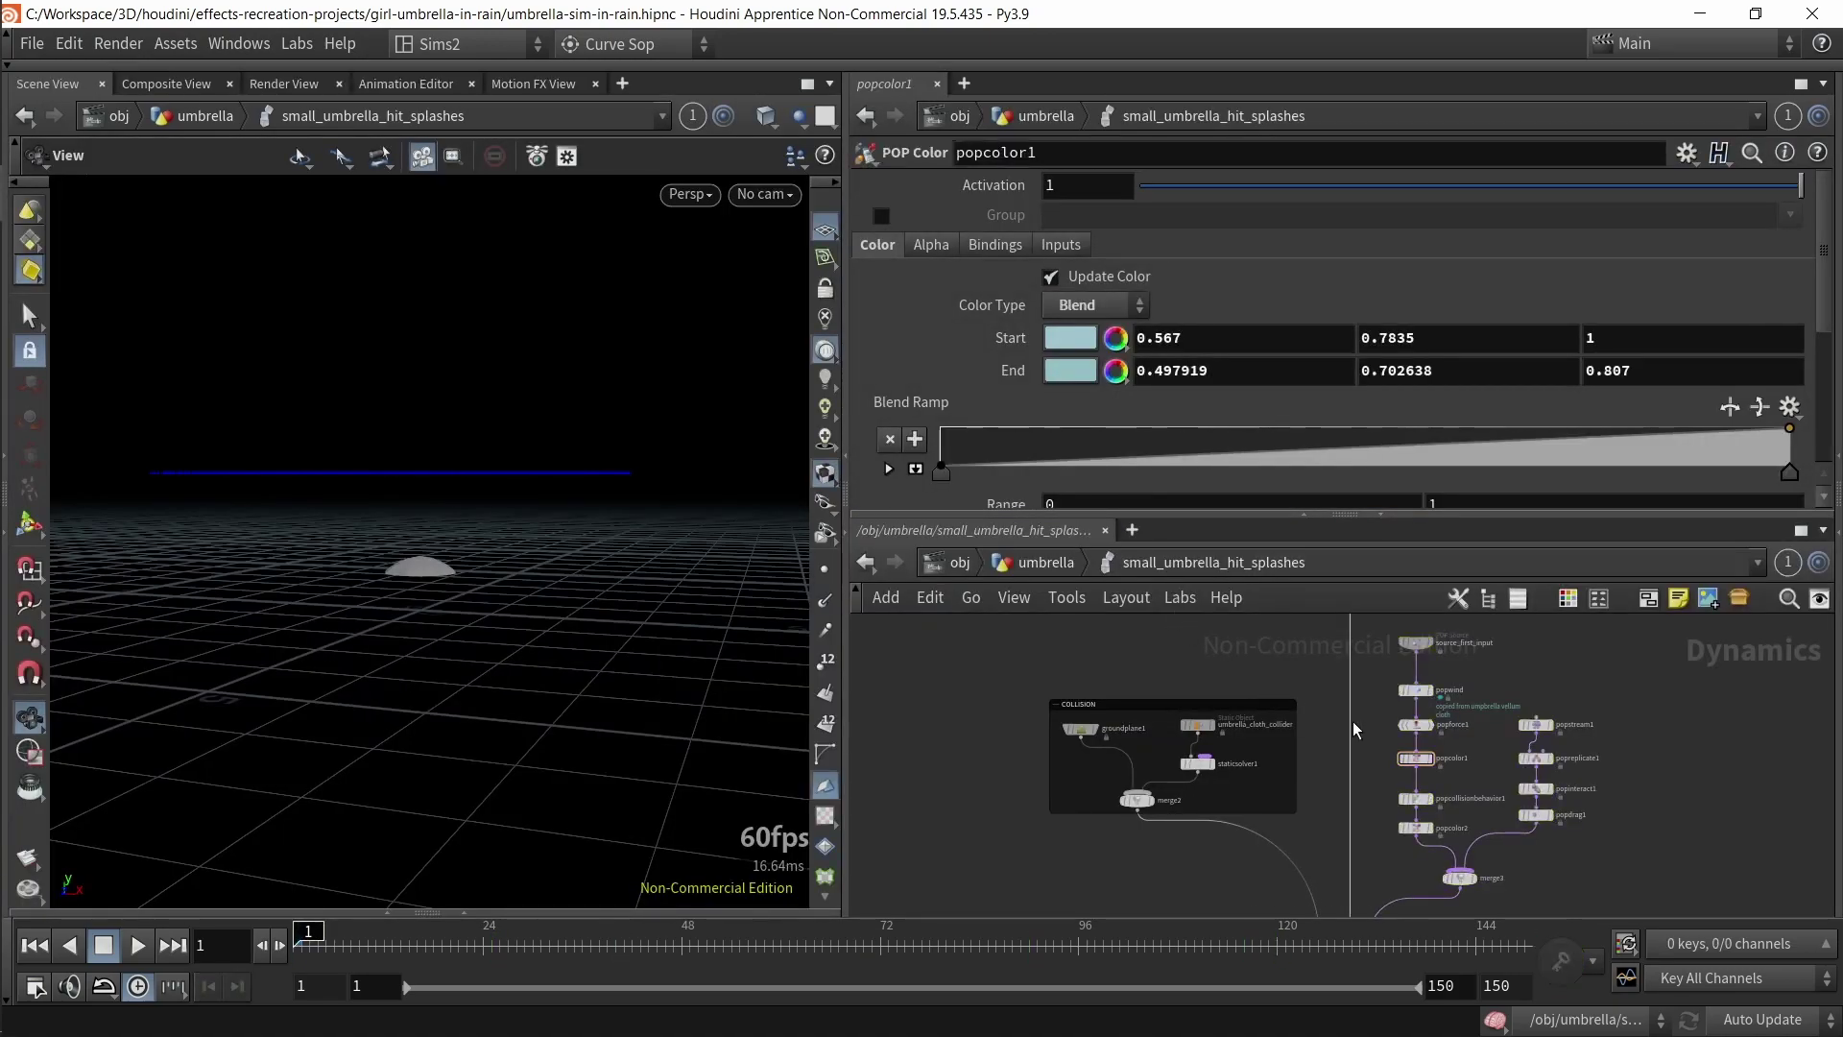
scroll(1248, 688, up, 2)
drag(1239, 667, 1354, 876)
middle_drag(1453, 861, 1350, 670)
click(1249, 734)
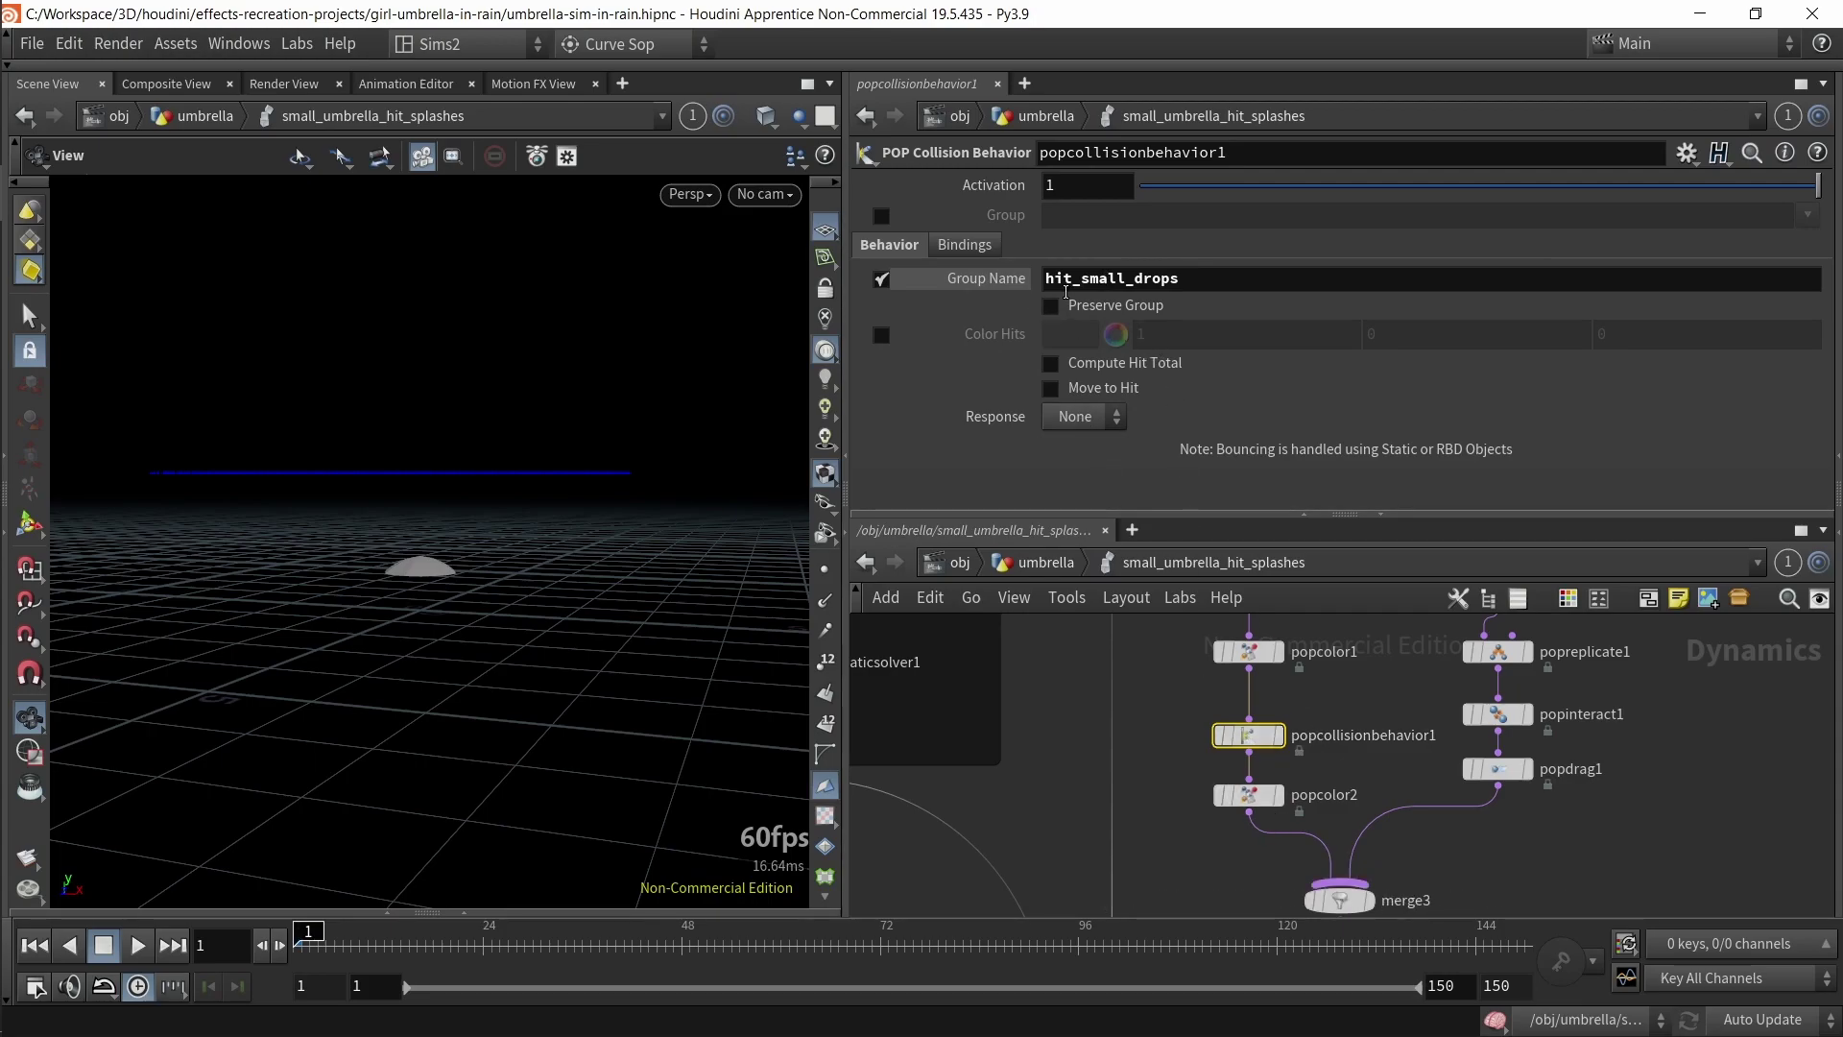
click(1182, 279)
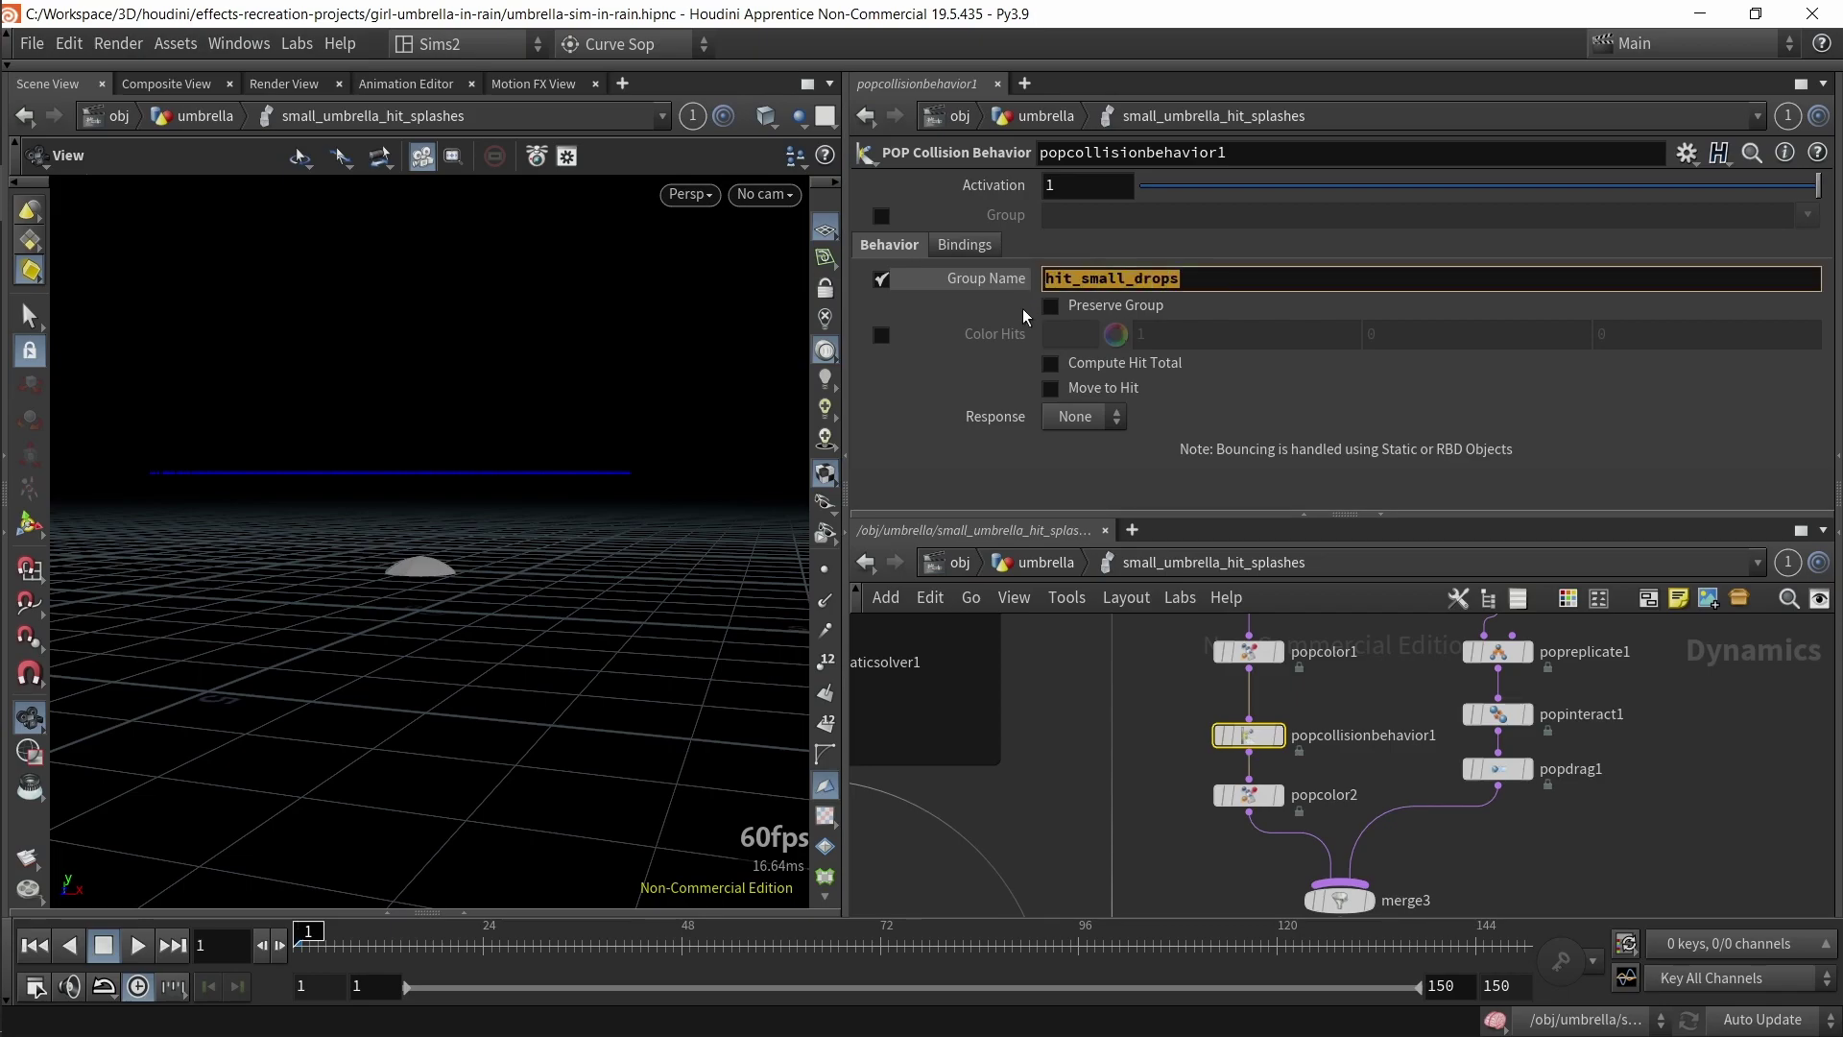
- Play the small splash simulation to frame 30 and inspect the drops hitting the umbrella up close
click(139, 948)
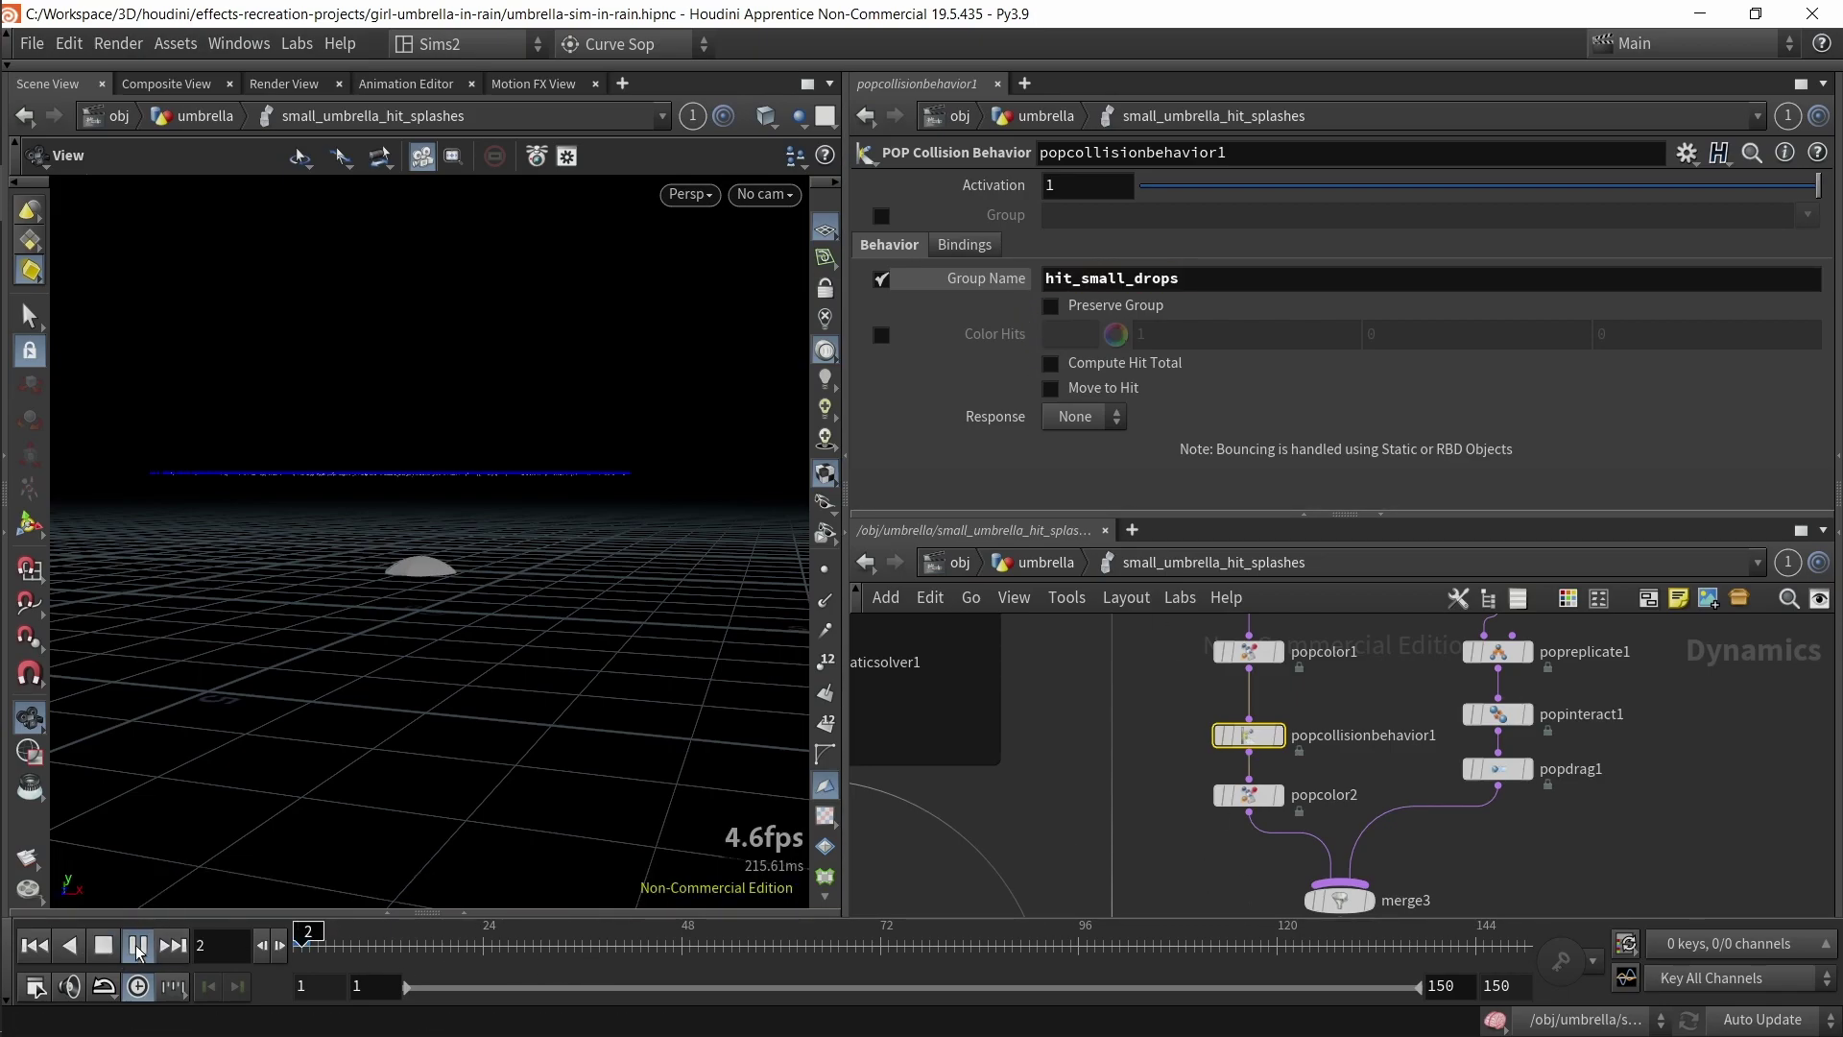
click(137, 947)
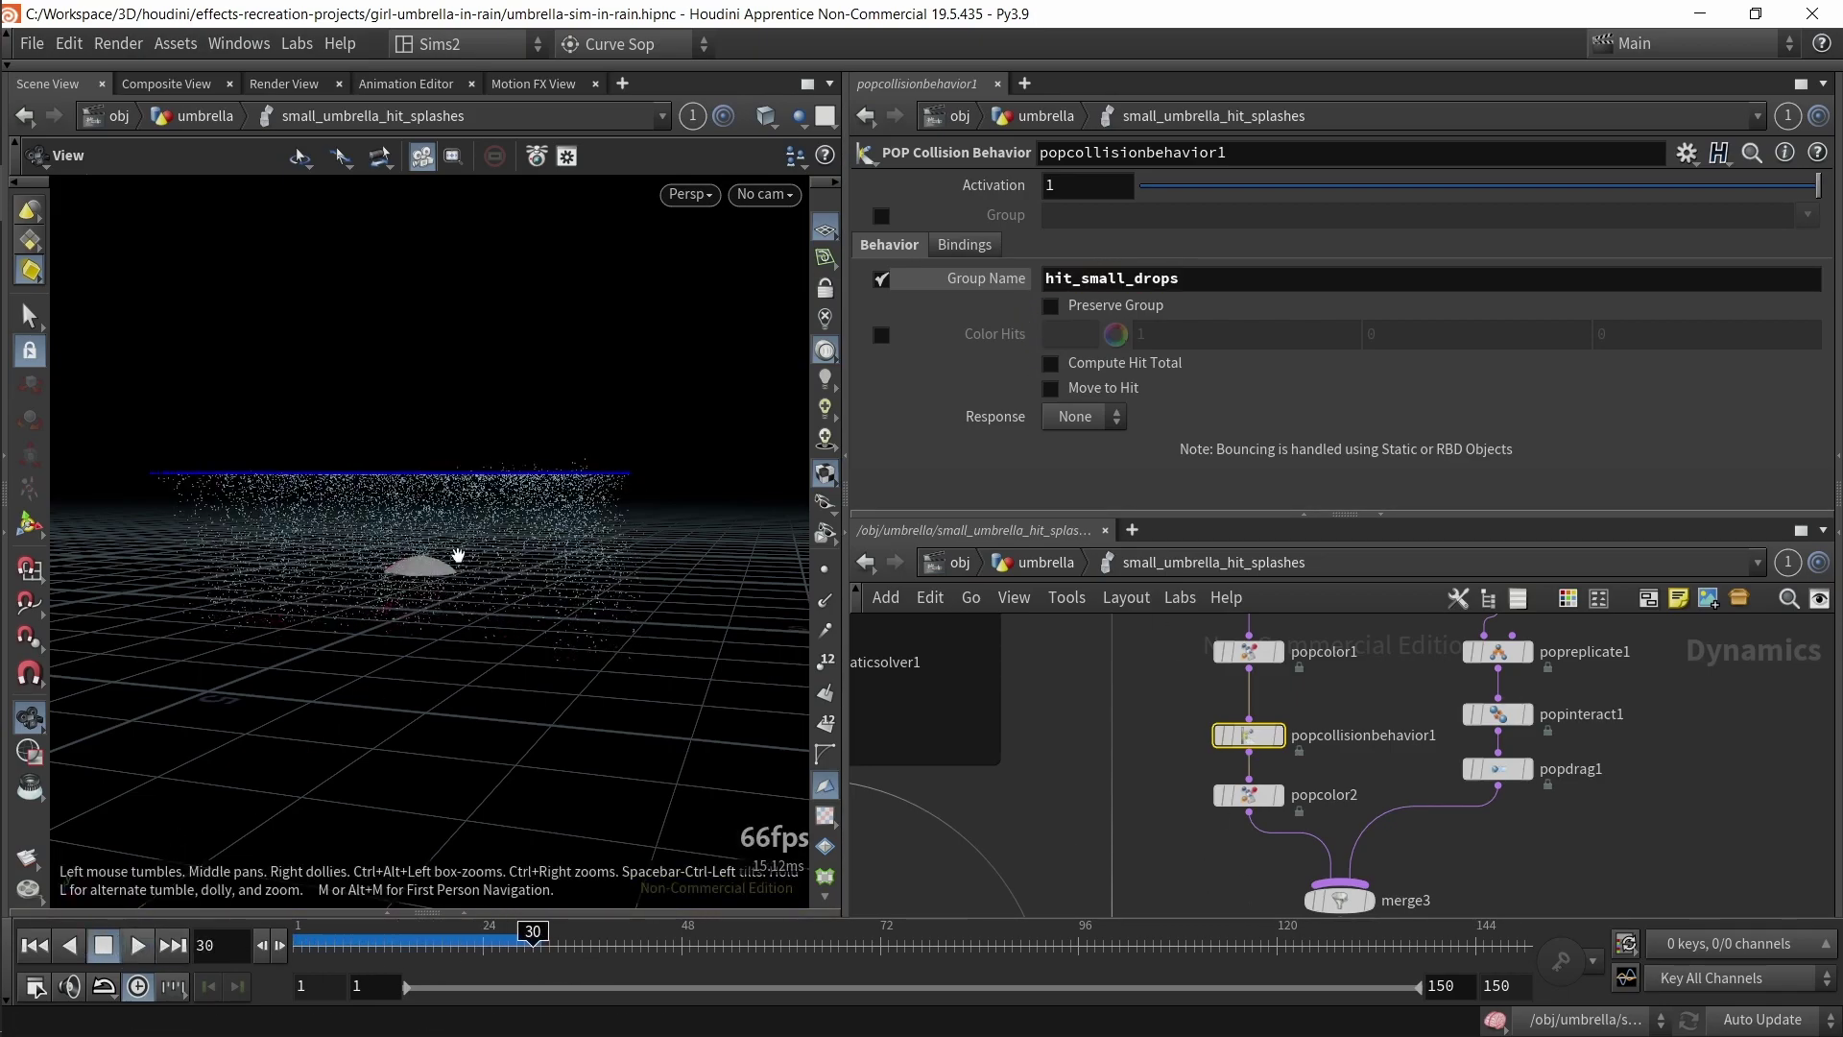
right_drag(451, 569, 341, 614)
drag(342, 612, 439, 496)
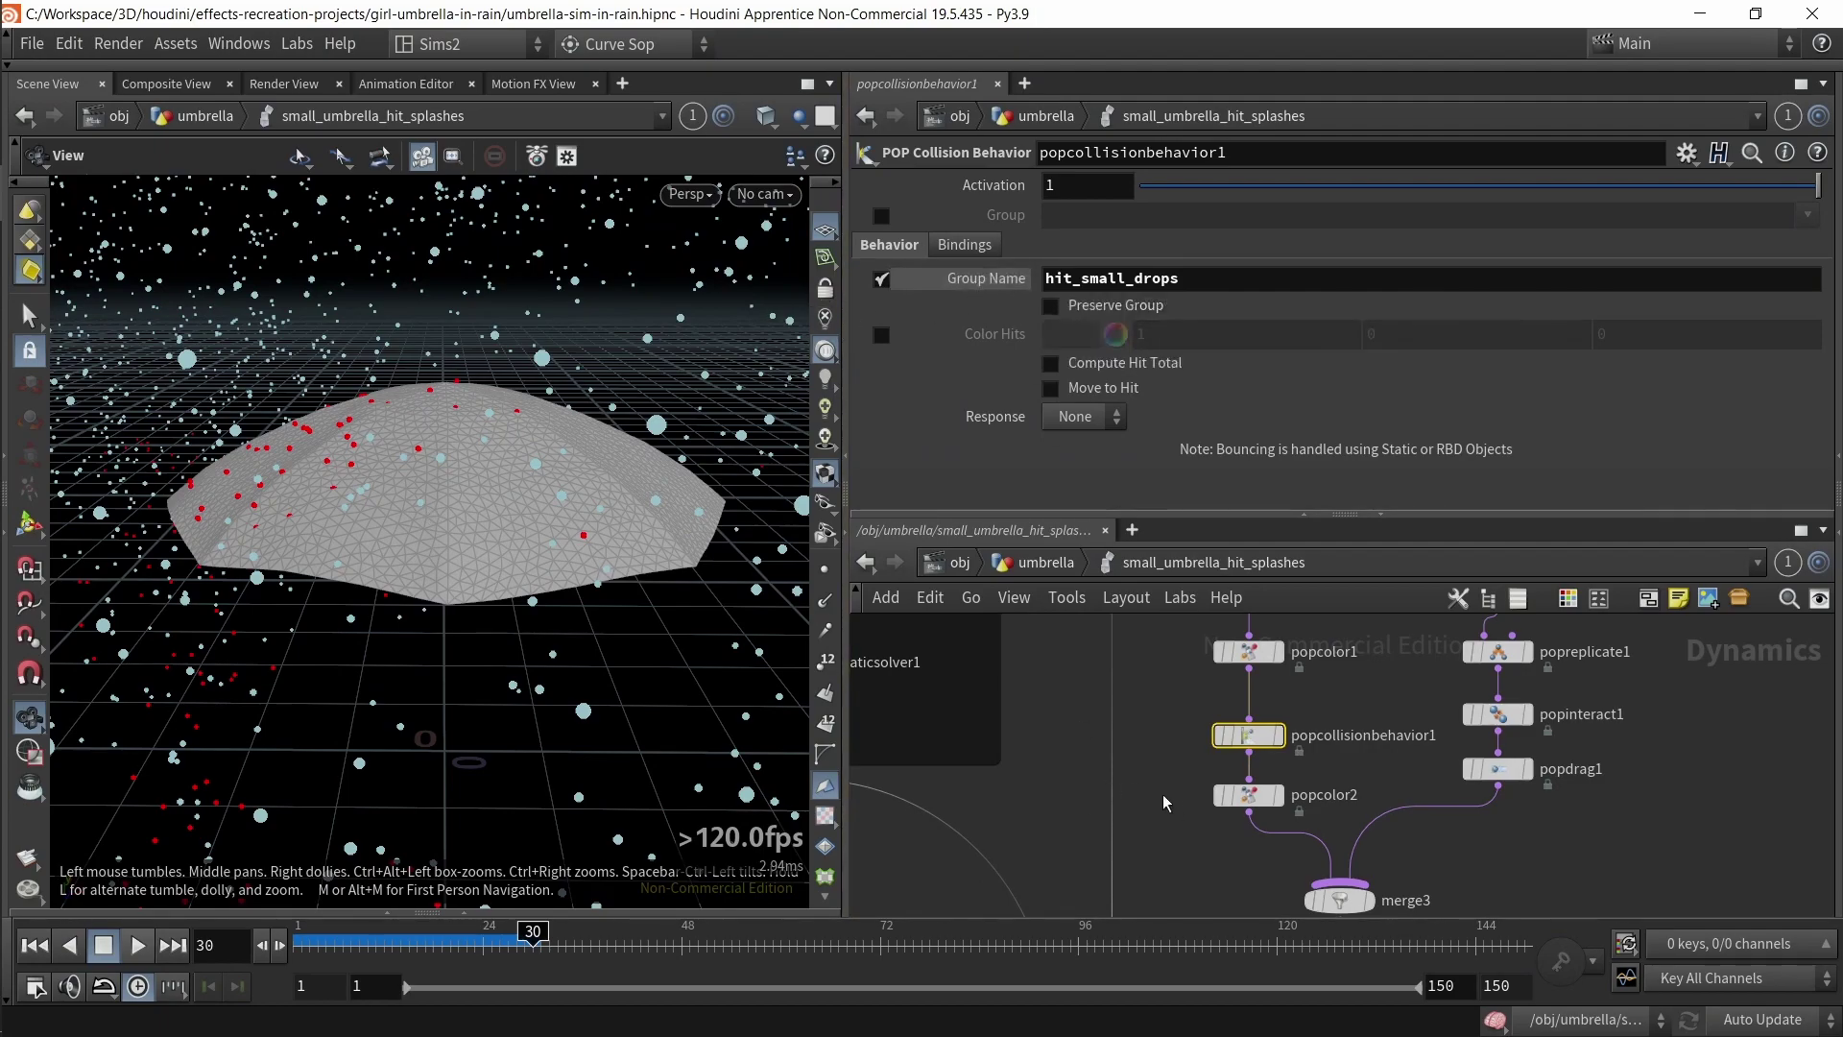
- Change the color of the hit drops in popcolor2 to green (0, 0.5, 0)
click(1248, 795)
click(1070, 338)
click(1037, 178)
click(1157, 173)
click(1162, 205)
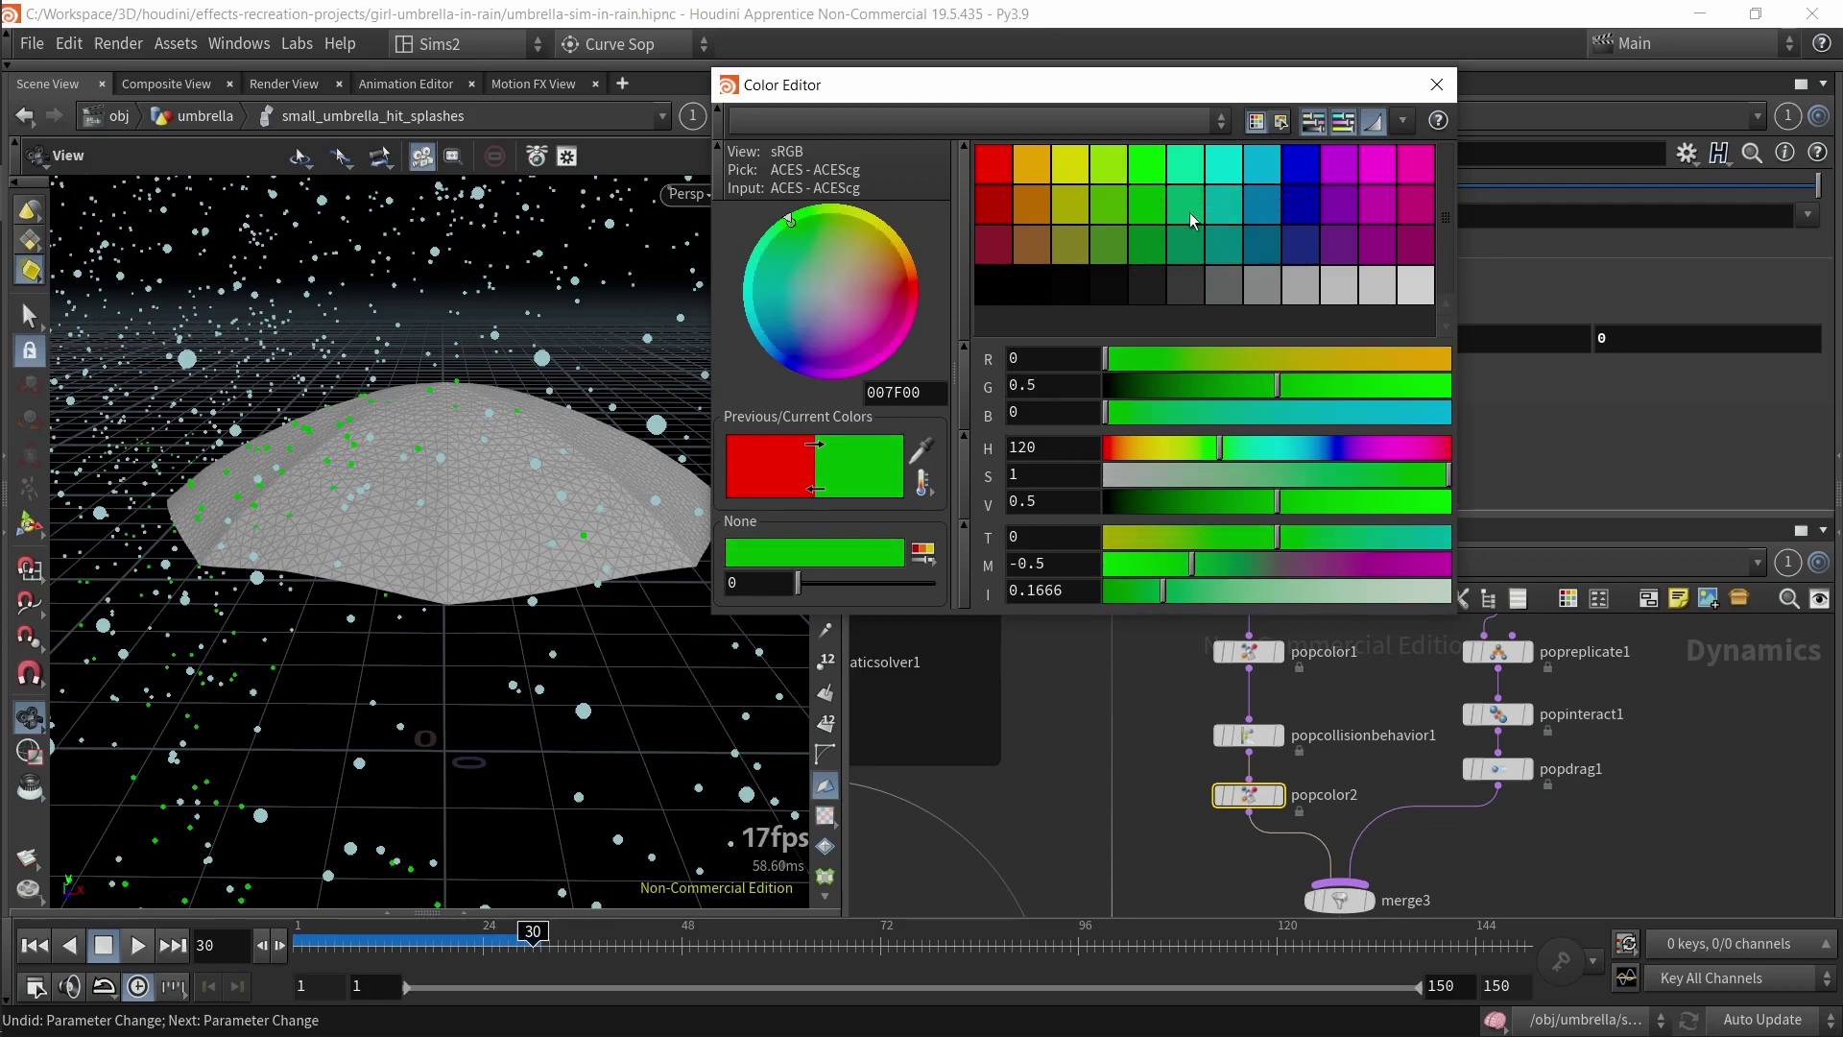
click(1437, 84)
- Try coloring the hits red through the Color Hits option of popcollisionbehavior1, then undo that change
click(1254, 730)
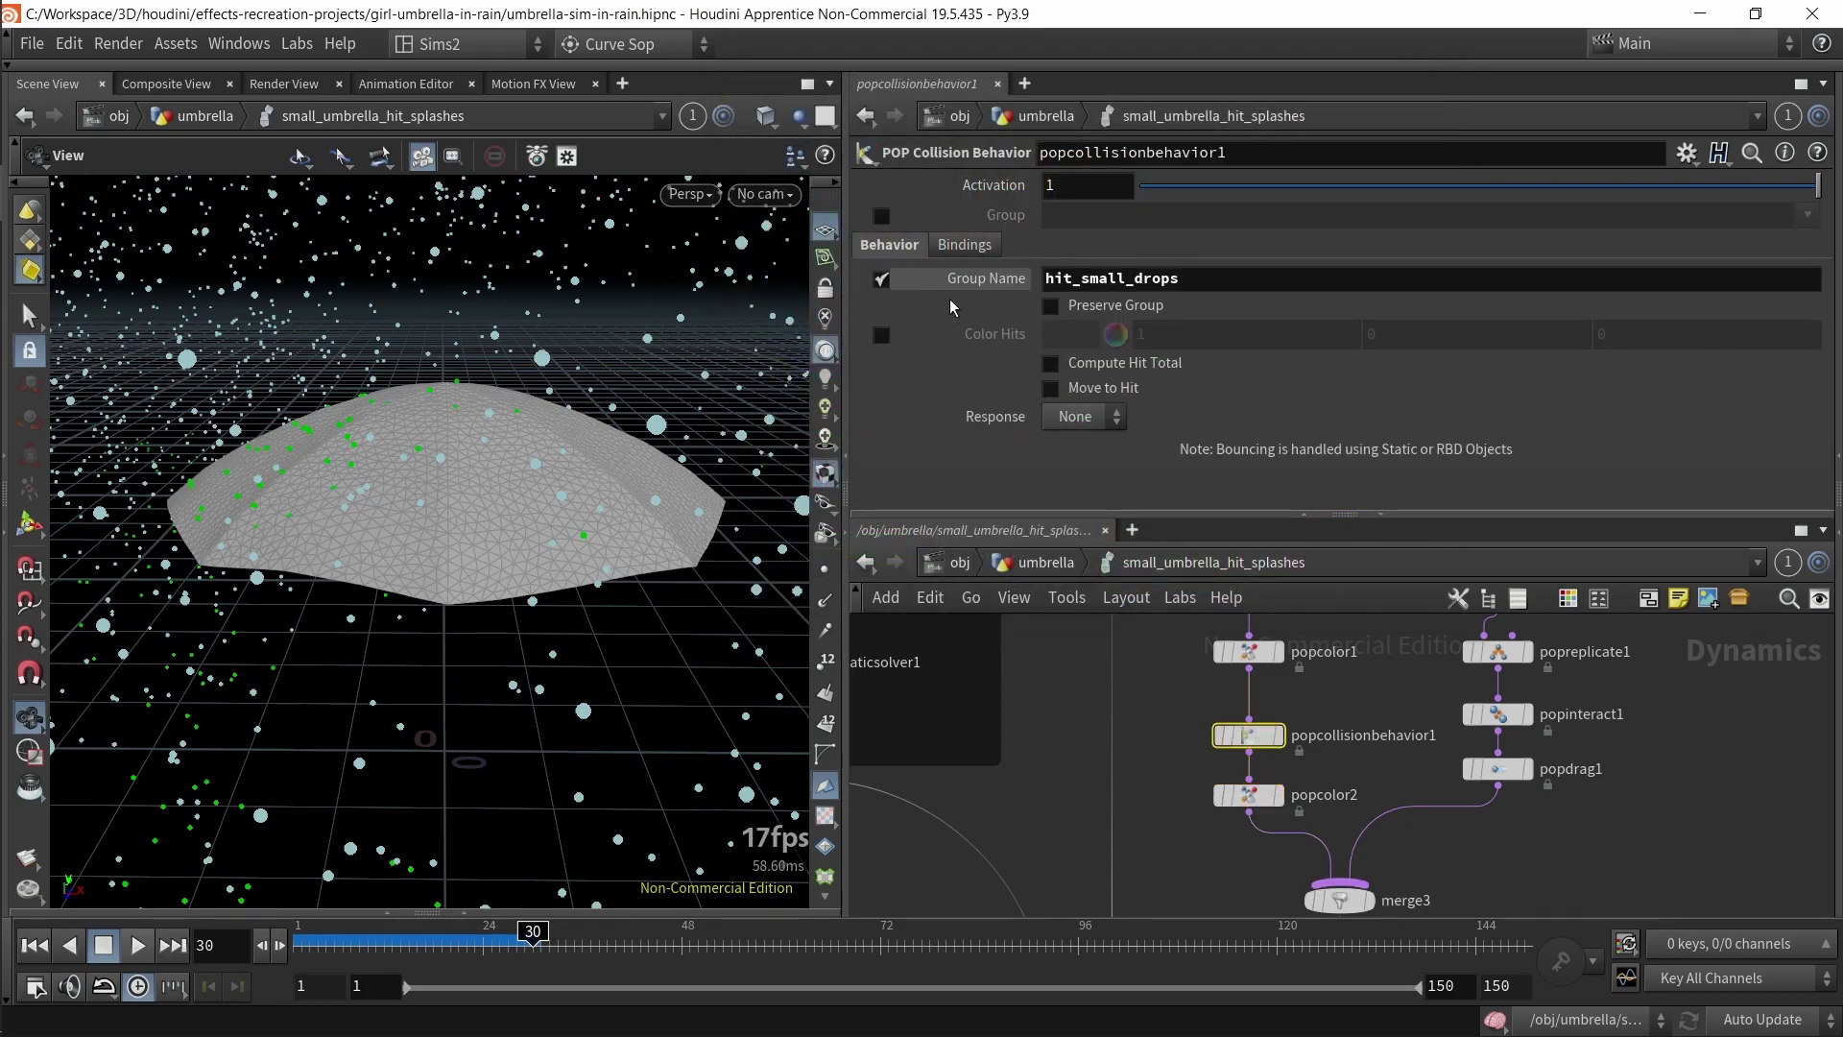
click(880, 336)
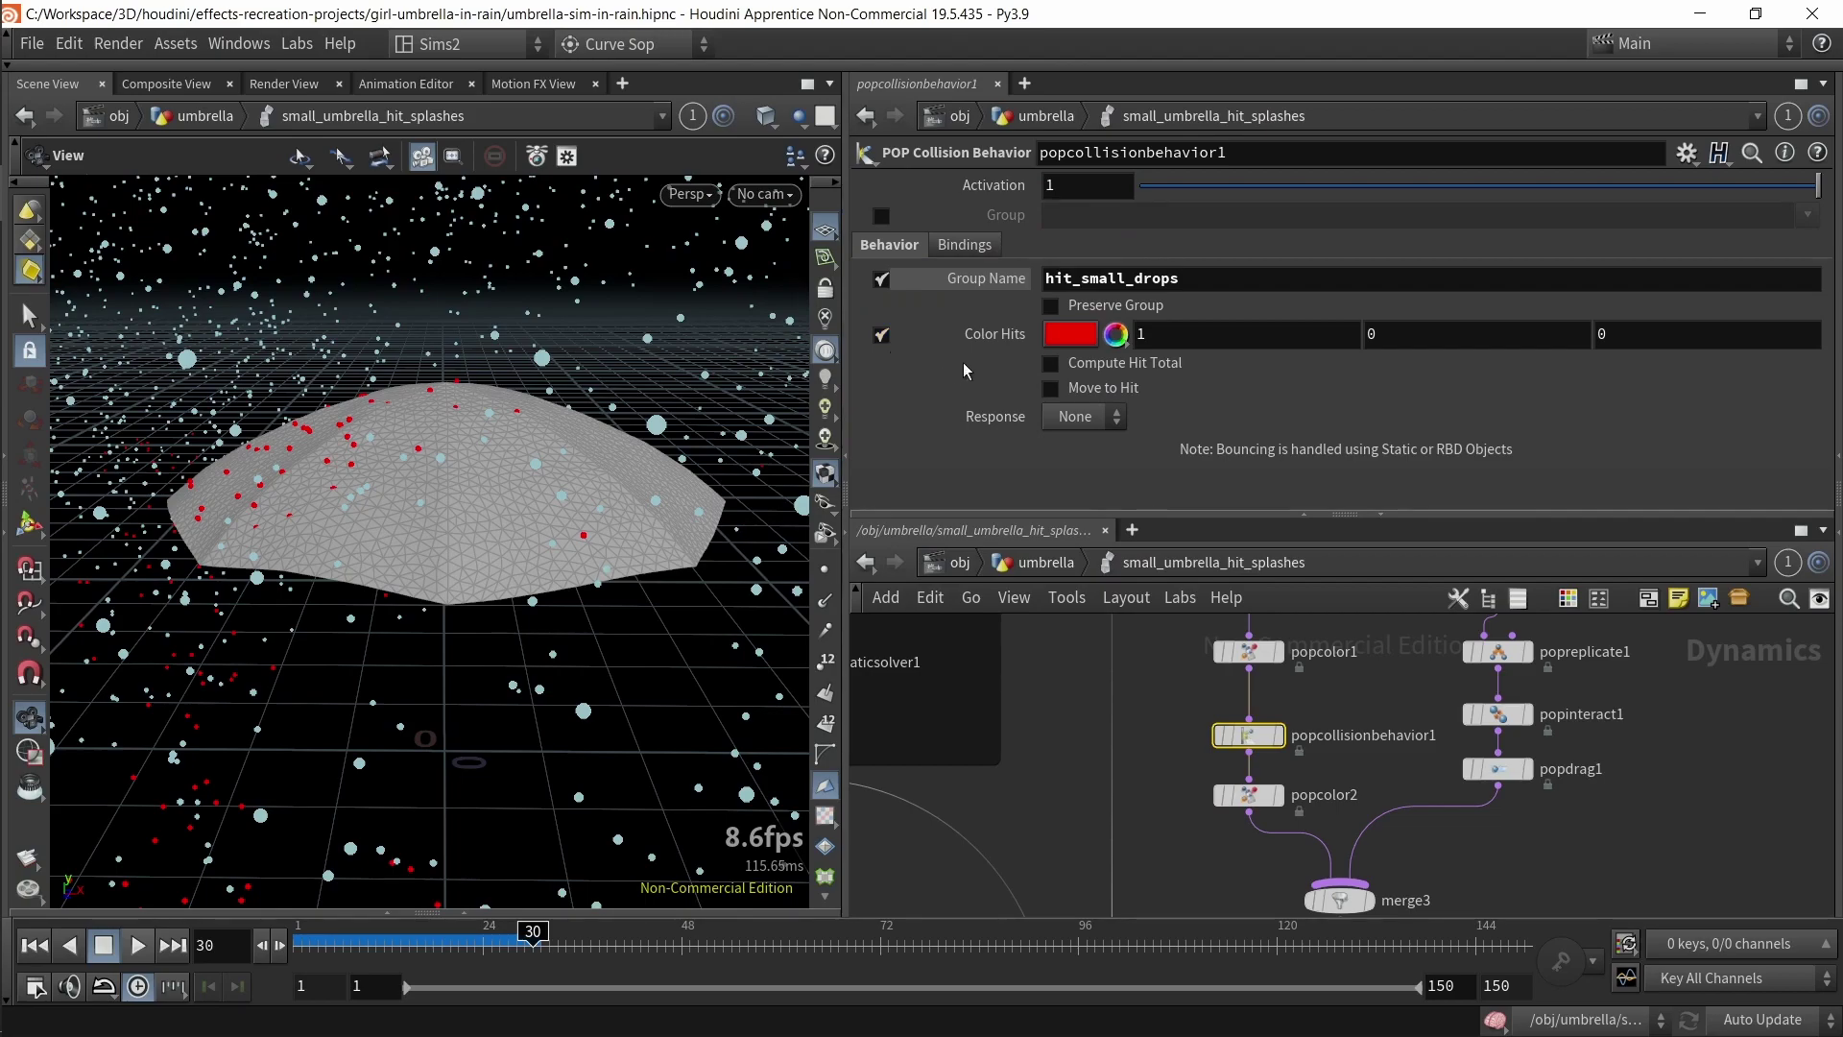
key(ctrl+z)
key(ctrl+z)
key(ctrl+z)
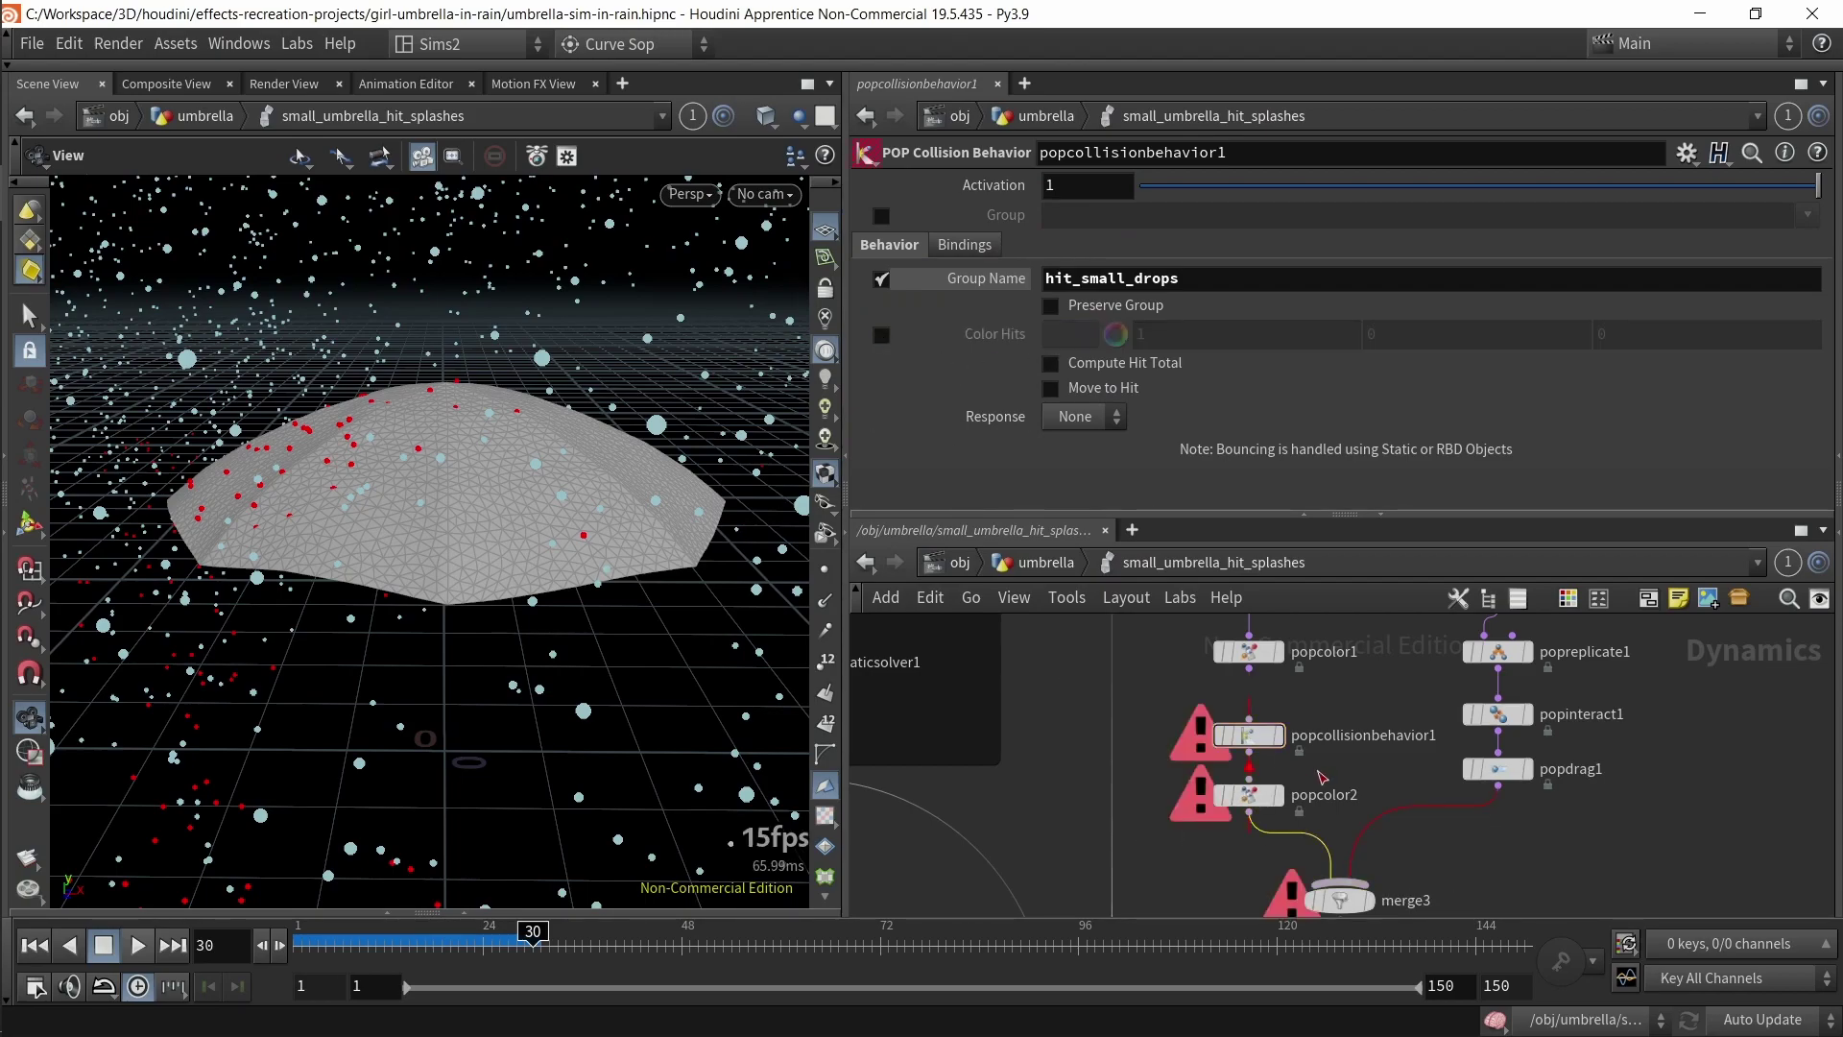
- Undo the color edits on popcolor2 back to red (1, 0, 0)
click(1267, 798)
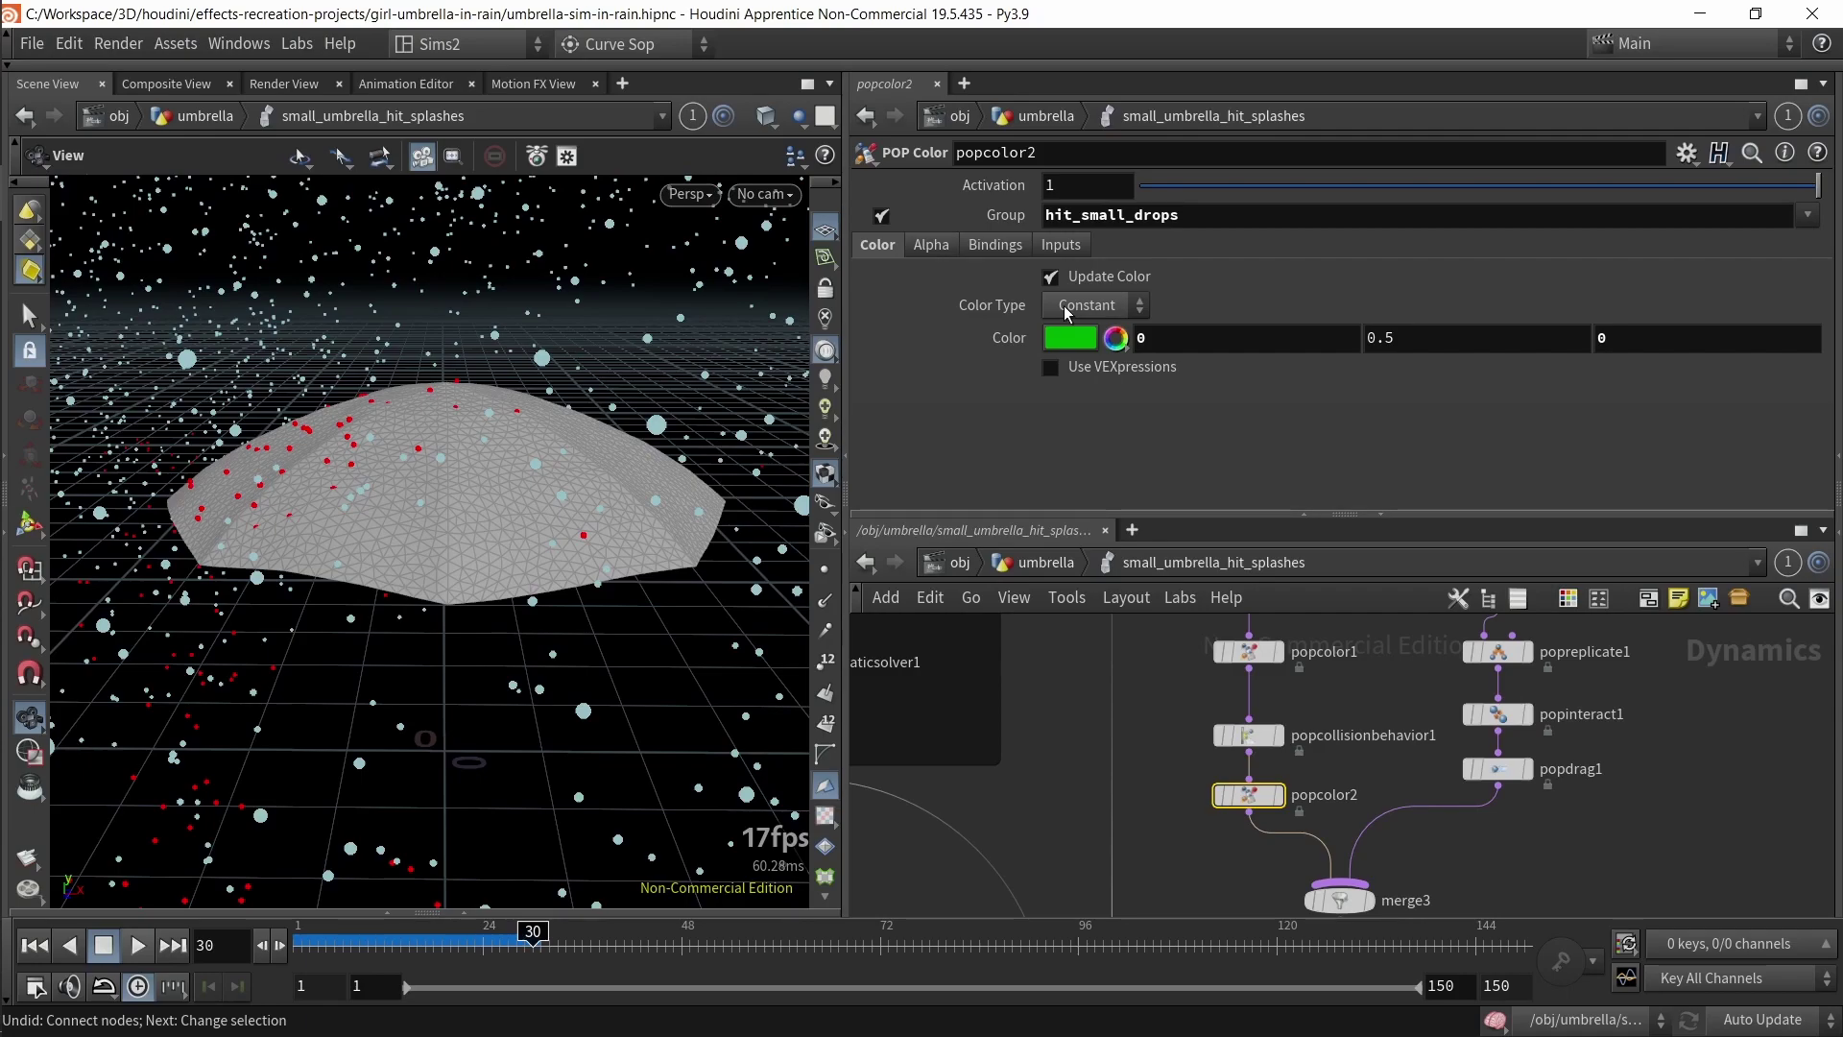
key(ctrl+z)
key(ctrl+z)
key(ctrl+z)
key(ctrl+z)
key(ctrl+z)
key(ctrl+z)
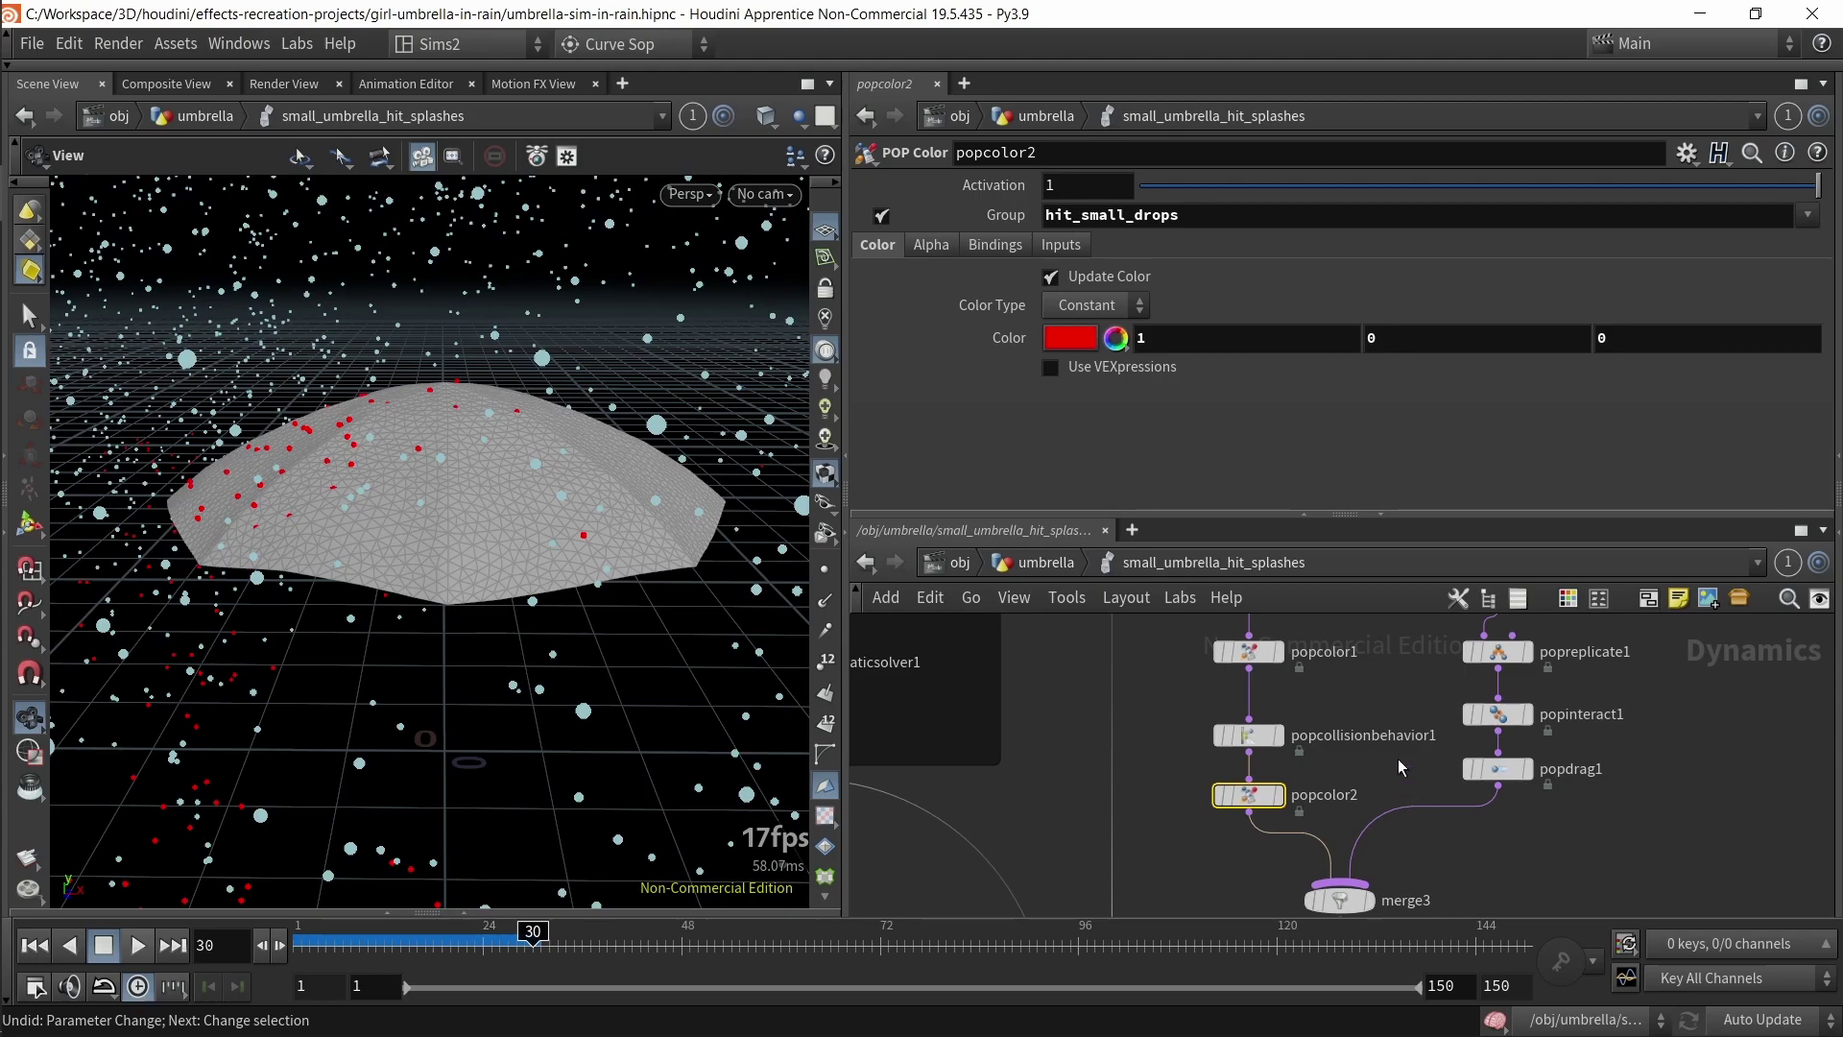
key(ctrl+z)
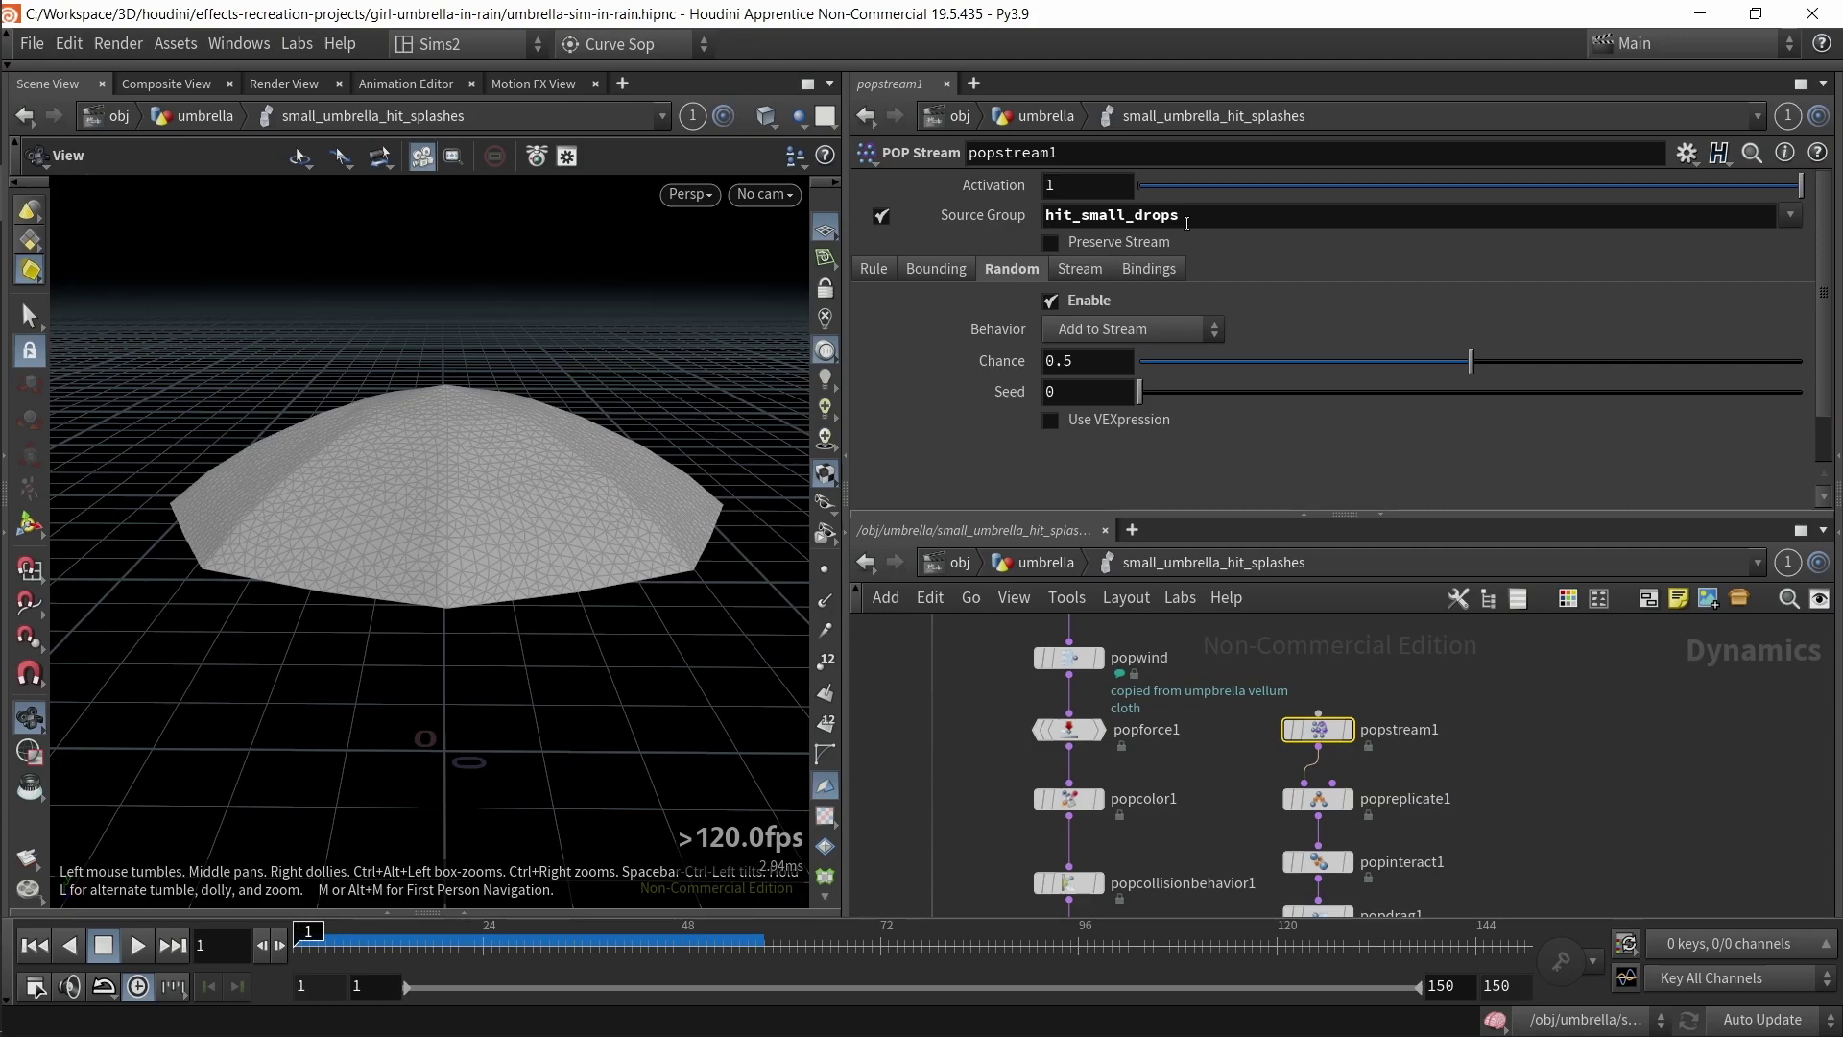
- Compare the source group of popstream1 with the group name defined in popcollisionbehavior1
drag(1187, 217, 958, 212)
middle_drag(1134, 873, 1169, 775)
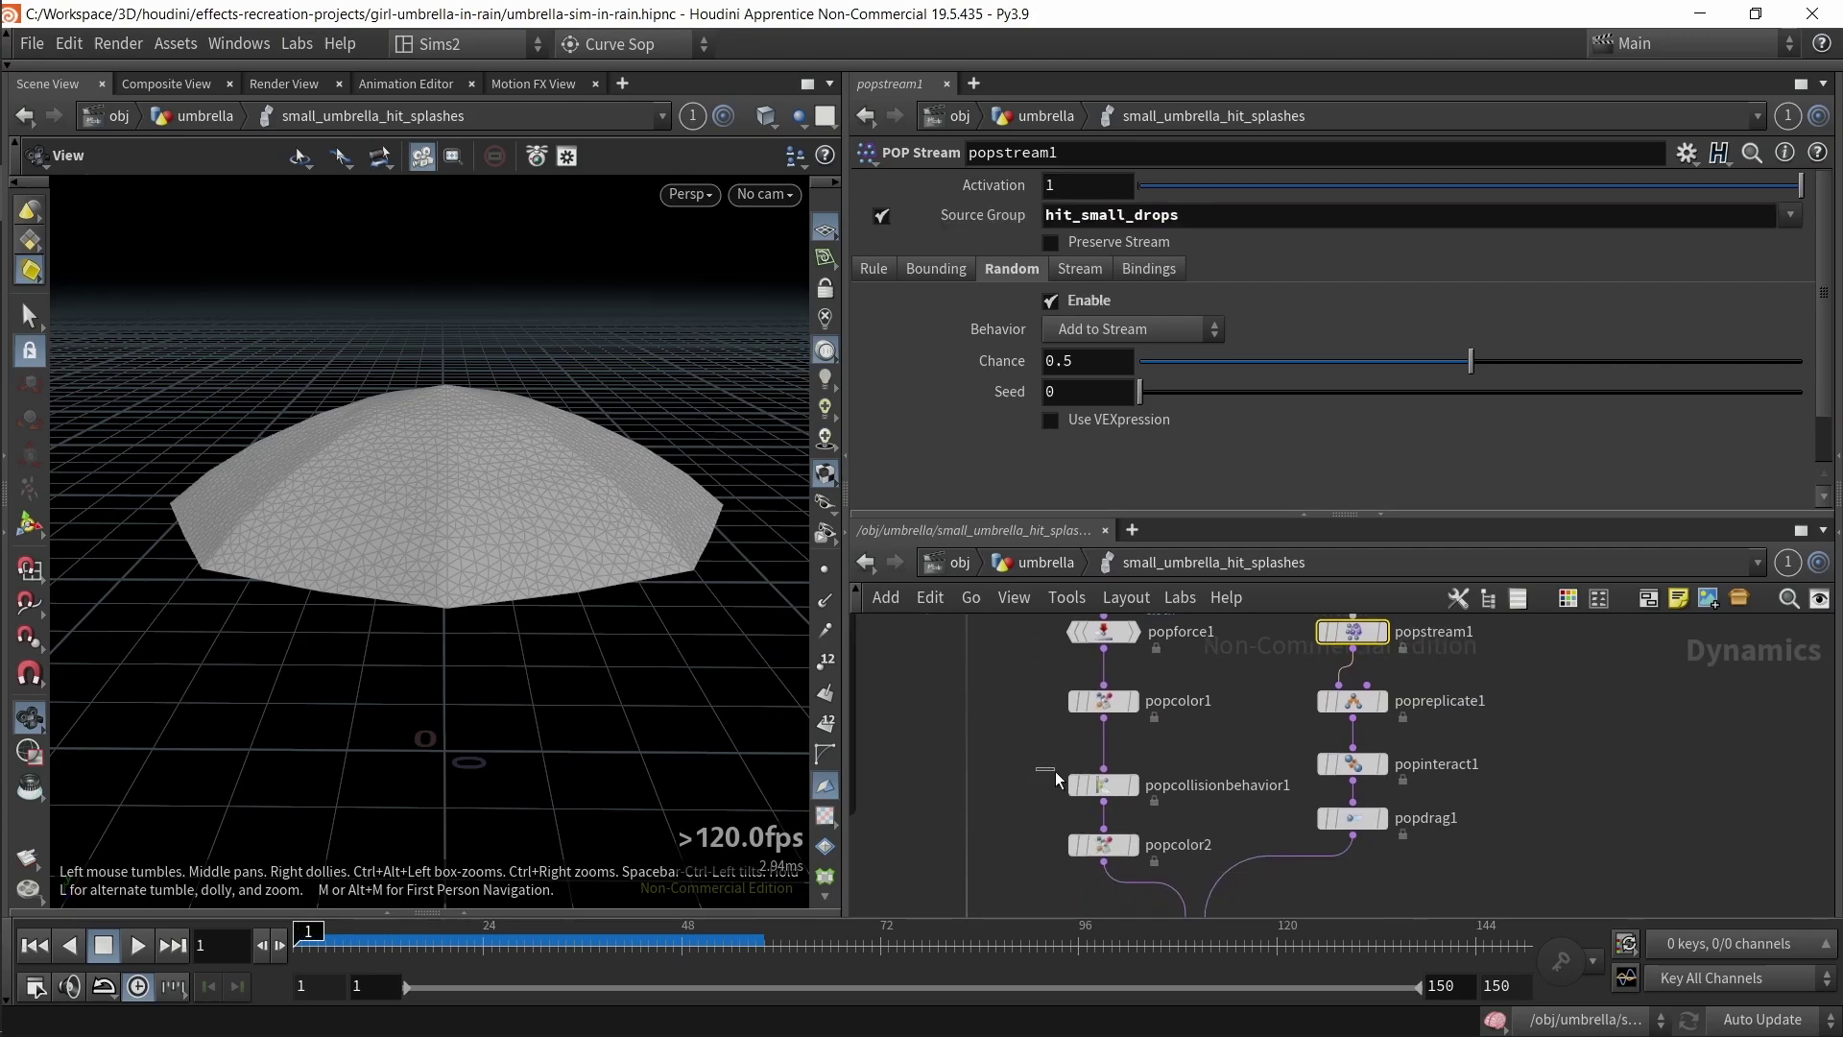
click(1106, 785)
click(1087, 279)
click(1087, 278)
scroll(1073, 796, up, 2)
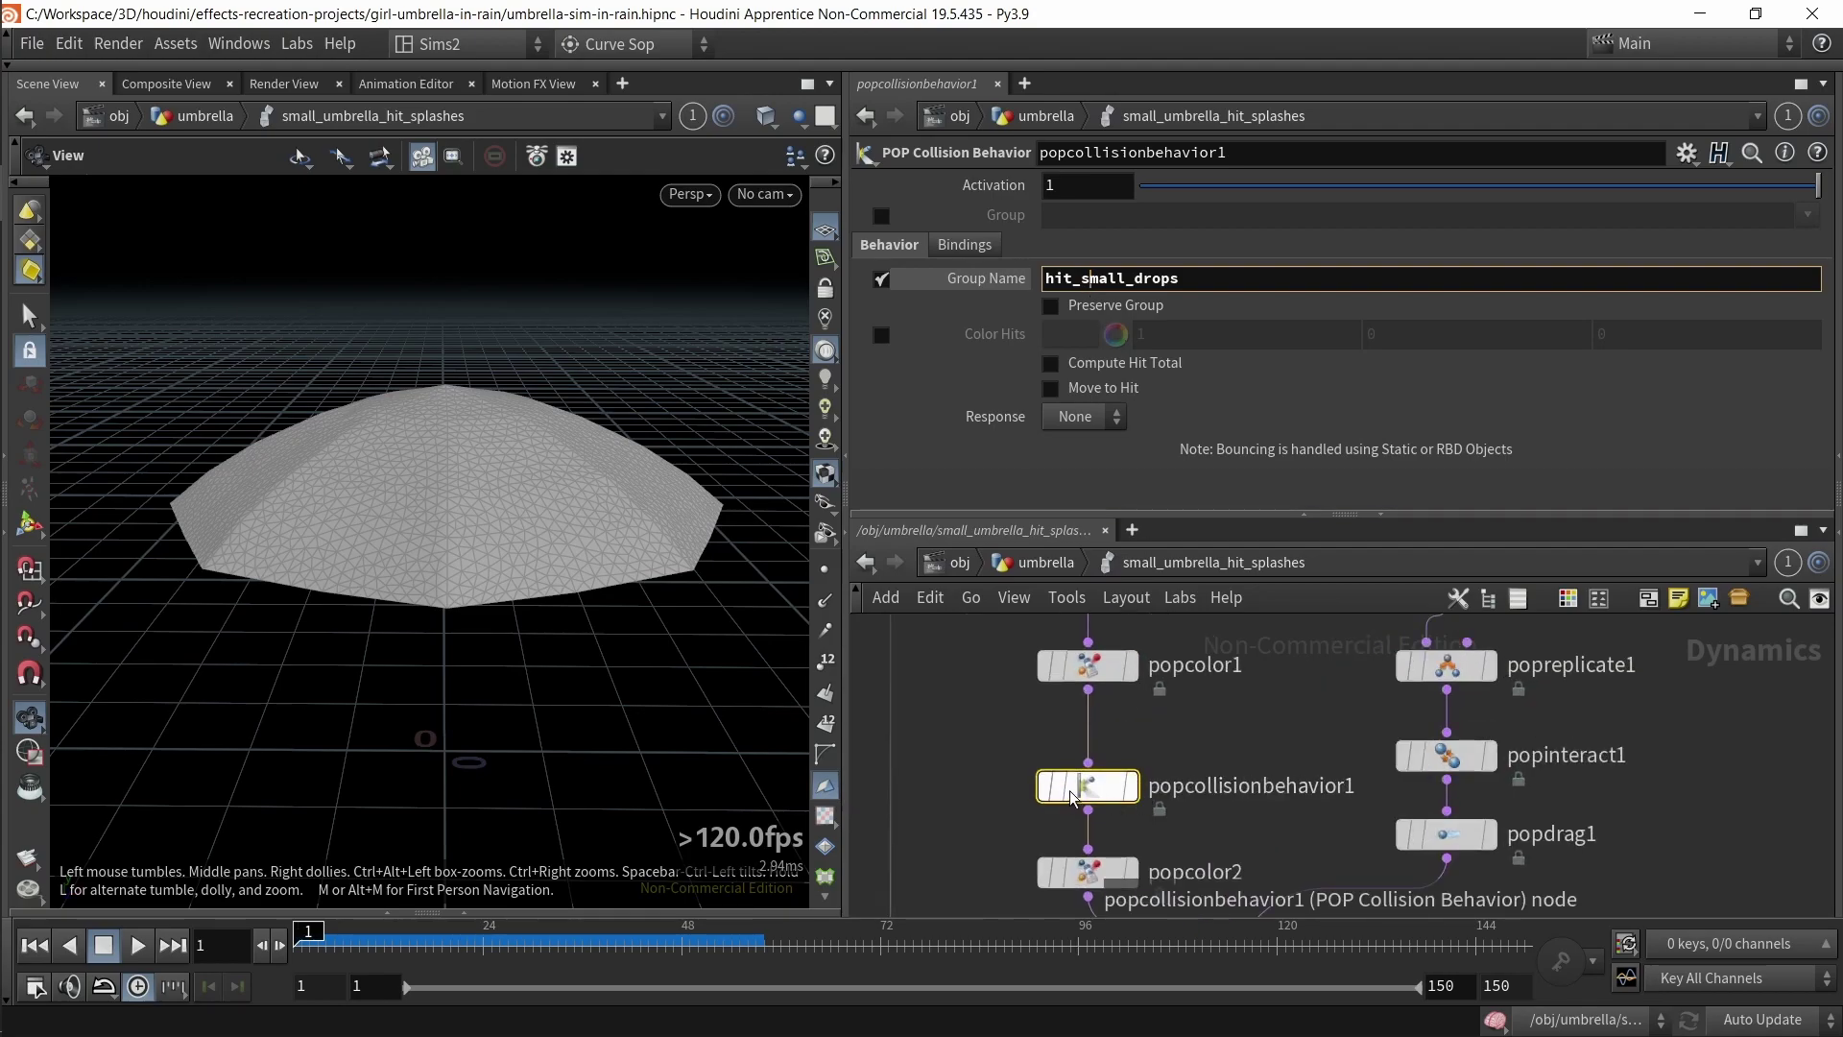
scroll(1074, 797, down, 3)
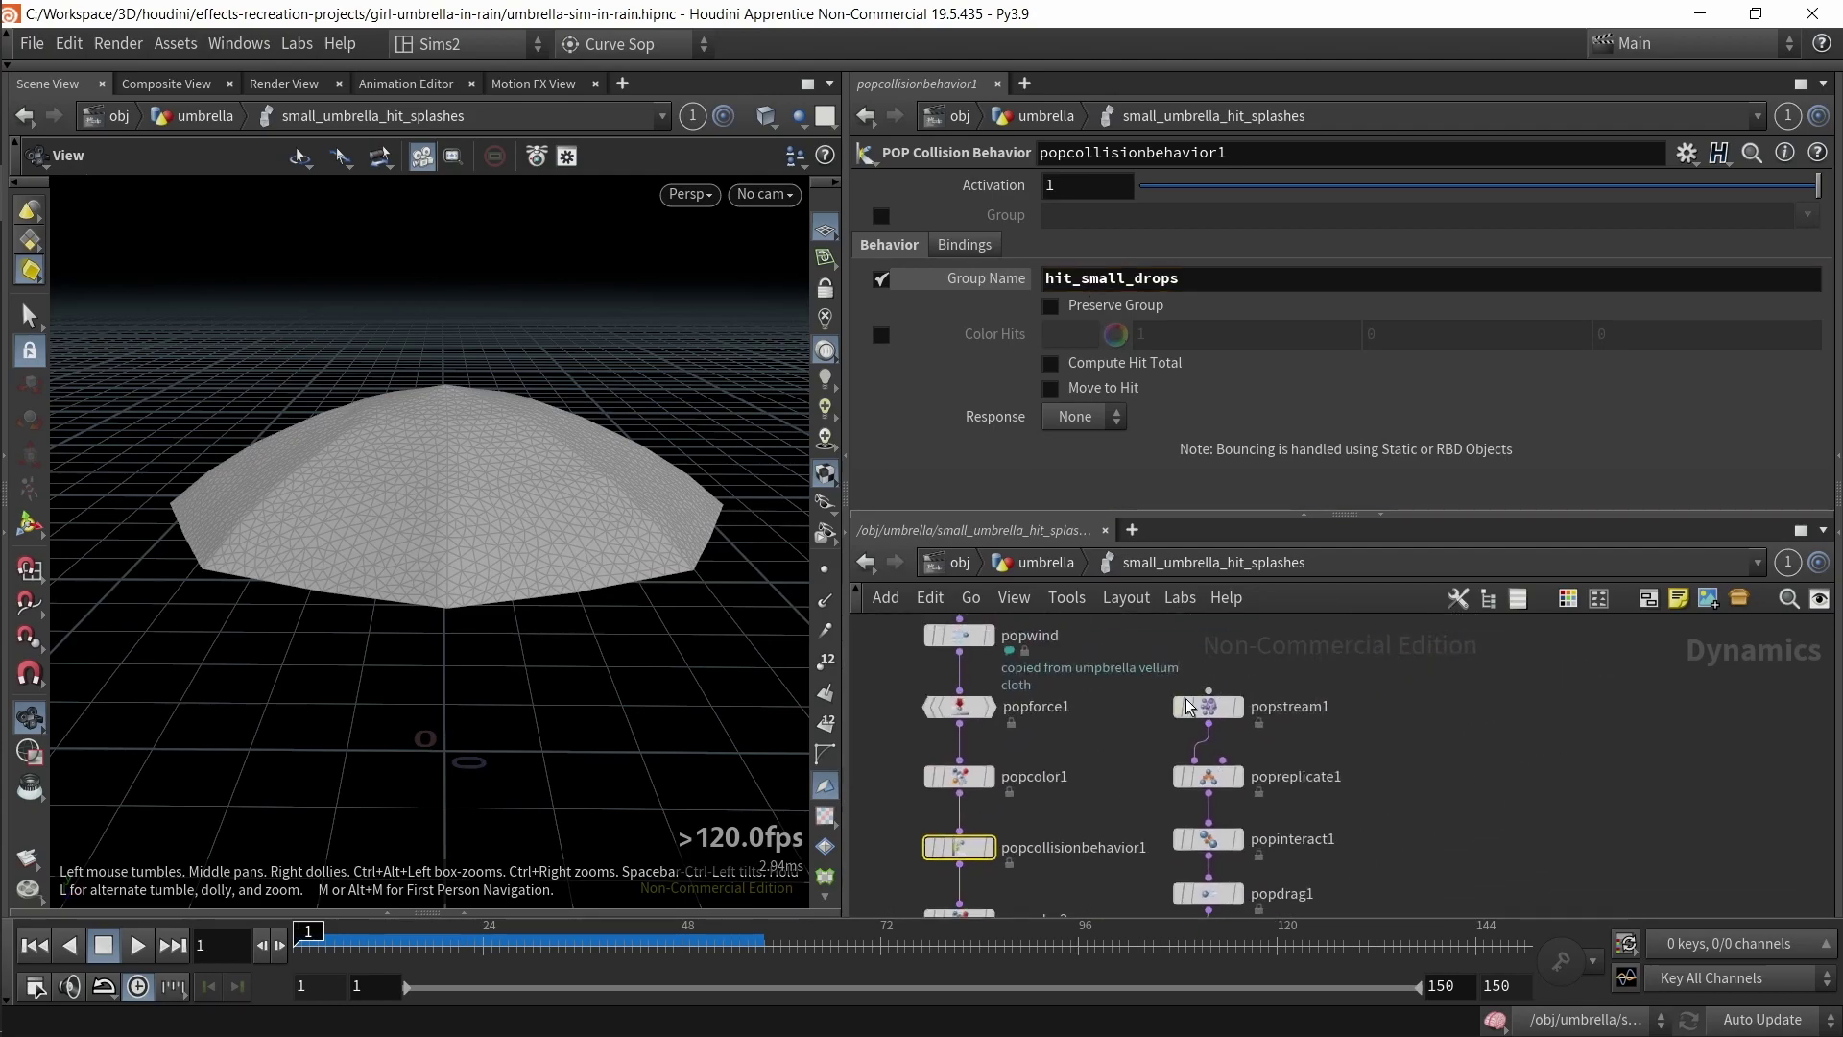
- Review the settings of popreplicate1, popinteract1 and popstream1 in the splash branch
click(1208, 706)
click(1208, 776)
middle_drag(1398, 777, 1414, 711)
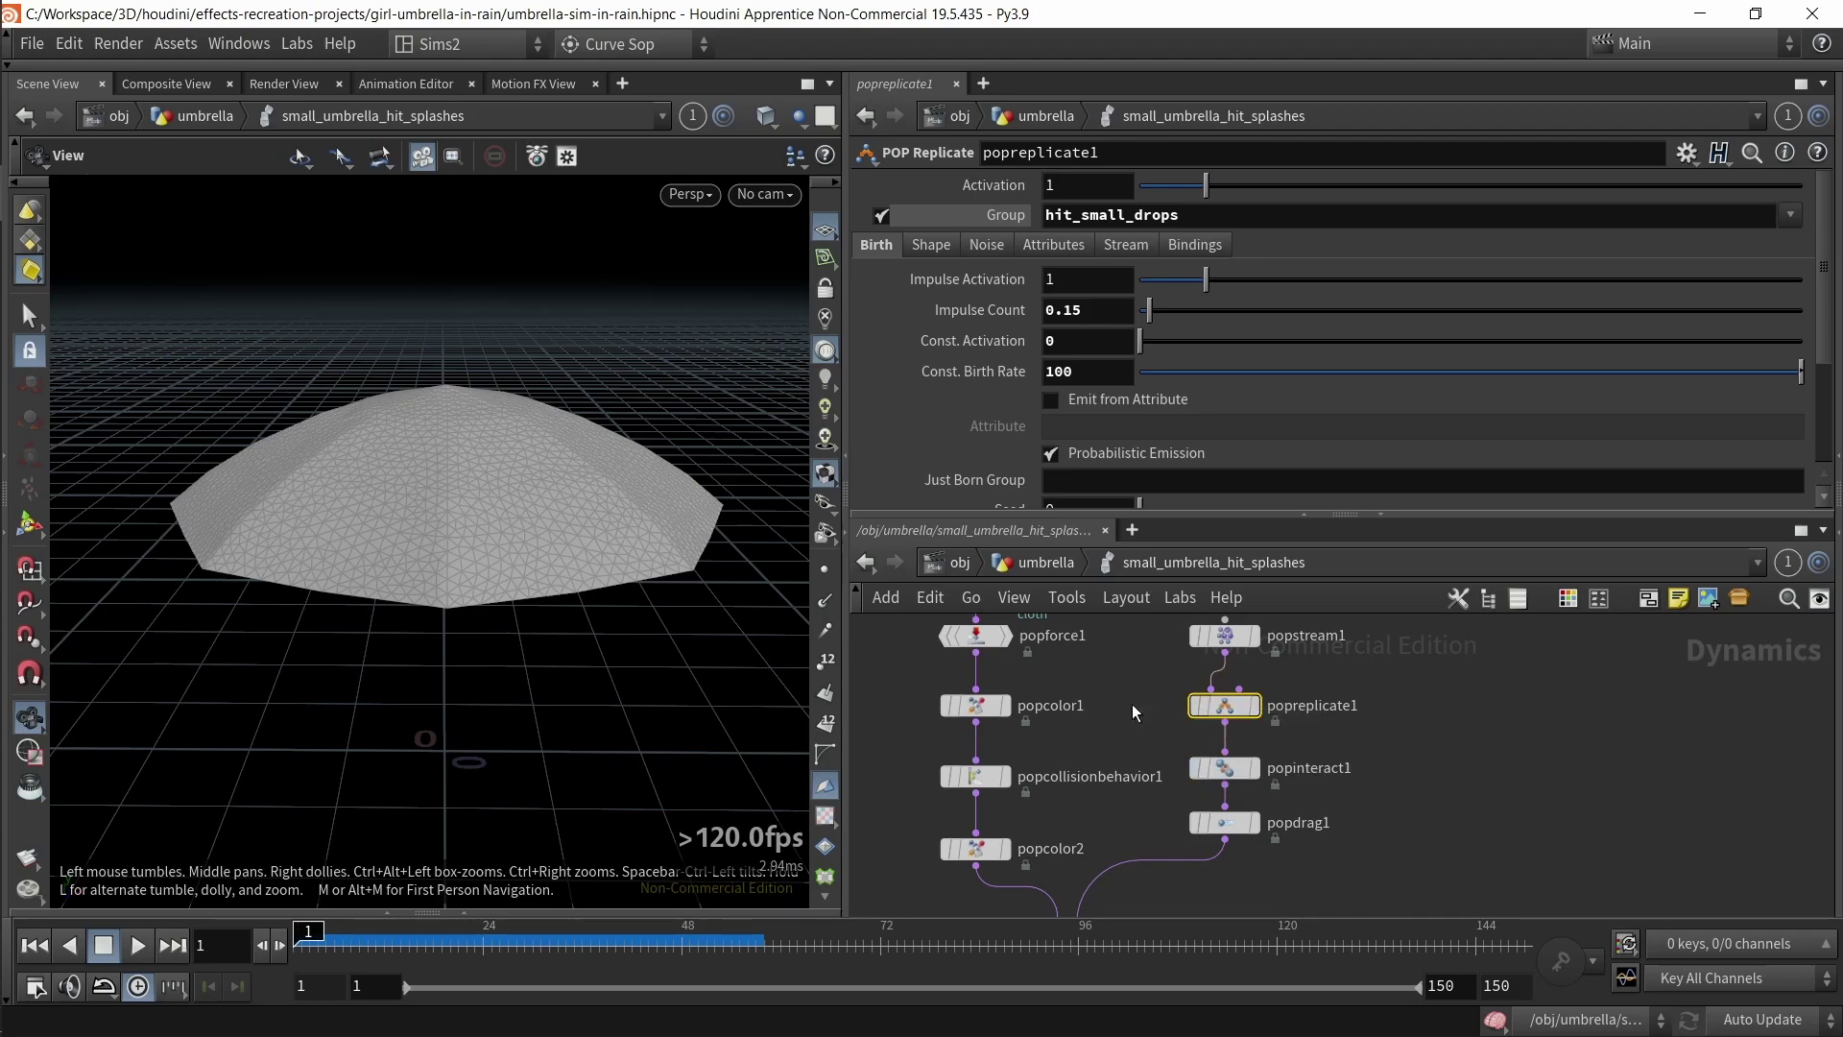
click(1225, 768)
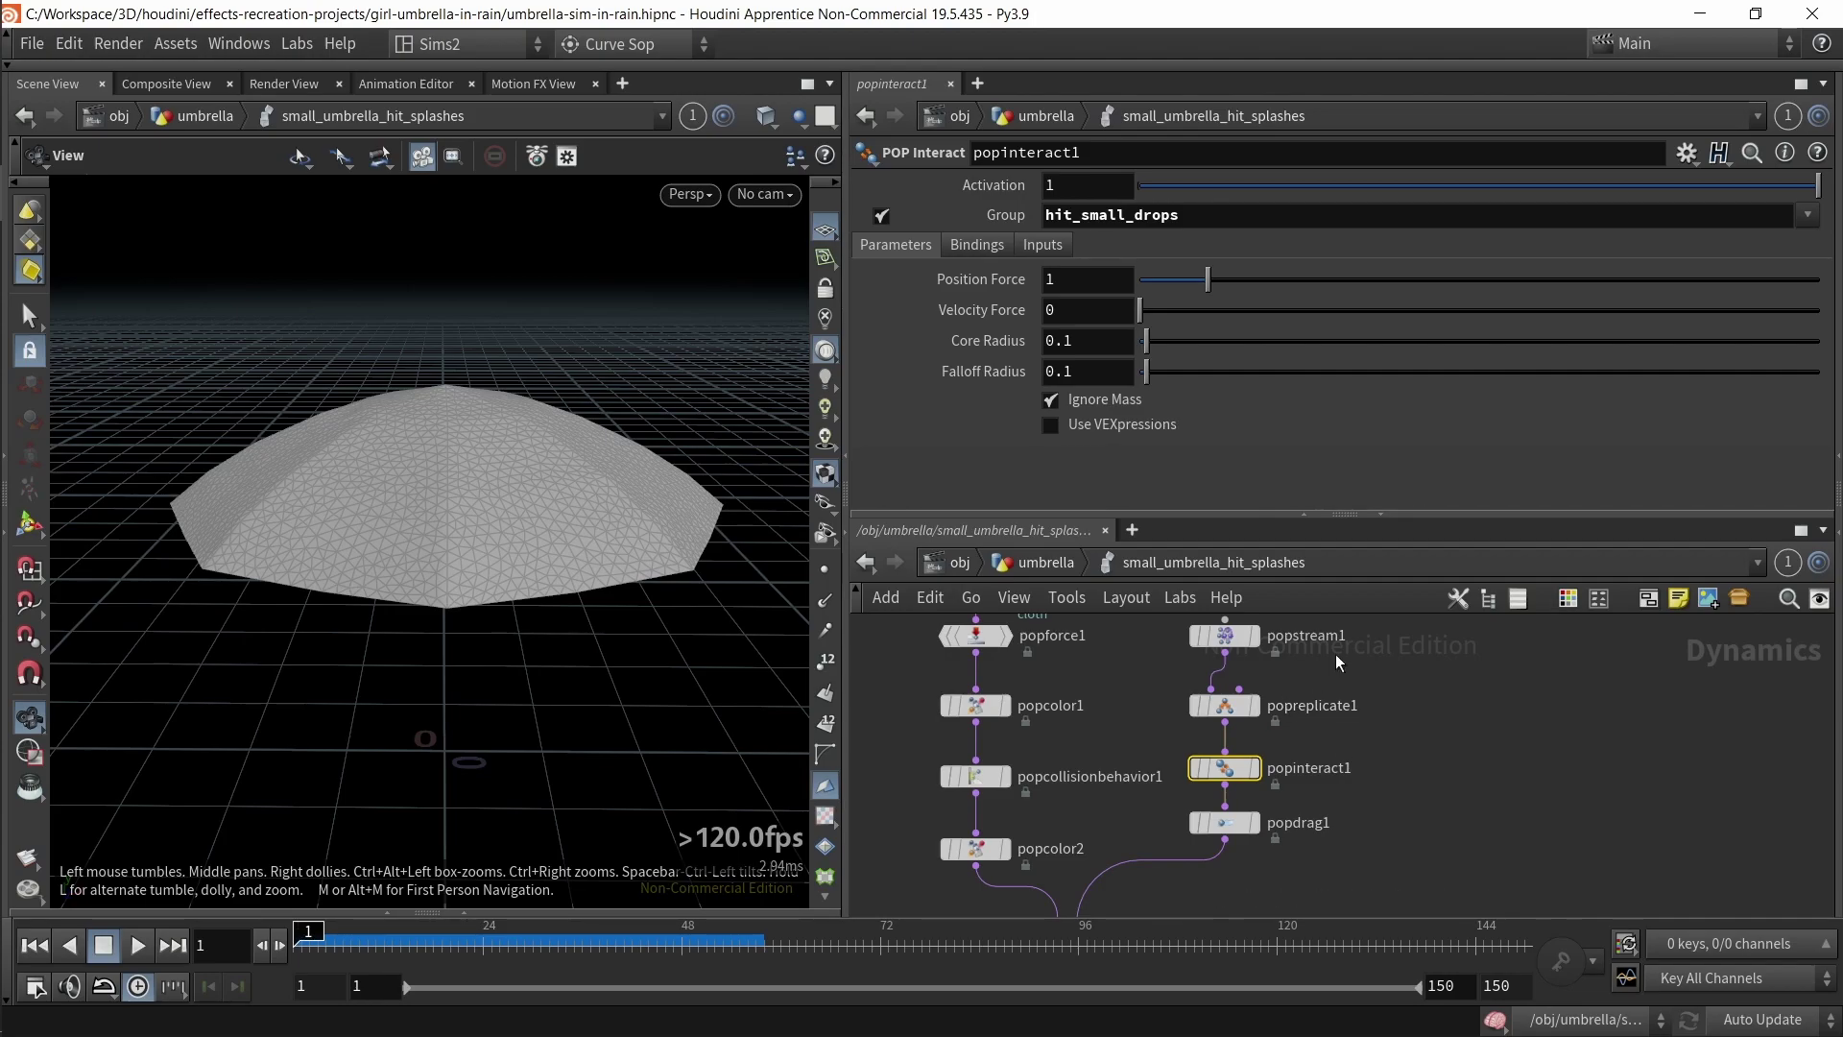
middle_drag(1308, 665, 1318, 700)
click(1235, 671)
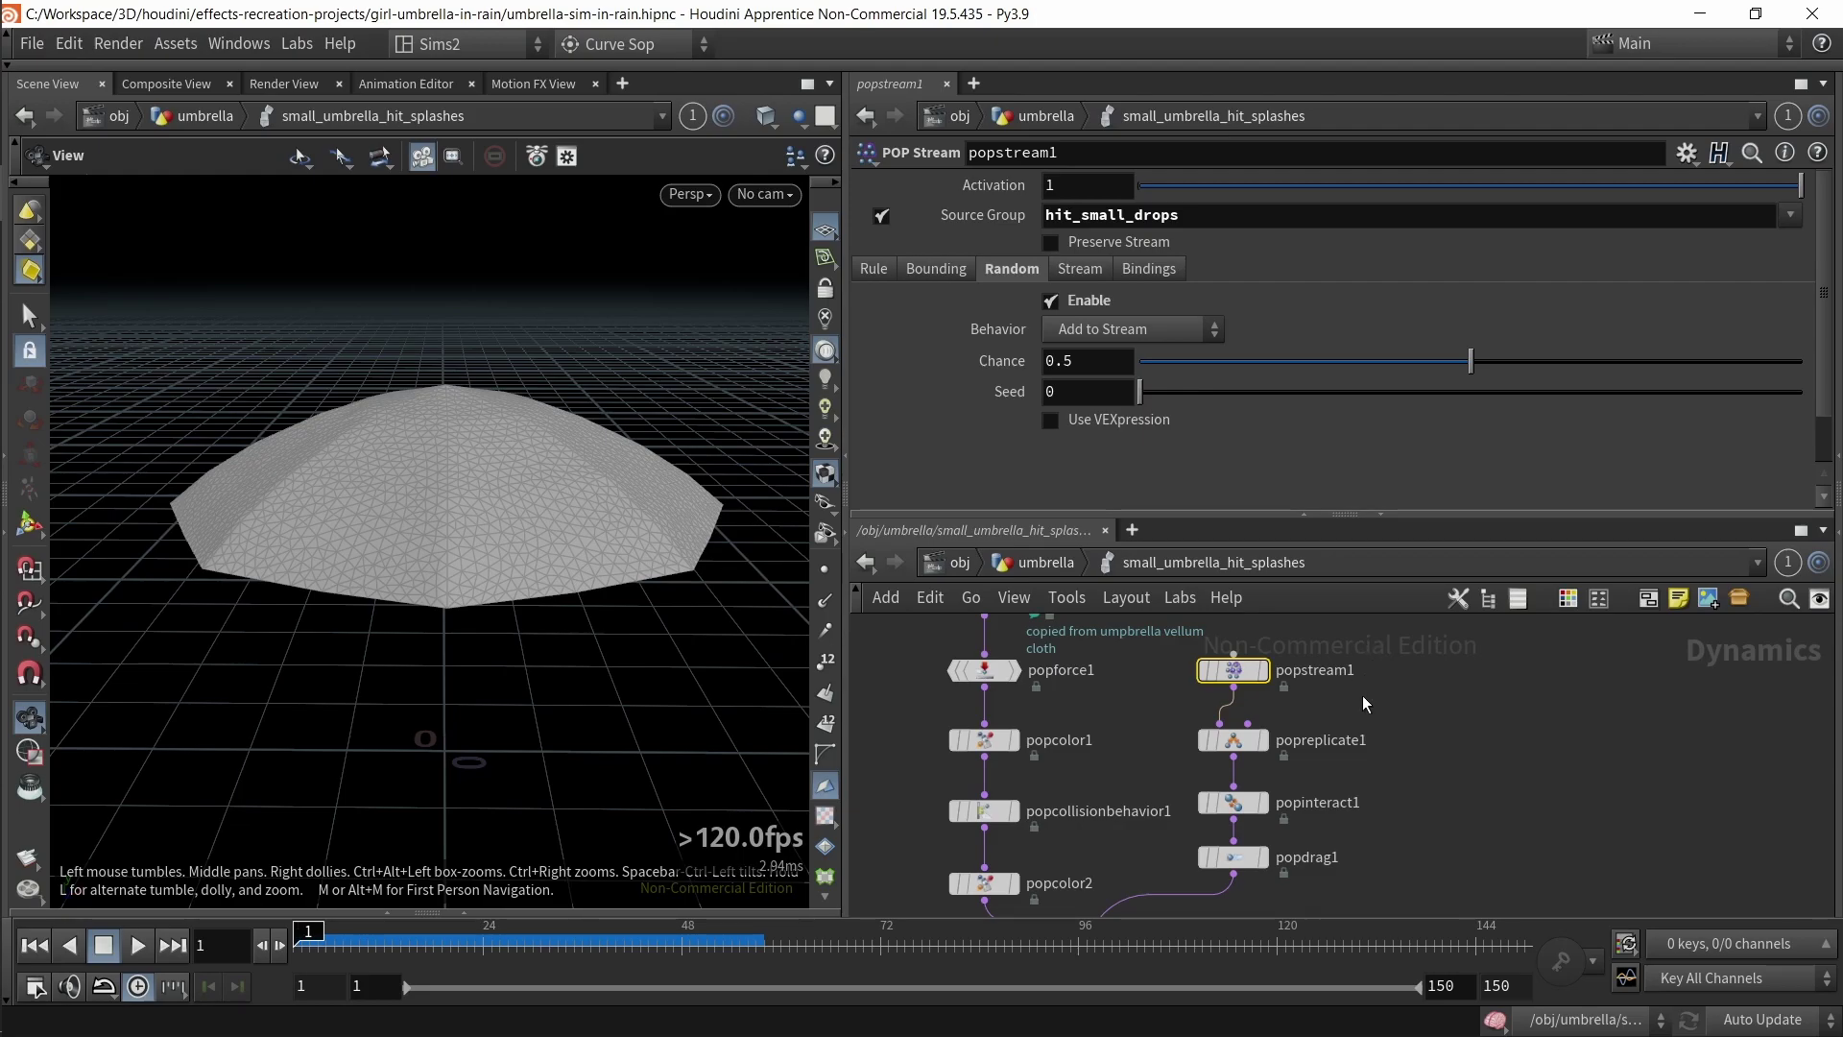
- Insert popreplicate1, popinteract1 and popdrag1 into the main particle chain between popcollisionbehavior1 and popcolor2
middle_drag(1421, 770, 1455, 717)
drag(1430, 750, 1231, 695)
click(1456, 766)
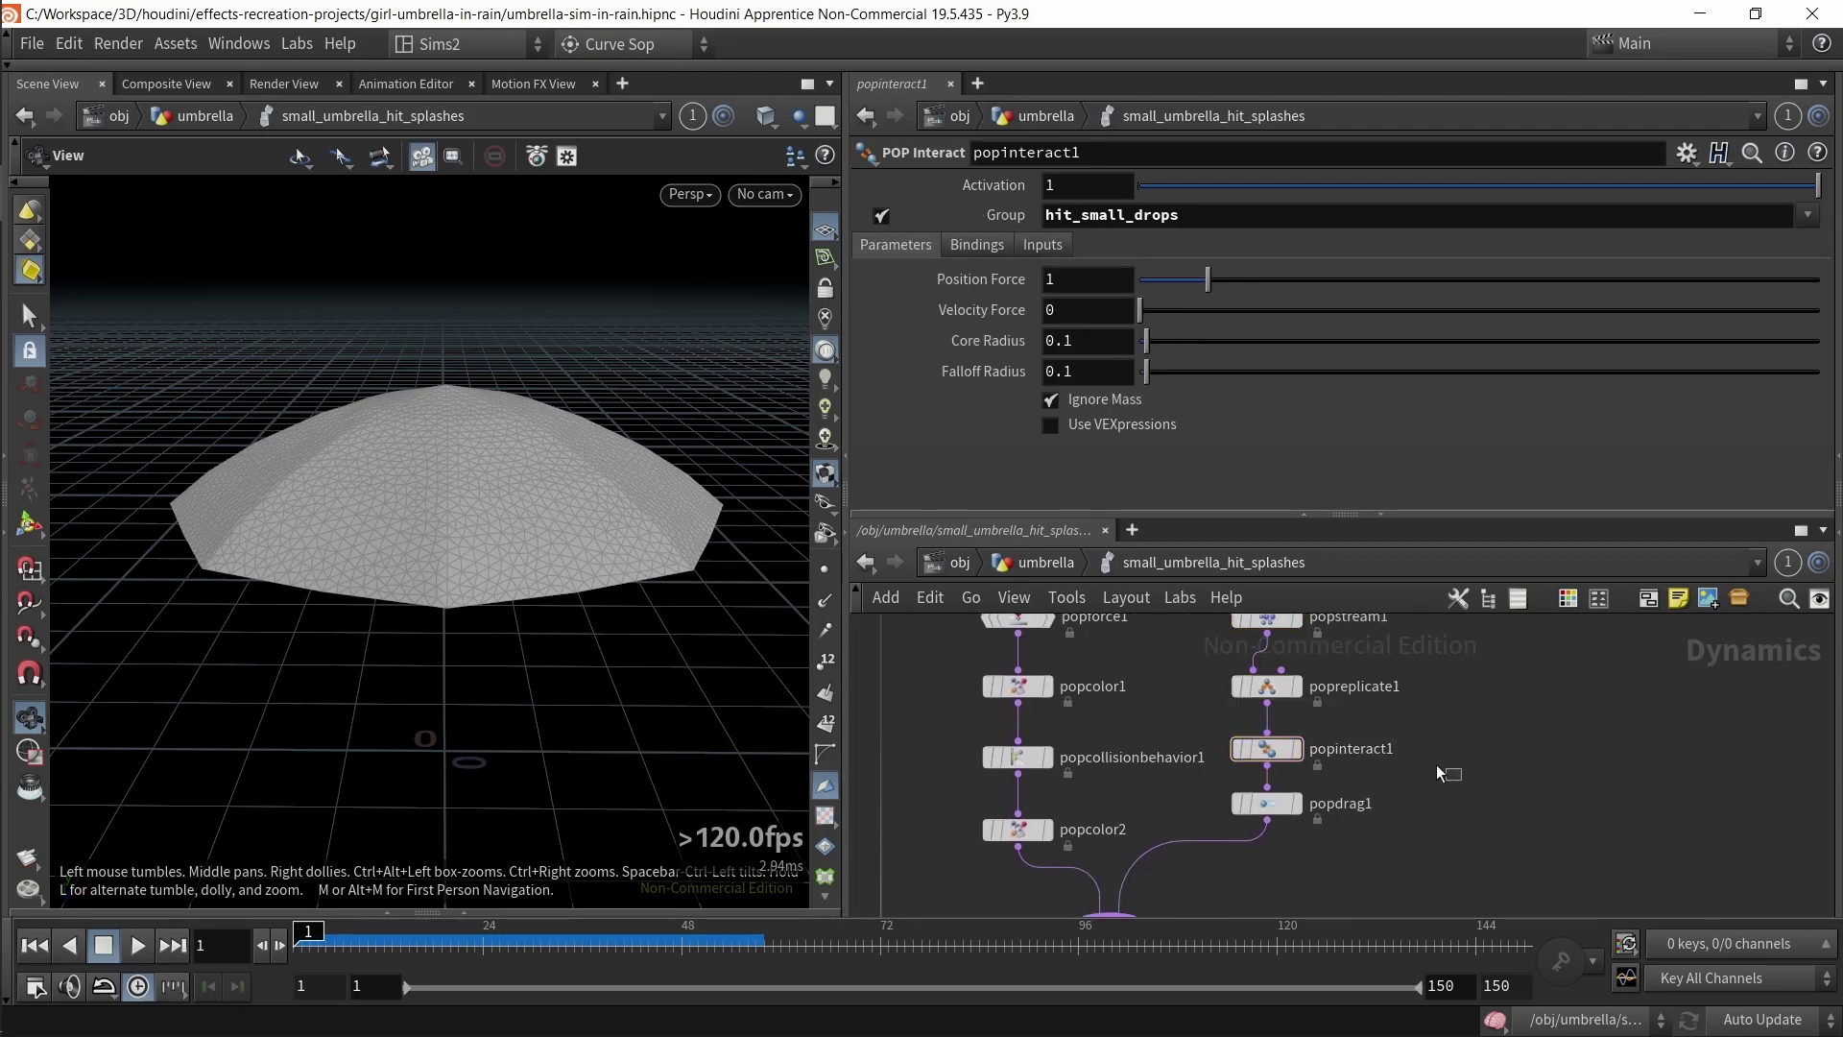
drag(1542, 833, 1023, 740)
scroll(1417, 719, down, 3)
middle_drag(1415, 720, 1284, 845)
- Bypass the popstream1 node
click(1210, 668)
middle_drag(1285, 766, 1352, 660)
scroll(1104, 713, up, 2)
middle_drag(1074, 718, 1074, 775)
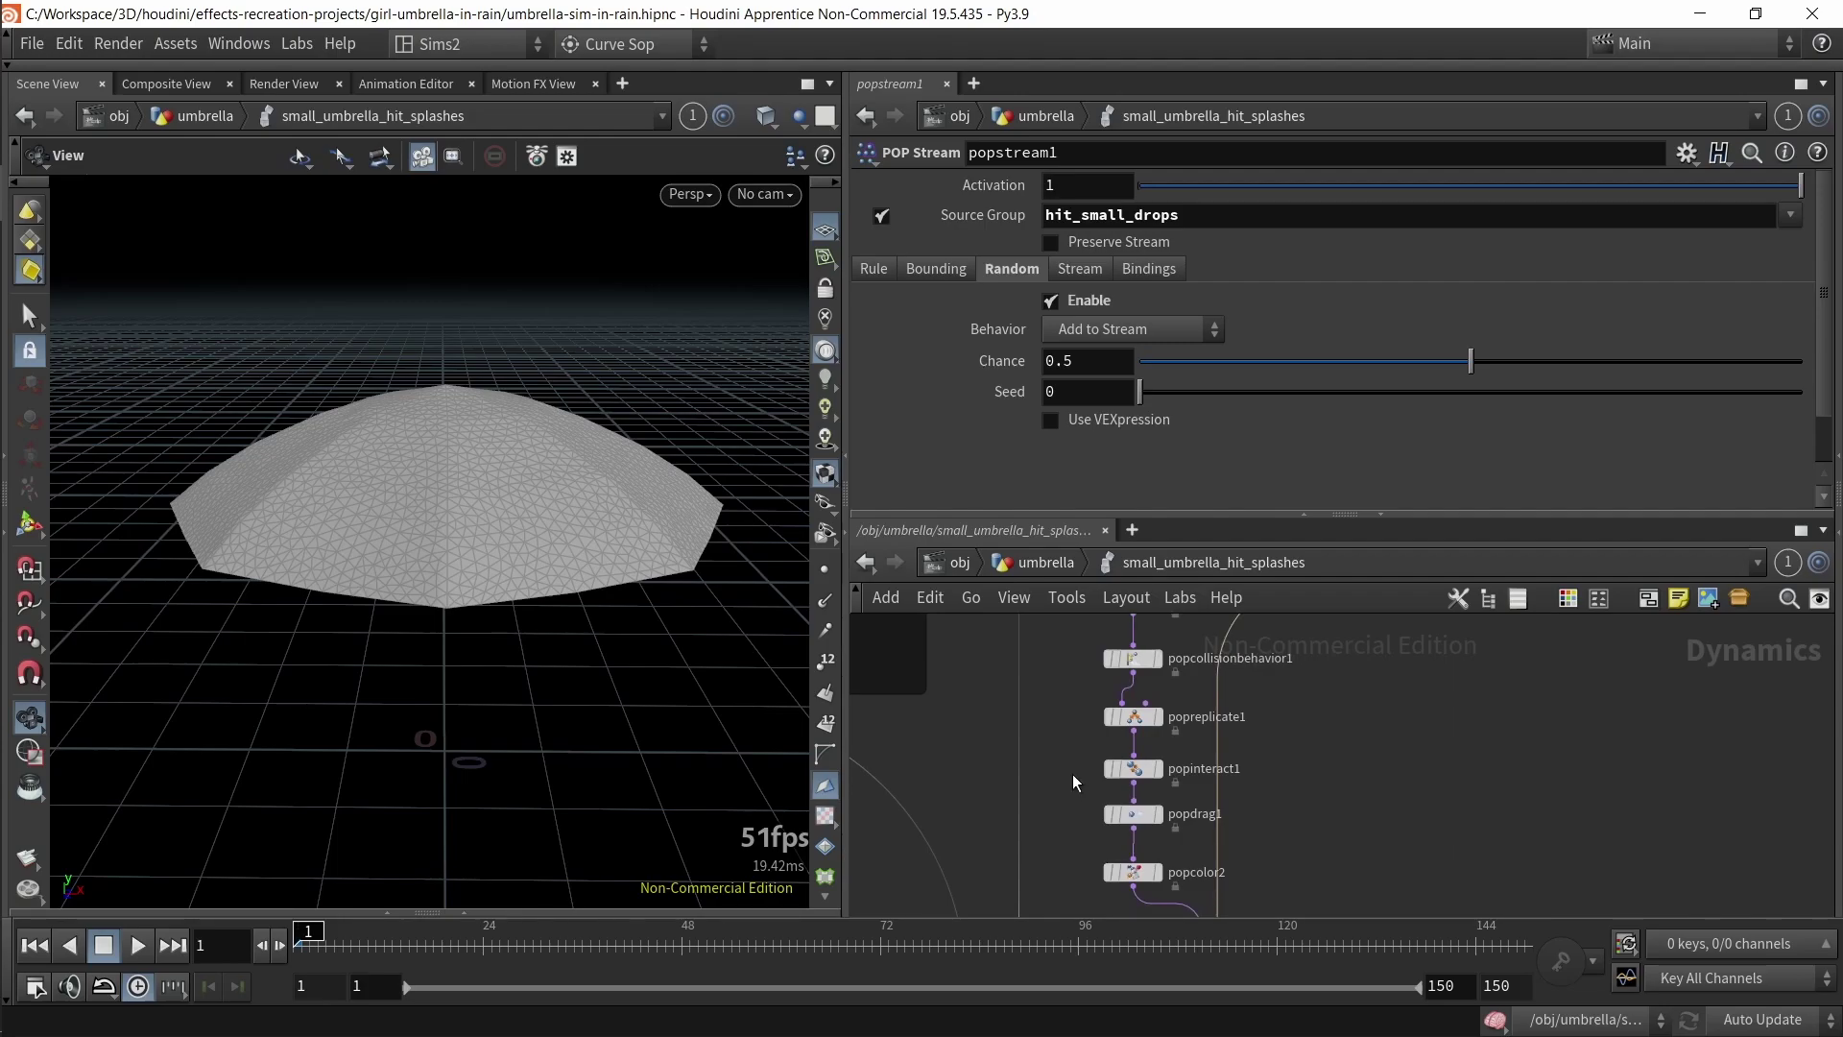
middle_drag(1067, 704, 1094, 762)
middle_drag(1423, 750, 1375, 886)
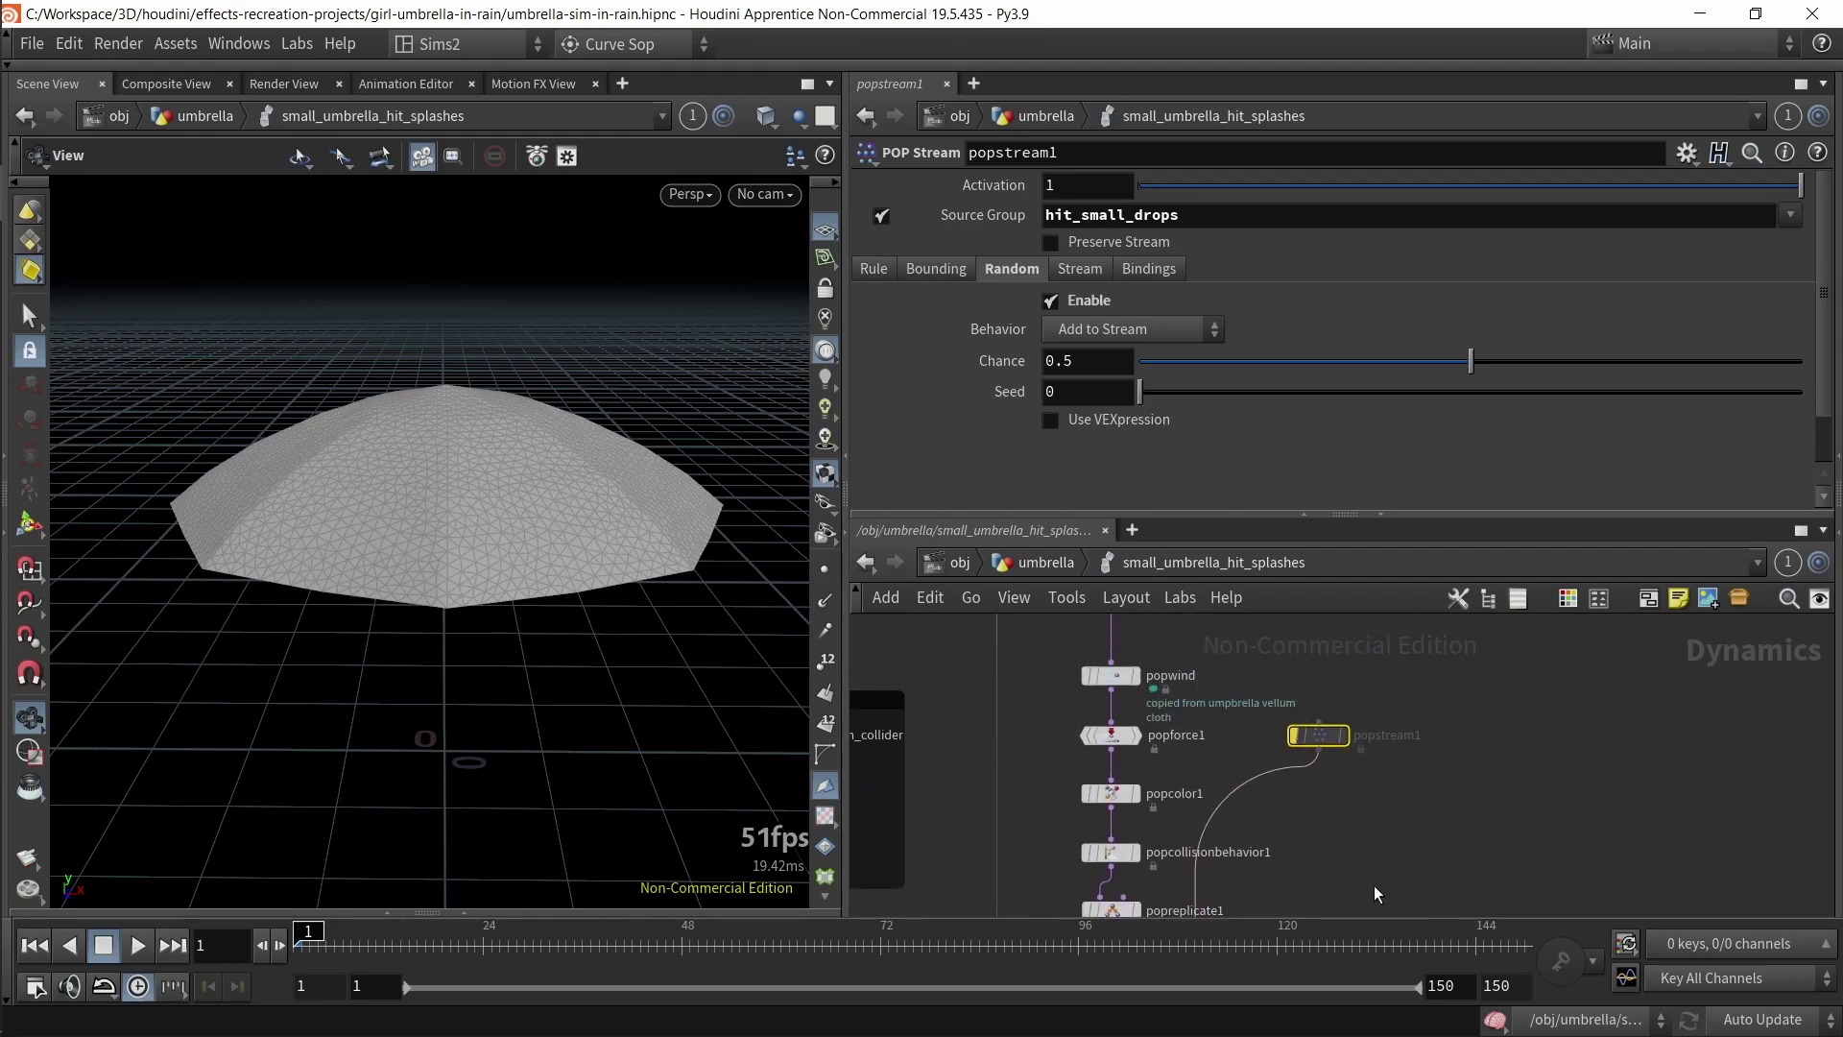
- Check that popreplicate1 uses the same group as the one named in popcollisionbehavior1
middle_drag(1258, 878, 1396, 700)
scroll(1397, 700, up, 1)
click(1224, 666)
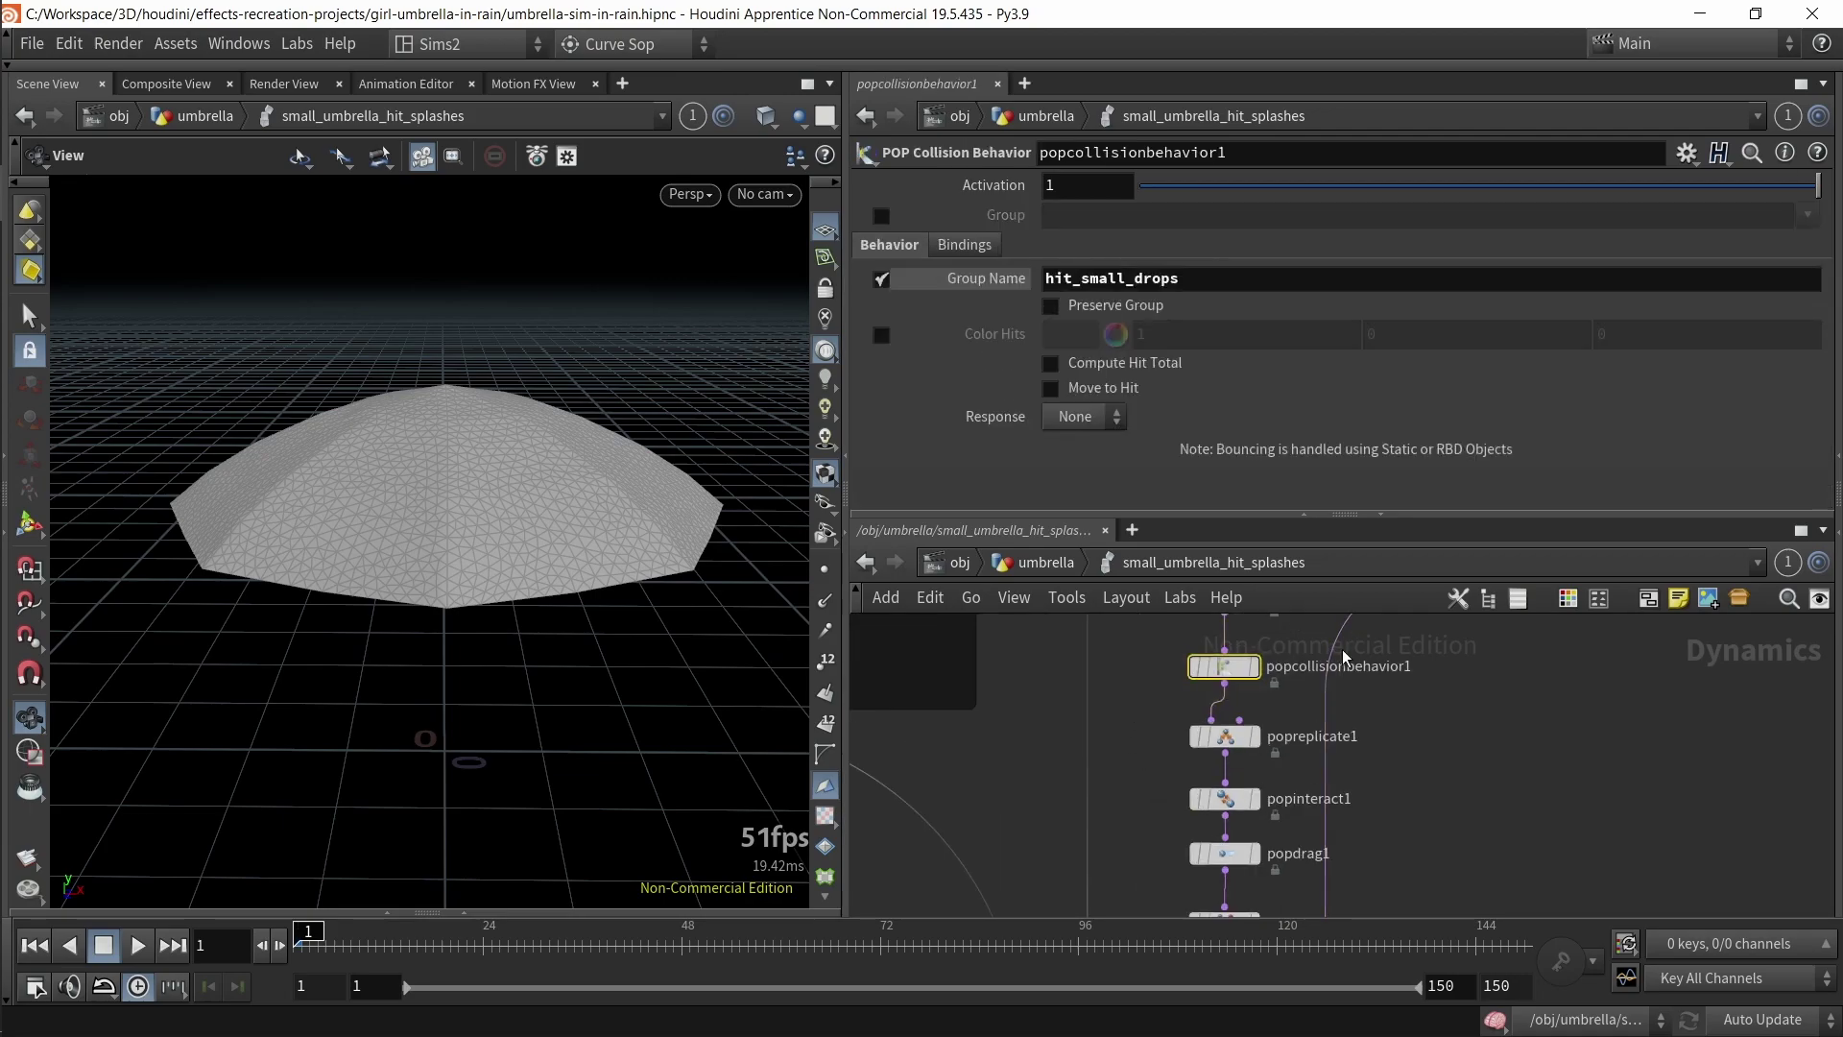
double_click(1130, 279)
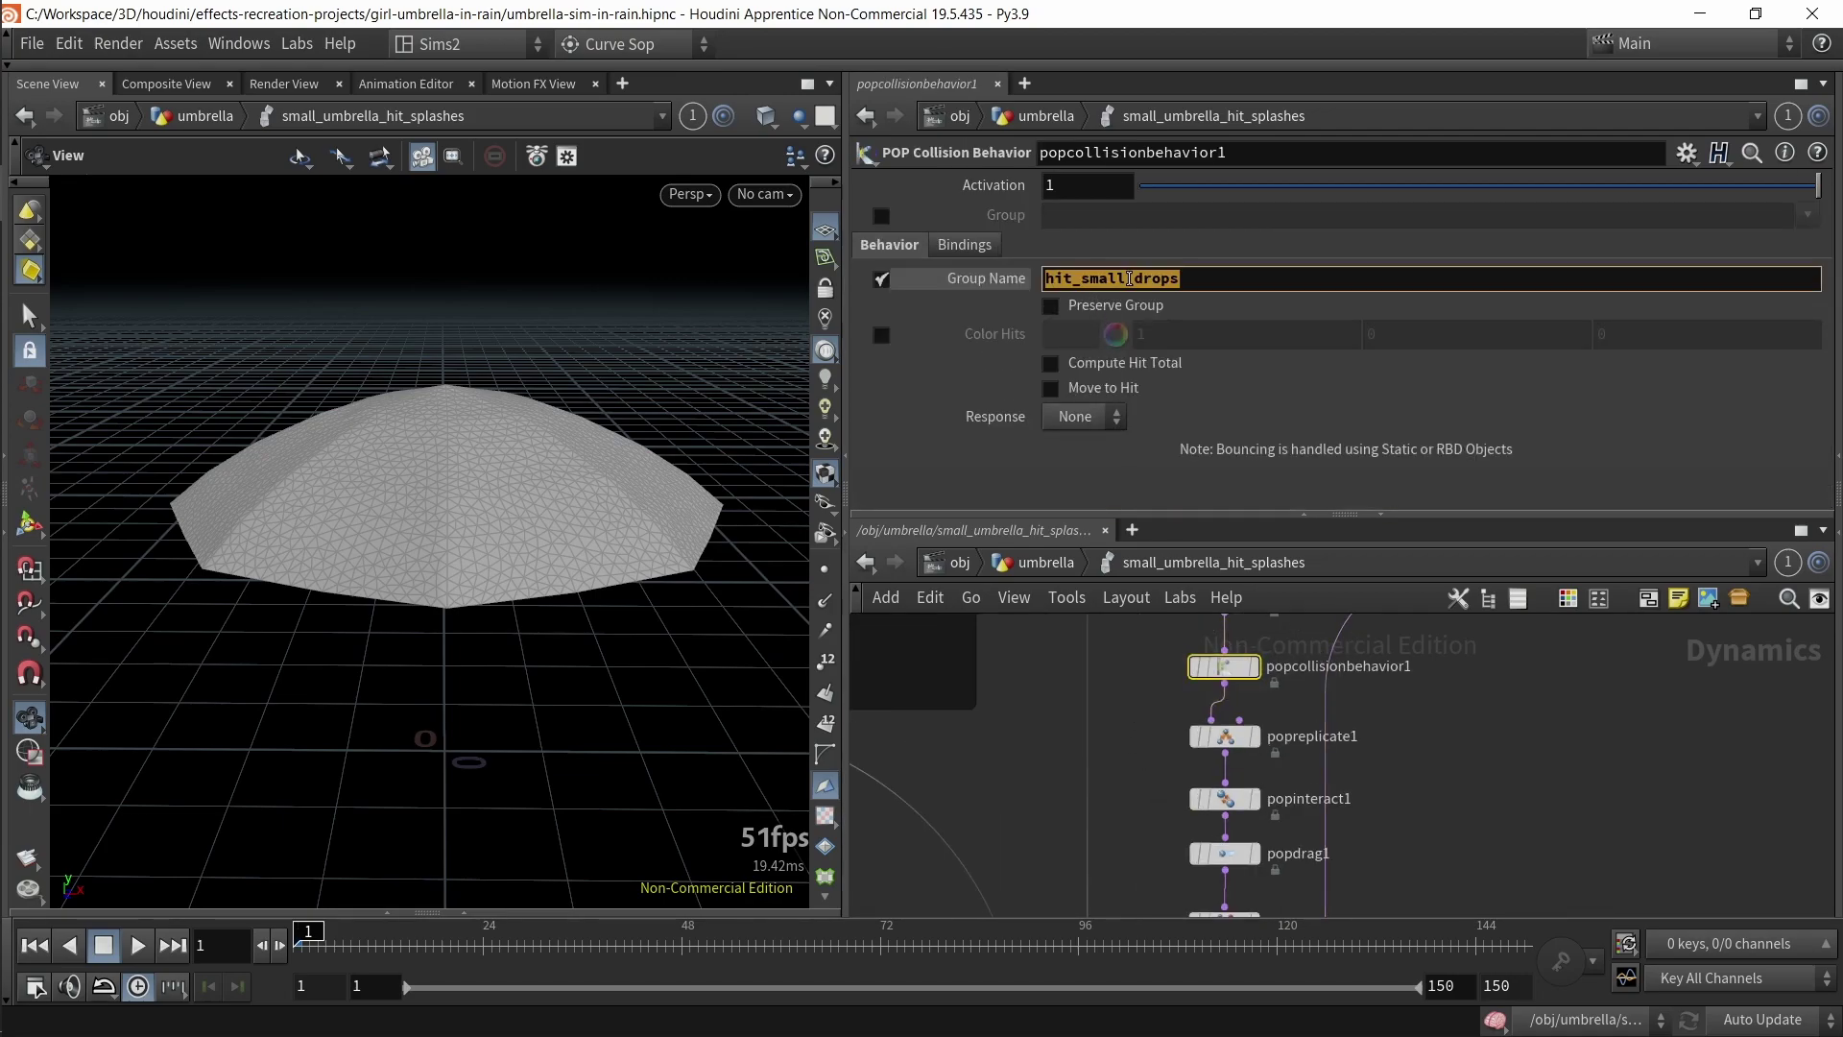
drag(1119, 711, 1275, 773)
drag(1134, 214, 1046, 214)
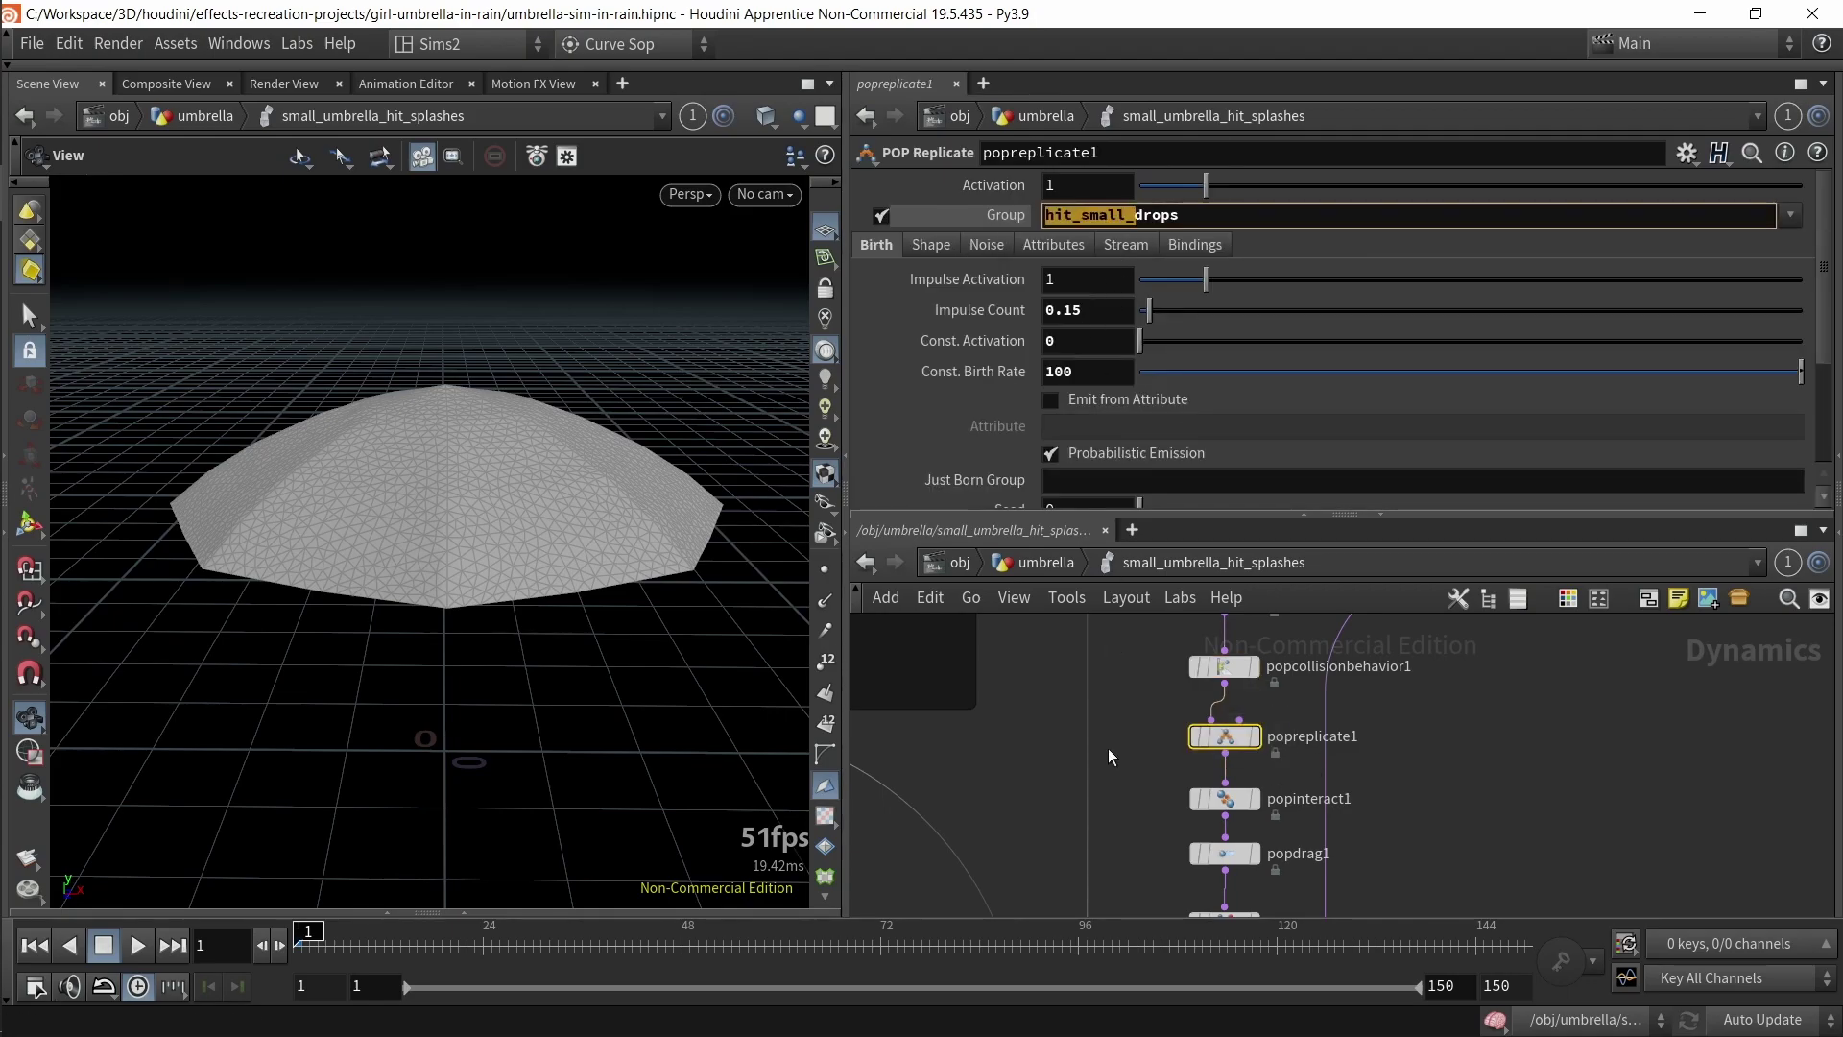
- Examine the bypassed popstream1 node and the rearranged particle chain down to merge3
scroll(1325, 738, down, 3)
middle_drag(1440, 662, 1283, 917)
scroll(1281, 907, up, 3)
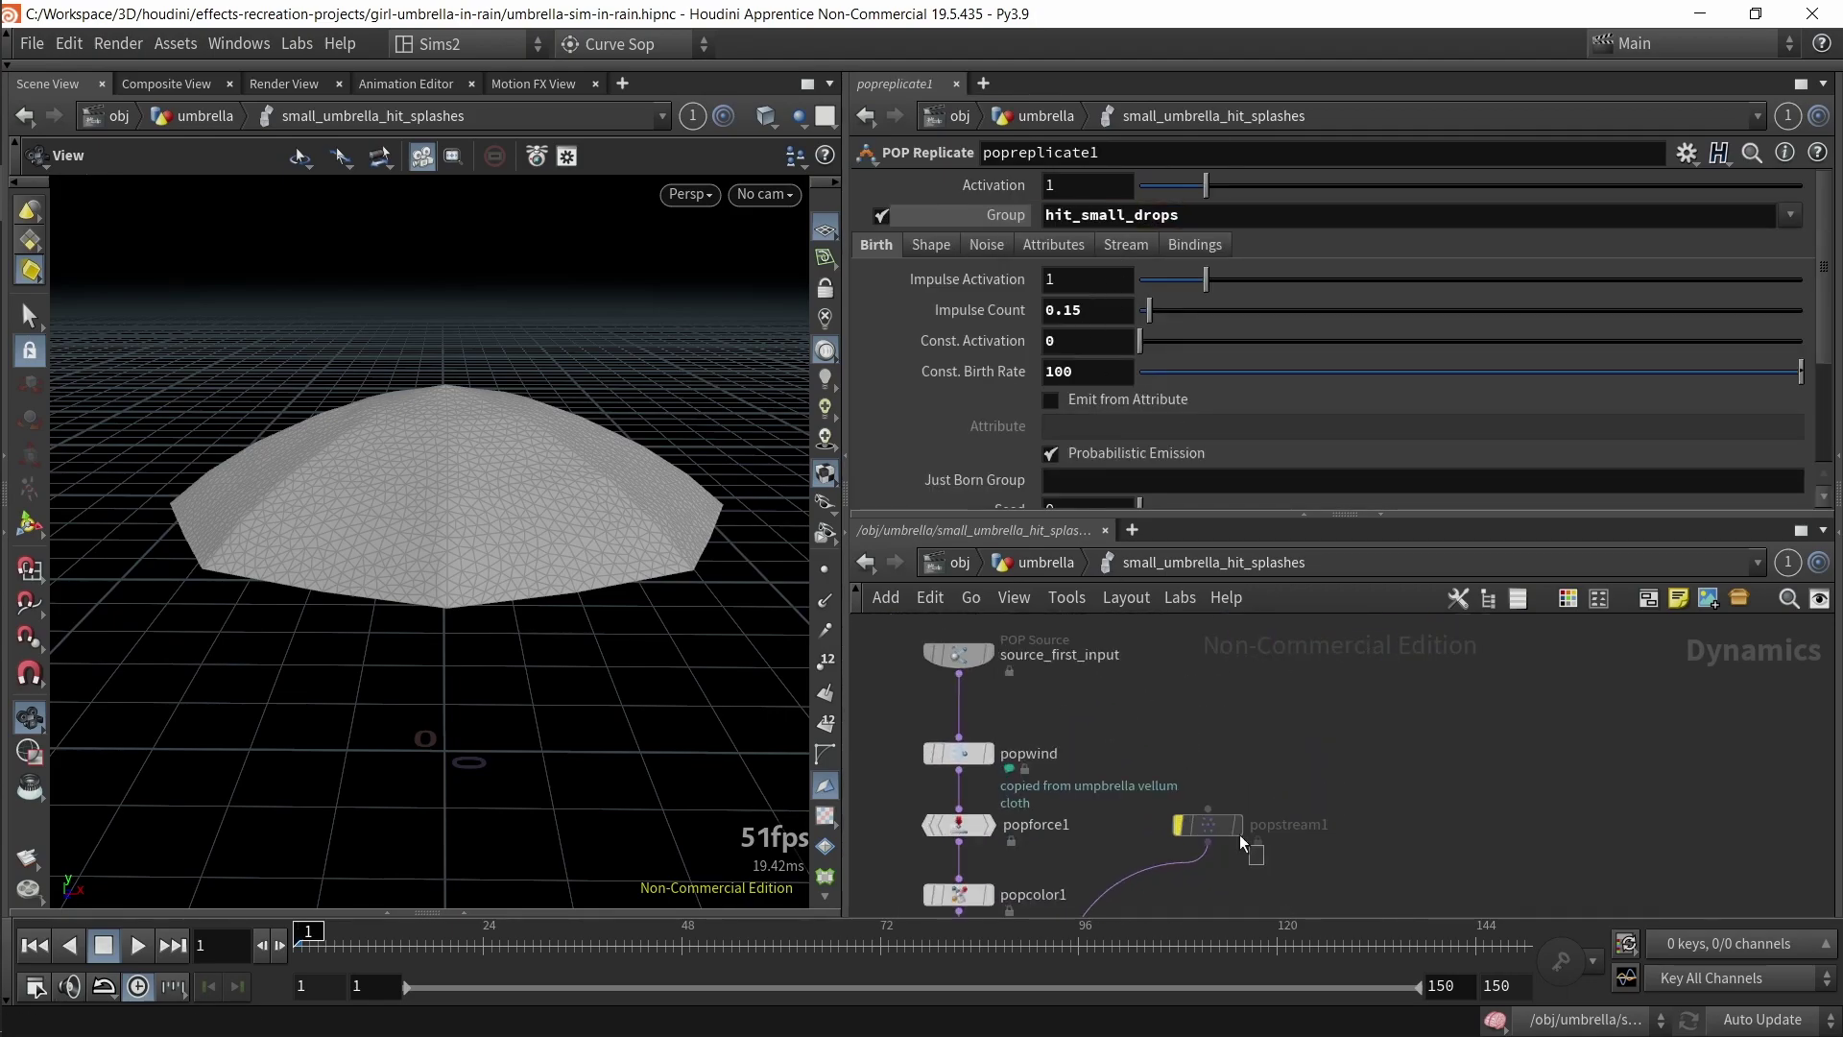
drag(1258, 855, 1150, 768)
scroll(1219, 816, down, 3)
middle_drag(1240, 837, 1499, 648)
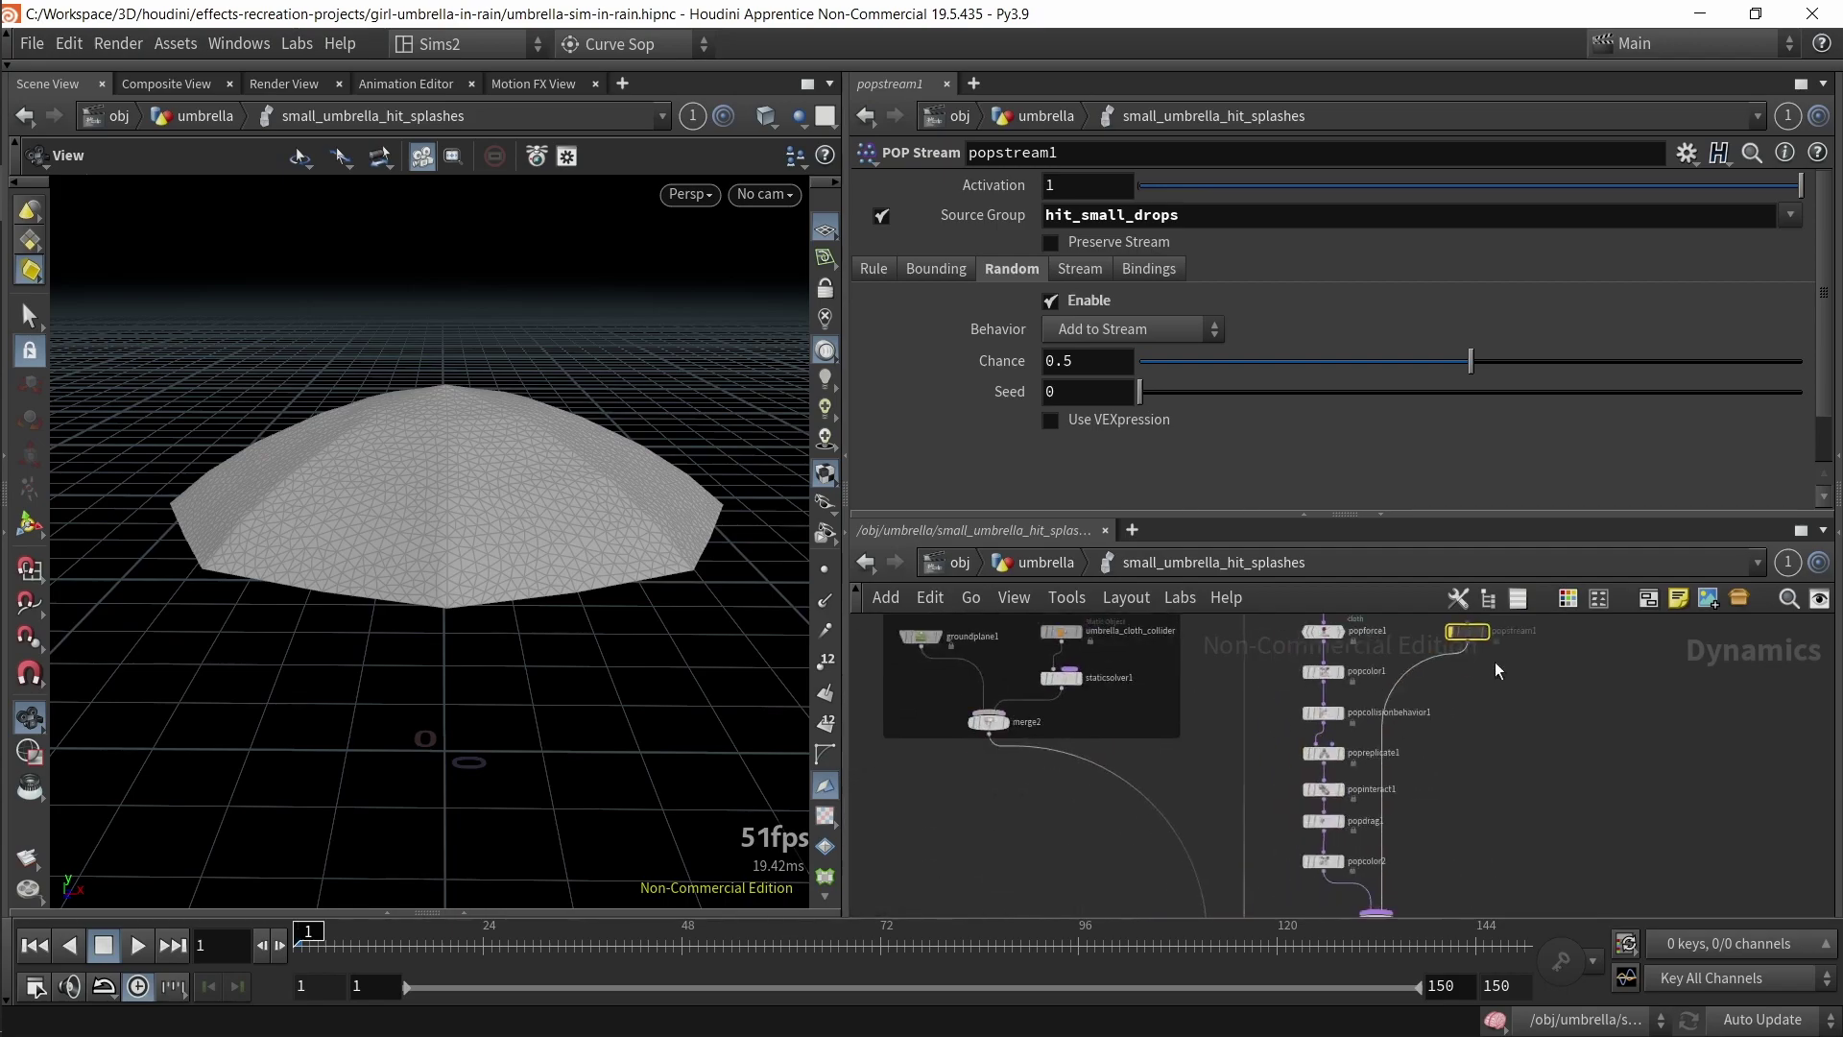
scroll(1397, 770, up, 2)
middle_drag(1377, 803, 1311, 763)
scroll(1312, 764, down, 3)
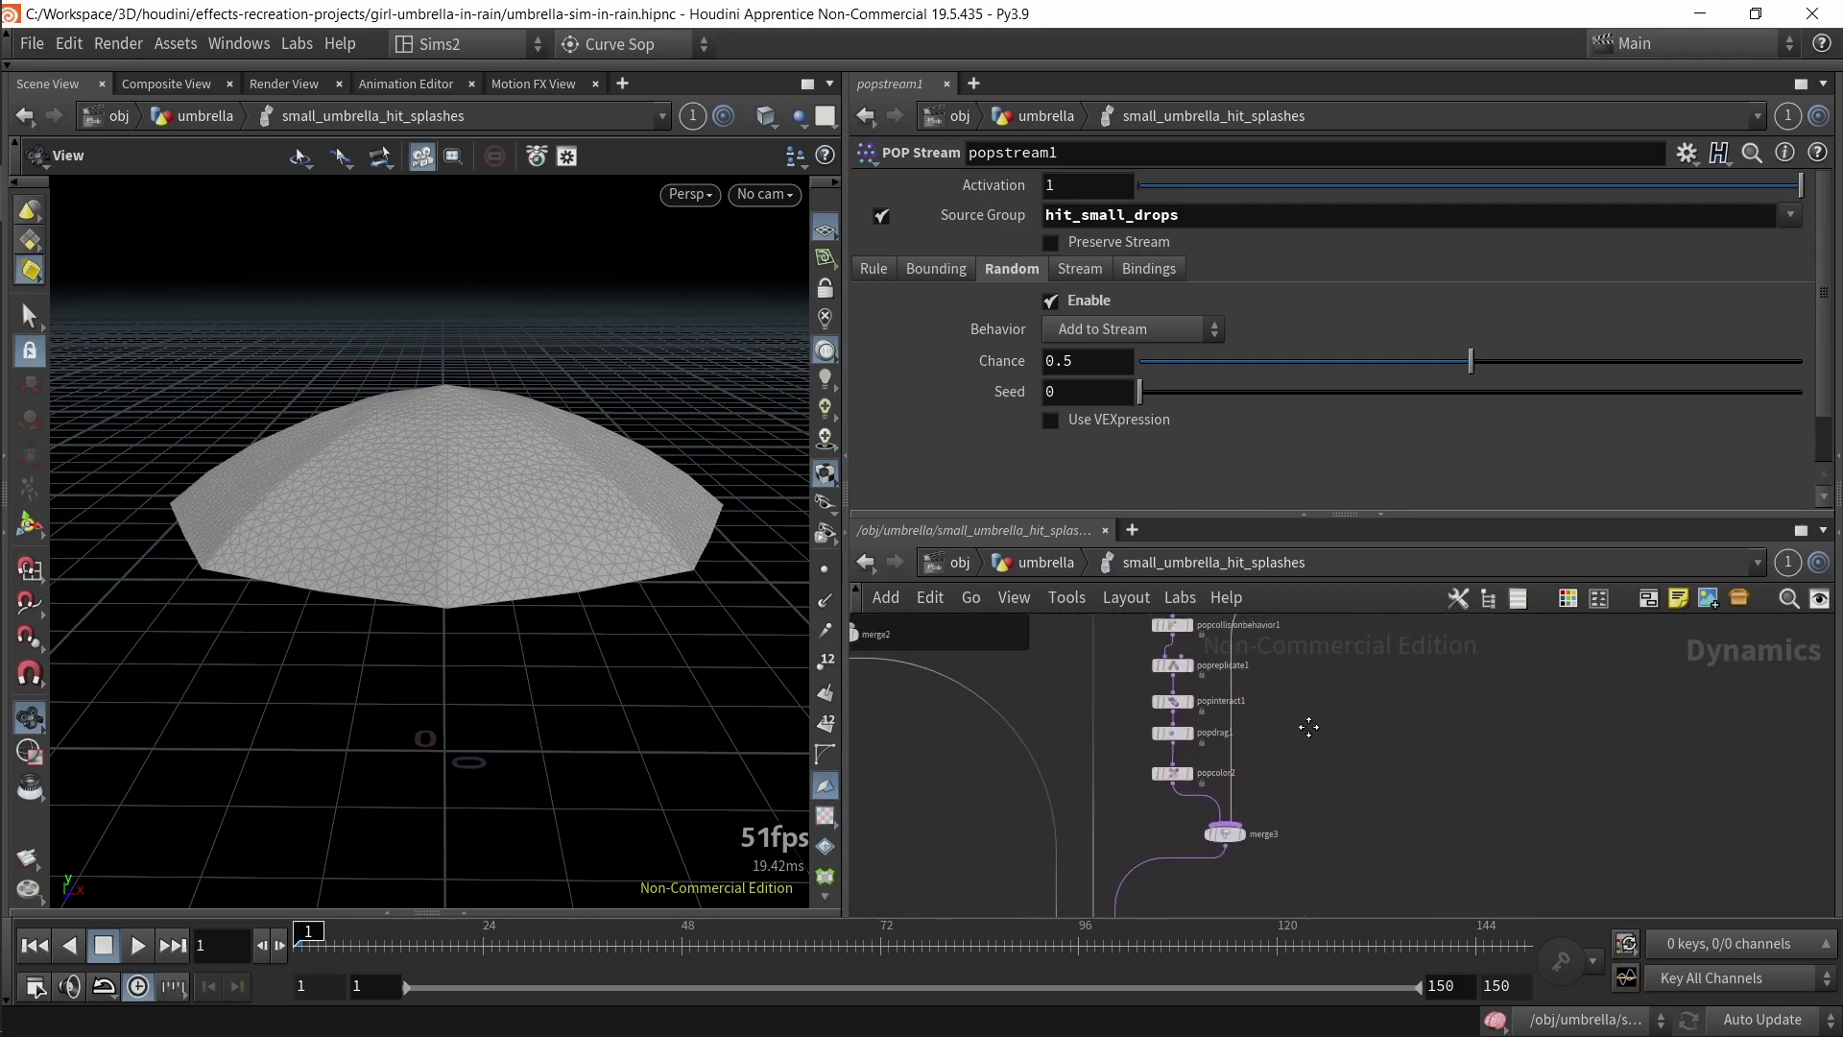
- Play the rearranged simulation to frame 49 to test it without popstream1
click(144, 947)
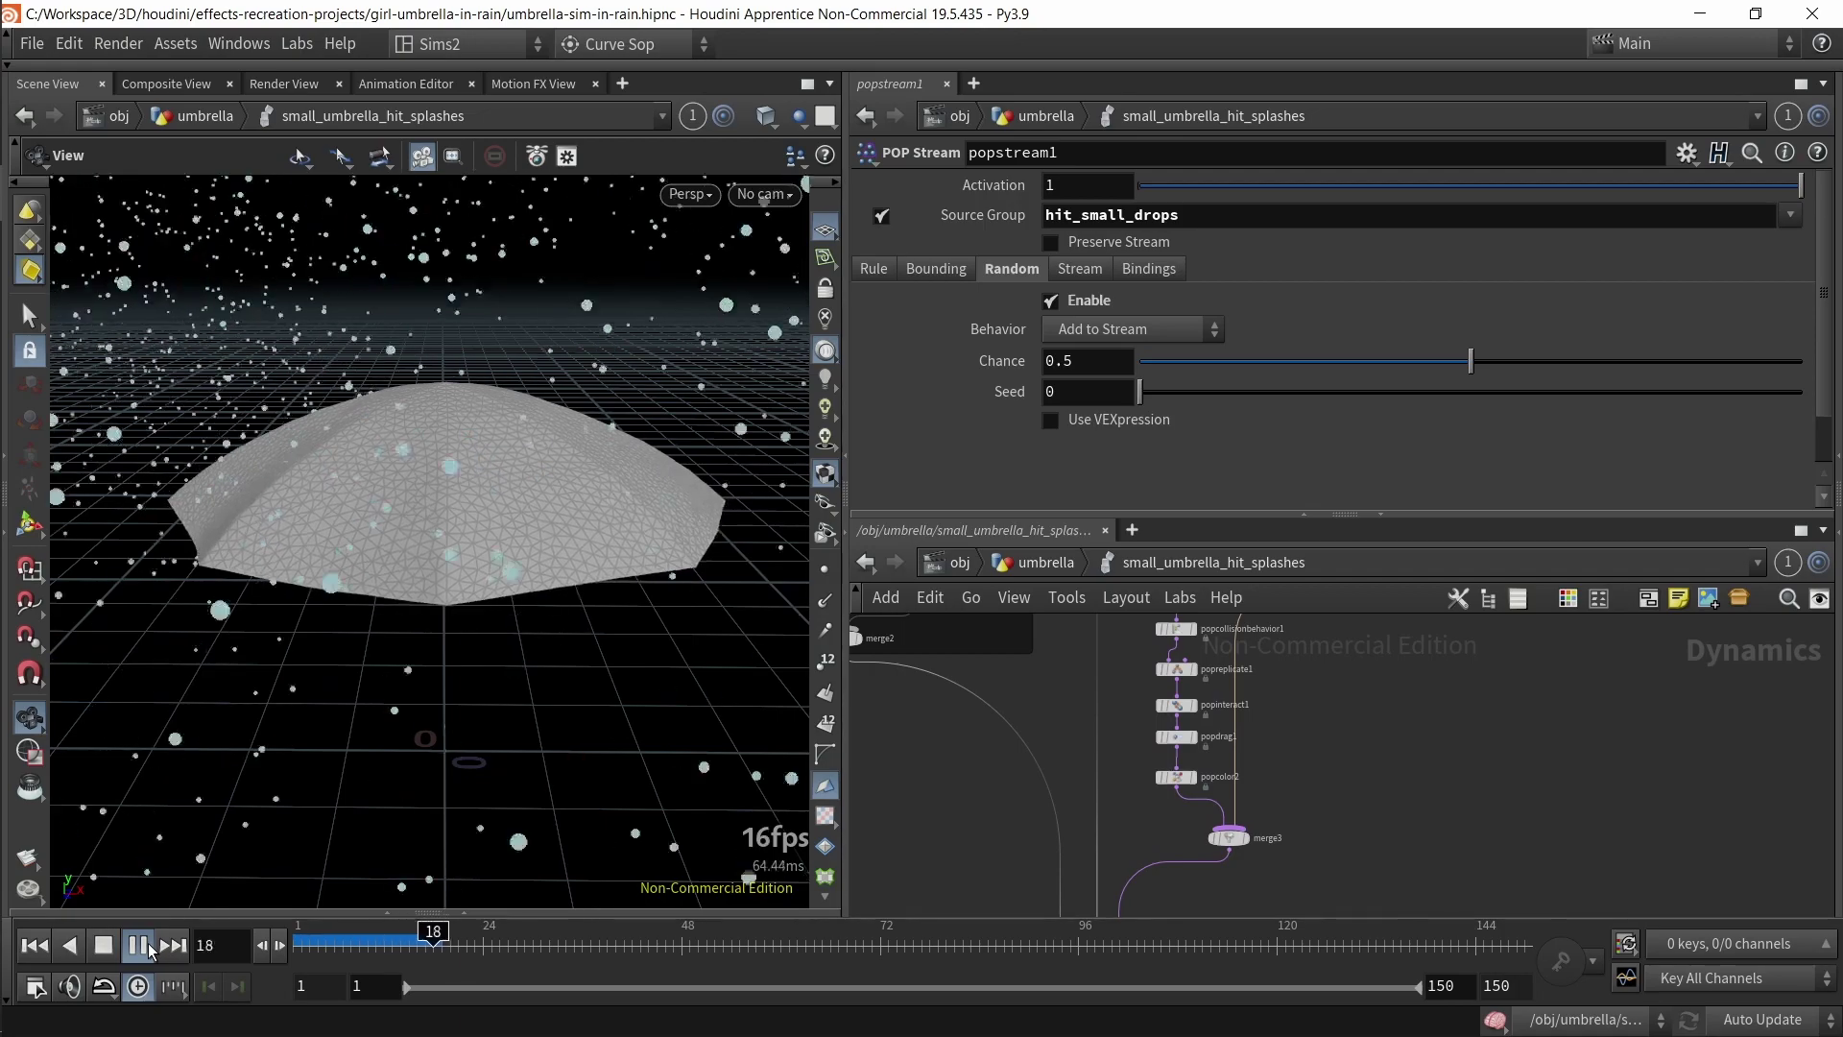
click(105, 947)
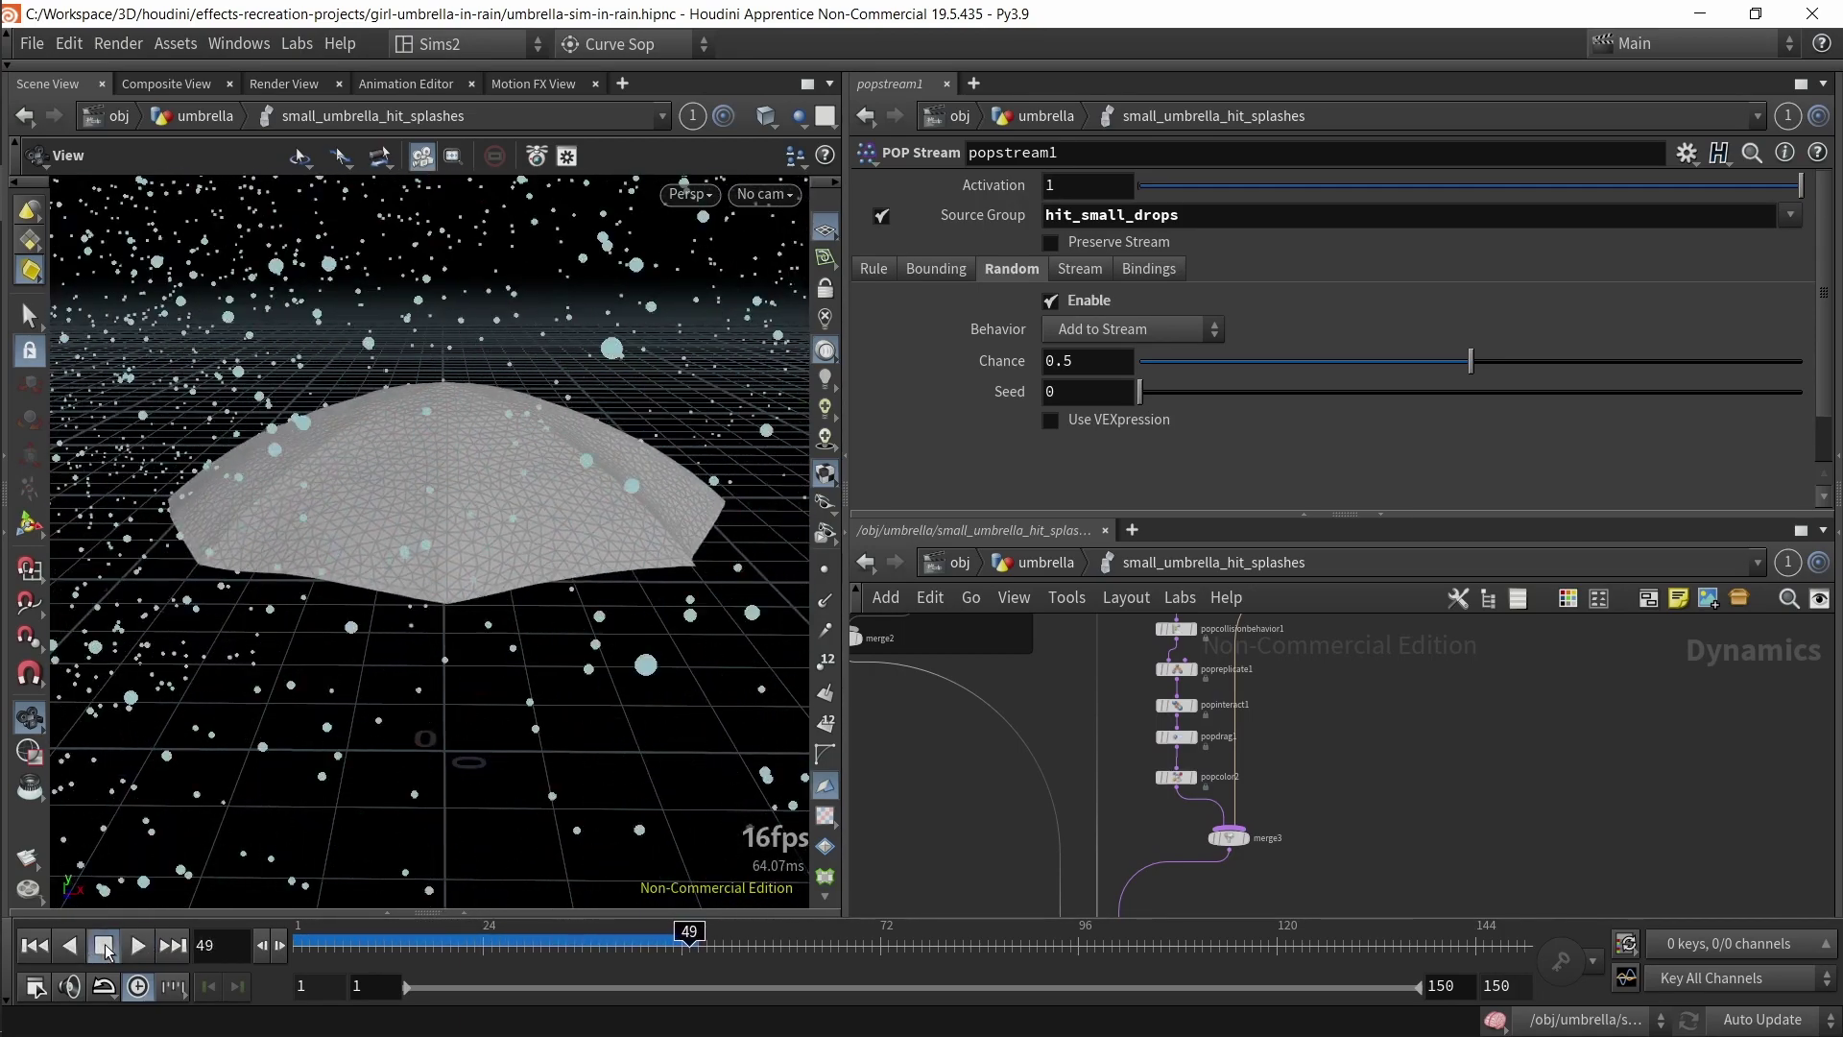
scroll(1248, 826, down, 3)
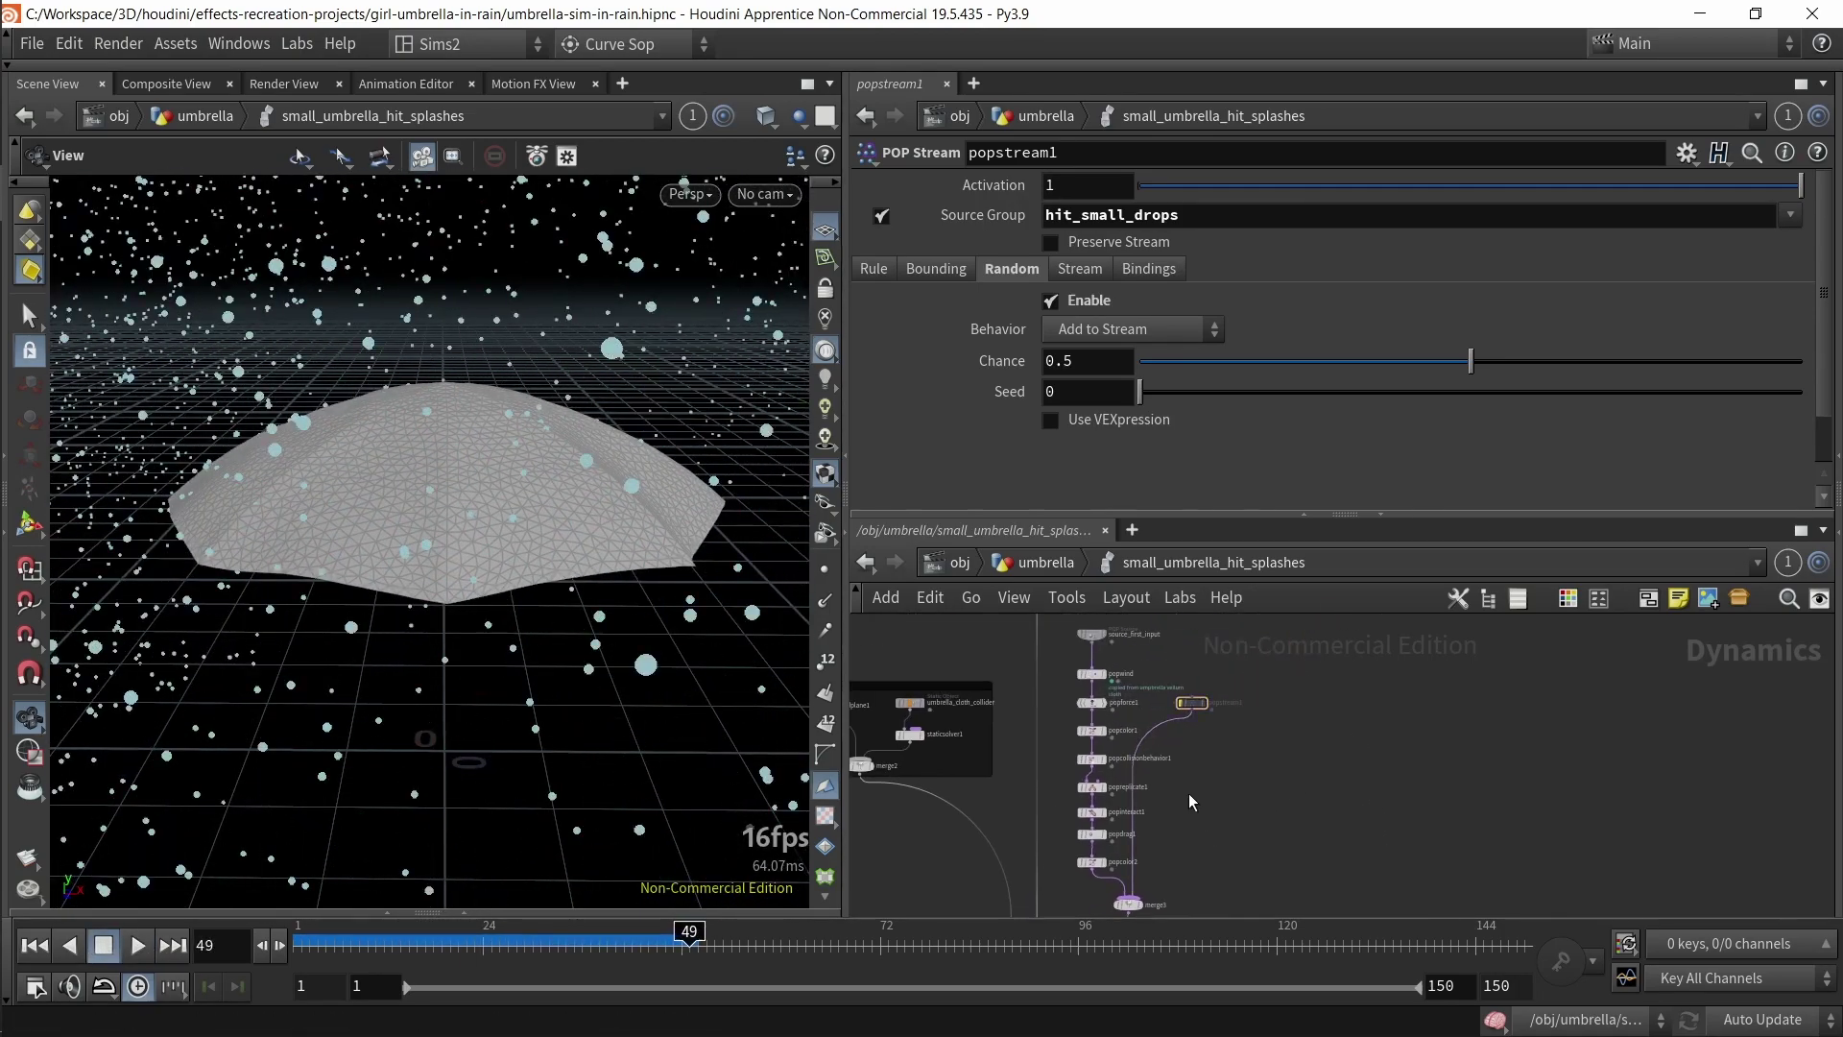
- Undo the popstream1 bypass and the insertion of its three nodes into the main chain
key(ctrl+z)
key(ctrl+z)
key(ctrl+z)
key(ctrl+z)
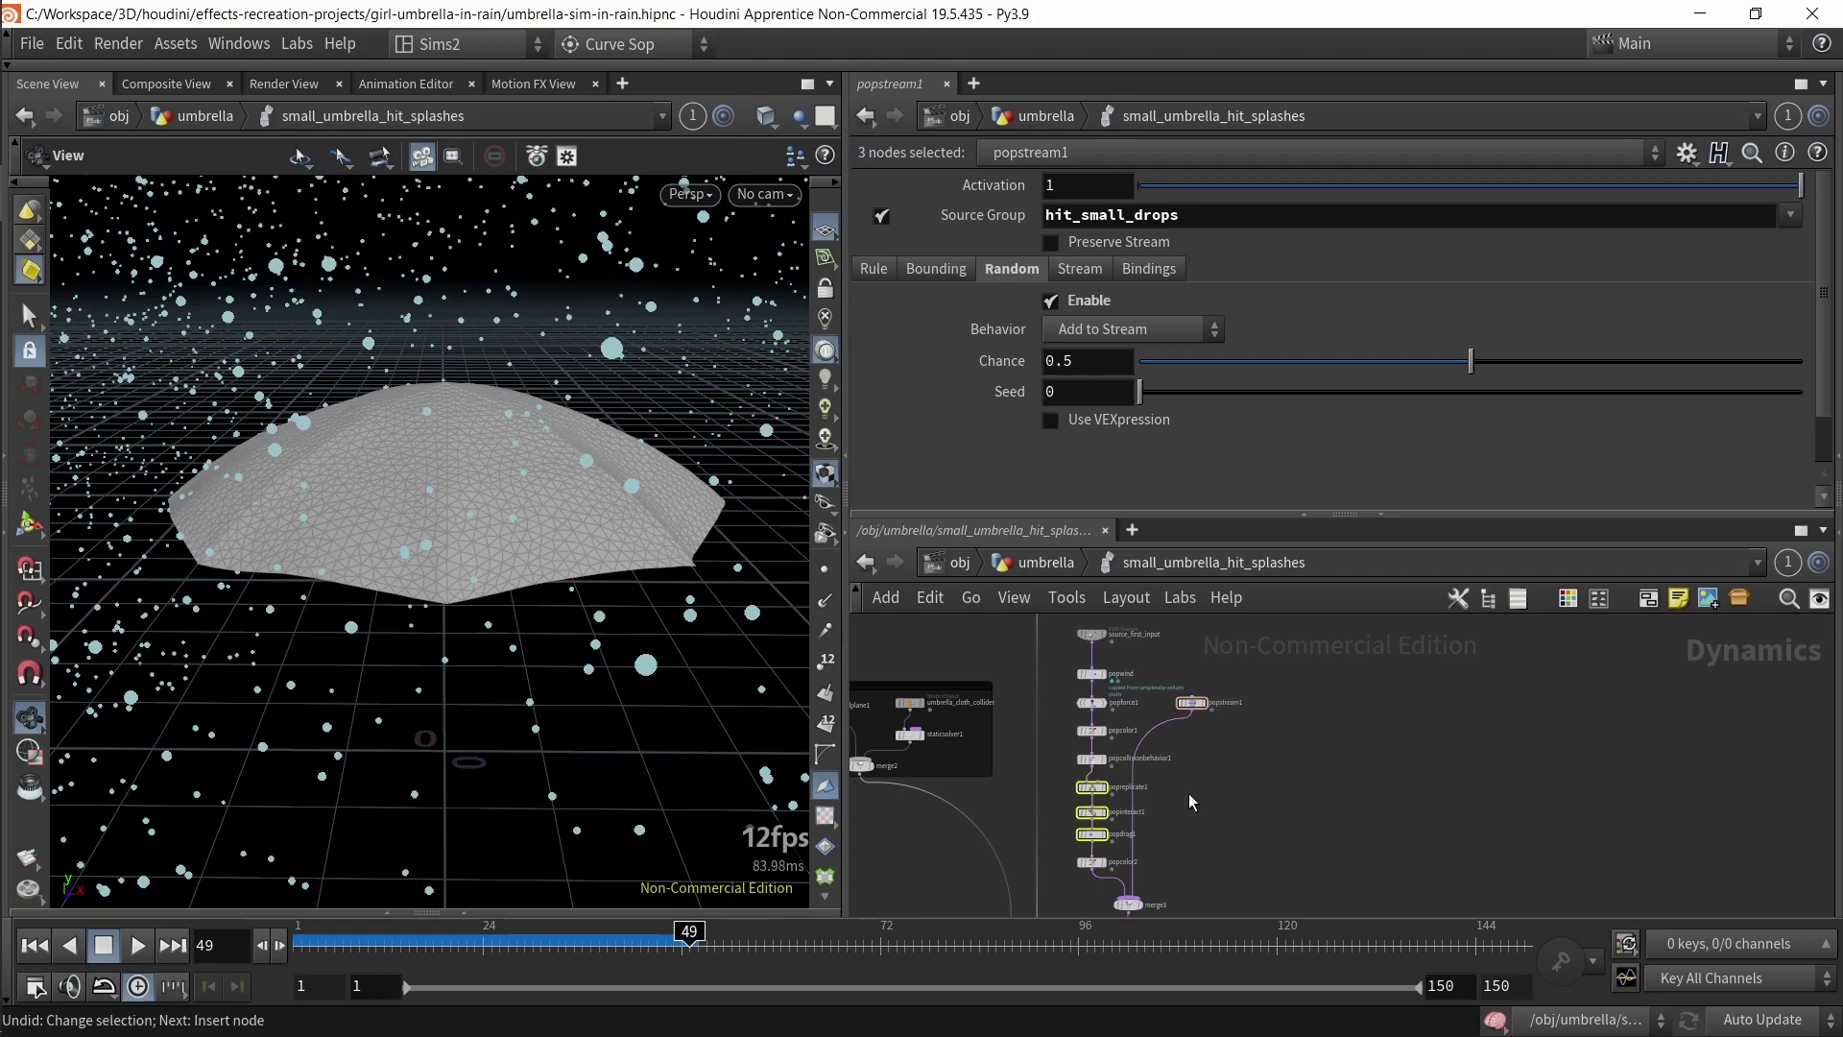
key(ctrl+z)
- Rewind to frame 1 and replay the restored splash simulation to frame 40
click(35, 947)
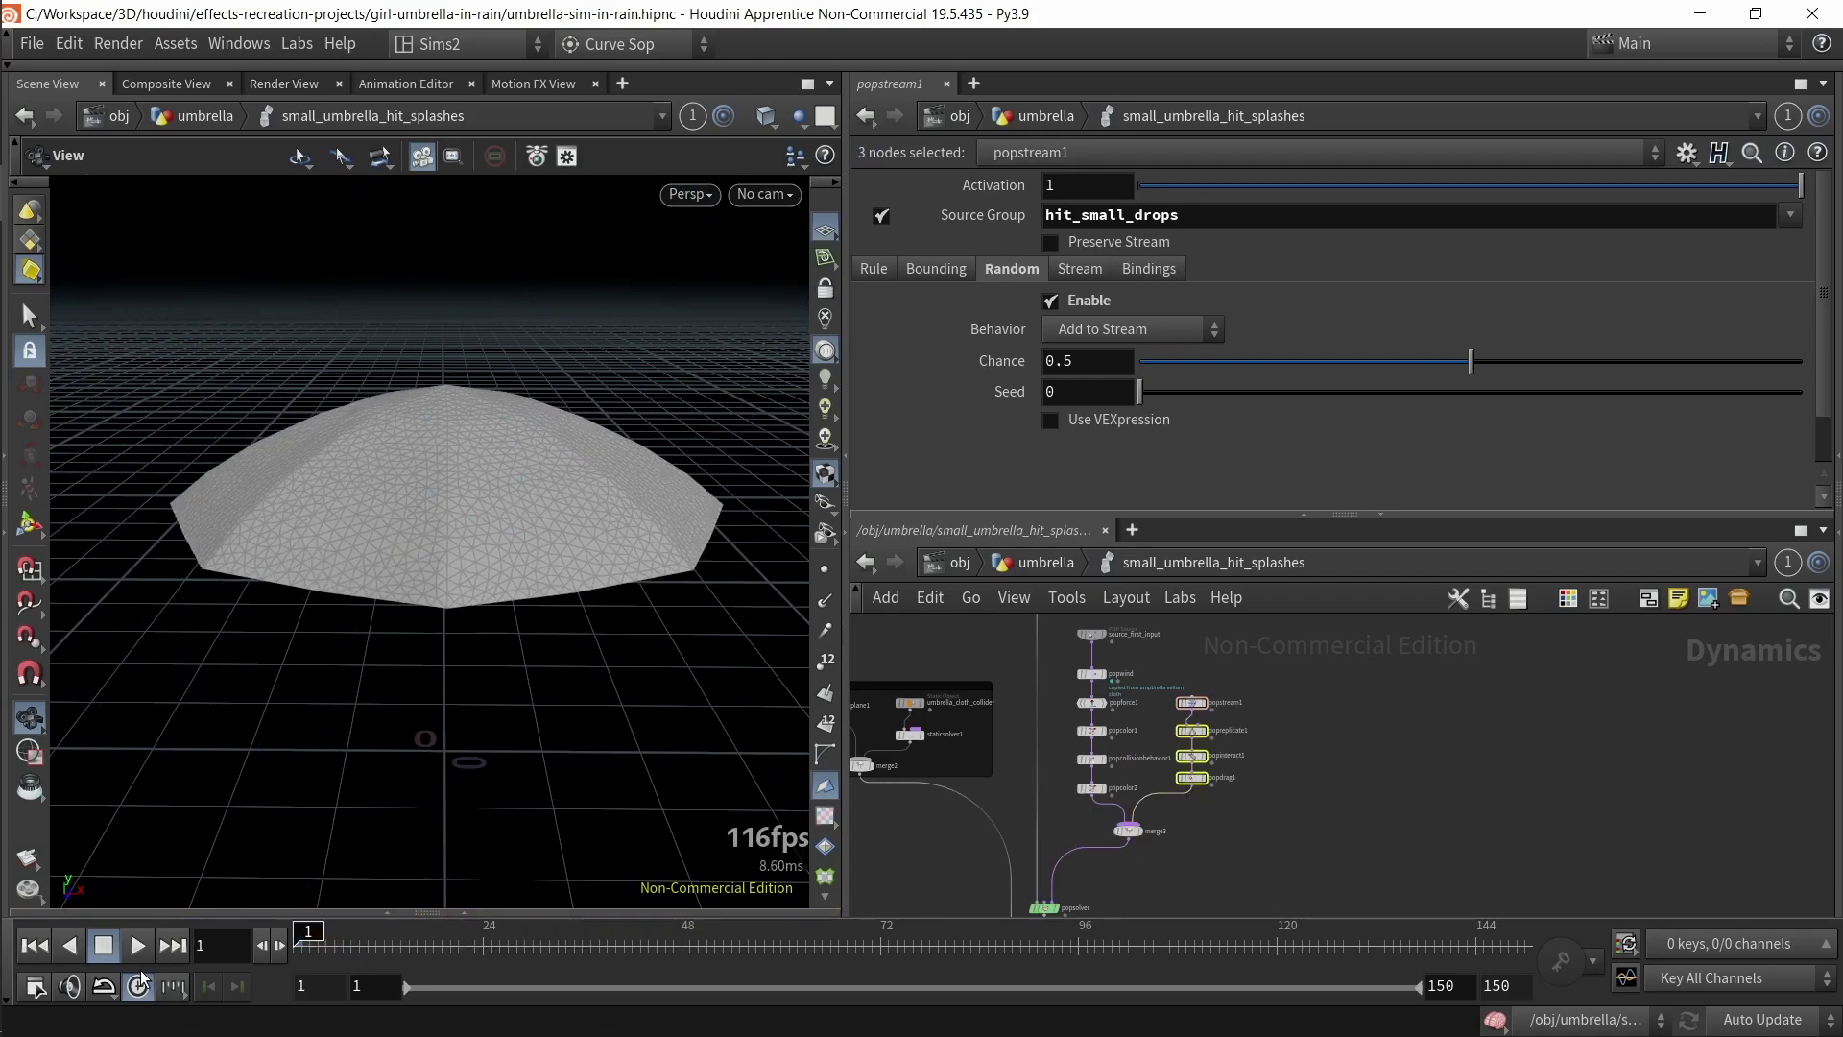
click(134, 953)
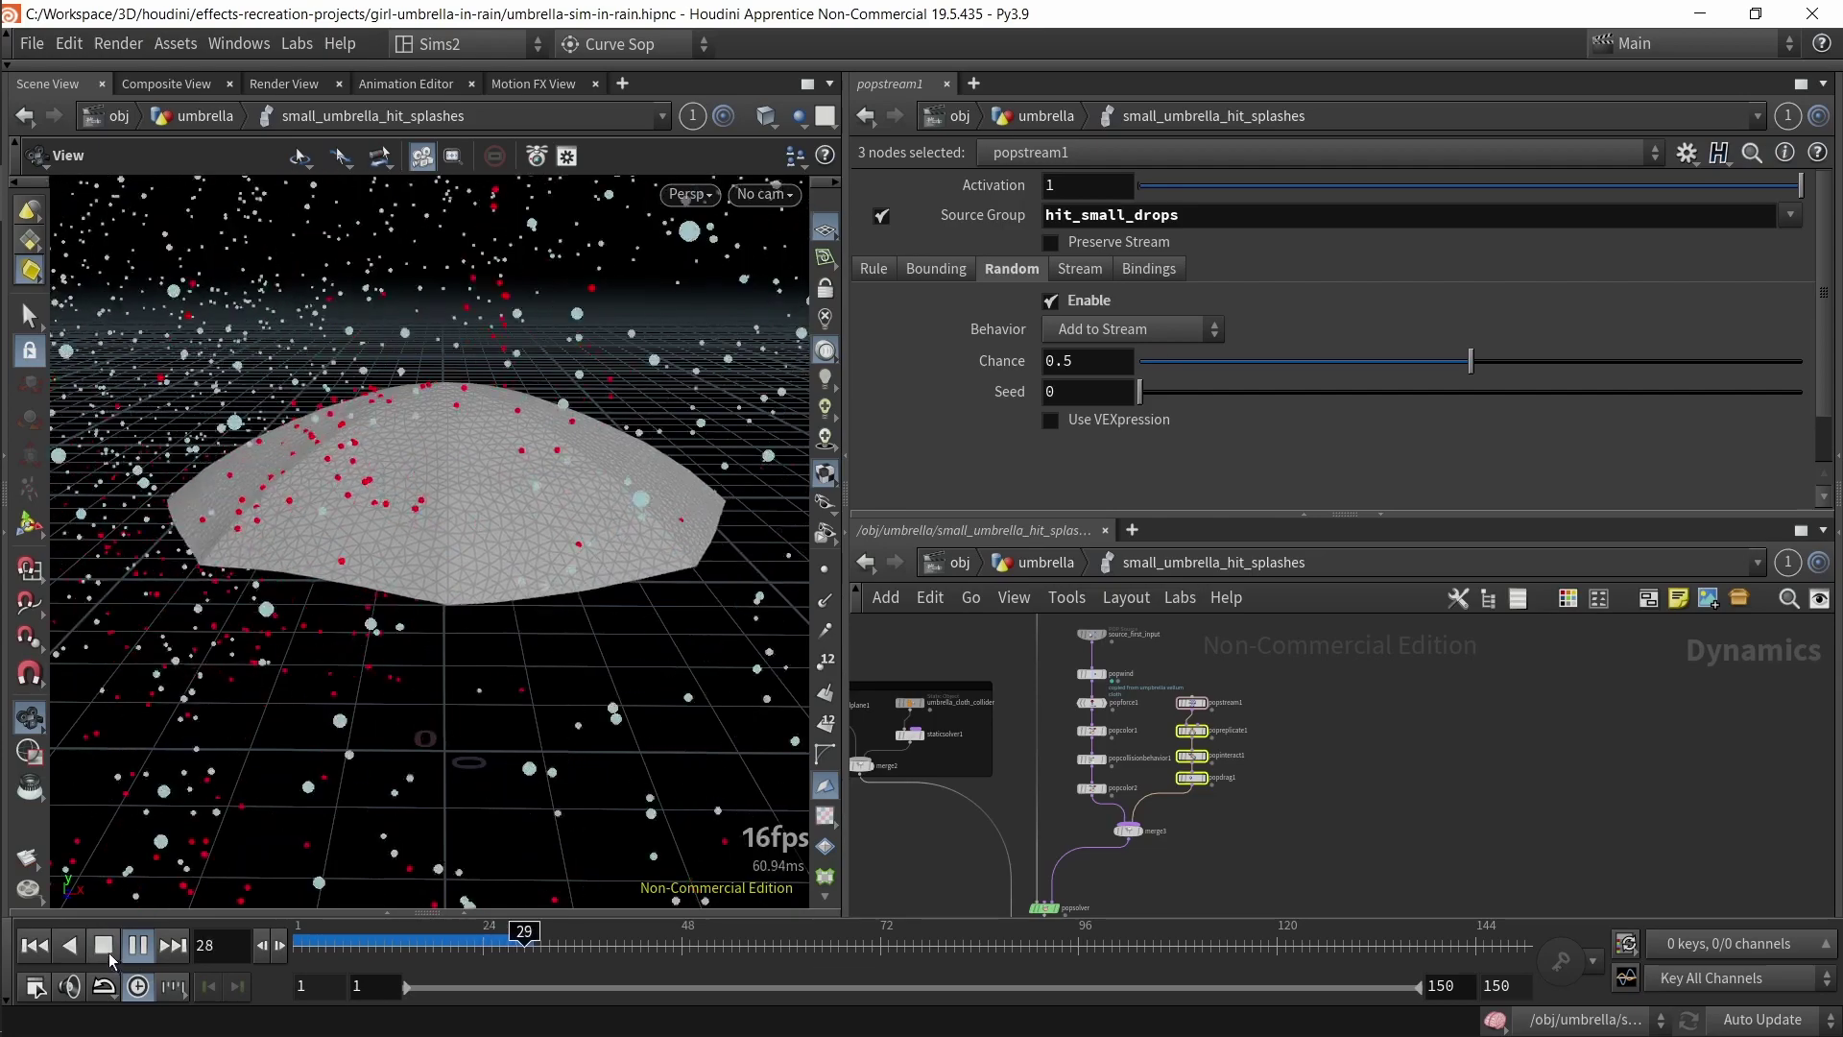
click(109, 954)
scroll(1135, 637, up, 5)
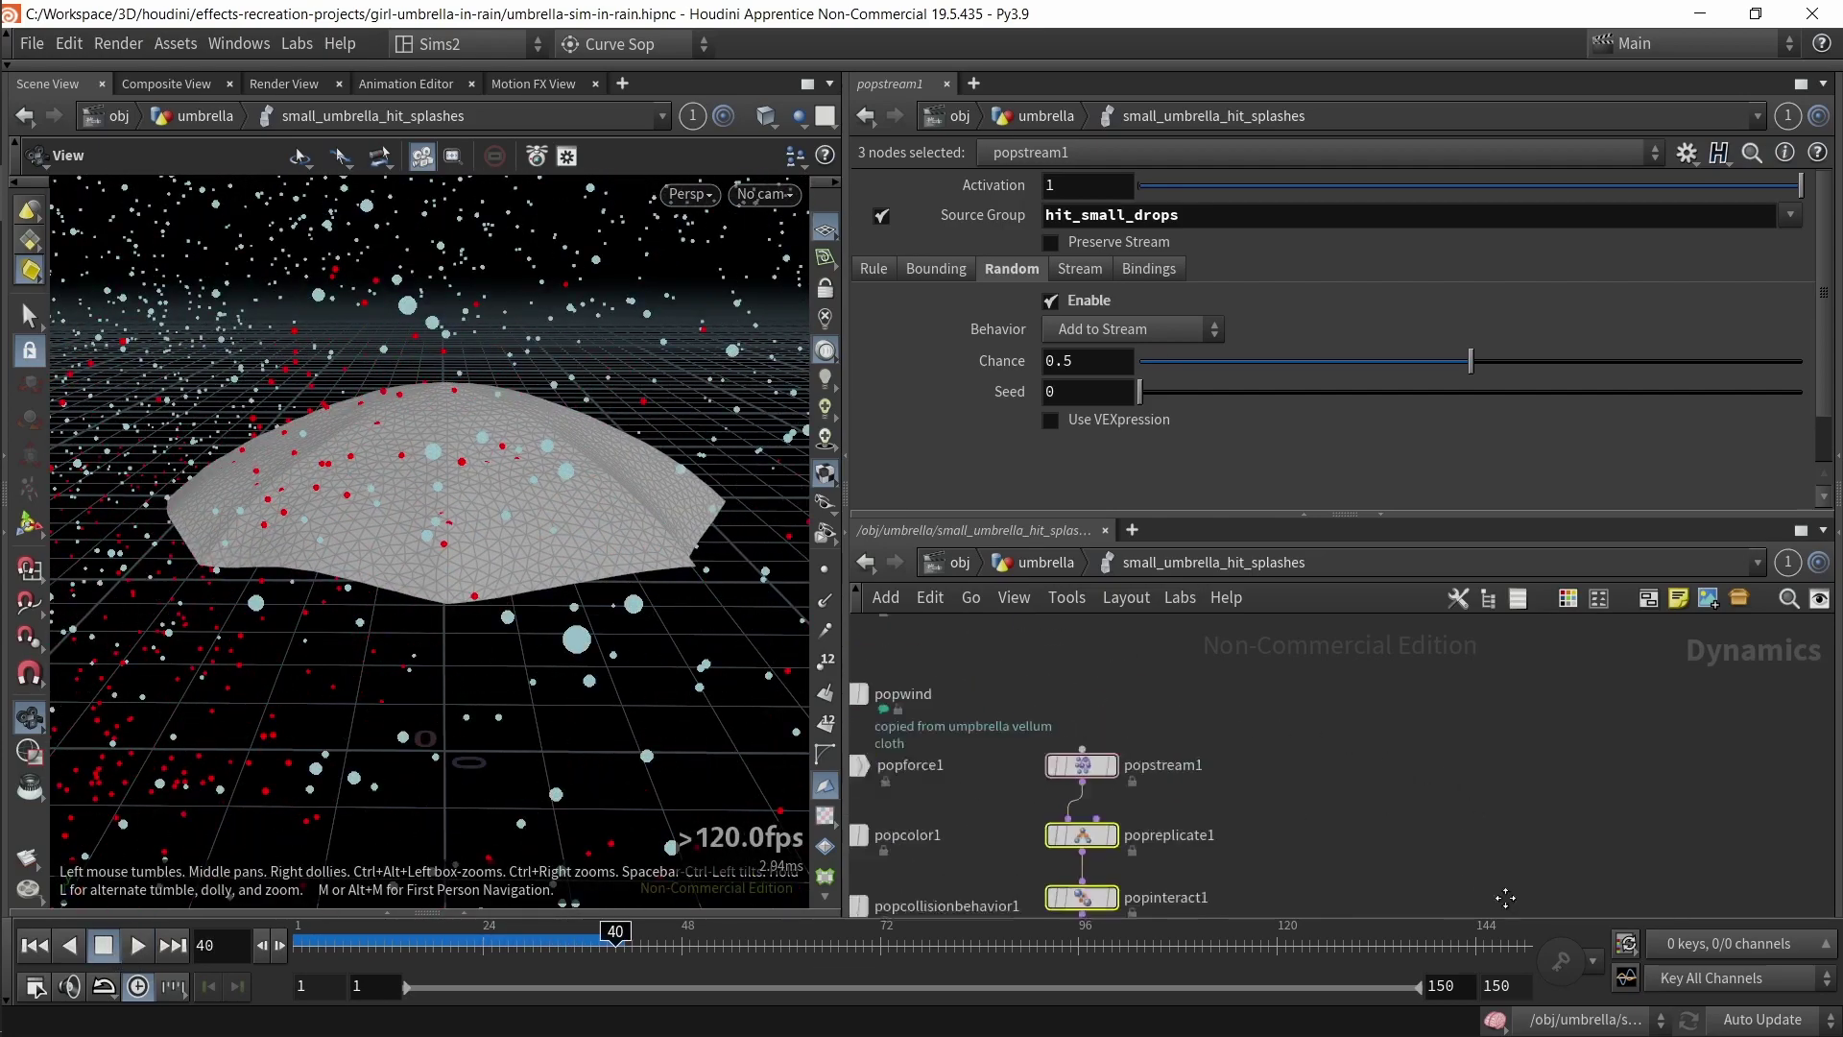
- Select popstream1 alone and review how its branch runs alongside the main particle chain
click(1387, 849)
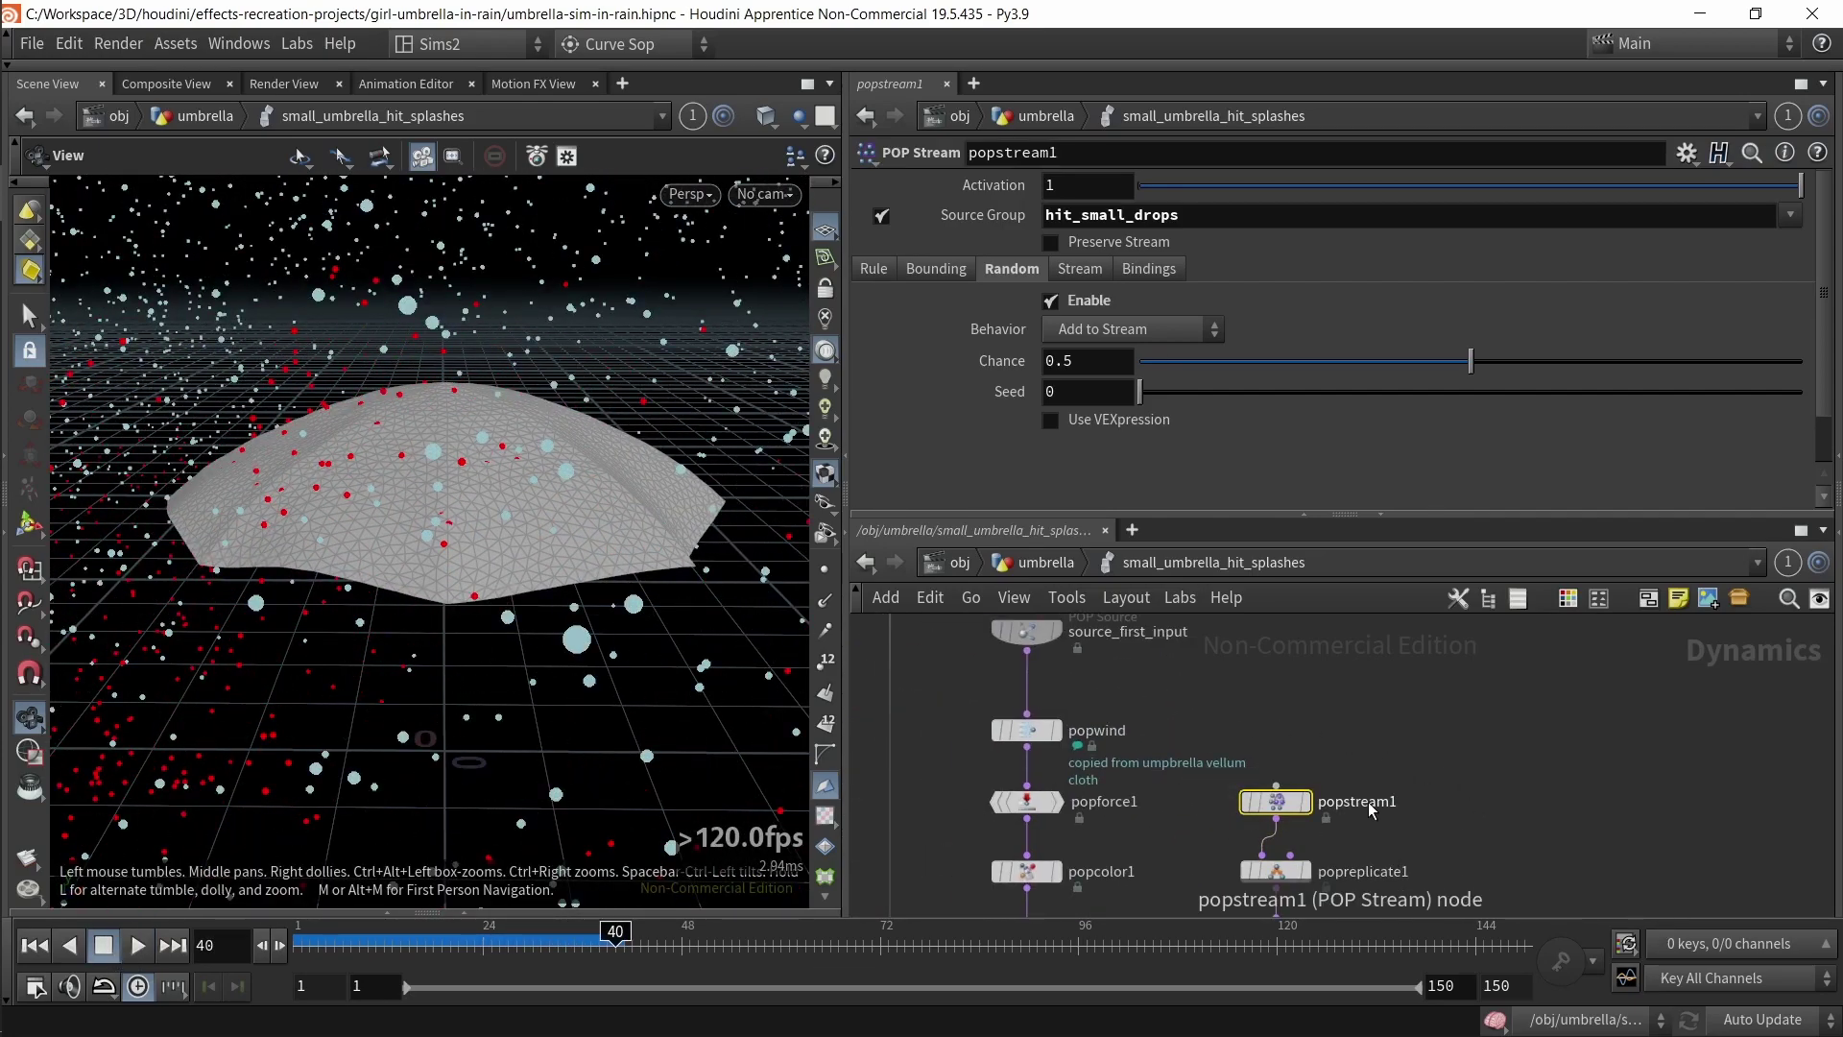
scroll(1387, 781, down, 2)
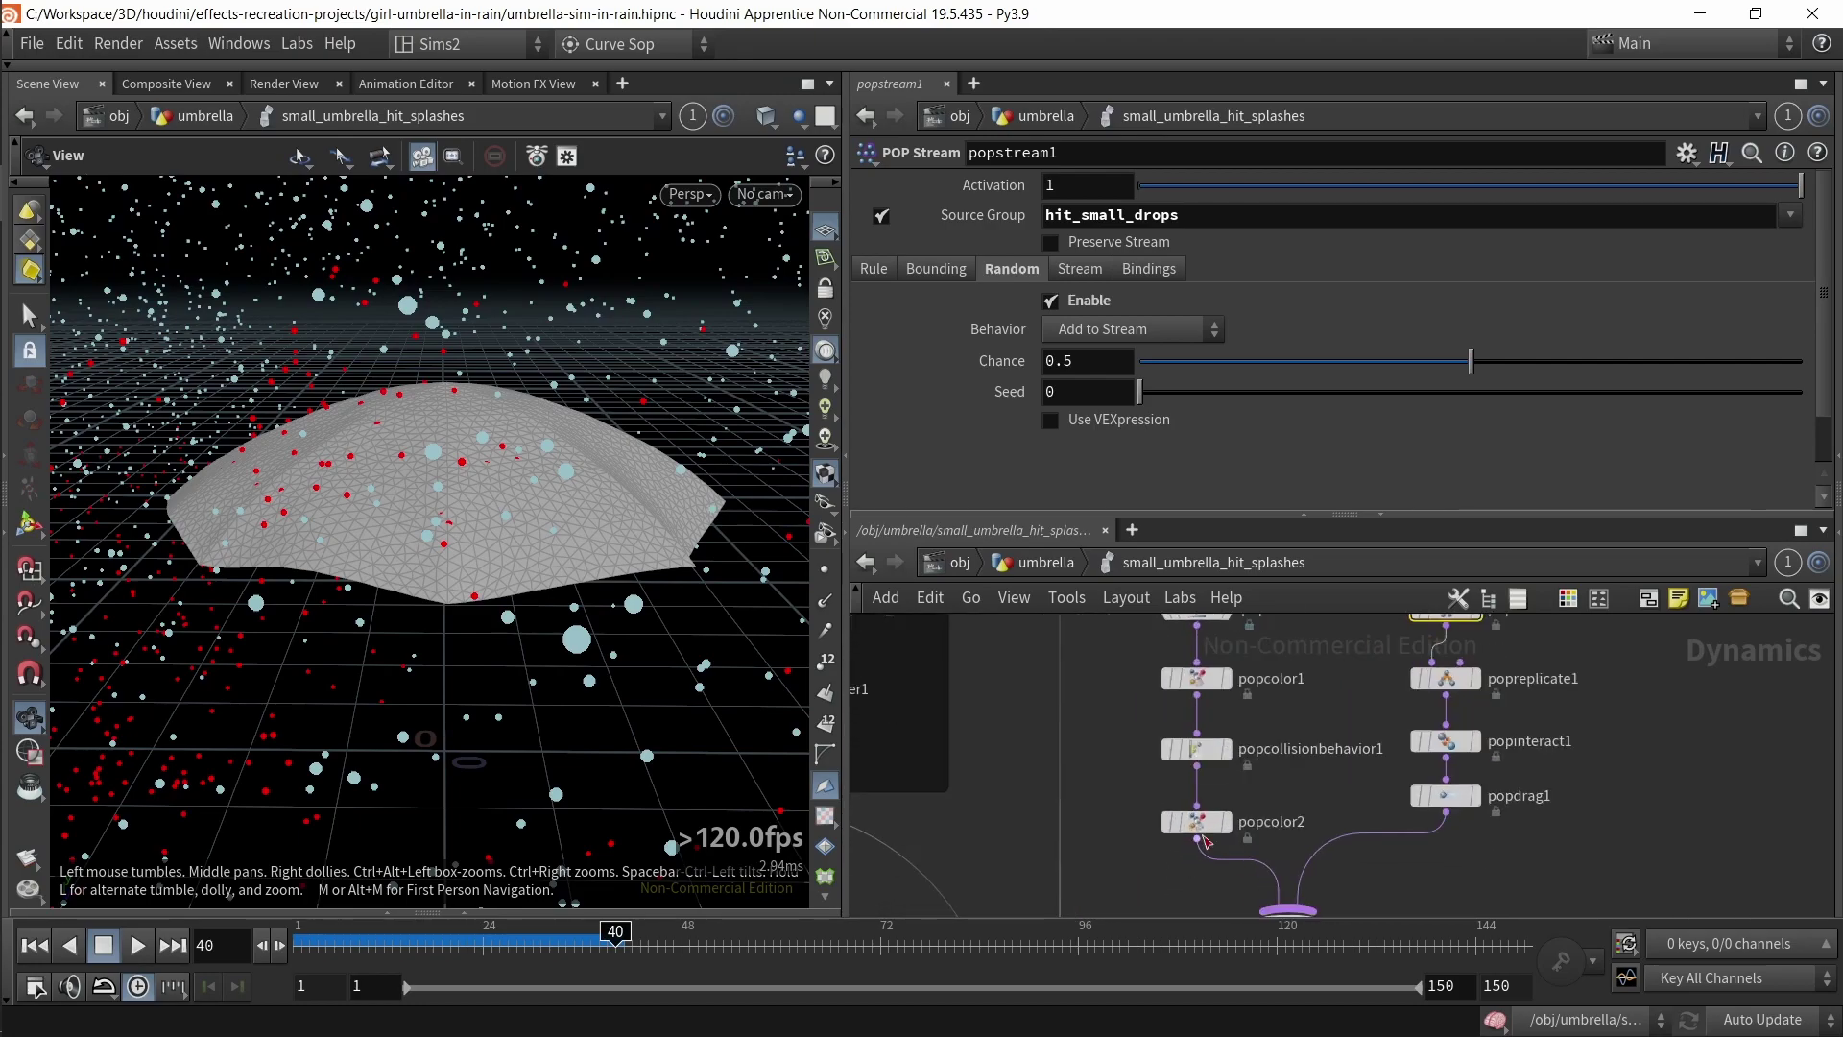
scroll(1284, 817, up, 1)
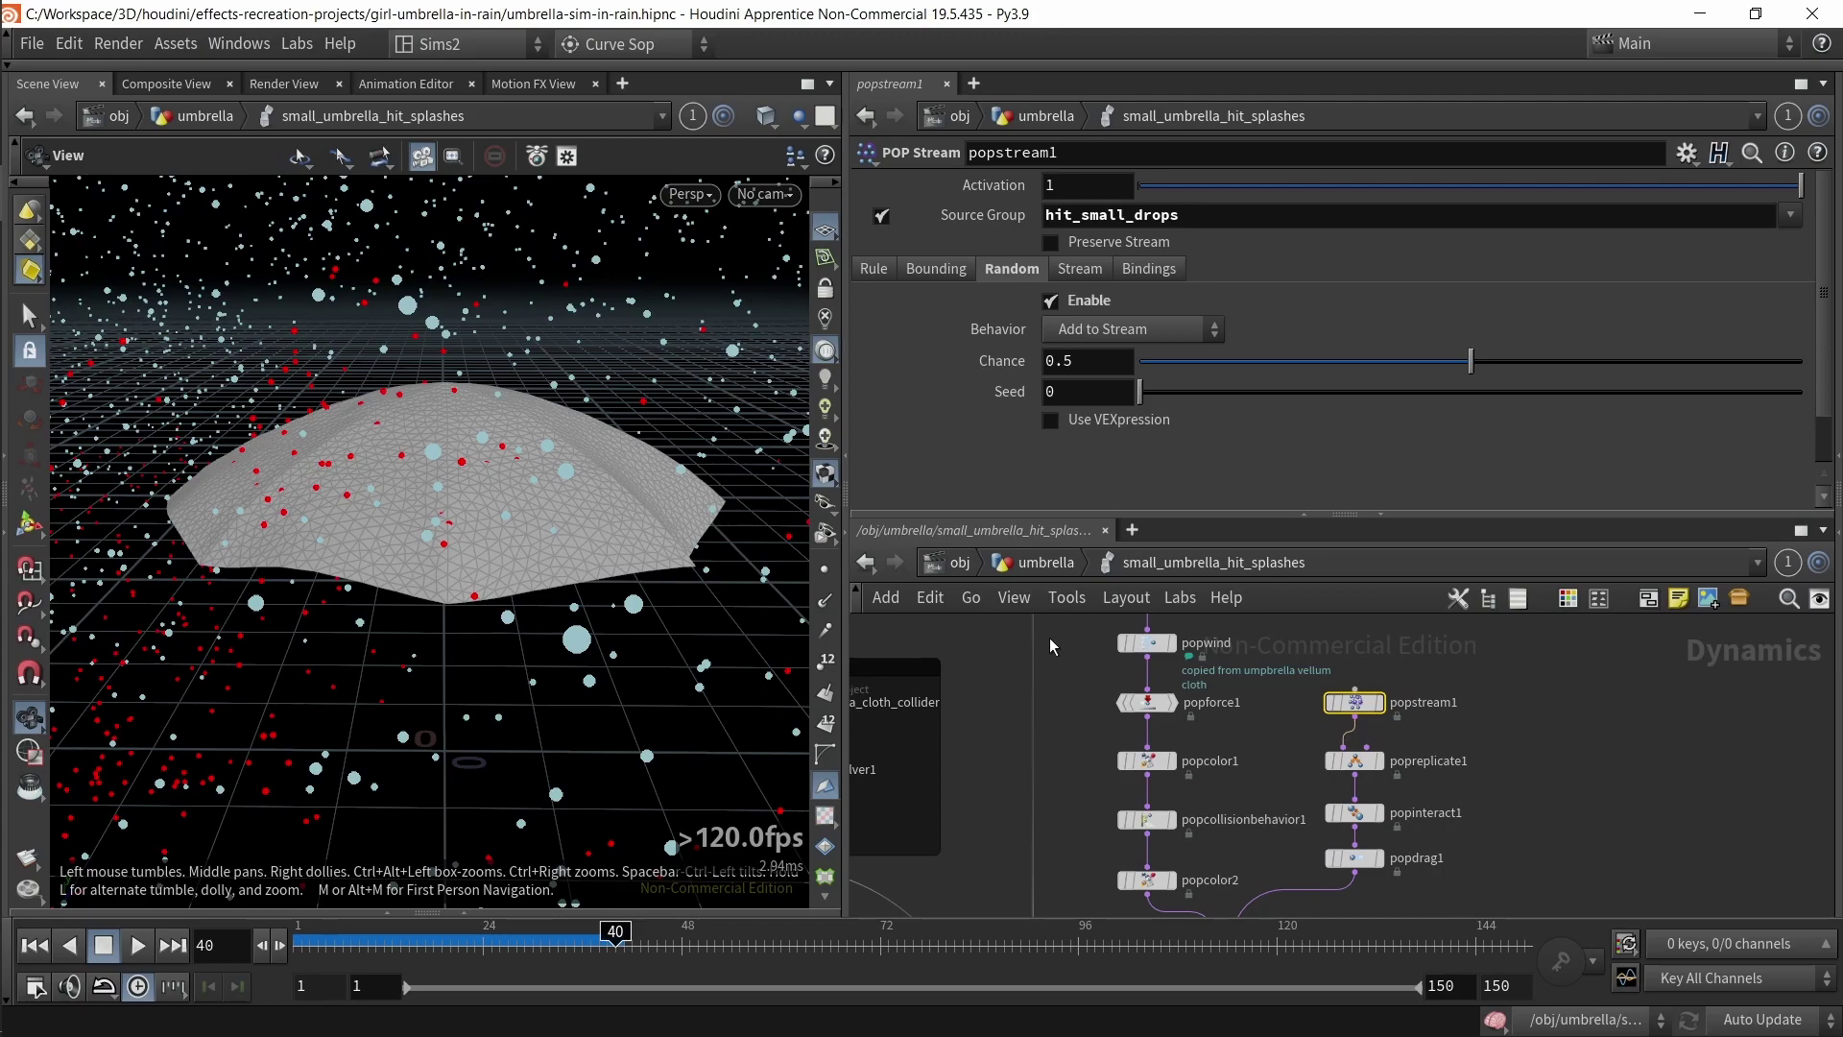
- Return to the umbrella network and display dopimport_big_umbrella_hit_splashes in the viewport
click(1062, 570)
scroll(1476, 706, down, 3)
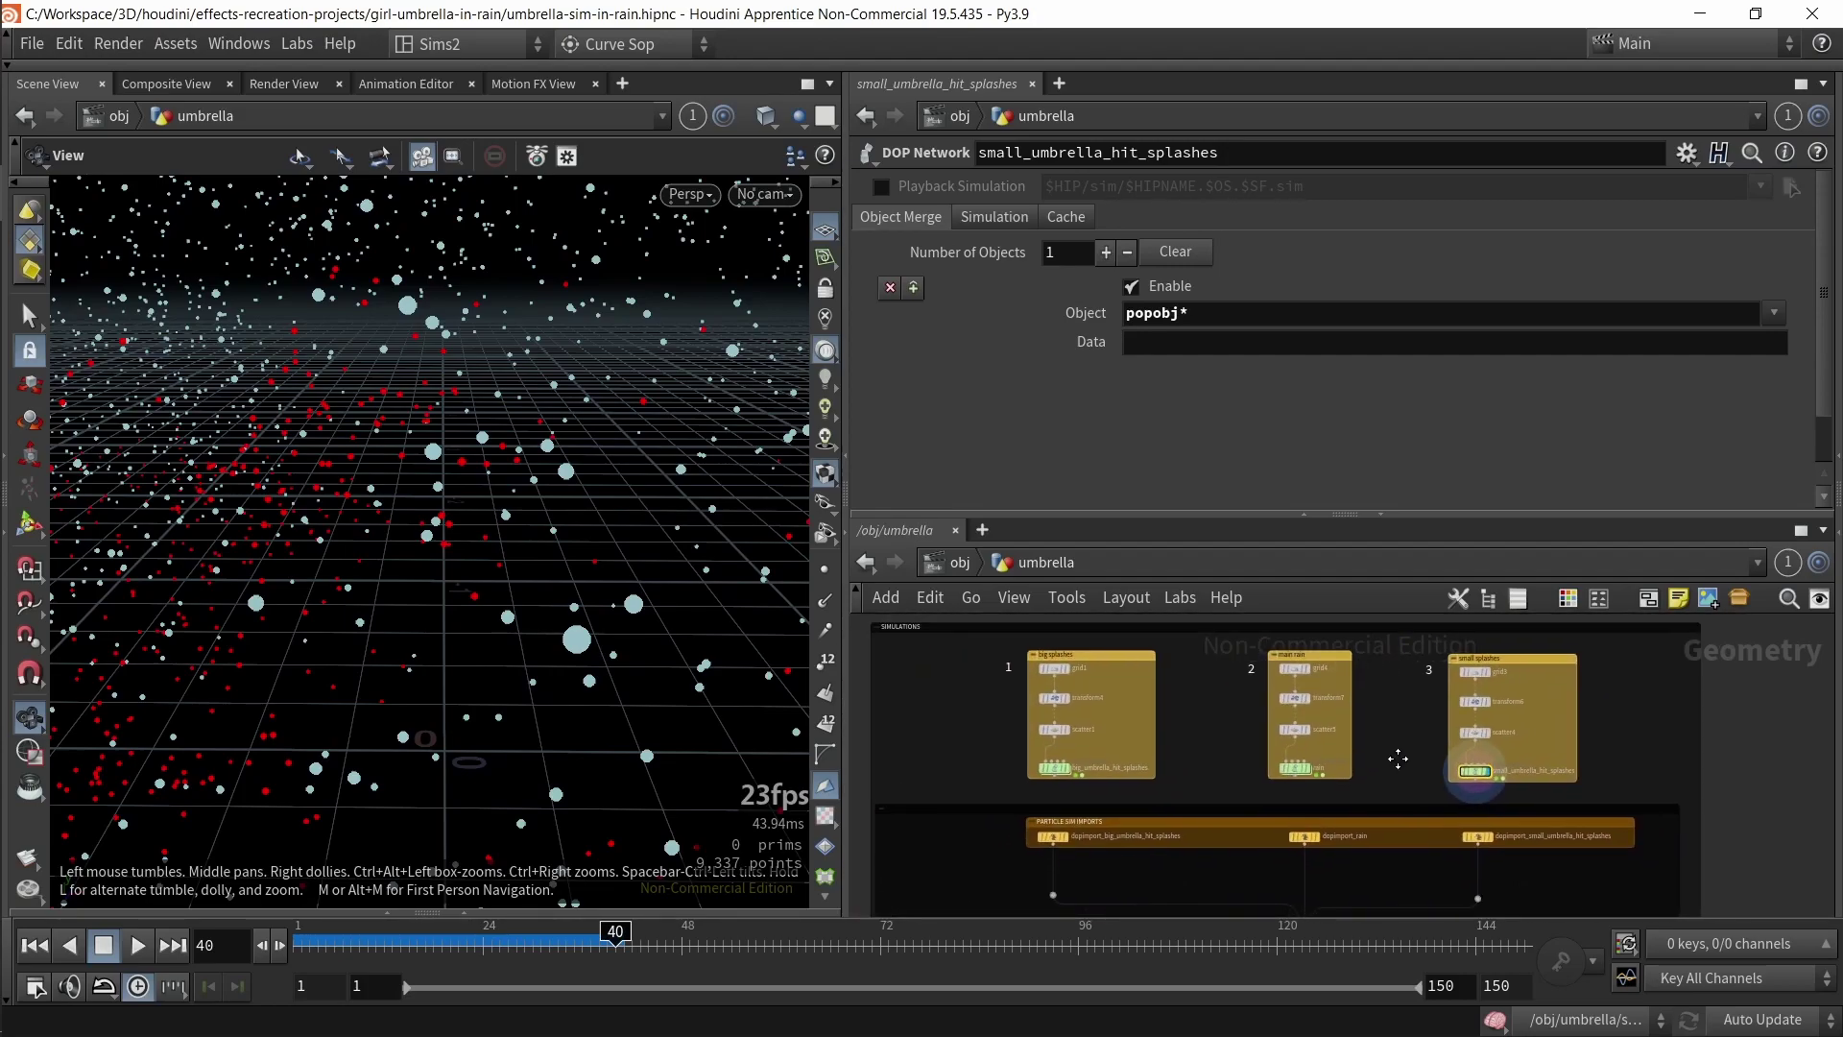
scroll(1398, 760, up, 1)
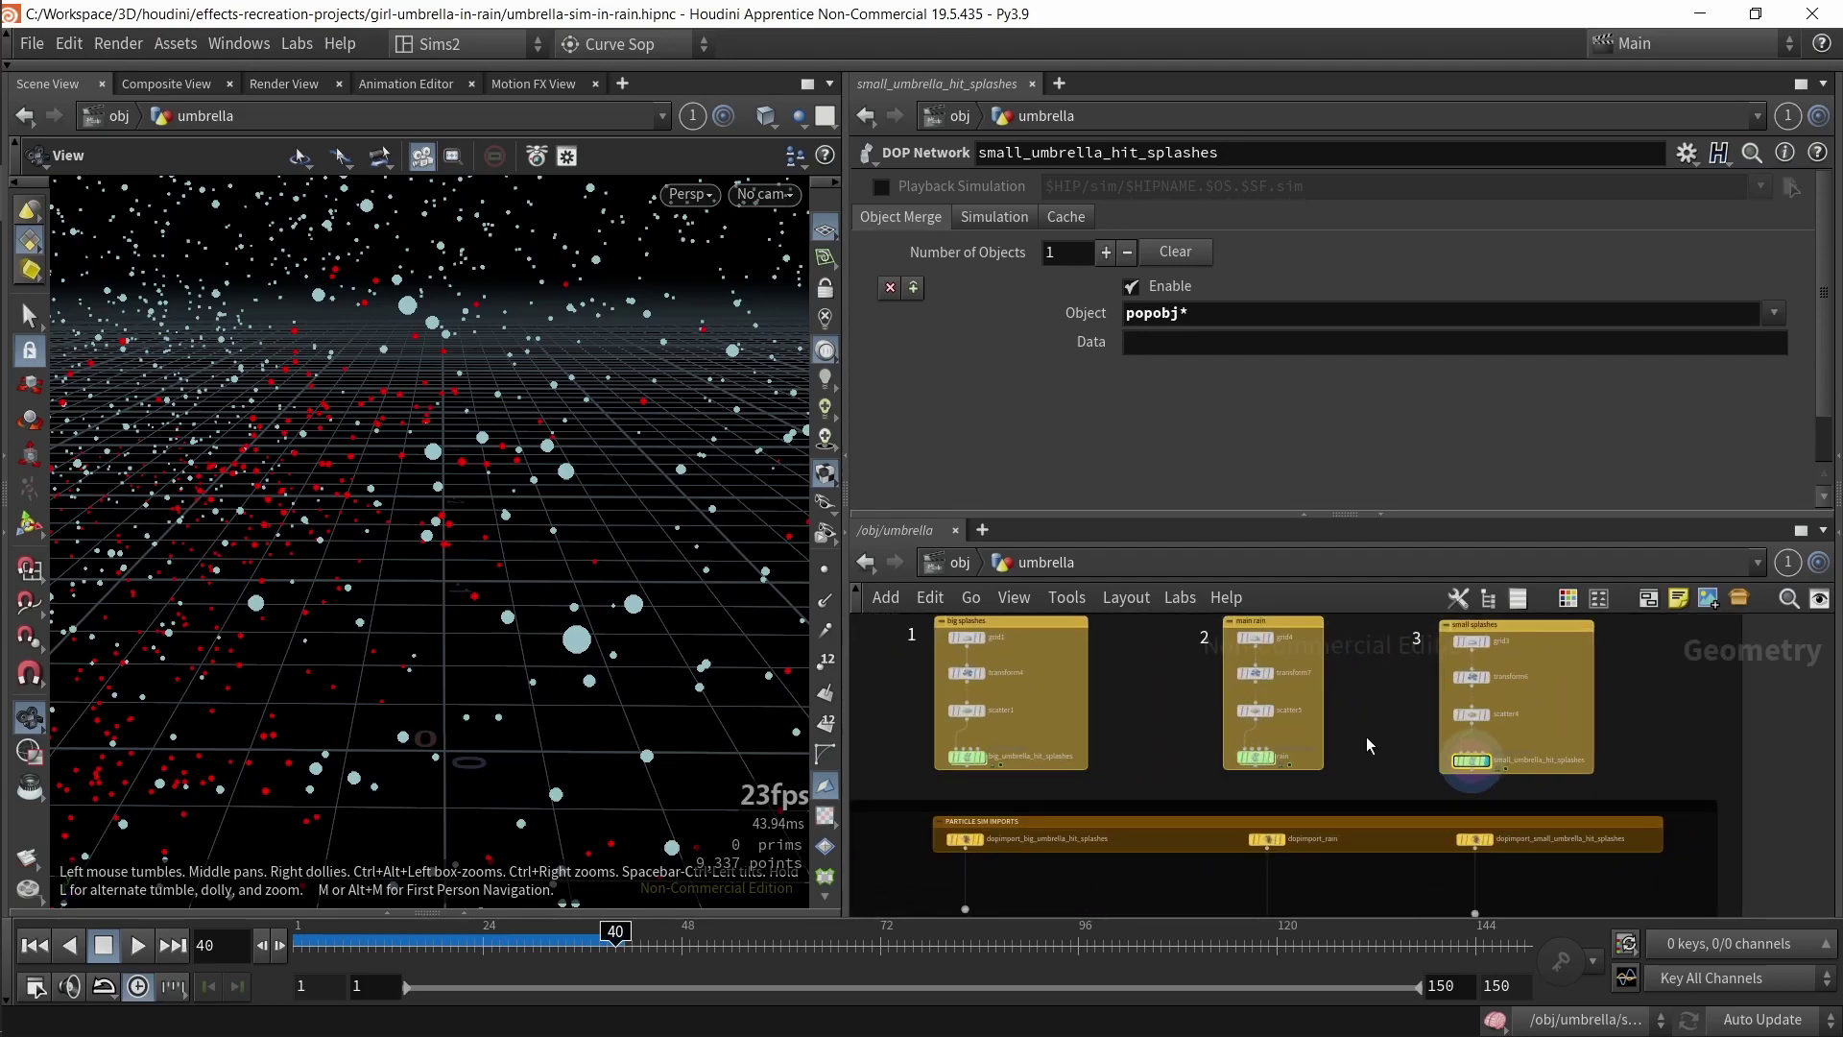
scroll(1181, 848, up, 1)
middle_drag(1155, 885, 1207, 816)
scroll(1004, 797, up, 1)
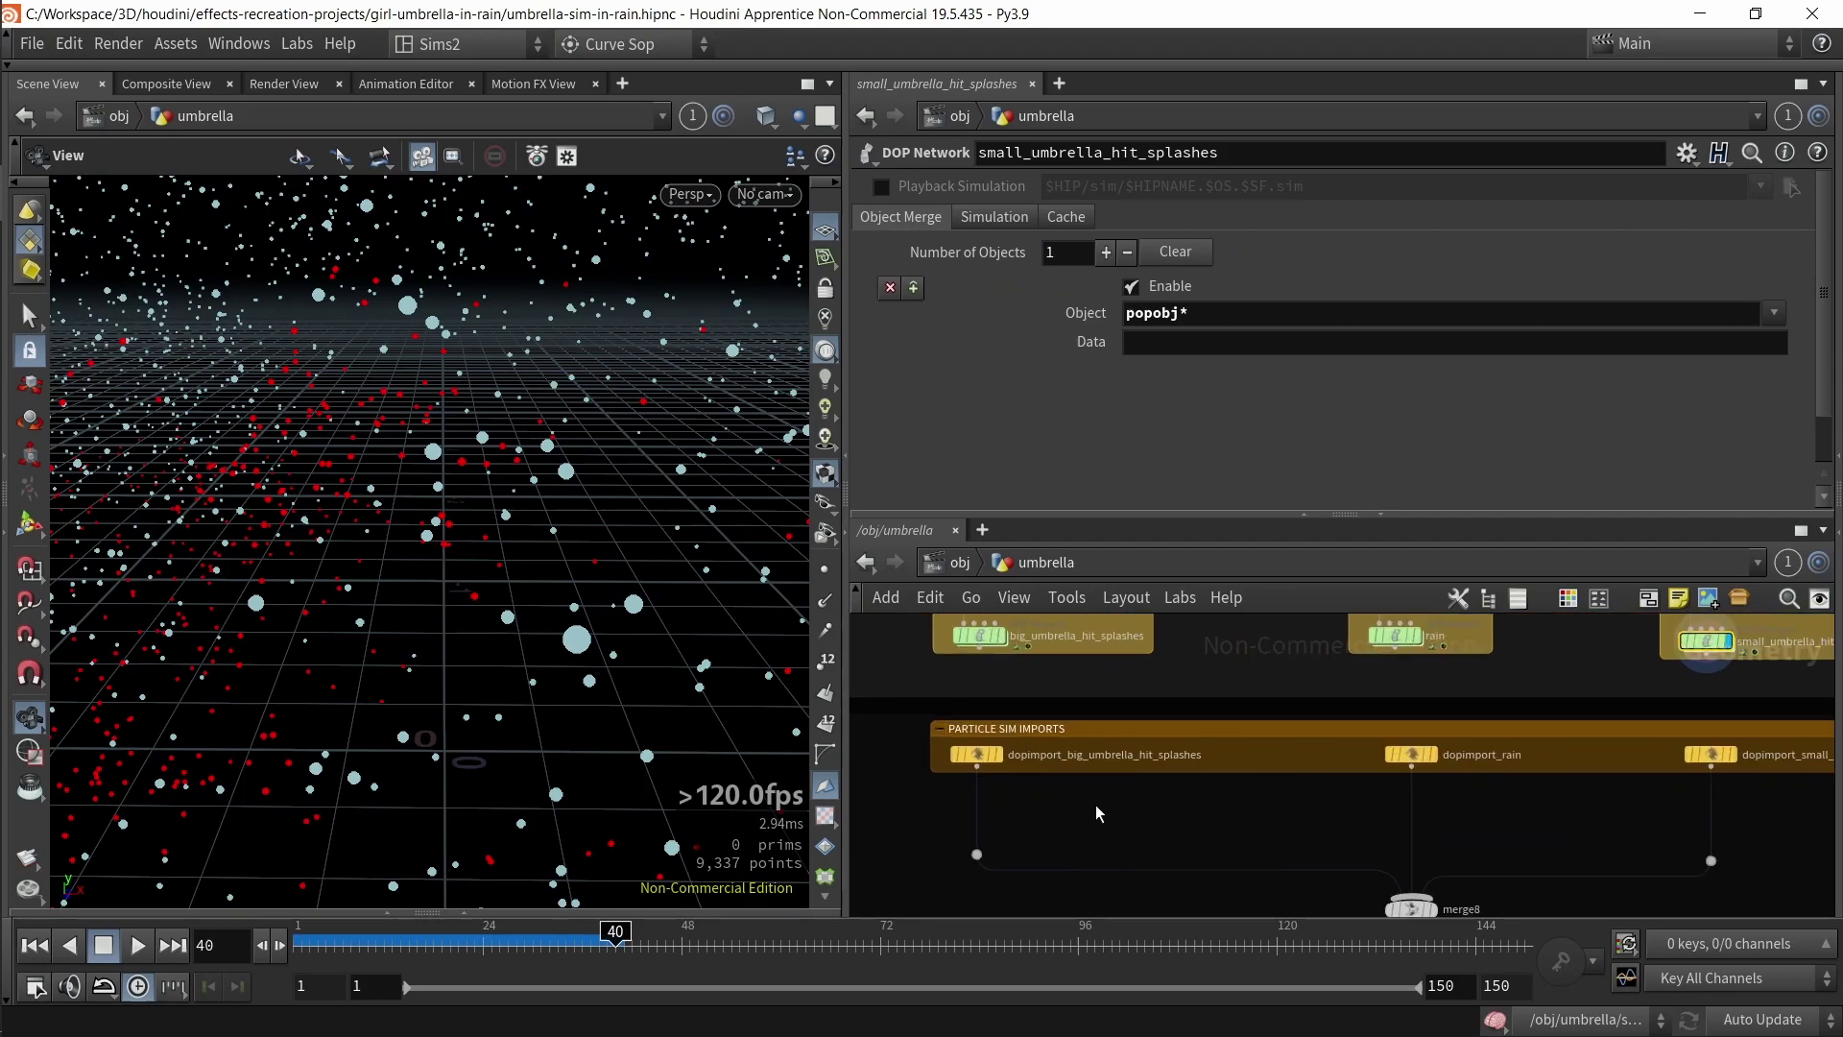
scroll(1097, 803, up, 1)
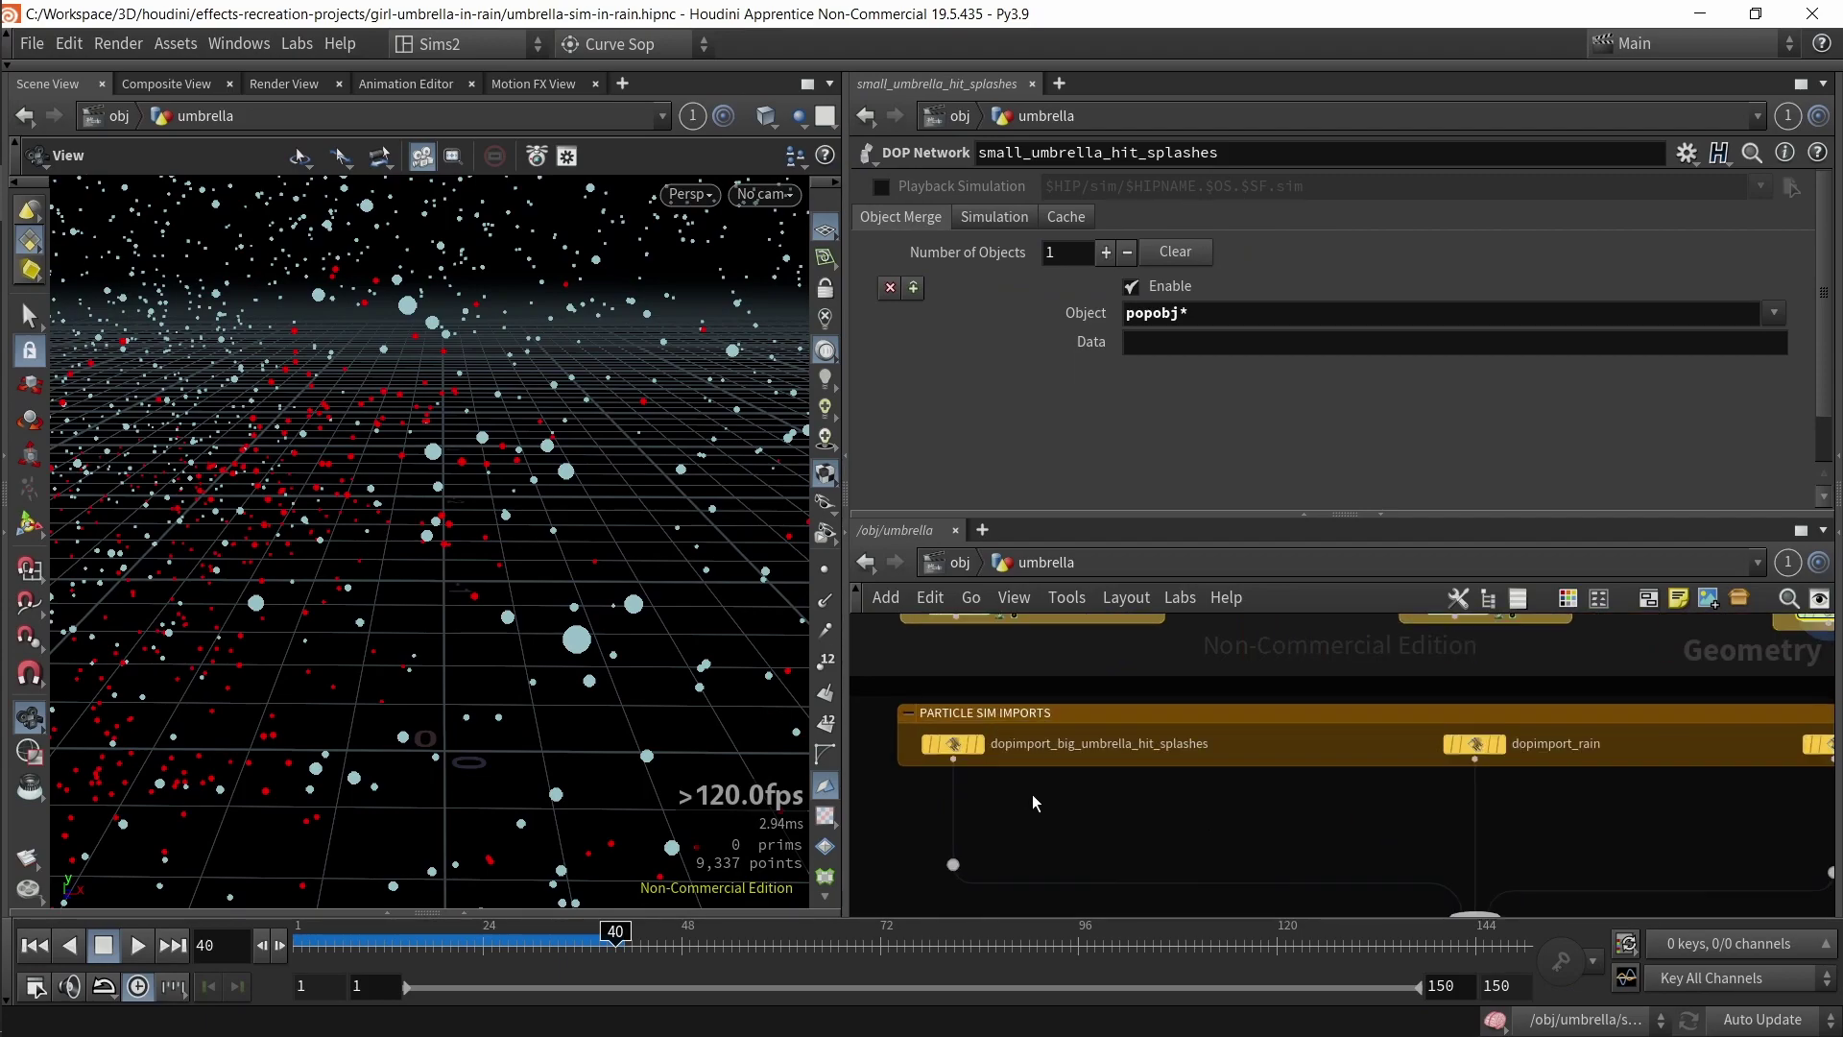
click(947, 746)
click(979, 744)
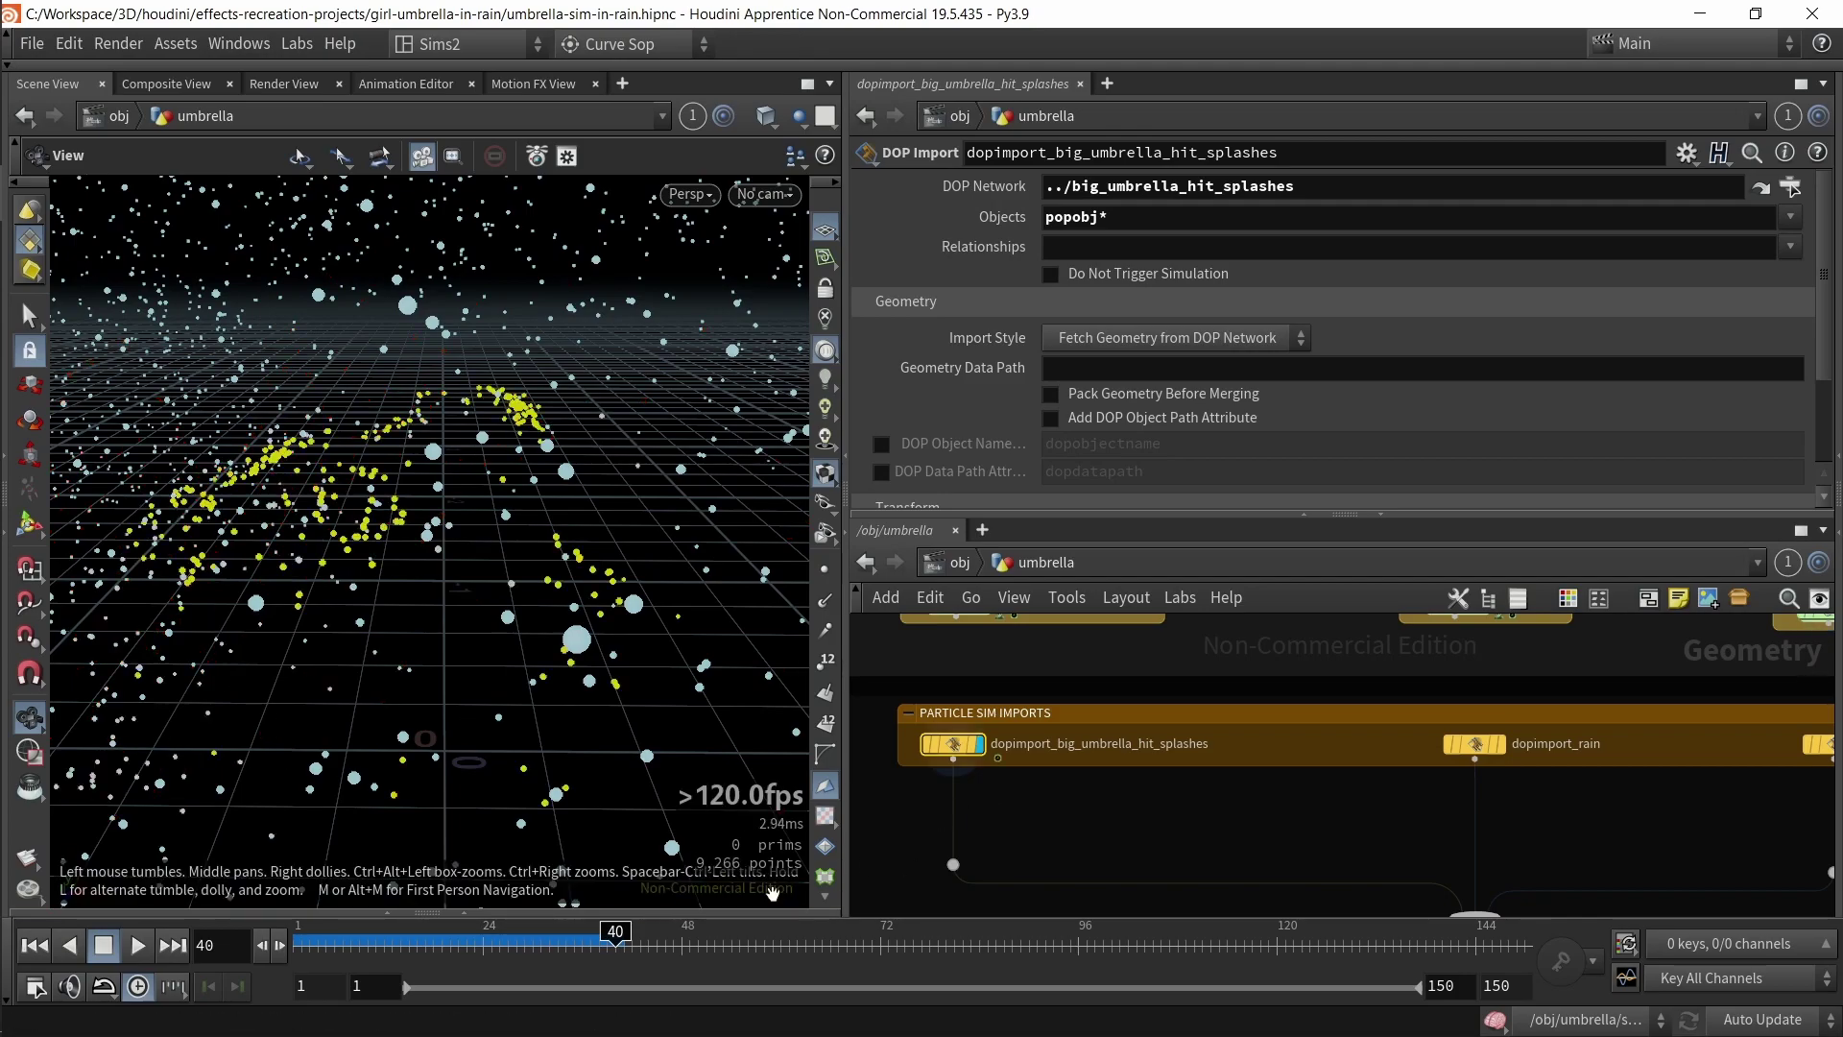
- Set the Objects pattern of dopimport_big_umbrella_hit_splashes to * so it imports every object in the simulation
scroll(999, 770, up, 2)
middle_drag(999, 770, 1156, 770)
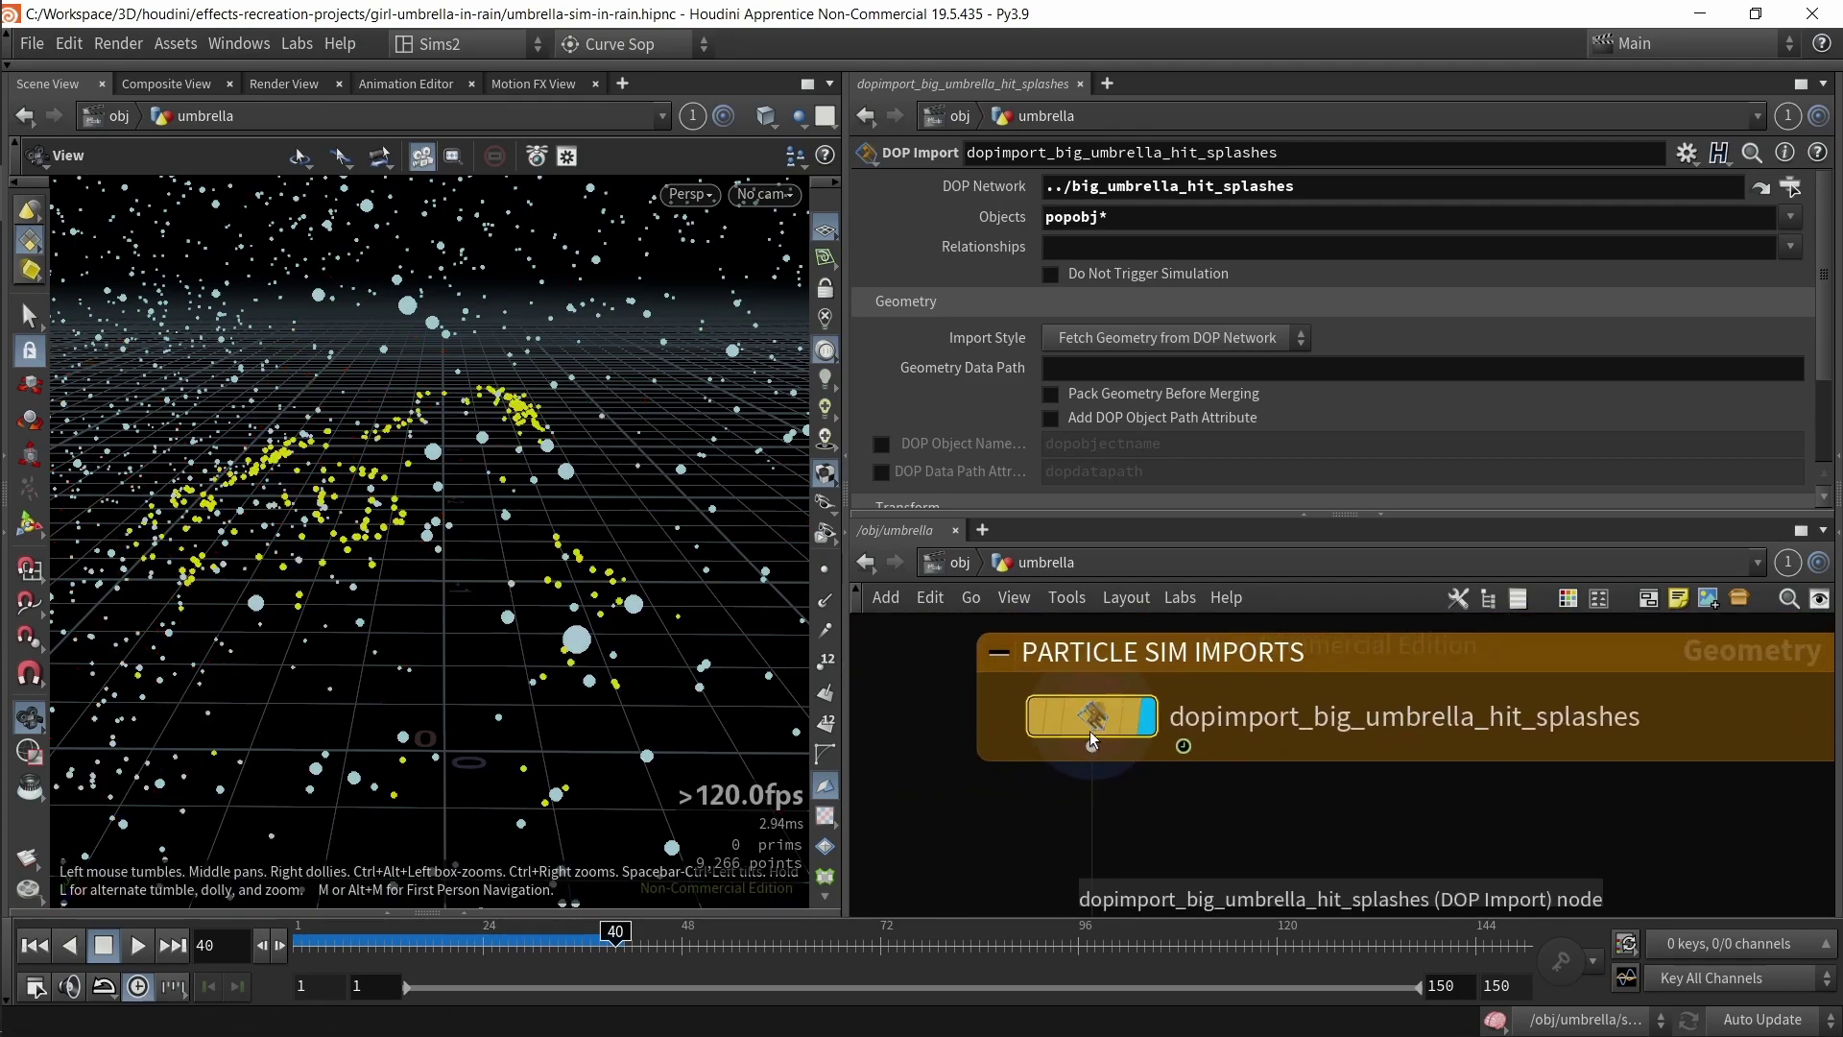
scroll(1154, 770, down, 3)
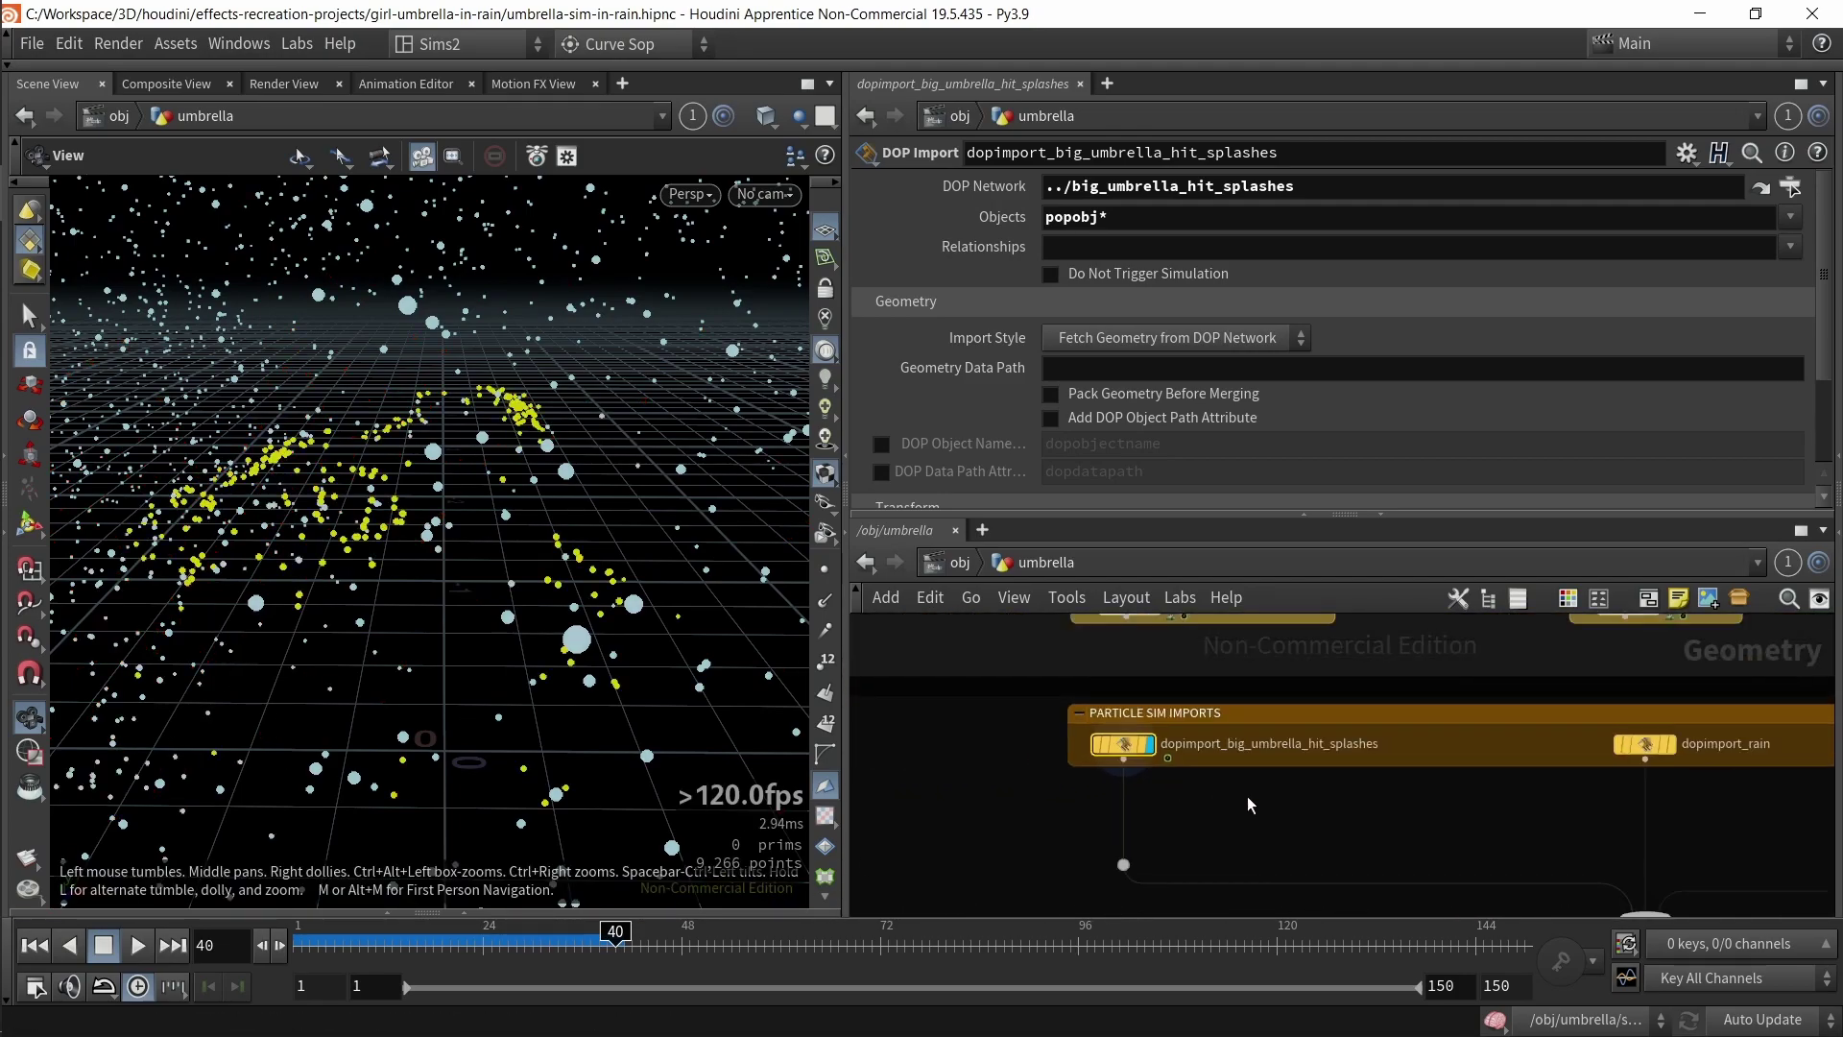
scroll(1152, 721, up, 1)
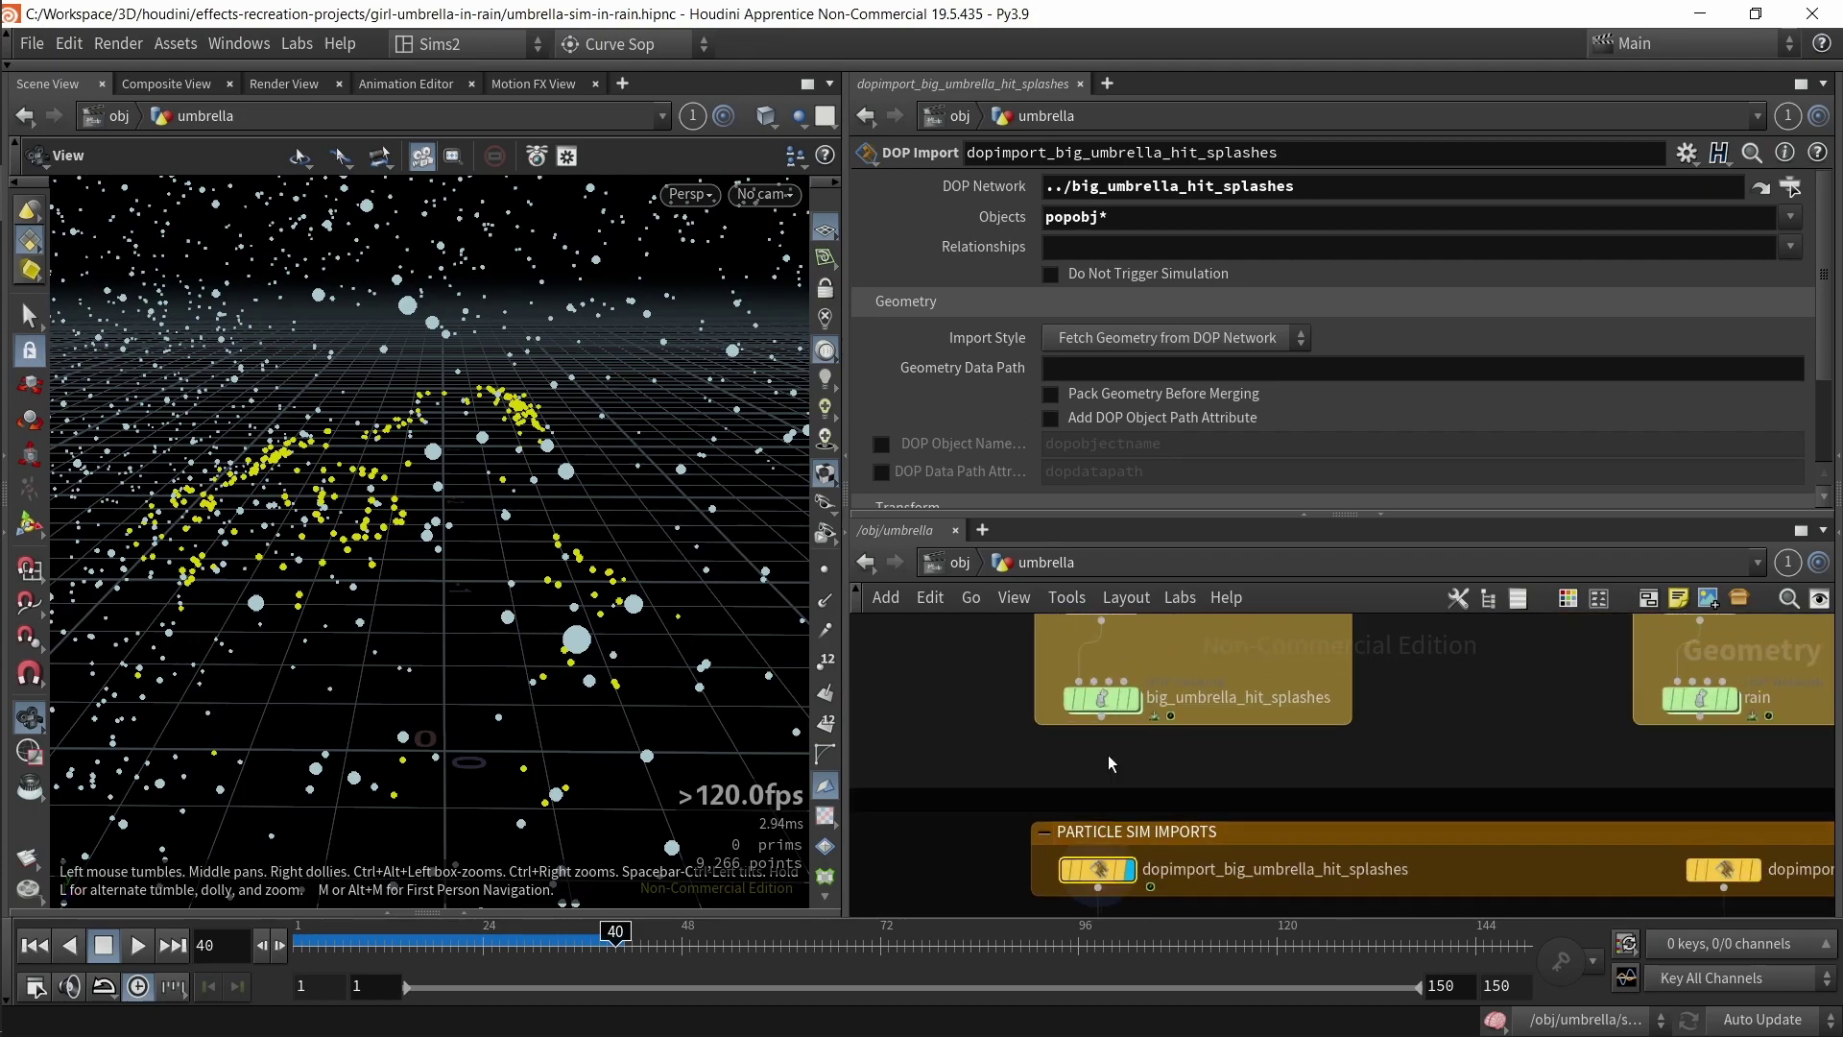
mouse_move(1102, 709)
mouse_down()
mouse_move(1099, 734)
mouse_move(1101, 711)
mouse_up()
drag(1095, 222, 1033, 238)
click(1114, 227)
double_click(1114, 224)
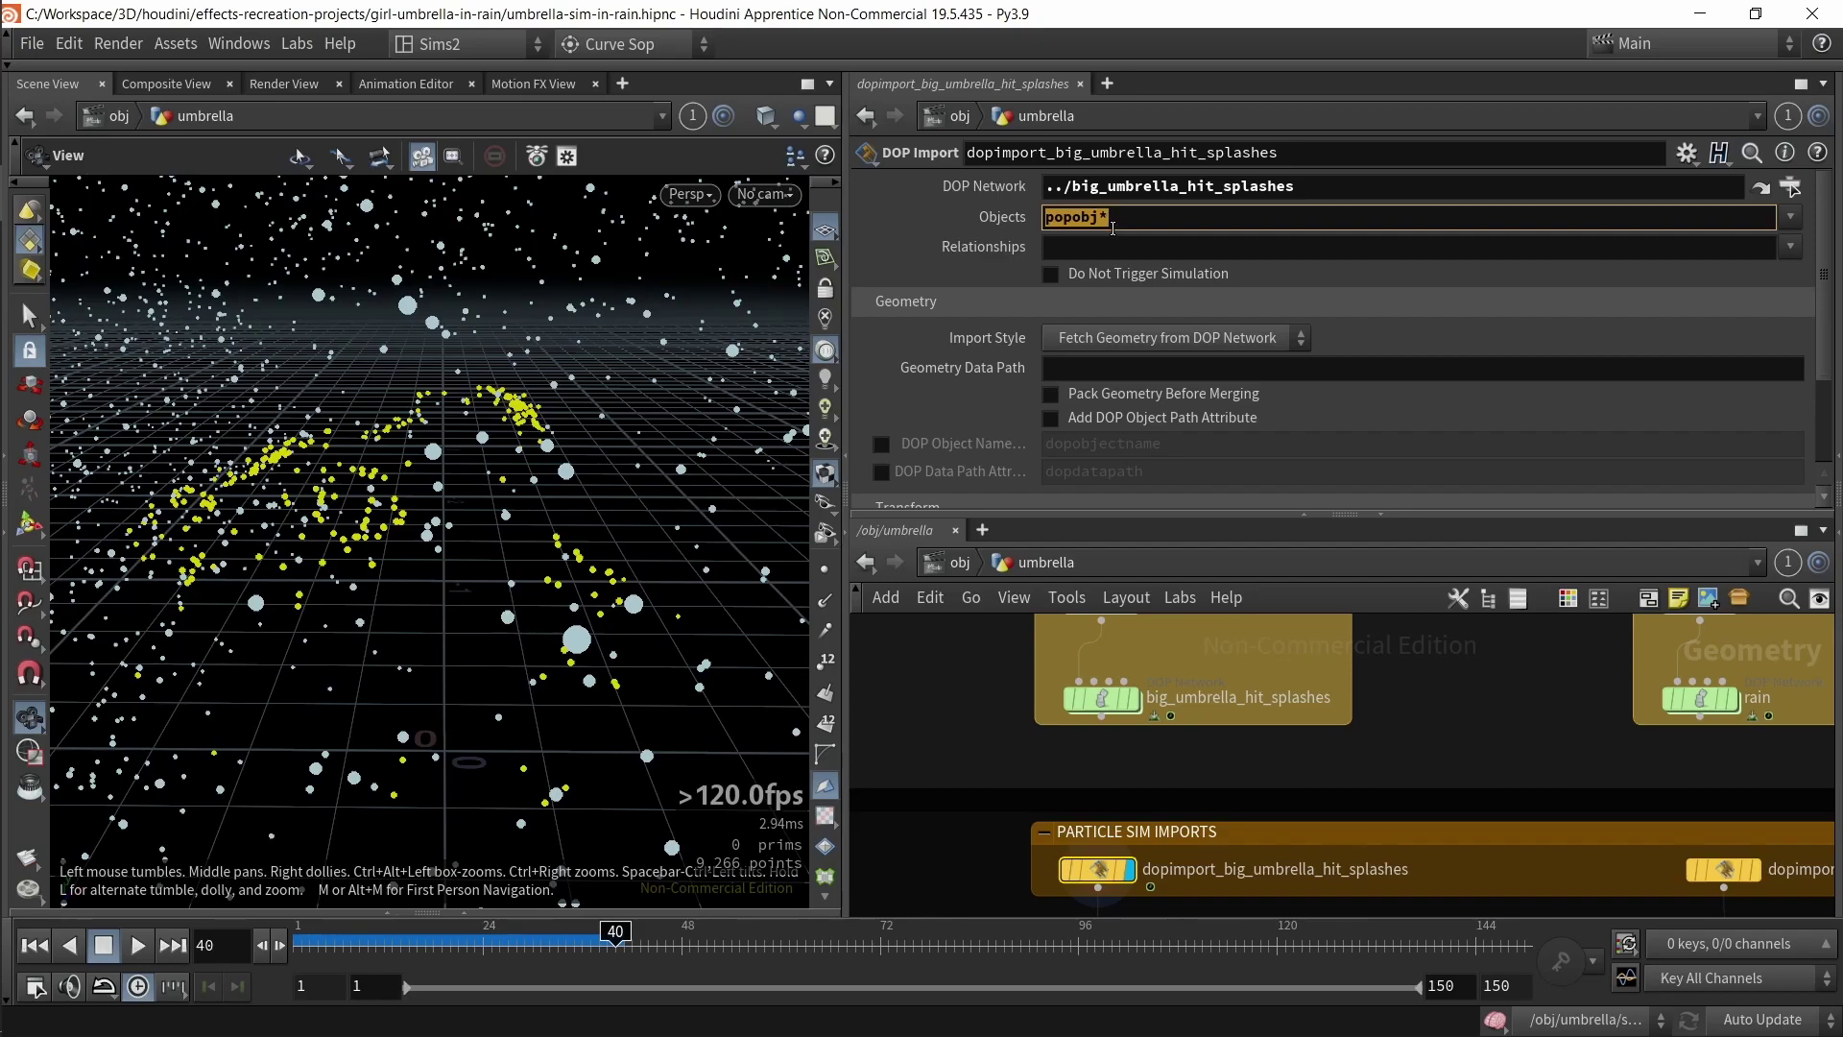
text(*)
key(Return)
- Inspect the fully imported simulation objects from several angles while scrubbing the timeline, ending at frame 35
click(1050, 218)
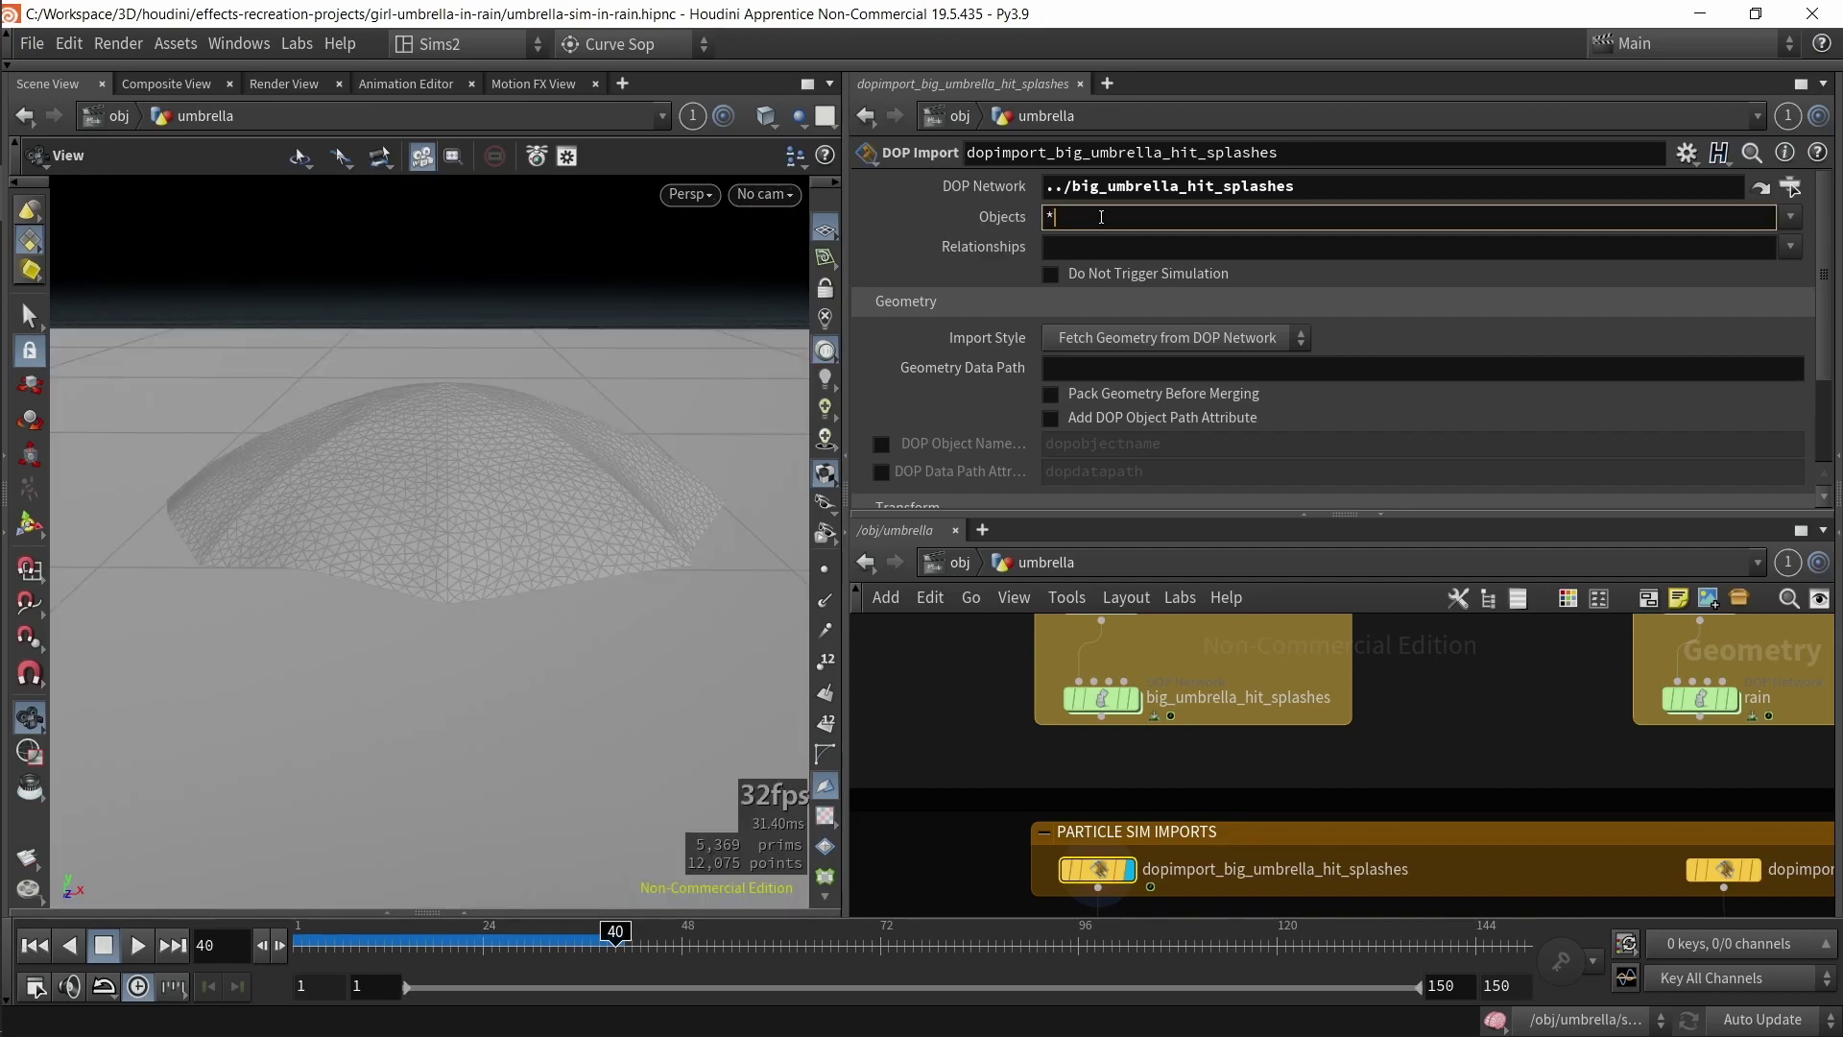
text(f)
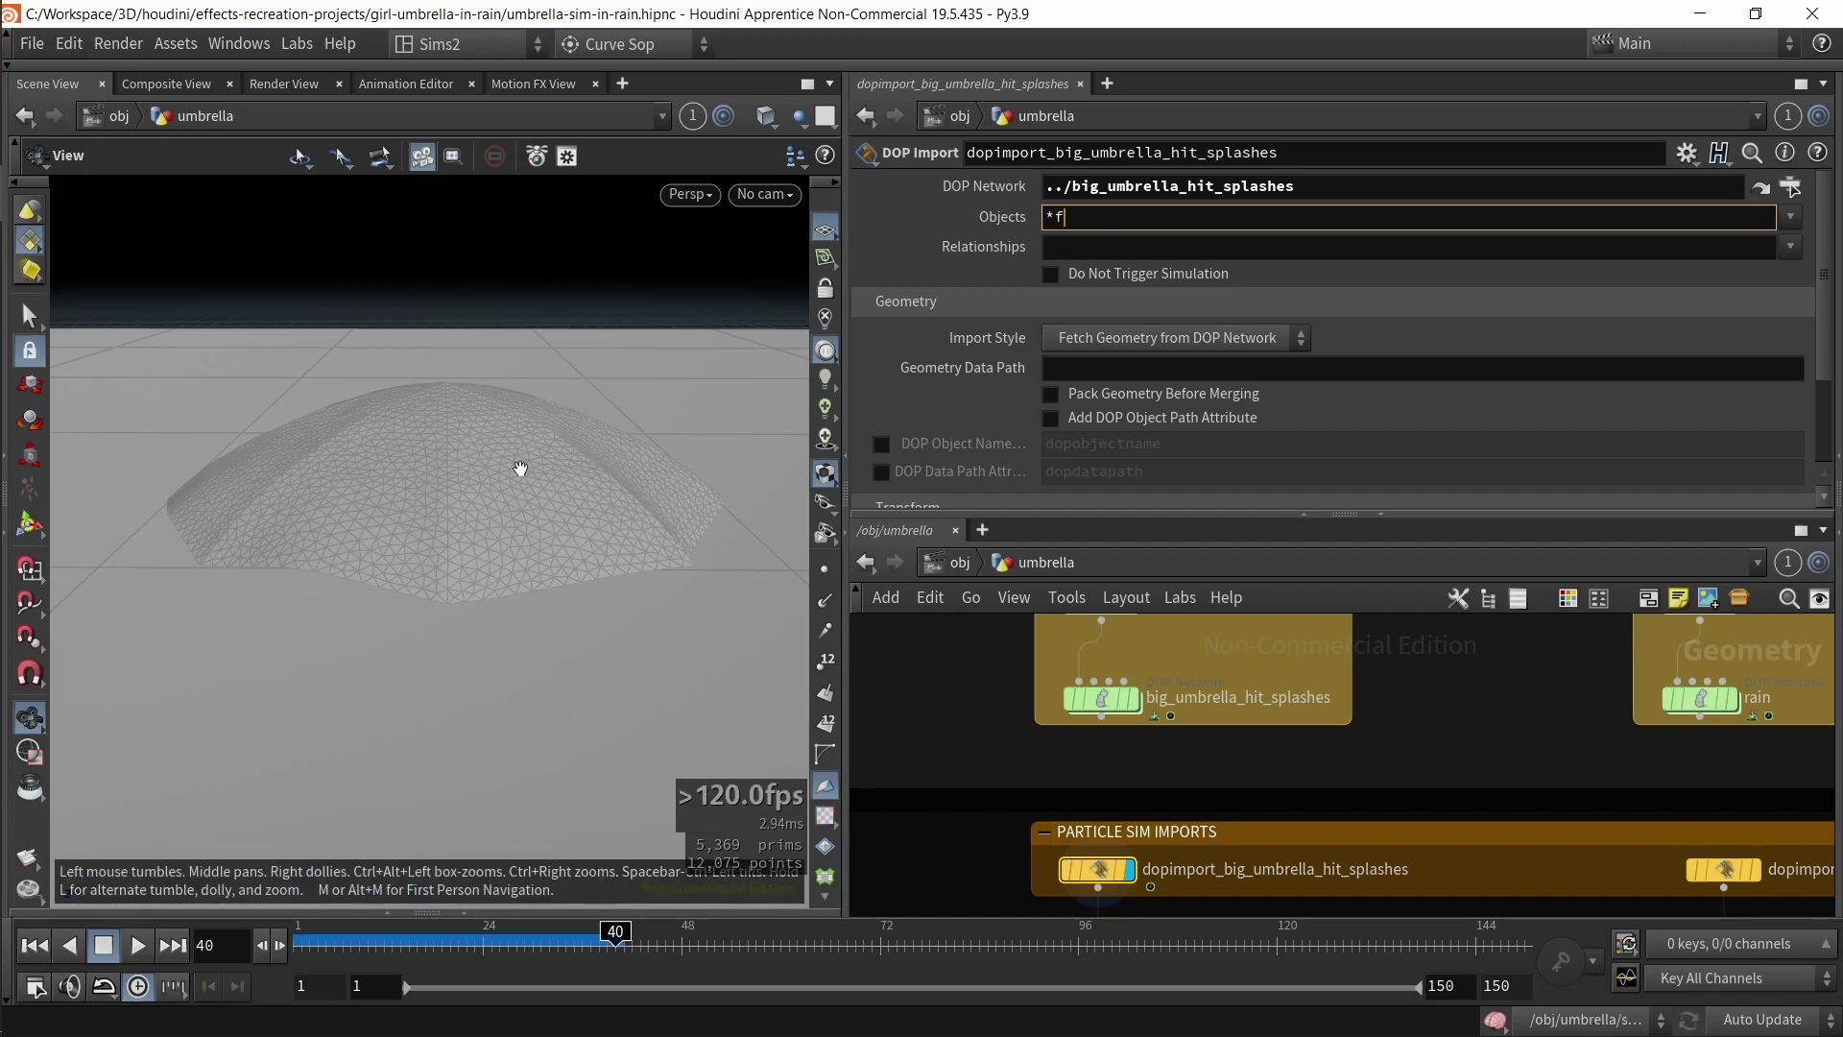
drag(485, 510, 404, 510)
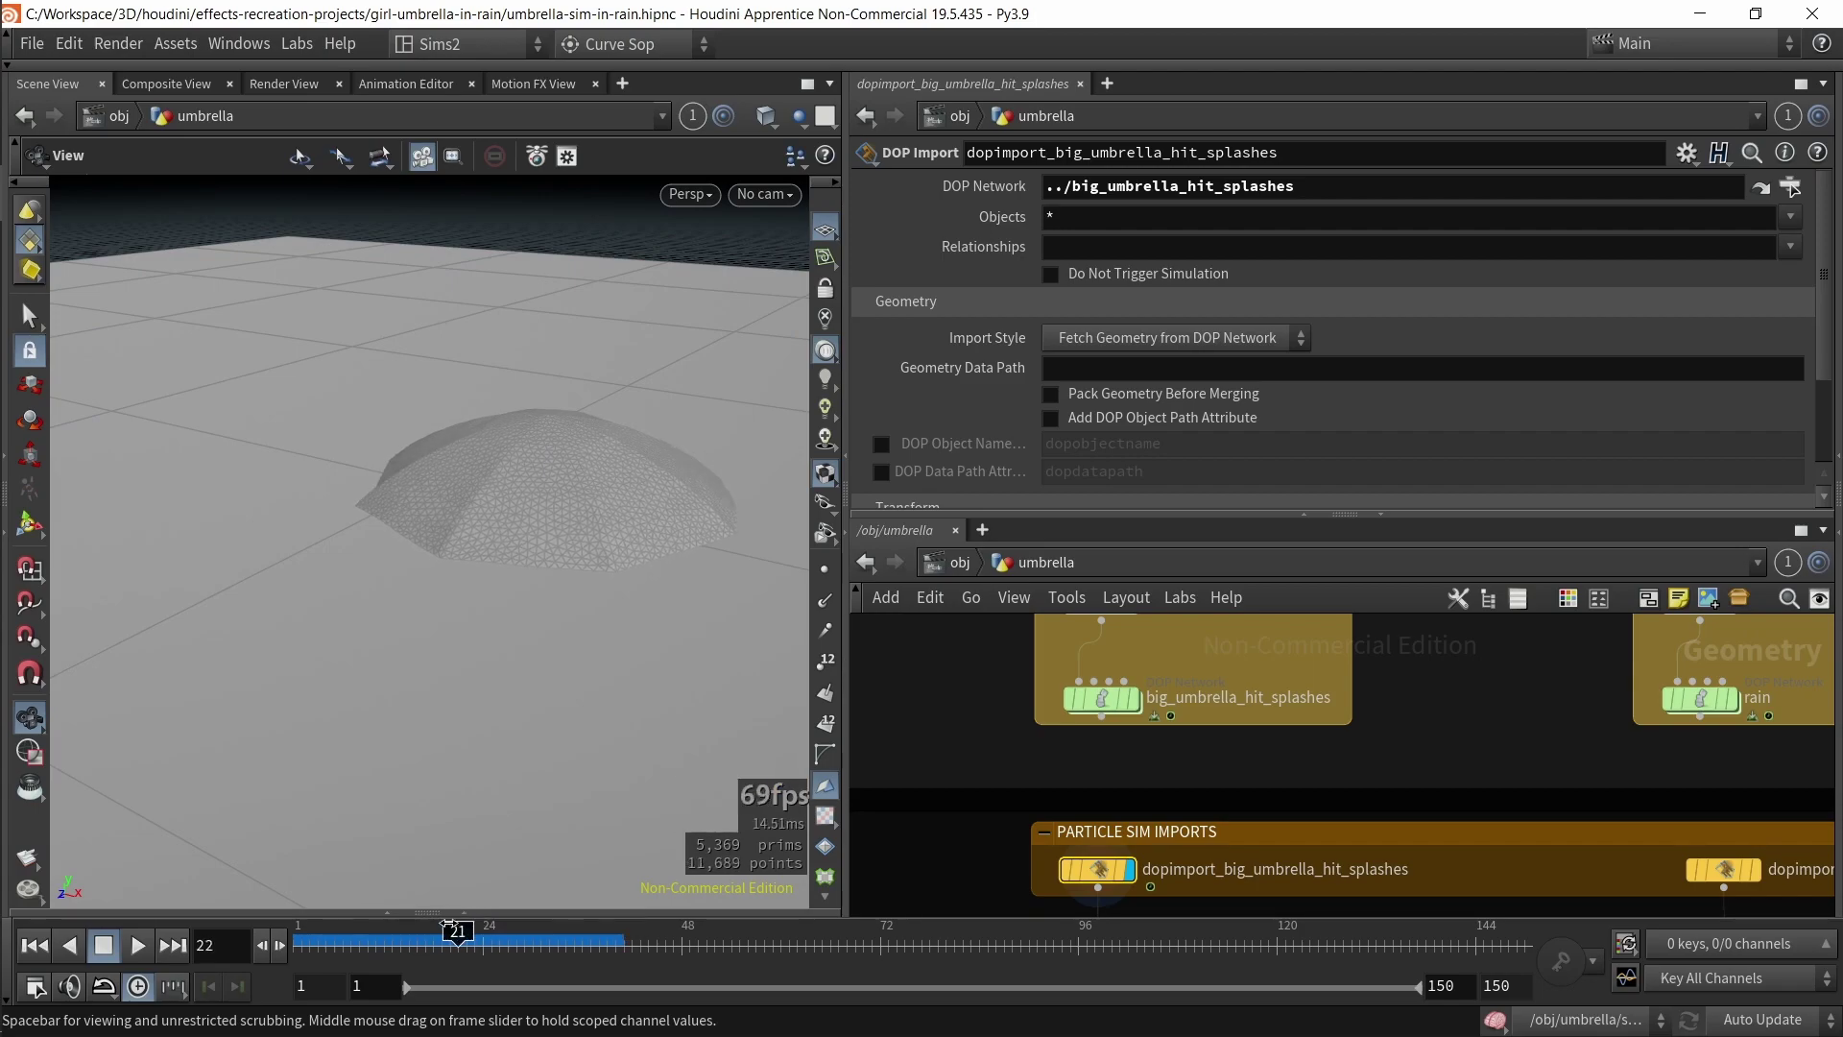
click(979, 941)
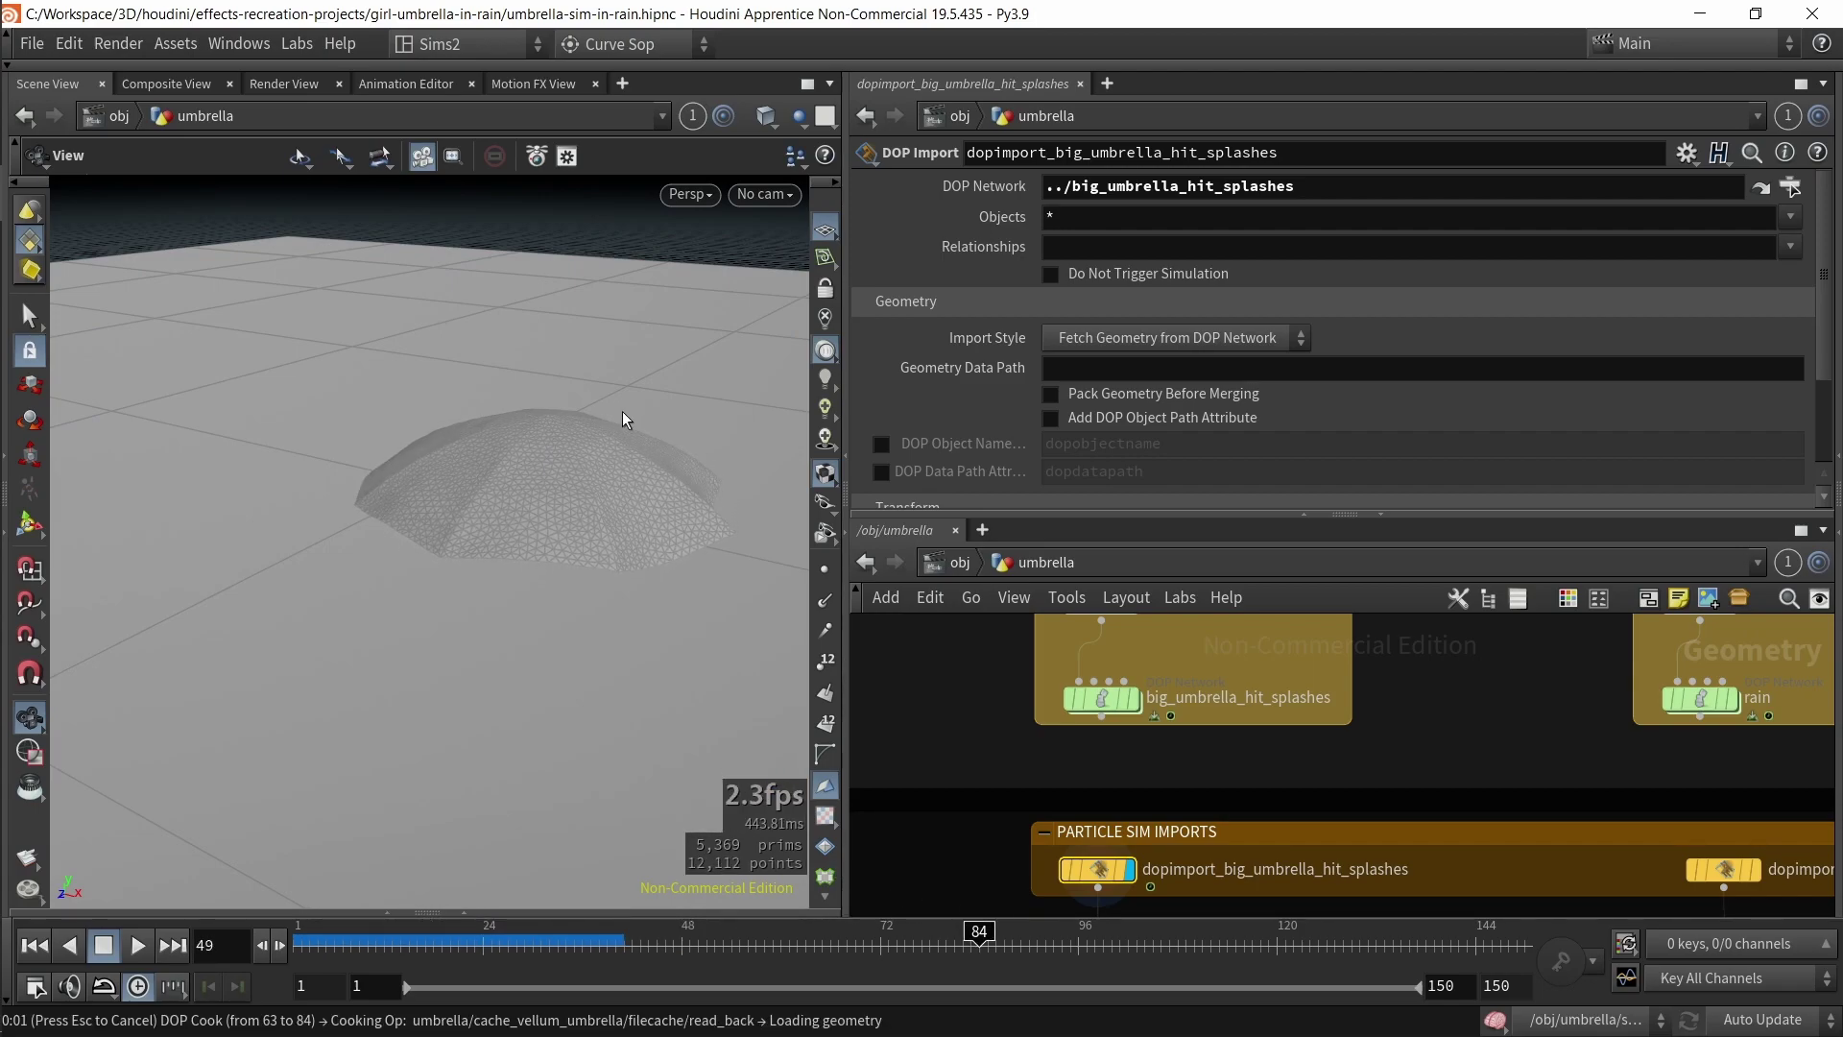
drag(489, 493, 625, 452)
- Restore the Objects pattern of dopimport_big_umbrella_hit_splashes to popobj*
click(1049, 219)
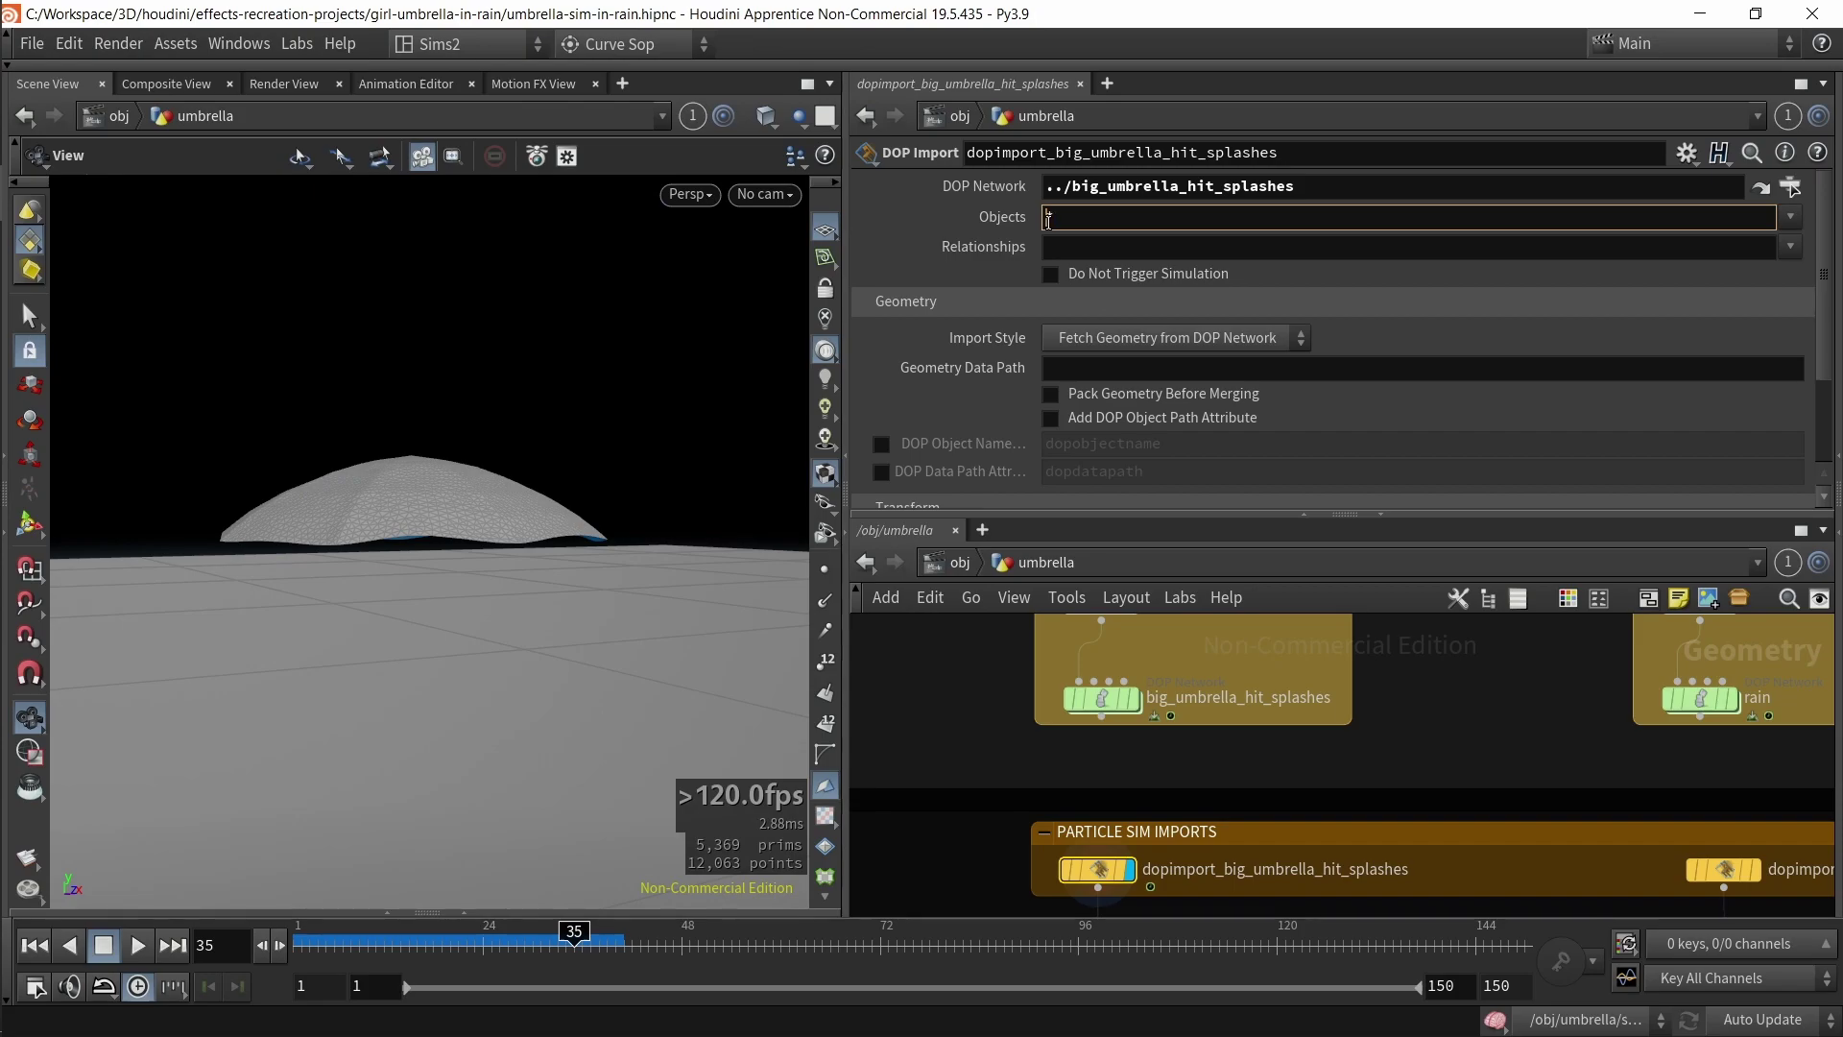
text(popobj*)
key(Return)
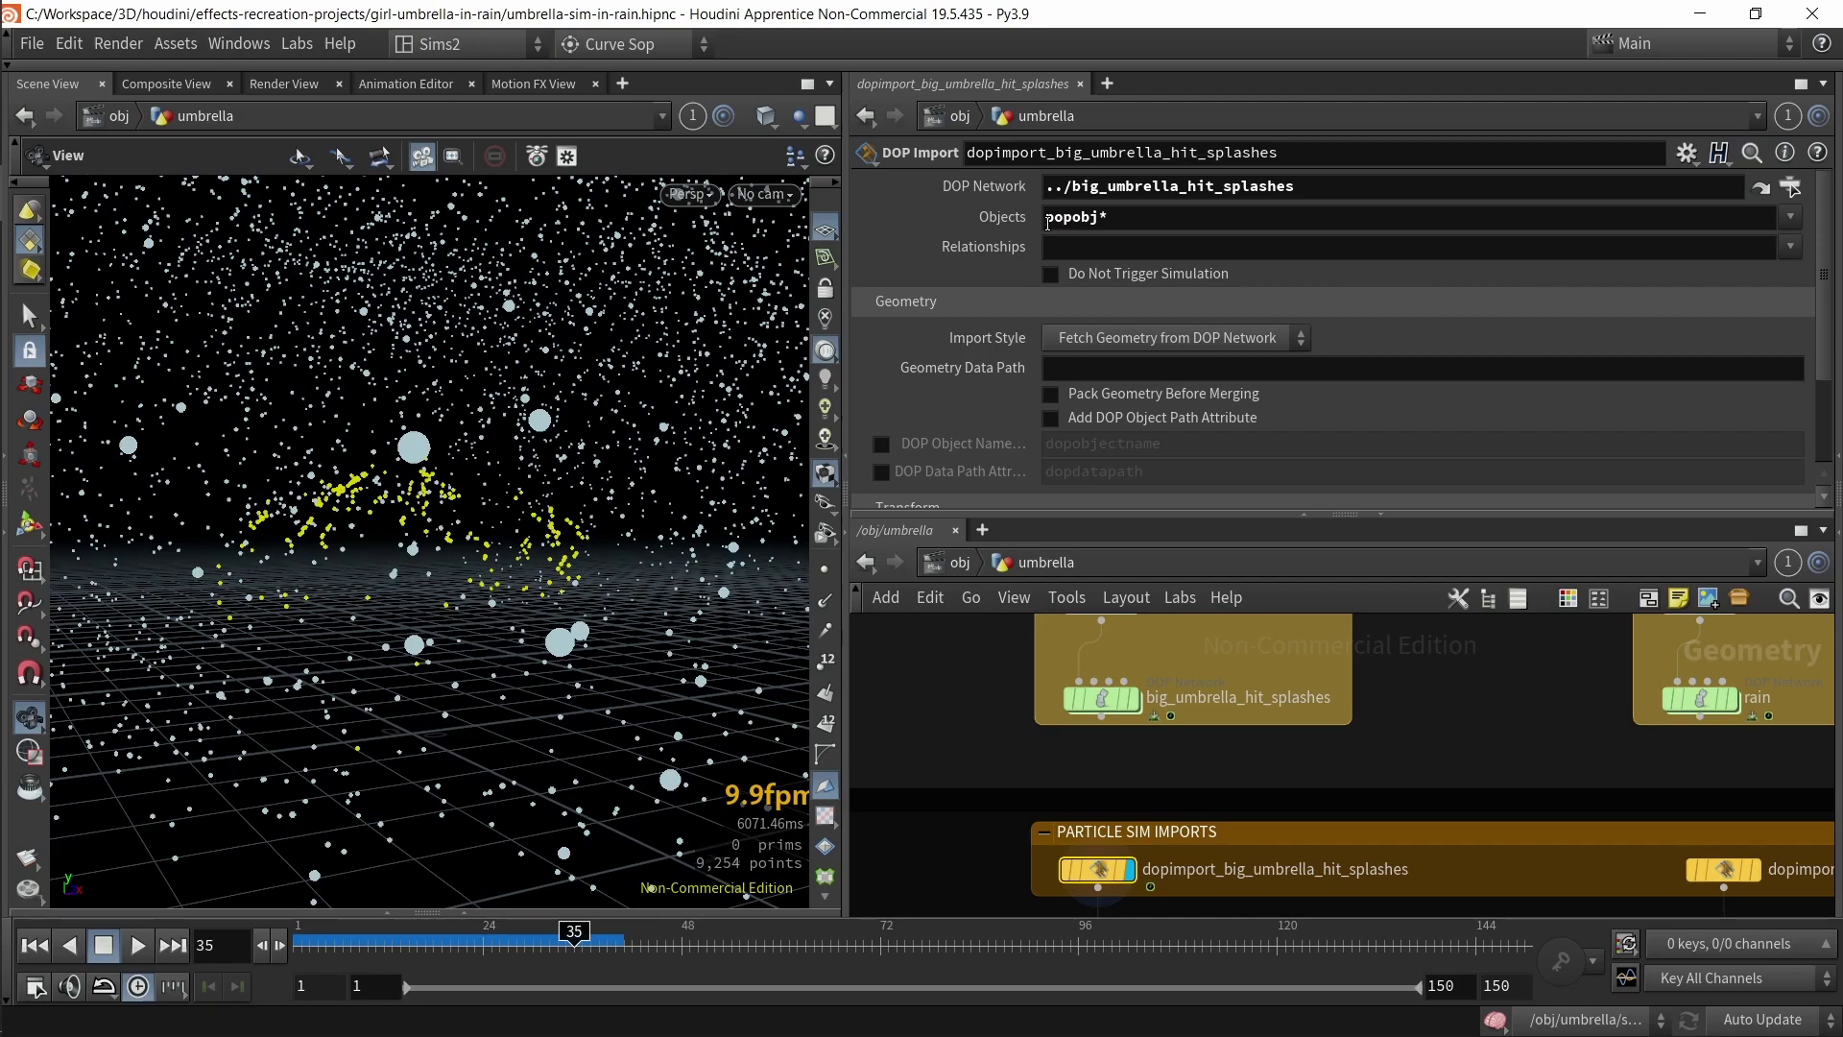
click(1076, 227)
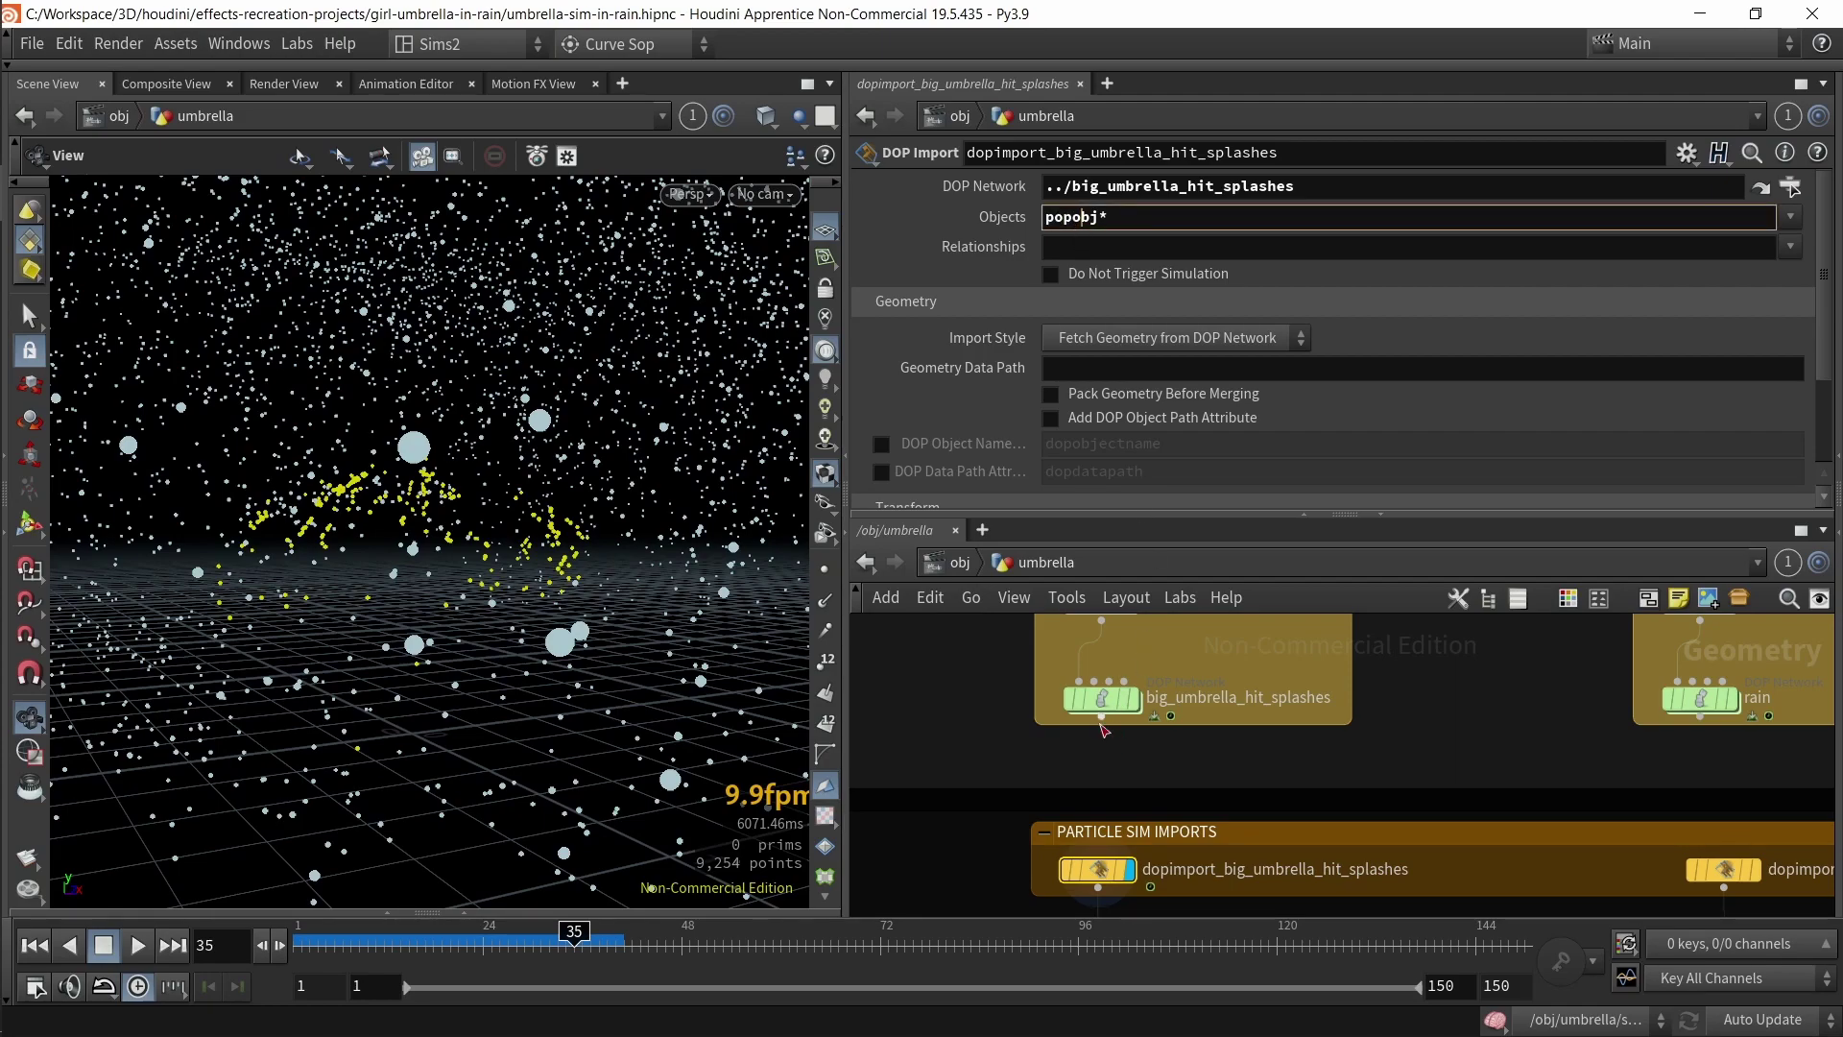
- Go into the big_umbrella_hit_splashes network and select popobject to review its object name
double_click(1103, 698)
middle_drag(964, 668, 1108, 837)
middle_drag(1065, 653, 976, 812)
scroll(976, 812, up, 3)
drag(977, 811, 1196, 728)
drag(964, 688, 1190, 811)
scroll(1177, 793, up, 2)
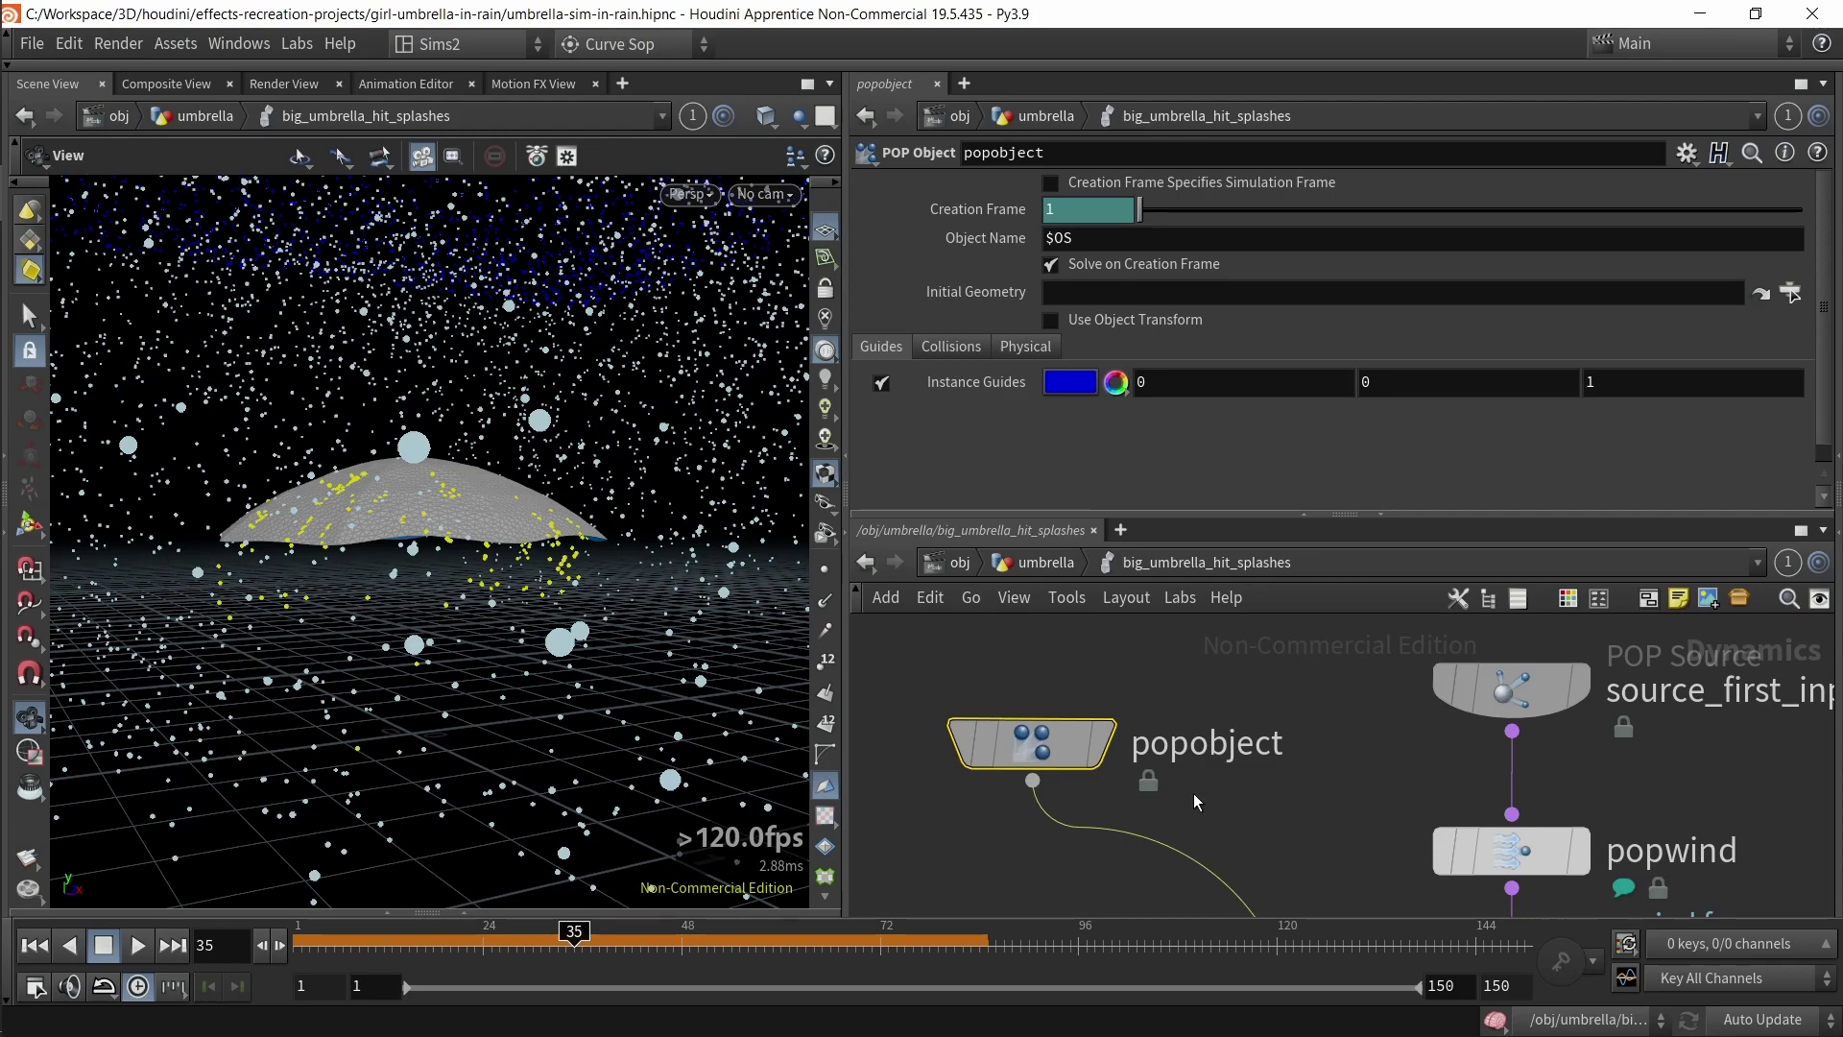
- Return to the umbrella network and select merge8, which joins the three particle imports
click(1039, 565)
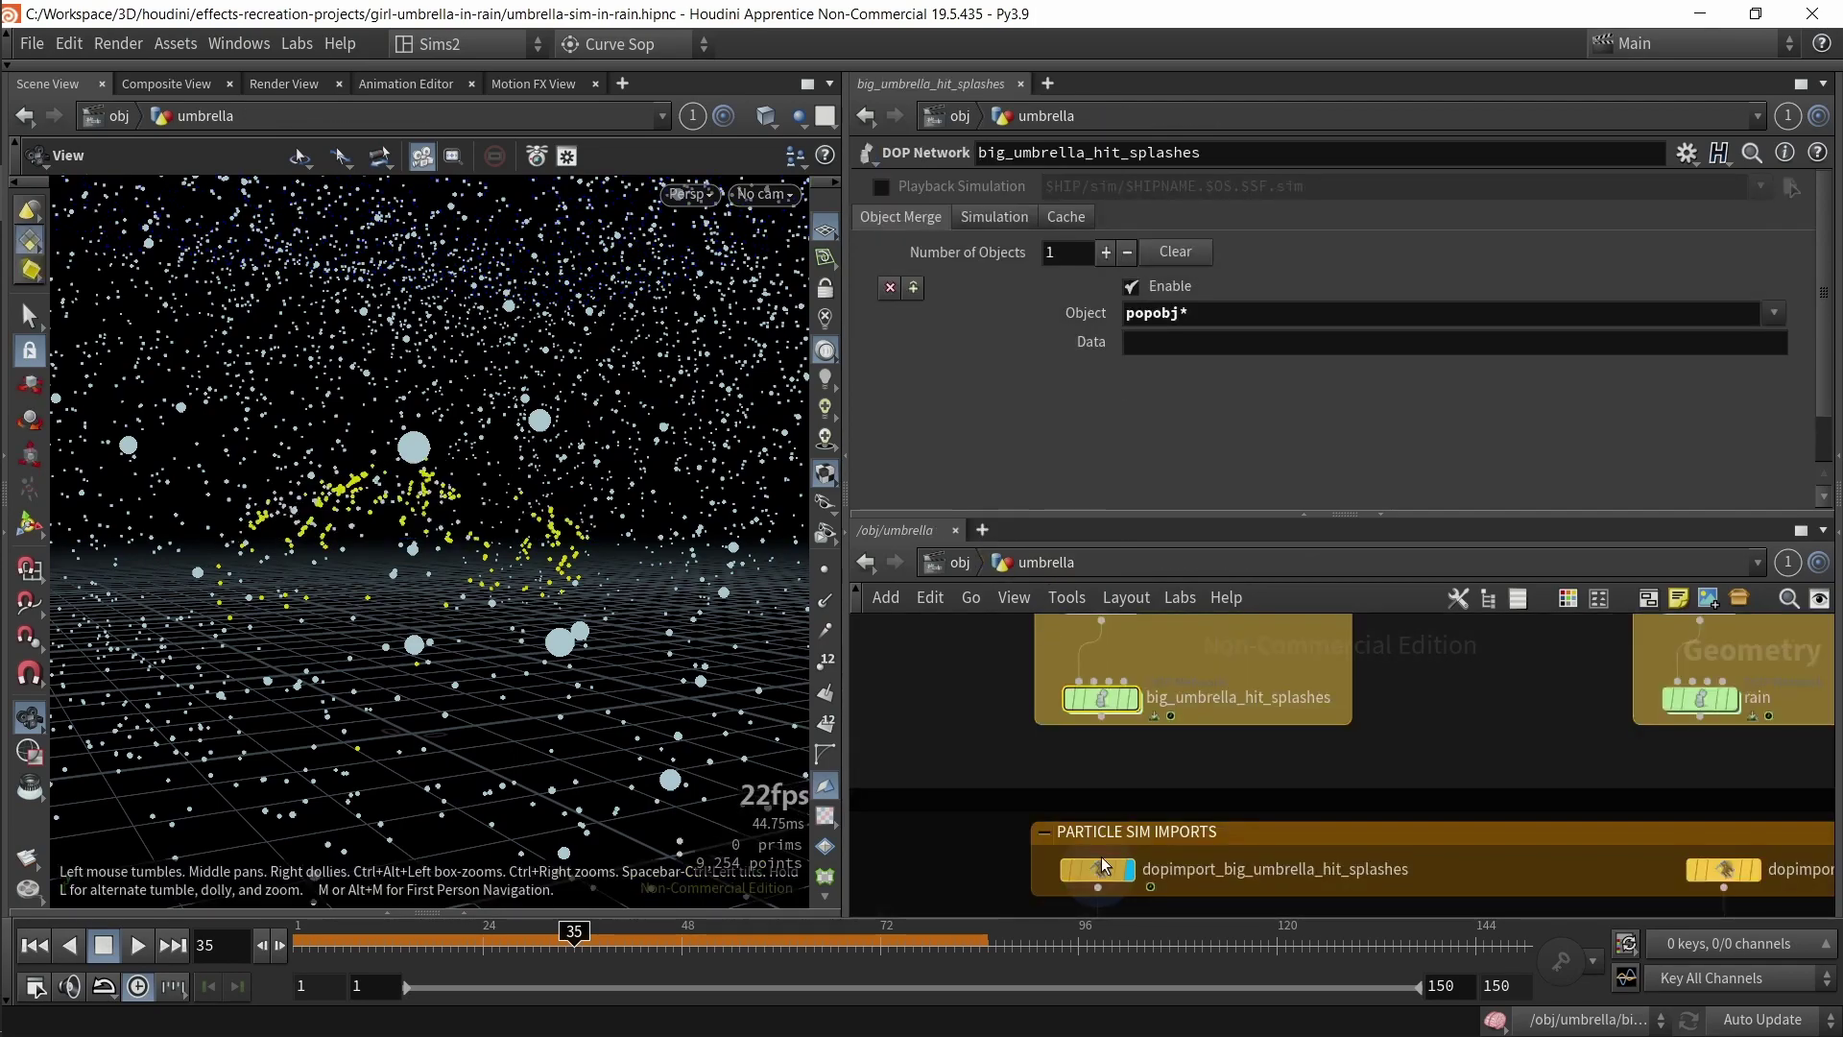
scroll(1460, 861, down, 2)
middle_drag(1460, 861, 1097, 774)
scroll(1212, 834, up, 1)
drag(1212, 834, 1431, 667)
middle_drag(1476, 852, 1250, 764)
click(1375, 733)
scroll(1252, 752, down, 4)
scroll(1178, 823, up, 3)
scroll(1107, 807, up, 2)
drag(1123, 801, 1314, 696)
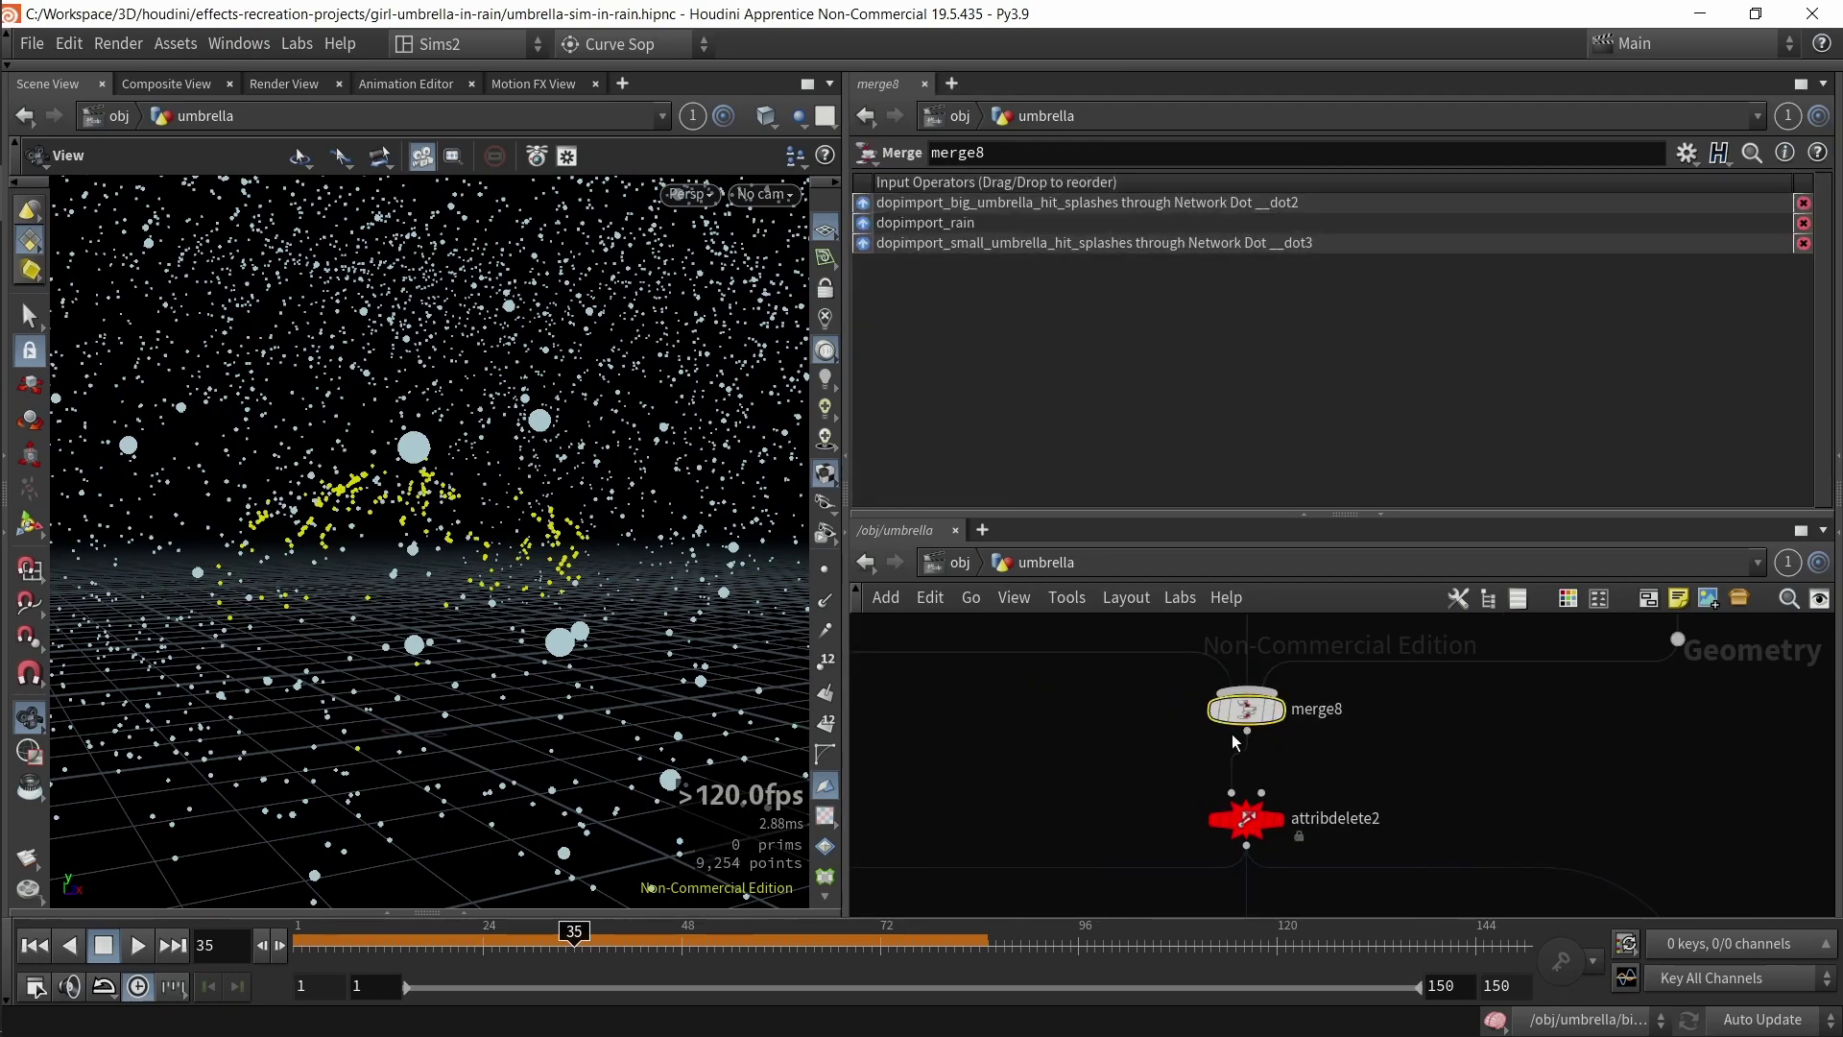
- Display merge8 framed in the viewport and play the merged particles from frame 1 to frame 45
key(r)
key(space+f)
scroll(448, 544, up, 6)
drag(461, 543, 572, 510)
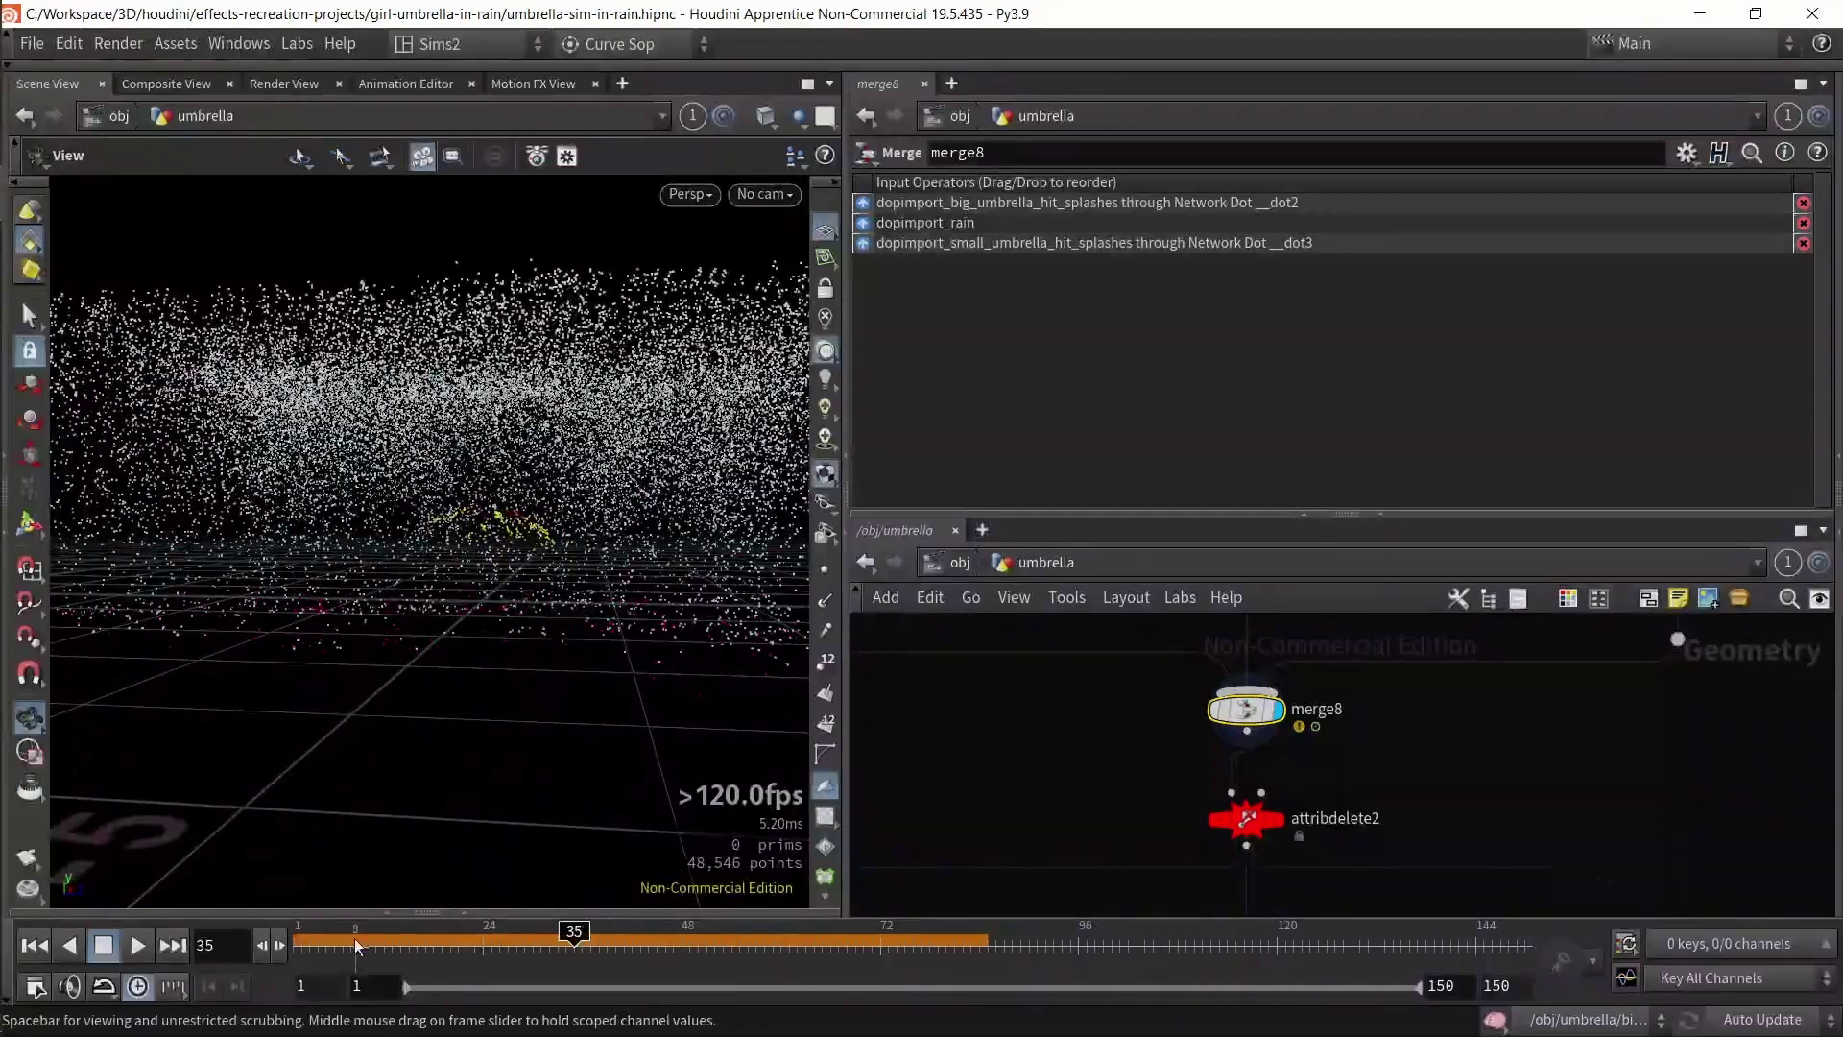
click(297, 949)
click(138, 945)
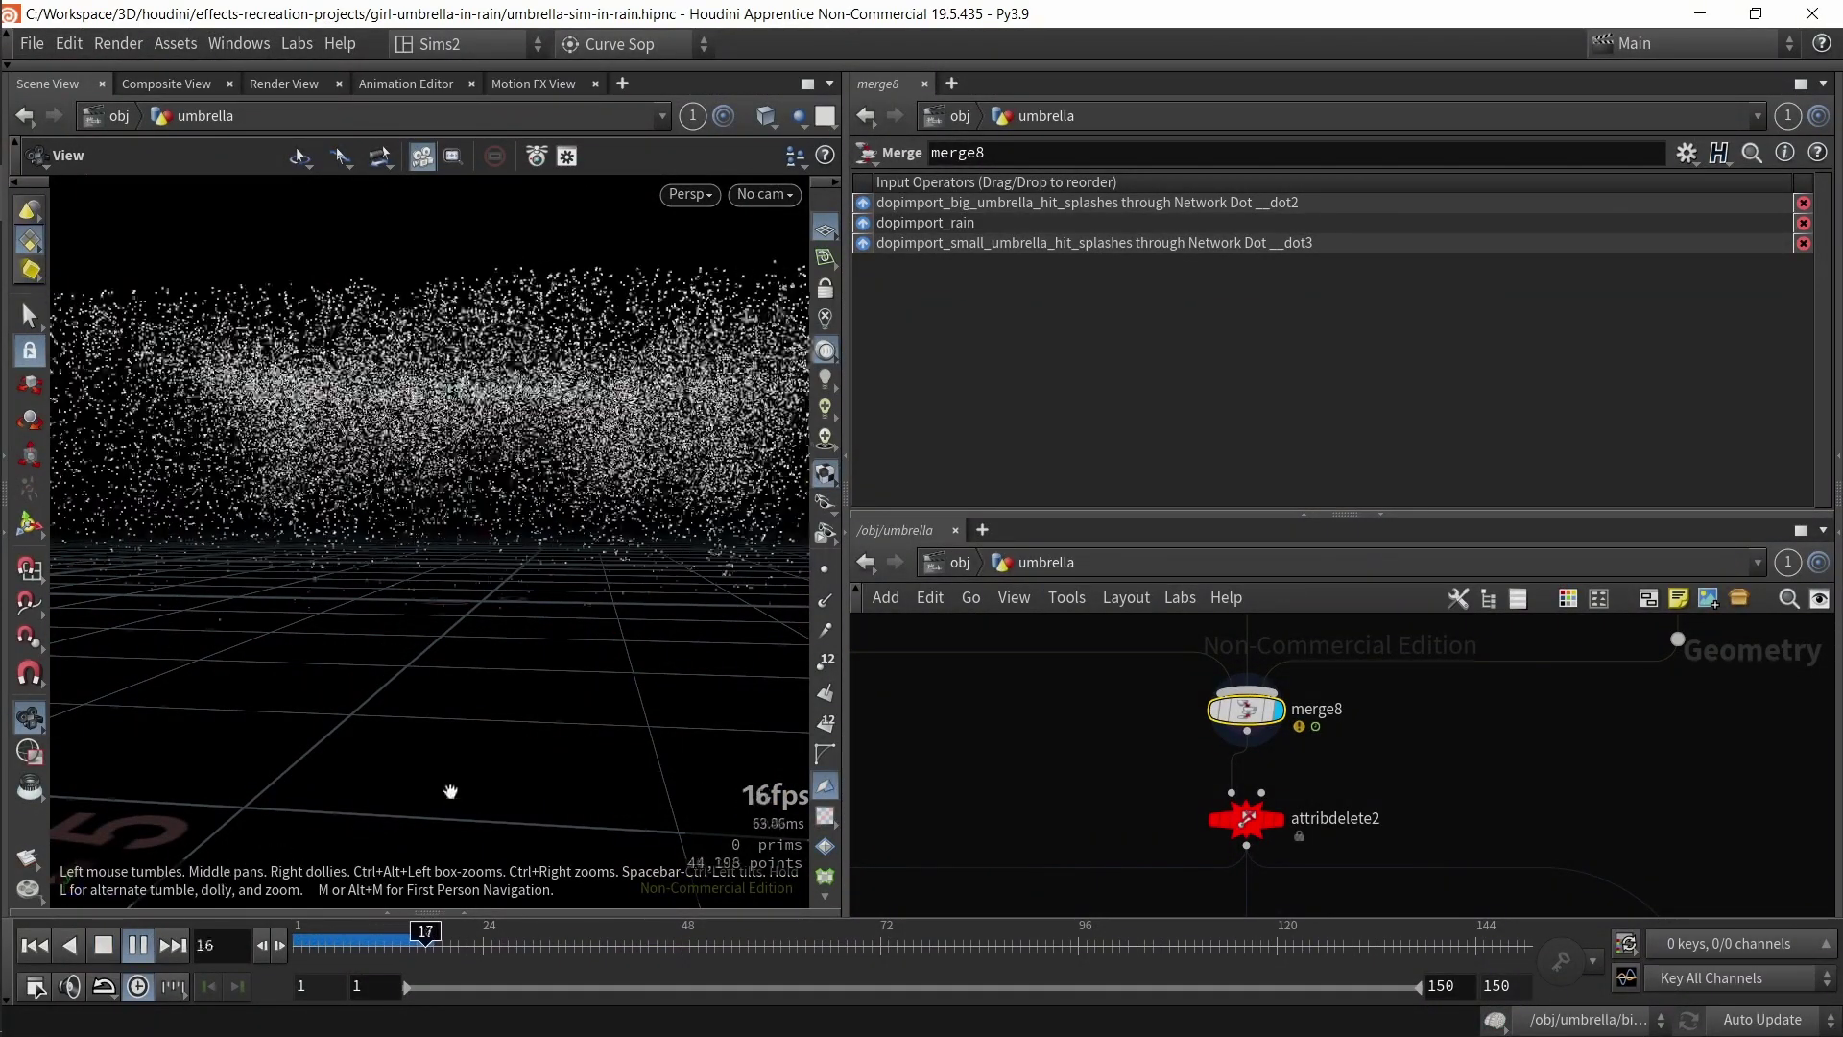
click(143, 949)
- Examine the merged rain and splash particles at frame 45 from close up, far away and ground level
drag(580, 572, 521, 557)
scroll(524, 533, up, 5)
middle_drag(568, 738, 538, 635)
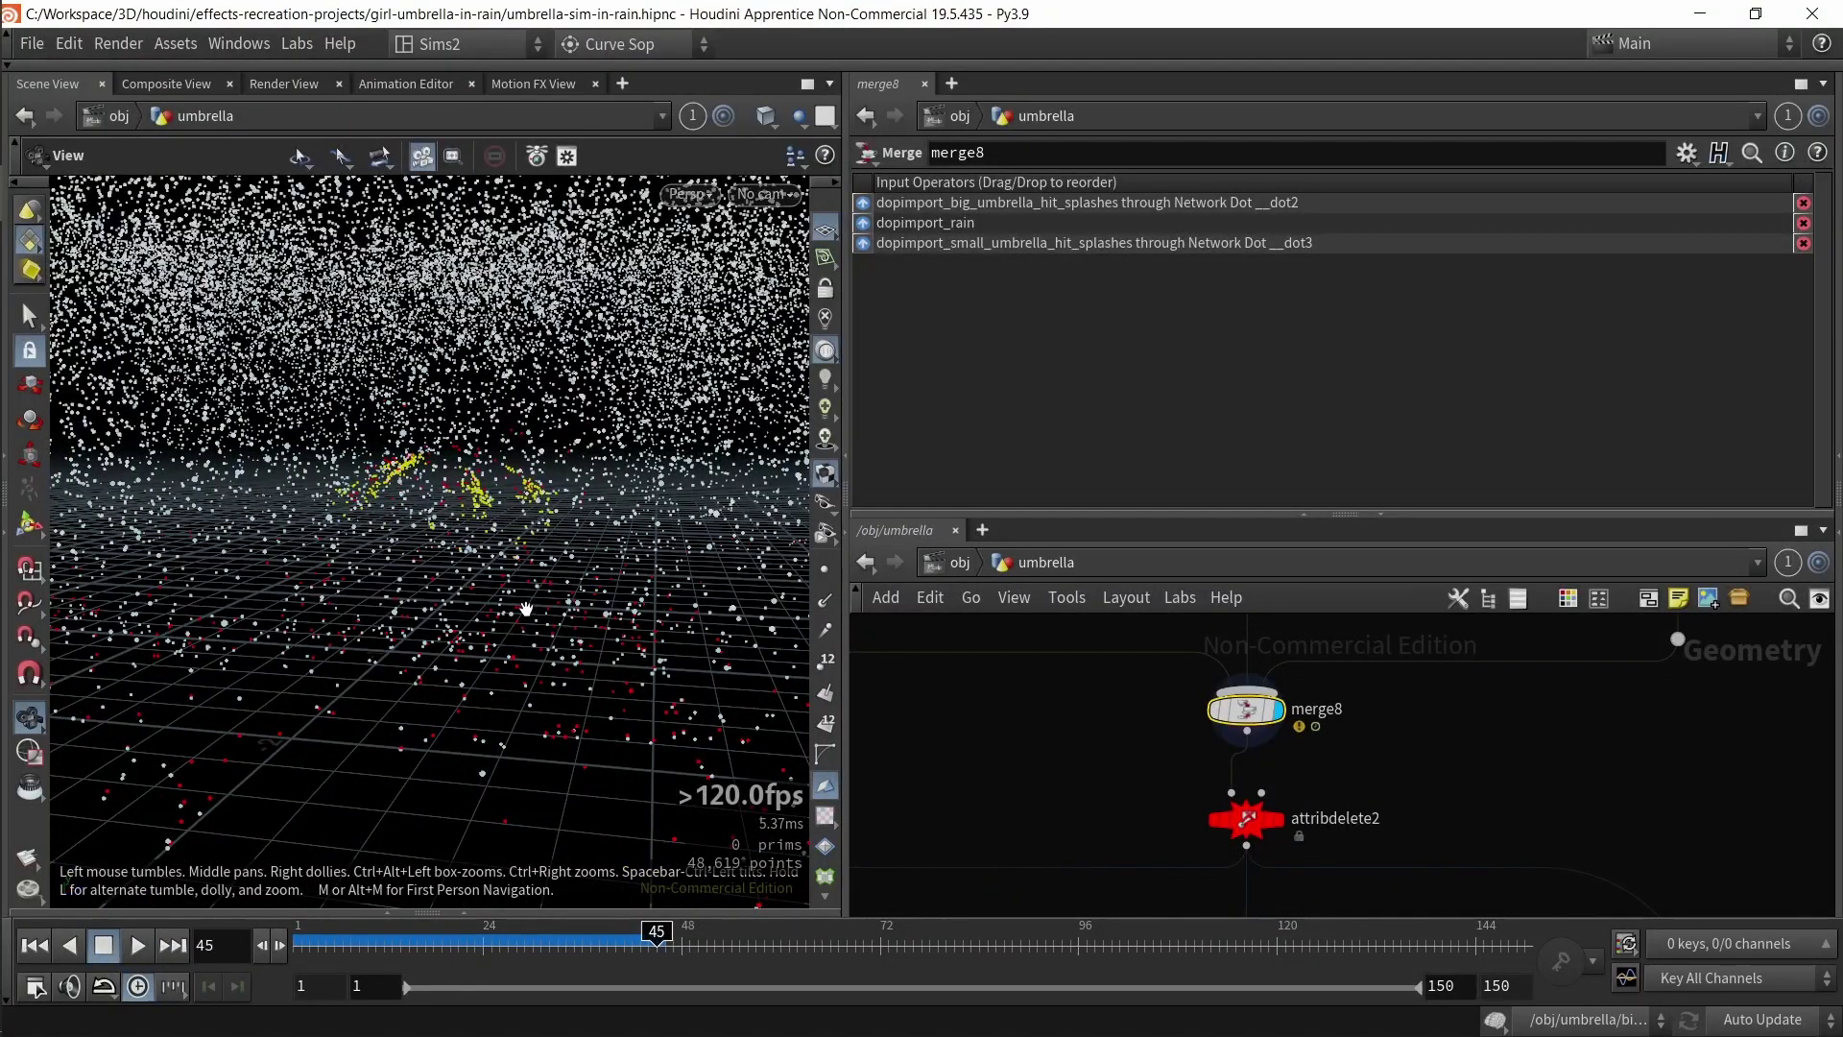
scroll(537, 626, up, 5)
drag(537, 626, 457, 562)
key(space+f)
scroll(457, 561, up, 10)
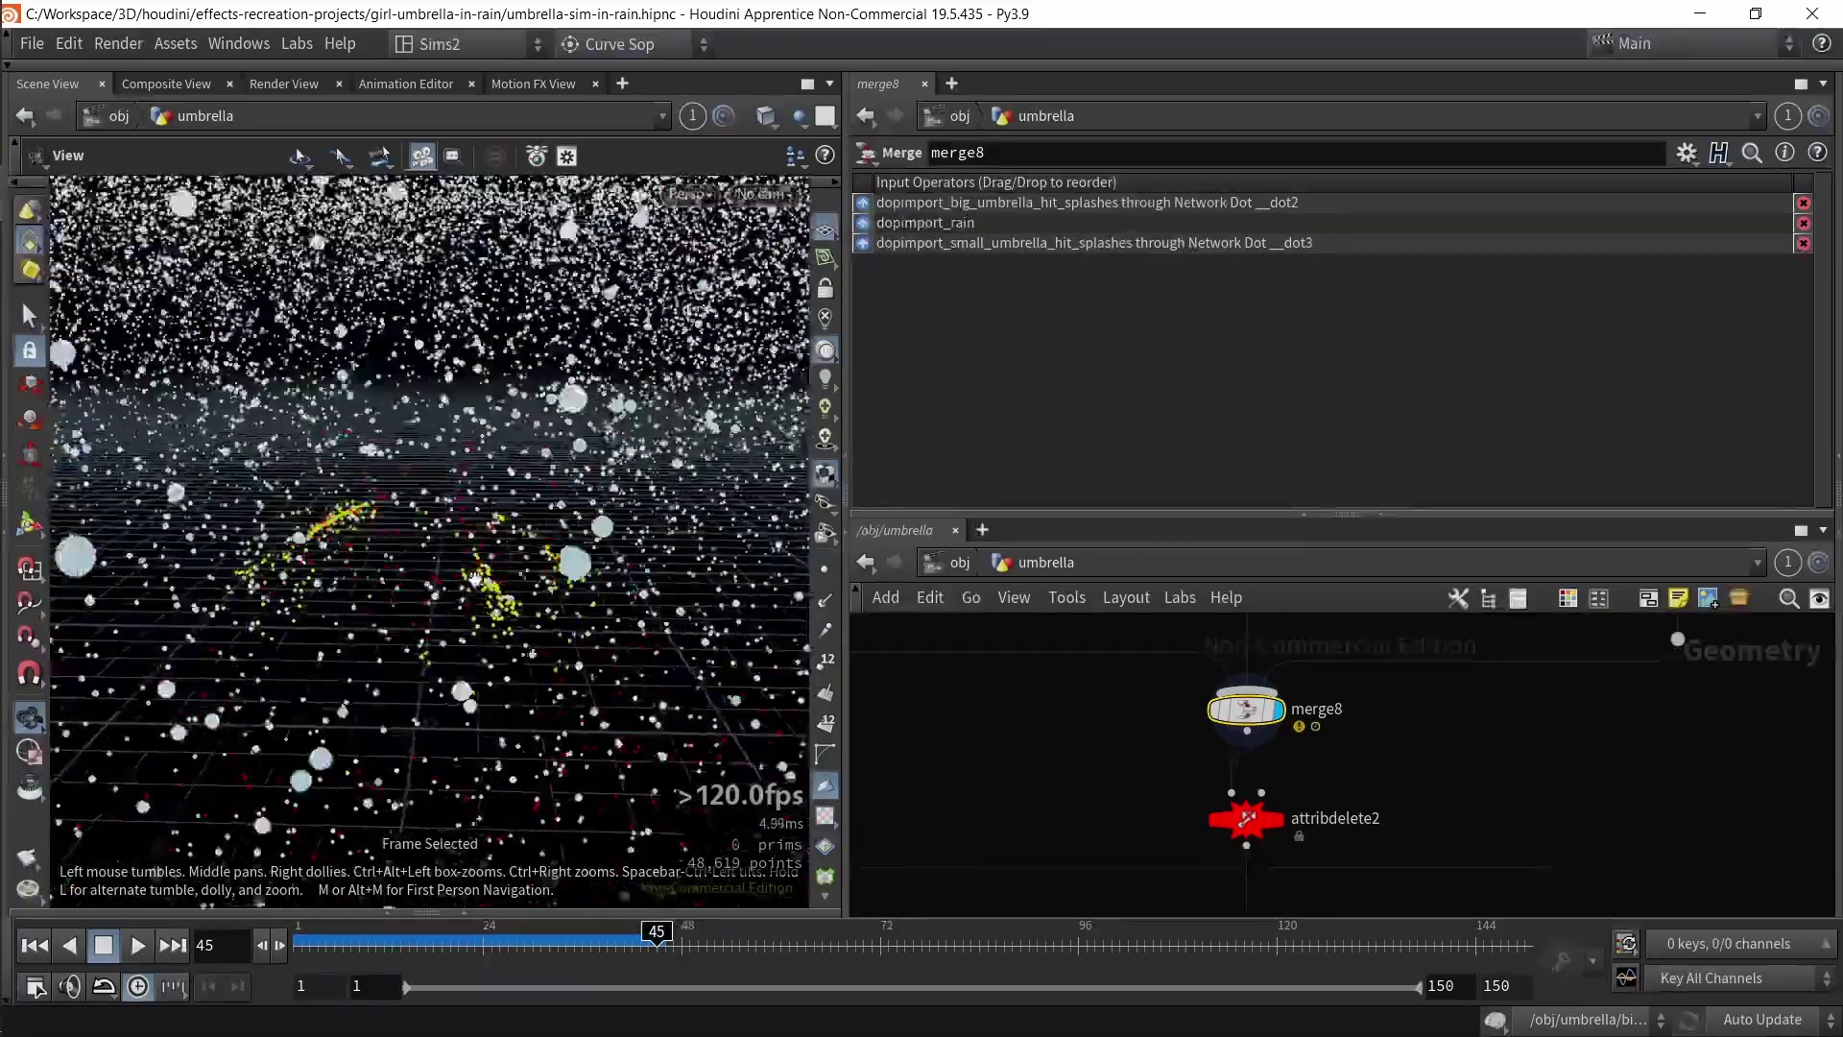
scroll(420, 527, down, 8)
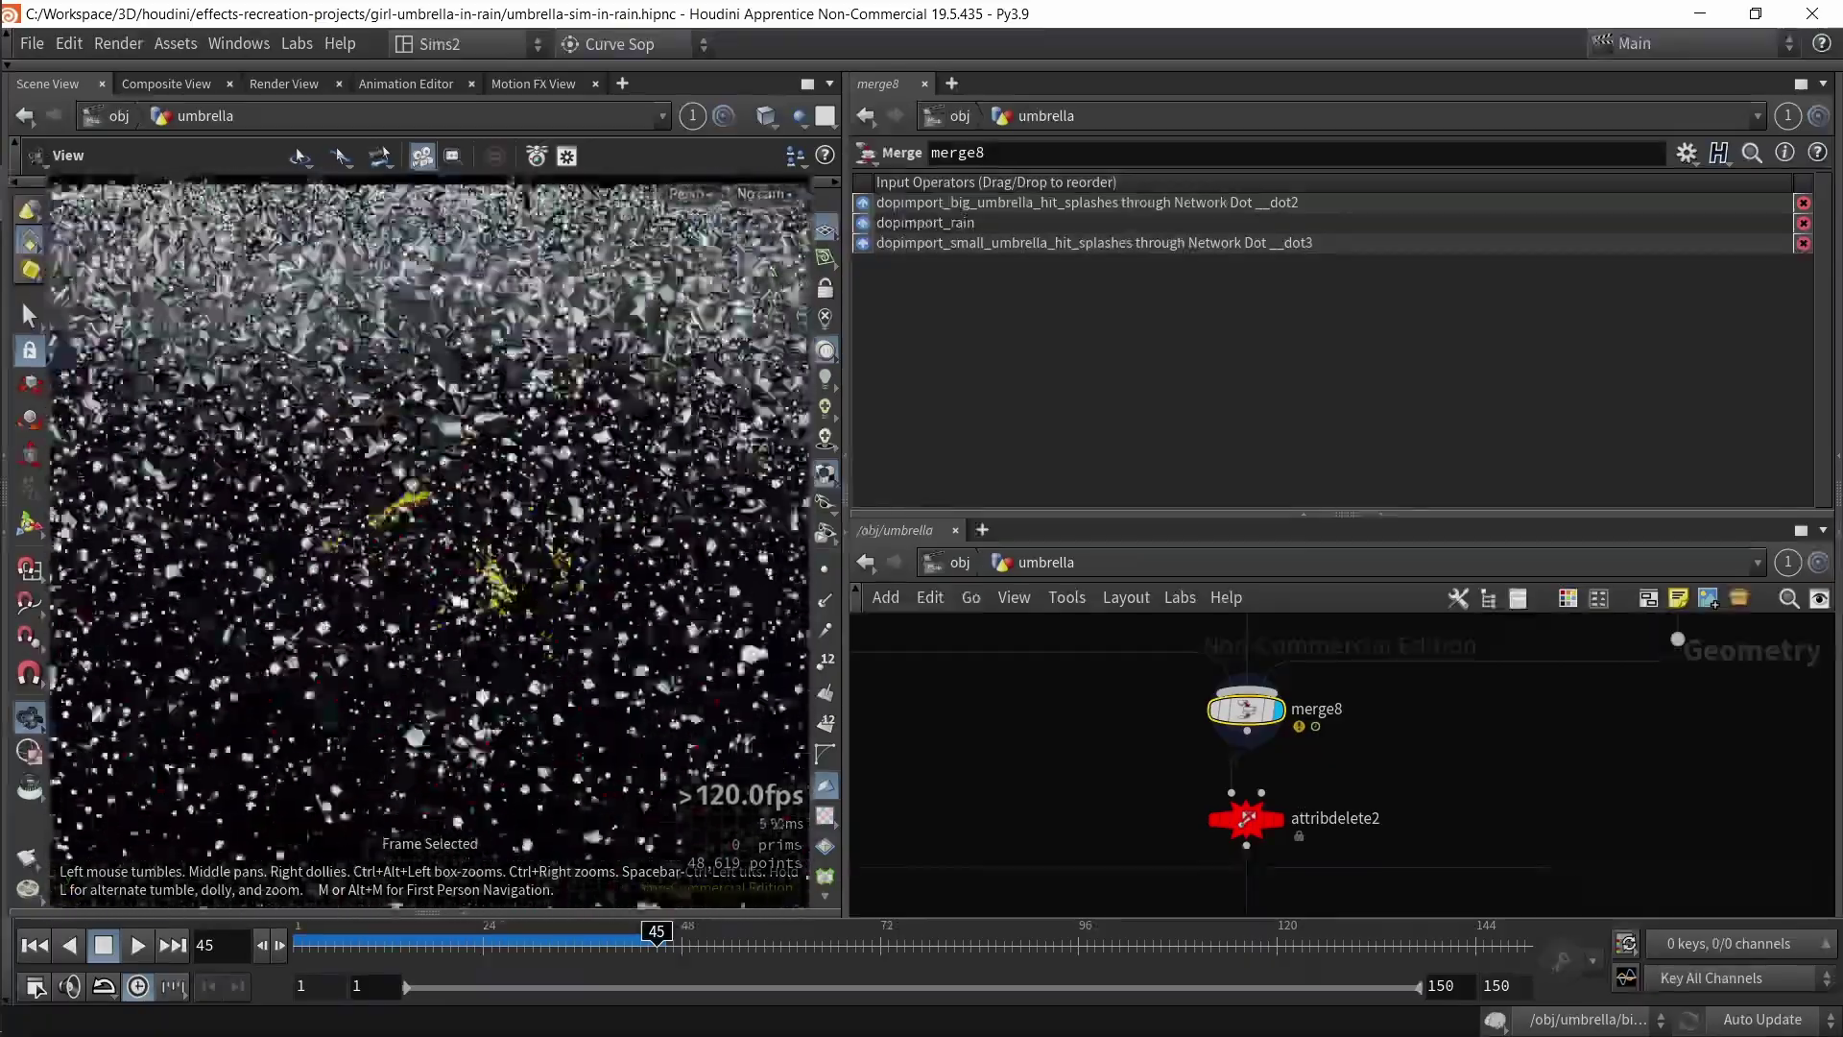
scroll(419, 527, down, 10)
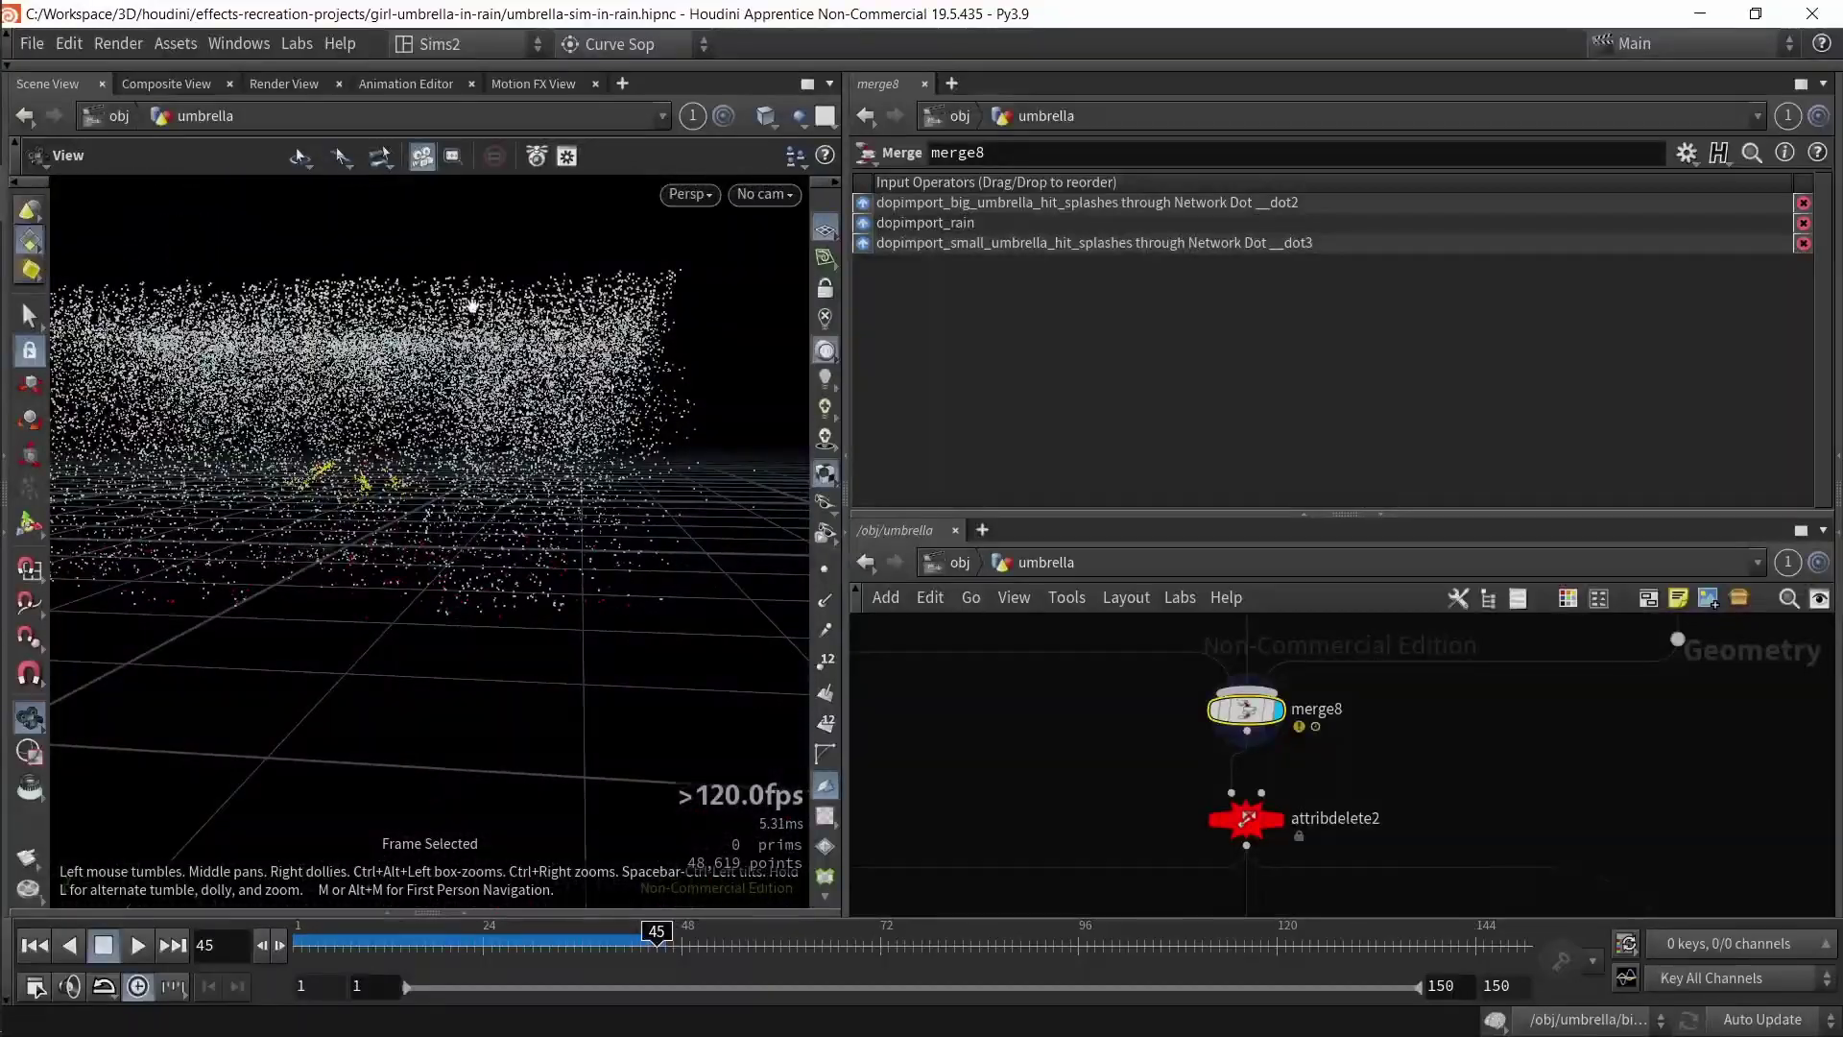
drag(635, 403, 509, 543)
- Select attribdelete2 below merge8 and display its output with the Cd point attribute removed
middle_drag(1158, 792, 1120, 764)
middle_click(1188, 766)
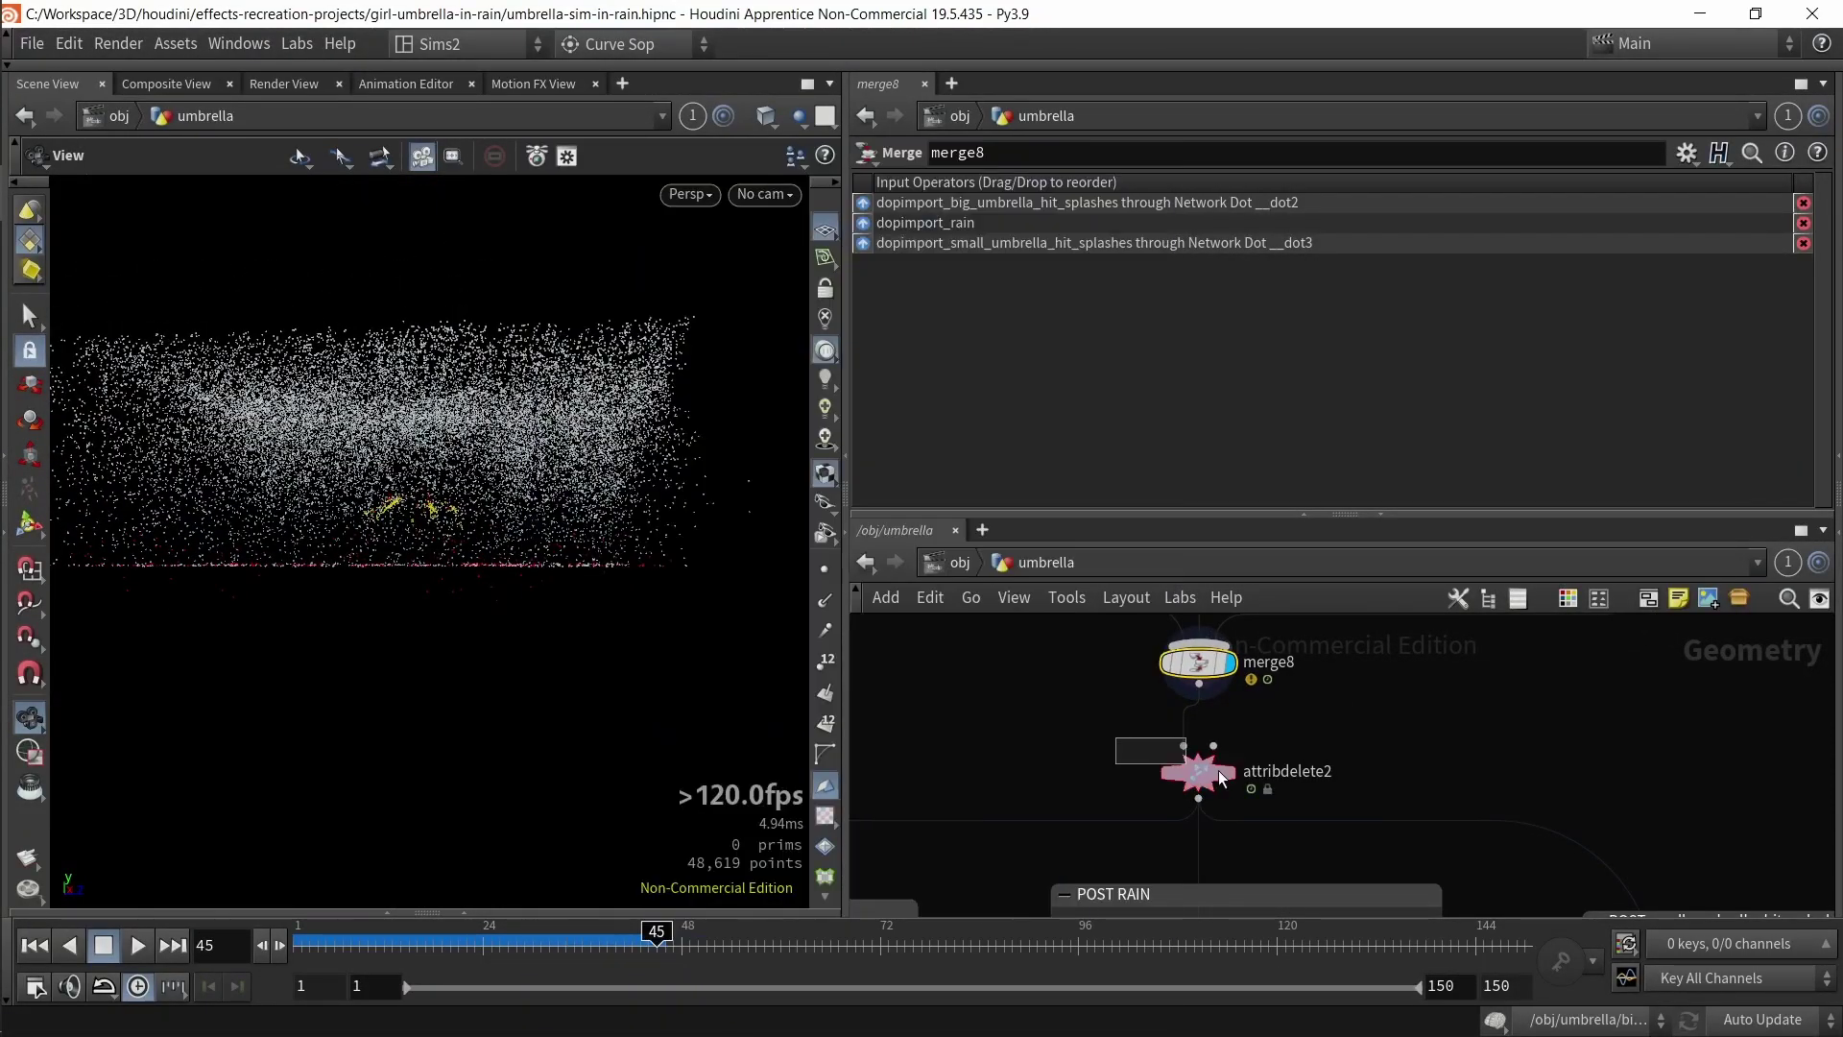
click(1187, 764)
double_click(1112, 229)
key(r)
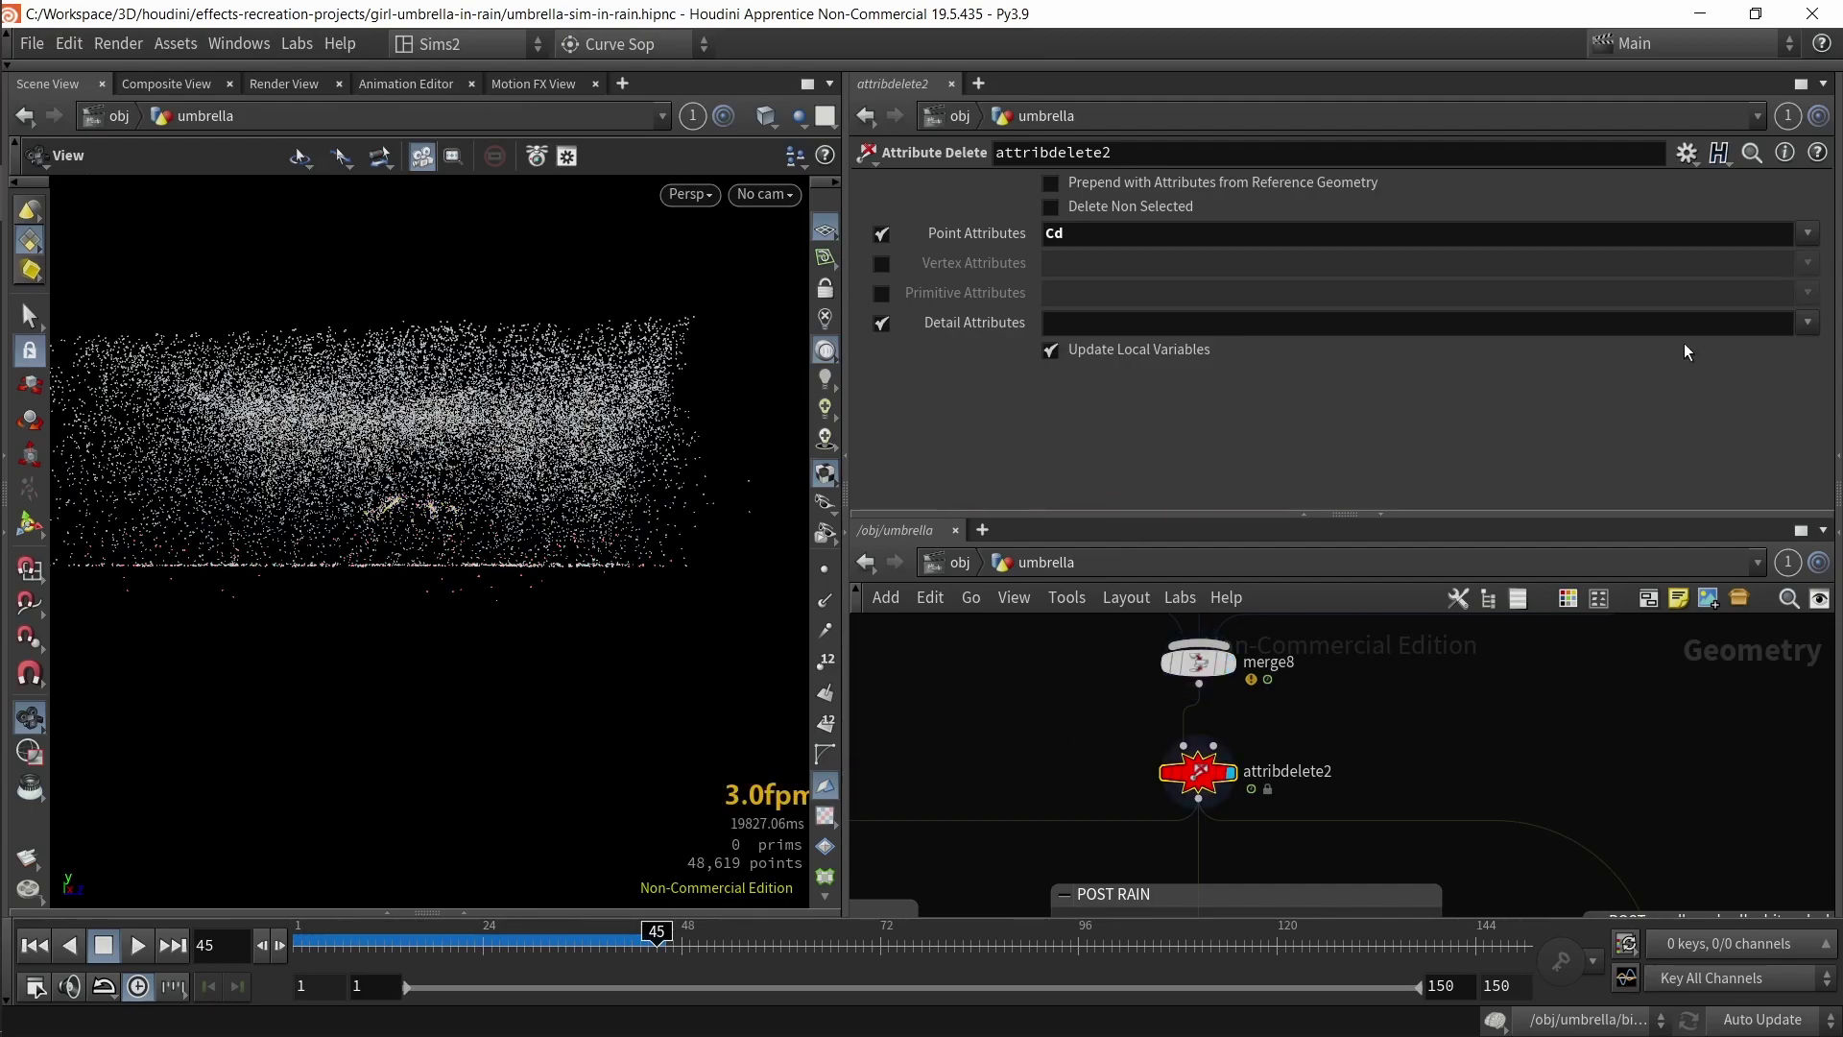
- Review the three POST branches below attribdelete2 for big splashes, rain and small splashes
drag(720, 646, 782, 534)
scroll(1045, 774, down, 2)
mouse_move(1059, 751)
middle_down()
mouse_move(1212, 626)
mouse_move(1090, 735)
middle_up()
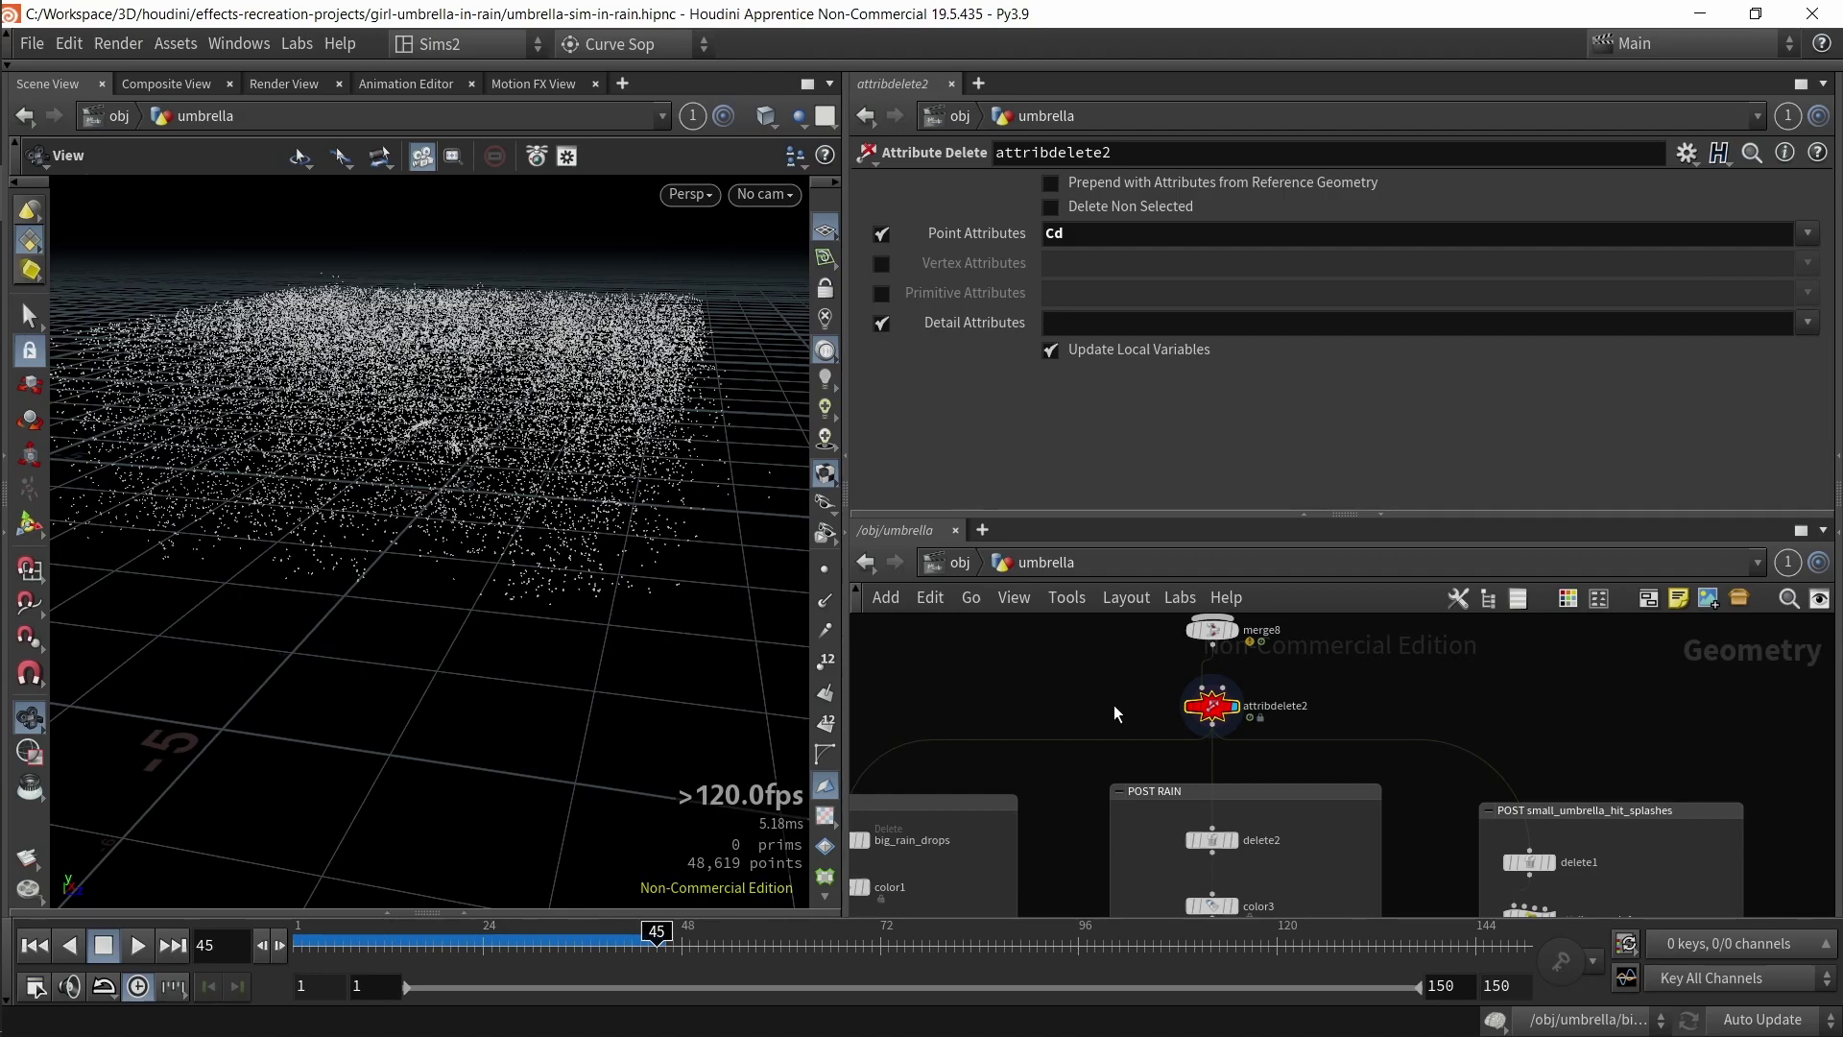
middle_drag(1062, 734, 1158, 739)
scroll(1165, 739, down, 1)
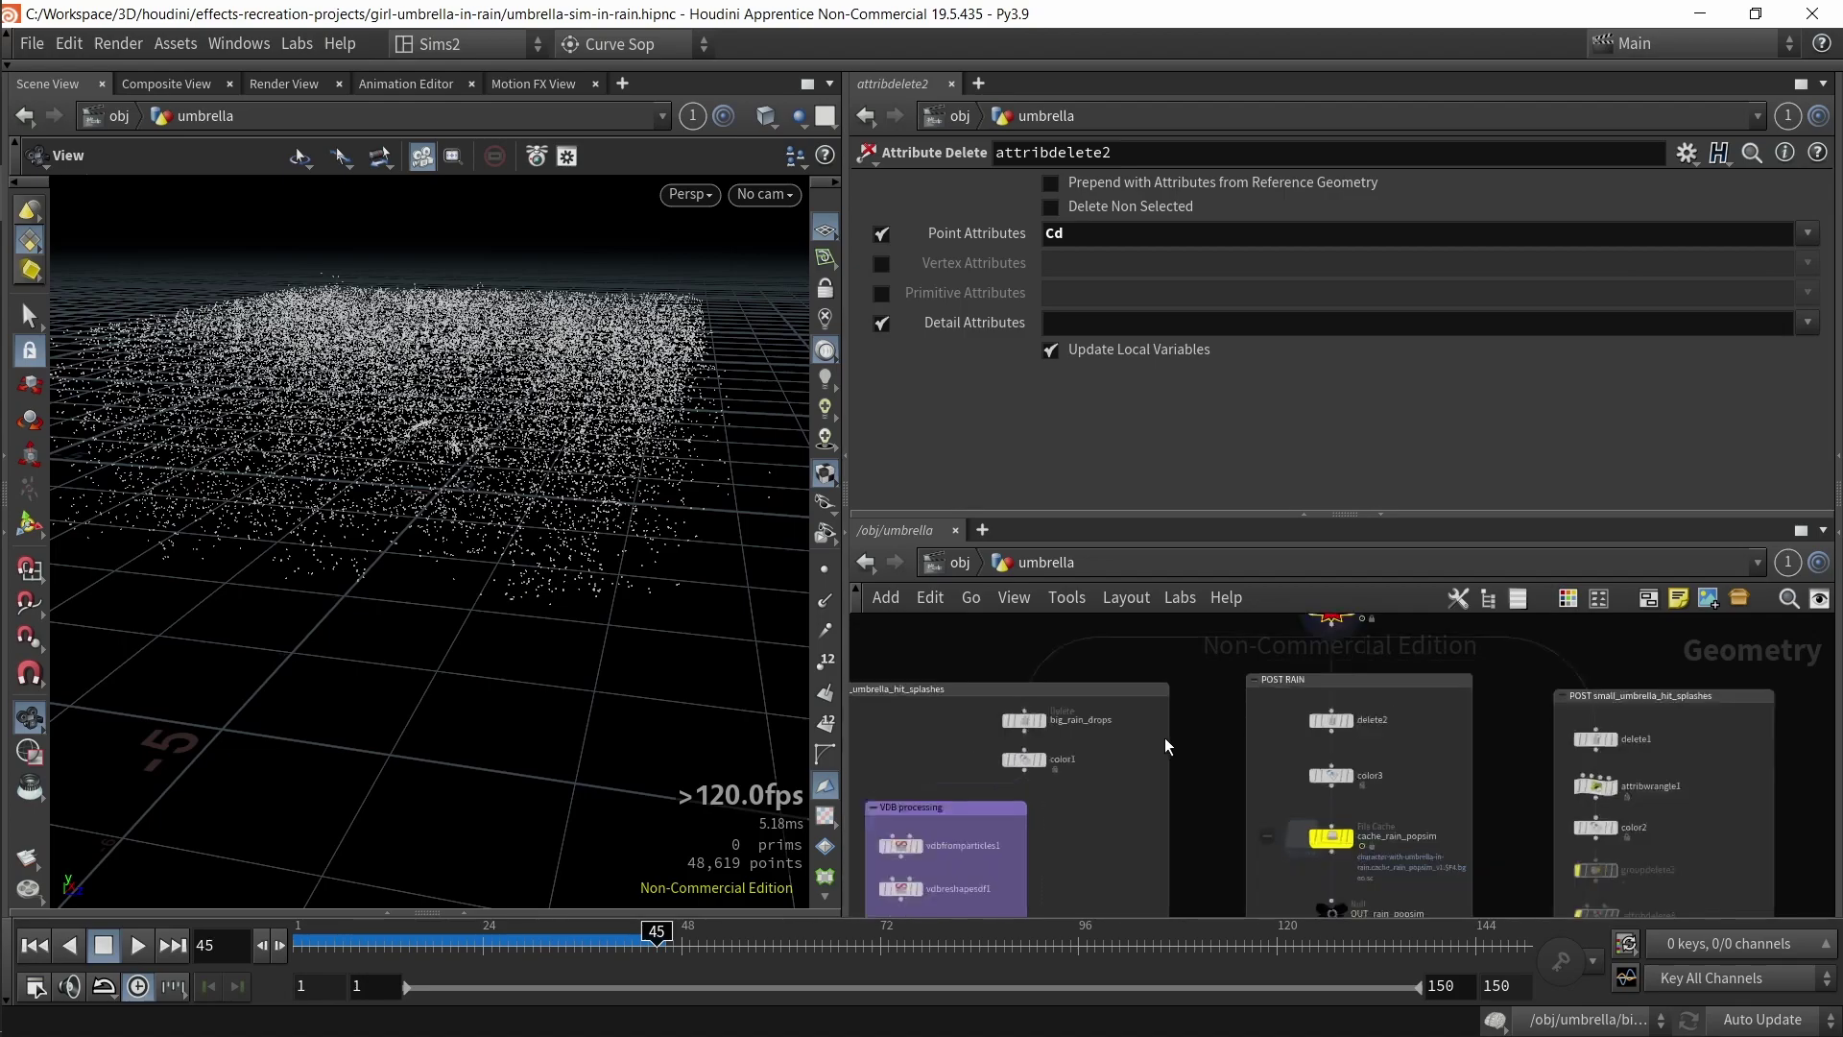
scroll(1153, 736, down, 1)
scroll(1047, 726, up, 1)
scroll(995, 737, up, 5)
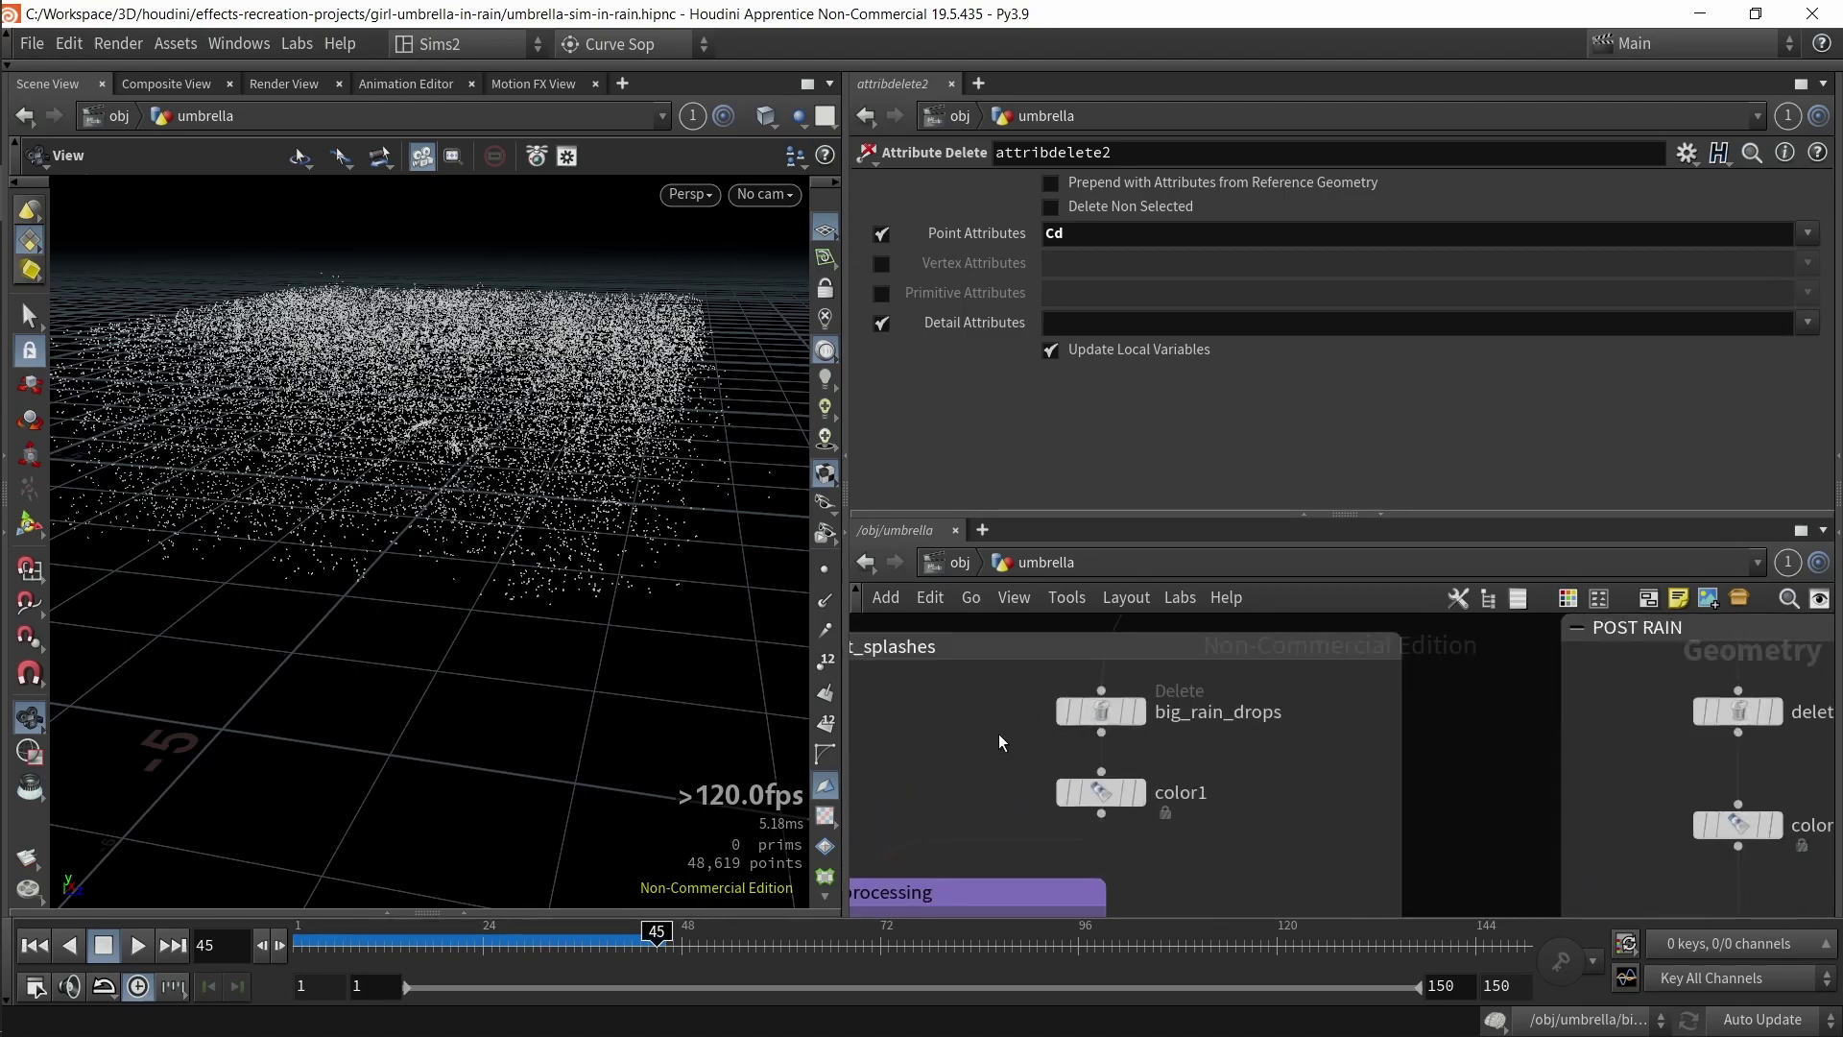
scroll(999, 735, down, 3)
mouse_move(1255, 742)
middle_down()
mouse_move(1404, 743)
mouse_move(1115, 731)
middle_up()
middle_drag(1248, 705, 1130, 746)
middle_drag(1323, 756, 1109, 736)
drag(1415, 747, 1416, 739)
- Undo the last network box resize and display delete2 in POST RAIN to isolate rain_group
click(995, 722)
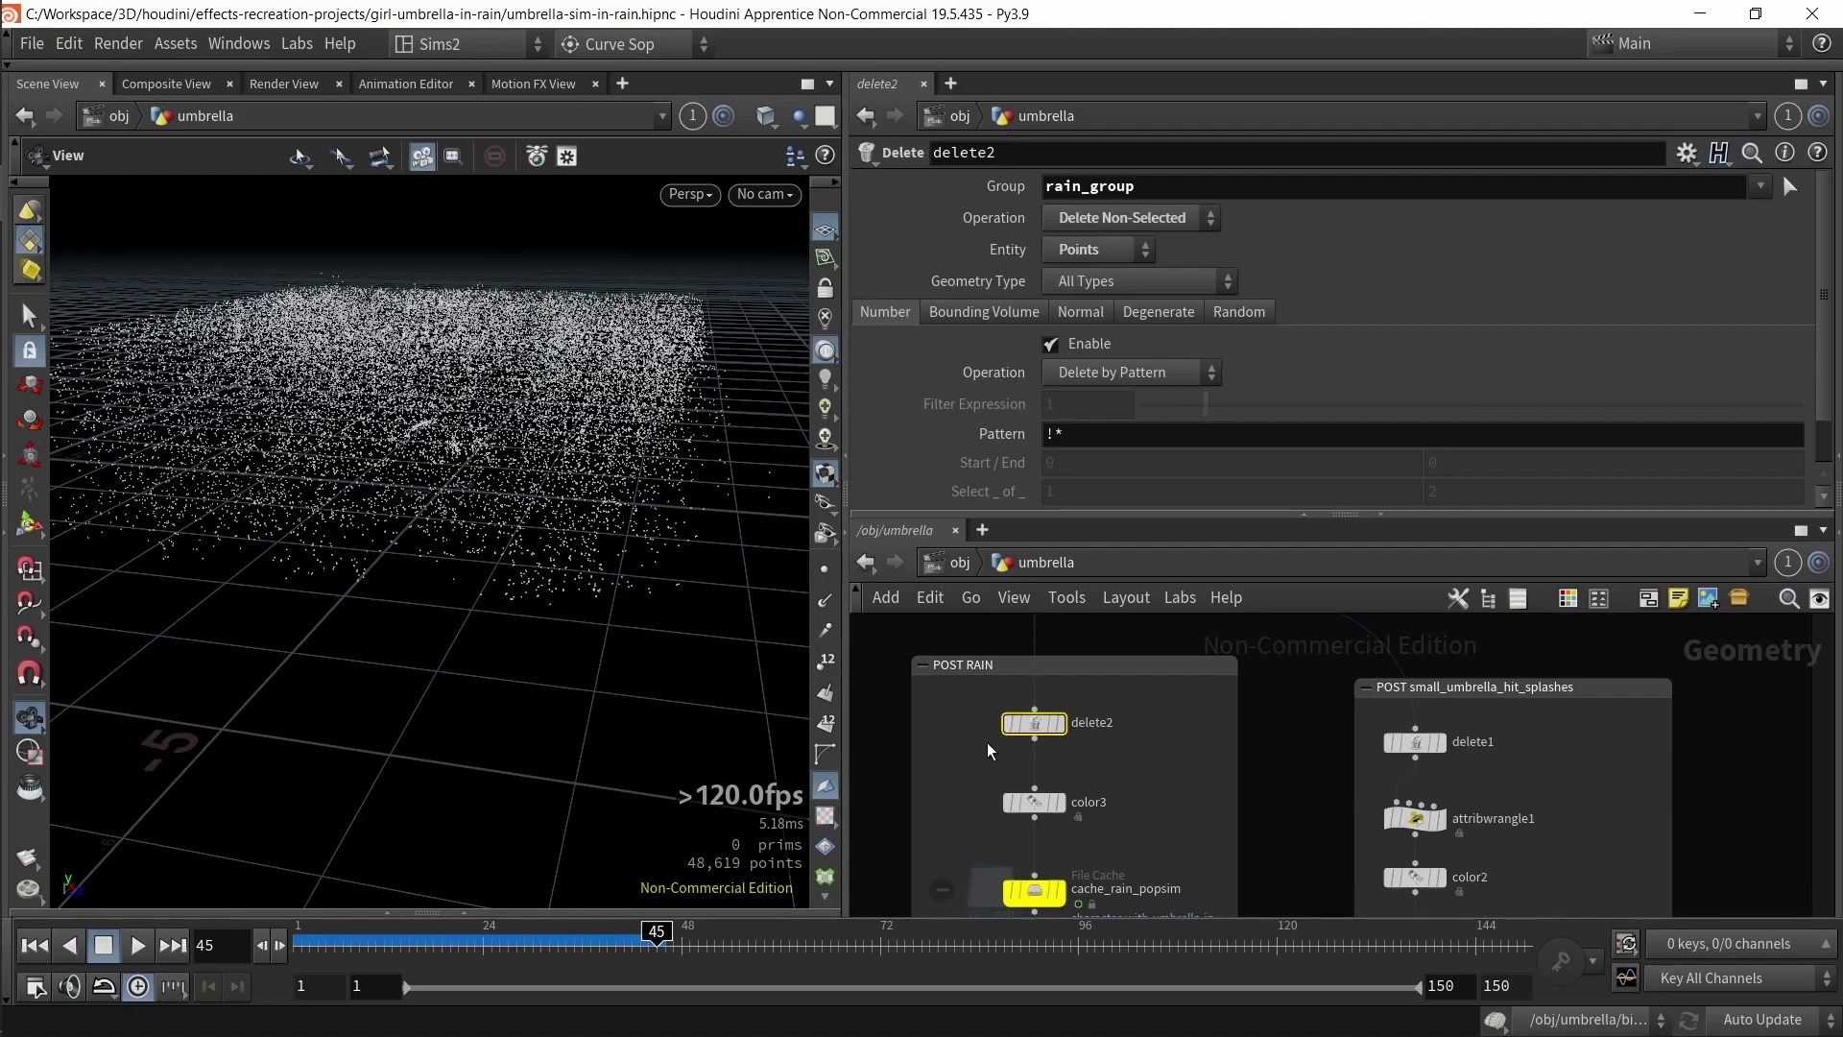
scroll(1247, 839, down, 4)
key(ctrl+z)
scroll(1067, 749, up, 3)
scroll(1202, 710, up, 4)
click(1208, 714)
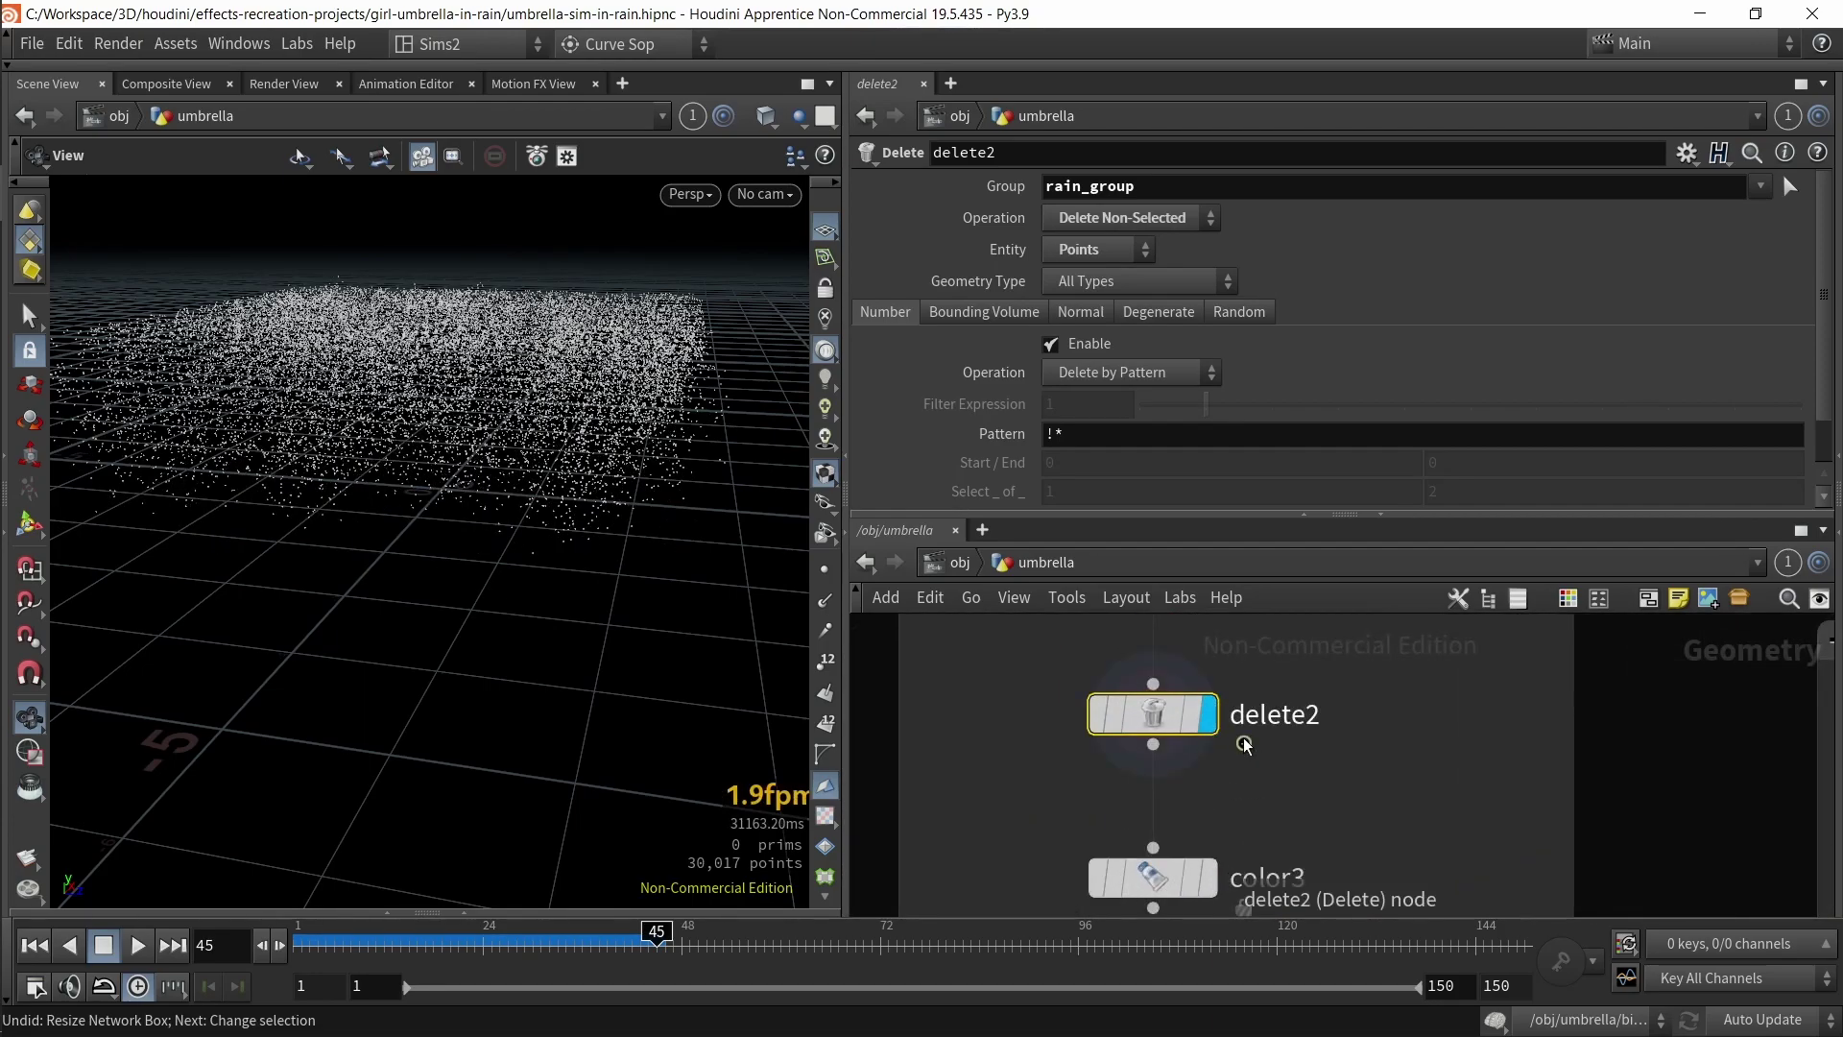
- Display delete1 in POST small_umbrella_hit_splashes to isolate the hit_small_drops points
scroll(1219, 754, down, 3)
scroll(1334, 778, up, 1)
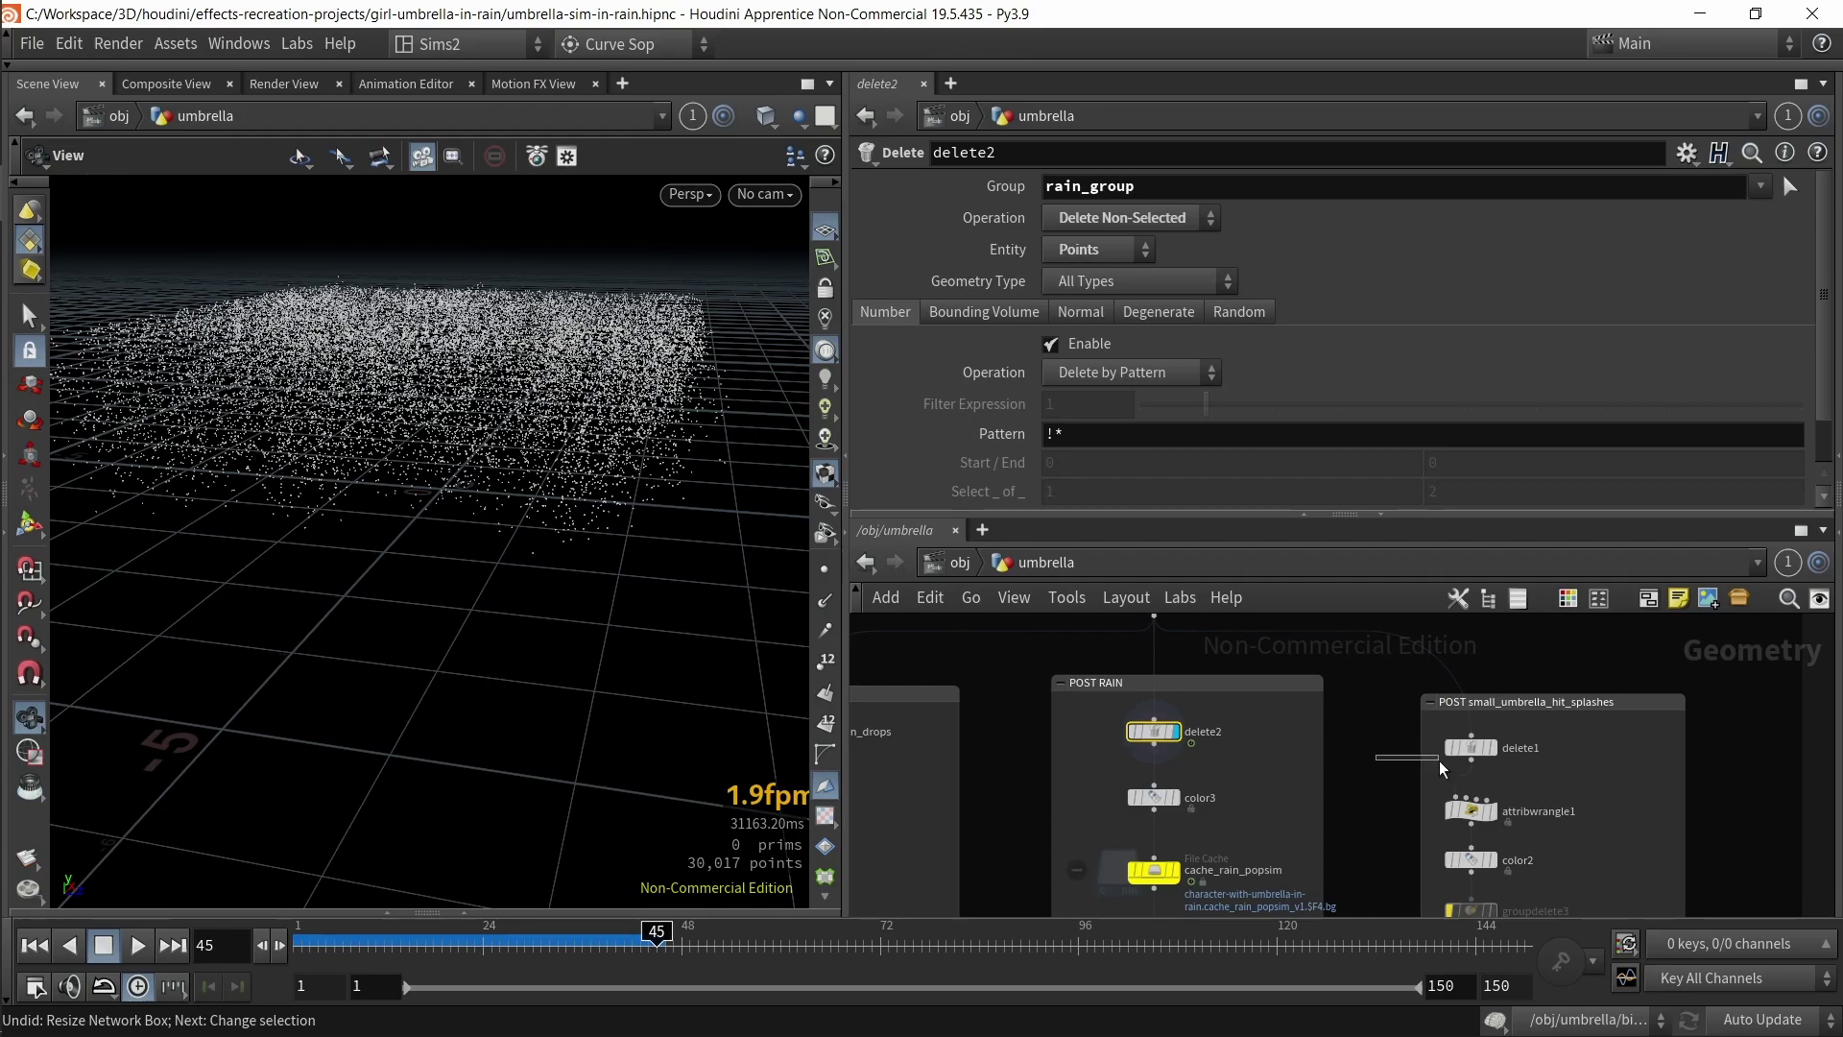
click(1479, 747)
mouse_move(539, 536)
mouse_down()
mouse_move(543, 563)
mouse_move(527, 519)
mouse_up()
- Display big_rain_drops in the big umbrella-hit splashes branch and frame its stream_popreplicate1 points
middle_drag(1008, 805, 1309, 739)
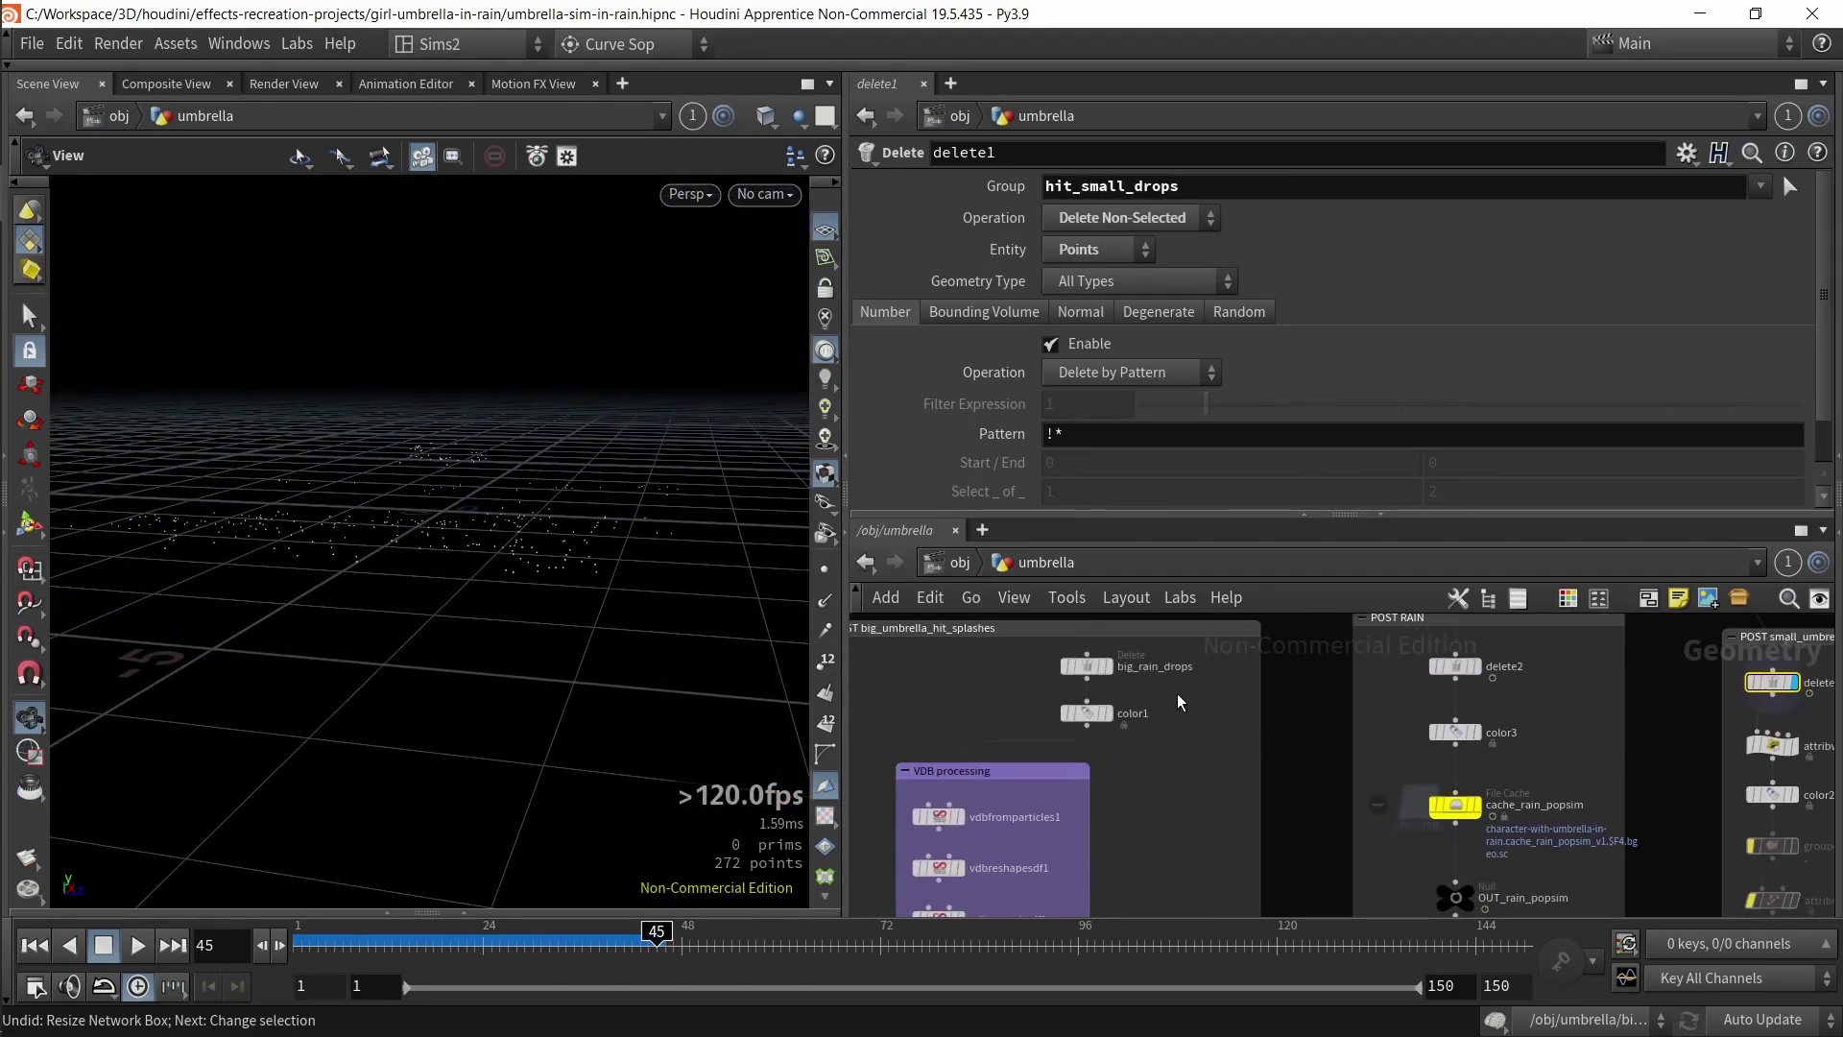
click(1085, 664)
key(r)
key(f)
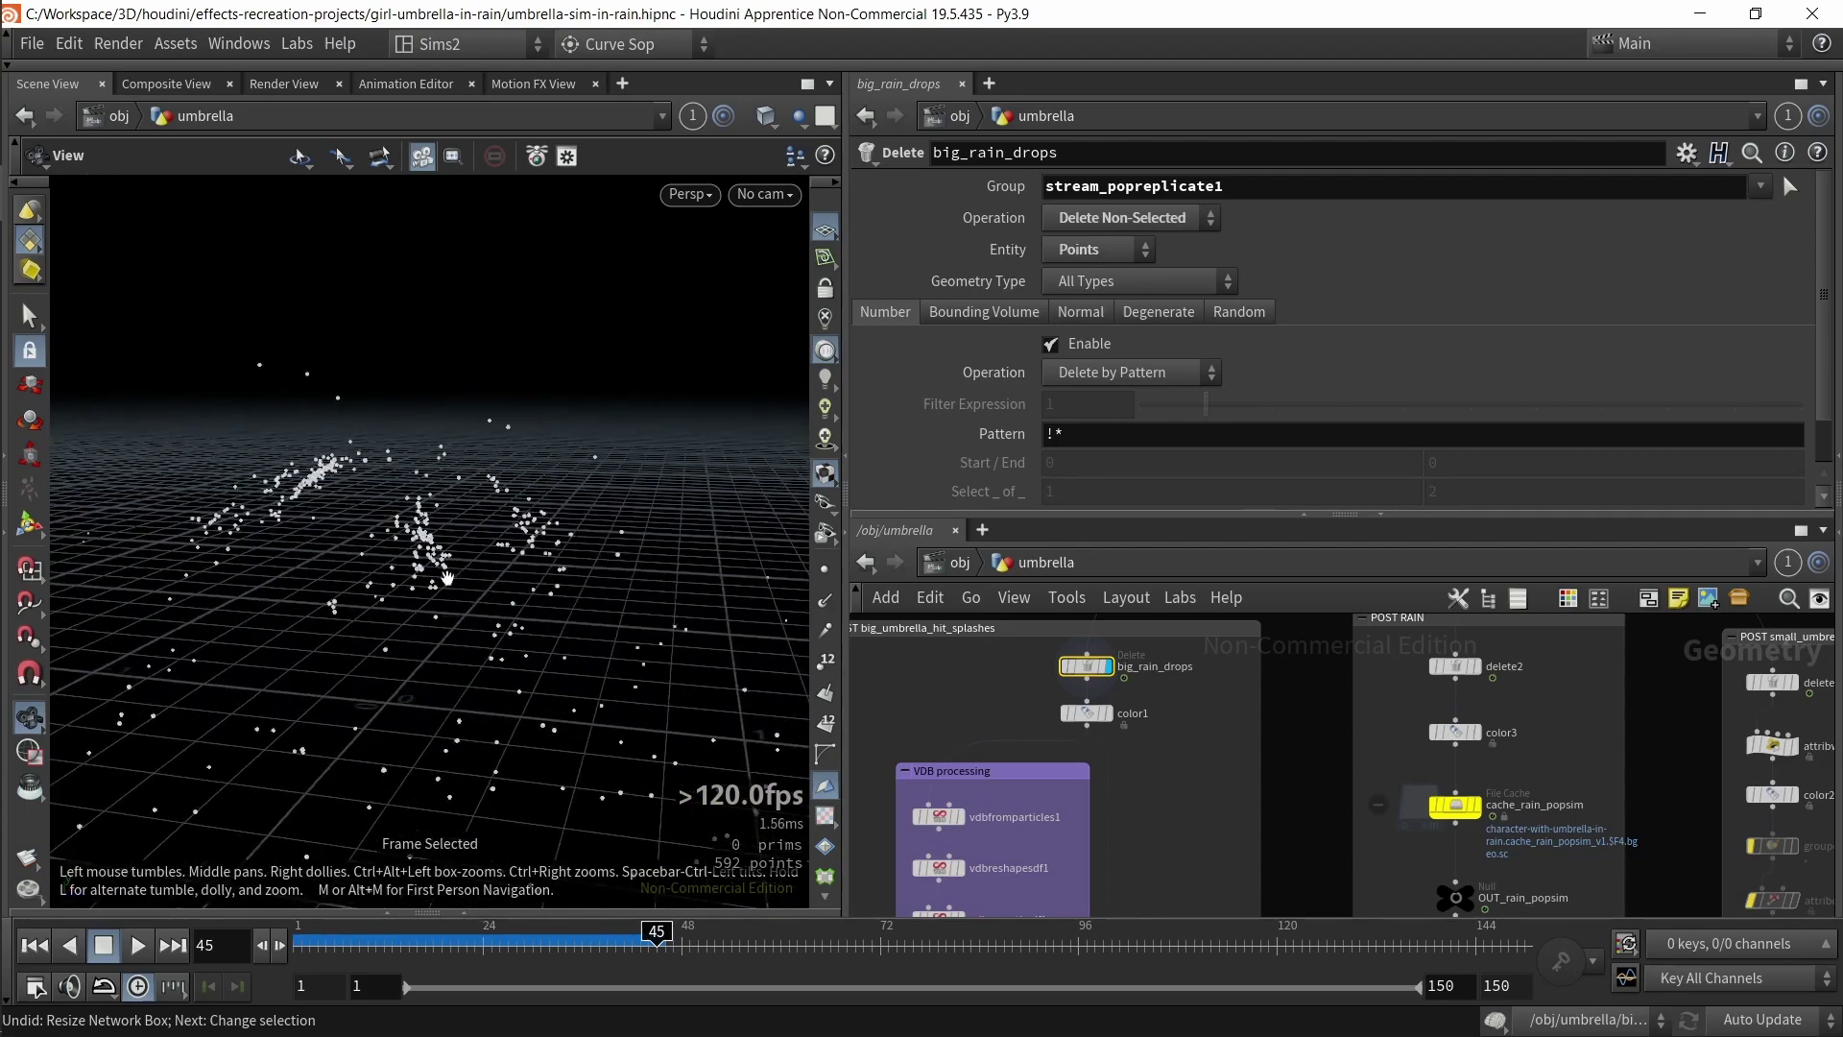
- Display color1 in the big umbrella-hit splashes branch to view the drops coloured by age
drag(432, 598, 478, 566)
scroll(1155, 740, up, 3)
click(1041, 697)
key(r)
scroll(1339, 701, down, 4)
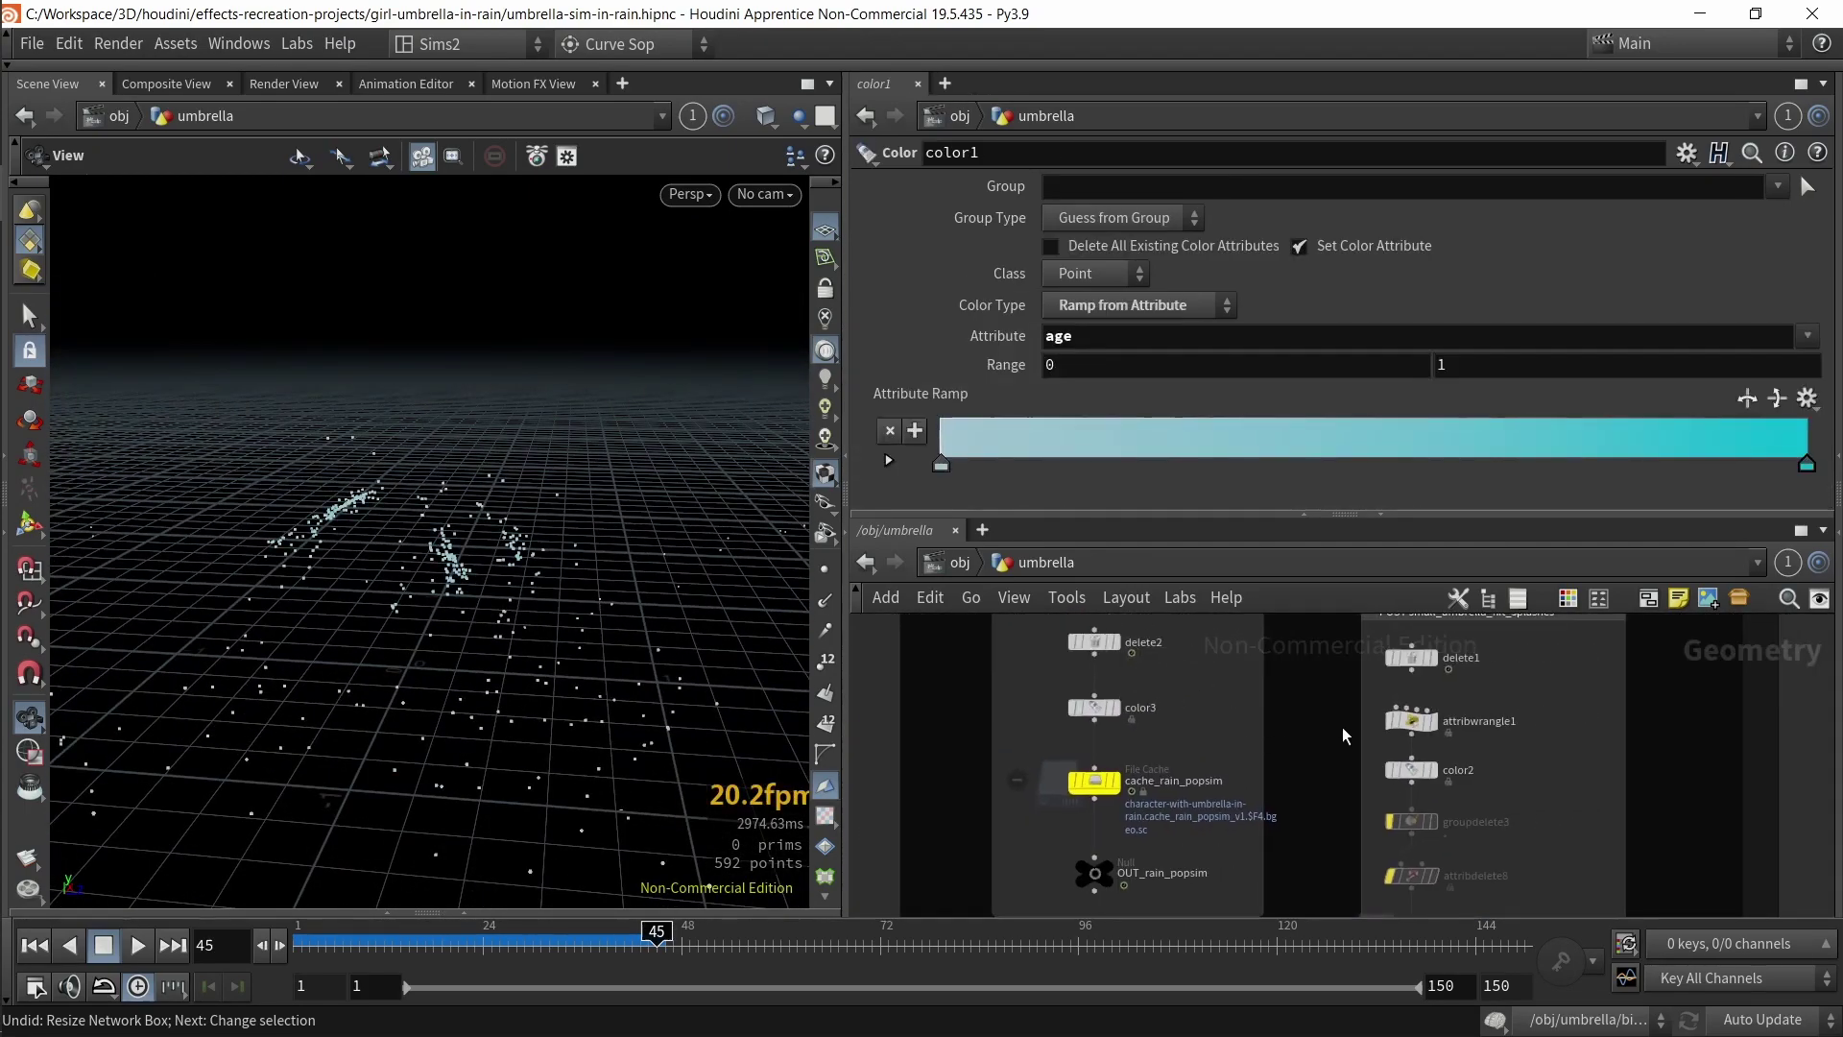
- Display attribwrangle1 in POST small_umbrella_hit_splashes to view the points remaining after its height filter
scroll(1312, 717, up, 3)
middle_drag(1603, 688, 1419, 708)
drag(1240, 757, 1240, 748)
scroll(1404, 762, down, 4)
scroll(1420, 745, up, 3)
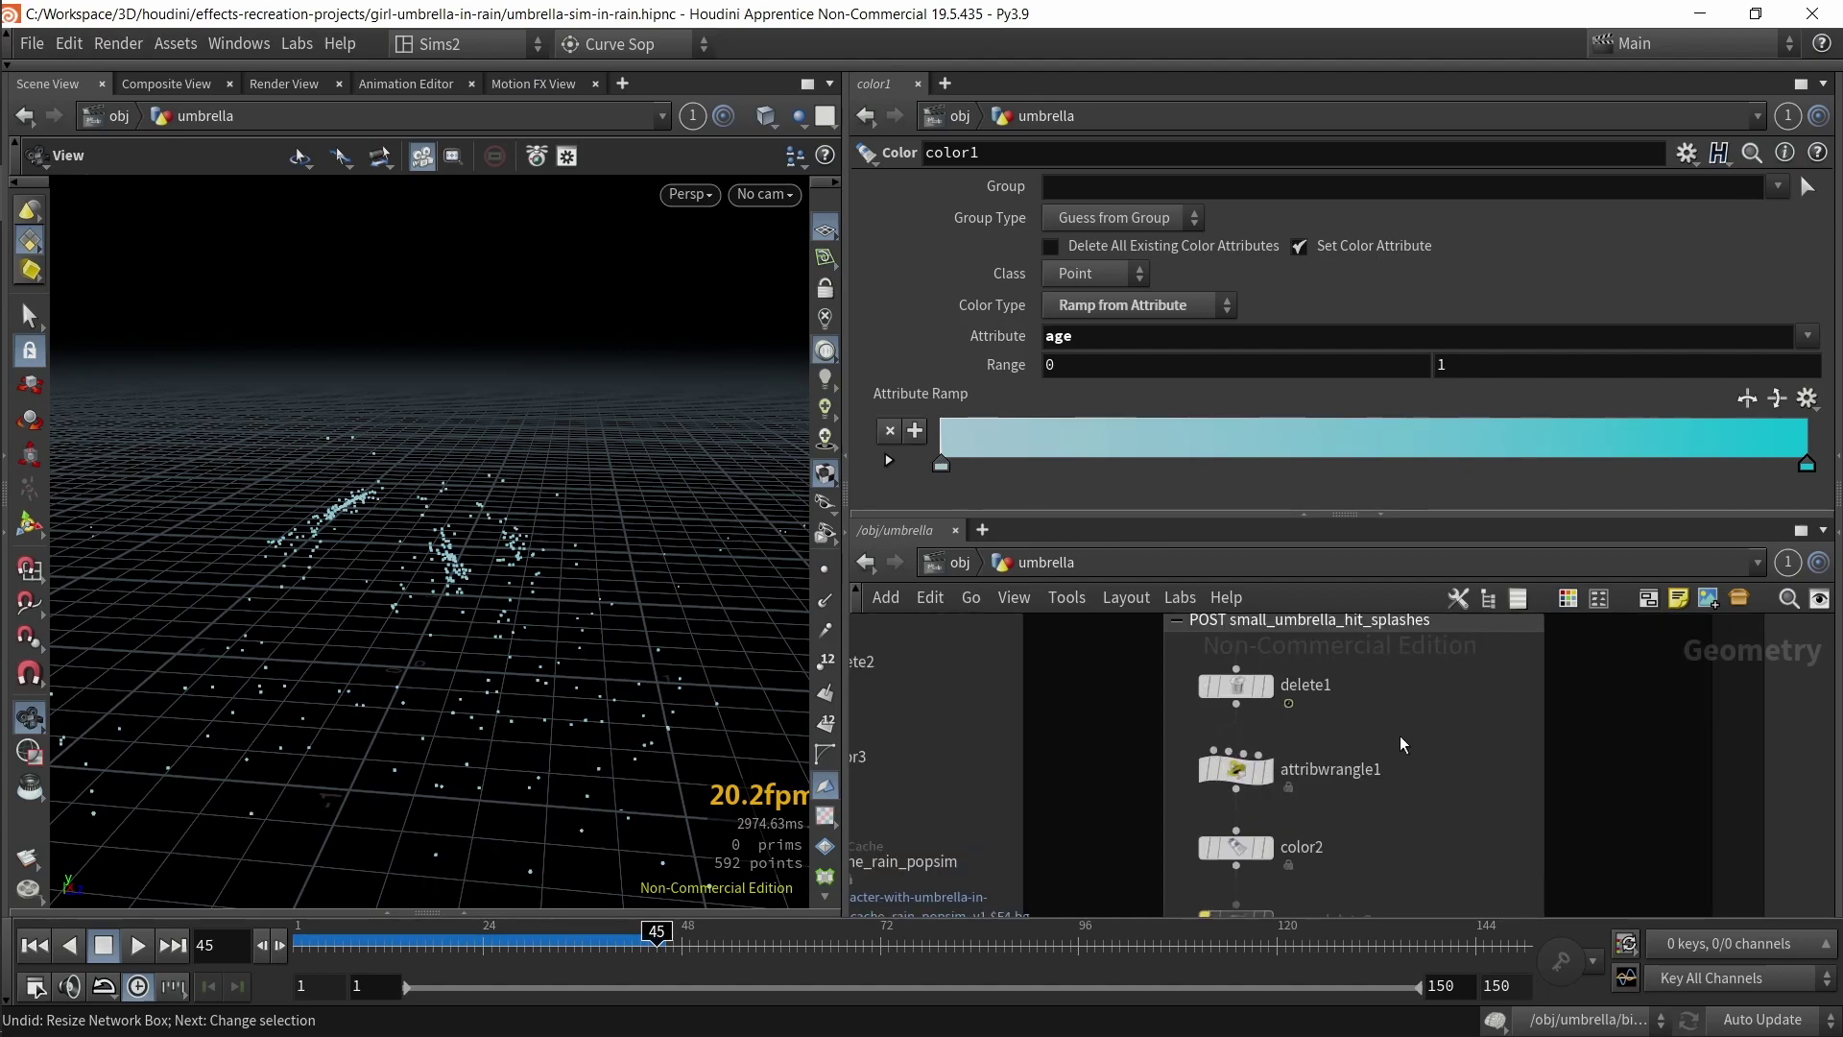
click(1236, 770)
drag(1148, 837, 1238, 856)
drag(1034, 809, 1397, 764)
key(r)
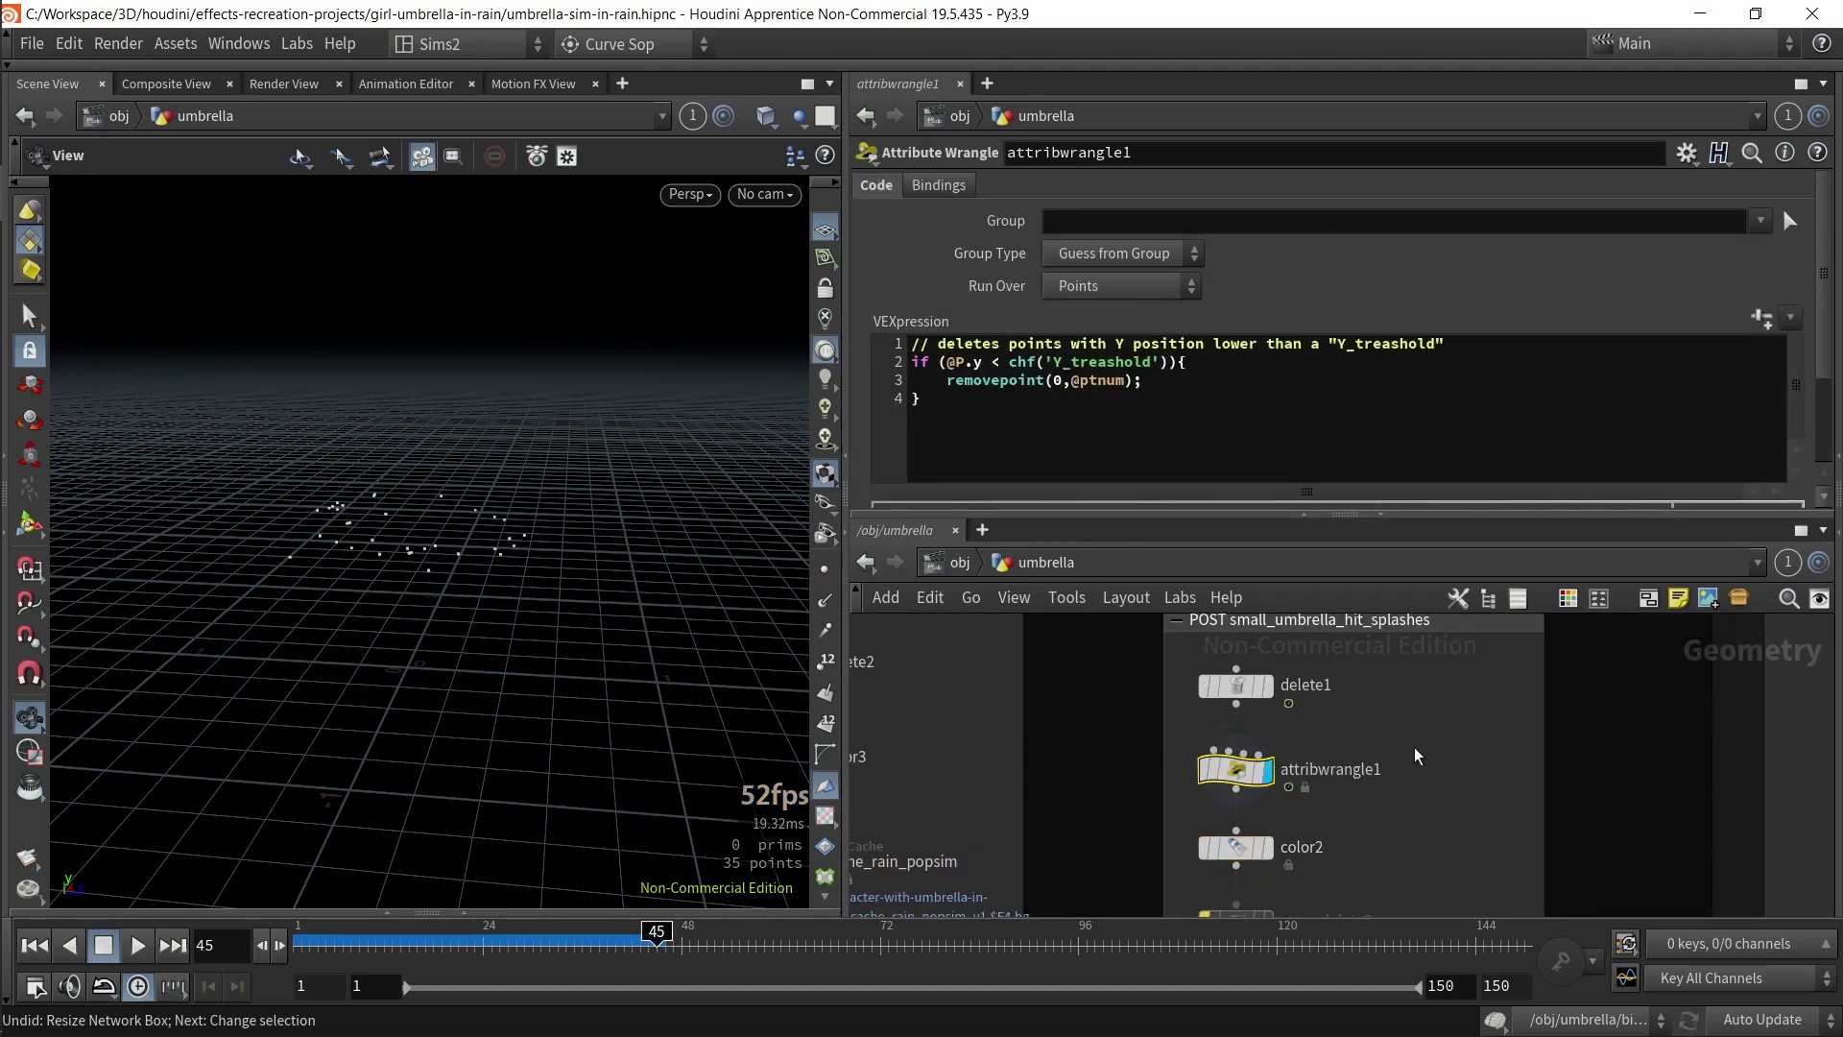
- Display delete1 in the small splashes branch and view its unfiltered hit_small_drops points at frame 41 from a low angle
drag(1190, 726, 1297, 696)
key(r)
drag(648, 732, 610, 720)
drag(462, 946, 624, 946)
scroll(550, 595, down, 2)
drag(551, 594, 337, 769)
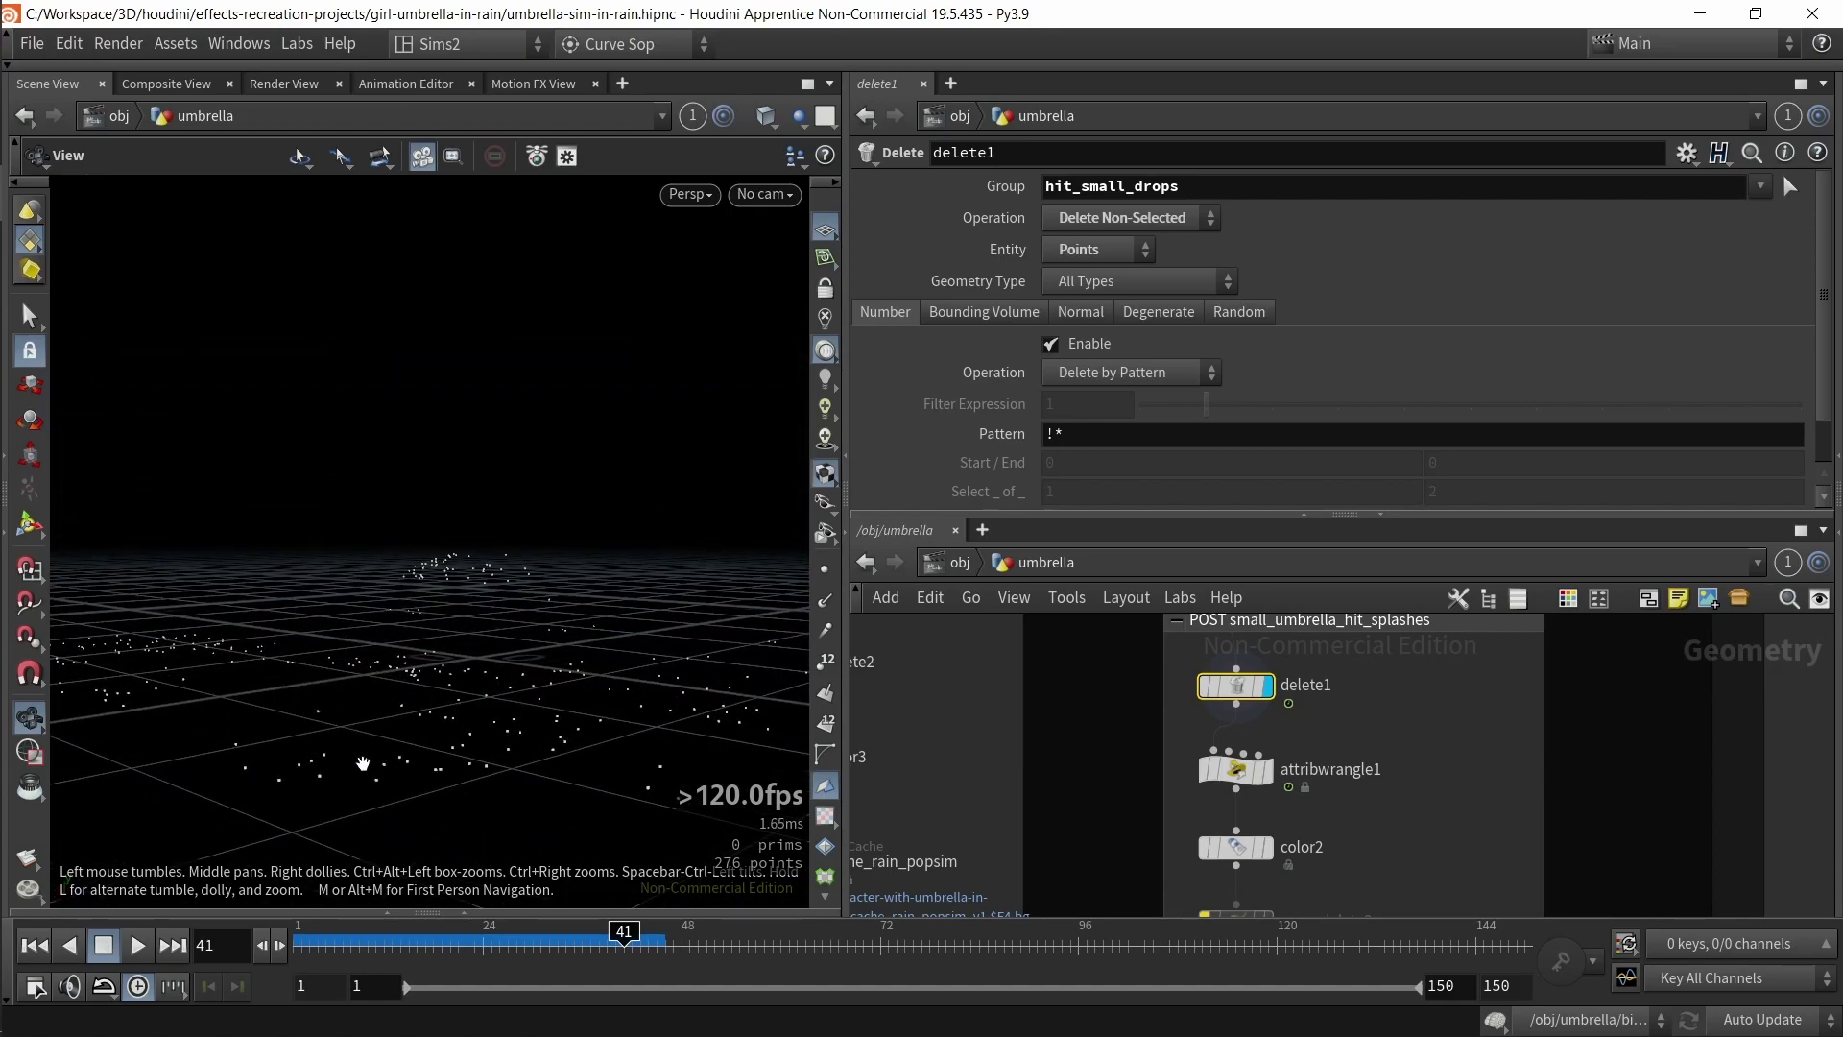
- Review attribwrangle1's VEX code that removes points whose @P.y is lower than chf('Y_treashold')
drag(1071, 797, 1411, 751)
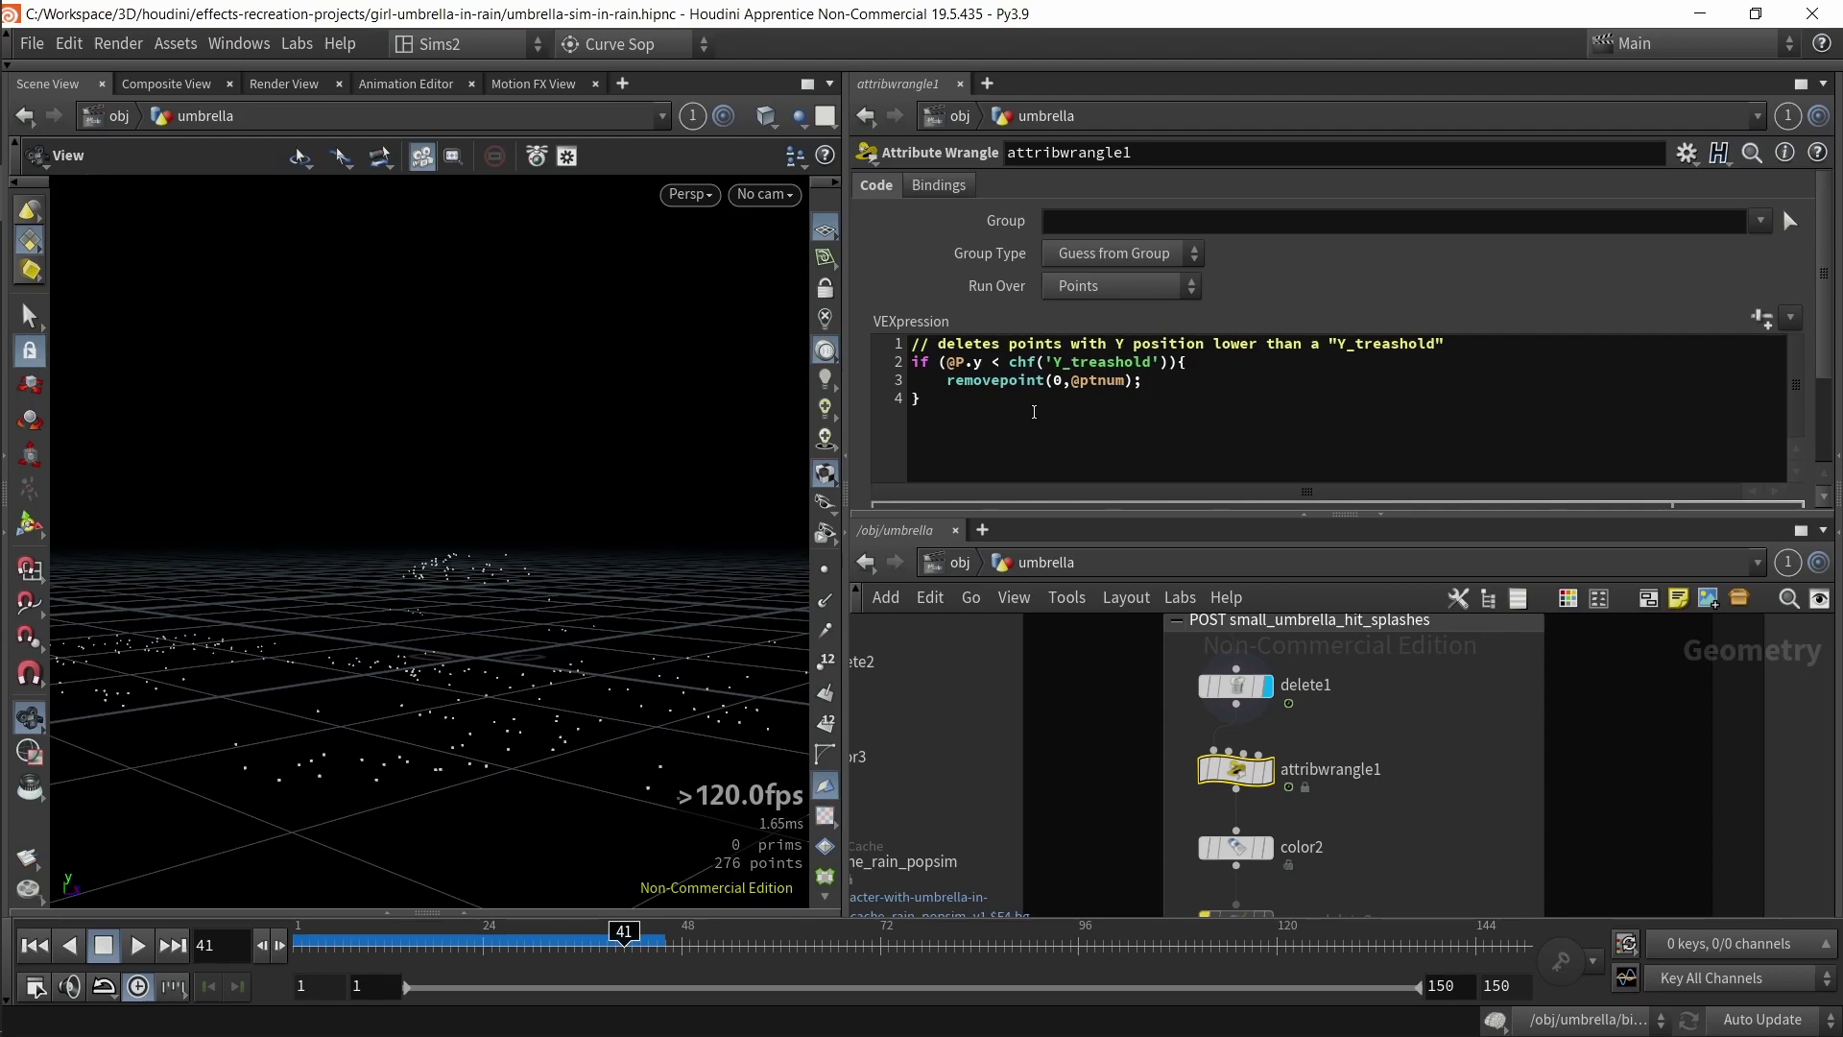
click(985, 360)
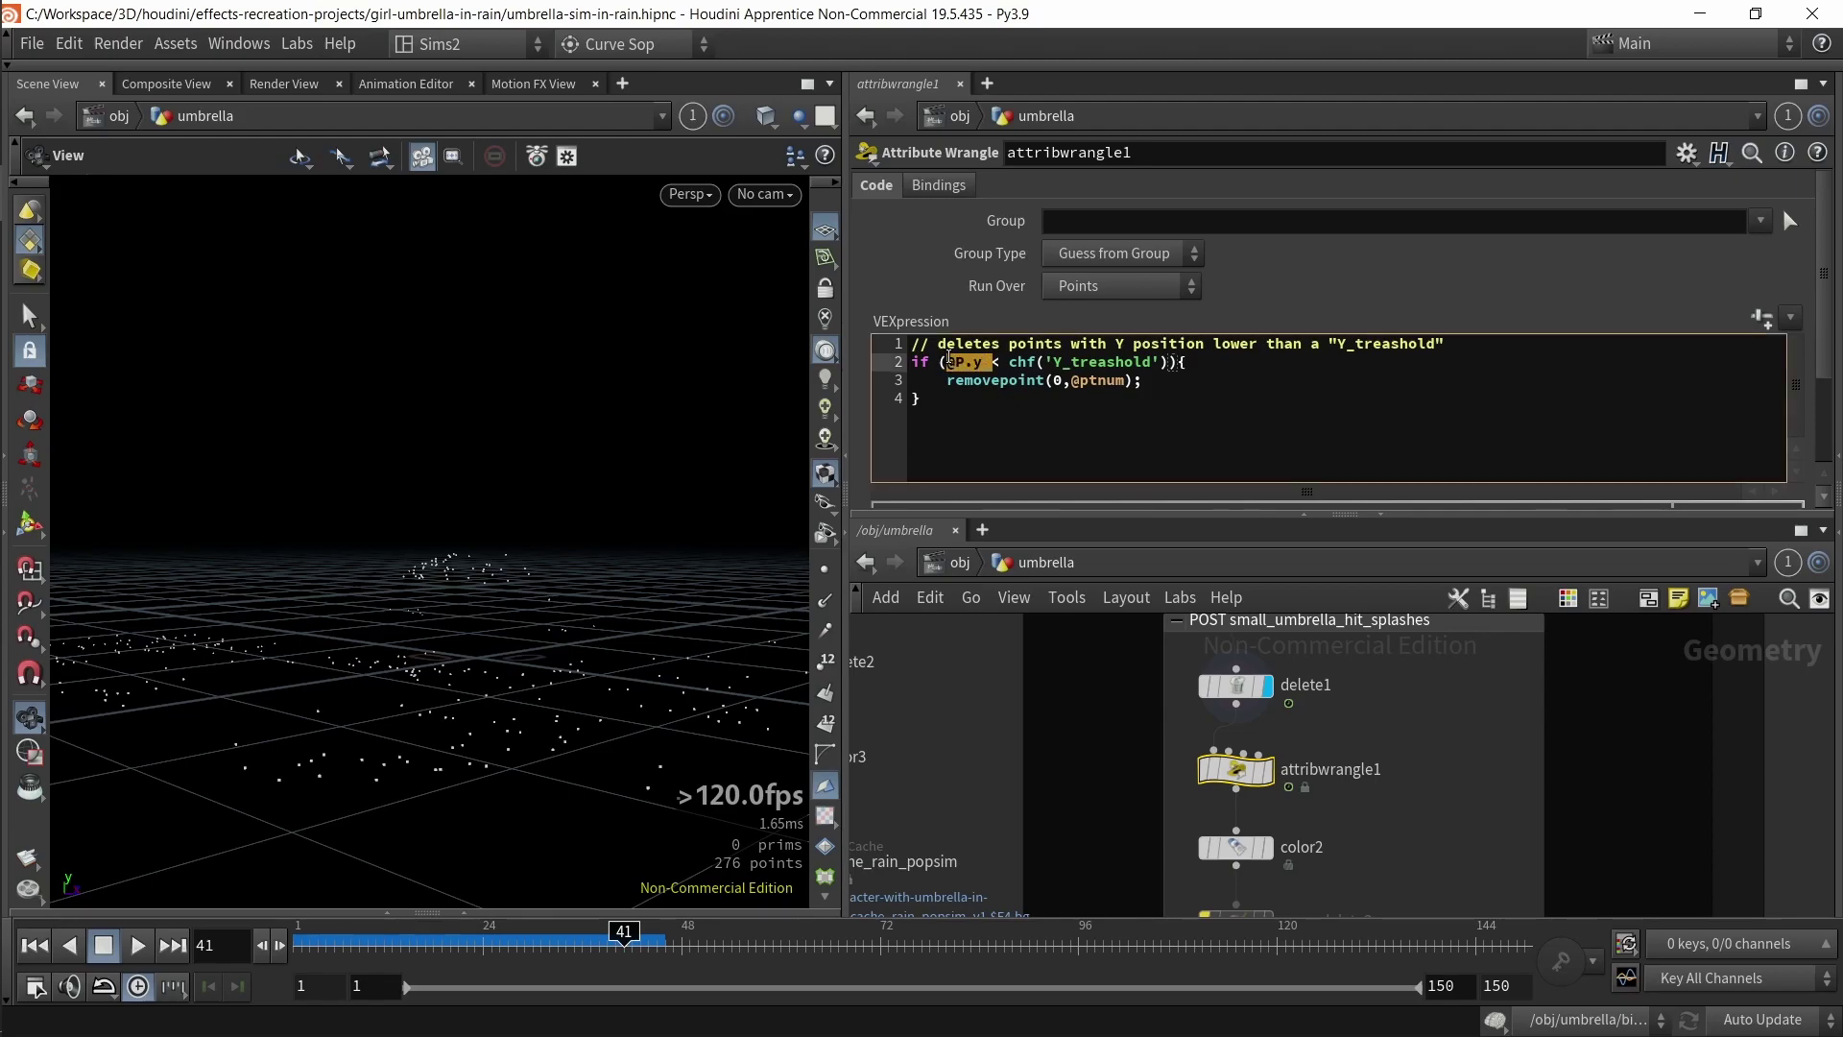
key(Down)
drag(985, 362, 948, 362)
click(988, 370)
scroll(1396, 458, down, 3)
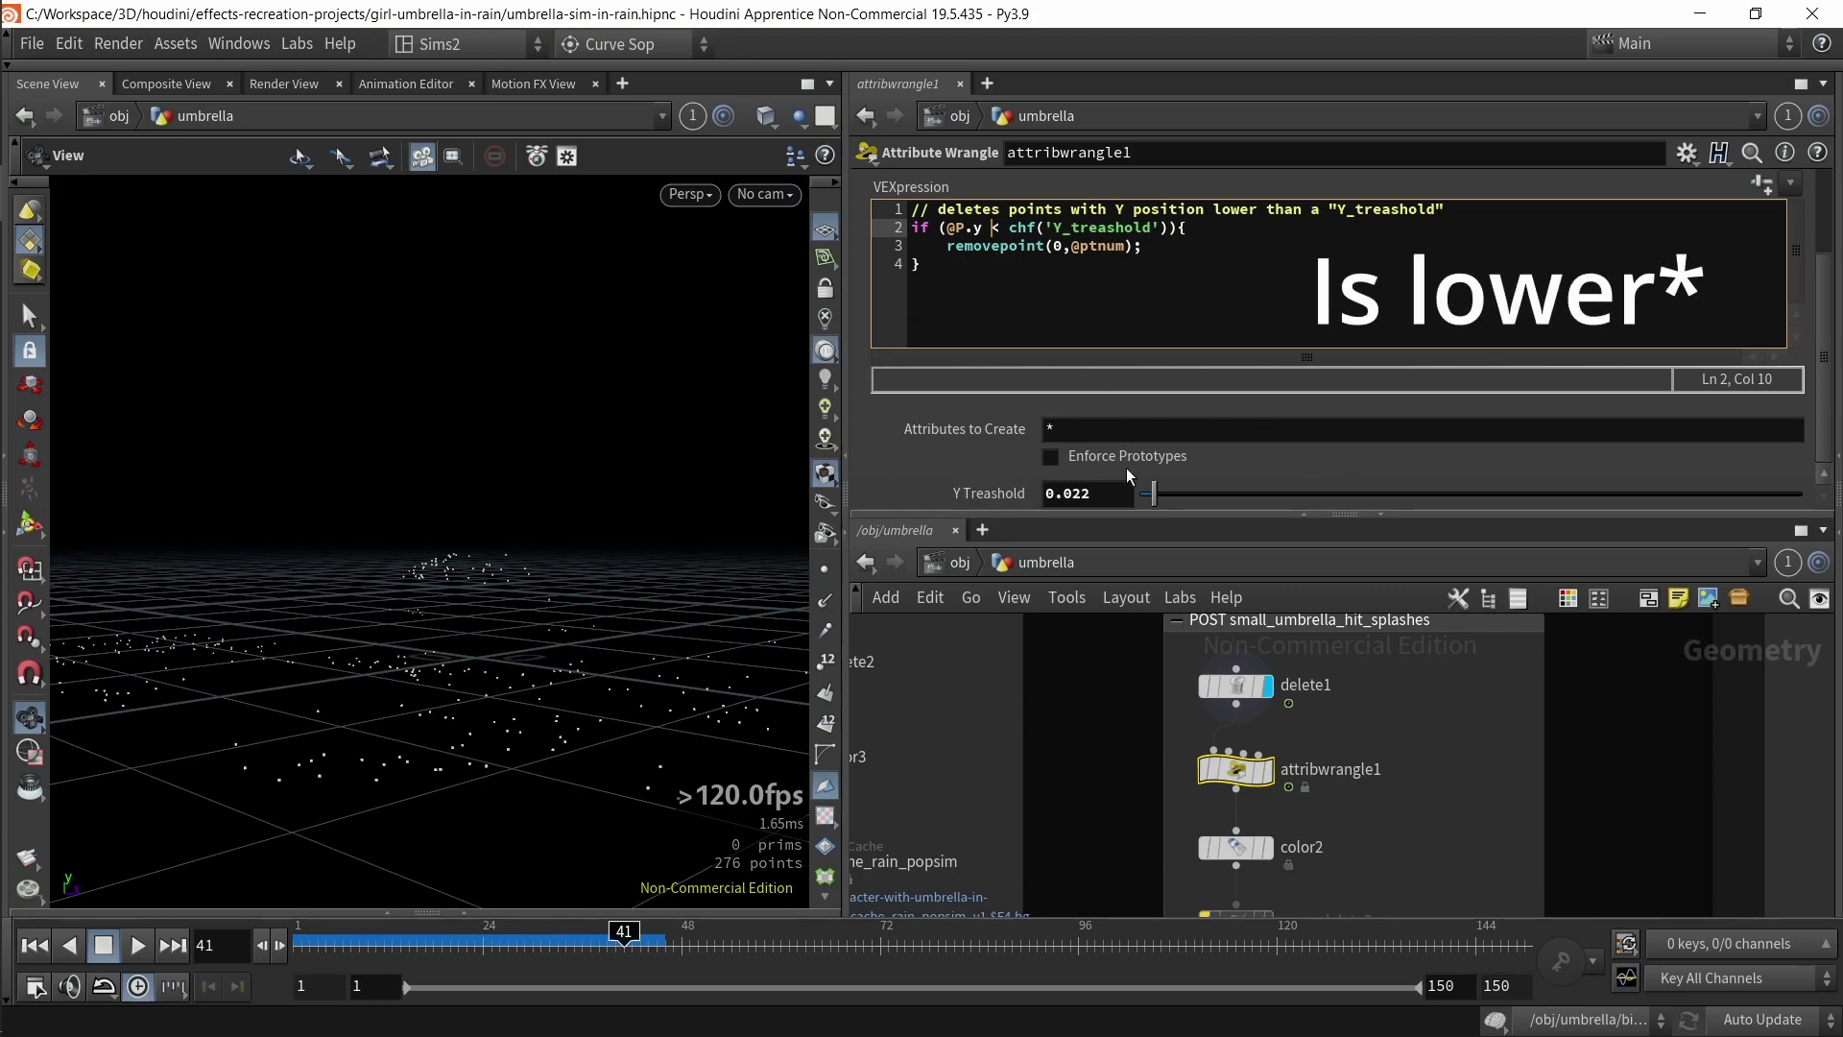
- Check attribwrangle1's Y Treashold parameter and display the node to see its effect on the small splash points
drag(1107, 494, 1028, 469)
click(1107, 495)
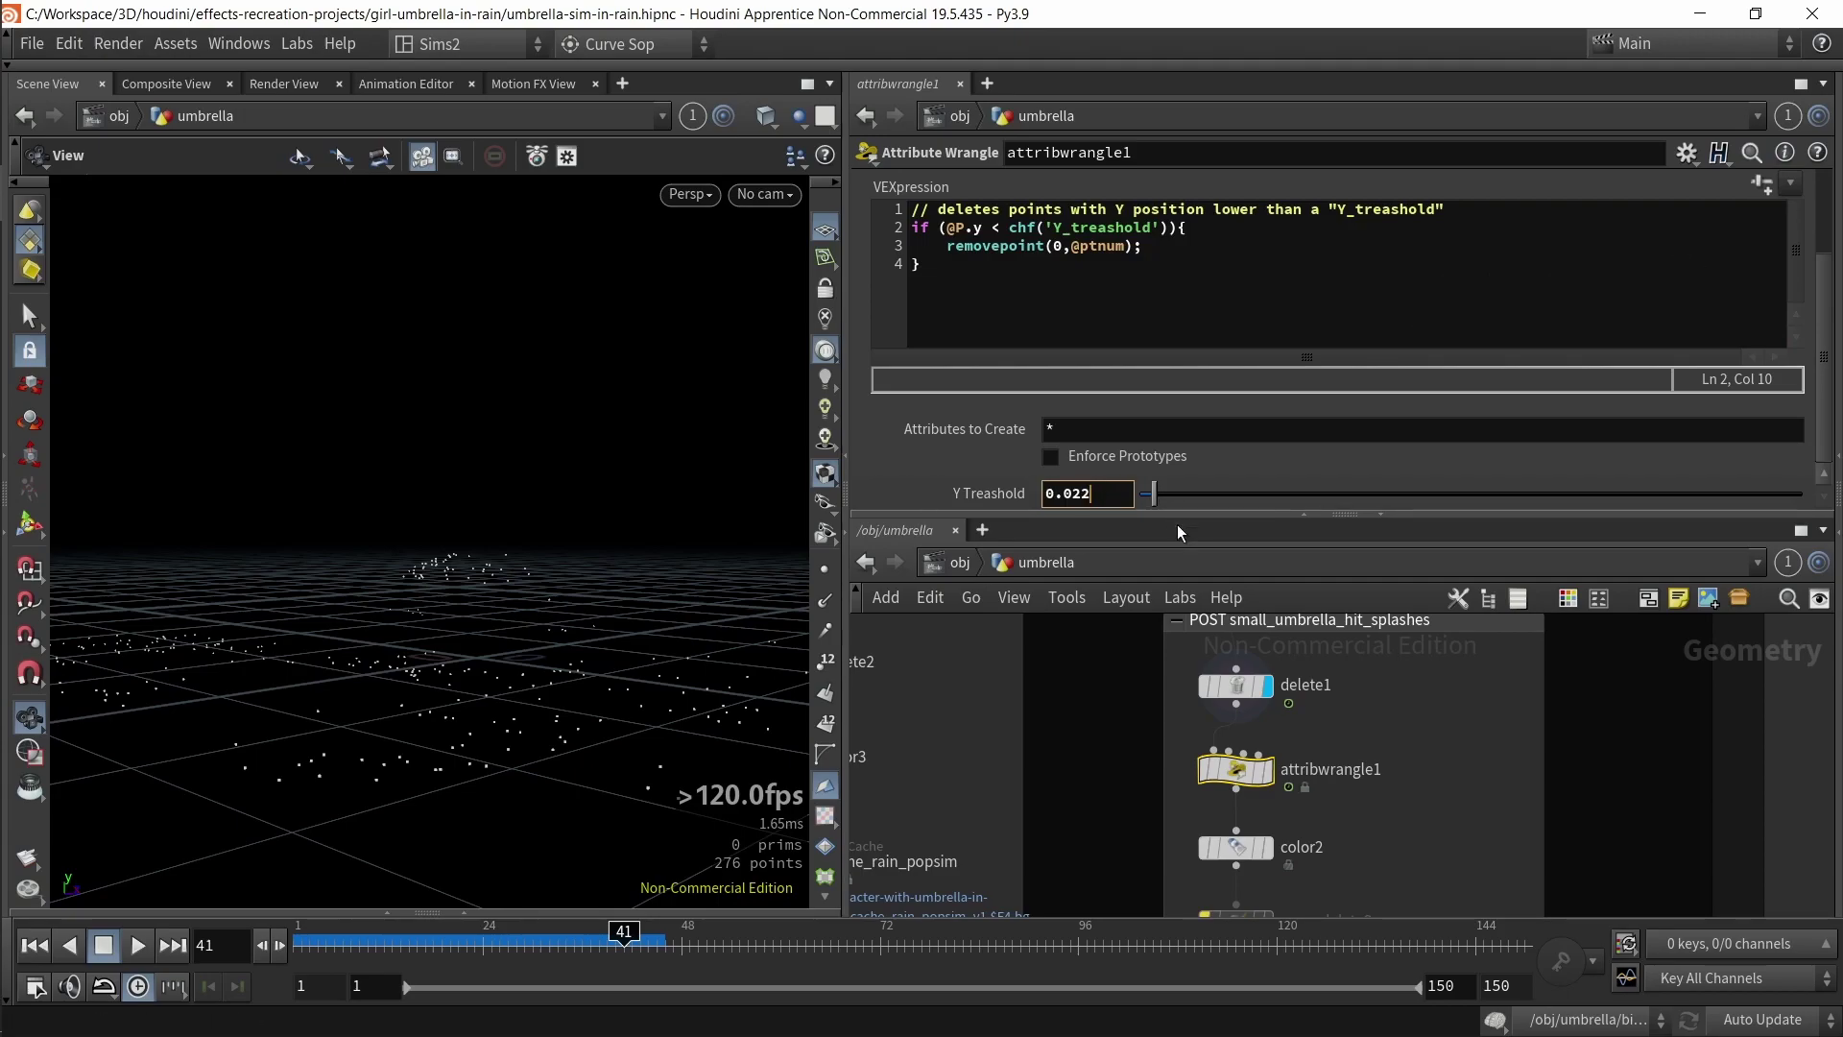
click(1269, 780)
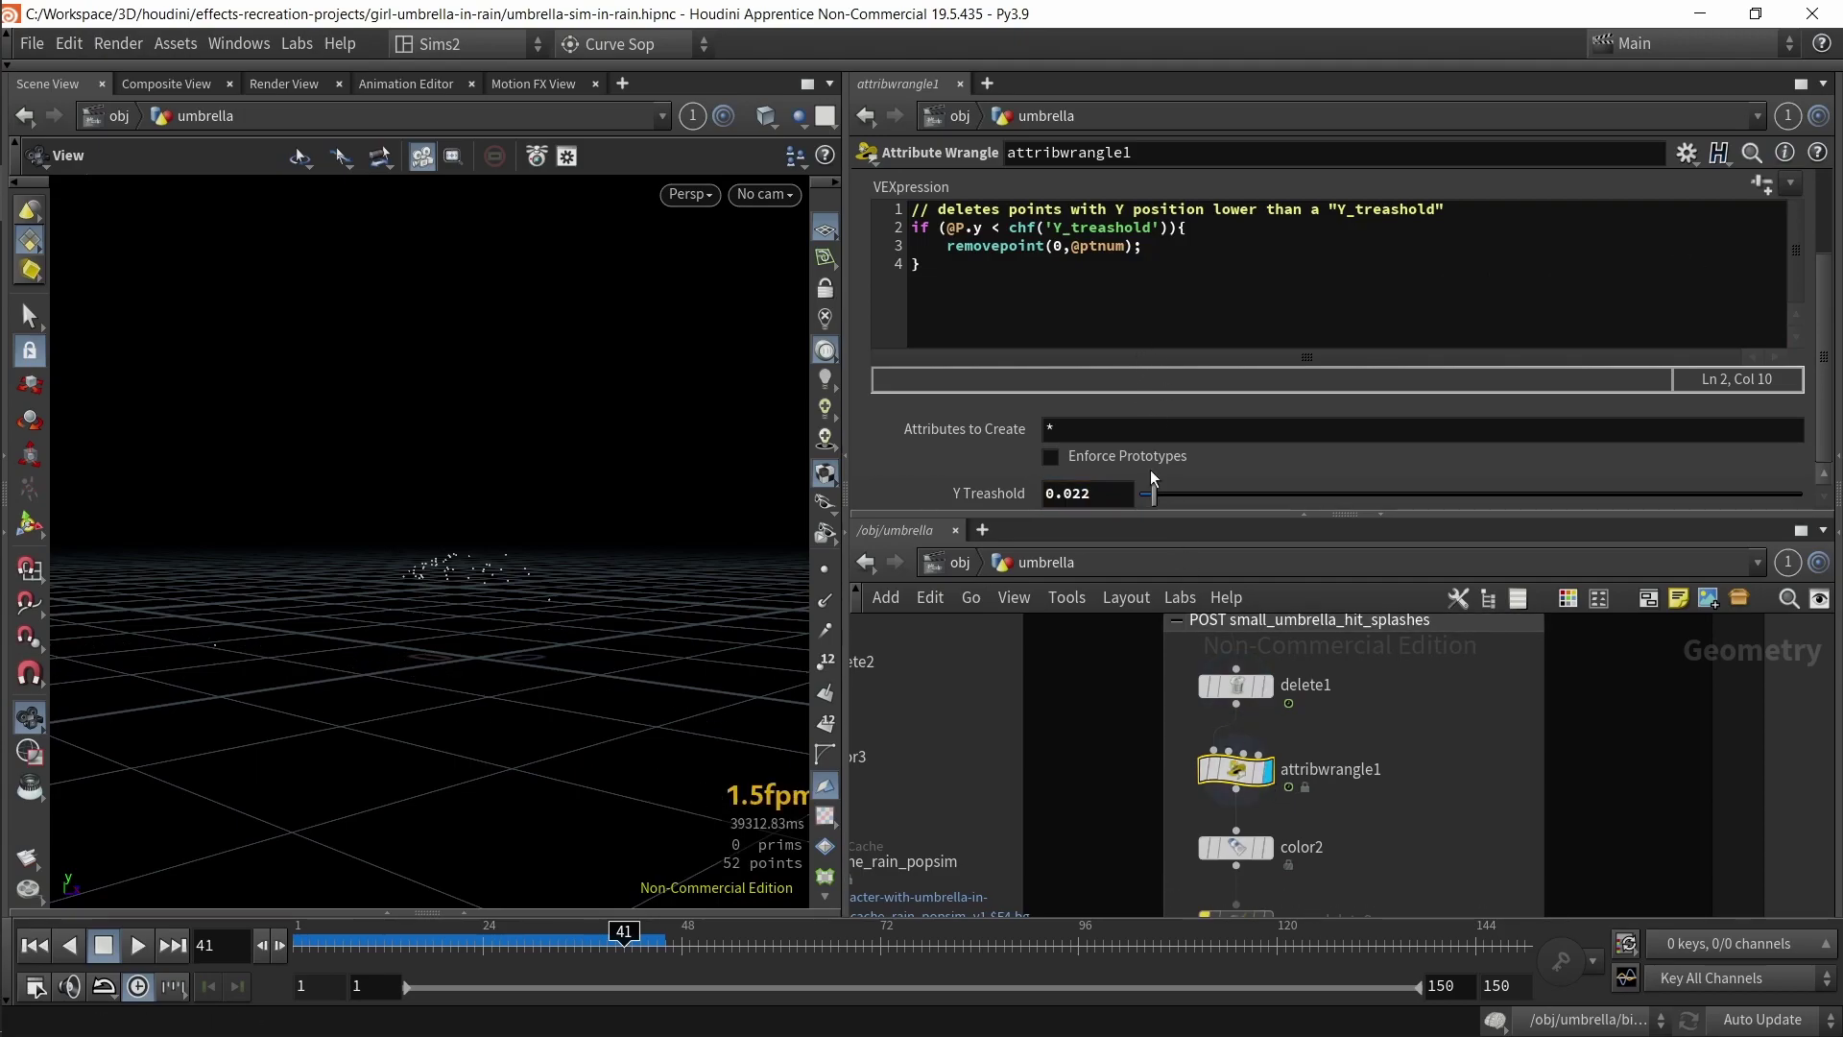
mouse_move(1155, 496)
mouse_down()
mouse_move(1139, 485)
mouse_move(1154, 494)
mouse_up()
- Bypass and re-enable attribwrangle1 to compare the small splash points around frames 43 and 44 from several angles
click(1205, 771)
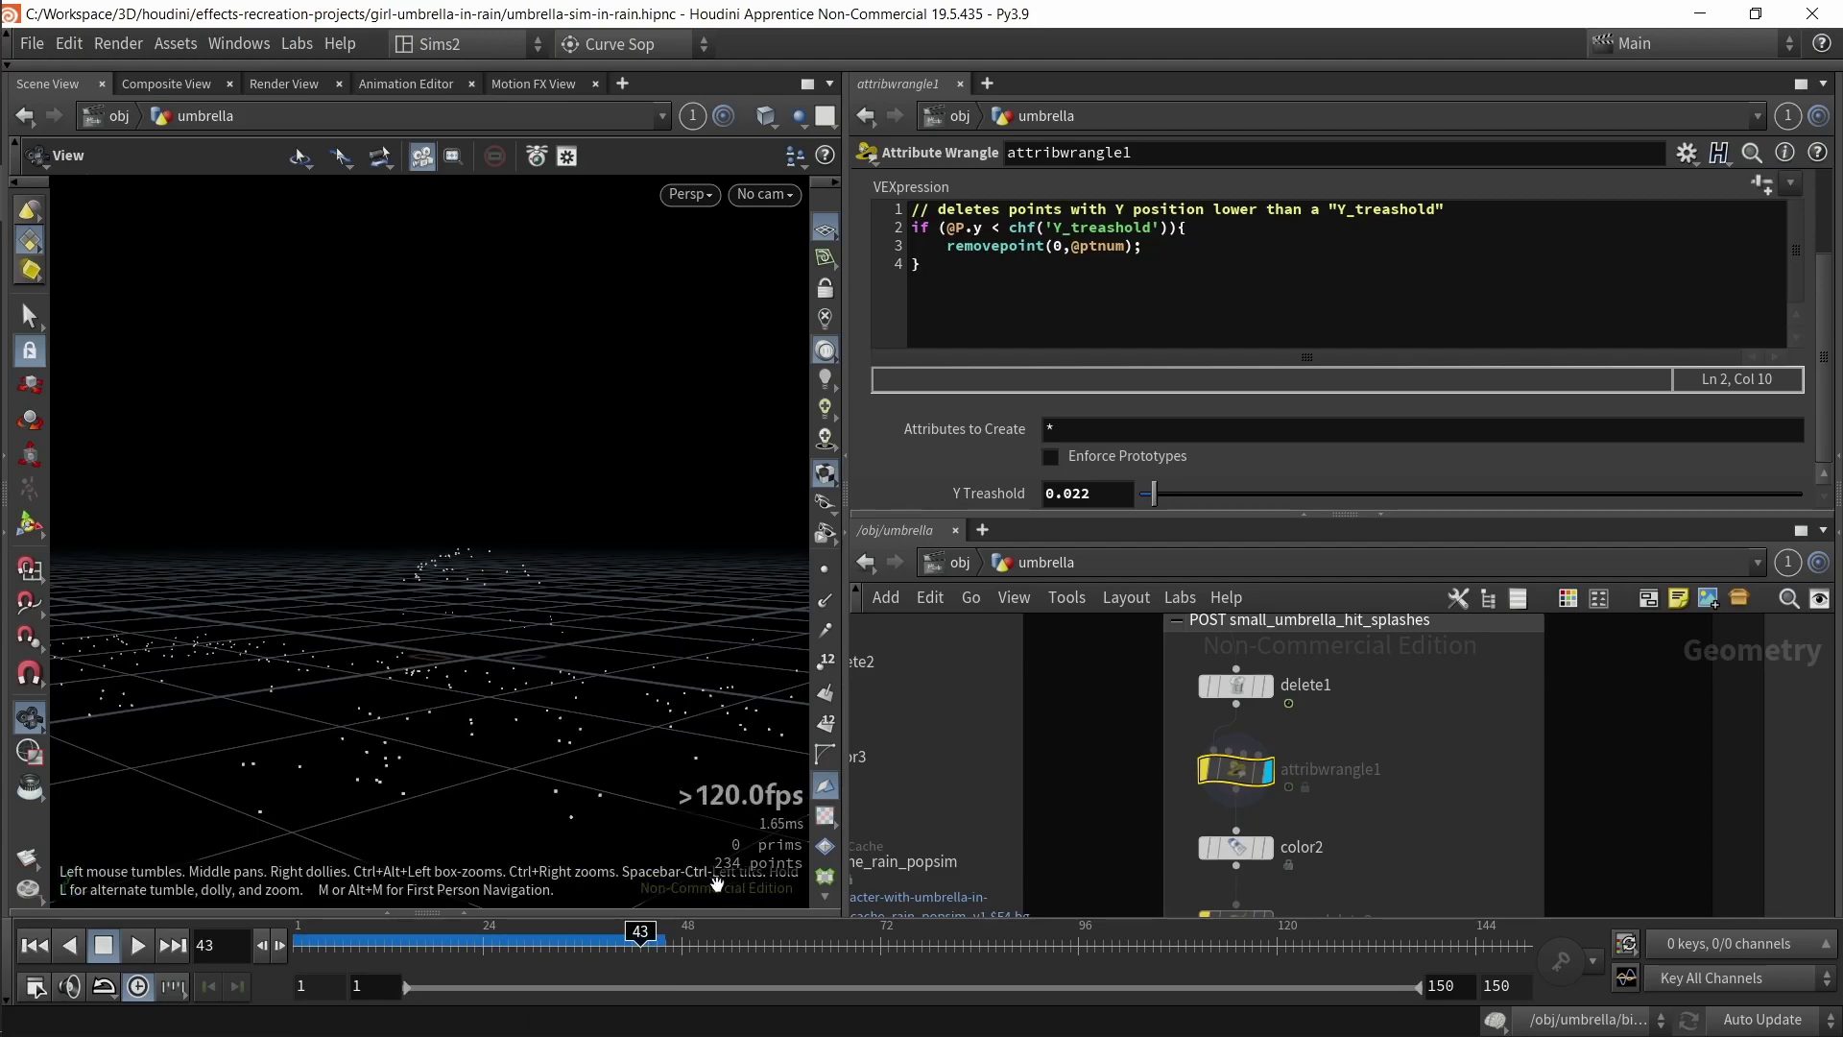
click(1204, 769)
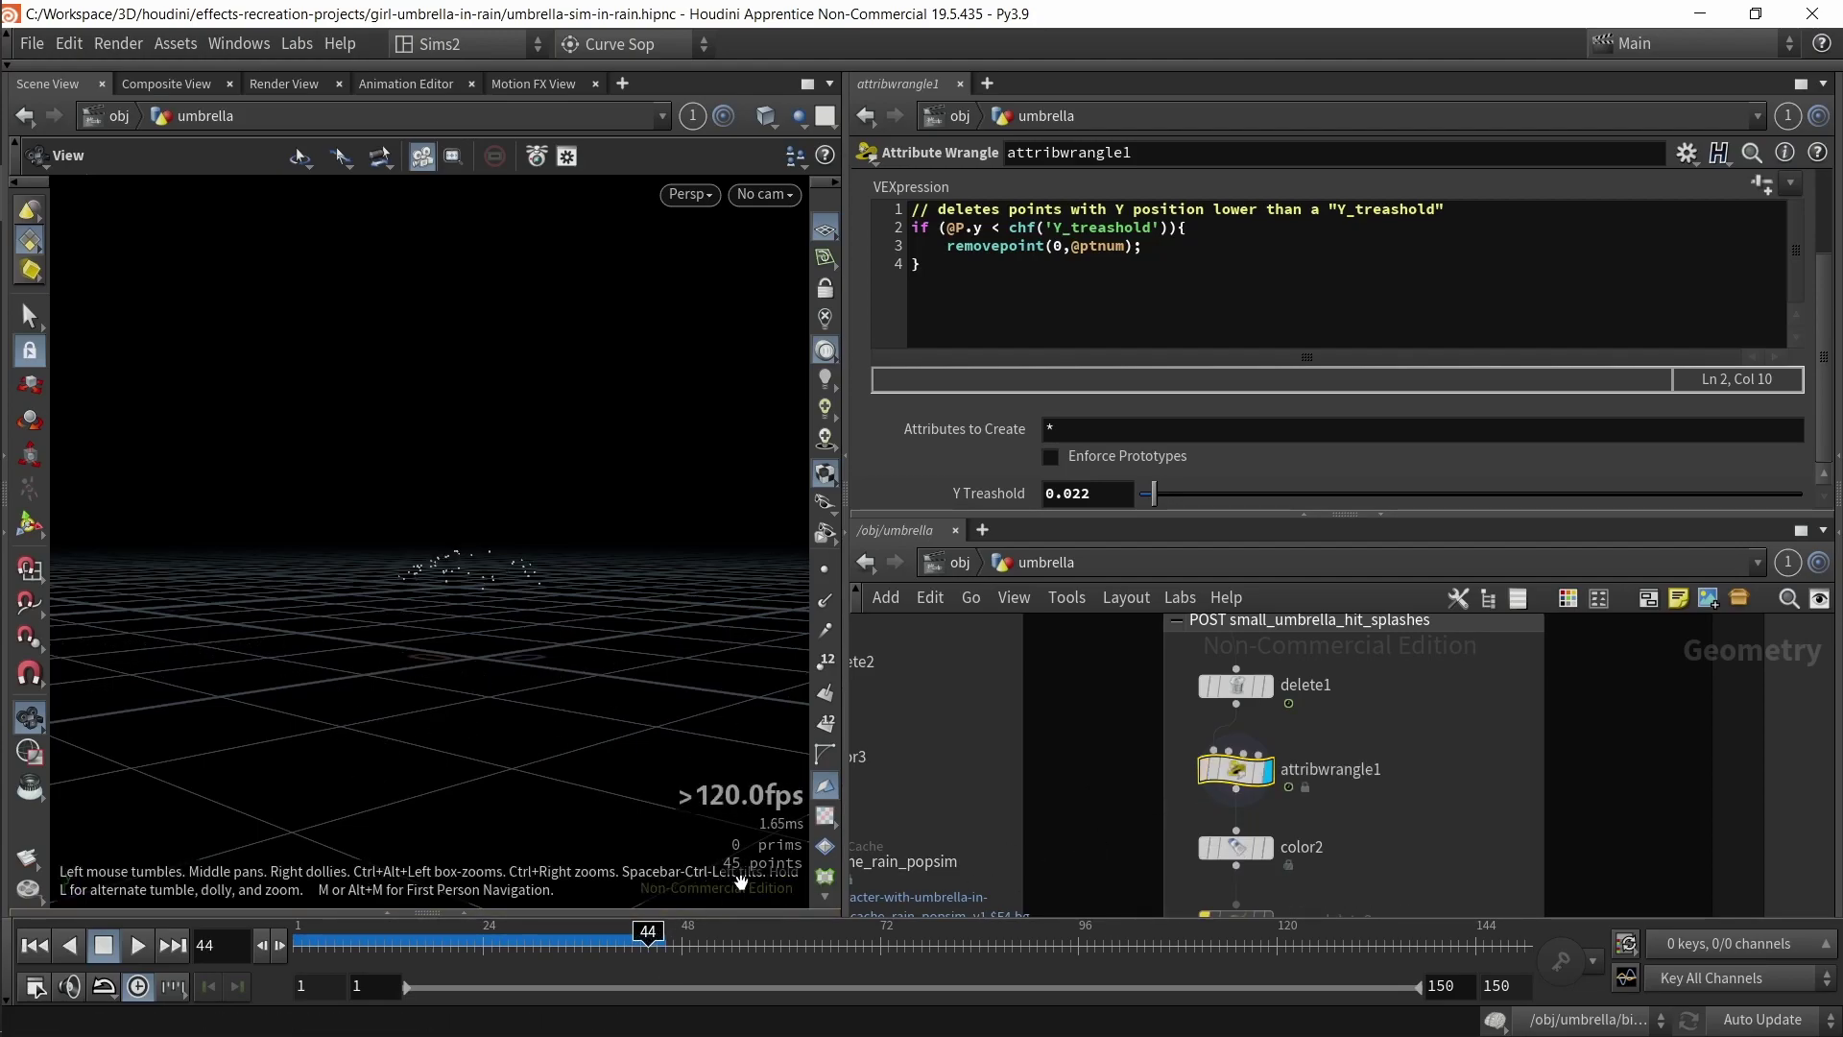
drag(496, 602, 500, 637)
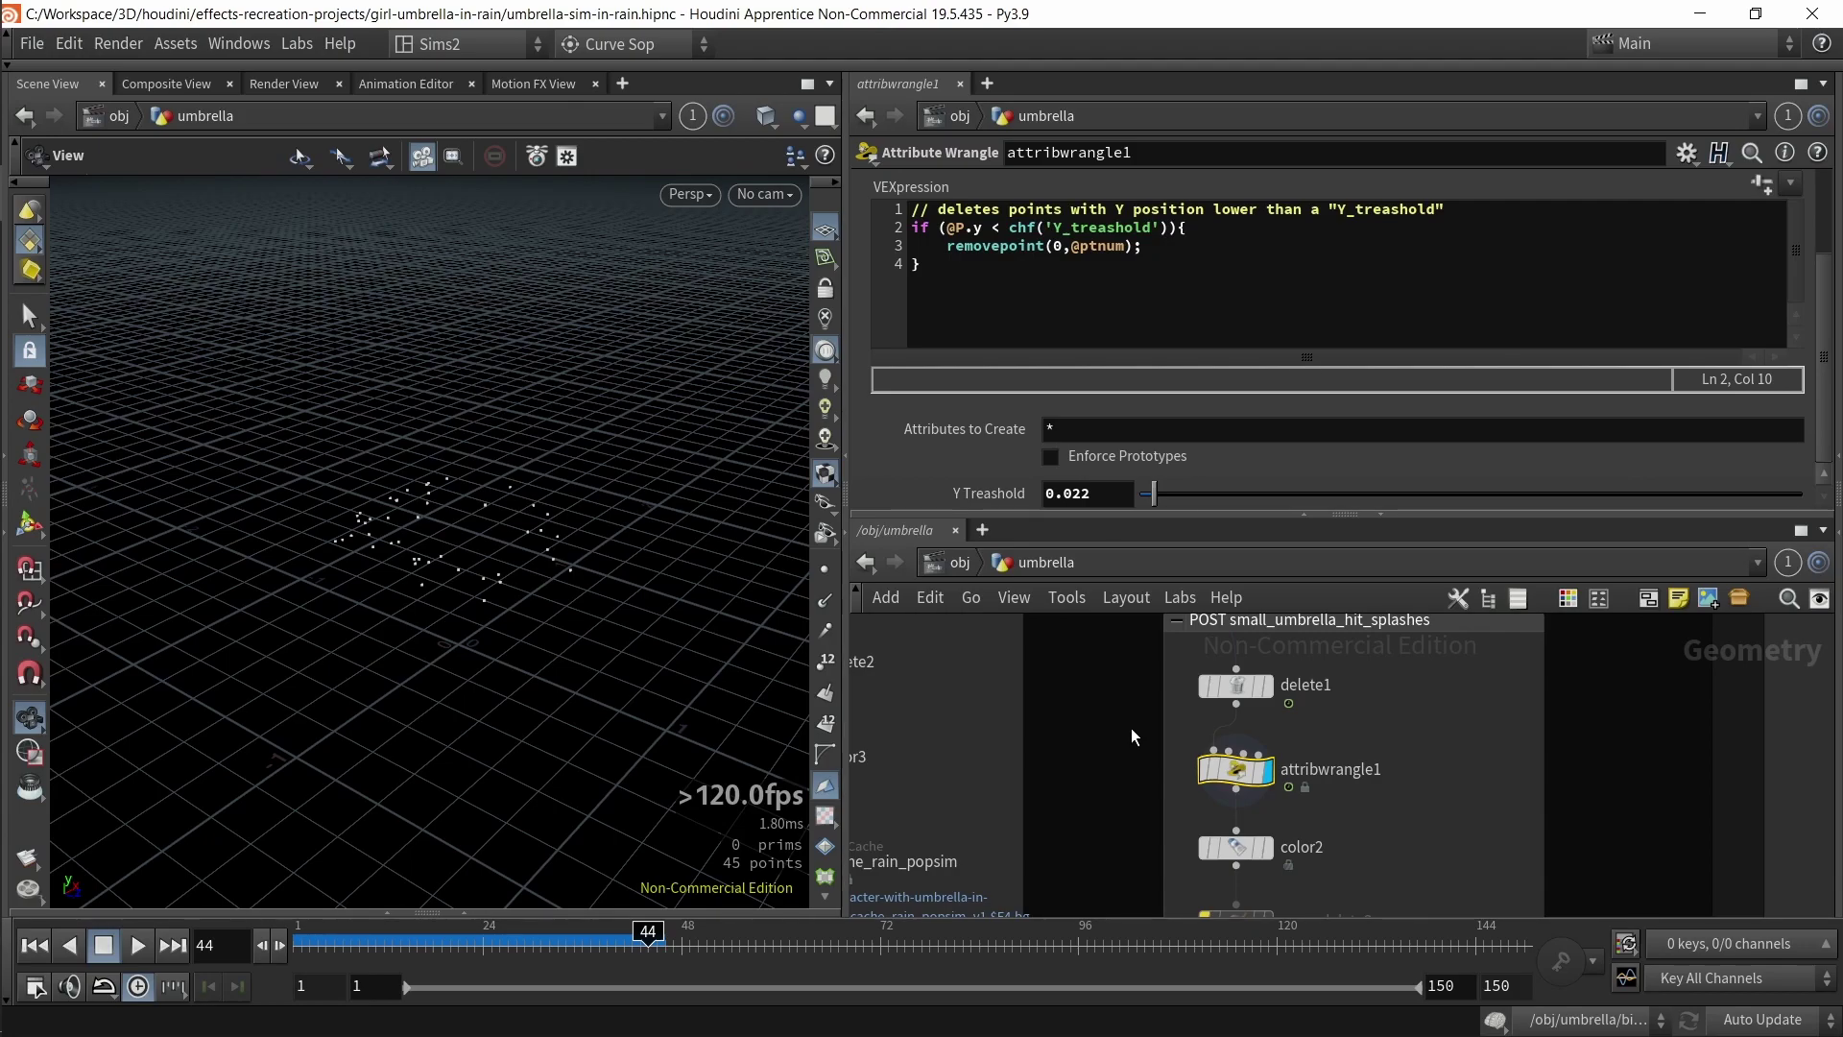
drag(530, 605, 563, 659)
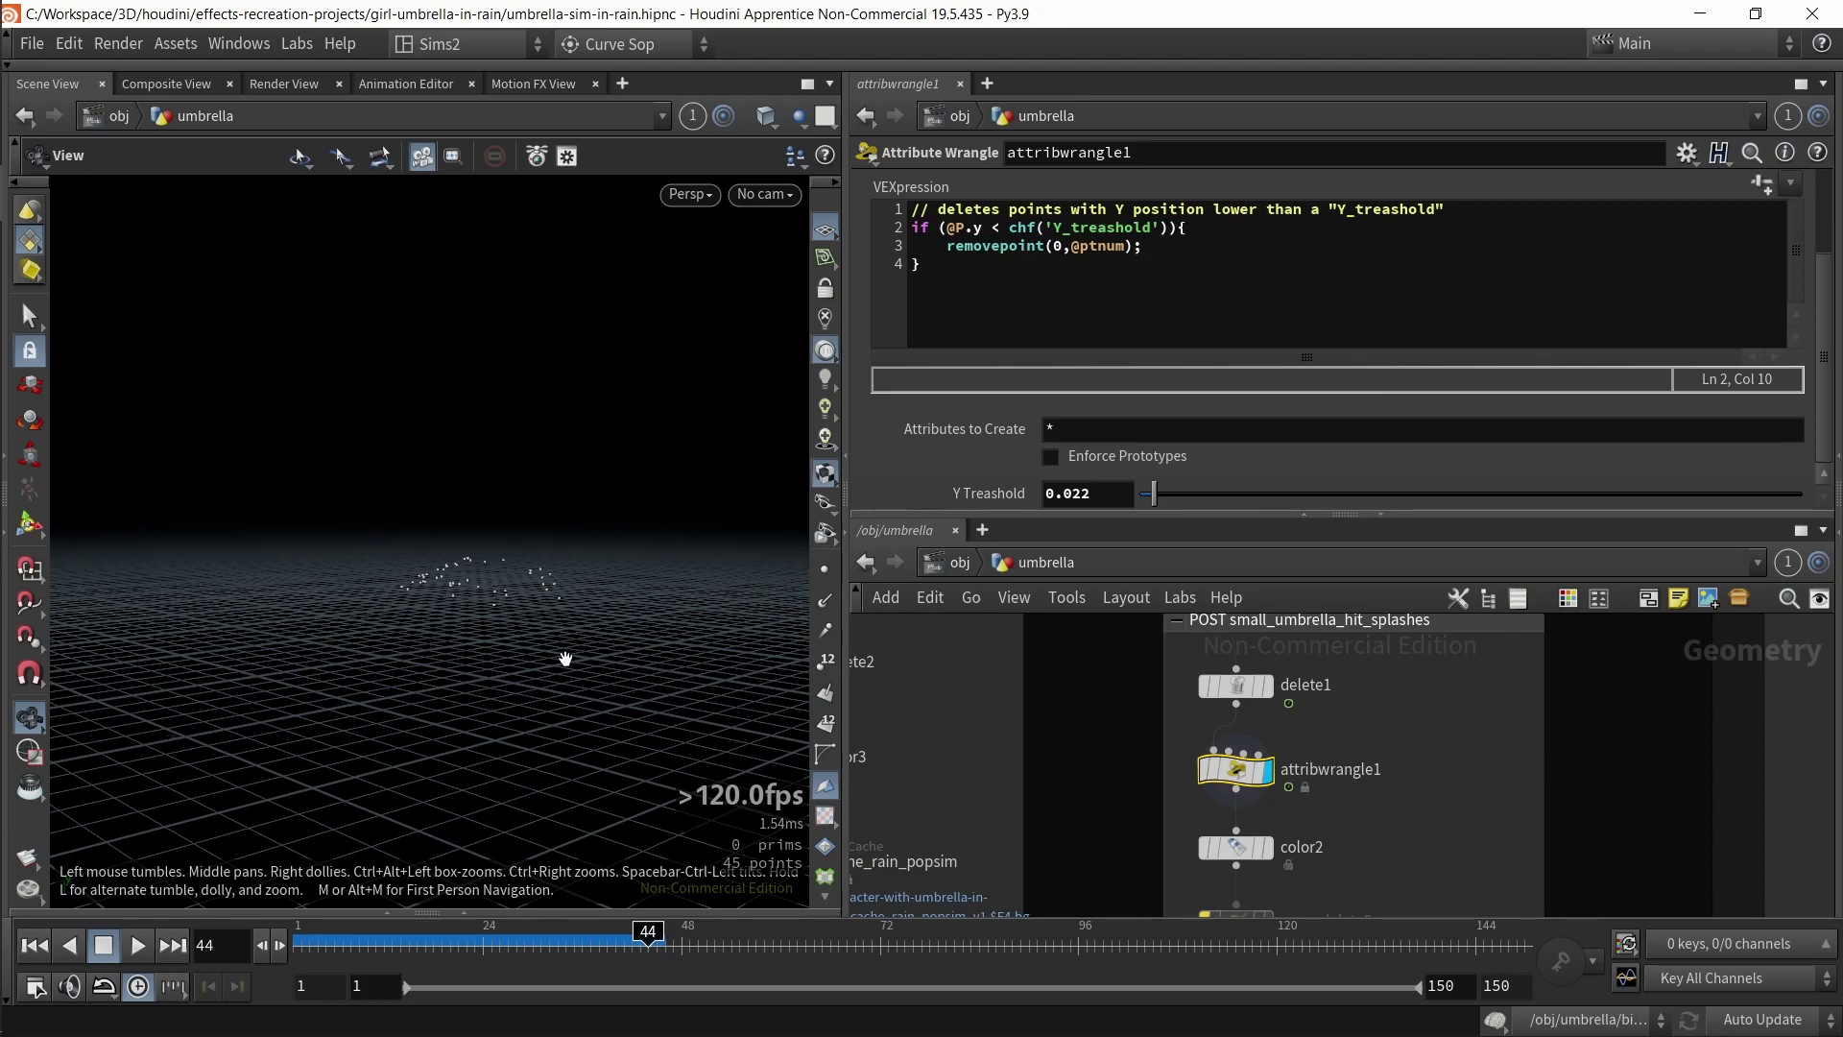
drag(583, 686, 587, 697)
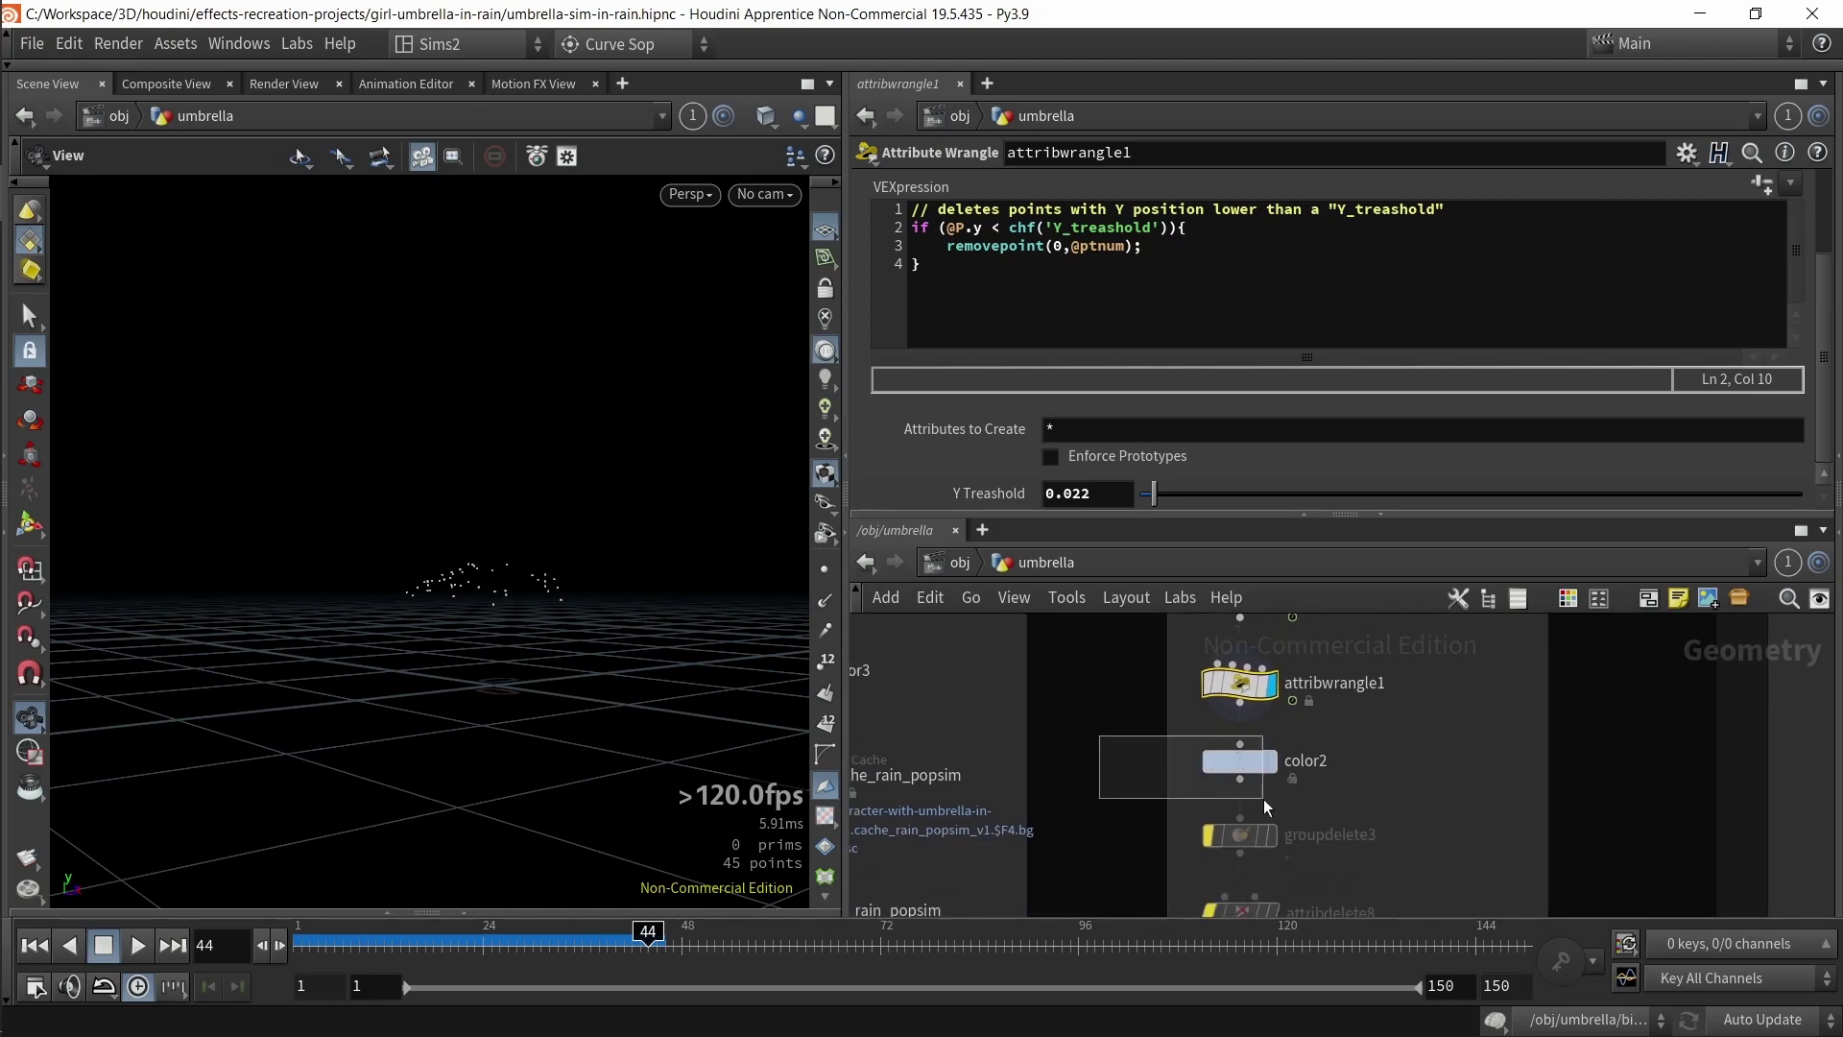
- Display color2 below attribwrangle1 and review its constant colour settings
click(1252, 797)
scroll(1161, 728, down, 5)
middle_drag(1129, 741, 1218, 763)
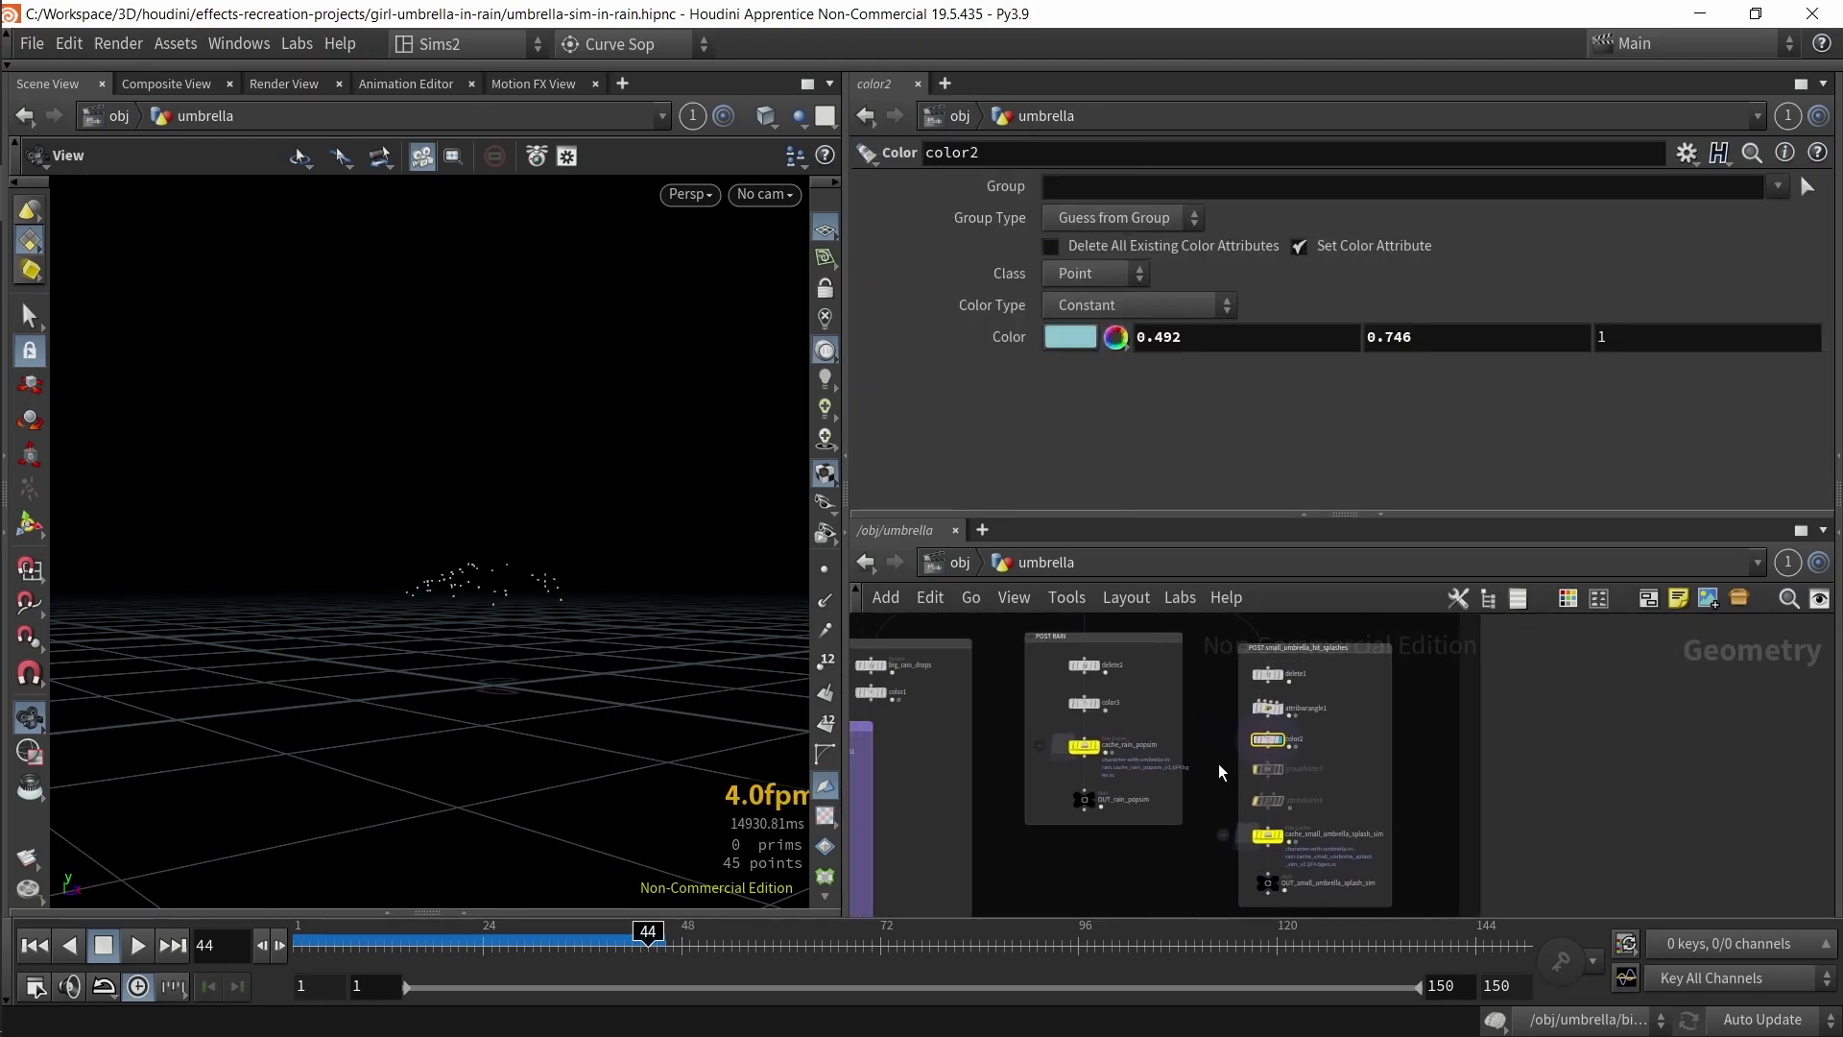
middle_drag(1033, 734, 1104, 702)
scroll(1104, 702, up, 2)
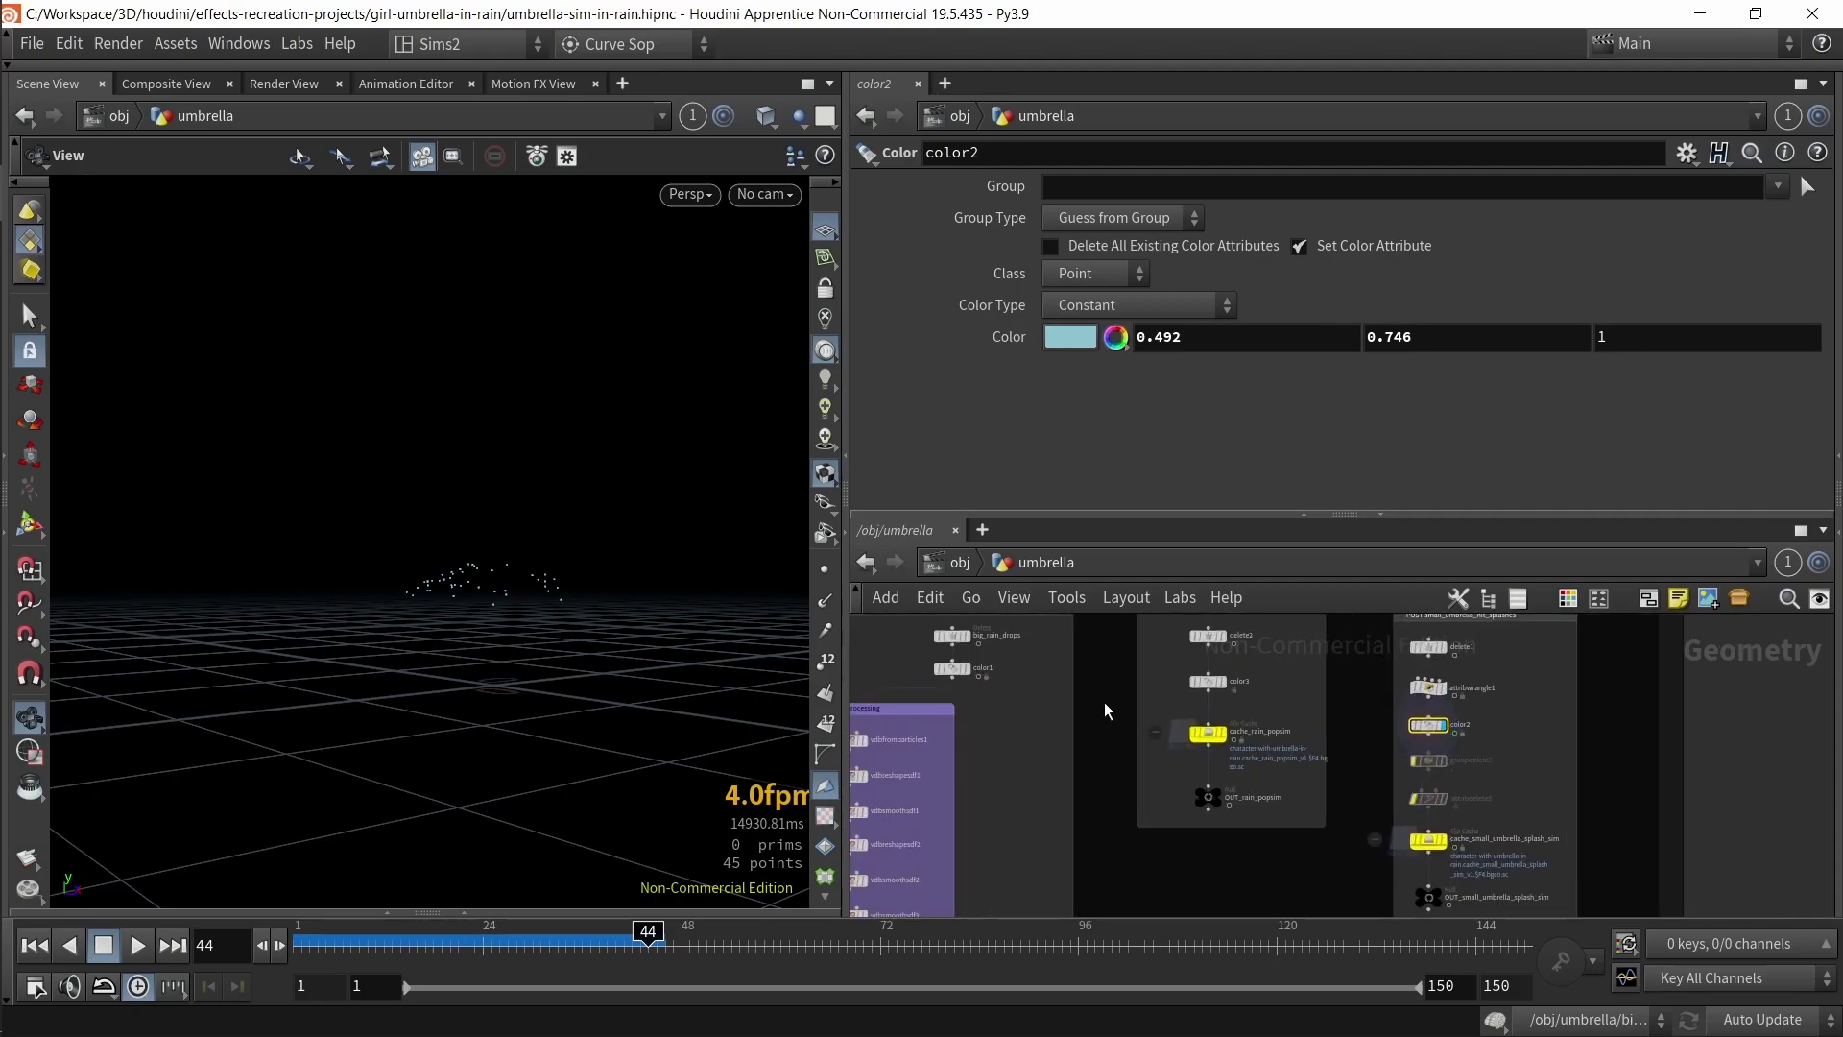
- Examine the layout of the three POST branches, including the VDB Smooth SDF node in the VDB processing box
drag(1150, 720, 1348, 833)
middle_drag(1320, 808, 1262, 754)
drag(1277, 772, 1394, 836)
middle_drag(1025, 838, 1227, 793)
scroll(1227, 793, down, 3)
drag(1226, 834, 990, 681)
middle_drag(1350, 794, 1199, 856)
scroll(1251, 805, up, 2)
click(1249, 803)
scroll(1024, 784, up, 2)
middle_drag(1024, 784, 1449, 714)
drag(1287, 842, 1081, 728)
scroll(1253, 739, down, 1)
middle_drag(1253, 740, 937, 823)
click(1111, 778)
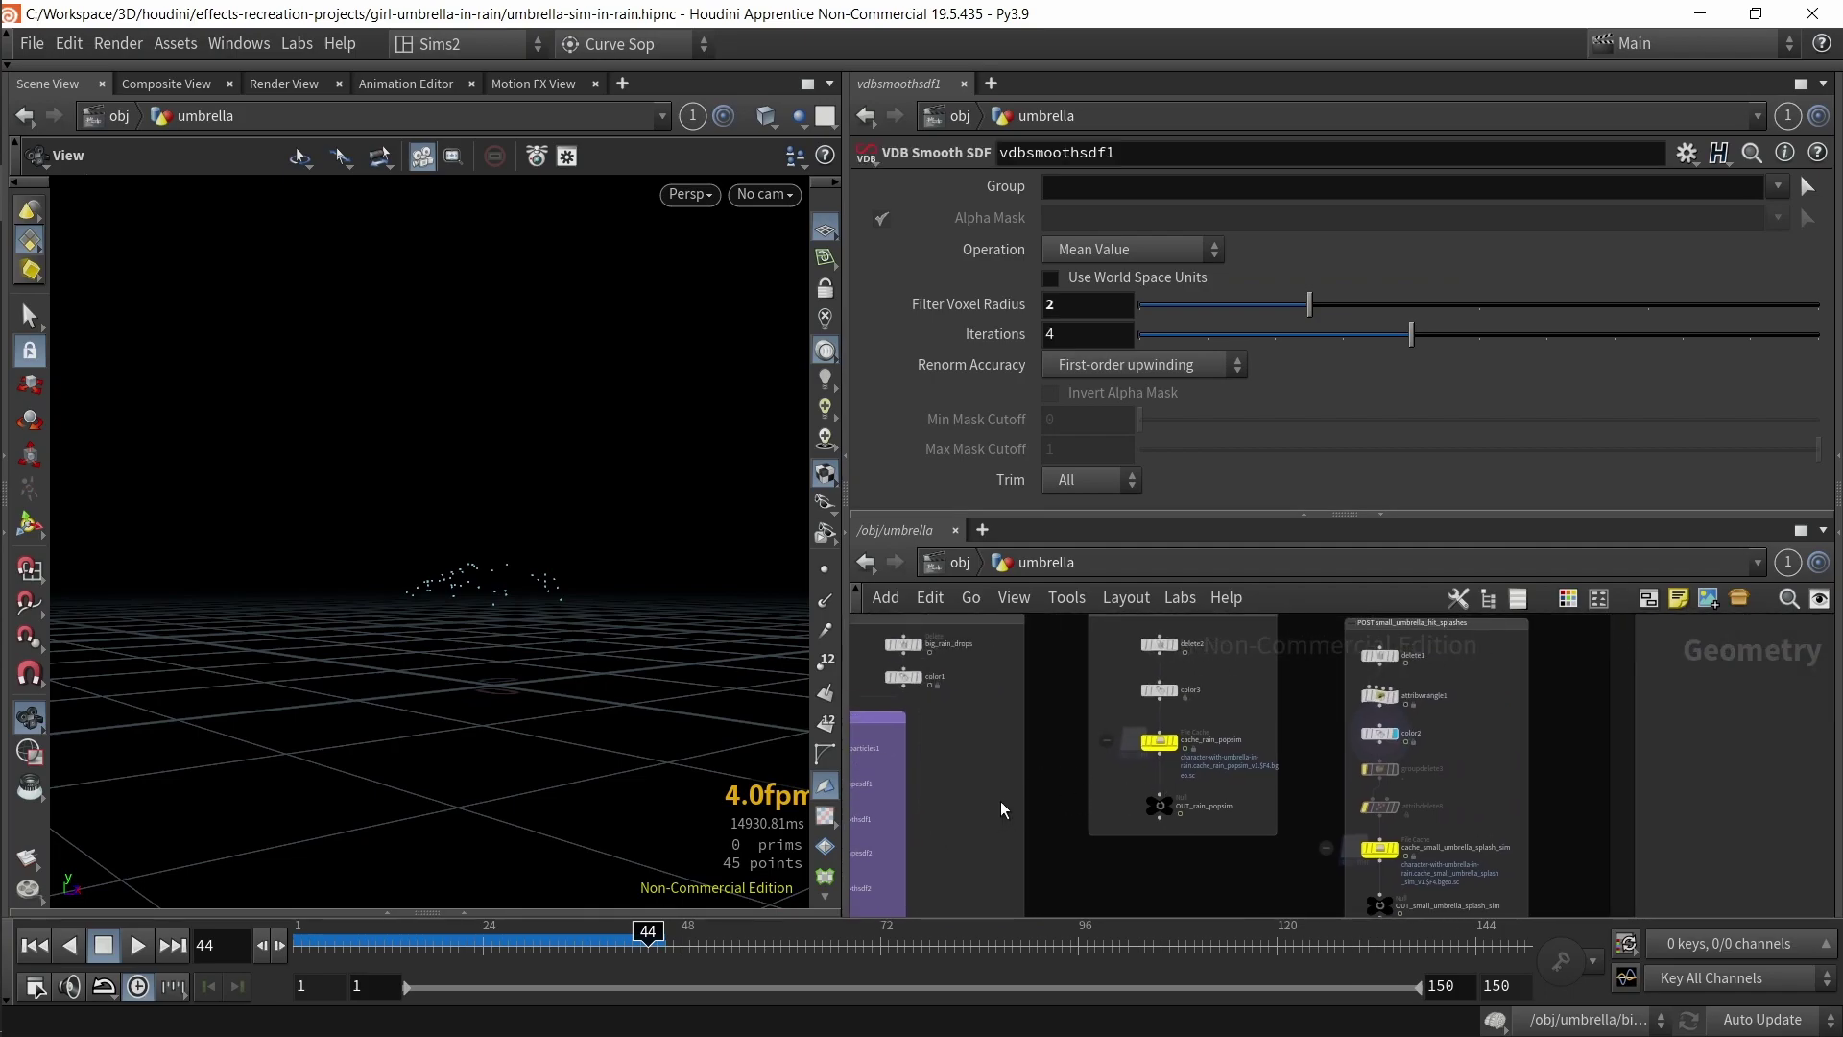
- Display cache_rain_popsim in POST RAIN and show its Save Filters after checking its advanced save options
scroll(1052, 786, up, 5)
click(1207, 715)
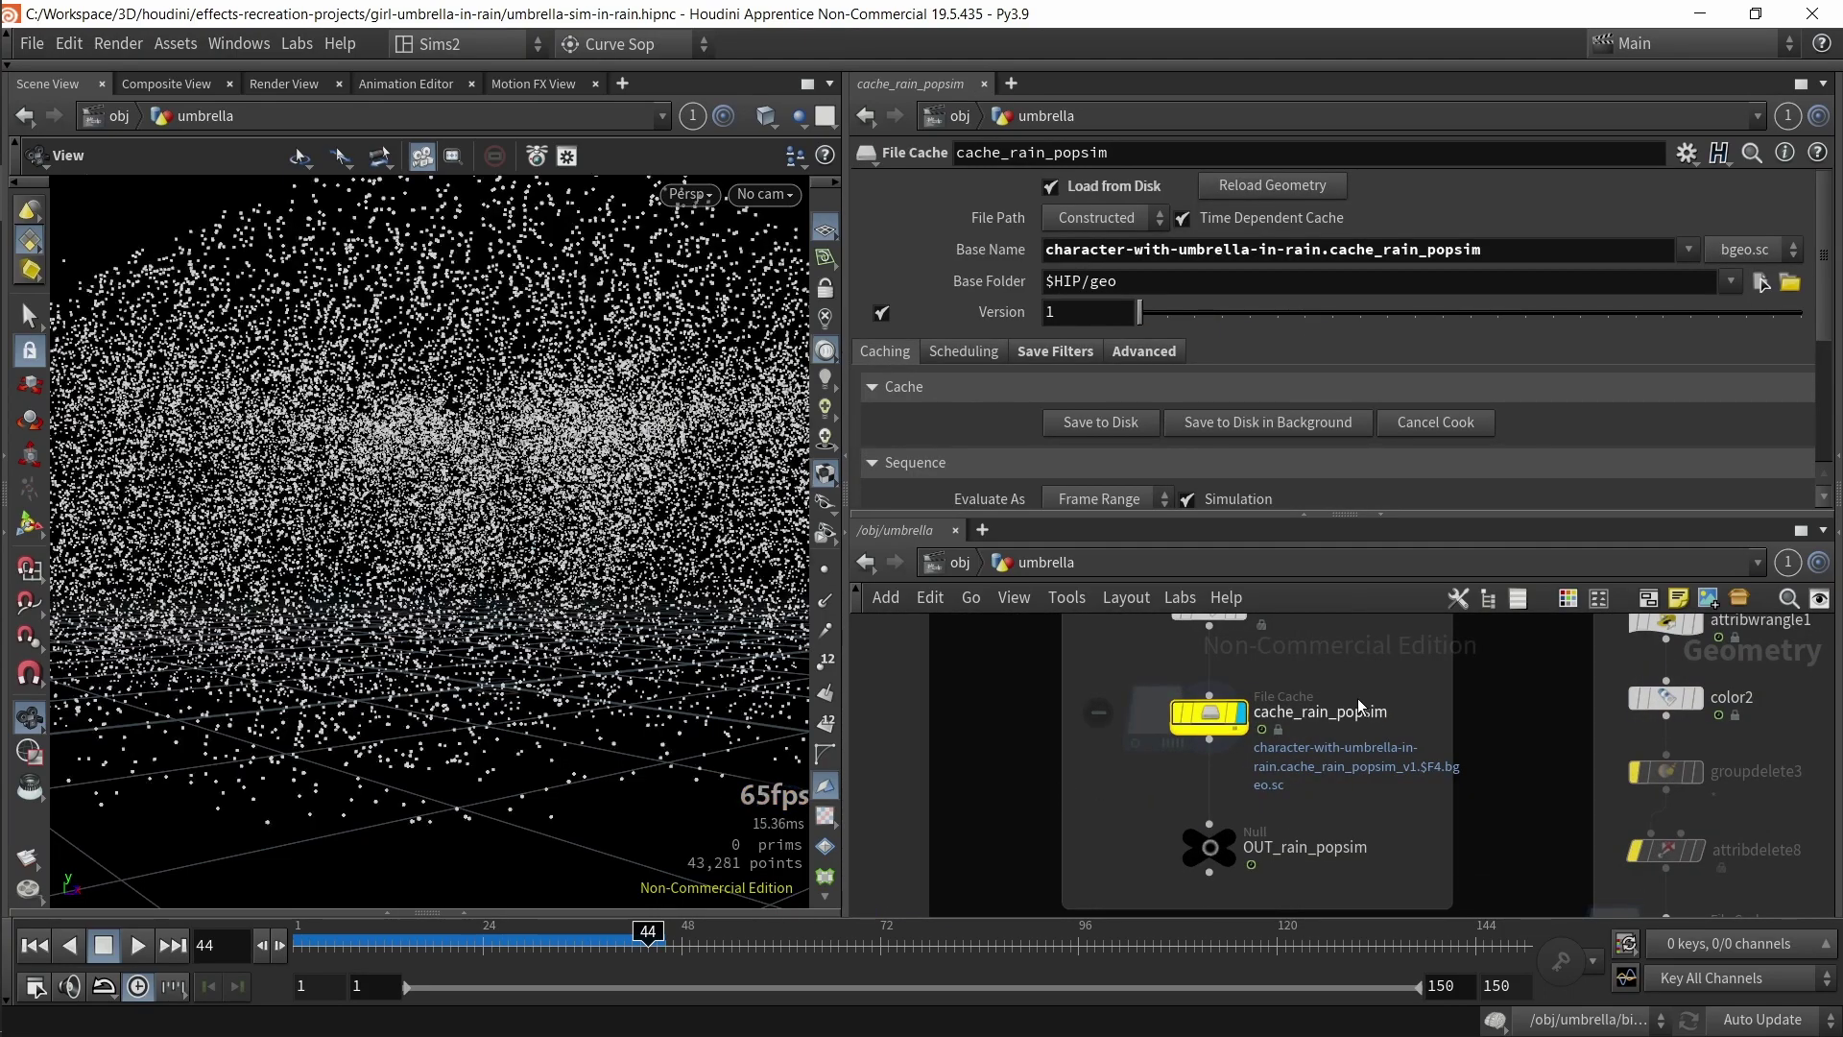
click(1120, 354)
scroll(1031, 424, down, 2)
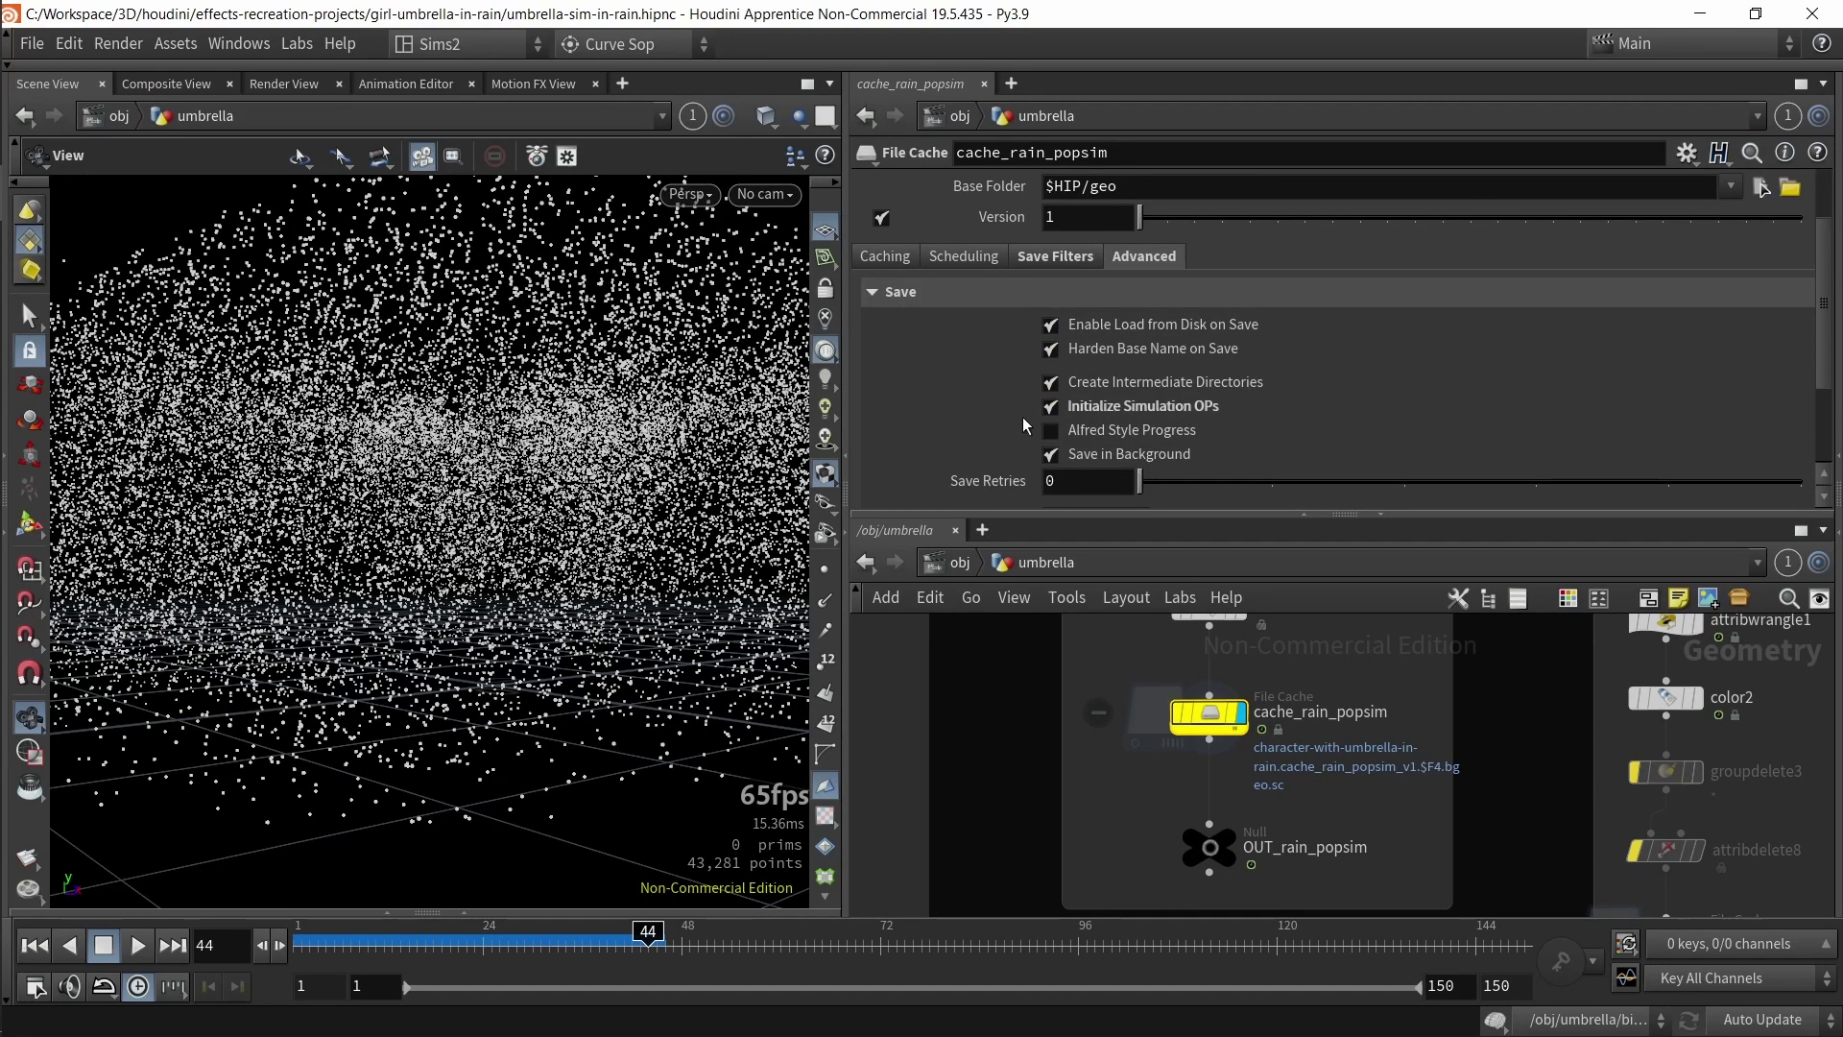
middle_drag(1511, 721, 1444, 744)
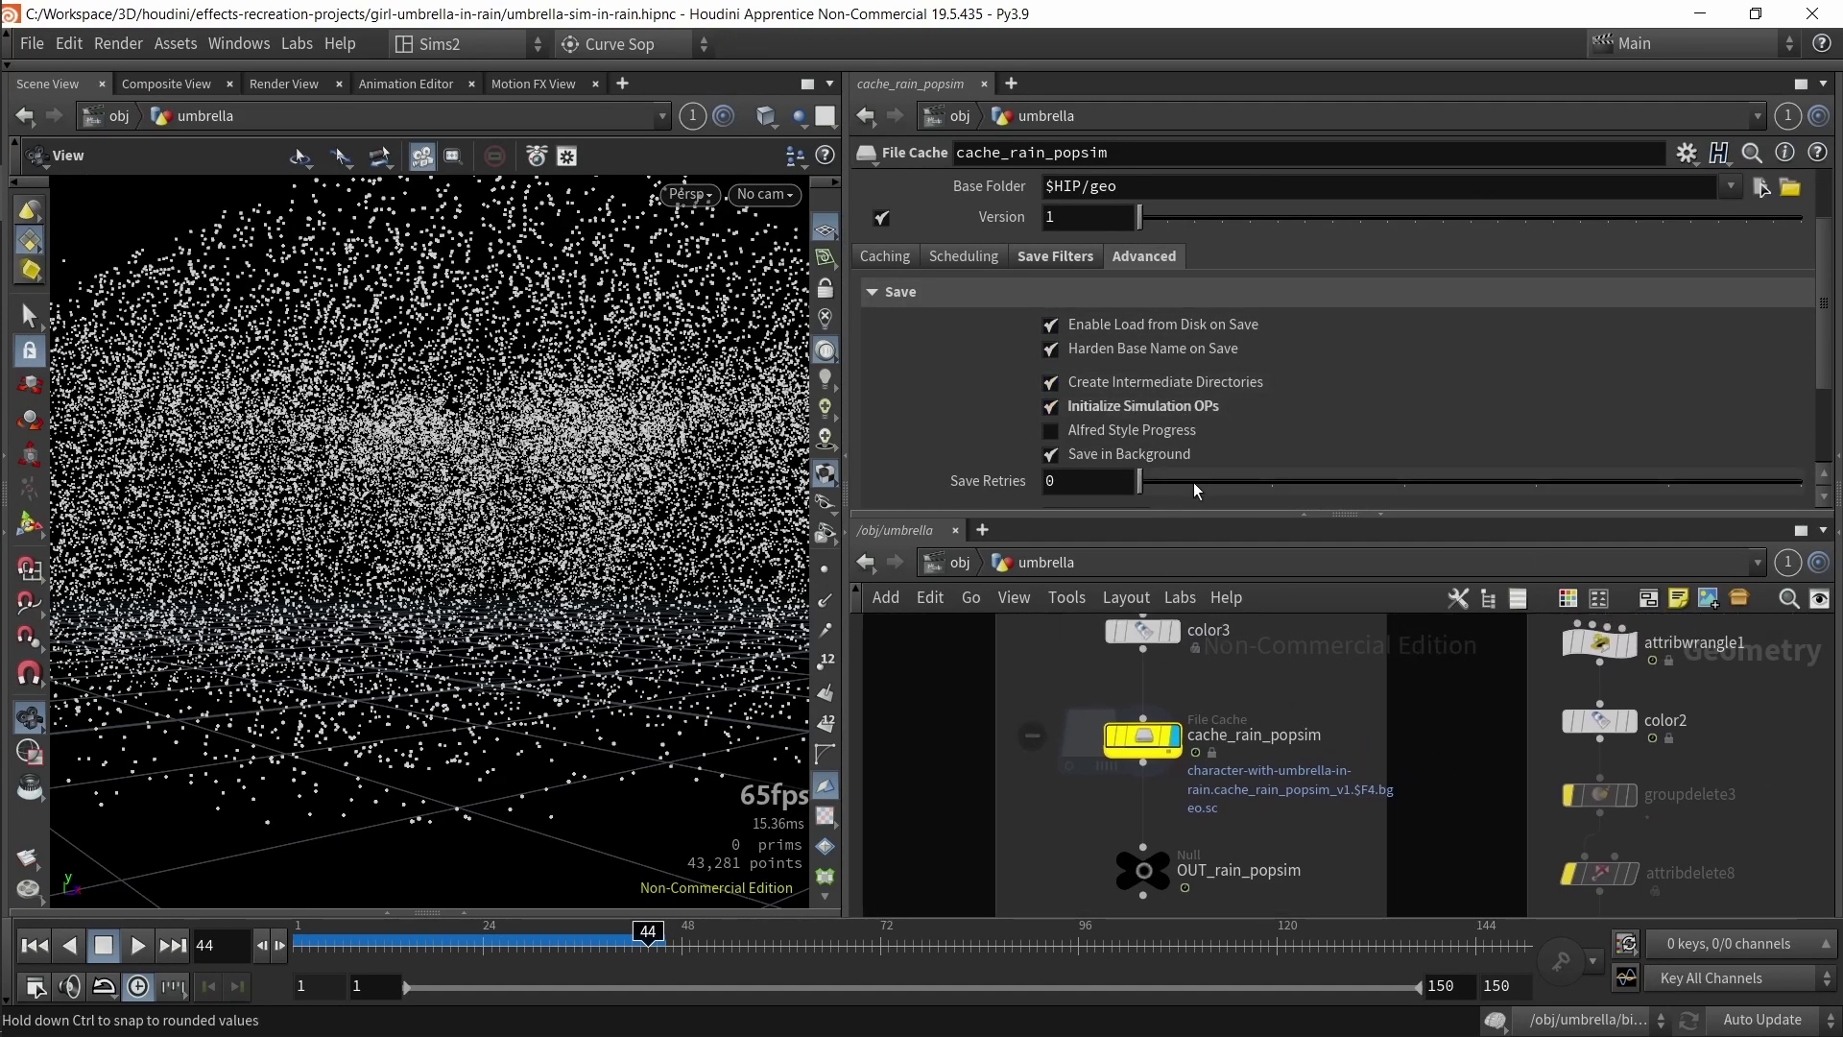
click(1060, 268)
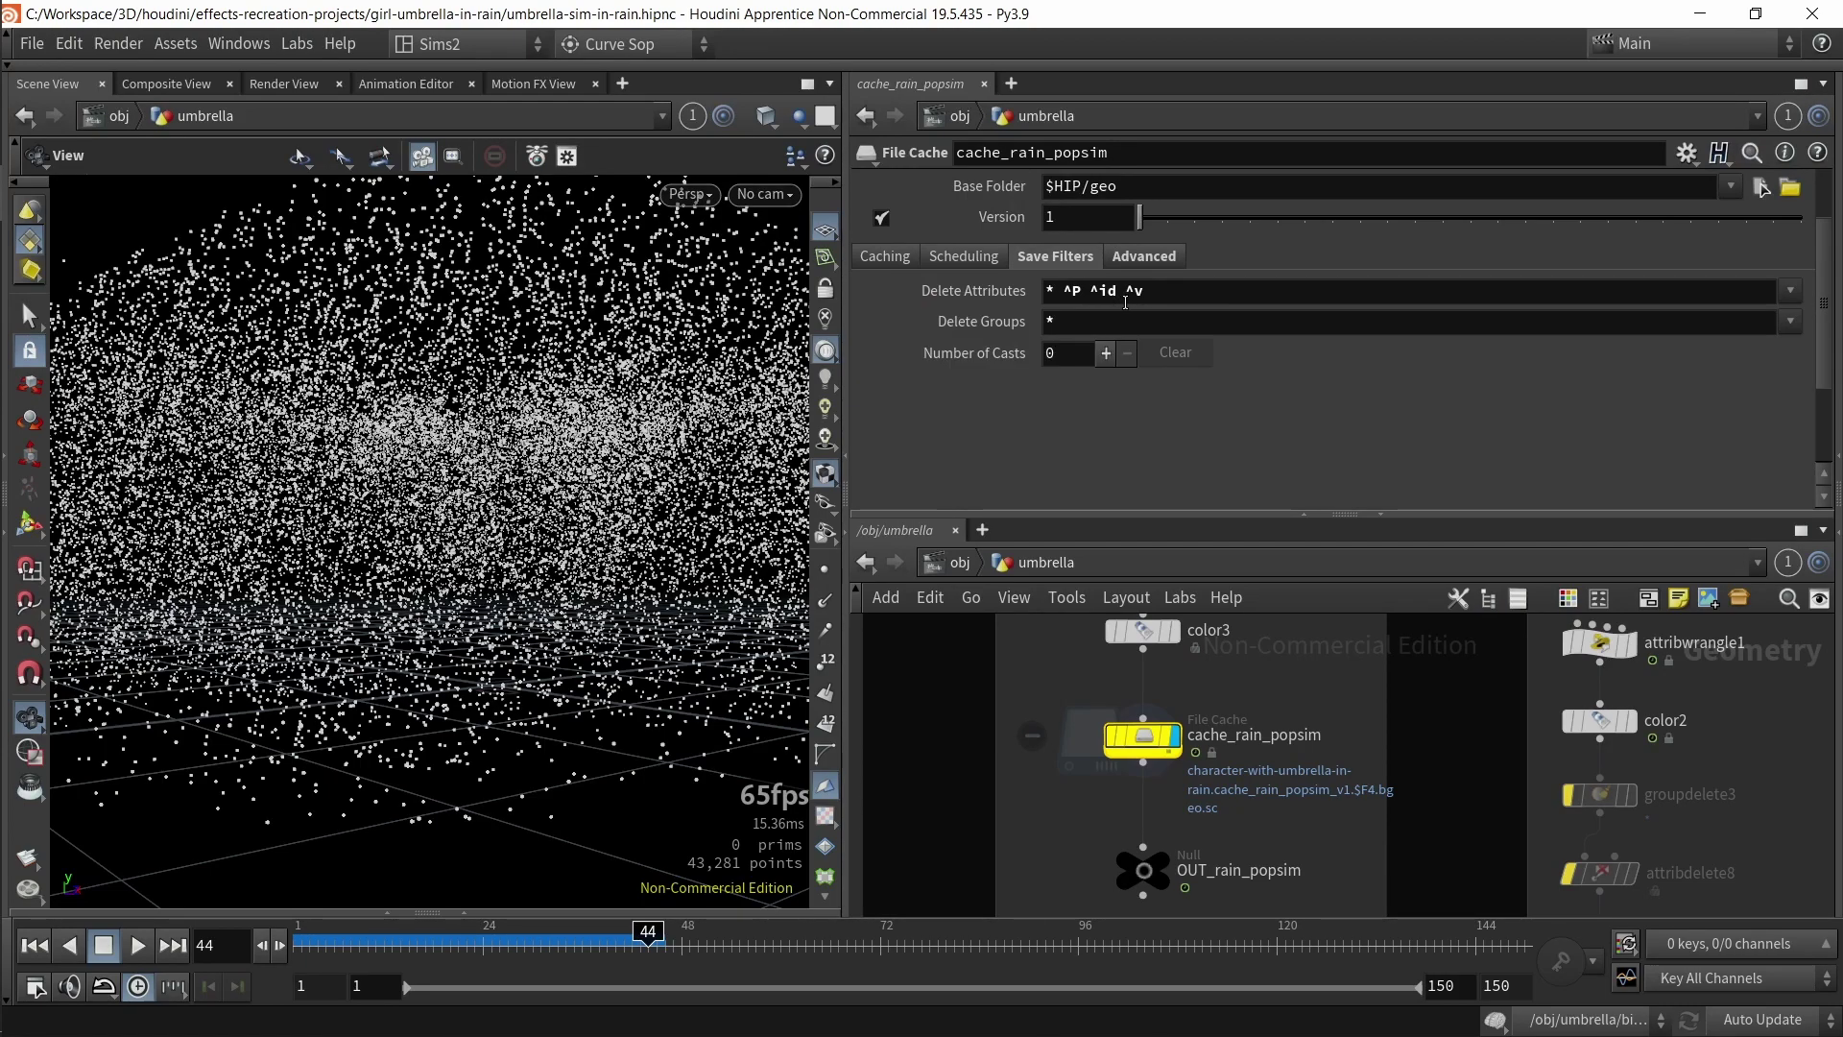
- Review the Delete Attributes and Delete Groups patterns of cache_rain_popsim and check the choices they offer
drag(1155, 294, 1061, 291)
click(1783, 321)
click(1783, 323)
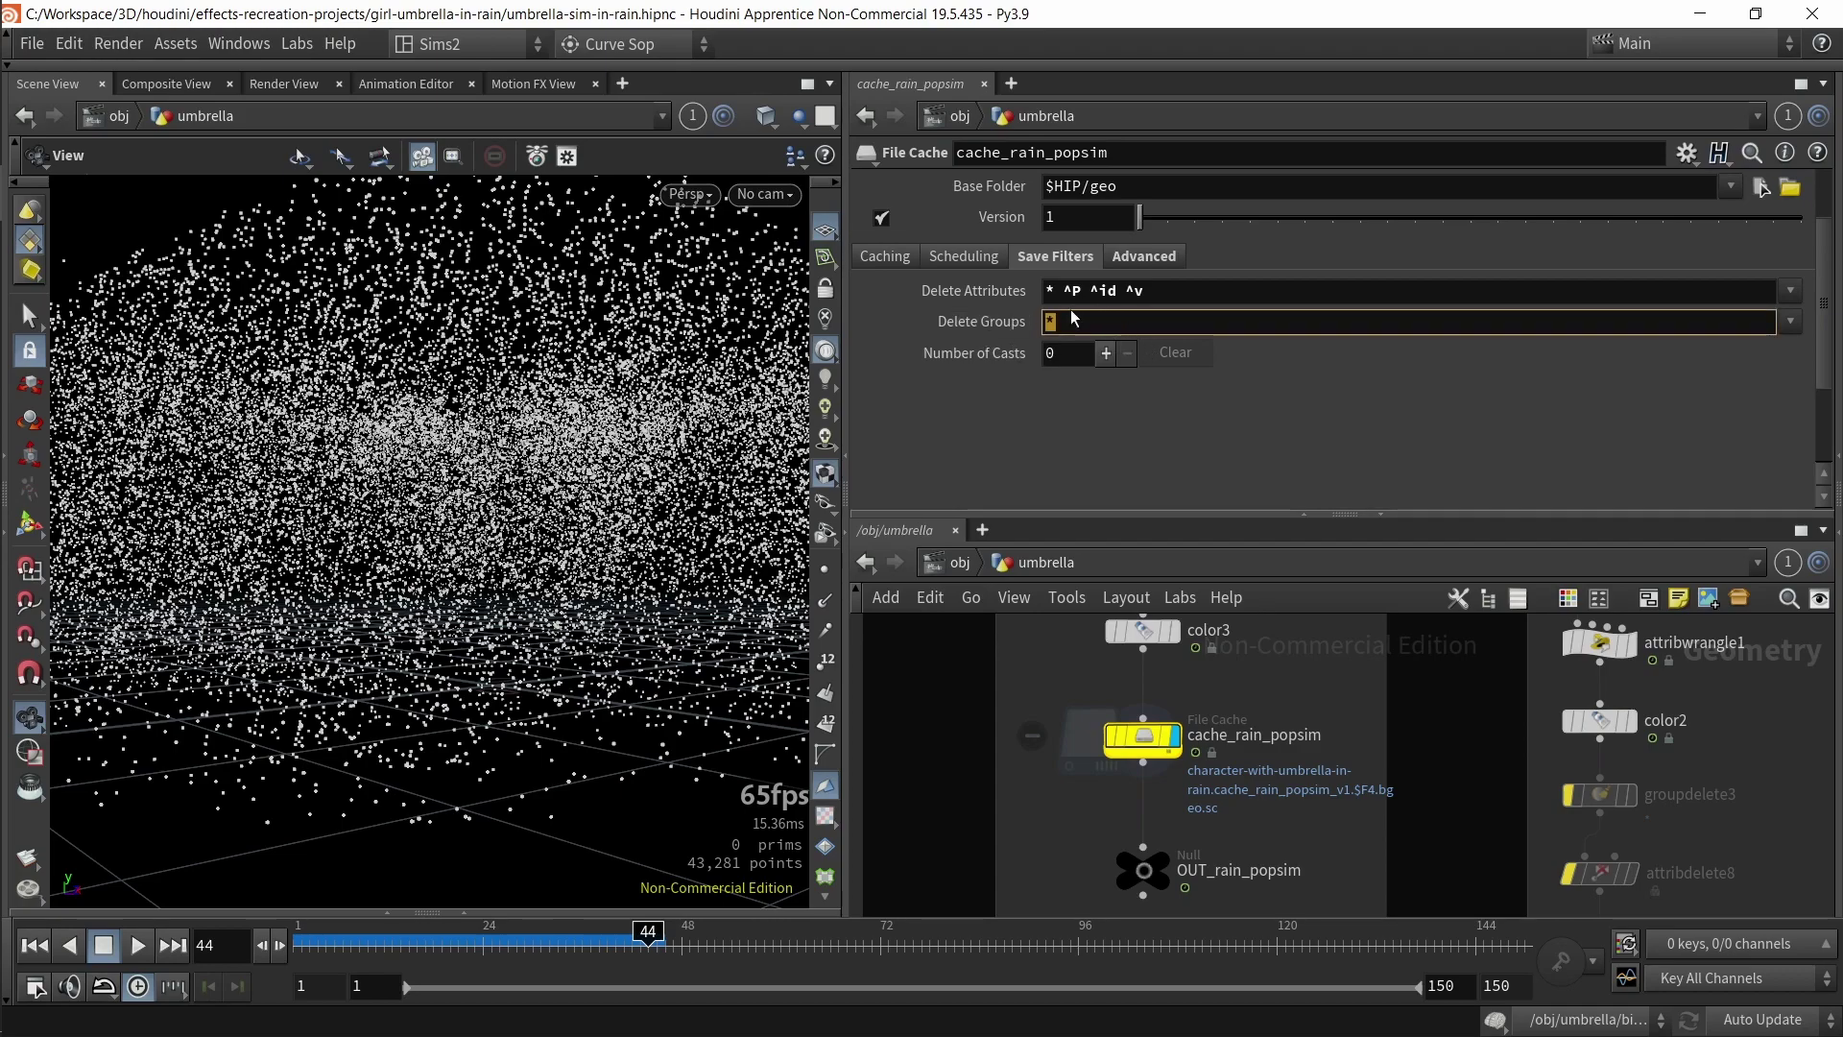
double_click(1051, 291)
click(1795, 291)
click(1795, 290)
middle_drag(1276, 716, 1248, 787)
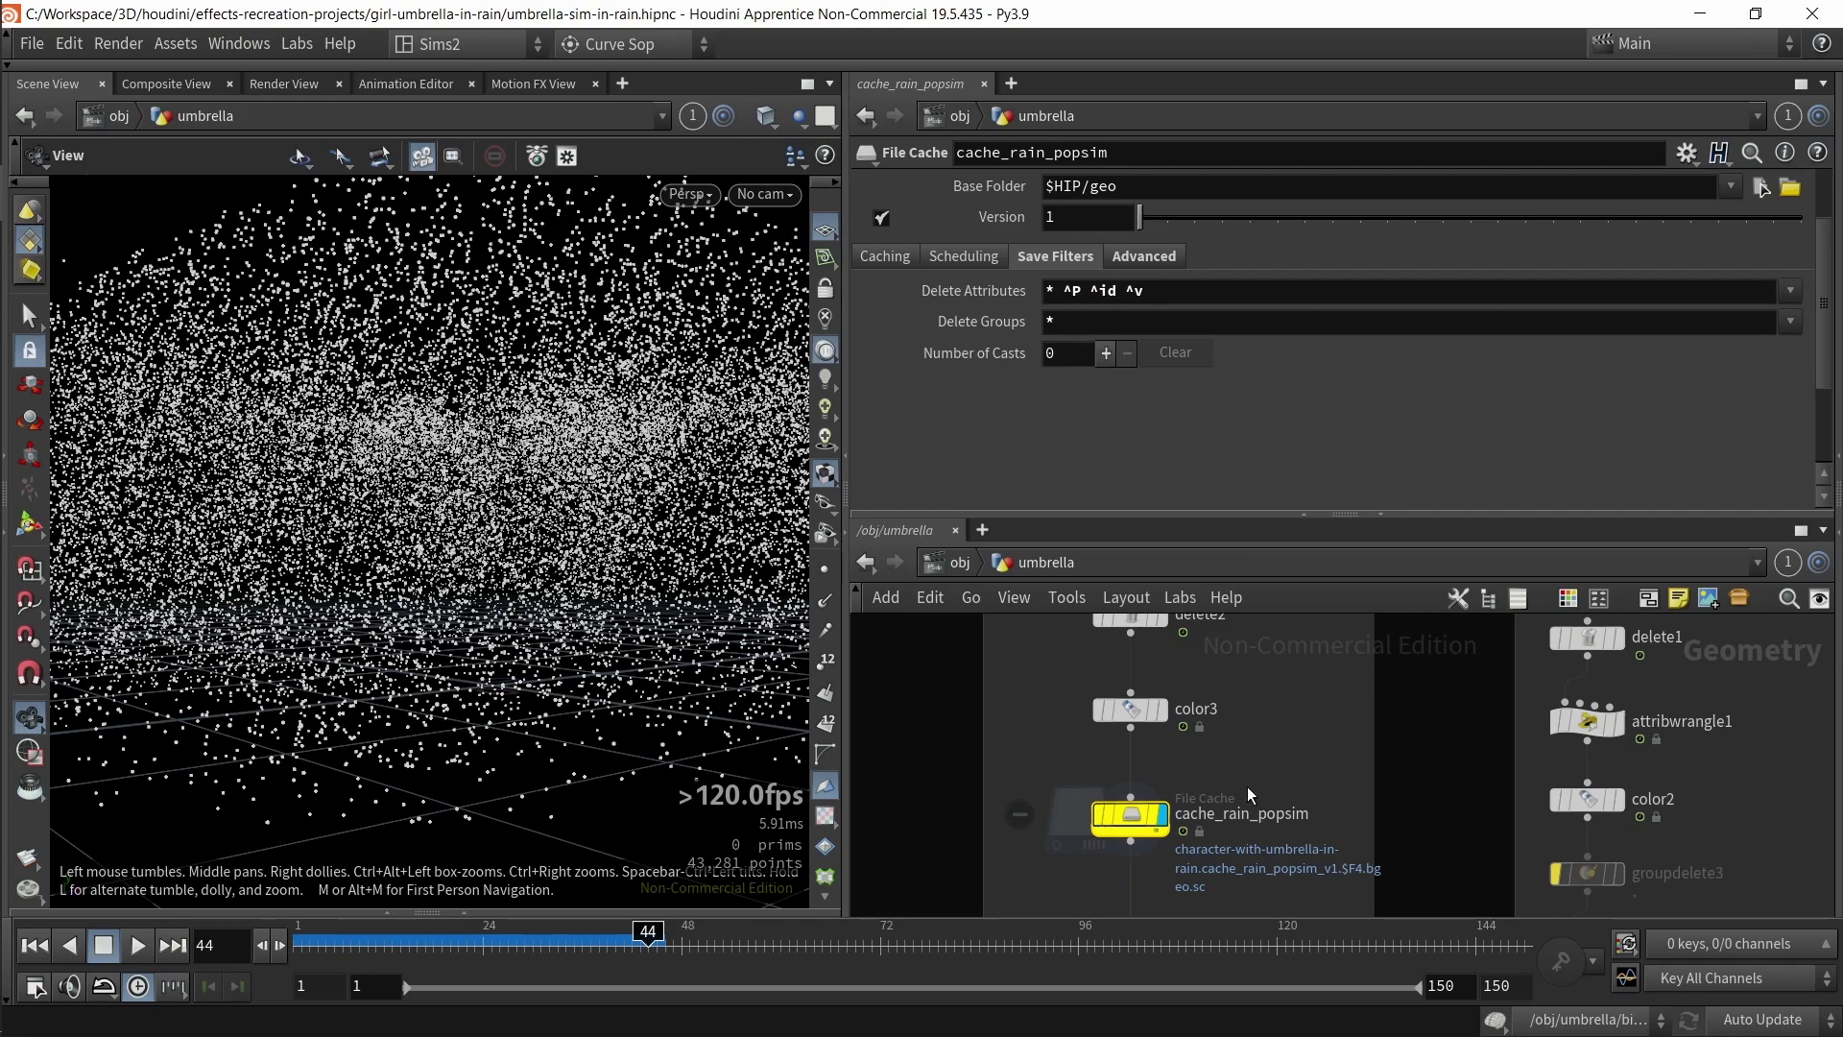
- Inspect the node information of color3 and review the ^P ^id ^v exceptions in cache_rain_popsim's Delete Attributes filter
click(1113, 710)
middle_click(1130, 722)
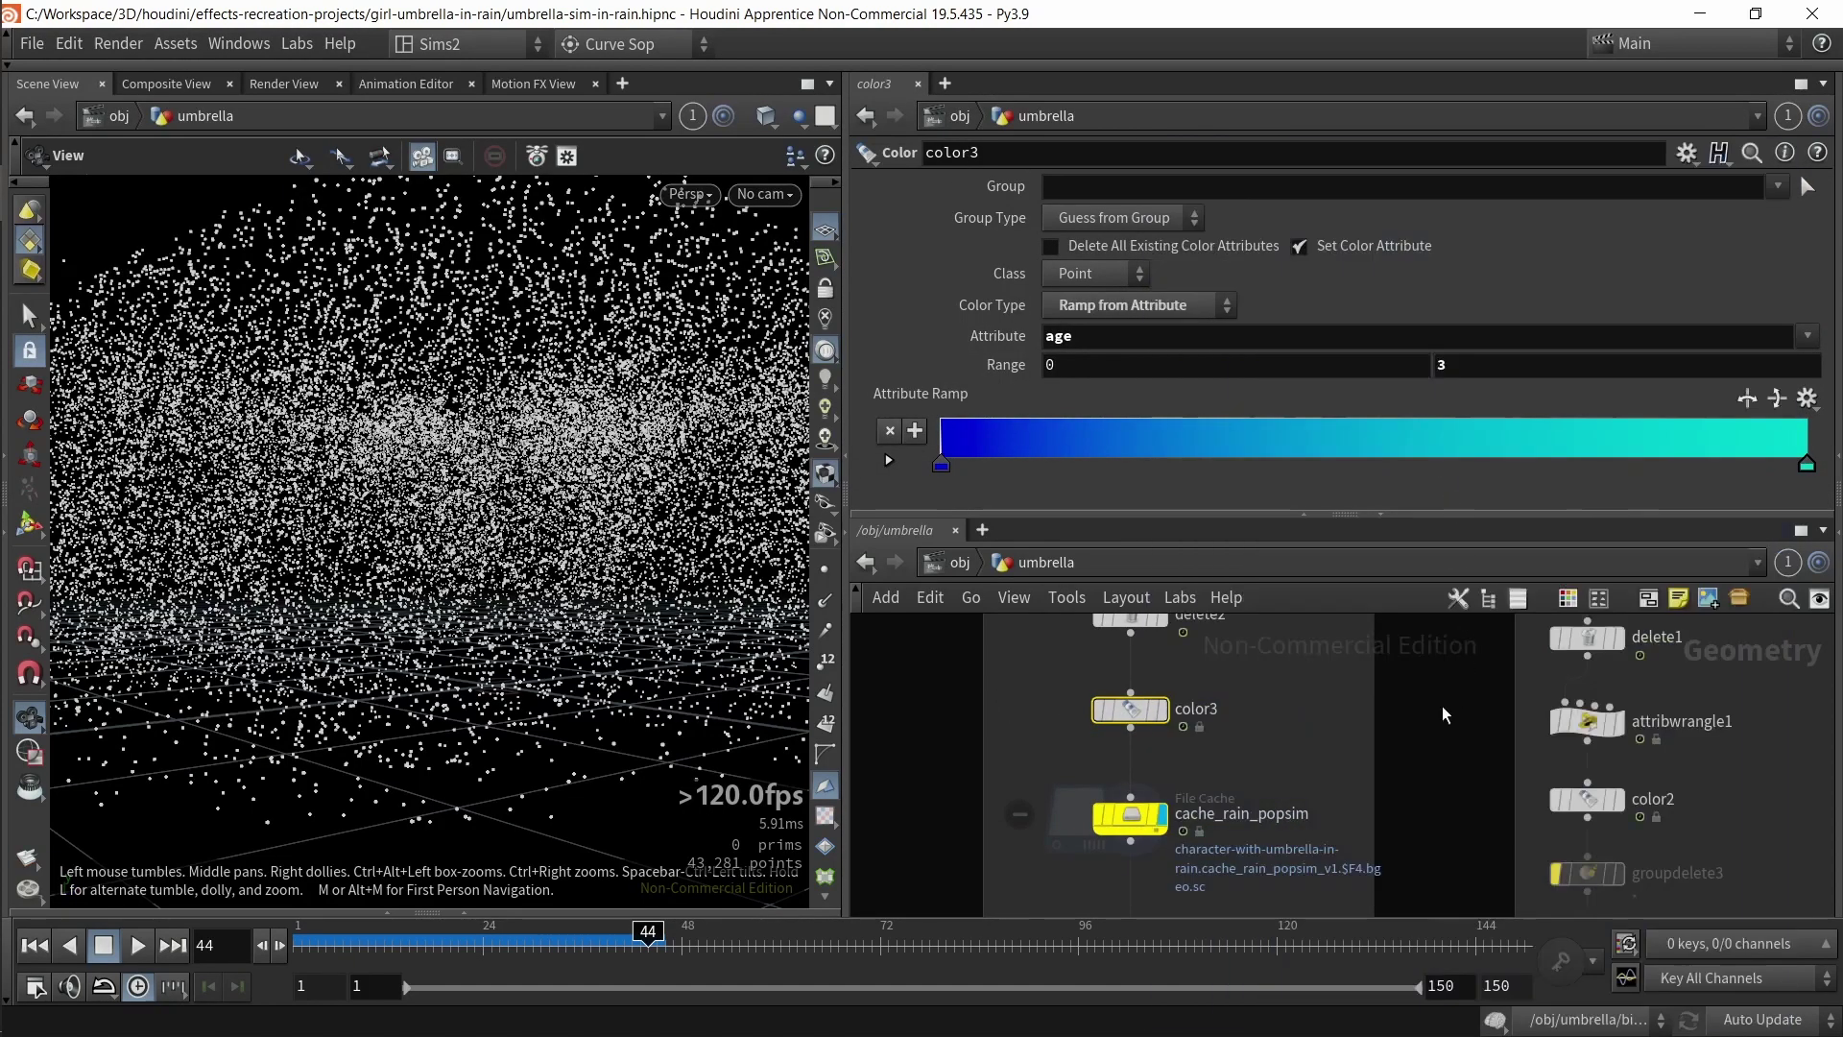
middle_drag(1288, 738, 1333, 647)
click(1177, 727)
scroll(1101, 367, up, 3)
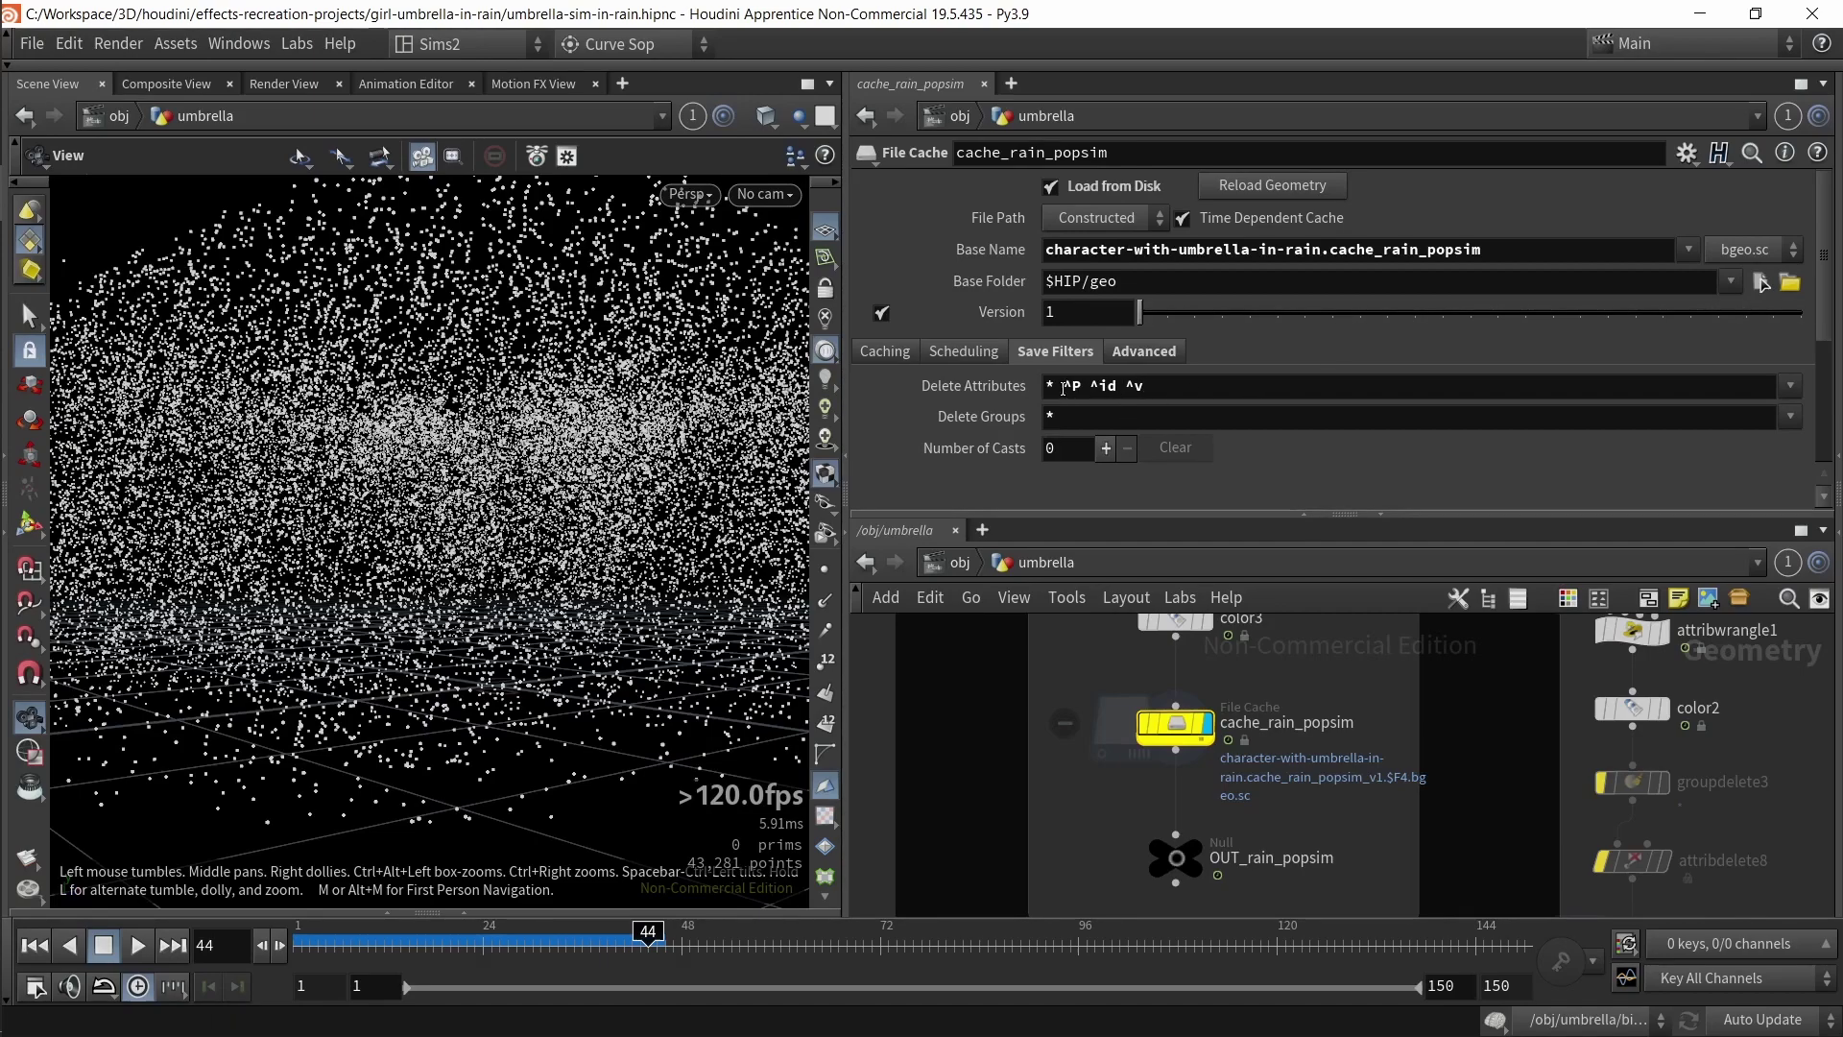
drag(1068, 386, 1159, 377)
click(1177, 381)
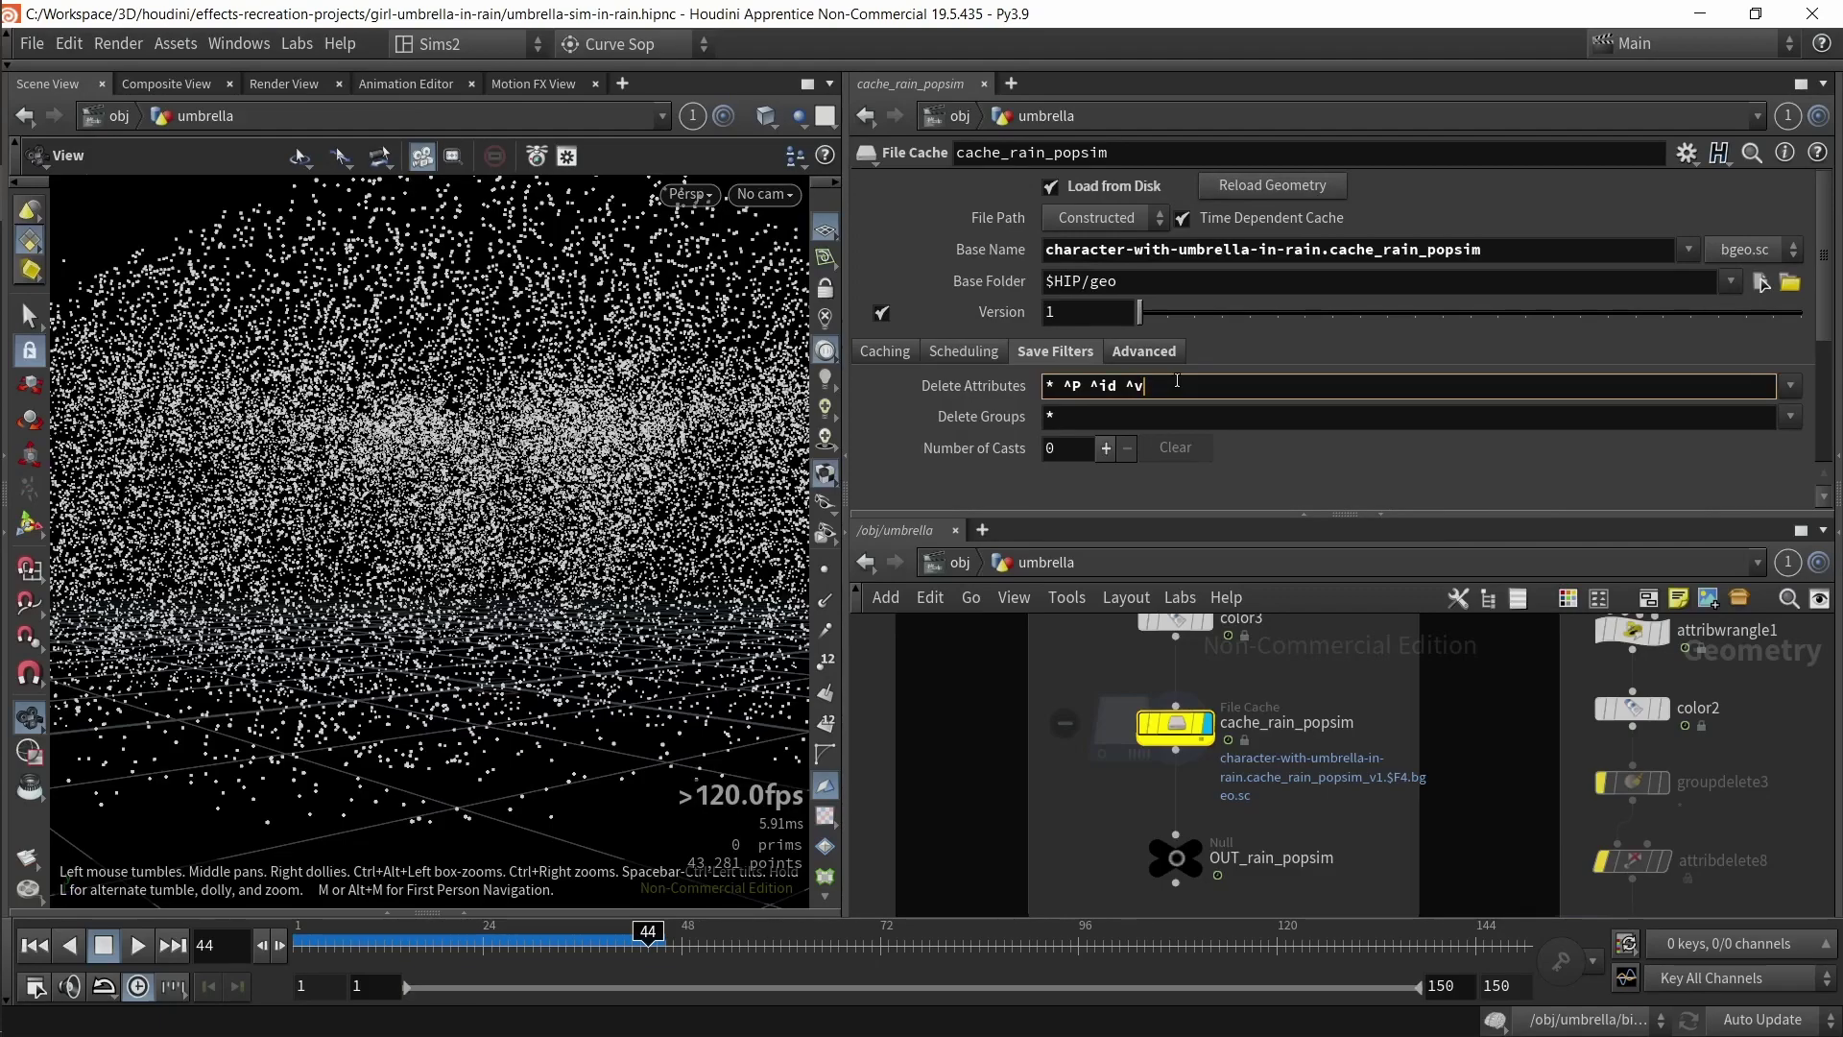
- Compare cache_rain_popsim's Delete Attributes and Delete Groups filters with groupdelete3 and attribdelete8 in the small splashes branch
drag(1123, 417, 884, 428)
drag(1179, 384, 870, 403)
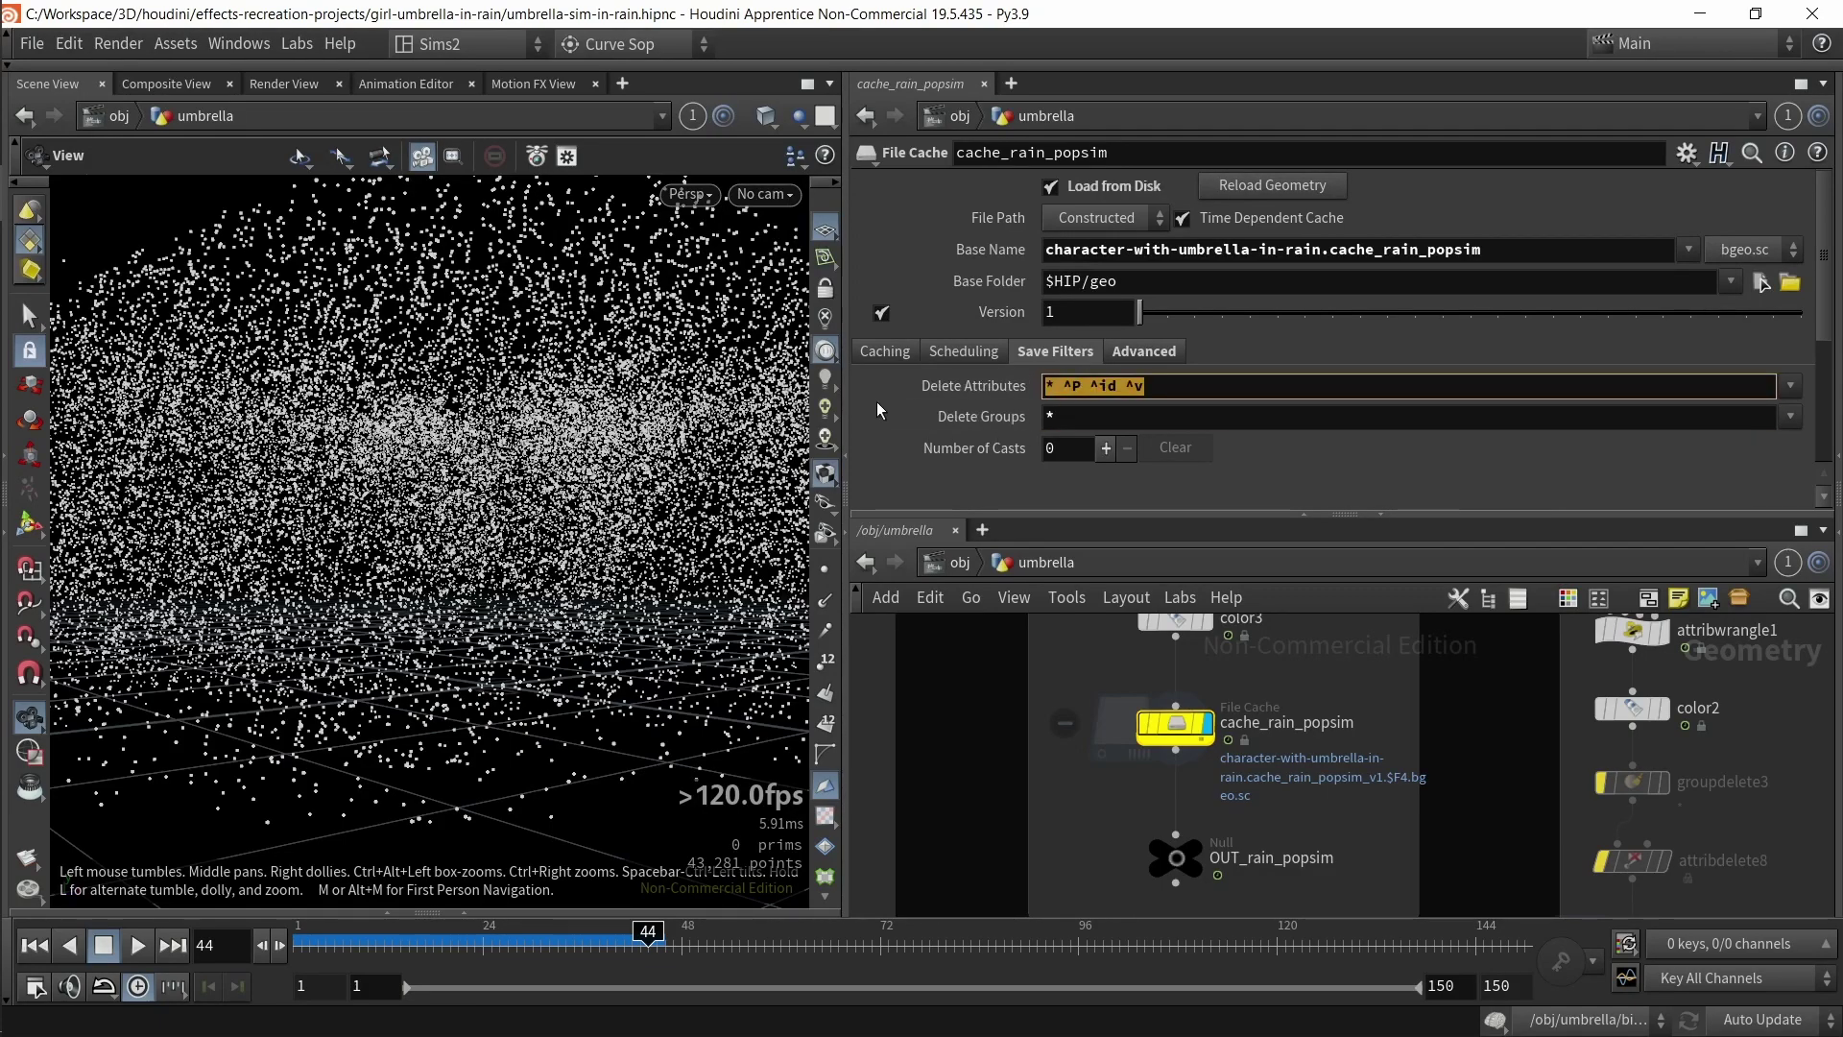
click(1160, 392)
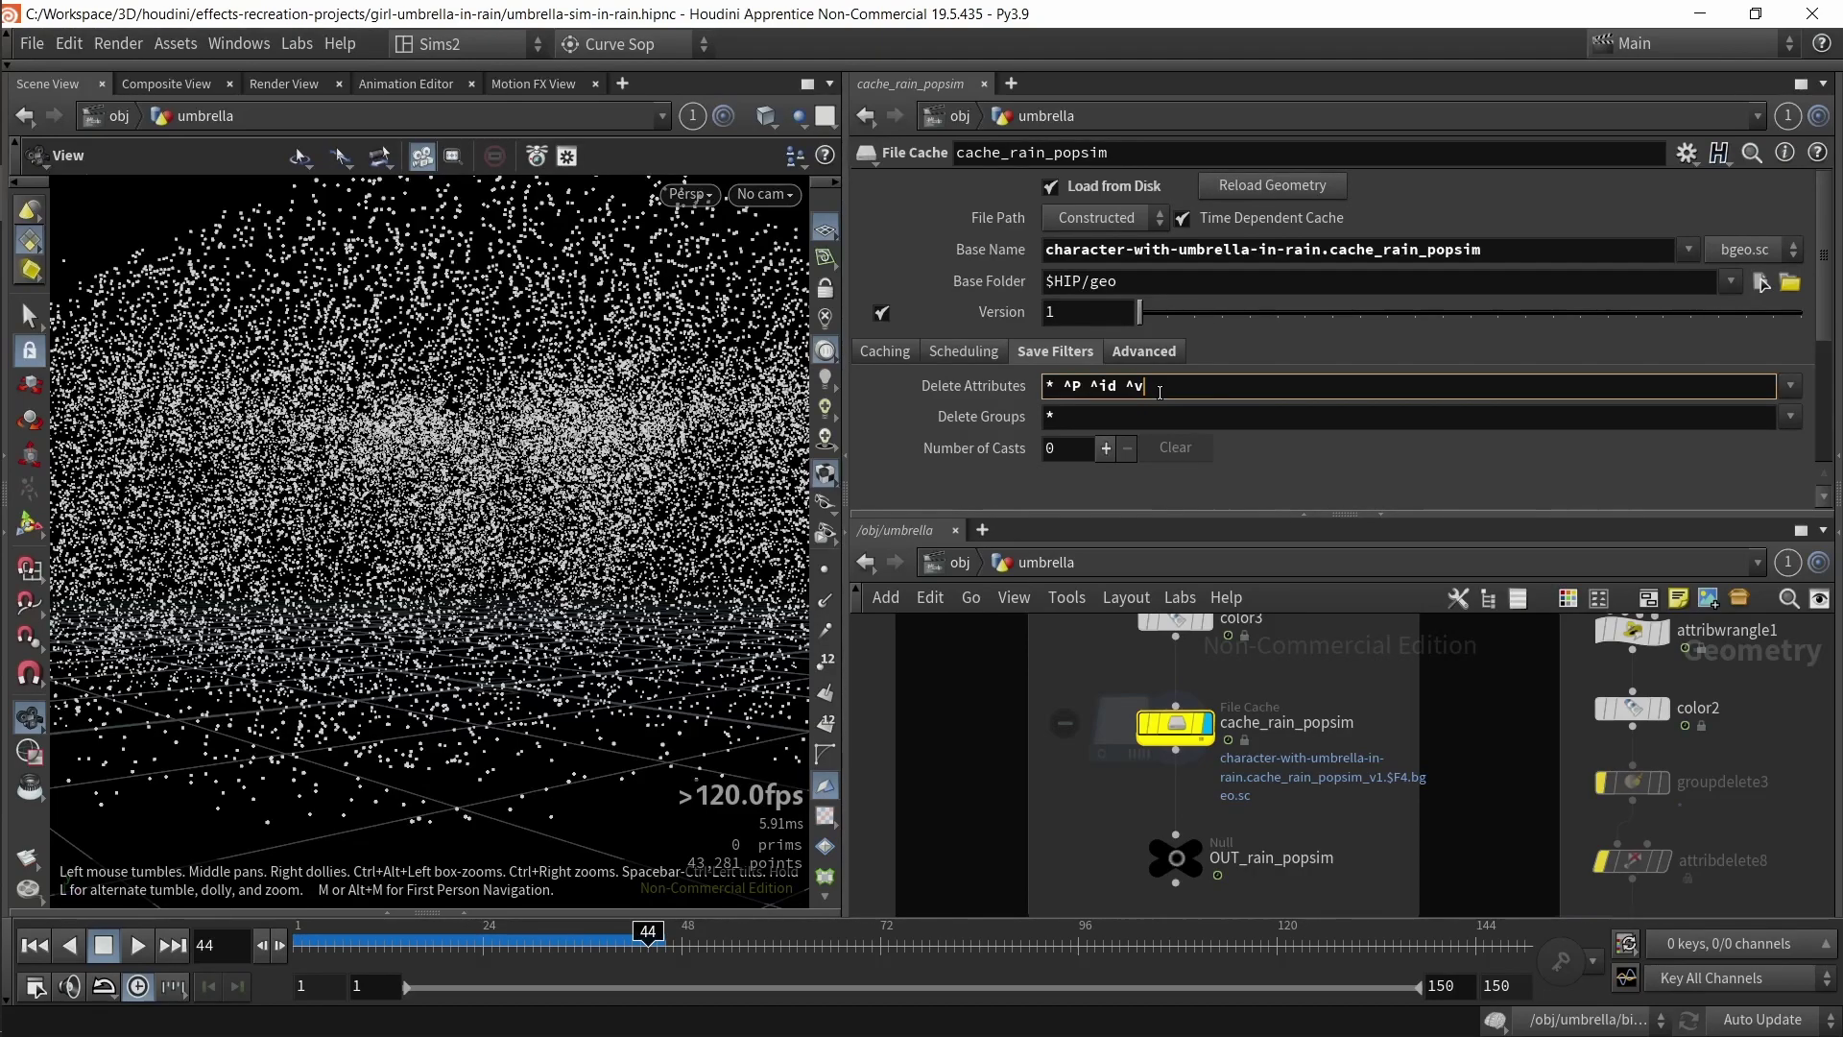
scroll(1289, 724, down, 3)
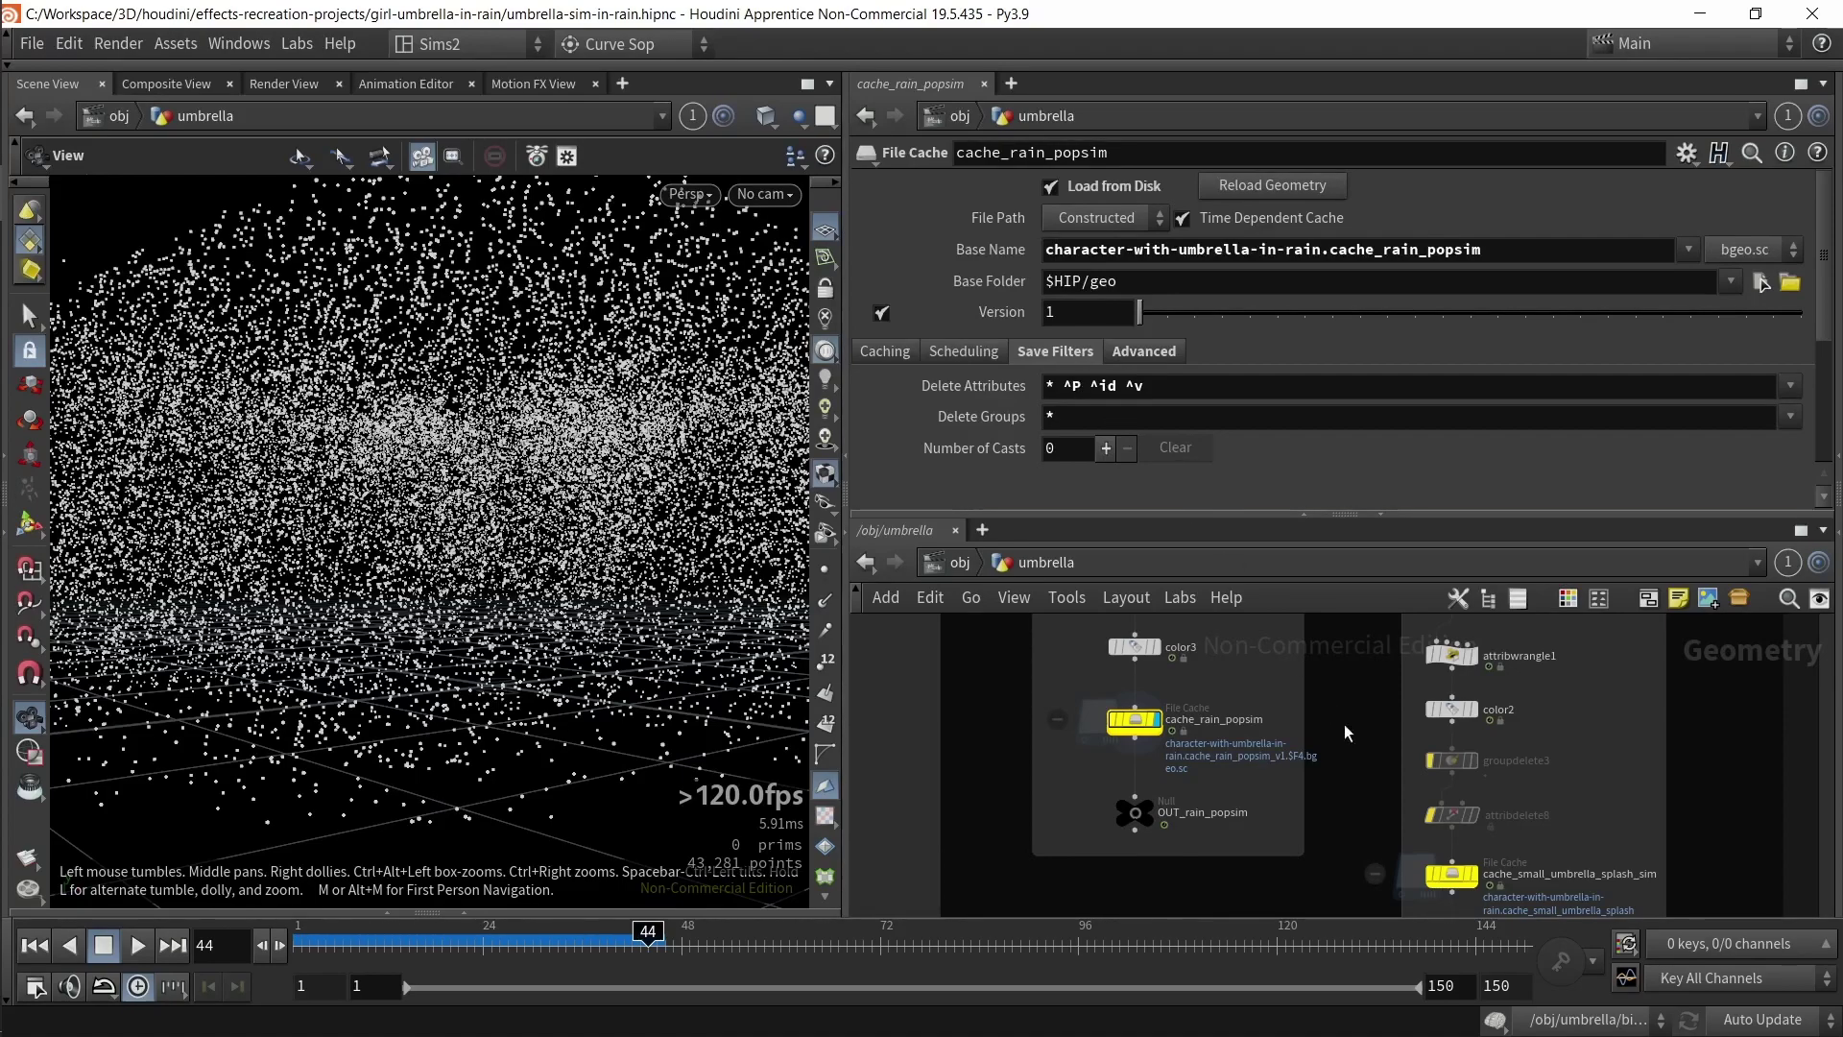
middle_drag(1397, 811, 1339, 776)
scroll(1338, 776, up, 2)
drag(1148, 395, 940, 401)
drag(1067, 419, 858, 425)
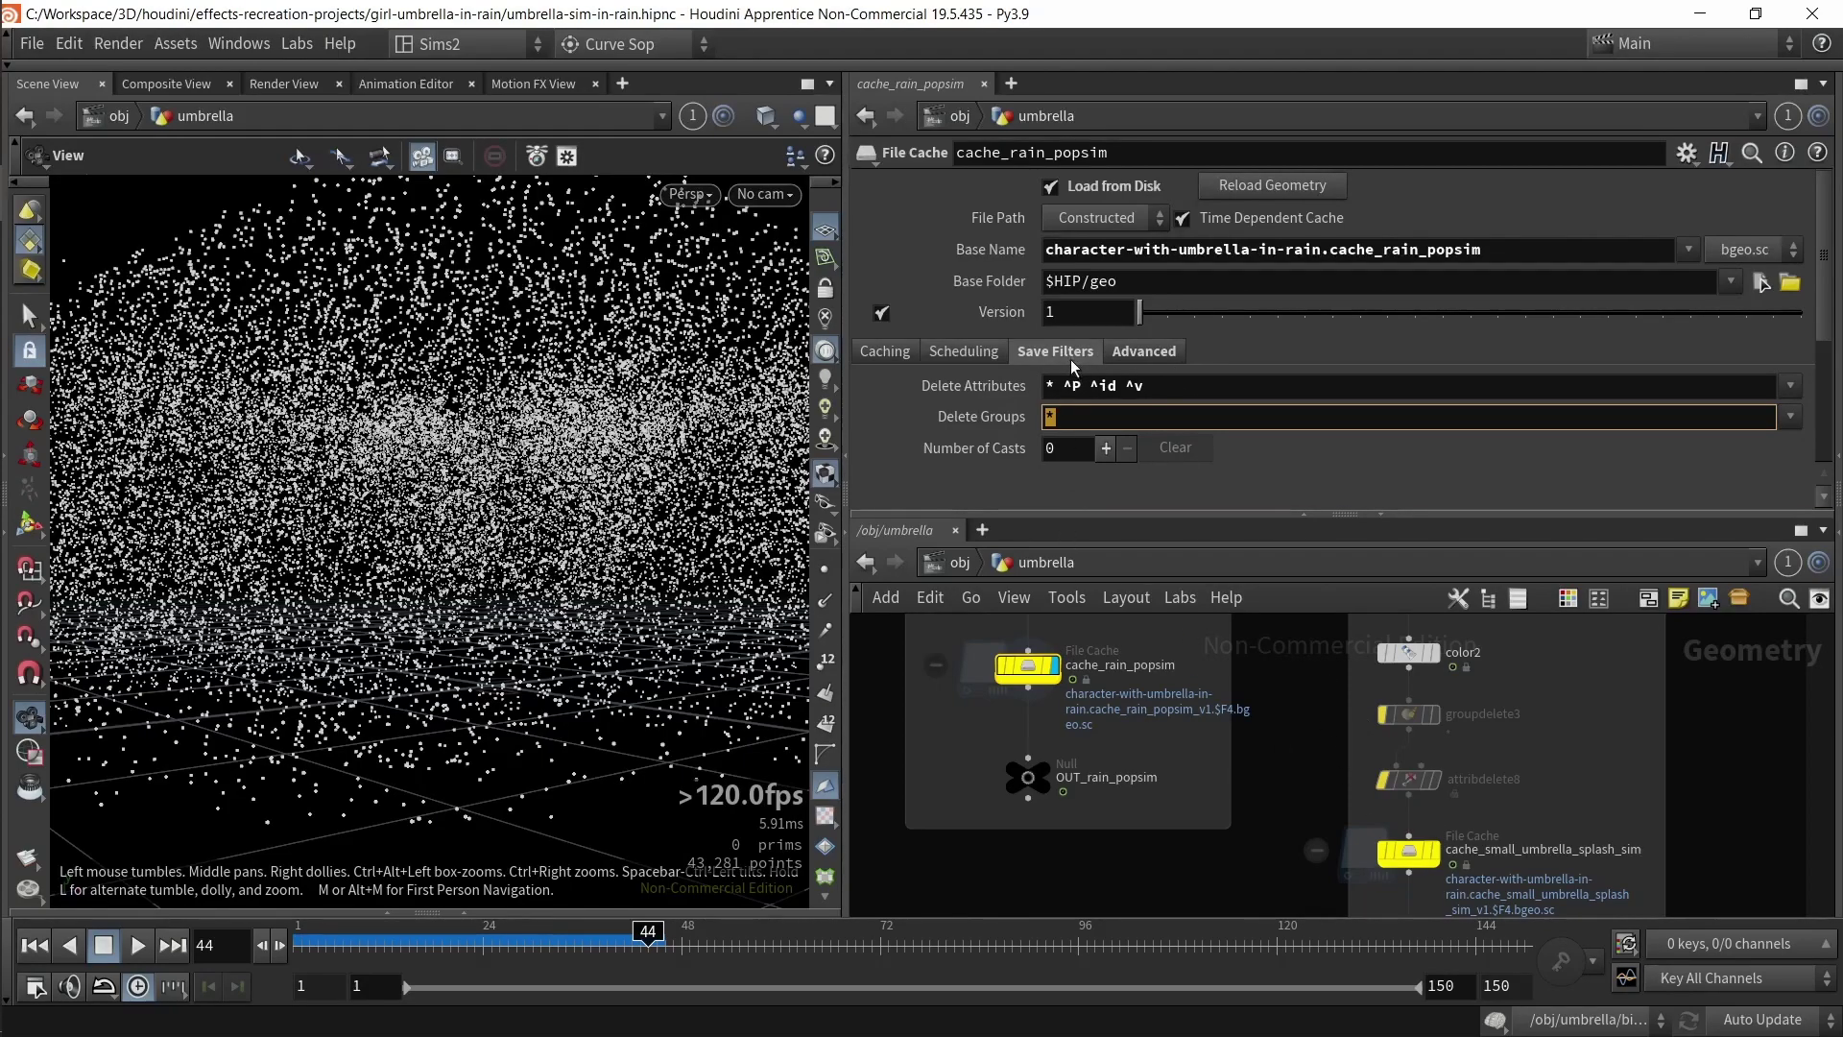
scroll(1000, 723, up, 2)
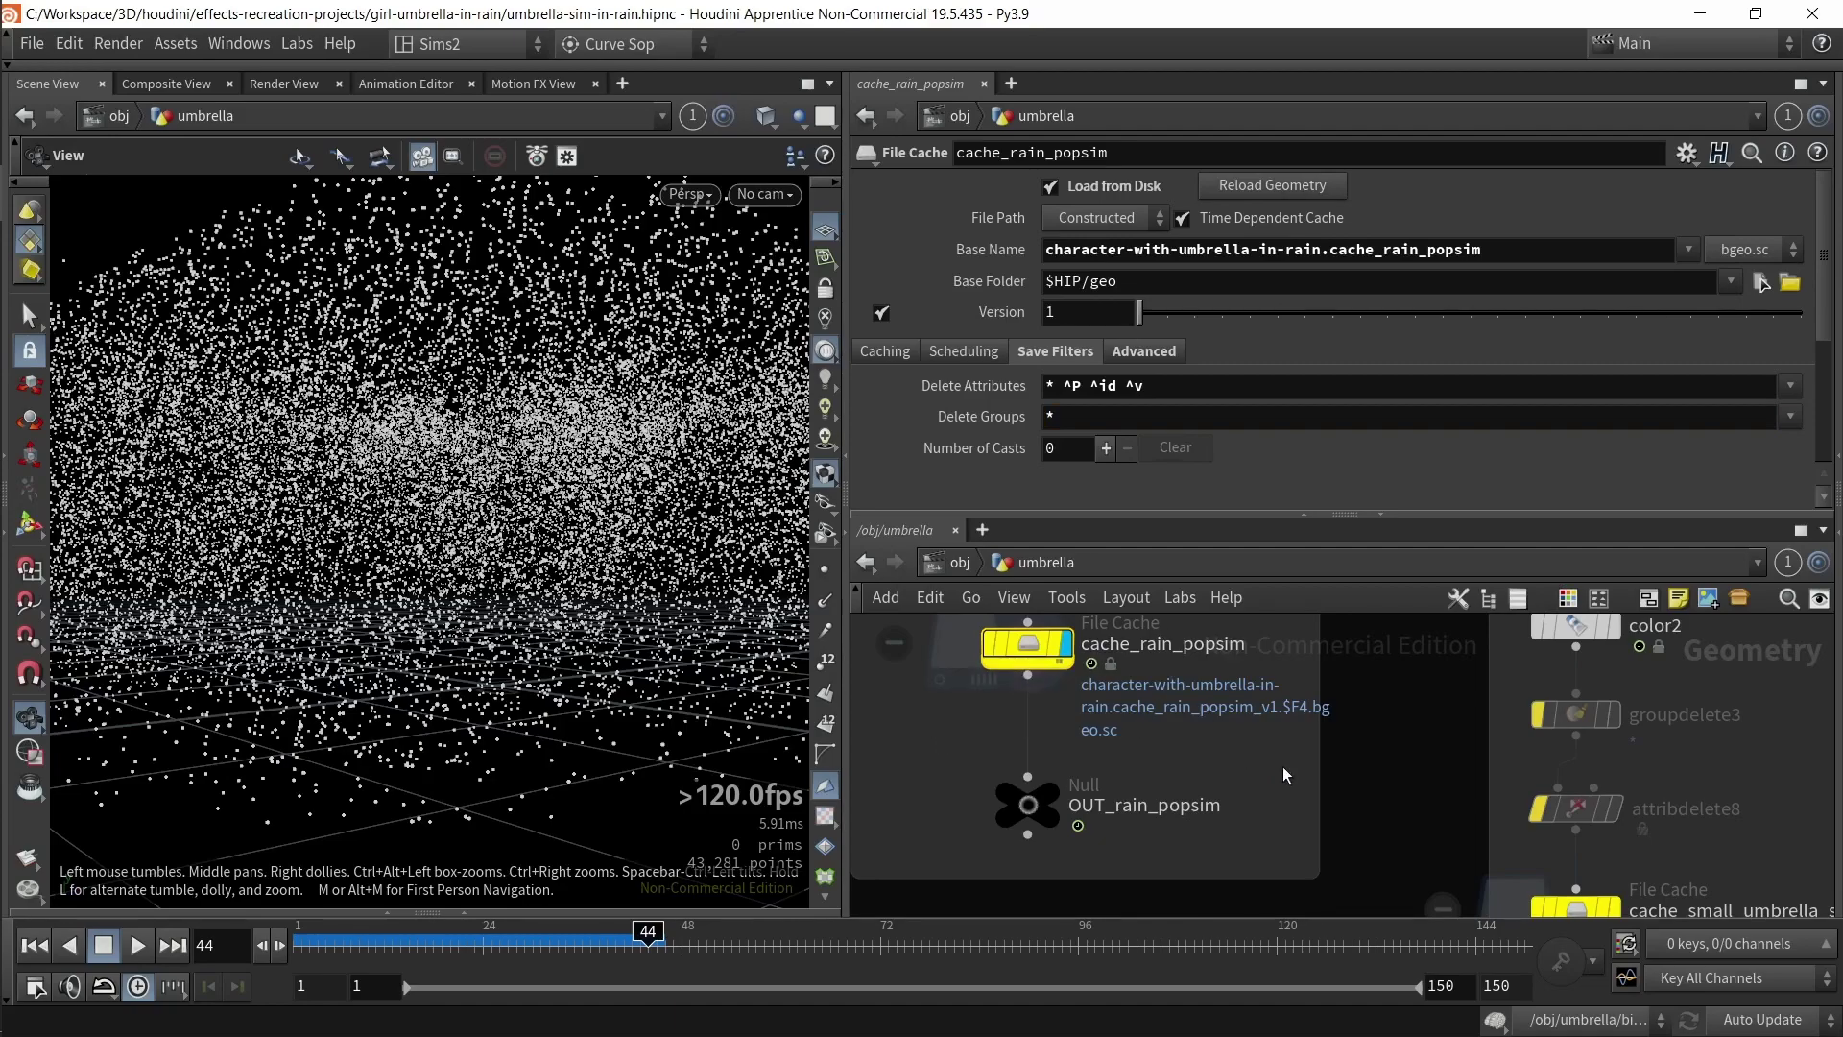
scroll(1150, 804, up, 2)
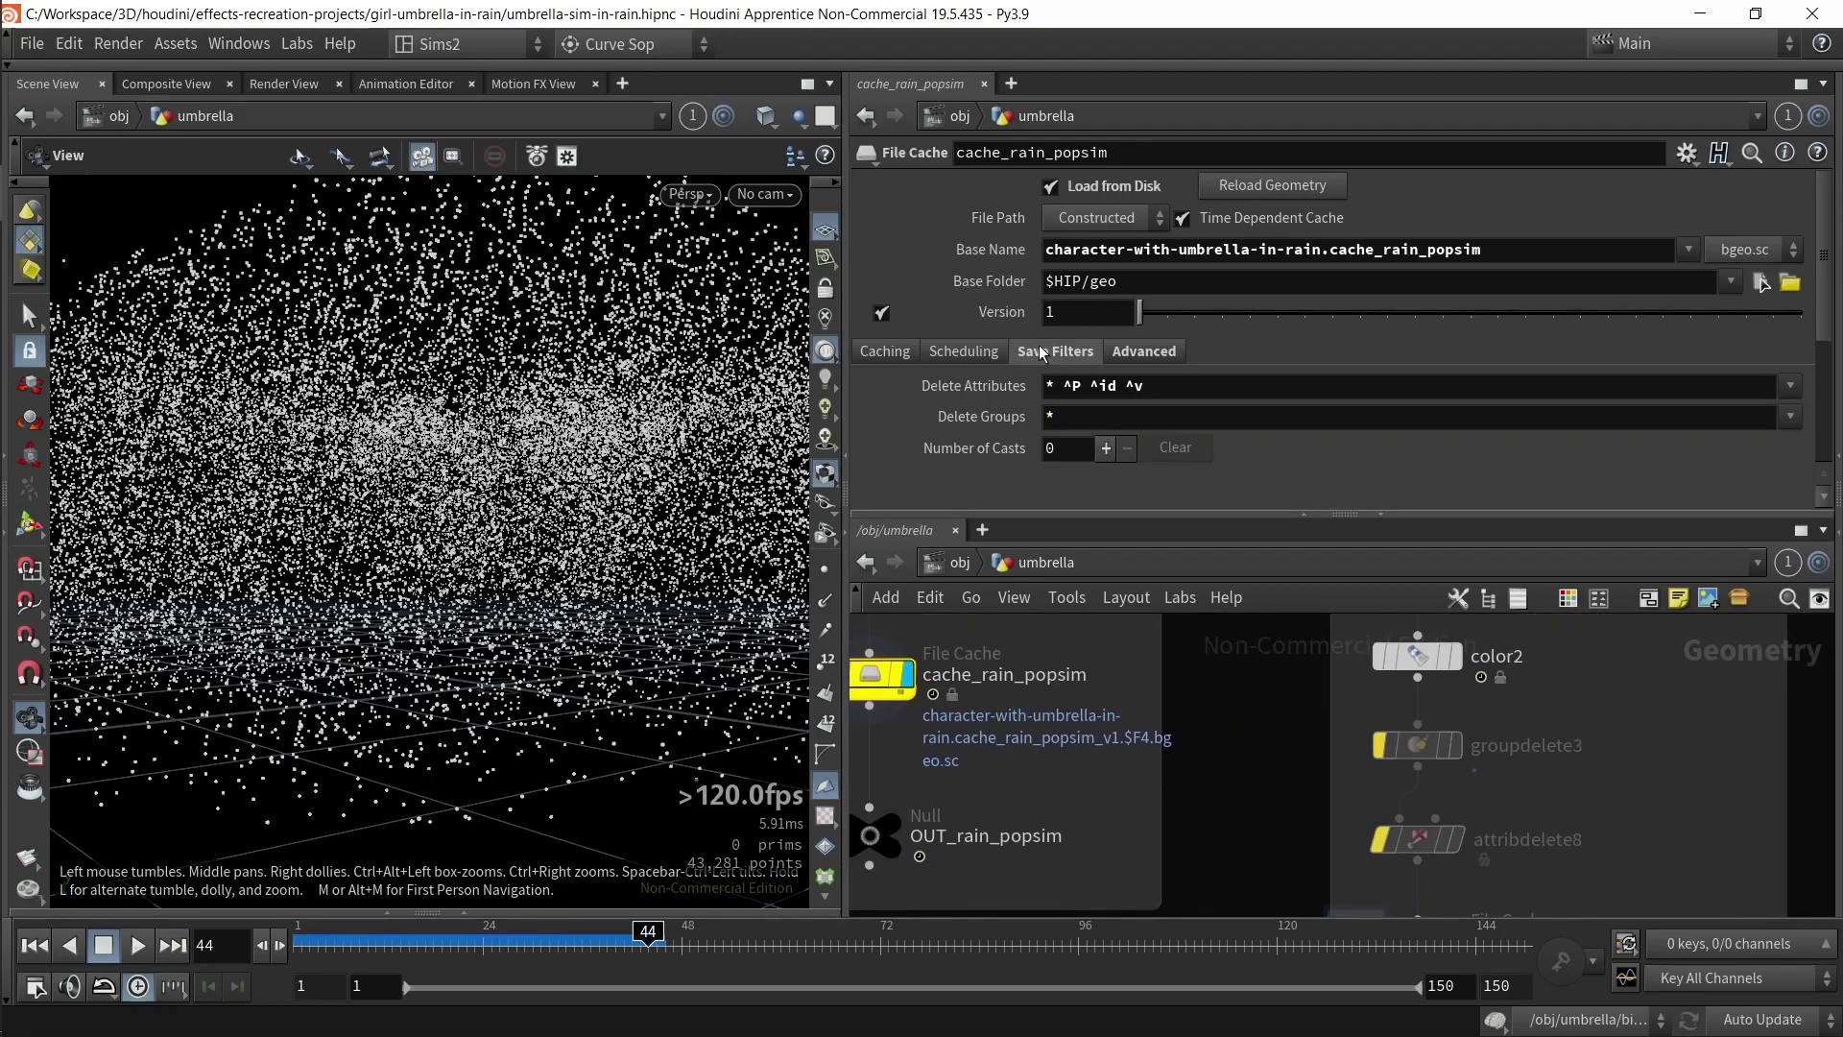
drag(1174, 387, 876, 410)
middle_drag(1270, 810, 1248, 795)
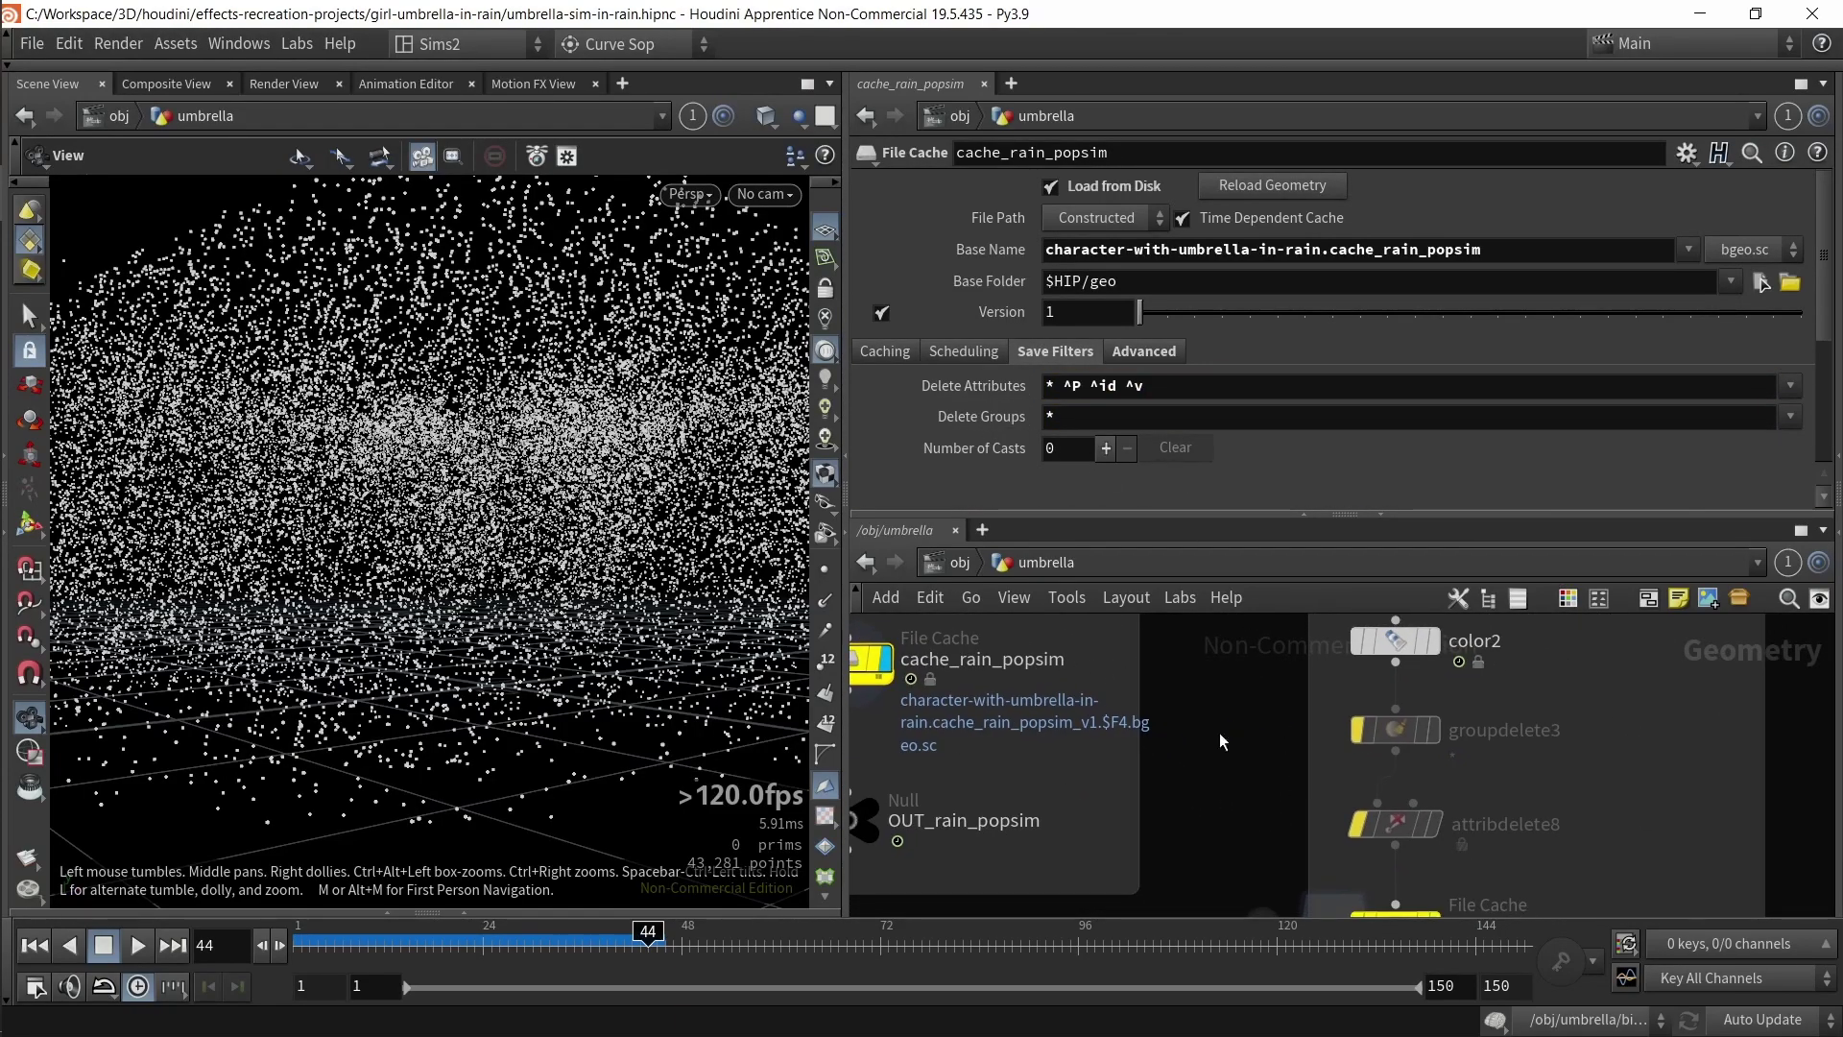
- Review groupdelete3's group pattern and show the settings of cache_small_umbrella_splash_sim
click(1387, 729)
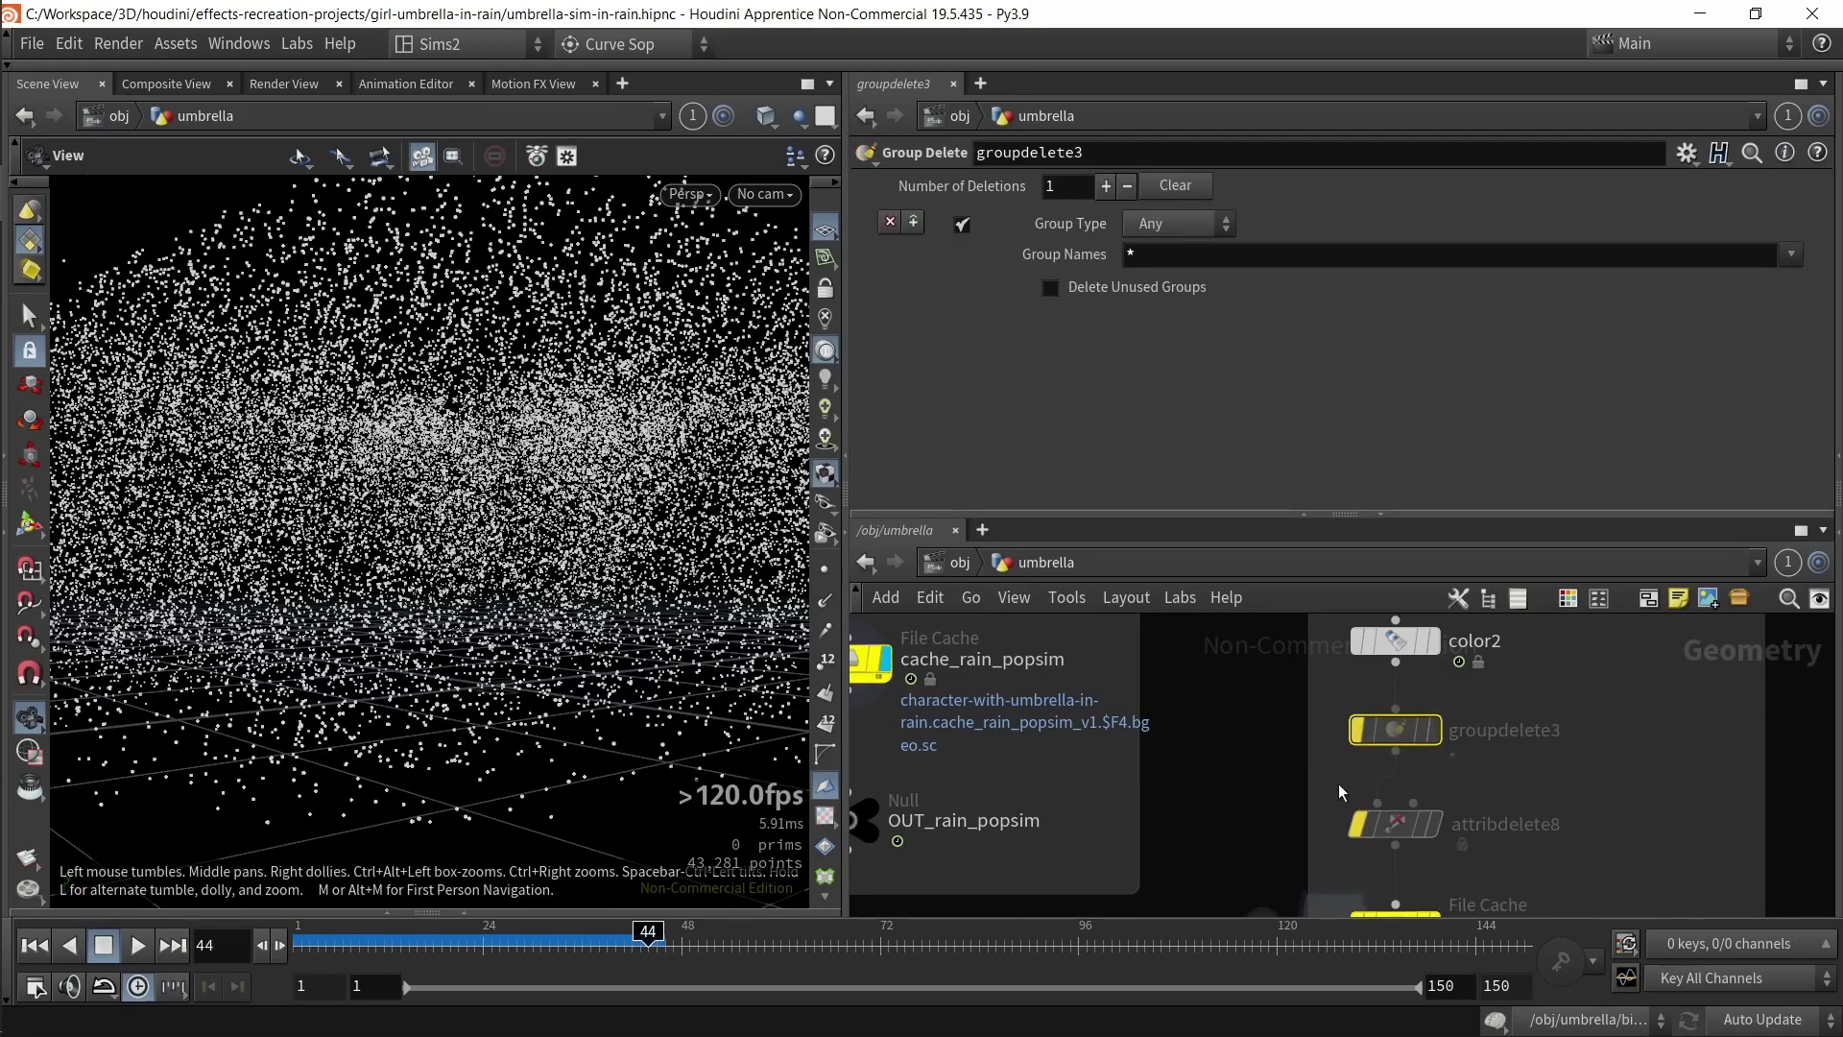
middle_drag(1037, 736, 1173, 738)
scroll(1289, 819, down, 1)
middle_drag(1288, 819, 1098, 690)
click(1301, 781)
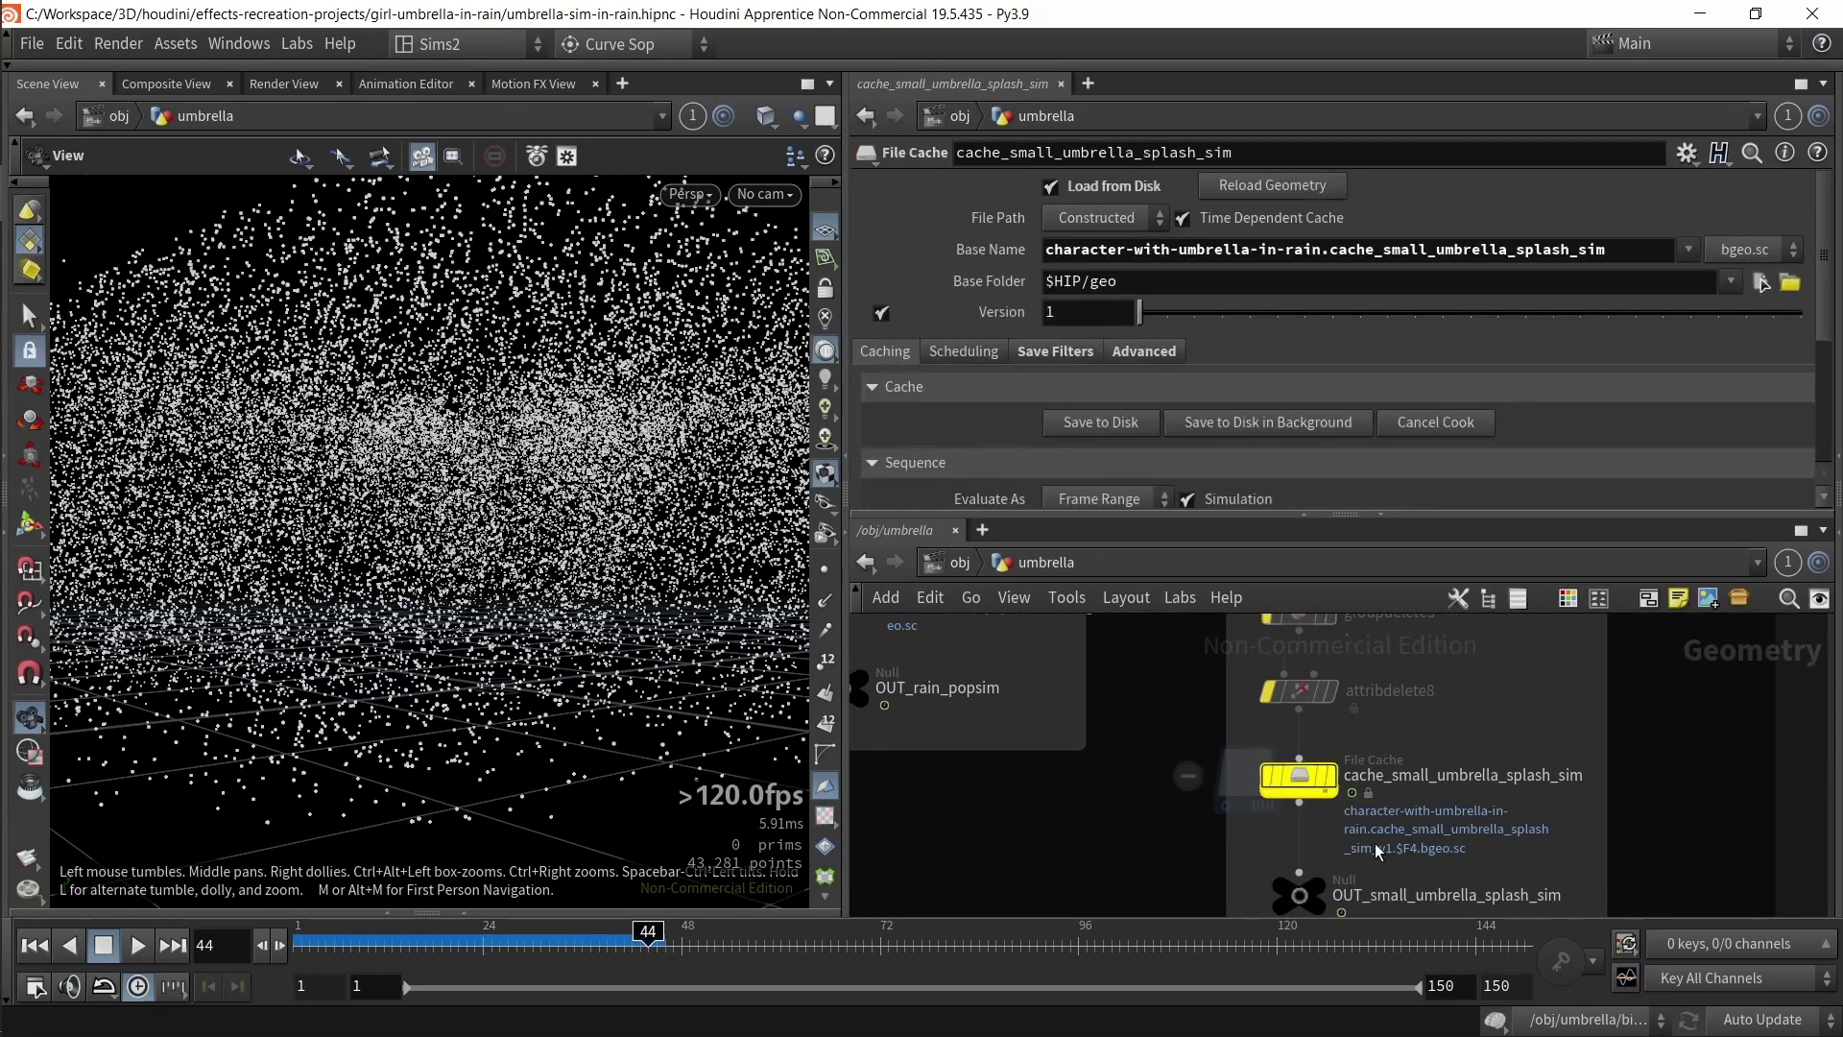
- Compare the Save Filters of cache_small_umbrella_splash_sim with the deletion patterns in groupdelete3 and attribdelete8
click(1055, 353)
click(1071, 414)
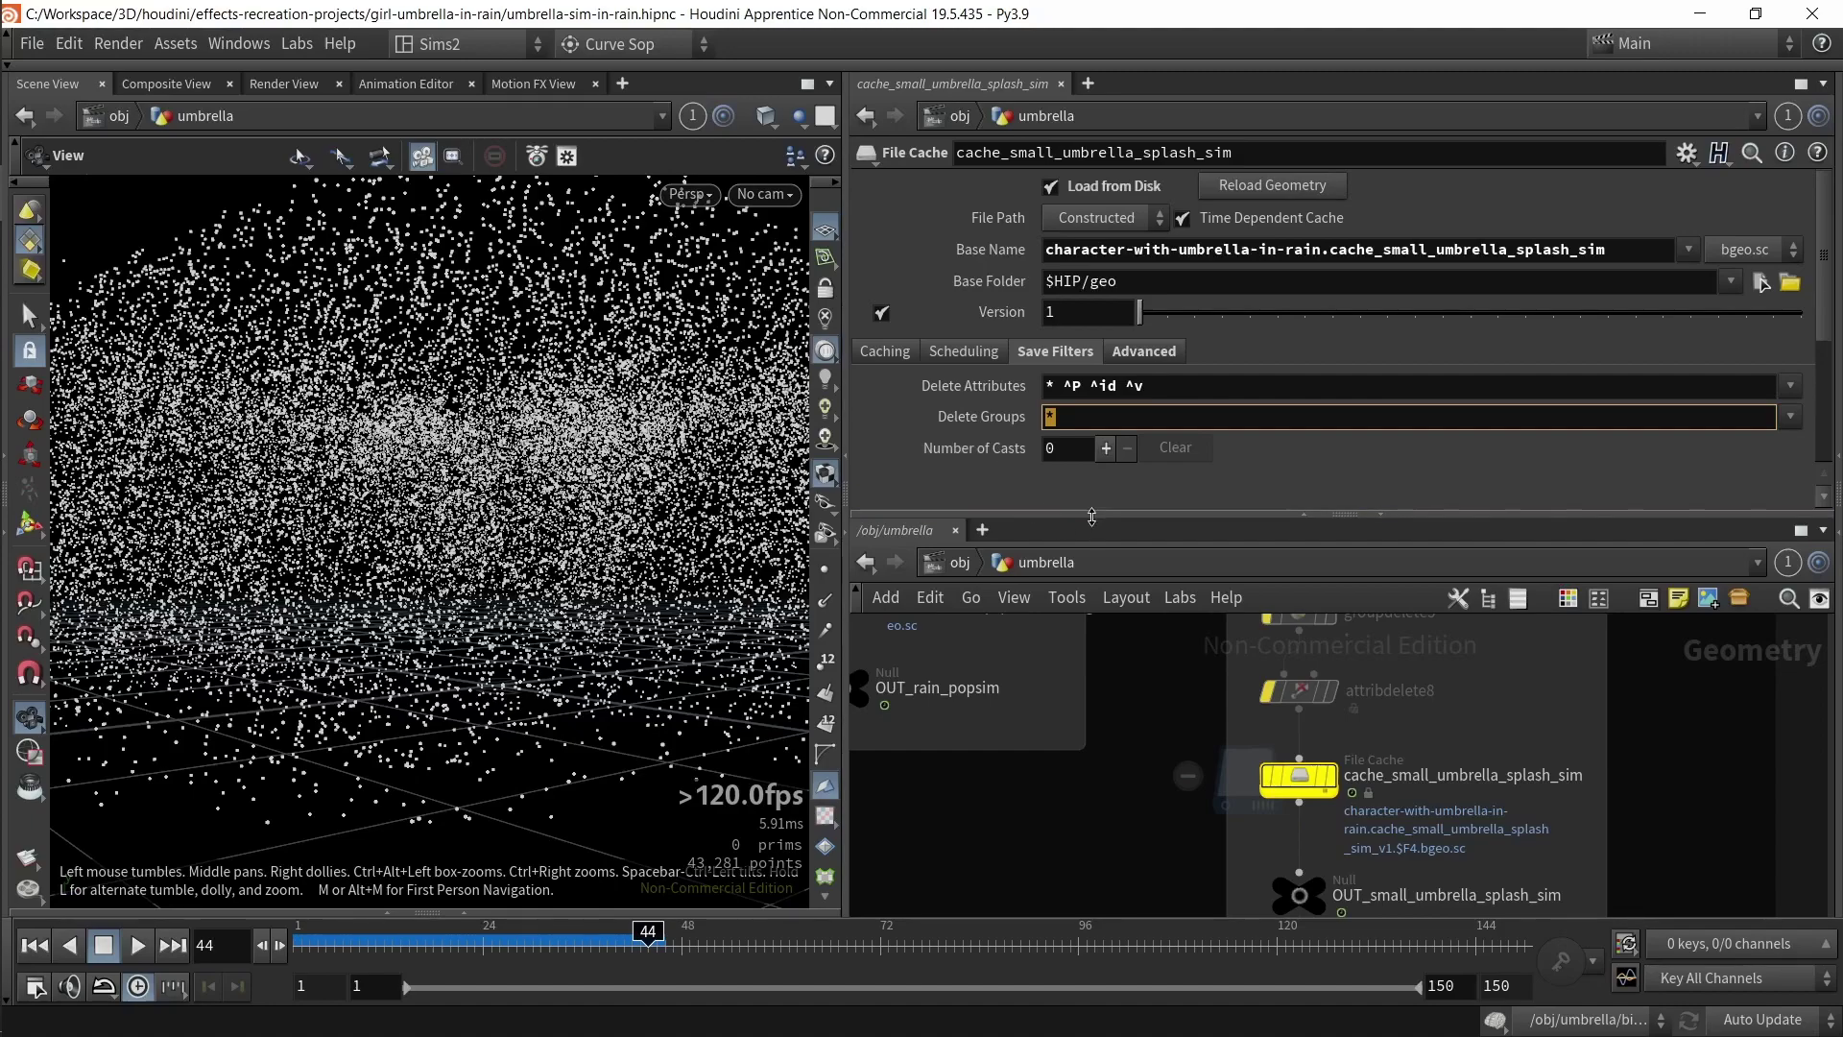
middle_drag(1160, 741, 1120, 787)
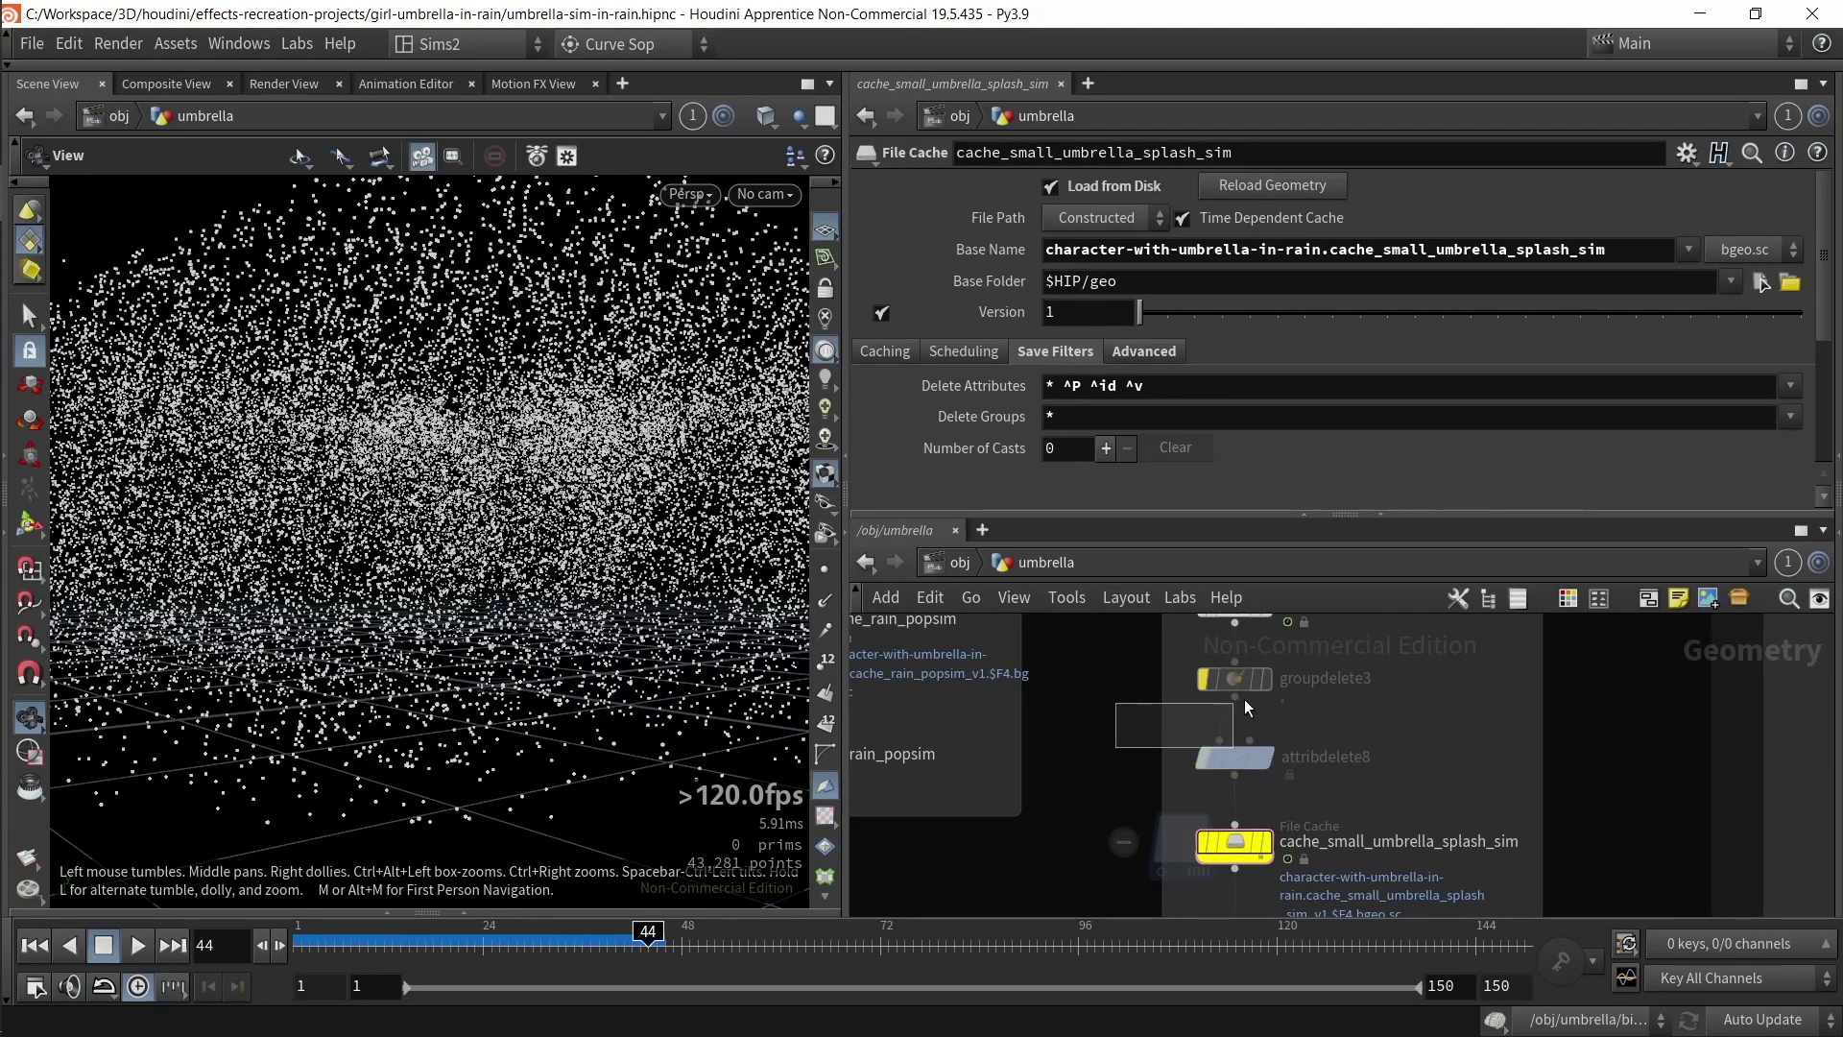
click(1236, 682)
drag(1166, 255, 1047, 274)
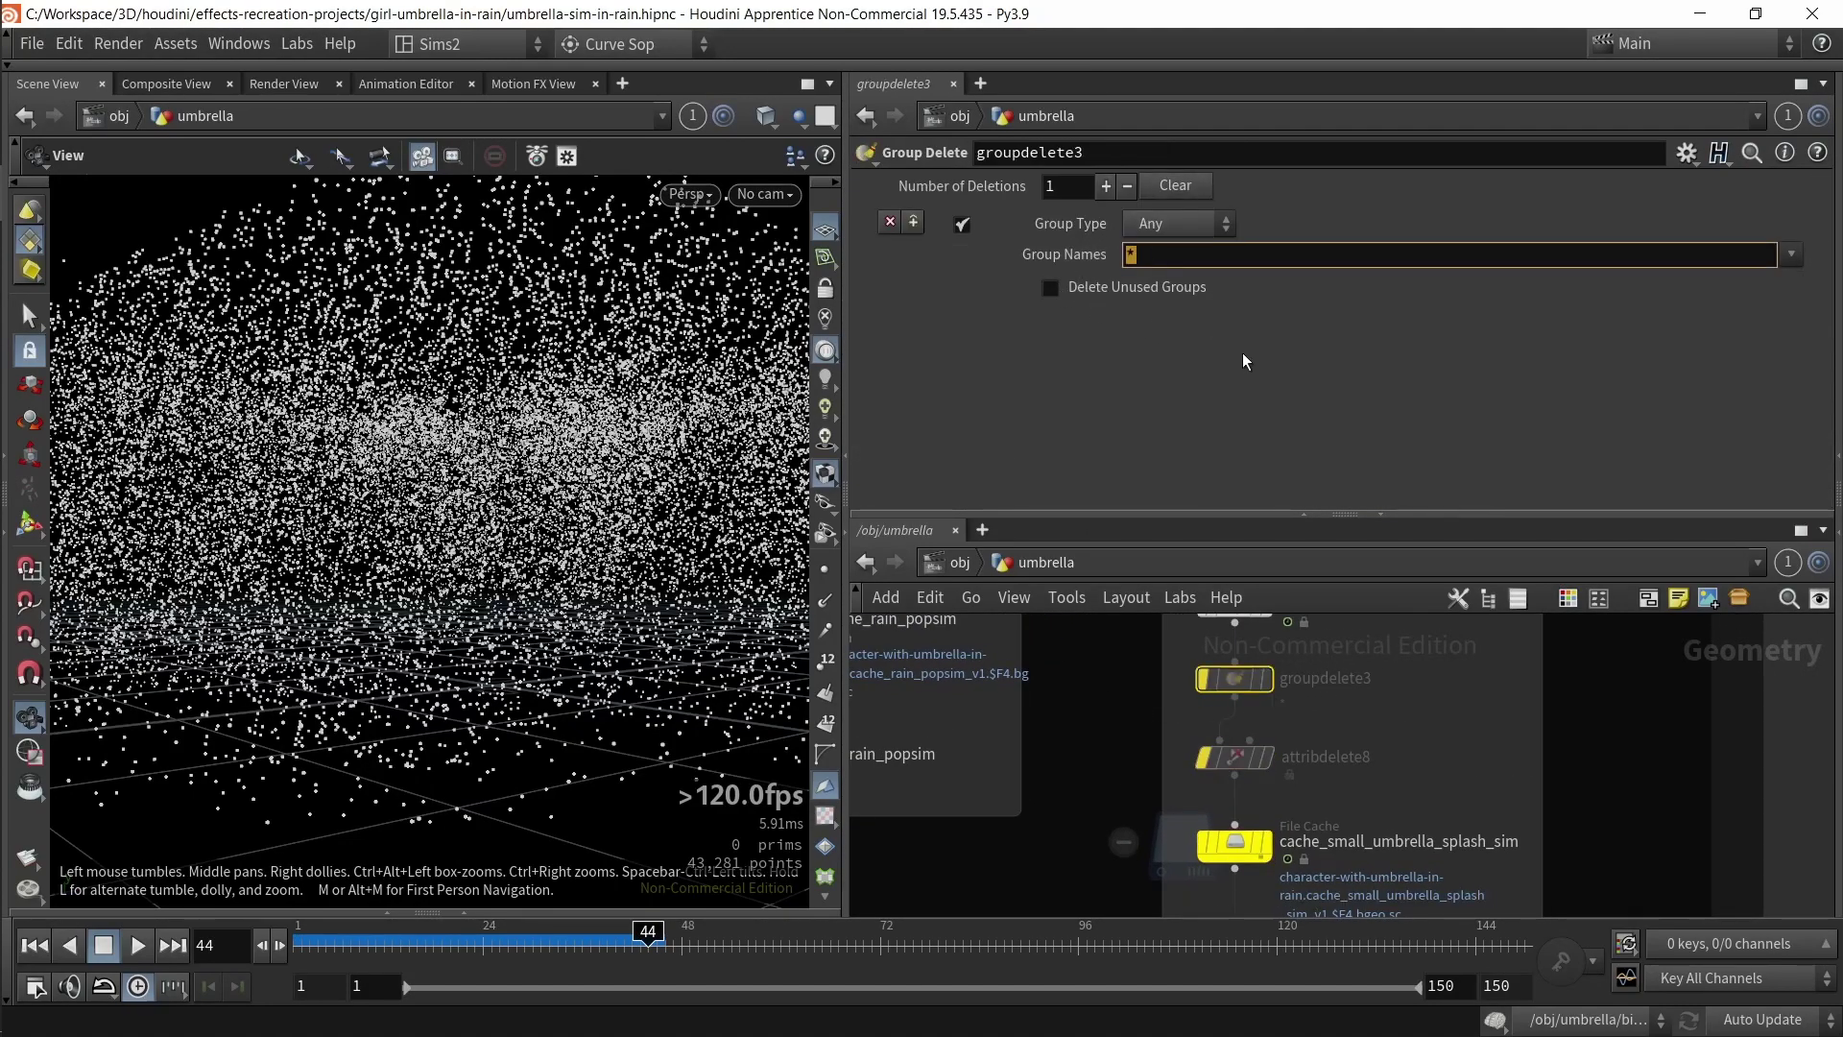
click(1791, 255)
click(1562, 338)
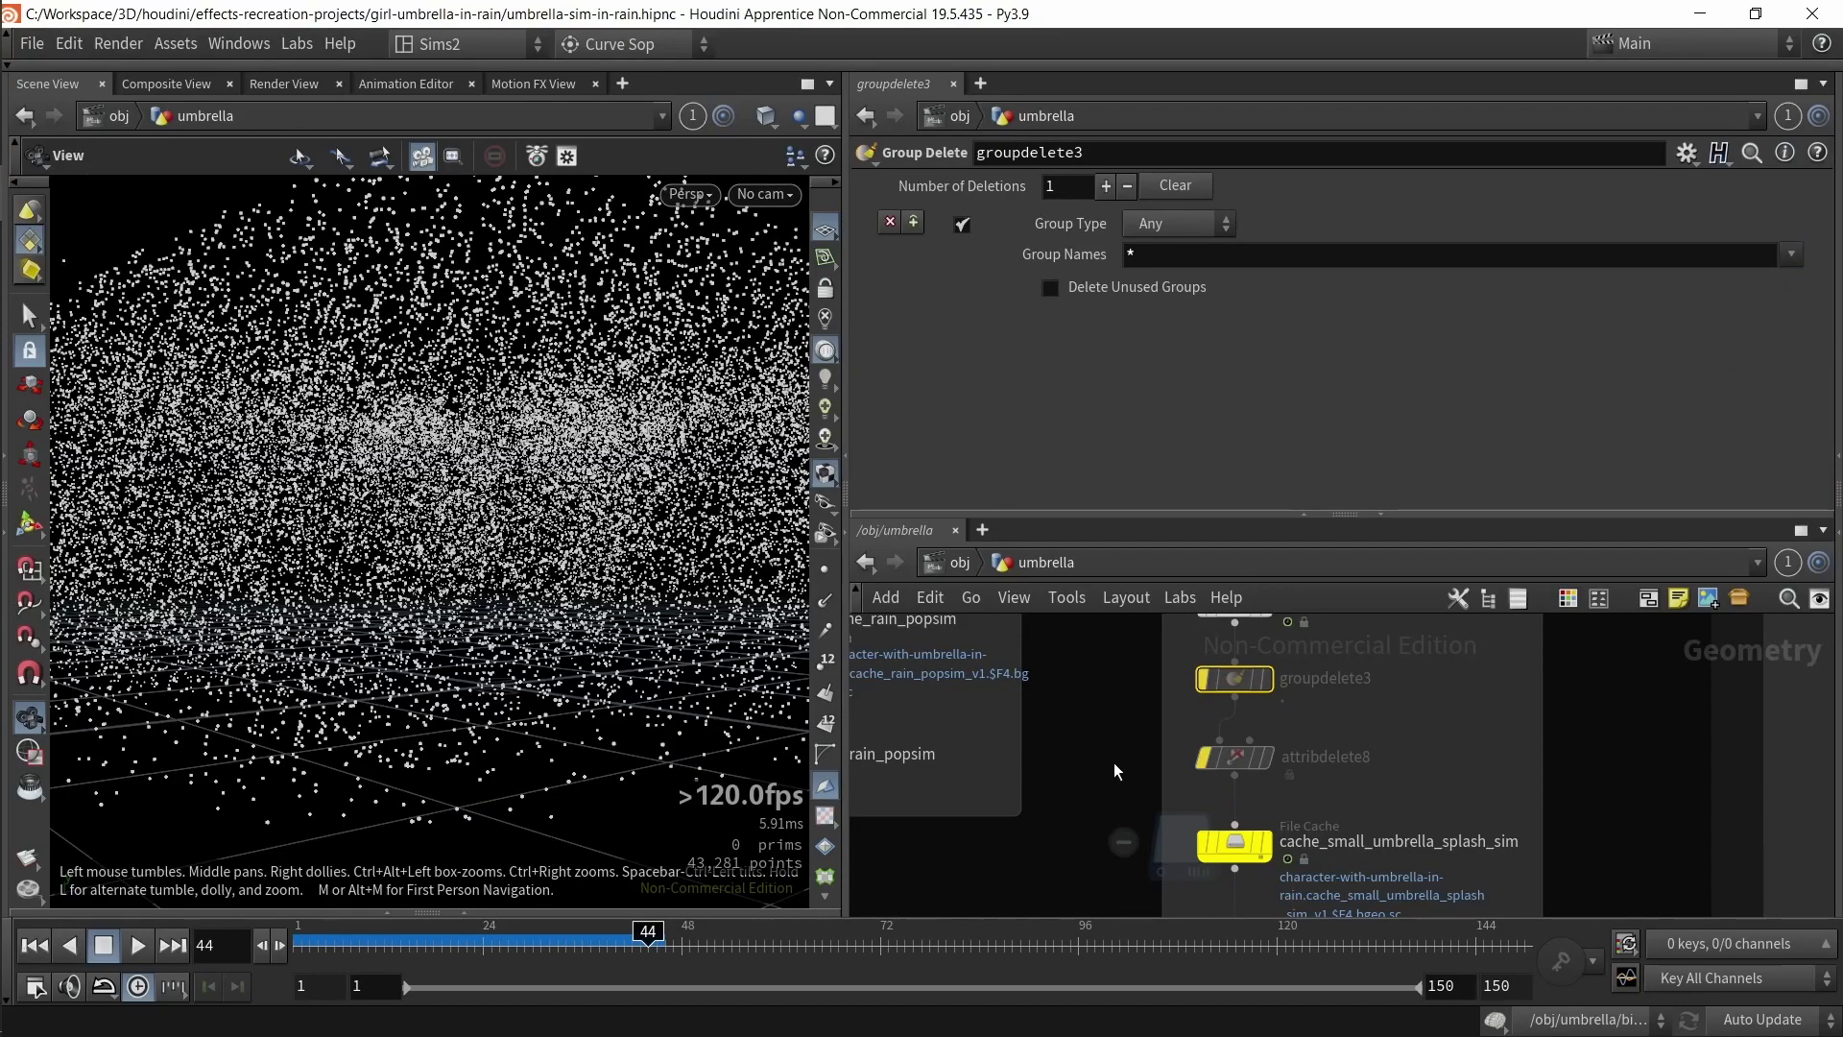
click(1253, 850)
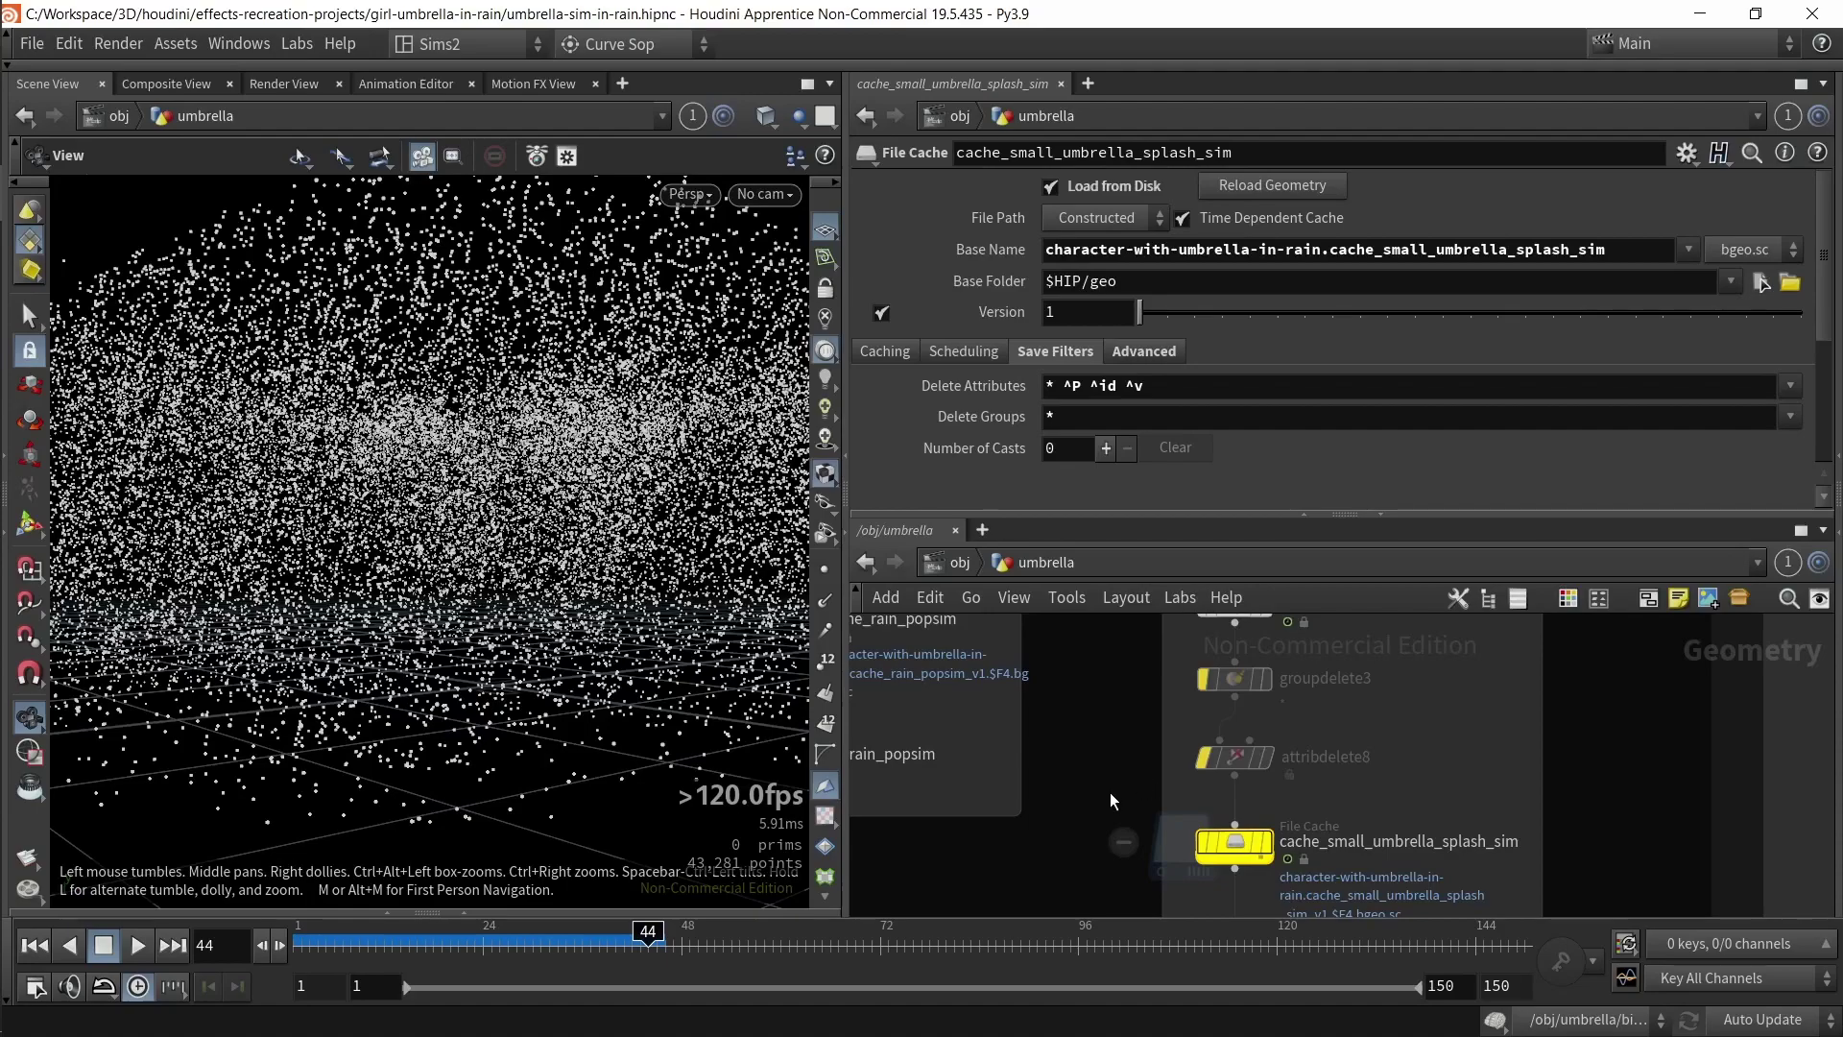
click(1356, 758)
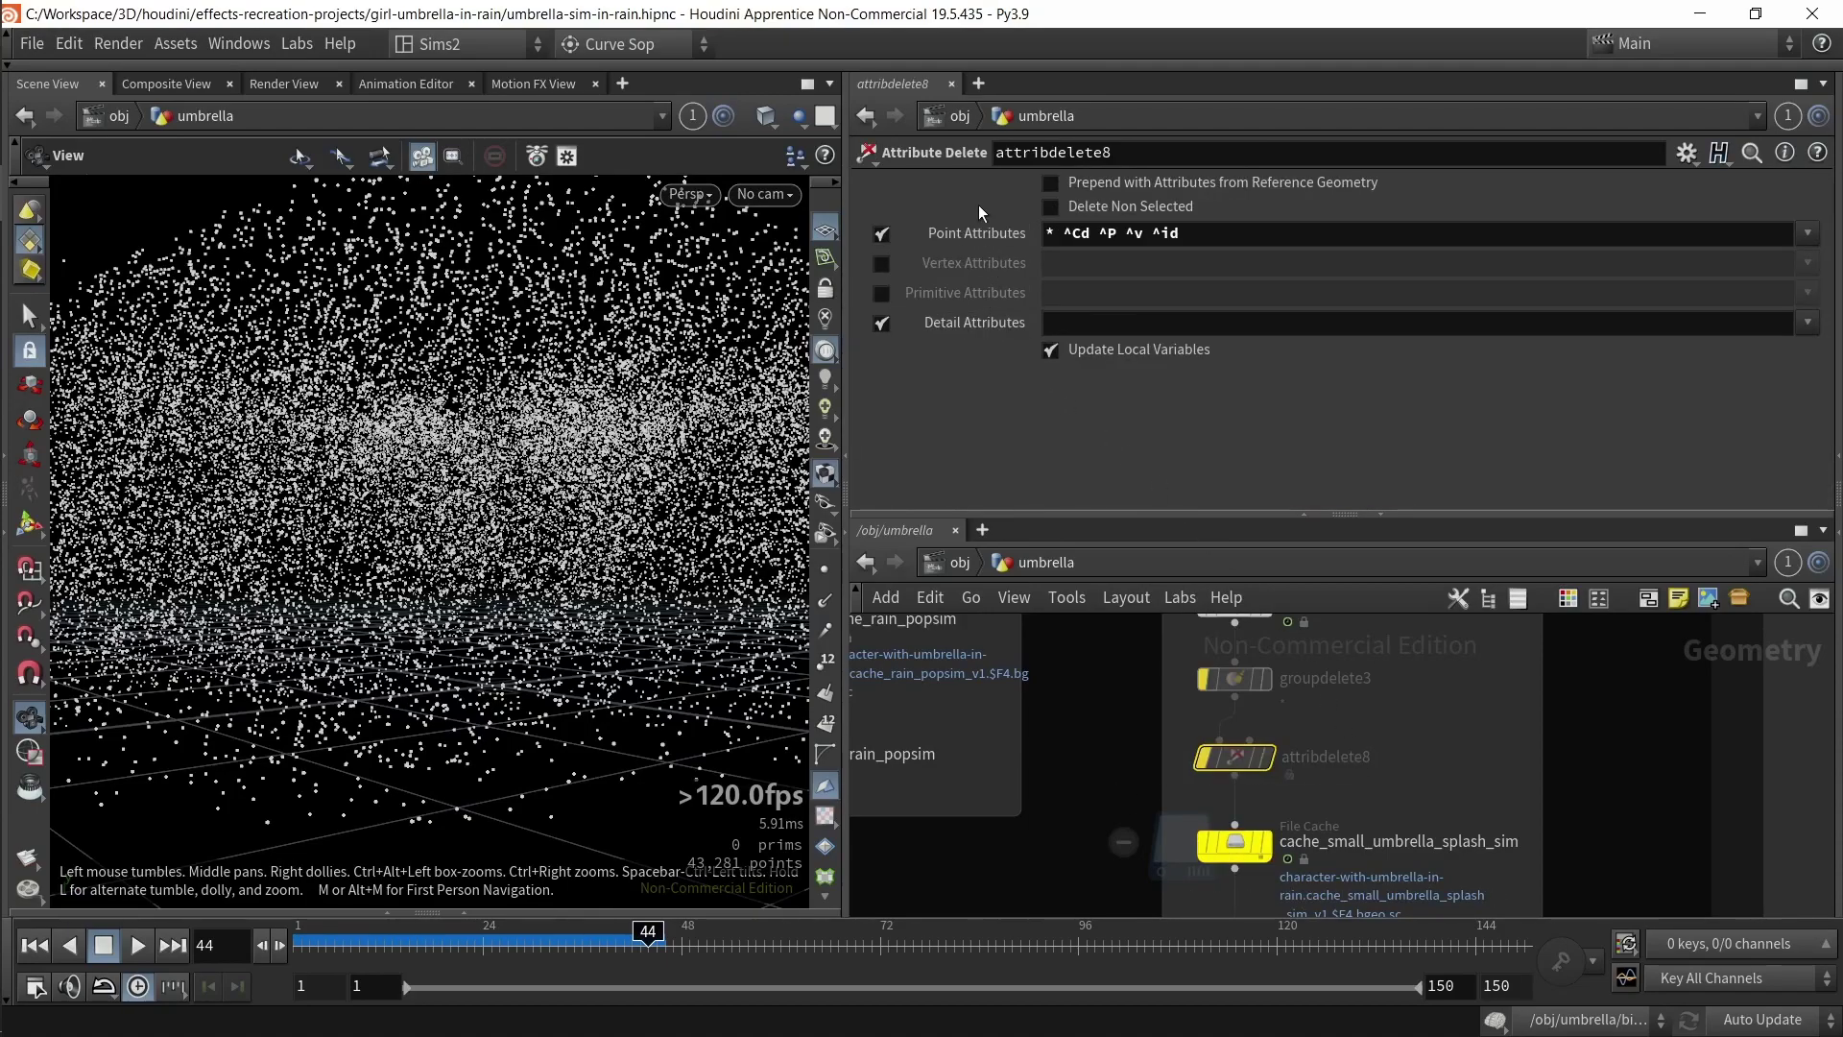
- Look inside cache_small_umbrella_splash_sim and inspect how attribdelete1 and groupdelete1 reference the cache's delete filters
double_click(1245, 842)
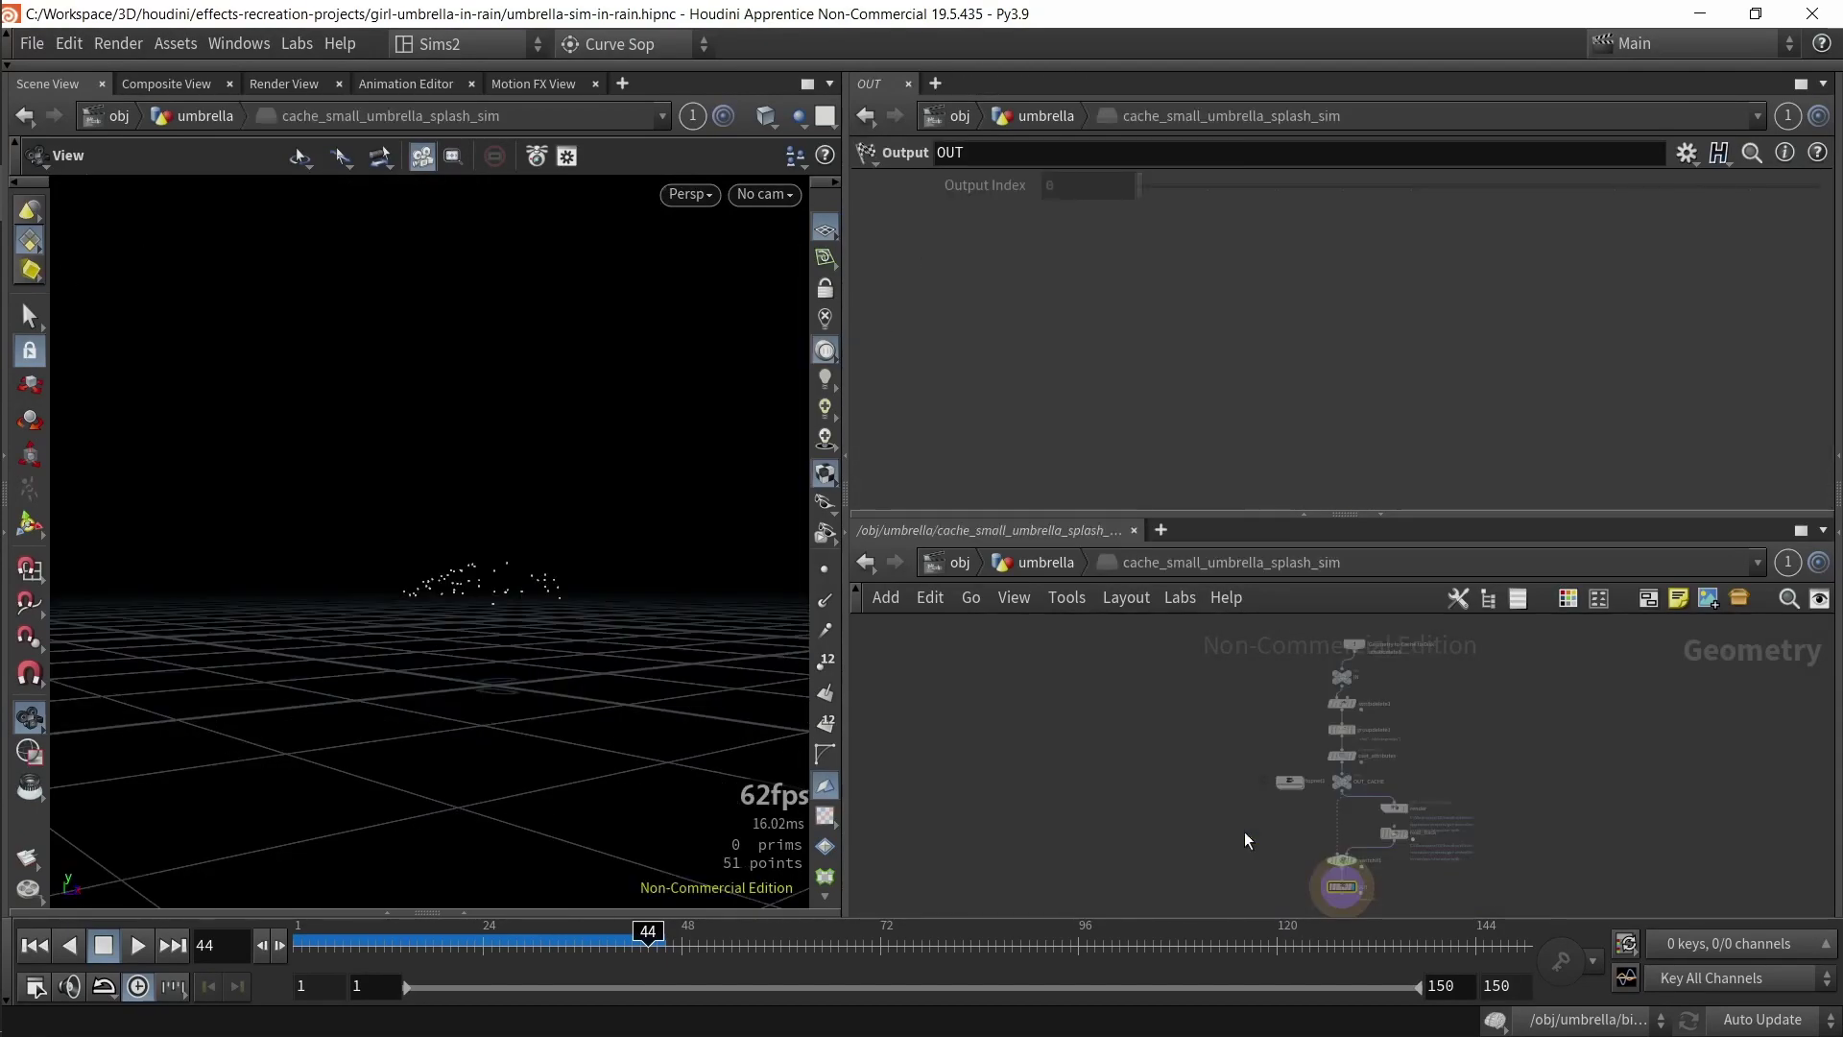
scroll(1446, 807, up, 3)
middle_drag(1403, 733, 1362, 877)
drag(1095, 795, 1253, 688)
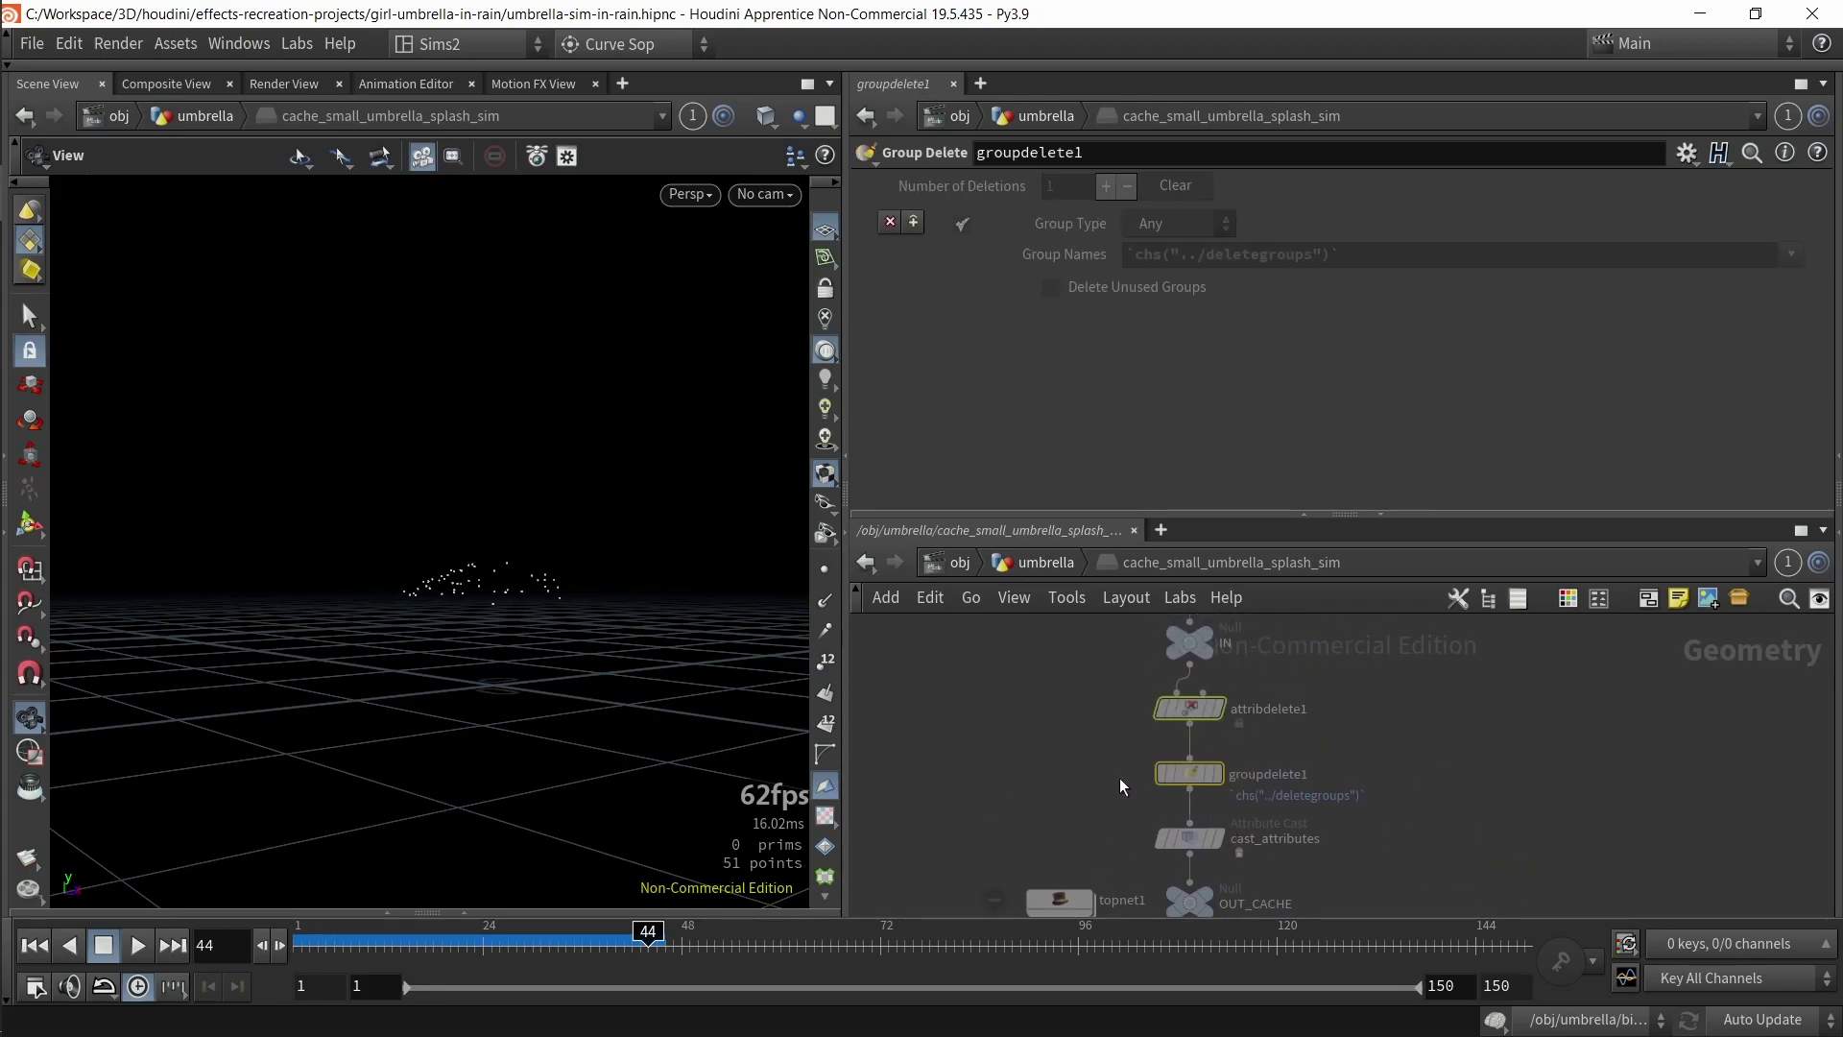
drag(1051, 765, 1311, 812)
drag(1094, 735, 1252, 694)
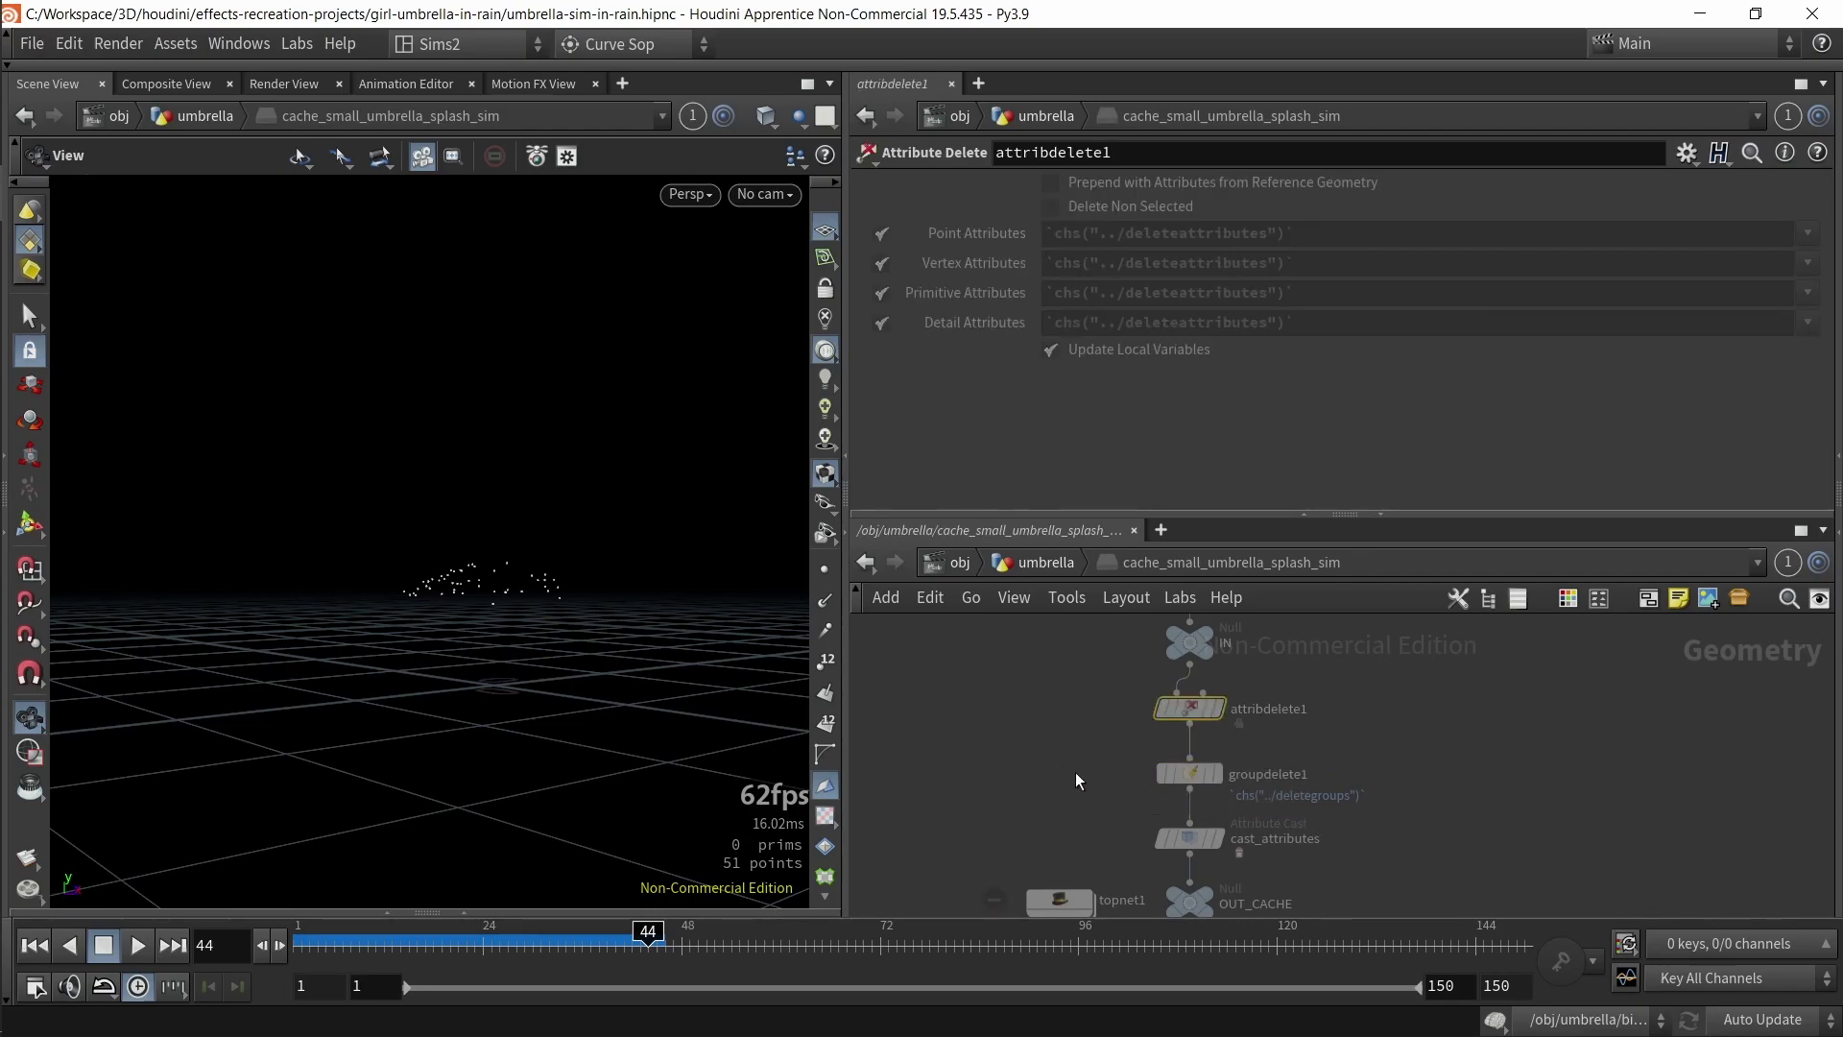
click(1177, 774)
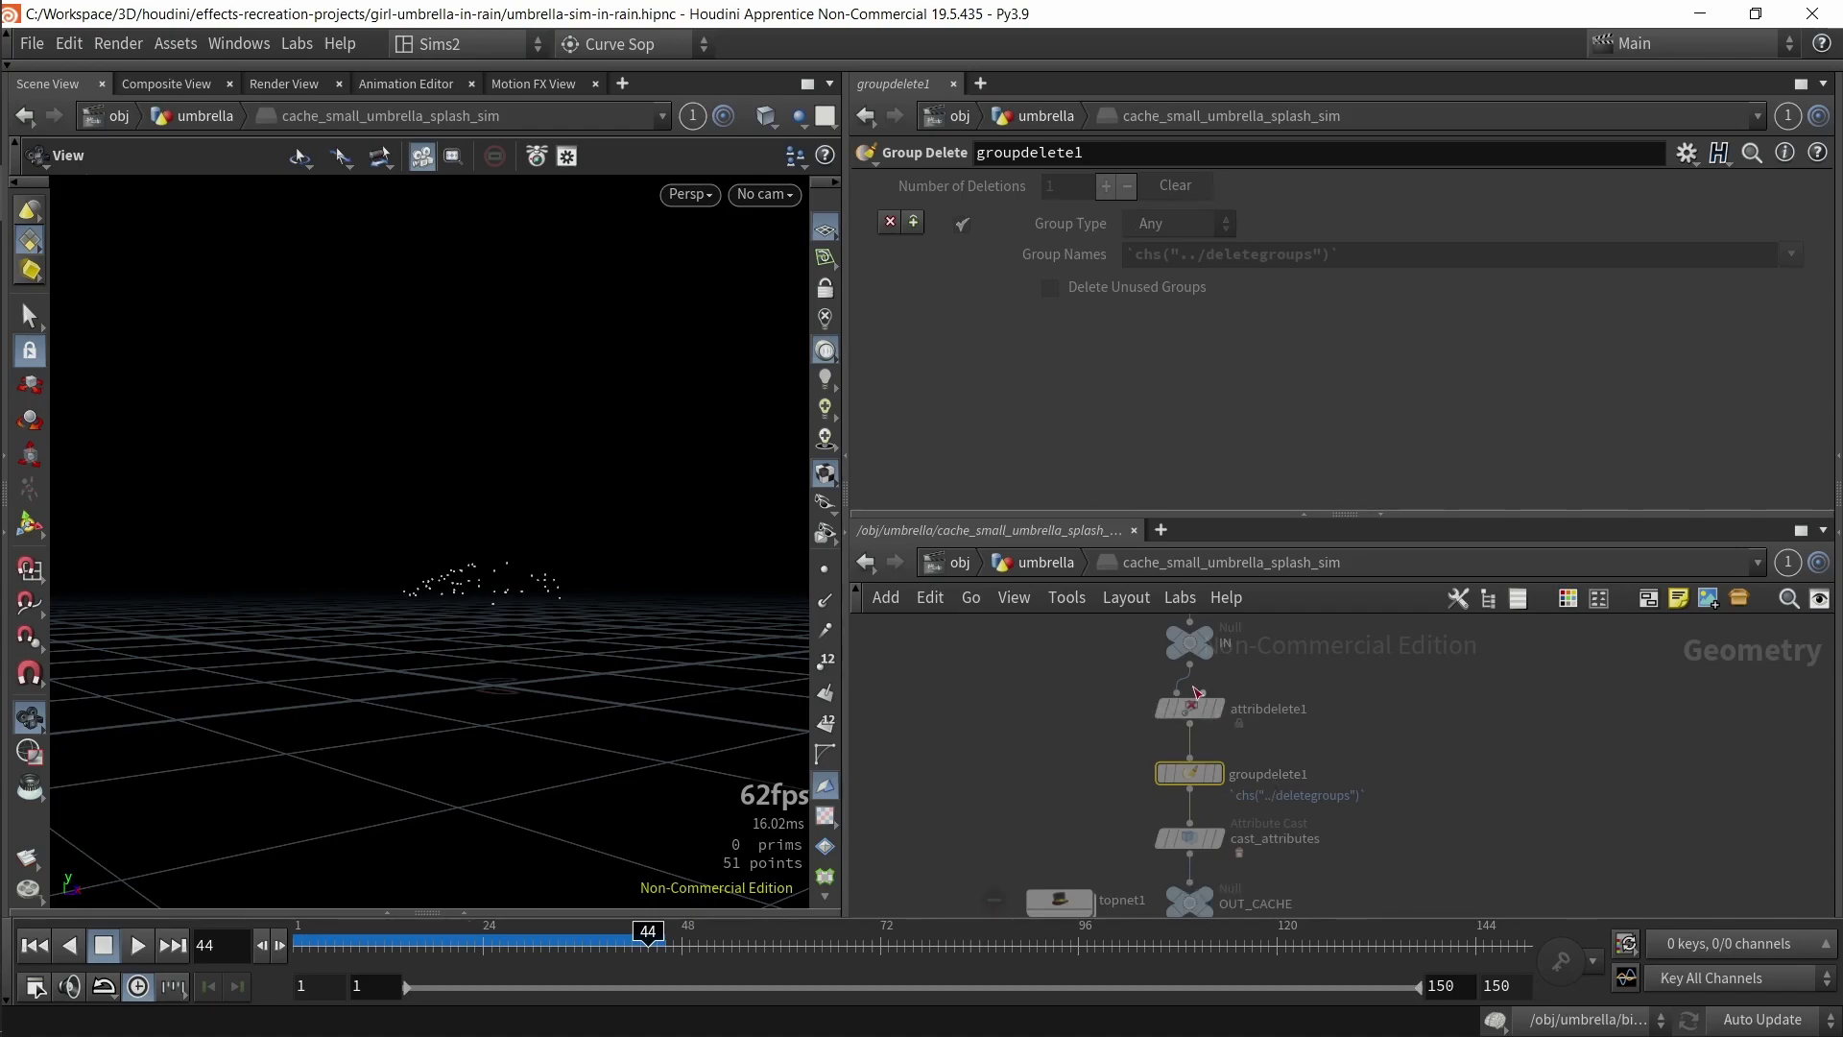
- Return to the umbrella network, show attribdelete8's settings and undo the accidental network box resize
click(1042, 562)
click(1239, 757)
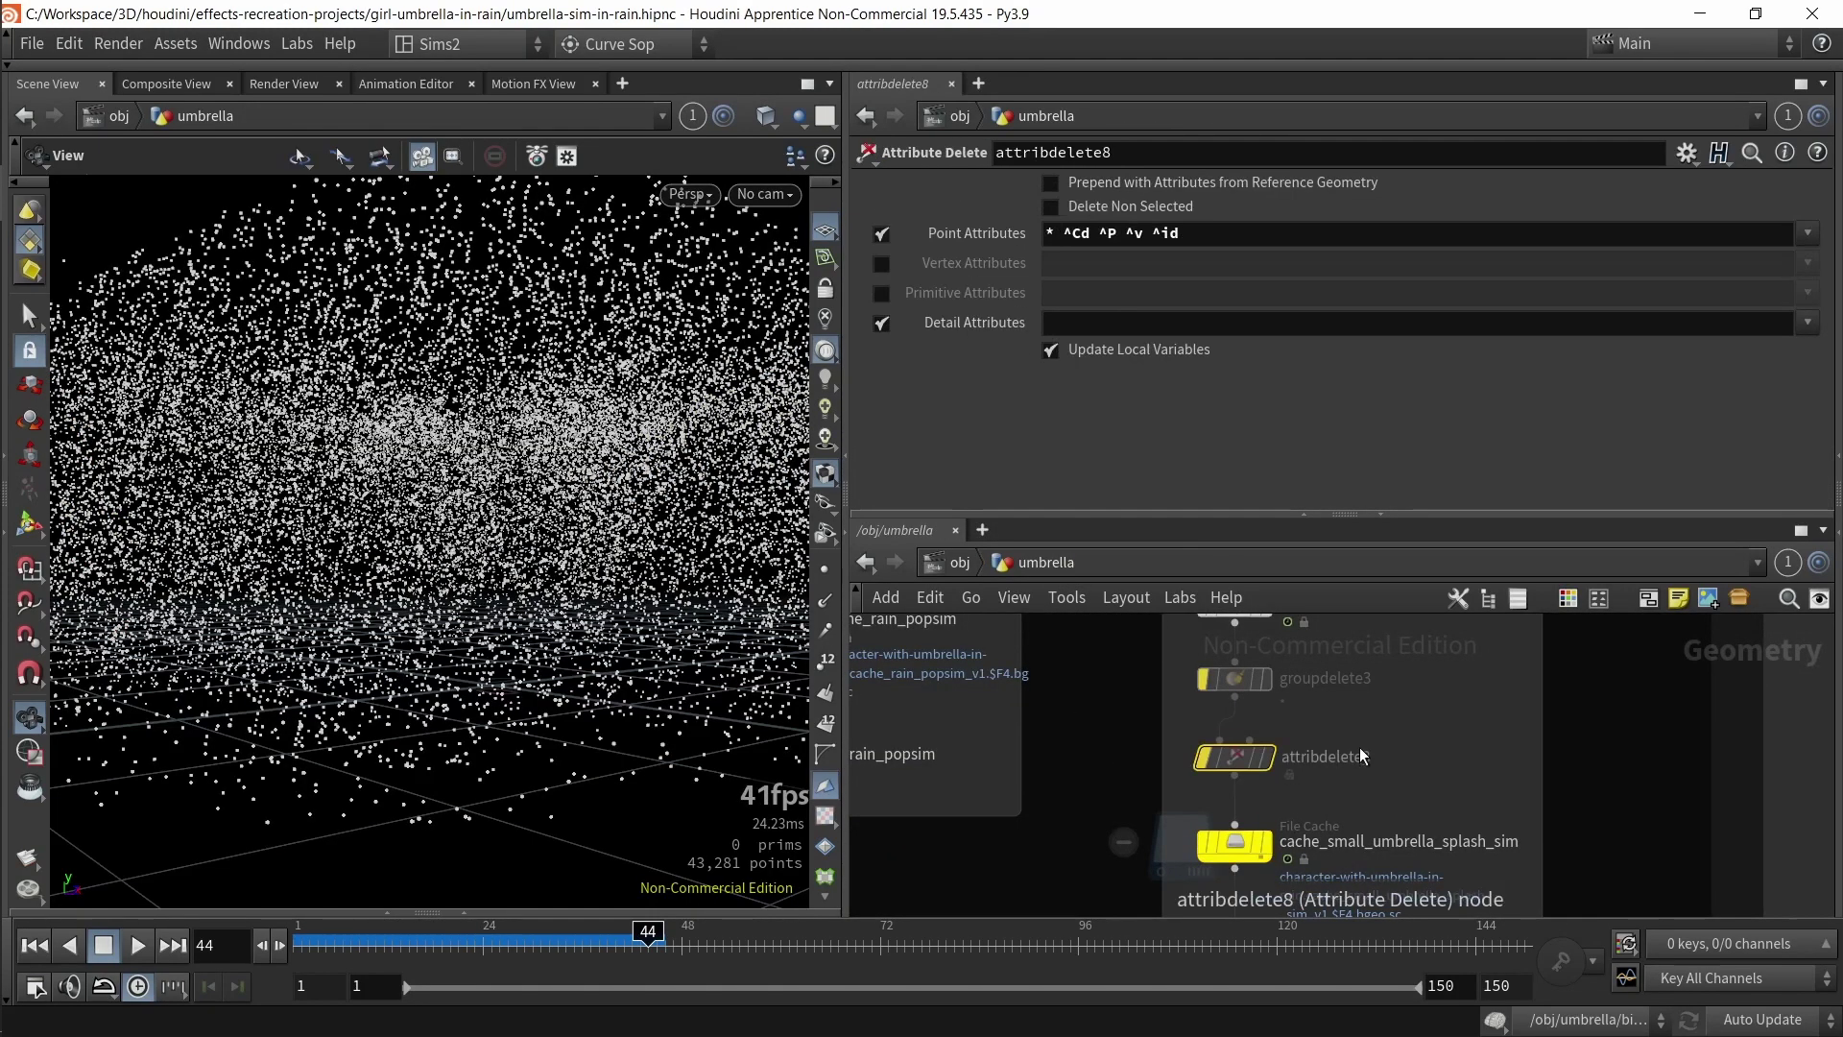
middle_drag(1154, 868, 1142, 843)
drag(1153, 840, 1115, 853)
drag(1142, 747, 1276, 634)
click(1183, 764)
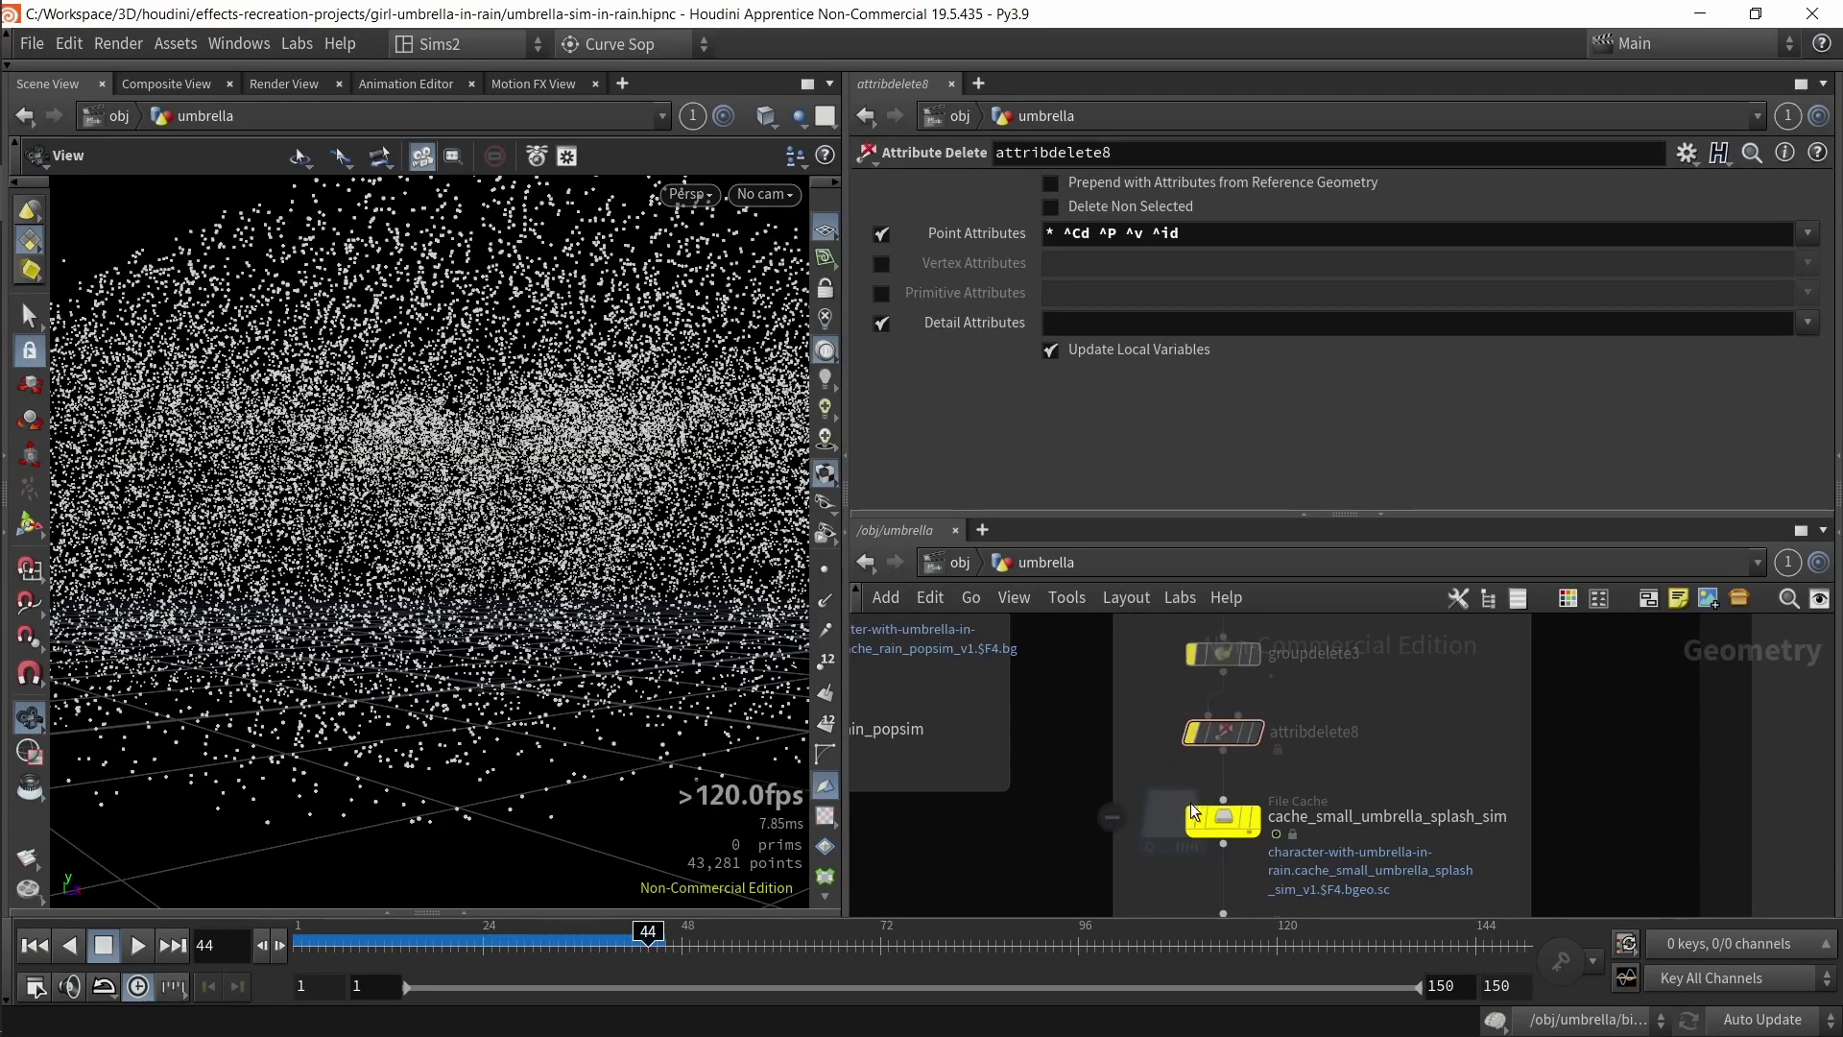
drag(1139, 737, 1312, 622)
click(1135, 779)
drag(1113, 697, 1315, 794)
key(ctrl+z)
- Display color1 in the POST big_umbrella_hit_splashes branch and inspect the coloured splash points in the viewport
scroll(1143, 754, down, 4)
middle_drag(1133, 747, 1247, 669)
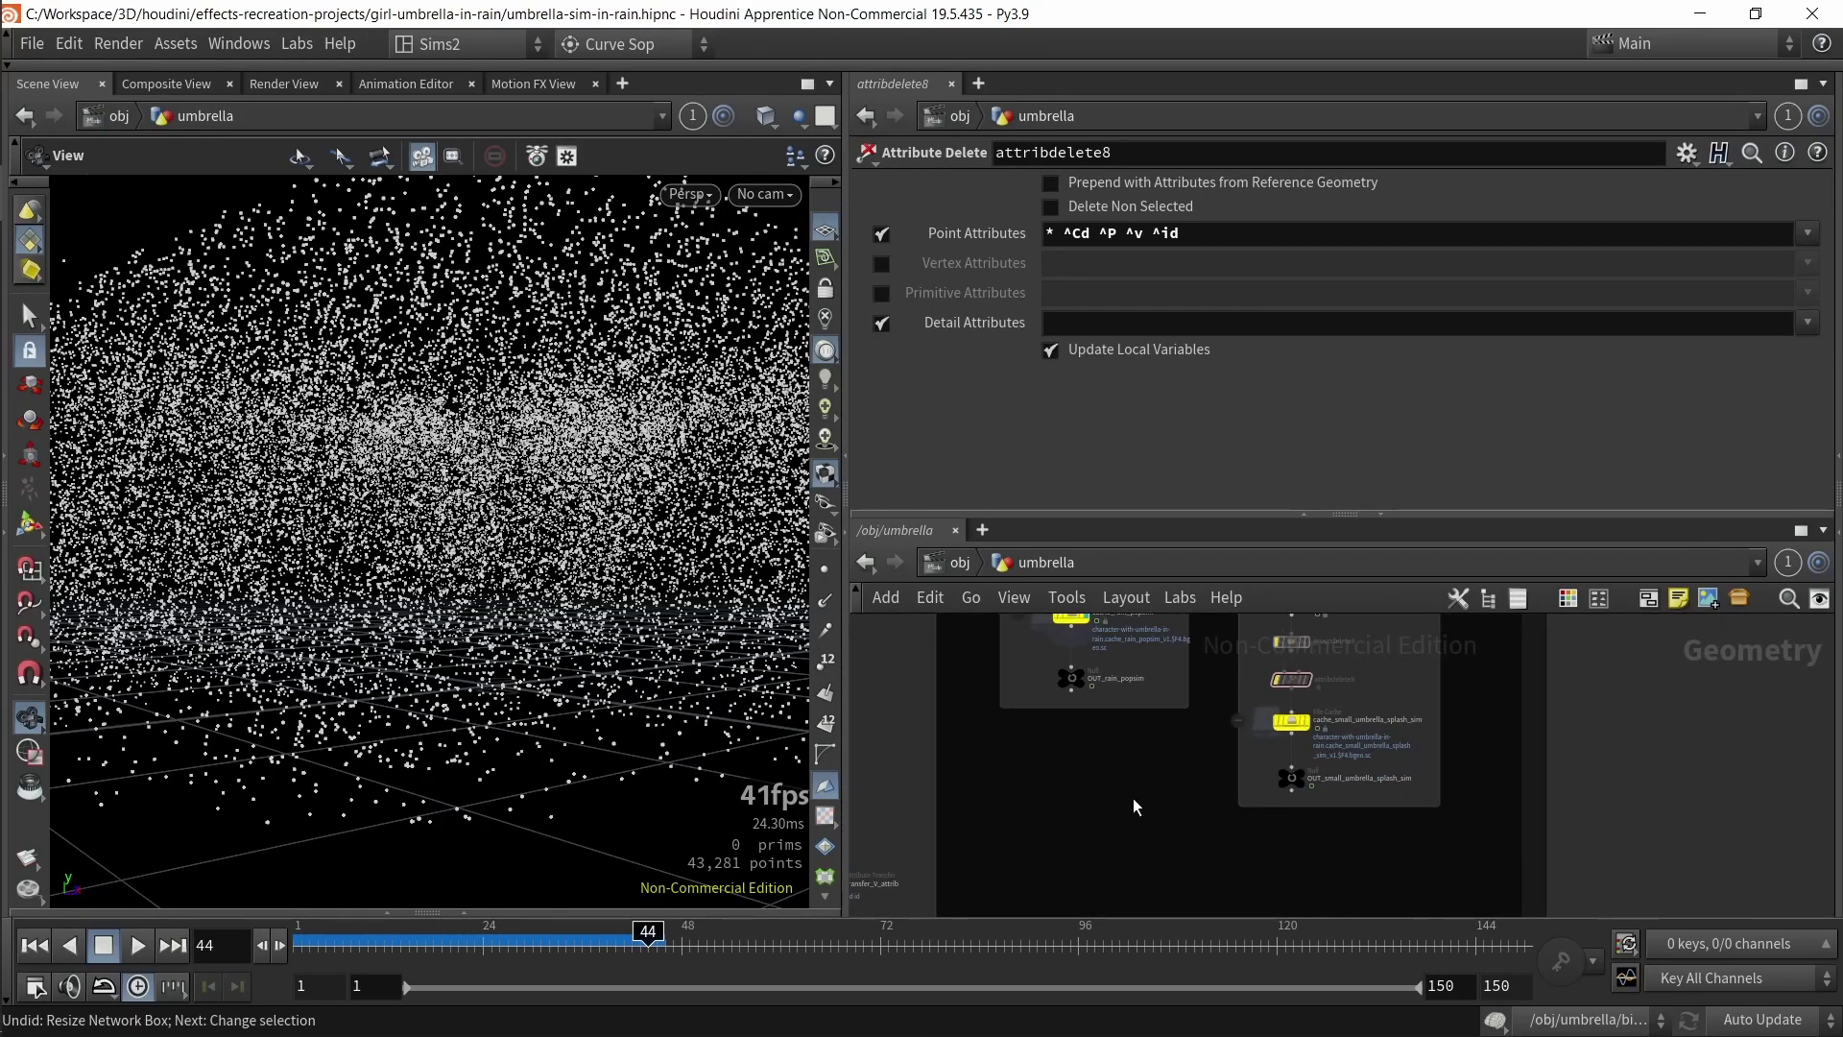
scroll(1143, 799, down, 3)
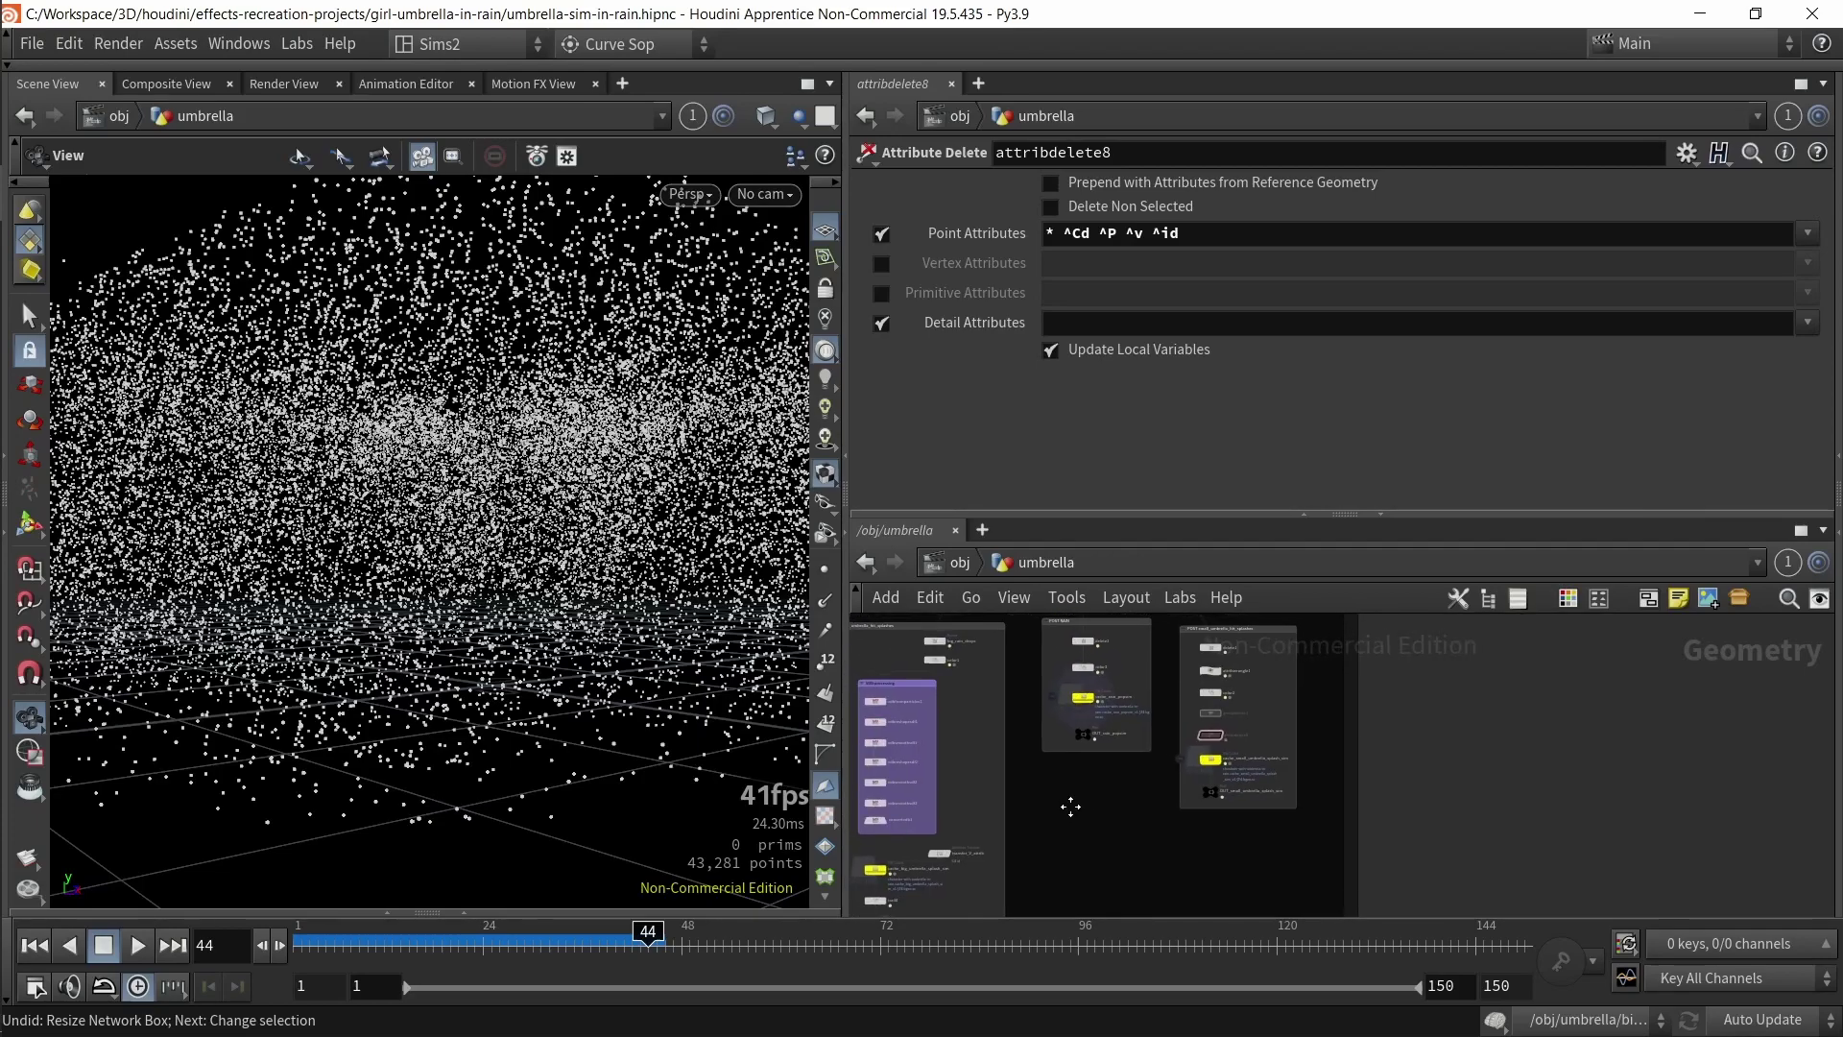
middle_drag(1070, 806, 1232, 804)
scroll(1045, 732, up, 5)
middle_drag(1180, 737, 1198, 756)
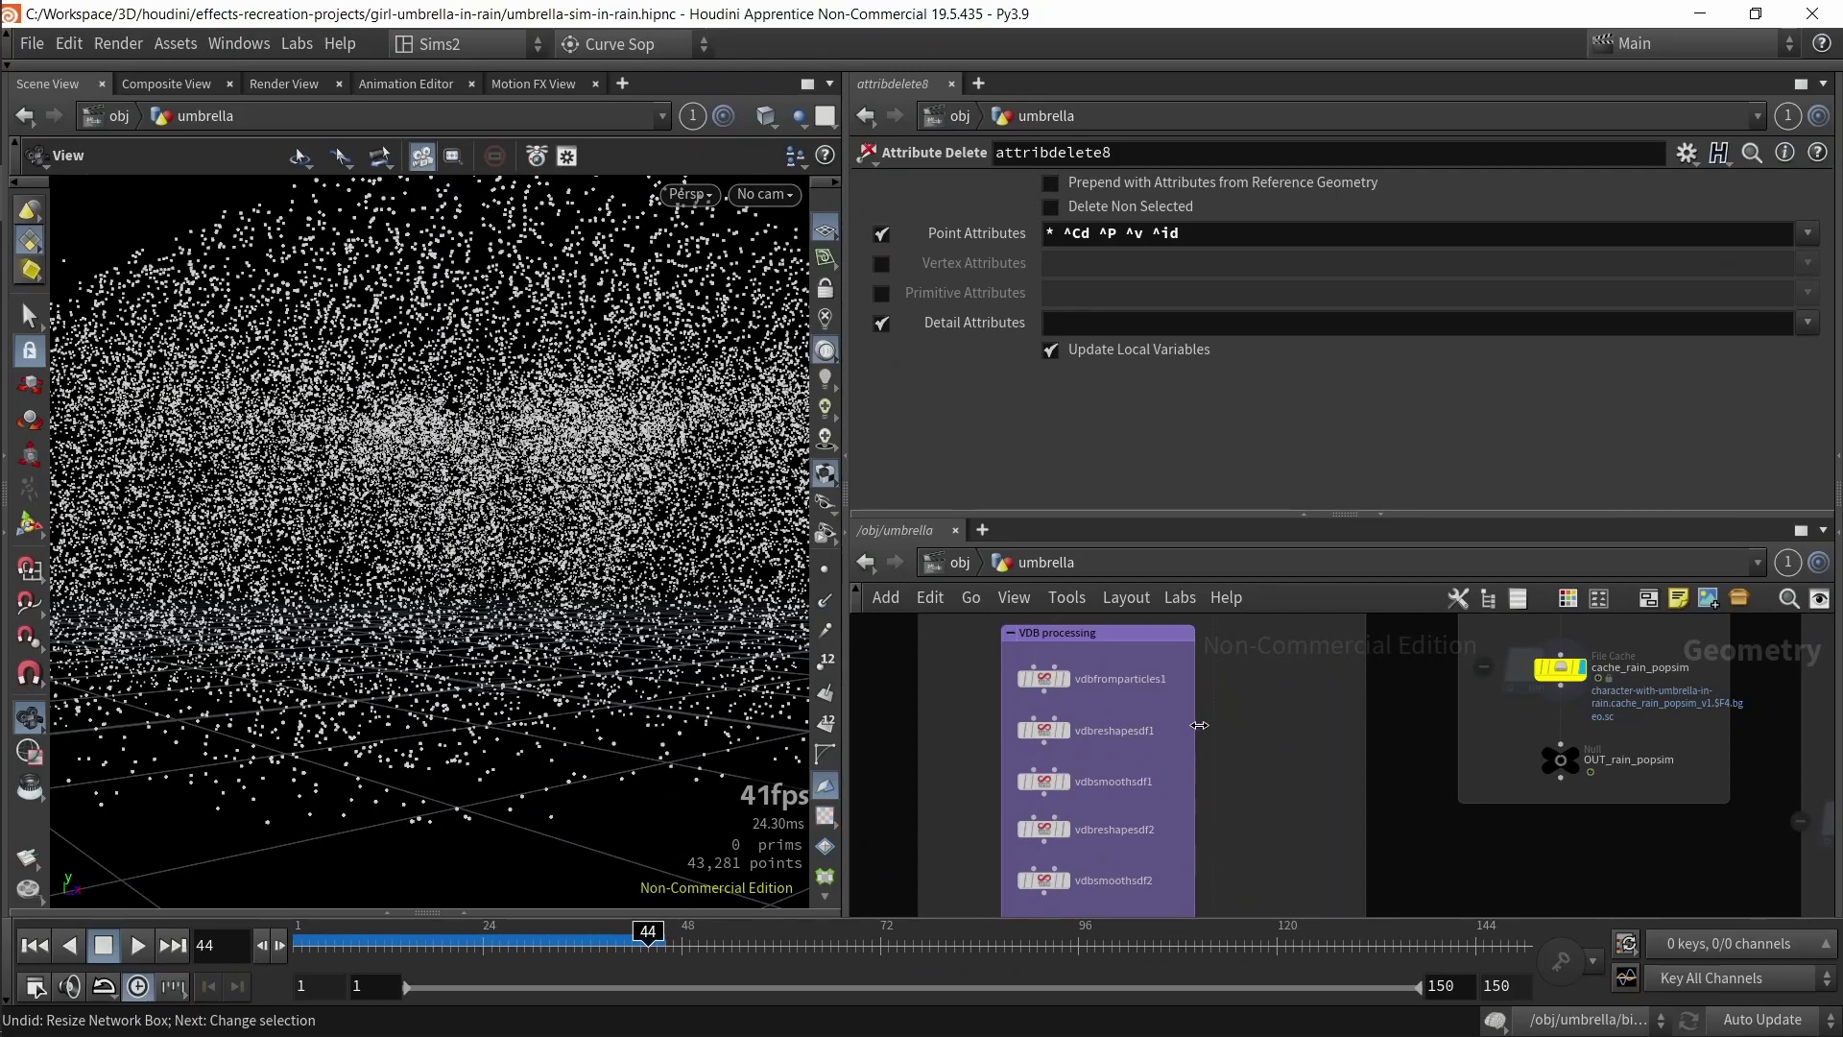
middle_drag(1177, 699, 1223, 832)
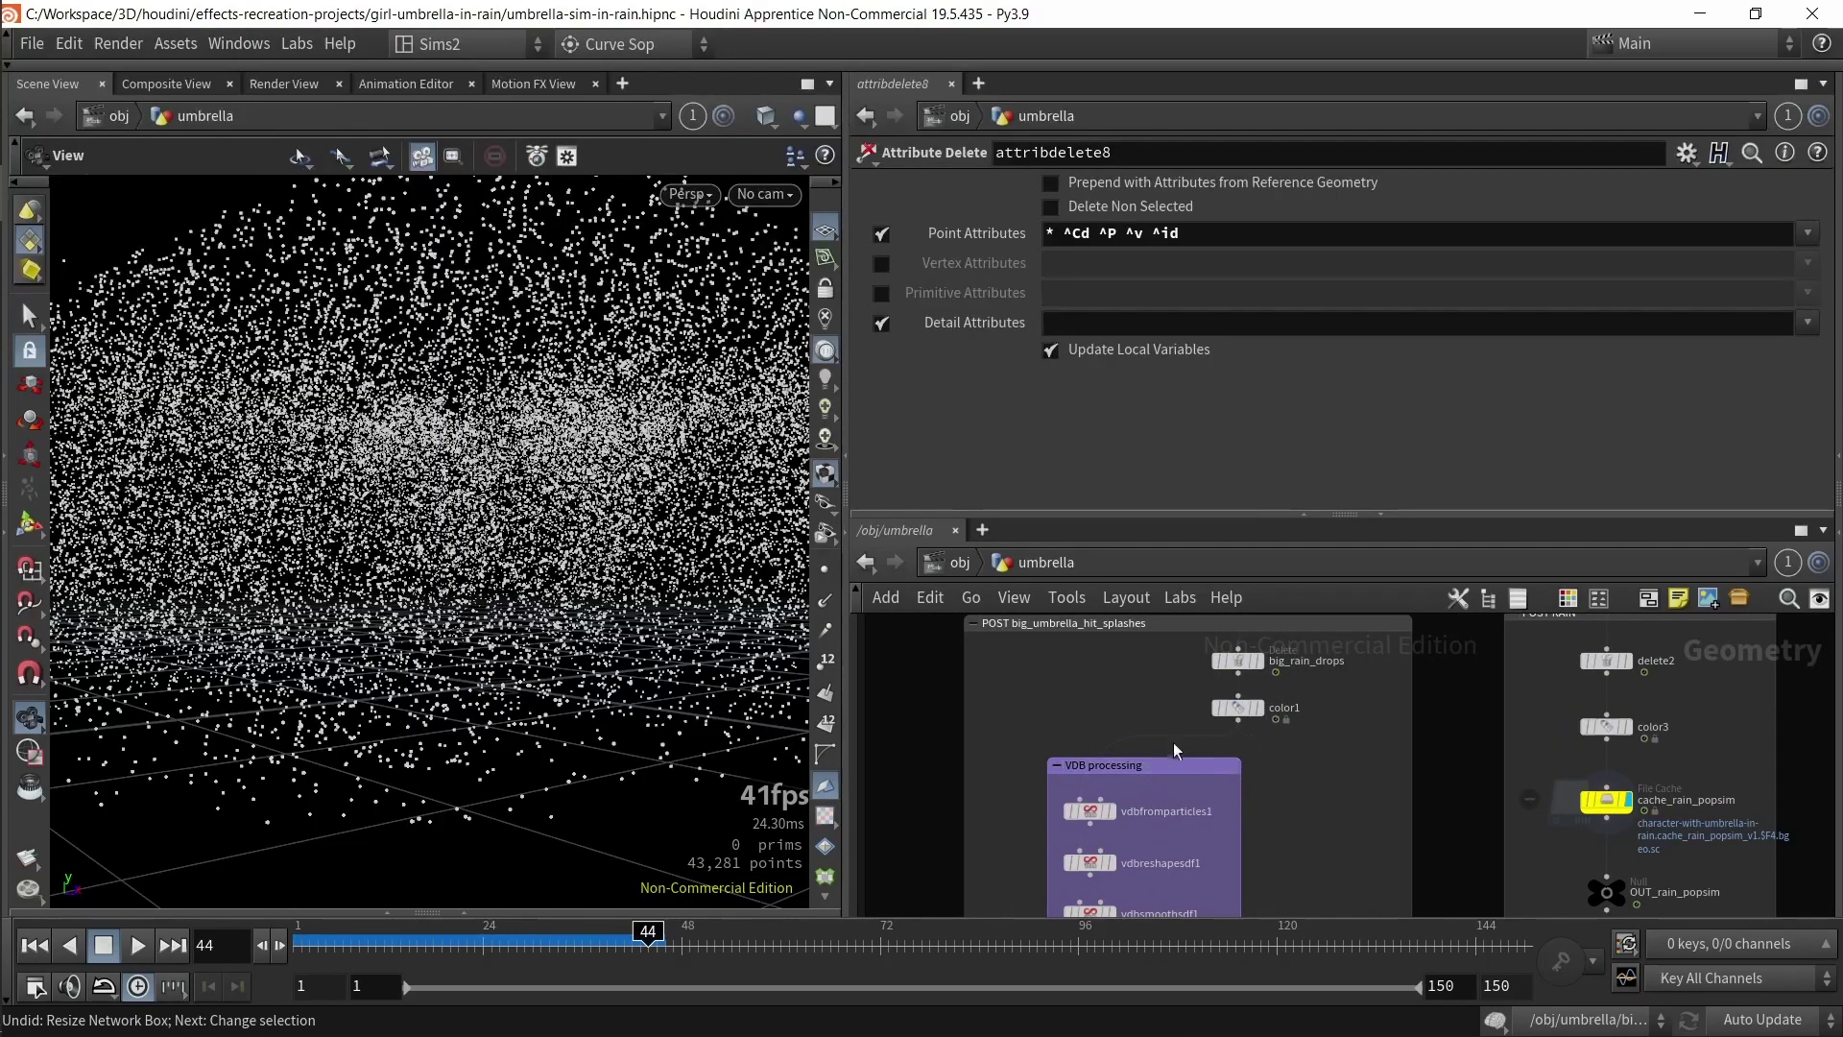
middle_drag(1110, 712, 1121, 663)
click(1268, 658)
drag(646, 645, 551, 617)
scroll(551, 618, up, 5)
middle_drag(1334, 777, 1334, 756)
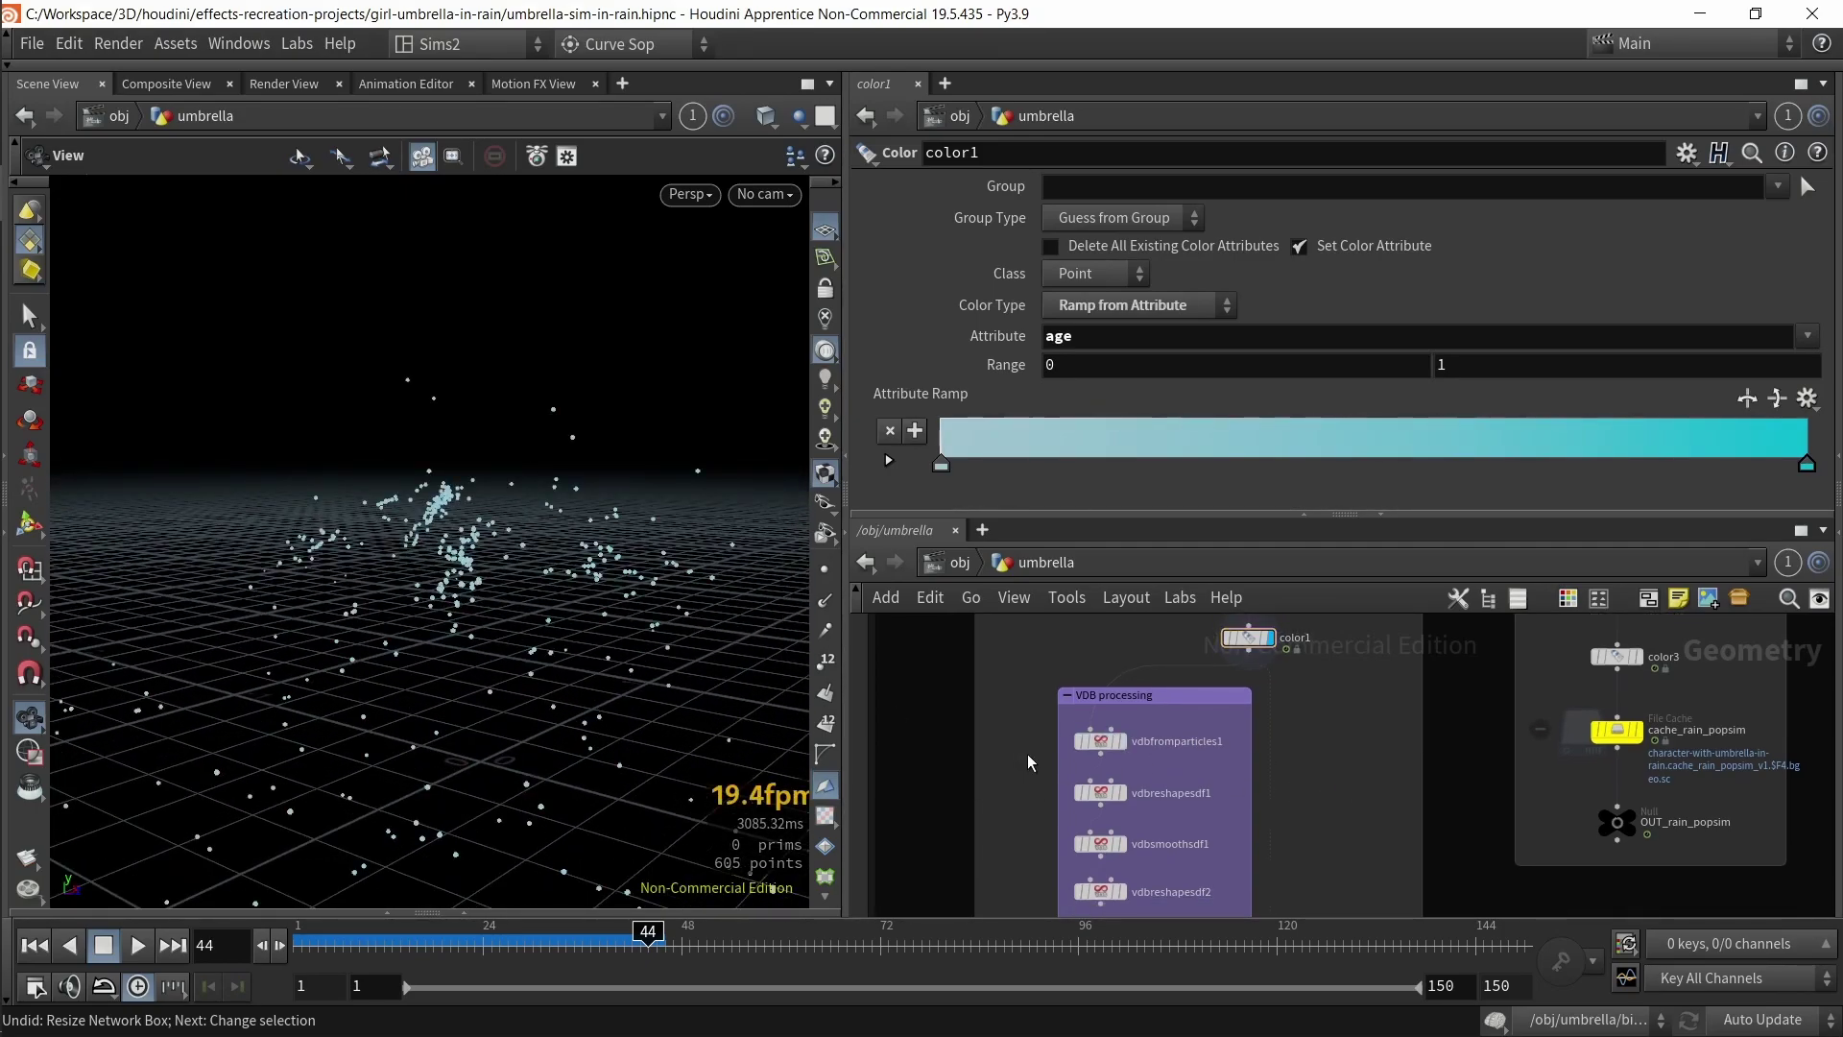
scroll(1025, 753, up, 2)
scroll(468, 572, up, 2)
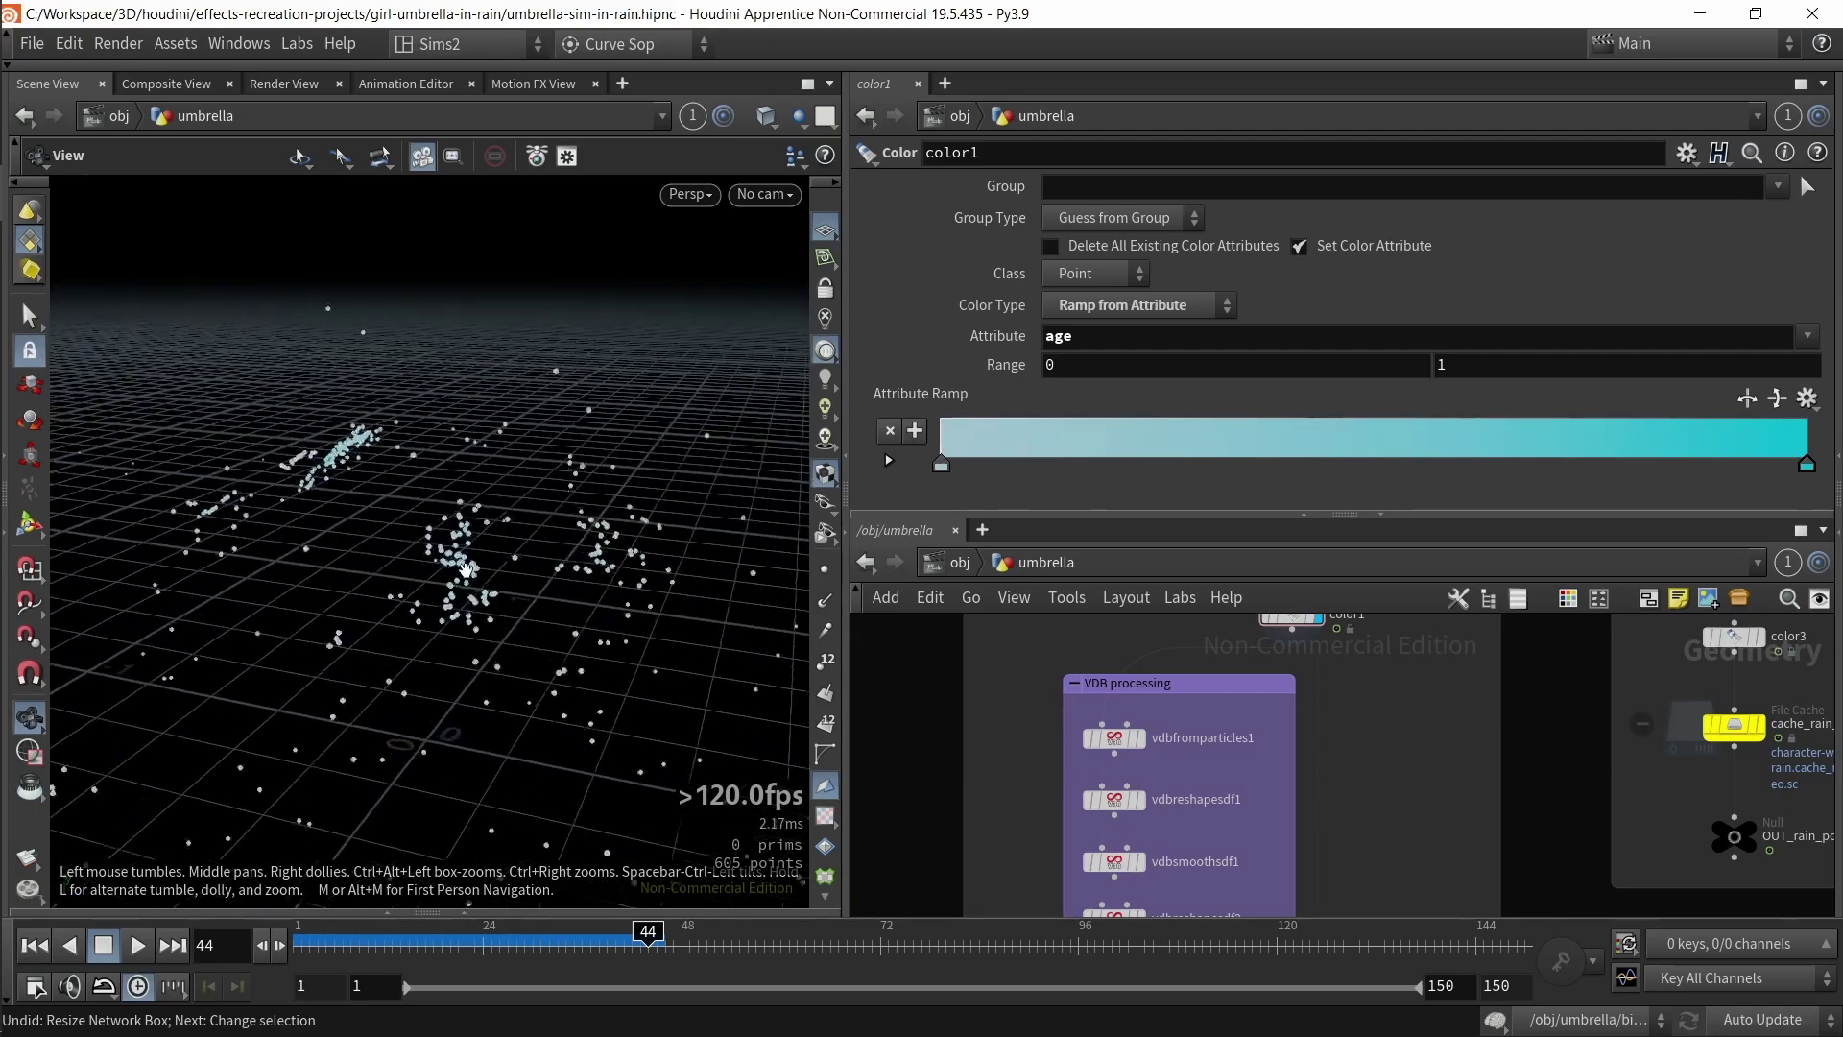
scroll(468, 572, up, 3)
- Display vdbfromparticles1 and review its voxel size and point radius settings against the resulting volume
click(1113, 737)
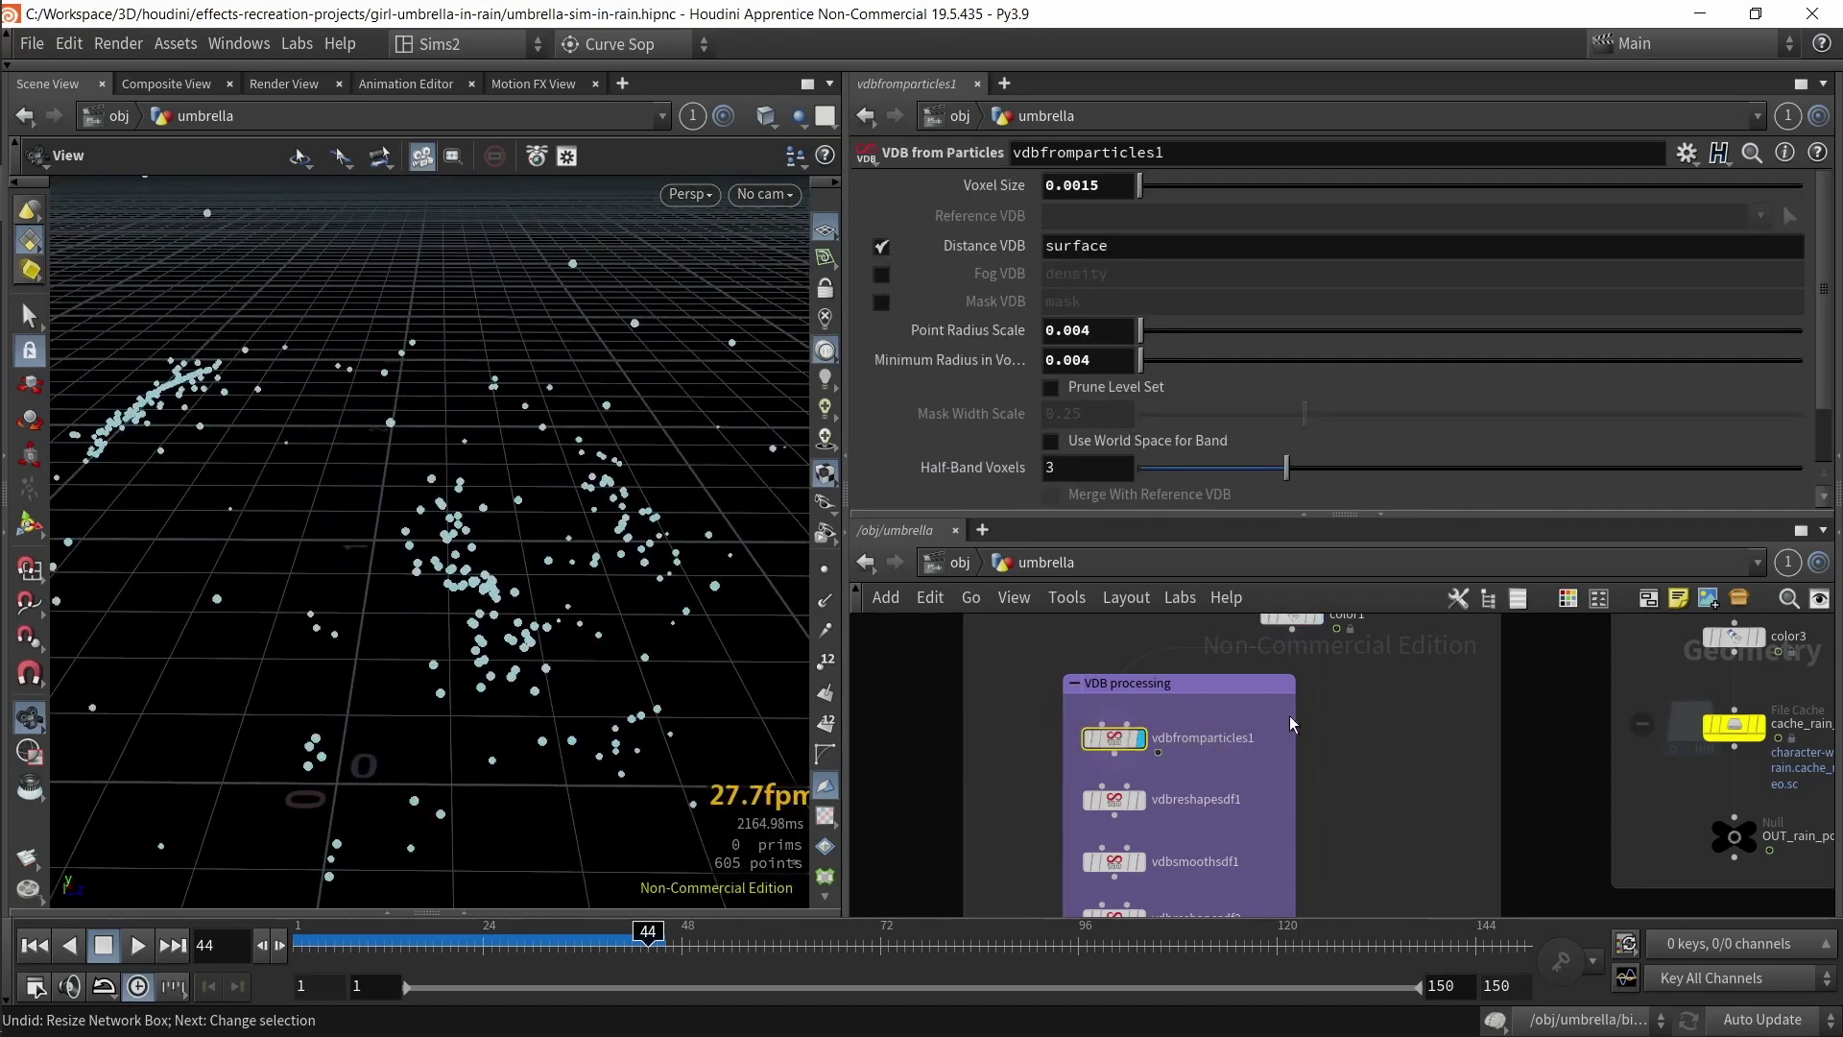
drag(557, 615, 355, 534)
scroll(354, 535, up, 2)
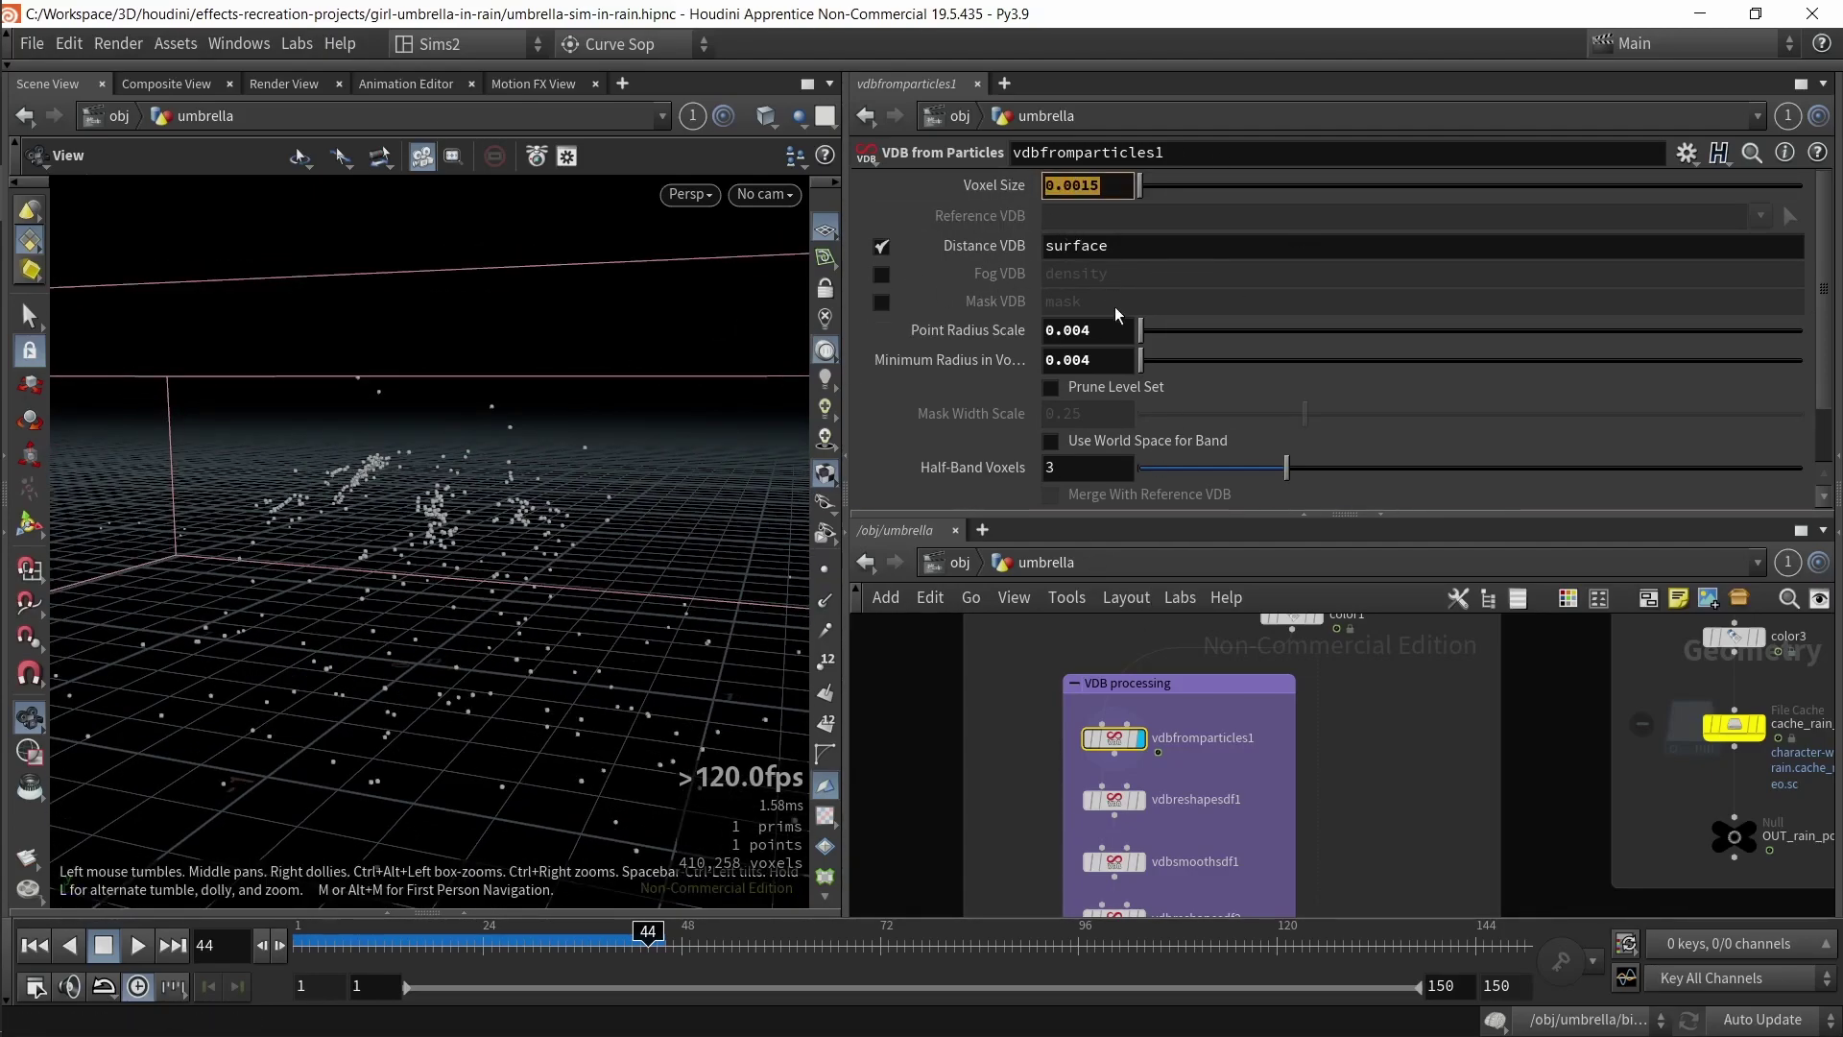
- Display vdbreshapesdf1 and review the choices offered for its Operation
click(1113, 800)
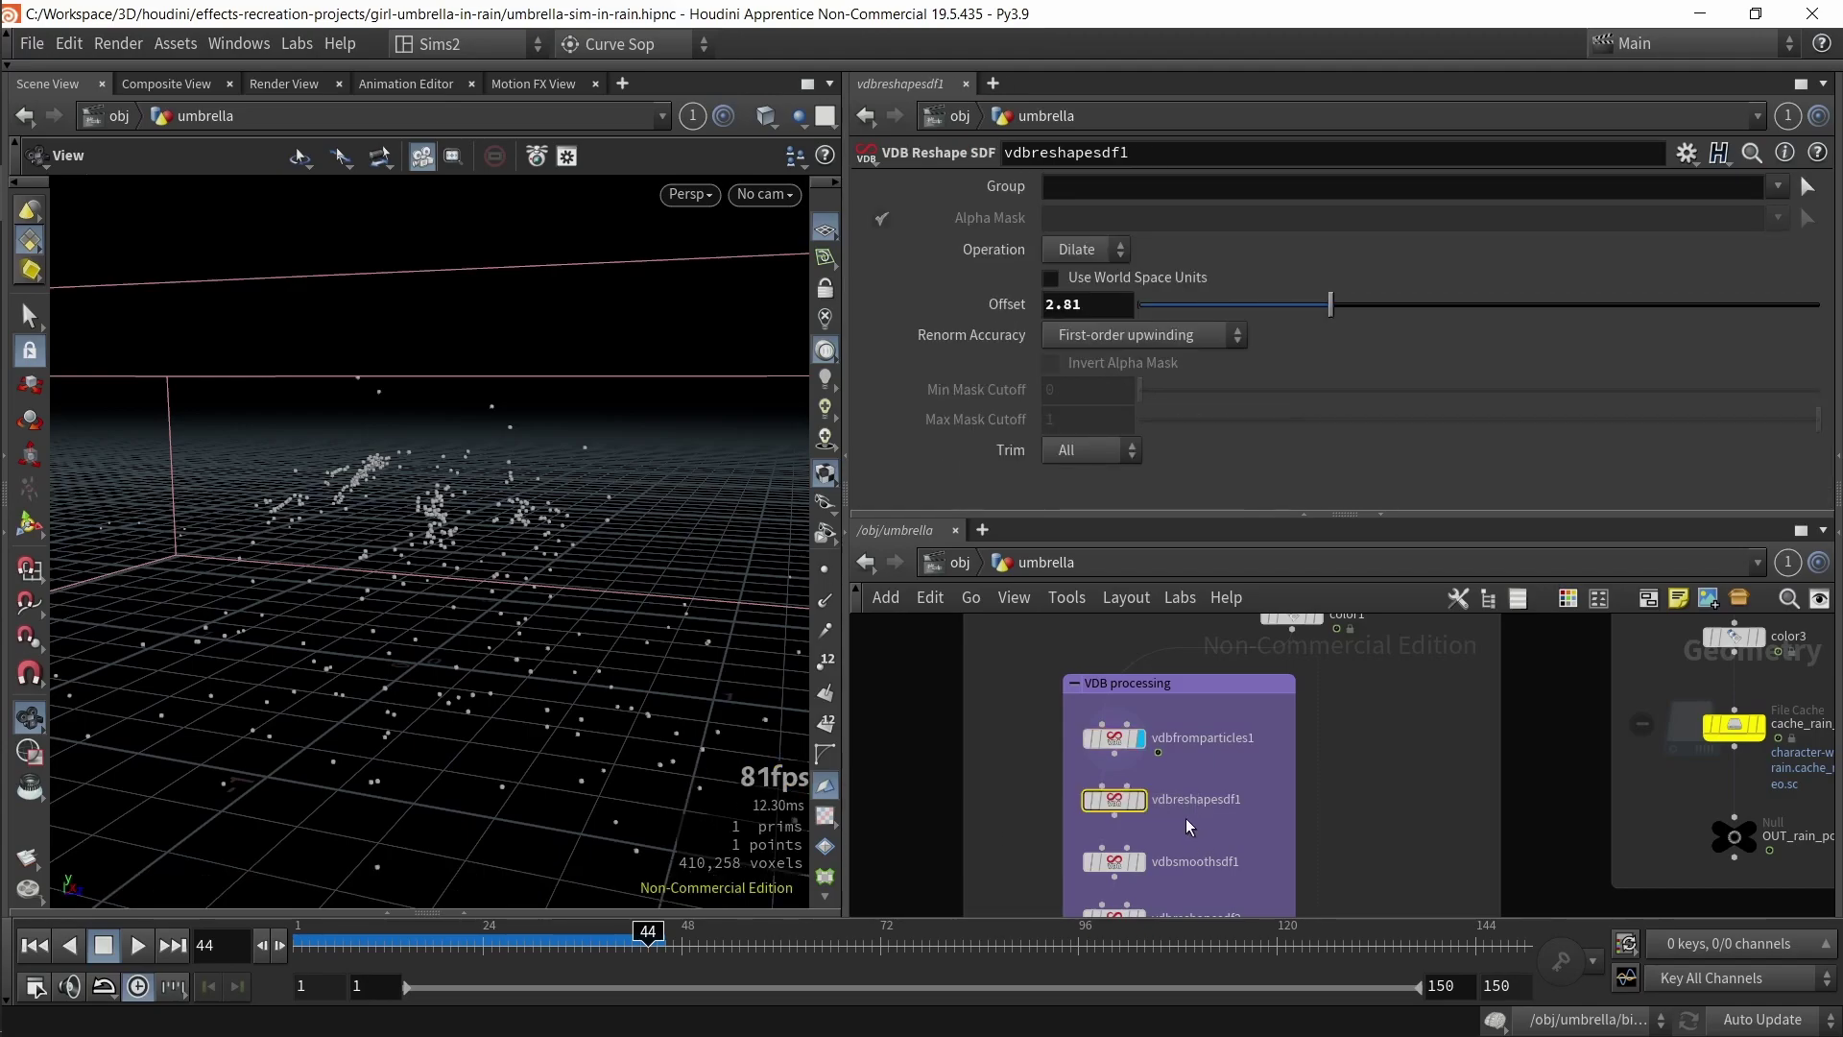
key(r)
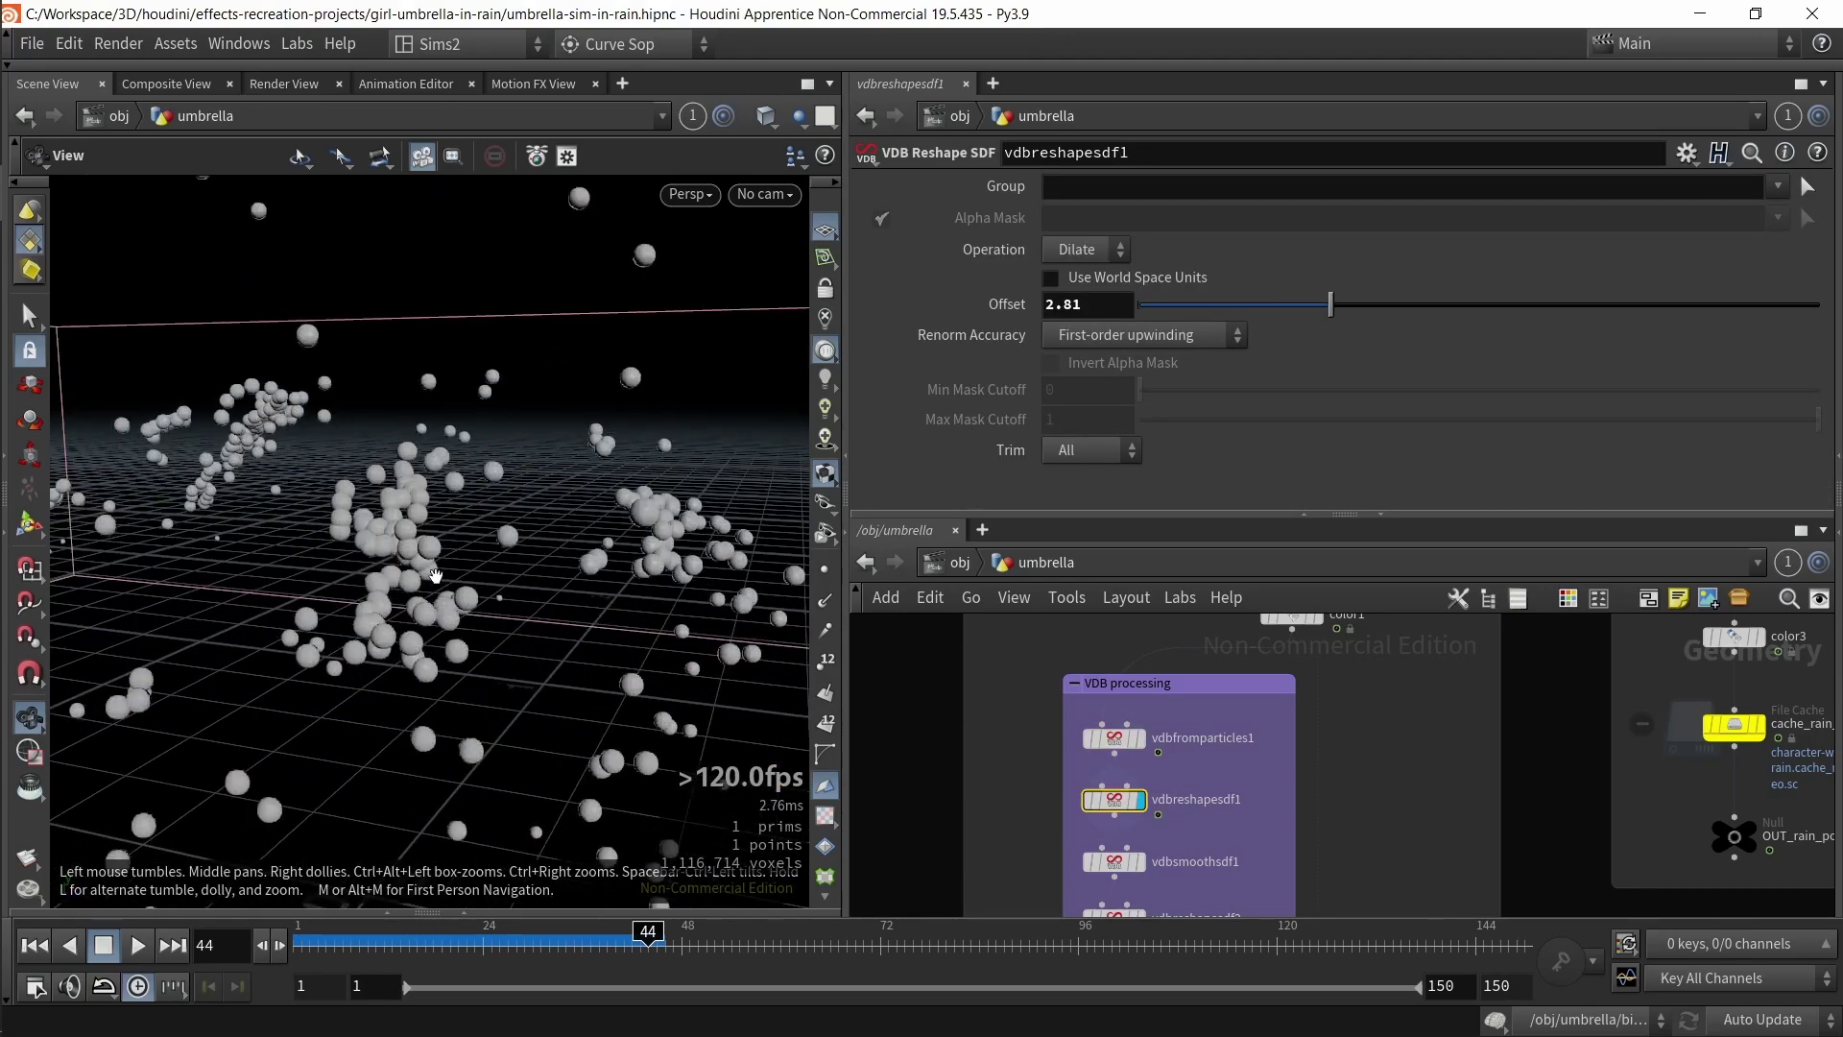
scroll(1191, 835, up, 3)
middle_drag(1196, 836, 1265, 842)
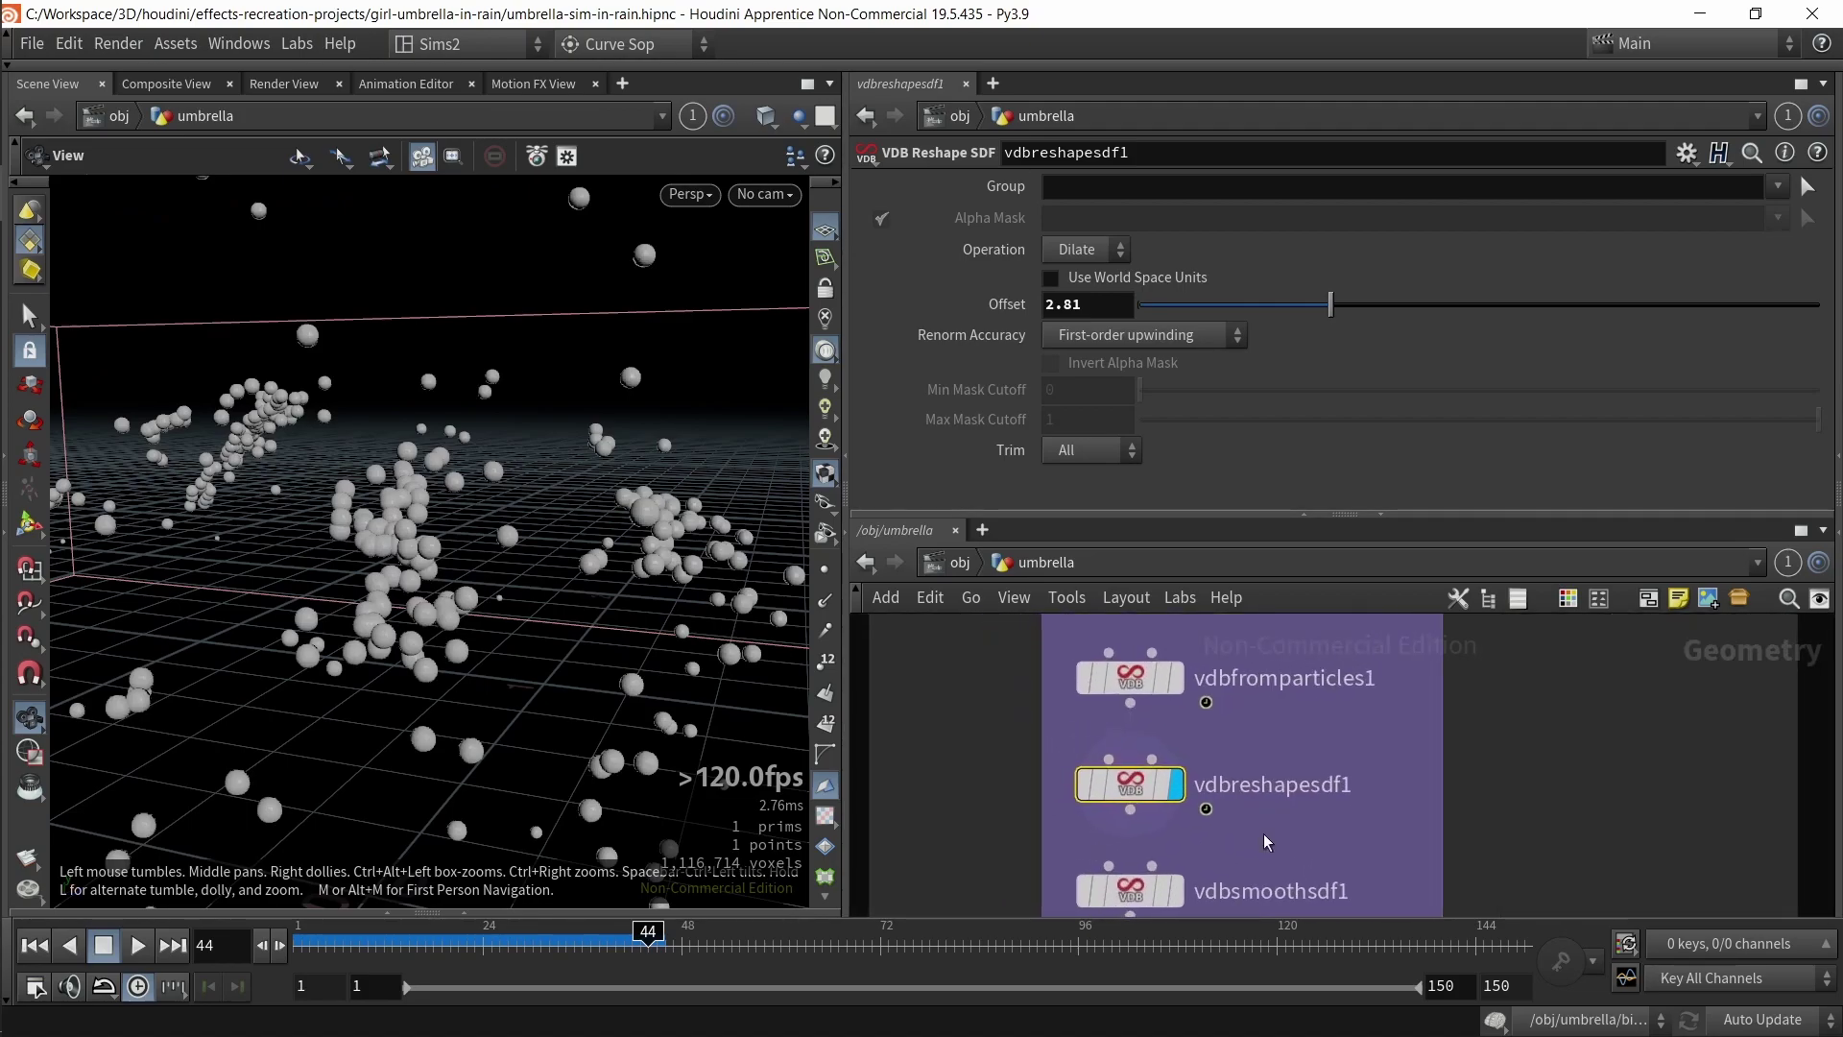
click(1083, 251)
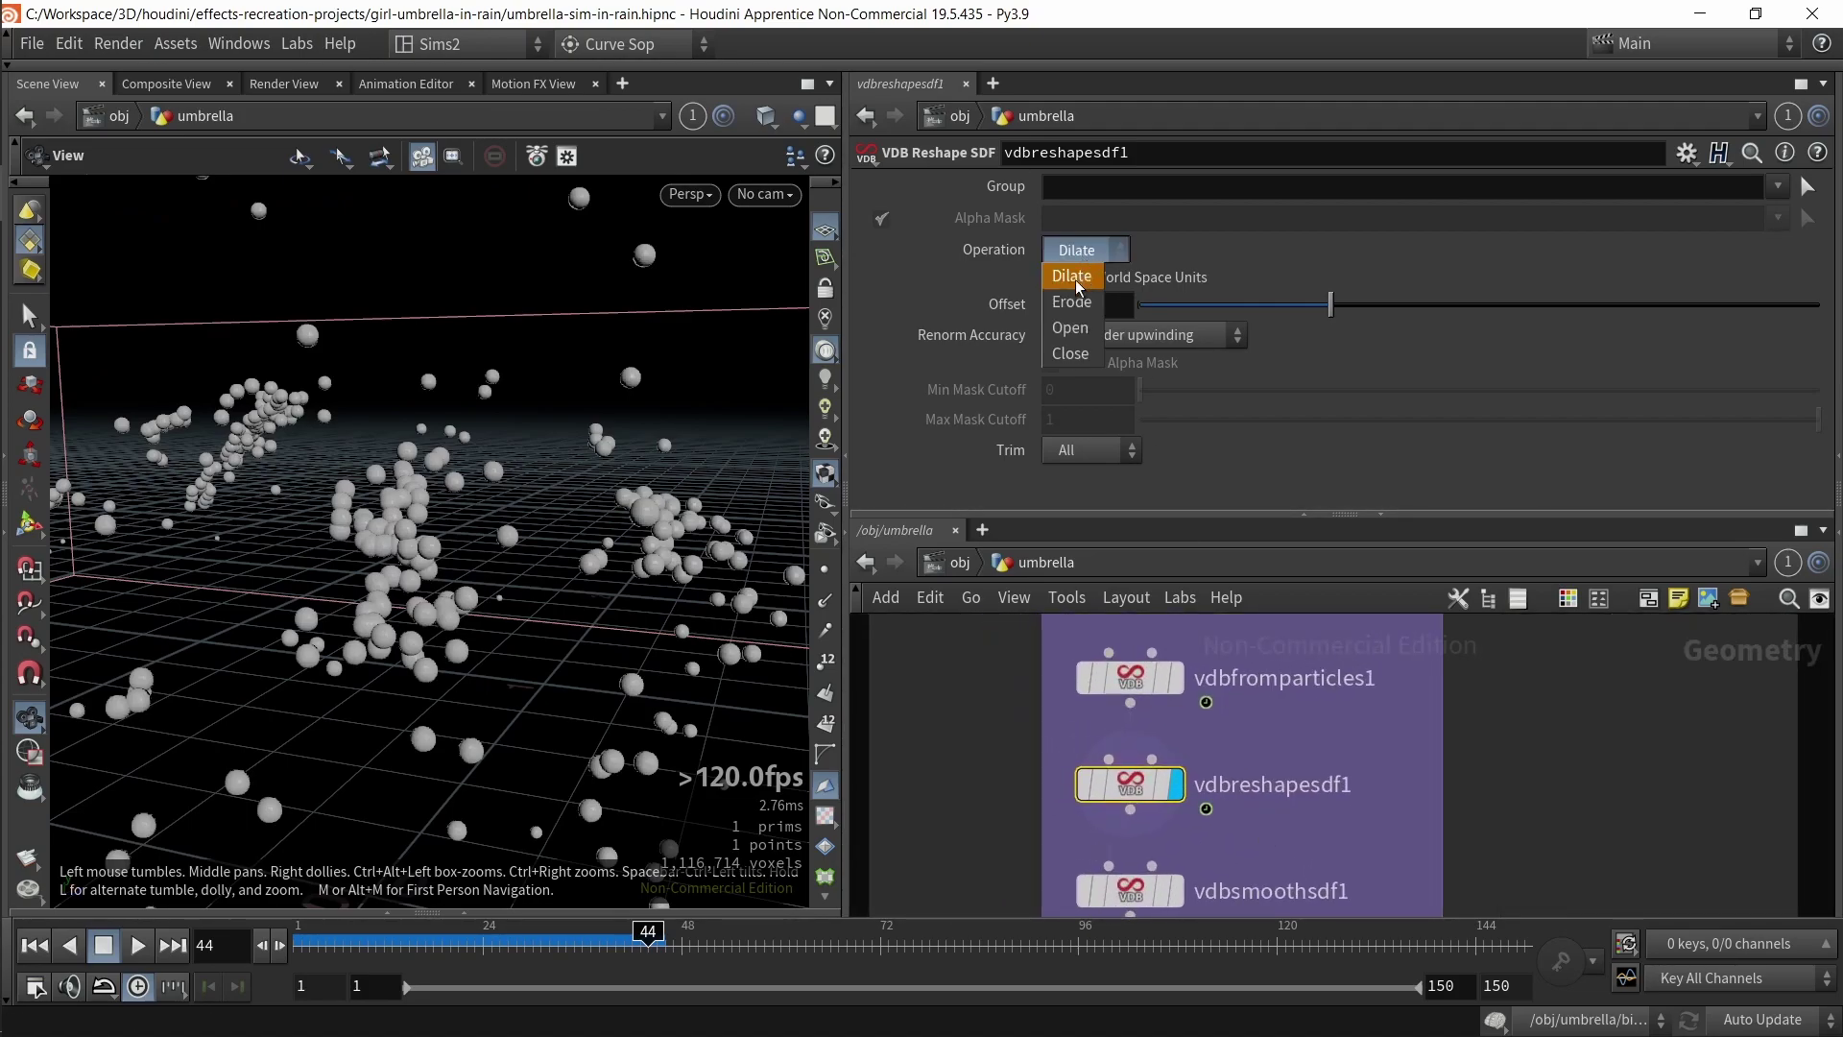
click(1213, 246)
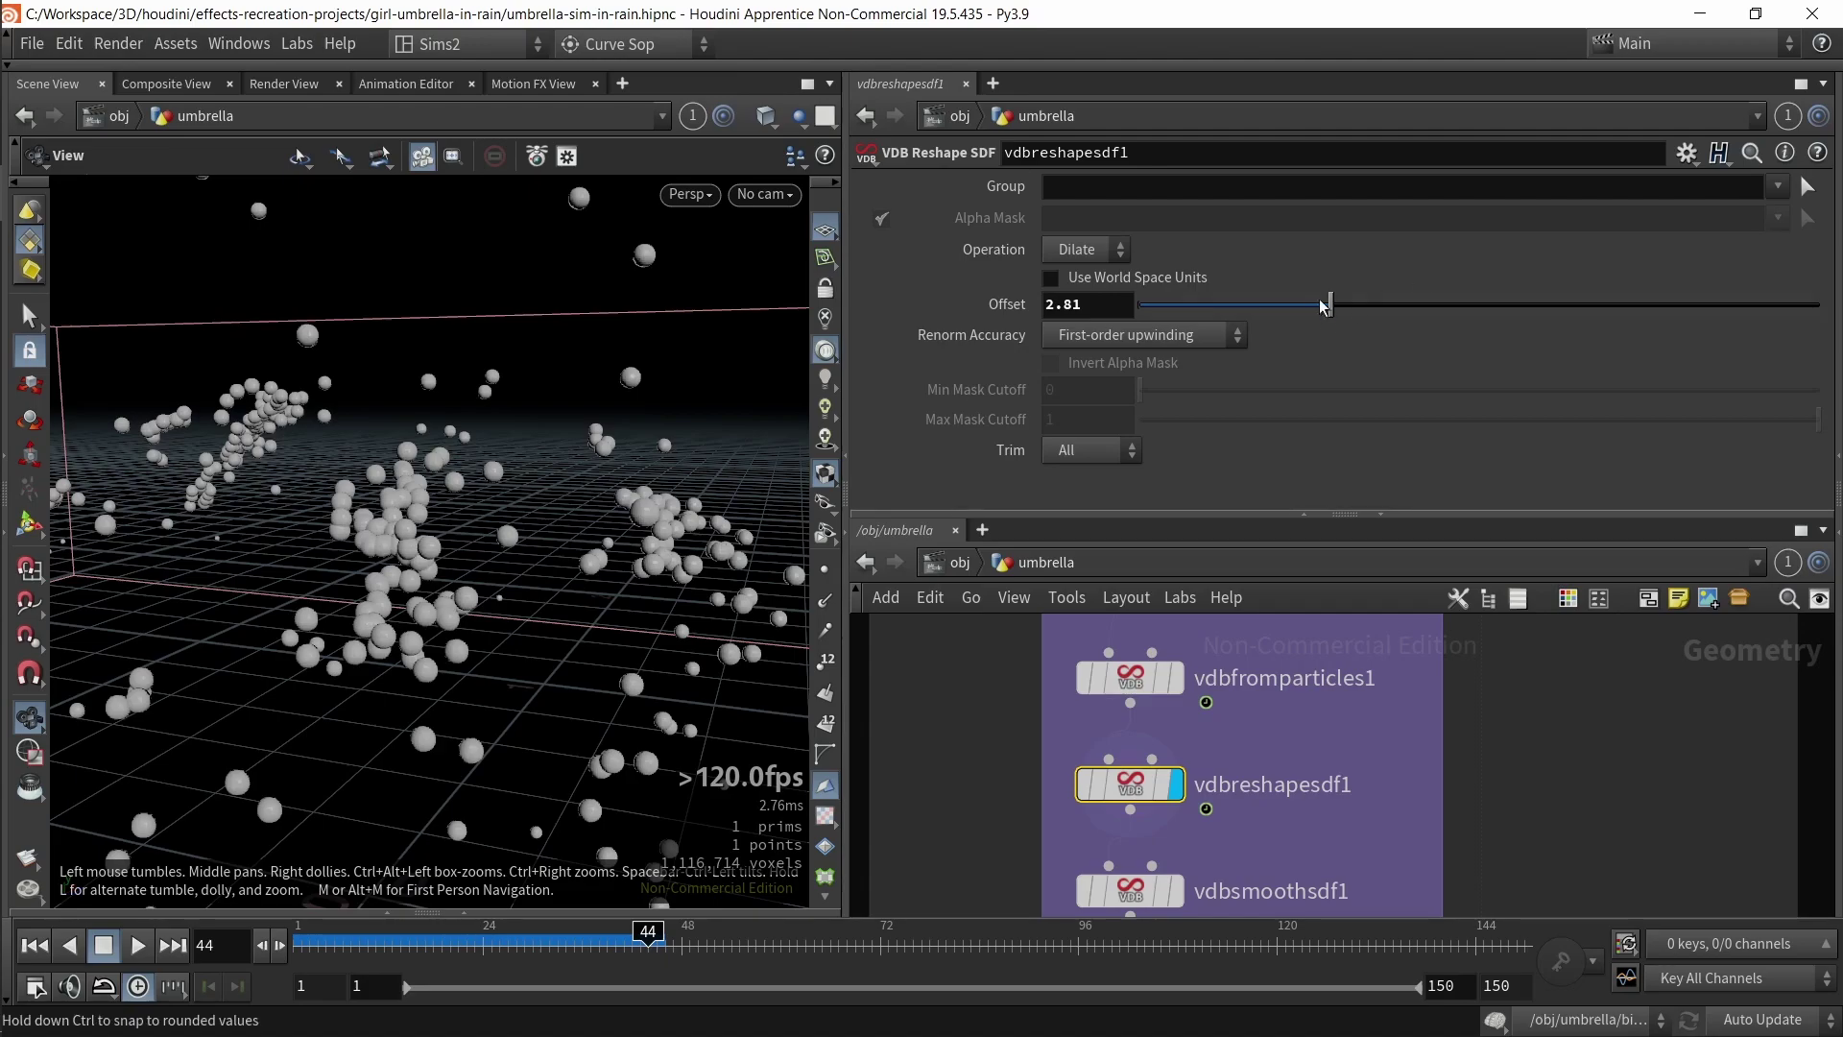
- Try an Offset of 5.5 on vdbreshapesdf1 and undo the change
mouse_move(1310, 310)
mouse_down()
mouse_move(1362, 307)
mouse_move(1258, 307)
mouse_move(1295, 307)
mouse_up()
drag(1411, 309, 1486, 315)
key(ctrl+z)
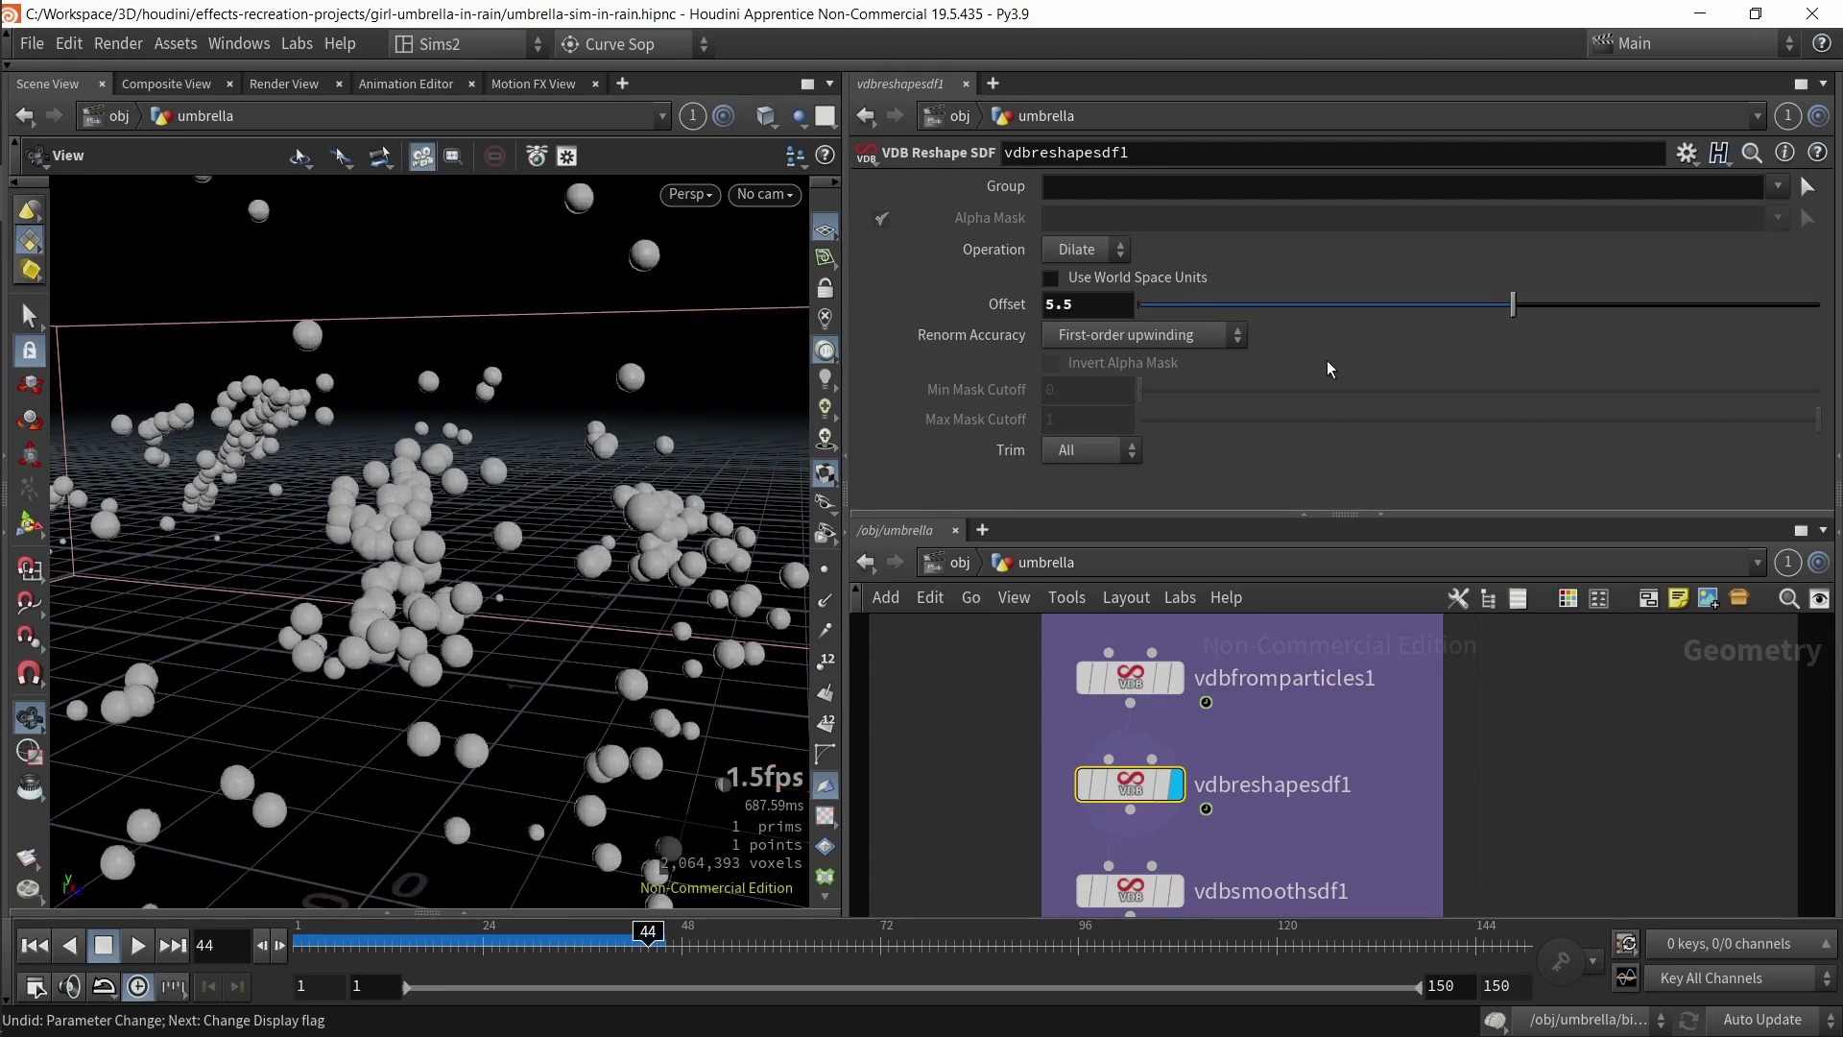
- Display vdbsmoothsdf1 and inspect up close how it blends the dilated droplets
scroll(1397, 678, down, 2)
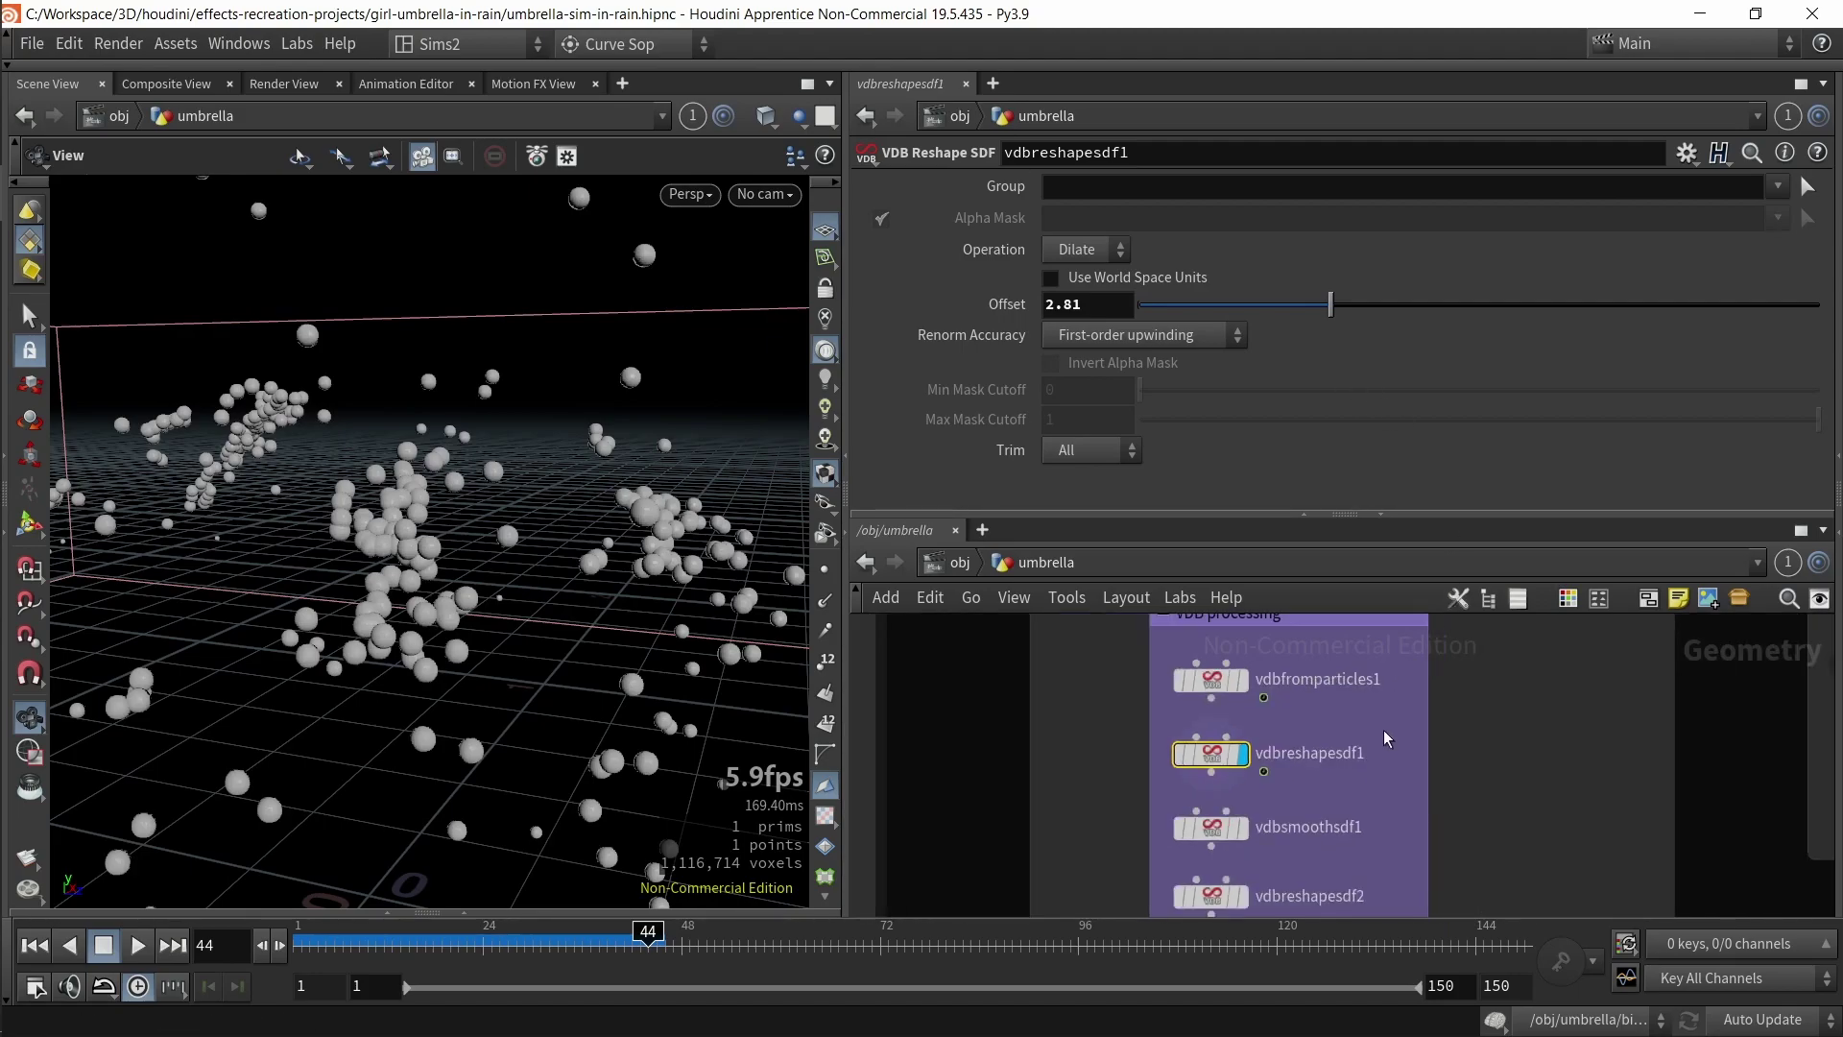
middle_drag(1367, 771, 1403, 720)
scroll(1189, 768, up, 2)
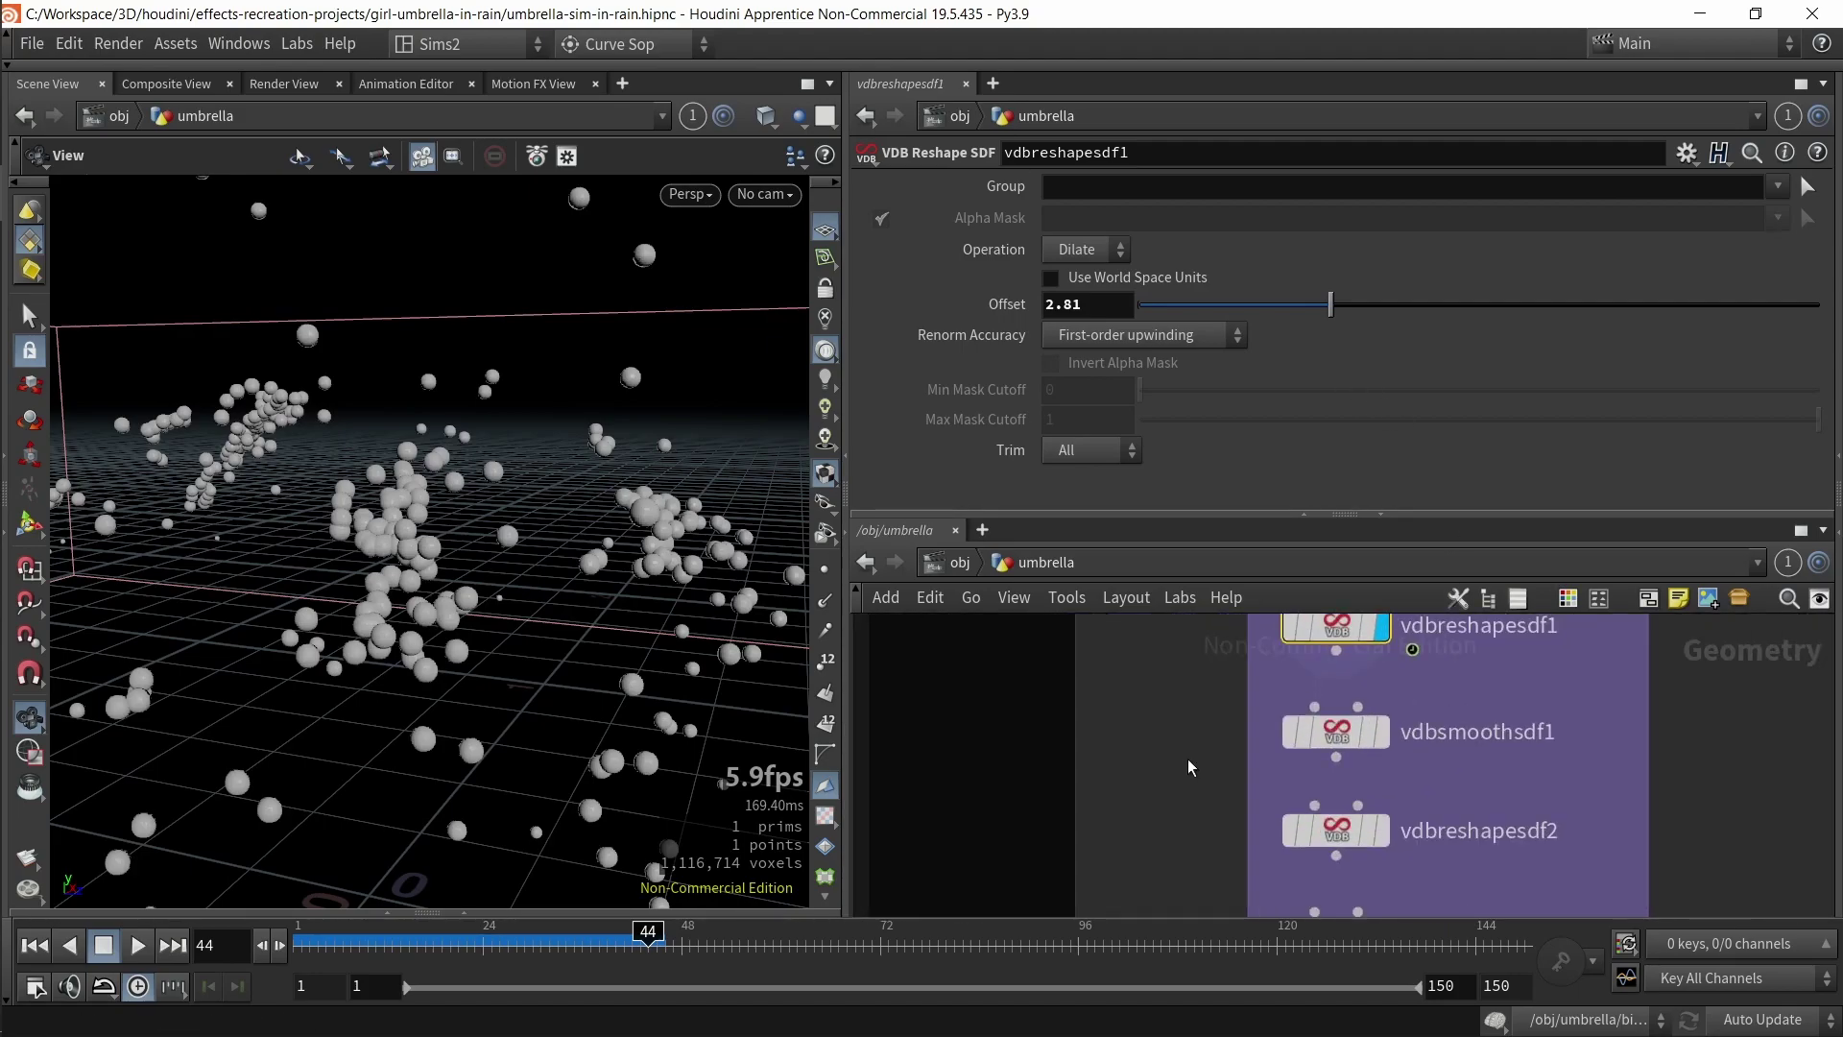
click(1380, 732)
mouse_move(415, 562)
mouse_down()
mouse_move(341, 545)
mouse_move(409, 585)
mouse_up()
scroll(393, 579, up, 5)
- Display vdbreshapesdf2 and examine its Erode settings and their effect on the smoothed splash shapes
middle_drag(1133, 836, 1100, 746)
click(1304, 739)
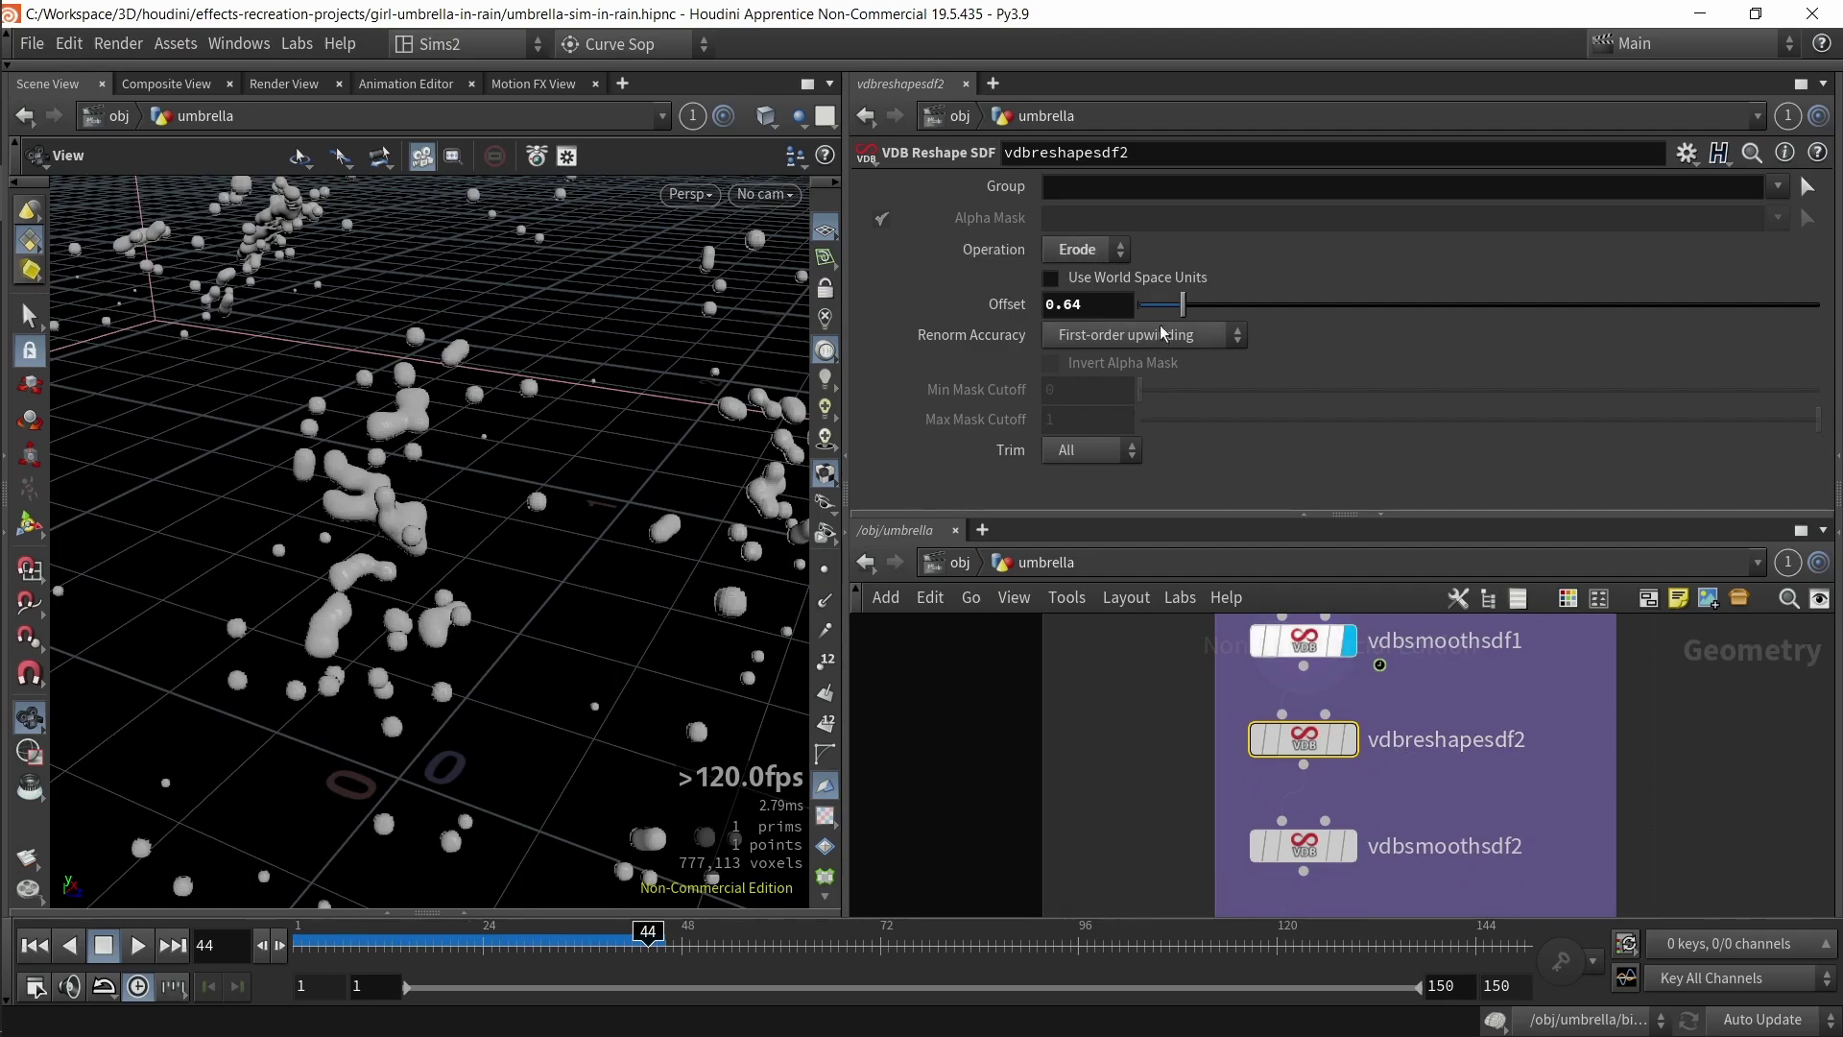
click(1350, 740)
drag(278, 567, 523, 638)
scroll(480, 641, up, 4)
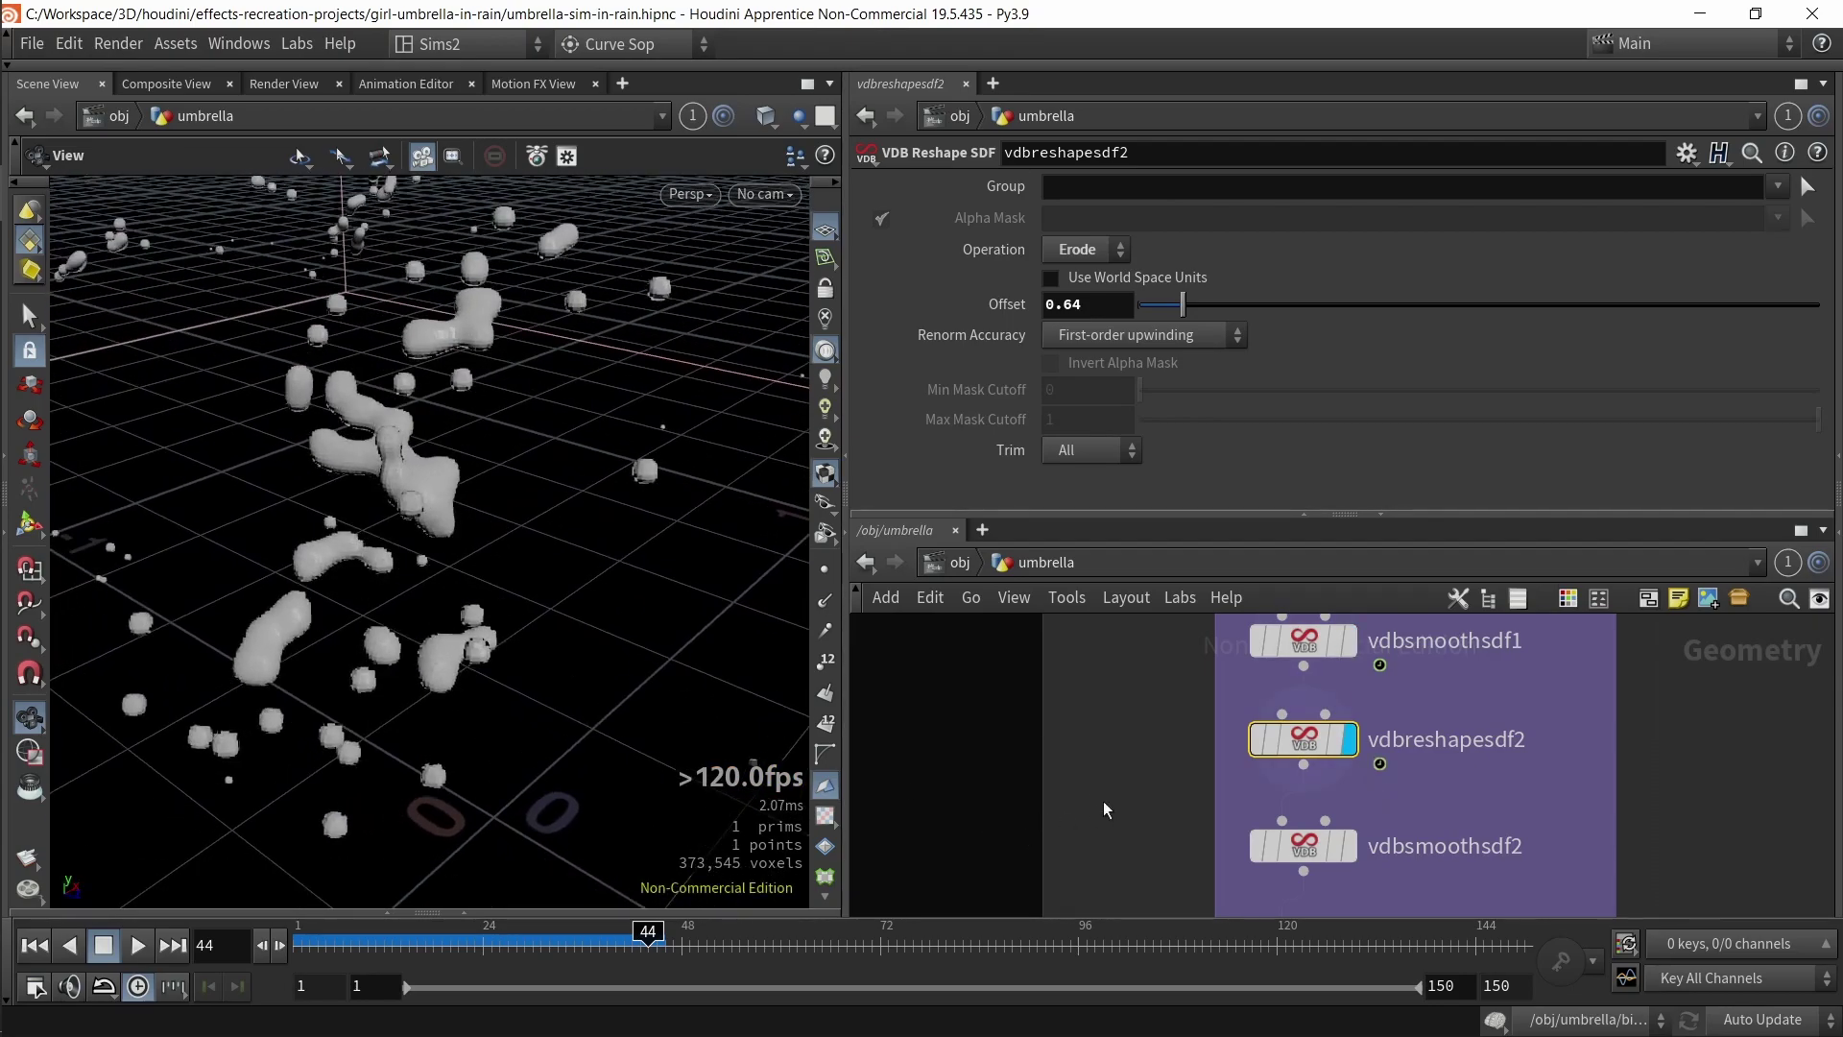
- Display vdbsmoothsdf2 and vdbsmoothsdf3 in turn to compare the successive smoothing passes
middle_drag(1093, 804, 1056, 735)
click(1257, 780)
key(r)
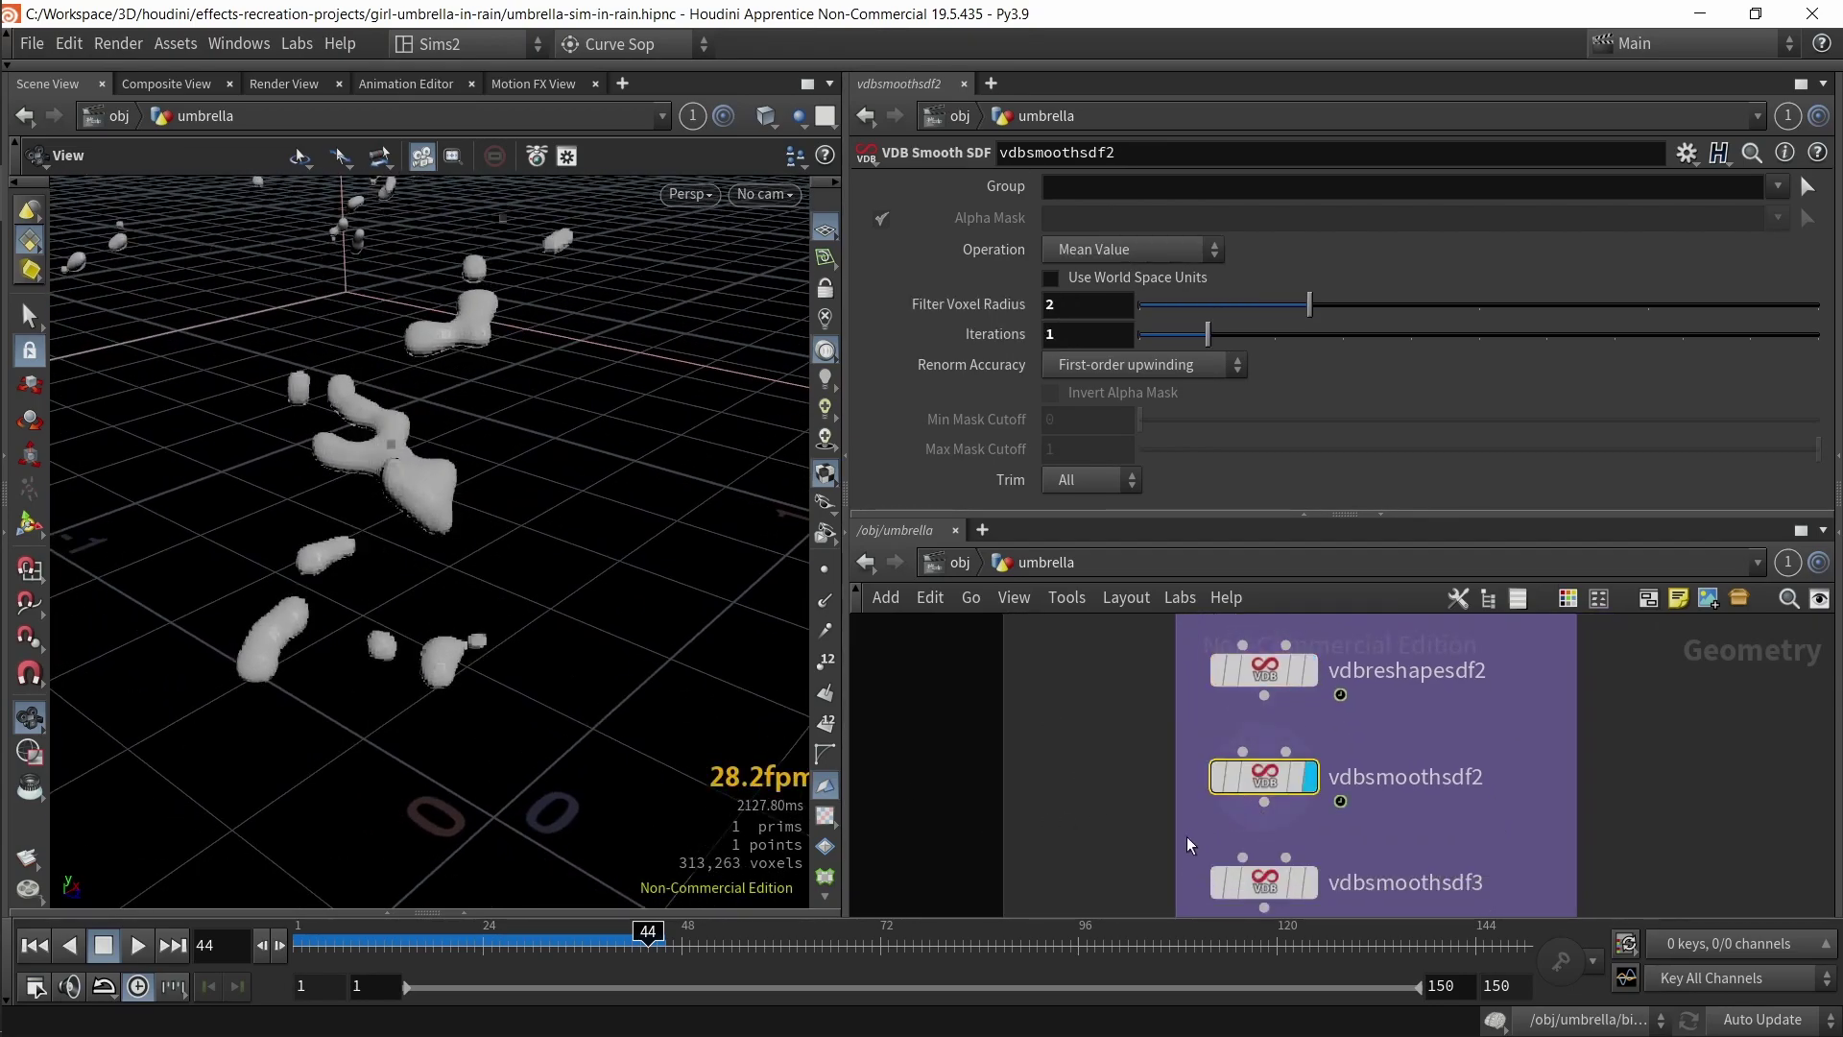
scroll(1184, 832, down, 2)
middle_drag(1185, 833, 1148, 760)
drag(1148, 762, 1285, 810)
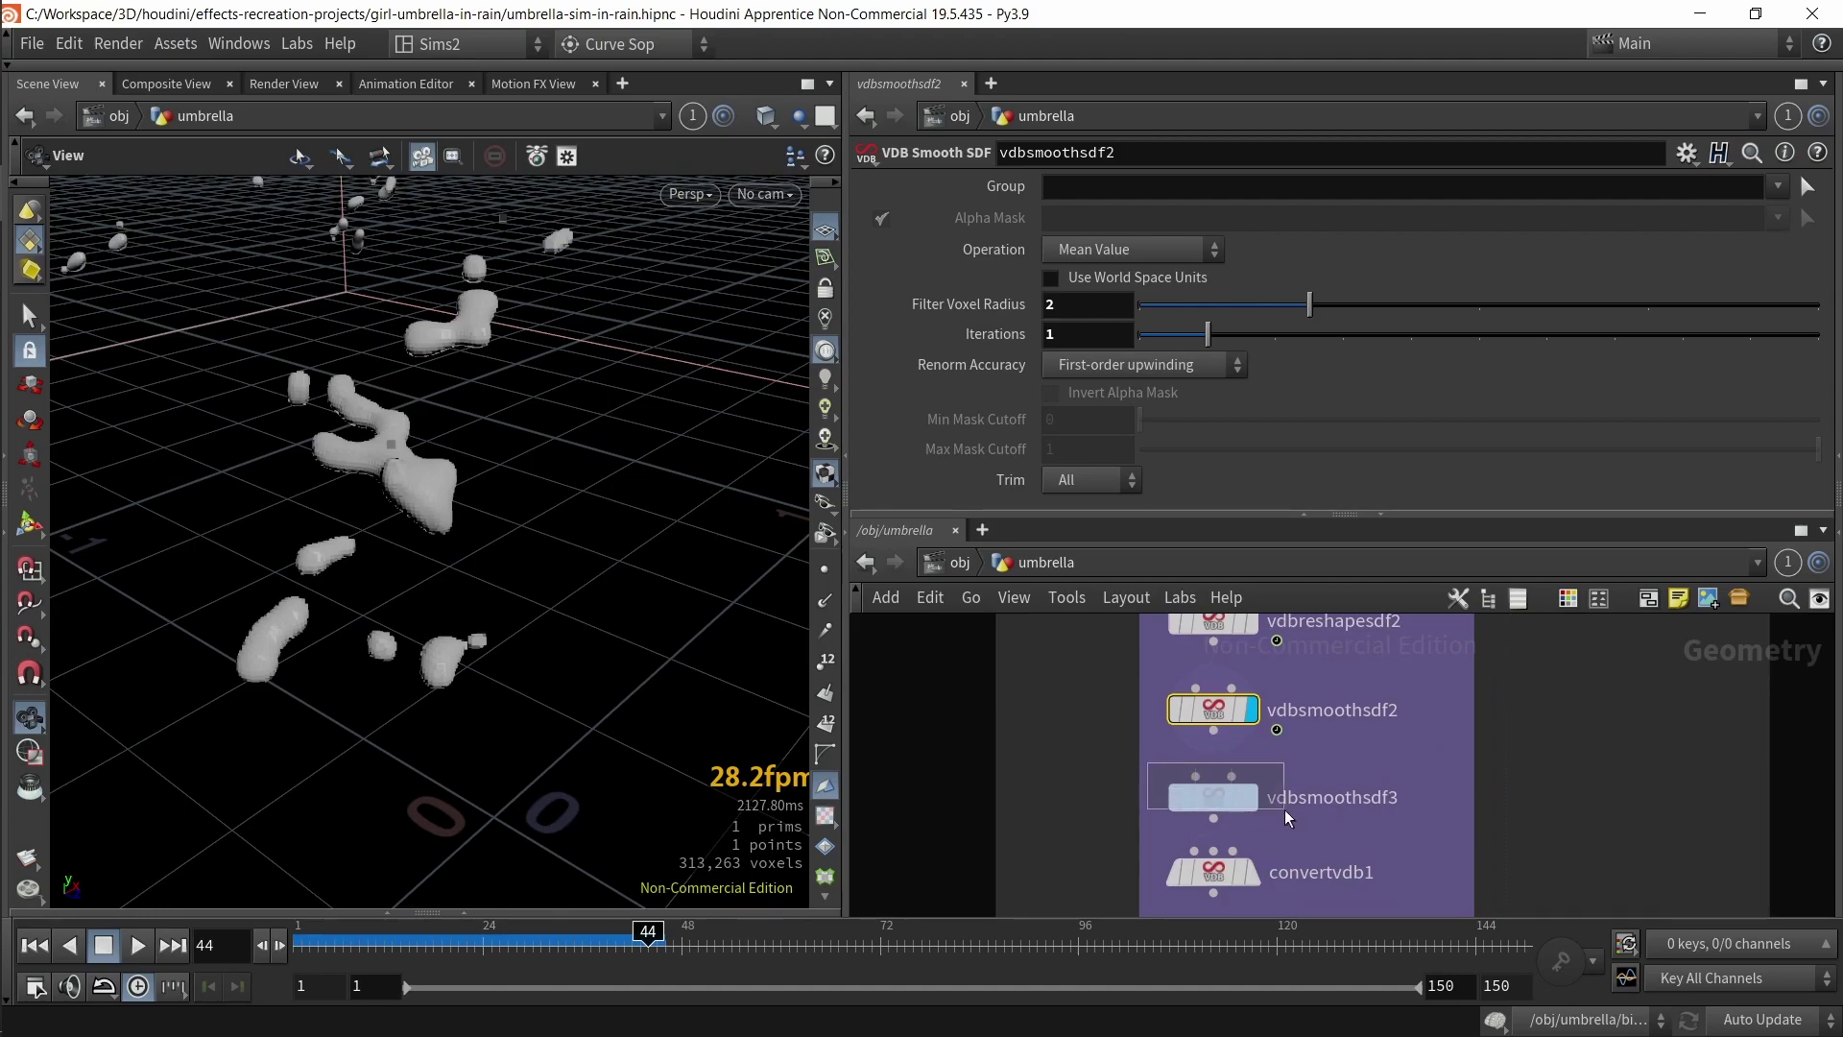
key(r)
- Display convertvdb1 and frame its polygon splash mesh for a closer look
middle_drag(1263, 842, 1261, 725)
click(1212, 755)
key(r)
key(space+g)
scroll(318, 425, up, 8)
drag(358, 416, 335, 501)
- Play the converted splash mesh from the first frame, stop at frame 40 and inspect the shapes from several angles
drag(355, 945, 294, 946)
click(136, 947)
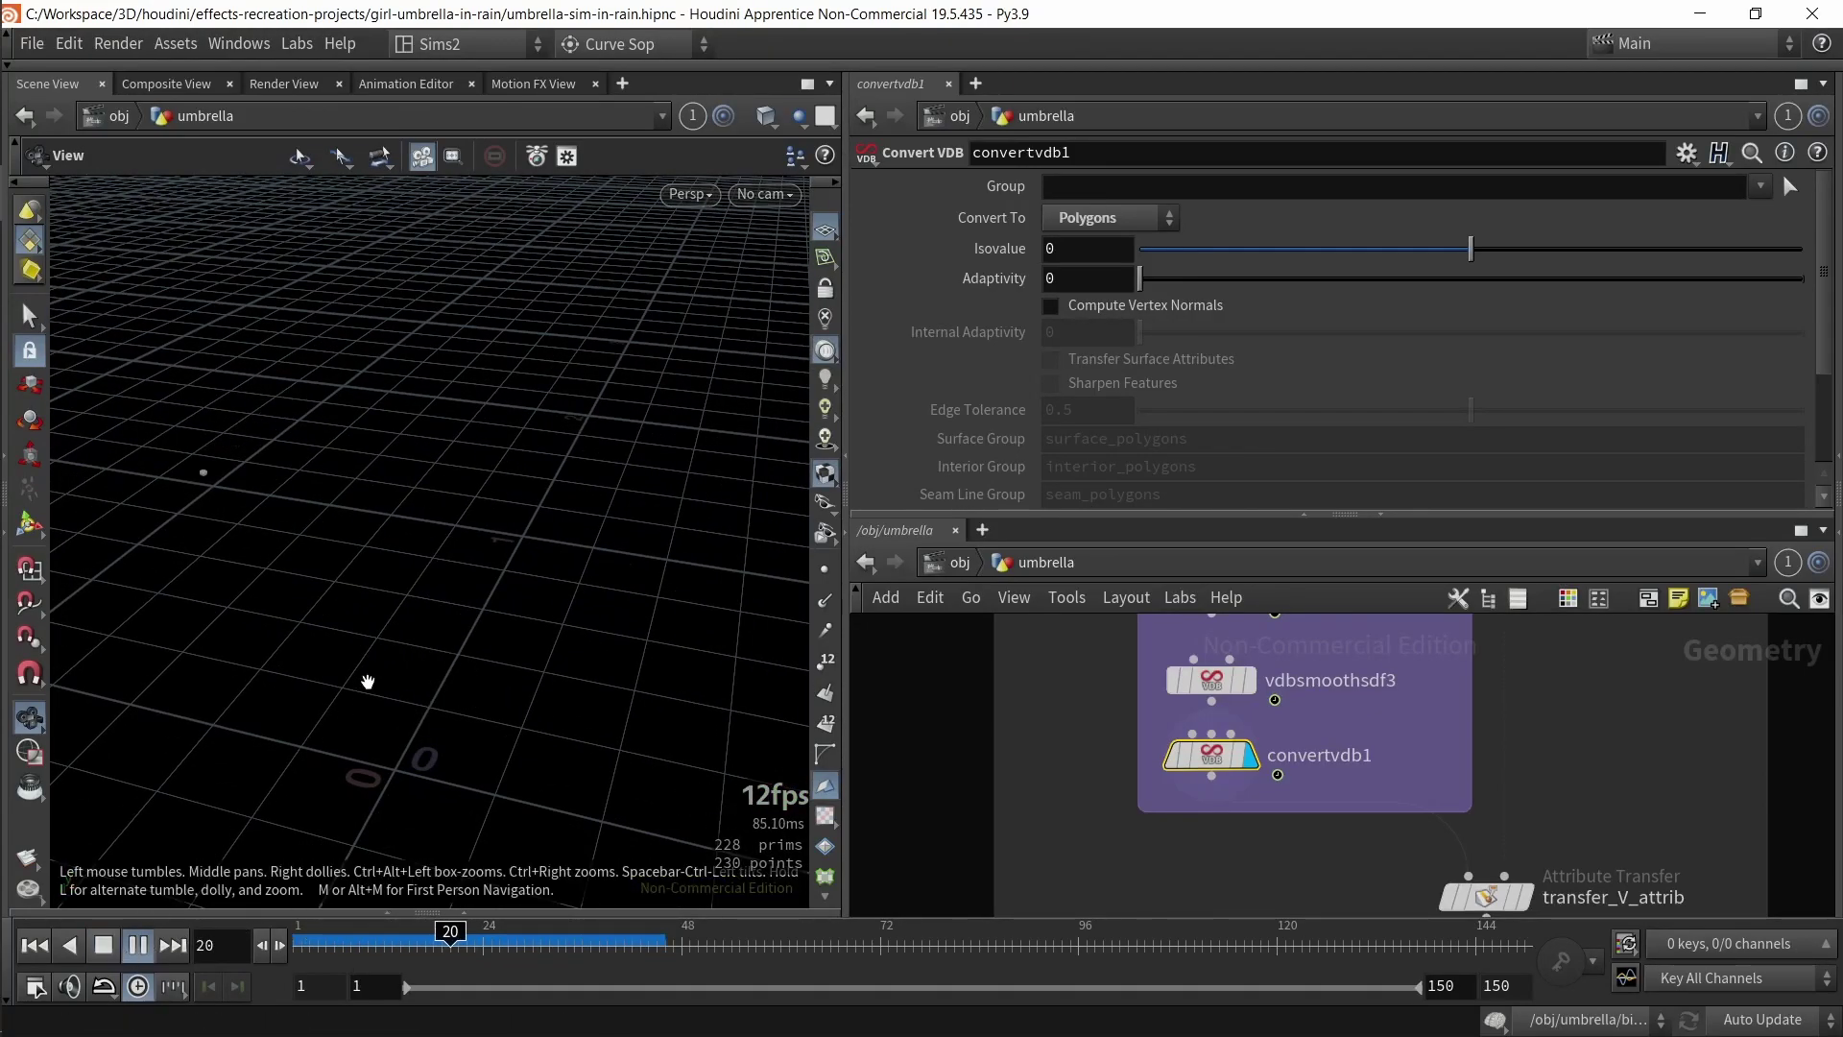
drag(389, 616, 436, 585)
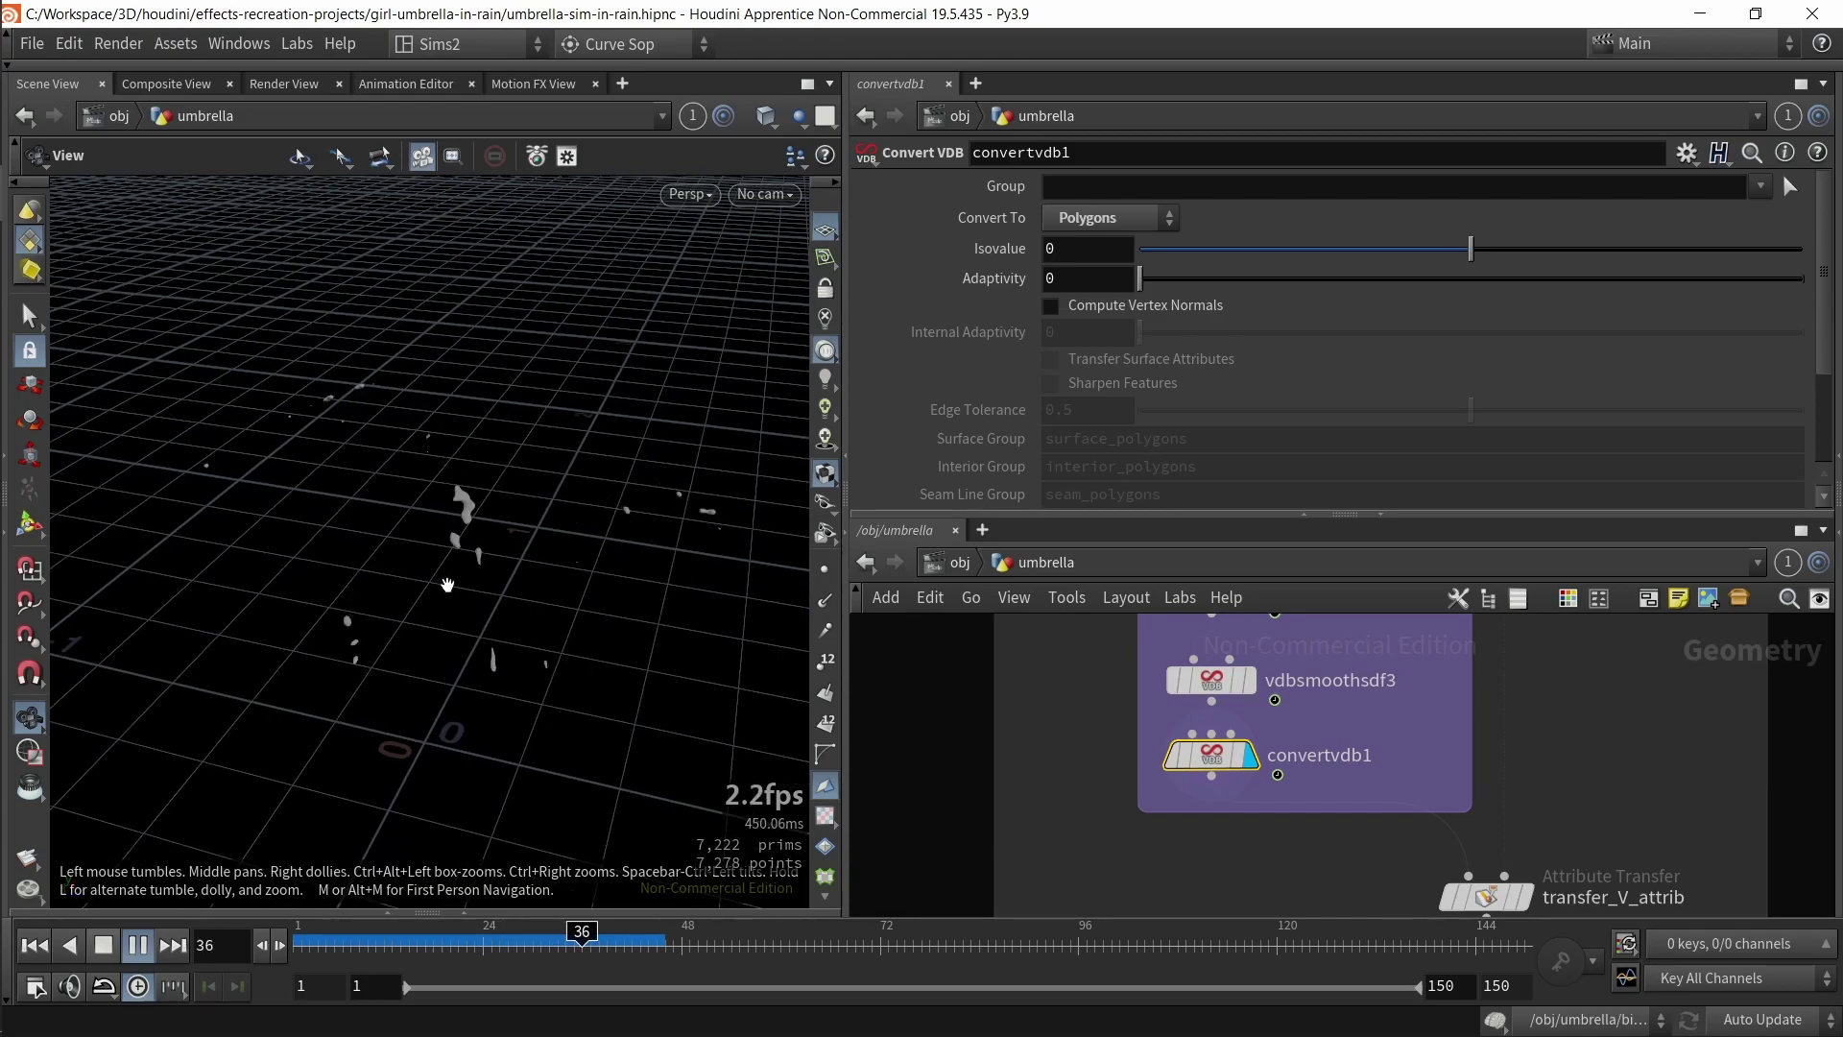
mouse_move(612, 945)
mouse_down()
mouse_move(590, 941)
mouse_move(633, 937)
mouse_move(617, 934)
mouse_up()
drag(357, 567, 588, 596)
scroll(478, 536, up, 8)
mouse_move(477, 538)
mouse_down()
mouse_move(502, 461)
mouse_move(576, 488)
mouse_move(467, 542)
mouse_up()
scroll(478, 469, down, 6)
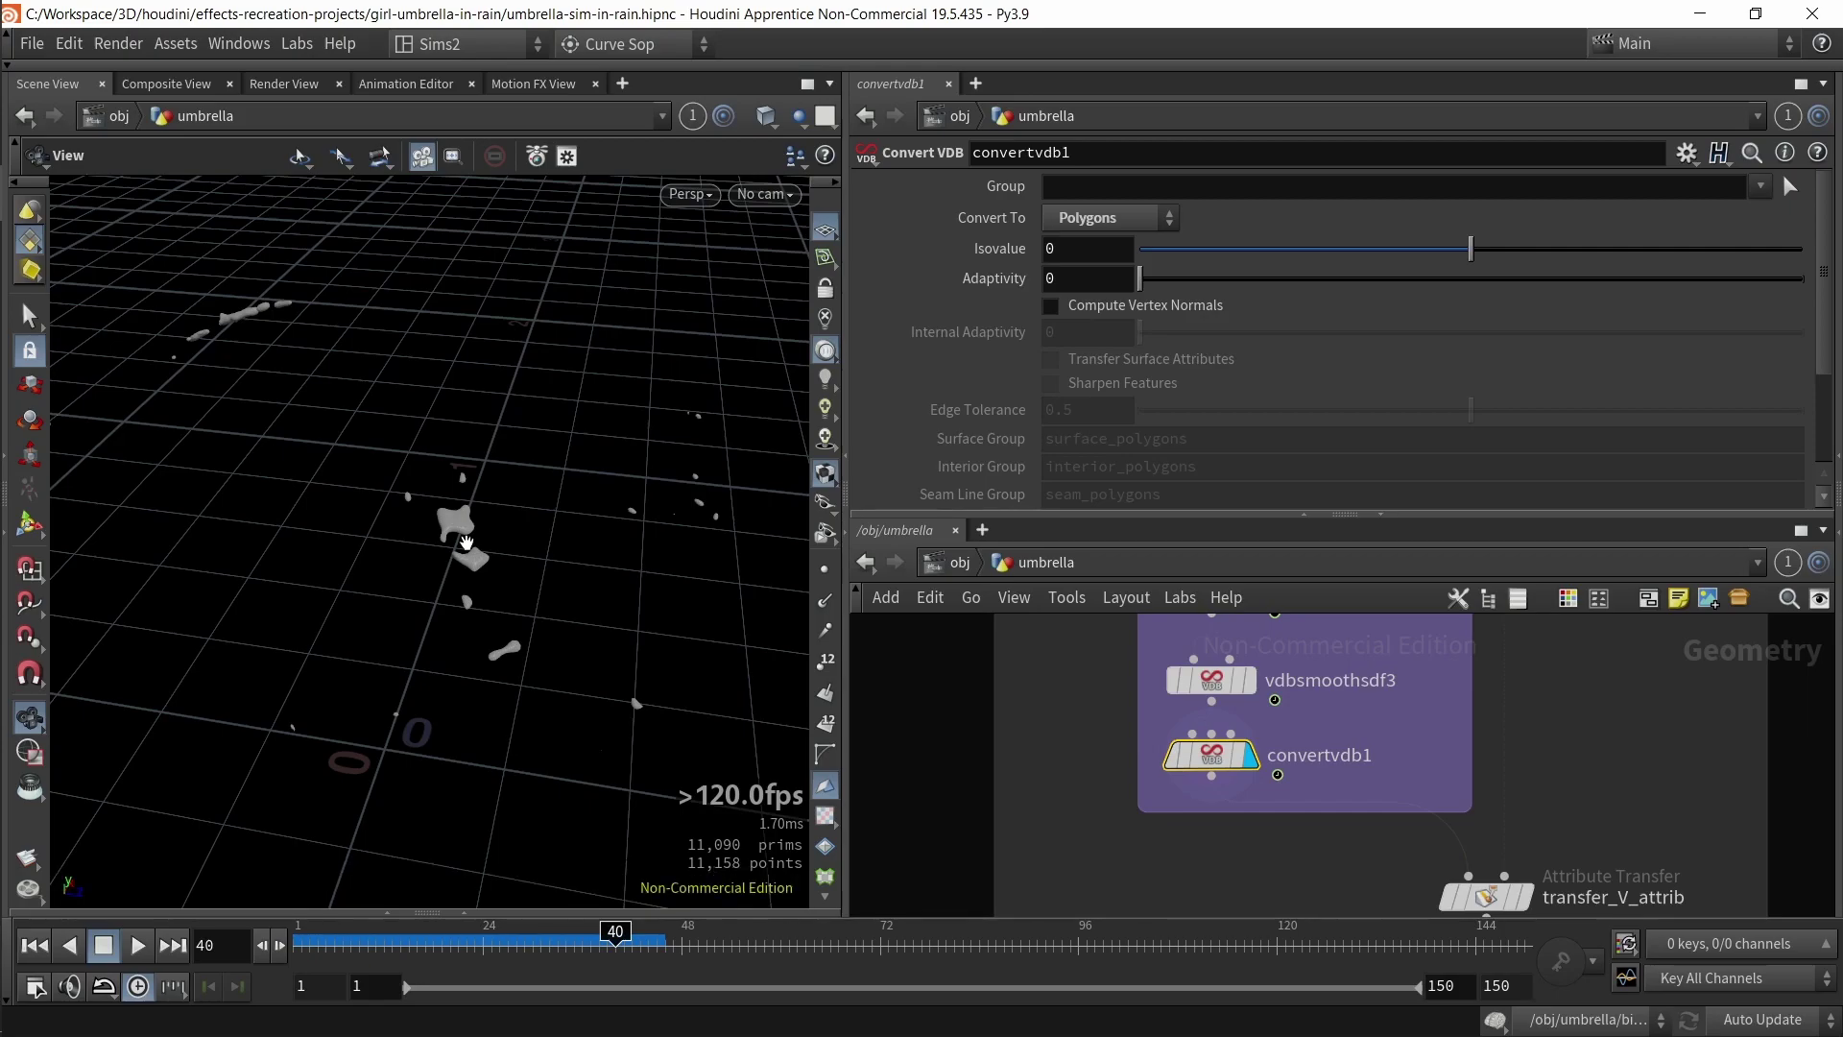
- Display transfer_V_attrib below the VDB processing group and inspect the coloured splash mesh from a new angle
drag(1214, 756, 1213, 769)
middle_drag(1193, 868, 1072, 745)
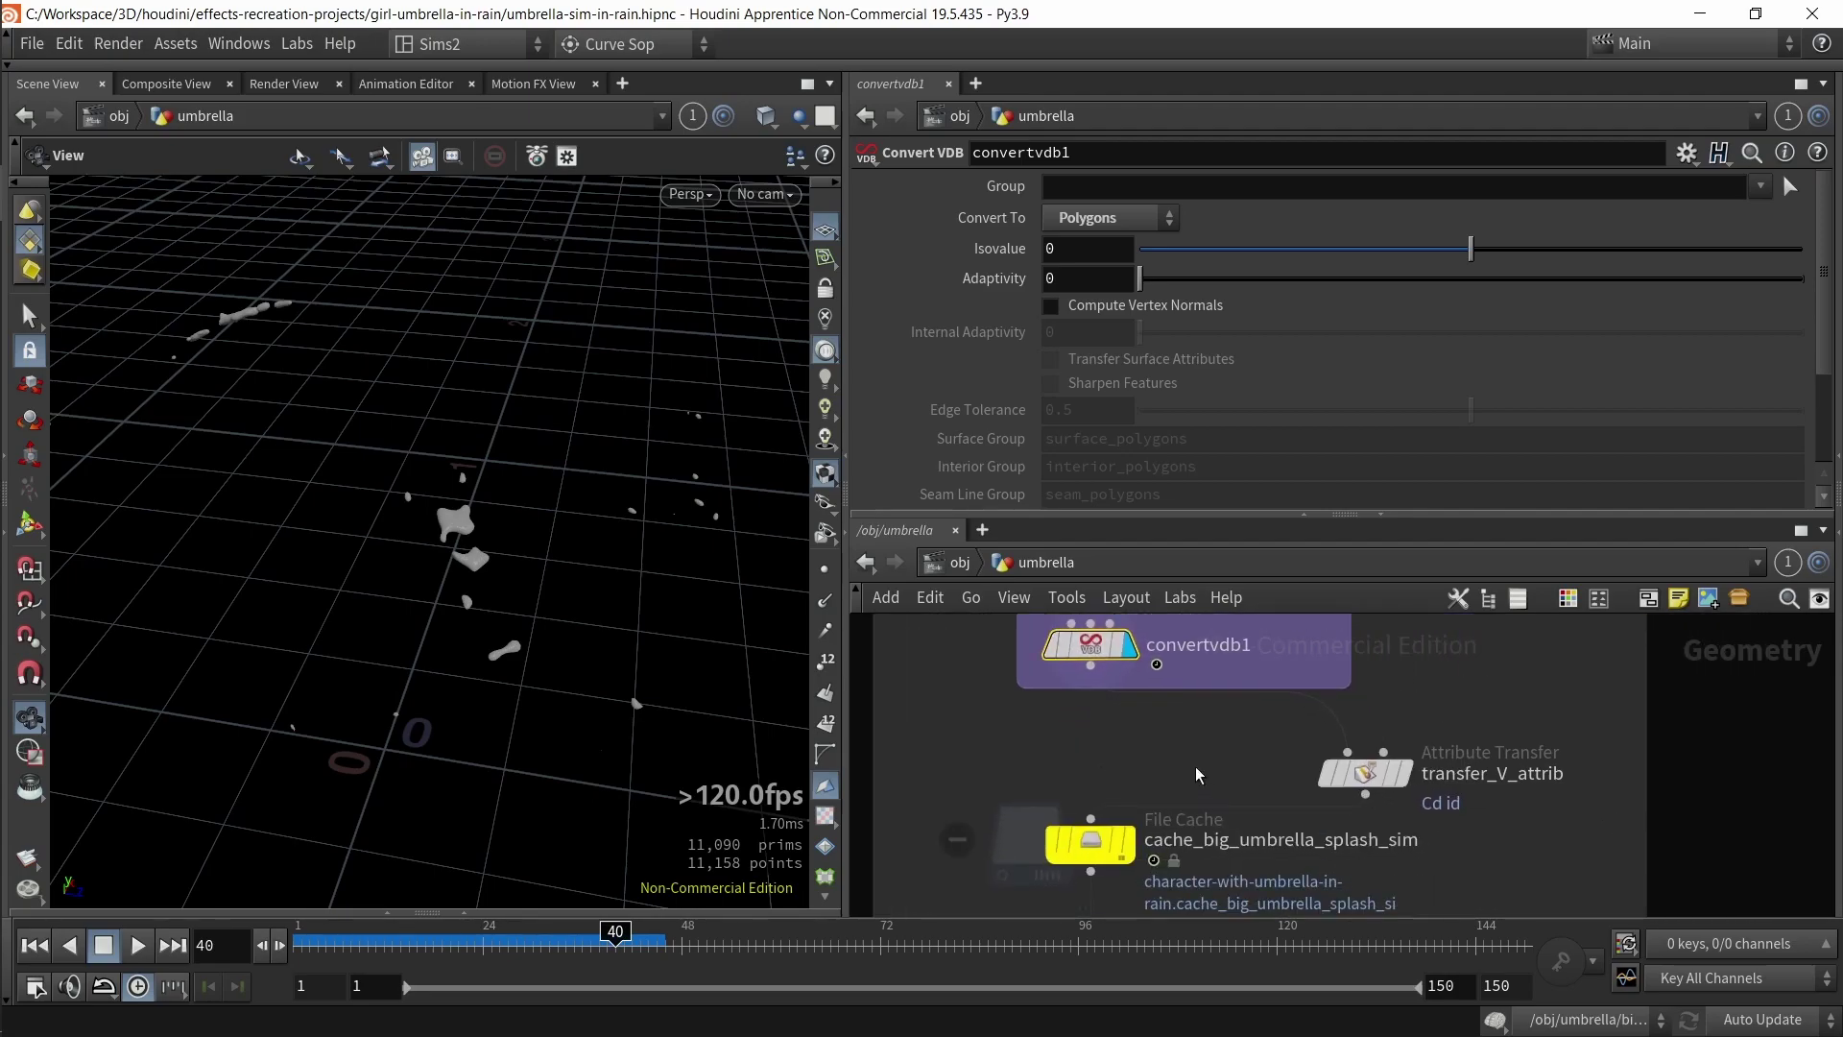
drag(509, 599, 466, 555)
drag(1382, 777, 1388, 758)
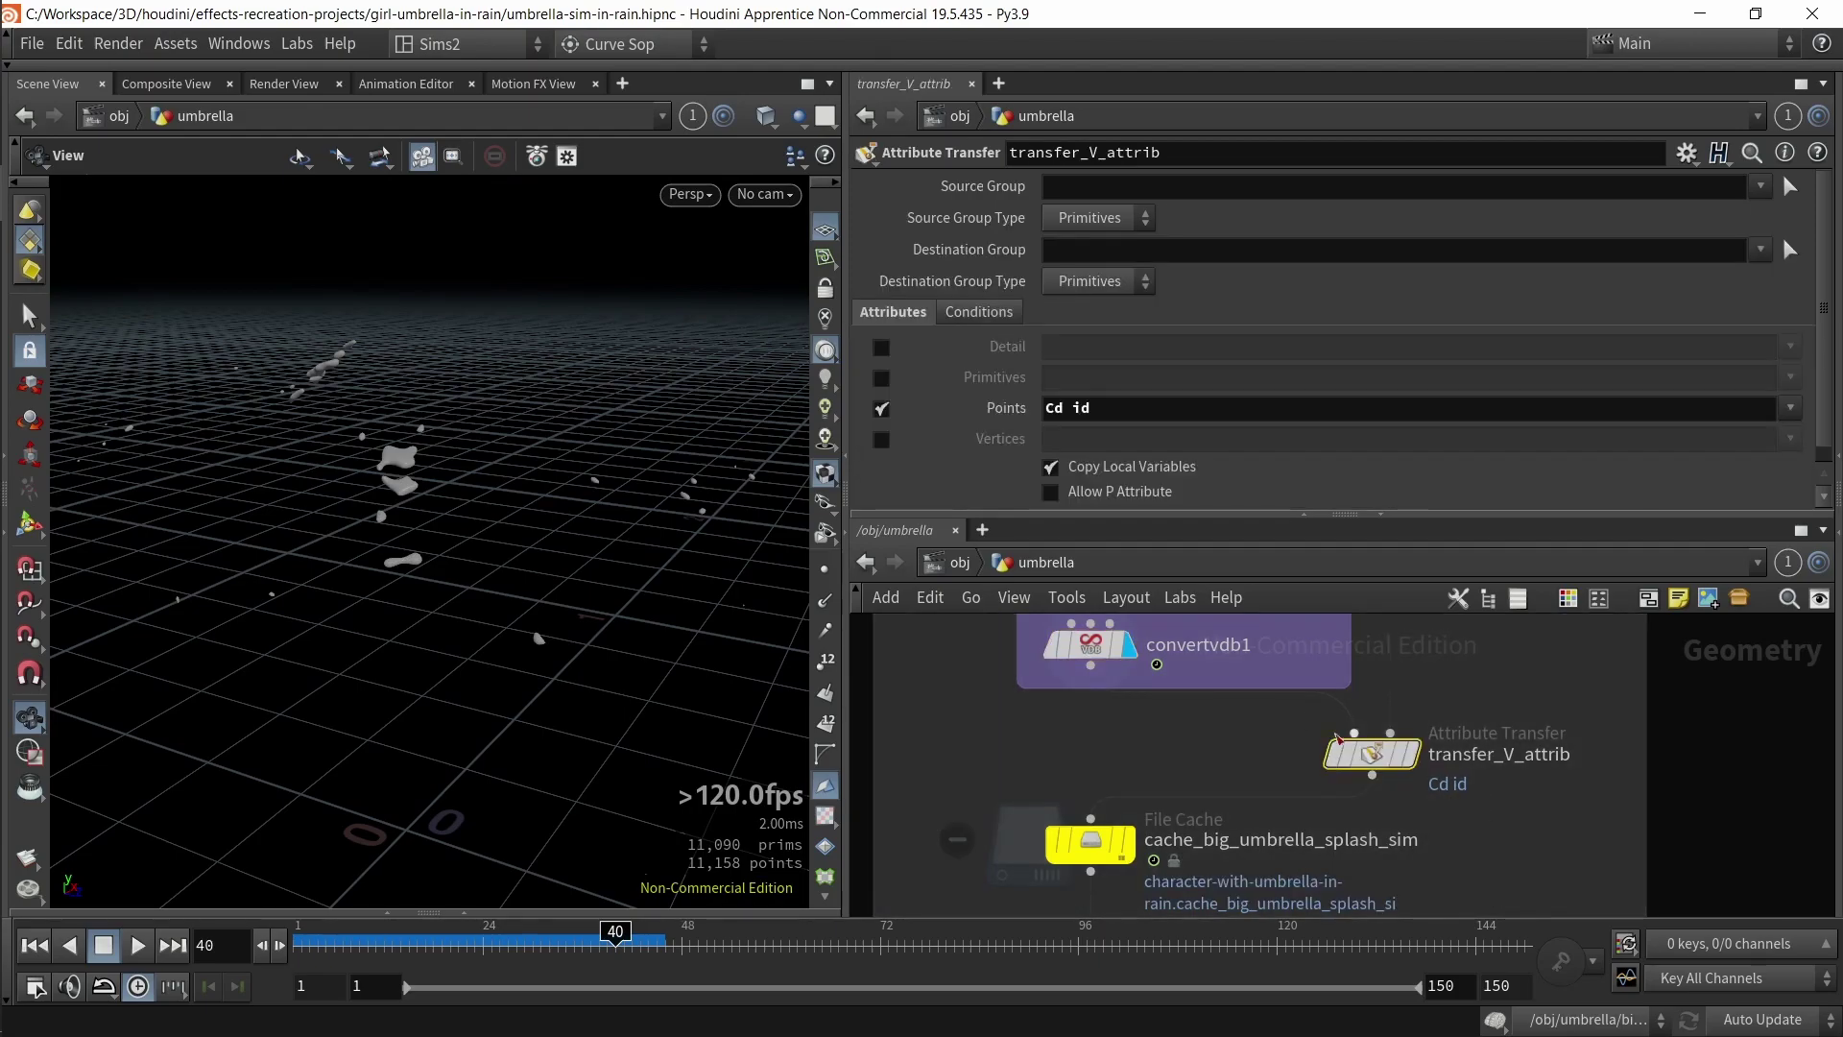
key(r)
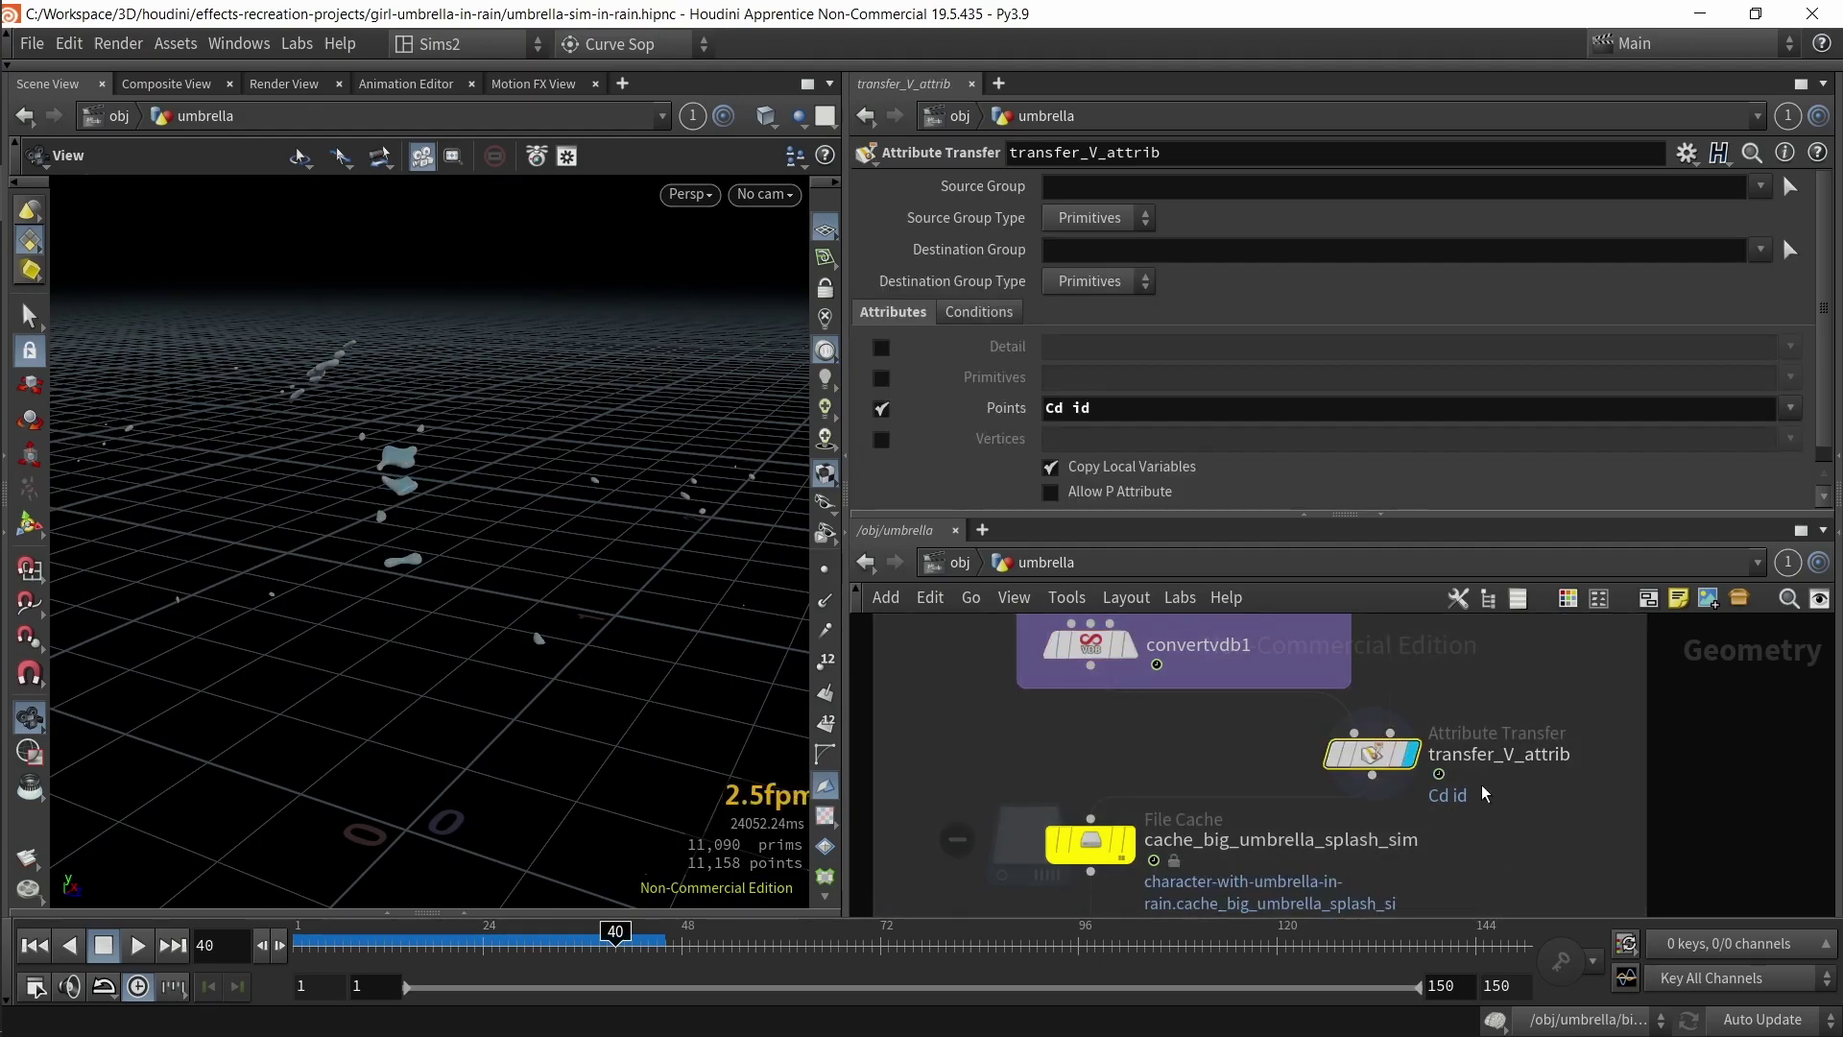
scroll(395, 552, up, 2)
drag(395, 551, 490, 576)
scroll(439, 536, up, 2)
scroll(489, 576, down, 2)
- Compare the attributes carried by convertvdb1 with those on color1 in their node information
middle_drag(1085, 728, 1064, 771)
middle_click(1080, 693)
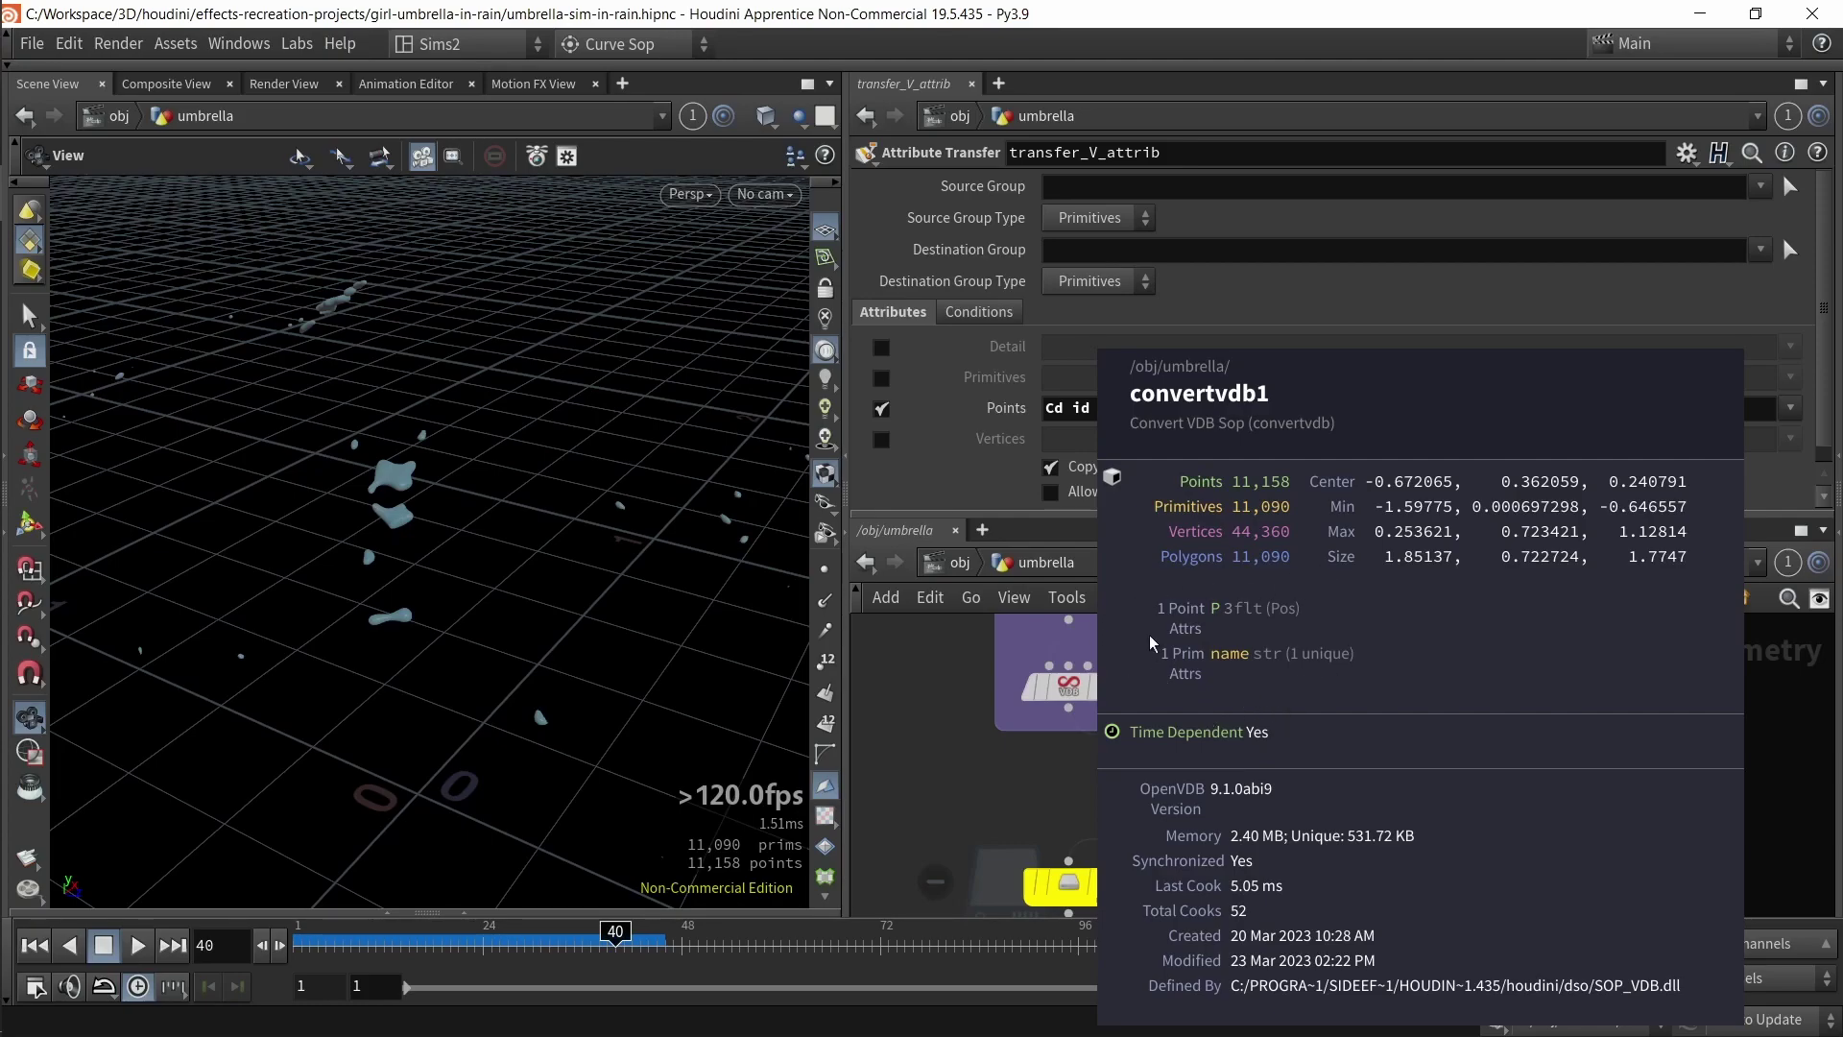
scroll(1344, 653, down, 3)
middle_drag(1392, 638, 1374, 889)
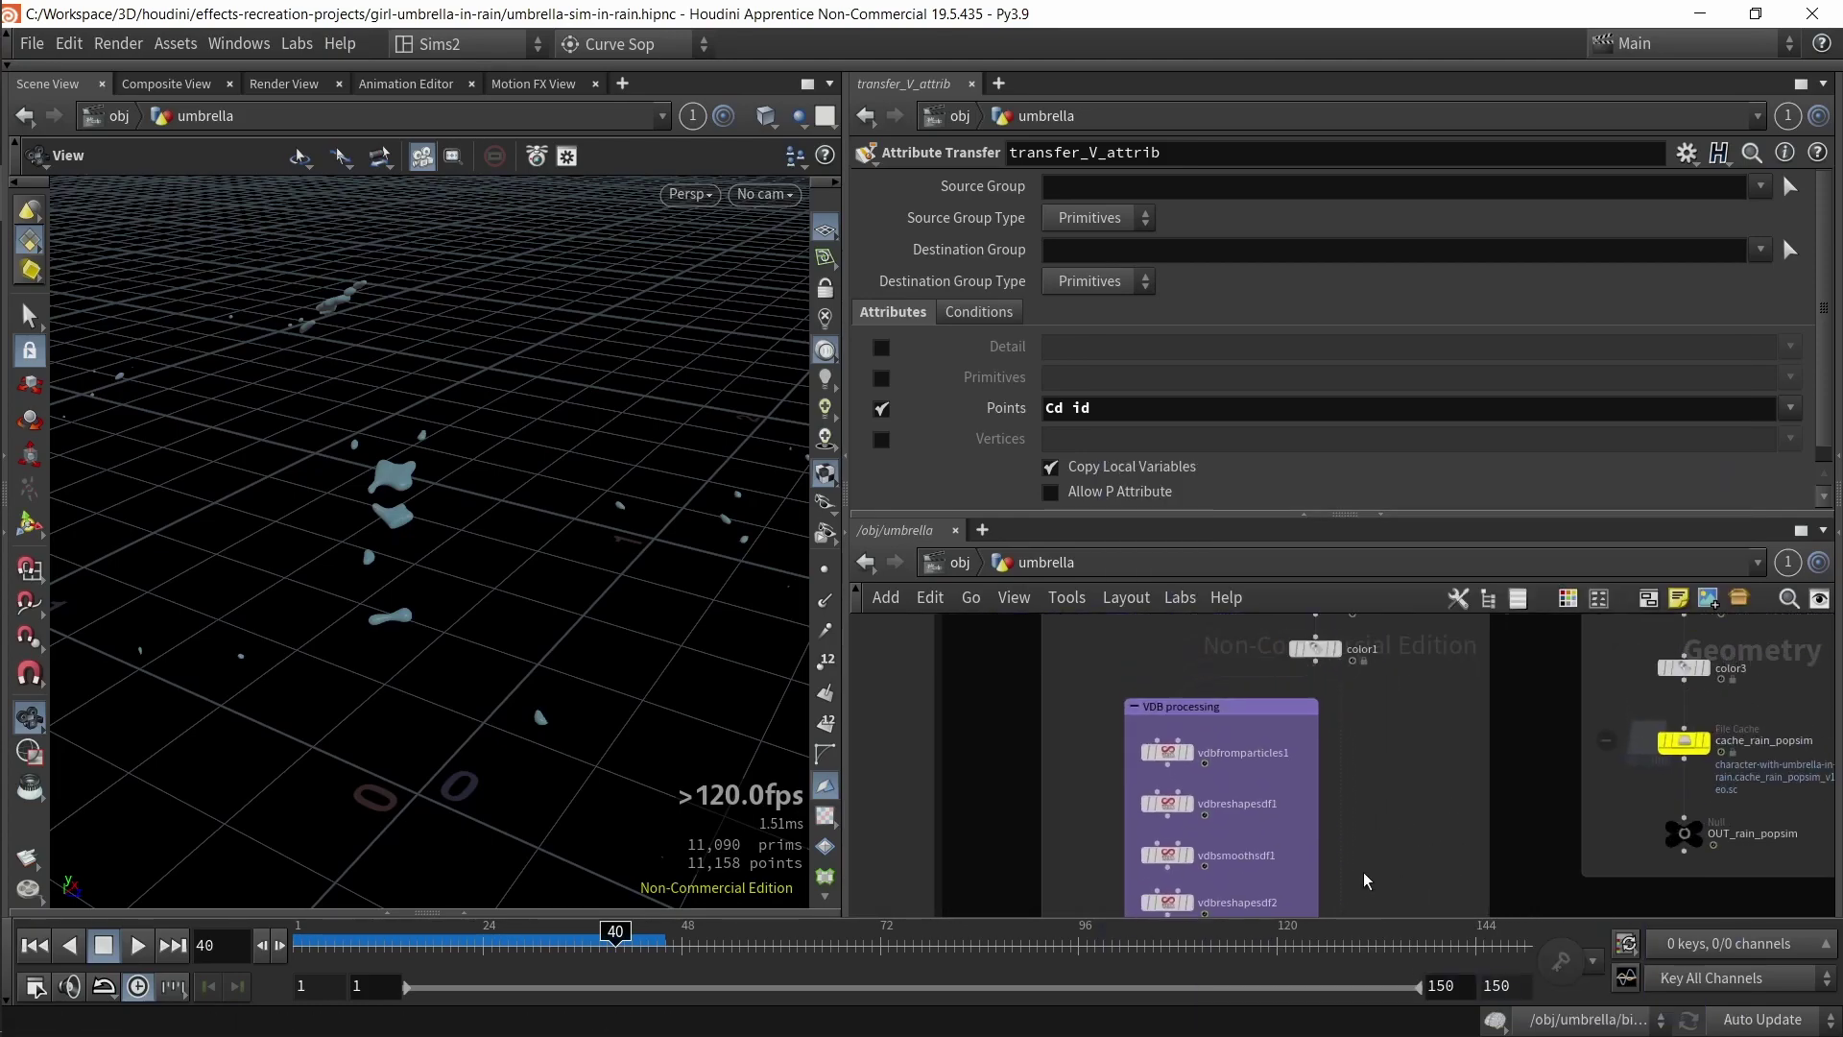
scroll(1306, 698, up, 3)
middle_drag(1310, 698, 1335, 758)
middle_click(1340, 672)
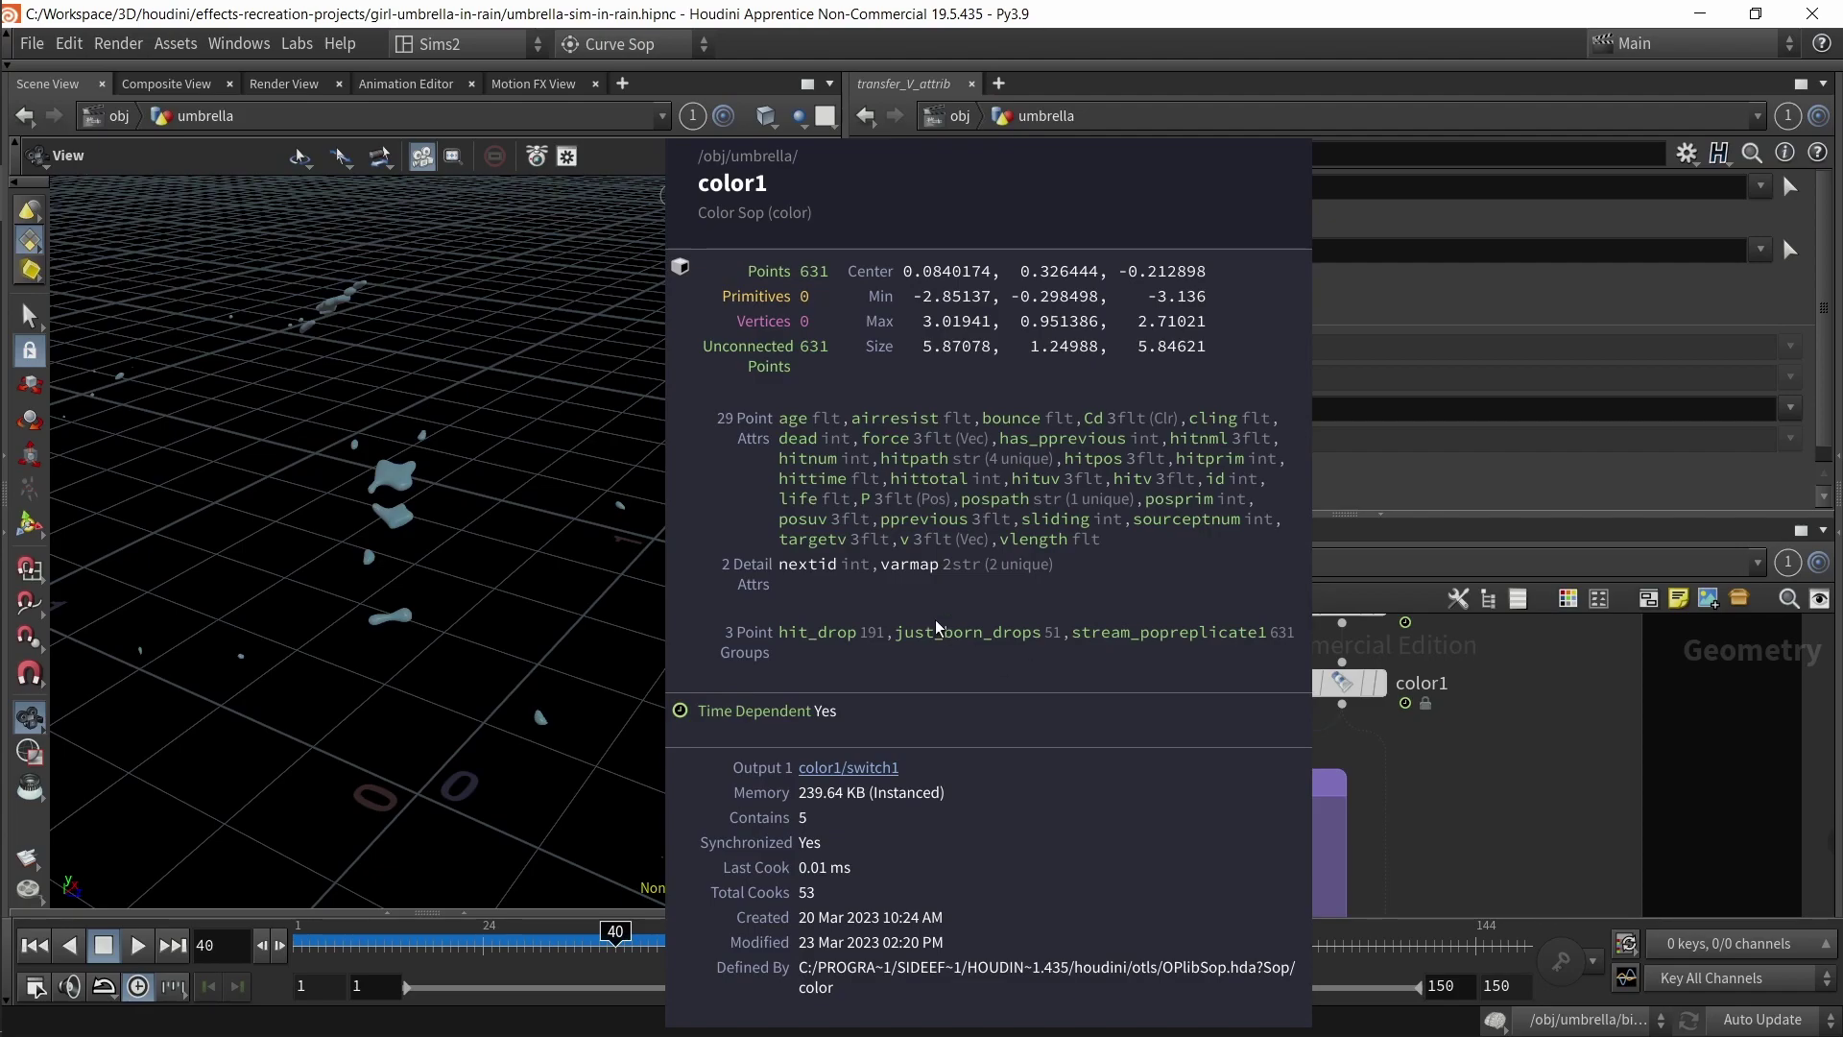
- Return to transfer_V_attrib and check its node information and the point attributes it transfers
scroll(1440, 780, down, 4)
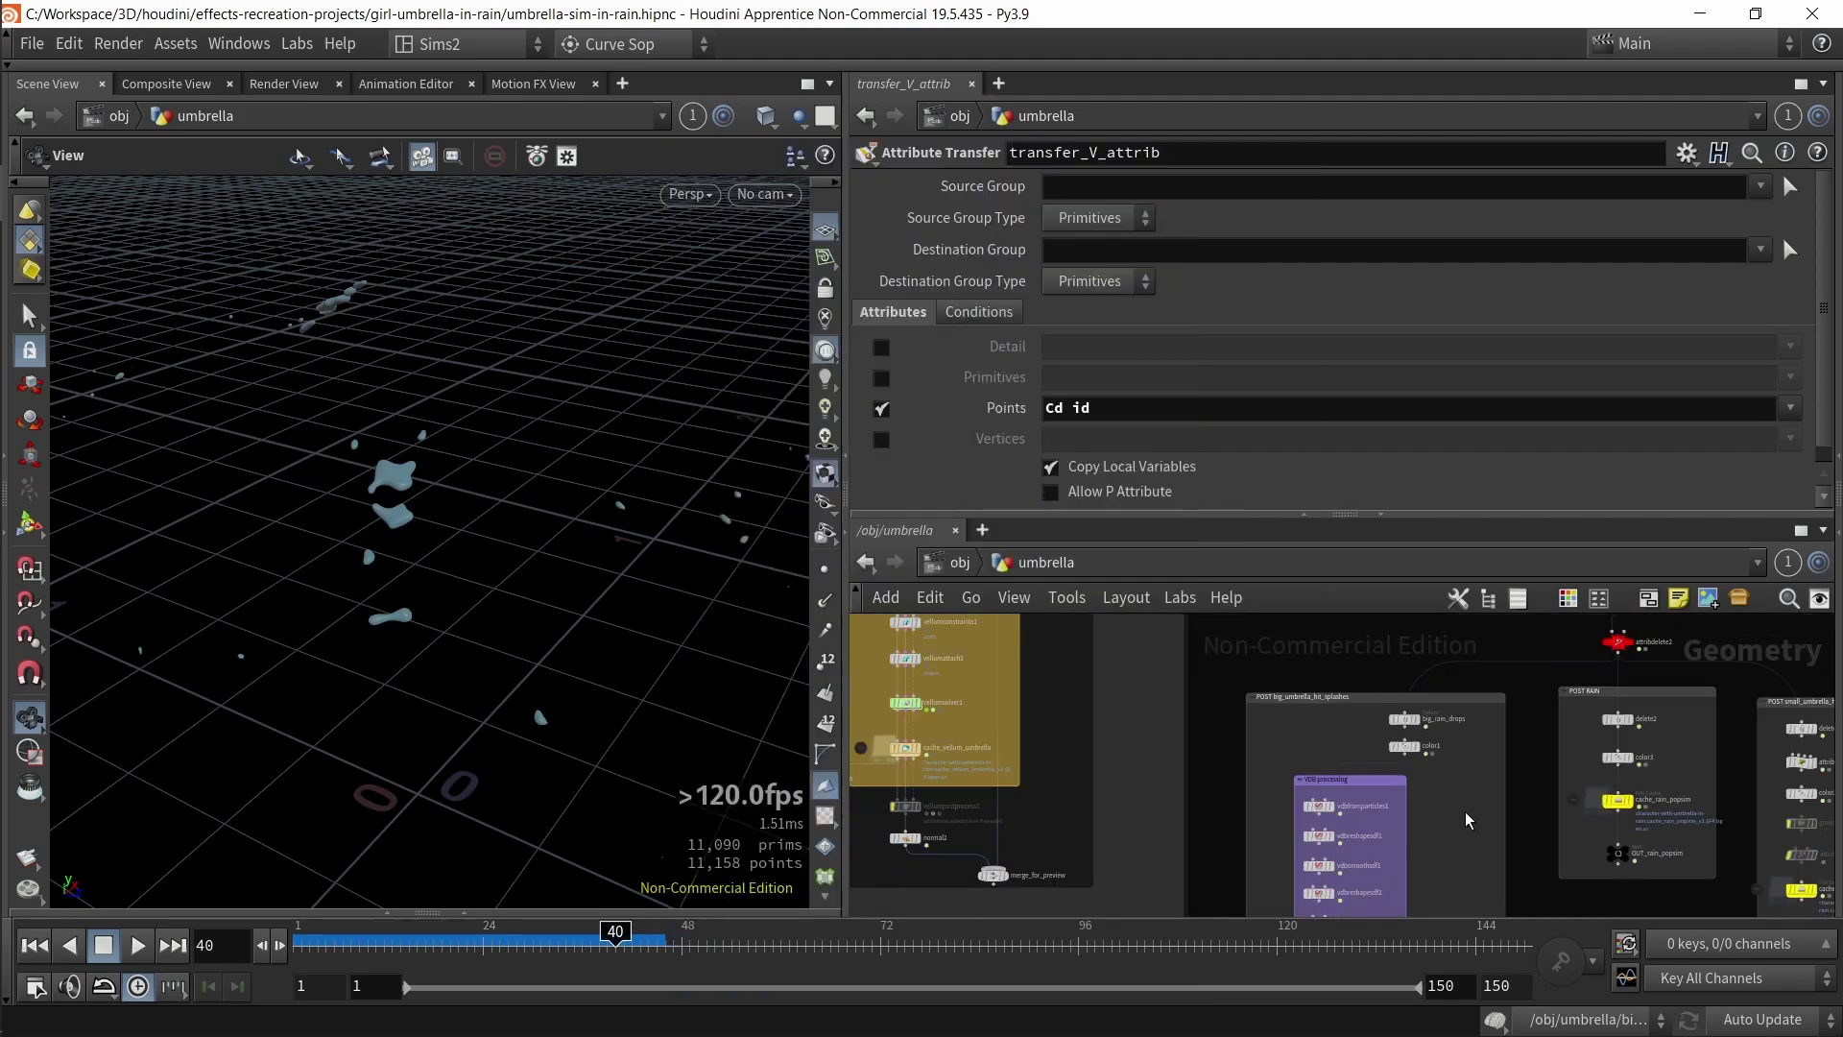
middle_drag(1465, 813, 1346, 620)
scroll(1316, 754, up, 4)
drag(1189, 693, 1224, 683)
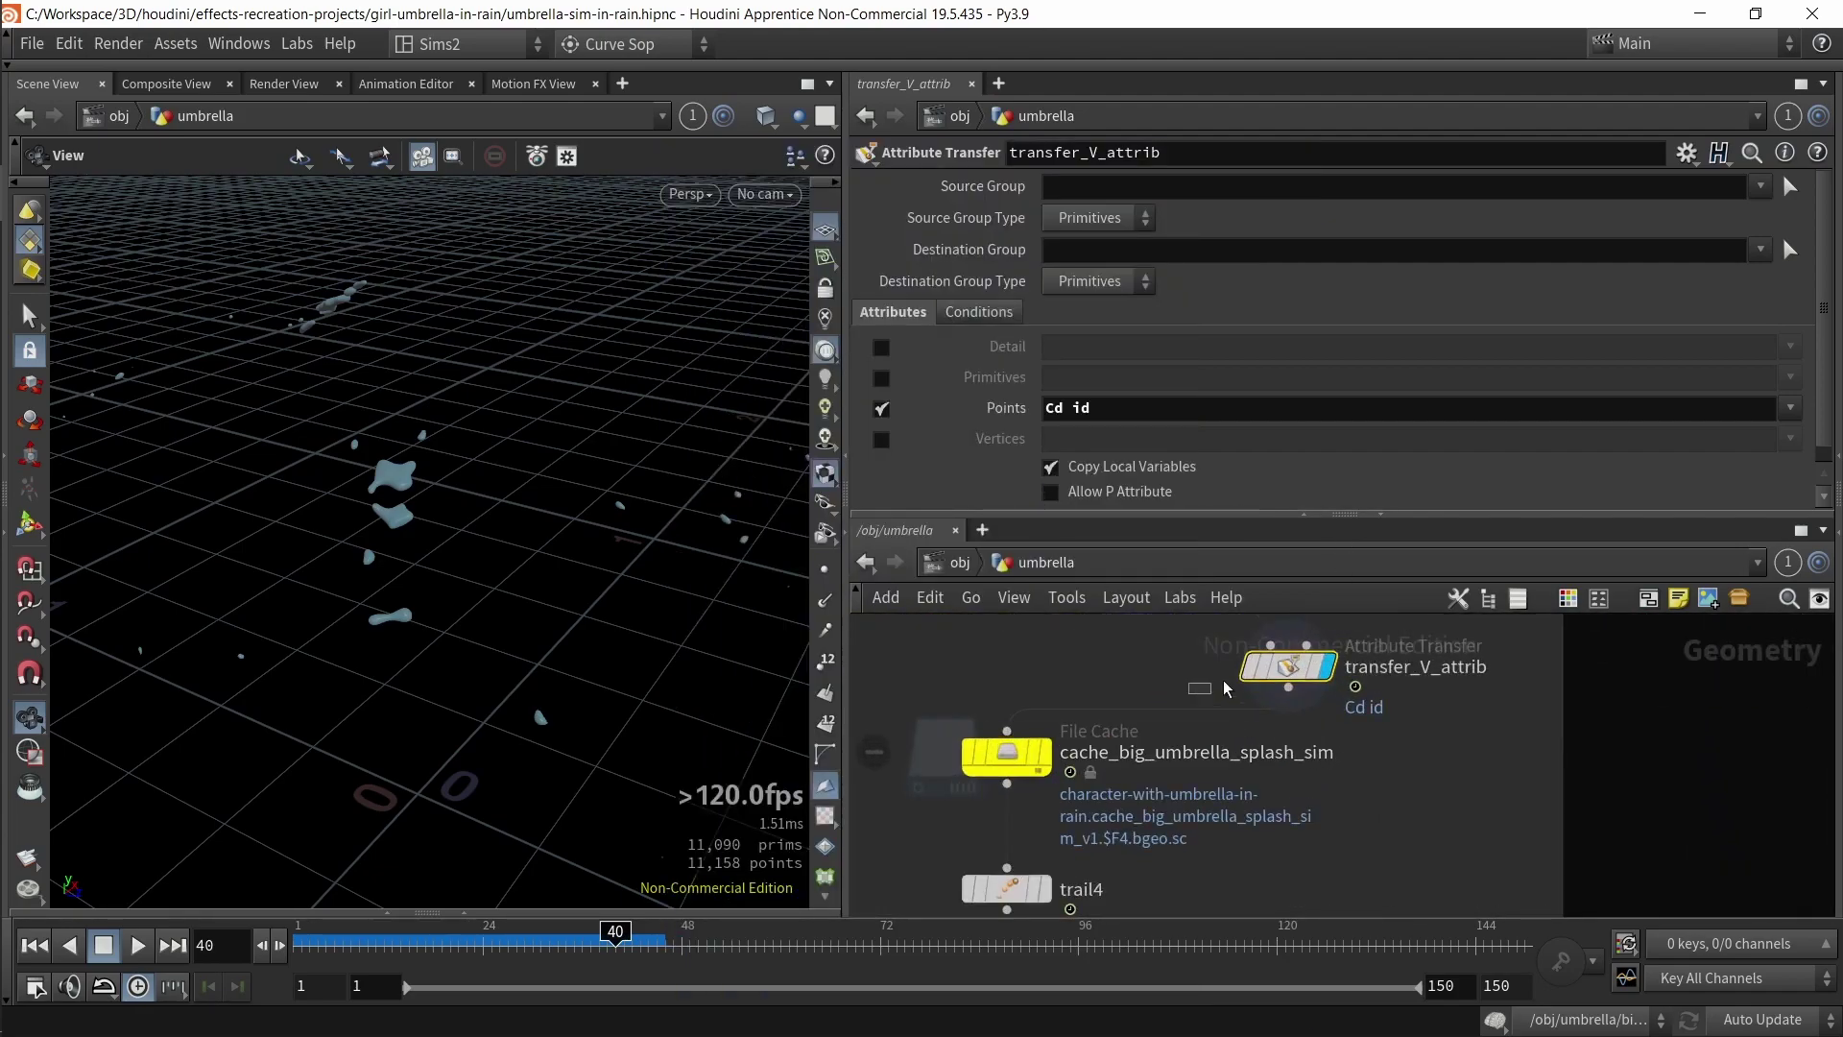
middle_click(1292, 675)
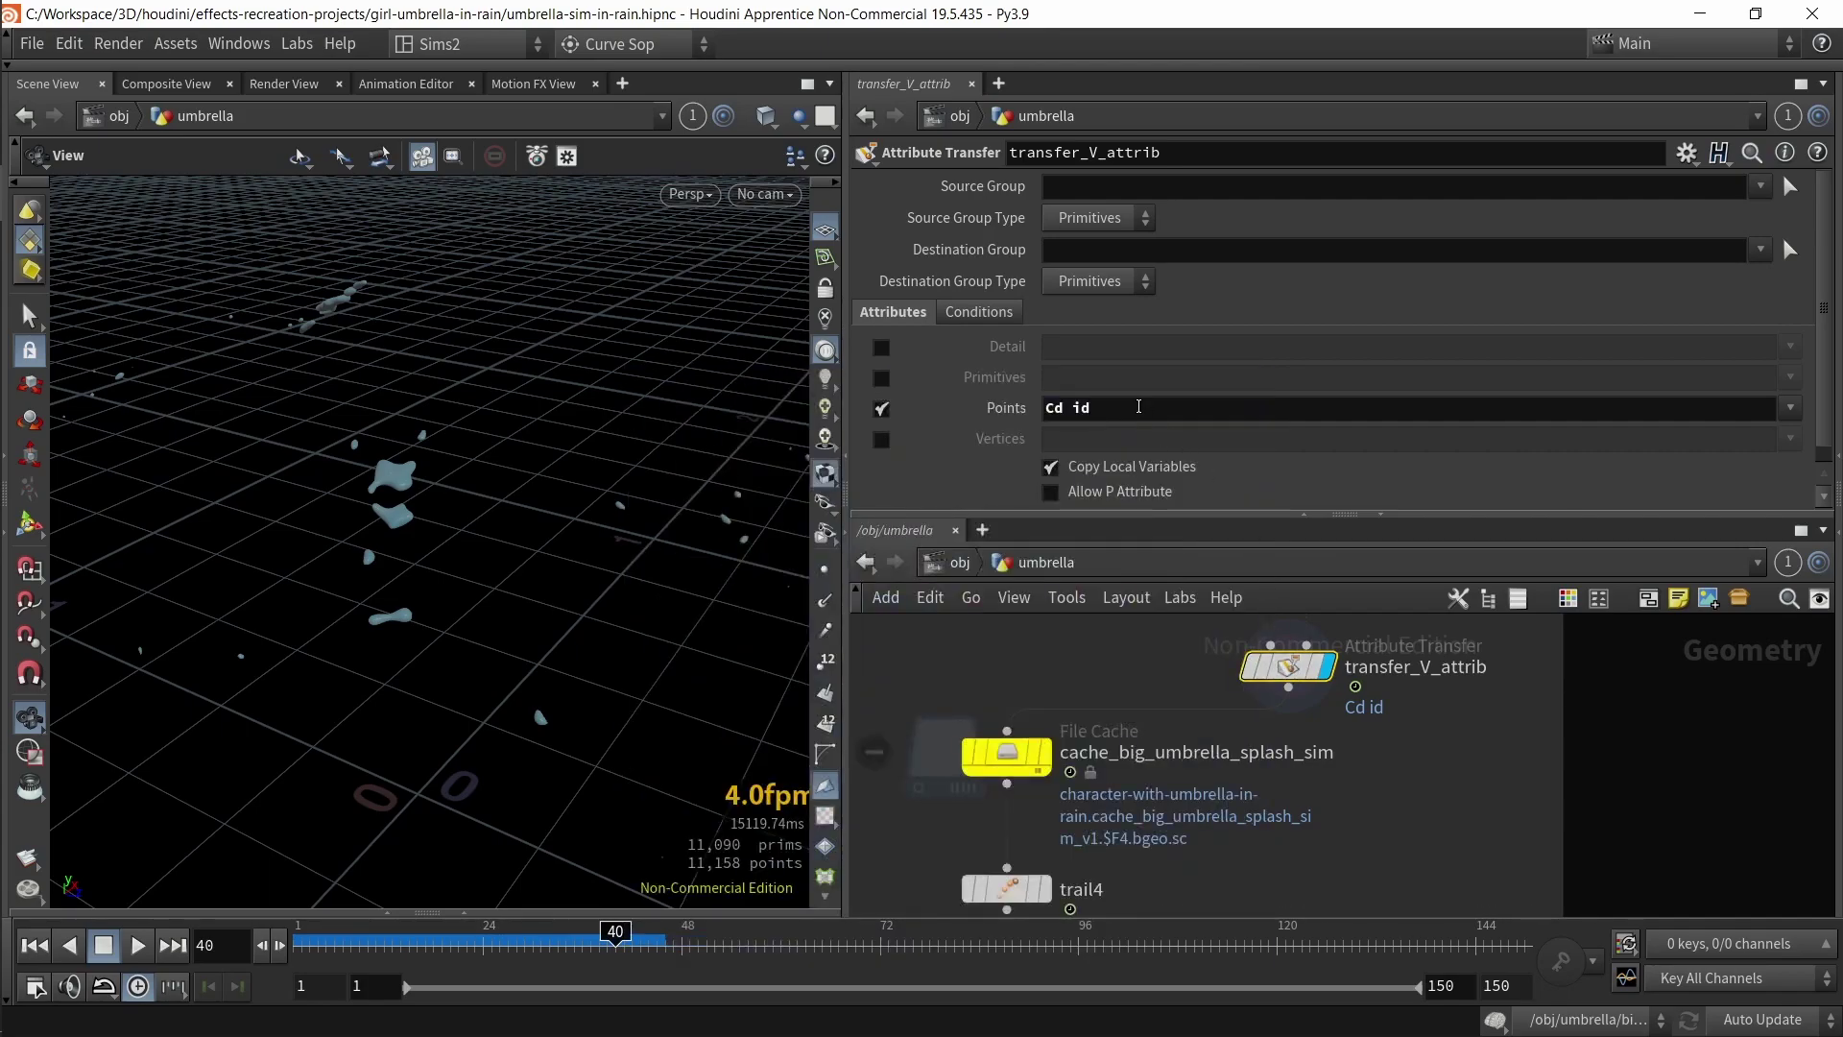
drag(1136, 407, 1083, 411)
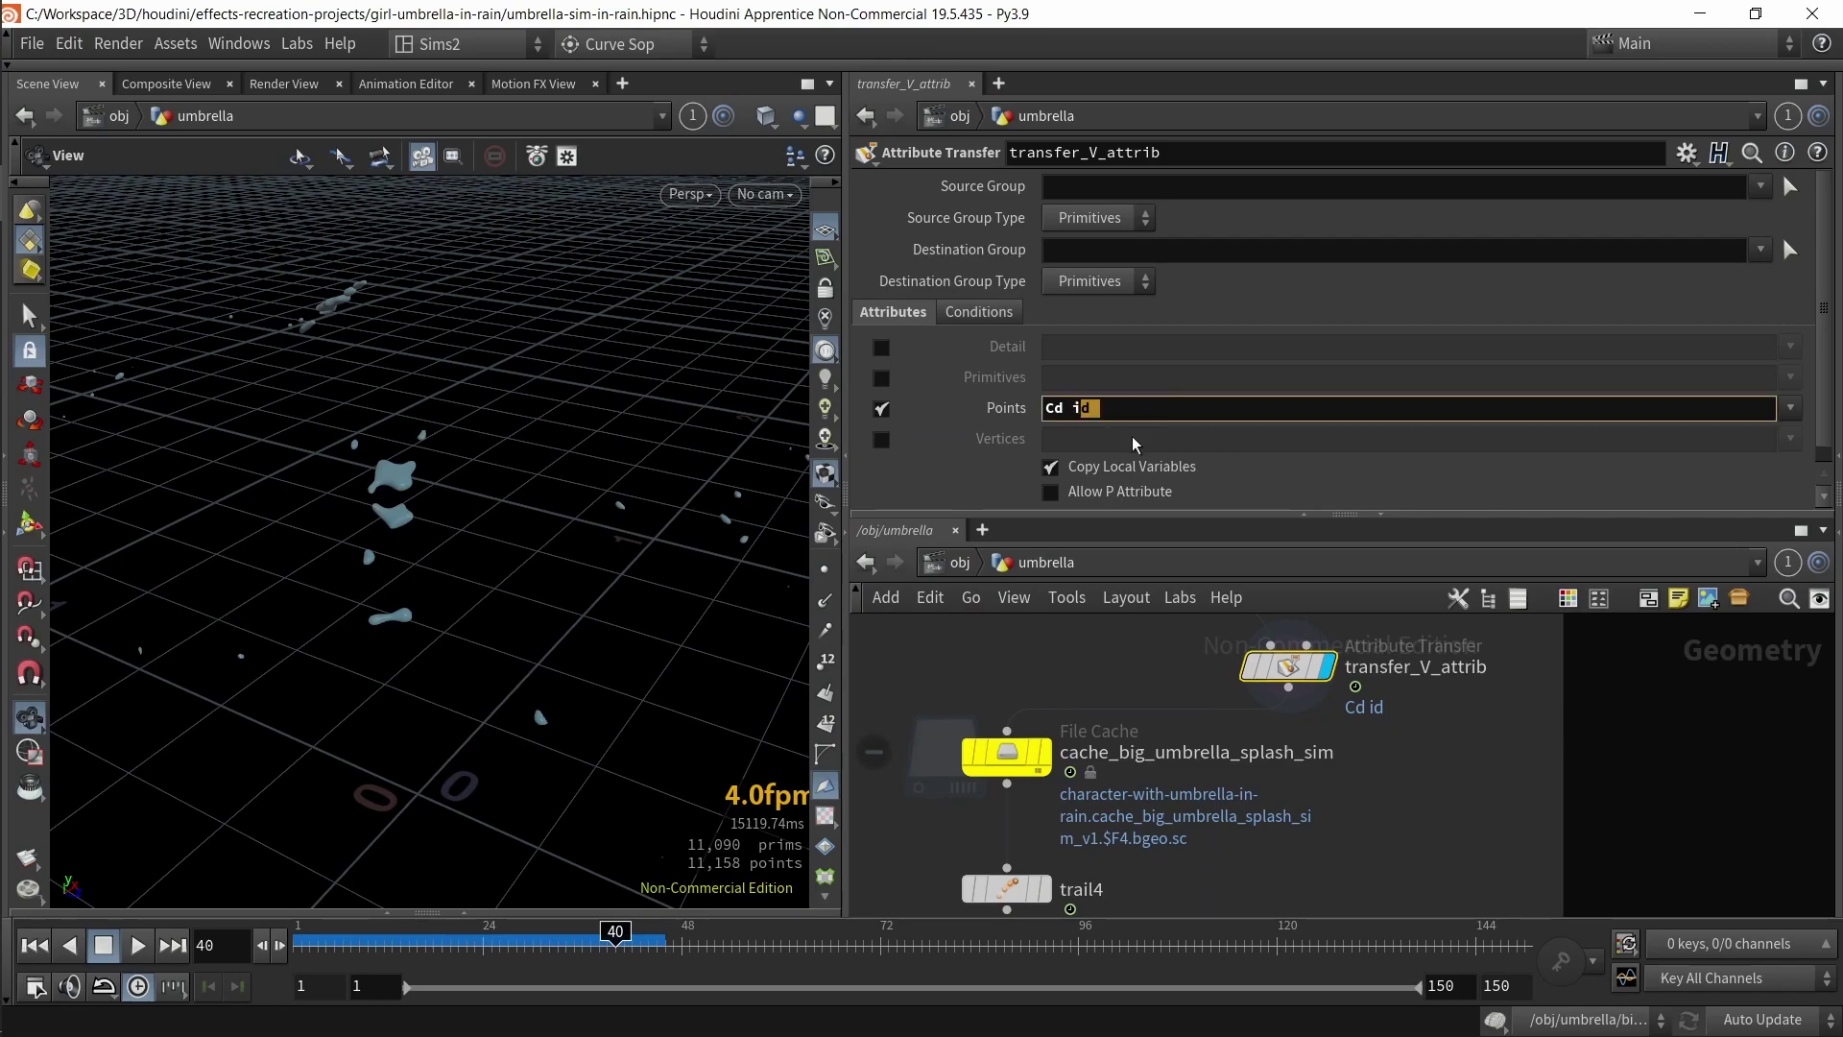
click(1456, 791)
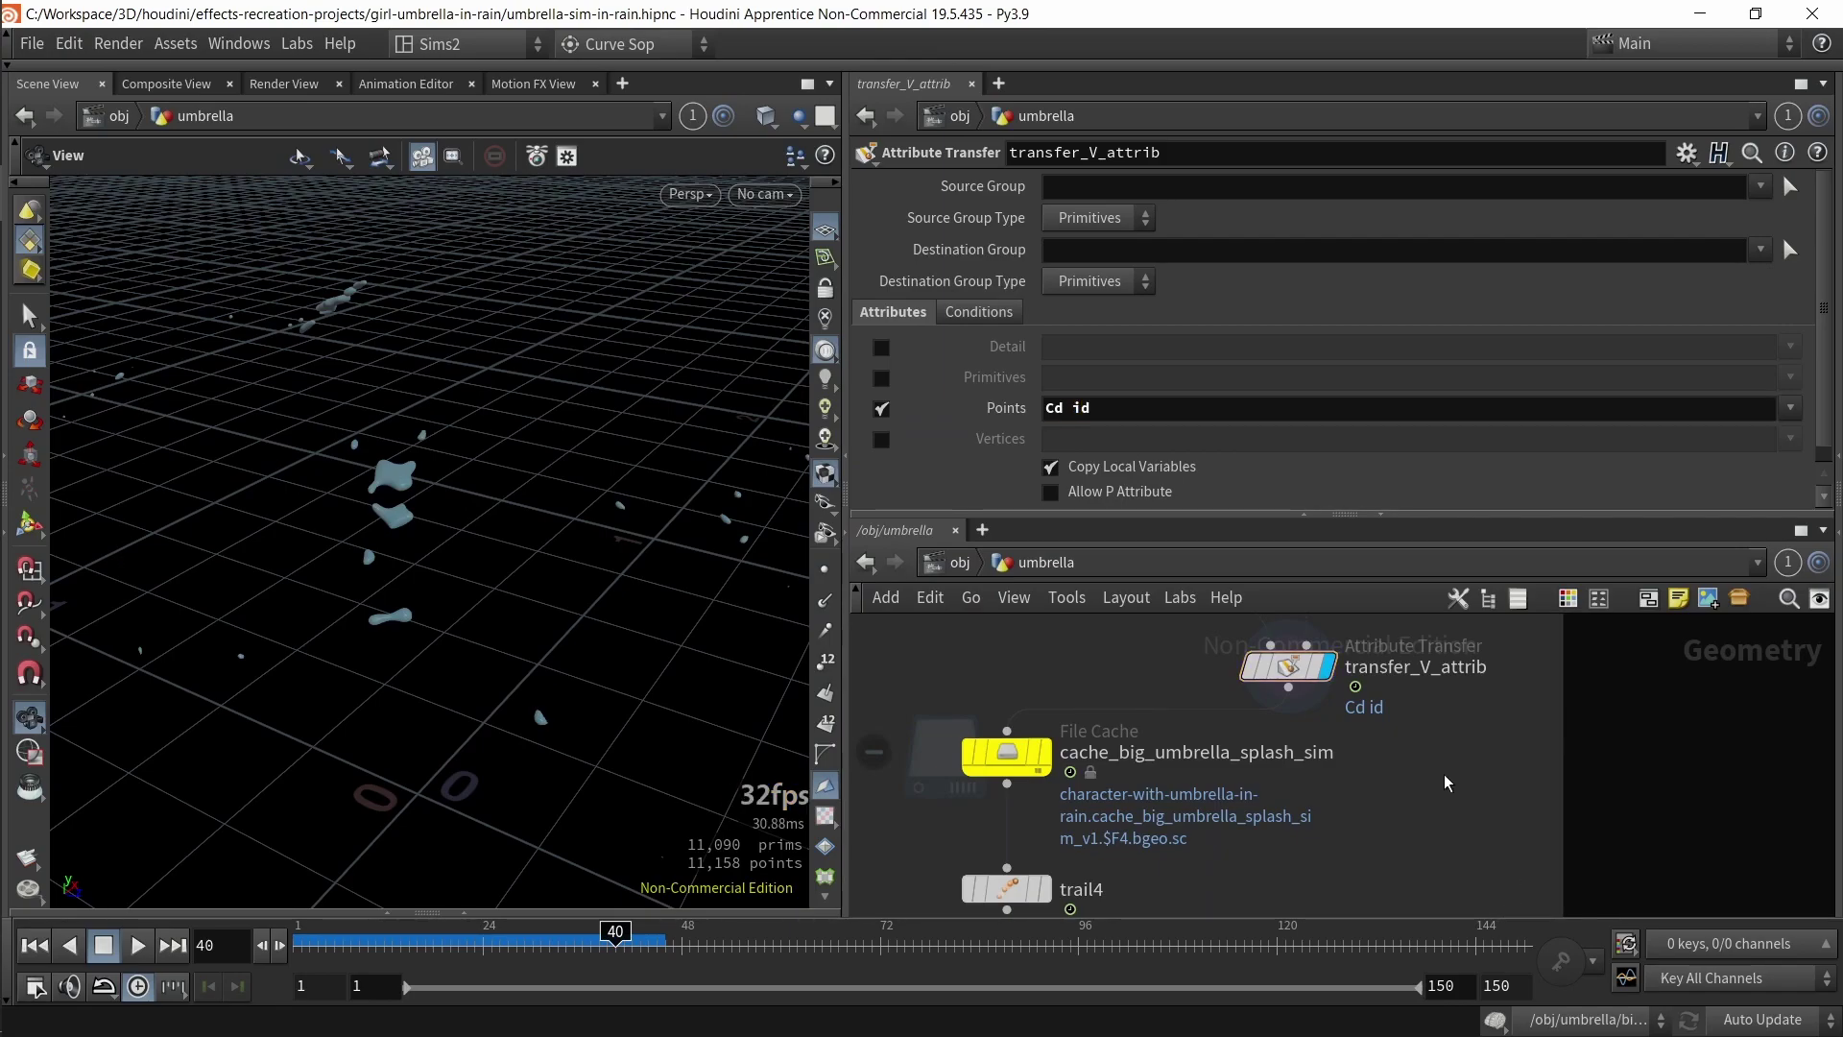
- Examine trail4's velocity approximation and attribute matching settings
scroll(1400, 794, down, 2)
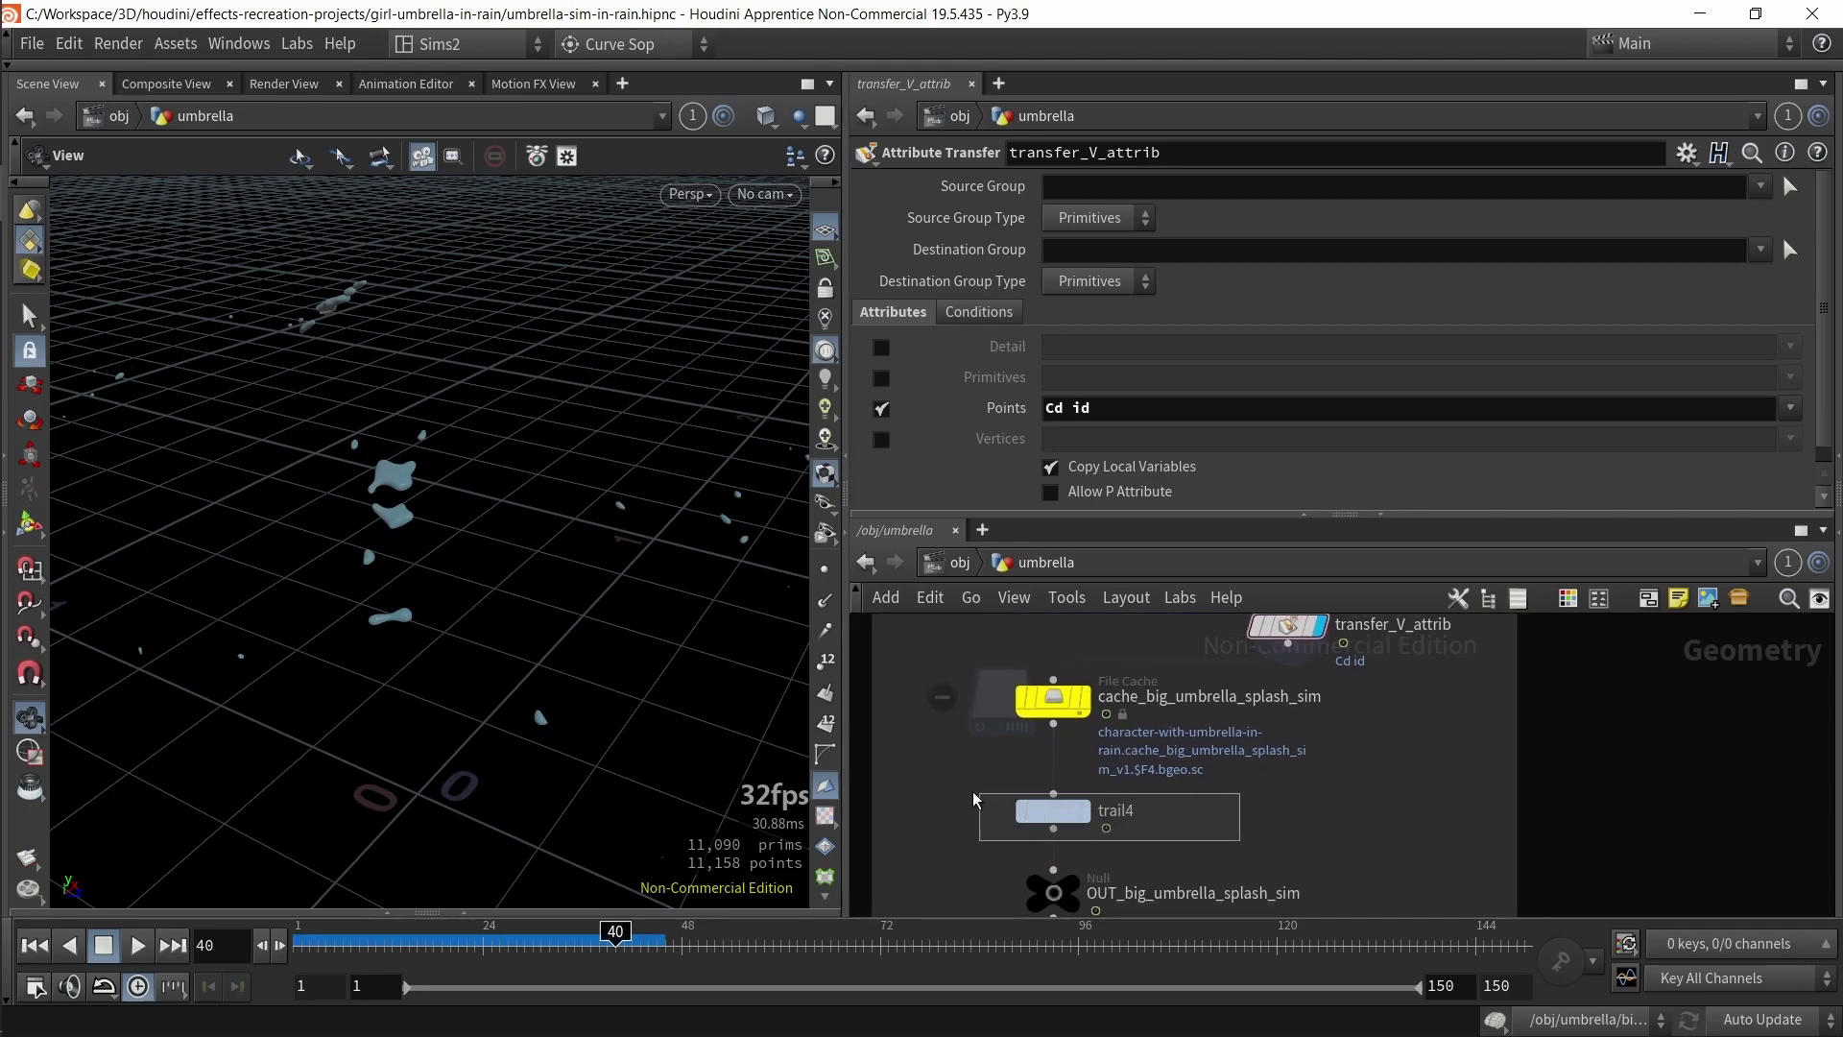
click(1053, 810)
scroll(1235, 462, down, 2)
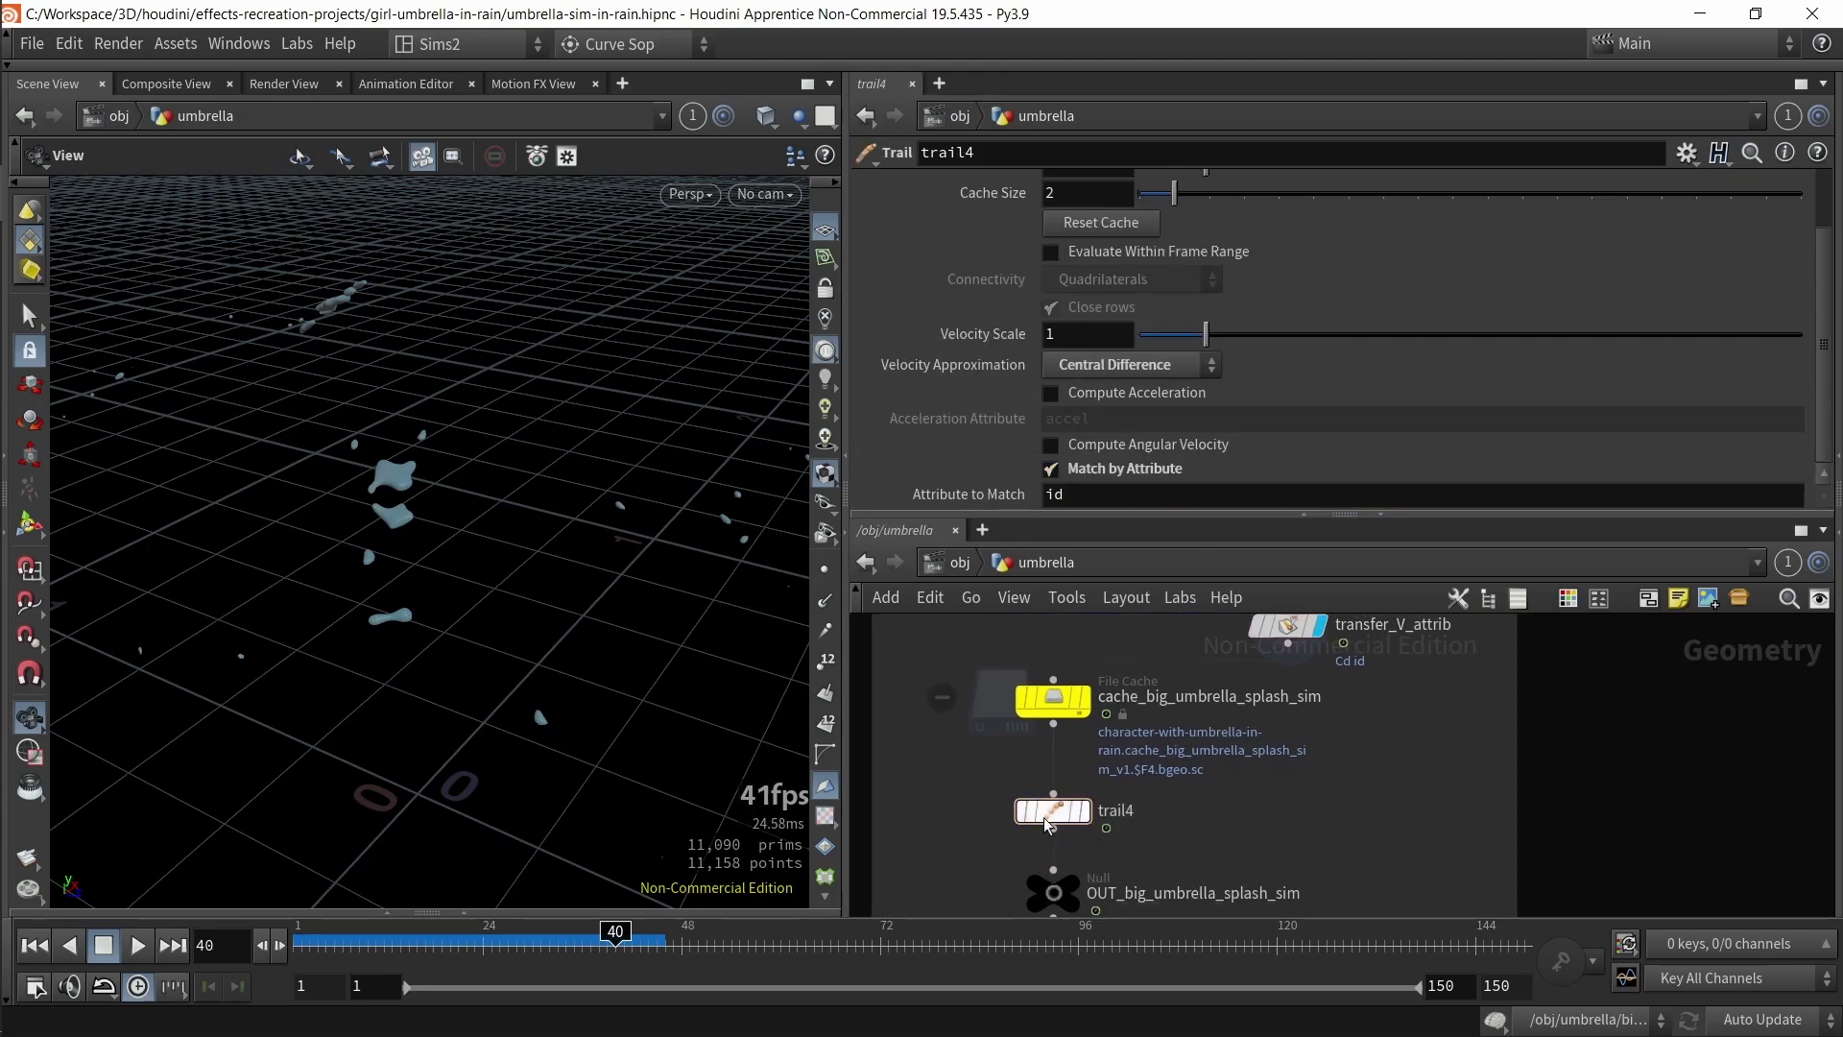
- Display cache_big_umbrella_splash_sim and review its Save Filters and Advanced save options
click(1054, 699)
click(1054, 354)
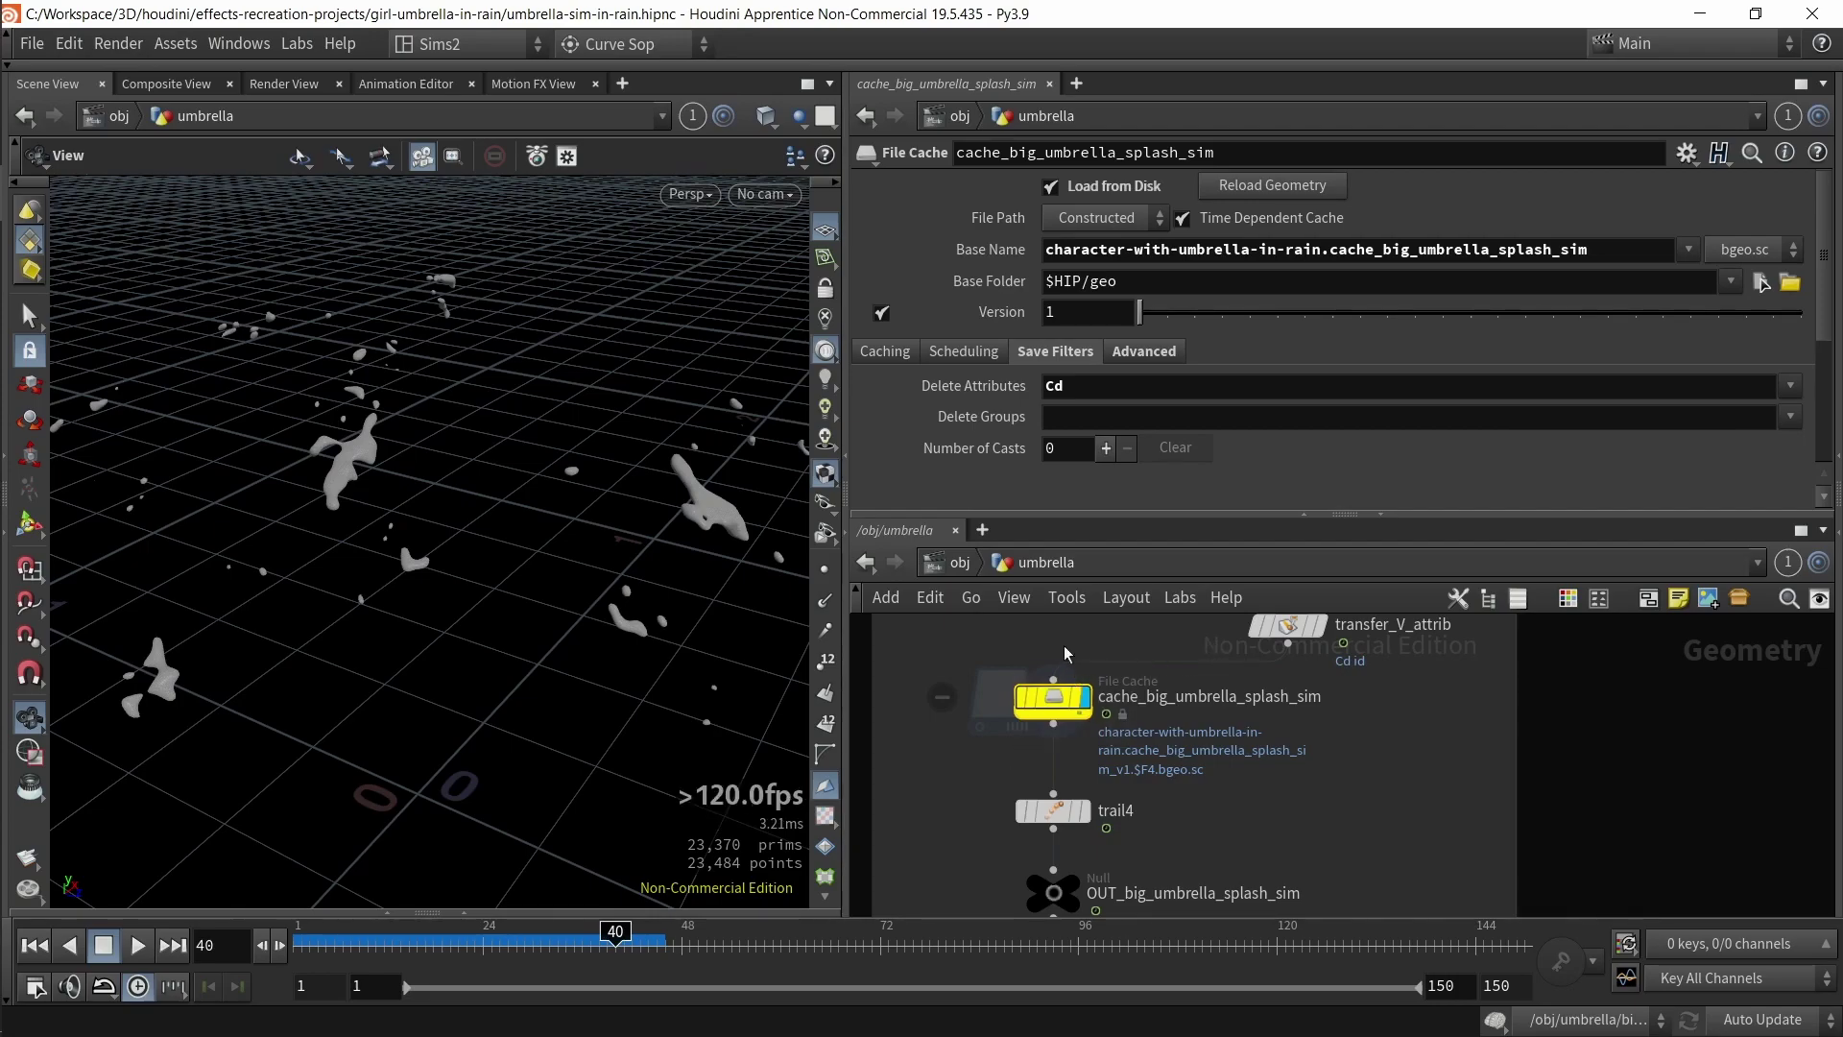
click(1100, 400)
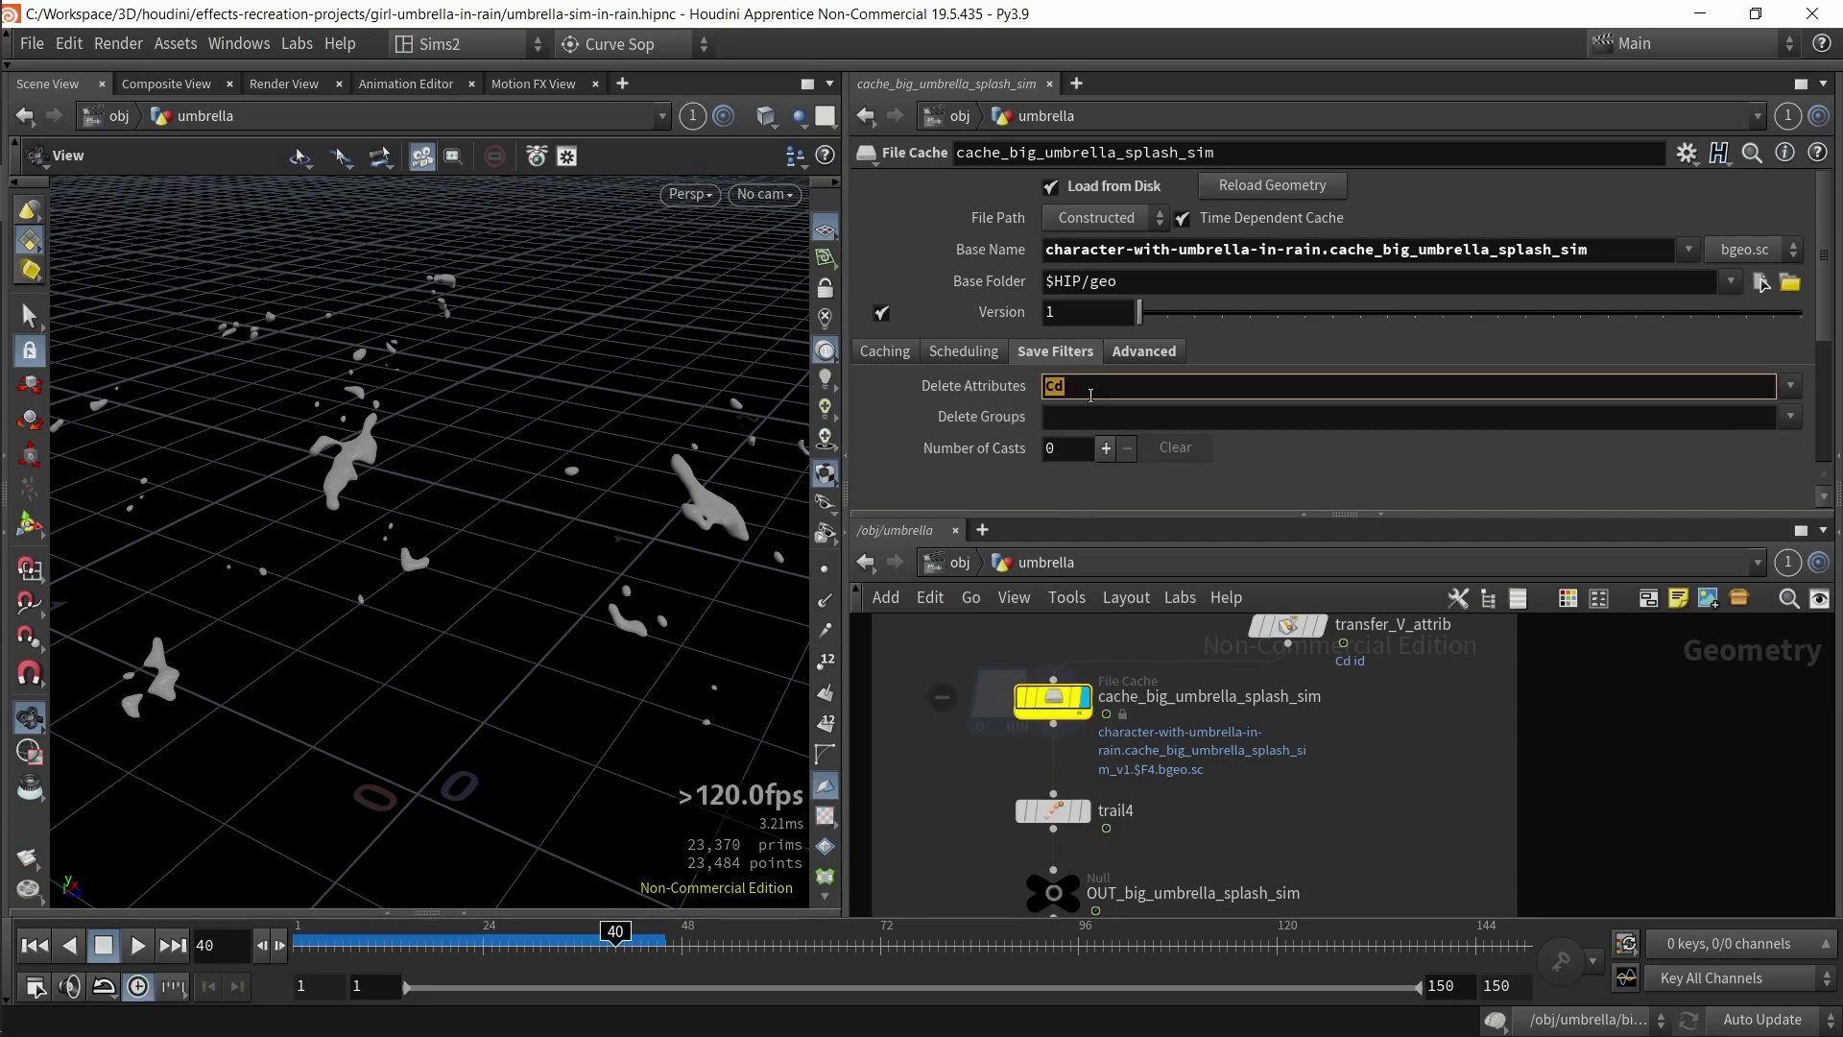
click(1131, 642)
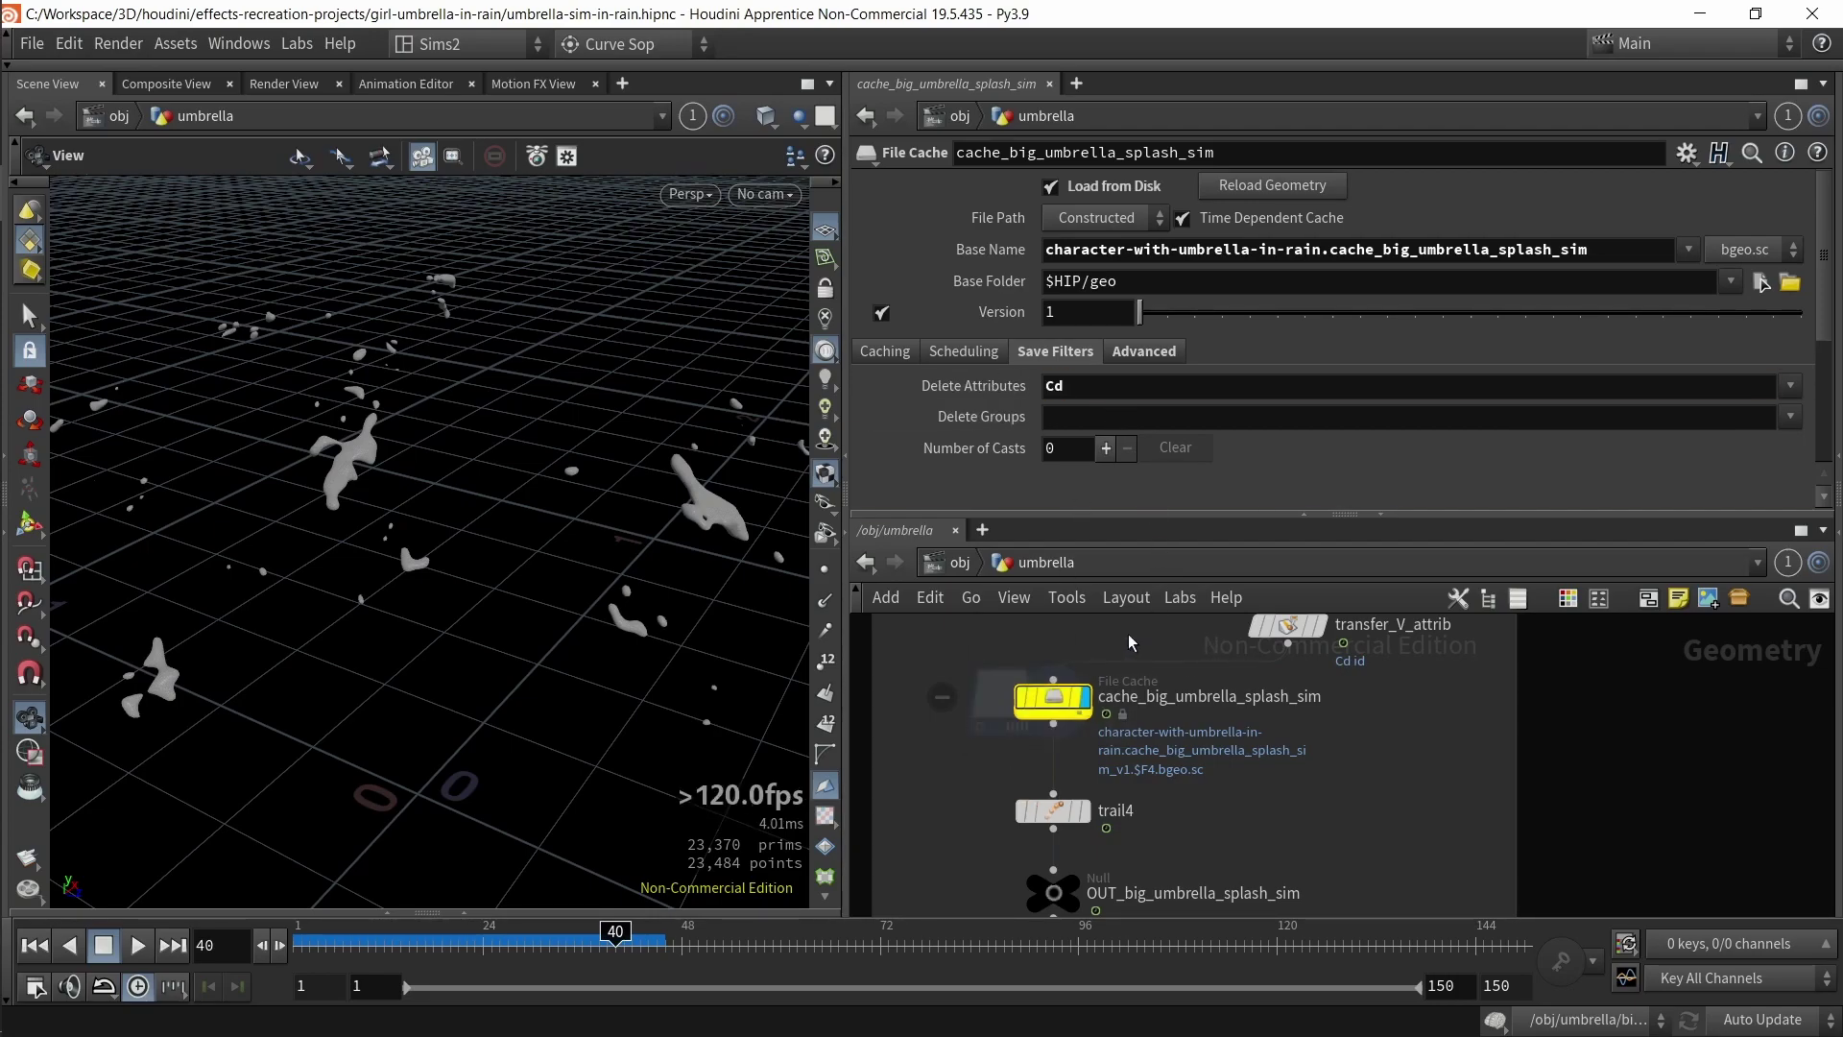
click(1173, 350)
scroll(1133, 427, down, 2)
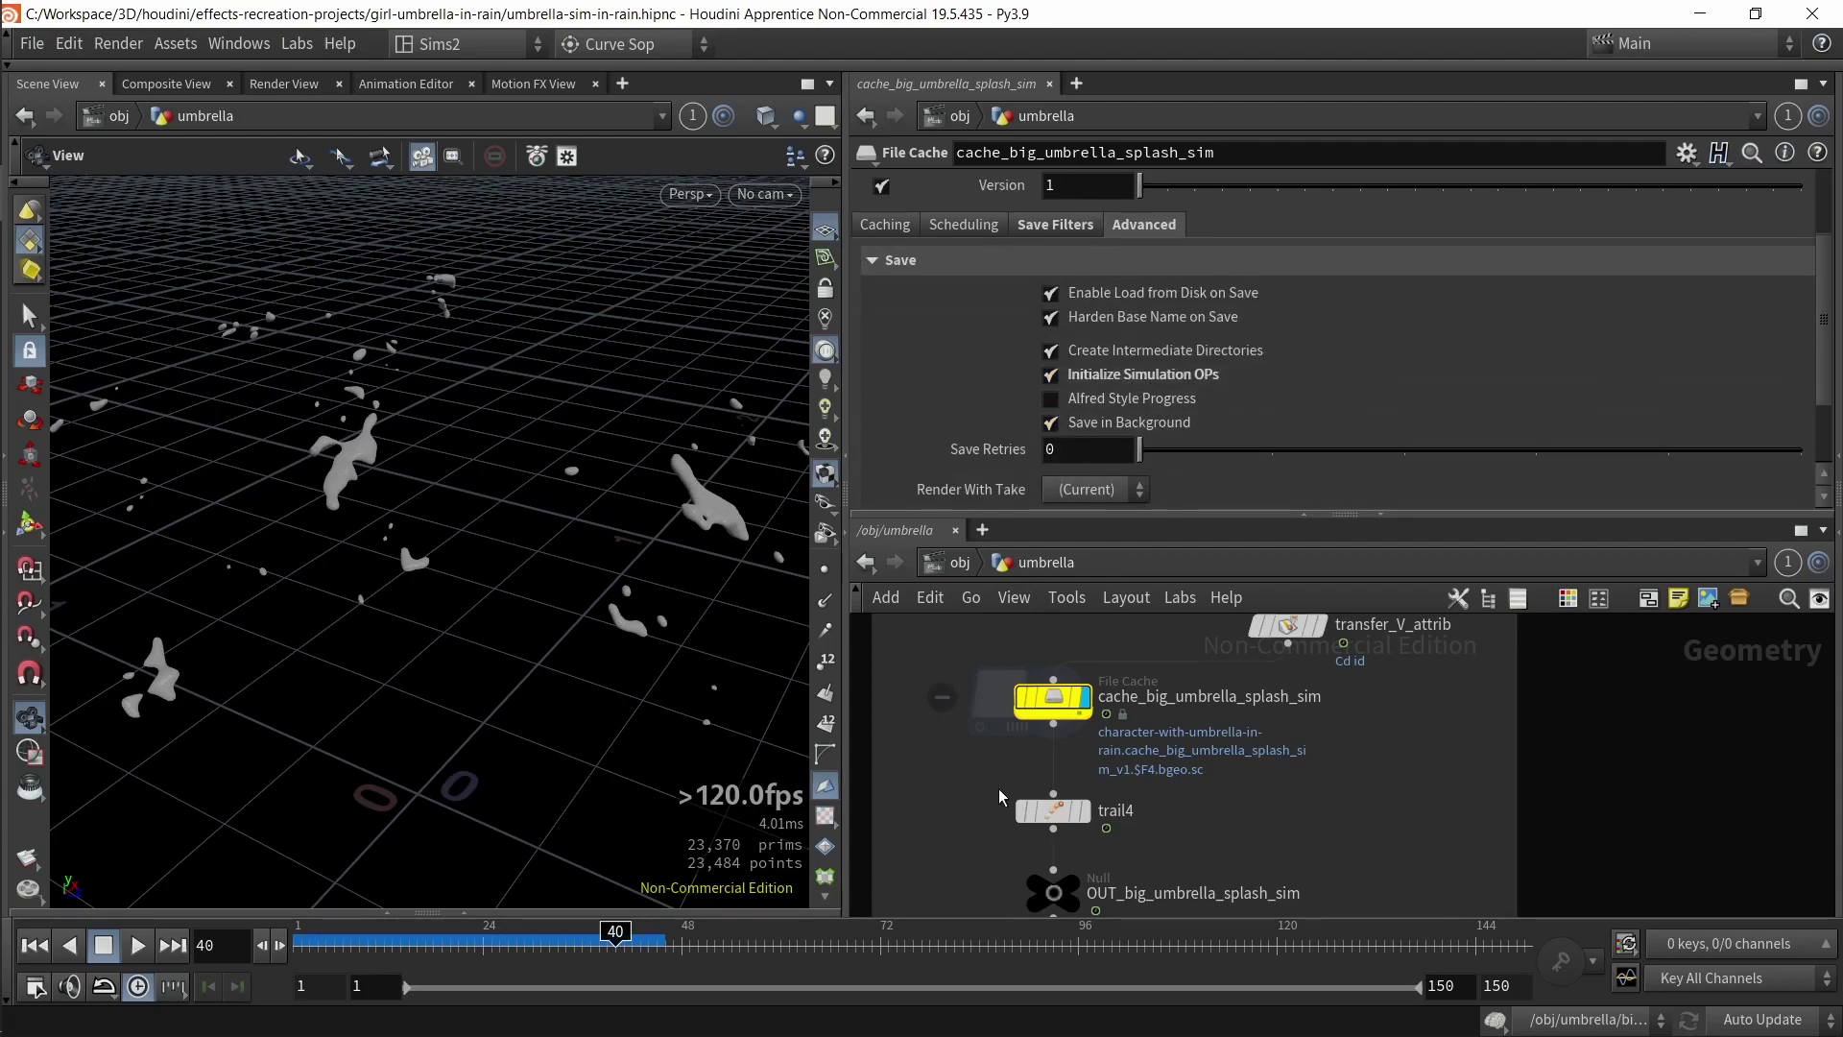
- Review the Caching options of cache_big_umbrella_splash_sim, and display OUT_big_umbrella_splash_sim to view the splash velocities
click(1047, 810)
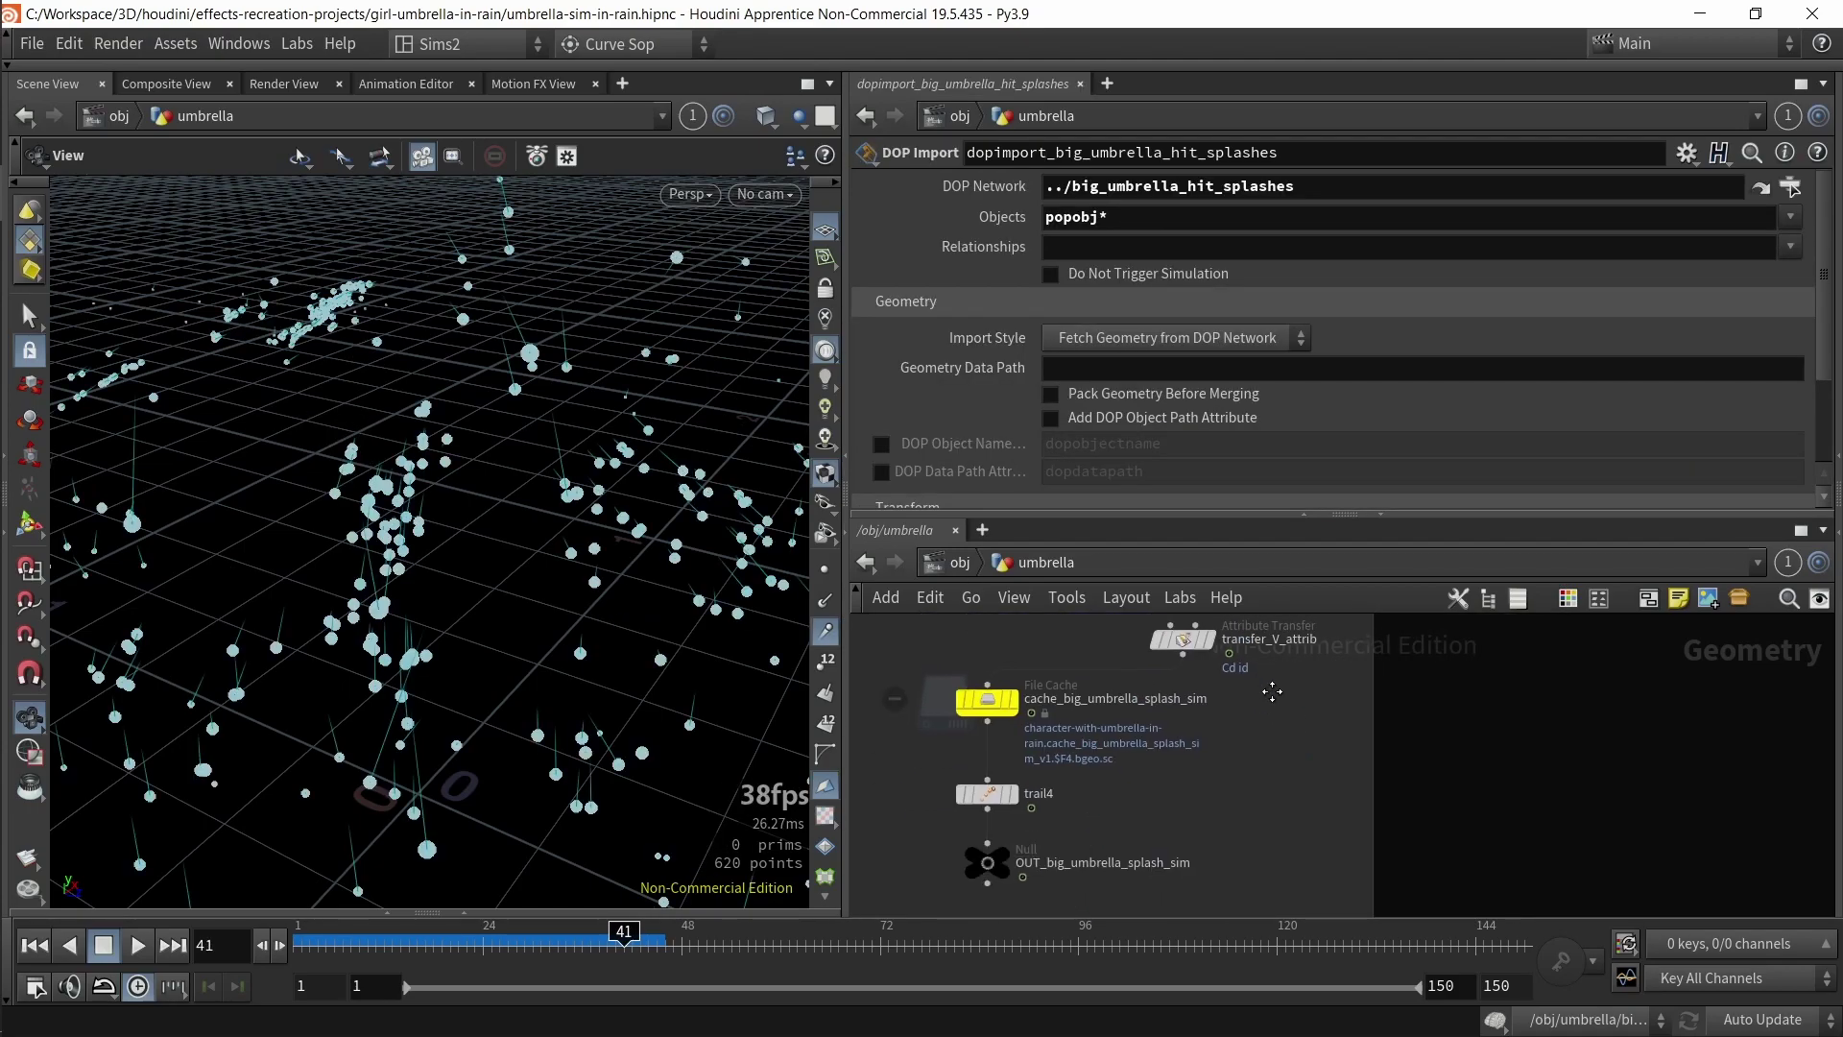
middle_drag(1273, 691, 1274, 689)
drag(868, 758, 1101, 650)
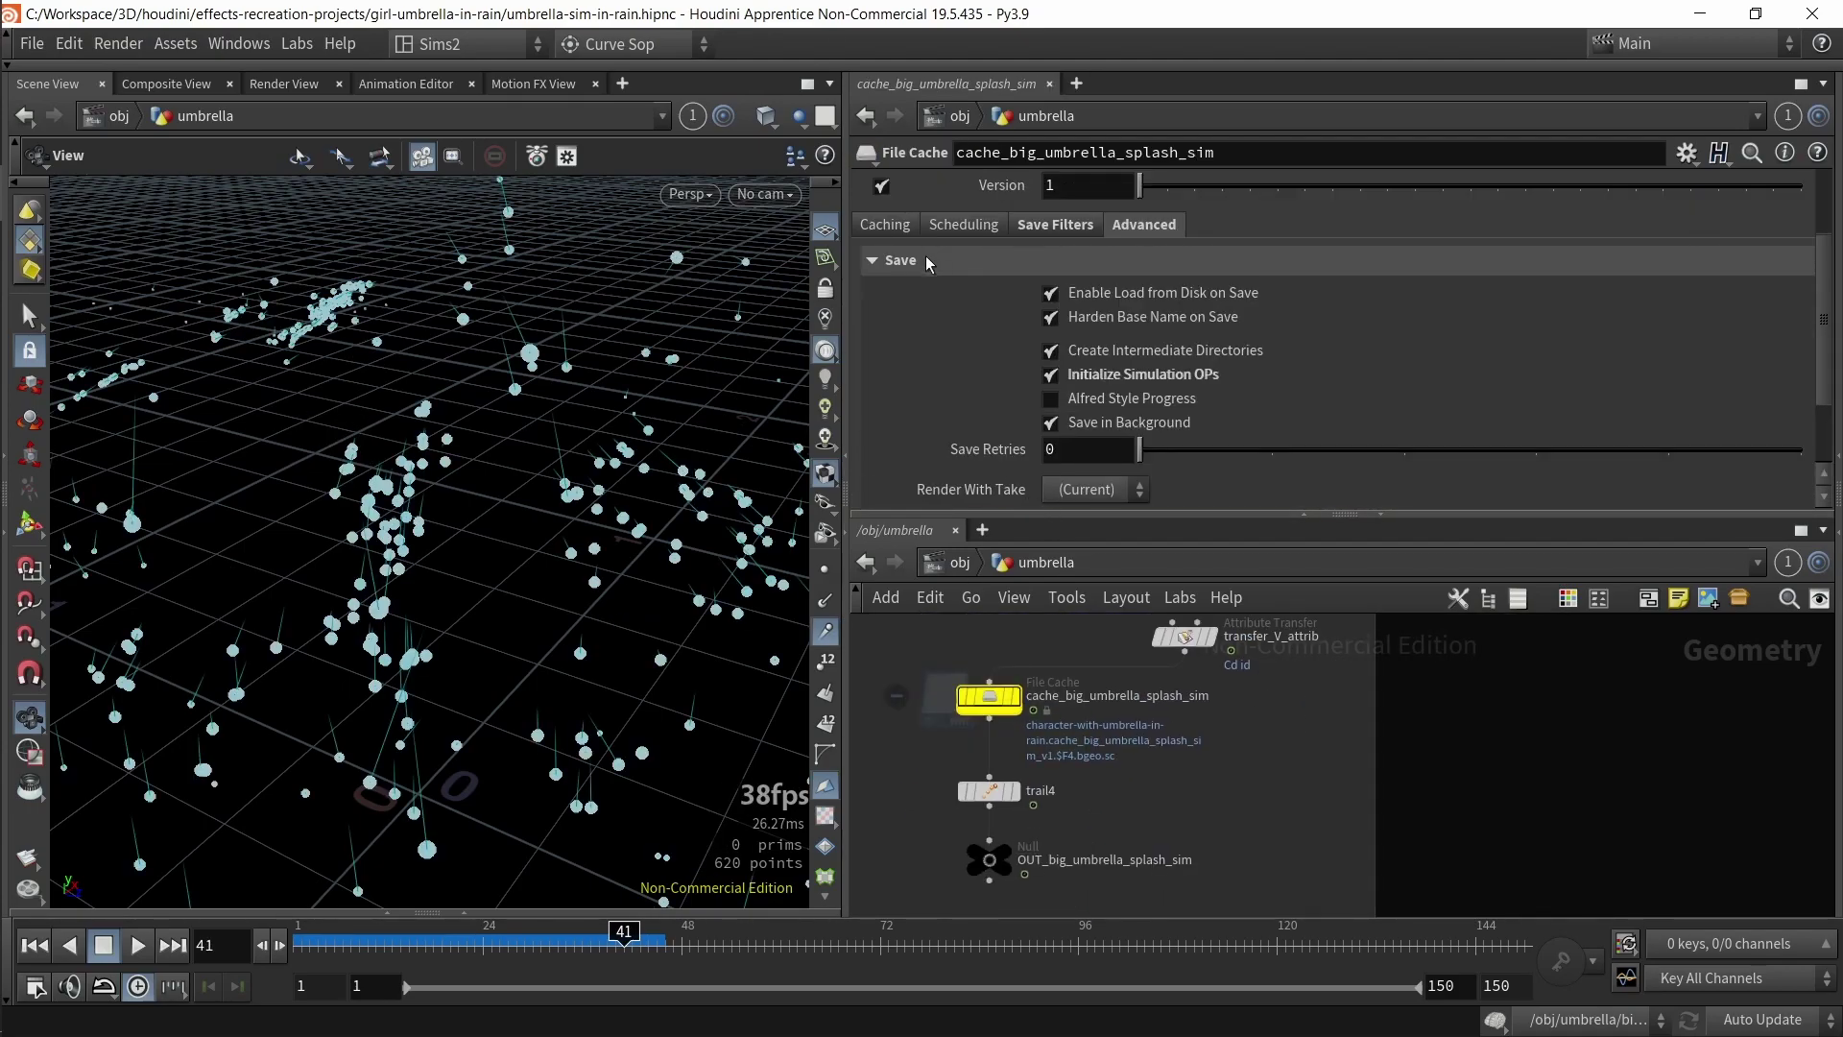
click(884, 224)
scroll(1056, 272, up, 3)
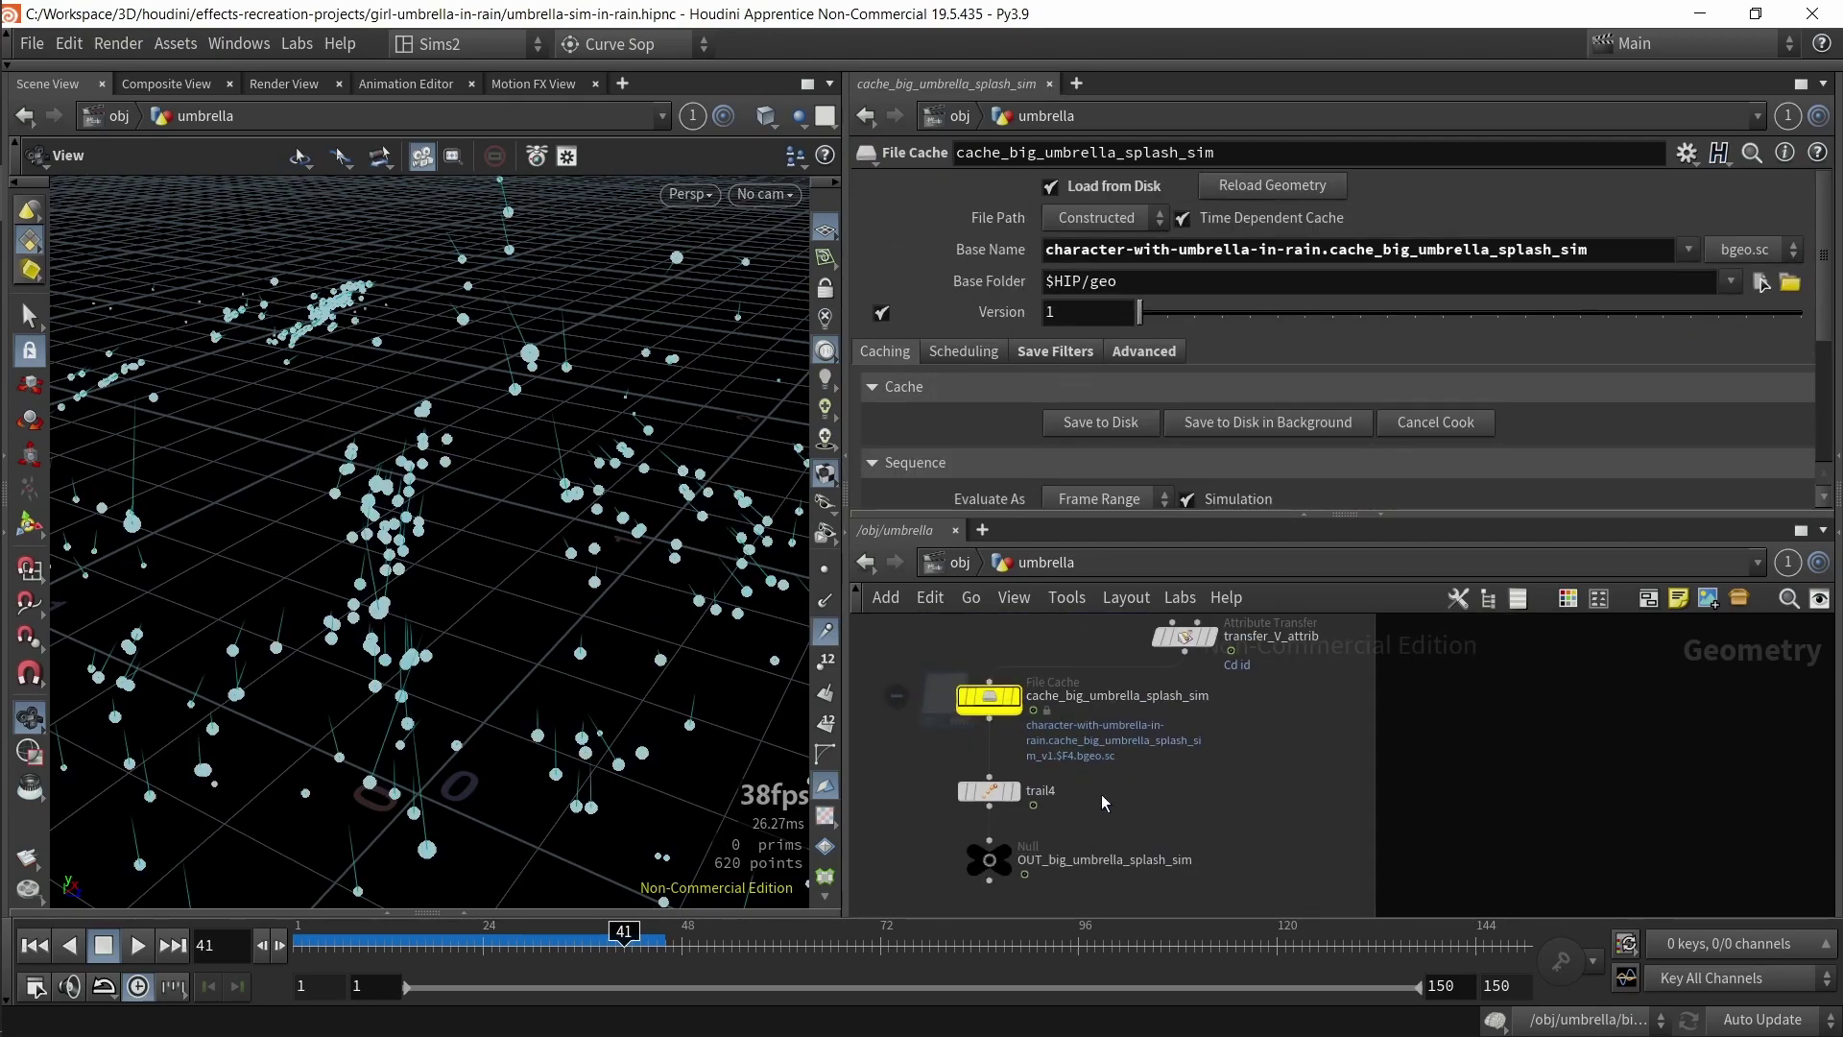
click(989, 791)
click(1005, 860)
- Display object_merge6 and object_merge7 in the model preview section and frame the umbrella's metal frame
scroll(1127, 858, down, 5)
middle_drag(1129, 858, 1140, 760)
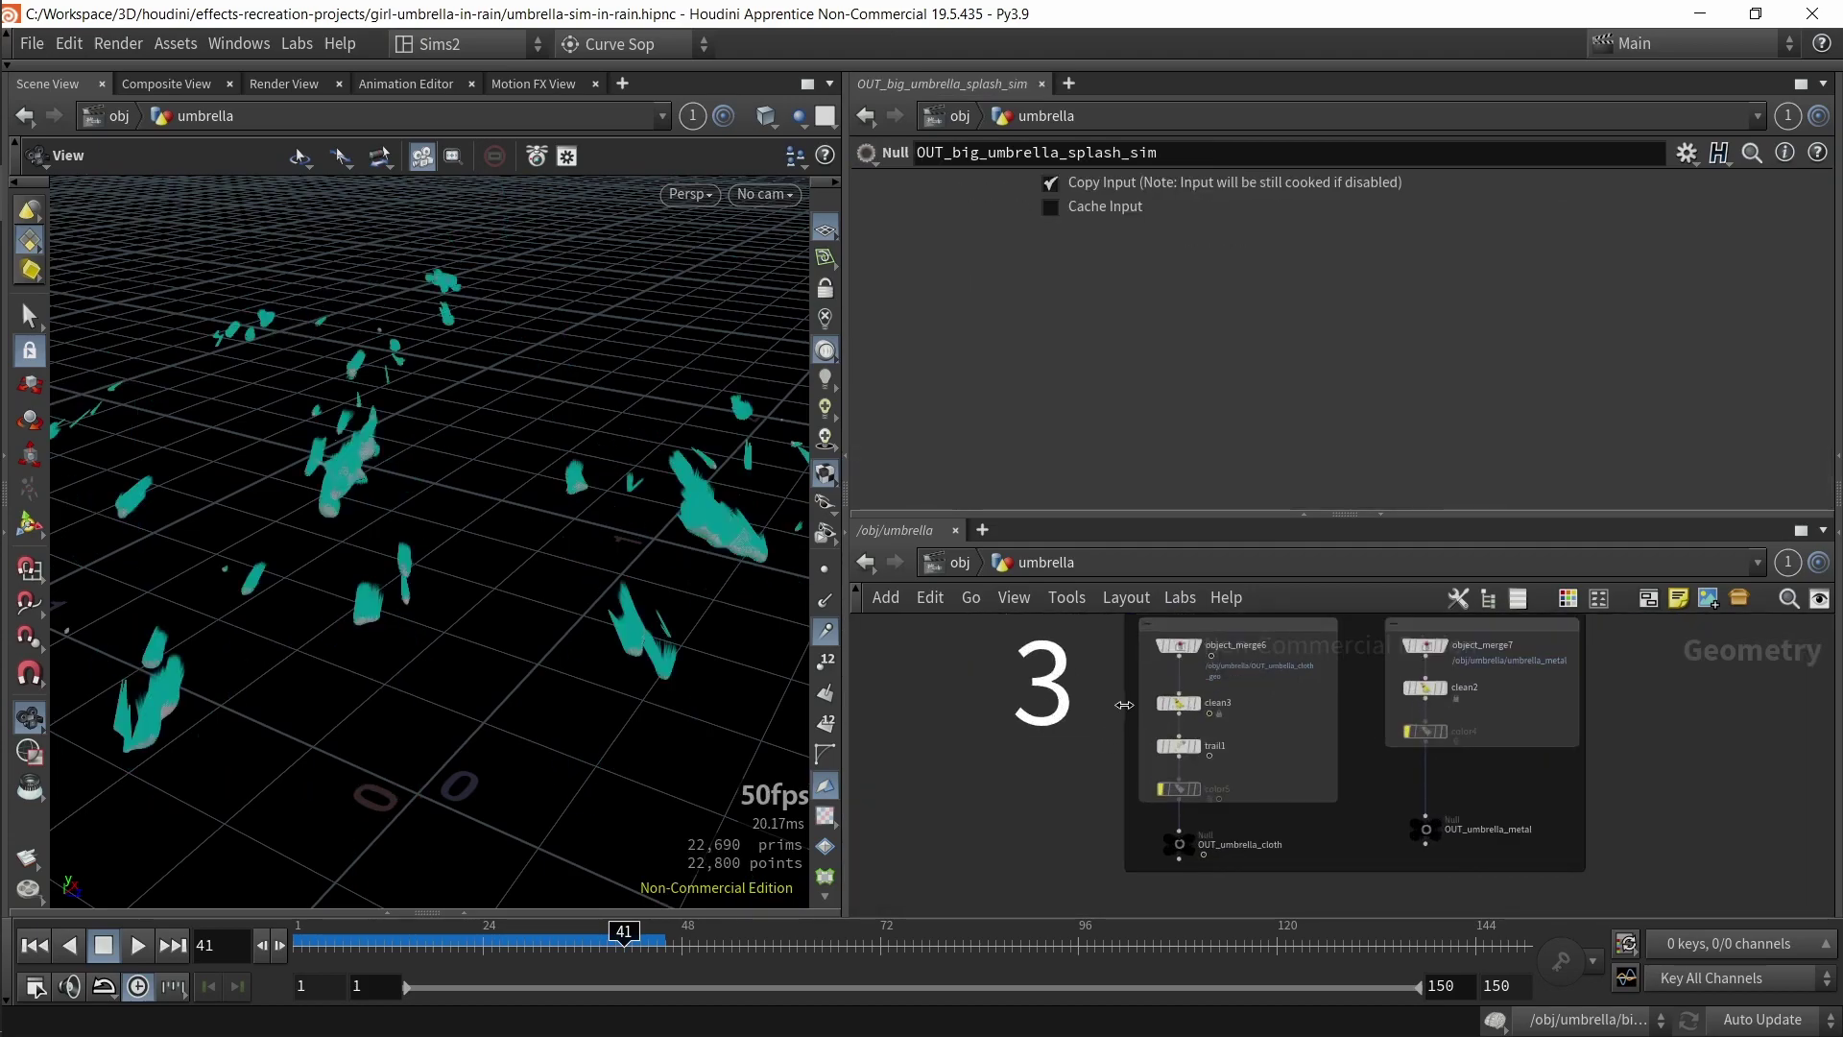
click(1099, 683)
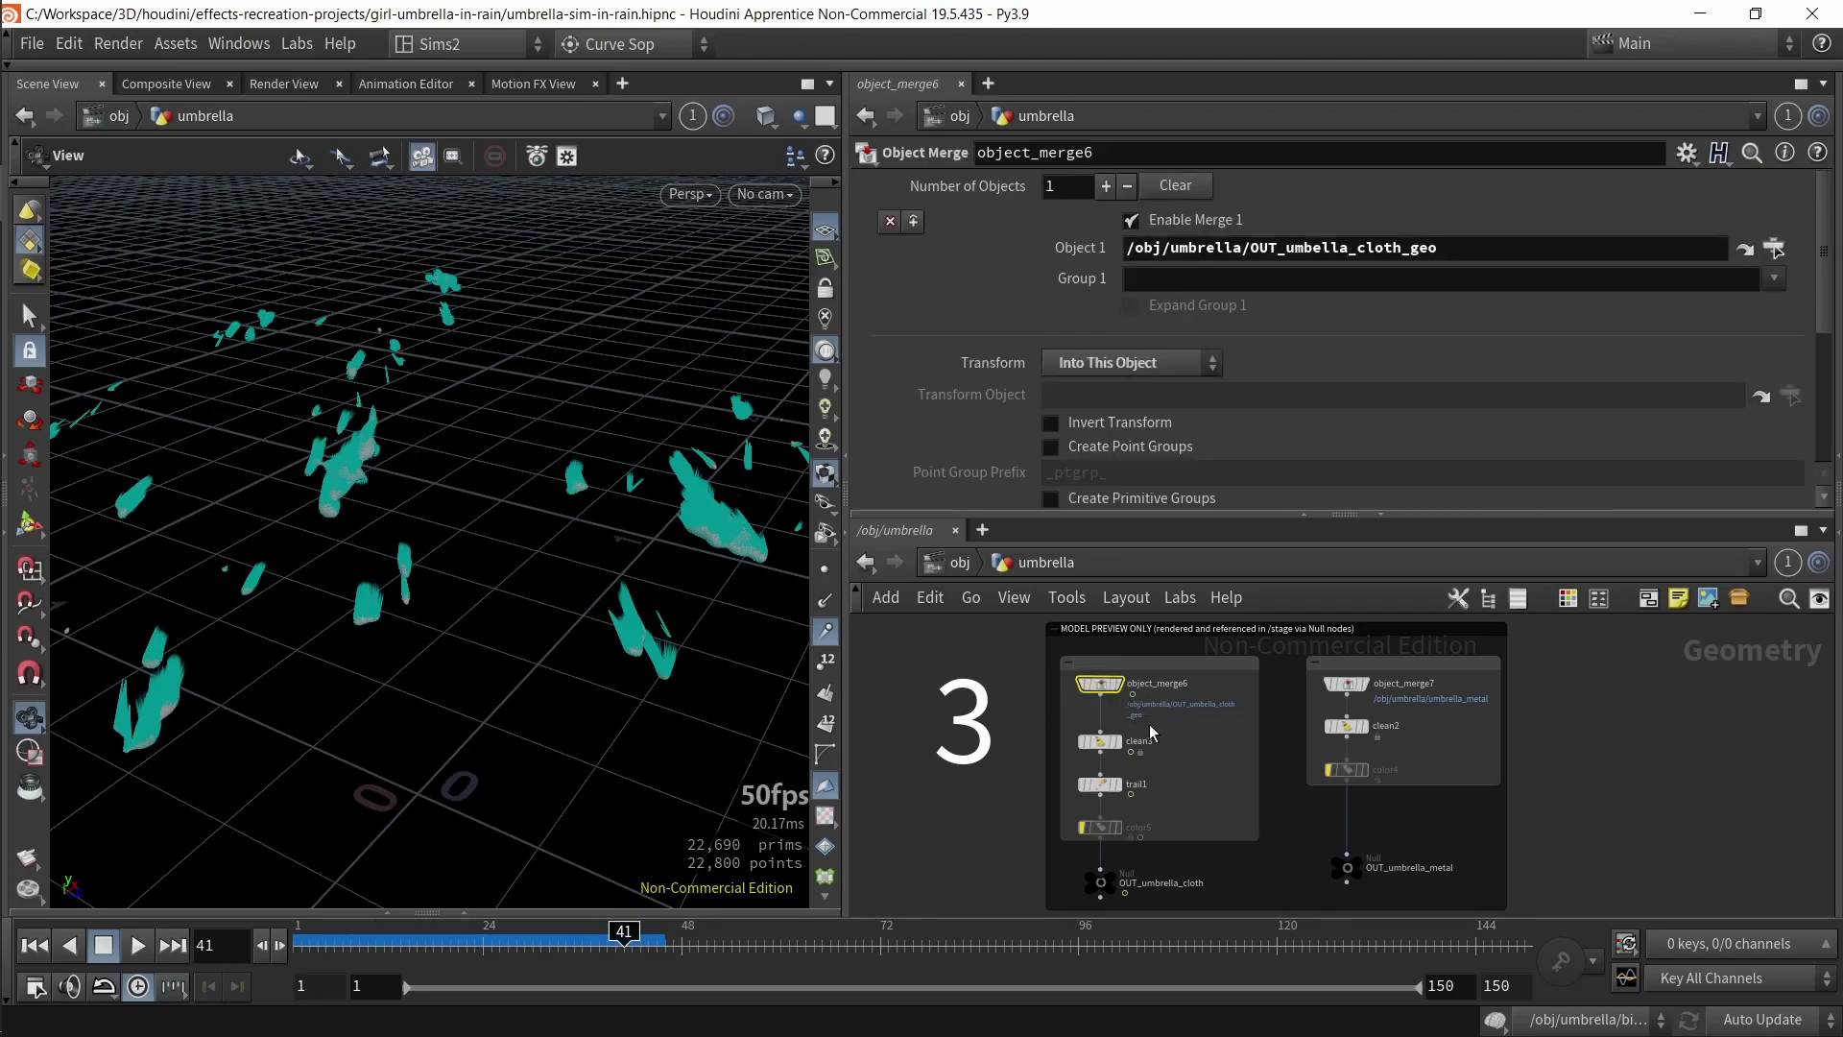
click(1345, 684)
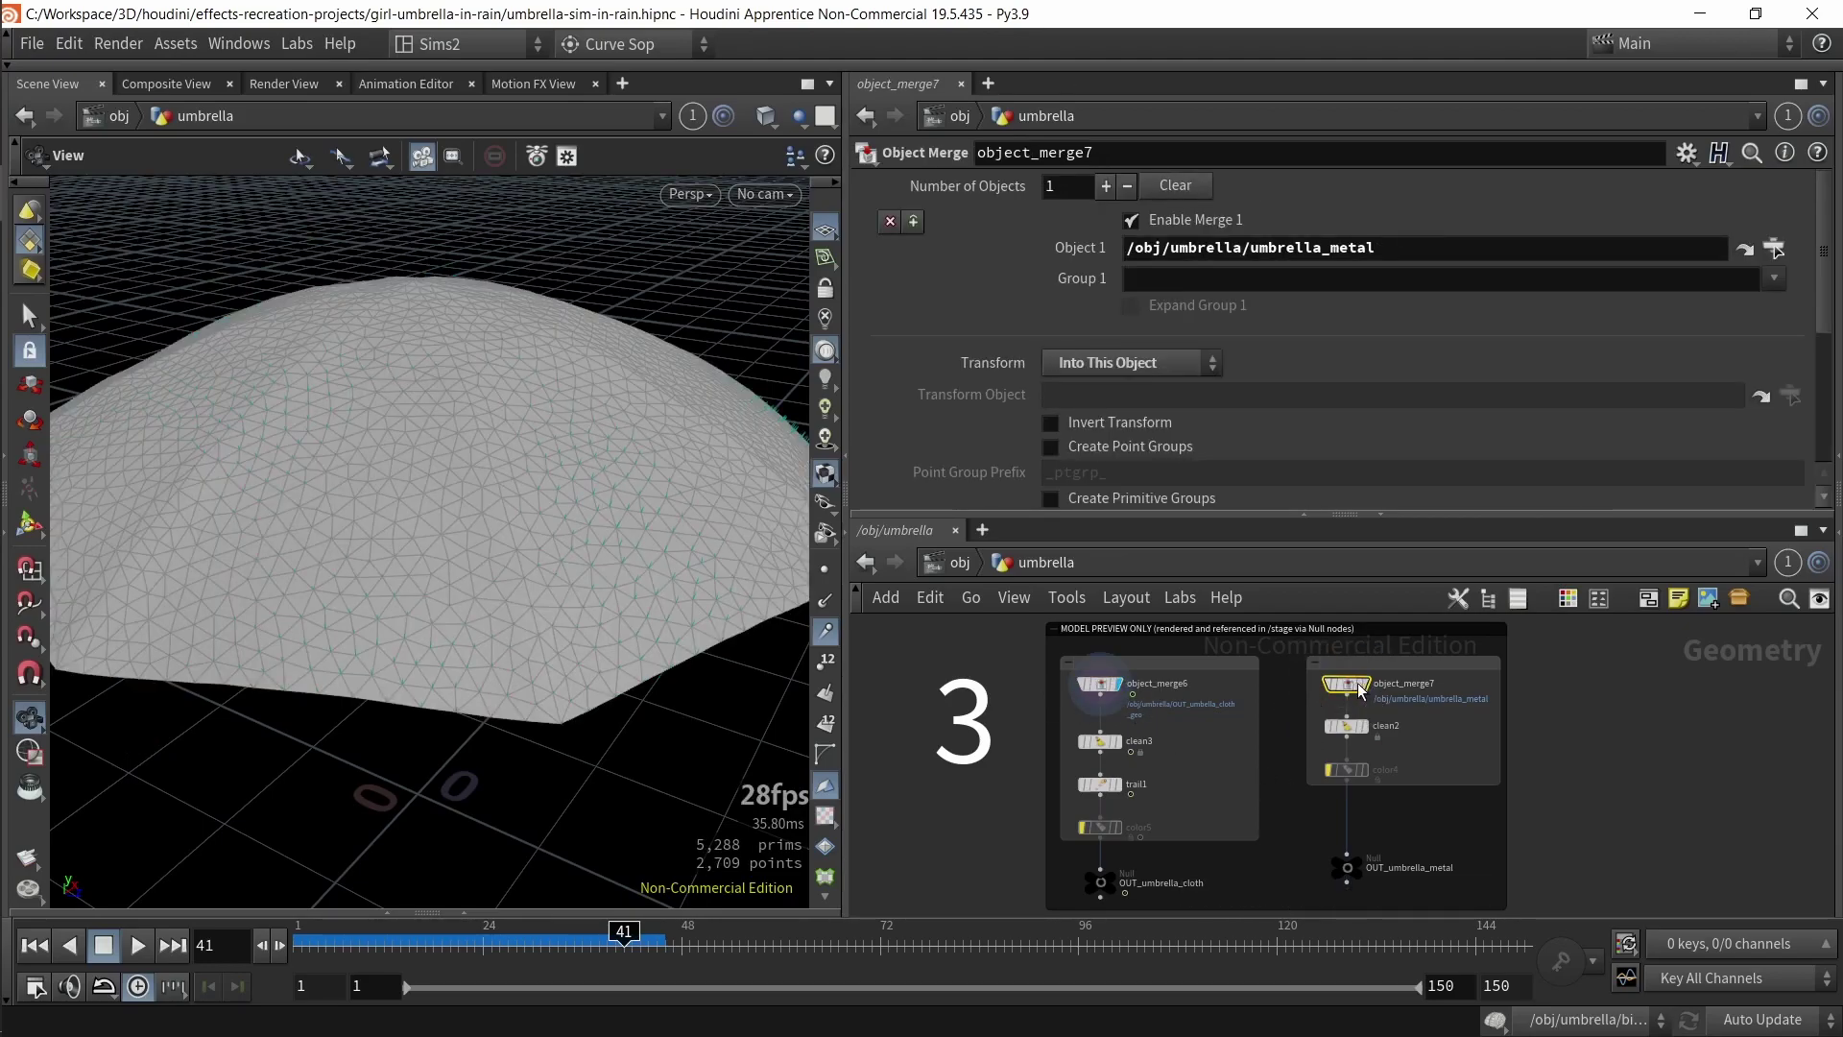
key(f)
drag(517, 540, 422, 576)
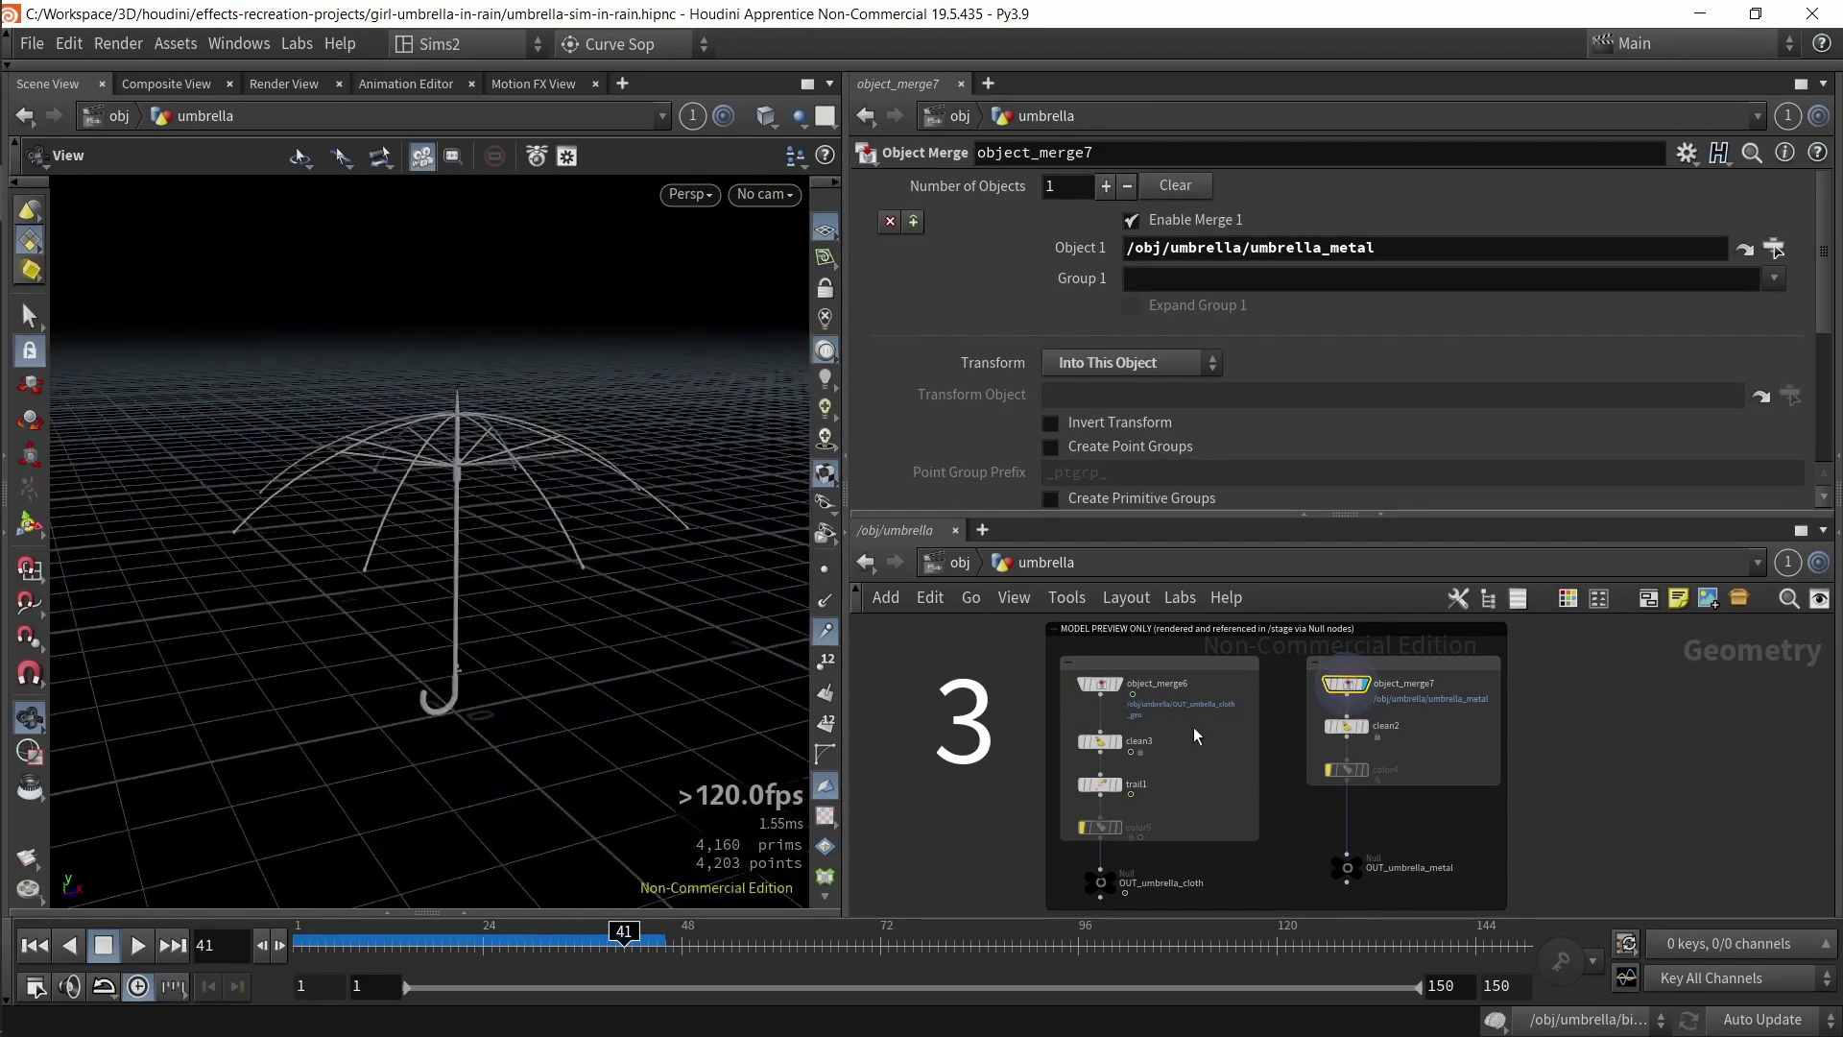
- Check clean3 and display trail1 on the umbrella cloth, scrubbing the timeline to frame 28 to review its motion
scroll(1104, 744, up, 3)
middle_click(1098, 741)
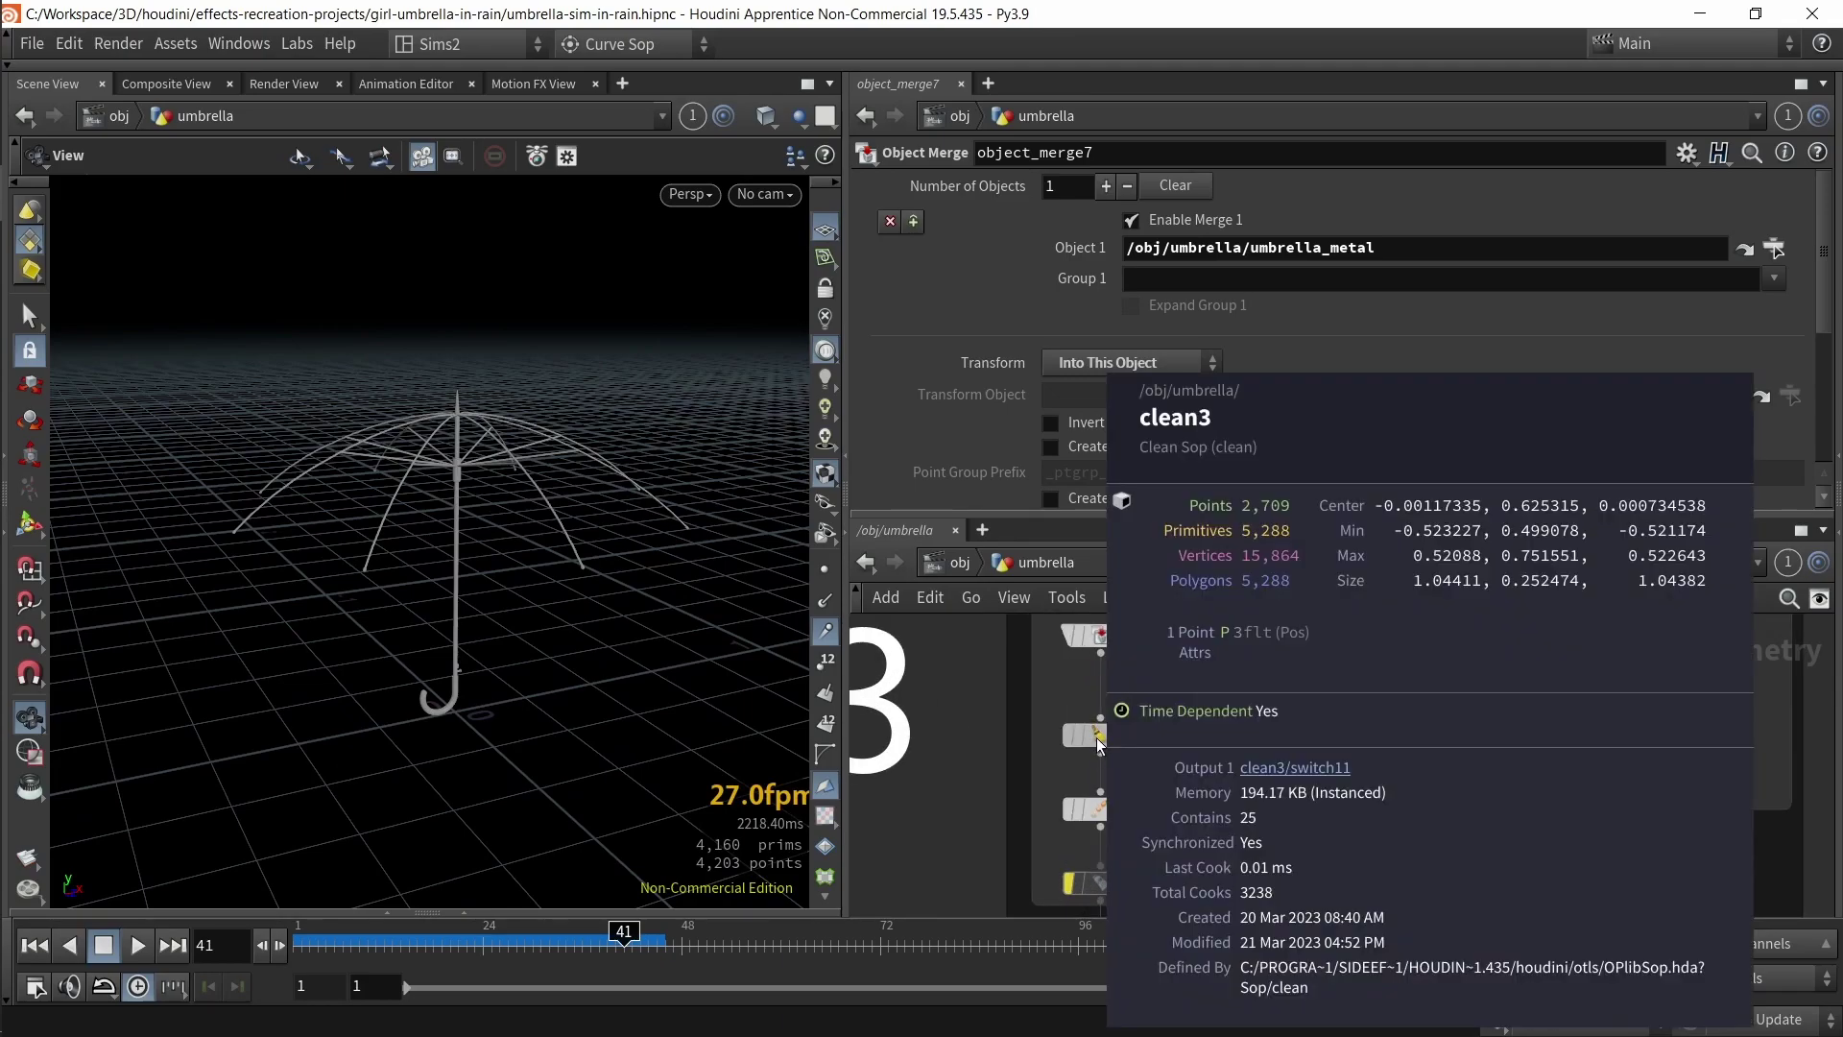
click(1100, 735)
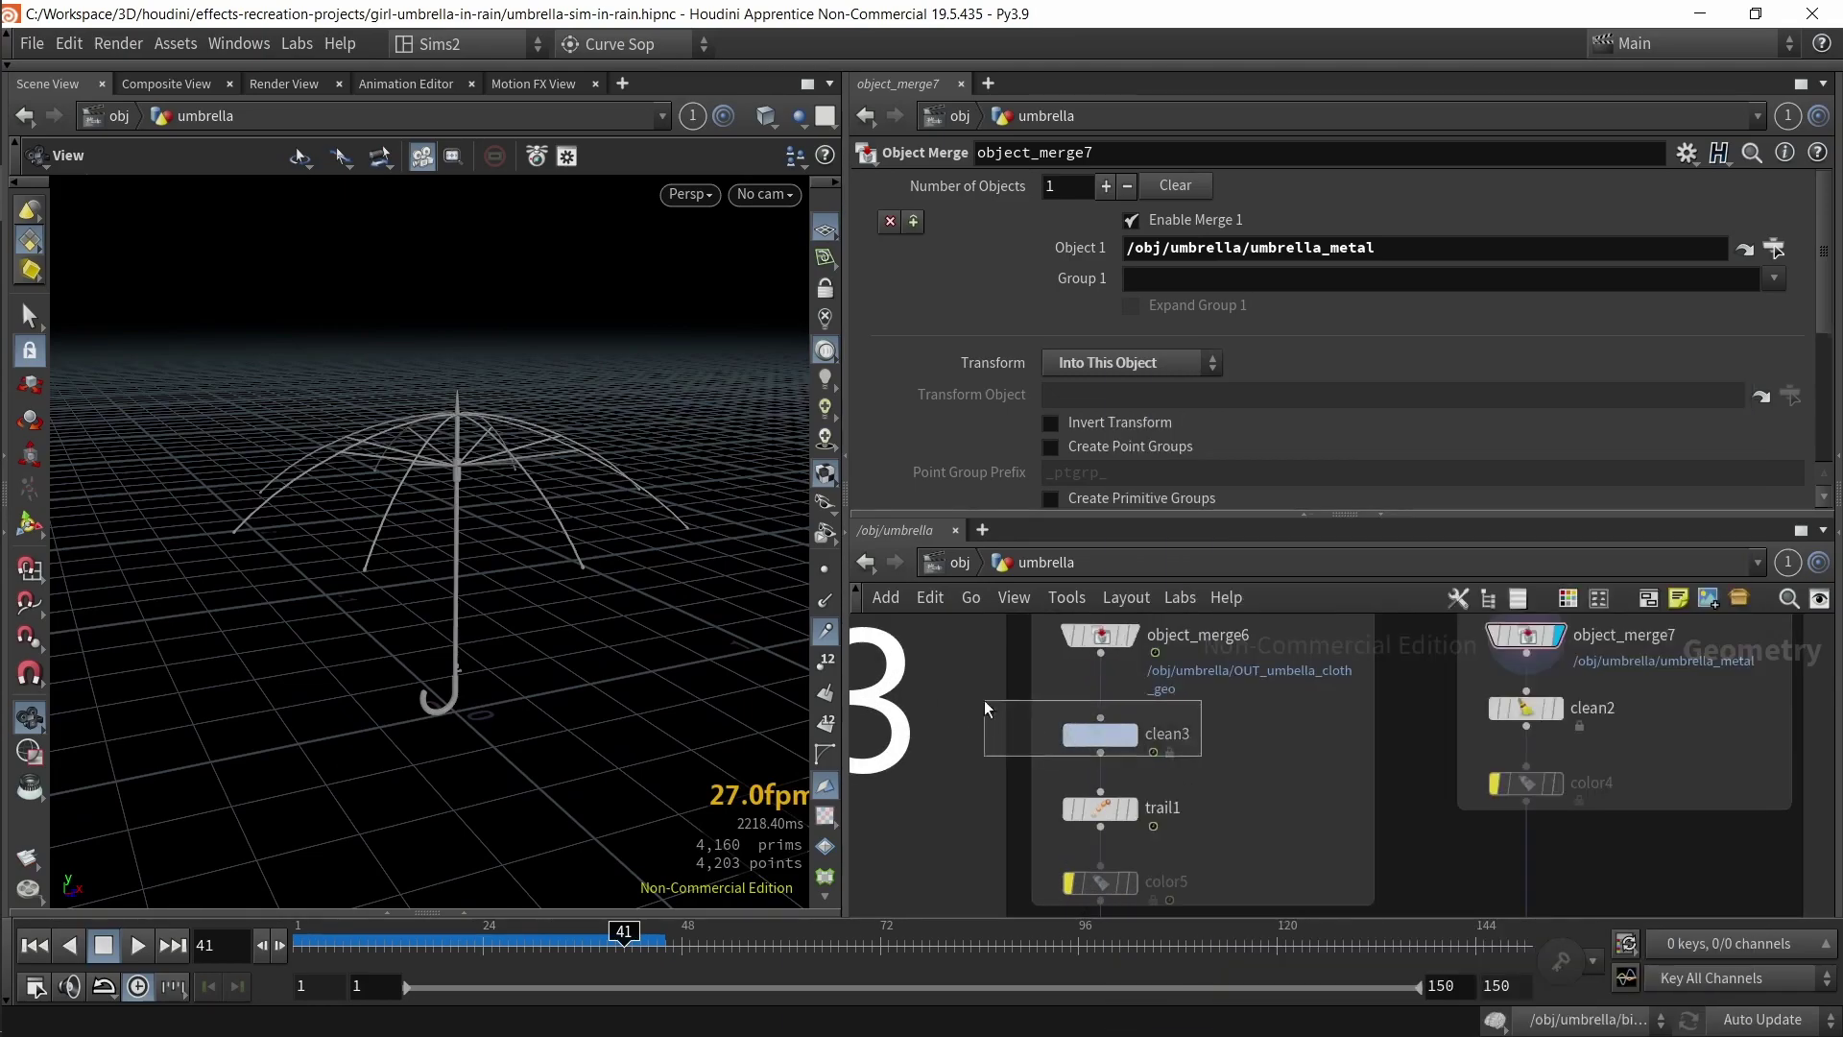
click(1104, 805)
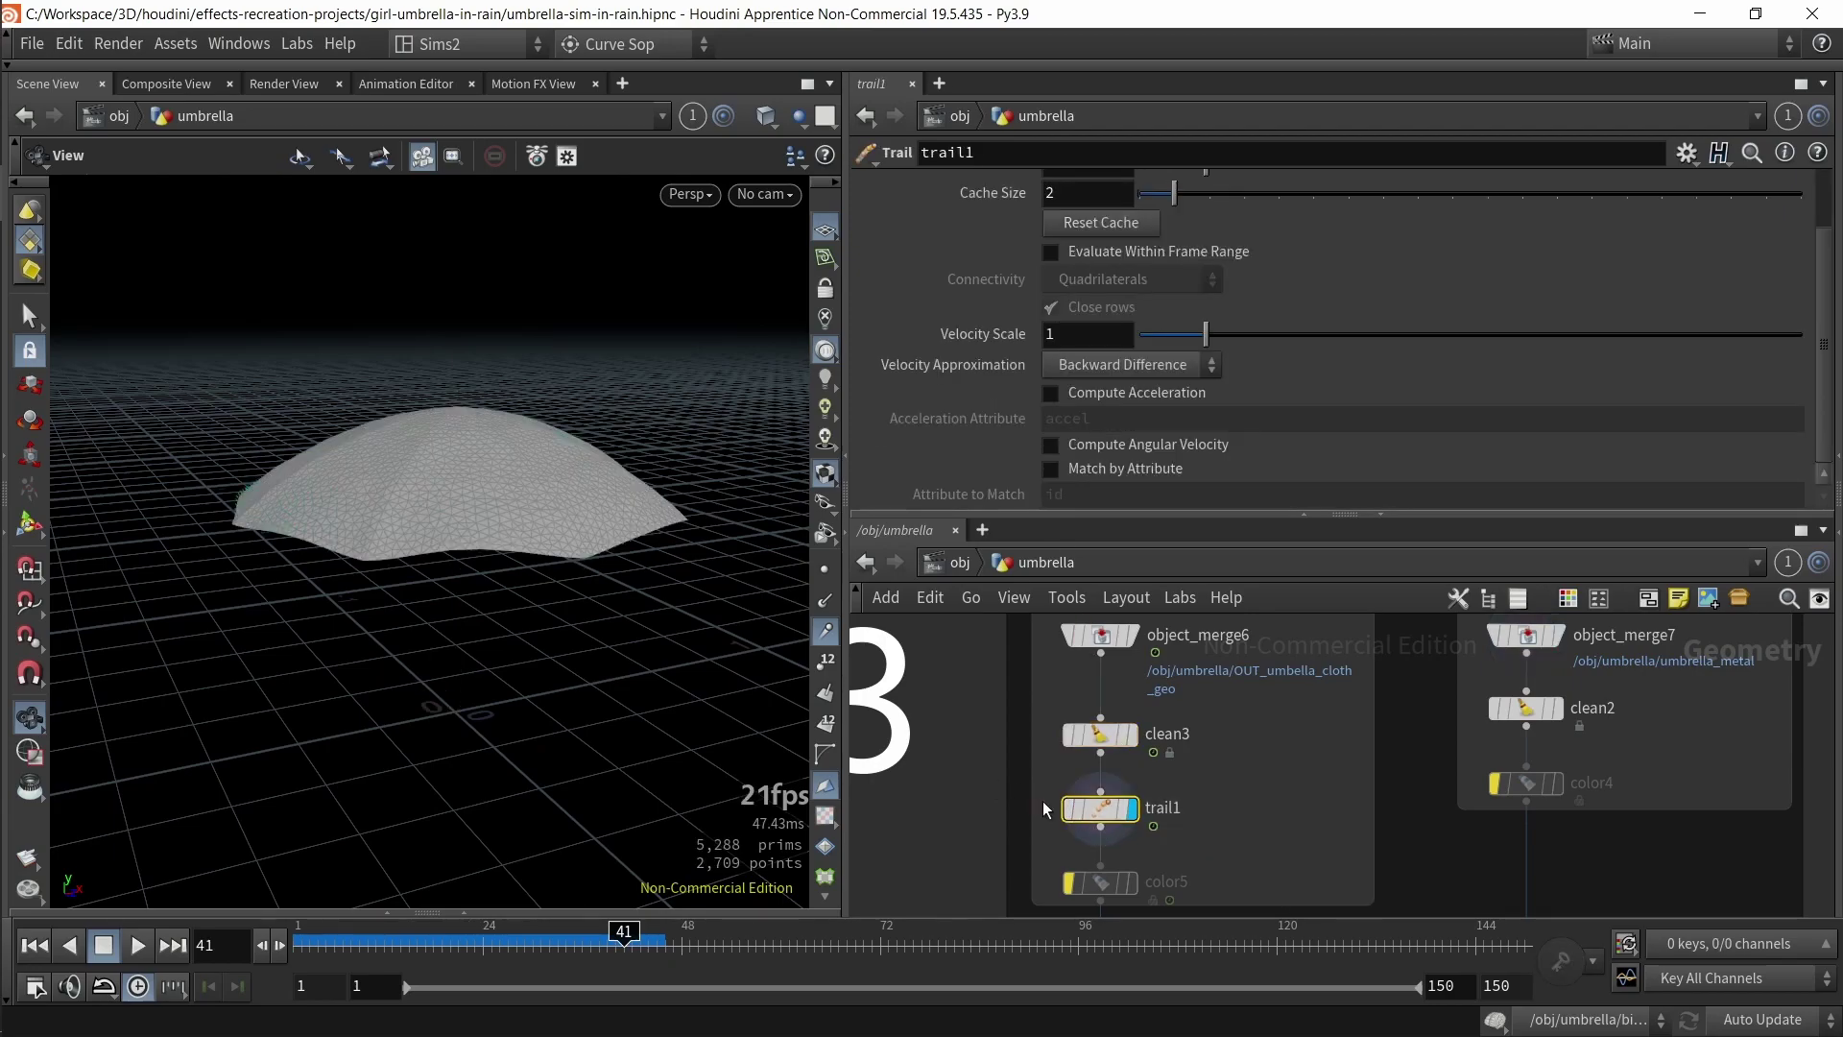
drag(340, 948, 478, 943)
drag(601, 957, 516, 946)
- Display clean2 in the umbrella metal branch and check its attribute and group removal settings
middle_drag(1418, 747, 1161, 827)
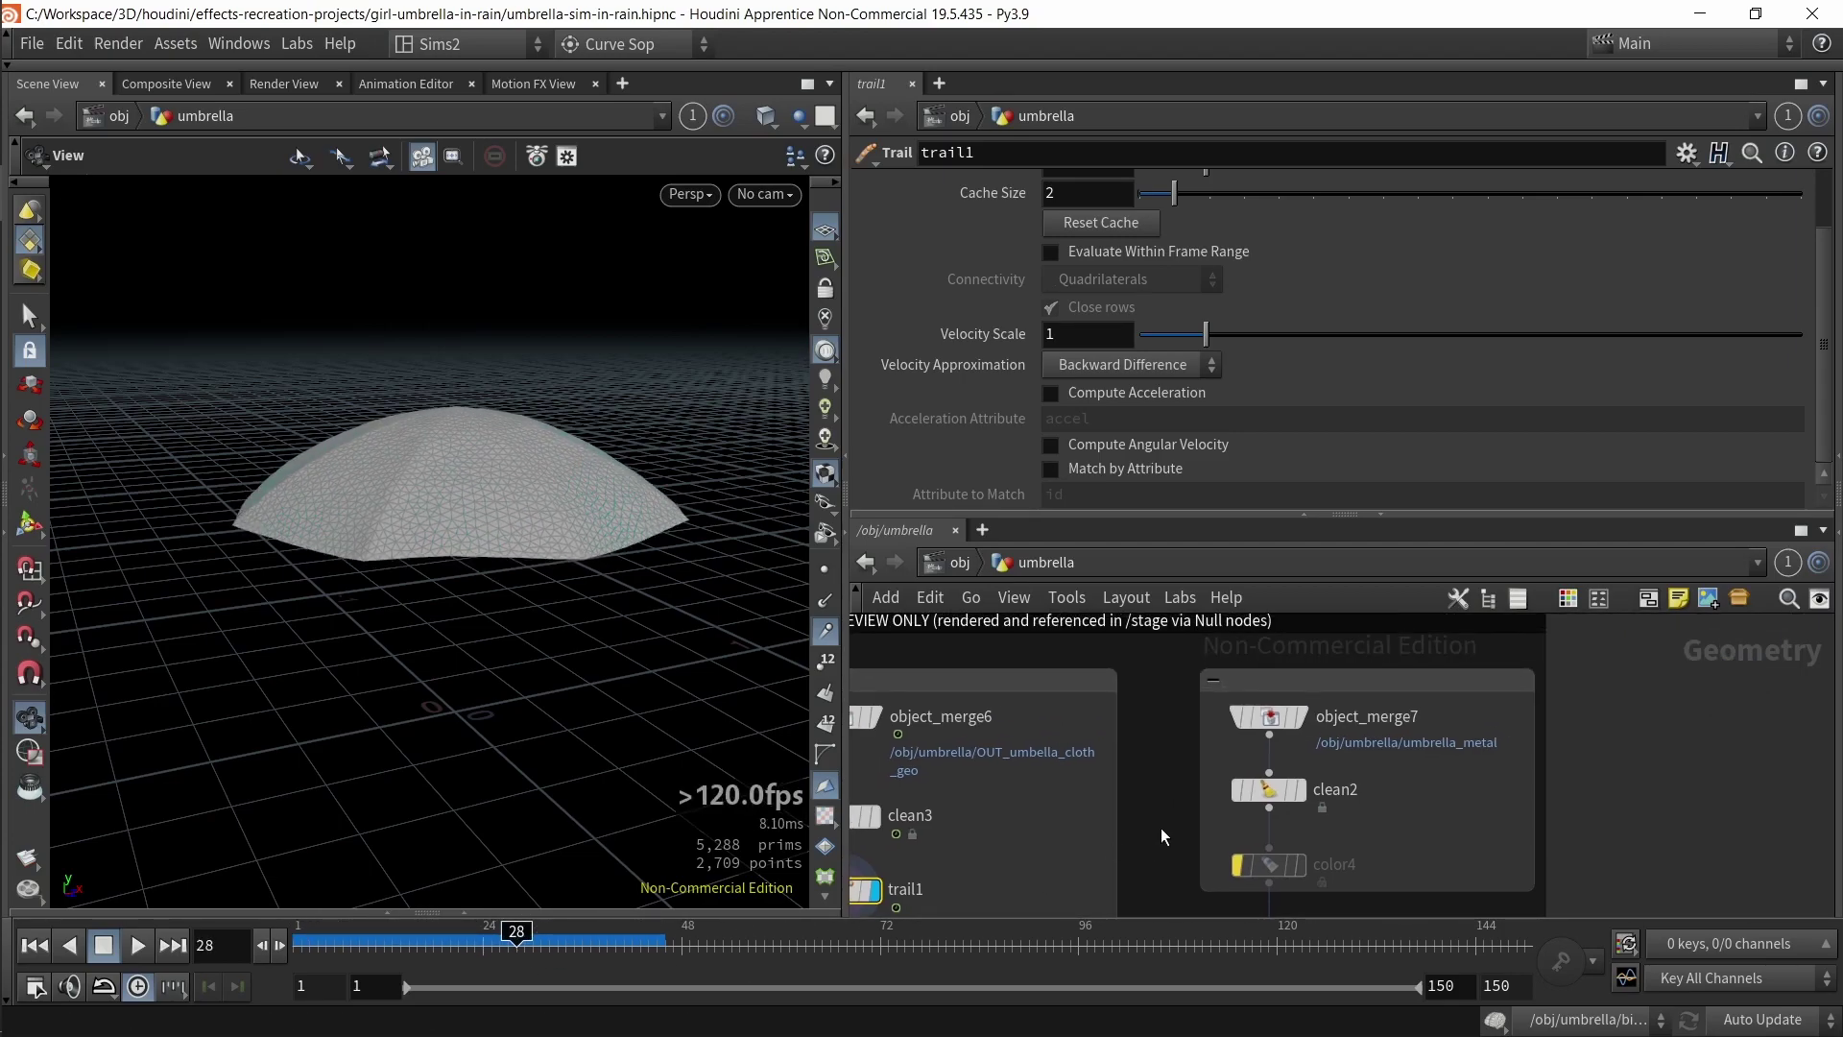
middle_click(1276, 717)
click(1269, 789)
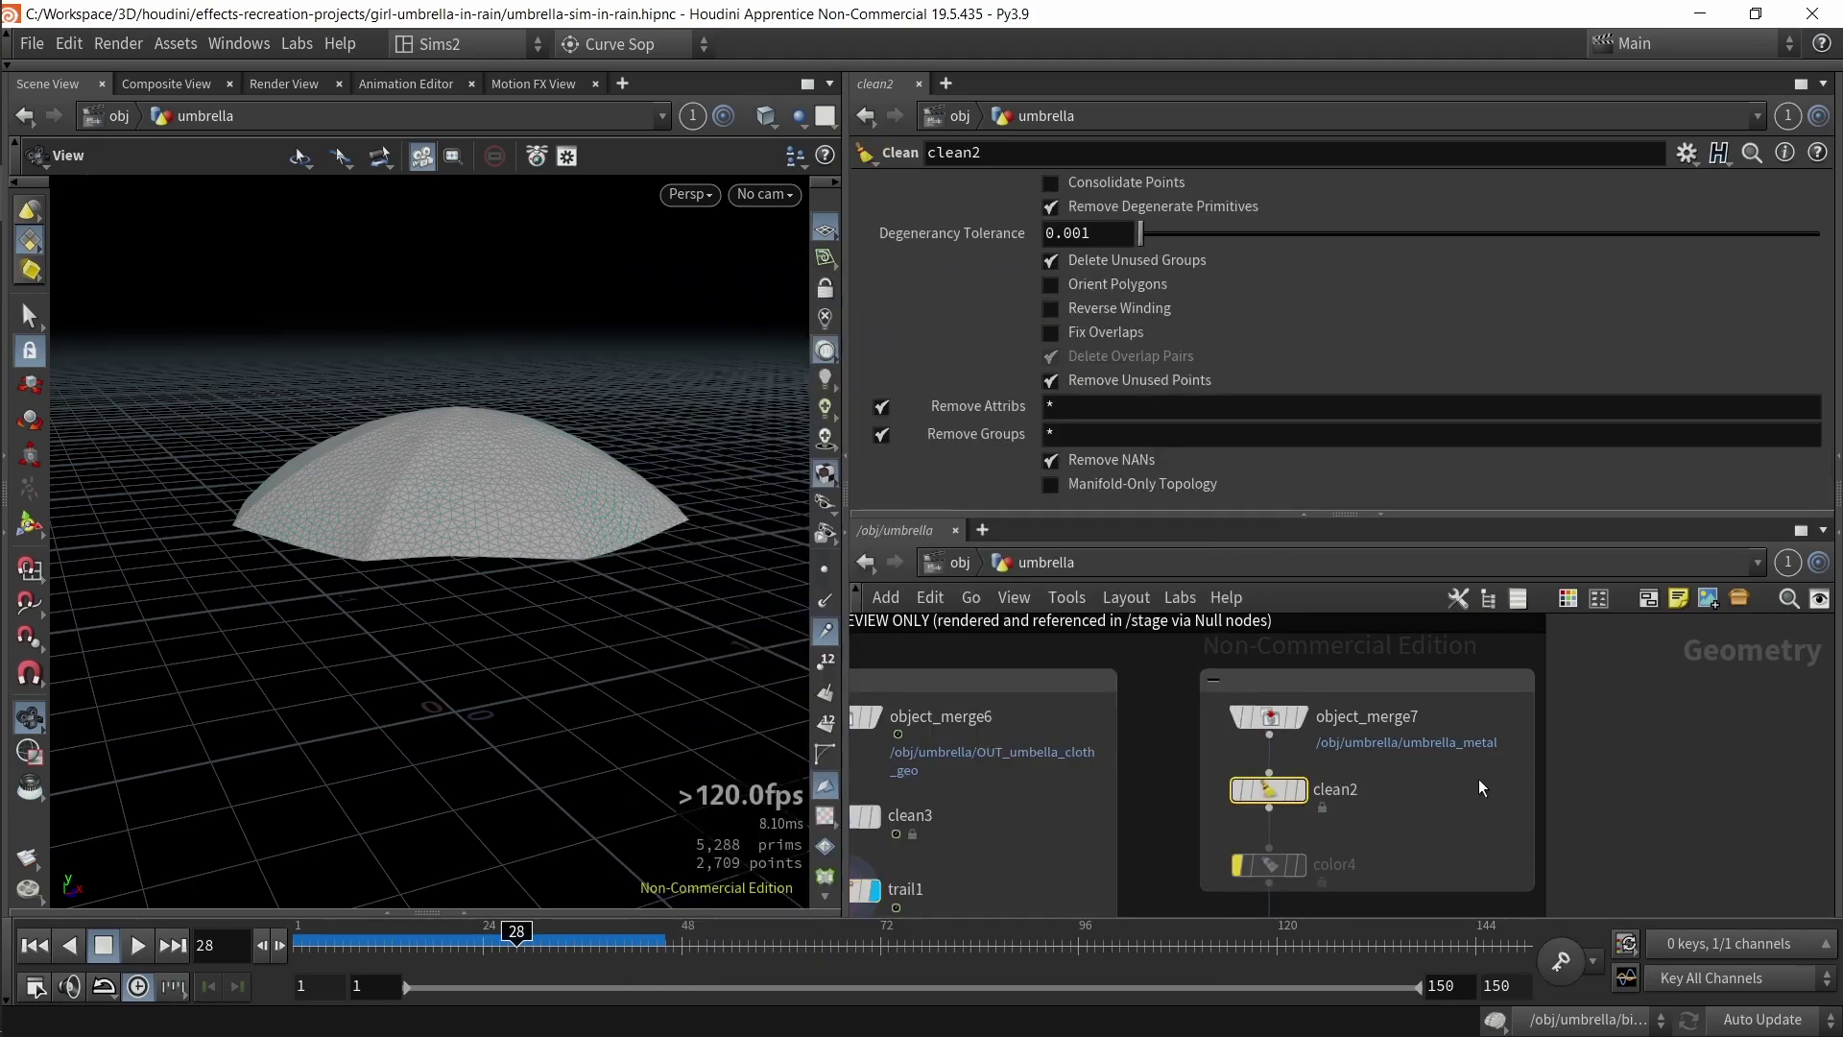
click(1298, 789)
drag(492, 557, 465, 526)
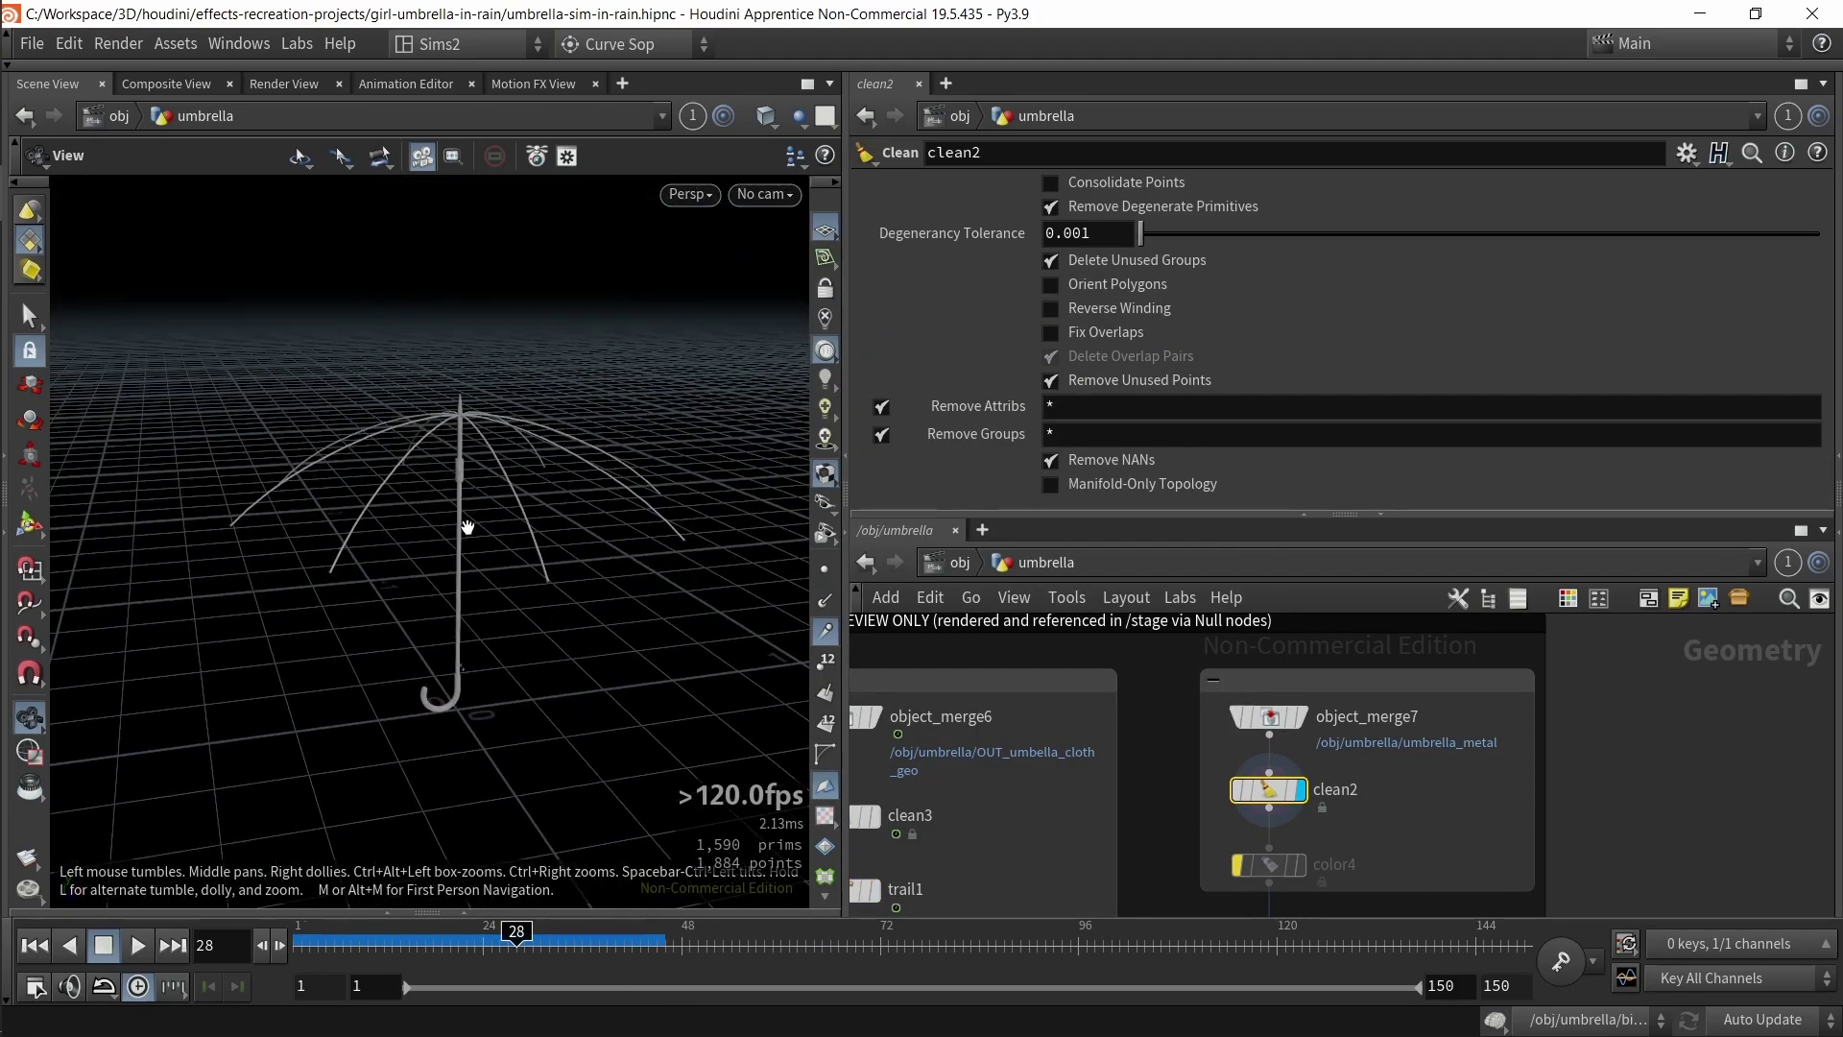
- Locate the OUT_umbrella_cloth and OUT_umbrella_metal output nulls at the end of the model preview branches
middle_drag(1396, 823, 1419, 710)
middle_drag(1091, 824, 1197, 723)
scroll(1132, 743, down, 3)
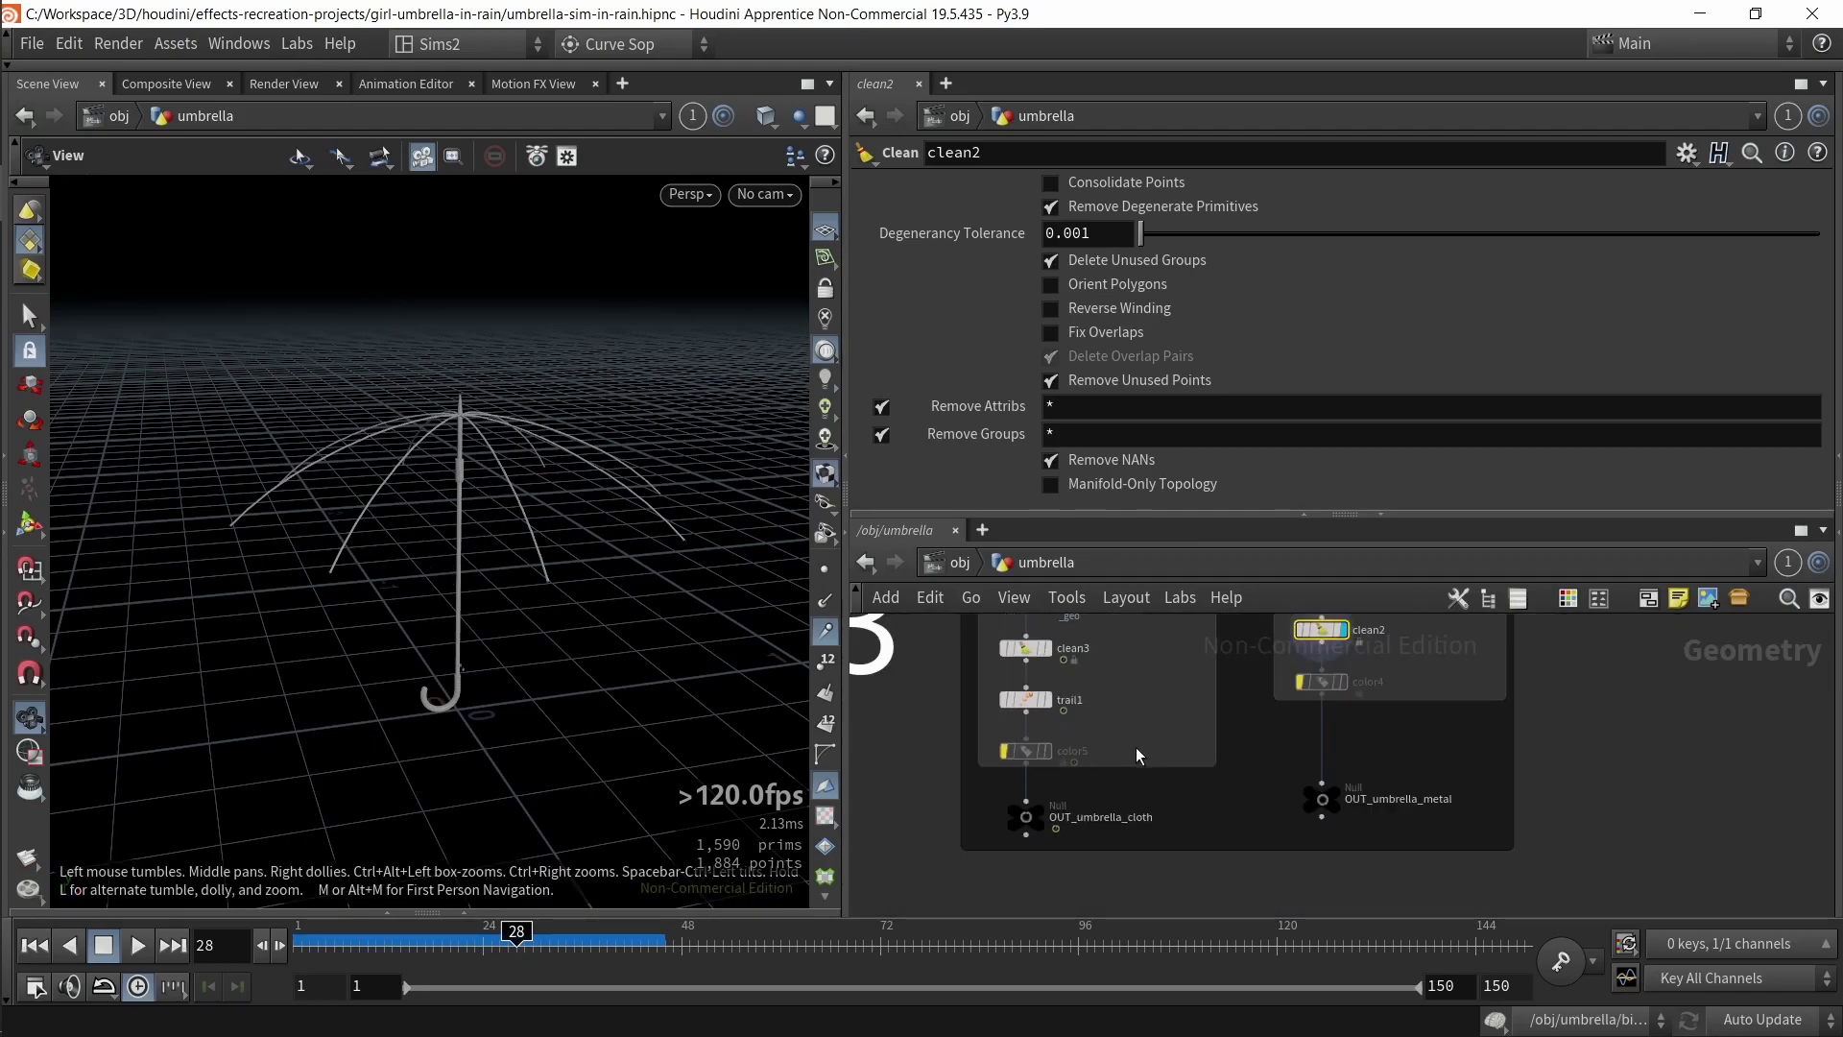
drag(1227, 859, 914, 728)
drag(1525, 857, 1359, 744)
drag(1331, 847, 906, 772)
drag(1235, 863, 831, 721)
drag(1506, 866, 1360, 704)
drag(1315, 853, 917, 779)
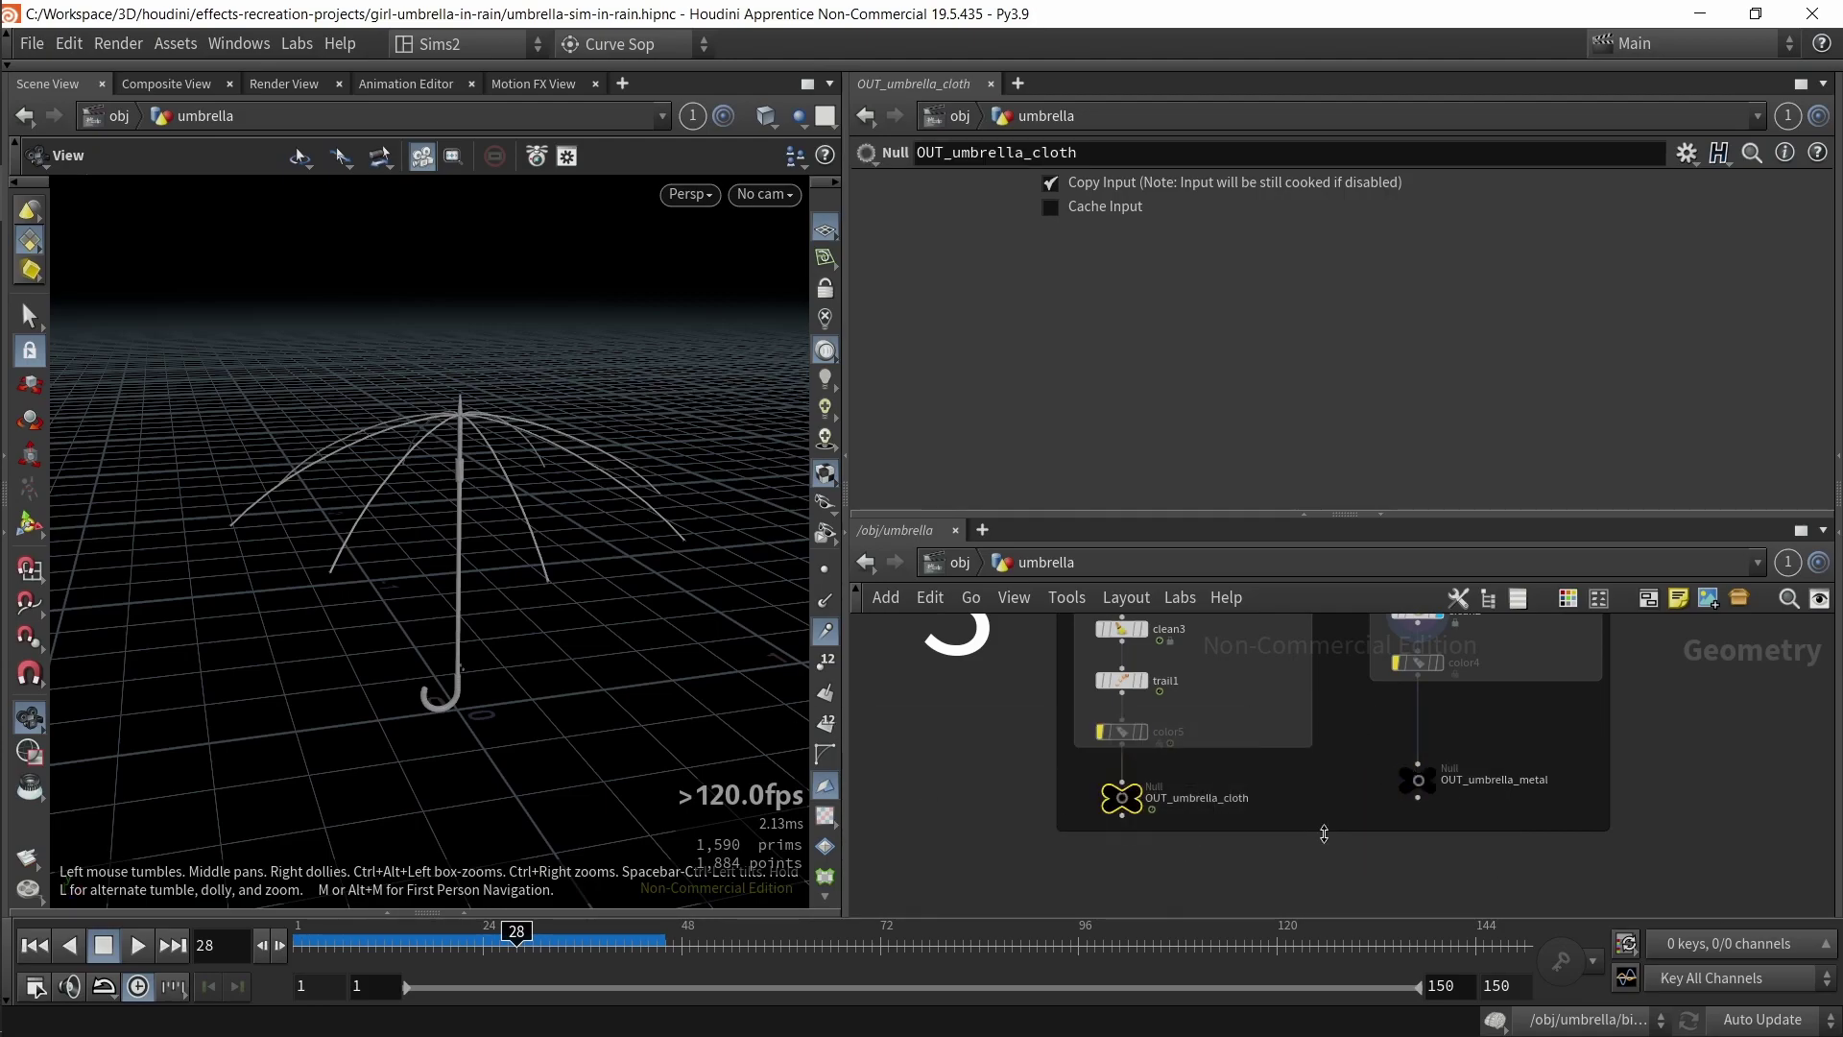
click(1334, 766)
drag(1536, 829, 1472, 788)
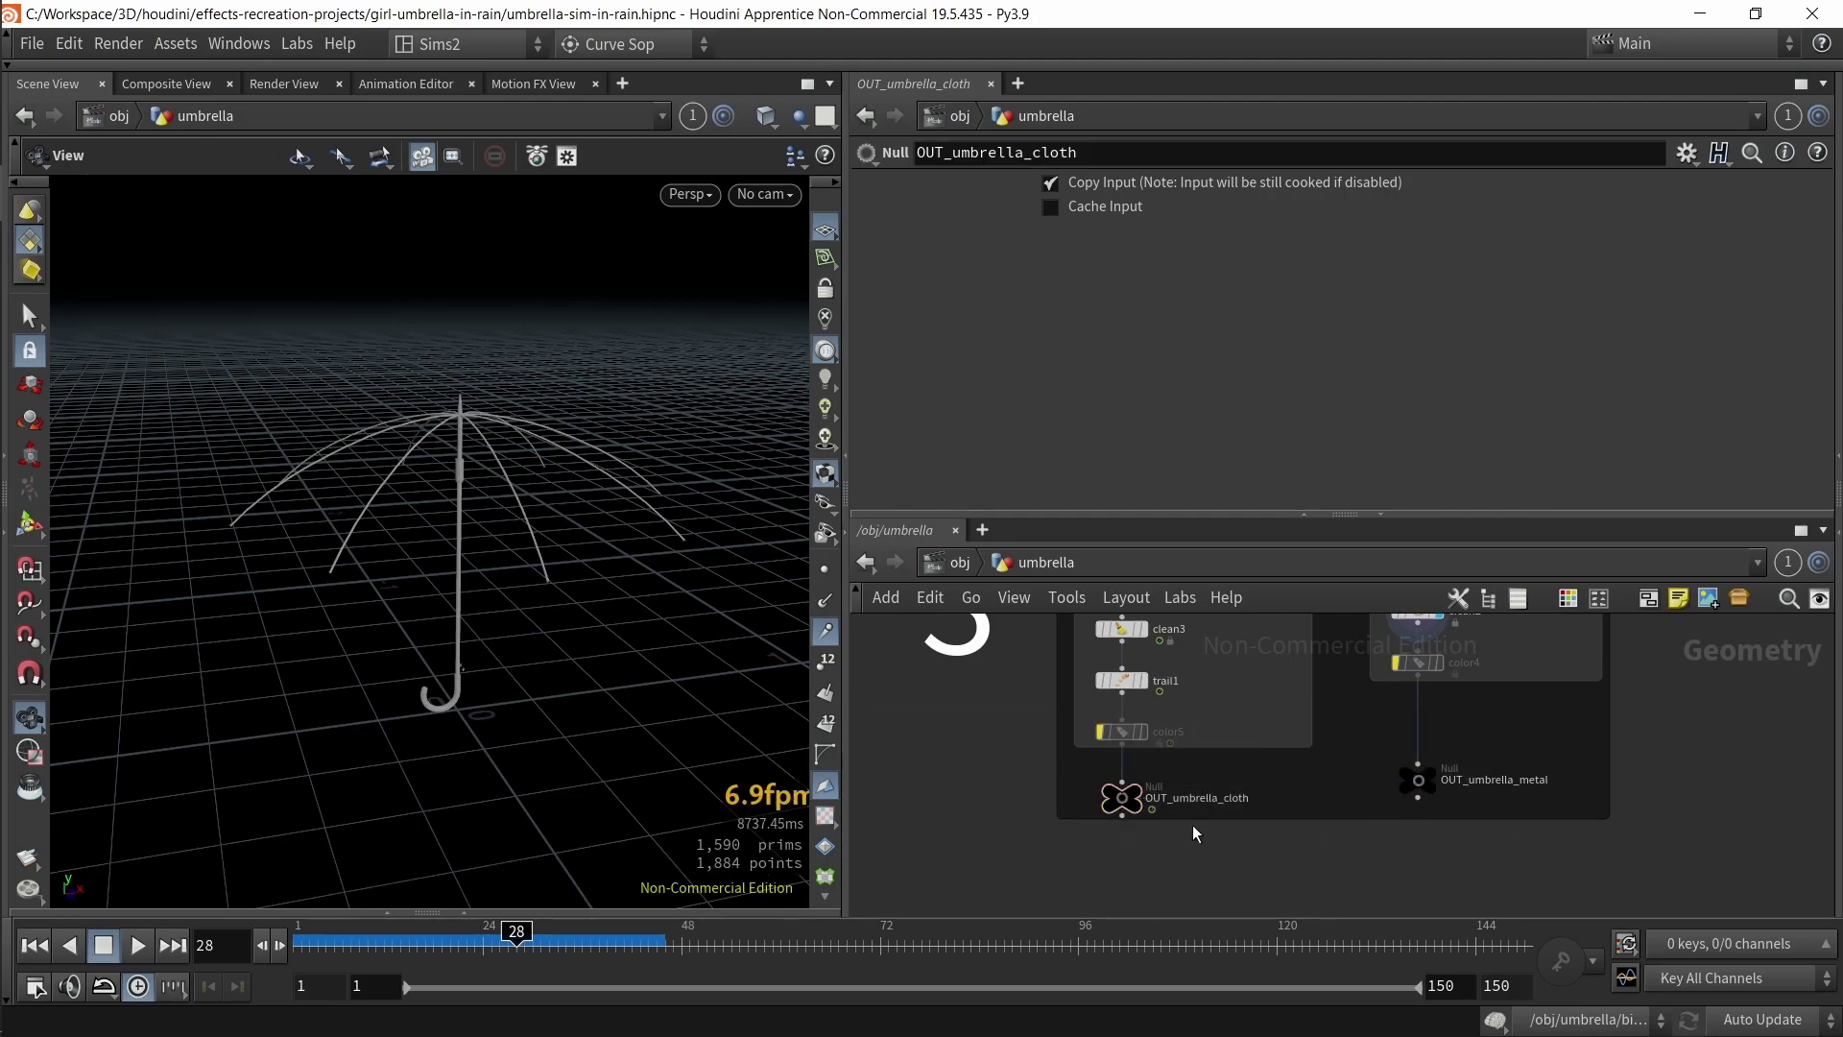
- Go up to the obj level and bring the RENDER group of objects referenced in /stage into view
scroll(1018, 774, down, 4)
middle_drag(1002, 764, 1027, 794)
drag(1027, 794, 1110, 835)
click(958, 563)
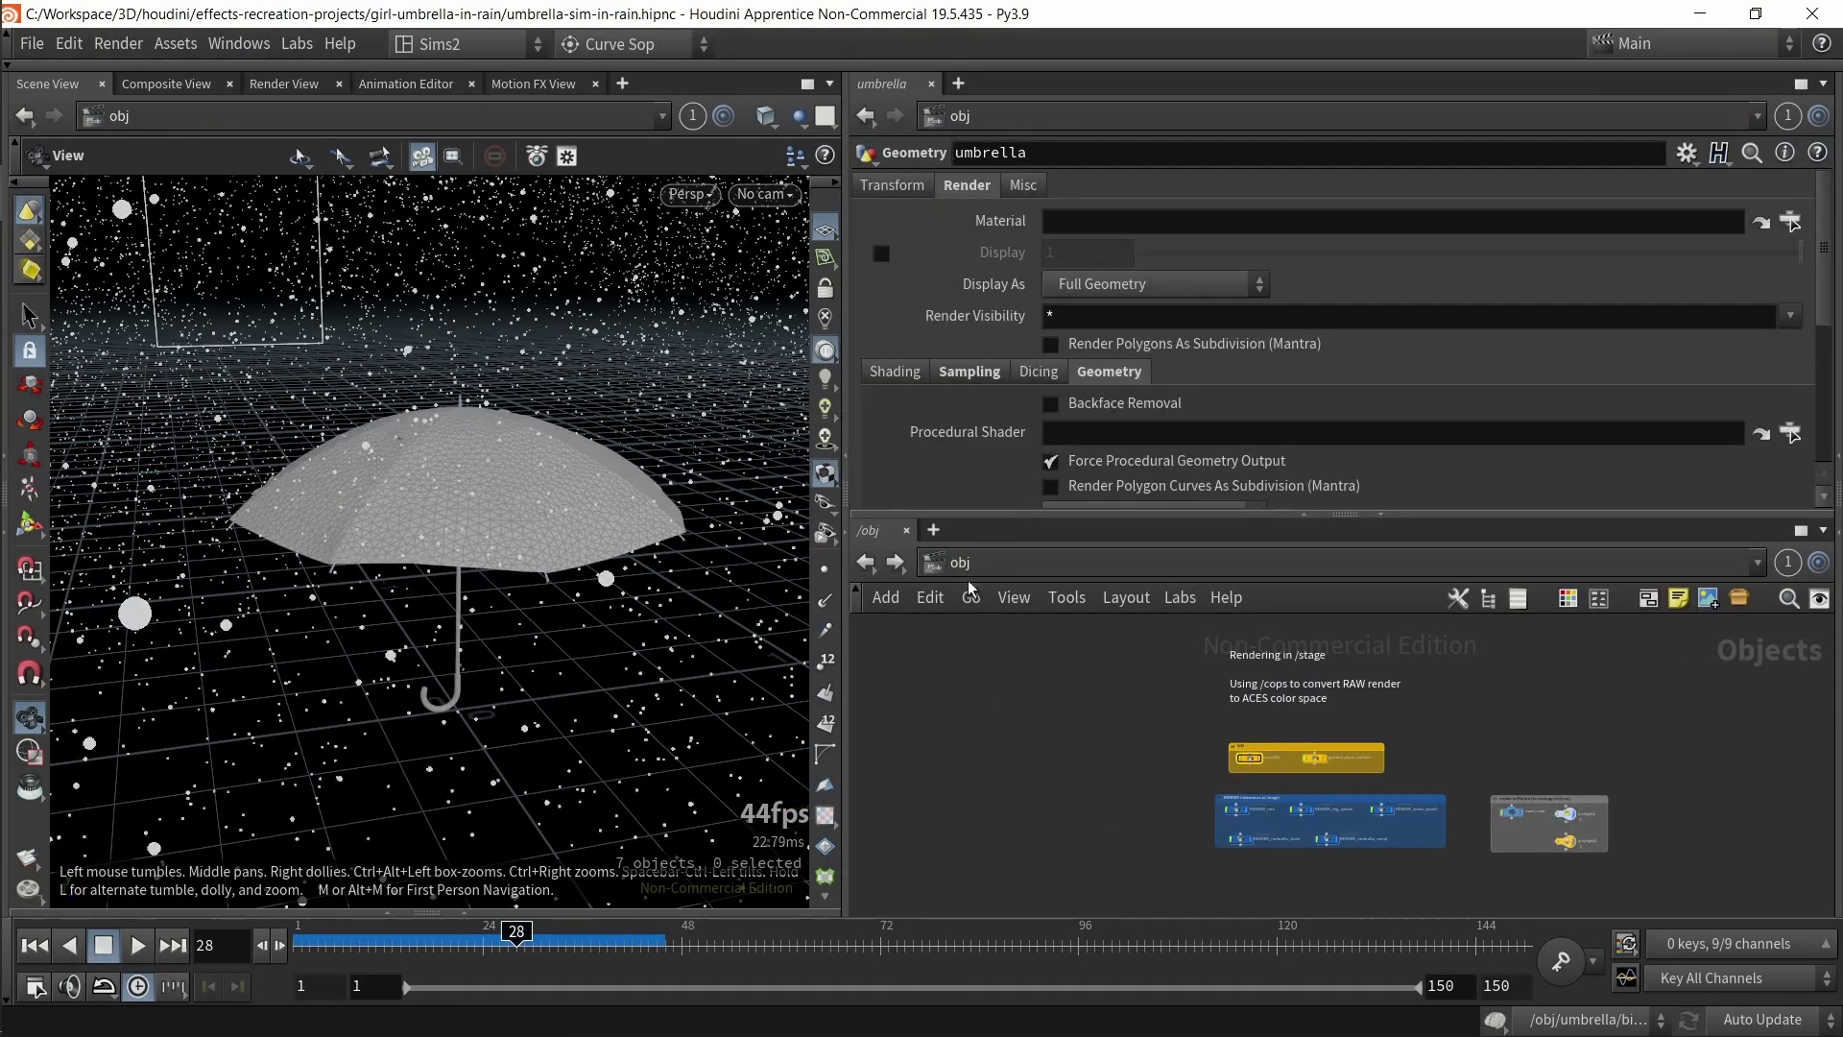
scroll(1226, 815, up, 4)
middle_drag(1318, 873, 1070, 824)
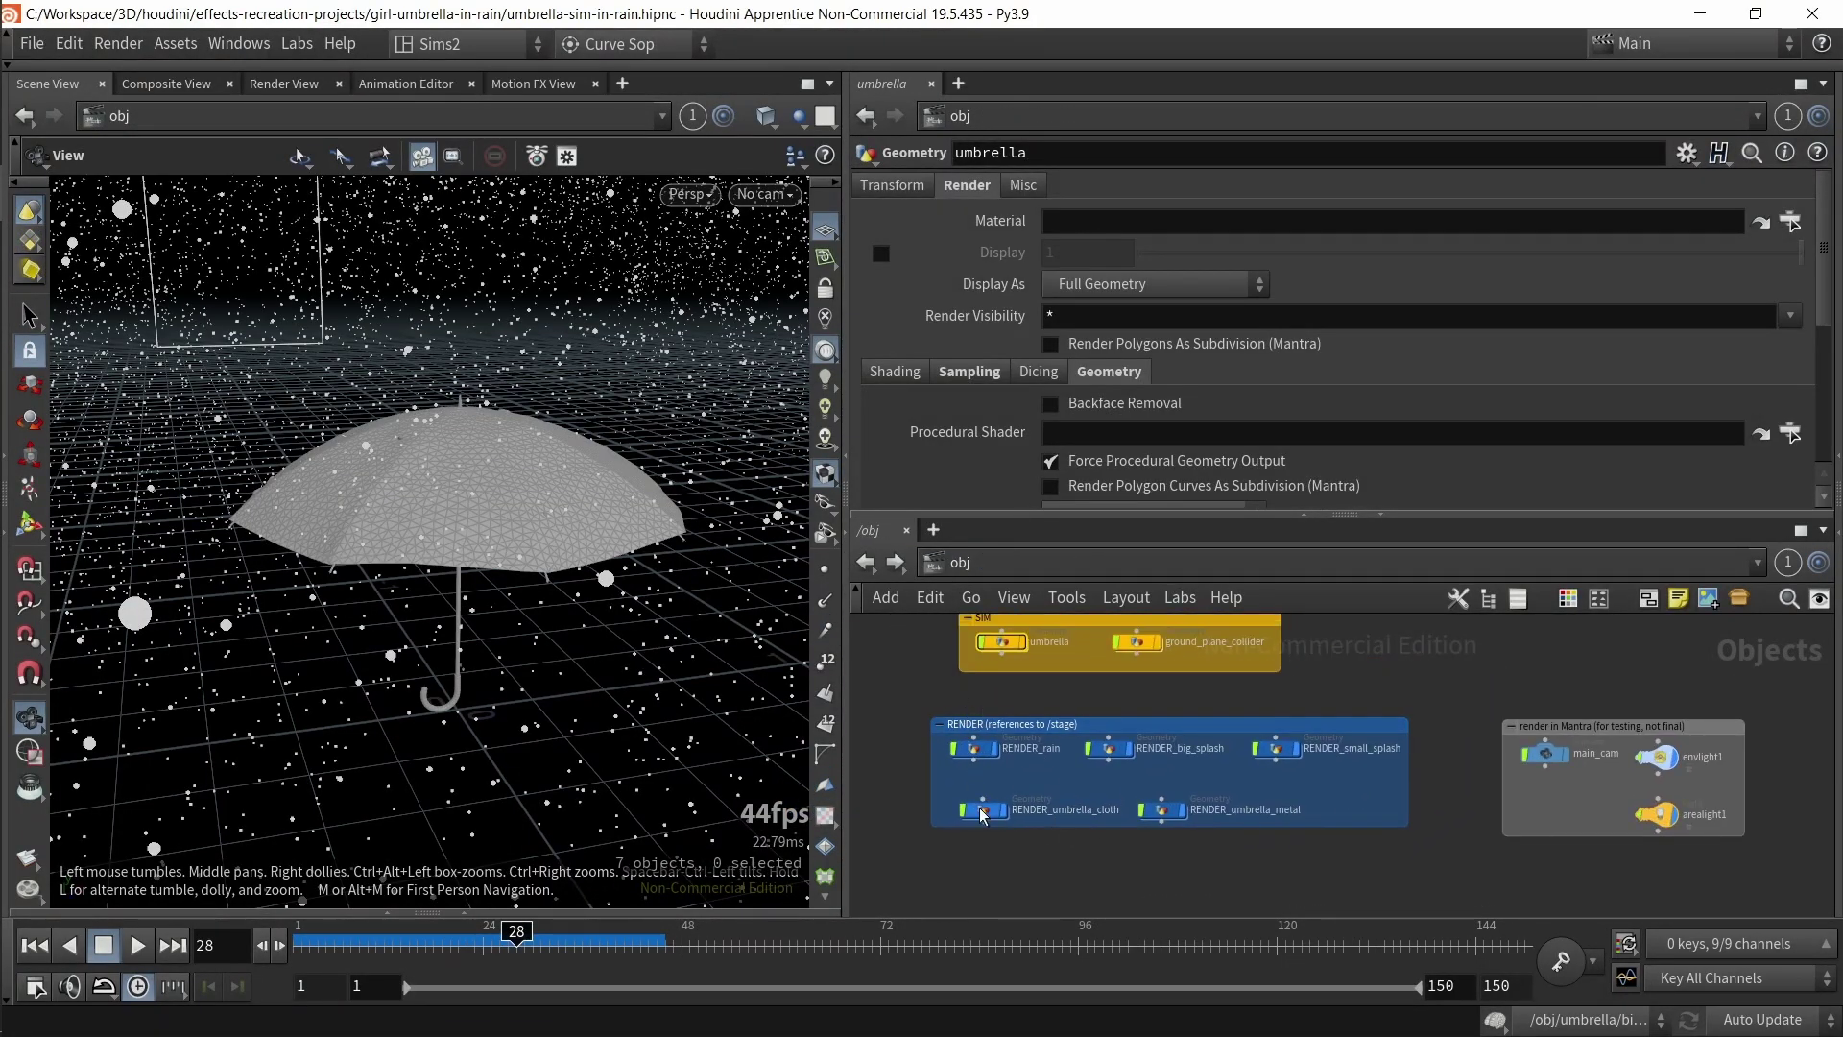
- Scrub the timeline back to frame 1 and review the rain, splash and umbrella objects in the RENDER group
scroll(1018, 739, up, 2)
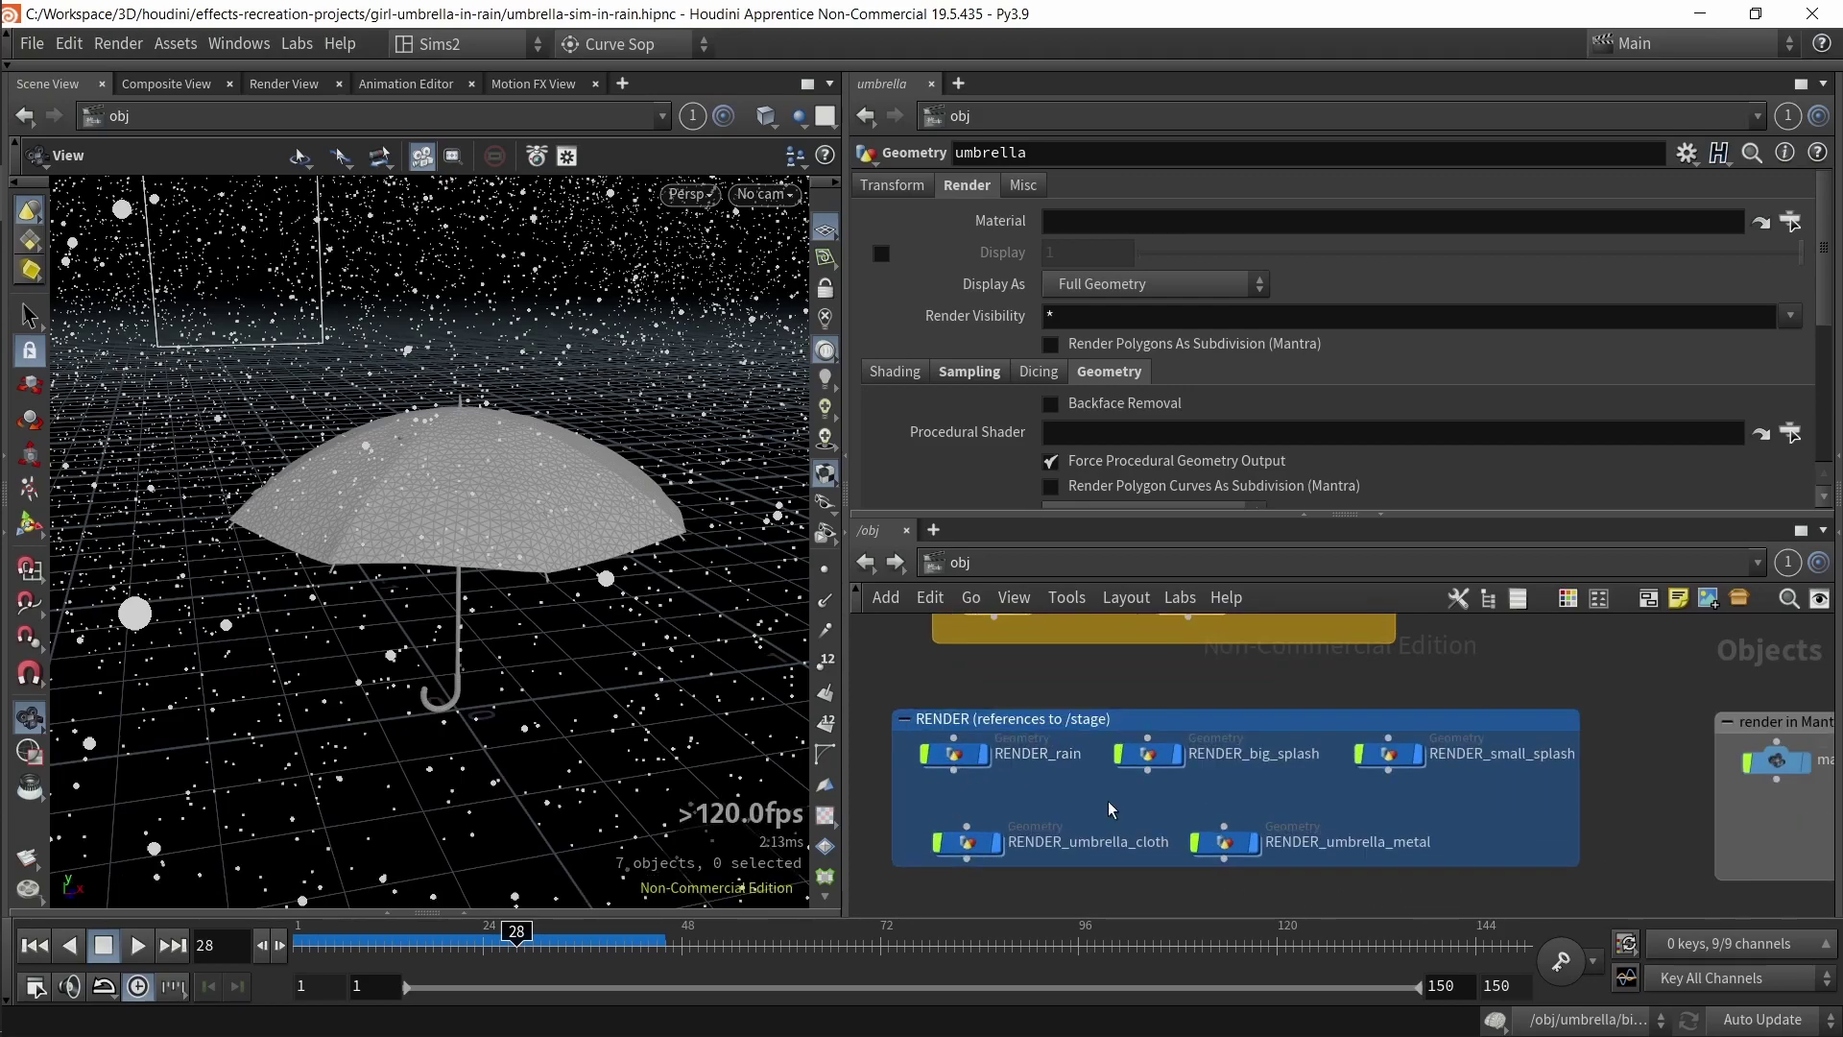
drag(1490, 793, 914, 735)
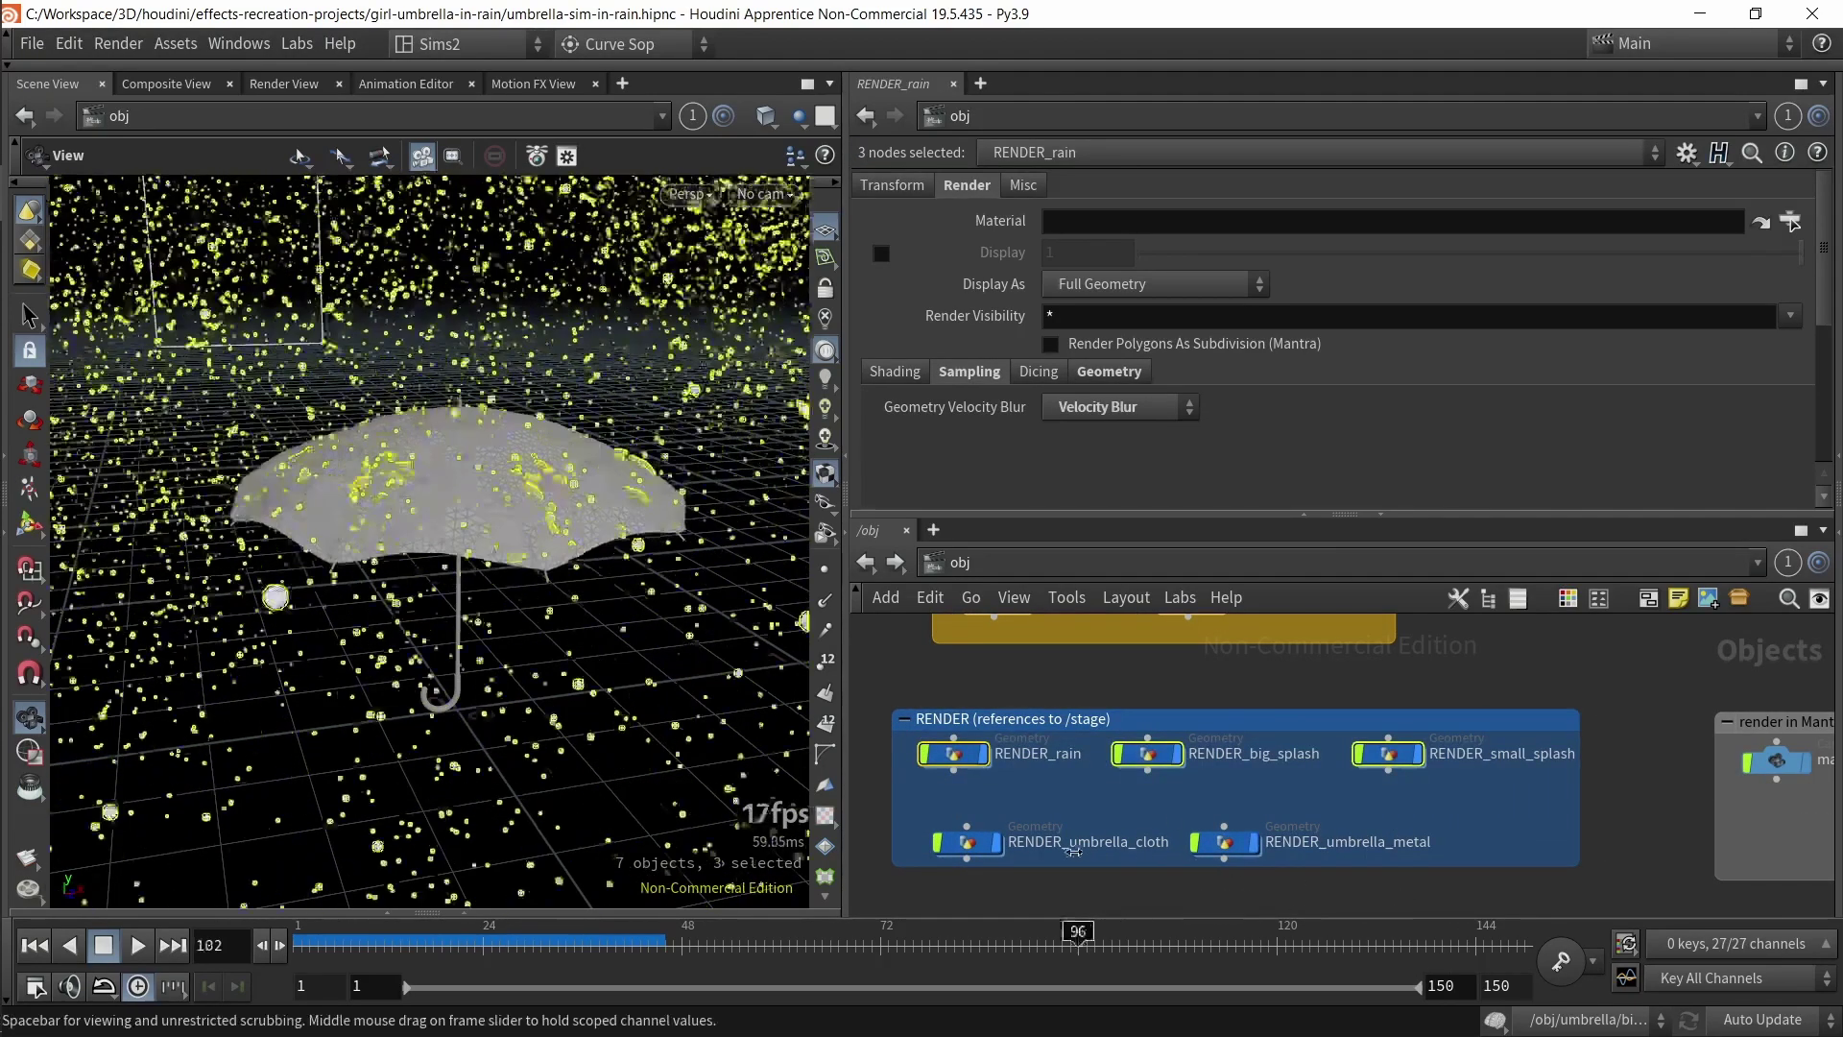
drag(681, 940, 300, 941)
middle_drag(1183, 813, 1215, 755)
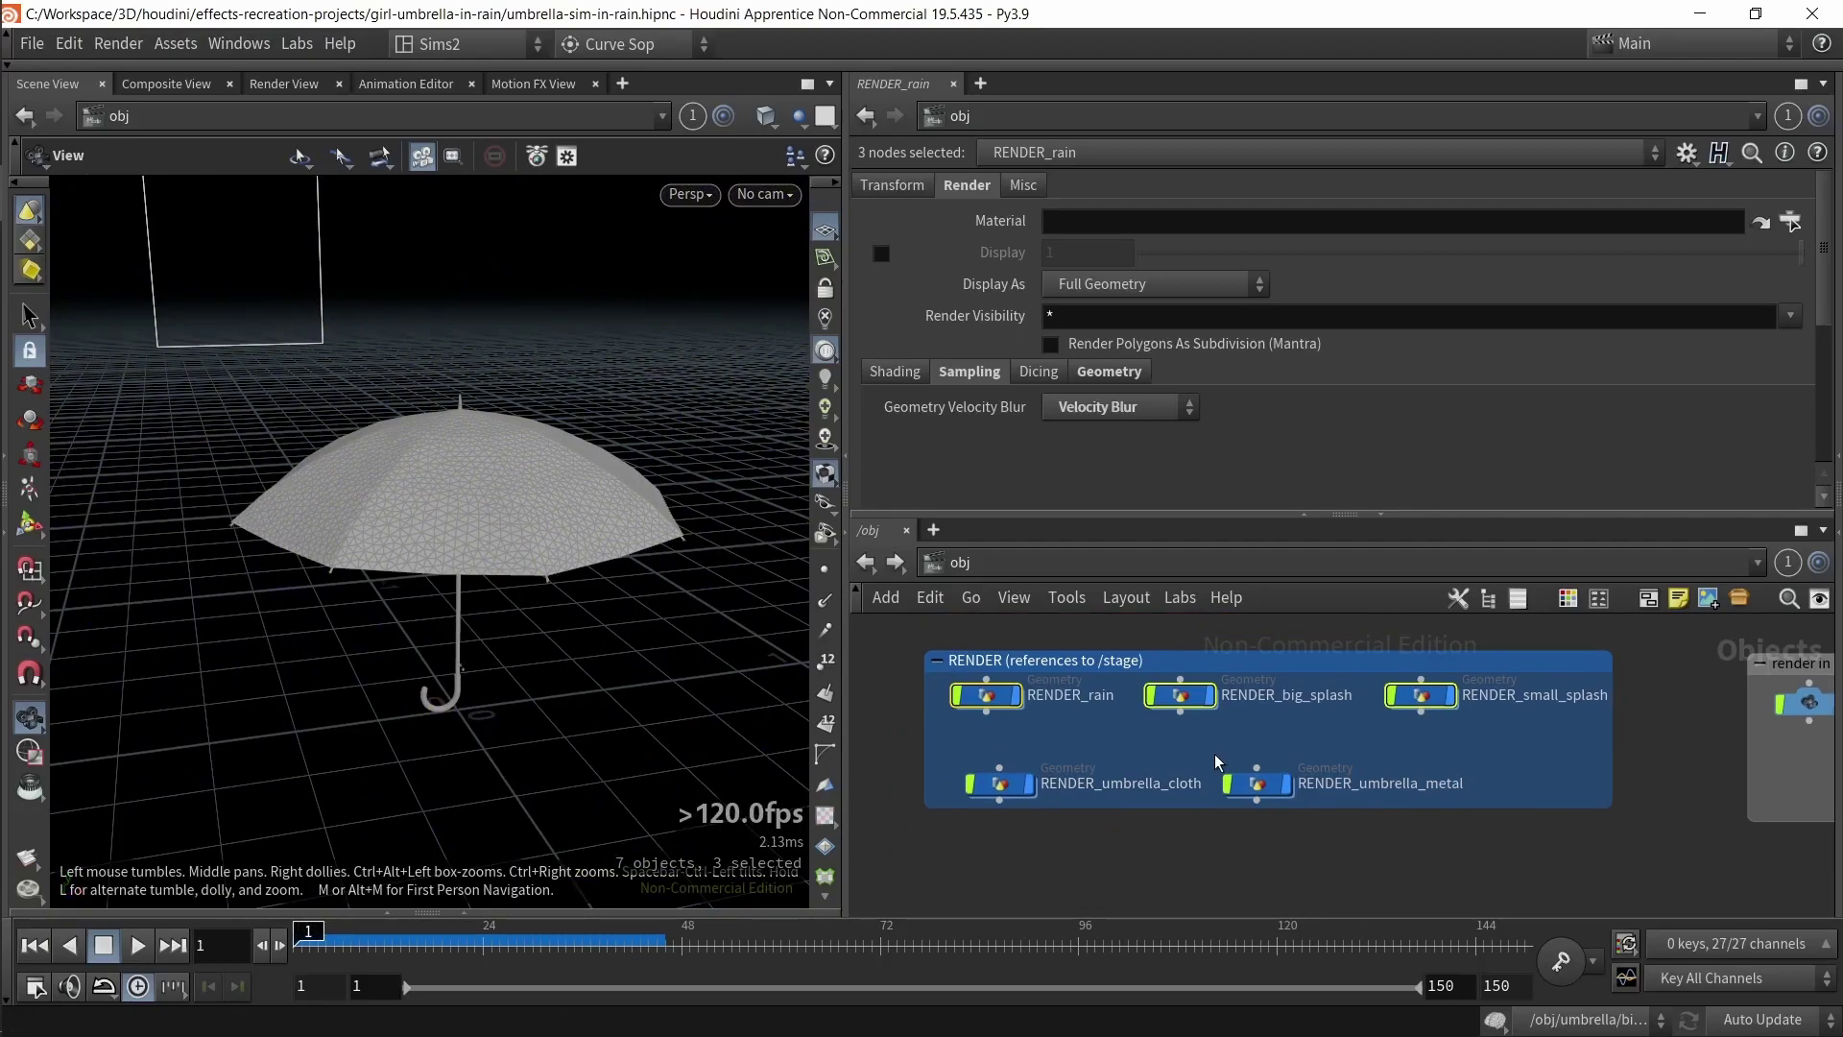
drag(989, 814, 1428, 774)
drag(904, 745, 1517, 679)
click(980, 695)
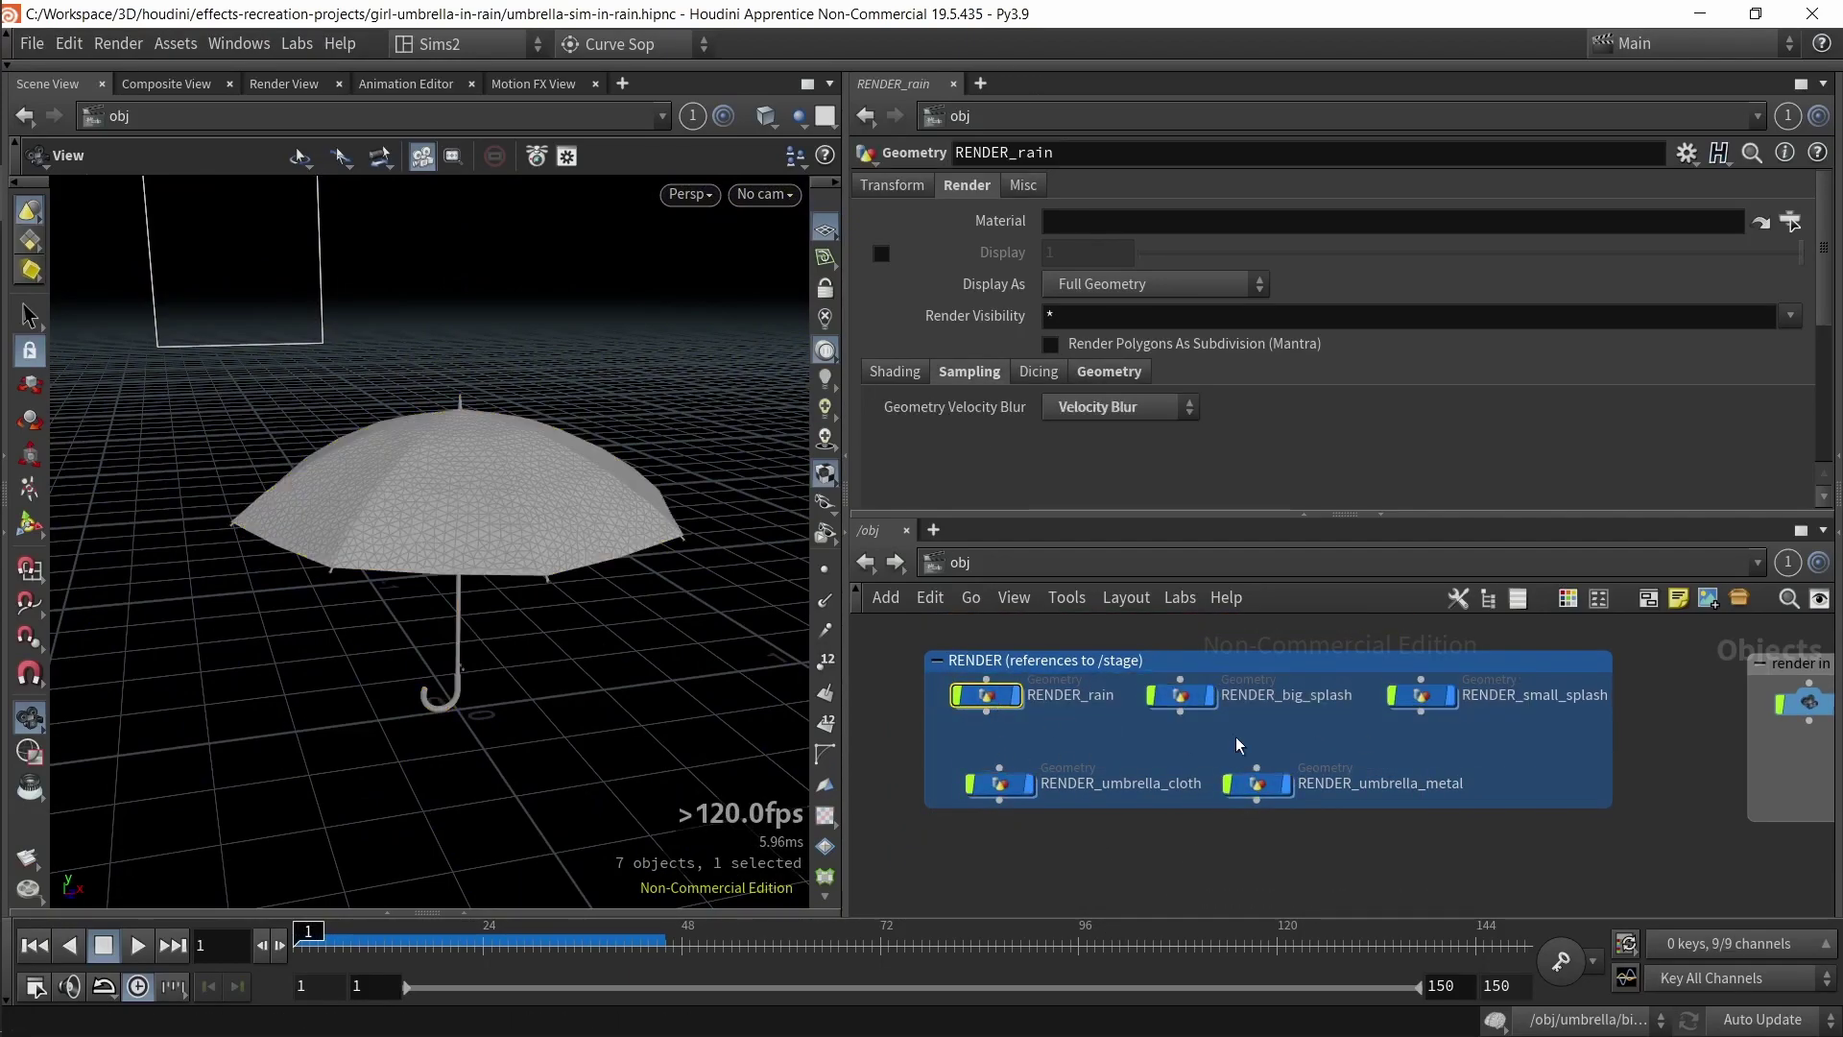
- Go inside RENDER_rain and check the source path of object_merge1 and the code of the pscale wrangle
double_click(1003, 704)
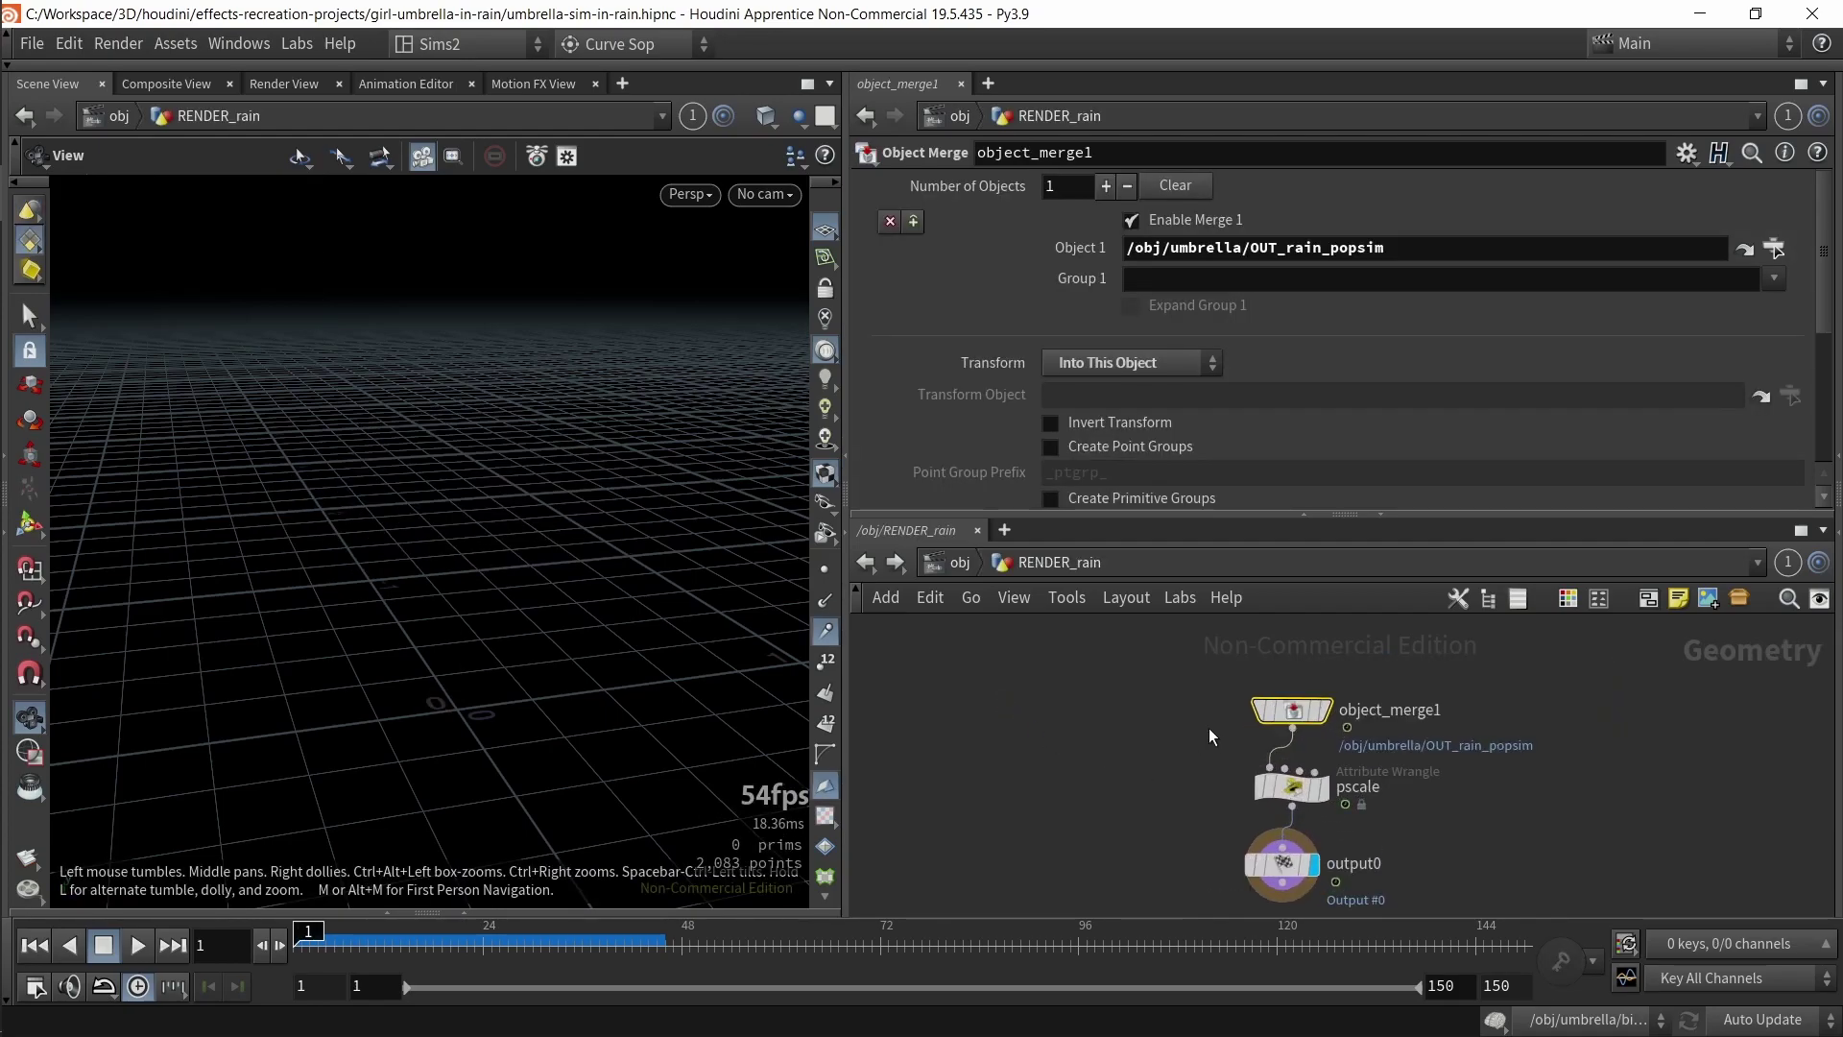
middle_drag(1208, 728, 1173, 723)
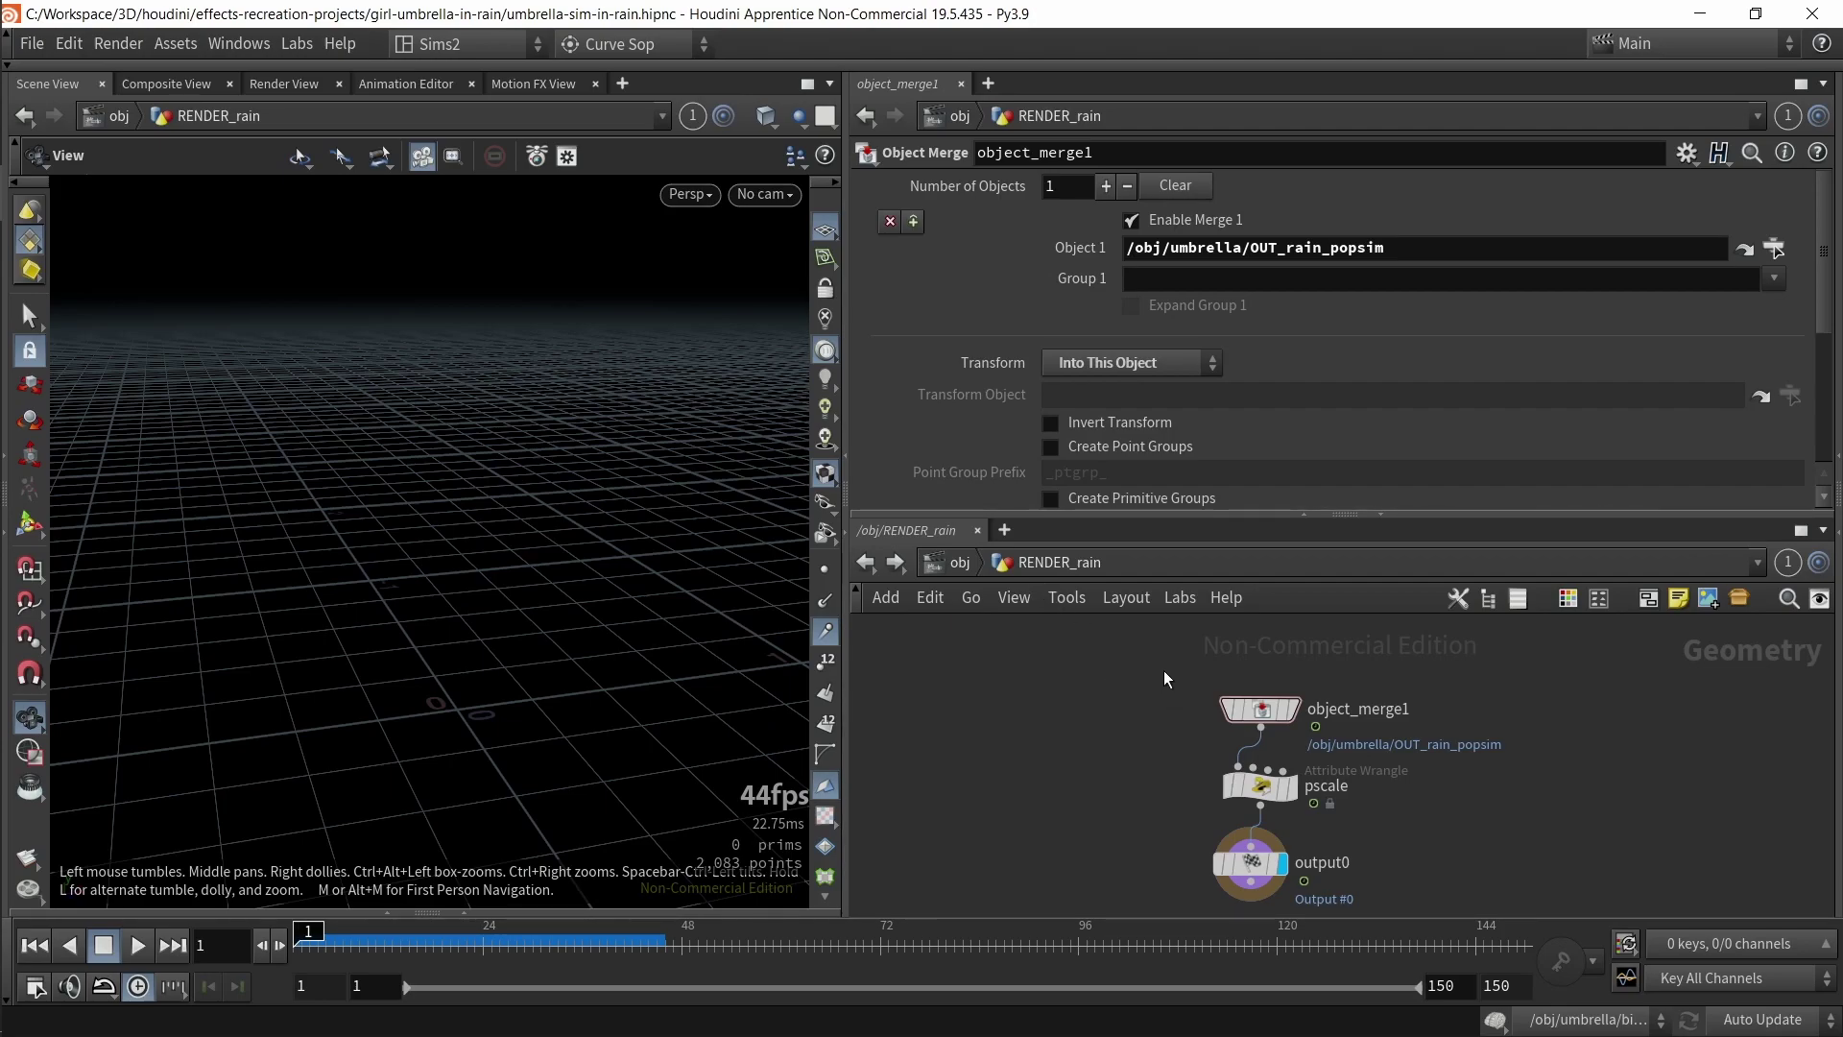
click(1425, 256)
drag(1425, 256, 1233, 244)
click(1477, 238)
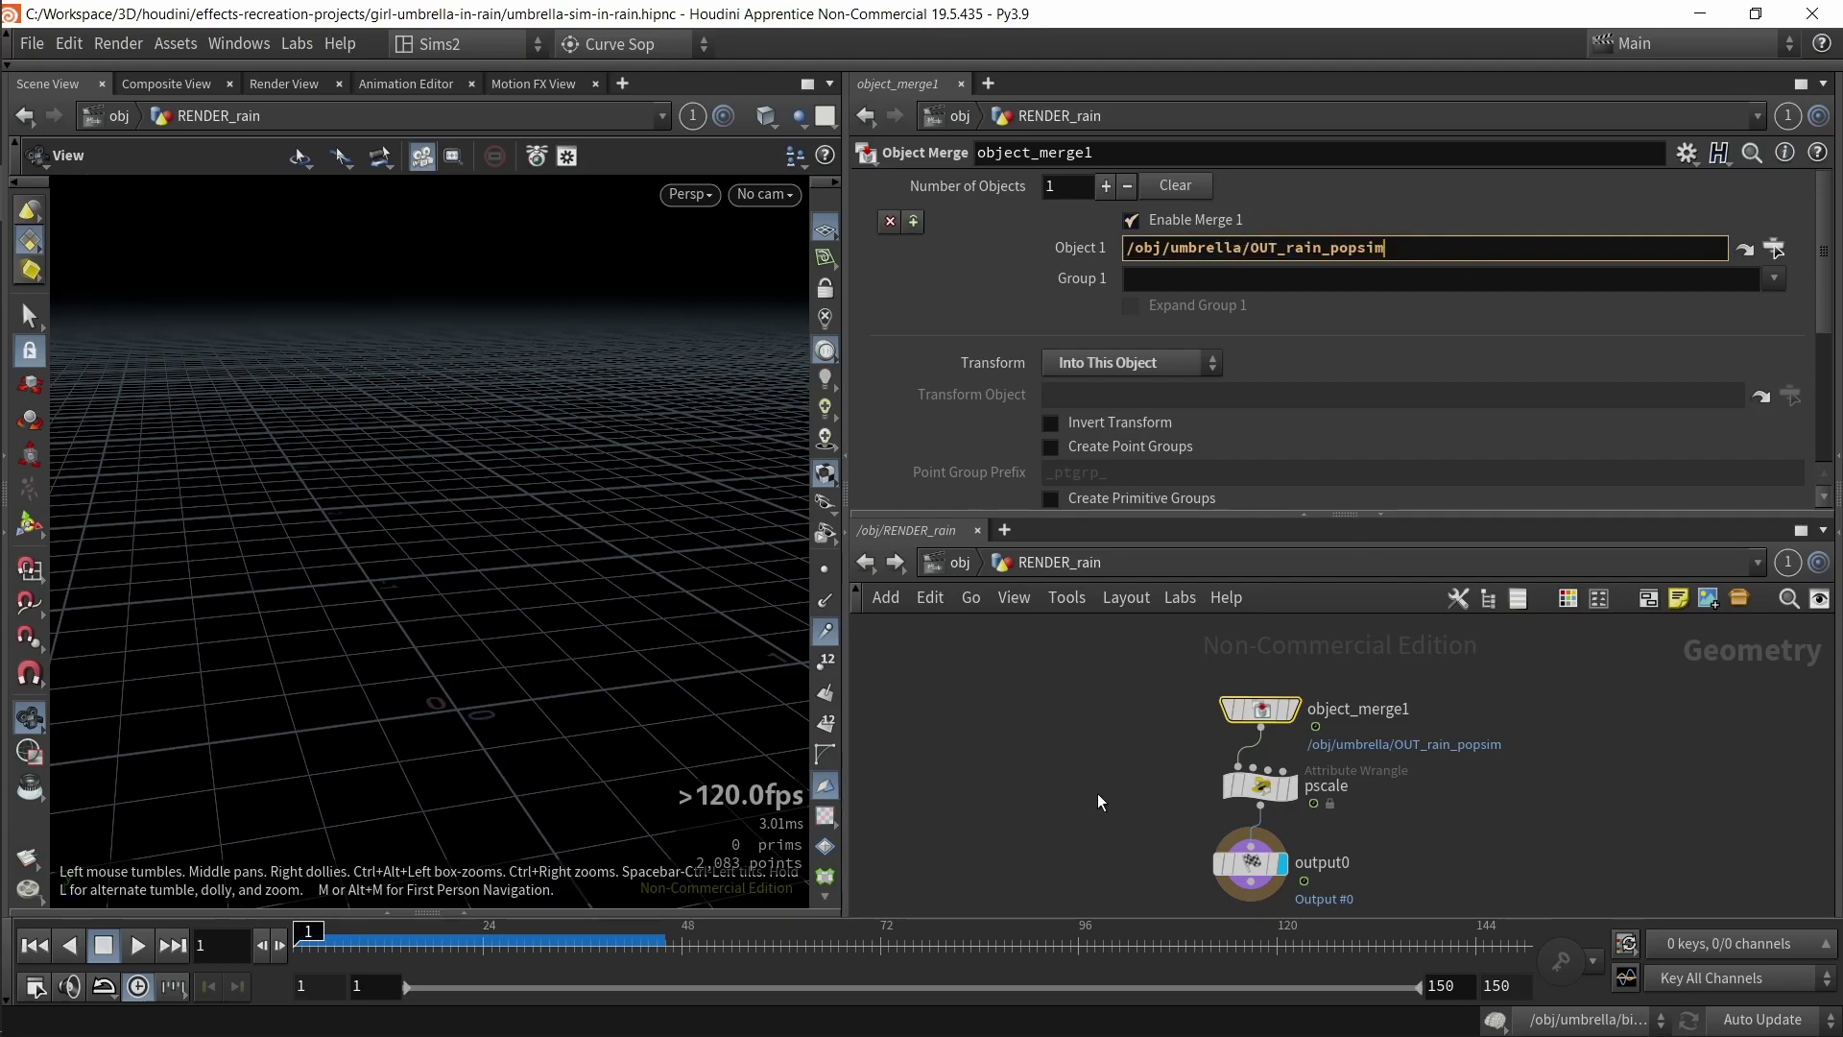
click(1260, 786)
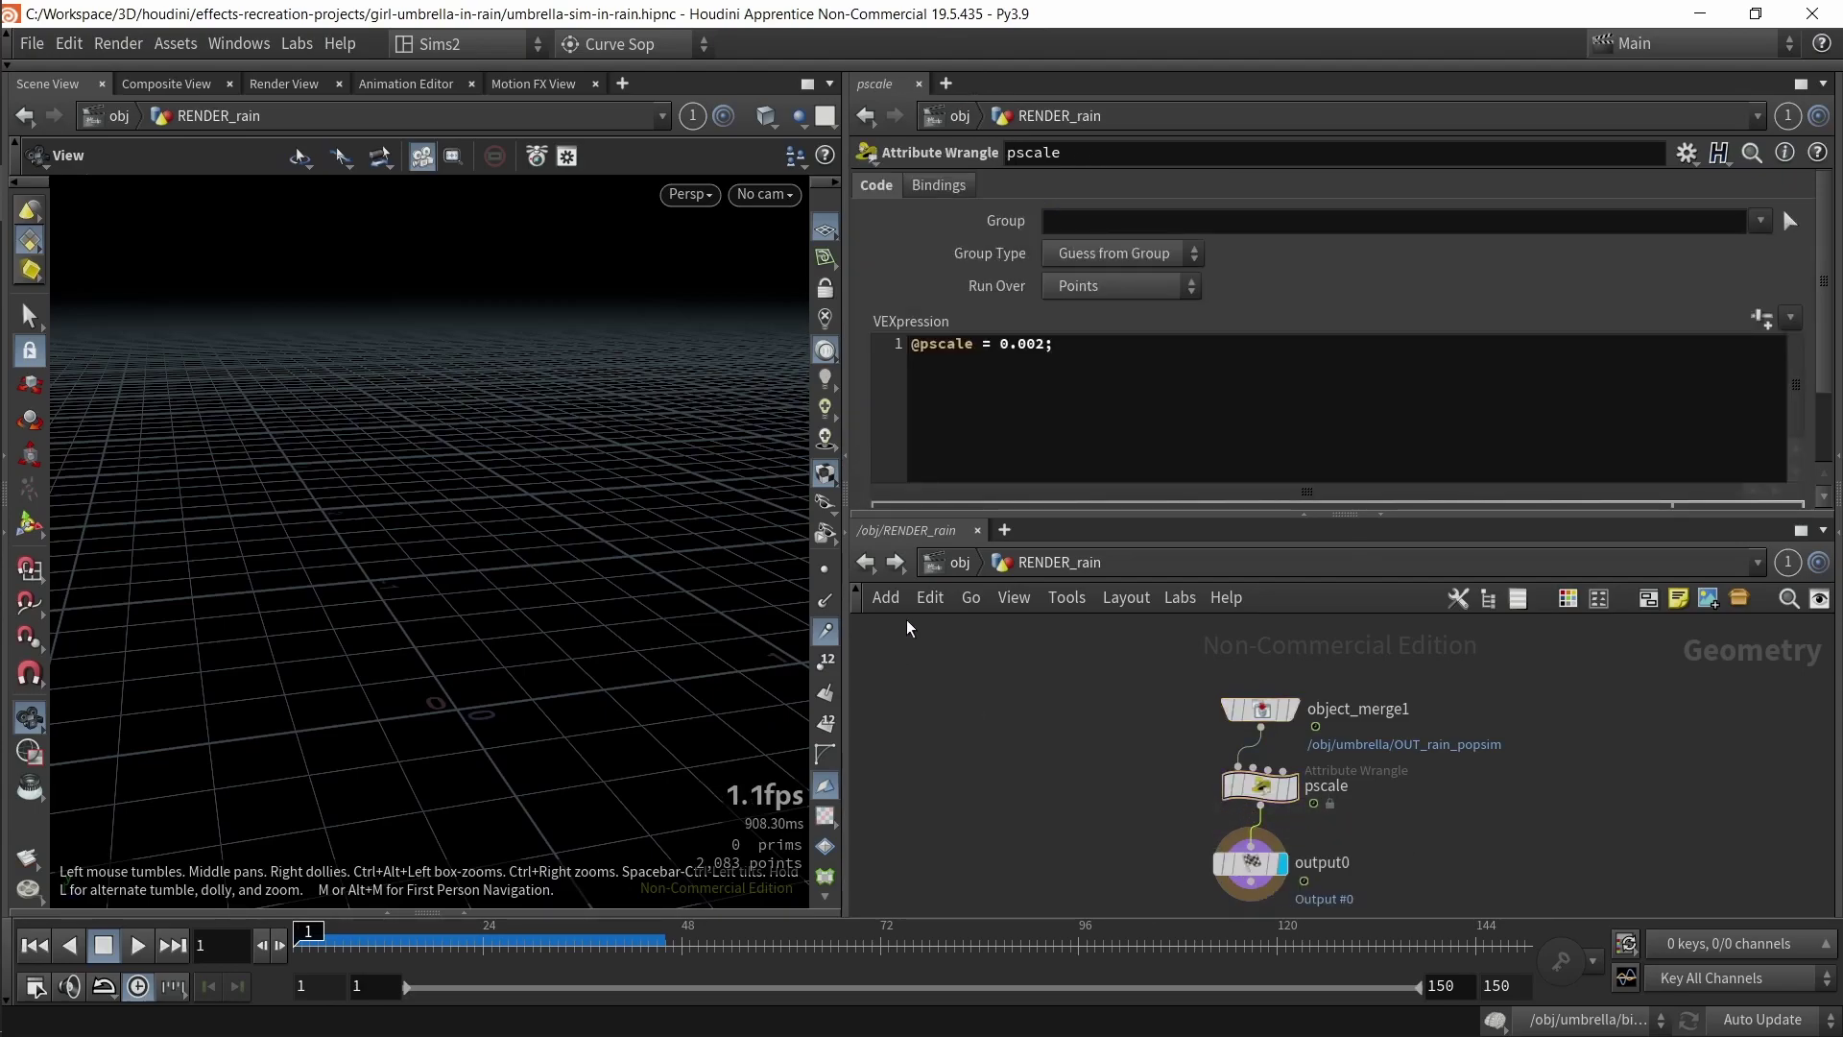
scroll(1378, 819, up, 2)
drag(1021, 730, 1304, 847)
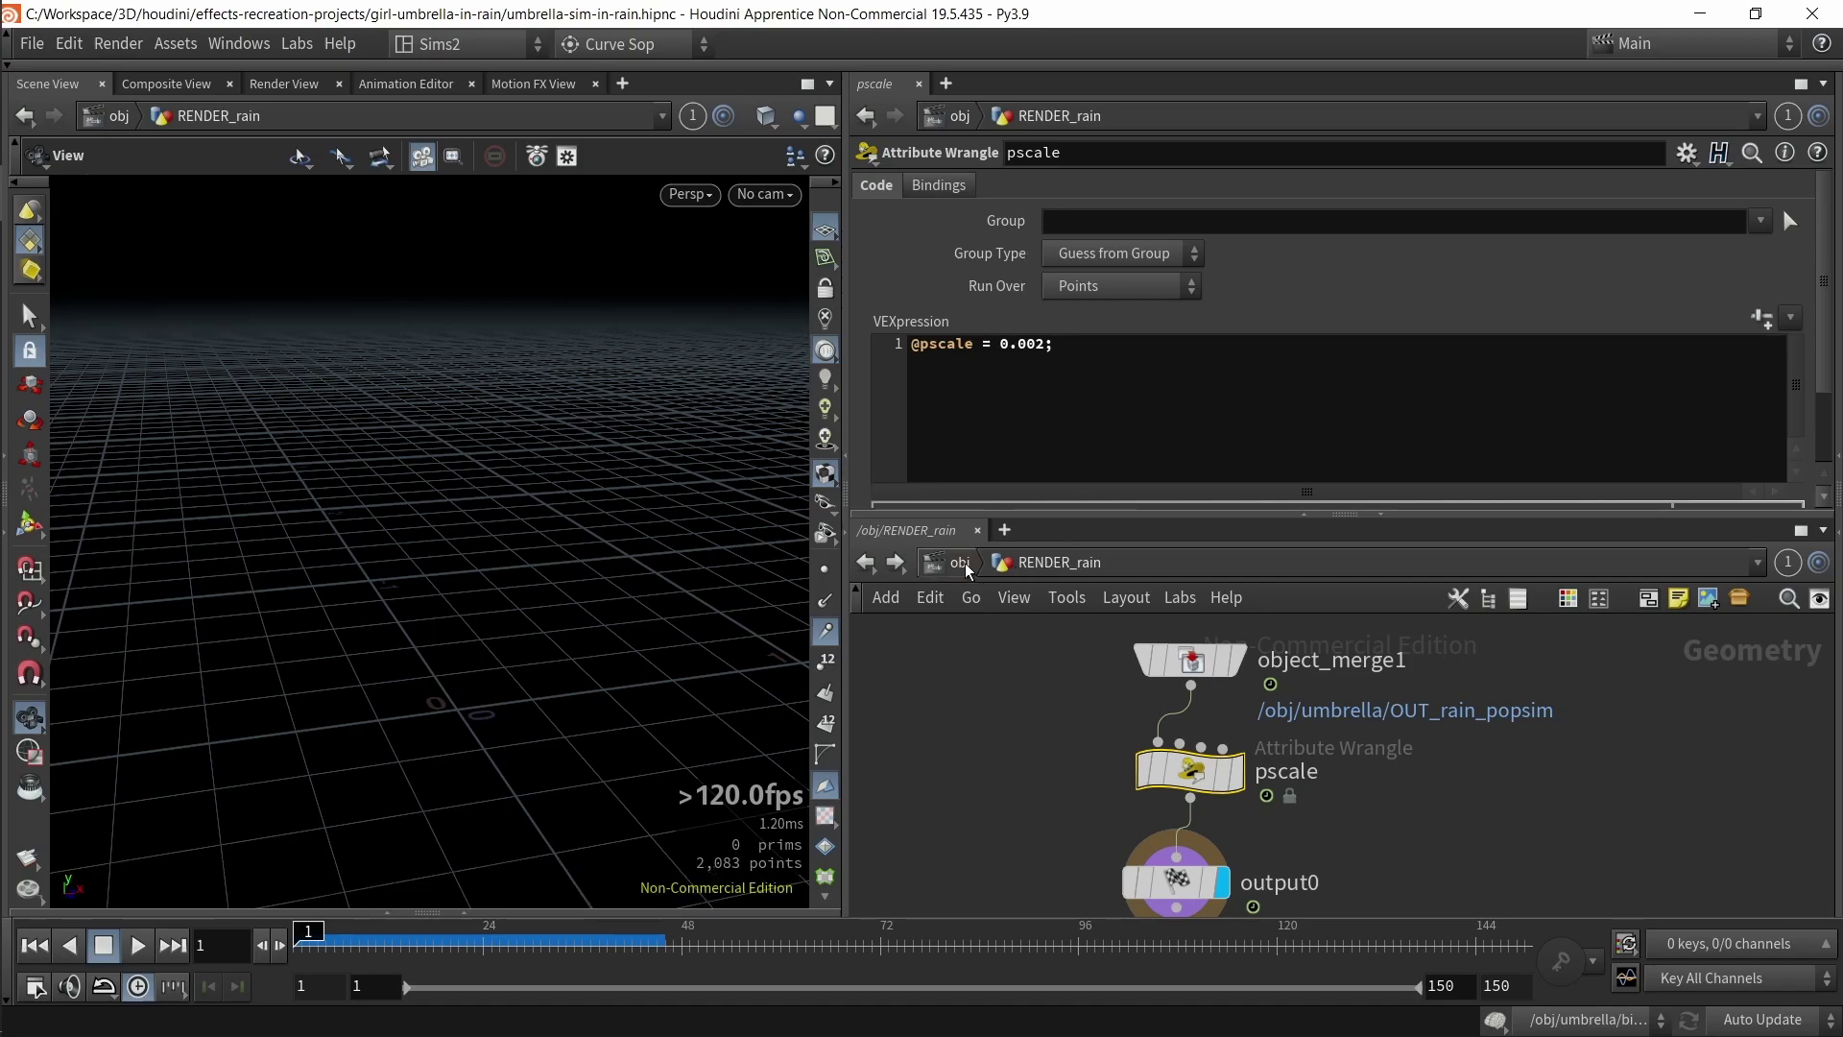
- Return to the obj level and check the Point Scale in RENDER_rain's geometry render settings
key(u)
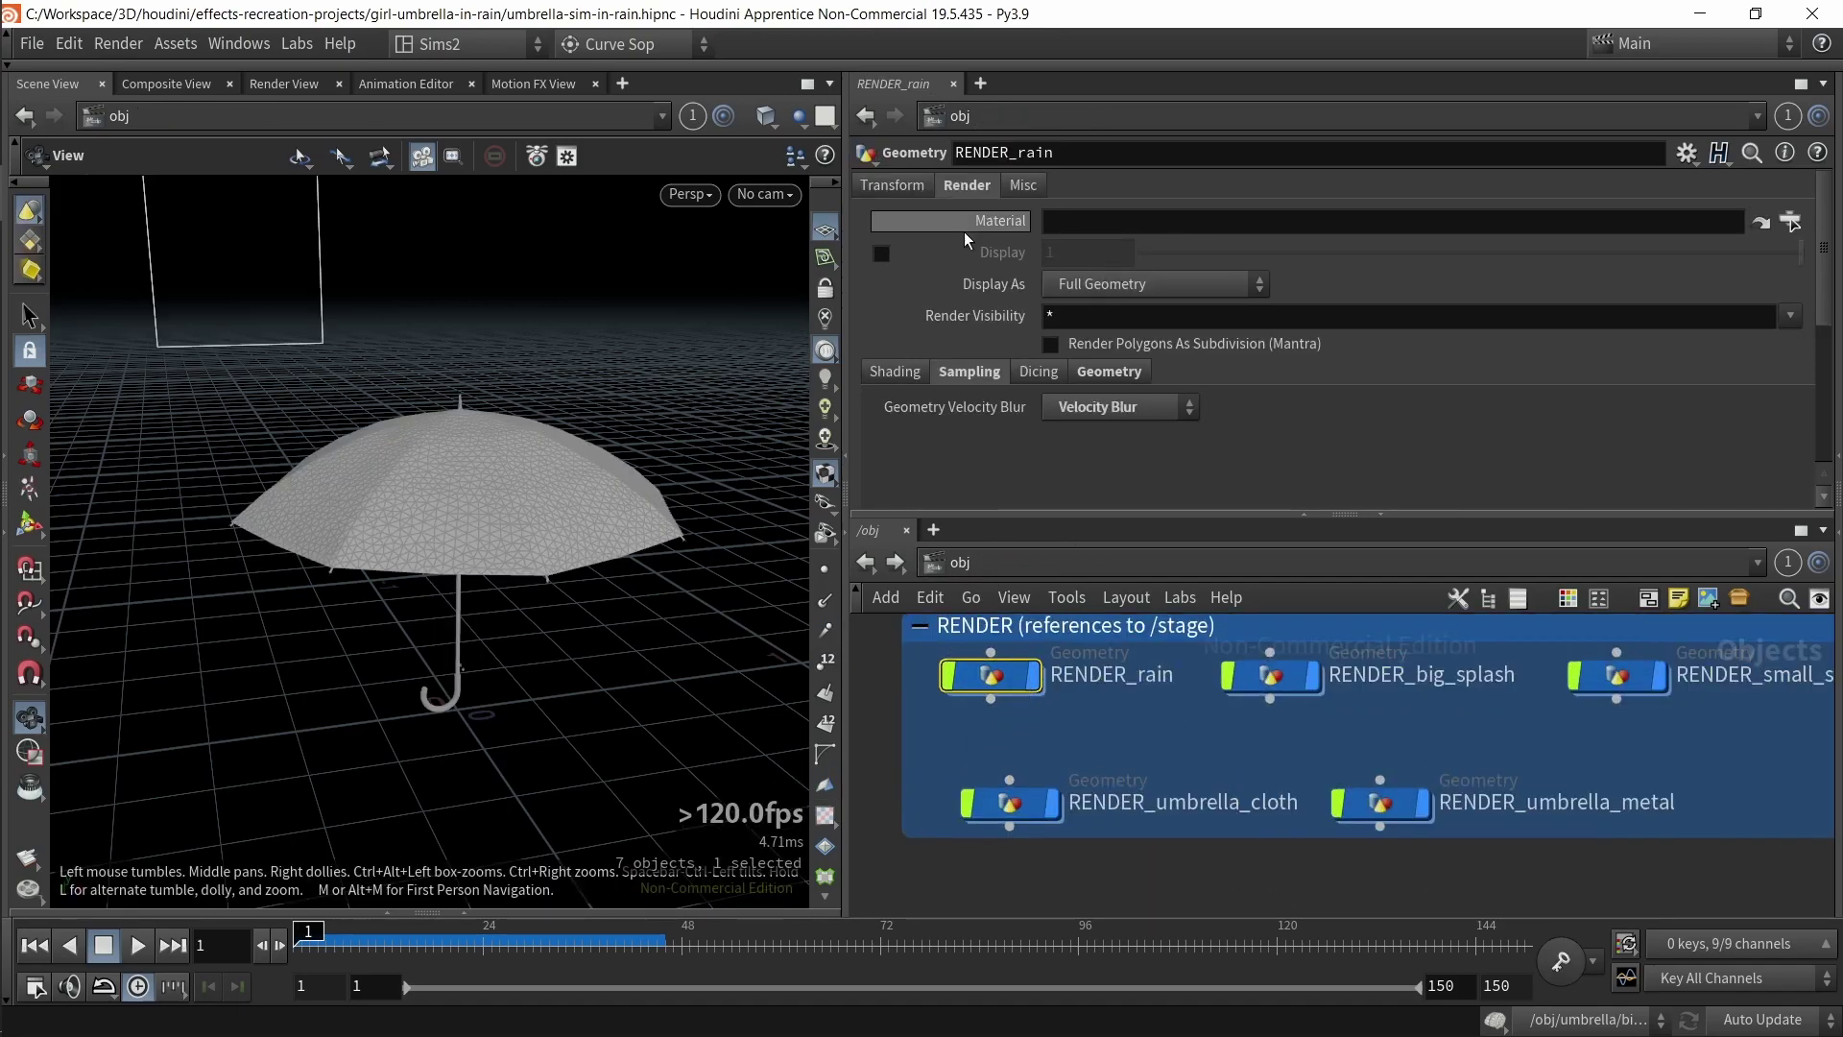
click(1056, 625)
click(893, 372)
click(1109, 371)
scroll(1008, 393, down, 3)
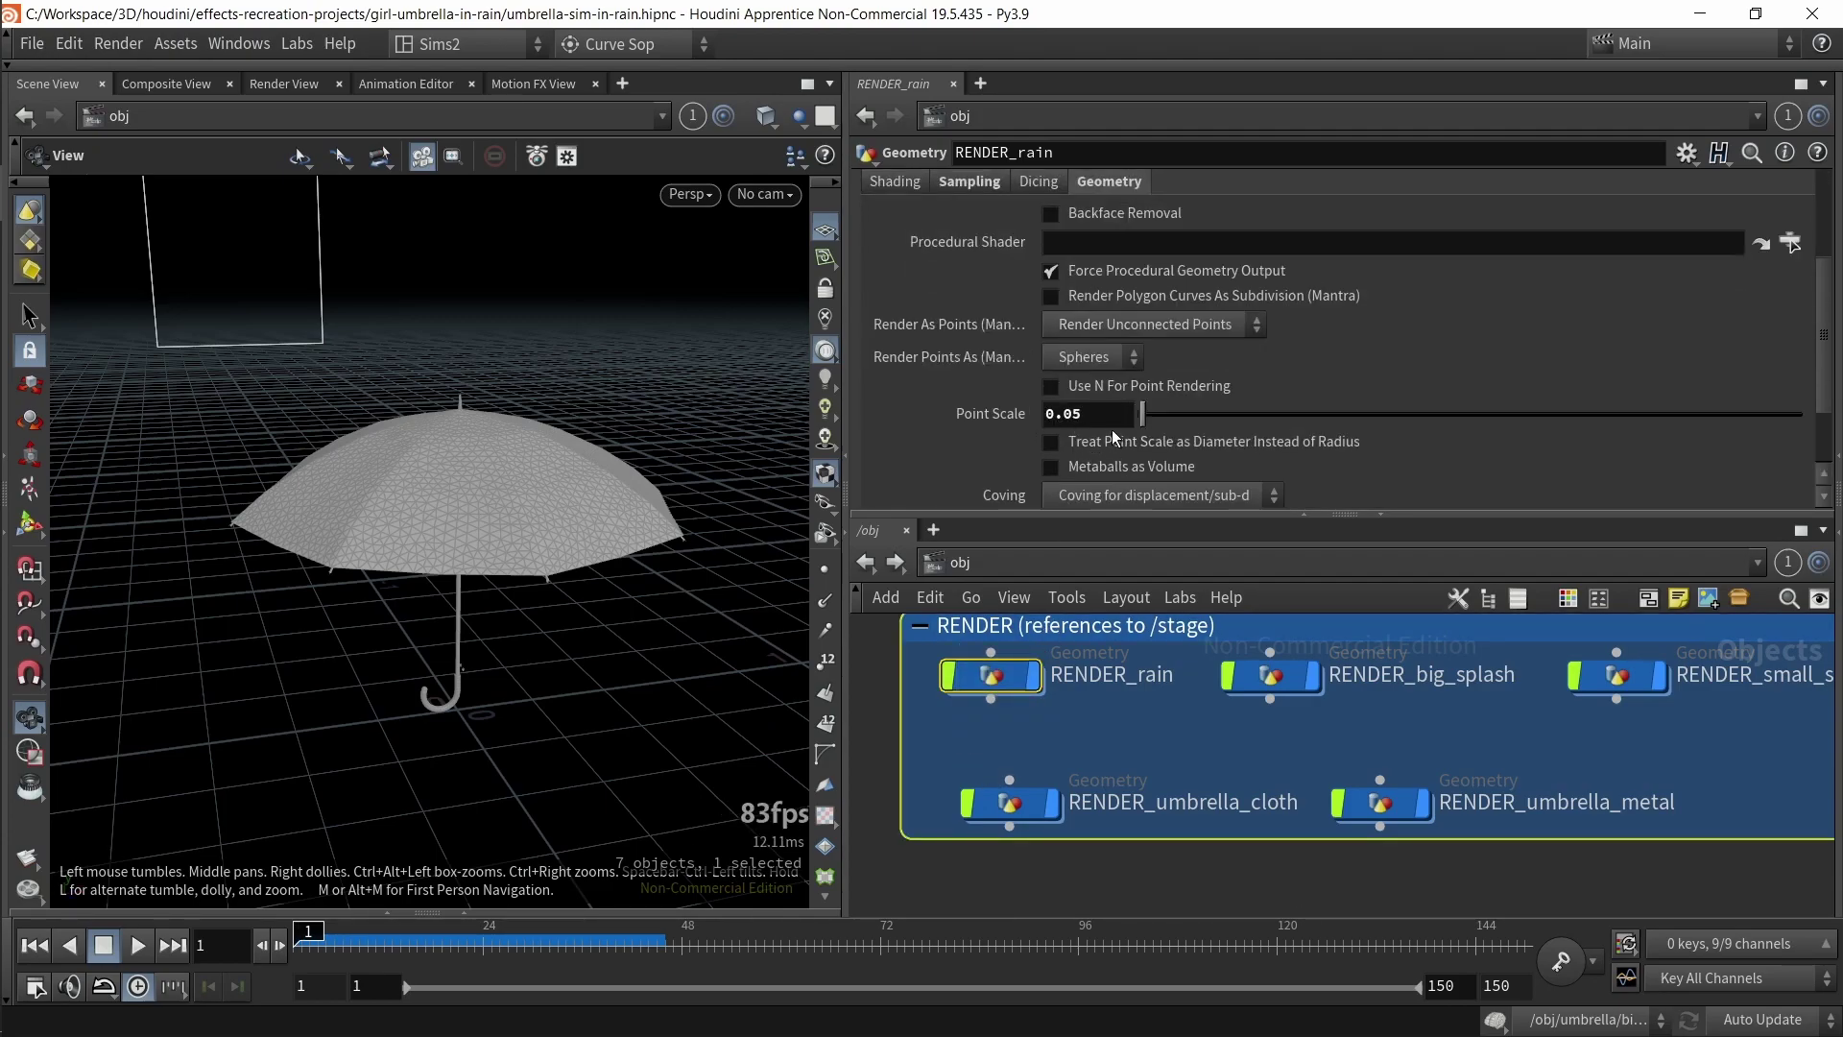
drag(1108, 420, 950, 428)
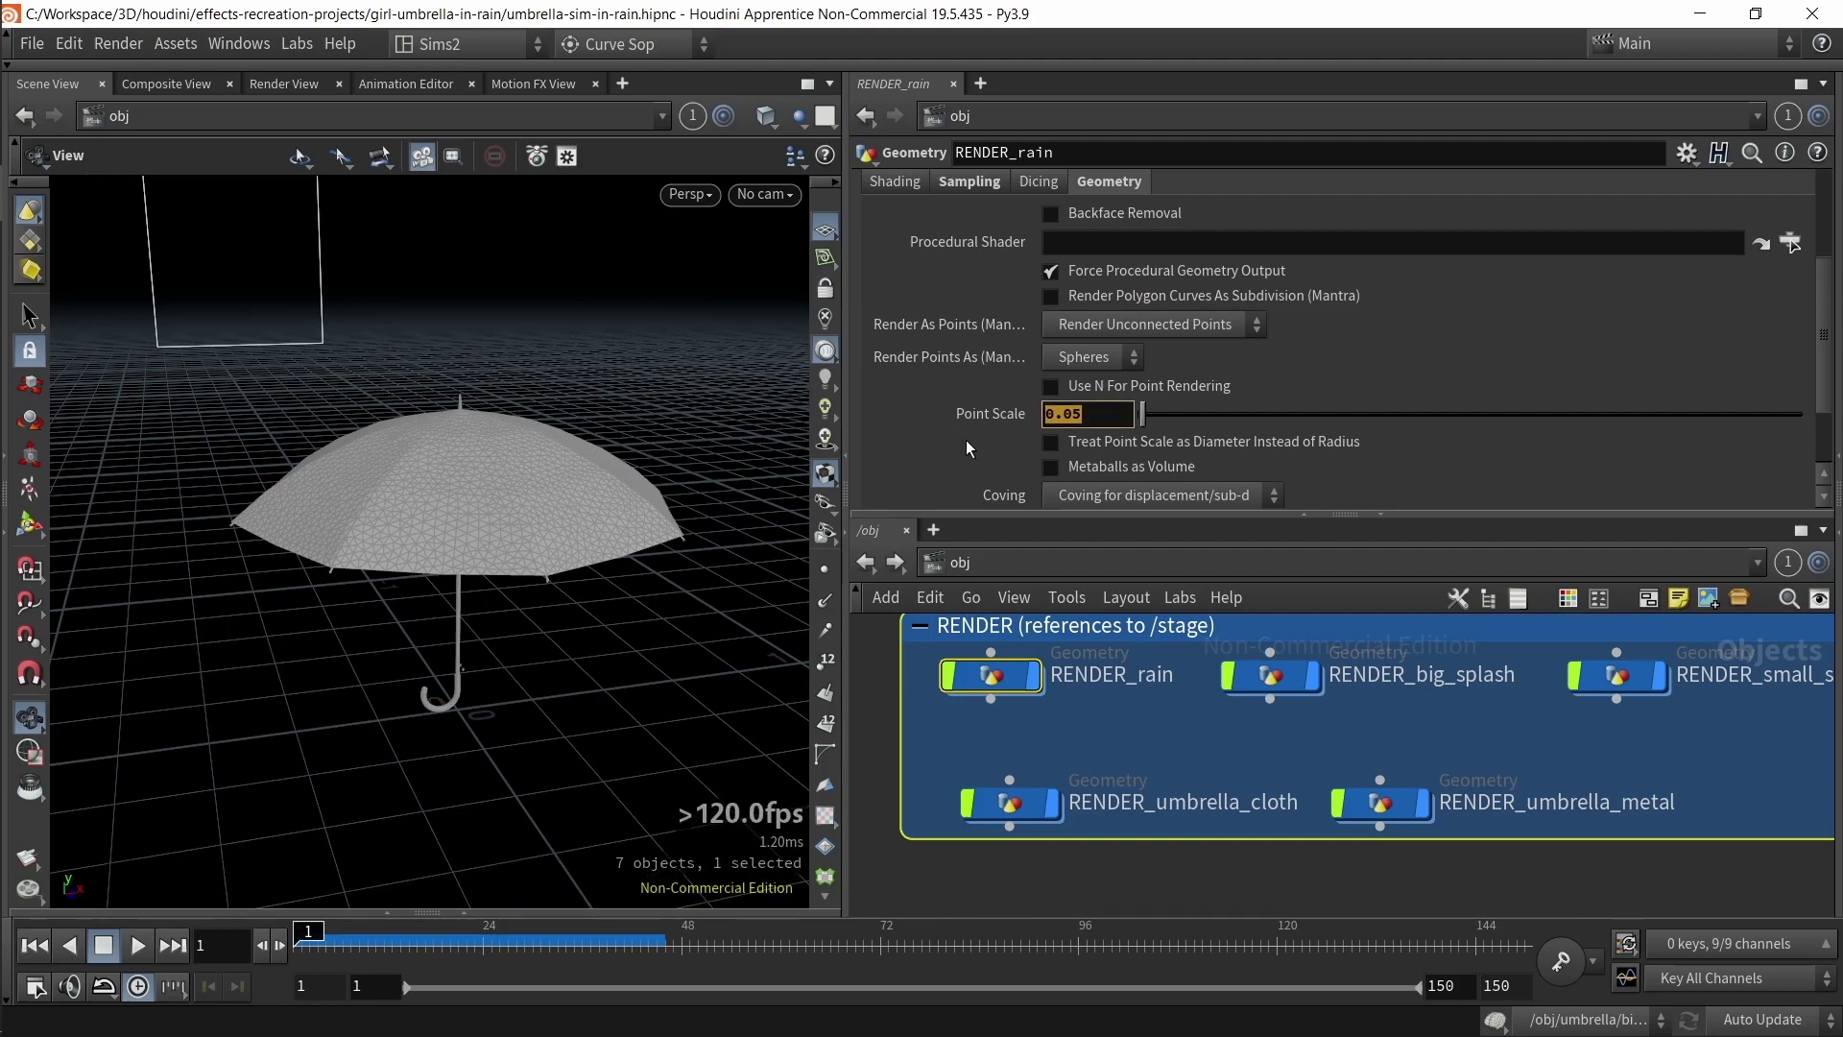
click(1083, 706)
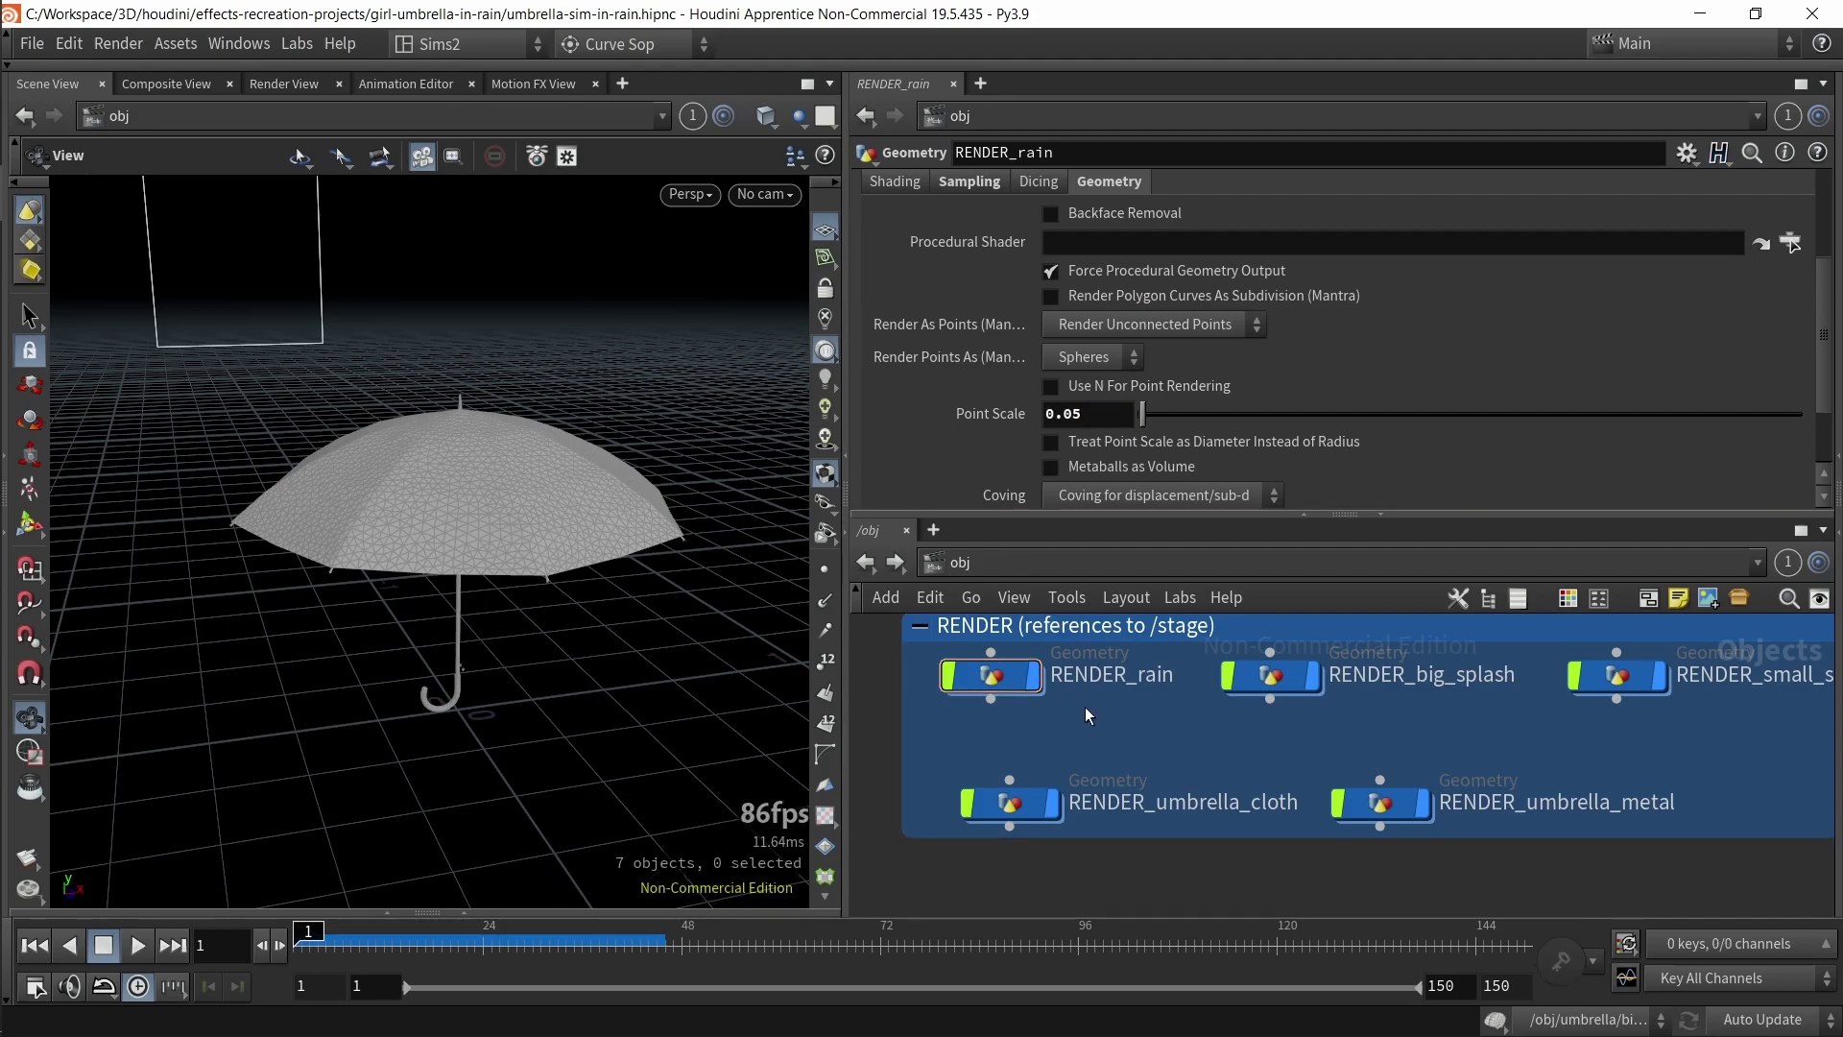
drag(1099, 420, 1011, 440)
- Look over the other objects in the RENDER group, reselect RENDER_rain and recheck its point rendering options
scroll(1320, 715, down, 3)
middle_drag(1510, 737, 1240, 742)
drag(1479, 813, 1764, 675)
middle_drag(1226, 808, 1629, 847)
scroll(1332, 785, up, 2)
click(1224, 716)
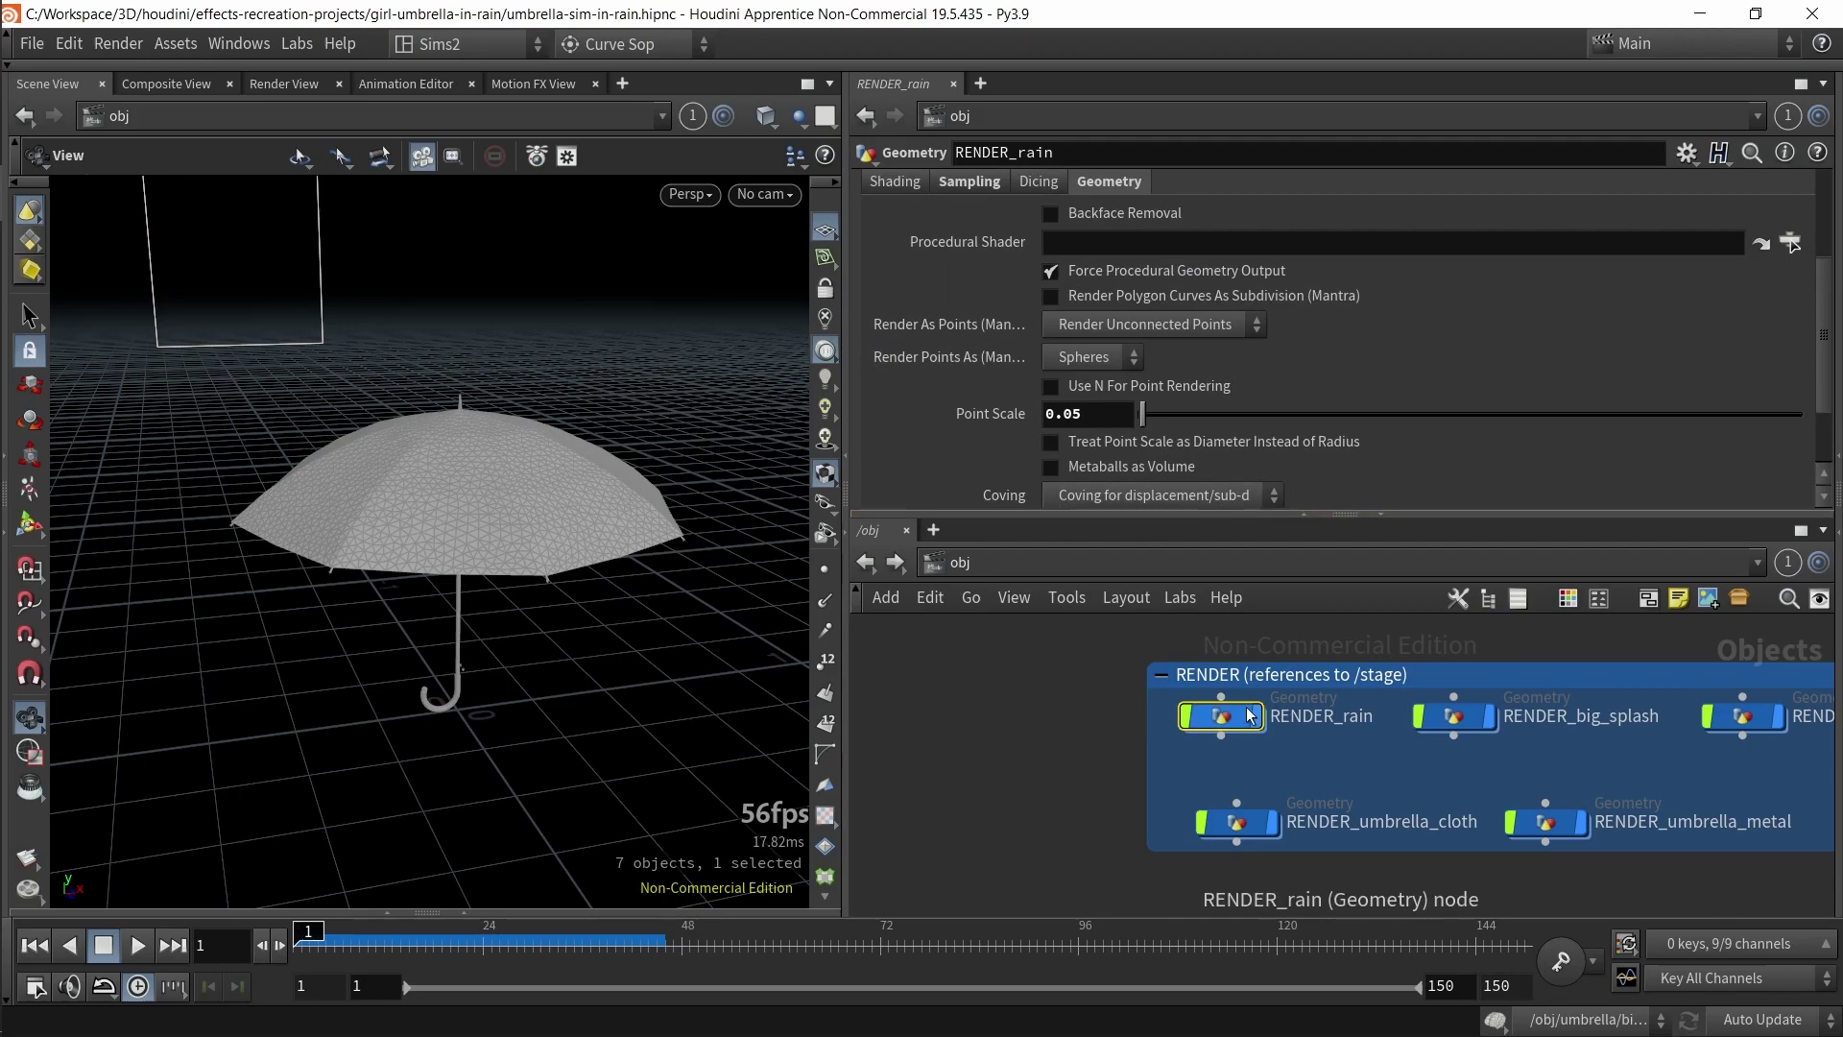
scroll(1094, 423, up, 3)
scroll(1095, 423, down, 4)
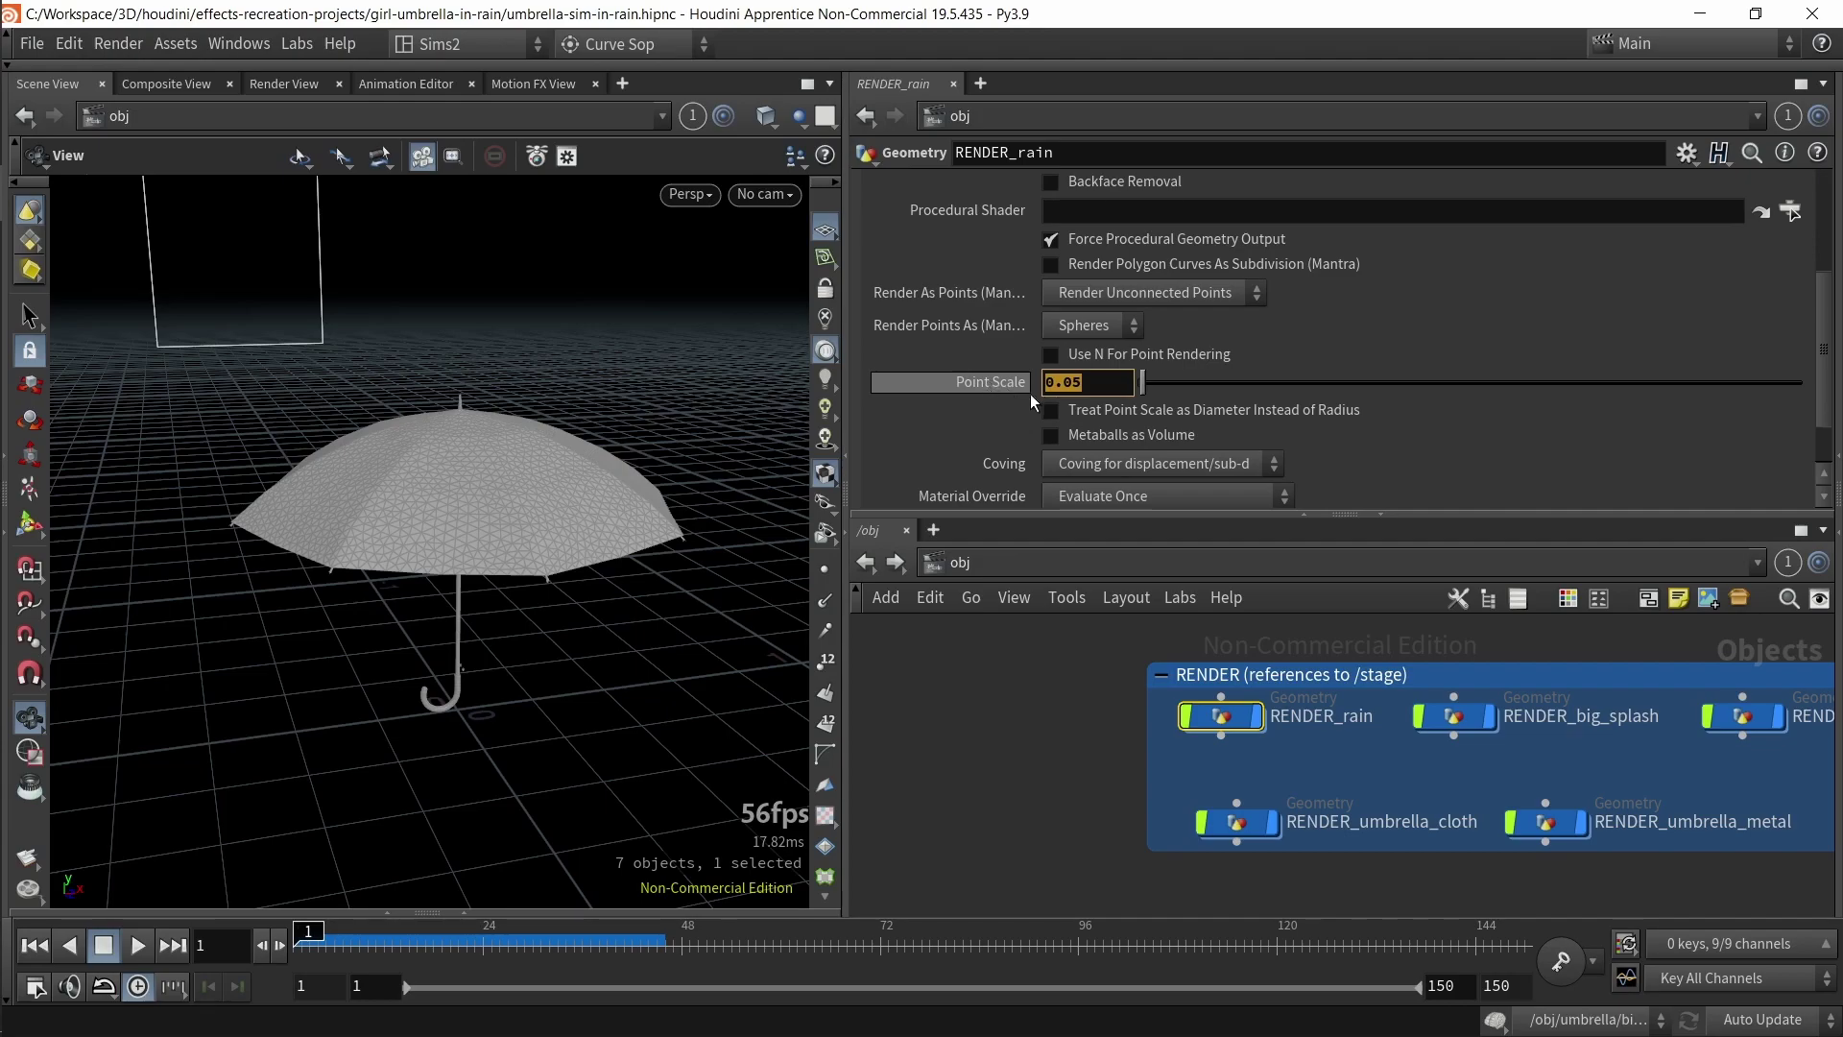
click(1101, 411)
scroll(1100, 401, up, 3)
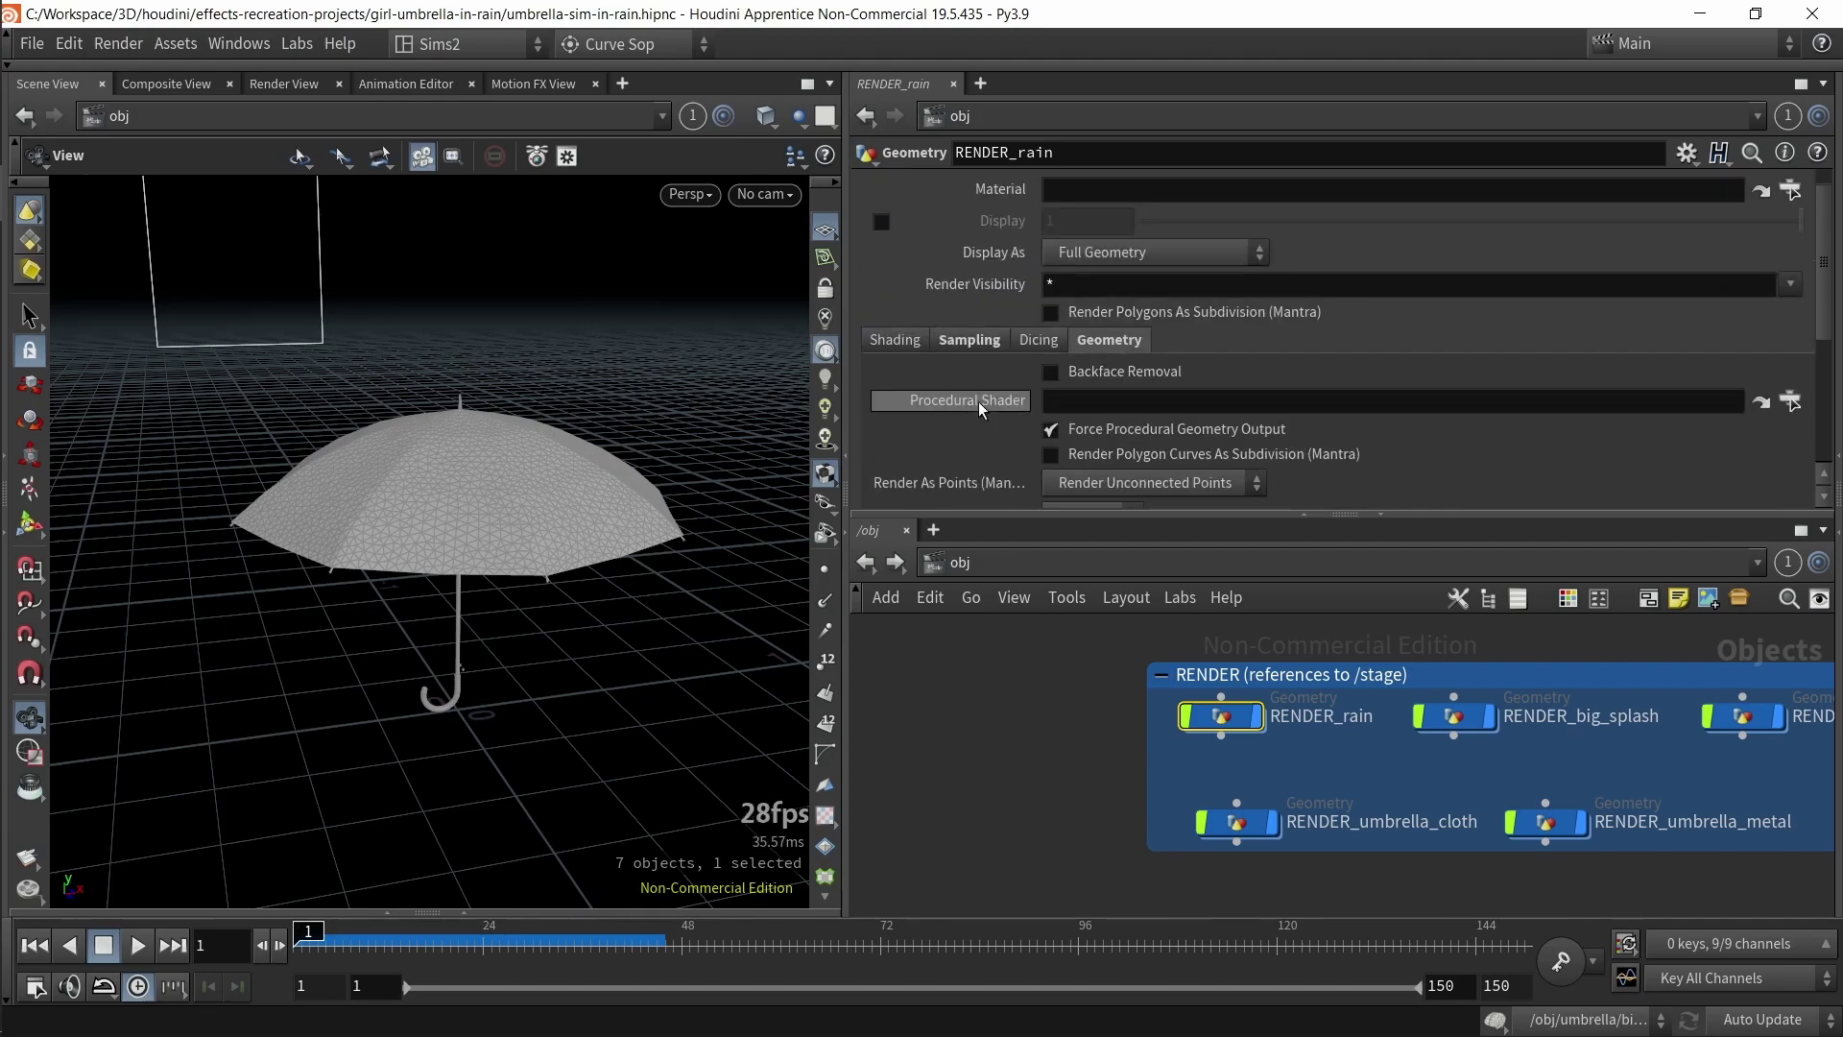
- Check the Geometry Velocity Blur choices in RENDER_rain's sampling settings, keeping Velocity Blur selected
click(968, 344)
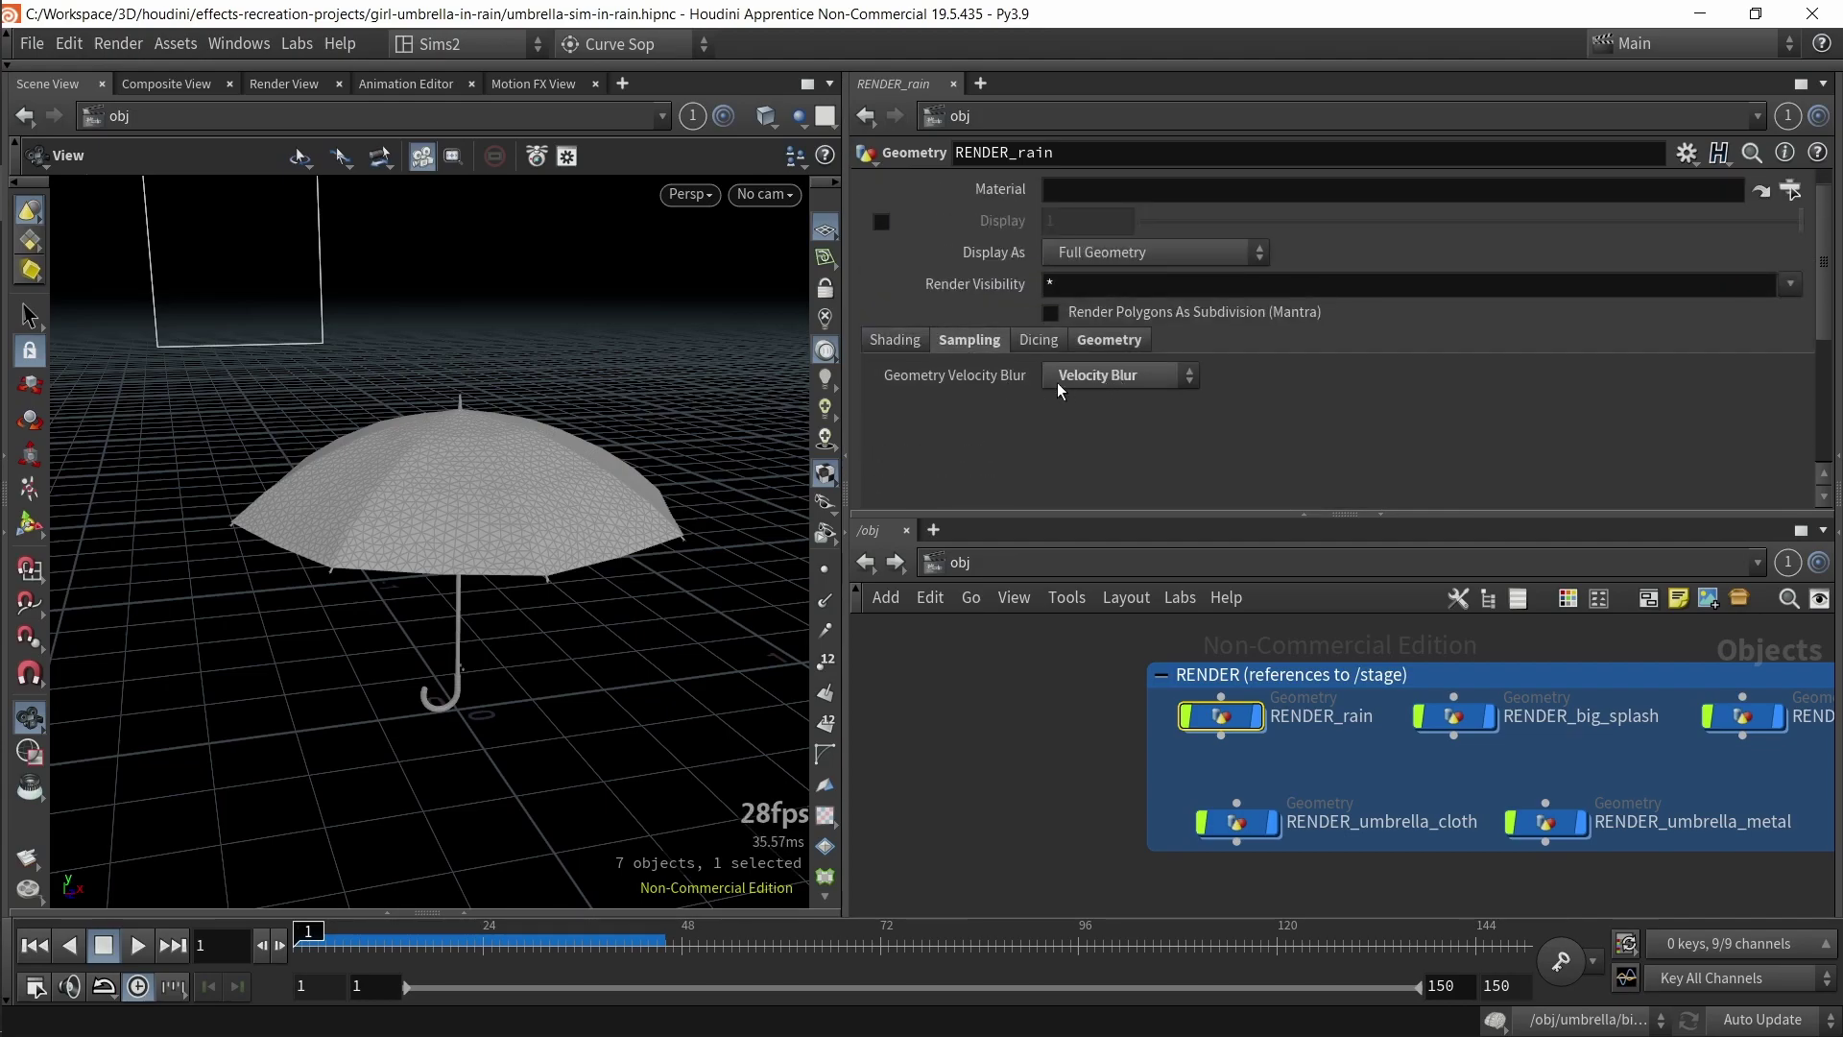
click(1114, 379)
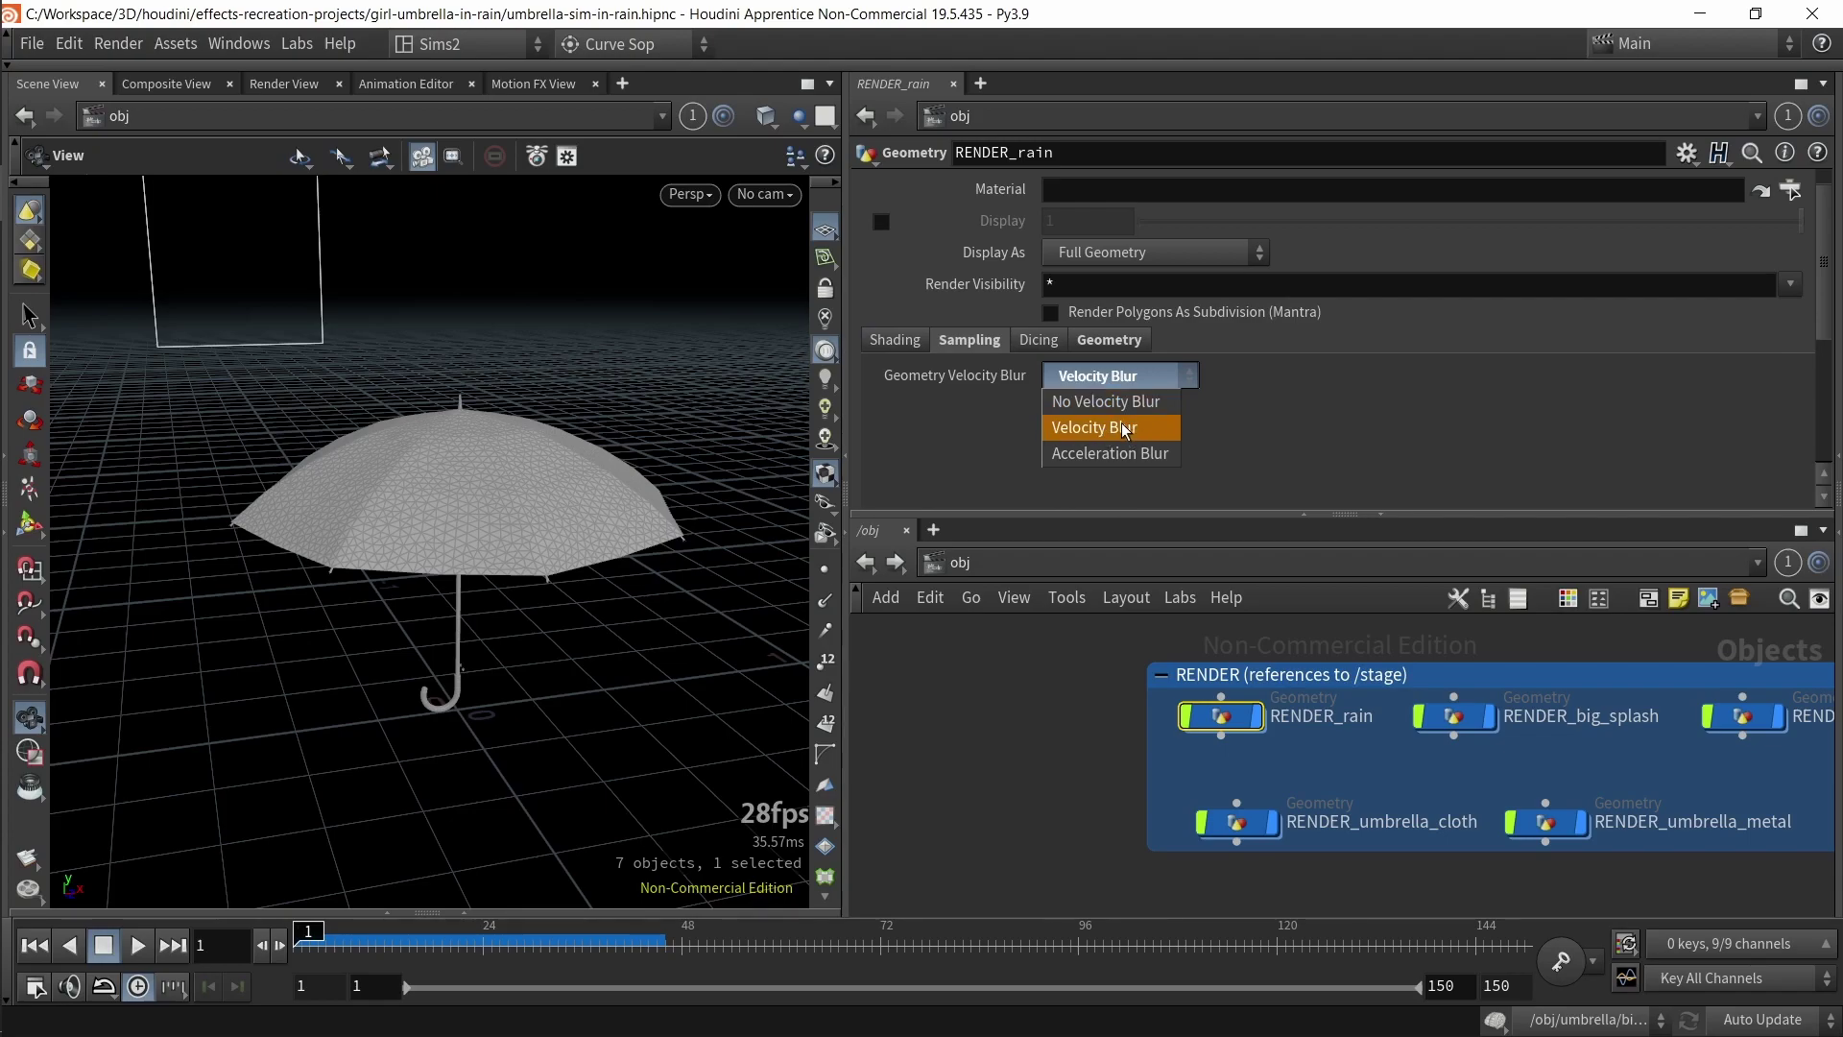
click(1145, 437)
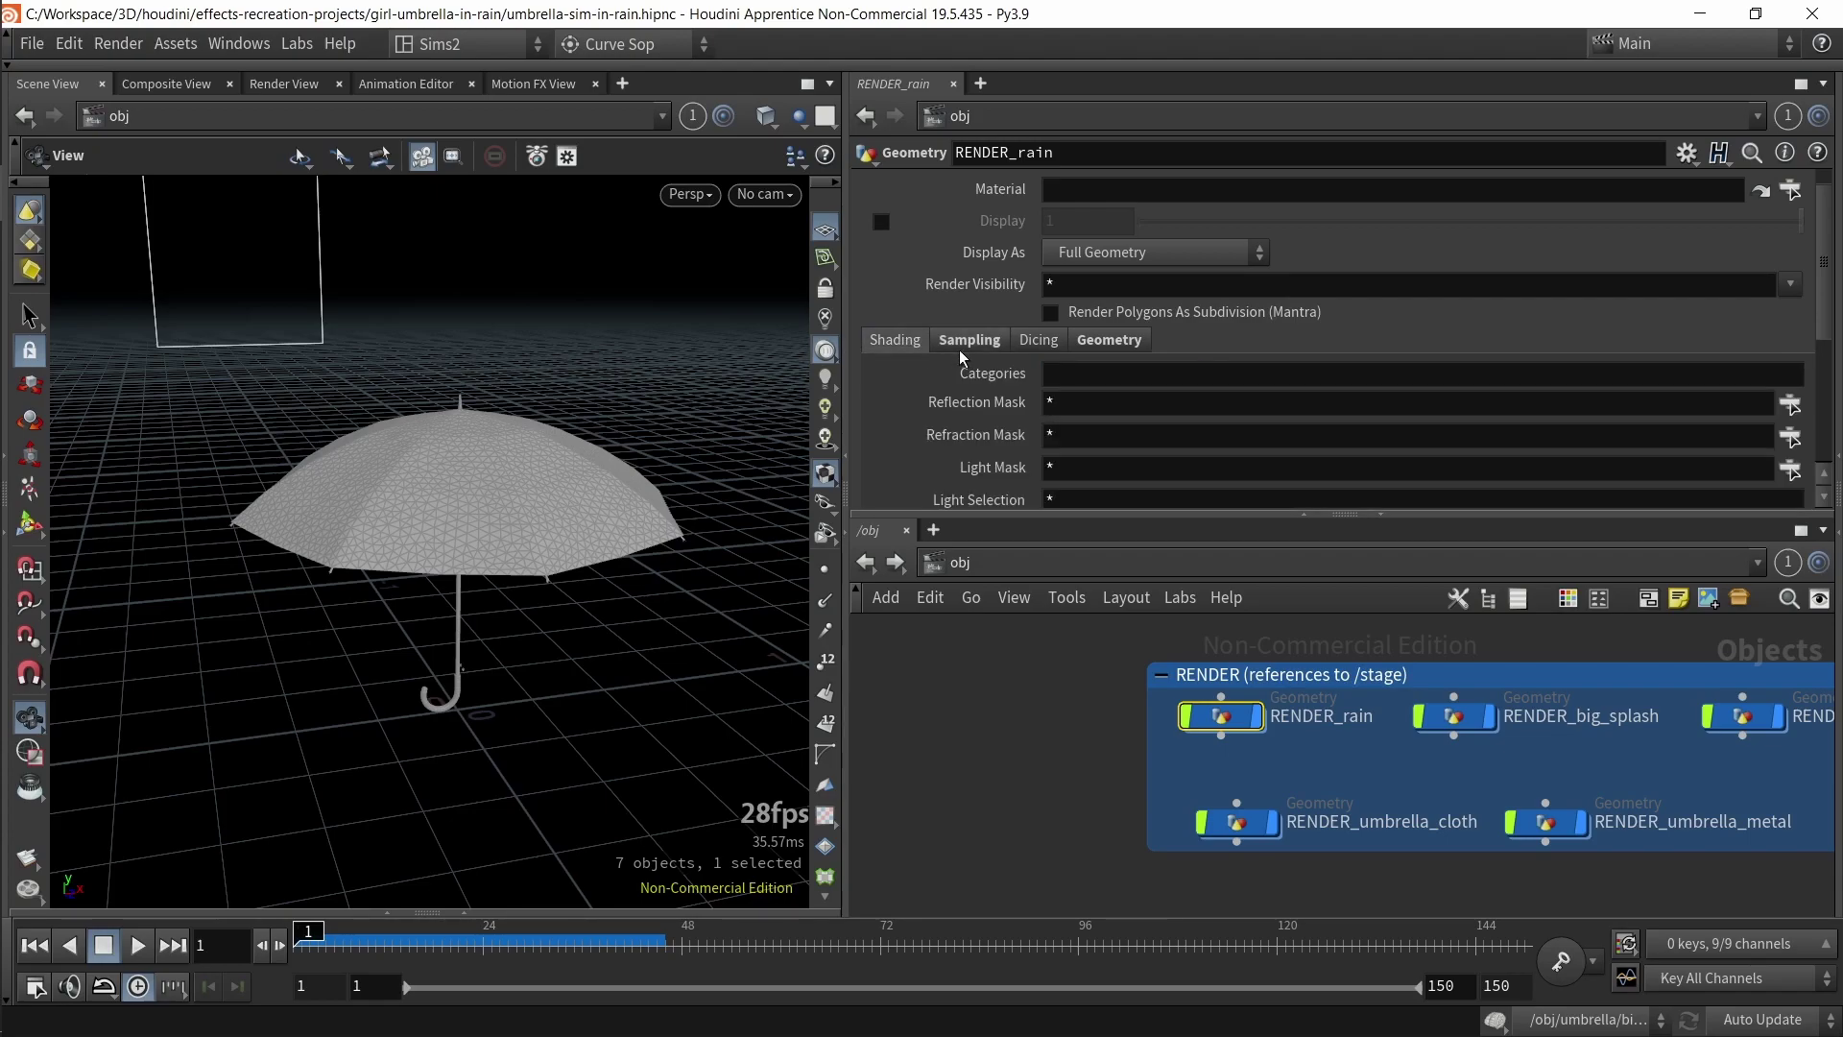
scroll(950, 334, up, 1)
- Reopen RENDER_rain and examine the VEXpression that sets the particle size in the pscale wrangle
double_click(1232, 716)
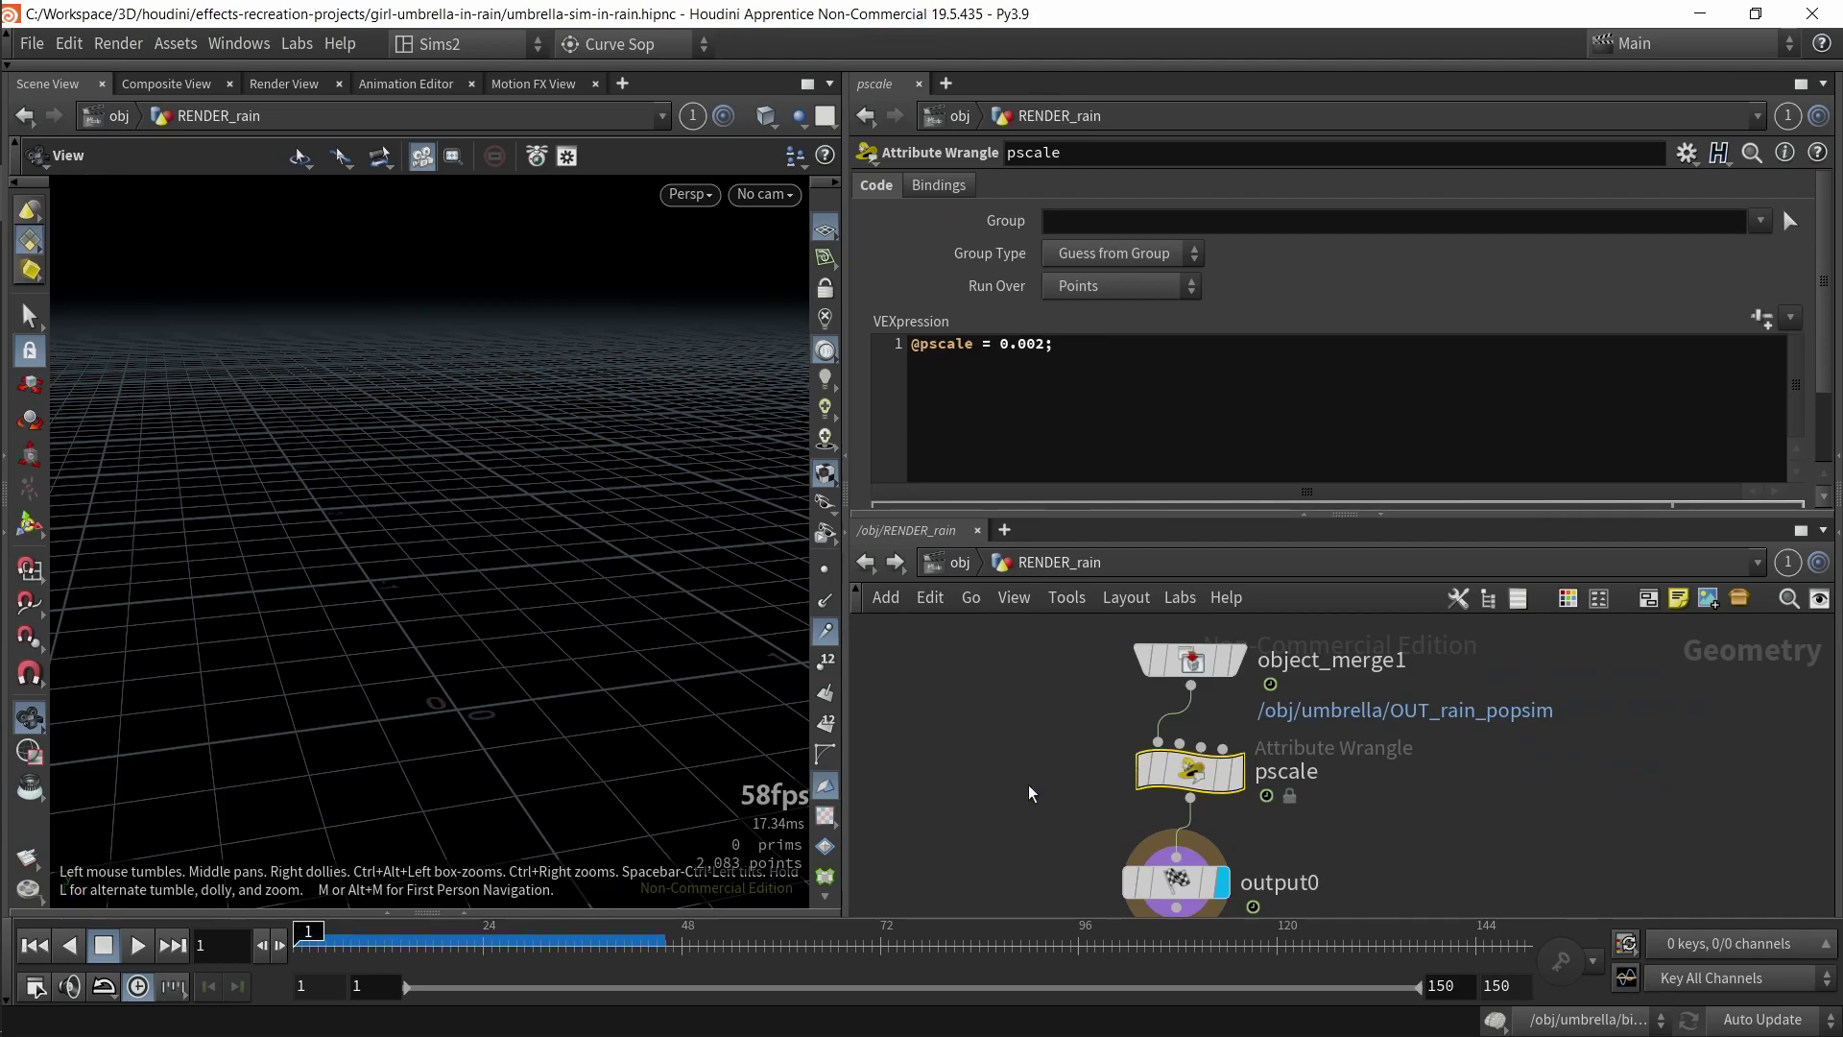
middle_drag(1090, 720, 1037, 771)
click(1064, 343)
drag(1065, 342, 809, 392)
click(1044, 410)
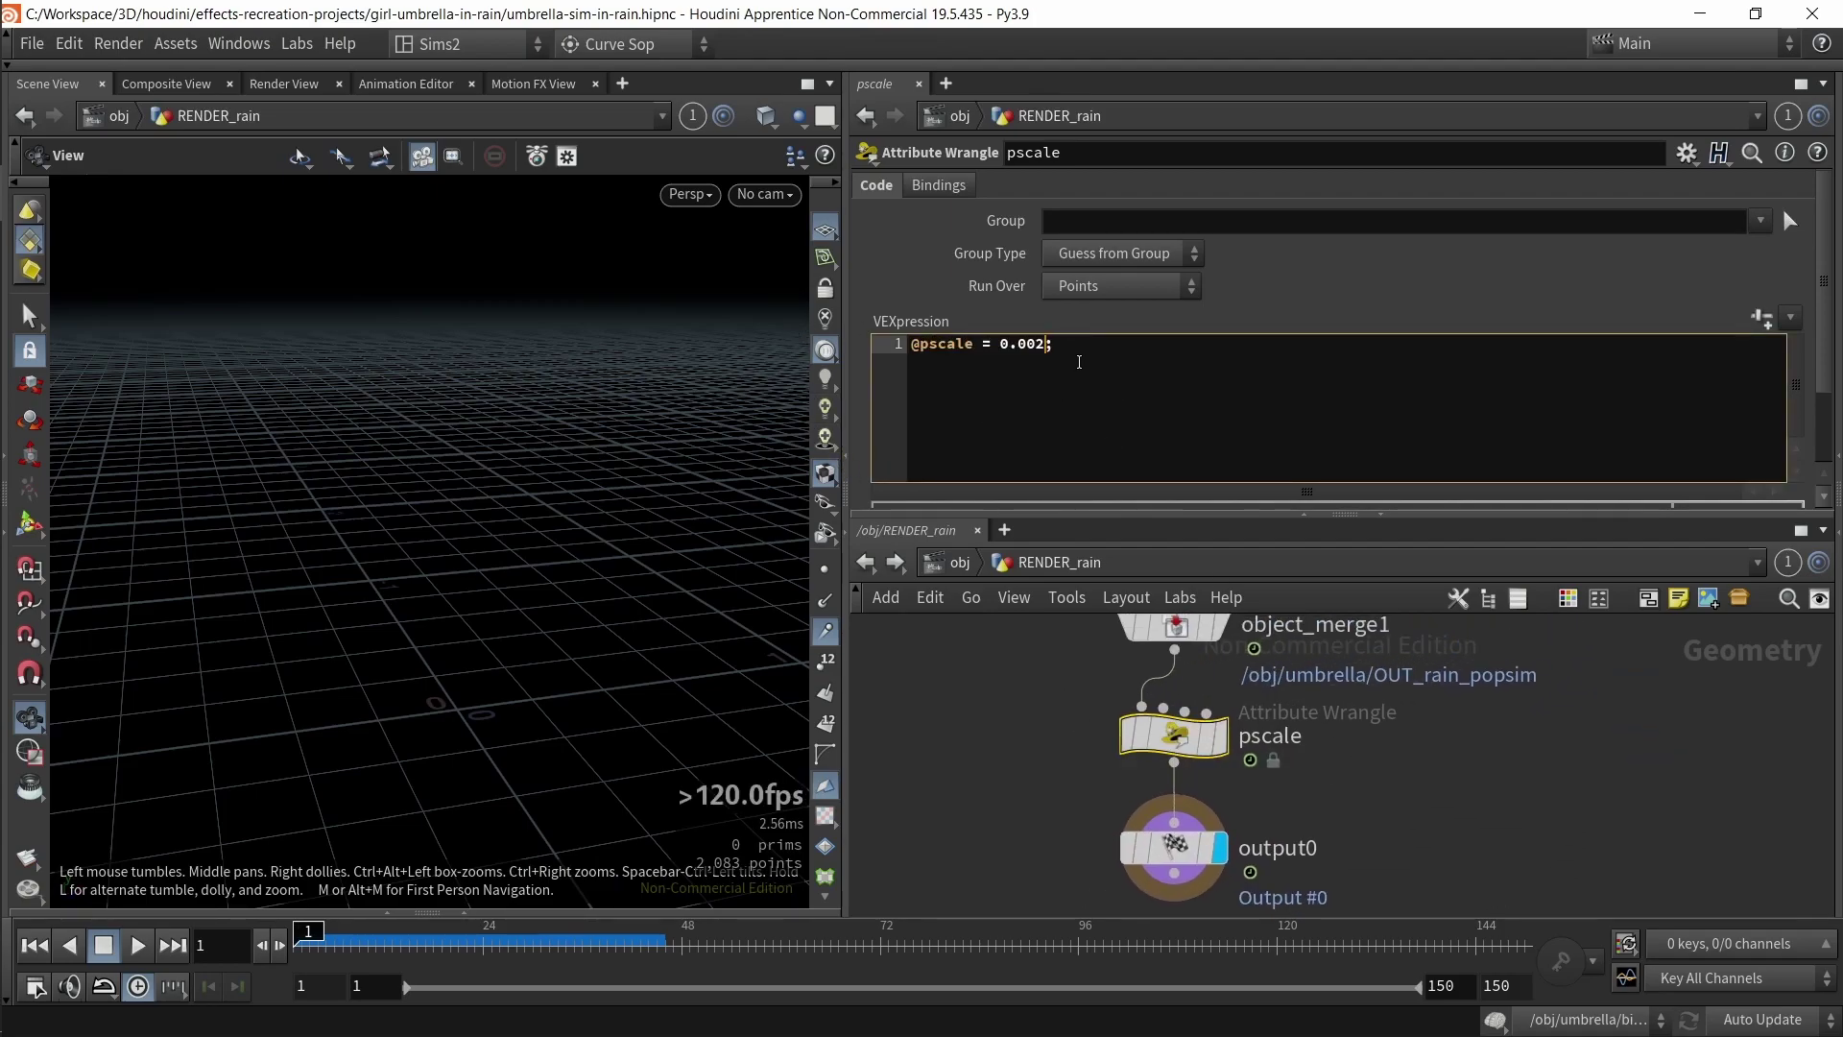
- Check the Output Index of output0 and review the object_merge1 and pscale nodes feeding it in RENDER_rain
middle_drag(1049, 733, 1095, 675)
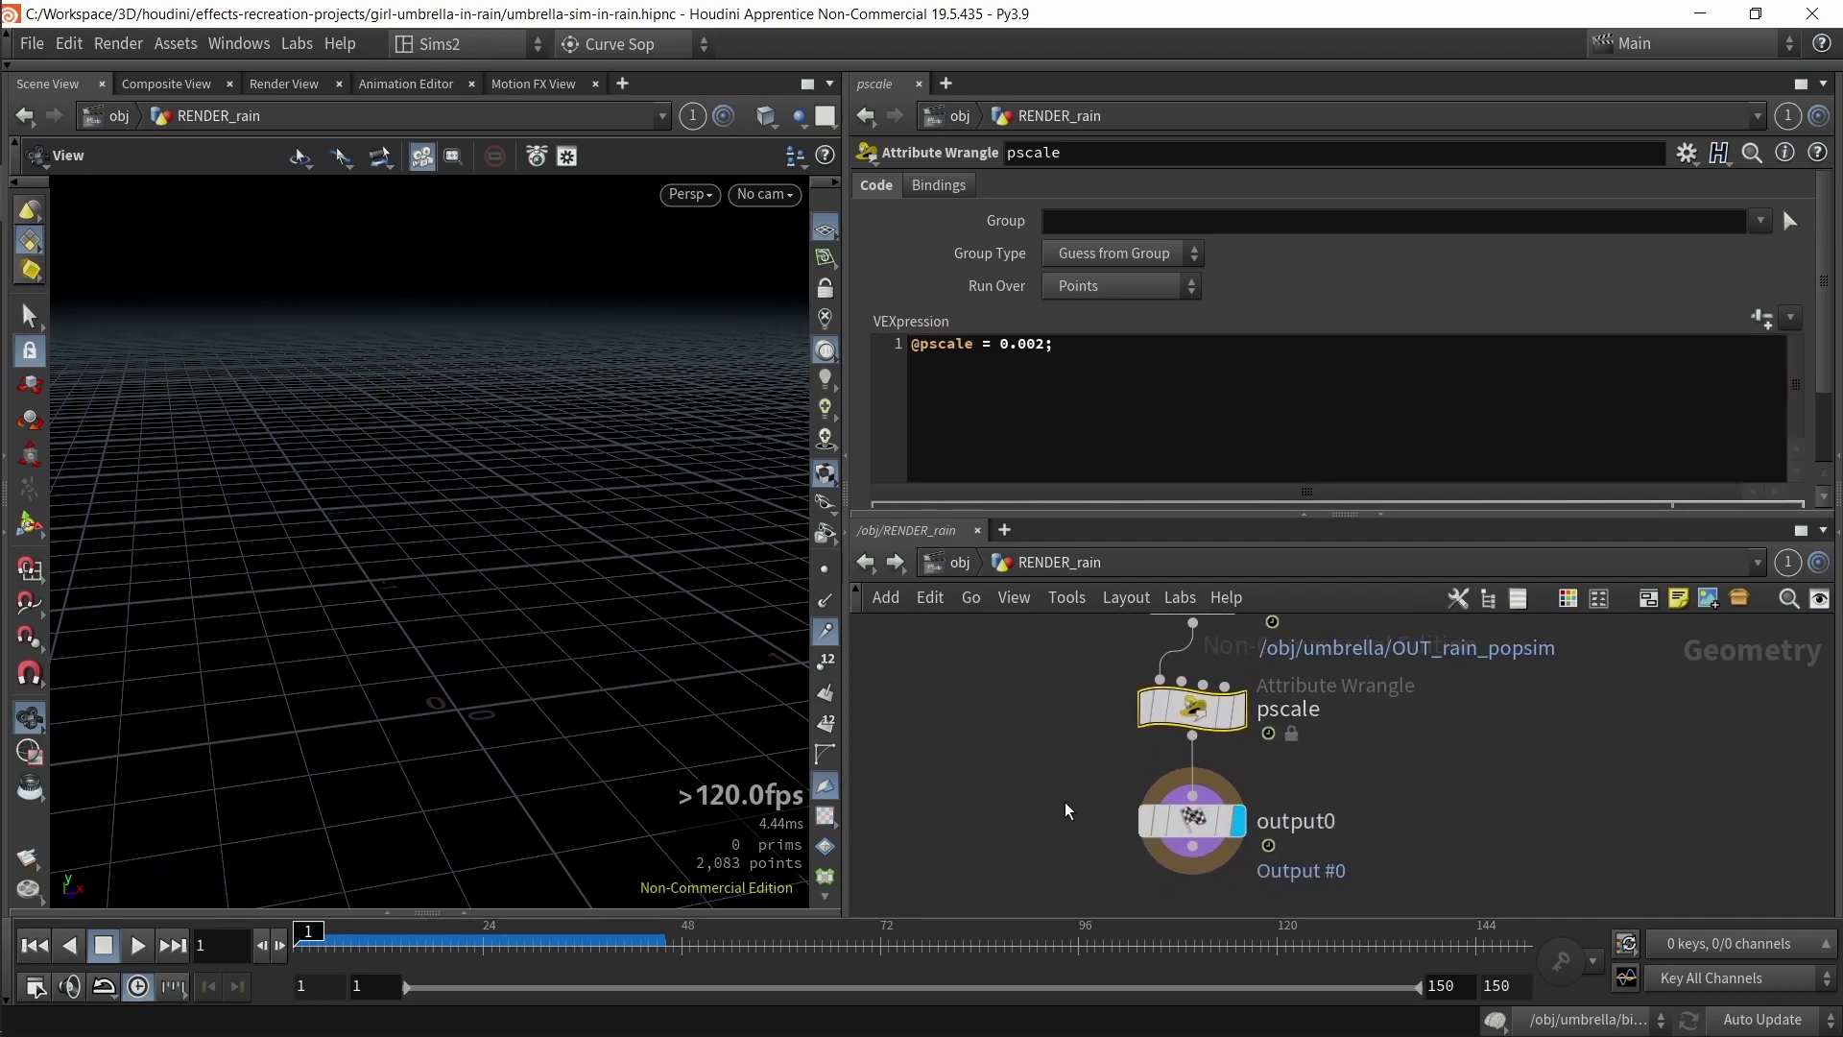
click(1190, 821)
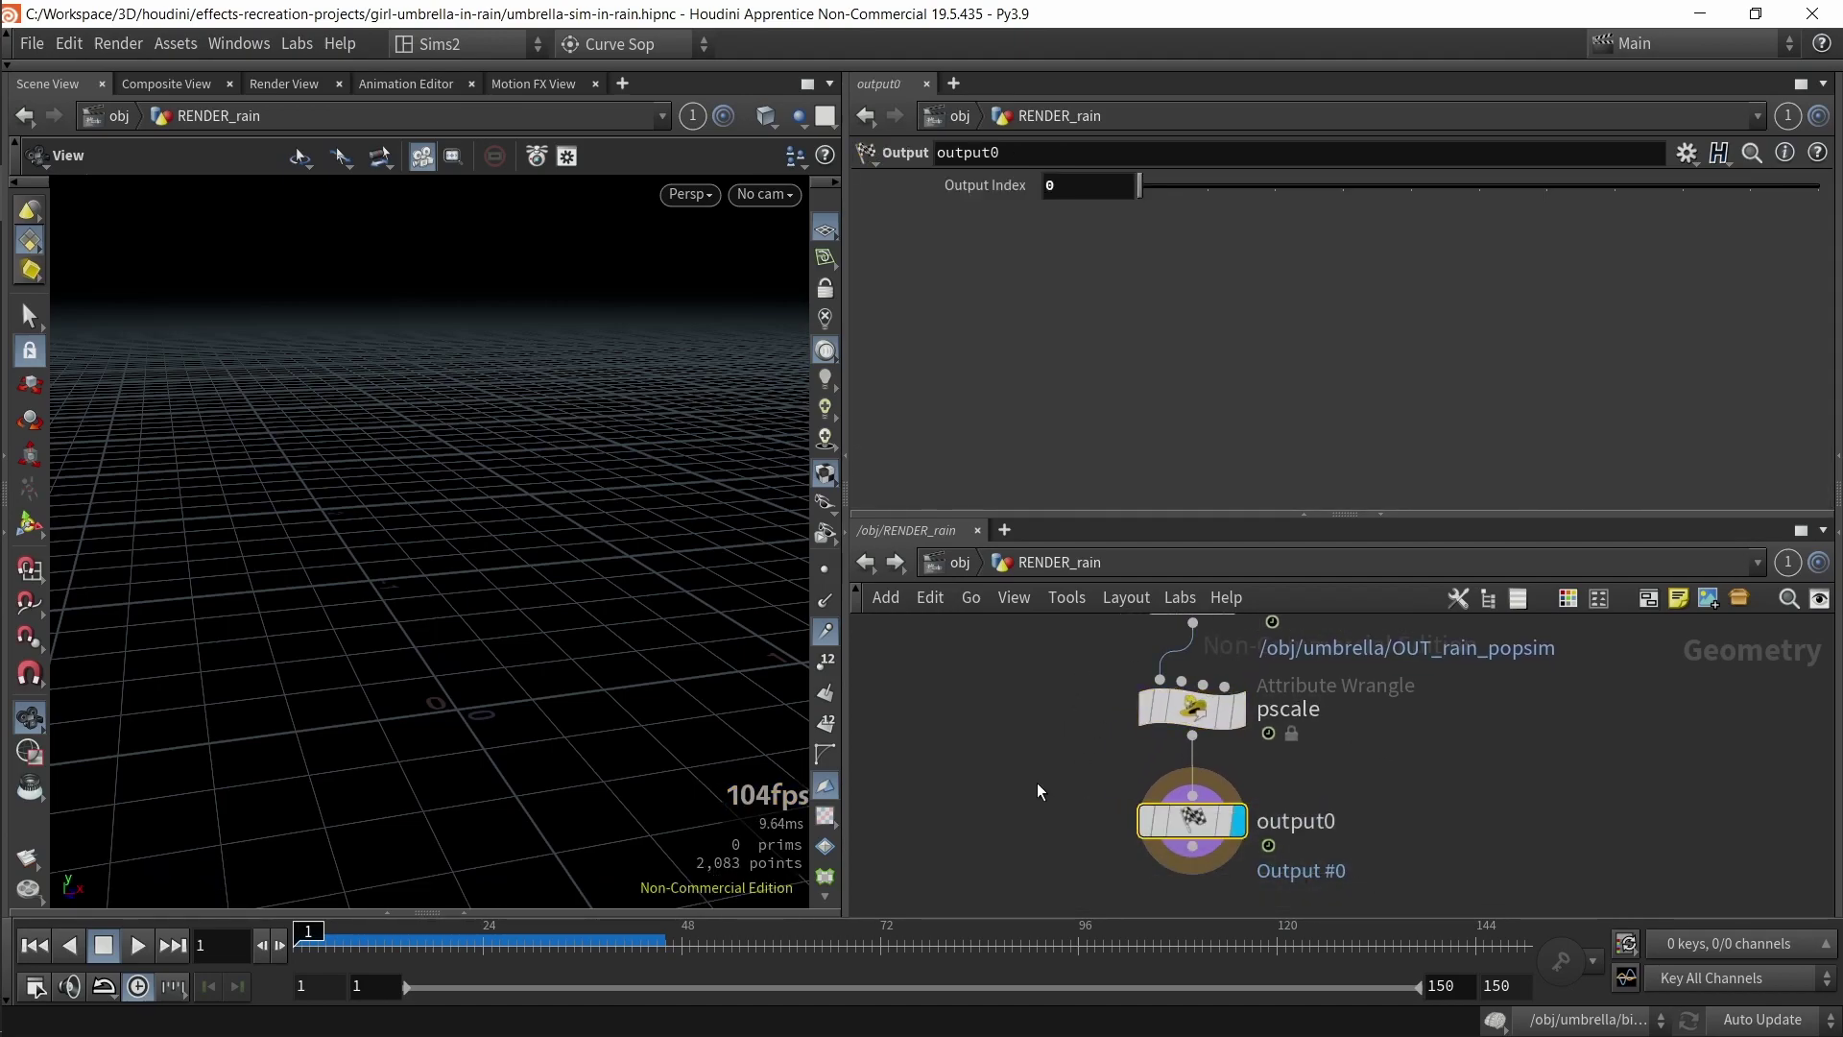
scroll(1045, 775, down, 3)
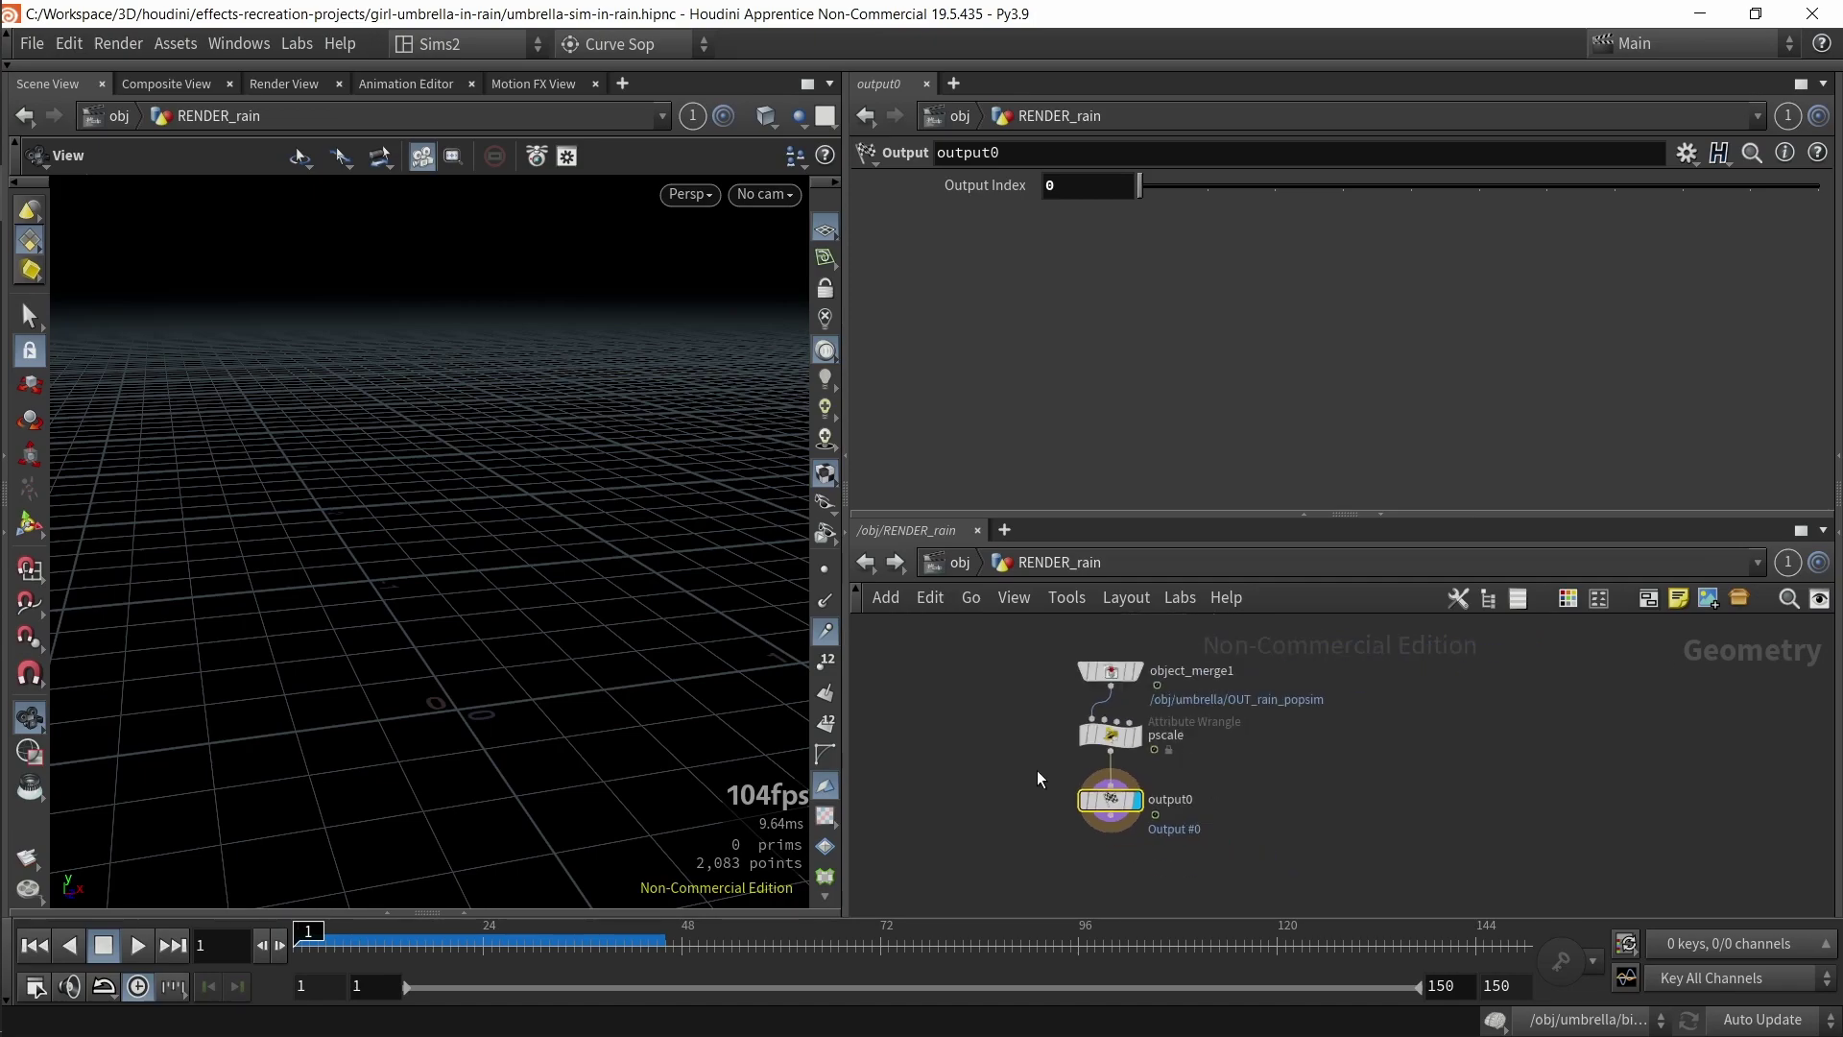
mouse_move(1121, 826)
mouse_down()
mouse_move(1129, 886)
mouse_move(1114, 824)
mouse_up()
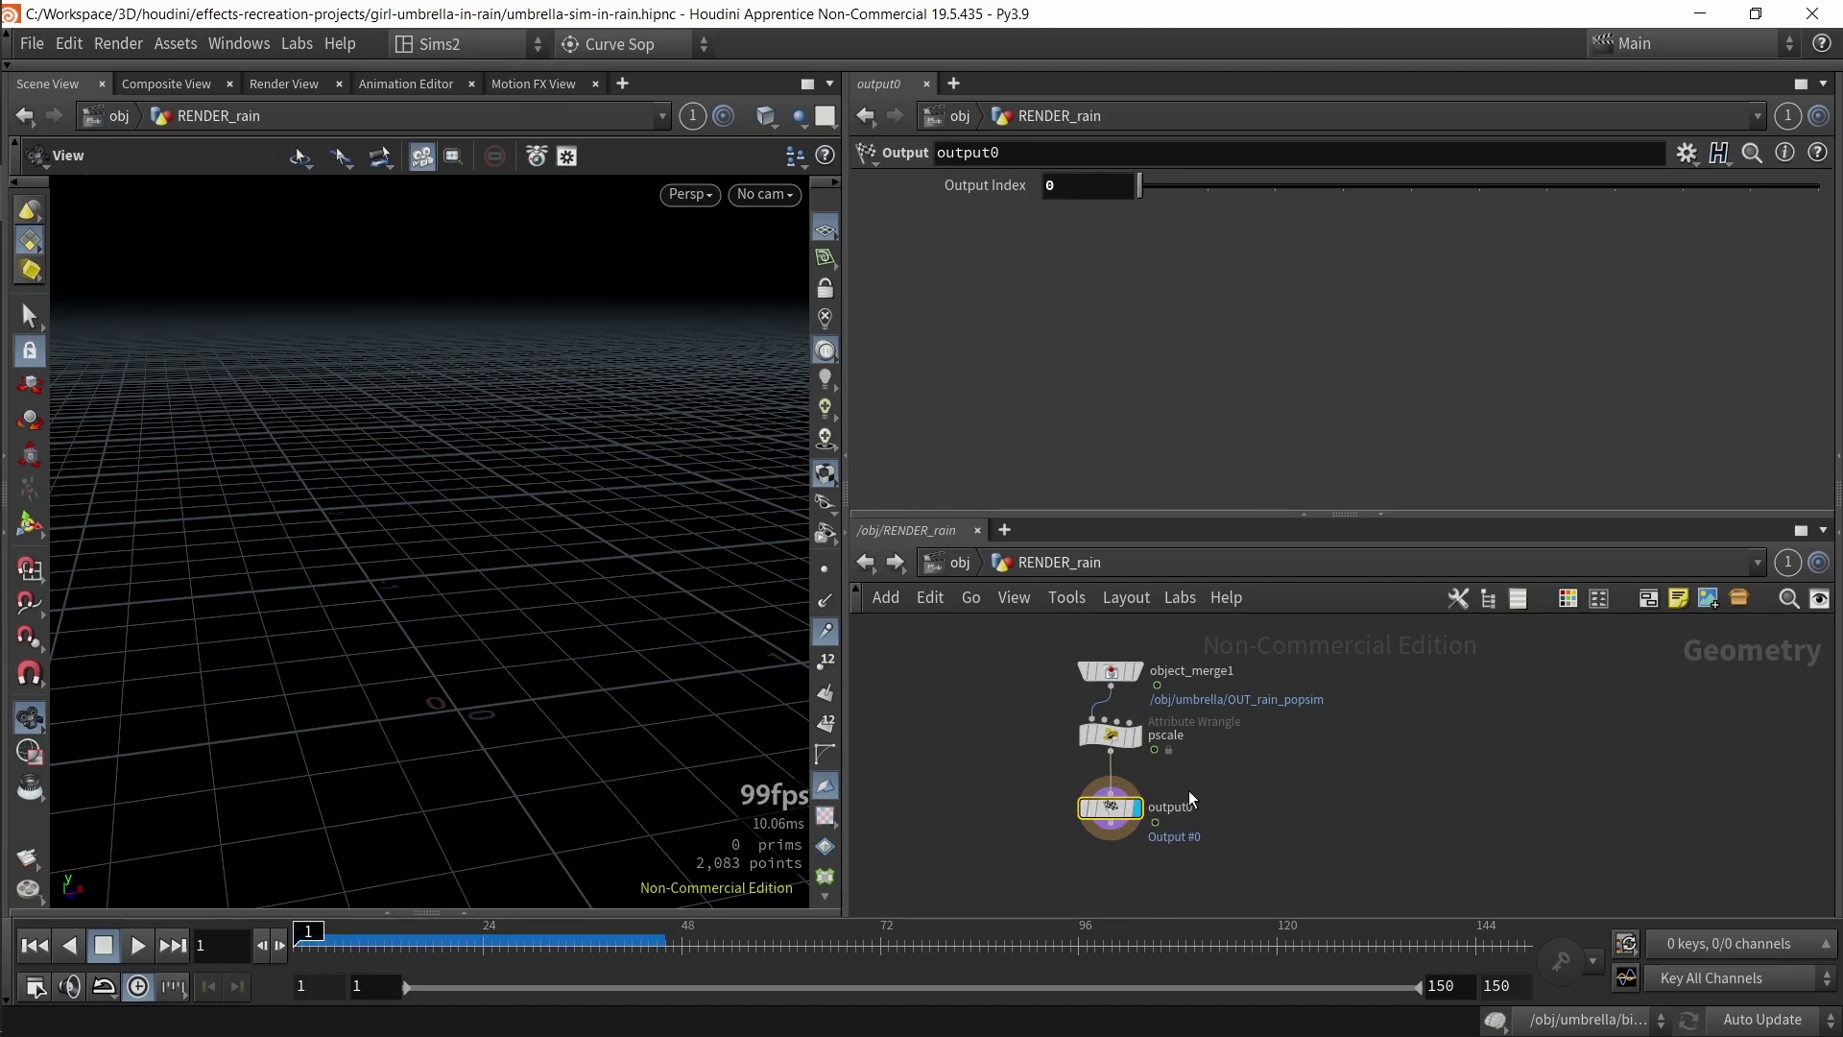
drag(1083, 659, 1076, 635)
drag(1035, 826, 1144, 878)
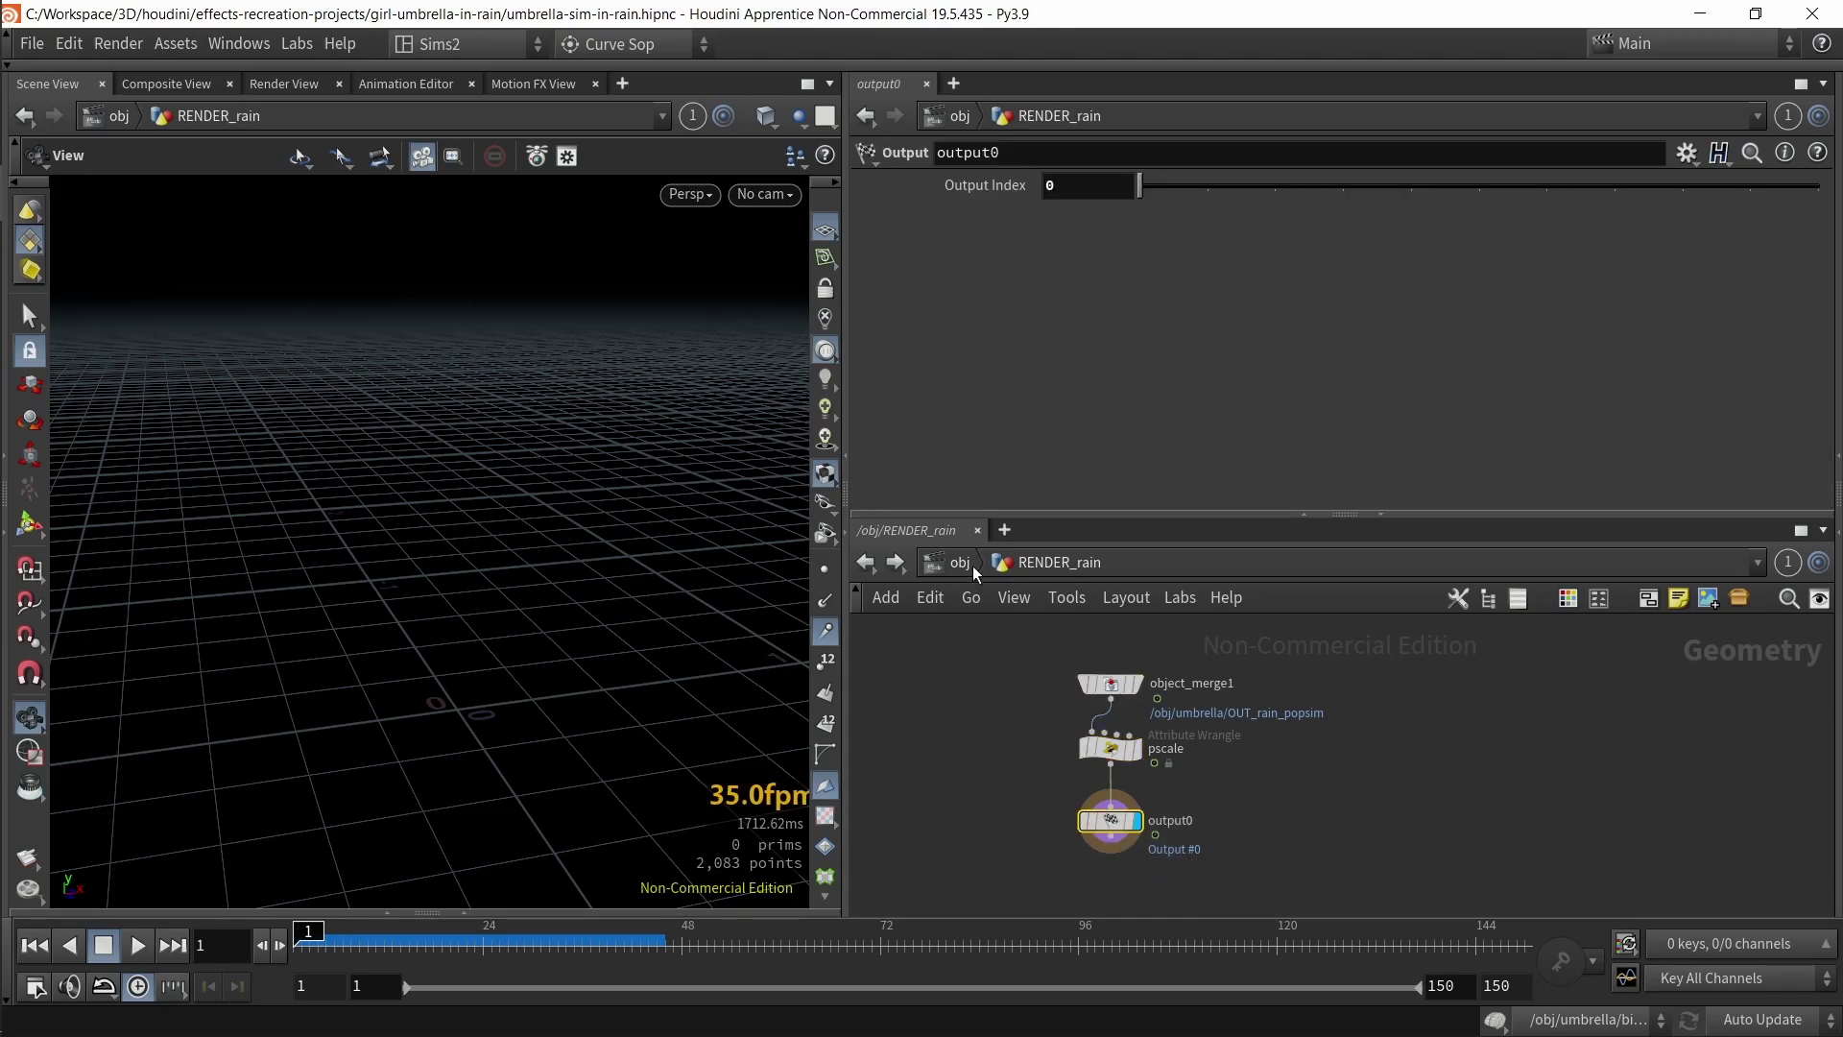
drag(1041, 743, 1220, 683)
drag(1236, 767, 1008, 675)
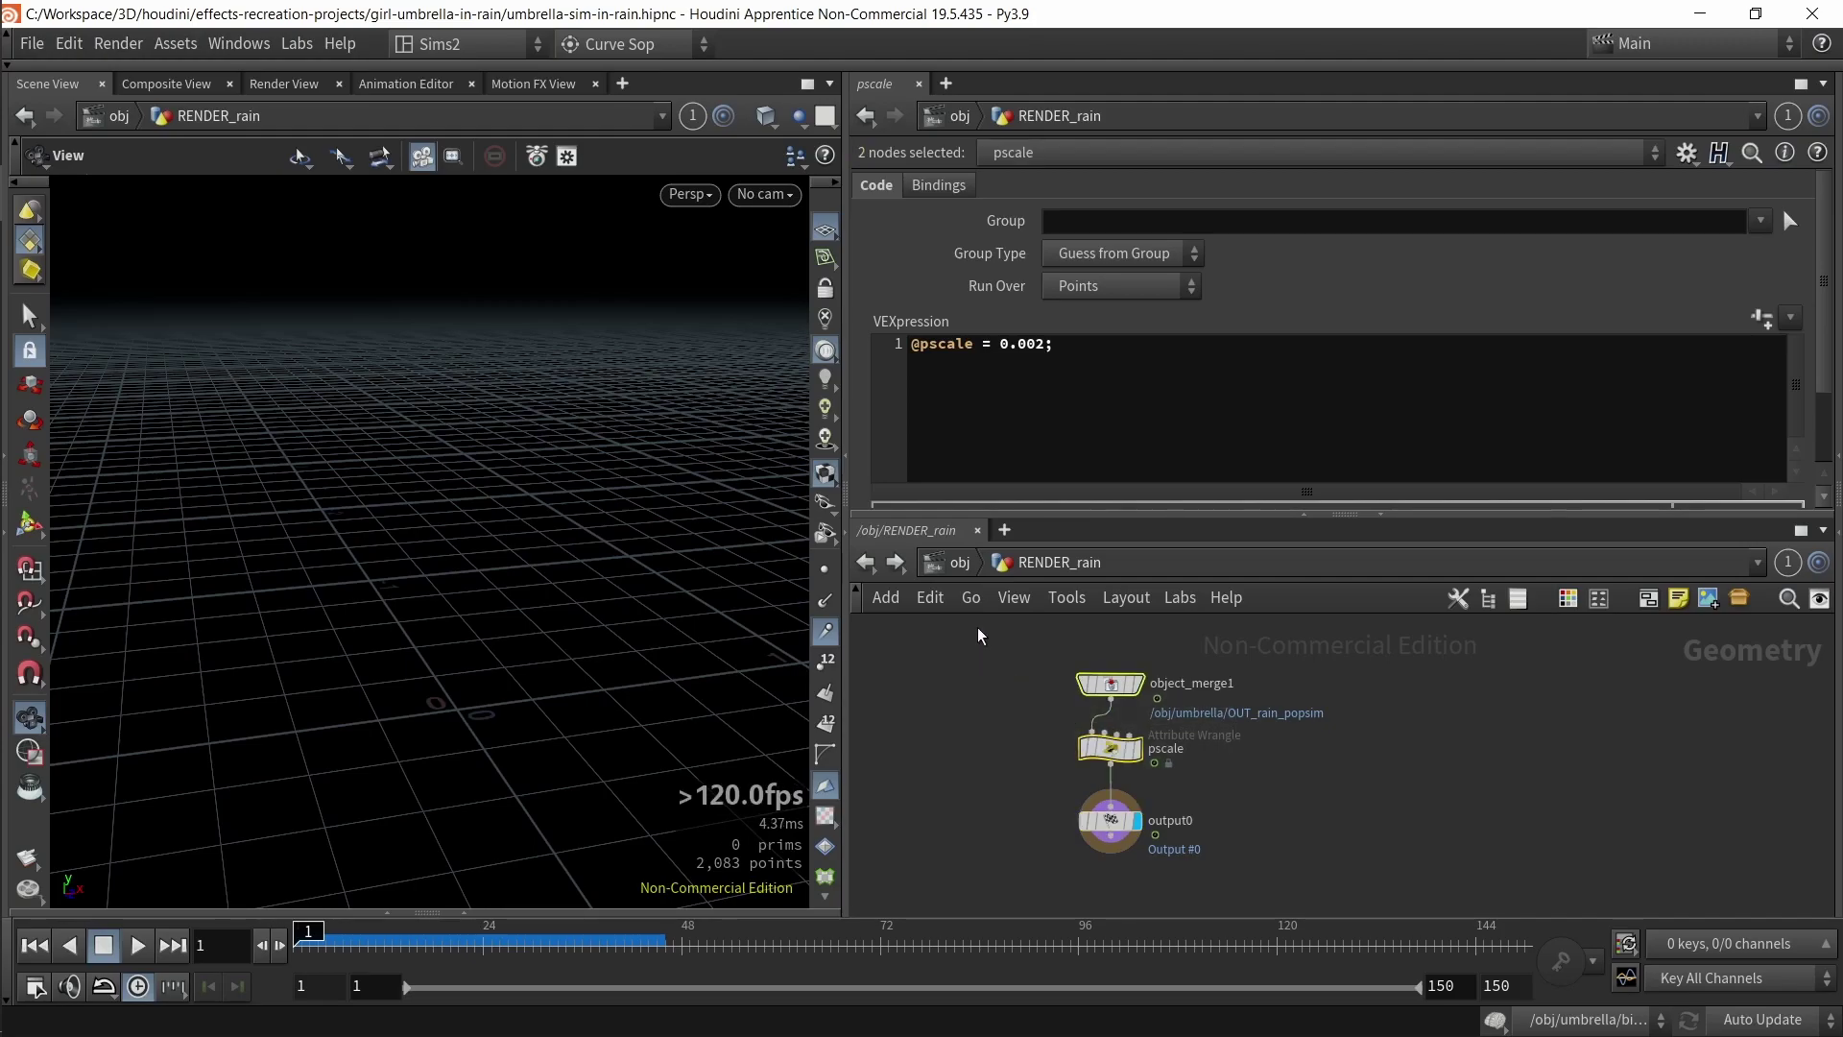
- Look inside RENDER_big_splash and RENDER_small_splash to check their merge sources and the small splash's pscale wrangle
click(959, 561)
double_click(1438, 712)
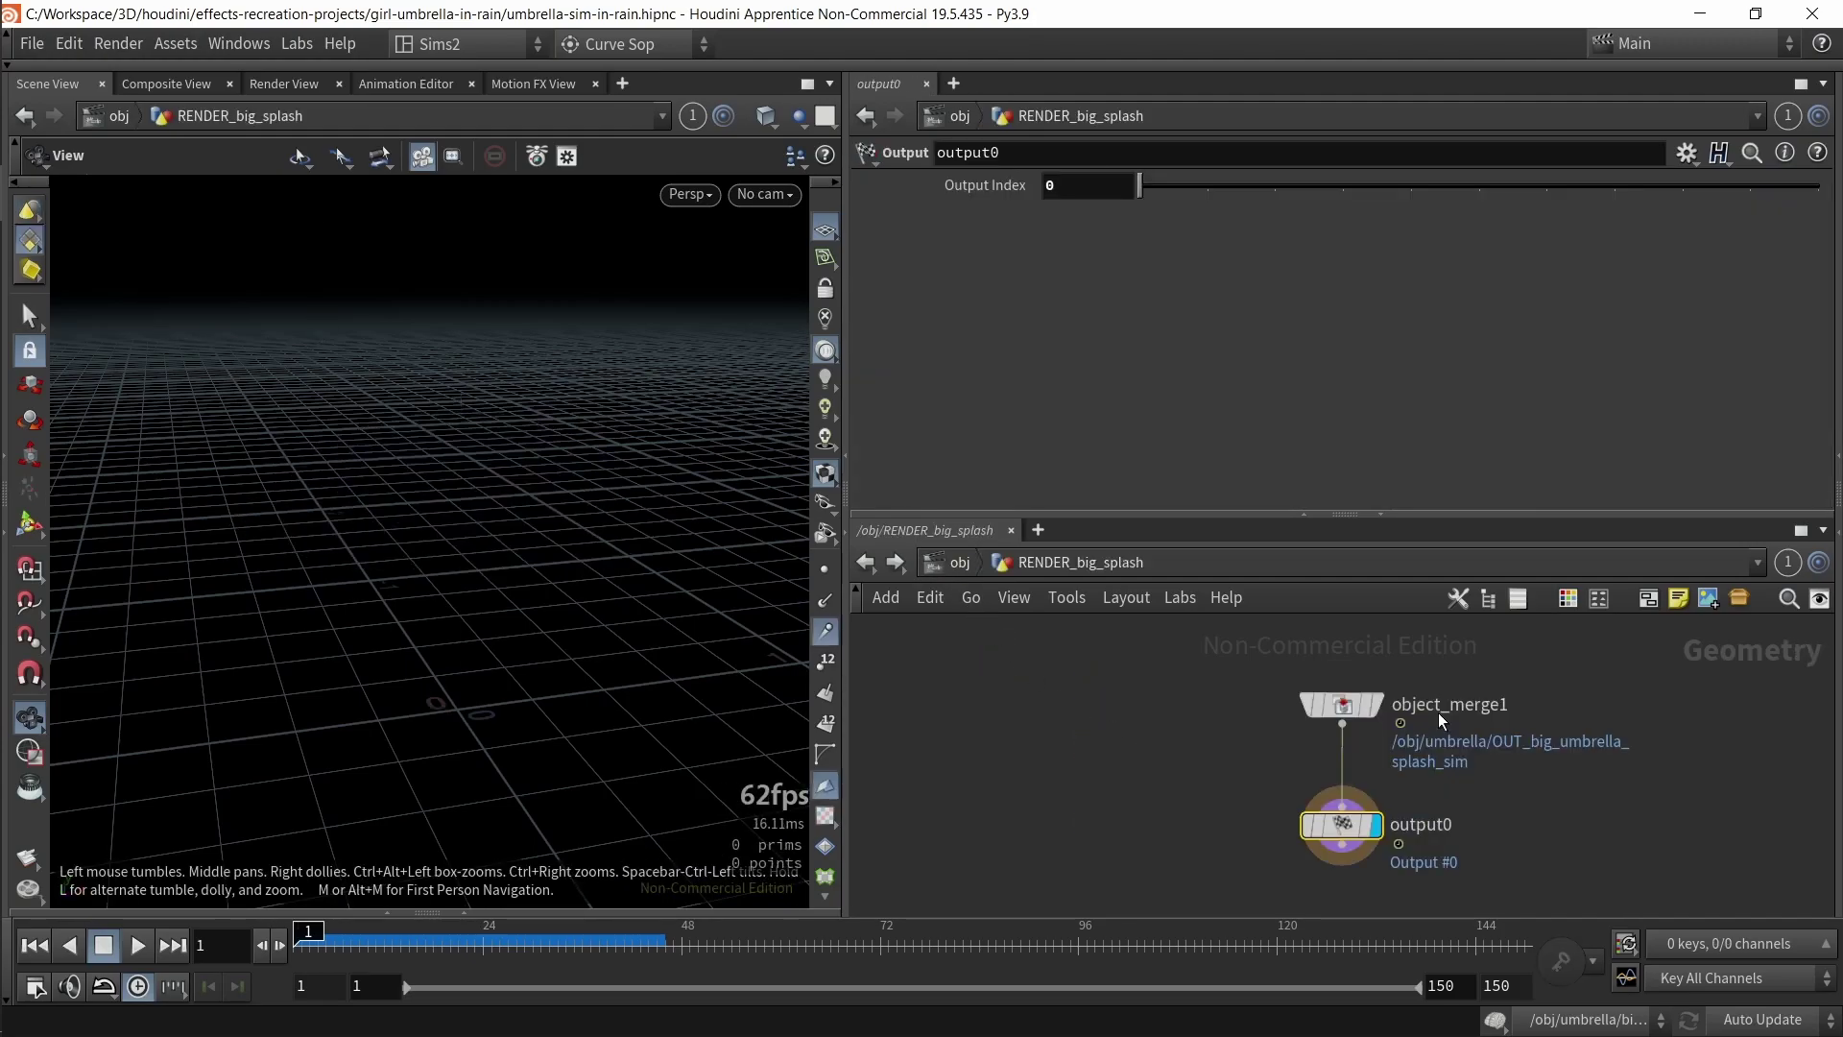
click(937, 562)
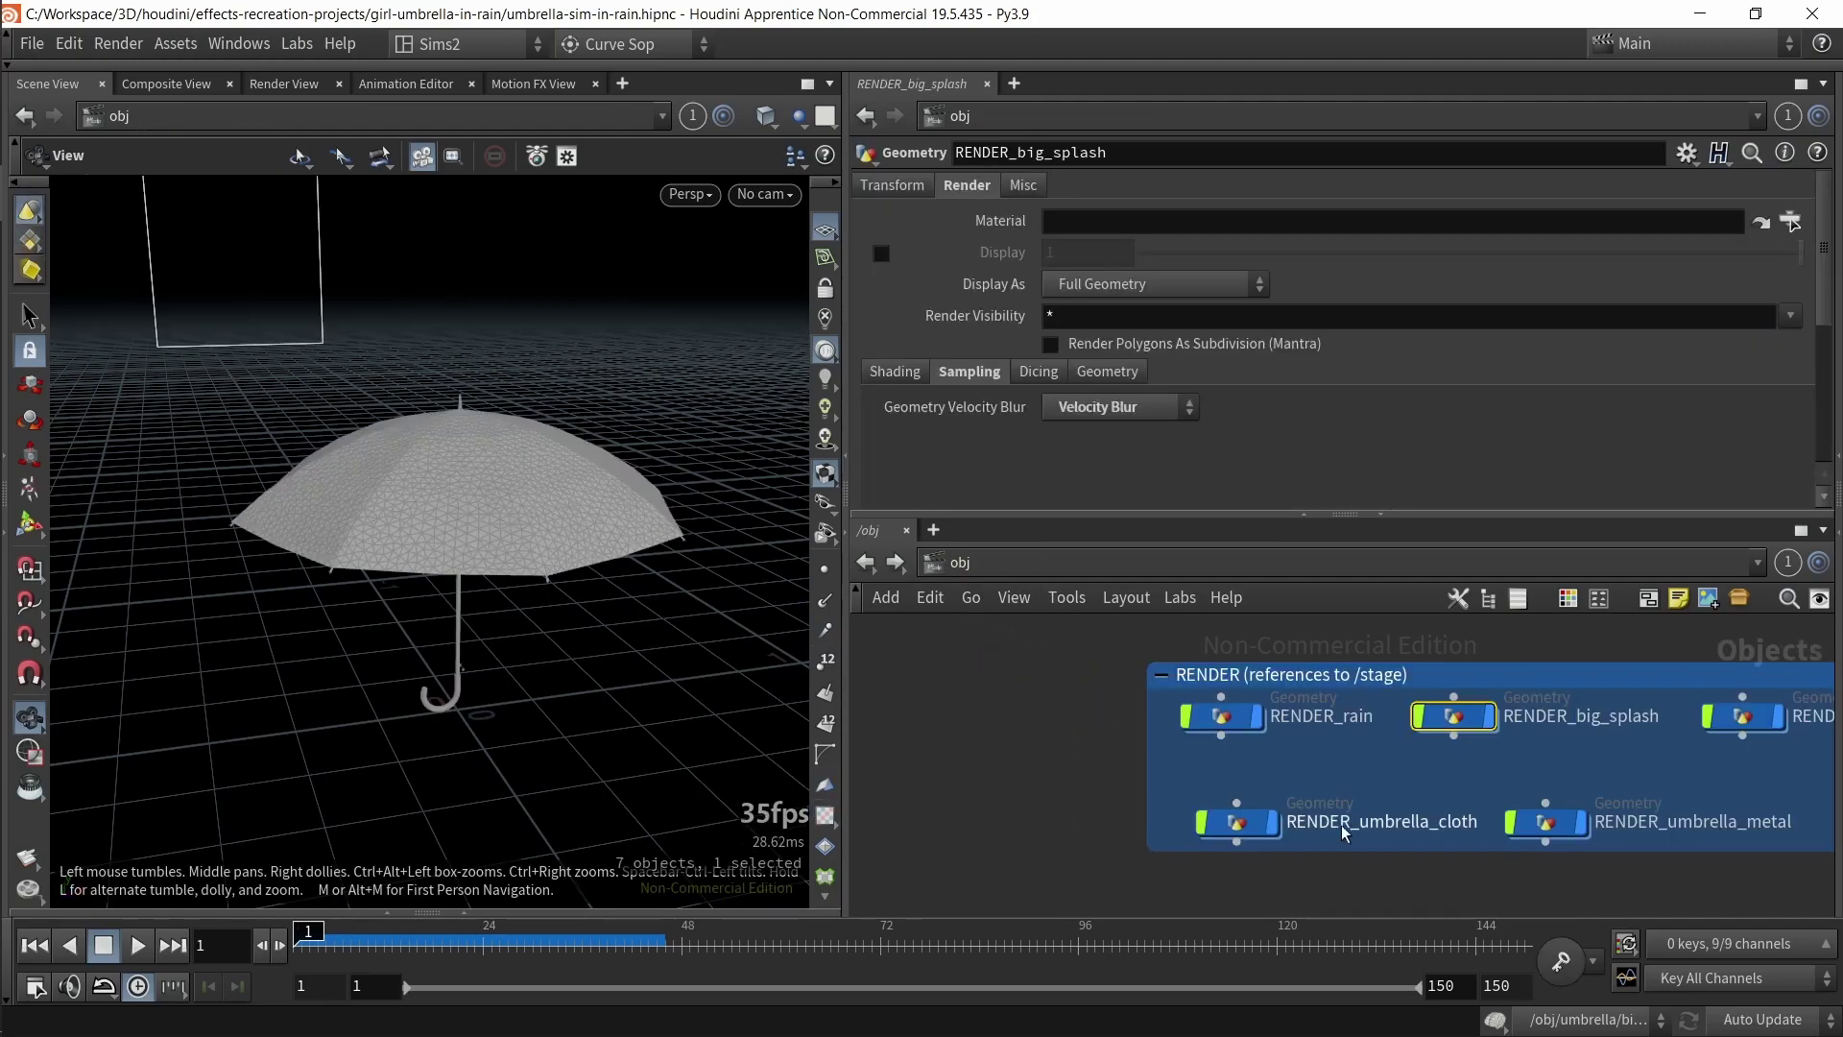
double_click(1542, 759)
click(1342, 760)
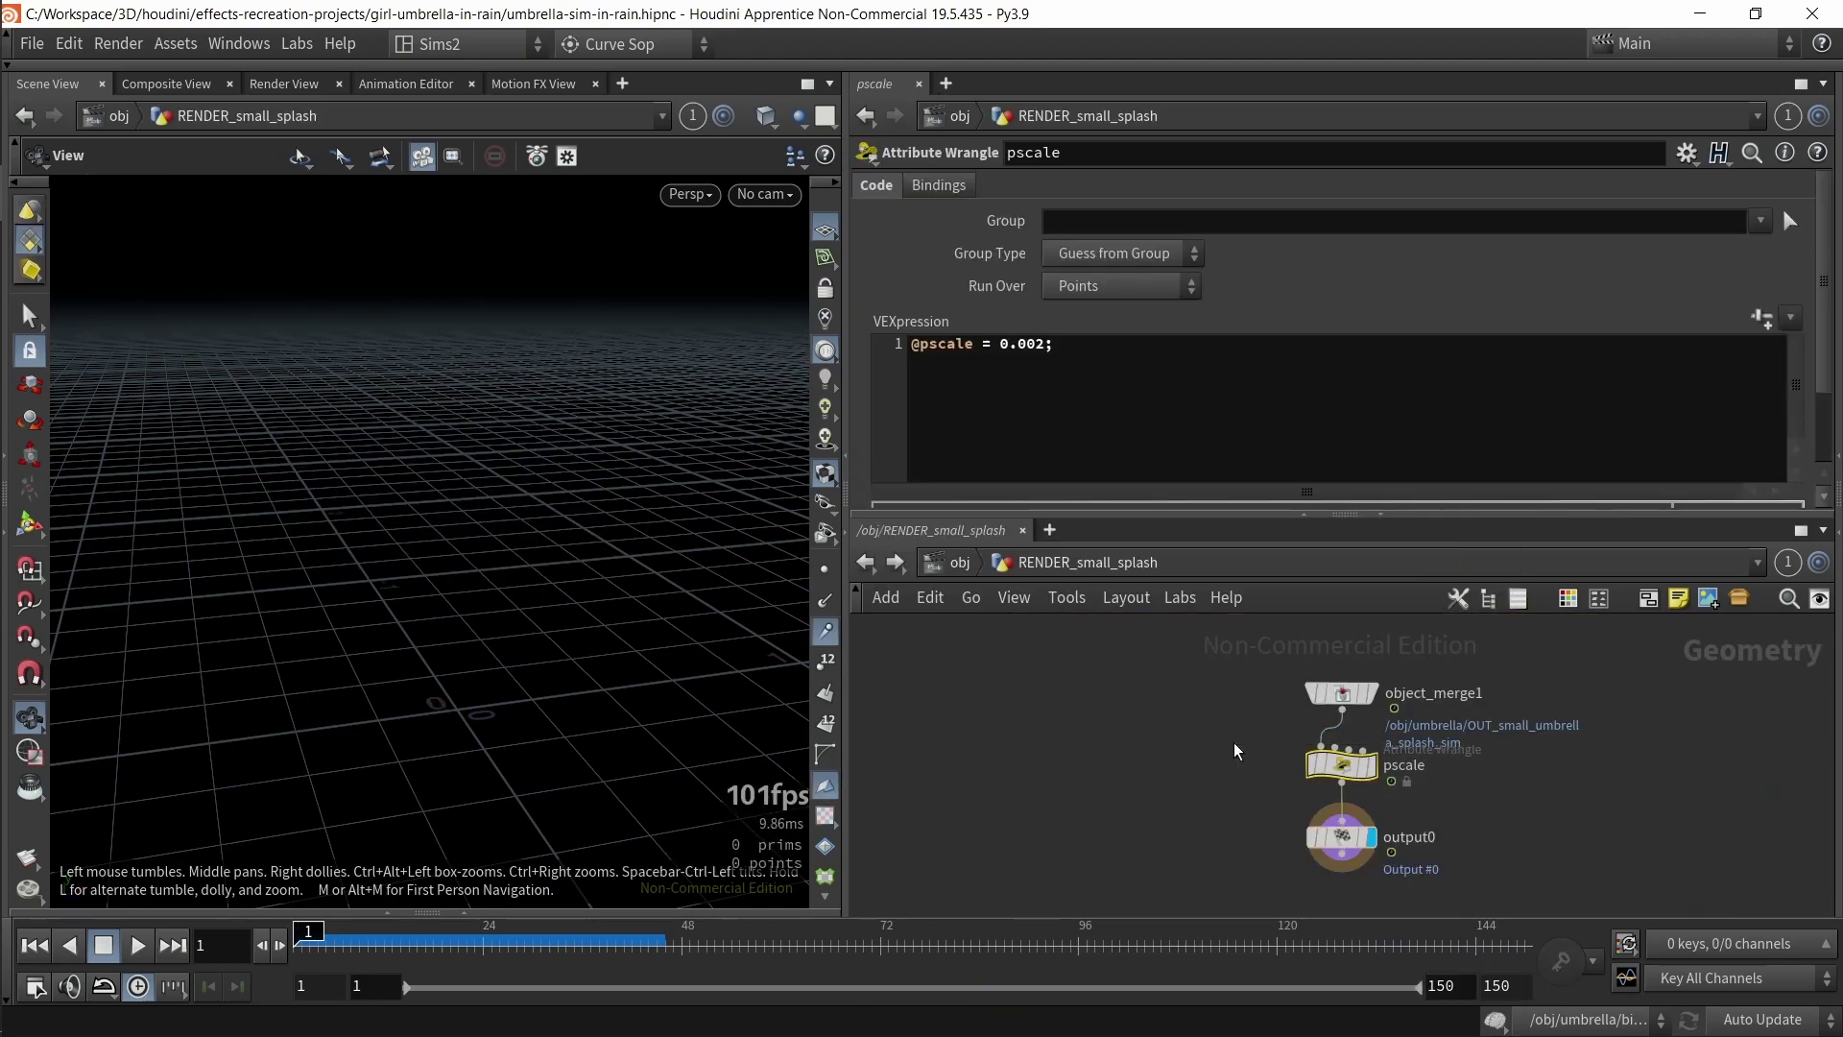
click(949, 569)
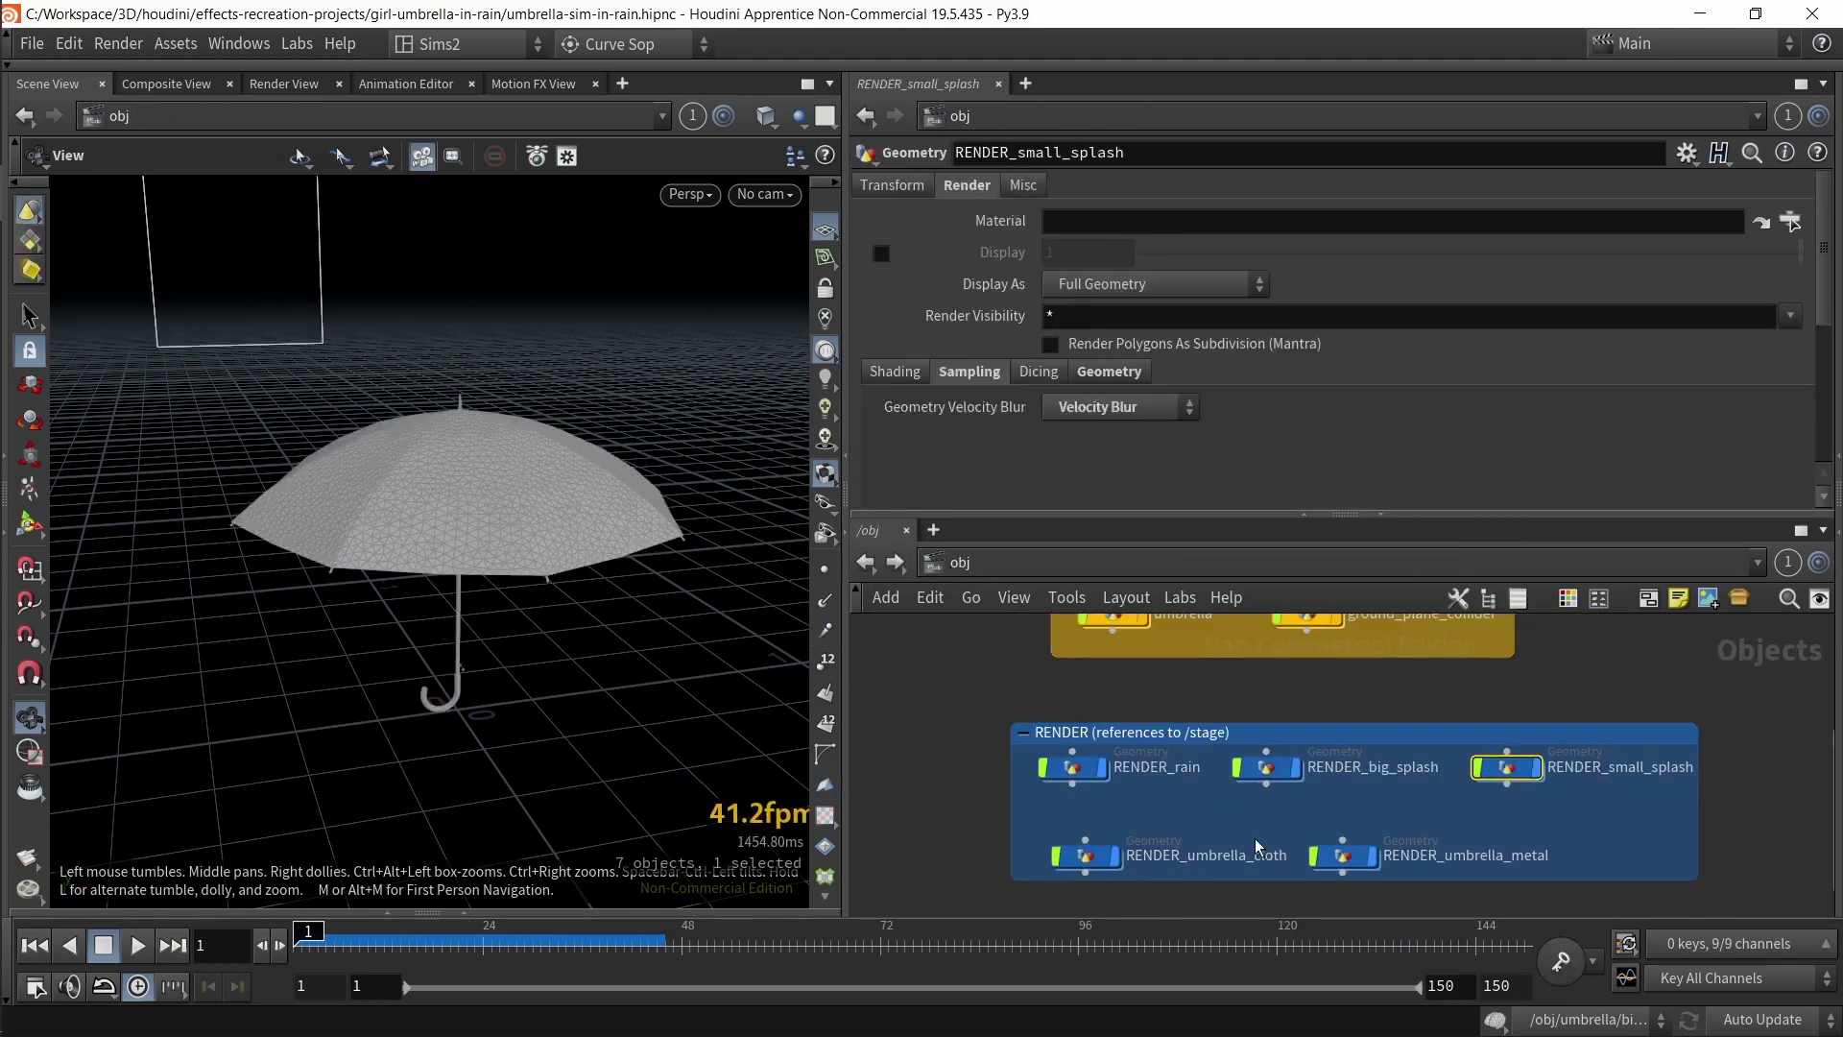
- Check the networks inside RENDER_umbrella_cloth and RENDER_umbrella_metal, and switch from obj to the stage network
double_click(977, 817)
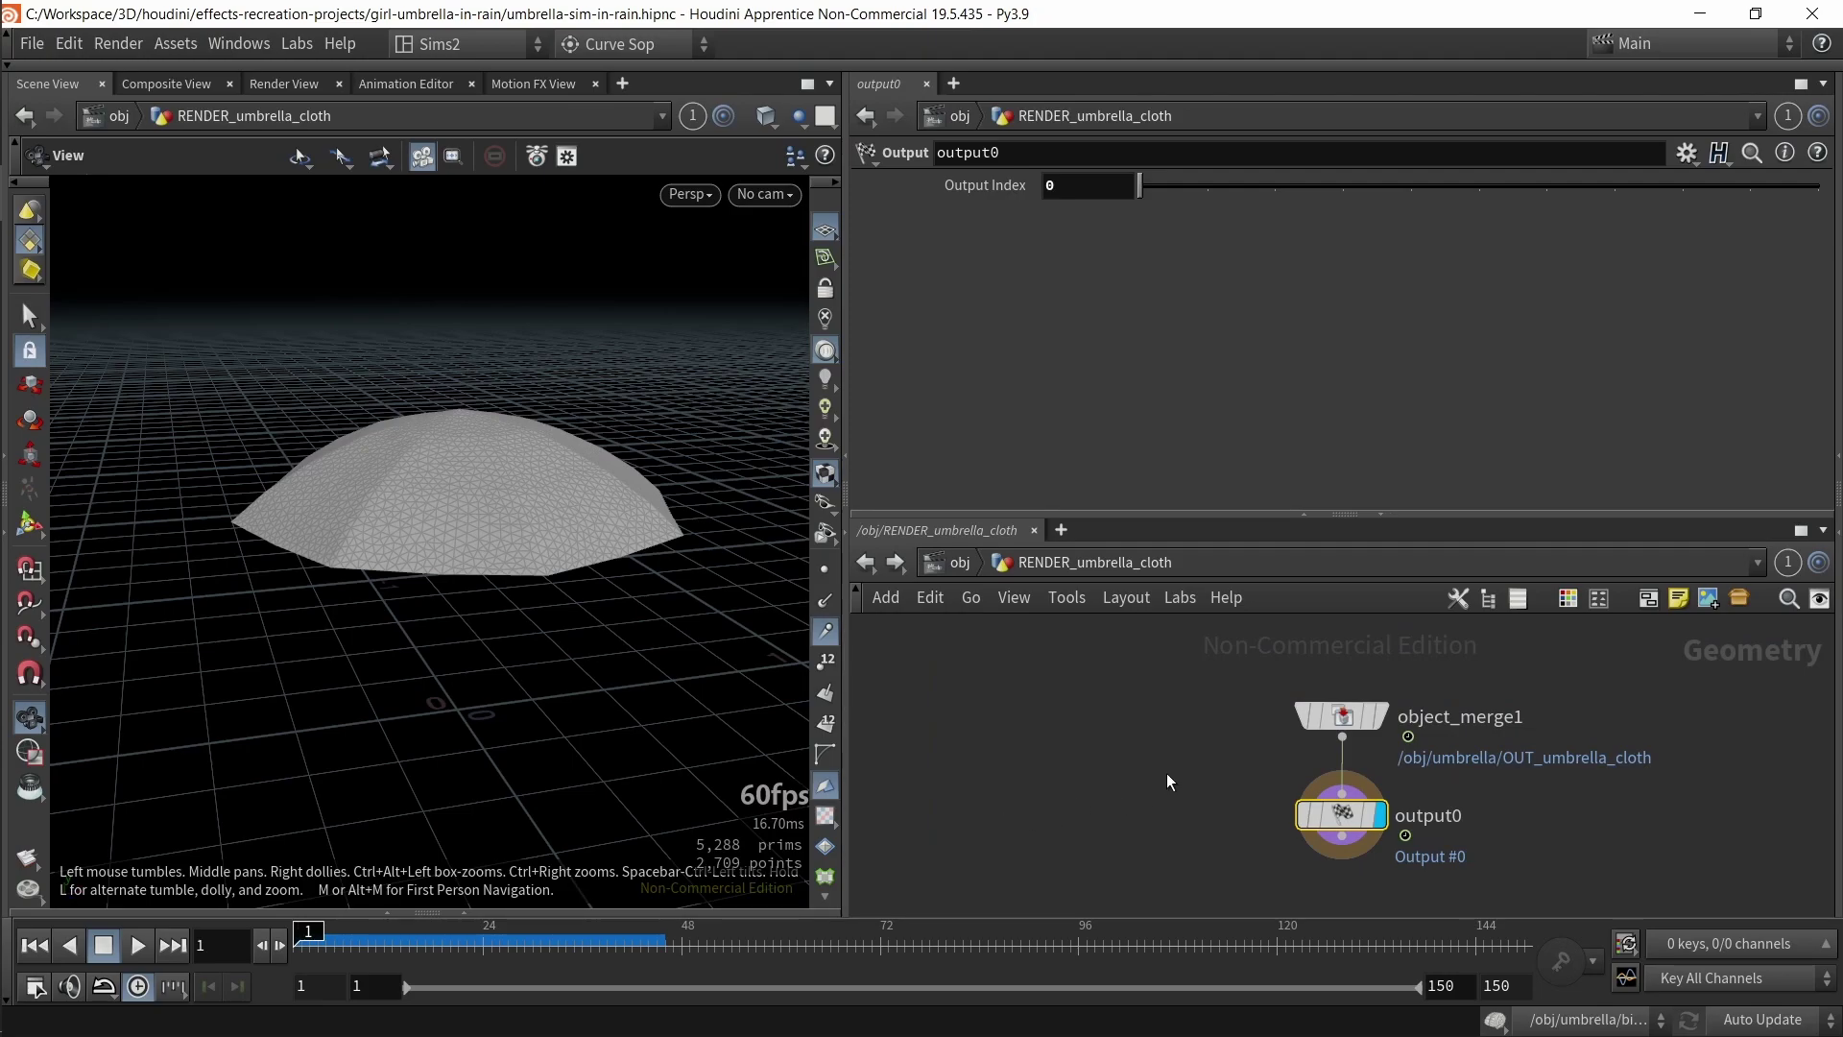
click(960, 562)
double_click(1104, 816)
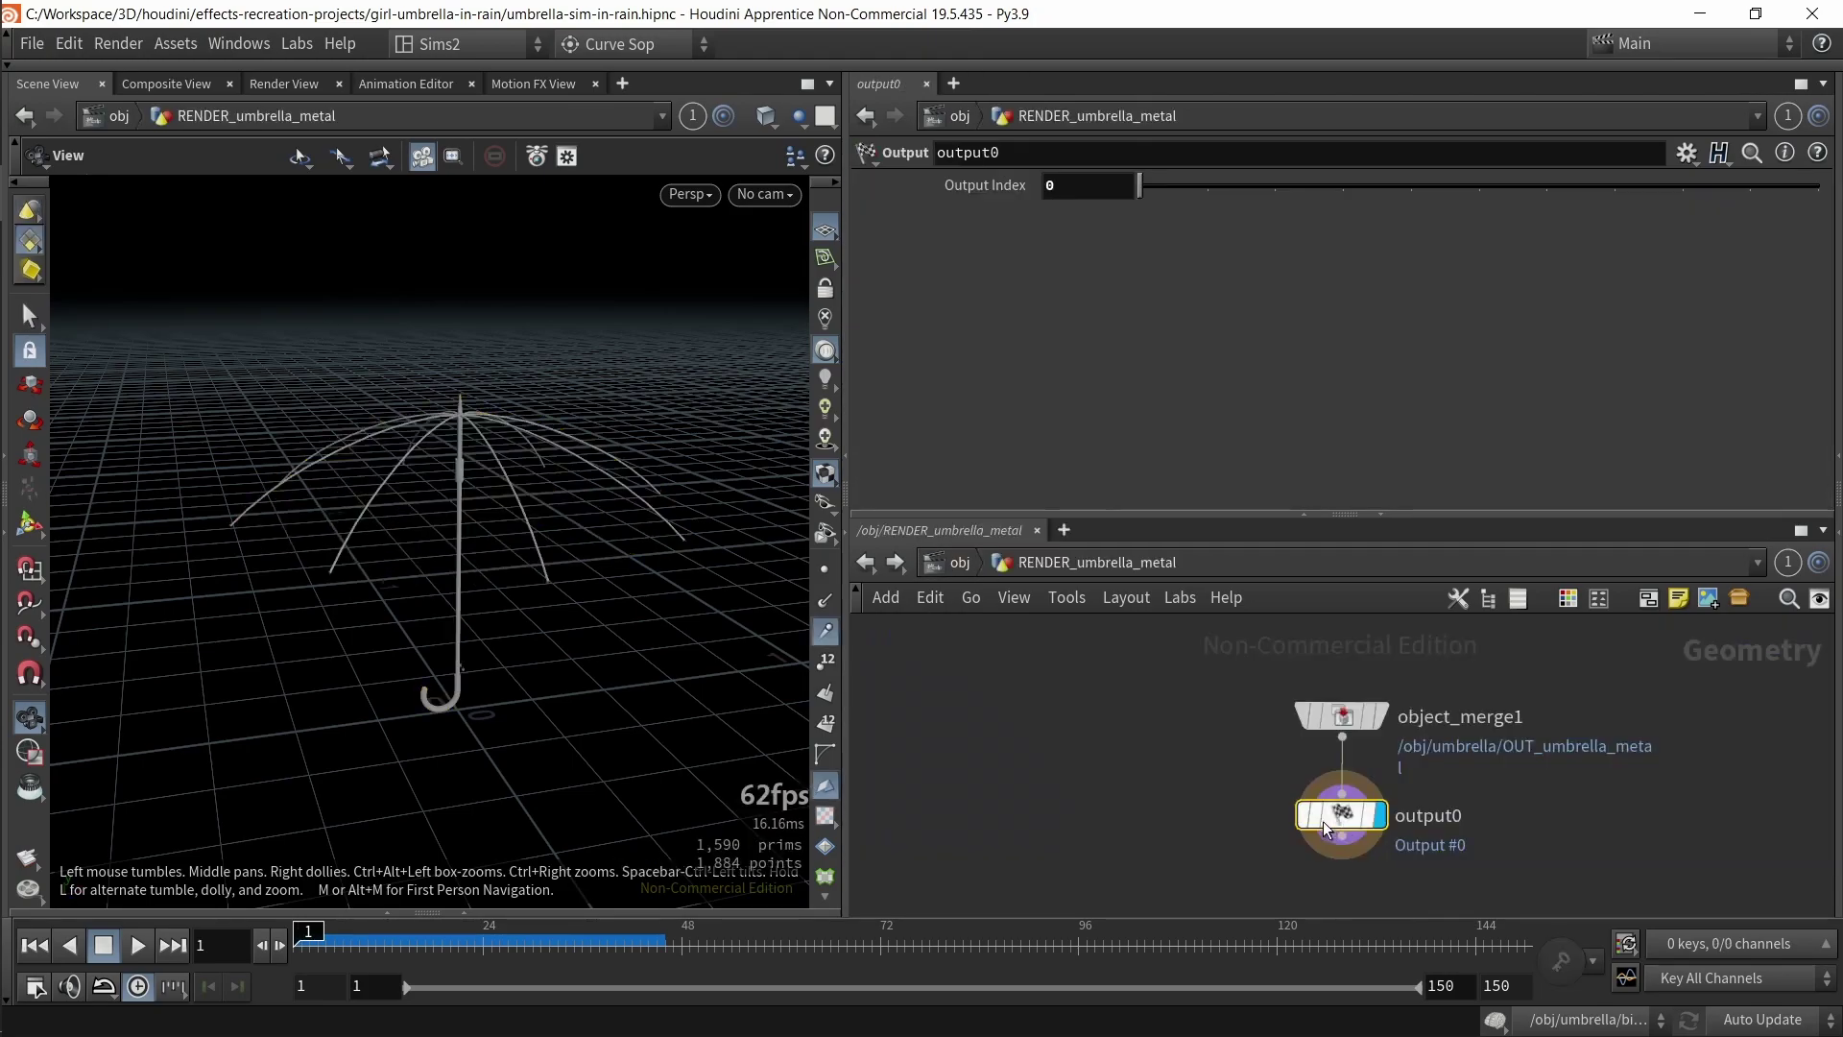
click(972, 571)
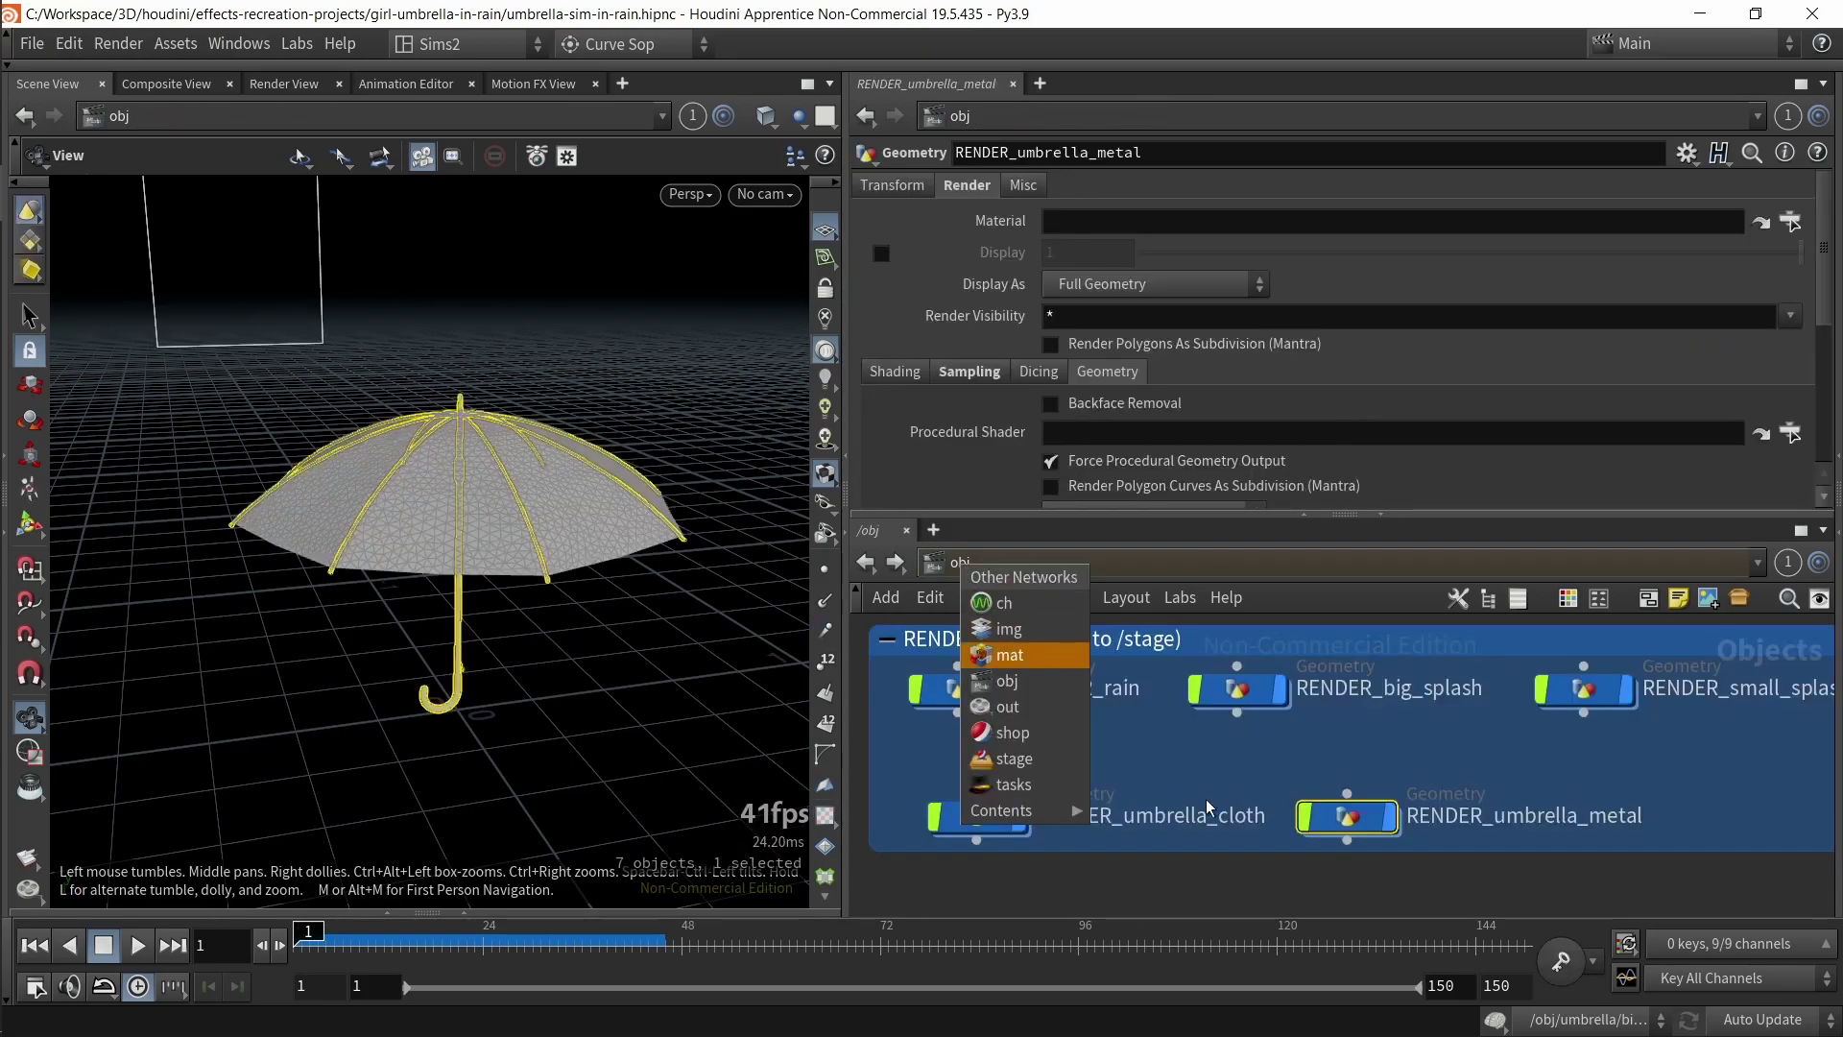
click(1013, 758)
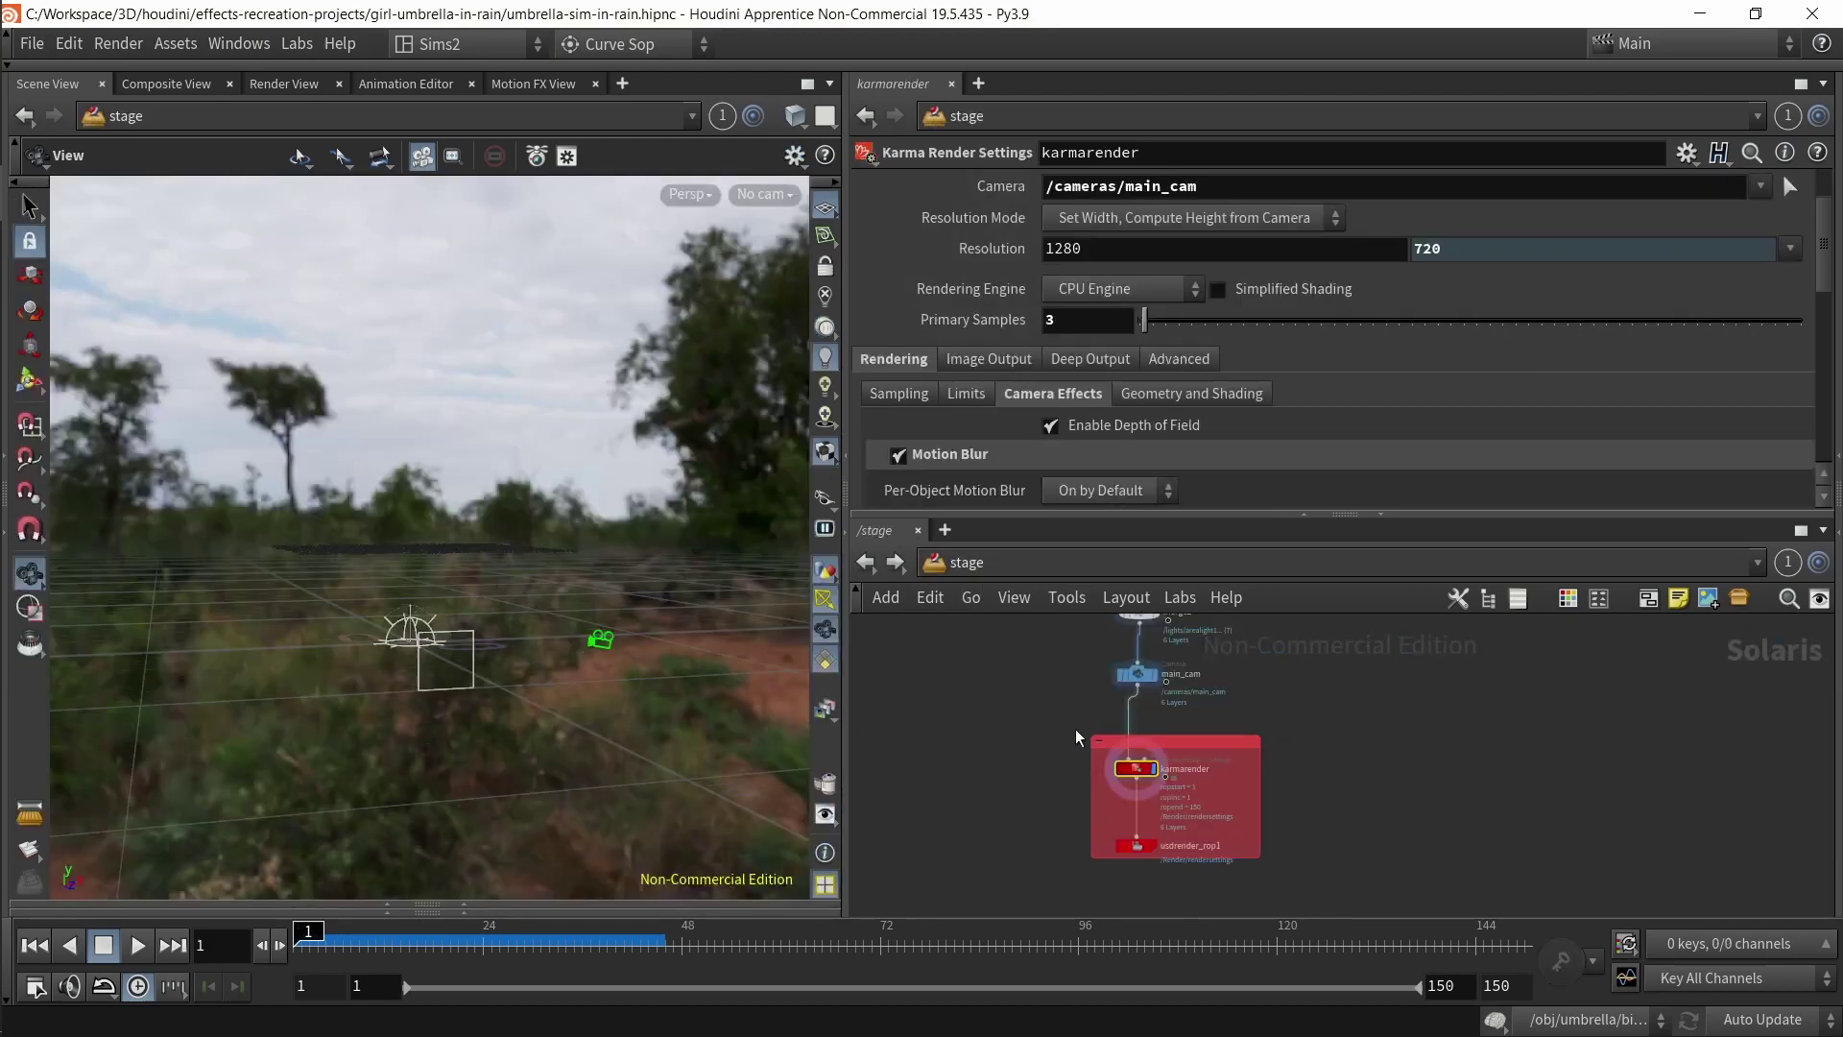
- Examine the whole stage network, singling out the RAIN SIM and UMBRELLA groups of SOP imports that feed merge1
key(h)
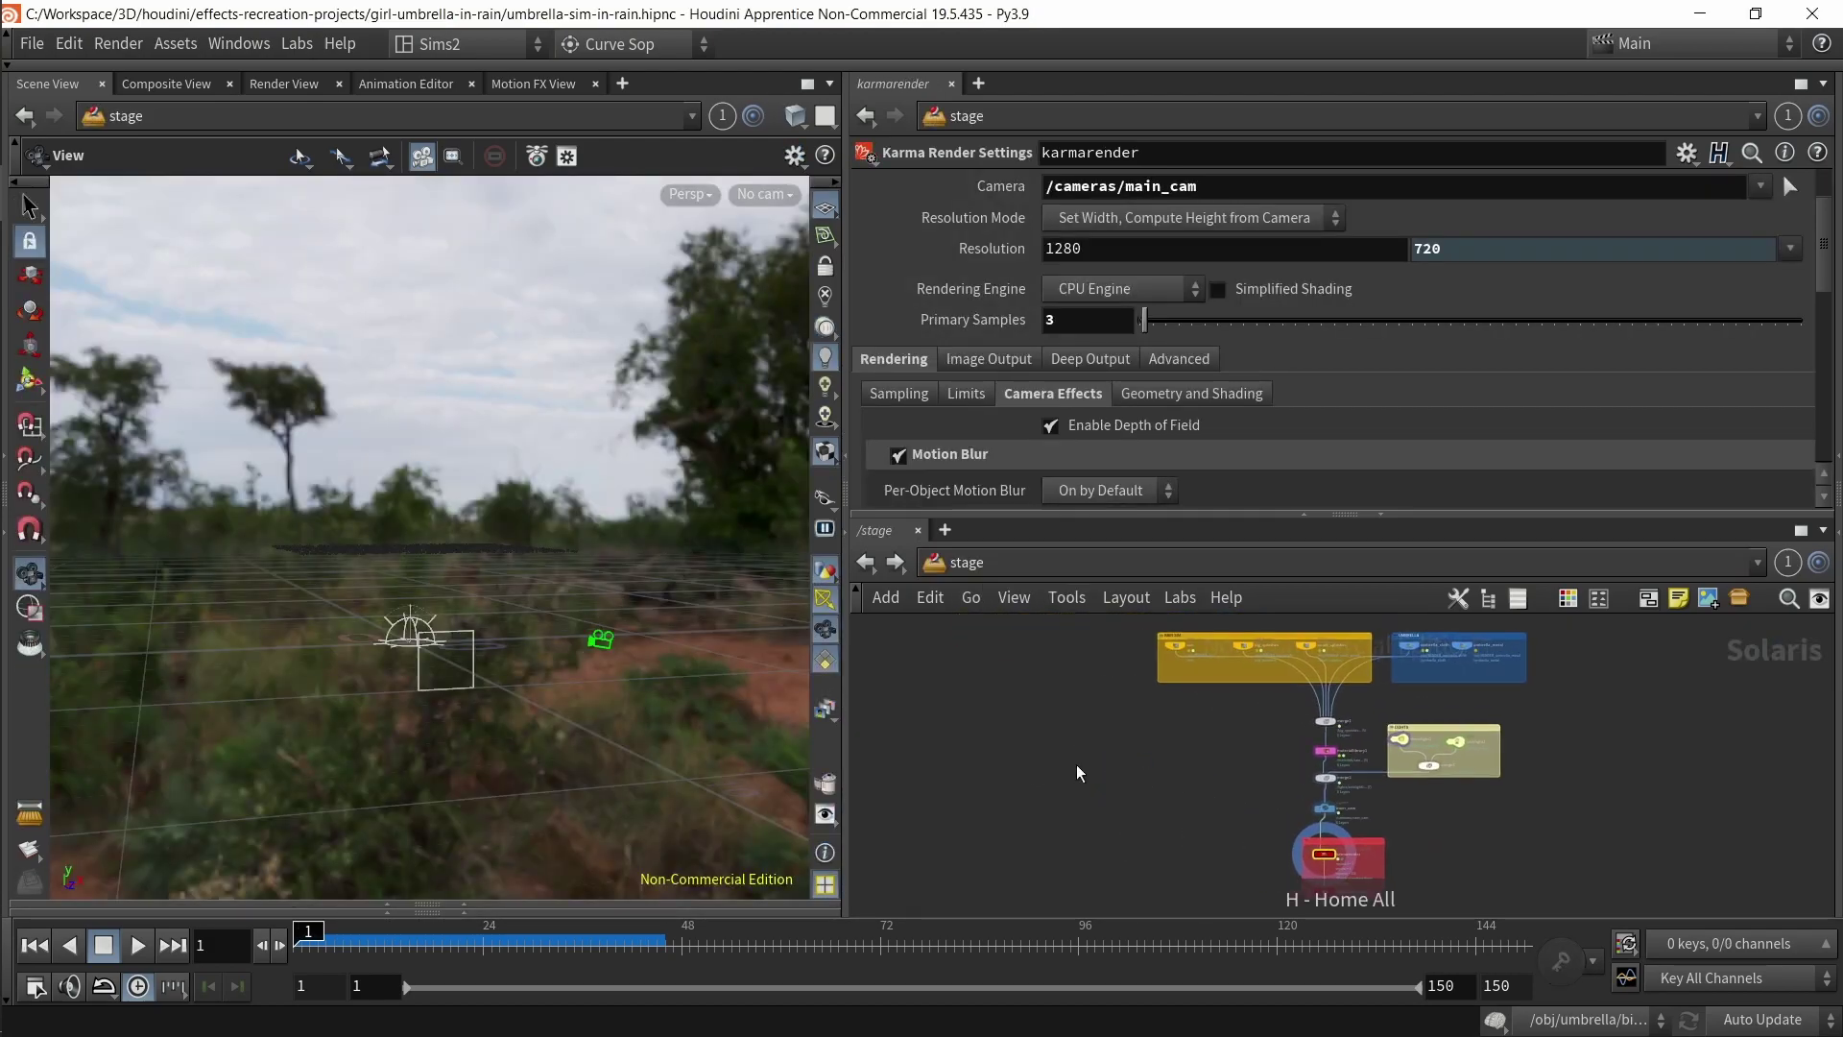
key(ctrl+b)
key(h)
middle_drag(979, 534, 1056, 681)
scroll(766, 683, up, 5)
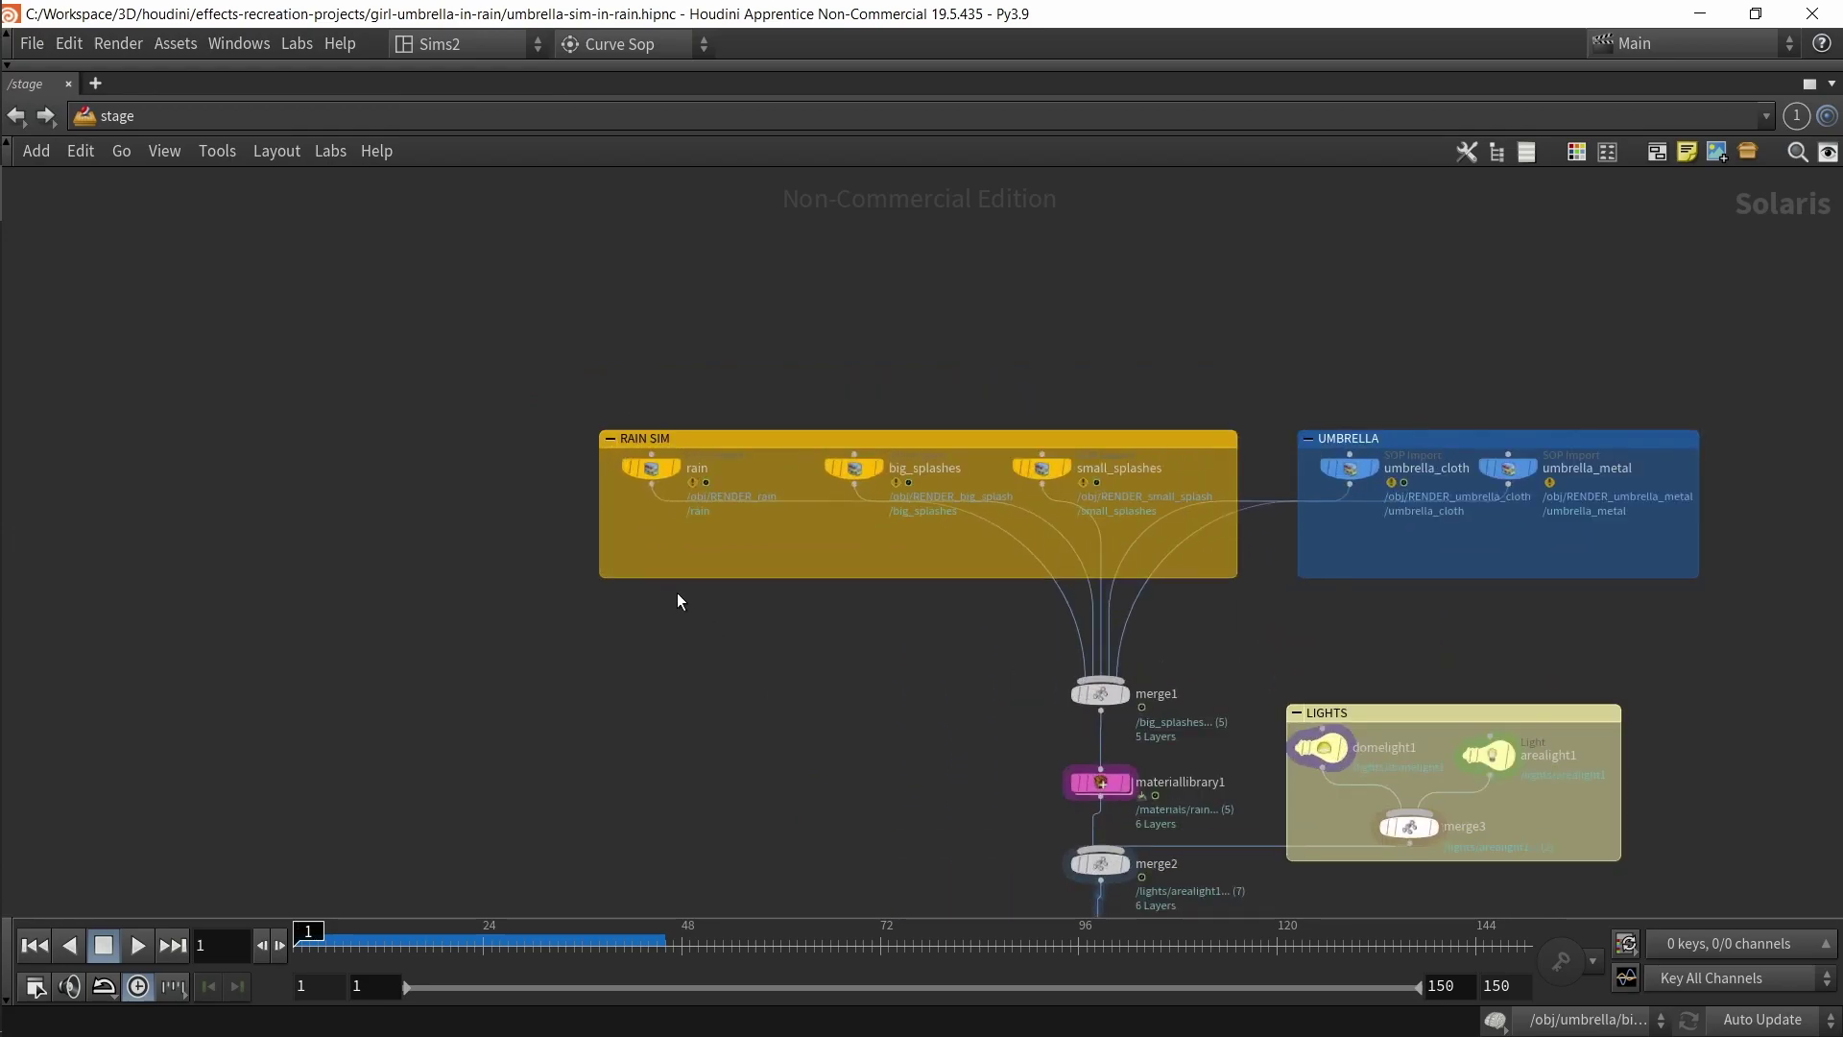
drag(521, 323, 1250, 599)
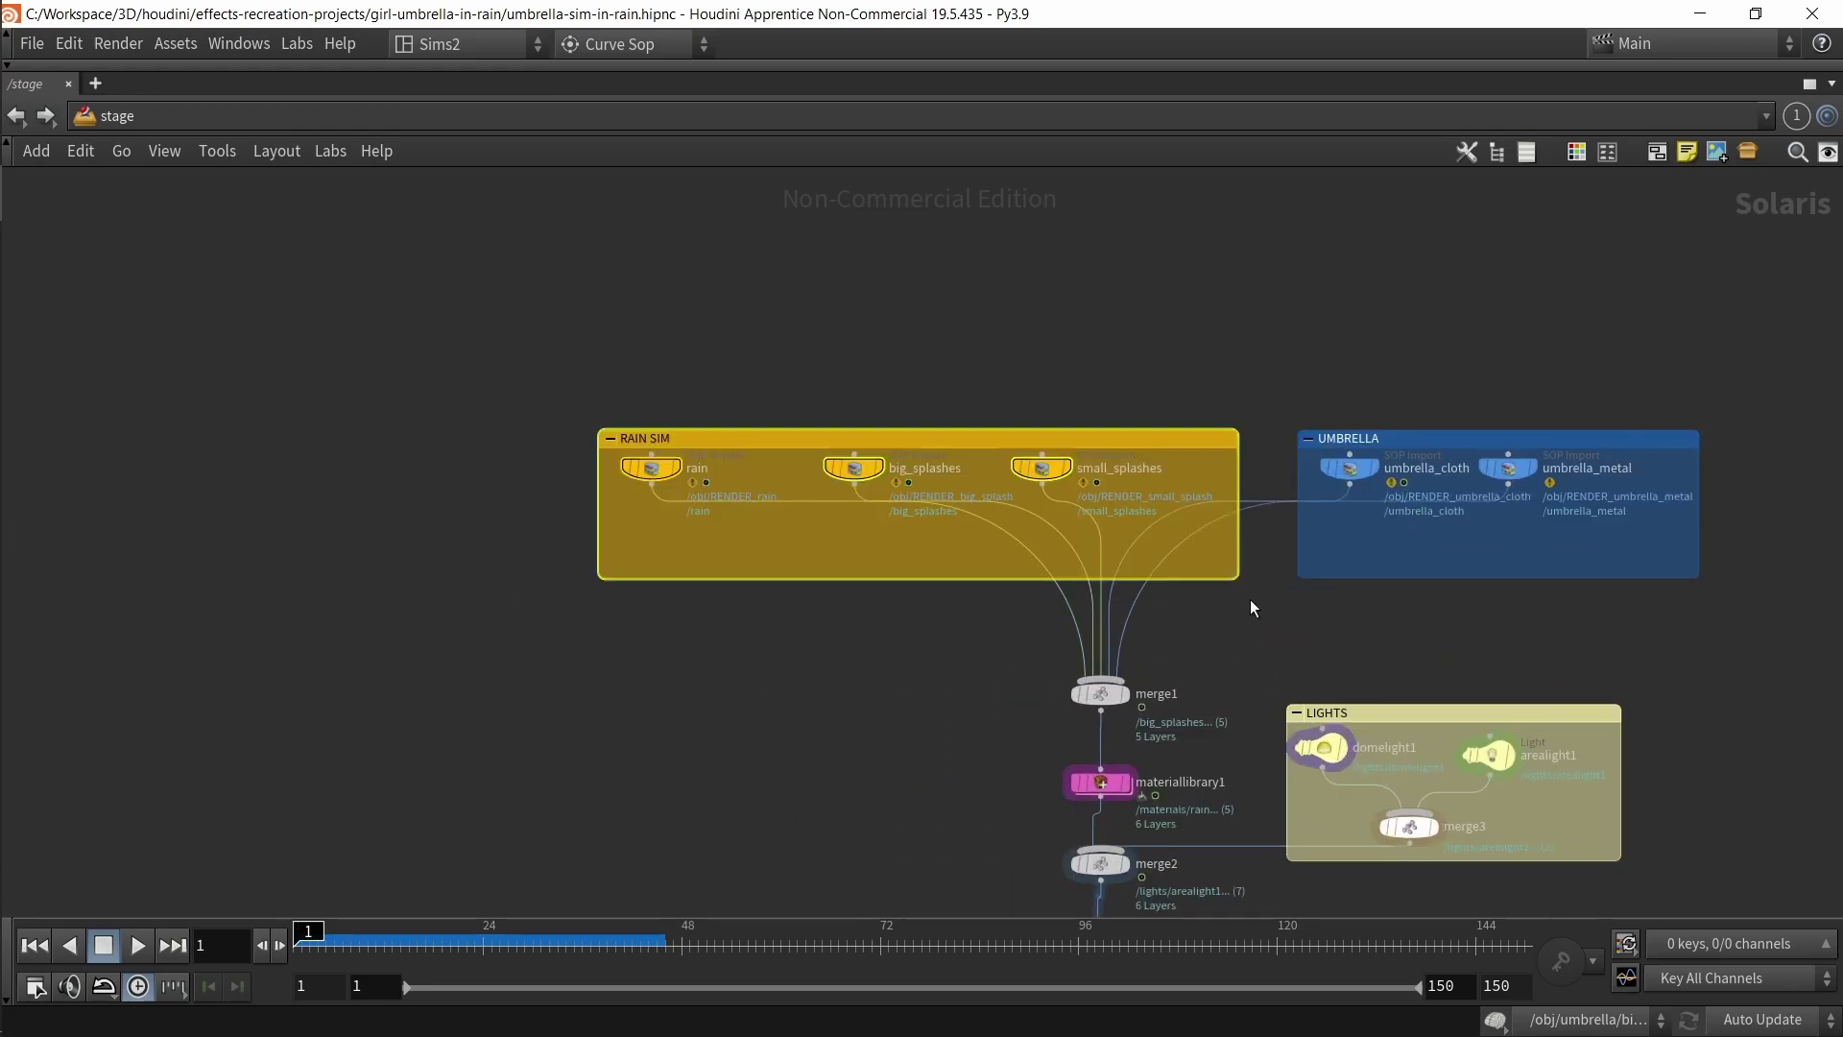
middle_drag(1250, 599, 1108, 620)
drag(1661, 643, 1103, 390)
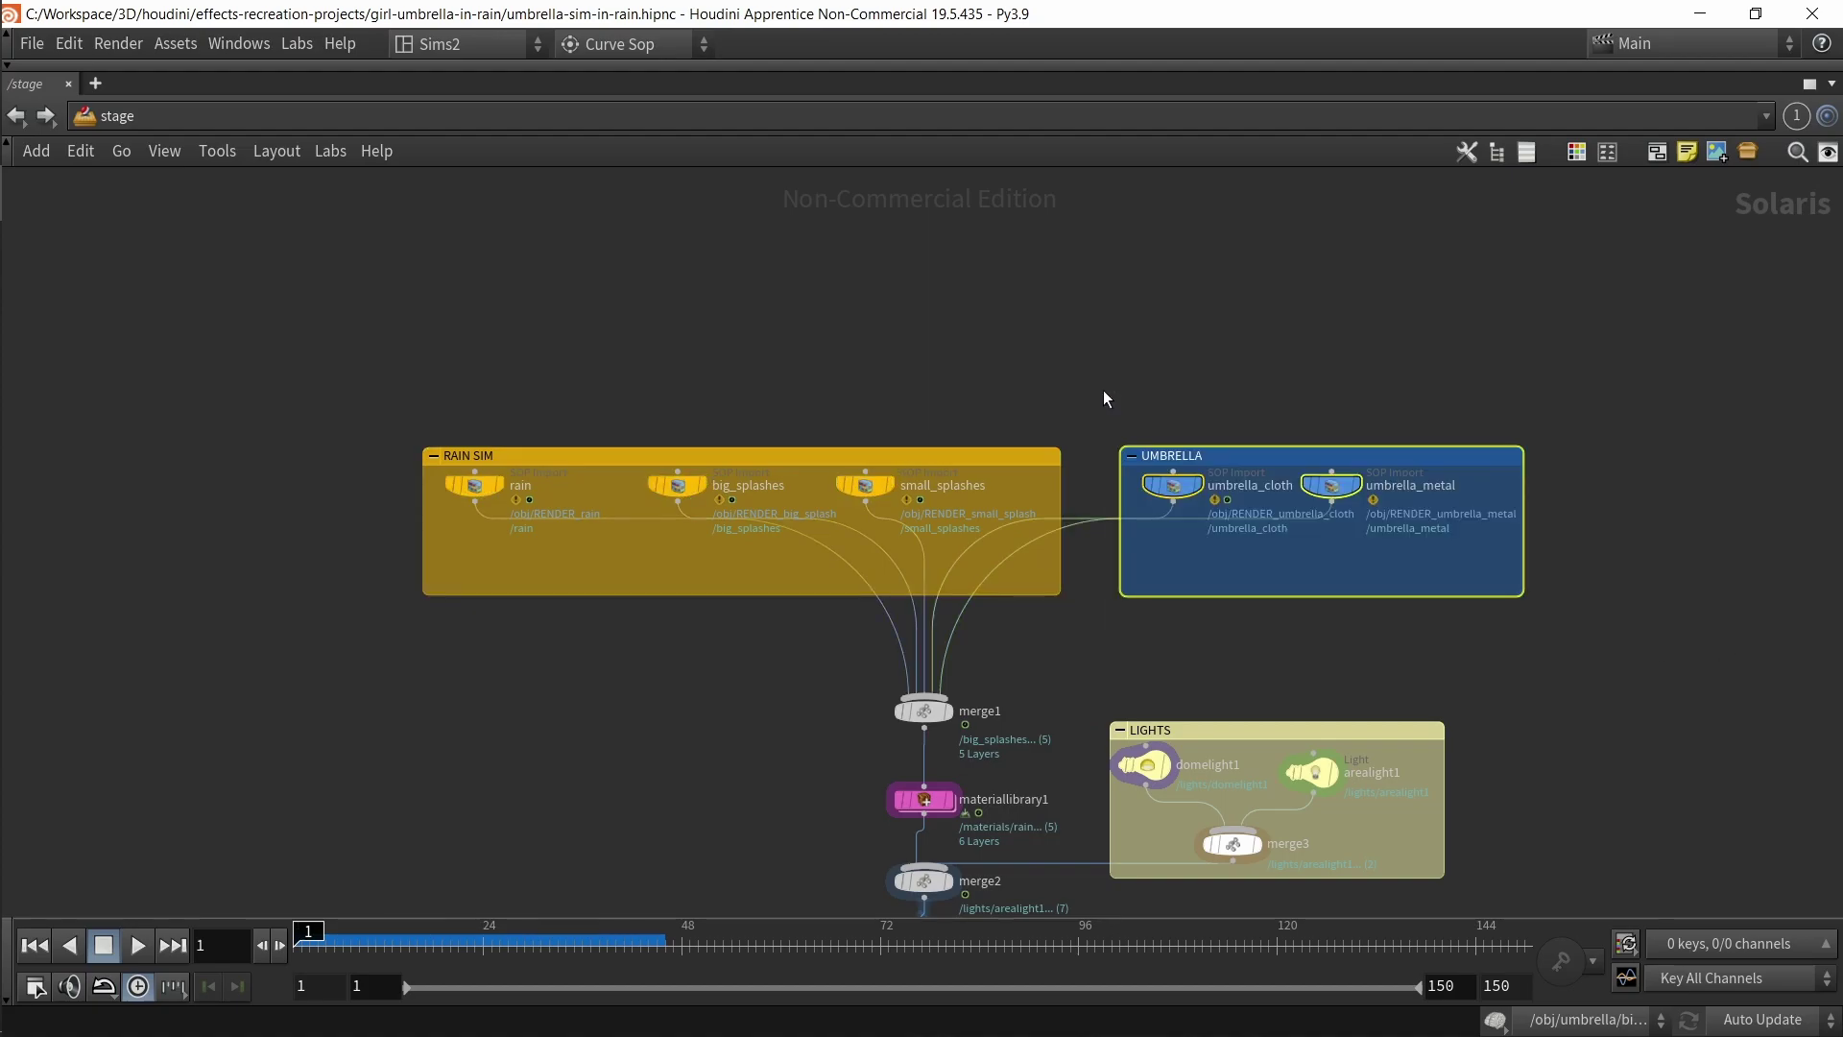
key(ctrl+b)
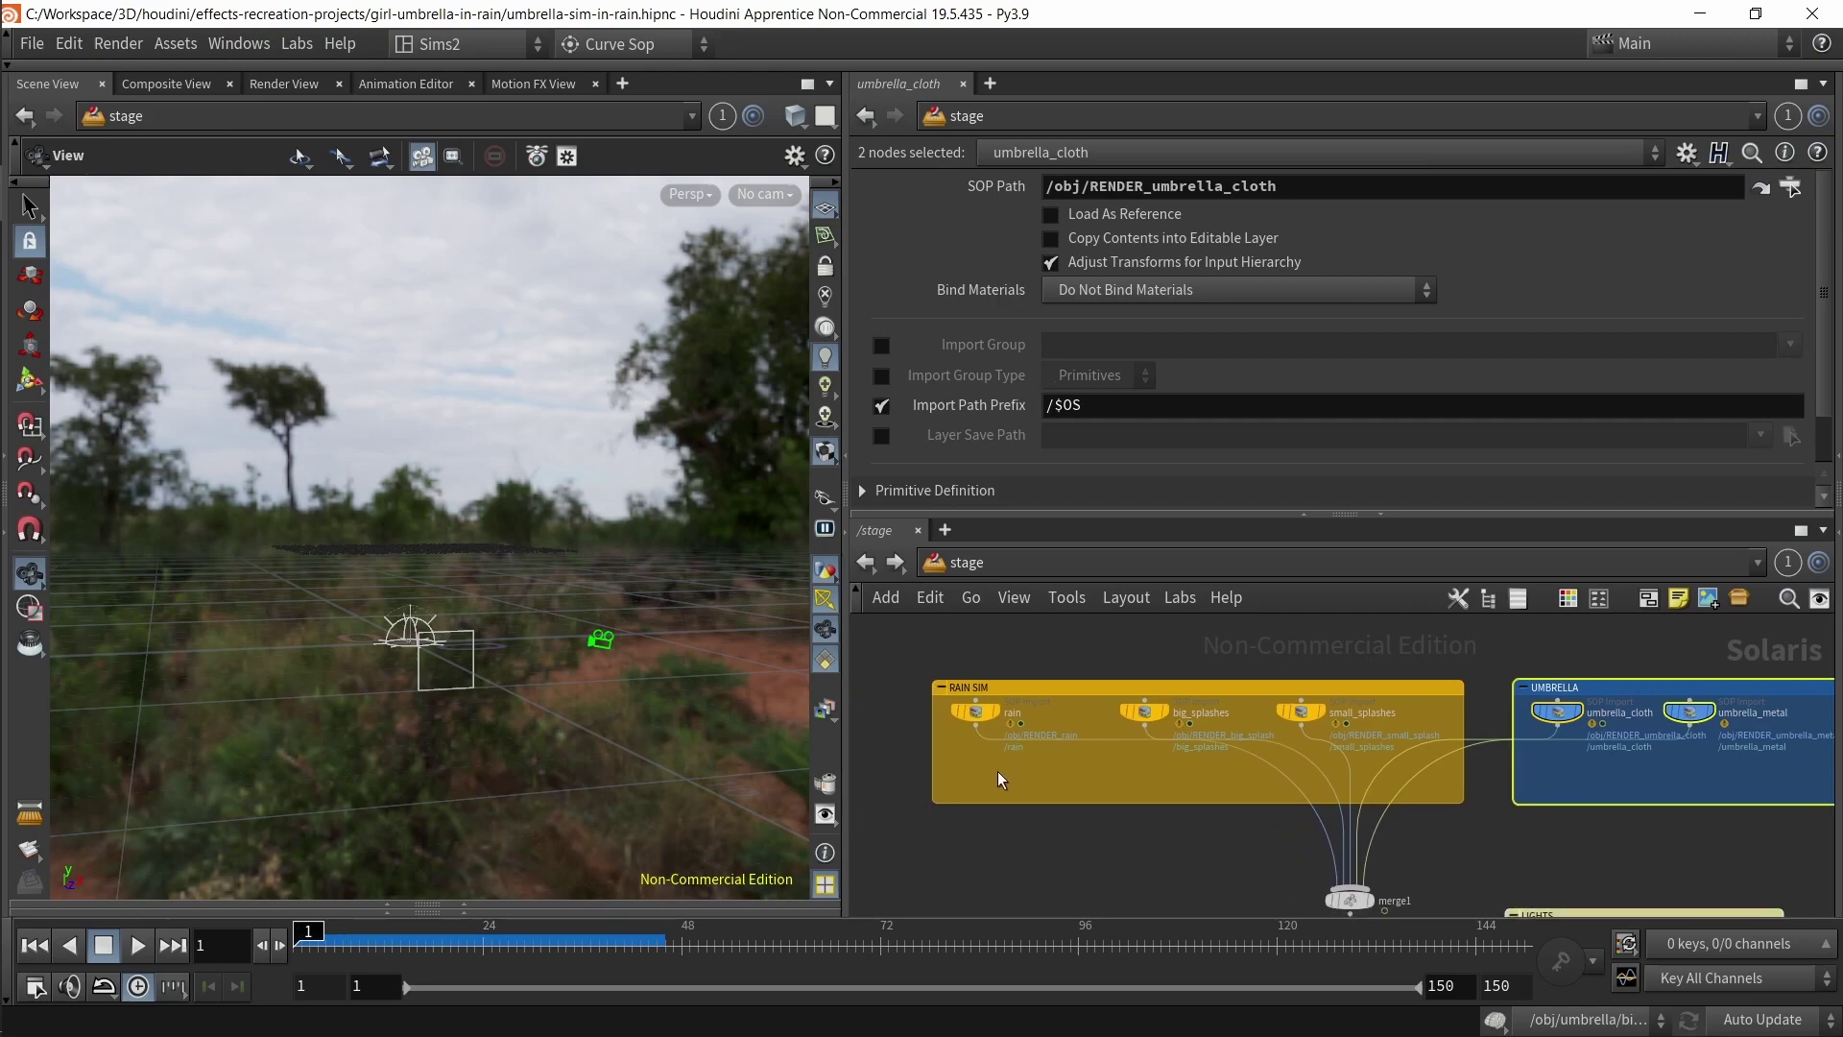
- Set the viewport to headlight-only lighting, display the rain import and scrub through its early frames
click(826, 298)
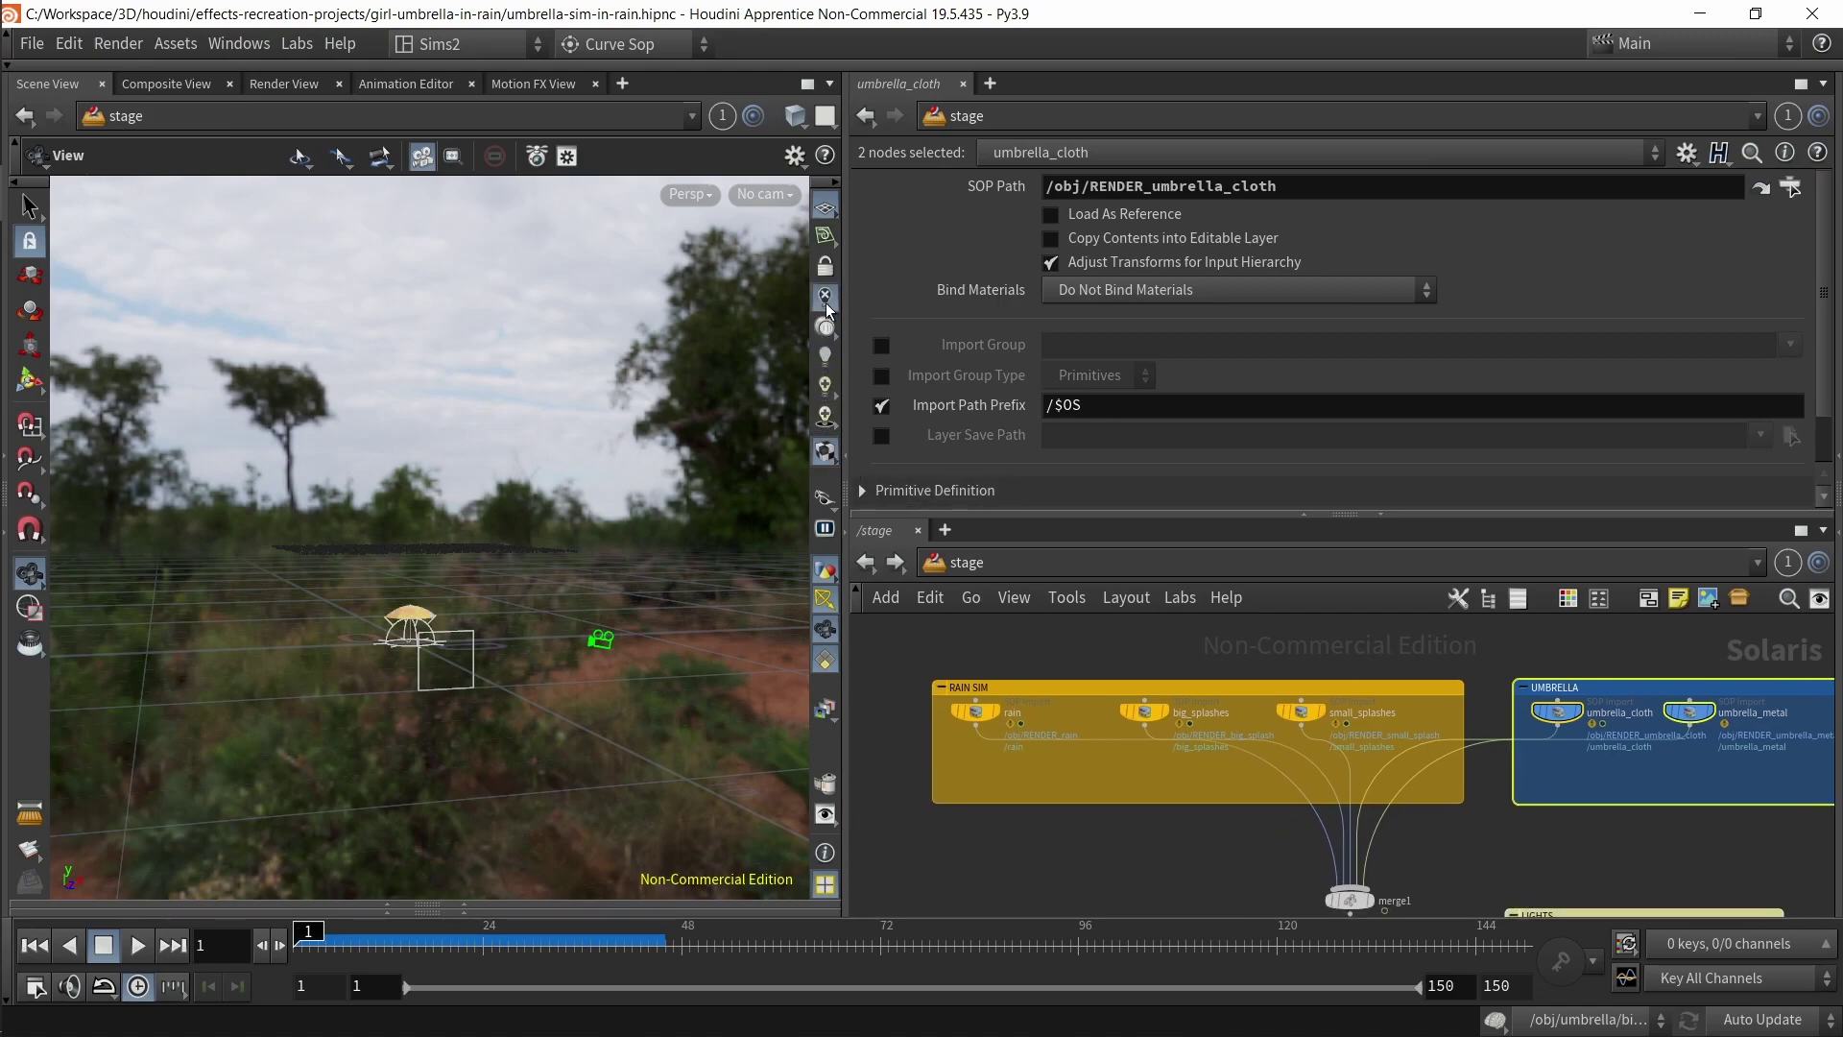
click(826, 327)
drag(1038, 790, 929, 715)
key(r)
scroll(470, 612, up, 5)
drag(411, 605, 371, 585)
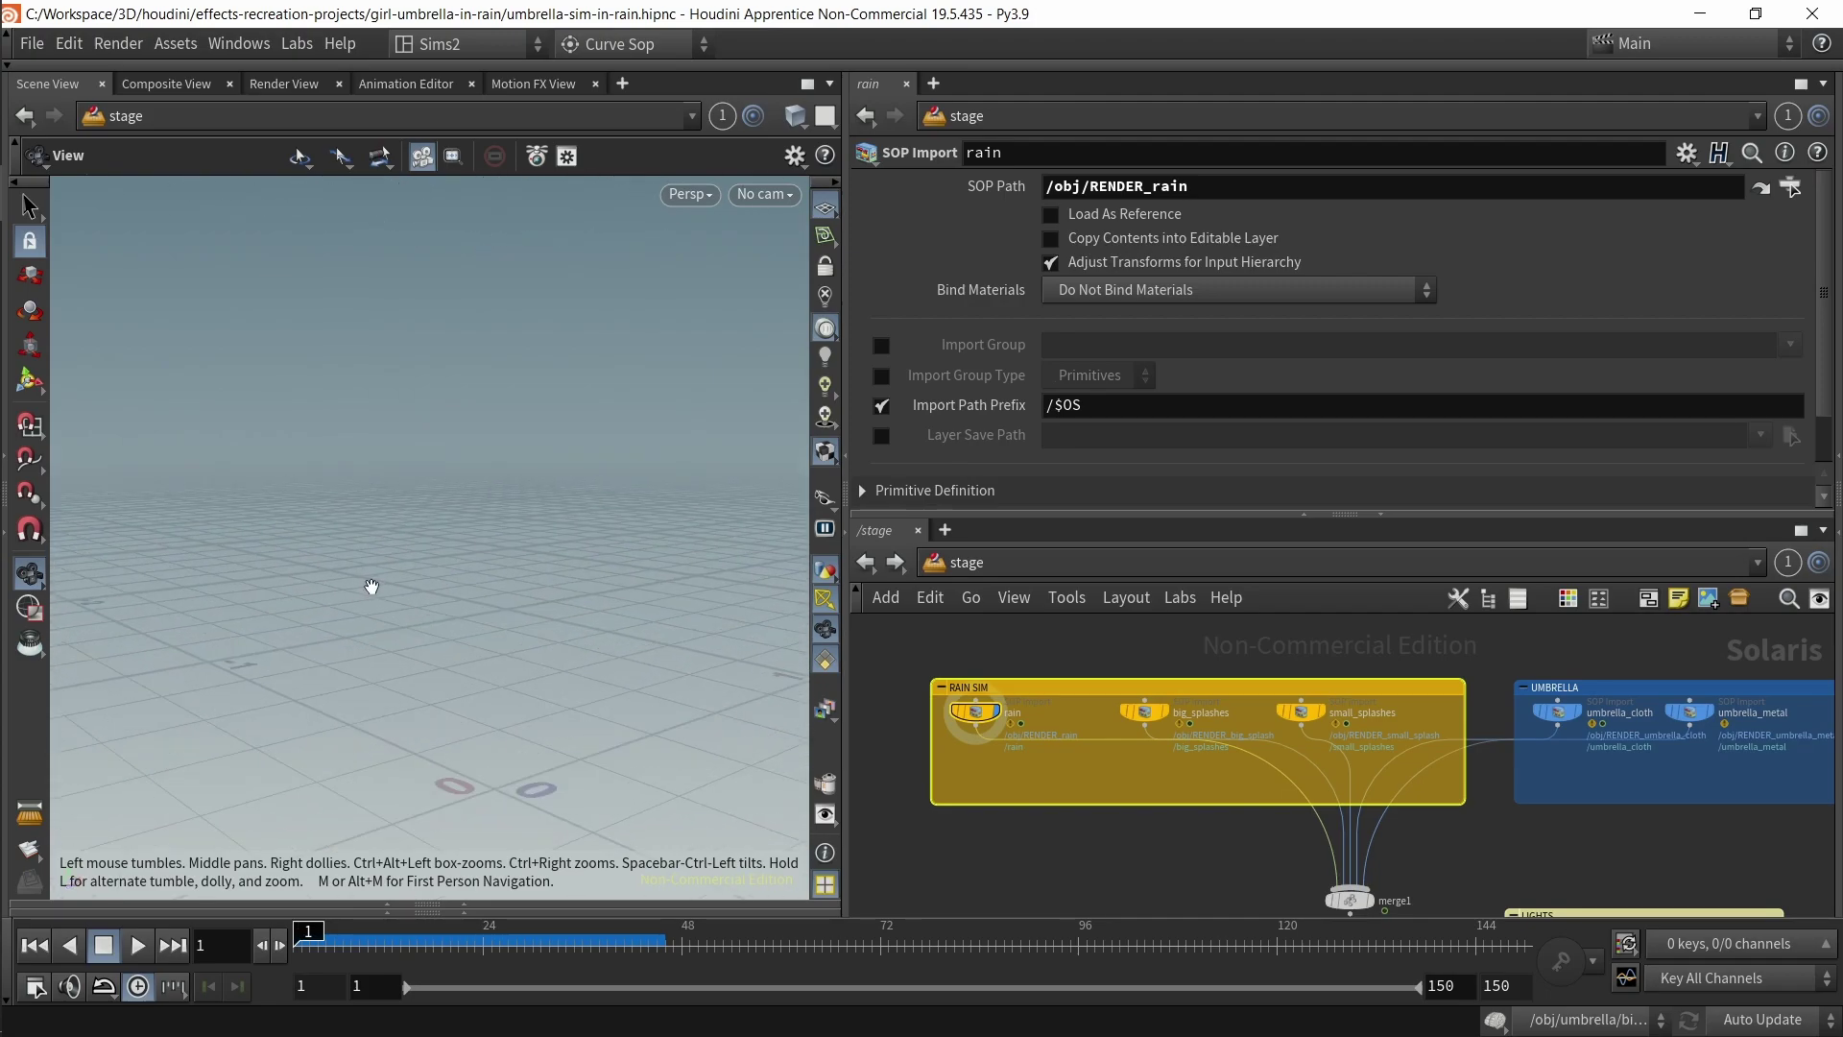
right_drag(372, 586, 419, 553)
drag(386, 943, 524, 941)
- Display the big_splashes import, scrub the timeline to frame 80 and switch the display to small_splashes
drag(1167, 791, 1126, 700)
key(r)
drag(432, 943, 516, 941)
drag(370, 490, 434, 645)
drag(470, 939, 1032, 929)
click(1323, 712)
- Display the umbrella_cloth import and the umbrella_metal import one after the other to check their geometry
middle_drag(1581, 857, 1468, 843)
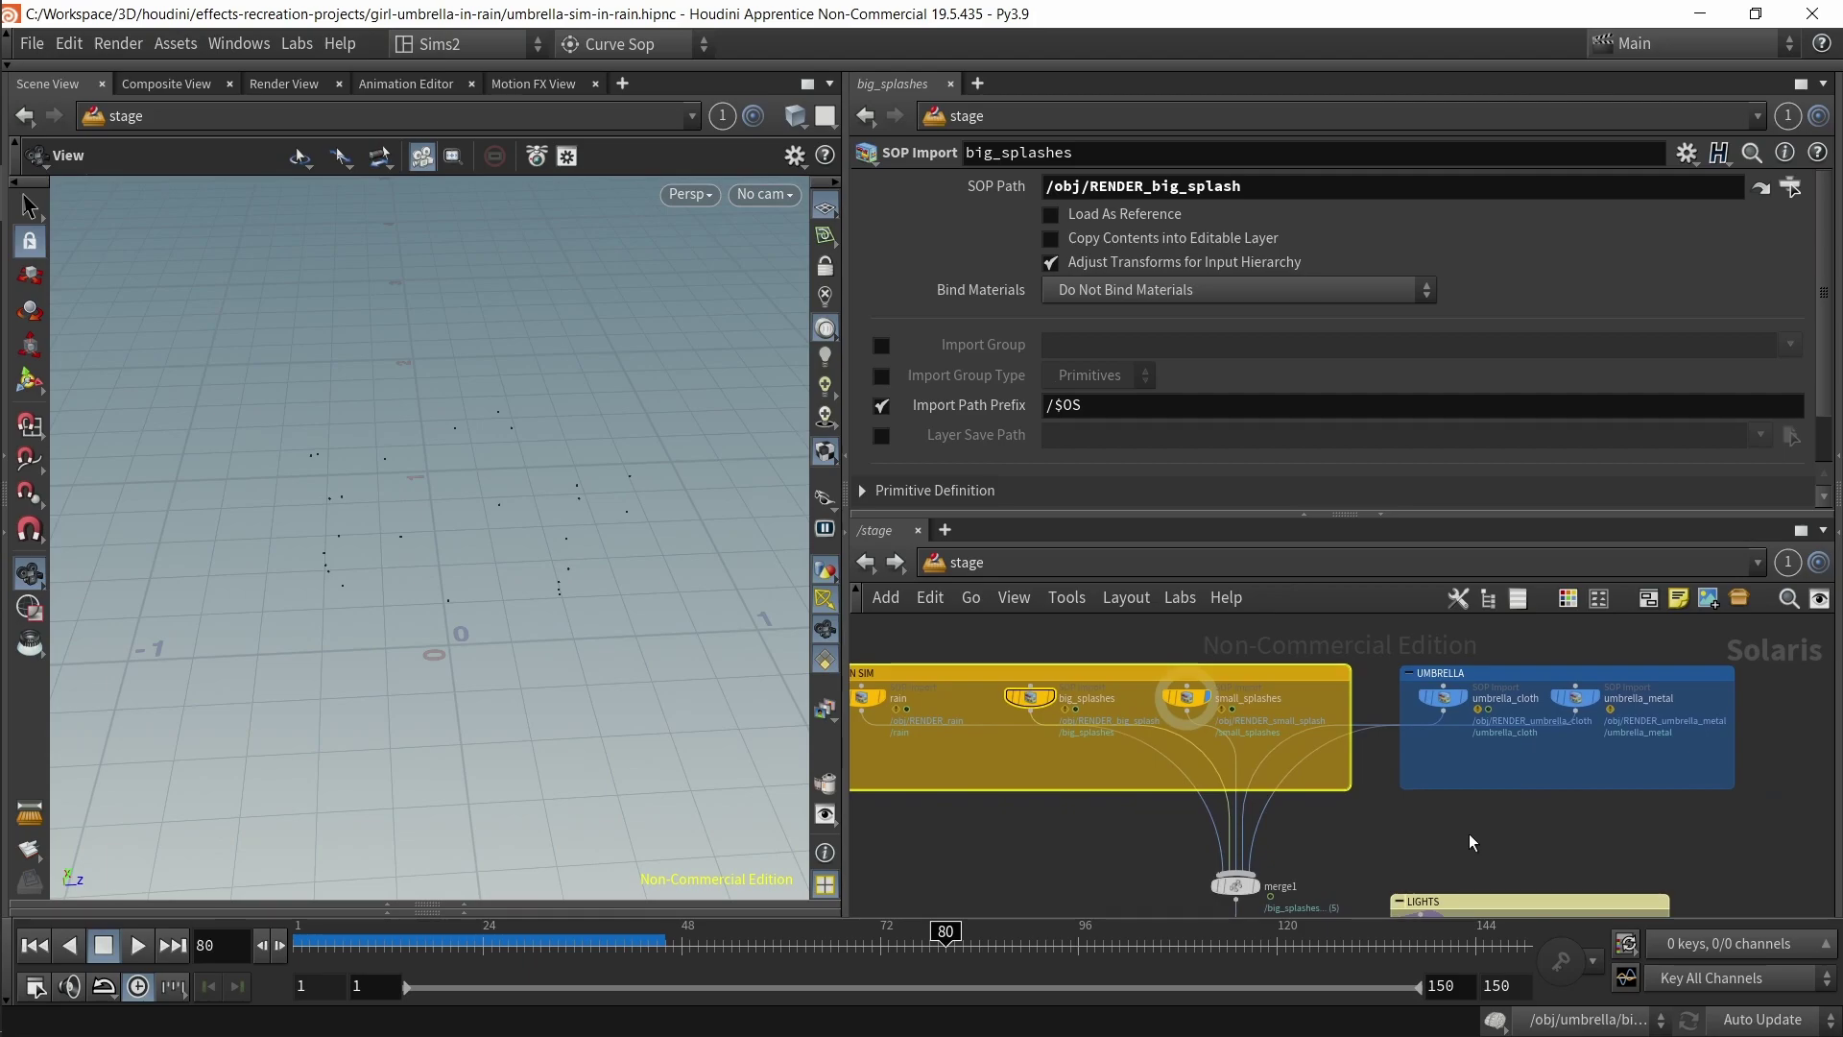
click(1440, 700)
click(1465, 698)
click(1575, 698)
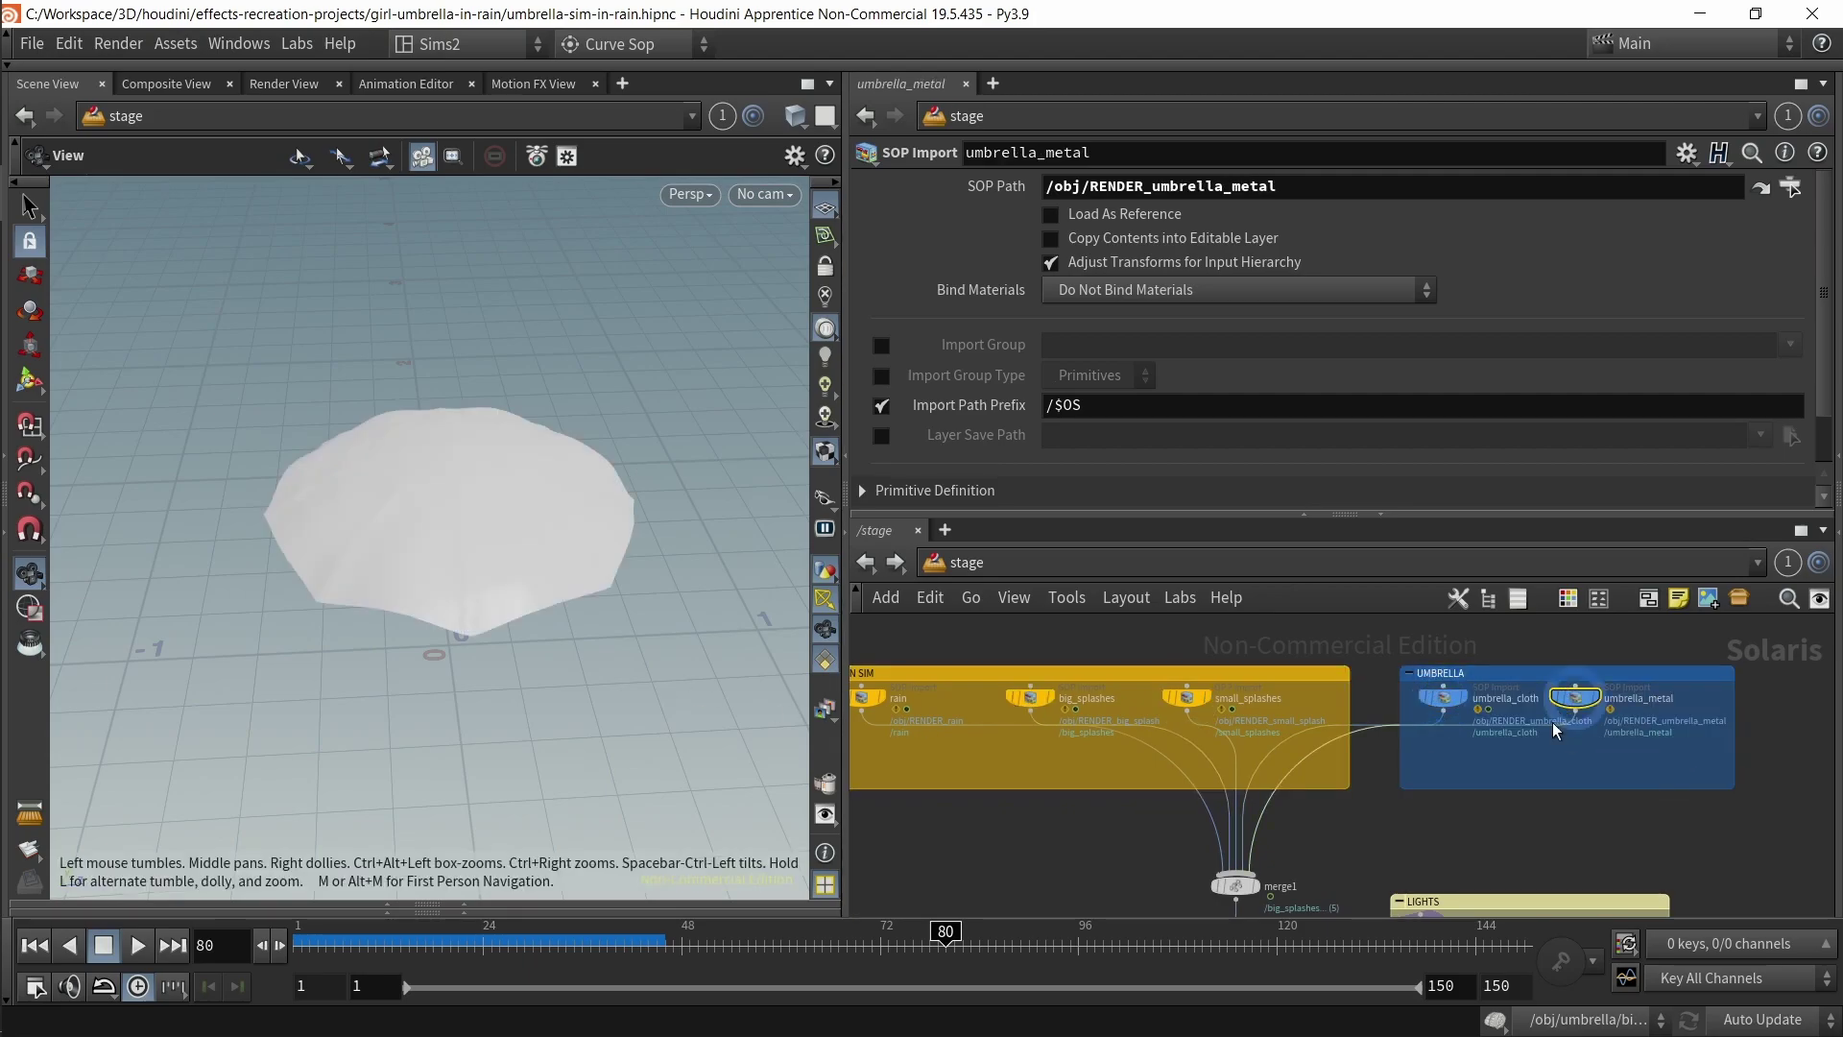
click(1594, 698)
- Display merge1 and view the combined rain, splashes and umbrella from a lower, wider angle
middle_drag(1339, 831, 1300, 734)
drag(1289, 740, 1150, 801)
key(r)
scroll(603, 662, down, 6)
drag(596, 656, 624, 466)
- Go inside materiallibrary1 and check the Specular settings of the rain material
middle_drag(1144, 817, 1049, 645)
scroll(1029, 712, up, 3)
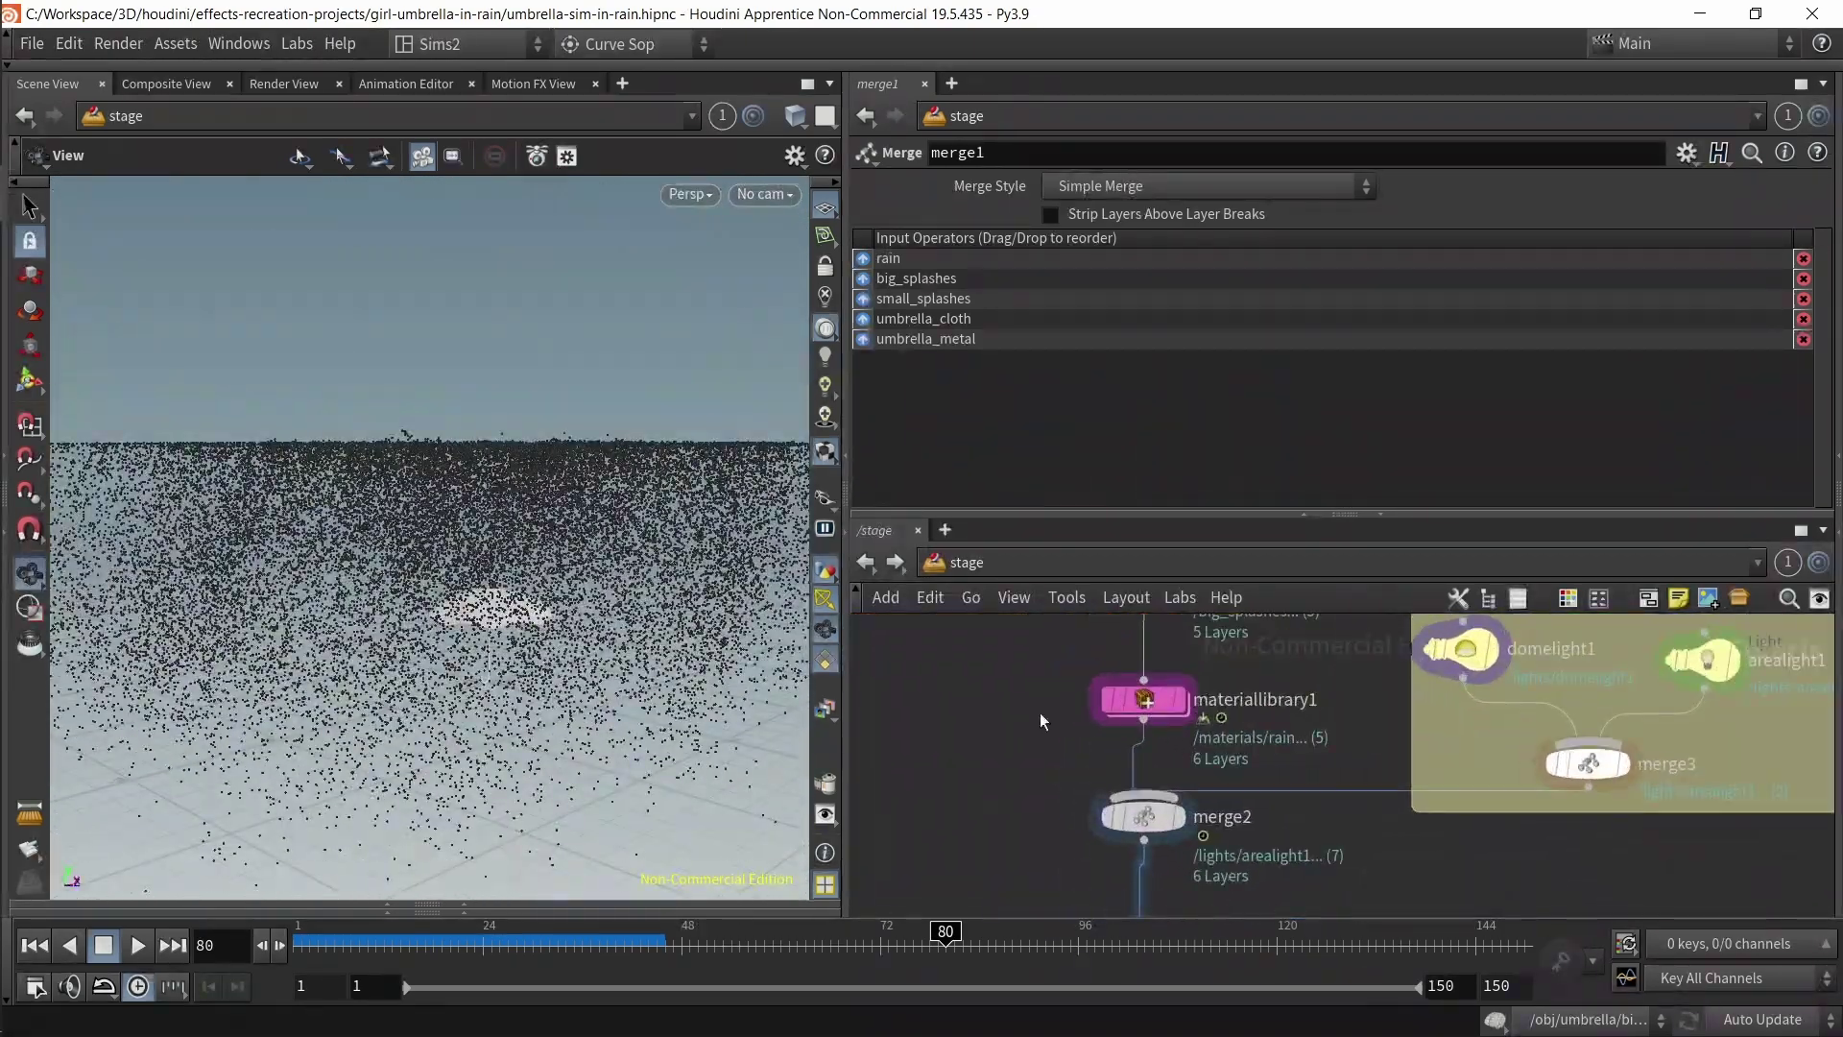
click(1179, 699)
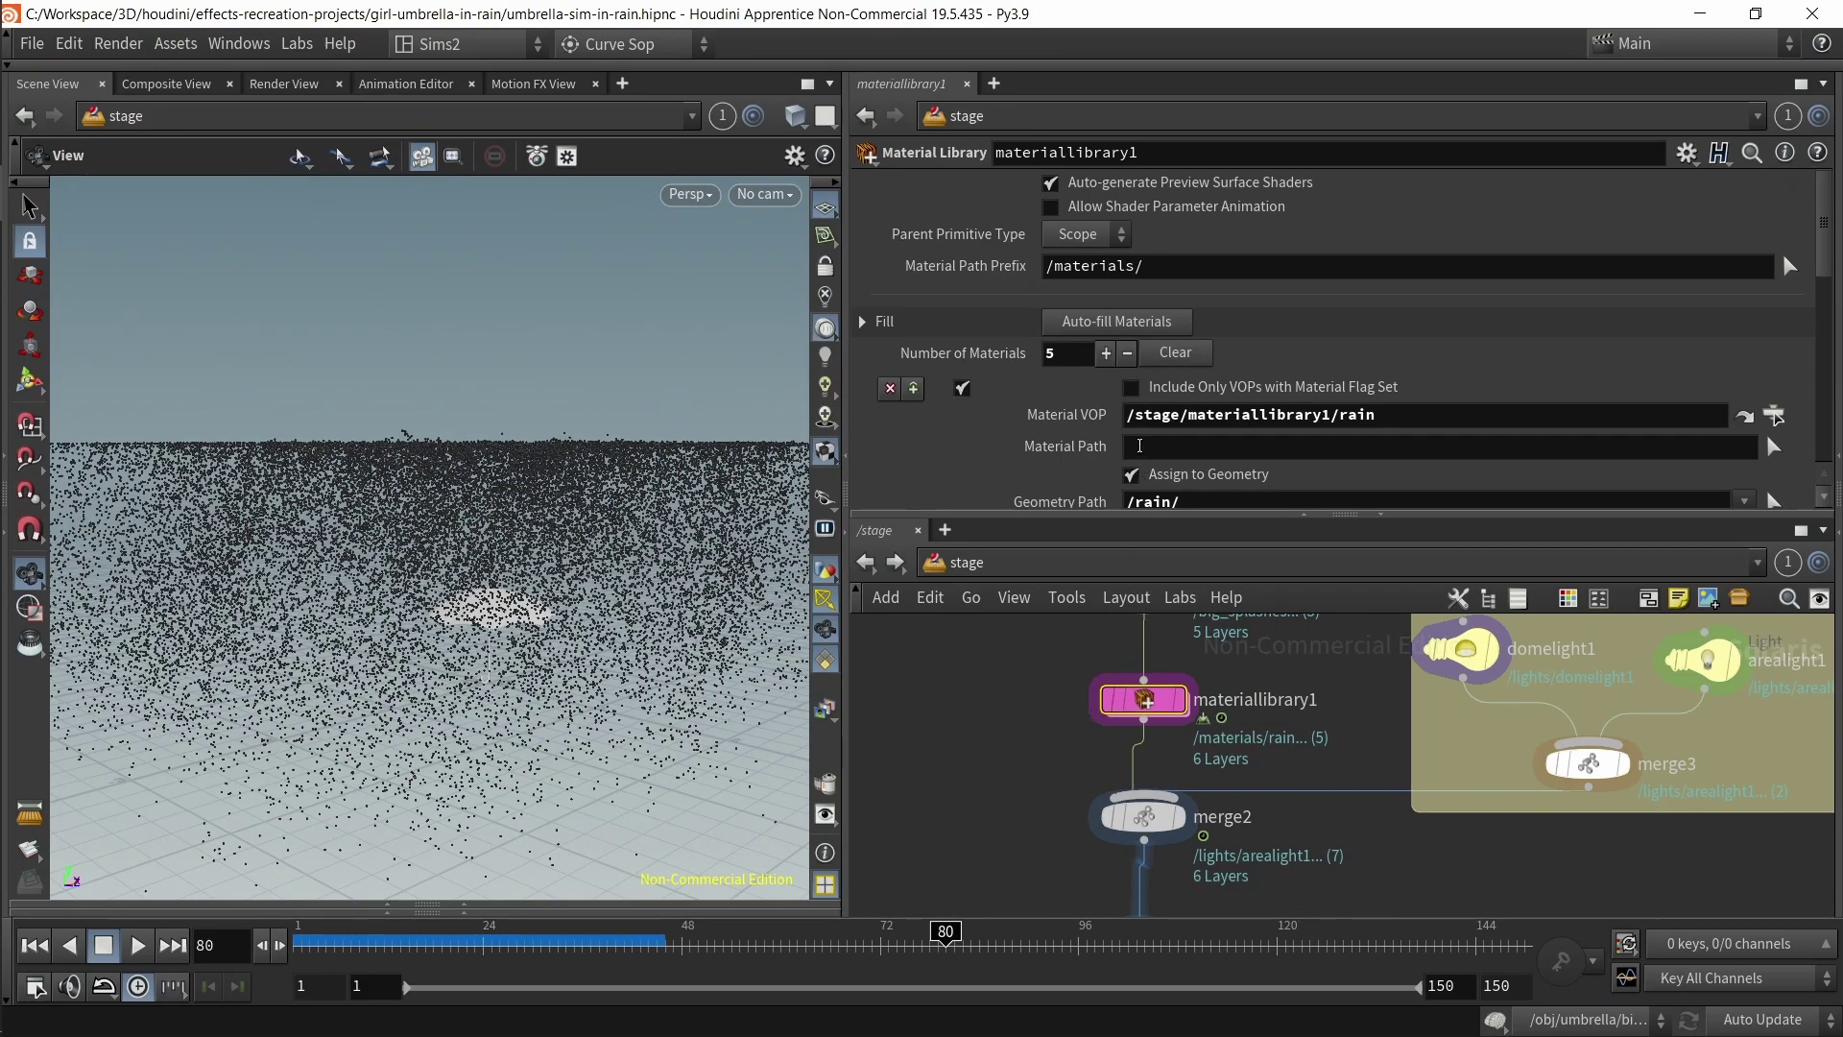
double_click(1142, 704)
scroll(966, 691, up, 4)
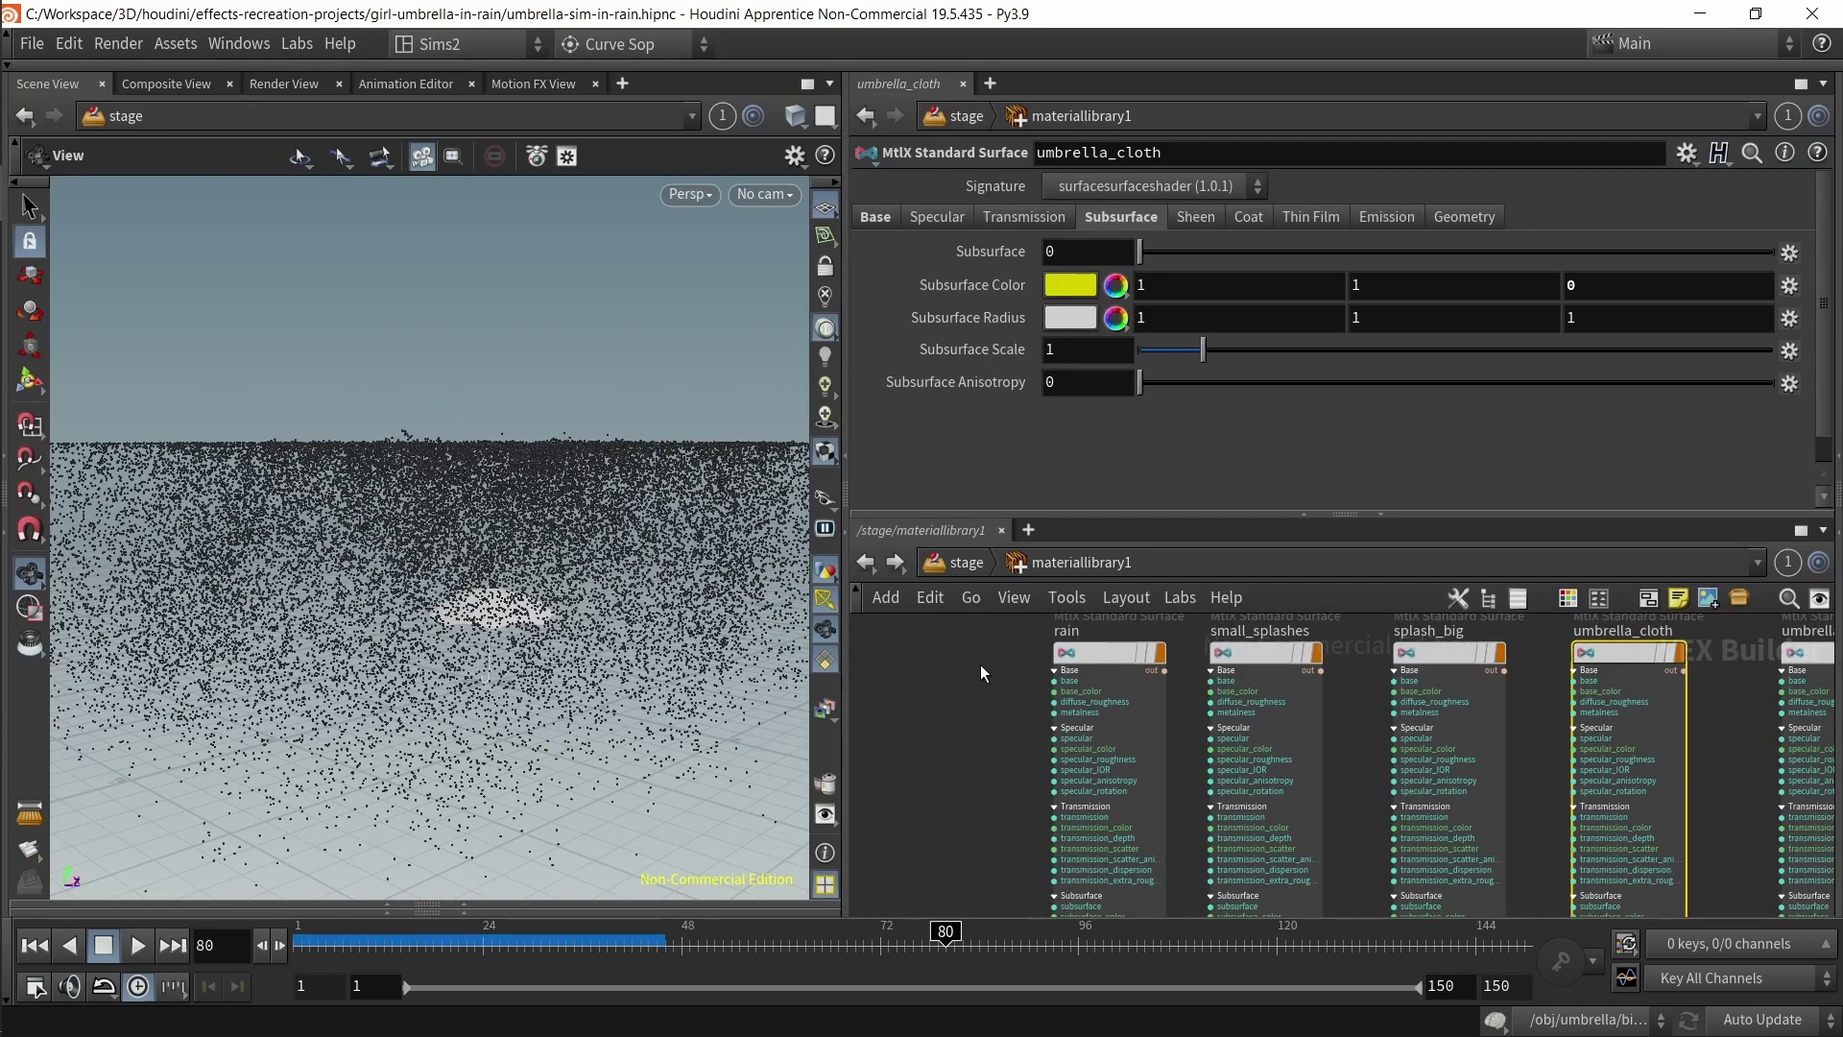
middle_drag(981, 664, 994, 682)
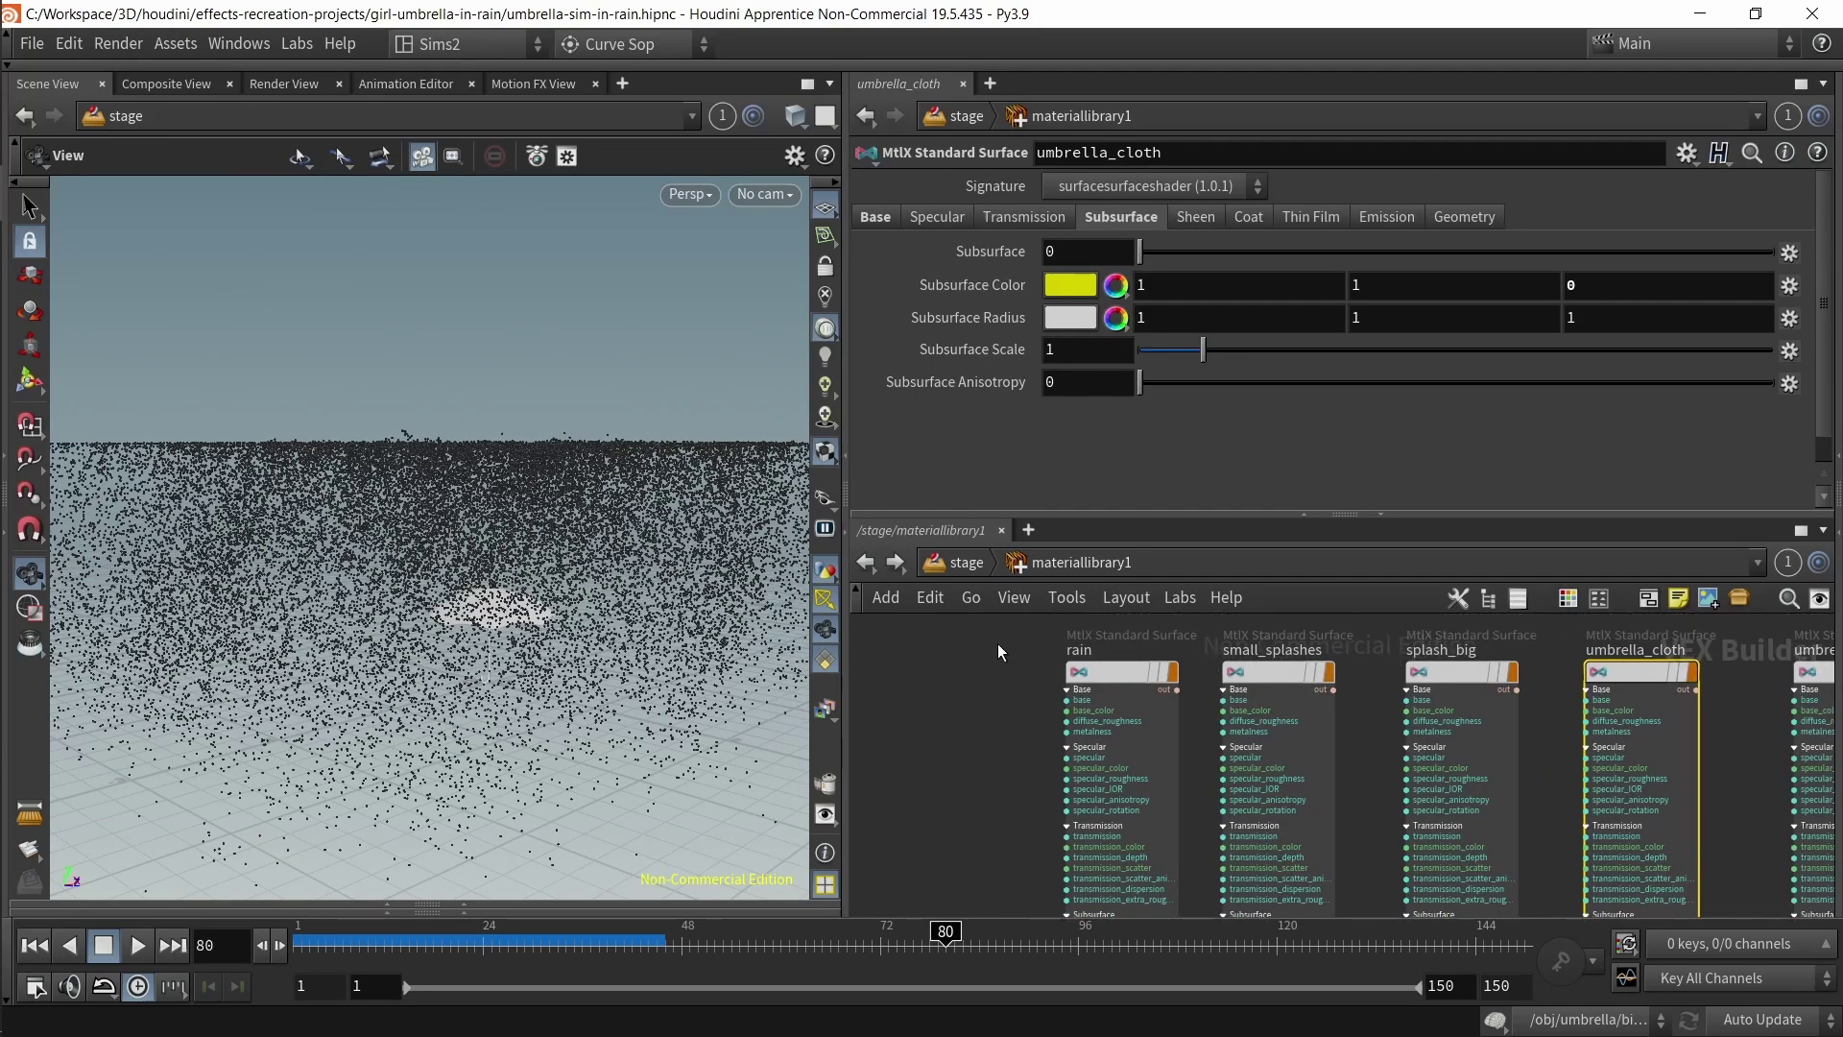
click(1076, 684)
click(1014, 689)
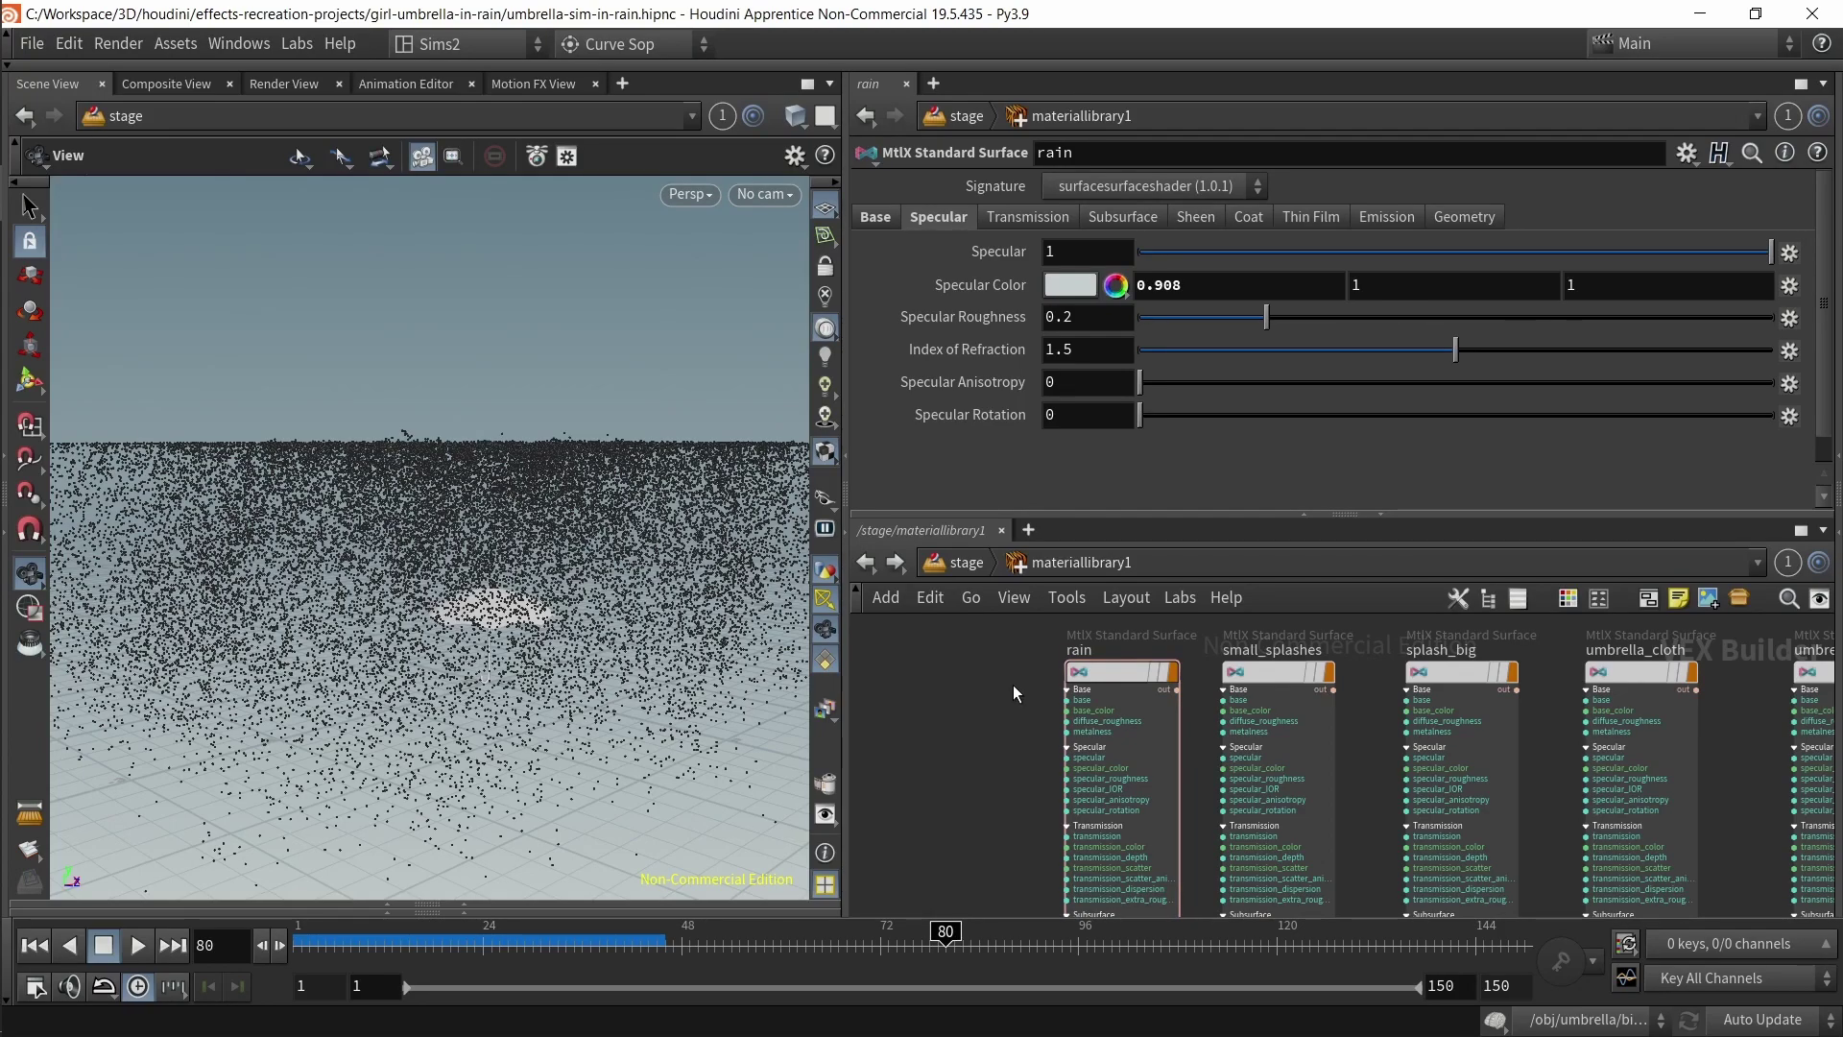
- Space out the rain, small_splashes, splash_big and umbrella_cloth shader nodes into an even row
drag(1281, 665, 1299, 665)
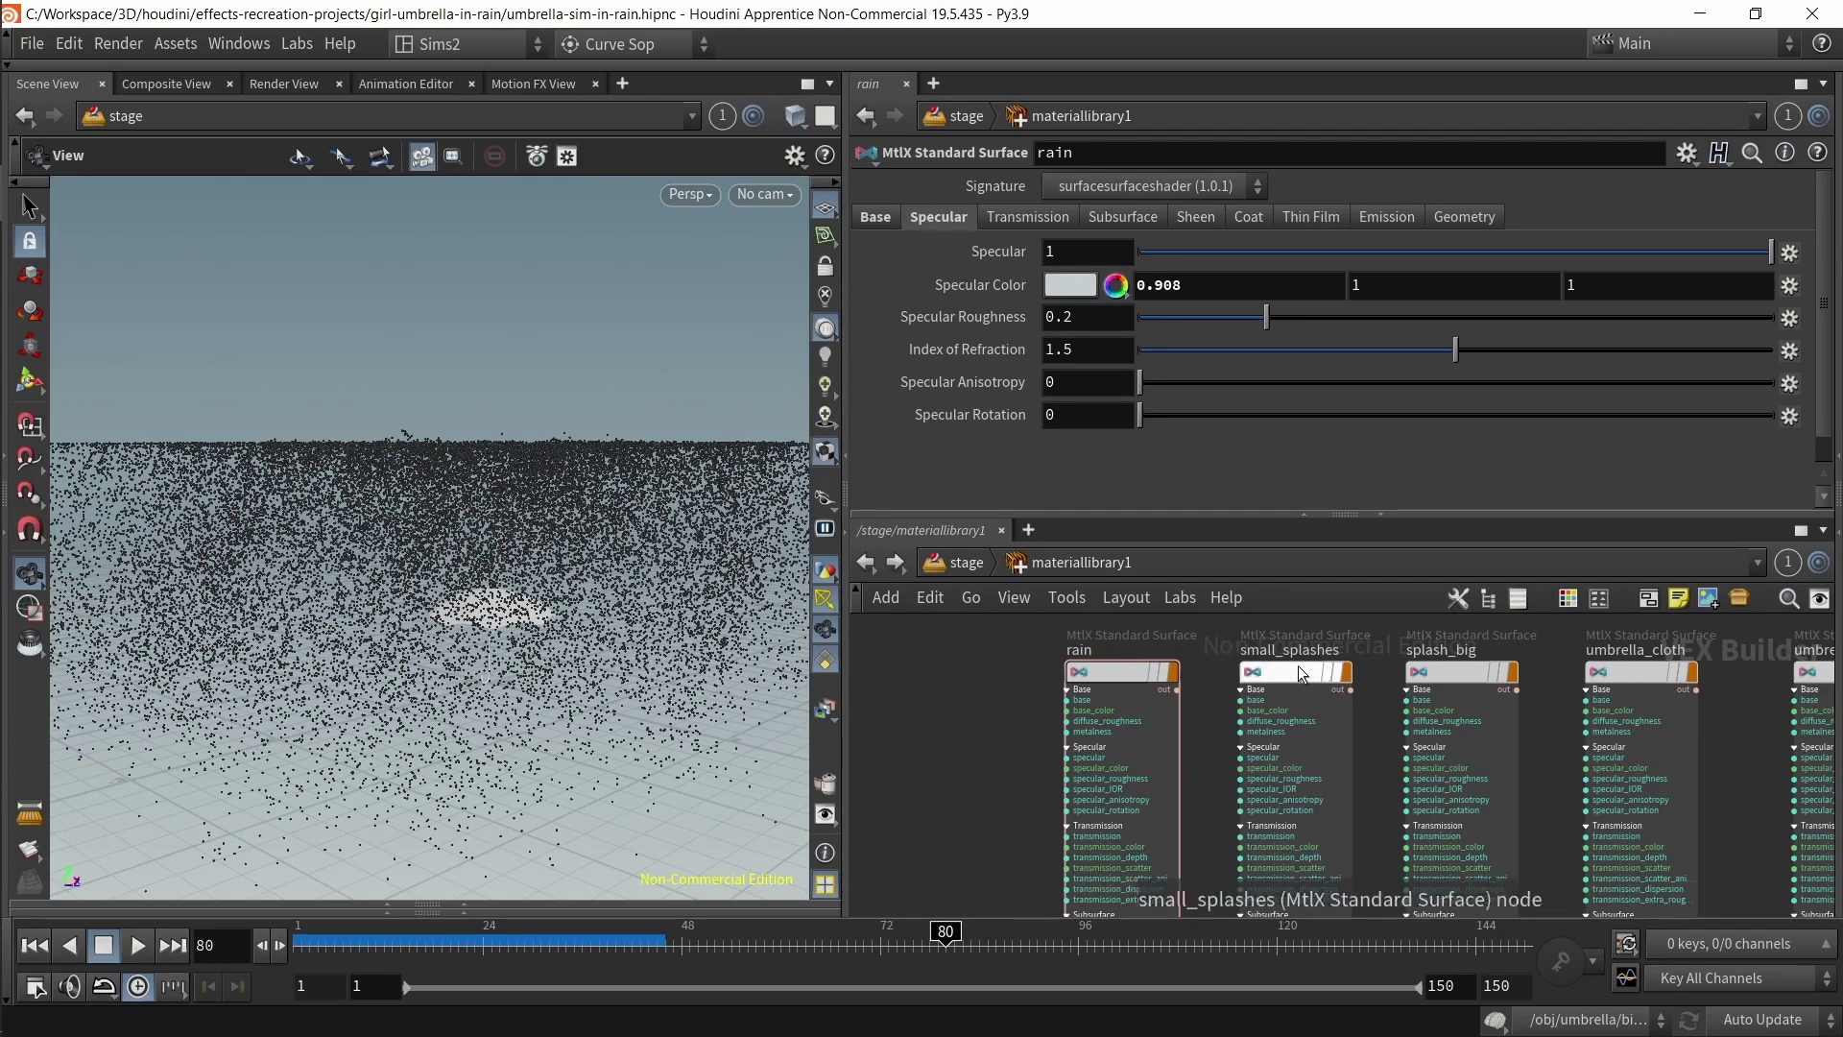
middle_drag(1551, 699, 1454, 674)
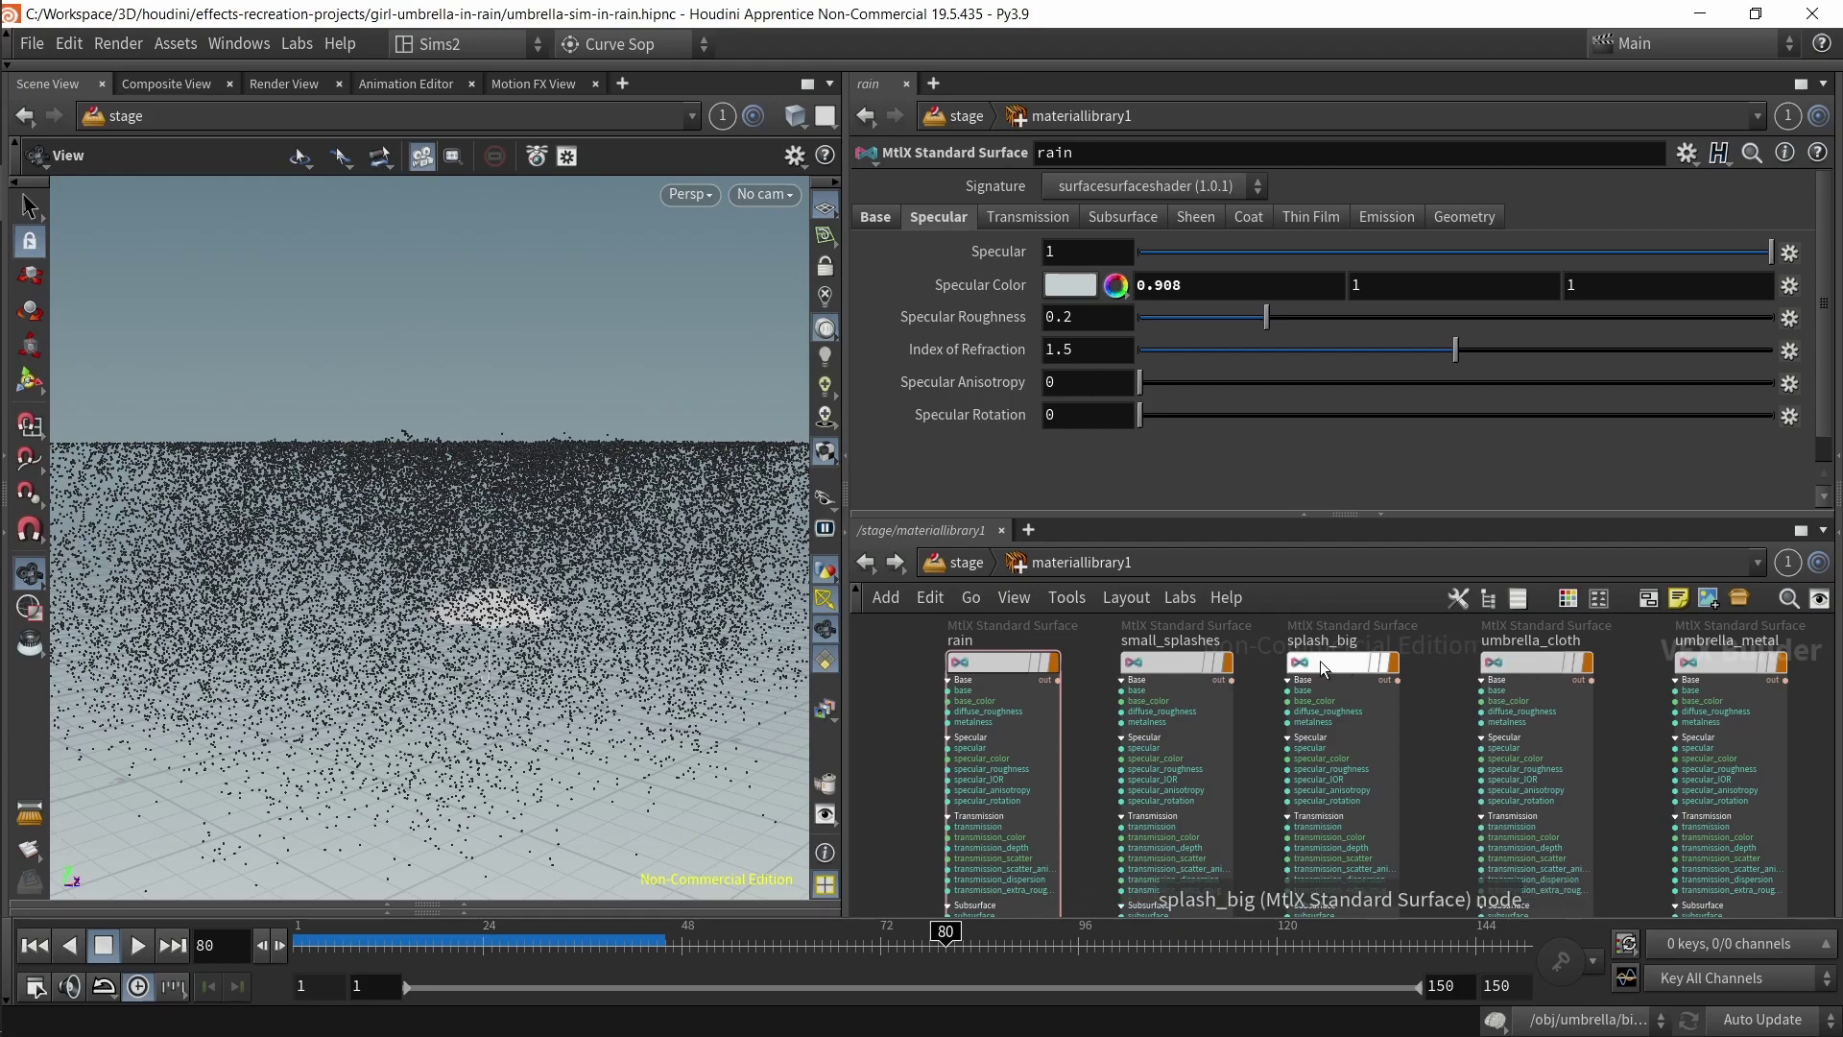
drag(1321, 661, 1335, 660)
drag(997, 678, 983, 676)
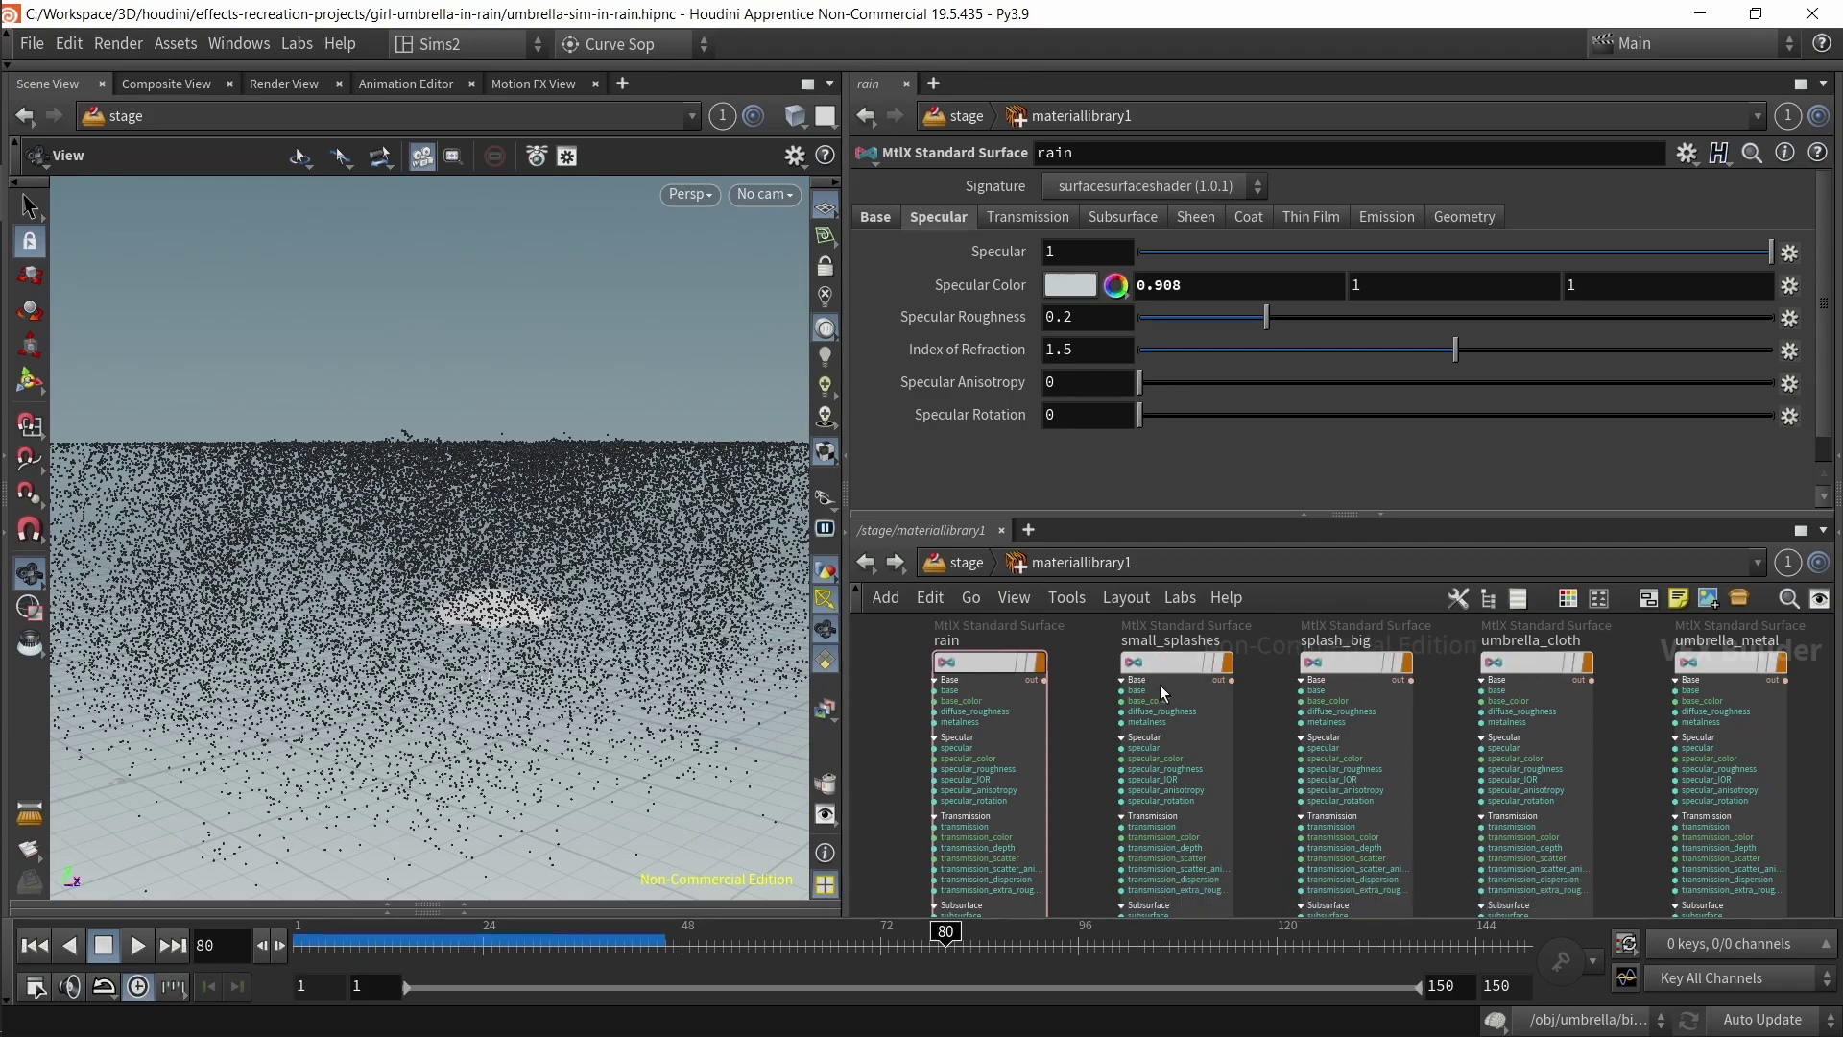
drag(1531, 658, 1541, 657)
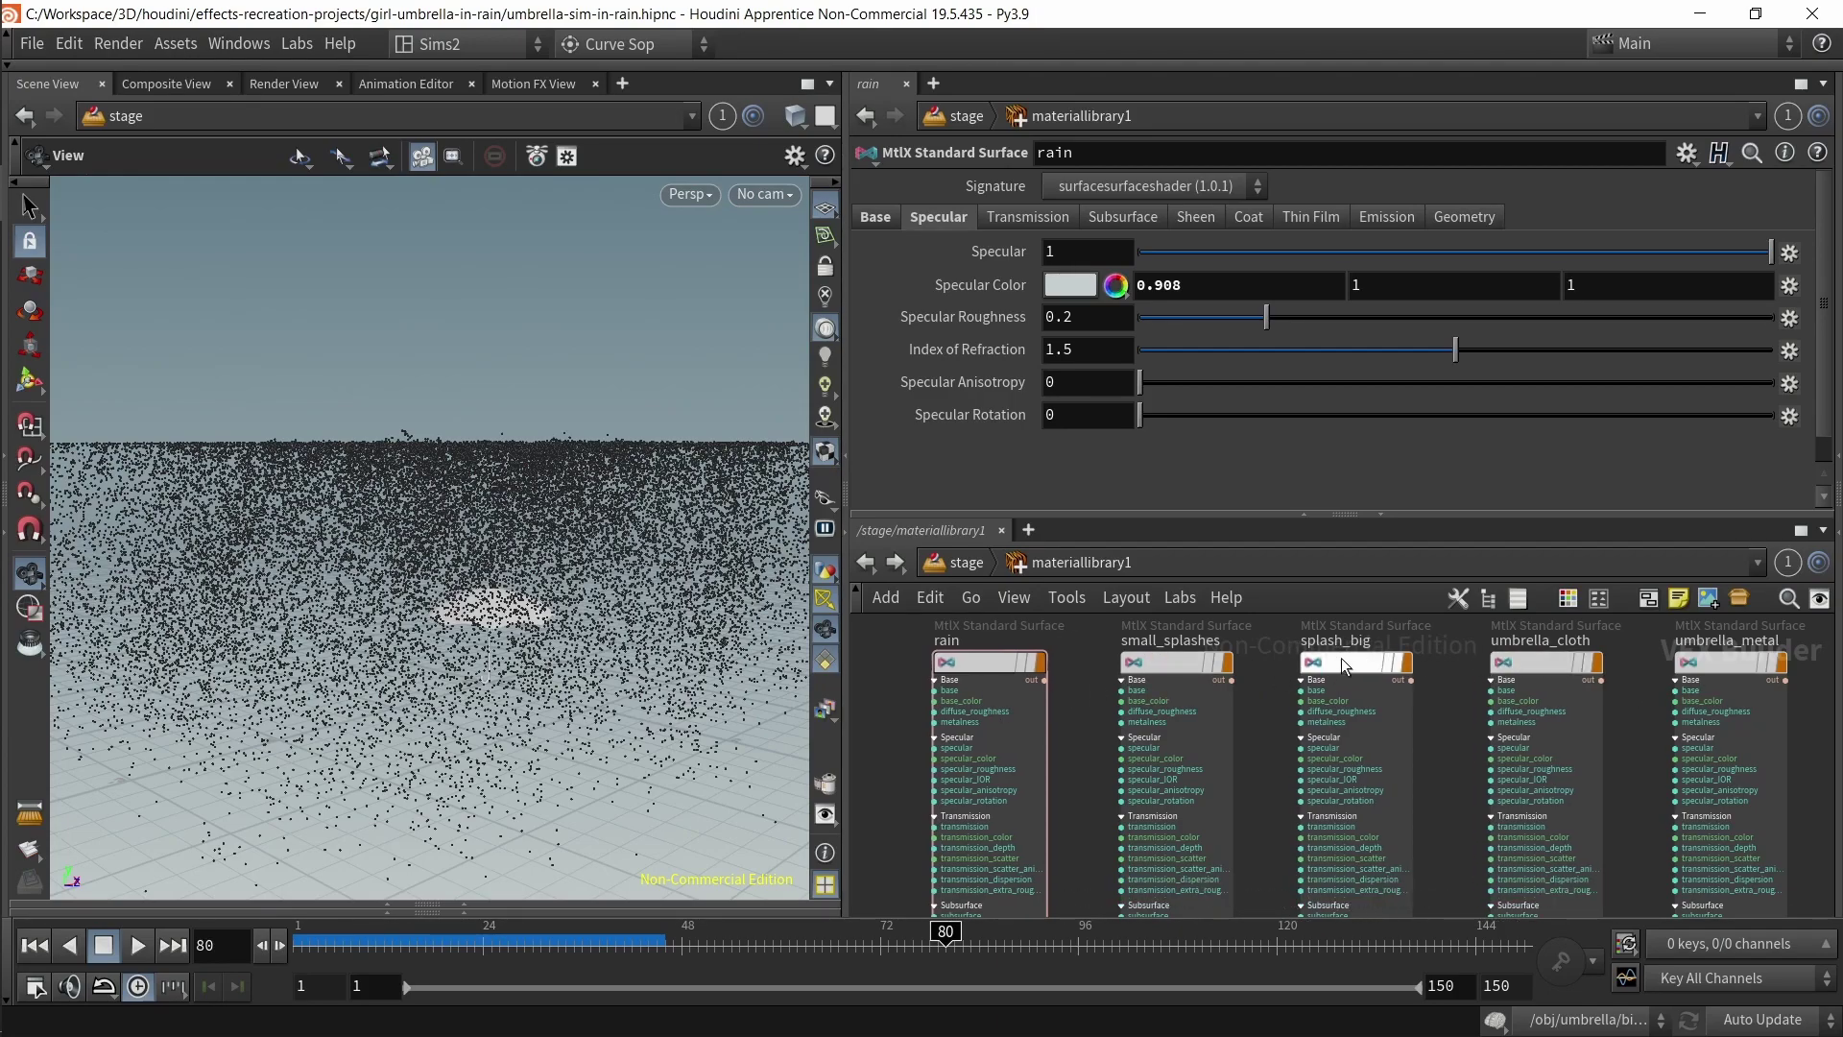
scroll(923, 725, down, 3)
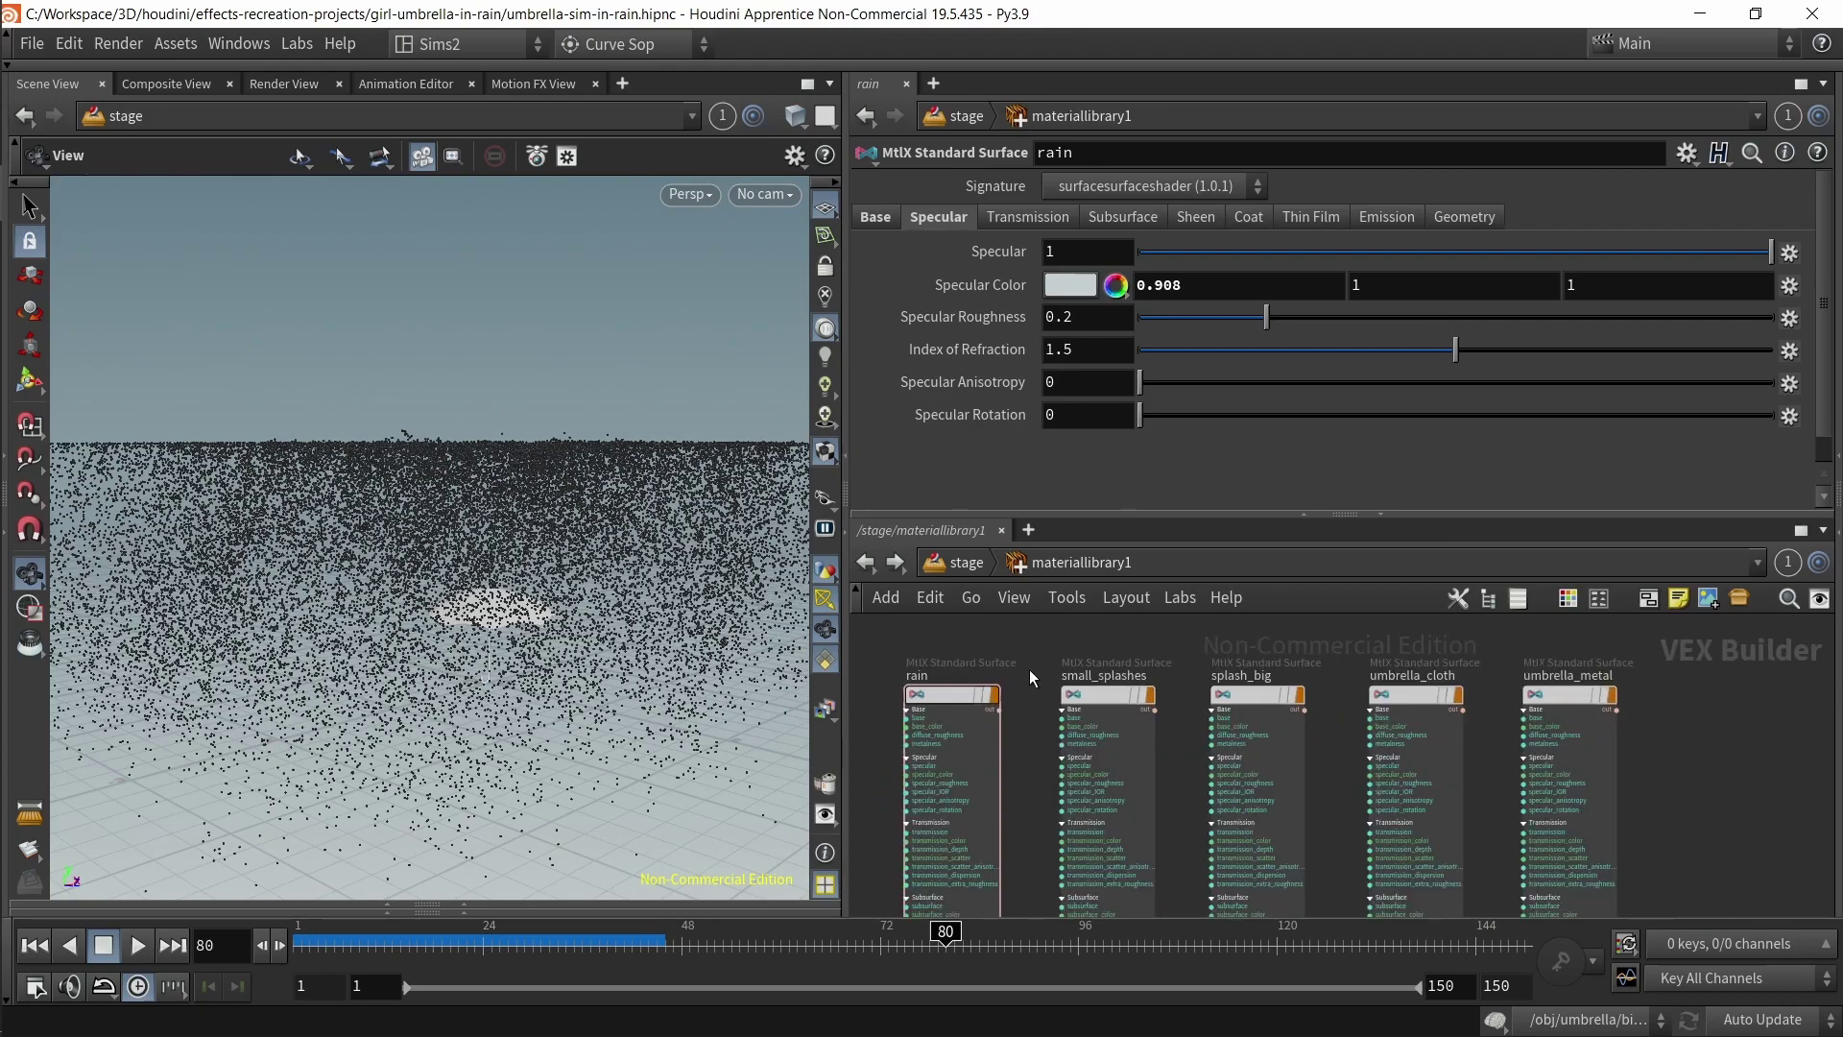
- Review the small_splashes, splash_big and umbrella_metal shaders one by one in the material library
drag(906, 633, 1136, 665)
drag(1111, 691, 966, 693)
drag(1081, 618, 1110, 714)
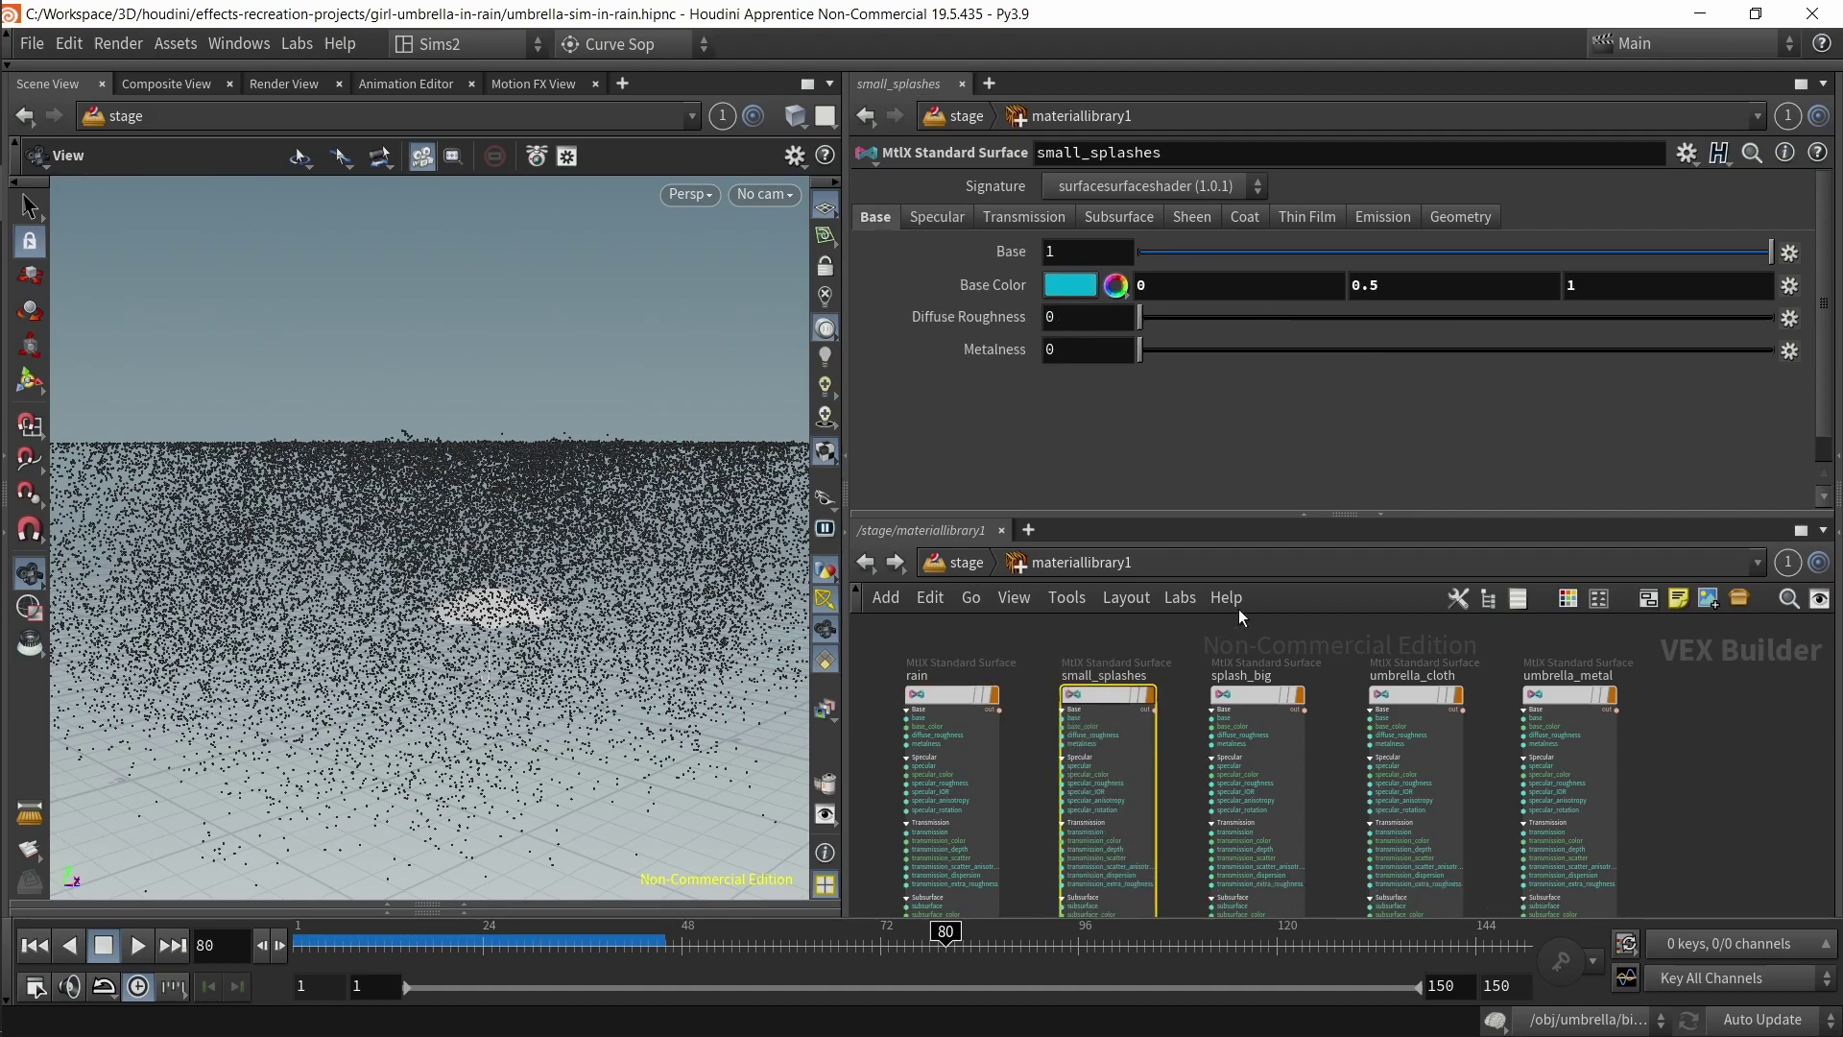
drag(1170, 641, 1248, 730)
click(1143, 709)
click(1386, 717)
drag(1519, 667, 1611, 828)
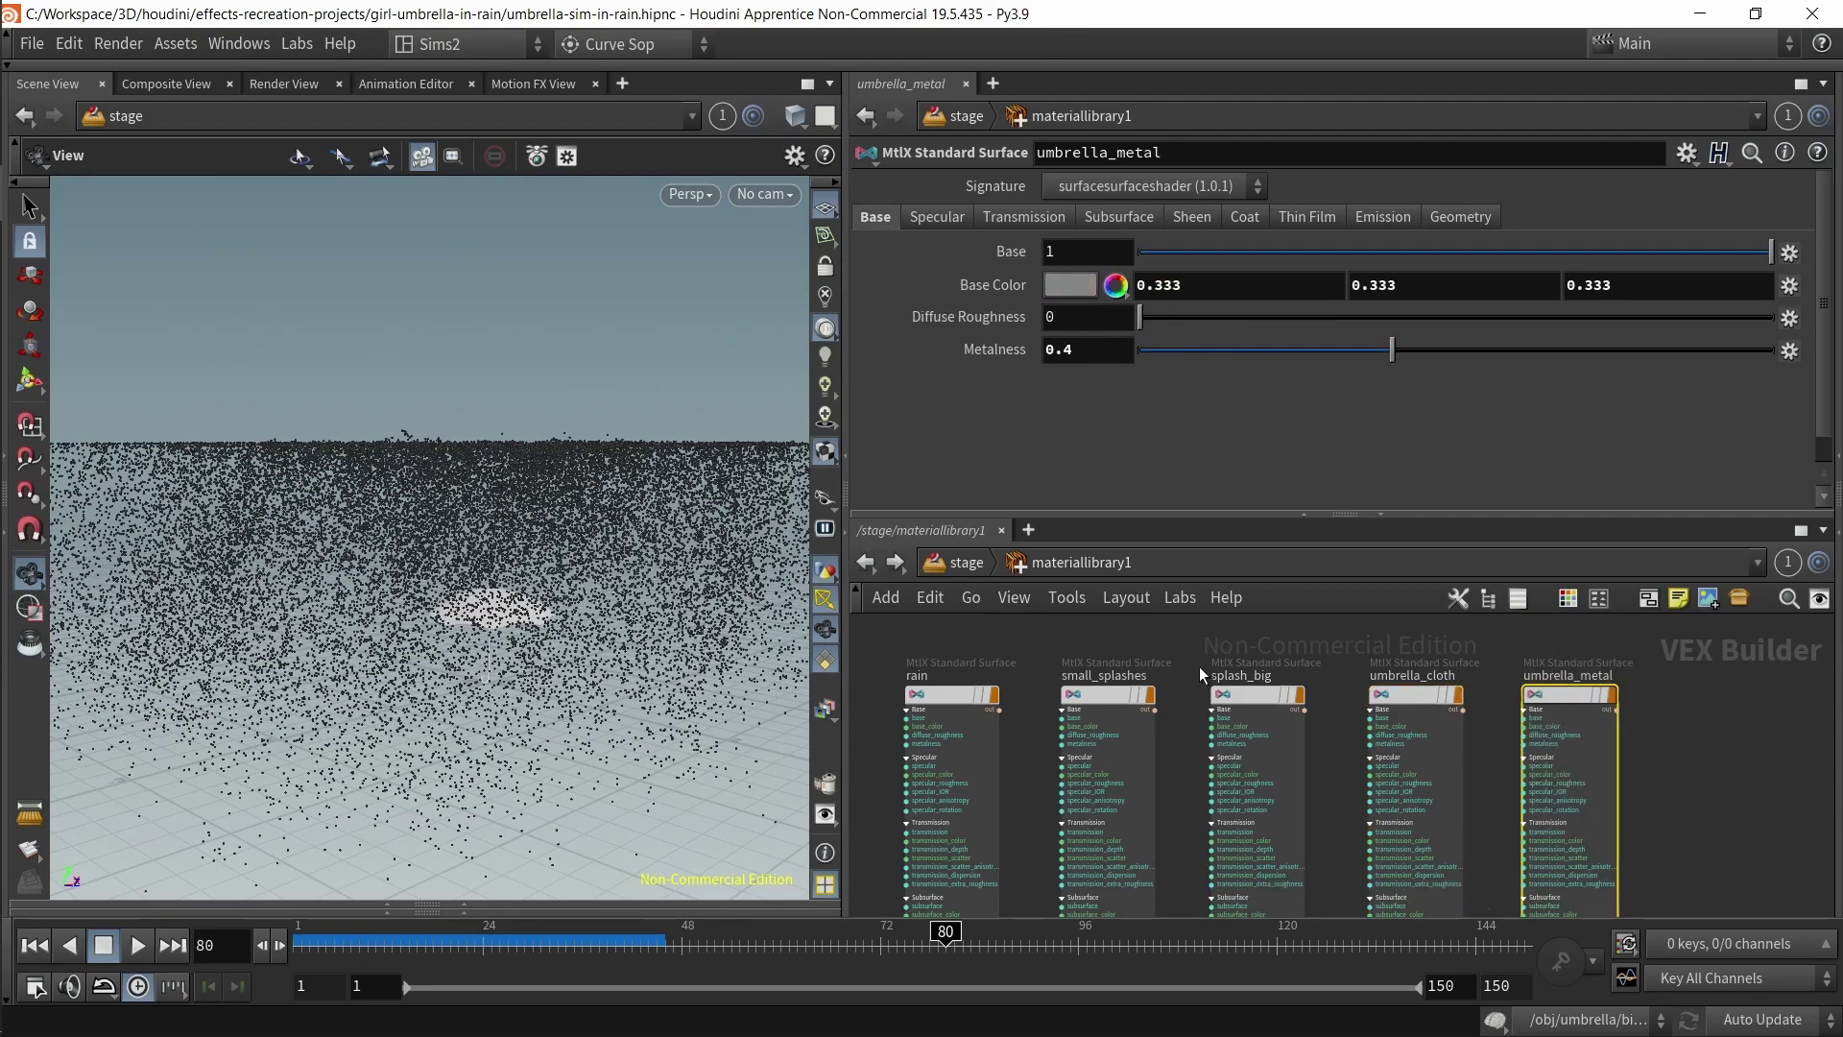
- Check the Base settings of the umbrella_cloth material and look over the splash and rain shaders again
click(1412, 816)
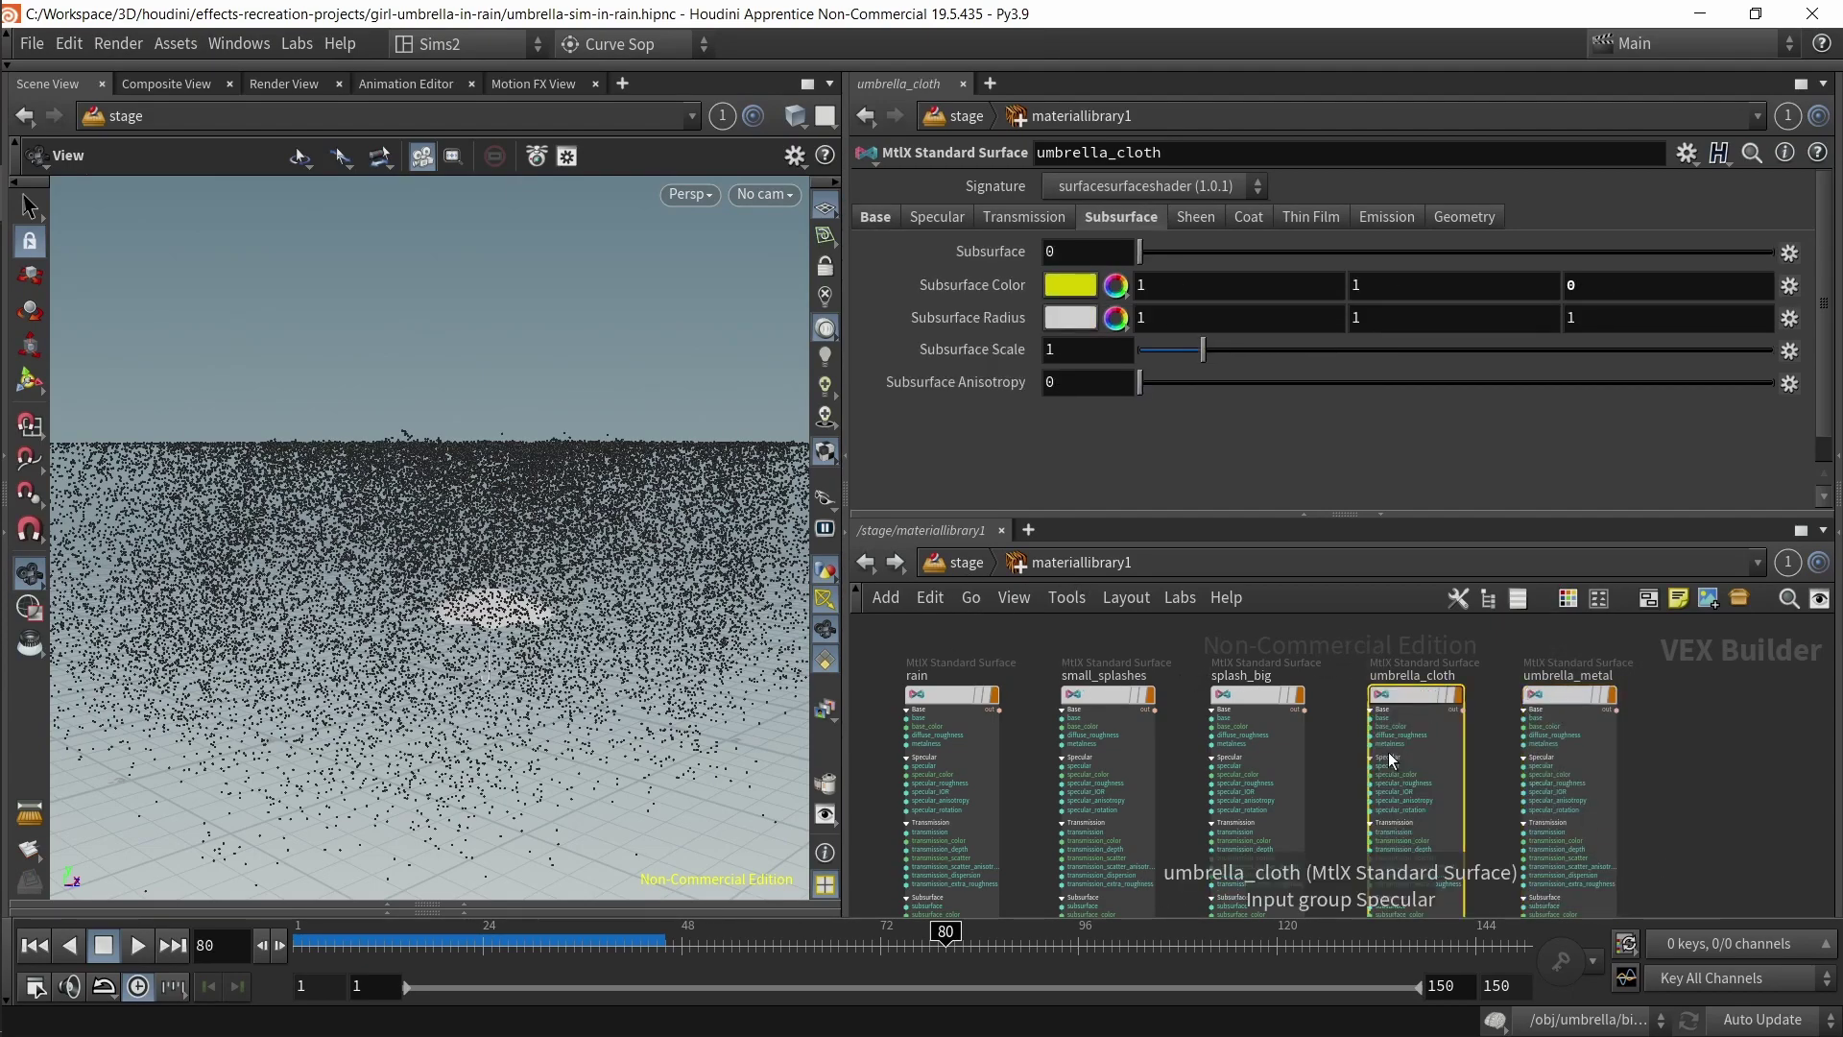
click(889, 216)
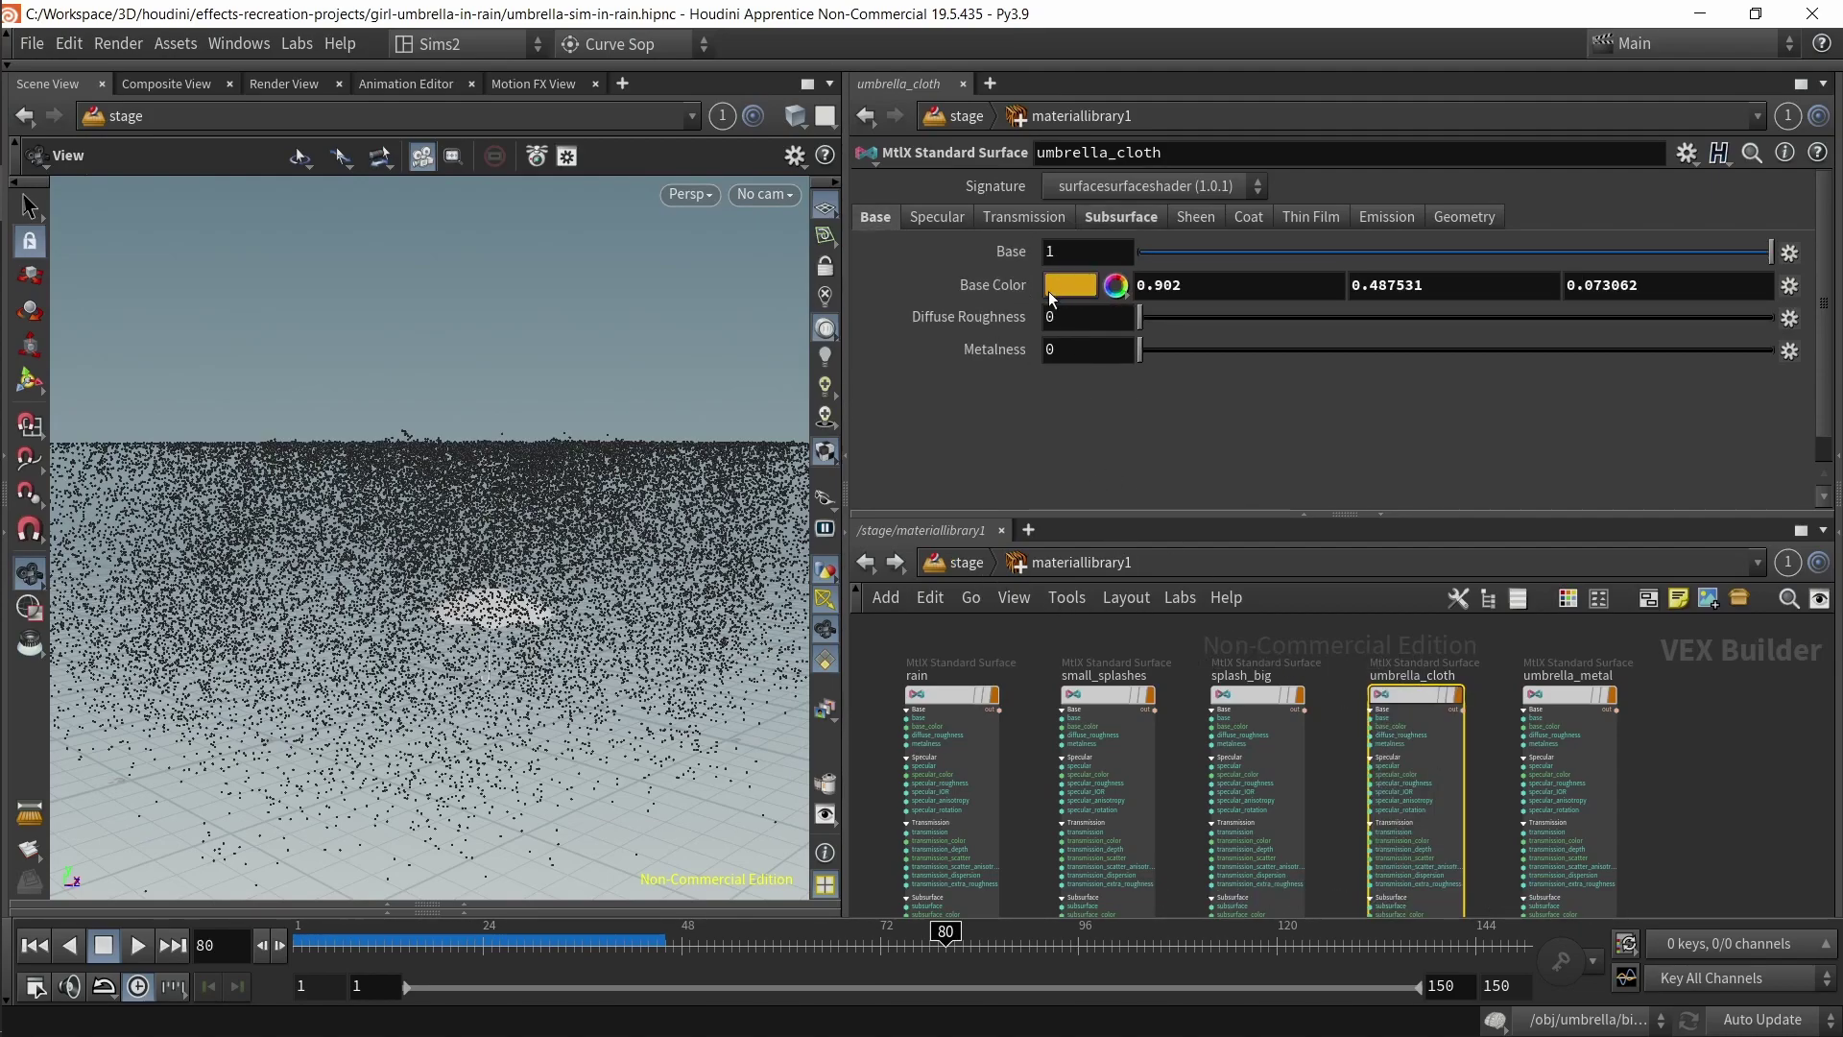
drag(1187, 635, 1262, 720)
drag(1125, 647, 1018, 737)
drag(967, 654, 1004, 742)
- Return to the stage network and check the Material VOP and Geometry Path of materiallibrary1's rain entry
click(967, 564)
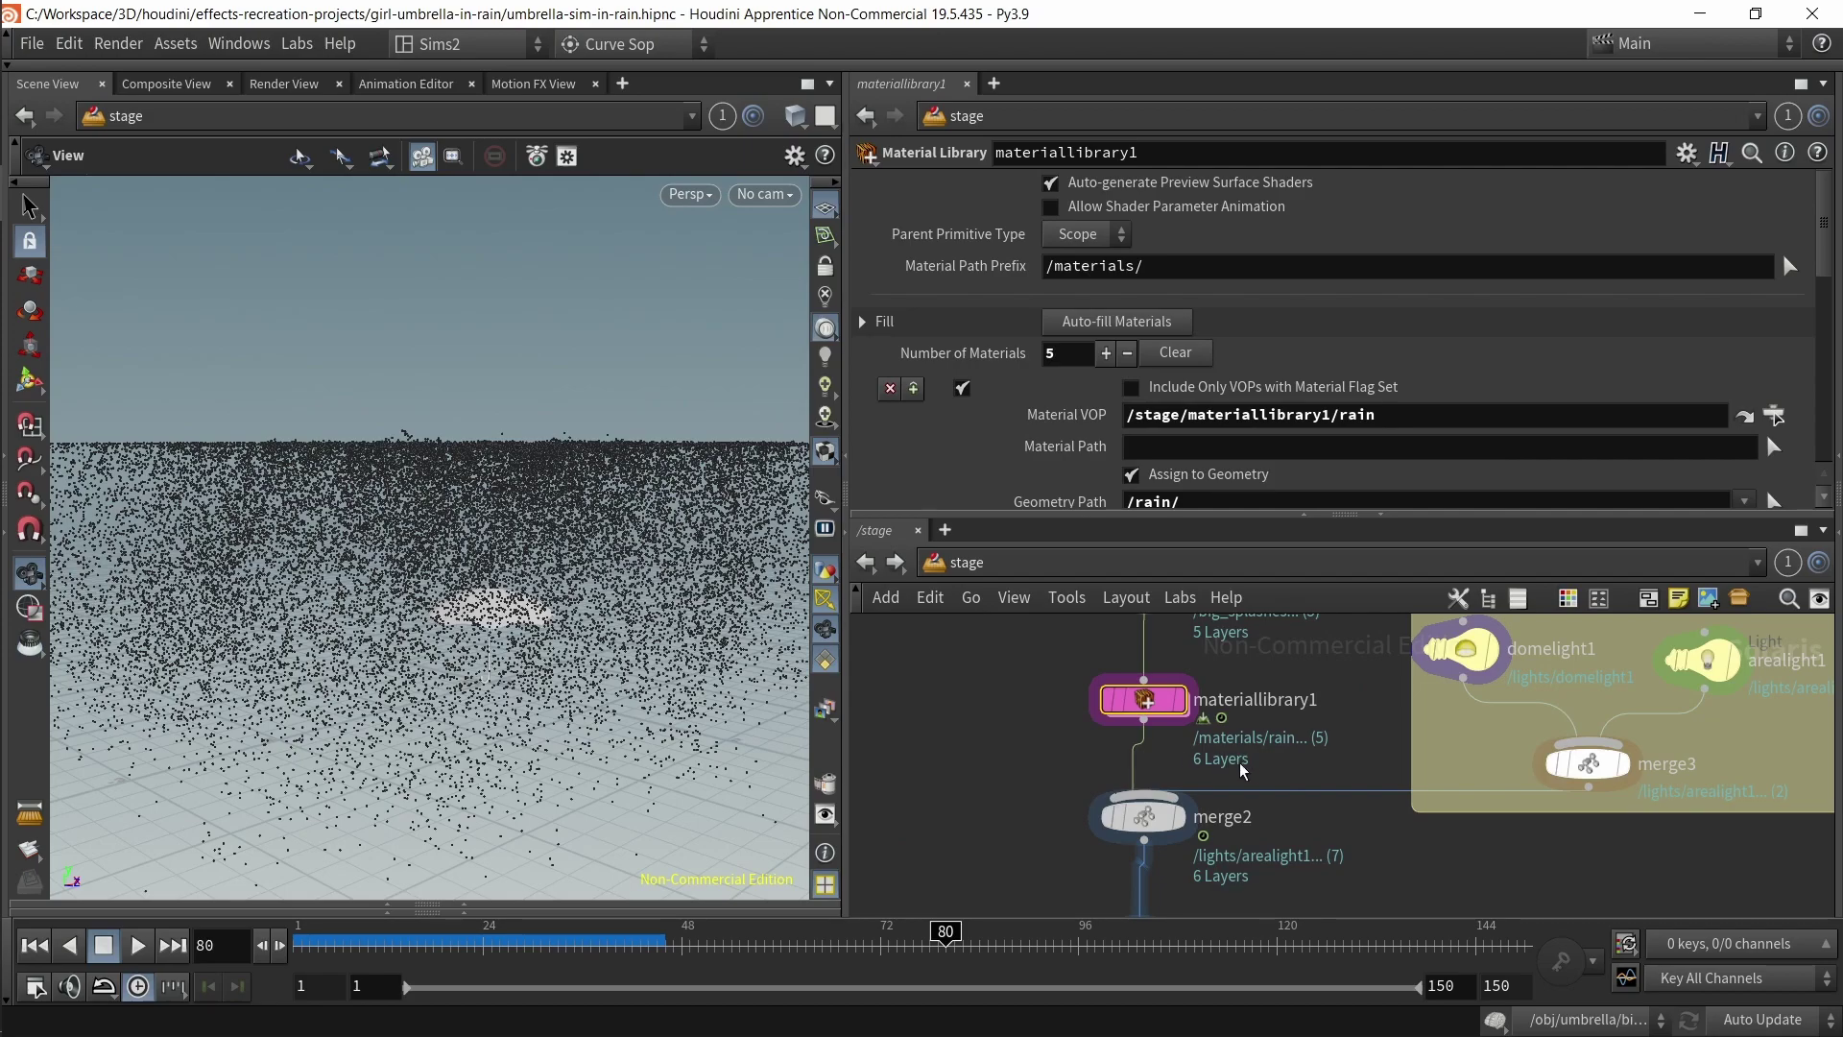
scroll(1101, 423, down, 1)
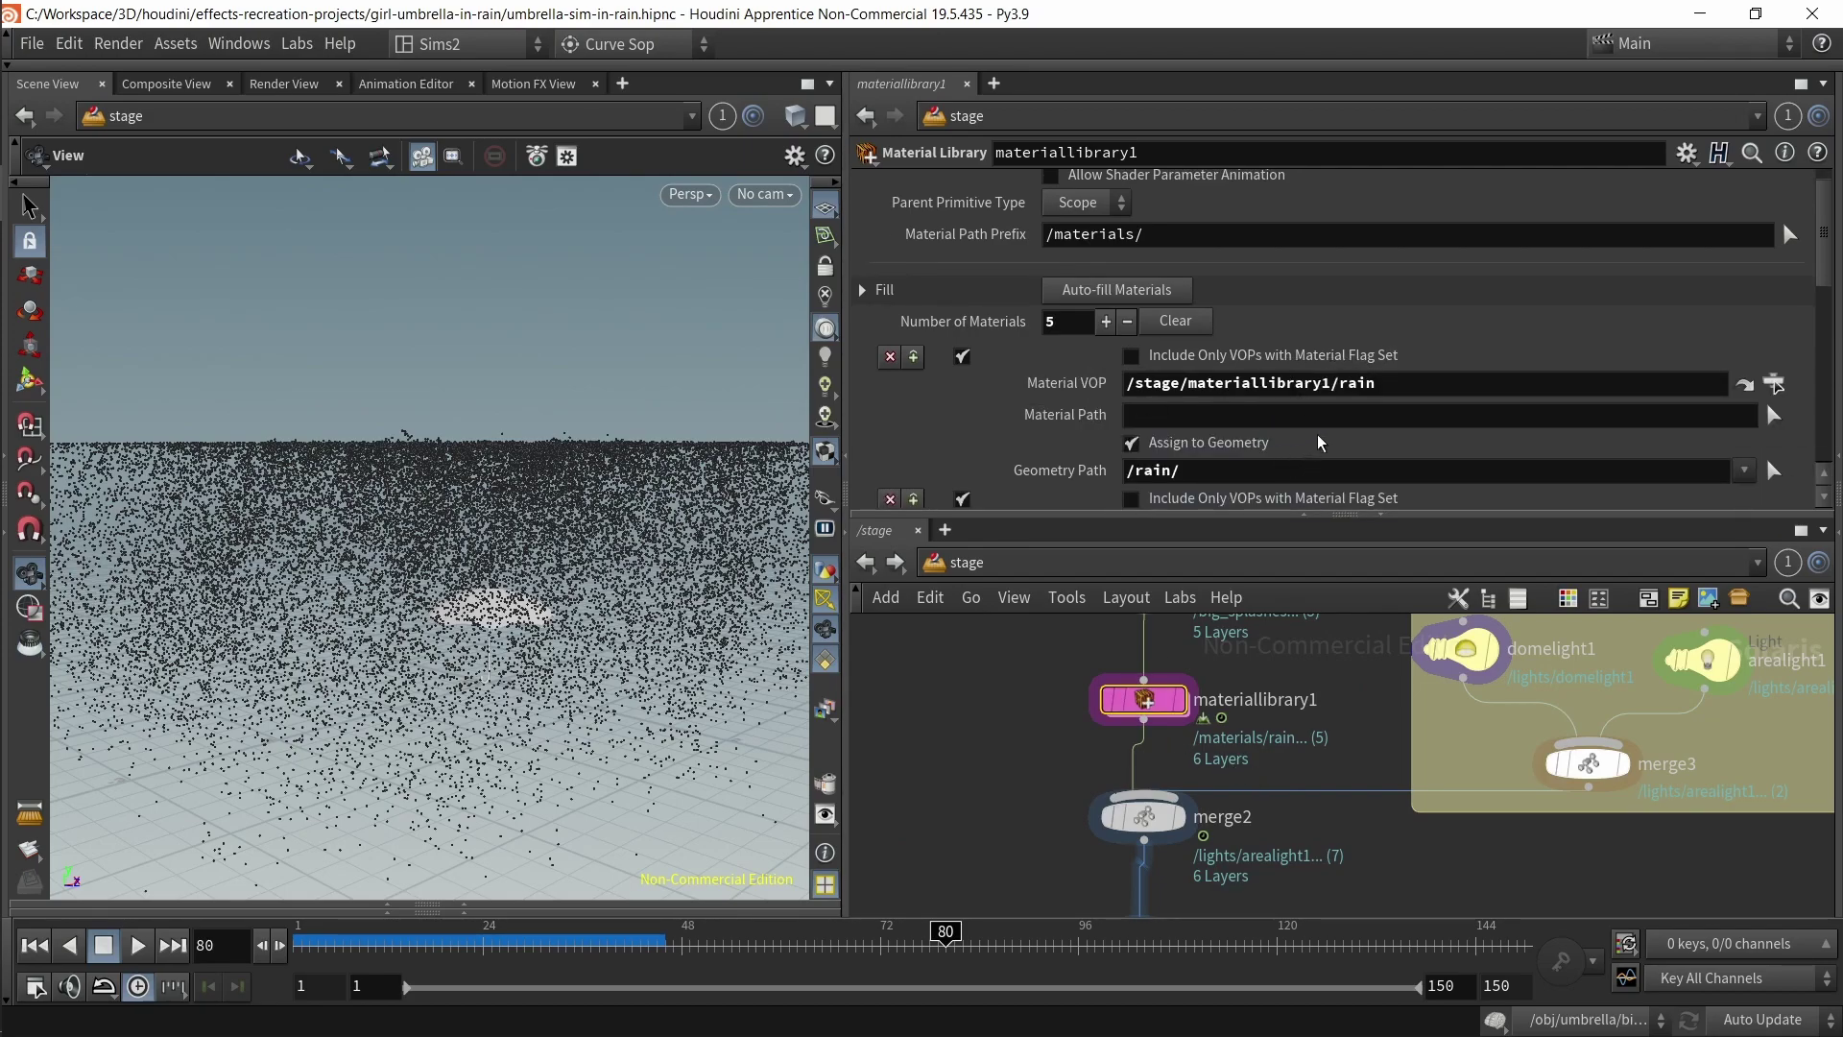
double_click(1397, 381)
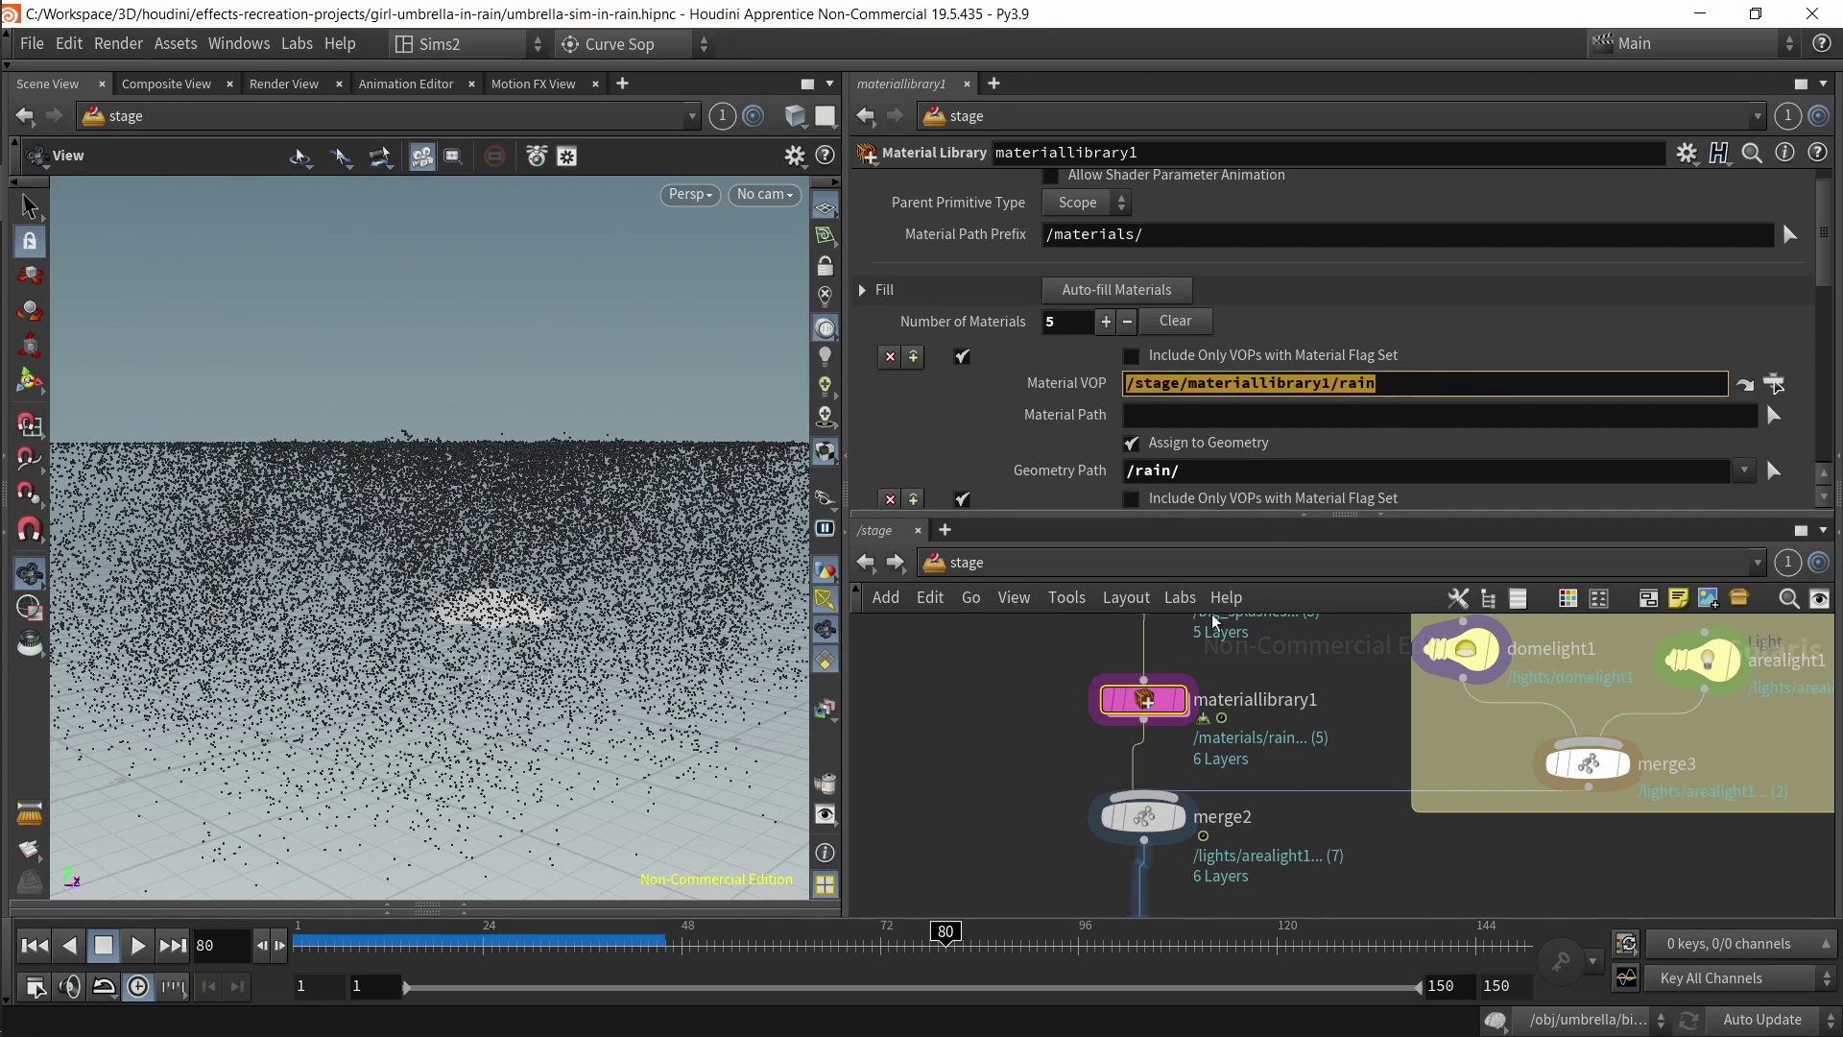
drag(1204, 471, 1070, 476)
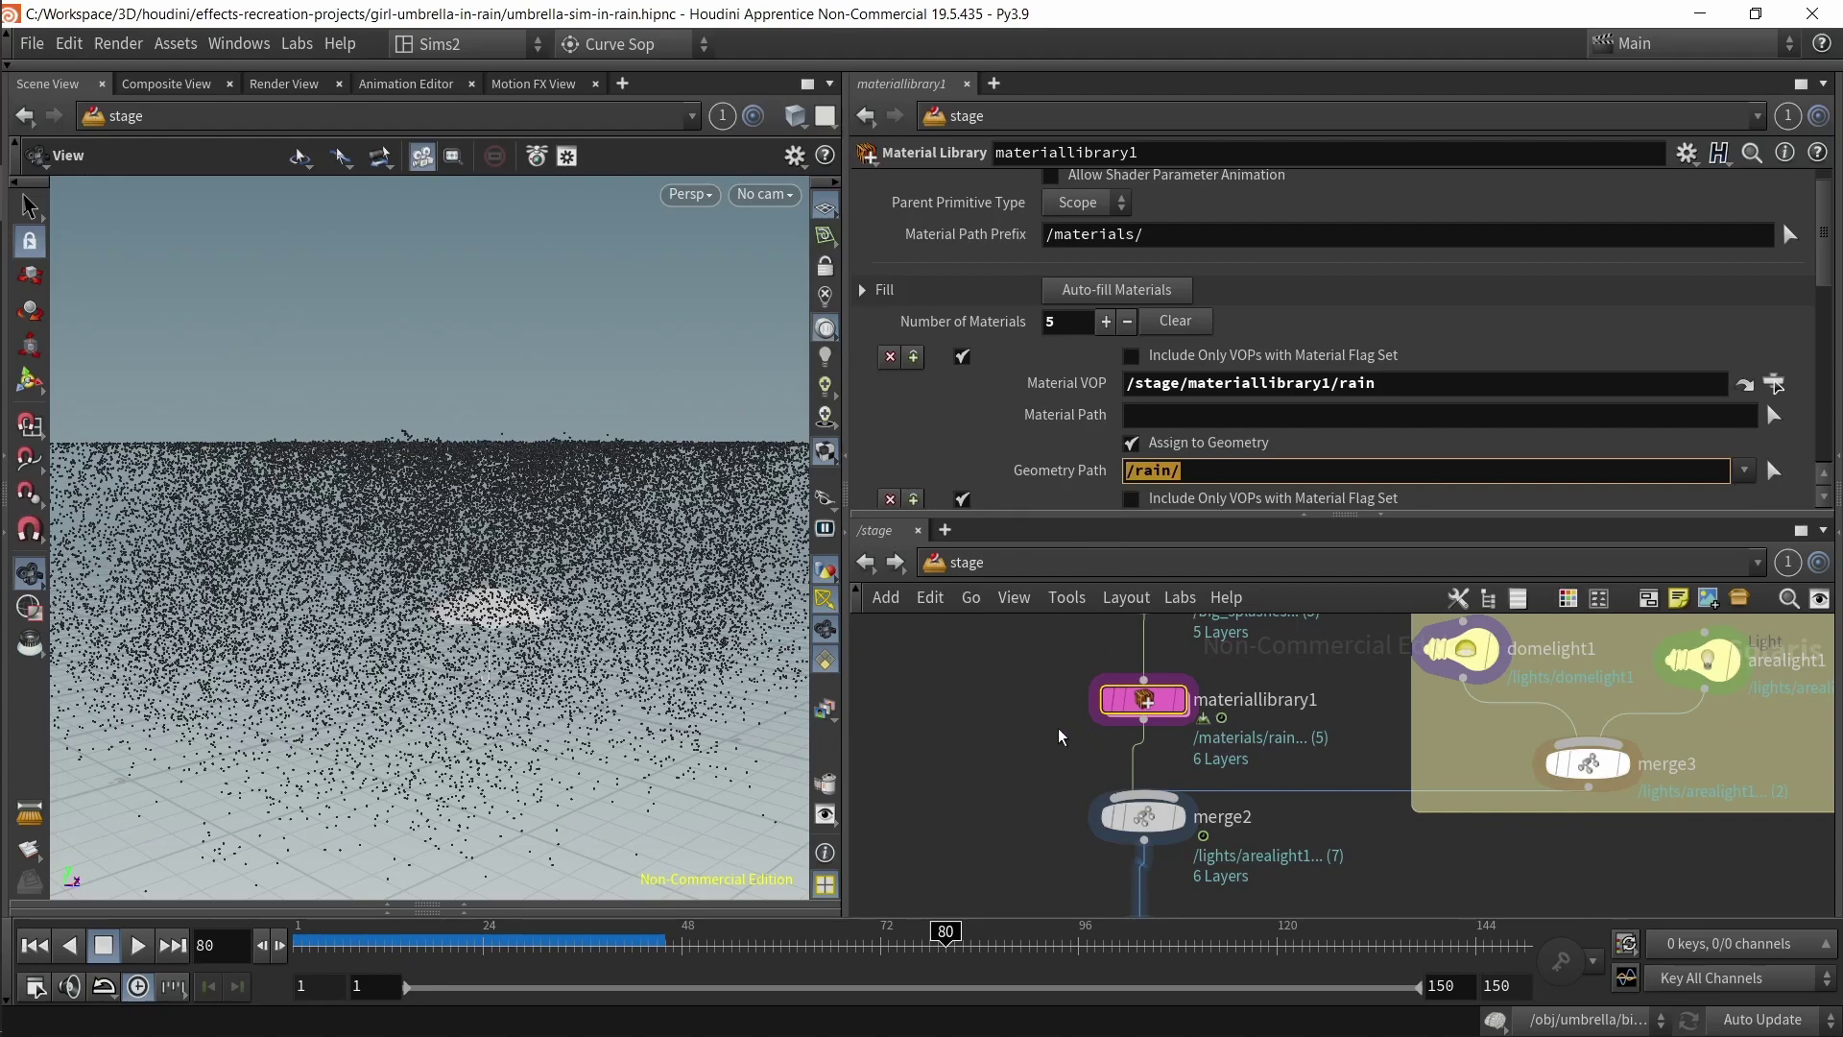
scroll(1238, 444, down, 1)
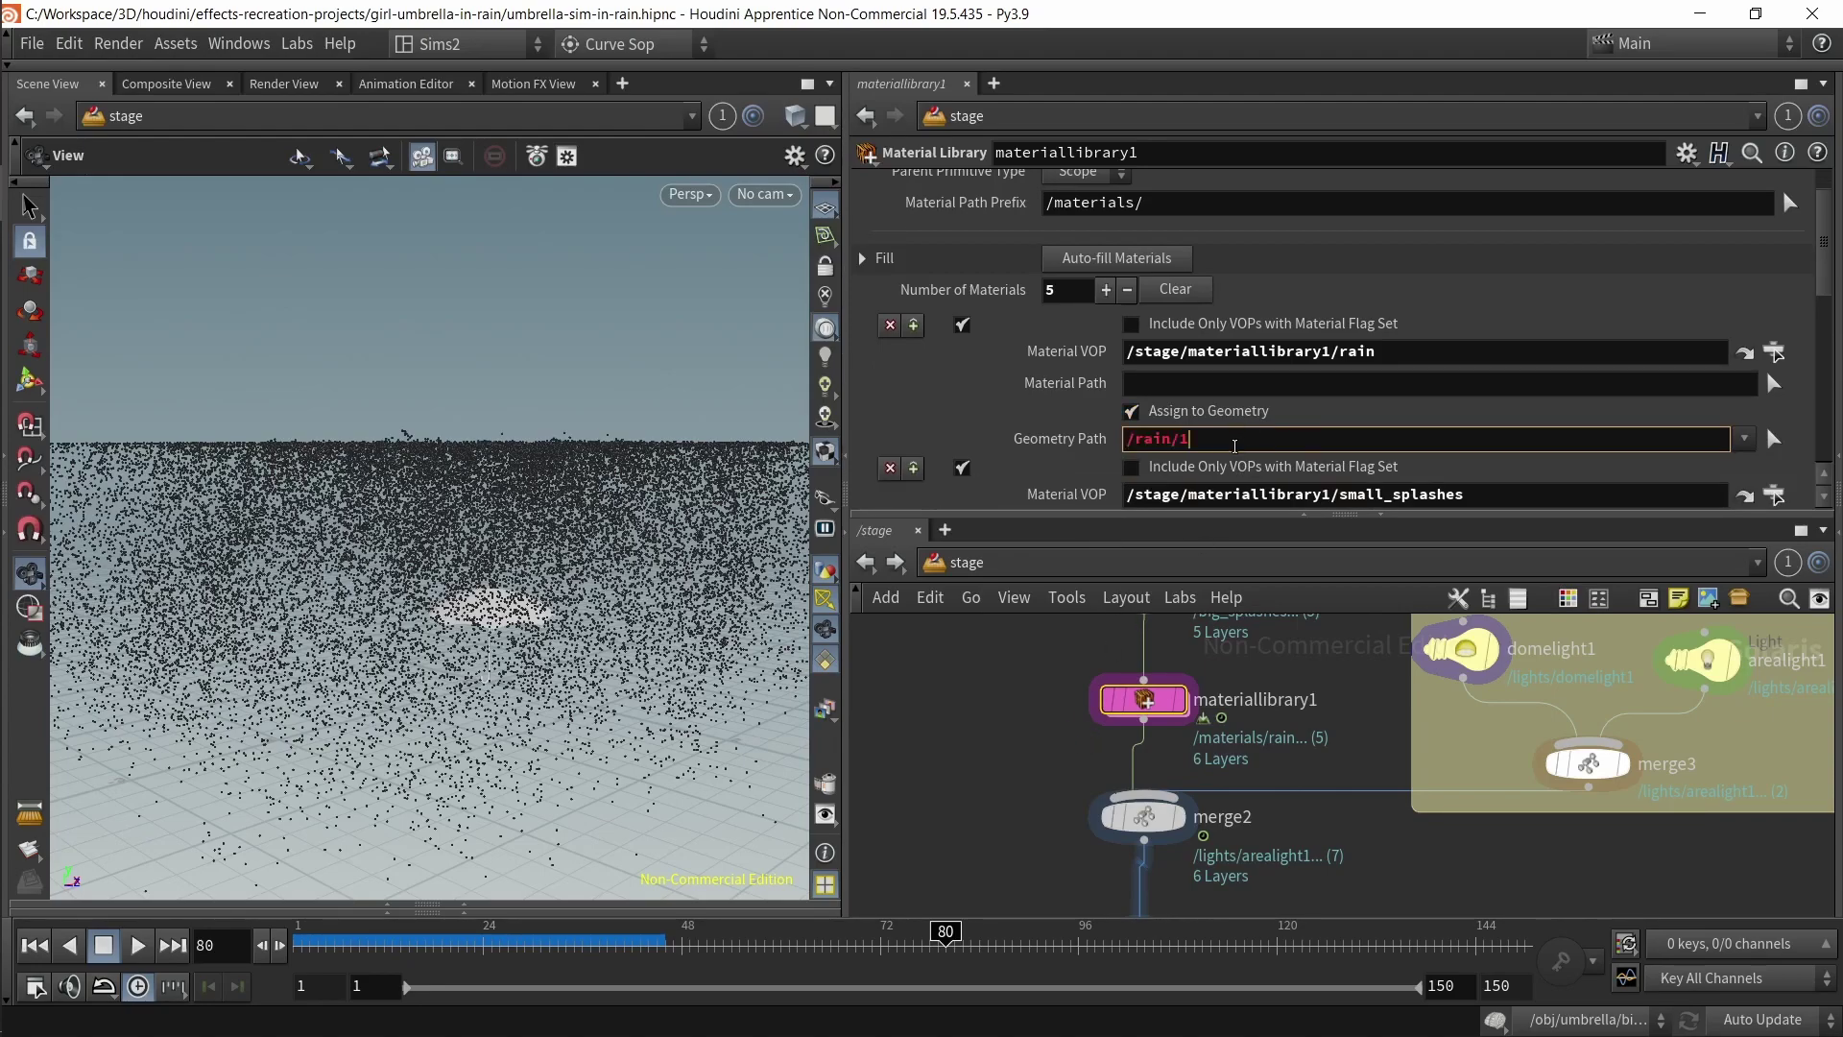
key(Return)
- Review the remaining material assignments in materiallibrary1, focusing on the umbrella_cloth Material VOP
scroll(1055, 451, down, 4)
scroll(1054, 451, down, 10)
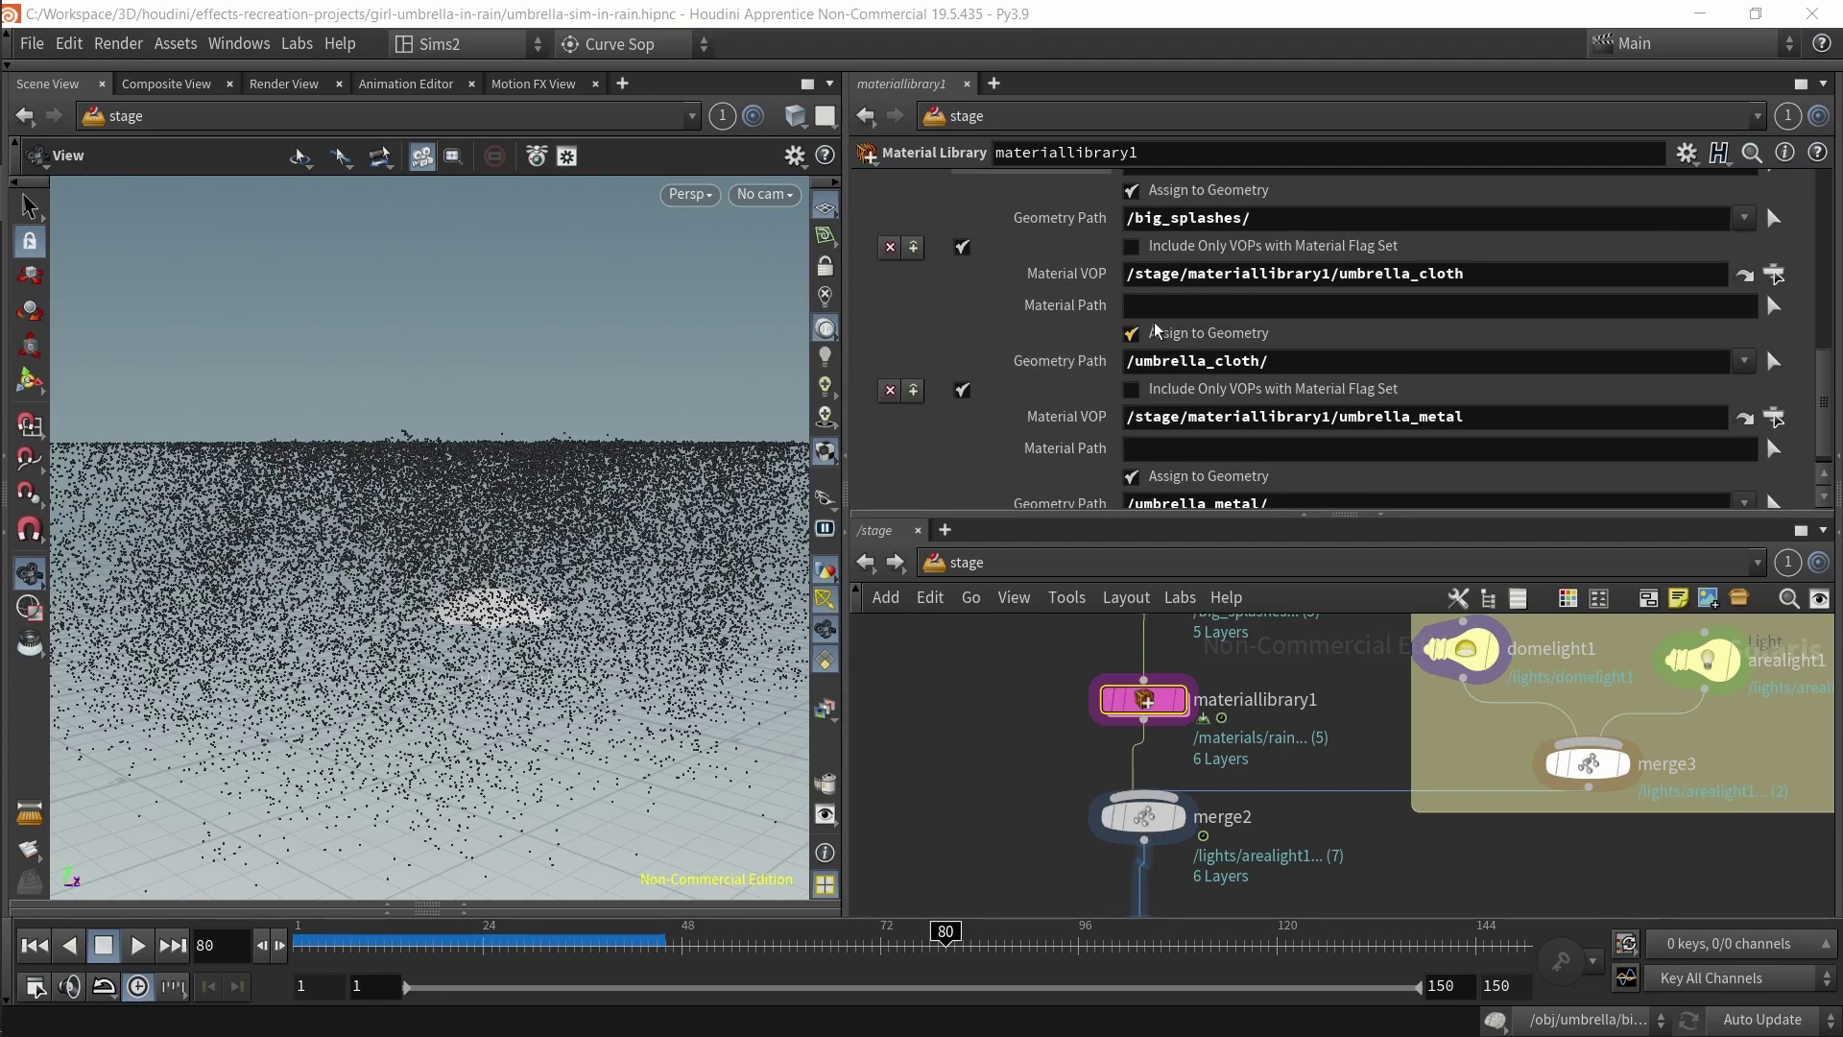
drag(1485, 284, 1092, 315)
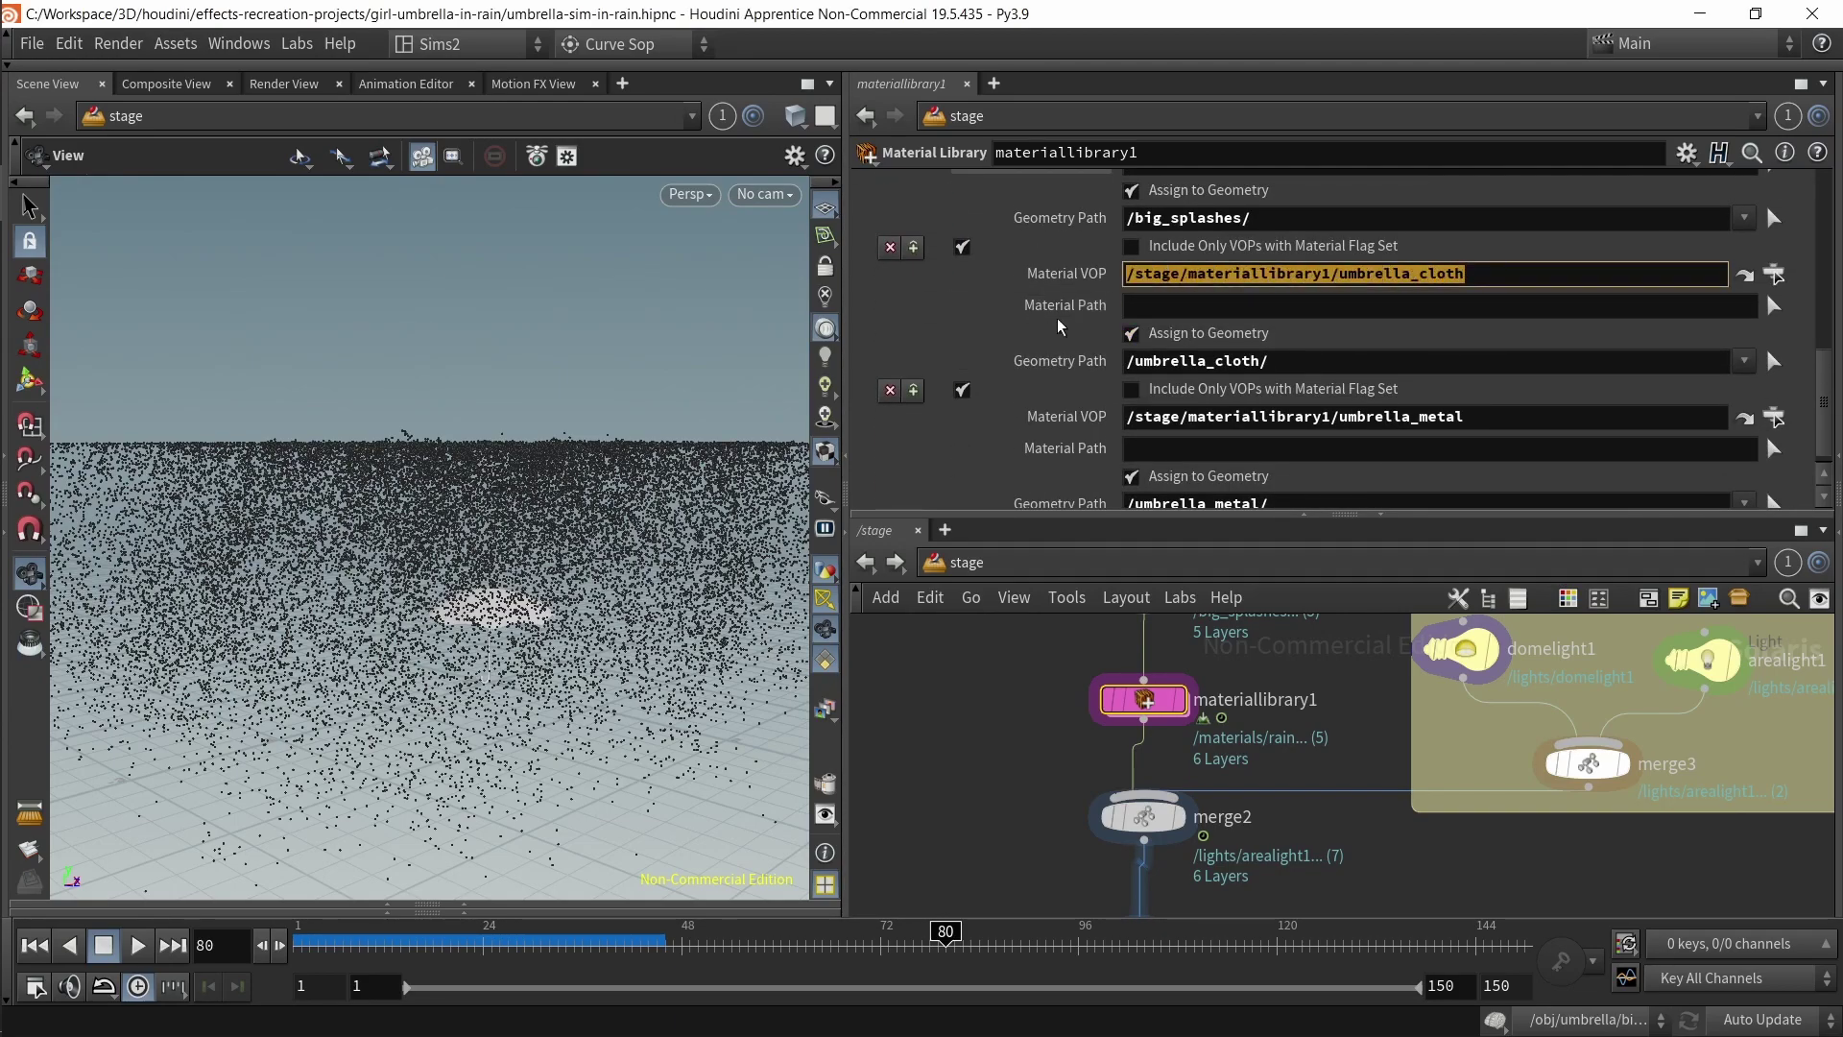
click(907, 323)
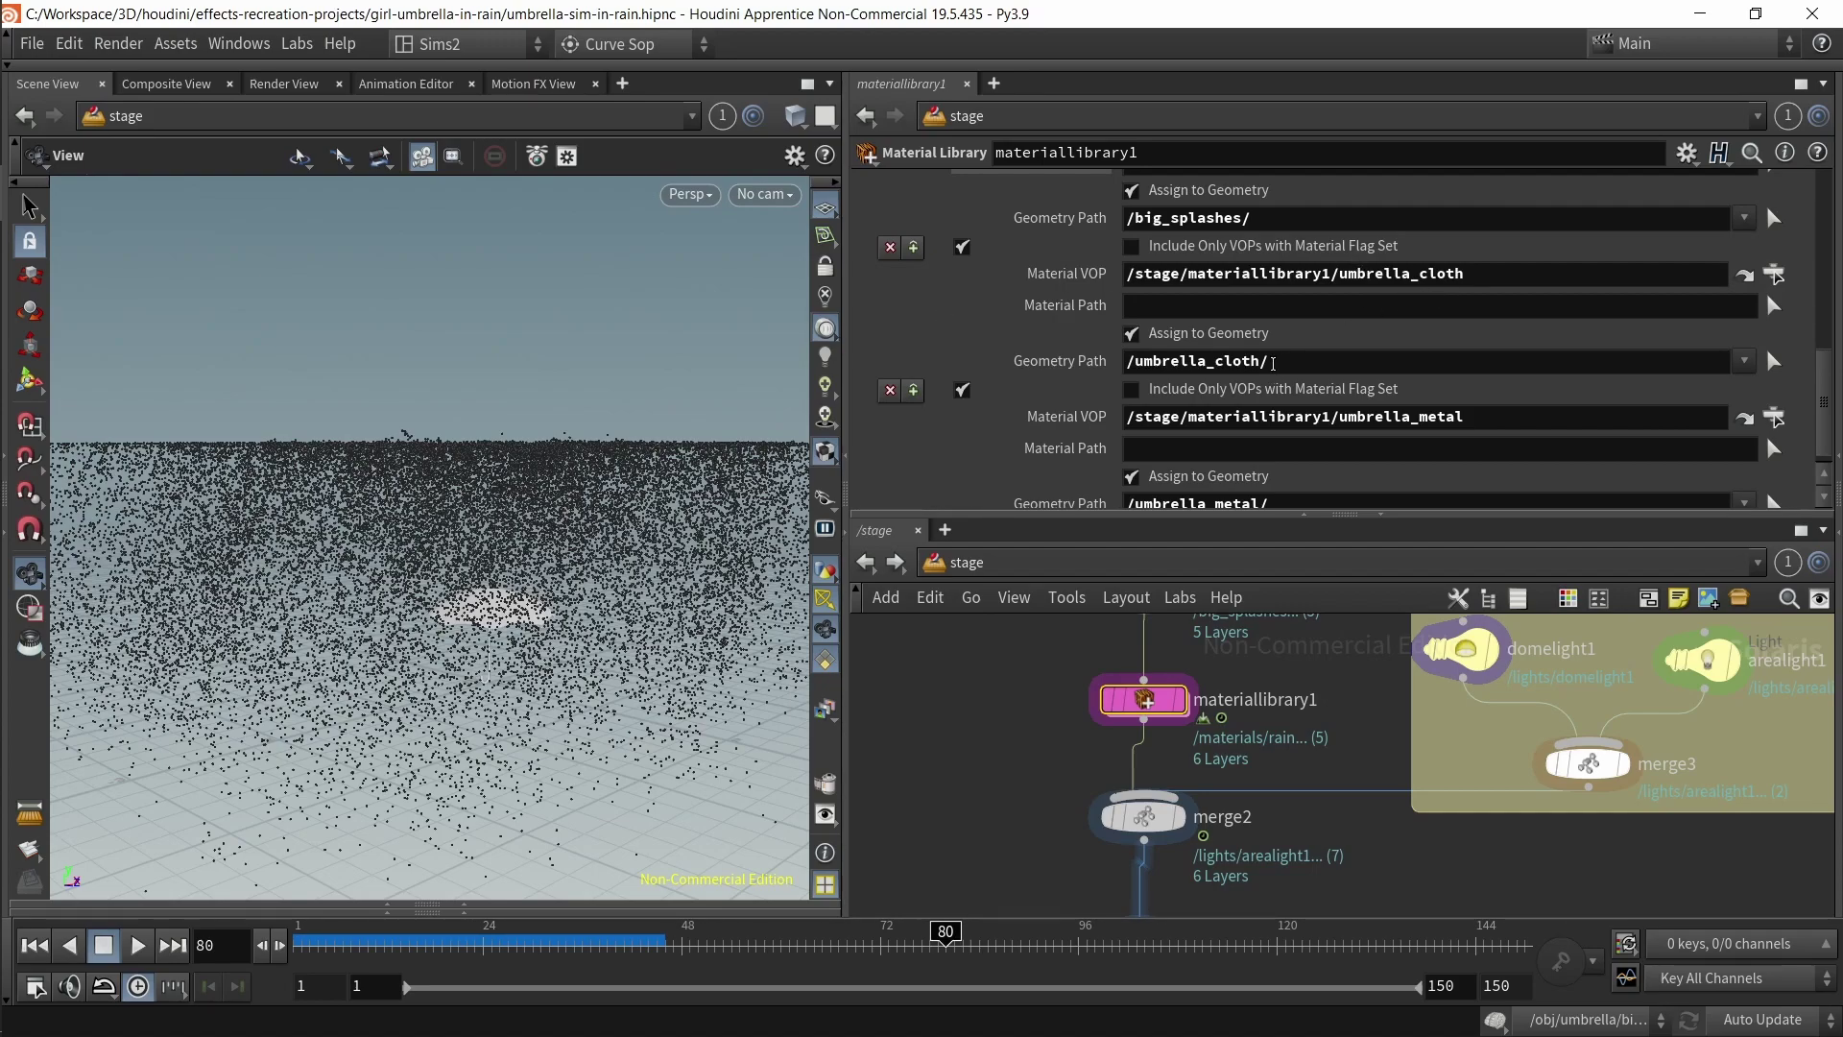
- Copy the umbrella_cloth shader node and paste its path as the Material VOP of the /umbrella_cloth/ entry in materiallibrary1
double_click(1147, 701)
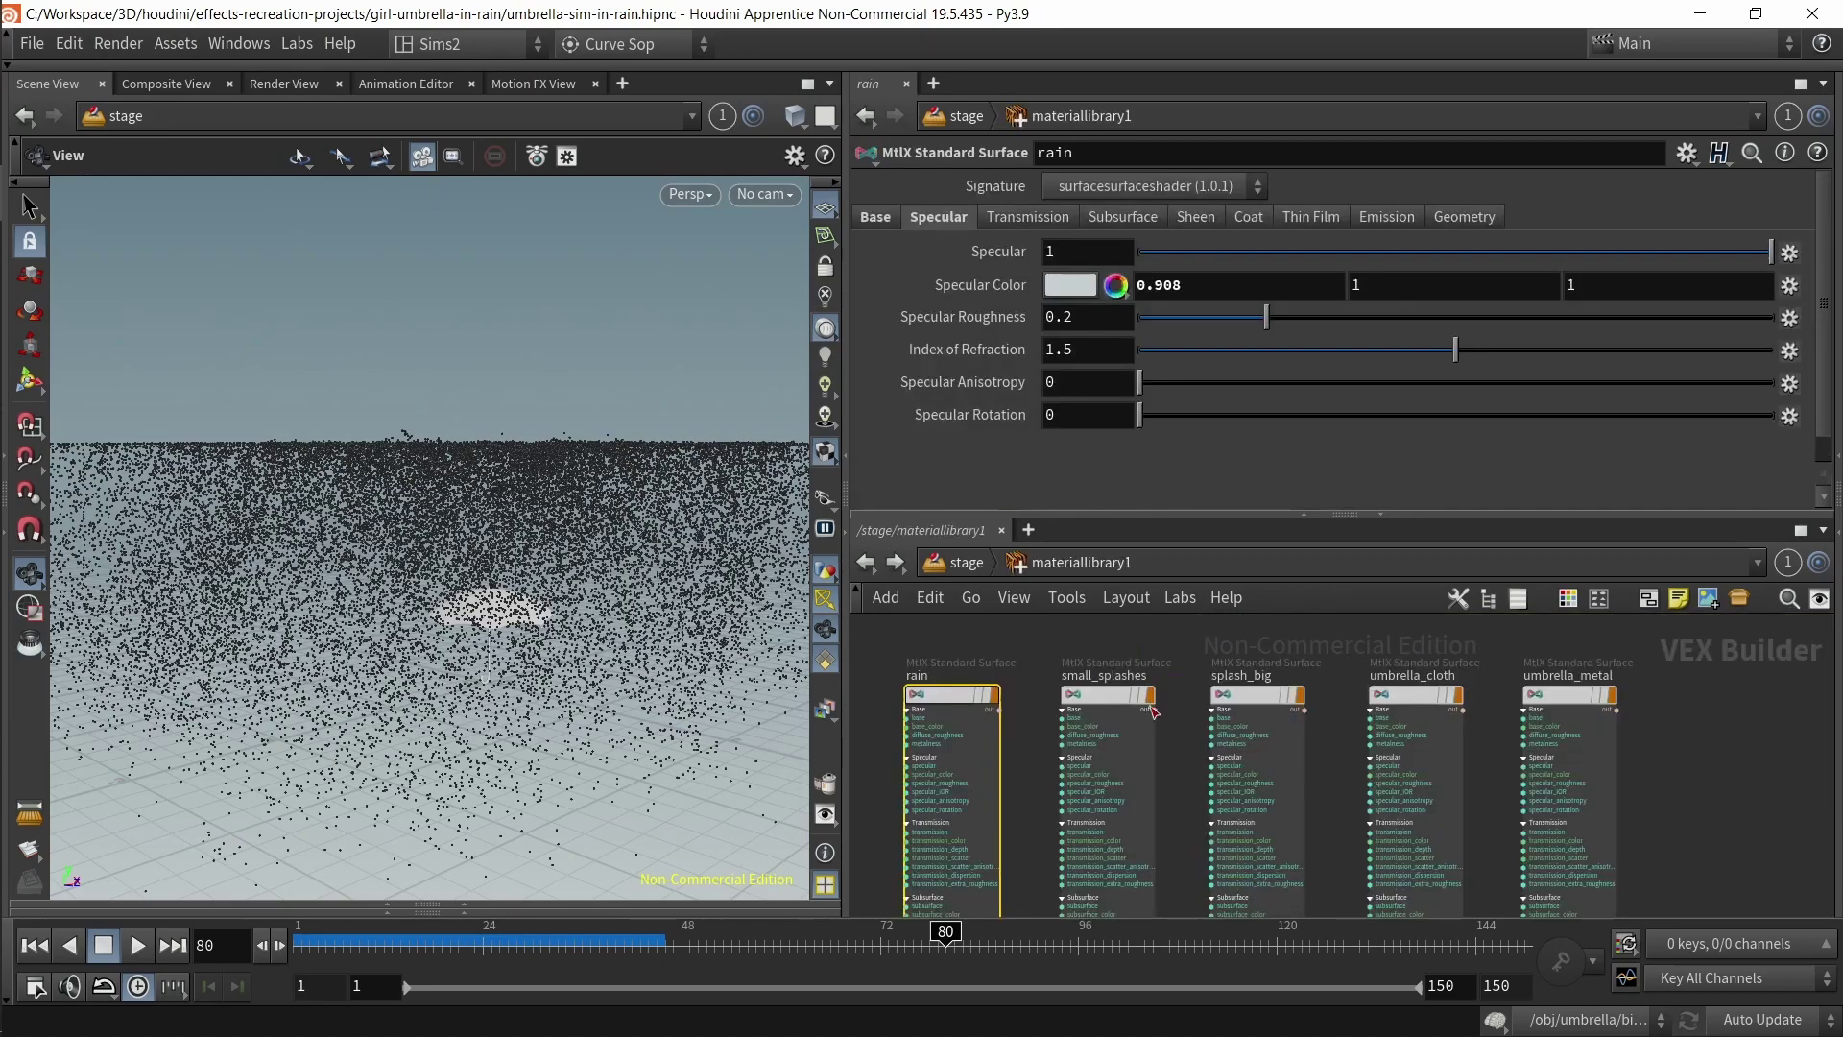
click(1460, 768)
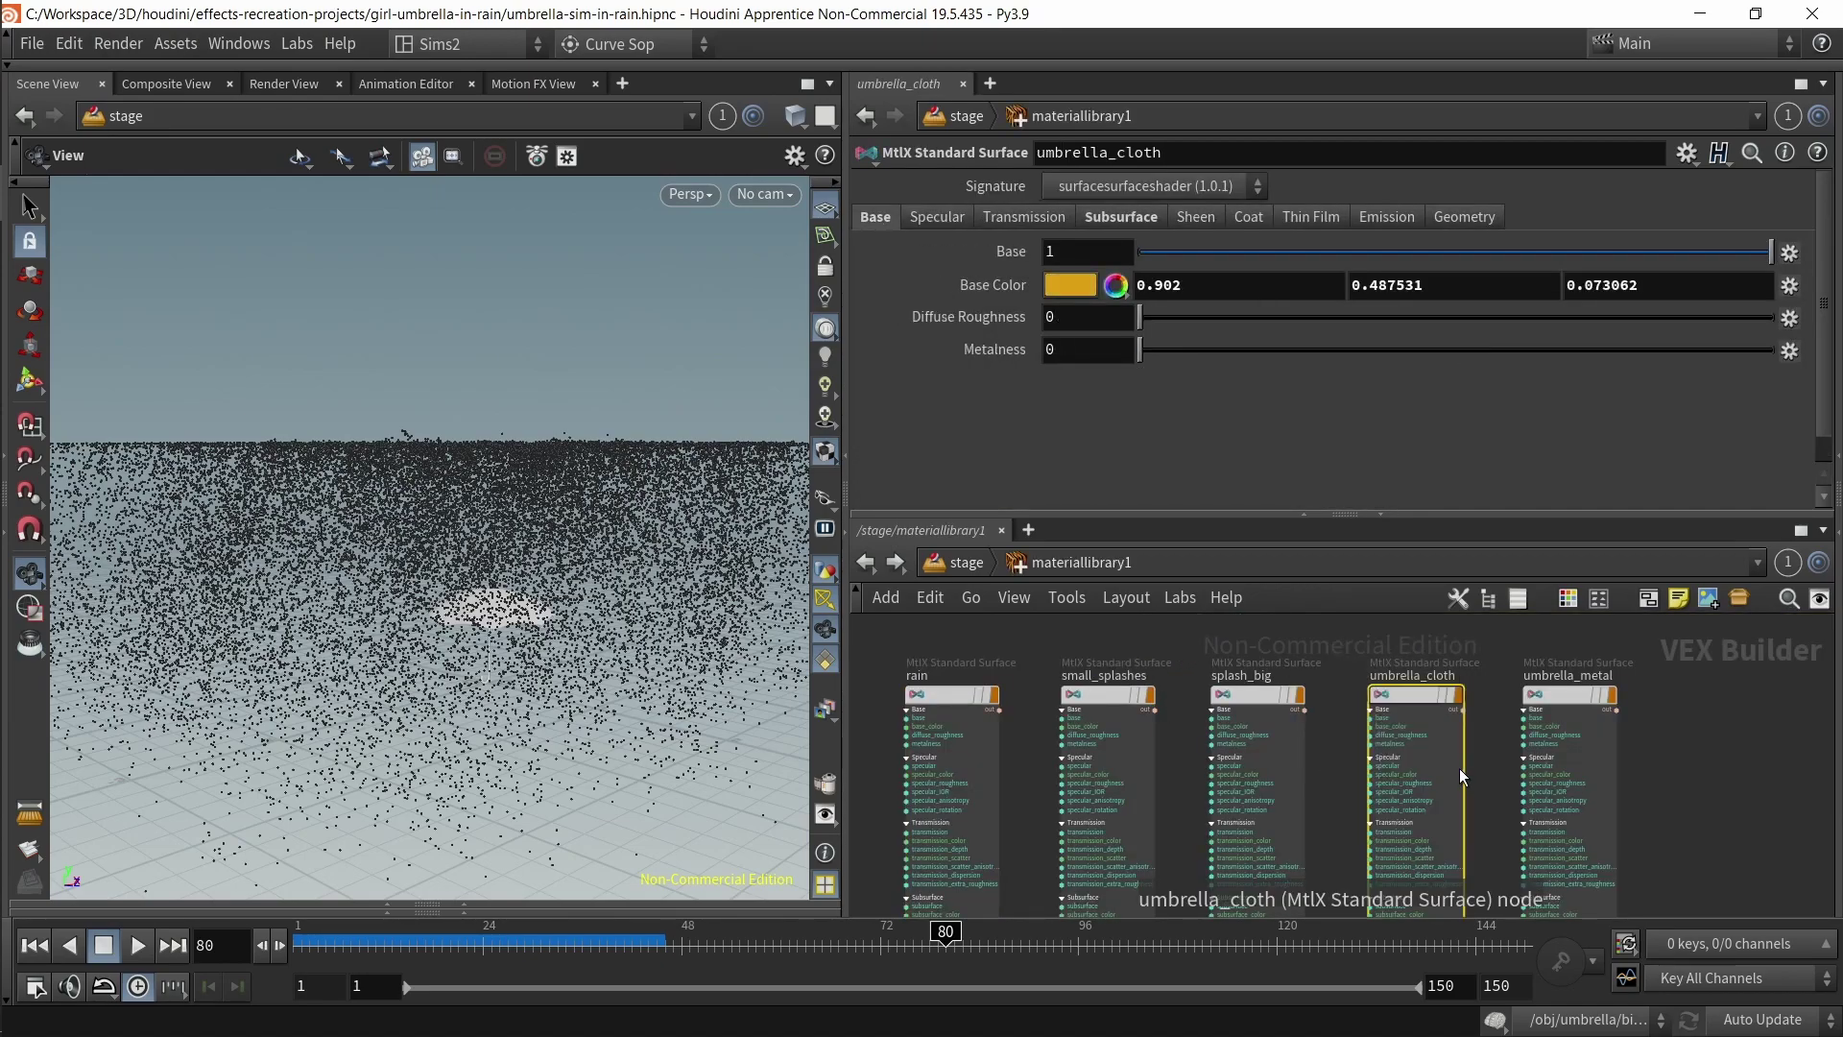
key(ctrl+c)
click(966, 564)
double_click(1426, 273)
key(BackSpace)
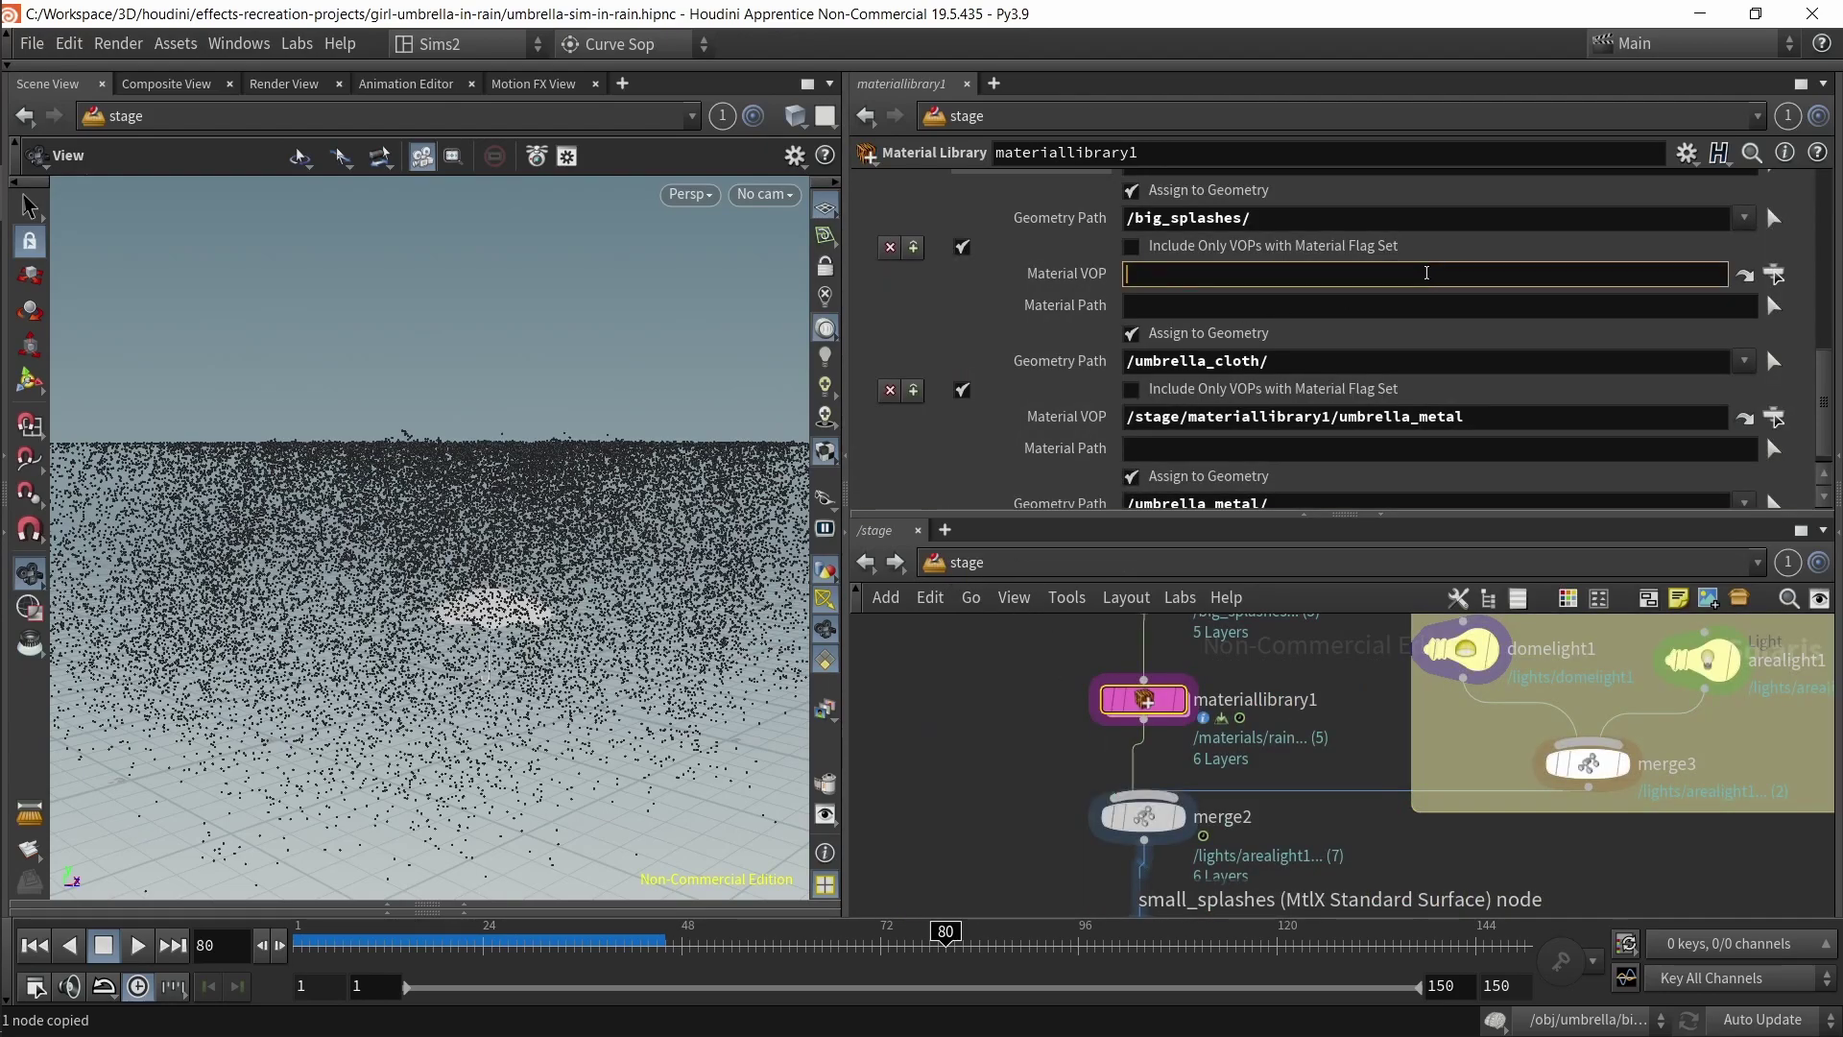
key(ctrl+v)
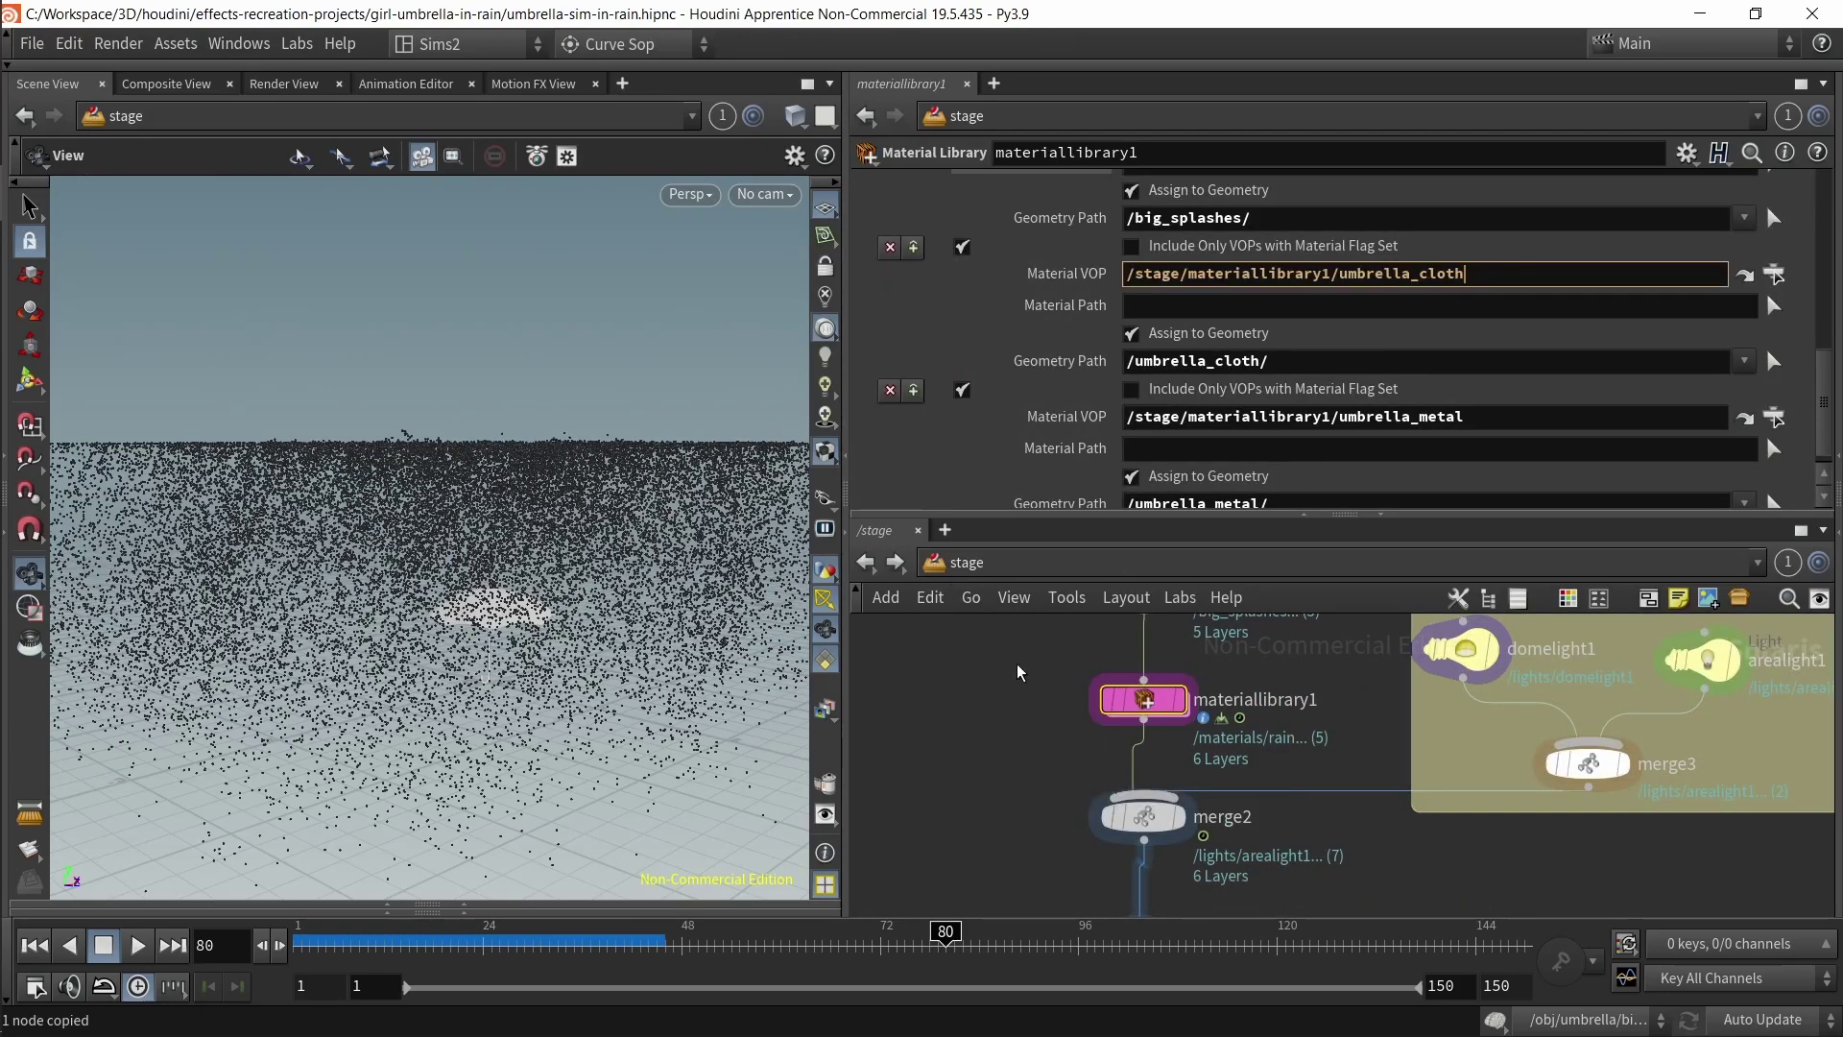
- Confirm the Material VOP path of the /umbrella_cloth/ entry and check the umbrella_cloth SOP Import node's path settings
key(Return)
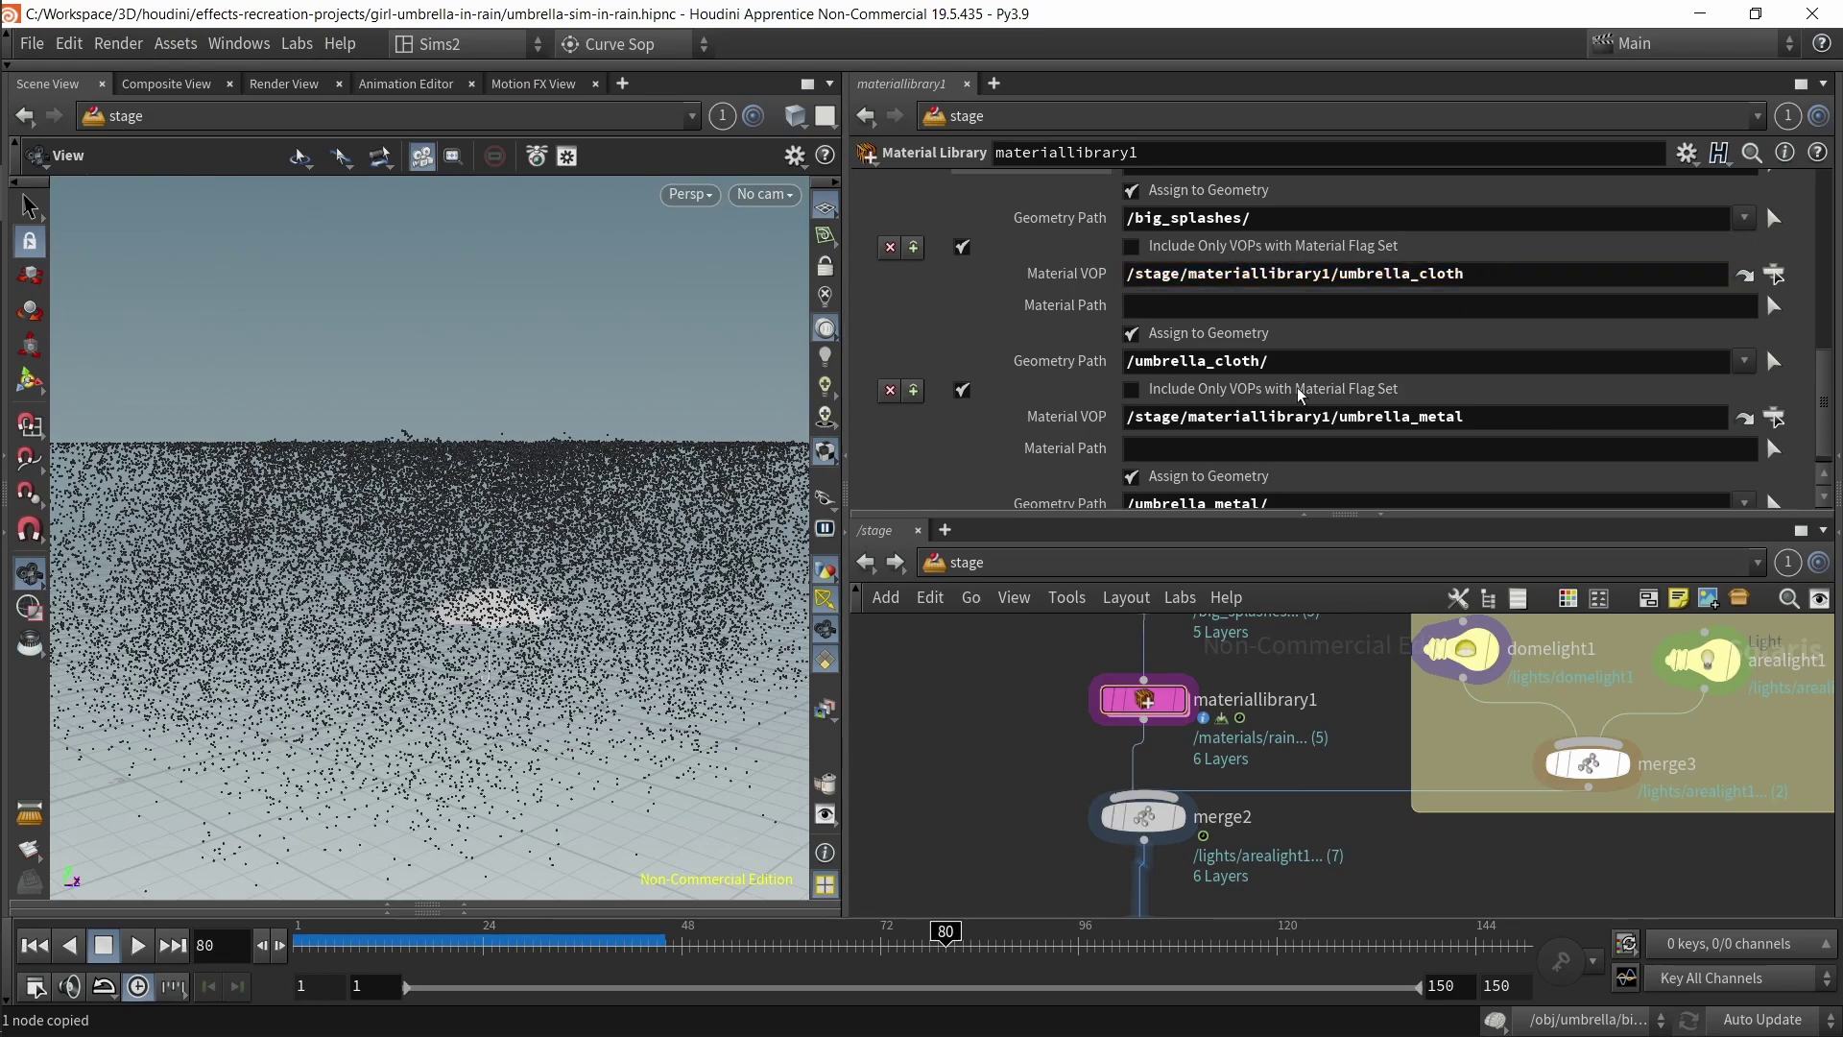
drag(1275, 364, 1123, 365)
middle_drag(1023, 651, 1141, 864)
scroll(1328, 806, up, 3)
middle_drag(1589, 804, 1236, 818)
drag(1231, 824, 1128, 723)
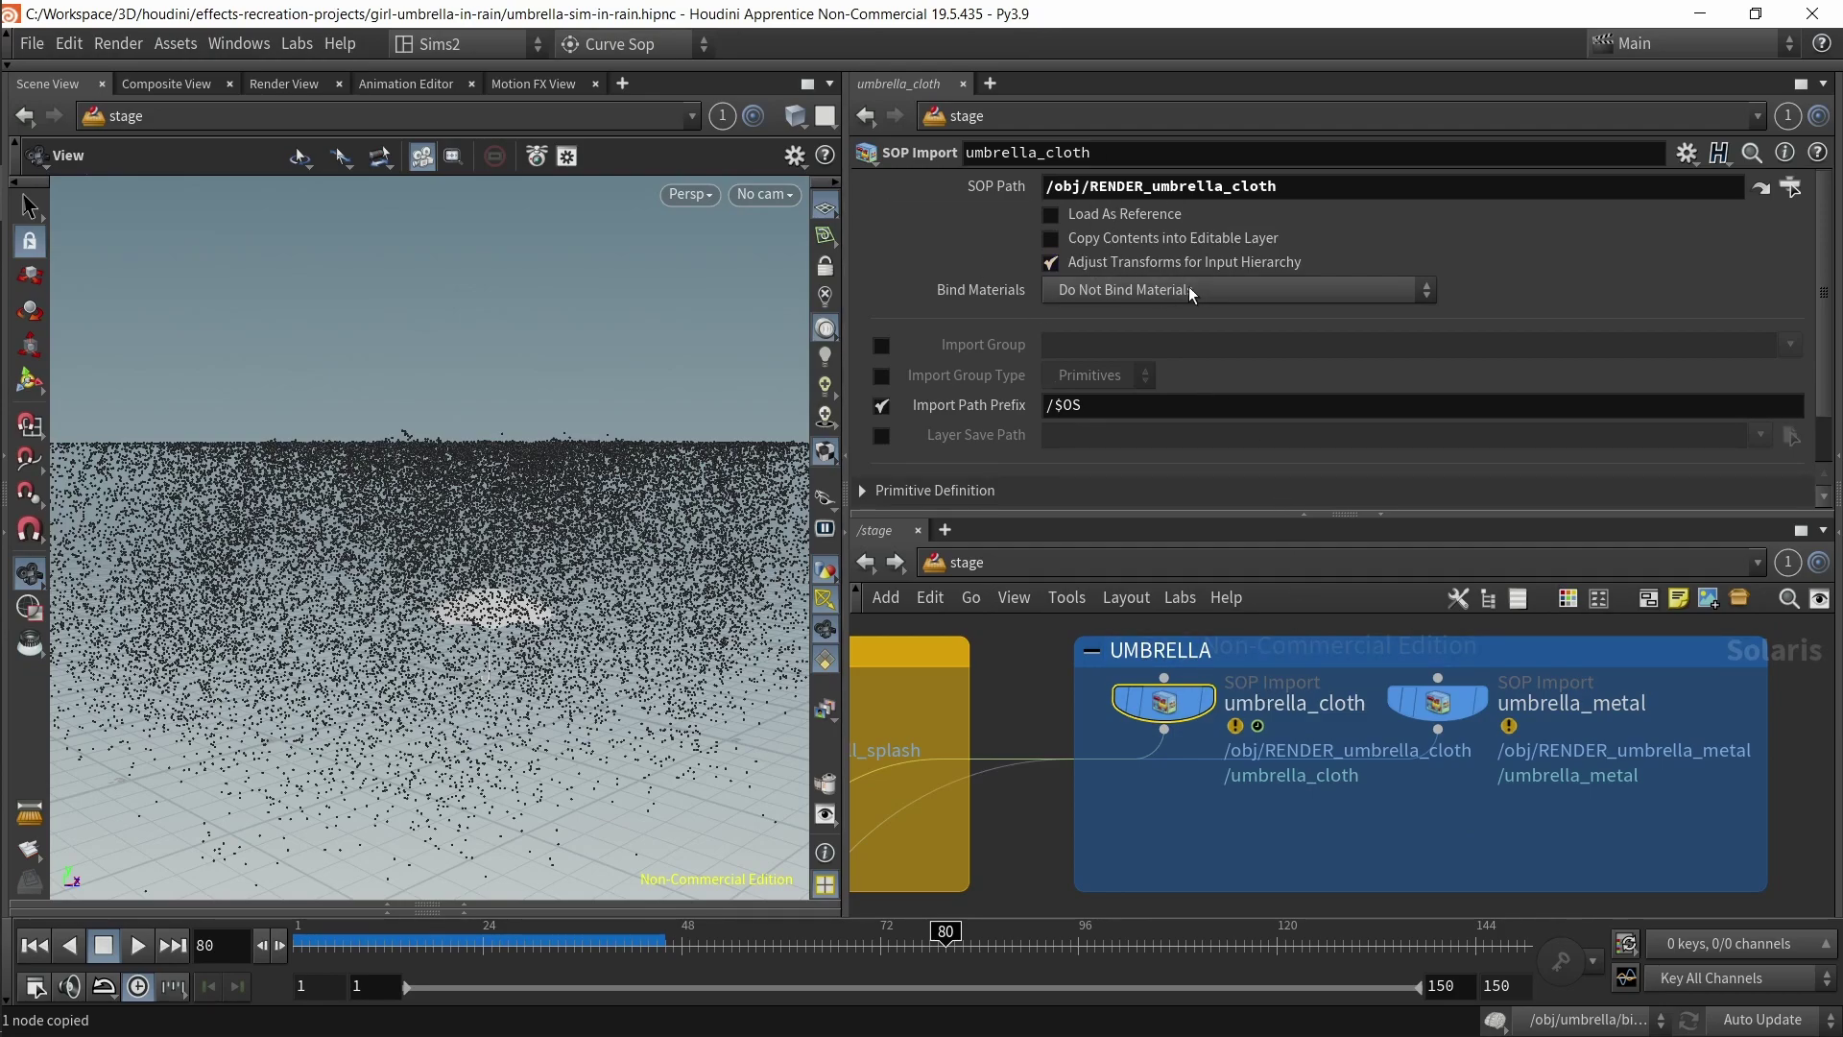
- Return to materiallibrary1 and look over its umbrella material assignments again
scroll(1244, 663, down, 6)
middle_drag(1242, 716, 1507, 375)
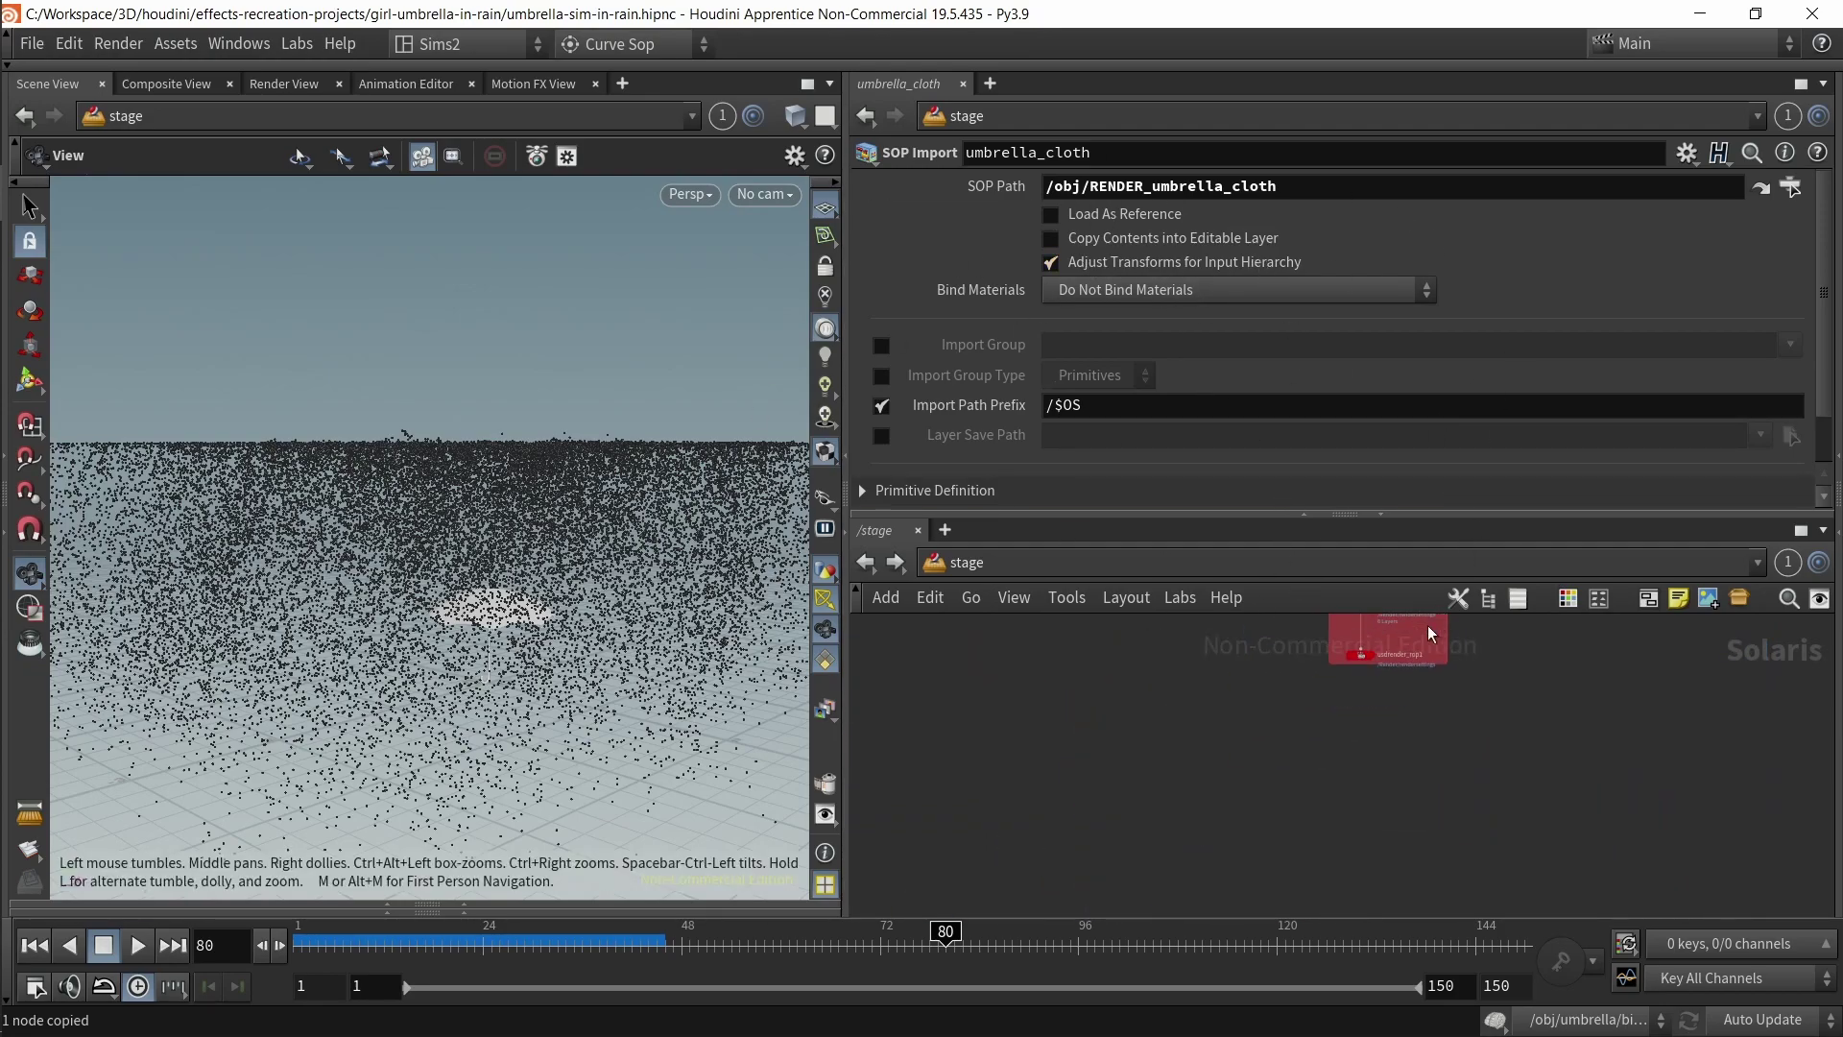
middle_drag(1445, 624, 1230, 916)
scroll(1159, 790, up, 5)
click(1092, 707)
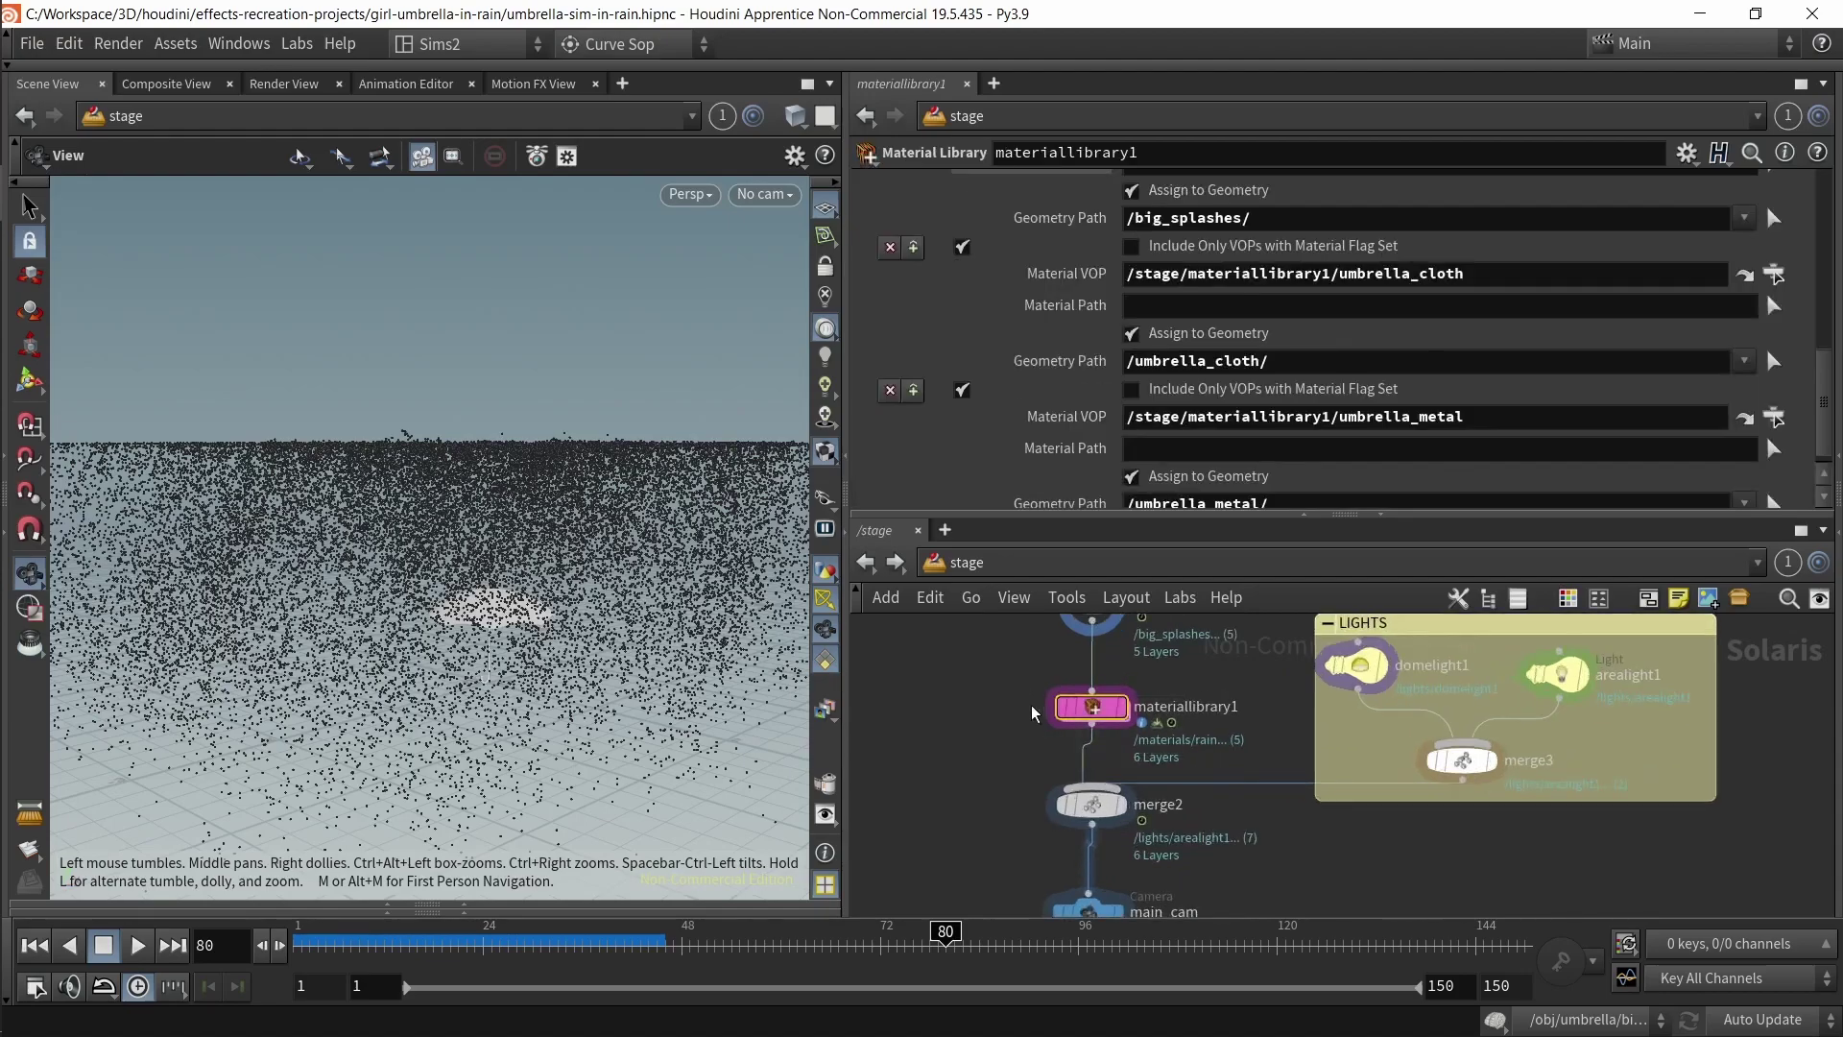
- Check the Base Properties and Karma settings of domelight1 in the LIGHTS group
middle_drag(1482, 861, 1283, 879)
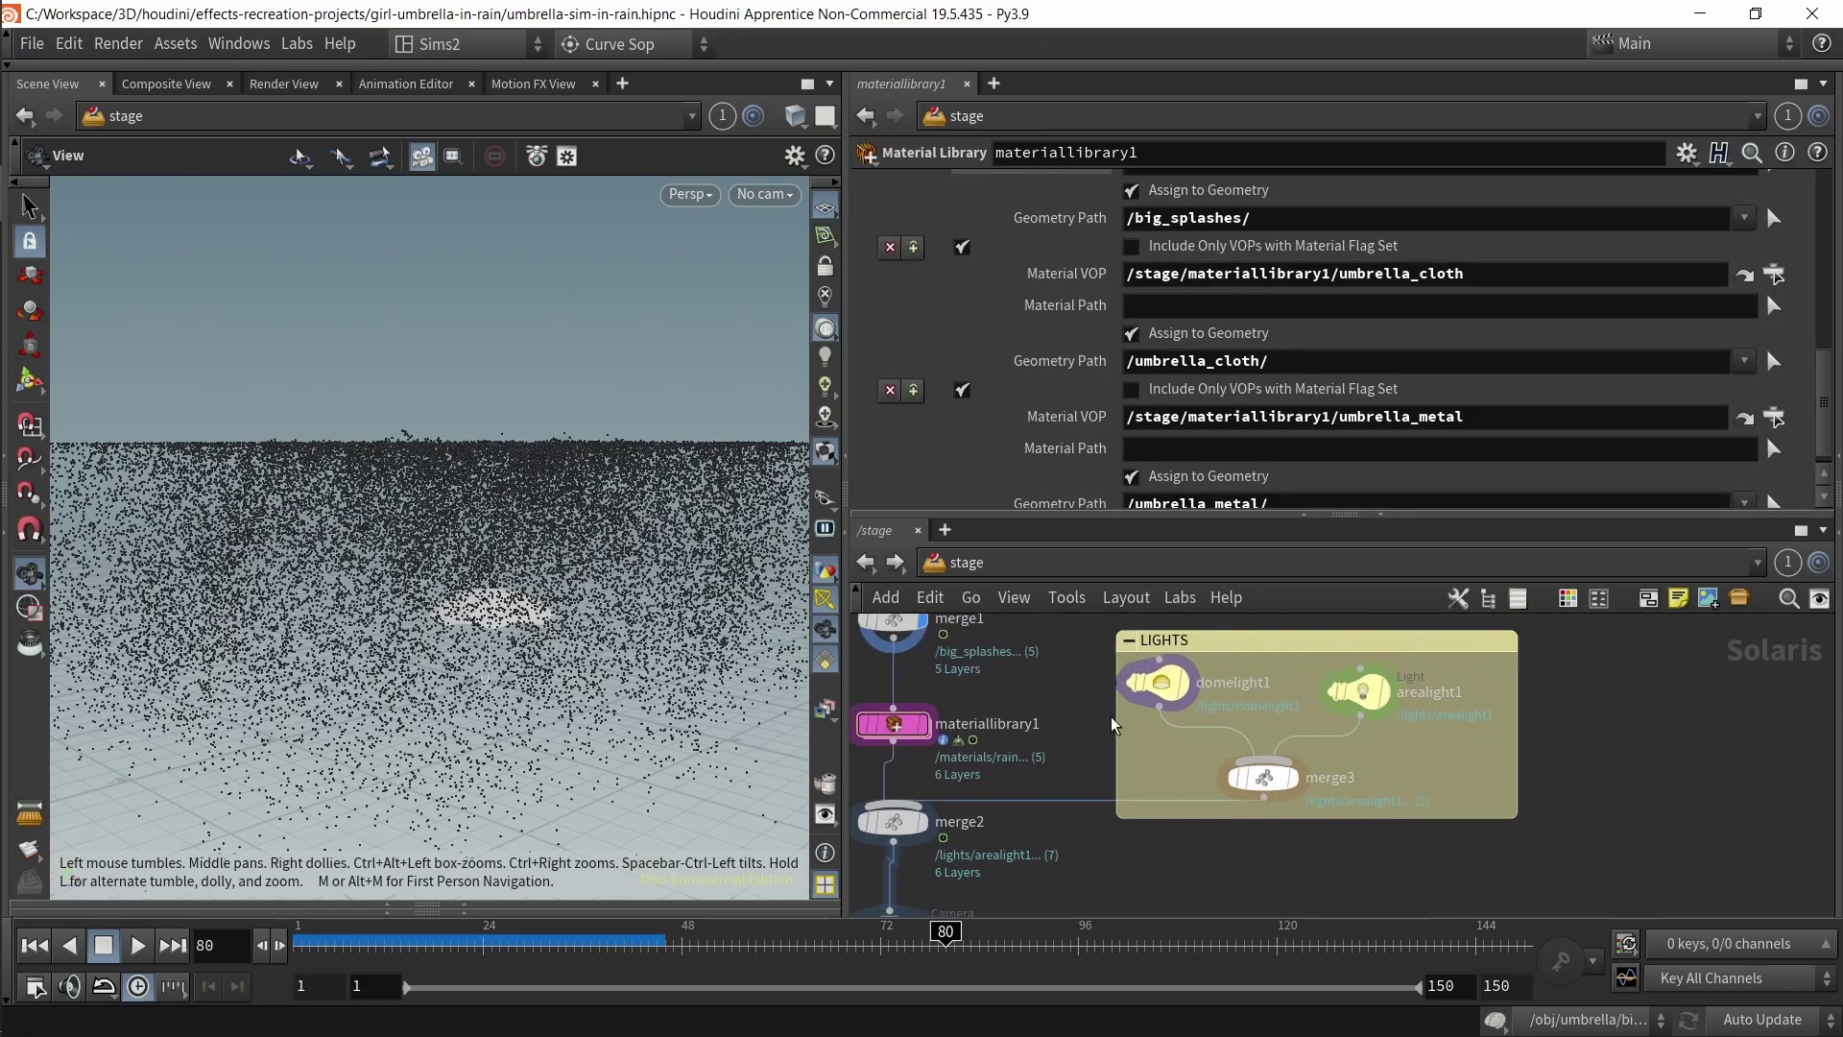
click(1156, 683)
scroll(1093, 413, up, 5)
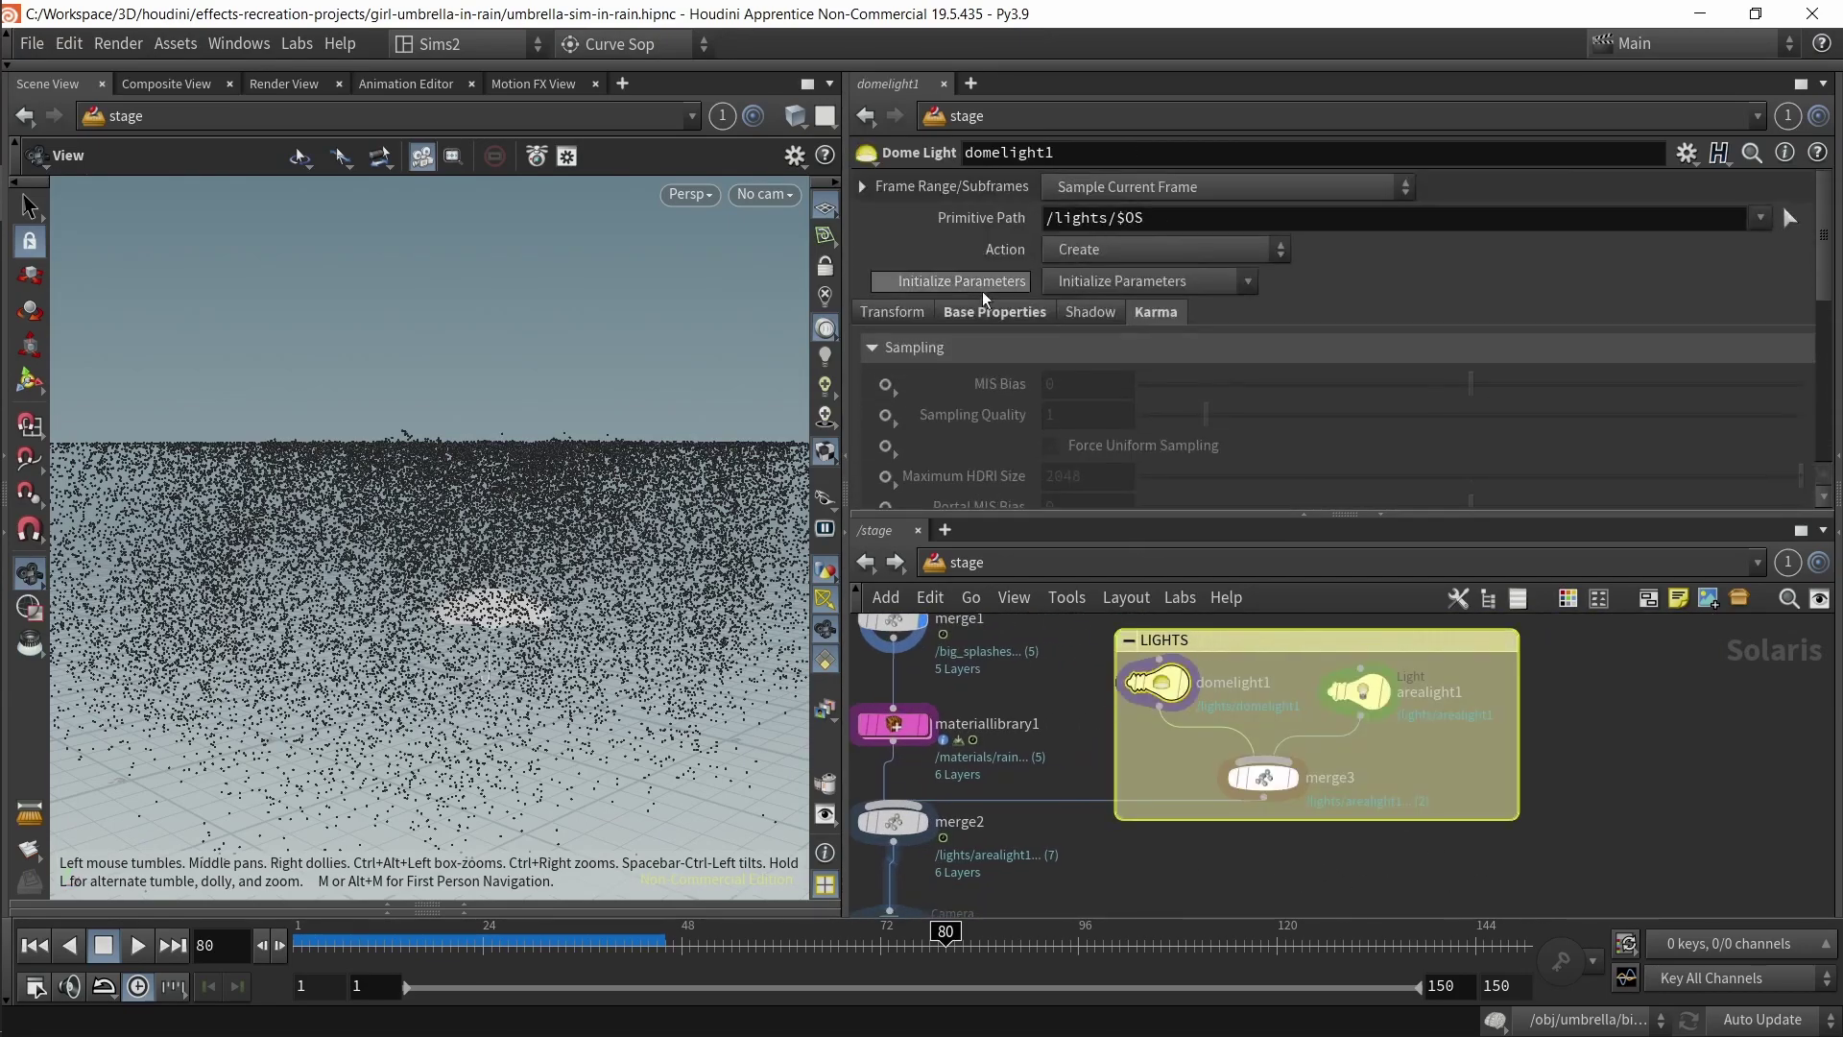
click(970, 313)
click(1088, 380)
click(1156, 312)
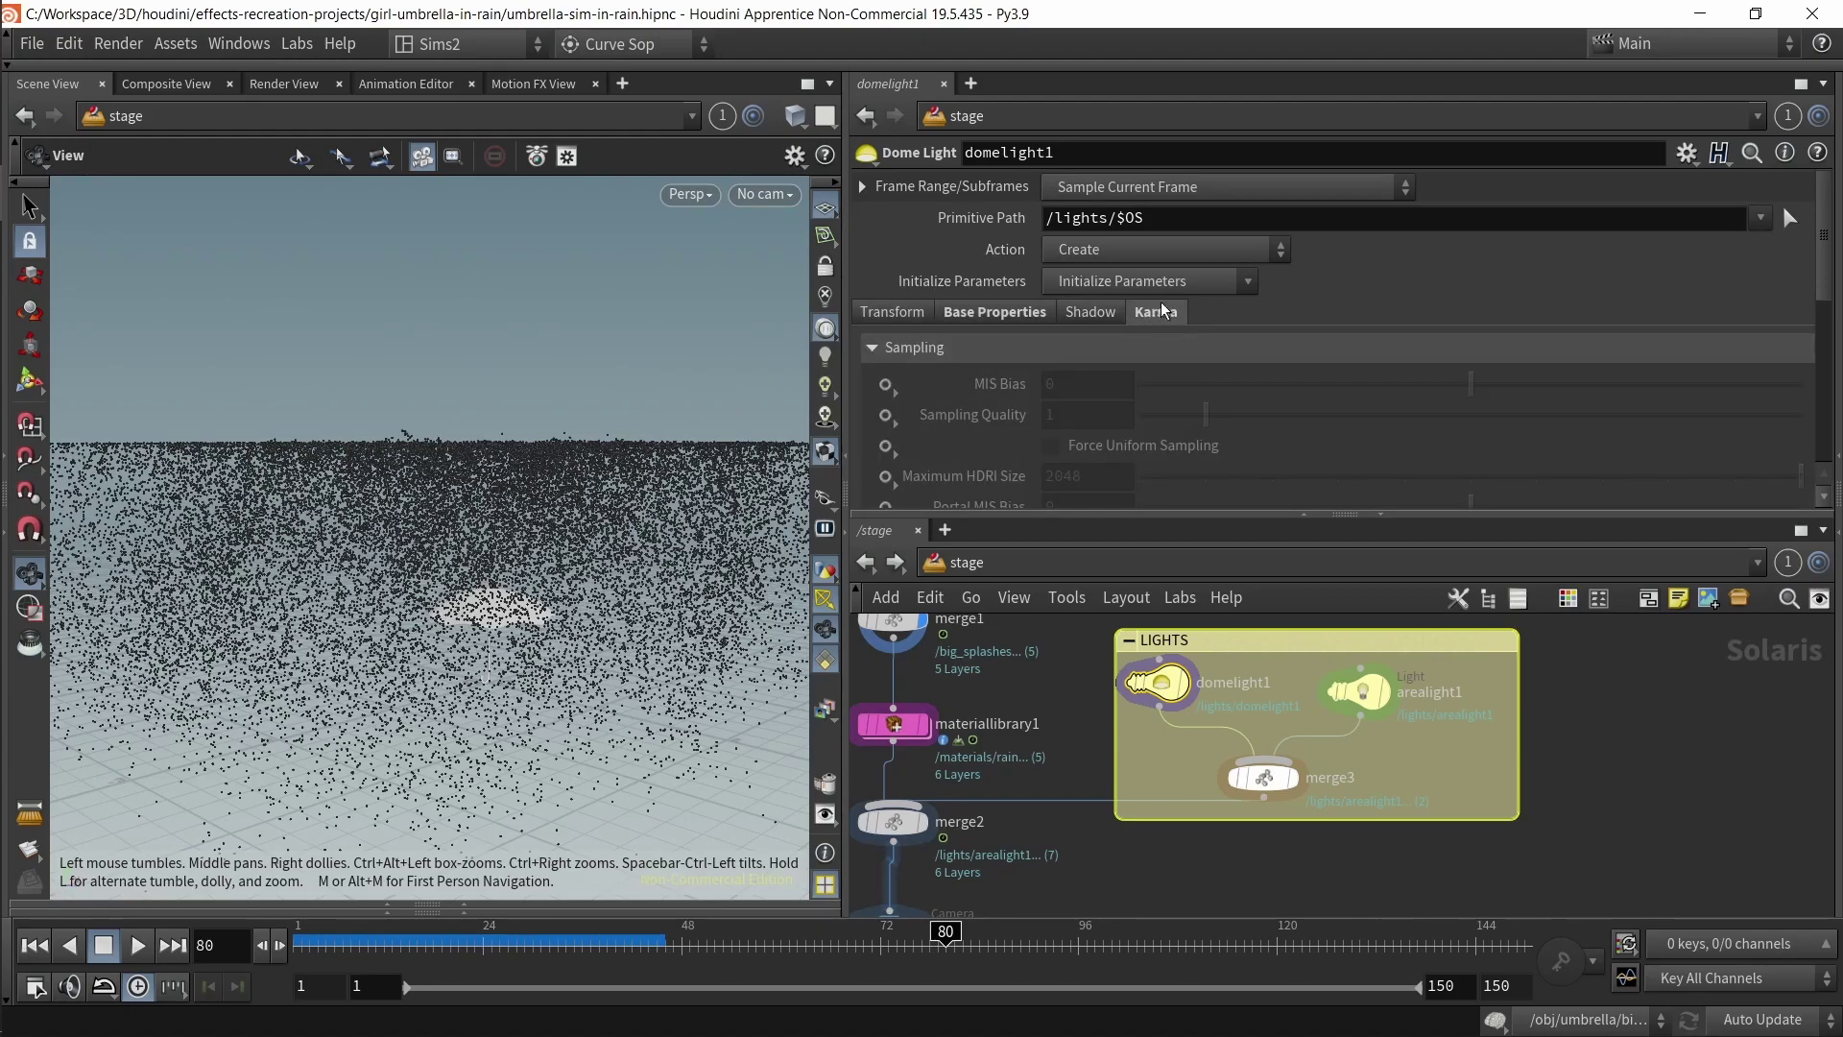
scroll(954, 409, down, 8)
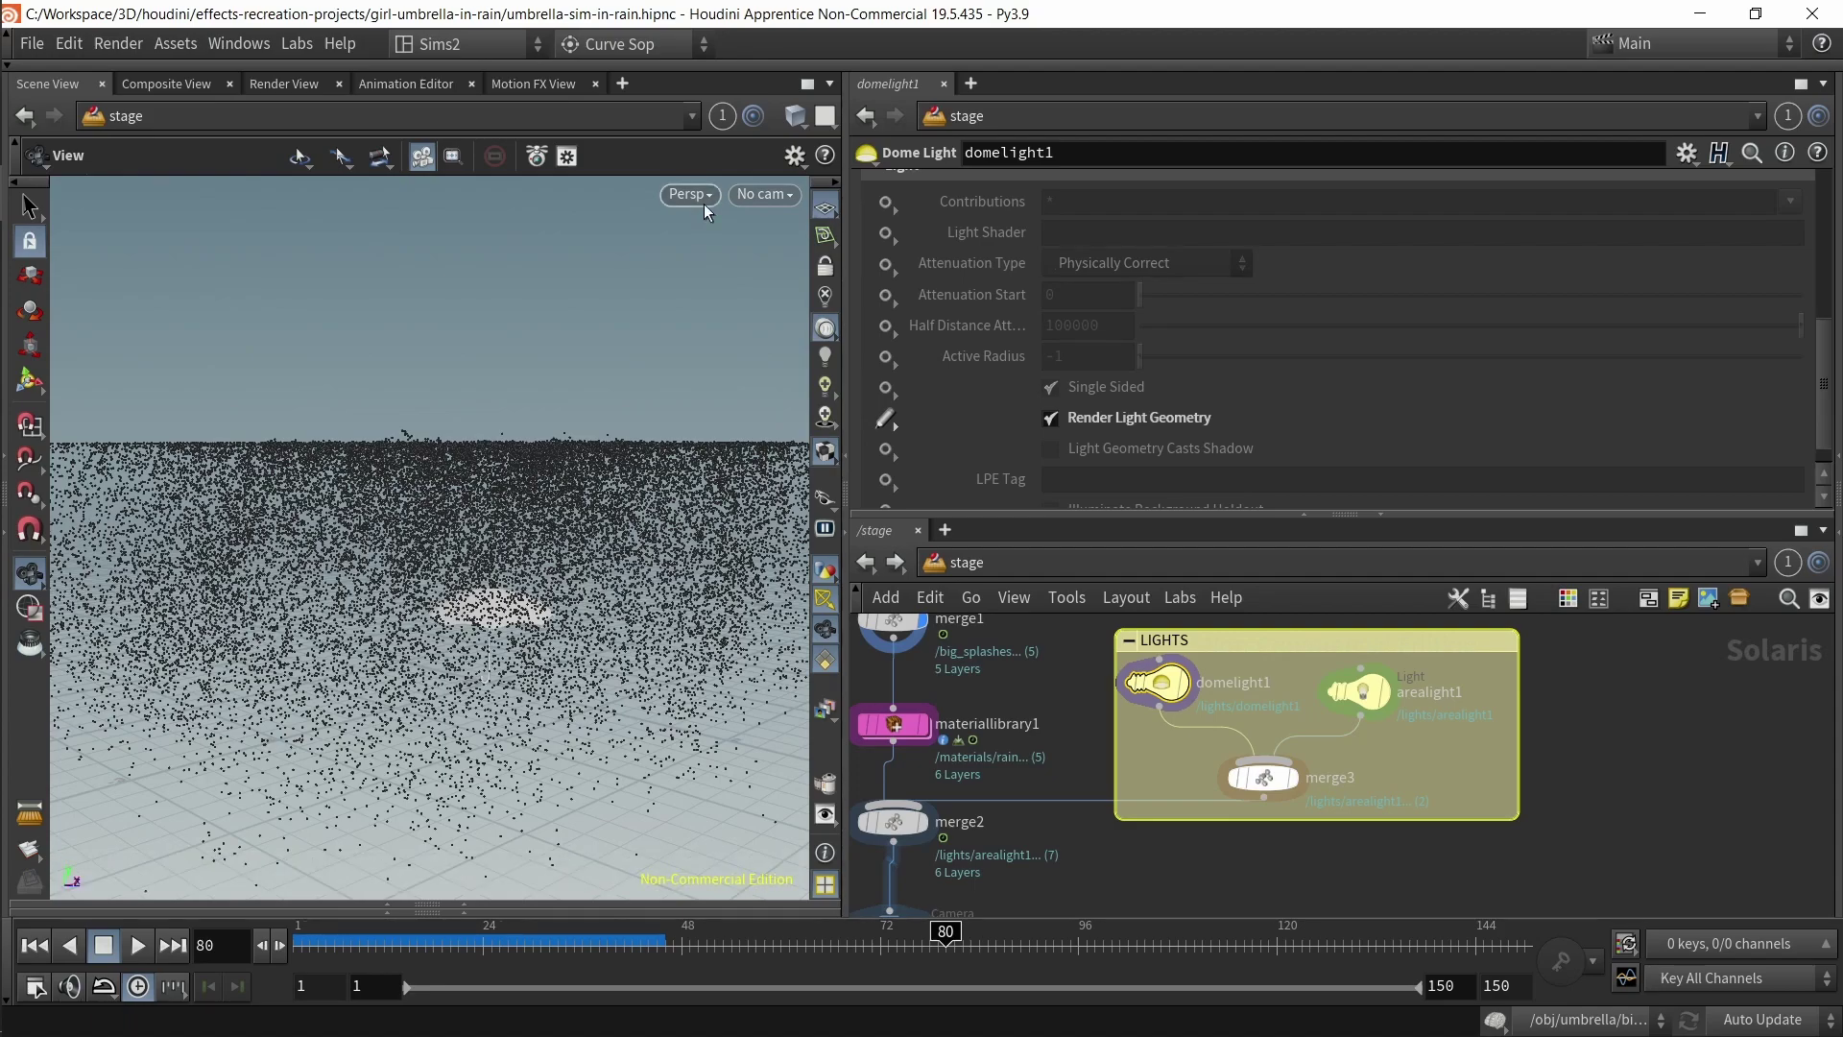
- Try the override states of domelight1's Single Sided and Render Light Geometry options, and toggle Render Light Geometry off and on
click(885, 420)
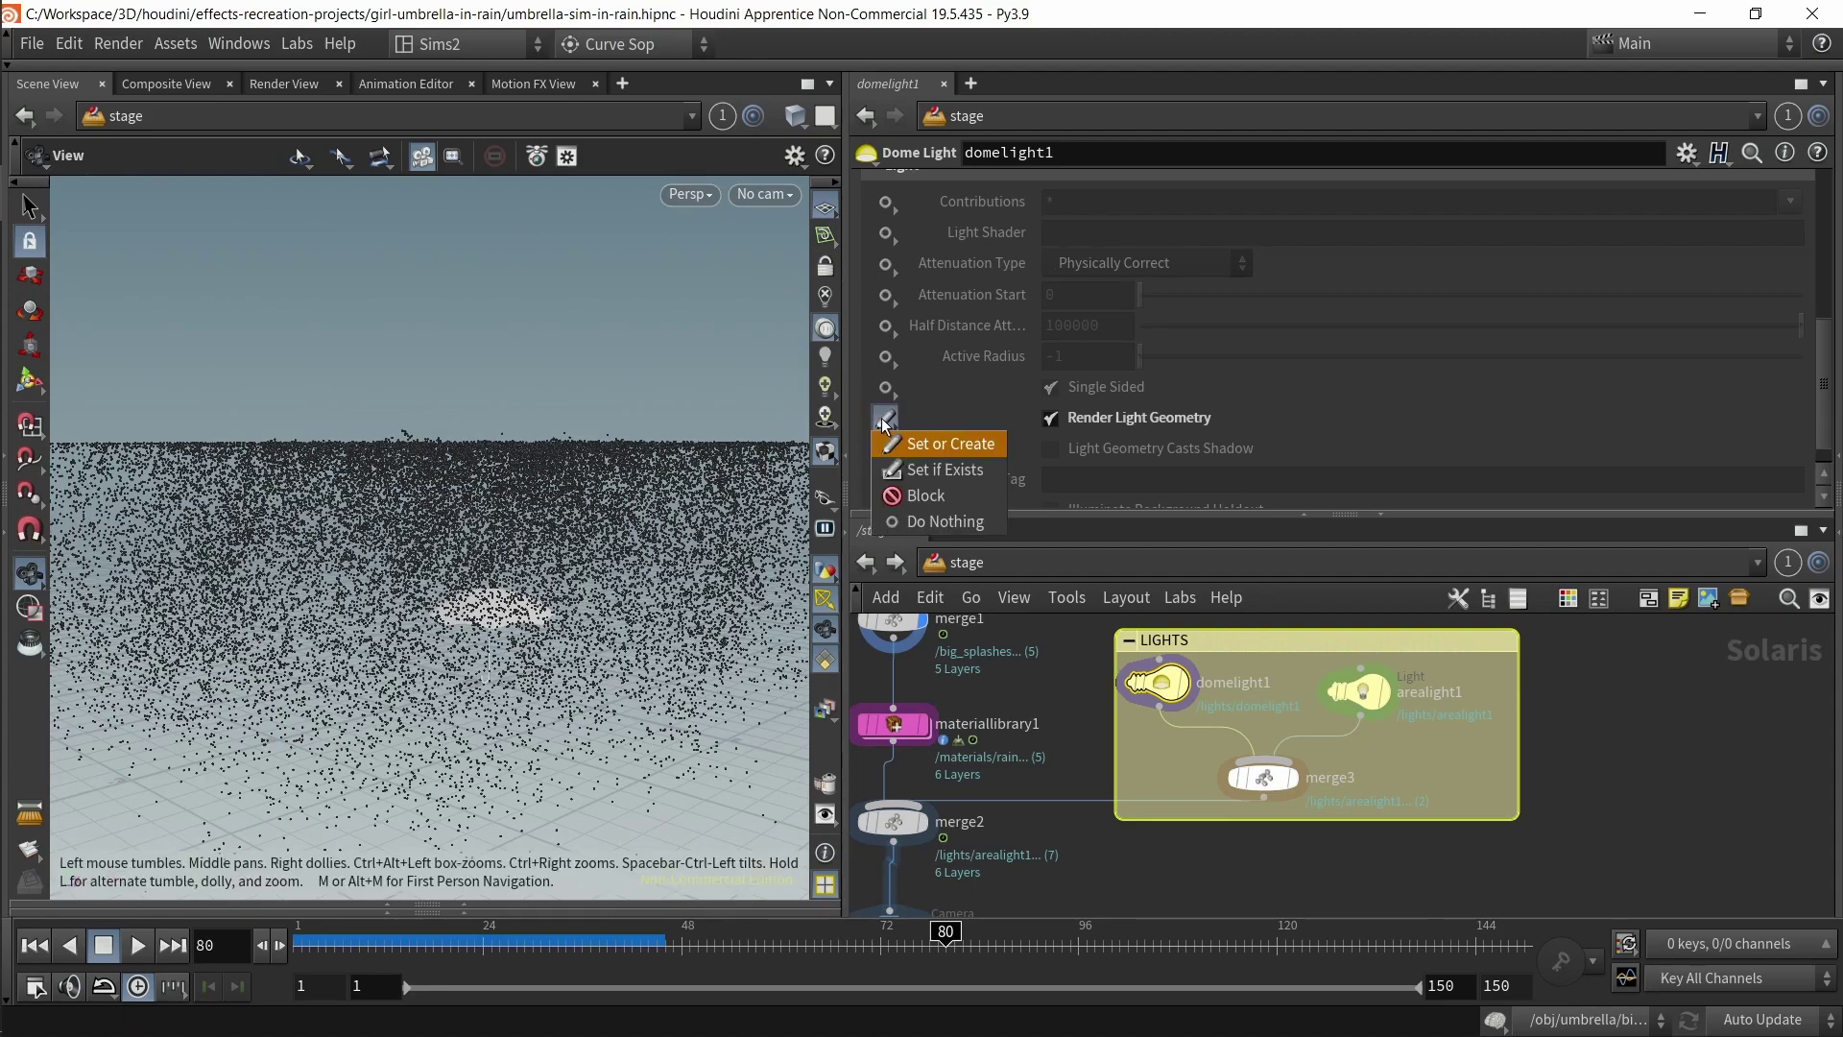
click(935, 439)
click(884, 392)
click(895, 408)
click(889, 387)
click(899, 411)
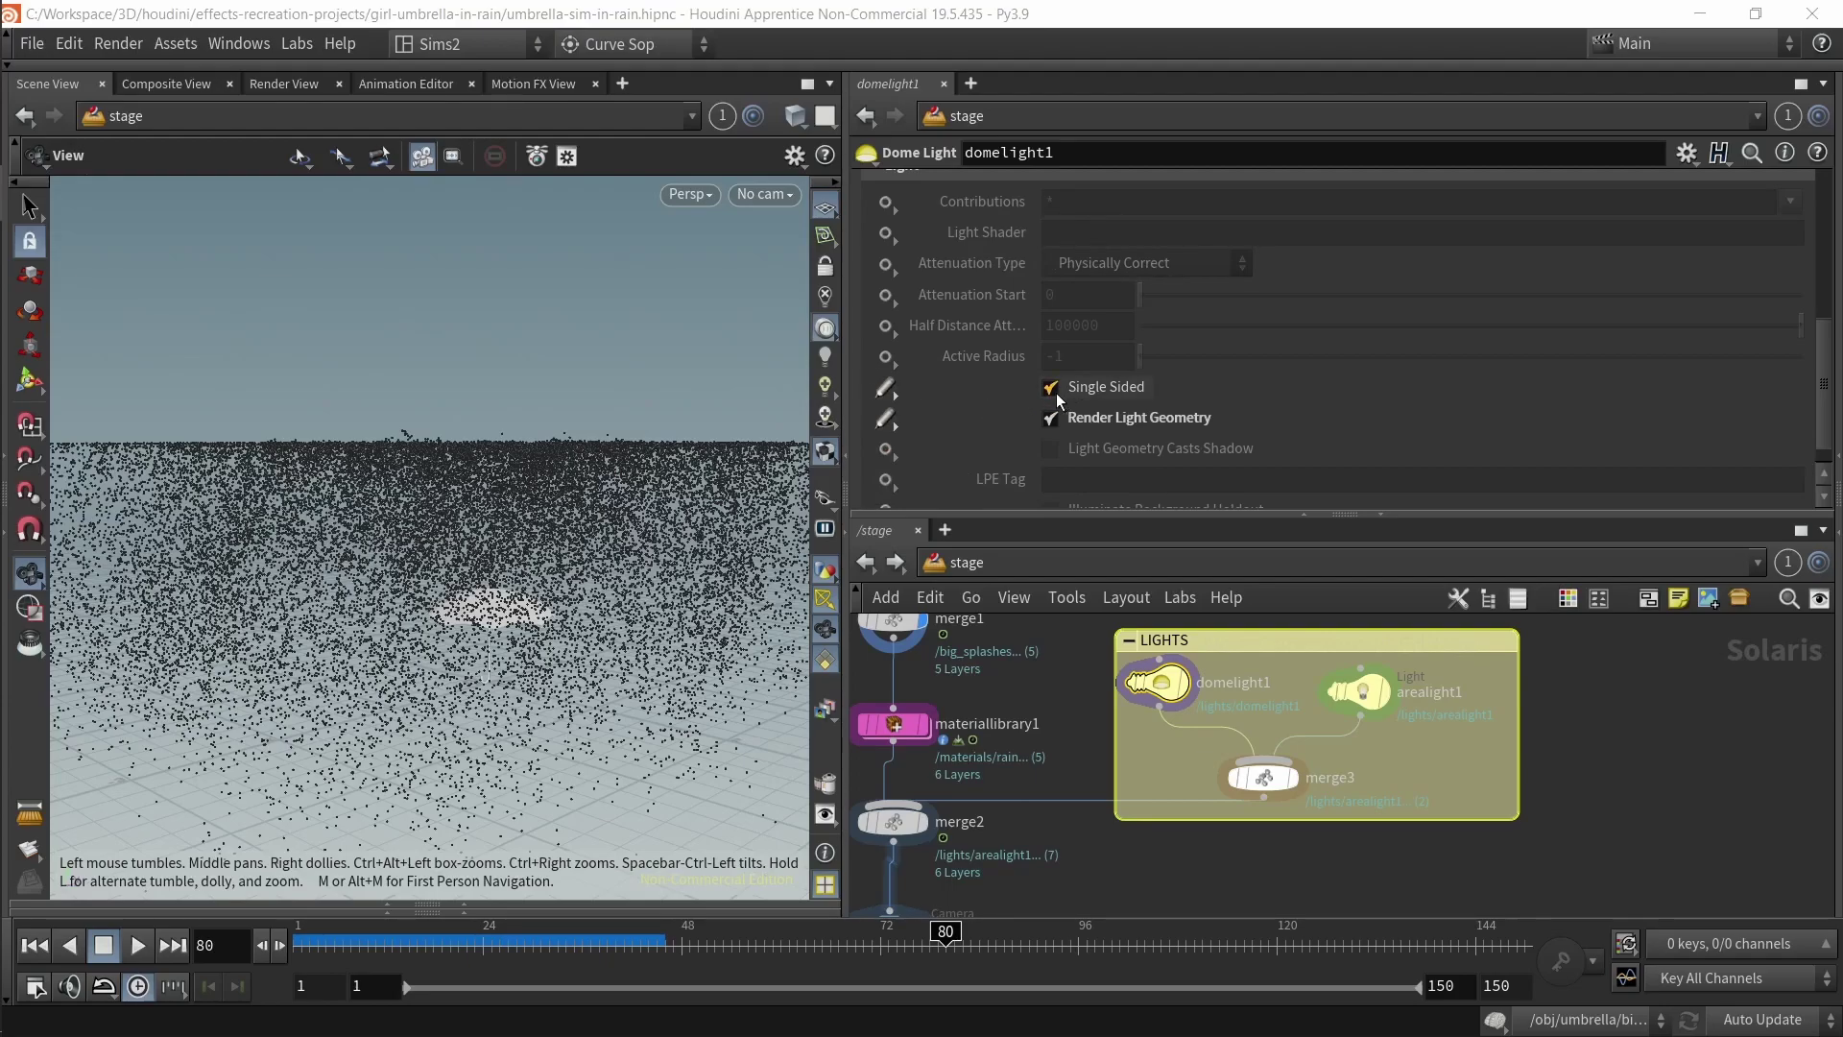
click(885, 388)
click(950, 490)
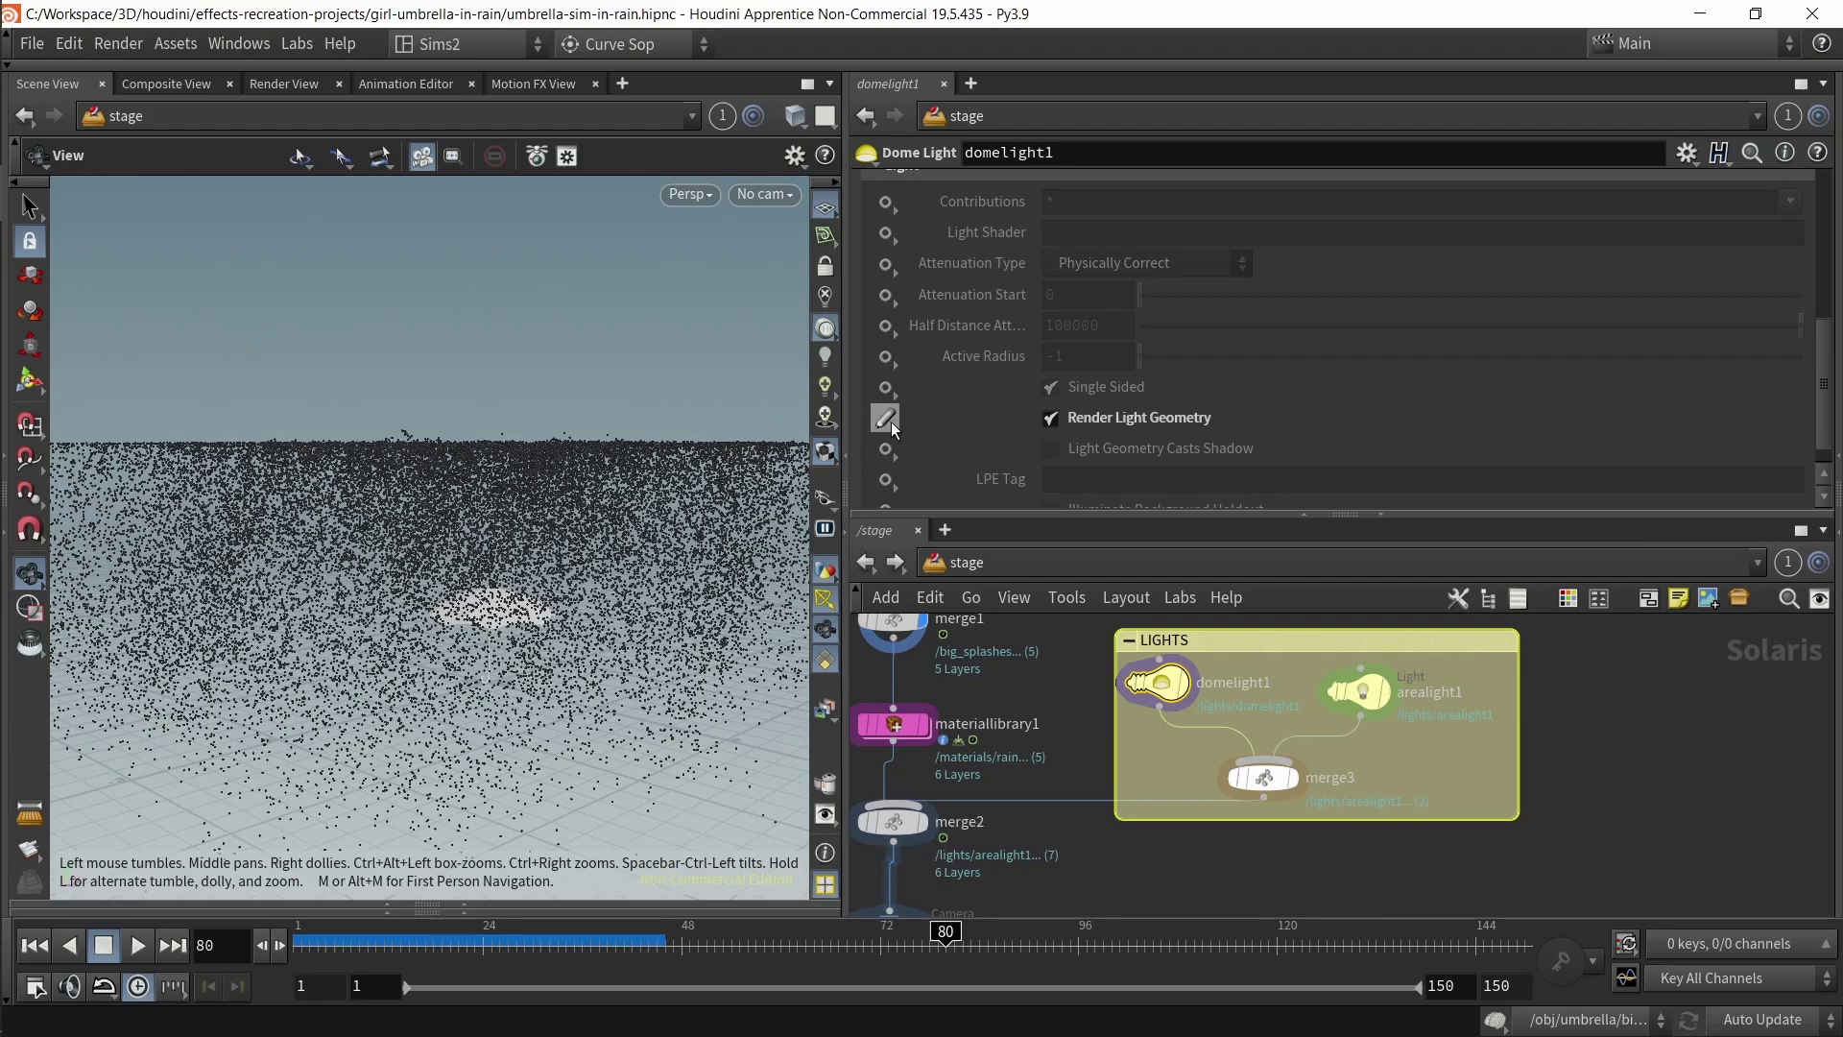
click(1050, 422)
click(1053, 421)
- Check the intensity and other Base Properties of arealight1 and view the scene from another angle
click(1361, 691)
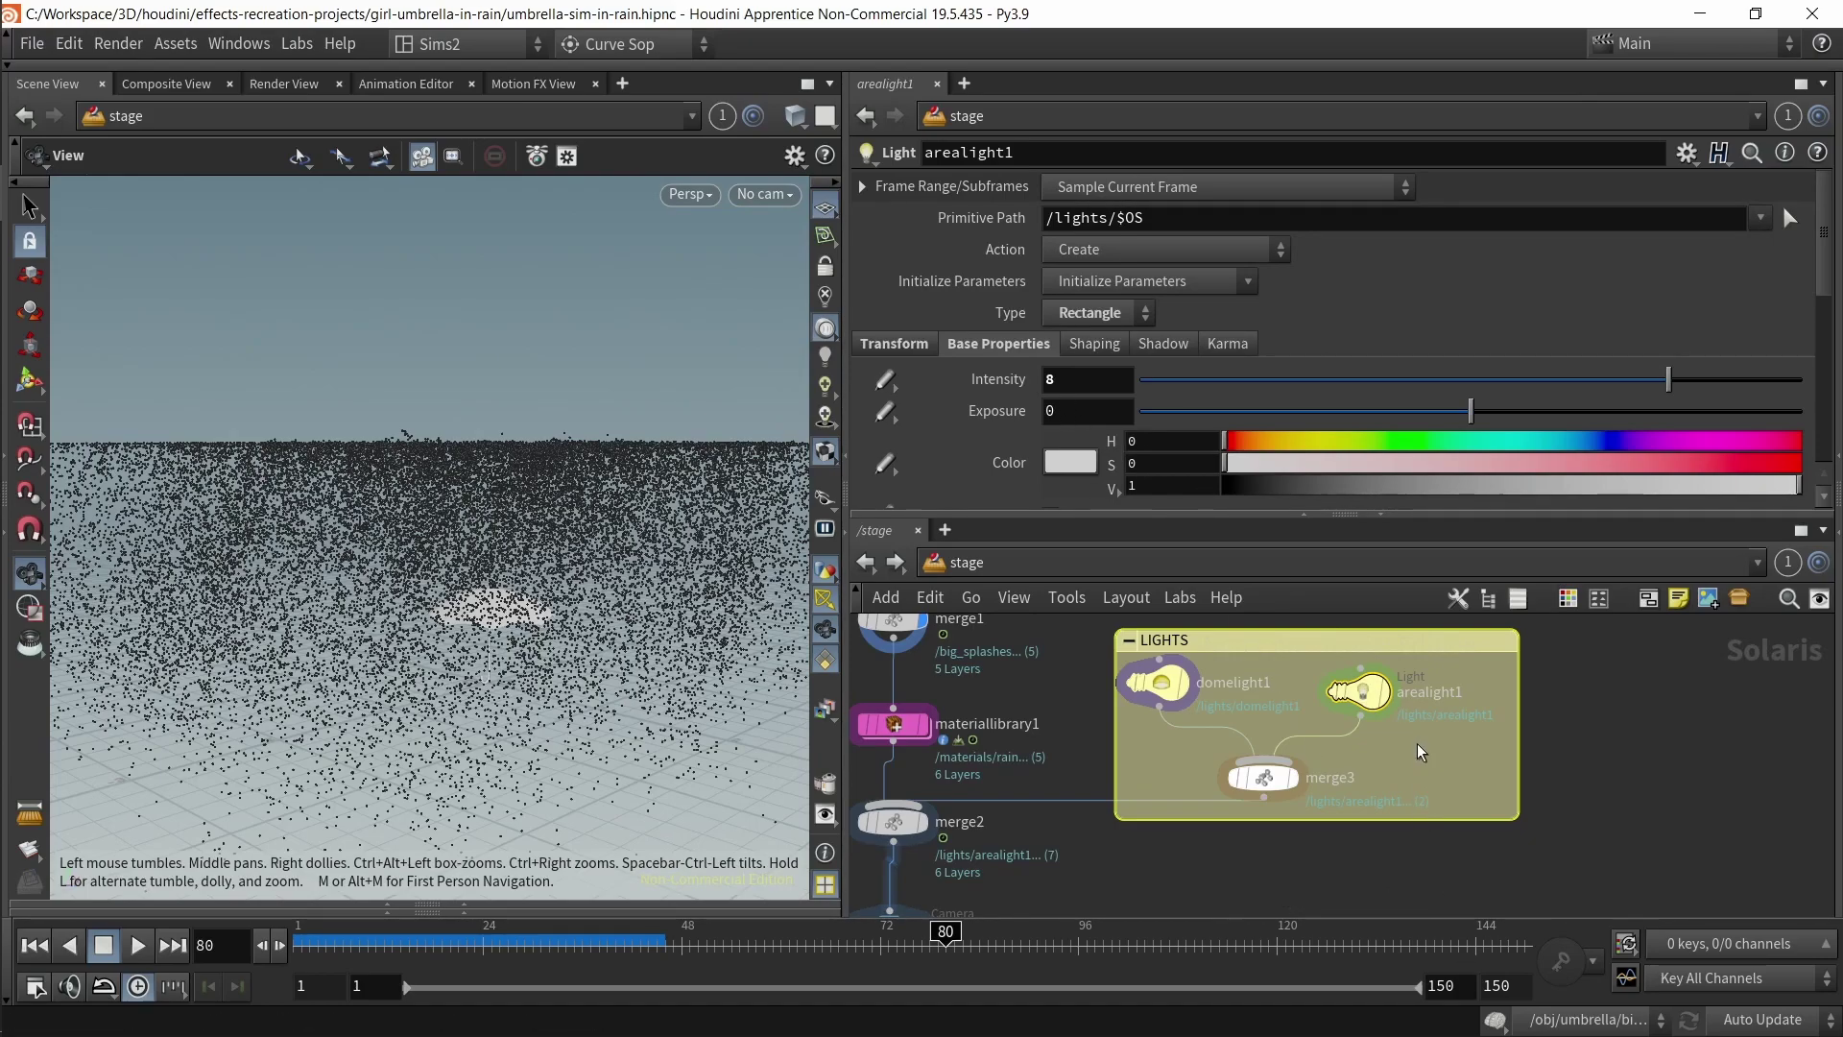
drag(1074, 390, 1028, 408)
scroll(511, 619, down, 3)
drag(511, 619, 589, 641)
- Examine how merge3 gathers the lights and how merge2 joins them with materiallibrary1
drag(1379, 788, 1323, 675)
mouse_move(680, 603)
mouse_down()
mouse_move(700, 580)
mouse_move(646, 578)
mouse_move(711, 617)
mouse_up()
scroll(711, 617, up, 3)
middle_drag(1350, 826, 1404, 773)
drag(1411, 758, 1251, 708)
middle_drag(1129, 806, 1278, 739)
click(1126, 707)
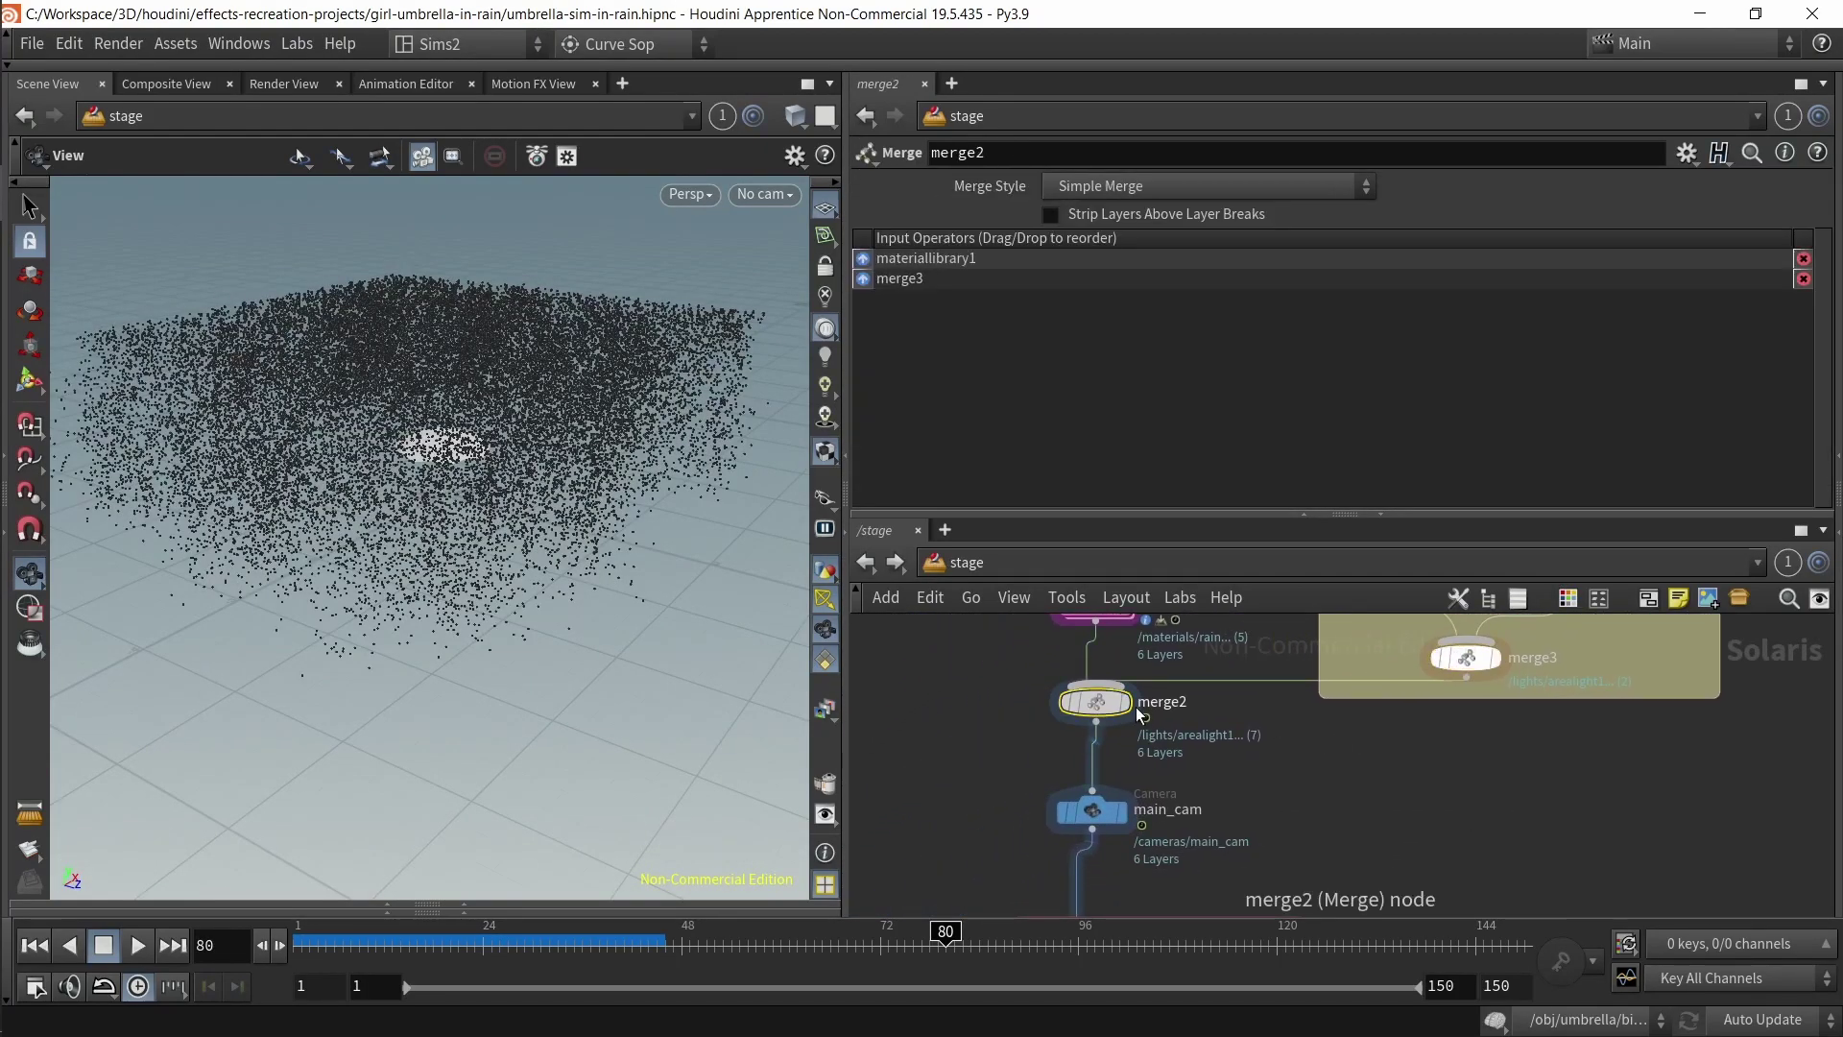
- Check the View and Transform settings of the main_cam camera
middle_drag(983, 782, 985, 723)
drag(976, 711, 1127, 763)
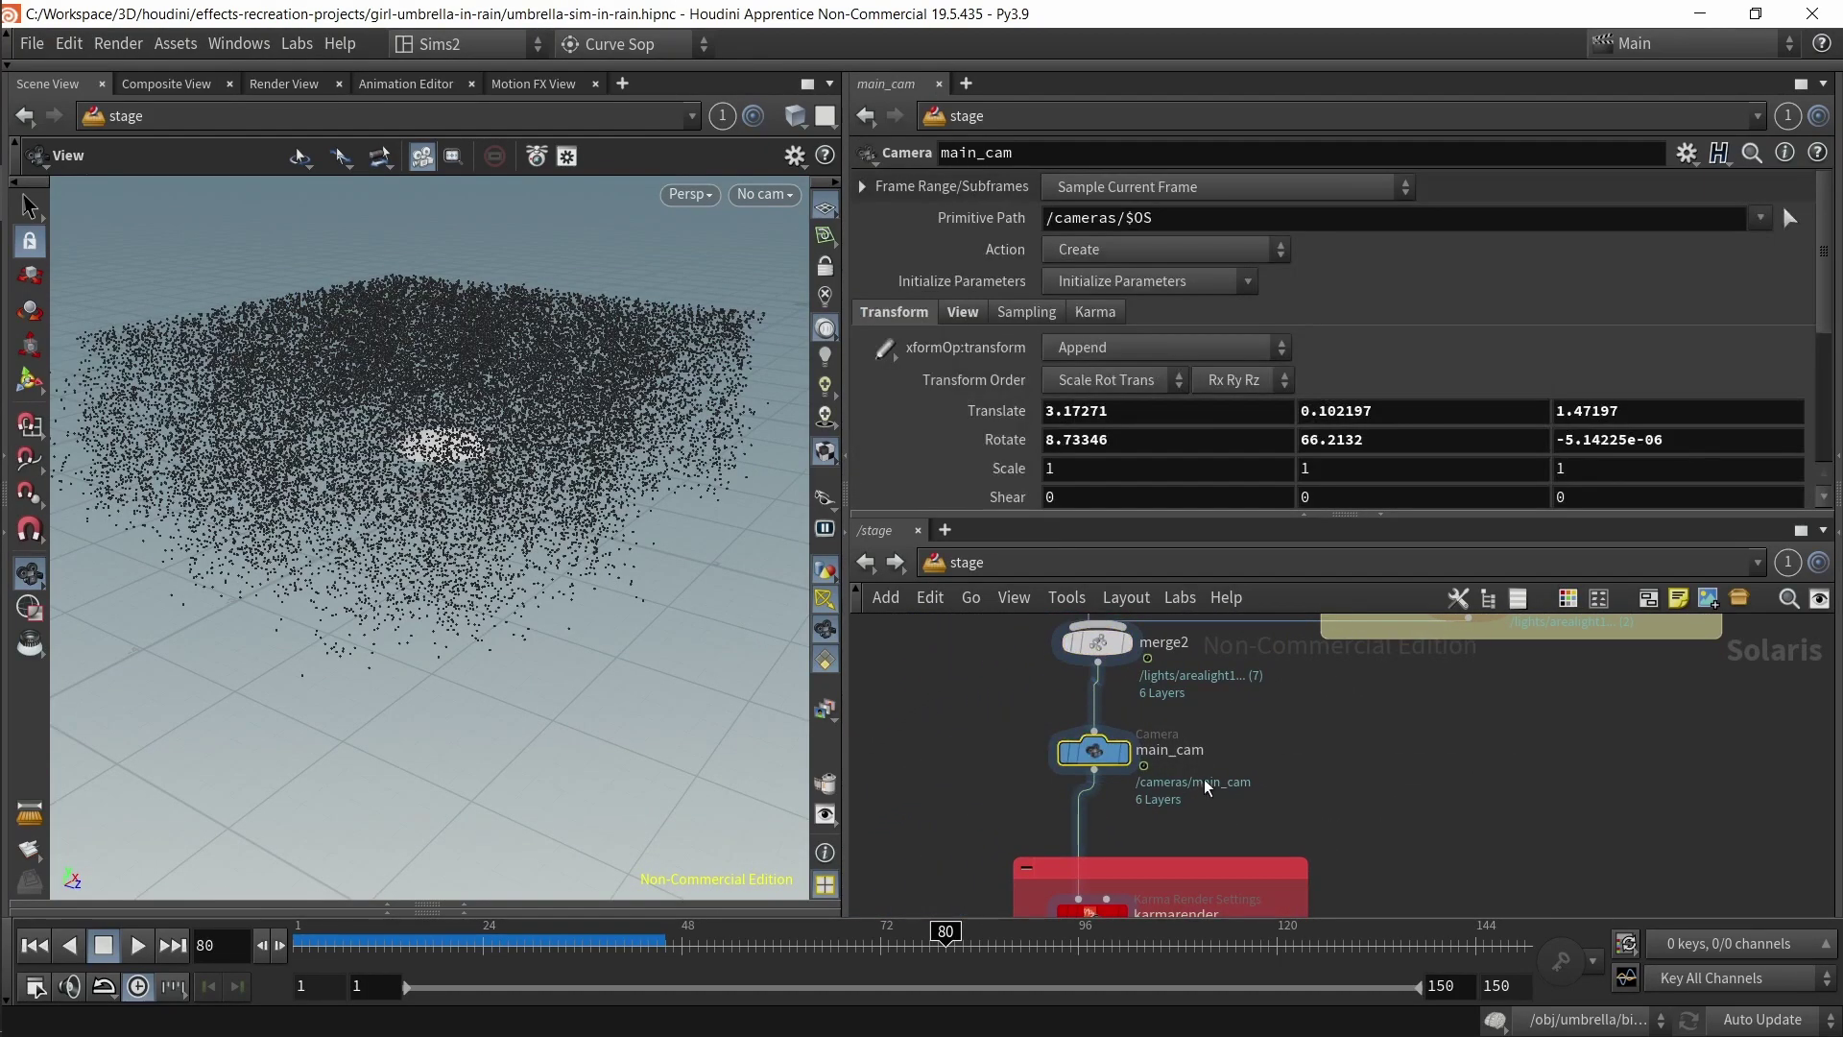
click(957, 313)
scroll(1013, 354, down, 3)
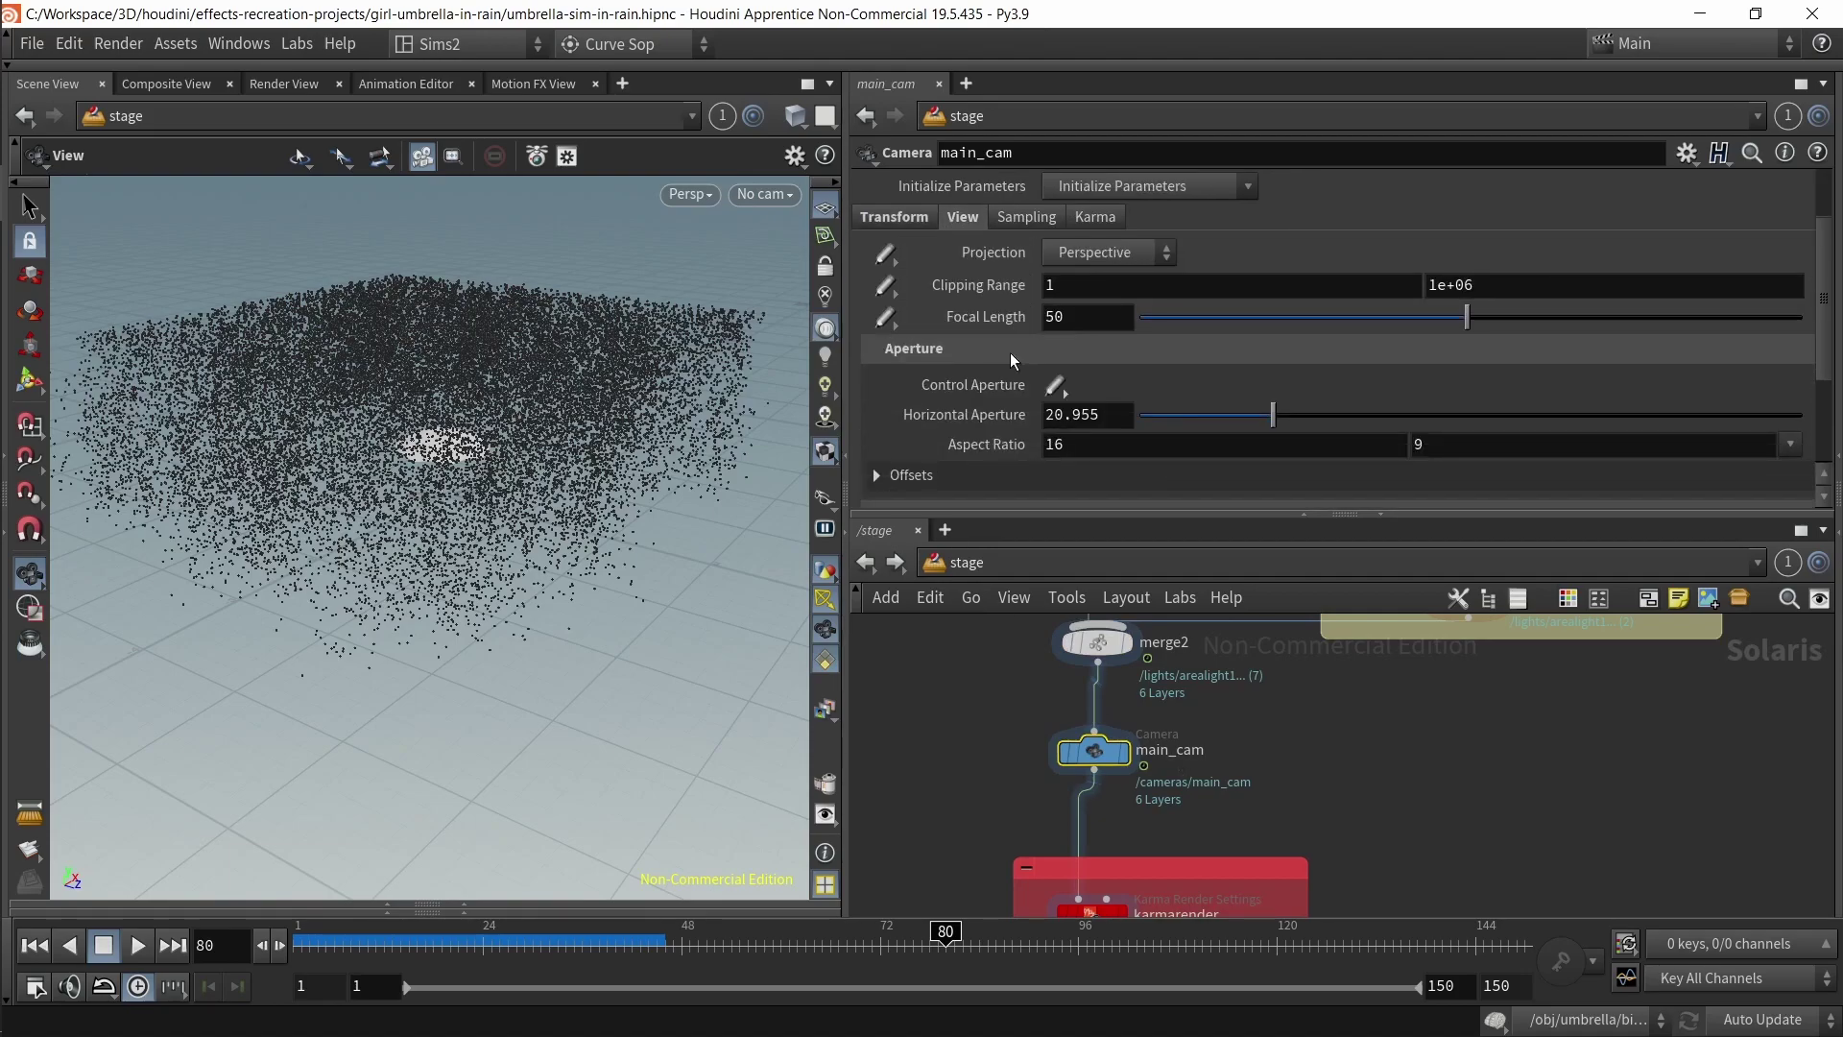
scroll(979, 359, up, 3)
click(907, 314)
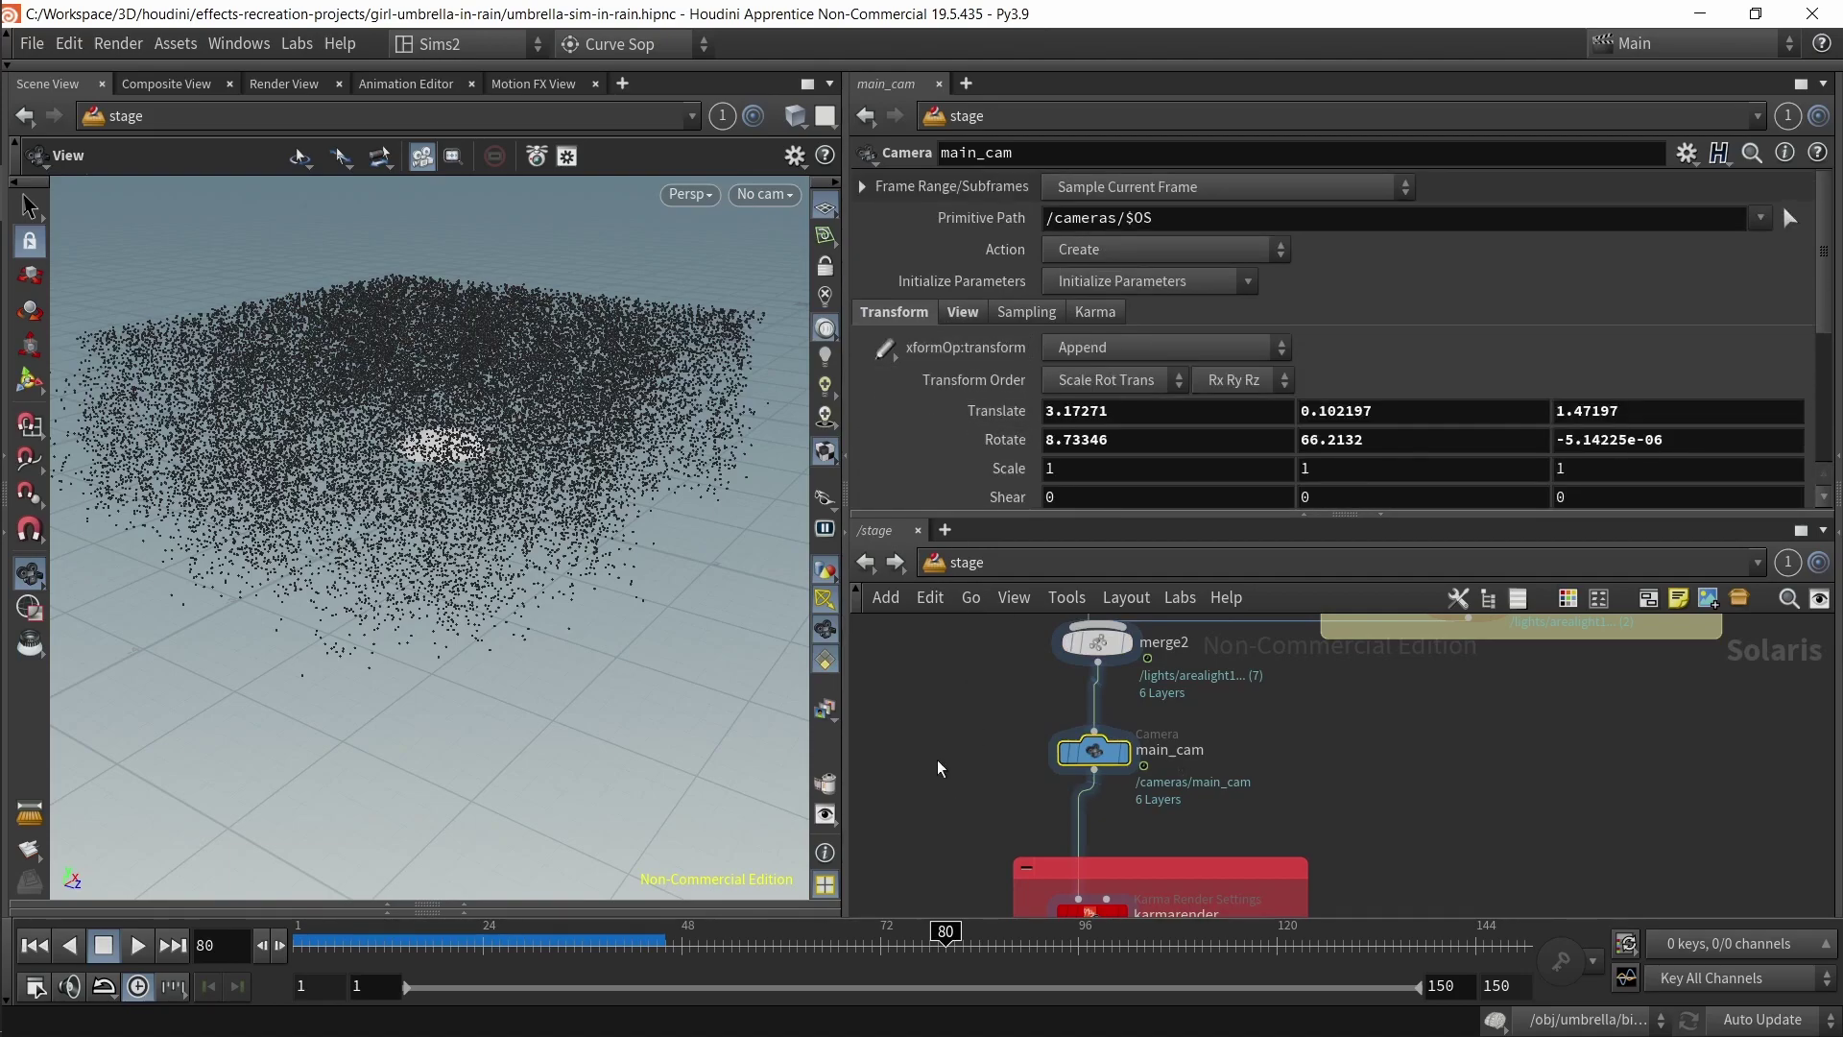
- Review karmarender's rendering engine, Primary Samples, Sampling, Image Output and output picture settings
middle_drag(942, 777, 998, 621)
click(1166, 763)
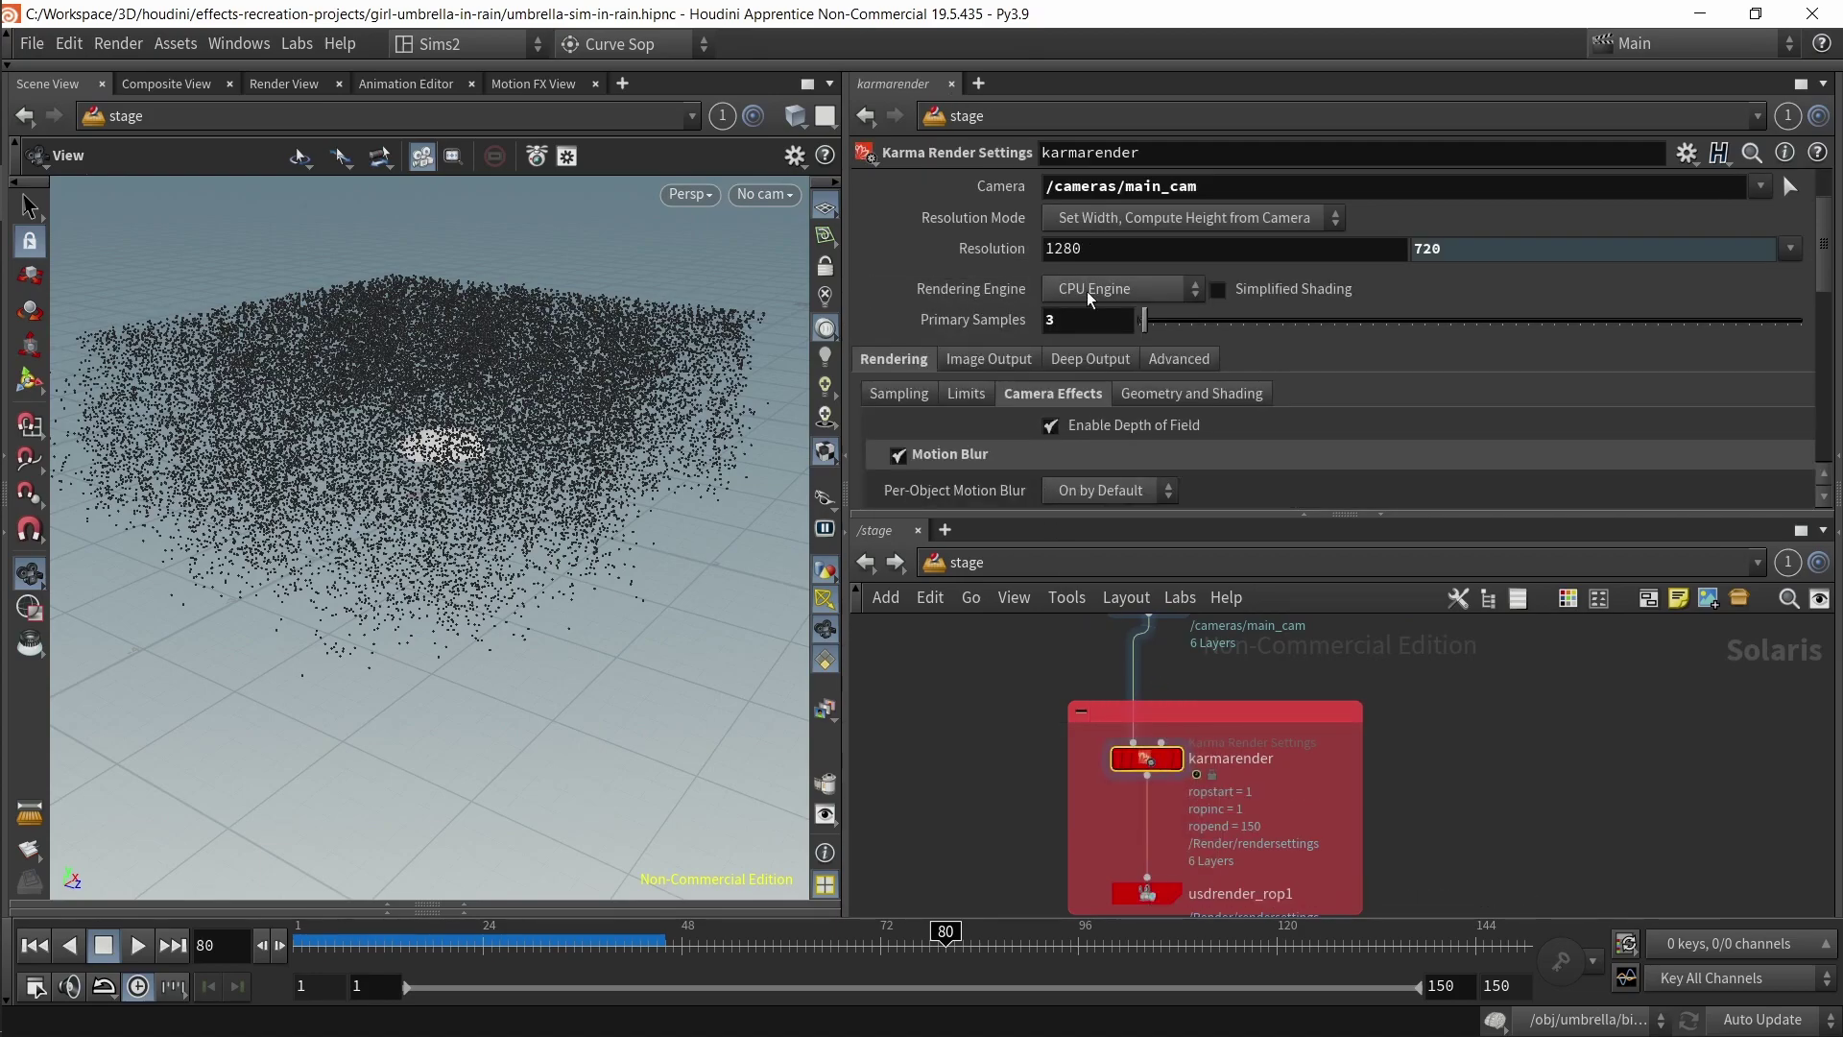
click(1094, 316)
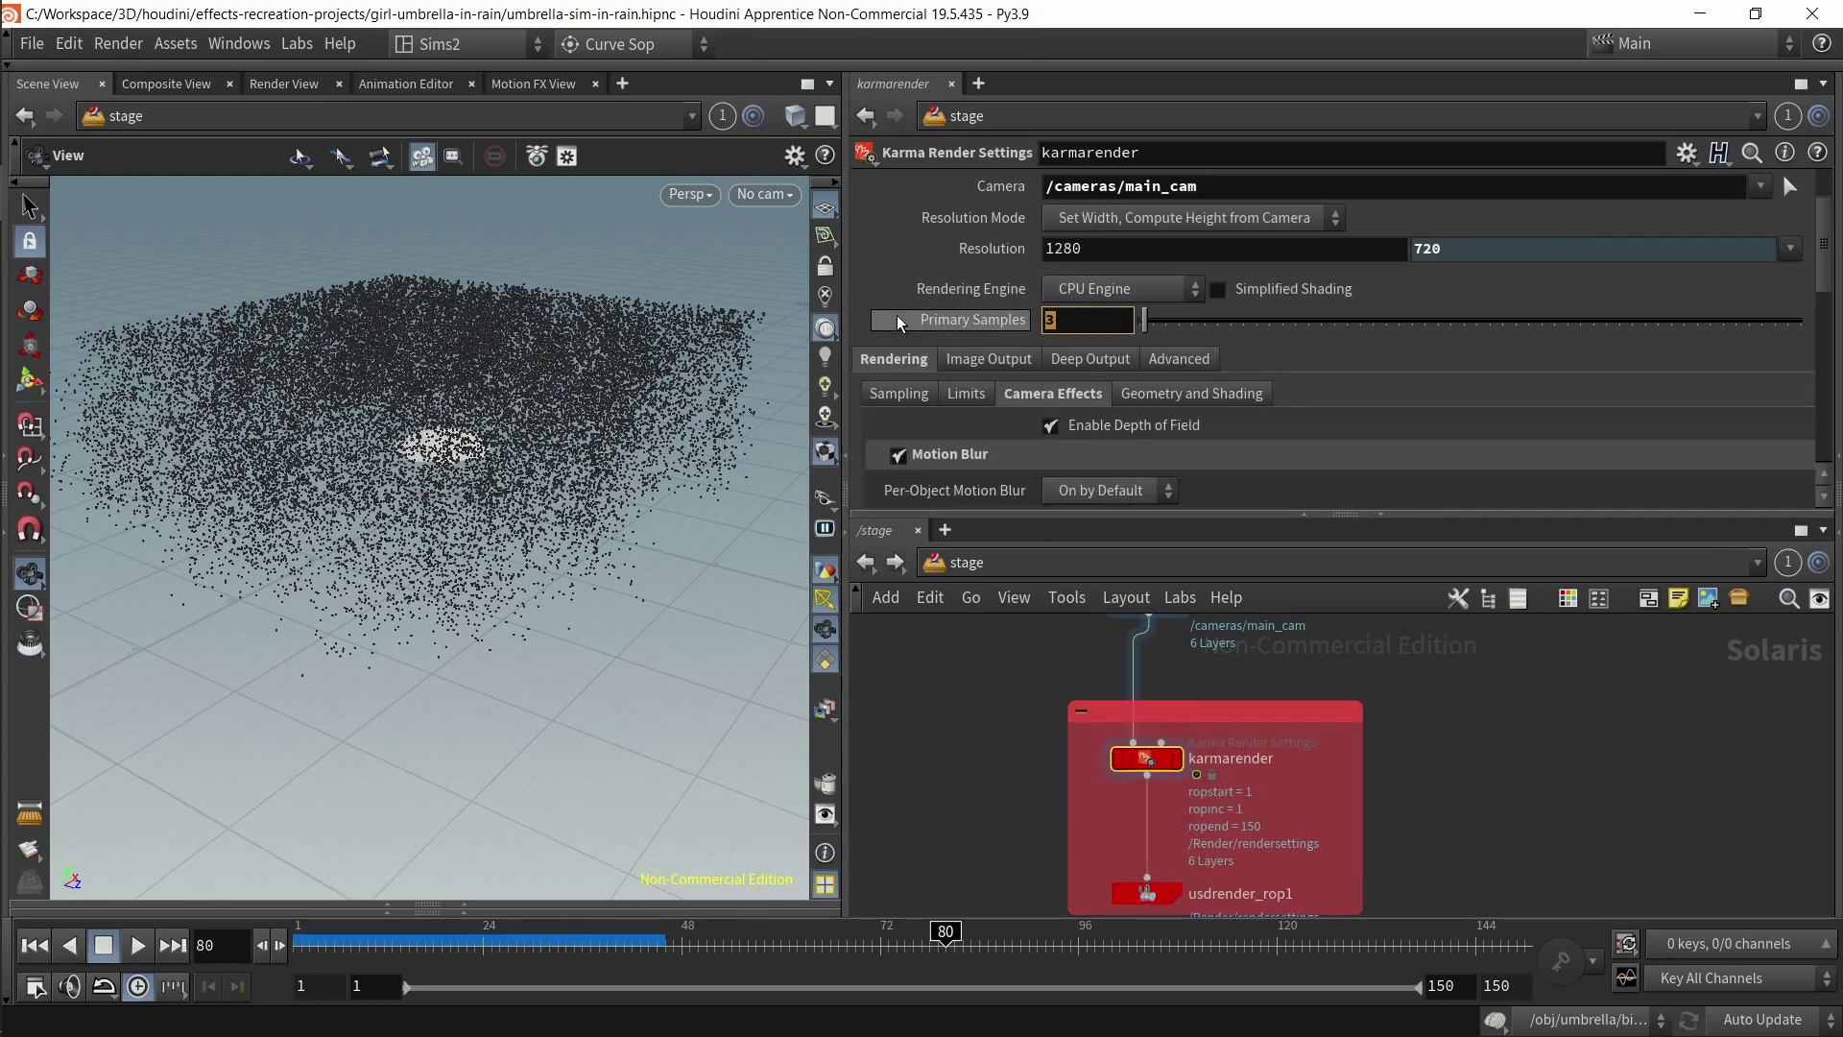
scroll(1054, 464, down, 1)
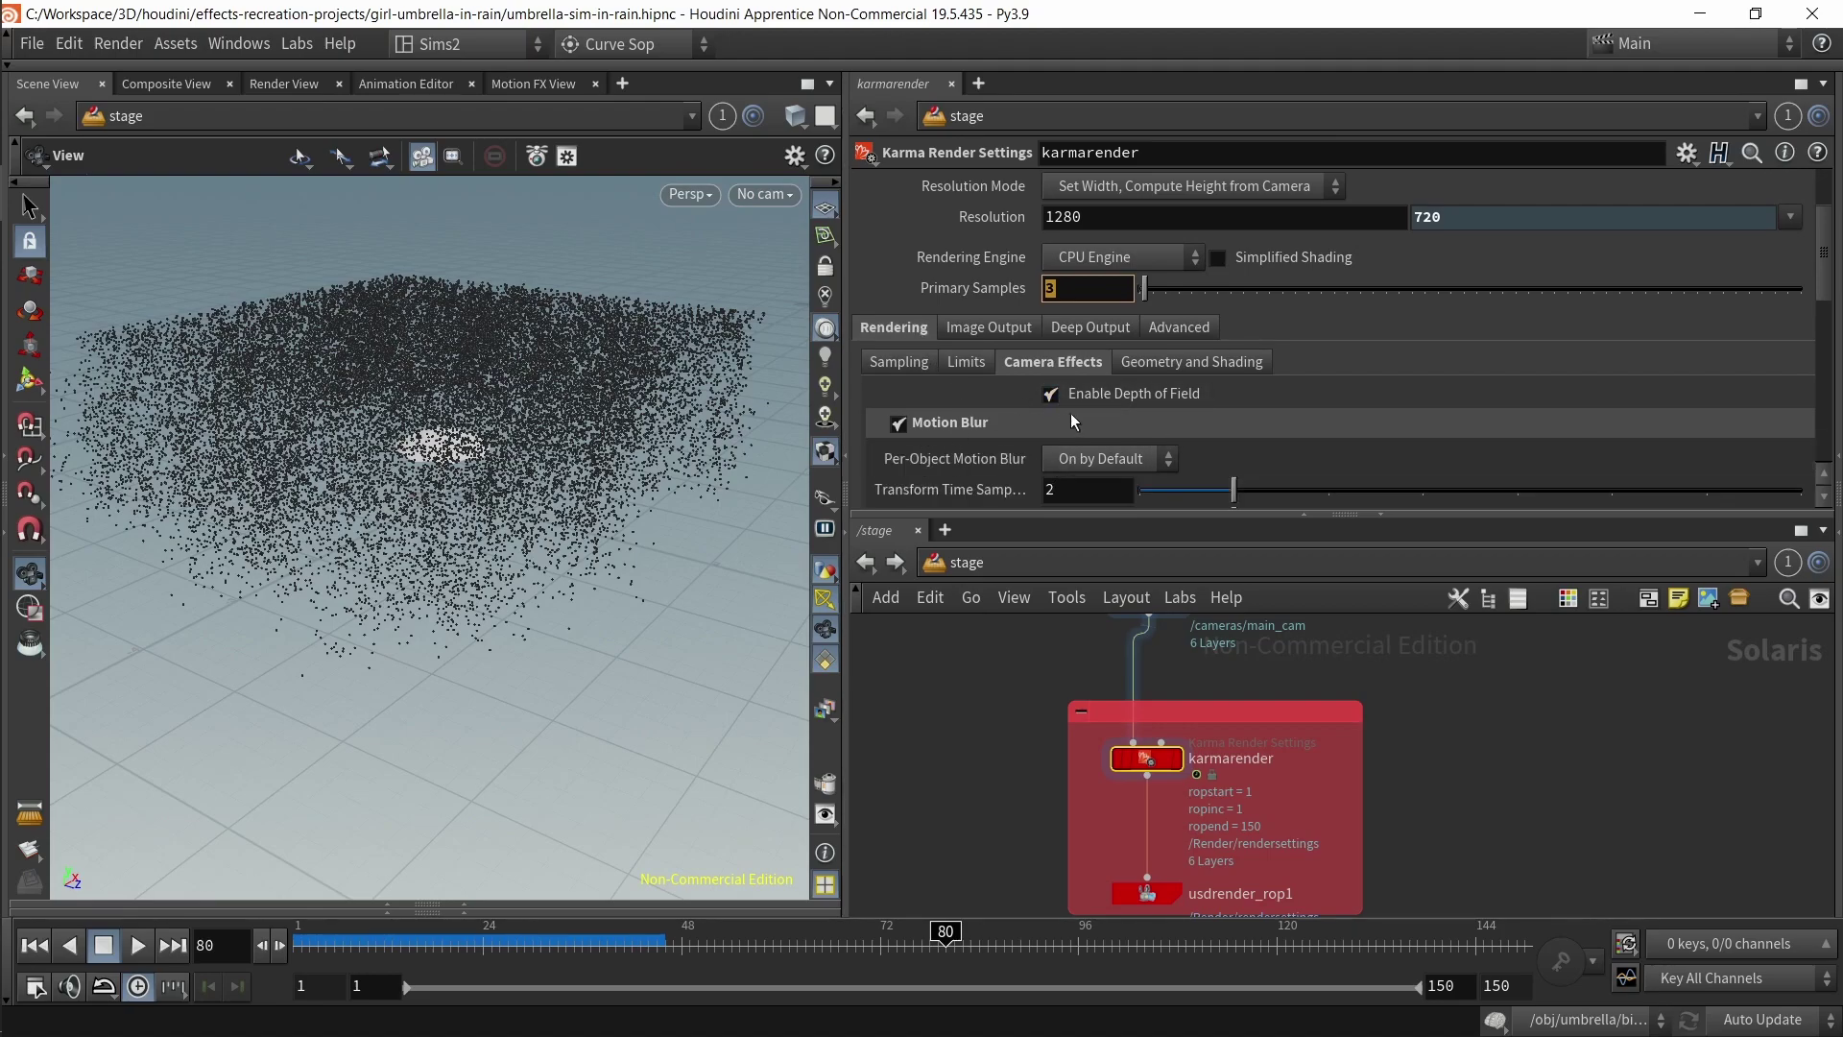
click(930, 361)
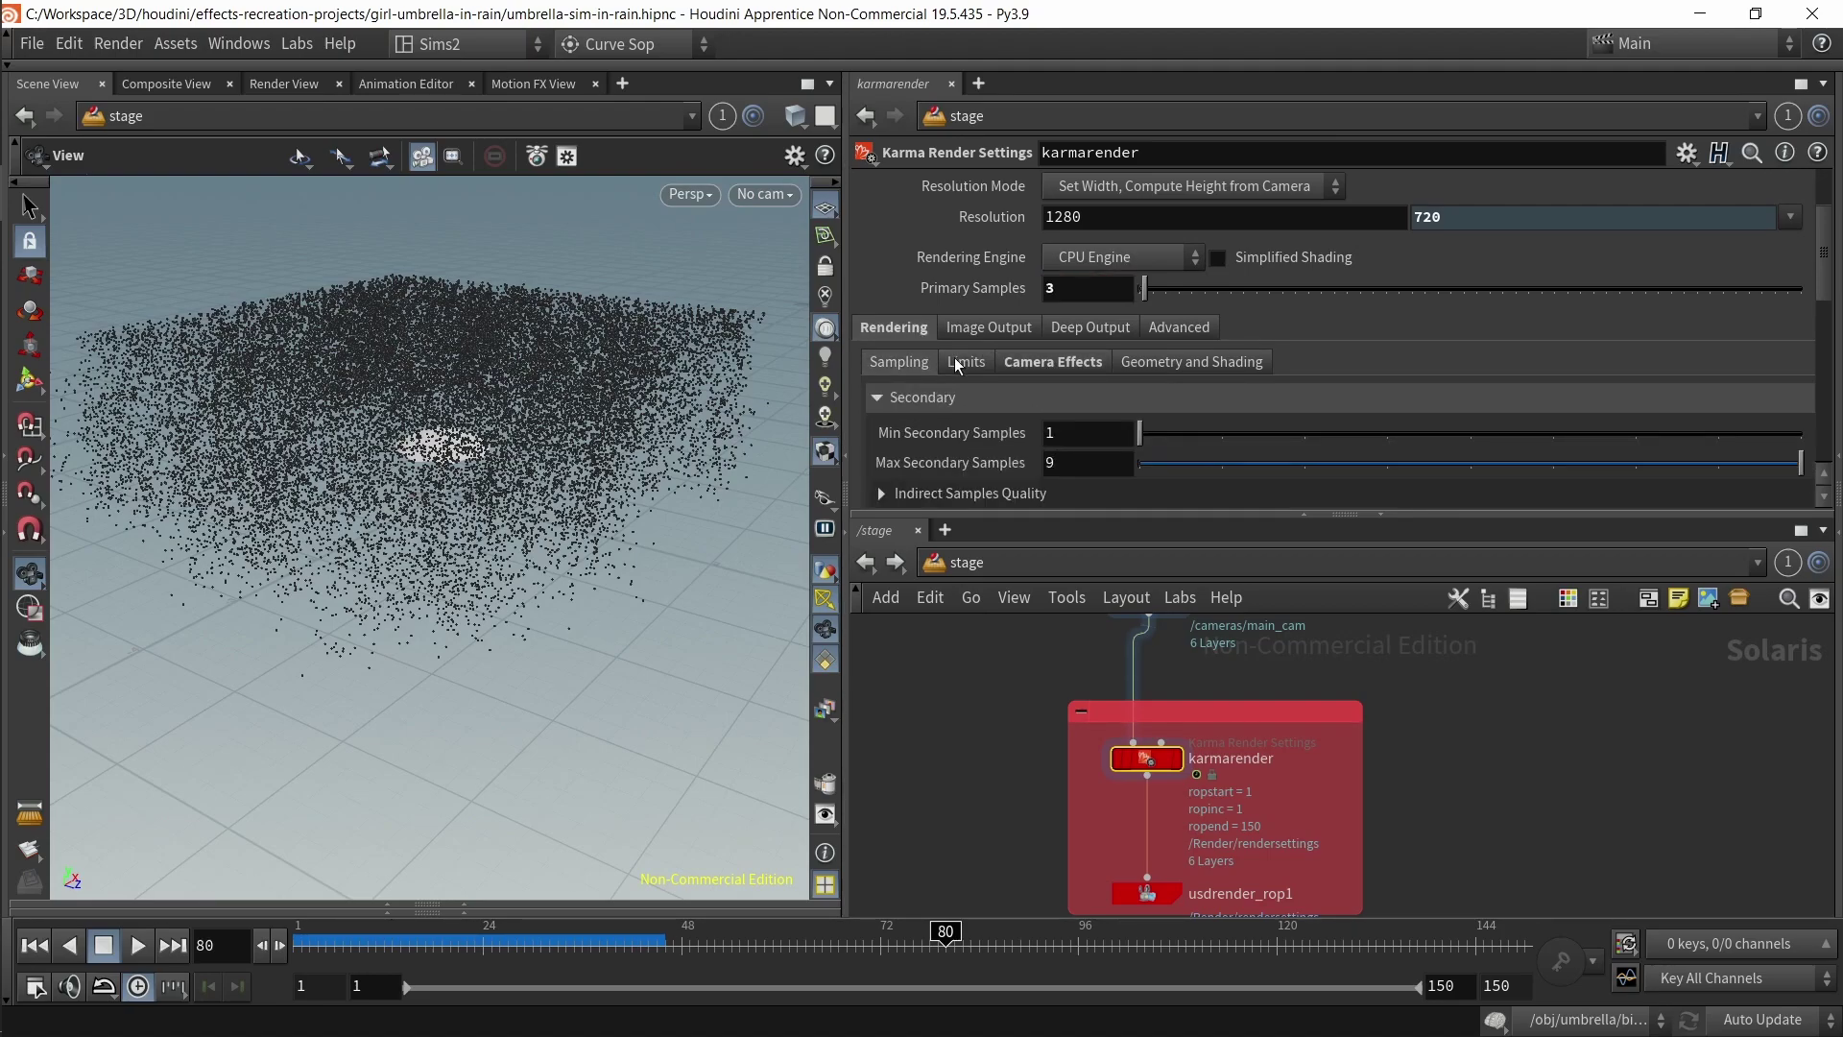
click(953, 331)
scroll(930, 347, down, 8)
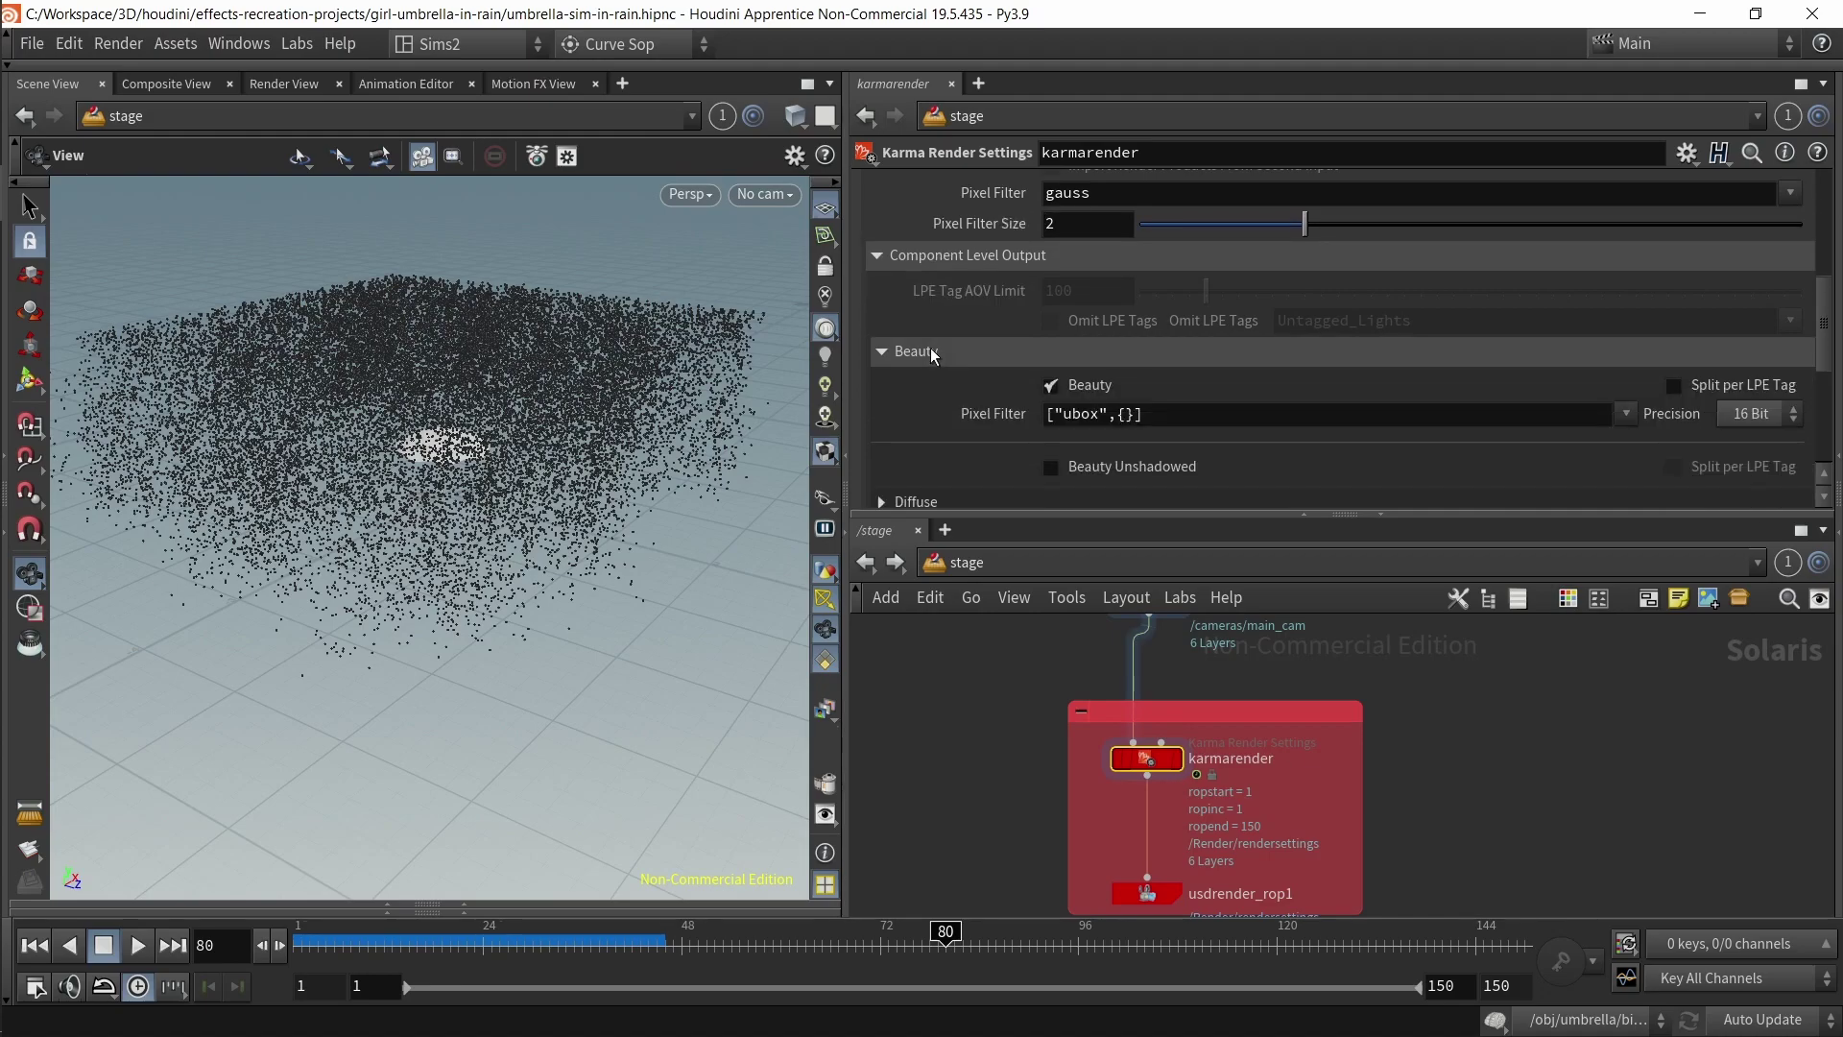
scroll(930, 347, up, 5)
scroll(1039, 290, up, 7)
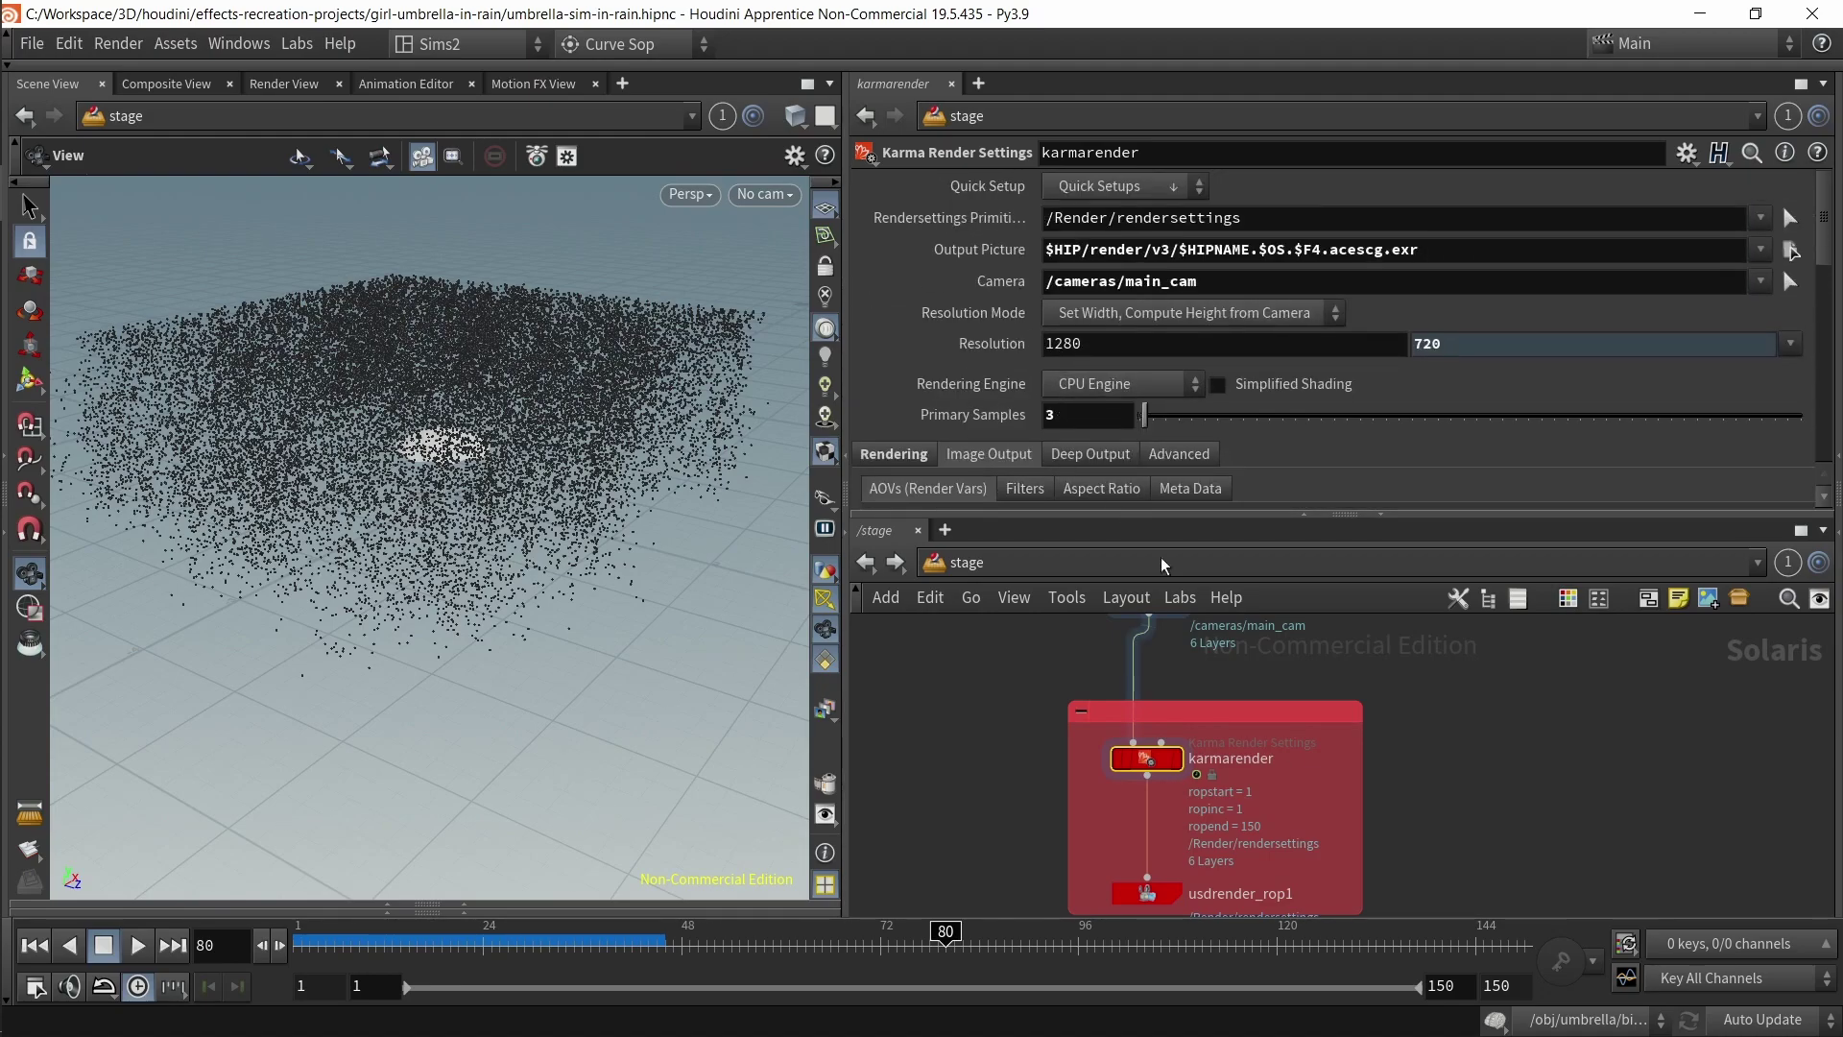
- Check the usdrender_rop1 settings and the cameras available to the viewport
middle_drag(1371, 733, 1390, 637)
drag(1034, 731, 1289, 891)
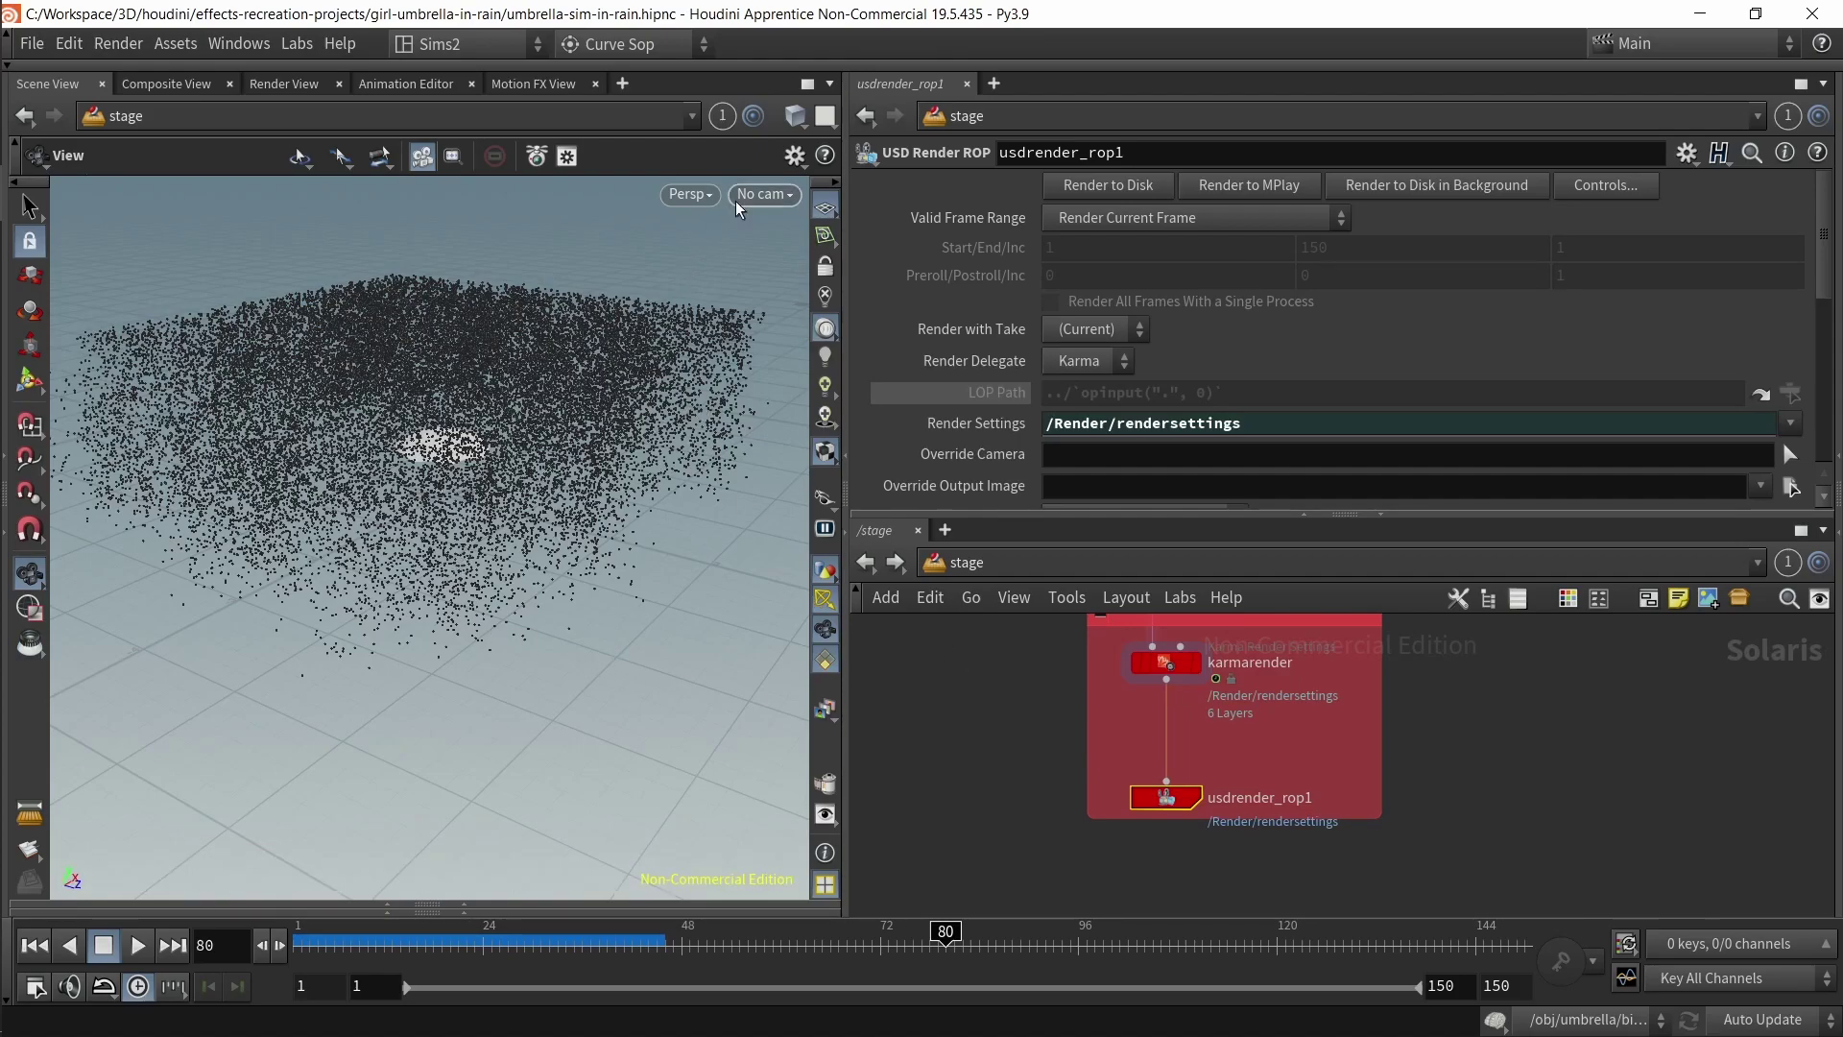
click(764, 194)
mouse_move(811, 265)
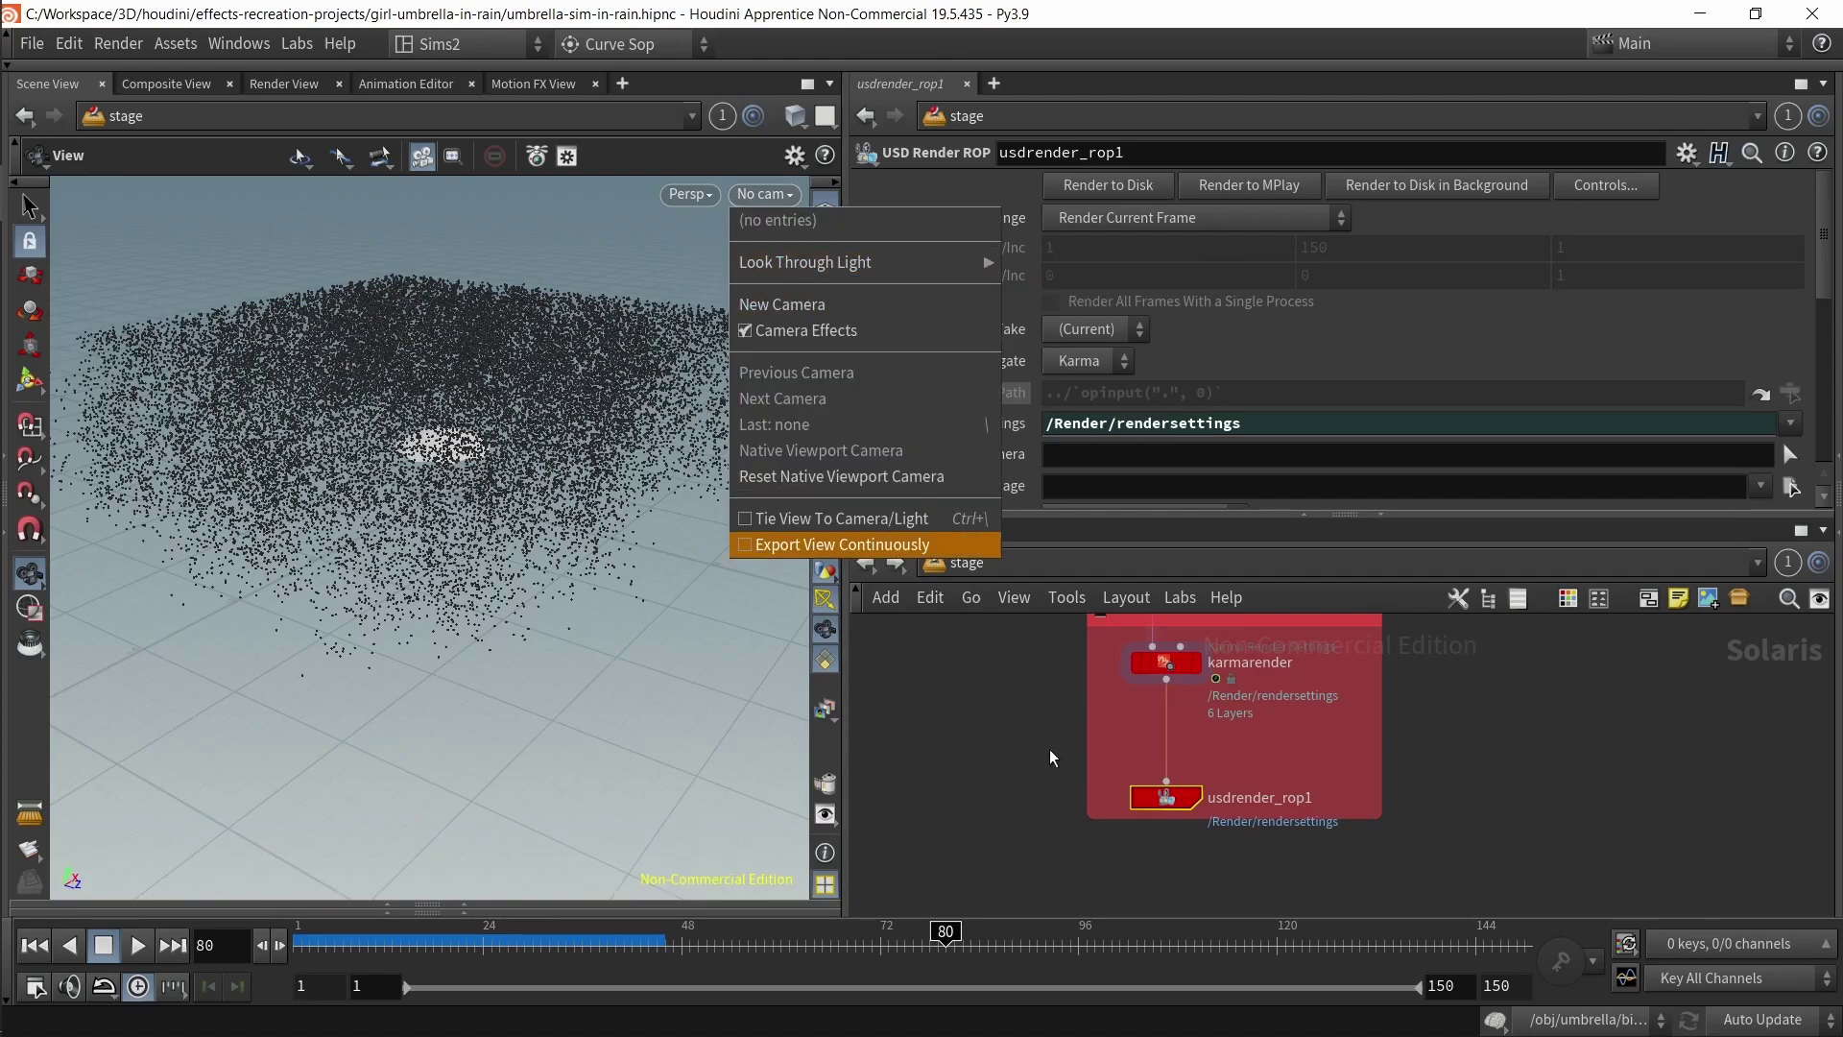
- Display the karmarender node in the viewport and look through /cameras/main_cam
click(1165, 662)
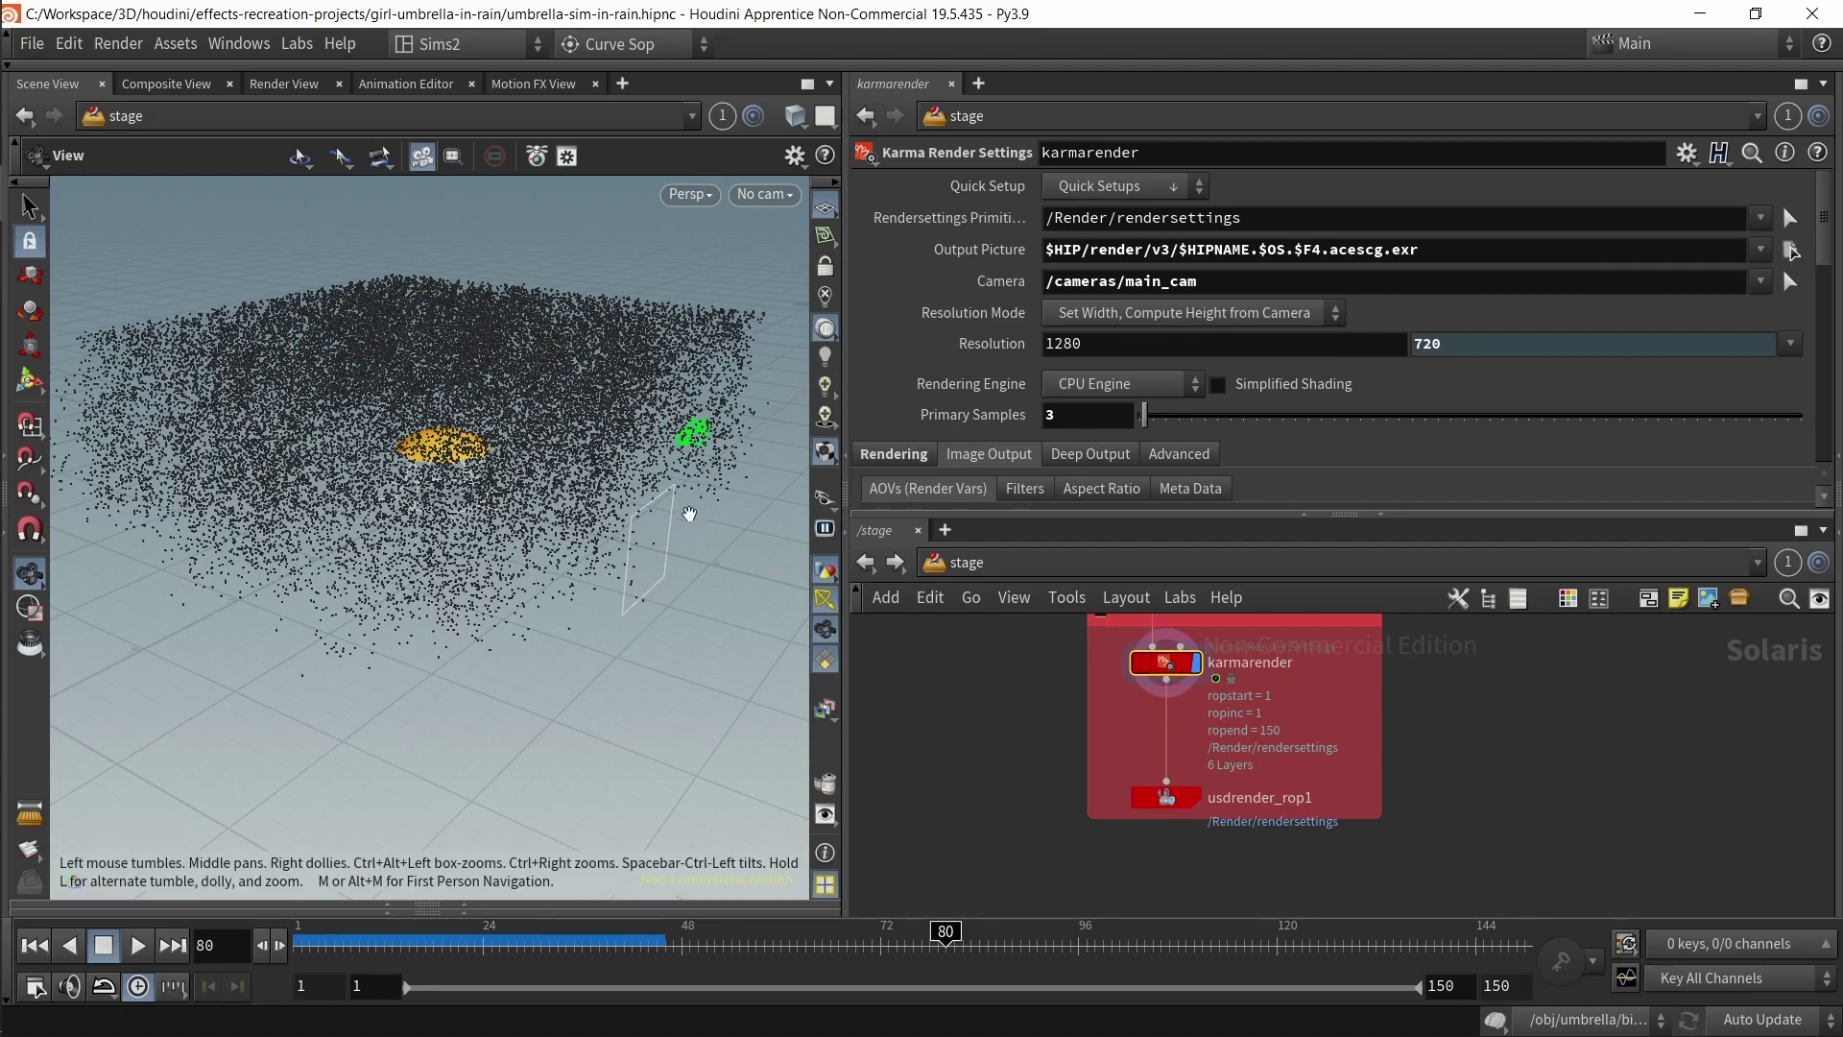
drag(692, 513, 653, 523)
click(764, 194)
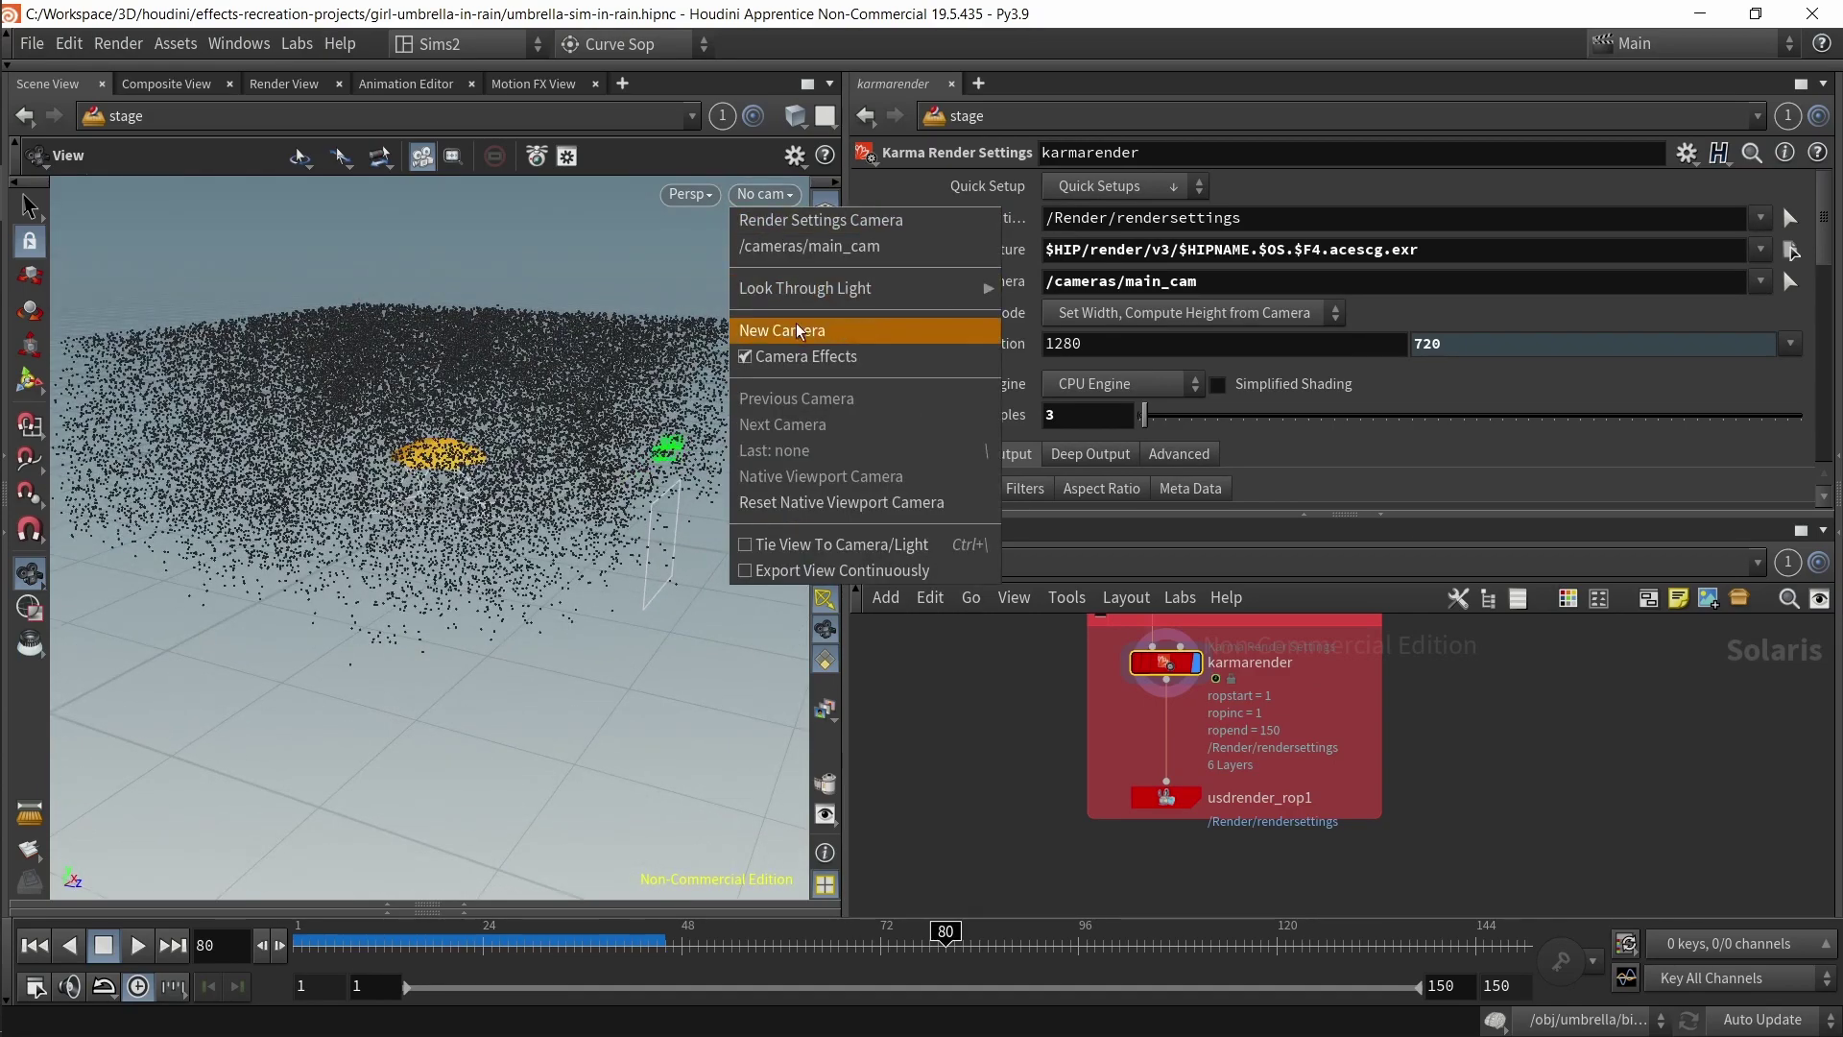
click(807, 247)
- Preview the main_cam view as a Karma render in an enlarged viewport, and switch back to Houdini GL
click(613, 196)
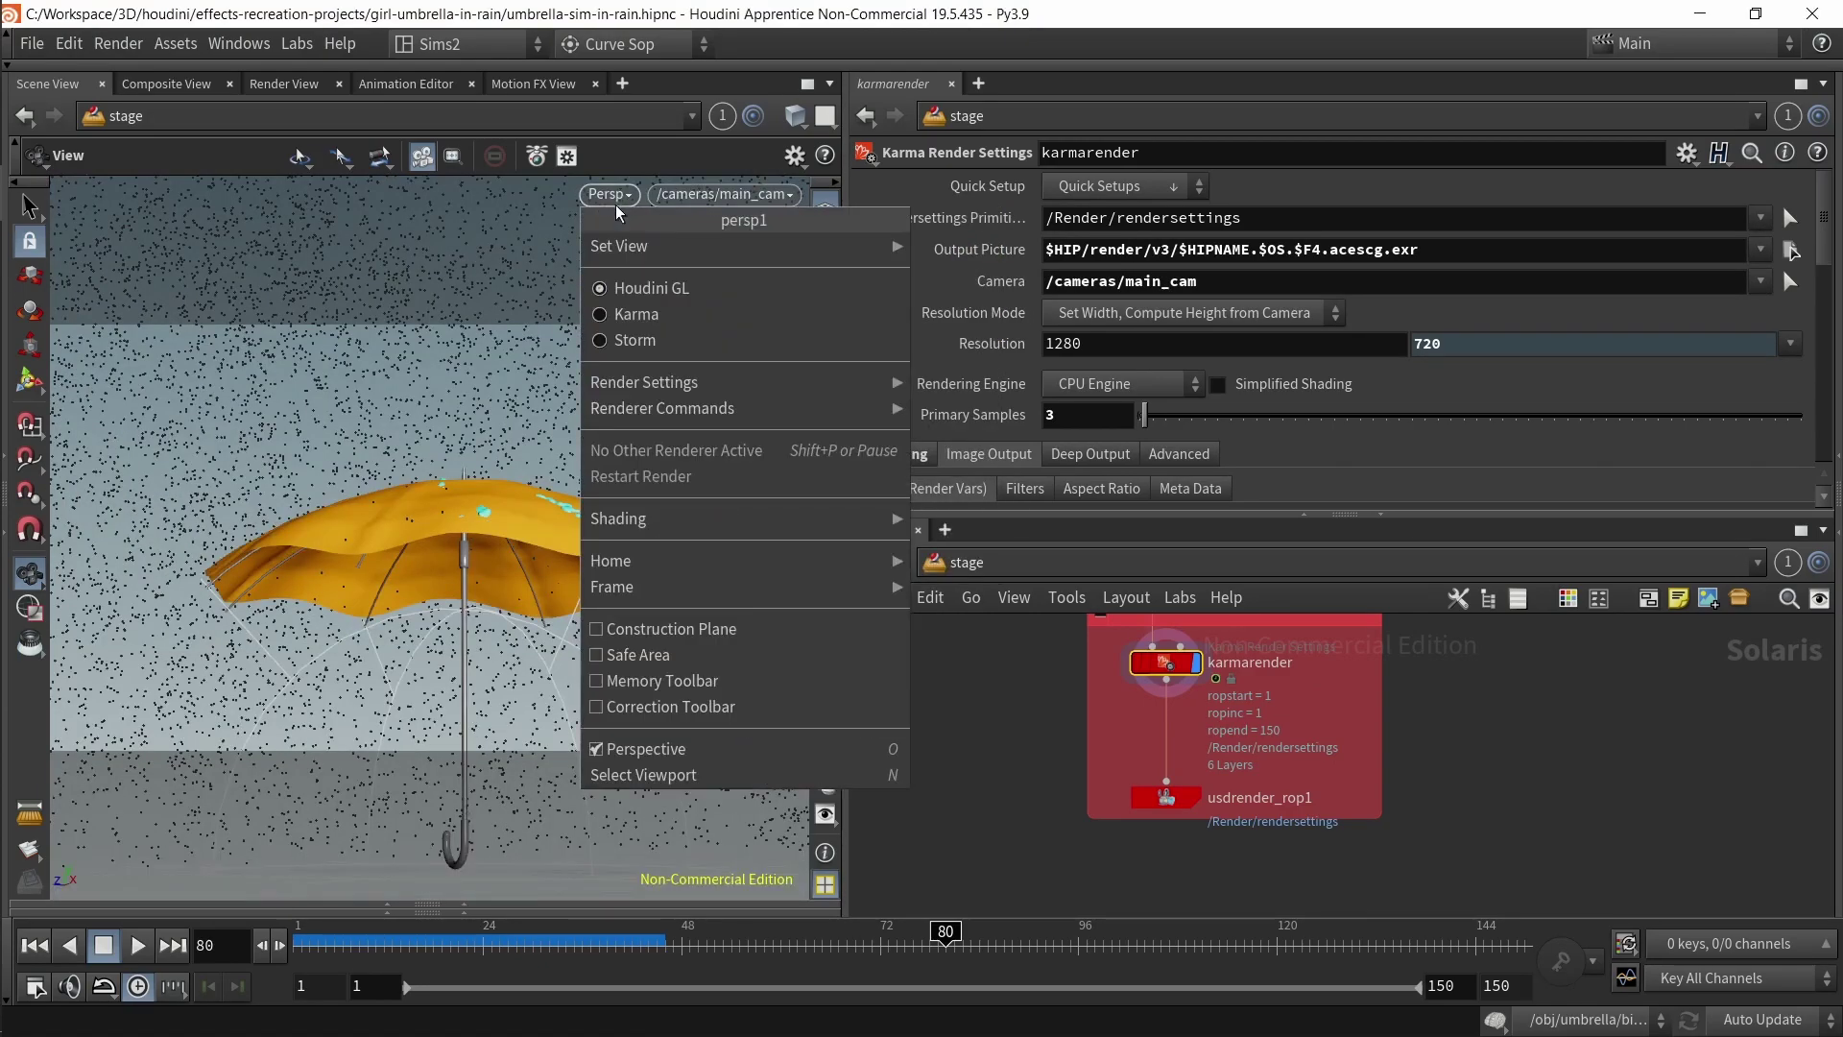
click(646, 301)
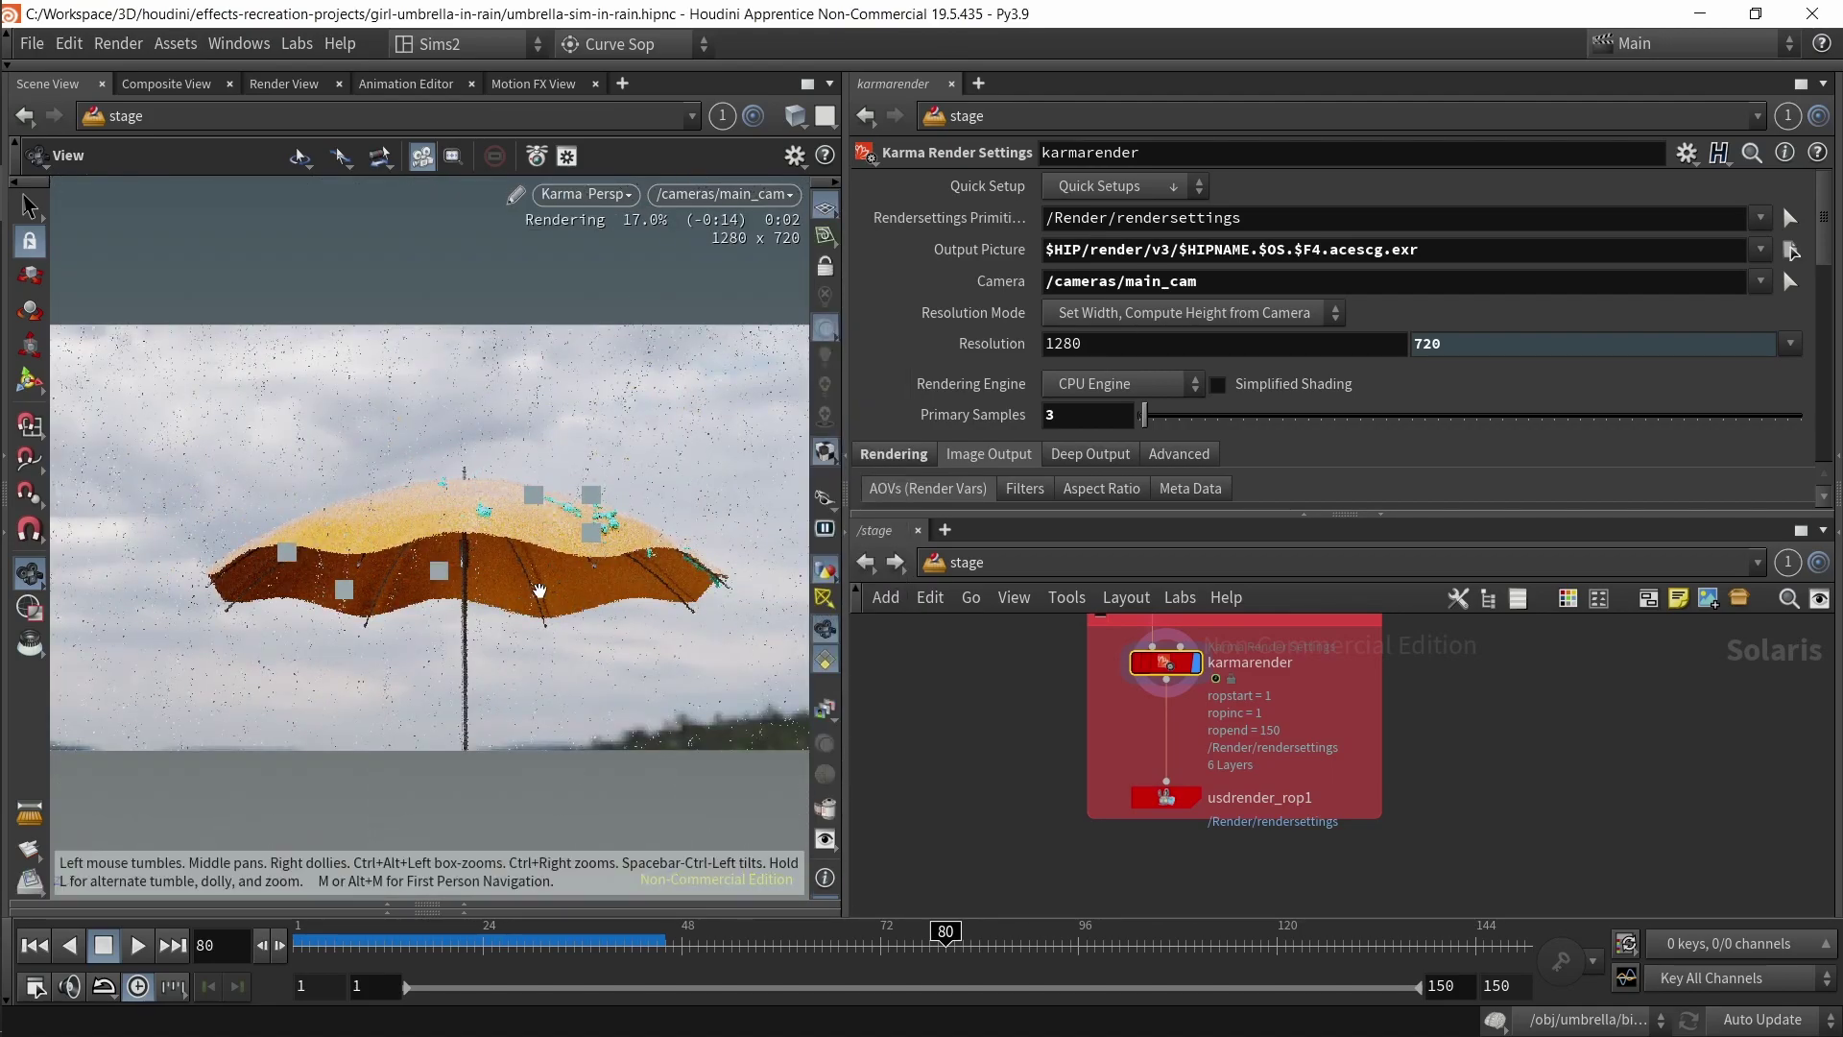
key(ctrl+b)
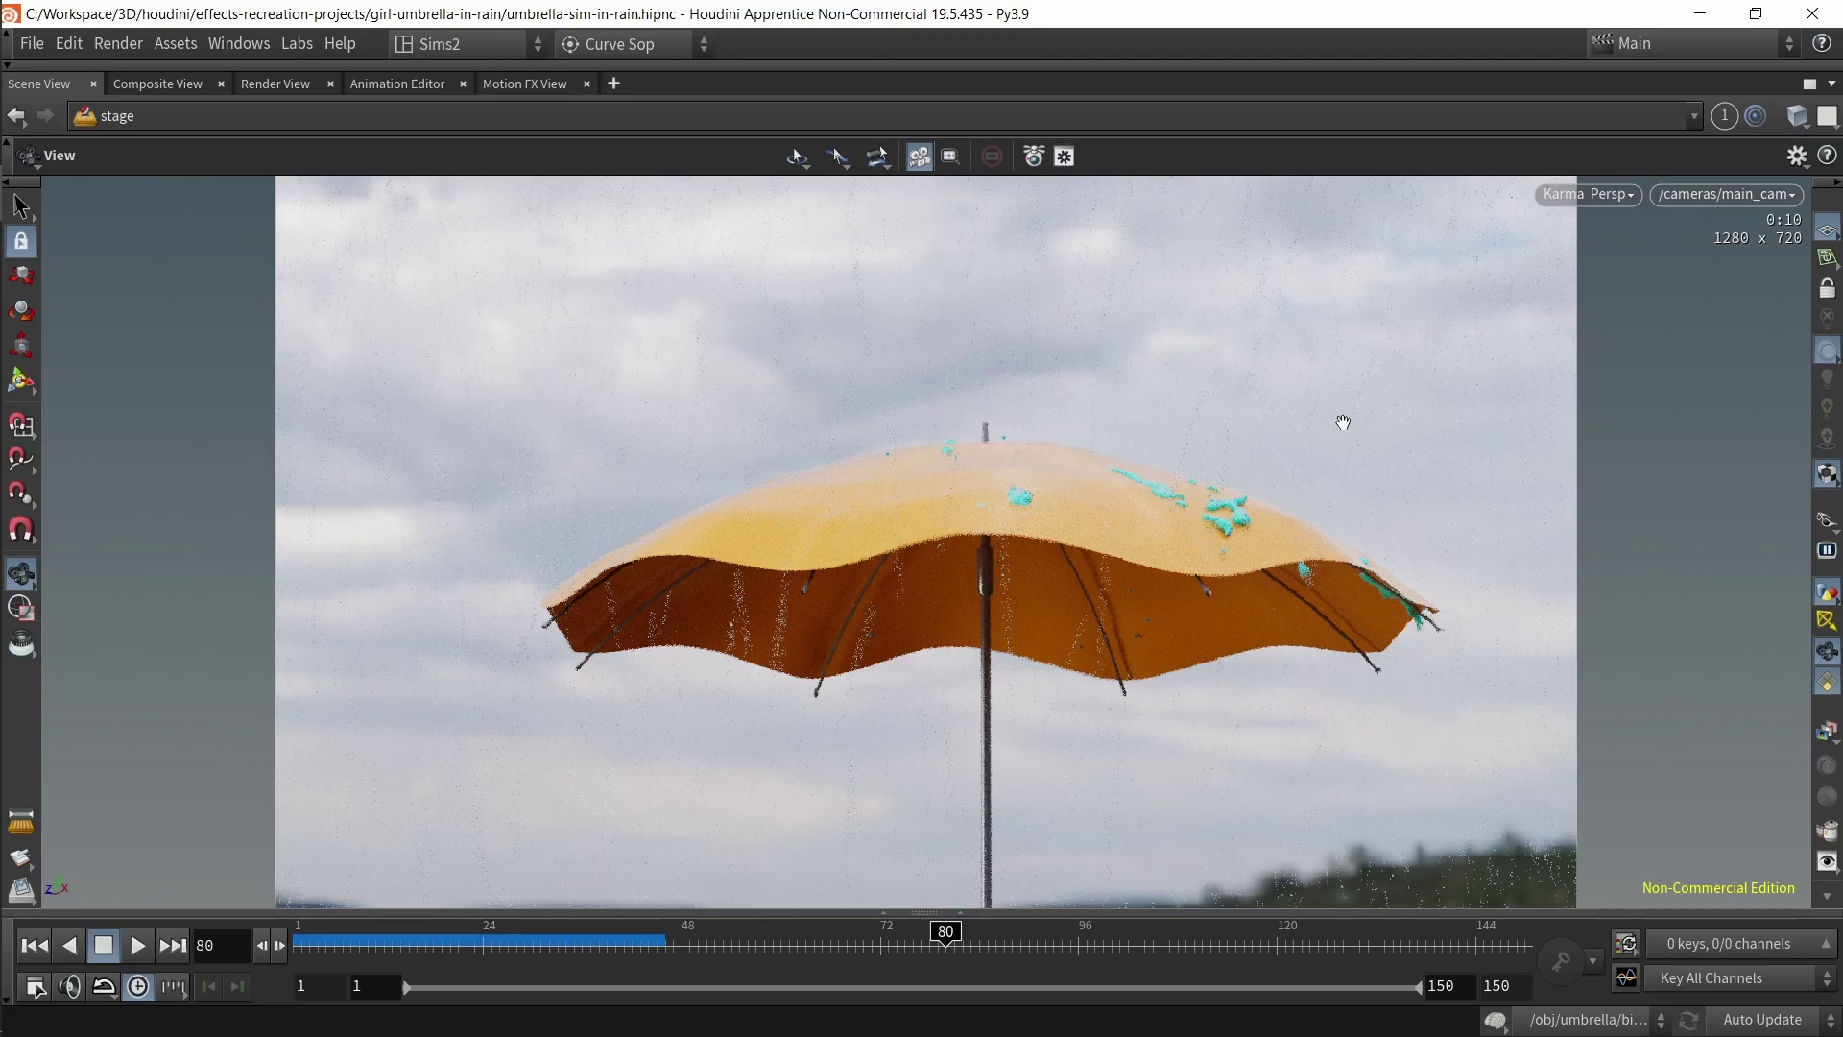
key(ctrl+b)
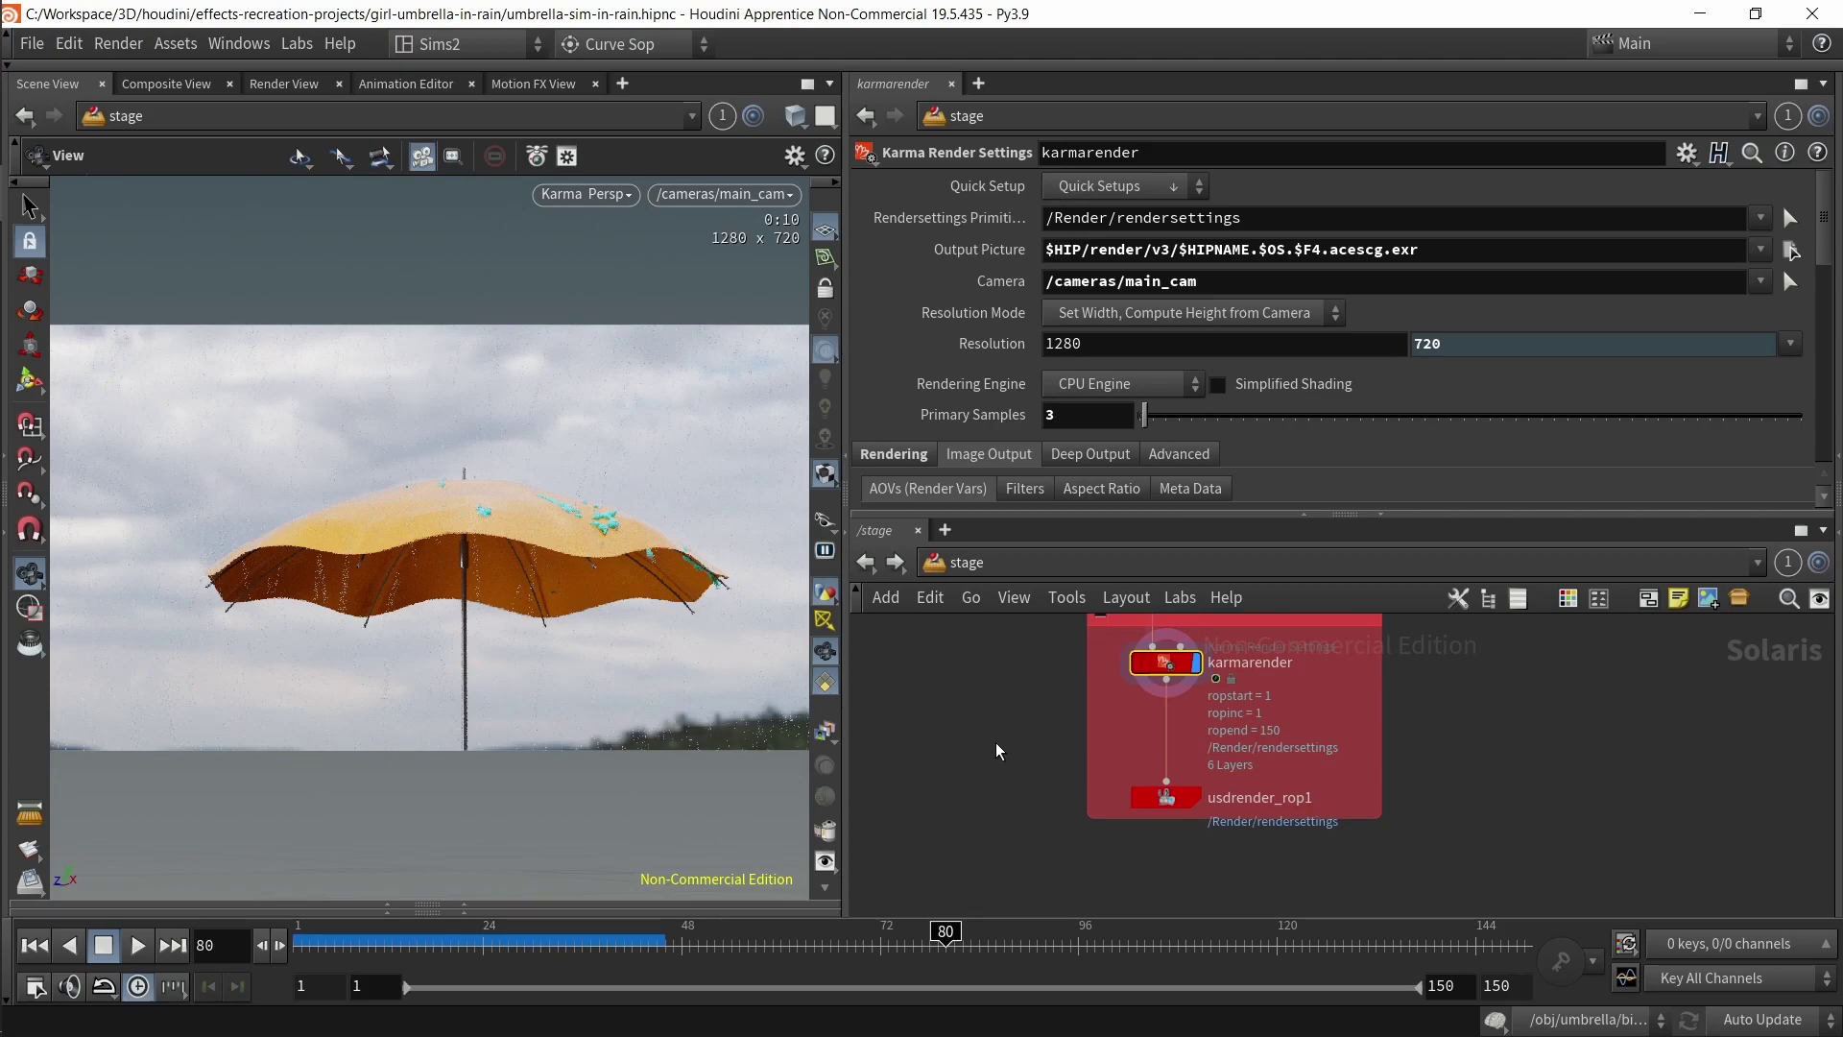
click(586, 194)
click(619, 286)
- Open the comp1 image network under /img and move the timeline to frame 9
click(950, 562)
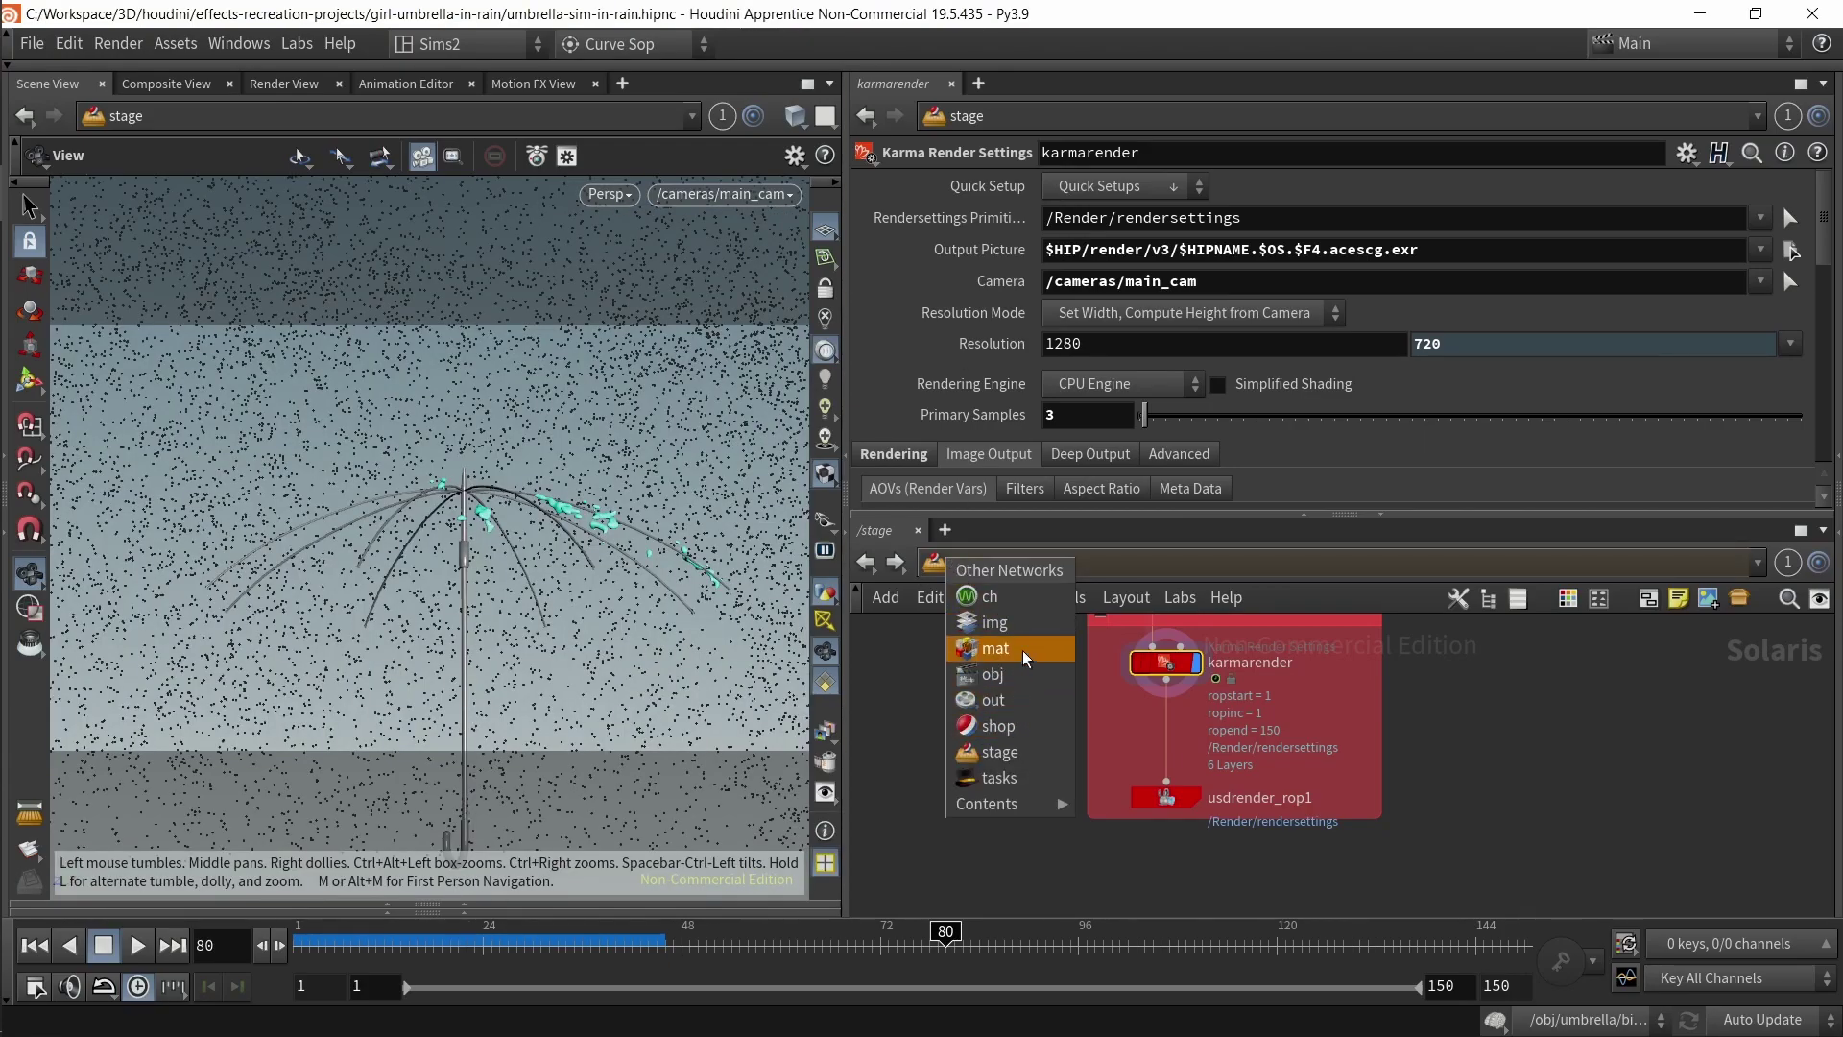
click(1003, 615)
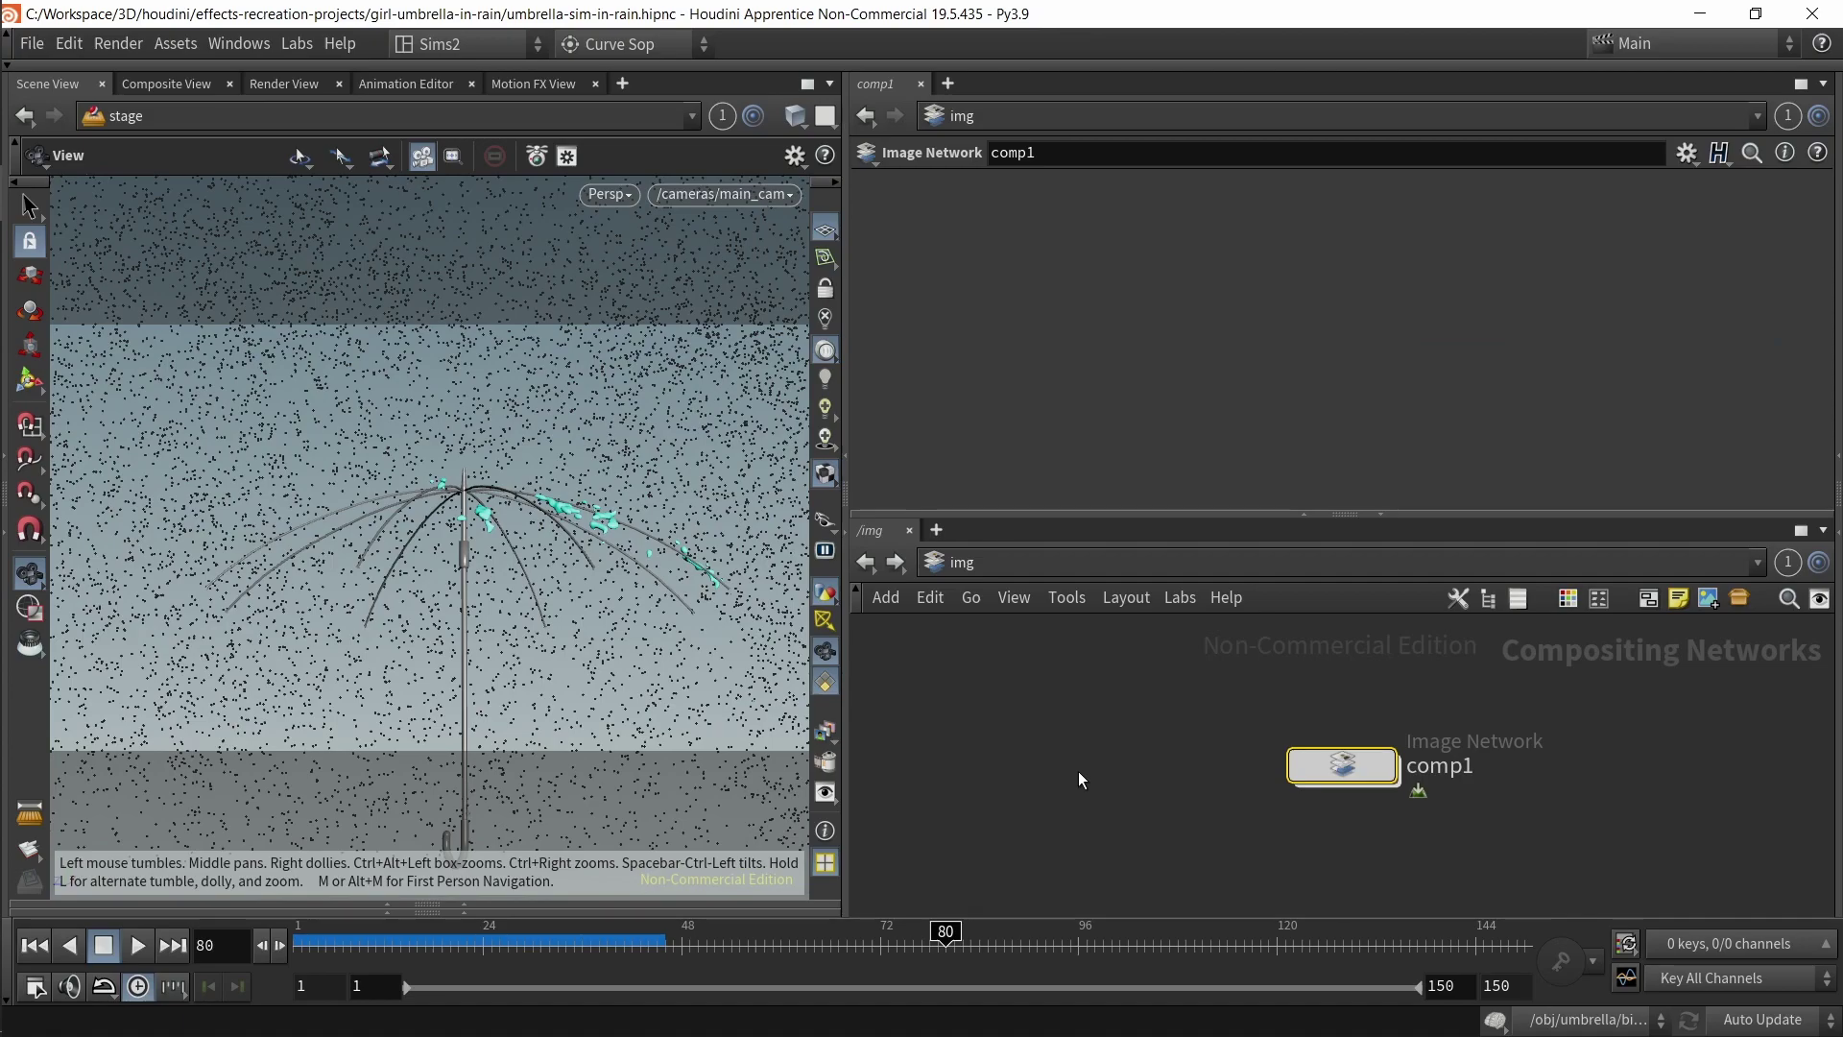
double_click(1340, 769)
drag(645, 945, 360, 936)
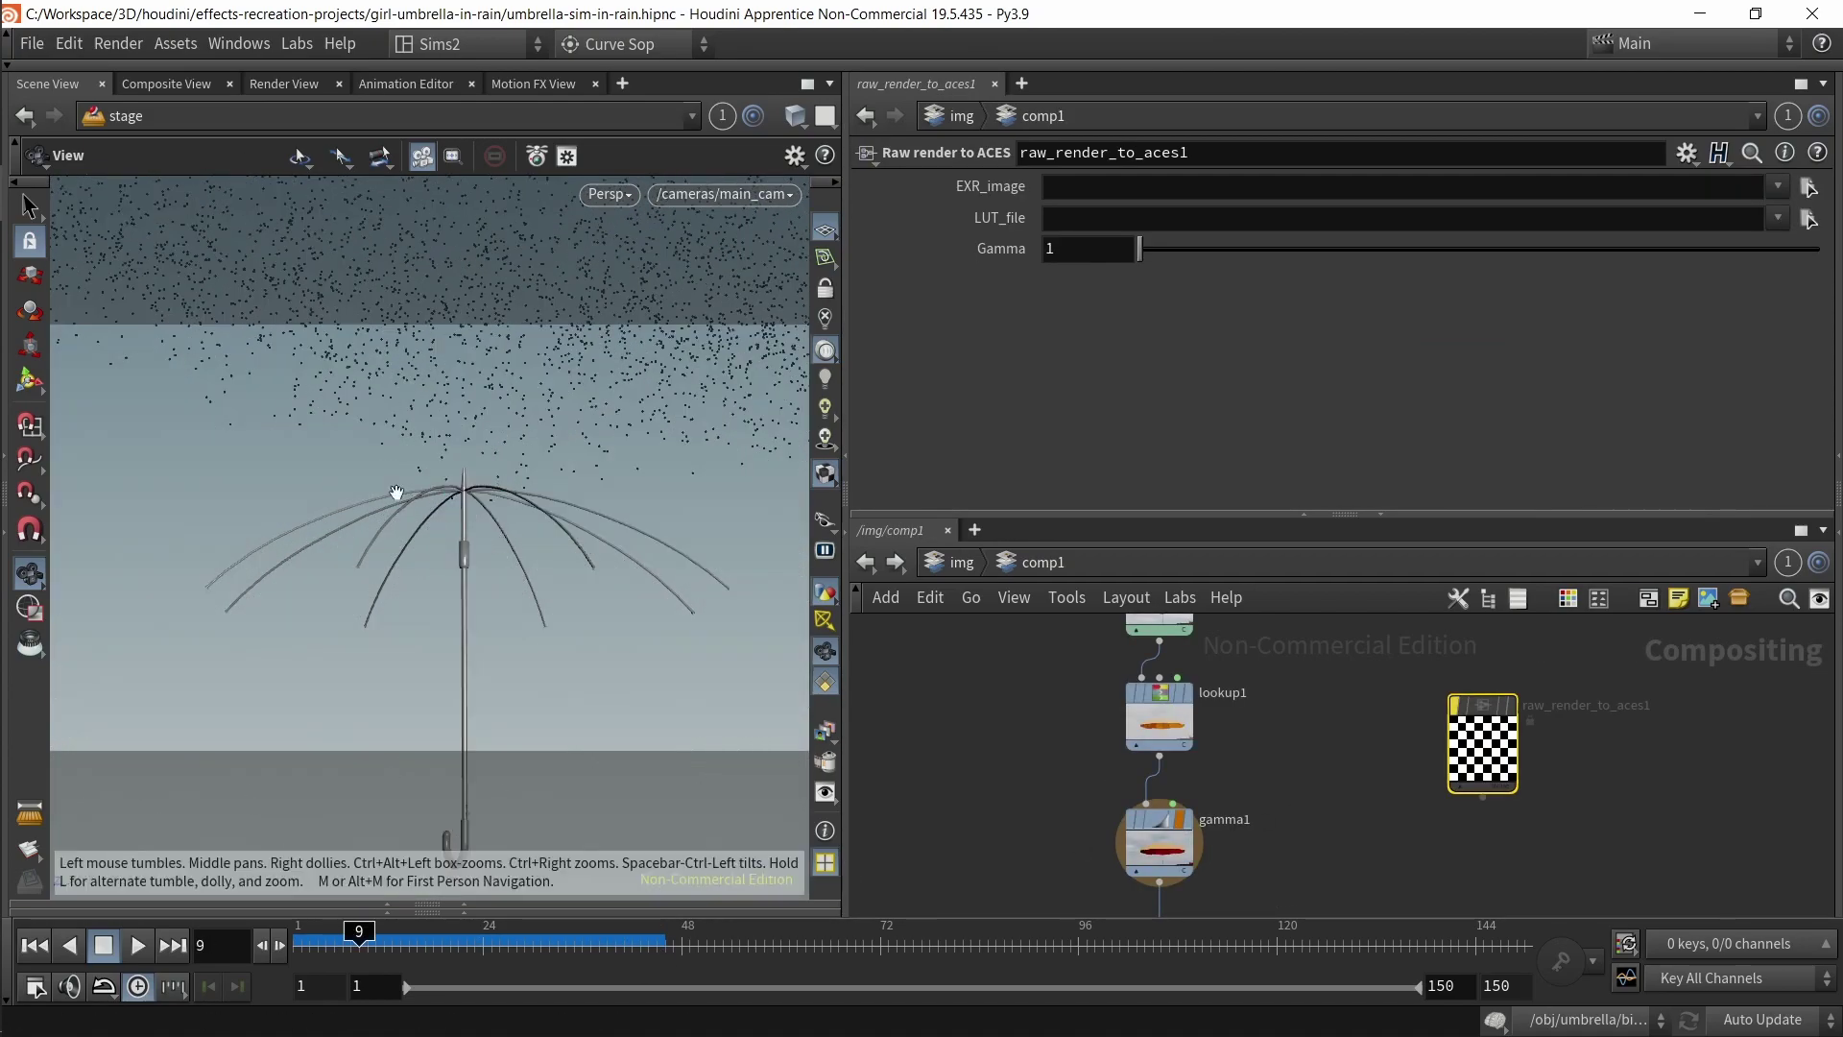
- Show and hide the shelf tools, and go back up to the /img network level
click(679, 196)
click(564, 303)
click(54, 68)
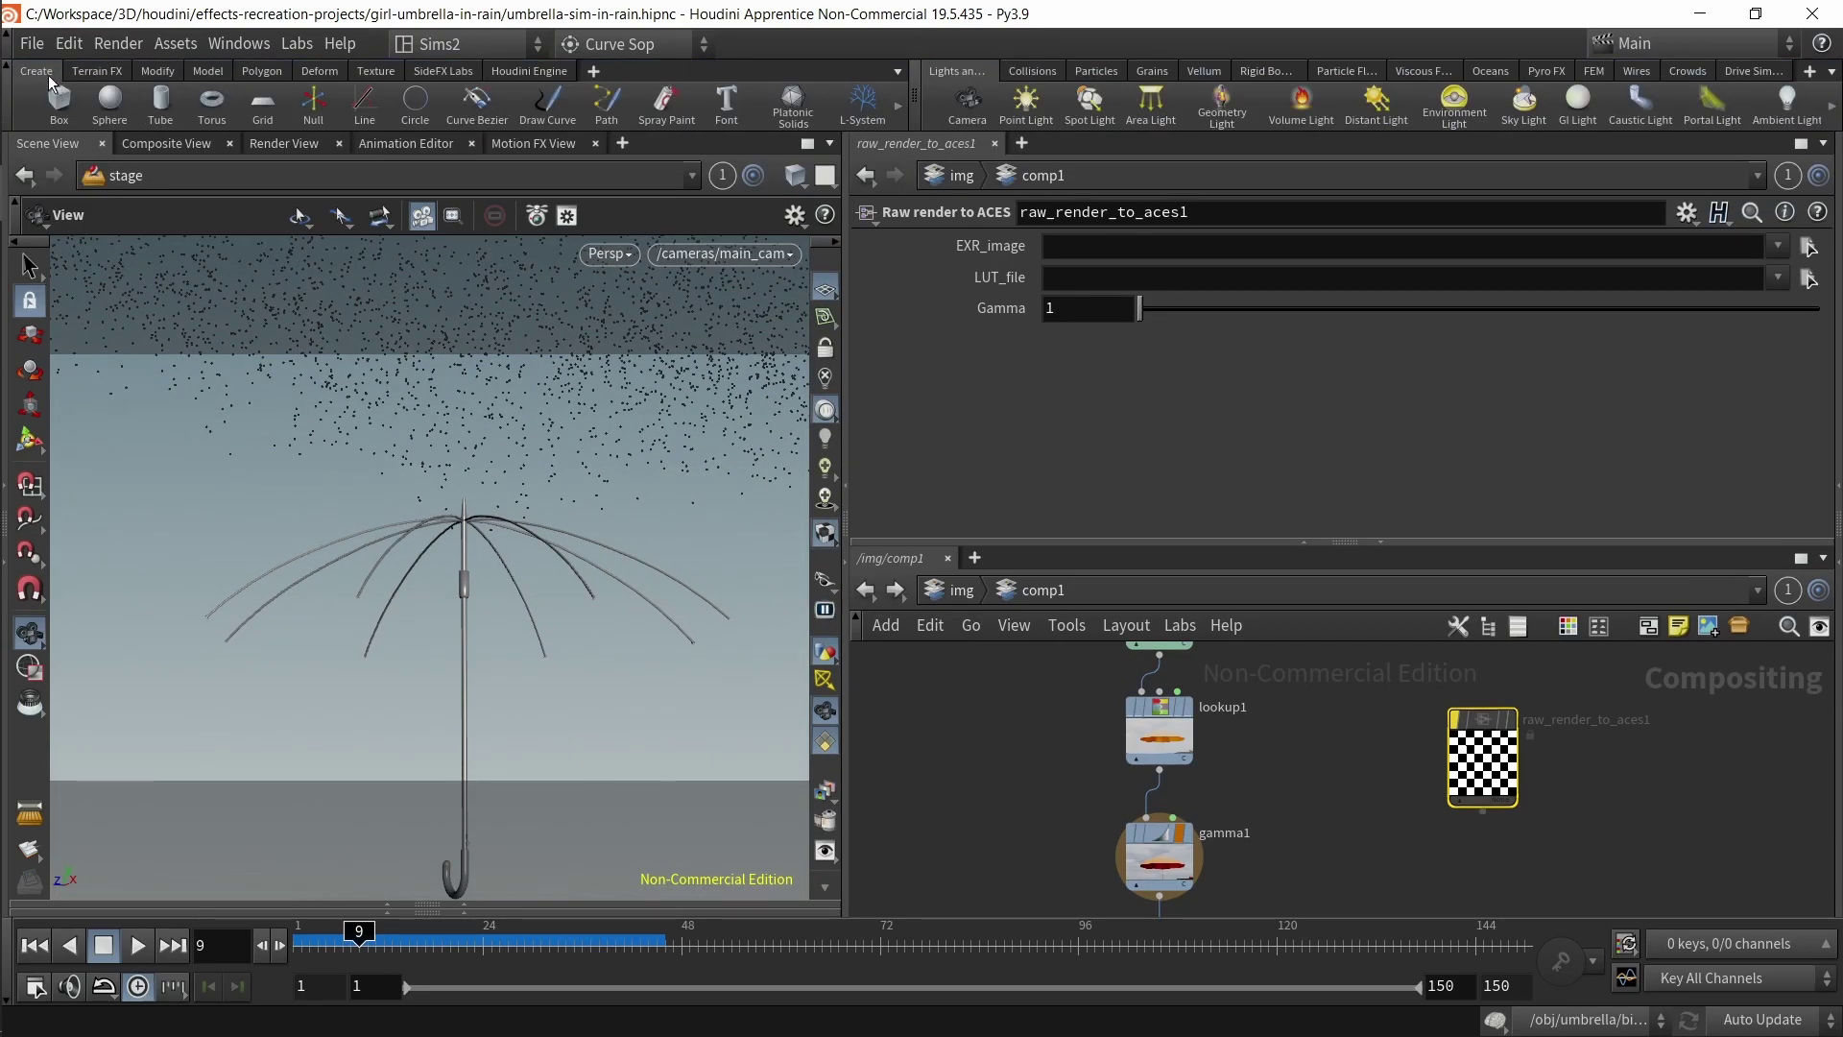
click(7, 78)
click(963, 563)
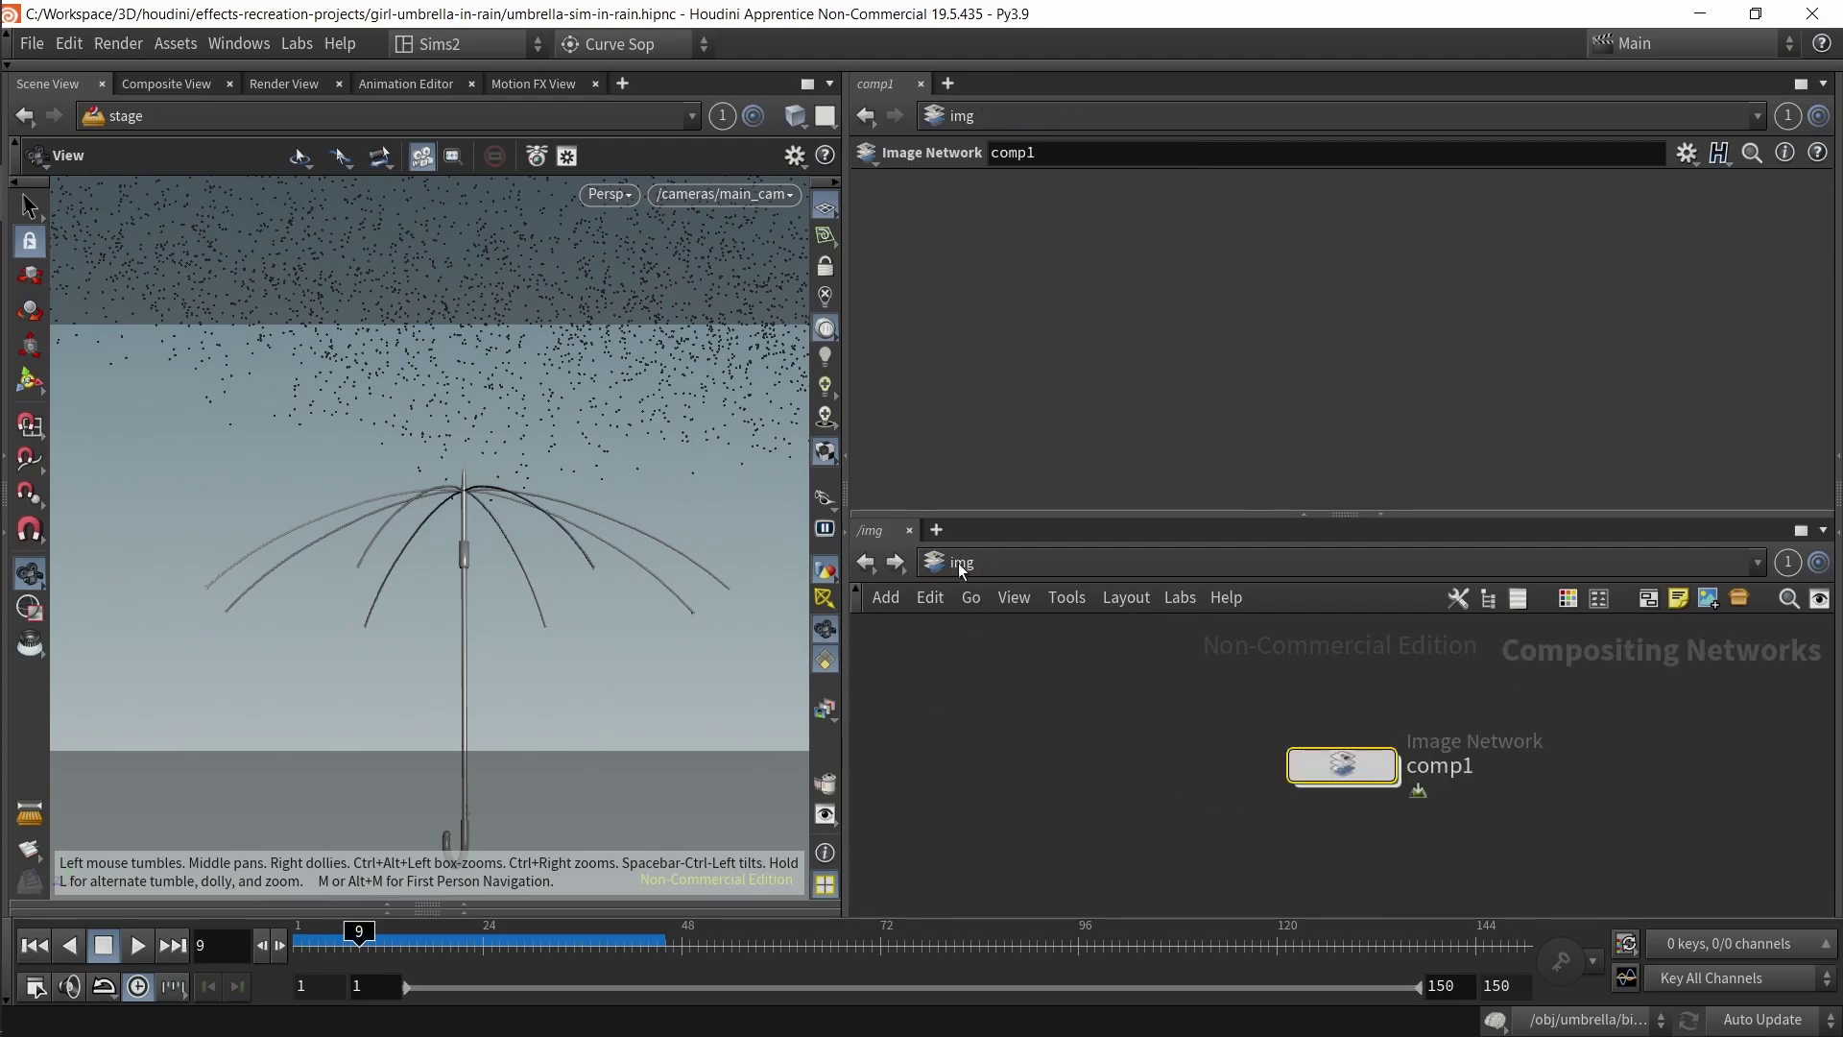
- Switch to the /obj network, clear the node selection and inspect the umbrella and rain geometry in the viewport
click(951, 563)
click(1008, 658)
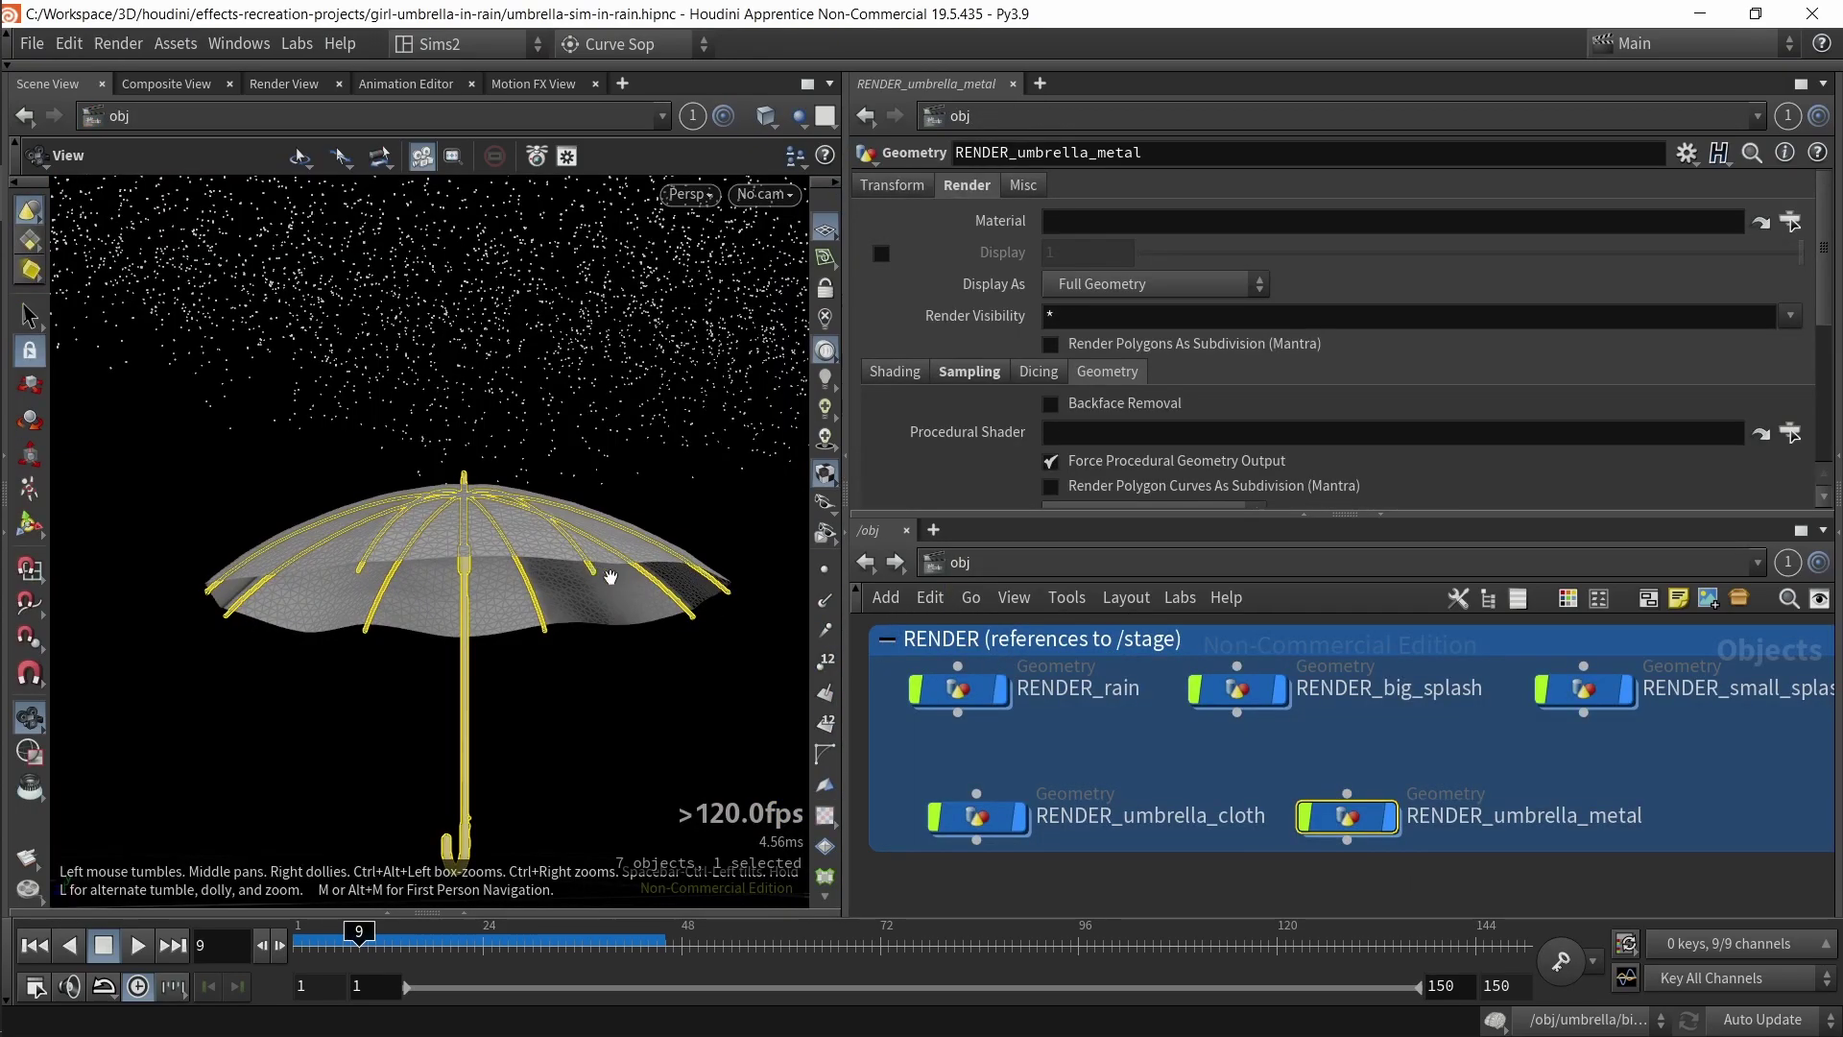
scroll(555, 547, down, 2)
mouse_move(555, 547)
mouse_down()
mouse_move(535, 585)
mouse_move(544, 569)
mouse_up()
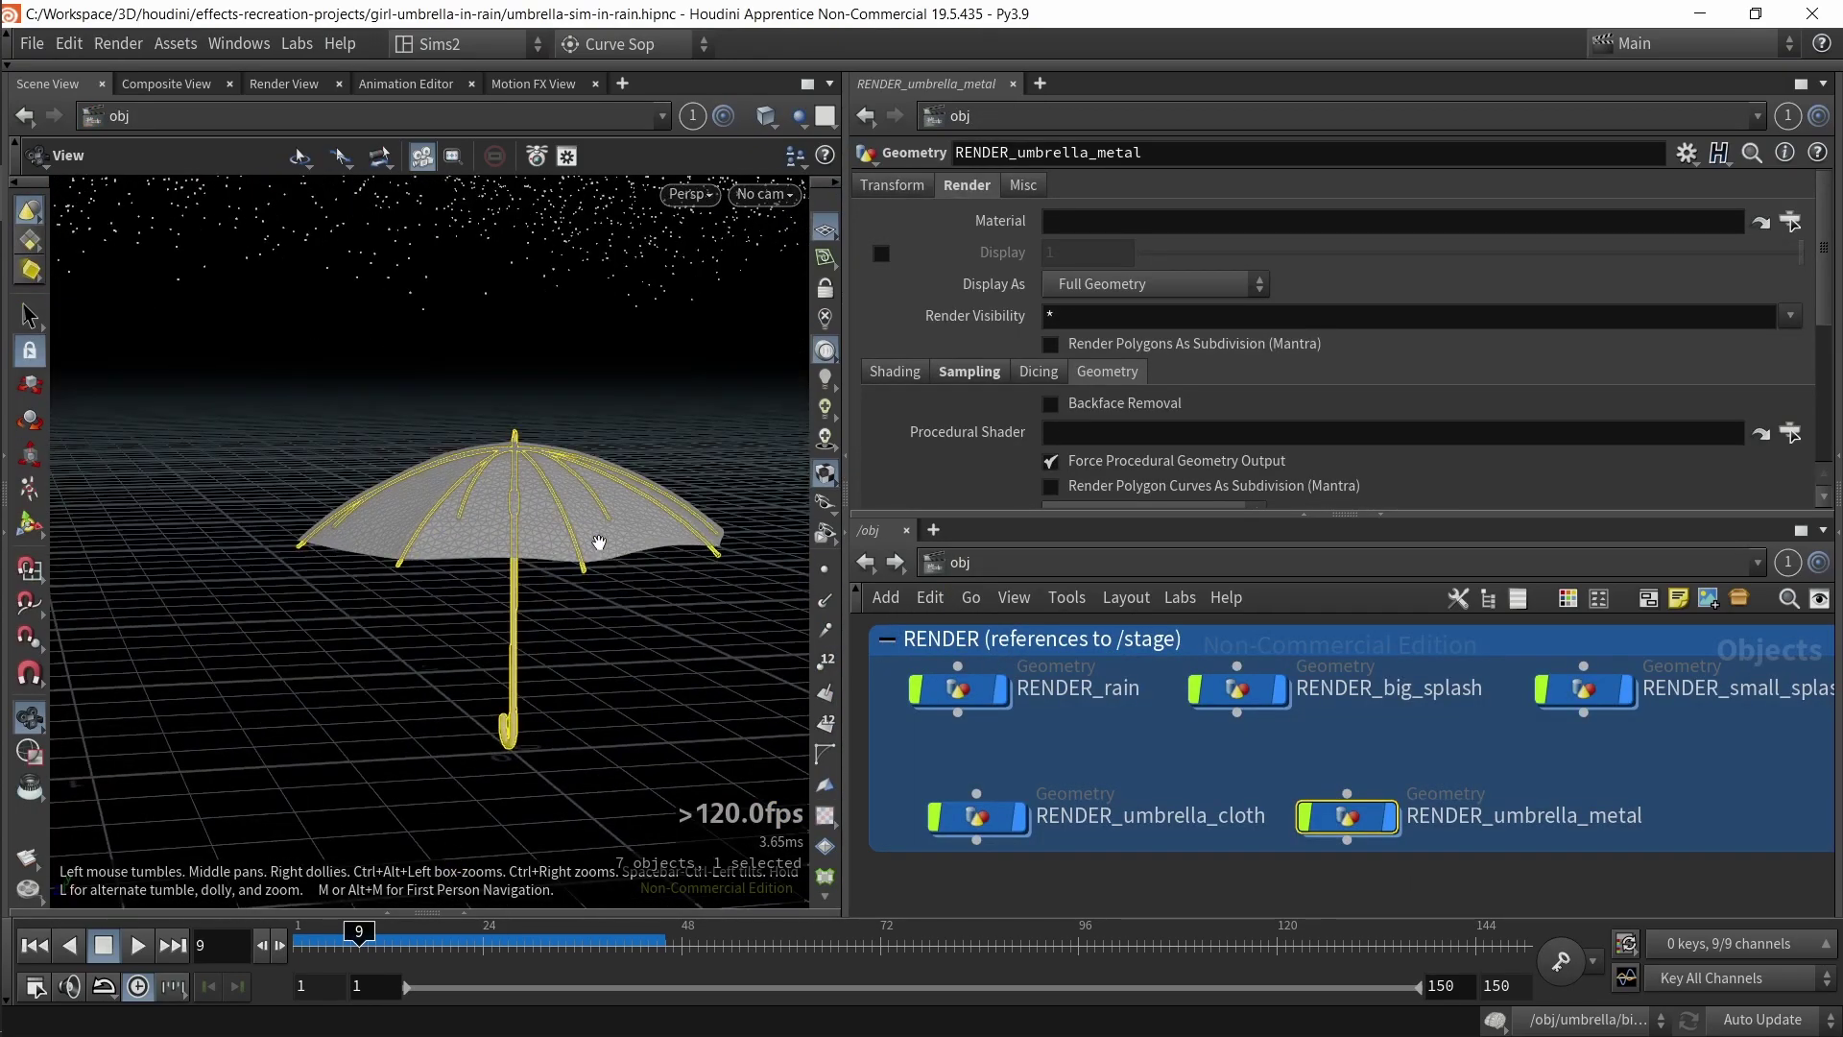
click(1034, 875)
middle_drag(585, 653, 454, 614)
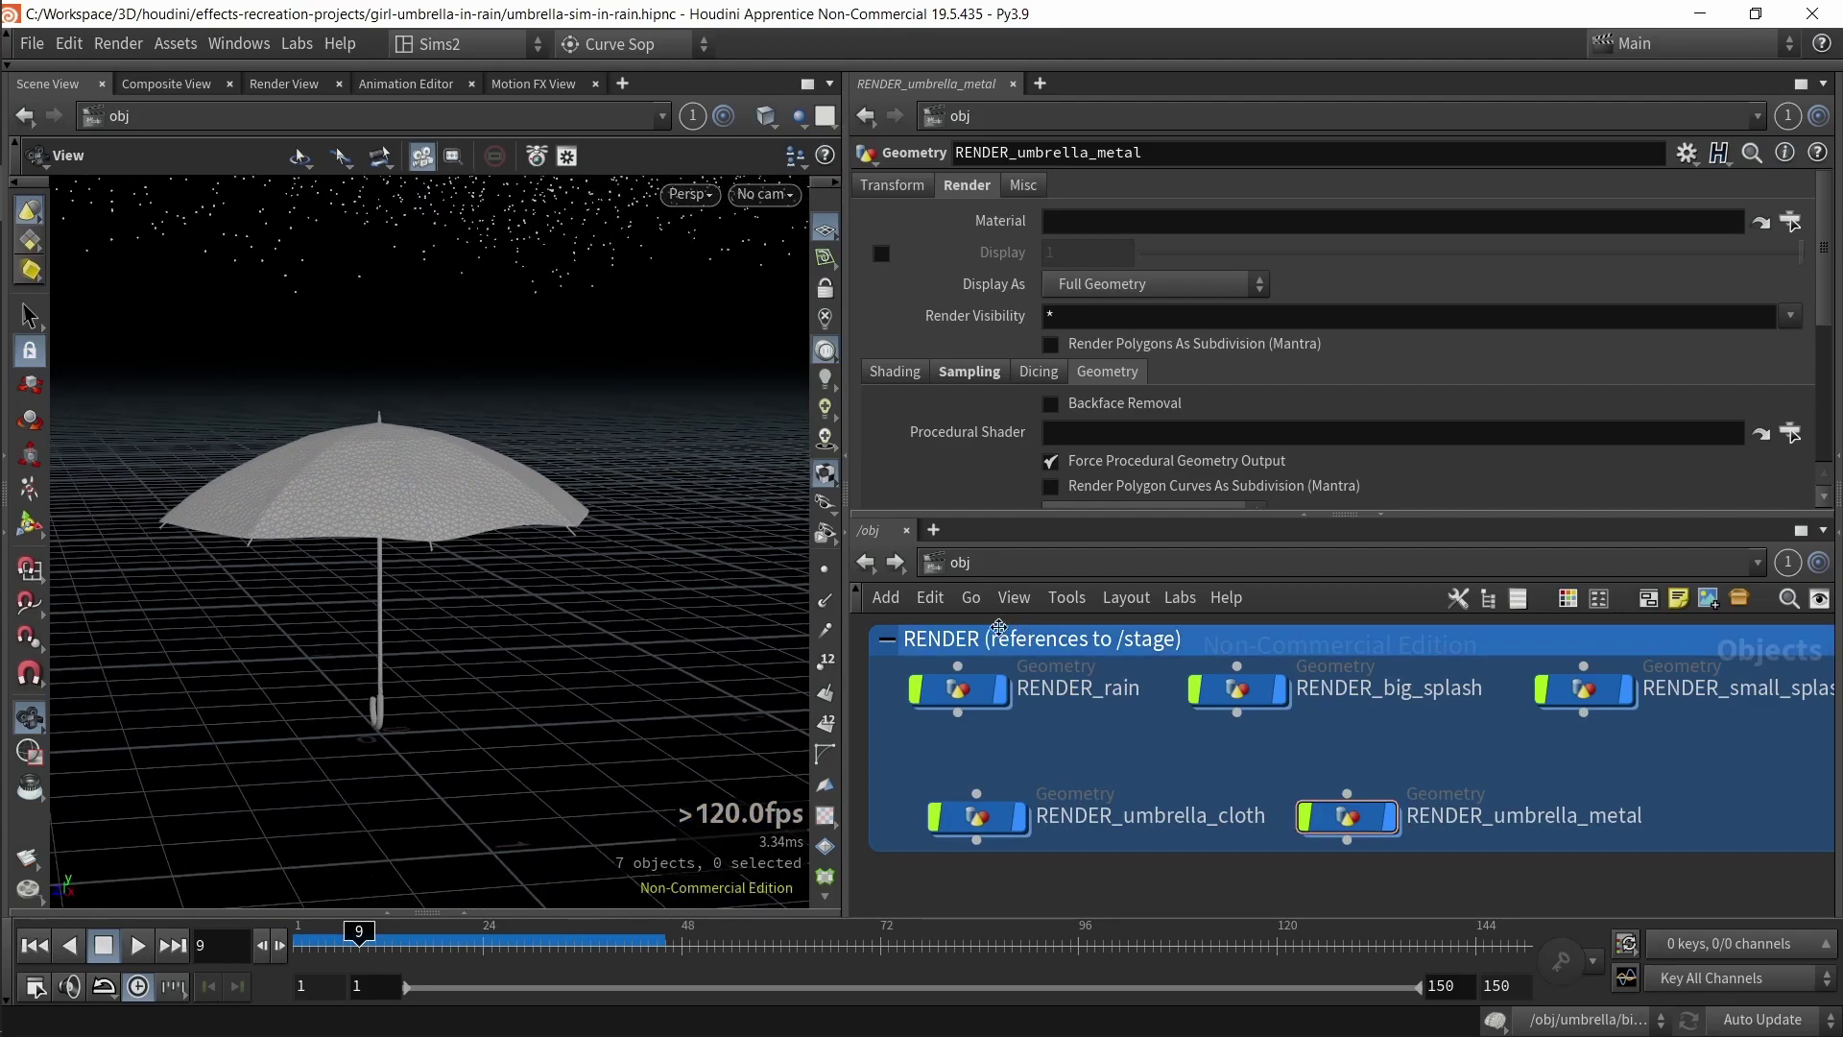
click(941, 597)
key(Escape)
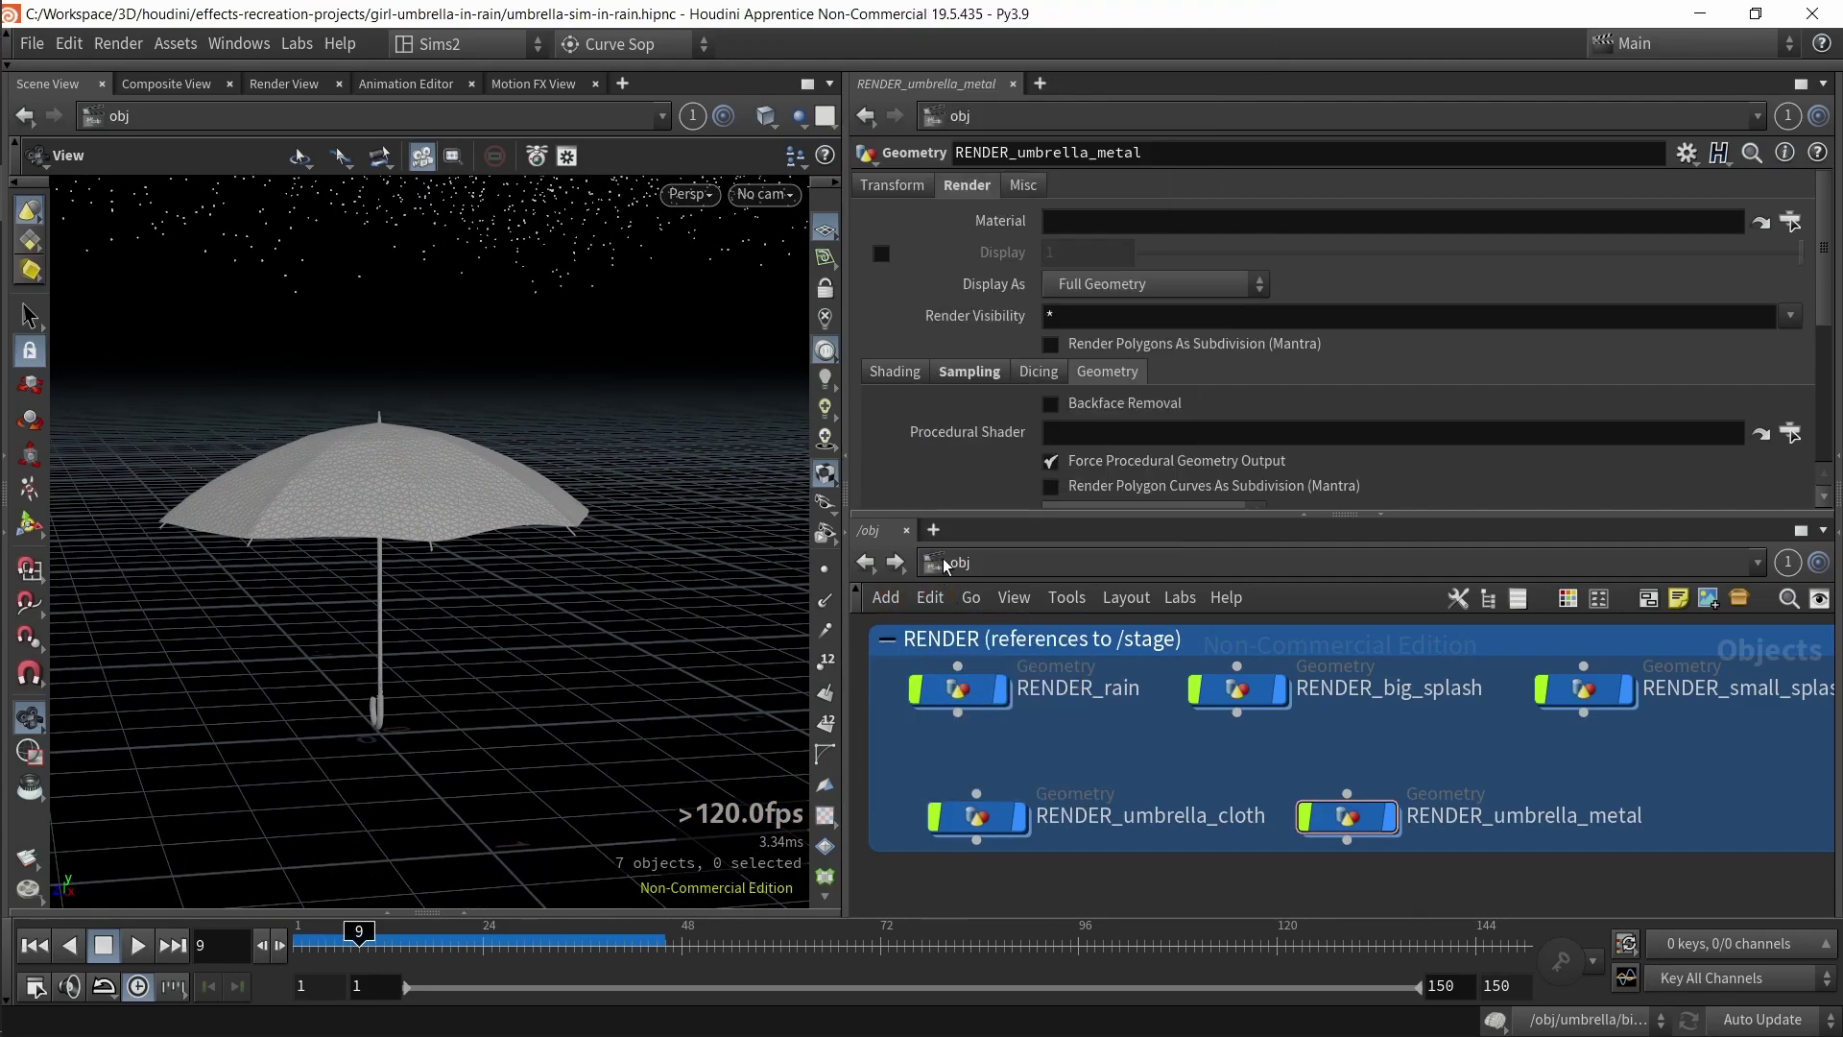
- Return to the /img level and open the comp1 network to view its node chain
click(949, 563)
click(989, 616)
double_click(1325, 765)
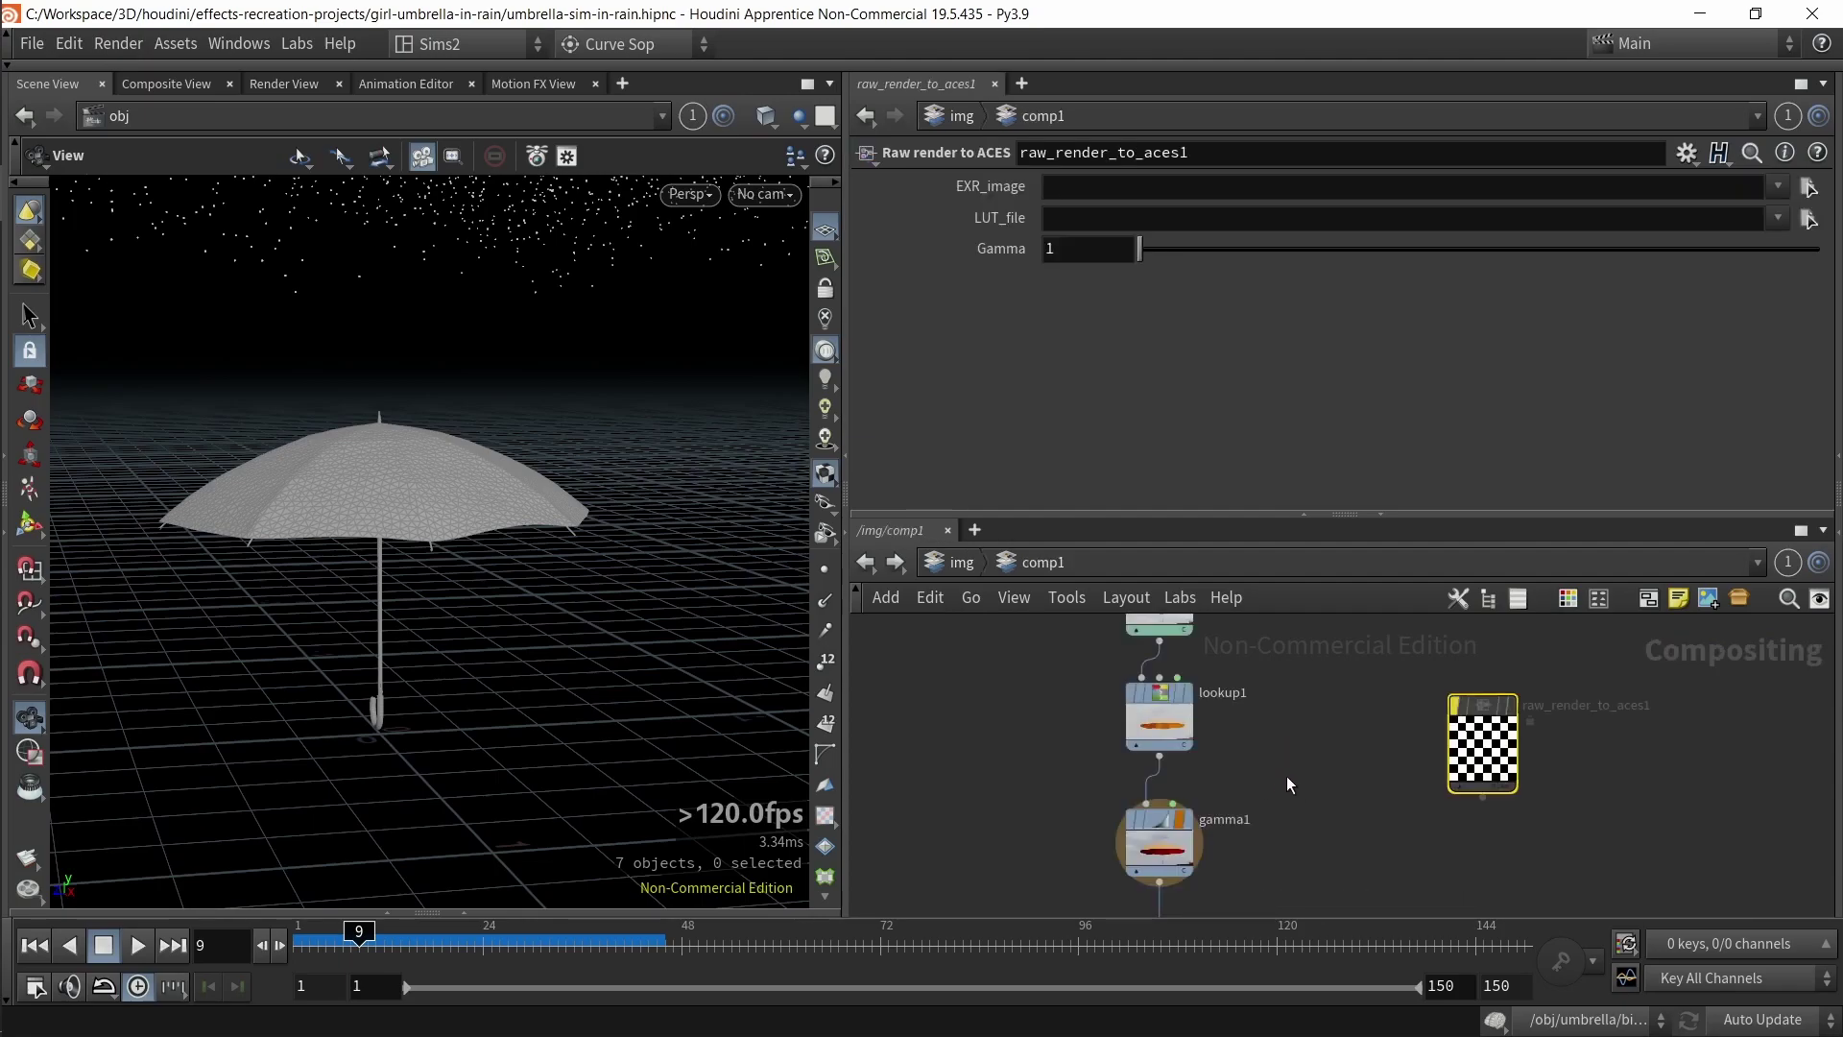
scroll(1282, 782, down, 1)
middle_drag(1276, 756, 1287, 743)
middle_drag(1165, 705, 1179, 732)
scroll(1161, 713, up, 2)
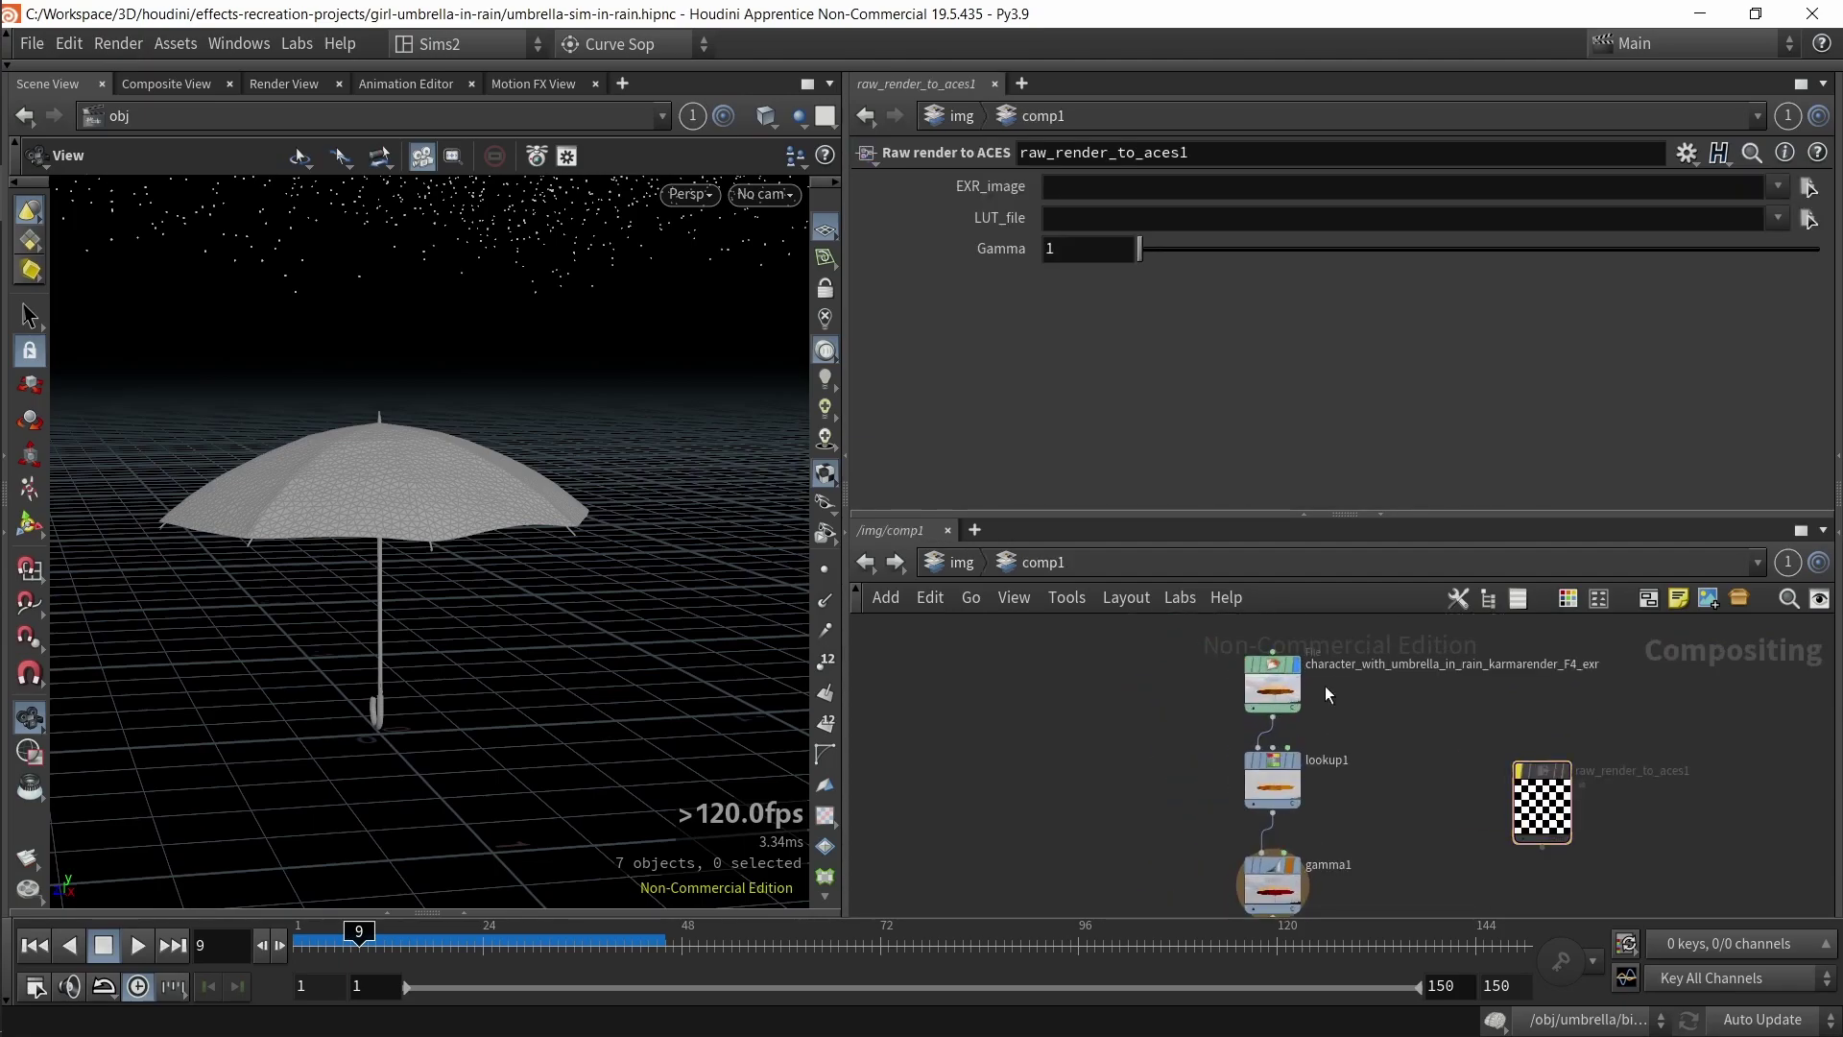
- Select the character_with_umbrella_in_rain_karmarender_F4_exr file node, browse $HIP/render/ for its image sequence, and cancel the file selection
scroll(1354, 723, up, 2)
drag(1015, 661, 1450, 774)
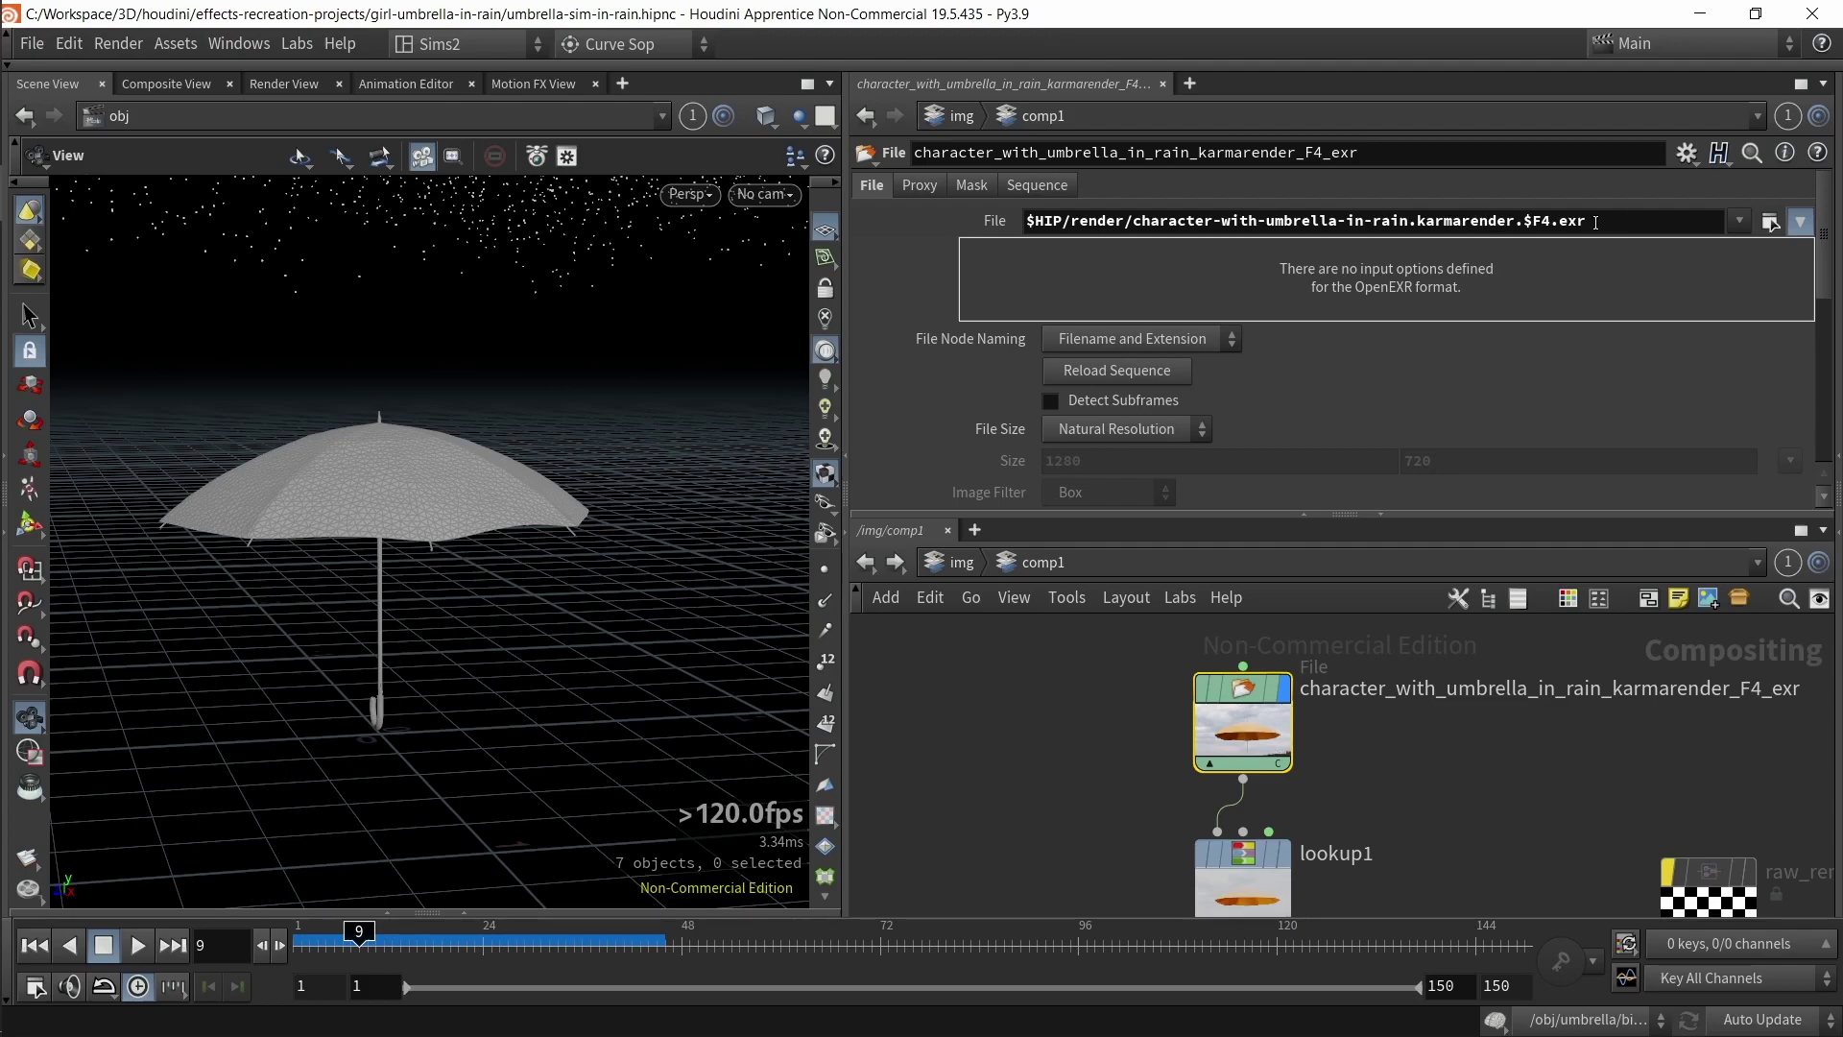
click(1771, 222)
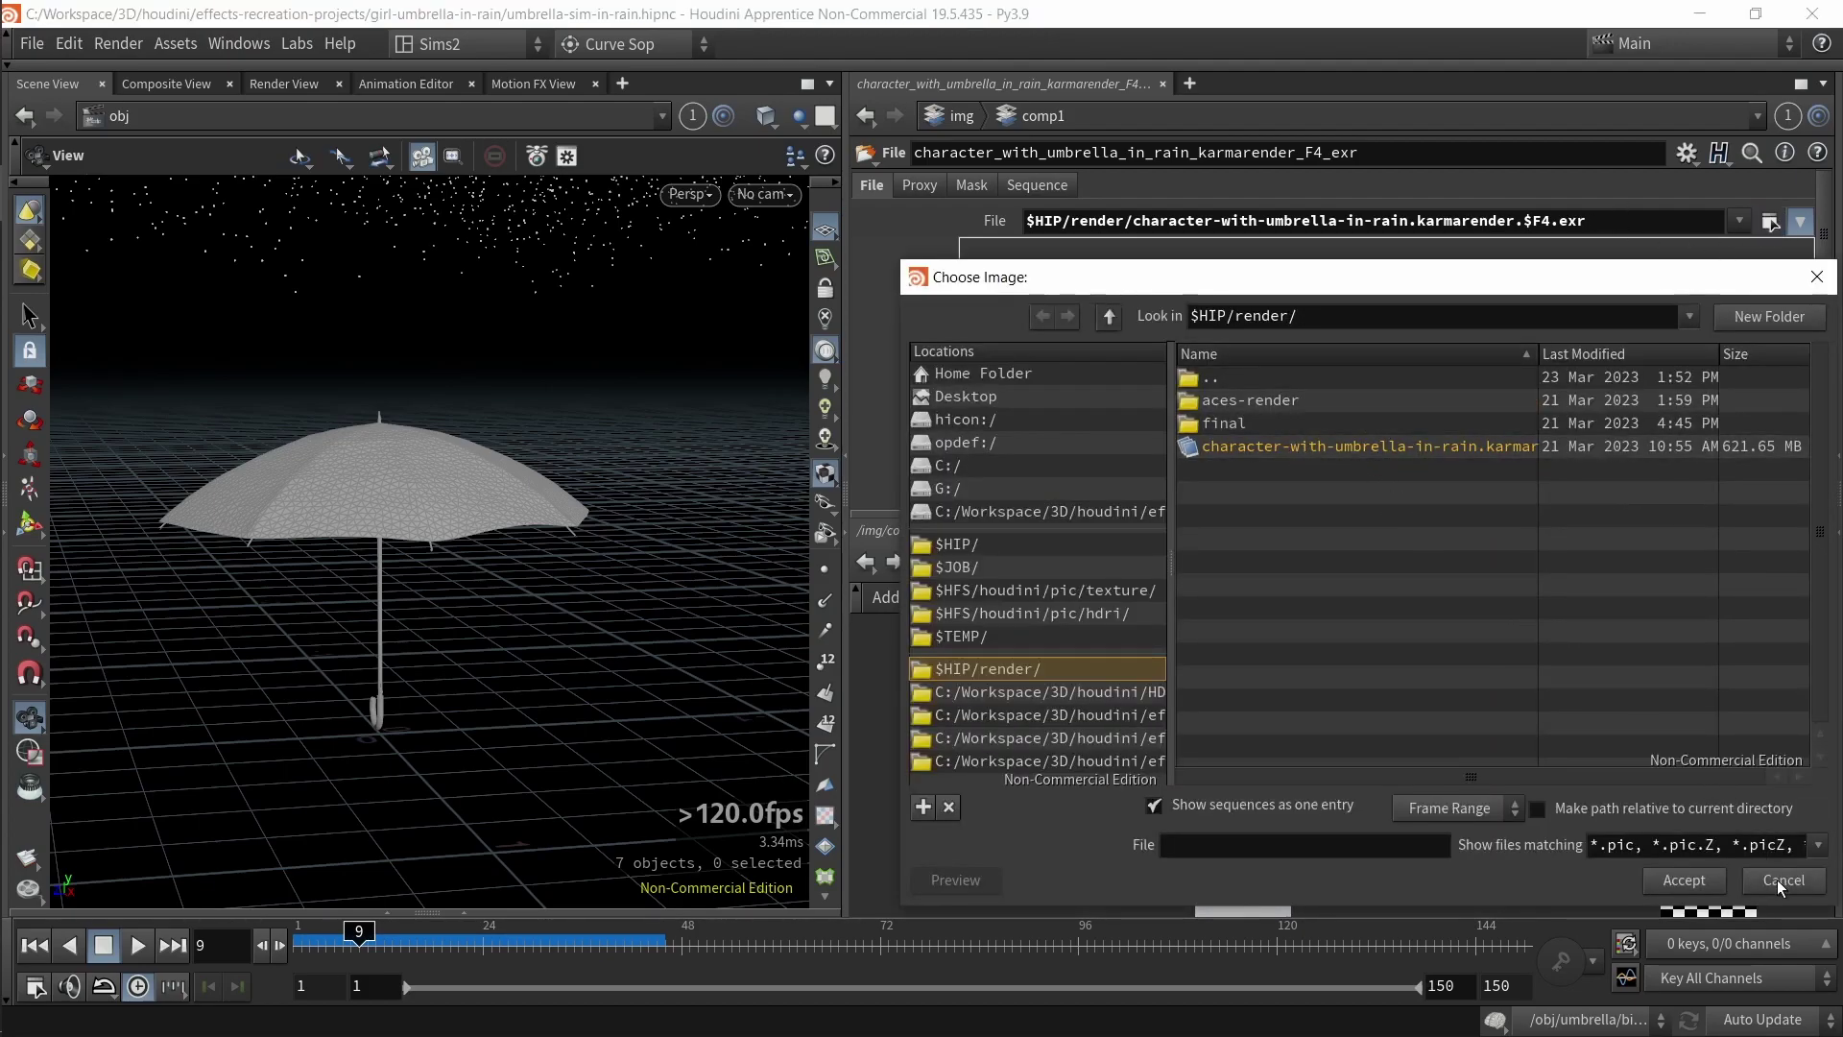
click(1556, 447)
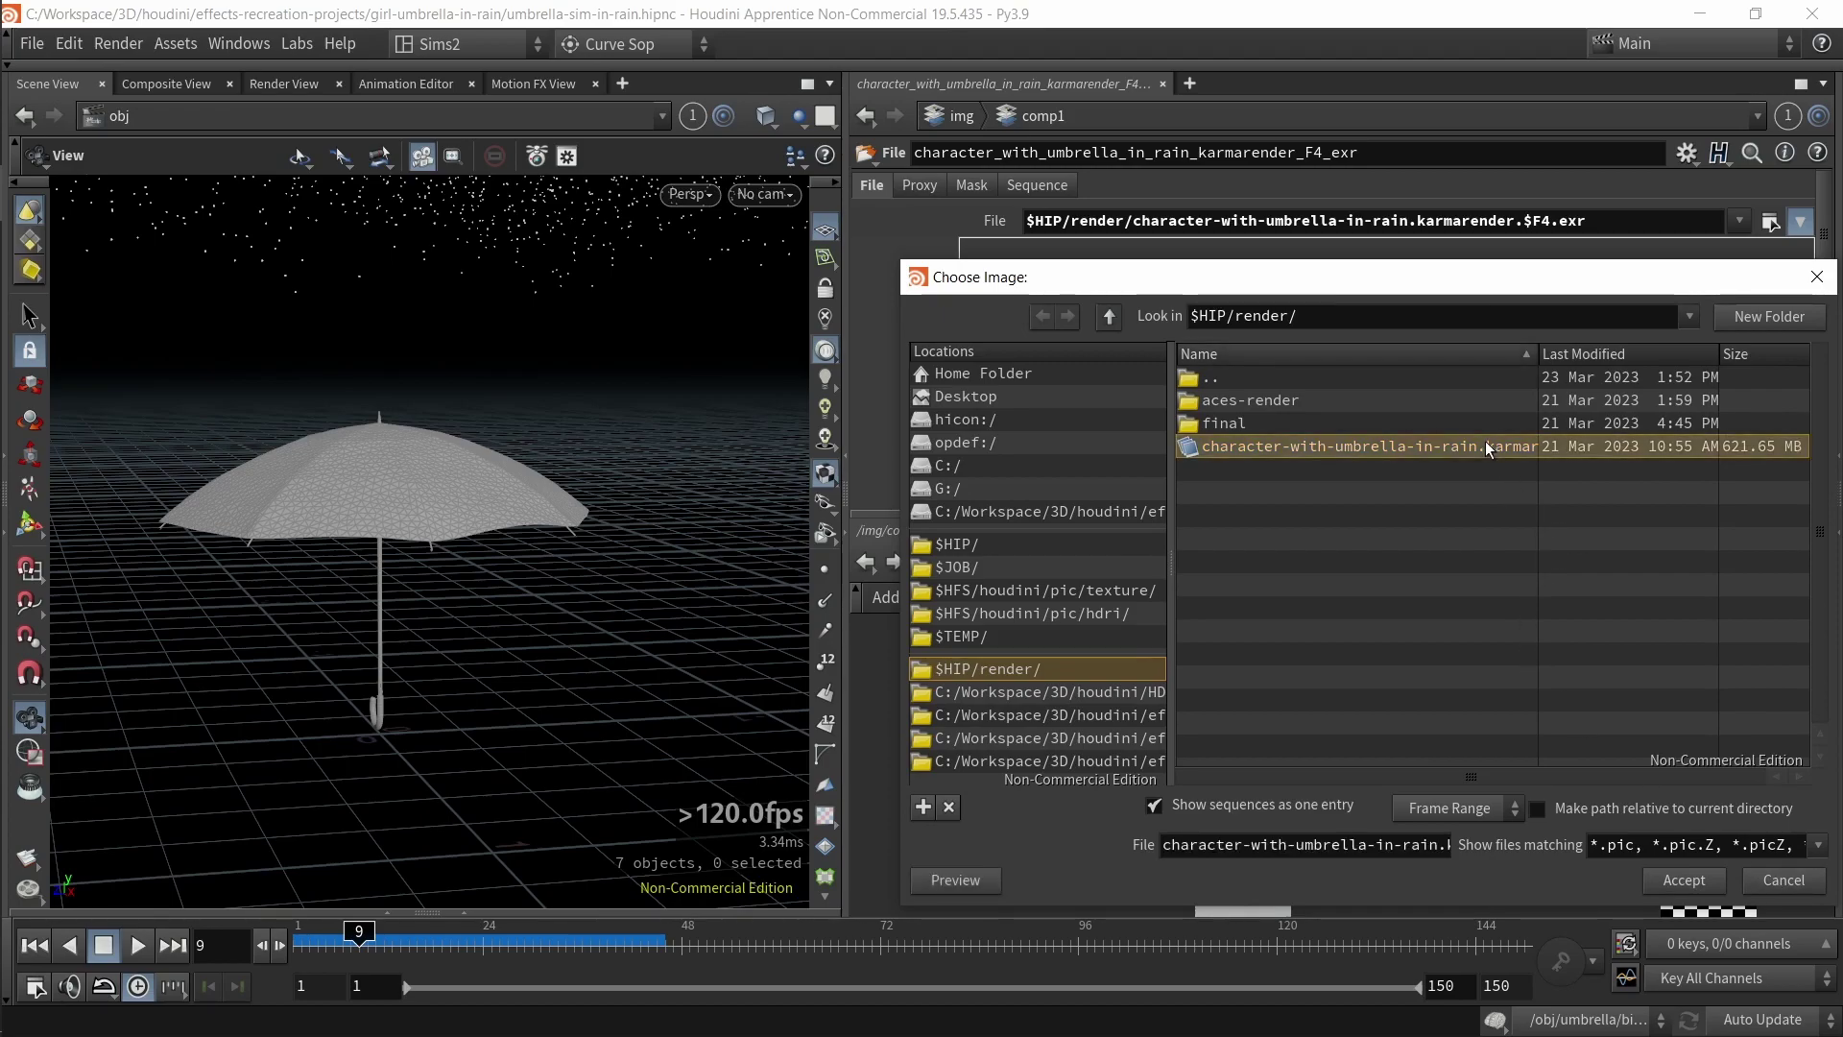
click(1782, 881)
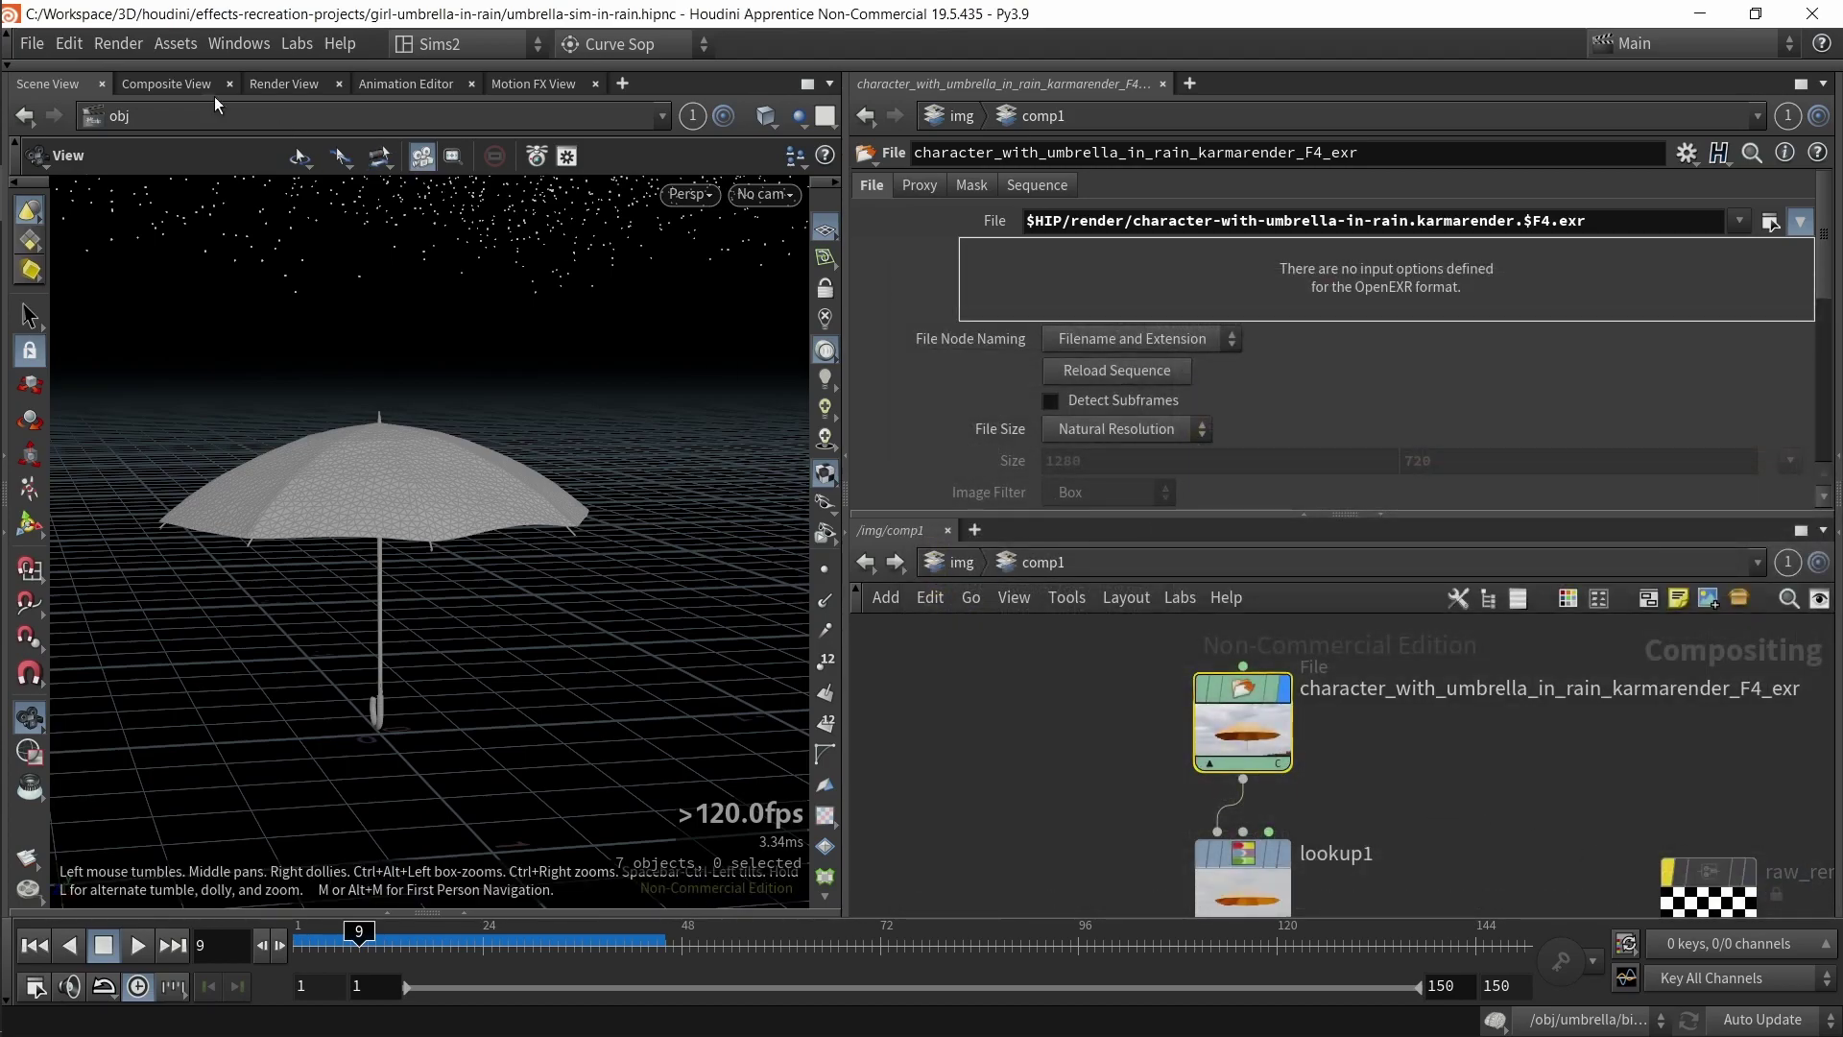
- Show the rendered EXR from the file node in the Composite View and enlarge the image
click(137, 85)
scroll(493, 485, up, 3)
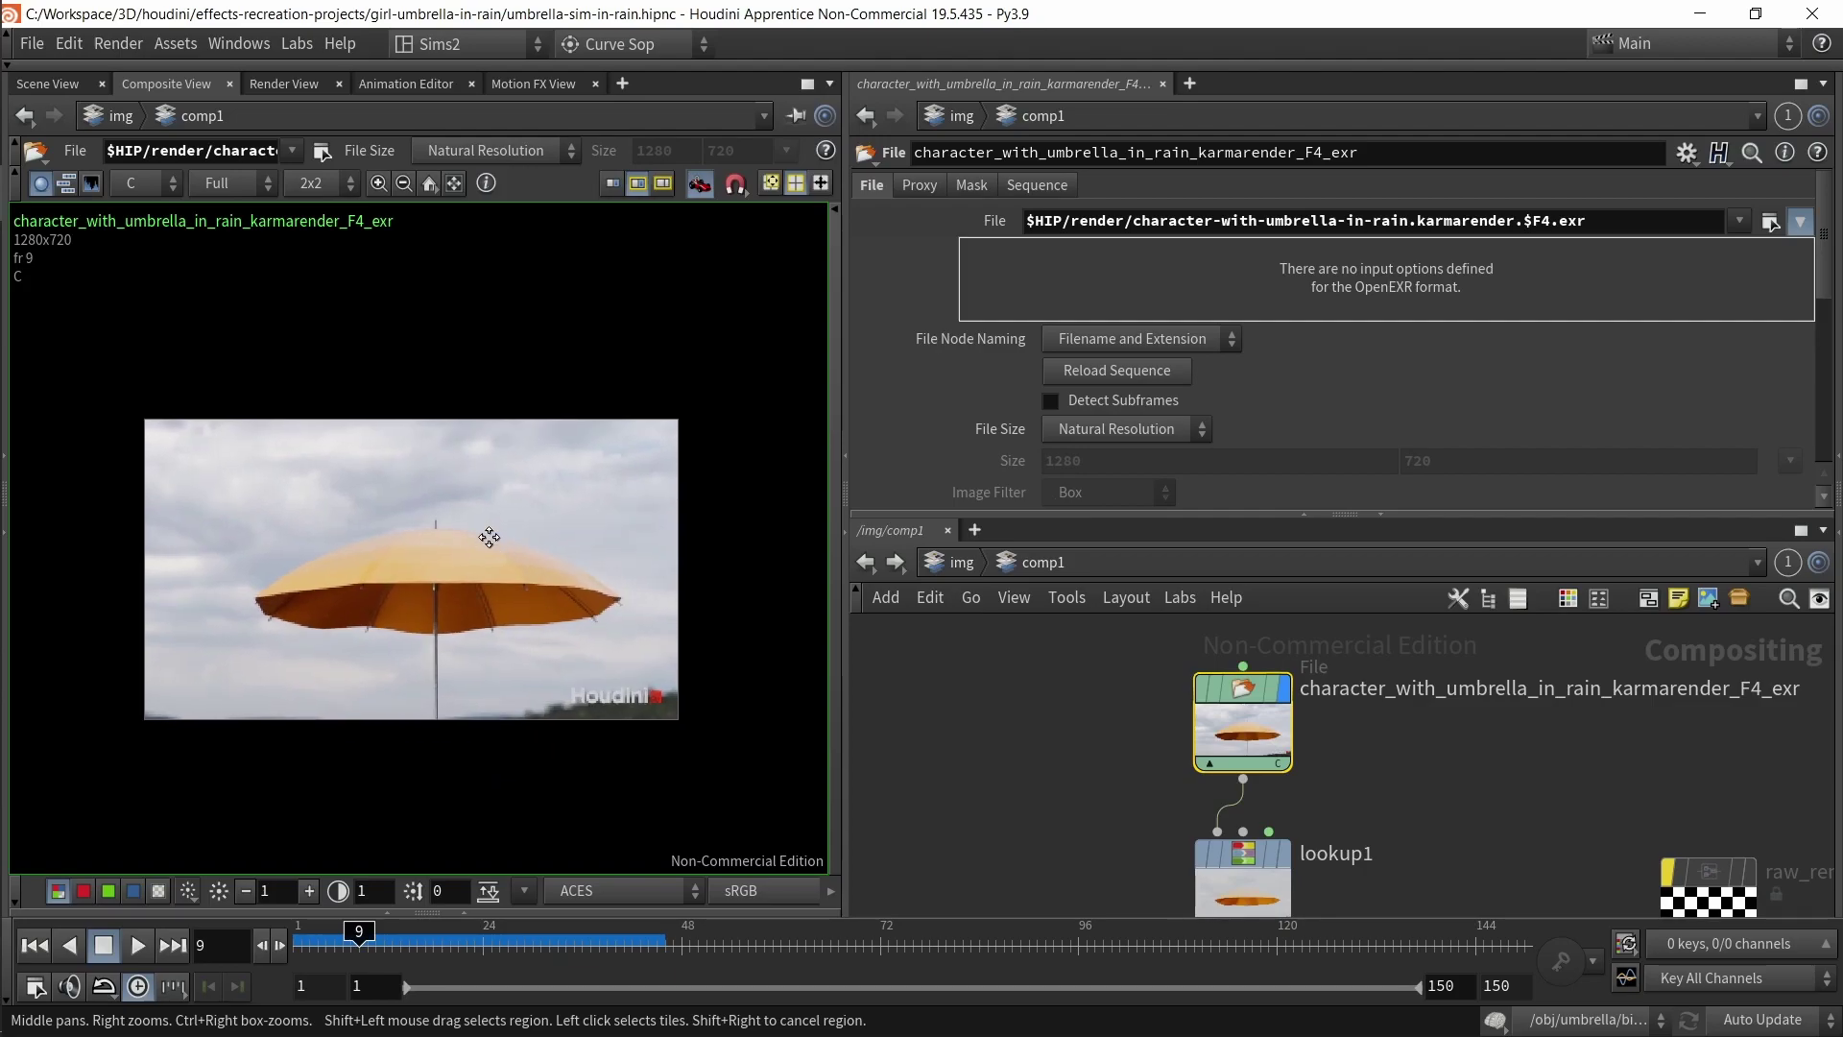
drag(1244, 726, 469, 570)
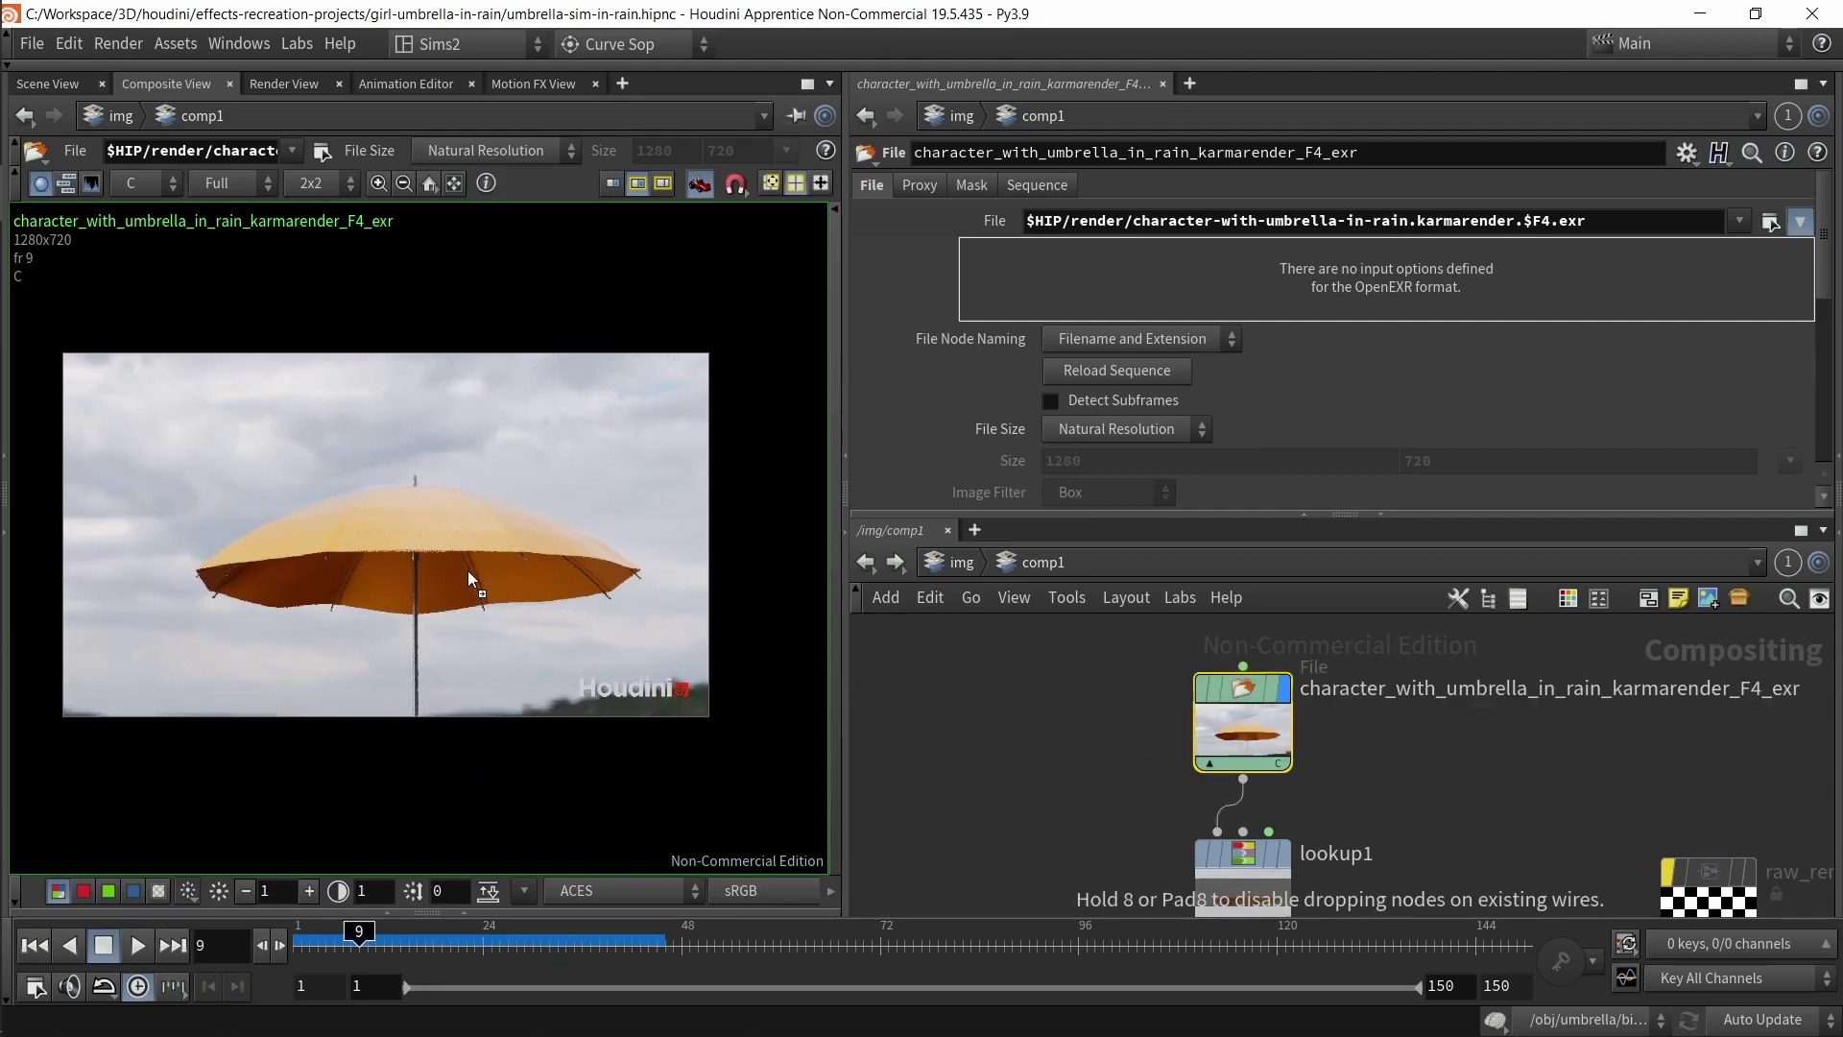
drag(468, 570, 472, 574)
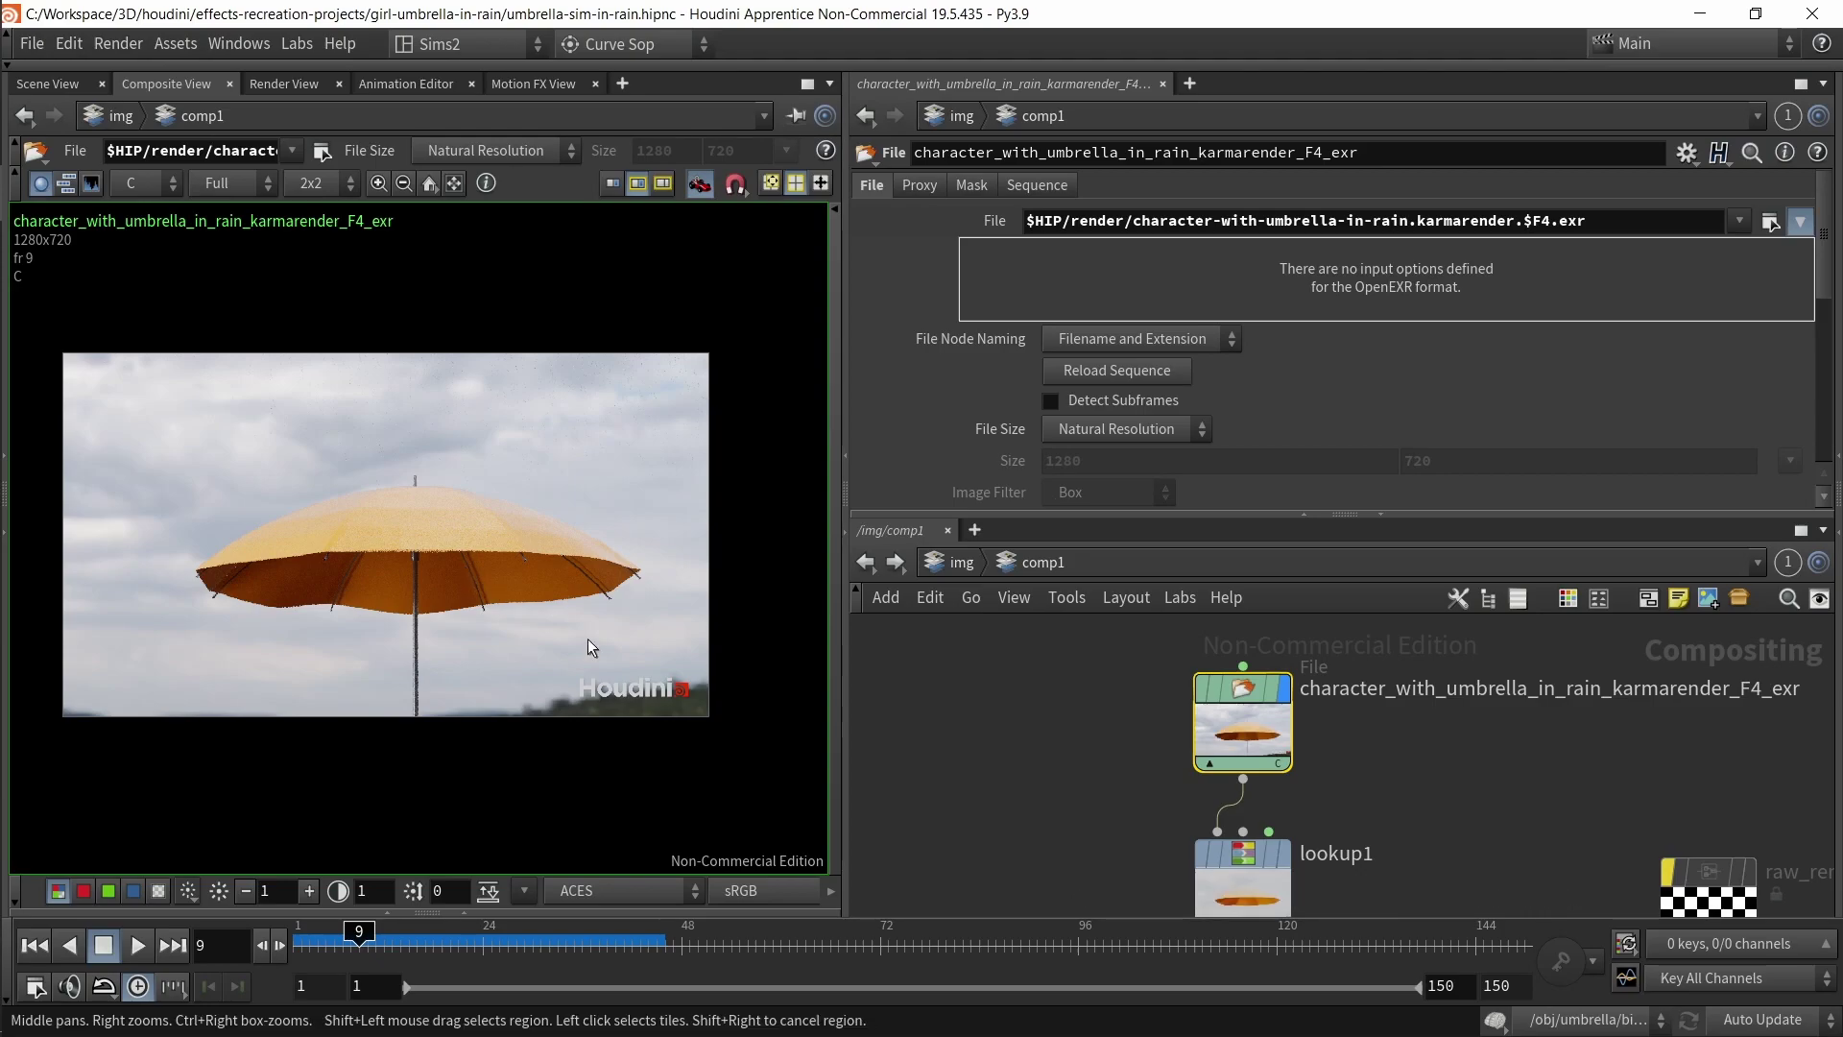
- Compare the EXR render with OpenColorIO enabled and disabled in the Composite View, and leave OpenColorIO disabled
click(584, 893)
click(607, 918)
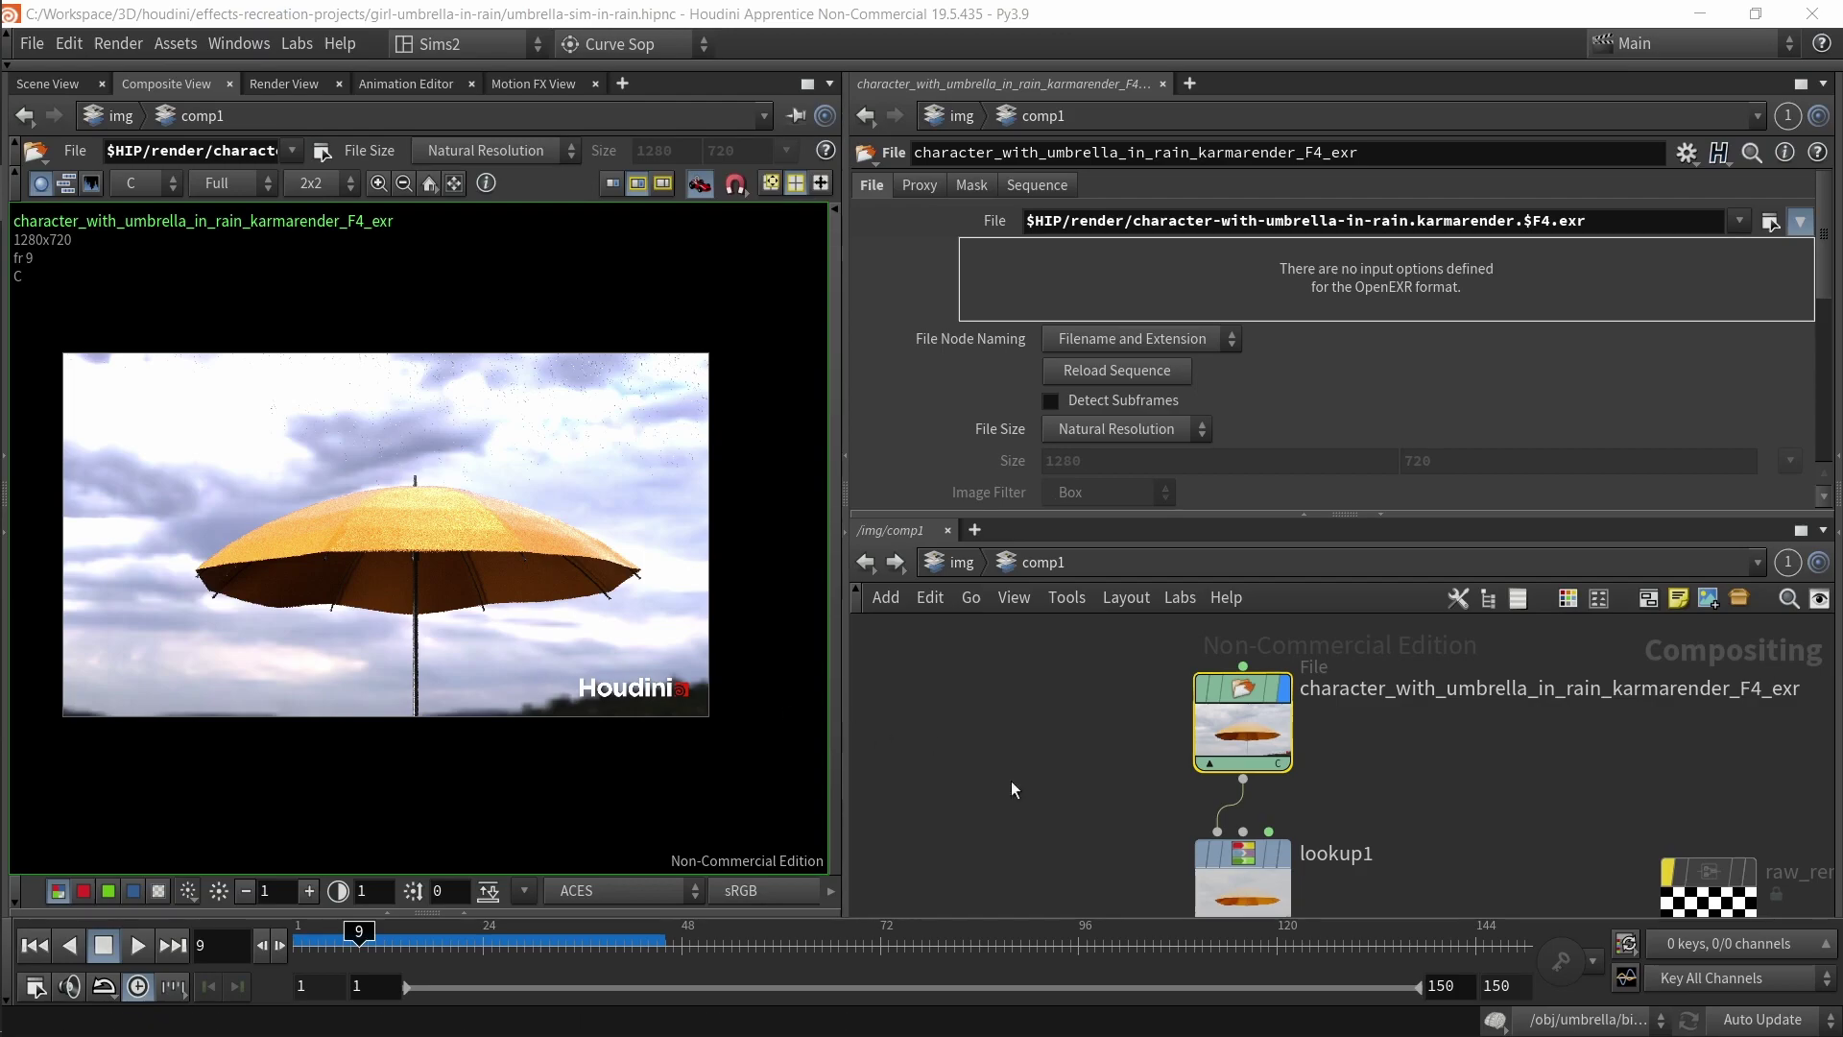
scroll(1143, 726, down, 2)
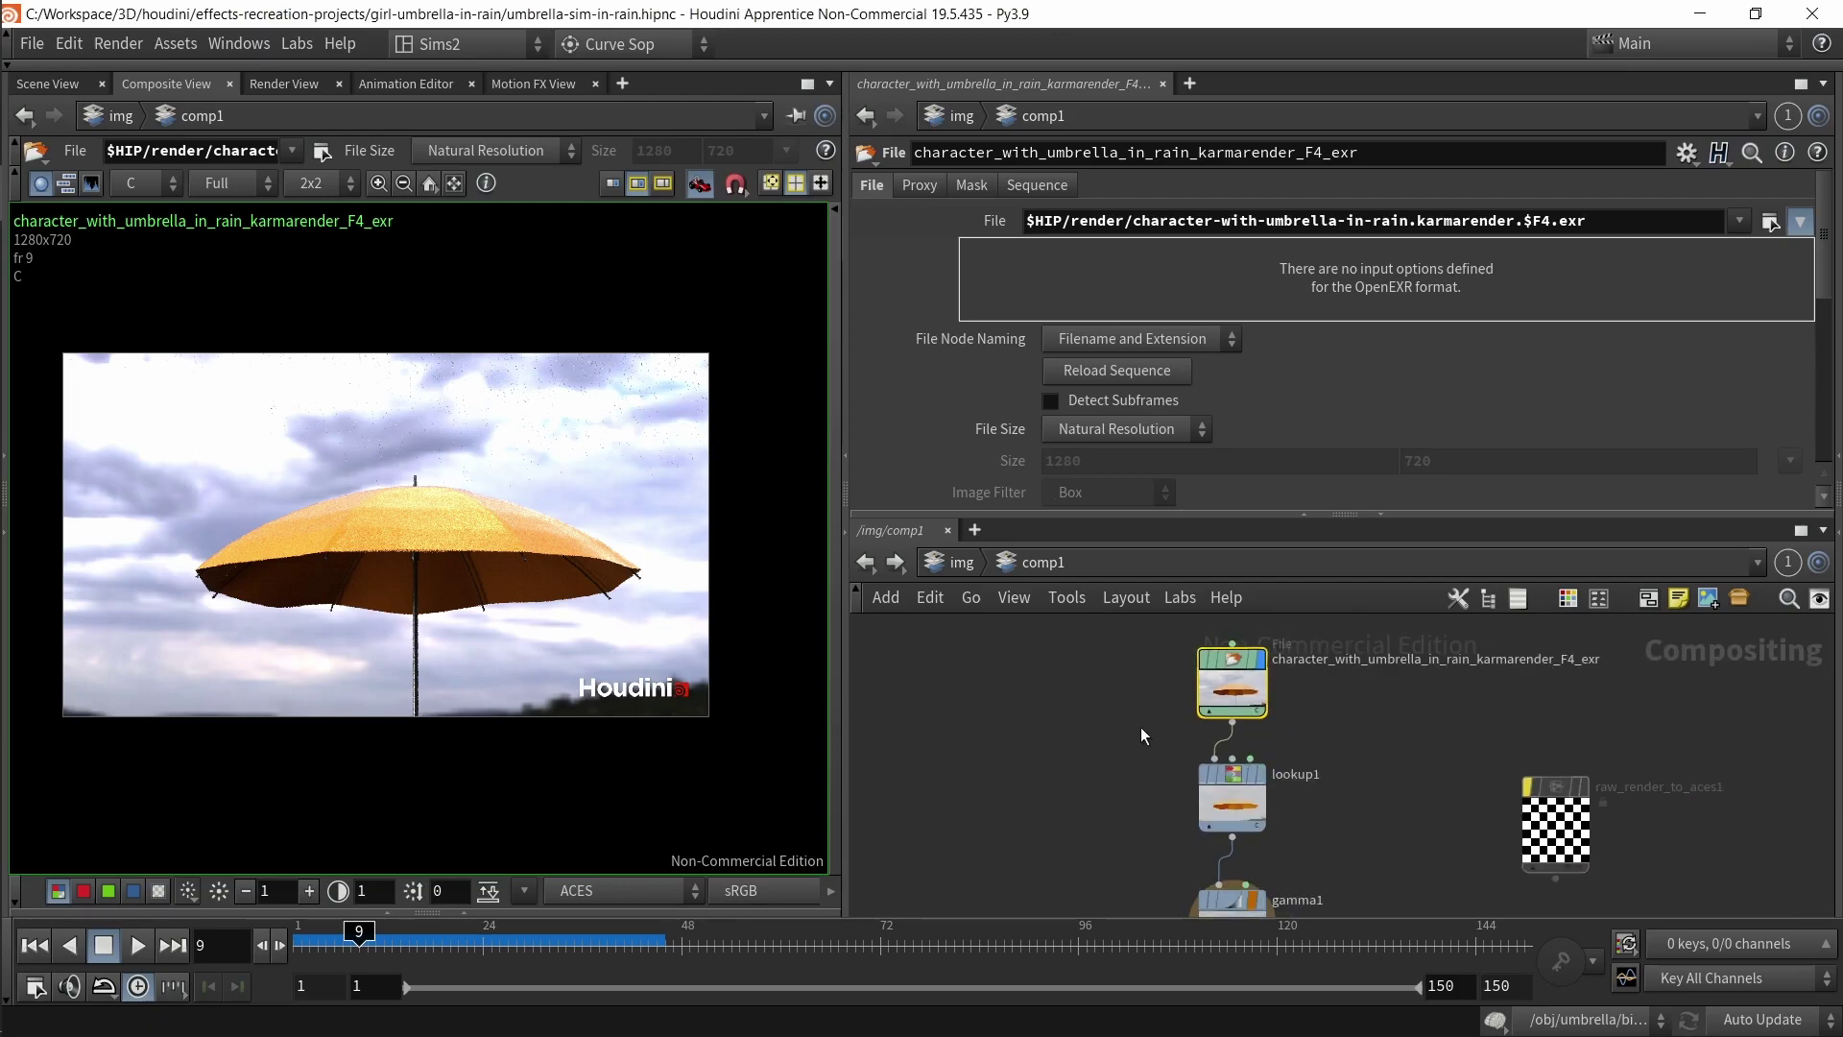
click(576, 890)
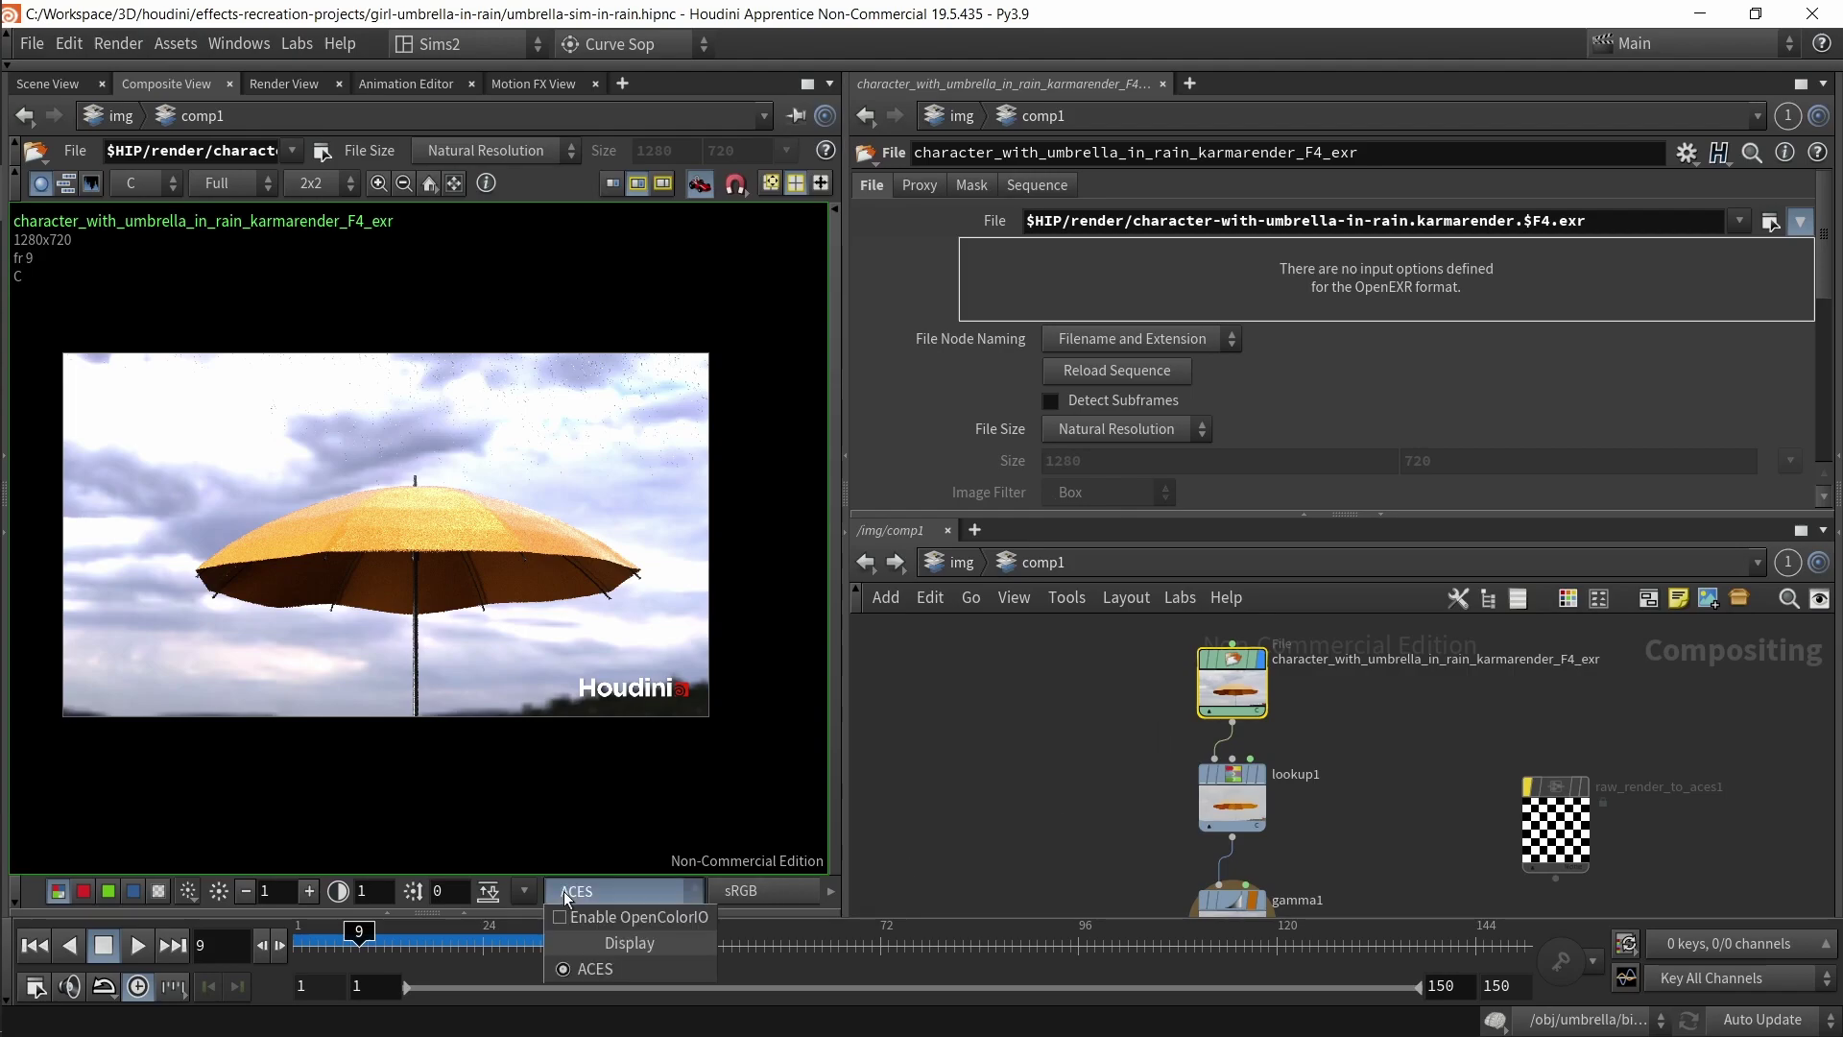
click(603, 922)
click(603, 893)
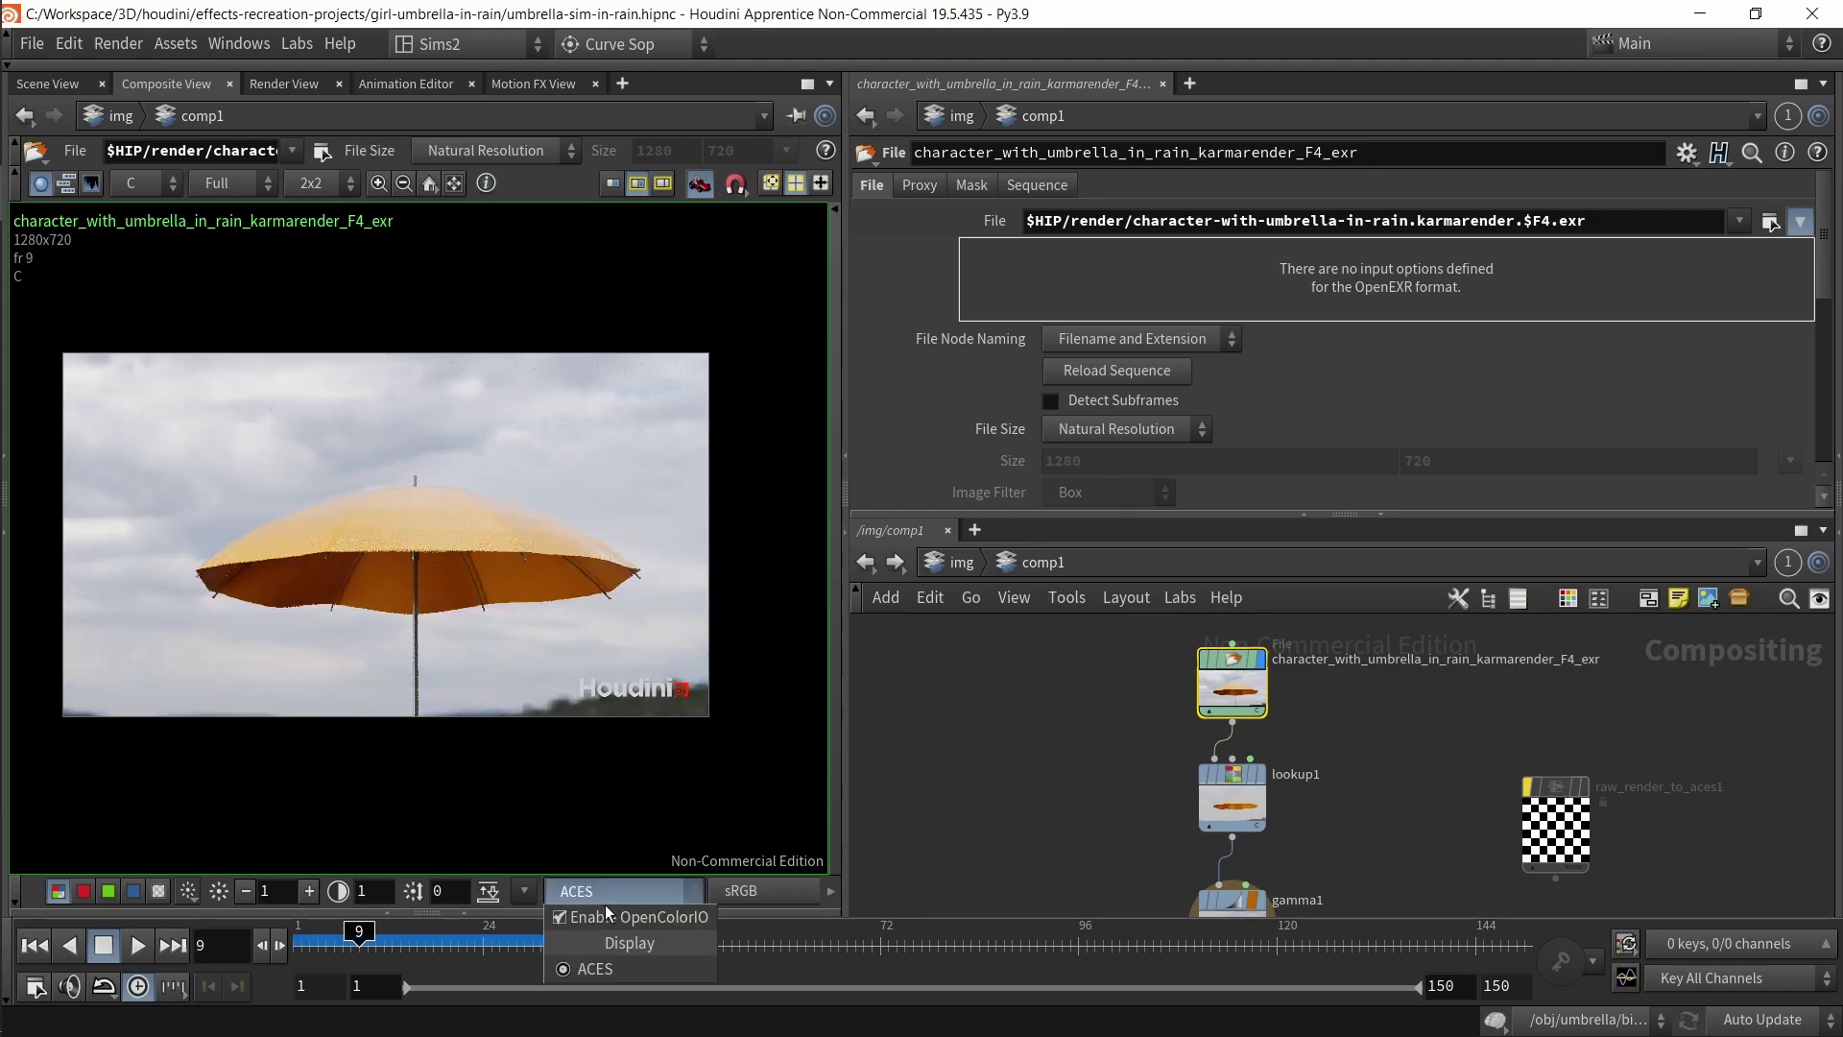
click(601, 918)
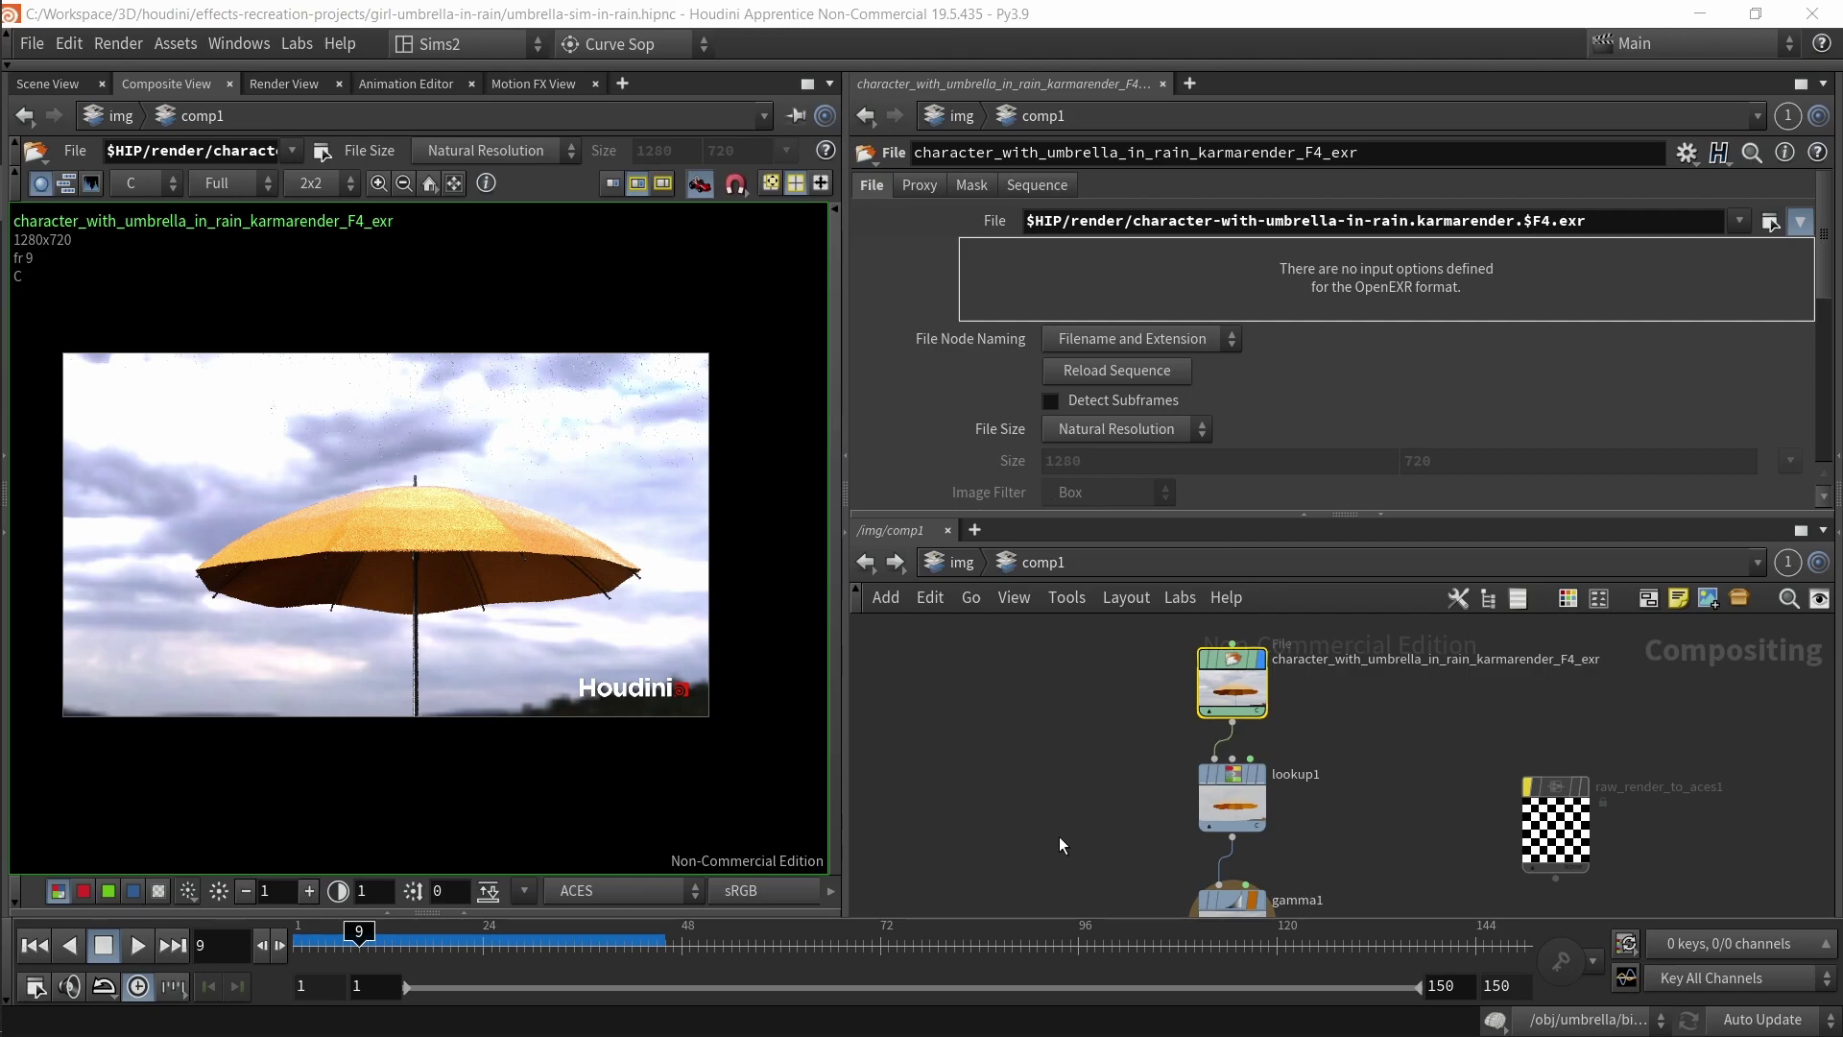
click(591, 890)
click(589, 912)
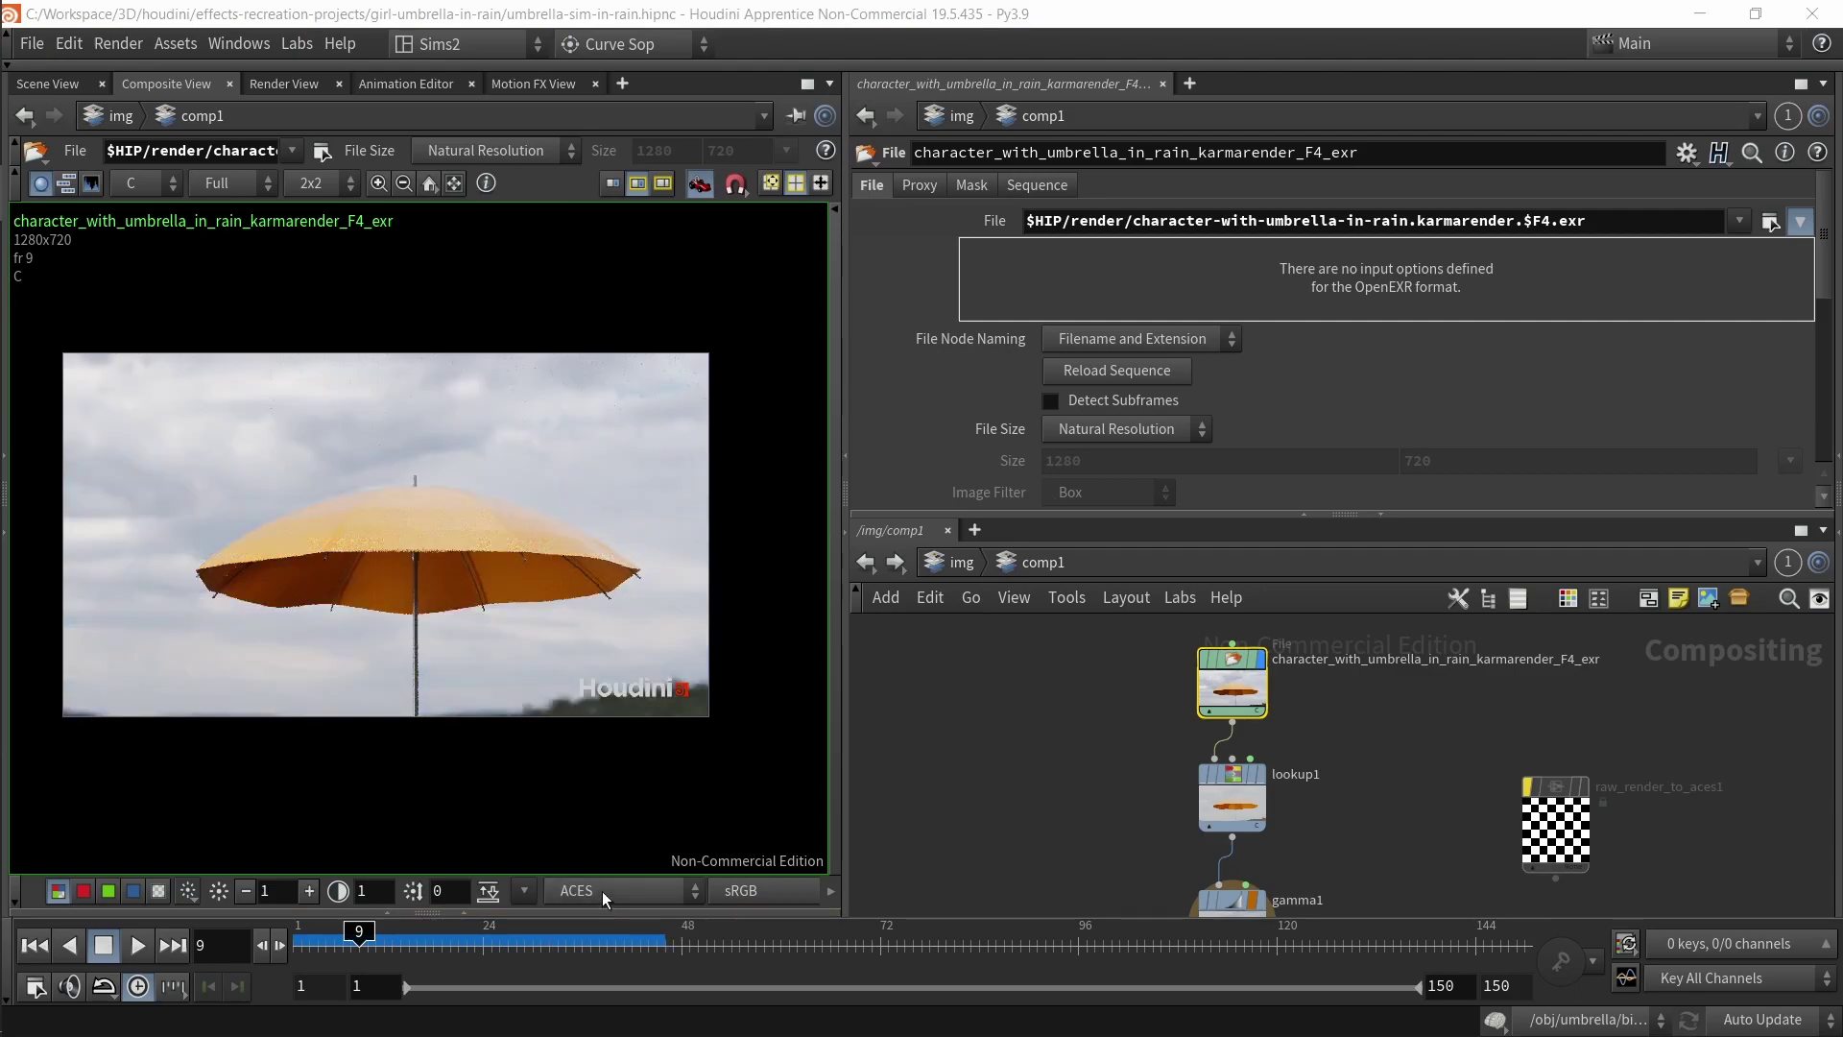
click(602, 890)
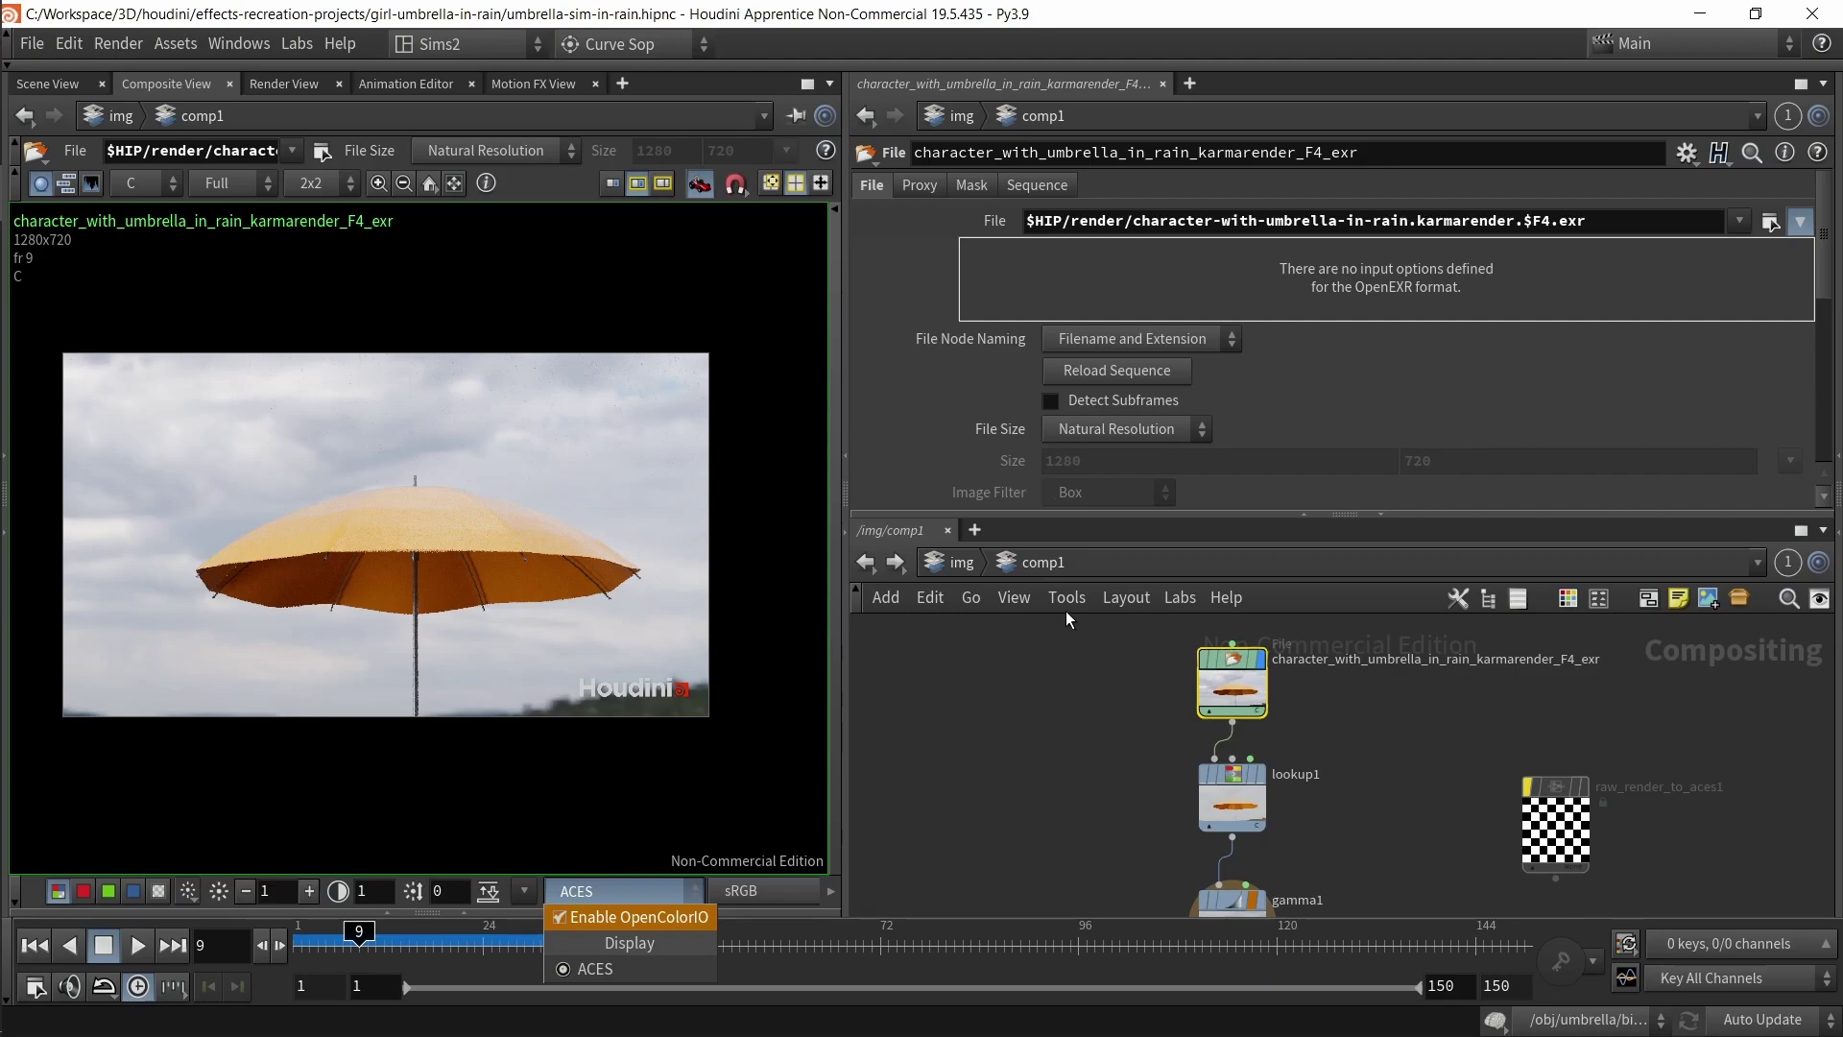
click(659, 916)
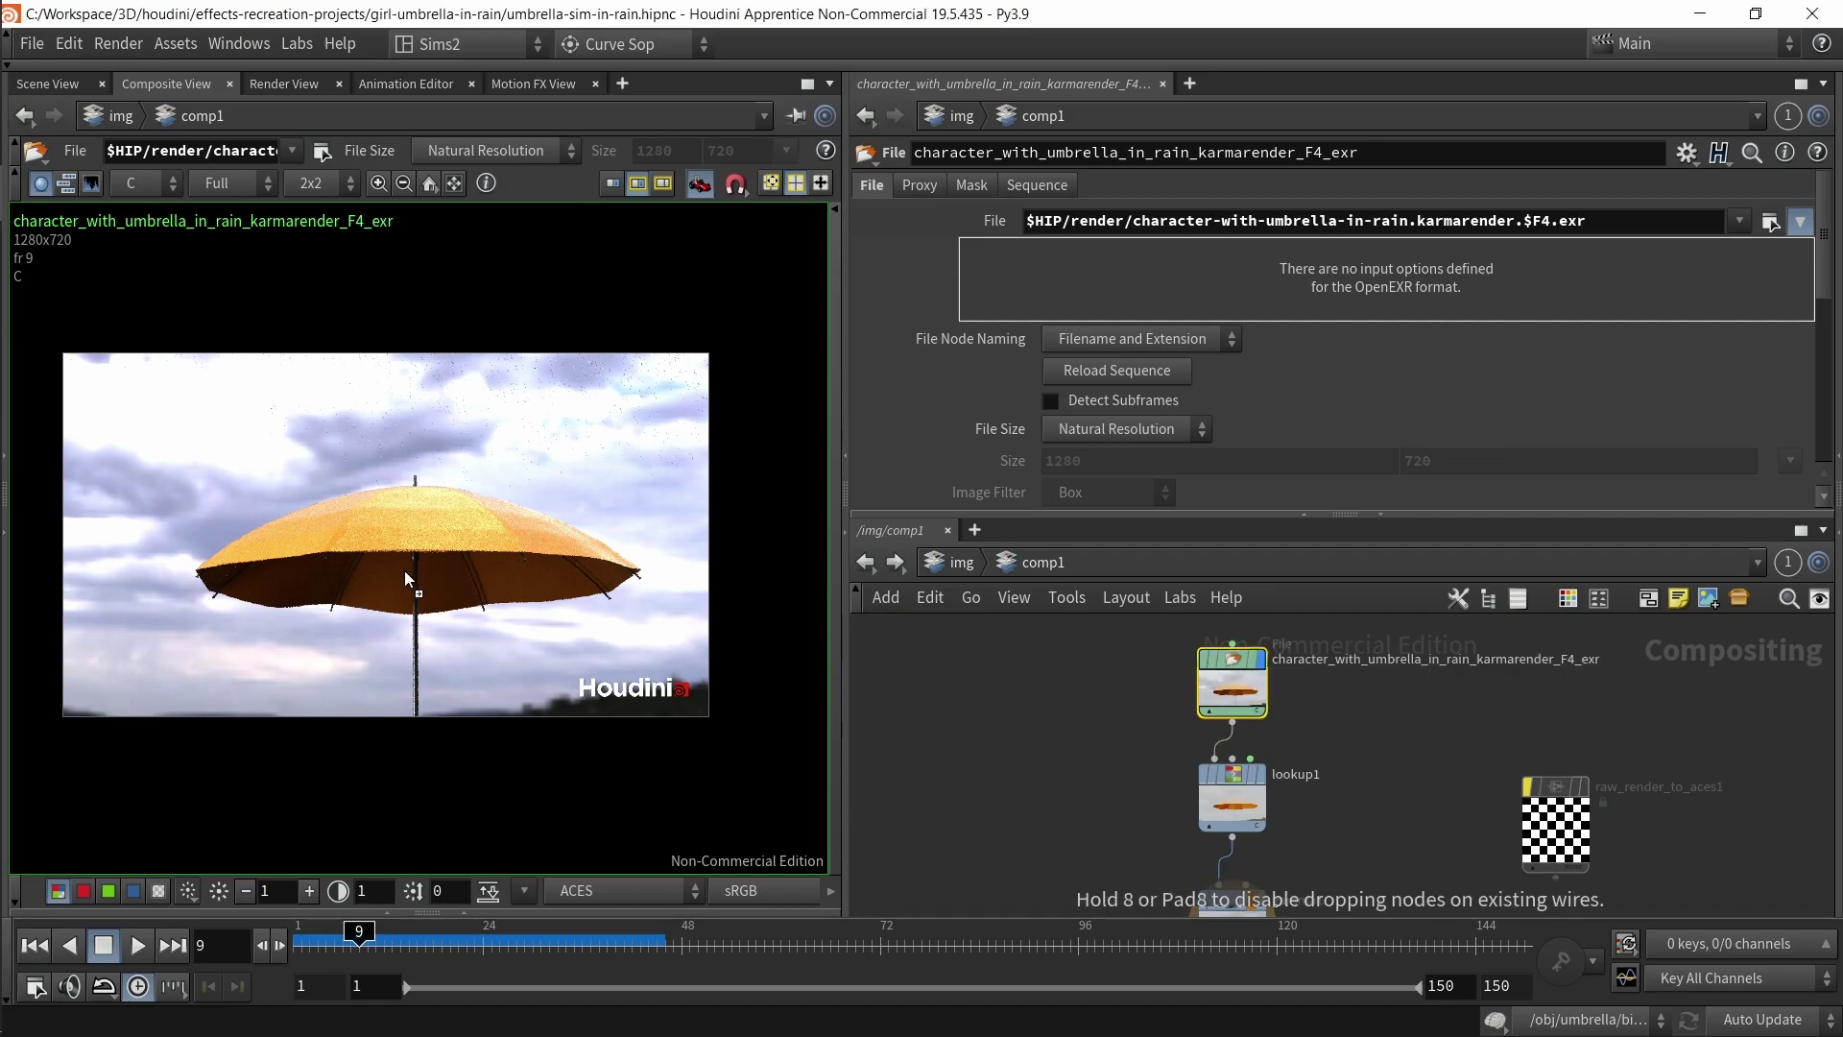
- Select the lookup1 node and examine its LUT File path to the baked Houdini sRGB for ACEScg LUT
scroll(1301, 807, up, 2)
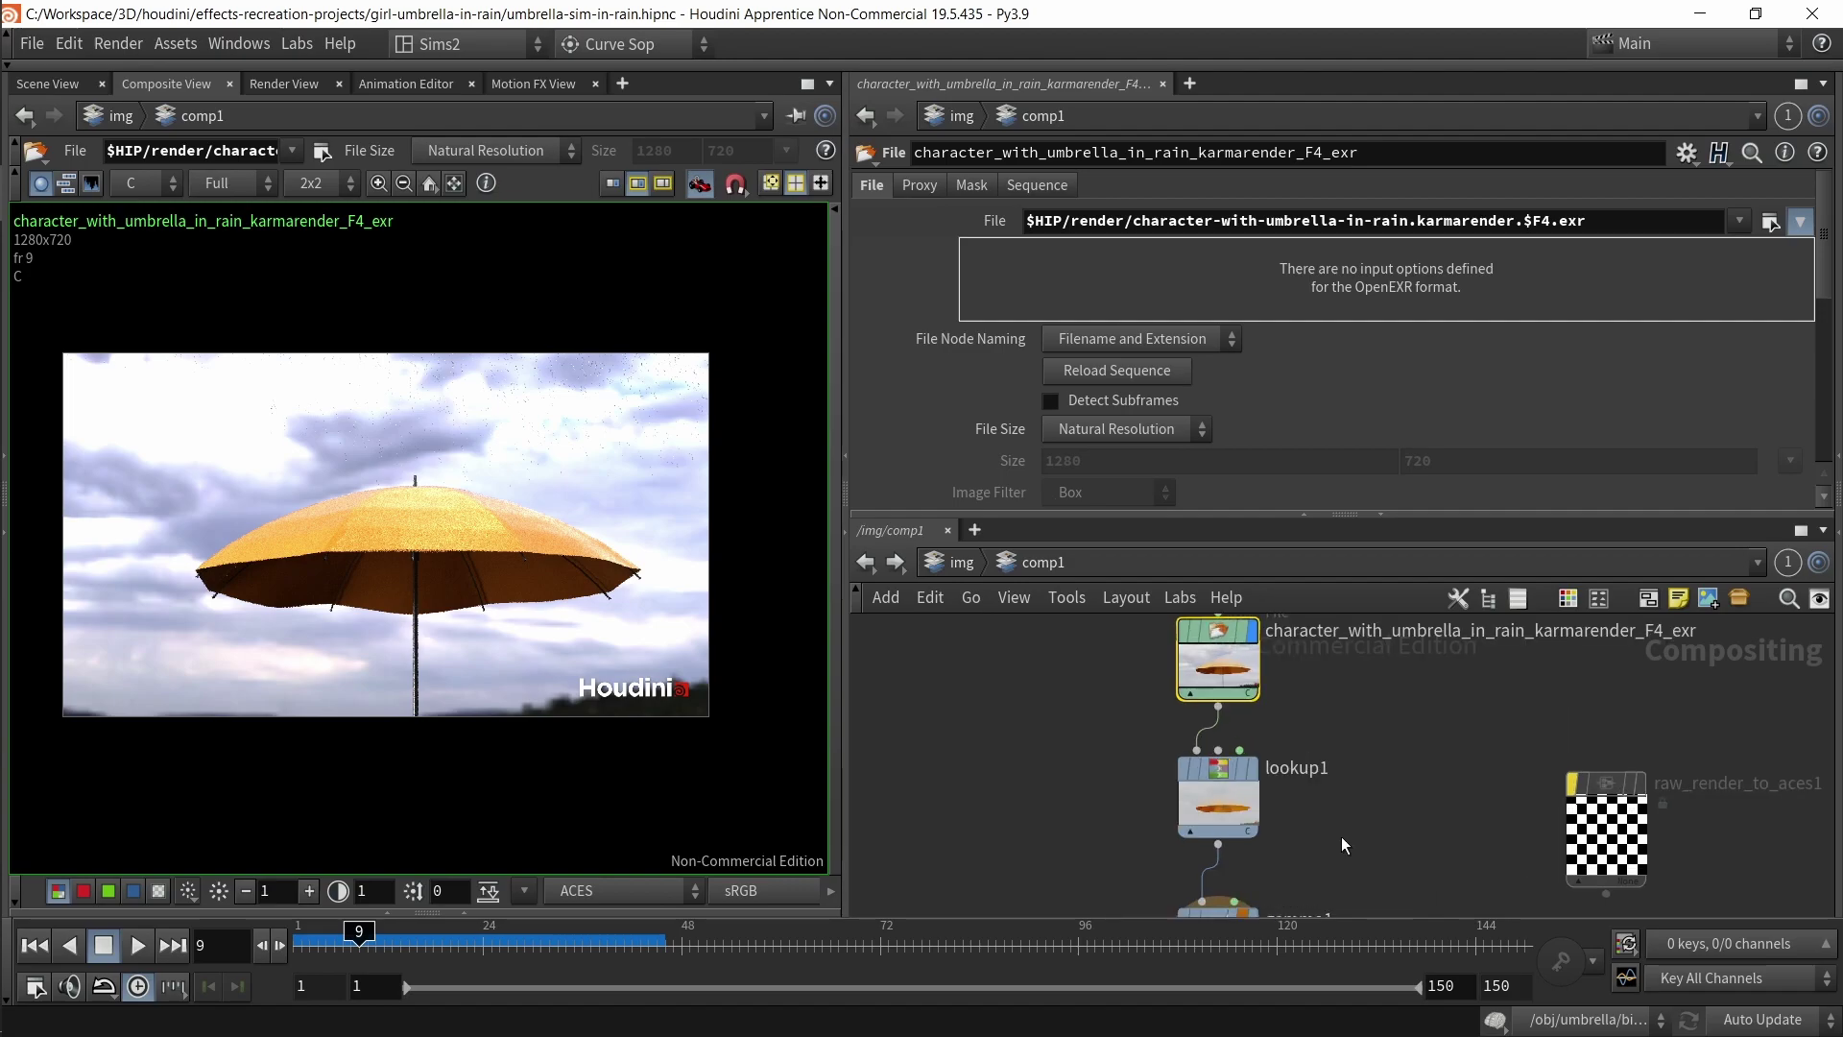
drag(1024, 747, 1344, 860)
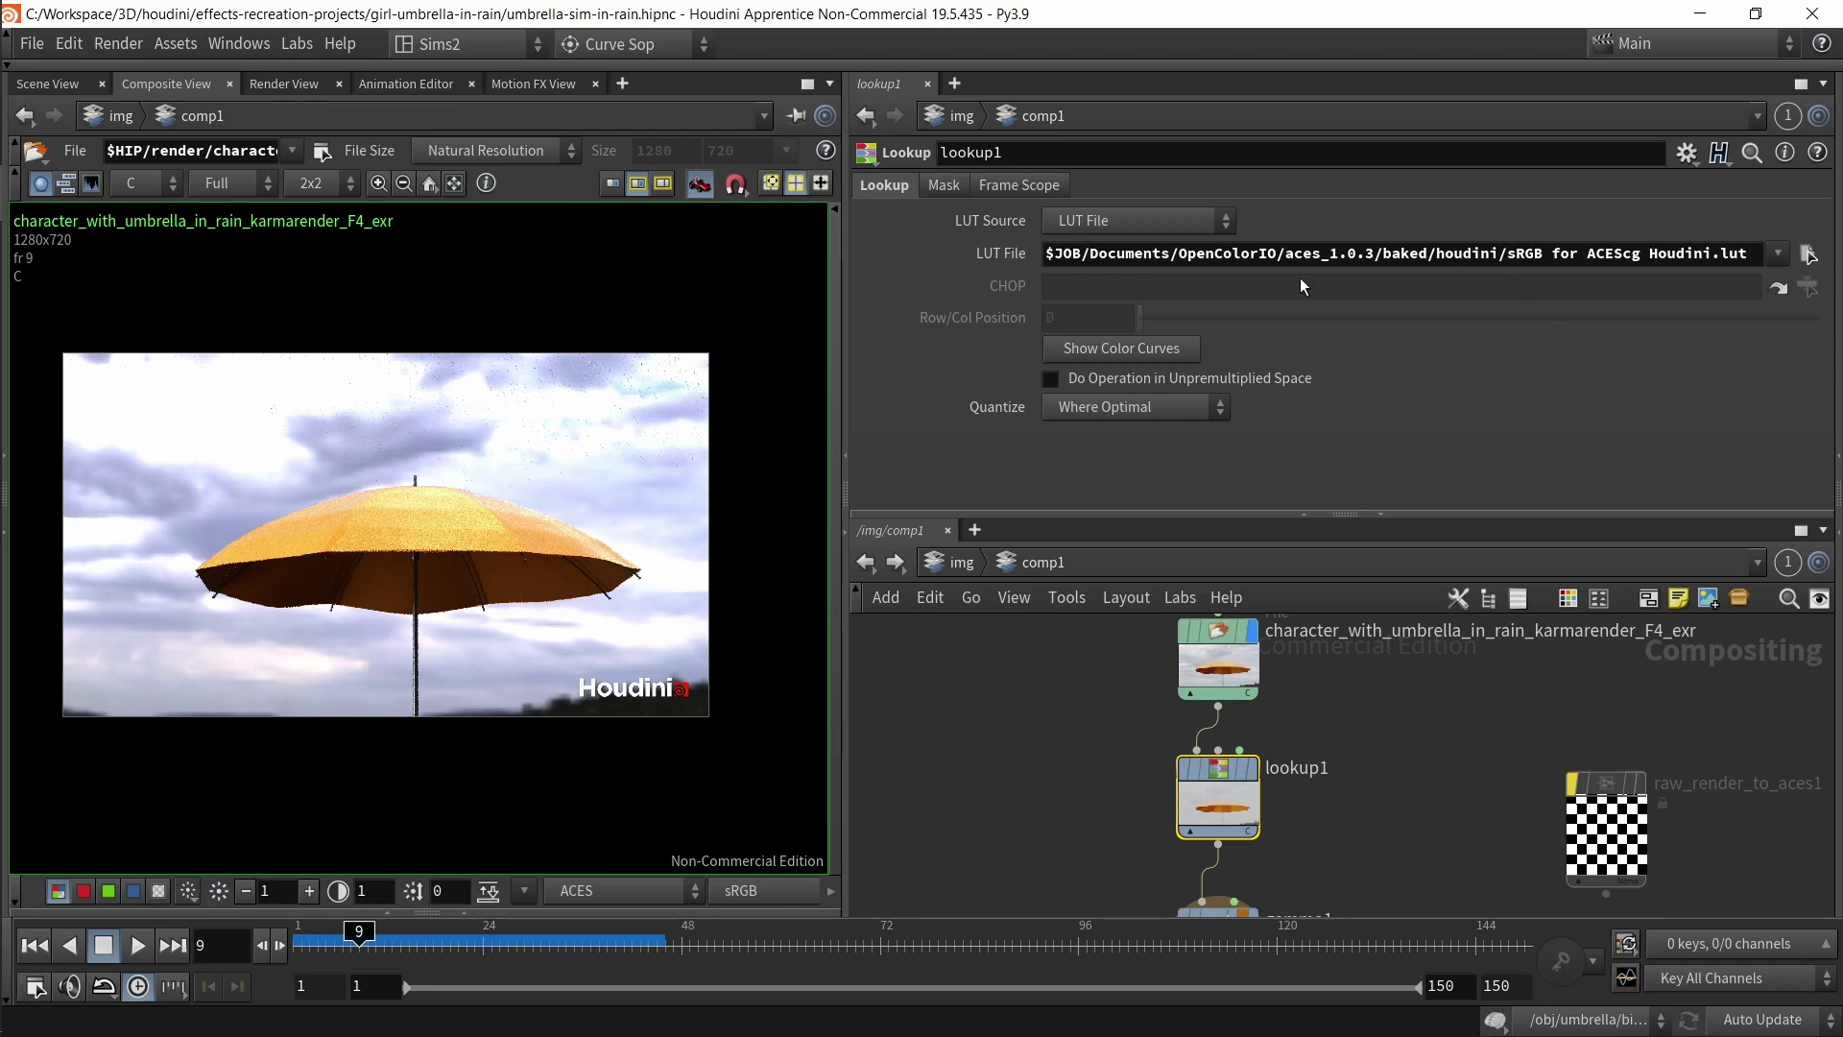
drag(1383, 257, 1501, 267)
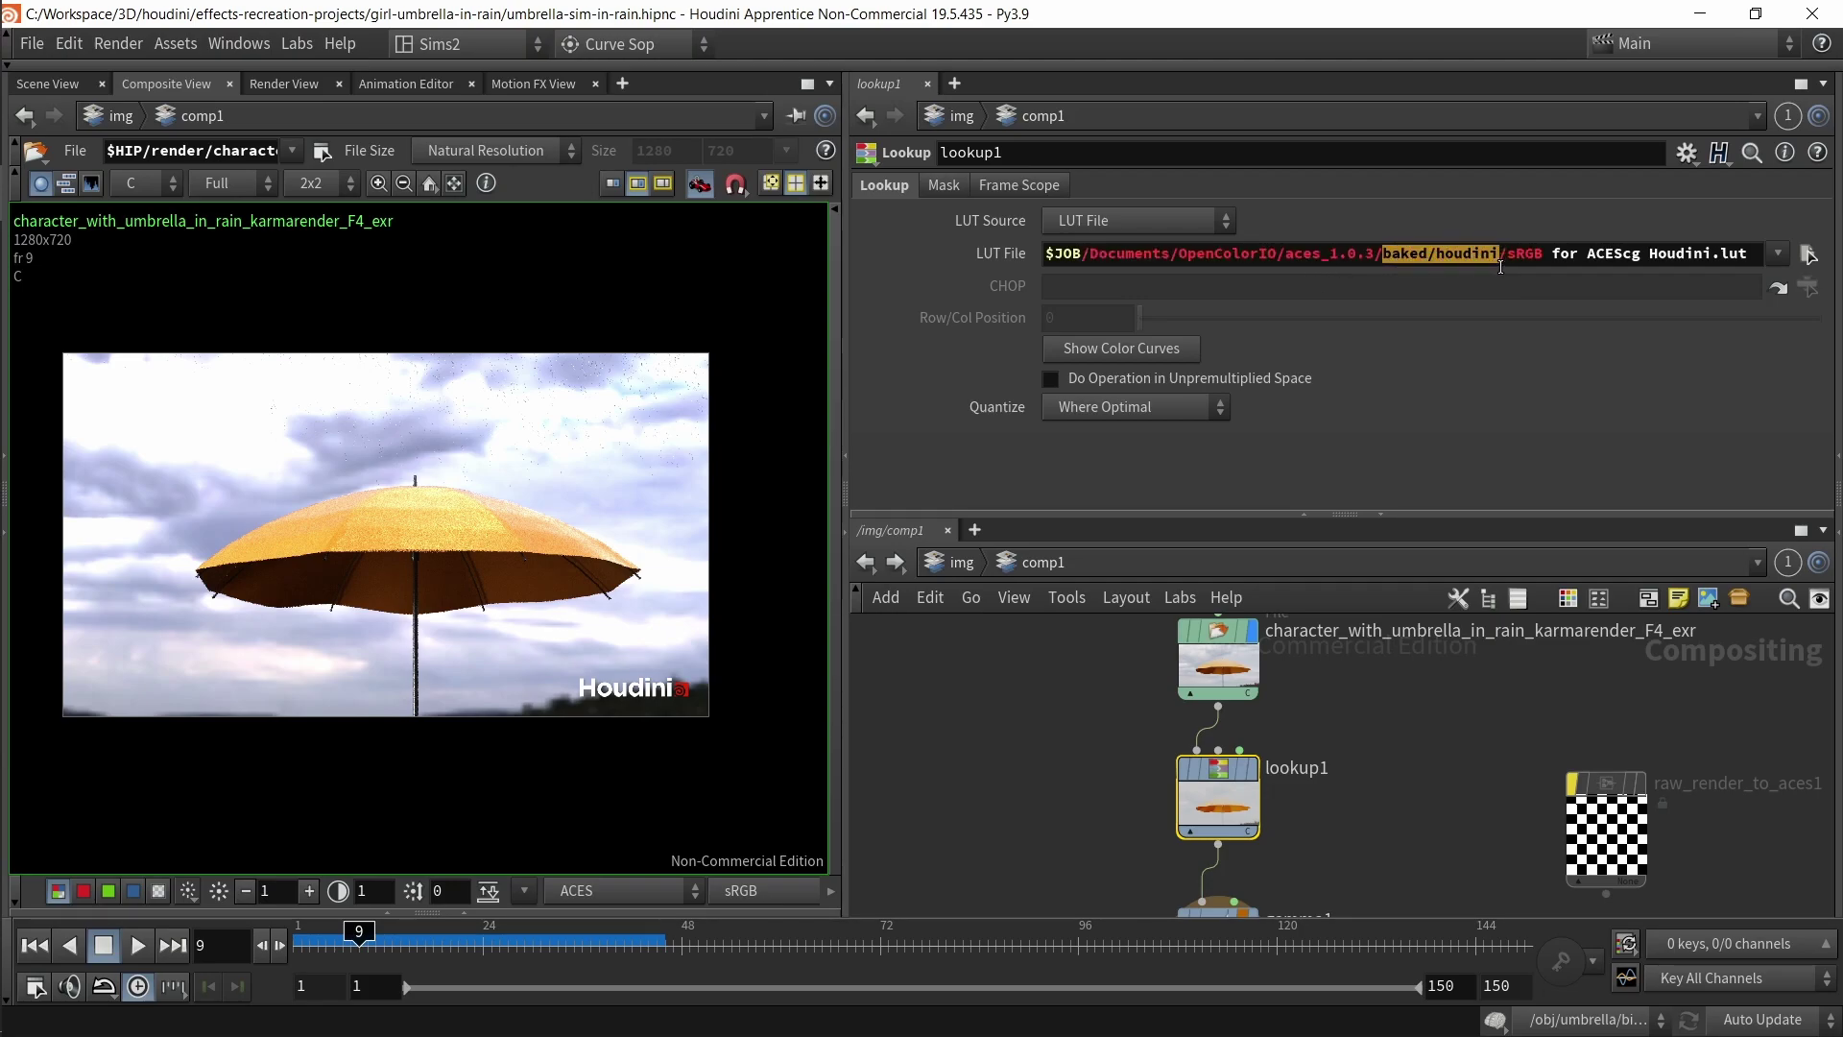
click(1329, 828)
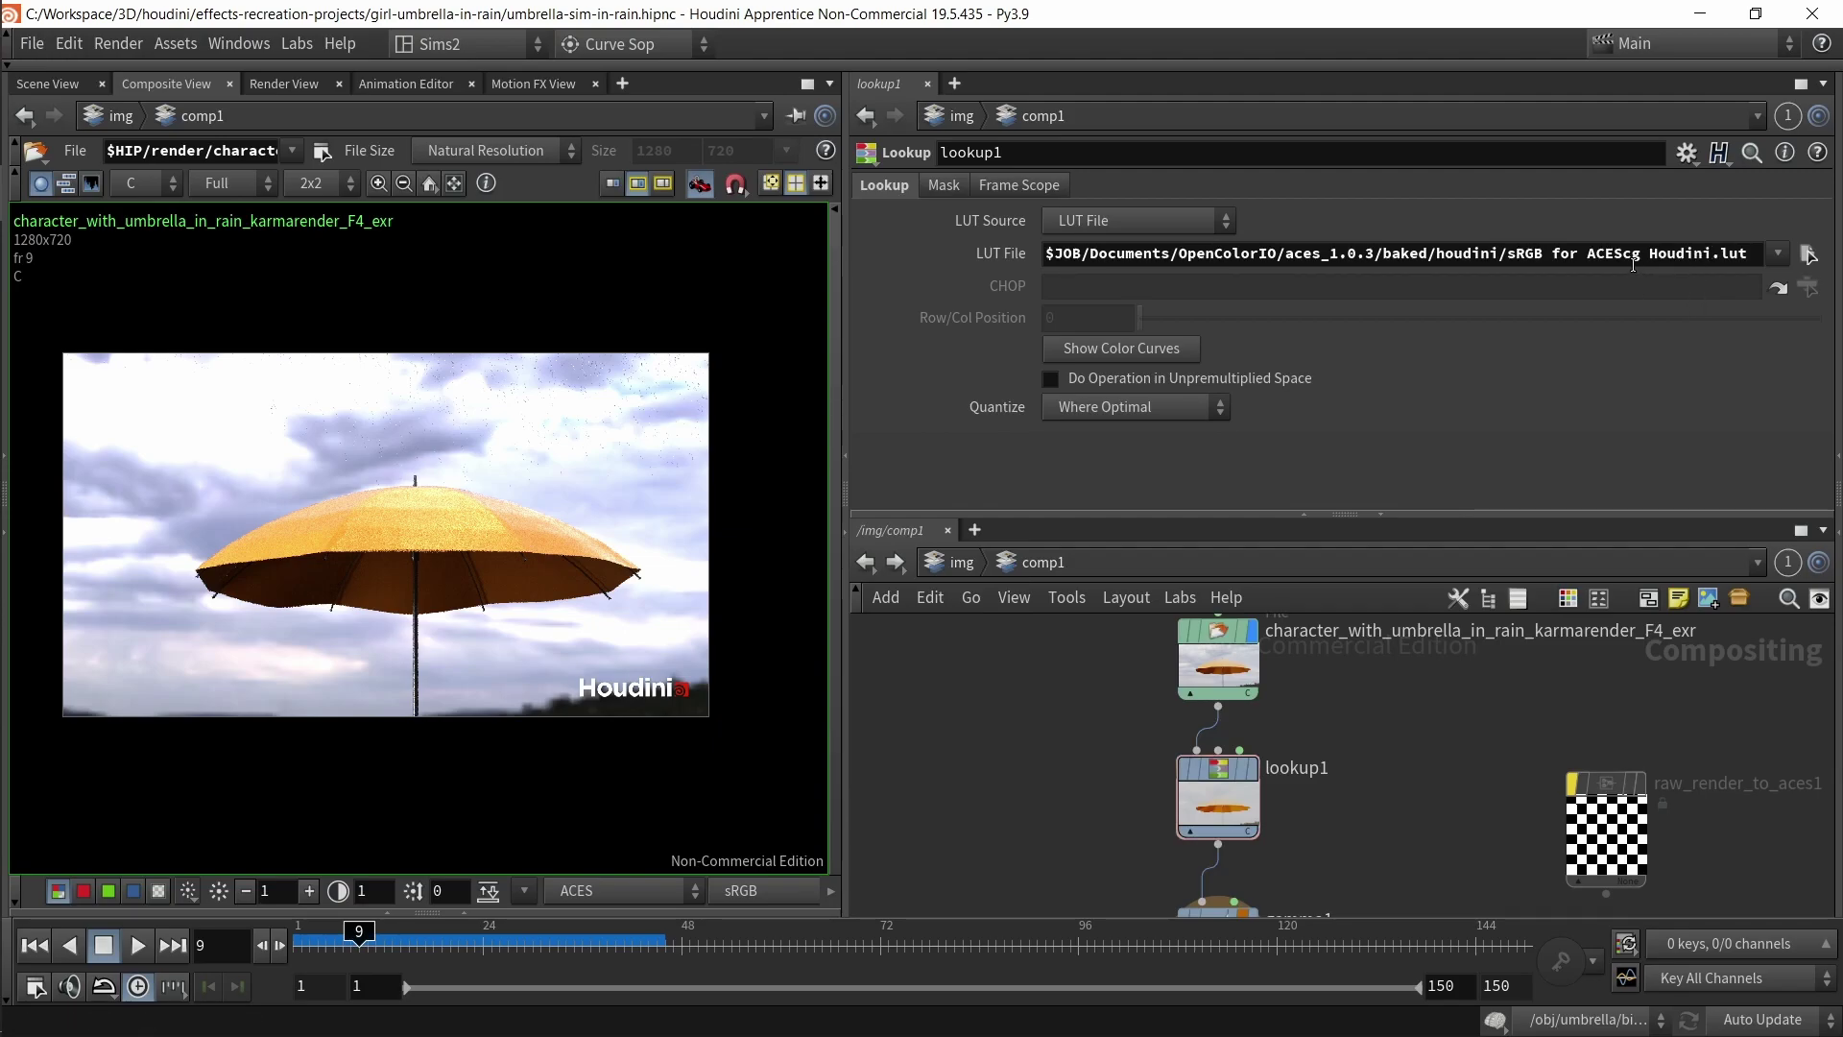
drag(1516, 254, 1702, 246)
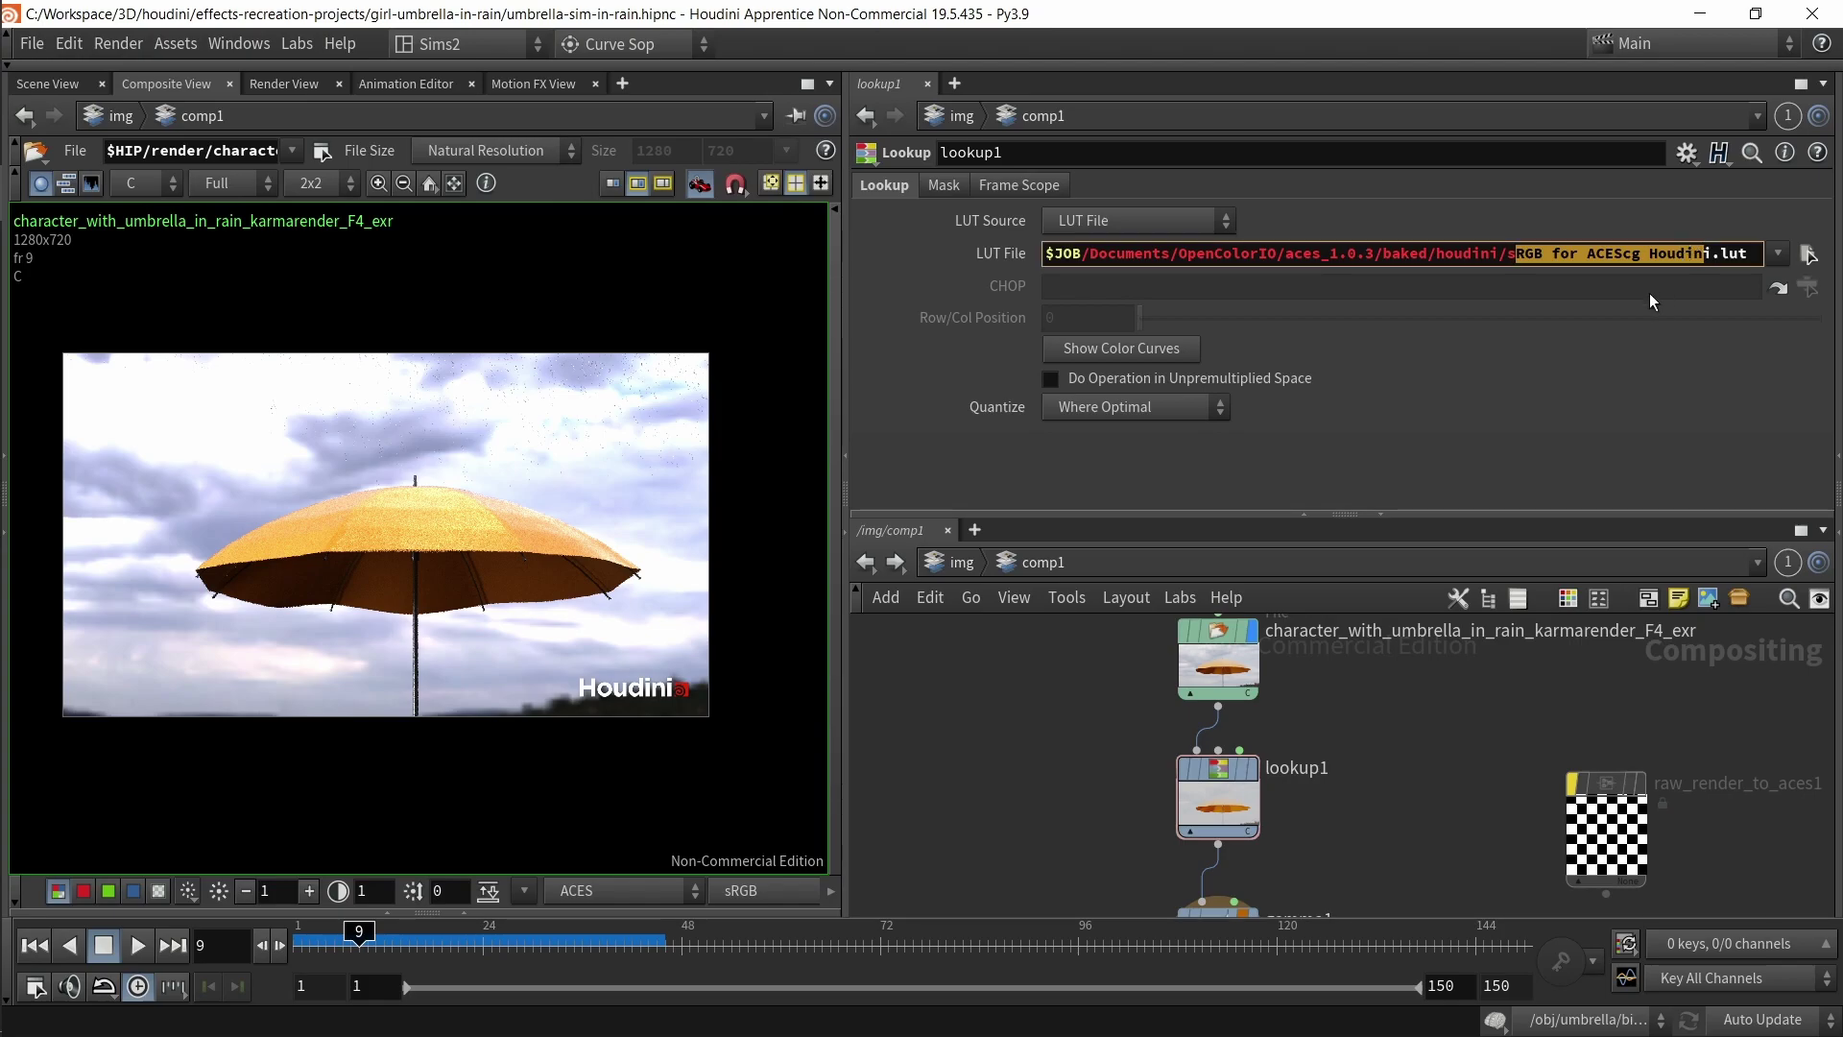
- Display the lookup1 node in the Composite View with OpenColorIO turned off
mouse_move(1213, 809)
mouse_down()
mouse_move(1286, 781)
mouse_move(1234, 789)
mouse_up()
click(583, 891)
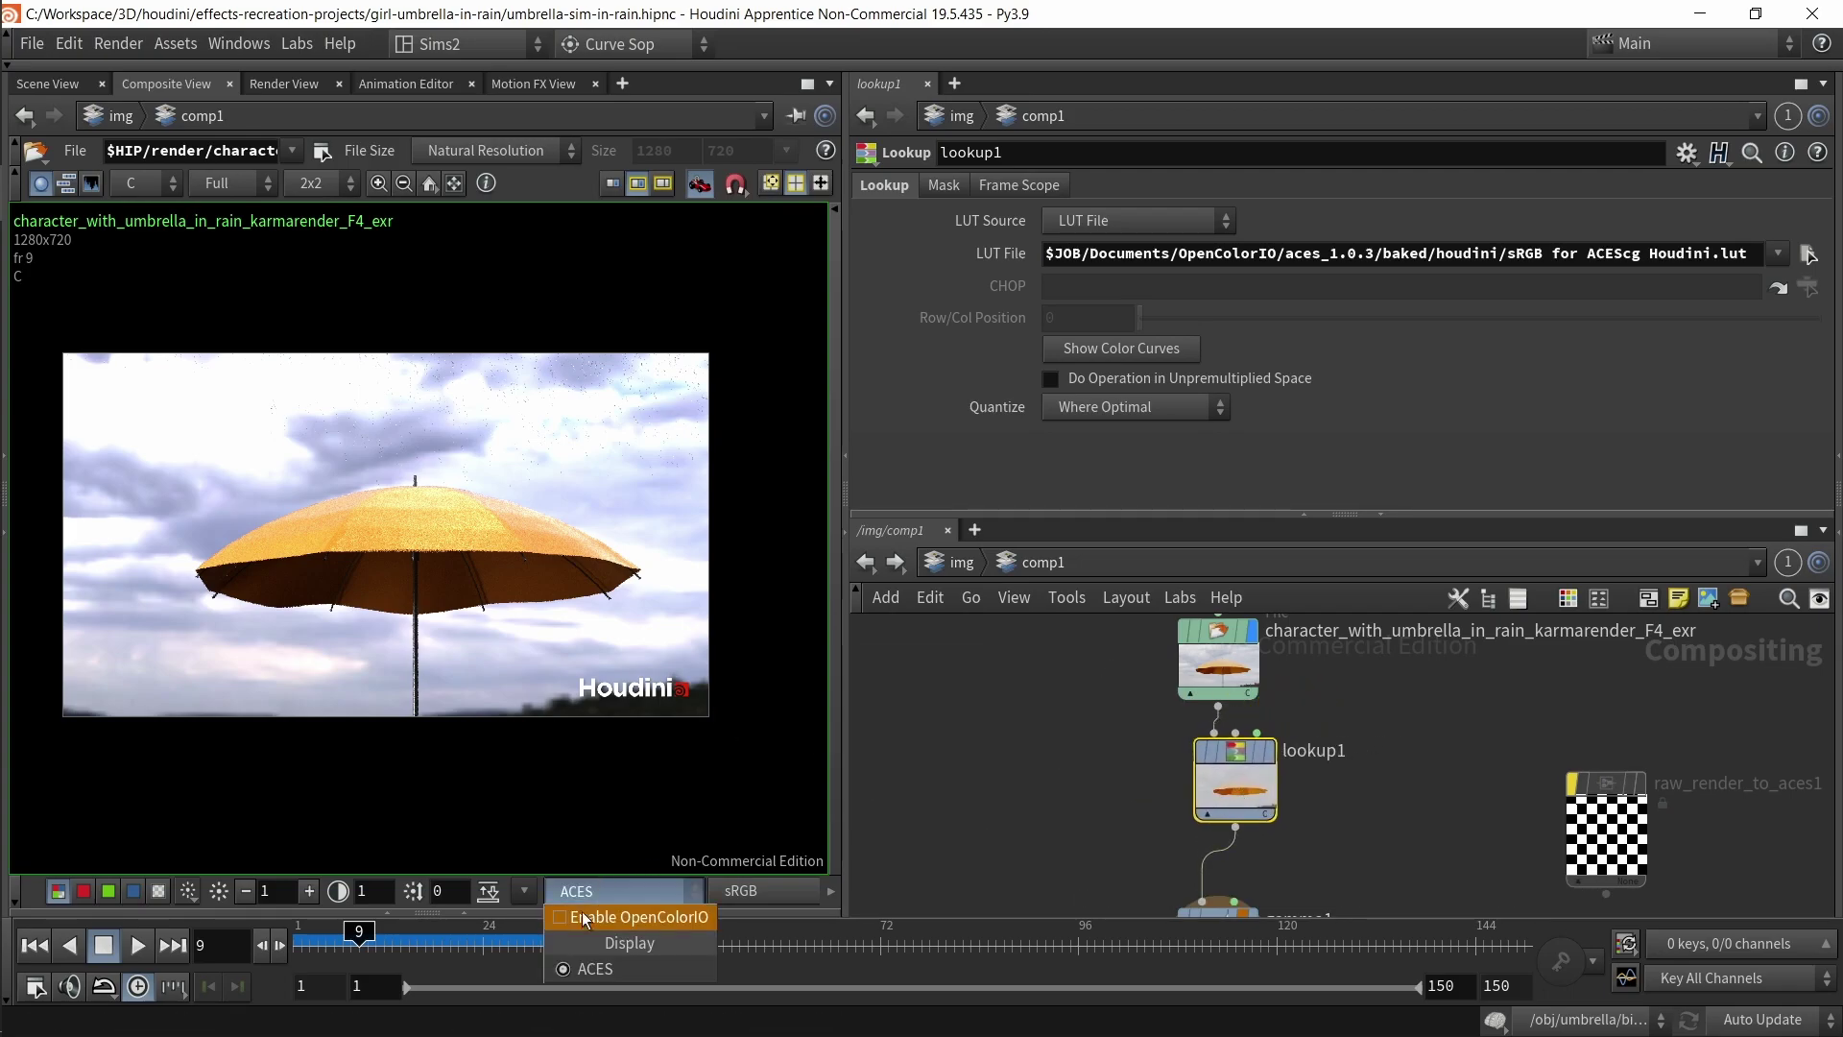
click(576, 917)
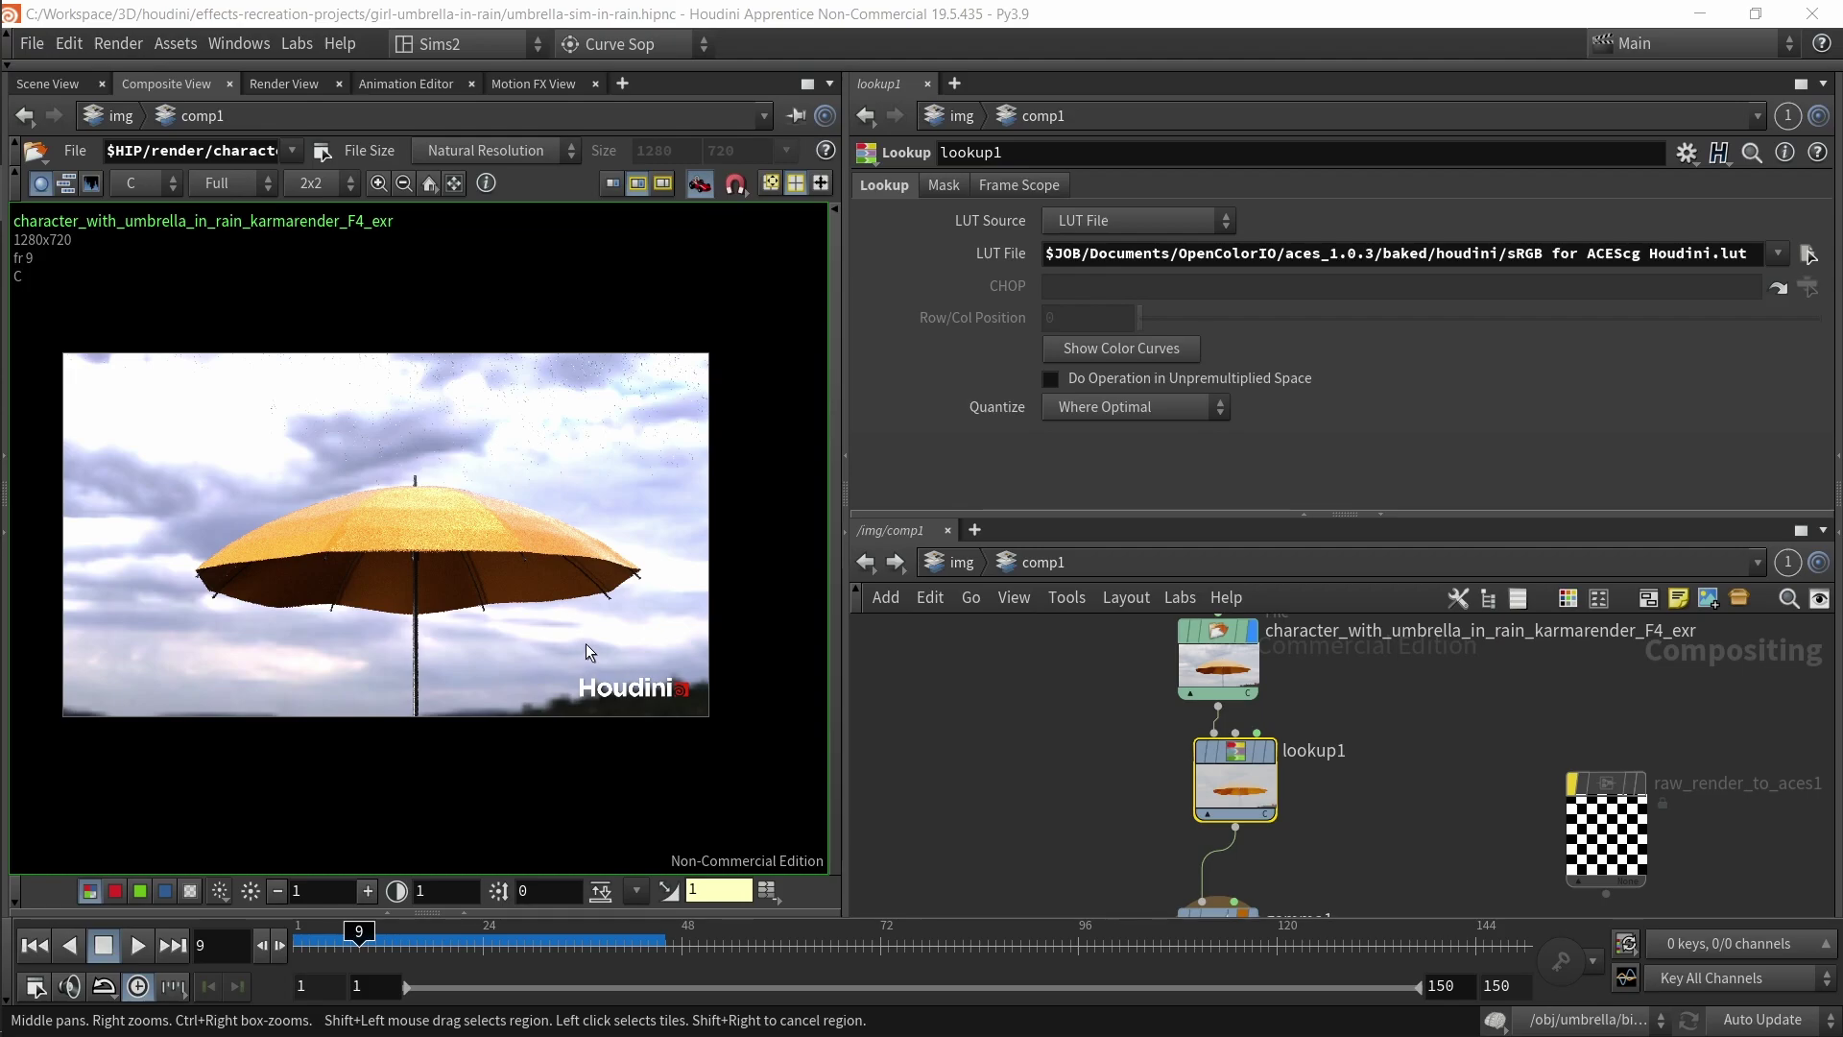
drag(1255, 785, 523, 655)
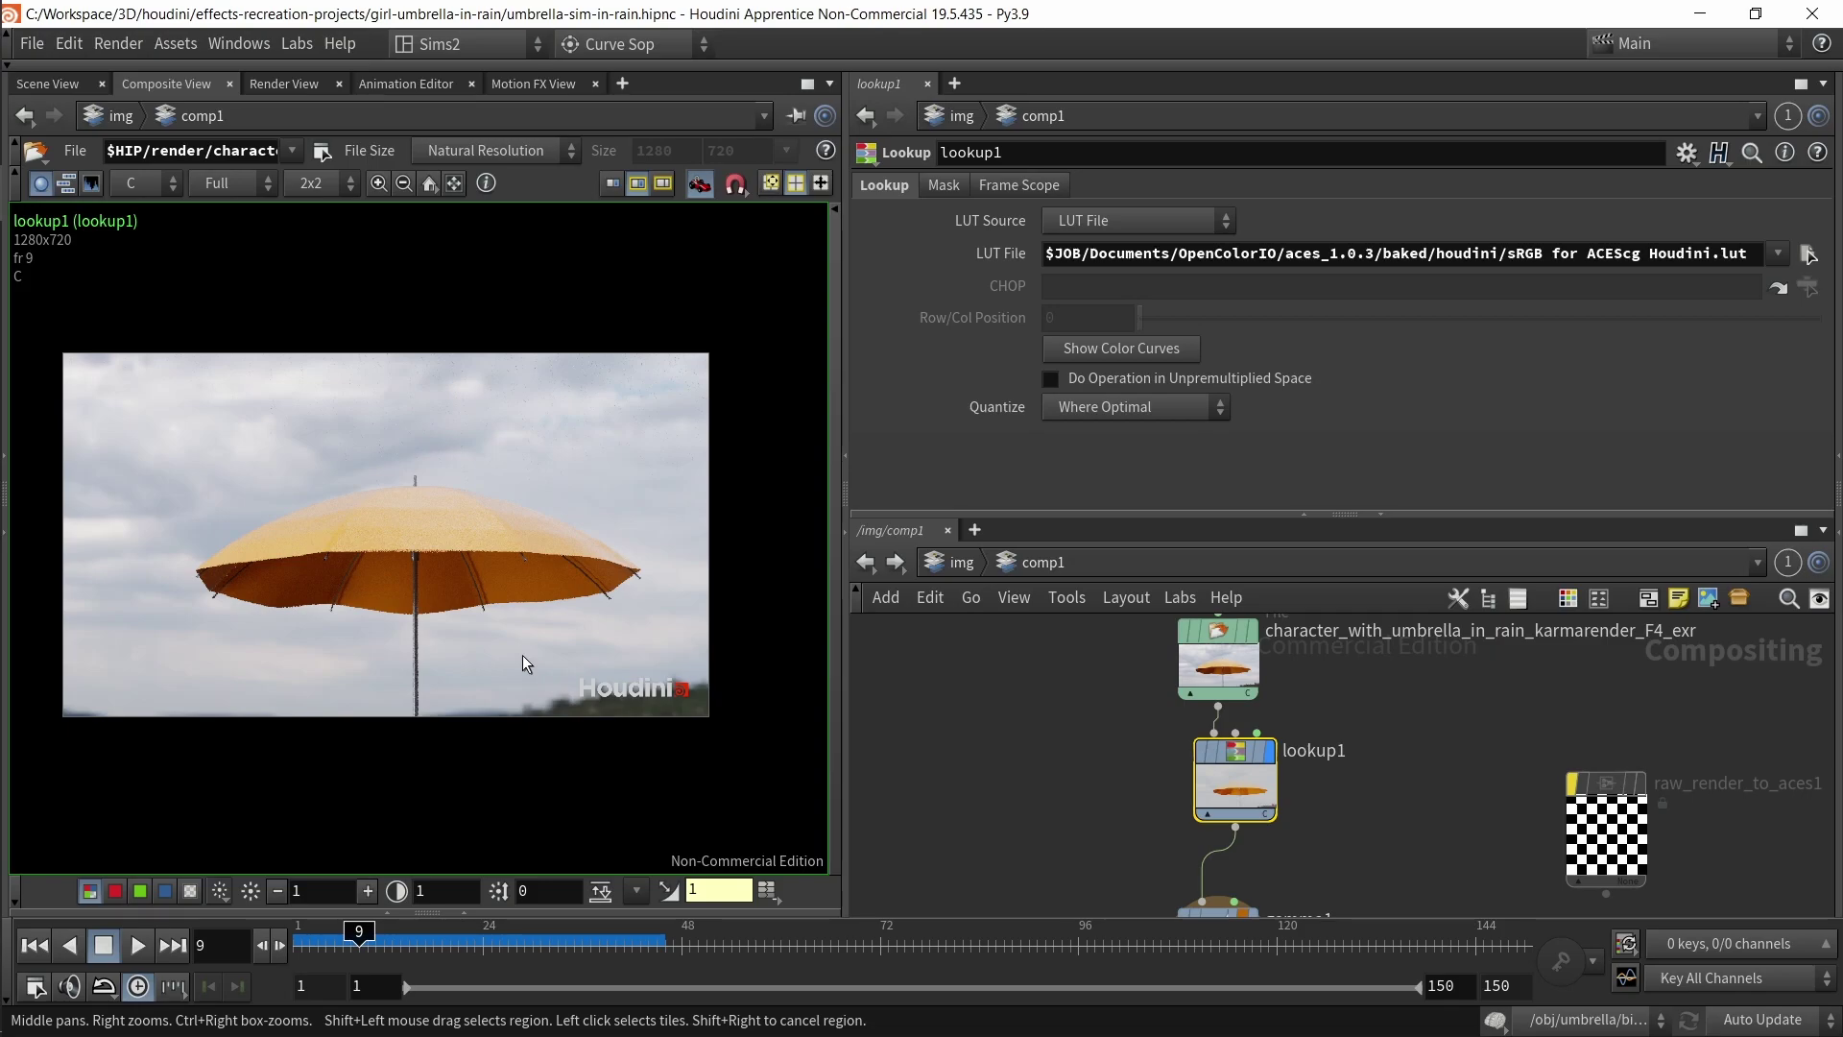
- Compare the composite output by displaying the EXR file node, lookup1 and gamma1 in turn
drag(1267, 779, 1251, 793)
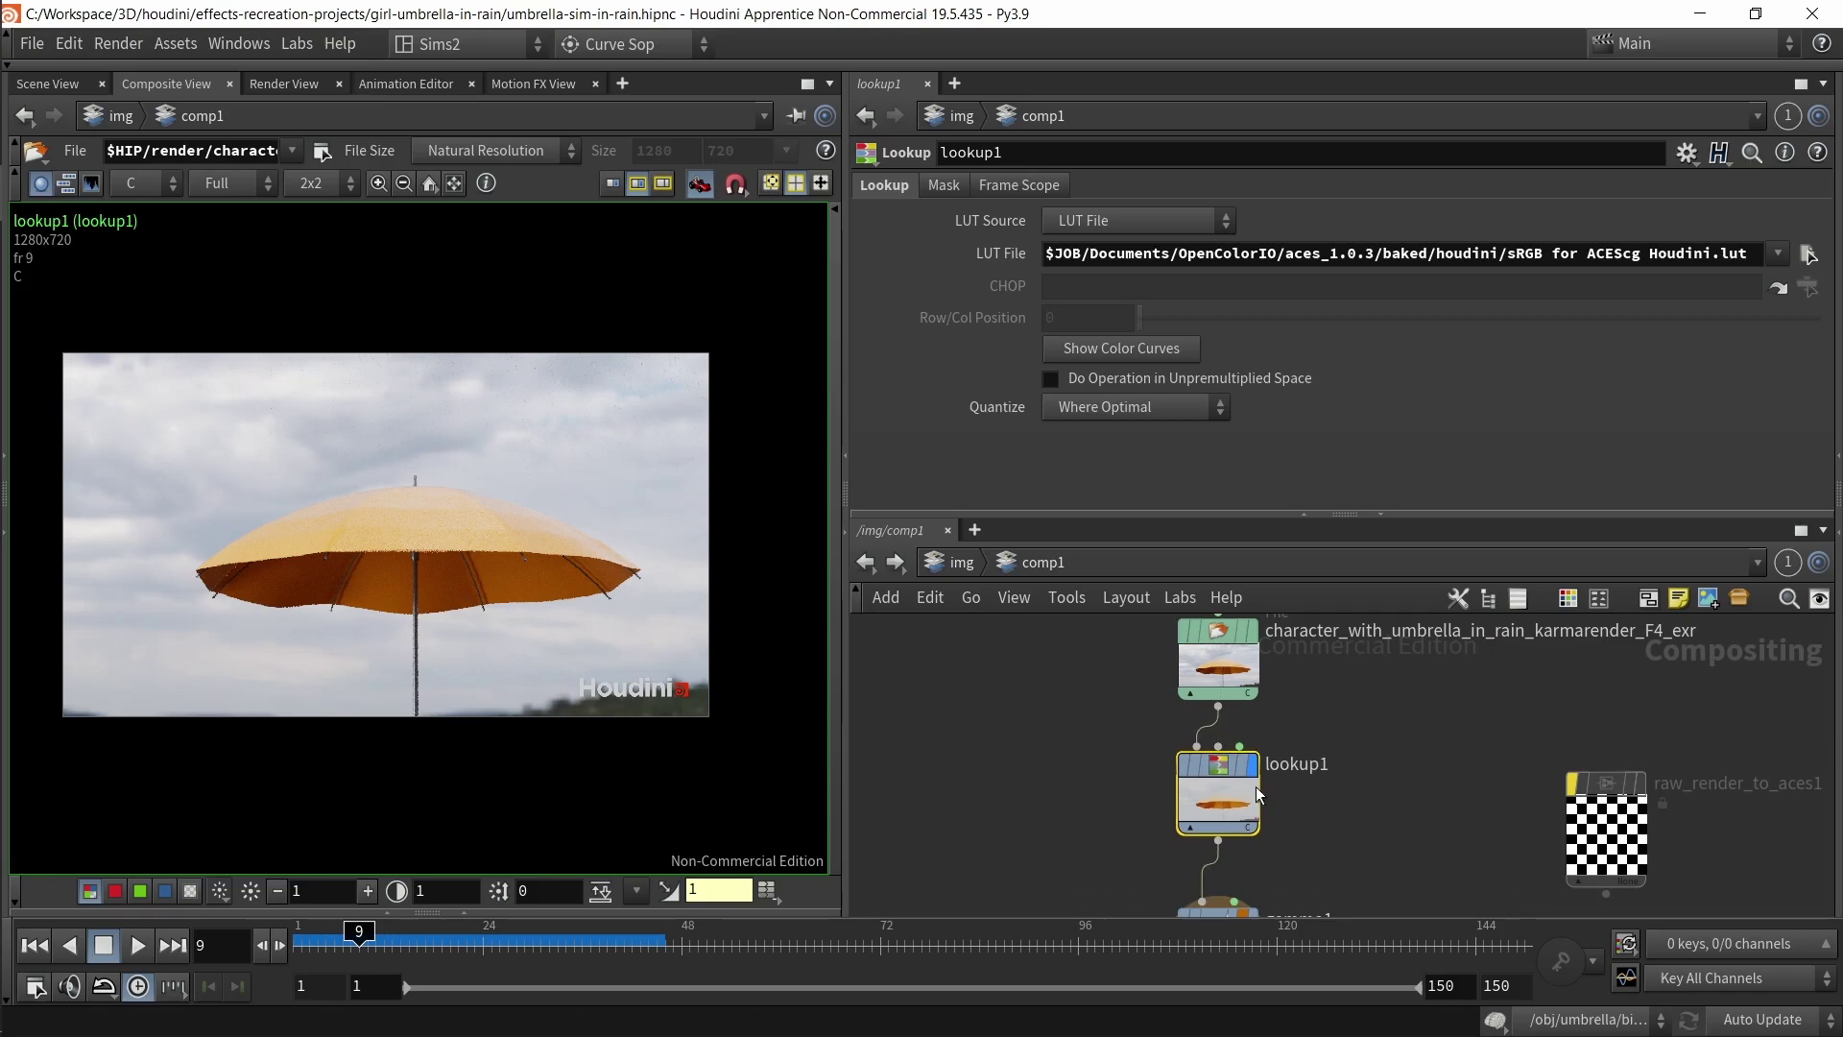
click(1253, 631)
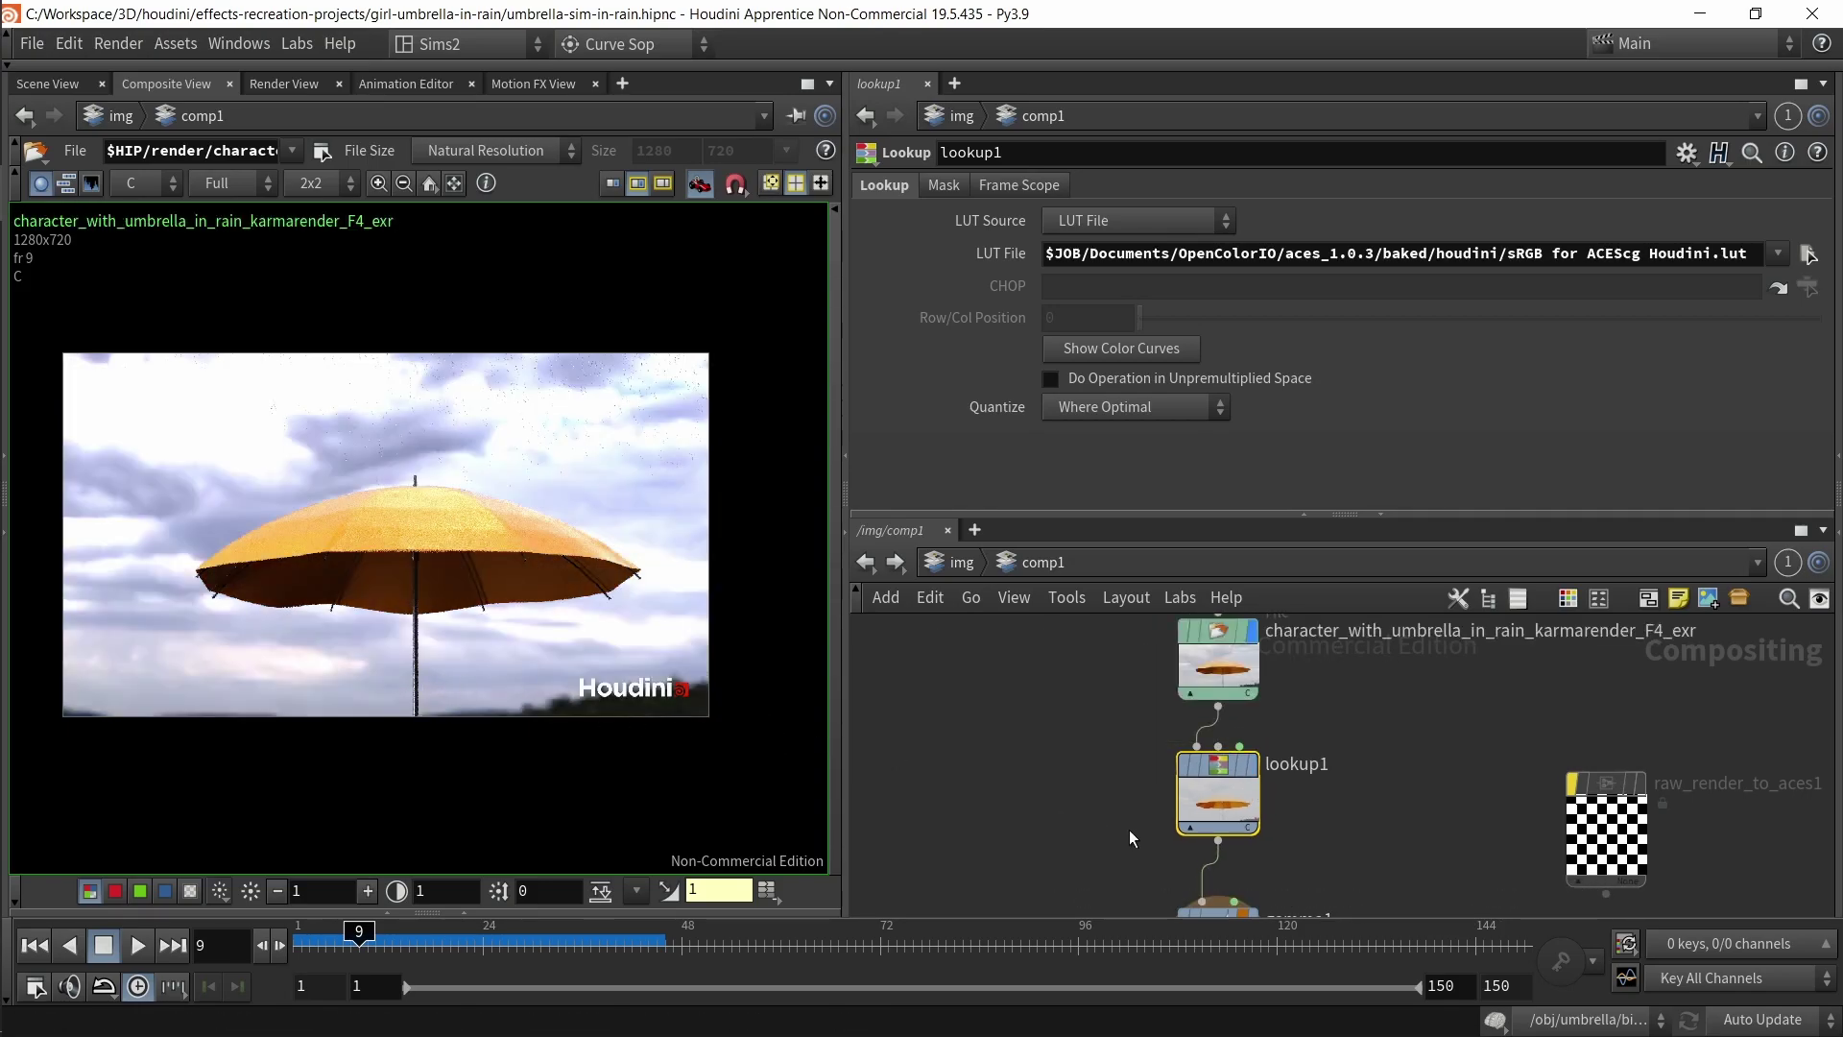
click(1252, 765)
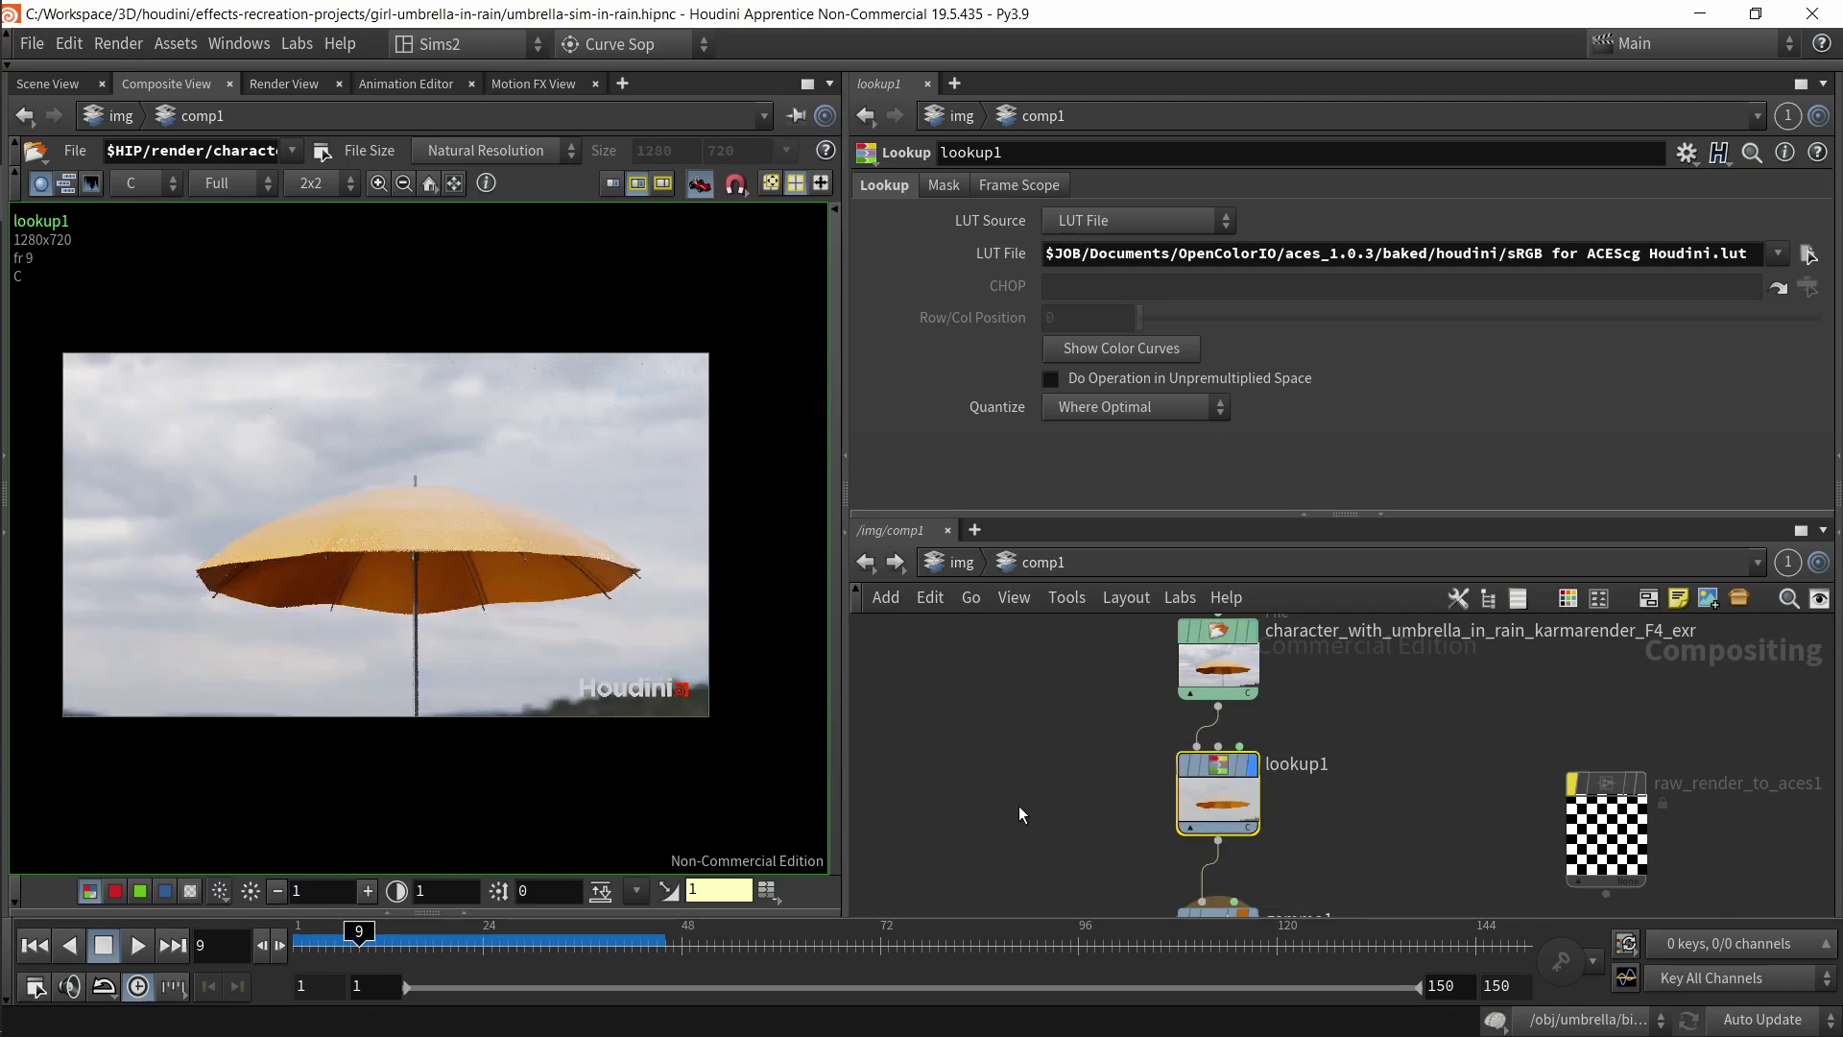
middle_drag(1017, 805, 1086, 684)
click(1307, 791)
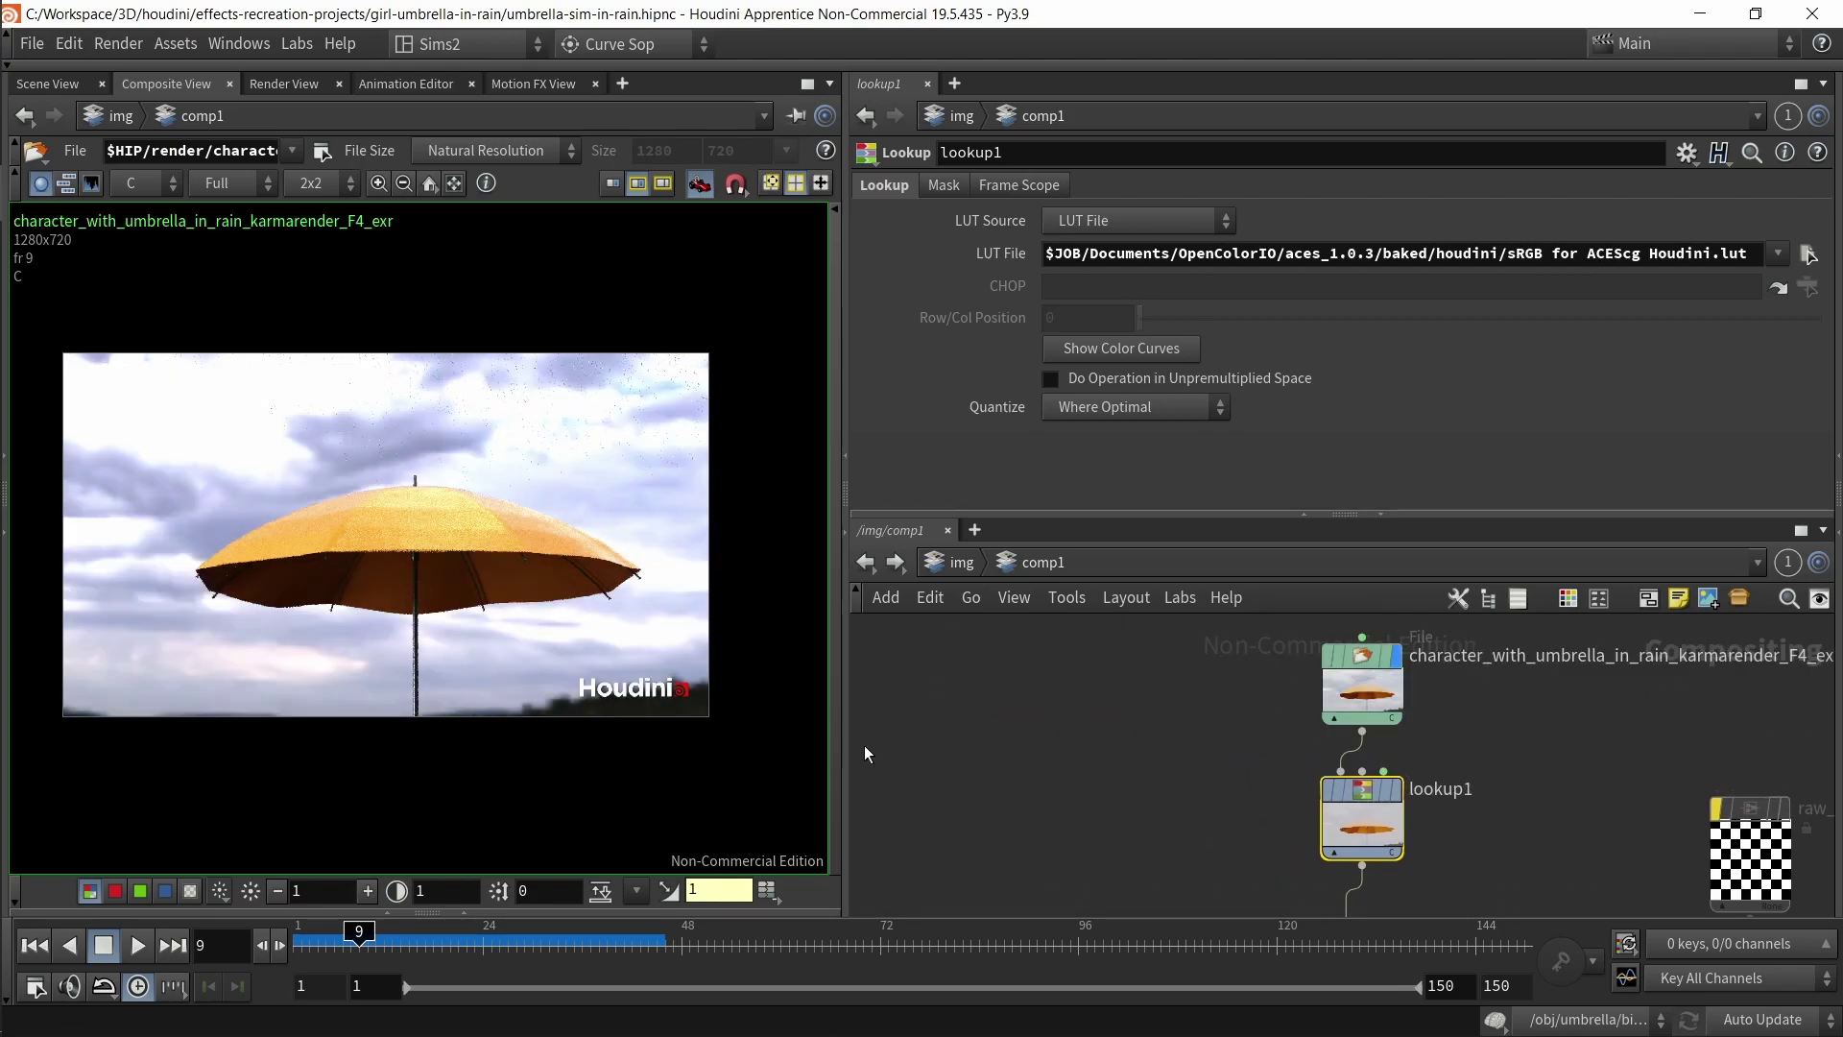
middle_drag(862, 745, 857, 664)
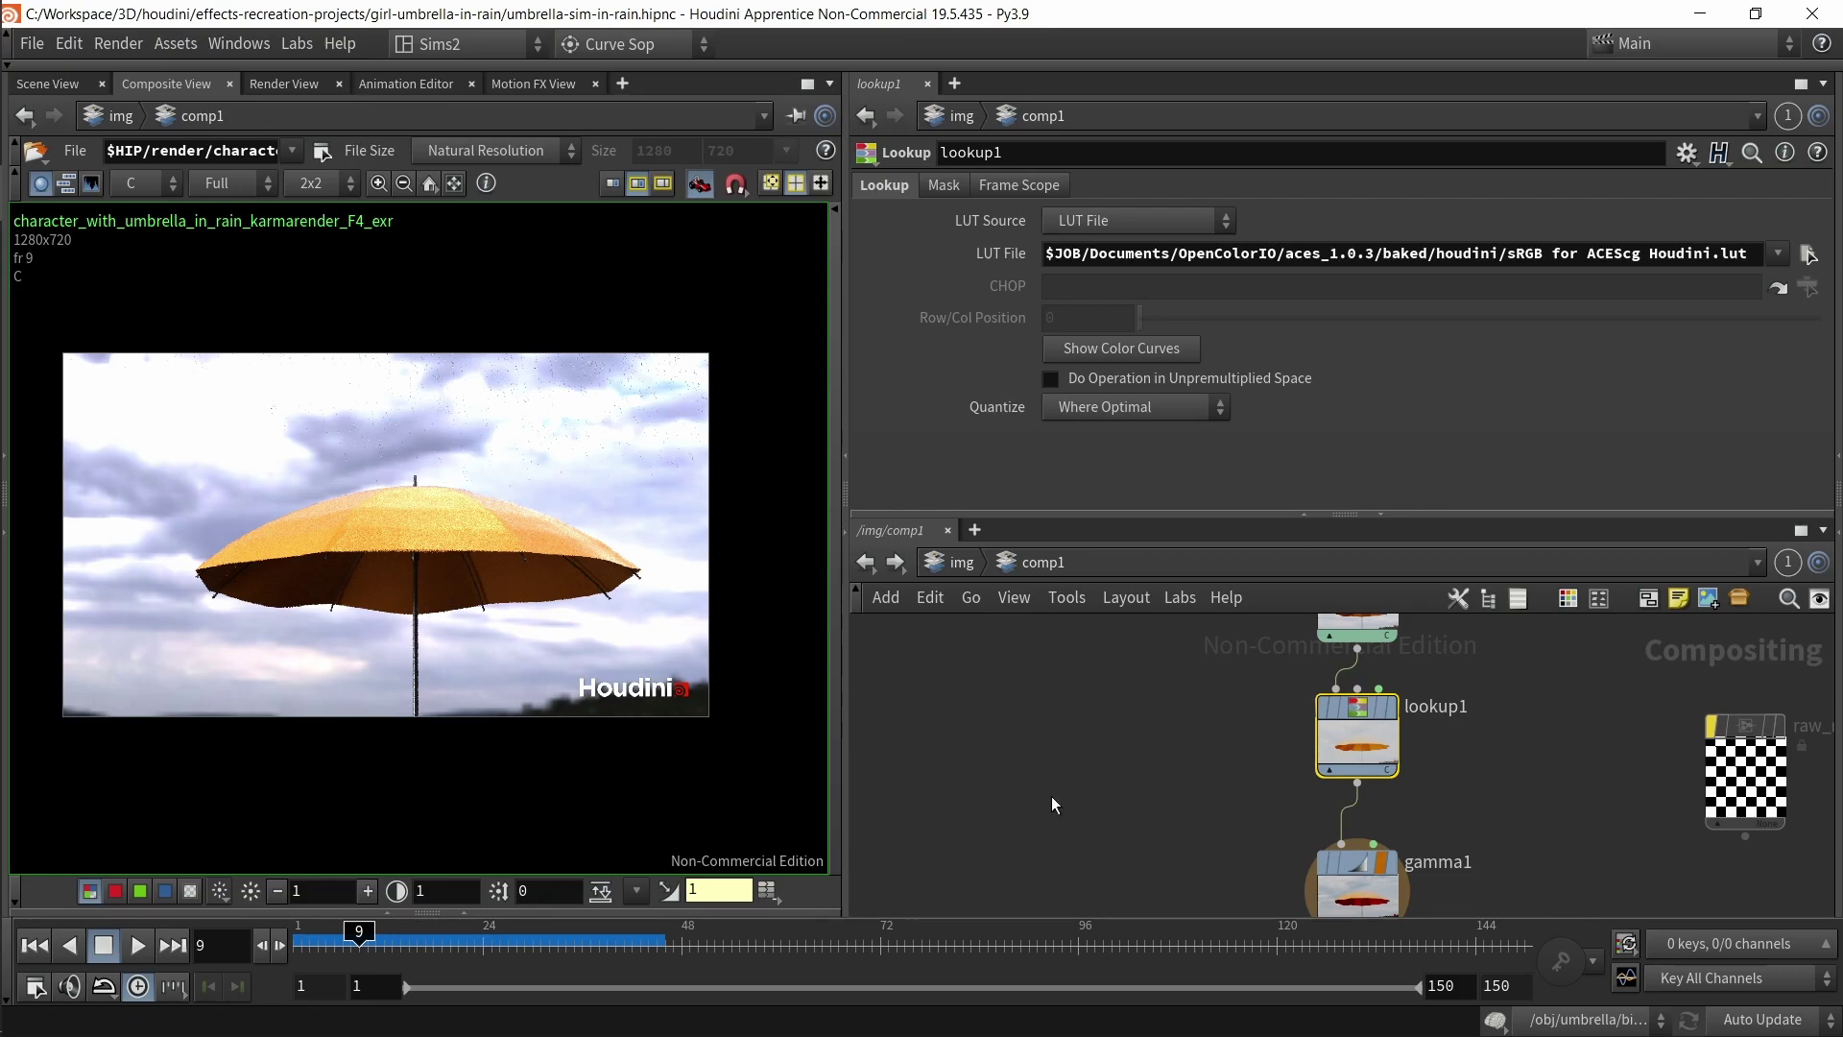
drag(1379, 897, 1261, 847)
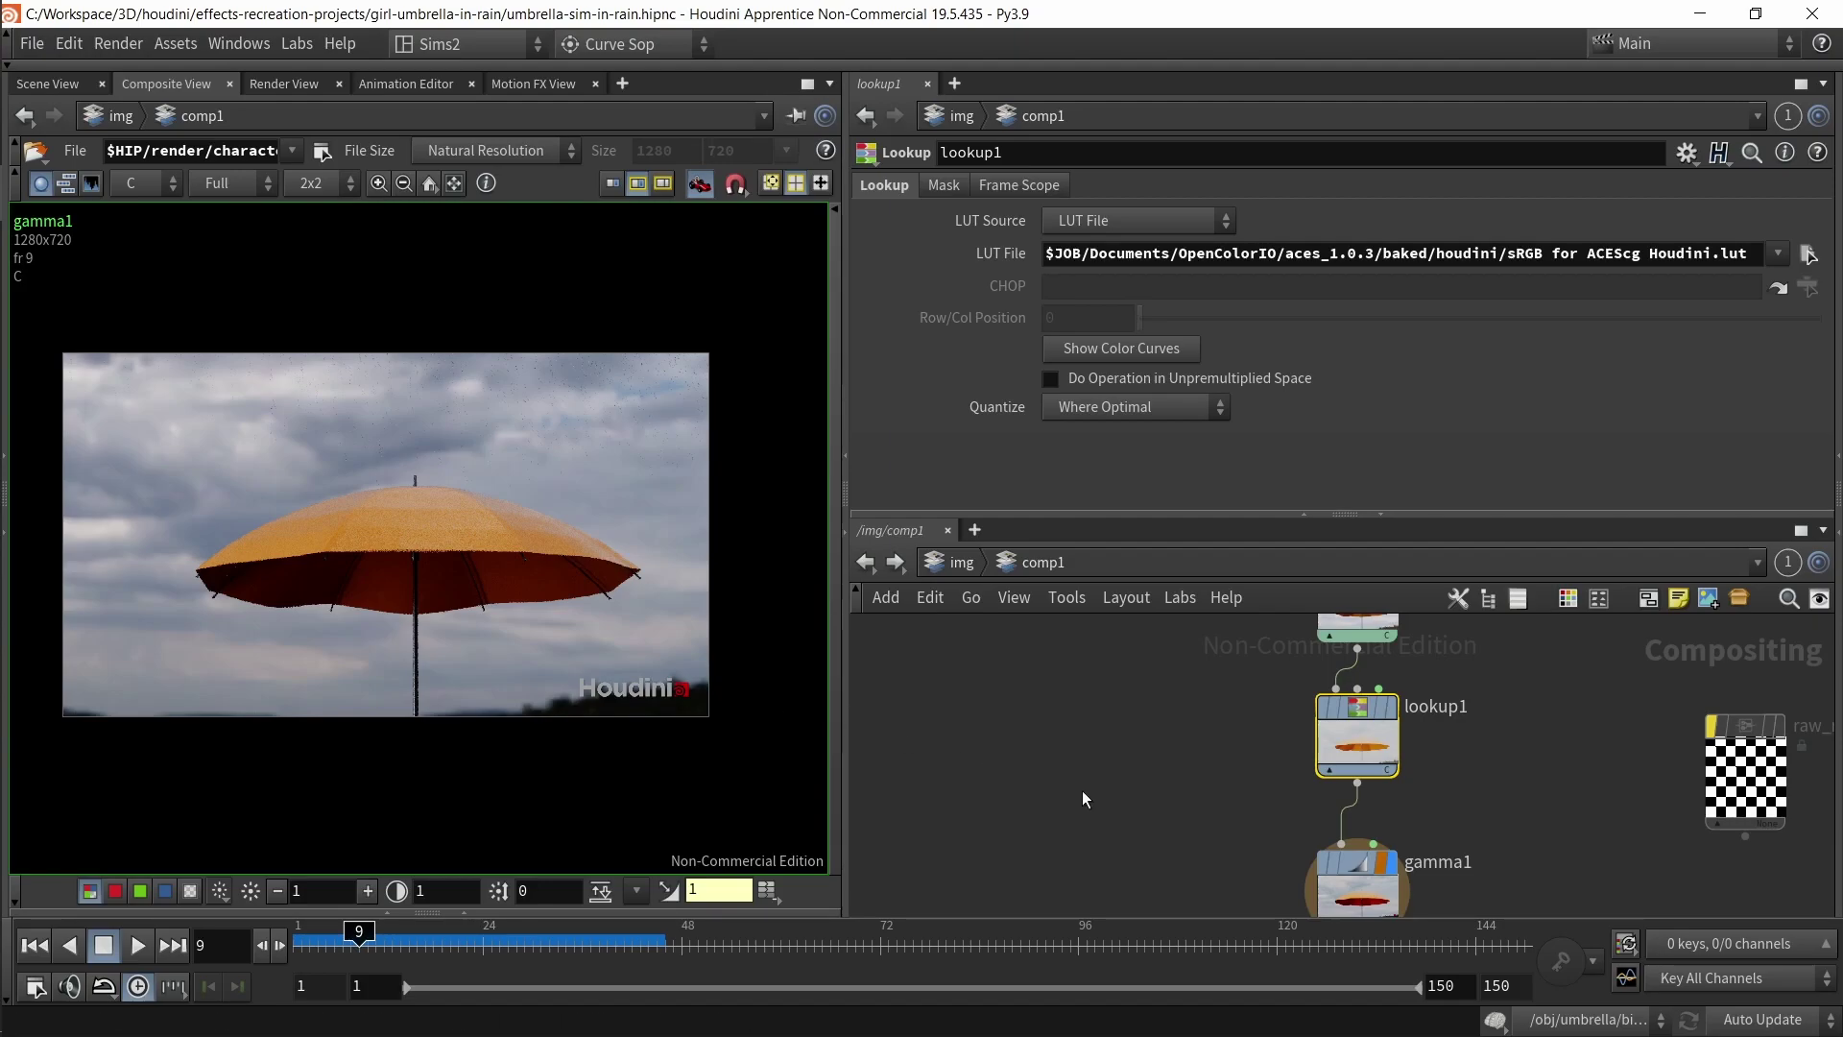
- Select the rop_comp1 node and examine its frame range, output picture path and plane settings
scroll(1219, 806, down, 3)
middle_drag(1221, 808, 1217, 698)
scroll(1261, 816, up, 2)
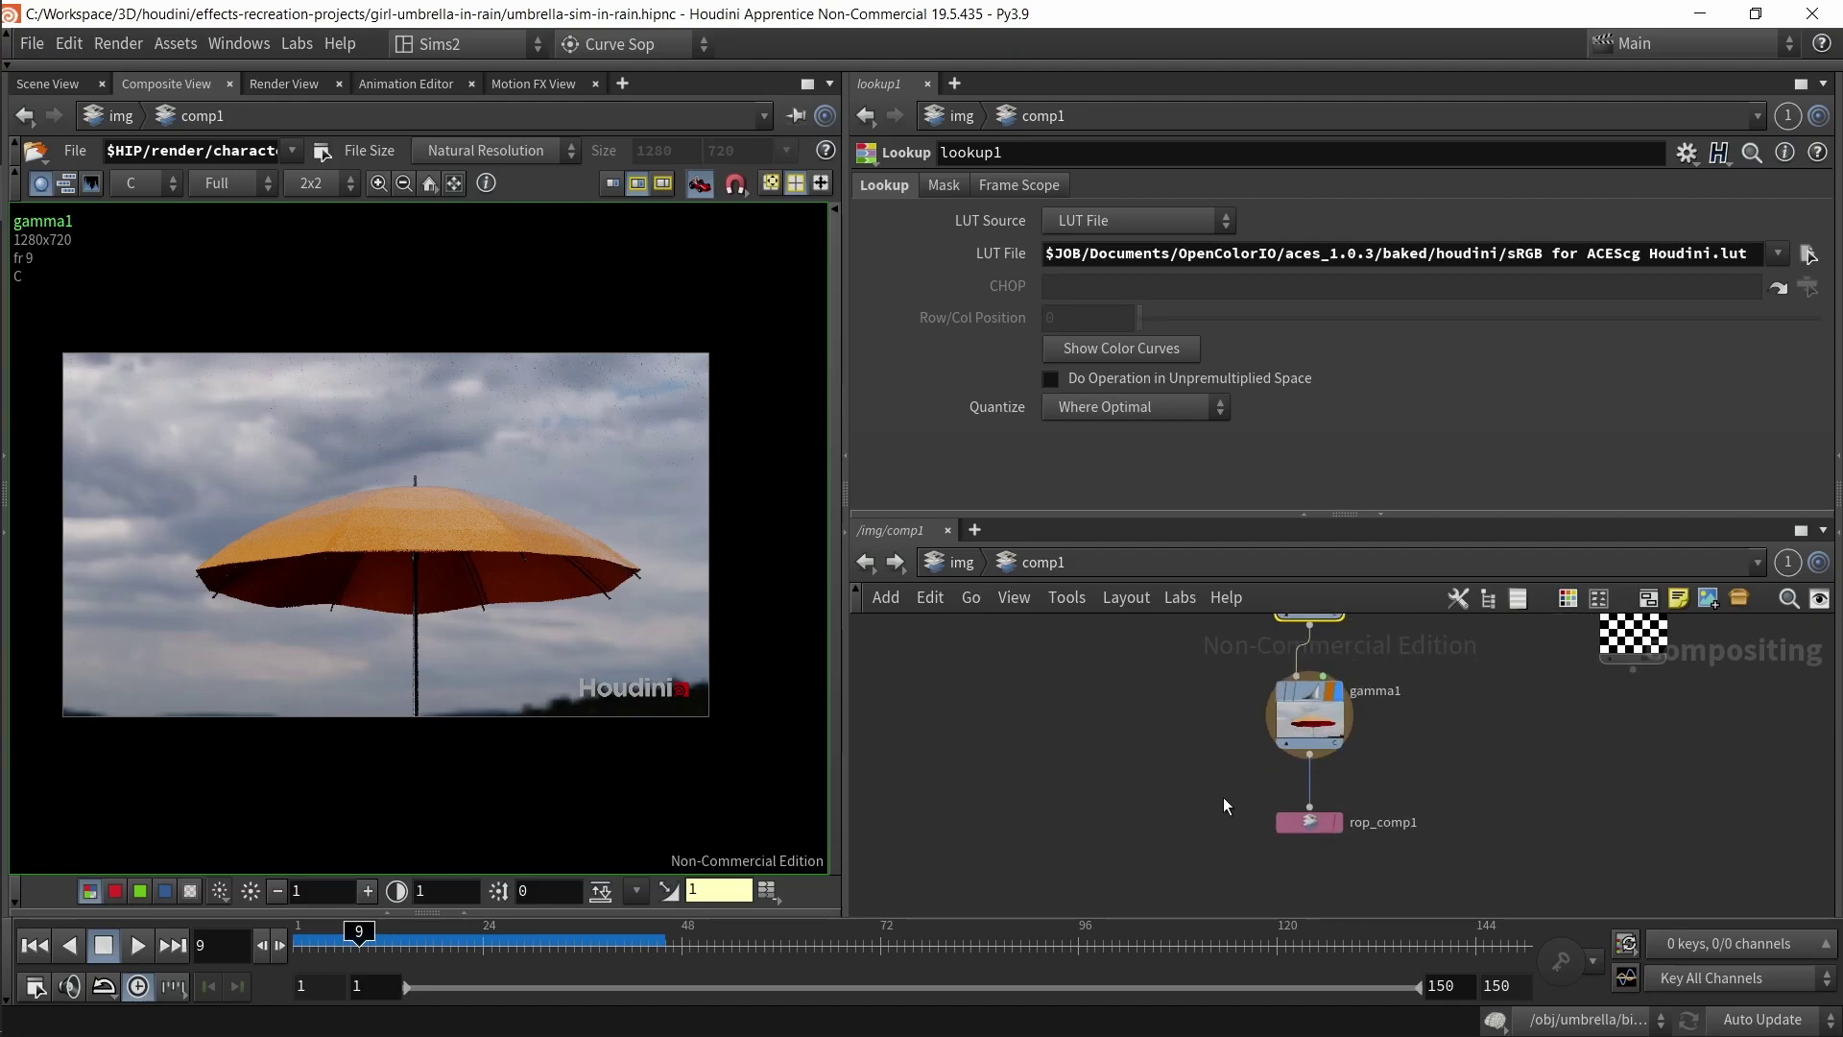
middle_drag(1461, 765, 1459, 793)
drag(1456, 814, 1208, 914)
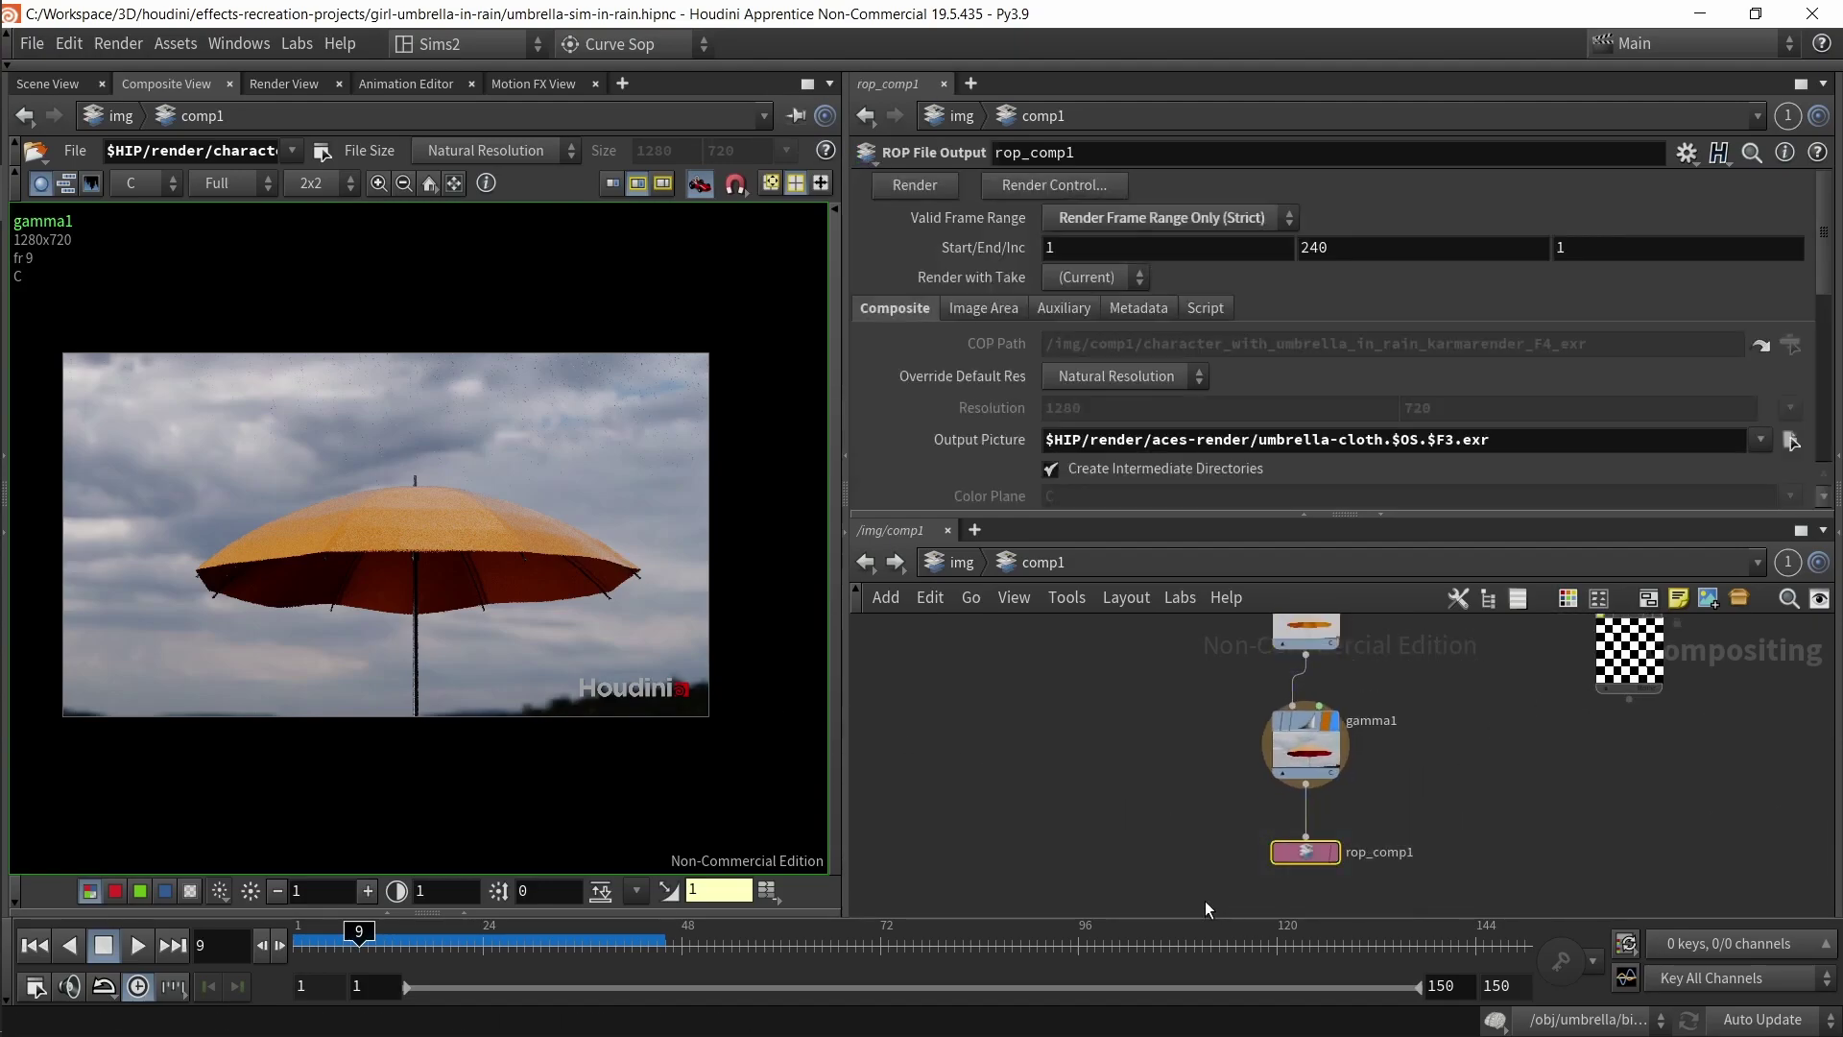
scroll(1126, 379, down, 5)
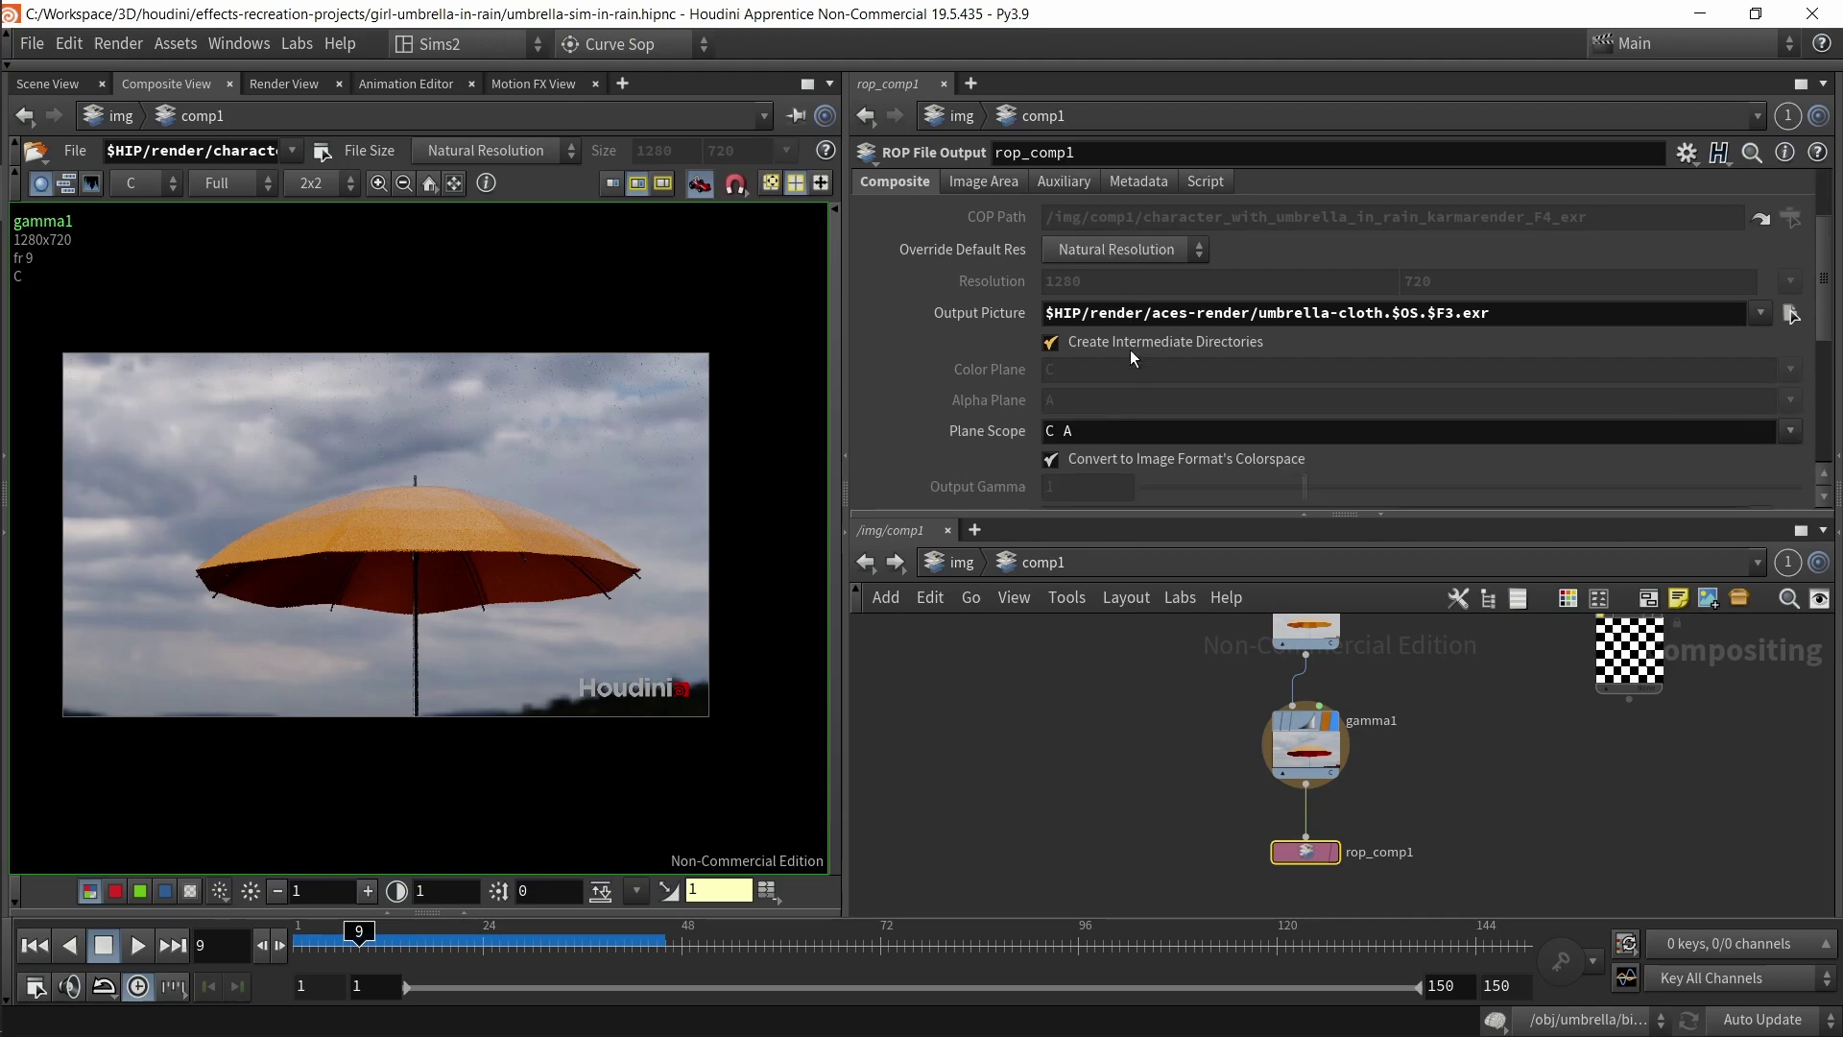
scroll(1127, 361, up, 5)
scroll(1127, 361, down, 5)
- Check the file choices available for the Output LUT parameter of rop_comp1 without changing it
click(1792, 423)
key(Escape)
click(1788, 428)
key(Escape)
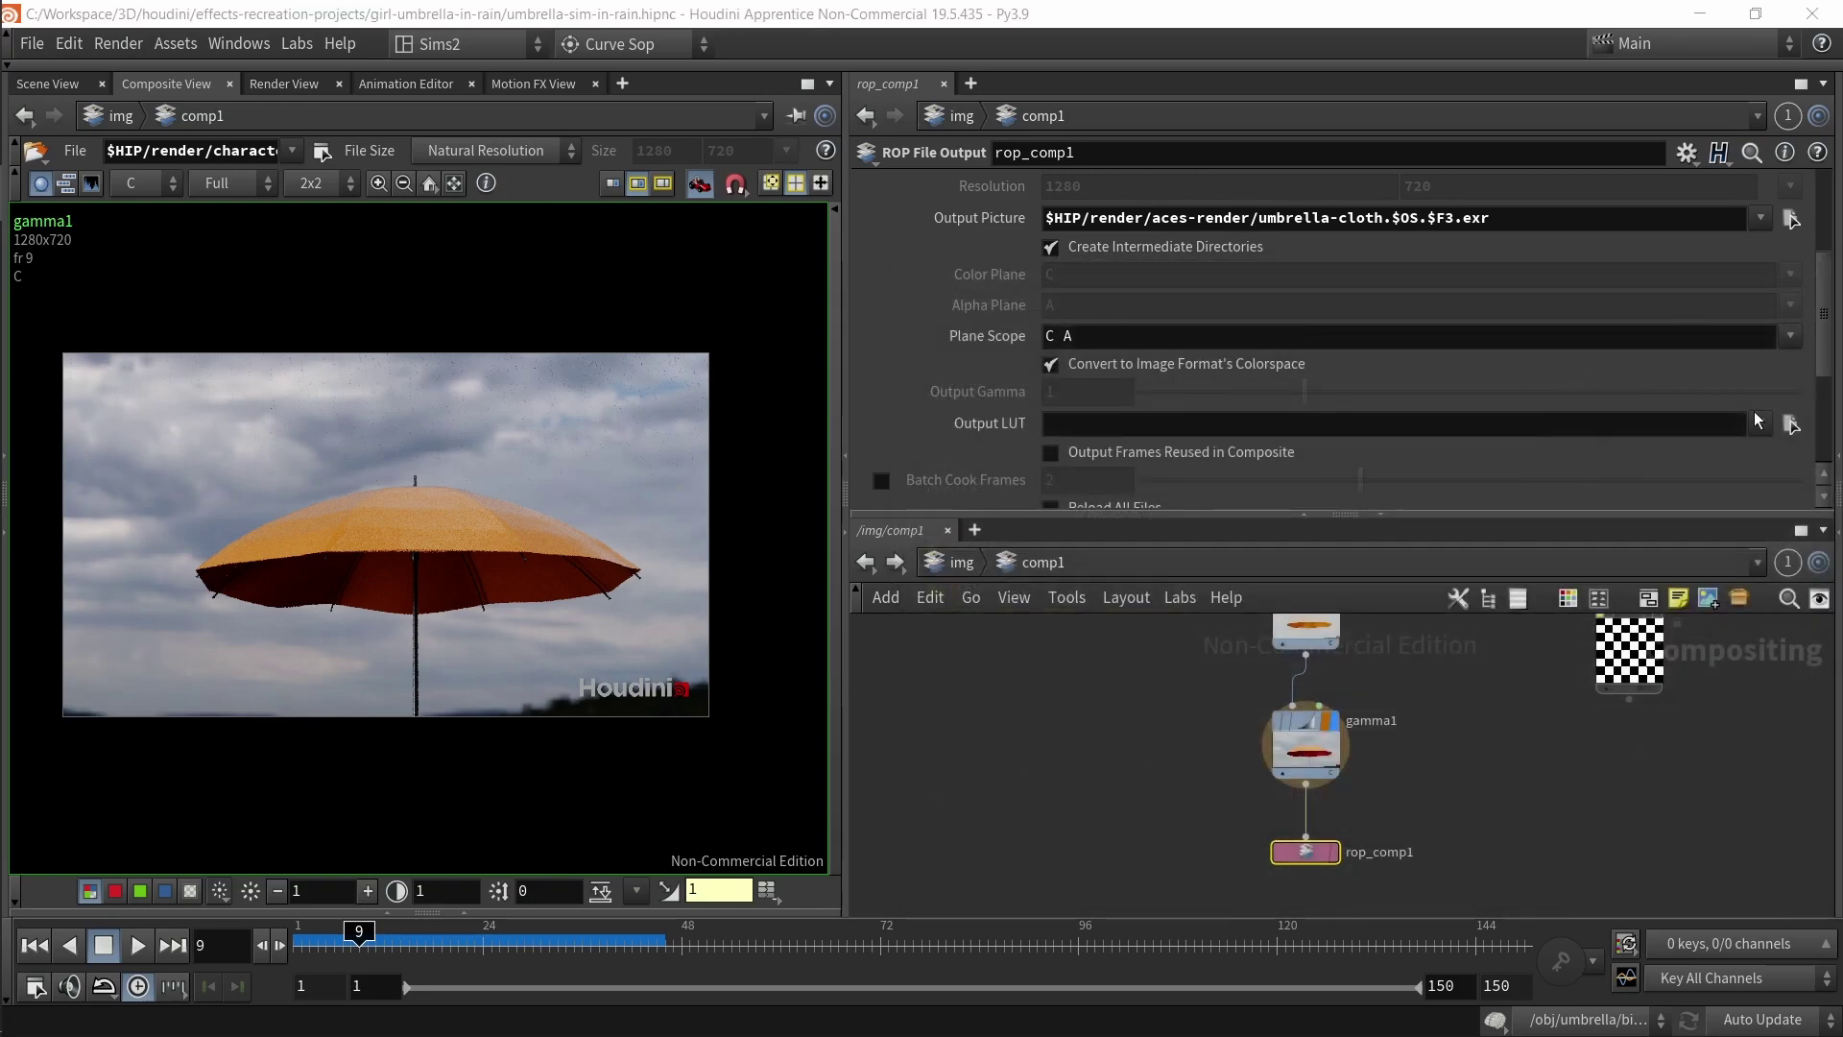
click(1763, 426)
click(1761, 428)
click(1760, 429)
click(1755, 432)
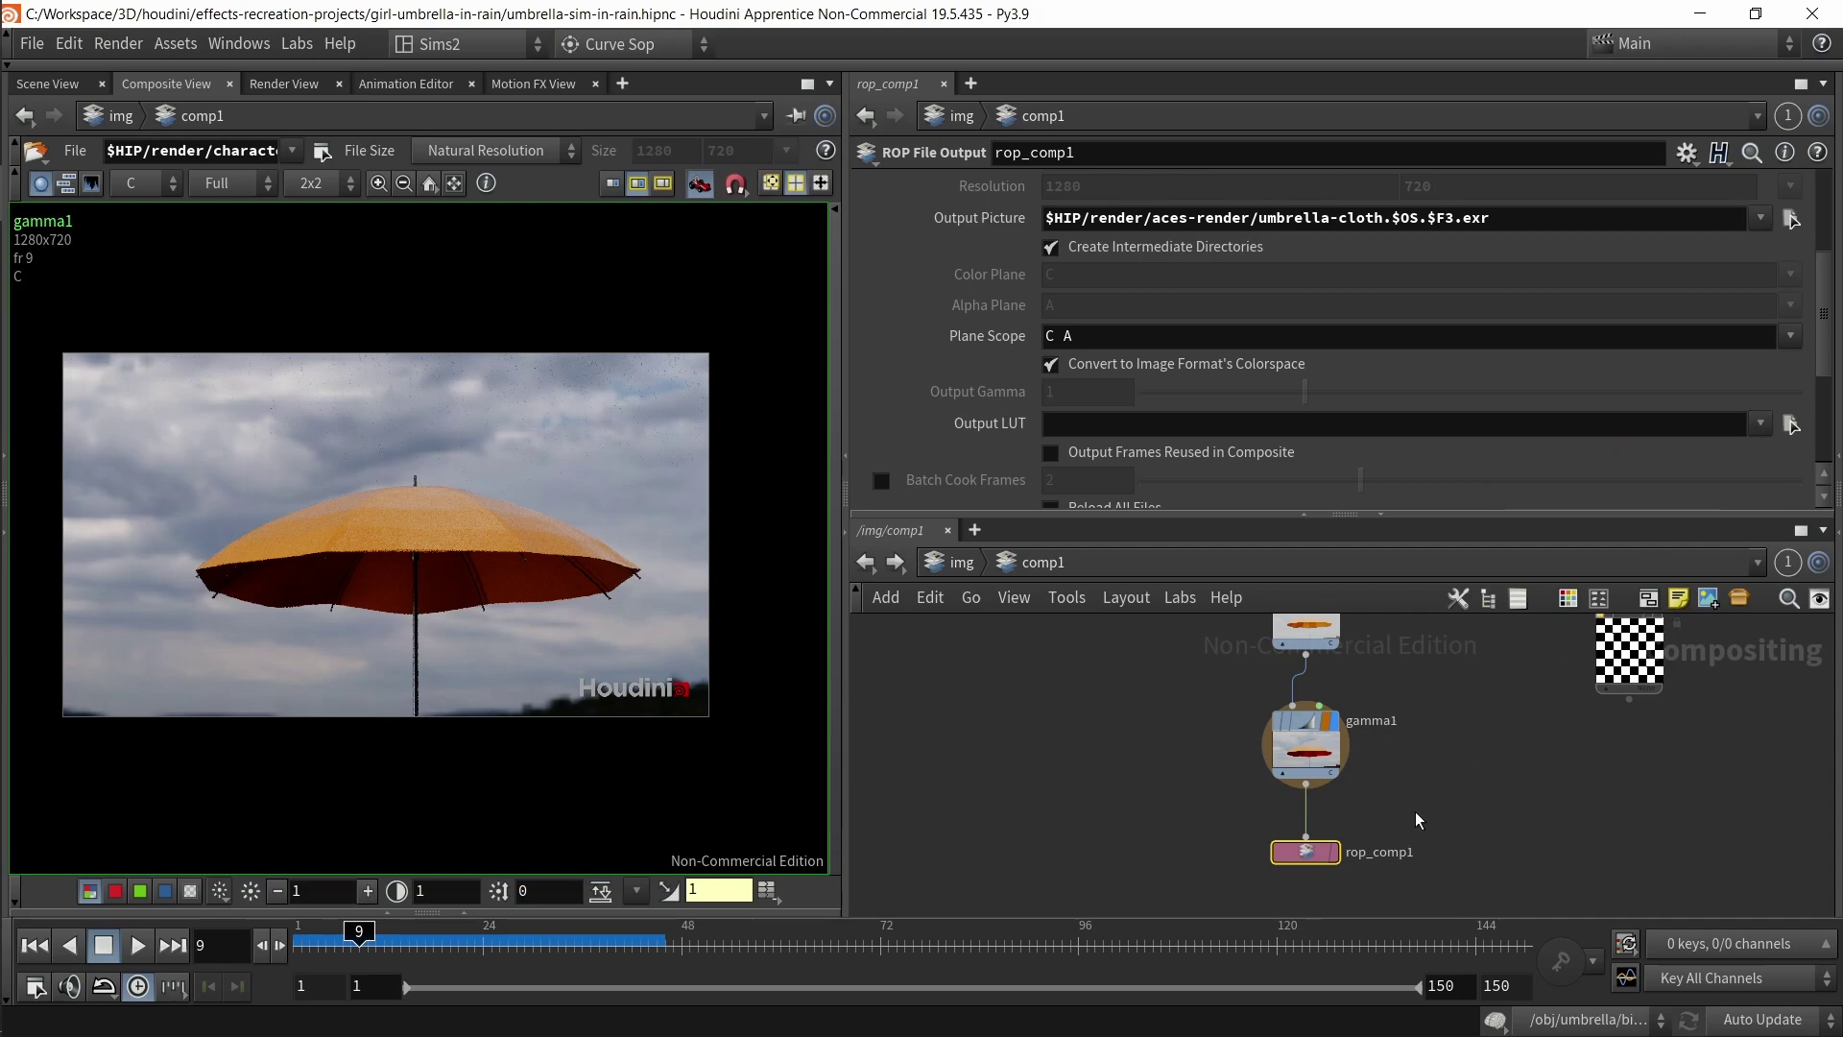
scroll(1300, 400, down, 1)
scroll(1300, 400, up, 4)
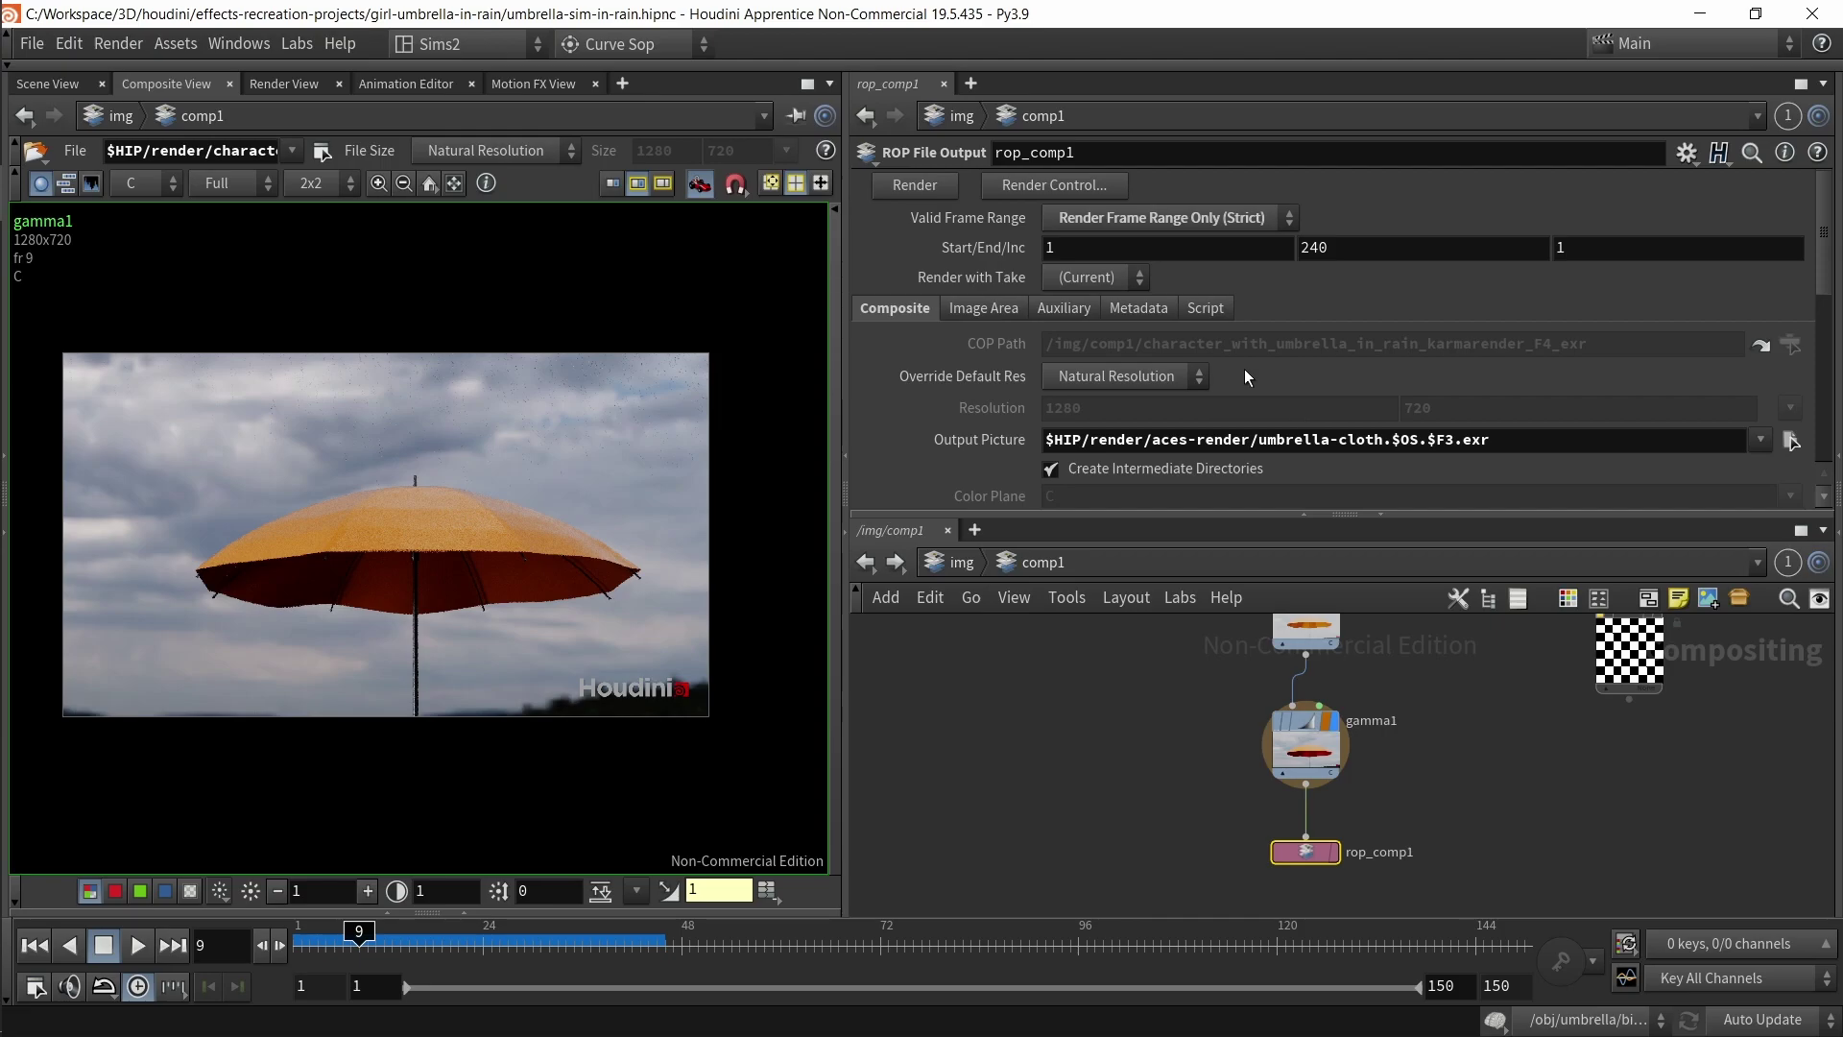
- Select the lookup1 and gamma1 nodes in turn and examine gamma1's Gamma expression
middle_drag(1195, 686, 1175, 795)
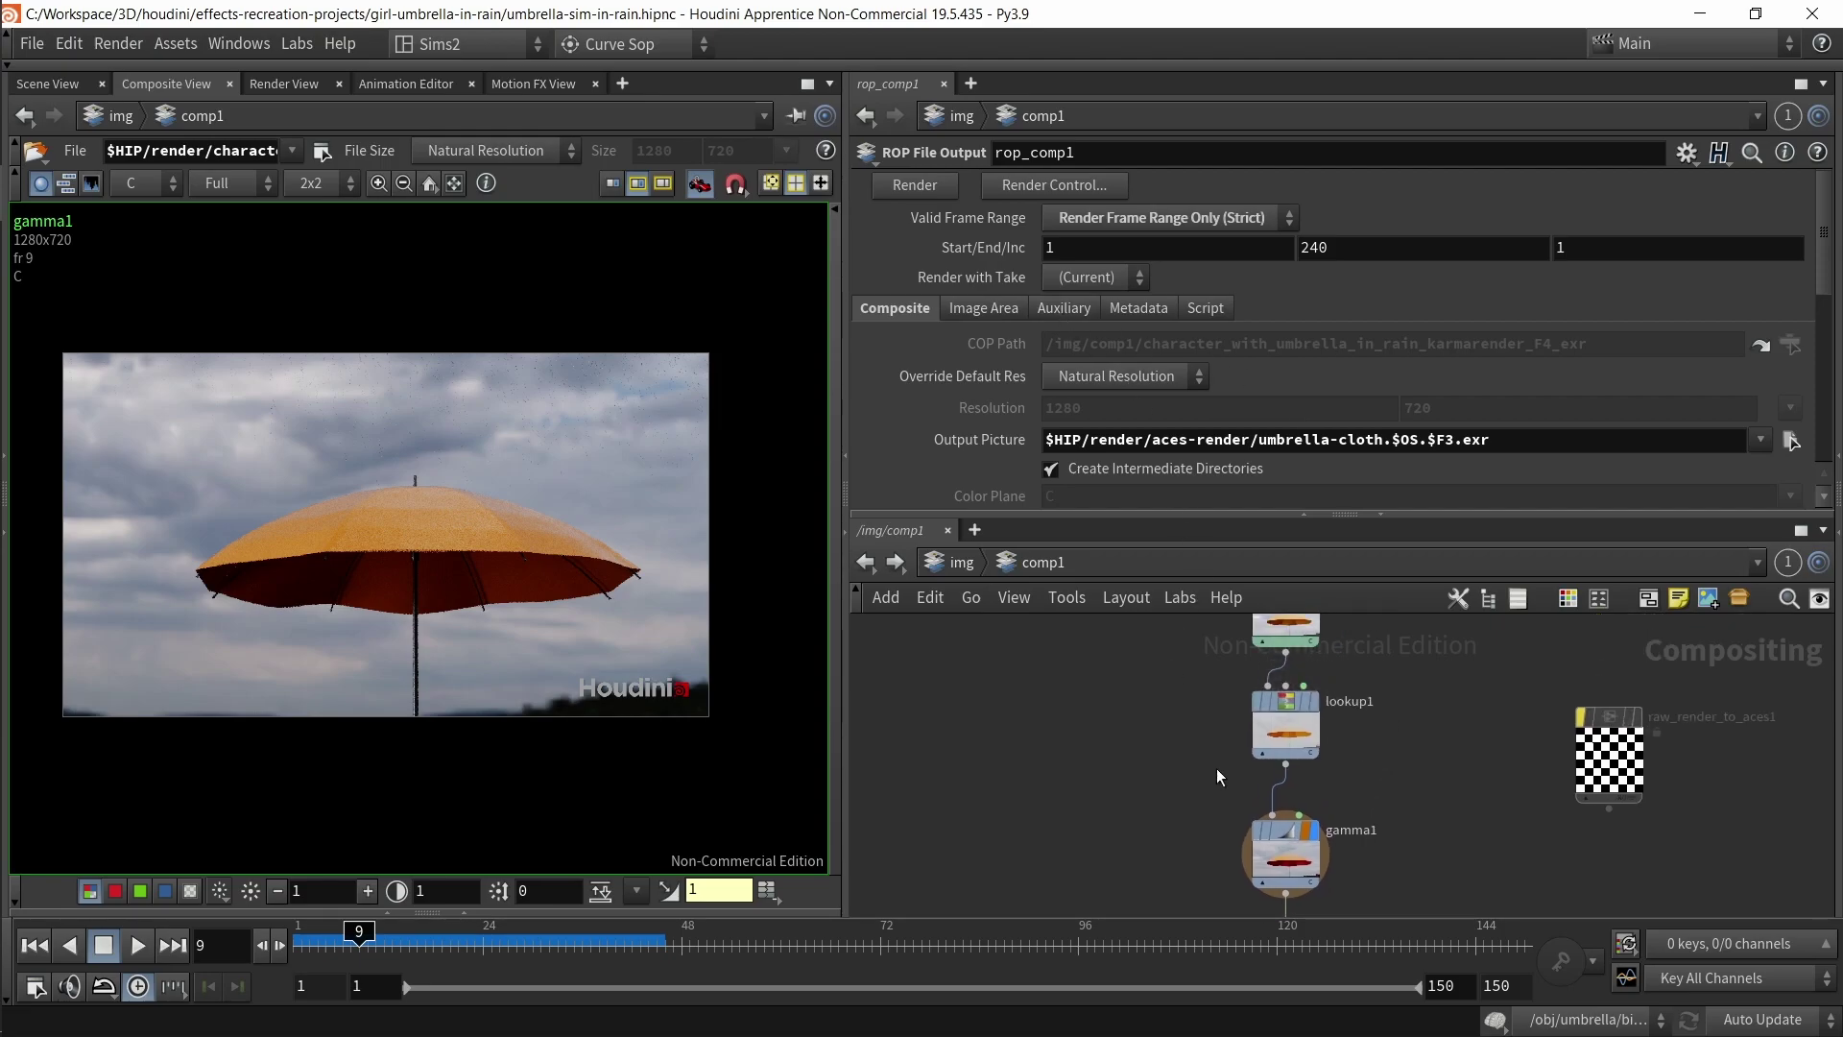
click(1277, 735)
click(1287, 849)
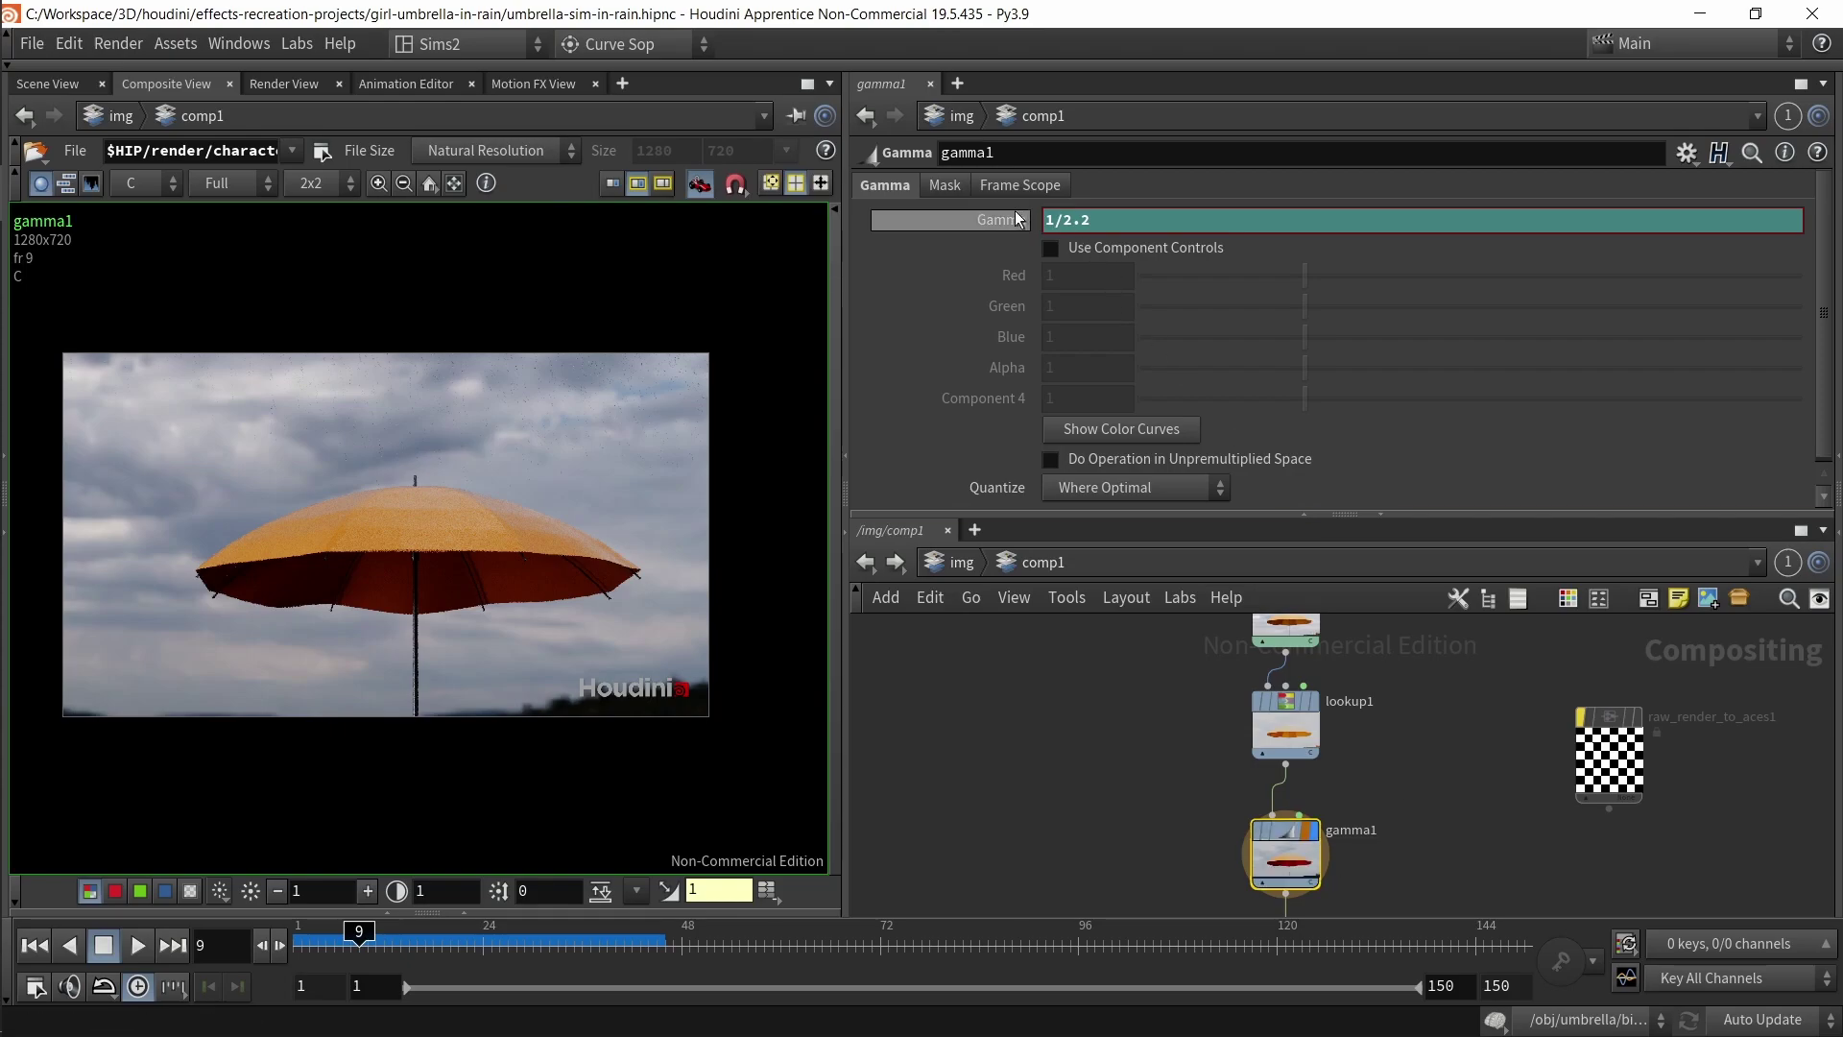
click(1004, 220)
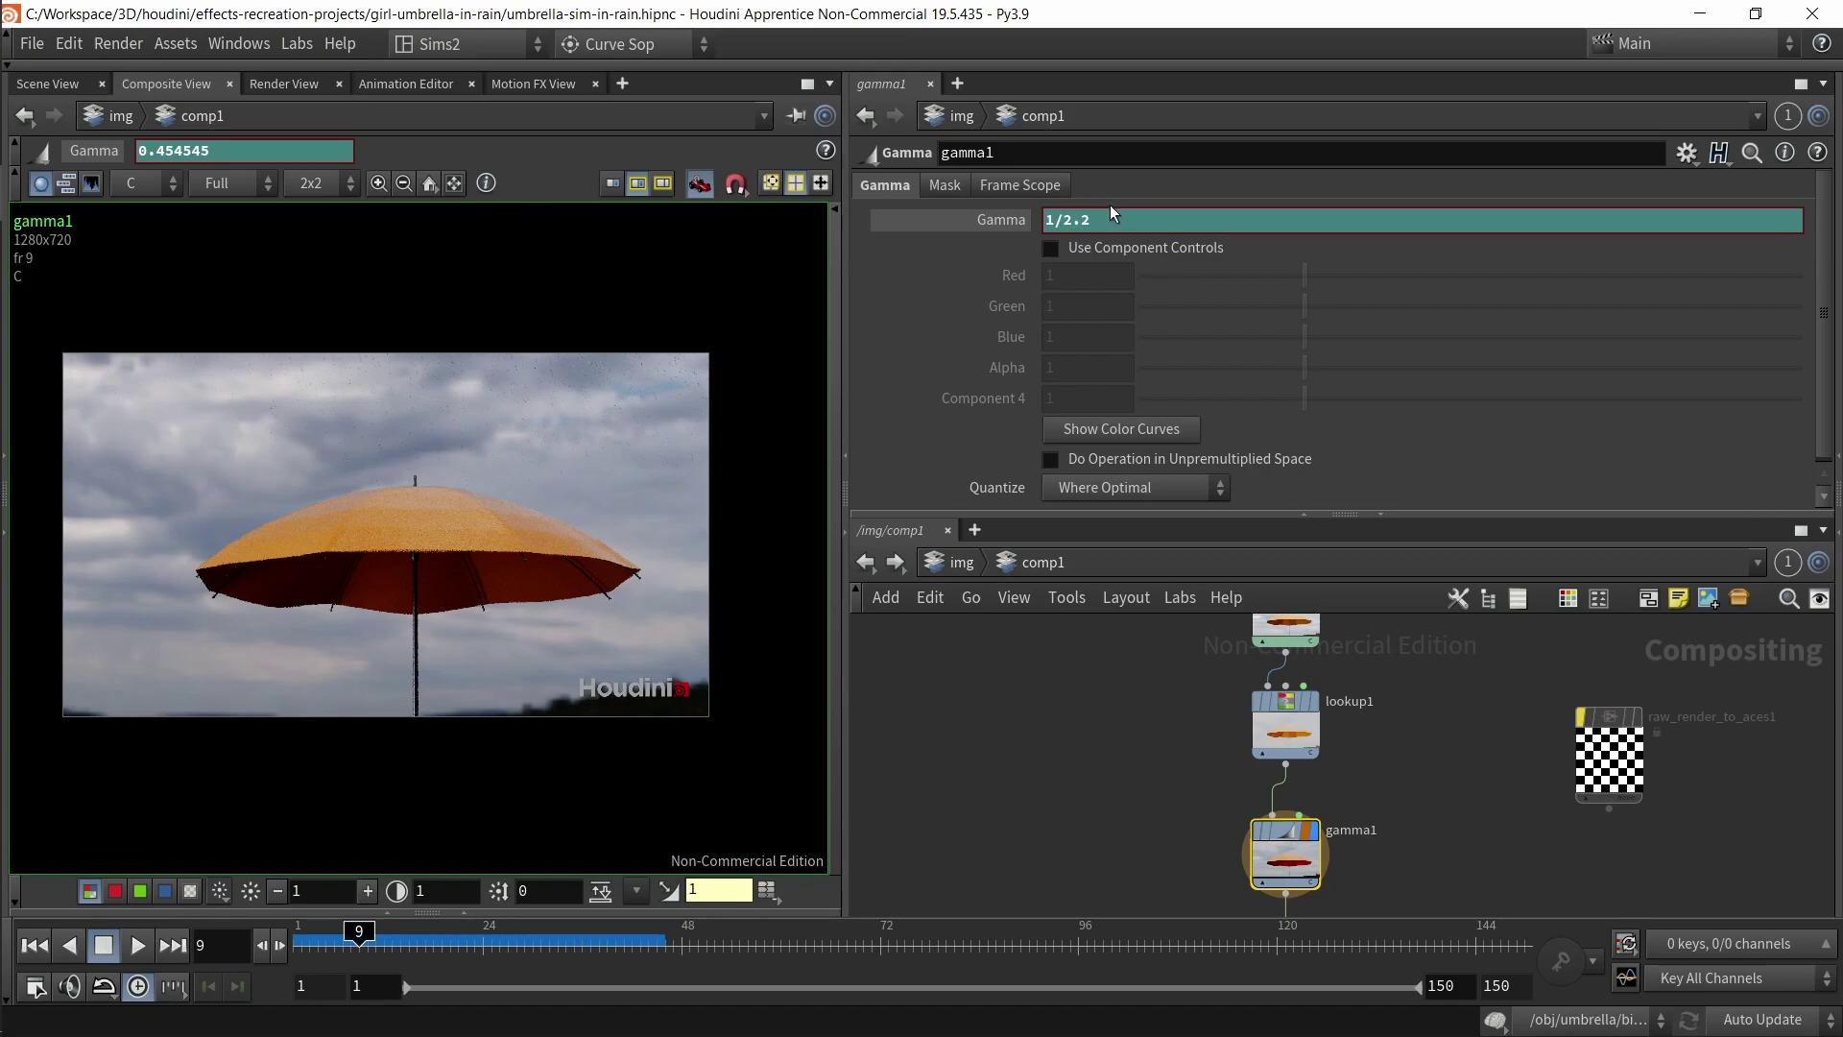
key(q)
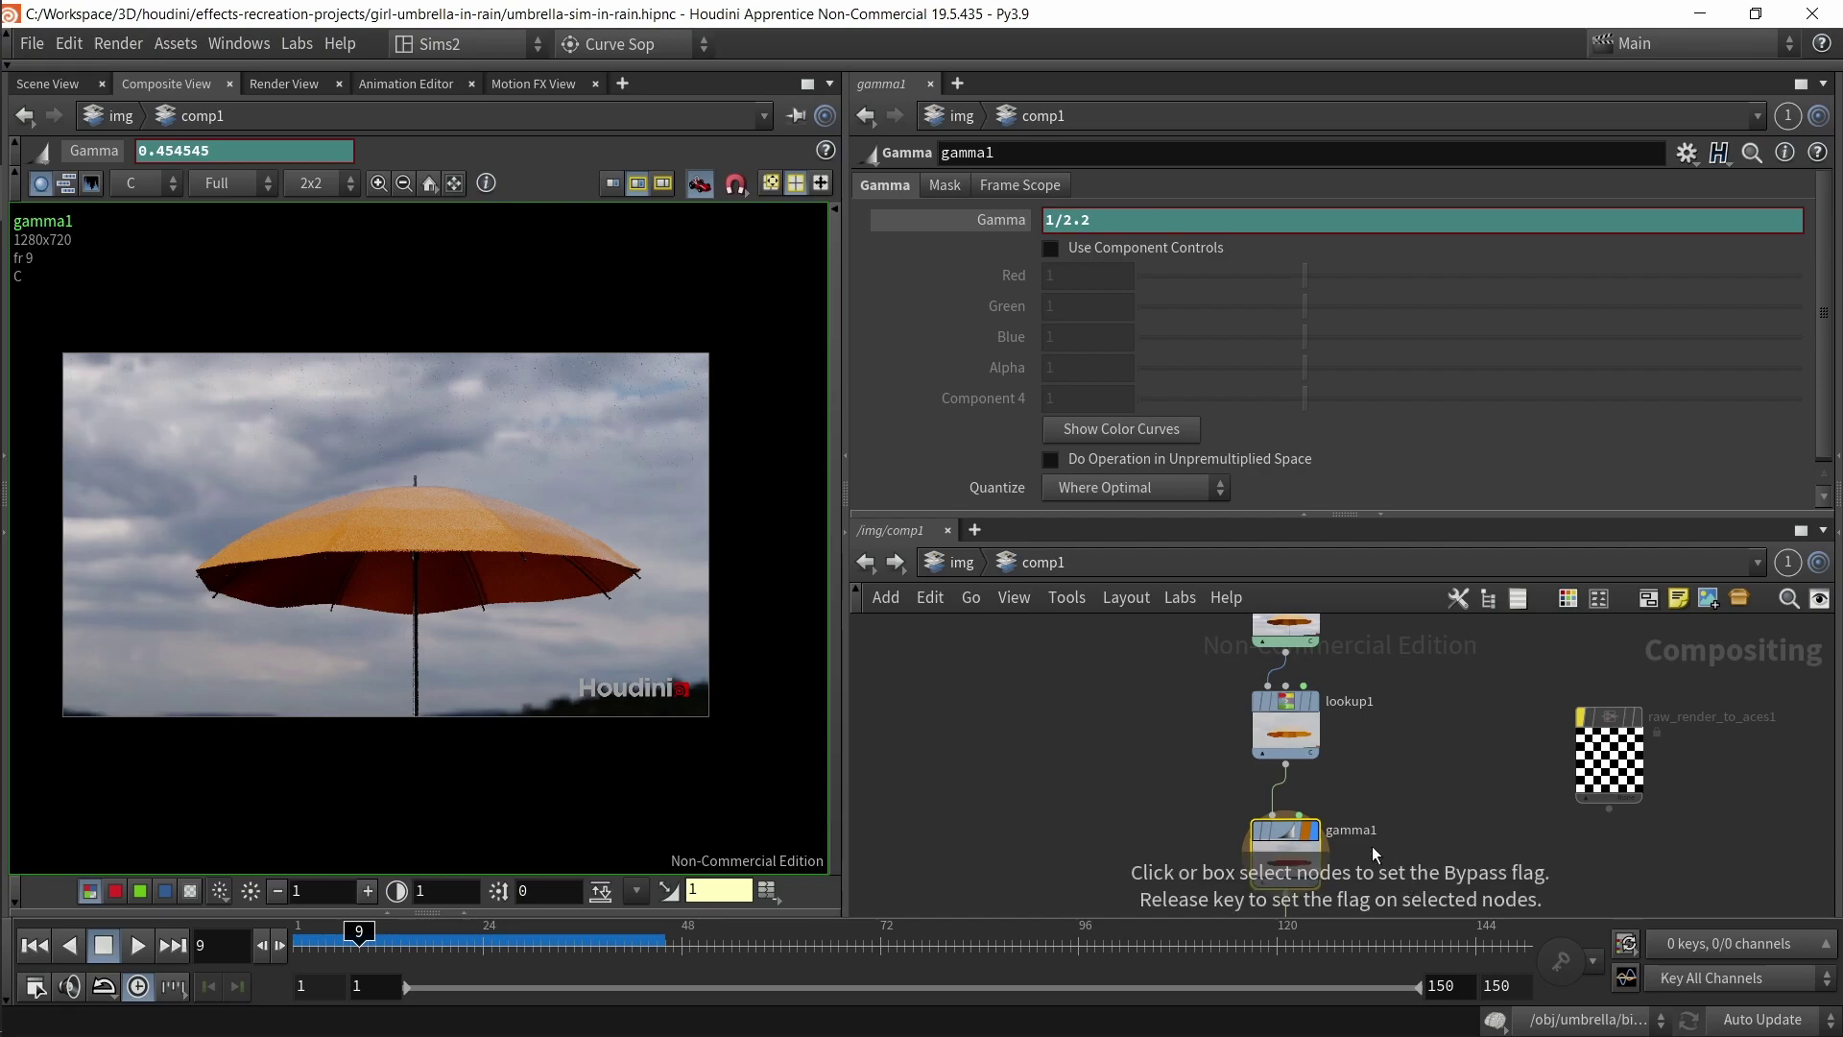
- Review the file, lookup1 and gamma1 node chain, and open the raw_render_to_aces1 asset to view its internal nodes
scroll(1413, 787, down, 1)
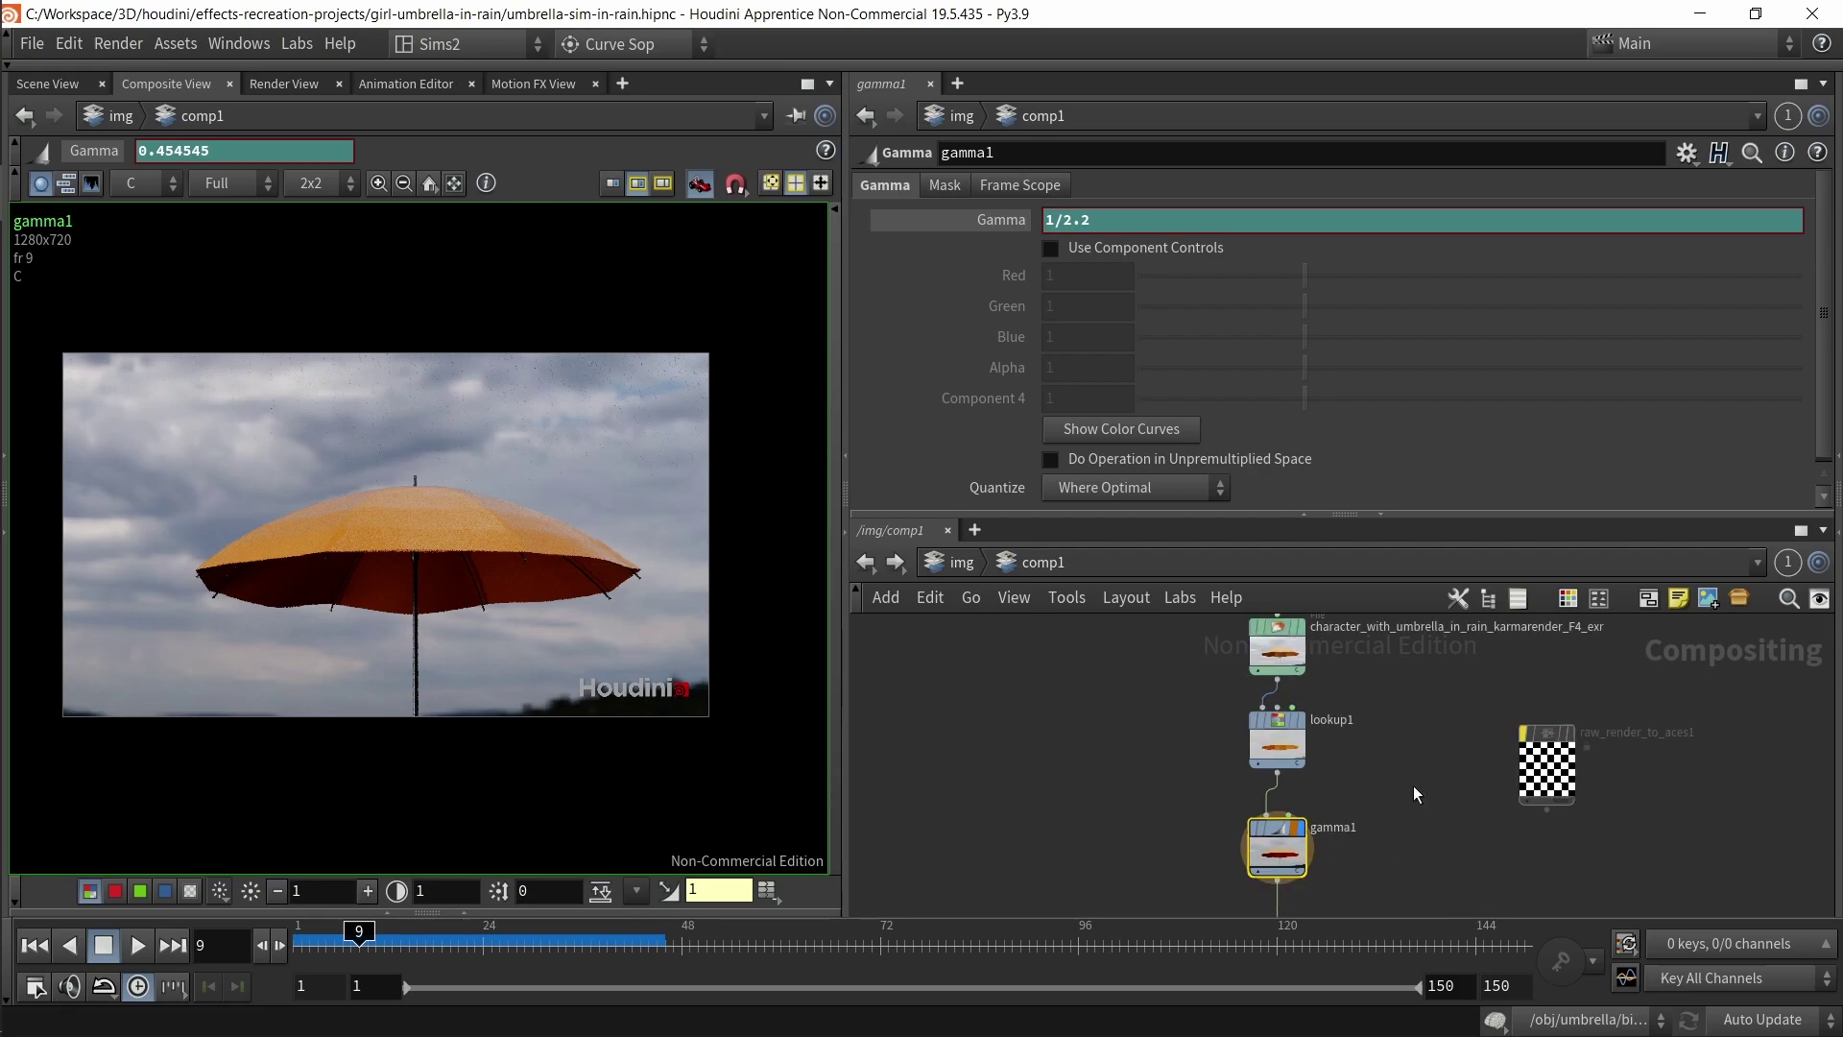
scroll(1426, 768, down, 2)
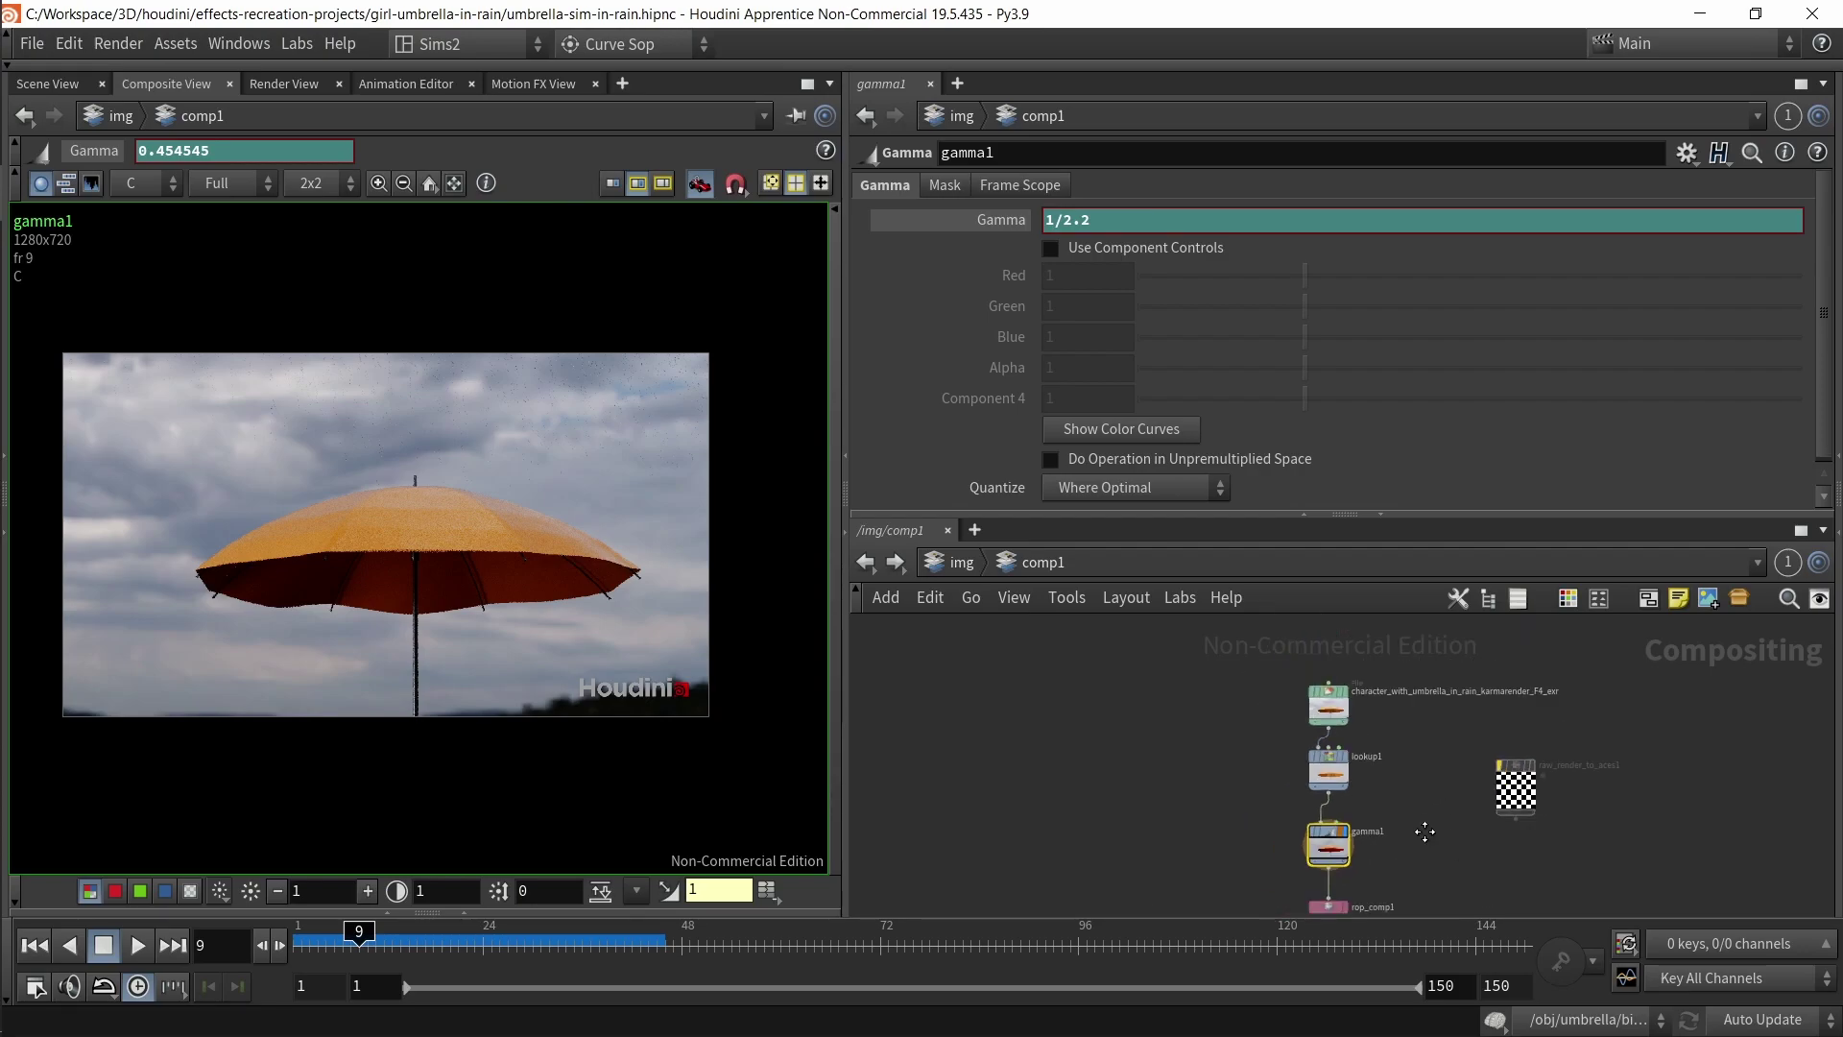
drag(1133, 675, 1325, 858)
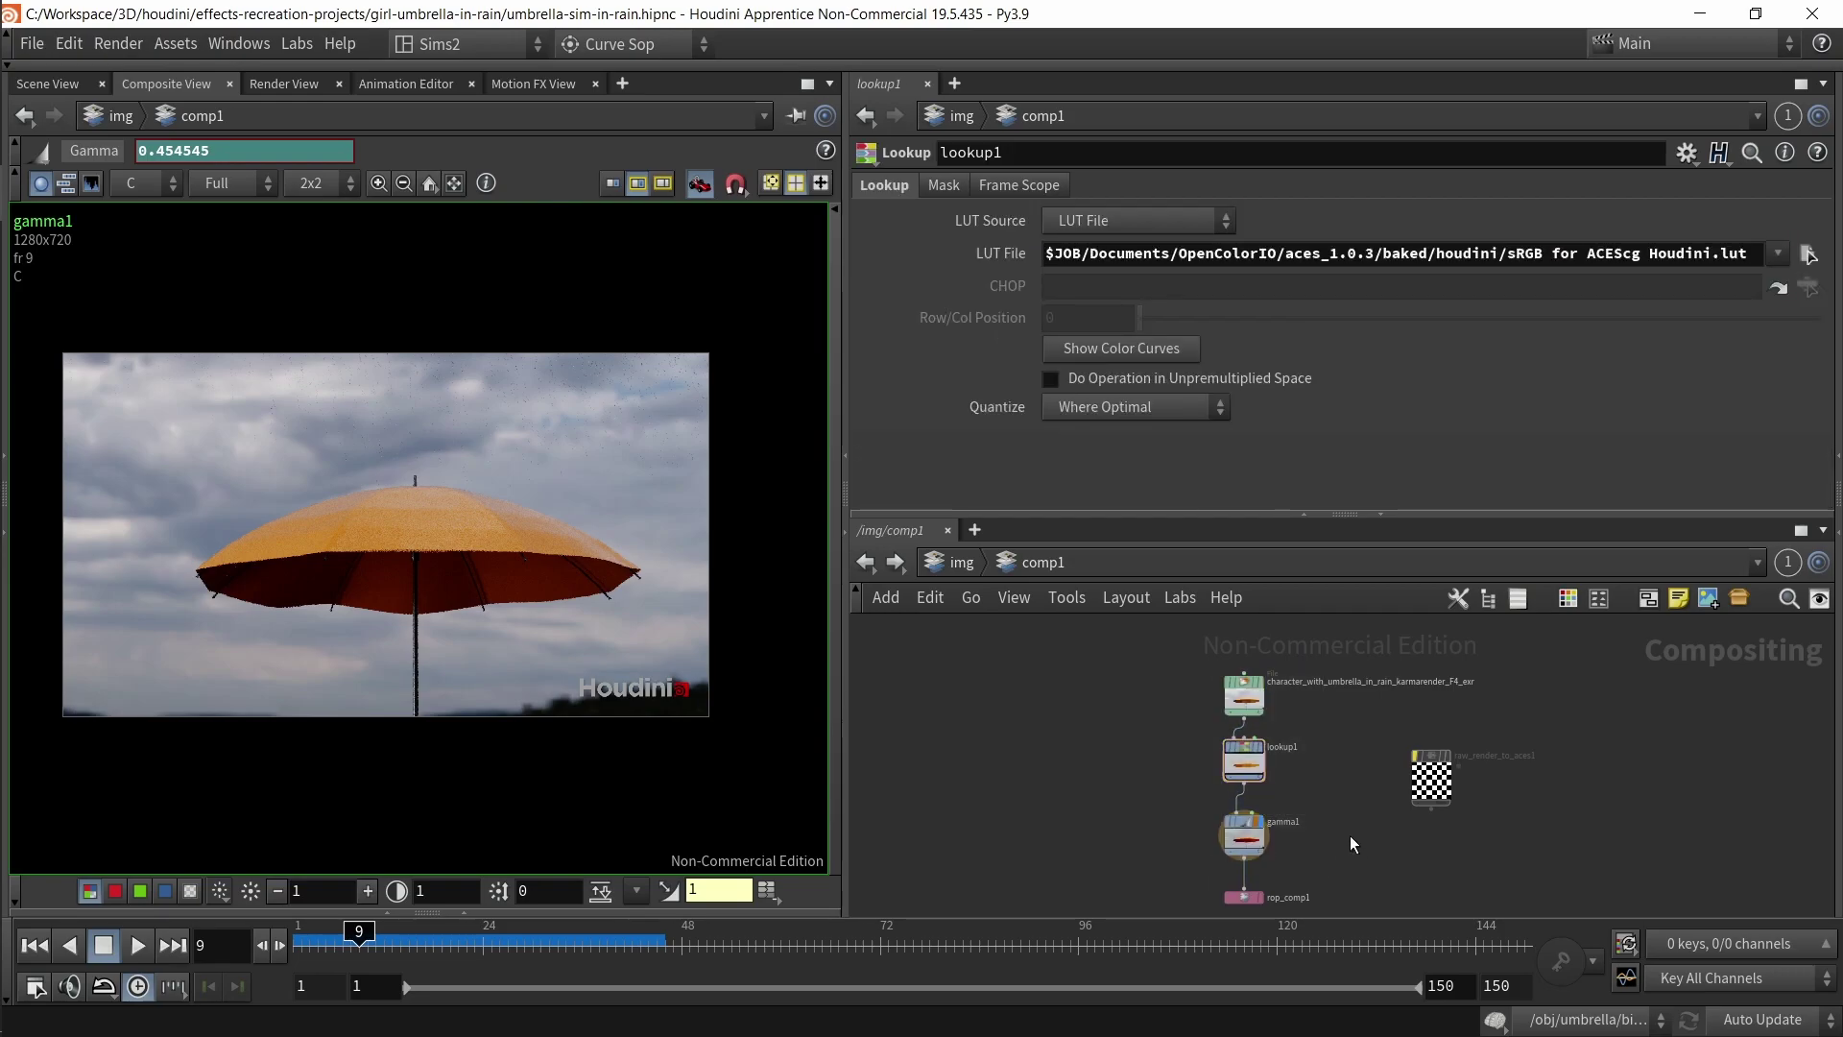
click(1344, 722)
scroll(1383, 800, up, 3)
middle_drag(1403, 768, 1244, 716)
drag(1242, 713, 1371, 814)
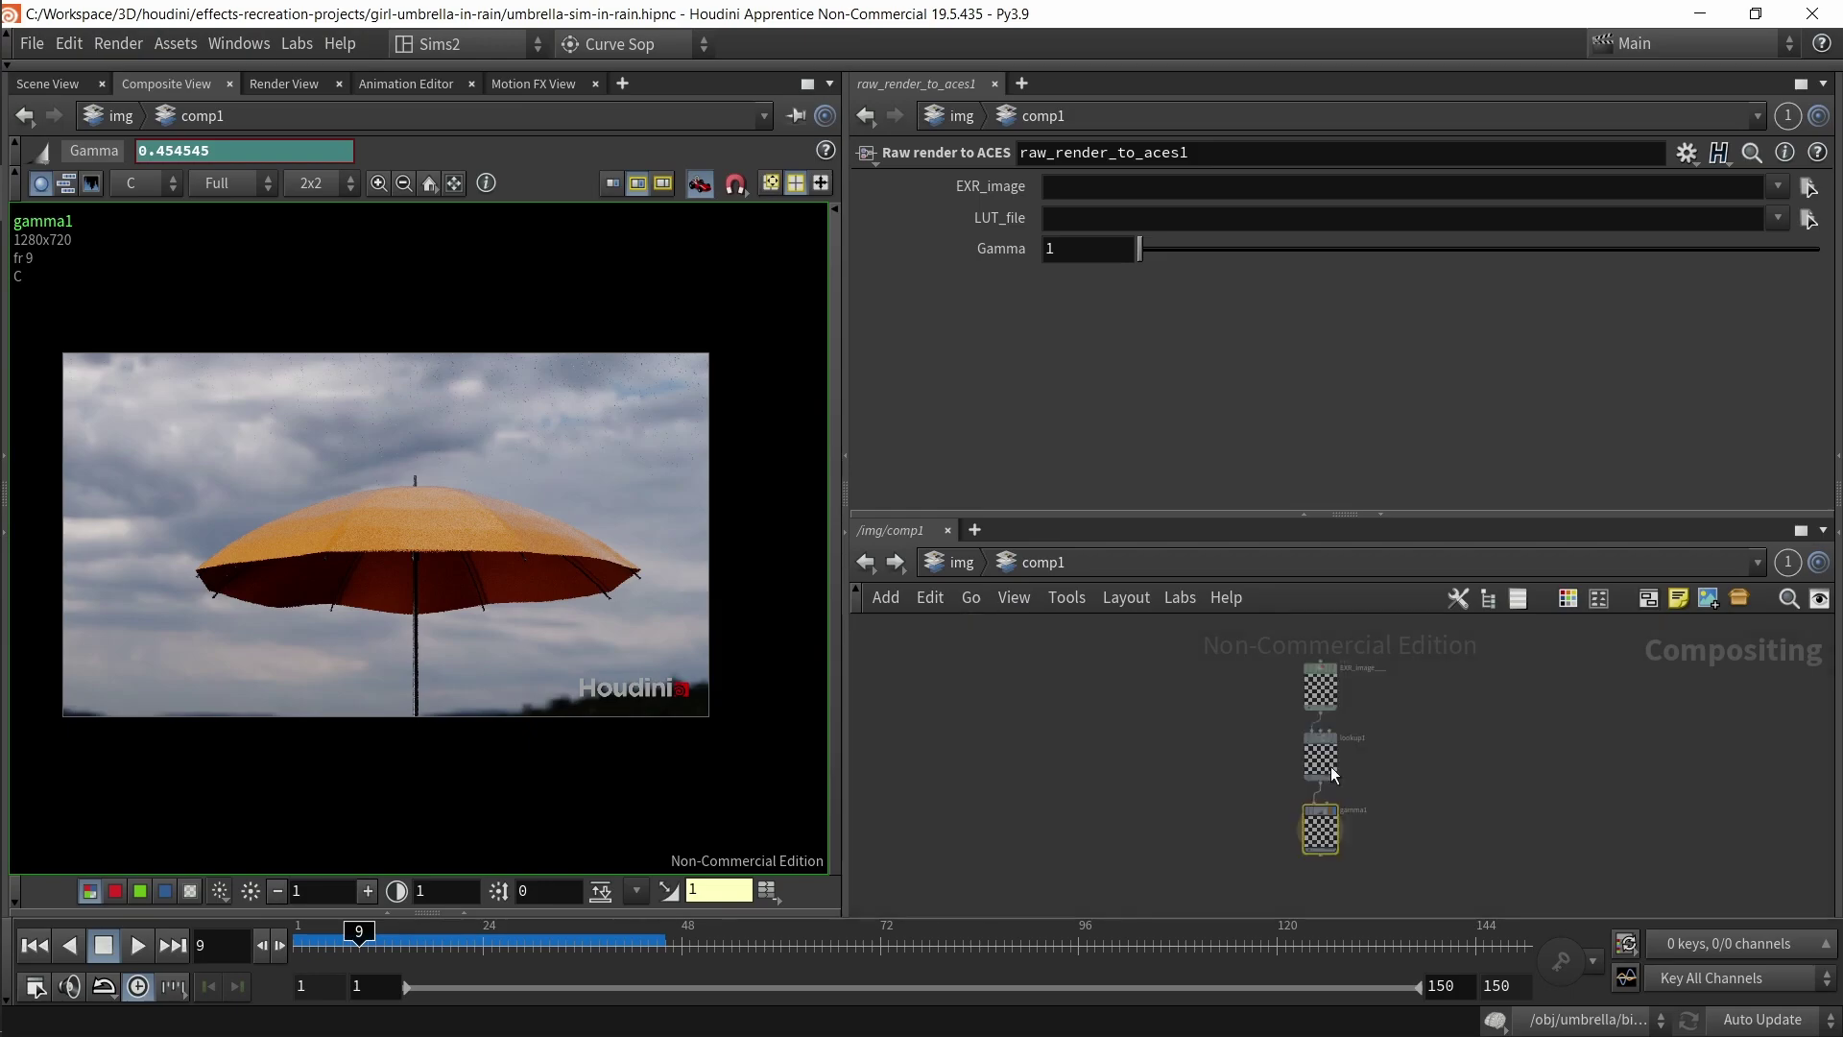
double_click(1337, 776)
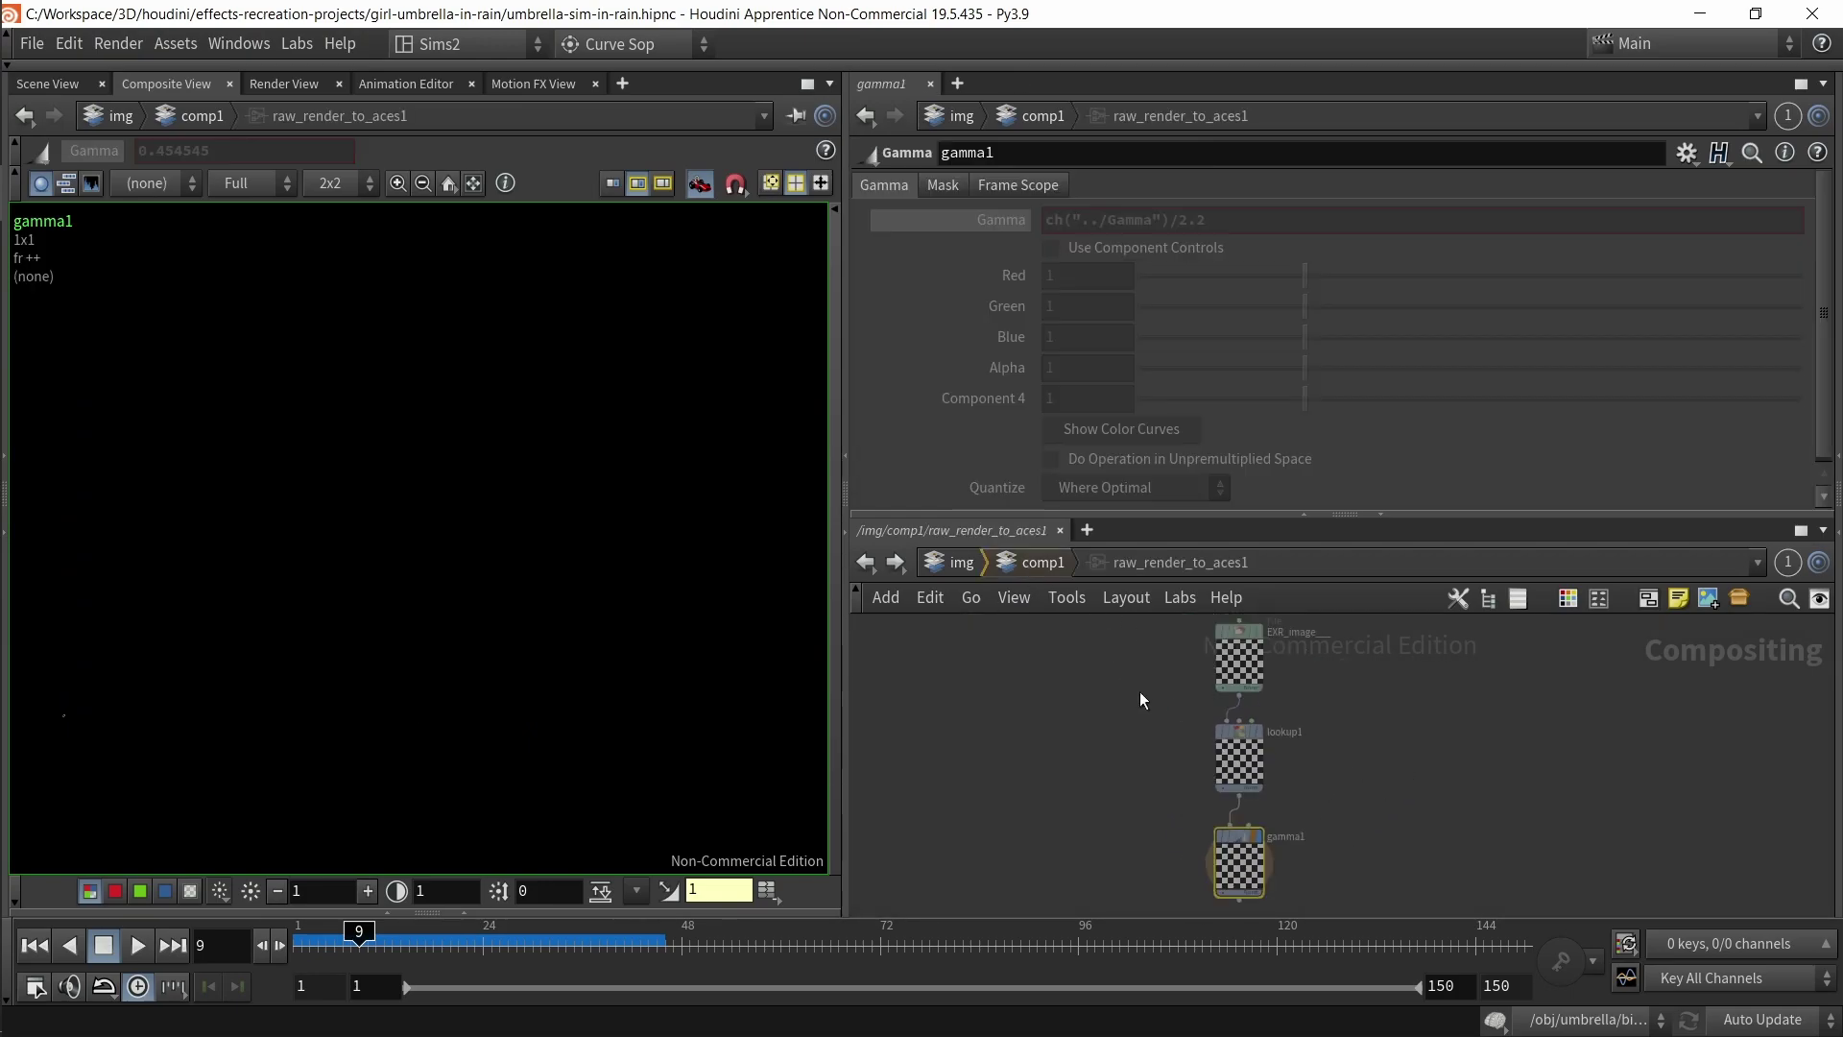
- Return to comp1, add a second Raw render to ACES node beside the existing one, and delete it
key(u)
key(Tab)
text(raw)
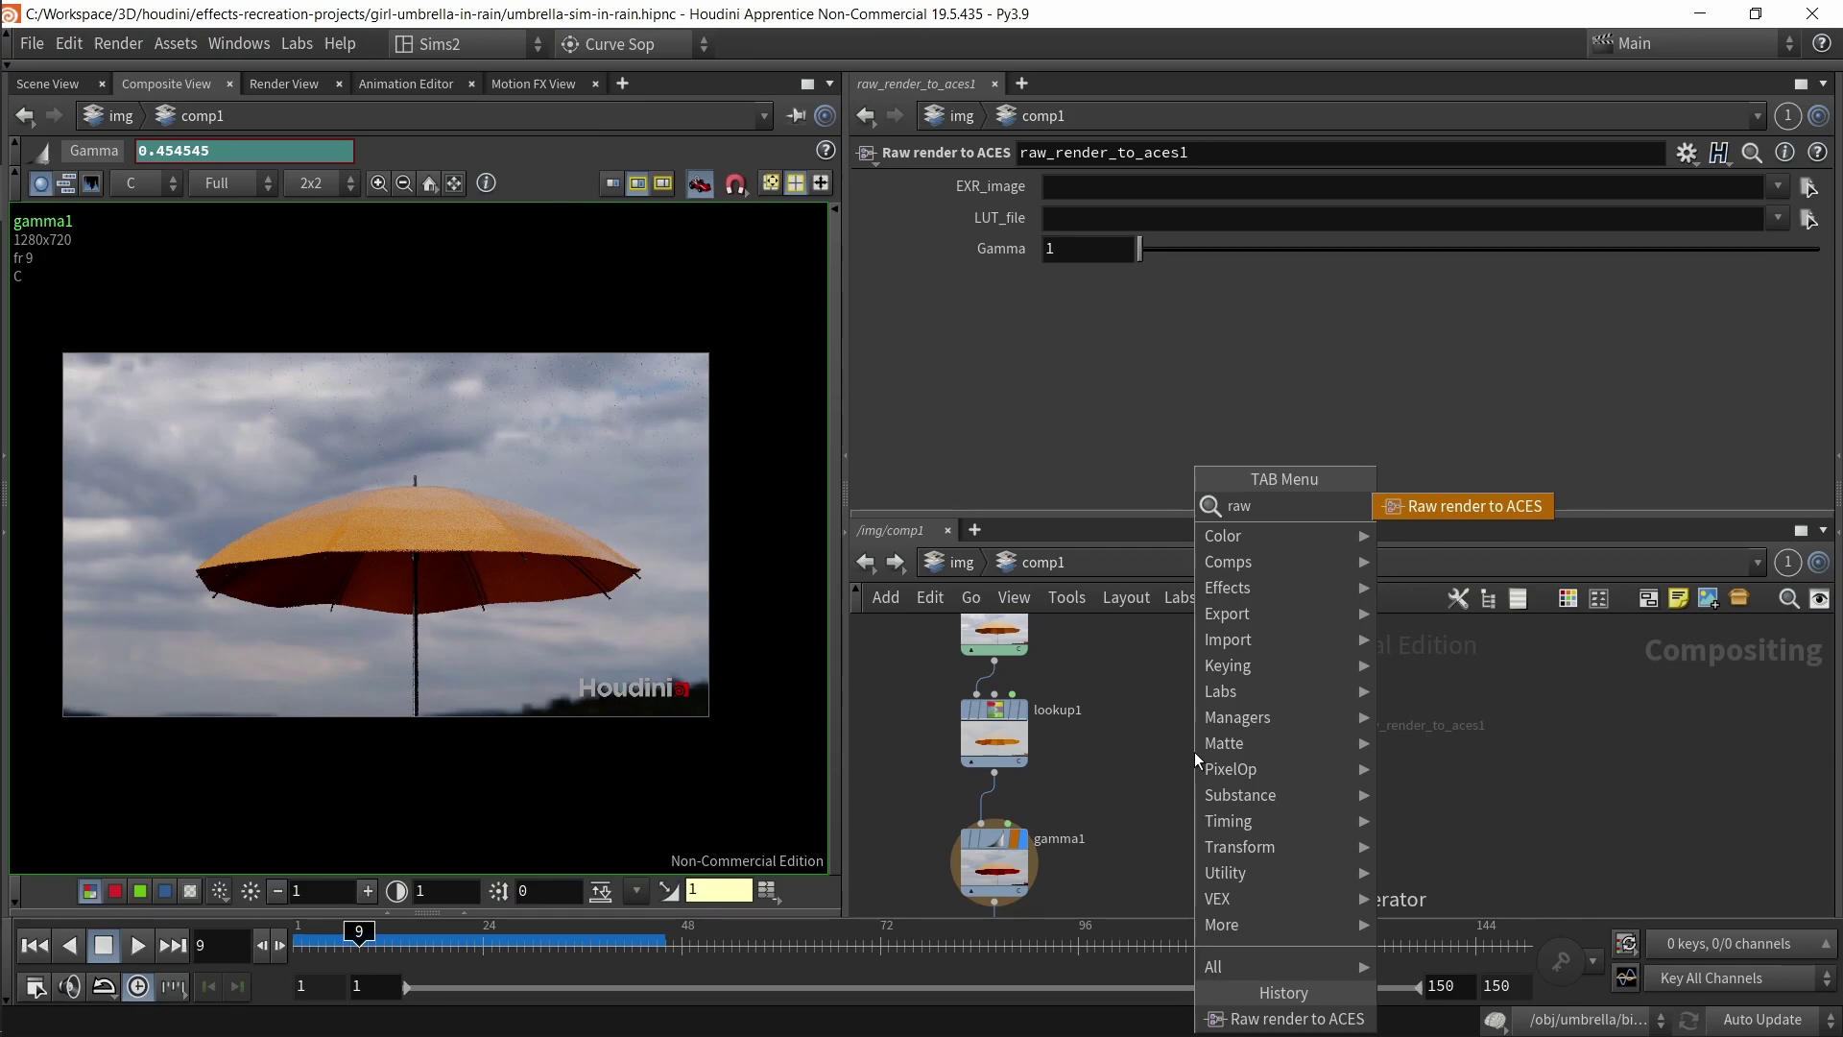
key(Return)
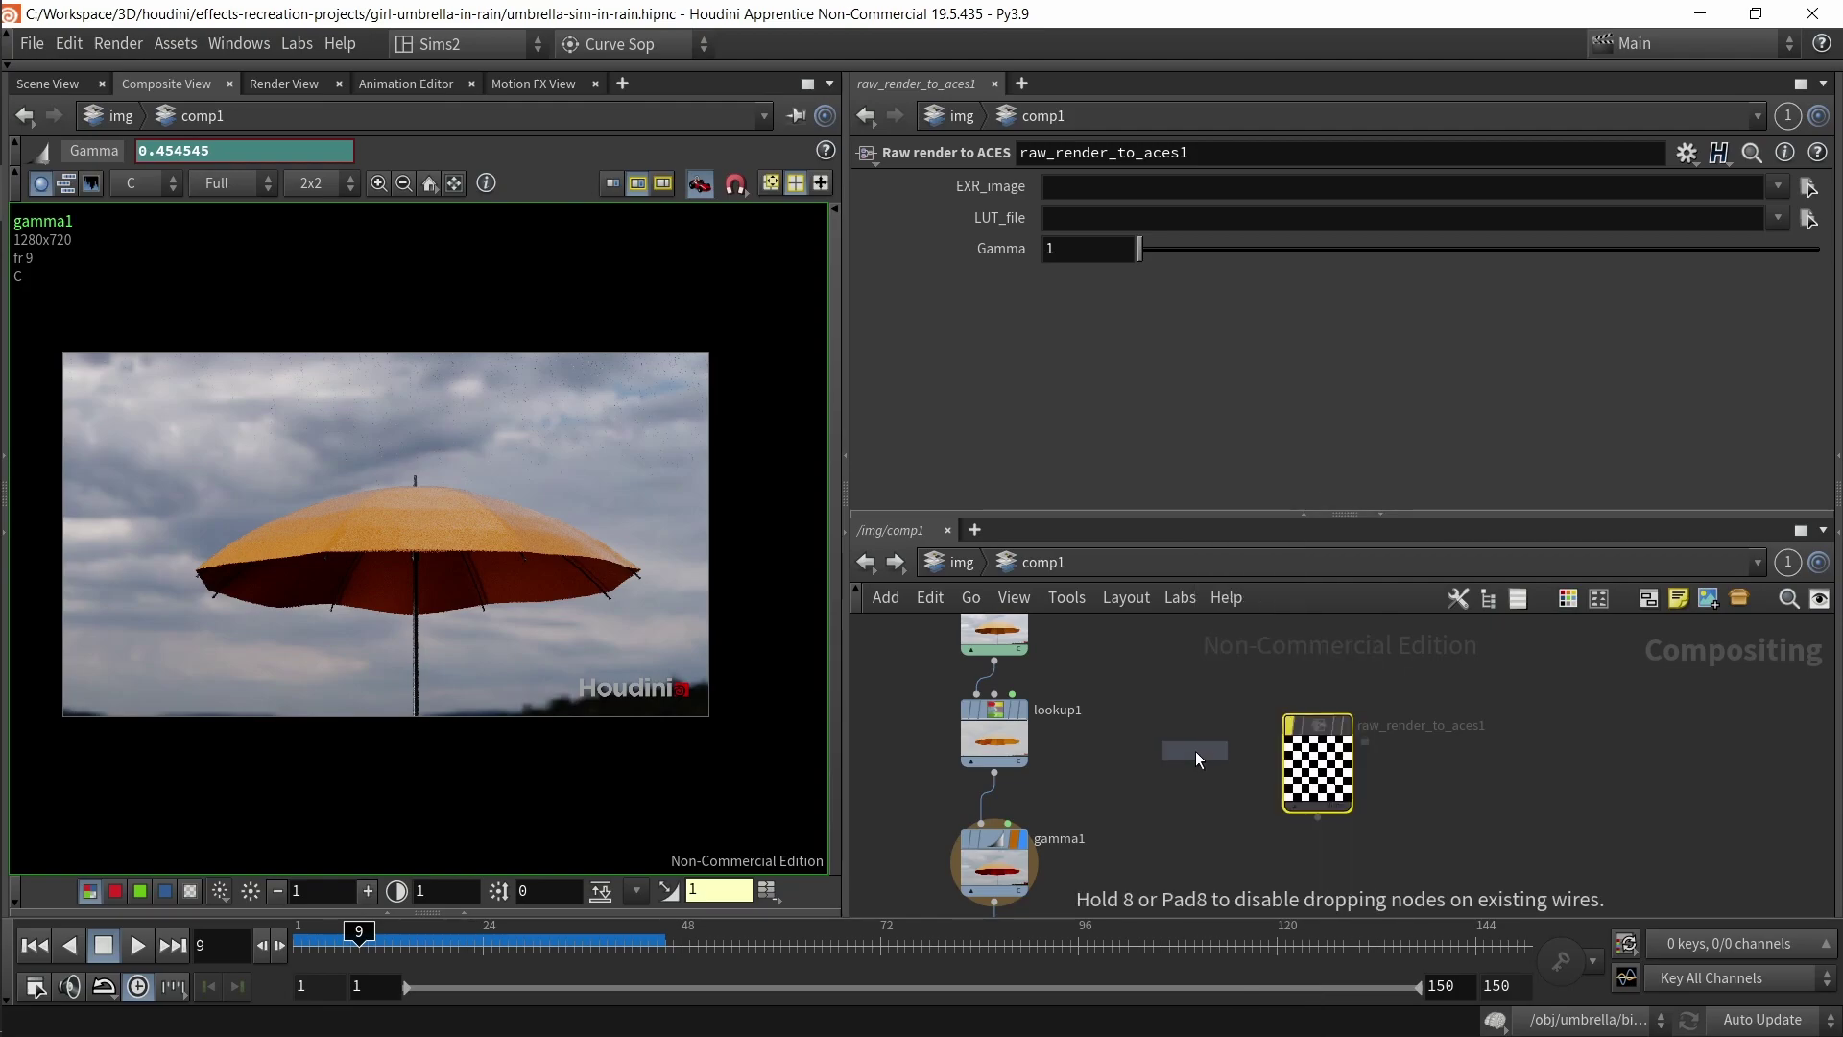
click(1197, 758)
key(Delete)
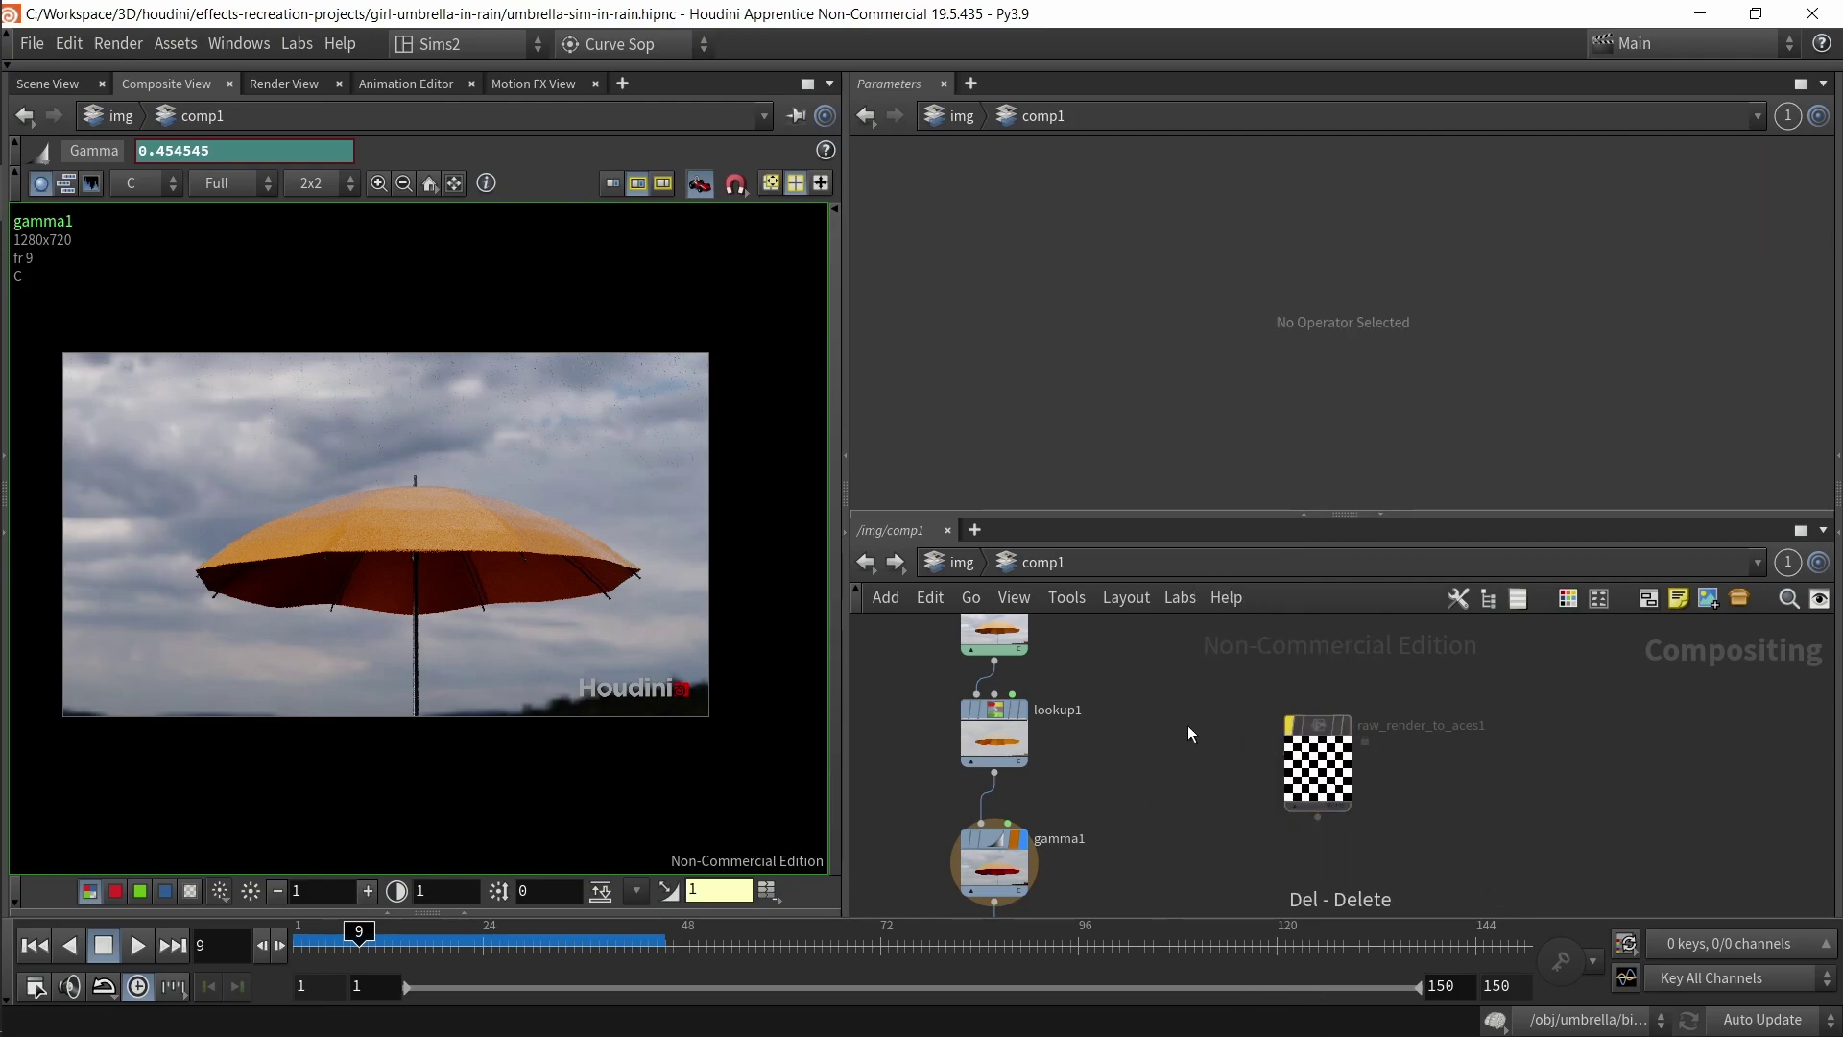
- Examine raw_render_to_aces1's EXR_image, LUT_file and Gamma parameters and its internal nodes, and select gamma1 back in comp1
click(1346, 795)
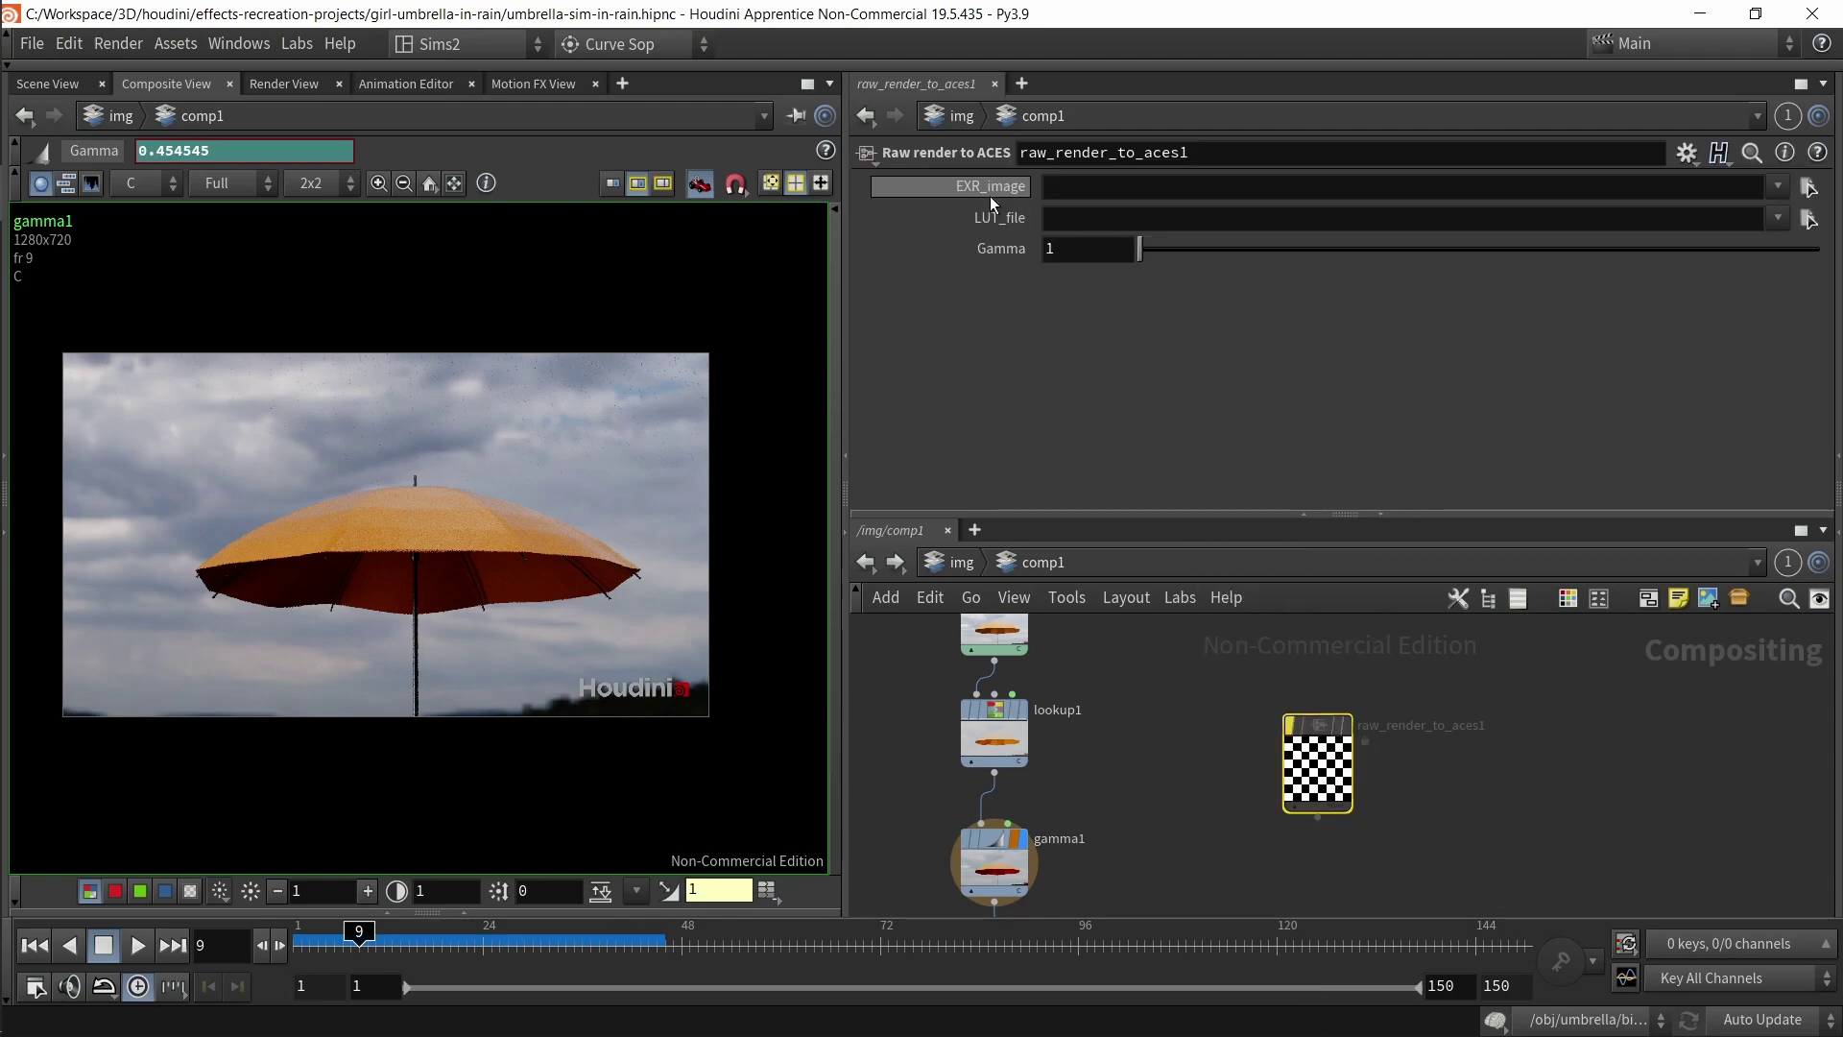
click(1153, 187)
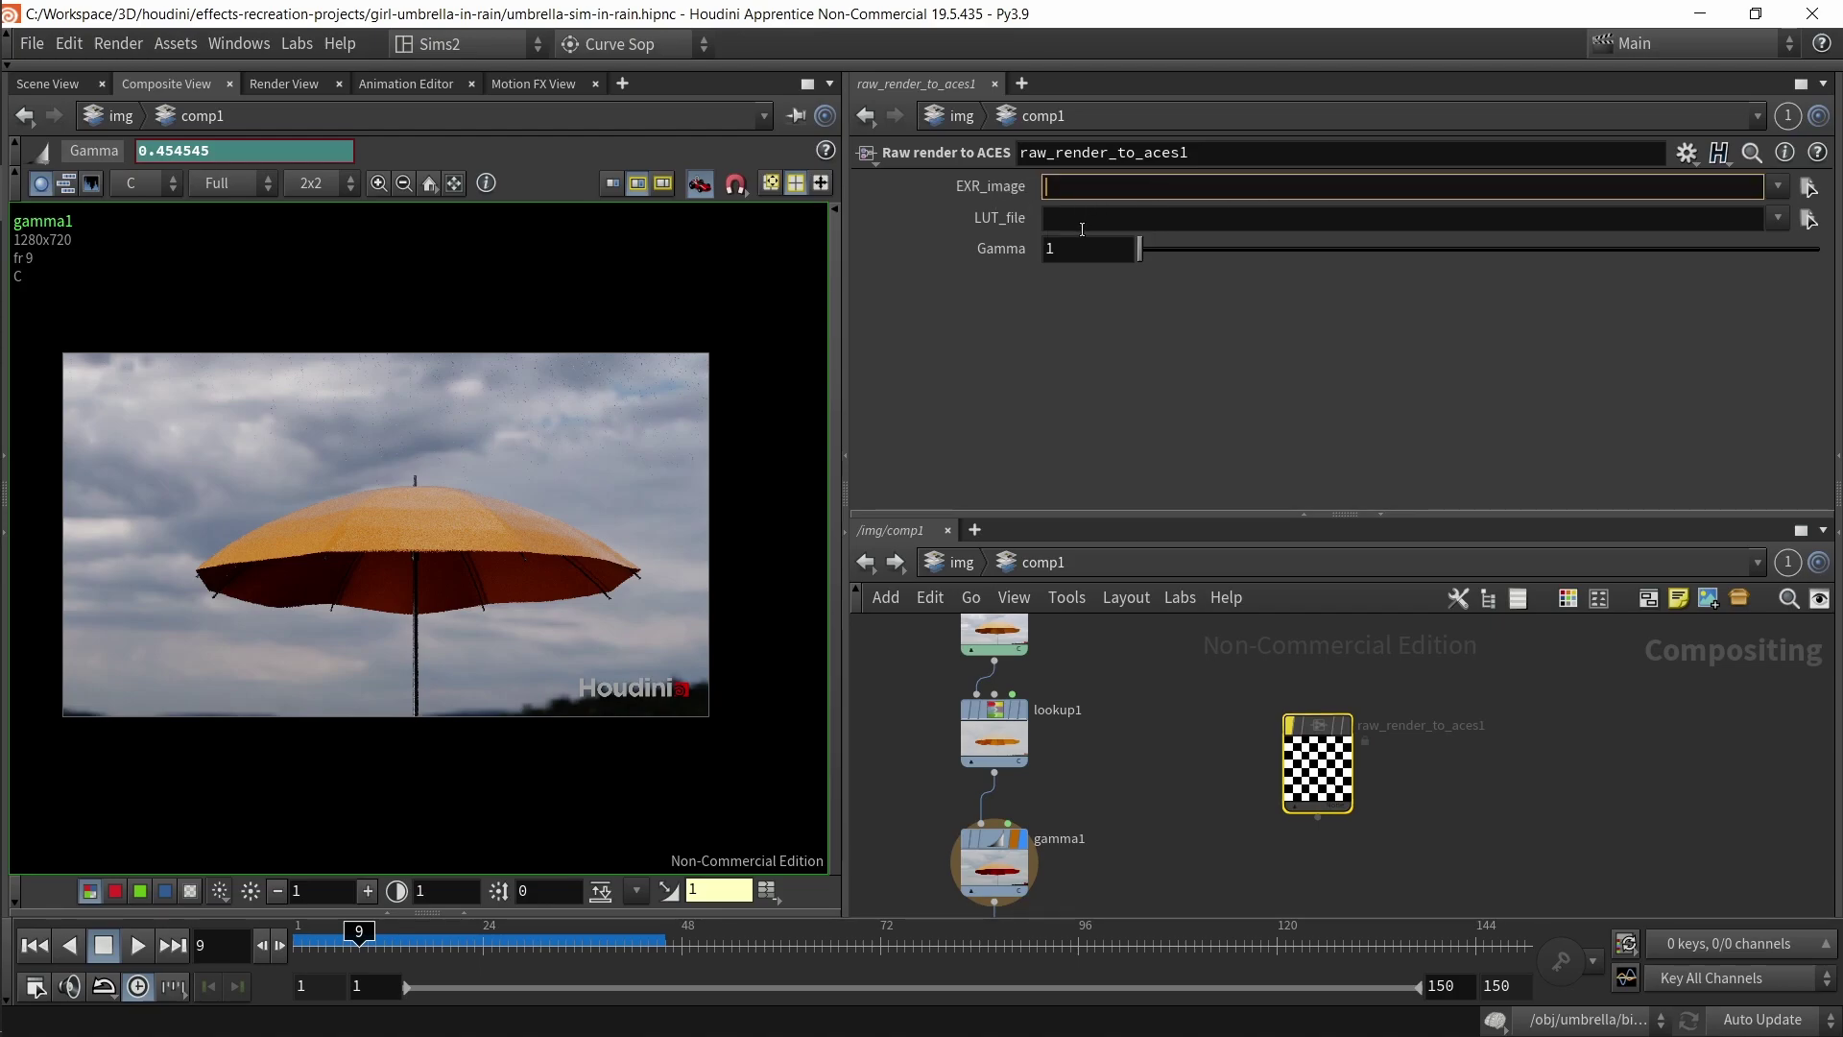
click(1080, 224)
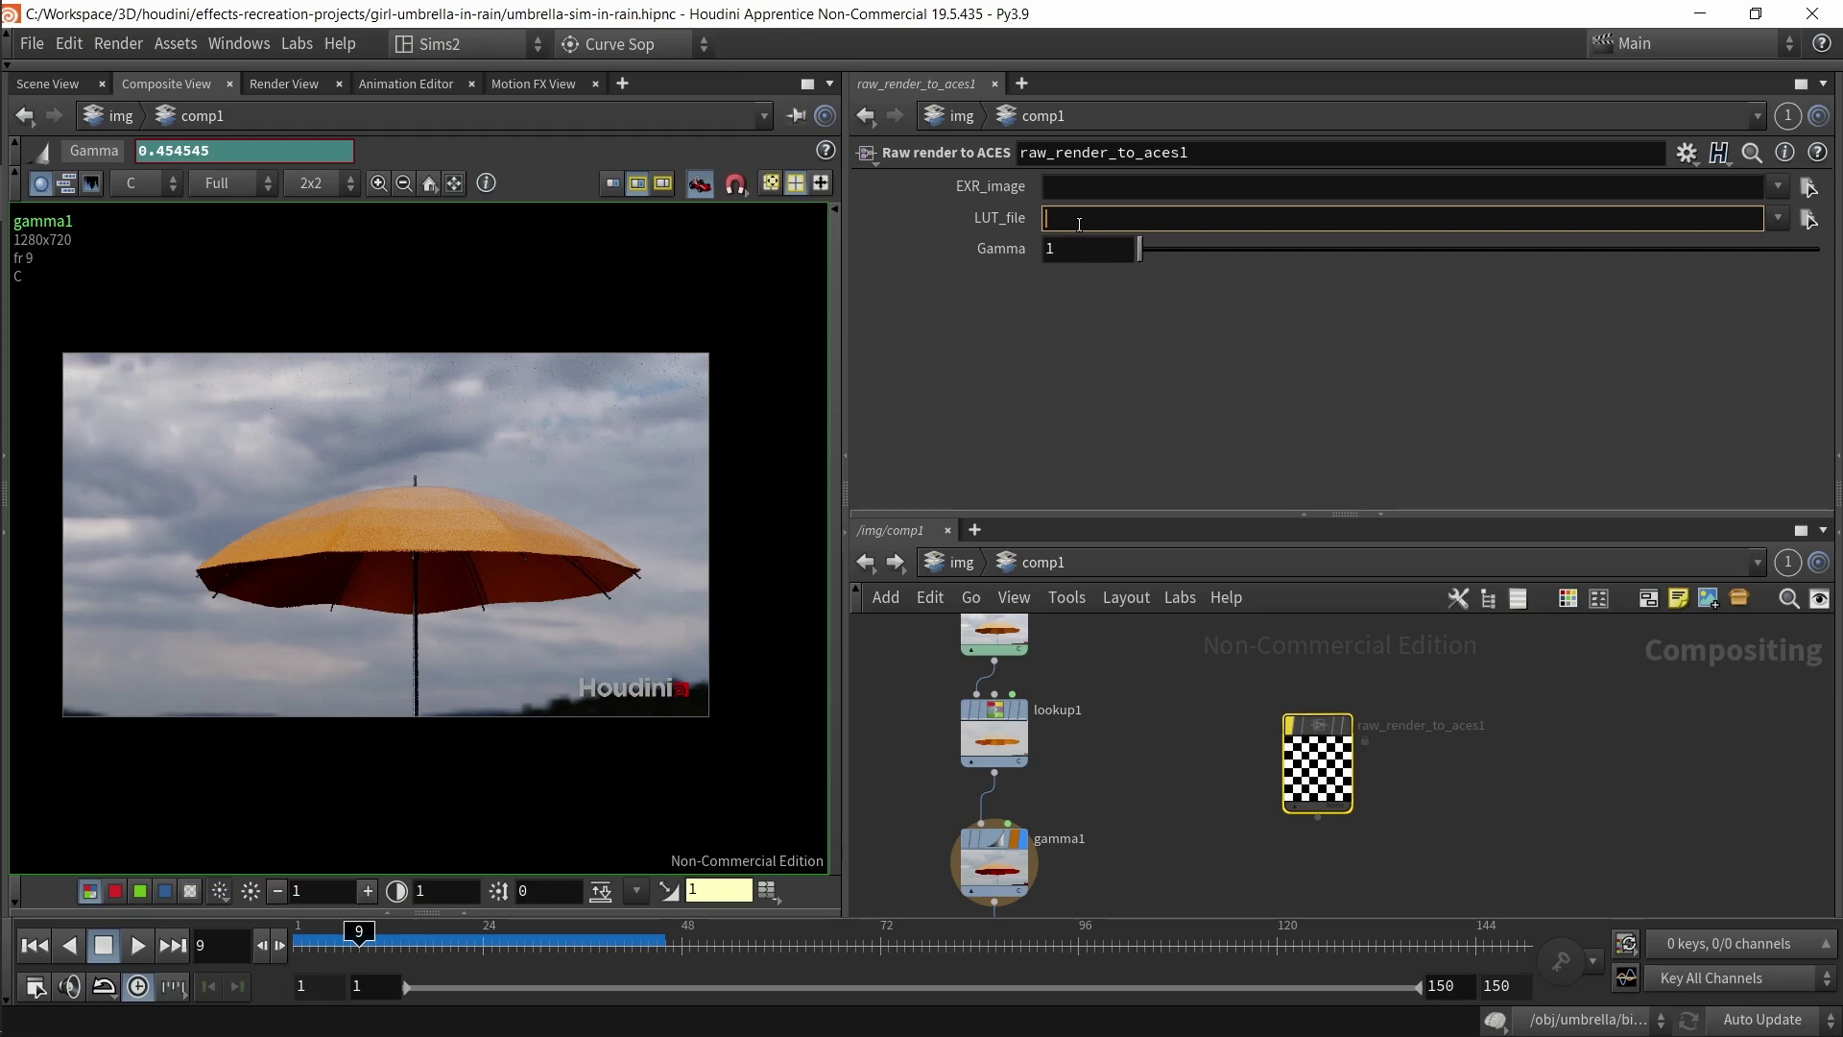
click(1085, 251)
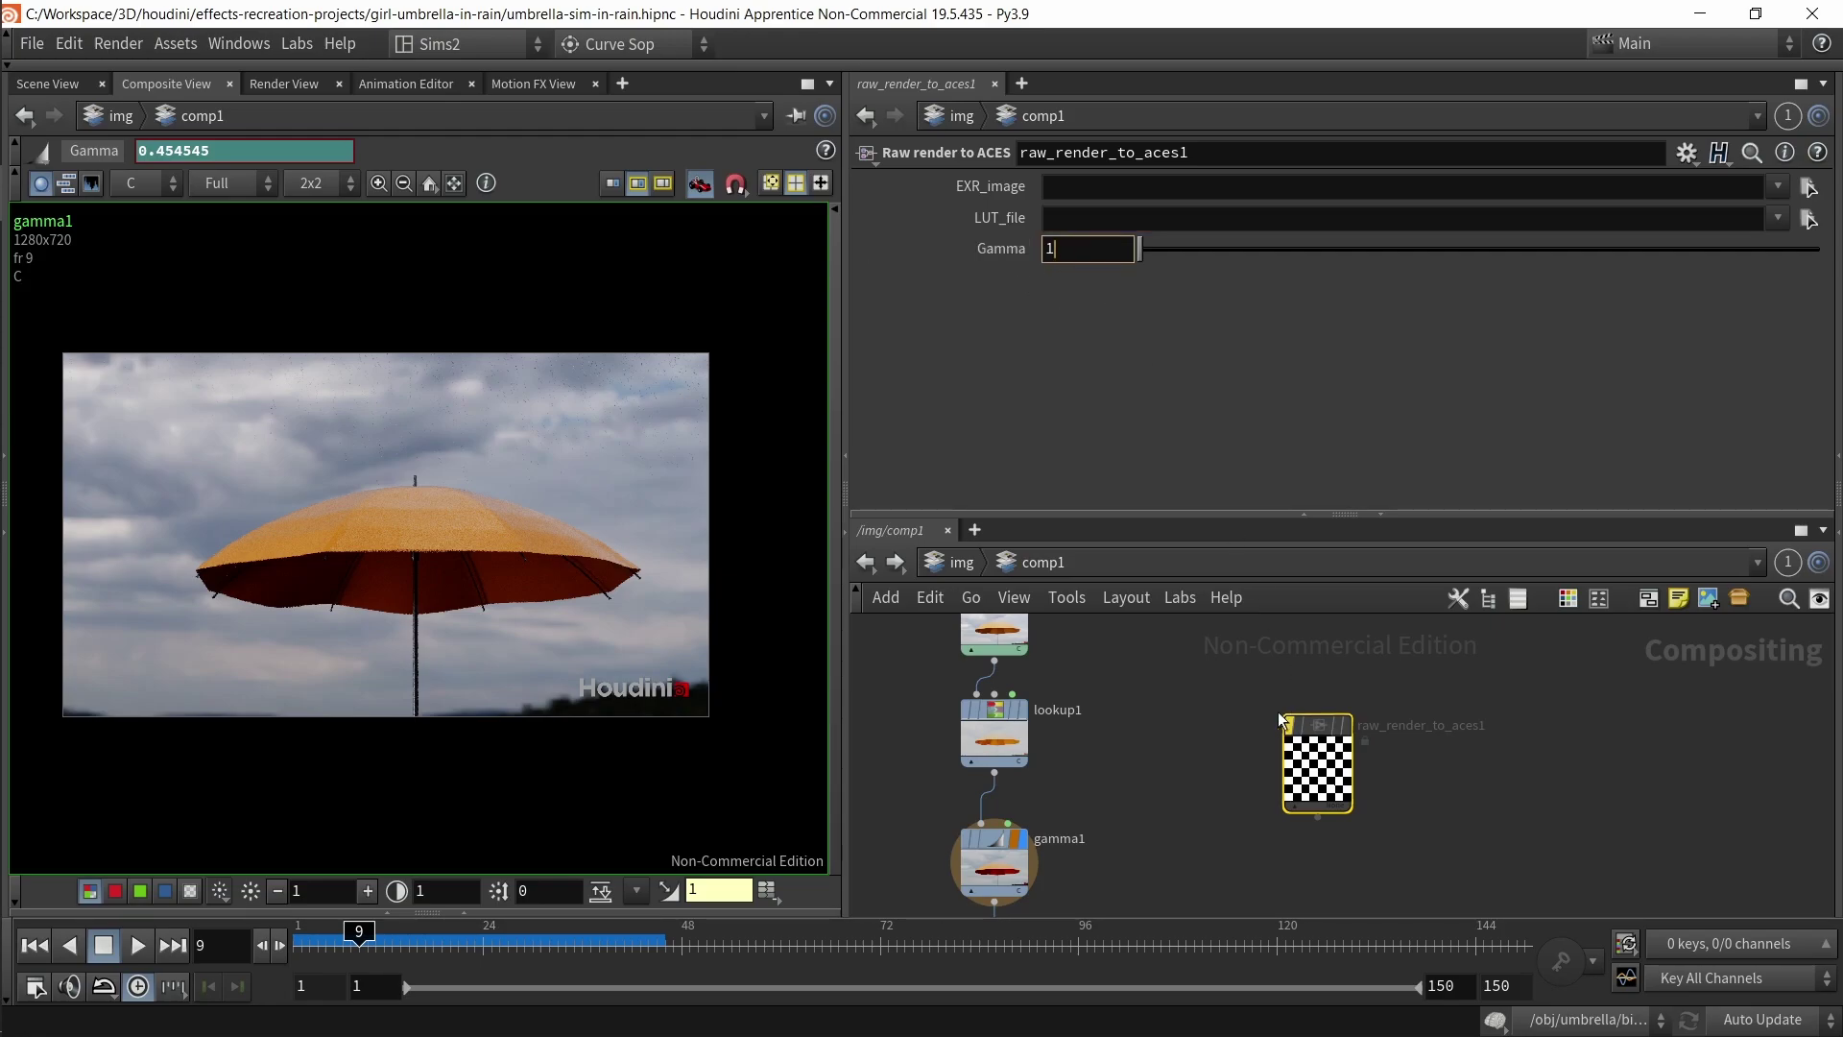
double_click(1317, 768)
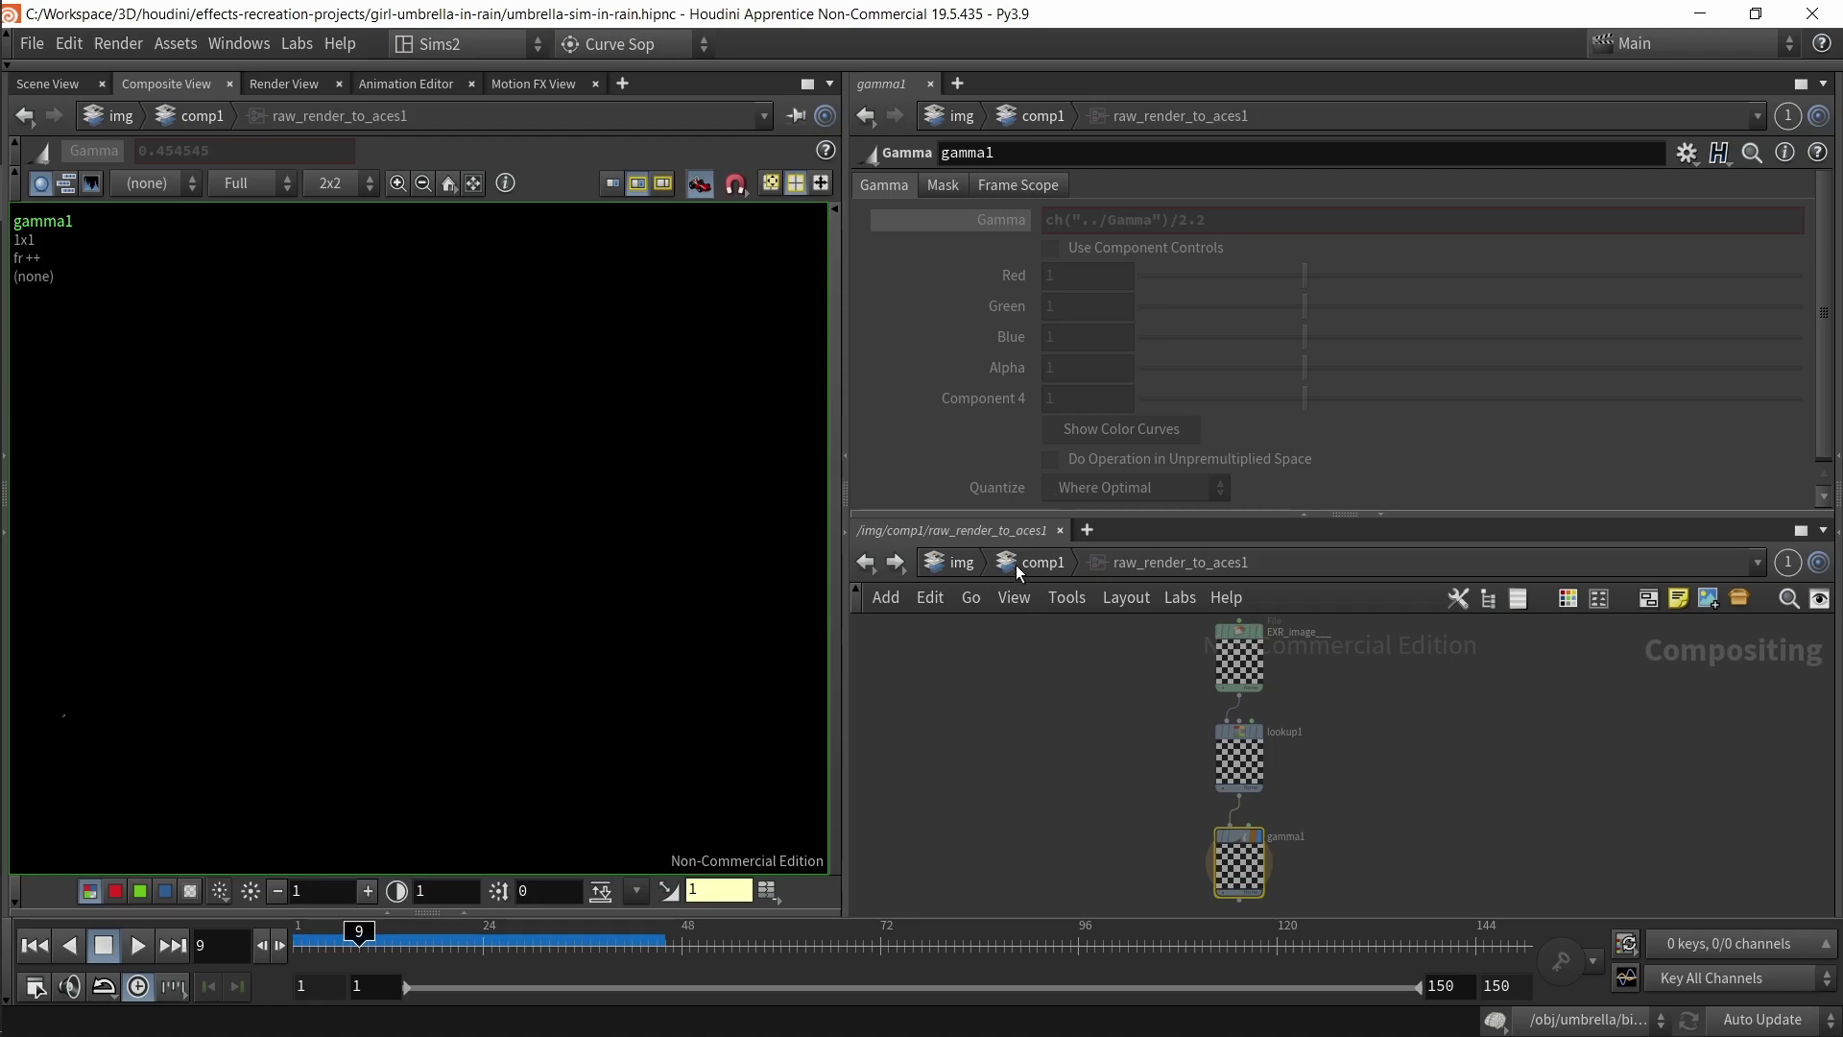
key(u)
click(994, 859)
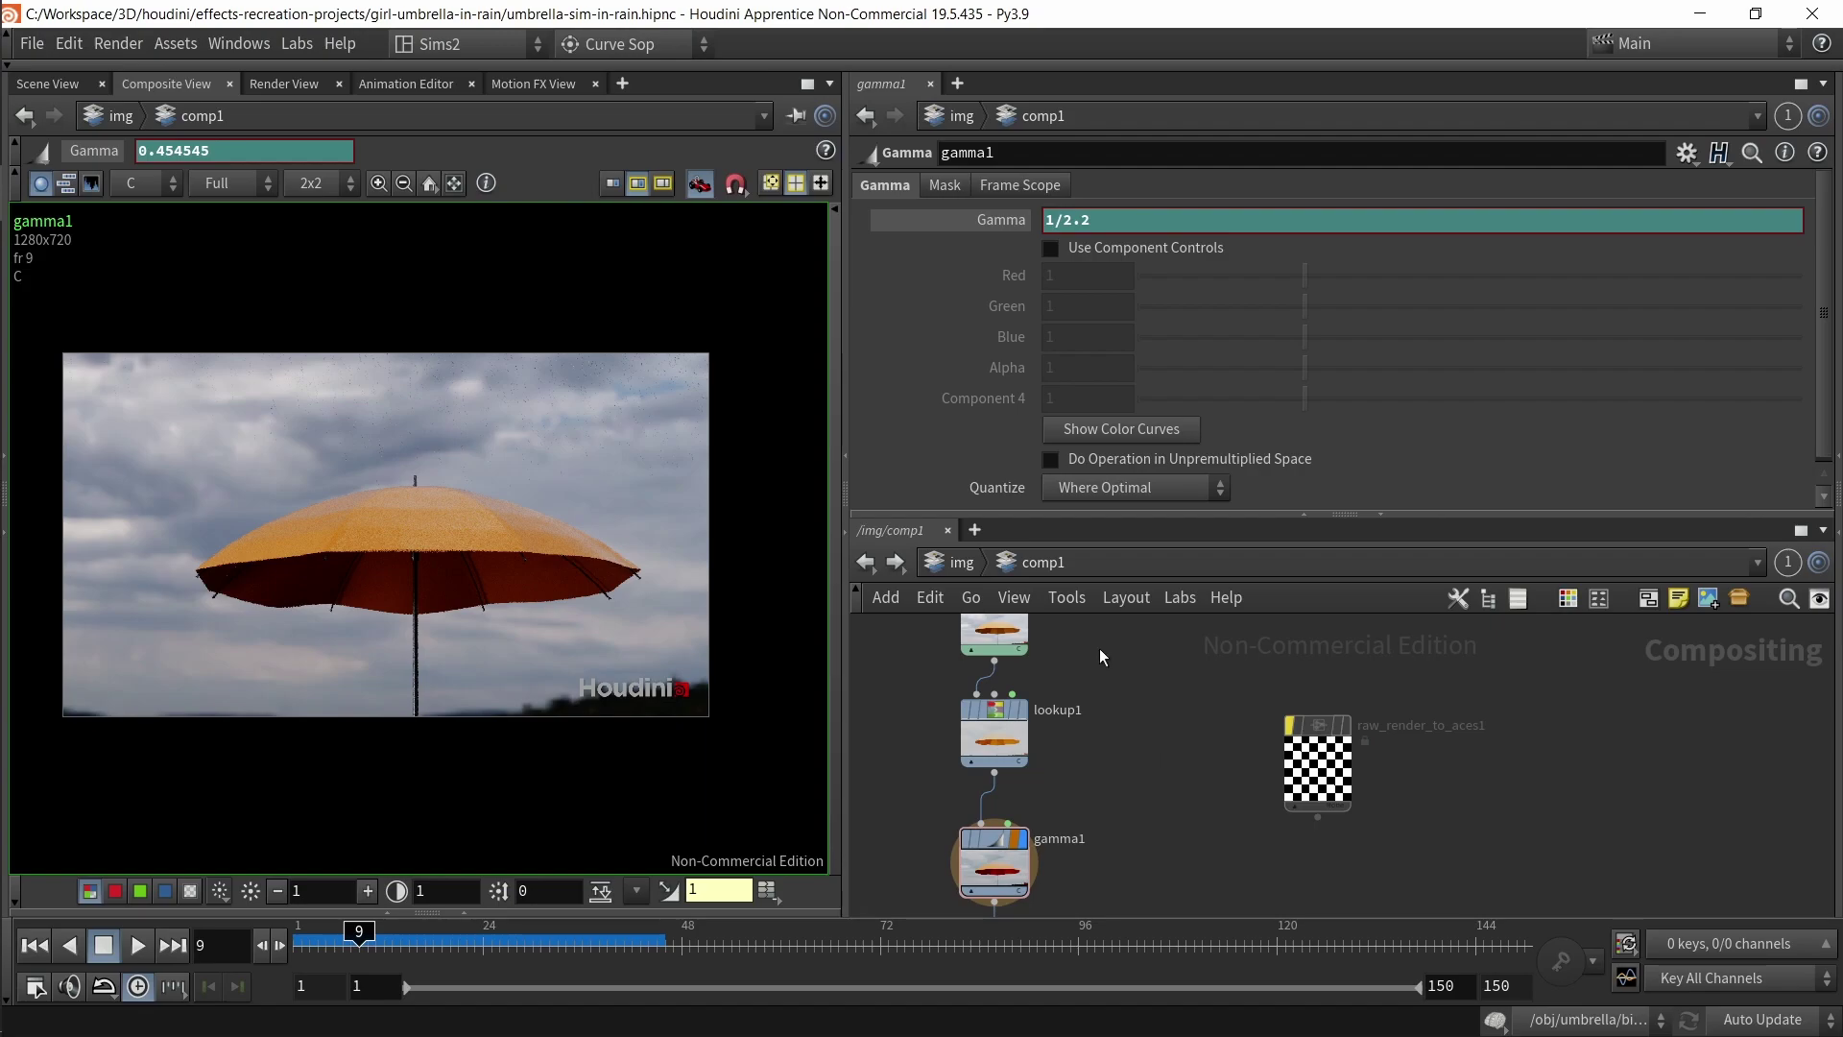
- Open topnet1 in the tasks context, look over its localscheduler setup, and return to the tasks level
click(961, 562)
click(961, 563)
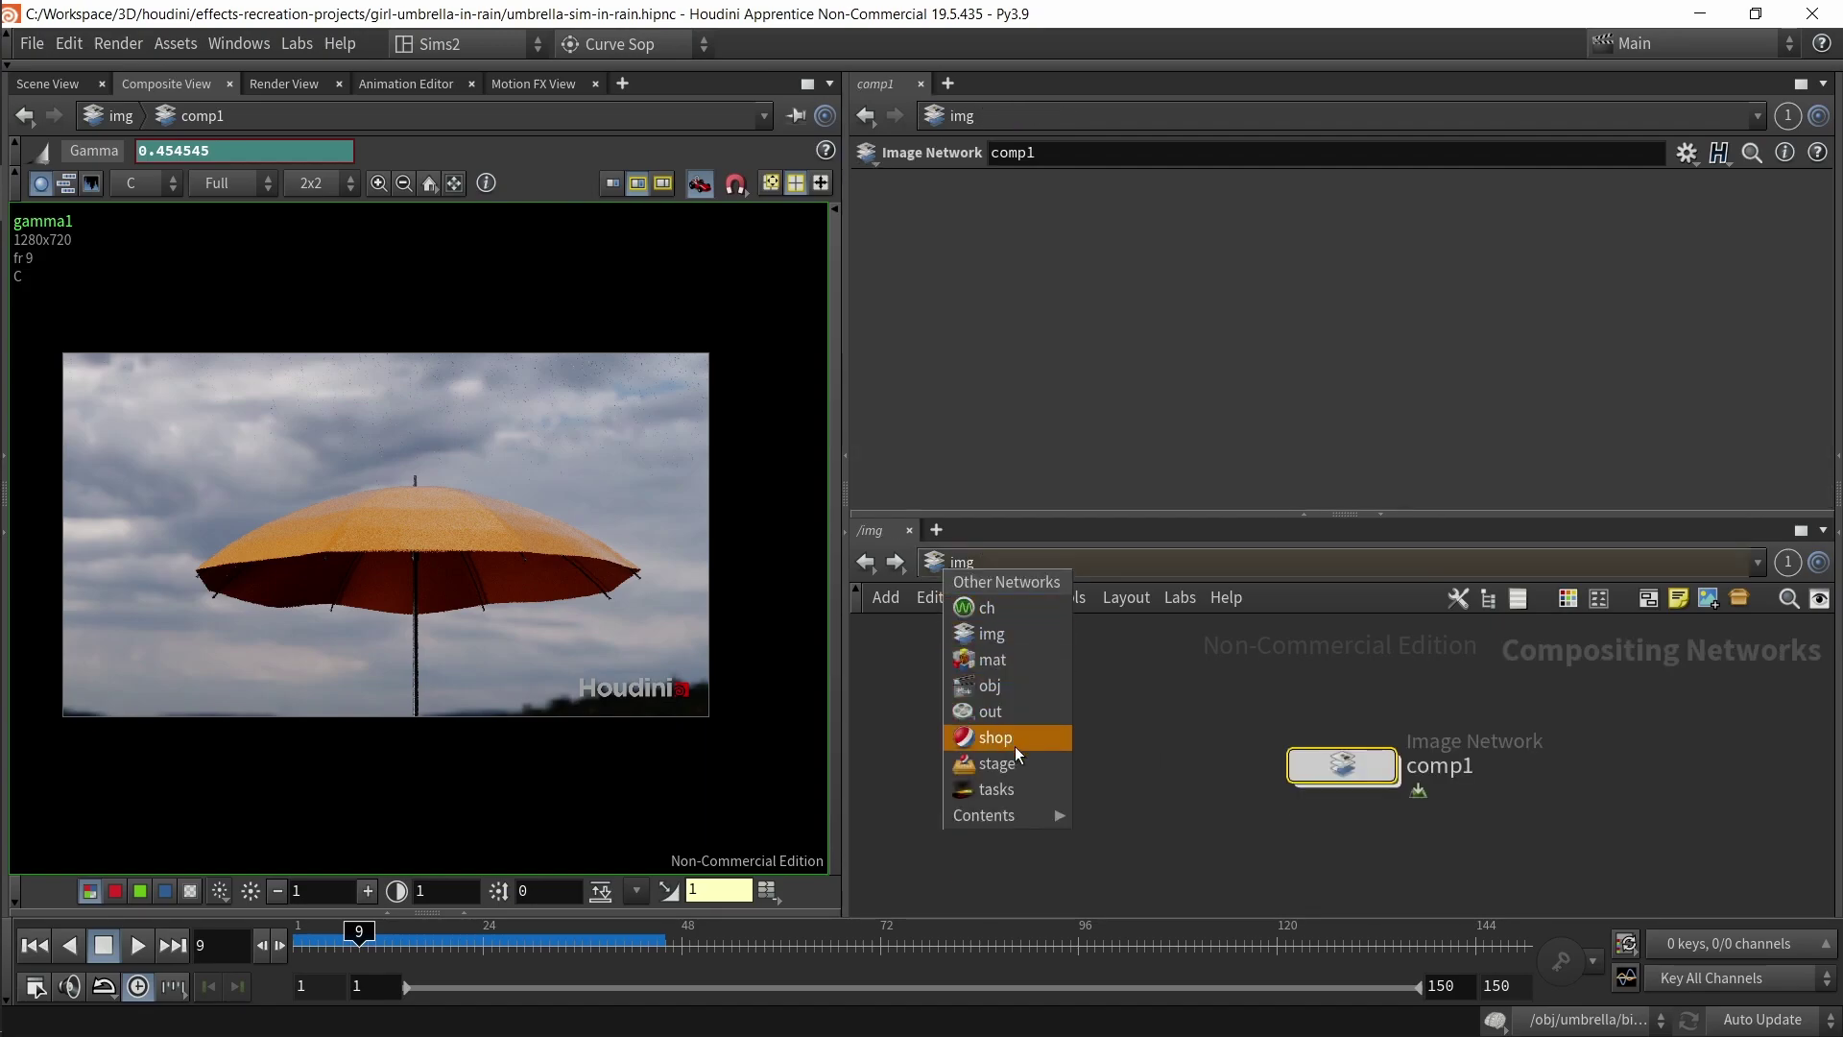
click(1003, 788)
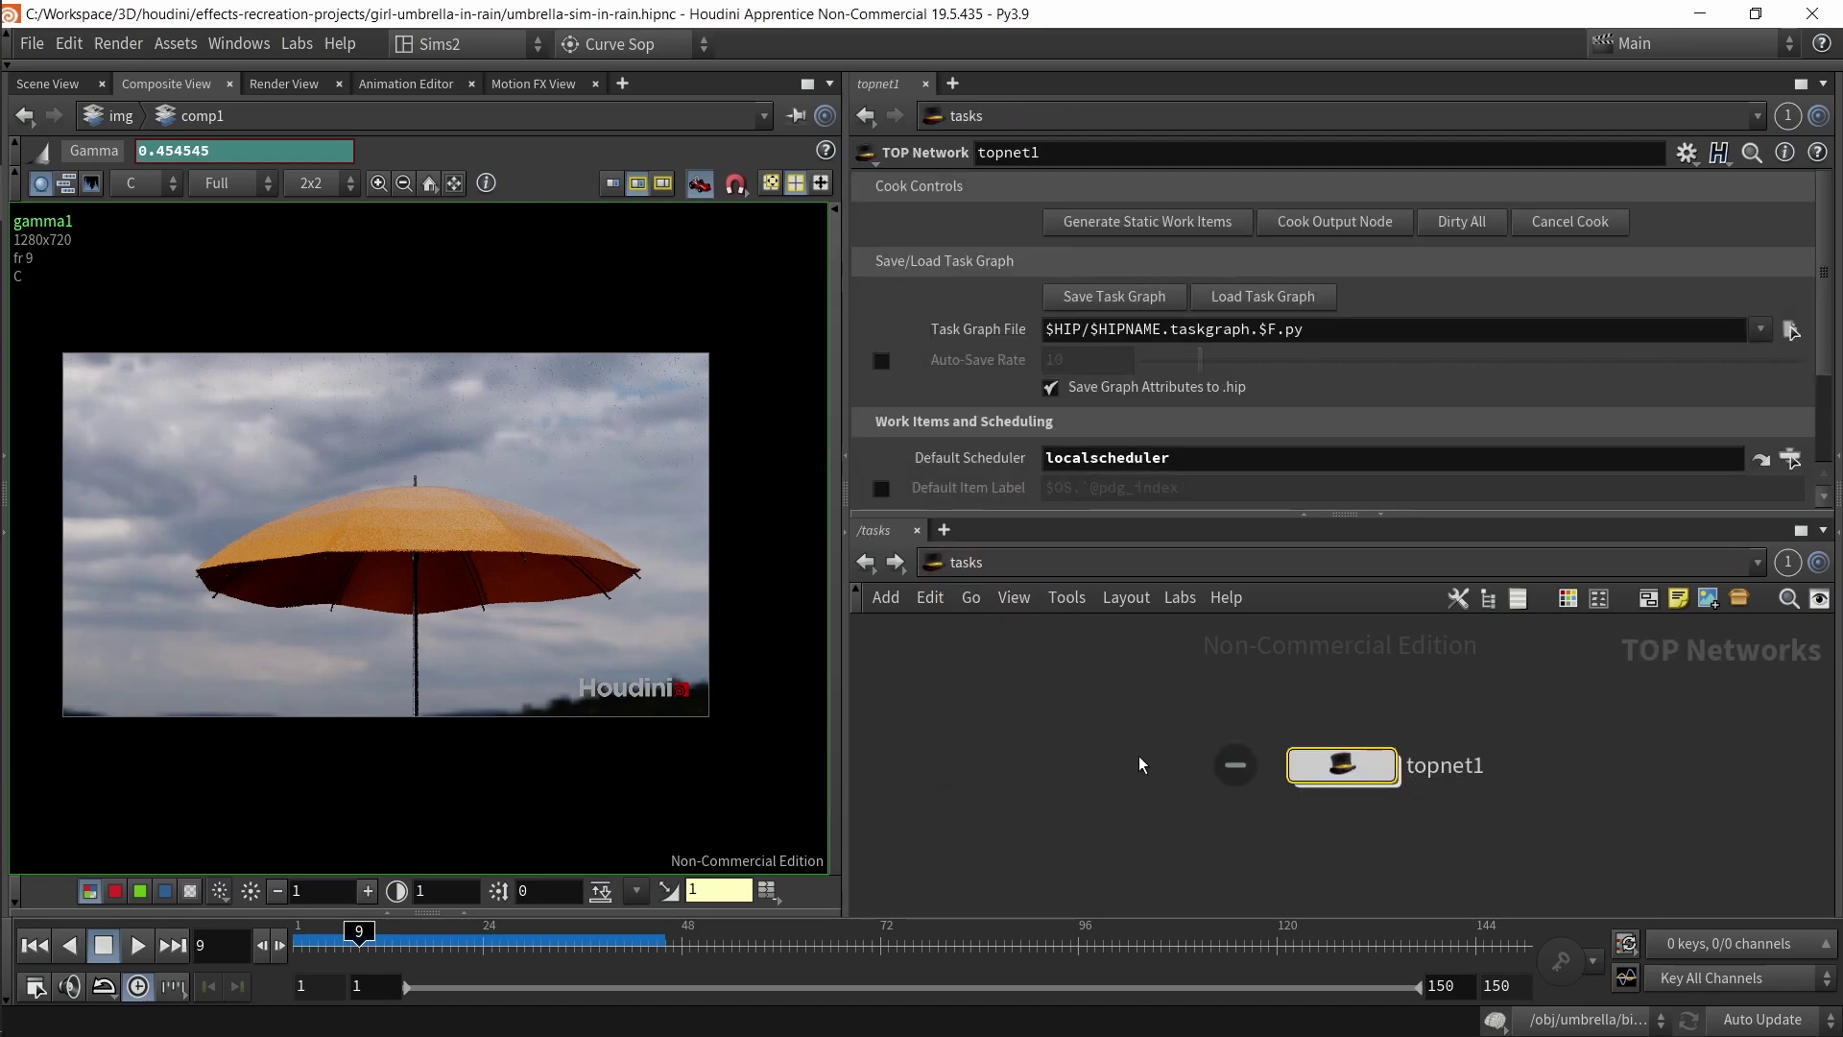
double_click(1292, 764)
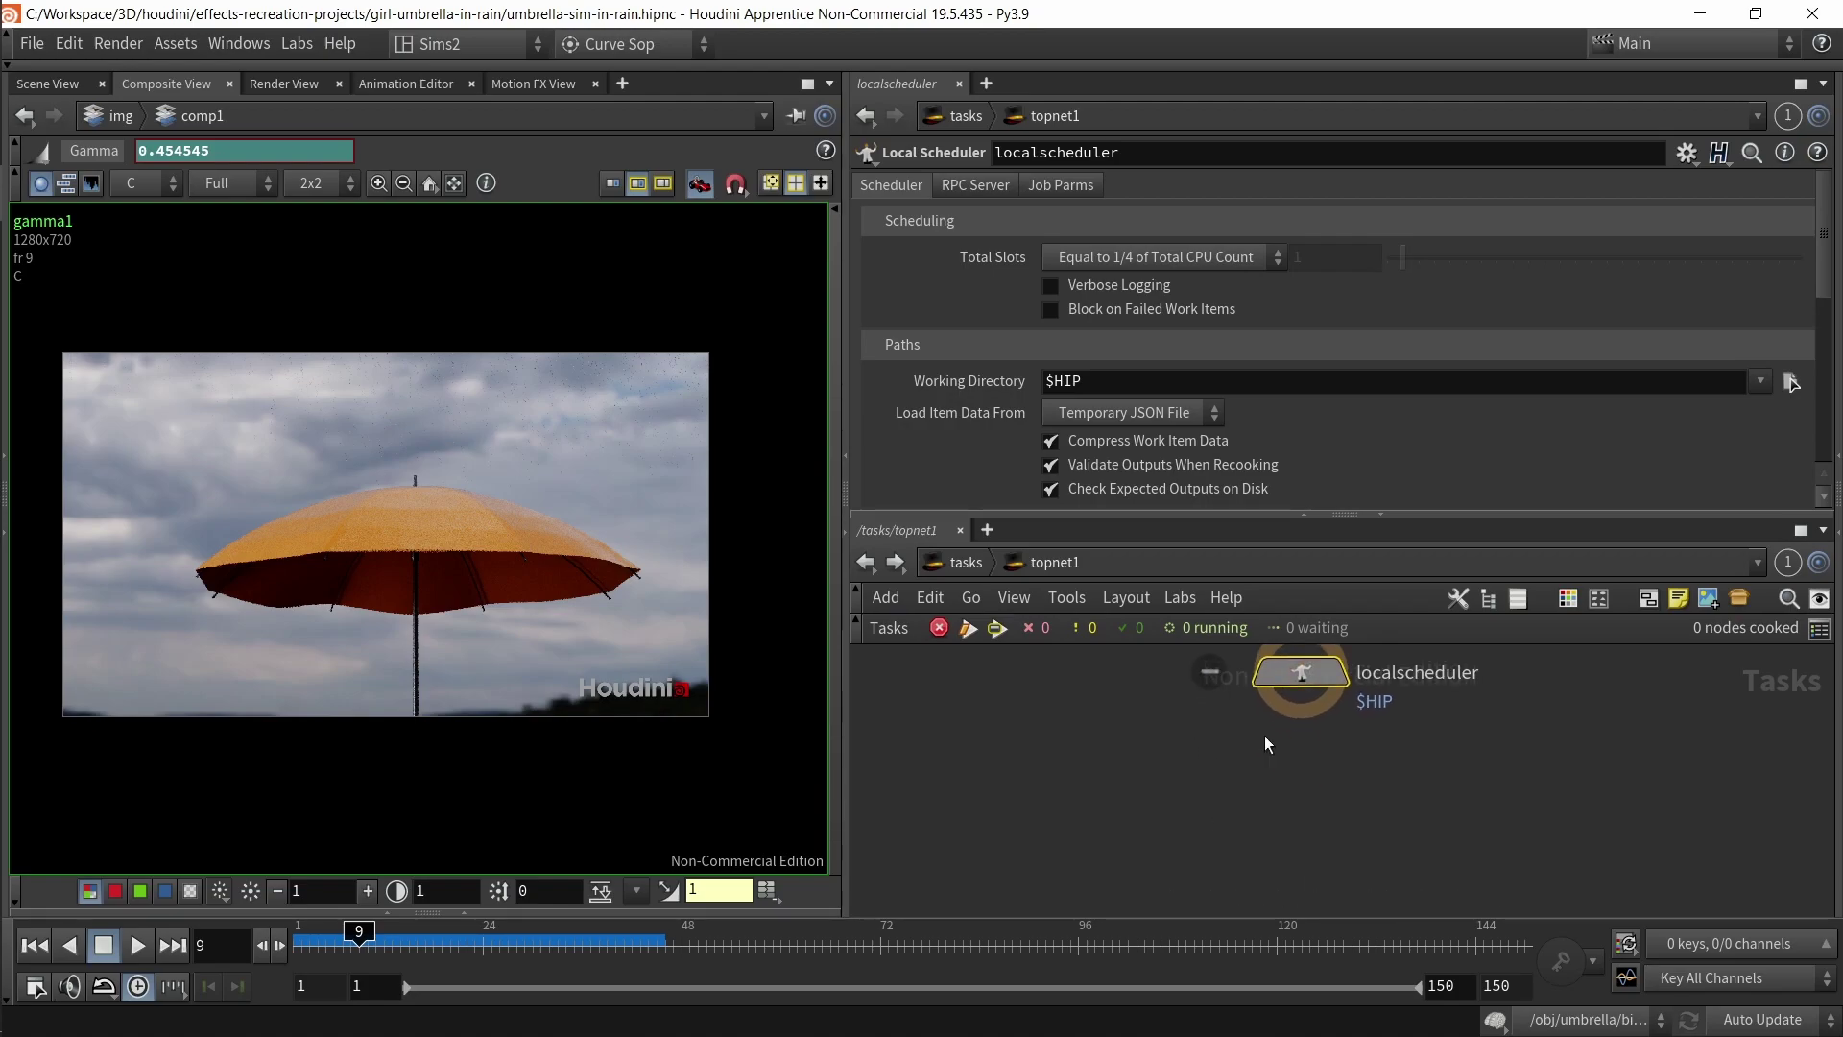
drag(1257, 735, 1346, 867)
key(Delete)
drag(1239, 712, 1342, 845)
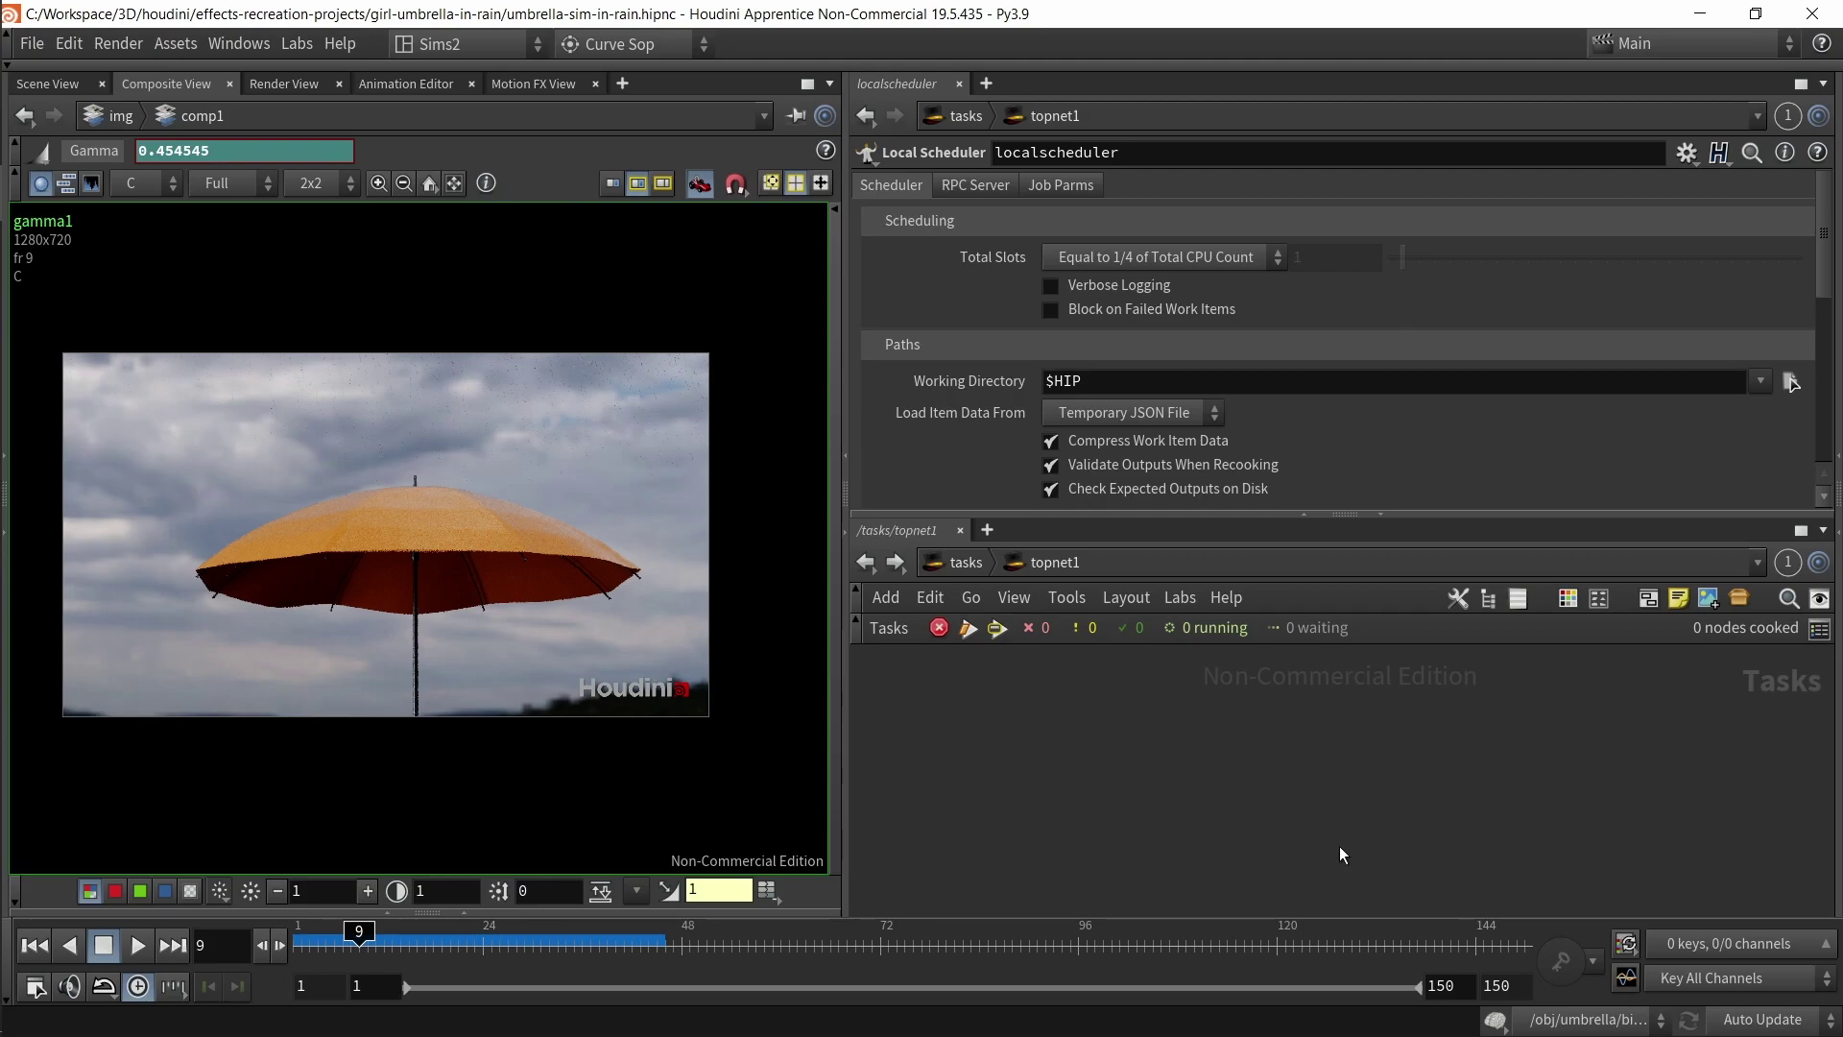
drag(1112, 659, 1301, 748)
drag(1147, 784, 1304, 862)
click(989, 559)
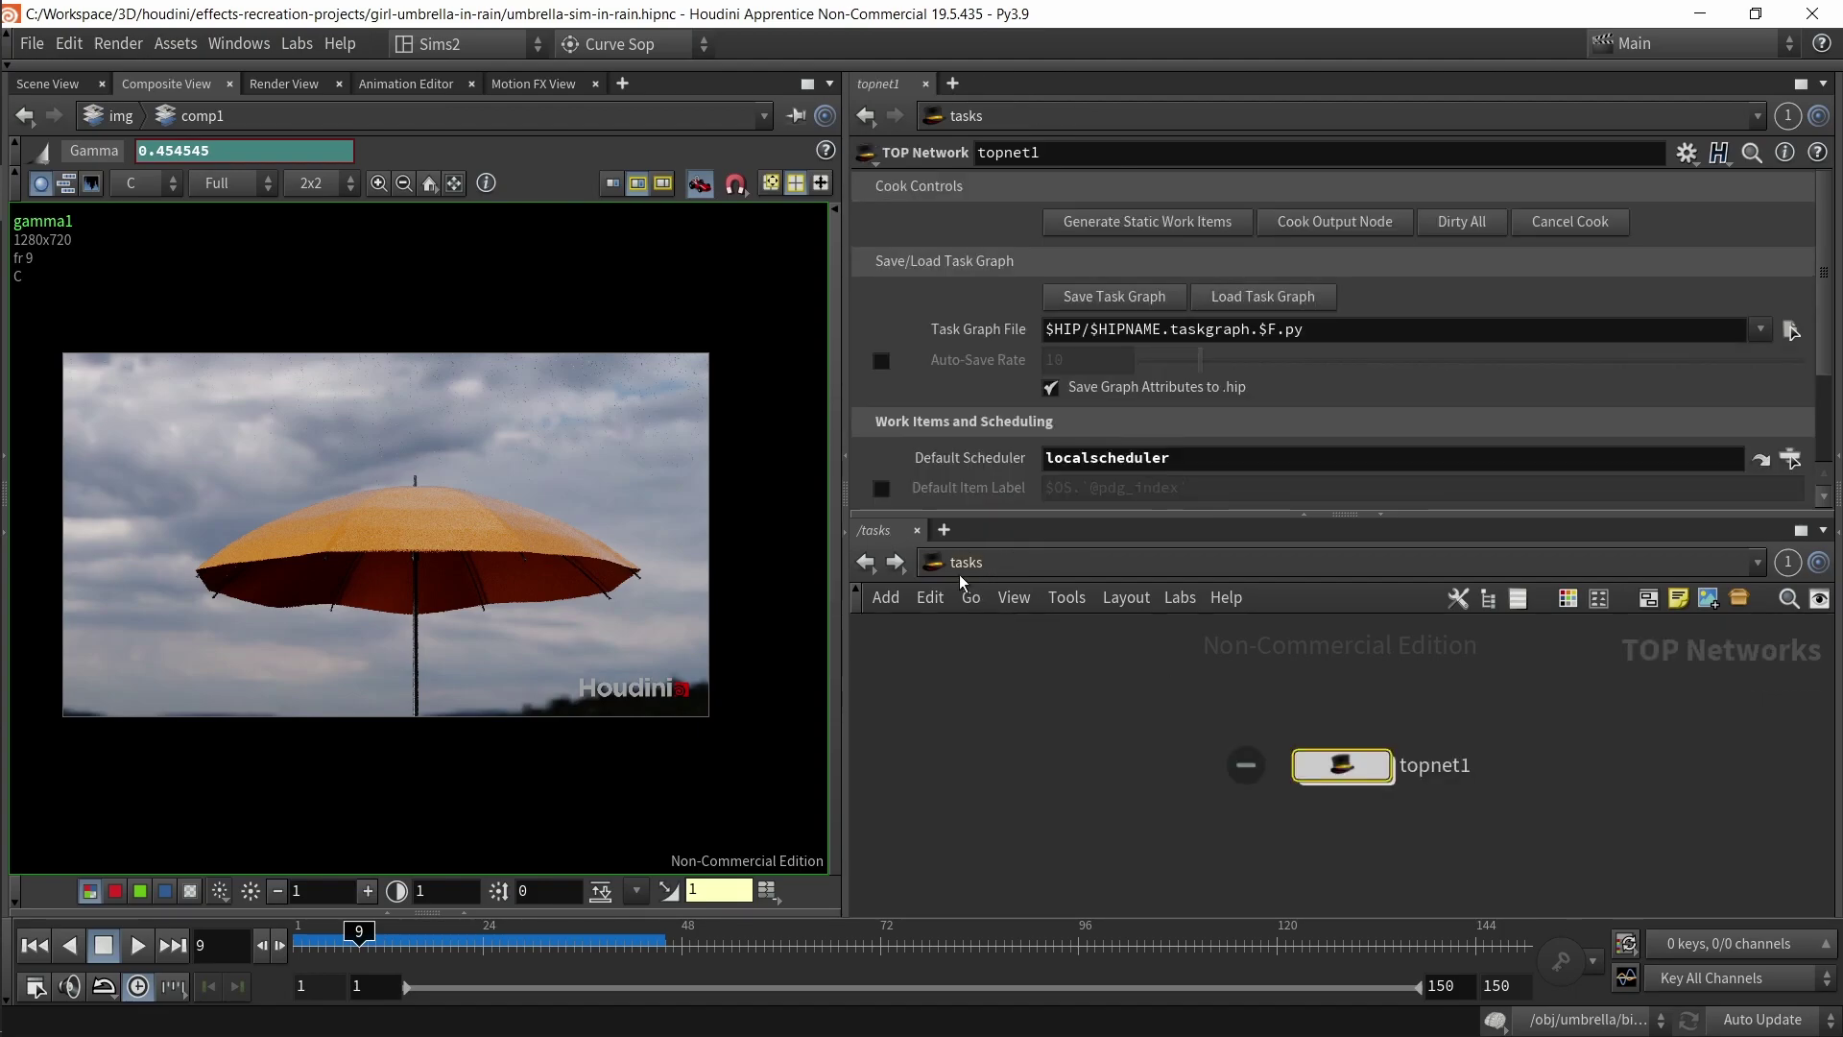
- Return to the comp1 image network, select the character_with_umbrella_in_rain_karmarender_F4_exr file node, and view the whole chain
click(962, 564)
click(1037, 640)
double_click(1335, 766)
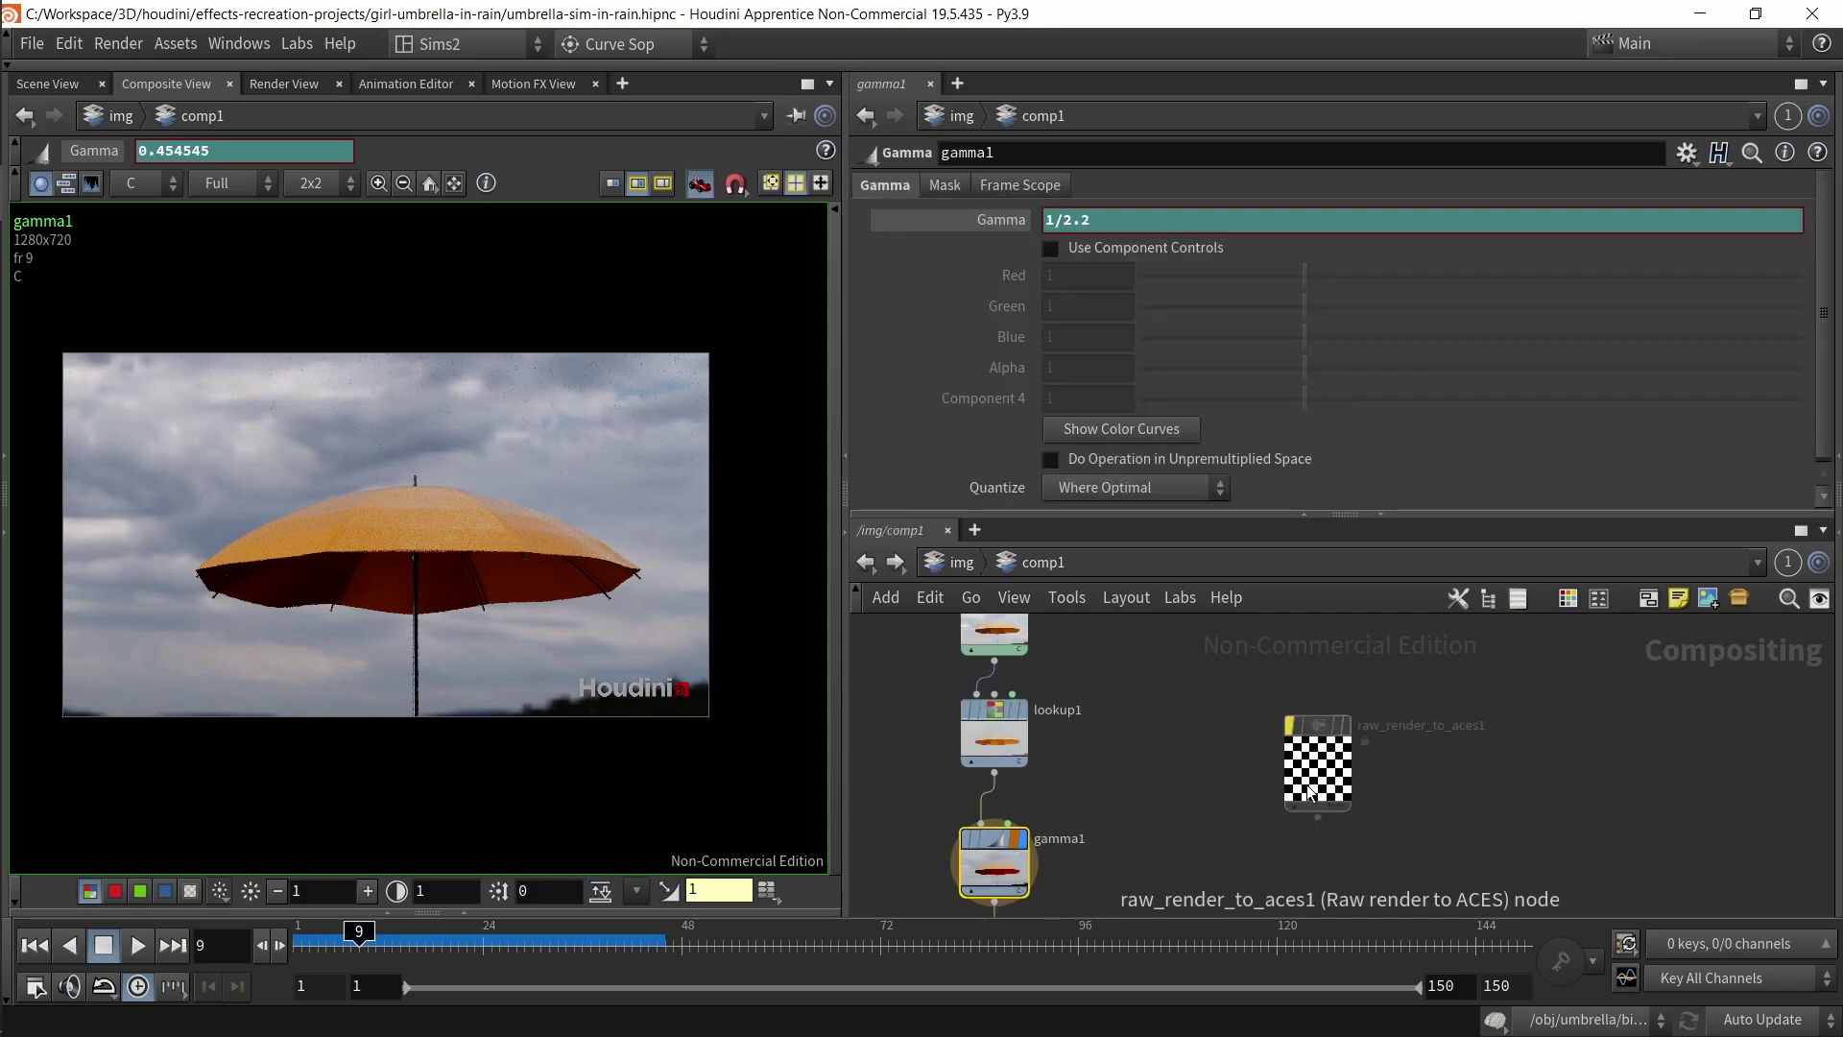
click(1087, 737)
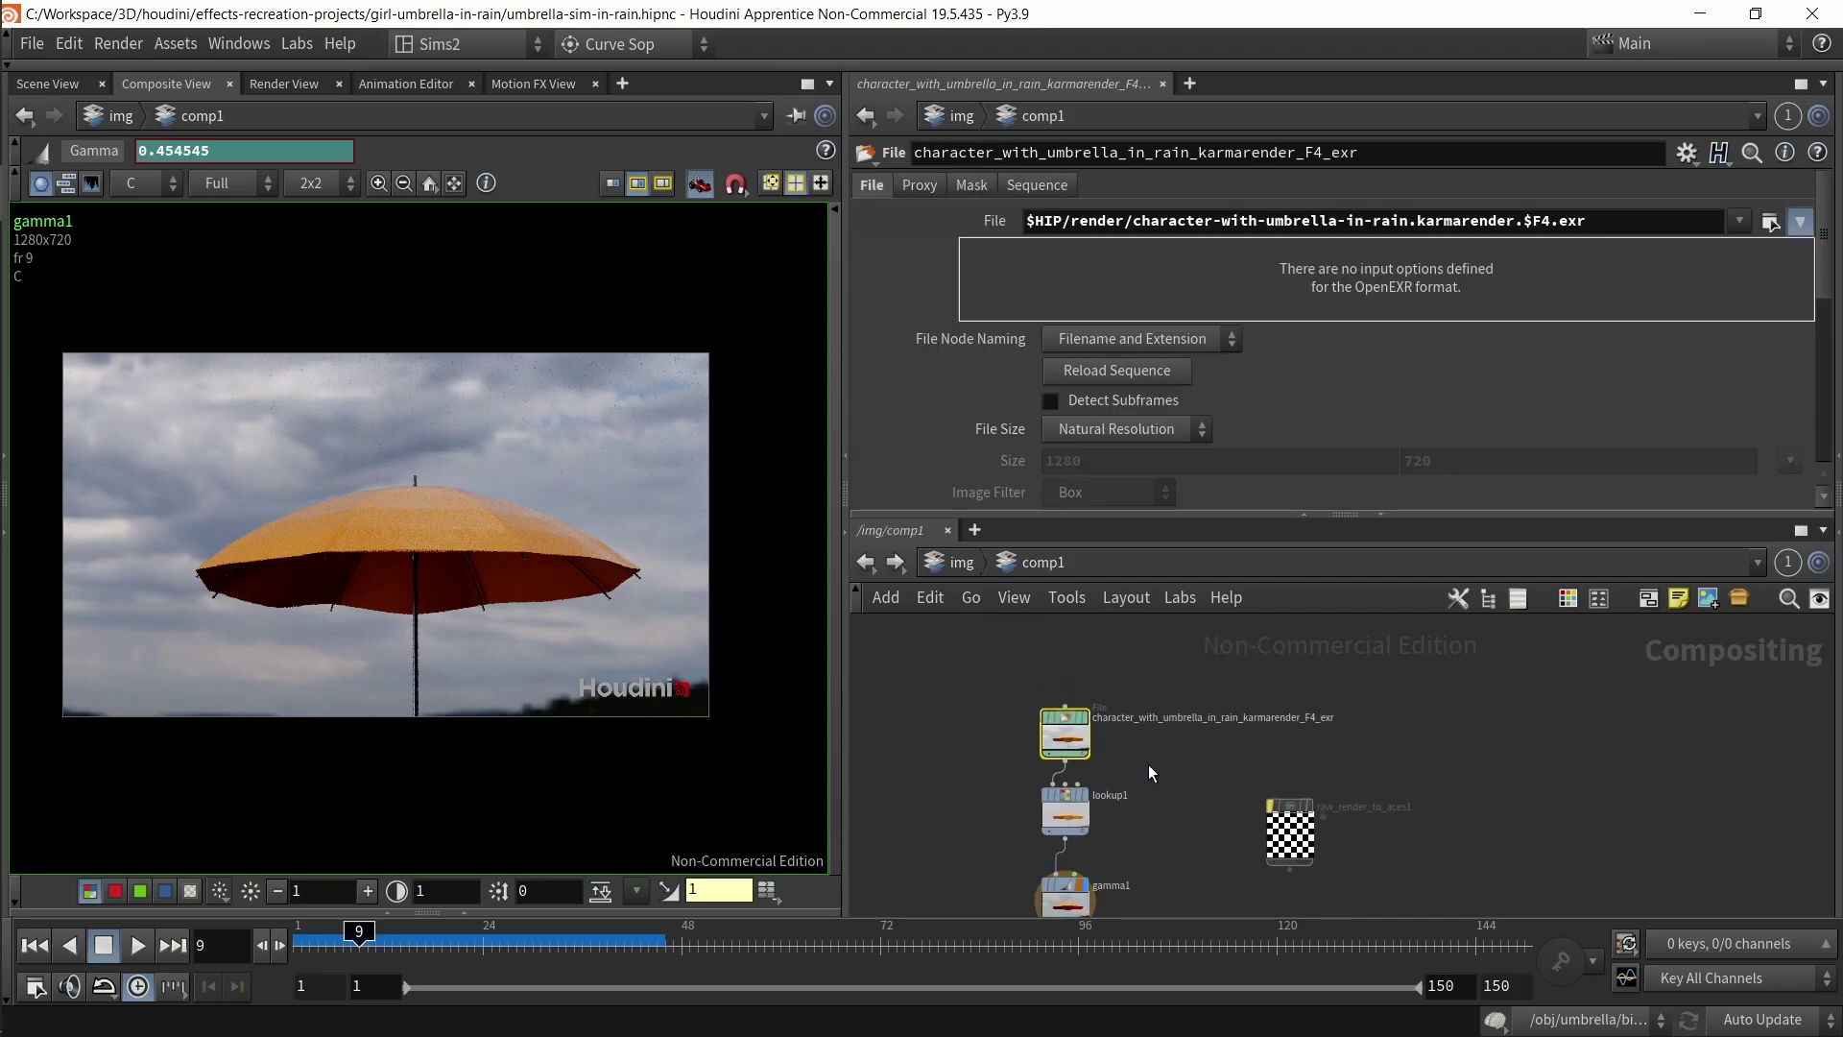
key(h)
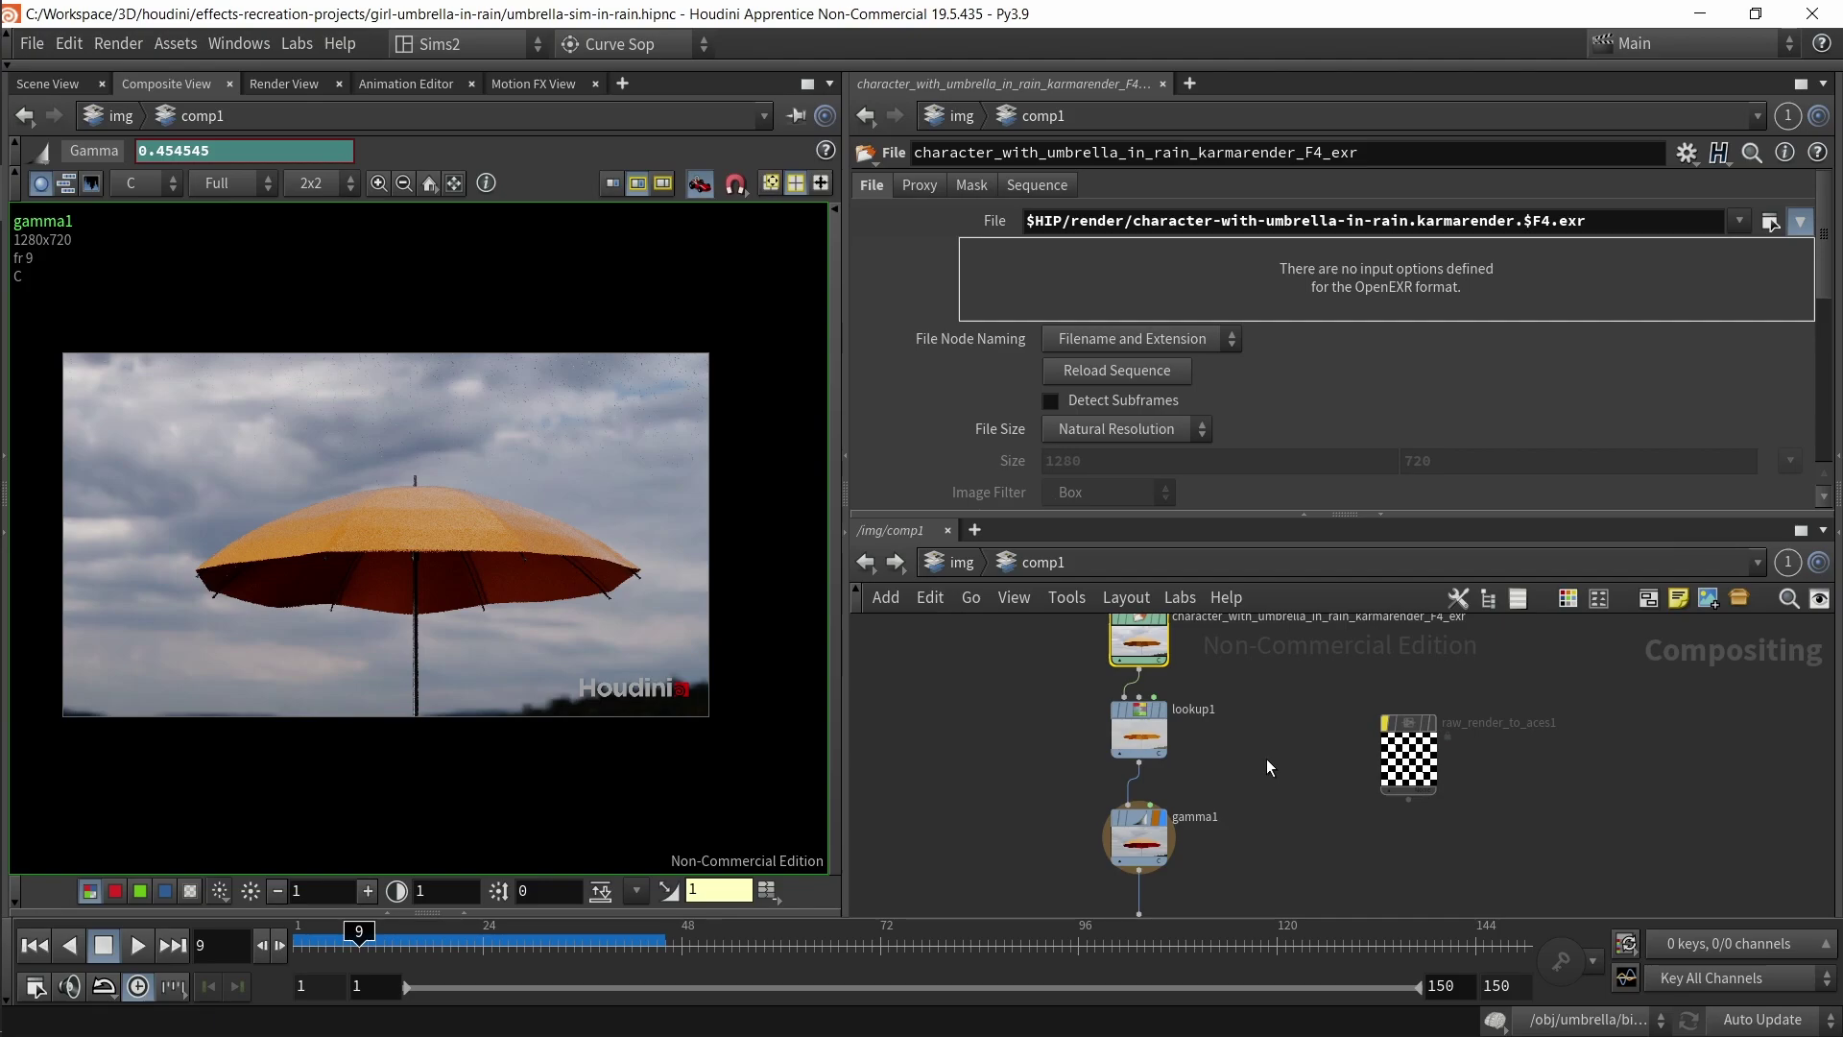
- Switch to the obj network and review its notes and the SIM, RENDER and Mantra test network boxes
click(961, 562)
click(961, 562)
click(1011, 679)
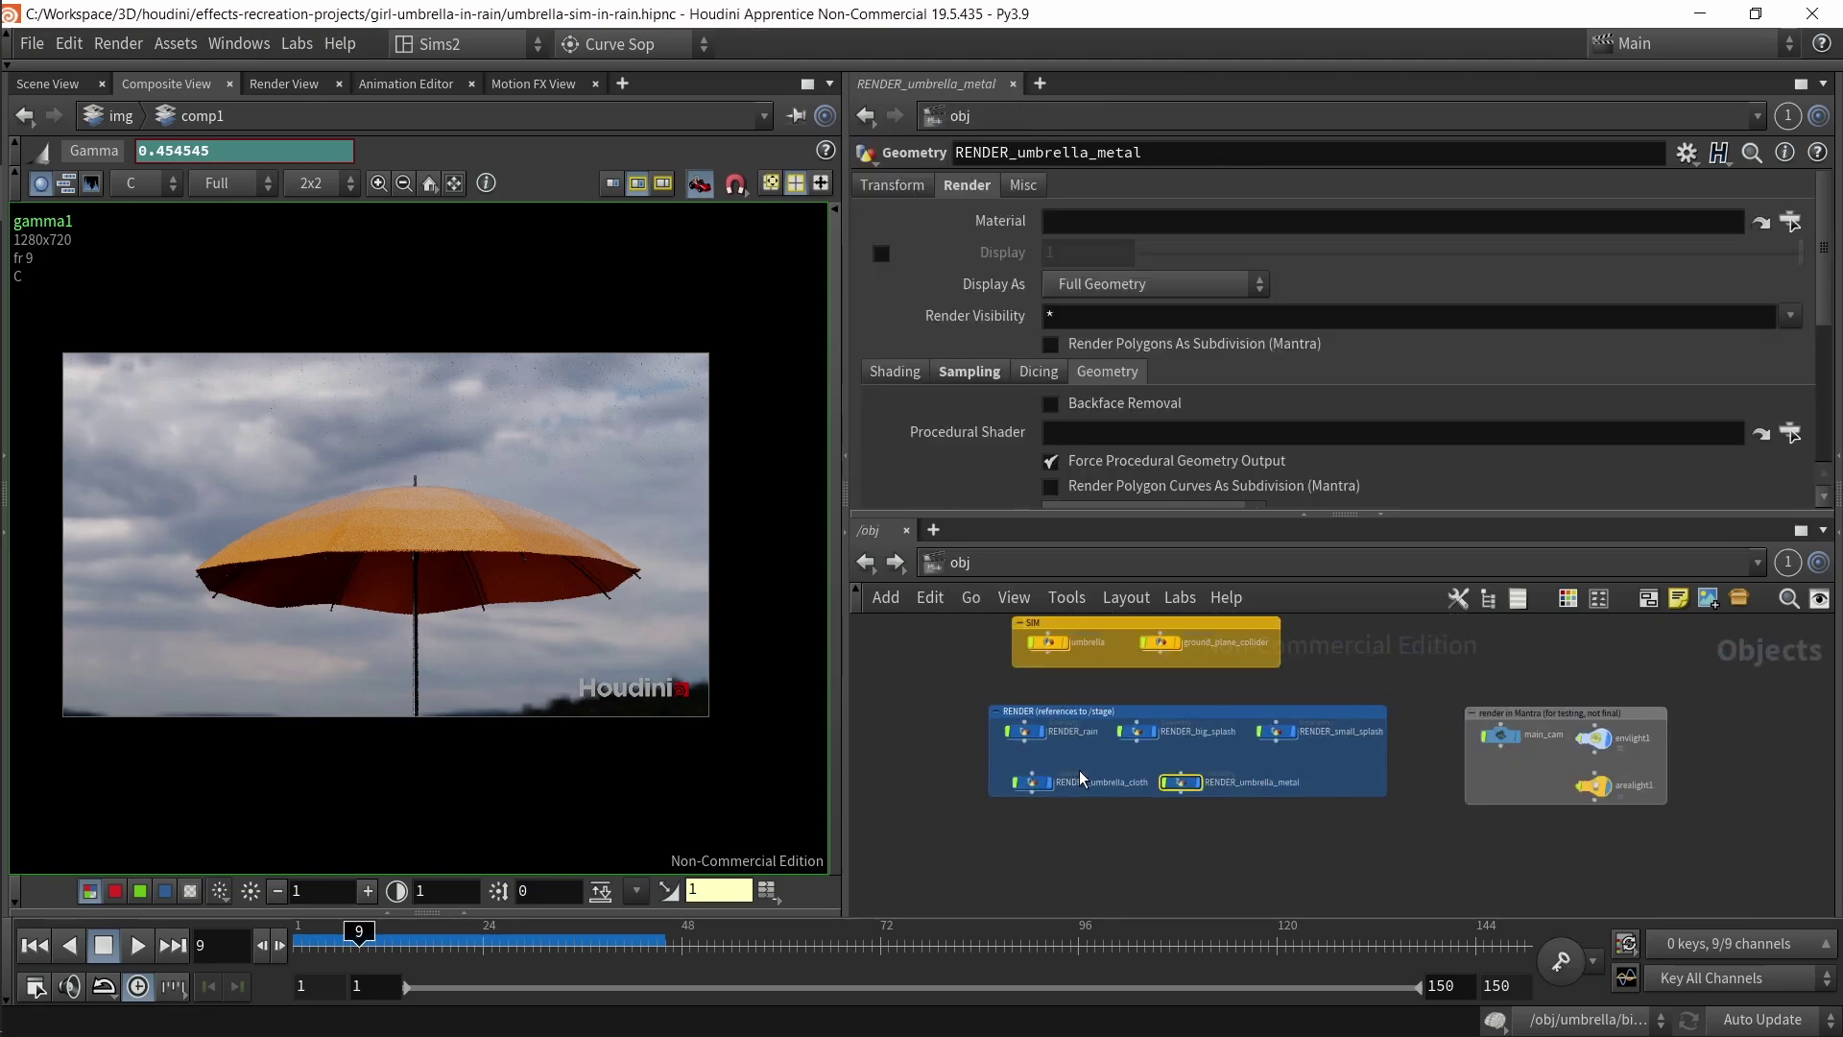
middle_drag(1096, 708, 1121, 817)
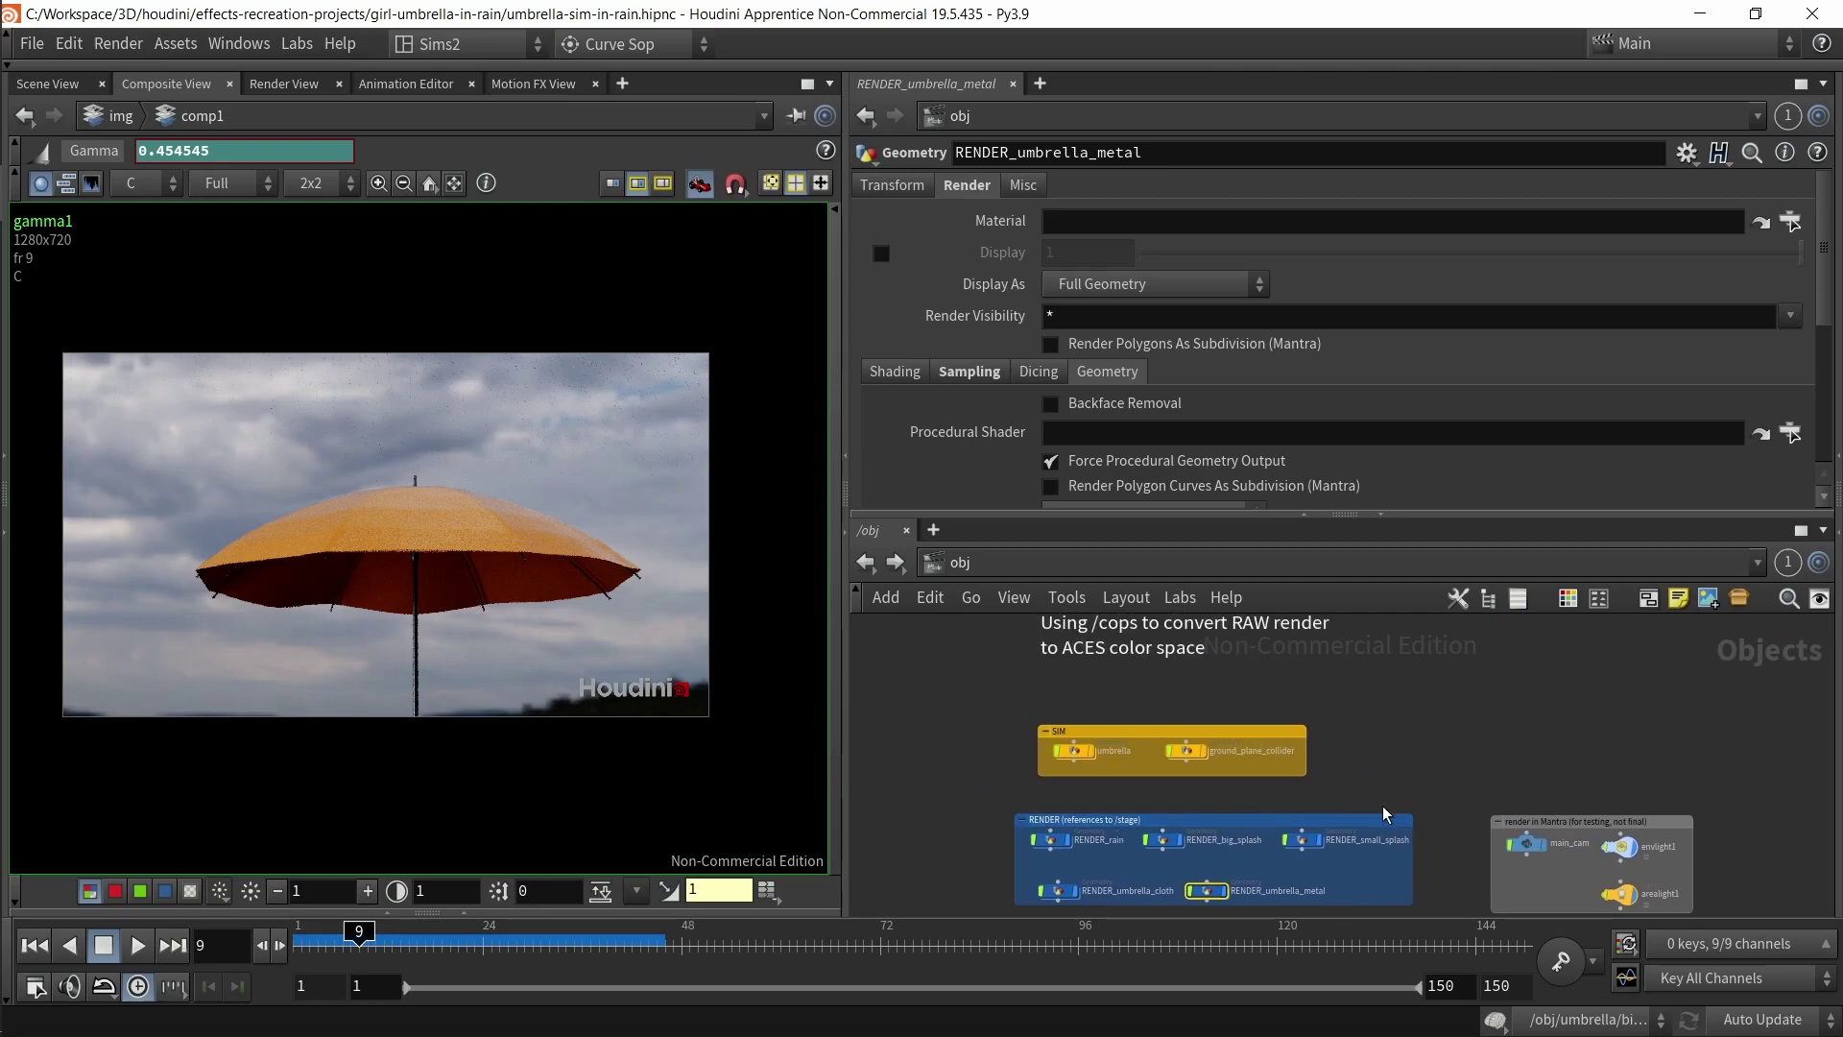
scroll(1383, 804, down, 3)
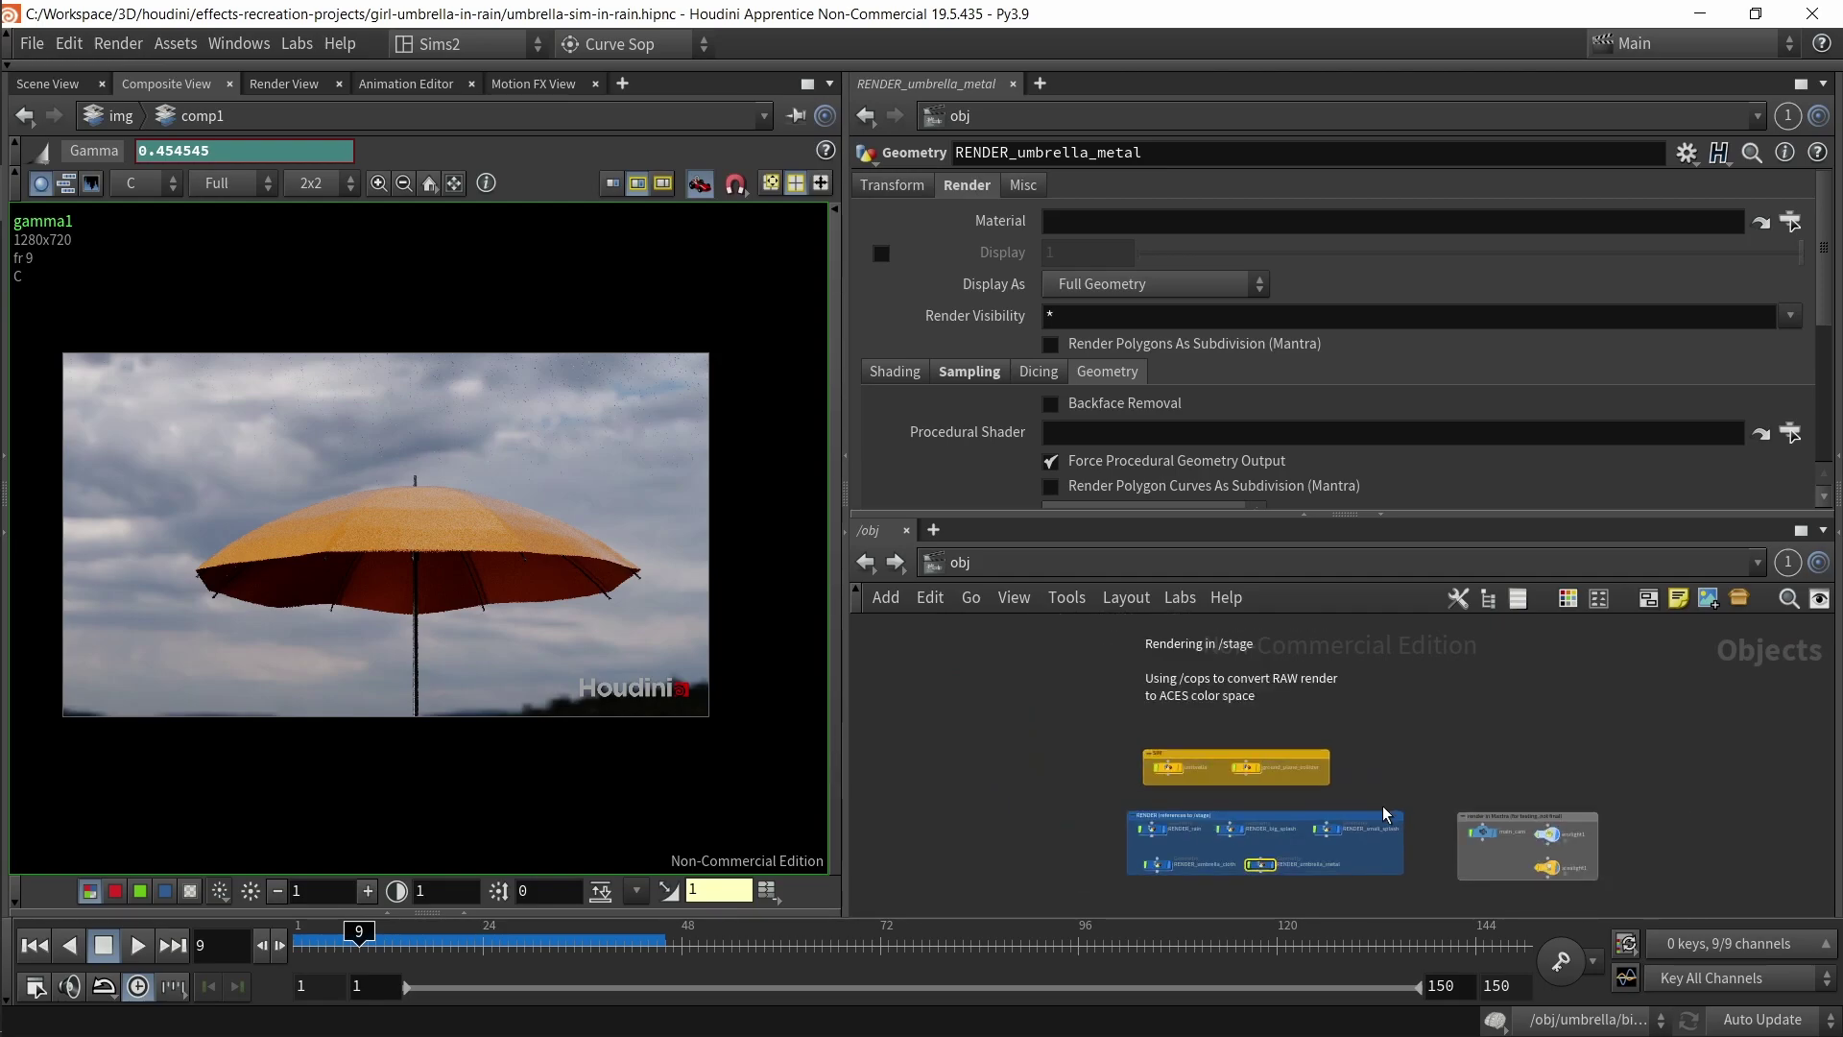